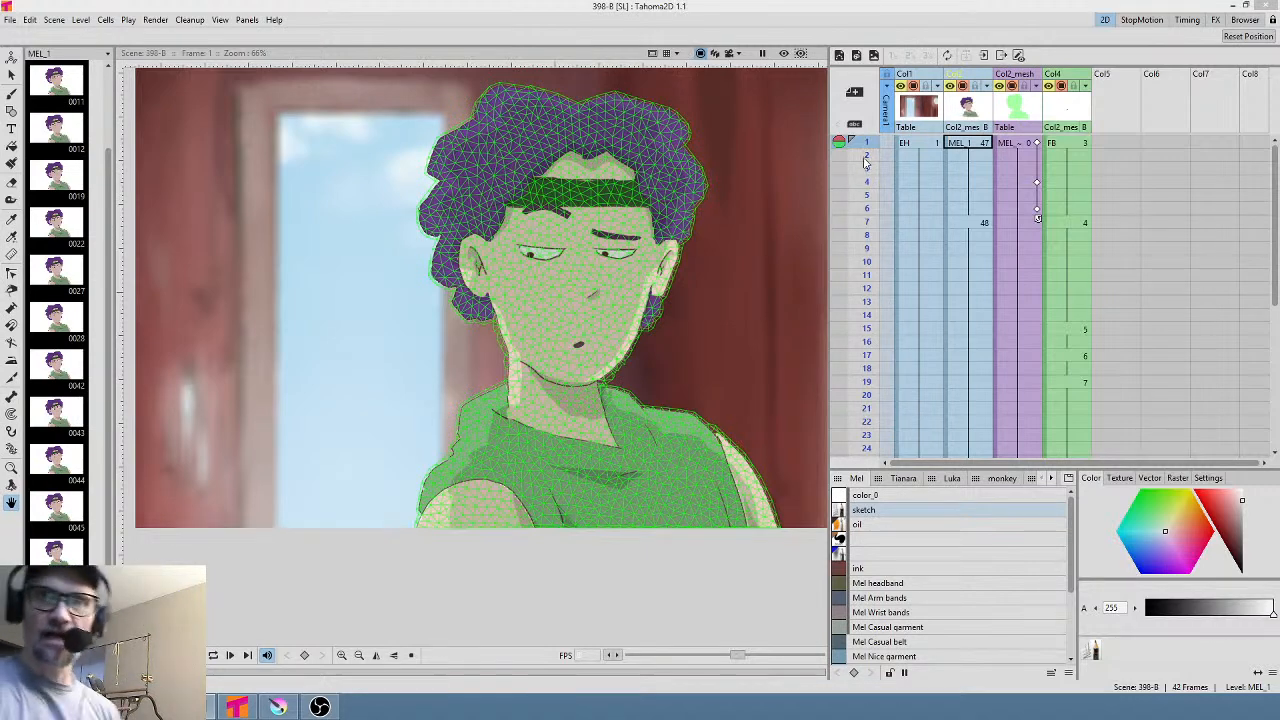
Scrub scene 398-B from frame 1 to frame 7 and switch to the SL-01-edit project in Vegas Pro
{"action": "mouse_move", "coordinate": [864, 143]}
{"action": "left_mouse_down"}
{"action": "mouse_move", "coordinate": [868, 260]}
{"action": "mouse_move", "coordinate": [877, 227]}
{"action": "left_mouse_up"}
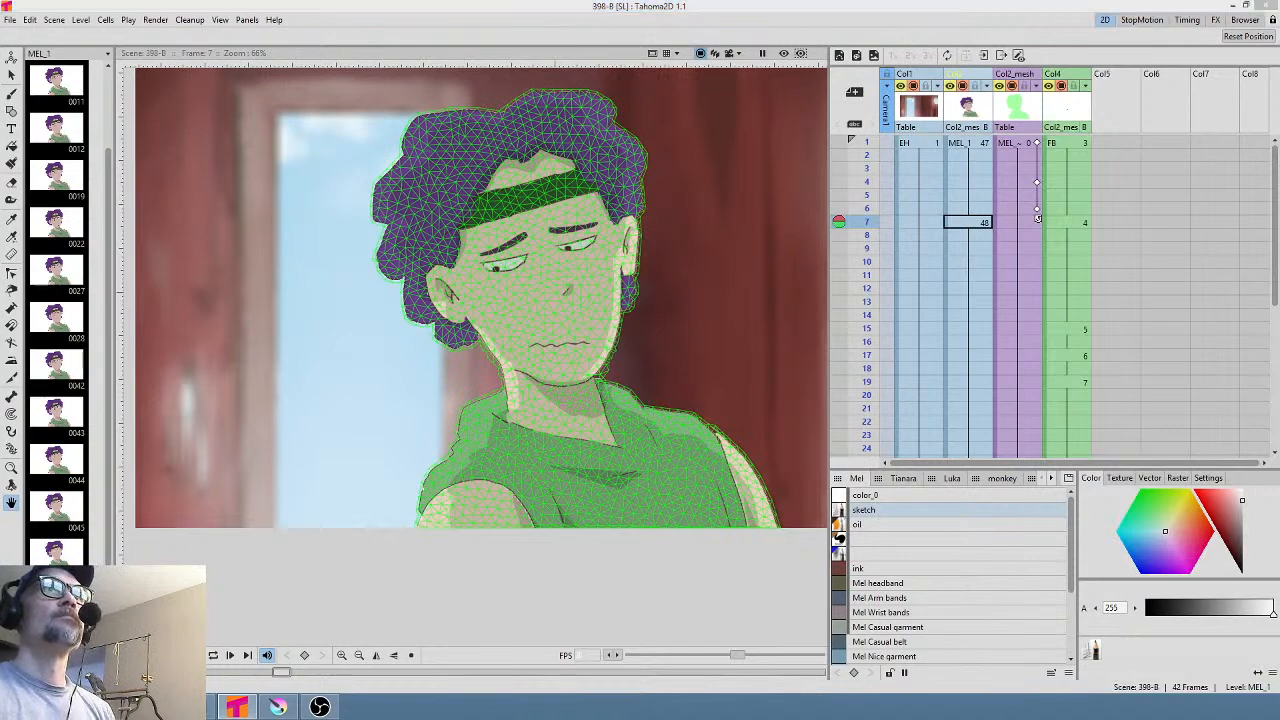
{"action": "left_click_drag", "start_coordinate": [702, 24], "coordinate": [660, 160]}
{"action": "double_click", "coordinate": [660, 160]}
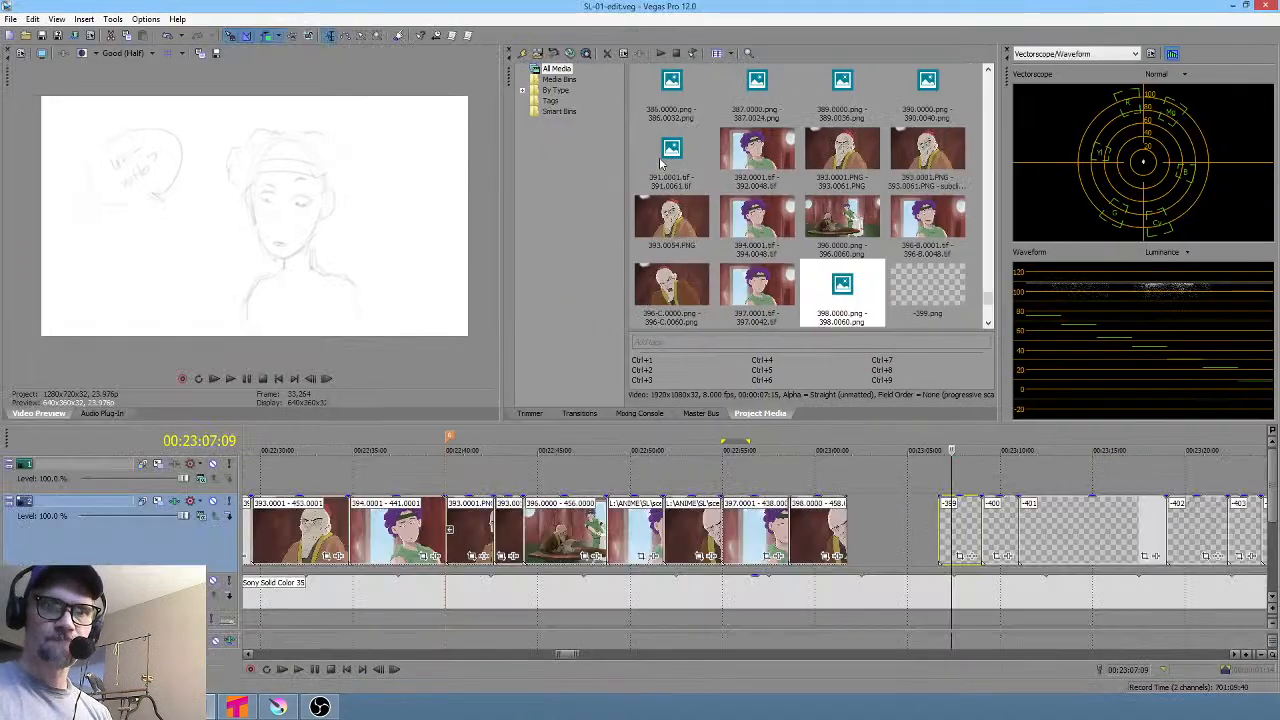
Preview the 394.0001 shot and survey the whole edit timeline back to its start
{"action": "left_click", "coordinate": [384, 476]}
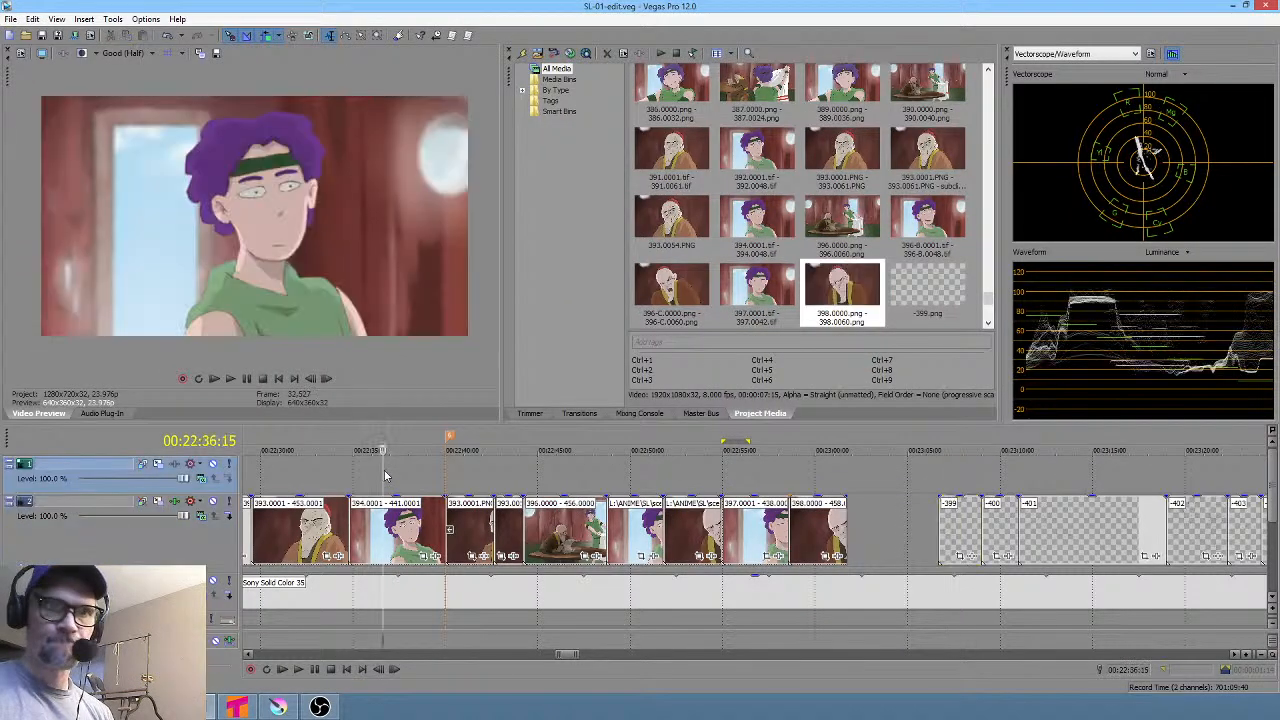
{"action": "scroll", "coordinate": [535, 467], "scroll_direction": "down", "scroll_amount": 5}
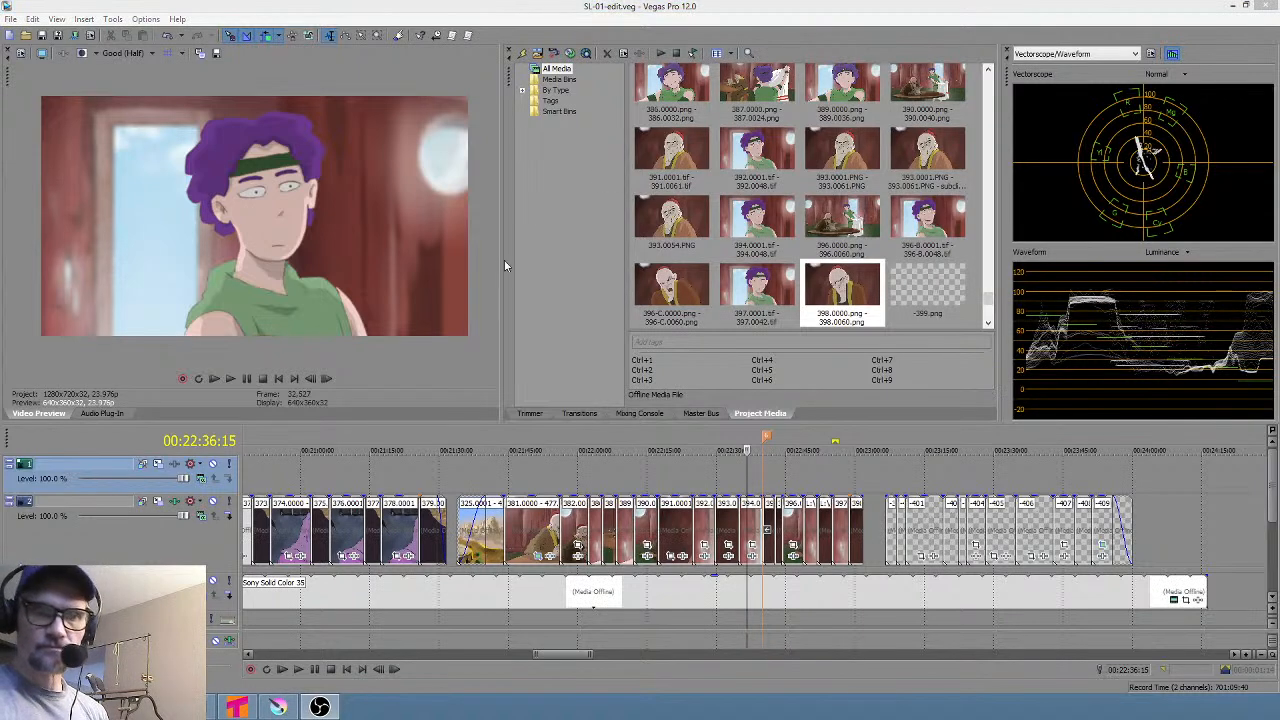
{"action": "left_click", "coordinate": [561, 481]}
{"action": "scroll", "coordinate": [561, 481], "scroll_direction": "down", "scroll_amount": 5}
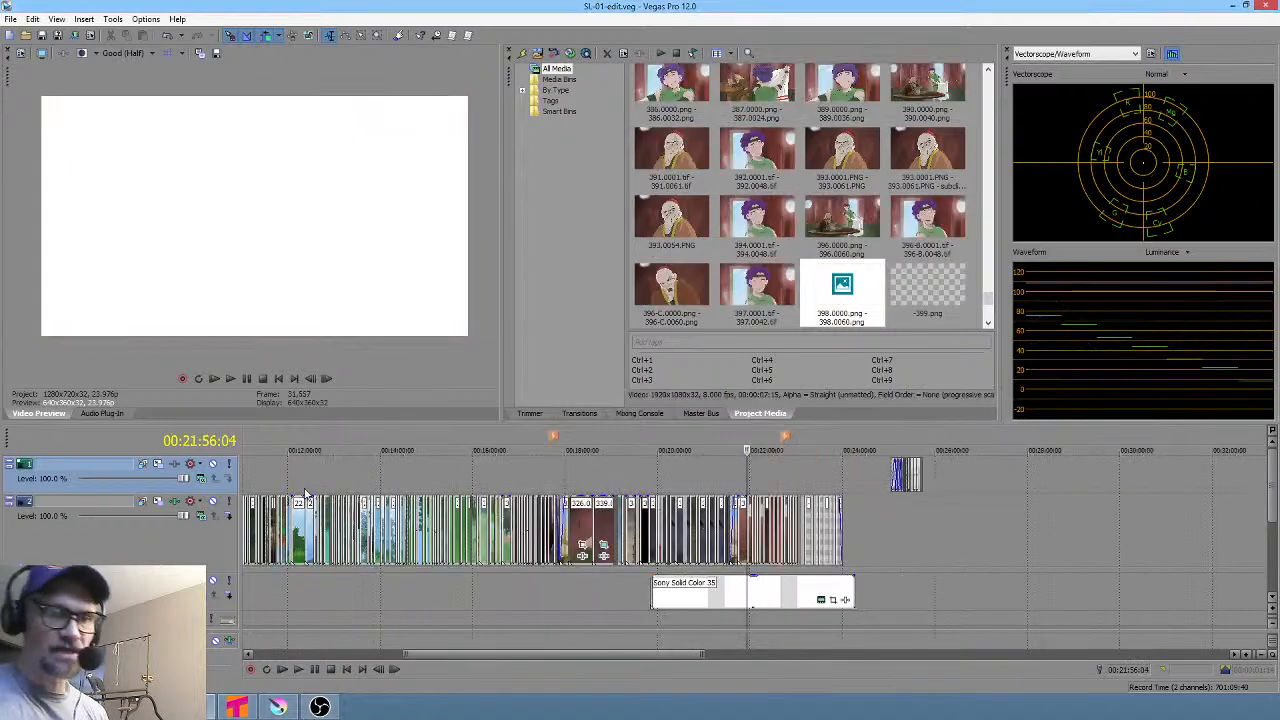
{"action": "scroll", "coordinate": [475, 479], "scroll_direction": "left", "scroll_amount": 5}
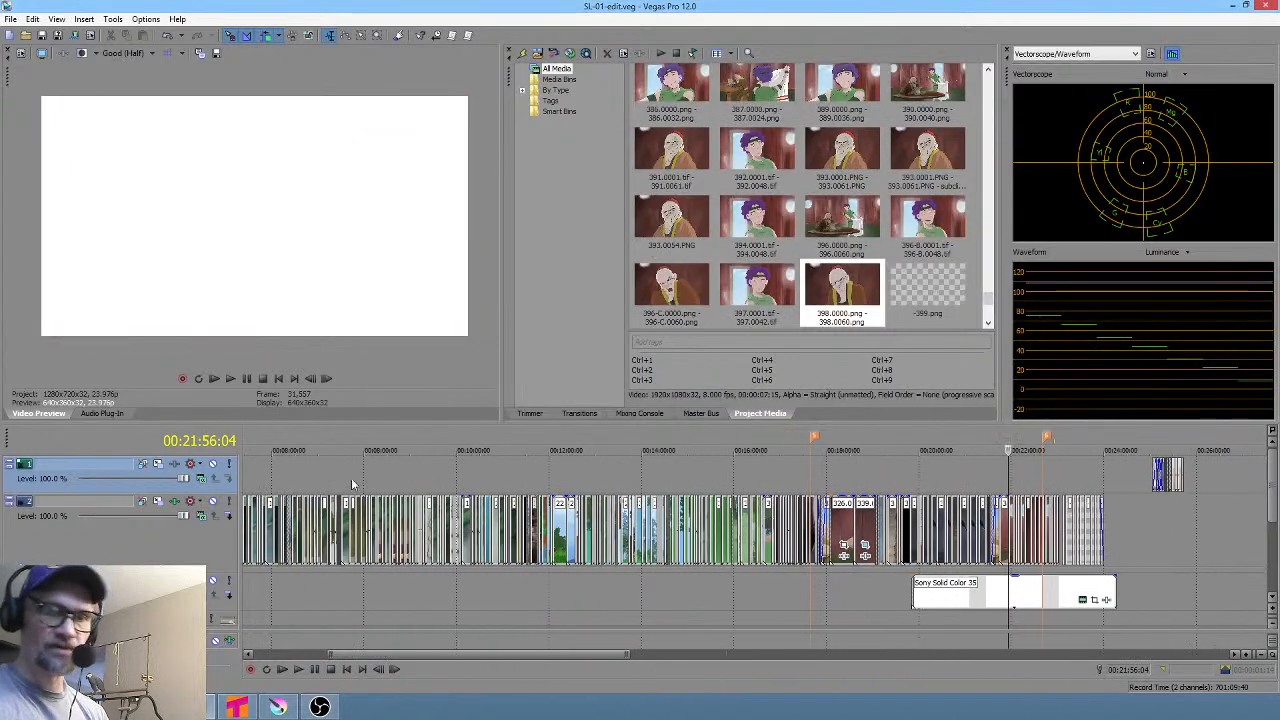
{"action": "scroll", "coordinate": [475, 479], "scroll_direction": "left", "scroll_amount": 5}
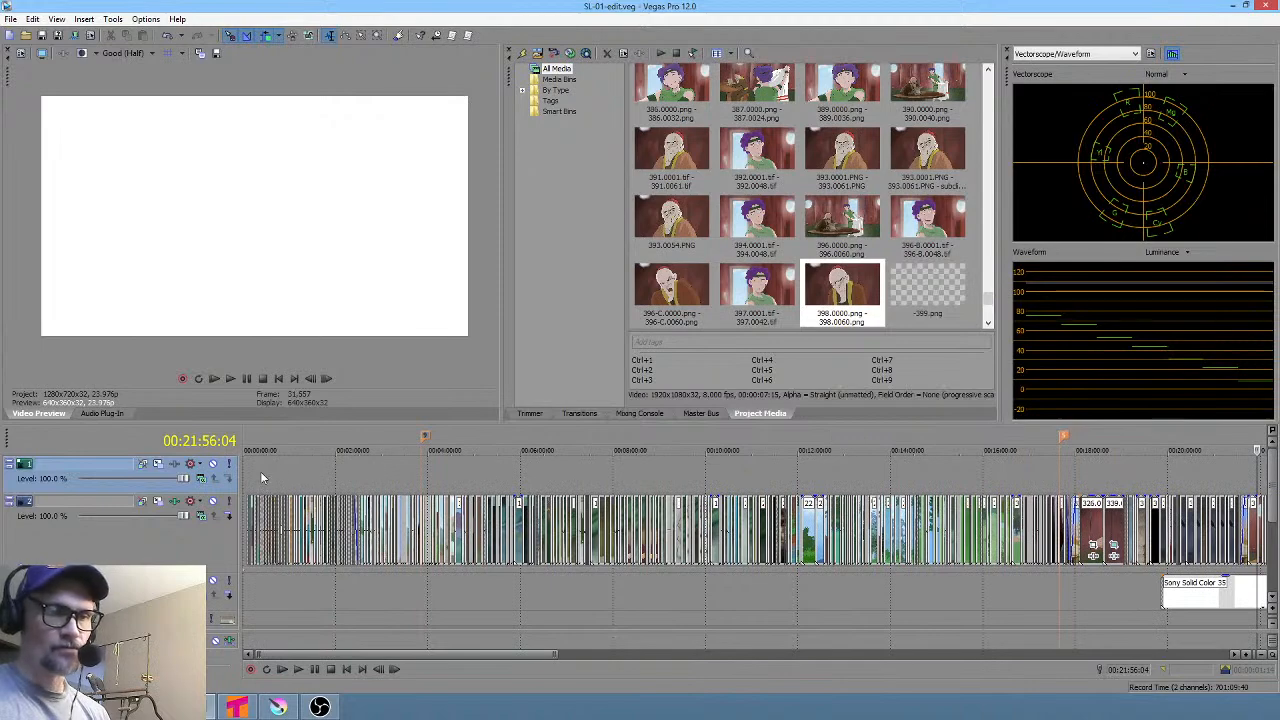
Scrub through the opening minutes of the edit, examining the shots from 086 to 093 closely
{"action": "left_click_drag", "start_coordinate": [260, 471], "coordinate": [388, 492]}
{"action": "scroll", "coordinate": [387, 492], "scroll_direction": "up", "scroll_amount": 1}
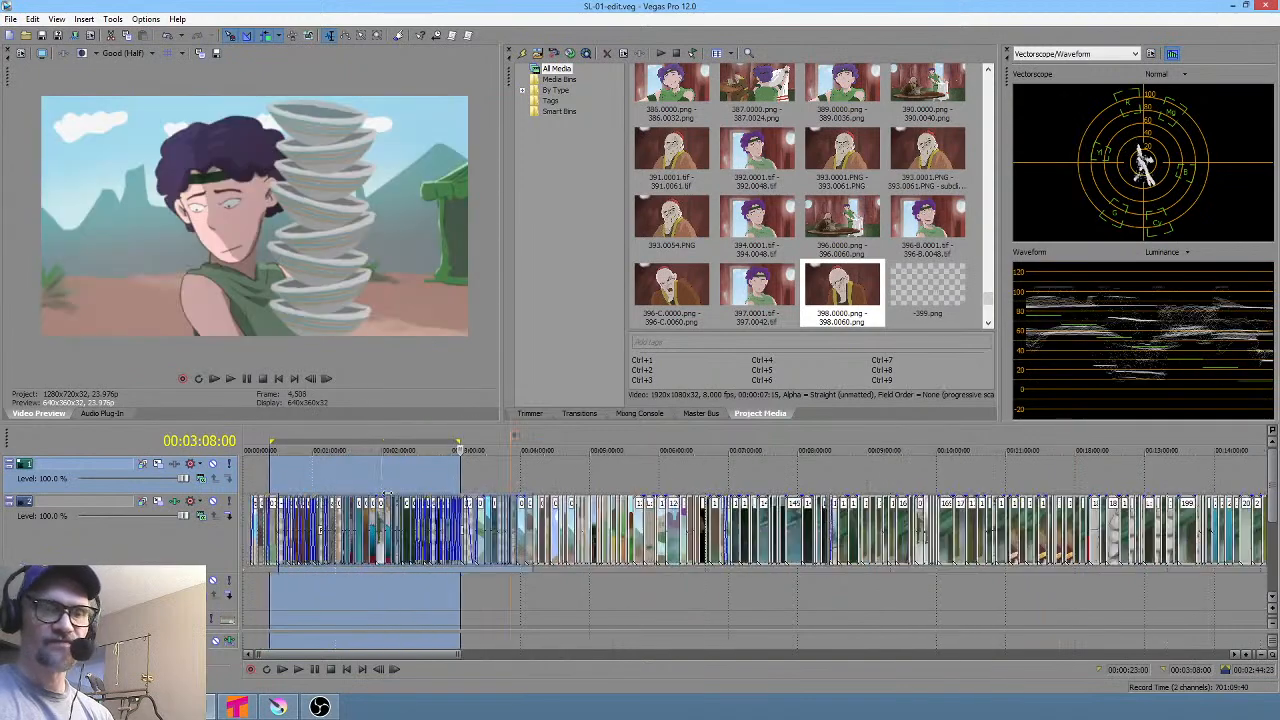
{"action": "scroll", "coordinate": [388, 492], "scroll_direction": "up", "scroll_amount": 1}
{"action": "left_click", "coordinate": [752, 490]}
{"action": "scroll", "coordinate": [752, 488], "scroll_direction": "up", "scroll_amount": 2}
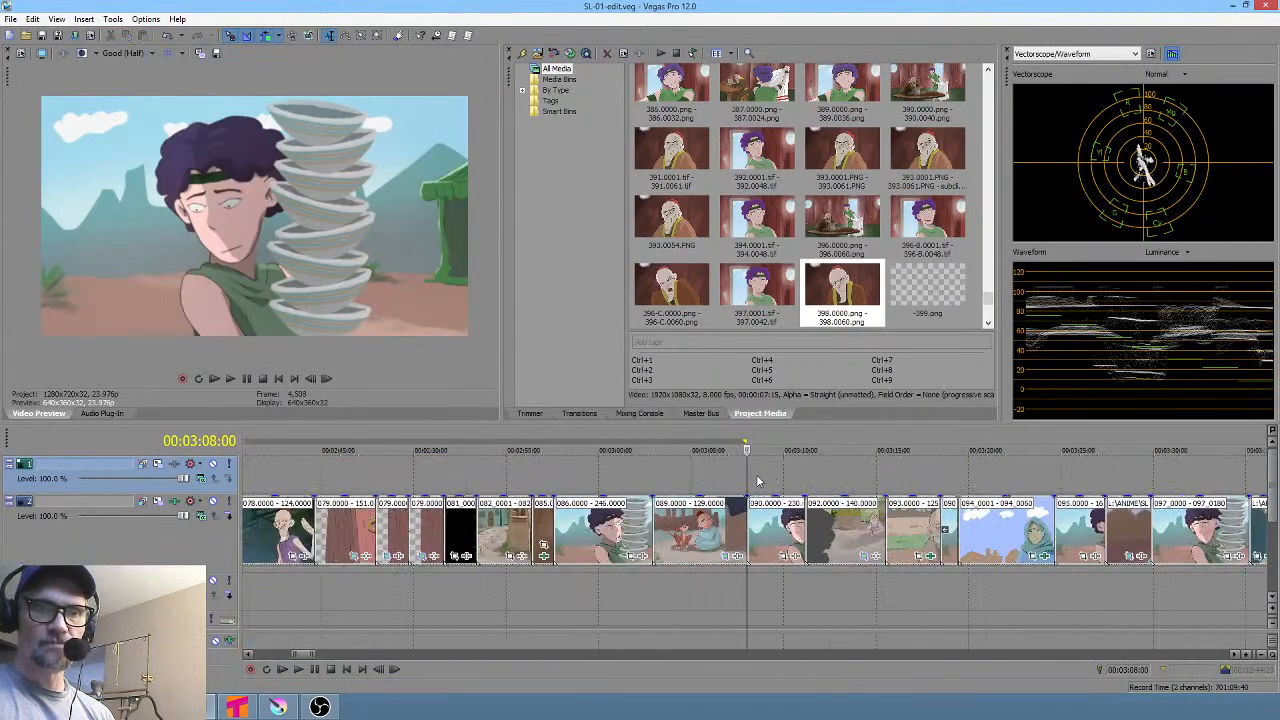
{"action": "left_click_drag", "start_coordinate": [607, 473], "coordinate": [650, 483]}
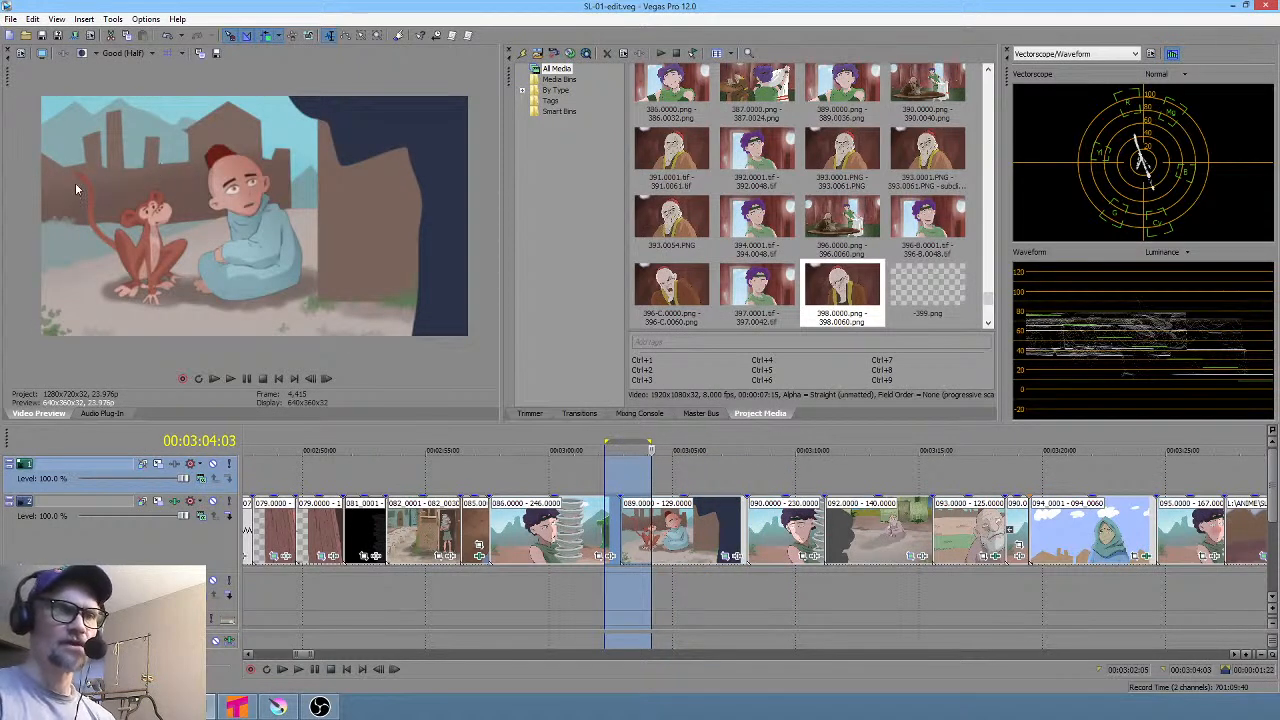
{"action": "left_click_drag", "start_coordinate": [591, 478], "coordinate": [550, 474]}
{"action": "left_click_drag", "start_coordinate": [404, 471], "coordinate": [945, 486]}
{"action": "scroll", "coordinate": [767, 585], "scroll_direction": "right", "scroll_amount": 3}
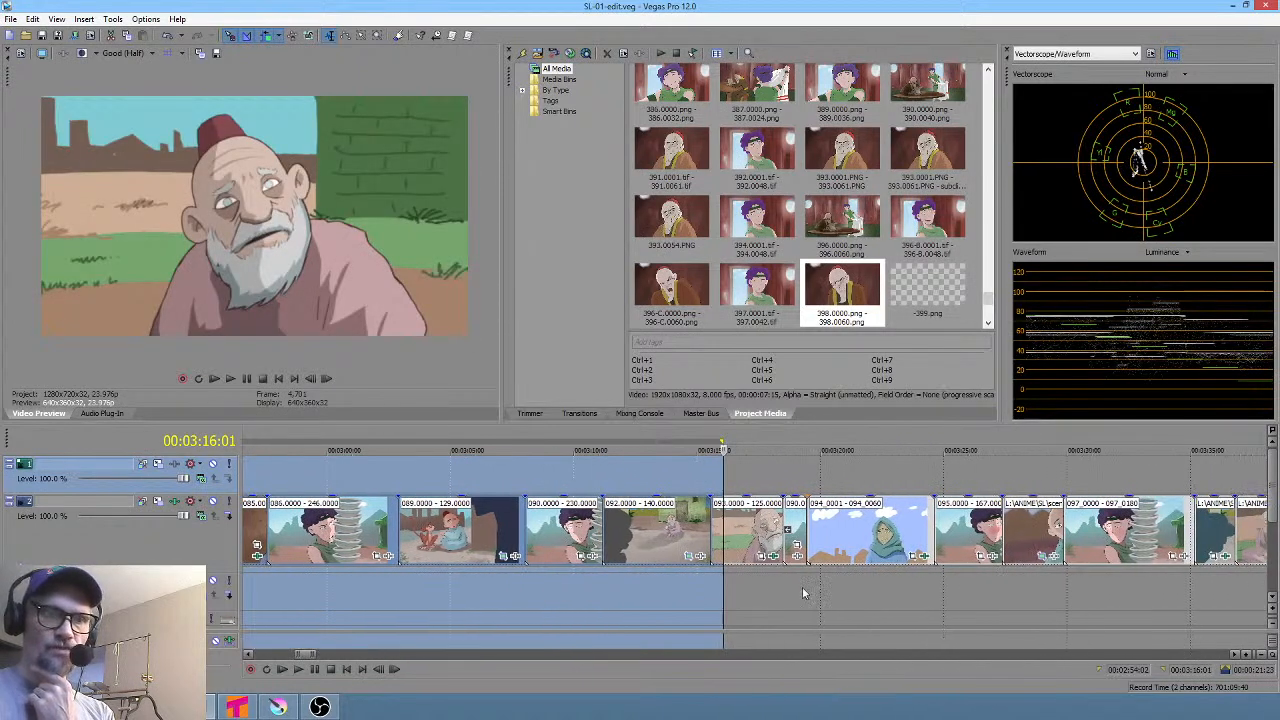
Compare the 093.0000 - 125.0000 clip with Color Curves off and on, and raise the curve's lower handle to lighten the shadows
{"action": "left_click", "coordinate": [672, 470]}
{"action": "left_click_drag", "start_coordinate": [675, 470], "coordinate": [748, 481]}
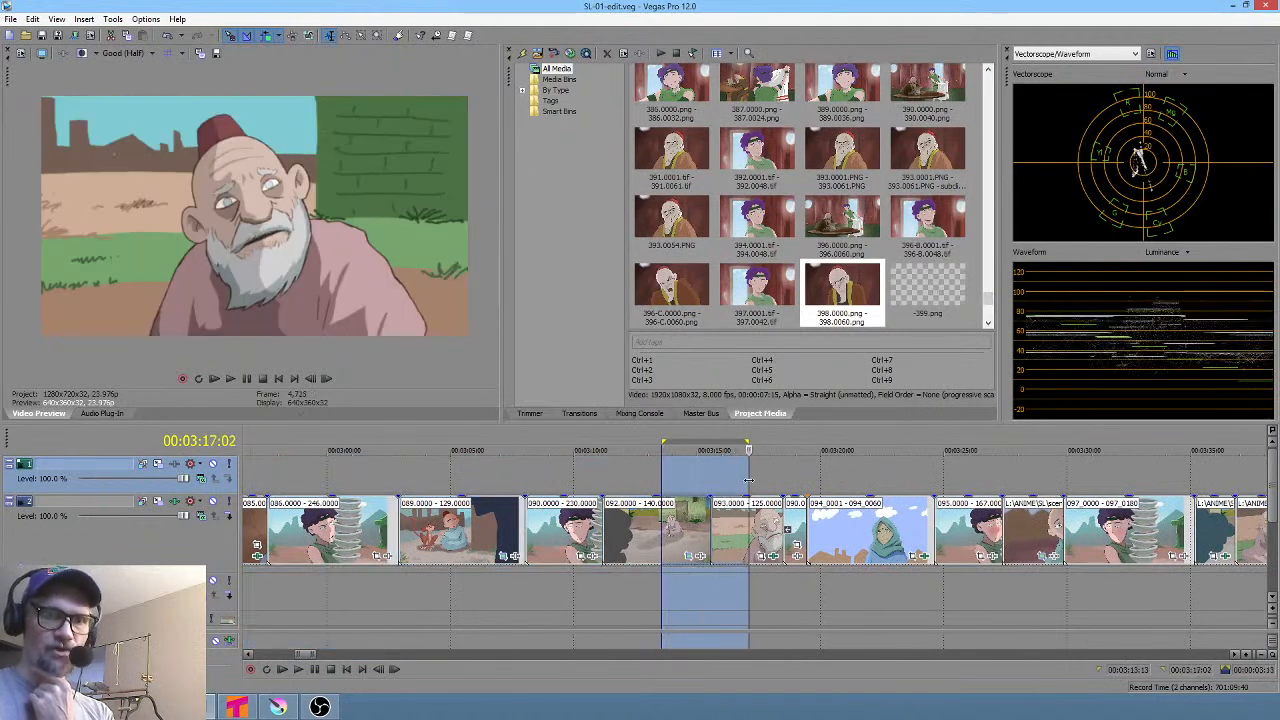
{"action": "left_click", "coordinate": [774, 556]}
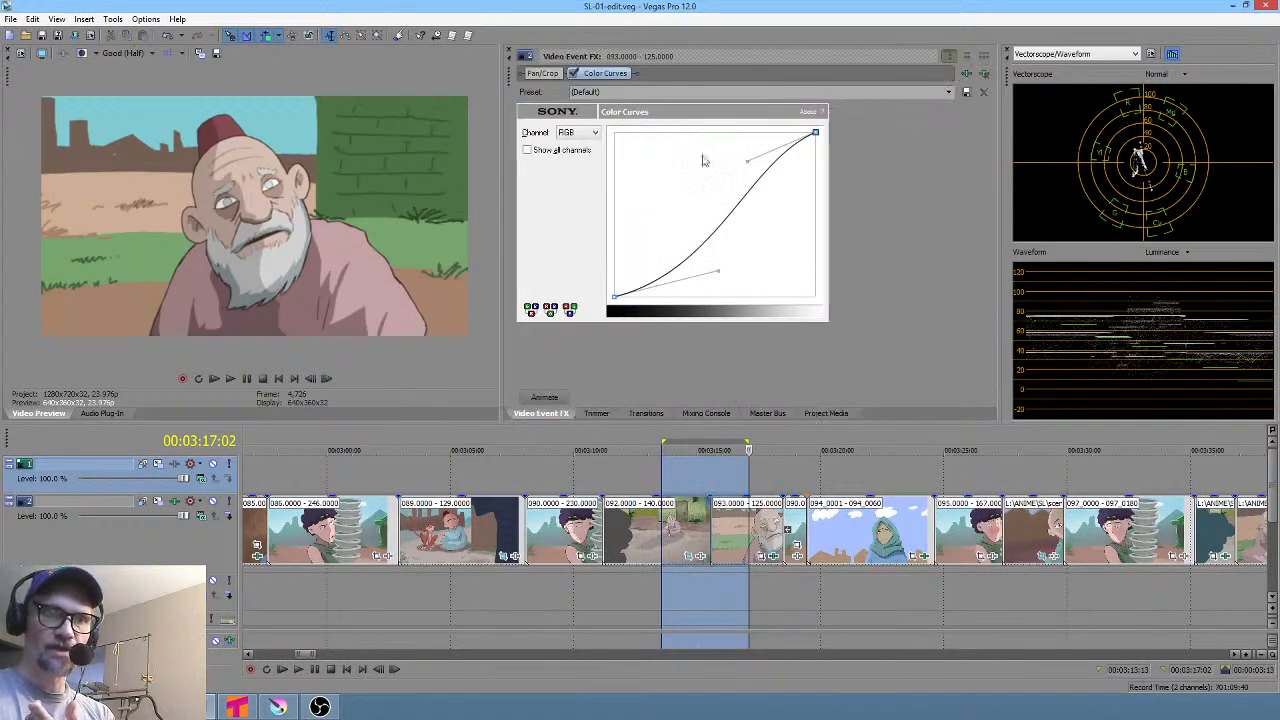
{"action": "left_click", "coordinate": [575, 74]}
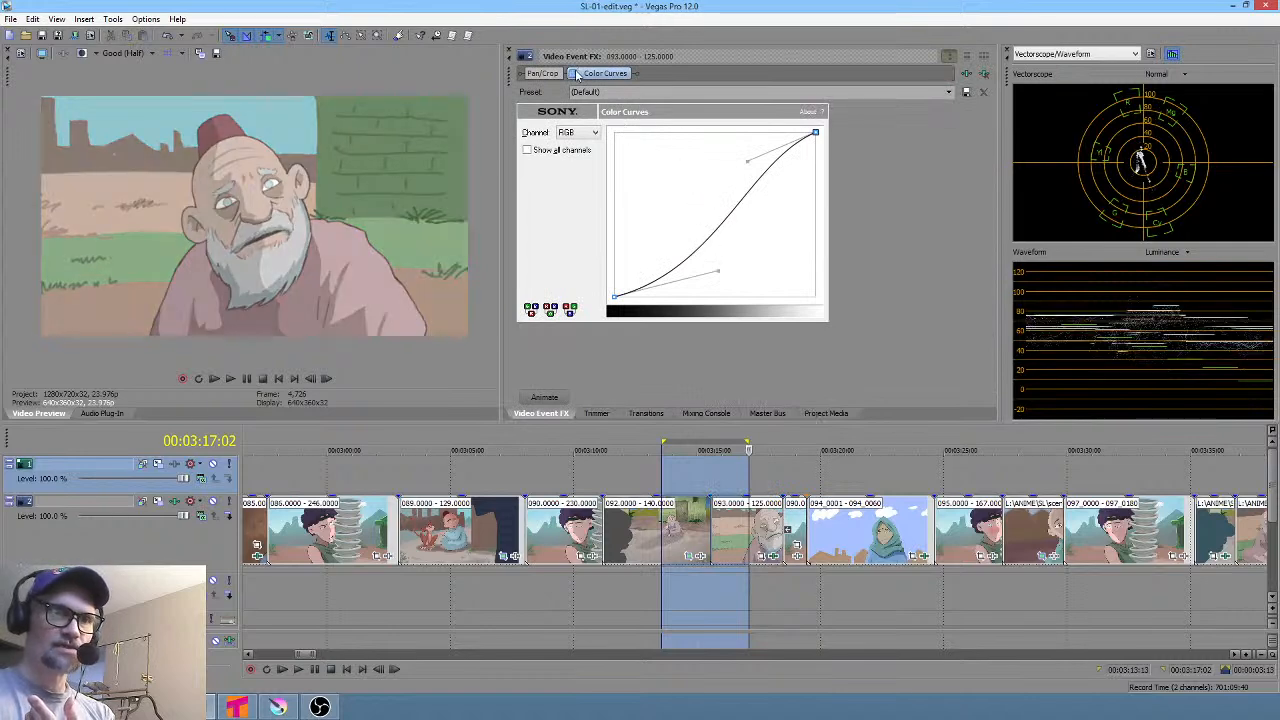
{"action": "left_click", "coordinate": [575, 74]}
{"action": "left_click_drag", "start_coordinate": [720, 272], "coordinate": [722, 250]}
Set the Unsharp Mask amount to 0.293 on the 094_0001 - 094_0060 clip
{"action": "left_click_drag", "start_coordinate": [660, 596], "coordinate": [831, 598]}
{"action": "left_click", "coordinate": [921, 555]}
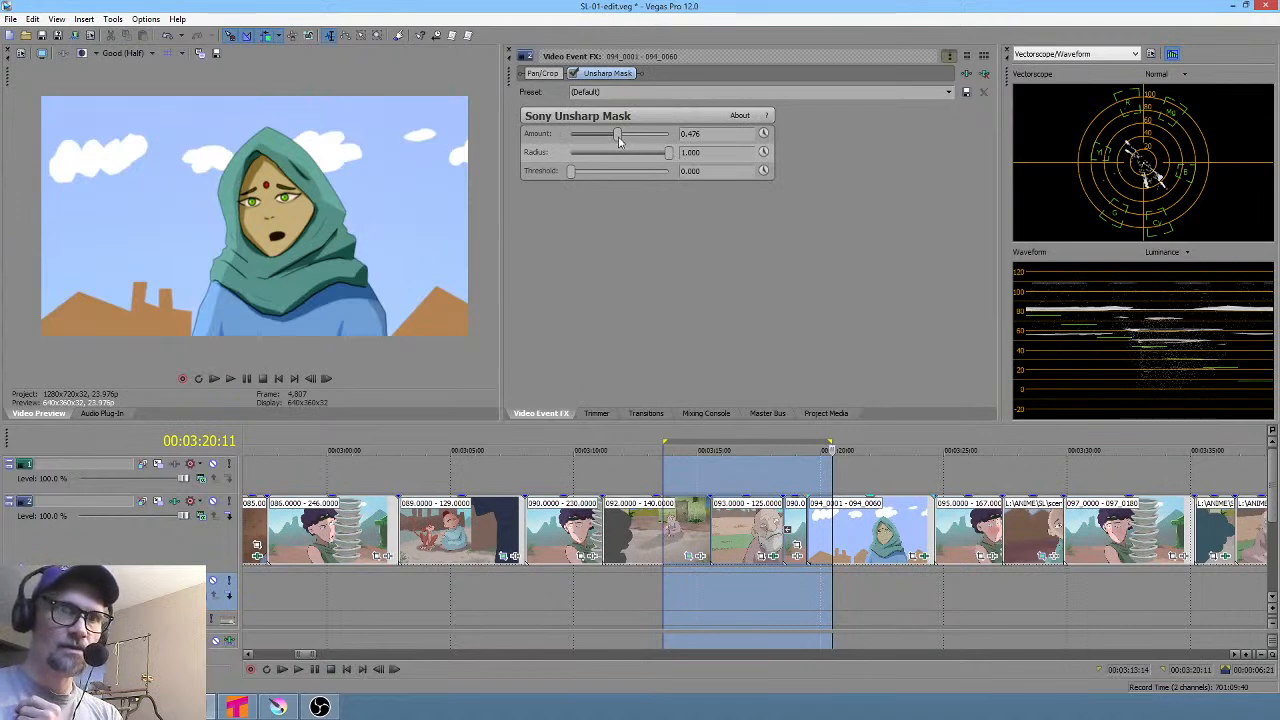
{"action": "left_click_drag", "start_coordinate": [617, 133], "coordinate": [599, 131]}
Scrub through the clips from shot 093 to the hand close-up in scene 099 to review their look
{"action": "left_click_drag", "start_coordinate": [740, 613], "coordinate": [1032, 602]}
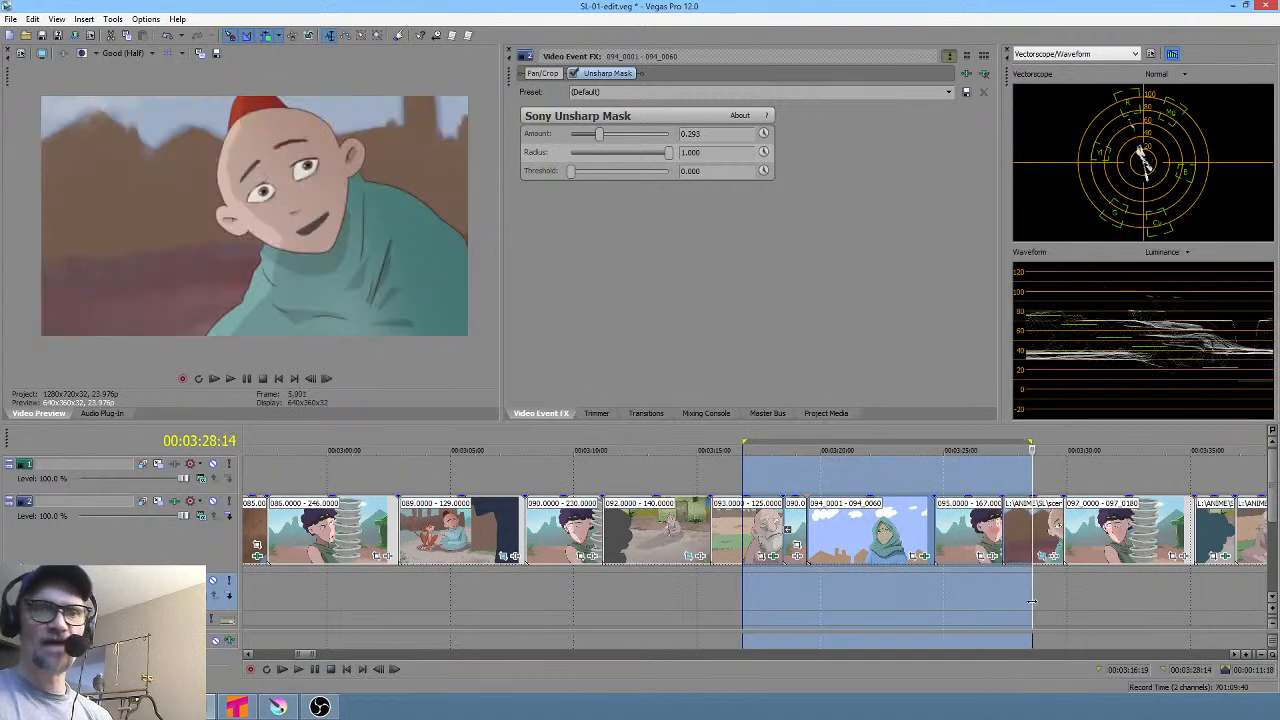
{"action": "middle_click", "coordinate": [956, 592]}
{"action": "middle_click", "coordinate": [982, 587]}
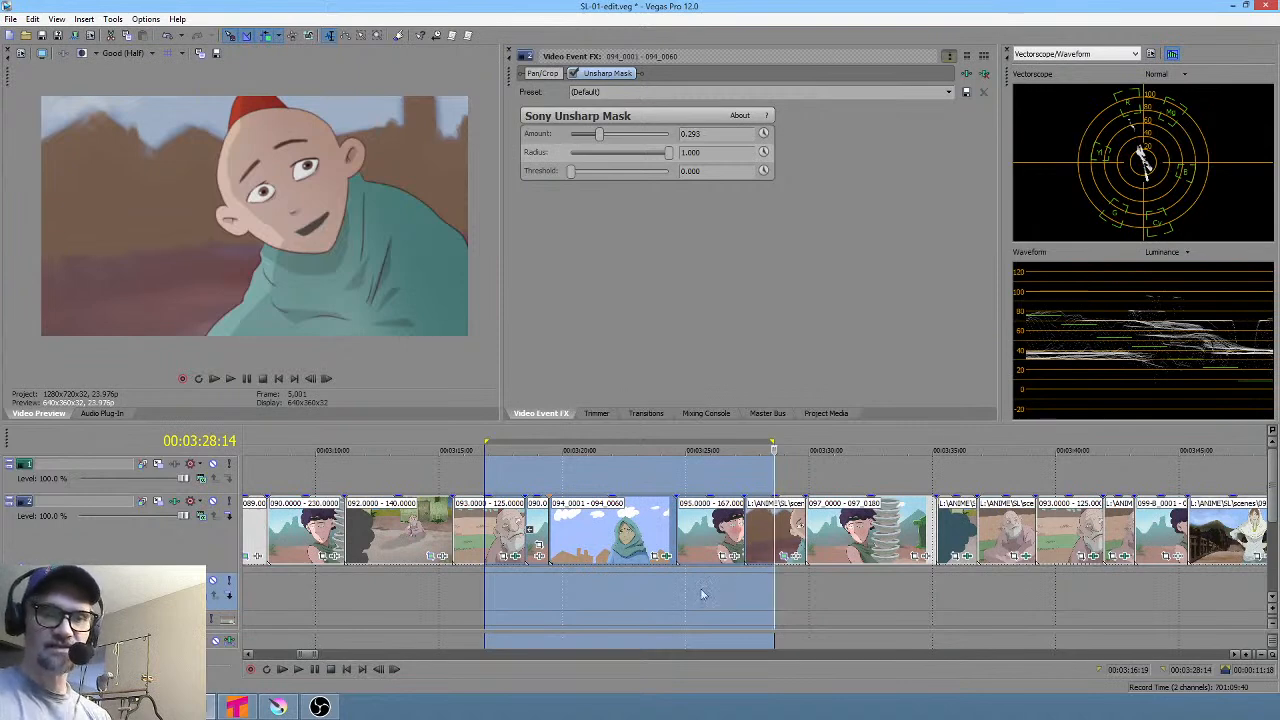
{"action": "left_click_drag", "start_coordinate": [678, 589], "coordinate": [1007, 588]}
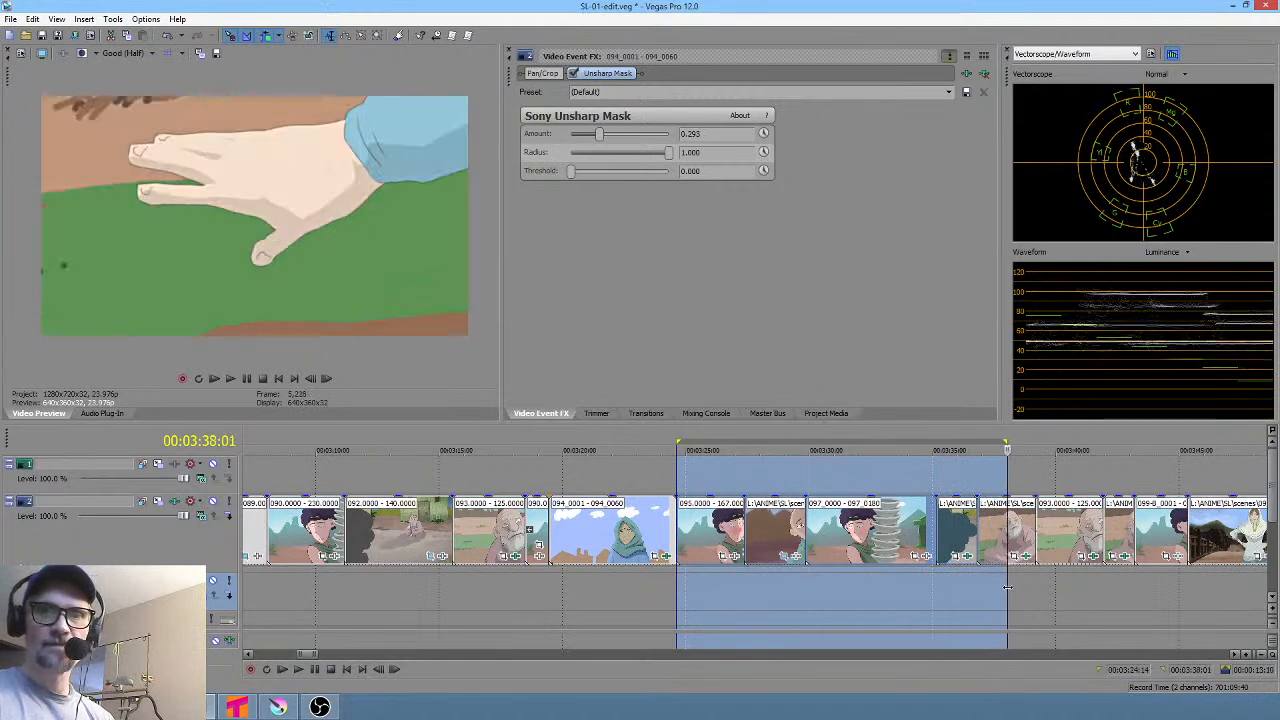
Inspect the Unsharp Mask and secondary Color Corrector settings applied to the 099-C clip
{"action": "left_click_drag", "start_coordinate": [925, 599], "coordinate": [966, 572]}
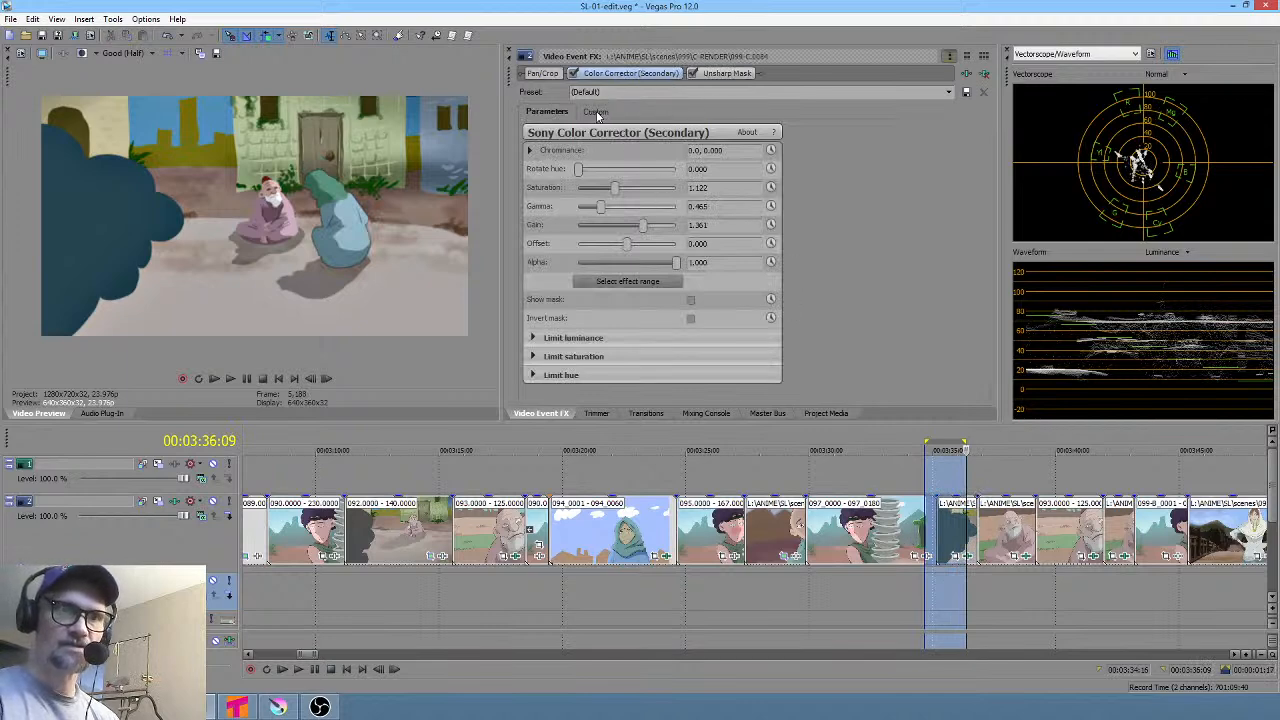
{"action": "left_click", "coordinate": [728, 74]}
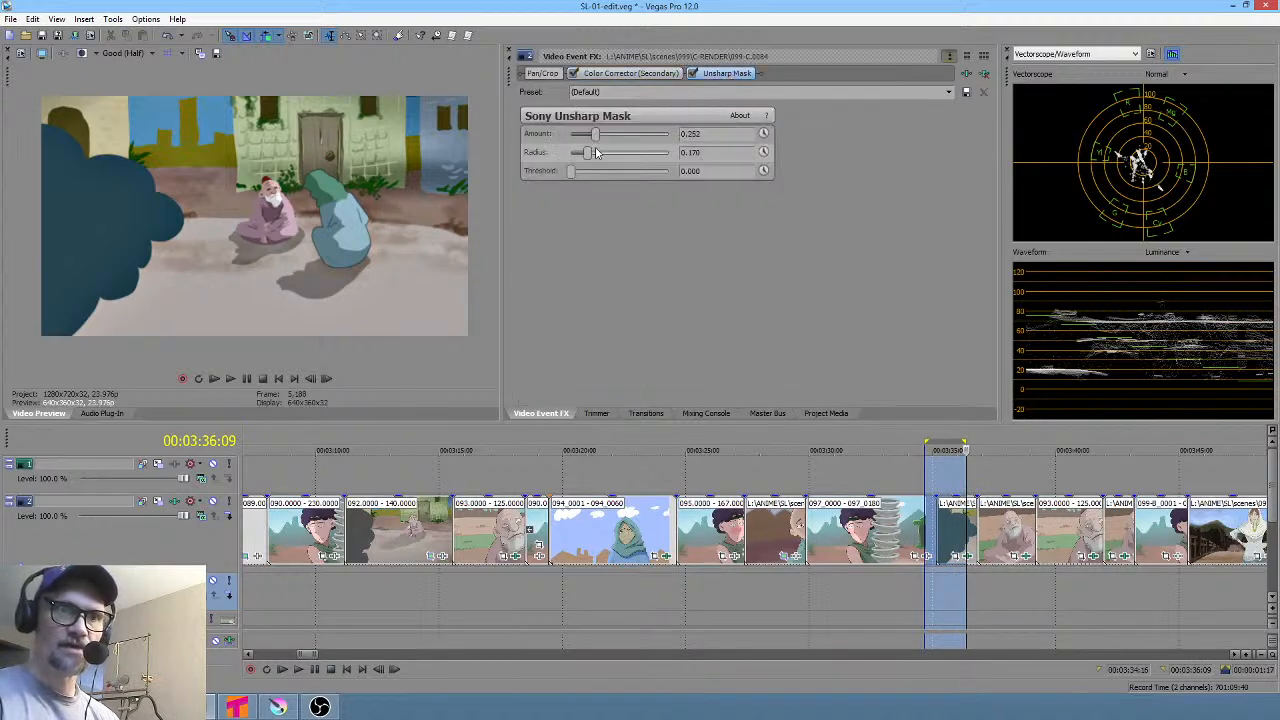
{"action": "left_click", "coordinate": [630, 76]}
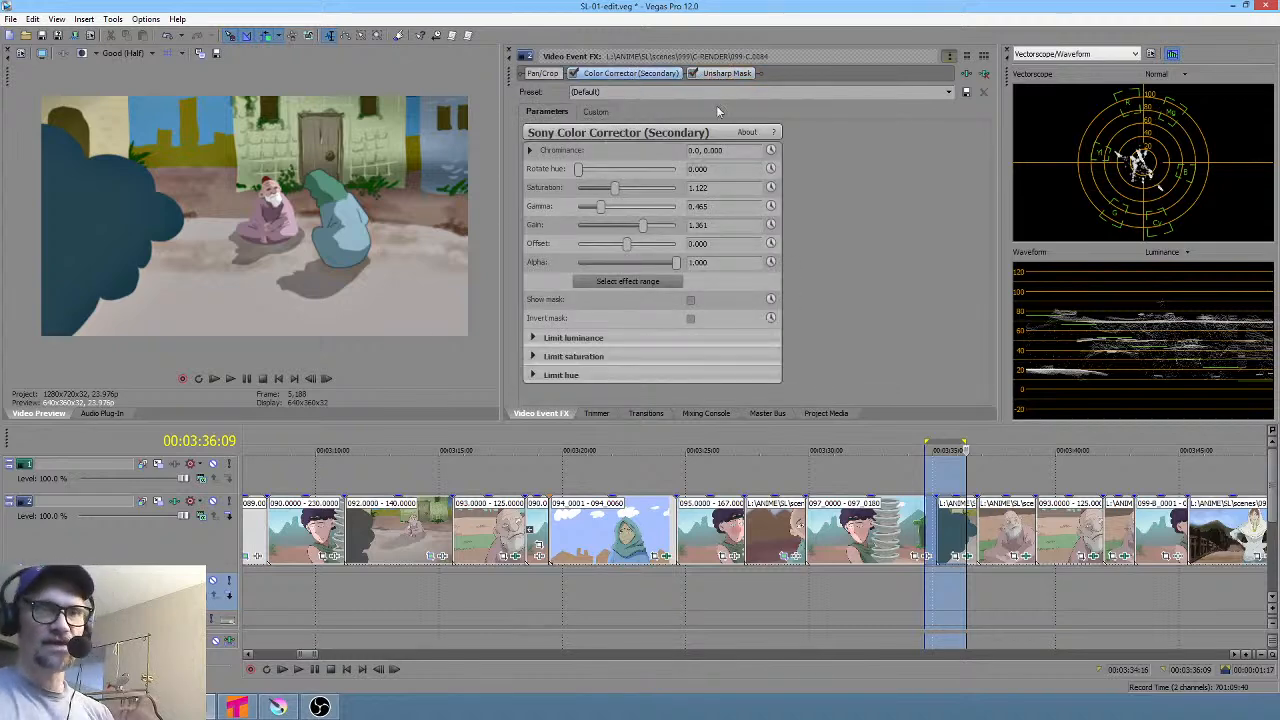
{"action": "left_click", "coordinate": [723, 74]}
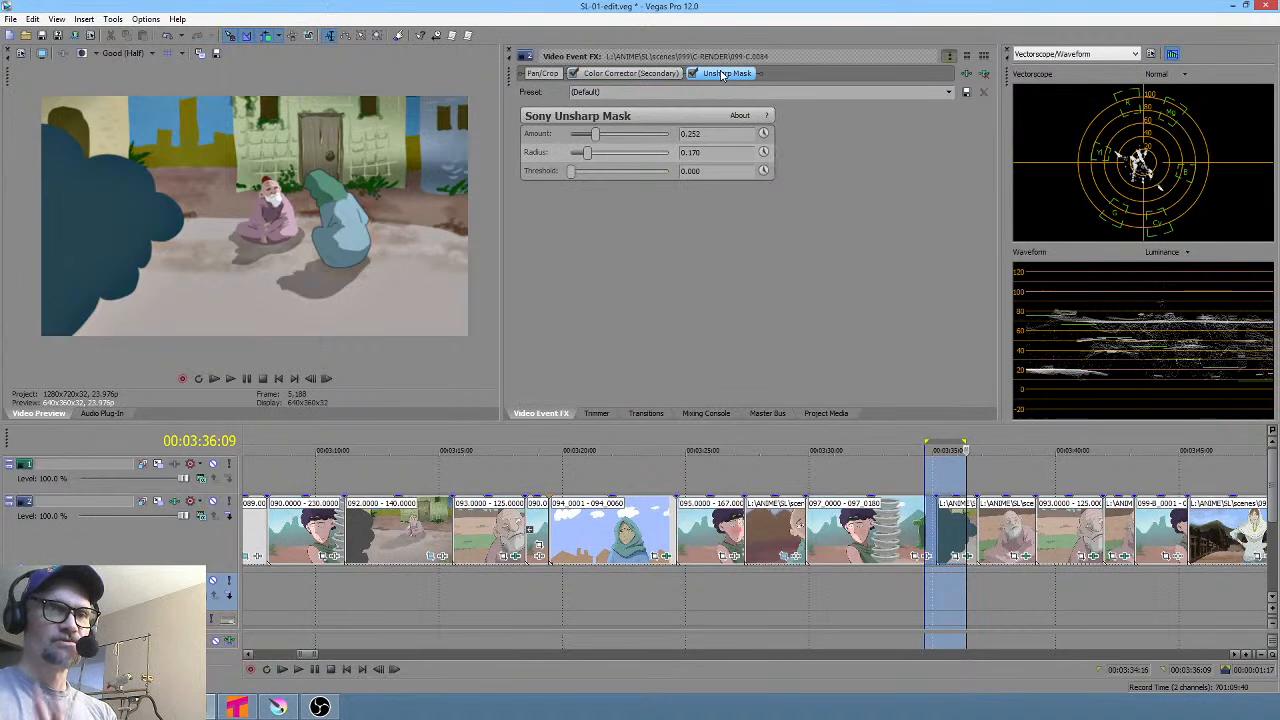
{"action": "left_click", "coordinate": [635, 74]}
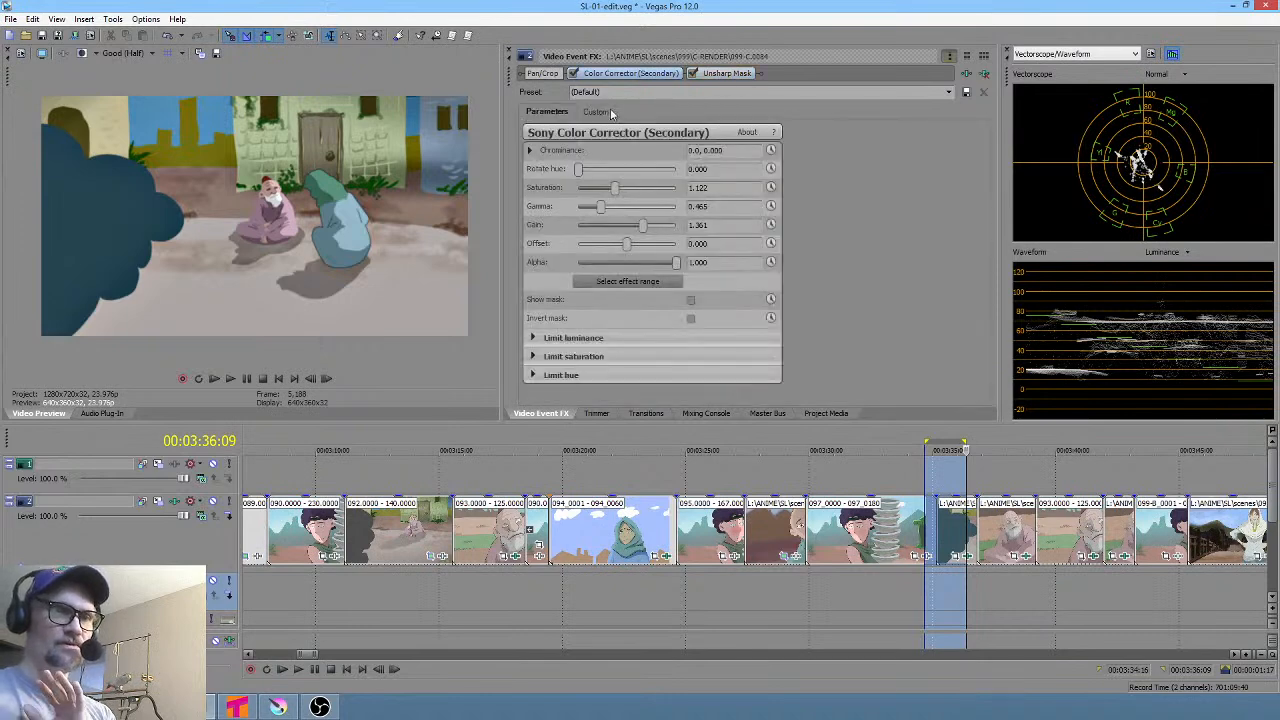
Show the custom controls of 099-C's secondary Color Corrector and toggle mask inversion to compare the affected areas
{"action": "left_click", "coordinate": [596, 112]}
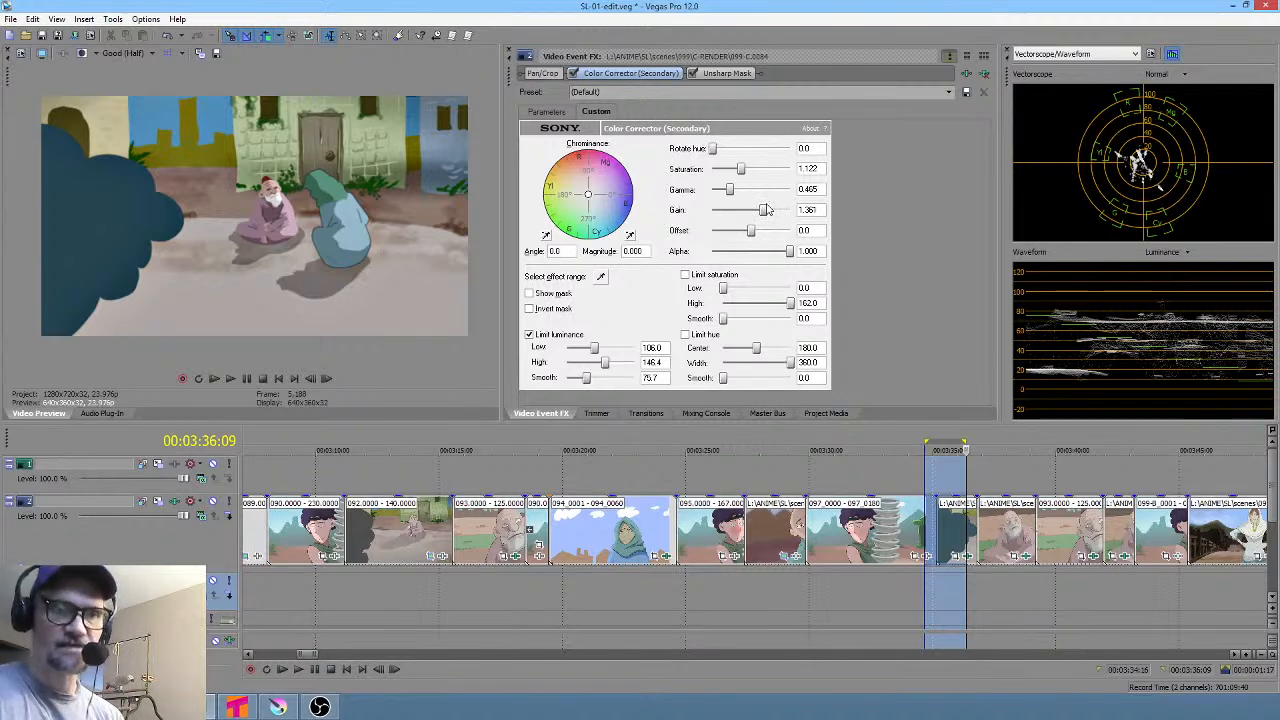
{"action": "left_click", "coordinate": [544, 310]}
{"action": "left_click", "coordinate": [544, 310]}
{"action": "left_click", "coordinate": [544, 310]}
{"action": "left_click", "coordinate": [544, 310]}
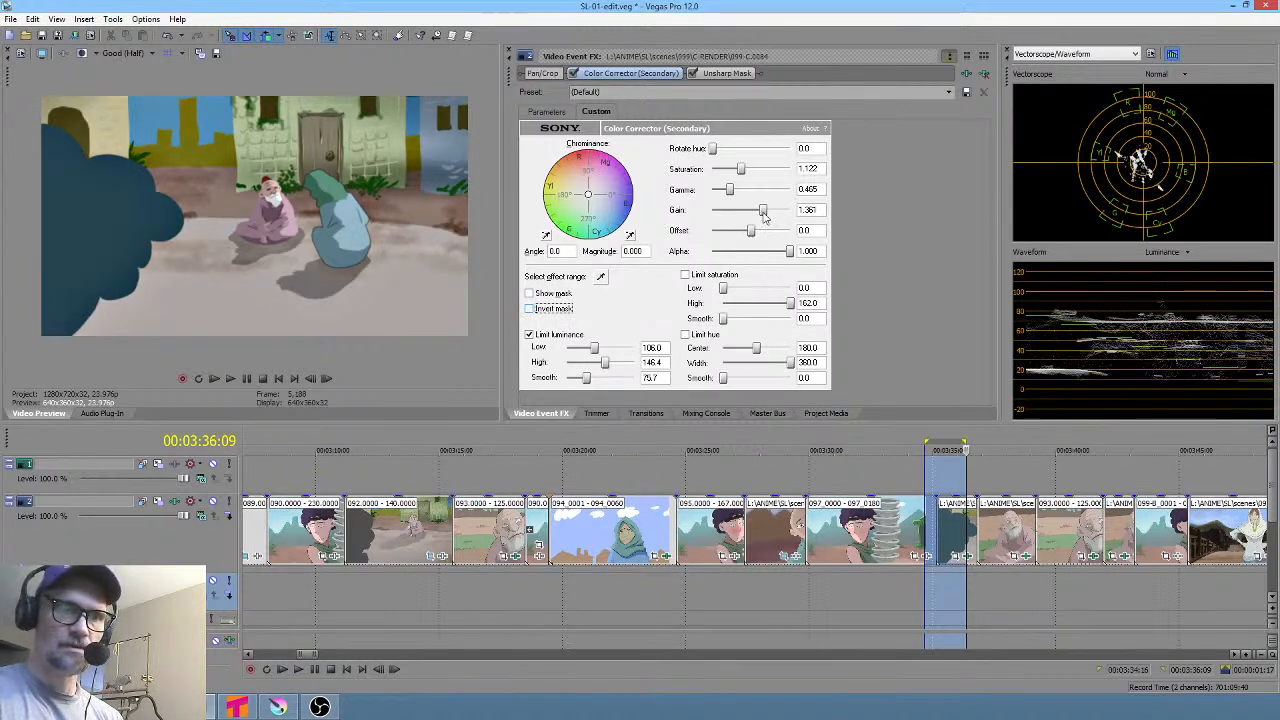
Set the secondary Color Corrector's gamma to 0.620 and gain to 1.525 on the 099-C clip, checking against the preceding shot
{"action": "left_click_drag", "start_coordinate": [733, 194], "coordinate": [742, 194]}
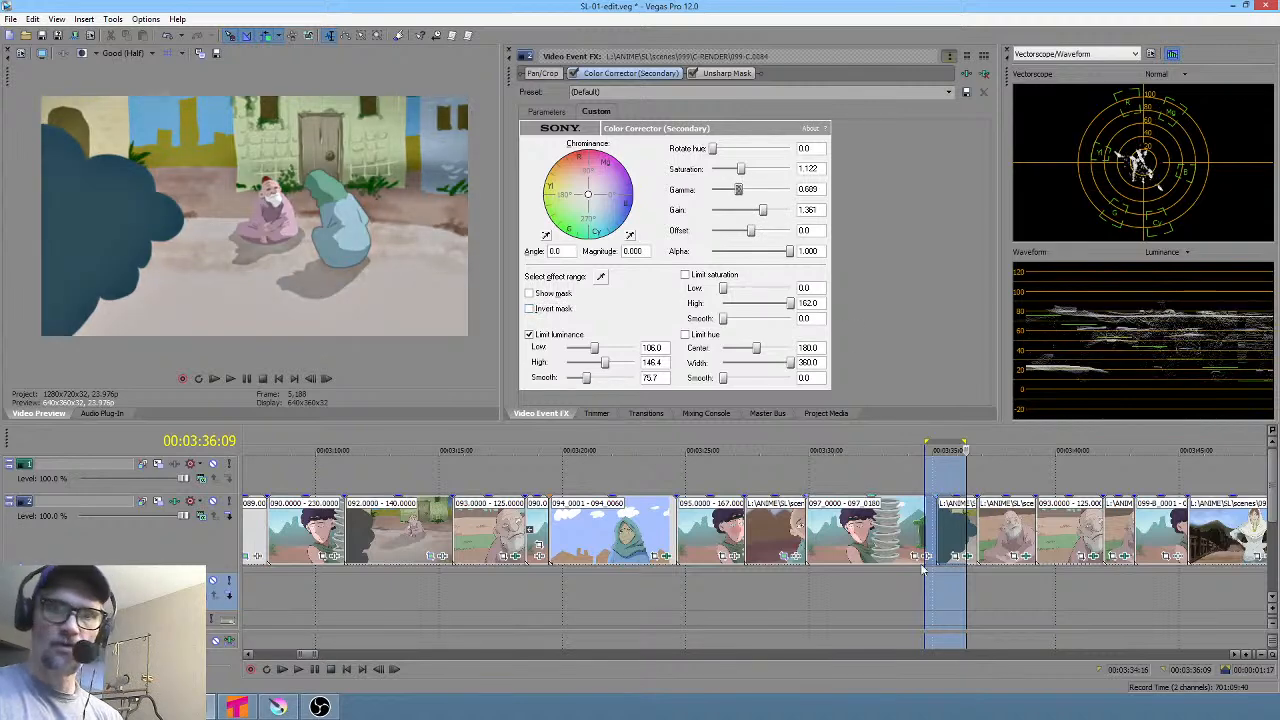
{"action": "left_click_drag", "start_coordinate": [896, 586], "coordinate": [966, 589]}
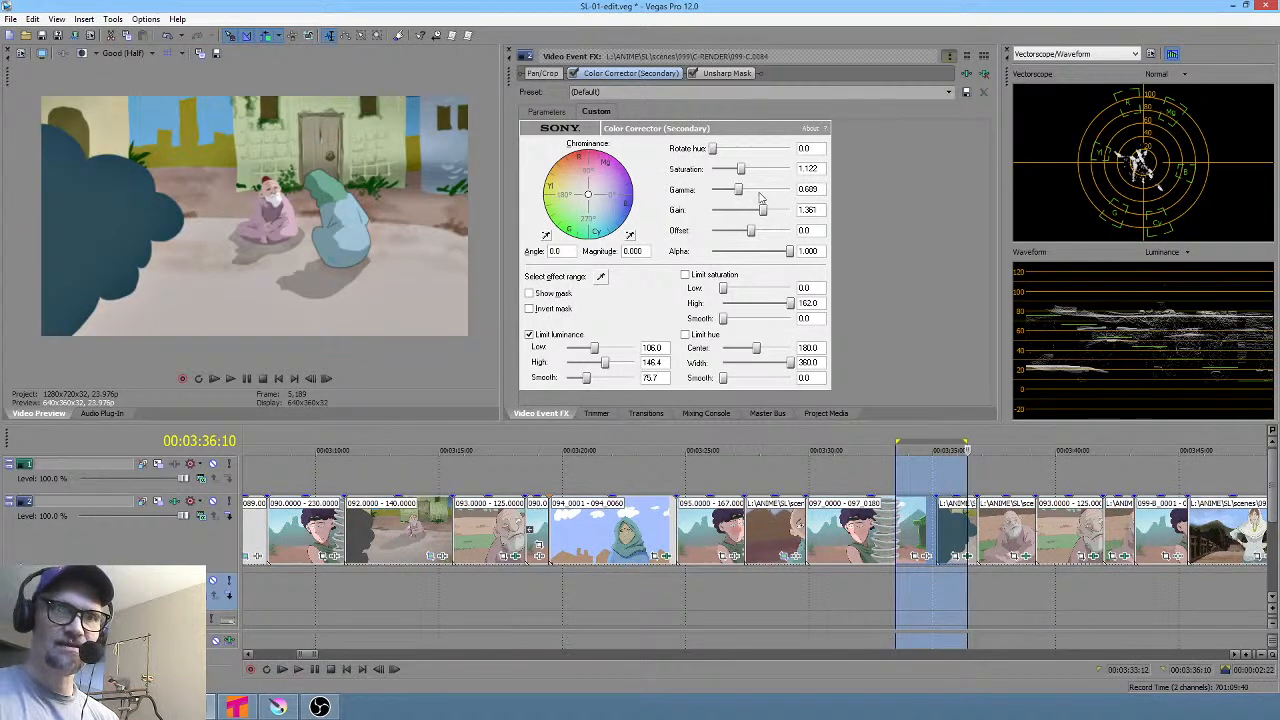
{"action": "left_click_drag", "start_coordinate": [766, 212], "coordinate": [737, 193]}
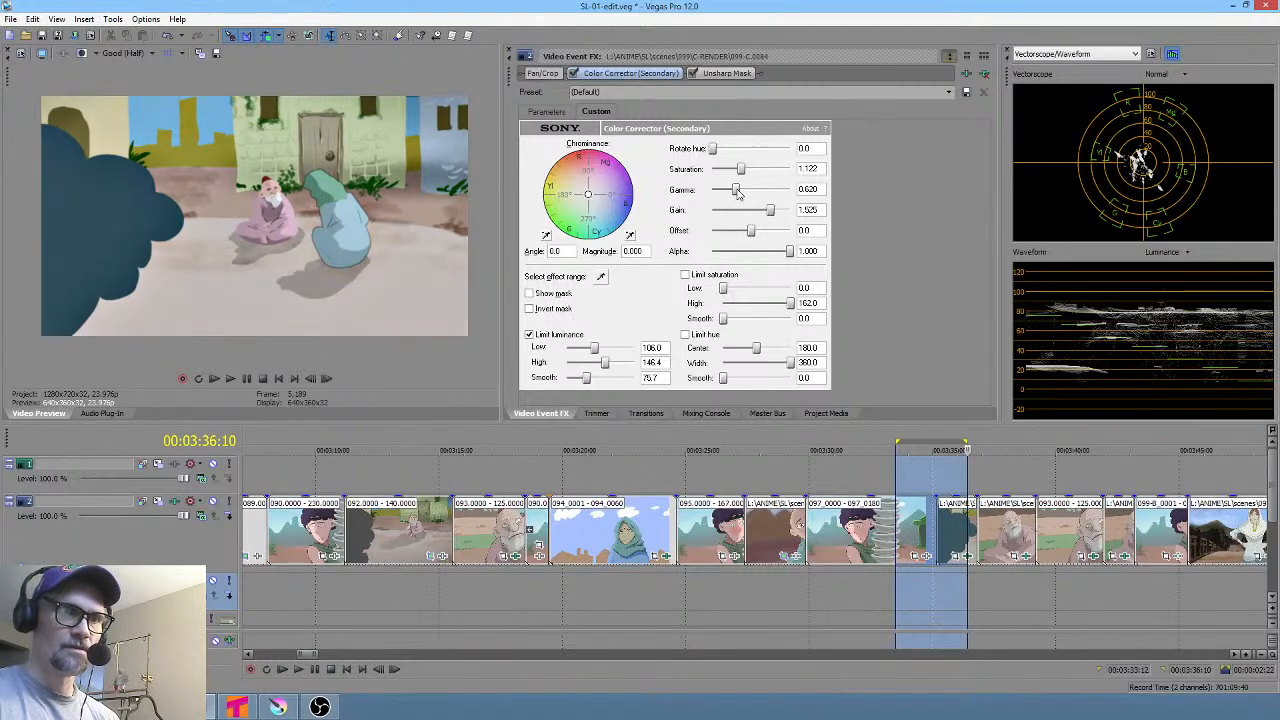
Raise the lower Color Curves handle on the second 093.0000 - 125.0000 clip to lighten its shadows
{"action": "left_click_drag", "start_coordinate": [883, 586], "coordinate": [1064, 577]}
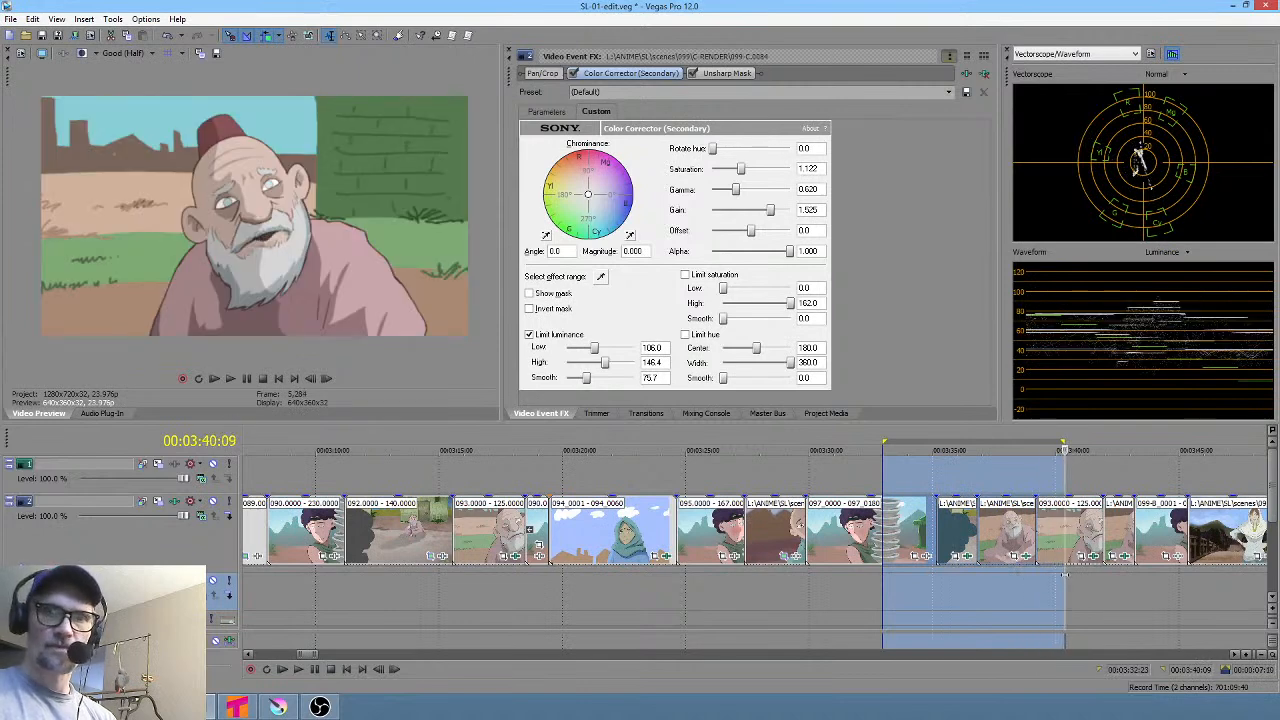
{"action": "left_click", "coordinate": [1094, 558]}
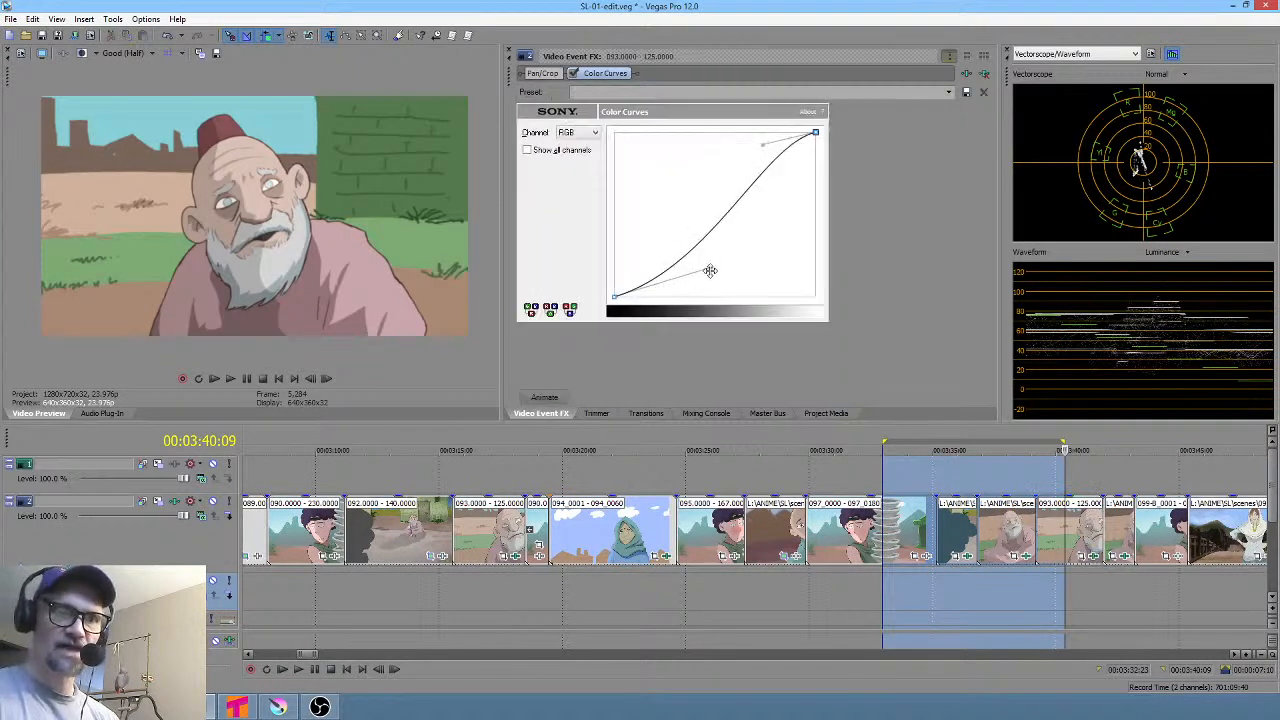
{"action": "left_click_drag", "start_coordinate": [712, 268], "coordinate": [705, 255]}
Scrub through the clips from scene 099 to shot 121 to review colour and consistency between shots
{"action": "left_click_drag", "start_coordinate": [998, 601], "coordinate": [1153, 600]}
{"action": "middle_click", "coordinate": [931, 603]}
{"action": "middle_click", "coordinate": [1000, 600]}
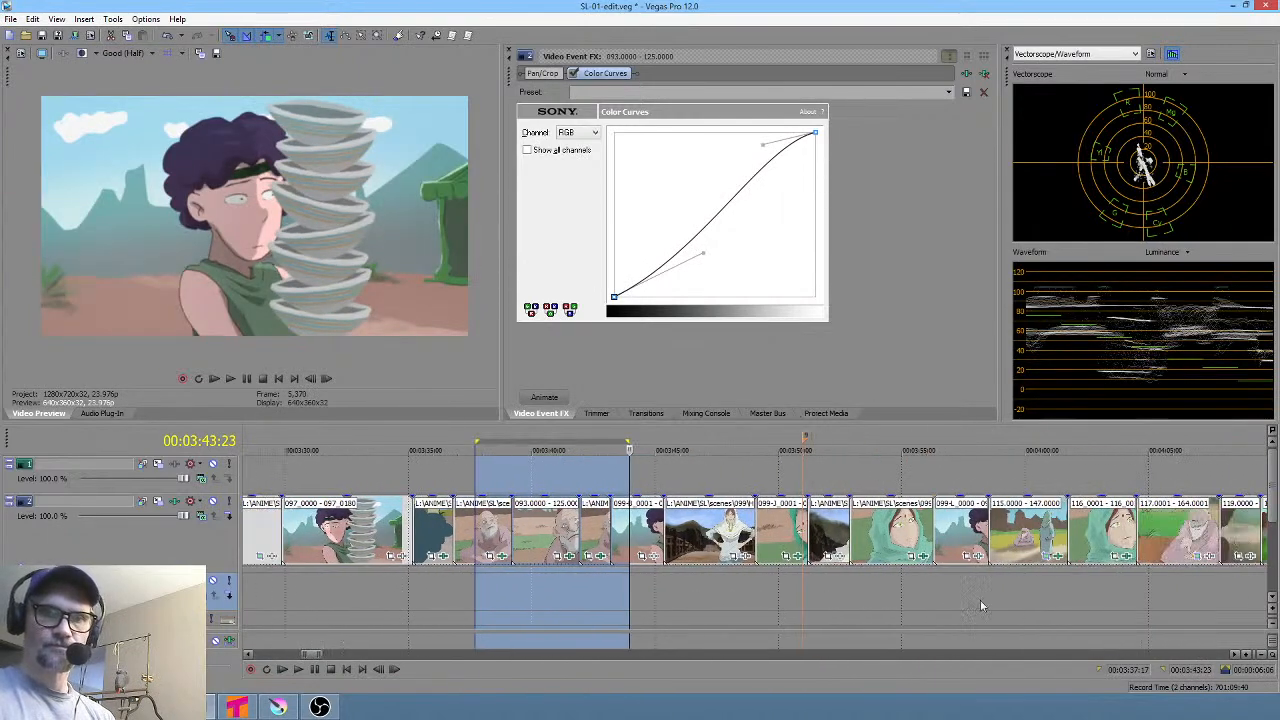
{"action": "left_click_drag", "start_coordinate": [675, 597], "coordinate": [958, 587]}
{"action": "middle_click", "coordinate": [920, 589]}
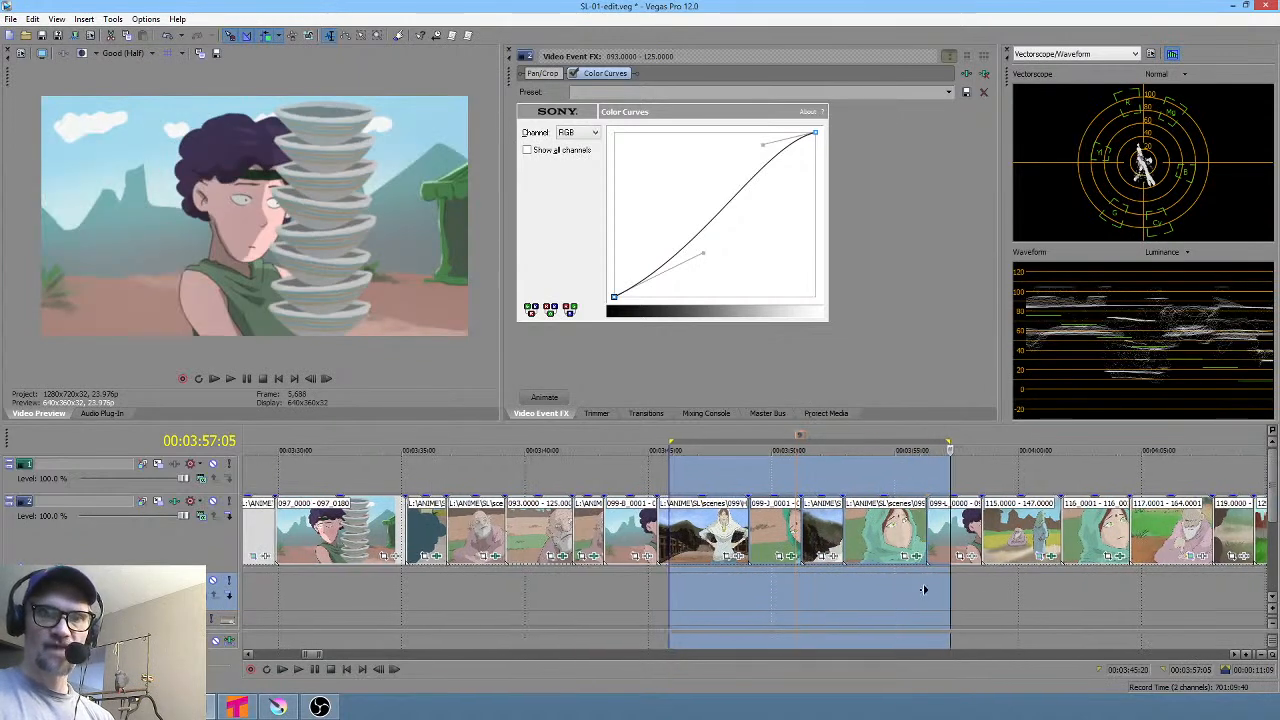
{"action": "middle_click", "coordinate": [958, 593]}
{"action": "left_click_drag", "start_coordinate": [531, 599], "coordinate": [846, 608]}
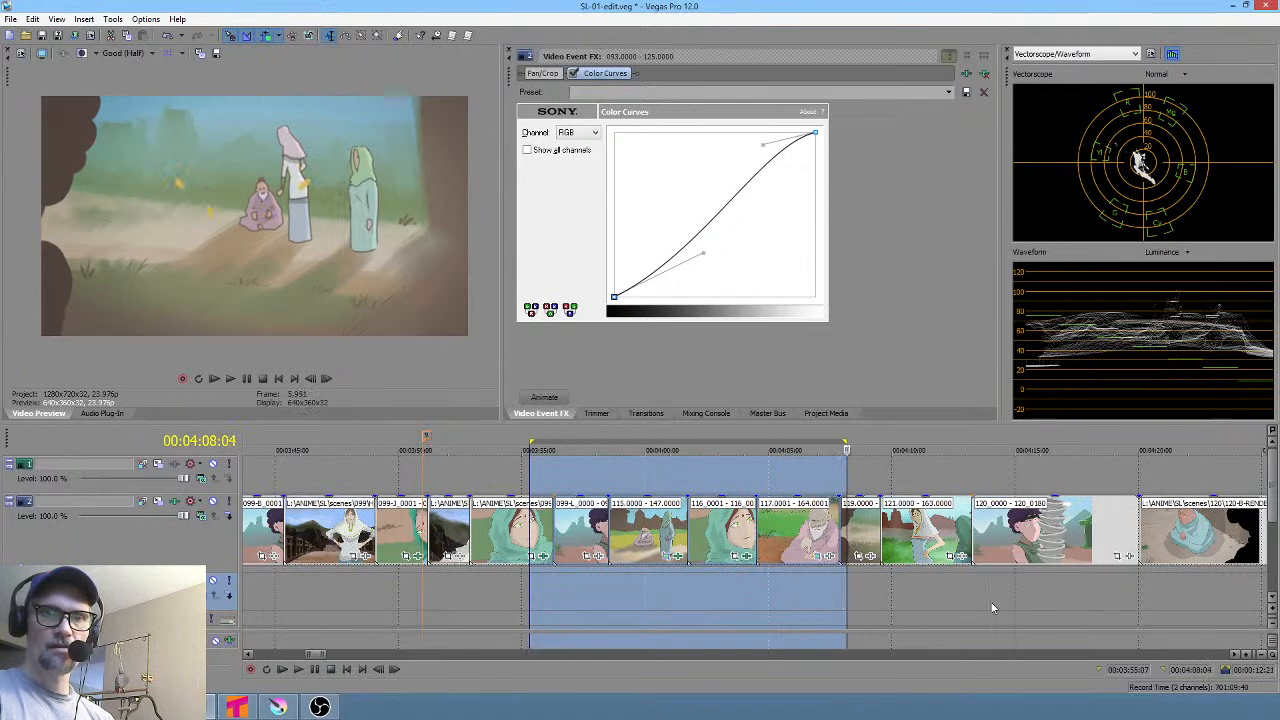
{"action": "left_click", "coordinate": [1006, 594]}
{"action": "scroll", "coordinate": [886, 594], "scroll_direction": "right", "scroll_amount": 5}
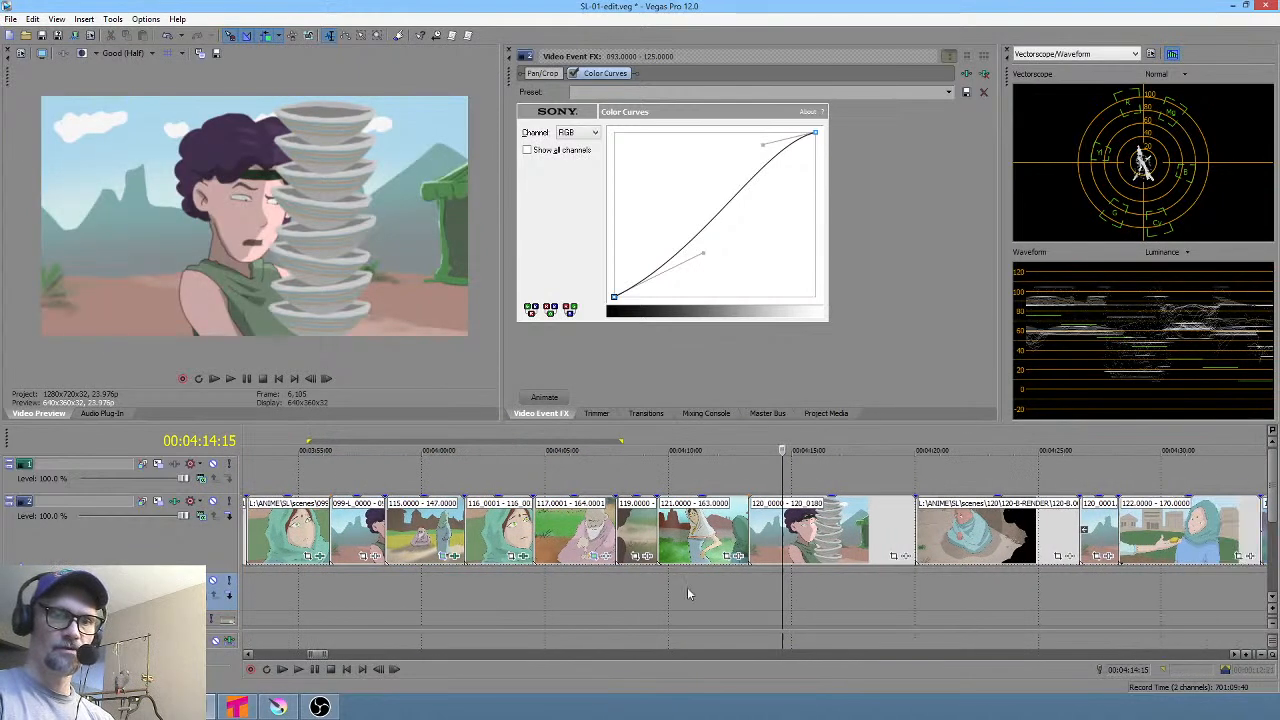
{"action": "left_click_drag", "start_coordinate": [595, 594], "coordinate": [615, 590]}
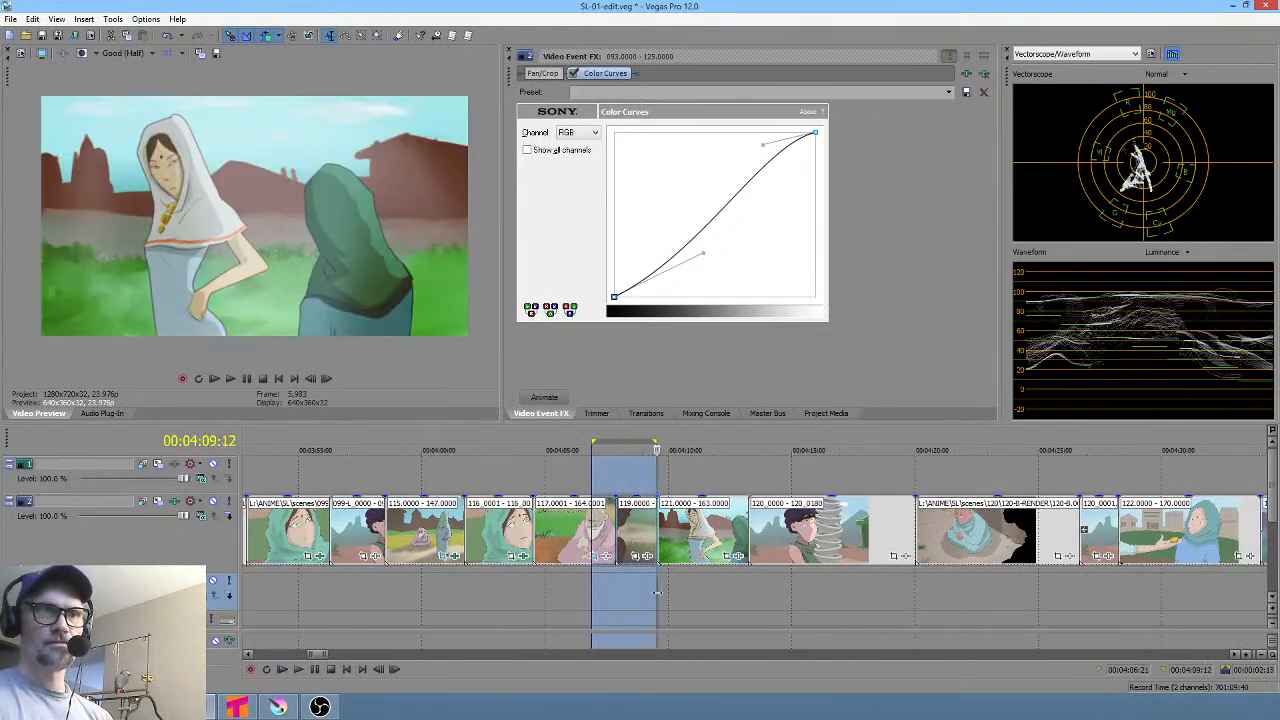
Play the edit from shot 116 through shot 121 to review how the shots cut together
{"action": "key", "text": "space"}
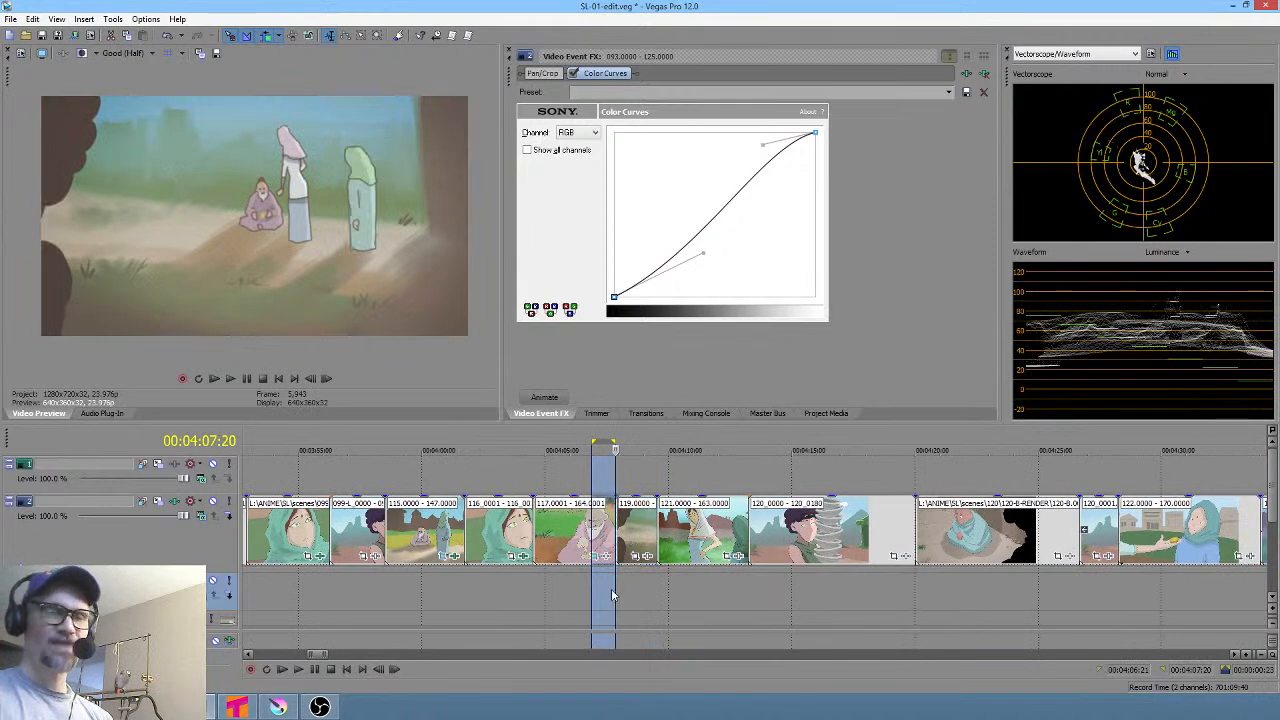
{"action": "mouse_move", "coordinate": [572, 596]}
{"action": "left_mouse_down"}
{"action": "mouse_move", "coordinate": [645, 595]}
{"action": "mouse_move", "coordinate": [590, 595]}
{"action": "left_mouse_up"}
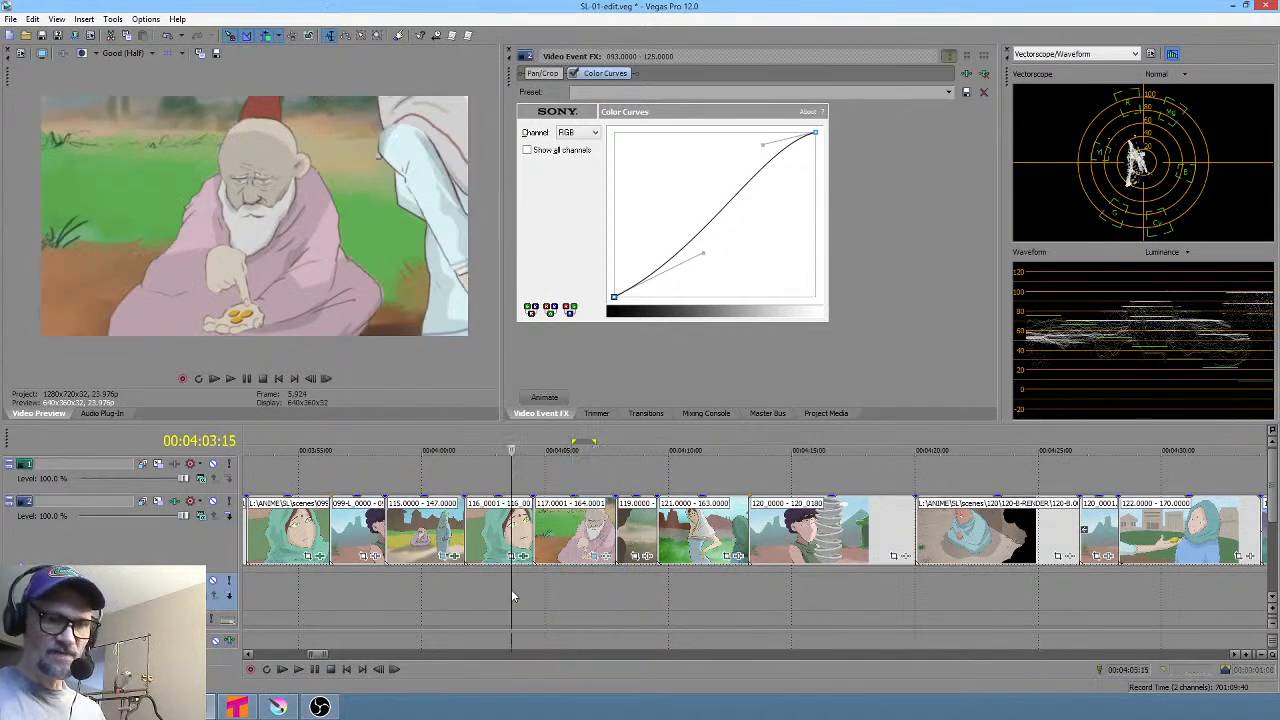
{"action": "left_click", "coordinate": [511, 594]}
{"action": "key", "text": "space"}
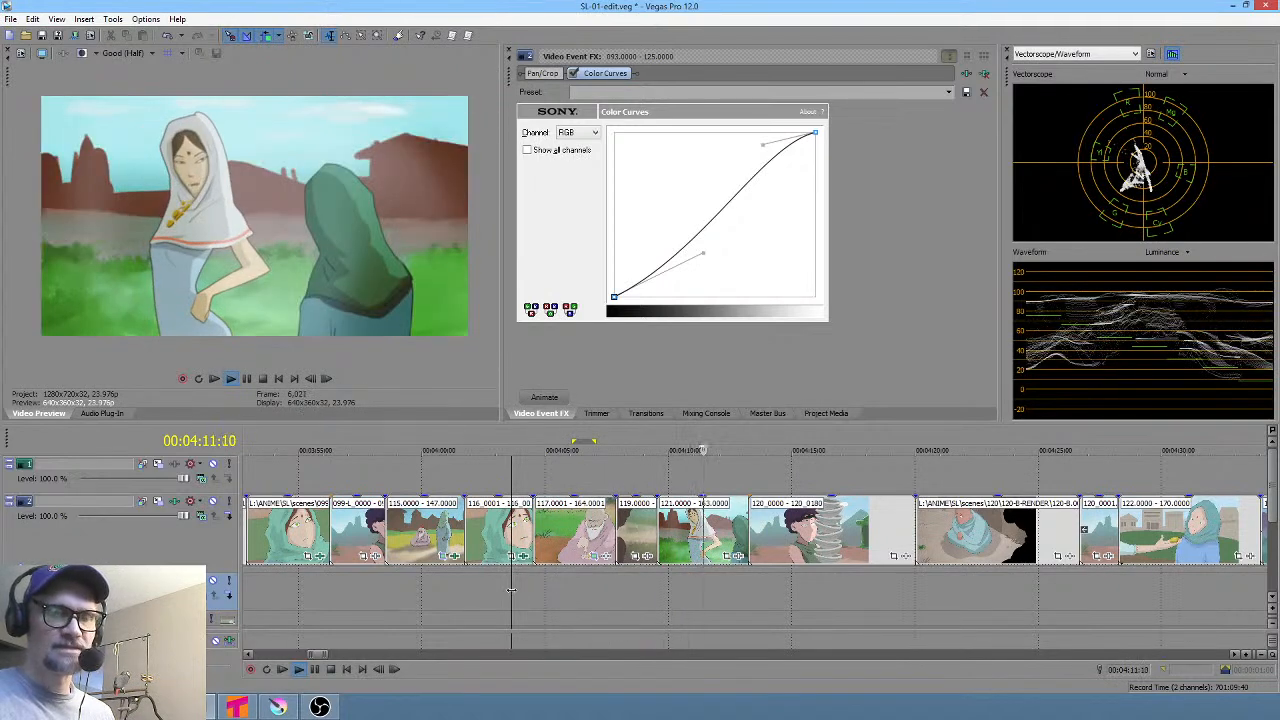
{"action": "key", "text": "space"}
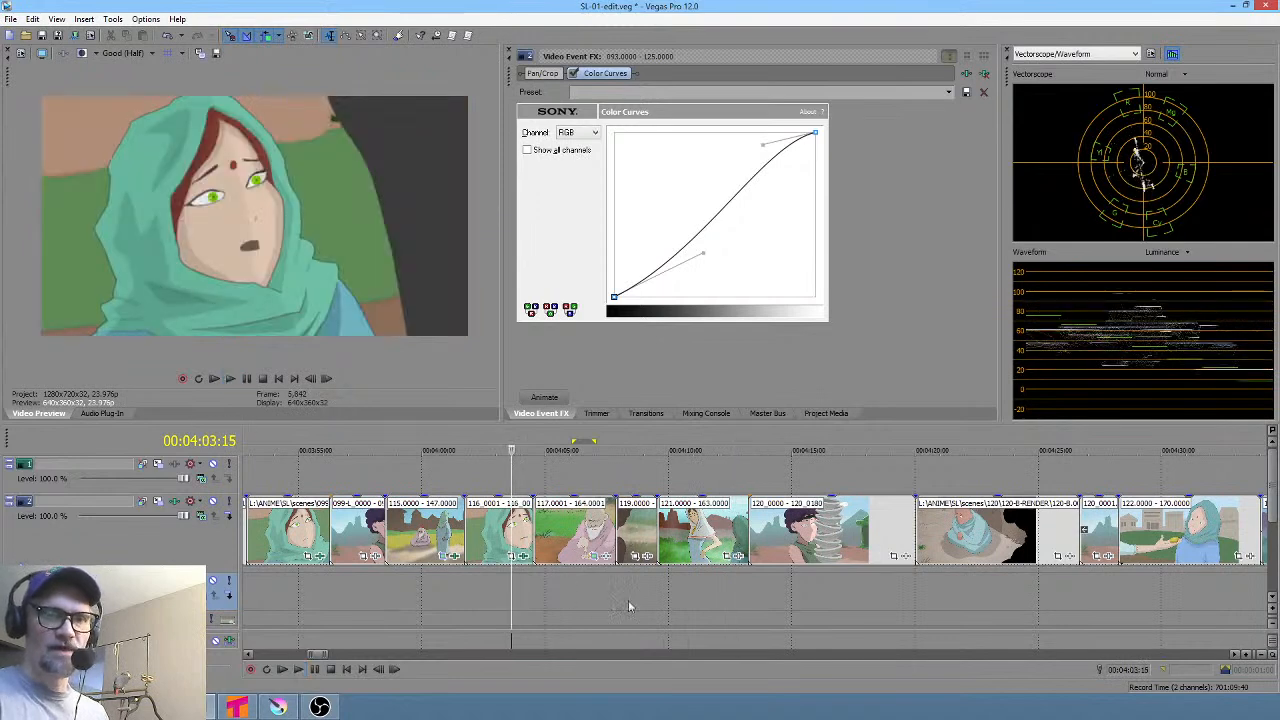
Scrub from the scene 099 clips through shot 119 to compare its look with the preceding shots, ending within shot 119
{"action": "left_click", "coordinate": [638, 588]}
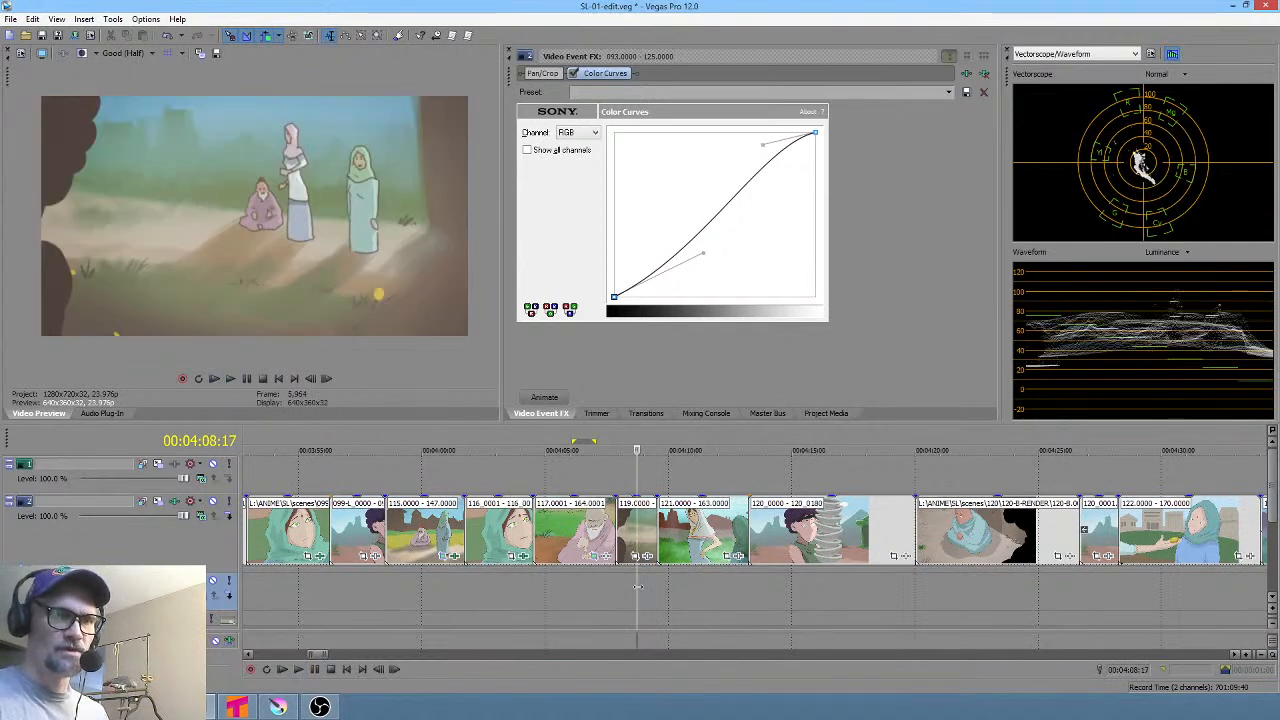
{"action": "left_click_drag", "start_coordinate": [557, 600], "coordinate": [628, 598]}
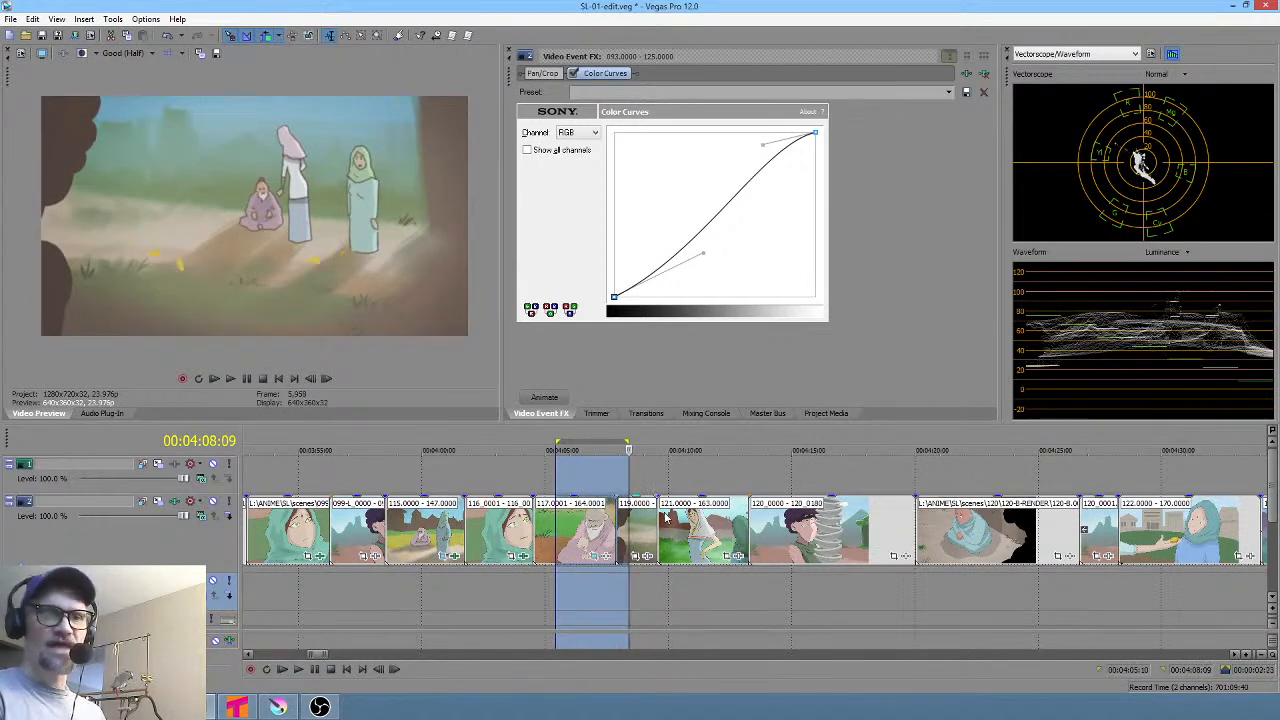
{"action": "left_click_drag", "start_coordinate": [347, 595], "coordinate": [634, 591]}
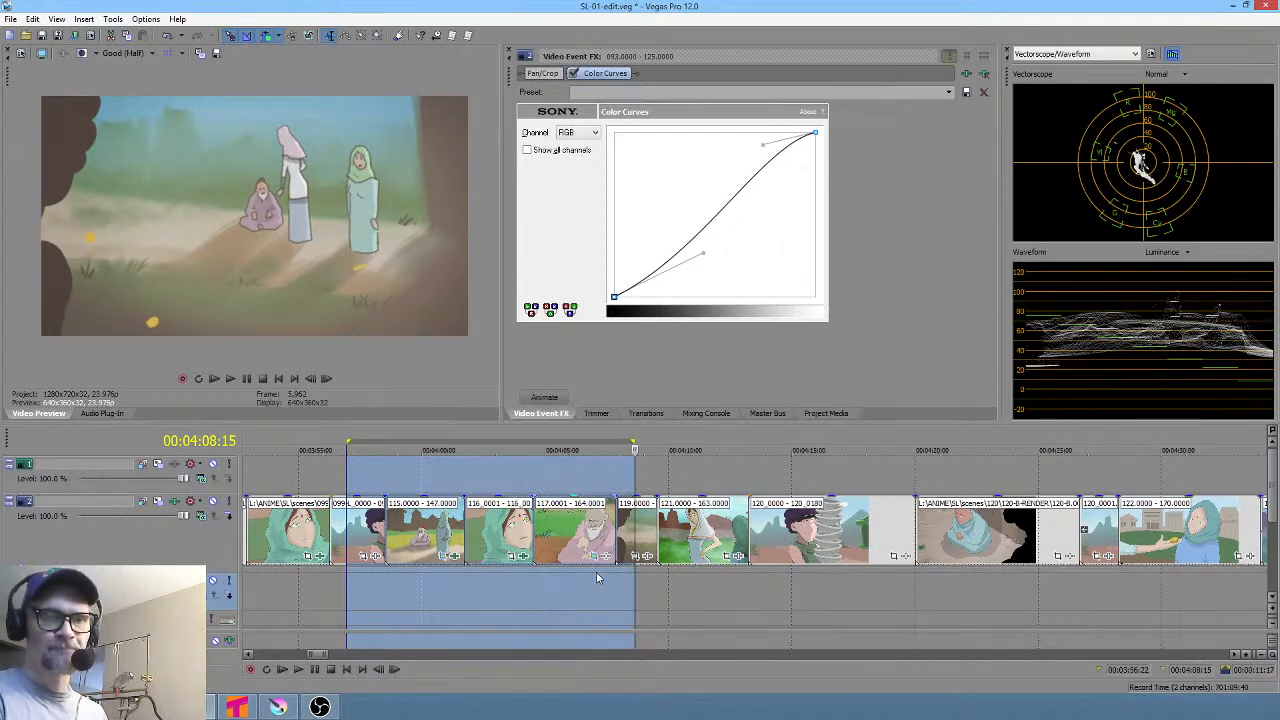
{"action": "left_click_drag", "start_coordinate": [597, 594], "coordinate": [650, 591]}
{"action": "left_click", "coordinate": [633, 582]}
{"action": "scroll", "coordinate": [633, 580], "scroll_direction": "up", "scroll_amount": 3}
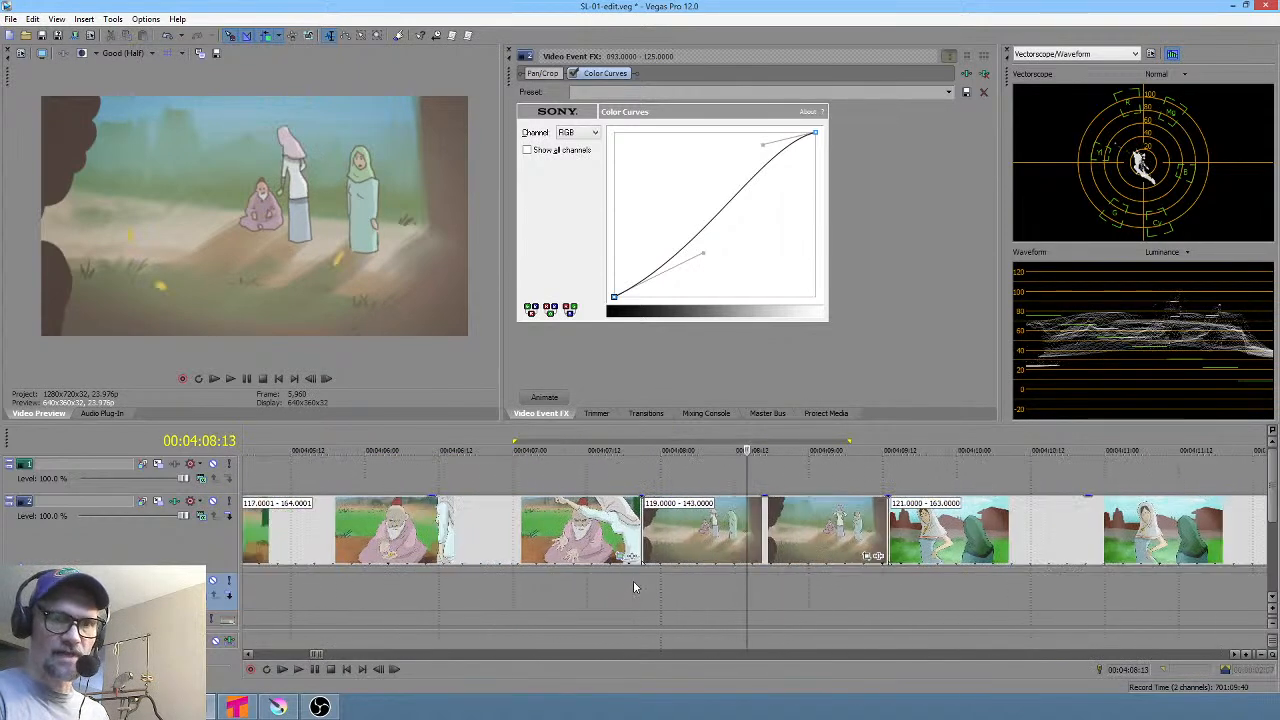
Switch to Krita, find frame 21 in the -398.png.kra animation and make its background Merged layer active
{"action": "left_click", "coordinate": [278, 707]}
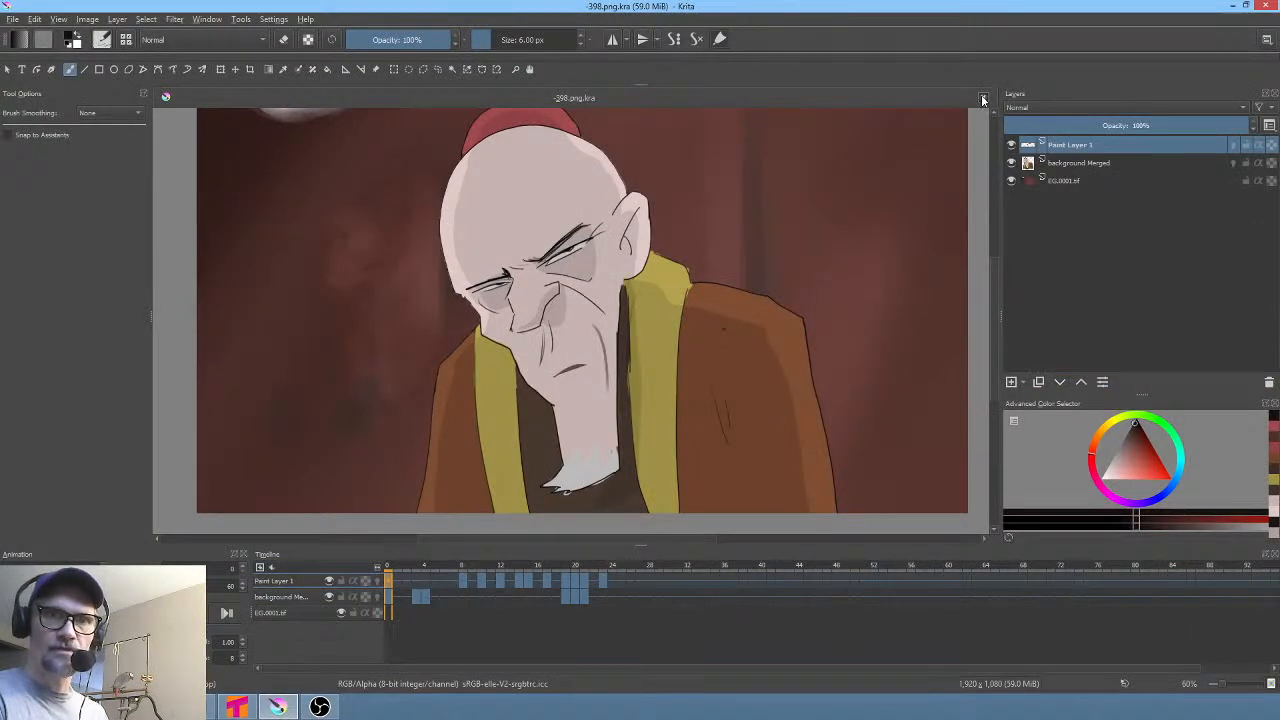
{"action": "mouse_move", "coordinate": [397, 570]}
{"action": "left_mouse_down"}
{"action": "mouse_move", "coordinate": [594, 574]}
{"action": "mouse_move", "coordinate": [570, 590]}
{"action": "mouse_move", "coordinate": [525, 585]}
{"action": "mouse_move", "coordinate": [589, 582]}
{"action": "mouse_move", "coordinate": [466, 580]}
{"action": "mouse_move", "coordinate": [604, 578]}
{"action": "mouse_move", "coordinate": [560, 578]}
{"action": "mouse_move", "coordinate": [588, 576]}
{"action": "left_mouse_up"}
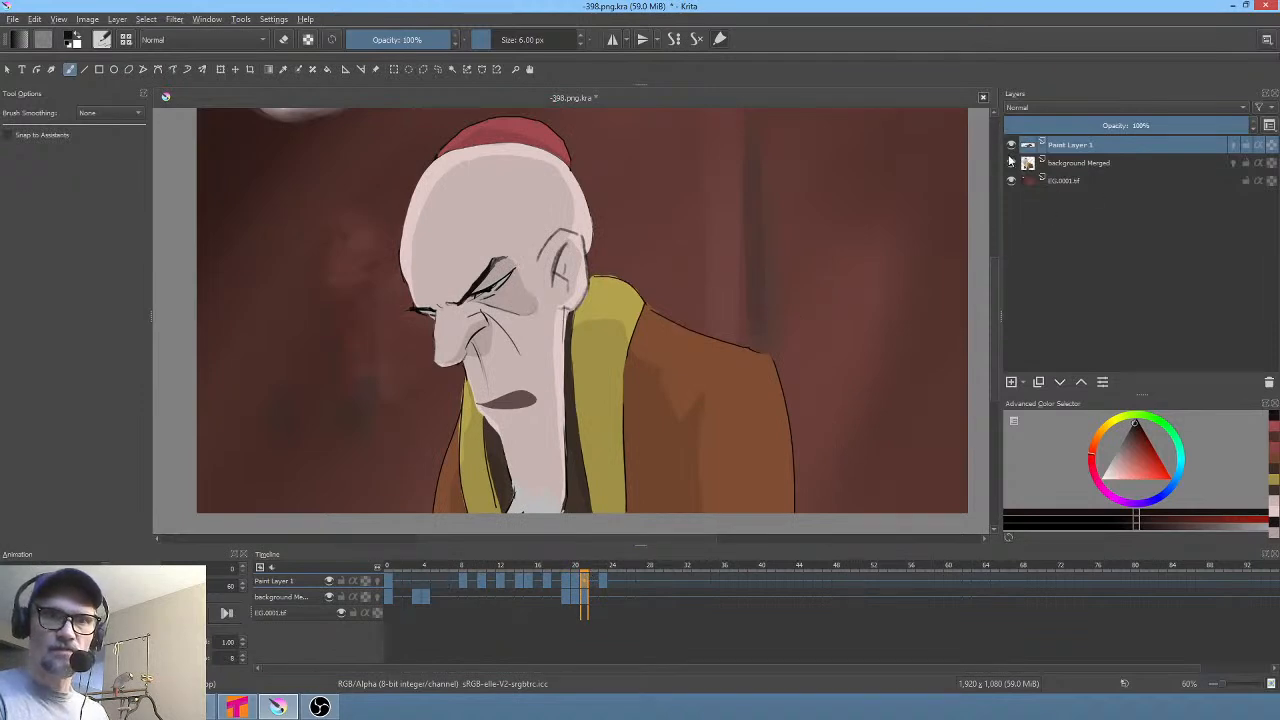
{"action": "left_click", "coordinate": [1011, 162]}
{"action": "left_click", "coordinate": [1011, 162]}
{"action": "left_click", "coordinate": [1081, 162]}
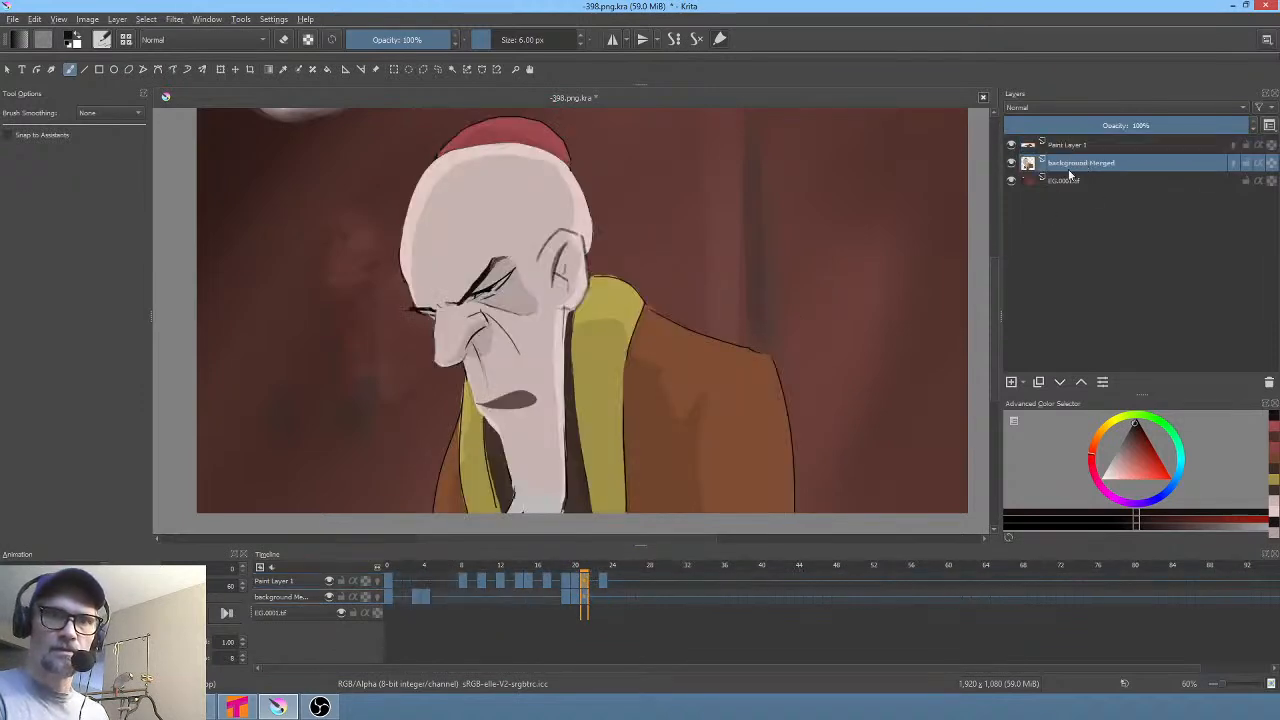
{"action": "mouse_move", "coordinate": [578, 578]}
{"action": "left_mouse_down"}
{"action": "mouse_move", "coordinate": [566, 578]}
{"action": "mouse_move", "coordinate": [586, 578]}
{"action": "mouse_move", "coordinate": [571, 578]}
{"action": "mouse_move", "coordinate": [588, 592]}
{"action": "left_mouse_up"}
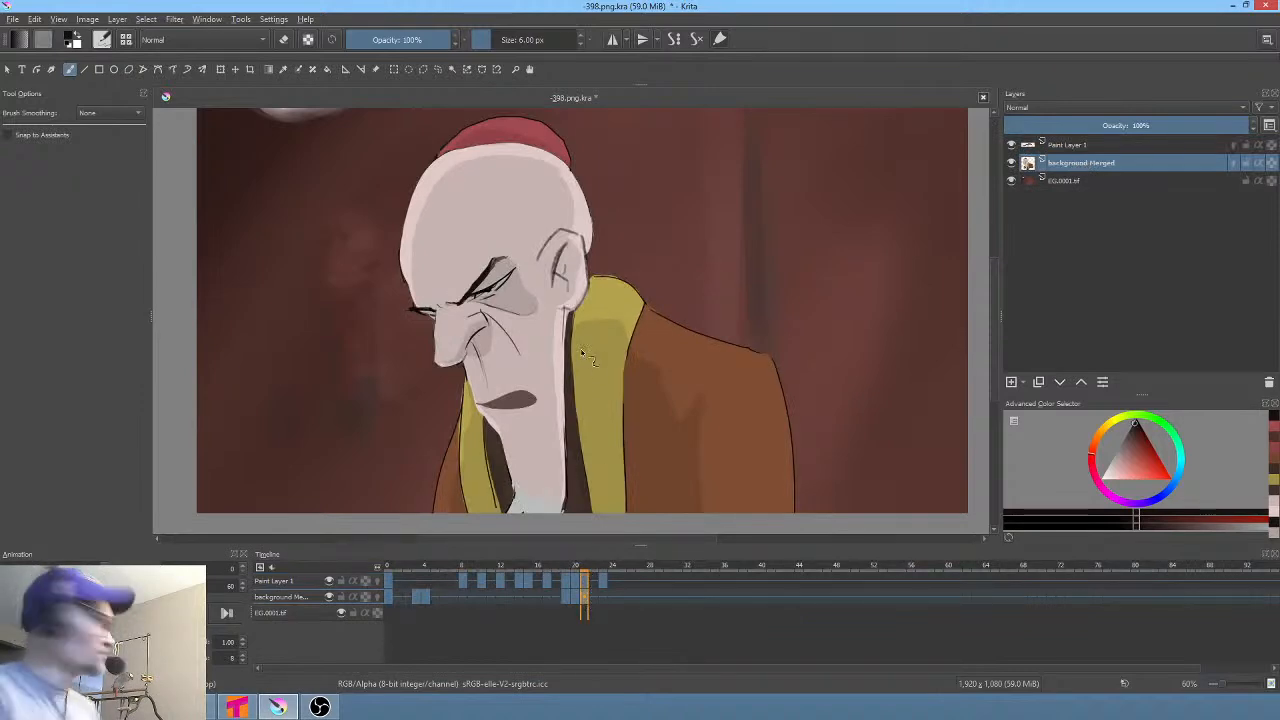
Cover the stray marks below the ear with filled freehand shapes in the sampled skin tone, then restore the default colours and brush
{"action": "scroll", "coordinate": [621, 372], "scroll_direction": "up", "scroll_amount": 5}
{"action": "scroll", "coordinate": [482, 266], "scroll_direction": "down", "scroll_amount": 2}
{"action": "left_click_drag", "start_coordinate": [480, 266], "coordinate": [709, 433]}
{"action": "scroll", "coordinate": [709, 433], "scroll_direction": "up", "scroll_amount": 2}
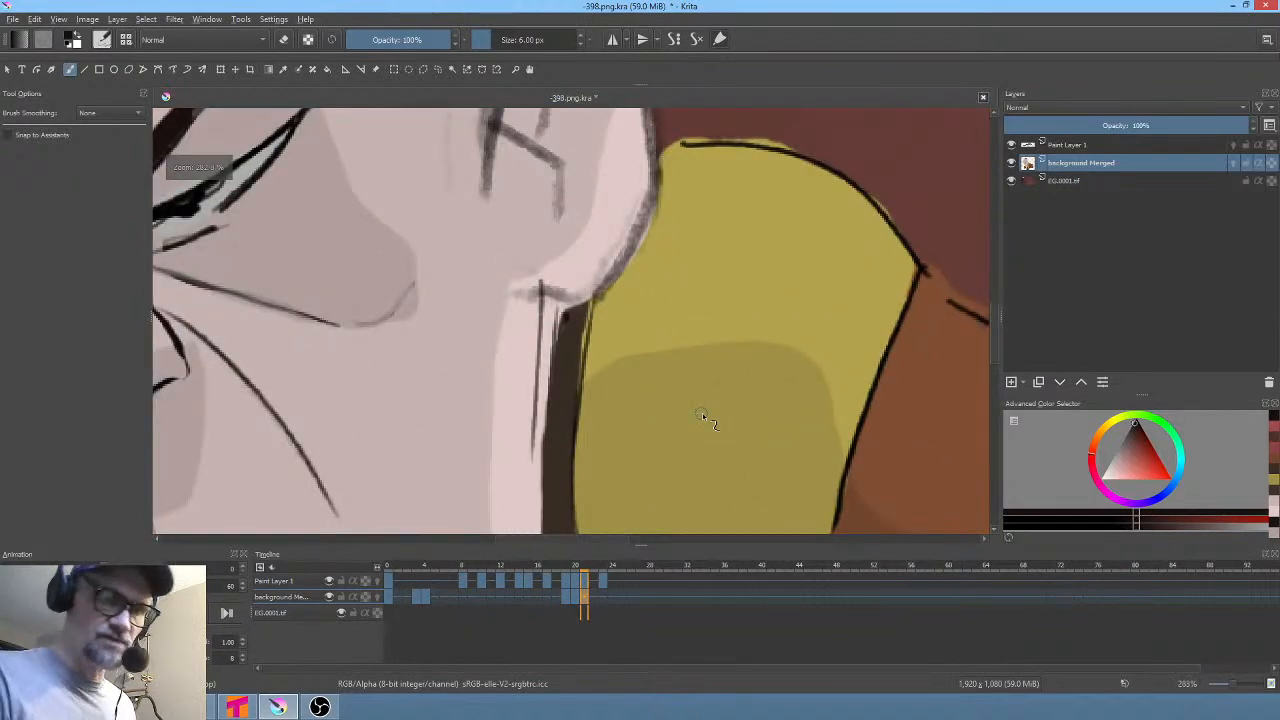
{"action": "key", "text": "p"}
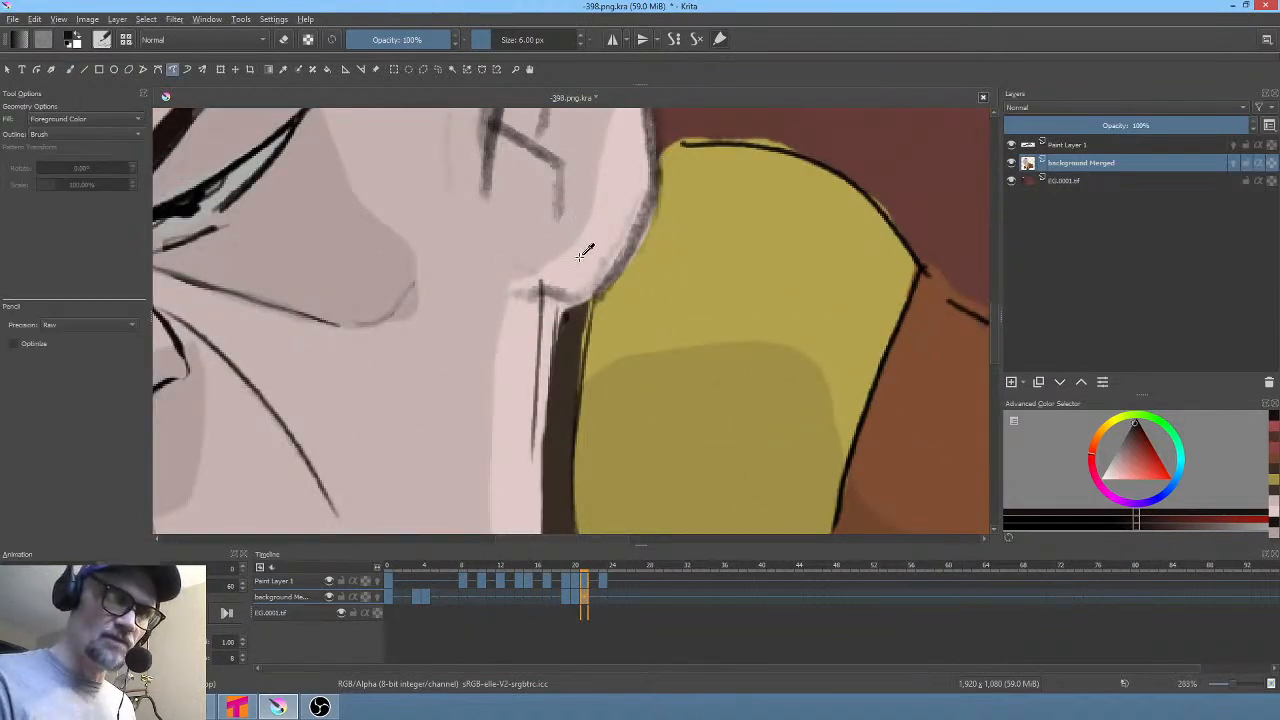
{"action": "left_click", "coordinate": [581, 254], "text": "ctrl"}
{"action": "left_click_drag", "start_coordinate": [516, 450], "coordinate": [548, 307]}
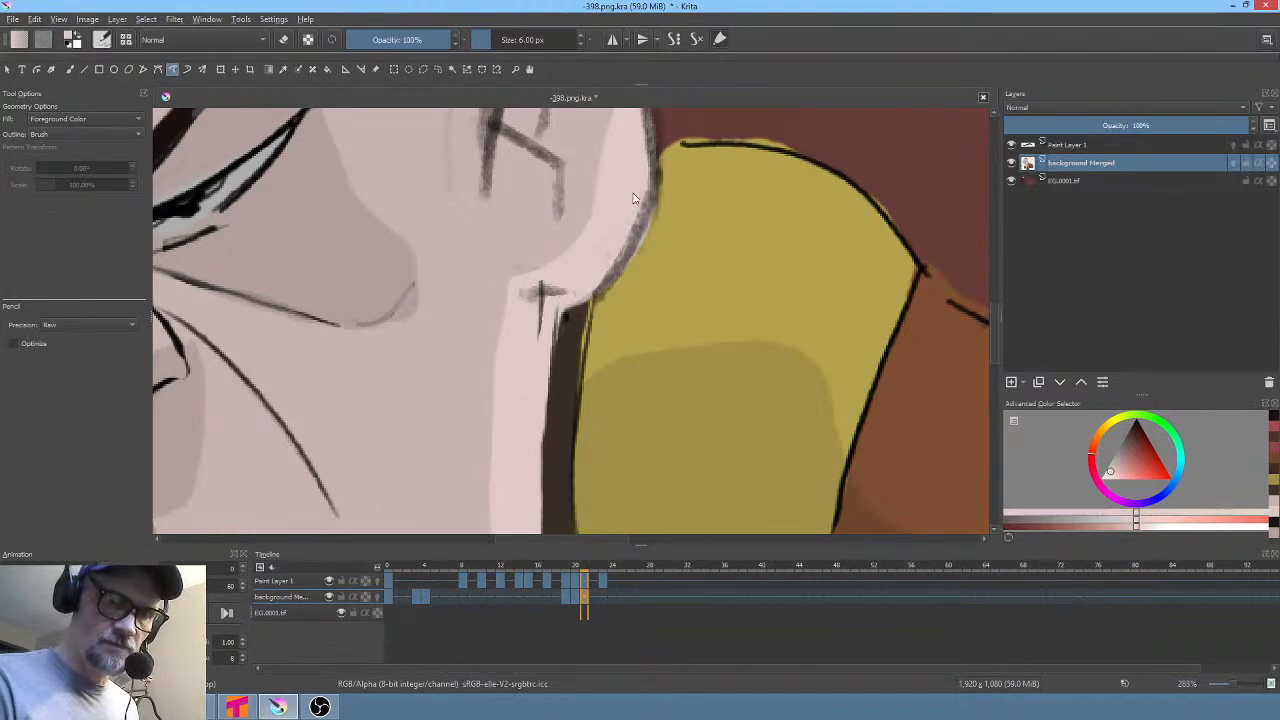
{"action": "left_click_drag", "start_coordinate": [567, 262], "coordinate": [585, 242]}
{"action": "scroll", "coordinate": [643, 343], "scroll_direction": "down", "scroll_amount": 4}
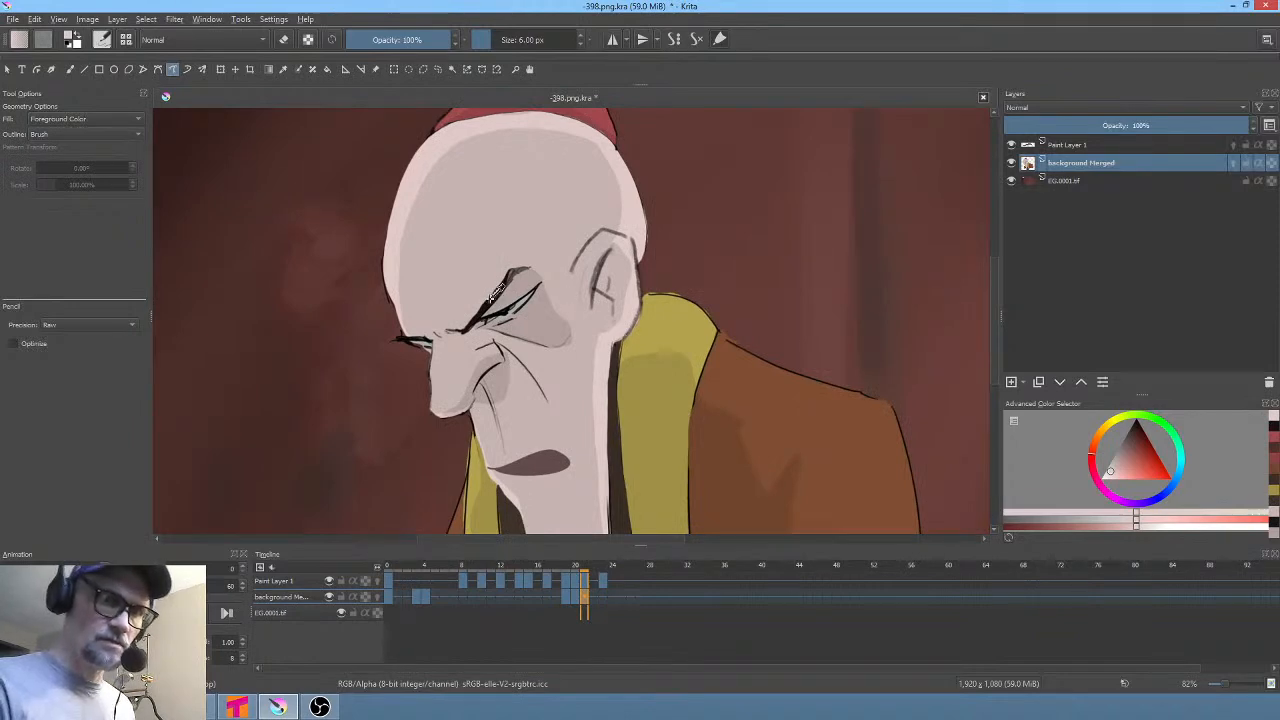
{"action": "key", "text": "d"}
{"action": "key", "text": "b"}
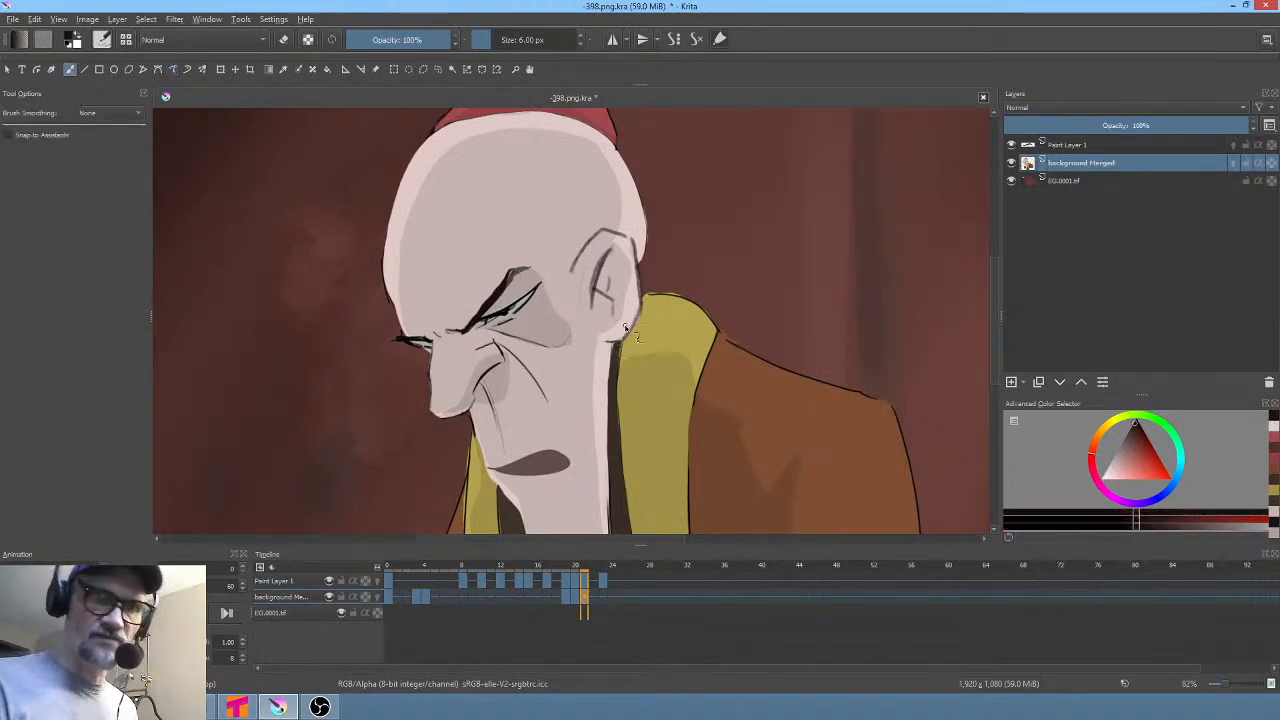
Save the document, render frames 0 to 60 as a PNG image sequence over the old 398 frames, and close the file
{"action": "left_click_drag", "start_coordinate": [529, 567], "coordinate": [616, 567]}
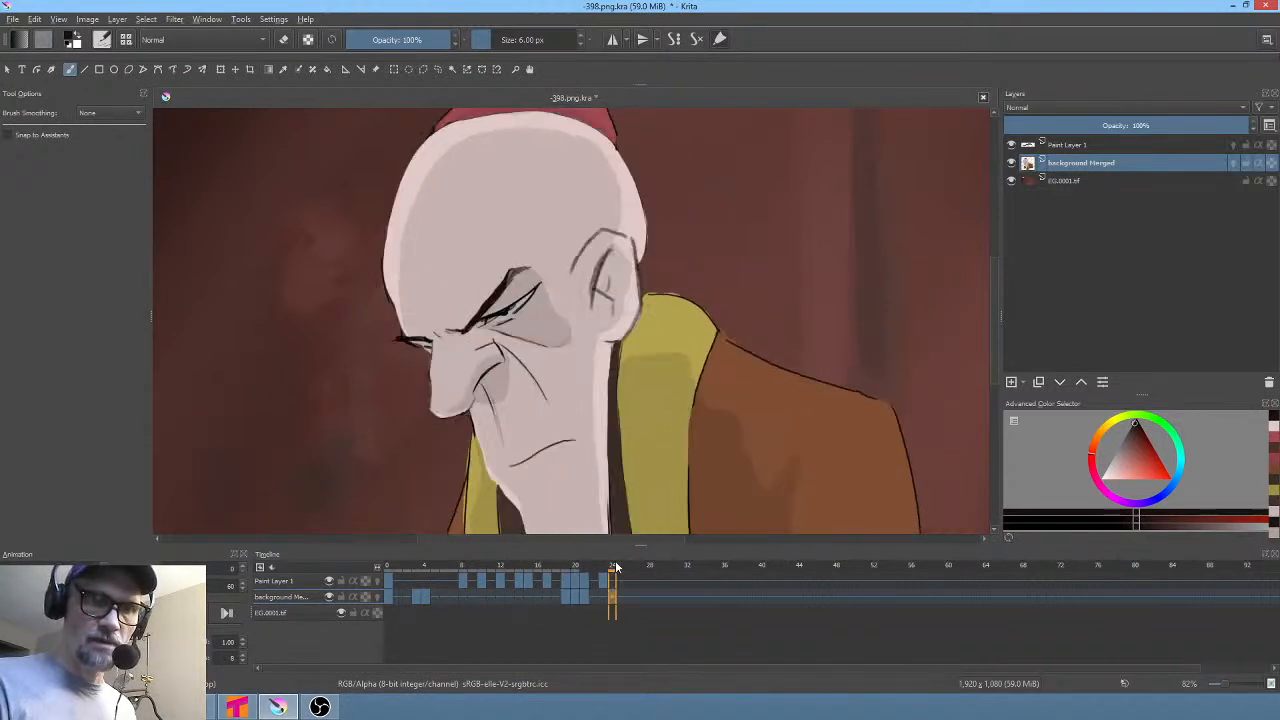
{"action": "key", "text": "ctrl+s"}
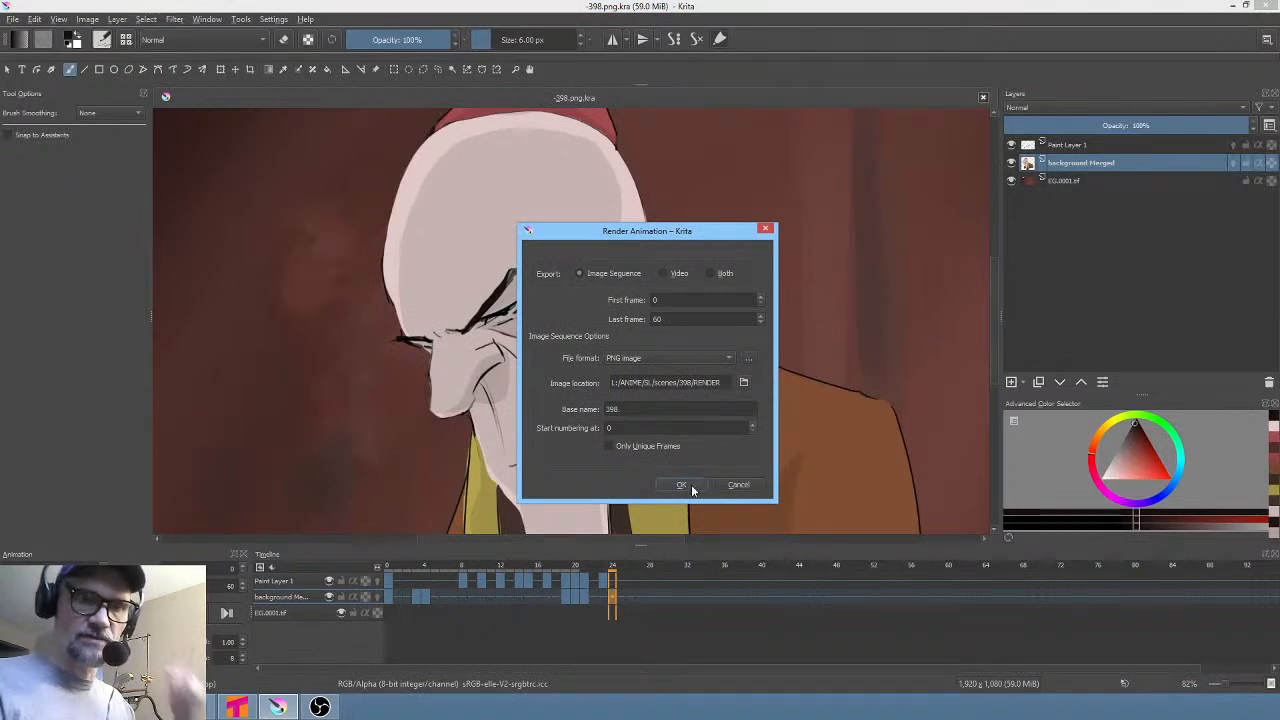
{"action": "left_click", "coordinate": [690, 486]}
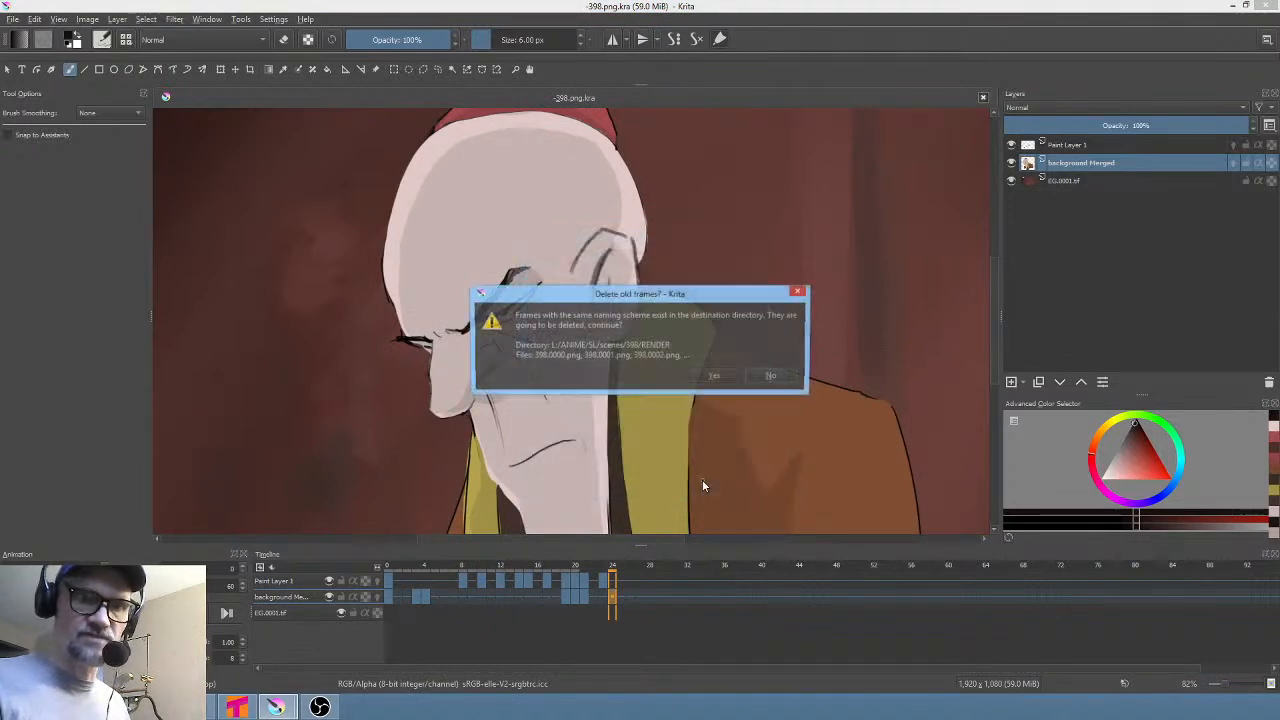
{"action": "left_click", "coordinate": [715, 376]}
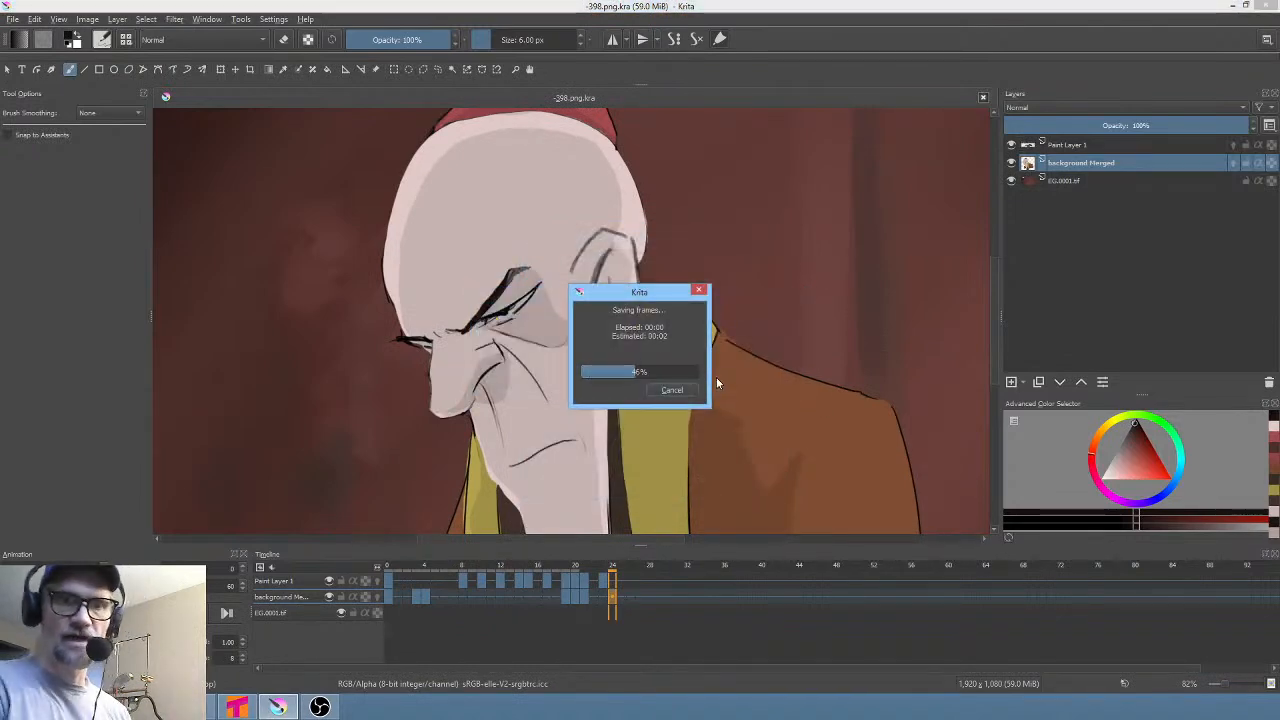
{"action": "left_click", "coordinate": [983, 96]}
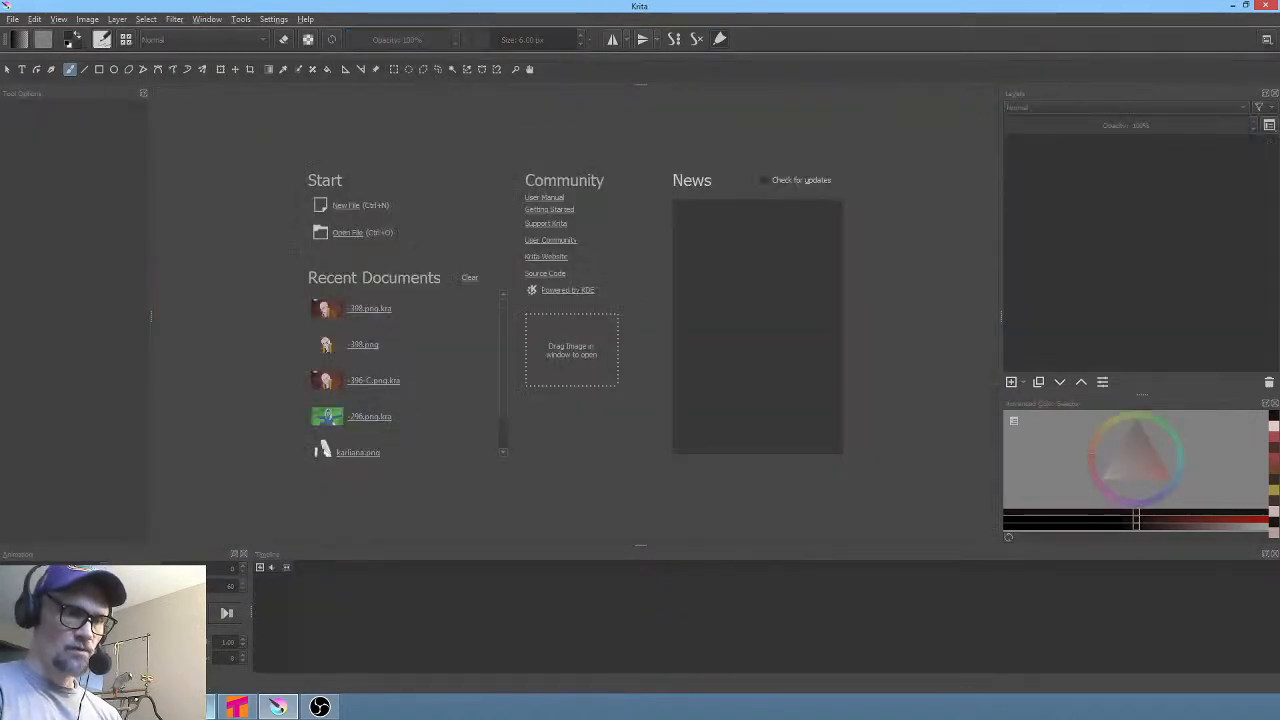
Check the shot number in the Vegas Pro timeline and open -119.png.kra in Krita
{"action": "left_click", "coordinate": [197, 707]}
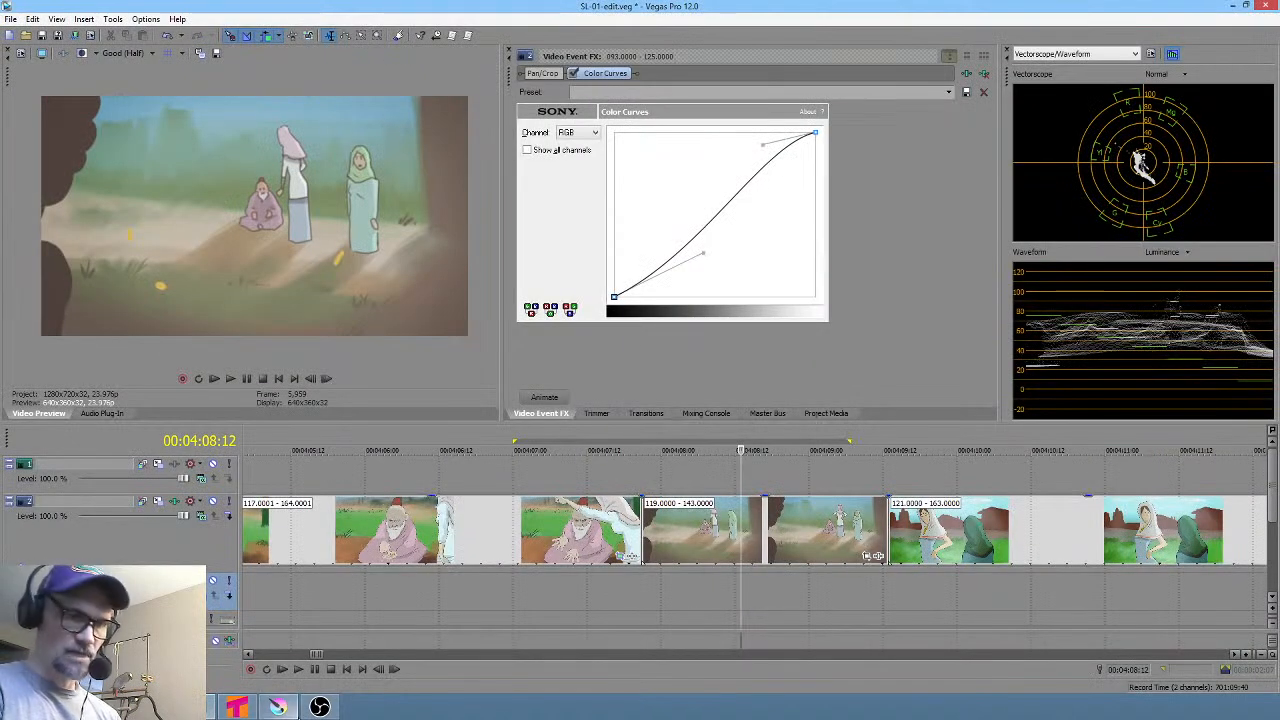
{"action": "left_click", "coordinate": [278, 707]}
{"action": "left_click", "coordinate": [12, 20]}
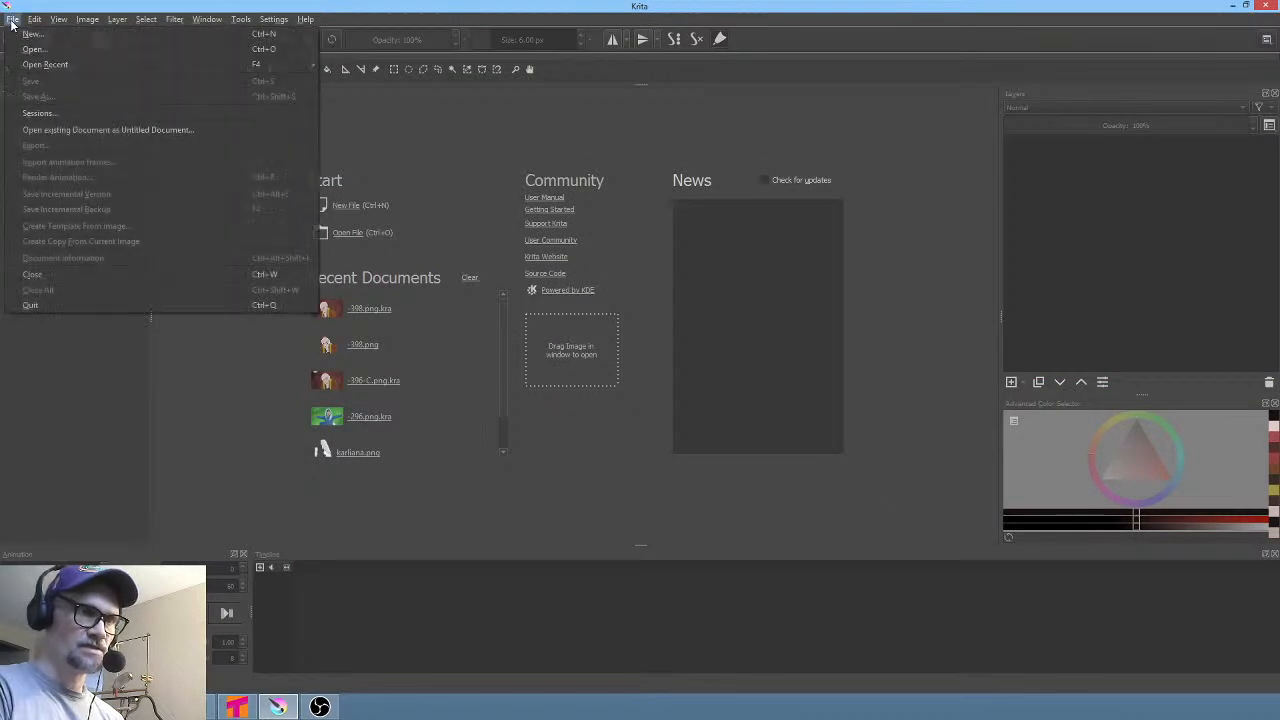
{"action": "left_click", "coordinate": [32, 49]}
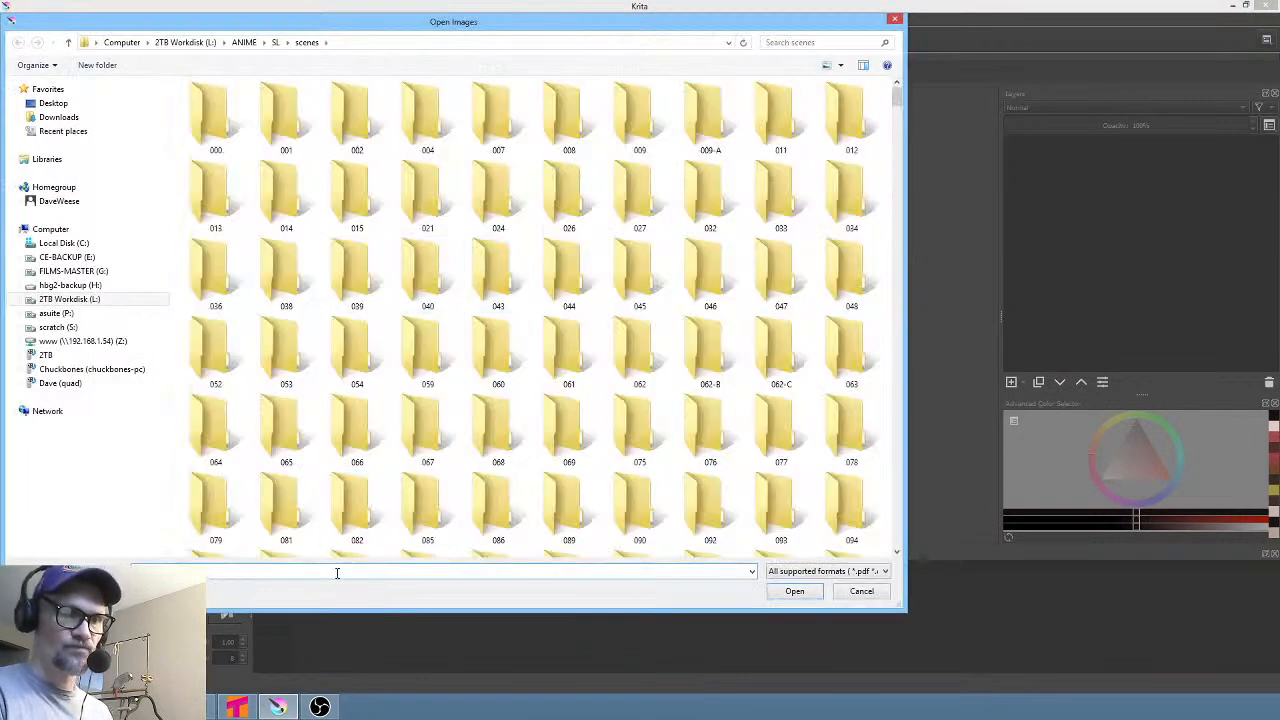
{"action": "type", "text": "r371"}
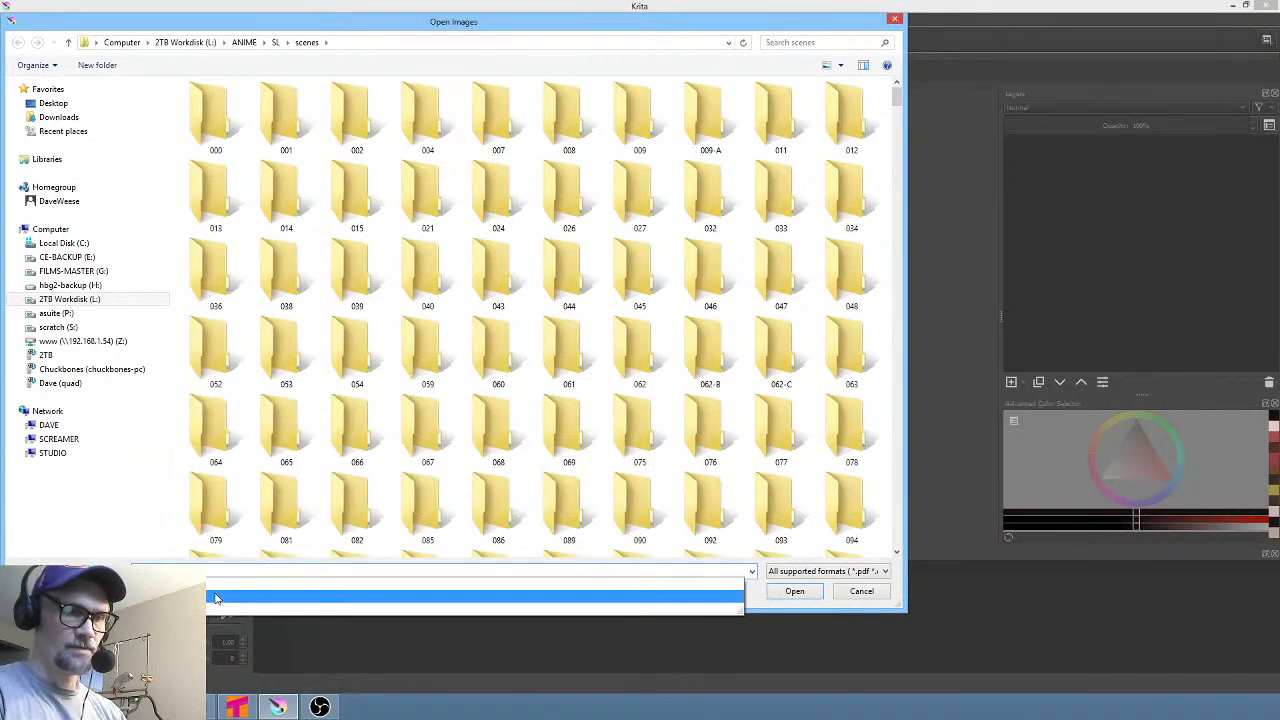
{"action": "left_click", "coordinate": [216, 598]}
{"action": "left_click", "coordinate": [792, 591]}
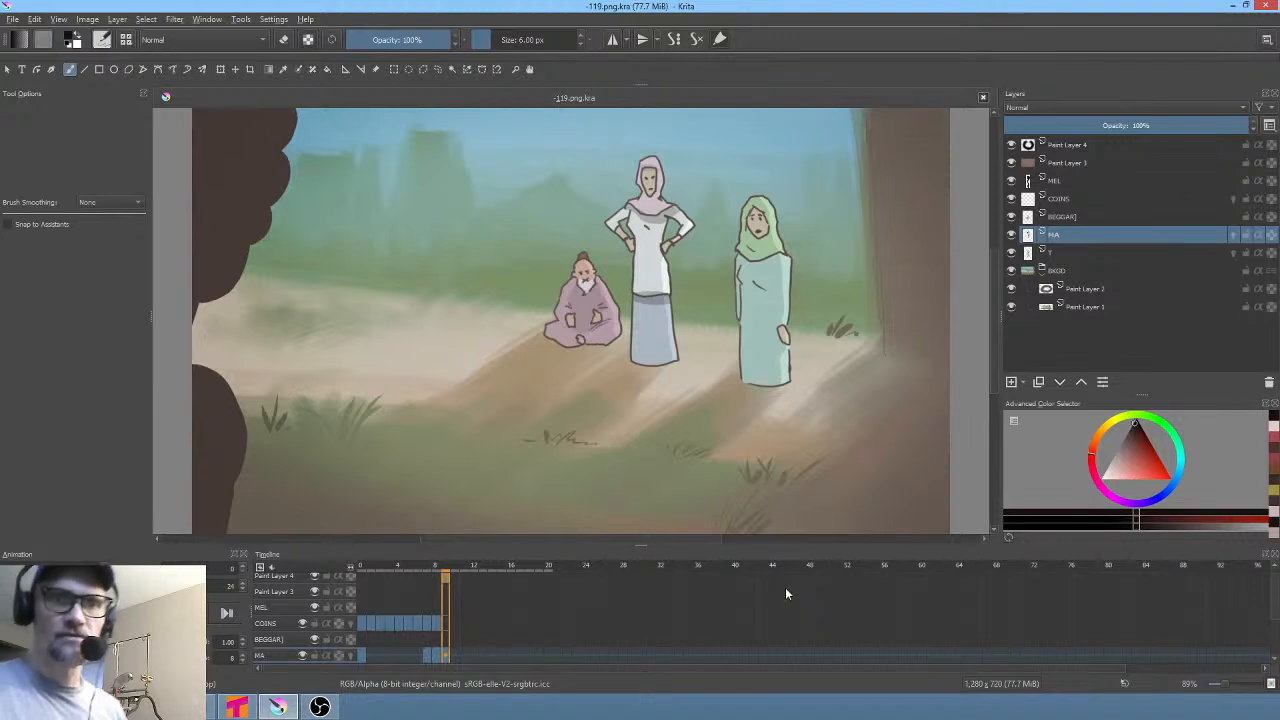
Play shot 119's animation and toggle the BKGD group, Paint Layer 2 and Paint Layer 1 to examine what each contributes
{"action": "key", "text": "space"}
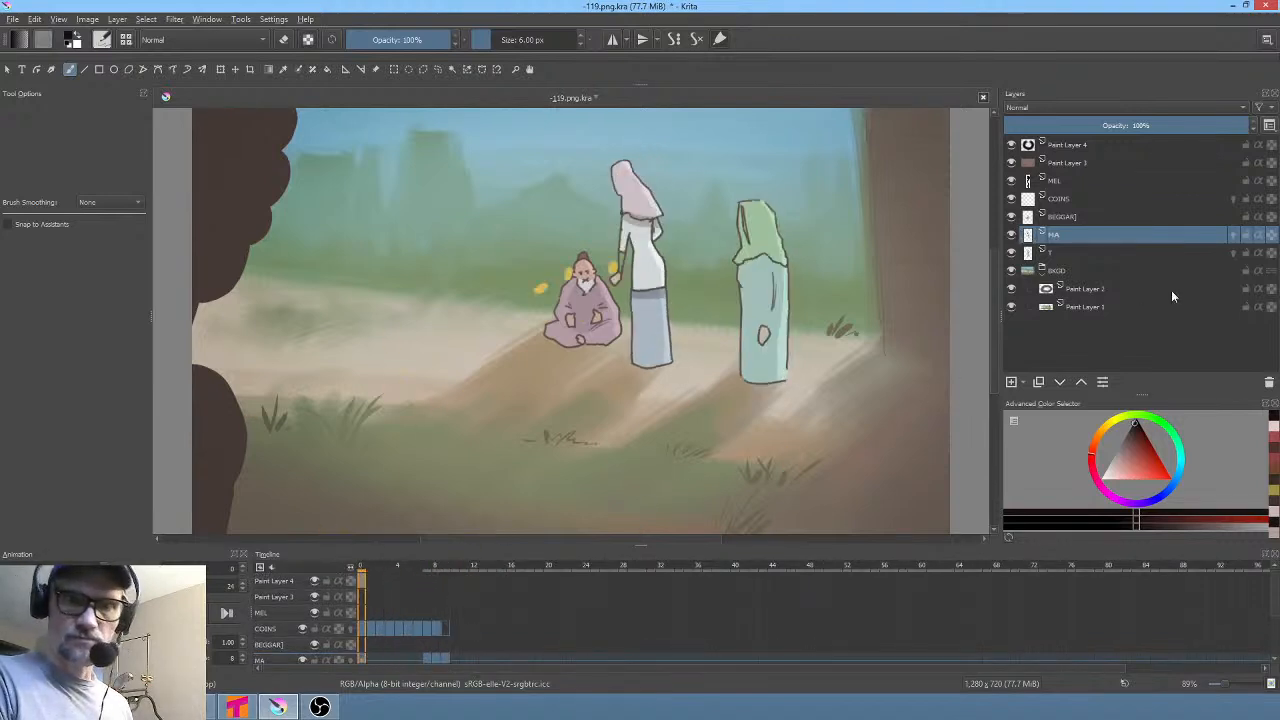
{"action": "left_click", "coordinate": [1050, 274]}
{"action": "left_click", "coordinate": [1011, 271]}
{"action": "left_click", "coordinate": [1011, 271]}
{"action": "left_click", "coordinate": [1088, 290]}
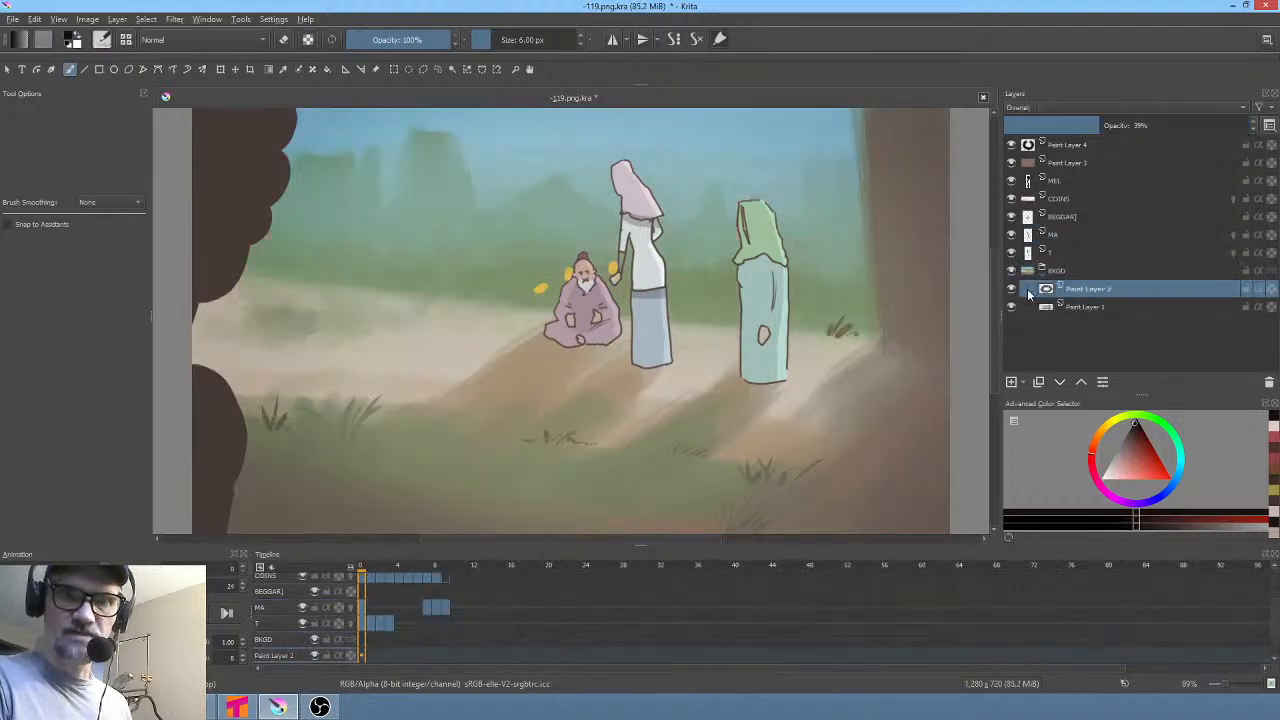
{"action": "left_click", "coordinate": [1012, 289]}
{"action": "left_click", "coordinate": [1012, 289]}
{"action": "left_click", "coordinate": [1080, 308]}
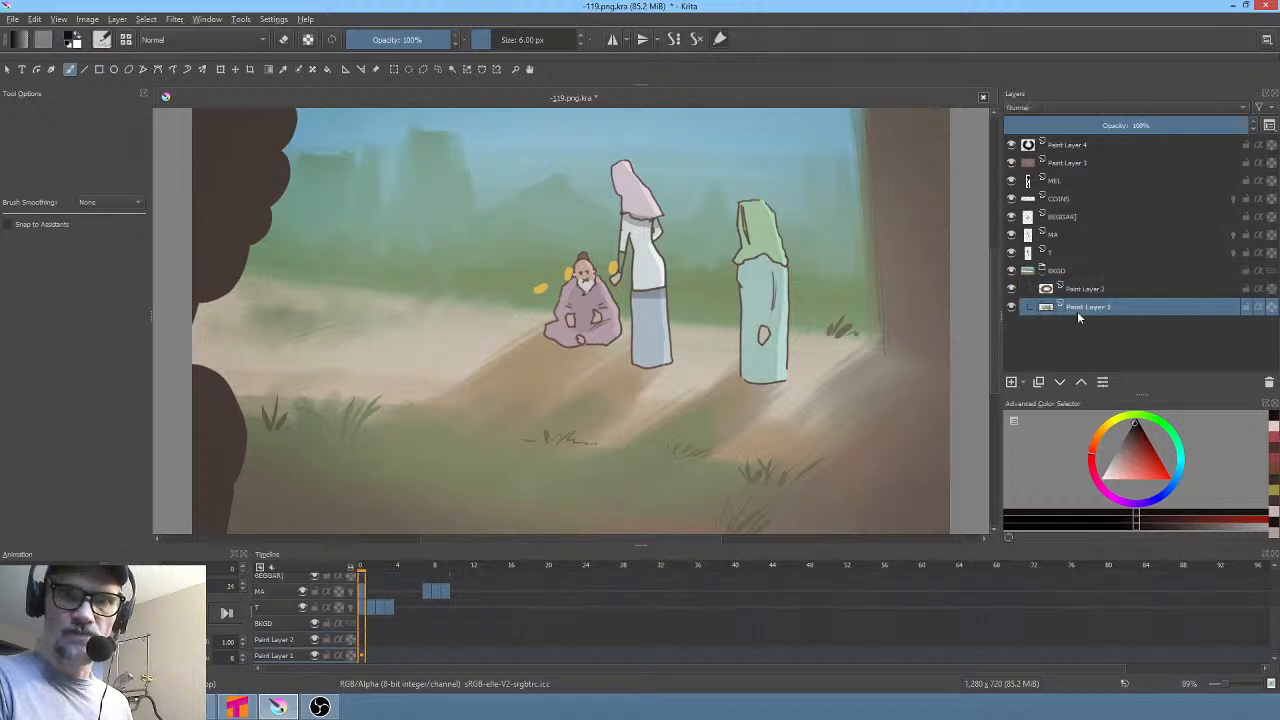
{"action": "left_click", "coordinate": [1011, 308]}
{"action": "left_click", "coordinate": [1011, 308]}
{"action": "left_click", "coordinate": [1011, 308]}
{"action": "left_click", "coordinate": [1011, 308]}
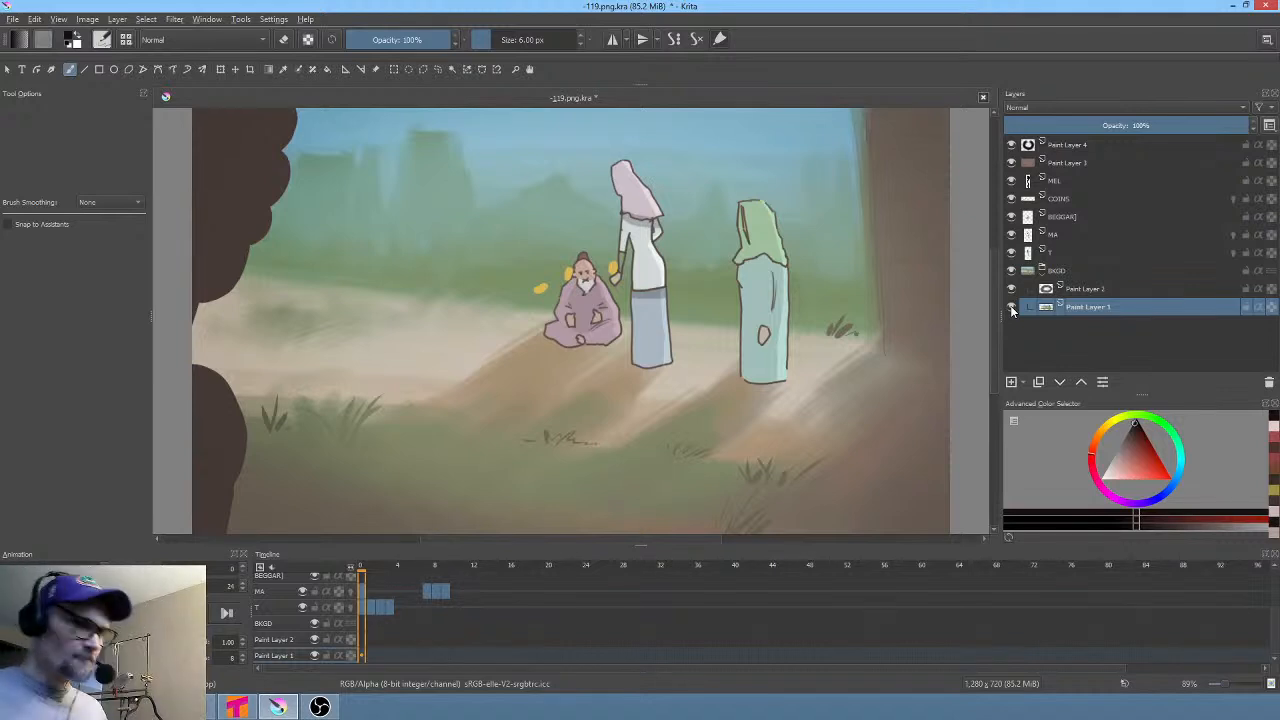
Switch to Tahoma2D, scrub scene 398-B and inspect drawings of the MEL_1 level for comparison, then return to Krita
{"action": "left_click", "coordinate": [237, 707]}
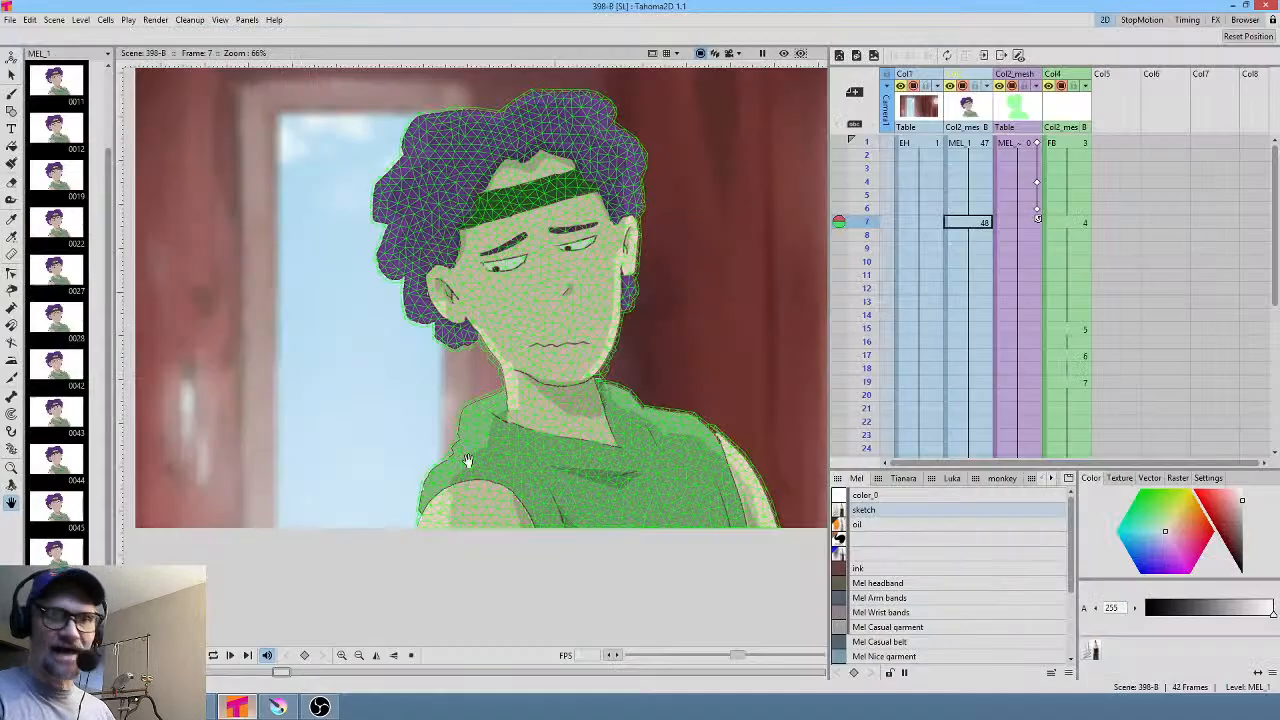
{"action": "mouse_move", "coordinate": [855, 145]}
{"action": "left_mouse_down"}
{"action": "mouse_move", "coordinate": [862, 368]}
{"action": "mouse_move", "coordinate": [862, 341]}
{"action": "left_mouse_up"}
{"action": "scroll", "coordinate": [892, 292], "scroll_direction": "down", "scroll_amount": 4}
{"action": "mouse_move", "coordinate": [863, 208]}
{"action": "left_mouse_down"}
{"action": "mouse_move", "coordinate": [867, 288]}
{"action": "mouse_move", "coordinate": [880, 53]}
{"action": "left_mouse_up"}
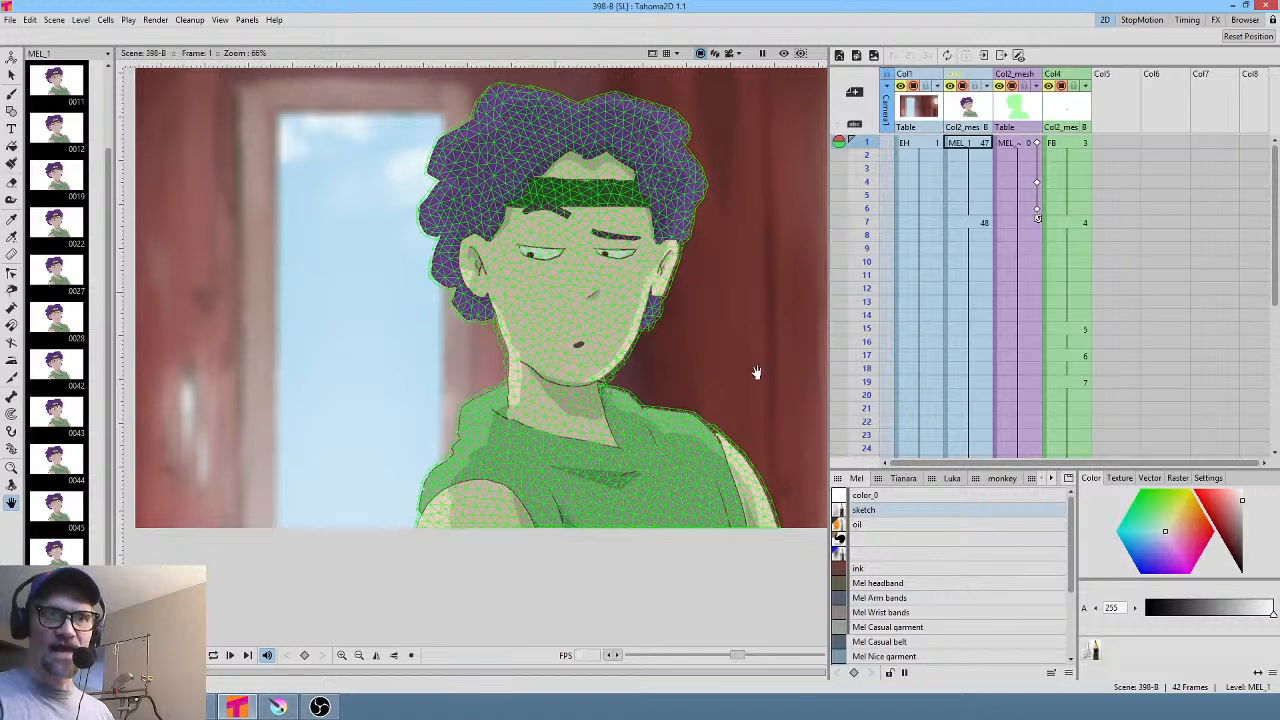
{"action": "left_click", "coordinate": [55, 125]}
{"action": "left_click", "coordinate": [45, 172]}
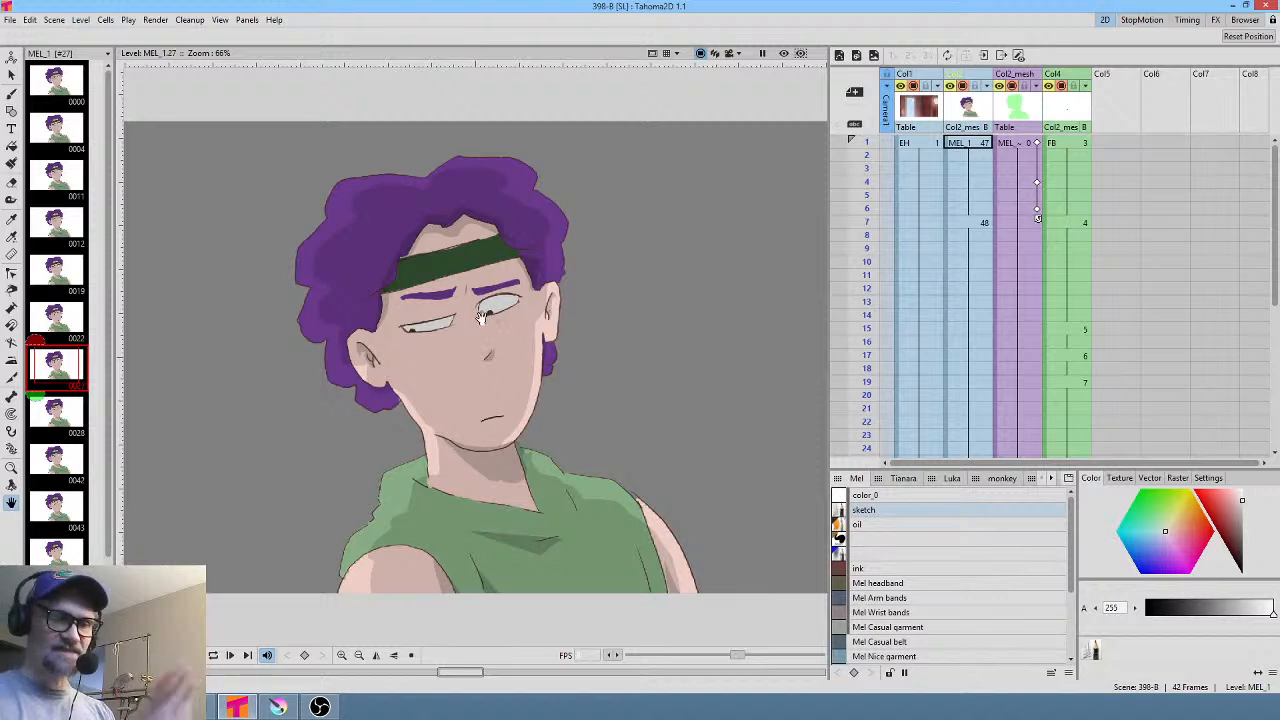
{"action": "left_click", "coordinate": [270, 708]}
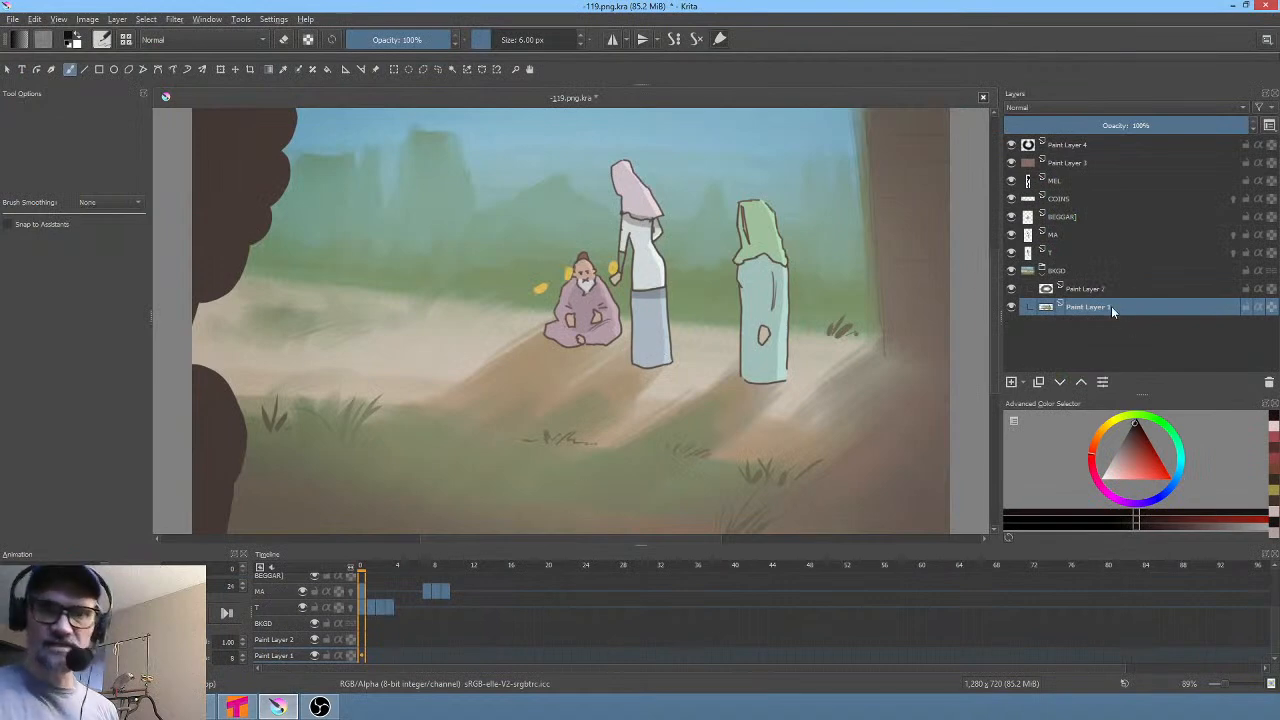
Add a paint layer above Paint Layer 1 in BKGD and paint darker brown shadows beneath the figures with a roughly 43 px brush
{"action": "left_click", "coordinate": [1011, 382]}
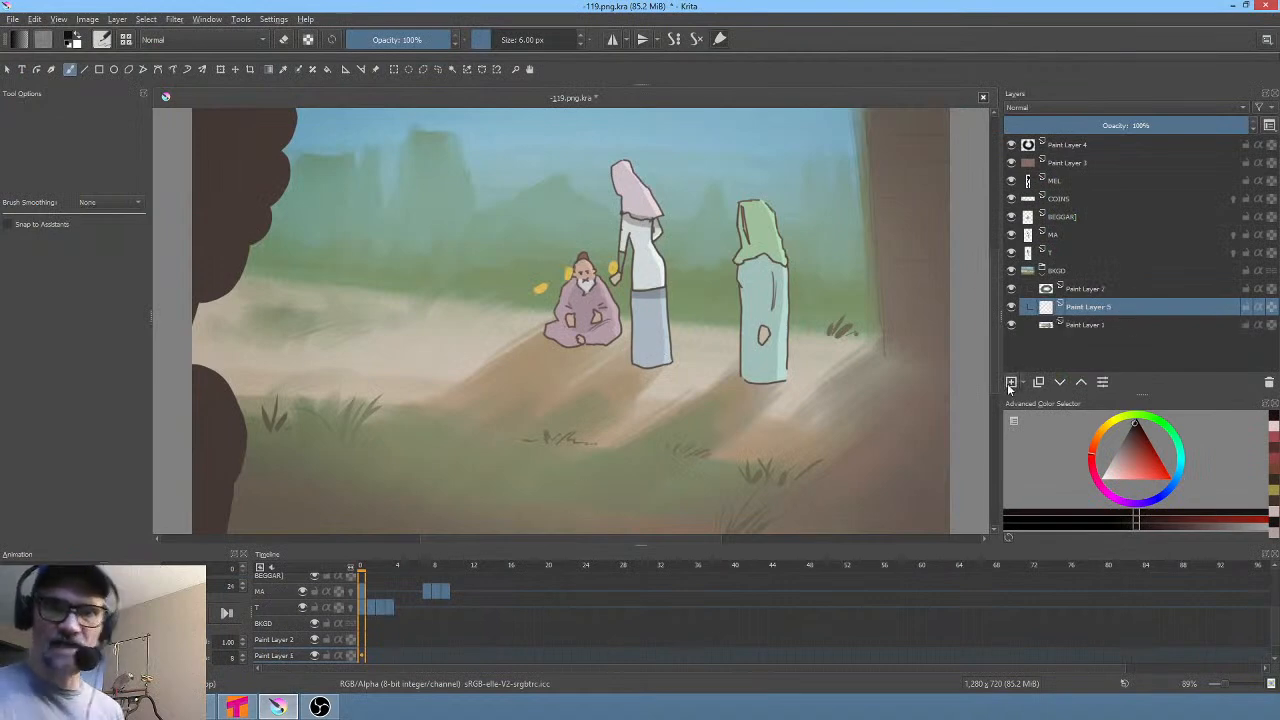
{"action": "right_click", "coordinate": [850, 312]}
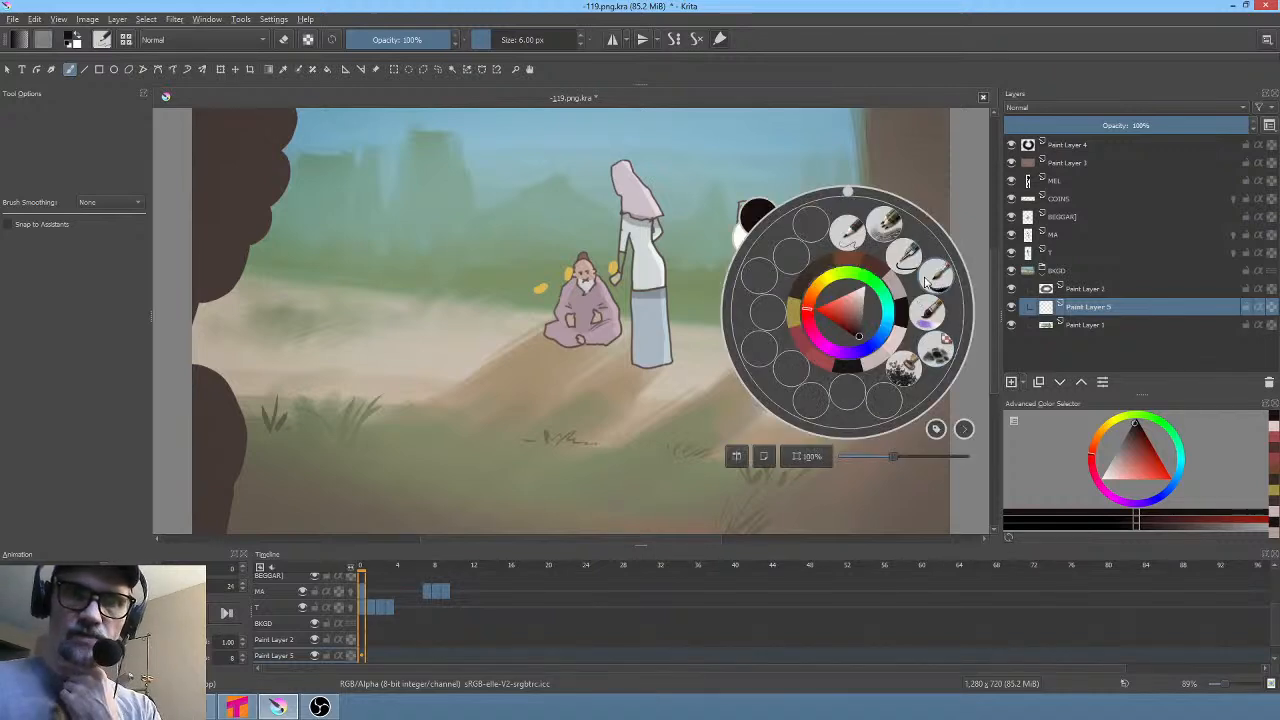
{"action": "left_click", "coordinate": [892, 228]}
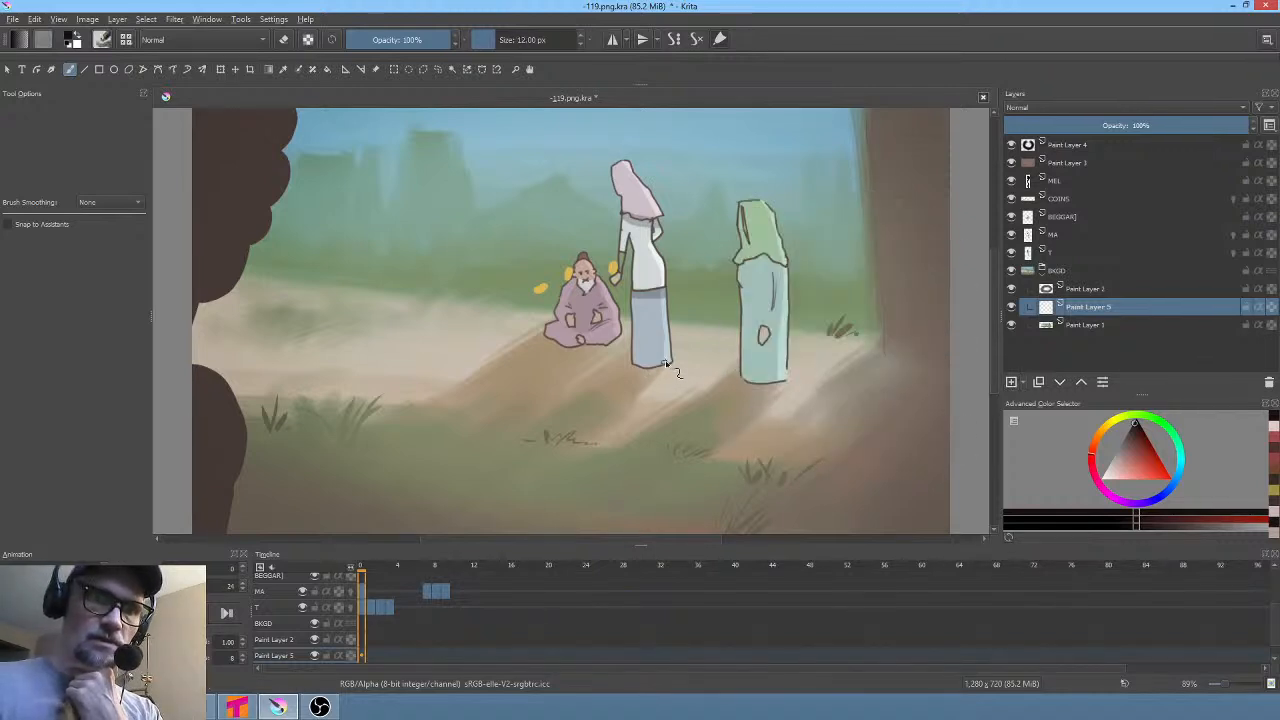
{"action": "mouse_move", "coordinate": [620, 408]}
{"action": "left_mouse_down"}
{"action": "mouse_move", "coordinate": [651, 363]}
{"action": "mouse_move", "coordinate": [599, 384]}
{"action": "mouse_move", "coordinate": [623, 365]}
{"action": "mouse_move", "coordinate": [538, 422]}
{"action": "mouse_move", "coordinate": [633, 381]}
{"action": "mouse_move", "coordinate": [594, 411]}
{"action": "mouse_move", "coordinate": [609, 406]}
{"action": "mouse_move", "coordinate": [654, 369]}
{"action": "mouse_move", "coordinate": [640, 390]}
{"action": "mouse_move", "coordinate": [563, 394]}
{"action": "left_mouse_up"}
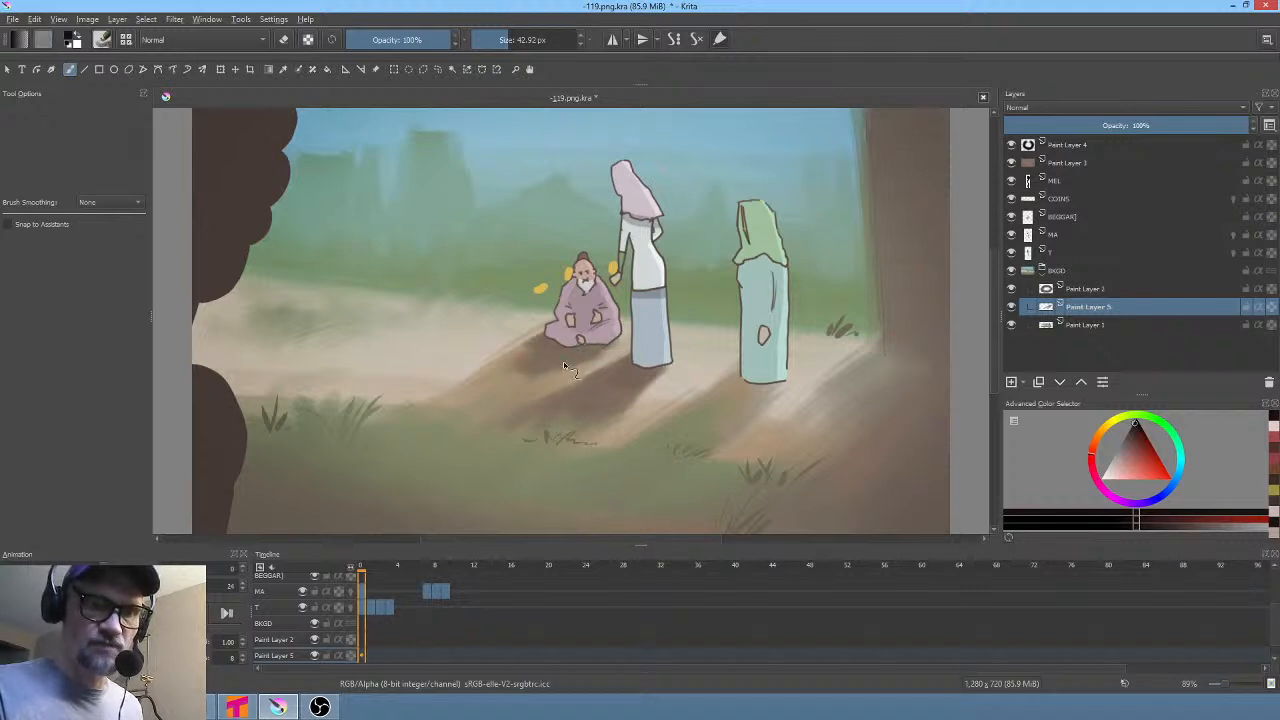
{"action": "mouse_move", "coordinate": [503, 406]}
{"action": "left_mouse_down"}
{"action": "mouse_move", "coordinate": [555, 361]}
{"action": "mouse_move", "coordinate": [460, 407]}
{"action": "left_mouse_up"}
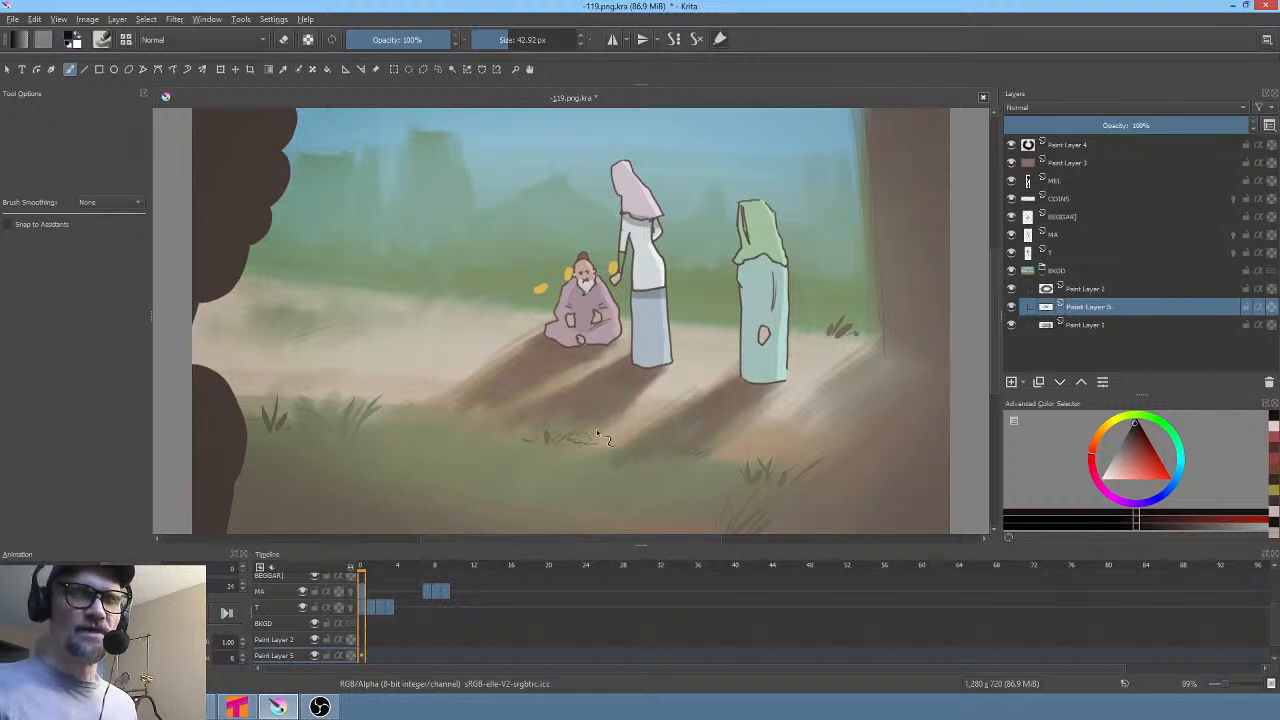
{"action": "mouse_move", "coordinate": [475, 380]}
{"action": "left_mouse_down"}
{"action": "mouse_move", "coordinate": [532, 349]}
{"action": "mouse_move", "coordinate": [436, 414]}
{"action": "mouse_move", "coordinate": [442, 424]}
{"action": "mouse_move", "coordinate": [550, 378]}
{"action": "left_mouse_up"}
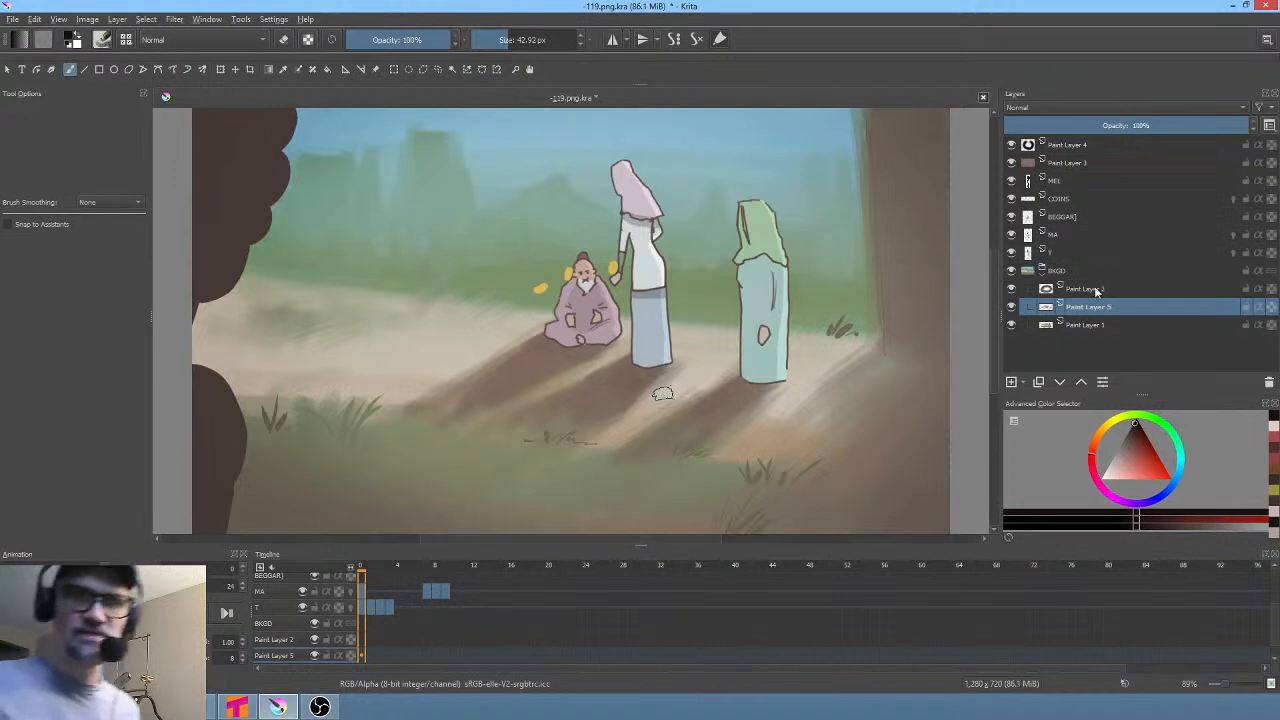
On Paint Layer 1, sample the sky blue, adjust the shade and paint over the sky with an 89.5 px brush
{"action": "left_click", "coordinate": [1110, 325]}
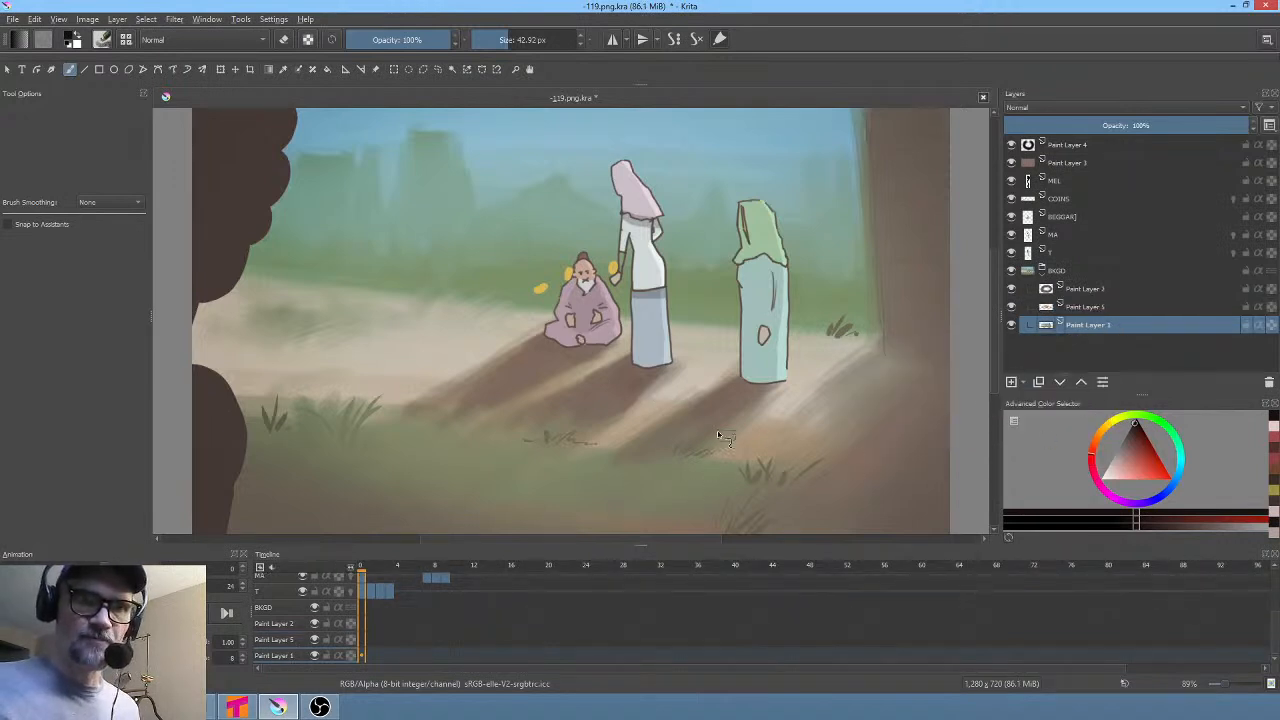
{"action": "scroll", "coordinate": [718, 436], "scroll_direction": "down", "scroll_amount": 2}
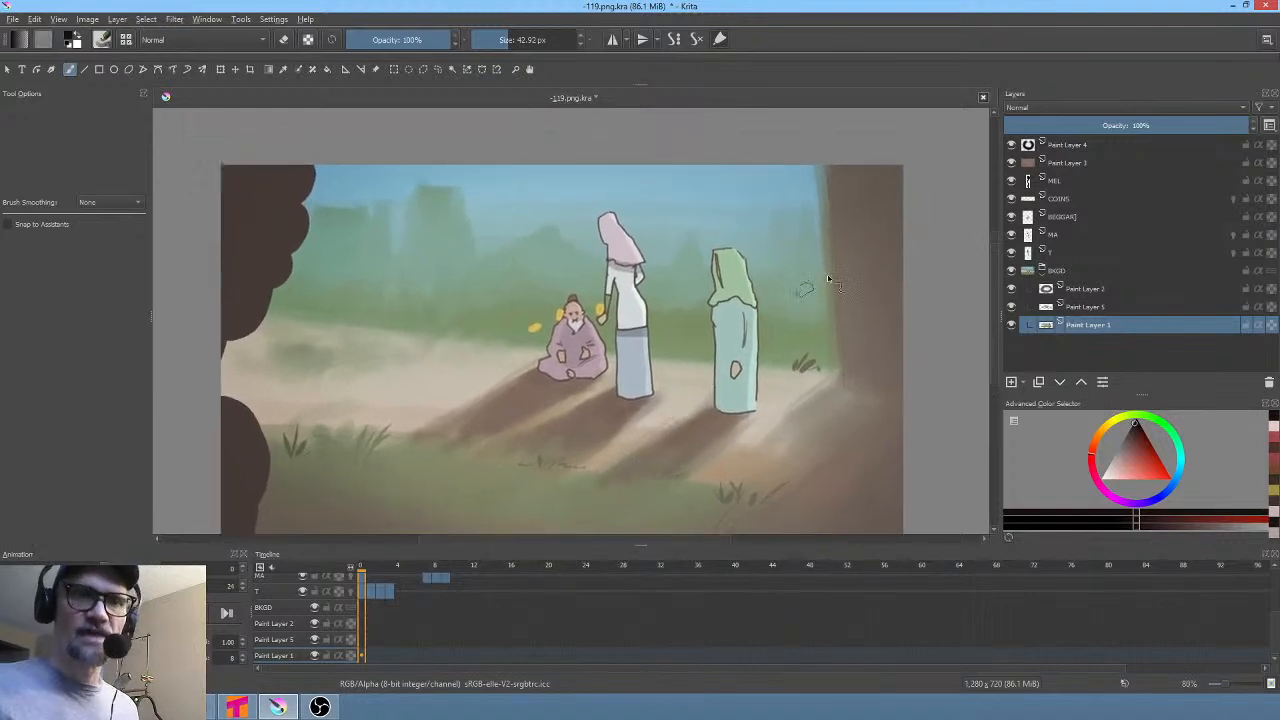
{"action": "left_click", "coordinate": [730, 170], "text": "ctrl"}
{"action": "left_click", "coordinate": [1128, 470]}
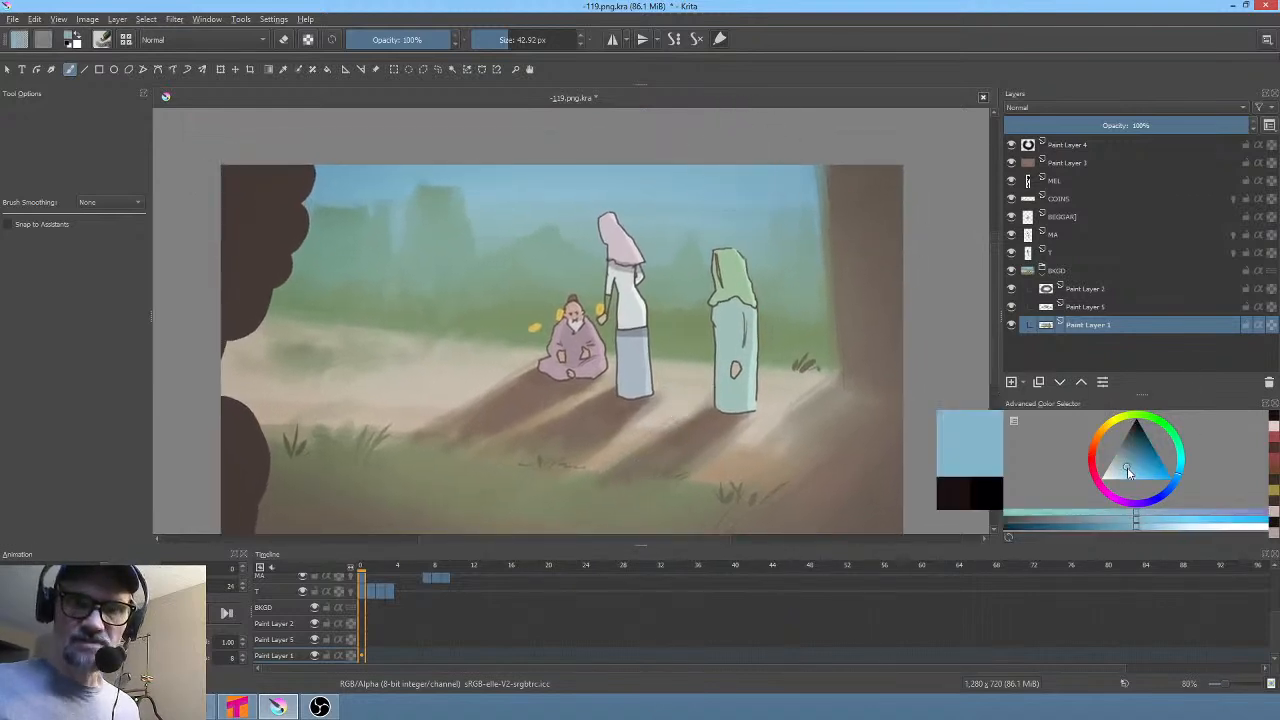
{"action": "left_click_drag", "start_coordinate": [708, 176], "coordinate": [760, 182], "text": "shift"}
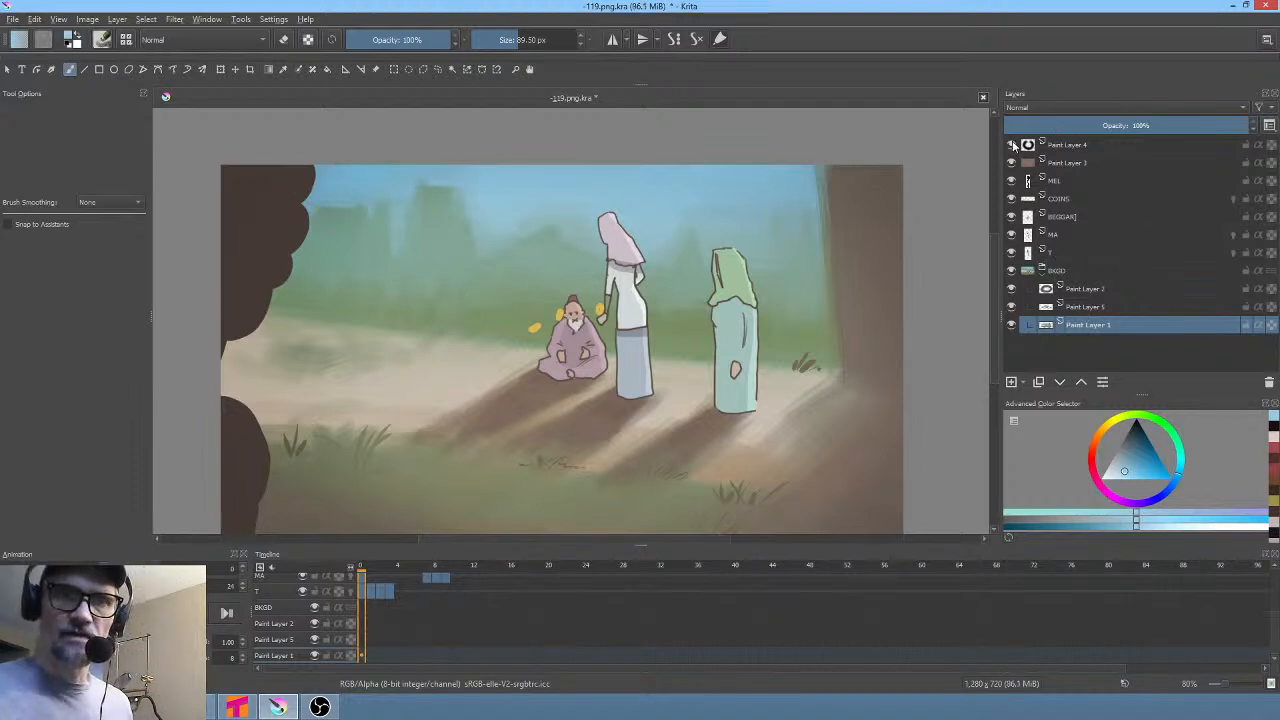
Hide Paint Layer 4 and toggle Paint Layer 3 repeatedly to examine its effect on the scene
{"action": "left_click", "coordinate": [1011, 146]}
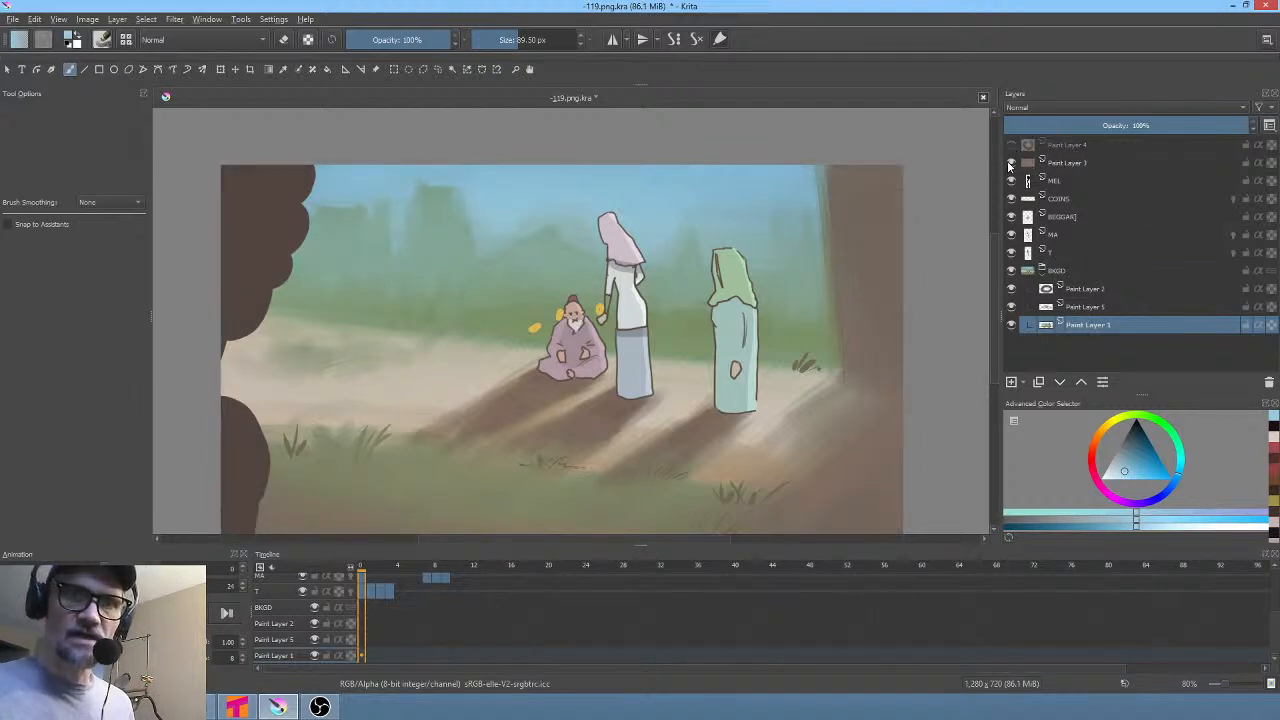
{"action": "left_click", "coordinate": [1010, 163]}
{"action": "left_click", "coordinate": [1012, 162]}
{"action": "left_click", "coordinate": [1013, 162]}
{"action": "left_click", "coordinate": [1013, 162]}
{"action": "left_click", "coordinate": [1013, 162]}
{"action": "left_click", "coordinate": [1013, 162]}
{"action": "left_click", "coordinate": [1013, 162]}
{"action": "left_click", "coordinate": [1010, 162]}
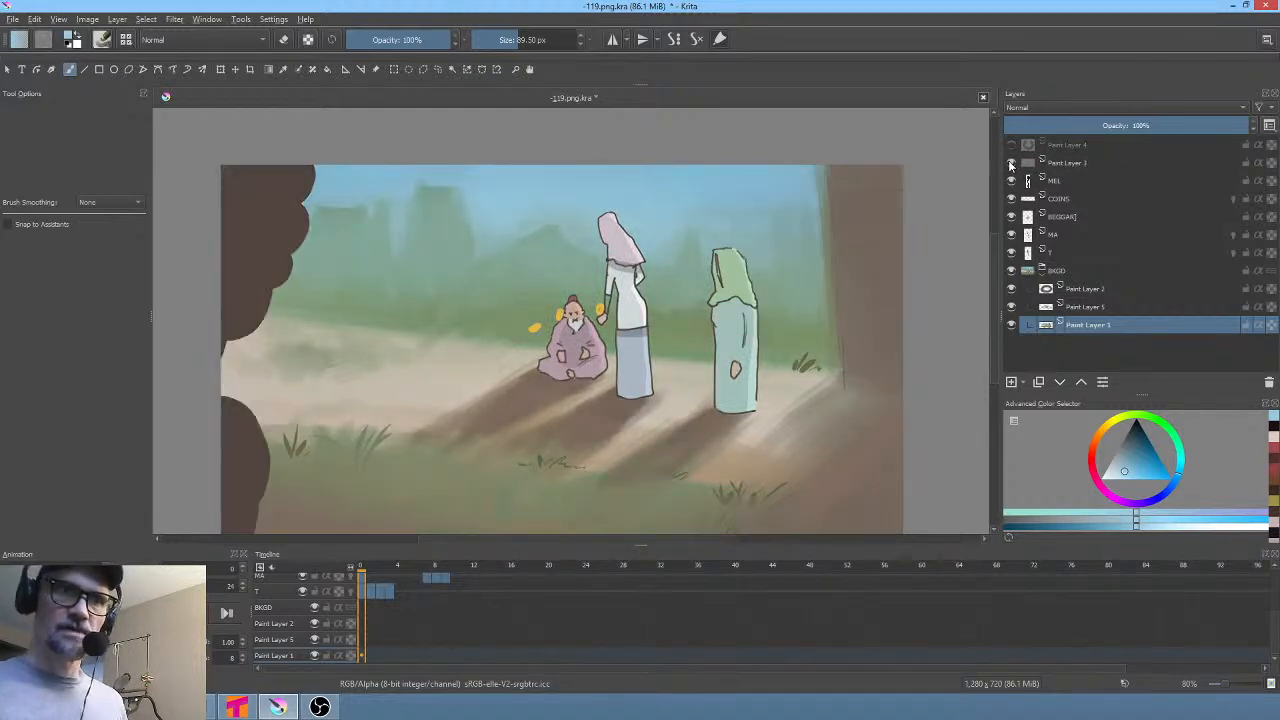
{"action": "left_click", "coordinate": [1012, 162]}
Set the opacity of Paint Layer 3 to about 25%
{"action": "left_click", "coordinate": [1072, 163]}
{"action": "mouse_move", "coordinate": [1090, 125]}
{"action": "left_mouse_down"}
{"action": "mouse_move", "coordinate": [1006, 128]}
{"action": "mouse_move", "coordinate": [1097, 130]}
{"action": "mouse_move", "coordinate": [1009, 129]}
{"action": "mouse_move", "coordinate": [1070, 133]}
{"action": "left_mouse_up"}
{"action": "left_click", "coordinate": [1012, 163]}
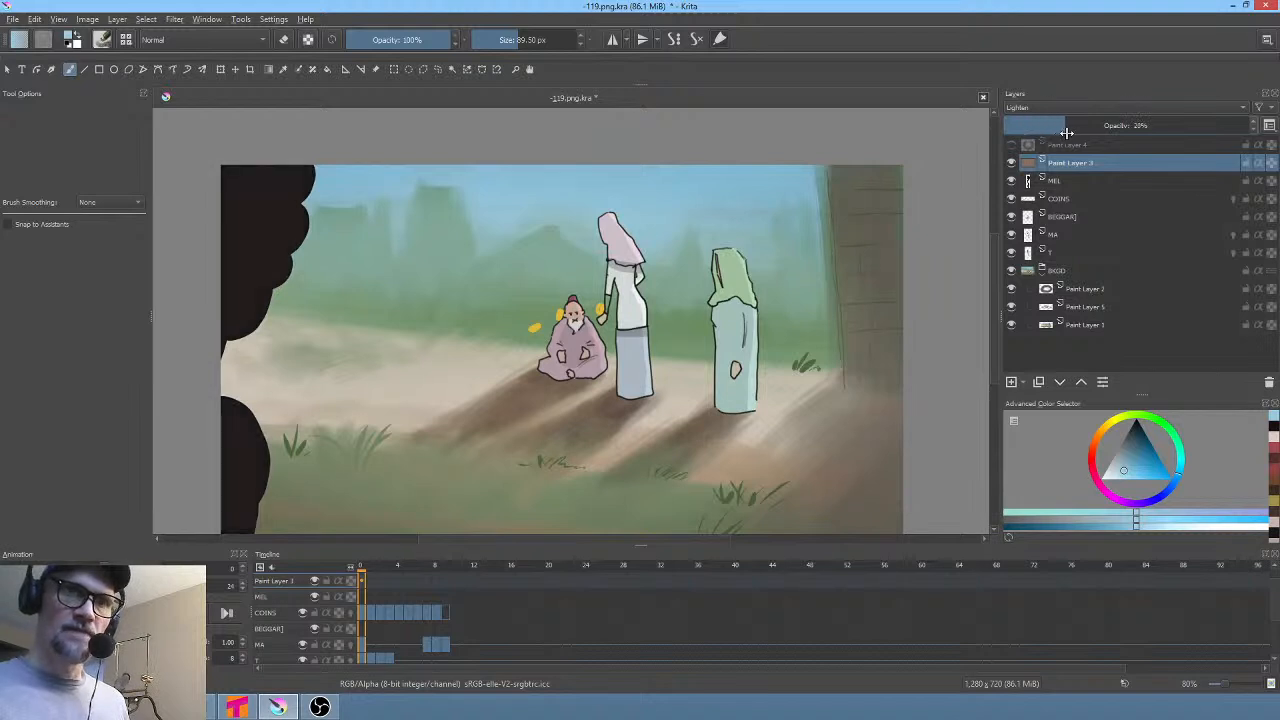
Hide Paint Layer 3 and the MEL, COINS, BEGGAR, MA and T layers, leaving only the BKGD group shown
{"action": "left_click_drag", "start_coordinate": [1012, 165], "coordinate": [1012, 182]}
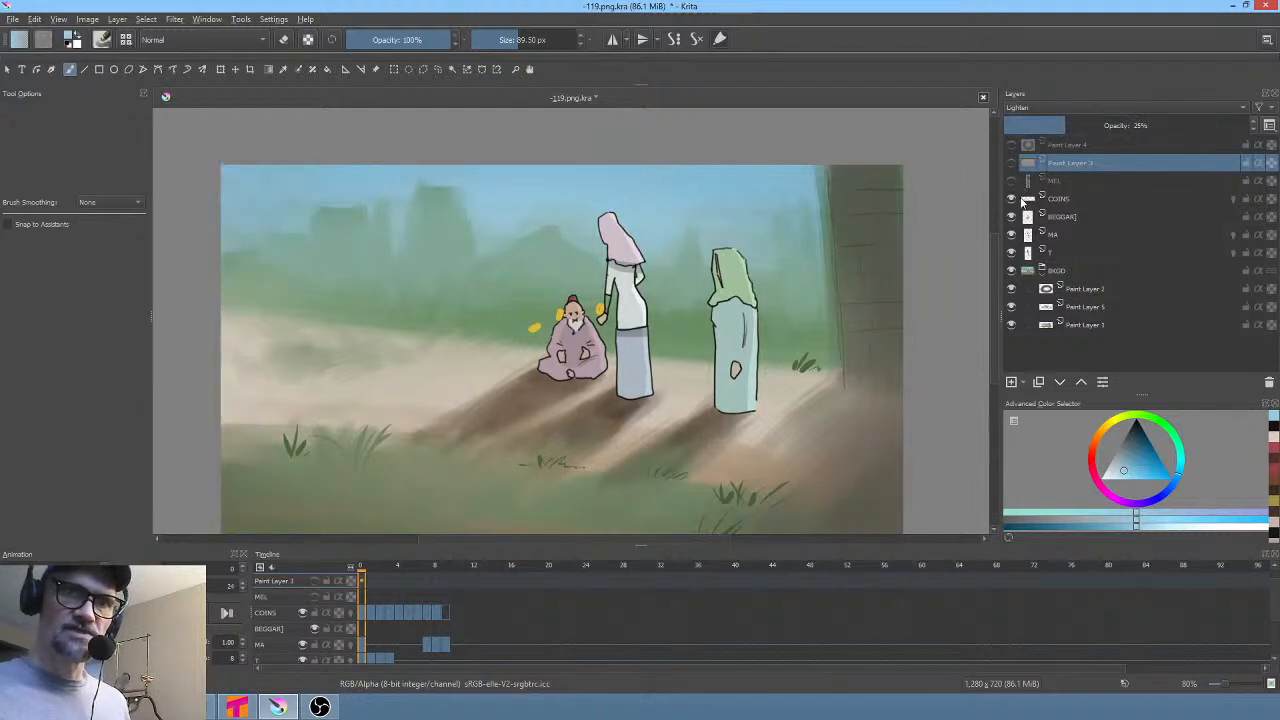
{"action": "left_click", "coordinate": [1011, 198]}
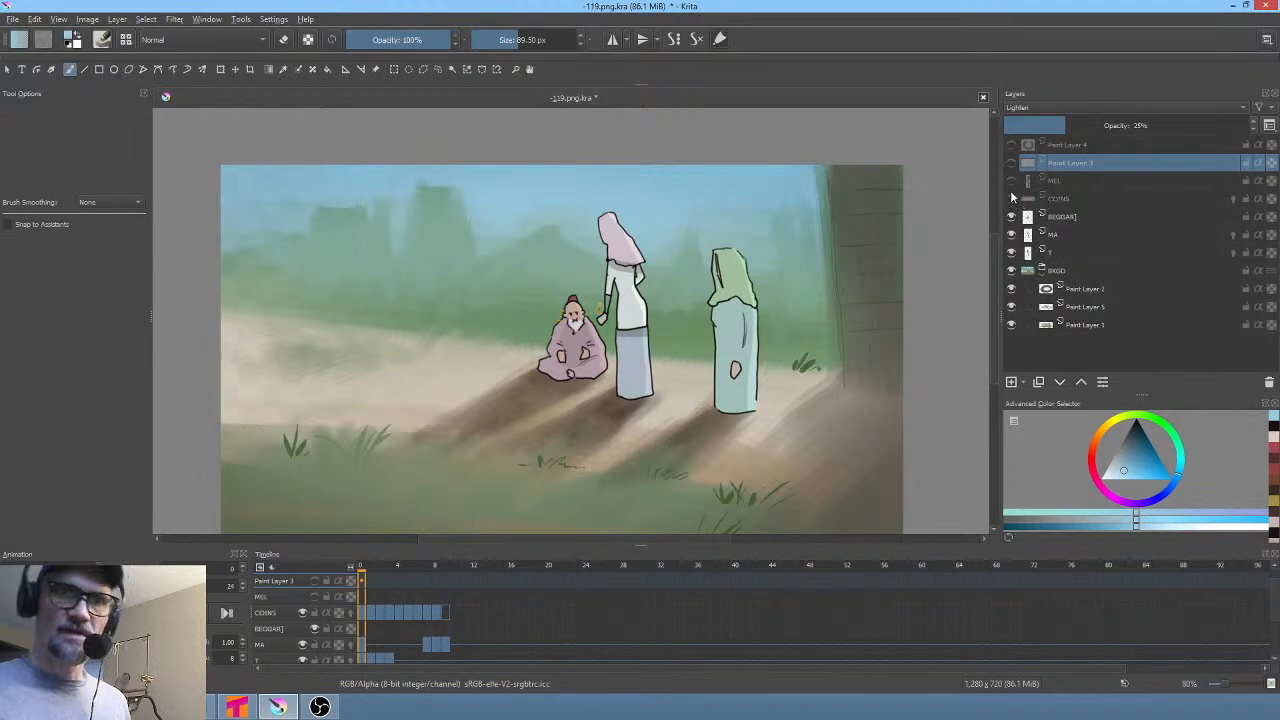
{"action": "left_click", "coordinate": [1011, 216]}
{"action": "left_click", "coordinate": [1011, 216]}
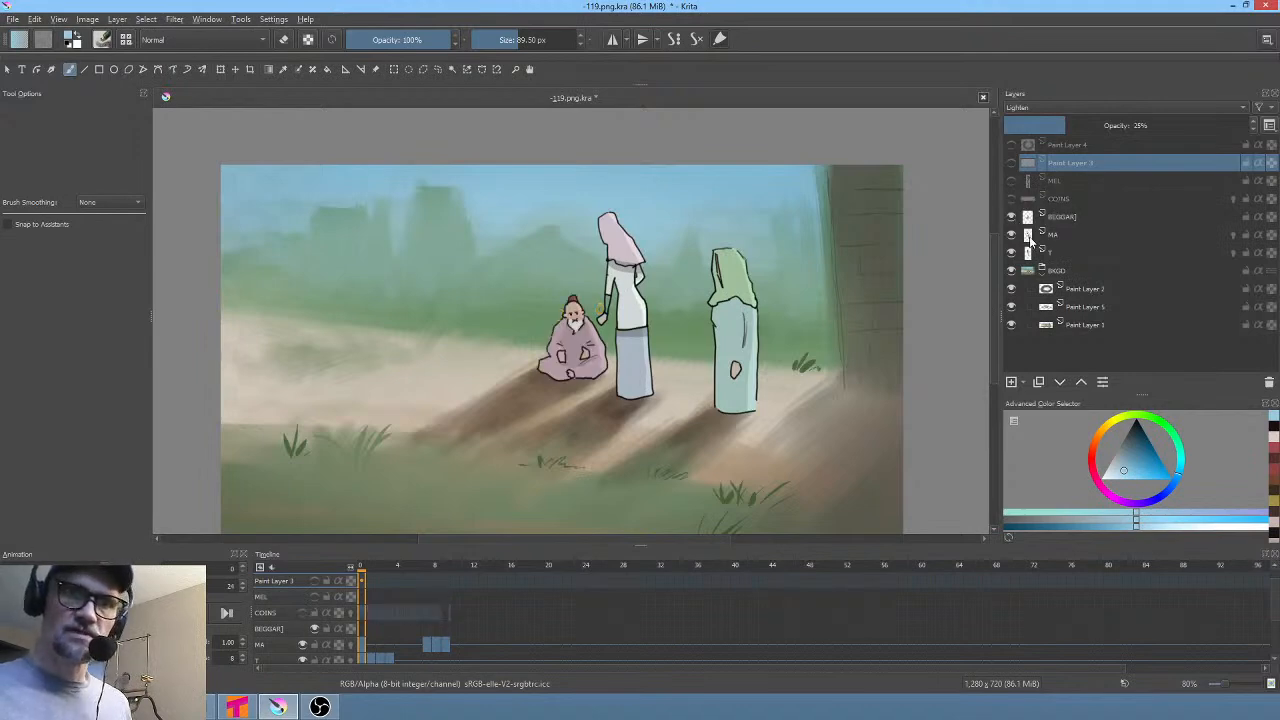
{"action": "left_click", "coordinate": [1011, 216]}
{"action": "left_click", "coordinate": [1011, 234]}
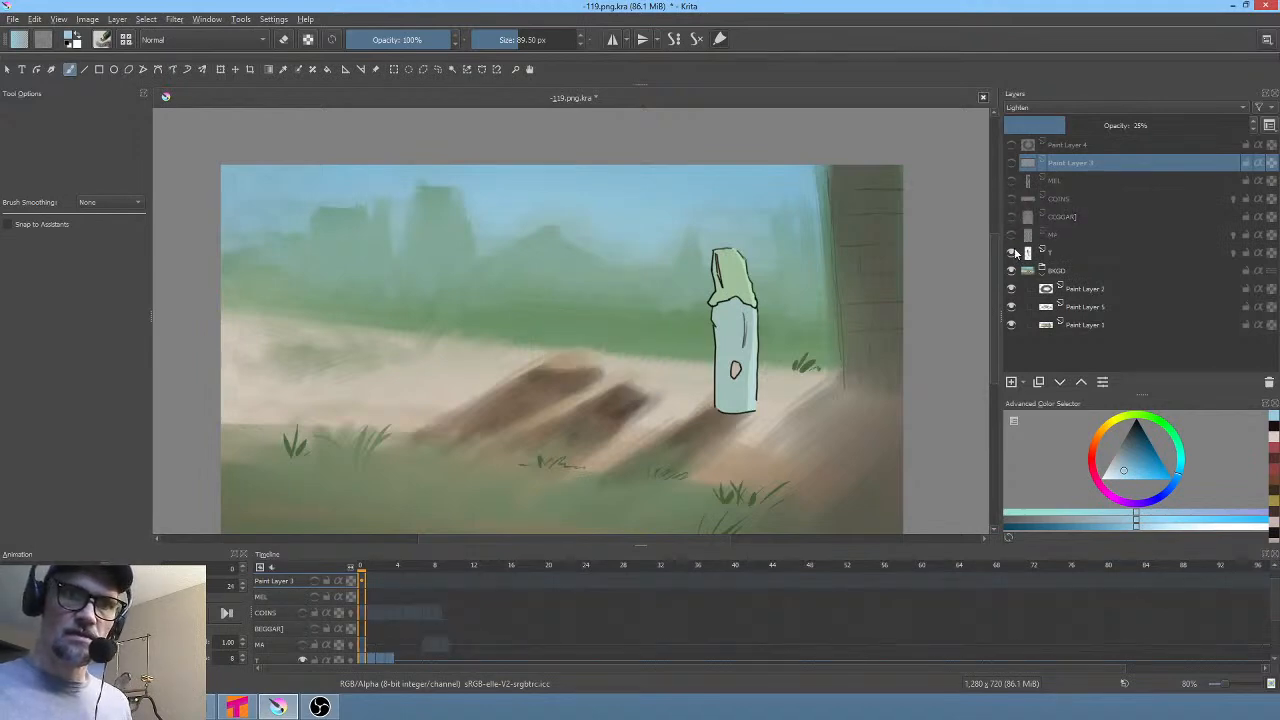
{"action": "left_click", "coordinate": [1011, 252]}
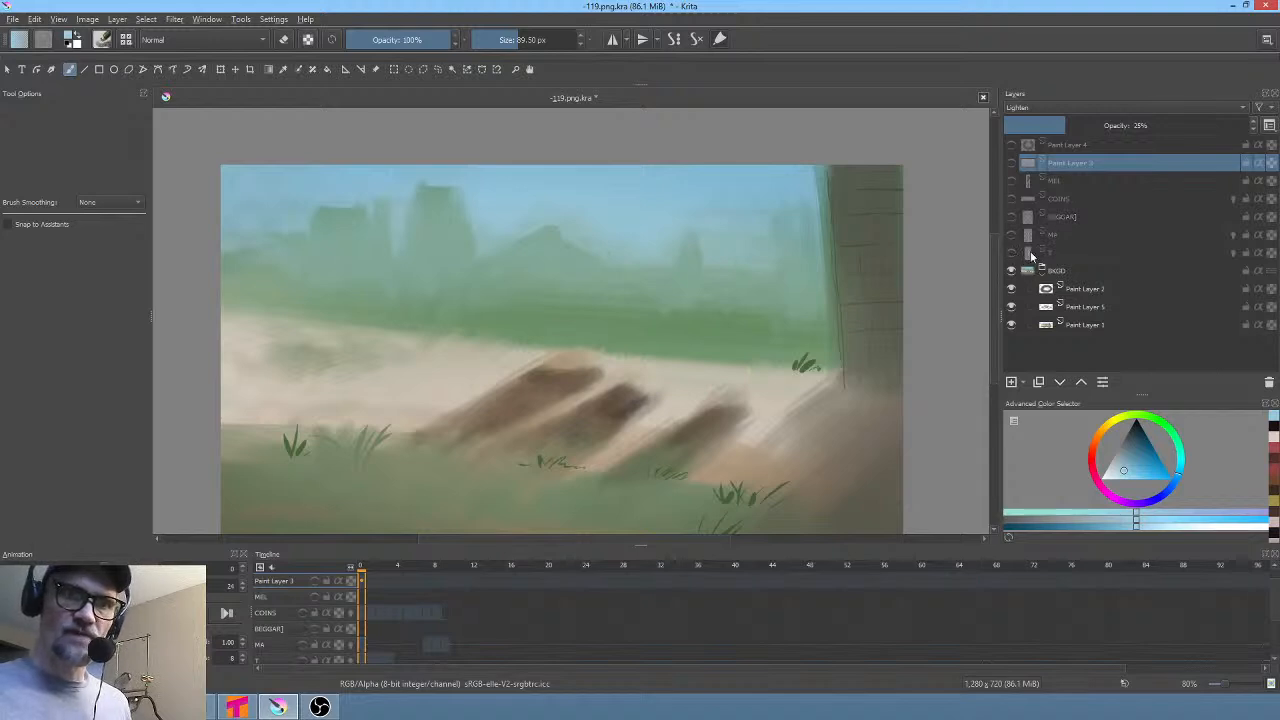
Repaint the sky on Paint Layer 1 with brighter, more saturated blues based on the sampled sky colour
{"action": "left_click", "coordinate": [1083, 324]}
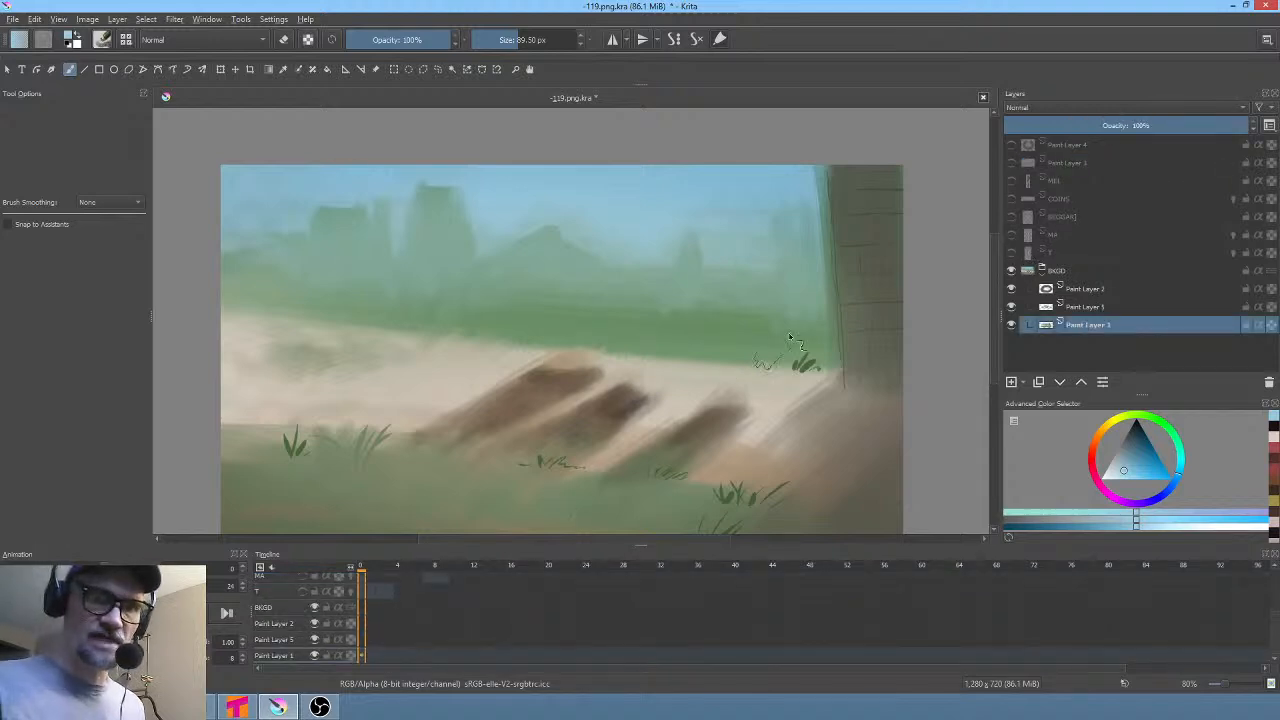
{"action": "left_click", "coordinate": [573, 180], "text": "ctrl"}
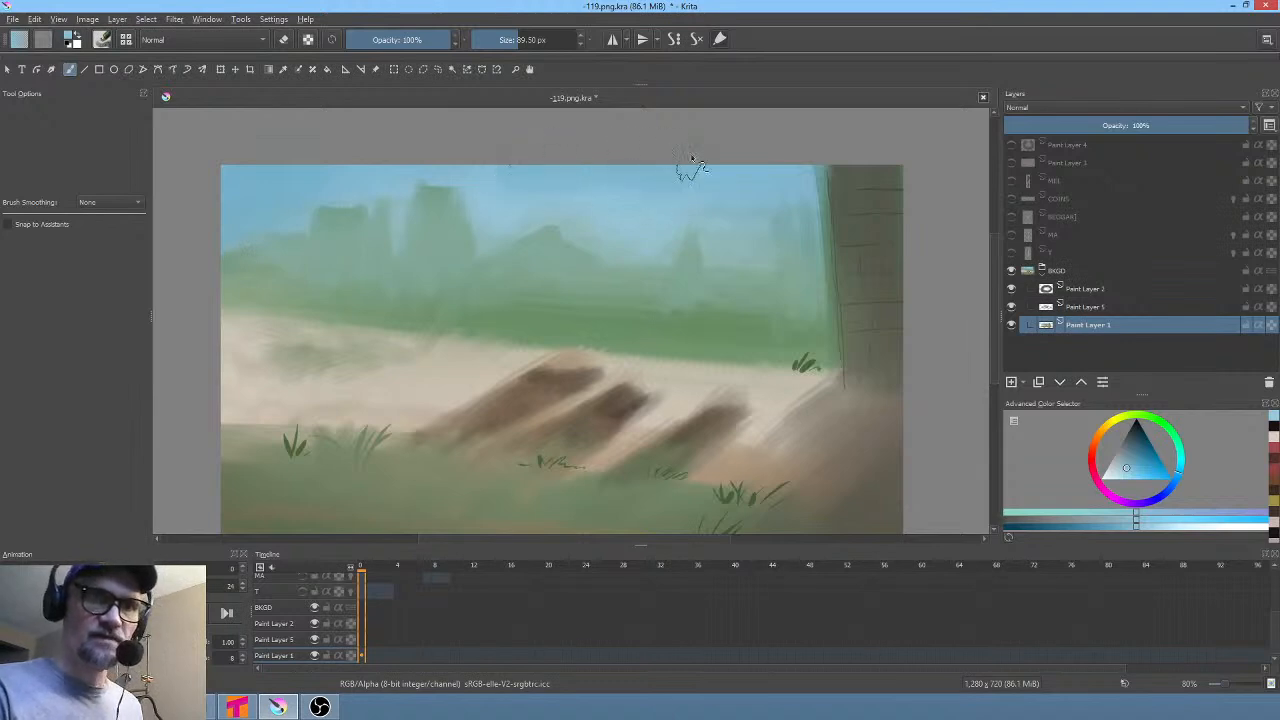
{"action": "left_click_drag", "start_coordinate": [1133, 463], "coordinate": [1125, 478]}
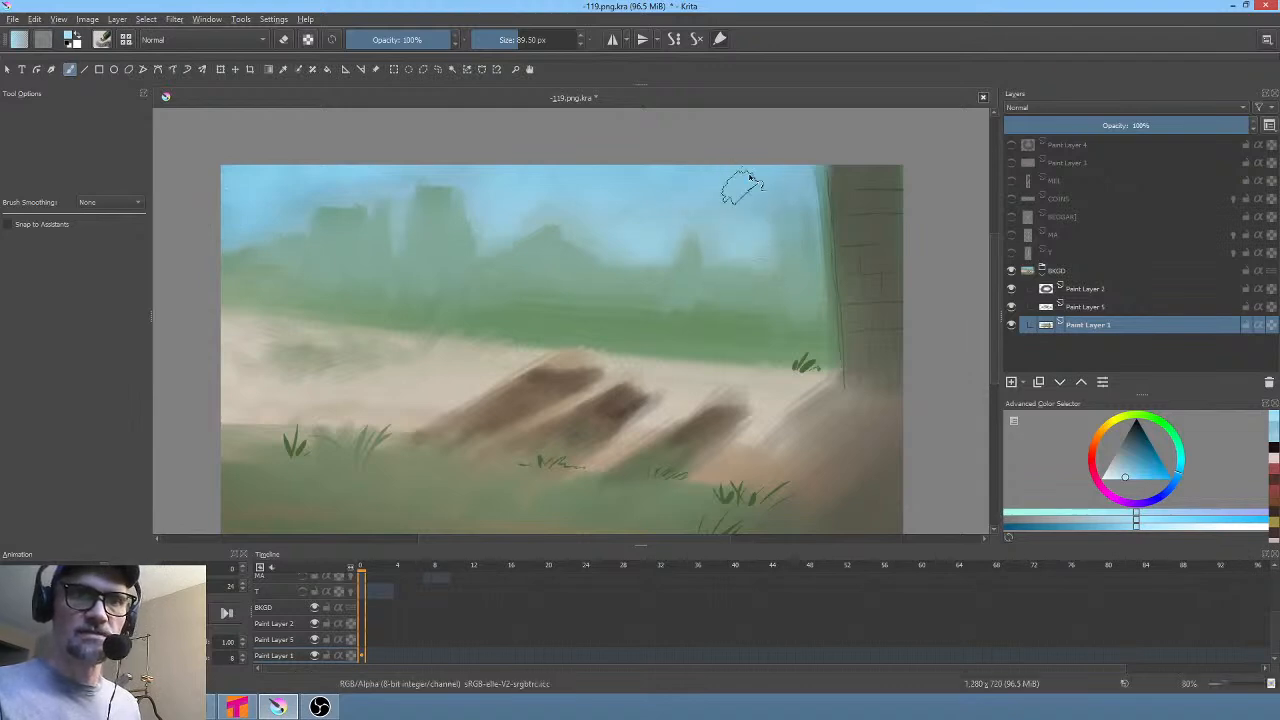
{"action": "left_click", "coordinate": [1133, 472]}
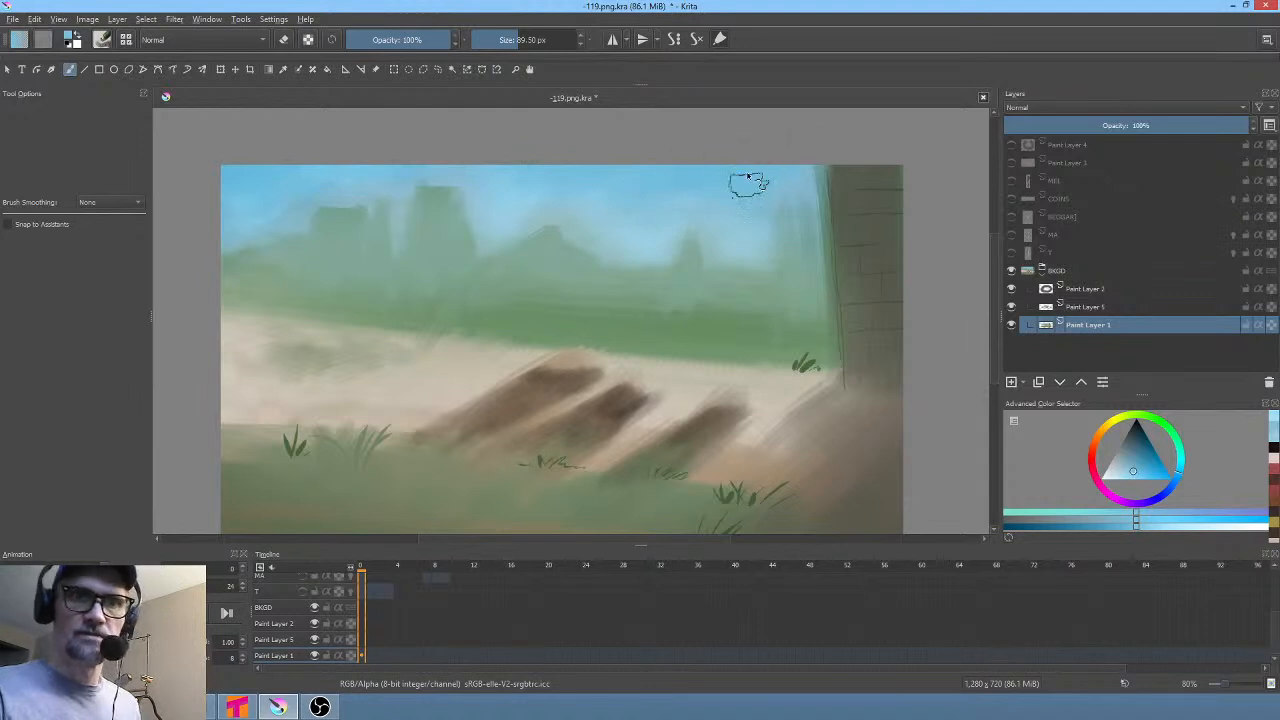
Paint soft clouds across the sky in a pale blue with a brush of about 30 to 40 px
{"action": "left_click", "coordinate": [1112, 475]}
{"action": "left_click_drag", "start_coordinate": [733, 200], "coordinate": [692, 237]}
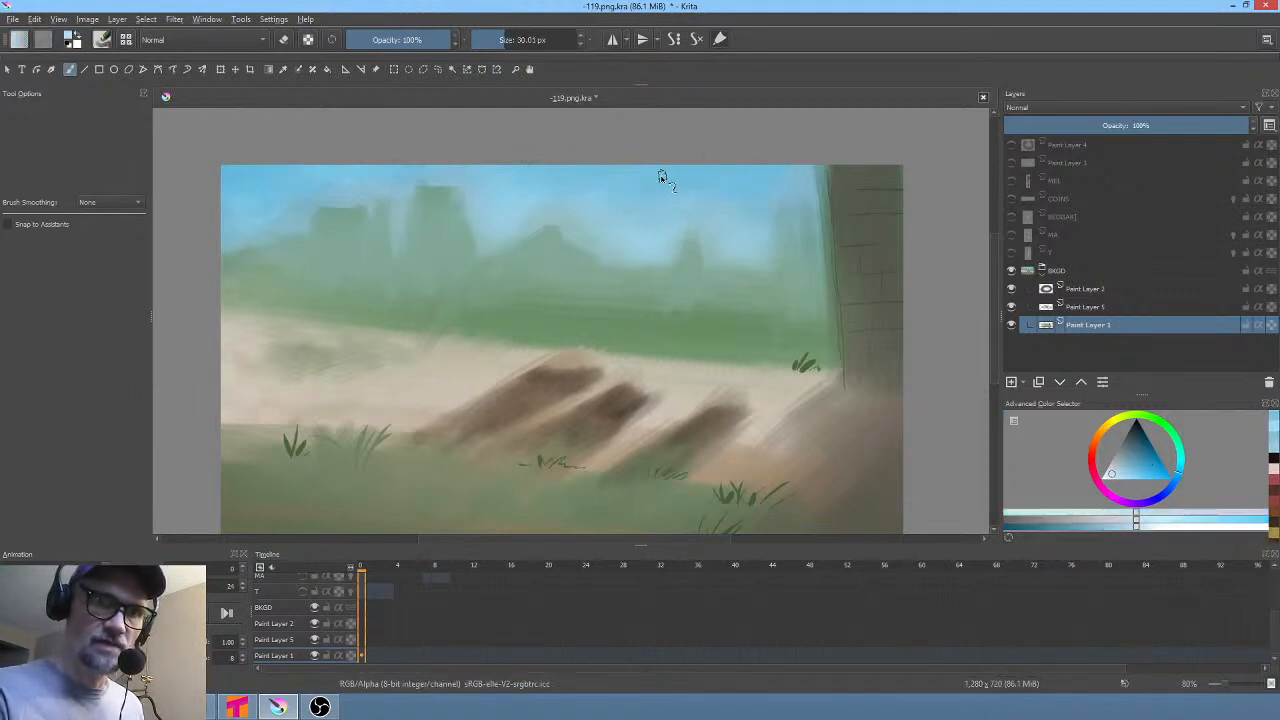
{"action": "mouse_move", "coordinate": [689, 173]}
{"action": "left_mouse_down"}
{"action": "mouse_move", "coordinate": [699, 178]}
{"action": "mouse_move", "coordinate": [680, 185]}
{"action": "mouse_move", "coordinate": [697, 179]}
{"action": "mouse_move", "coordinate": [694, 189]}
{"action": "left_mouse_up"}
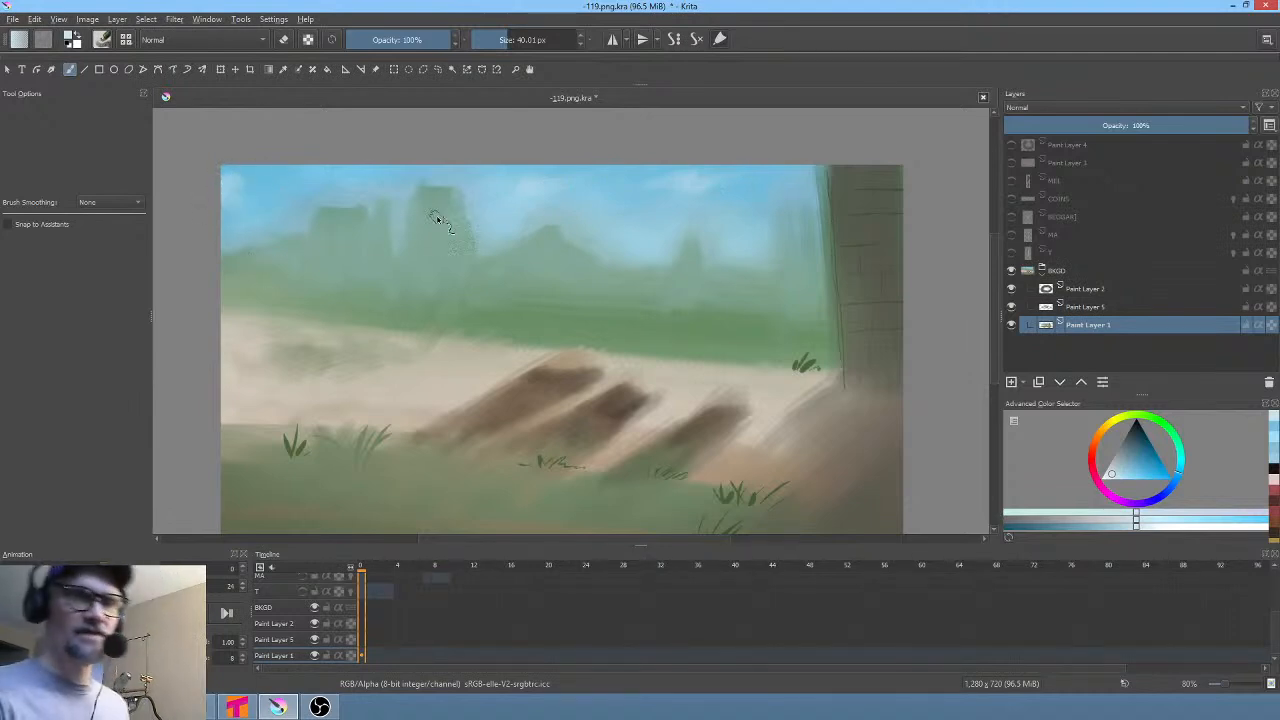
Define the distant building silhouettes at the skyline's left end with sampled green, and paint sampled sky blue around them
{"action": "left_click", "coordinate": [474, 250], "text": "ctrl"}
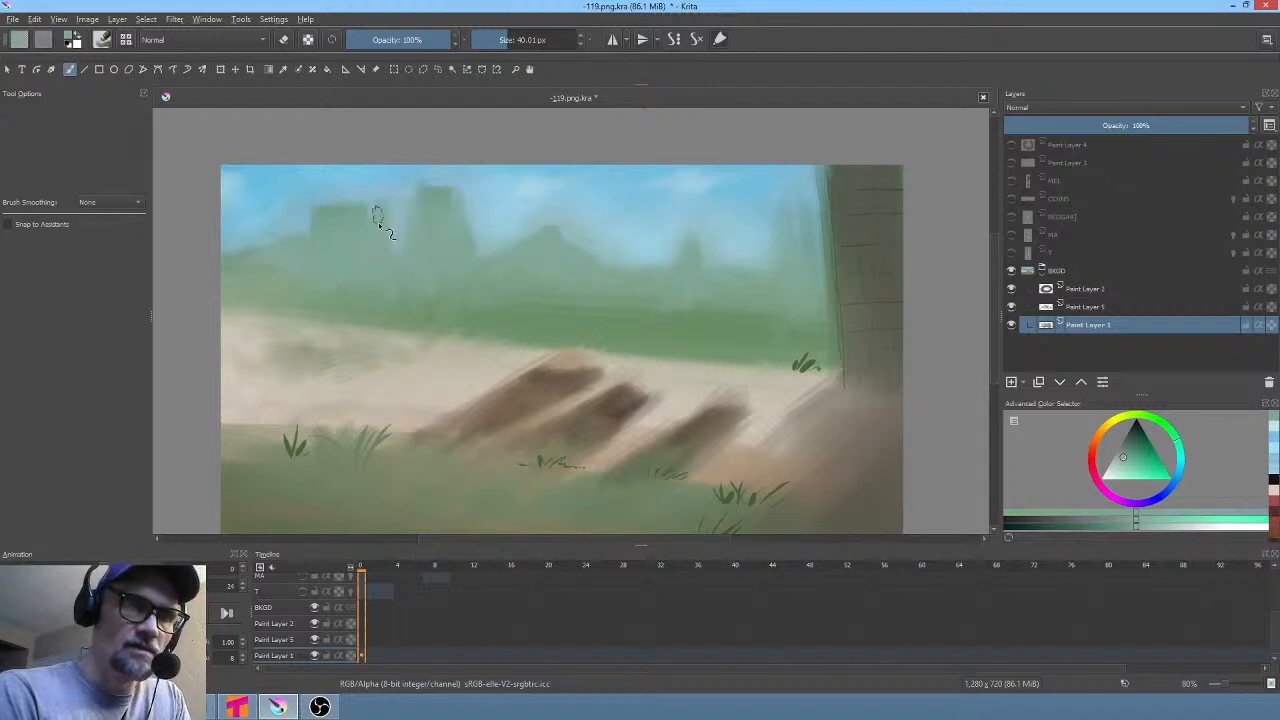
{"action": "mouse_move", "coordinate": [383, 226]}
{"action": "left_mouse_down"}
{"action": "mouse_move", "coordinate": [382, 206]}
{"action": "mouse_move", "coordinate": [384, 226]}
{"action": "left_mouse_up"}
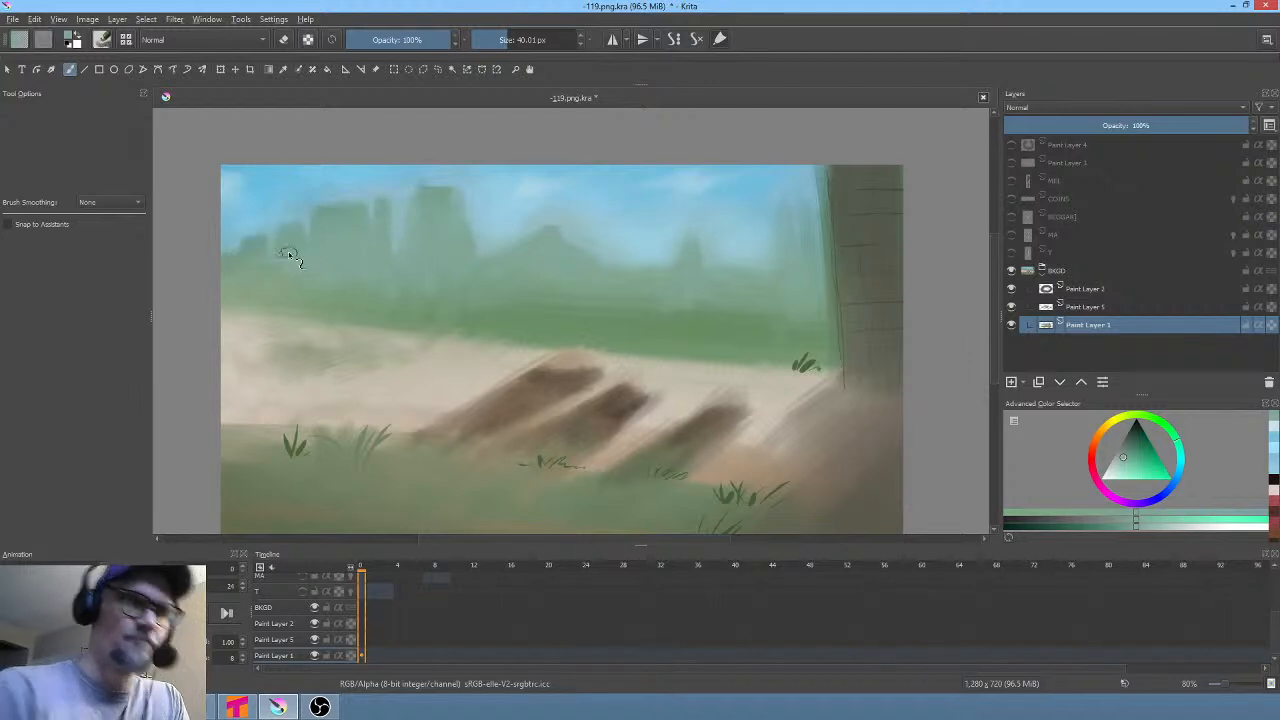
{"action": "left_click", "coordinate": [480, 213], "text": "ctrl"}
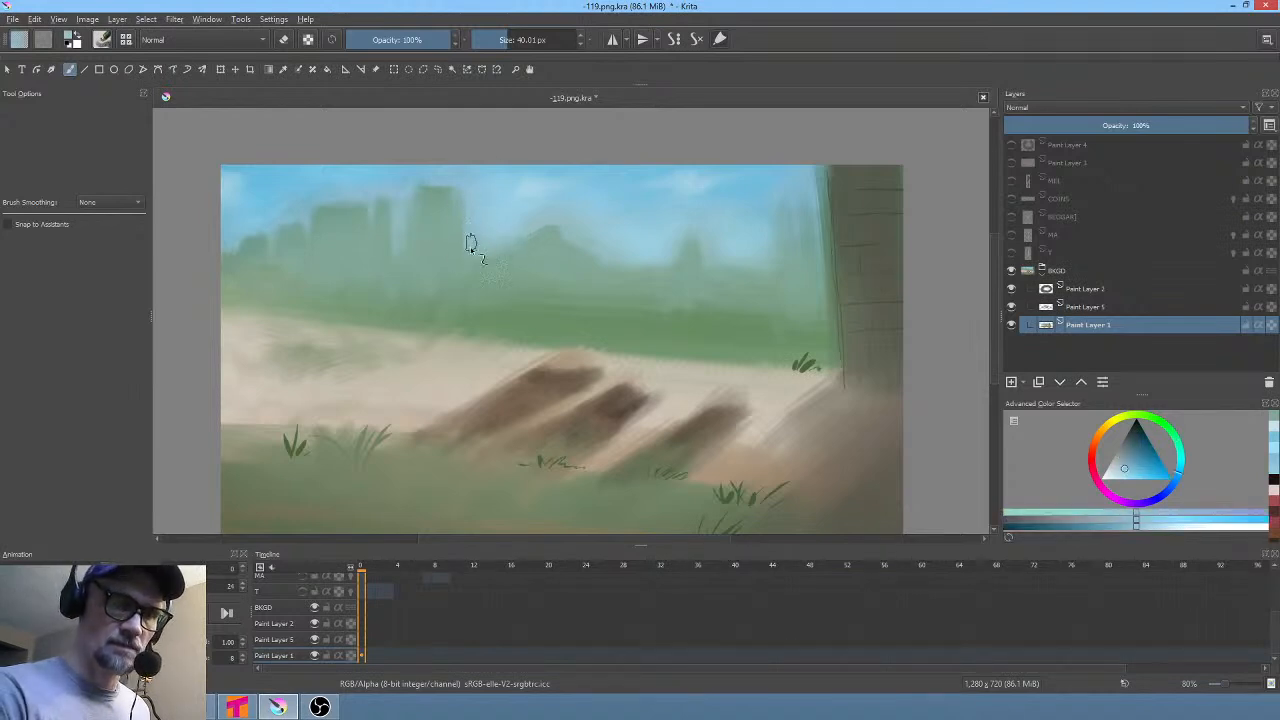
{"action": "mouse_move", "coordinate": [402, 198]}
{"action": "left_mouse_down"}
{"action": "mouse_move", "coordinate": [401, 238]}
{"action": "mouse_move", "coordinate": [395, 192]}
{"action": "left_mouse_up"}
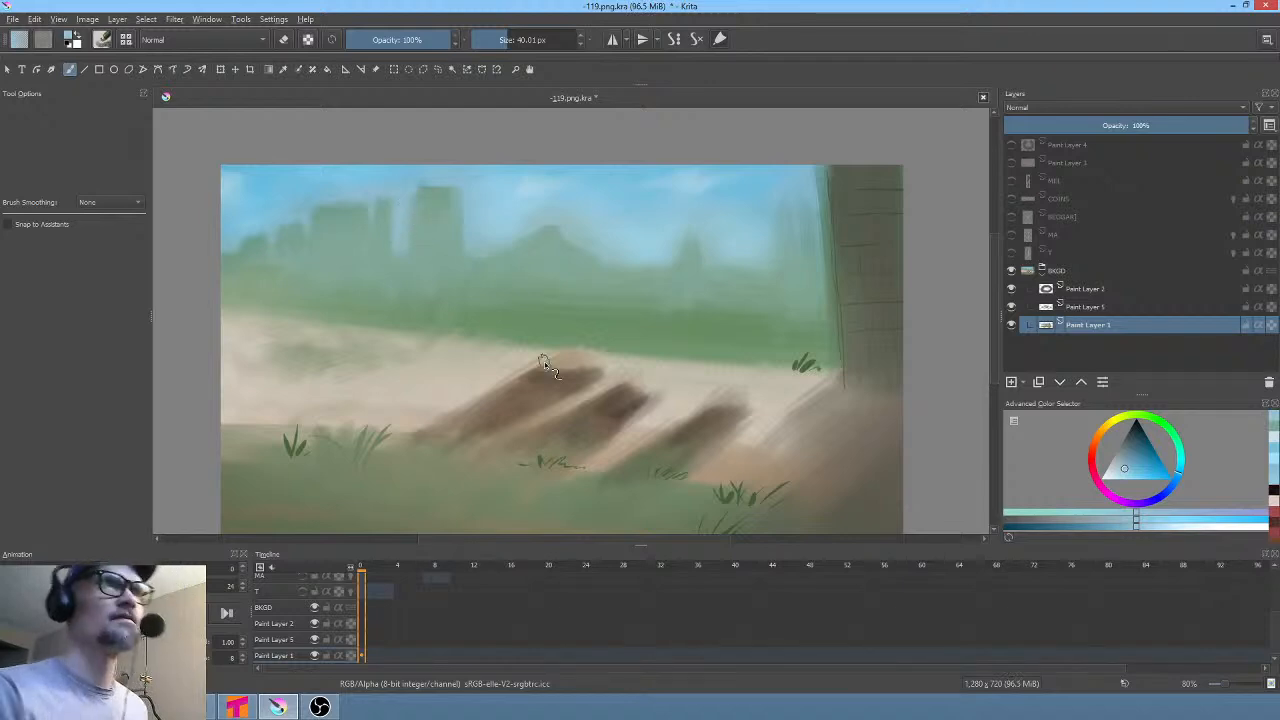
Sample the skyline green and repaint the central pointed roof and the building silhouettes towards the right end
{"action": "left_click_drag", "start_coordinate": [576, 324], "coordinate": [598, 357]}
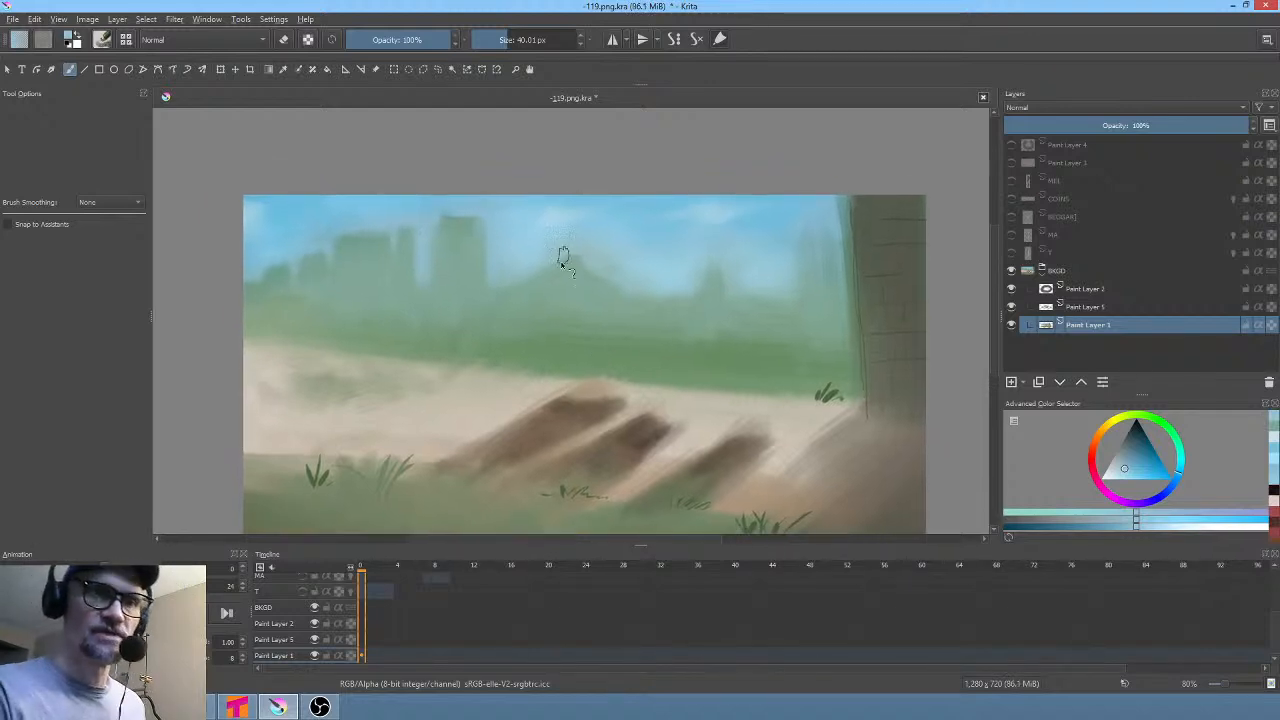
{"action": "left_click", "coordinate": [574, 312], "text": "ctrl"}
{"action": "left_click_drag", "start_coordinate": [566, 267], "coordinate": [513, 290]}
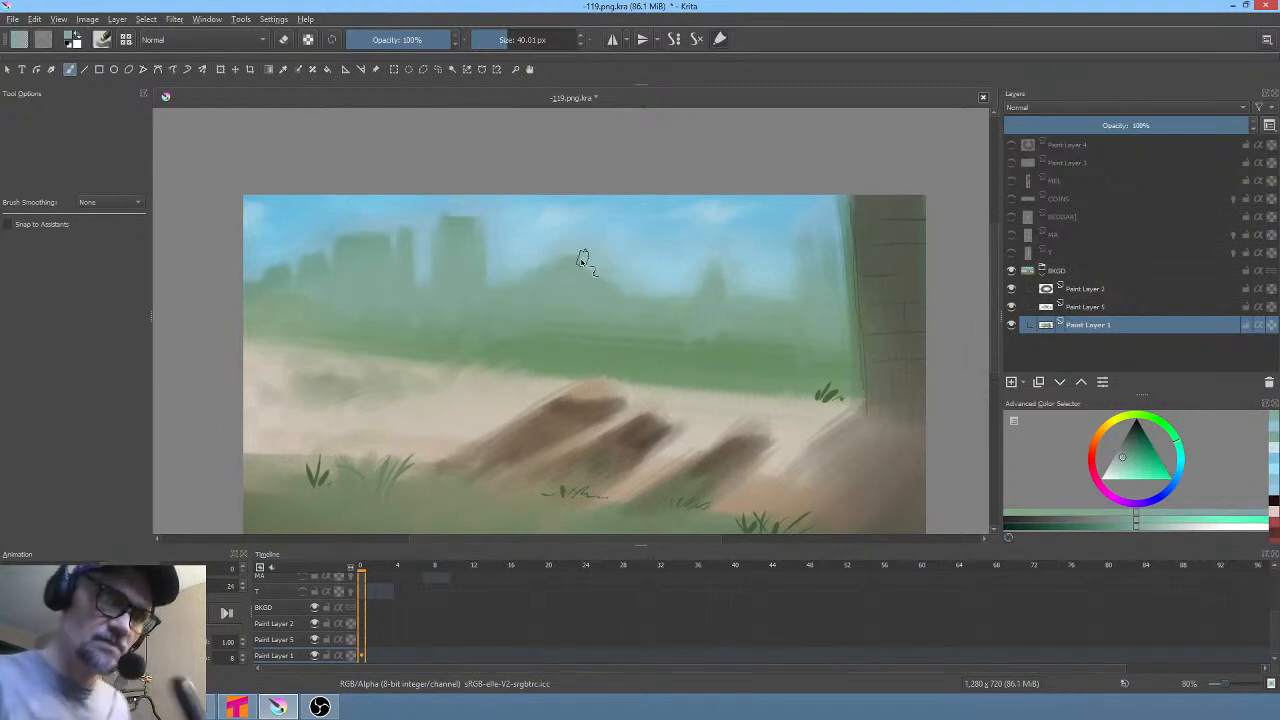
{"action": "left_click_drag", "start_coordinate": [578, 266], "coordinate": [622, 297]}
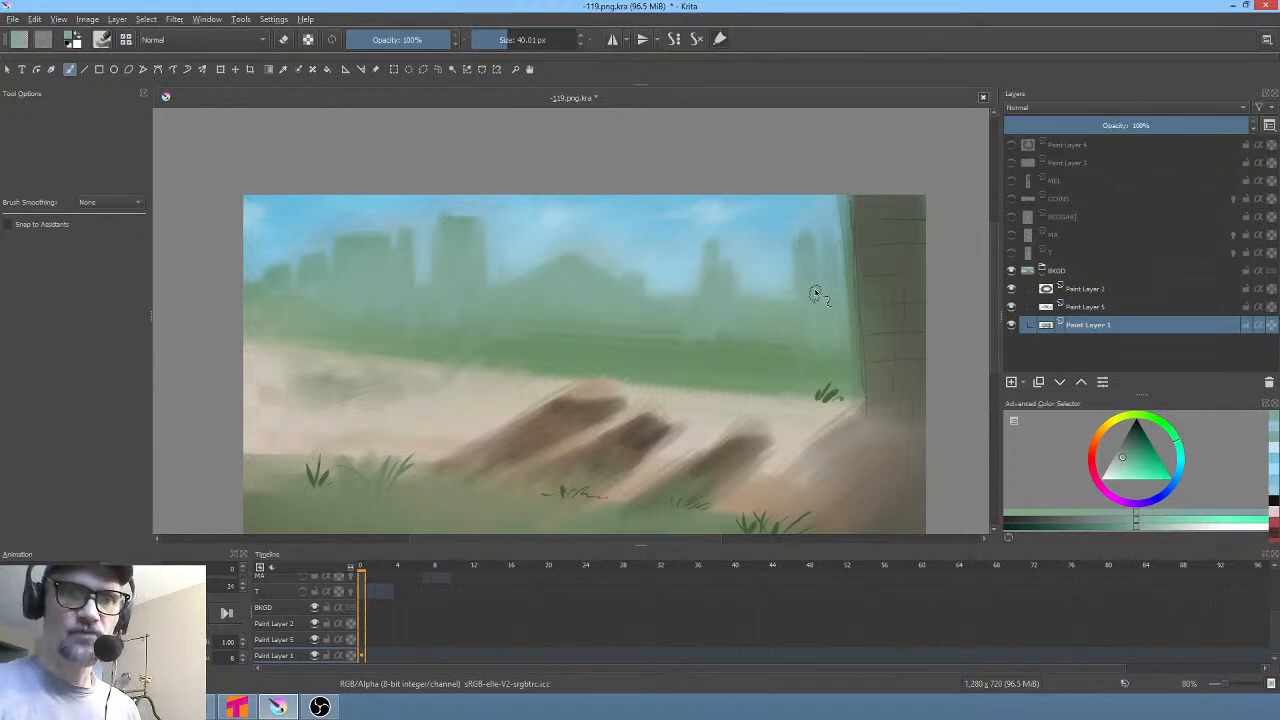
Sample the brick pillar's dark green-brown tones and repaint its left edge and upper face, softening the old brick lines
{"action": "left_click", "coordinate": [858, 212], "text": "ctrl"}
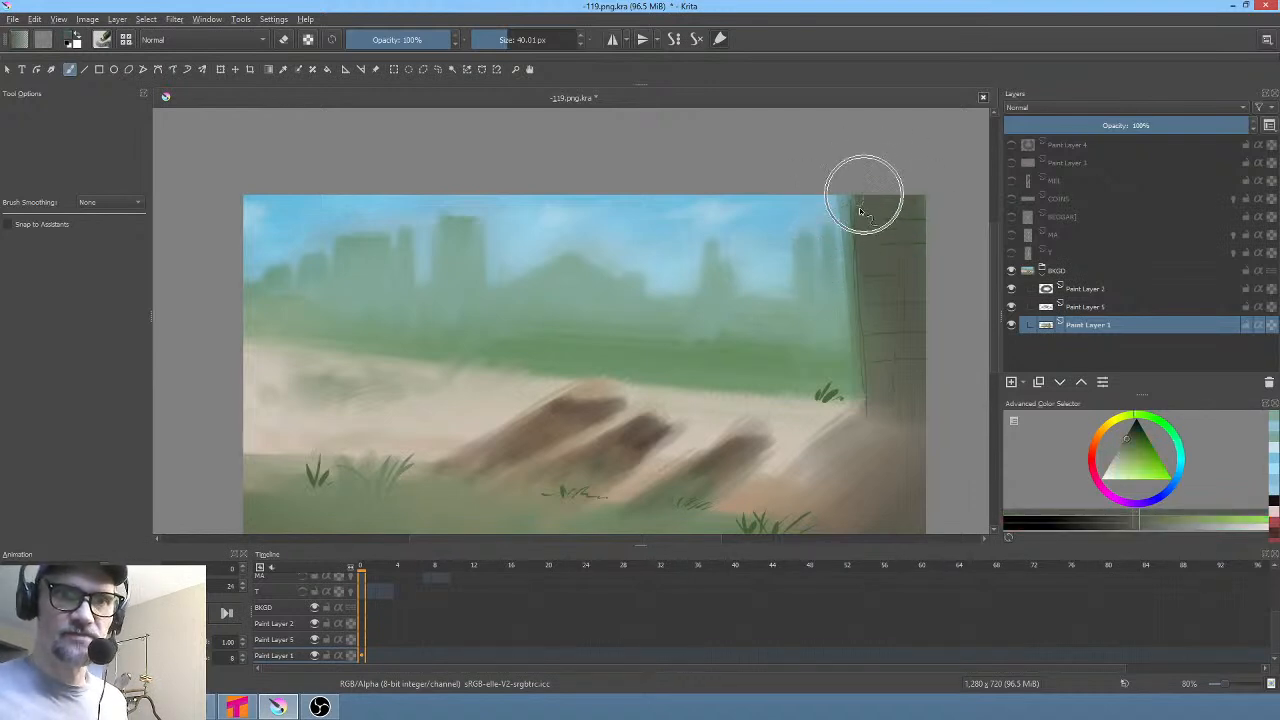
{"action": "left_click_drag", "start_coordinate": [856, 199], "coordinate": [856, 318]}
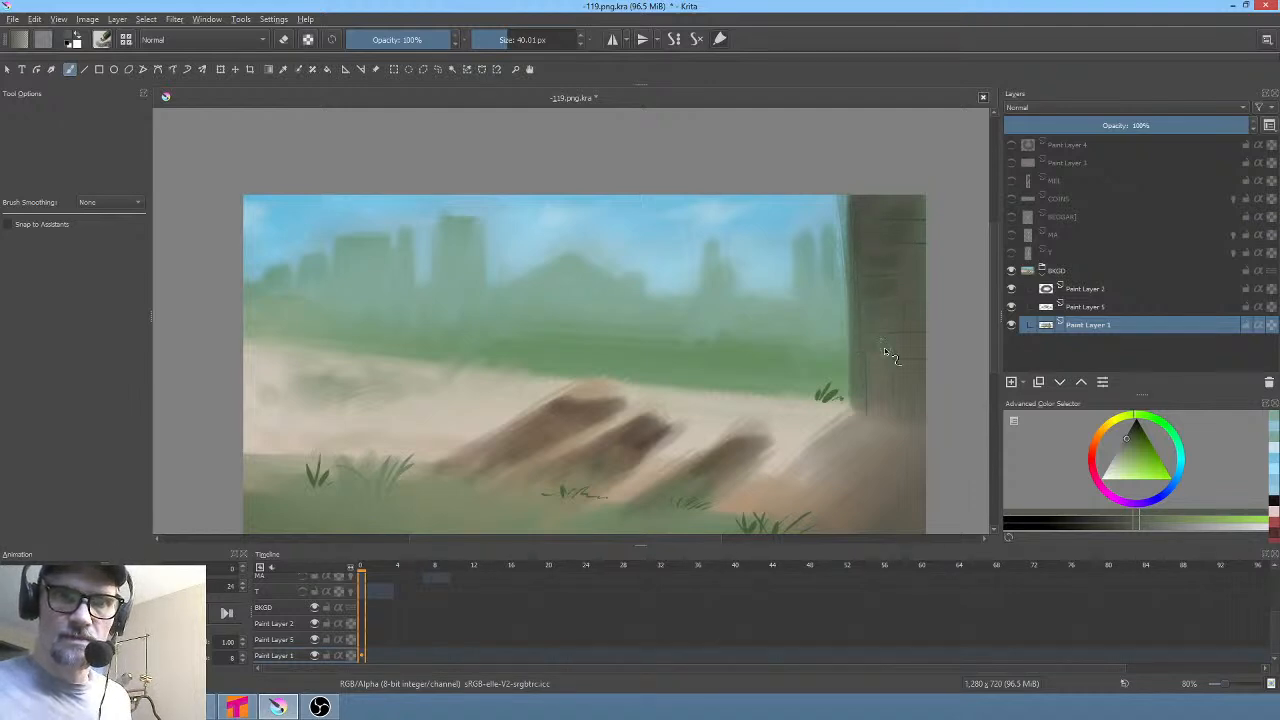
{"action": "left_click_drag", "start_coordinate": [851, 229], "coordinate": [855, 291]}
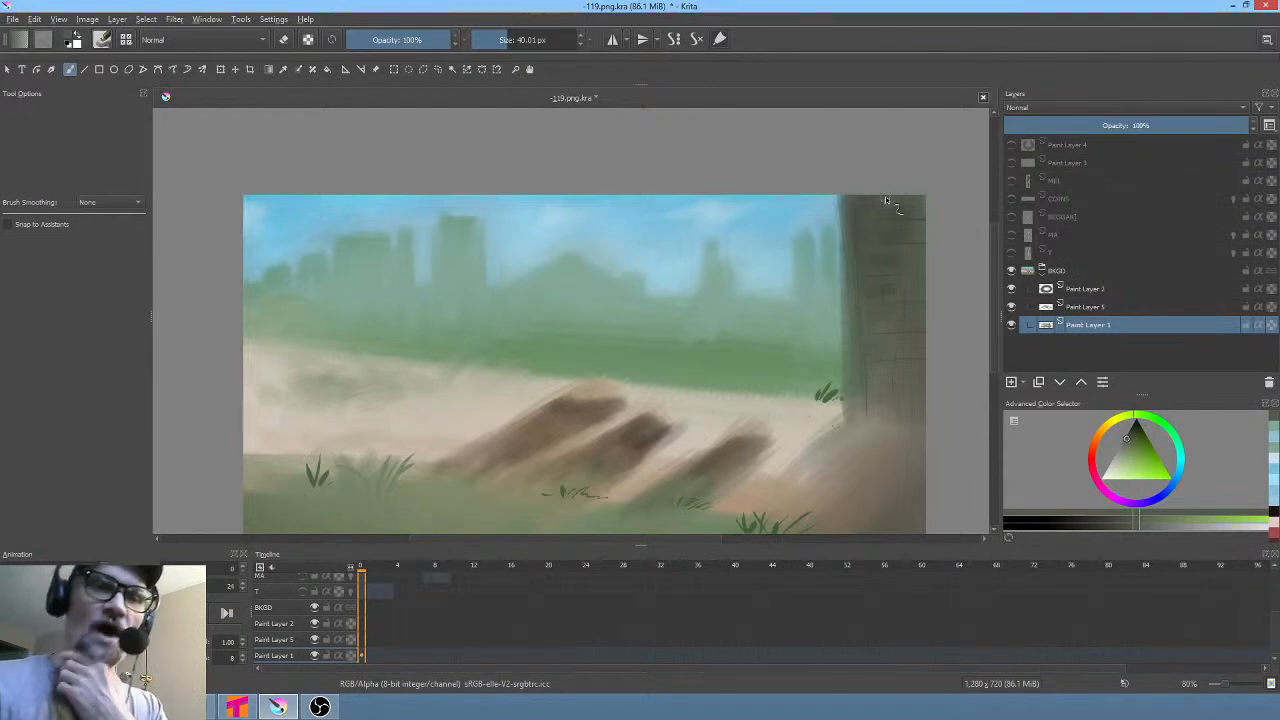
{"action": "left_click", "coordinate": [901, 240], "text": "ctrl"}
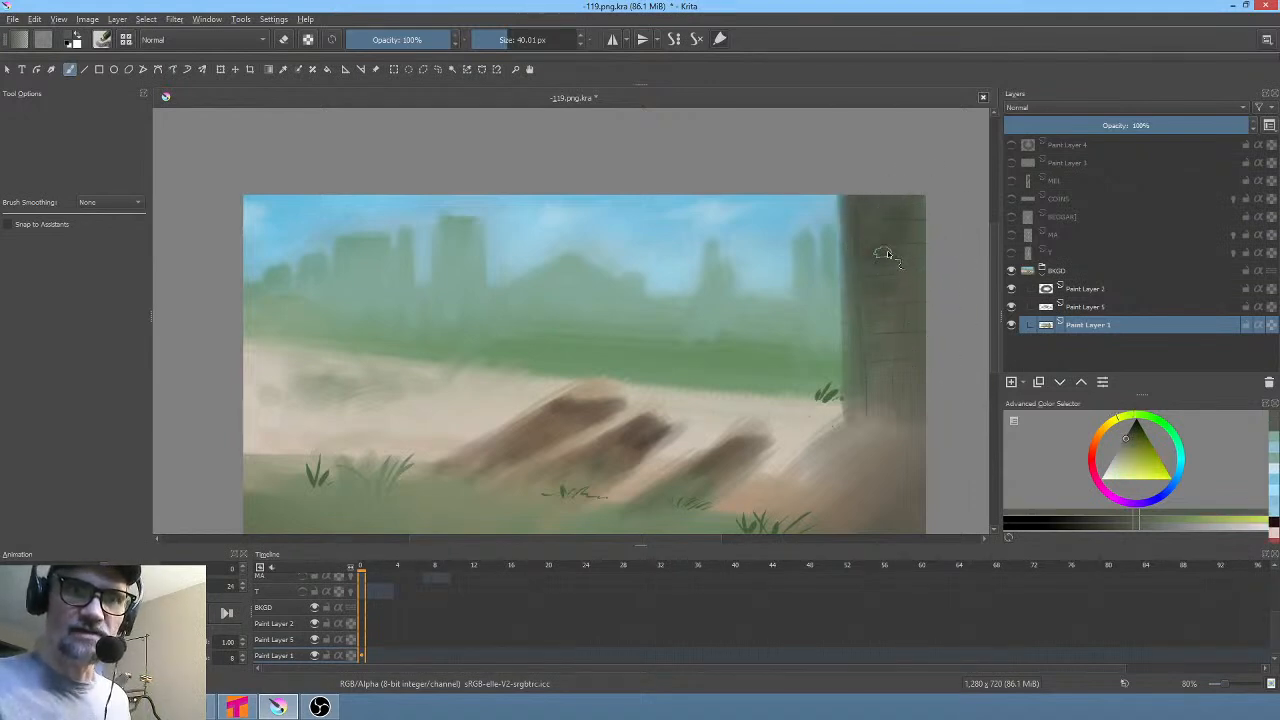
{"action": "left_click", "coordinate": [890, 390], "text": "ctrl"}
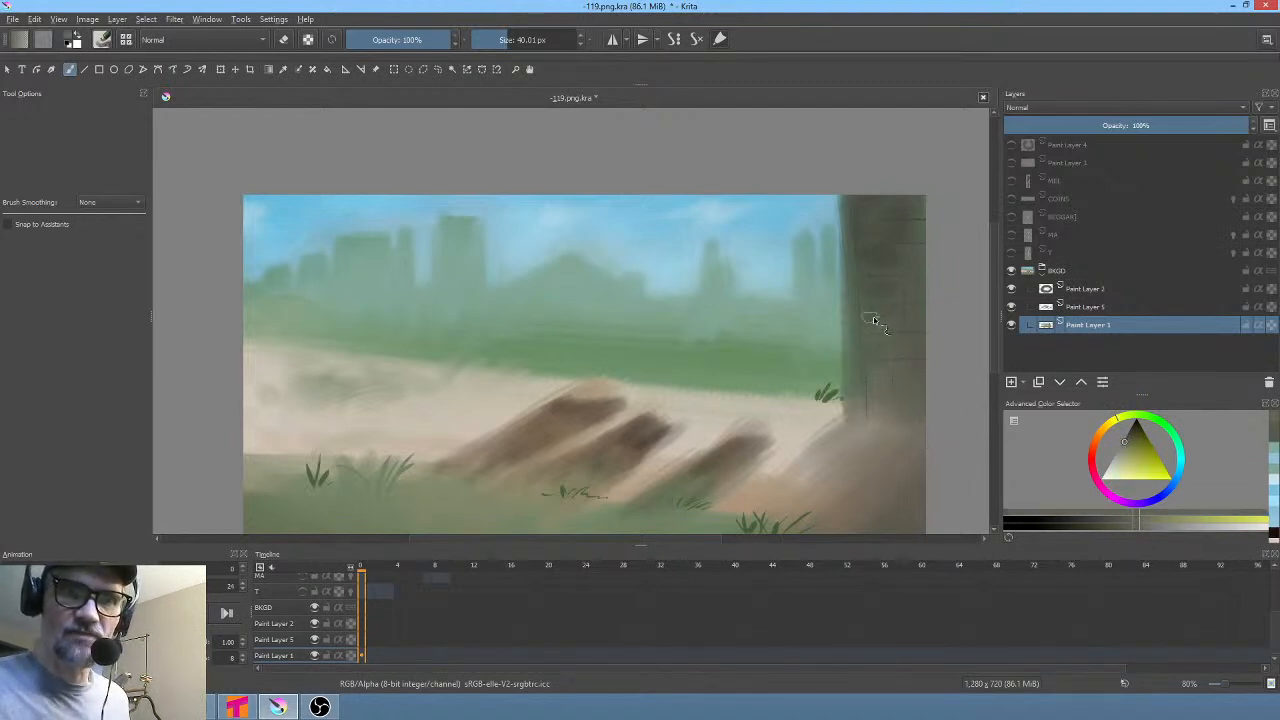
{"action": "left_click", "coordinate": [1011, 324], "text": "shift"}
{"action": "left_click", "coordinate": [1012, 324], "text": "shift"}
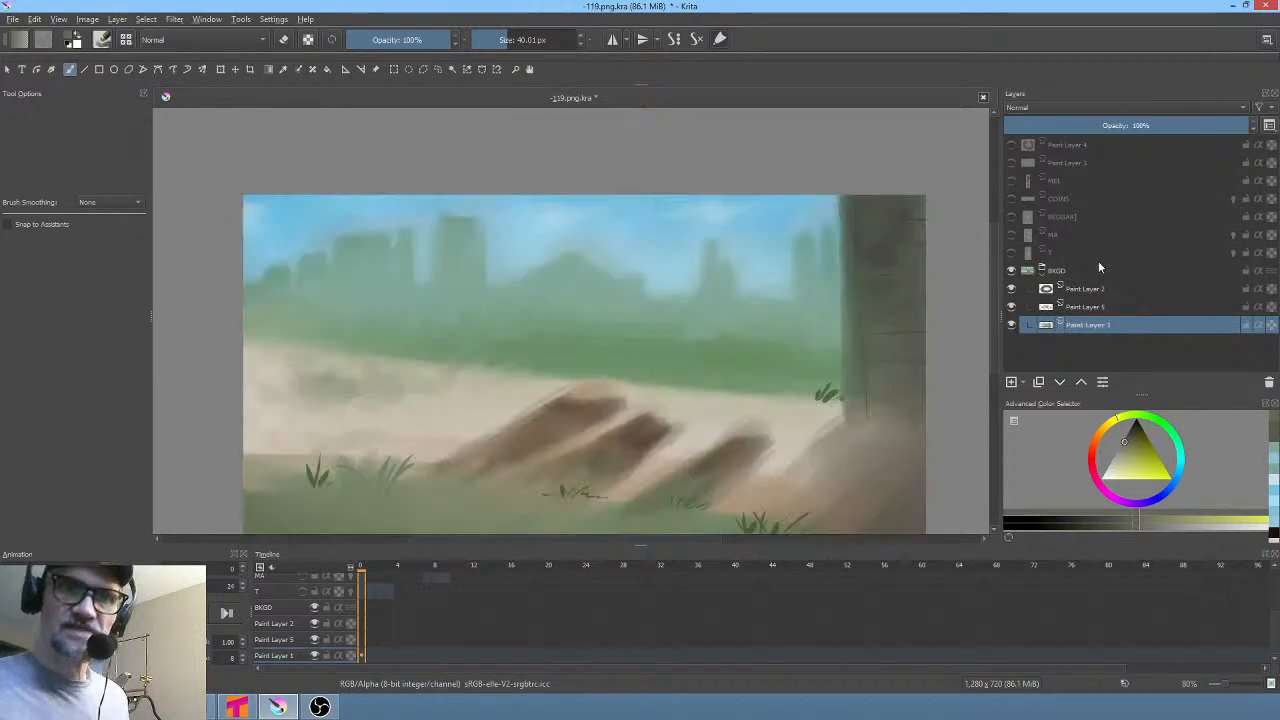
Paint individual brick faces across the pillar with a sampled warm brown and a slightly lighter shade of it
{"action": "left_click", "coordinate": [890, 400], "text": "ctrl"}
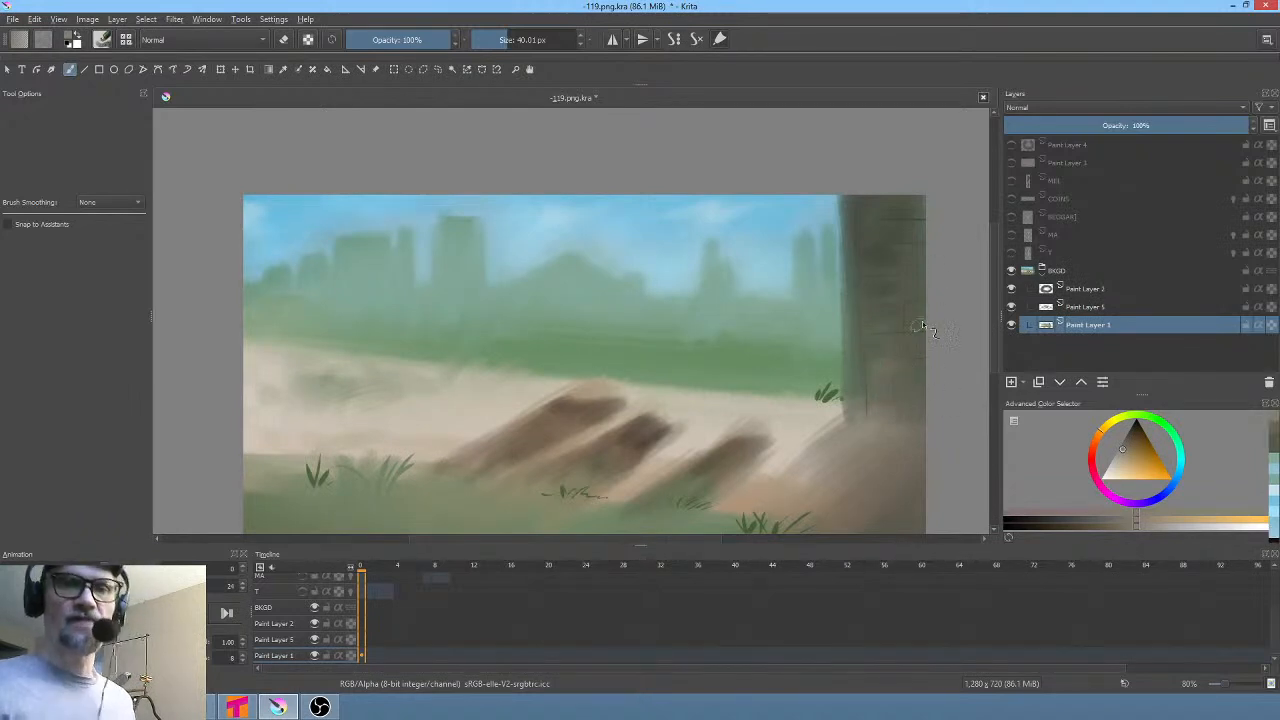
{"action": "left_click_drag", "start_coordinate": [906, 346], "coordinate": [905, 345]}
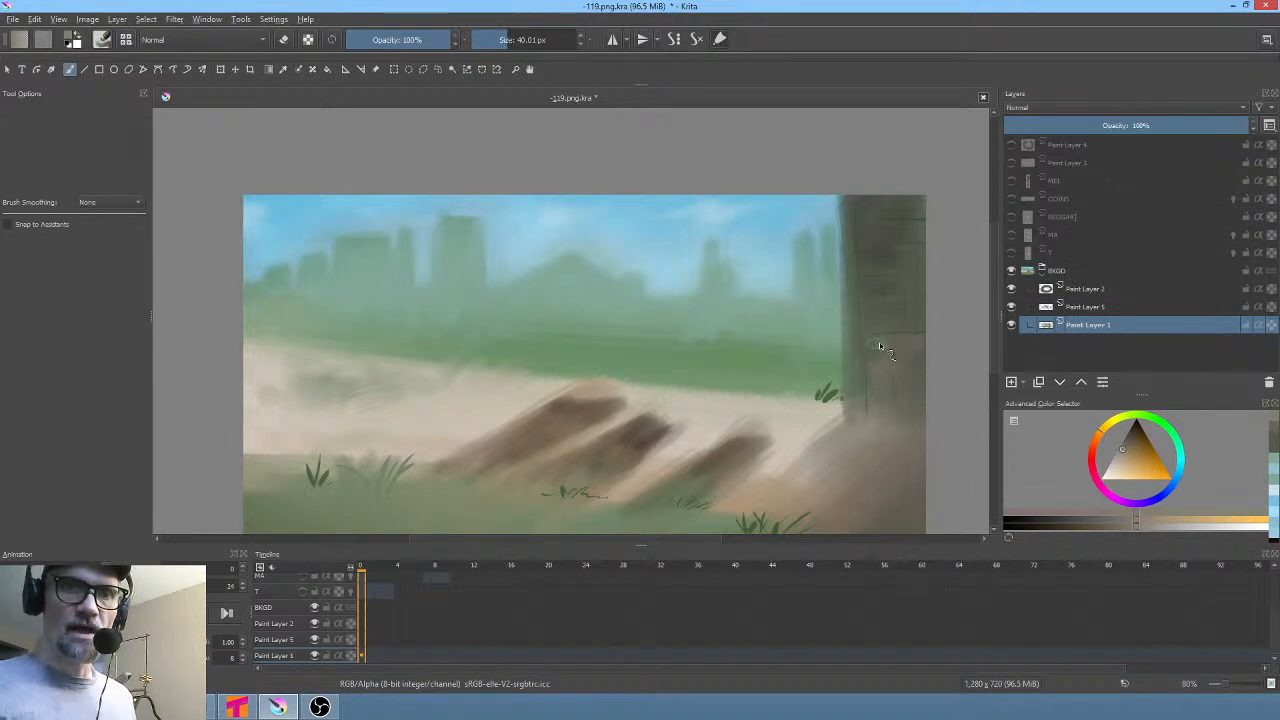
{"action": "mouse_move", "coordinate": [906, 319]}
{"action": "left_mouse_down"}
{"action": "mouse_move", "coordinate": [880, 316]}
{"action": "mouse_move", "coordinate": [907, 319]}
{"action": "left_mouse_up"}
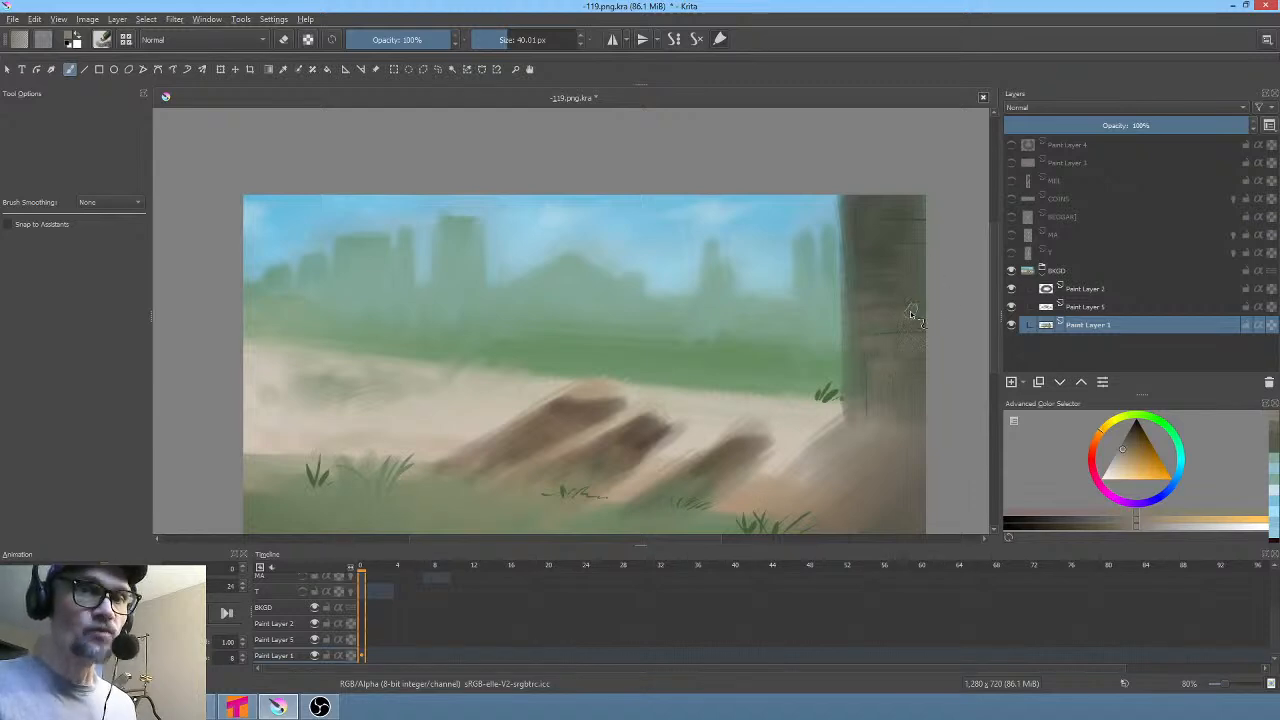
{"action": "left_click_drag", "start_coordinate": [914, 320], "coordinate": [528, 245]}
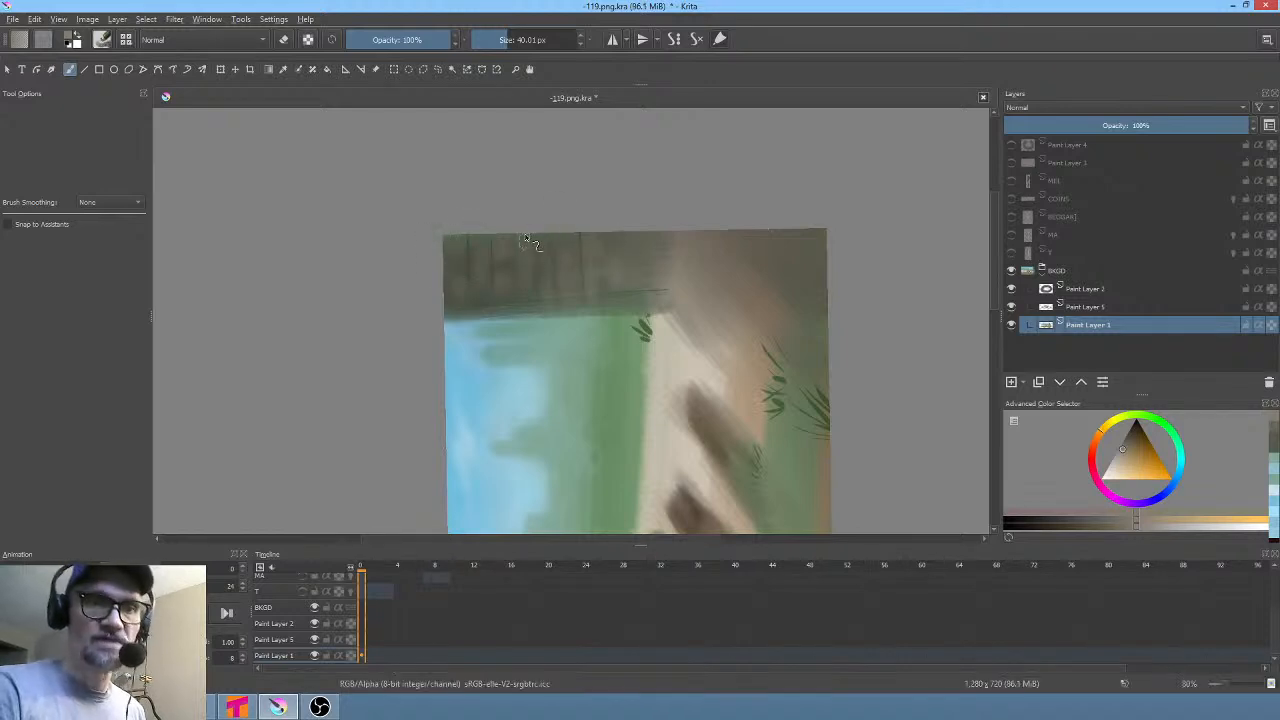
{"action": "left_click_drag", "start_coordinate": [561, 239], "coordinate": [575, 278]}
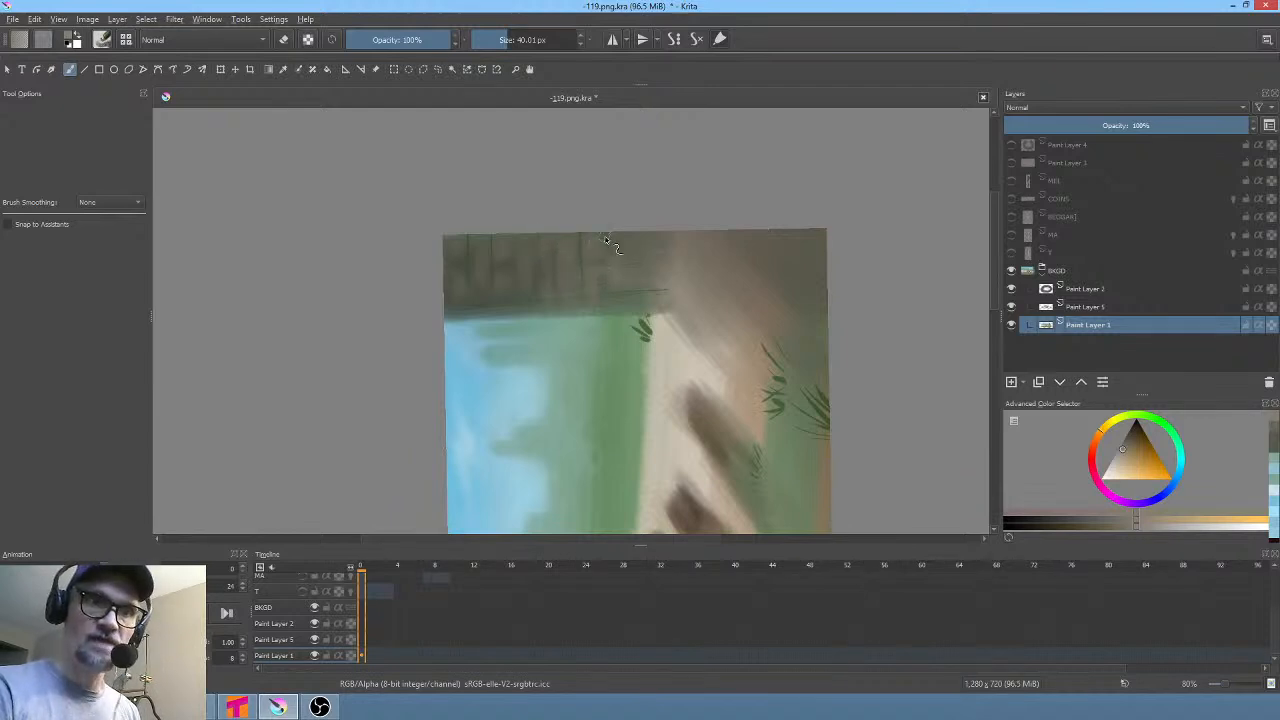
{"action": "left_click", "coordinate": [1123, 457]}
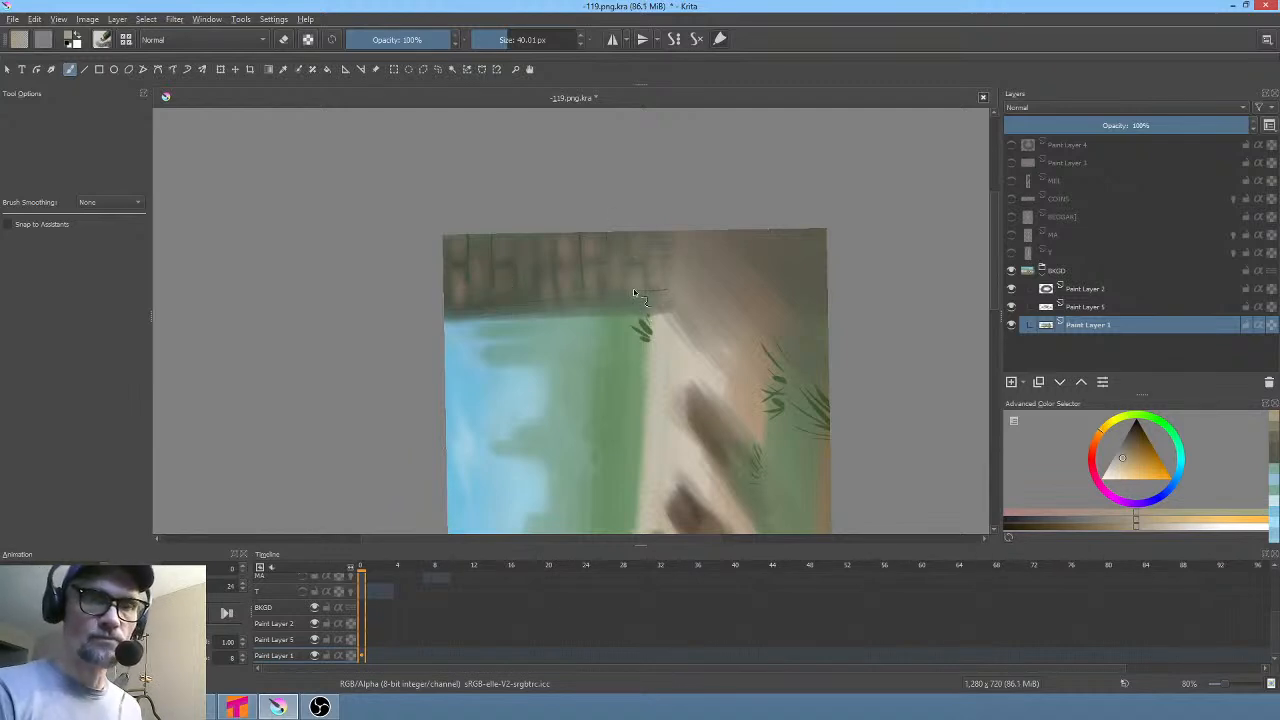
Sample the path's light beige and paint thin highlights on the lower bricks with the brush reduced to 14.68 px
{"action": "key", "text": "bracketleft"}
{"action": "key", "text": "bracketleft"}
{"action": "key", "text": "bracketleft"}
{"action": "left_click", "coordinate": [669, 348], "text": "ctrl"}
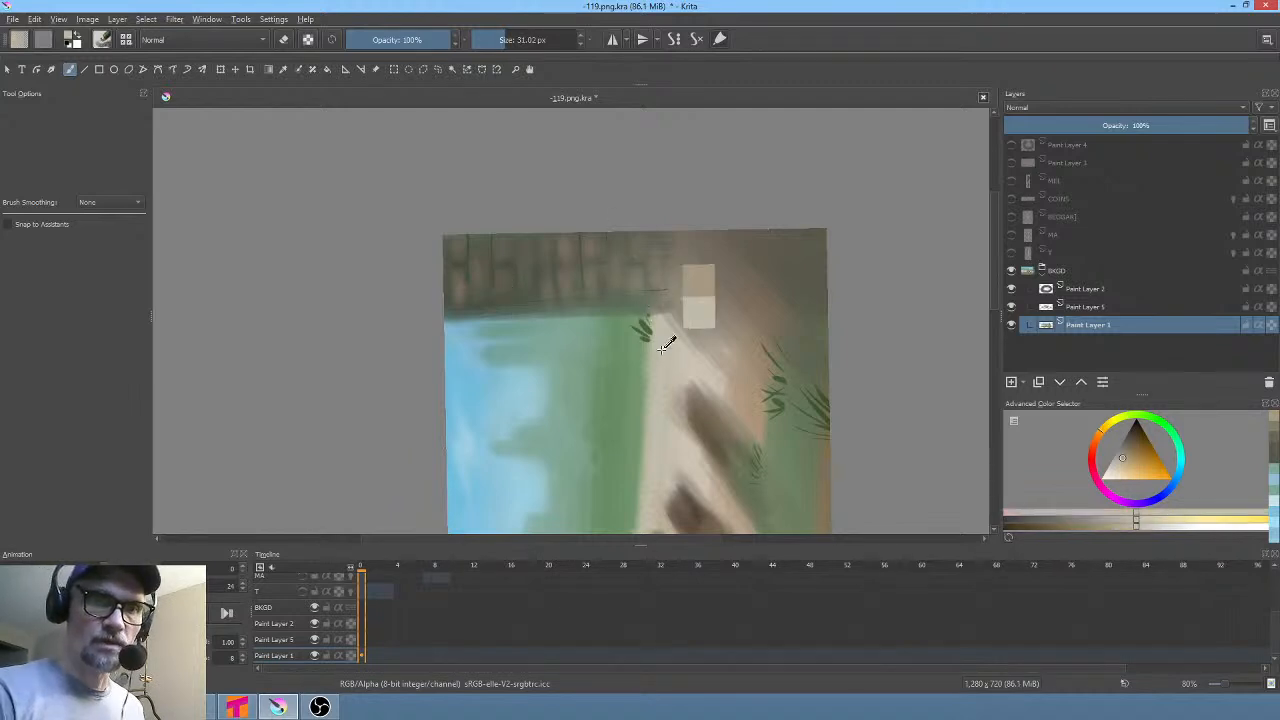
{"action": "key", "text": "bracketleft"}
{"action": "key", "text": "bracketleft"}
{"action": "key", "text": "bracketleft"}
{"action": "key", "text": "bracketleft"}
{"action": "key", "text": "bracketleft"}
{"action": "key", "text": "bracketleft"}
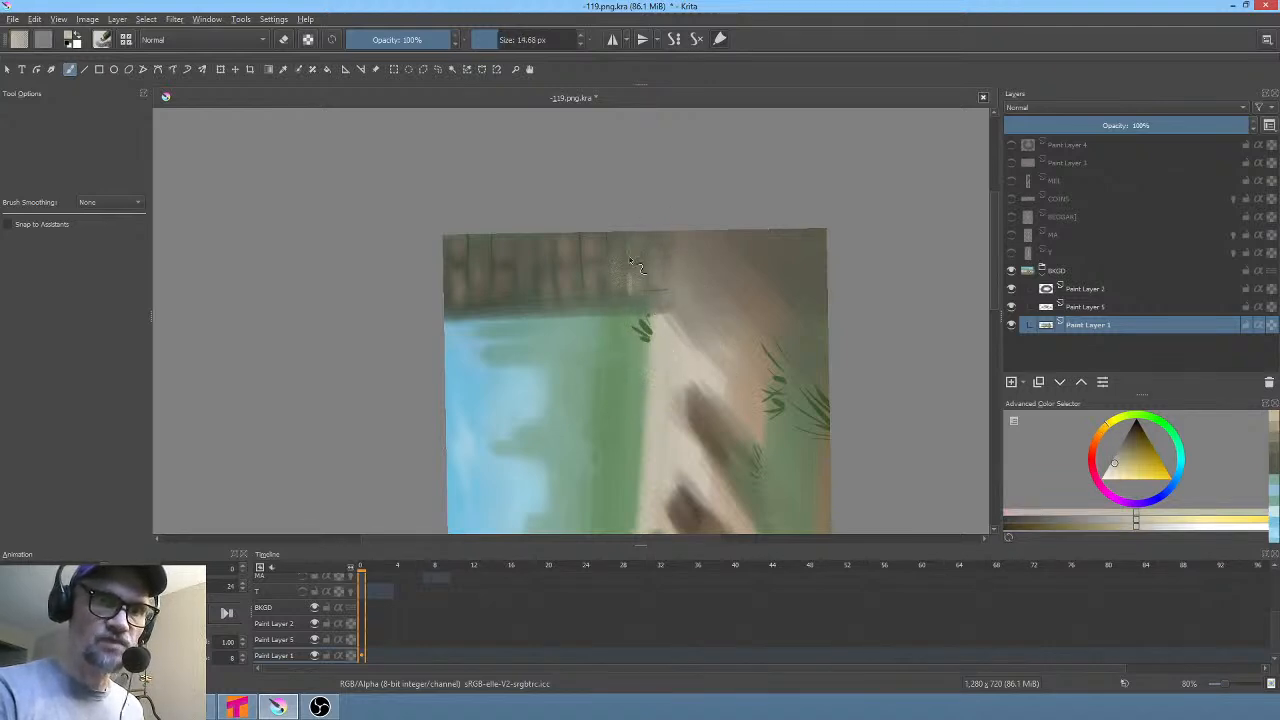
{"action": "left_click_drag", "start_coordinate": [635, 316], "coordinate": [697, 277]}
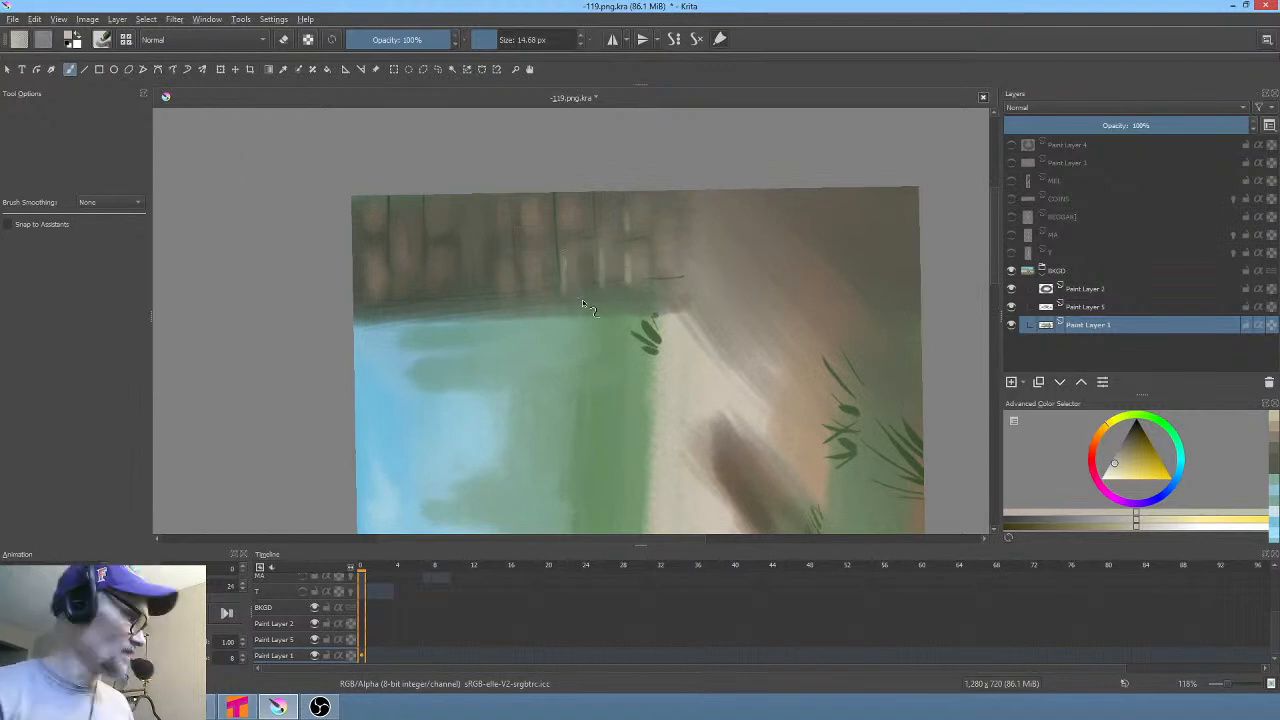
Reset the canvas rotation and continue the light beige highlights on the brick edges and along the pillar's left corner
{"action": "key", "text": "5"}
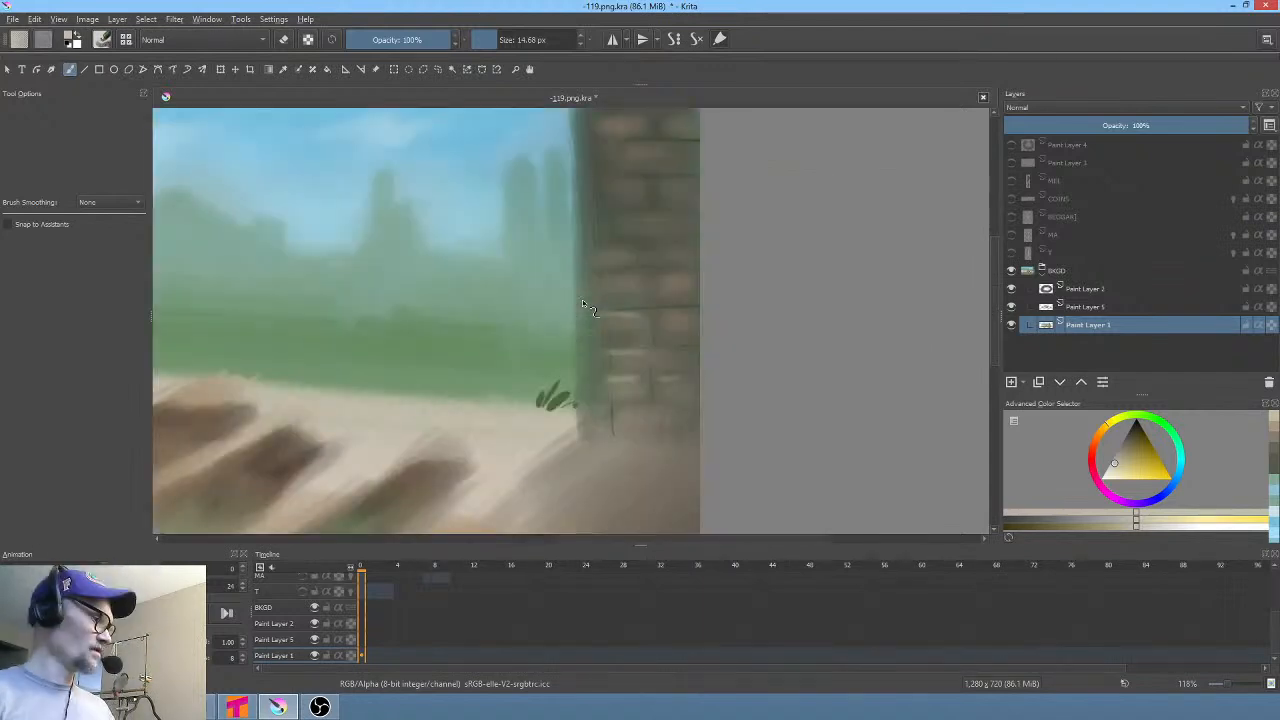
{"action": "key", "text": "1"}
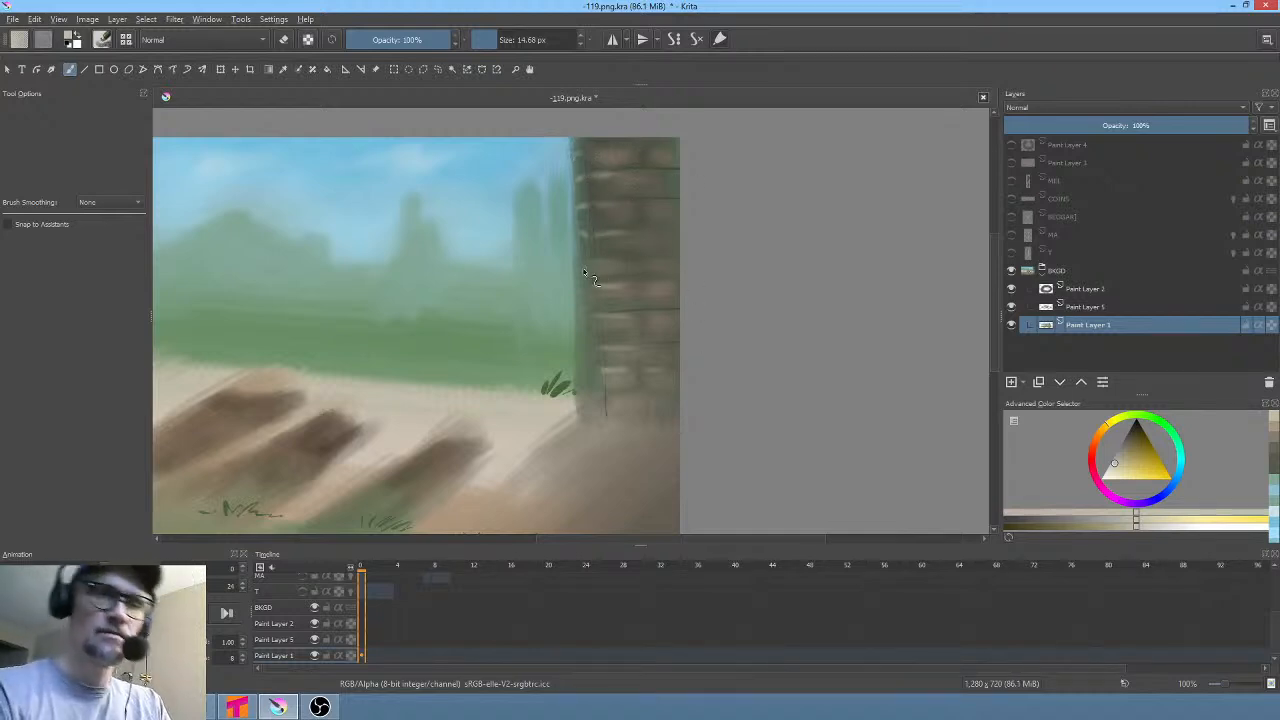
{"action": "left_click_drag", "start_coordinate": [598, 263], "coordinate": [591, 264]}
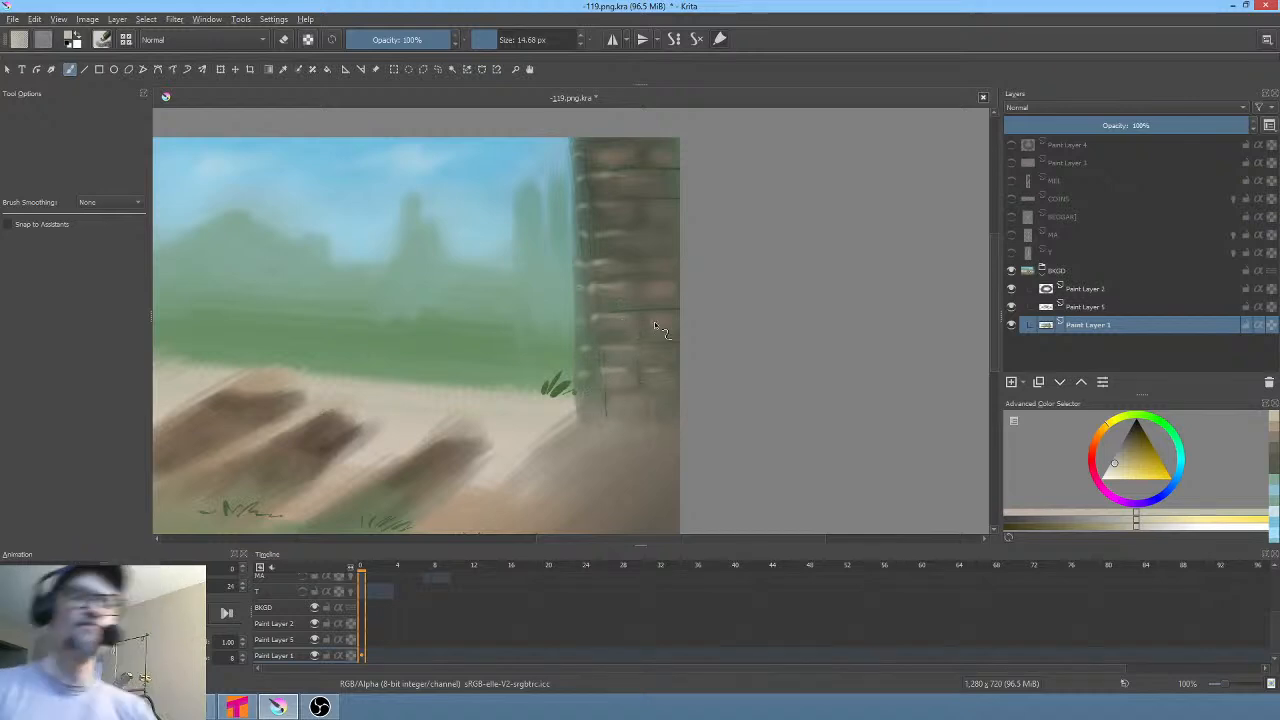
Sample the sky blue and paint blue reflected highlights on the bricks down the pillar's left edge
{"action": "left_click_drag", "start_coordinate": [612, 190], "coordinate": [616, 254]}
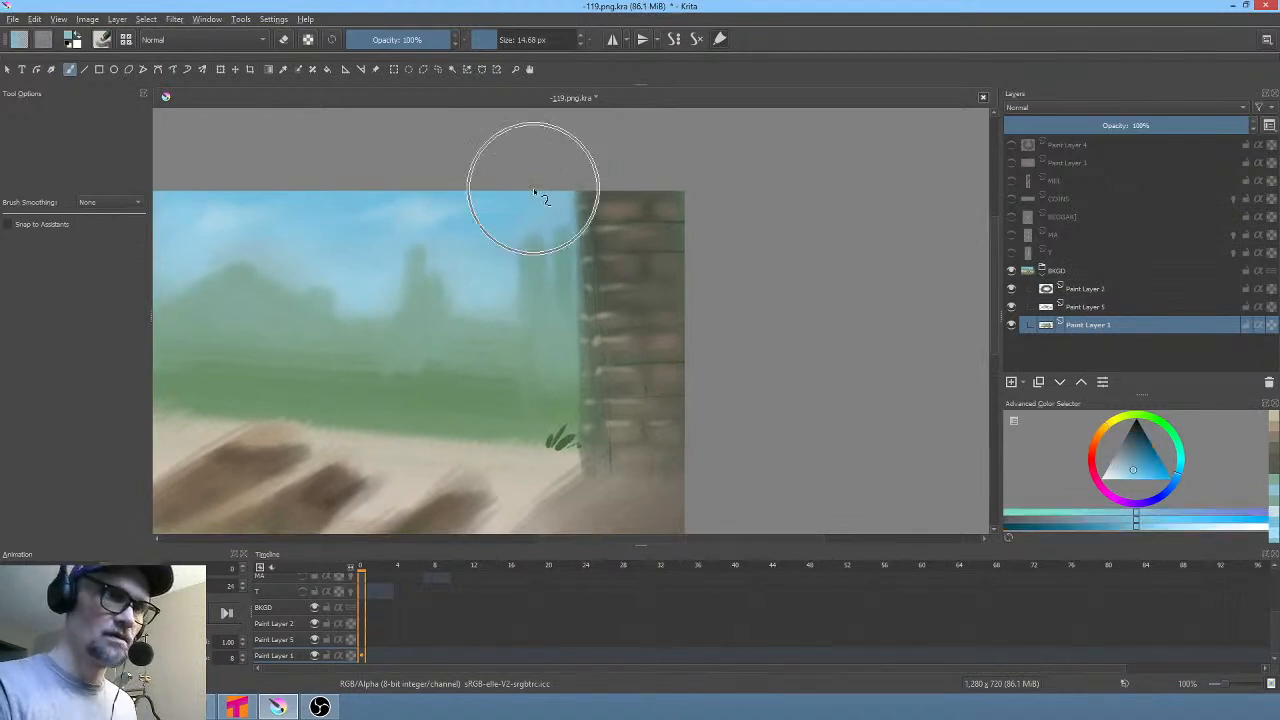
{"action": "left_click_drag", "start_coordinate": [612, 272], "coordinate": [687, 198]}
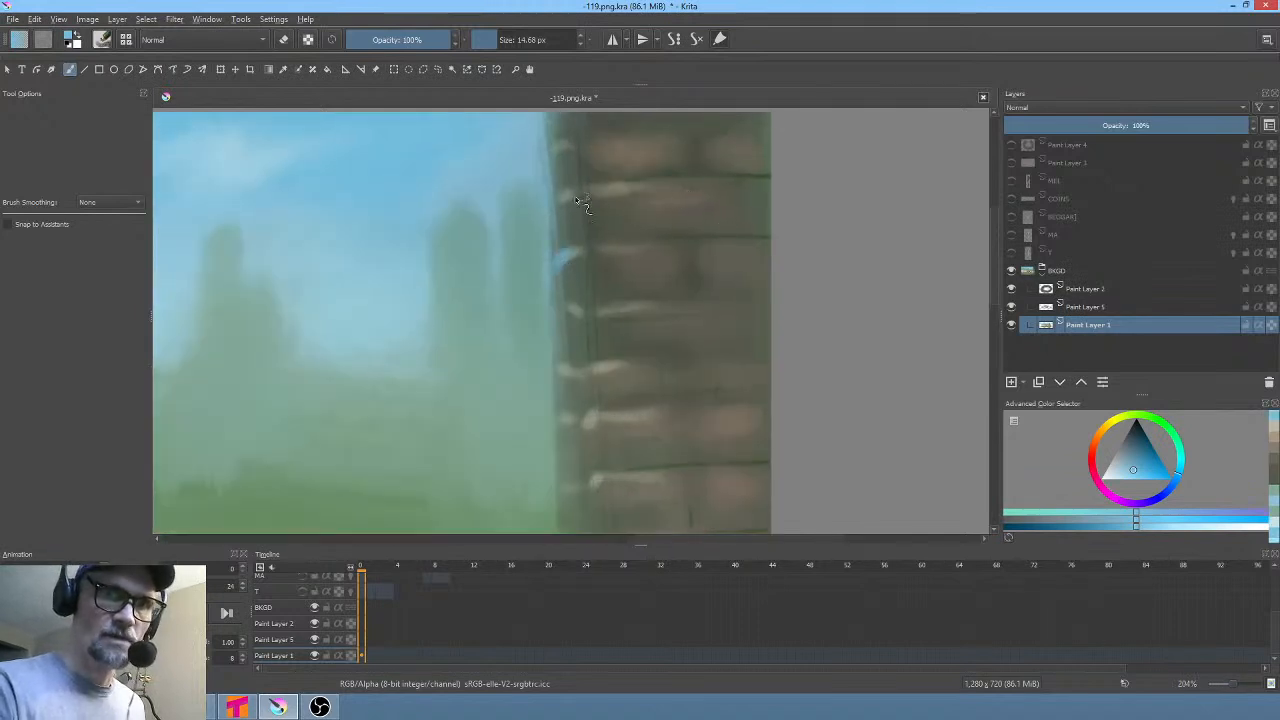
{"action": "mouse_move", "coordinate": [560, 212]}
{"action": "left_mouse_down"}
{"action": "mouse_move", "coordinate": [617, 286]}
{"action": "mouse_move", "coordinate": [725, 320]}
{"action": "mouse_move", "coordinate": [669, 317]}
{"action": "mouse_move", "coordinate": [663, 220]}
{"action": "mouse_move", "coordinate": [531, 308]}
{"action": "left_mouse_up"}
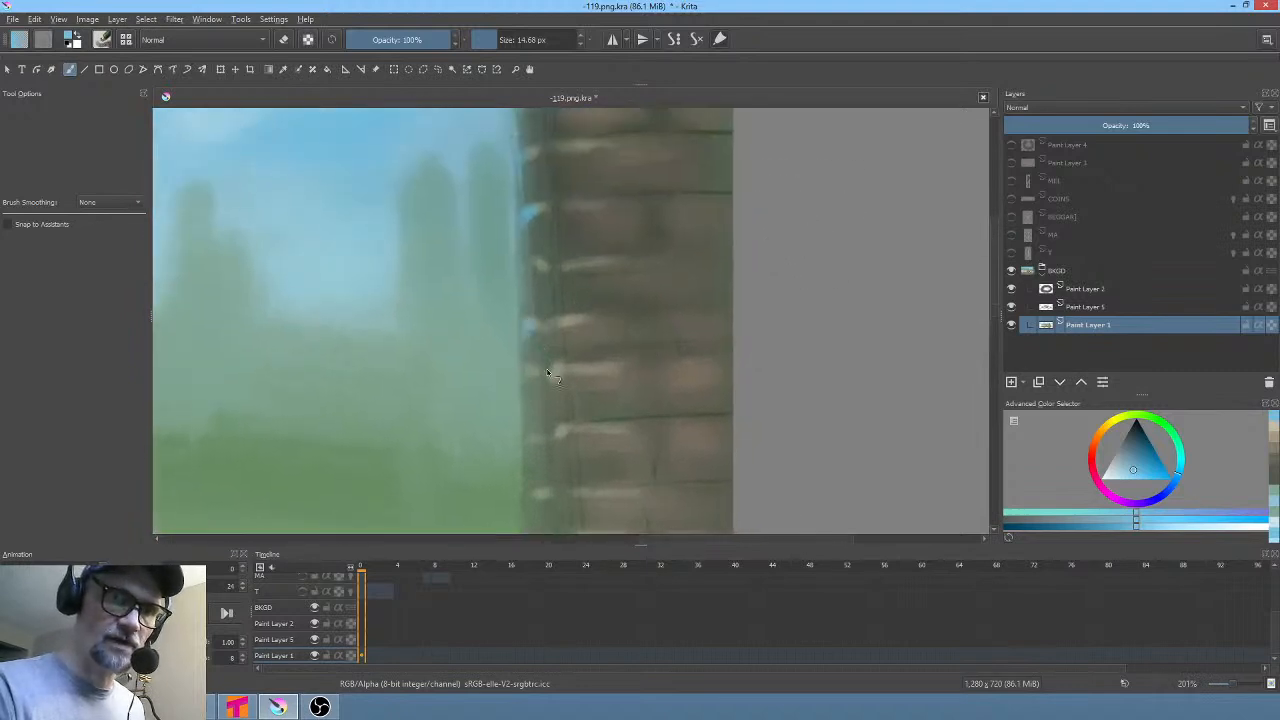
{"action": "left_click_drag", "start_coordinate": [610, 354], "coordinate": [695, 231]}
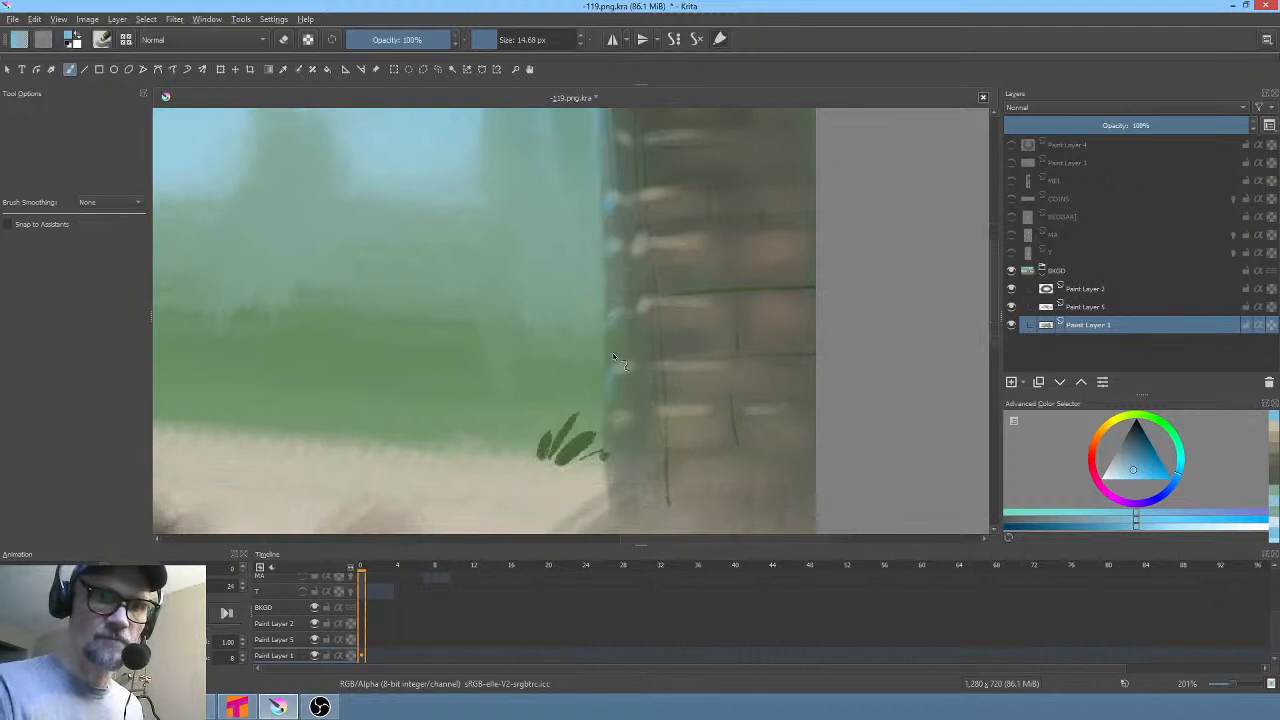
{"action": "left_click_drag", "start_coordinate": [631, 299], "coordinate": [619, 372]}
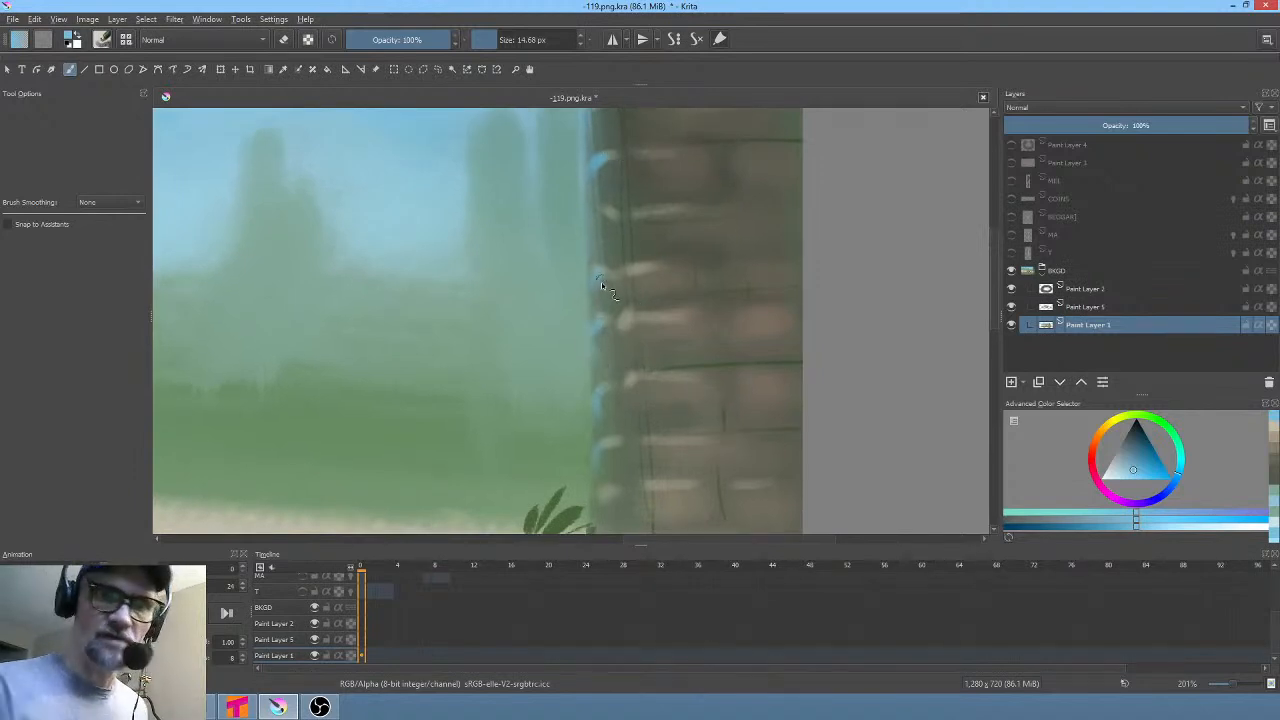
Choose a paler, less saturated blue and add highlights to the pillar's left-edge bricks and its top row of bricks
{"action": "left_click", "coordinate": [1116, 470]}
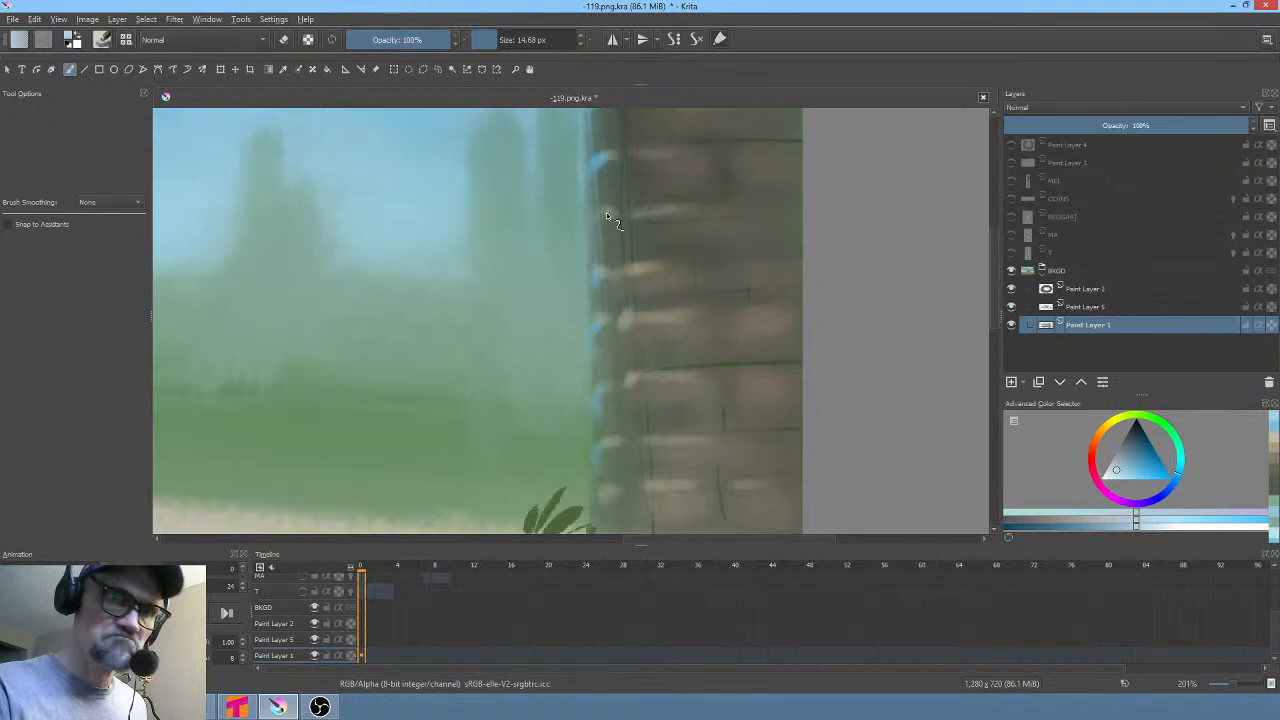
{"action": "left_click_drag", "start_coordinate": [635, 230], "coordinate": [641, 324]}
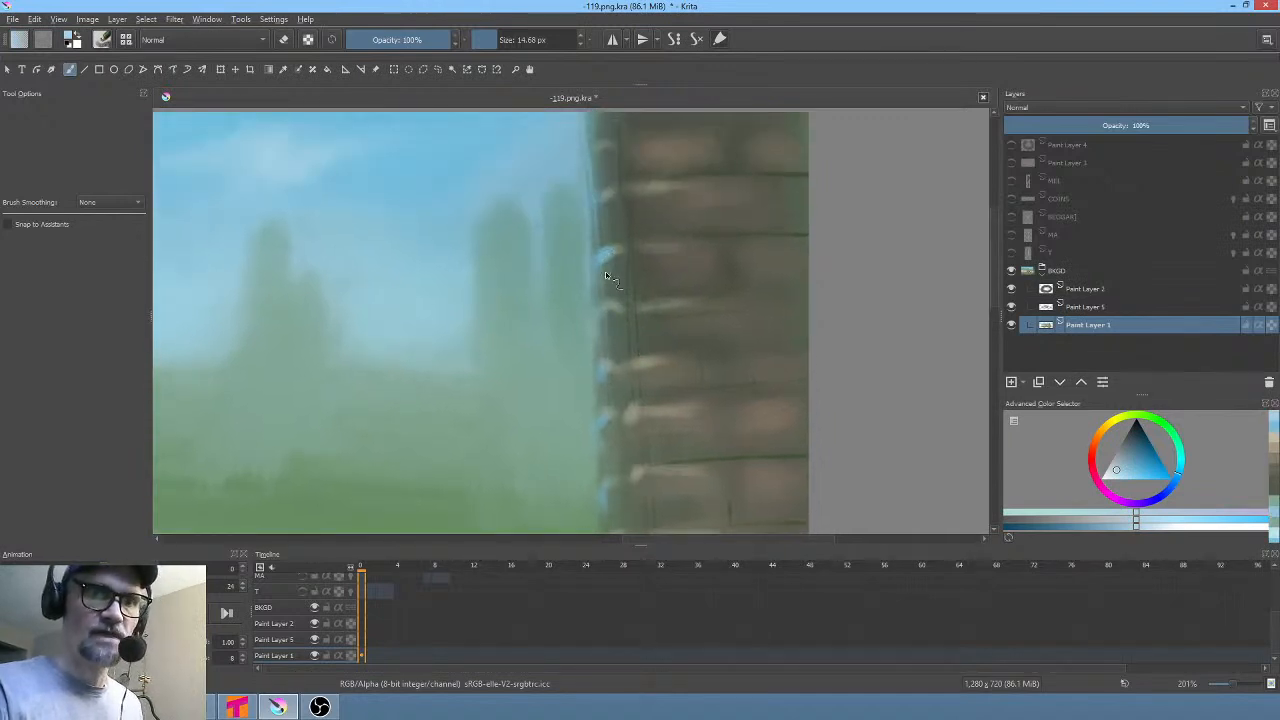
{"action": "left_click_drag", "start_coordinate": [609, 257], "coordinate": [612, 316]}
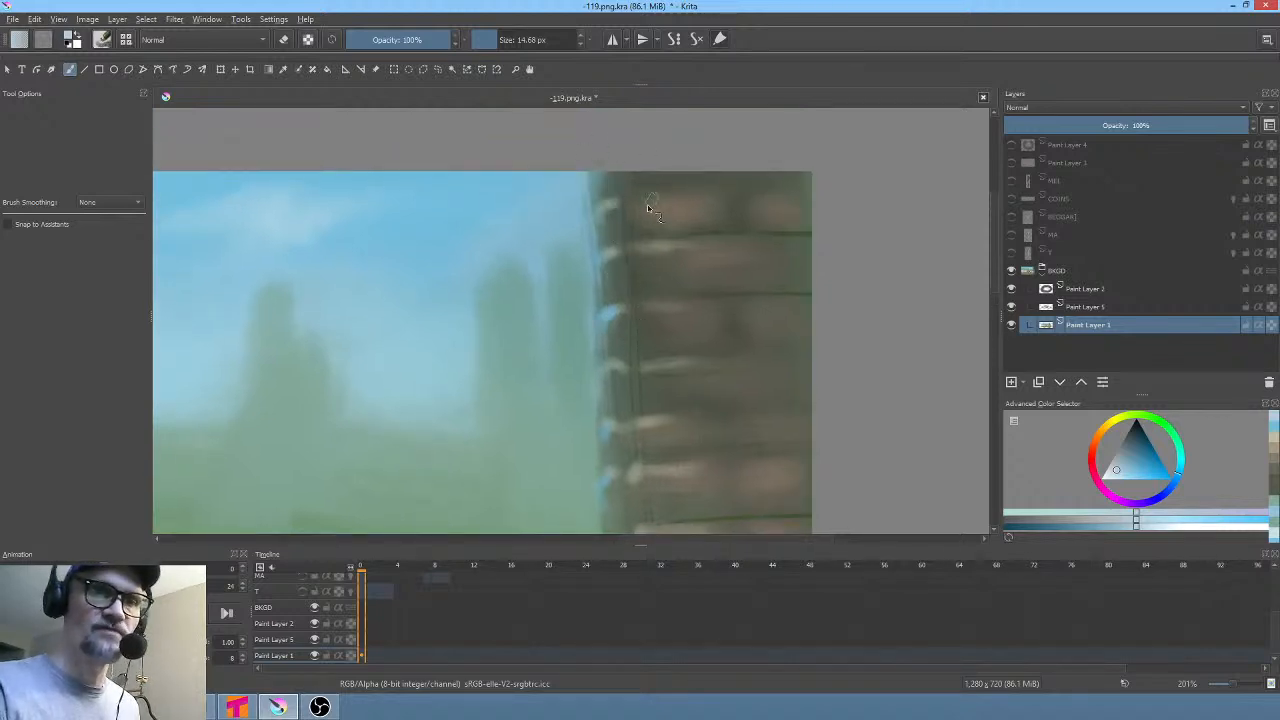
{"action": "left_click_drag", "start_coordinate": [665, 201], "coordinate": [643, 204]}
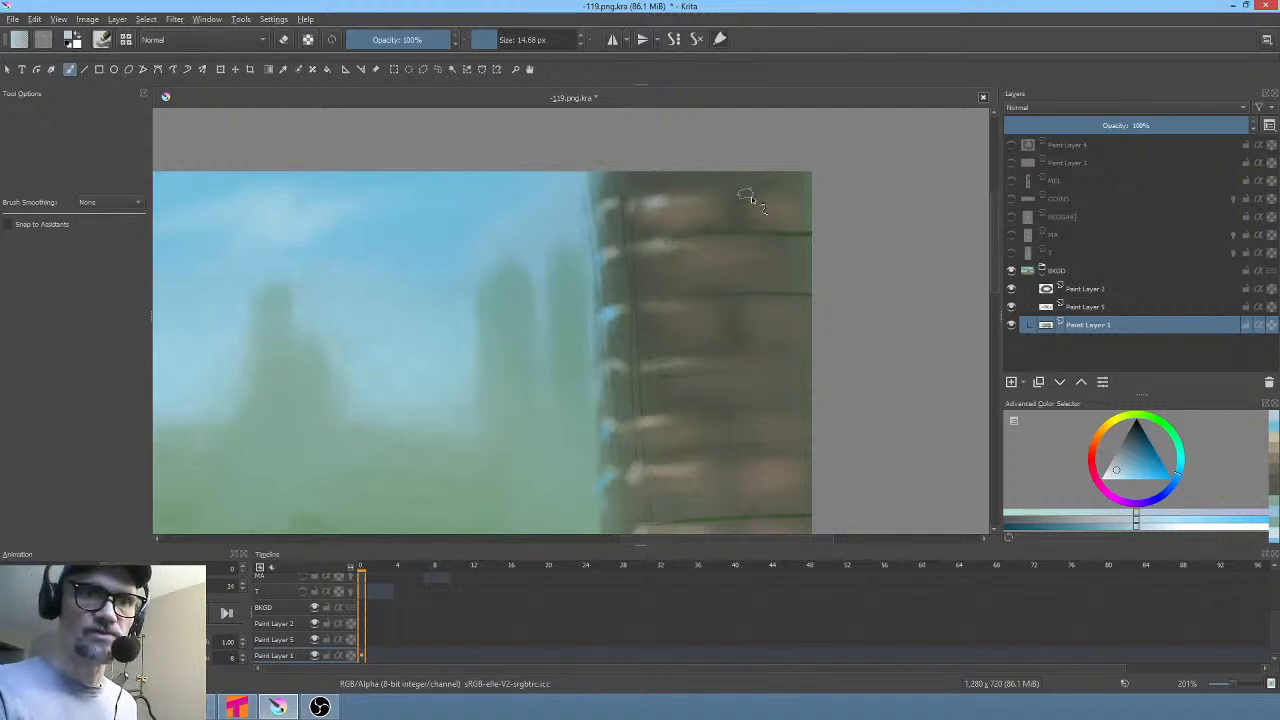
Paint pale blue-grey highlights along the upper edges of the remaining bricks on the pillar's front face
{"action": "scroll", "coordinate": [750, 315], "scroll_direction": "down", "scroll_amount": 3}
{"action": "scroll", "coordinate": [760, 398], "scroll_direction": "up", "scroll_amount": 3}
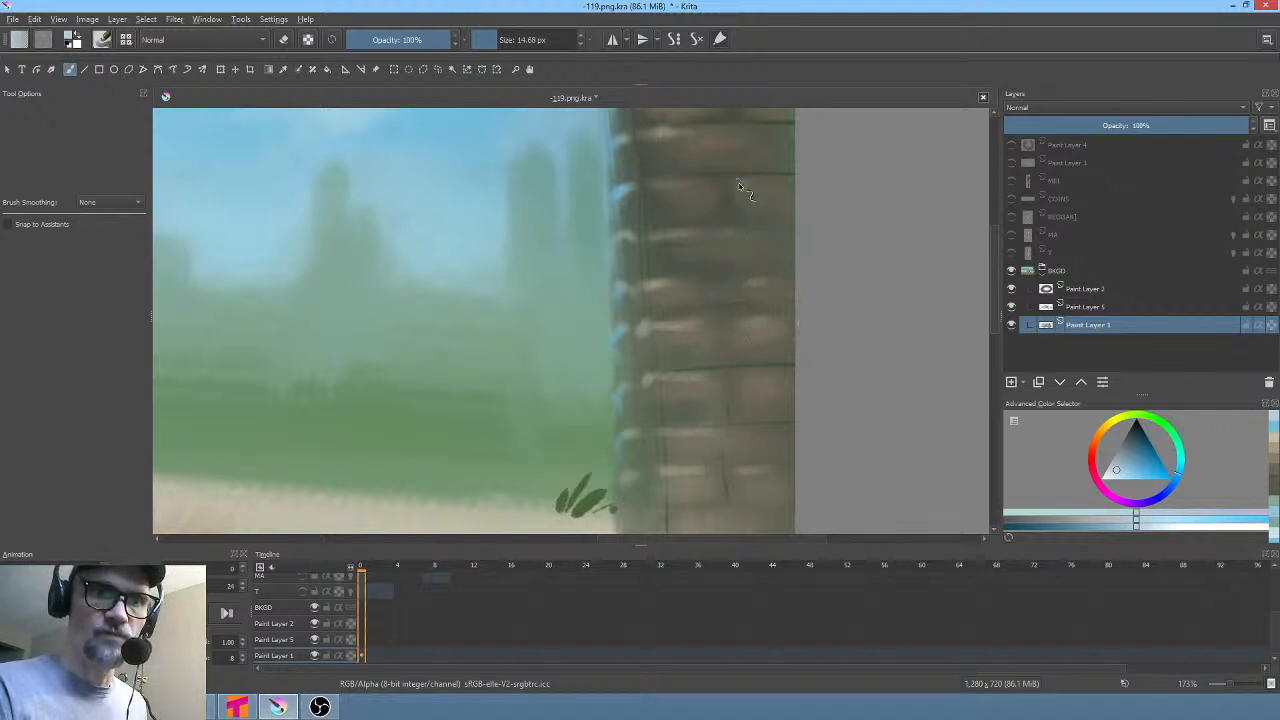
{"action": "mouse_move", "coordinate": [757, 194]}
{"action": "left_mouse_down"}
{"action": "mouse_move", "coordinate": [737, 294]}
{"action": "mouse_move", "coordinate": [718, 300]}
{"action": "left_mouse_up"}
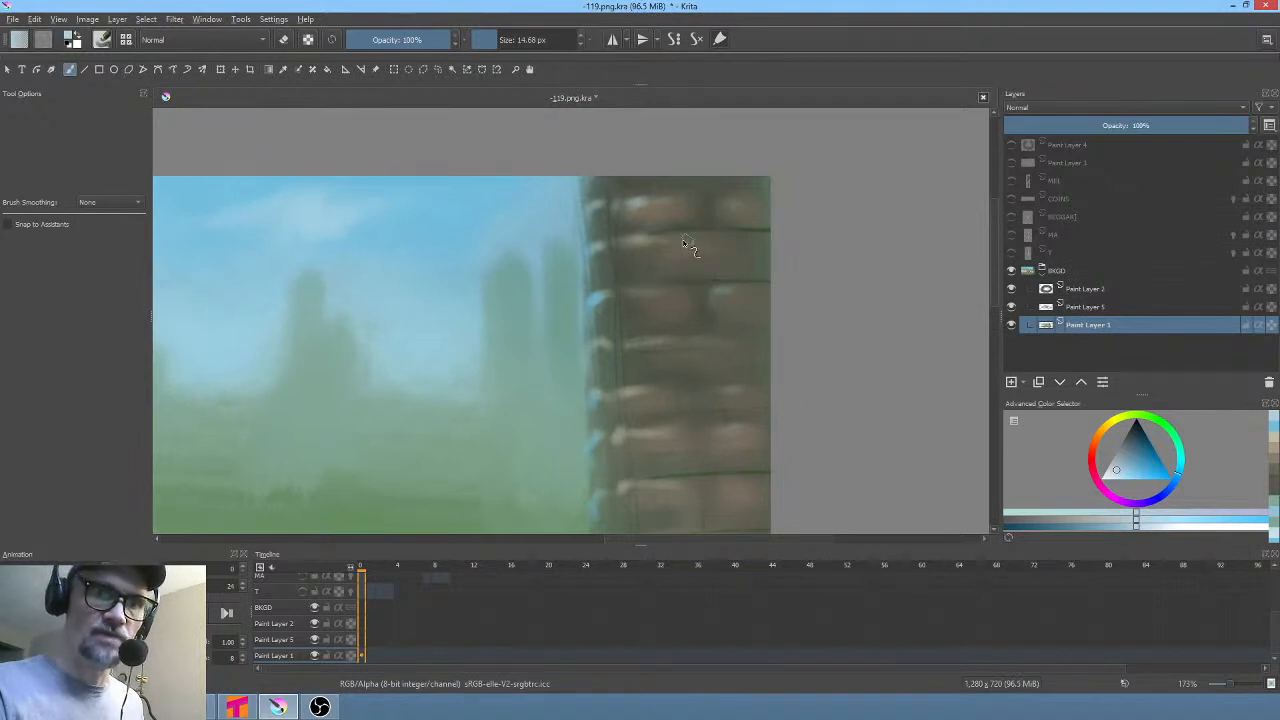
{"action": "left_click_drag", "start_coordinate": [798, 298], "coordinate": [844, 193]}
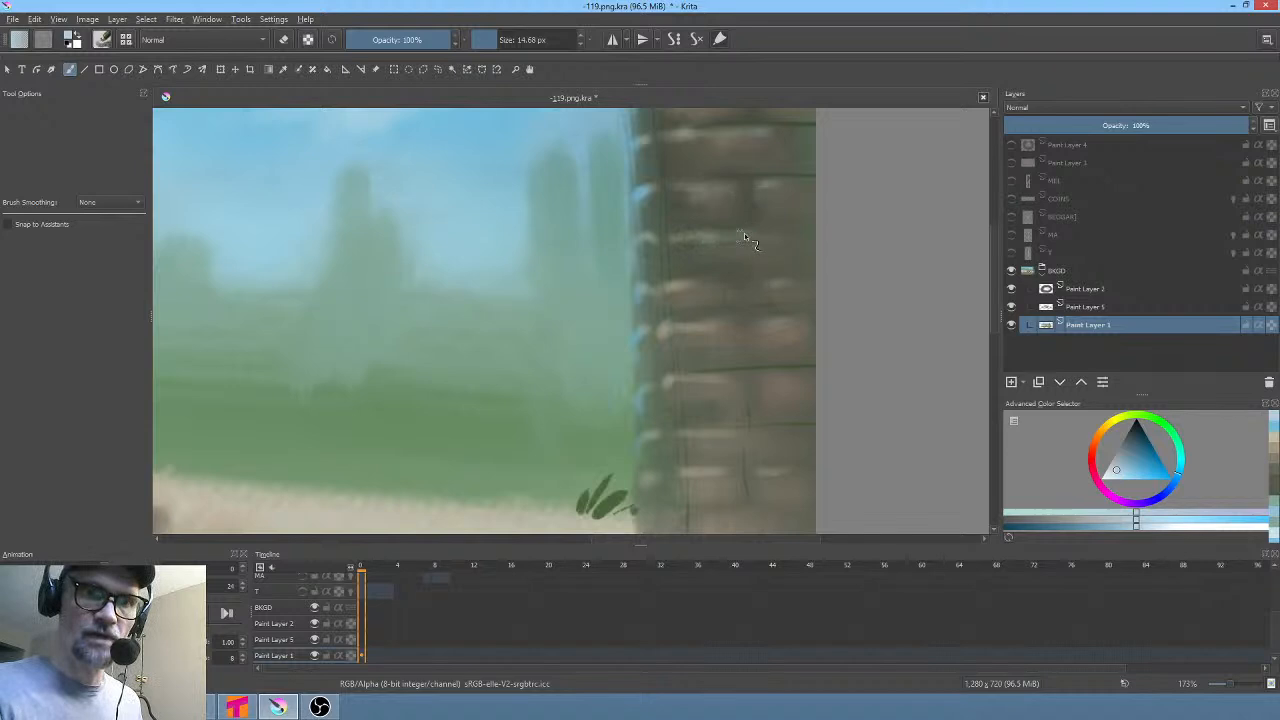
{"action": "left_click_drag", "start_coordinate": [703, 277], "coordinate": [716, 261]}
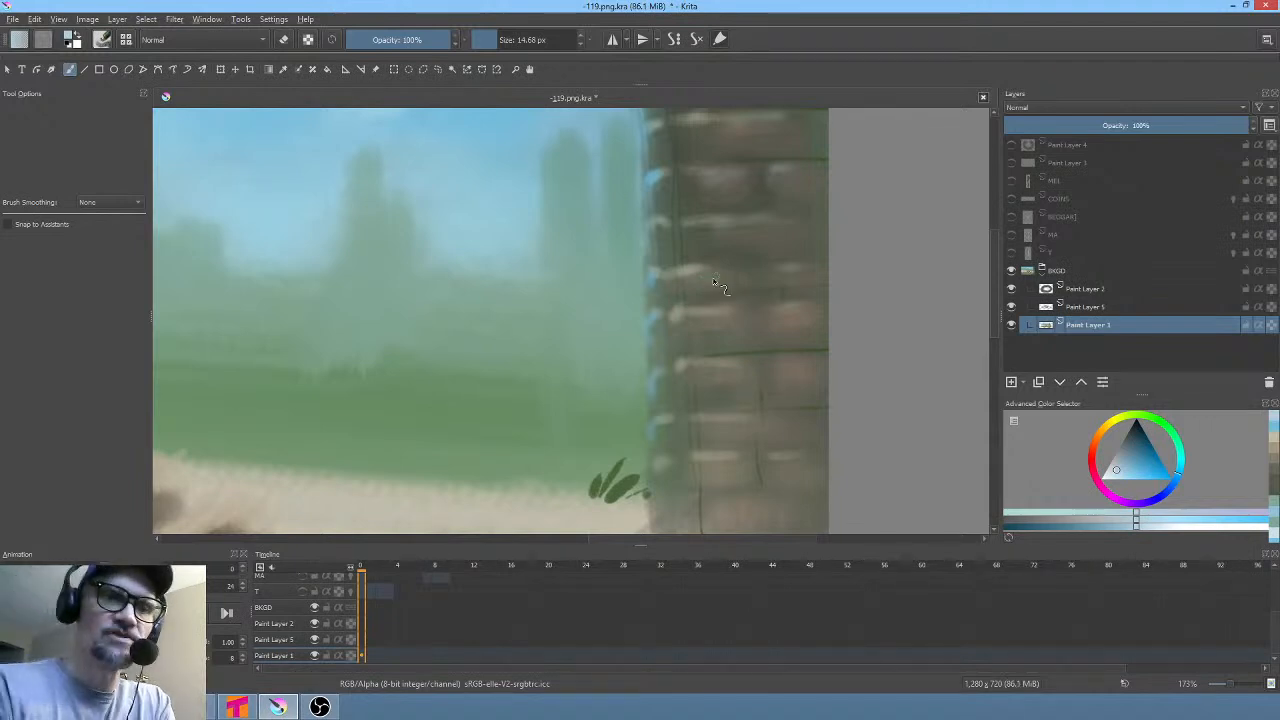
{"action": "scroll", "coordinate": [700, 285], "scroll_direction": "up", "scroll_amount": 2}
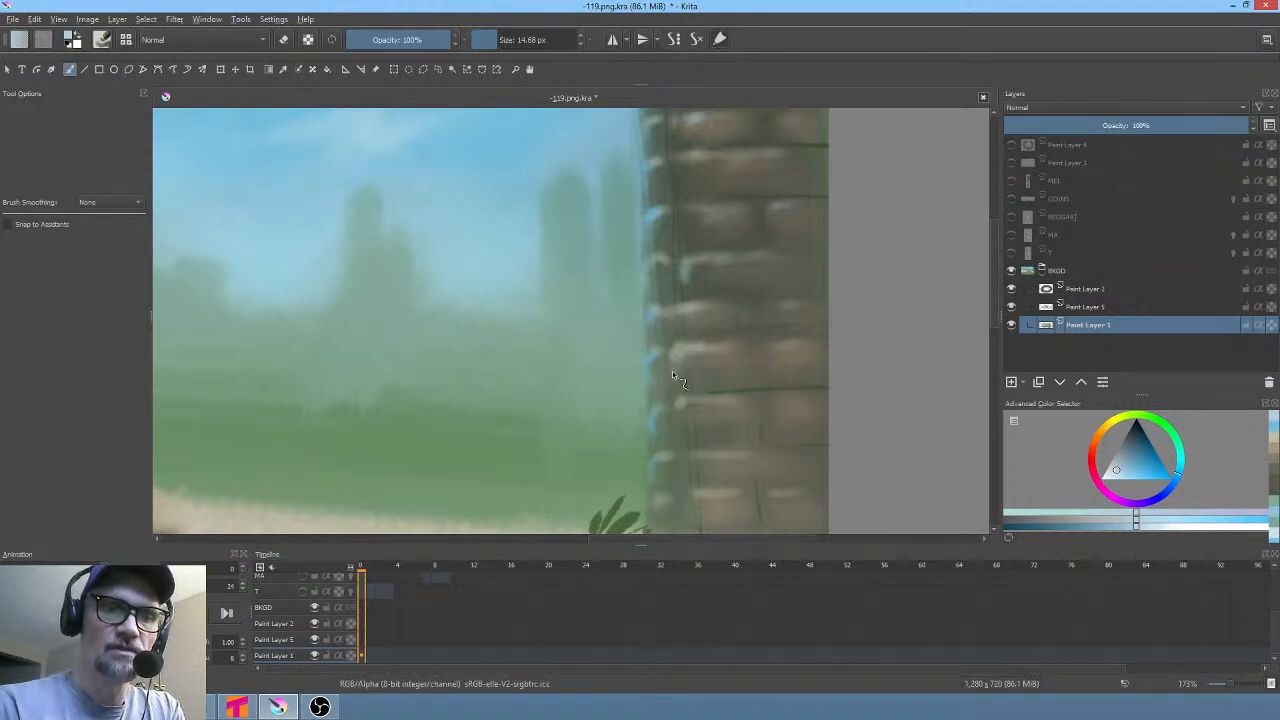
{"action": "left_click_drag", "start_coordinate": [749, 380], "coordinate": [766, 246]}
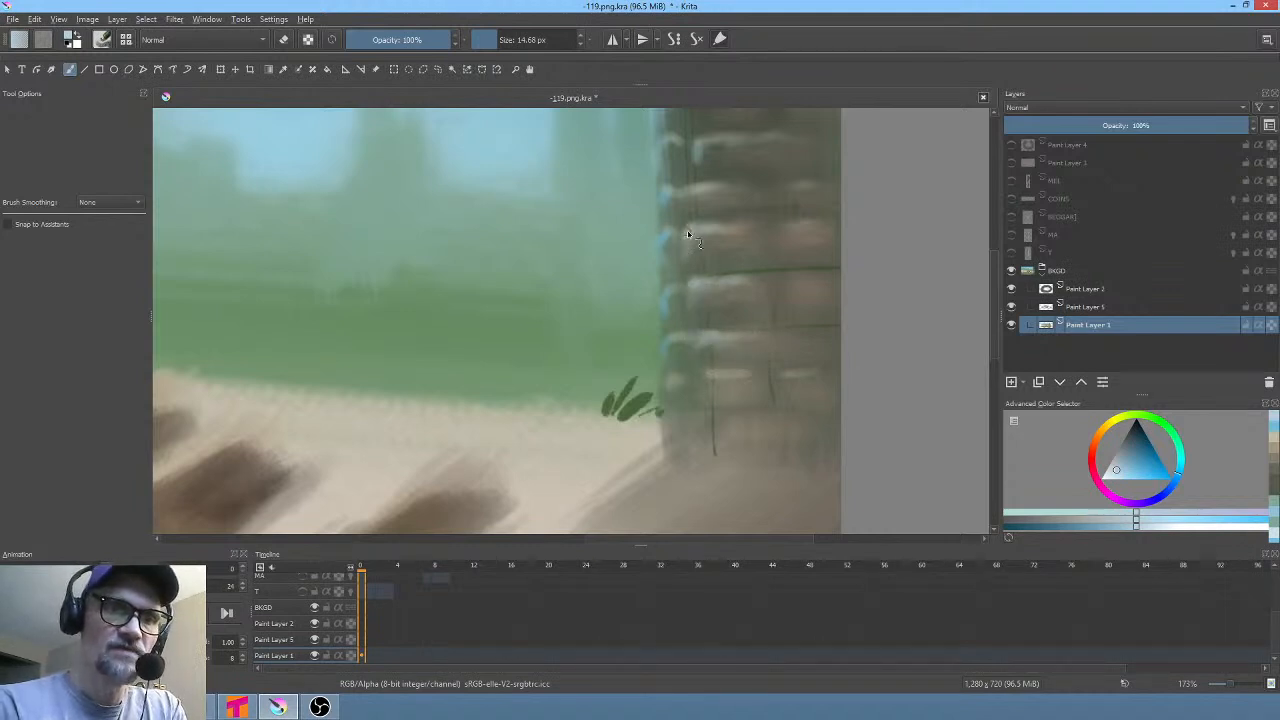
{"action": "scroll", "coordinate": [764, 266], "scroll_direction": "up", "scroll_amount": 3}
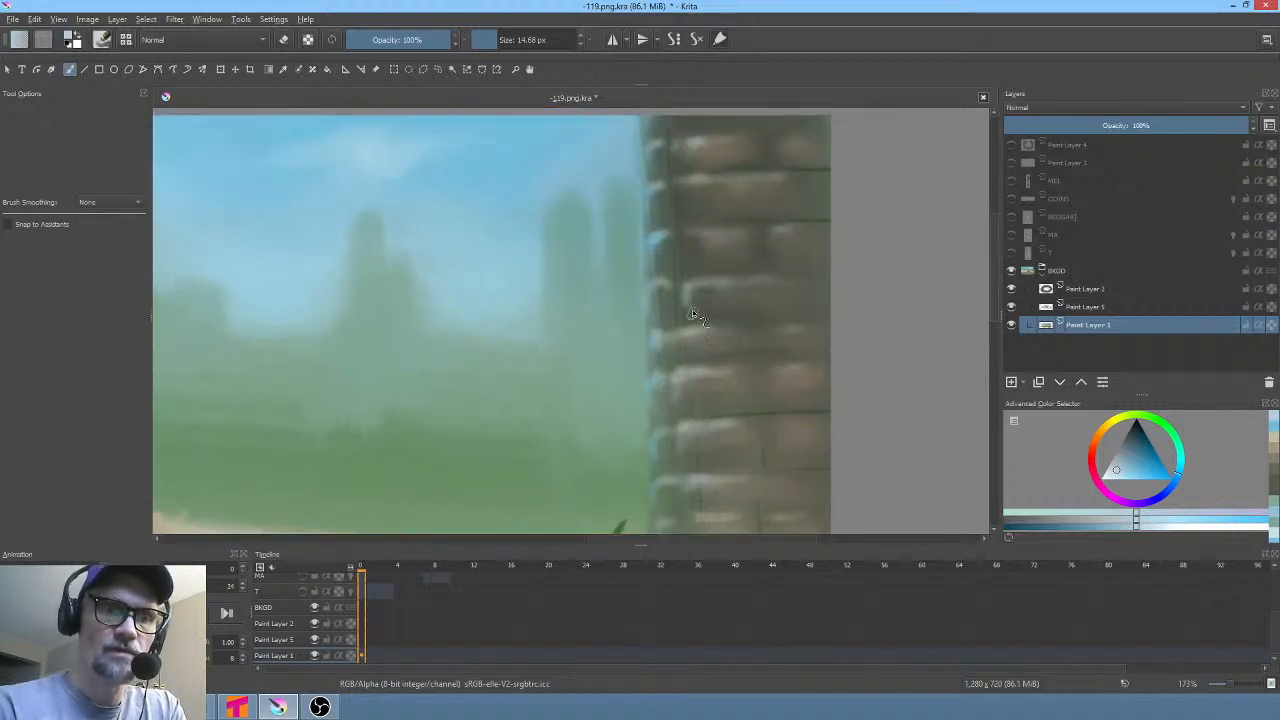
{"action": "left_click_drag", "start_coordinate": [661, 283], "coordinate": [659, 290]}
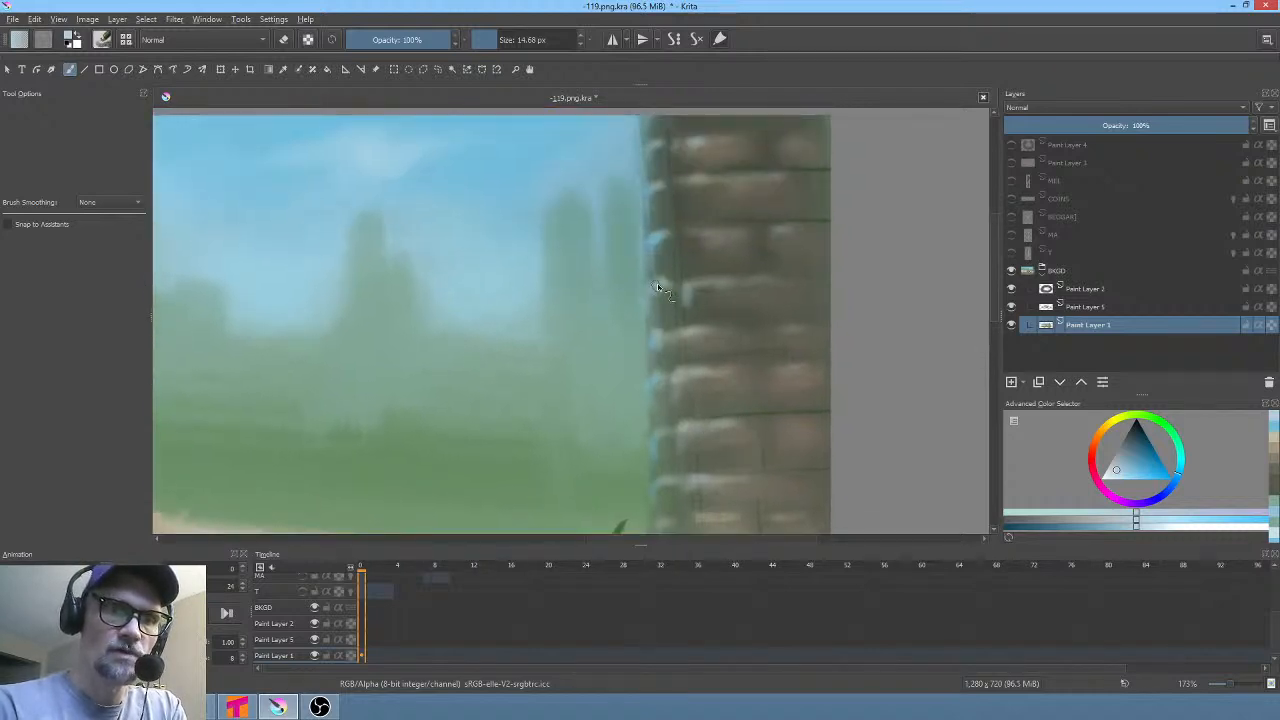
Choose a near-white blue and paint bright highlights on the edge bricks down the pillar's left corner to its base
{"action": "scroll", "coordinate": [735, 290], "scroll_direction": "up", "scroll_amount": 2}
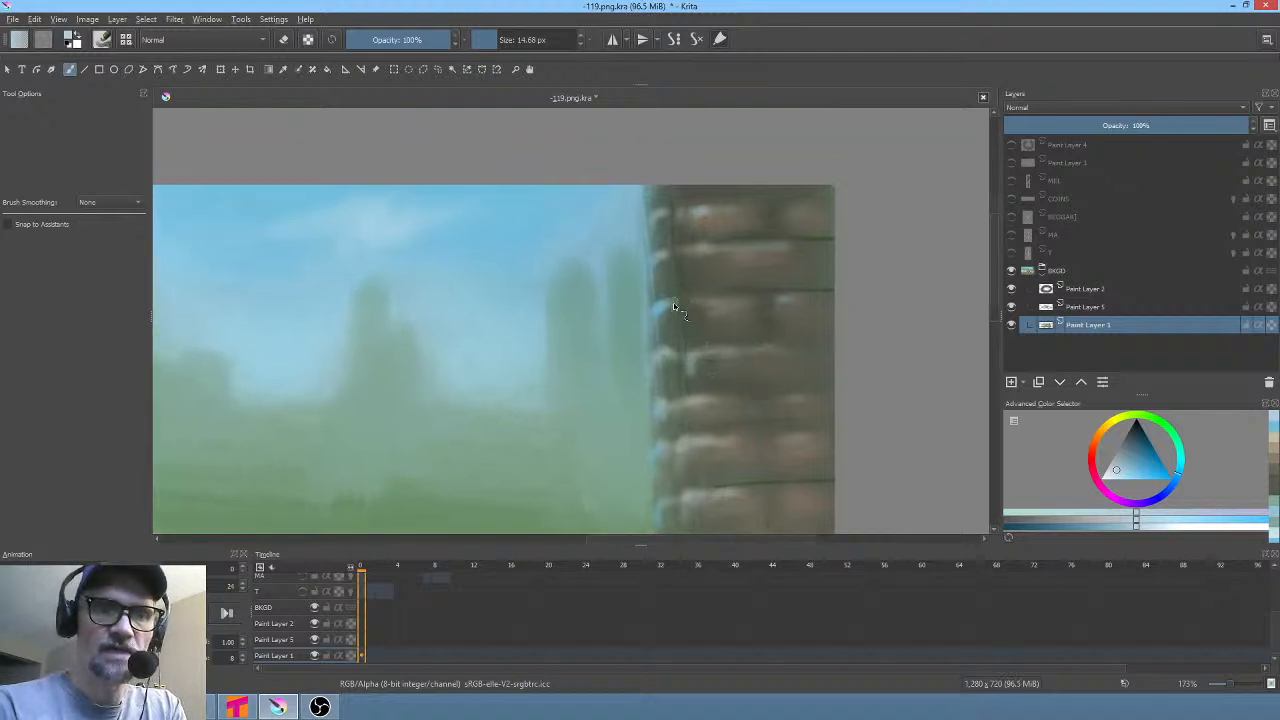
{"action": "left_click_drag", "start_coordinate": [766, 405], "coordinate": [781, 339]}
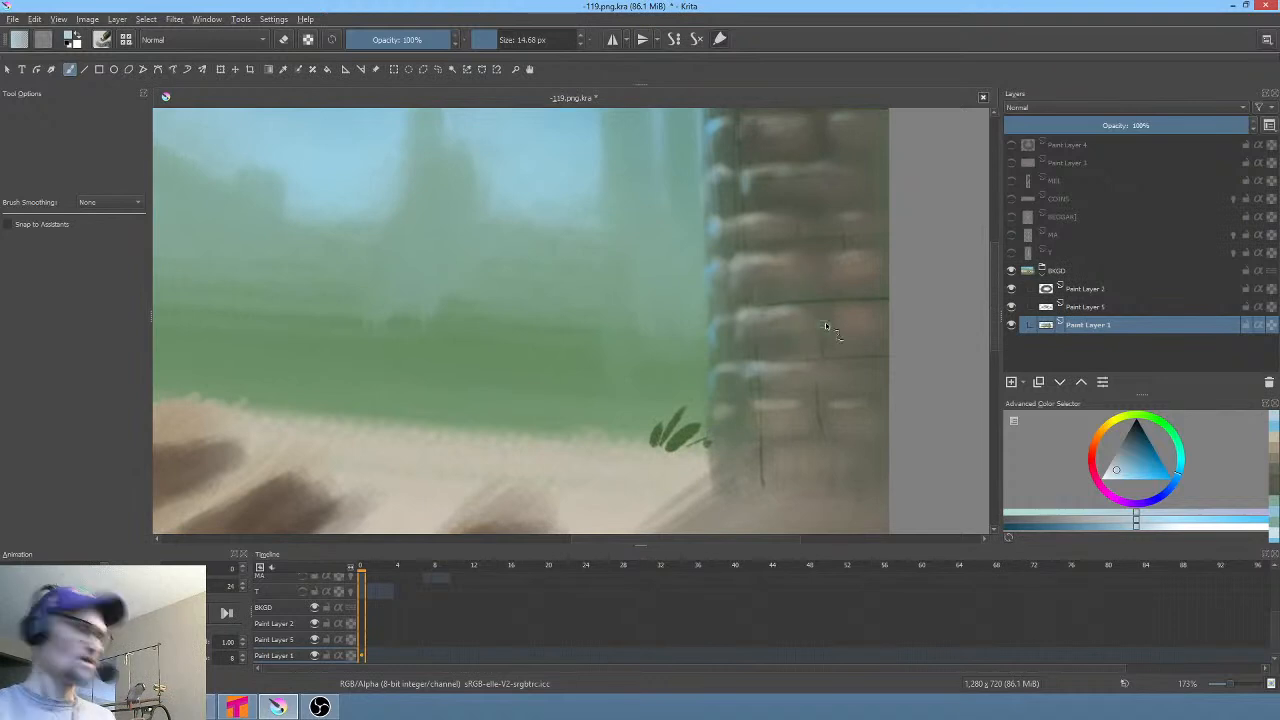
{"action": "left_click_drag", "start_coordinate": [792, 286], "coordinate": [757, 372]}
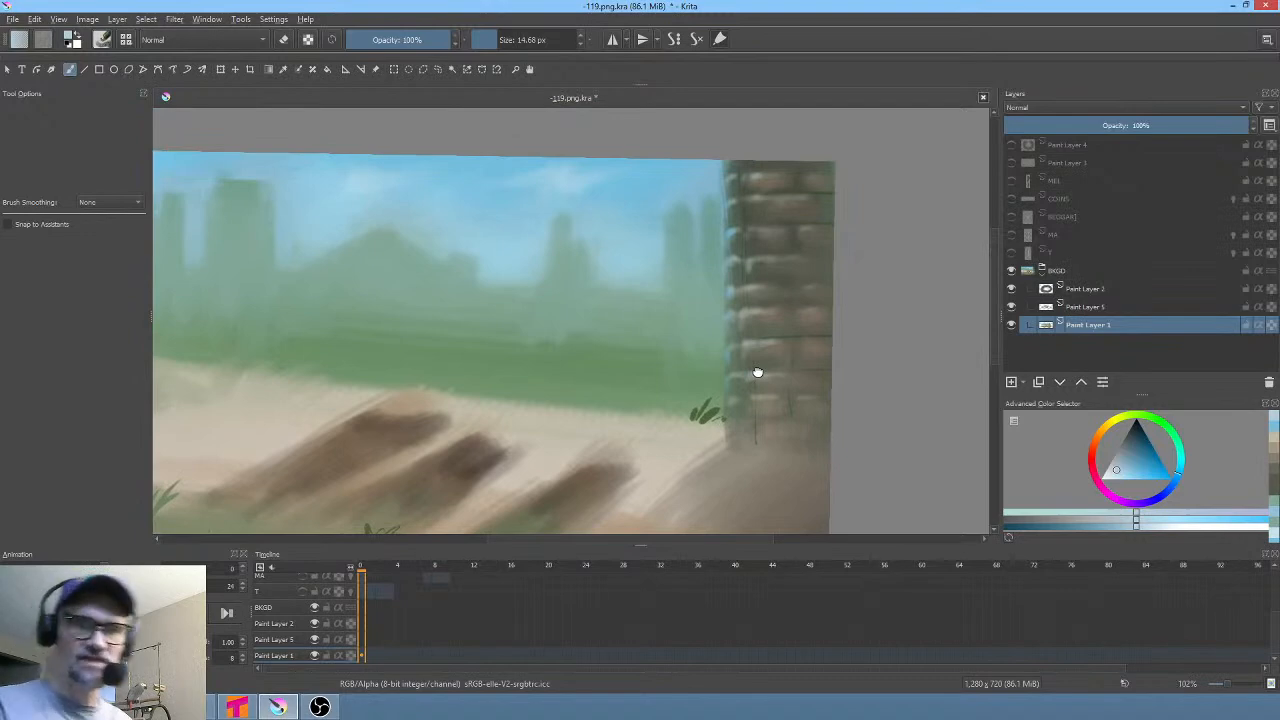
{"action": "left_click", "coordinate": [1108, 475]}
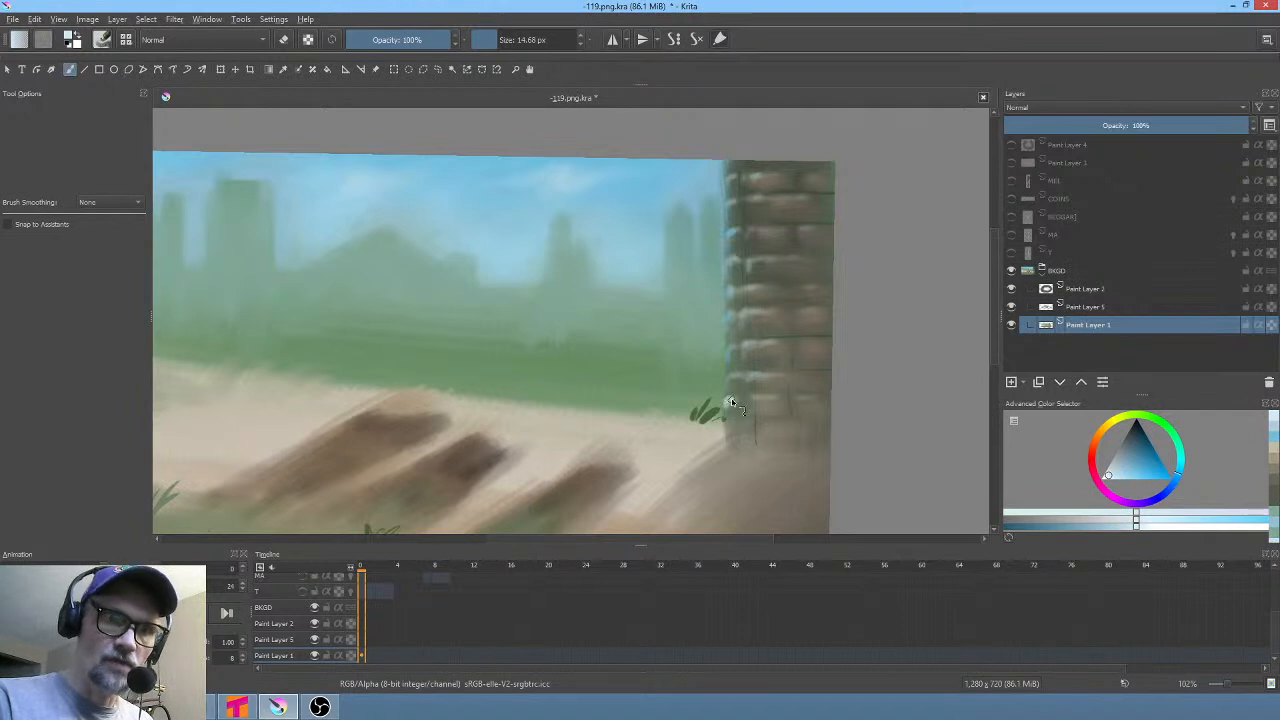
{"action": "left_click_drag", "start_coordinate": [727, 426], "coordinate": [728, 431]}
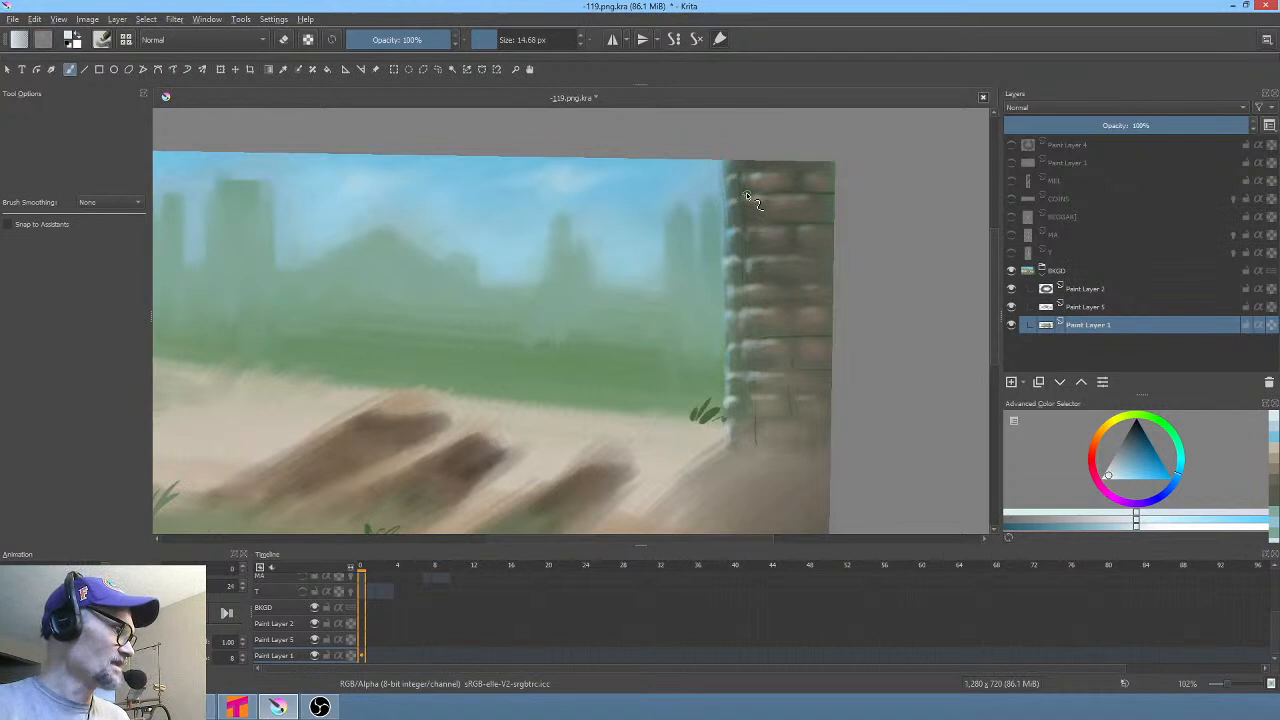
{"action": "key", "text": "5"}
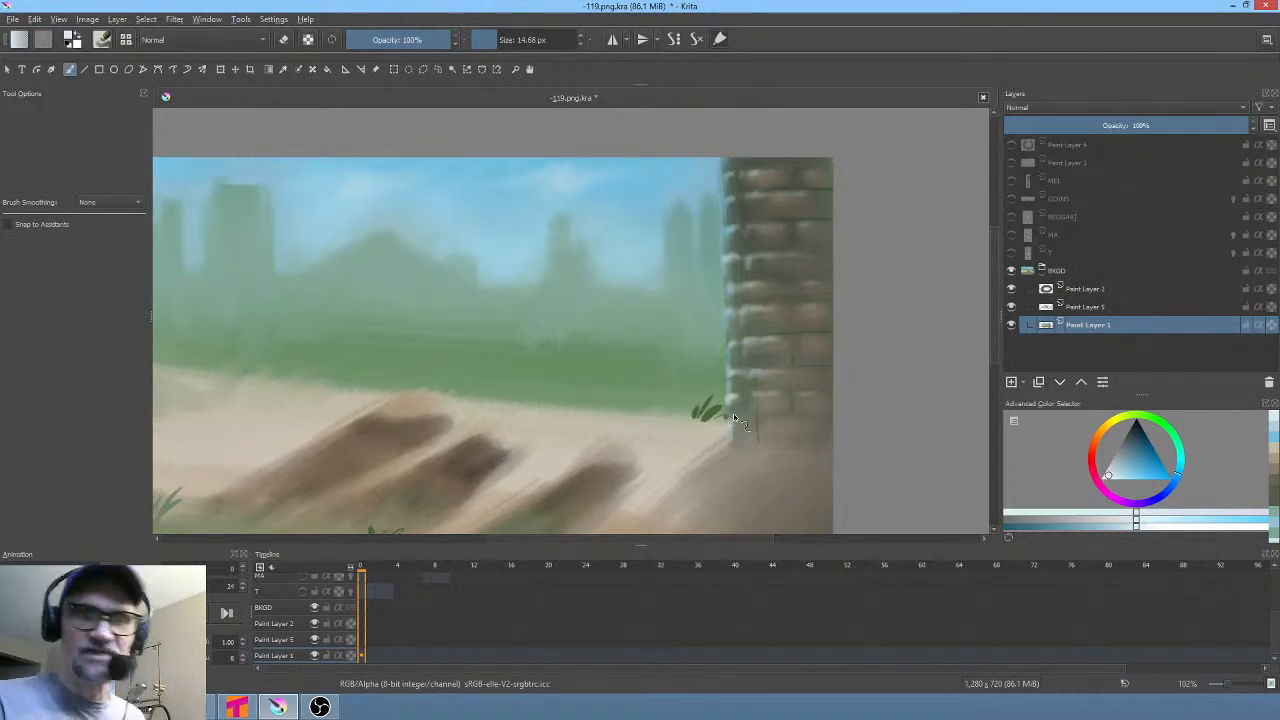
Sample the brown ground-shadow colour, darken the pillar's base, and shade the lower bricks and joints with a smaller brush
{"action": "left_click", "coordinate": [620, 505], "text": "ctrl"}
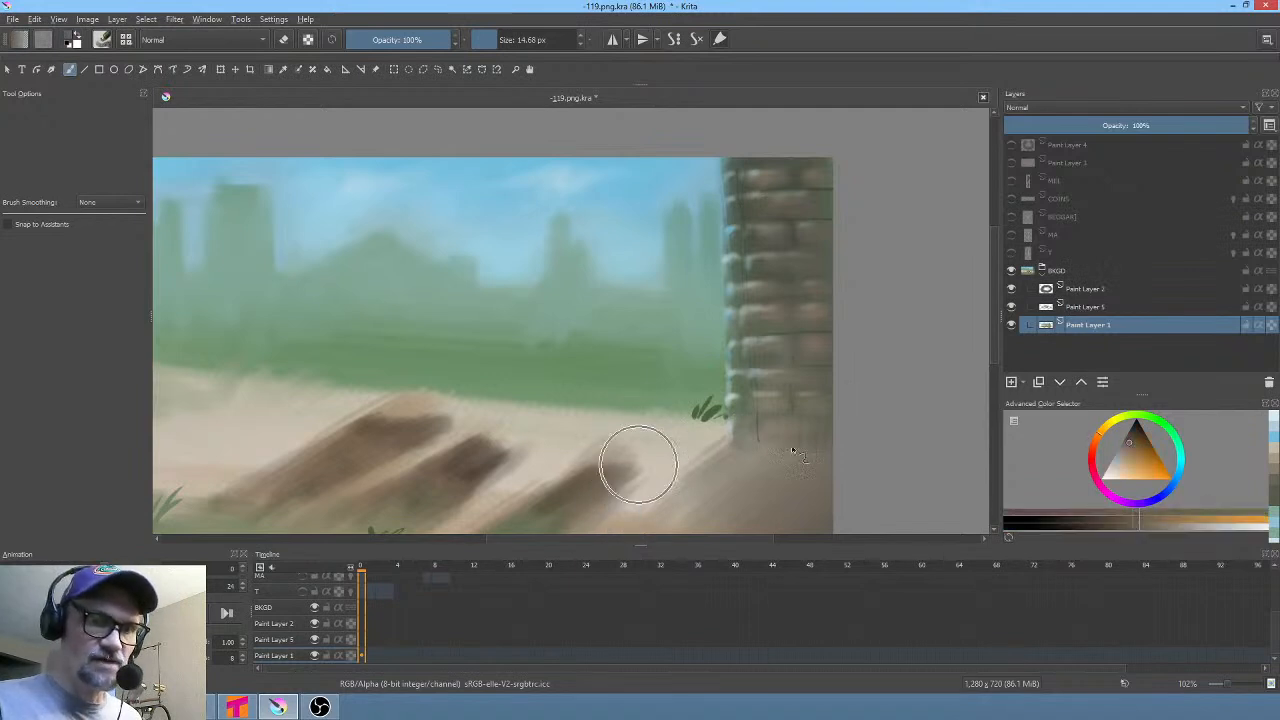
{"action": "left_click_drag", "start_coordinate": [738, 464], "coordinate": [806, 462]}
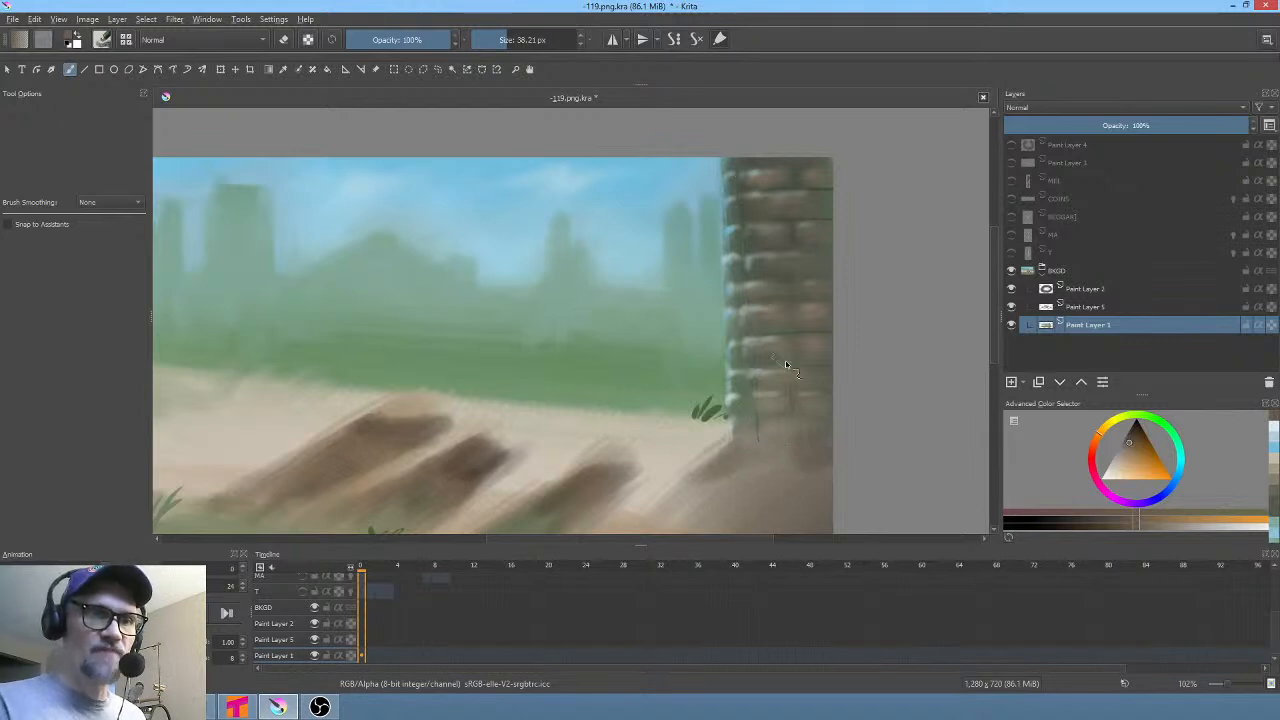
{"action": "left_click_drag", "start_coordinate": [556, 414], "coordinate": [600, 423]}
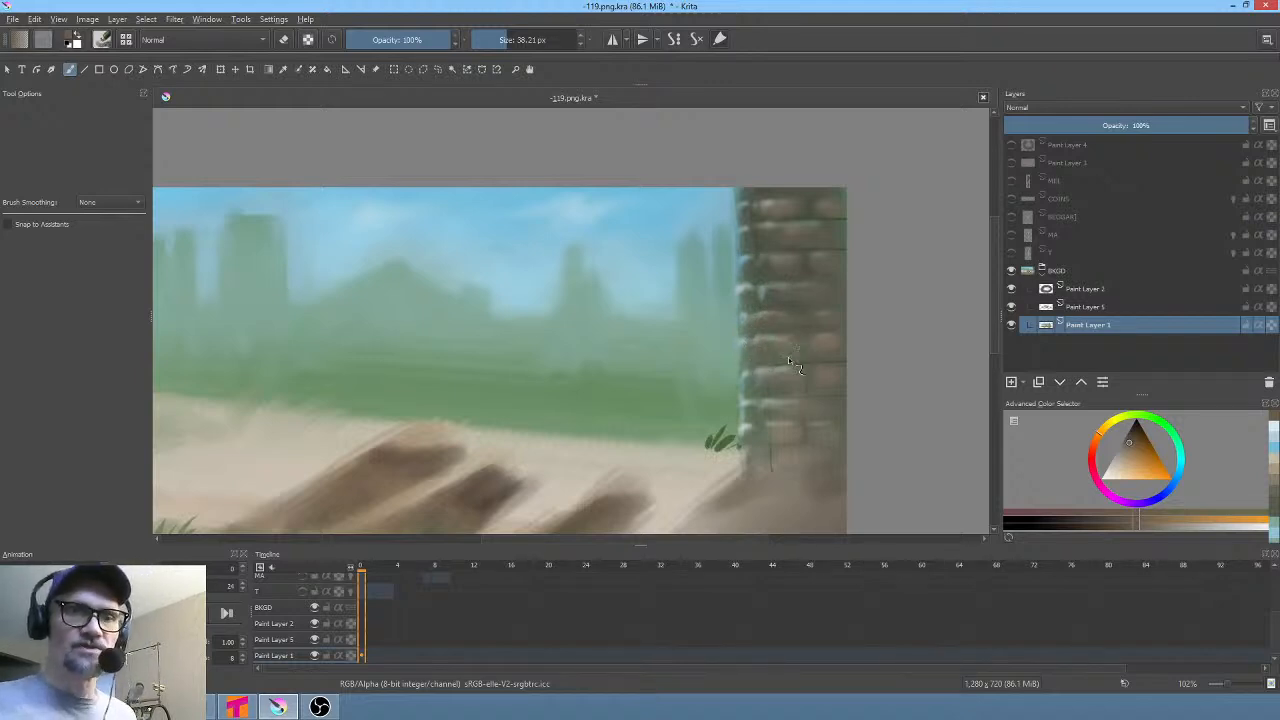
{"action": "key", "text": "bracketleft"}
{"action": "key", "text": "bracketleft"}
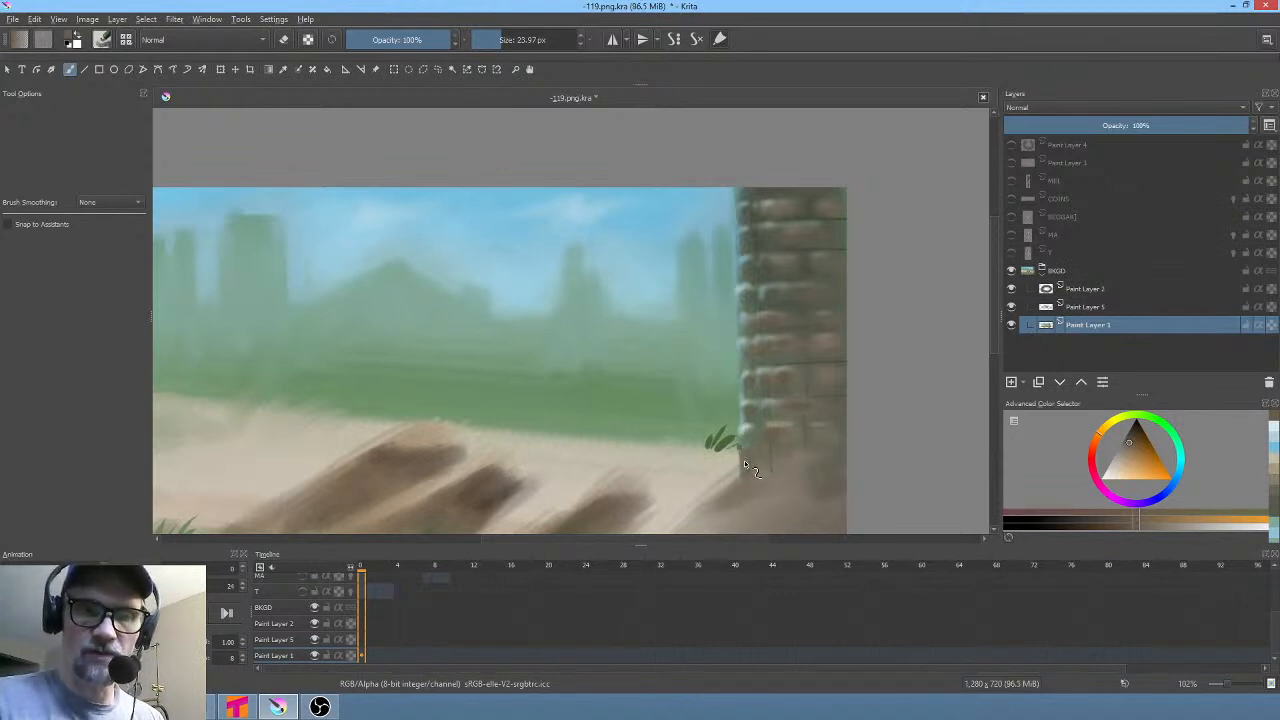
Paint brown shadow from the pillar's base across the adjoining ground with the brush enlarged to 66.03 px
{"action": "scroll", "coordinate": [811, 432], "scroll_direction": "down", "scroll_amount": 1}
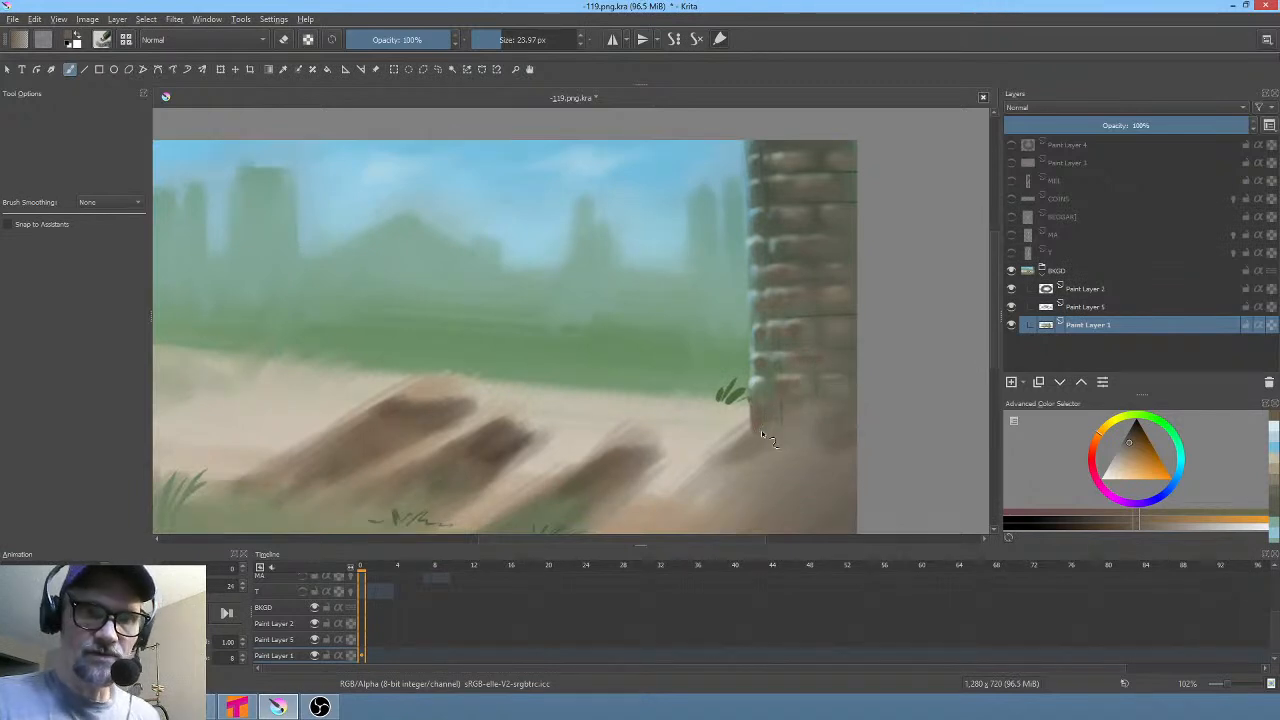
{"action": "left_click_drag", "start_coordinate": [680, 497], "coordinate": [747, 449]}
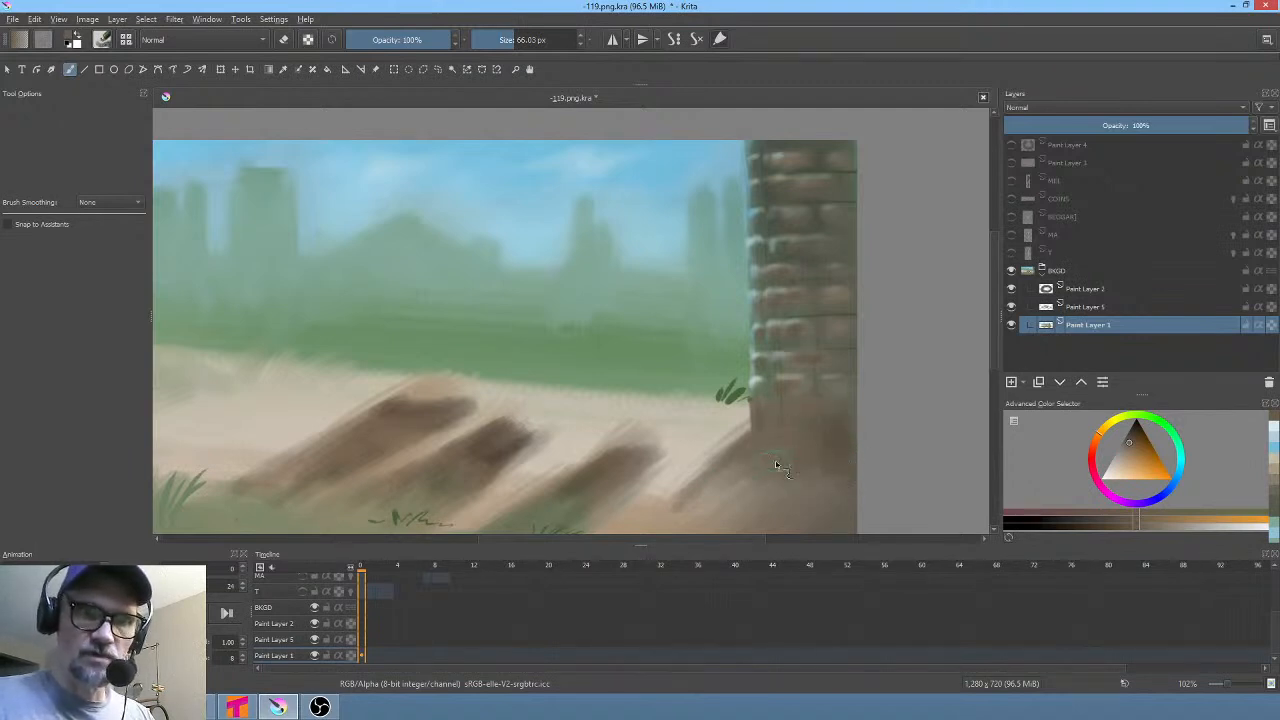
{"action": "left_click_drag", "start_coordinate": [871, 412], "coordinate": [908, 325]}
{"action": "mouse_move", "coordinate": [769, 375]}
{"action": "left_mouse_down"}
{"action": "mouse_move", "coordinate": [692, 444]}
{"action": "mouse_move", "coordinate": [708, 443]}
{"action": "left_mouse_up"}
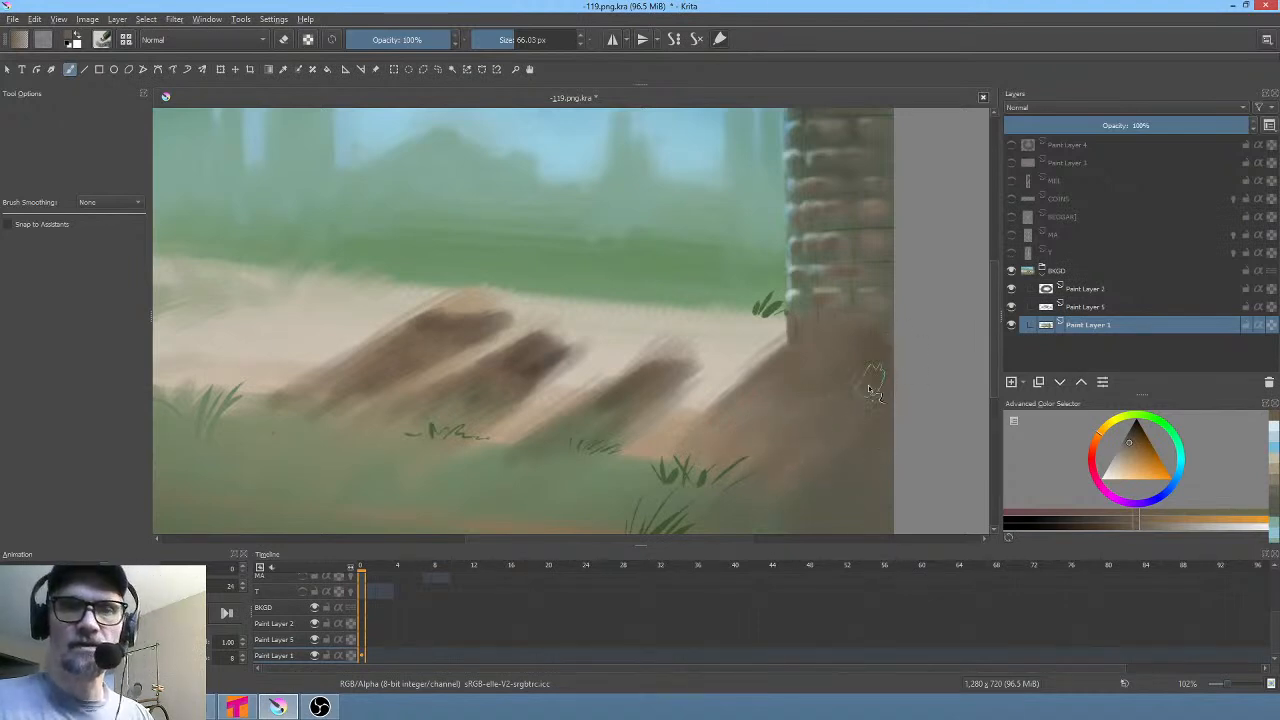
Switch to a dark desaturated blue and glaze it over the pillar's base and the shaded right side of its bricks
{"action": "left_click_drag", "start_coordinate": [836, 451], "coordinate": [753, 523]}
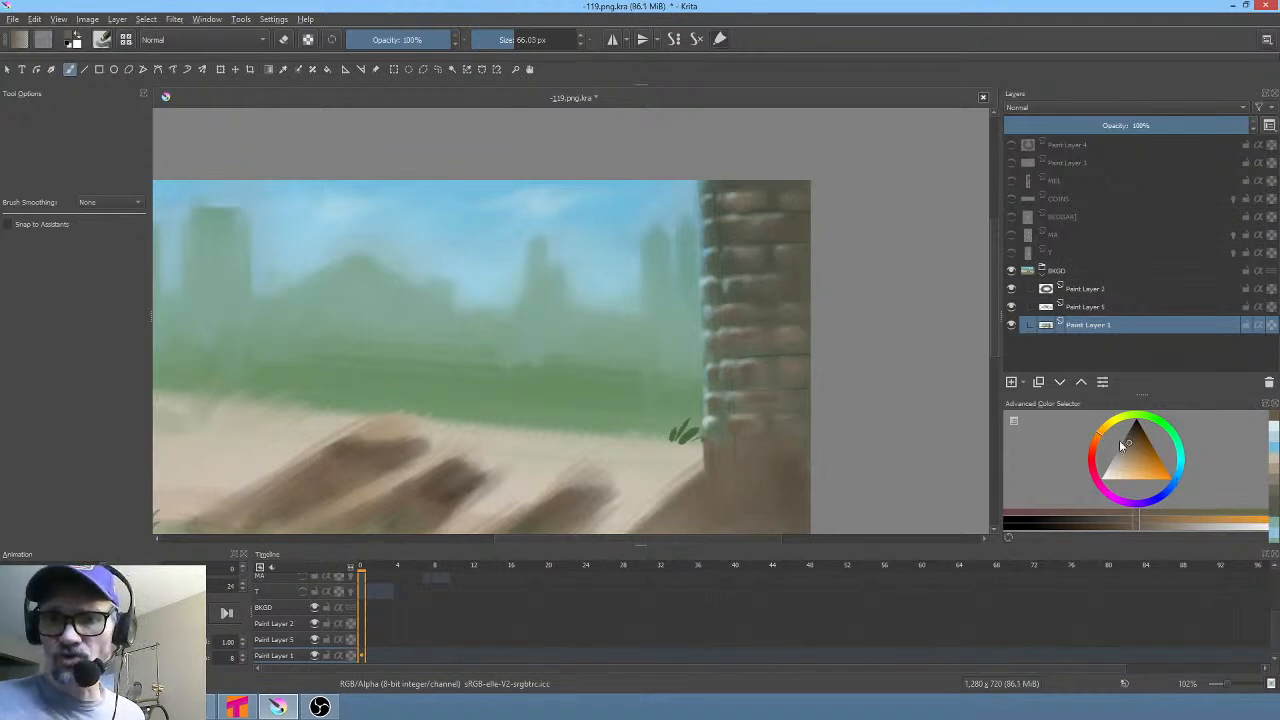
{"action": "left_click", "coordinate": [1180, 477]}
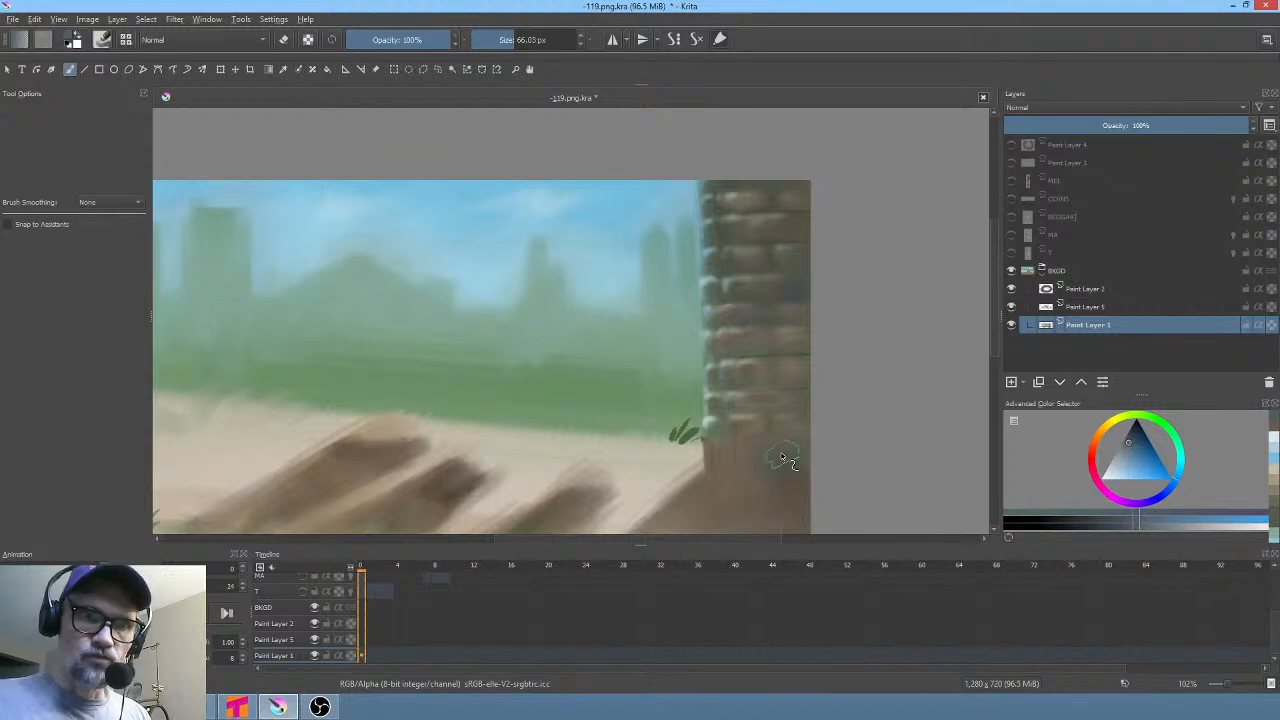
{"action": "mouse_move", "coordinate": [722, 456]}
{"action": "left_mouse_down"}
{"action": "mouse_move", "coordinate": [737, 485]}
{"action": "mouse_move", "coordinate": [747, 472]}
{"action": "mouse_move", "coordinate": [750, 485]}
{"action": "mouse_move", "coordinate": [792, 437]}
{"action": "left_mouse_up"}
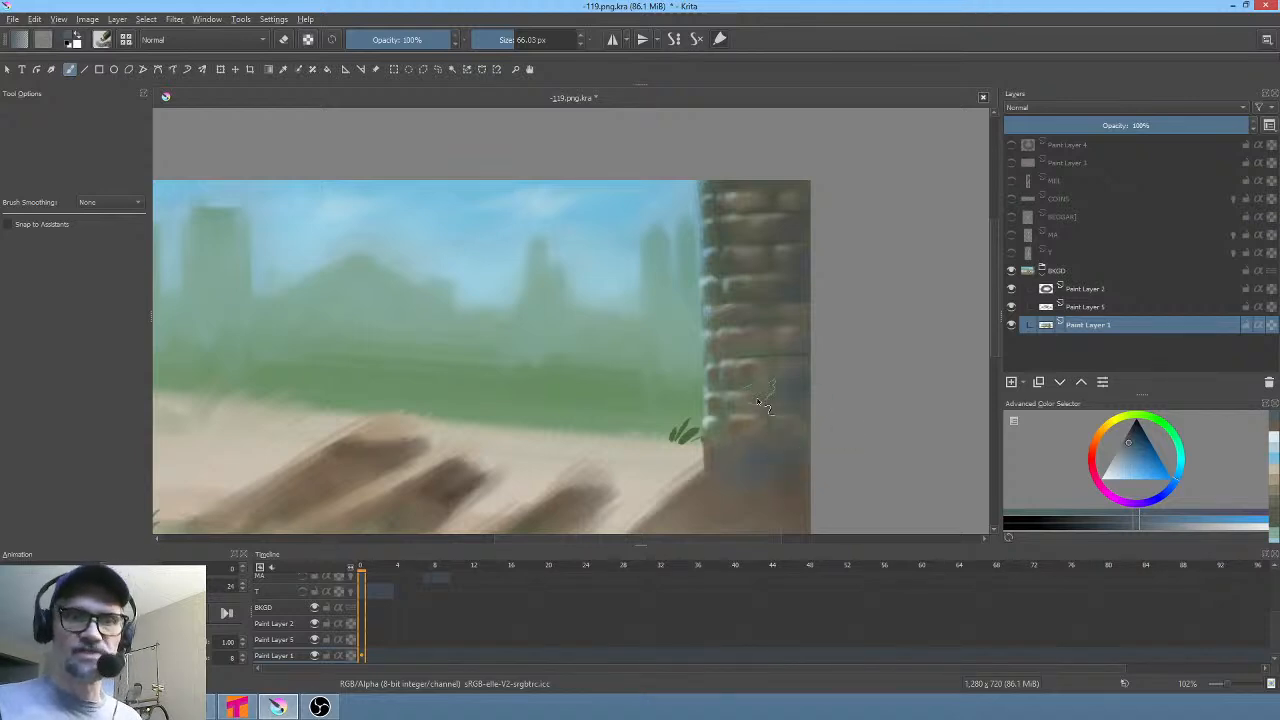
Sample the brick colour, lighten it to pale beige, and paint small highlights on the lowest bricks and the pillar's bottom-left corner
{"action": "left_click", "coordinate": [744, 416], "text": "ctrl"}
{"action": "mouse_move", "coordinate": [750, 442]}
{"action": "left_mouse_down"}
{"action": "mouse_move", "coordinate": [778, 436]}
{"action": "mouse_move", "coordinate": [738, 441]}
{"action": "mouse_move", "coordinate": [768, 439]}
{"action": "left_mouse_up"}
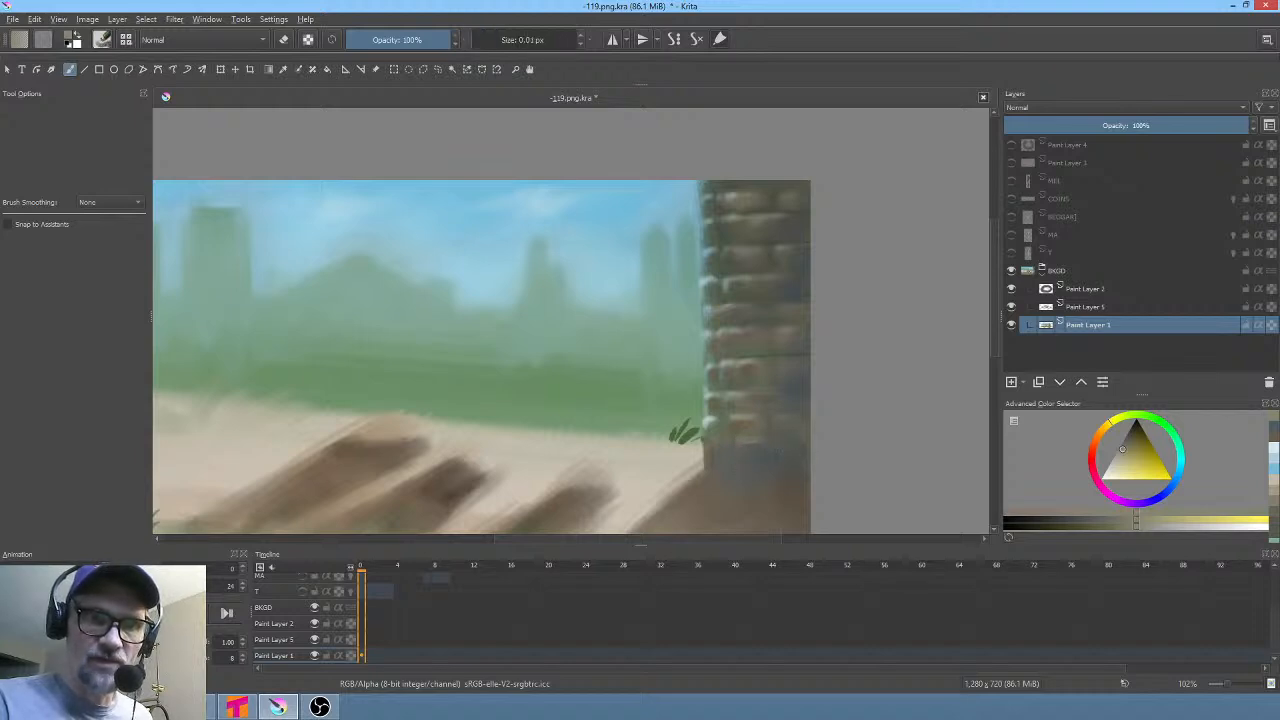
{"action": "left_click", "coordinate": [1122, 457]}
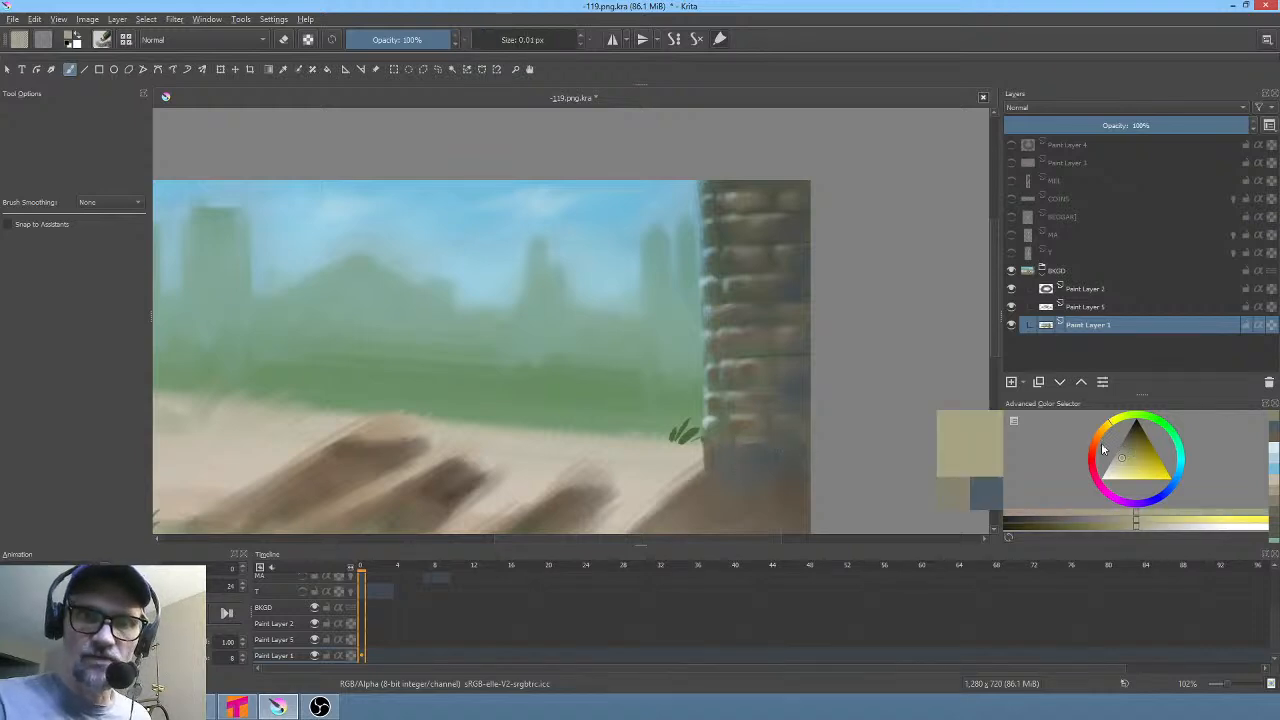
{"action": "left_click", "coordinate": [754, 429], "text": "ctrl"}
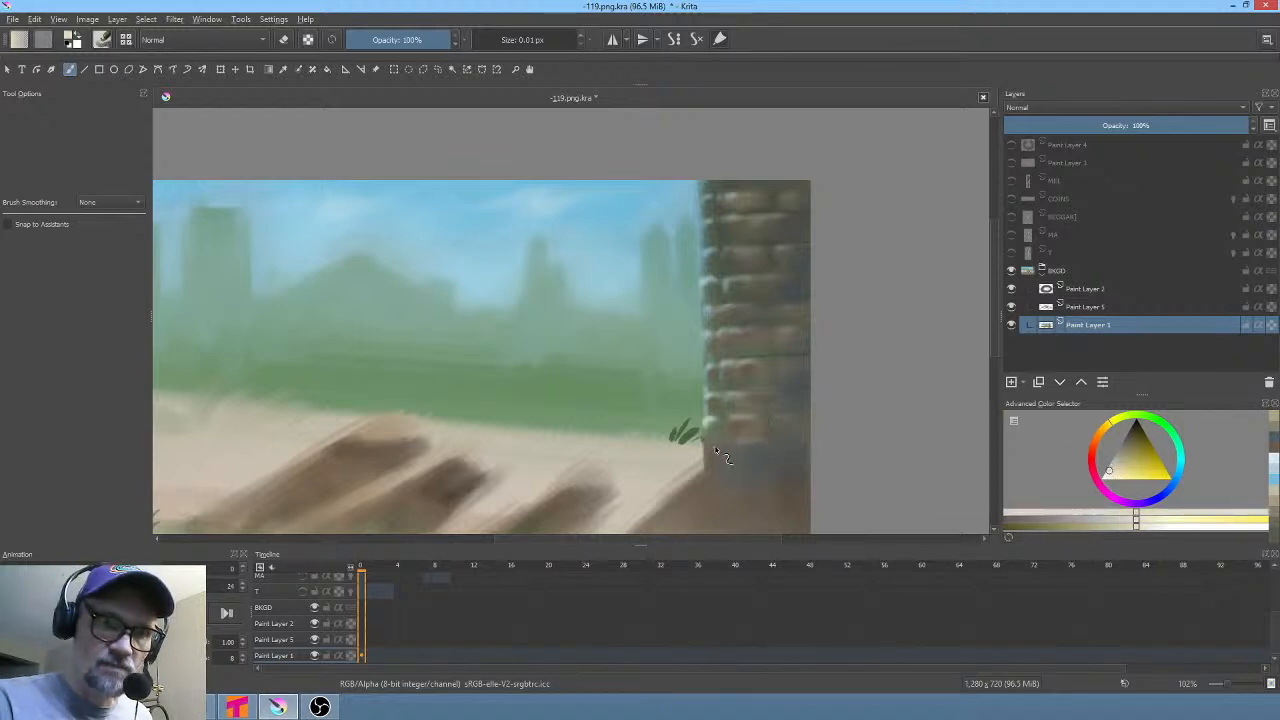
{"action": "left_click", "coordinate": [731, 461]}
{"action": "left_click_drag", "start_coordinate": [730, 462], "coordinate": [737, 464], "text": "shift"}
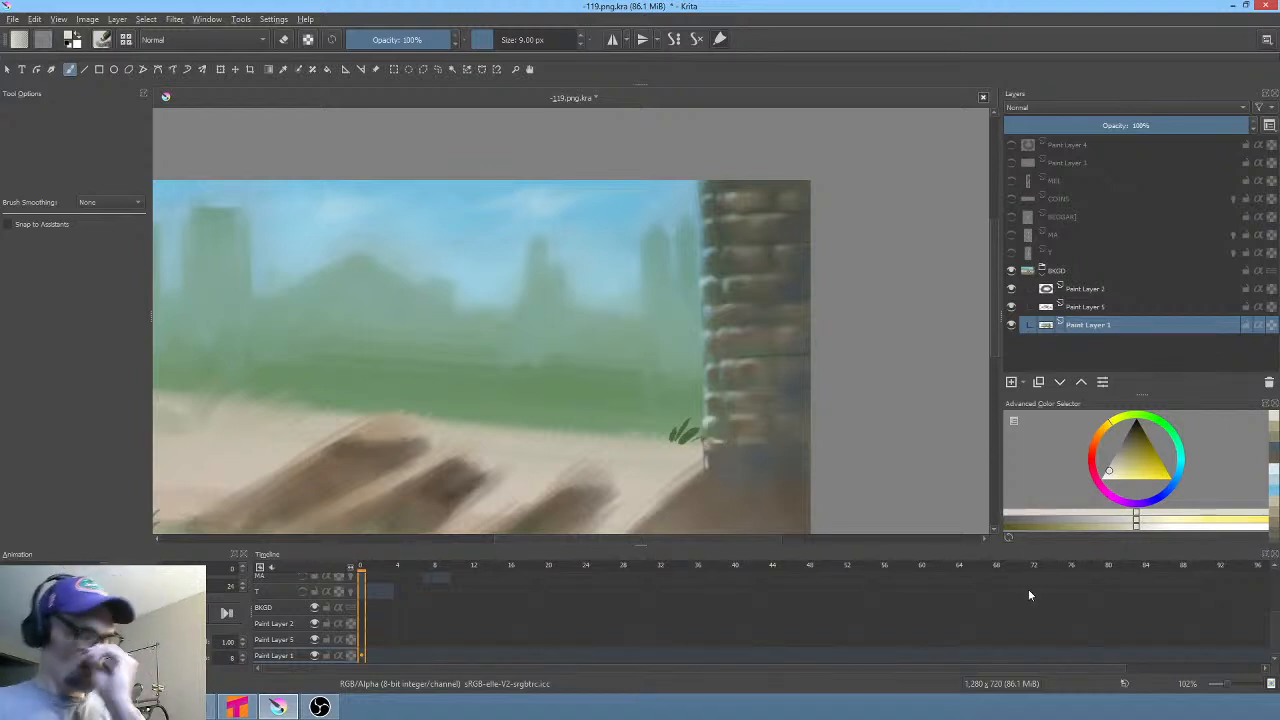
Tint individual bricks on the pillar's lower front face with dark reddish brown and dark blue using the 9 px brush
{"action": "left_click", "coordinate": [1094, 441]}
{"action": "left_click", "coordinate": [1140, 438]}
{"action": "left_click", "coordinate": [1135, 438]}
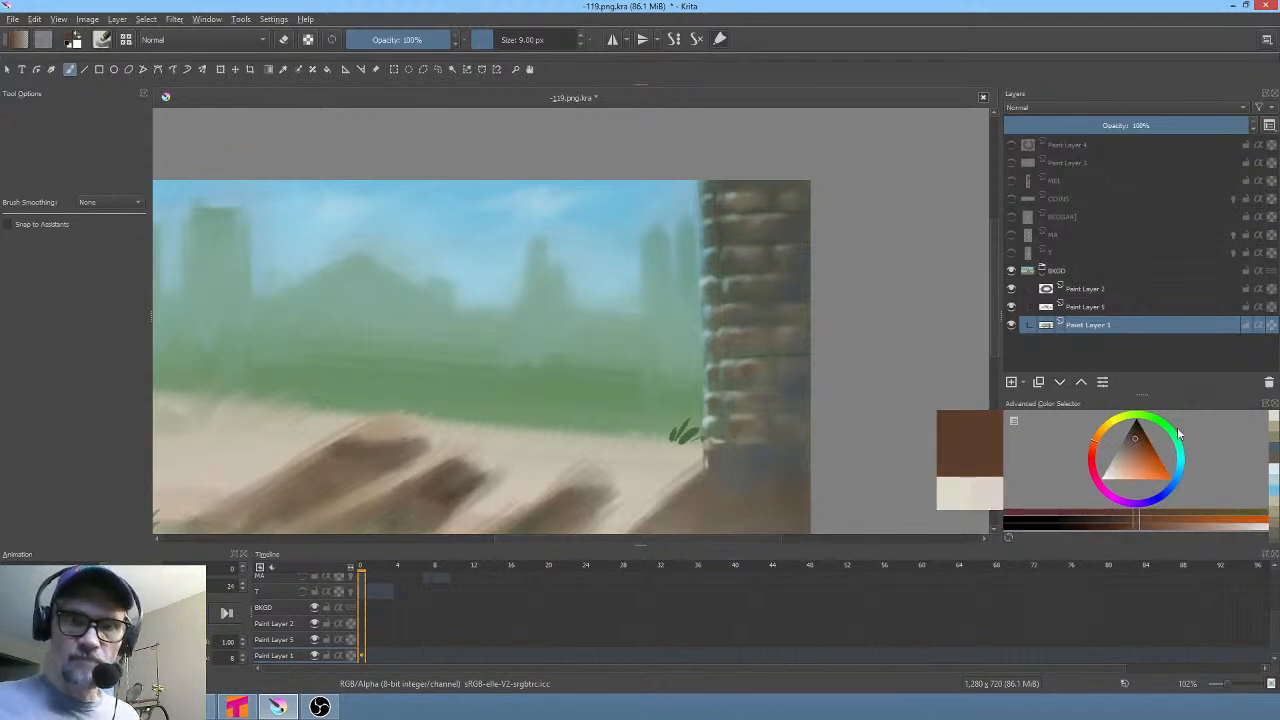
{"action": "left_click", "coordinate": [1175, 480]}
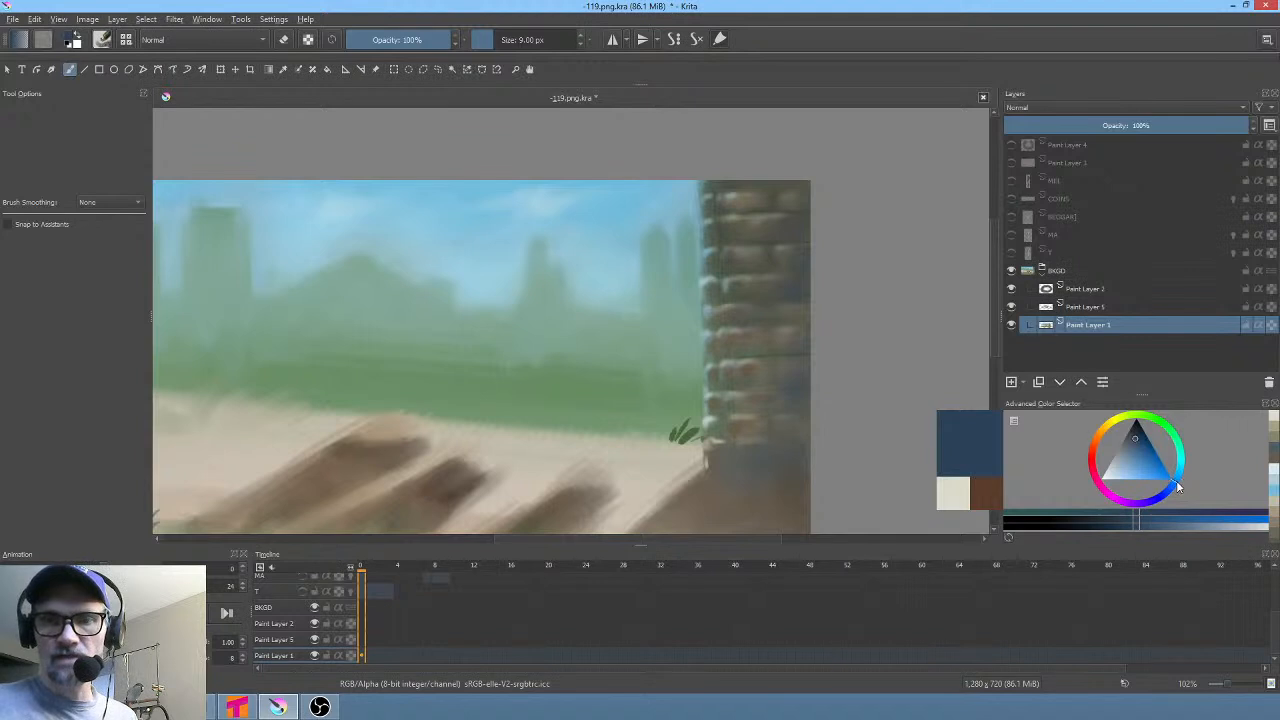
{"action": "left_click", "coordinate": [1096, 446]}
Choose a dark green, enlarge the brush to 101.18 px, and tint the shaded pillar base and the ground shadow
{"action": "left_click", "coordinate": [1165, 430]}
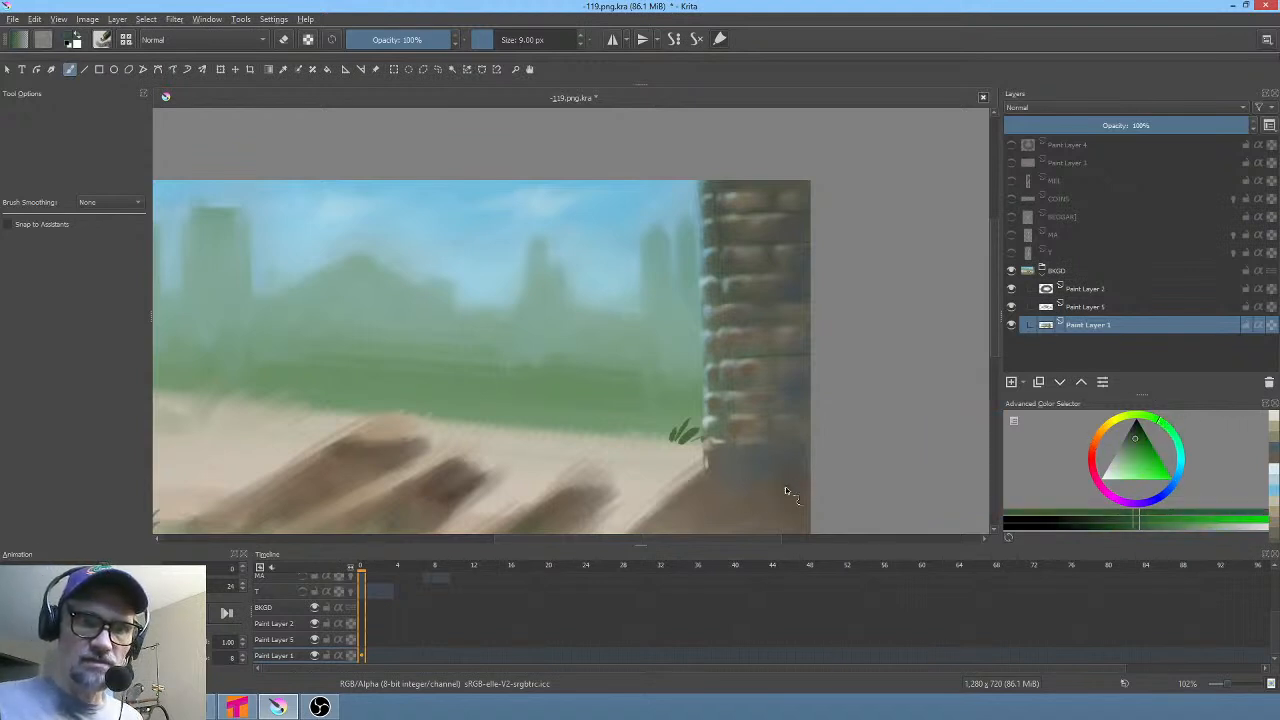
{"action": "left_click", "coordinate": [814, 460]}
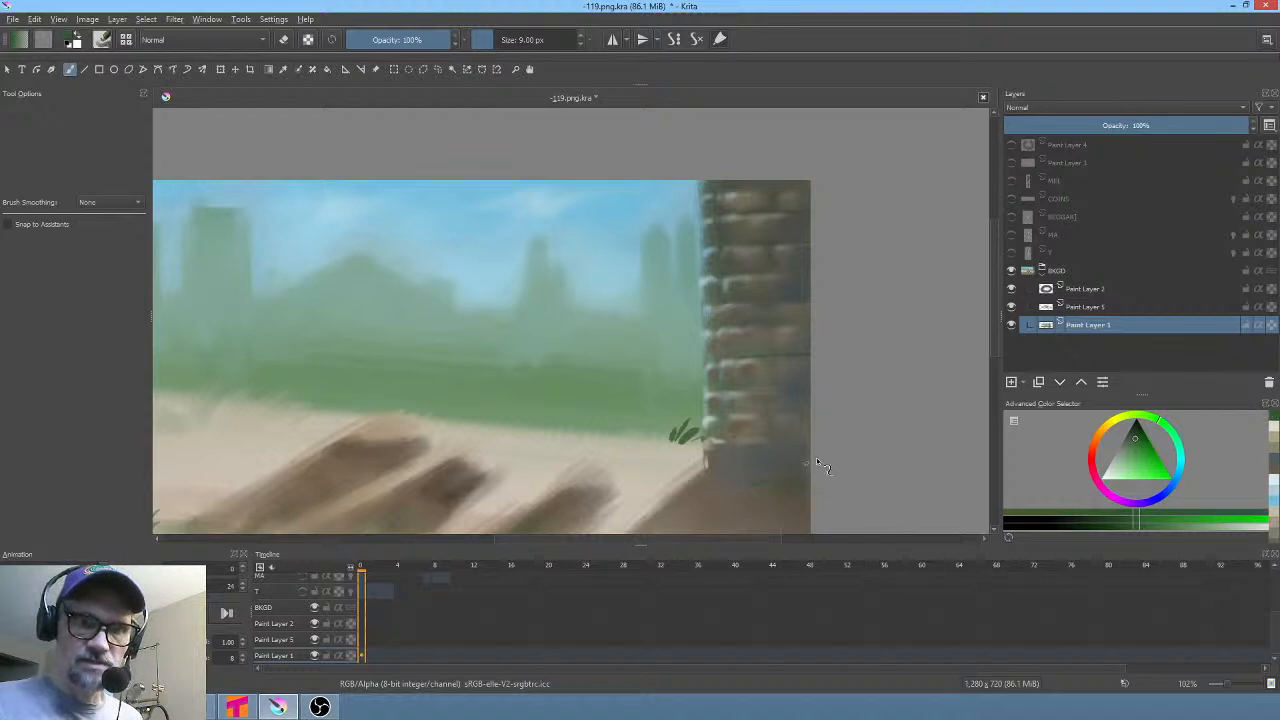
{"action": "mouse_move", "coordinate": [755, 498]}
{"action": "left_mouse_down", "text": "shift"}
{"action": "mouse_move", "coordinate": [847, 498]}
{"action": "mouse_move", "coordinate": [769, 491]}
{"action": "mouse_move", "coordinate": [829, 429]}
{"action": "left_mouse_up", "text": "shift"}
{"action": "mouse_move", "coordinate": [778, 466]}
{"action": "left_mouse_down"}
{"action": "mouse_move", "coordinate": [746, 463]}
{"action": "mouse_move", "coordinate": [799, 462]}
{"action": "mouse_move", "coordinate": [819, 503]}
{"action": "mouse_move", "coordinate": [703, 495]}
{"action": "left_mouse_up"}
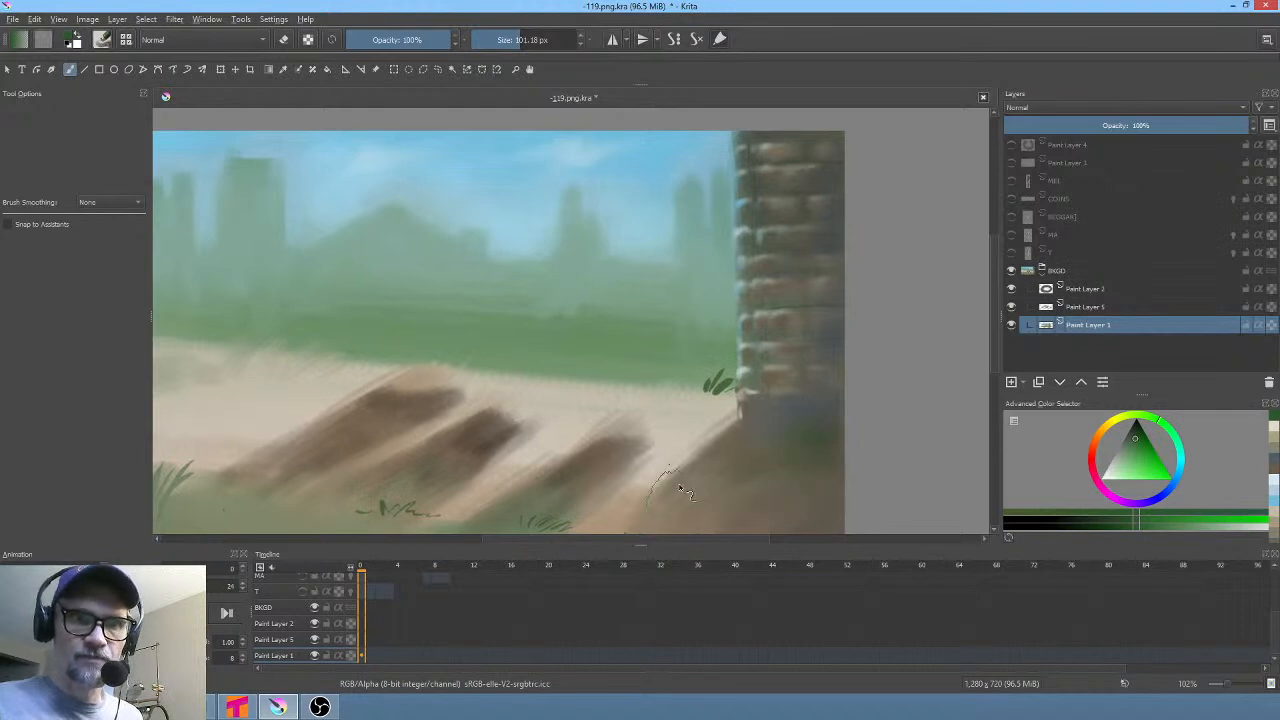
Paint dark blue and a lighter, greyer blue shading down the pillar's right side from its top into the base
{"action": "left_click_drag", "start_coordinate": [866, 439], "coordinate": [843, 502]}
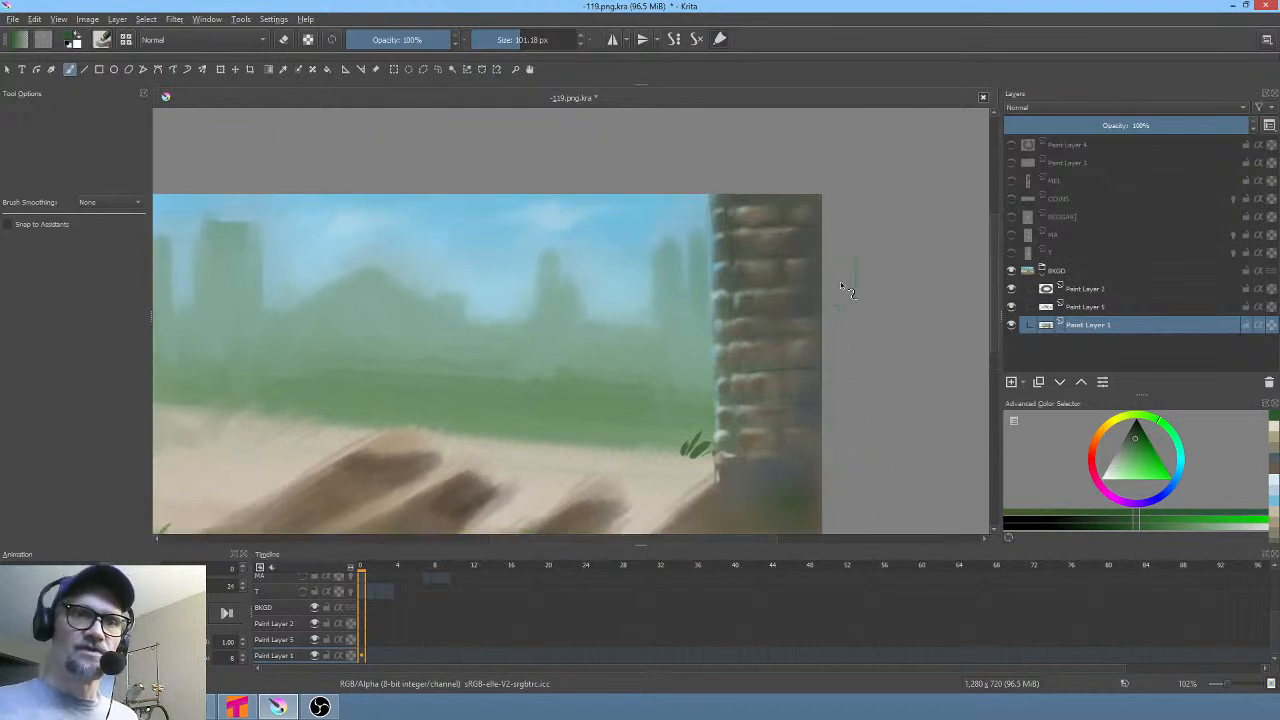
{"action": "left_click", "coordinate": [1175, 479]}
{"action": "mouse_move", "coordinate": [802, 323]}
{"action": "left_mouse_down"}
{"action": "mouse_move", "coordinate": [816, 464]}
{"action": "mouse_move", "coordinate": [820, 200]}
{"action": "left_mouse_up"}
{"action": "left_click", "coordinate": [1128, 455]}
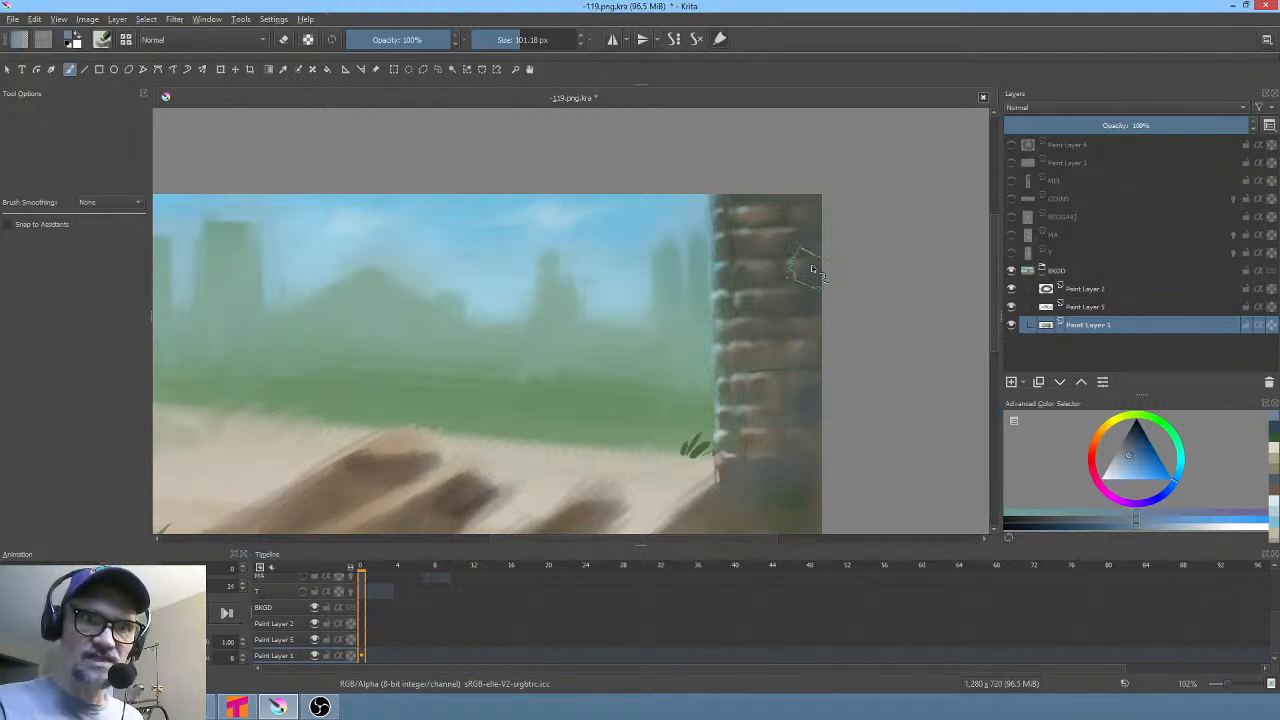
{"action": "mouse_move", "coordinate": [831, 279]}
{"action": "left_mouse_down"}
{"action": "mouse_move", "coordinate": [802, 322]}
{"action": "mouse_move", "coordinate": [816, 405]}
{"action": "mouse_move", "coordinate": [791, 423]}
{"action": "mouse_move", "coordinate": [786, 480]}
{"action": "mouse_move", "coordinate": [805, 522]}
{"action": "left_mouse_up"}
{"action": "left_click_drag", "start_coordinate": [872, 413], "coordinate": [915, 315]}
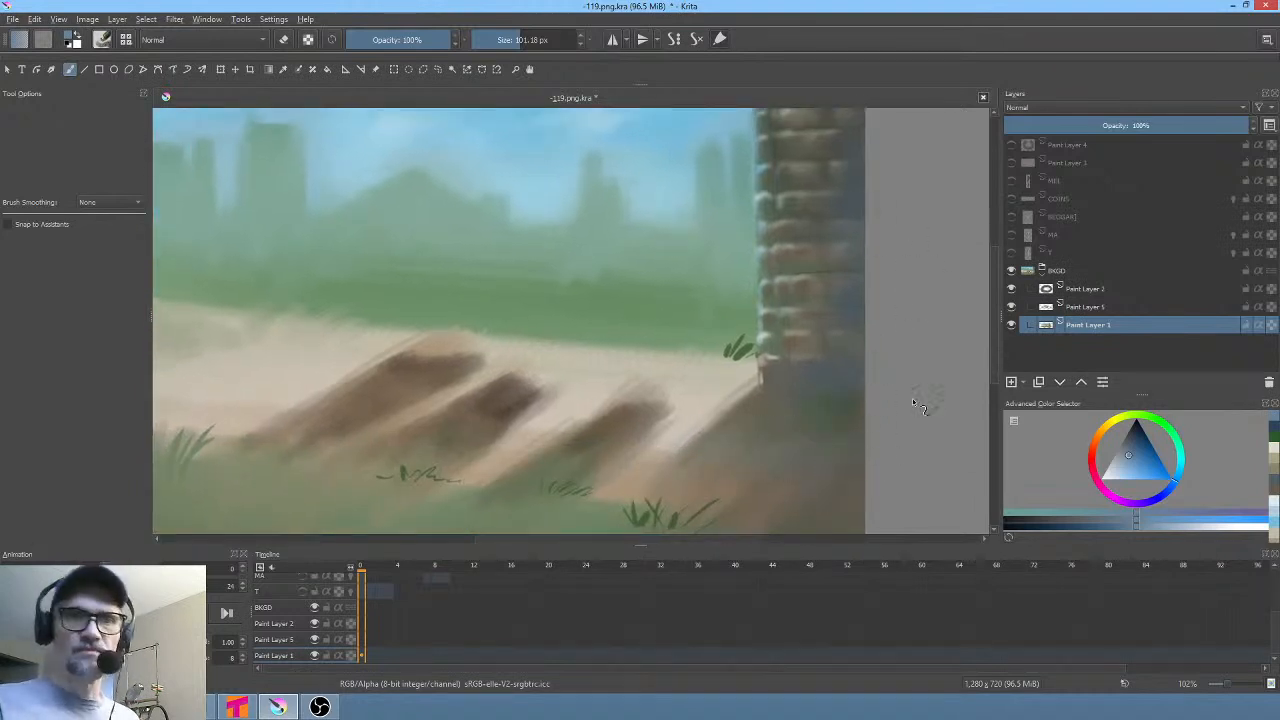
{"action": "left_click_drag", "start_coordinate": [735, 426], "coordinate": [734, 488]}
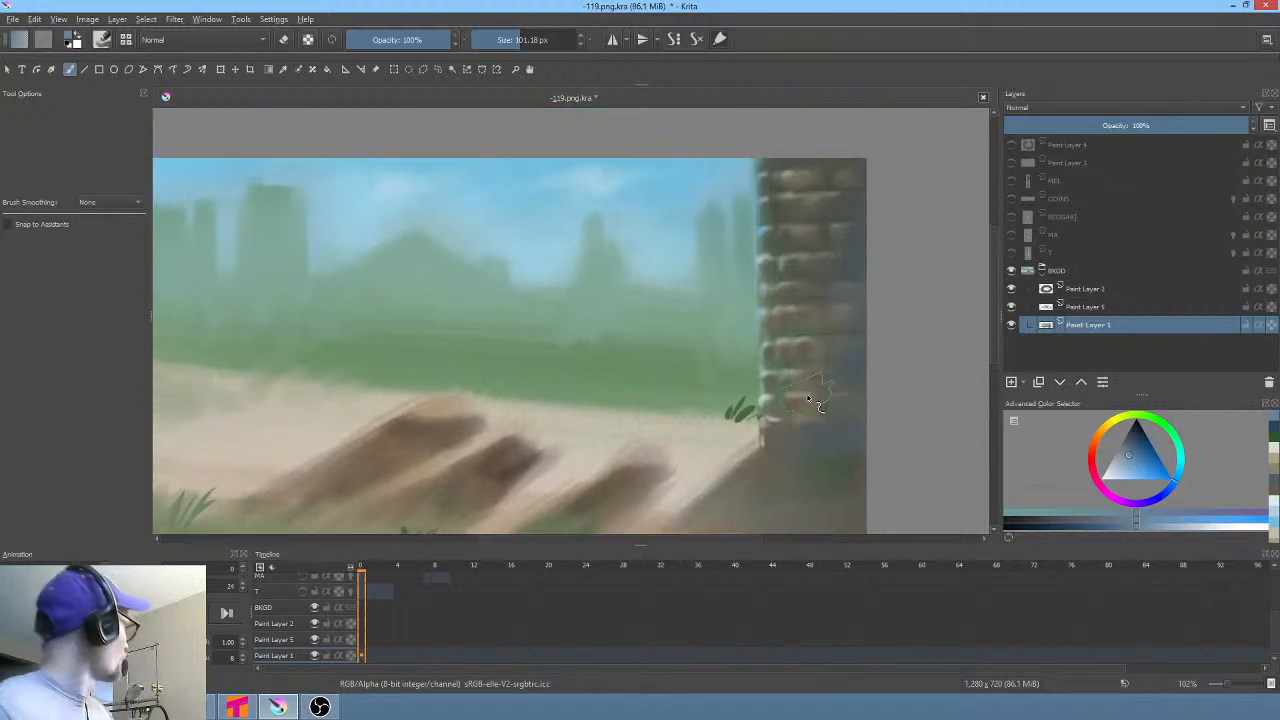
{"action": "left_click_drag", "start_coordinate": [843, 363], "coordinate": [871, 329]}
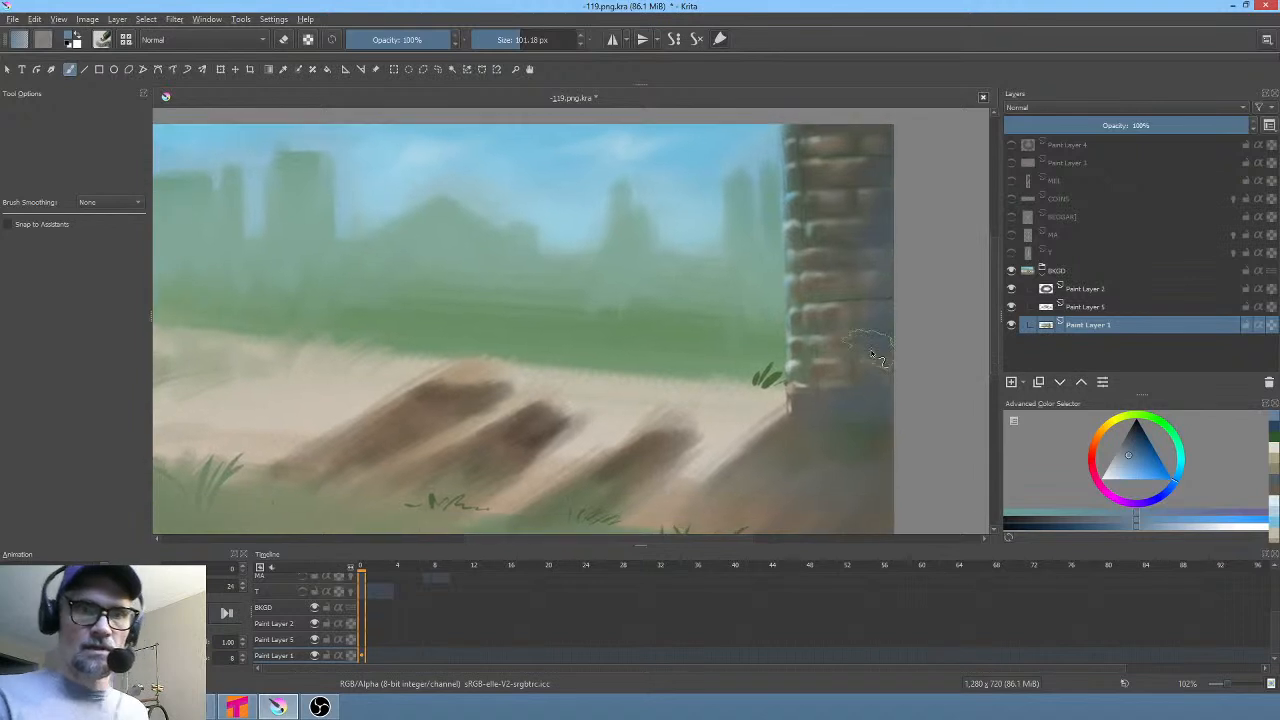
Touch up the path's far edge in its sampled pale beige, and paint small dark green grass tufts along it at 14.20 px
{"action": "left_click", "coordinate": [649, 380], "text": "ctrl"}
{"action": "left_click_drag", "start_coordinate": [646, 388], "coordinate": [580, 390]}
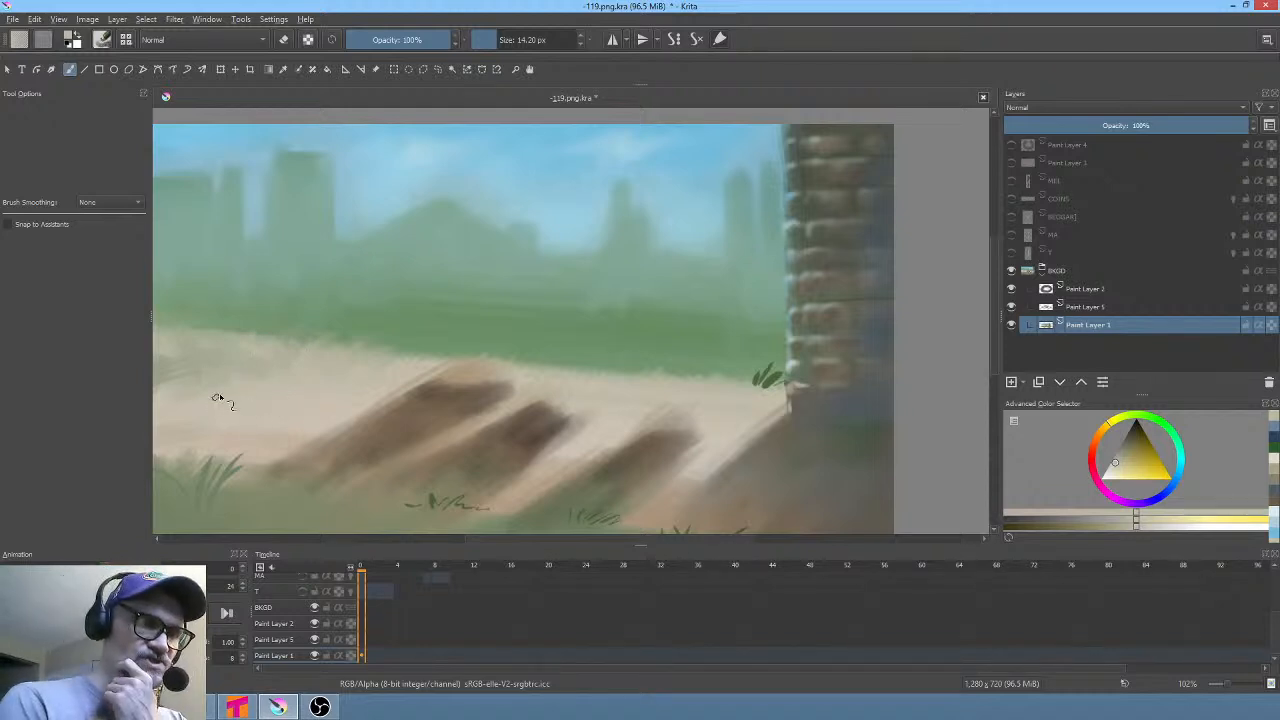
{"action": "left_click", "coordinate": [772, 377], "text": "ctrl"}
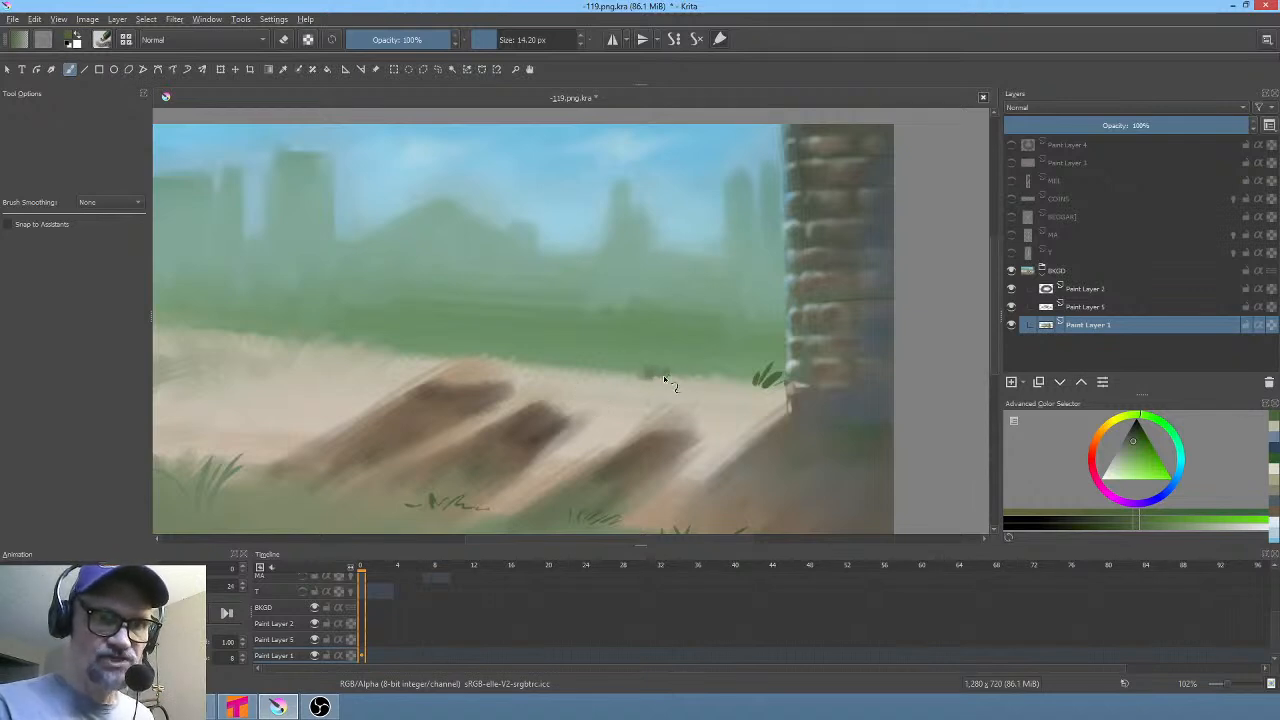
{"action": "left_click_drag", "start_coordinate": [692, 377], "coordinate": [711, 380]}
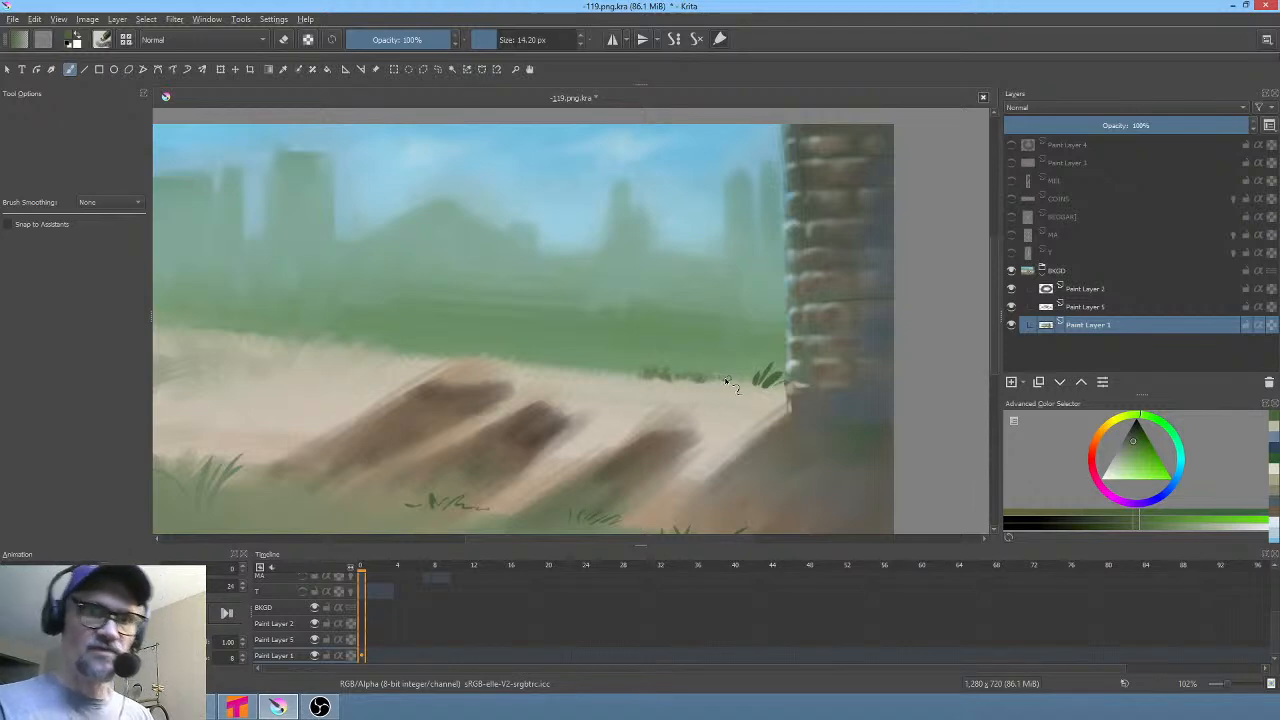
{"action": "left_click_drag", "start_coordinate": [597, 373], "coordinate": [516, 361]}
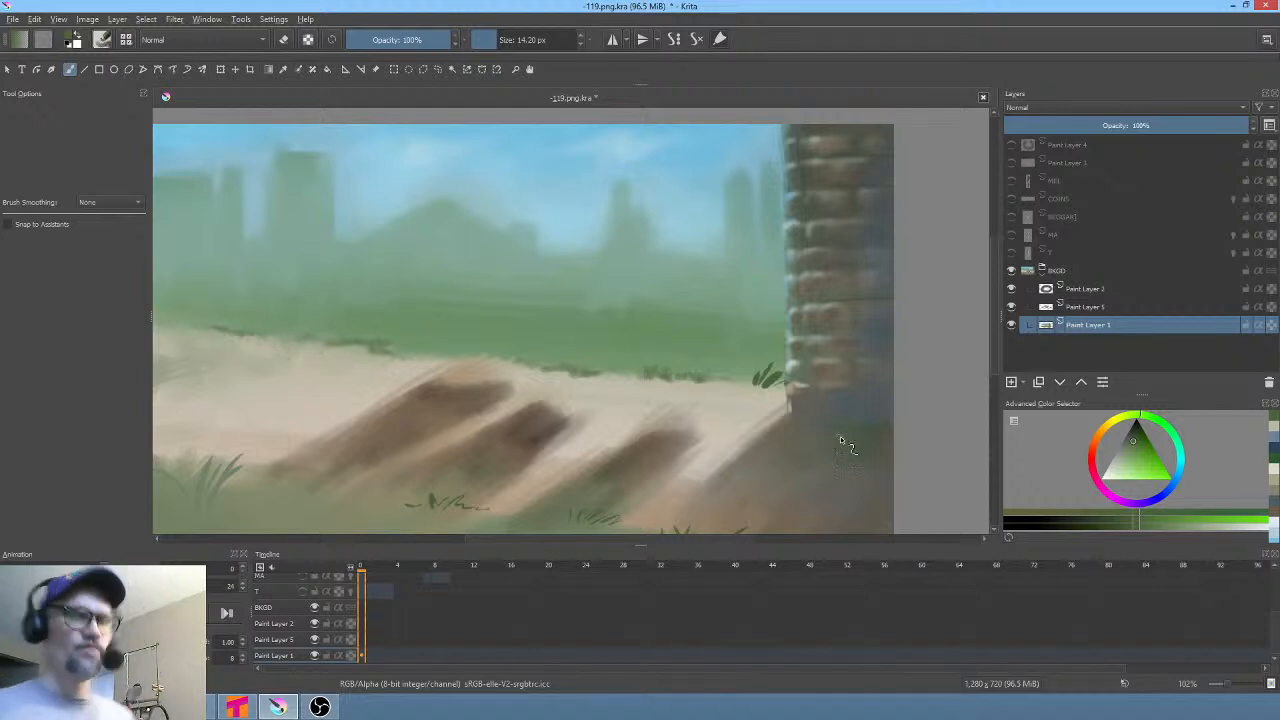
{"action": "key", "text": "1"}
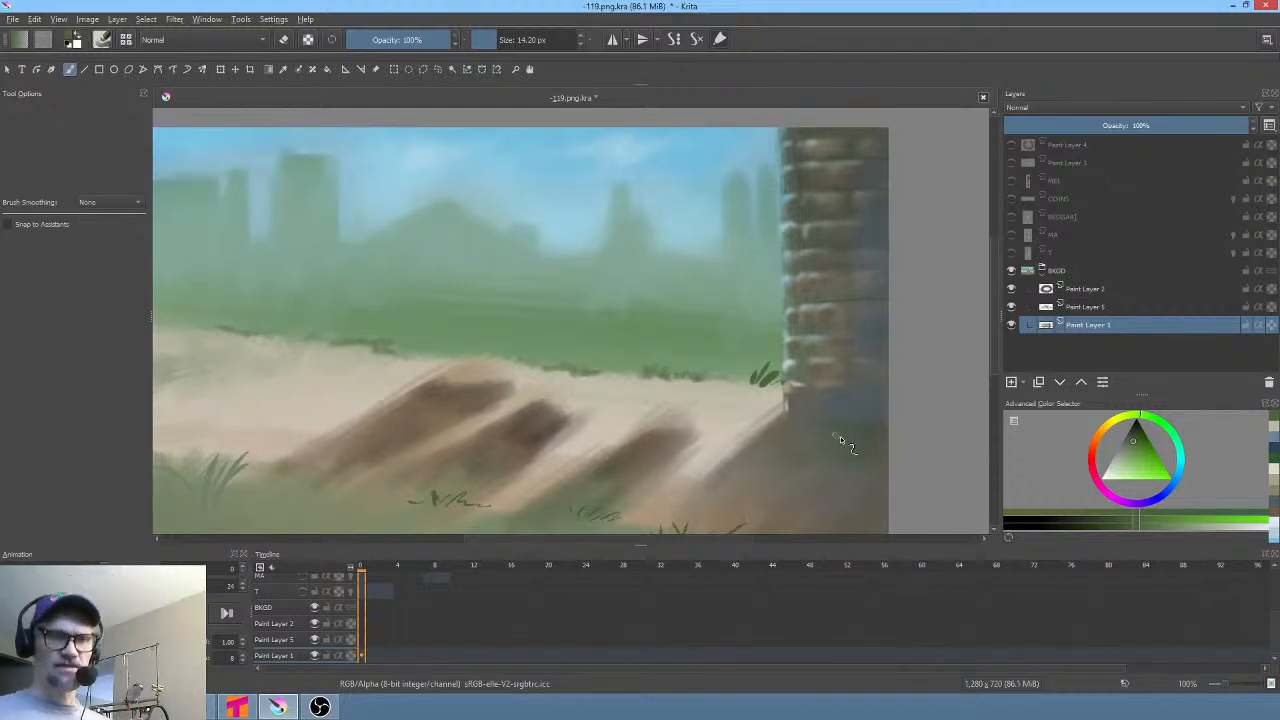
Paint a dark green tuft on the near grass edge, and stamp leafy foliage along it in sampled muted green at 65.41 px
{"action": "left_click_drag", "start_coordinate": [614, 368], "coordinate": [646, 320]}
{"action": "mouse_move", "coordinate": [320, 415]}
{"action": "left_mouse_down"}
{"action": "mouse_move", "coordinate": [563, 297]}
{"action": "mouse_move", "coordinate": [607, 332]}
{"action": "left_mouse_up"}
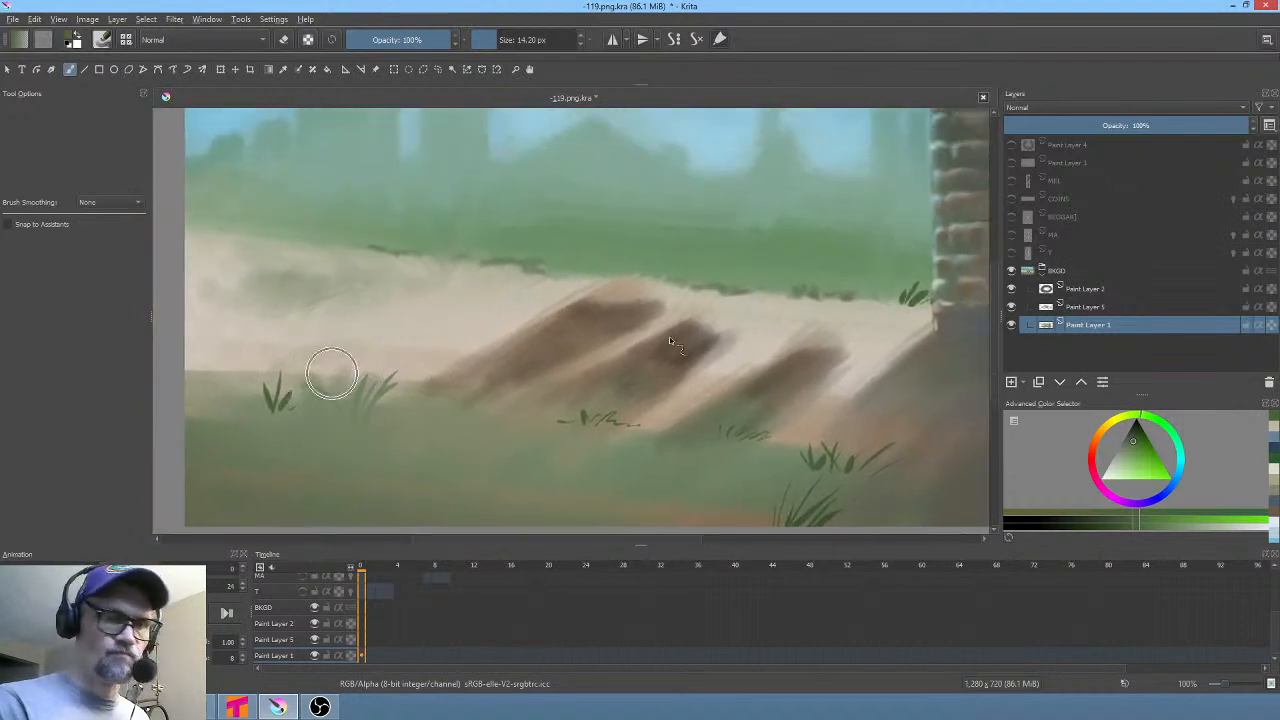
{"action": "left_click", "coordinate": [315, 412], "text": "ctrl"}
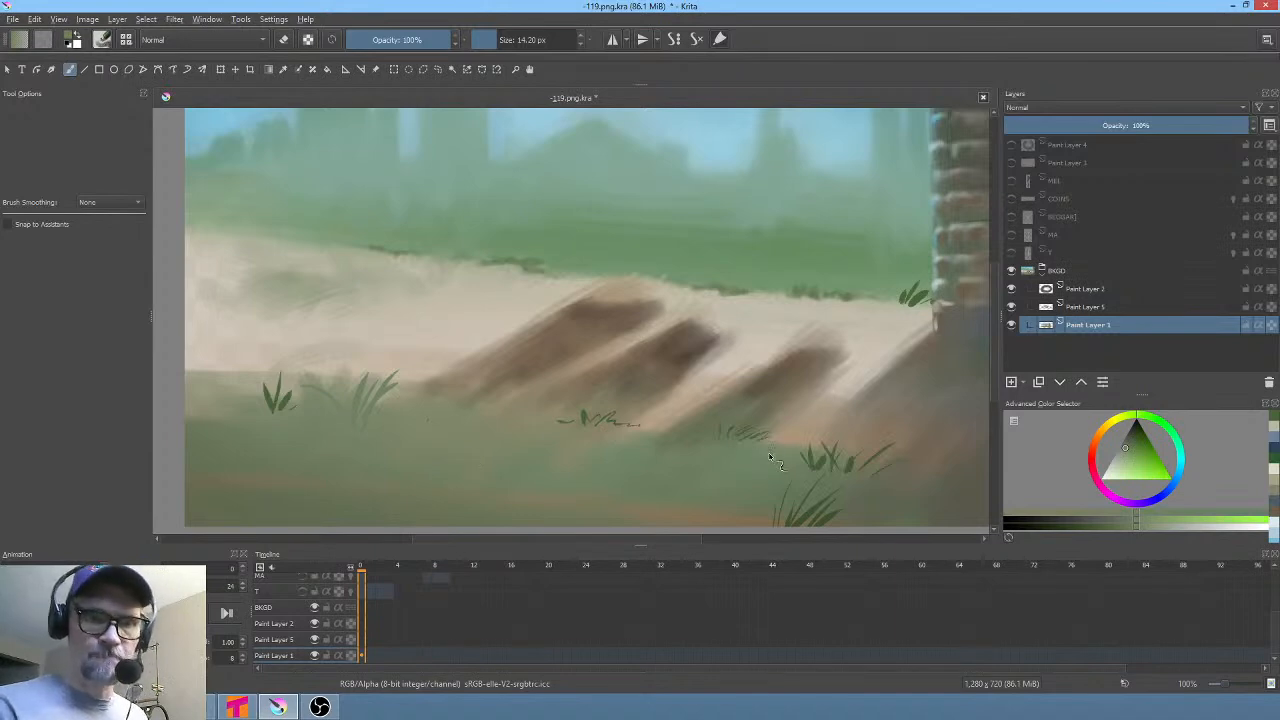
{"action": "right_click", "coordinate": [830, 420]}
{"action": "left_click", "coordinate": [877, 414]}
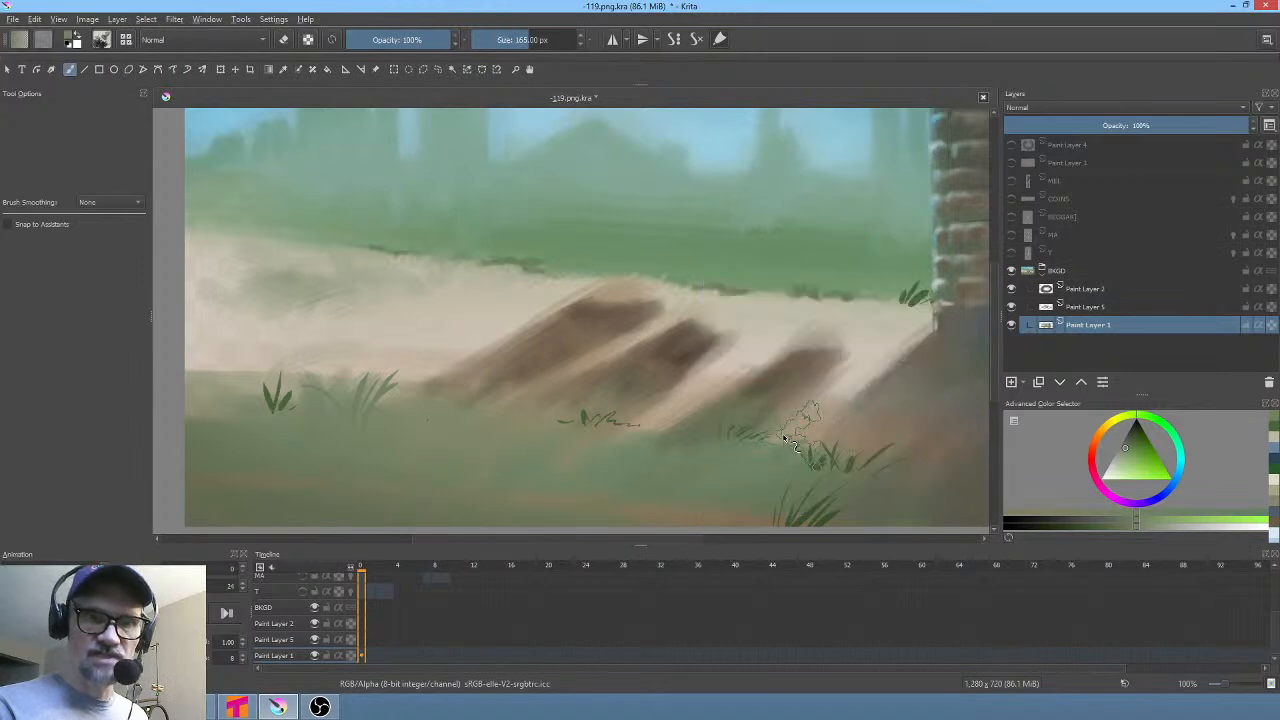
{"action": "key", "text": "bracketright"}
{"action": "key", "text": "bracketright"}
{"action": "key", "text": "bracketright"}
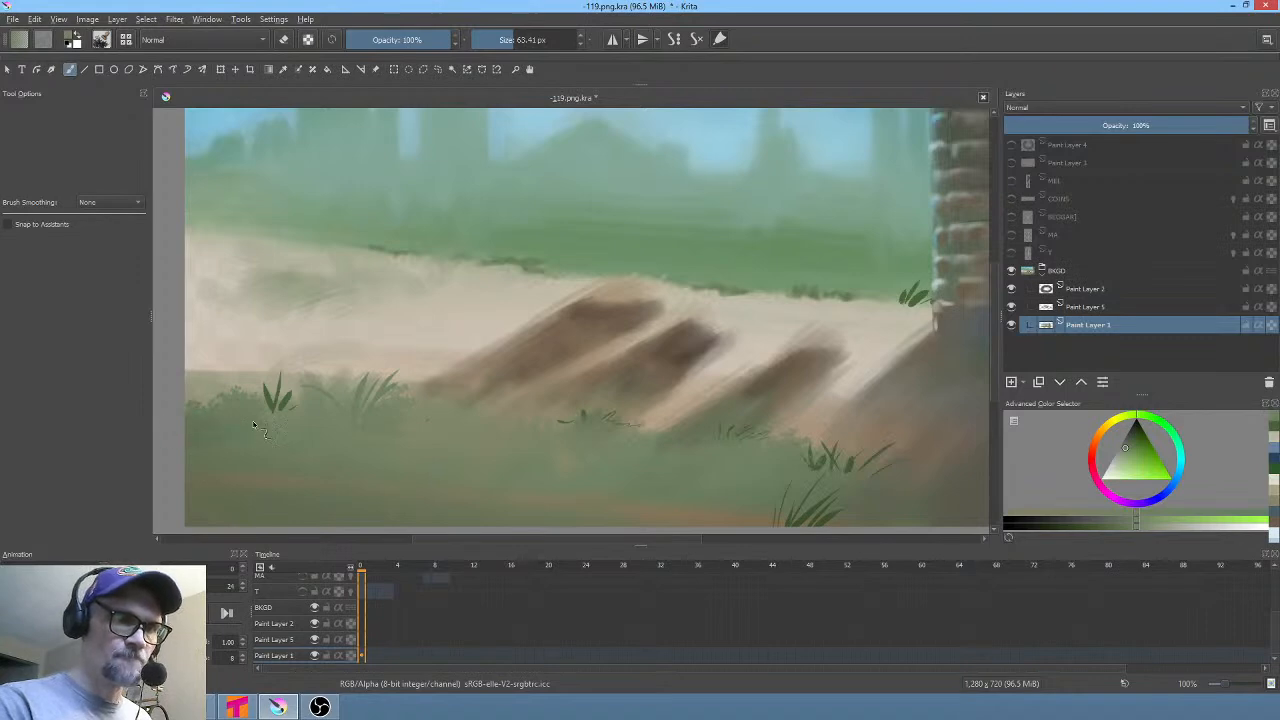
Sample the tuft's dark green and stamp darker foliage around the grass tufts at the path's near left edge
{"action": "left_click", "coordinate": [278, 398], "text": "ctrl"}
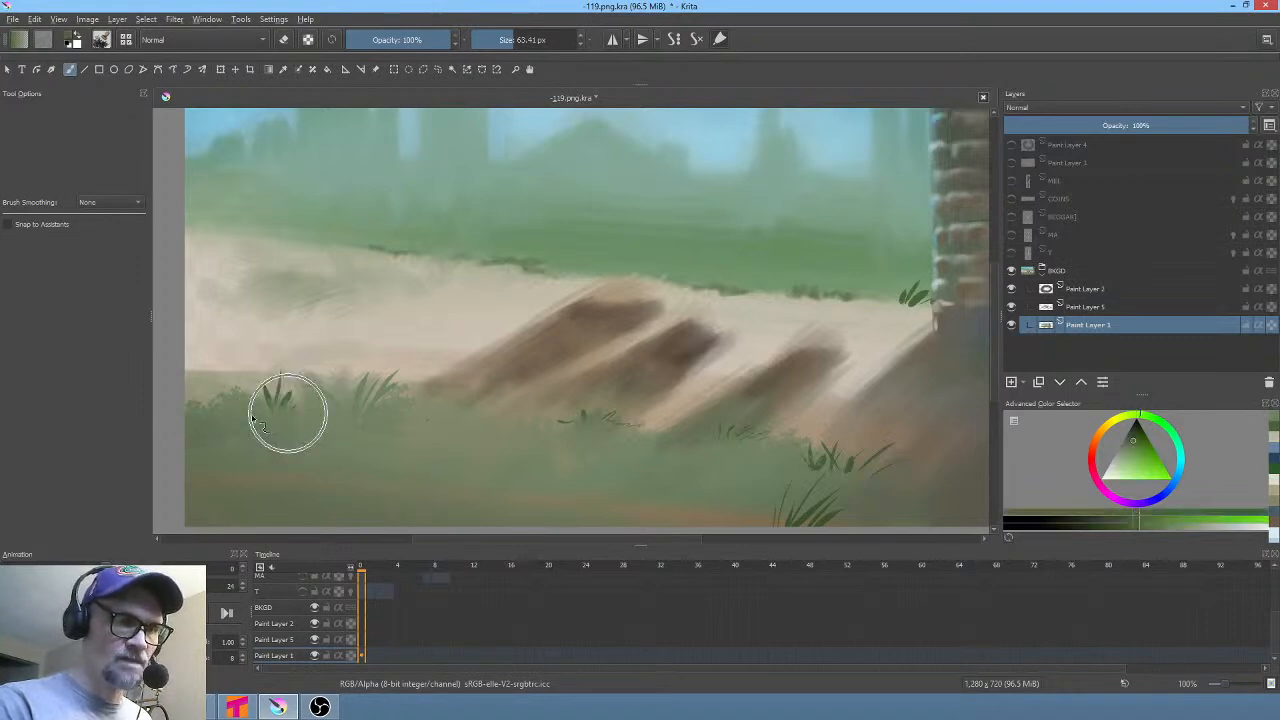
{"action": "left_click_drag", "start_coordinate": [268, 398], "coordinate": [230, 422]}
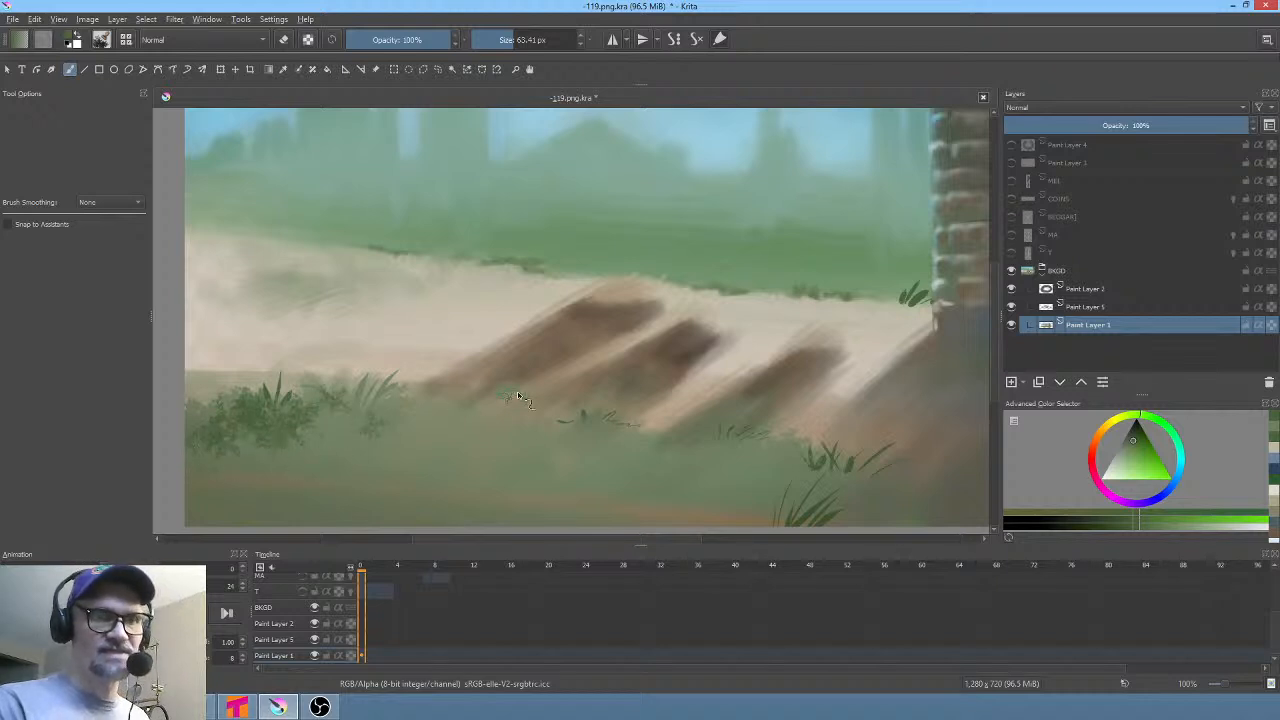
{"action": "left_click_drag", "start_coordinate": [194, 380], "coordinate": [198, 438]}
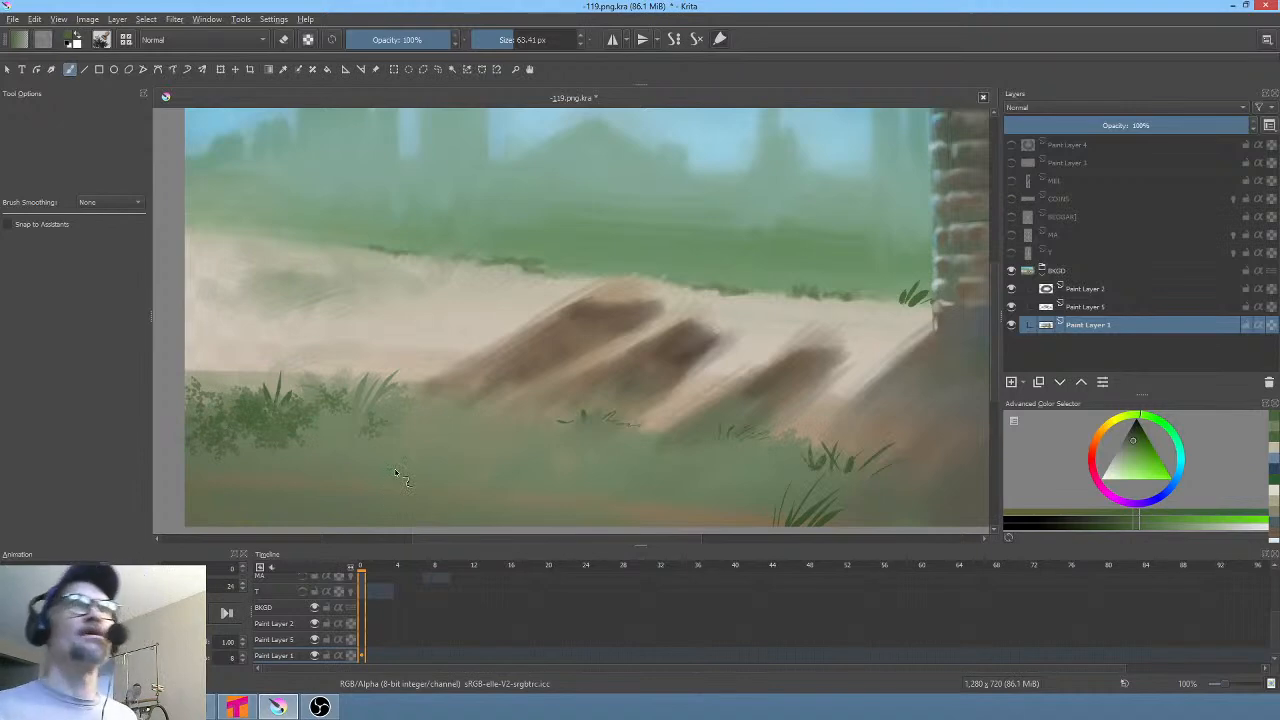
Stamp dark green foliage across the lower right corner at 166.81 px, and sampled muted green foliage across the lower left foreground
{"action": "left_click_drag", "start_coordinate": [816, 380], "coordinate": [784, 341]}
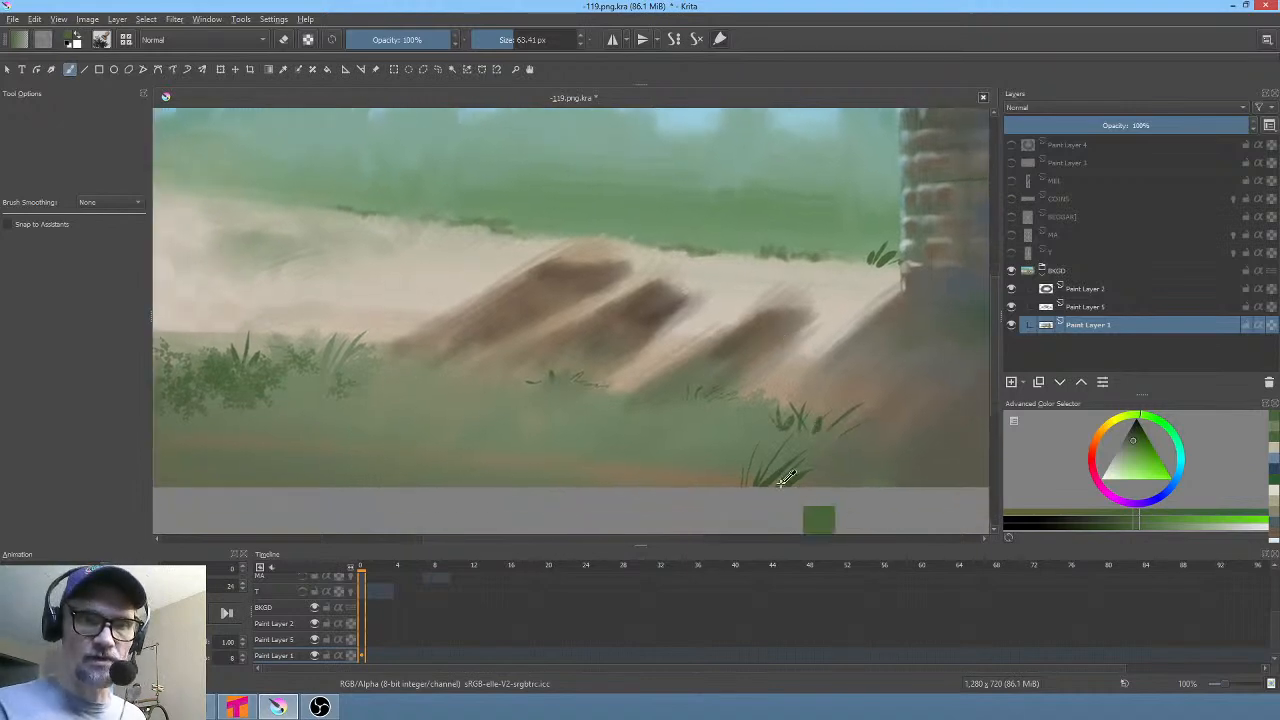
{"action": "mouse_move", "coordinate": [990, 453]}
{"action": "left_mouse_down"}
{"action": "mouse_move", "coordinate": [880, 435]}
{"action": "mouse_move", "coordinate": [894, 398]}
{"action": "mouse_move", "coordinate": [930, 417]}
{"action": "mouse_move", "coordinate": [811, 429]}
{"action": "mouse_move", "coordinate": [735, 455]}
{"action": "mouse_move", "coordinate": [745, 450]}
{"action": "left_mouse_up"}
{"action": "scroll", "coordinate": [711, 509], "scroll_direction": "down", "scroll_amount": 4}
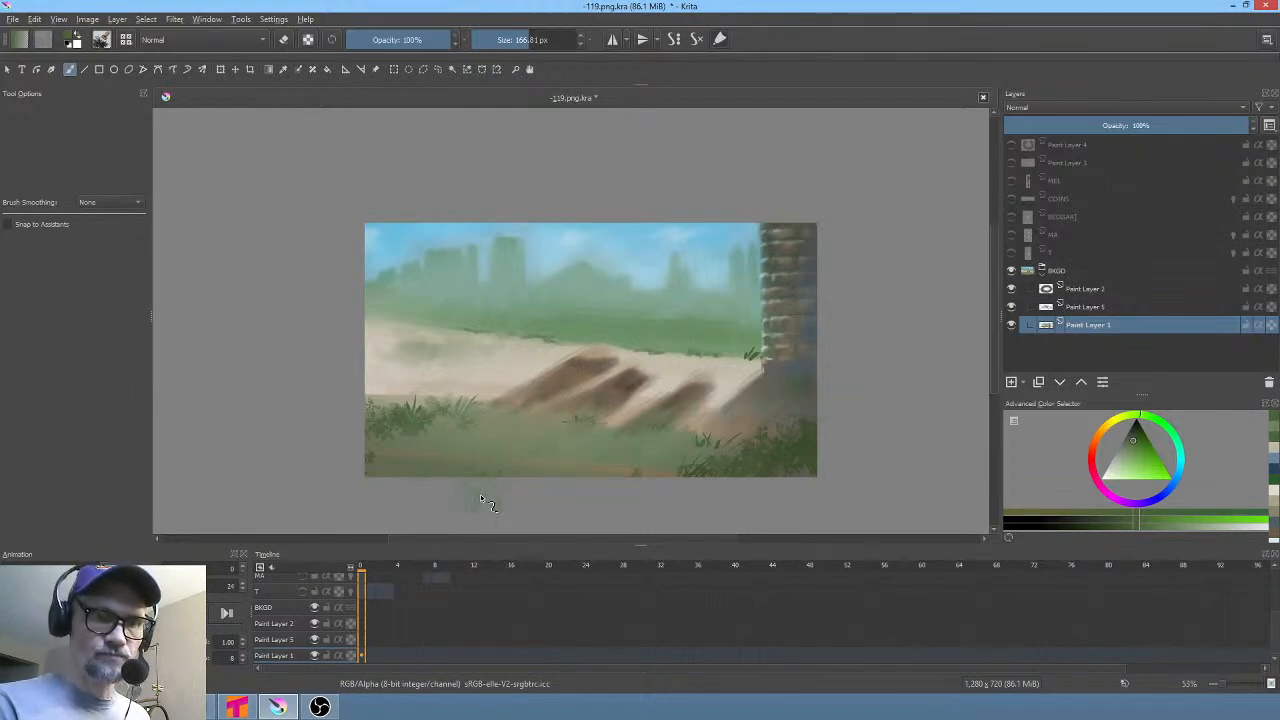
{"action": "left_click", "coordinate": [521, 457], "text": "ctrl"}
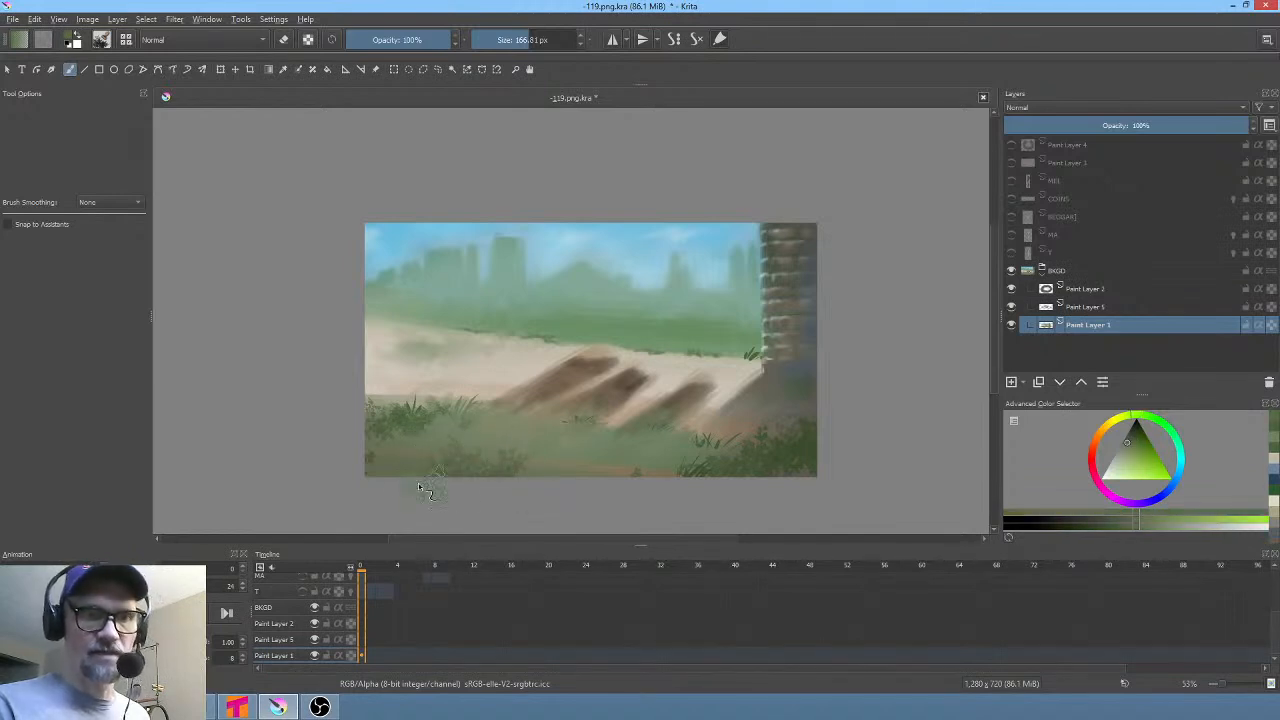
Show all the hidden character layers and delete the paint layer directly below Paint Layer 4
{"action": "left_click_drag", "start_coordinate": [1012, 251], "coordinate": [1012, 142]}
{"action": "left_click", "coordinate": [1010, 162]}
{"action": "left_click", "coordinate": [1008, 160]}
{"action": "left_click", "coordinate": [1006, 160]}
{"action": "left_click", "coordinate": [1005, 161]}
{"action": "left_click", "coordinate": [1005, 162]}
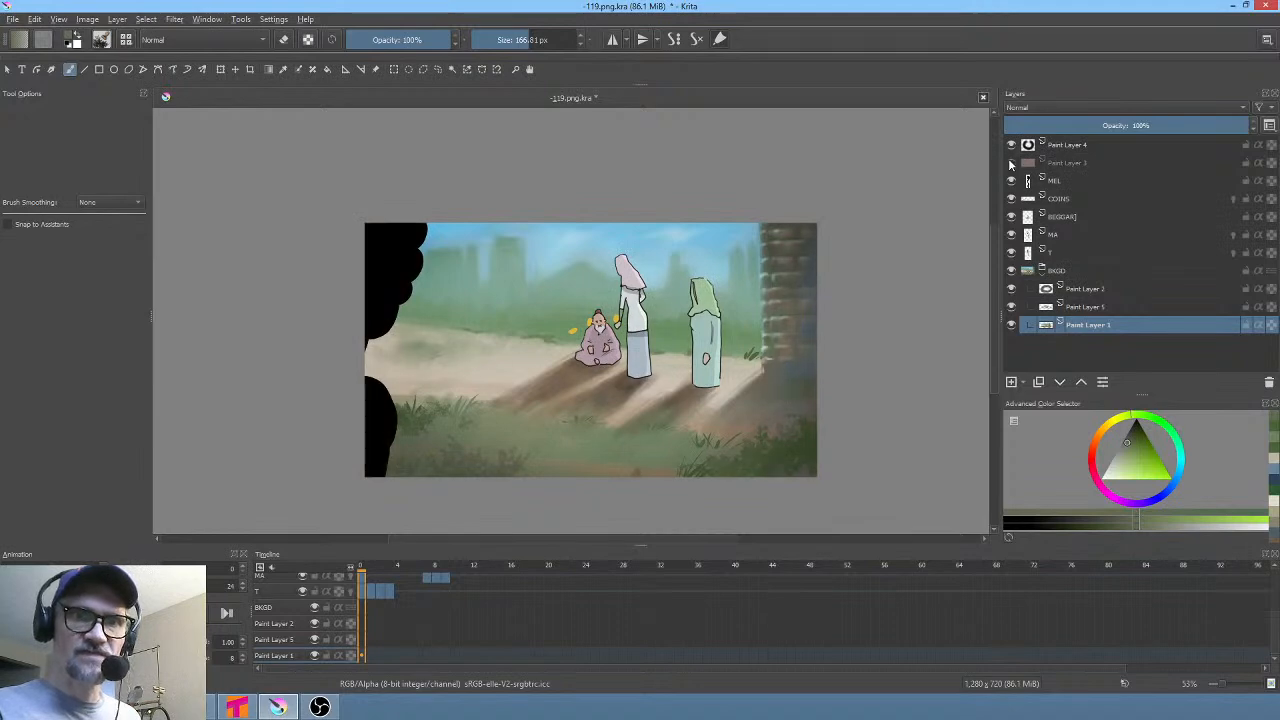
{"action": "left_click", "coordinate": [1095, 160]}
{"action": "left_click", "coordinate": [1269, 384]}
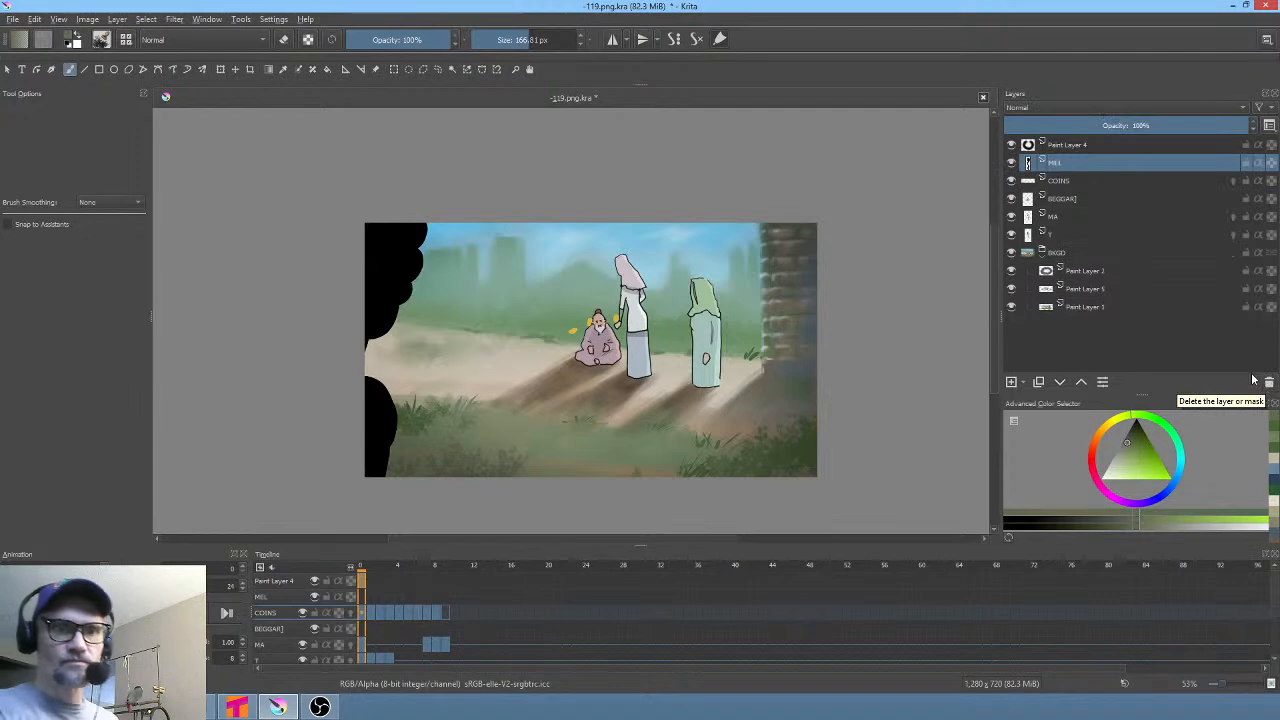
Toggle the visibility of the two lowest background layers to compare them, and merge Paint Layer 5 into Paint Layer 1
{"action": "left_click", "coordinate": [1065, 308]}
{"action": "left_click", "coordinate": [1010, 307]}
{"action": "left_click", "coordinate": [1010, 307]}
{"action": "left_click", "coordinate": [1010, 307]}
{"action": "left_click", "coordinate": [1009, 307]}
{"action": "left_click", "coordinate": [1008, 308]}
{"action": "left_click", "coordinate": [1008, 308]}
{"action": "left_click", "coordinate": [1010, 289]}
{"action": "left_click", "coordinate": [1010, 289]}
{"action": "left_click", "coordinate": [1080, 289]}
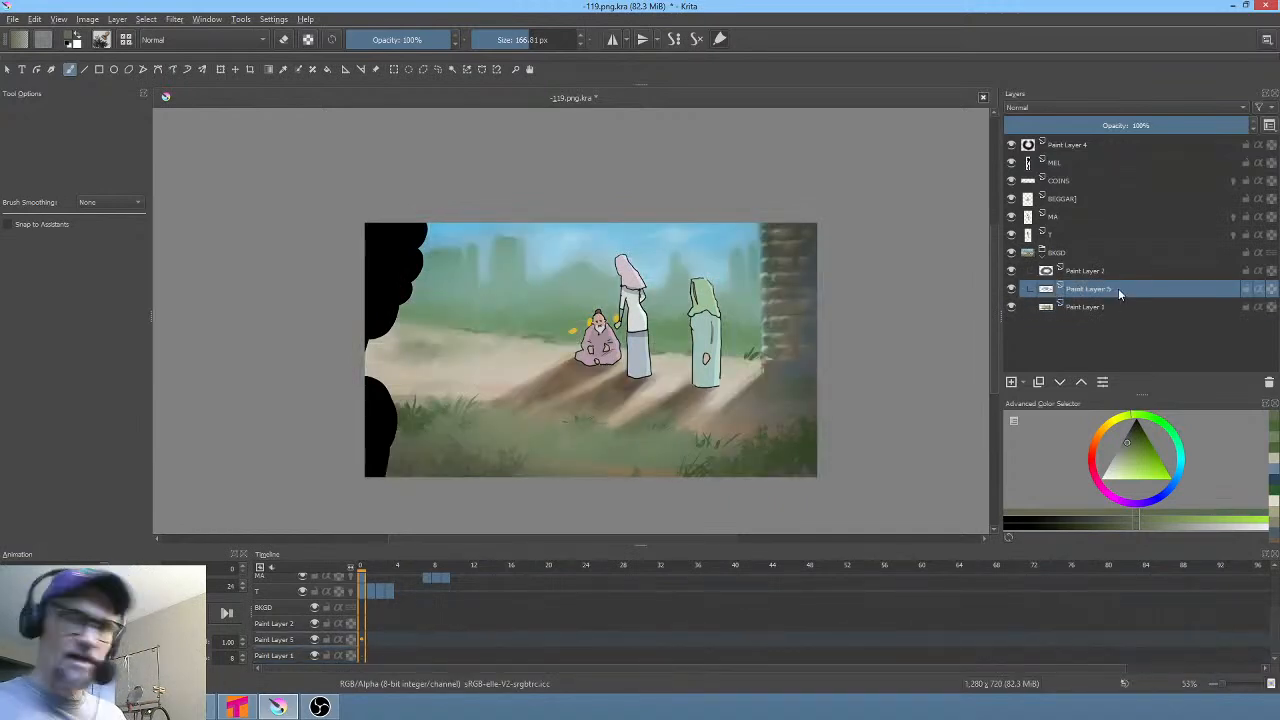
{"action": "key", "text": "ctrl+e"}
Check Paint Layer 2's effect by toggling its visibility, and merge the whole BKGD group into a single layer
{"action": "left_click", "coordinate": [1077, 271]}
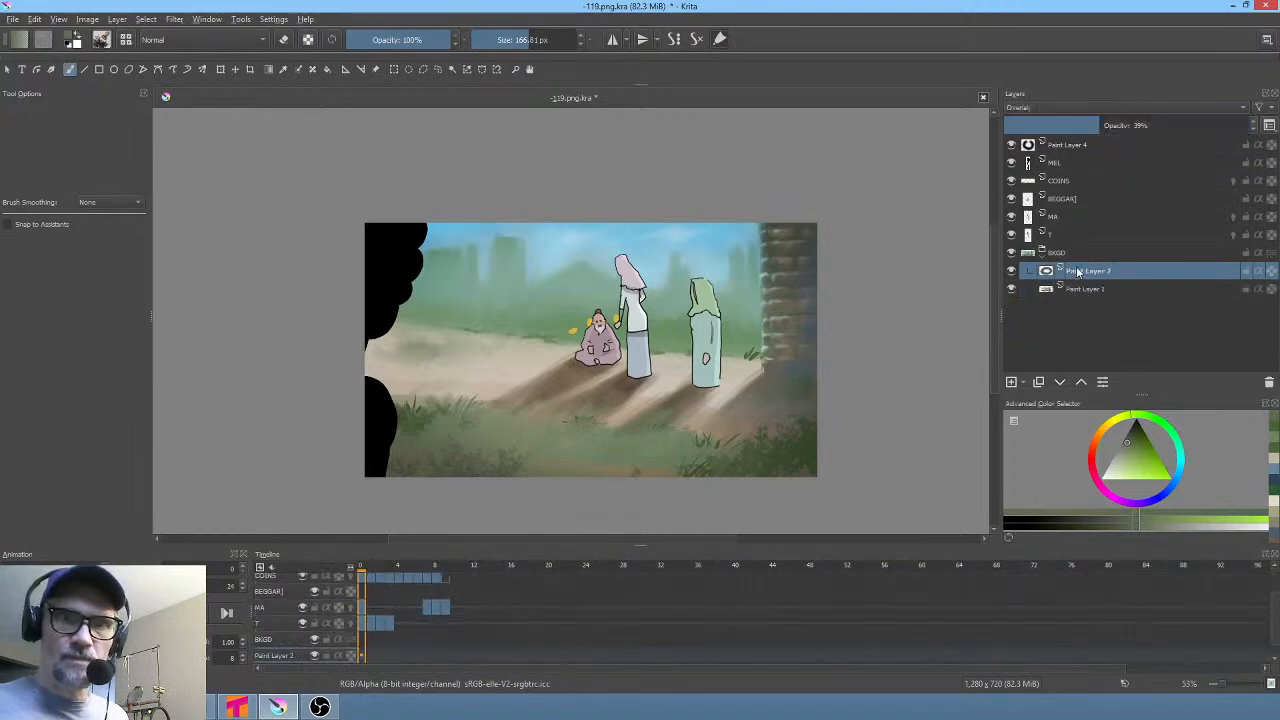
{"action": "left_click", "coordinate": [1012, 271]}
{"action": "left_click", "coordinate": [1012, 271]}
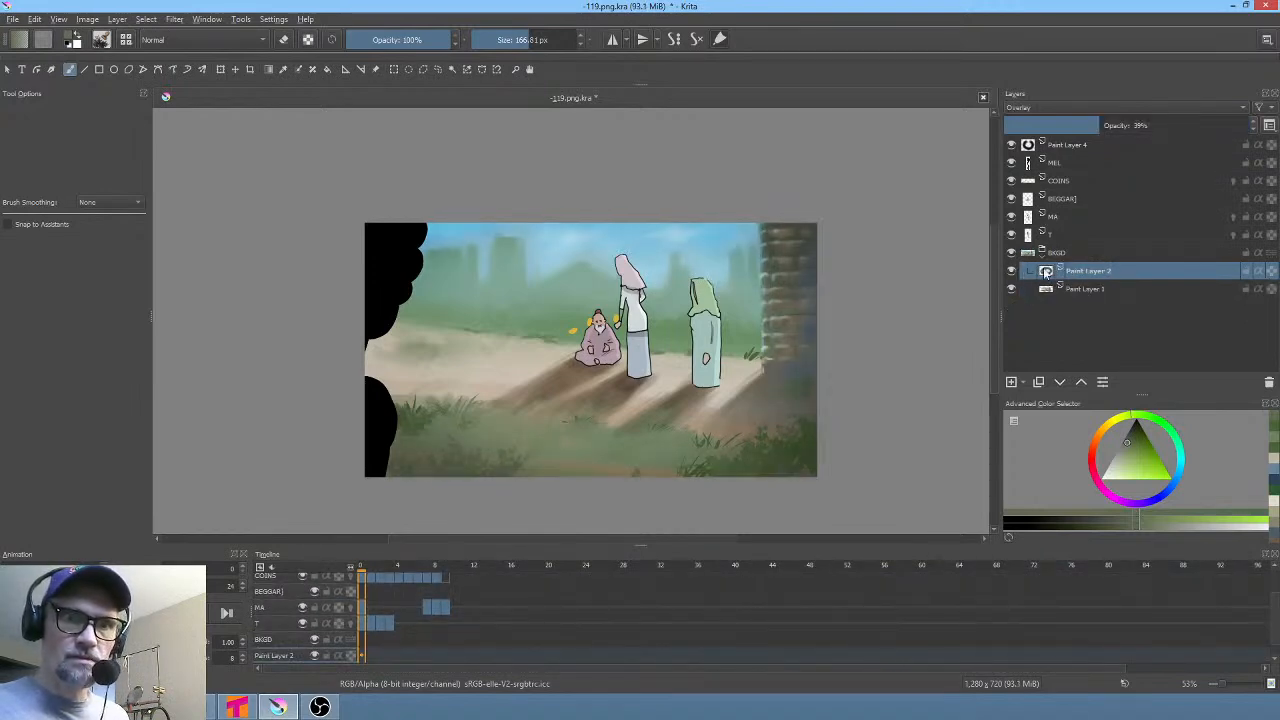
{"action": "left_click", "coordinate": [1070, 253]}
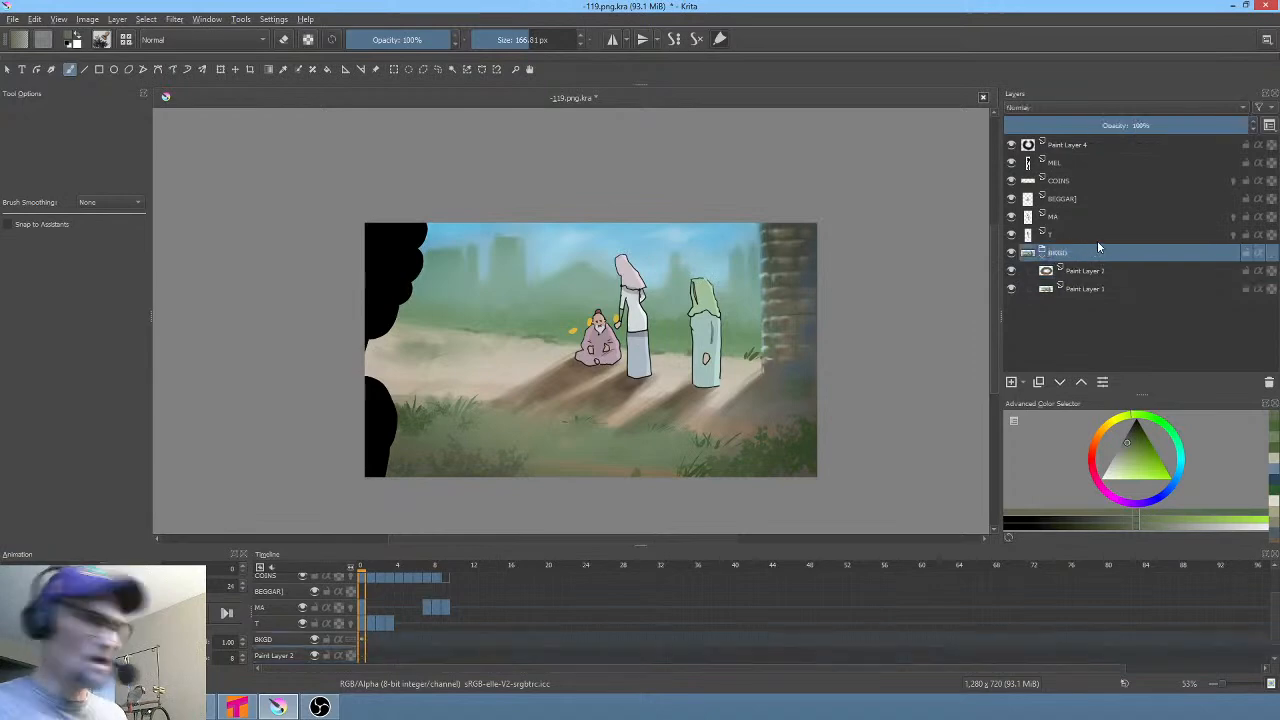
{"action": "key", "text": "ctrl+e"}
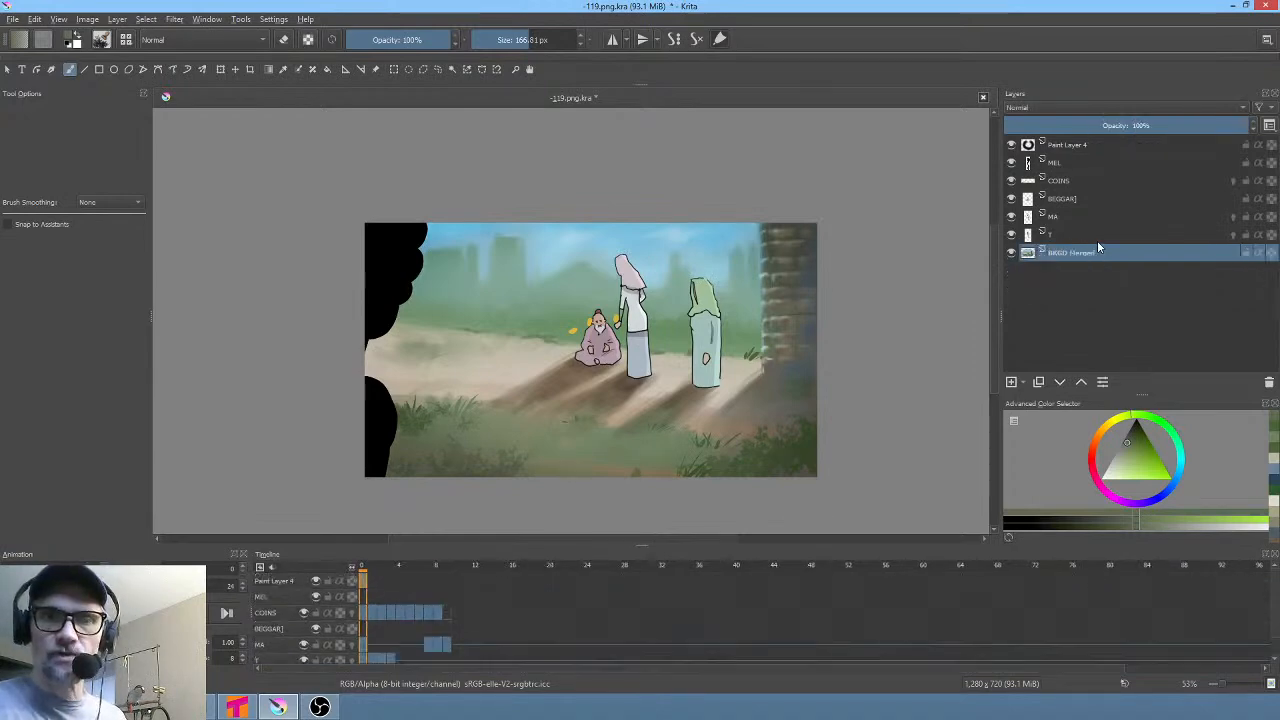
Repaint the characters' ground shadows in sampled brown and the lit path between them in pale beige with a 37.83 px textured brush
{"action": "left_click", "coordinate": [563, 366], "text": "ctrl"}
{"action": "left_click_drag", "start_coordinate": [557, 378], "coordinate": [480, 378], "text": "shift"}
{"action": "left_click_drag", "start_coordinate": [557, 386], "coordinate": [577, 390], "text": "shift"}
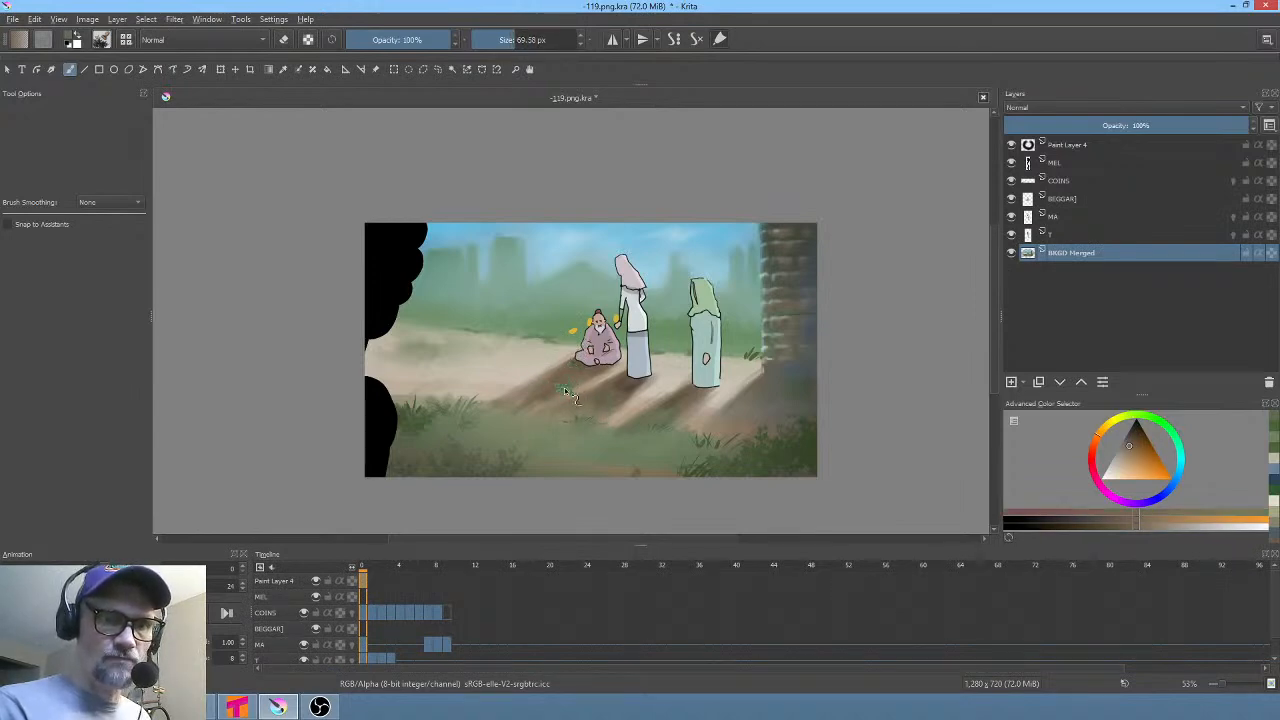
{"action": "right_click", "coordinate": [632, 403]}
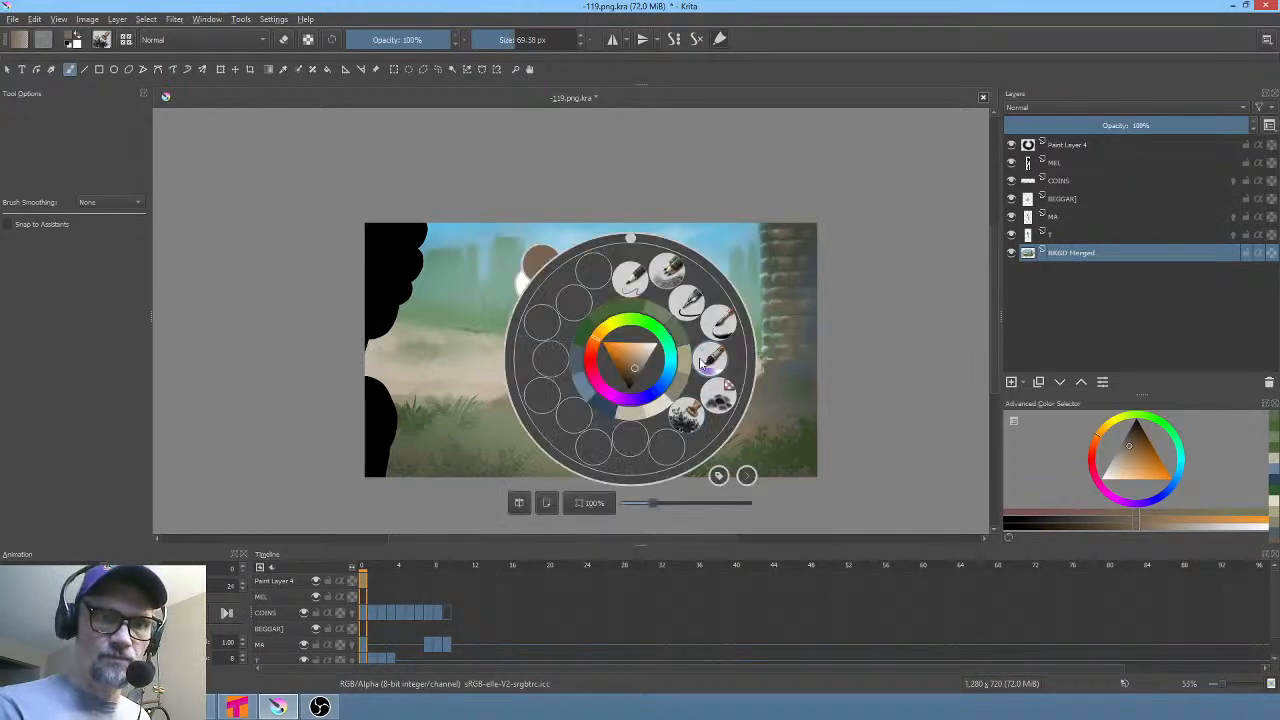
{"action": "left_click", "coordinate": [672, 276]}
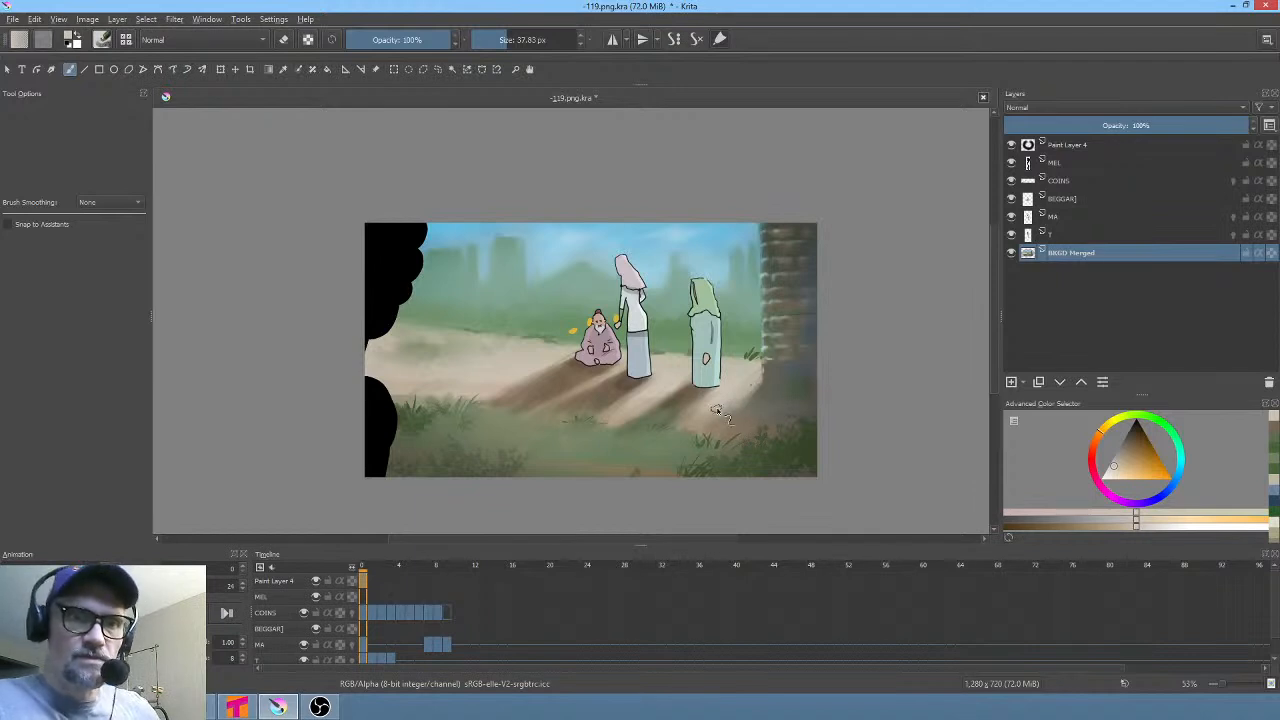
{"action": "left_click_drag", "start_coordinate": [724, 377], "coordinate": [704, 407]}
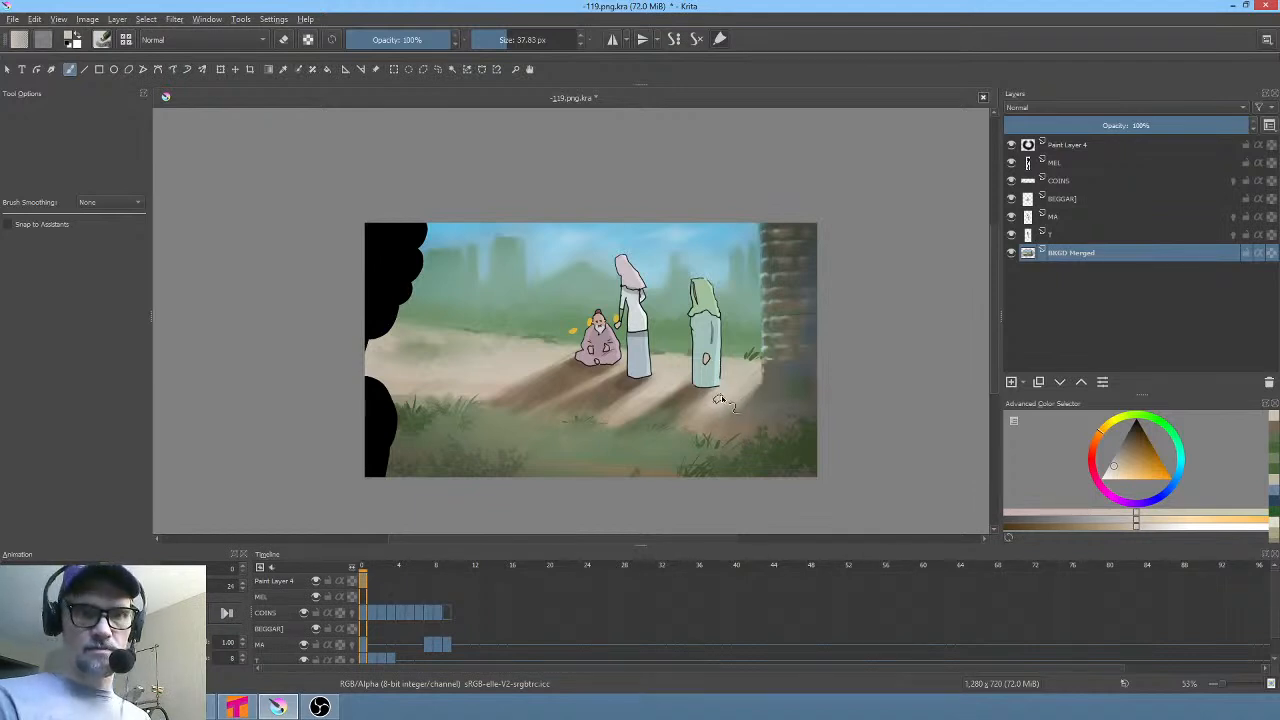
Rework the foreground grass and its edge below the shadows in sampled dark and muted greens, finishing with a 45.62 px brush
{"action": "left_click", "coordinate": [467, 406], "text": "ctrl"}
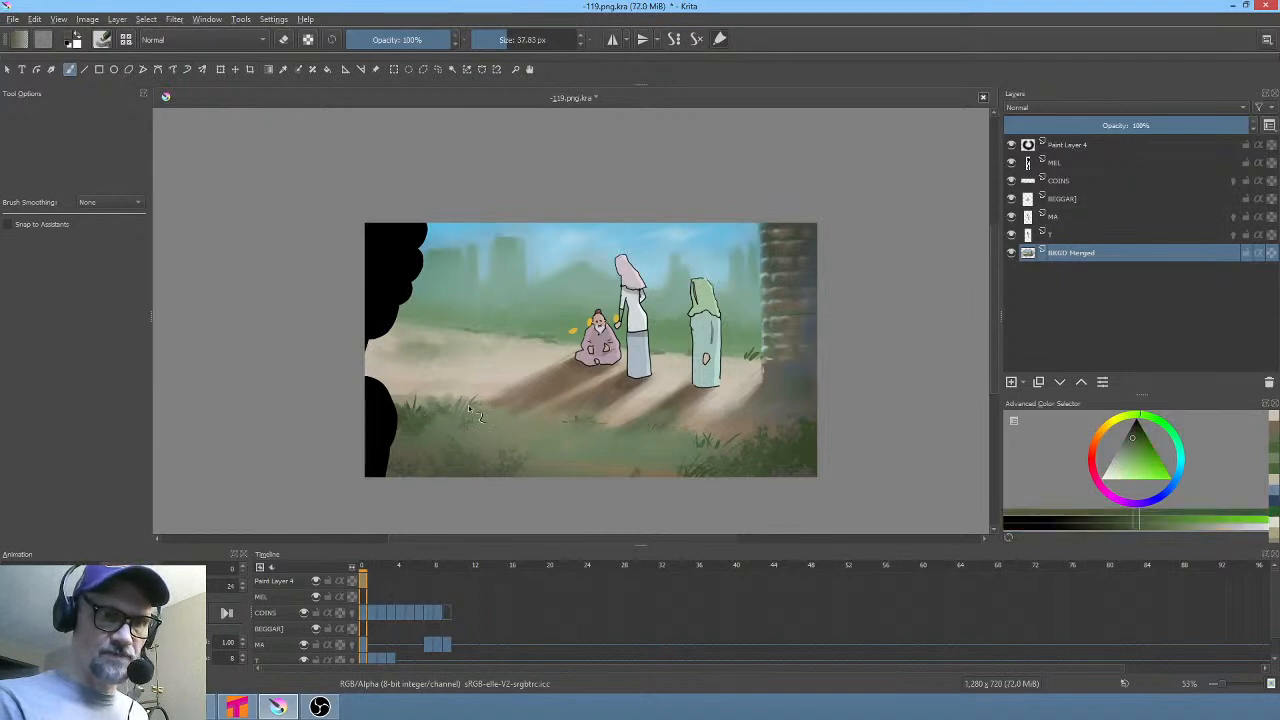
{"action": "left_click", "coordinate": [550, 421], "text": "ctrl"}
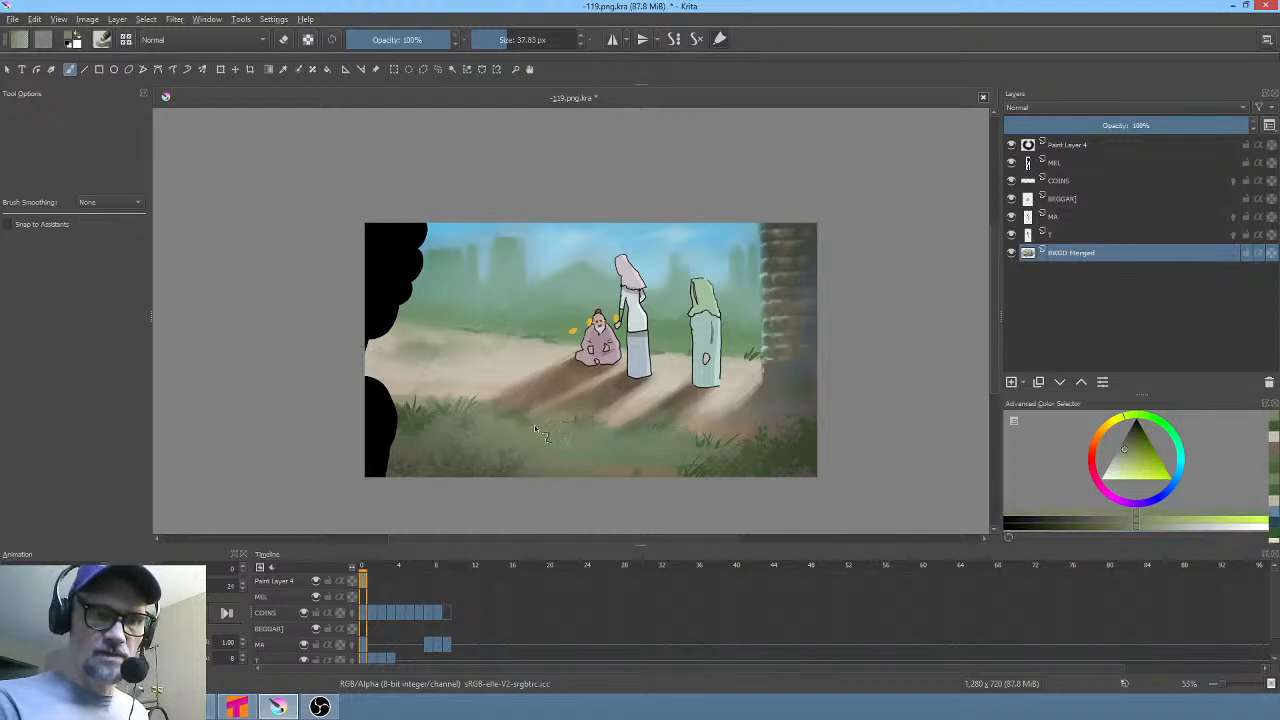
{"action": "left_click", "coordinate": [647, 430], "text": "ctrl"}
{"action": "mouse_move", "coordinate": [624, 441]}
{"action": "left_mouse_down"}
{"action": "mouse_move", "coordinate": [611, 447]}
{"action": "mouse_move", "coordinate": [640, 449]}
{"action": "left_mouse_up"}
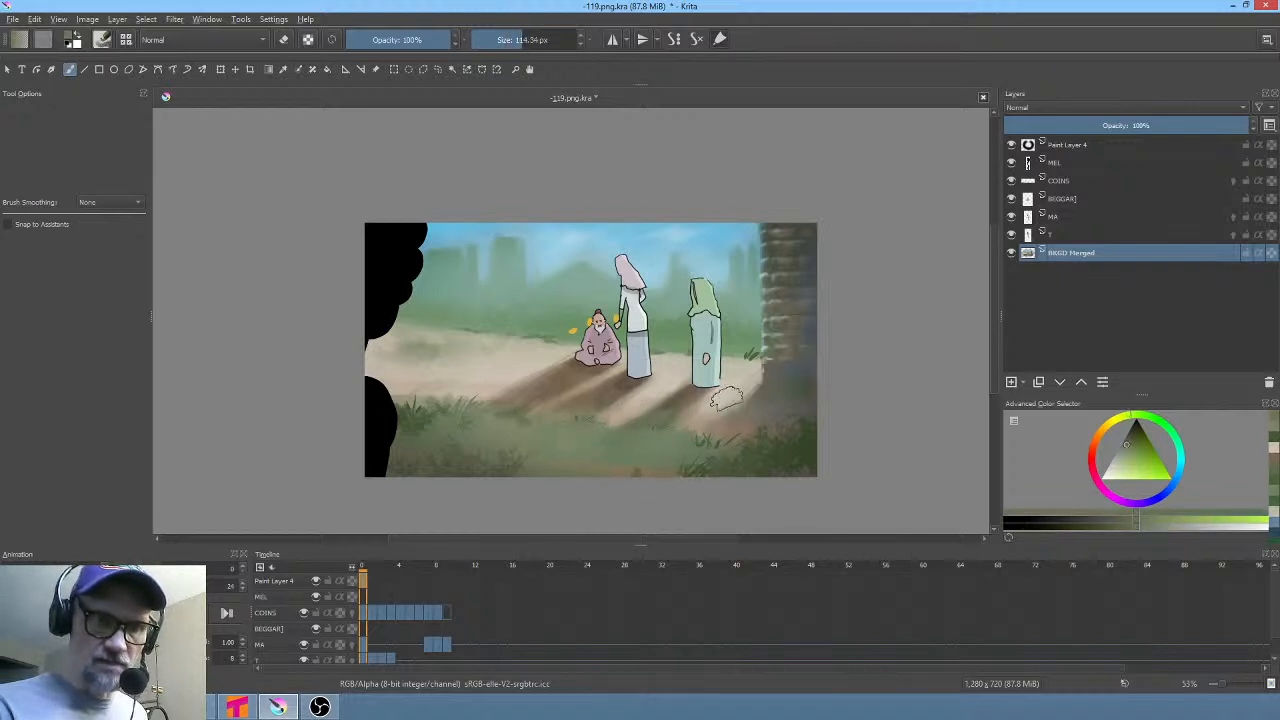
{"action": "left_click_drag", "start_coordinate": [694, 416], "coordinate": [705, 416]}
{"action": "left_click_drag", "start_coordinate": [628, 454], "coordinate": [610, 454]}
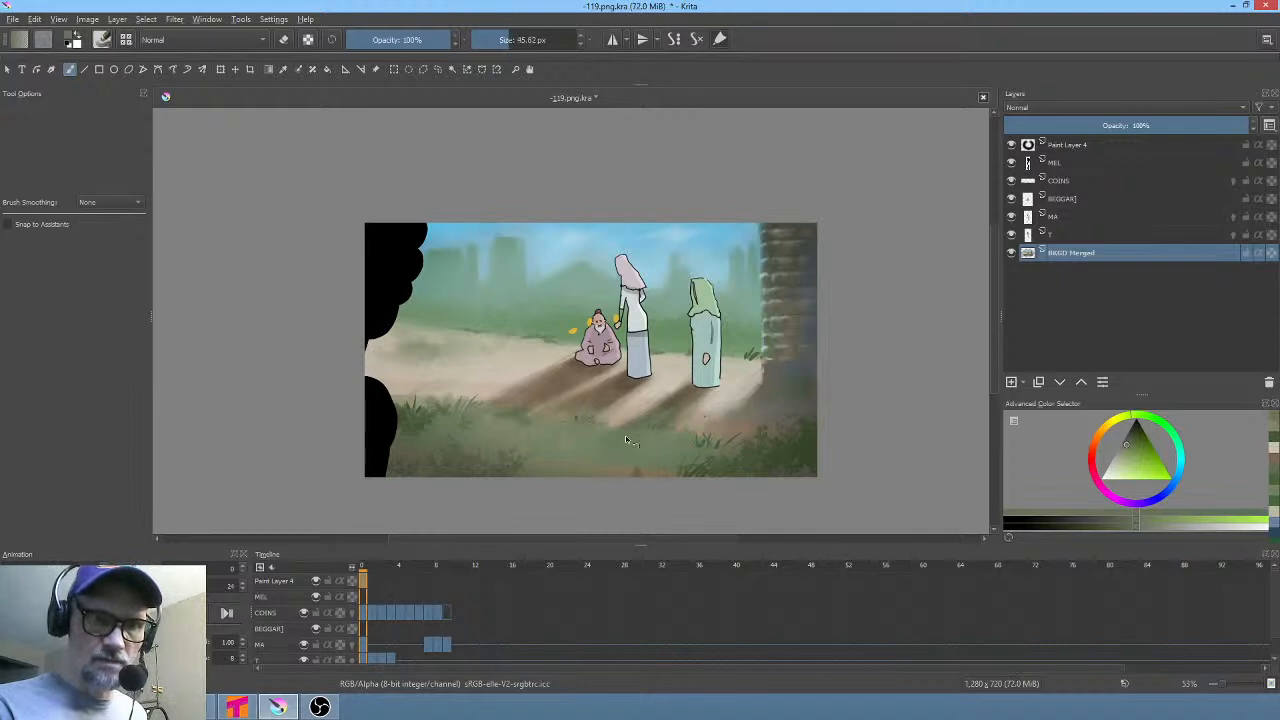
{"action": "left_click_drag", "start_coordinate": [510, 450], "coordinate": [545, 423]}
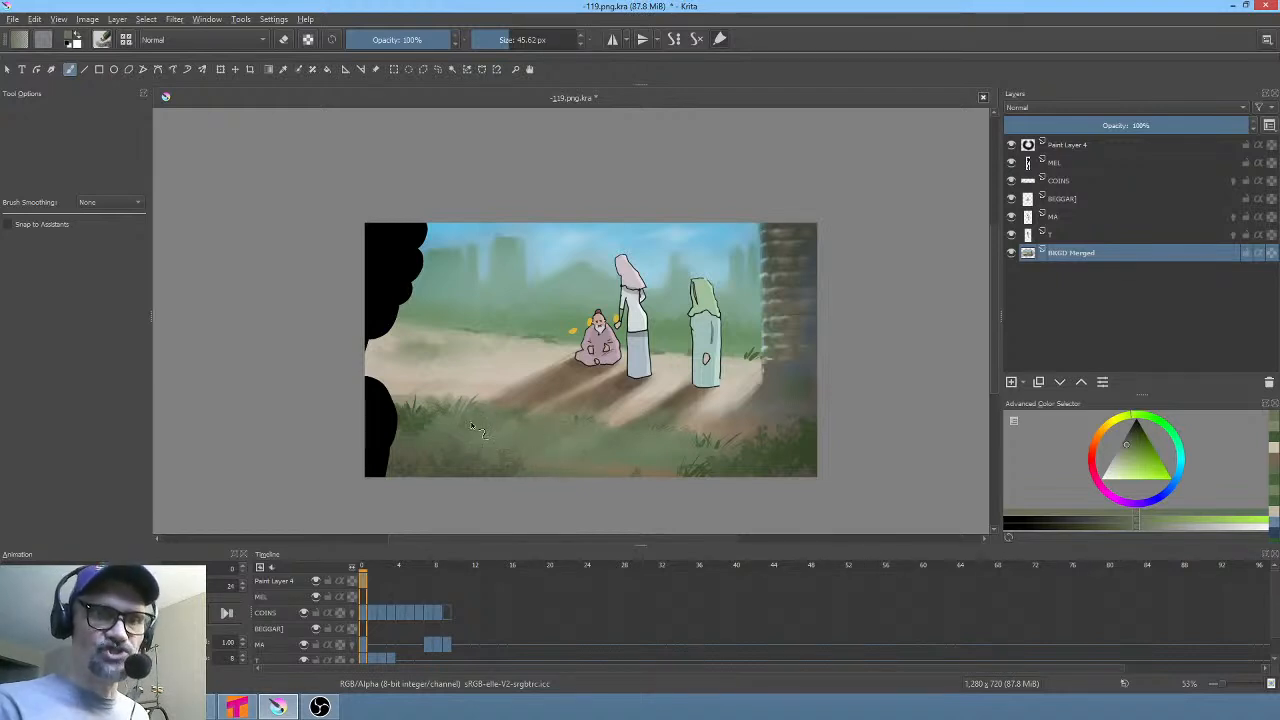
Paint lighter green light streaks across the foreground grass, and cover the greenish patch on the path's left in sampled pale beige
{"action": "left_click", "coordinate": [673, 446], "text": "ctrl"}
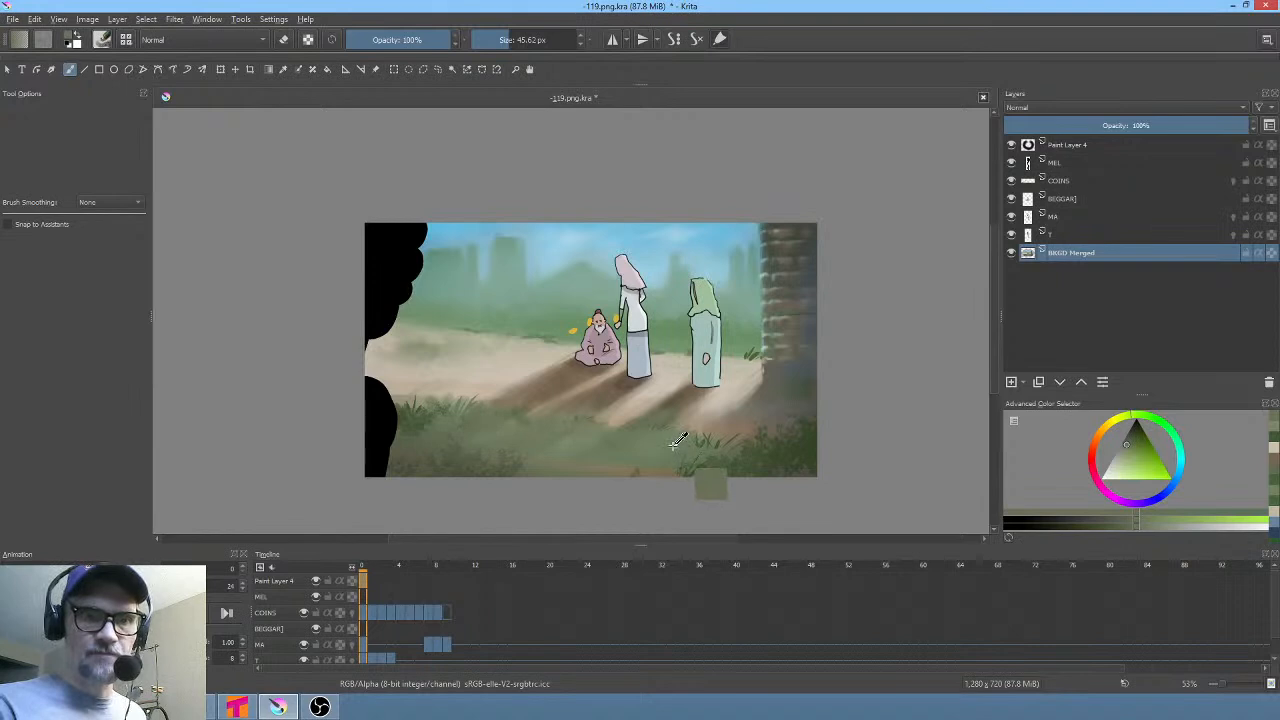
{"action": "left_click", "coordinate": [1128, 459]}
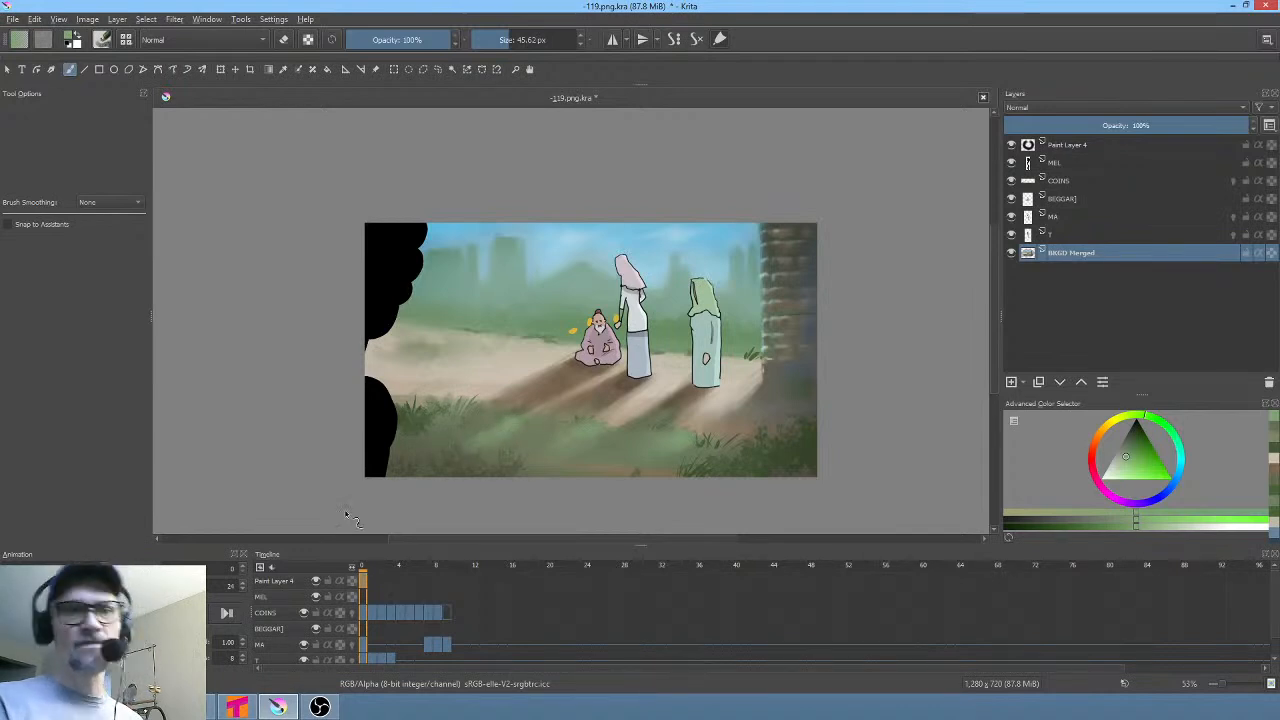
{"action": "left_click", "coordinate": [520, 430], "text": "ctrl"}
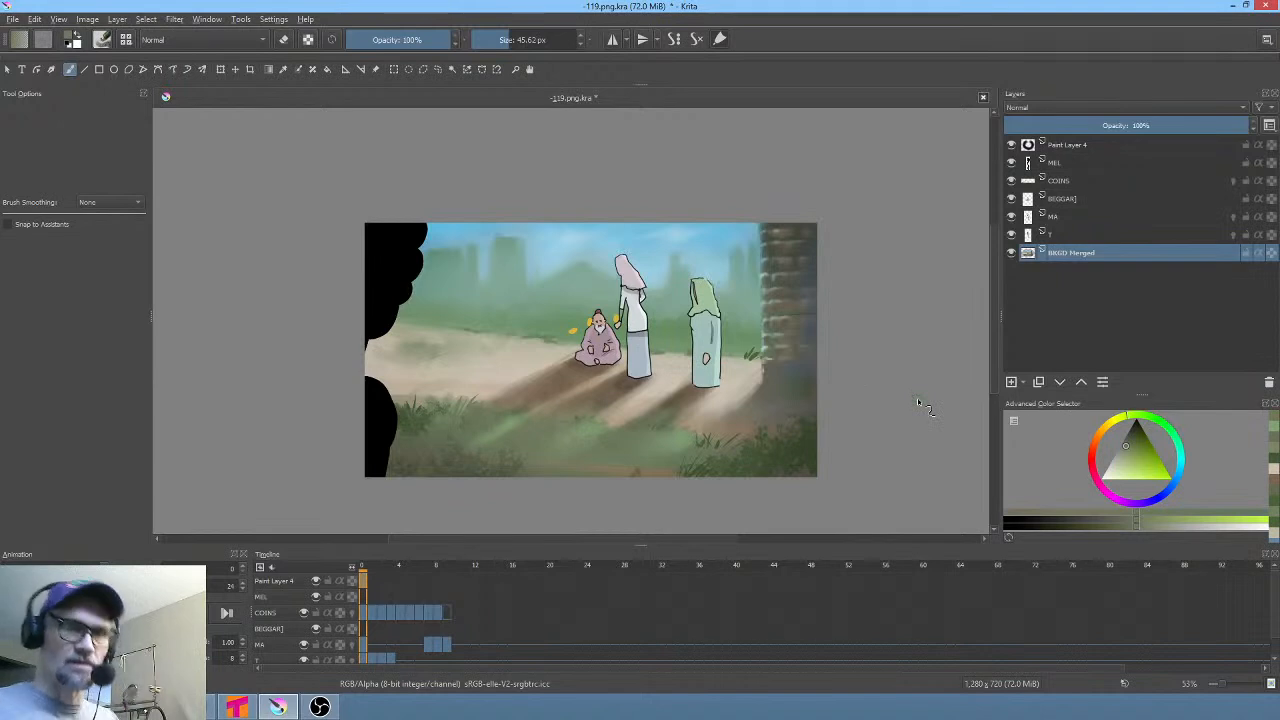
{"action": "left_click", "coordinate": [509, 348], "text": "ctrl"}
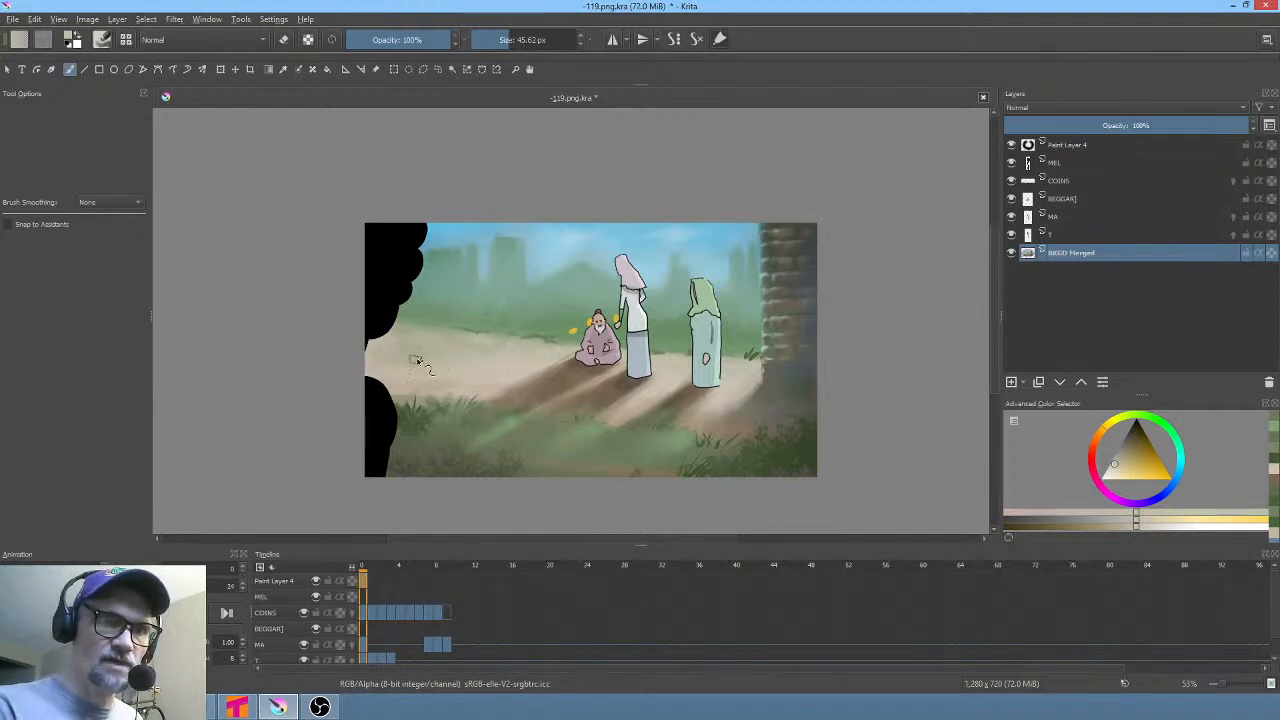
{"action": "left_click_drag", "start_coordinate": [423, 368], "coordinate": [446, 367]}
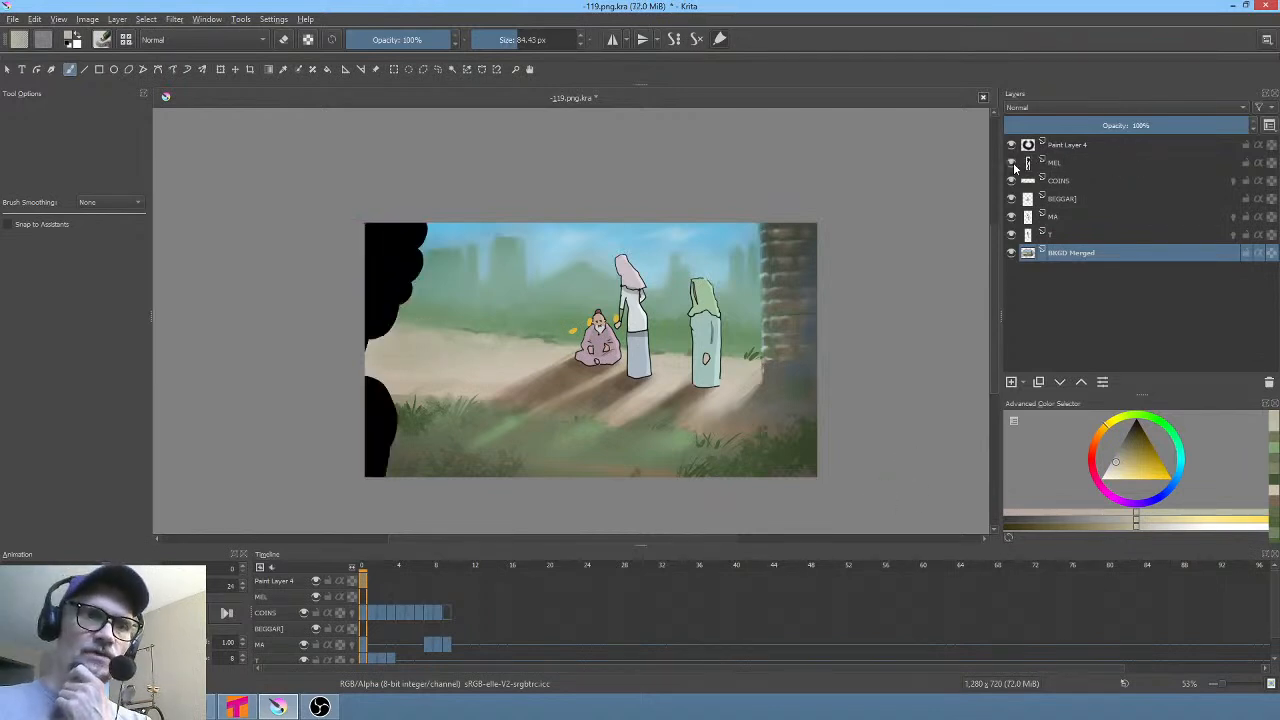
Transform the black silhouette on the MEL layer, tilting it clockwise and moving it right, further into the frame
{"action": "left_click", "coordinate": [1122, 166]}
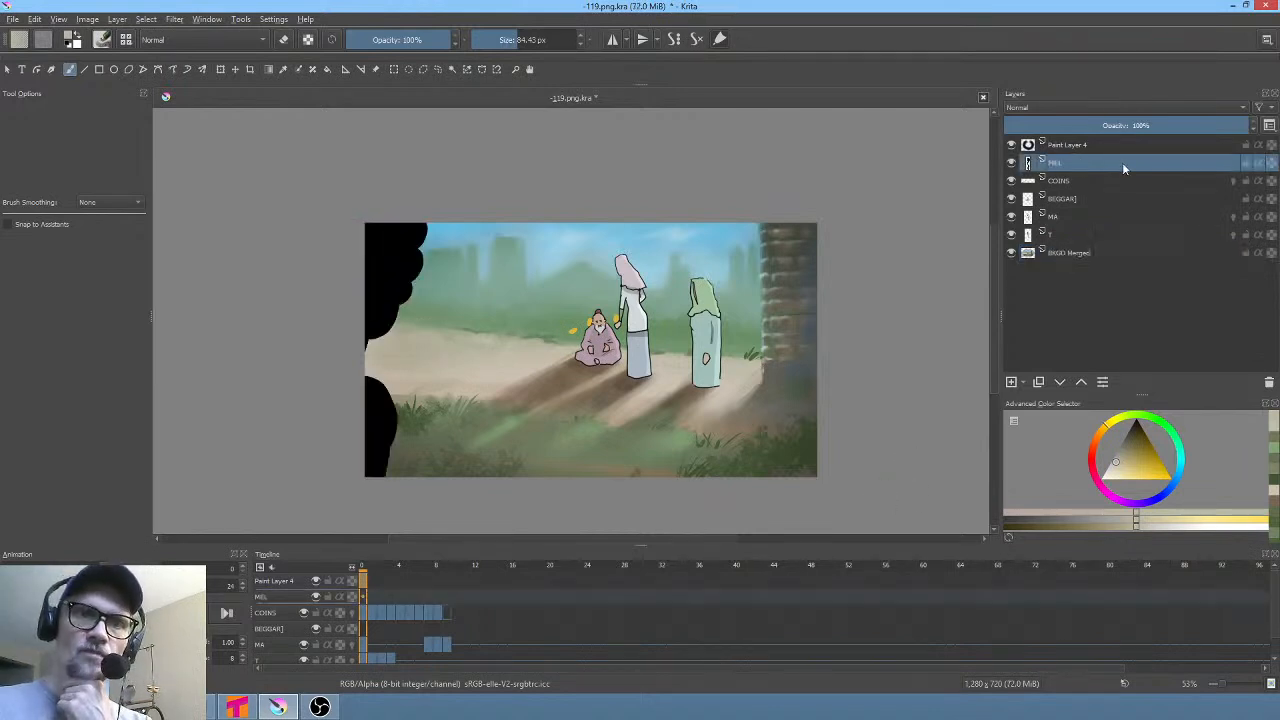
{"action": "left_click", "coordinate": [387, 571]}
{"action": "mouse_move", "coordinate": [384, 574]}
{"action": "left_mouse_down"}
{"action": "mouse_move", "coordinate": [369, 568]}
{"action": "mouse_move", "coordinate": [401, 572]}
{"action": "mouse_move", "coordinate": [361, 567]}
{"action": "left_mouse_up"}
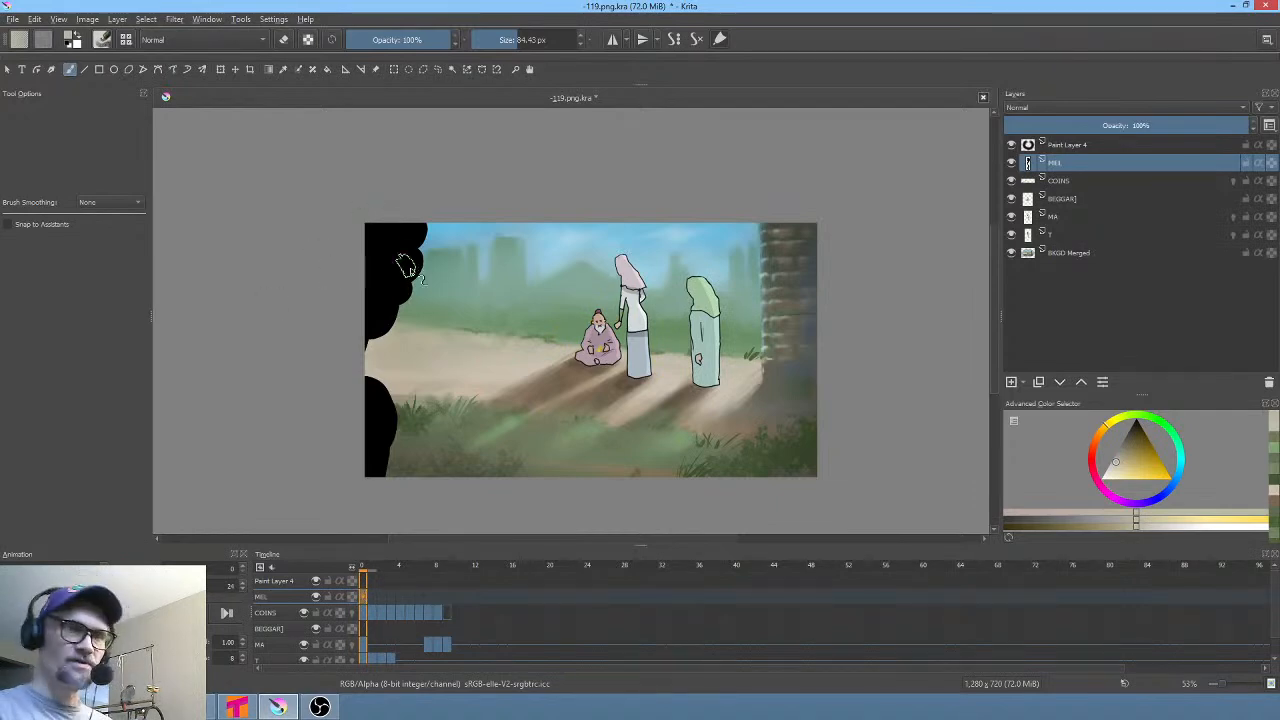
{"action": "key", "text": "ctrl+t"}
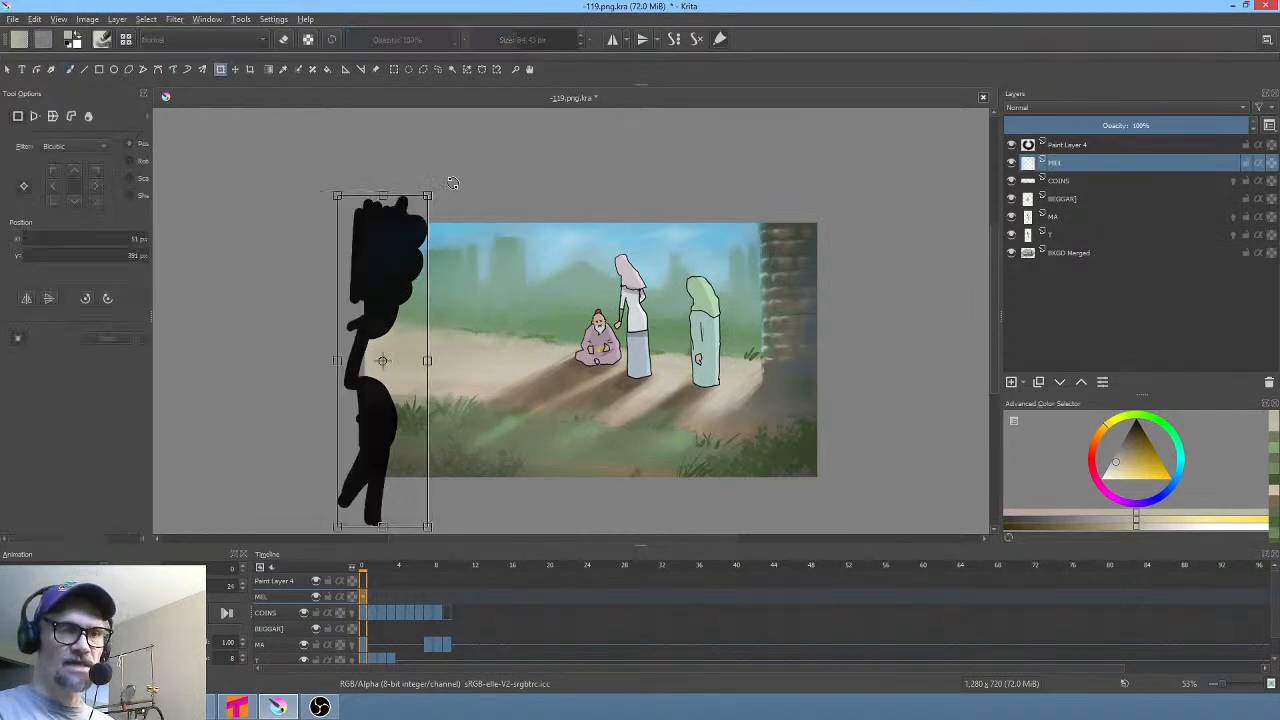
{"action": "left_click_drag", "start_coordinate": [455, 240], "coordinate": [472, 215]}
{"action": "left_click_drag", "start_coordinate": [409, 286], "coordinate": [463, 298]}
{"action": "key", "text": "Return"}
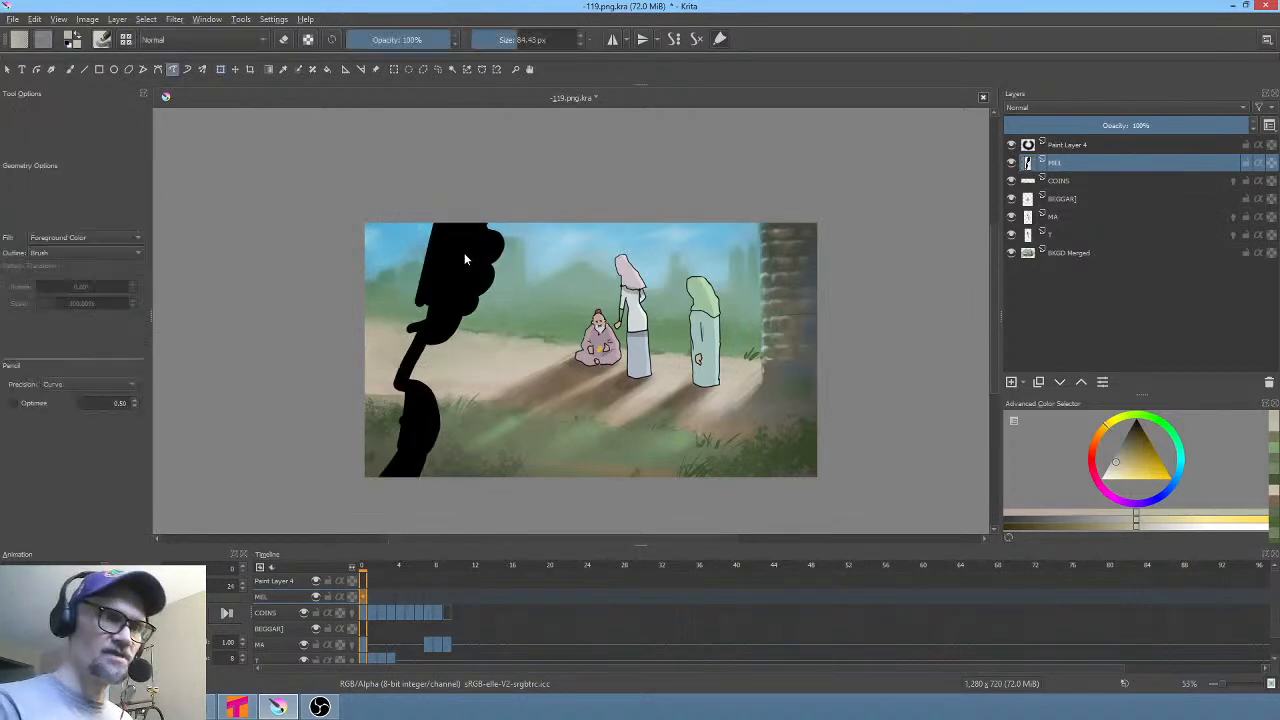
Extend the MEL silhouette in solid black across the gap behind it, out to the picture's left edge
{"action": "mouse_move", "coordinate": [478, 228]}
{"action": "left_mouse_down"}
{"action": "mouse_move", "coordinate": [403, 187]}
{"action": "mouse_move", "coordinate": [369, 211]}
{"action": "mouse_move", "coordinate": [368, 281]}
{"action": "mouse_move", "coordinate": [336, 370]}
{"action": "mouse_move", "coordinate": [373, 506]}
{"action": "mouse_move", "coordinate": [414, 453]}
{"action": "mouse_move", "coordinate": [409, 403]}
{"action": "mouse_move", "coordinate": [391, 390]}
{"action": "mouse_move", "coordinate": [432, 298]}
{"action": "left_mouse_up"}
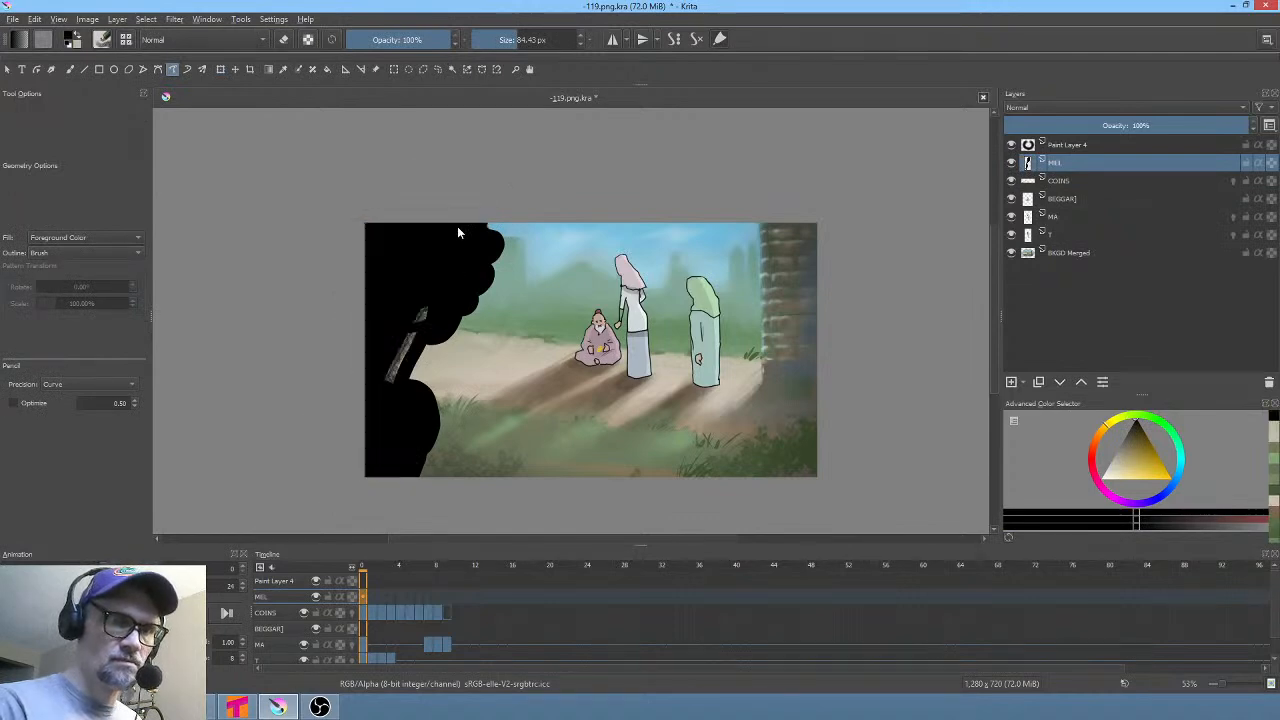
{"action": "left_click_drag", "start_coordinate": [412, 352], "coordinate": [362, 342]}
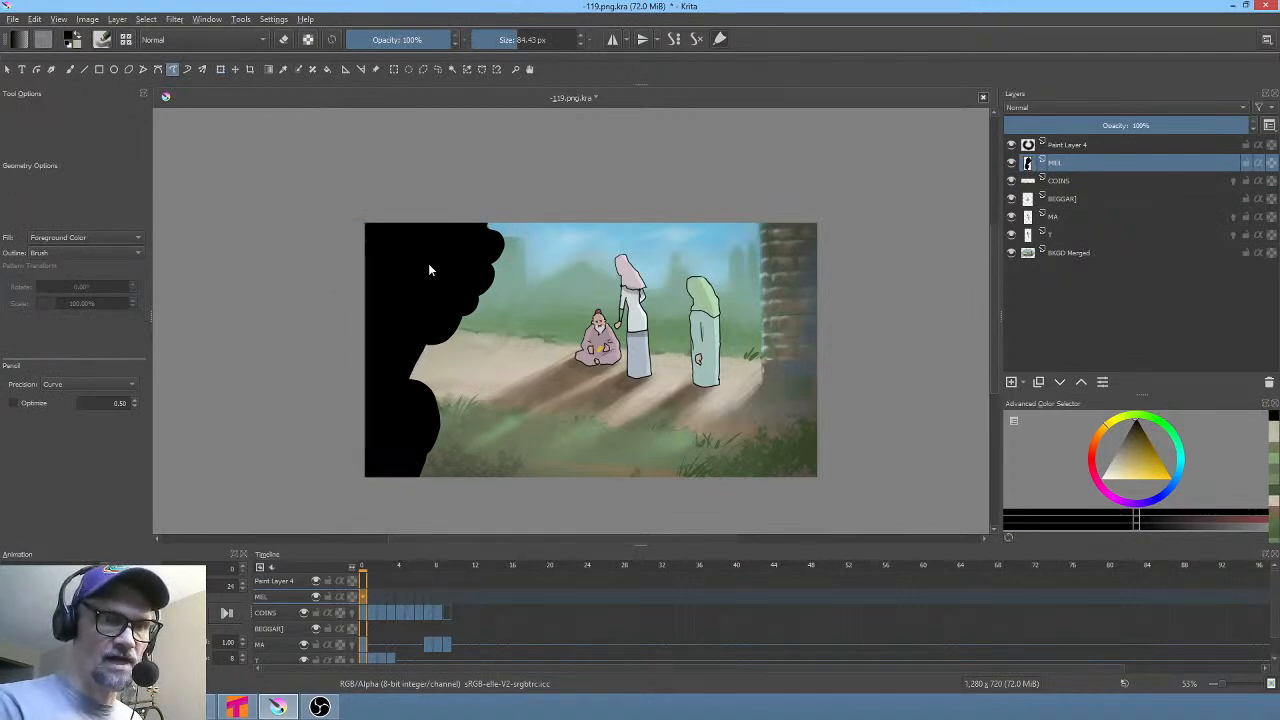
Transform the filled black silhouette on the MEL layer, tilting it slightly counter-clockwise and shifting it a little to the left
{"action": "left_click", "coordinate": [372, 595]}
{"action": "key", "text": "ctrl+t"}
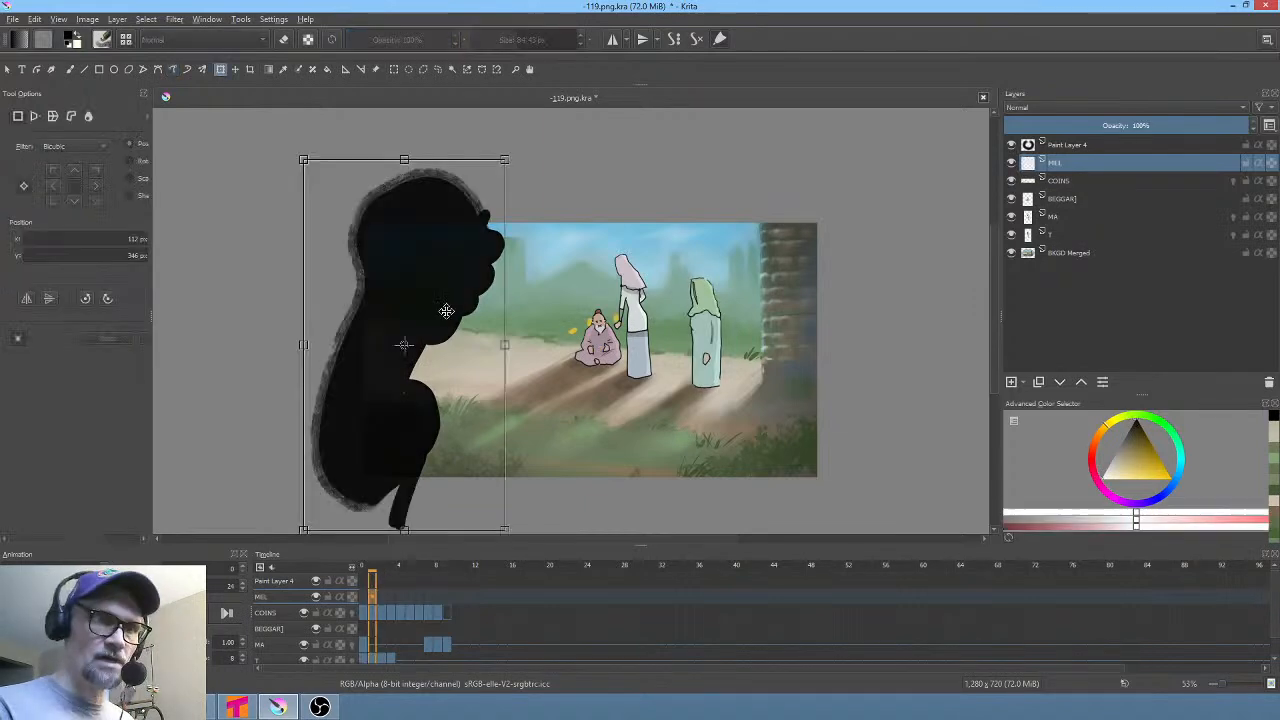
{"action": "left_click_drag", "start_coordinate": [520, 301], "coordinate": [463, 333]}
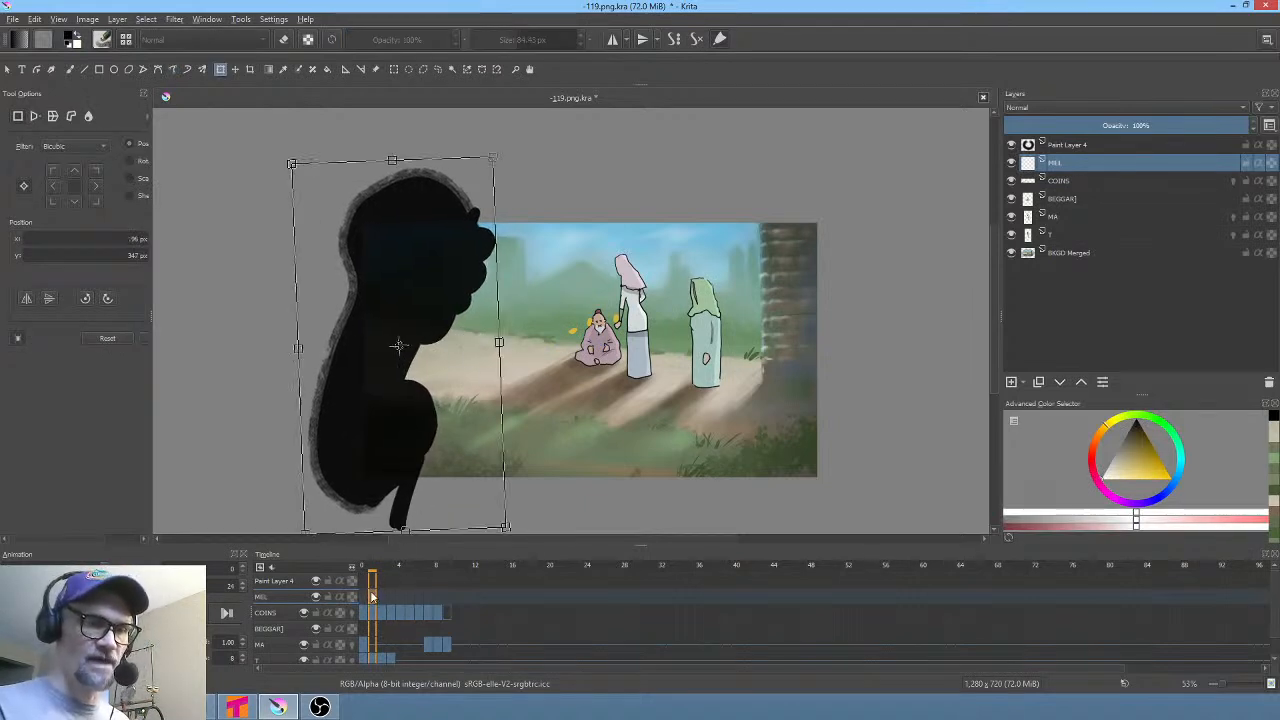
{"action": "key", "text": "Return"}
{"action": "left_click", "coordinate": [425, 372]}
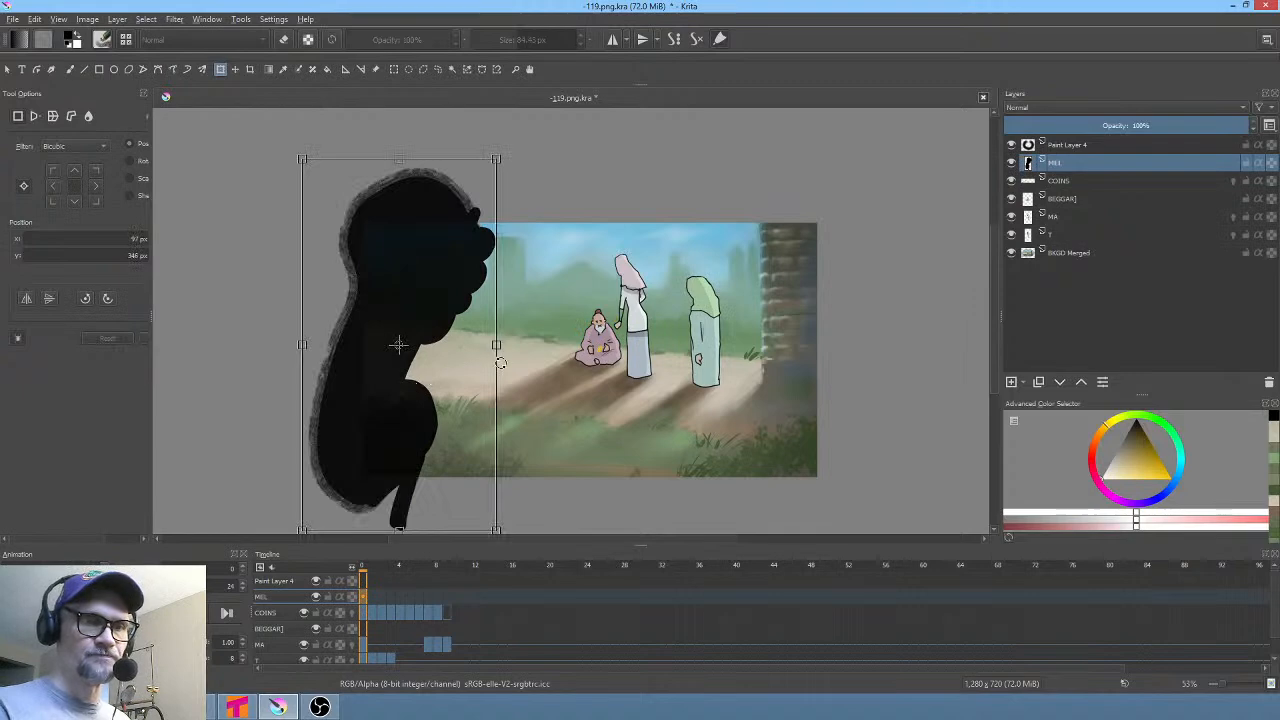
{"action": "left_click", "coordinate": [362, 597]}
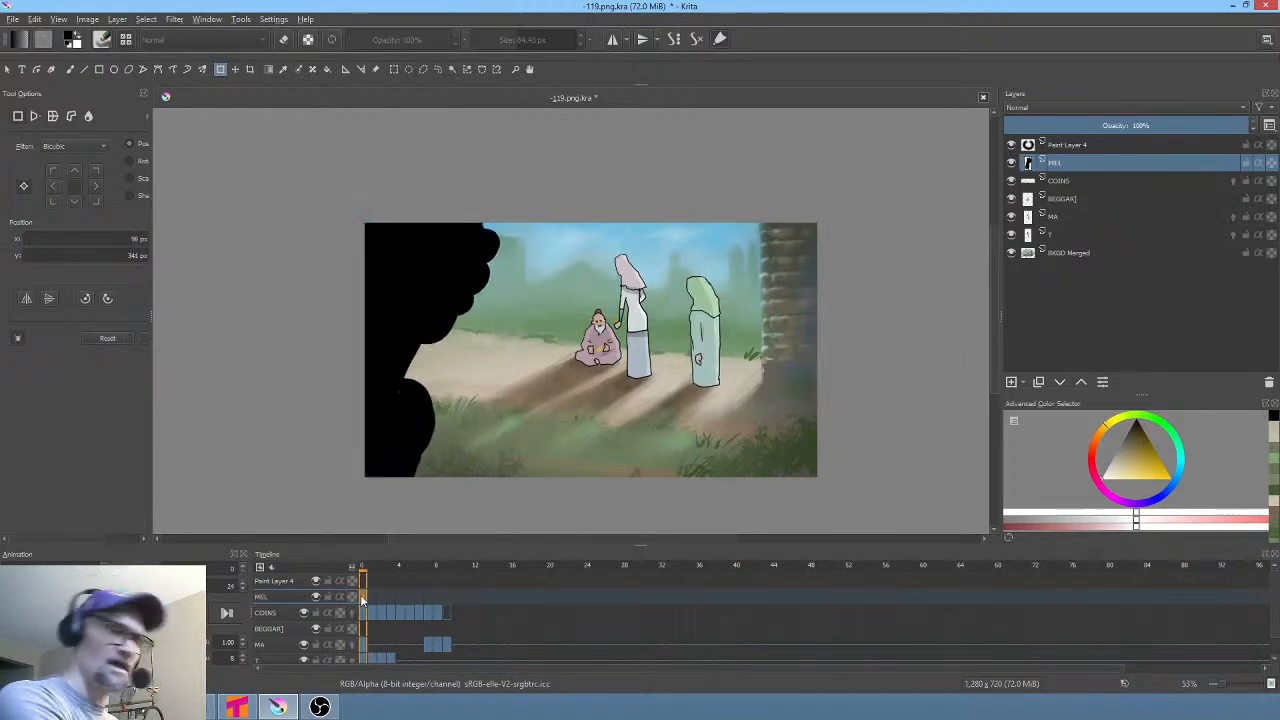
Add MEL keyframes from the same silhouette, tilted slightly counter-clockwise on frame 1 and moved further left to about X 17 px on frame 2
{"action": "left_click", "coordinate": [373, 598]}
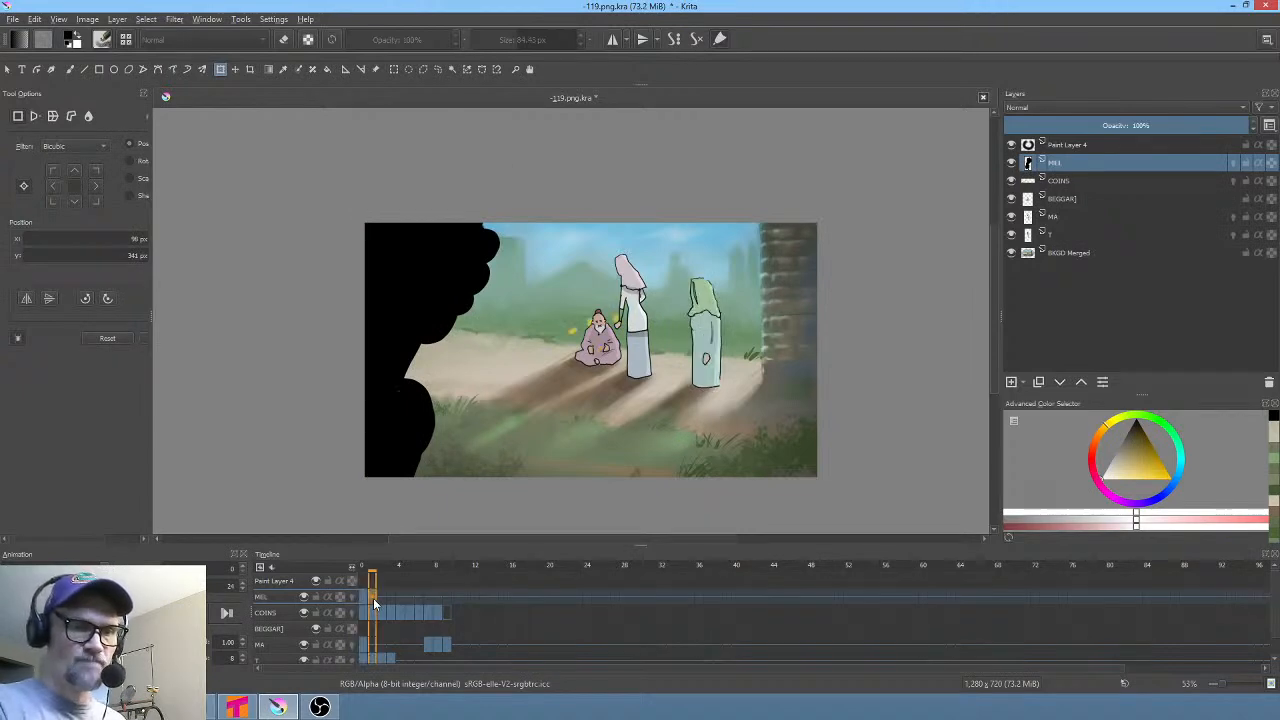
{"action": "left_click", "coordinate": [397, 326]}
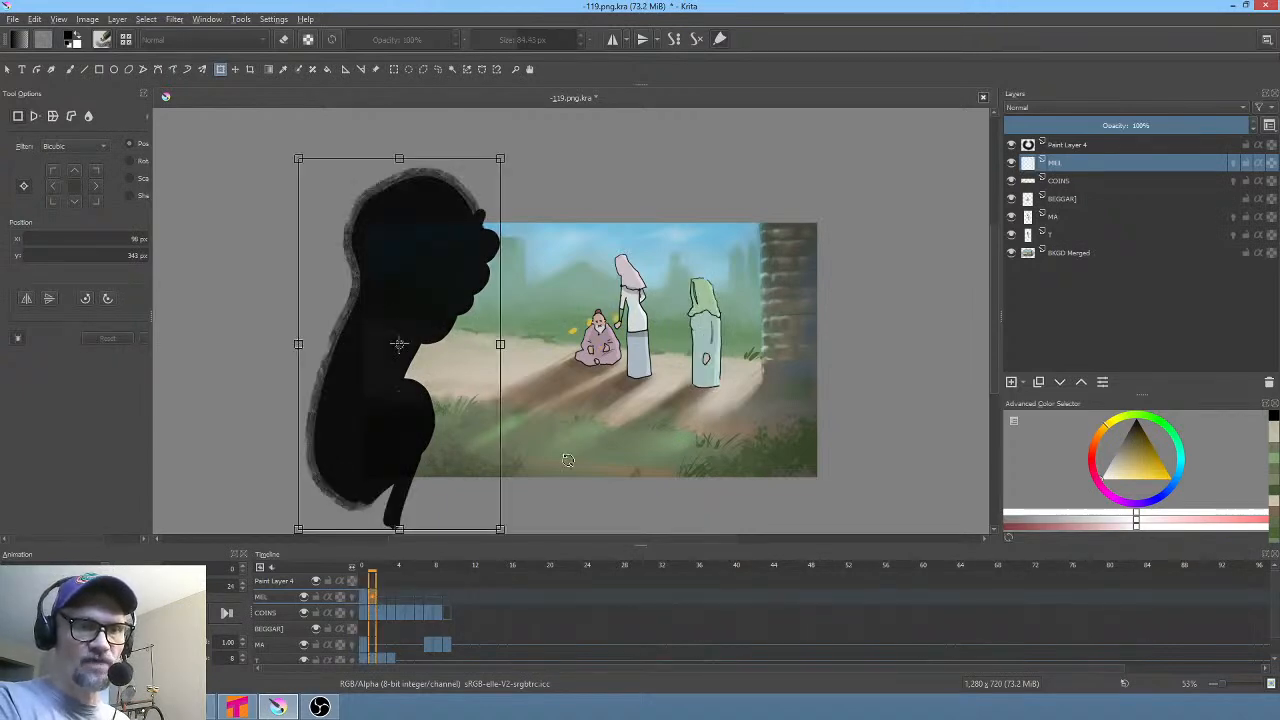
{"action": "left_click_drag", "start_coordinate": [549, 440], "coordinate": [551, 434]}
{"action": "left_click_drag", "start_coordinate": [411, 426], "coordinate": [405, 427]}
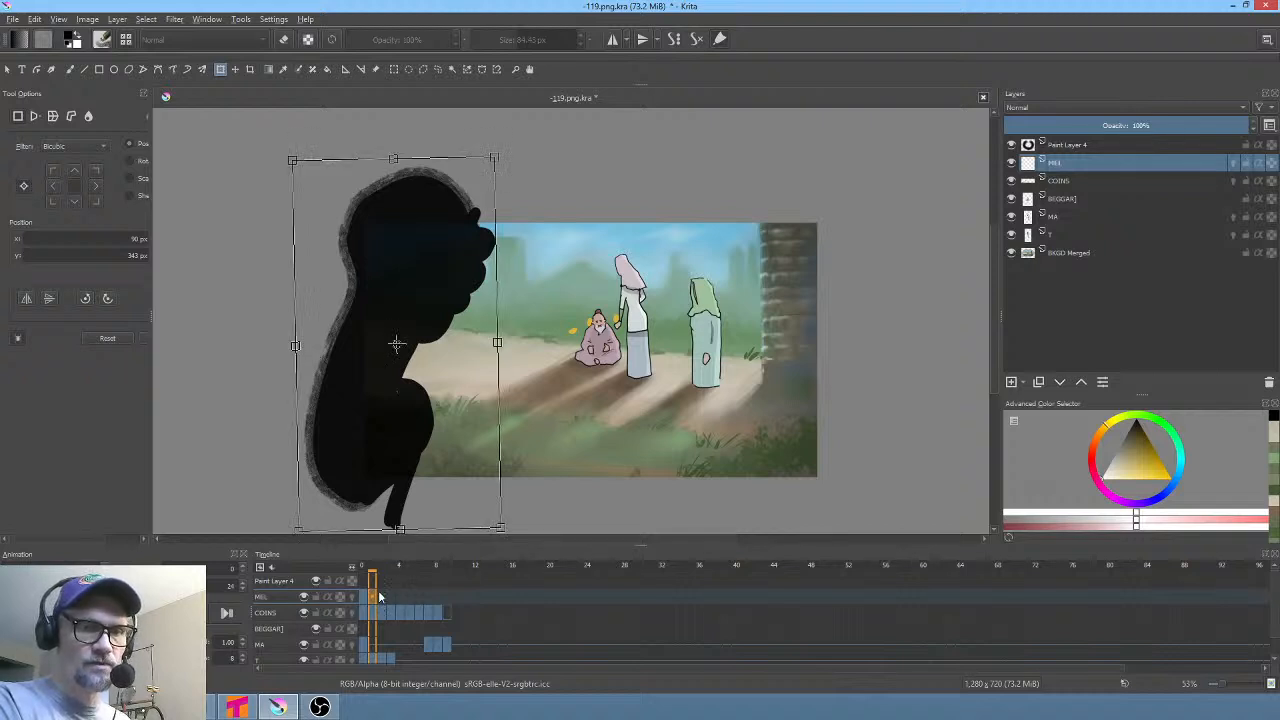
{"action": "left_click", "coordinate": [382, 598]}
{"action": "left_click", "coordinate": [393, 427]}
{"action": "left_click_drag", "start_coordinate": [566, 419], "coordinate": [440, 425]}
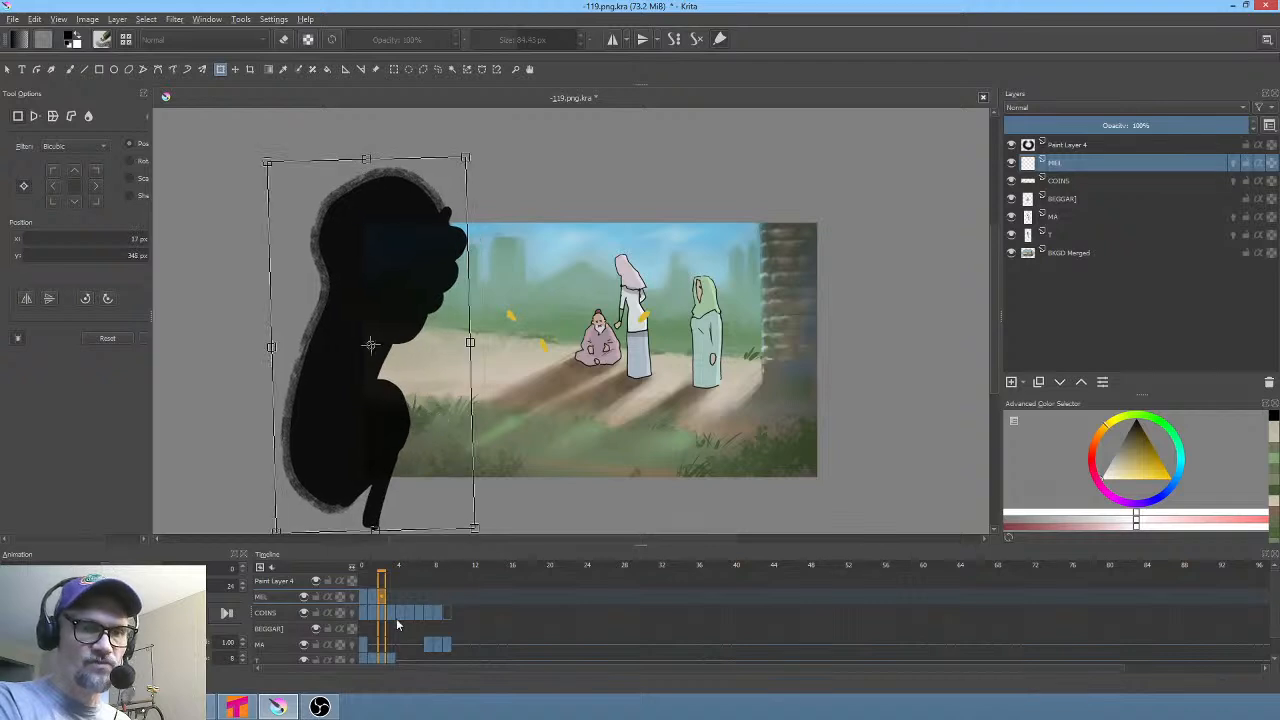
Continue the MEL silhouette's exit with keyframes on frames 3 and 4, tilting and moving it left to X -75 px and X -94 px
{"action": "left_click", "coordinate": [390, 599]}
{"action": "left_click", "coordinate": [406, 441]}
{"action": "left_click_drag", "start_coordinate": [557, 444], "coordinate": [560, 429]}
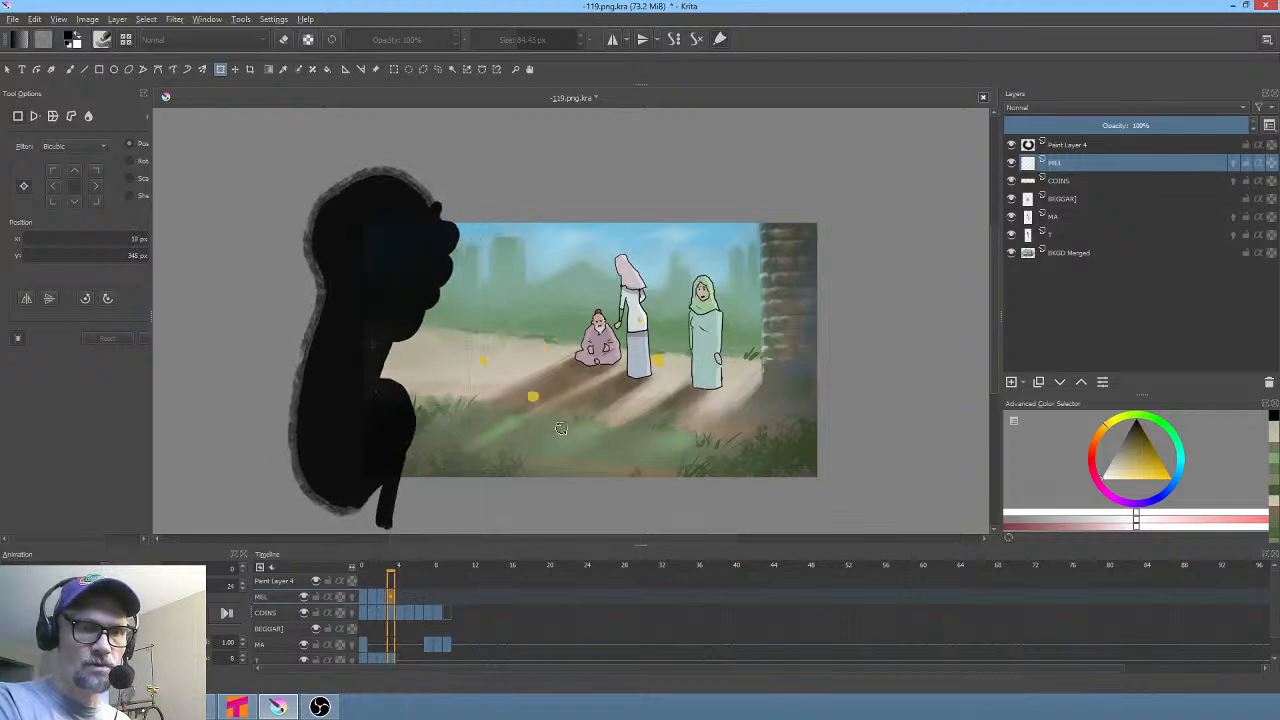
{"action": "left_click_drag", "start_coordinate": [423, 443], "coordinate": [386, 450]}
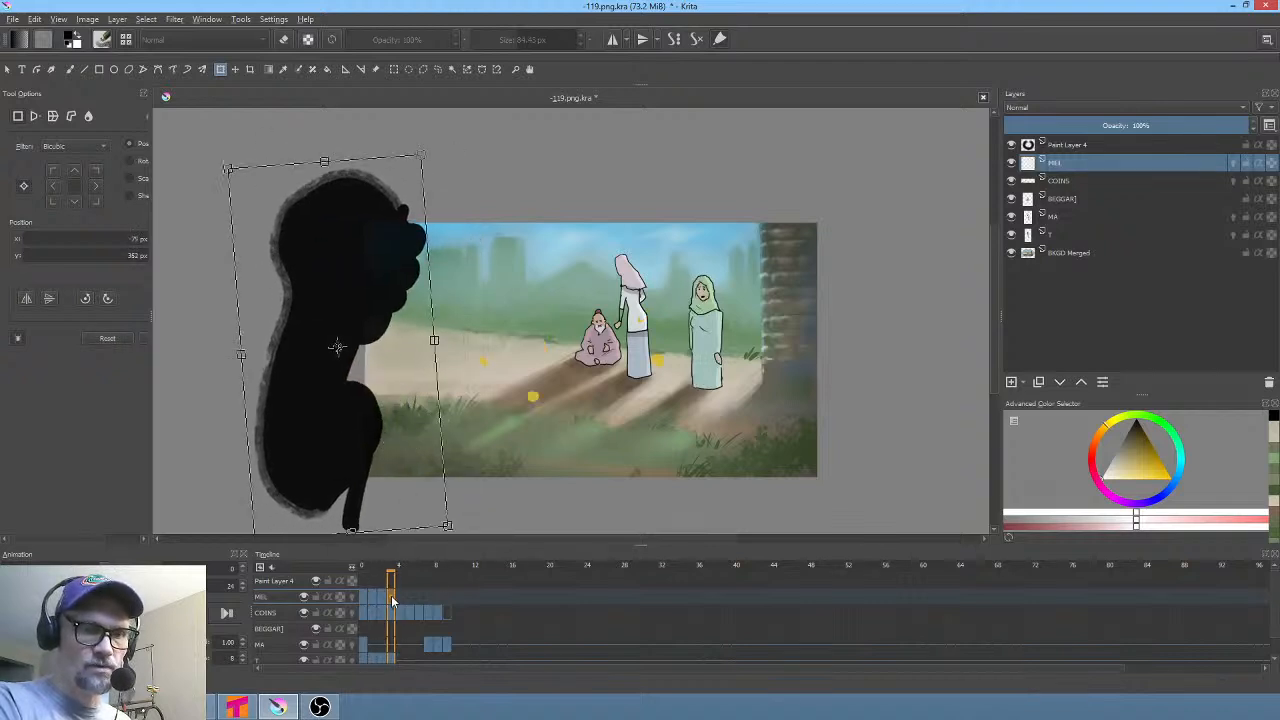
{"action": "left_click", "coordinate": [397, 598]}
{"action": "left_click", "coordinate": [403, 430]}
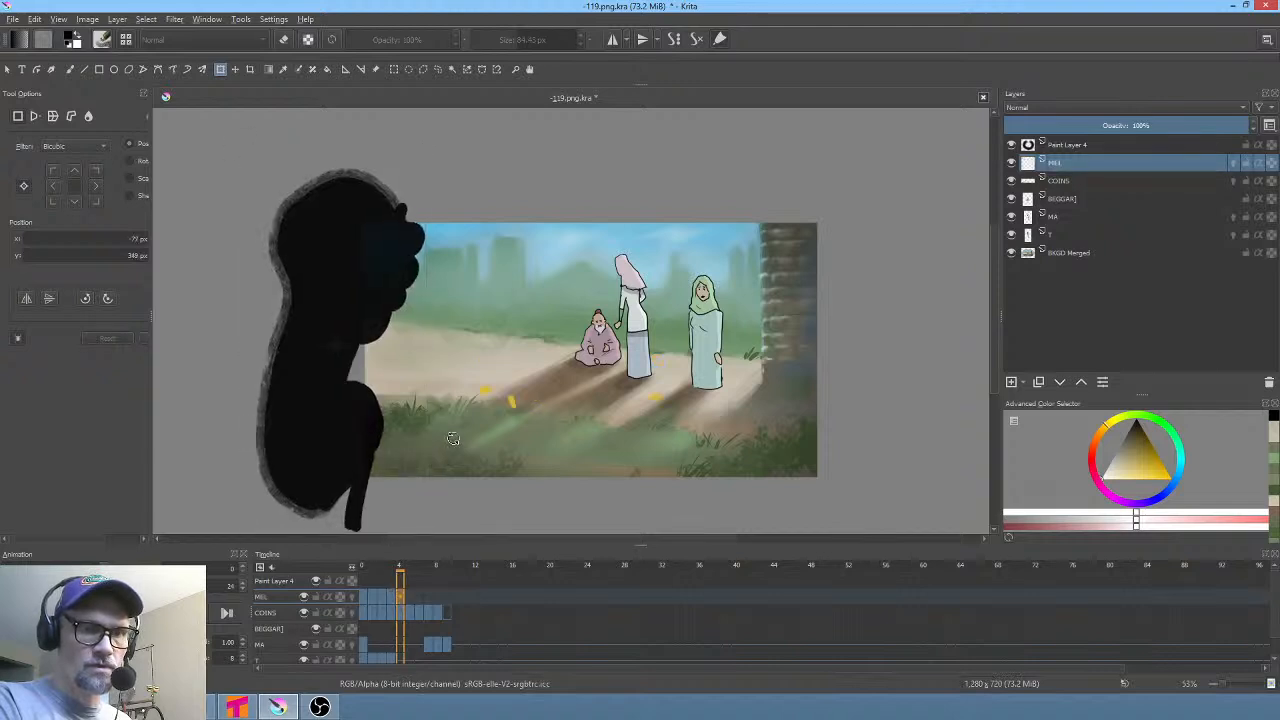
{"action": "left_click_drag", "start_coordinate": [403, 430], "coordinate": [396, 433]}
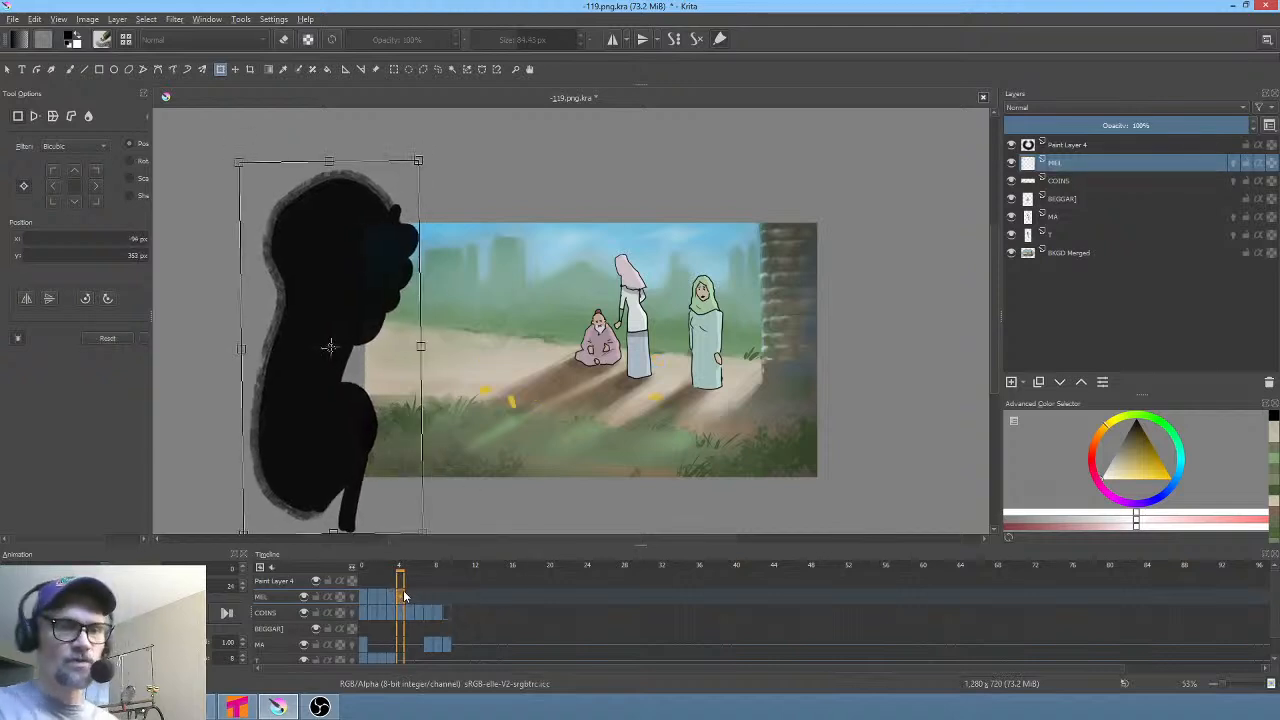
Mirror the order of the MEL keyframes on frames 0 to 4 so the silhouette enters the picture, and play the result
{"action": "left_click", "coordinate": [364, 598]}
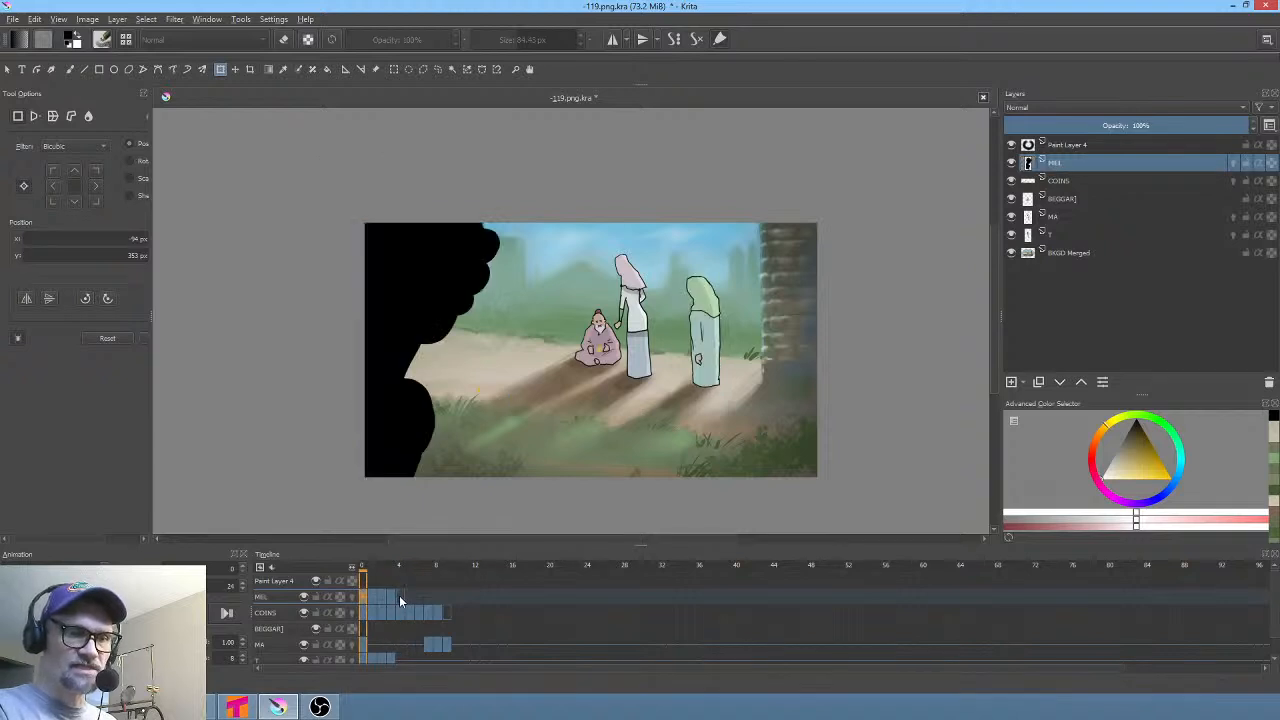
{"action": "left_click", "coordinate": [400, 600], "text": "shift"}
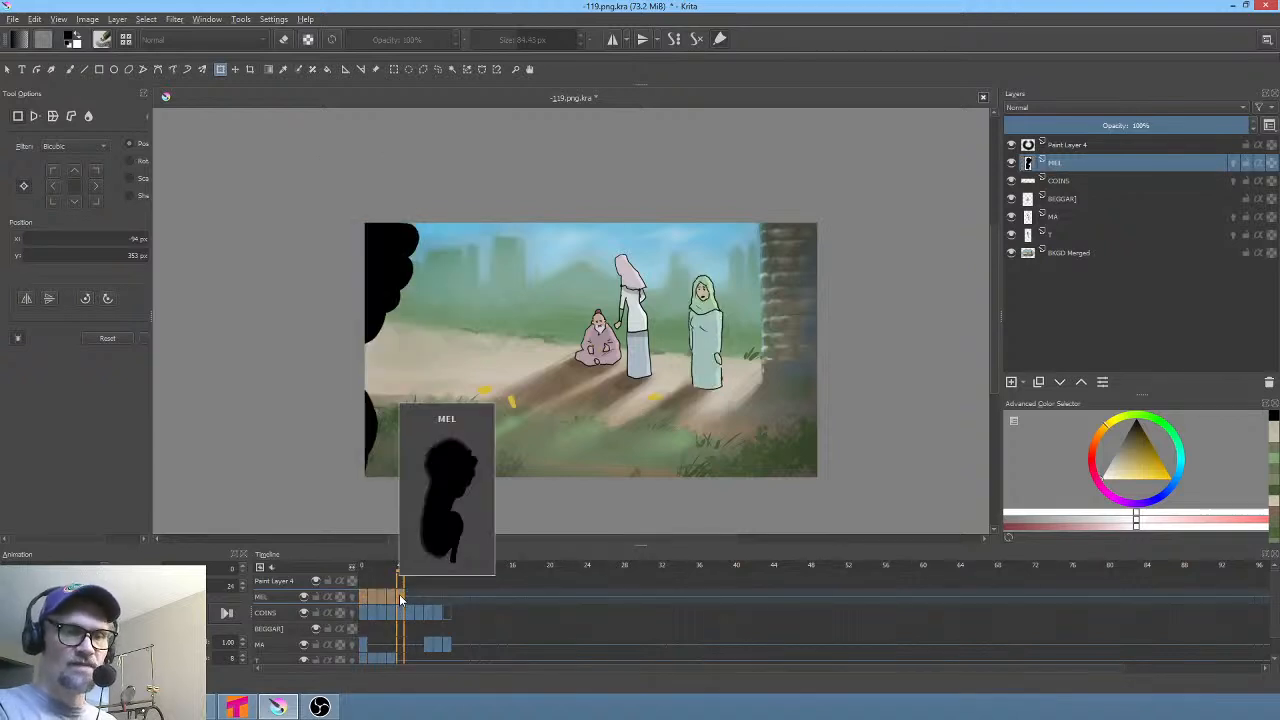
{"action": "right_click", "coordinate": [399, 597]}
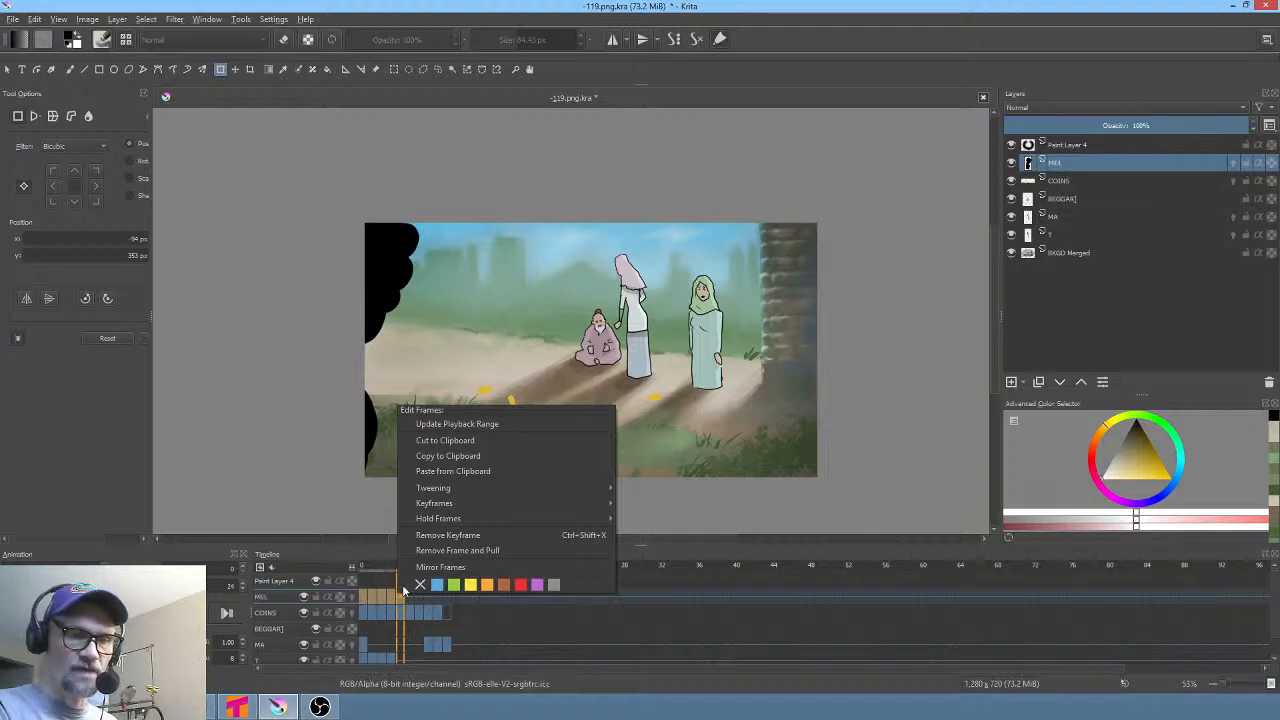
{"action": "left_click", "coordinate": [439, 568]}
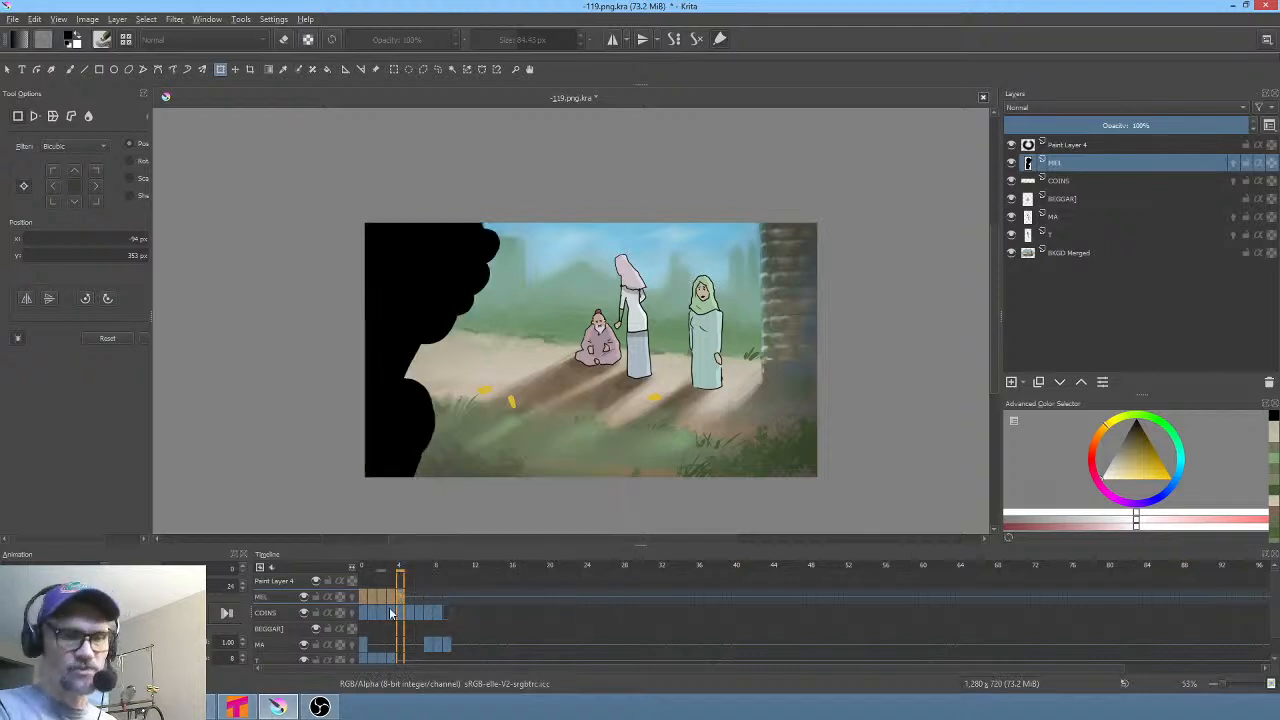
{"action": "left_click", "coordinate": [362, 597]}
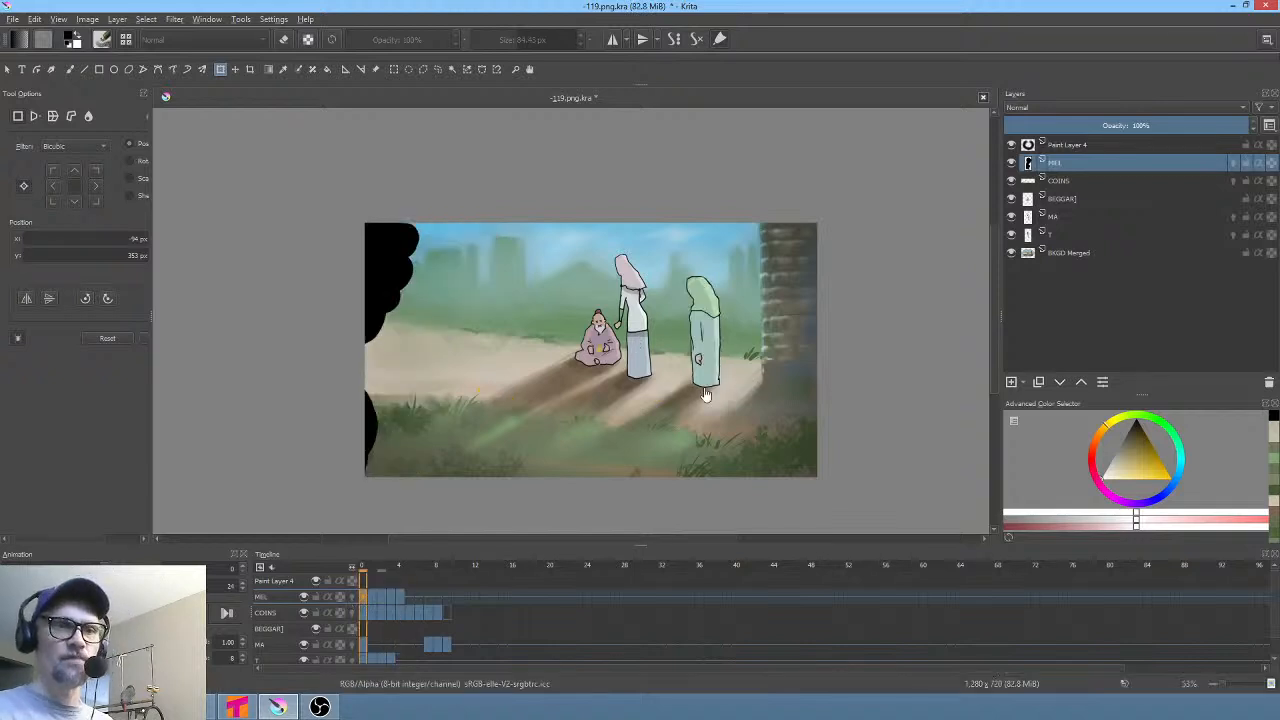
{"action": "left_click", "coordinate": [373, 598]}
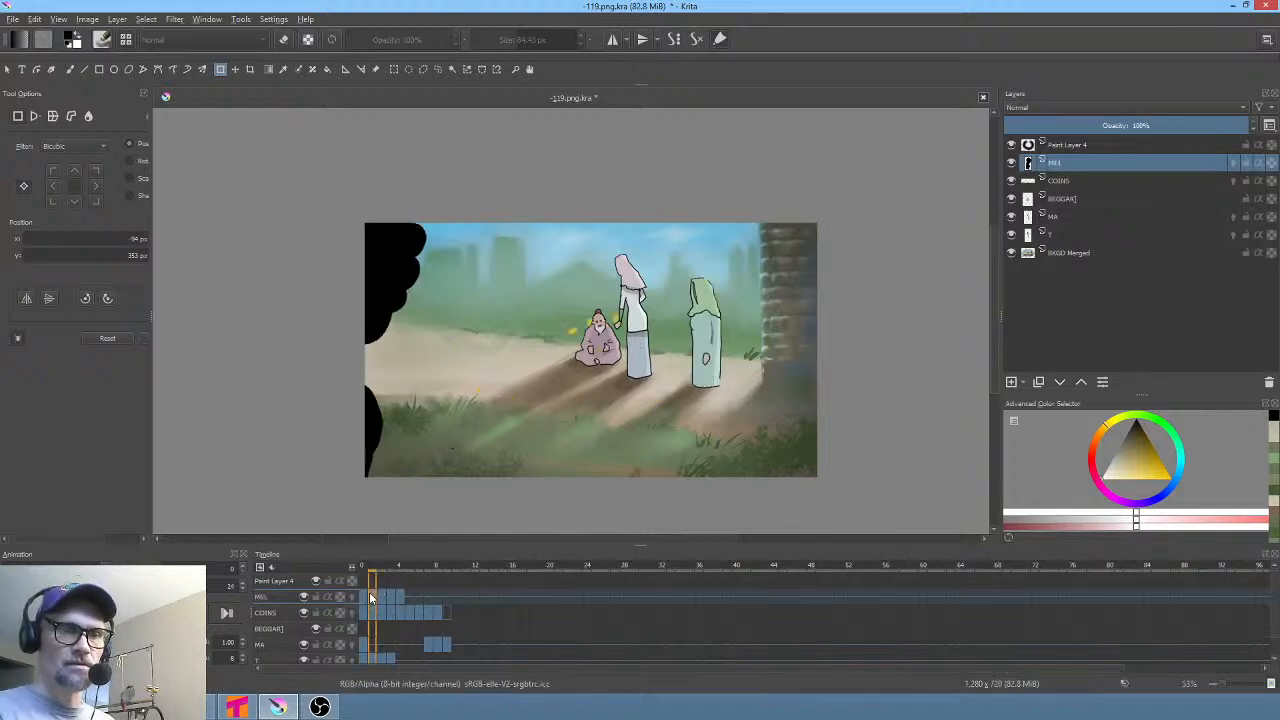
{"action": "left_click", "coordinate": [364, 598]}
{"action": "key", "text": "space"}
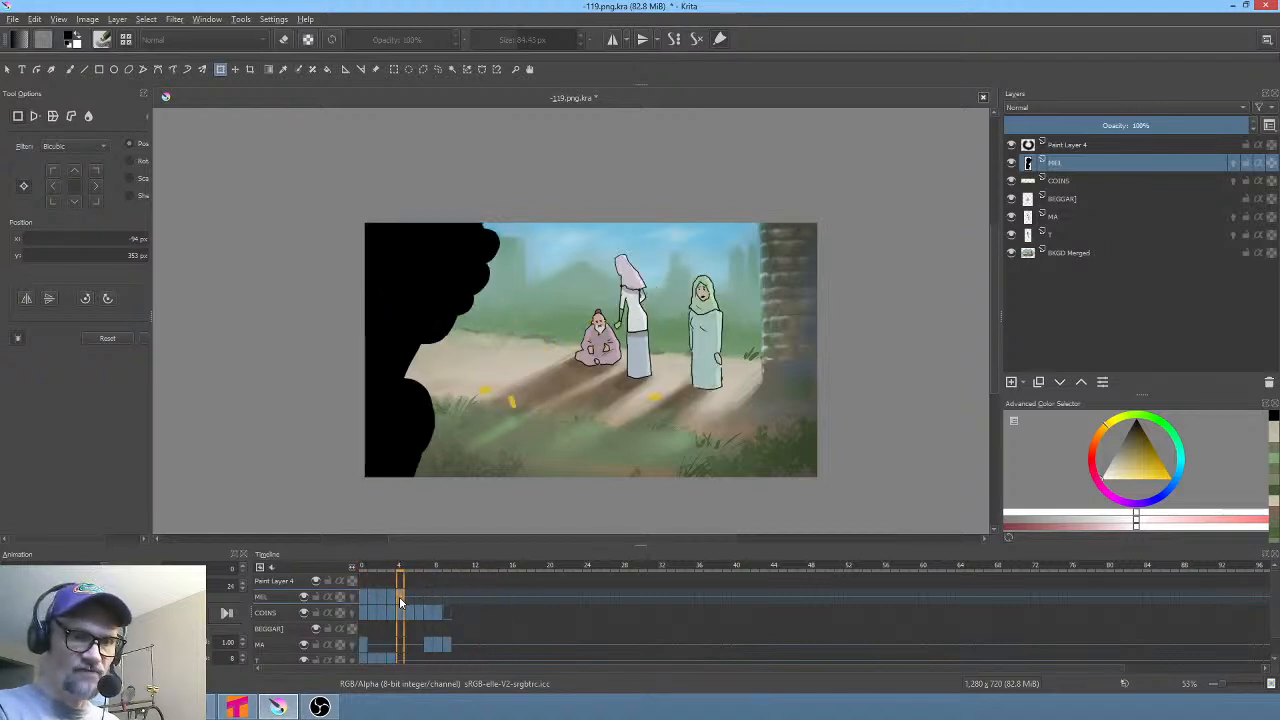
Copy the MEL keyframes of frames 2 to 4 to frames 12 to 14, and mirror the copies' order
{"action": "left_click_drag", "start_coordinate": [377, 597], "coordinate": [491, 598]}
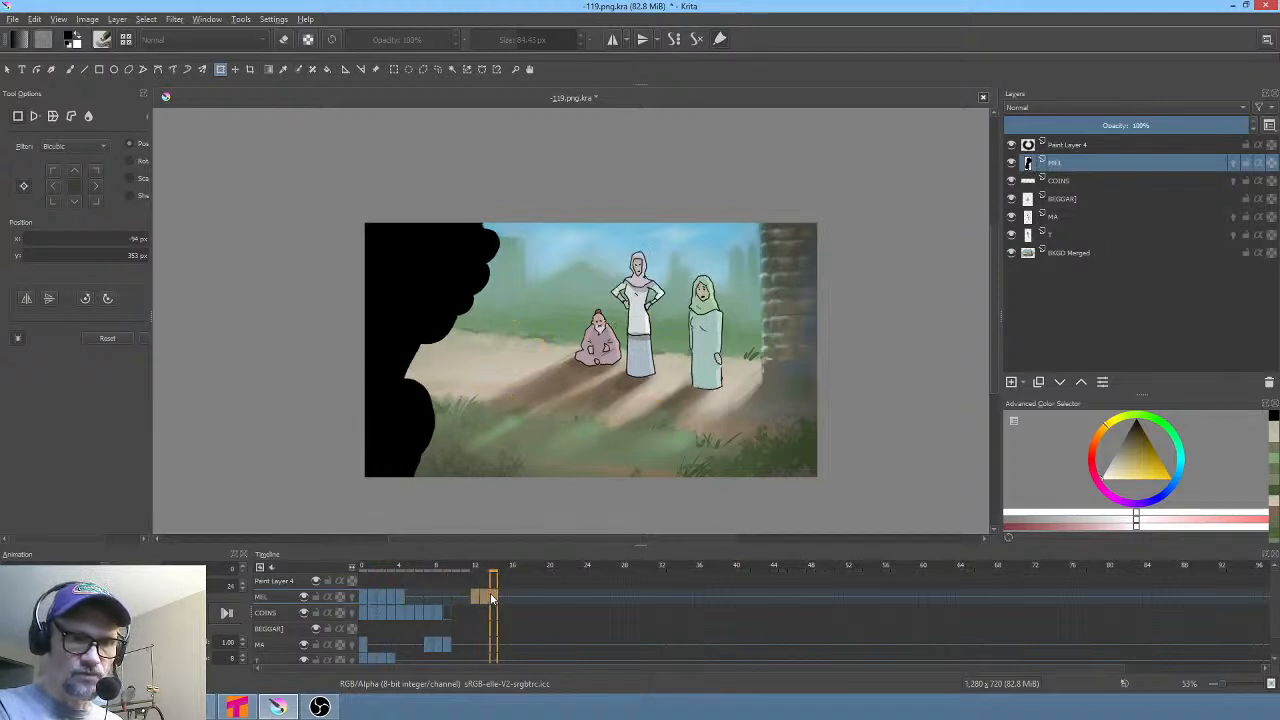
{"action": "right_click", "coordinate": [491, 598]}
{"action": "left_click", "coordinate": [514, 574]}
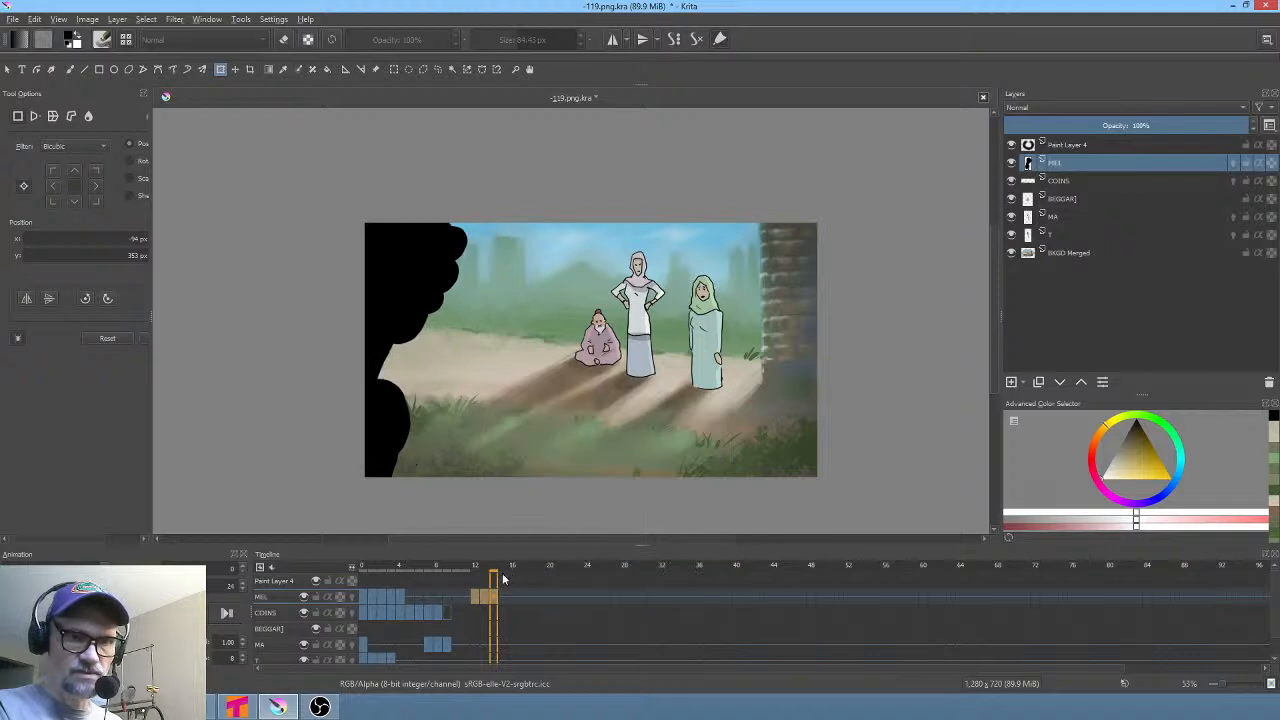
Play back the shot and step through its frames to check the silhouette's entry and exit against the characters' movement
{"action": "left_click", "coordinate": [442, 567]}
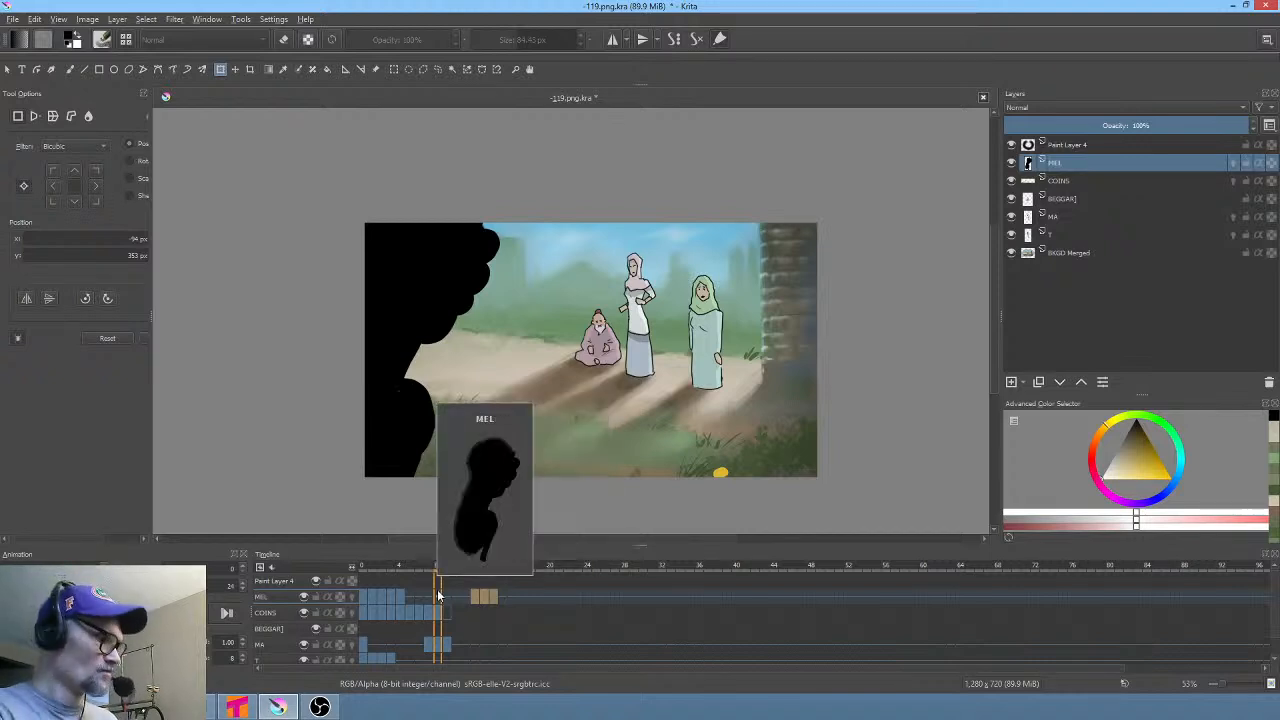
{"action": "left_click", "coordinate": [361, 567]}
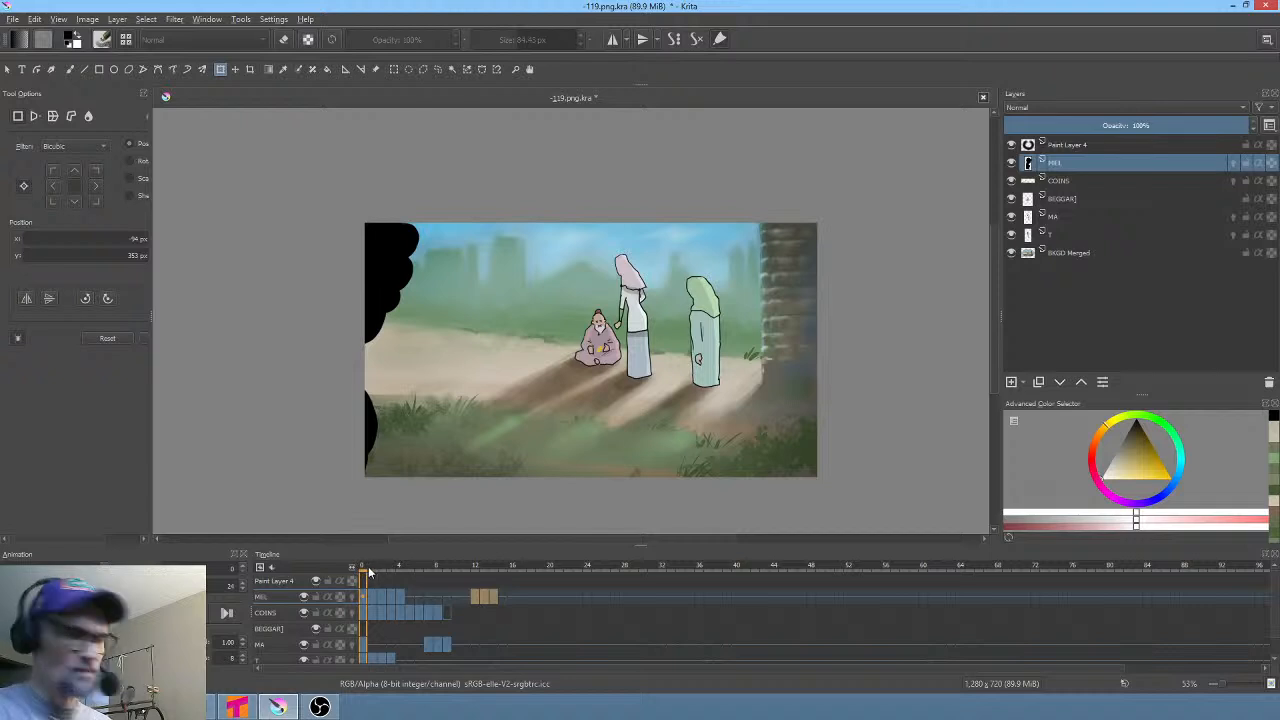
{"action": "left_click", "coordinate": [377, 594]}
{"action": "left_click", "coordinate": [365, 594]}
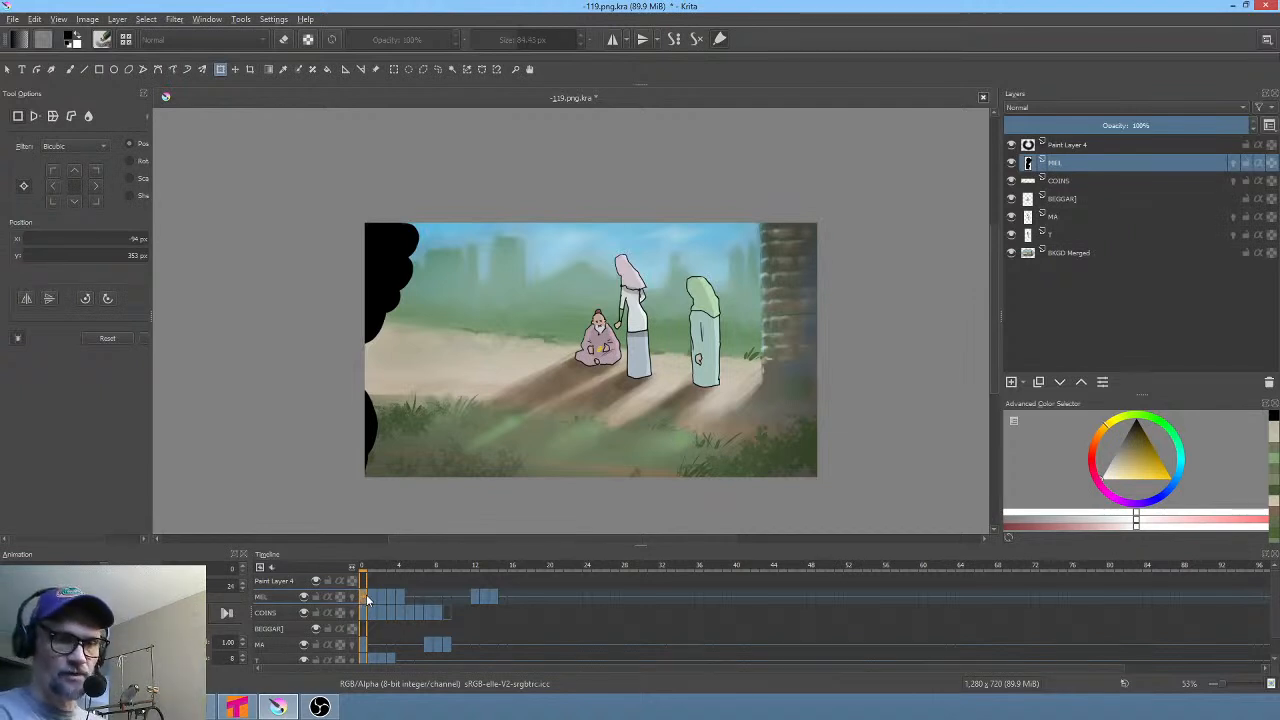
{"action": "left_click", "coordinate": [376, 597]}
{"action": "left_click", "coordinate": [363, 597]}
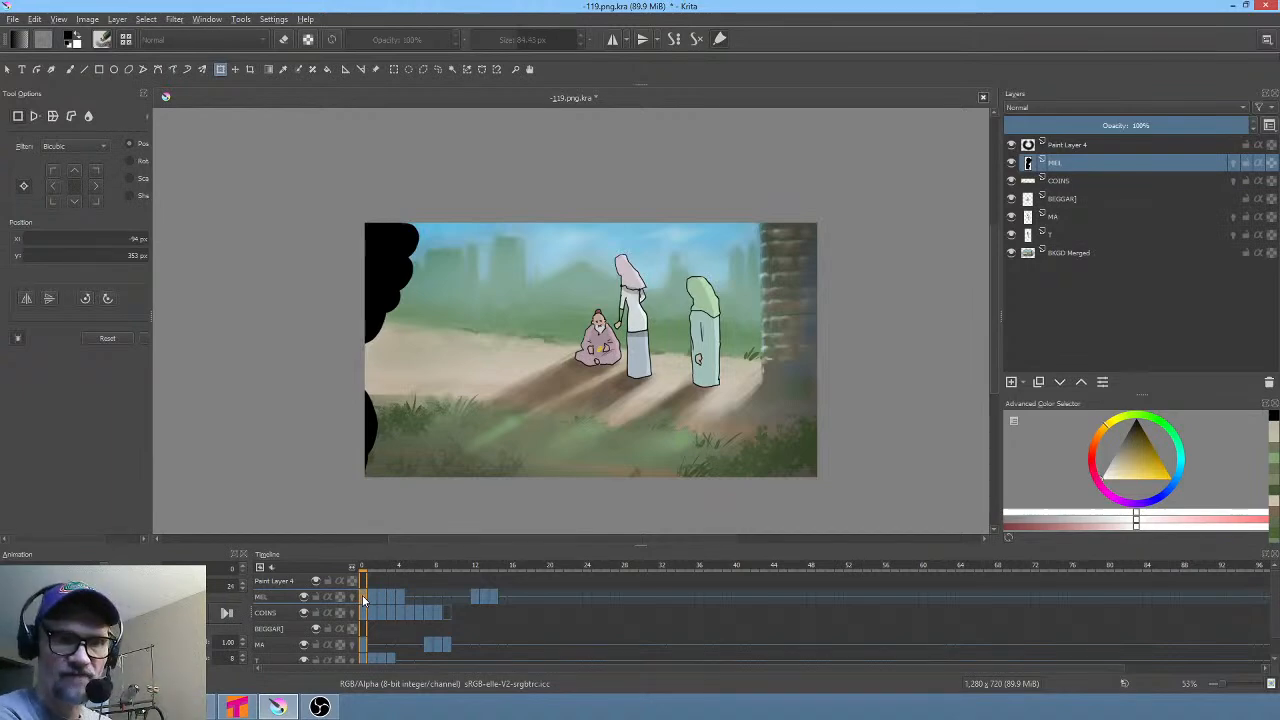
{"action": "left_click", "coordinate": [475, 598]}
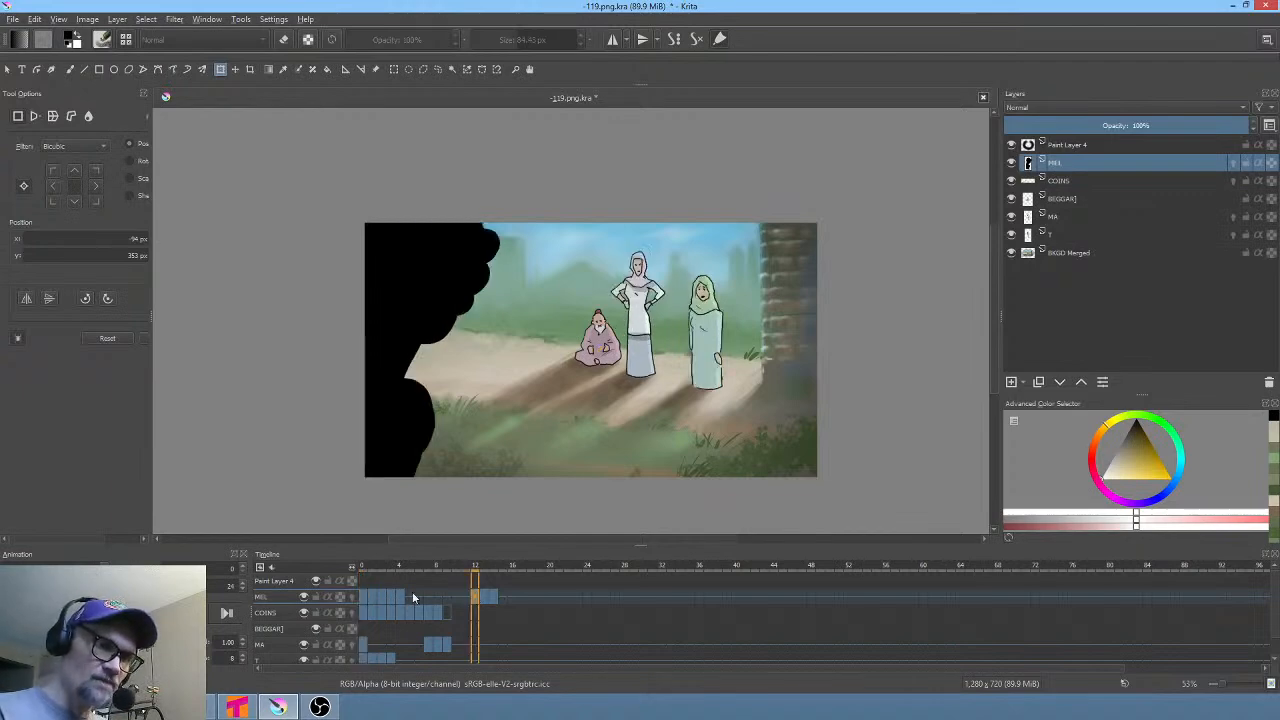
{"action": "left_click", "coordinate": [364, 596]}
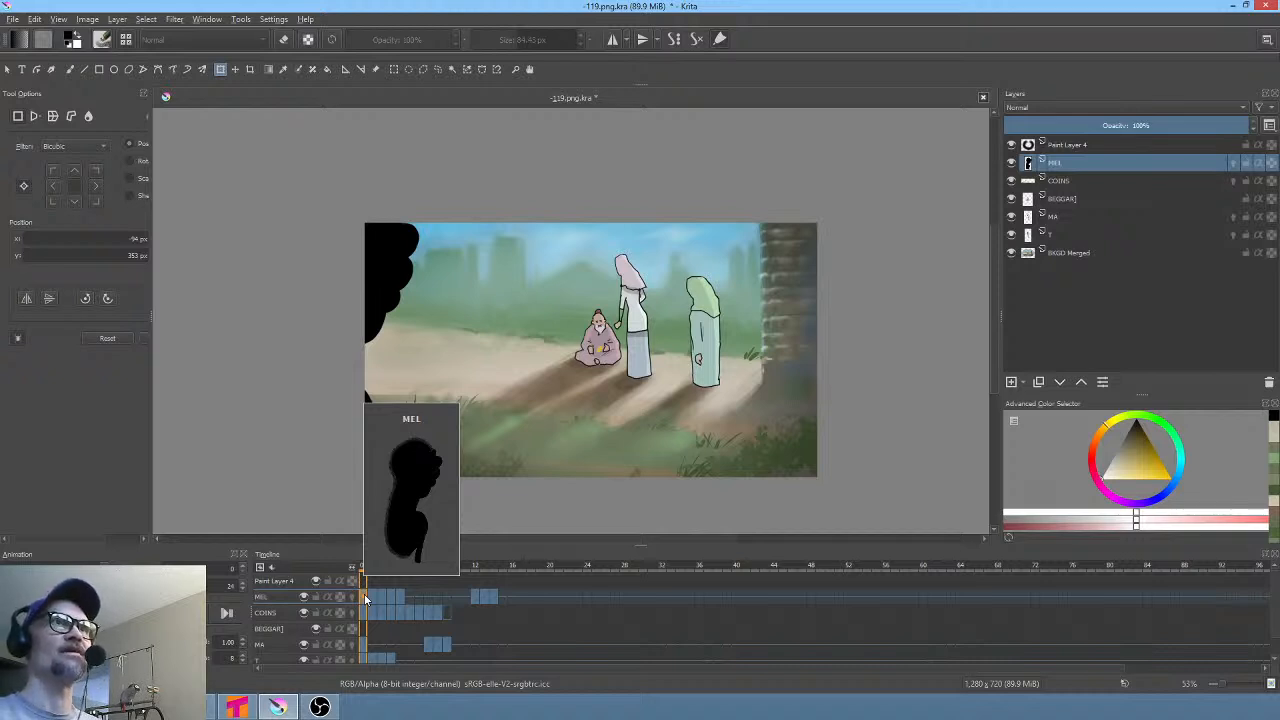
{"action": "key", "text": "space"}
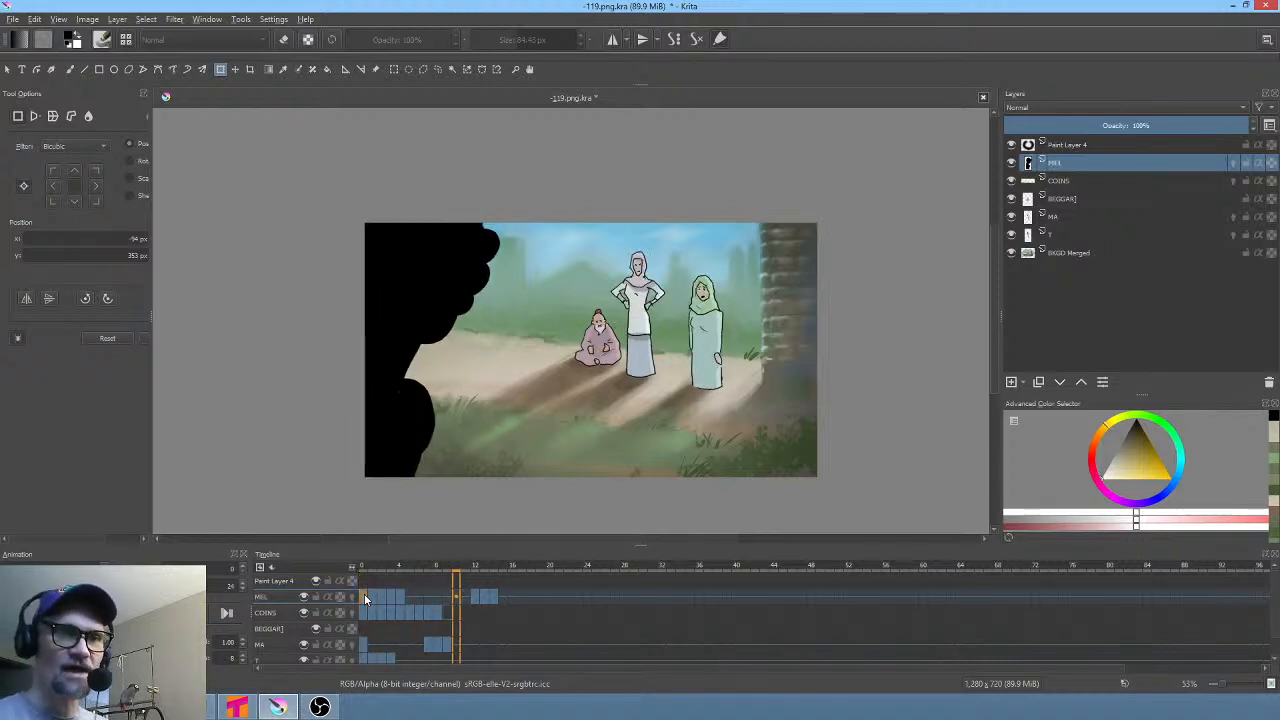
{"action": "key", "text": "space"}
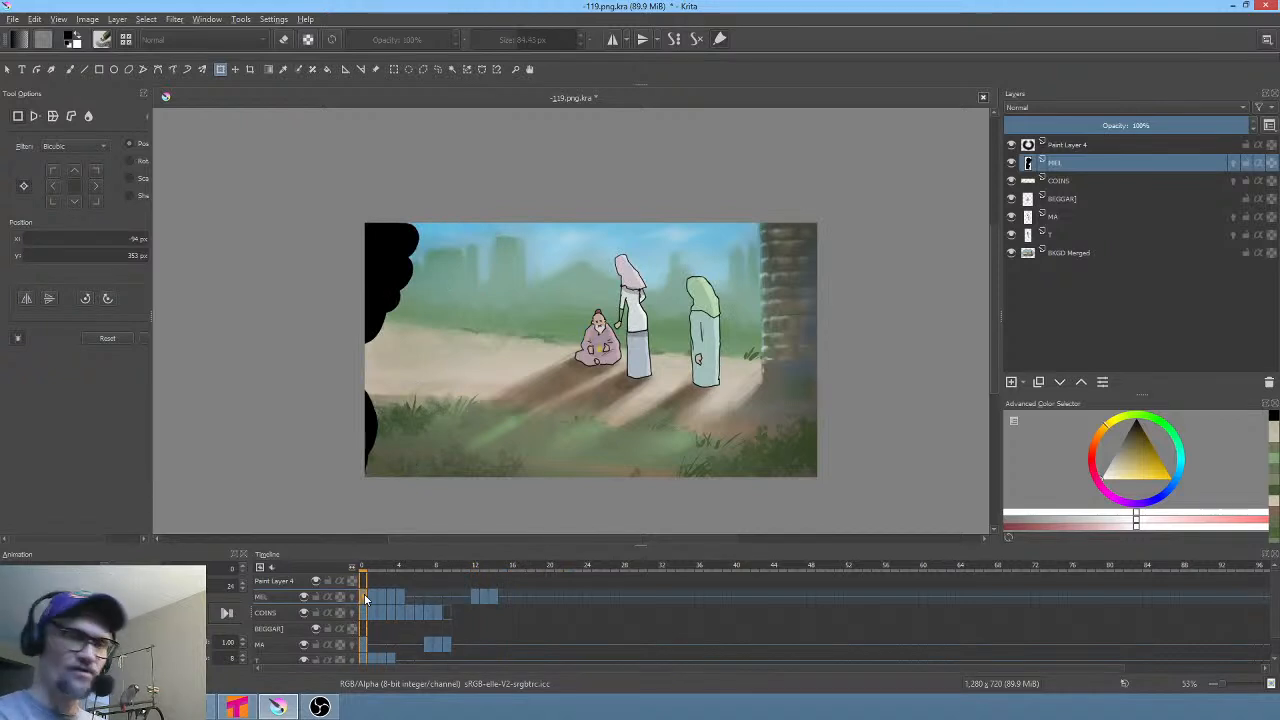
{"action": "key", "text": "space"}
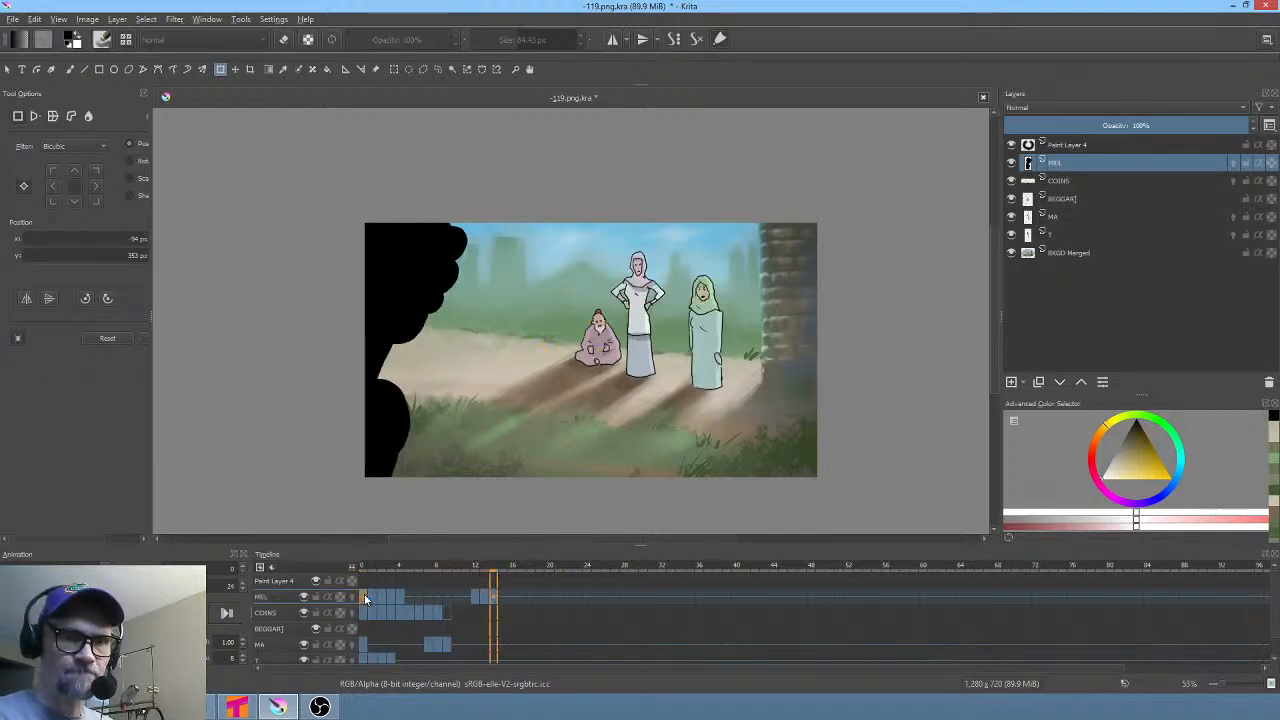
{"action": "key", "text": "space"}
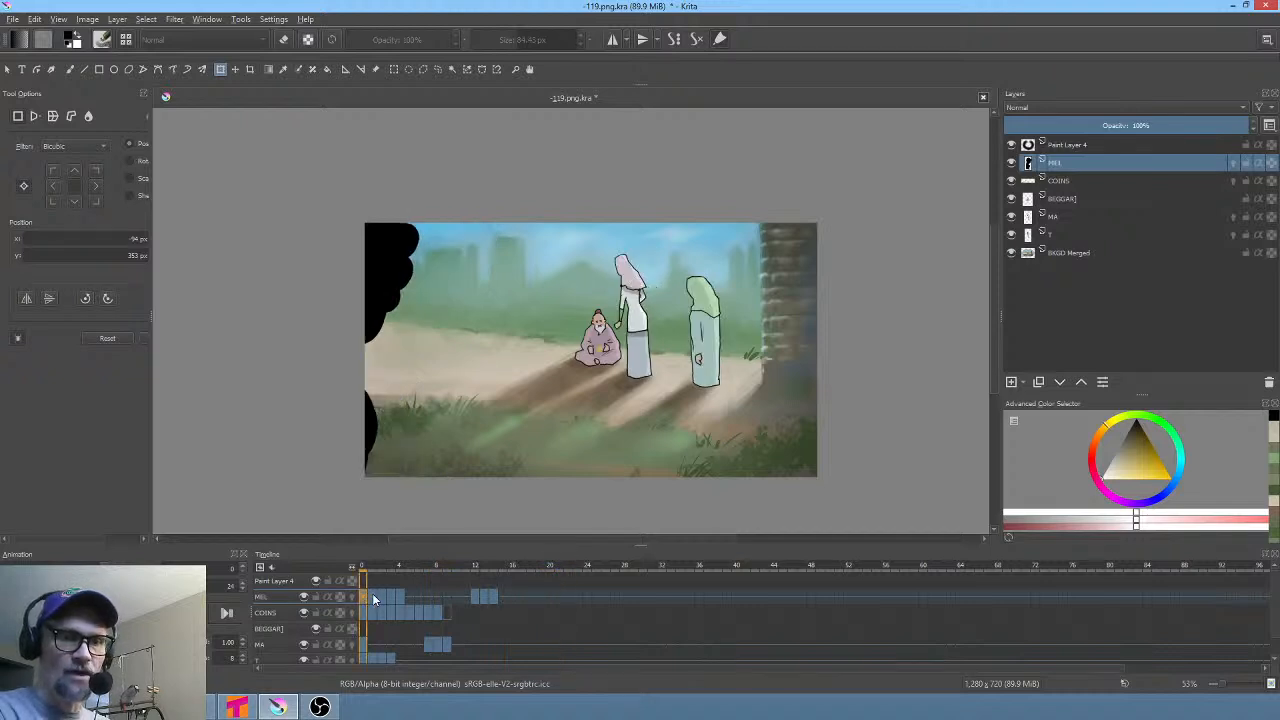
Move the MEL keyframe on frame 12 onto frame 13, replacing the drawing there
{"action": "left_click", "coordinate": [472, 594]}
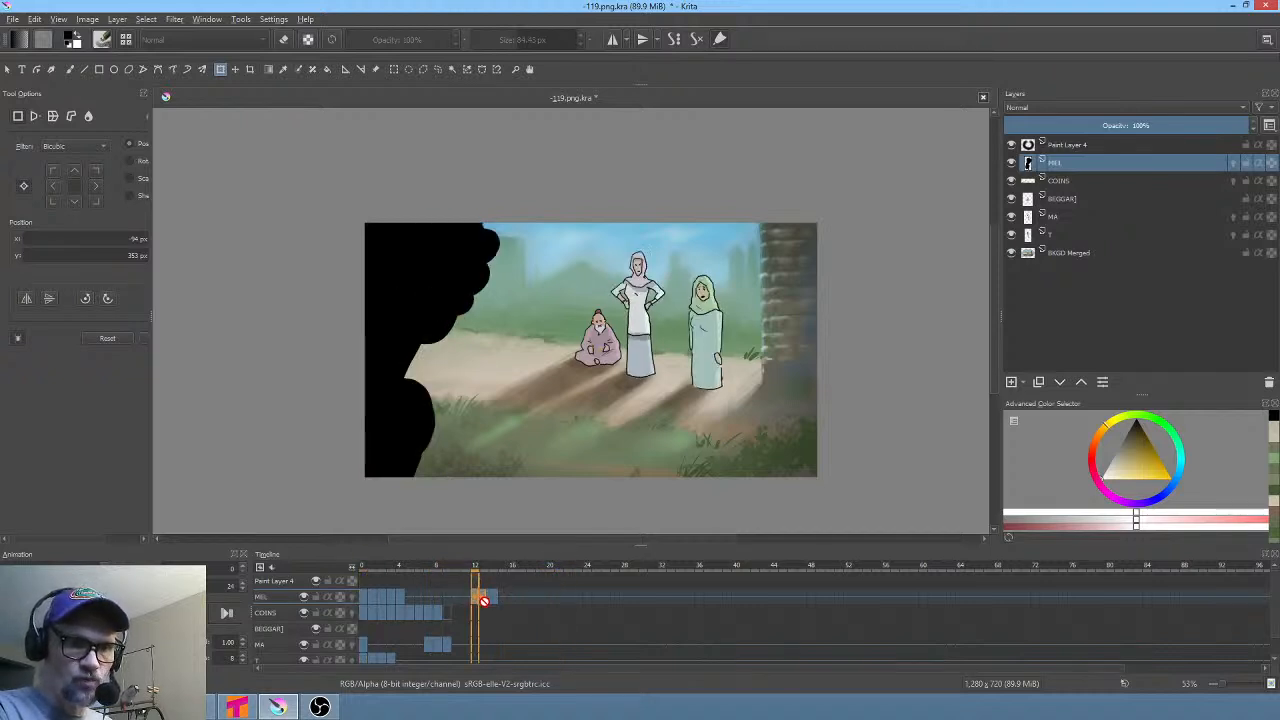
{"action": "left_click", "coordinate": [484, 597]}
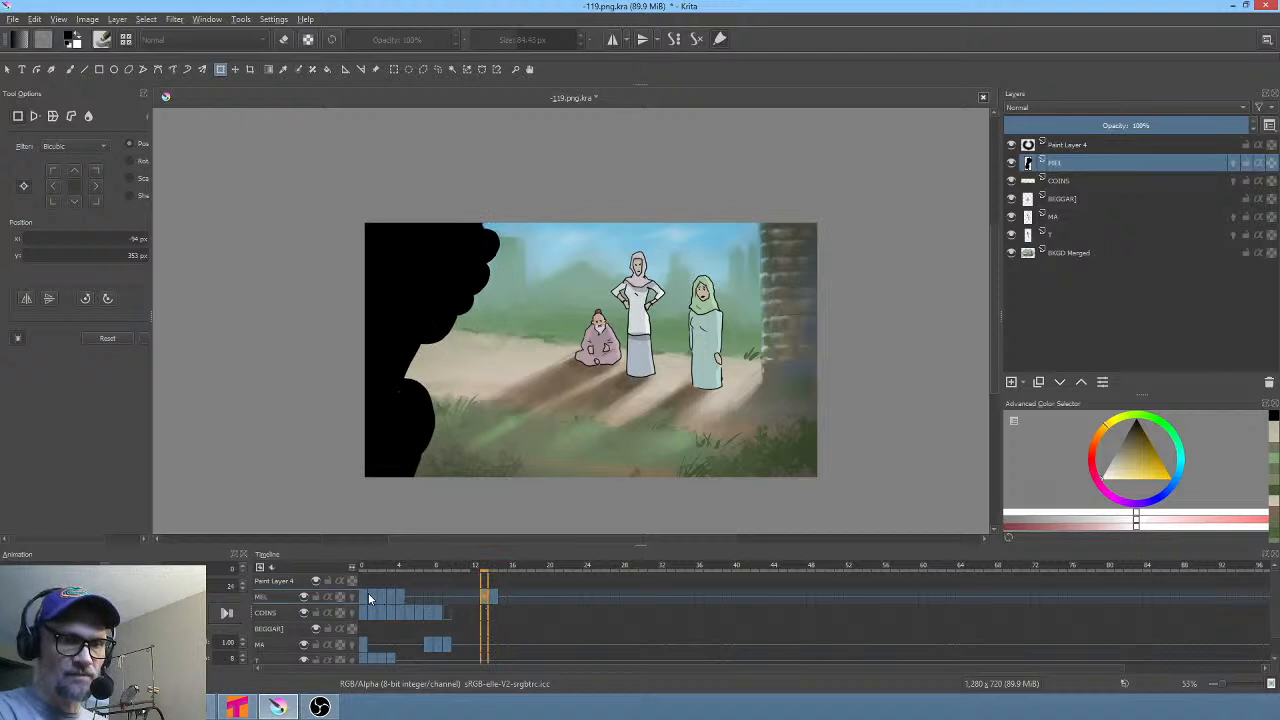
Play the shot from frame 0, and move the MEL keyframes on frames 13 and 14 one frame earlier
{"action": "left_click", "coordinate": [363, 597]}
{"action": "key", "text": "space"}
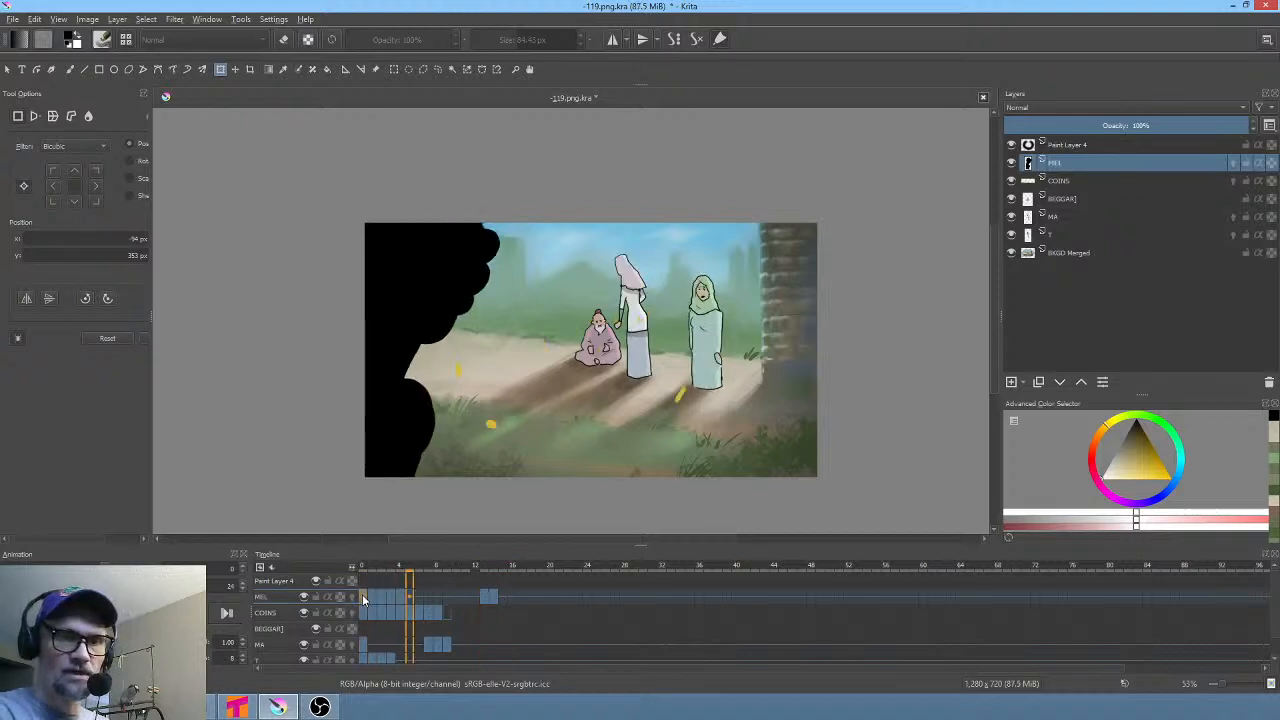
{"action": "left_click", "coordinate": [480, 599]}
{"action": "left_click", "coordinate": [469, 590]}
{"action": "left_click_drag", "start_coordinate": [469, 590], "coordinate": [471, 597]}
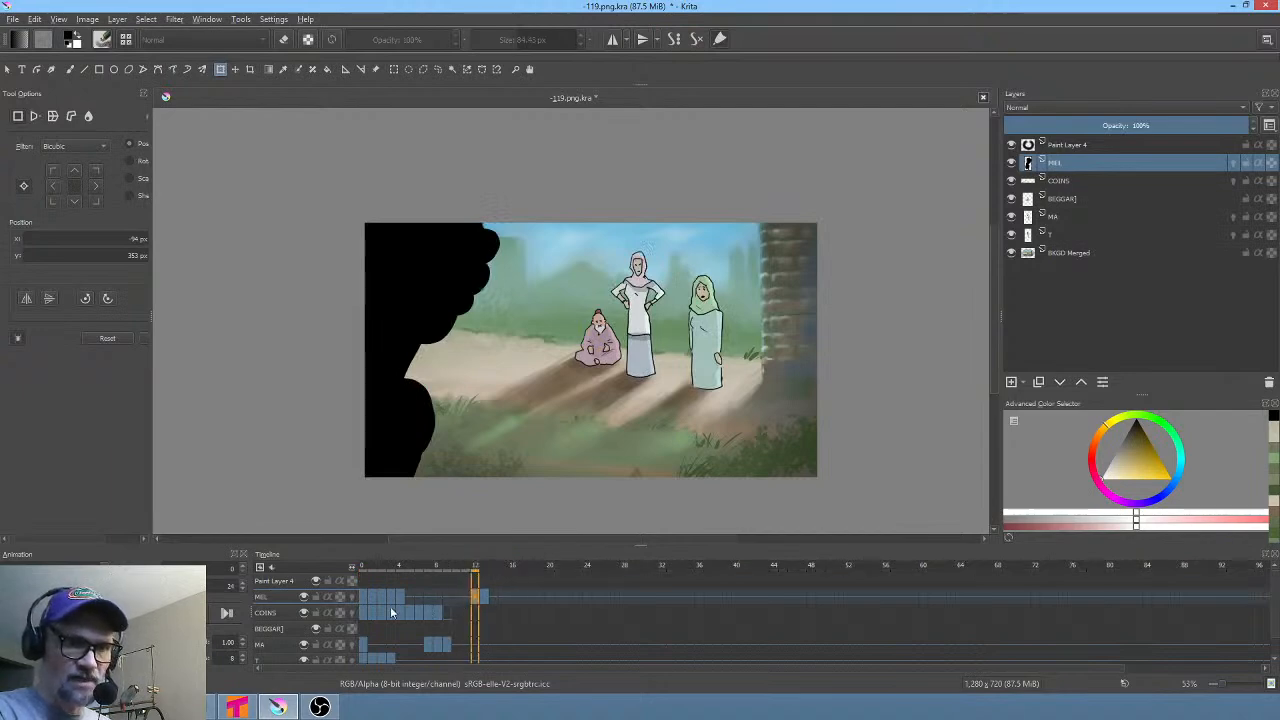
Play back shot 119 and compare its timing with the neighbouring clips in the Vegas Pro edit
{"action": "left_click", "coordinate": [362, 597]}
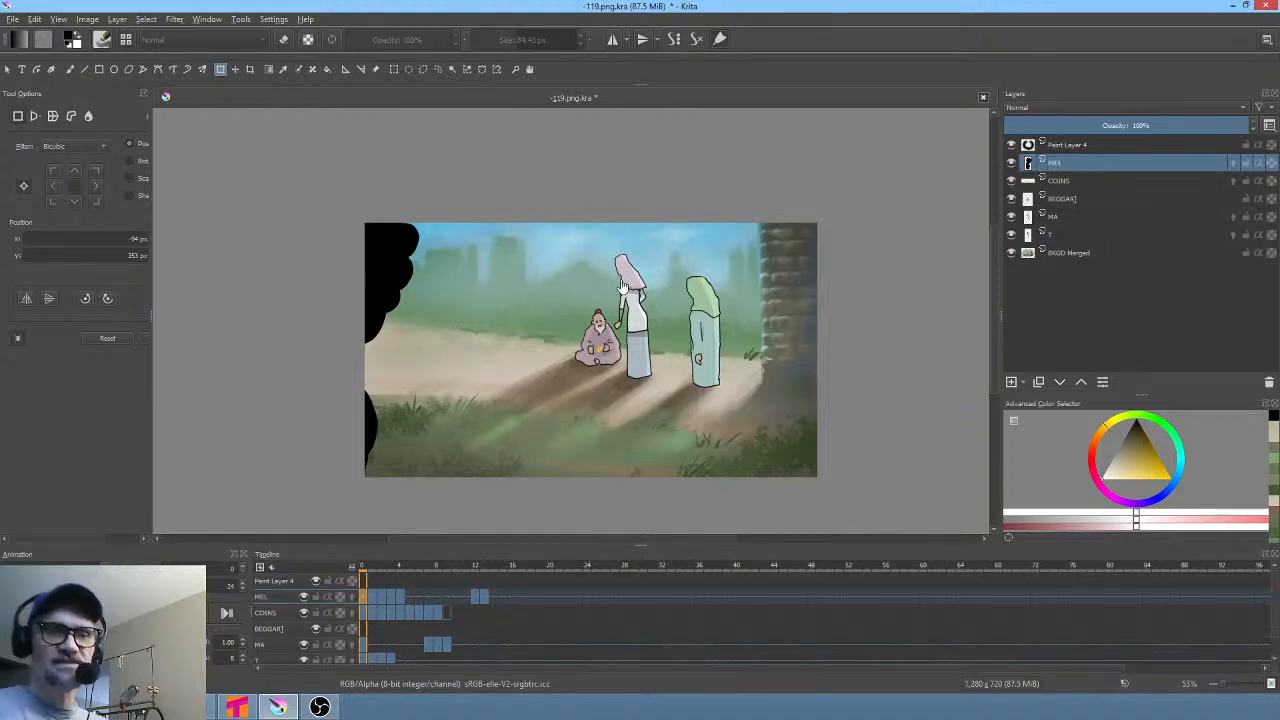
{"action": "key", "text": "space"}
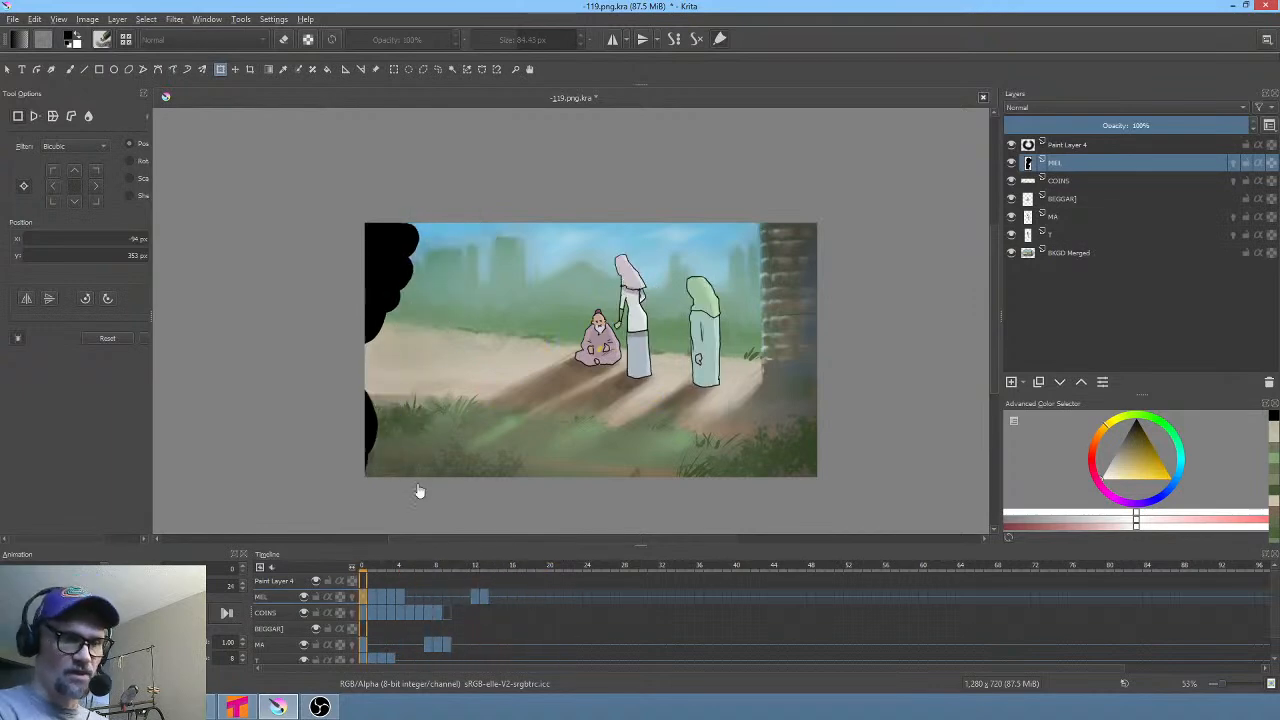
{"action": "left_click", "coordinate": [197, 707]}
{"action": "left_click_drag", "start_coordinate": [859, 590], "coordinate": [960, 587]}
{"action": "scroll", "coordinate": [957, 587], "scroll_direction": "down", "scroll_amount": 3}
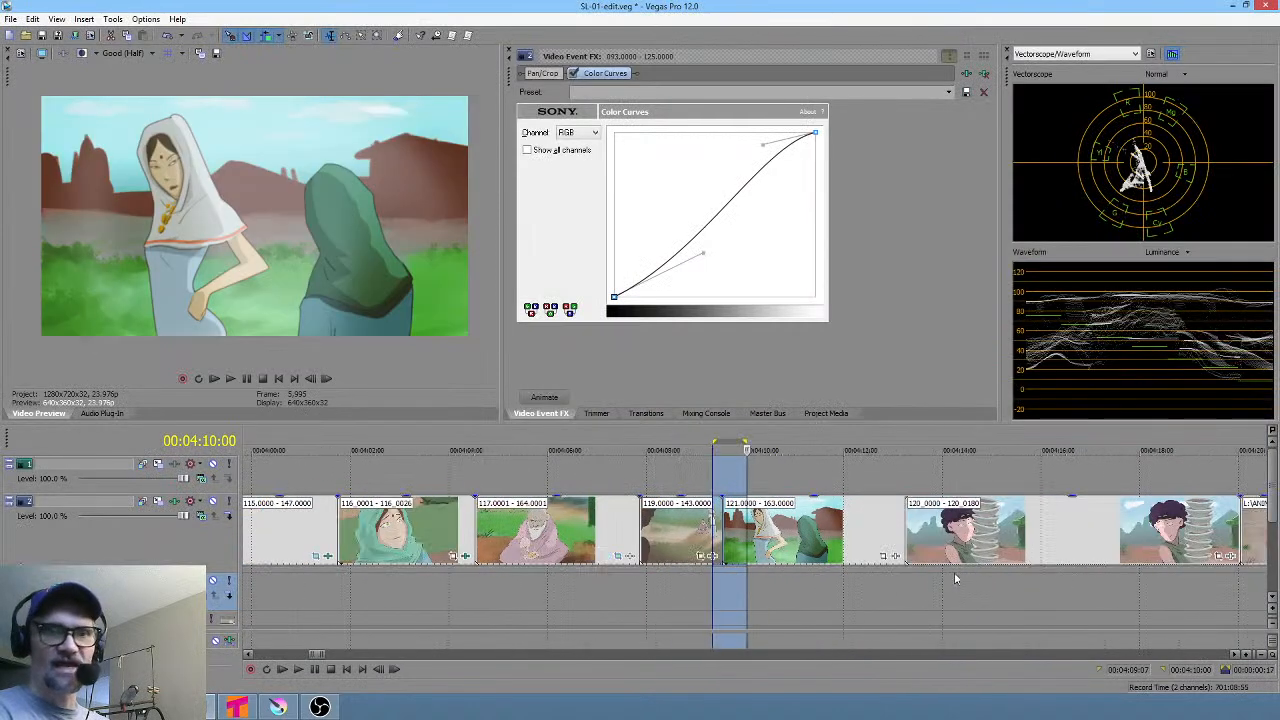
{"action": "left_click_drag", "start_coordinate": [840, 589], "coordinate": [710, 580]}
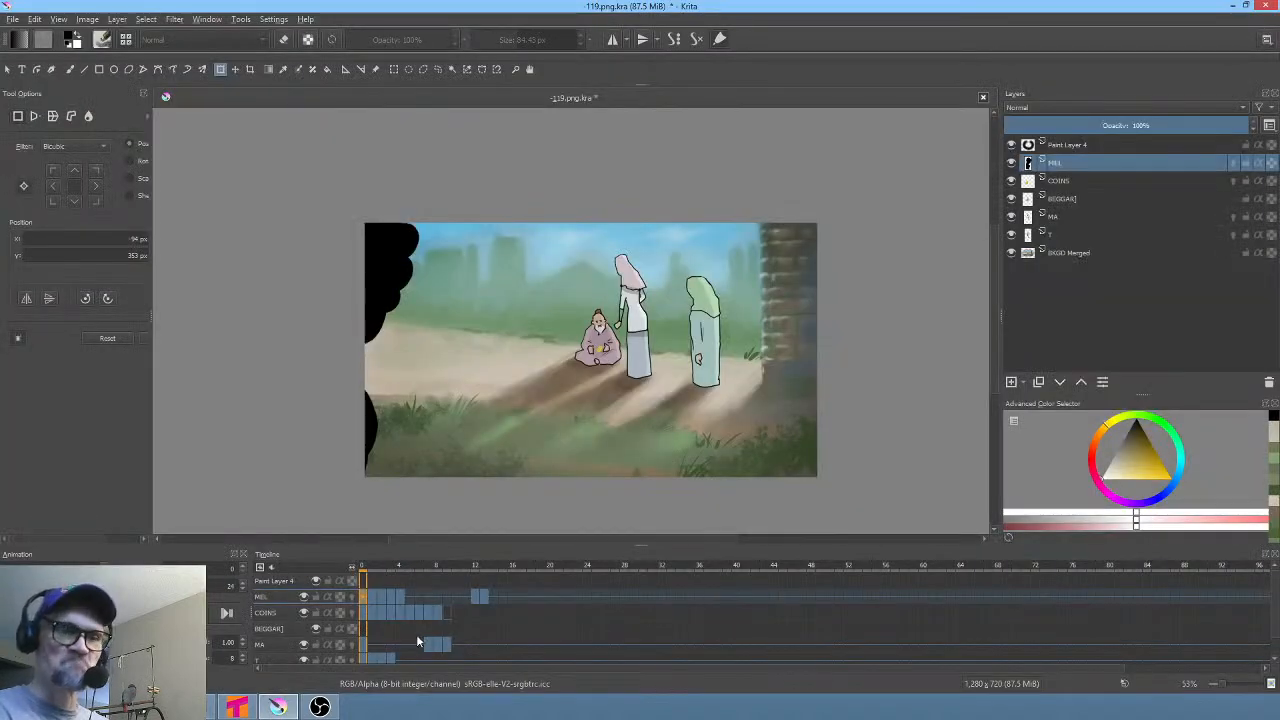
{"action": "left_click_drag", "start_coordinate": [380, 572], "coordinate": [393, 569]}
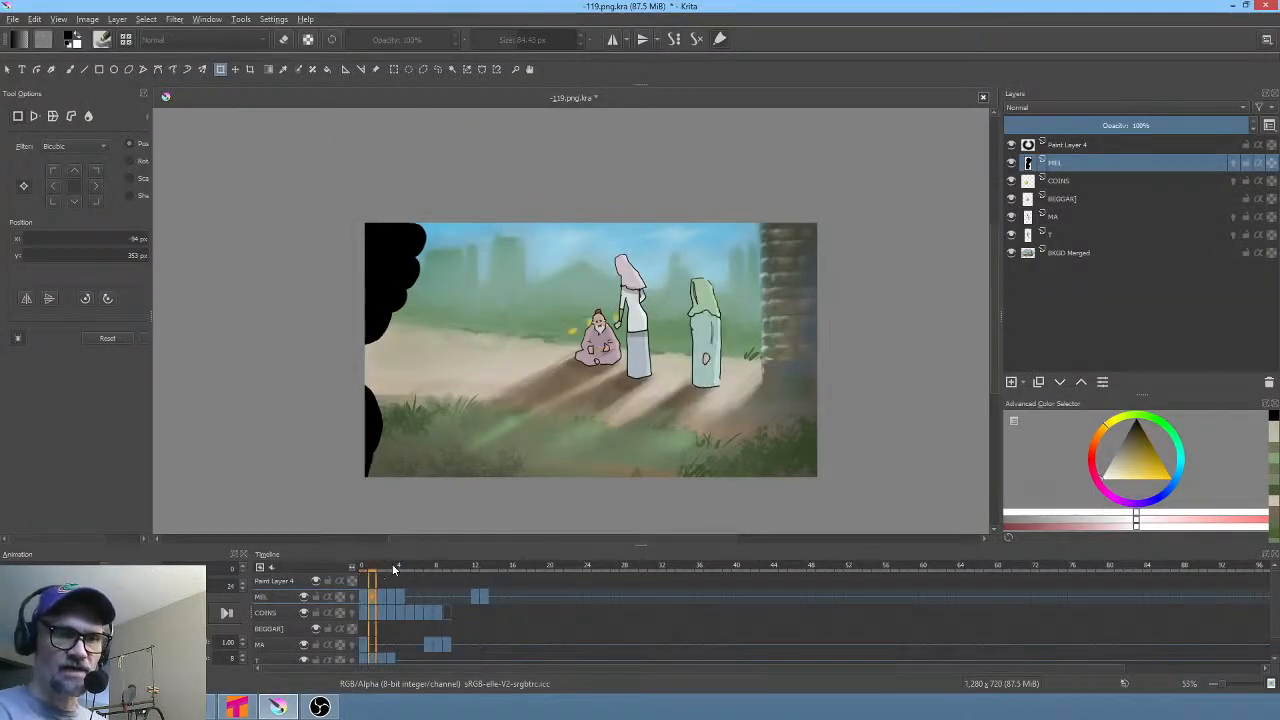
{"action": "left_click", "coordinate": [385, 576]}
{"action": "key", "text": "space"}
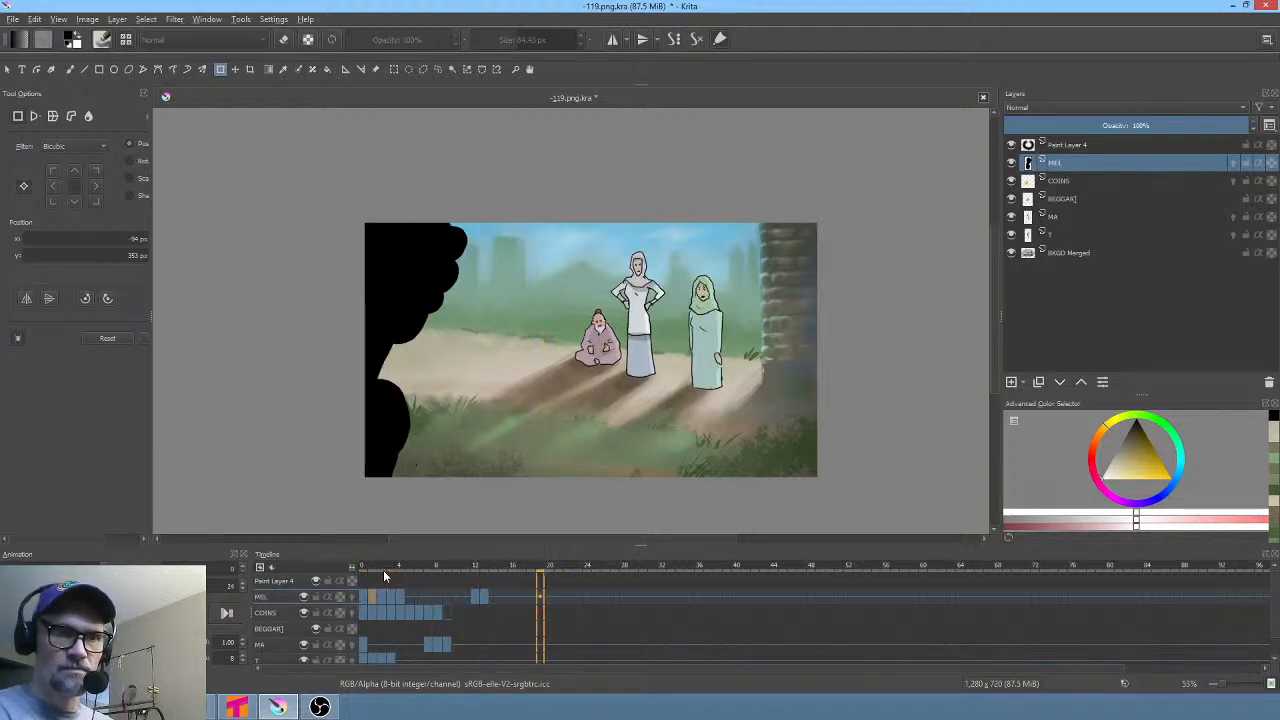
Remove the MEL keyframe on frame 12 so the silhouette holds its earlier drawing until frame 13
{"action": "left_click", "coordinate": [484, 600]}
{"action": "left_click_drag", "start_coordinate": [458, 568], "coordinate": [508, 609]}
{"action": "left_click", "coordinate": [477, 597]}
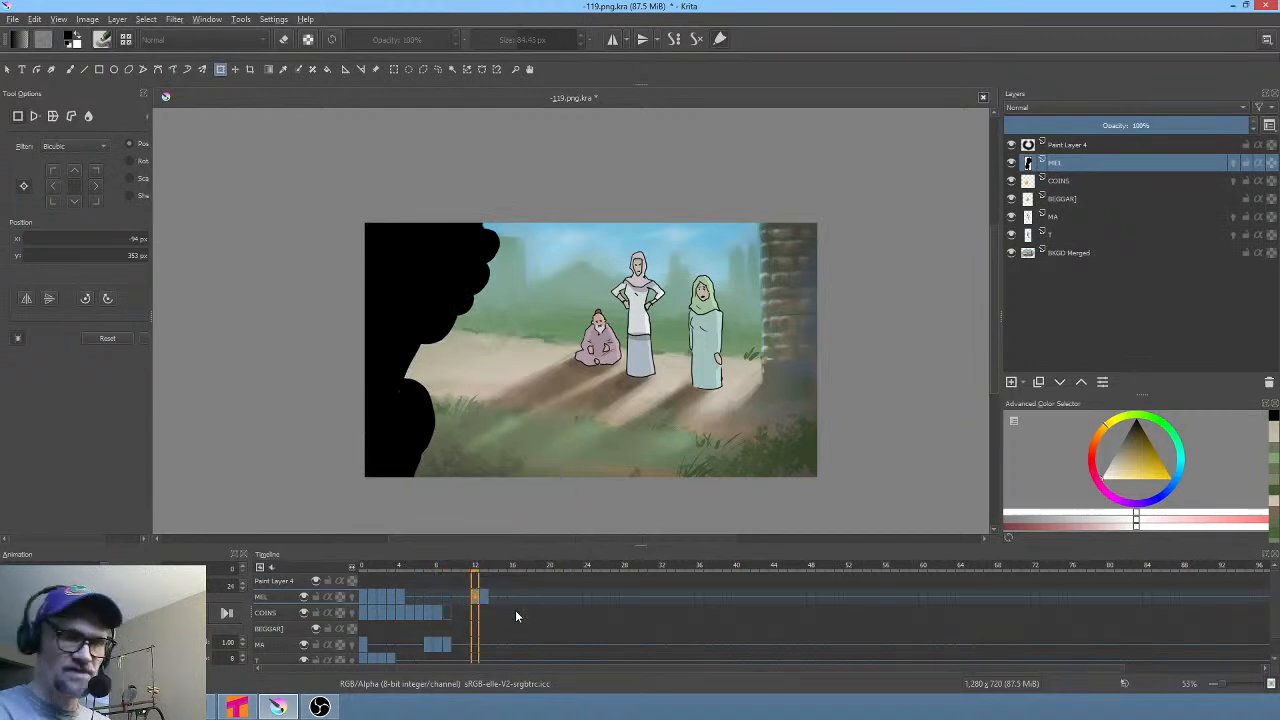
{"action": "left_click", "coordinate": [446, 568]}
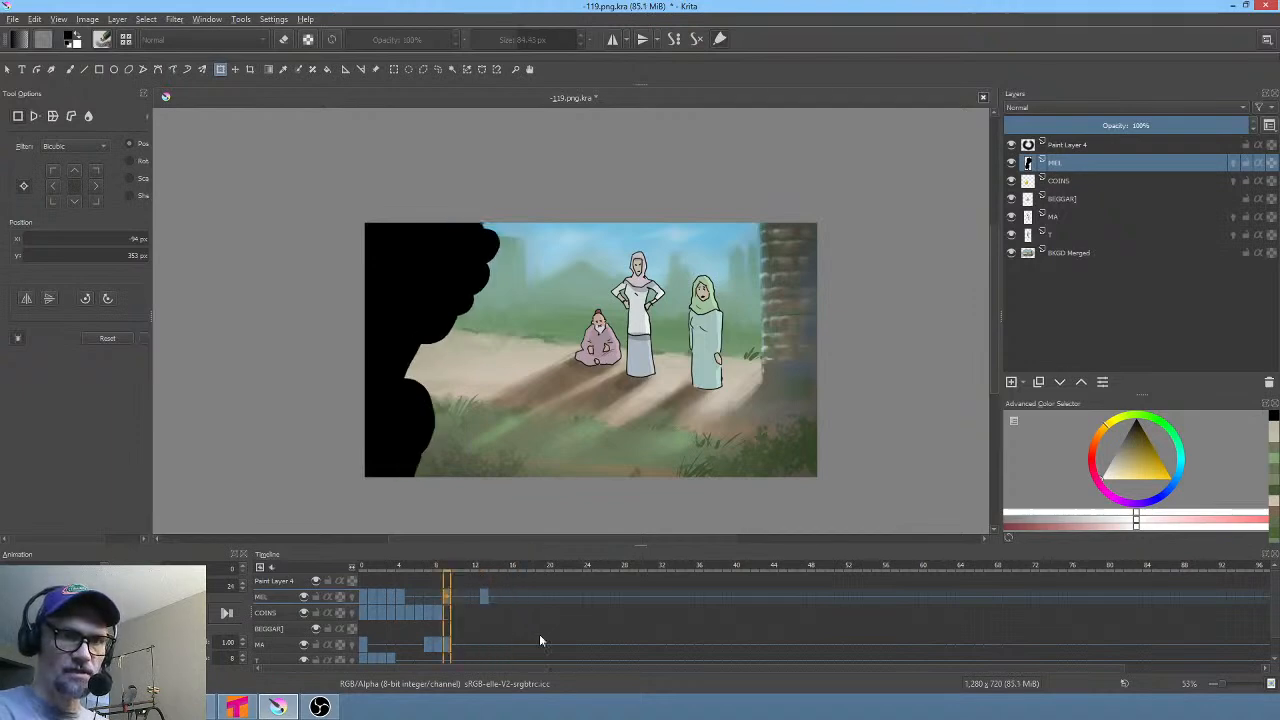
Try a blank MEL keyframe on frame 14 to clear the silhouette, and play the result
{"action": "left_click", "coordinate": [491, 596]}
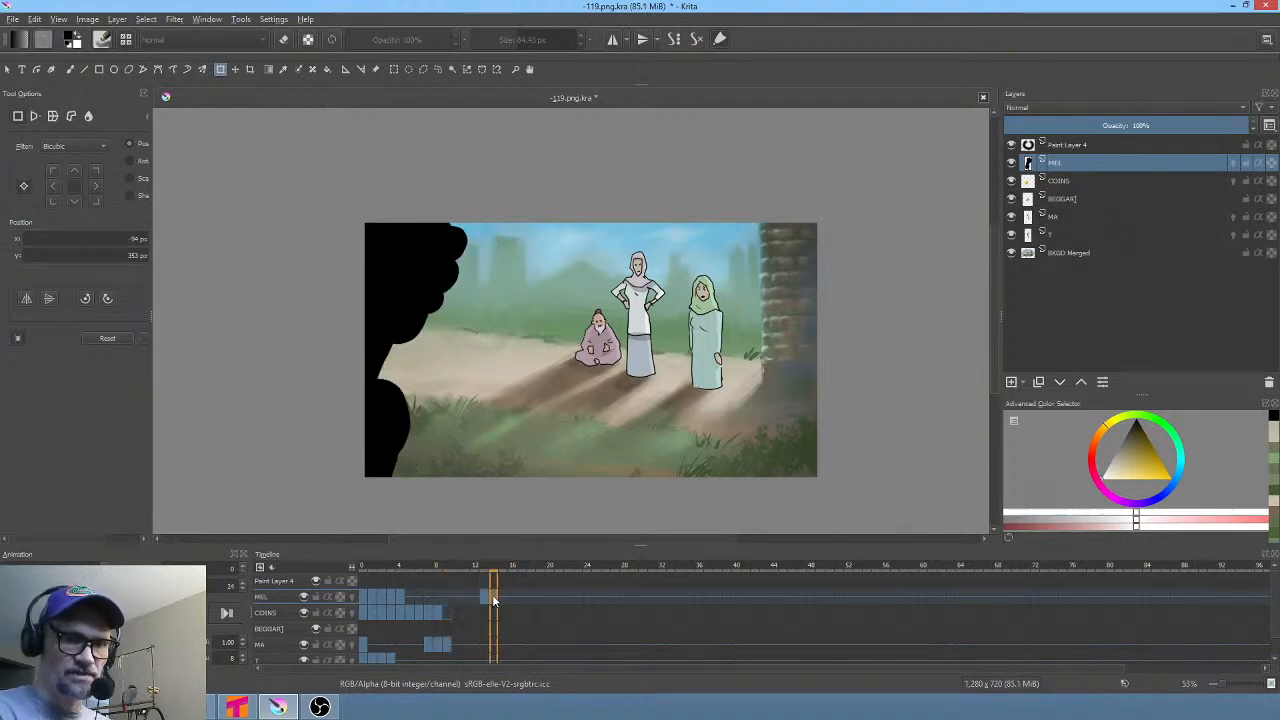
{"action": "key", "text": "Delete"}
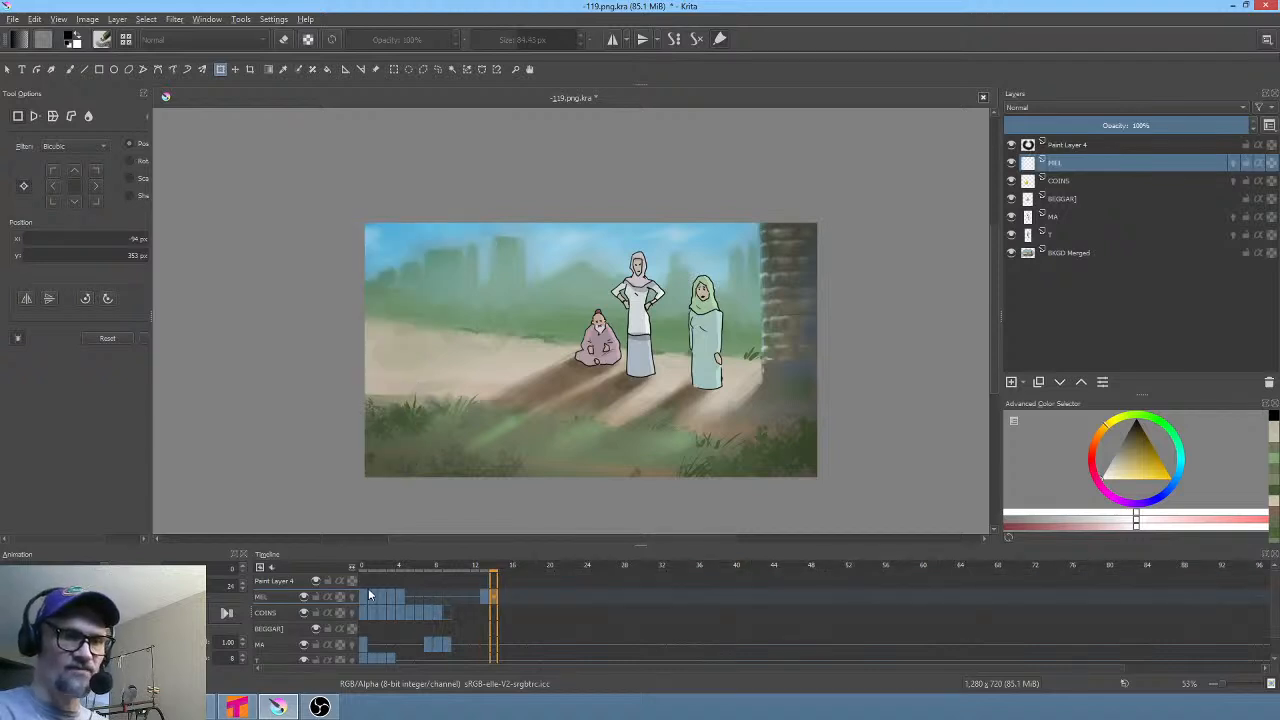
{"action": "left_click", "coordinate": [365, 592]}
{"action": "key", "text": "space"}
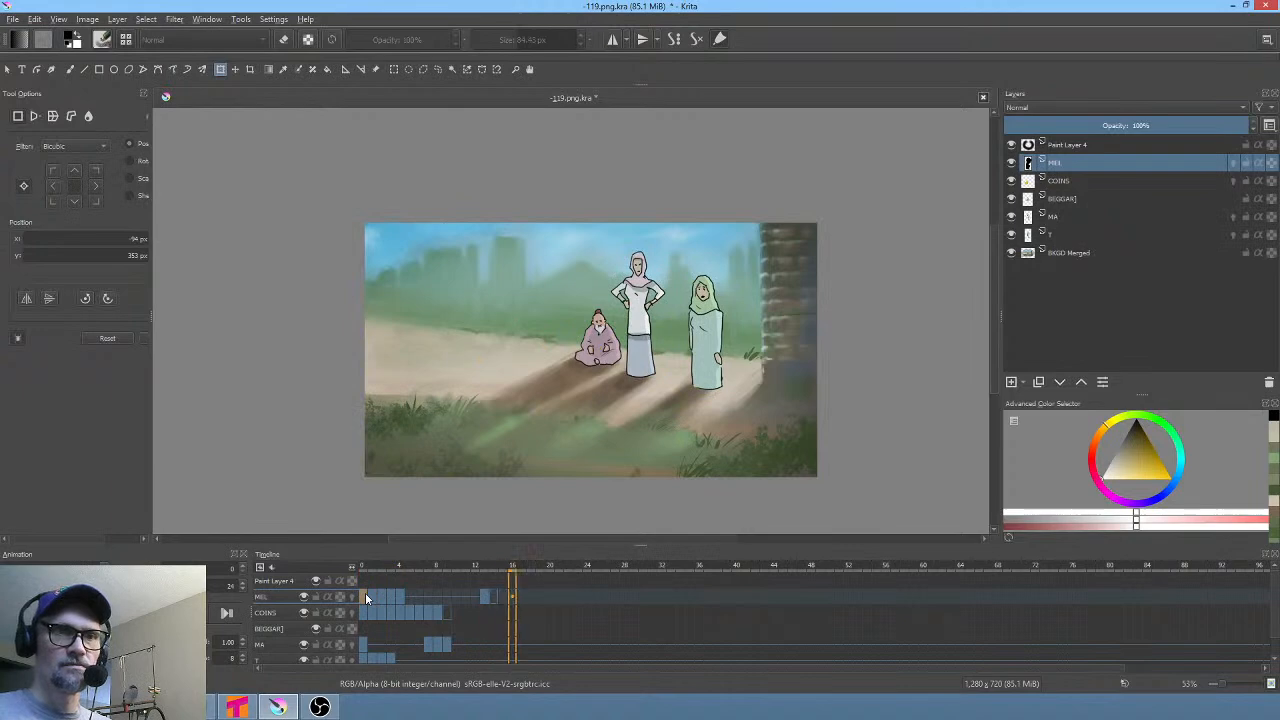
{"action": "left_click", "coordinate": [493, 597]}
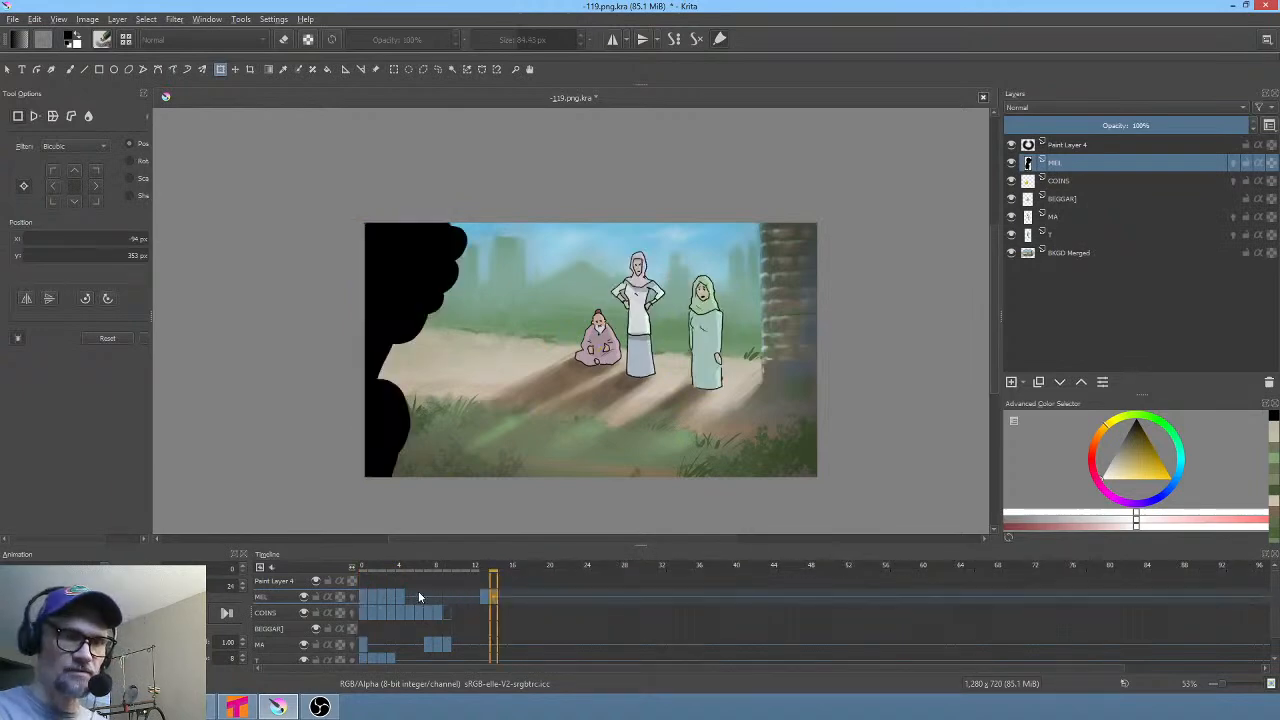
{"action": "left_click", "coordinate": [361, 594]}
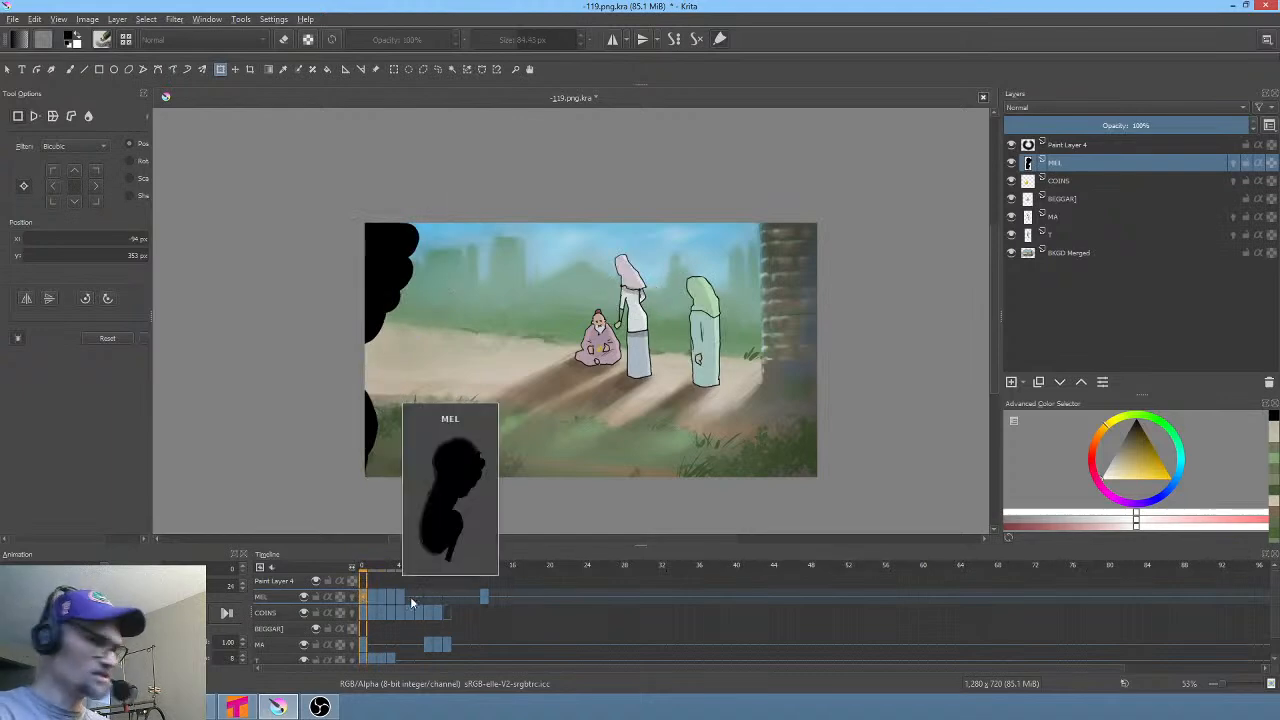
Copy the MEL keyframe of frame 3 onto frame 13, replacing the drawing there, and play the result
{"action": "left_click", "coordinate": [484, 597]}
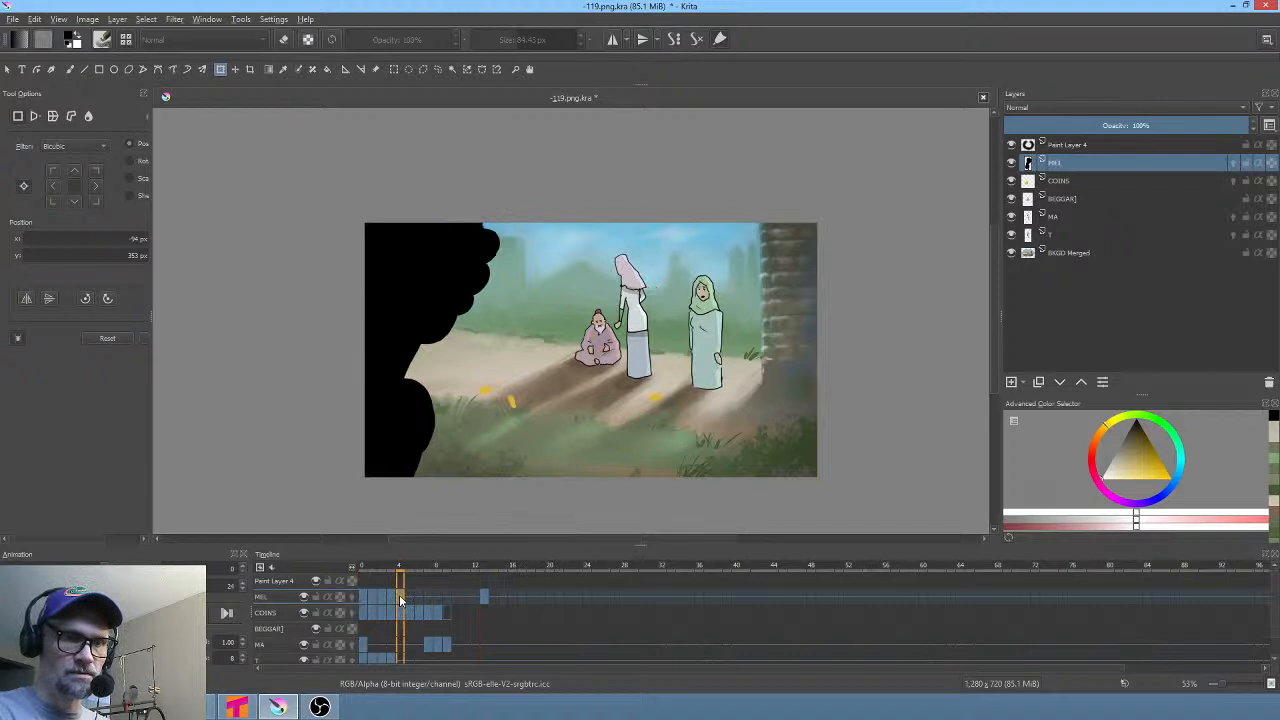
{"action": "left_click", "coordinate": [395, 598]}
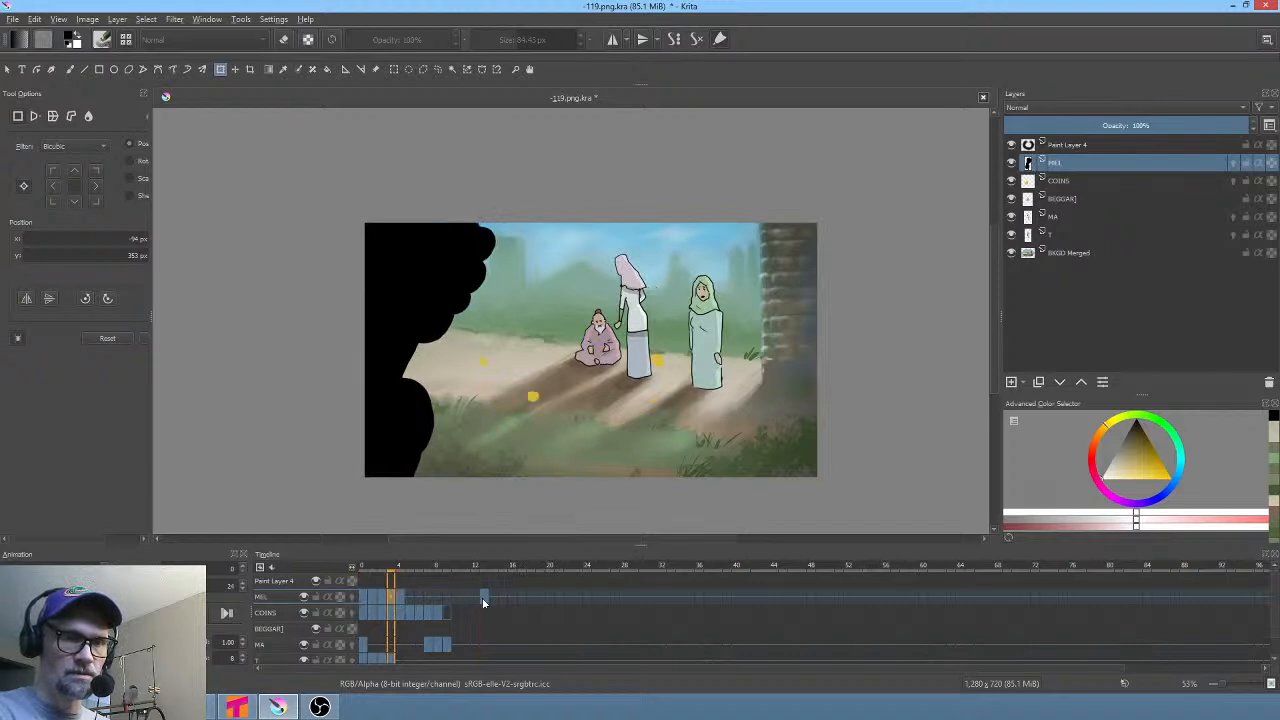
{"action": "left_click_drag", "start_coordinate": [392, 598], "coordinate": [484, 600]}
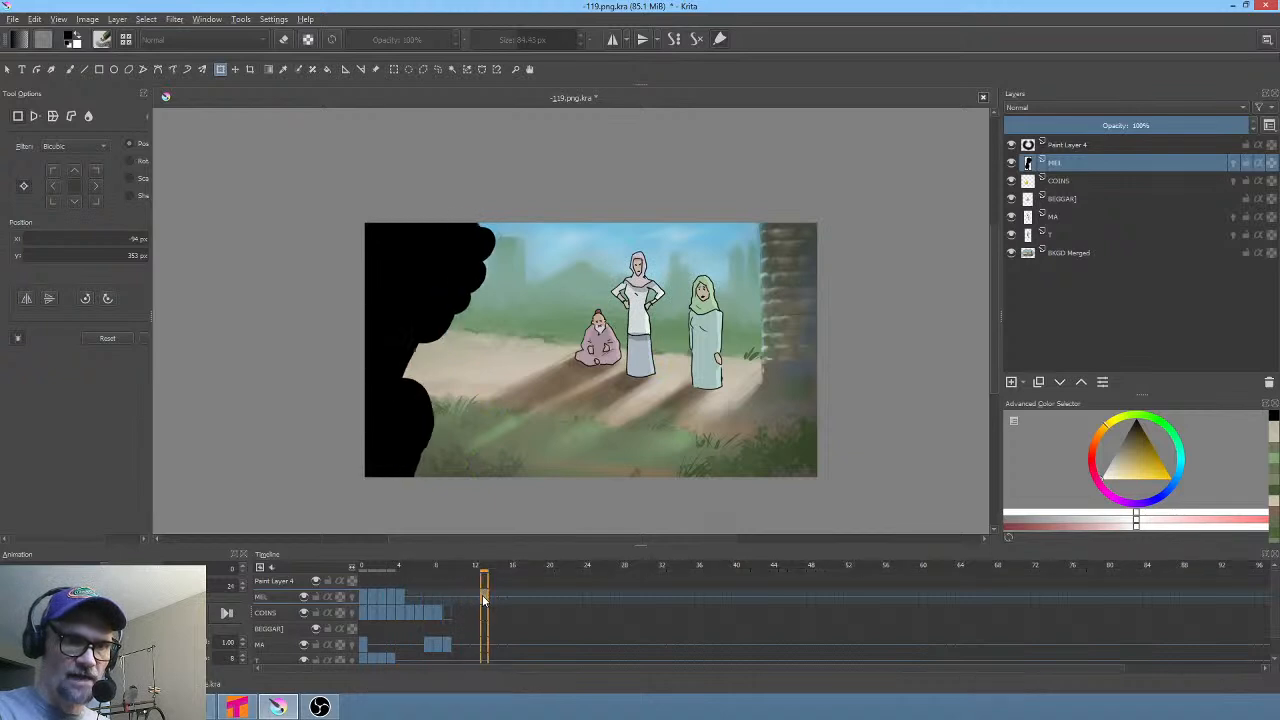
{"action": "left_click", "coordinate": [362, 598]}
{"action": "key", "text": "space"}
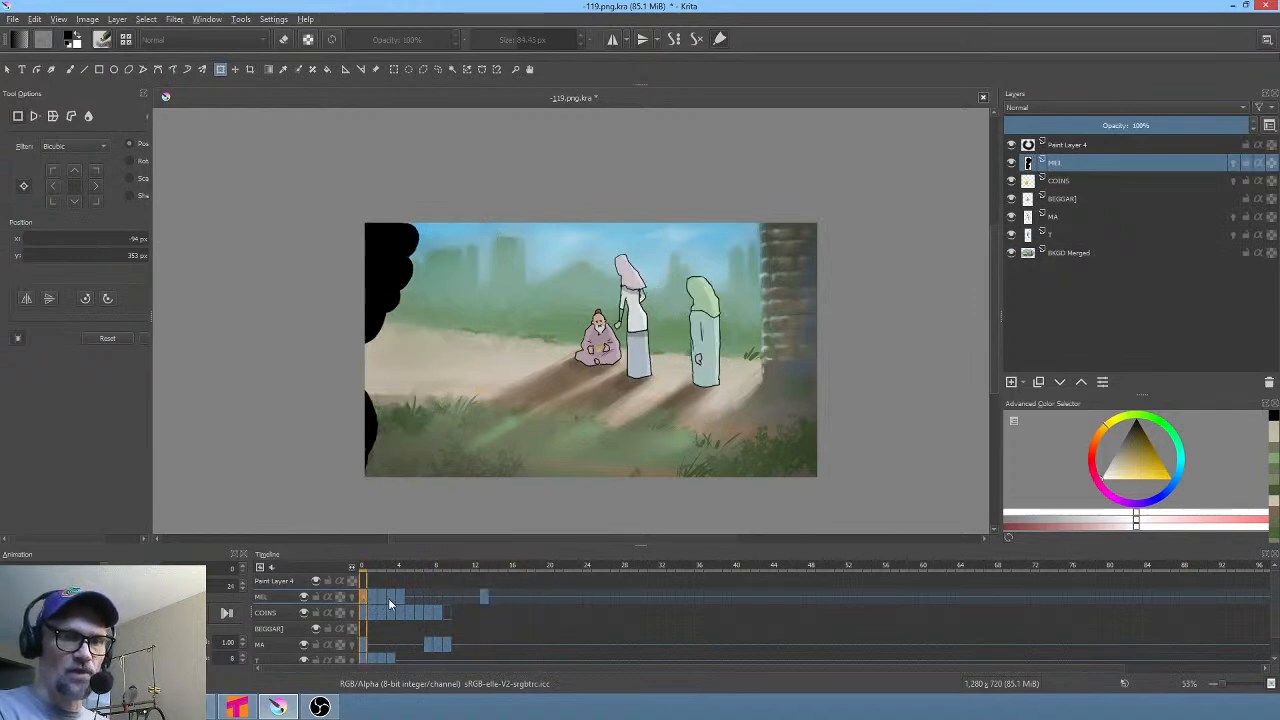
Try copying the MEL keyframe of frame 2 to frame 14, and play the result
{"action": "left_click", "coordinate": [384, 603]}
{"action": "left_click_drag", "start_coordinate": [384, 603], "coordinate": [493, 595]}
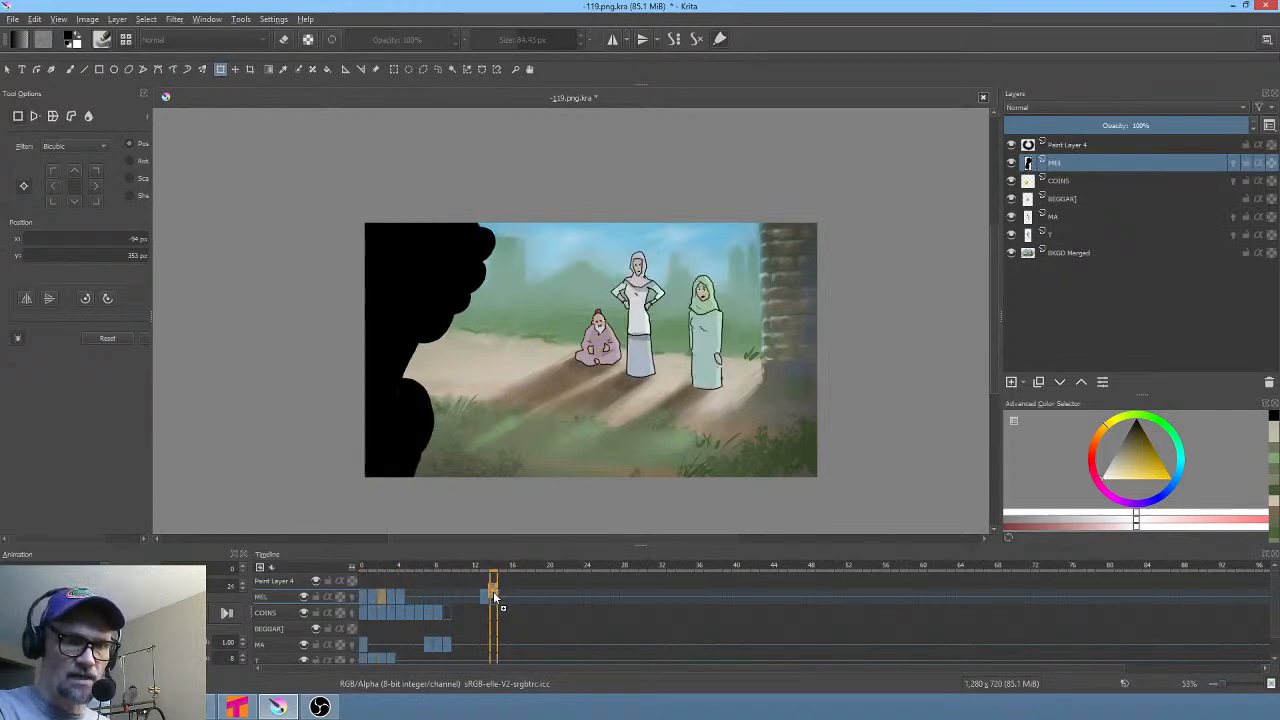
{"action": "left_click", "coordinate": [364, 597]}
{"action": "key", "text": "space"}
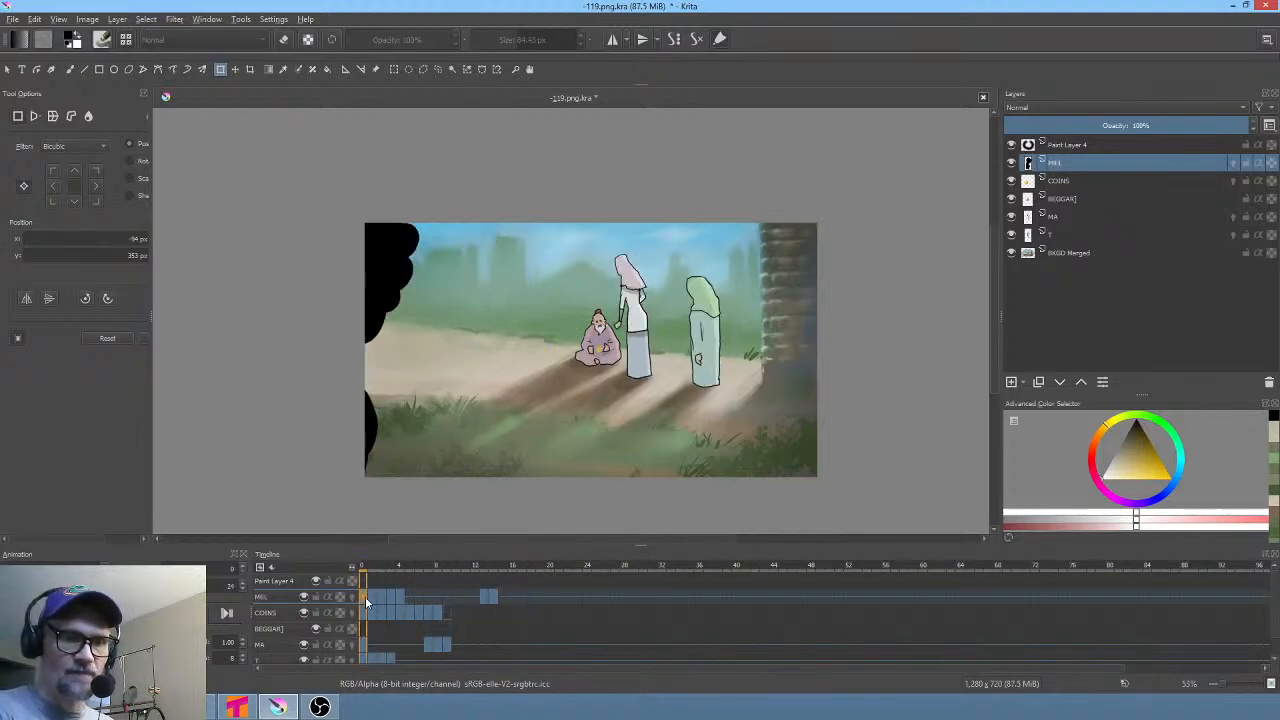
{"action": "left_click", "coordinate": [492, 598]}
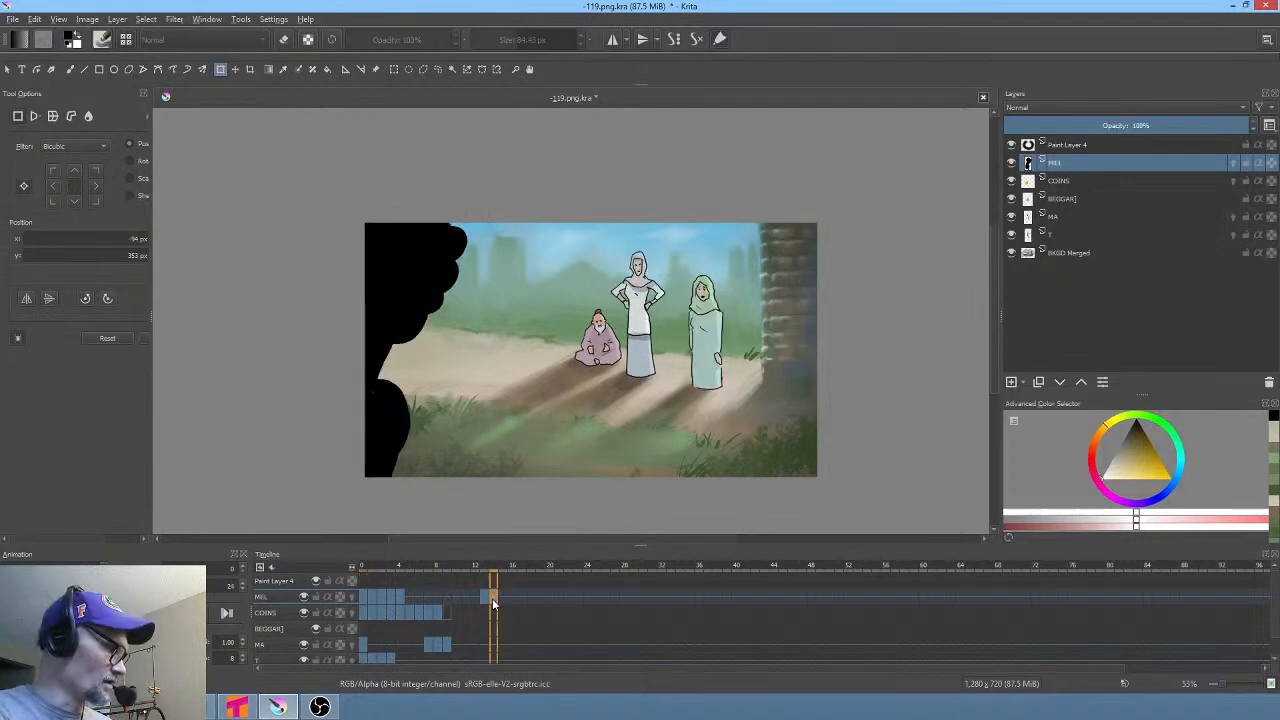
{"action": "key", "text": "ctrl+z"}
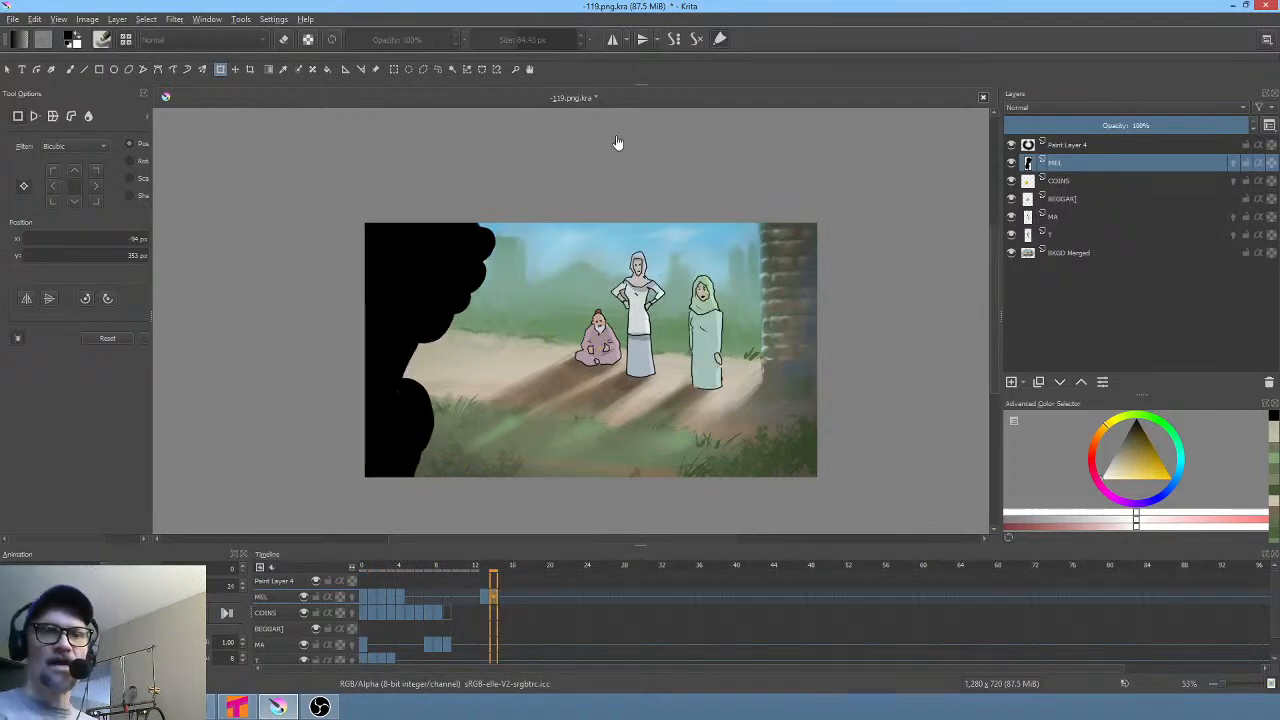
Save the shot's Krita file with the reworked MEL keyframes
{"action": "left_click", "coordinate": [12, 19]}
{"action": "left_click", "coordinate": [31, 81]}
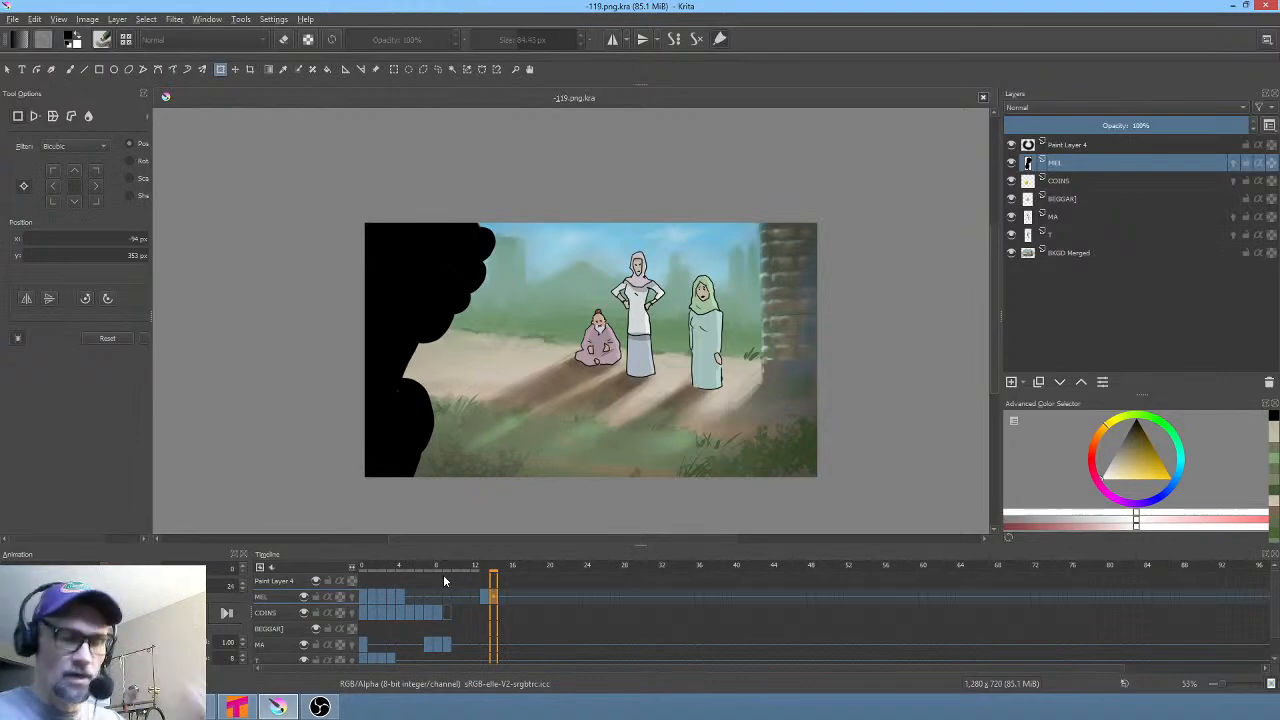
{"action": "left_click", "coordinate": [363, 597]}
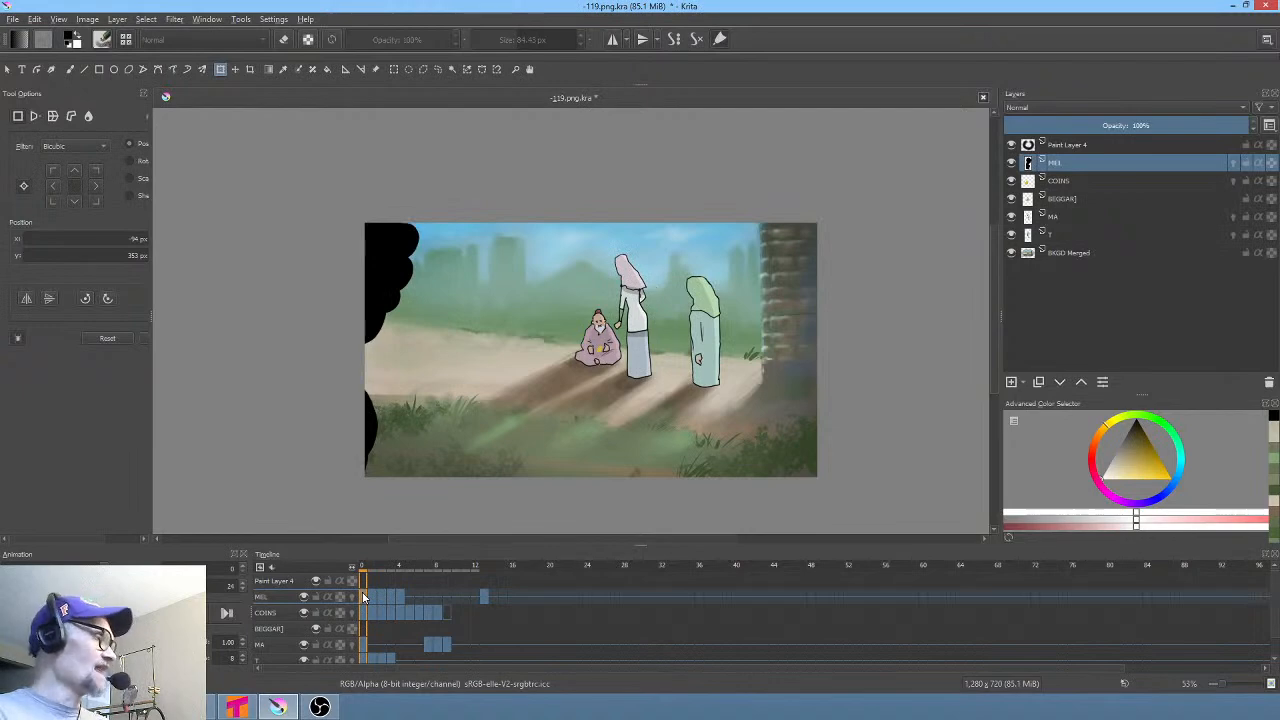
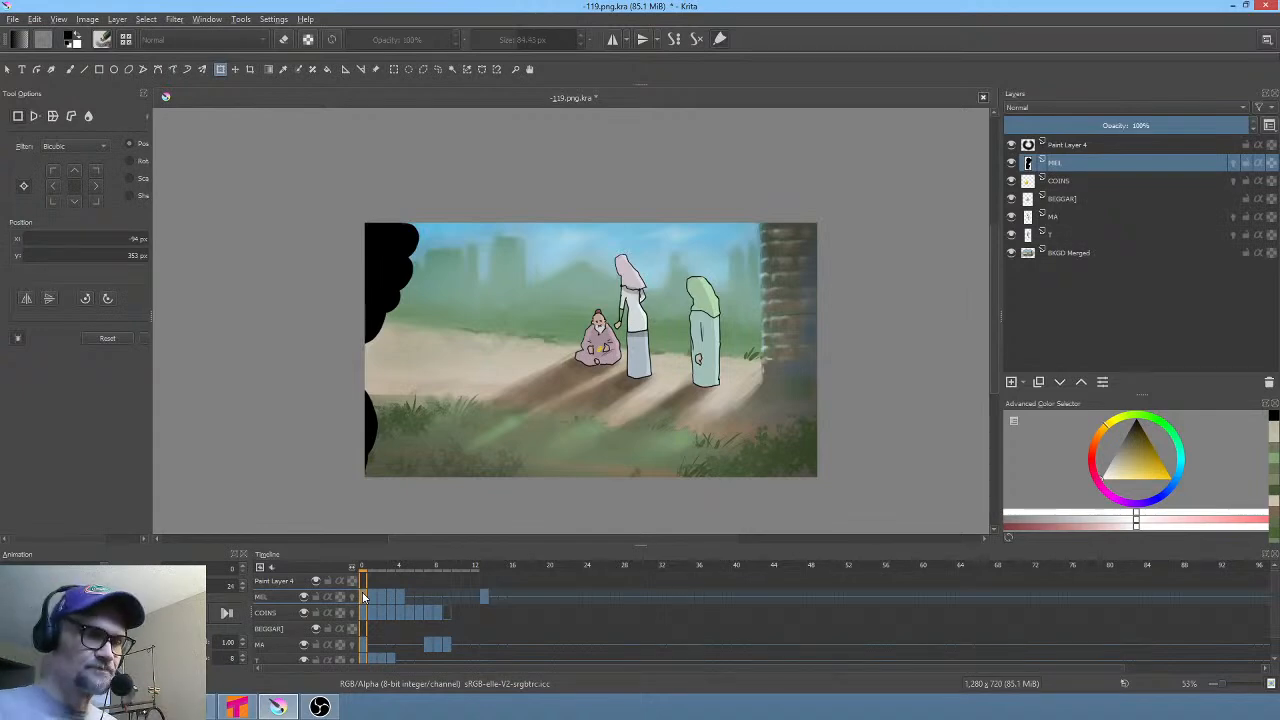
{"action": "key", "text": "ctrl+s"}
Replay the shot, and shift the MEL silhouette on frame 13 slightly to the left
{"action": "left_click_drag", "start_coordinate": [482, 574], "coordinate": [400, 572]}
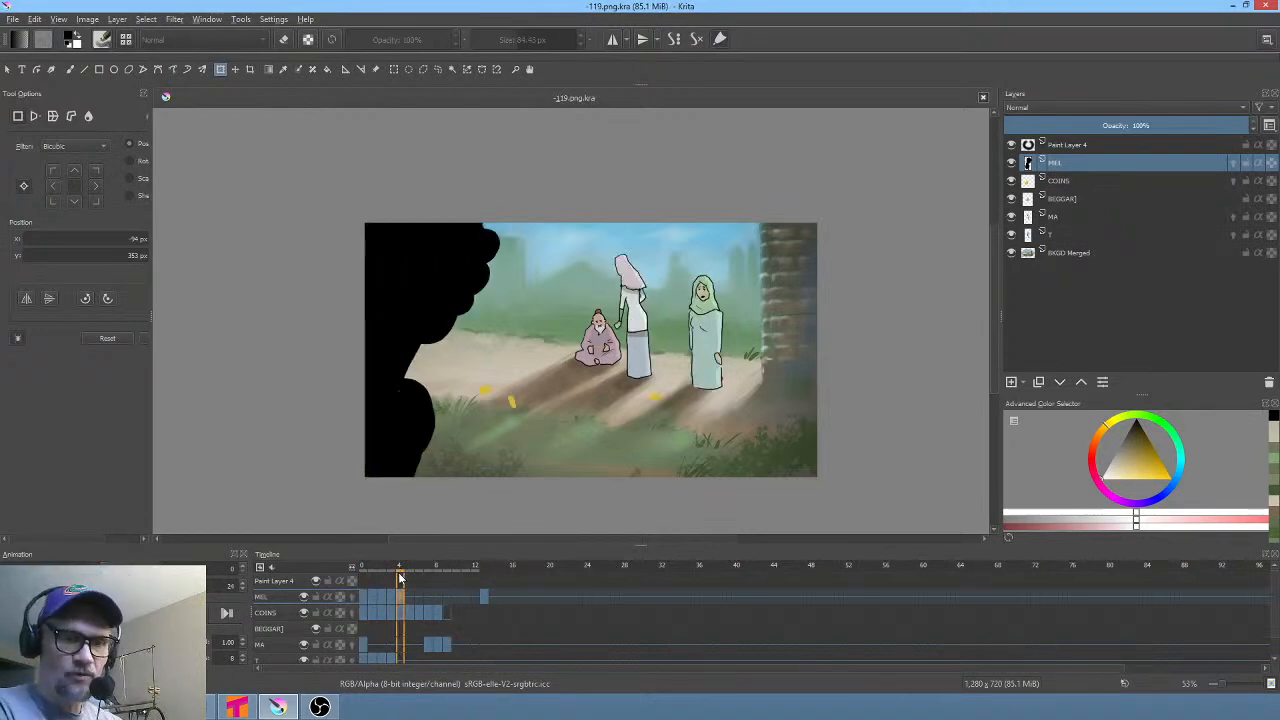
{"action": "left_click", "coordinate": [470, 598]}
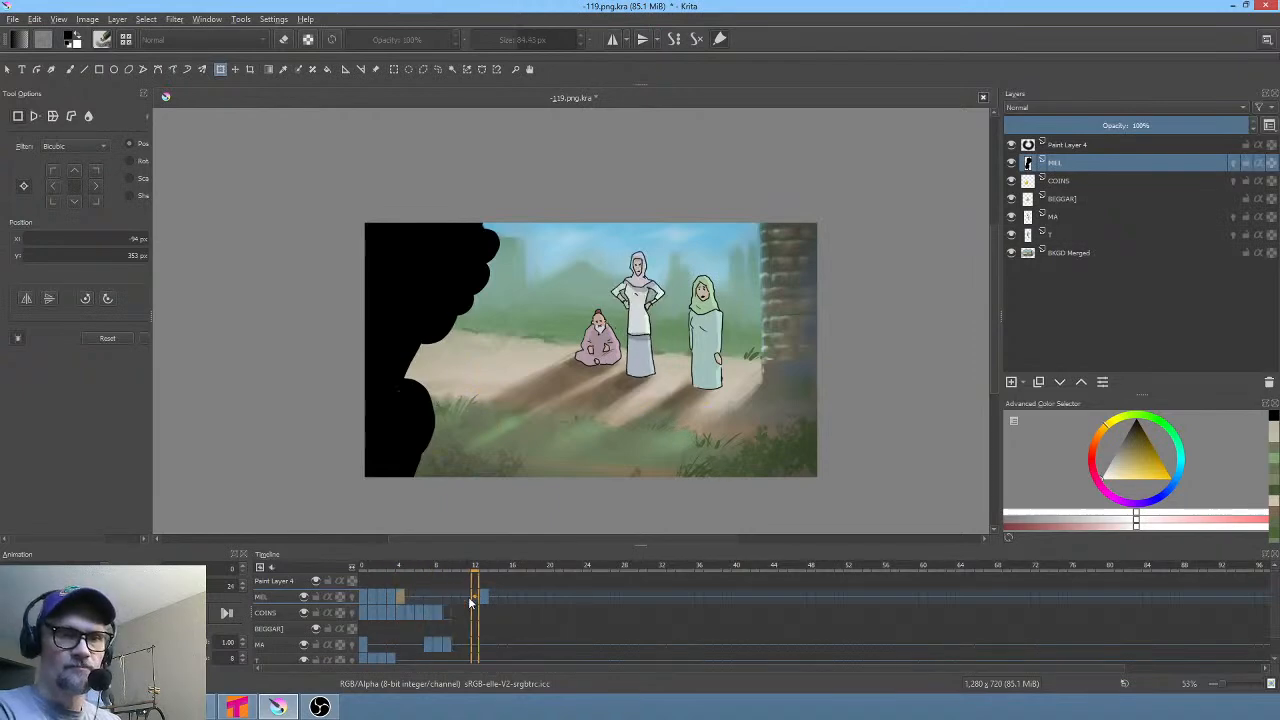
{"action": "key", "text": "space"}
{"action": "left_click", "coordinate": [361, 596]}
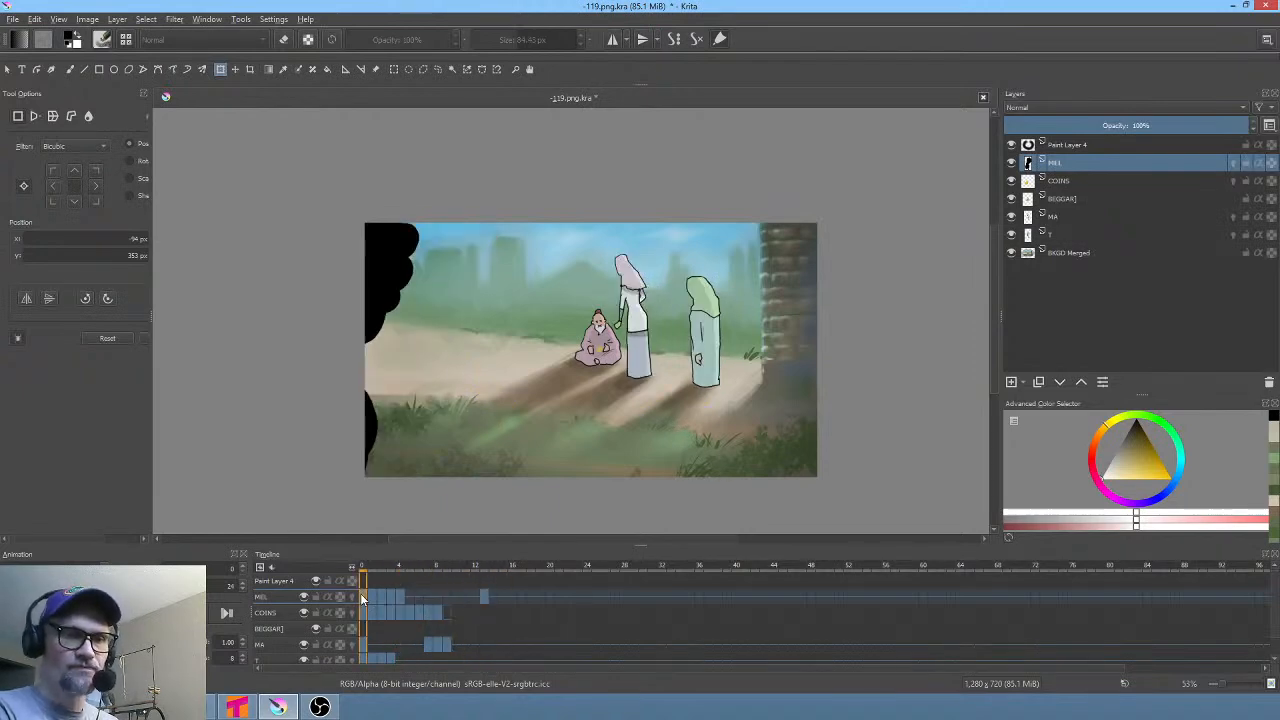
{"action": "mouse_move", "coordinate": [376, 598]}
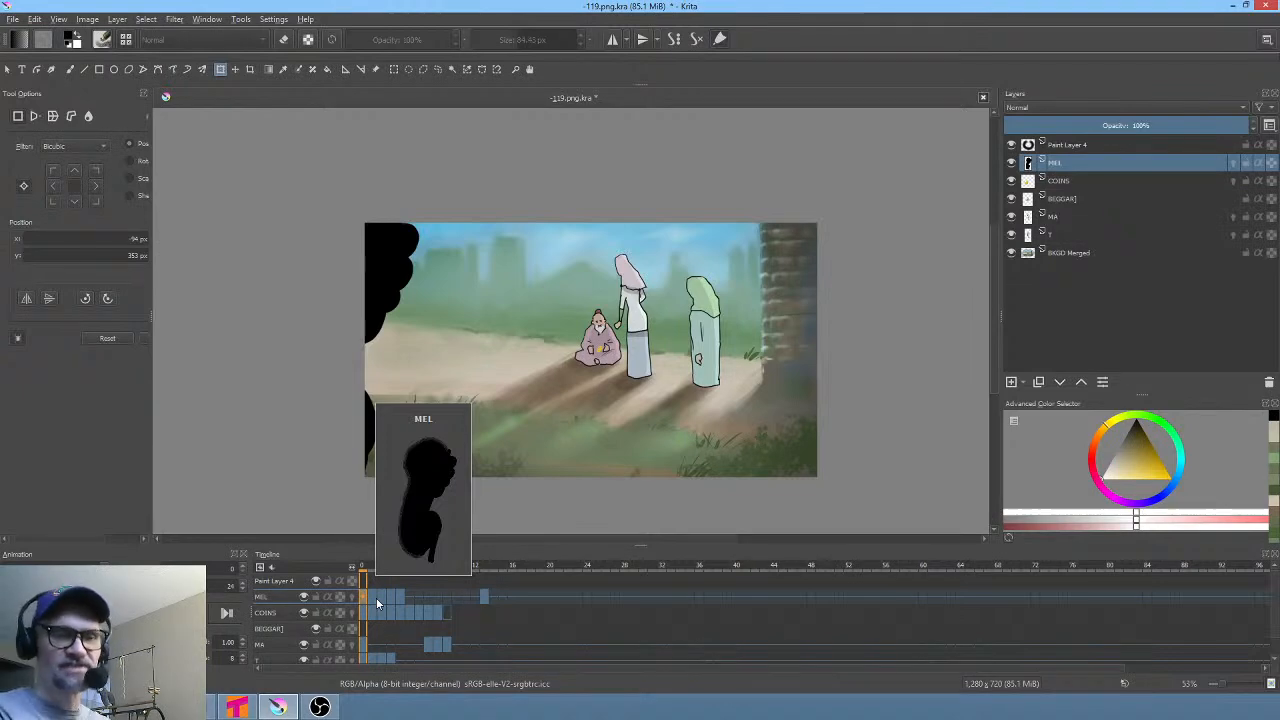
{"action": "left_click", "coordinate": [483, 601]}
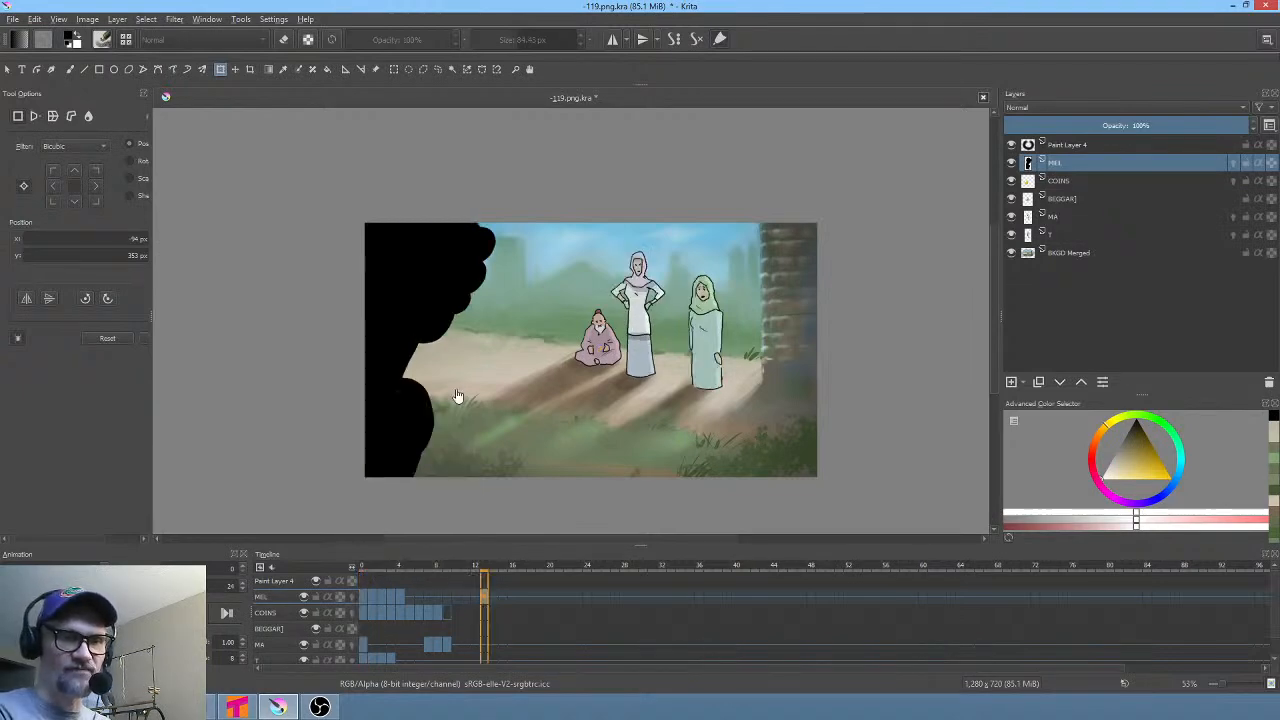
{"action": "left_click", "coordinate": [390, 300]}
{"action": "left_click_drag", "start_coordinate": [417, 296], "coordinate": [410, 298]}
Play the shot from frame 0 to check the shifted silhouette, and save the file
{"action": "left_click", "coordinate": [364, 597]}
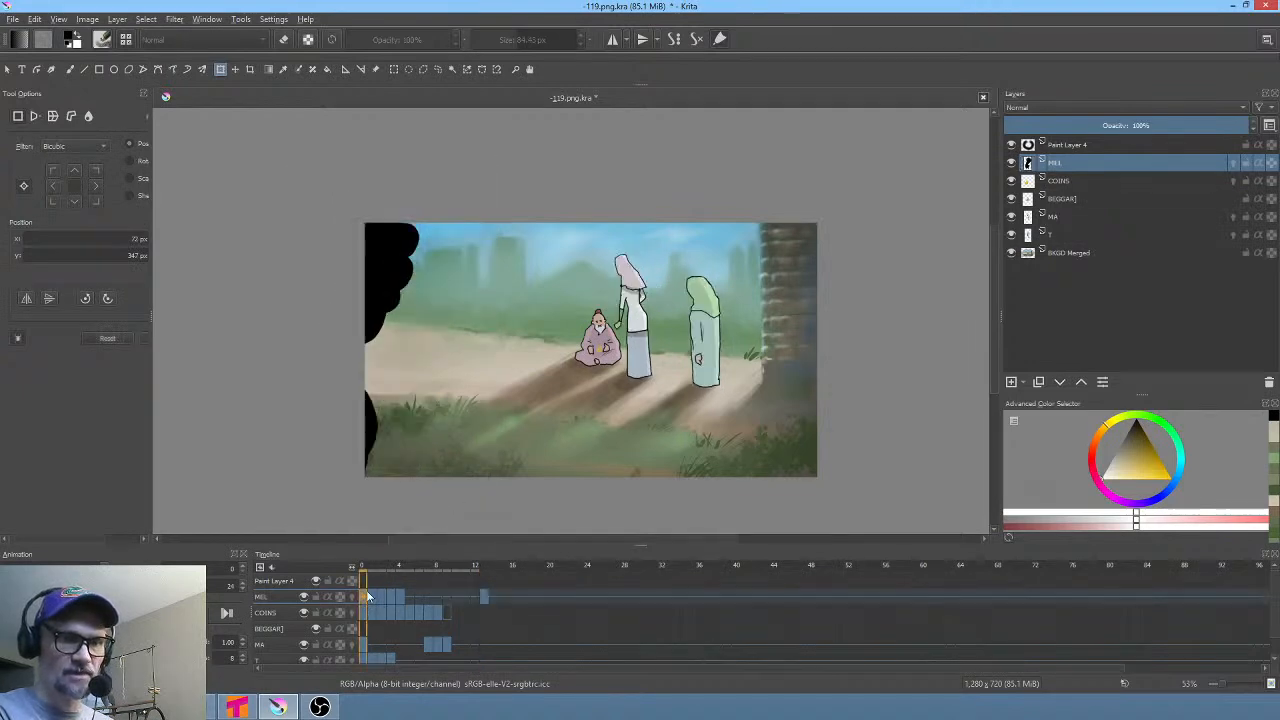
{"action": "key", "text": "space"}
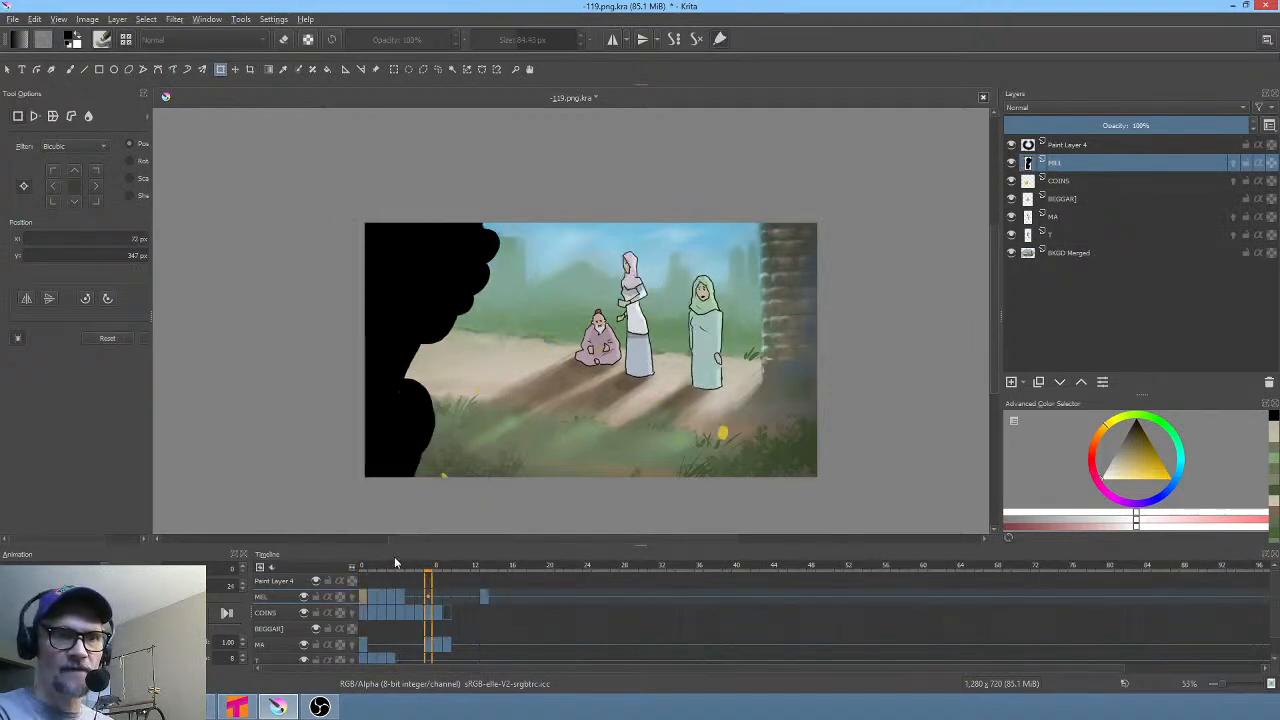
{"action": "key", "text": "space"}
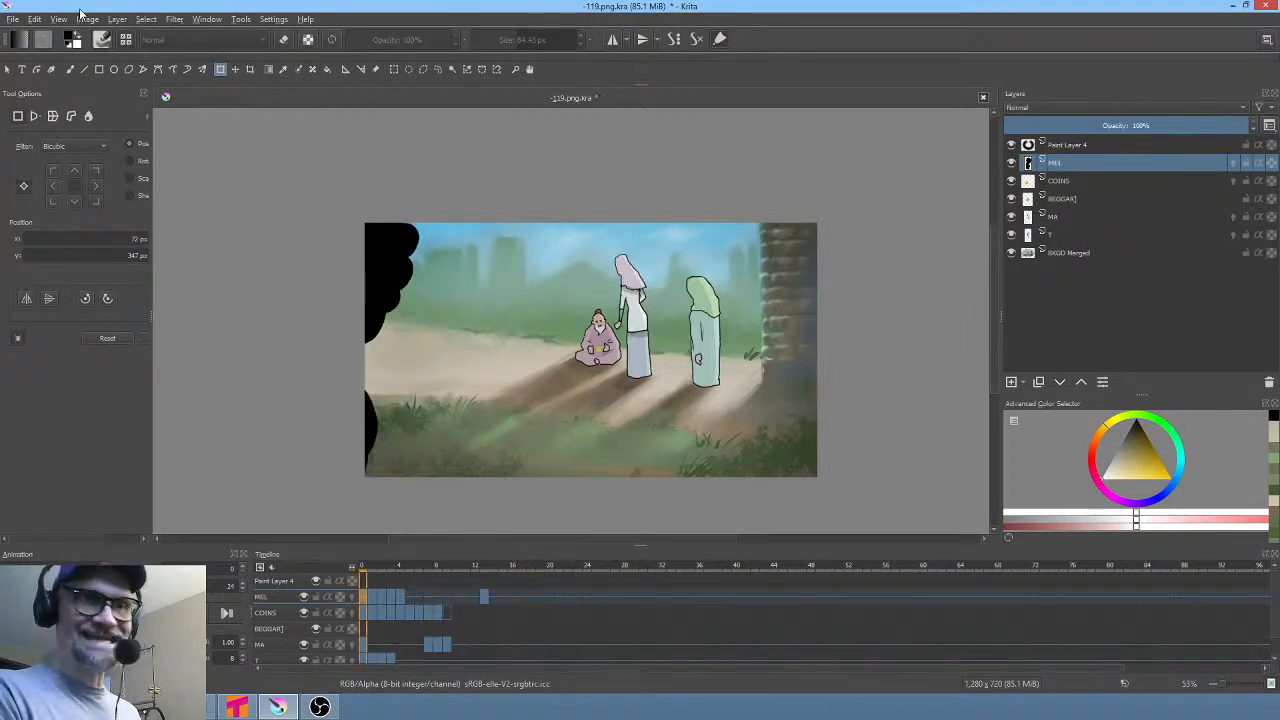
{"action": "left_click", "coordinate": [13, 19]}
{"action": "left_click", "coordinate": [30, 78]}
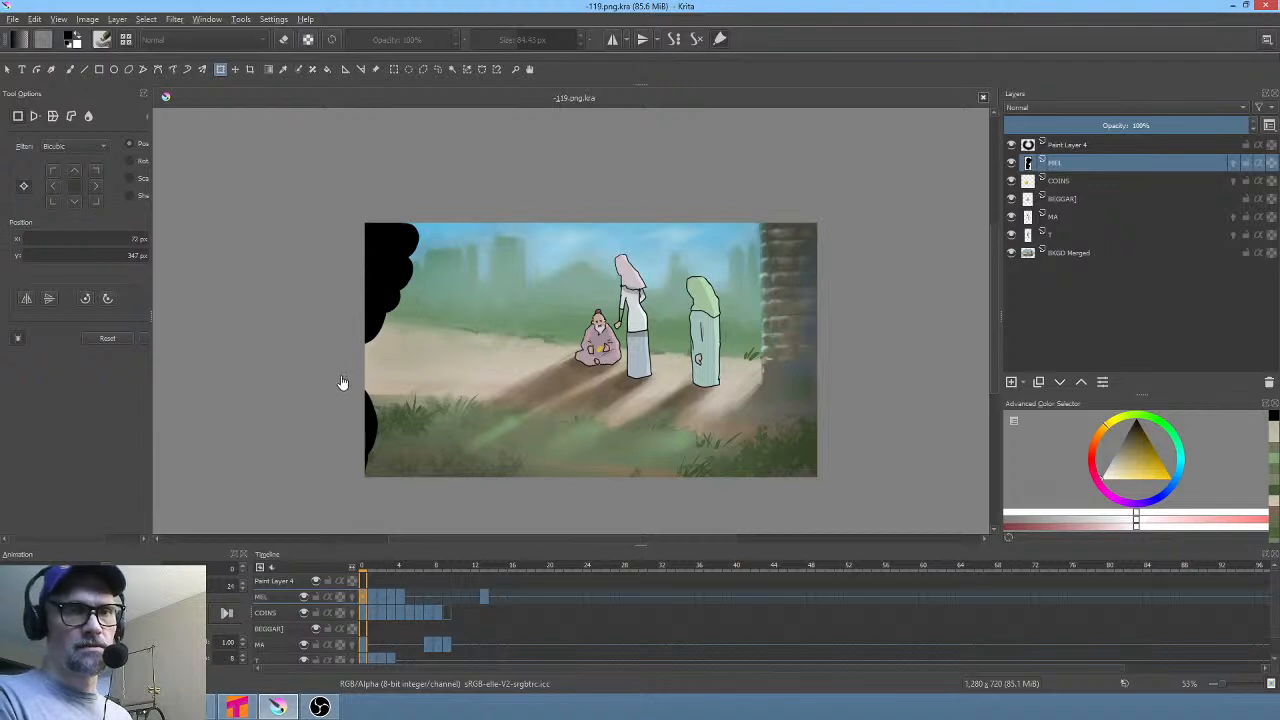
Return to frame 0 and add a new paint layer directly above the BKGD Merged layer
{"action": "mouse_move", "coordinate": [368, 570]}
{"action": "left_mouse_down"}
{"action": "mouse_move", "coordinate": [429, 572]}
{"action": "mouse_move", "coordinate": [352, 572]}
{"action": "left_mouse_up"}
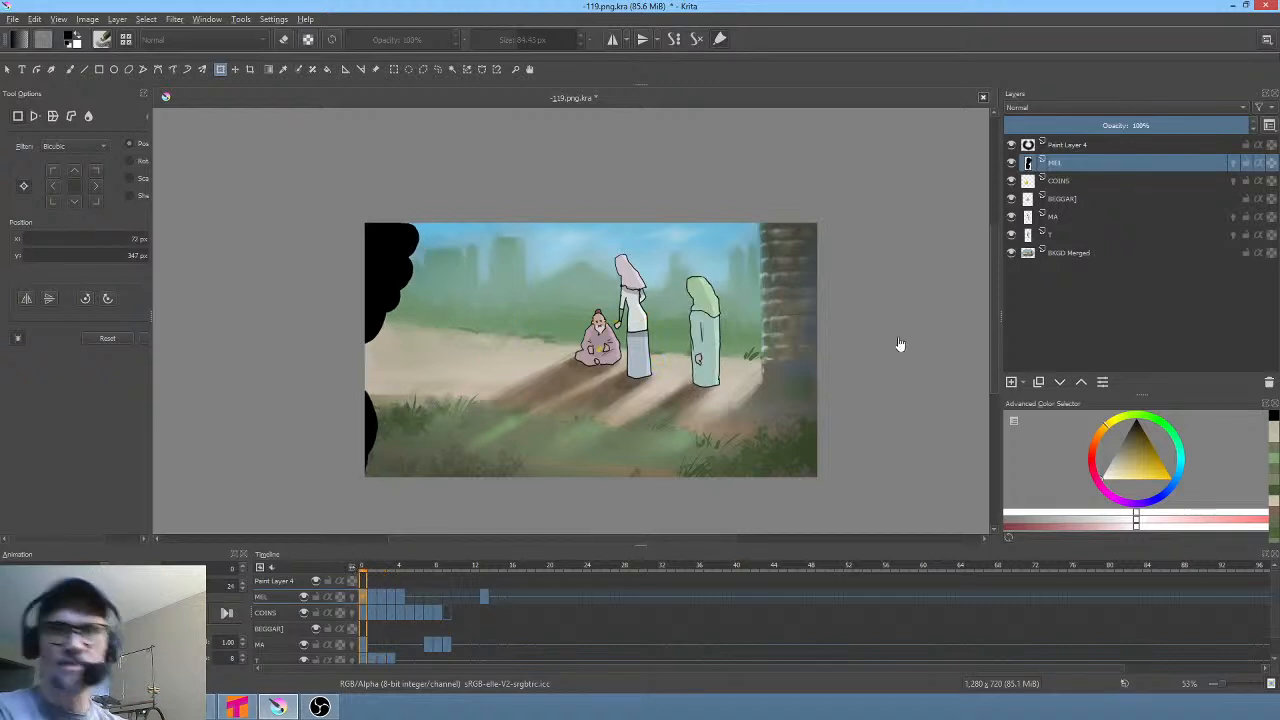
{"action": "left_click", "coordinate": [1062, 253]}
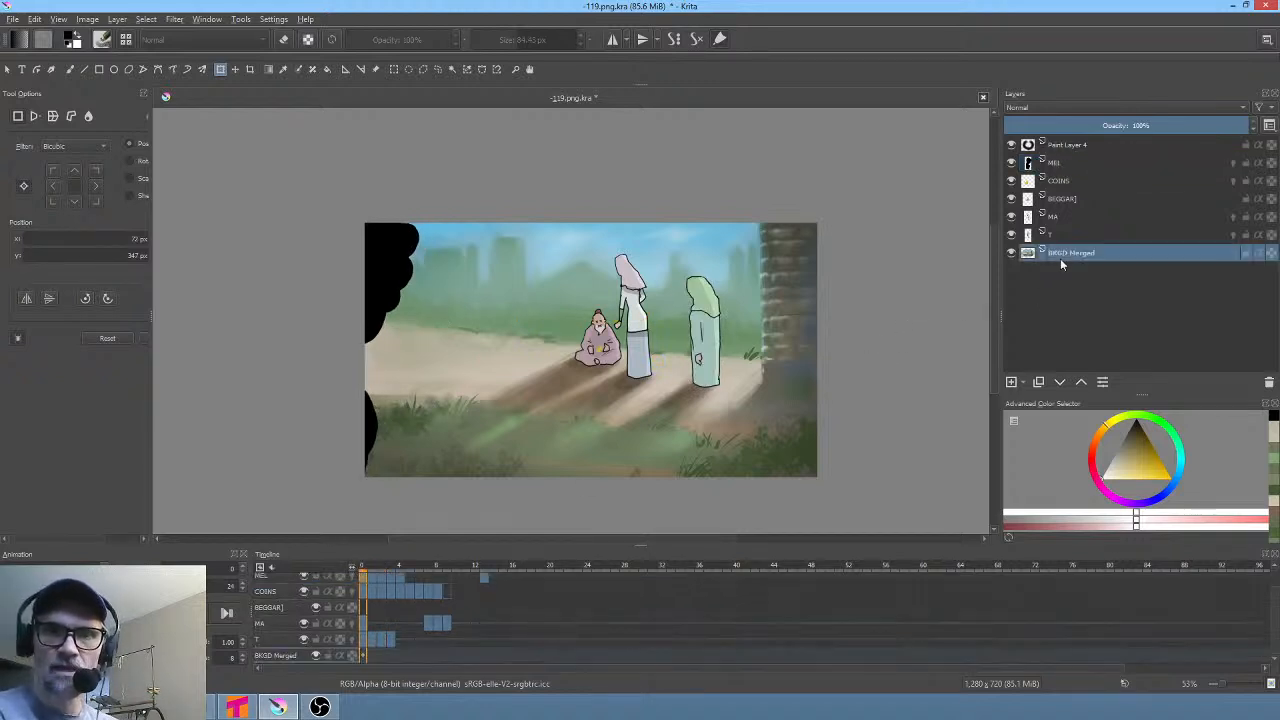
{"action": "left_click", "coordinate": [1011, 383]}
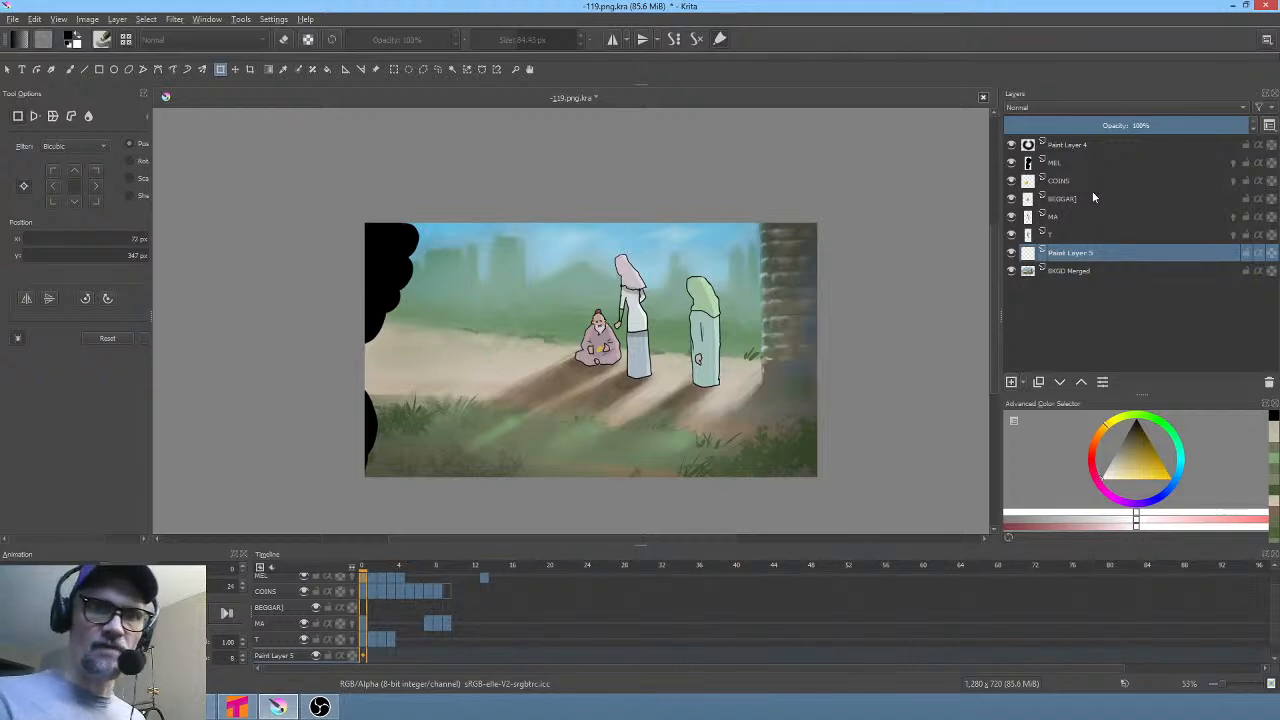
{"action": "mouse_move", "coordinate": [1093, 194]}
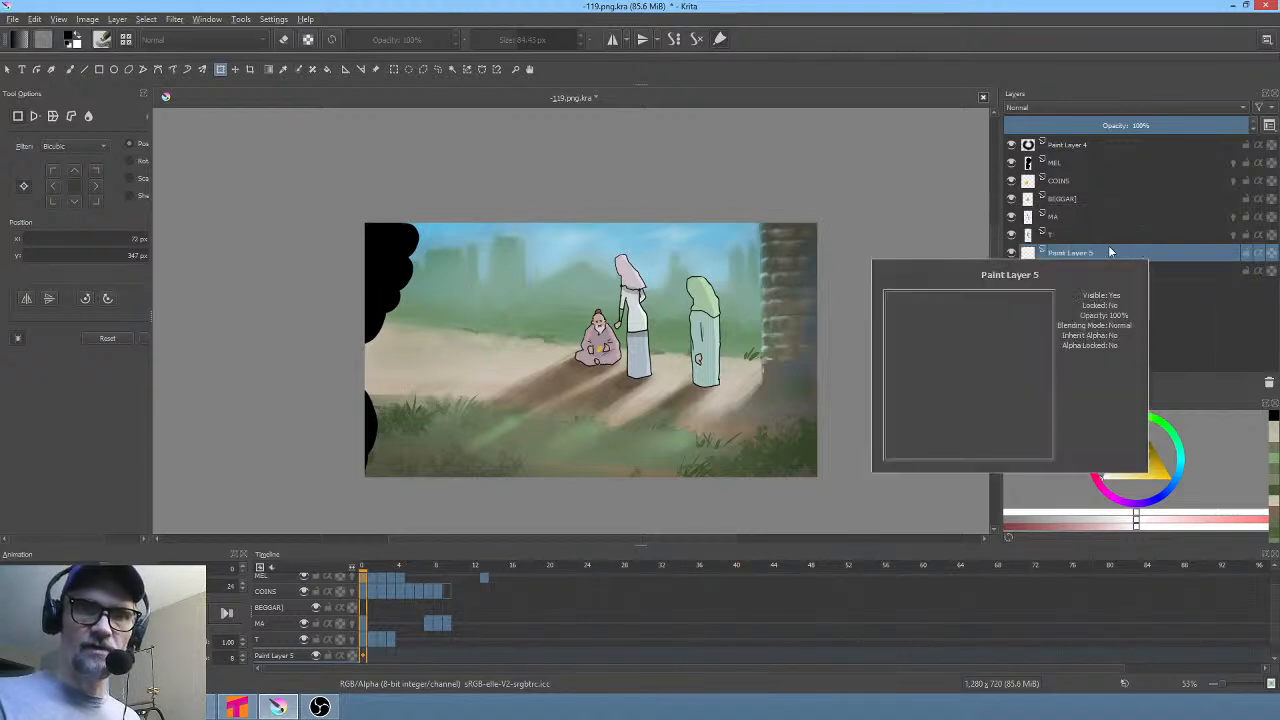
Brush dark olive-brown bands across the horizon, the far edge of the path and the middle of the path
{"action": "left_click", "coordinate": [1159, 469]}
{"action": "left_click_drag", "start_coordinate": [1159, 469], "coordinate": [1140, 432]}
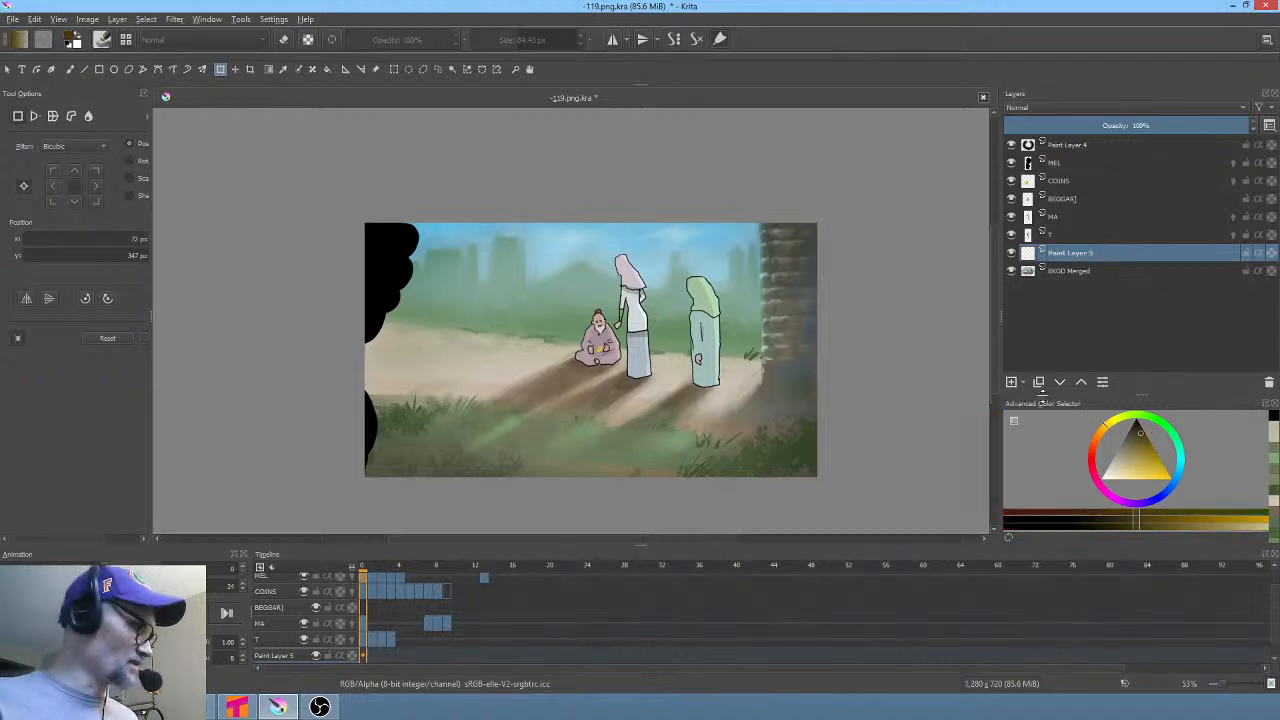
{"action": "key", "text": "b"}
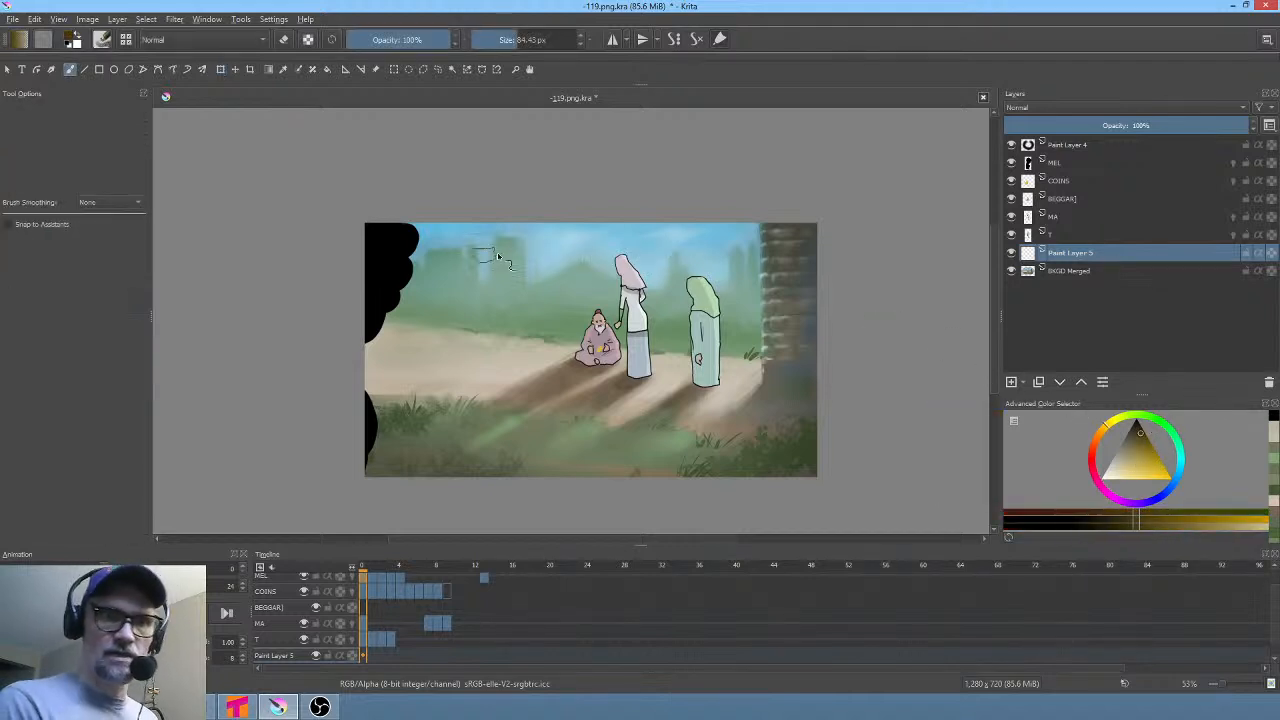
{"action": "mouse_move", "coordinate": [645, 254]}
{"action": "left_mouse_down"}
{"action": "mouse_move", "coordinate": [735, 252]}
{"action": "mouse_move", "coordinate": [417, 276]}
{"action": "mouse_move", "coordinate": [745, 256]}
{"action": "left_mouse_up"}
{"action": "left_click_drag", "start_coordinate": [602, 340], "coordinate": [764, 353]}
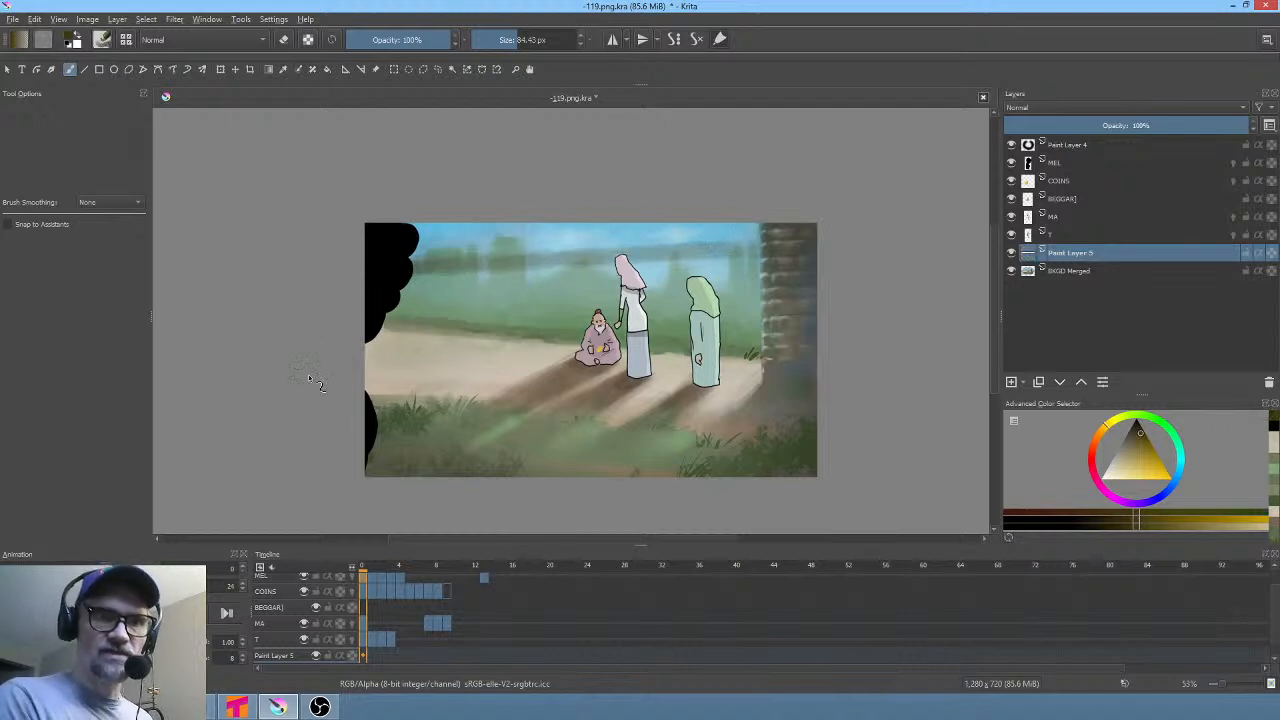
{"action": "mouse_move", "coordinate": [731, 397]}
{"action": "left_mouse_down"}
{"action": "mouse_move", "coordinate": [394, 360]}
{"action": "mouse_move", "coordinate": [711, 388]}
{"action": "mouse_move", "coordinate": [560, 372]}
{"action": "left_mouse_up"}
{"action": "left_click_drag", "start_coordinate": [448, 276], "coordinate": [506, 331]}
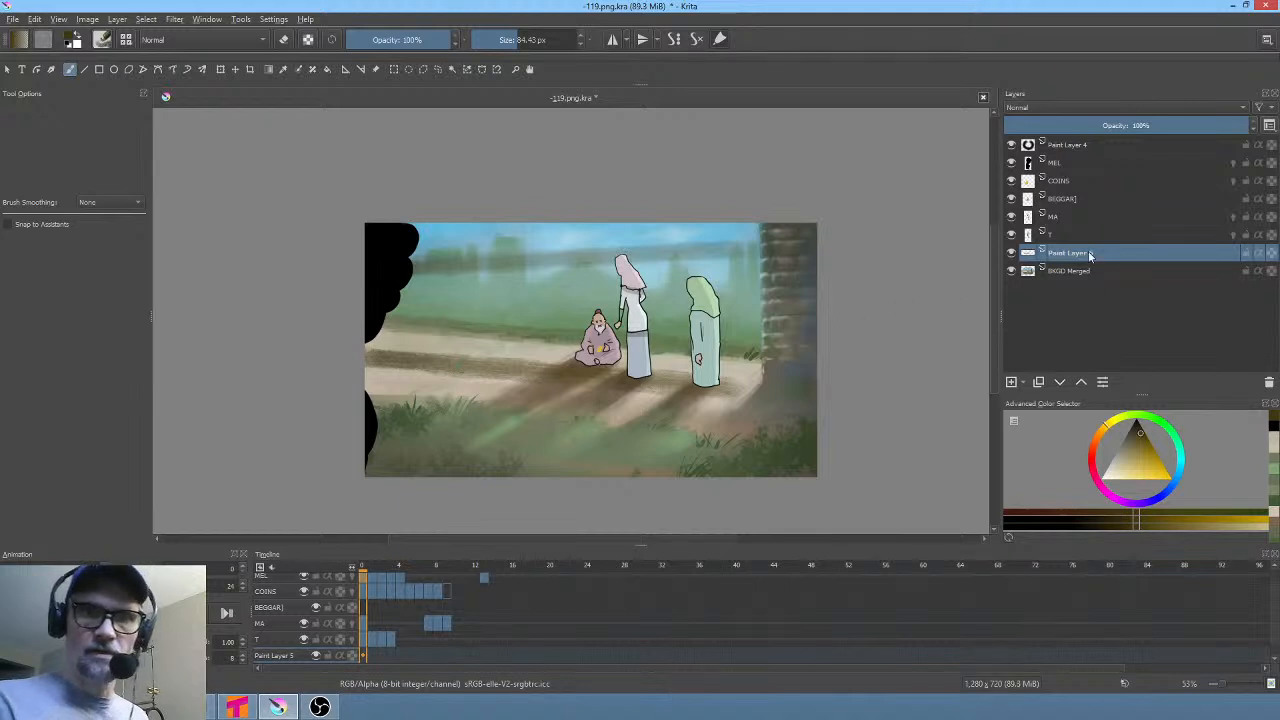
On another new layer above the bands, draw a black filled head and shoulders near the foreground silhouette with the Freehand Path tool at 6 px
{"action": "left_click", "coordinate": [1011, 381]}
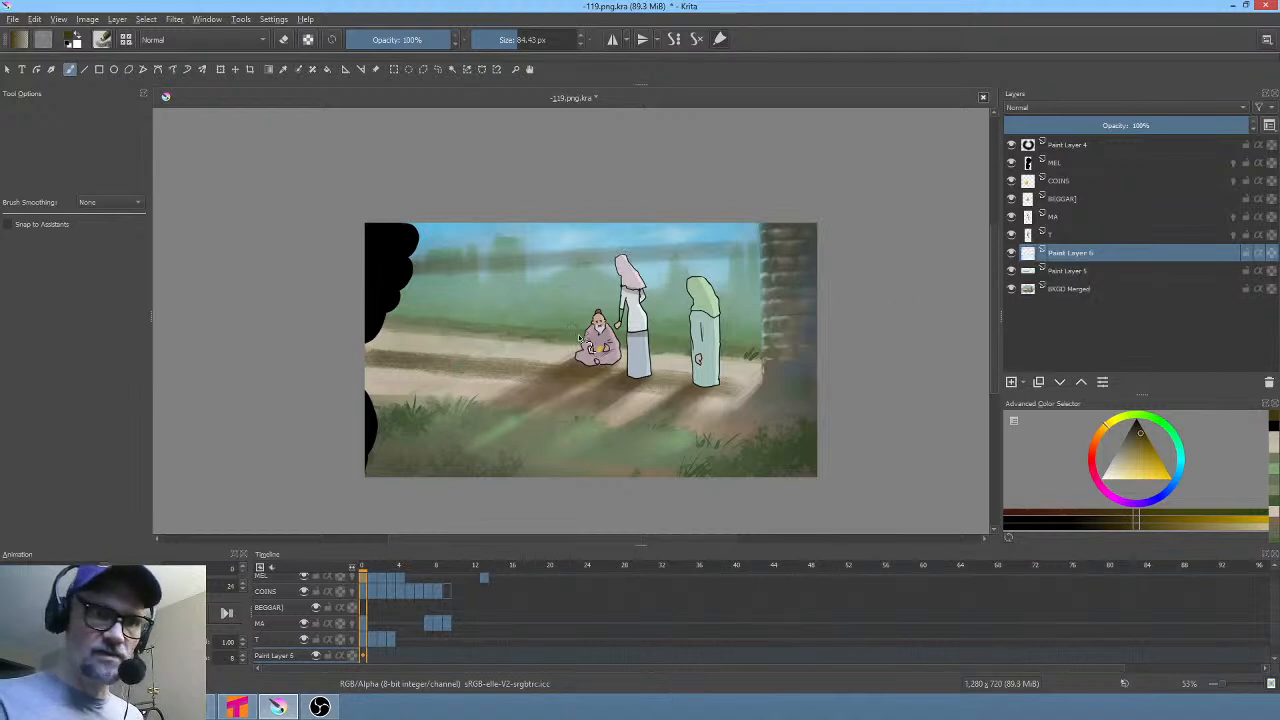
{"action": "right_click", "coordinate": [720, 318]}
{"action": "left_click", "coordinate": [777, 288]}
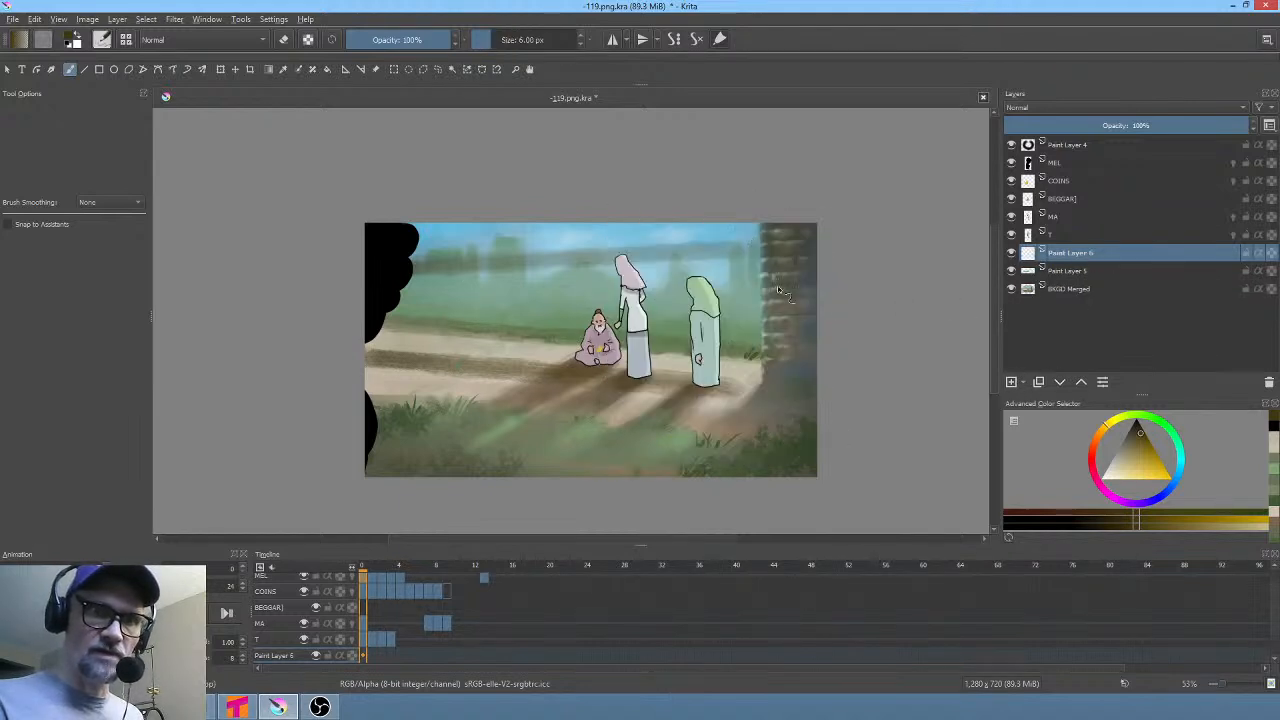
{"action": "left_click", "coordinate": [1137, 443]}
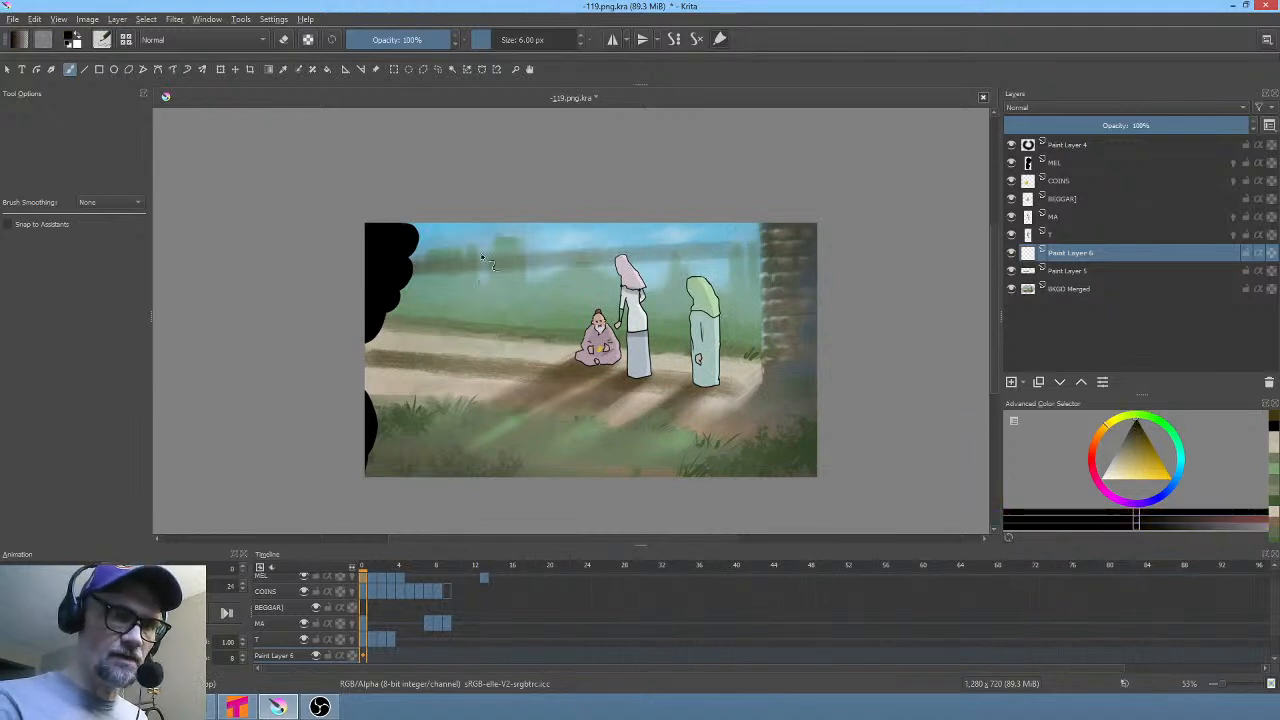
{"action": "mouse_move", "coordinate": [497, 358]}
{"action": "left_mouse_down"}
{"action": "mouse_move", "coordinate": [534, 291]}
{"action": "mouse_move", "coordinate": [579, 378]}
{"action": "left_mouse_up"}
{"action": "key", "text": "p"}
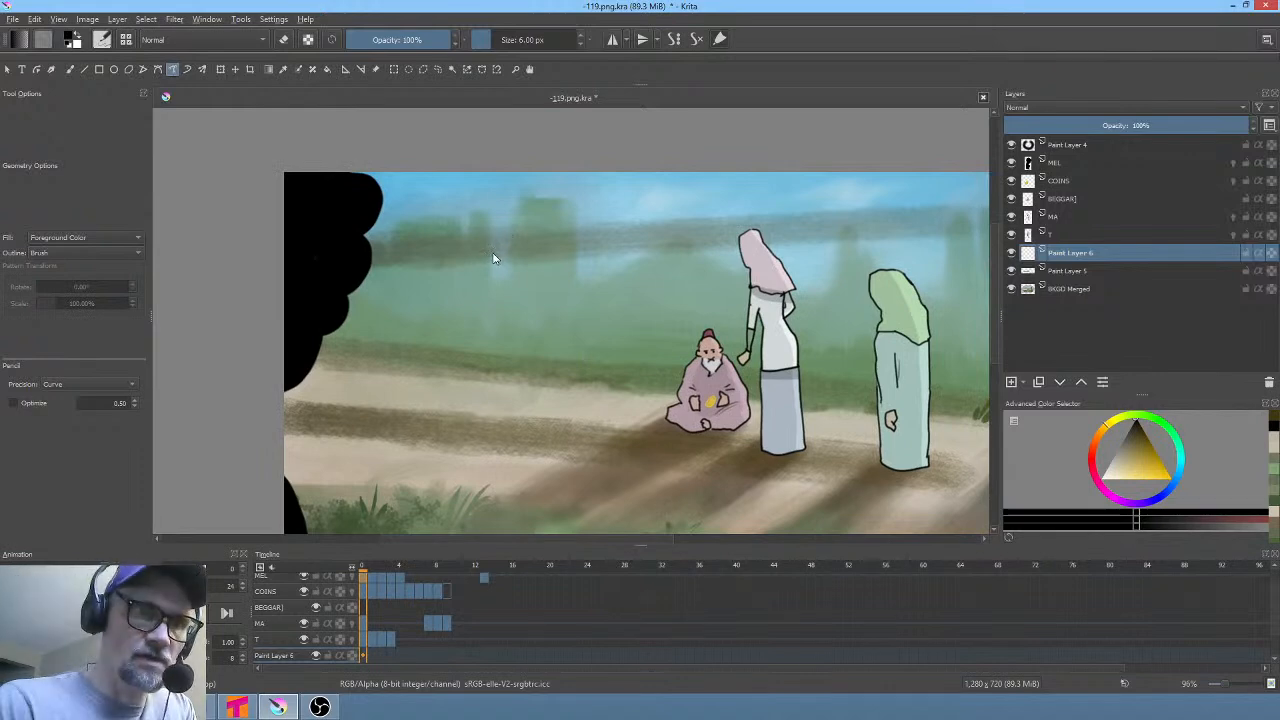
{"action": "mouse_move", "coordinate": [495, 256]}
{"action": "left_mouse_down"}
{"action": "mouse_move", "coordinate": [495, 277]}
{"action": "mouse_move", "coordinate": [496, 255]}
{"action": "left_mouse_up"}
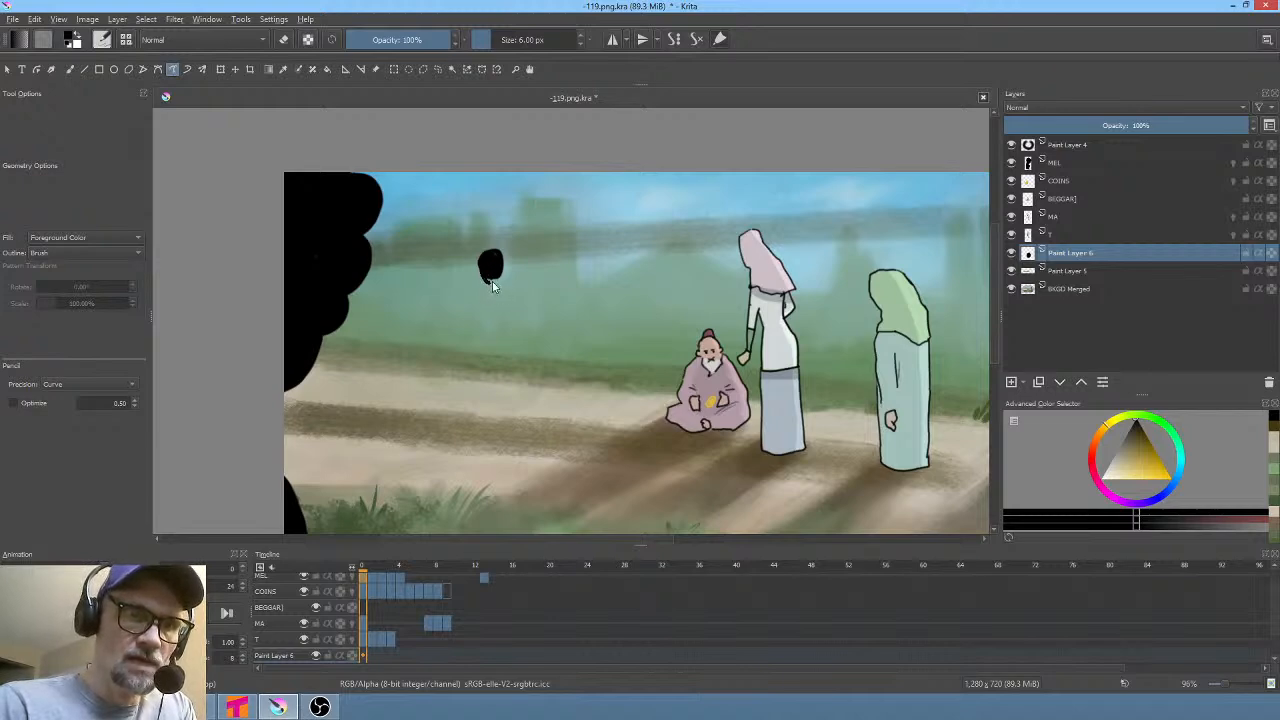
{"action": "mouse_move", "coordinate": [498, 280]}
{"action": "left_mouse_down"}
{"action": "mouse_move", "coordinate": [510, 288]}
{"action": "mouse_move", "coordinate": [477, 292]}
{"action": "left_mouse_up"}
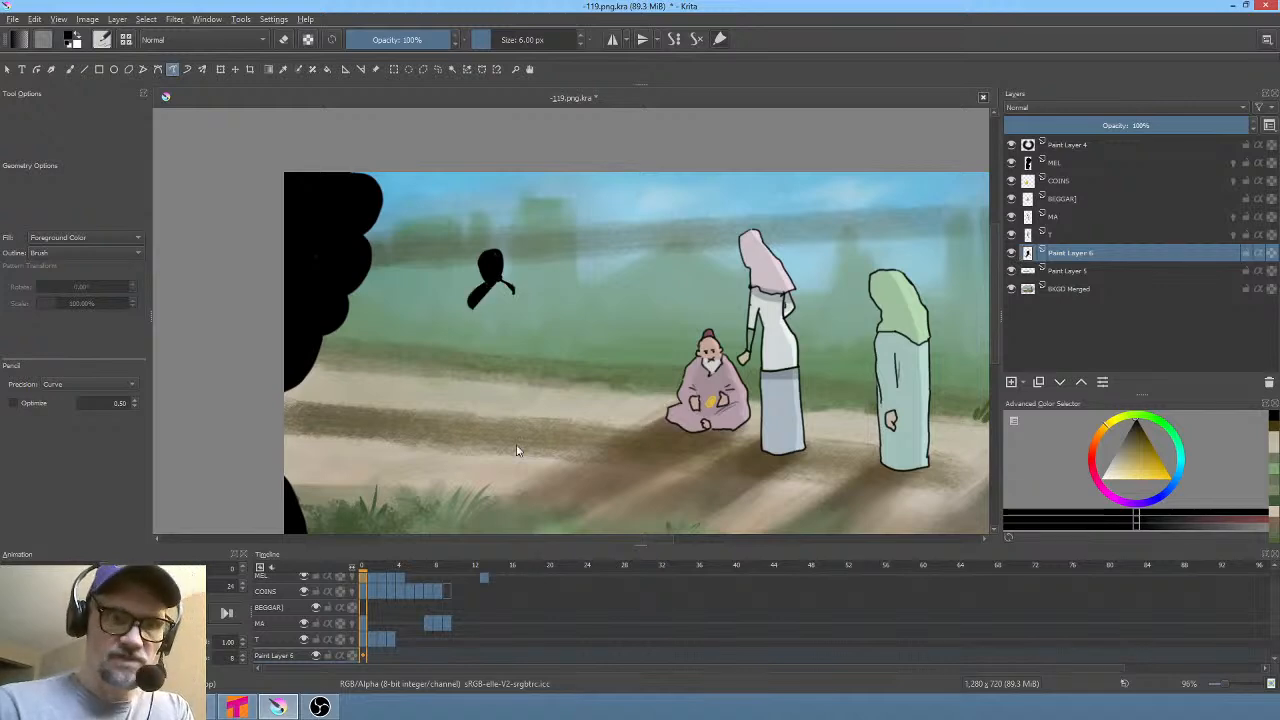
Draw the figure's robed body down to the path and add both arms as solid black shapes
{"action": "mouse_move", "coordinate": [476, 308]}
{"action": "left_mouse_down"}
{"action": "mouse_move", "coordinate": [479, 425]}
{"action": "mouse_move", "coordinate": [515, 427]}
{"action": "mouse_move", "coordinate": [514, 328]}
{"action": "mouse_move", "coordinate": [517, 420]}
{"action": "left_mouse_up"}
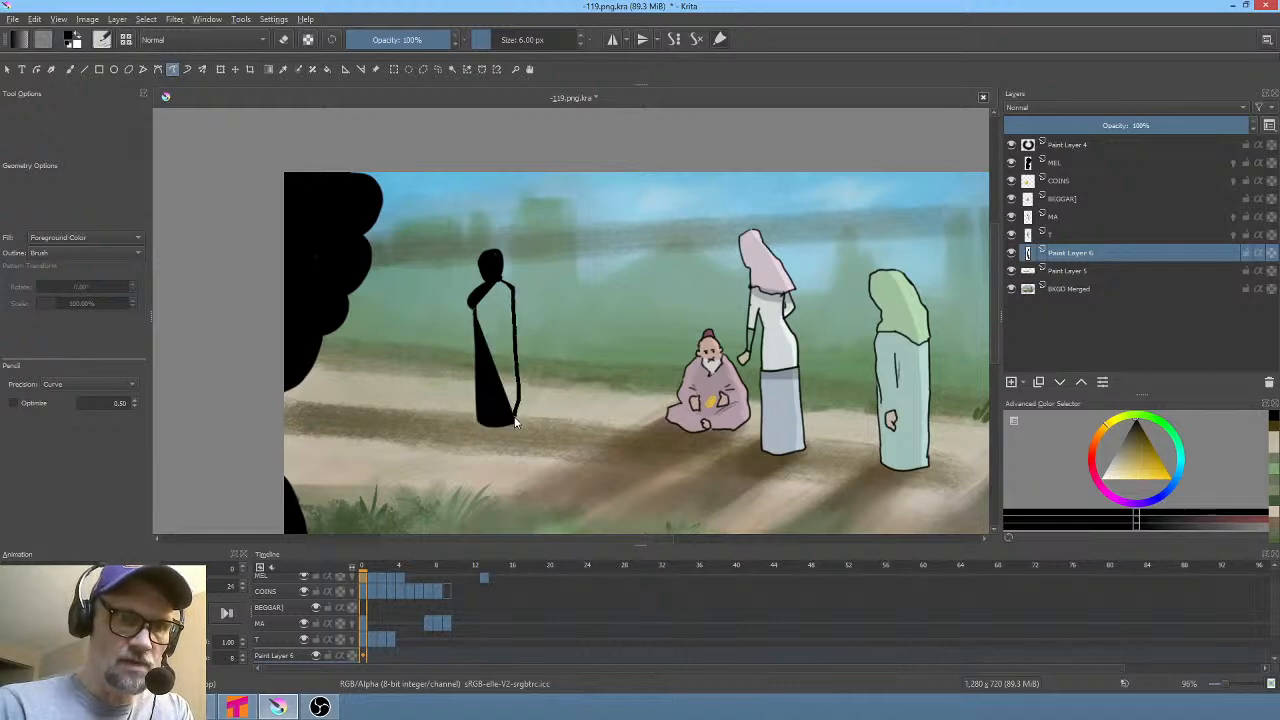
{"action": "mouse_move", "coordinate": [483, 347]}
{"action": "left_mouse_down"}
{"action": "mouse_move", "coordinate": [478, 311]}
{"action": "mouse_move", "coordinate": [505, 288]}
{"action": "left_mouse_up"}
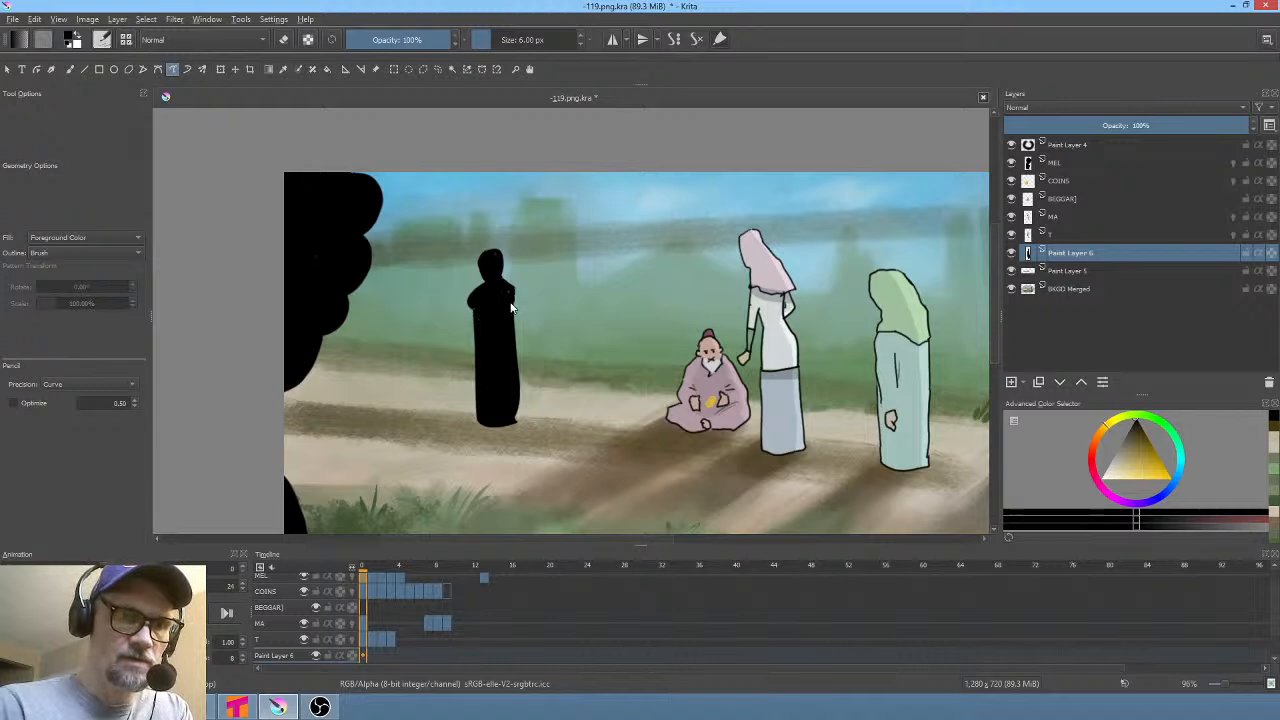
{"action": "left_click_drag", "start_coordinate": [513, 296], "coordinate": [534, 305]}
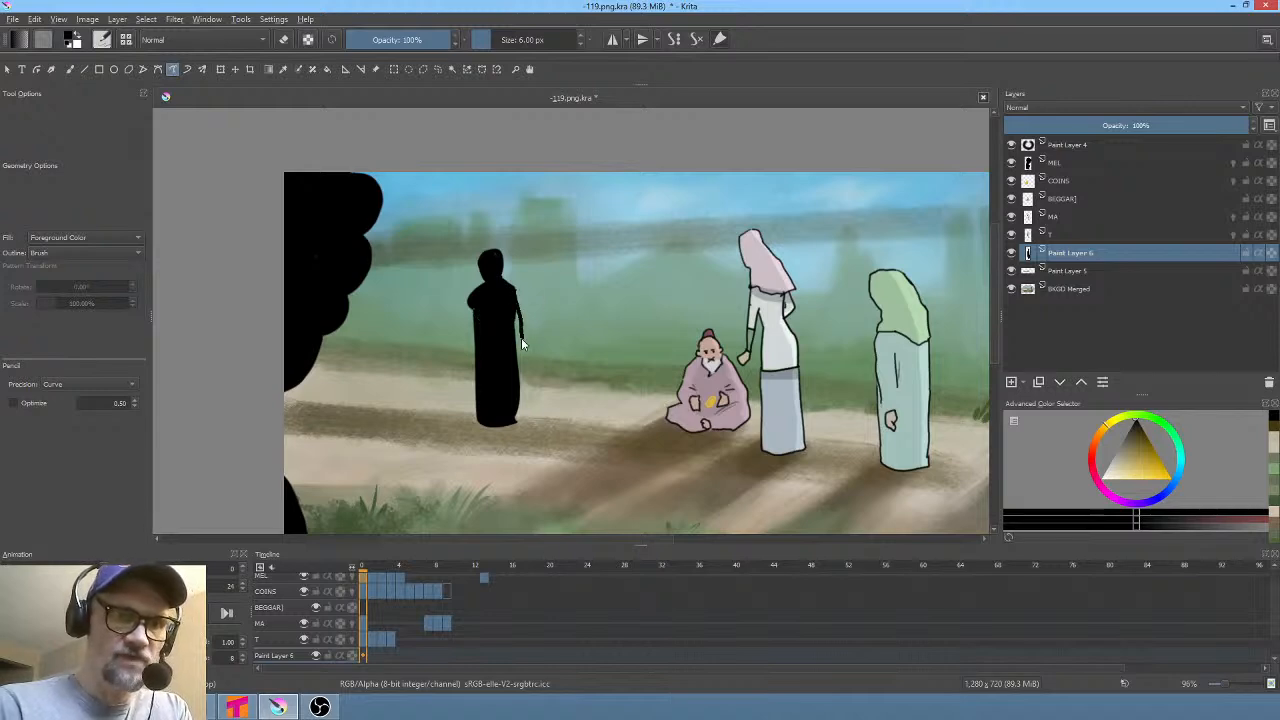
{"action": "left_click_drag", "start_coordinate": [467, 327], "coordinate": [463, 366]}
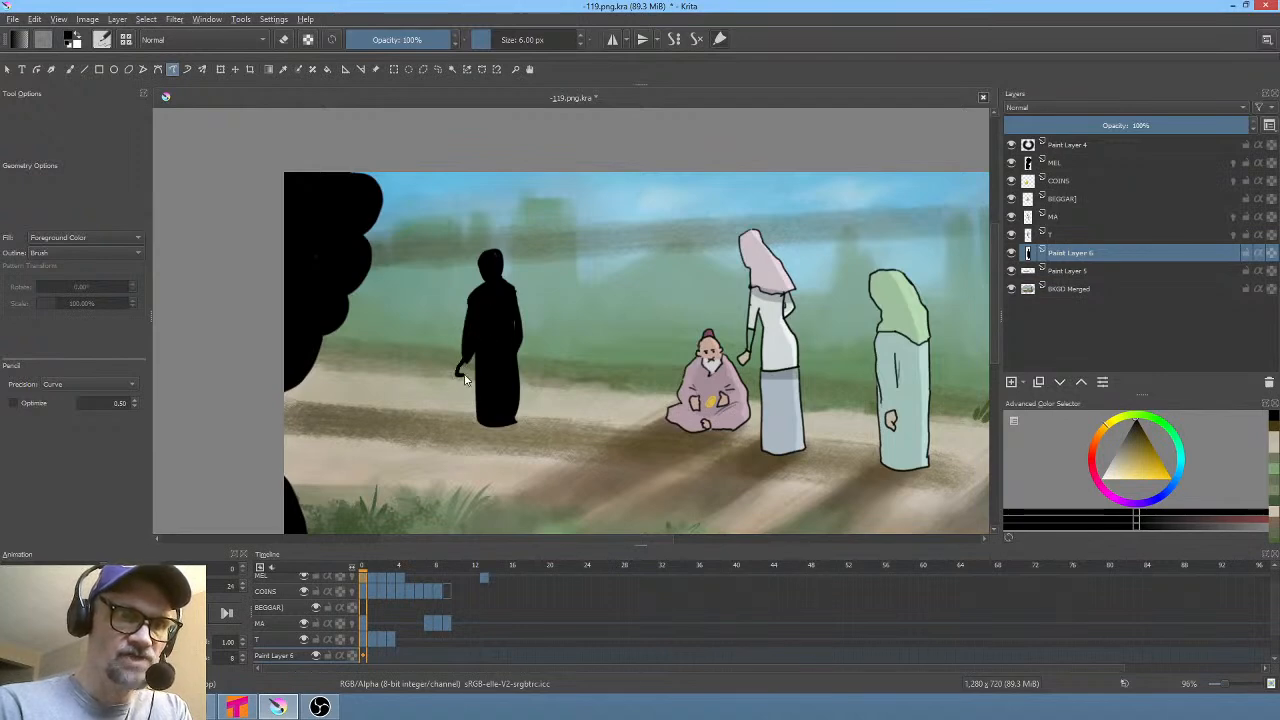
Draw a small black child silhouette holding the adult figure's hand, keeping the path precision set to Curve
{"action": "mouse_move", "coordinate": [455, 327]}
{"action": "left_mouse_down"}
{"action": "mouse_move", "coordinate": [491, 299]}
{"action": "mouse_move", "coordinate": [450, 341]}
{"action": "mouse_move", "coordinate": [436, 336]}
{"action": "mouse_move", "coordinate": [434, 362]}
{"action": "mouse_move", "coordinate": [465, 359]}
{"action": "left_mouse_up"}
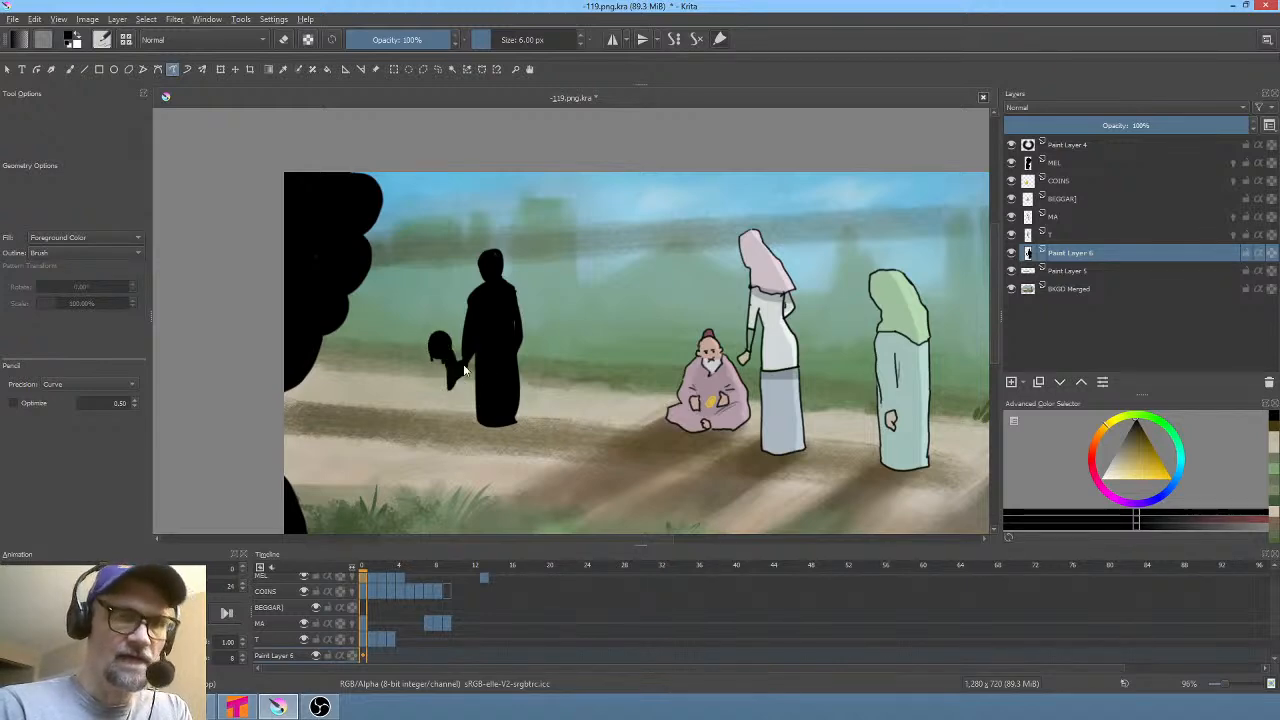
{"action": "mouse_move", "coordinate": [462, 419]}
{"action": "left_mouse_down"}
{"action": "mouse_move", "coordinate": [456, 348]}
{"action": "mouse_move", "coordinate": [426, 408]}
{"action": "mouse_move", "coordinate": [445, 384]}
{"action": "left_mouse_up"}
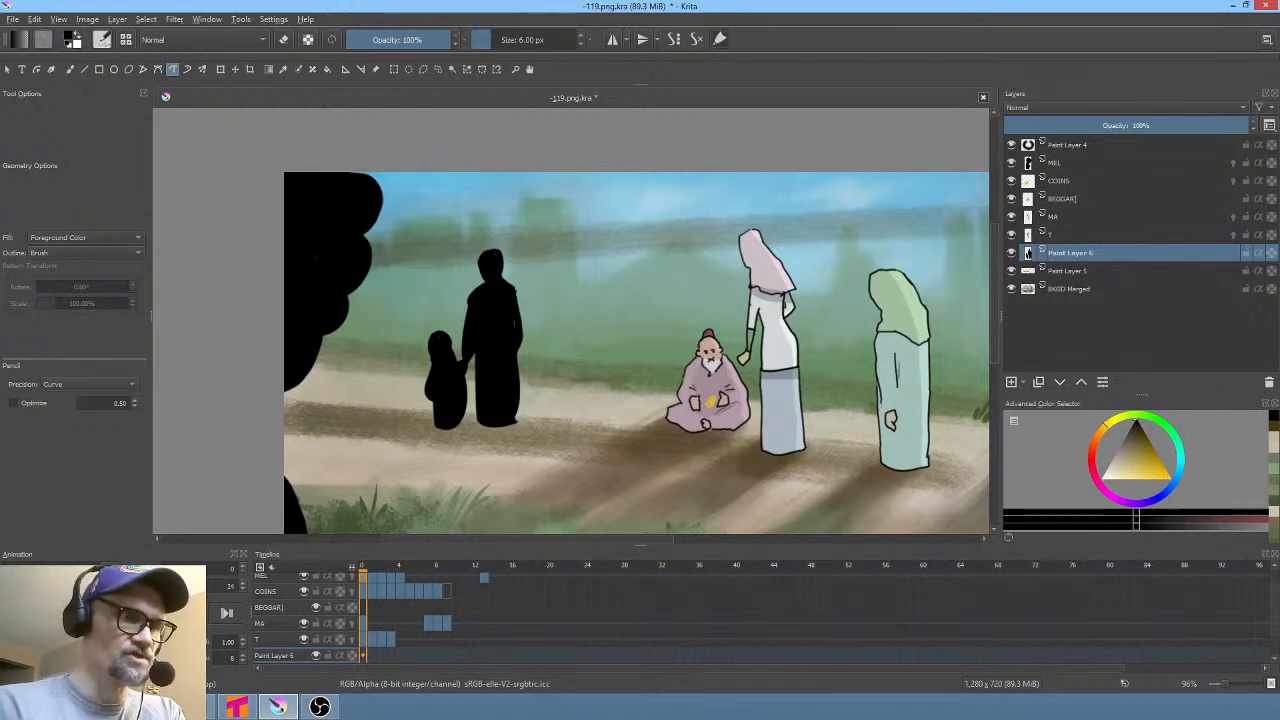
{"action": "left_click", "coordinate": [60, 385]}
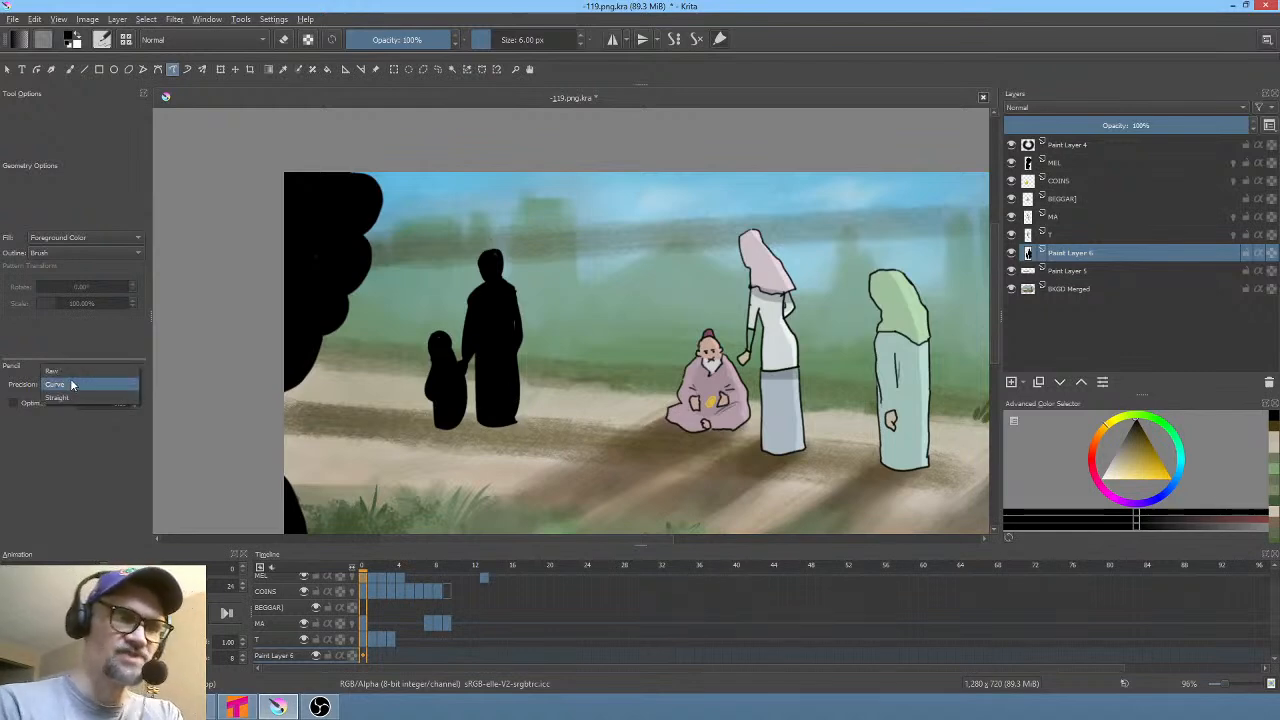
{"action": "left_click", "coordinate": [72, 384]}
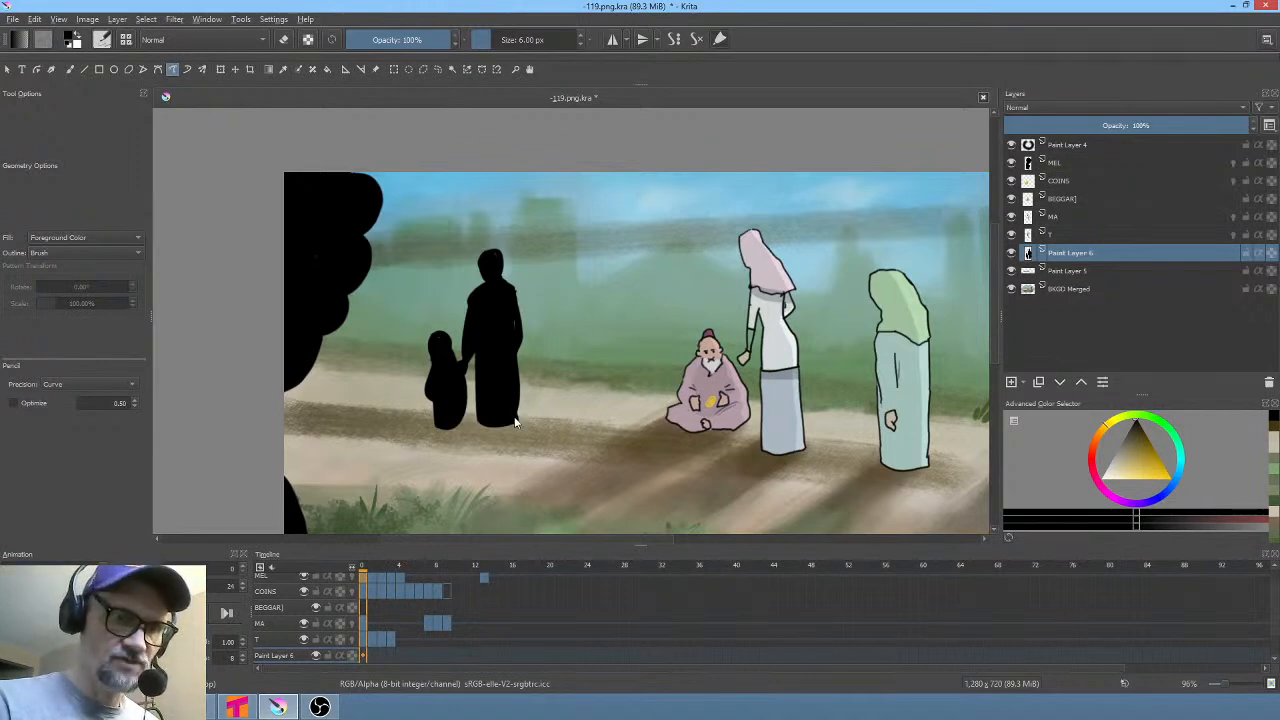
Draw a taller black robed figure with feet on the child's other side, and join it to the child with an arm
{"action": "left_click", "coordinate": [390, 242]}
{"action": "mouse_move", "coordinate": [413, 273]}
{"action": "left_mouse_down"}
{"action": "mouse_move", "coordinate": [443, 286]}
{"action": "mouse_move", "coordinate": [420, 275]}
{"action": "mouse_move", "coordinate": [422, 248]}
{"action": "mouse_move", "coordinate": [414, 277]}
{"action": "mouse_move", "coordinate": [433, 243]}
{"action": "mouse_move", "coordinate": [418, 248]}
{"action": "mouse_move", "coordinate": [429, 257]}
{"action": "mouse_move", "coordinate": [418, 279]}
{"action": "mouse_move", "coordinate": [419, 245]}
{"action": "mouse_move", "coordinate": [414, 290]}
{"action": "mouse_move", "coordinate": [445, 291]}
{"action": "mouse_move", "coordinate": [394, 288]}
{"action": "mouse_move", "coordinate": [442, 288]}
{"action": "mouse_move", "coordinate": [433, 366]}
{"action": "mouse_move", "coordinate": [401, 372]}
{"action": "mouse_move", "coordinate": [392, 288]}
{"action": "mouse_move", "coordinate": [445, 337]}
{"action": "mouse_move", "coordinate": [432, 368]}
{"action": "left_mouse_up"}
{"action": "mouse_move", "coordinate": [397, 296]}
{"action": "left_mouse_down"}
{"action": "mouse_move", "coordinate": [380, 352]}
{"action": "mouse_move", "coordinate": [398, 370]}
{"action": "mouse_move", "coordinate": [392, 295]}
{"action": "left_mouse_up"}
{"action": "mouse_move", "coordinate": [390, 362]}
{"action": "left_mouse_down"}
{"action": "mouse_move", "coordinate": [393, 426]}
{"action": "mouse_move", "coordinate": [445, 352]}
{"action": "left_mouse_up"}
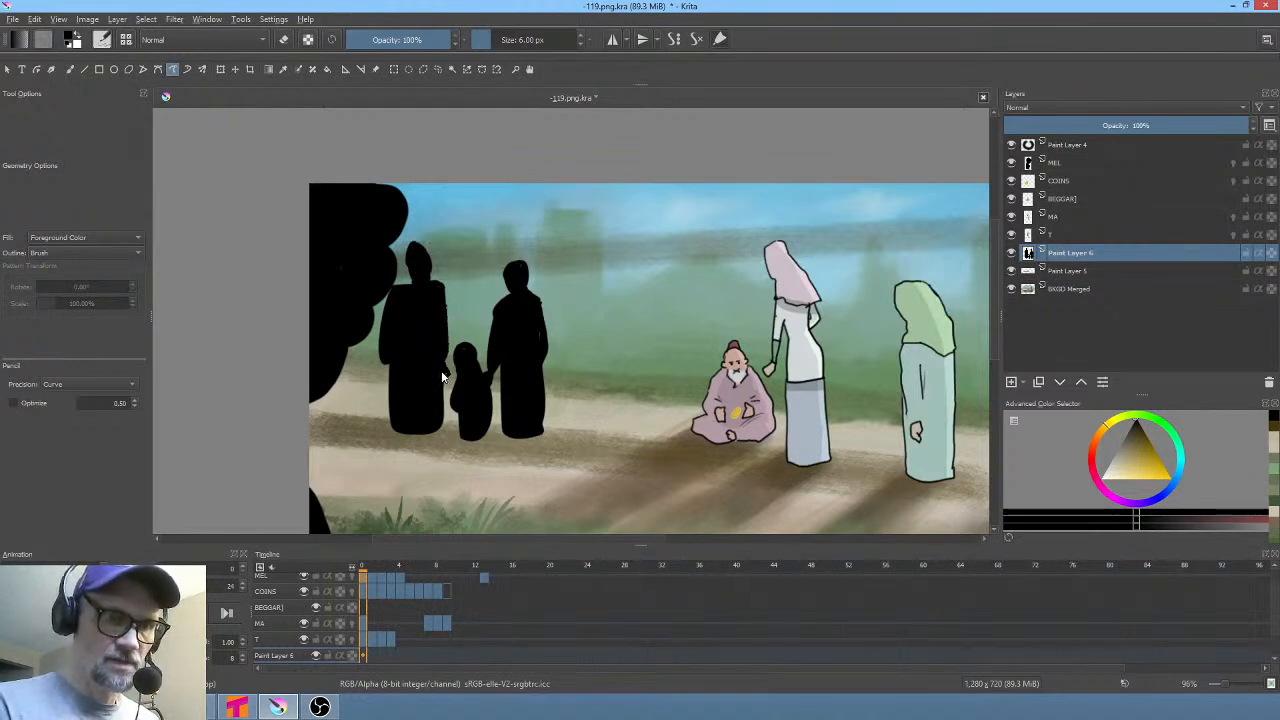
{"action": "mouse_move", "coordinate": [447, 373]}
{"action": "left_mouse_down"}
{"action": "mouse_move", "coordinate": [455, 402]}
{"action": "mouse_move", "coordinate": [460, 392]}
{"action": "left_mouse_up"}
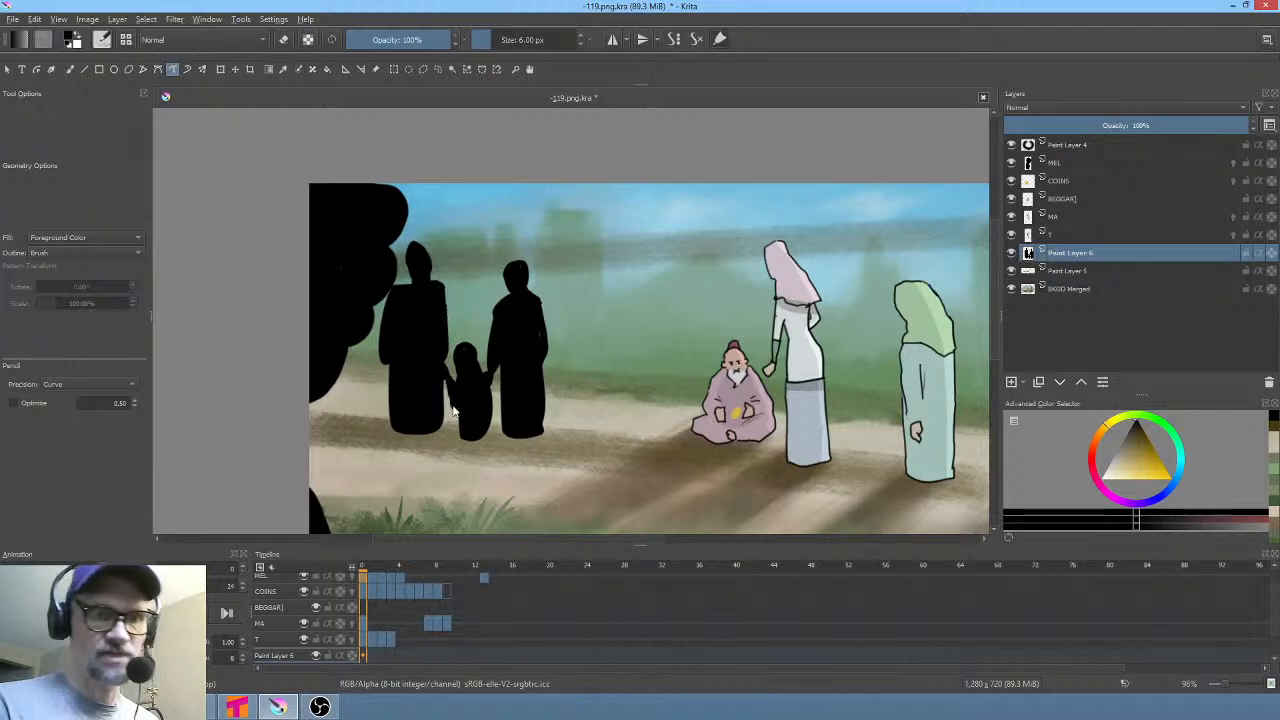
{"action": "mouse_move", "coordinate": [440, 433]}
{"action": "left_mouse_down"}
{"action": "mouse_move", "coordinate": [430, 438]}
{"action": "mouse_move", "coordinate": [445, 438]}
{"action": "left_mouse_up"}
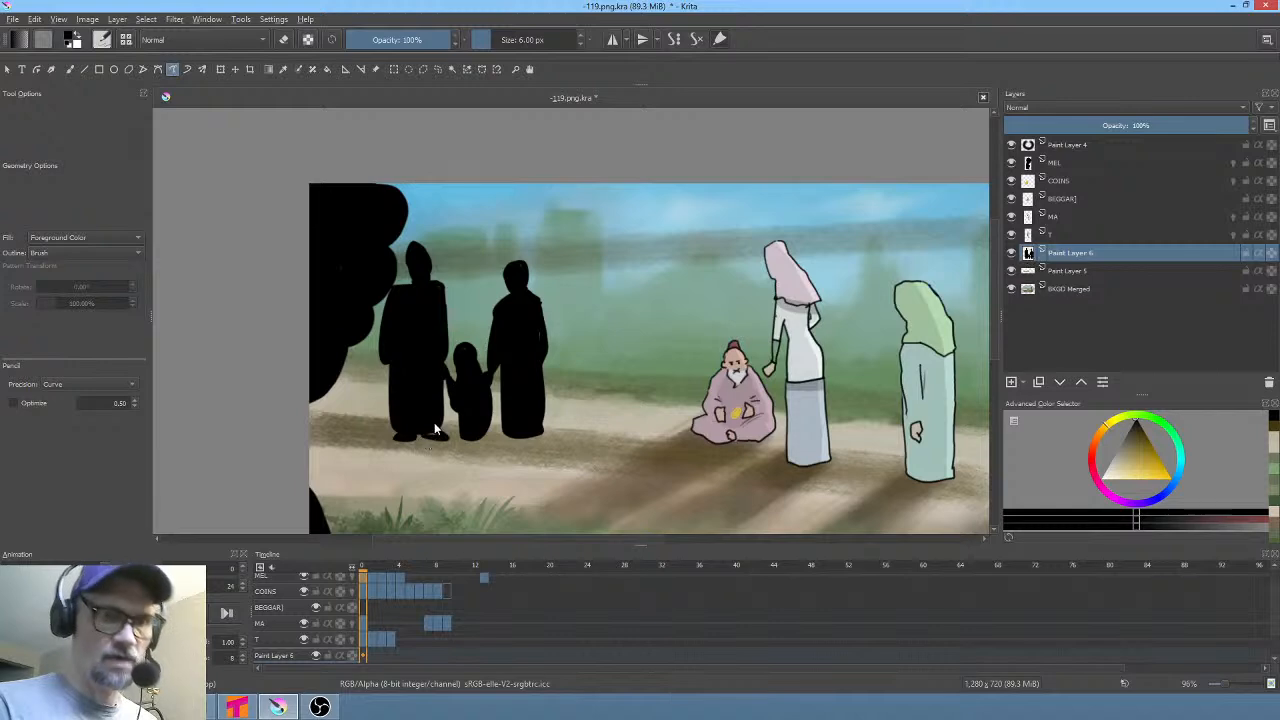
Lighten the silhouette family with a Color Adjustment by raising the RGBA curve's black point to output 57
{"action": "scroll", "coordinate": [720, 400], "scroll_direction": "down", "scroll_amount": 2}
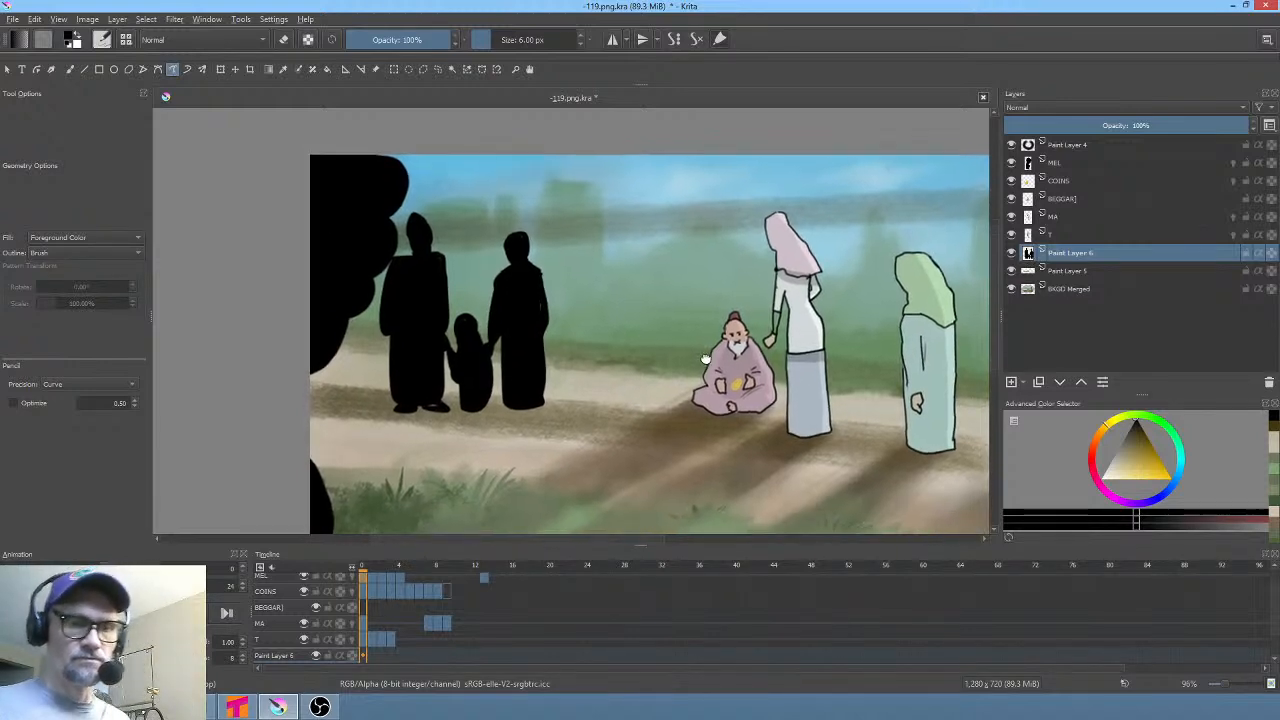
{"action": "key", "text": "ctrl+m"}
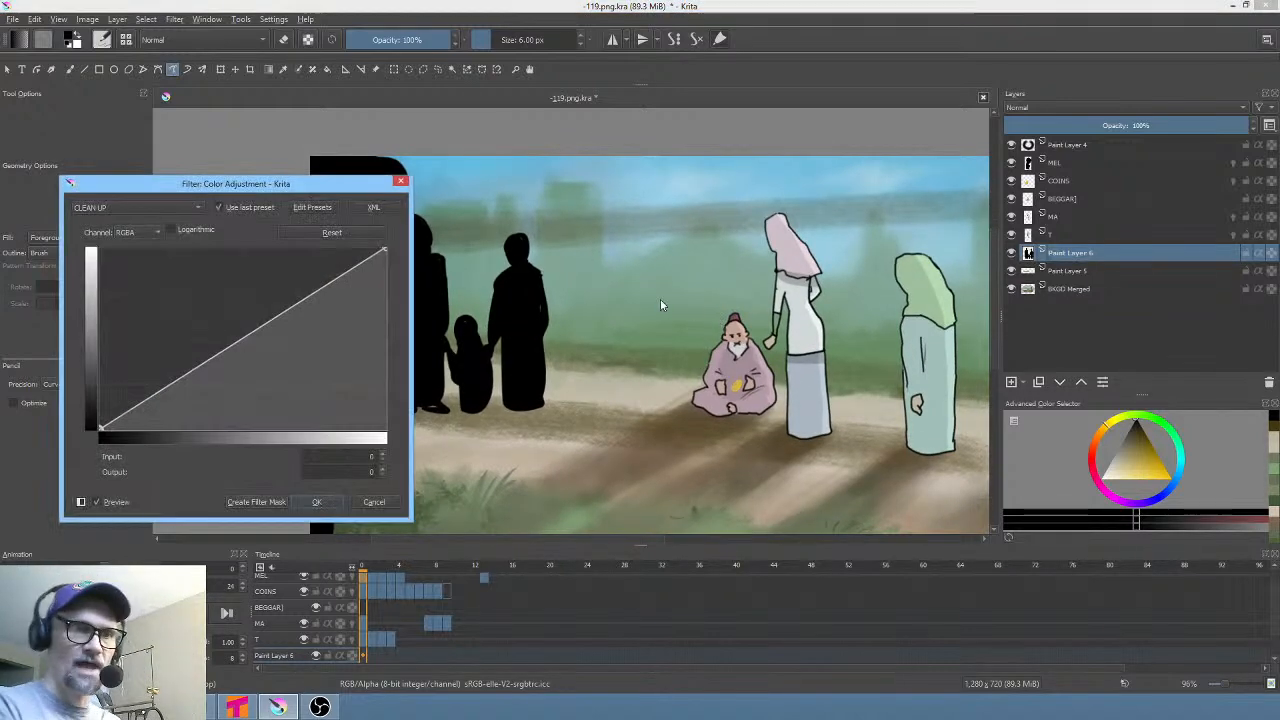
{"action": "left_click_drag", "start_coordinate": [1011, 272], "coordinate": [1014, 276]}
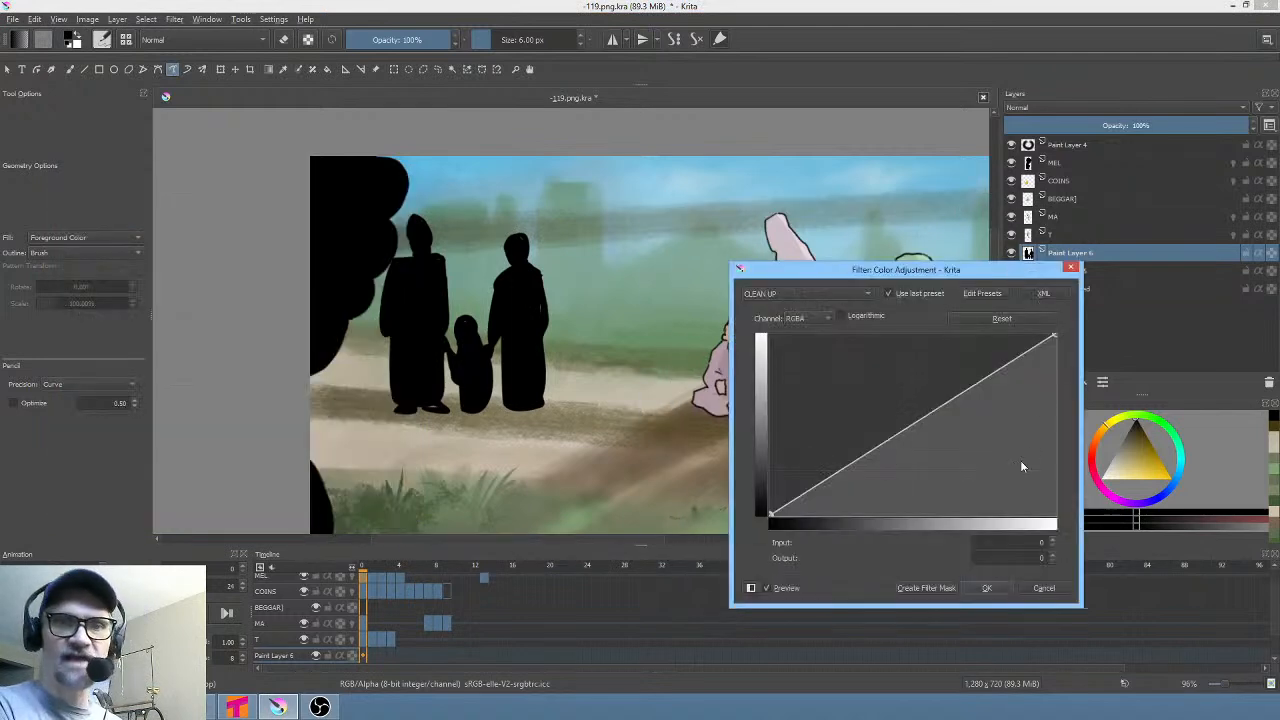
{"action": "left_click_drag", "start_coordinate": [770, 512], "coordinate": [742, 474]}
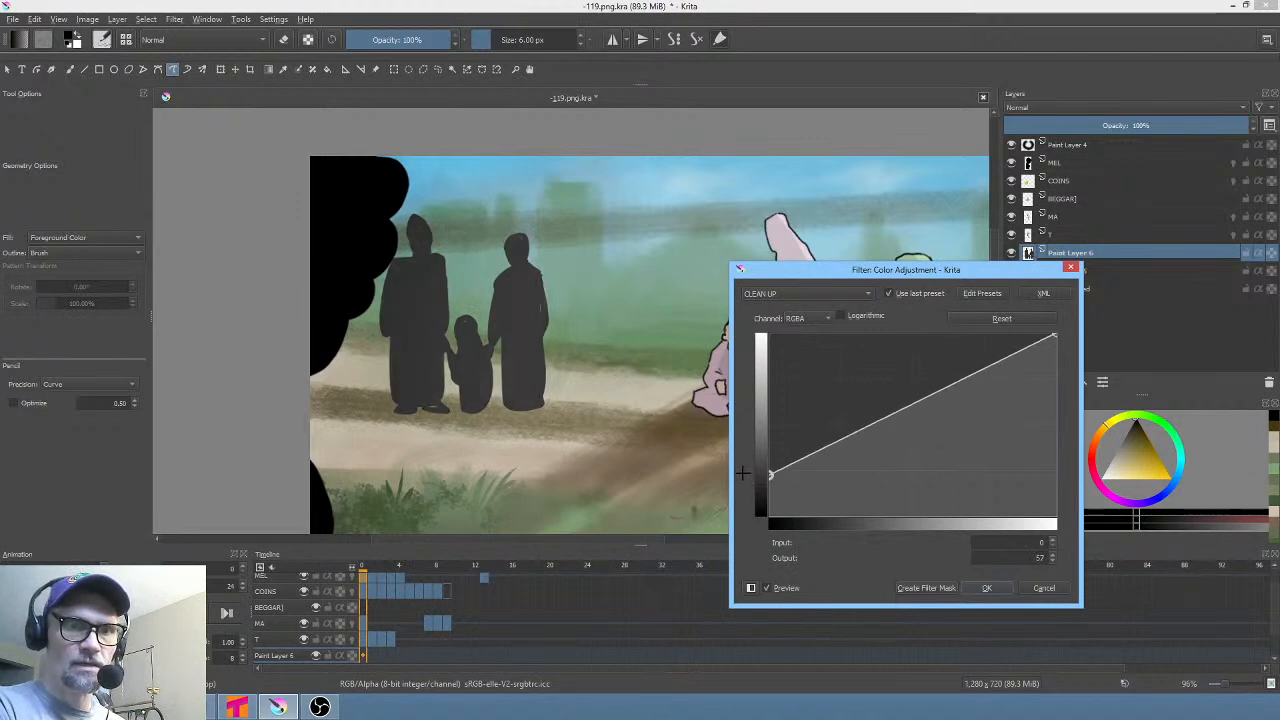
Raise the Green channel's black point slightly to tint the figures dark green, and apply the color adjustment
{"action": "left_click", "coordinate": [793, 319]}
{"action": "left_click", "coordinate": [797, 347]}
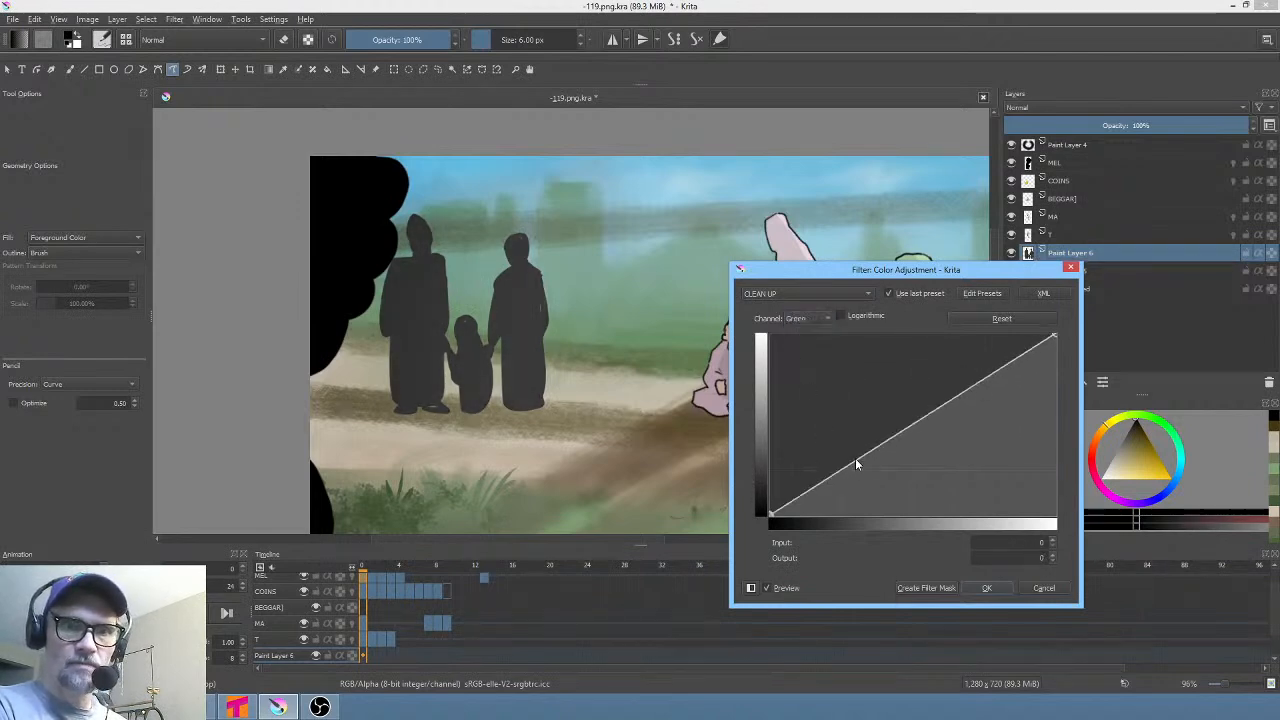
{"action": "mouse_move", "coordinate": [835, 469]}
{"action": "left_mouse_down"}
{"action": "mouse_move", "coordinate": [809, 420]}
{"action": "mouse_move", "coordinate": [838, 478]}
{"action": "left_mouse_up"}
{"action": "left_click", "coordinate": [984, 320]}
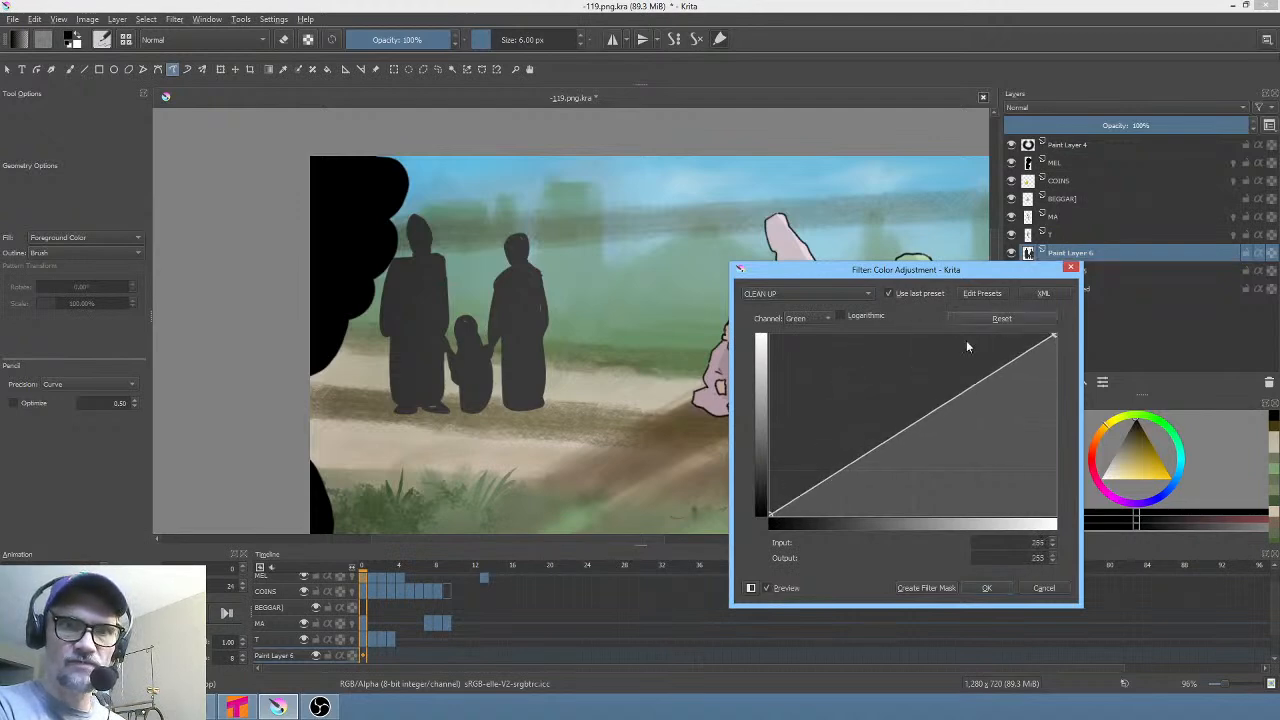
{"action": "left_click", "coordinate": [770, 513]}
{"action": "left_click_drag", "start_coordinate": [762, 518], "coordinate": [752, 497]}
{"action": "left_click", "coordinate": [986, 588]}
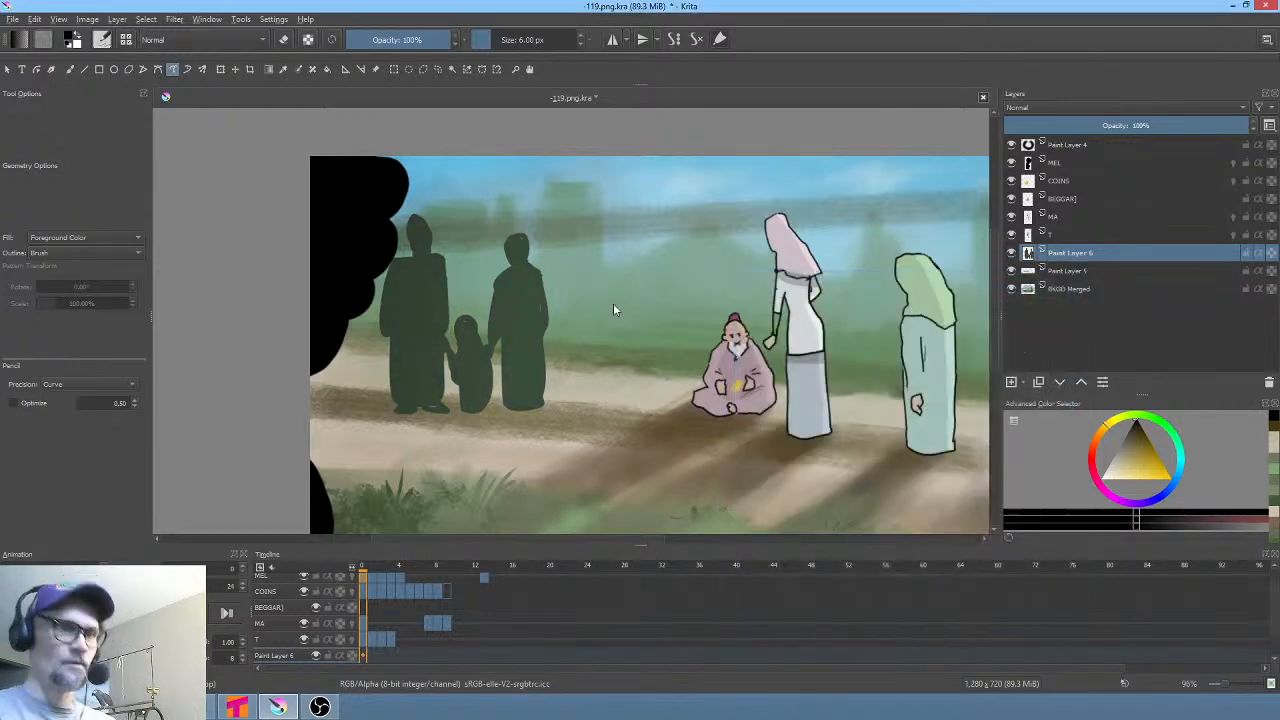
Apply a Color Adjustment to the silhouettes: raise the RGBA curve at input 123 to output 176, and lower the Saturation endpoint to input 93, output 72
{"action": "scroll", "coordinate": [622, 272], "scroll_direction": "down", "scroll_amount": 3}
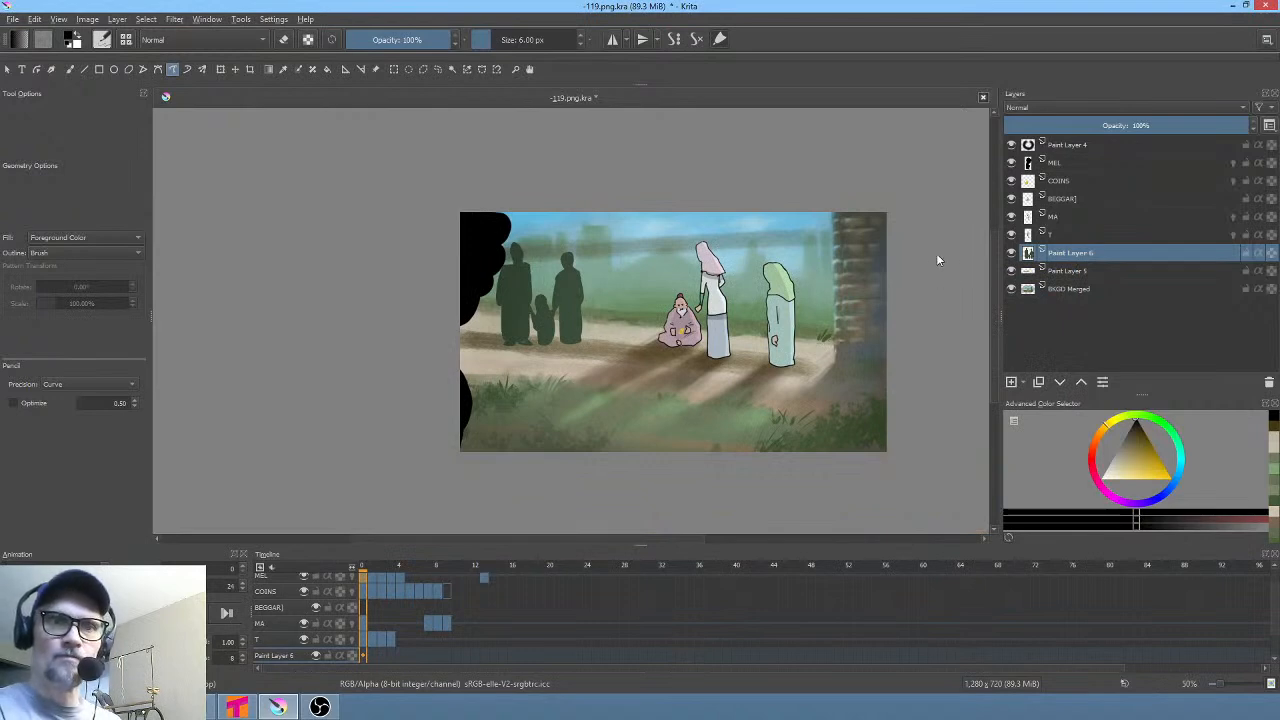
{"action": "key", "text": "ctrl+m"}
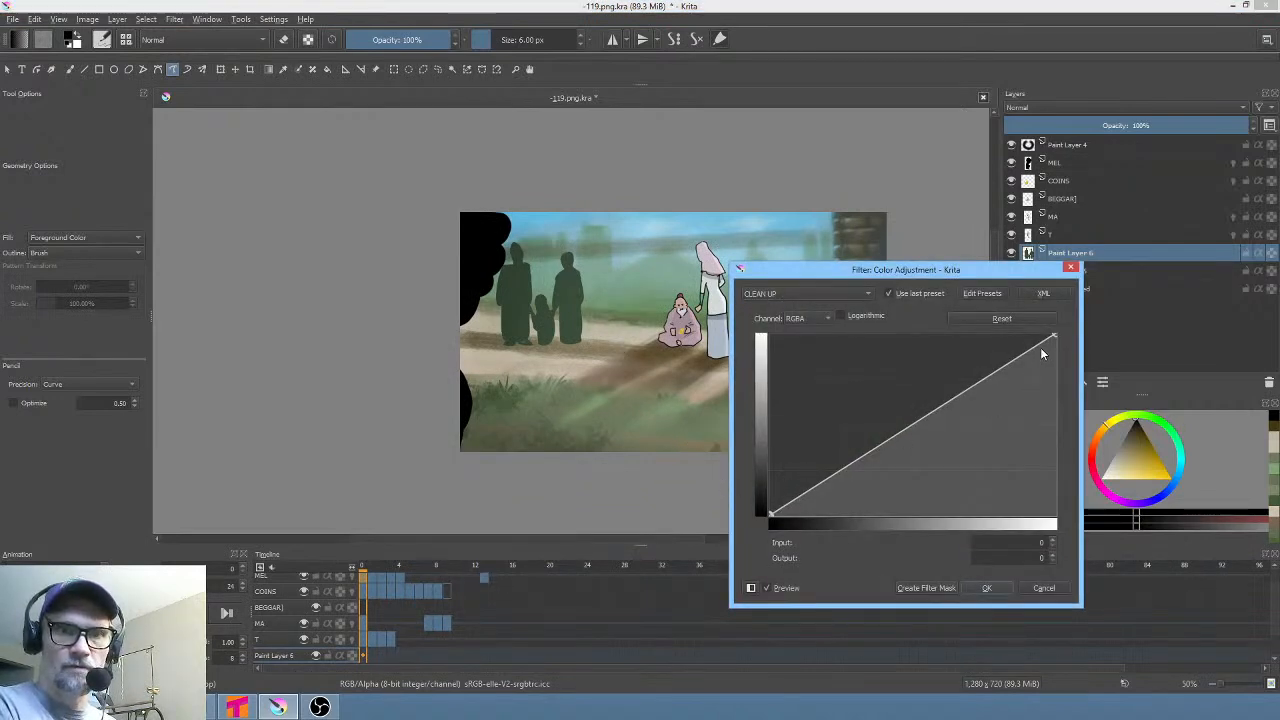
{"action": "left_click_drag", "start_coordinate": [932, 413], "coordinate": [906, 397]}
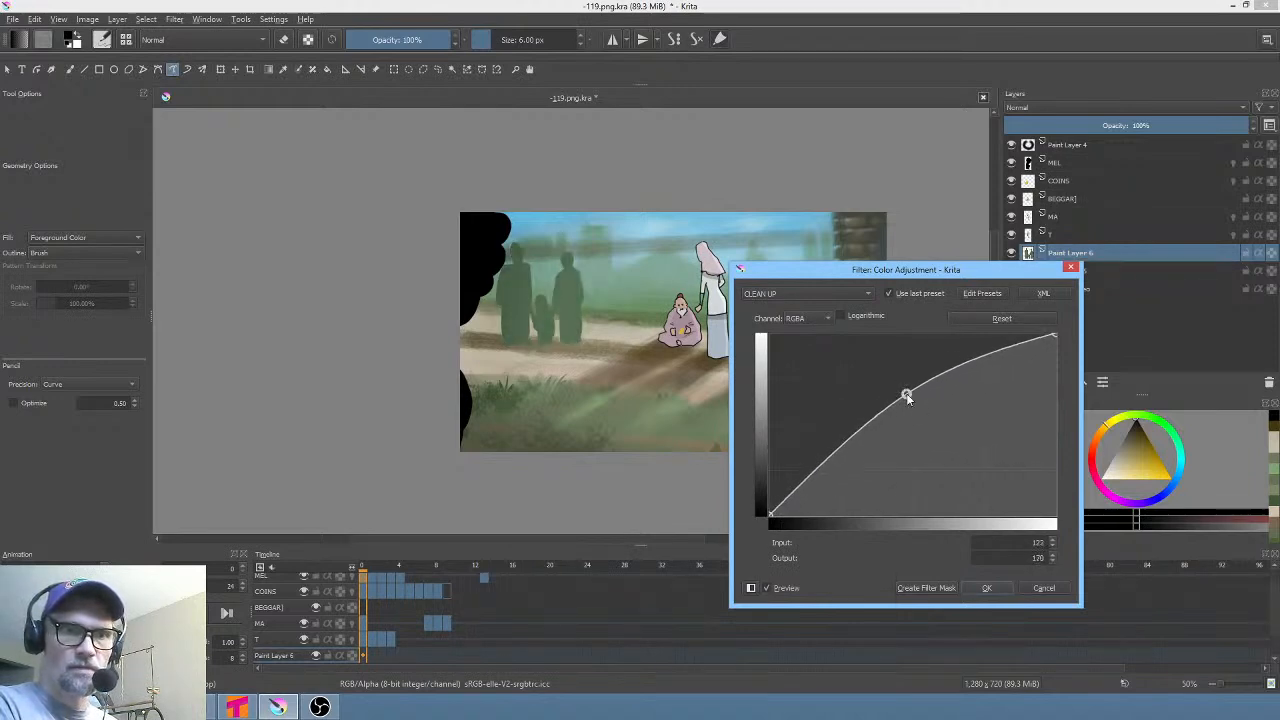
{"action": "left_click", "coordinate": [805, 318]}
{"action": "left_click", "coordinate": [806, 402]}
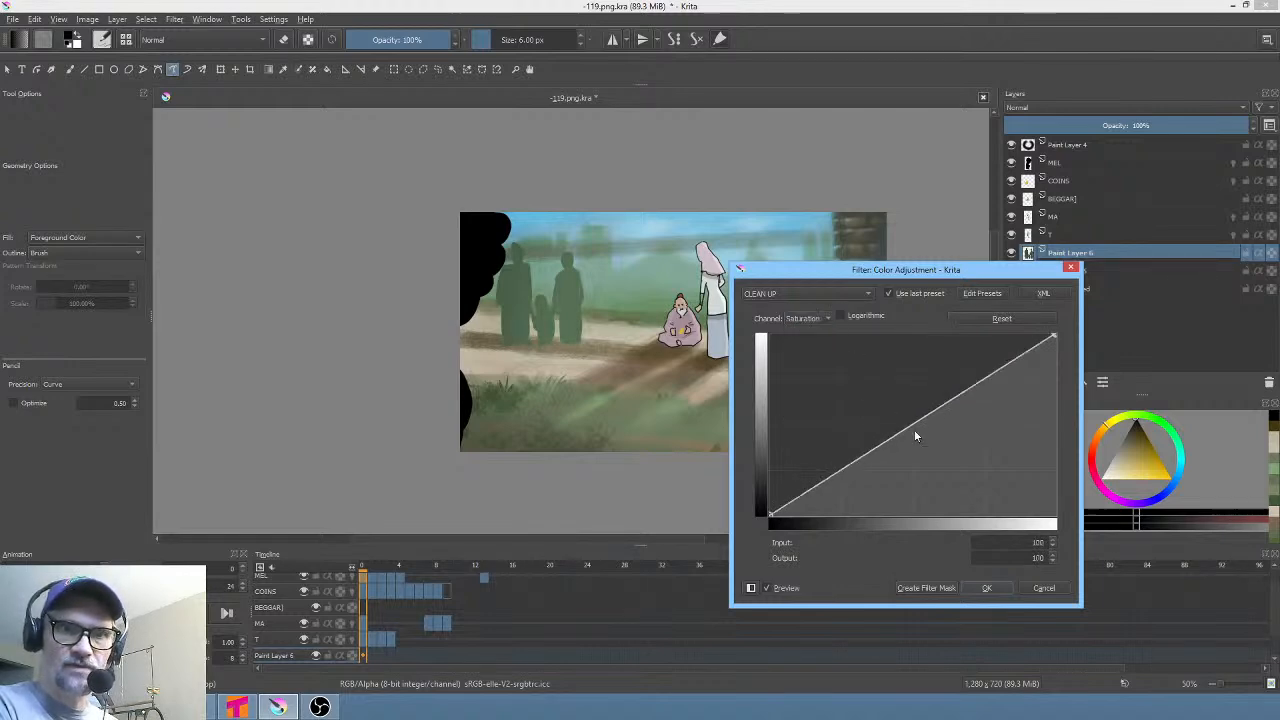
{"action": "left_click_drag", "start_coordinate": [1053, 335], "coordinate": [1043, 390]}
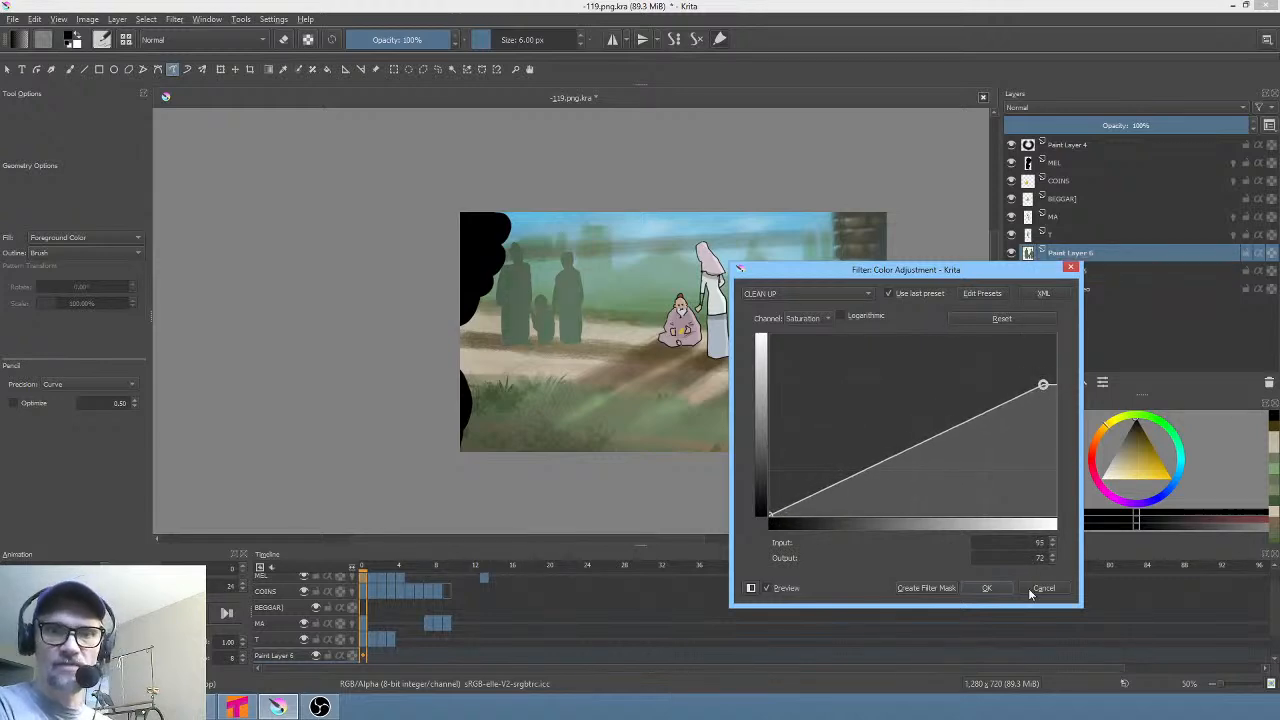
{"action": "left_click", "coordinate": [986, 588]}
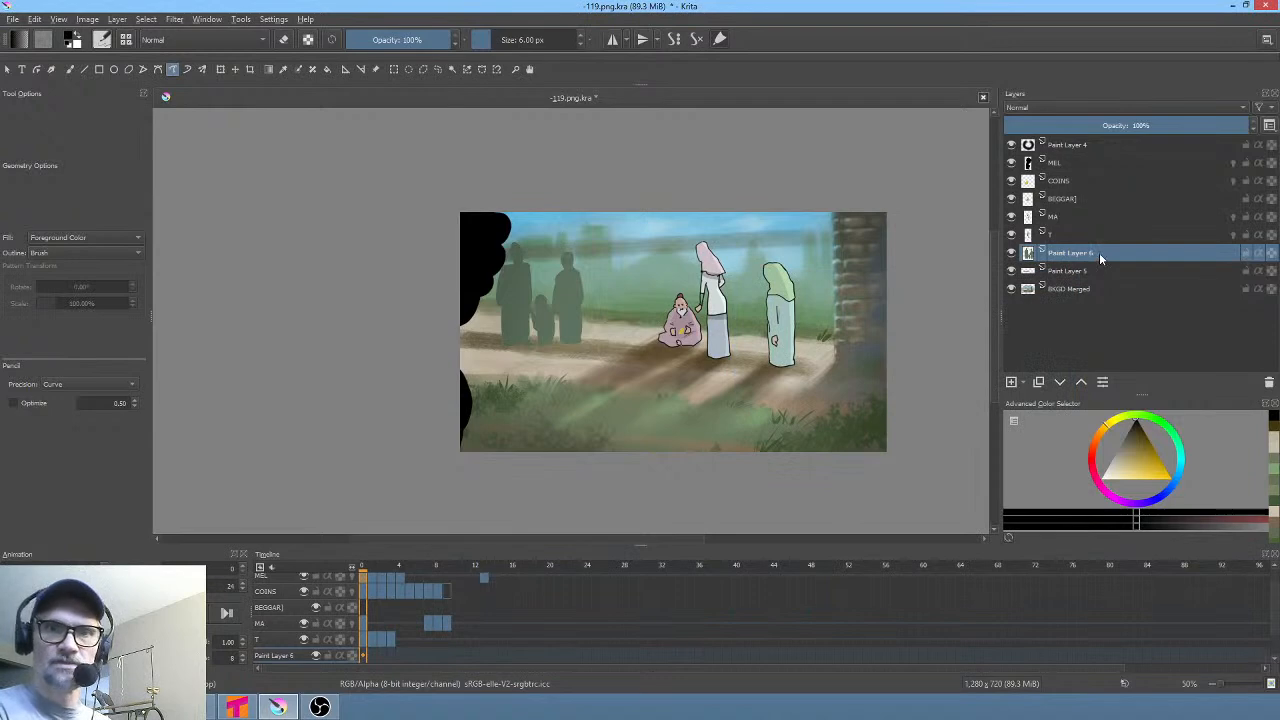
Delete Paint Layer 5 with the shadow bands, and paint slanting brown ground shadows under the silhouette family on the BKGD Merged layer
{"action": "left_click", "coordinate": [1087, 270]}
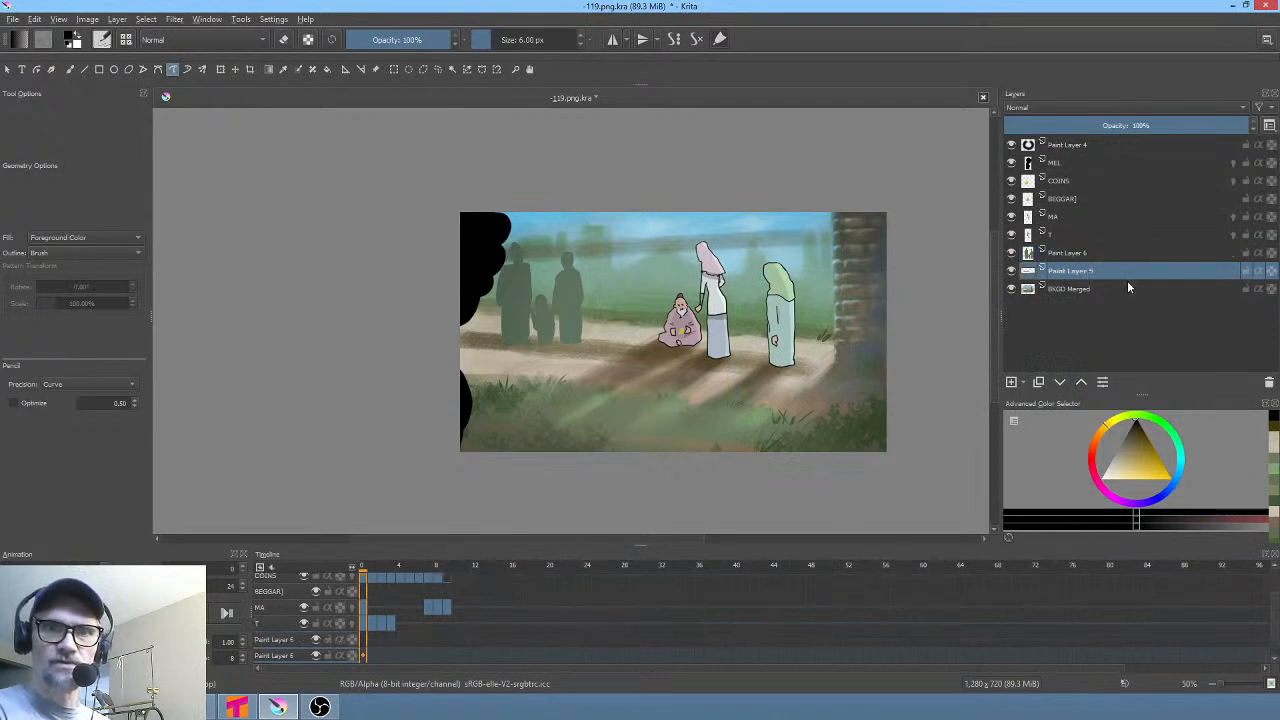
{"action": "left_click", "coordinate": [1269, 384]}
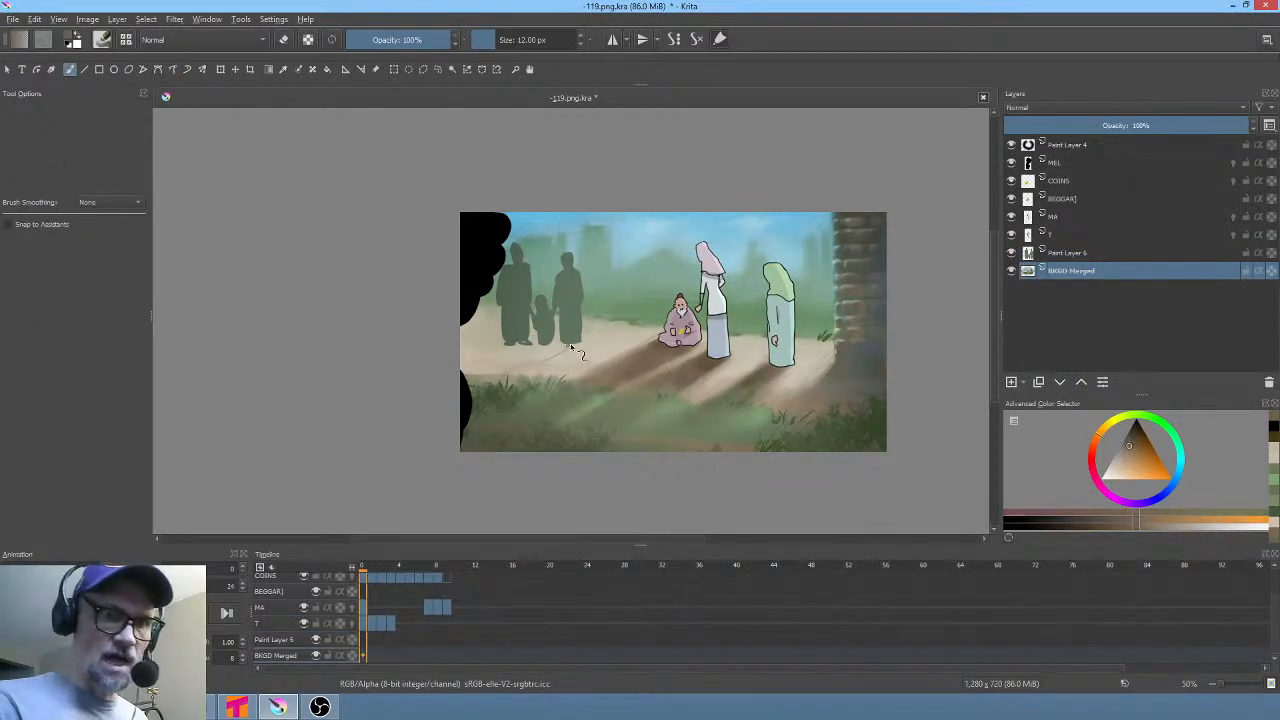
{"action": "mouse_move", "coordinate": [575, 347]}
{"action": "left_mouse_down"}
{"action": "mouse_move", "coordinate": [535, 366]}
{"action": "mouse_move", "coordinate": [577, 362]}
{"action": "mouse_move", "coordinate": [515, 376]}
{"action": "left_mouse_up"}
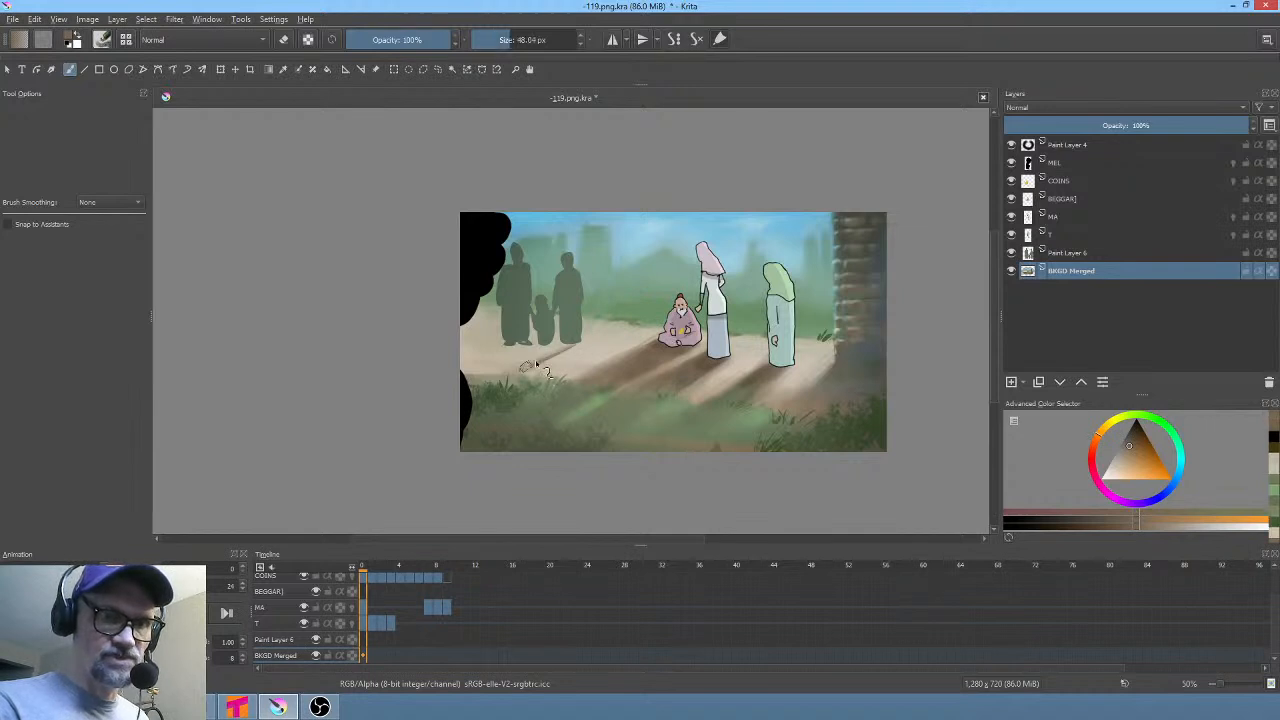
{"action": "left_click_drag", "start_coordinate": [577, 348], "coordinate": [484, 370]}
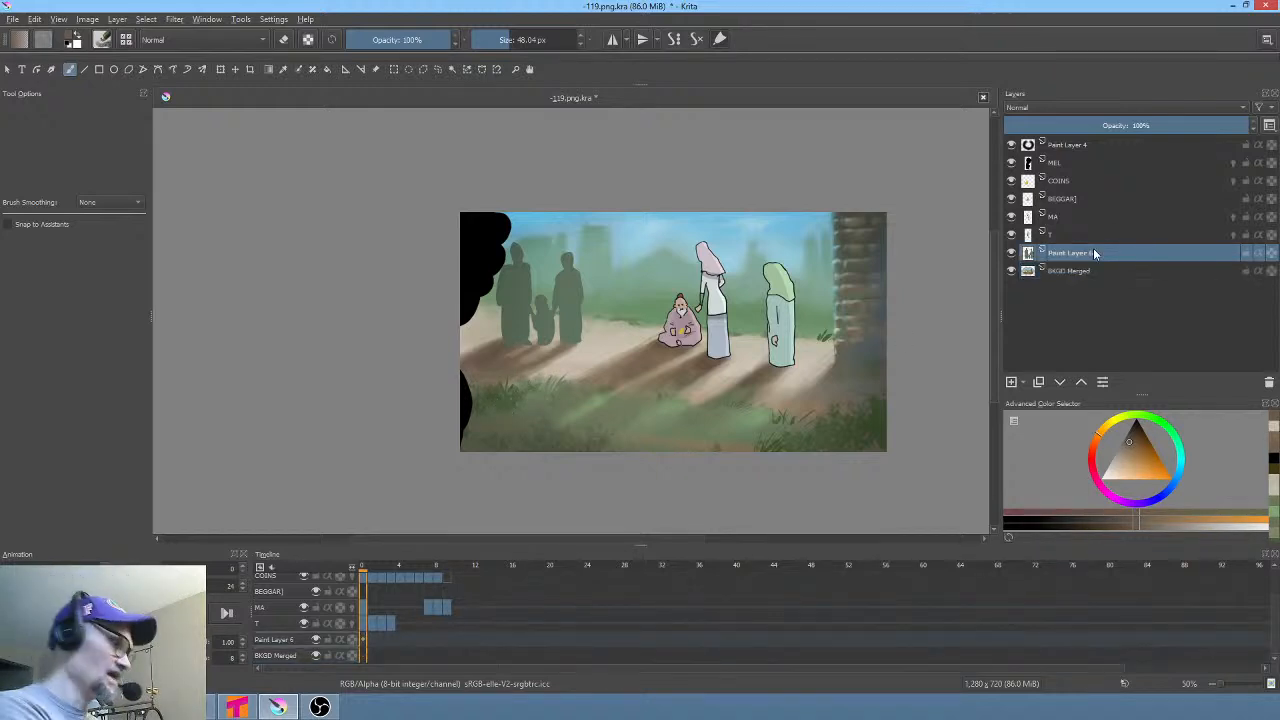
Lighten the silhouettes on Paint Layer 6 by setting an RGBA curve point at input 97, output 126, compare before and after, and apply the adjustment
{"action": "key", "text": "ctrl+m"}
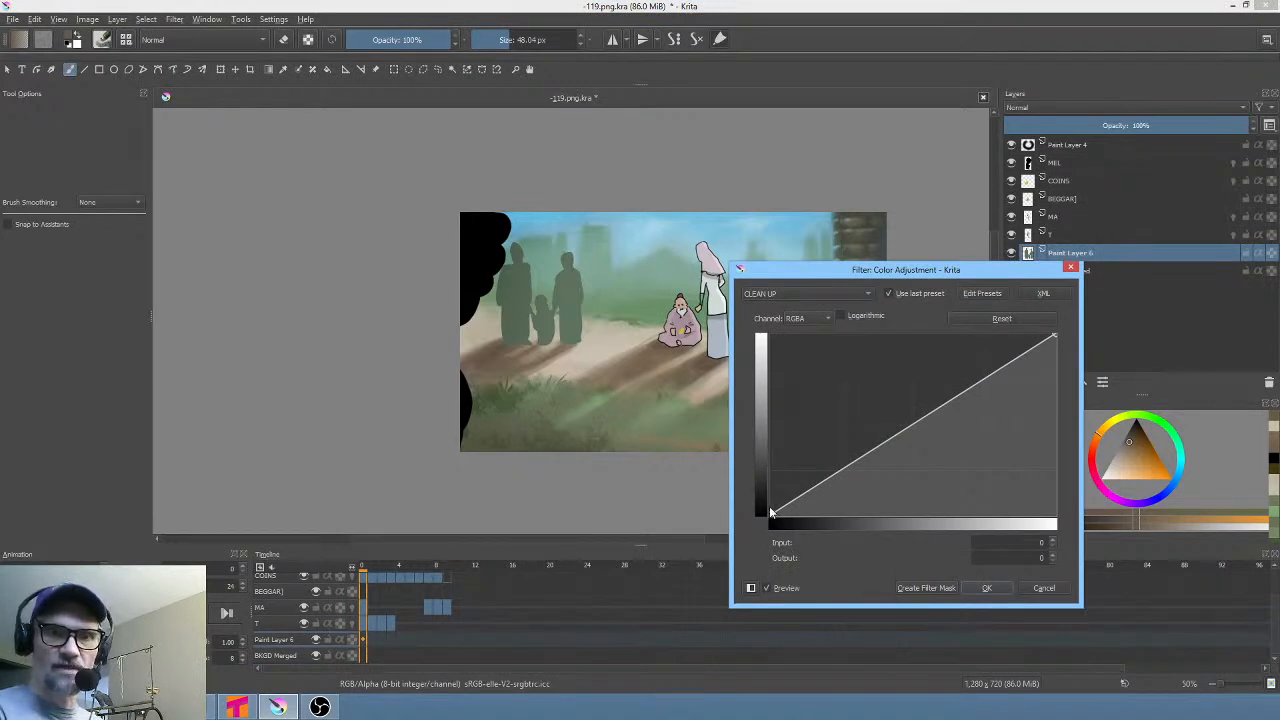
{"action": "mouse_move", "coordinate": [854, 462]}
{"action": "left_mouse_down"}
{"action": "mouse_move", "coordinate": [849, 411]}
{"action": "mouse_move", "coordinate": [862, 441]}
{"action": "left_mouse_up"}
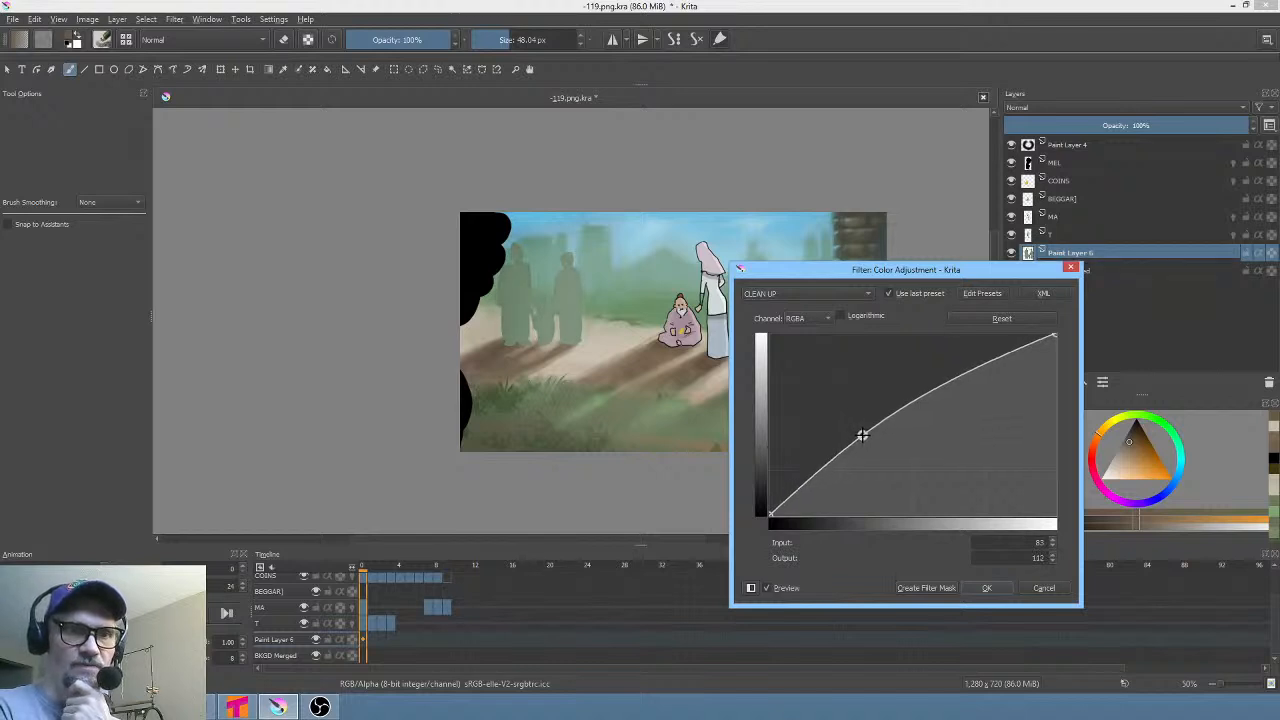
{"action": "mouse_move", "coordinate": [862, 441]}
{"action": "left_mouse_down"}
{"action": "mouse_move", "coordinate": [858, 408]}
{"action": "mouse_move", "coordinate": [874, 445]}
{"action": "mouse_move", "coordinate": [876, 427]}
{"action": "left_mouse_up"}
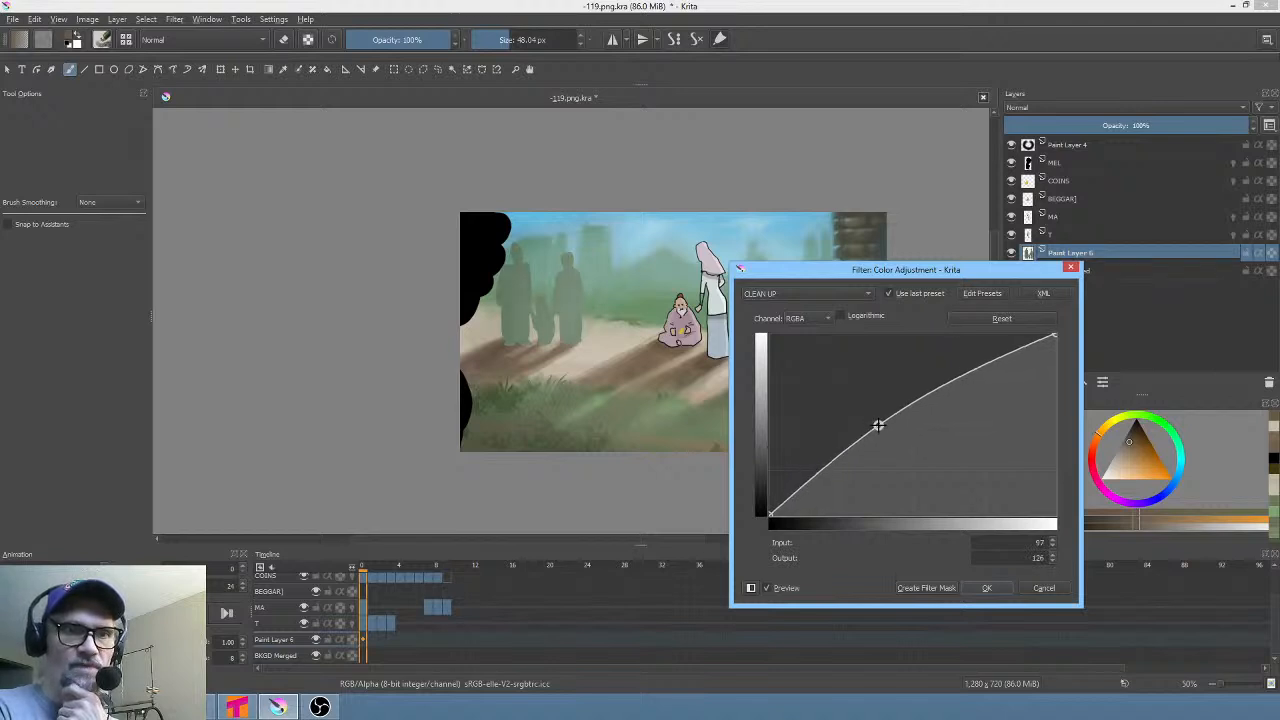
{"action": "left_click_drag", "start_coordinate": [876, 431], "coordinate": [876, 416]}
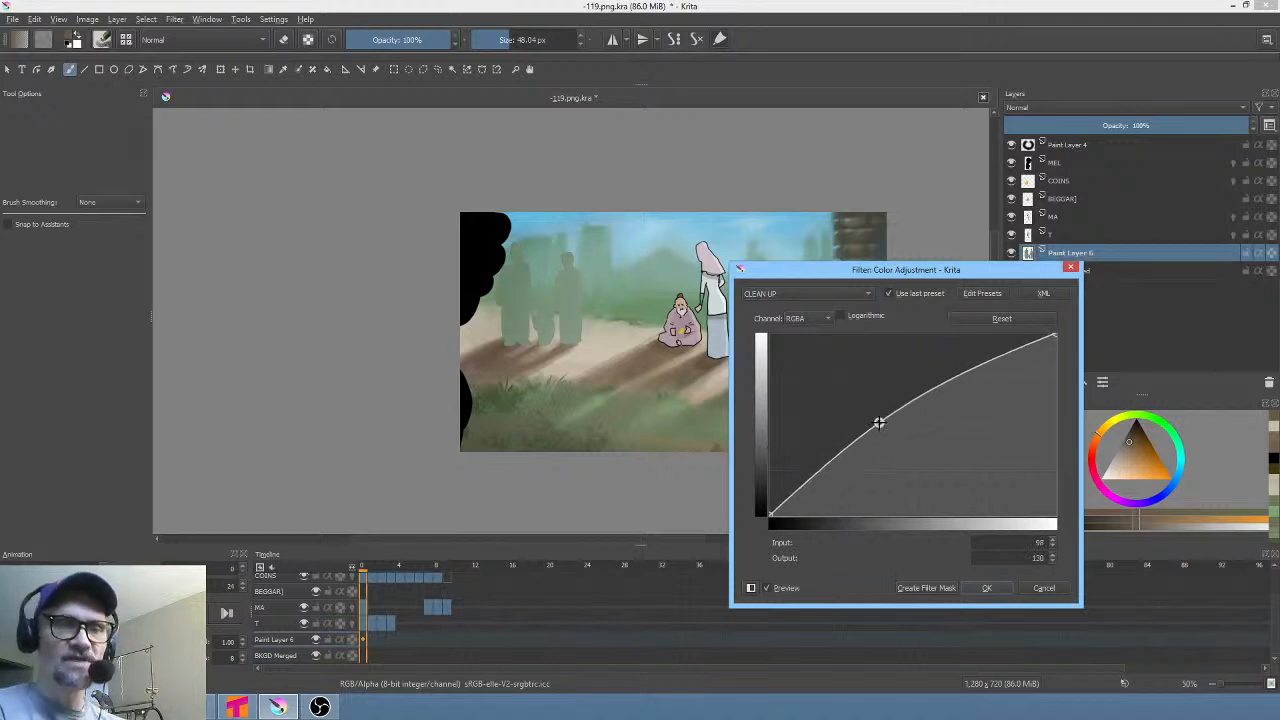
{"action": "mouse_move", "coordinate": [878, 423]}
{"action": "left_mouse_down"}
{"action": "mouse_move", "coordinate": [879, 440]}
{"action": "mouse_move", "coordinate": [877, 414]}
{"action": "mouse_move", "coordinate": [877, 426]}
{"action": "left_mouse_up"}
{"action": "left_click", "coordinate": [796, 592]}
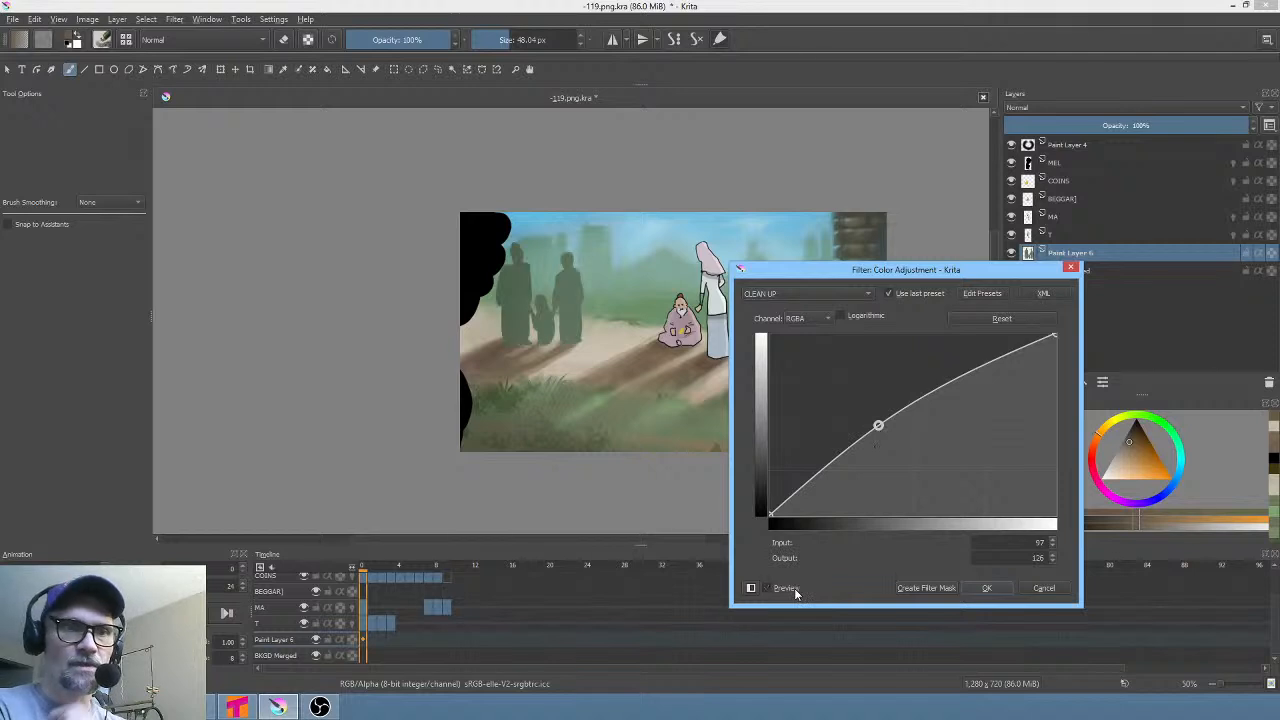
{"action": "left_click", "coordinate": [796, 592]}
{"action": "left_click", "coordinate": [796, 592]}
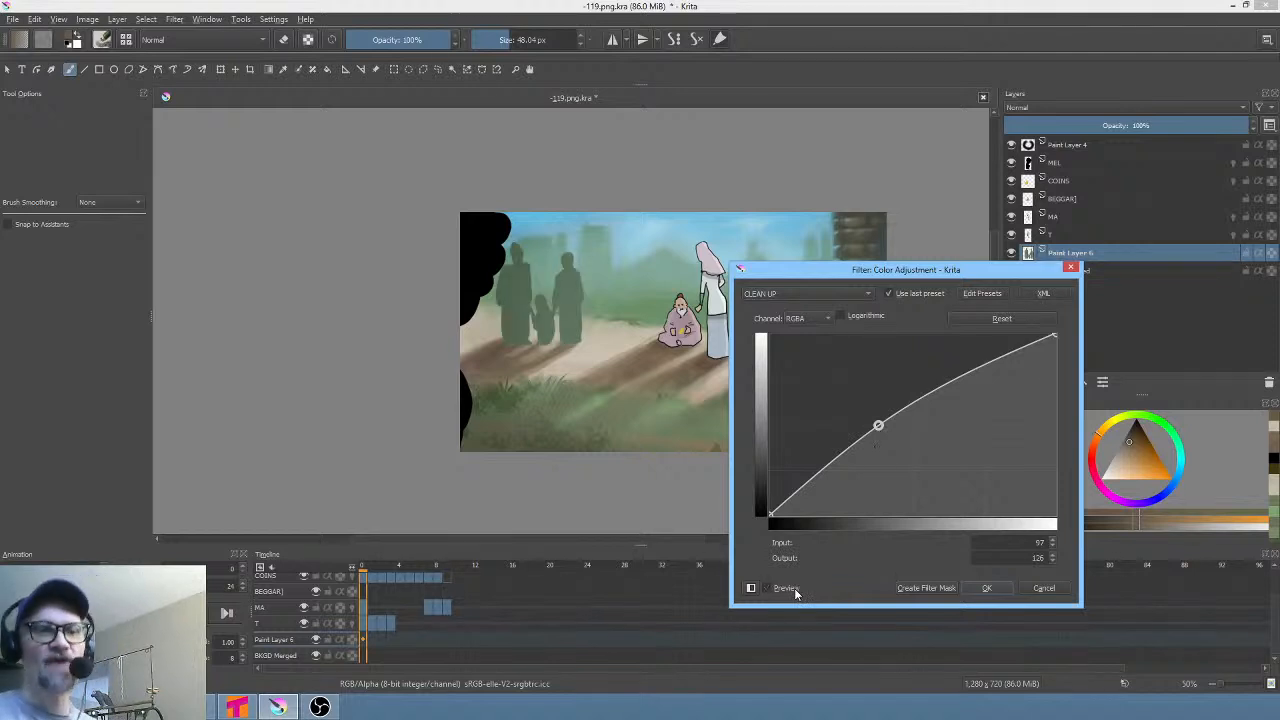
{"action": "left_click", "coordinate": [796, 592]}
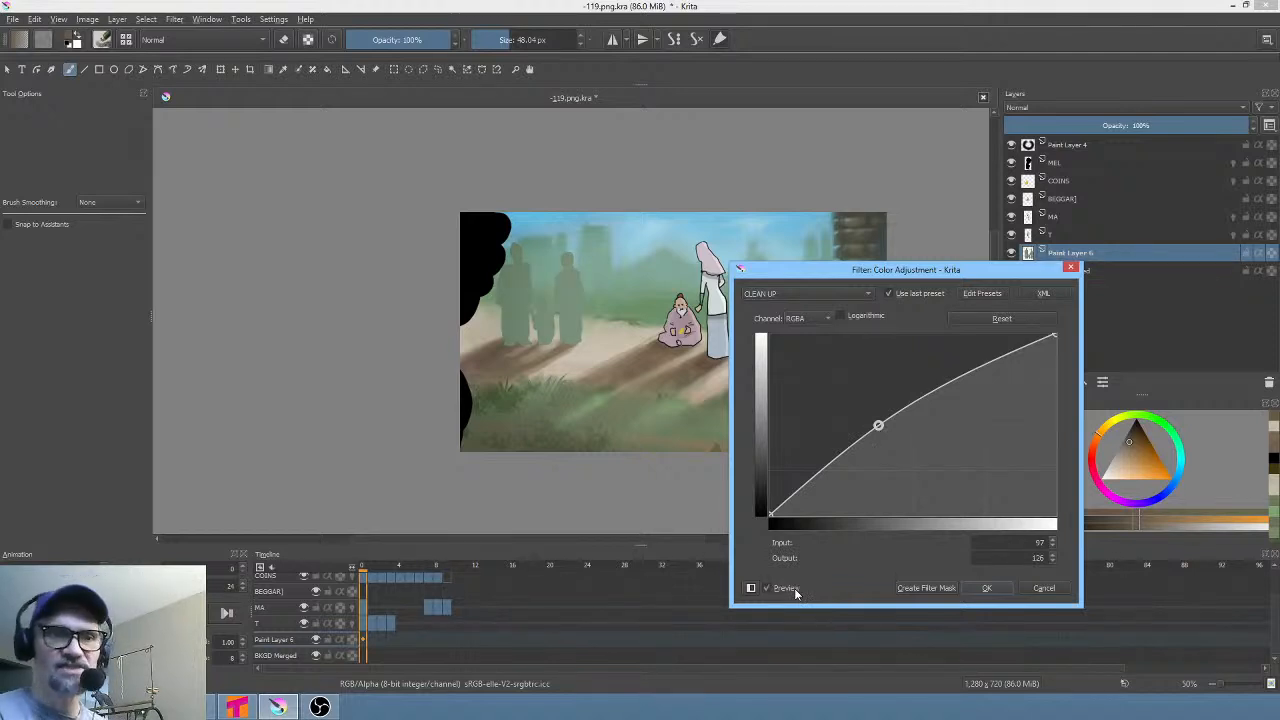
{"action": "left_click", "coordinate": [987, 589]}
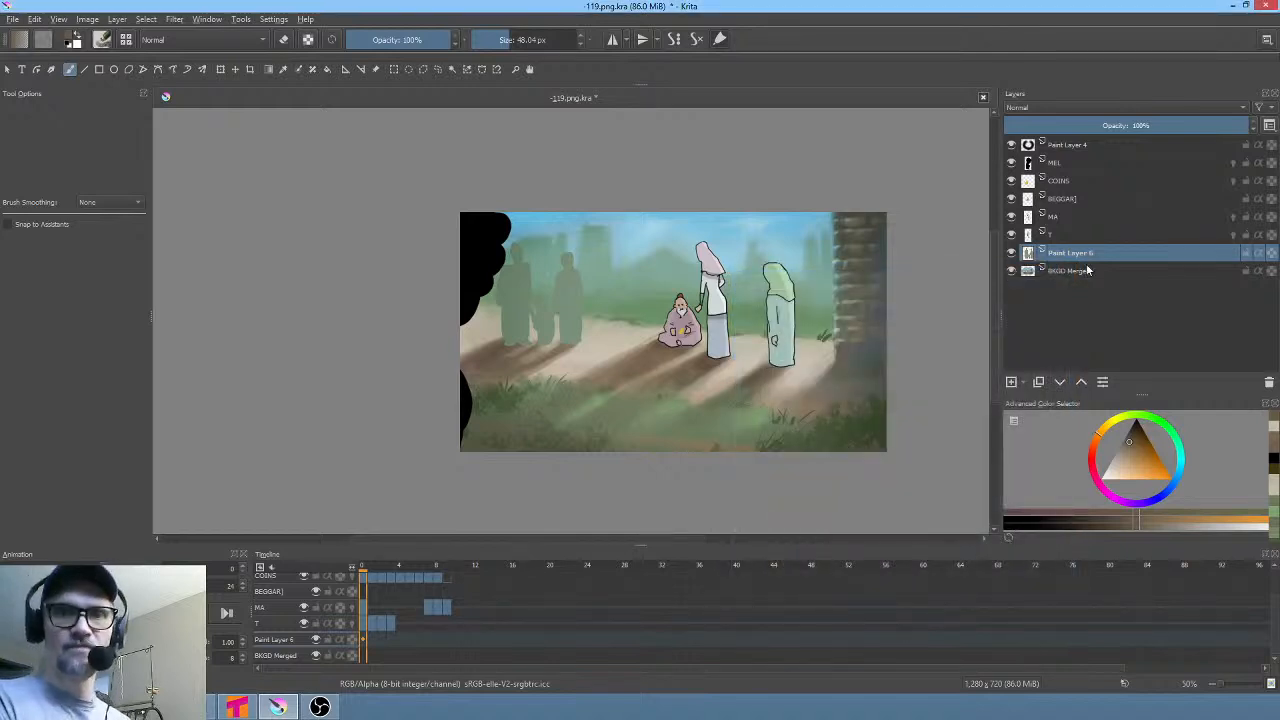
Check the silhouette layer by hiding and showing it, and merge it into the BKGD Merged layer
{"action": "left_click", "coordinate": [1011, 253]}
{"action": "left_click", "coordinate": [1011, 253]}
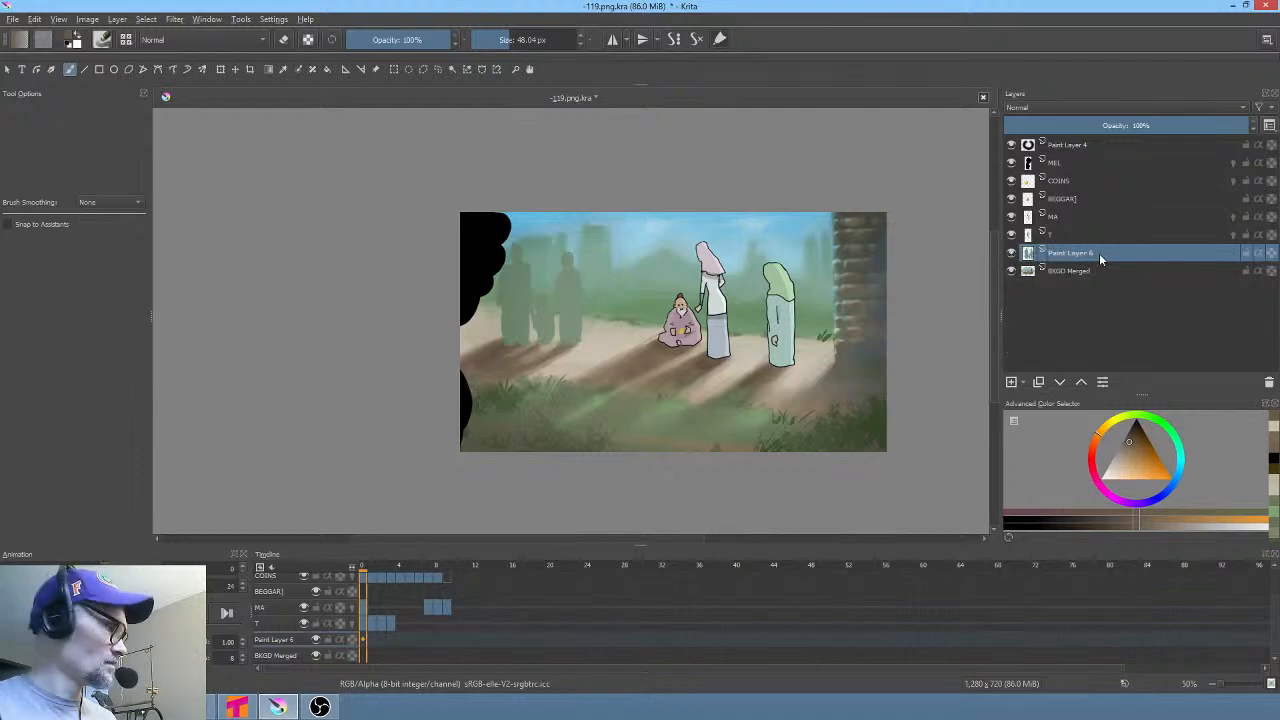
{"action": "mouse_move", "coordinate": [1099, 253]}
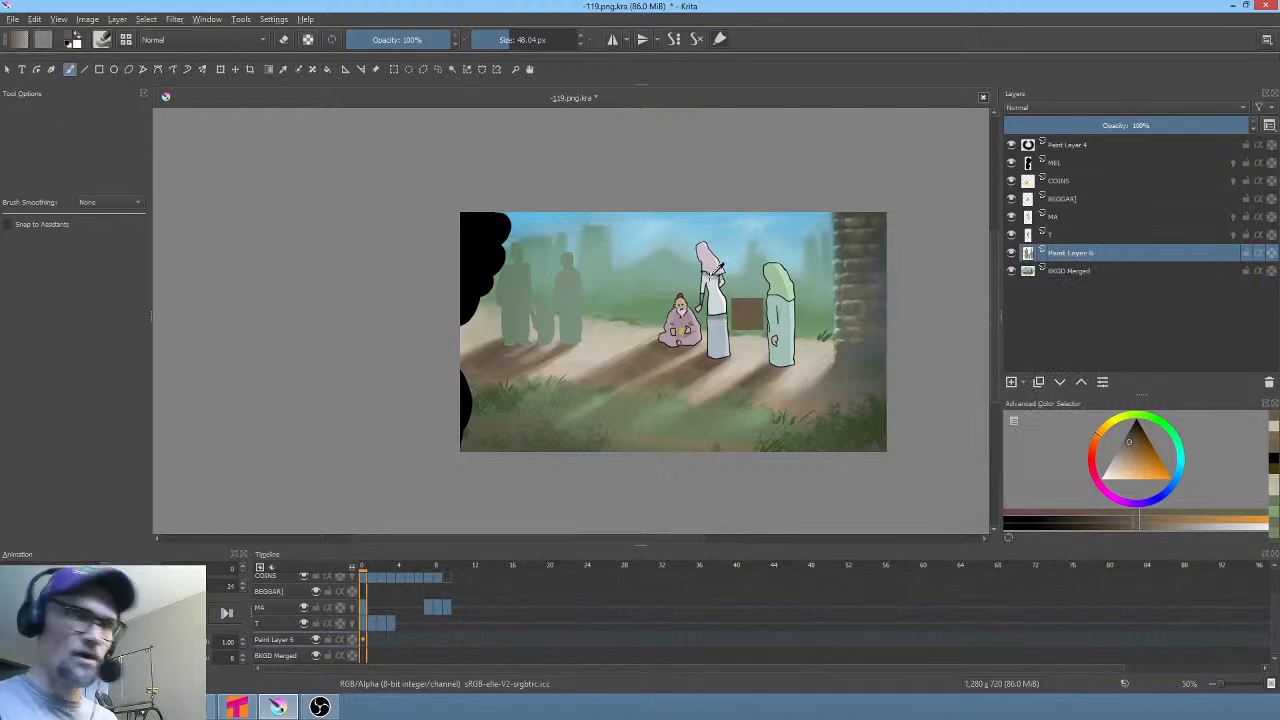
{"action": "key", "text": "shift+Delete"}
{"action": "left_click", "coordinate": [1010, 253]}
{"action": "left_click", "coordinate": [1011, 253]}
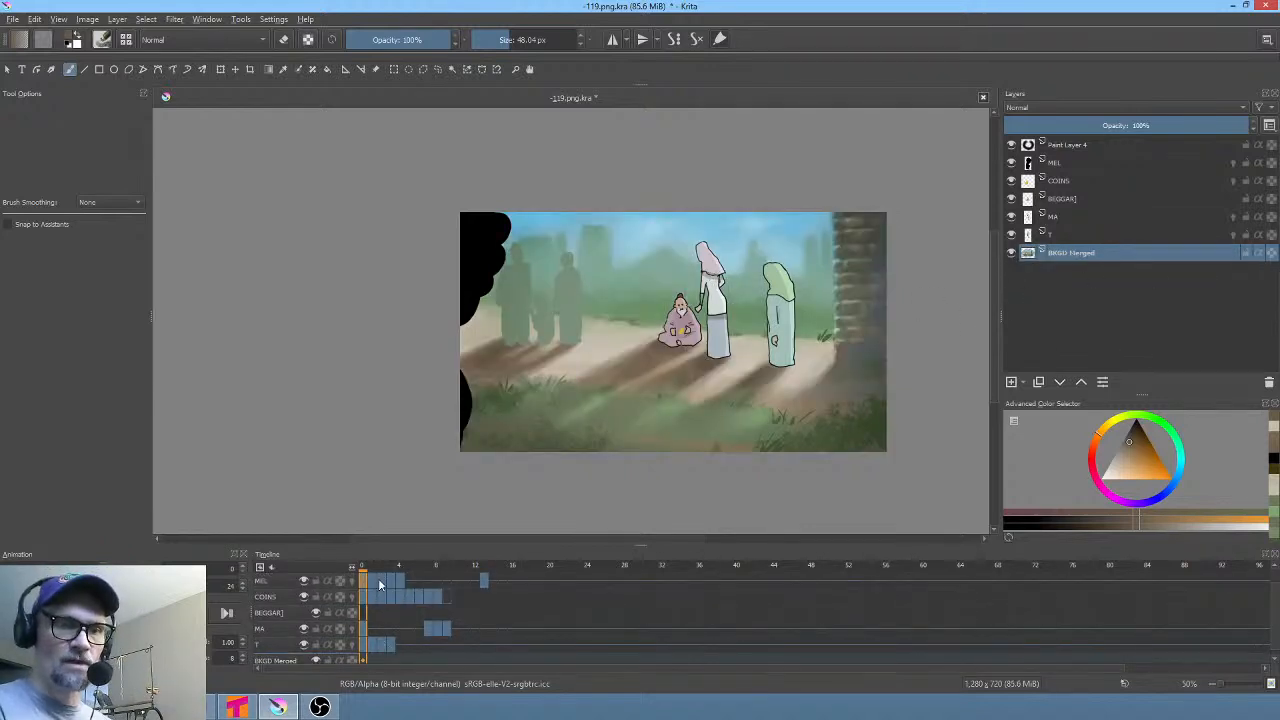
Preview the shot's animation by scrubbing and playing the timeline, and save the file
{"action": "left_click_drag", "start_coordinate": [368, 570], "coordinate": [465, 568]}
{"action": "key", "text": "space"}
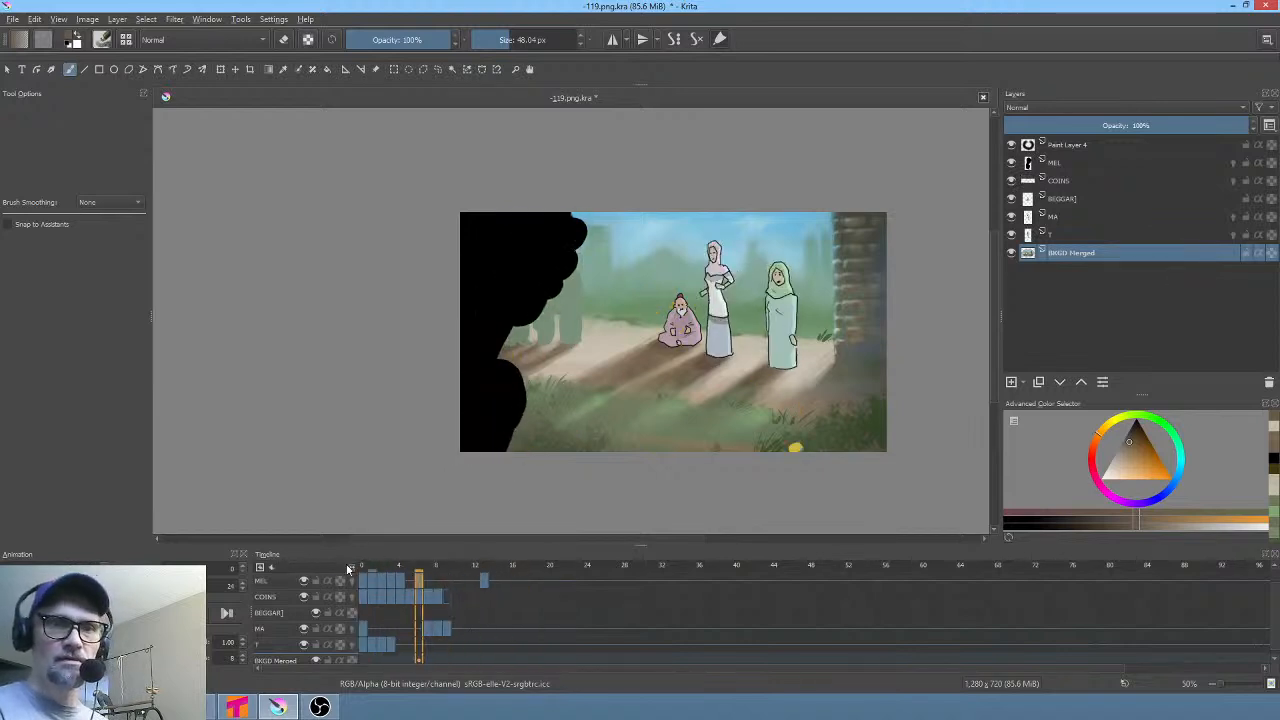
{"action": "left_click", "coordinate": [12, 19]}
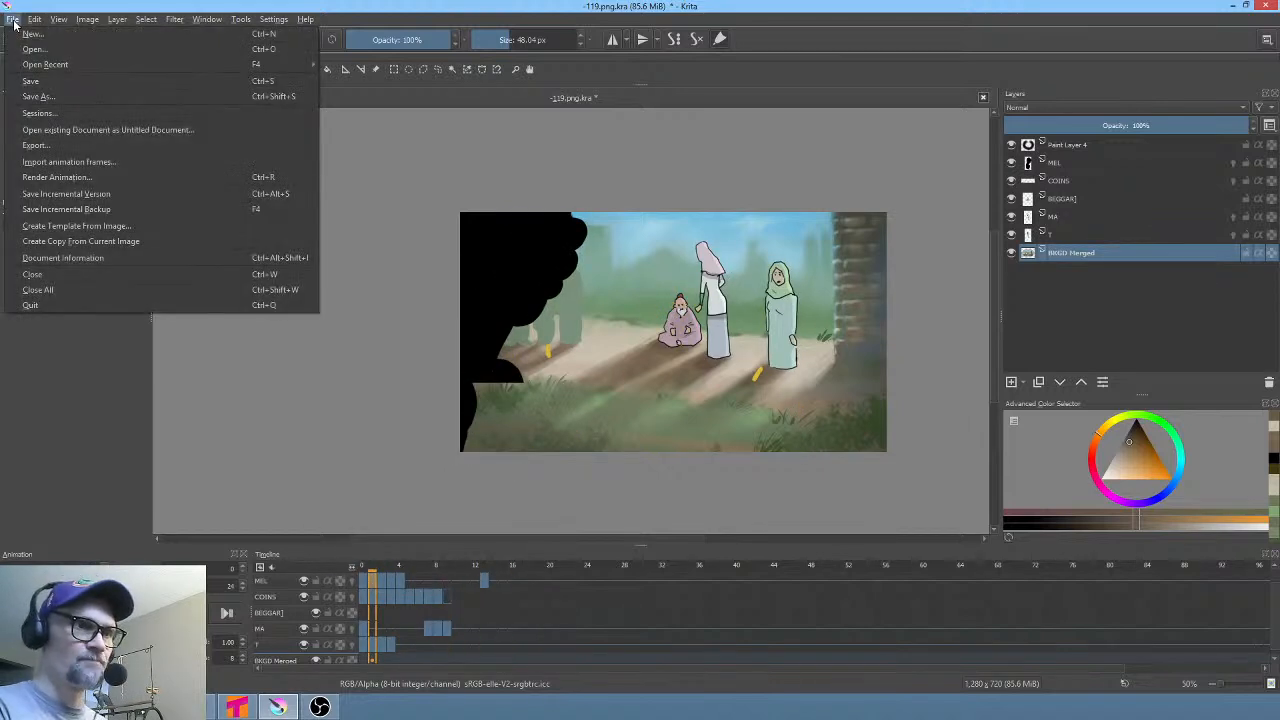
{"action": "left_click", "coordinate": [40, 79]}
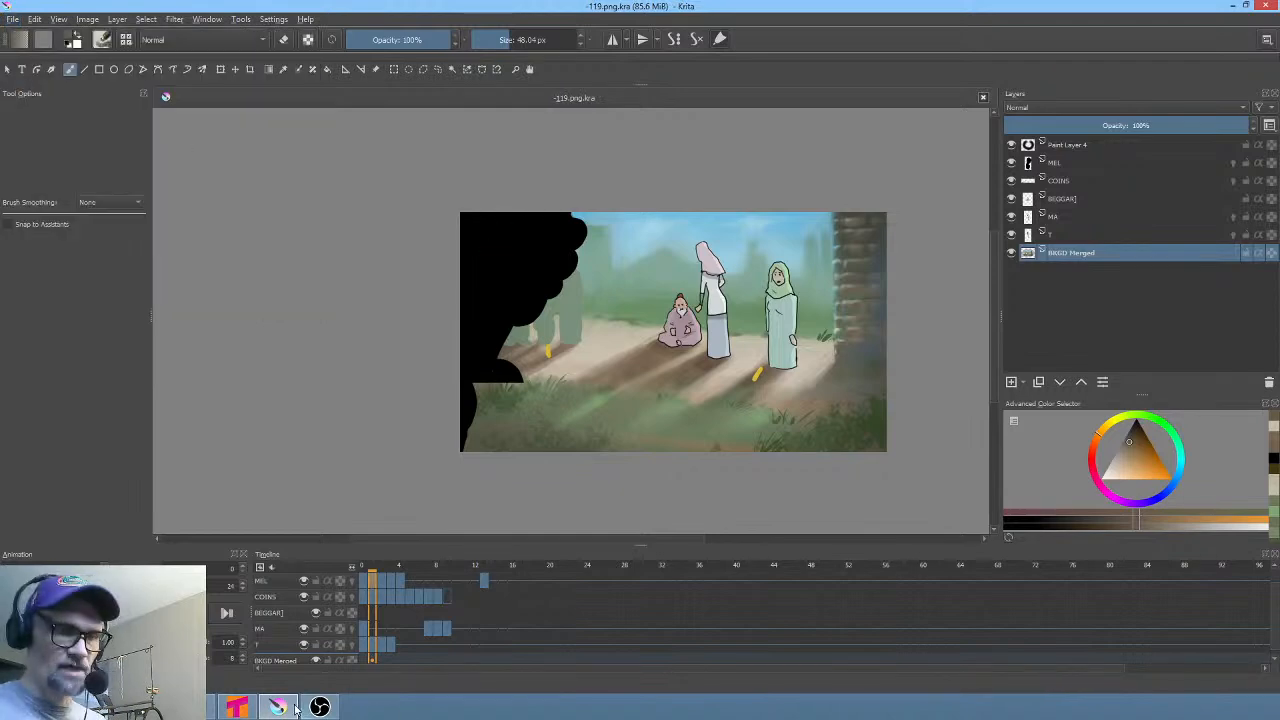
Switch to Vegas Pro and check the source file path of clip 119 in its media properties
{"action": "left_click", "coordinate": [237, 707]}
{"action": "left_click", "coordinate": [797, 527]}
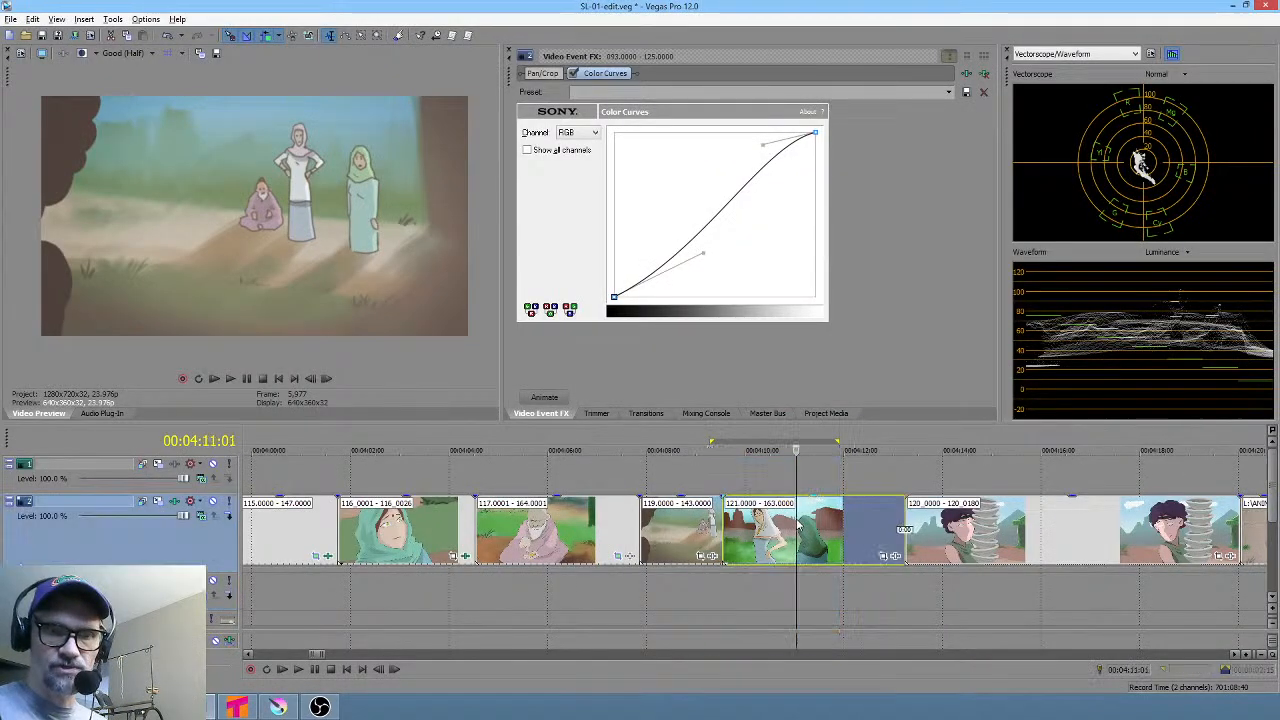
{"action": "right_click", "coordinate": [797, 527]}
{"action": "left_click", "coordinate": [662, 530]}
{"action": "right_click", "coordinate": [674, 532]}
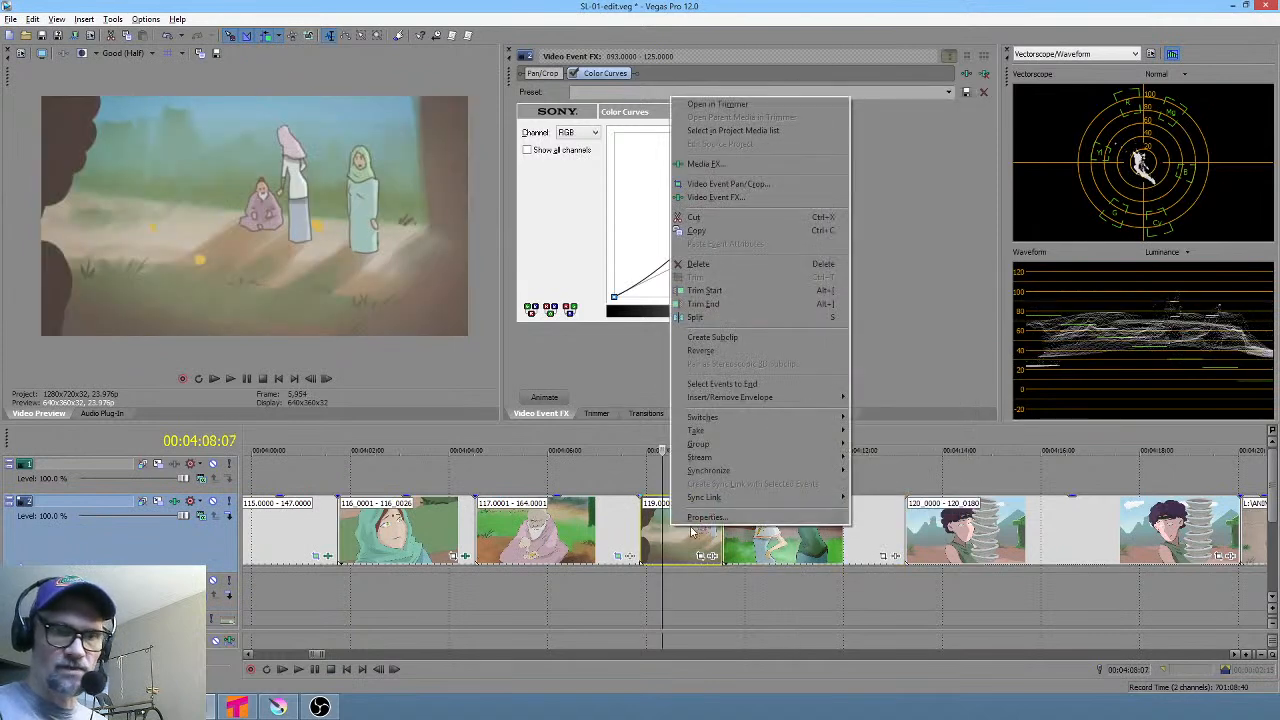
{"action": "left_click", "coordinate": [707, 518]}
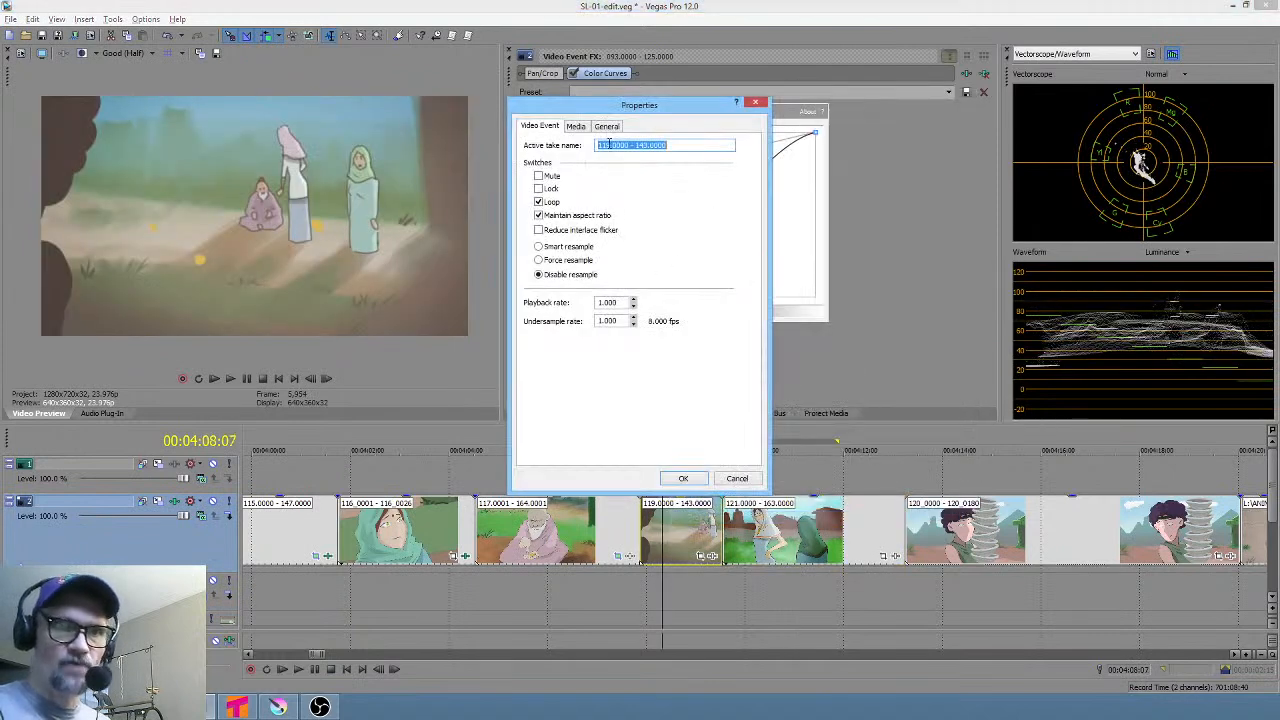
{"action": "left_click", "coordinate": [576, 127]}
{"action": "left_click", "coordinate": [615, 143]}
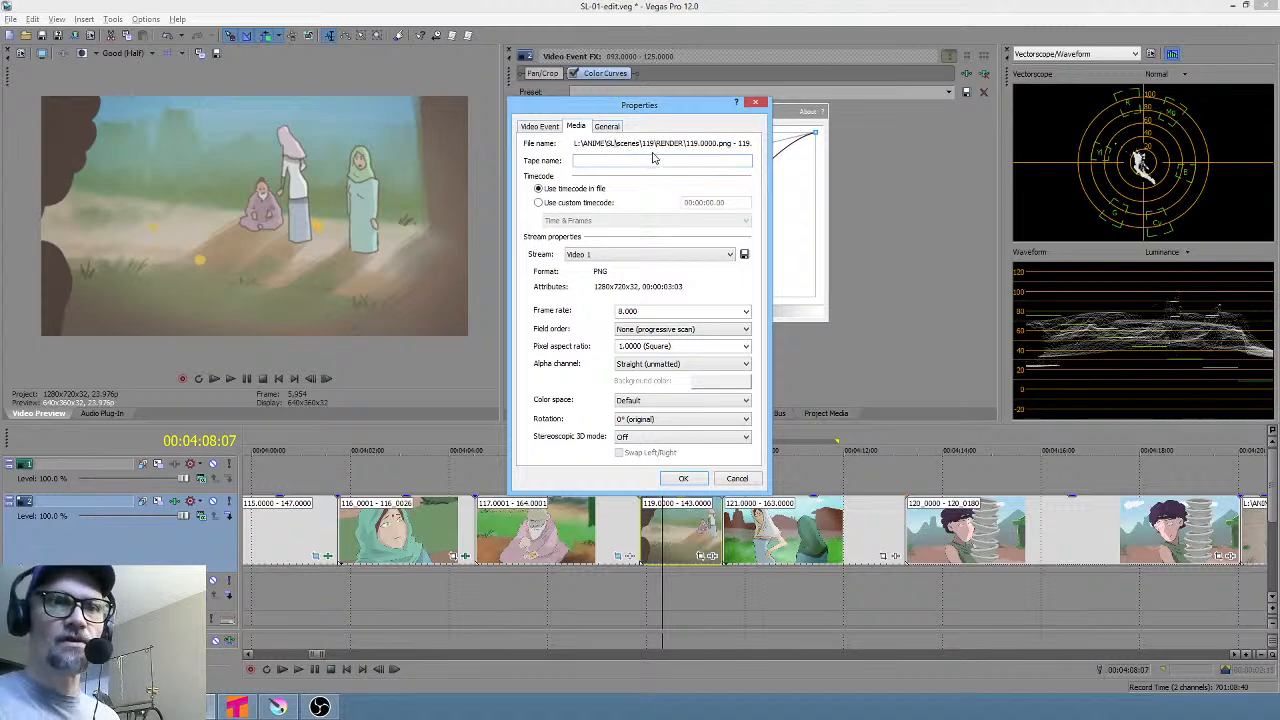
{"action": "key", "text": "Escape"}
Switch to Krita and render frames 0 to 24 as PNG images to L:/ANIME/SL/scenes/119/RENDER with base name 119, replacing the old frames
{"action": "left_click", "coordinate": [278, 707]}
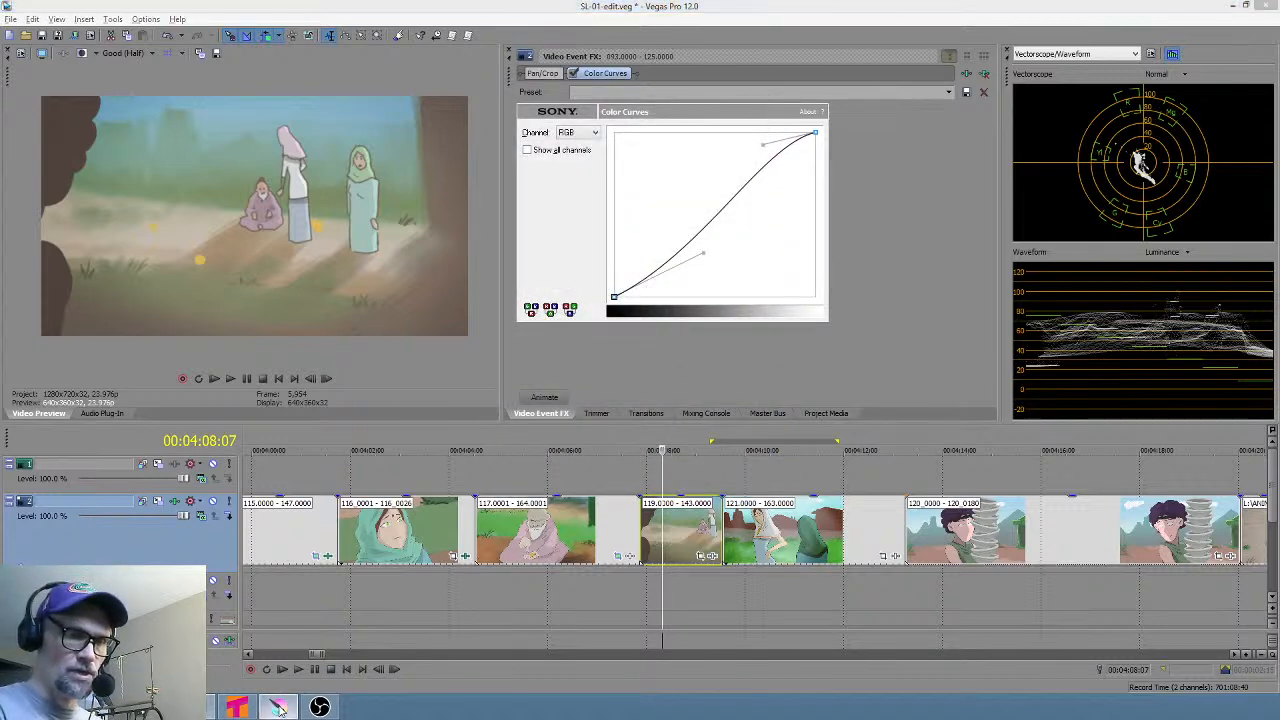
{"action": "key", "text": "ctrl+r"}
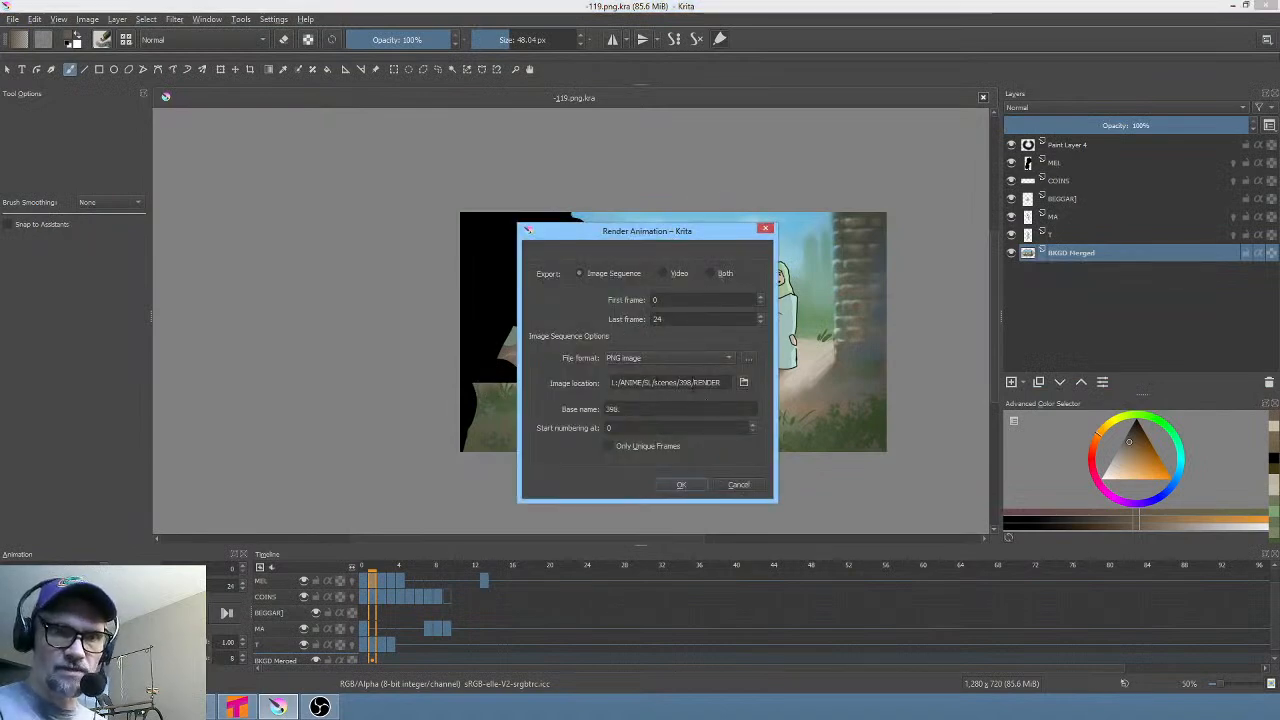
{"action": "key", "text": "BackSpace"}
{"action": "key", "text": "BackSpace"}
{"action": "key", "text": "BackSpace"}
{"action": "type", "text": "119"}
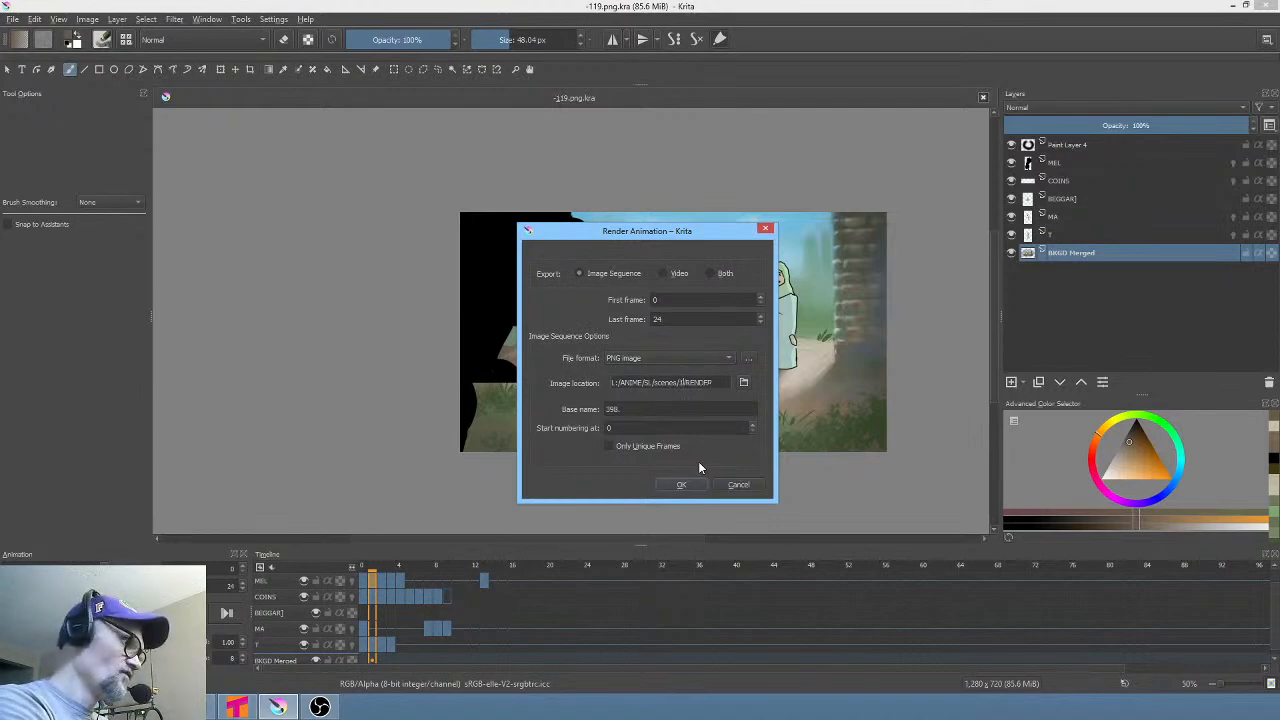
{"action": "double_click", "coordinate": [646, 414]}
{"action": "type", "text": "119"}
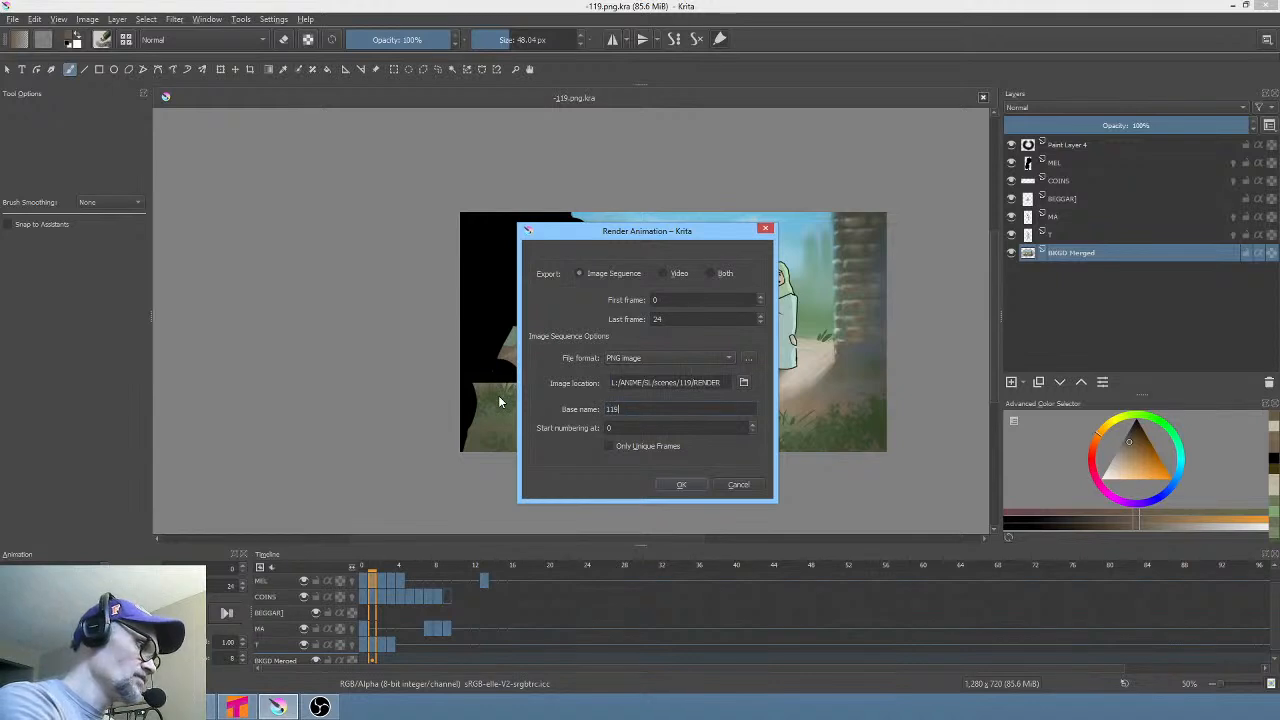
{"action": "left_click", "coordinate": [695, 484]}
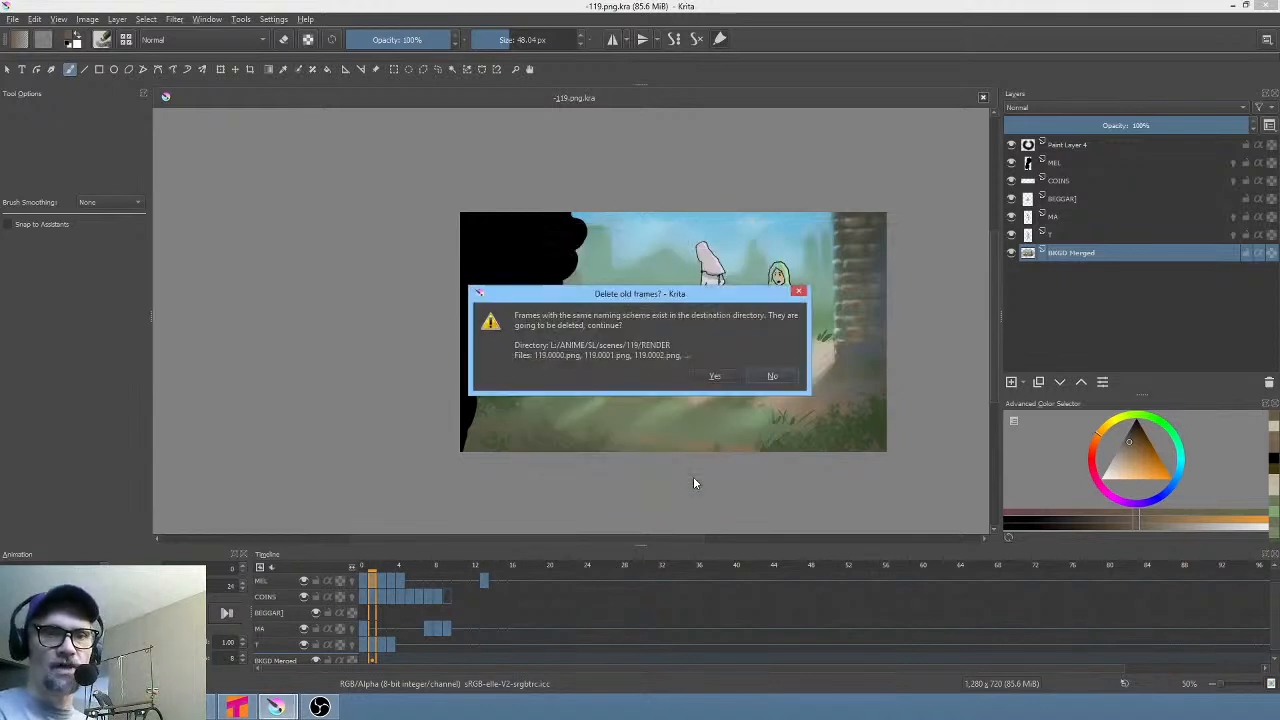
{"action": "left_click", "coordinate": [726, 377]}
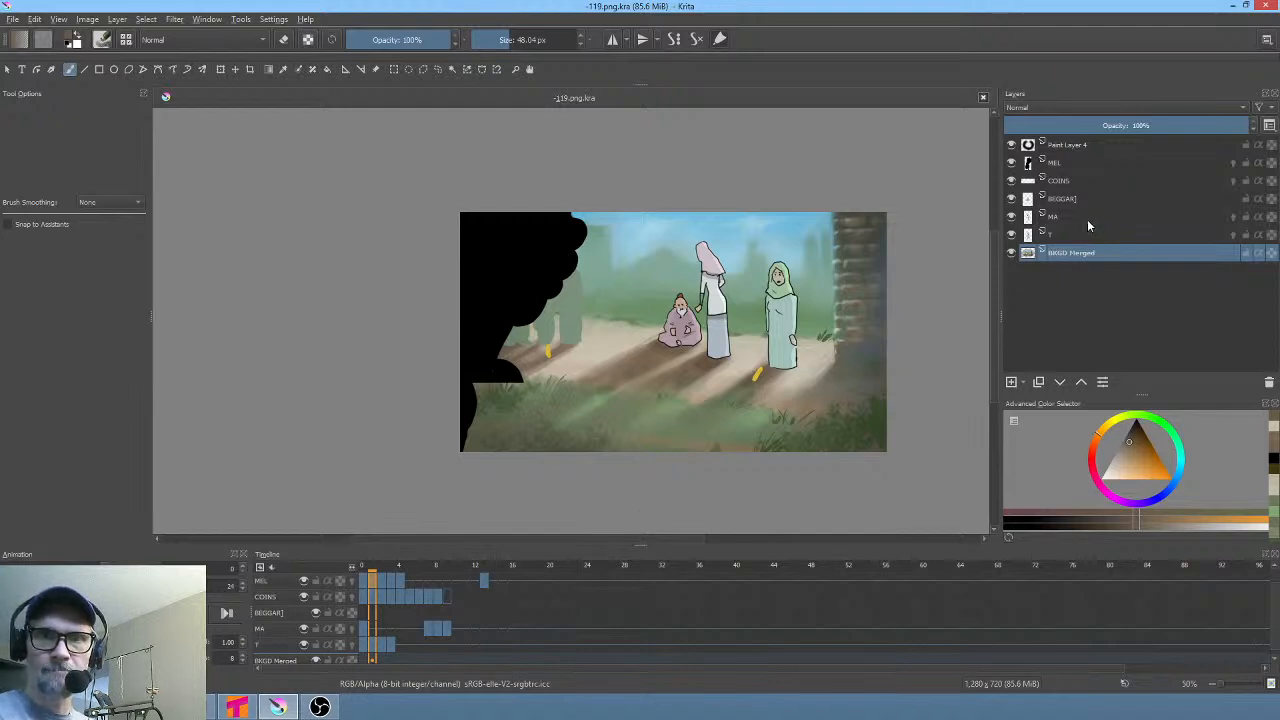
{"action": "left_click", "coordinate": [1010, 199]}
{"action": "left_click", "coordinate": [1010, 200]}
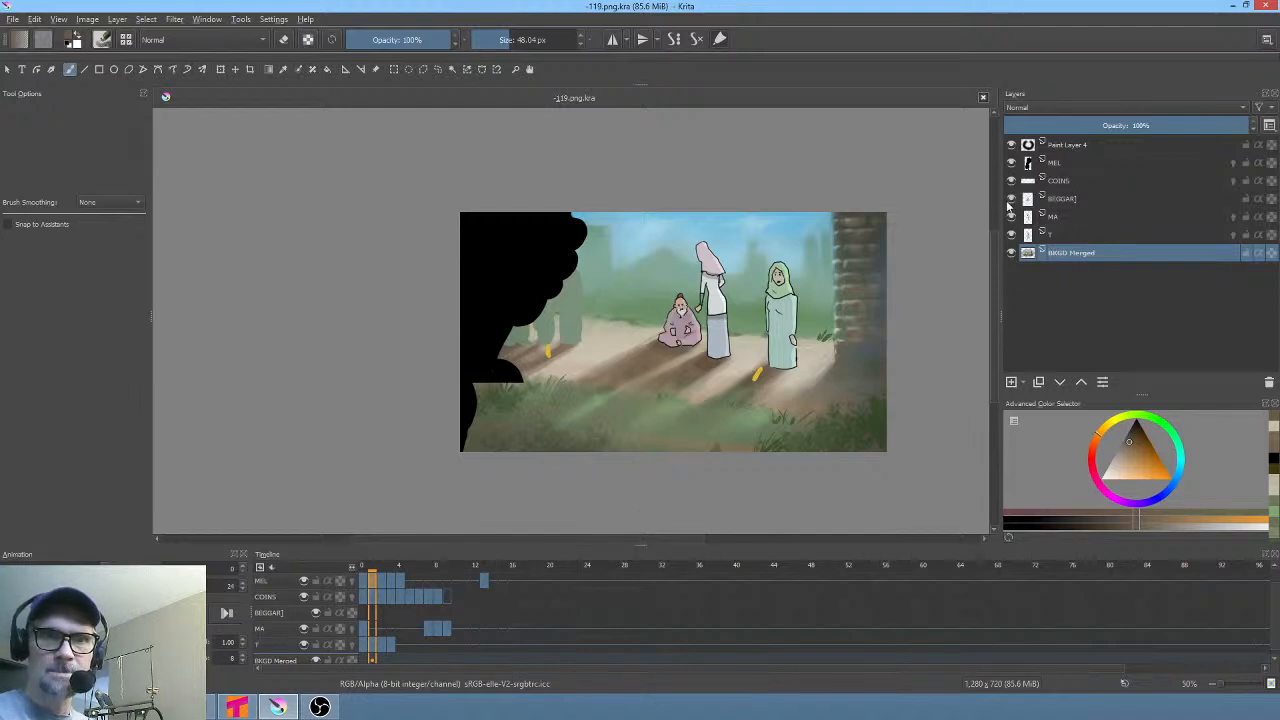
Check the MA layer by hiding and showing it, and return the animation to frame 0
{"action": "left_click", "coordinate": [1012, 217]}
{"action": "left_click", "coordinate": [1012, 217]}
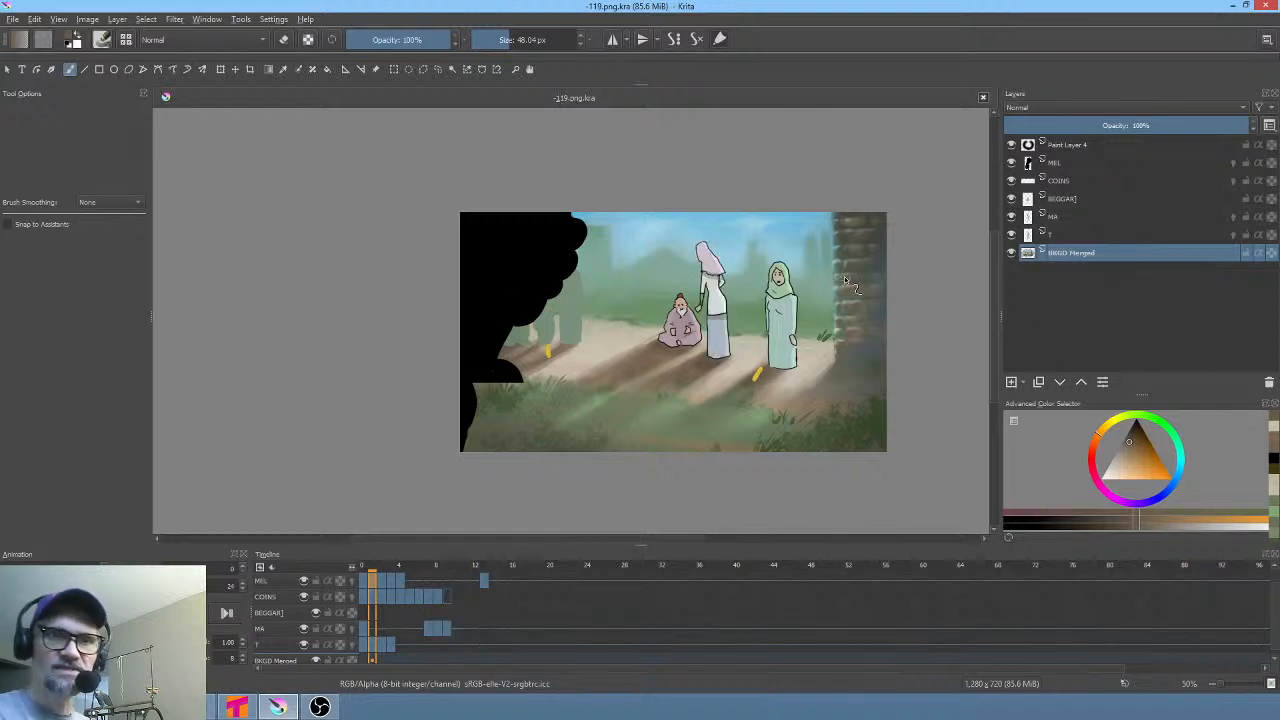
{"action": "mouse_move", "coordinate": [372, 568]}
{"action": "left_mouse_down"}
{"action": "mouse_move", "coordinate": [352, 570]}
{"action": "mouse_move", "coordinate": [511, 583]}
{"action": "mouse_move", "coordinate": [357, 583]}
{"action": "left_mouse_up"}
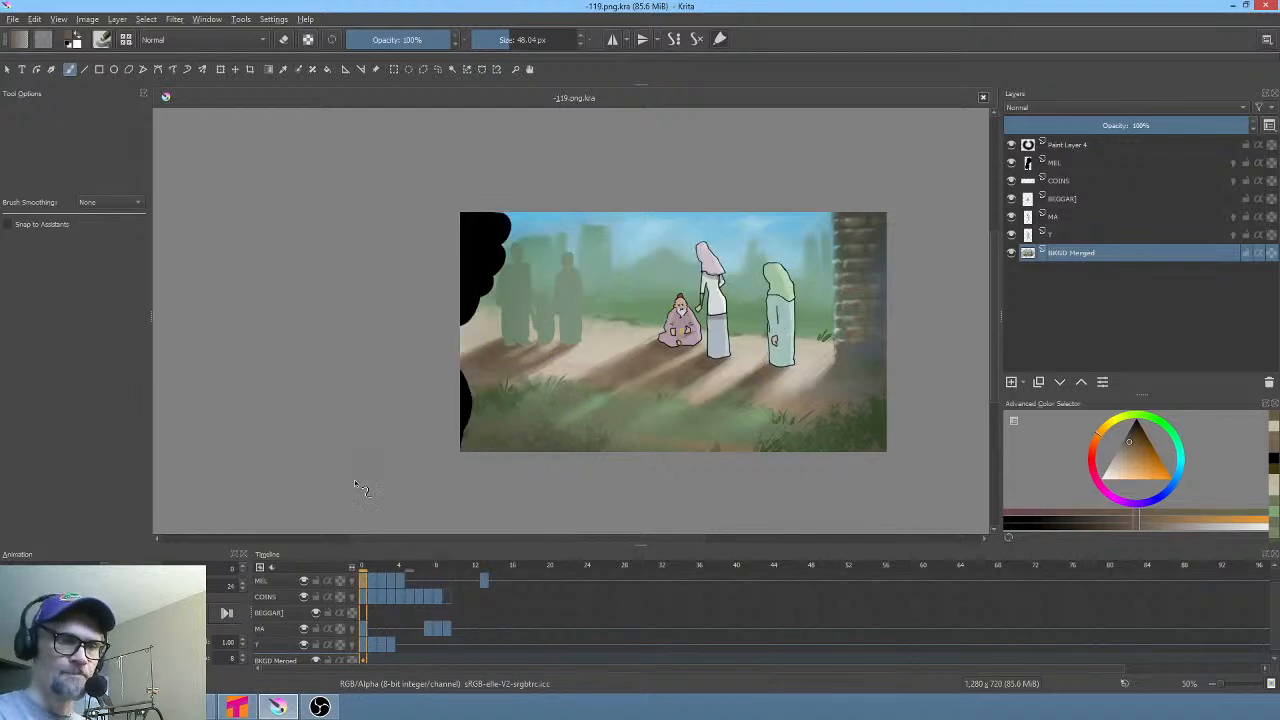
Switch to Vegas Pro and play the edit from clips 116 and 117 to review the updated shot 119 in context
{"action": "left_click", "coordinate": [237, 707]}
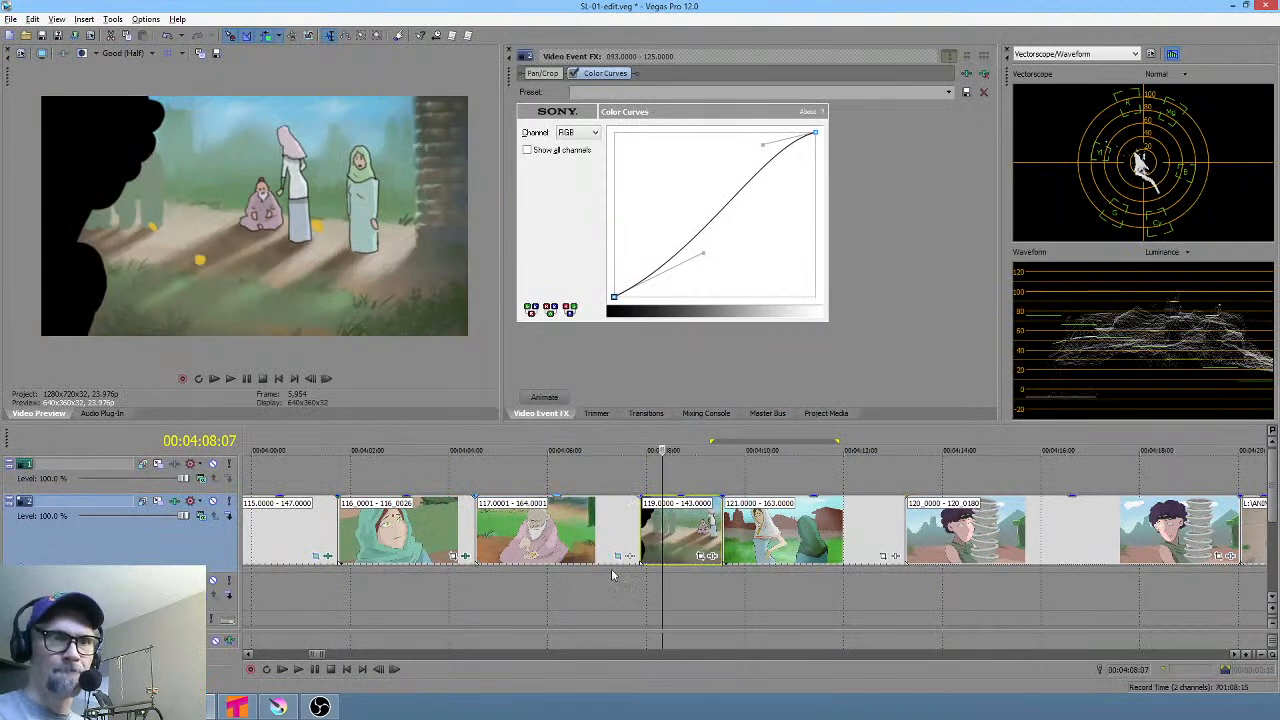
{"action": "left_click", "coordinate": [427, 579]}
{"action": "key", "text": "space"}
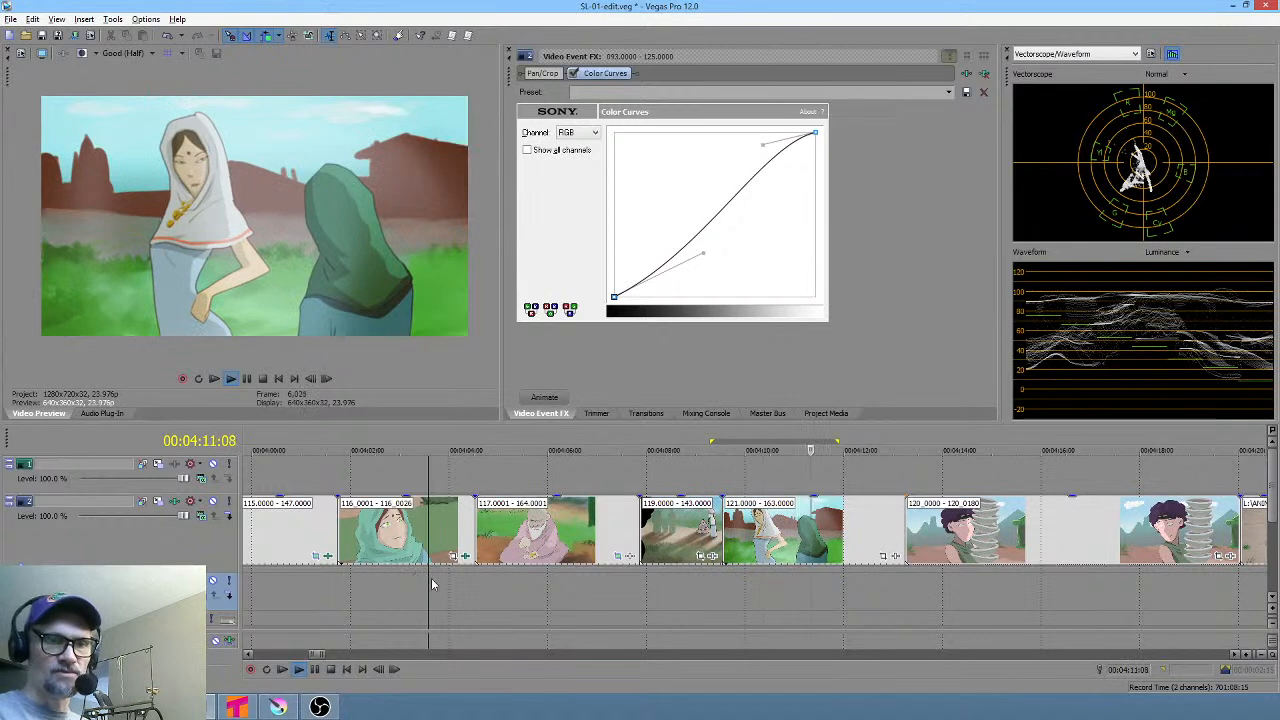
{"action": "key", "text": "space"}
{"action": "left_click", "coordinate": [471, 592]}
{"action": "key", "text": "space"}
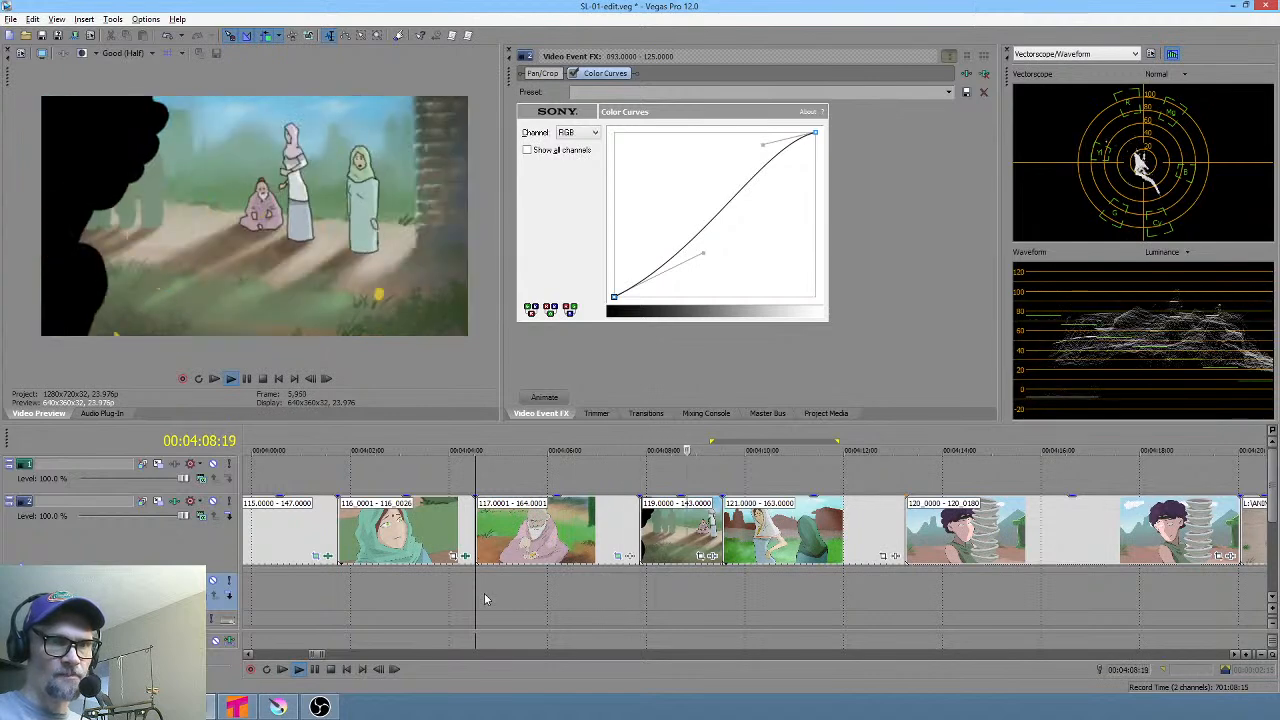
{"action": "key", "text": "space"}
Replay the edit from clip 115 and again from clip 121 to review how the surrounding shots flow into 120
{"action": "left_click", "coordinate": [358, 603]}
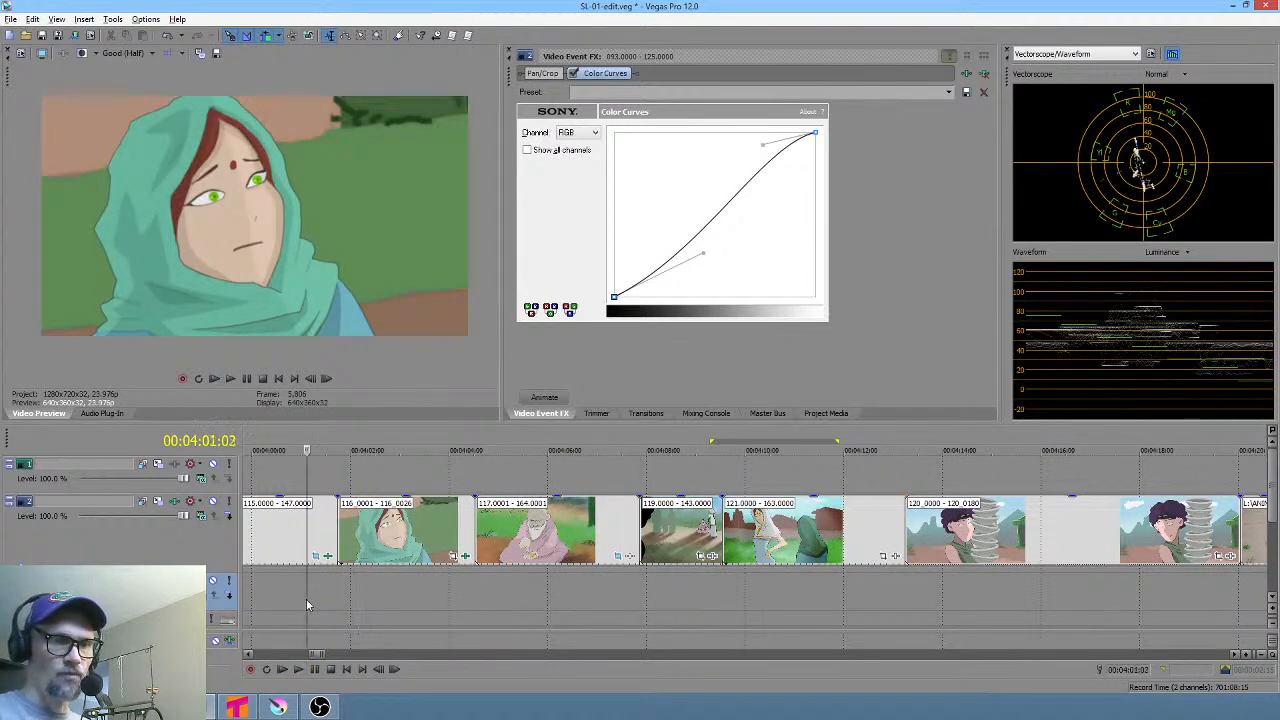
{"action": "left_click", "coordinate": [307, 604]}
{"action": "key", "text": "space"}
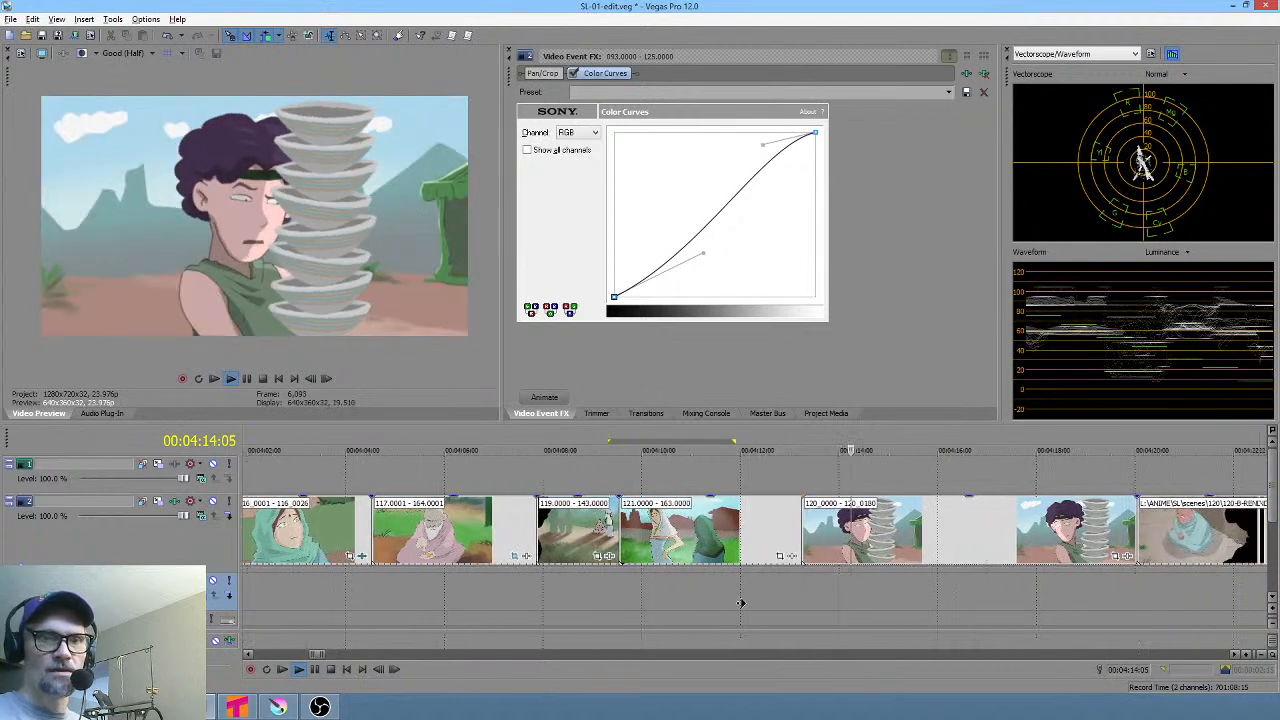
{"action": "left_click", "coordinate": [380, 592]}
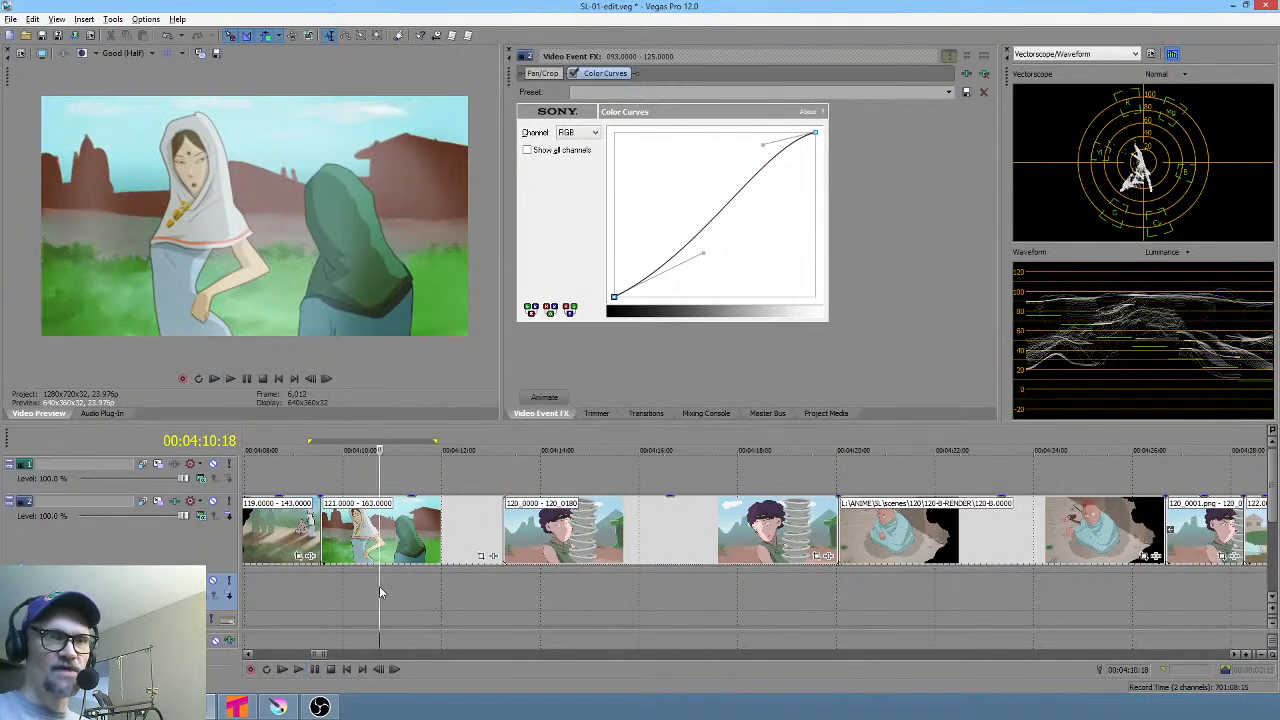
{"action": "key", "text": "space"}
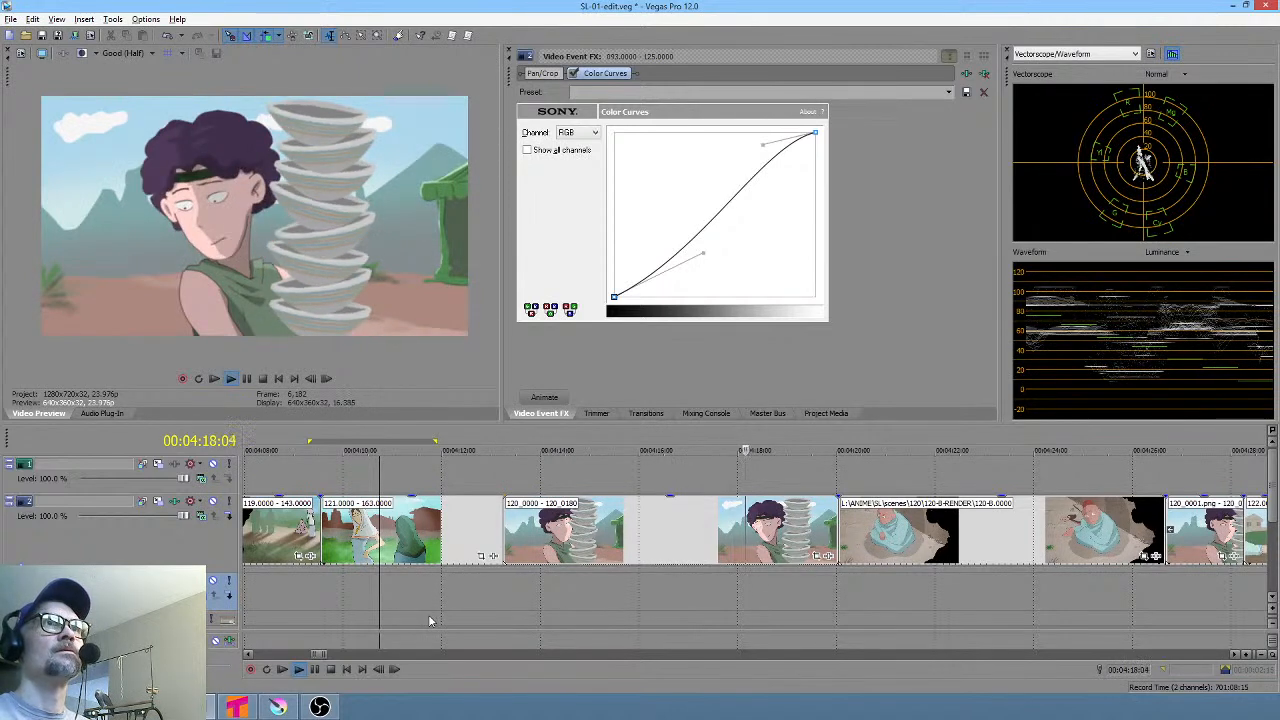
Add the Sony Color Curves effect to clip 119 and bend its RGB curve into a strong S-shape for more contrast
{"action": "left_click", "coordinate": [404, 608]}
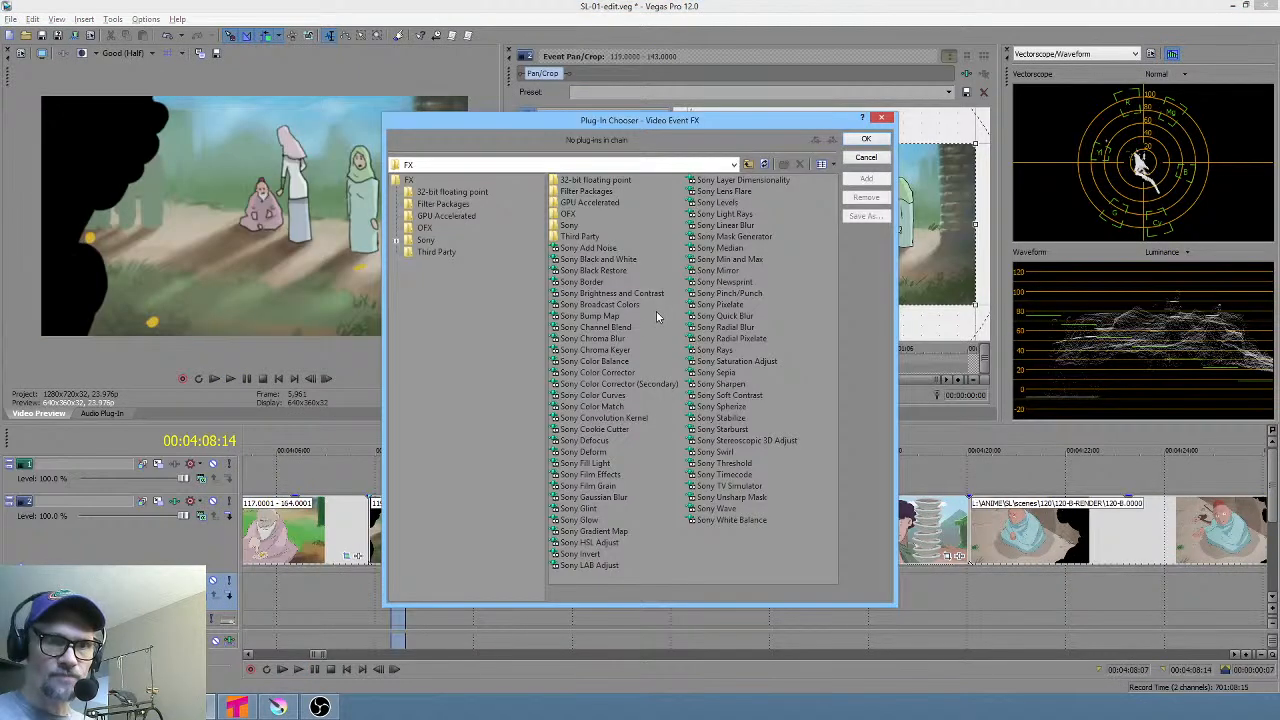
{"action": "double_click", "coordinate": [620, 396]}
{"action": "left_click", "coordinate": [867, 139]}
{"action": "left_click_drag", "start_coordinate": [664, 265], "coordinate": [712, 287]}
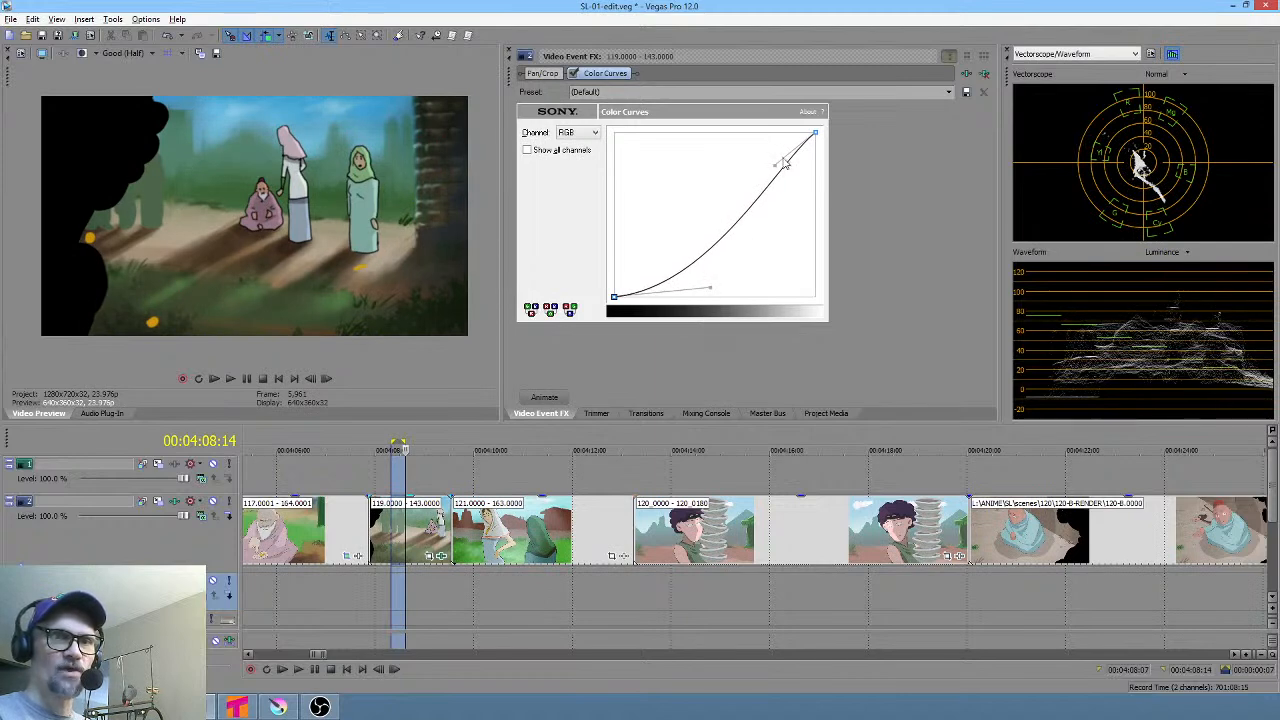
{"action": "left_click_drag", "start_coordinate": [773, 163], "coordinate": [715, 153]}
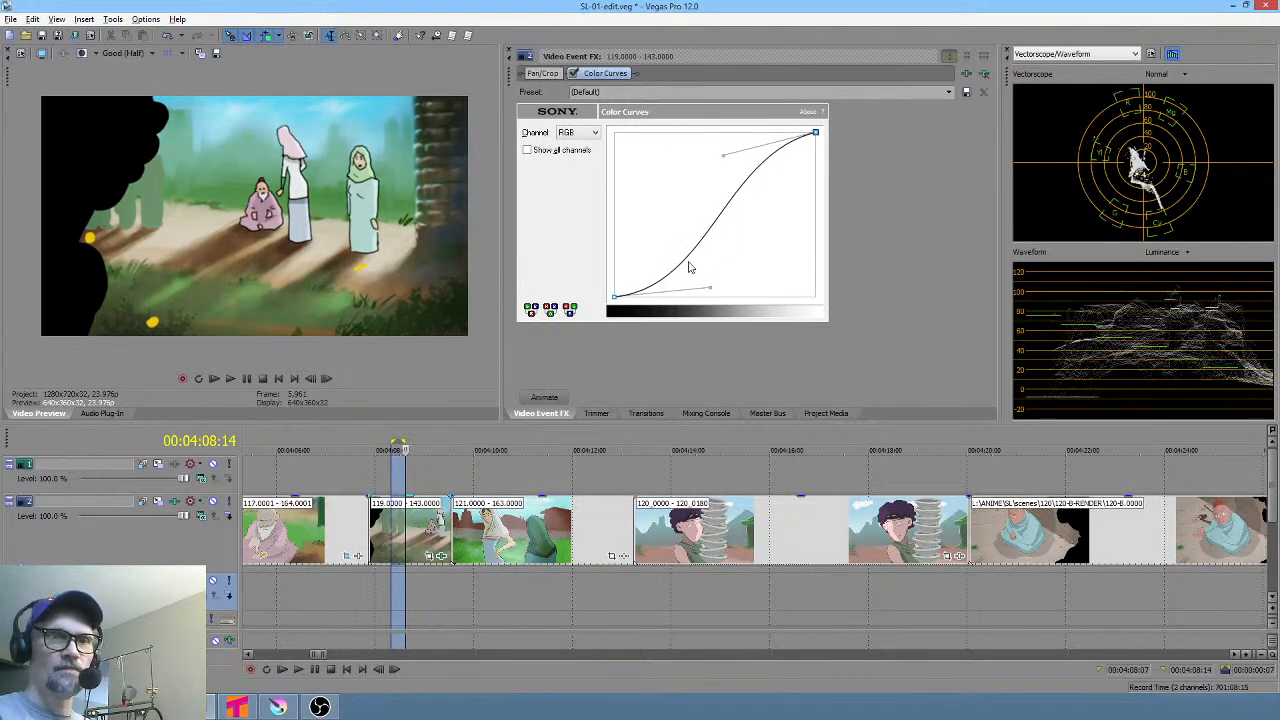
Soften the shadow end of clip 119's RGB curve and brighten its highlights, checking the look across the shot's frames
{"action": "left_click_drag", "start_coordinate": [707, 289], "coordinate": [677, 280]}
{"action": "left_click_drag", "start_coordinate": [724, 156], "coordinate": [750, 148]}
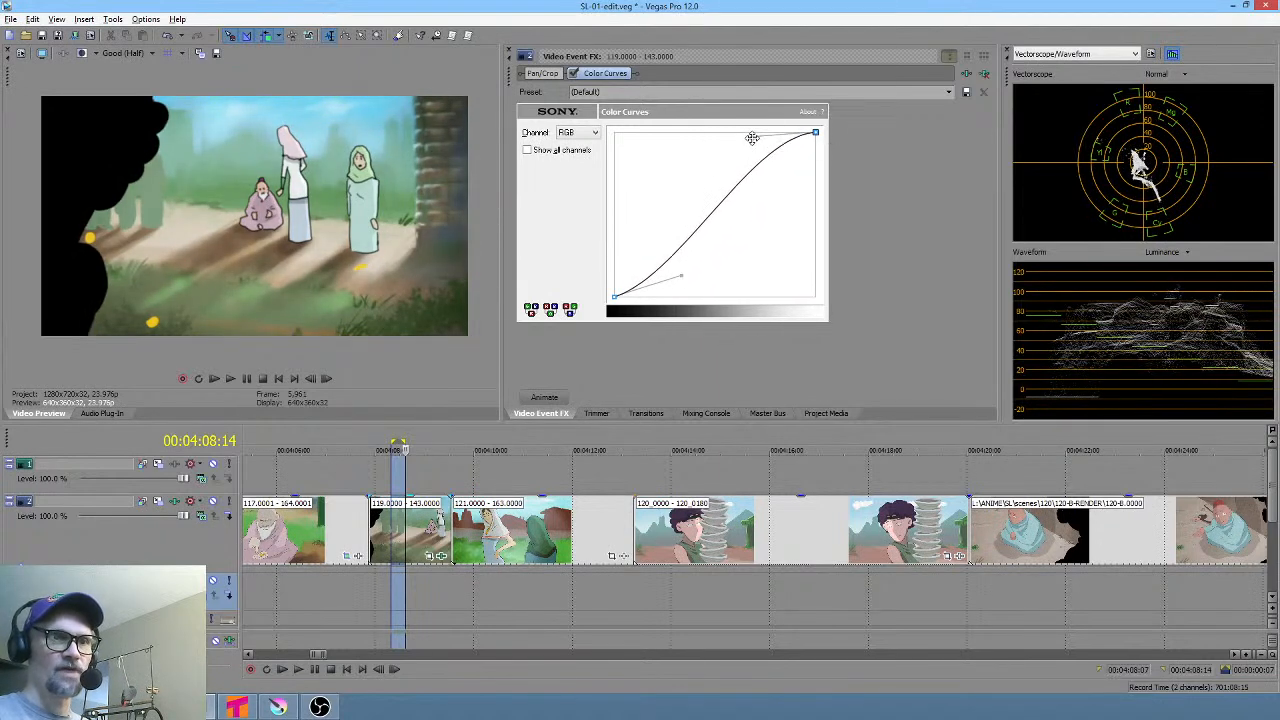
{"action": "left_click_drag", "start_coordinate": [317, 601], "coordinate": [426, 600]}
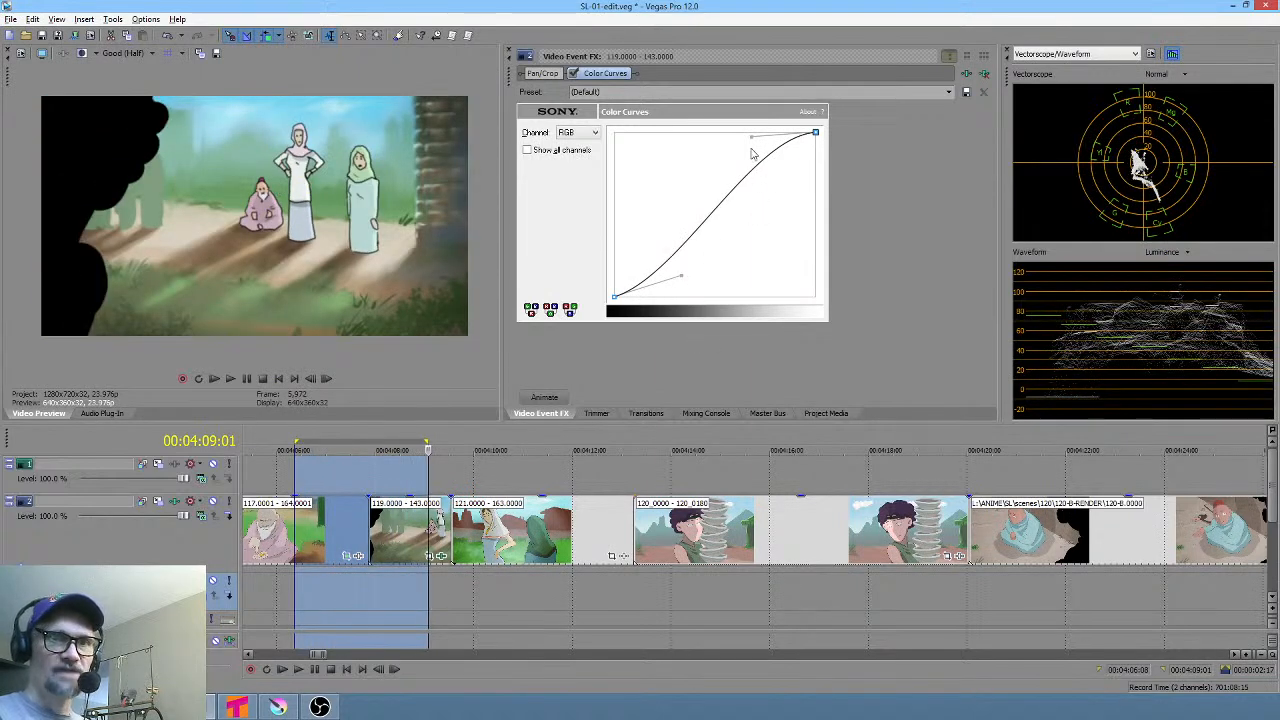
{"action": "left_click_drag", "start_coordinate": [751, 135], "coordinate": [730, 134]}
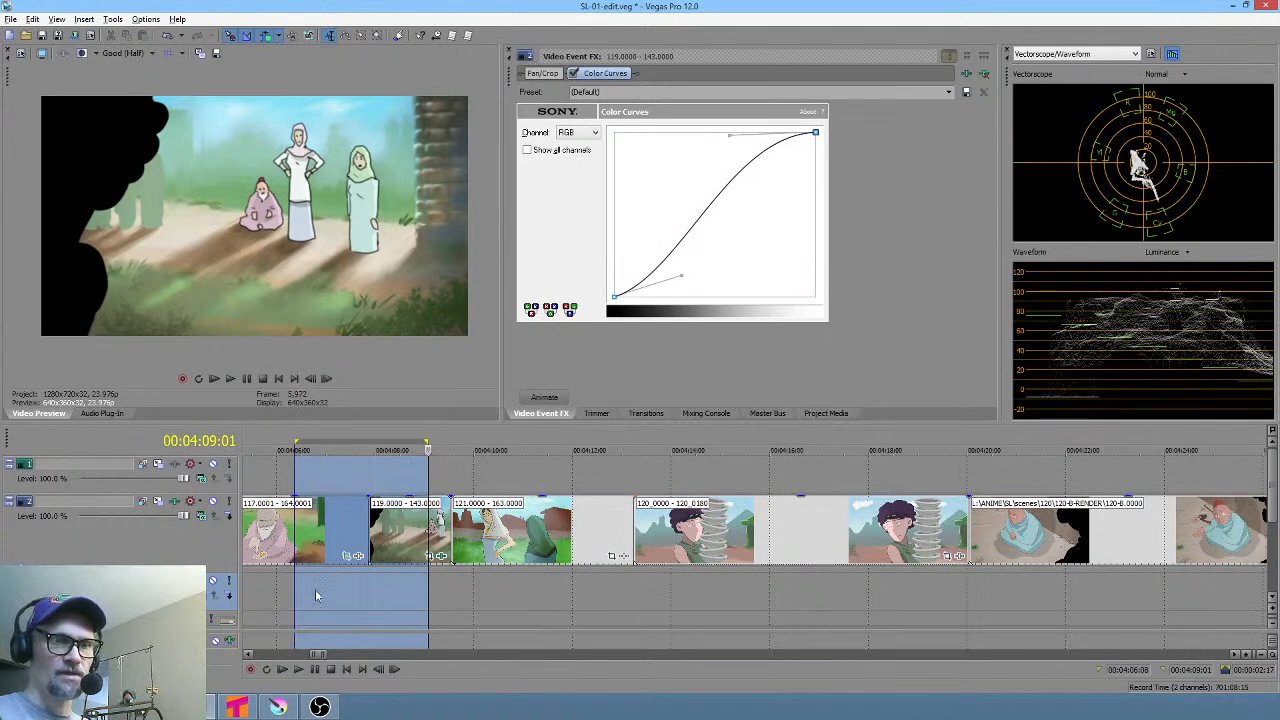
{"action": "left_click_drag", "start_coordinate": [291, 600], "coordinate": [418, 612]}
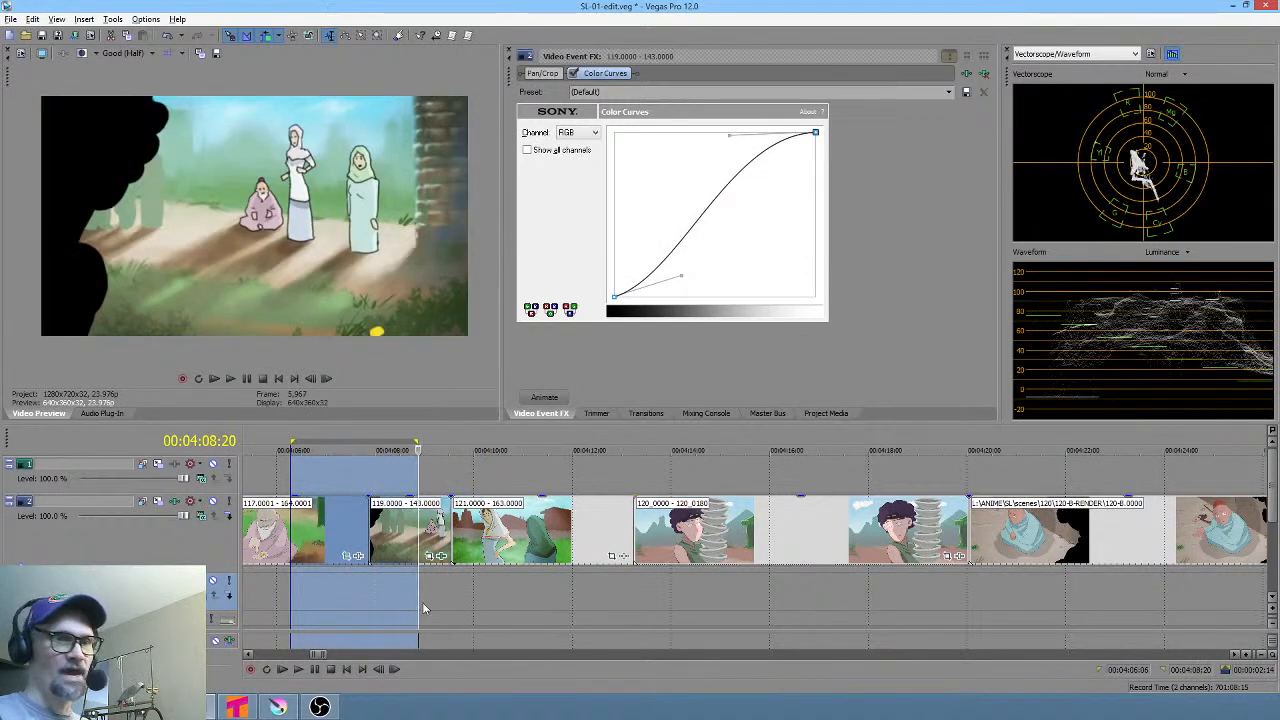
Compare clip 119 with and without Color Curves, and against the look of neighbouring clip 121
{"action": "left_click", "coordinate": [574, 74]}
{"action": "left_click", "coordinate": [574, 74]}
{"action": "left_click", "coordinate": [574, 74]}
{"action": "left_click", "coordinate": [574, 74]}
{"action": "left_click", "coordinate": [517, 585]}
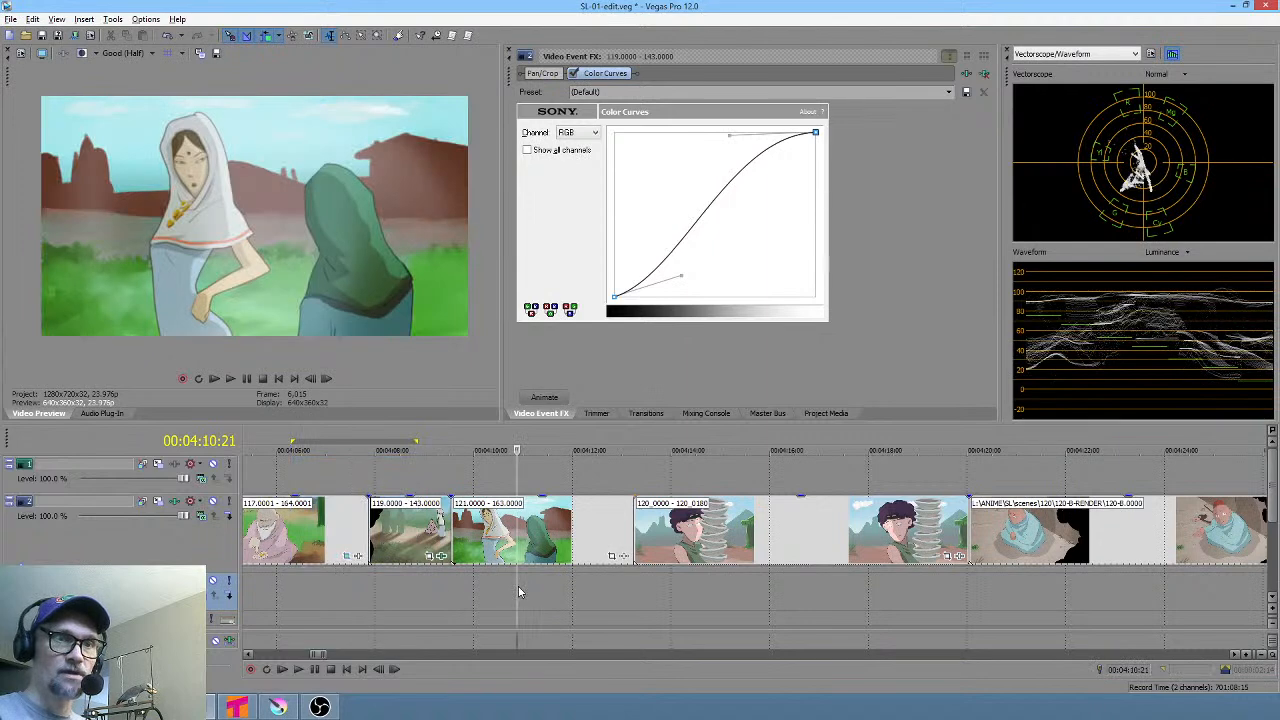
{"action": "left_click", "coordinate": [419, 584]}
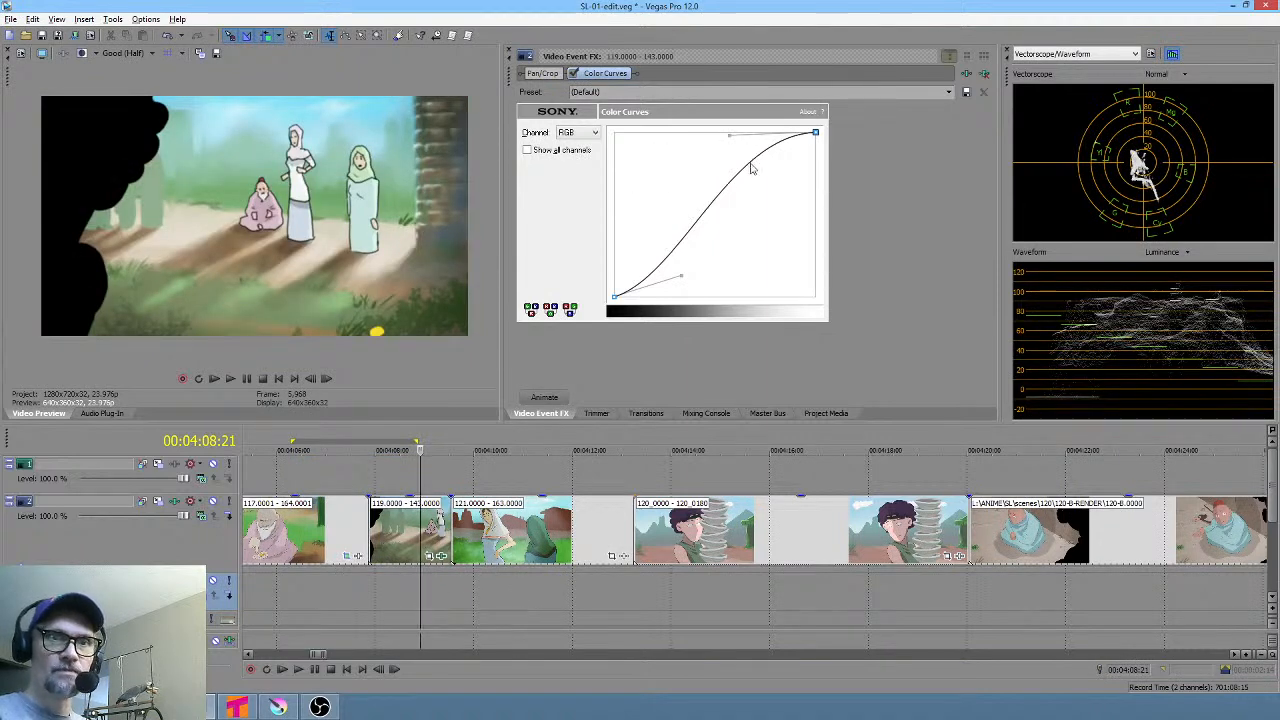
Fine-tune the shadow handle of clip 119's RGB curve and check the shot with the effect off and on
{"action": "left_click_drag", "start_coordinate": [682, 276], "coordinate": [680, 271]}
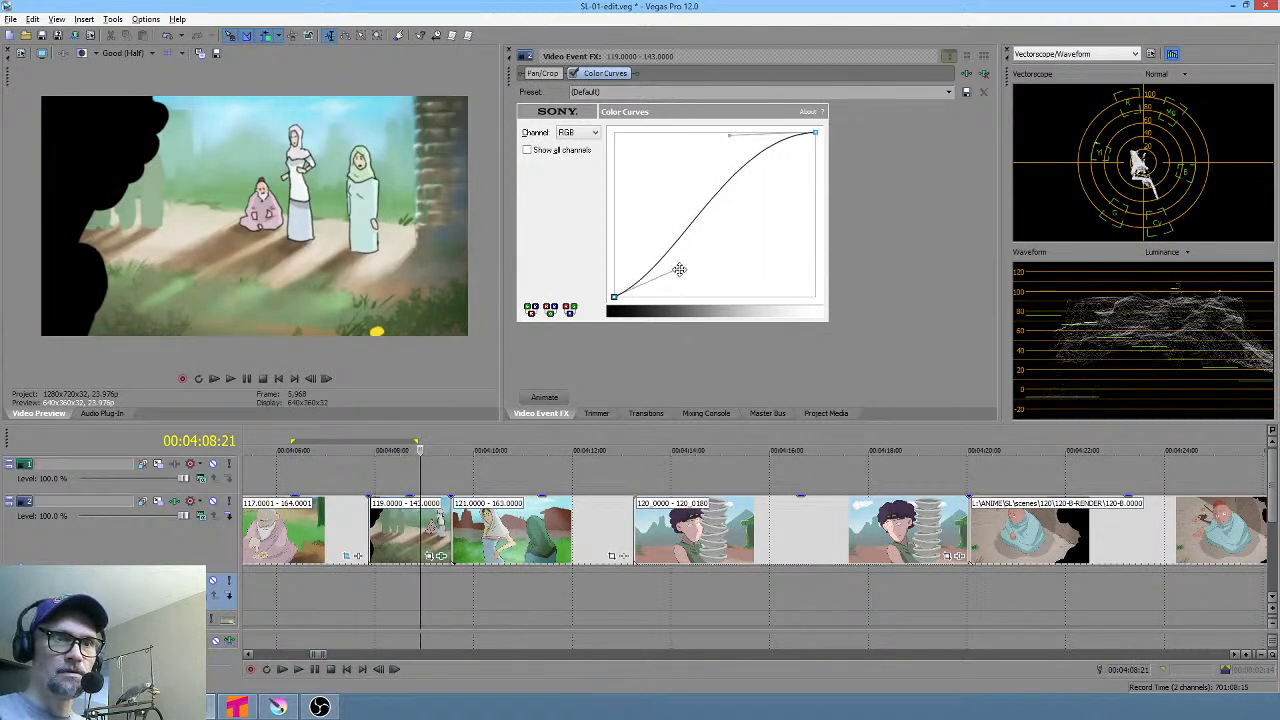
{"action": "left_click_drag", "start_coordinate": [378, 594], "coordinate": [428, 597]}
{"action": "left_click_drag", "start_coordinate": [679, 272], "coordinate": [677, 276]}
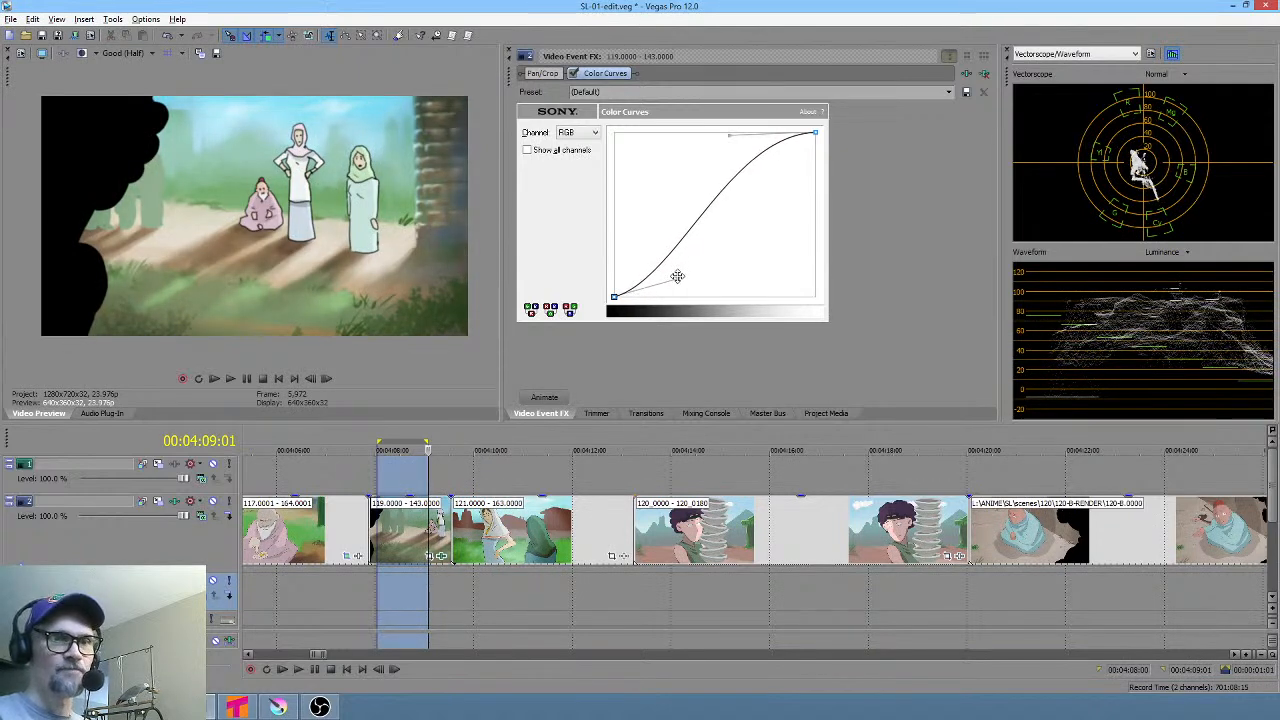
{"action": "left_click", "coordinate": [574, 73]}
{"action": "left_click", "coordinate": [574, 73]}
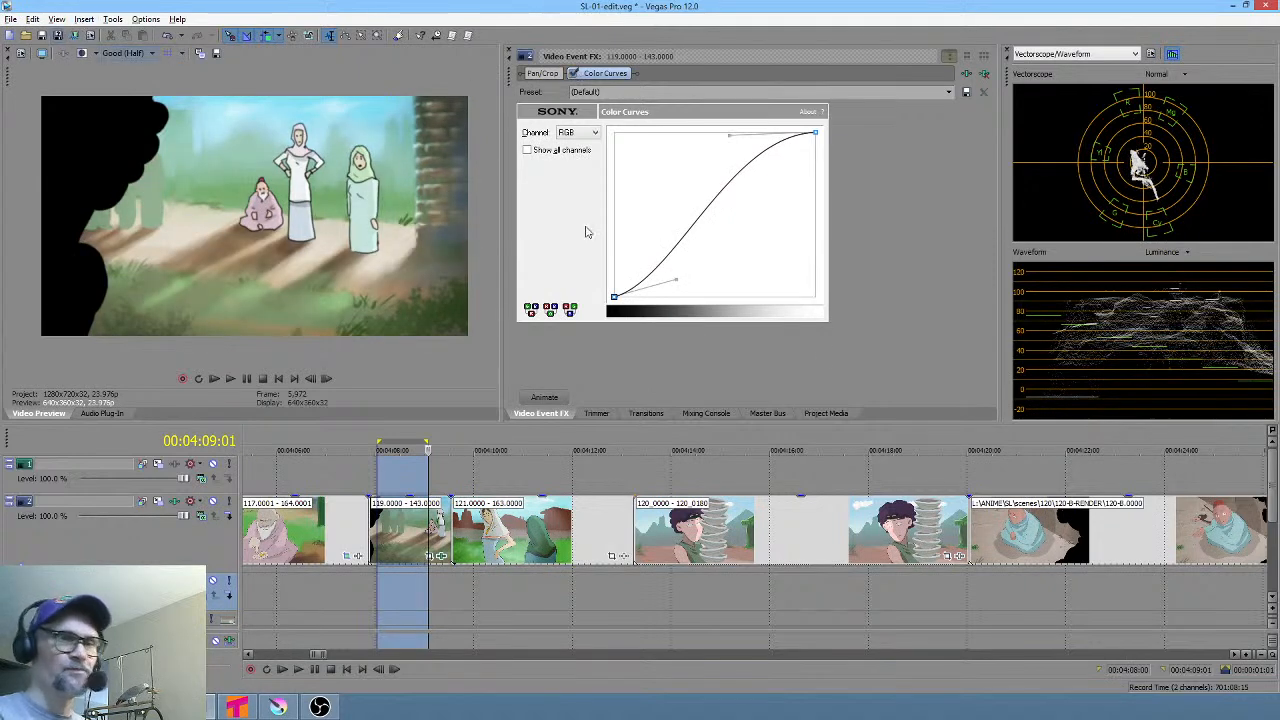
{"action": "left_click", "coordinate": [413, 595]}
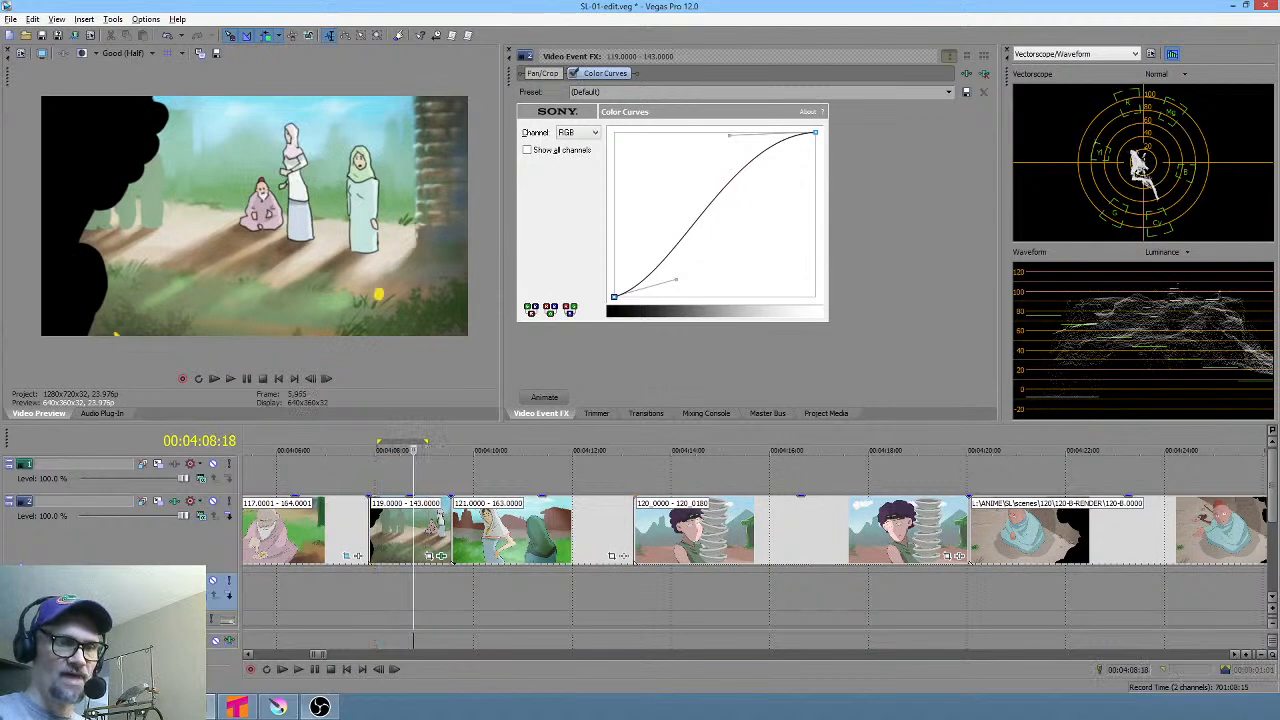
Switch to Krita, move to frame 6 and group the BEGGAR, MA and T character layers
{"action": "left_click", "coordinate": [278, 707]}
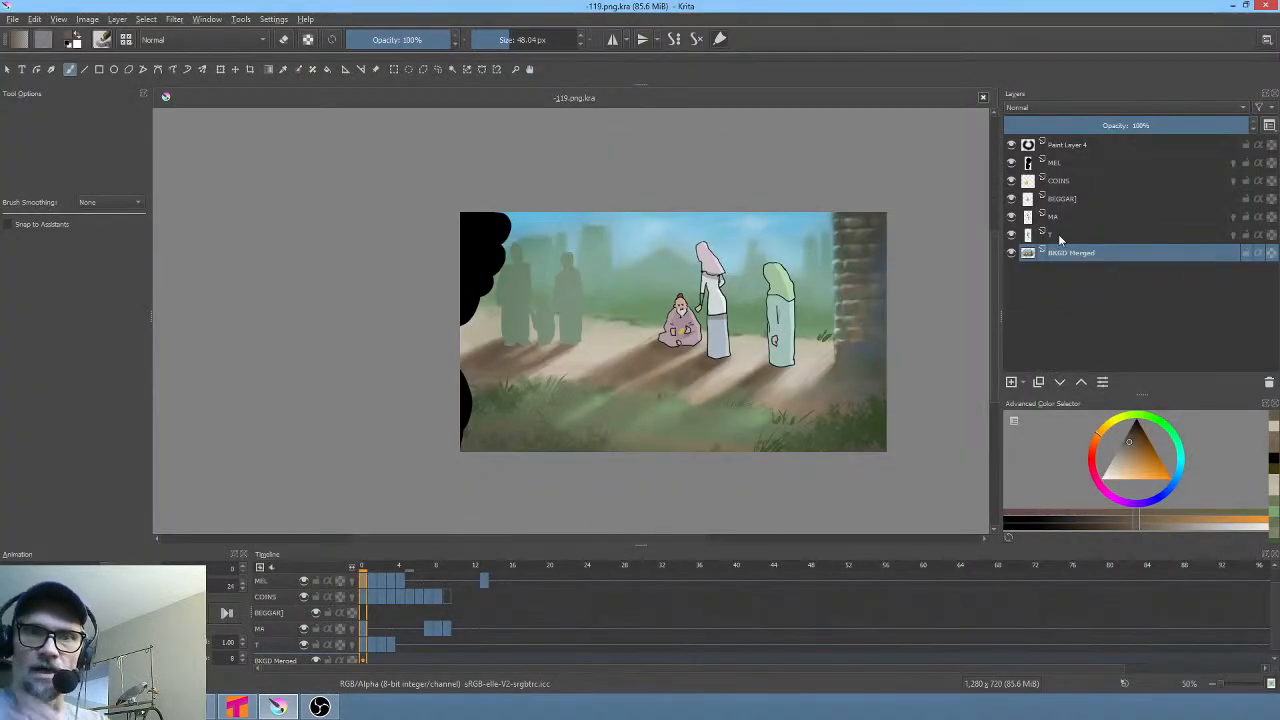
{"action": "left_click_drag", "start_coordinate": [371, 572], "coordinate": [419, 576]}
{"action": "left_click", "coordinate": [1062, 200]}
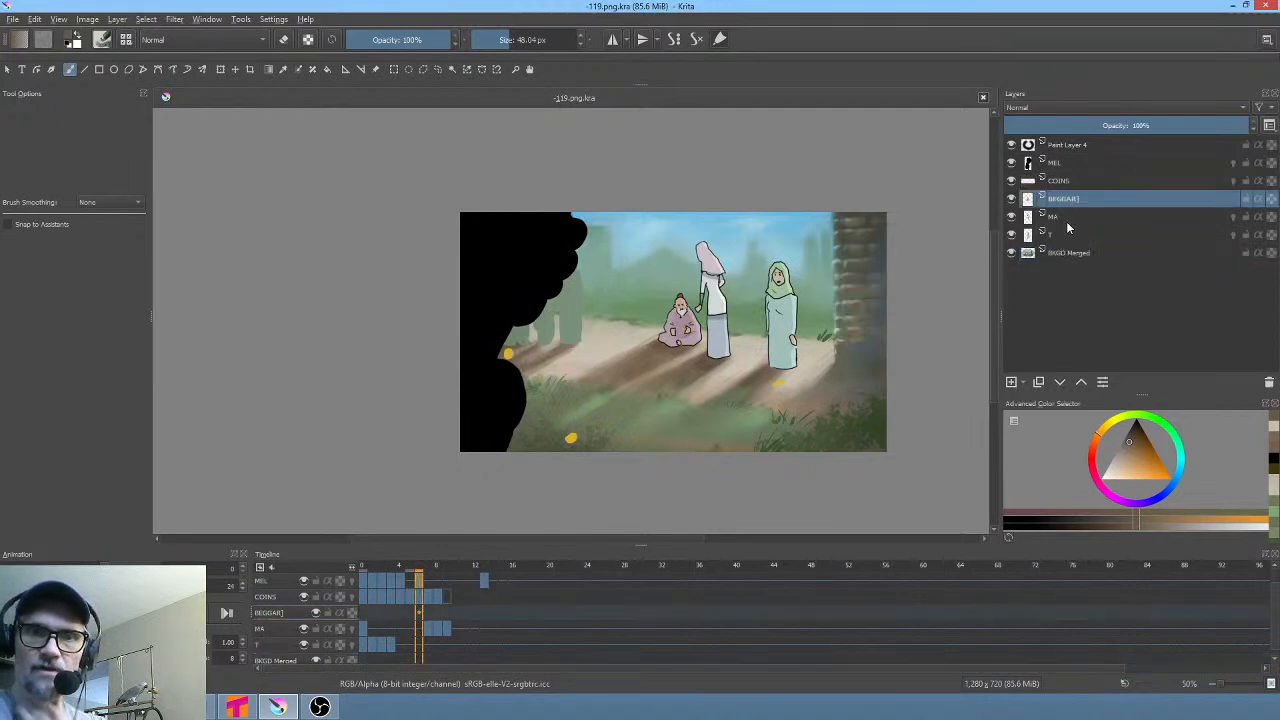
{"action": "left_click", "coordinate": [1066, 218]}
{"action": "left_click", "coordinate": [1068, 235]}
{"action": "left_click", "coordinate": [1074, 198]}
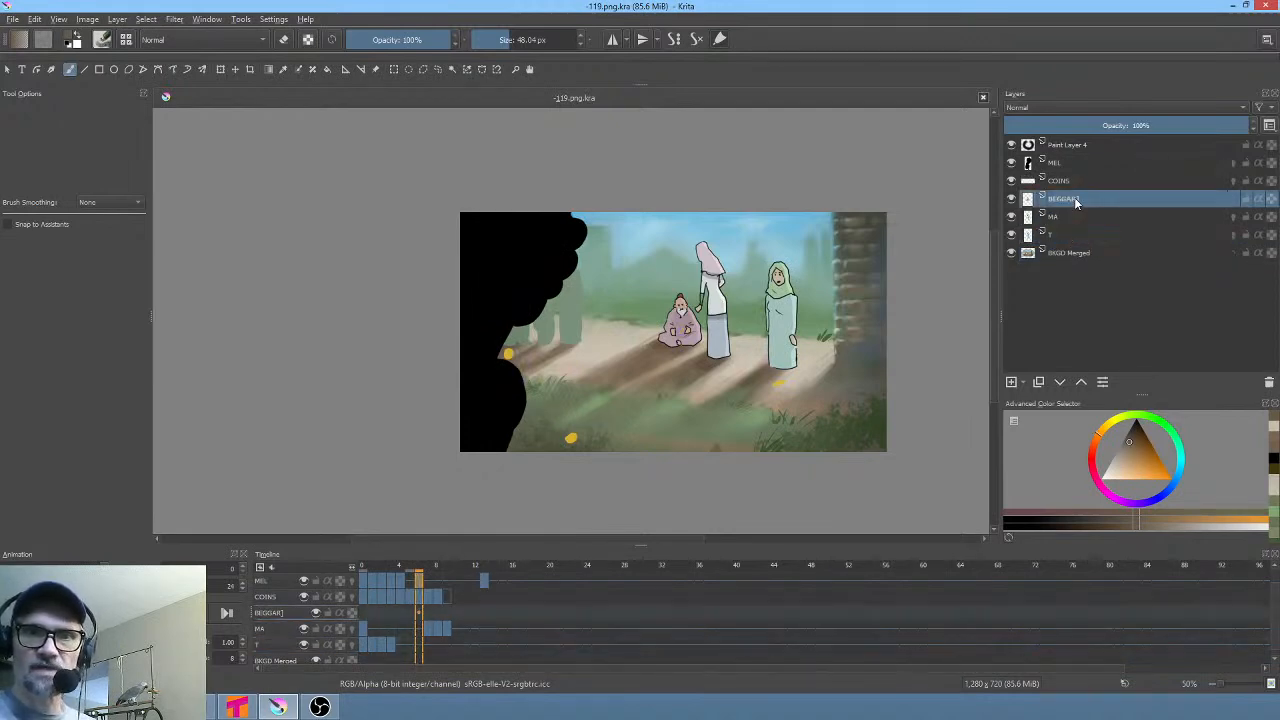
{"action": "left_click", "coordinate": [1071, 233], "text": "shift"}
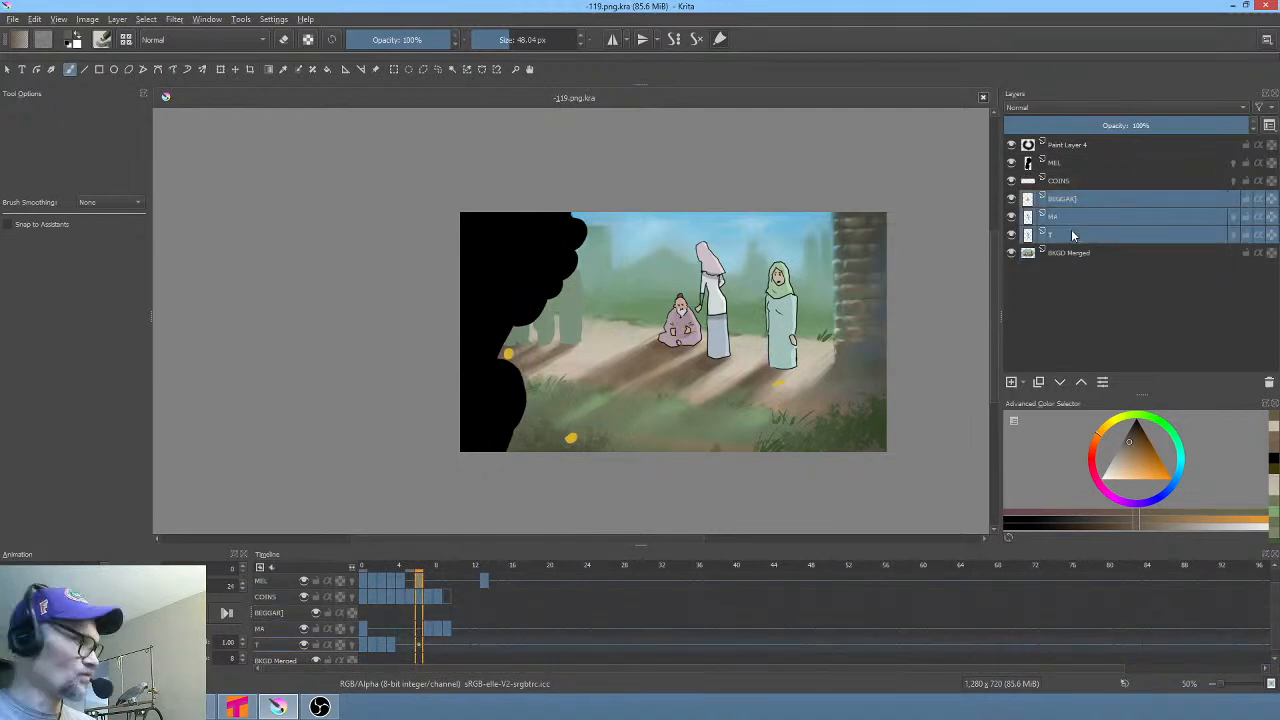
{"action": "key", "text": "ctrl+g"}
{"action": "left_click", "coordinate": [1073, 200]}
Add a Color Adjustment filter mask to the character group and raise its RGBA curve to output 212 at input 195
{"action": "right_click", "coordinate": [1073, 203]}
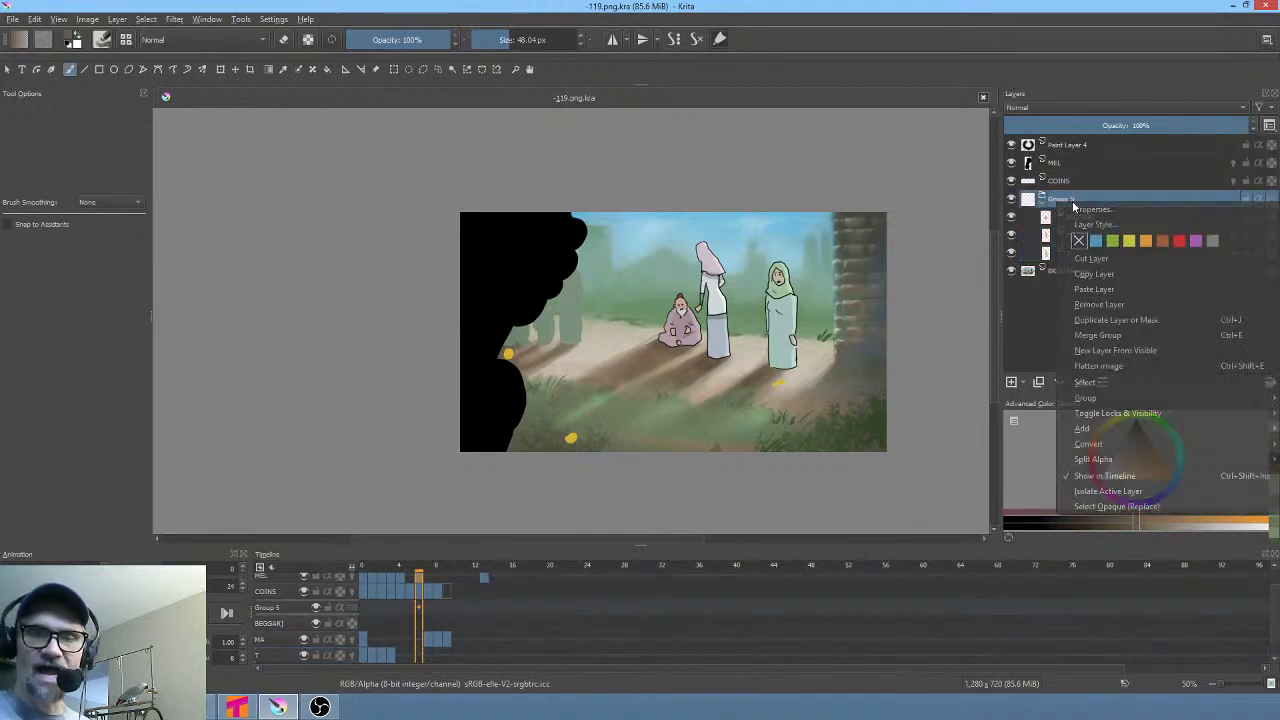
{"action": "mouse_move", "coordinate": [1120, 435]}
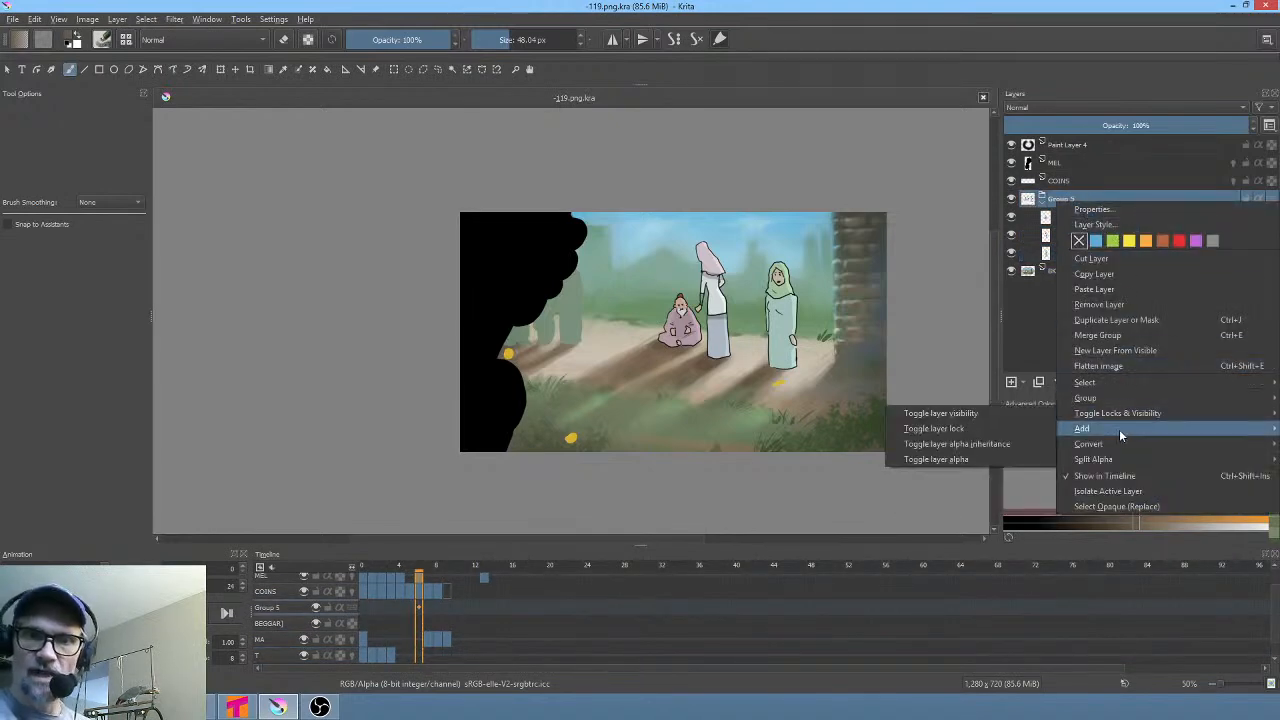
{"action": "left_click", "coordinate": [986, 441]}
{"action": "left_click_drag", "start_coordinate": [785, 262], "coordinate": [366, 118]}
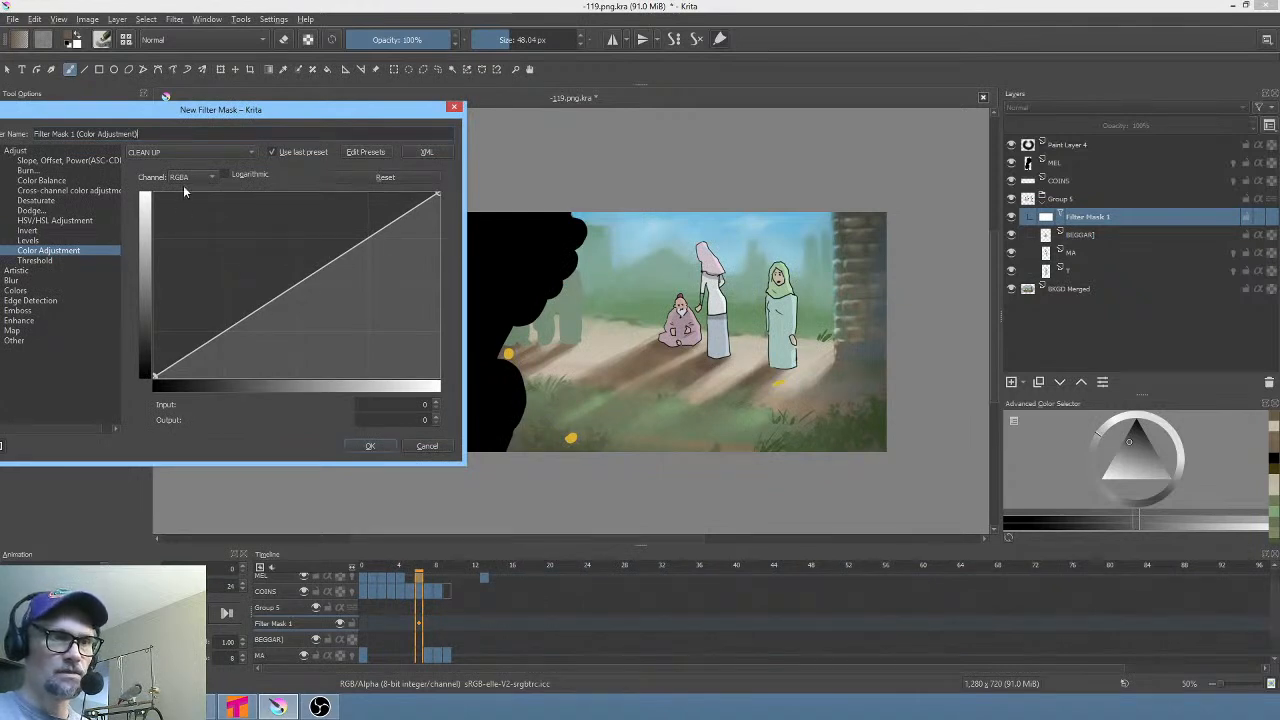
{"action": "left_click_drag", "start_coordinate": [370, 239], "coordinate": [371, 222]}
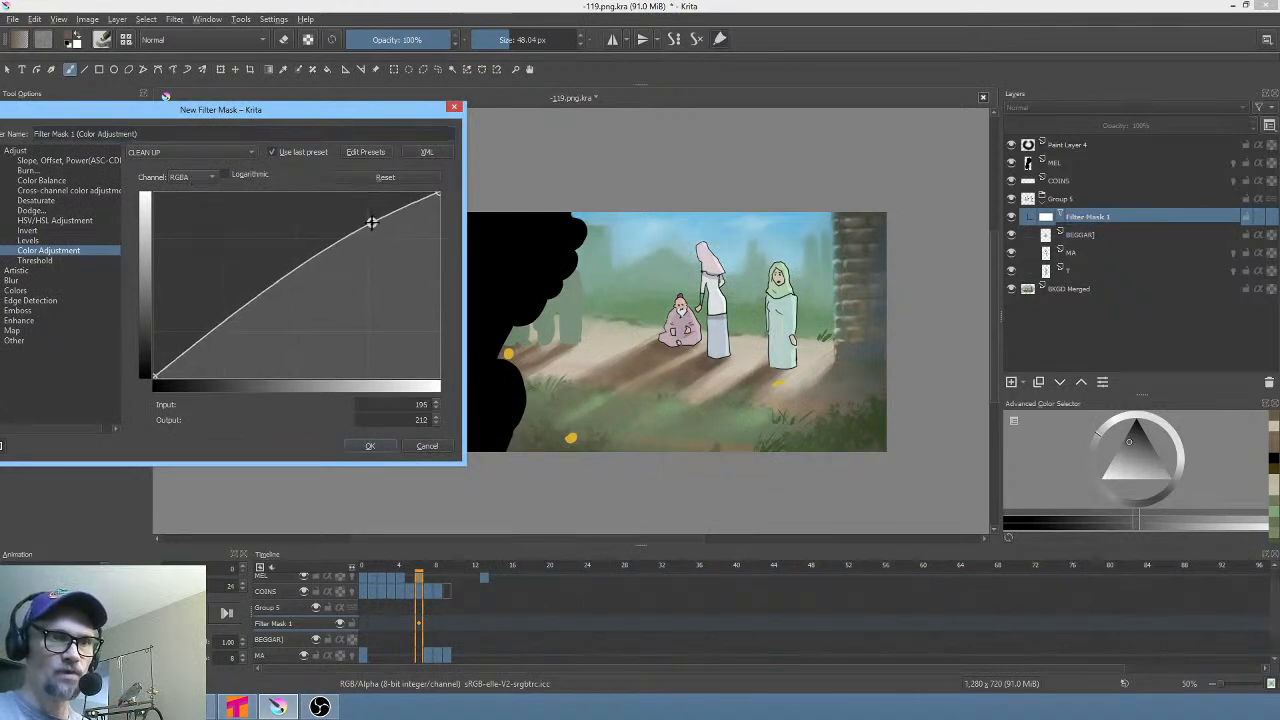
Shape the Color Adjustment curve into an S, with the midtone point at about input 149, output 117, and create the filter mask
{"action": "mouse_move", "coordinate": [303, 281]}
{"action": "left_mouse_down"}
{"action": "mouse_move", "coordinate": [306, 306]}
{"action": "mouse_move", "coordinate": [314, 285]}
{"action": "mouse_move", "coordinate": [324, 301]}
{"action": "mouse_move", "coordinate": [318, 288]}
{"action": "left_mouse_up"}
{"action": "left_click_drag", "start_coordinate": [371, 221], "coordinate": [373, 229]}
{"action": "left_click_drag", "start_coordinate": [319, 287], "coordinate": [320, 292]}
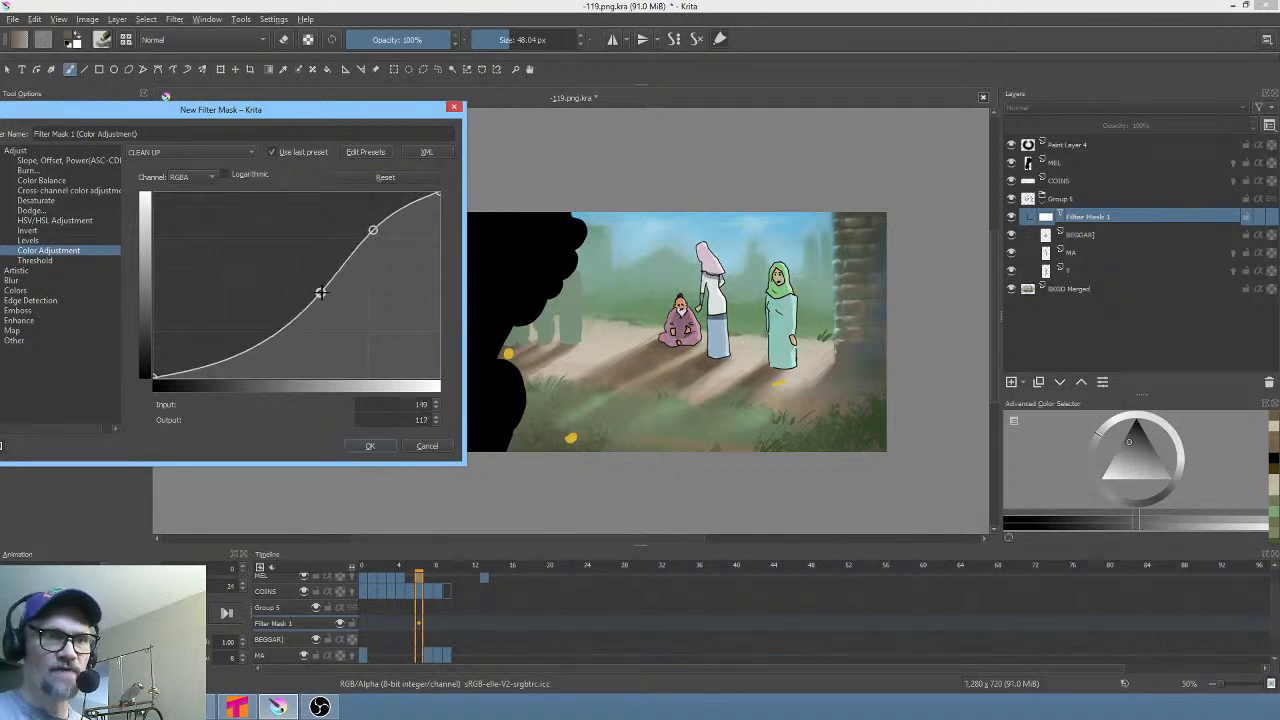
{"action": "left_click", "coordinate": [376, 447]}
Toggle the filter mask's visibility to compare the characters with and without the colour adjustment
{"action": "left_click", "coordinate": [1011, 218]}
{"action": "left_click", "coordinate": [1011, 218]}
{"action": "left_click", "coordinate": [1011, 218]}
{"action": "left_click", "coordinate": [1011, 218]}
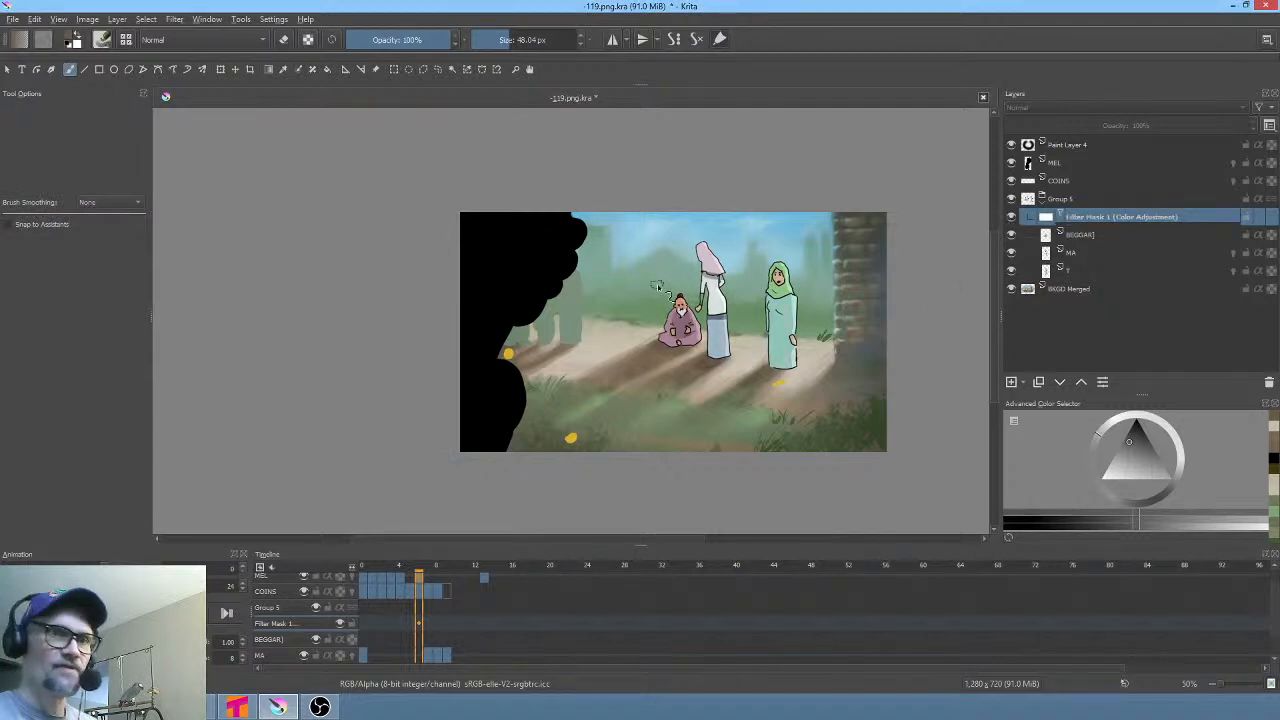
Render frames 0 to 24 as a PNG image sequence with base name 119. into the scene's RENDER folder
{"action": "key", "text": "ctrl+r"}
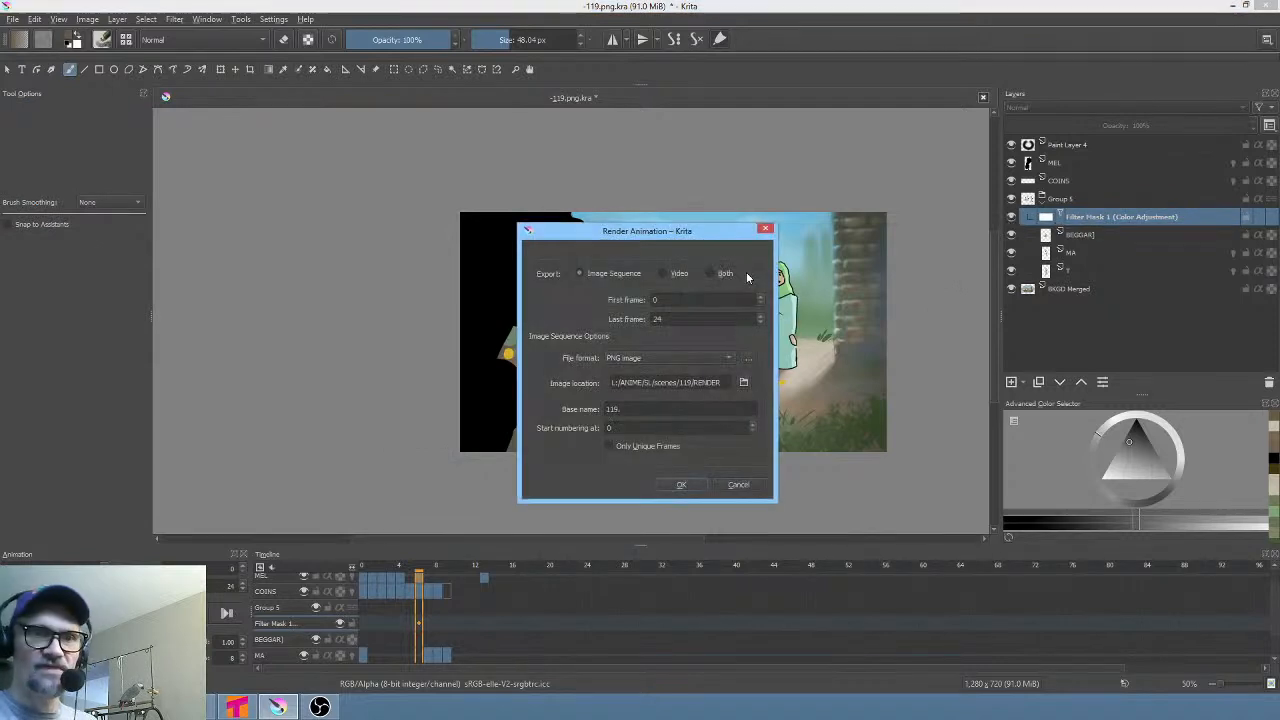
{"action": "left_click", "coordinate": [698, 488]}
{"action": "left_click", "coordinate": [731, 381]}
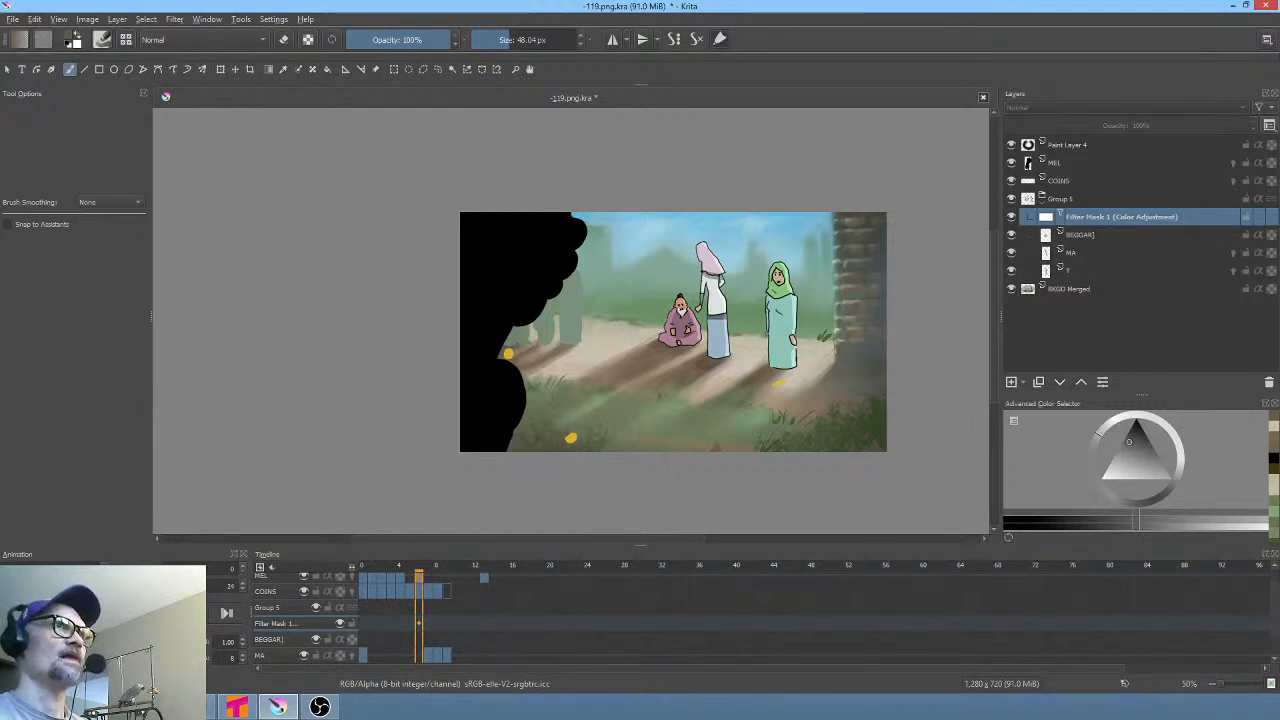
Step back through animation frames 3, 2 and 1 to check the adjusted characters
{"action": "left_click", "coordinate": [391, 624]}
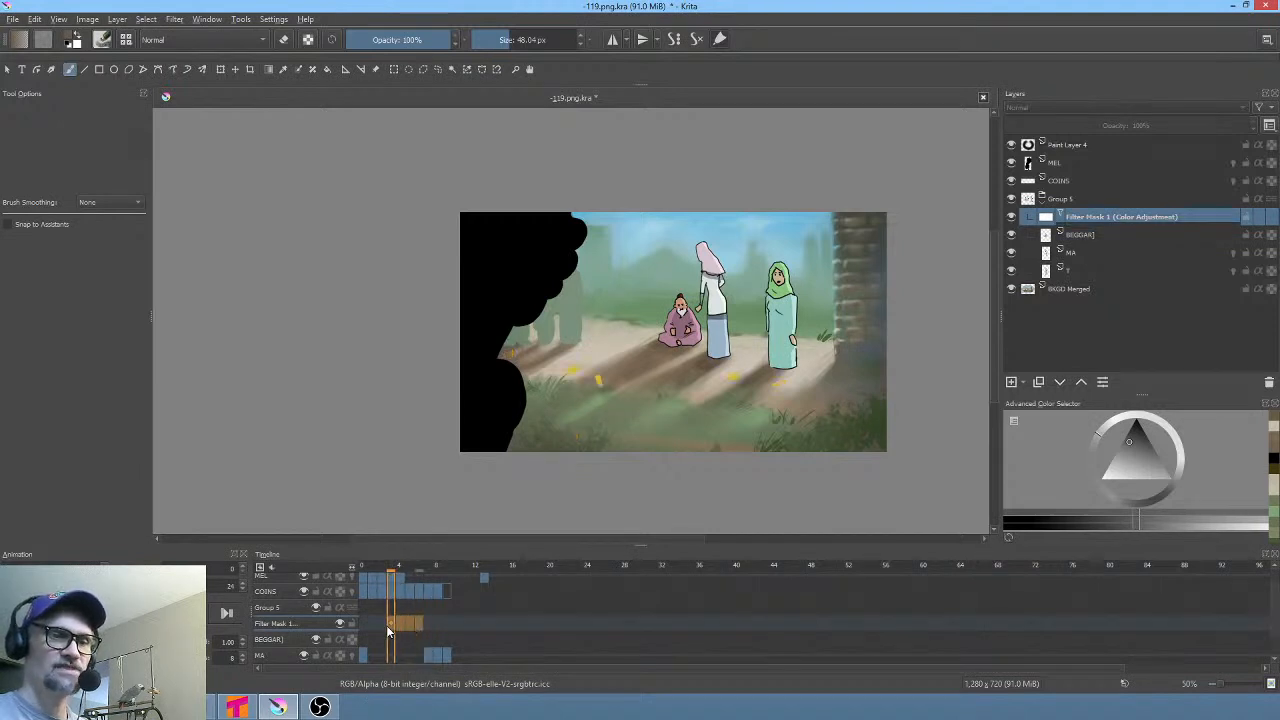
{"action": "mouse_move", "coordinate": [389, 632]}
{"action": "left_mouse_down"}
{"action": "mouse_move", "coordinate": [464, 633]}
{"action": "mouse_move", "coordinate": [380, 626]}
{"action": "left_mouse_up"}
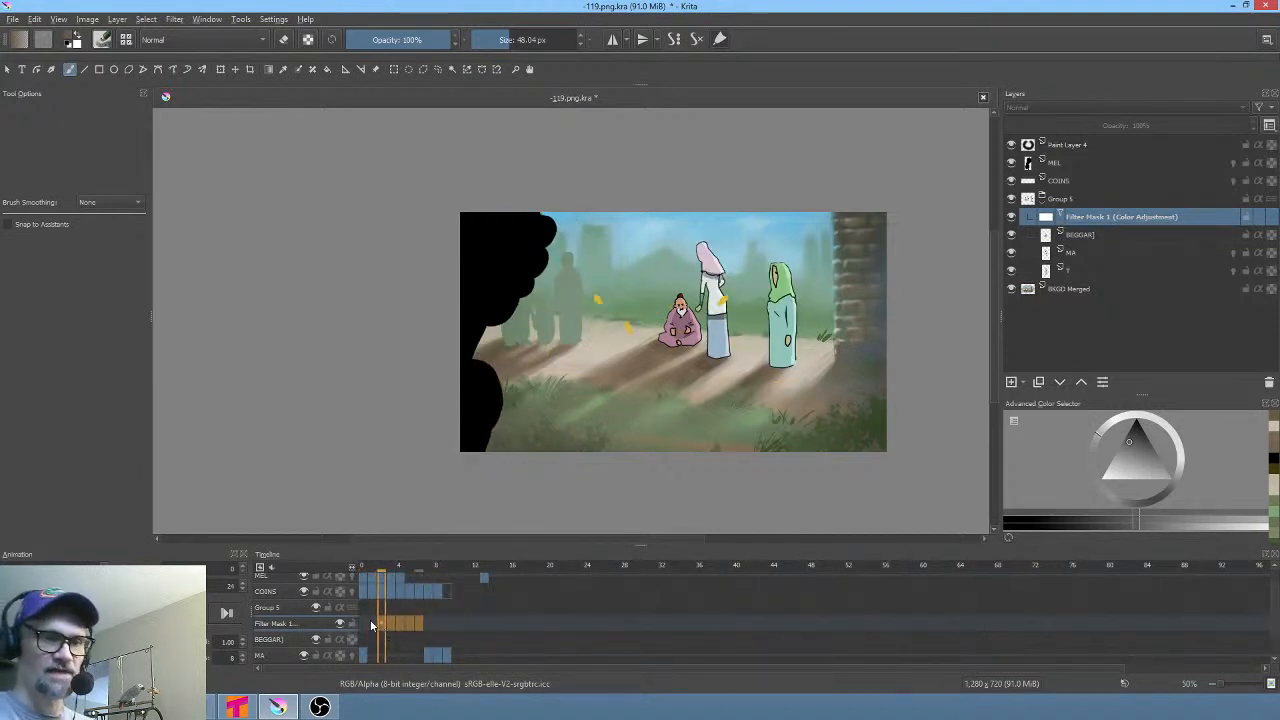
{"action": "left_click", "coordinate": [372, 624]}
Switch to Vegas Pro to review the start of the rendered 119 clip, and return to Krita at frame 8
{"action": "left_click", "coordinate": [295, 708]}
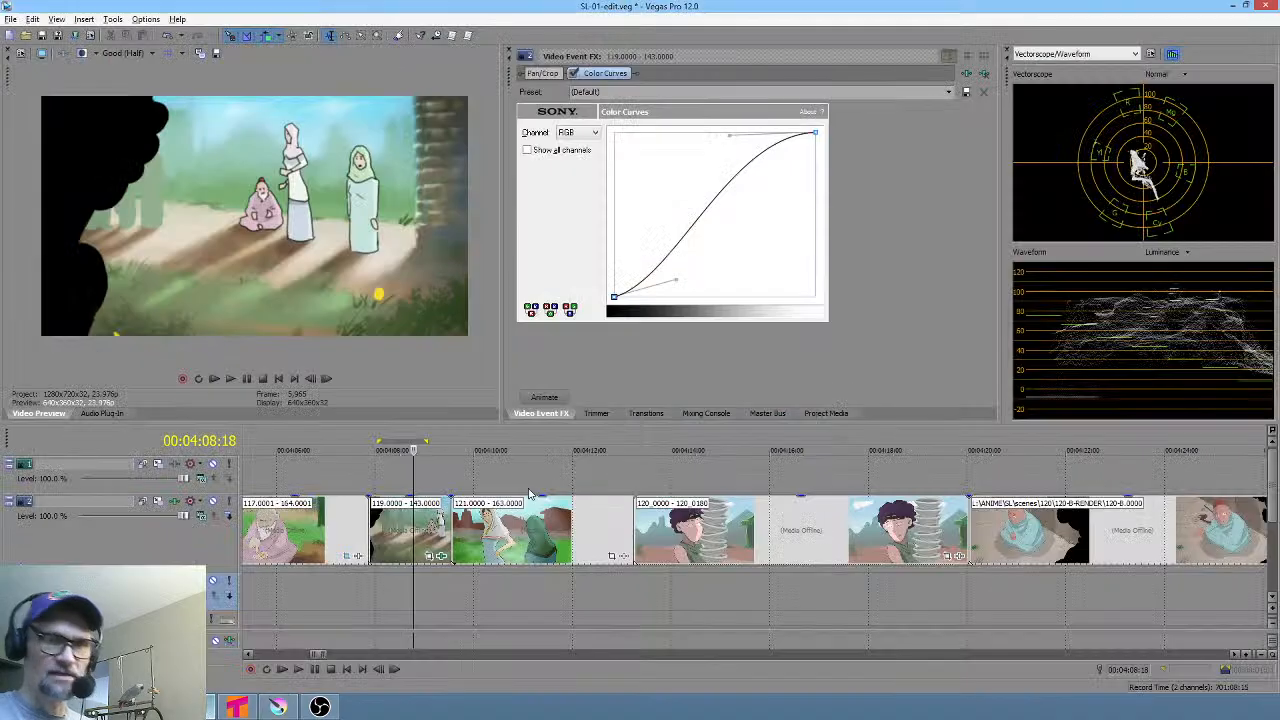
{"action": "left_click_drag", "start_coordinate": [338, 582], "coordinate": [395, 582]}
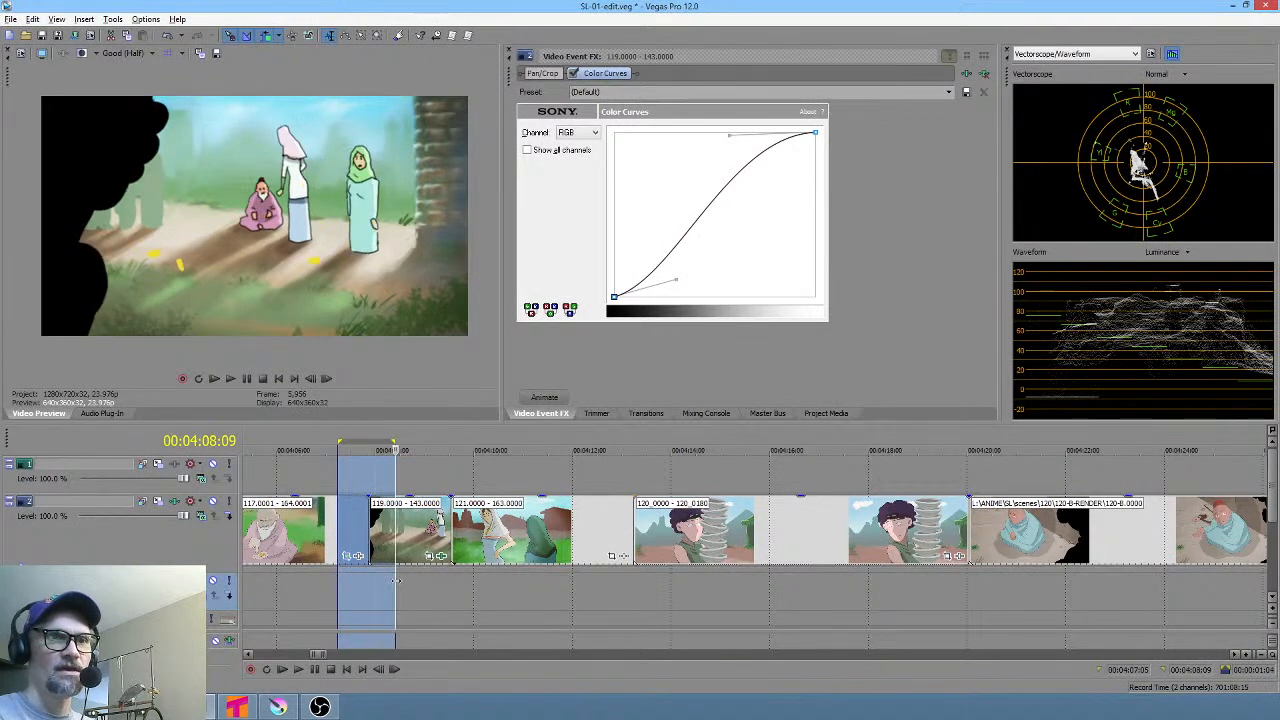
{"action": "left_click", "coordinate": [278, 707]}
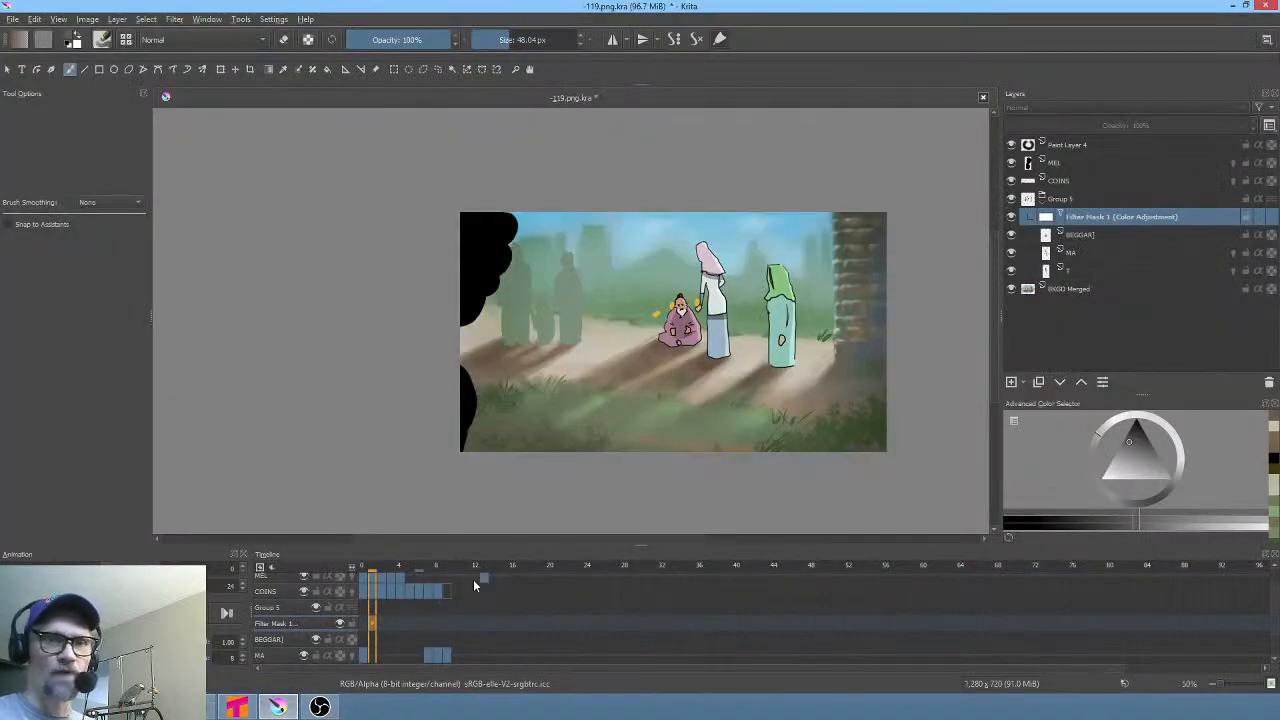
{"action": "mouse_move", "coordinate": [427, 572]}
{"action": "left_mouse_down"}
{"action": "mouse_move", "coordinate": [355, 566]}
{"action": "mouse_move", "coordinate": [440, 575]}
{"action": "left_mouse_up"}
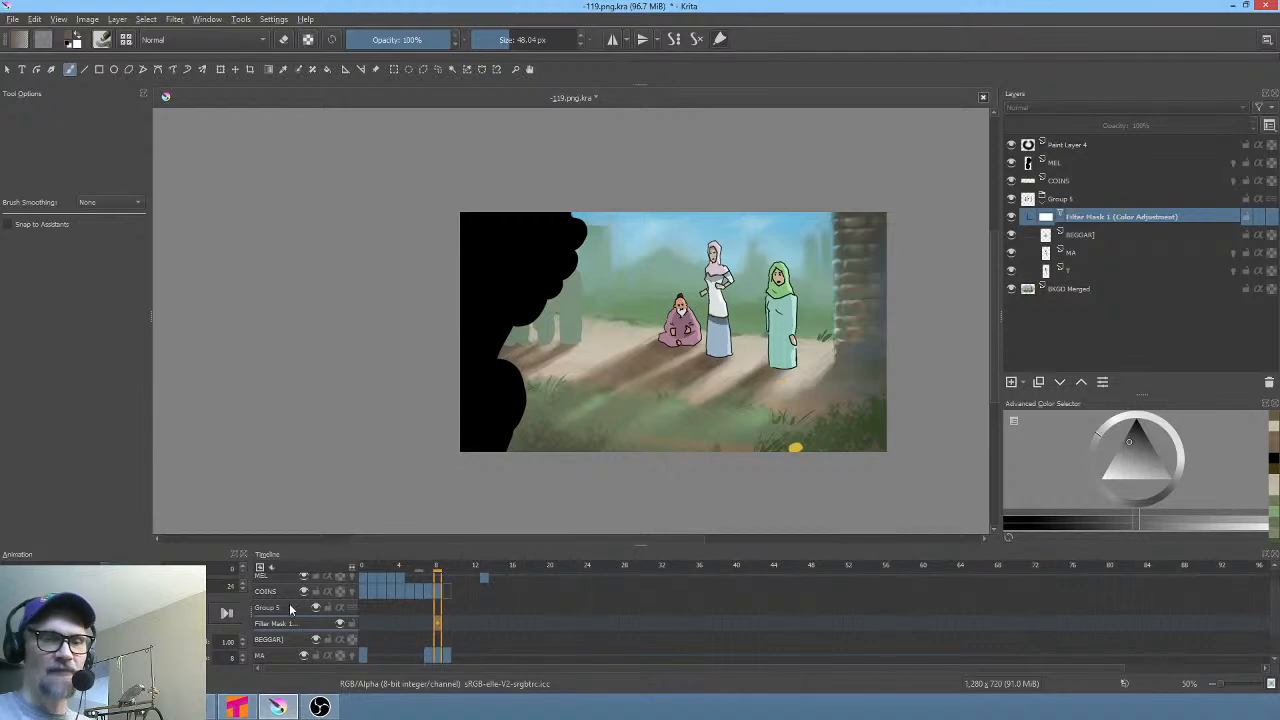
Toggle the Color Curves effect on the 119 clip in Vegas Pro and return to Krita
{"action": "left_click", "coordinate": [279, 708]}
{"action": "left_click", "coordinate": [572, 74]}
{"action": "left_click", "coordinate": [279, 708]}
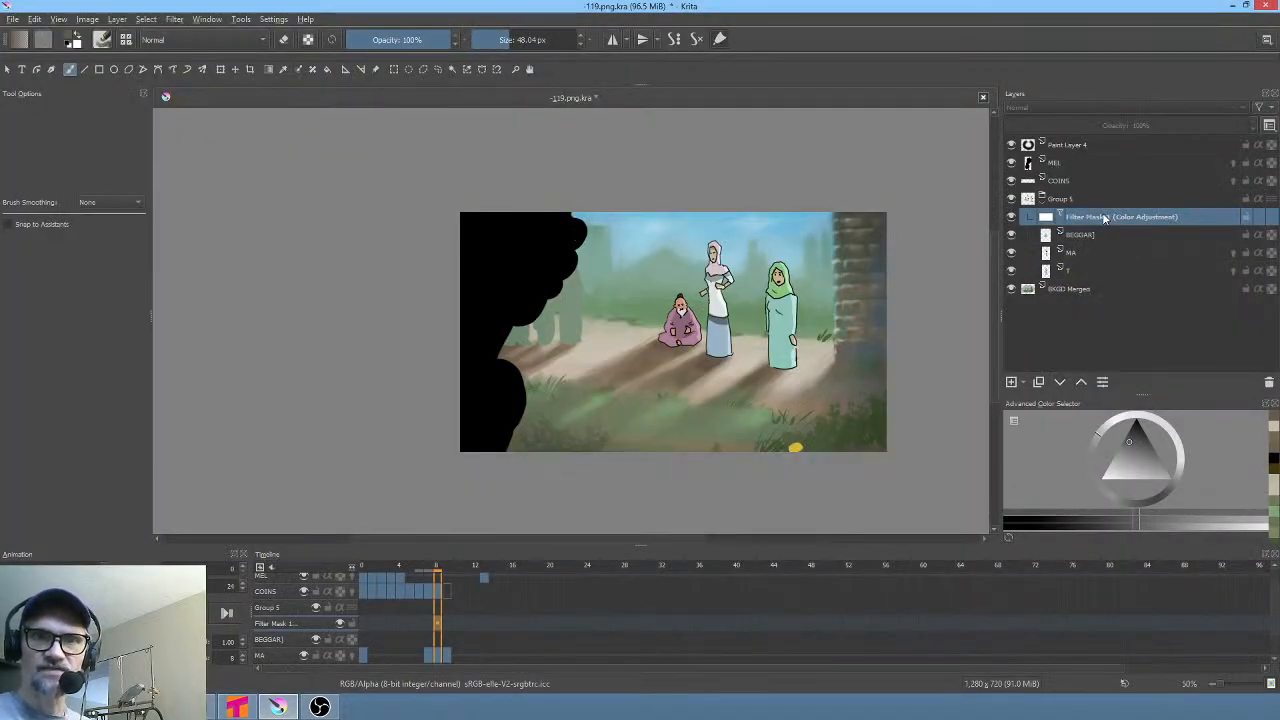
Try moving Filter Mask 1 out of Group 5 up the layer stack onto Paint Layer 4
{"action": "left_click_drag", "start_coordinate": [1104, 218], "coordinate": [1105, 143]}
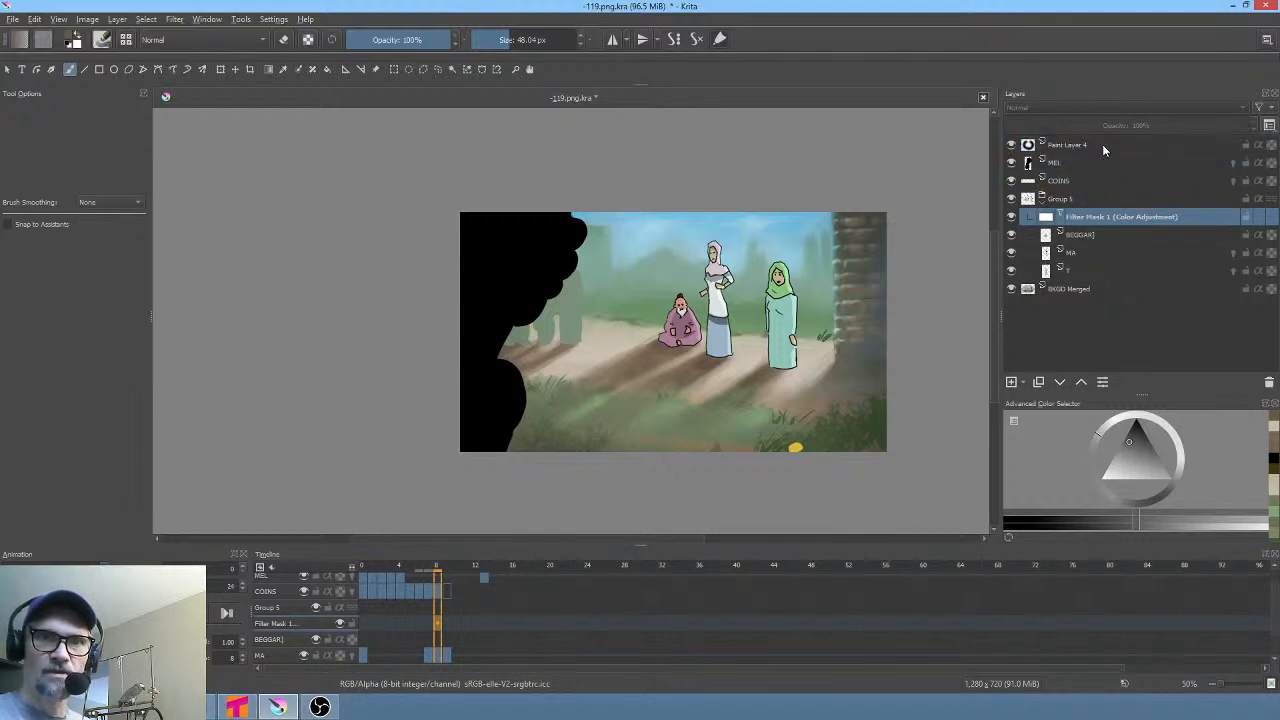
{"action": "left_click", "coordinate": [1081, 383]}
{"action": "left_click", "coordinate": [1081, 383]}
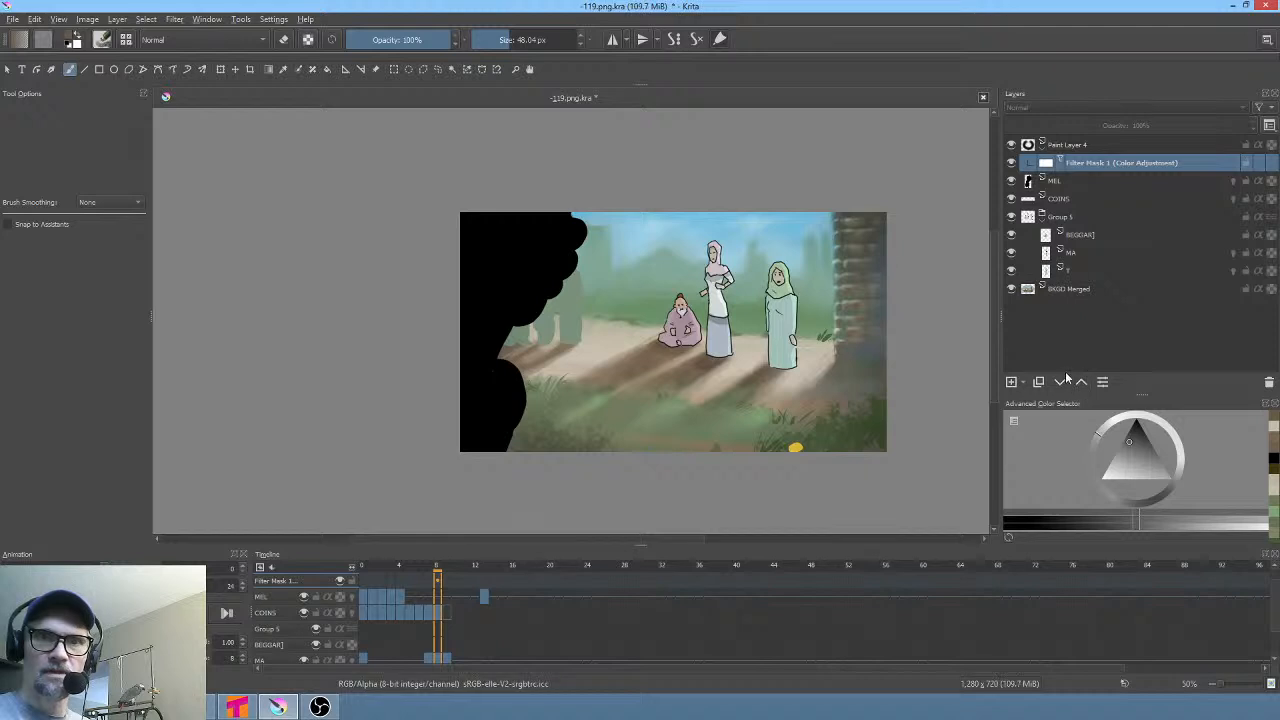
Move Filter Mask 1 down the layer stack, trying it on BKGD Merged and placing it at the bottom of Group 5
{"action": "left_click", "coordinate": [1060, 383]}
{"action": "left_click", "coordinate": [1060, 383]}
{"action": "left_click", "coordinate": [1060, 383]}
{"action": "left_click", "coordinate": [1060, 383]}
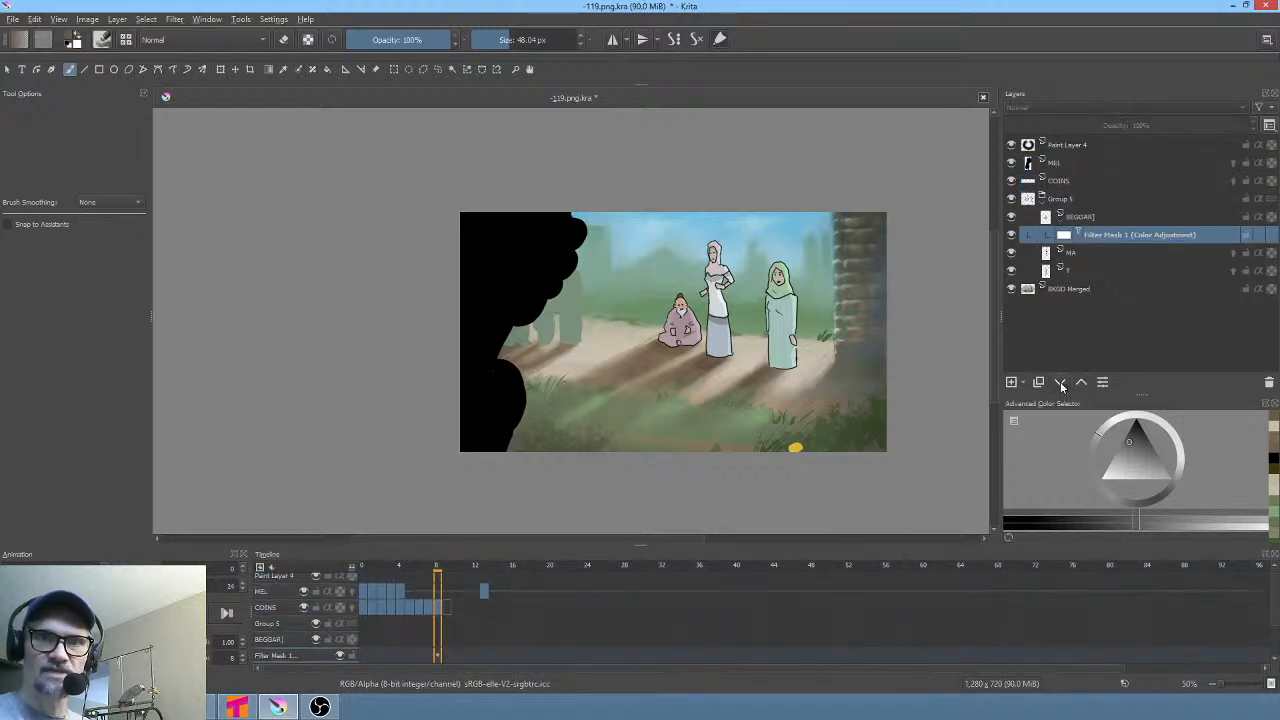
{"action": "left_click", "coordinate": [1060, 383]}
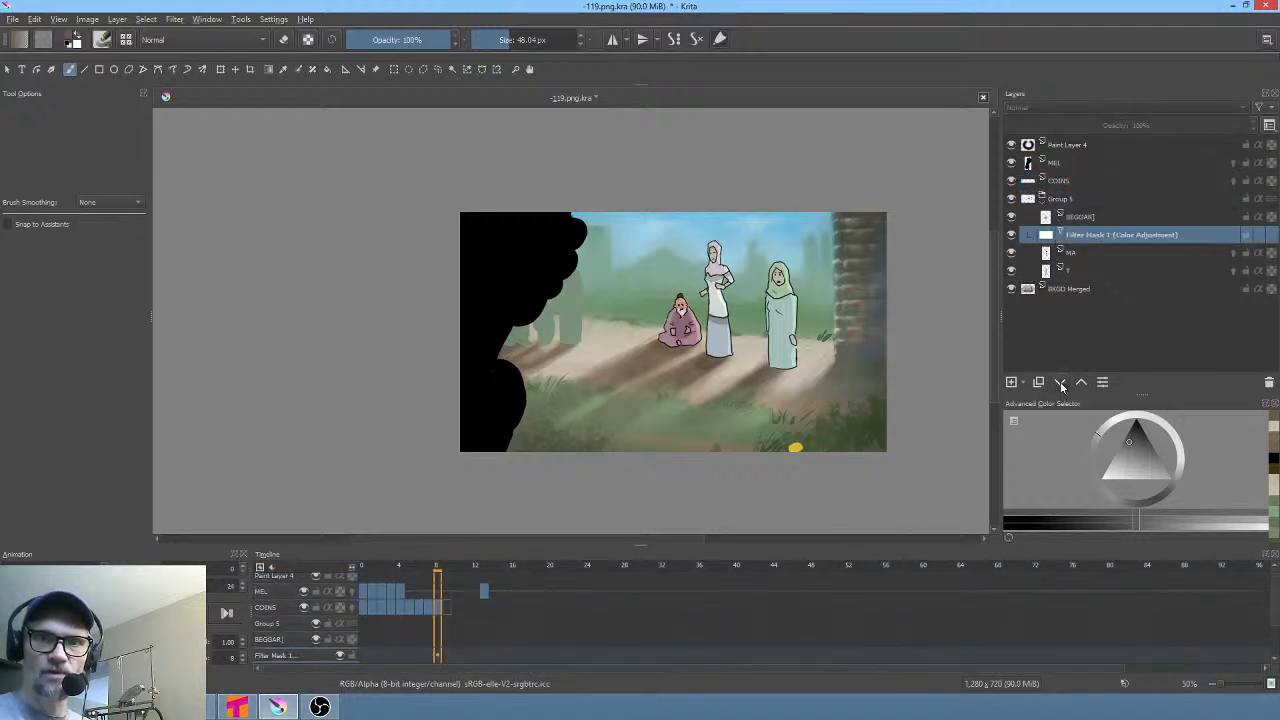
{"action": "left_click", "coordinate": [1061, 384]}
{"action": "left_click", "coordinate": [1061, 384]}
{"action": "left_click", "coordinate": [1061, 384]}
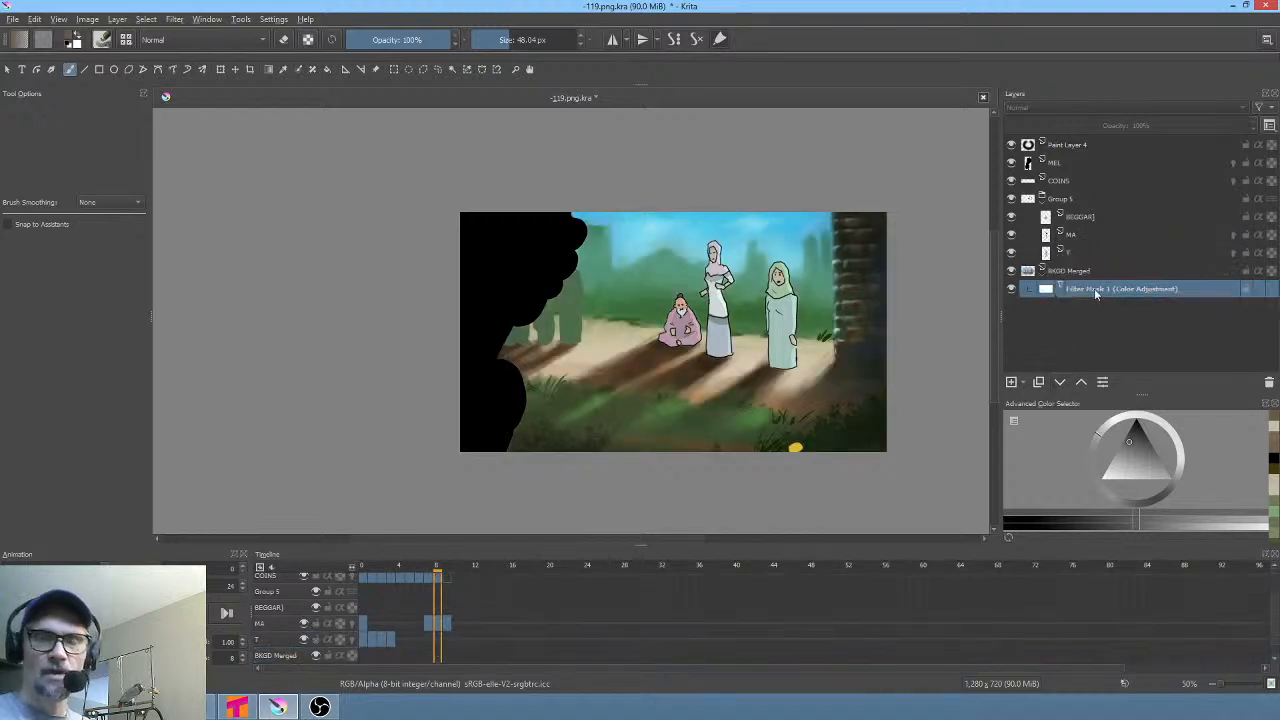
{"action": "mouse_move", "coordinate": [1093, 293]}
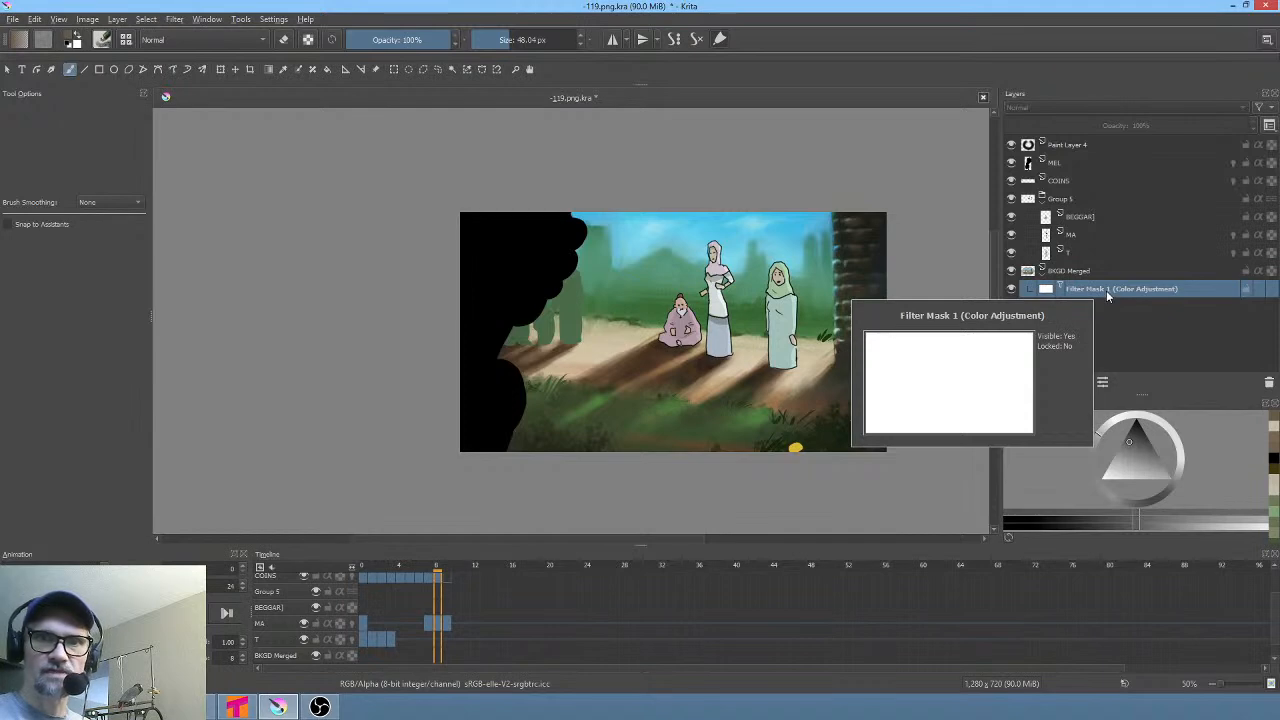
{"action": "left_click", "coordinate": [1080, 383]}
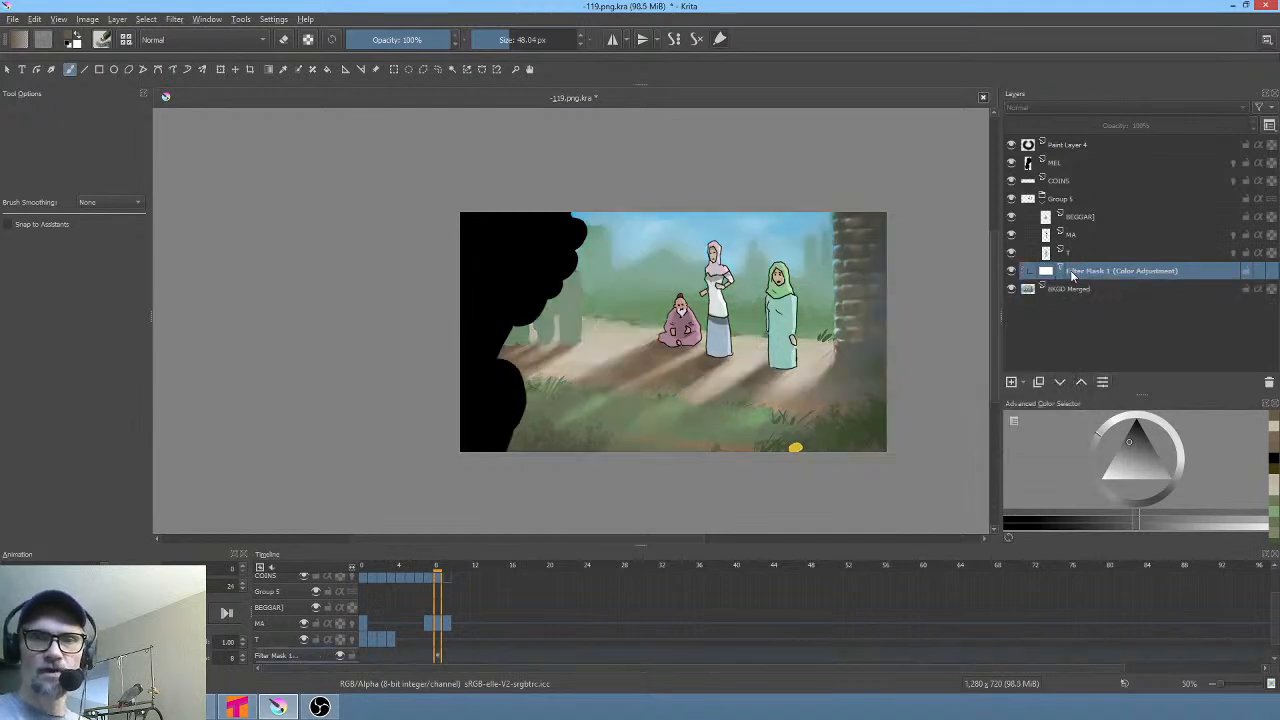
Duplicate Filter Mask 1 and move the copy down onto the BKGD Merged layer
{"action": "left_click", "coordinate": [1038, 382]}
{"action": "left_click_drag", "start_coordinate": [1086, 280], "coordinate": [1128, 320]}
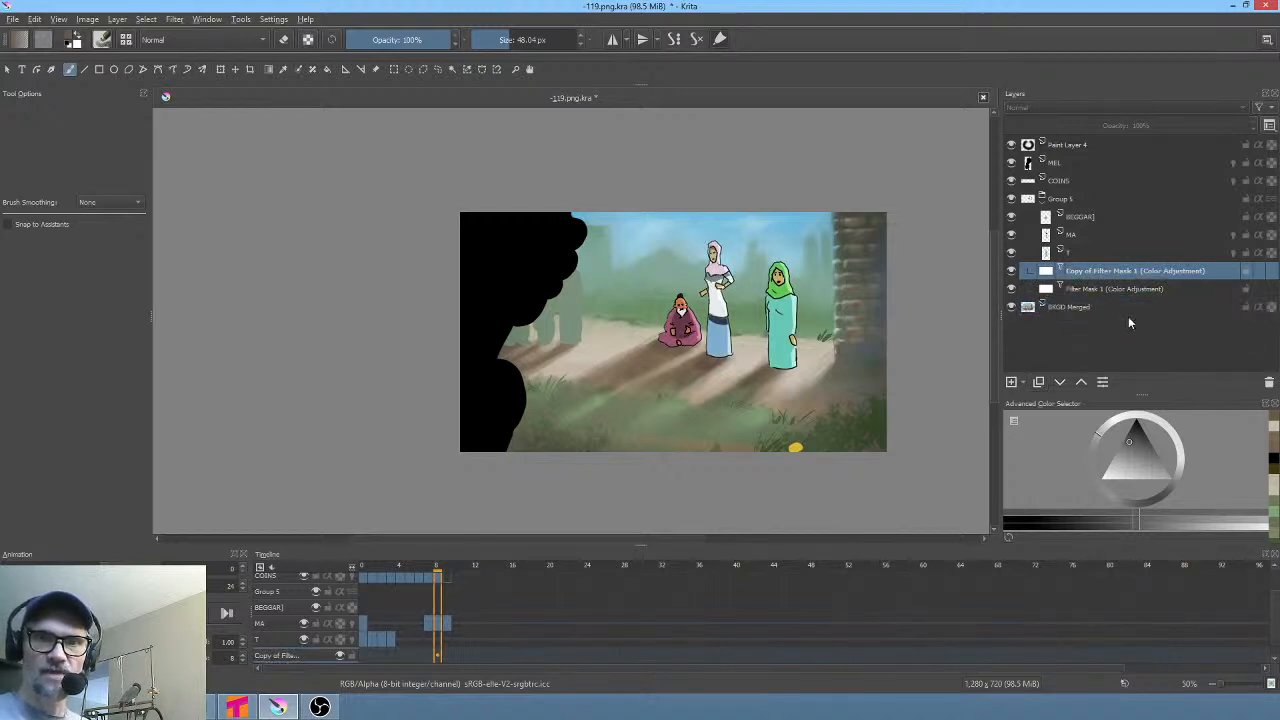
{"action": "left_click", "coordinate": [1059, 382]}
{"action": "left_click", "coordinate": [1059, 382]}
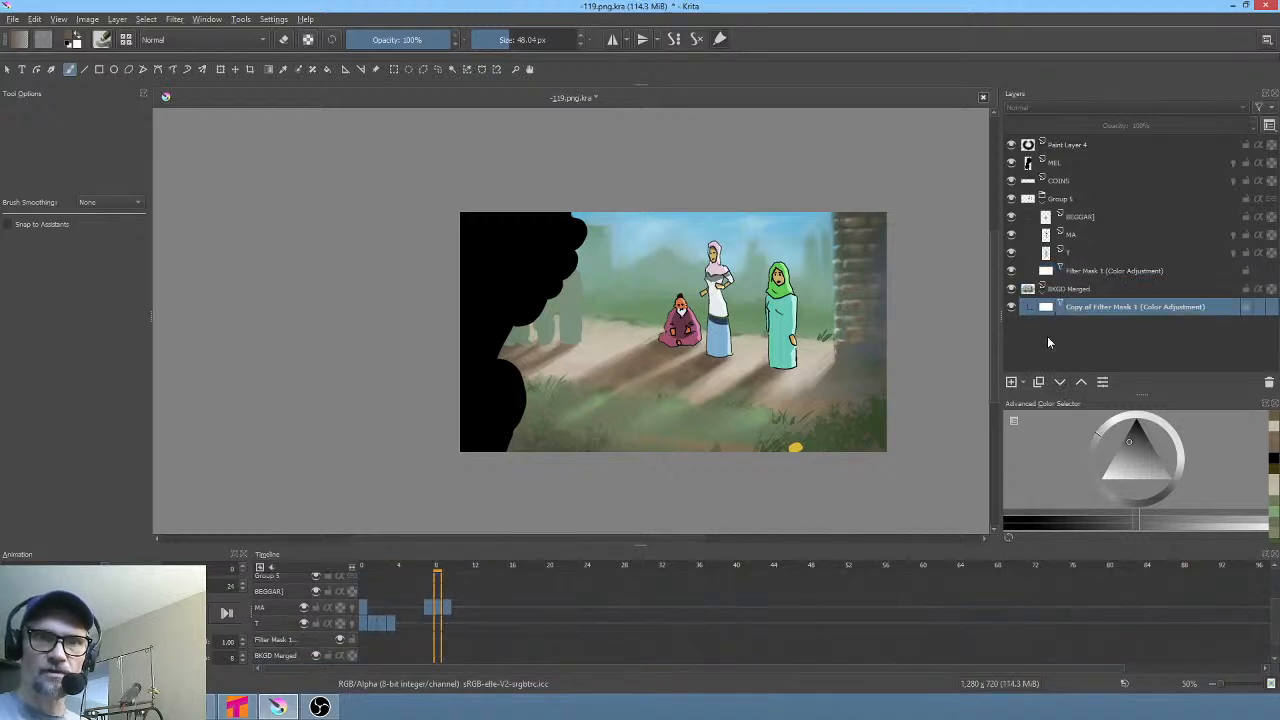
Hide the Group 5 filter mask and reset the adjustment curve of the copied mask on BKGD Merged
{"action": "left_click", "coordinate": [1011, 270]}
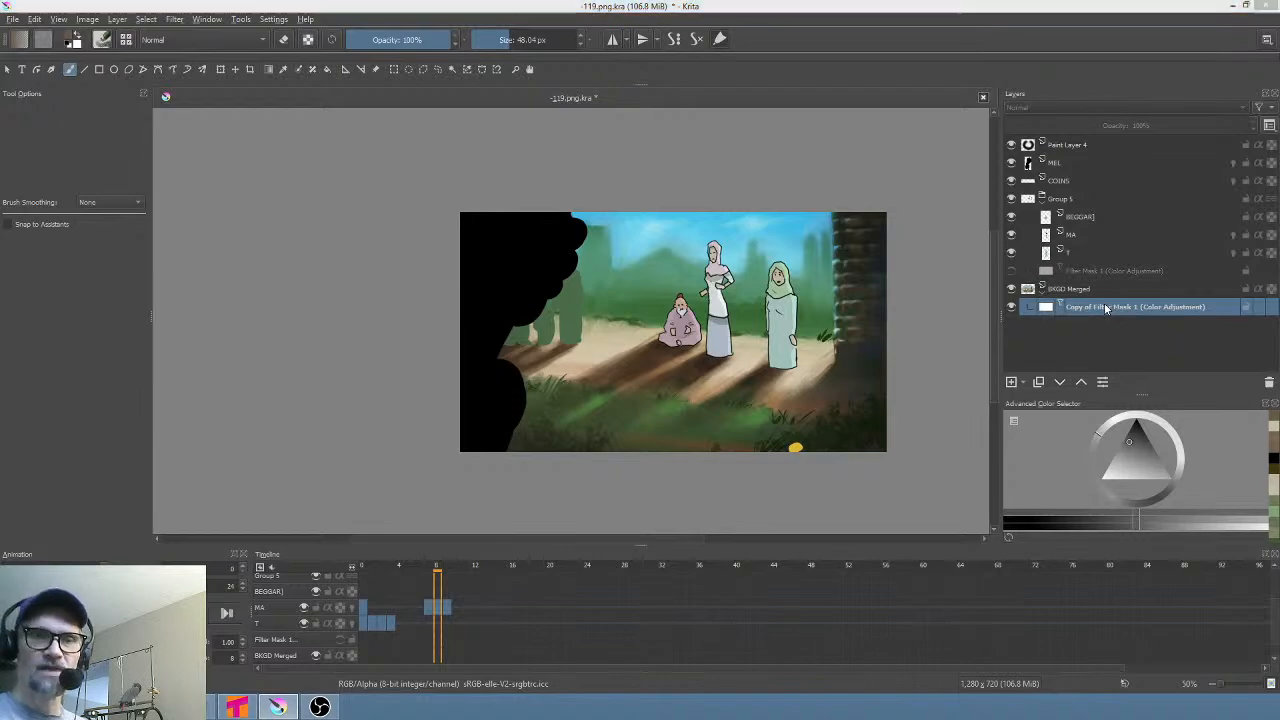
{"action": "key", "text": "alt+Tab"}
{"action": "key", "text": "alt+Tab"}
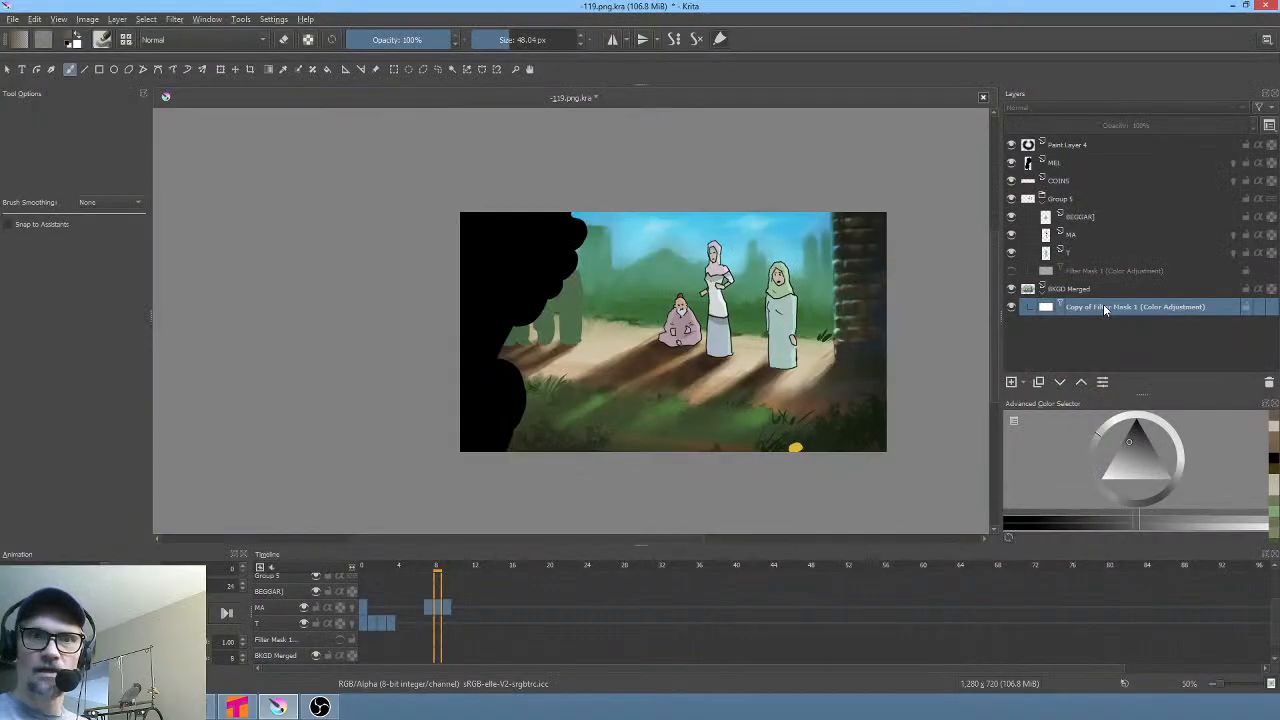
{"action": "right_click", "coordinate": [1112, 308]}
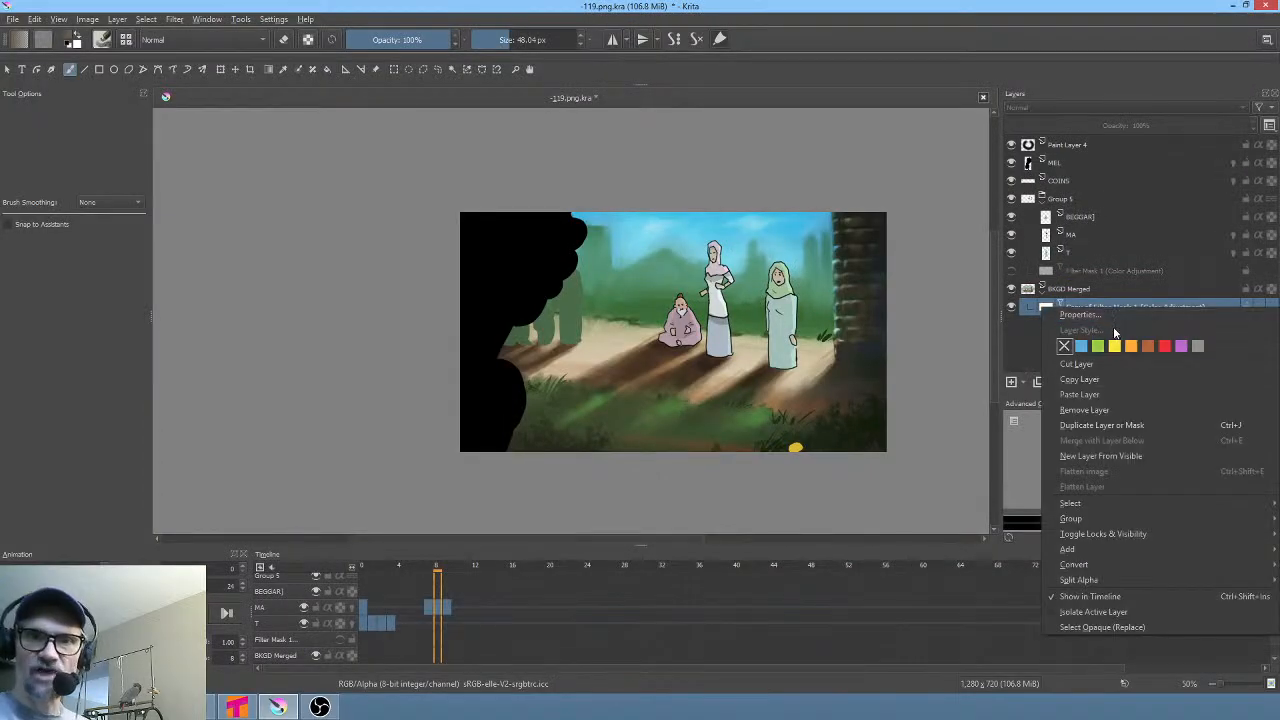
{"action": "left_click", "coordinate": [1106, 316]}
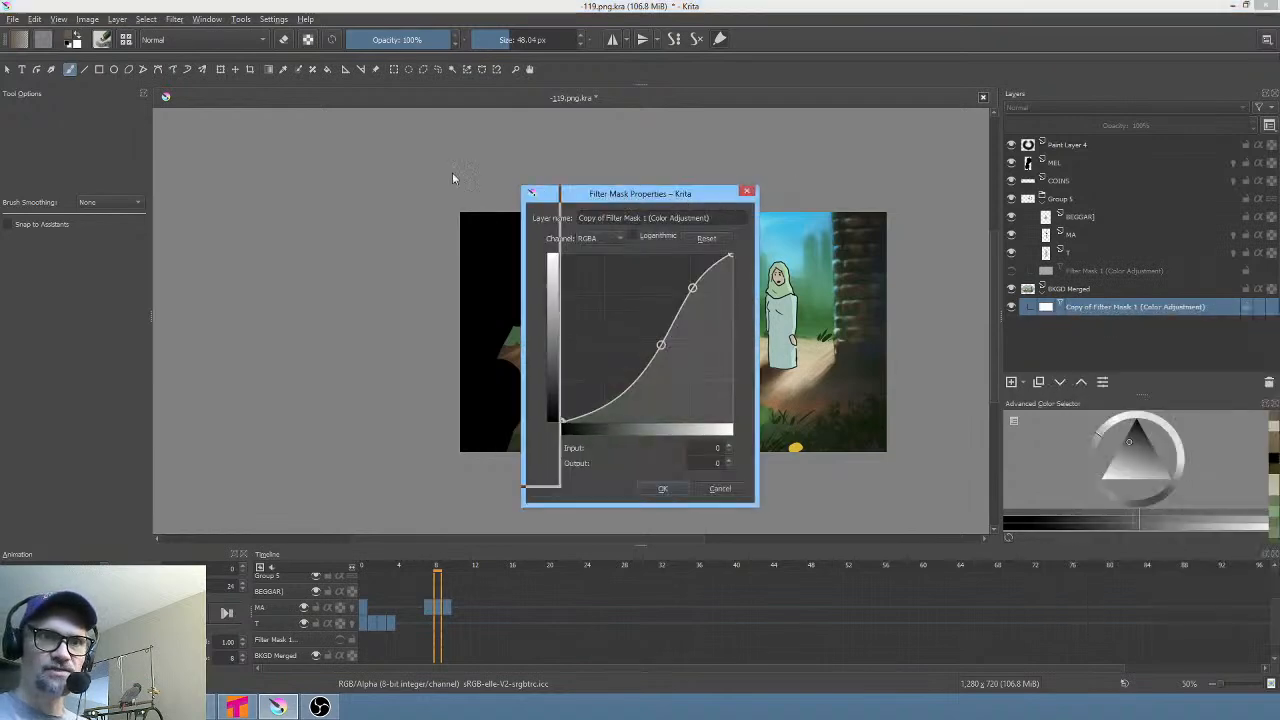
{"action": "left_click_drag", "start_coordinate": [682, 201], "coordinate": [334, 153]}
{"action": "left_click", "coordinate": [358, 190]}
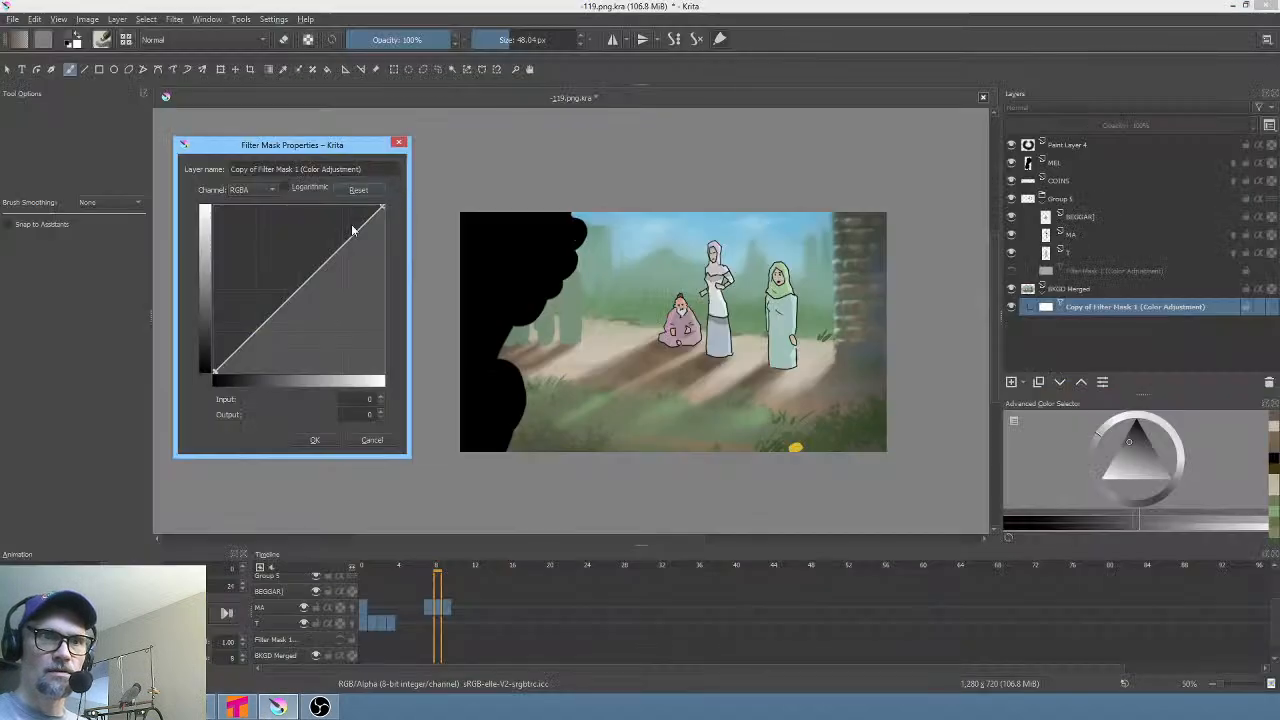
Shape the background mask's curve into a gentle S with the lower point at input 84, output 86, and apply it
{"action": "left_click_drag", "start_coordinate": [364, 236], "coordinate": [345, 224]}
{"action": "left_click_drag", "start_coordinate": [281, 297], "coordinate": [271, 318]}
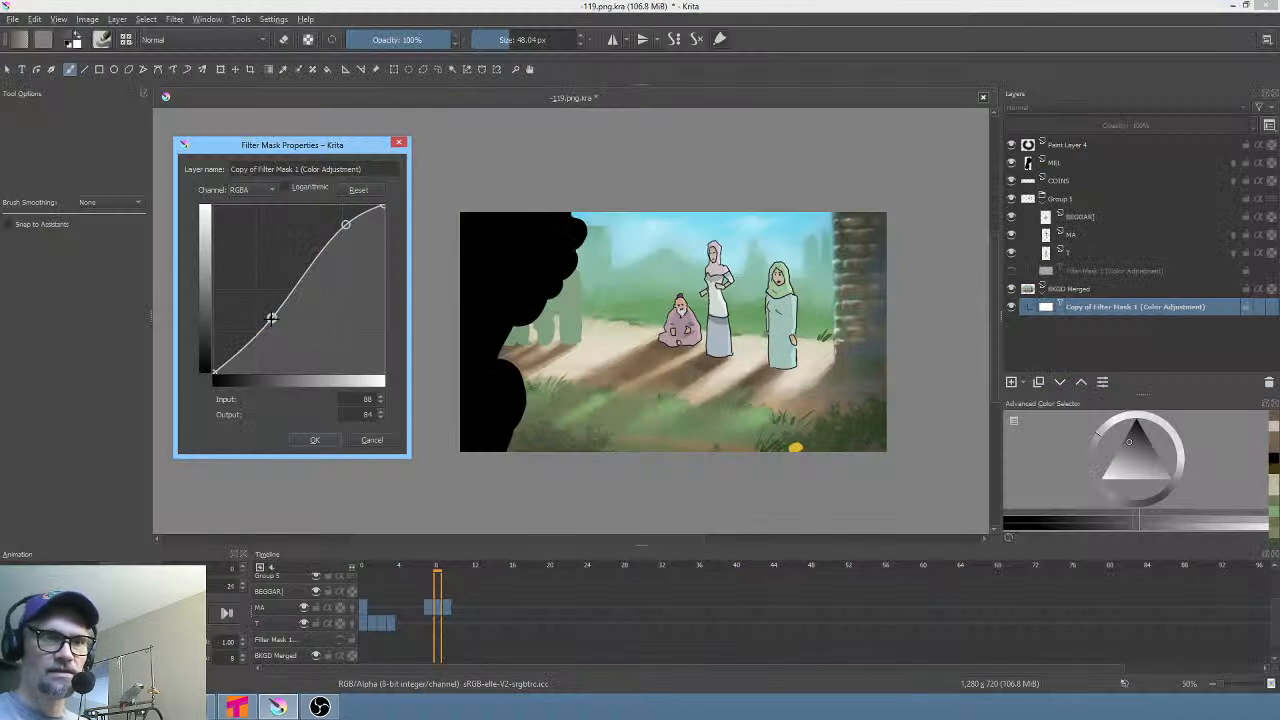
{"action": "mouse_move", "coordinate": [271, 318]}
{"action": "left_mouse_down"}
{"action": "mouse_move", "coordinate": [268, 308]}
{"action": "mouse_move", "coordinate": [269, 322]}
{"action": "left_mouse_up"}
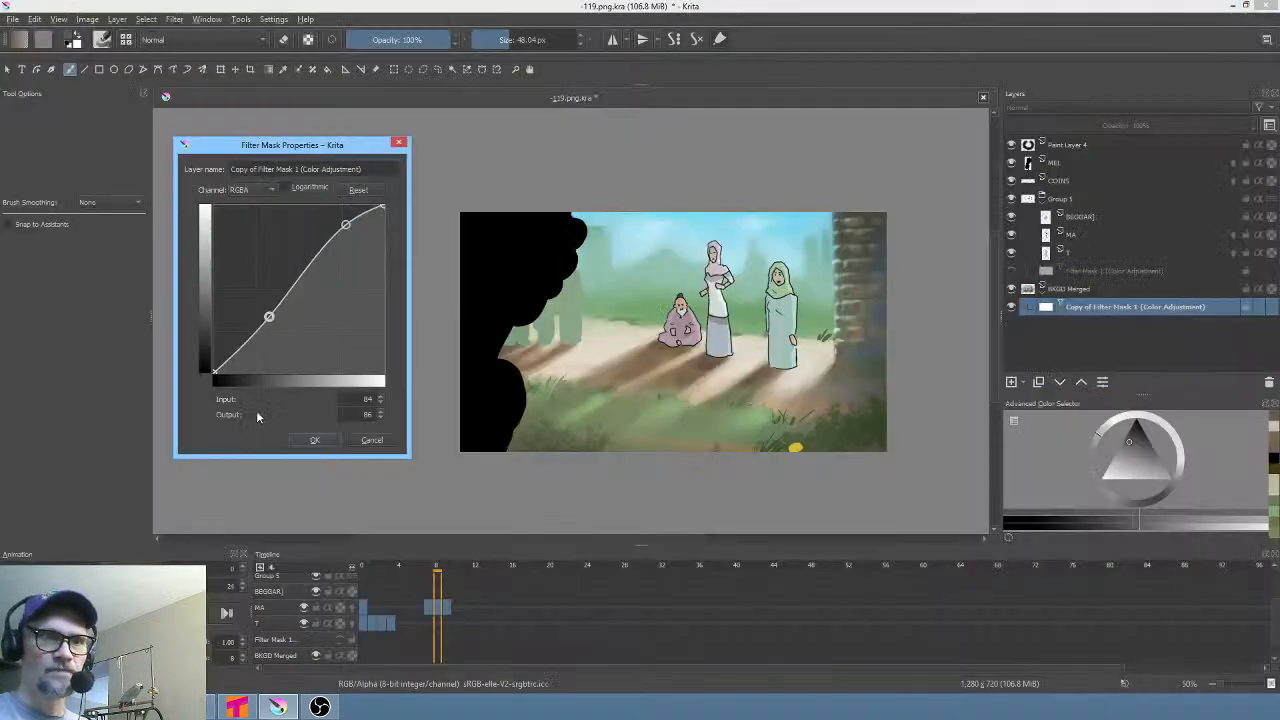
{"action": "left_click", "coordinate": [314, 440]}
Toggle the background filter mask's visibility repeatedly to compare the background with and without its adjustment
{"action": "left_click", "coordinate": [1013, 307]}
{"action": "left_click", "coordinate": [1013, 307]}
{"action": "left_click", "coordinate": [1013, 307]}
{"action": "left_click", "coordinate": [1013, 307]}
{"action": "left_click", "coordinate": [1013, 307]}
{"action": "left_click", "coordinate": [1013, 307]}
{"action": "left_click", "coordinate": [1013, 307]}
{"action": "left_click", "coordinate": [1013, 307]}
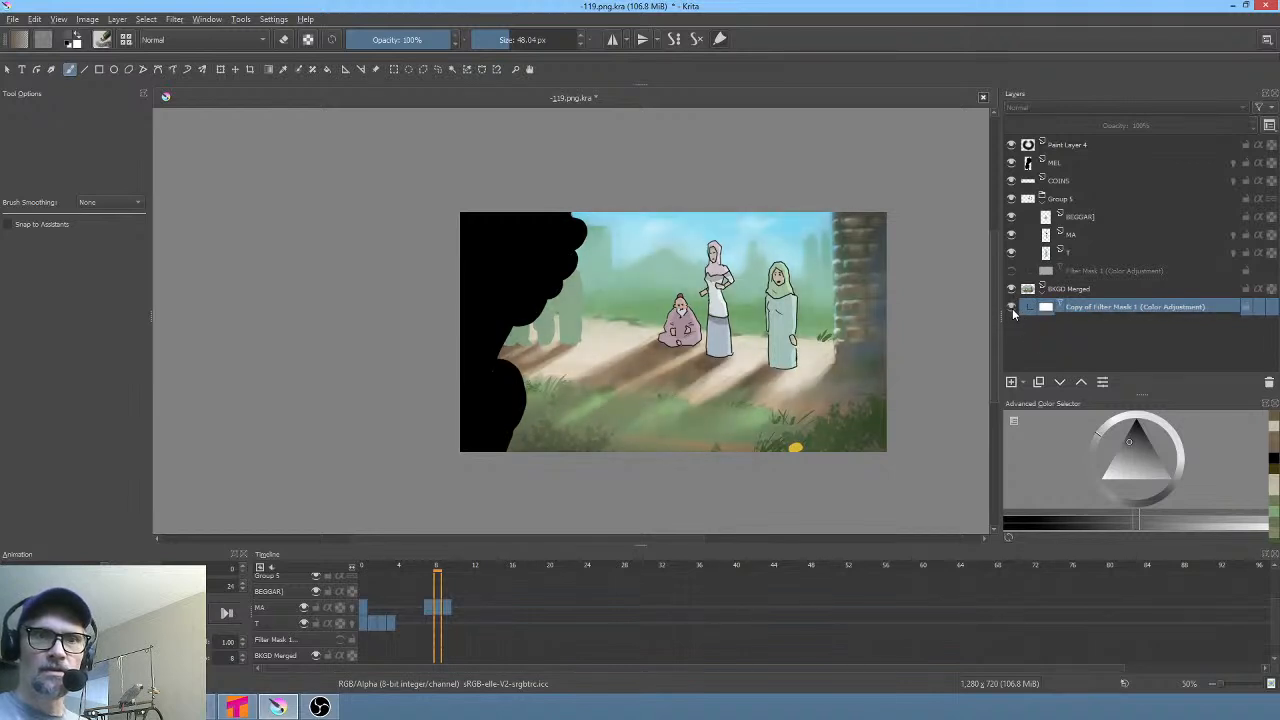
Show Filter Mask 1 again and move its RGBA curve's midtone point to input 134, output 100
{"action": "left_click", "coordinate": [1012, 271]}
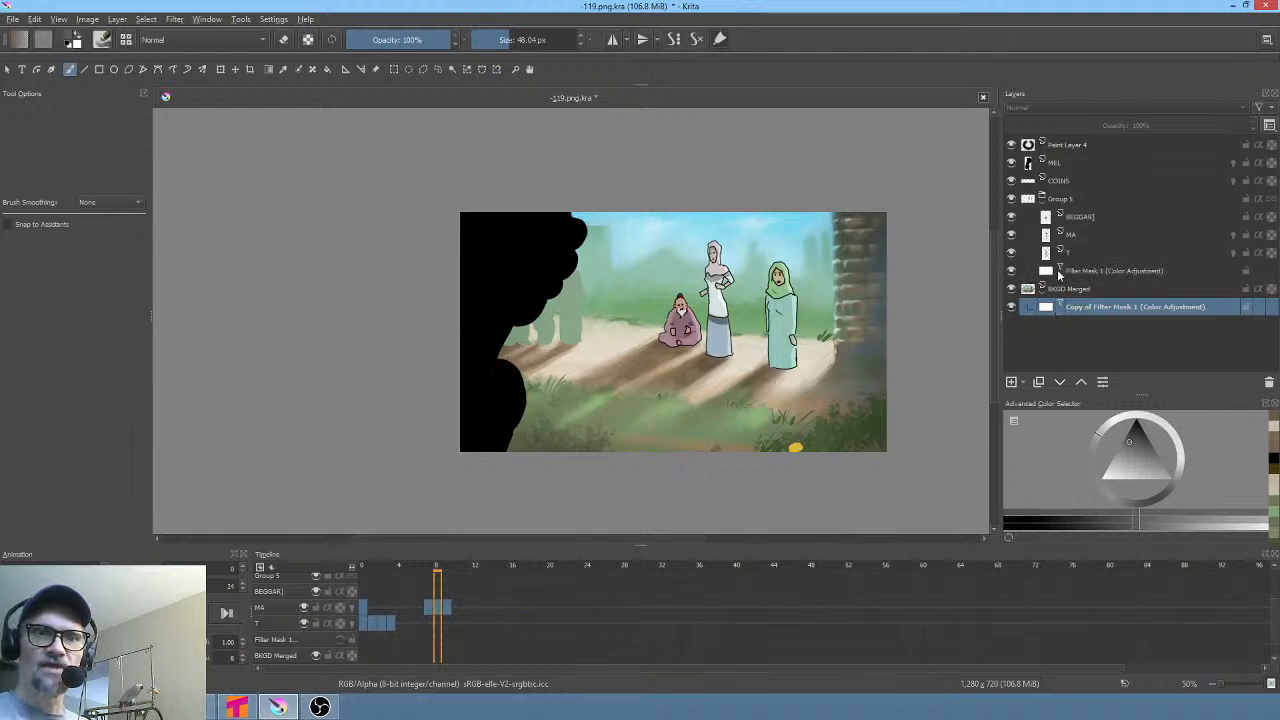
{"action": "left_click", "coordinate": [1090, 270]}
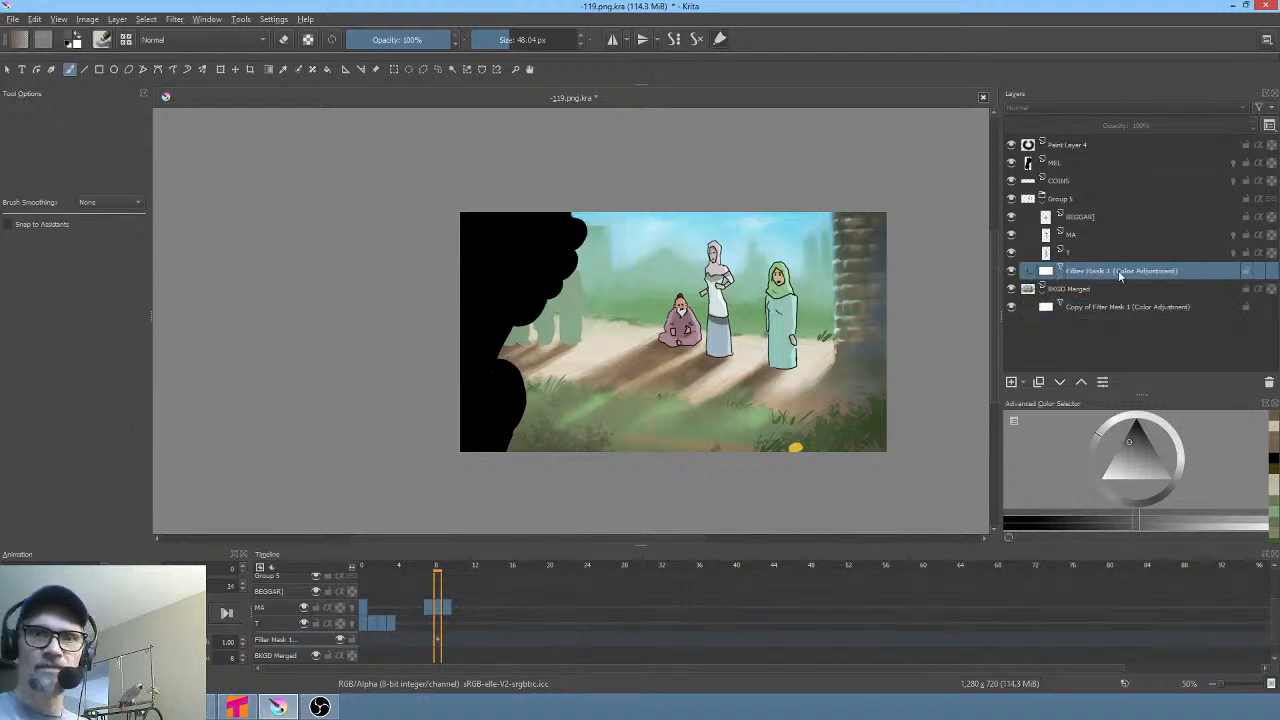
{"action": "right_click", "coordinate": [1119, 276]}
{"action": "left_click", "coordinate": [1117, 284]}
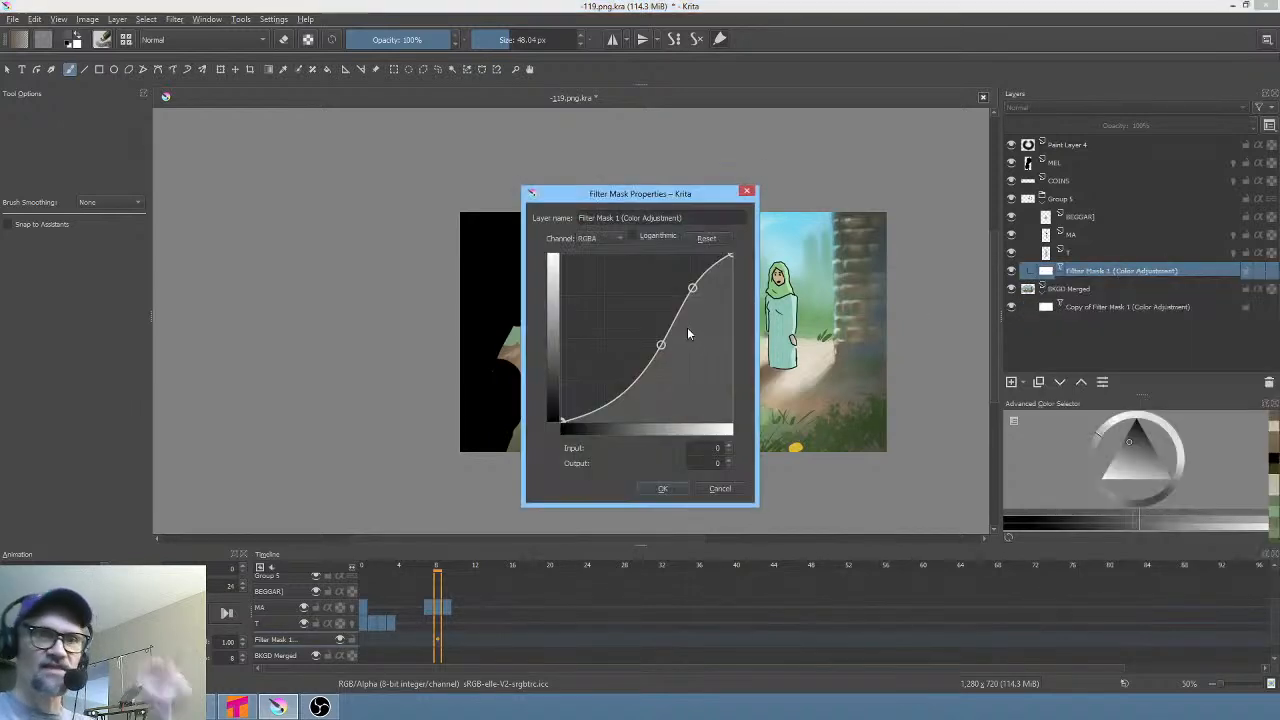
{"action": "left_click_drag", "start_coordinate": [644, 200], "coordinate": [293, 177]}
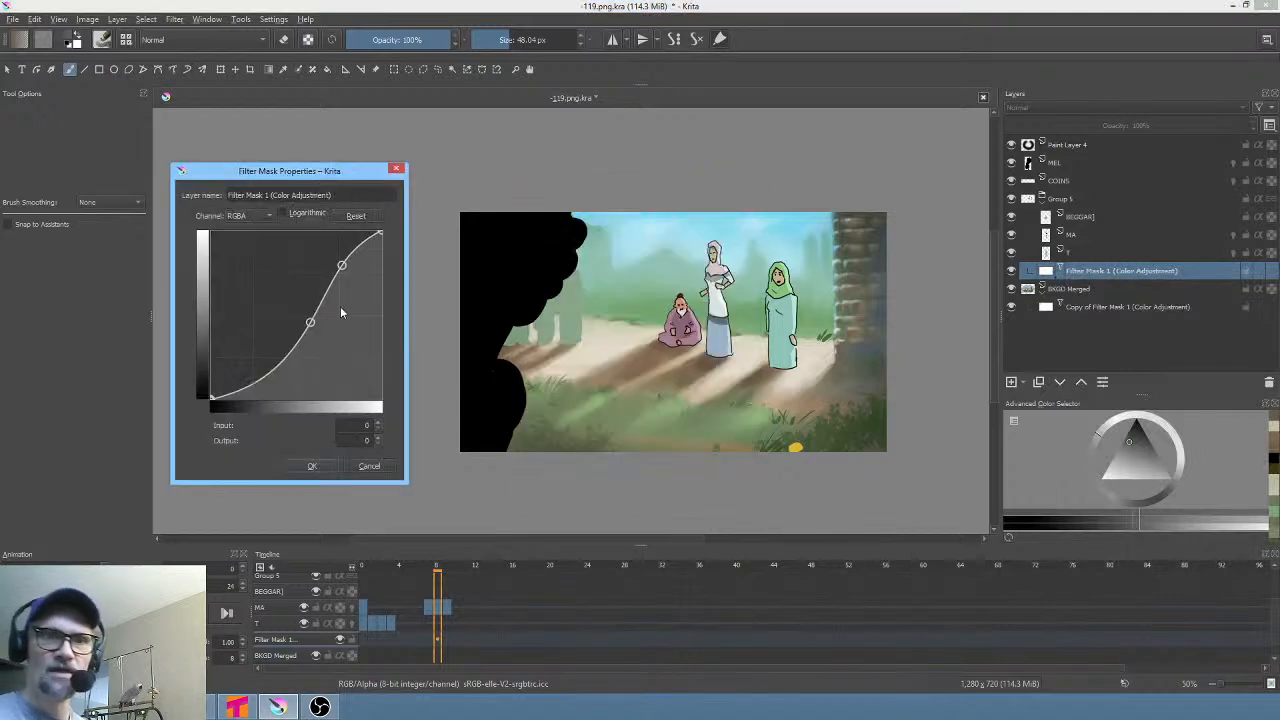
{"action": "left_click_drag", "start_coordinate": [312, 321], "coordinate": [301, 334]}
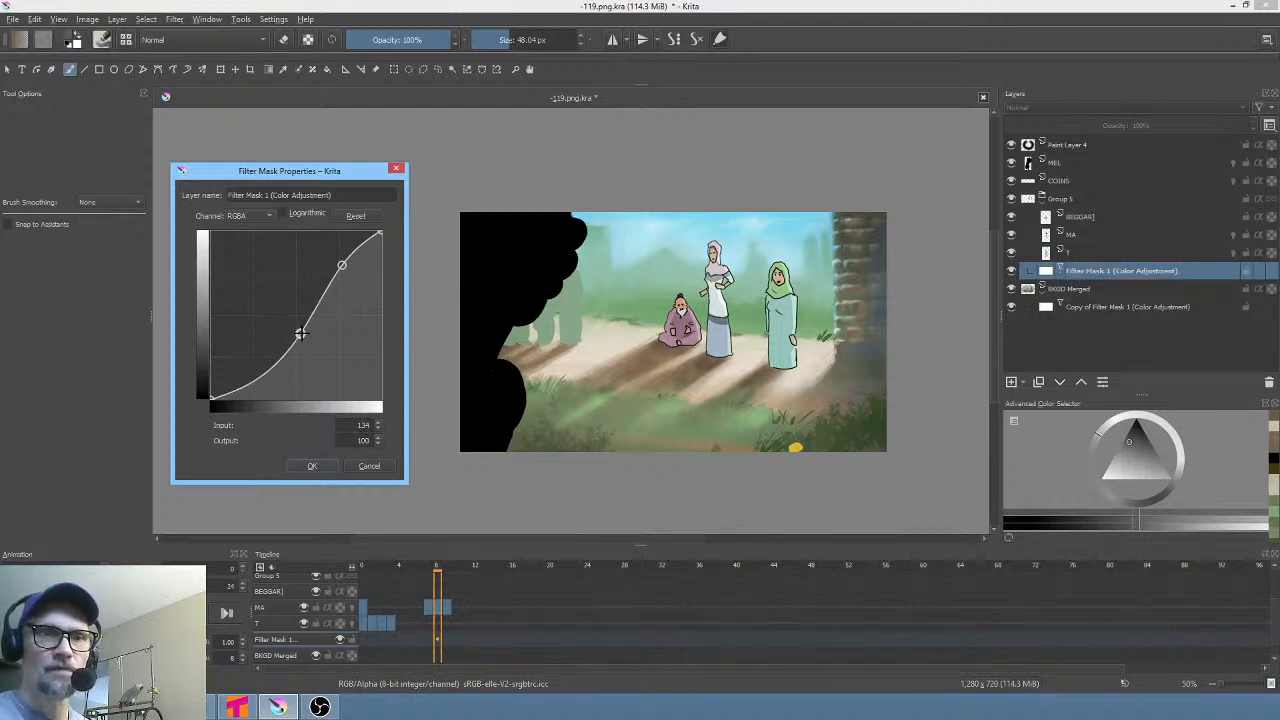
Lower the white end of Filter Mask 1's Lightness curve to output 84 at input 100
{"action": "left_click", "coordinate": [250, 216]}
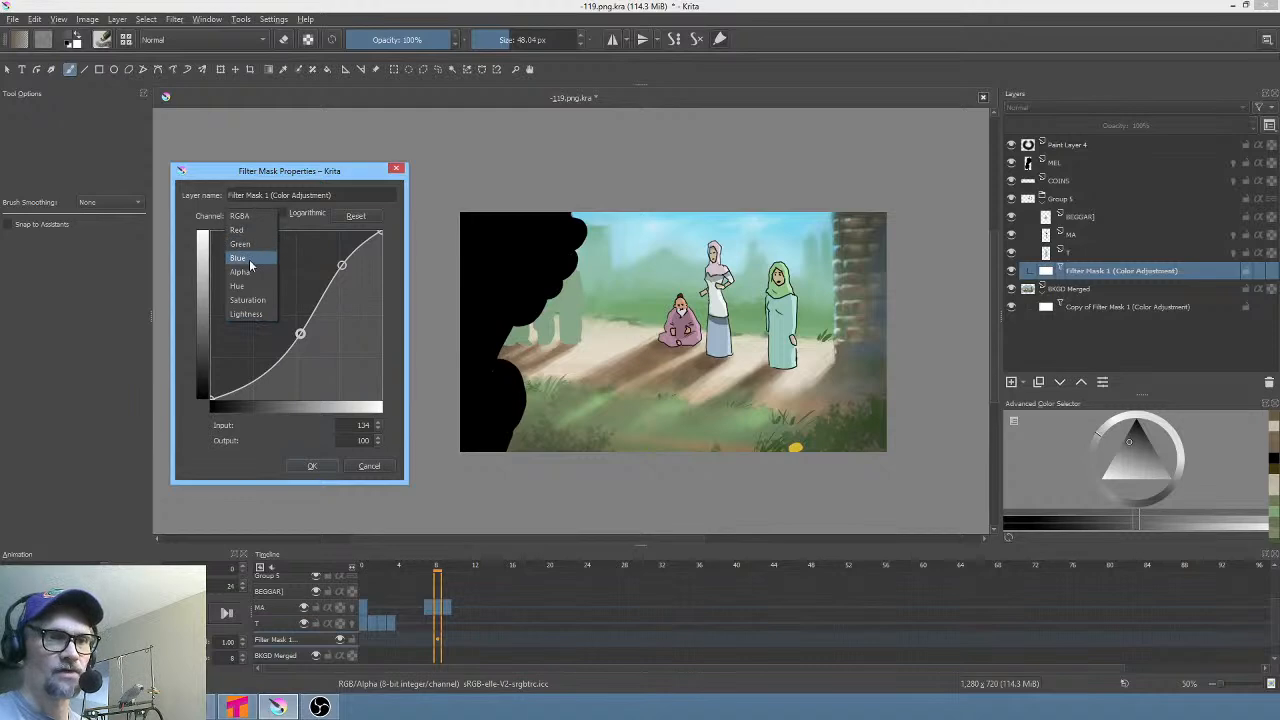
{"action": "left_click", "coordinate": [257, 318]}
{"action": "left_click_drag", "start_coordinate": [379, 233], "coordinate": [426, 194]}
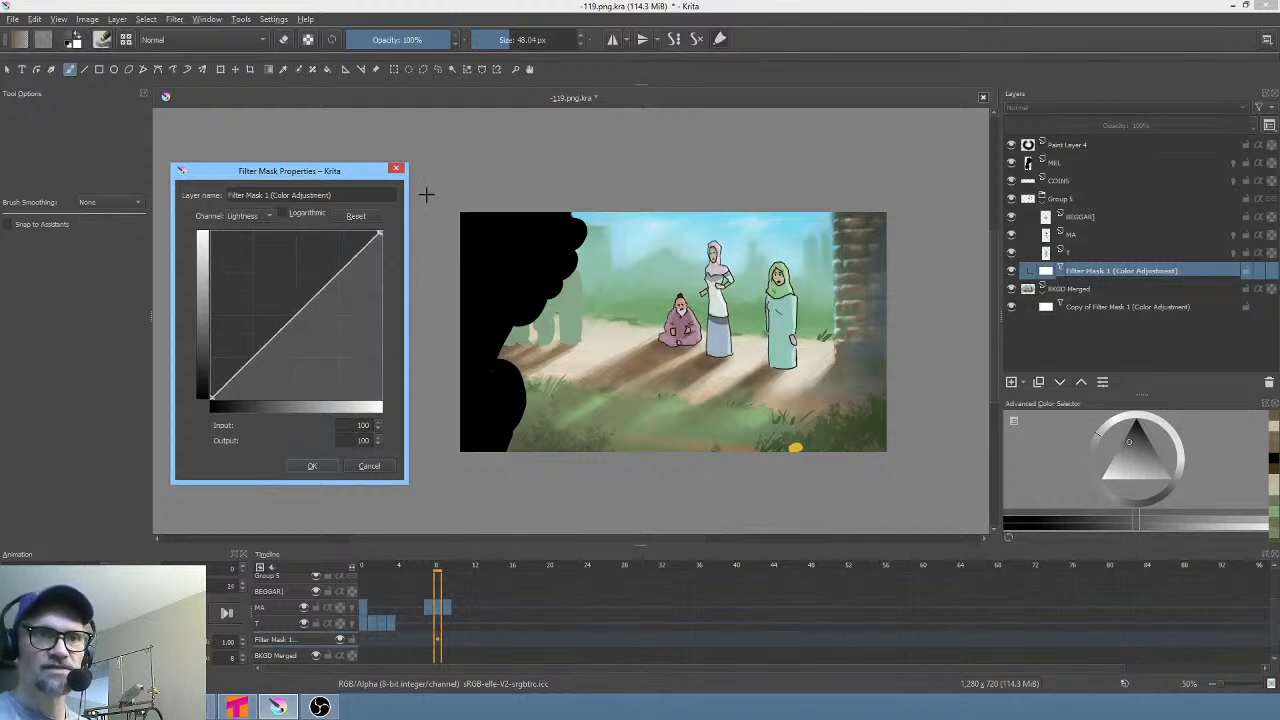
{"action": "left_click_drag", "start_coordinate": [381, 234], "coordinate": [401, 258]}
Steepen the mask's RGBA curve with points at input 111, output 68 and input 199, output 204, pull its white end inward, and apply it
{"action": "left_click", "coordinate": [262, 217]}
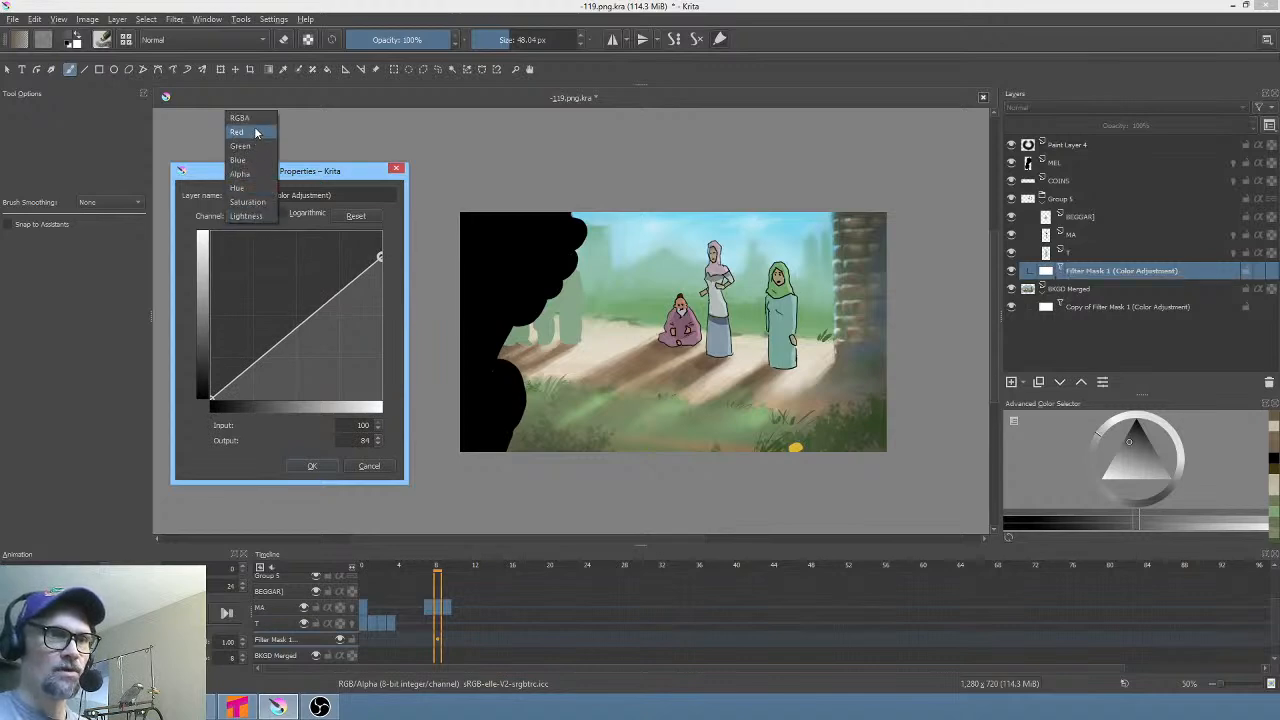
{"action": "left_click", "coordinate": [250, 116]}
{"action": "left_click_drag", "start_coordinate": [341, 265], "coordinate": [329, 257]}
{"action": "left_click_drag", "start_coordinate": [299, 334], "coordinate": [286, 357]}
{"action": "left_click_drag", "start_coordinate": [331, 261], "coordinate": [358, 222]}
{"action": "left_click_drag", "start_coordinate": [345, 265], "coordinate": [343, 264]}
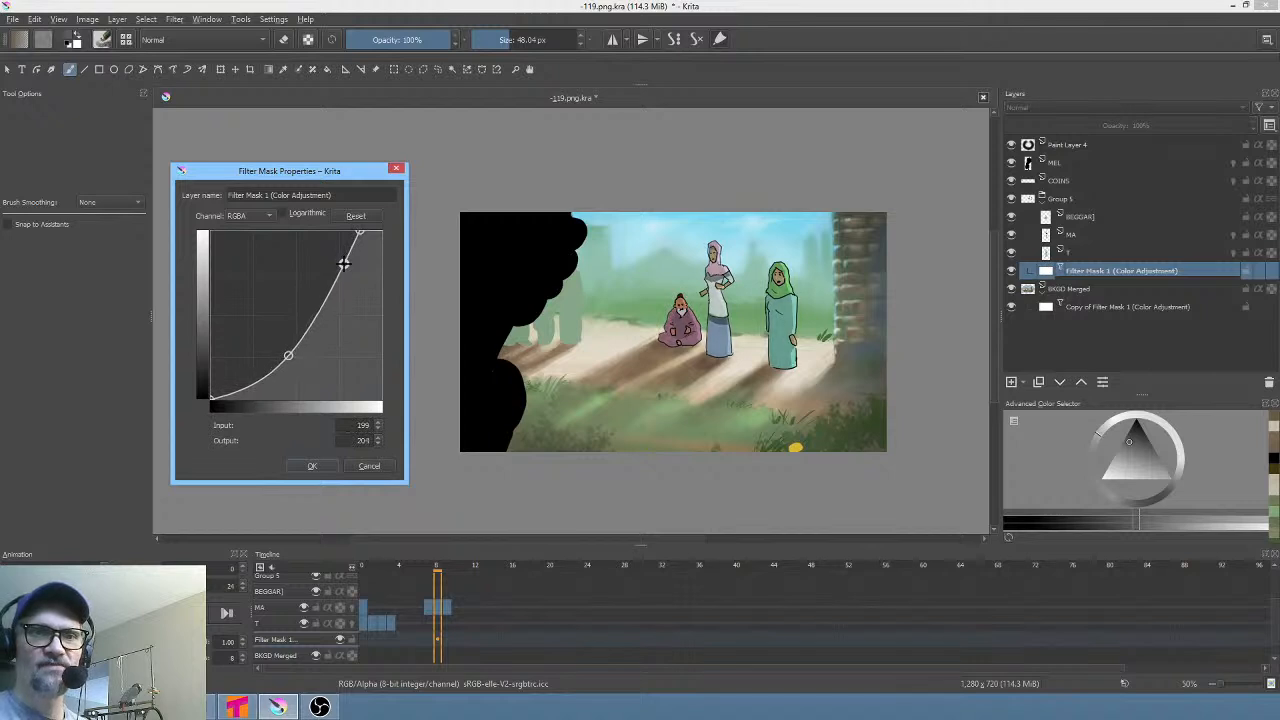
{"action": "mouse_move", "coordinate": [288, 356]}
{"action": "left_mouse_down"}
{"action": "mouse_move", "coordinate": [280, 340]}
{"action": "mouse_move", "coordinate": [284, 354]}
{"action": "left_mouse_up"}
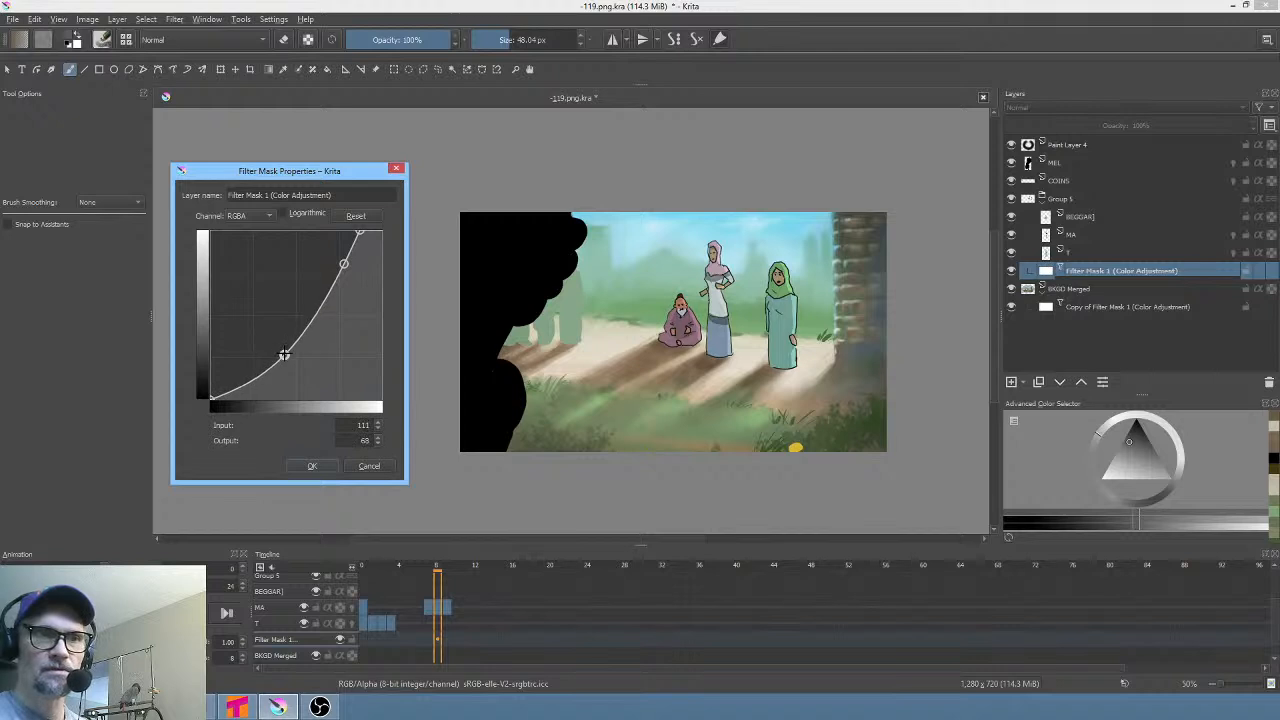
{"action": "left_click", "coordinate": [313, 467]}
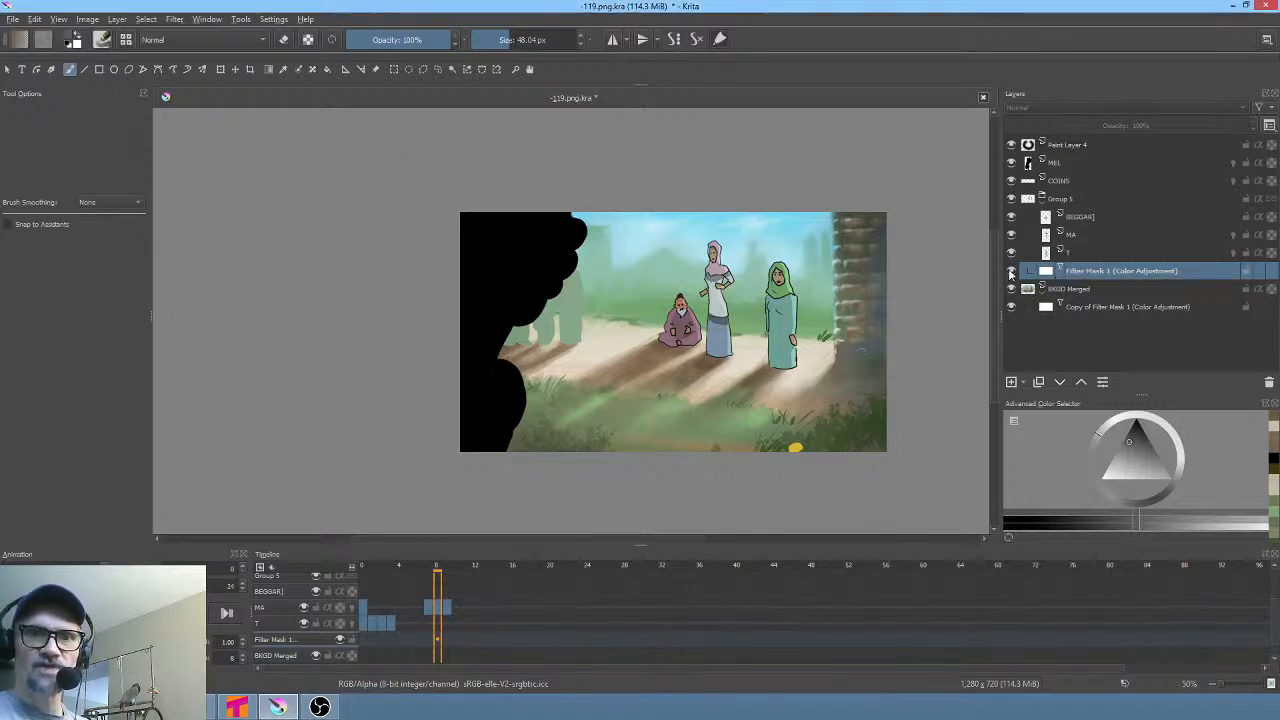
Toggle the visibility of the character and background filter masks to compare the image, and save the scene file
{"action": "left_click", "coordinate": [1011, 271]}
{"action": "left_click", "coordinate": [1011, 271]}
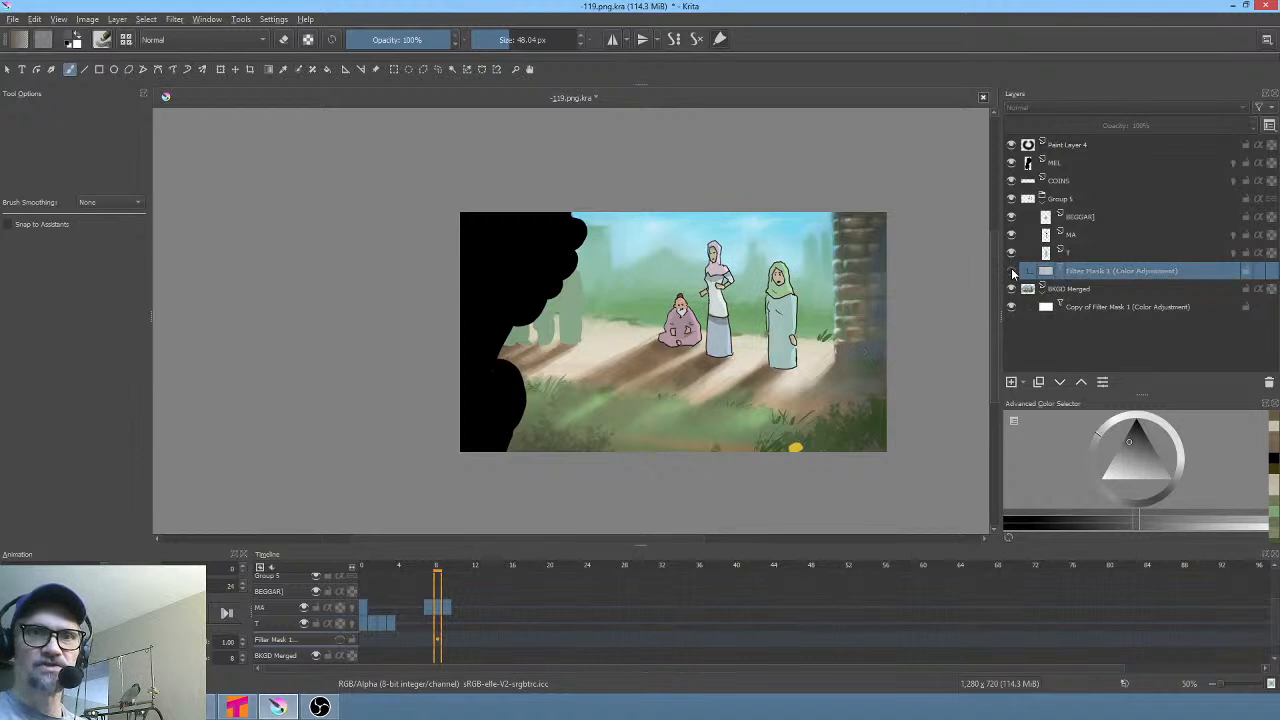
{"action": "left_click", "coordinate": [1011, 271]}
{"action": "left_click", "coordinate": [1011, 271]}
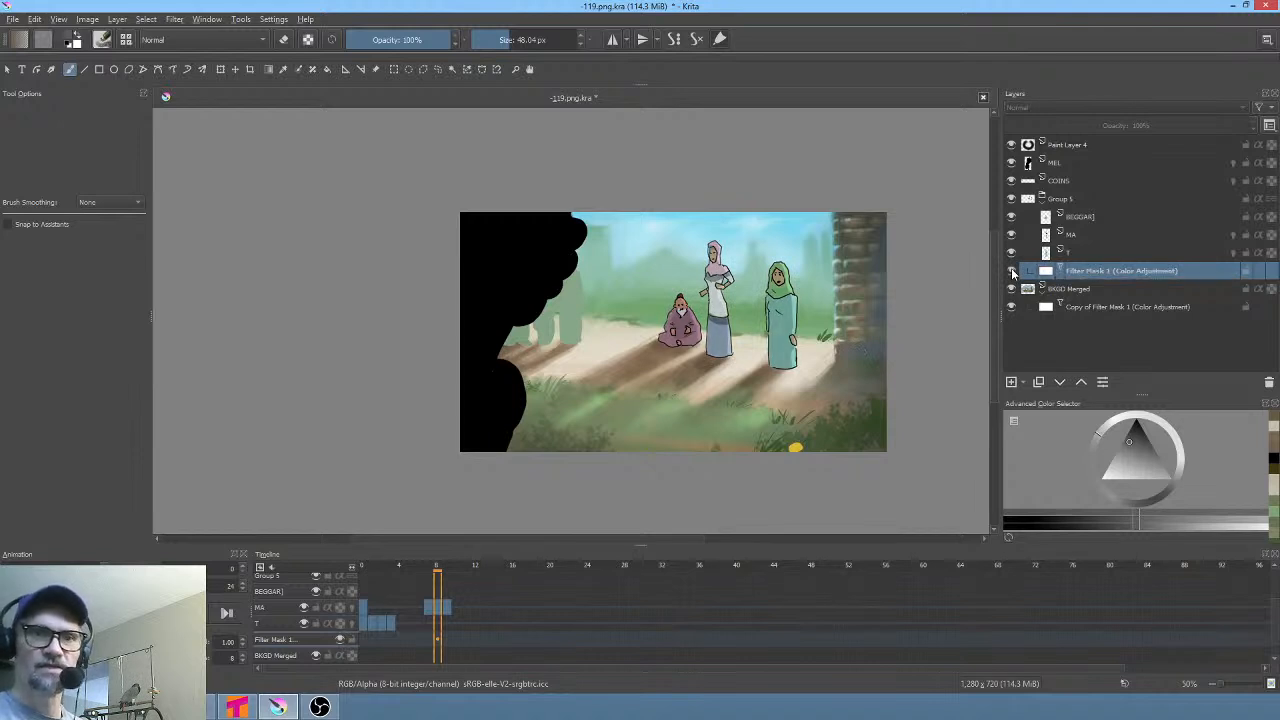
{"action": "left_click", "coordinate": [1011, 308]}
{"action": "left_click", "coordinate": [1011, 308]}
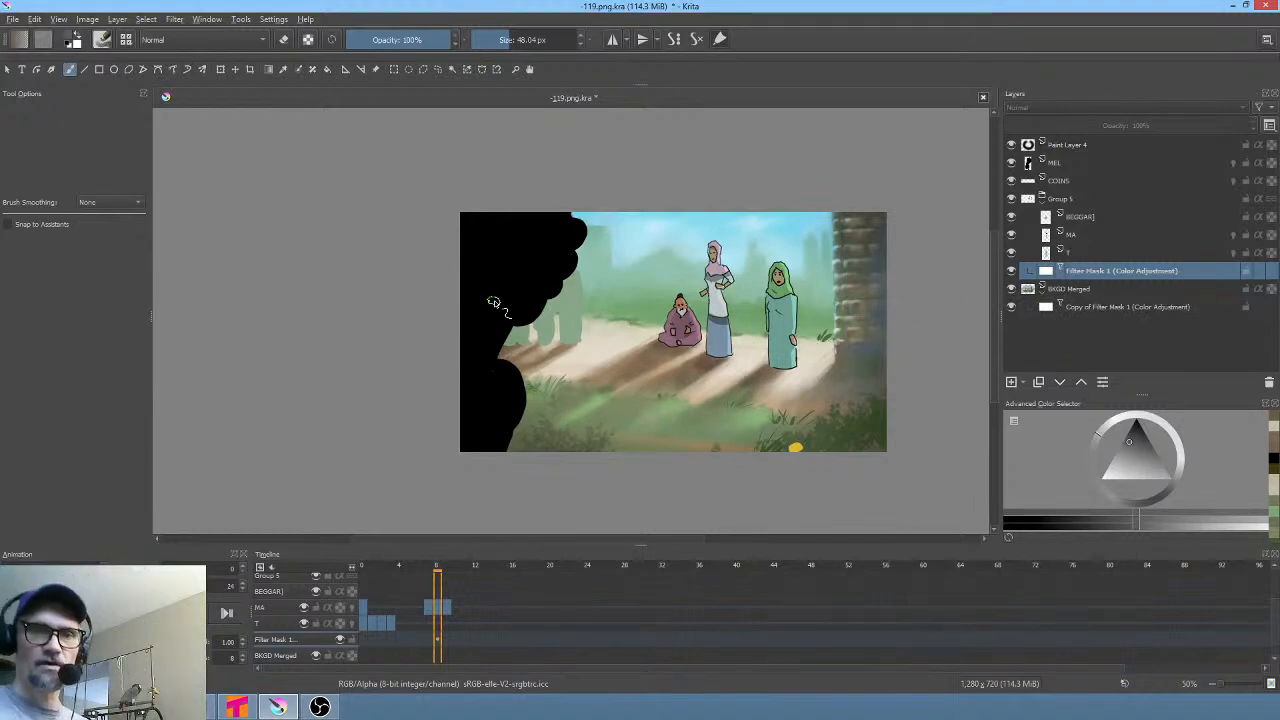
{"action": "left_click", "coordinate": [17, 20]}
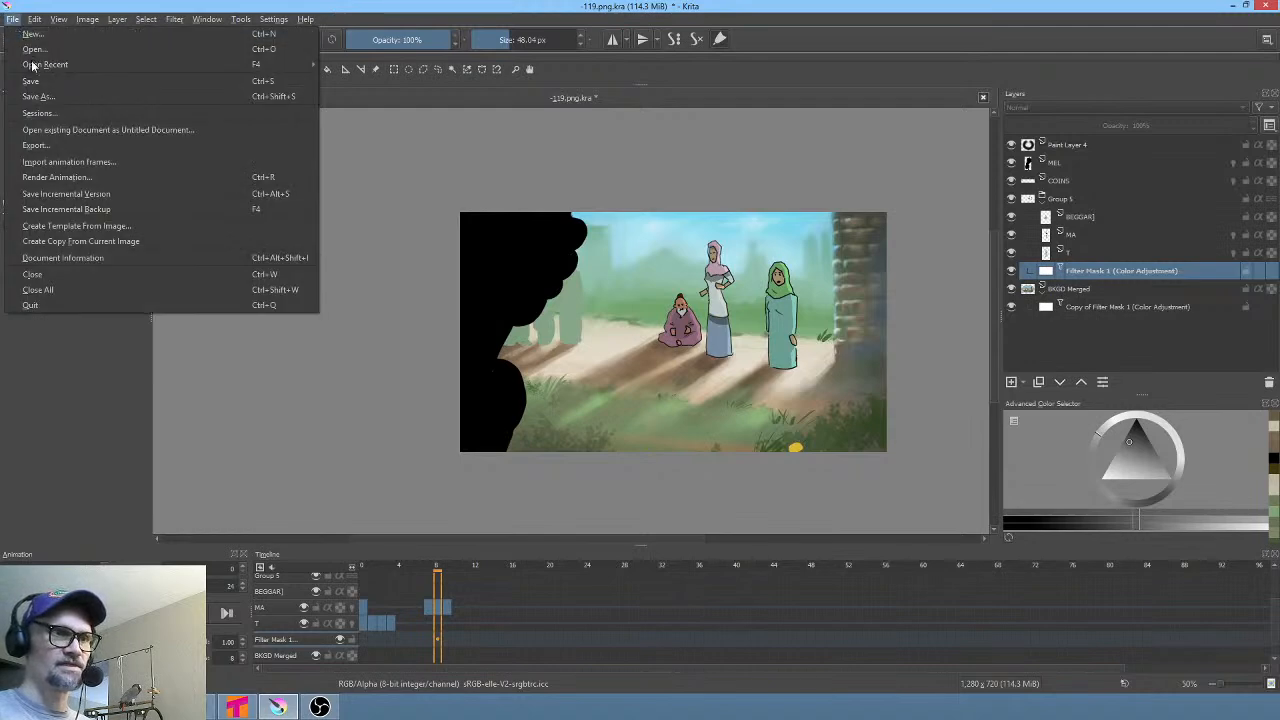
{"action": "left_click", "coordinate": [33, 83]}
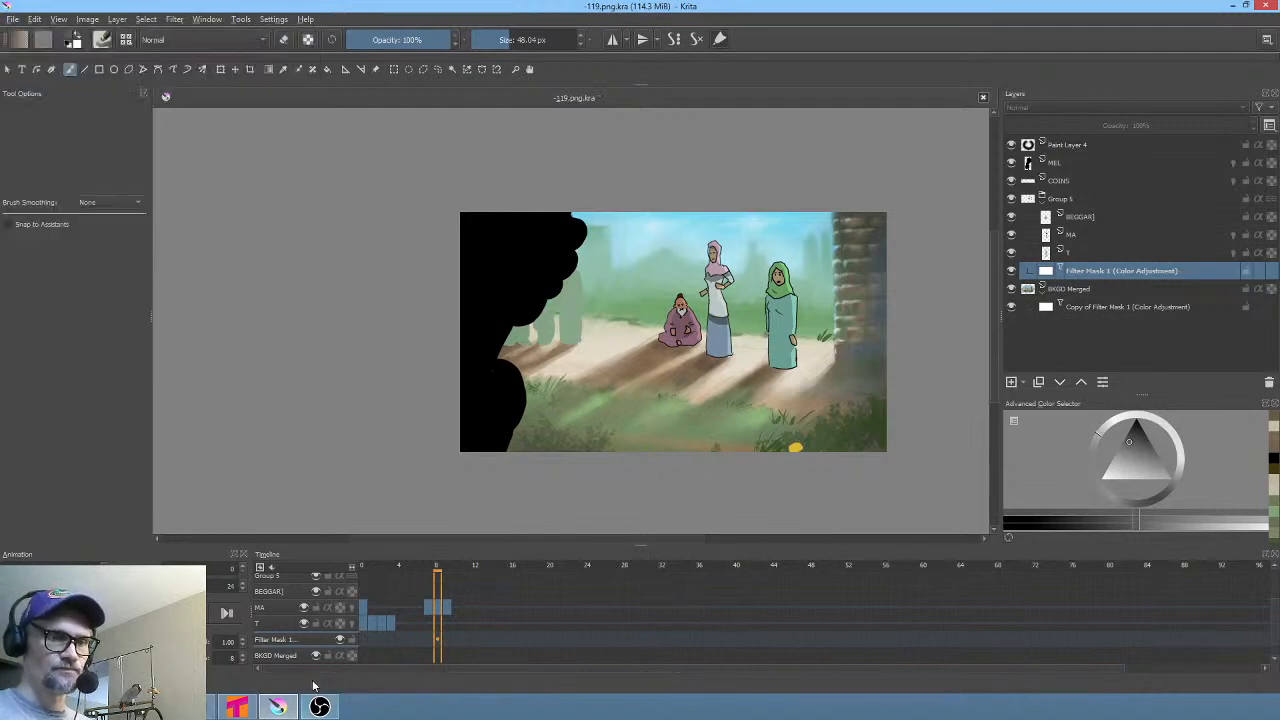
Switch to Vegas Pro and remove the Color Curves effect from the scene 119 clip after comparing it on and off
{"action": "left_click", "coordinate": [196, 708]}
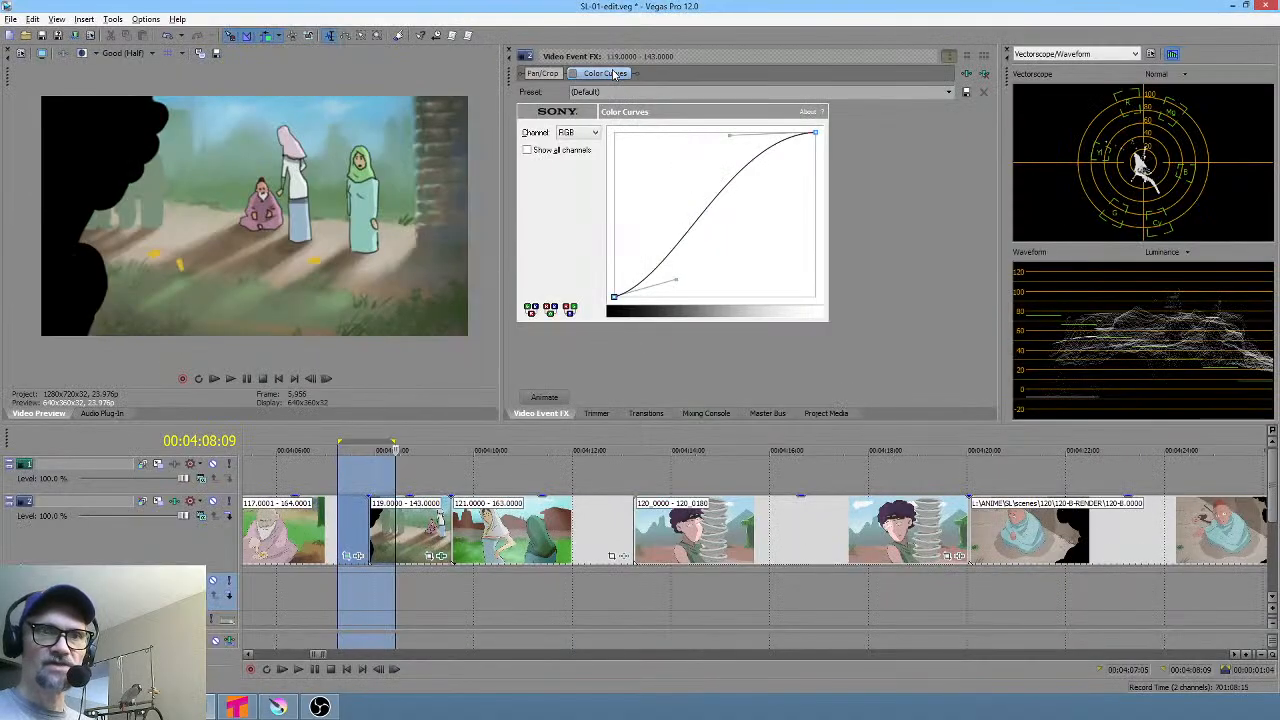
{"action": "left_click", "coordinate": [574, 75]}
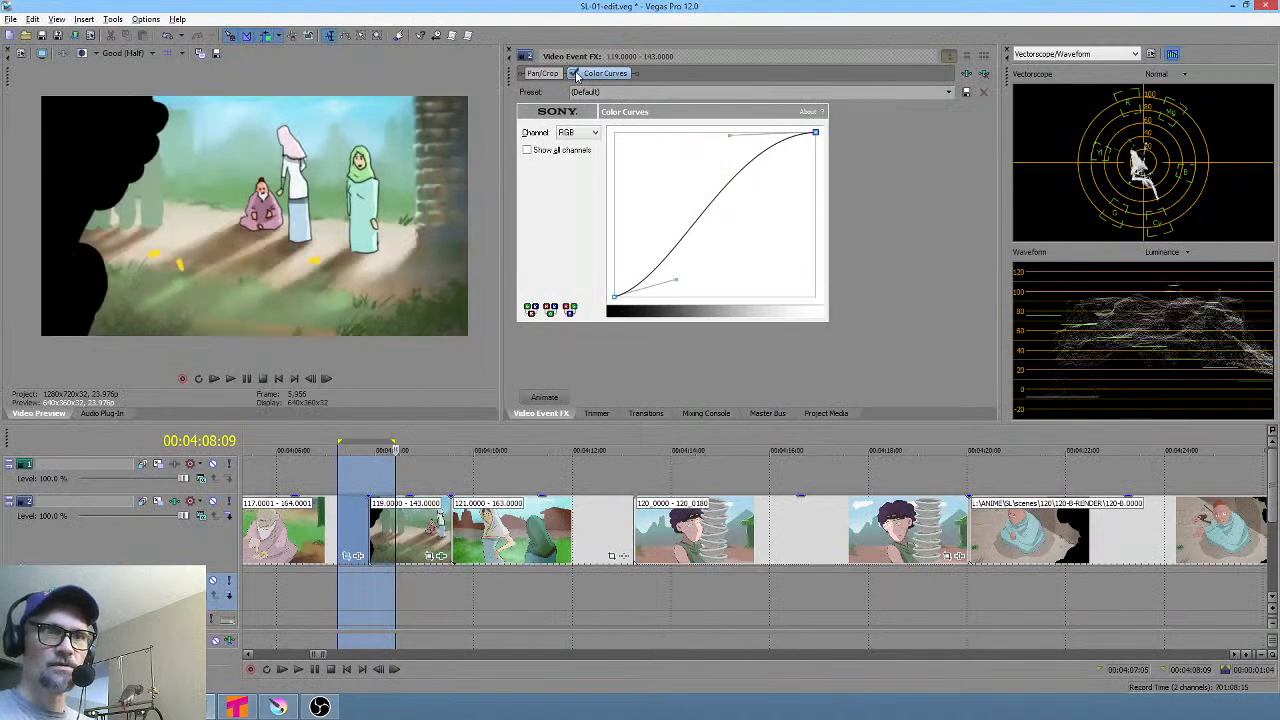
{"action": "left_click", "coordinate": [575, 75]}
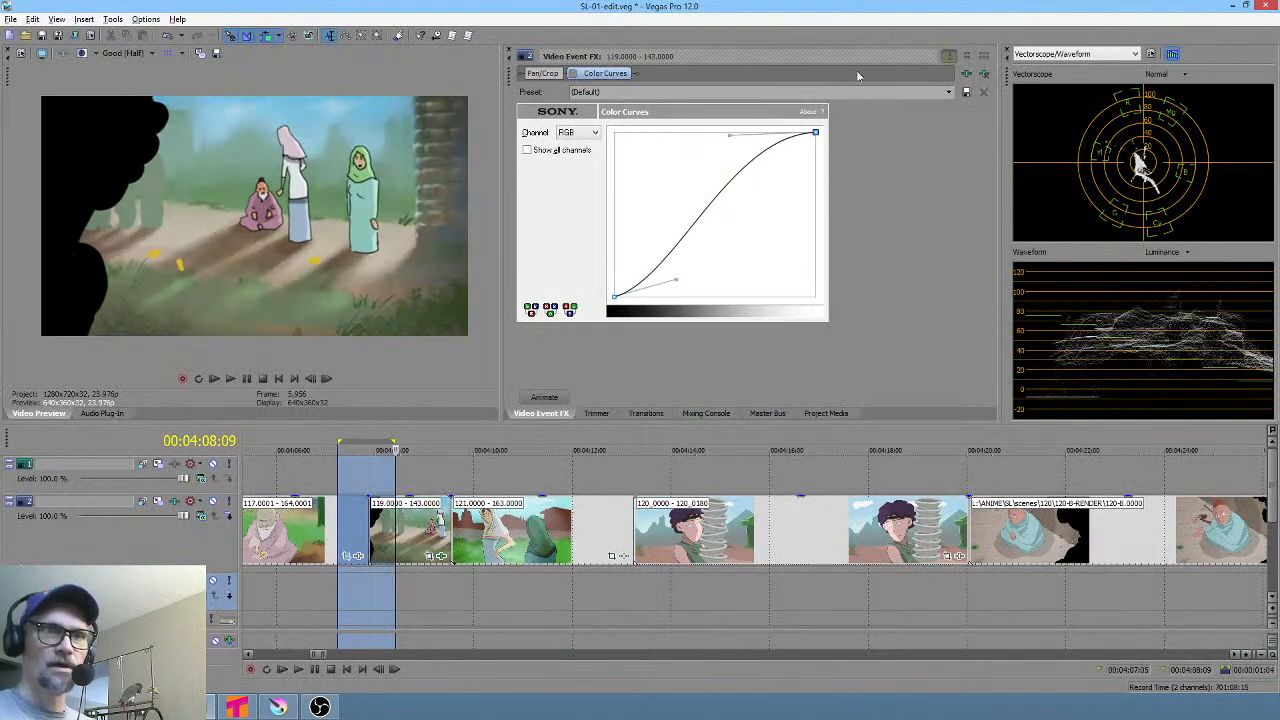
{"action": "left_click", "coordinate": [984, 74]}
Switch to Krita and render frames 0 to 24 as a PNG sequence with base name "119." into L:/ANIME/SL/scenes/119/RENDER
{"action": "key", "text": "alt+Tab"}
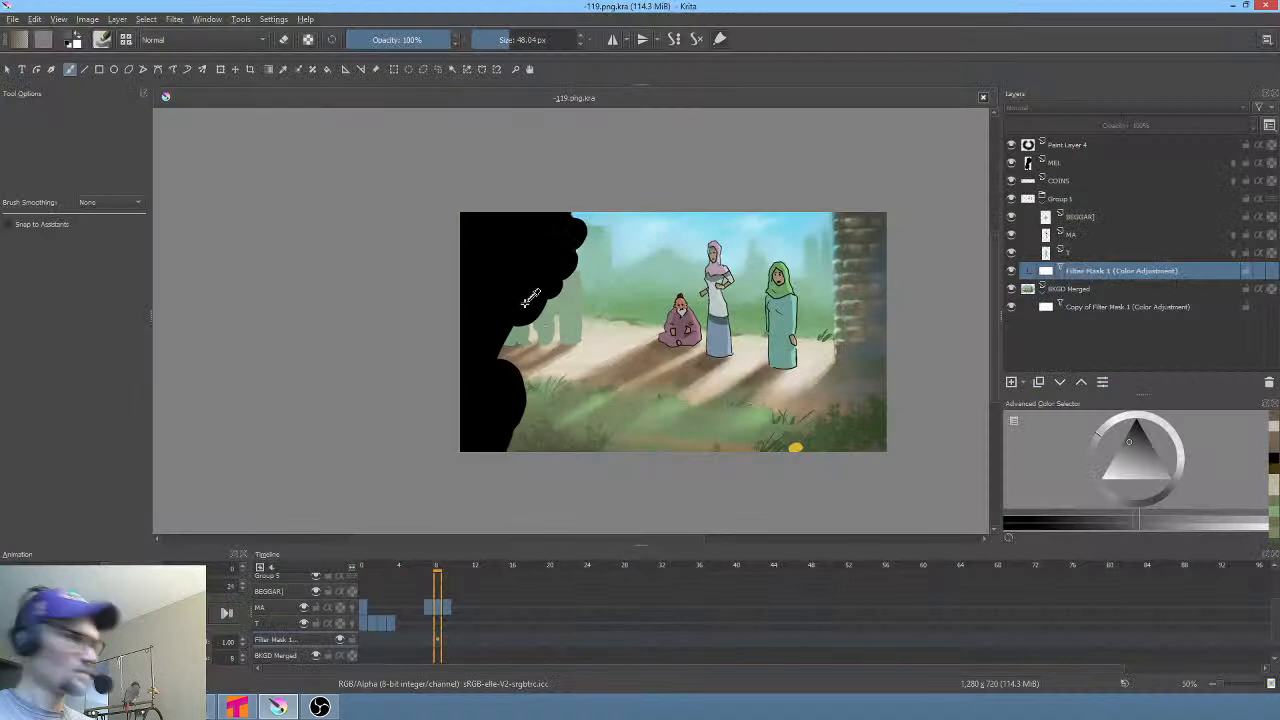
{"action": "key", "text": "ctrl+shift+r"}
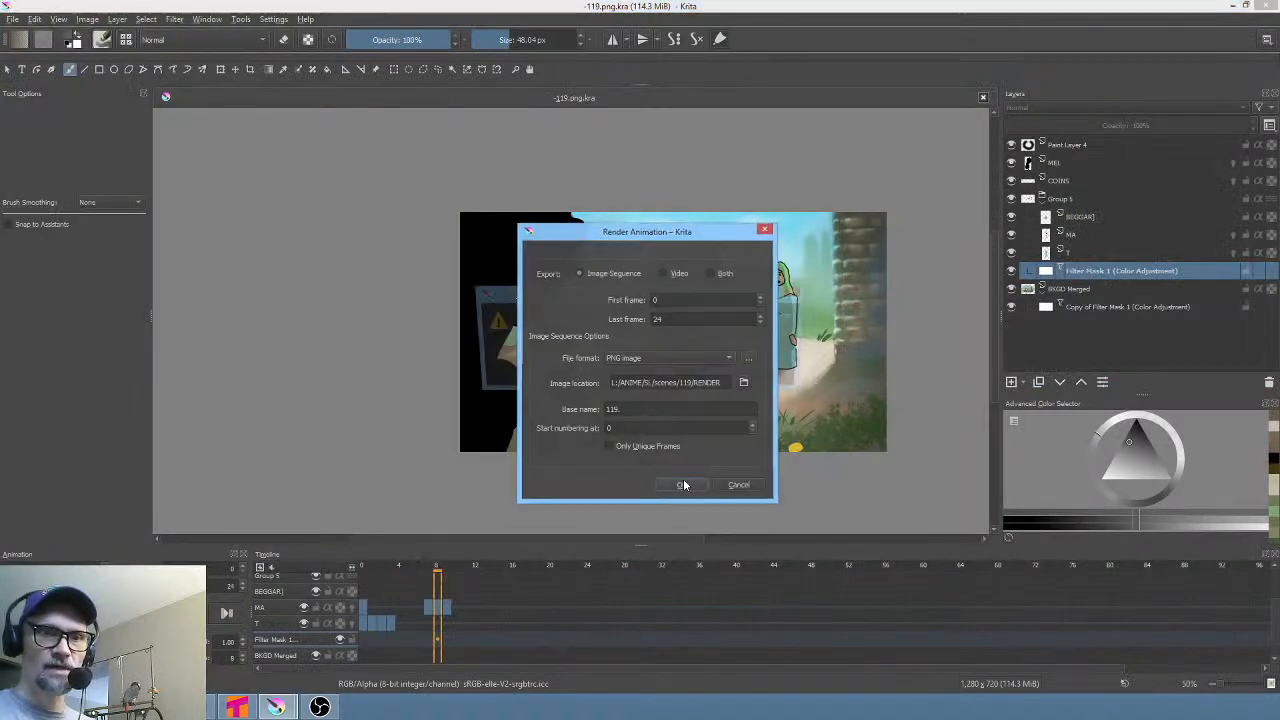
{"action": "left_click", "coordinate": [682, 483]}
{"action": "left_click", "coordinate": [707, 372]}
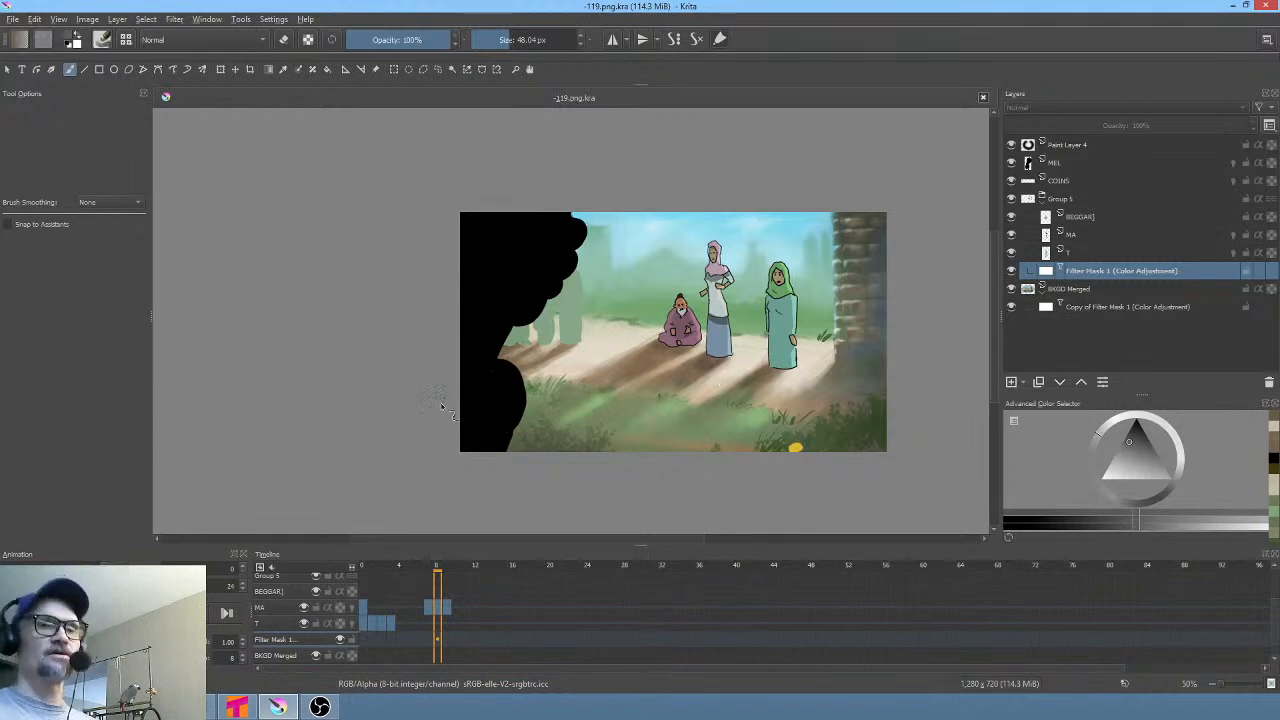
Go to frame 0 of the animation and save the scene file
{"action": "left_click", "coordinate": [363, 573]}
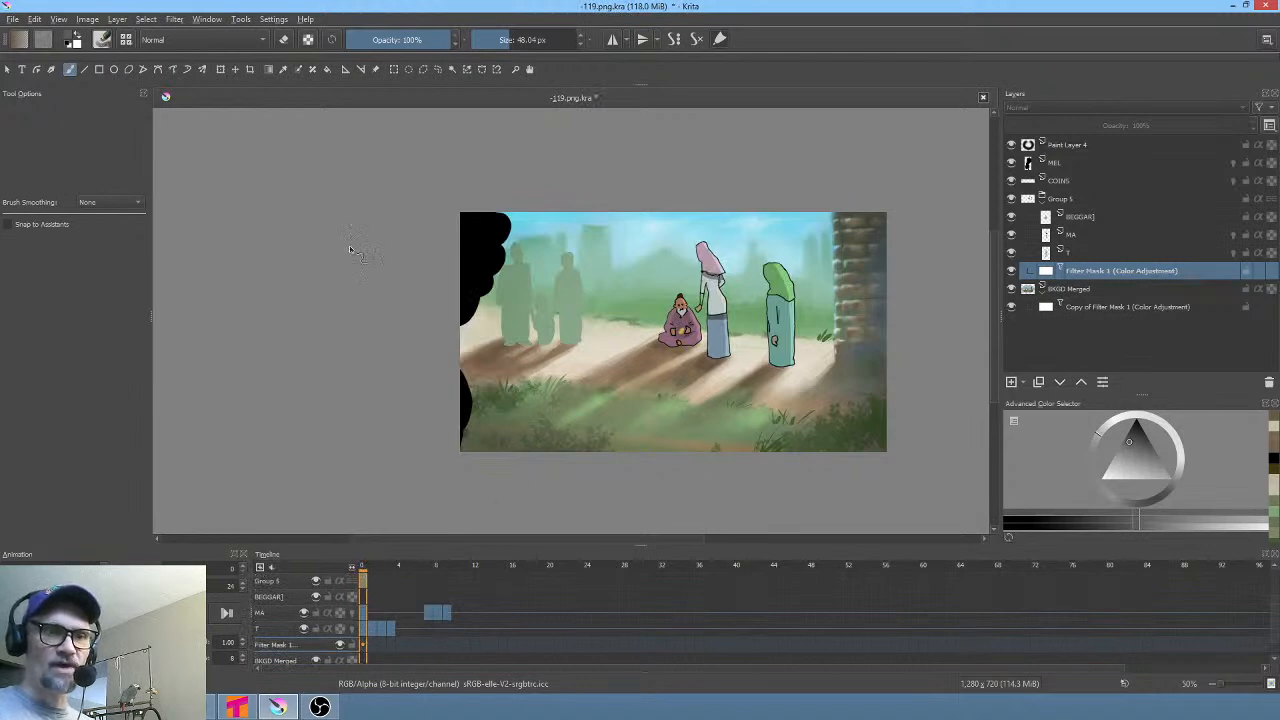
{"action": "left_click", "coordinate": [13, 19]}
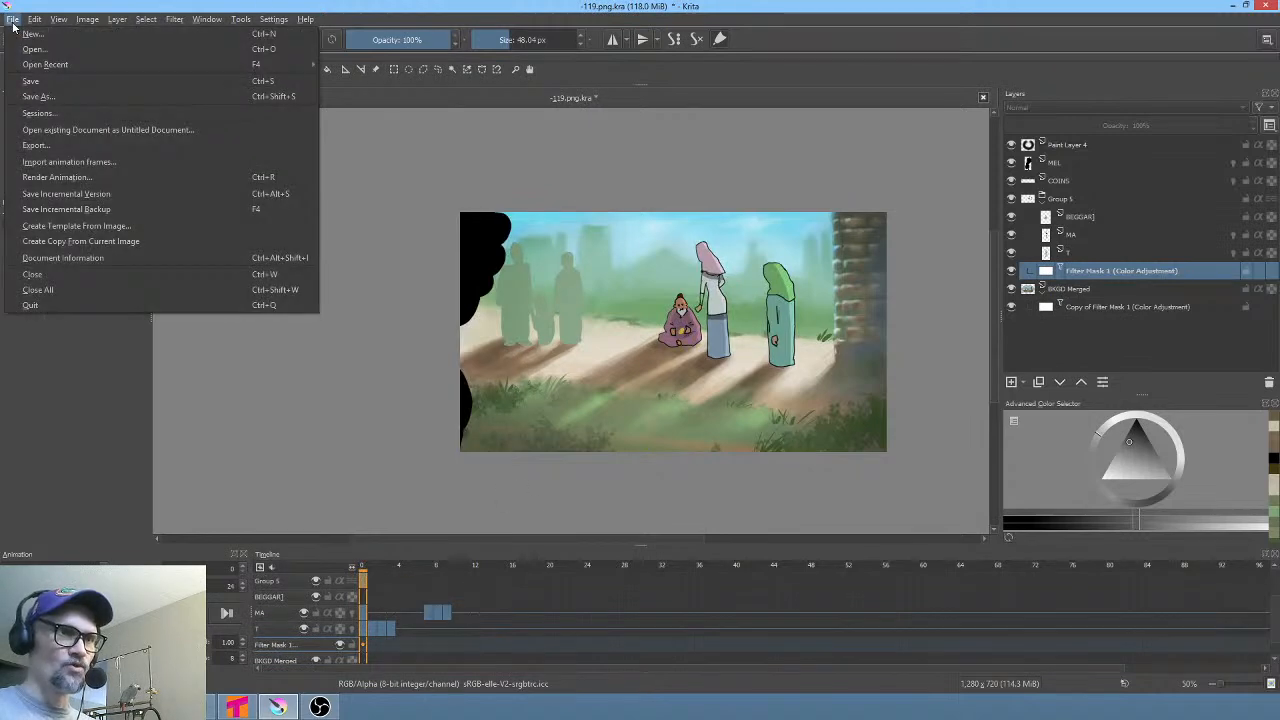
{"action": "left_click", "coordinate": [27, 81]}
{"action": "left_click_drag", "start_coordinate": [375, 575], "coordinate": [345, 565]}
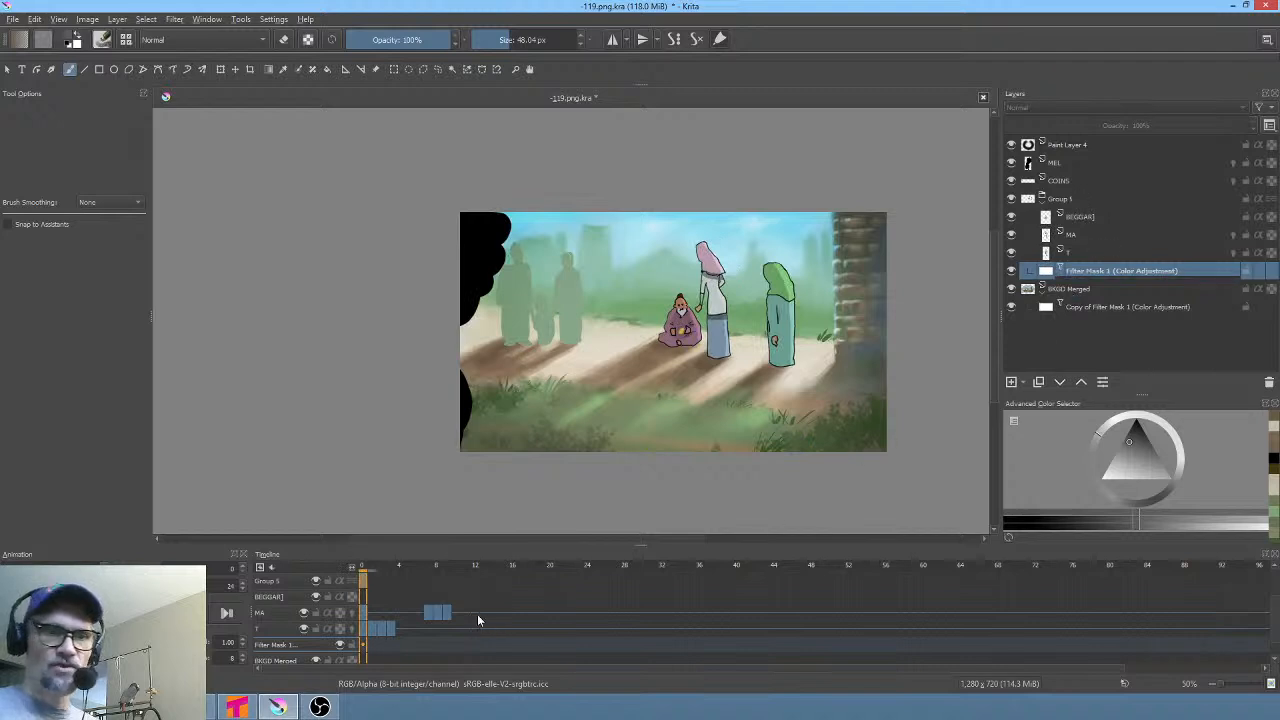
{"action": "mouse_move", "coordinate": [364, 570]}
{"action": "left_mouse_down"}
{"action": "mouse_move", "coordinate": [423, 572]}
{"action": "mouse_move", "coordinate": [352, 567]}
{"action": "left_mouse_up"}
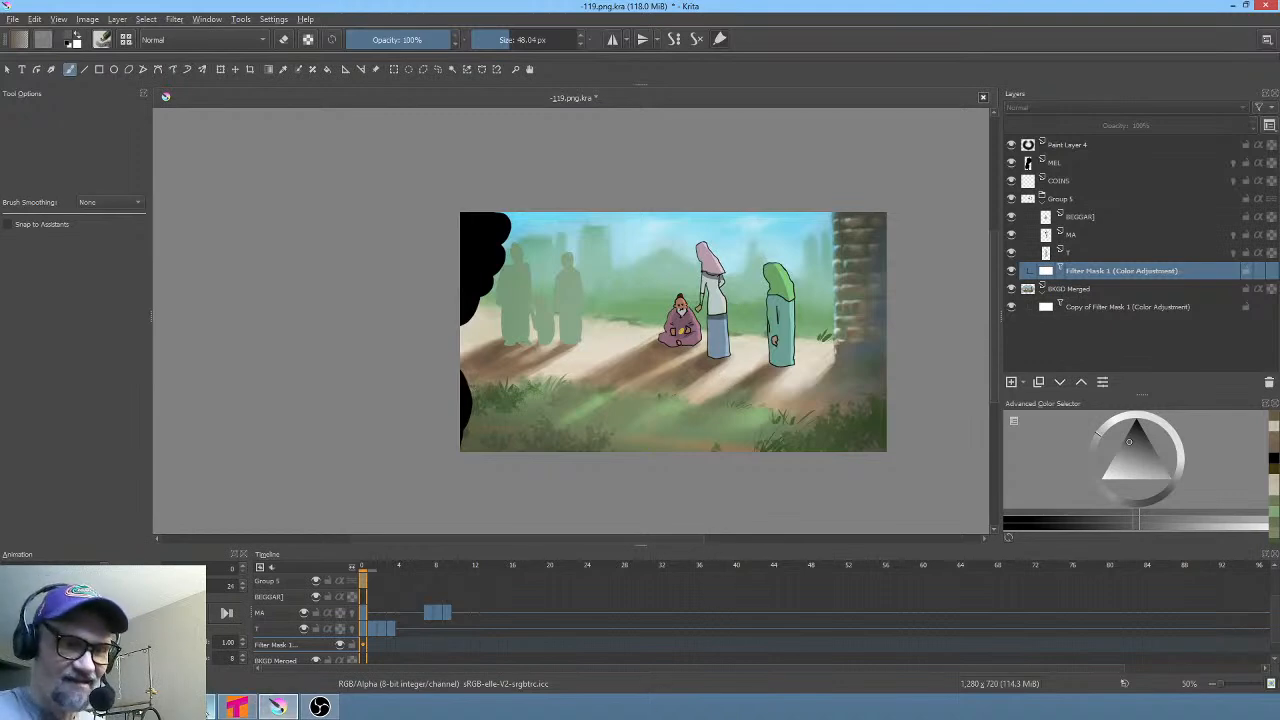
Switch to Vegas Pro and play back the re-rendered scene 119 clip in the edit
{"action": "left_click", "coordinate": [208, 708]}
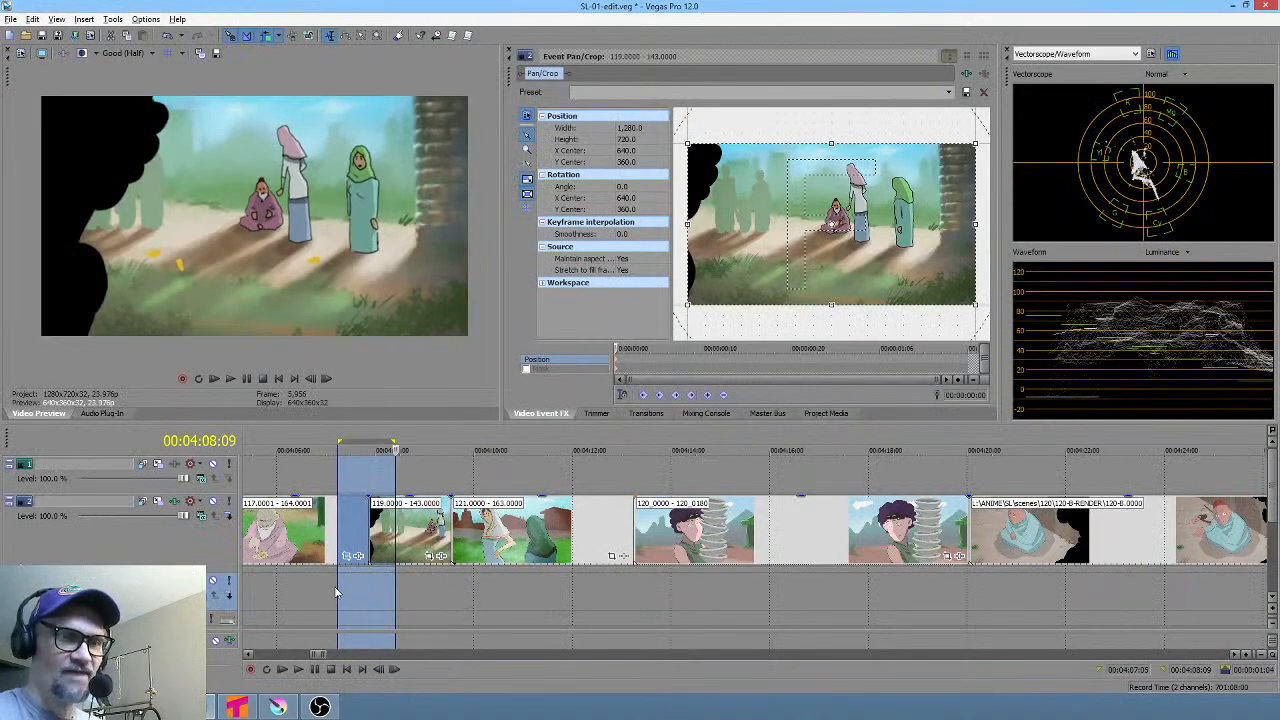
{"action": "left_click", "coordinate": [336, 592]}
{"action": "key", "text": "space"}
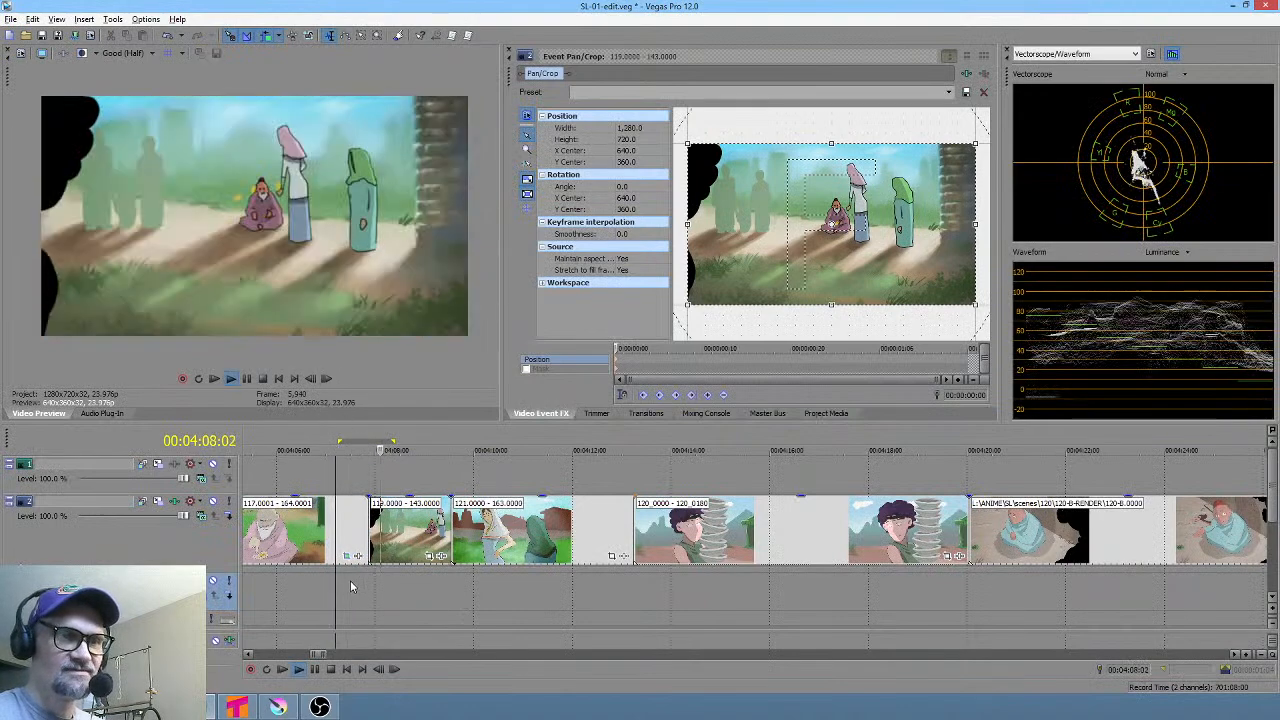
{"action": "key", "text": "space"}
Preview the scene 117 clip and add the Sony Color Curves effect to it
{"action": "scroll", "coordinate": [396, 588], "scroll_direction": "up", "scroll_amount": 2}
{"action": "left_click_drag", "start_coordinate": [378, 590], "coordinate": [470, 590]}
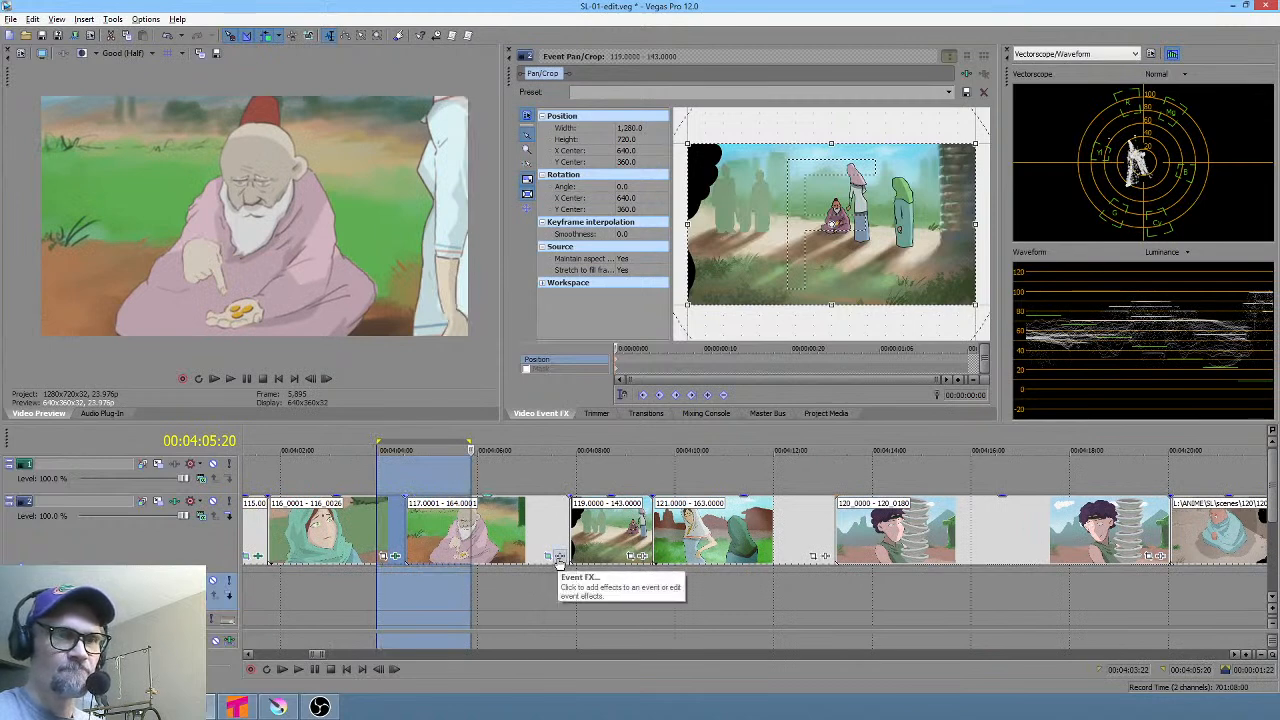
{"action": "left_click_drag", "start_coordinate": [386, 590], "coordinate": [486, 590]}
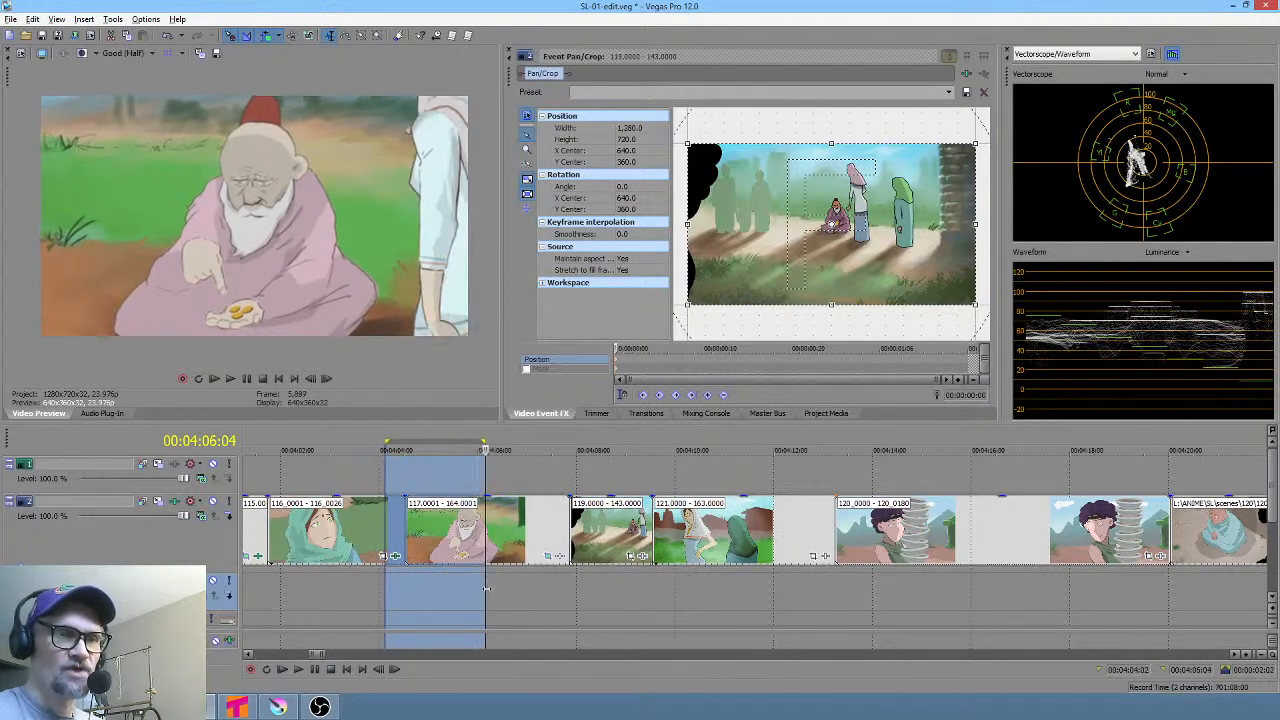
{"action": "left_click", "coordinate": [558, 556]}
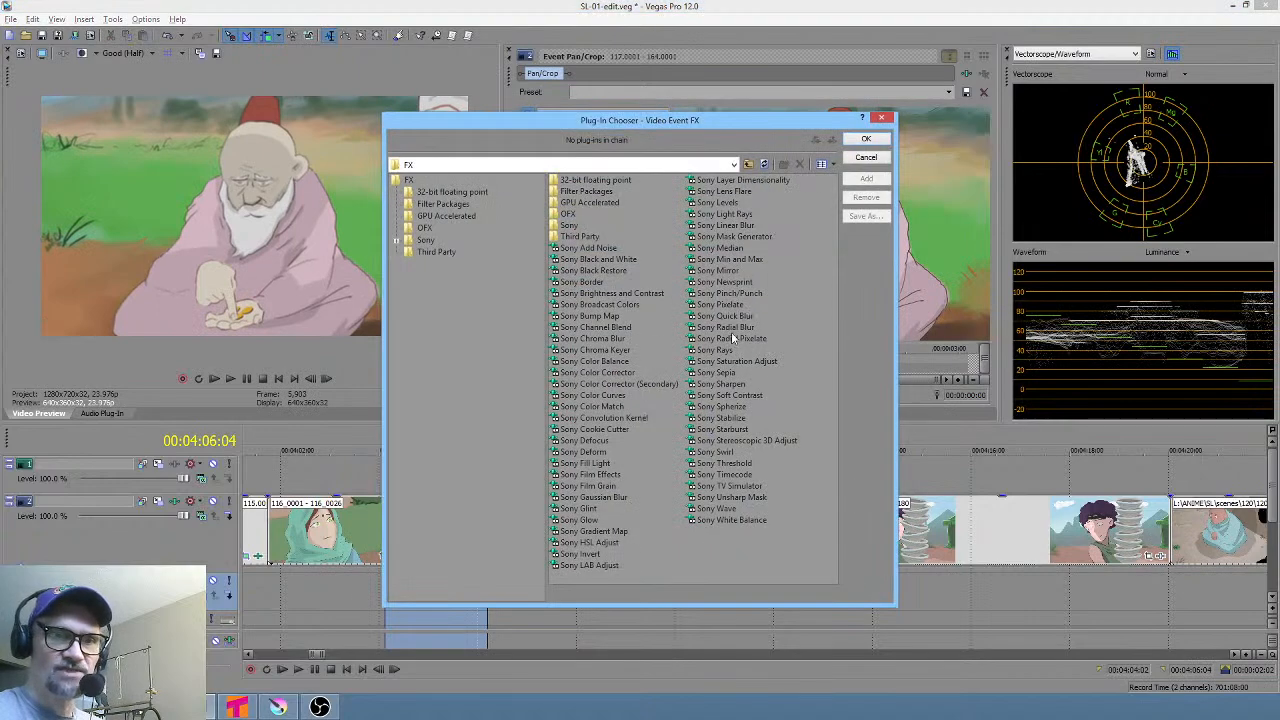
{"action": "double_click", "coordinate": [619, 396]}
{"action": "left_click", "coordinate": [866, 139]}
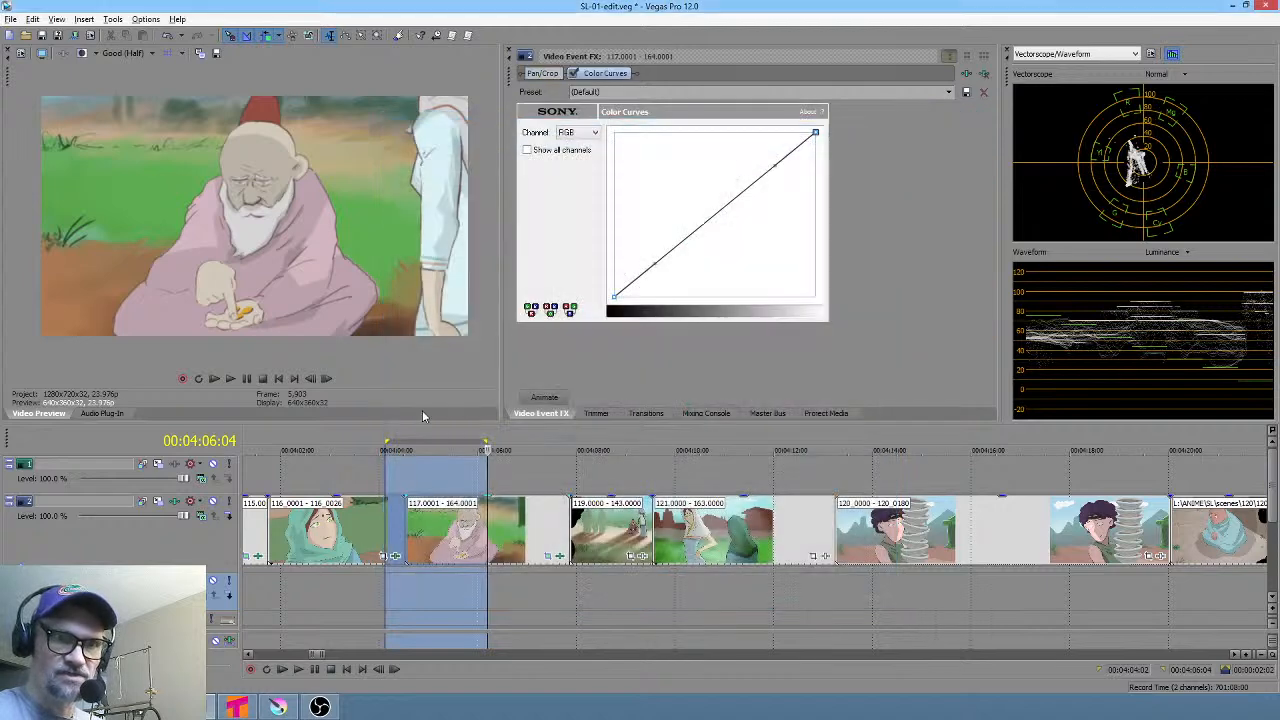
Bend the scene 117 clip's RGB color curve into an S shape with darker shadows and brighter highlights
{"action": "left_click_drag", "start_coordinate": [323, 590], "coordinate": [524, 590]}
{"action": "left_click_drag", "start_coordinate": [654, 263], "coordinate": [709, 283]}
{"action": "mouse_move", "coordinate": [771, 163]}
{"action": "left_mouse_down"}
{"action": "mouse_move", "coordinate": [749, 154]}
{"action": "mouse_move", "coordinate": [752, 178]}
{"action": "mouse_move", "coordinate": [771, 177]}
{"action": "mouse_move", "coordinate": [740, 171]}
{"action": "mouse_move", "coordinate": [754, 193]}
{"action": "mouse_move", "coordinate": [756, 180]}
{"action": "left_mouse_up"}
{"action": "left_click_drag", "start_coordinate": [741, 168], "coordinate": [746, 173]}
Scrub the timeline from scene 117 through the scene 120 and 122 clips to review how their colours match
{"action": "left_click_drag", "start_coordinate": [340, 596], "coordinate": [886, 602]}
{"action": "scroll", "coordinate": [886, 602], "scroll_direction": "down", "scroll_amount": 2}
{"action": "left_click_drag", "start_coordinate": [762, 592], "coordinate": [934, 597]}
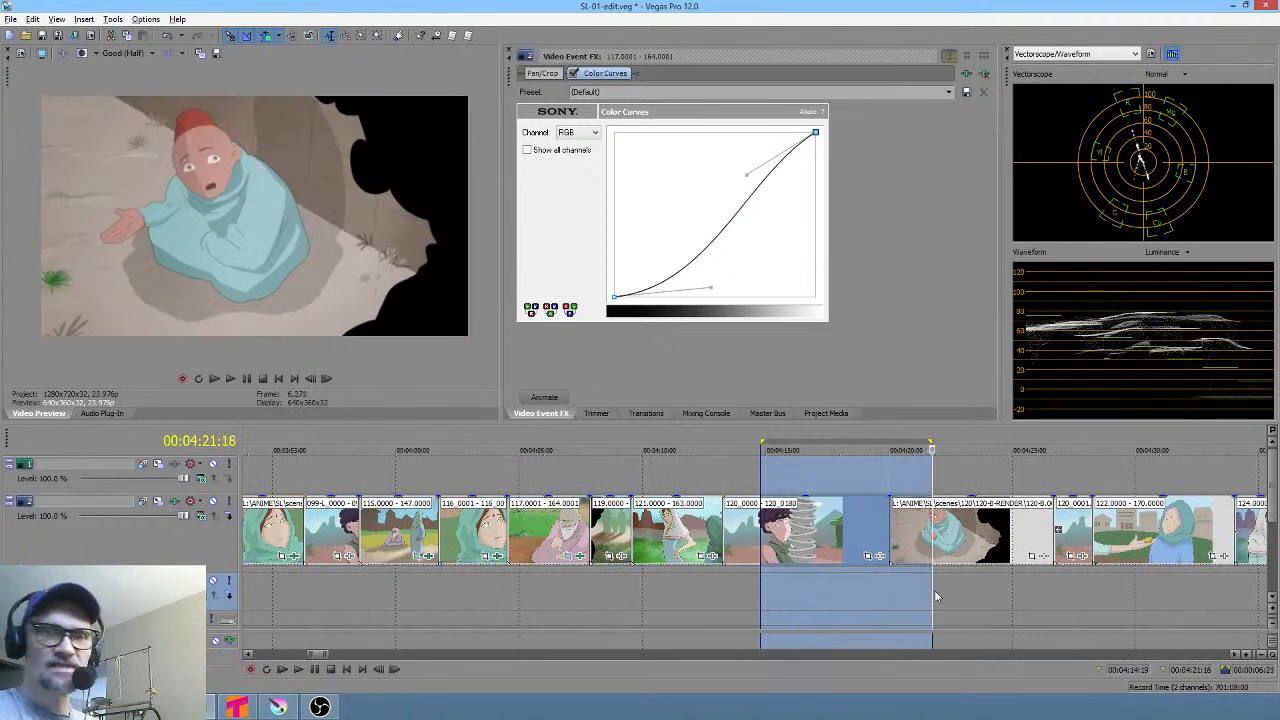
{"action": "scroll", "coordinate": [937, 590], "scroll_direction": "right", "scroll_amount": 5}
{"action": "scroll", "coordinate": [693, 546], "scroll_direction": "up", "scroll_amount": 1}
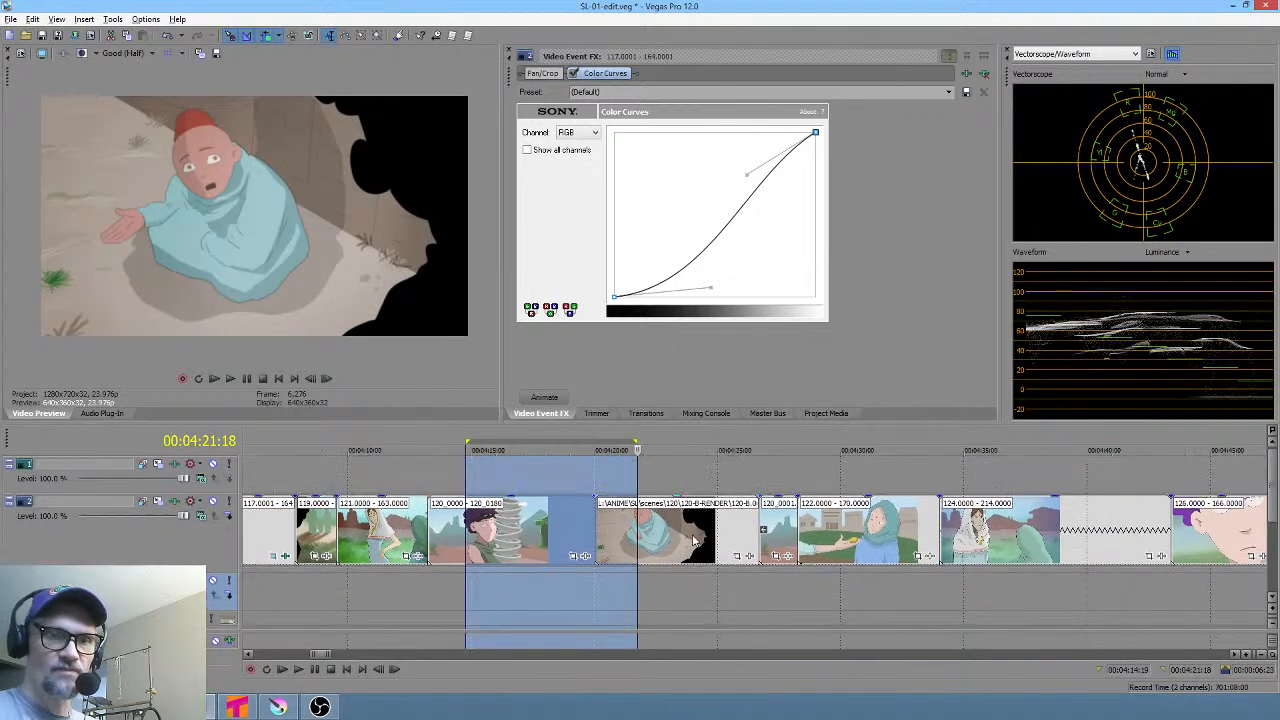
{"action": "left_click", "coordinate": [670, 573]}
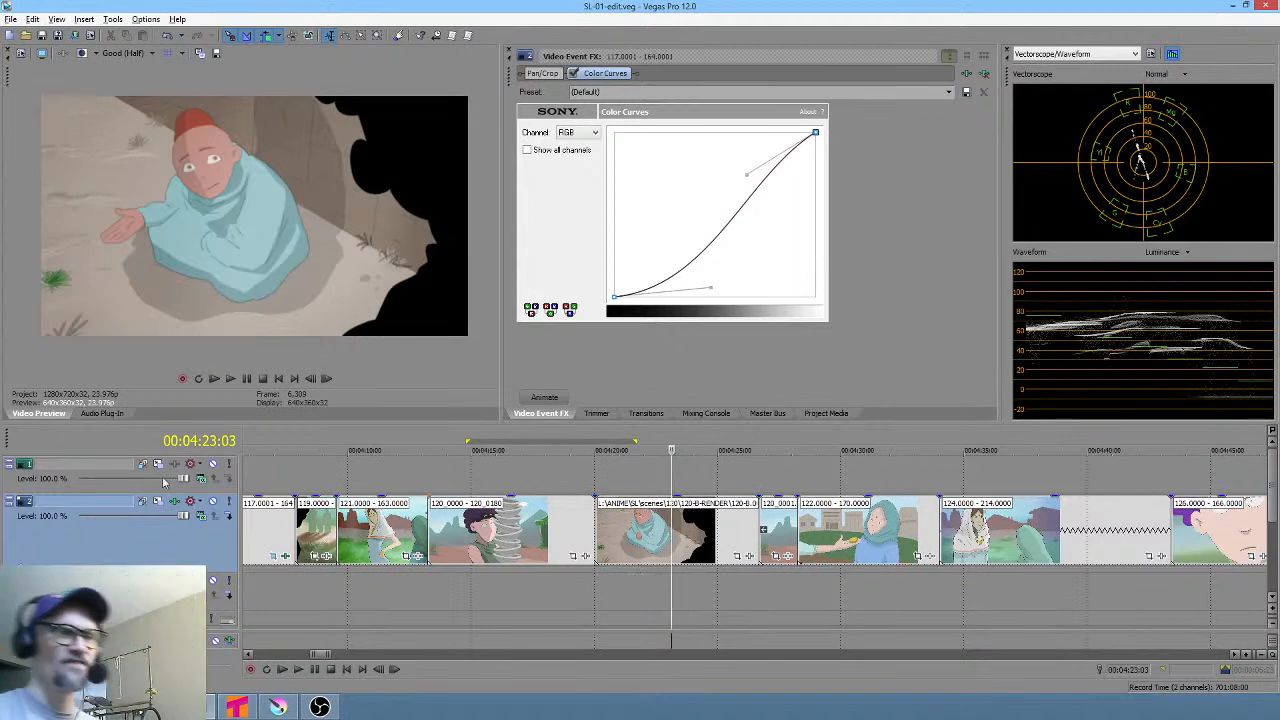
{"action": "left_click_drag", "start_coordinate": [566, 582], "coordinate": [1028, 583]}
{"action": "left_click", "coordinate": [652, 590]}
Review the clips from scene 124 to scene 130, and examine the rest of the timeline in an overview
{"action": "scroll", "coordinate": [695, 598], "scroll_direction": "down", "scroll_amount": 2}
{"action": "scroll", "coordinate": [951, 576], "scroll_direction": "right", "scroll_amount": 5}
{"action": "left_click_drag", "start_coordinate": [726, 577], "coordinate": [968, 556]}
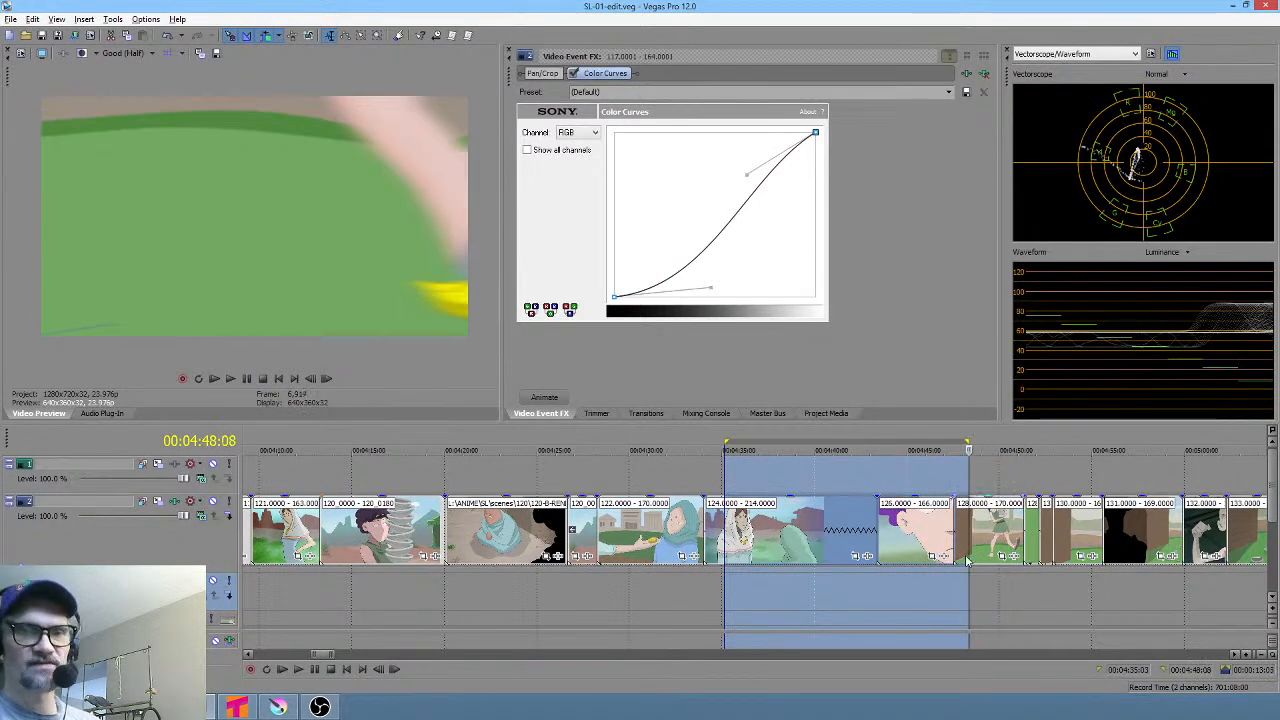
{"action": "left_click", "coordinate": [948, 584]}
{"action": "key", "text": "space"}
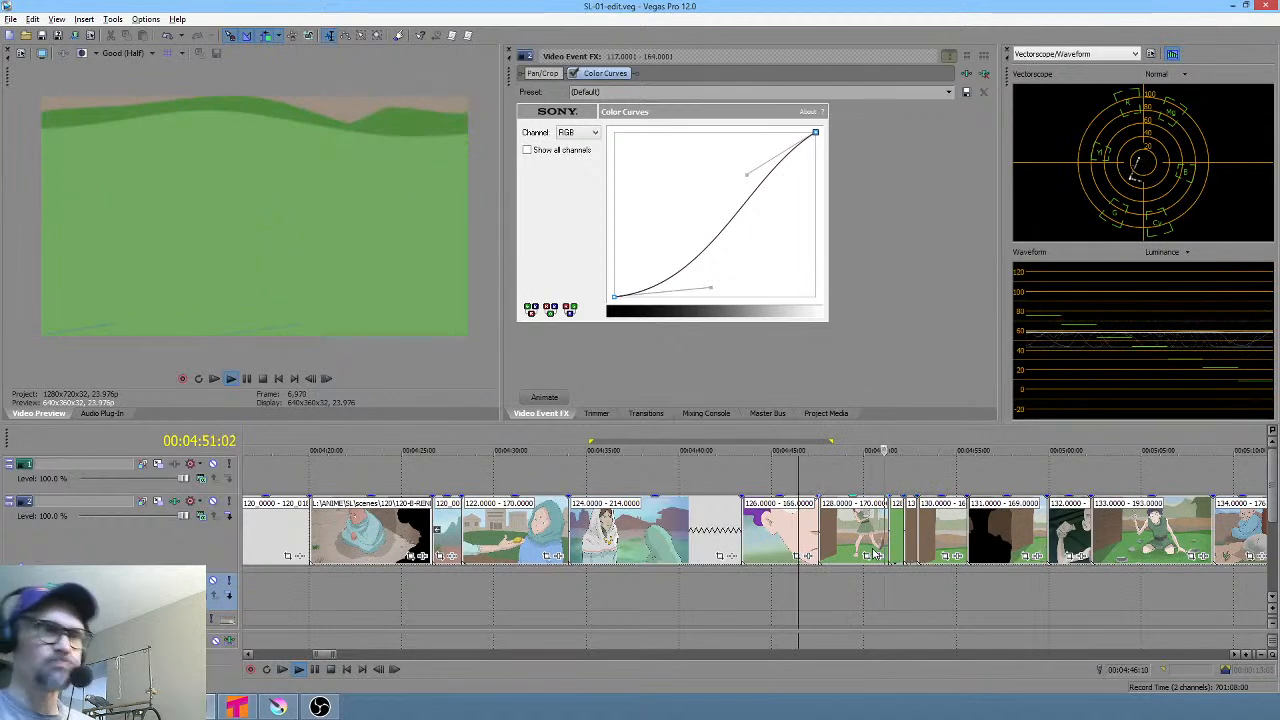
{"action": "left_click", "coordinate": [917, 578]}
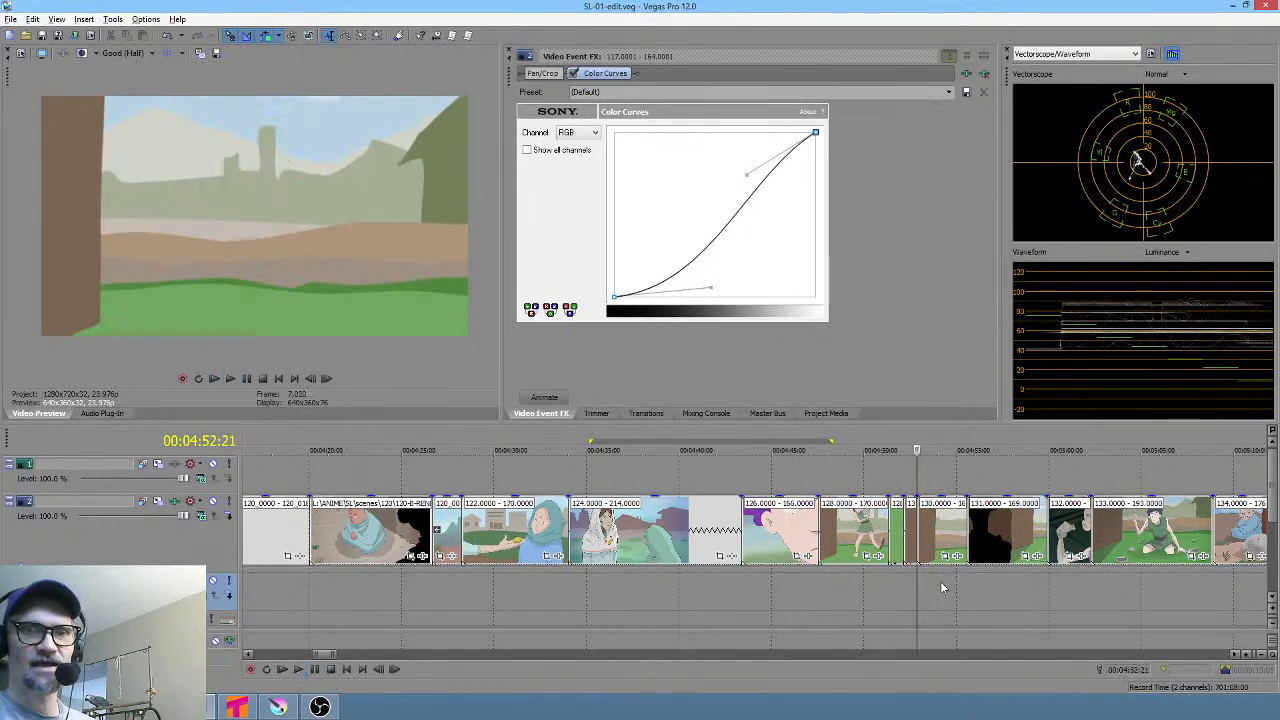
{"action": "left_click", "coordinate": [939, 580]}
{"action": "scroll", "coordinate": [841, 586], "scroll_direction": "down", "scroll_amount": 10}
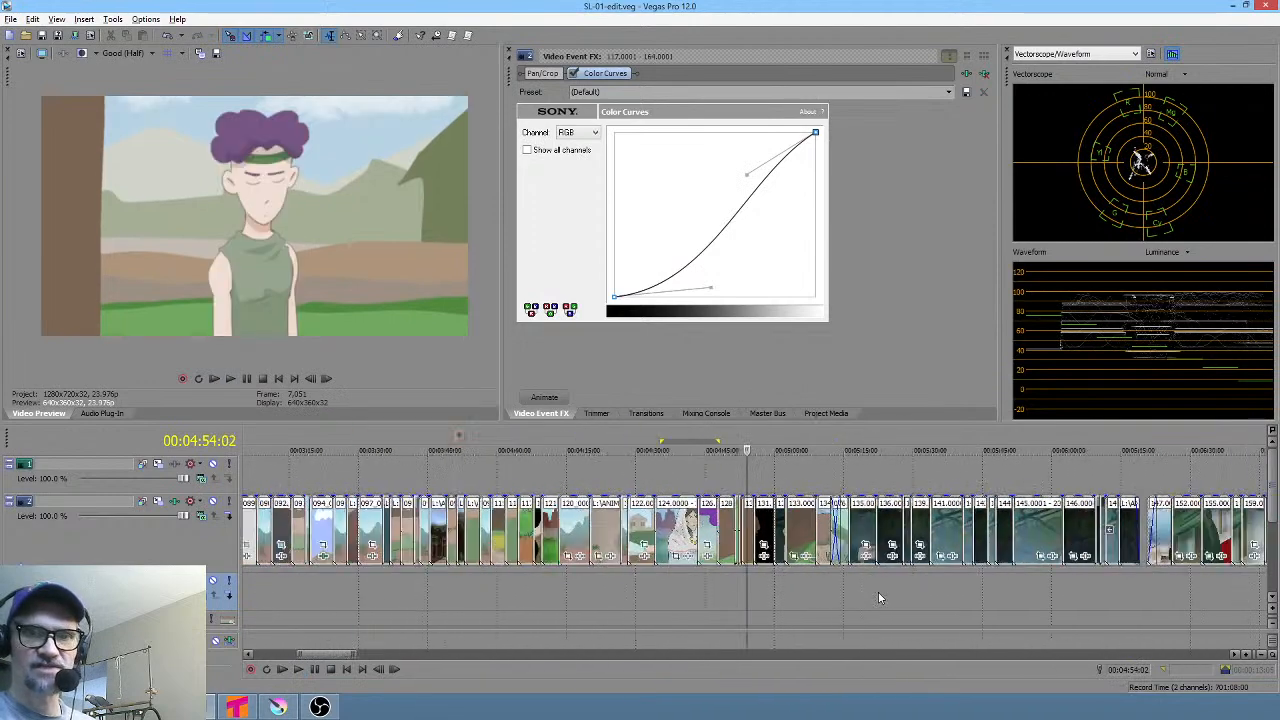
{"action": "scroll", "coordinate": [963, 585], "scroll_direction": "right", "scroll_amount": 5}
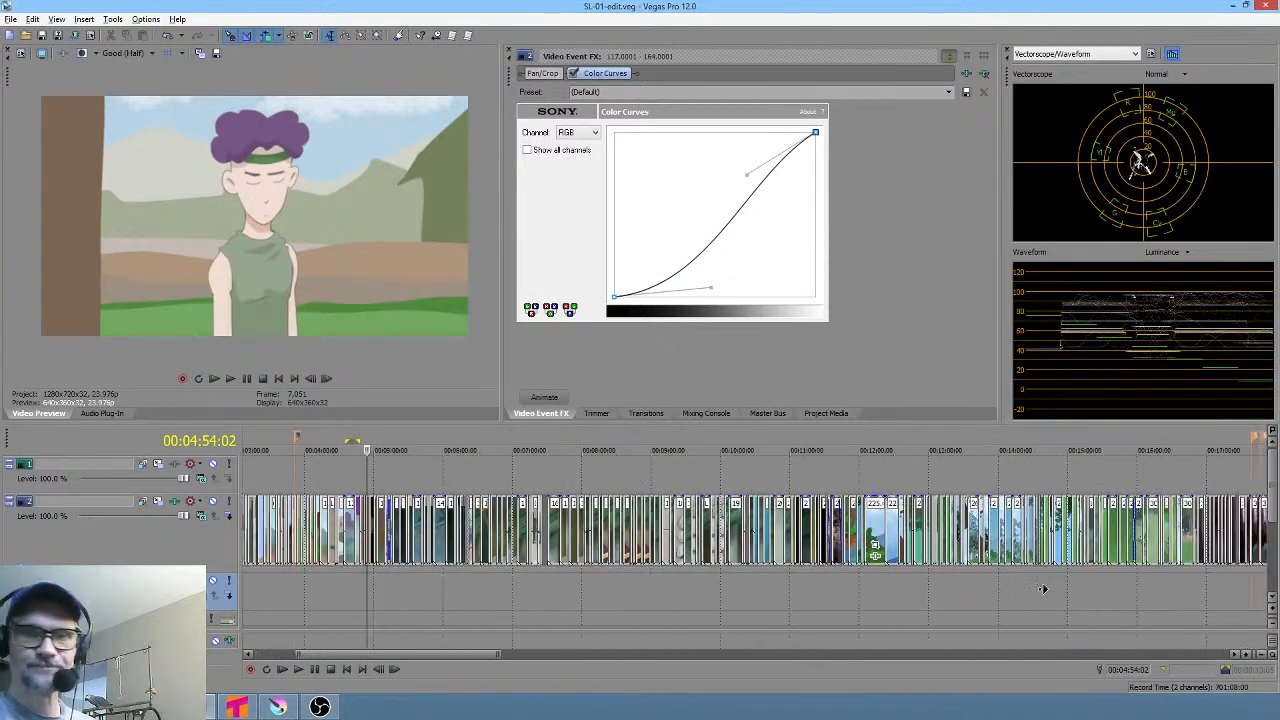
Jump to the marker near the end of the edit and play back scenes 393 to 398
{"action": "scroll", "coordinate": [1040, 594], "scroll_direction": "down", "scroll_amount": 3}
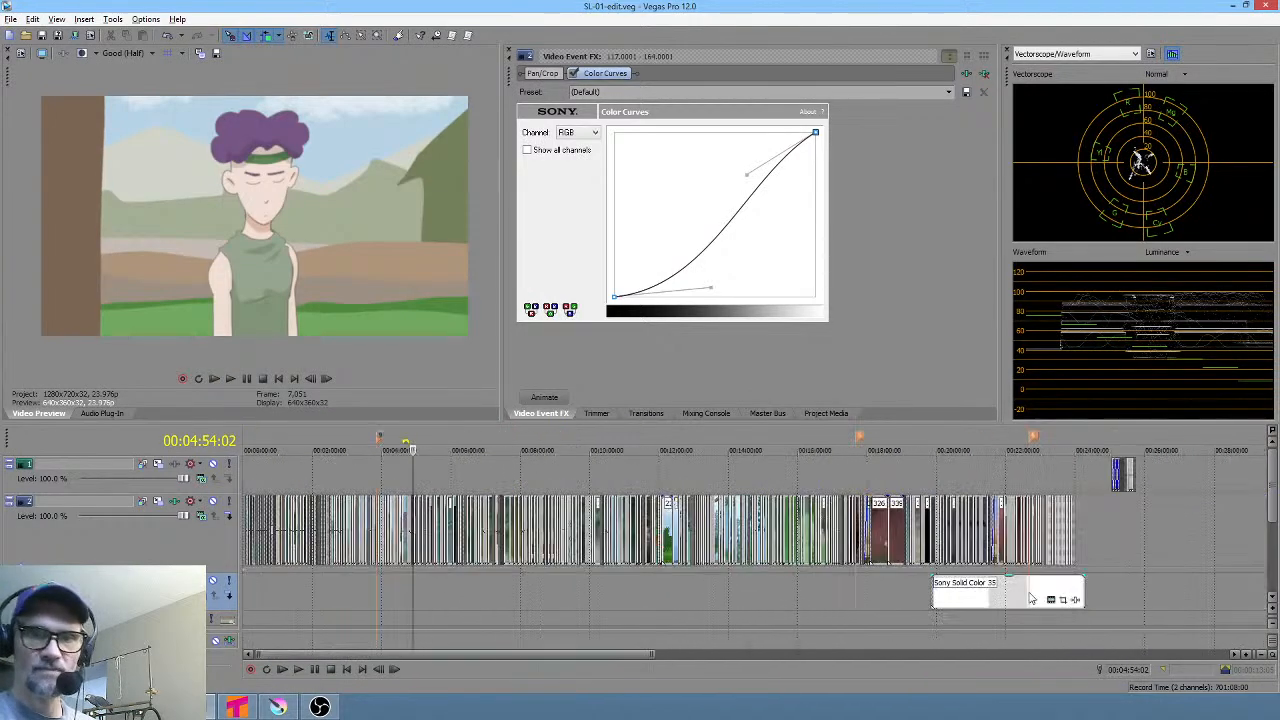
{"action": "left_click", "coordinate": [1035, 441]}
{"action": "scroll", "coordinate": [1066, 458], "scroll_direction": "up", "scroll_amount": 8}
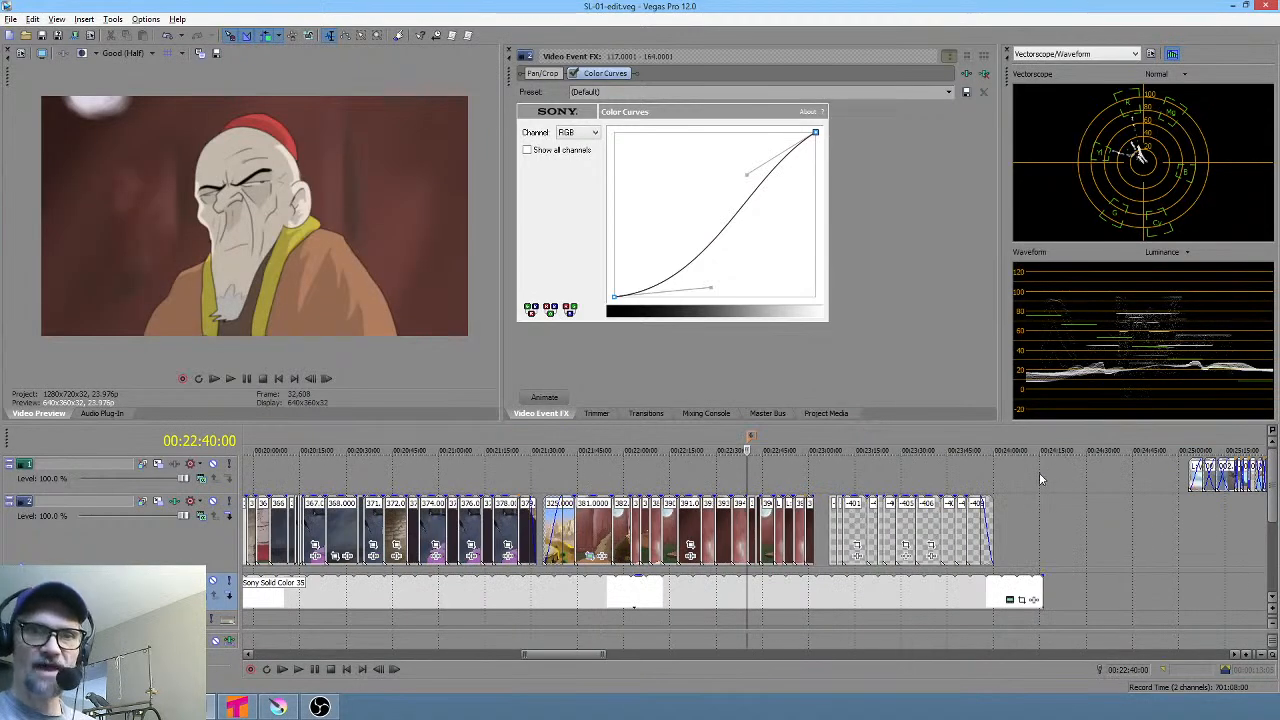
{"action": "scroll", "coordinate": [926, 476], "scroll_direction": "right", "scroll_amount": 3}
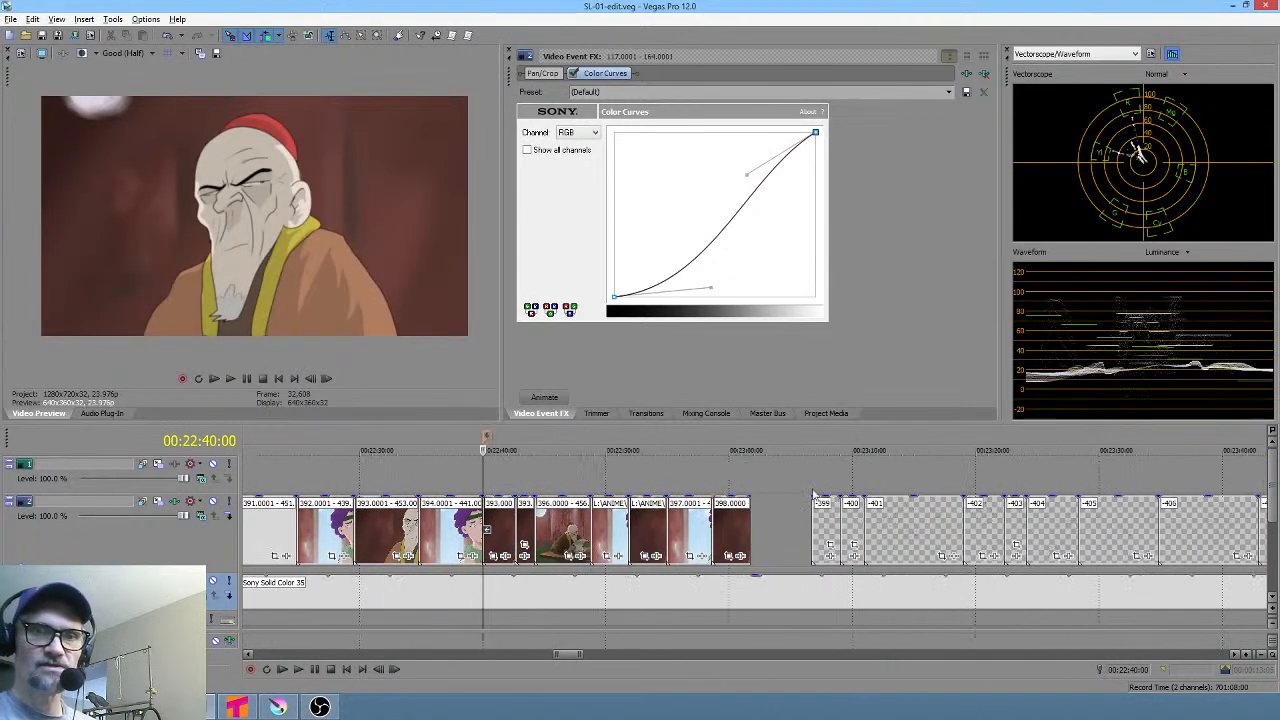
{"action": "left_click_drag", "start_coordinate": [703, 482], "coordinate": [640, 478]}
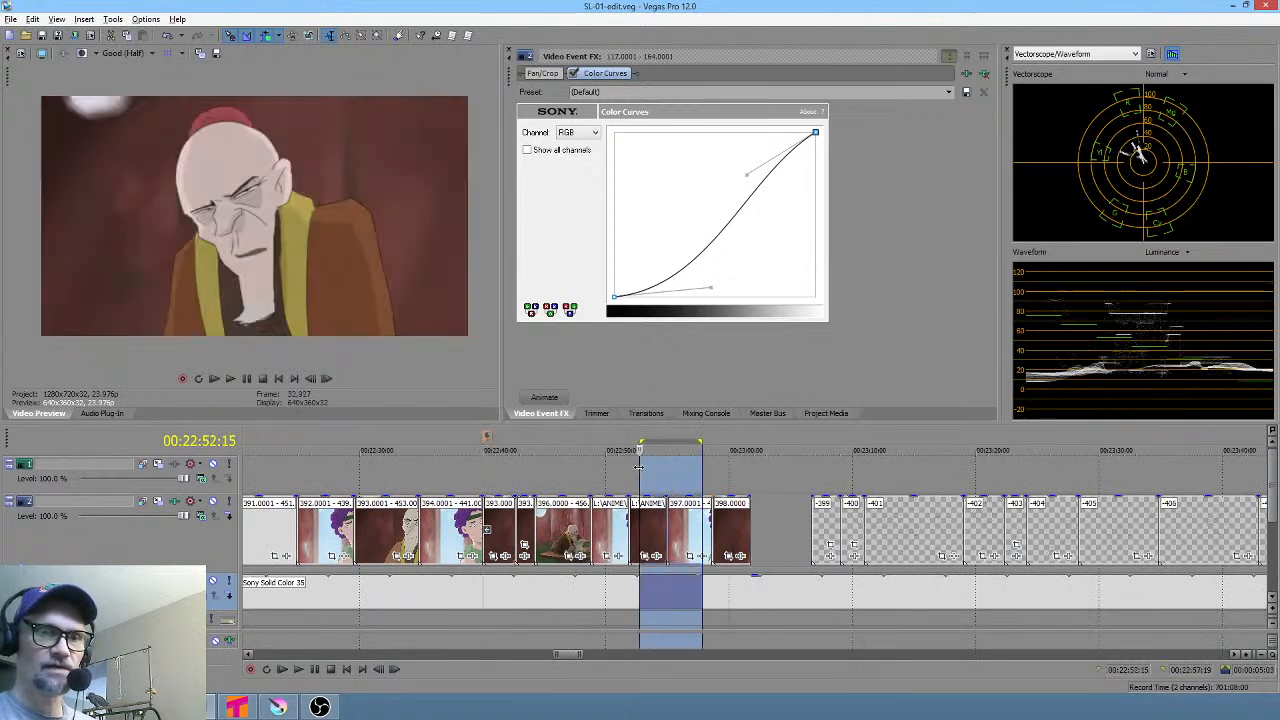
{"action": "left_click", "coordinate": [407, 477]}
{"action": "key", "text": "space"}
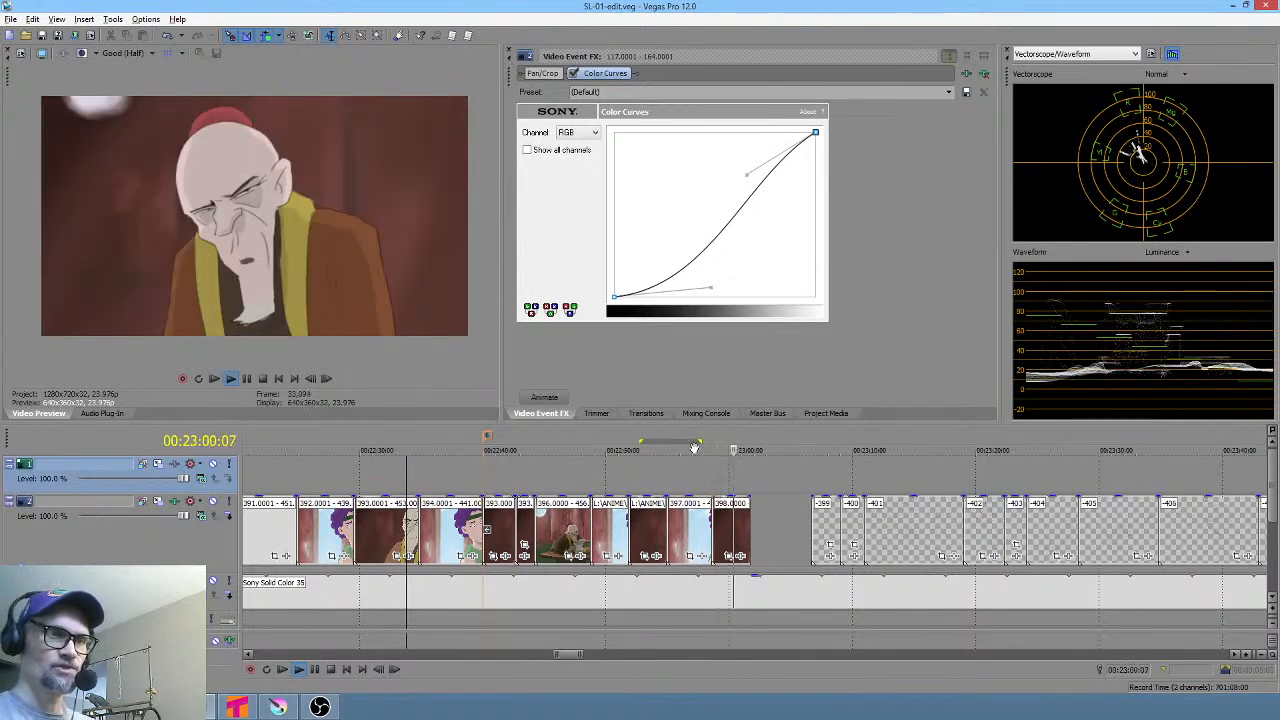
{"action": "key", "text": "space"}
Scrub through the scene 398 clip and examine where it ends before the empty gap
{"action": "left_click", "coordinate": [751, 471]}
{"action": "left_click_drag", "start_coordinate": [719, 469], "coordinate": [734, 468]}
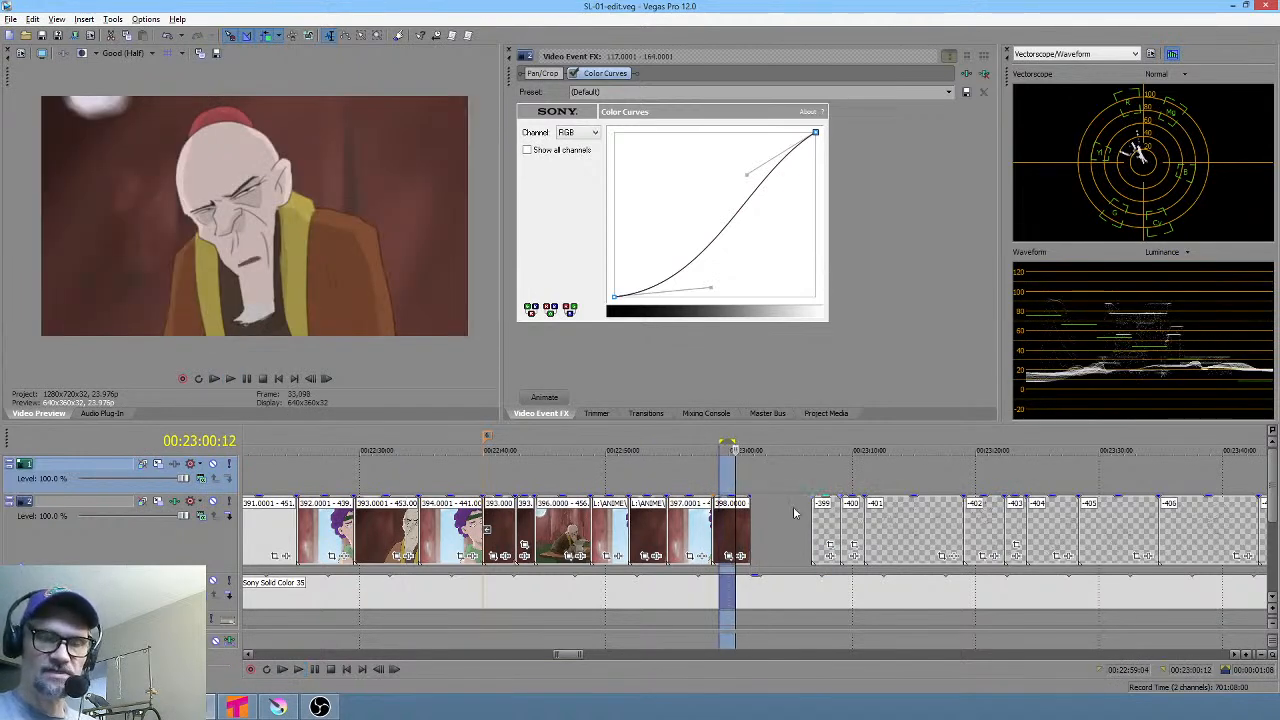
{"action": "left_click", "coordinate": [751, 528]}
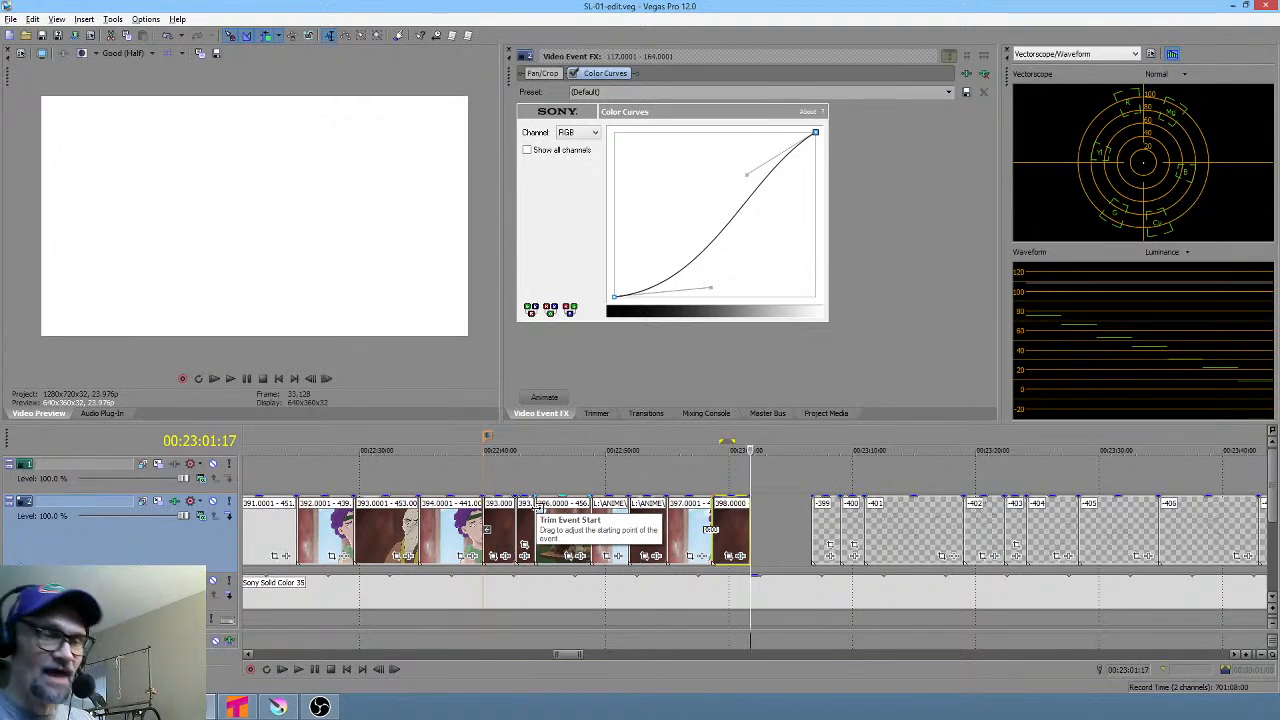
{"action": "left_click", "coordinate": [724, 476]}
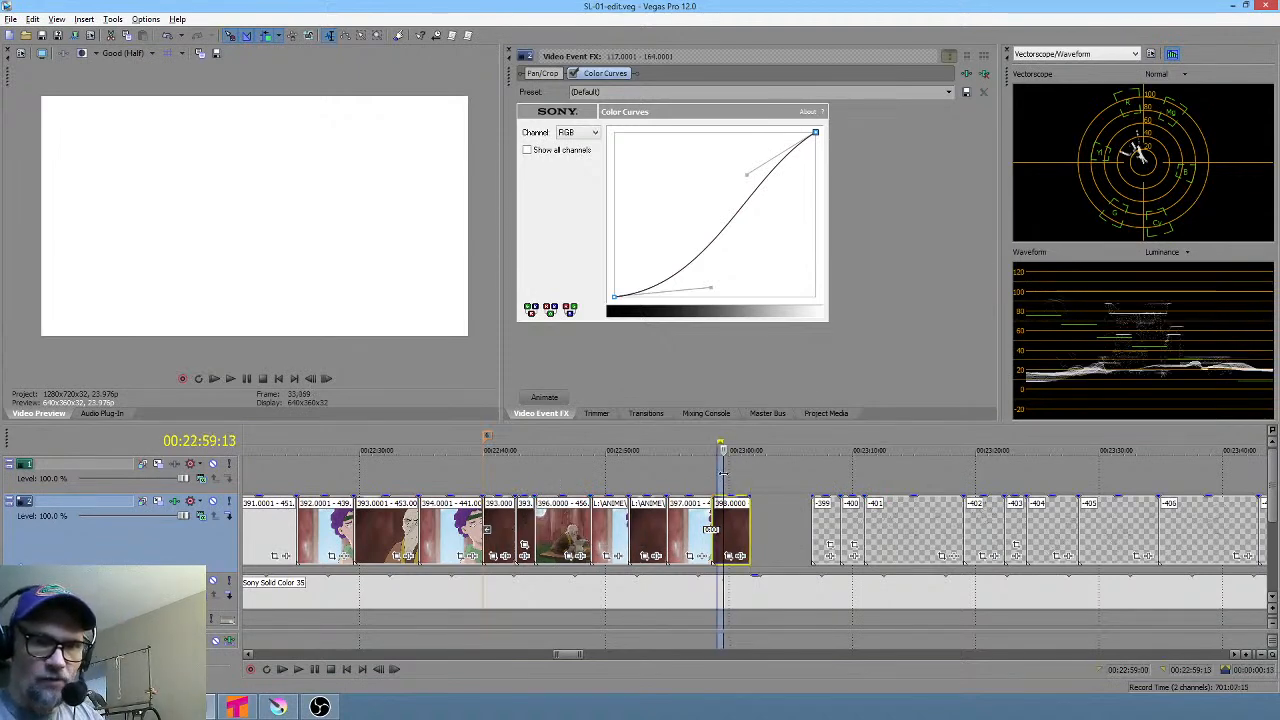
{"action": "left_click", "coordinate": [748, 530]}
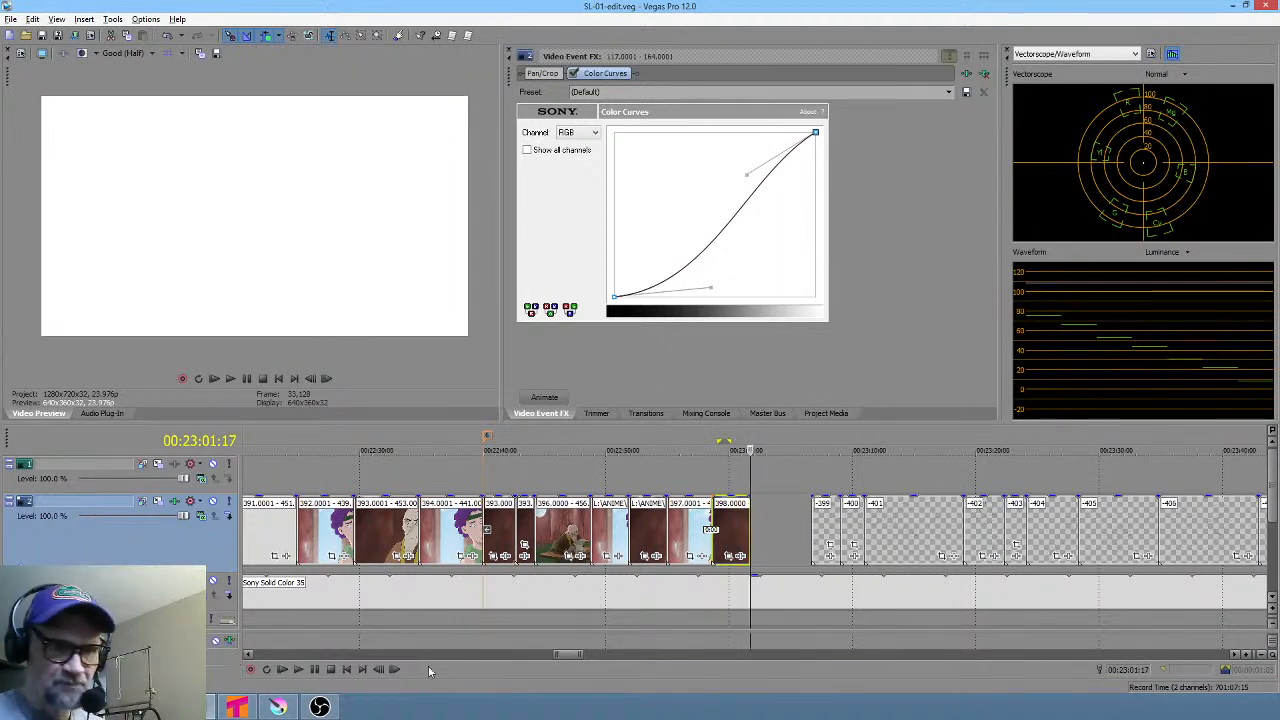
Check the open scene 398-B in Tahoma2D, return to Vegas Pro, and replay the cut from scene 397 to scene 398
{"action": "left_click", "coordinate": [240, 705]}
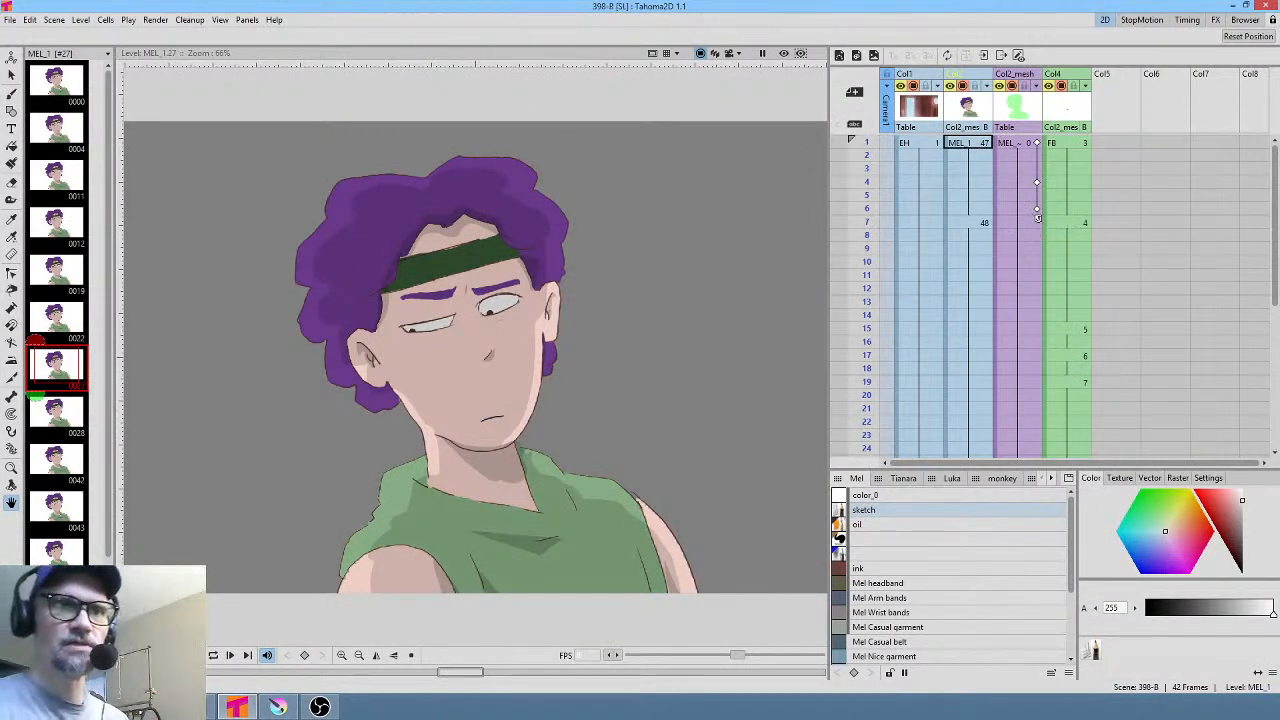
{"action": "left_click", "coordinate": [278, 707]}
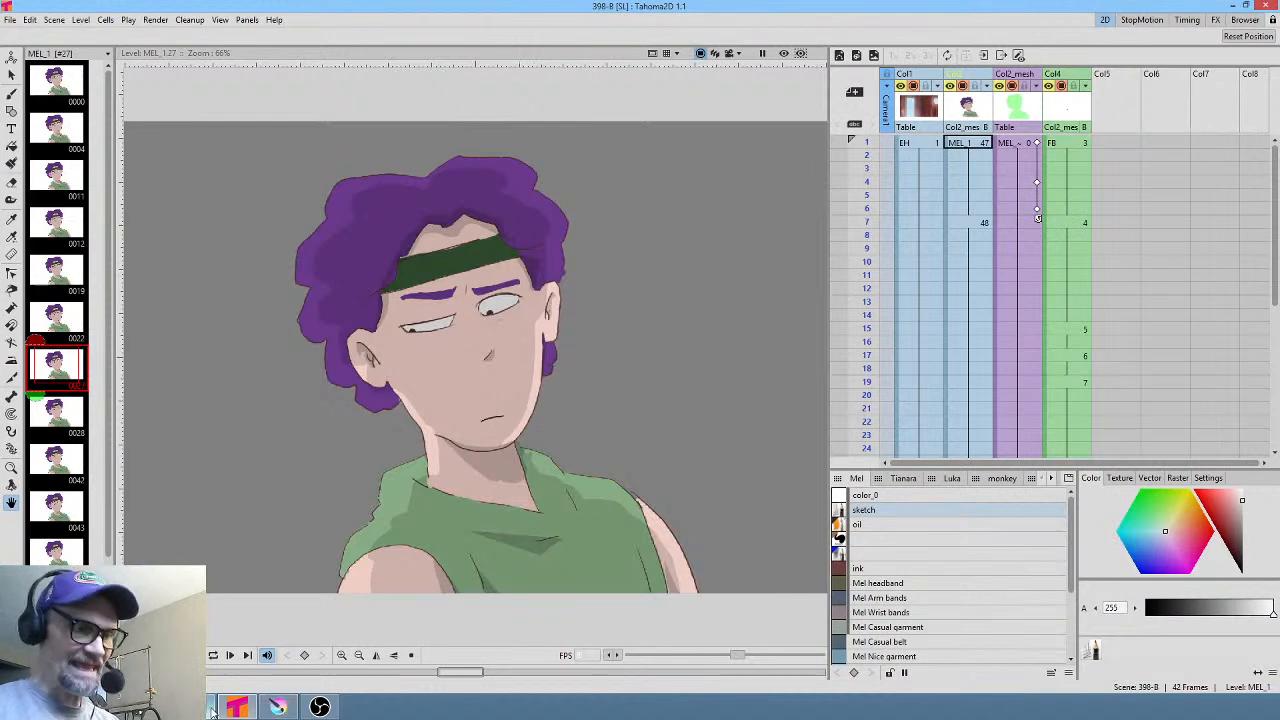
{"action": "left_click_drag", "start_coordinate": [724, 483], "coordinate": [752, 480]}
{"action": "left_click_drag", "start_coordinate": [441, 472], "coordinate": [730, 471]}
{"action": "left_click", "coordinate": [707, 500]}
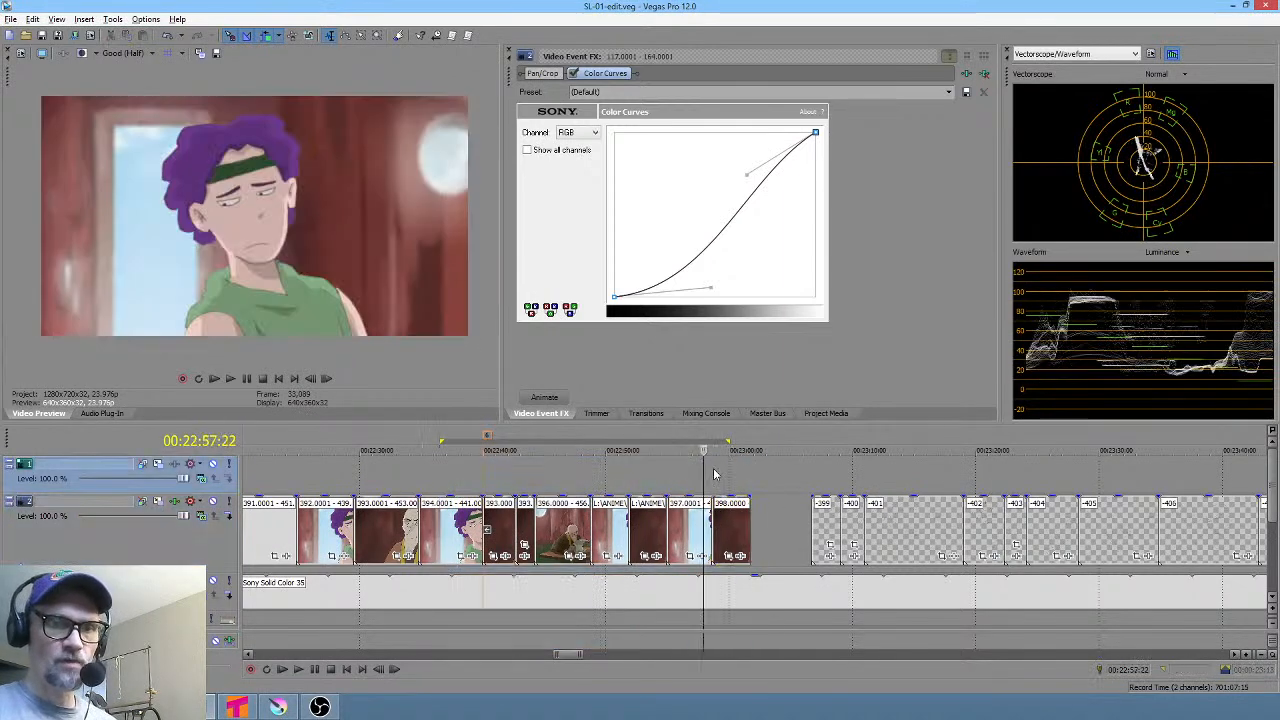
{"action": "key", "text": "space"}
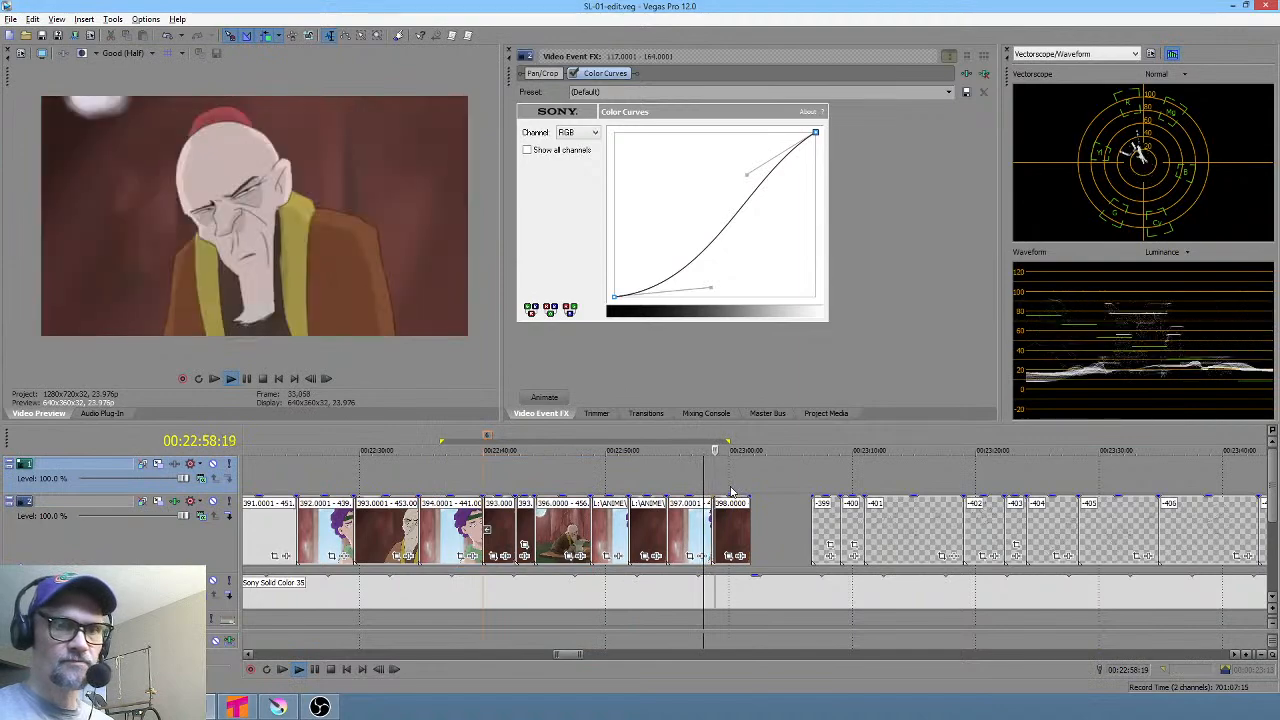
{"action": "key", "text": "space"}
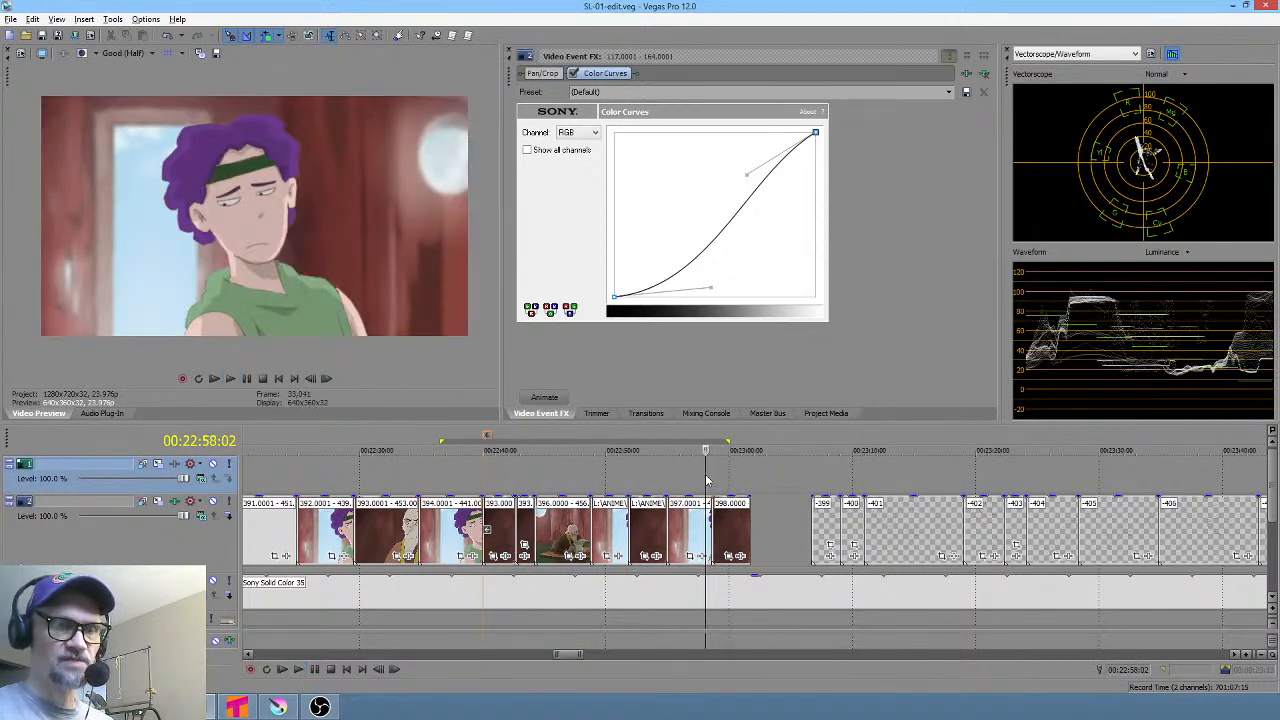
Switch to Tahoma2D and examine scene 398-B's face drawings at frames 1 and 7 and mouth drawings at frames 1 and 19
{"action": "key", "text": "alt+Tab"}
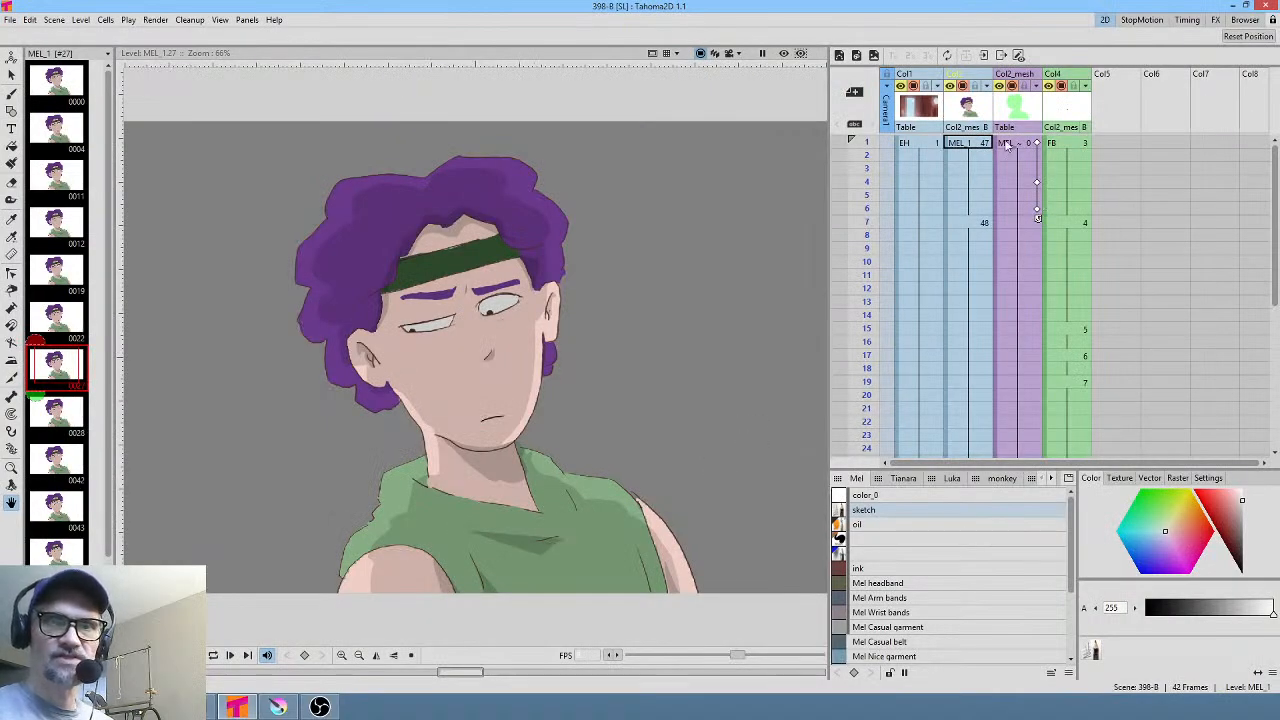
{"action": "left_click", "coordinate": [975, 146]}
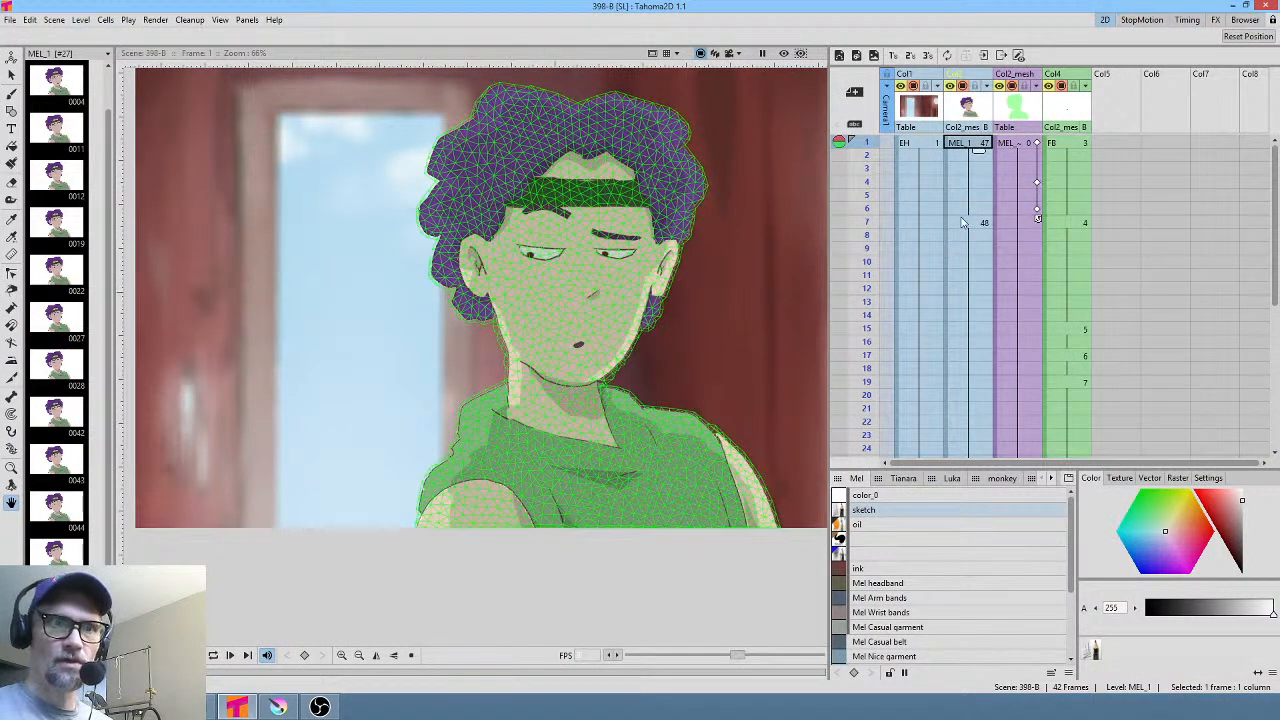
{"action": "left_click", "coordinate": [962, 222]}
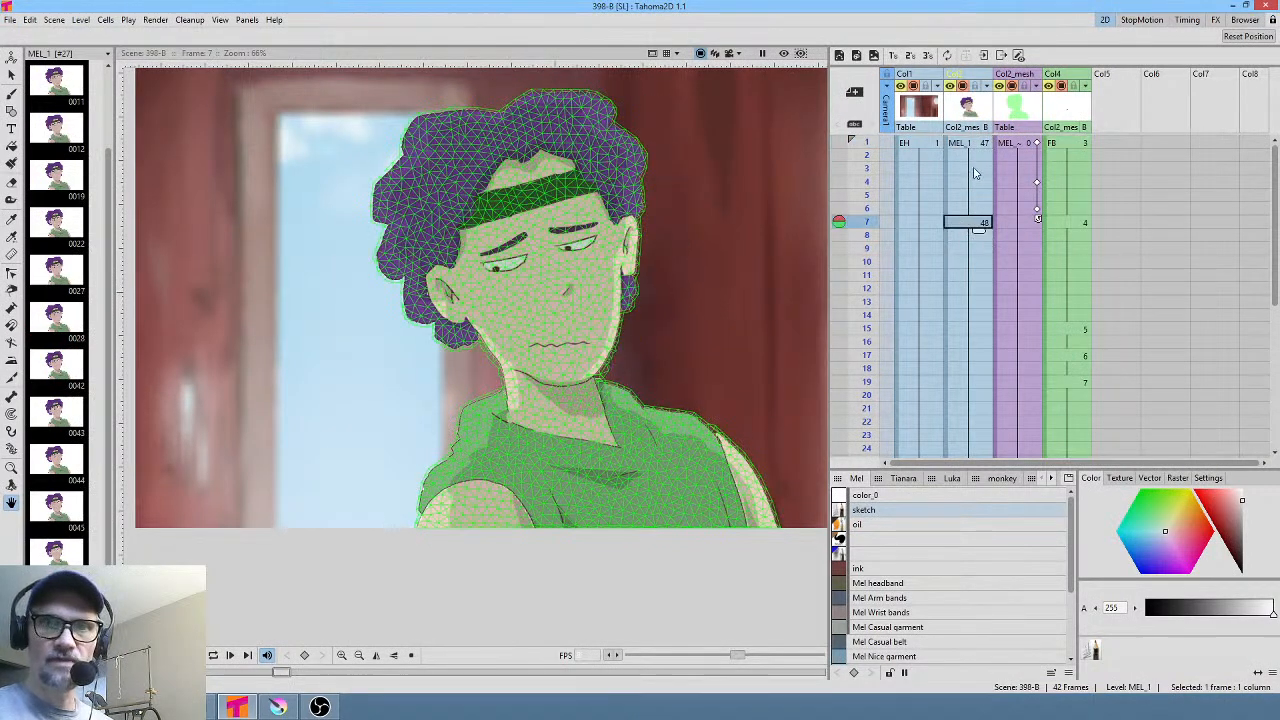
{"action": "scroll", "coordinate": [972, 246], "scroll_direction": "down", "scroll_amount": 6}
{"action": "scroll", "coordinate": [972, 246], "scroll_direction": "up", "scroll_amount": 6}
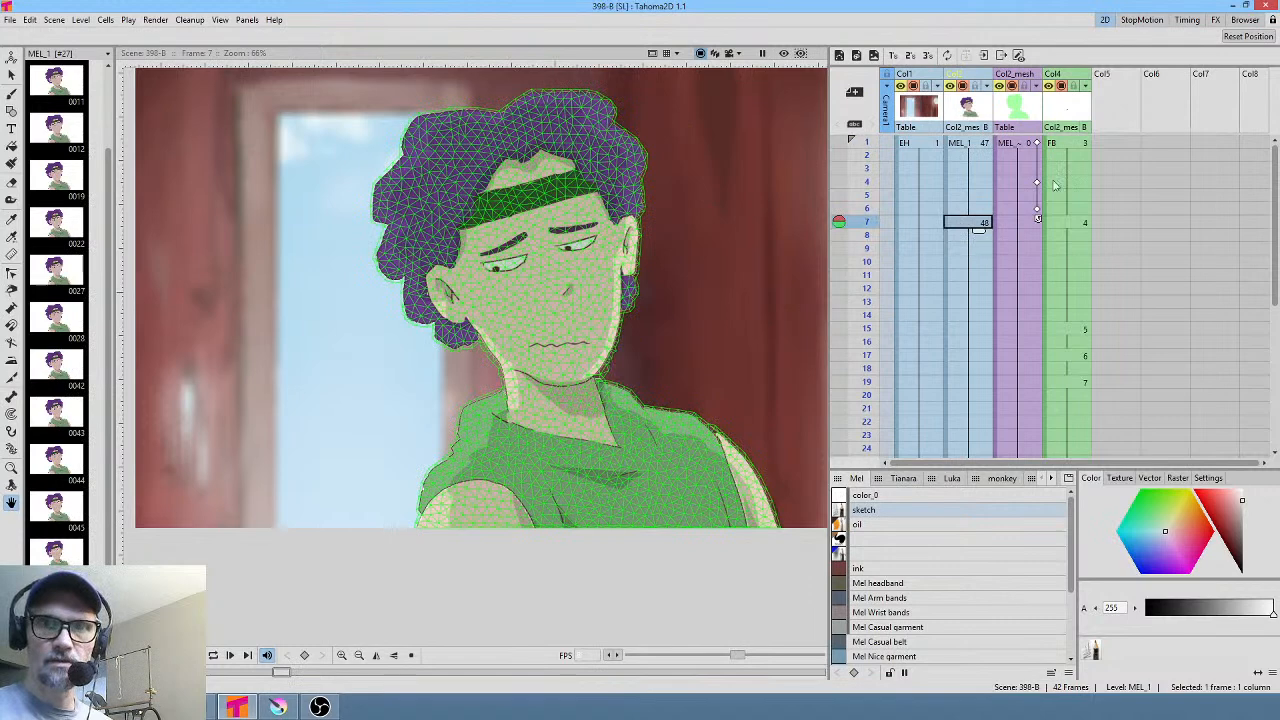
{"action": "left_click", "coordinate": [1076, 145]}
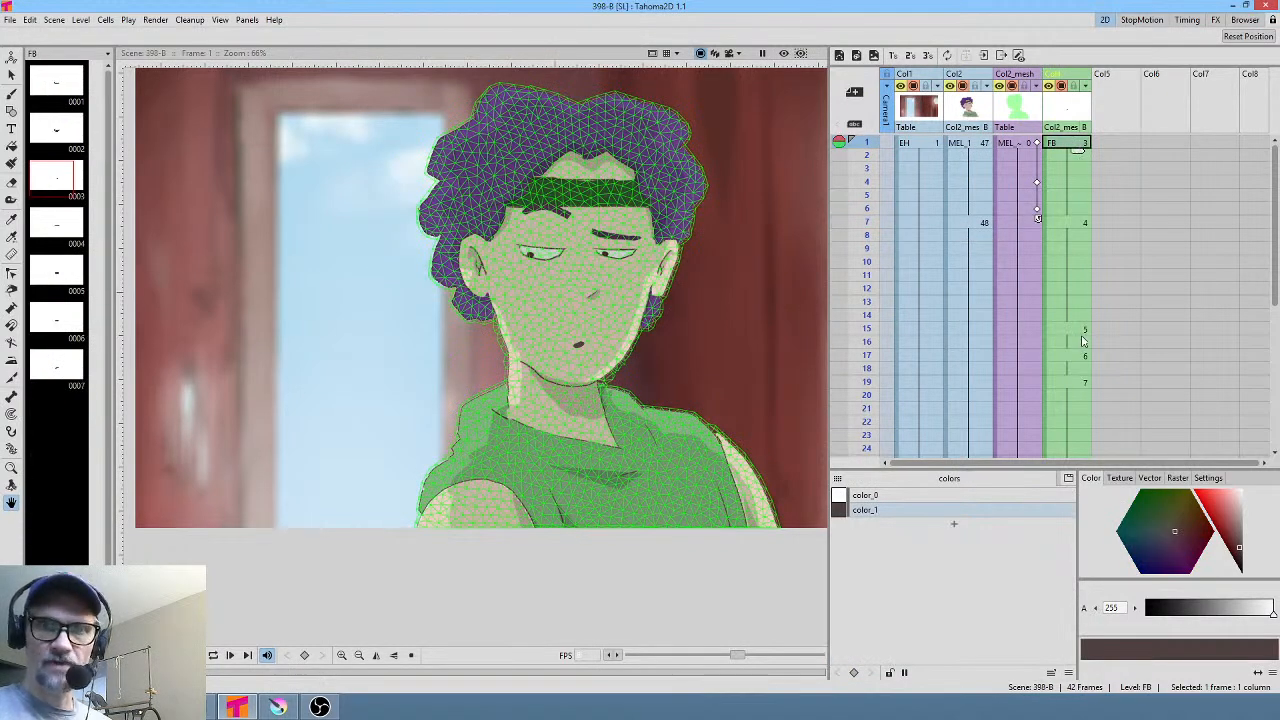
{"action": "left_click", "coordinate": [1066, 383]}
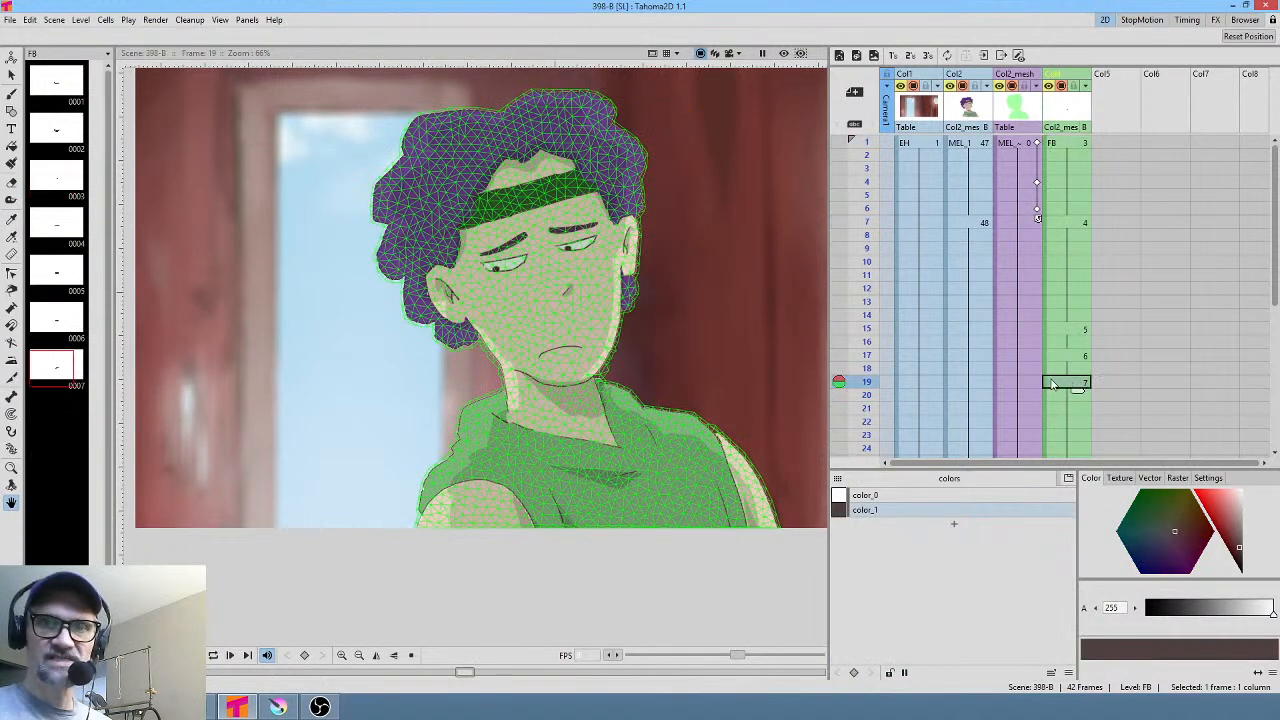
Try placing a copy of FB mouth drawing 7 at frame 1 in a separate column beside the mesh, and remove that column
{"action": "left_click", "coordinate": [1066, 76]}
{"action": "left_click_drag", "start_coordinate": [1093, 75], "coordinate": [1117, 76]}
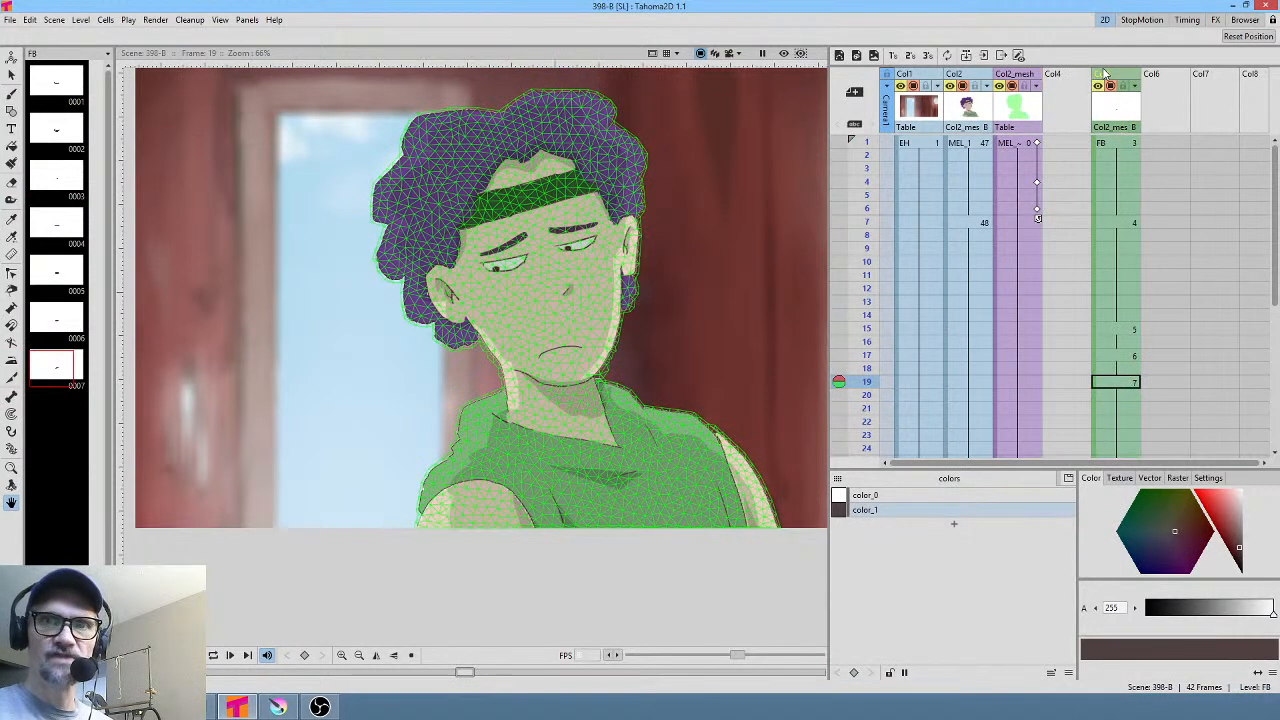
{"action": "left_click", "coordinate": [1115, 384]}
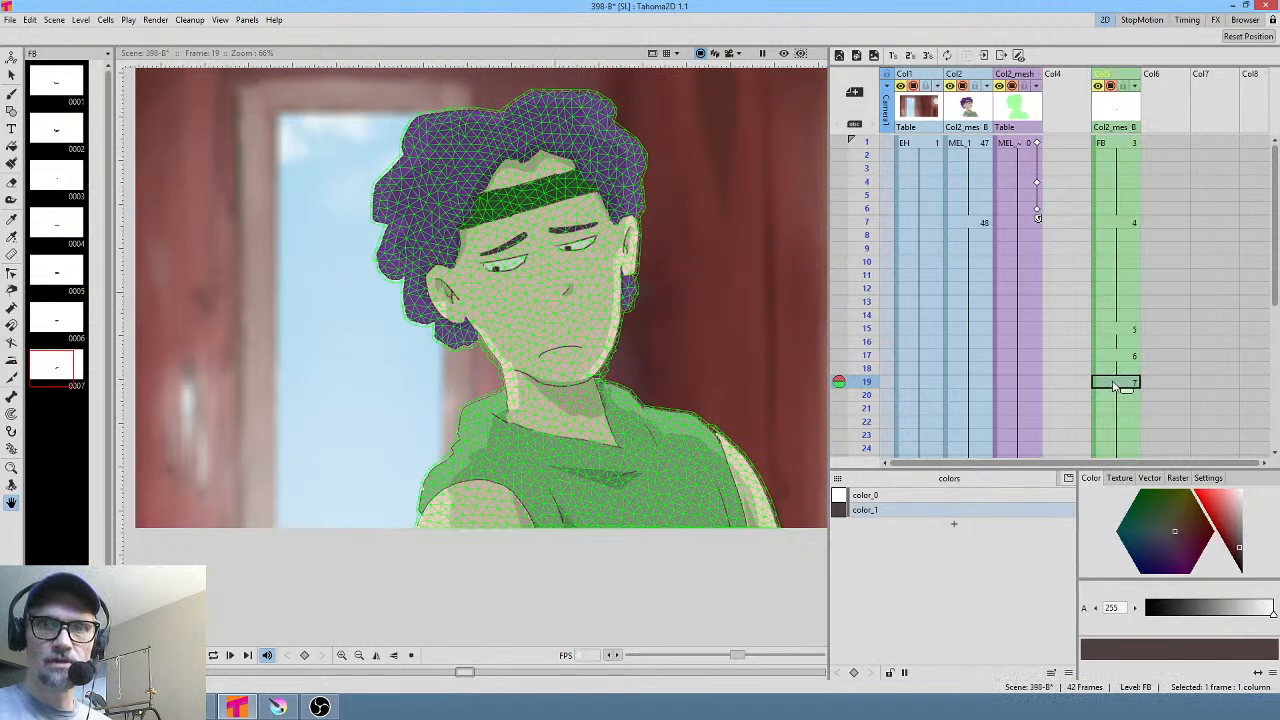
{"action": "left_click", "coordinate": [1075, 146]}
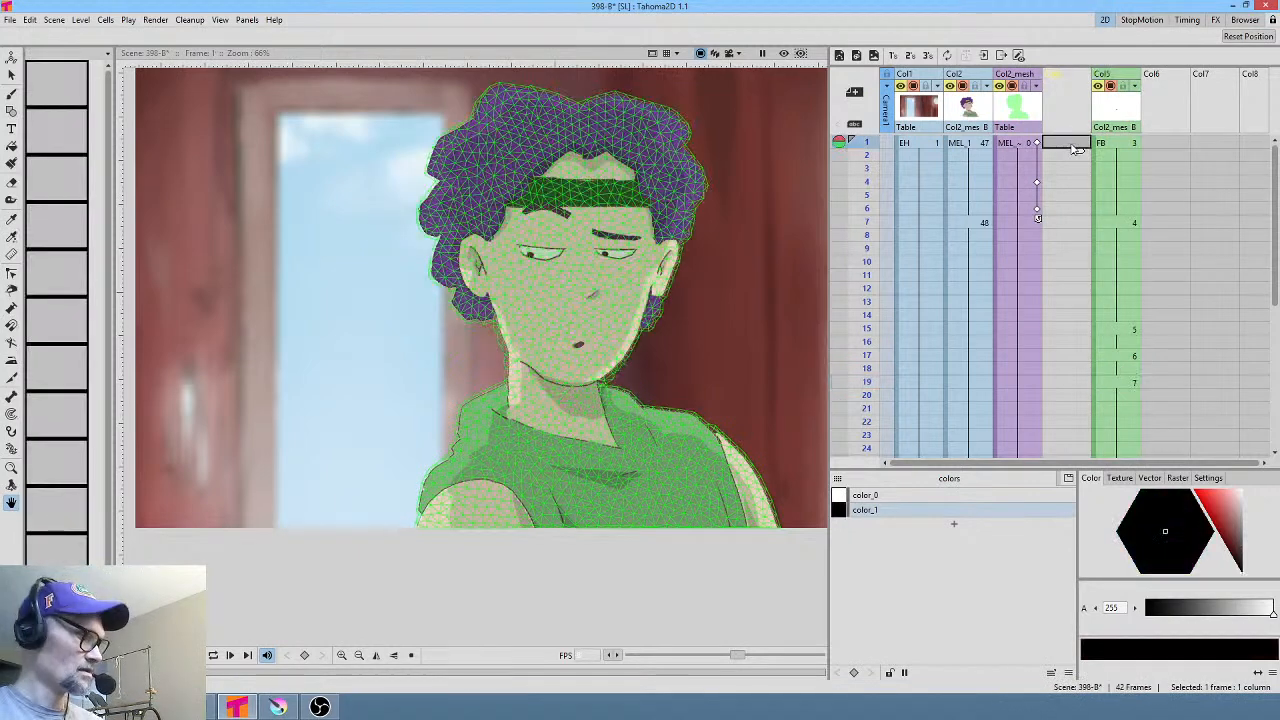
{"action": "key", "text": "ctrl+v"}
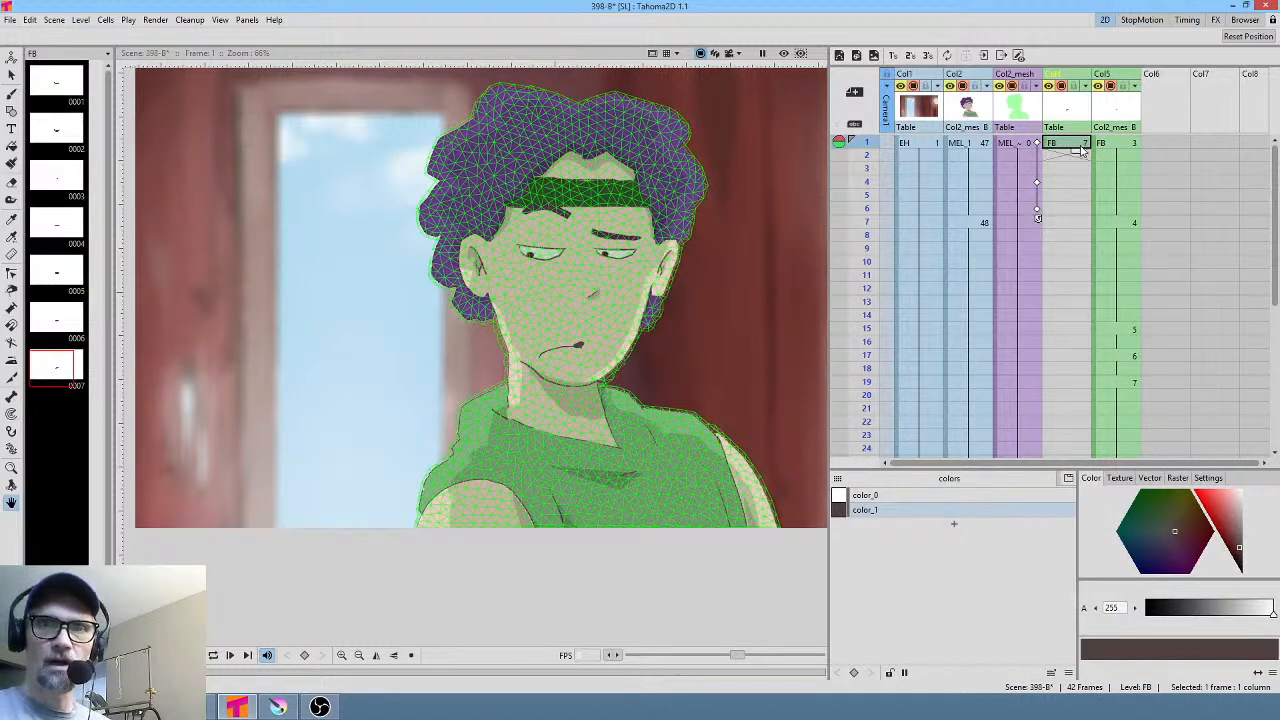
{"action": "left_click", "coordinate": [1067, 109]}
{"action": "key", "text": "Delete"}
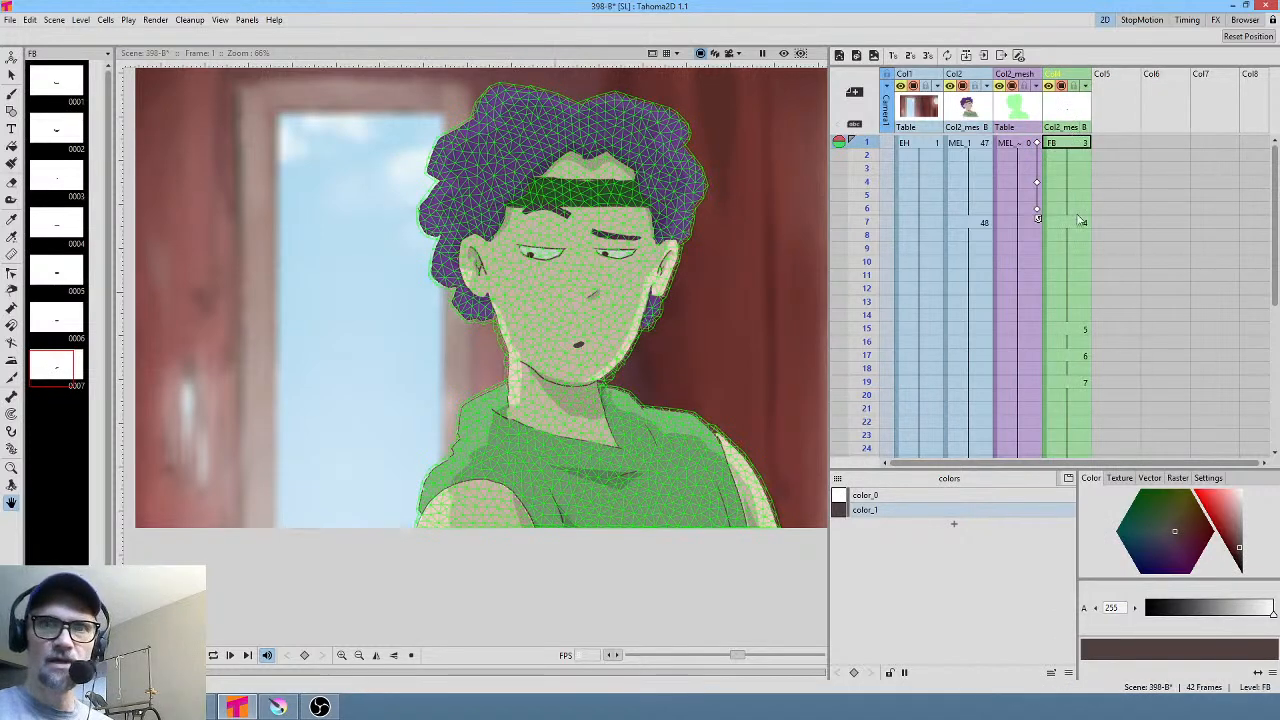
Scrub scene 398-B between frames 1 and 25 to review the head tilt and changing expressions
{"action": "left_click", "coordinate": [968, 145]}
{"action": "scroll", "coordinate": [1027, 200], "scroll_direction": "down", "scroll_amount": 3}
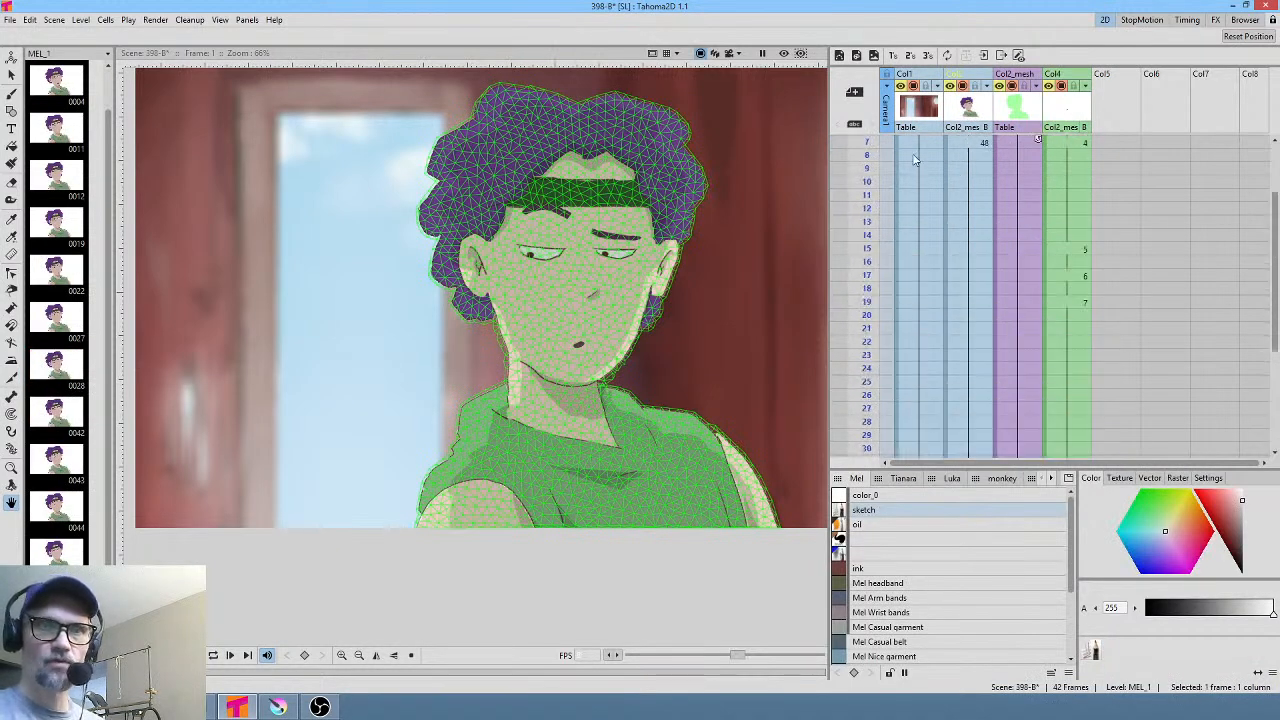
{"action": "left_click_drag", "start_coordinate": [866, 145], "coordinate": [846, 387]}
{"action": "scroll", "coordinate": [975, 300], "scroll_direction": "up", "scroll_amount": 3}
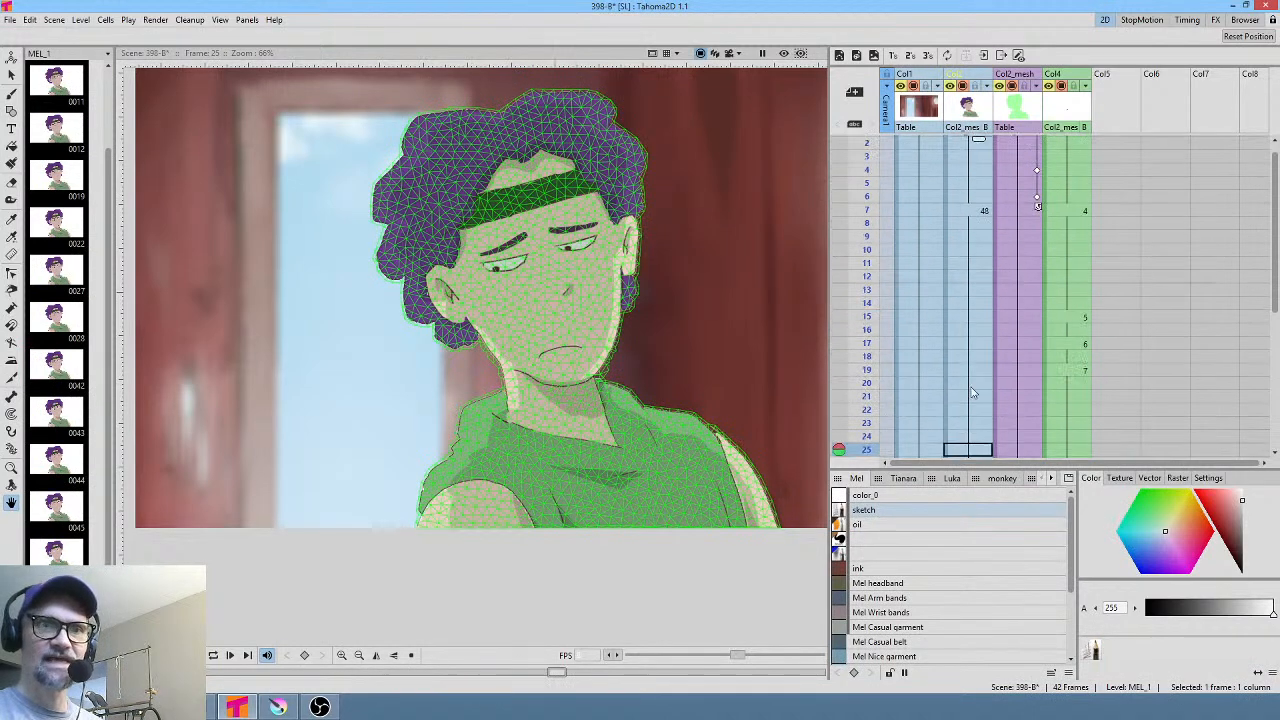
{"action": "mouse_move", "coordinate": [1040, 386]}
{"action": "left_mouse_down"}
{"action": "mouse_move", "coordinate": [1052, 330]}
{"action": "mouse_move", "coordinate": [1056, 391]}
{"action": "left_mouse_up"}
{"action": "left_click_drag", "start_coordinate": [873, 148], "coordinate": [868, 232]}
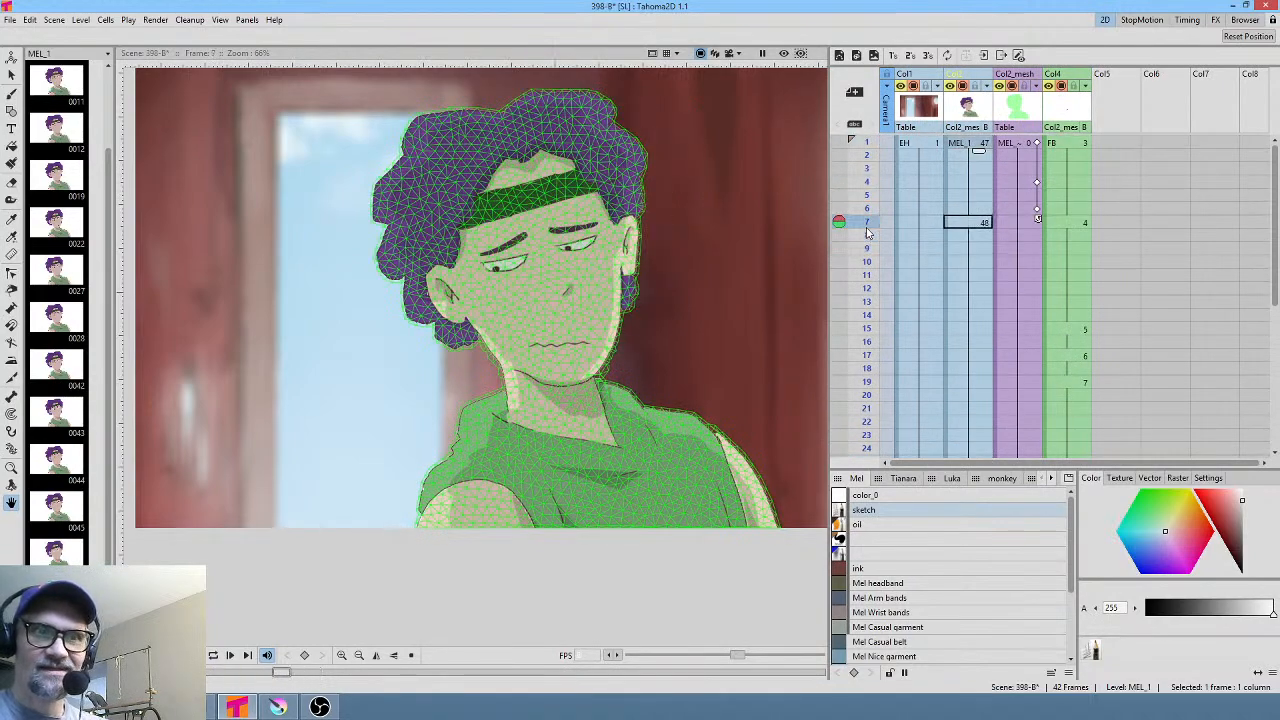
Set the MEL_1 cells in frames 1–6 to drawing 48 and the FB mouth cells in frames 1–18 to drawing 7
{"action": "left_click_drag", "start_coordinate": [982, 145], "coordinate": [975, 210]}
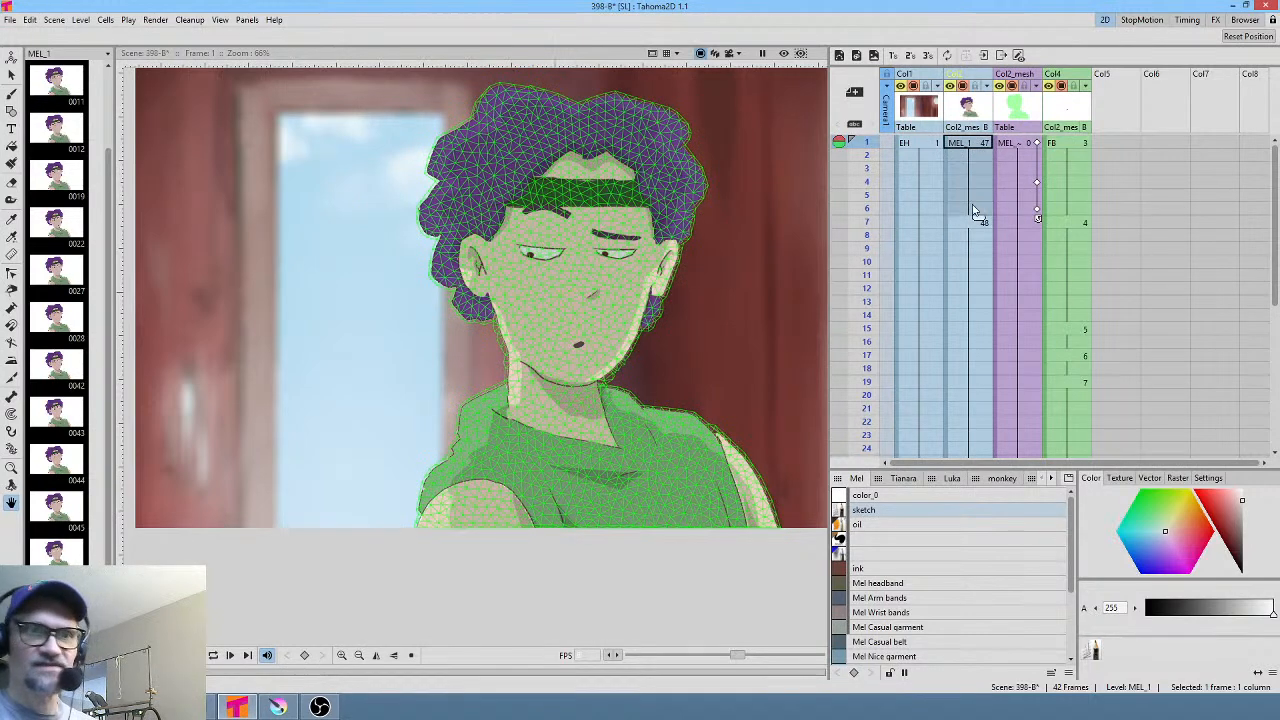
{"action": "key", "text": "w"}
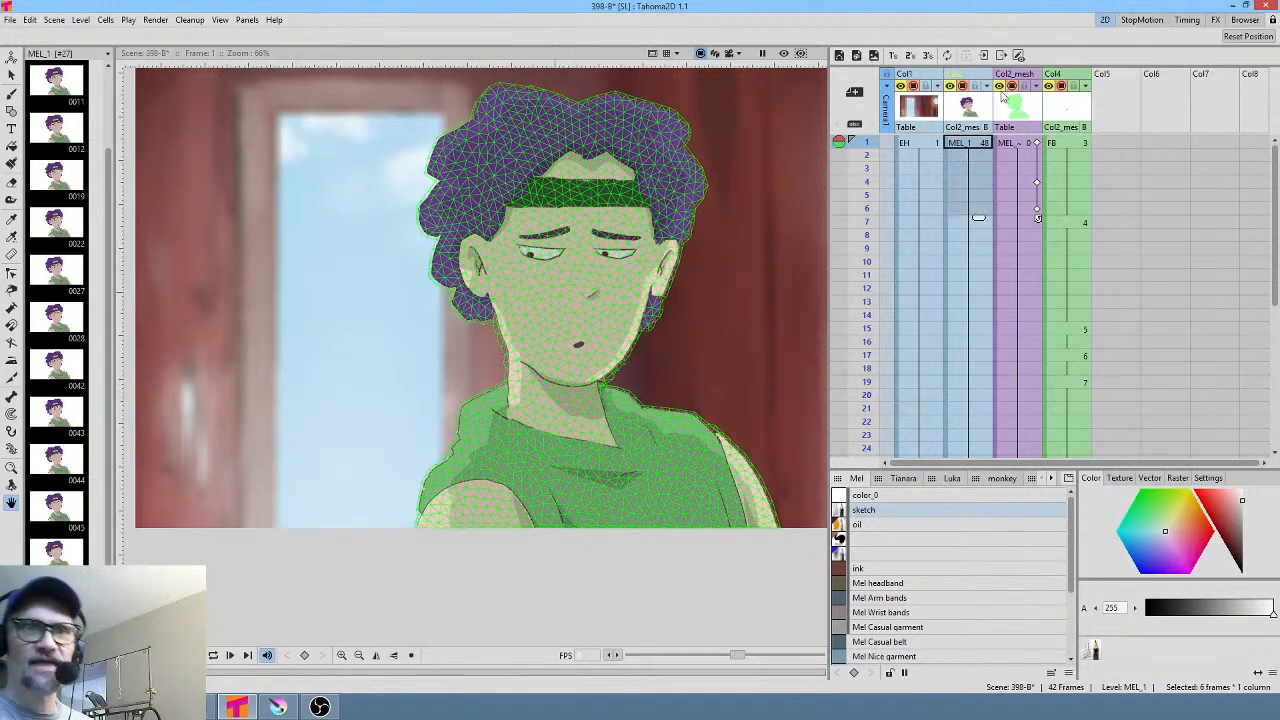
{"action": "left_click", "coordinate": [964, 147]}
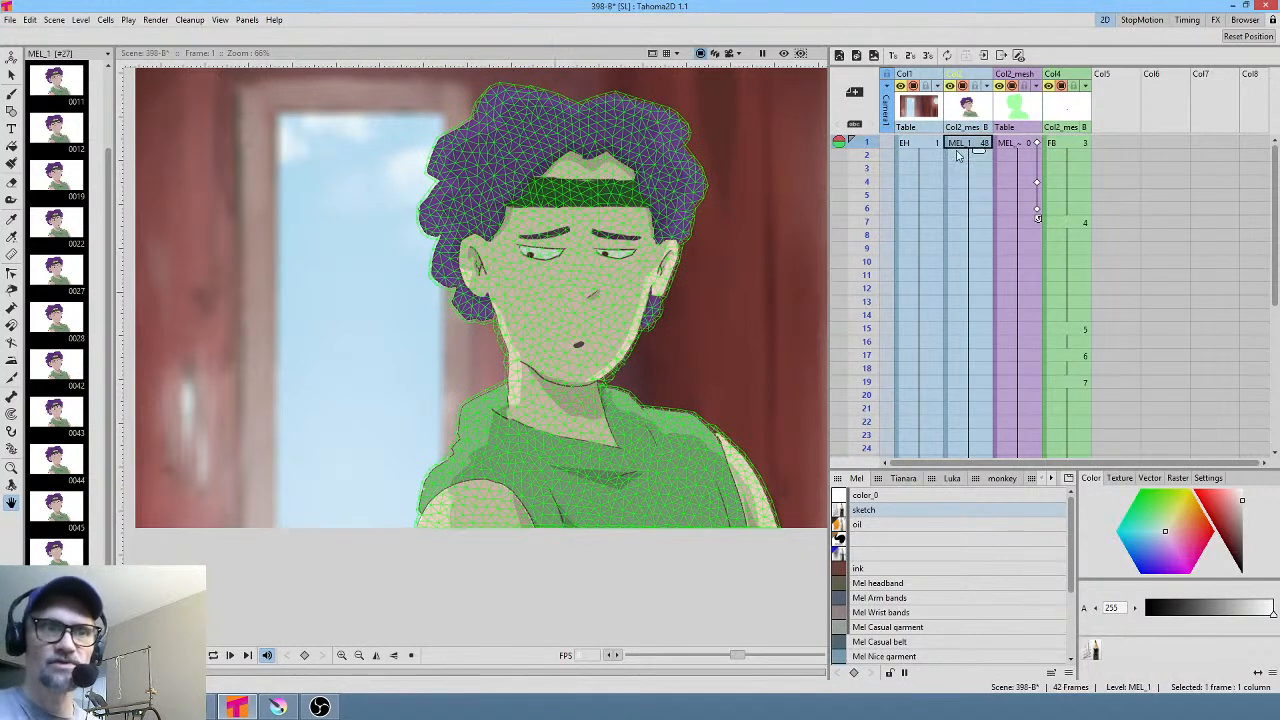
{"action": "left_click", "coordinate": [1066, 146]}
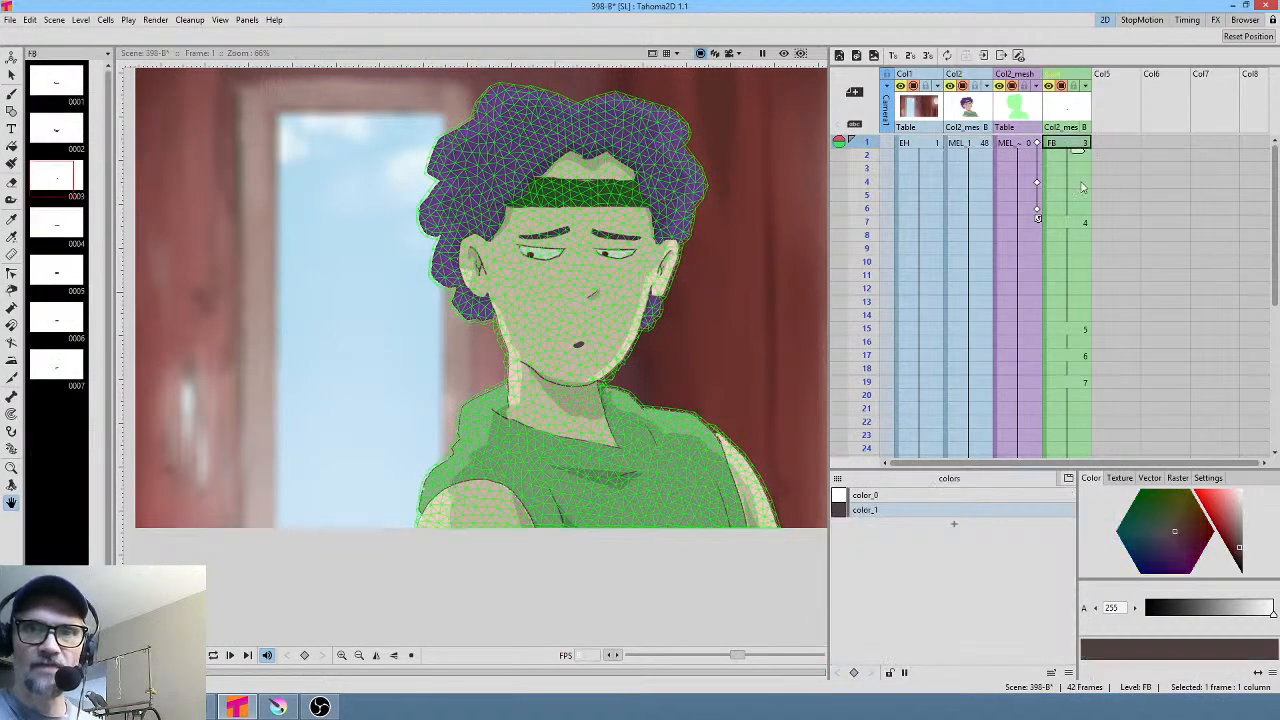
{"action": "left_click", "coordinate": [1072, 372], "text": "shift"}
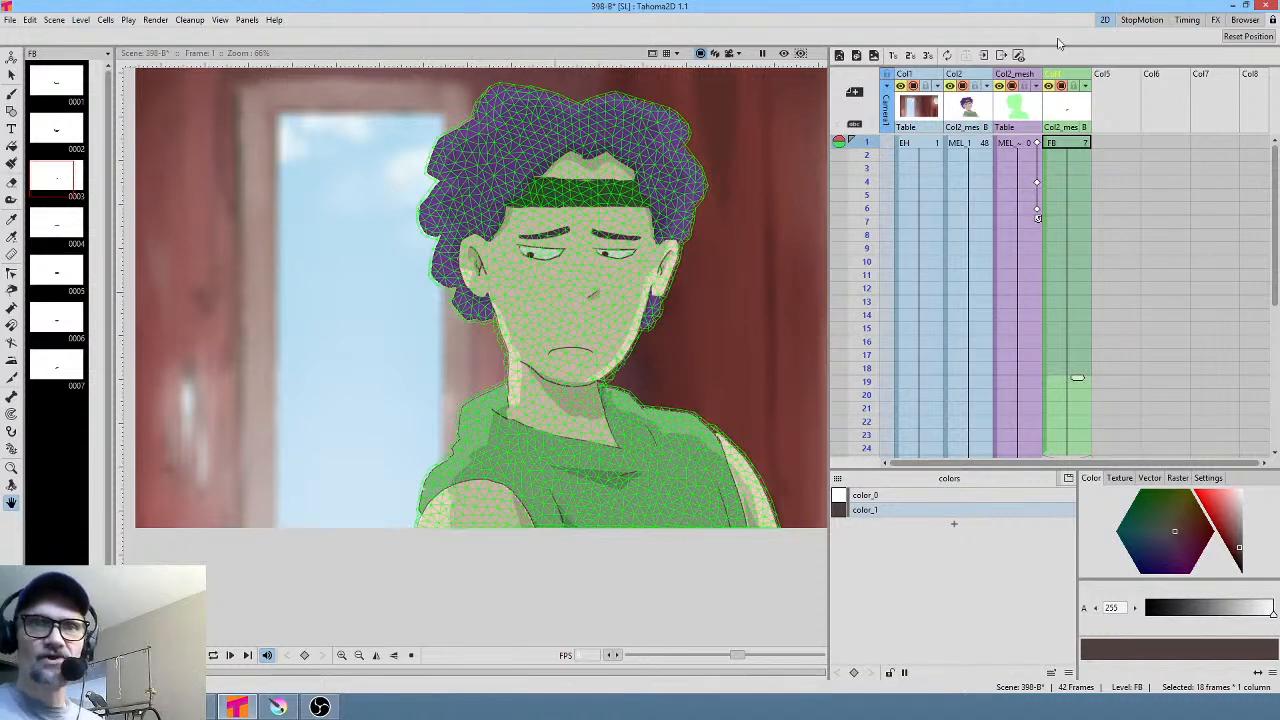
Show the MEL_mesh skeleton at frame 4 and set the skeleton tool to Animate mode
{"action": "left_click", "coordinate": [1006, 144]}
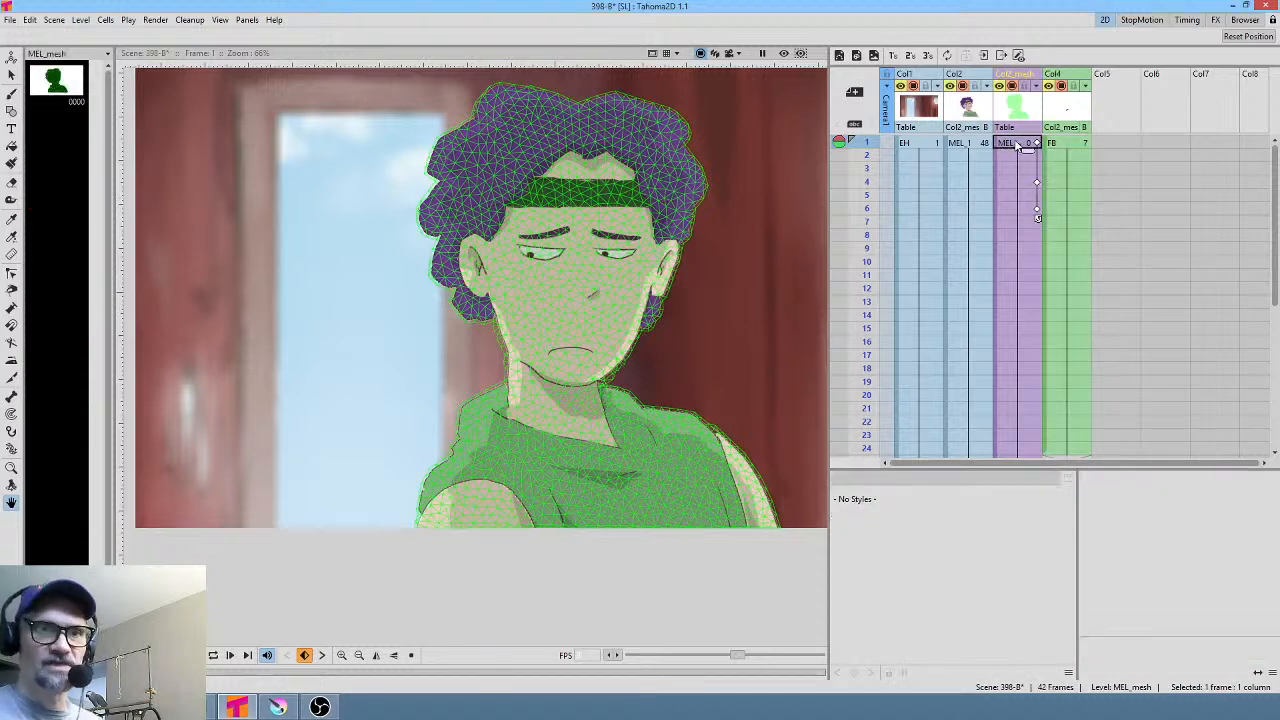
{"action": "mouse_move", "coordinate": [856, 150]}
{"action": "left_mouse_down"}
{"action": "mouse_move", "coordinate": [855, 221]}
{"action": "mouse_move", "coordinate": [873, 135]}
{"action": "mouse_move", "coordinate": [869, 157]}
{"action": "mouse_move", "coordinate": [878, 146]}
{"action": "left_mouse_up"}
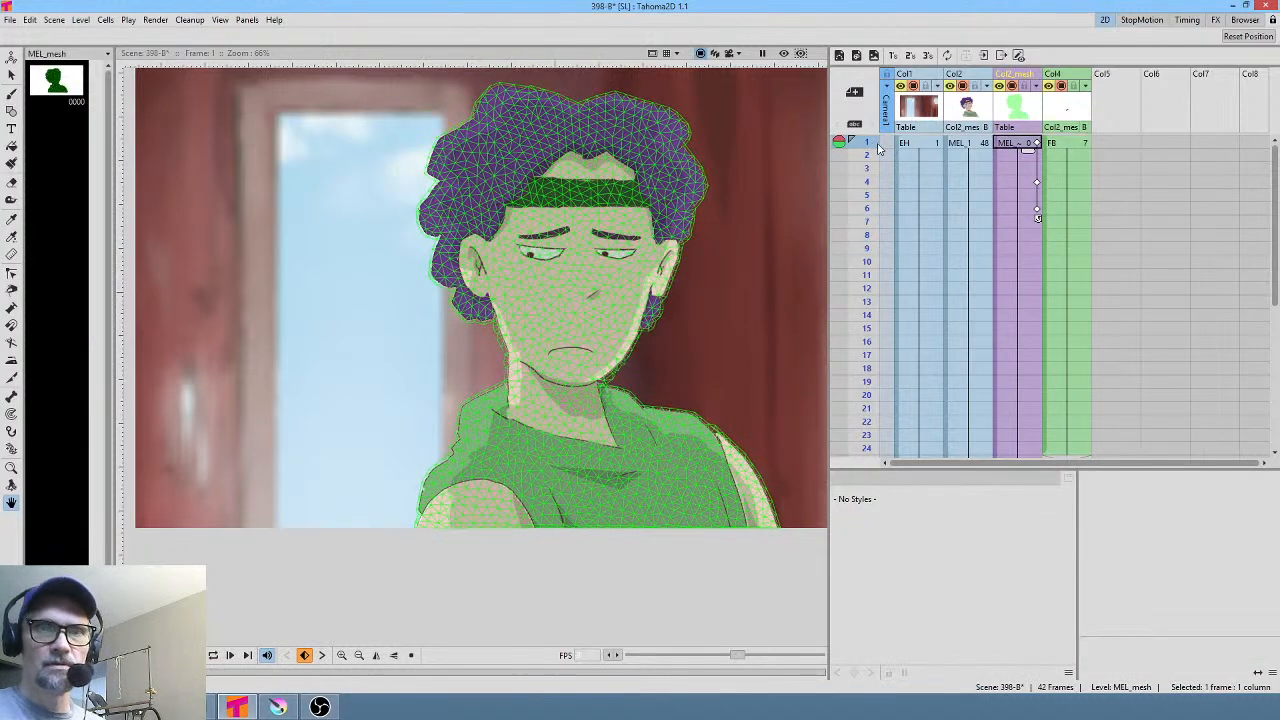
{"action": "left_click", "coordinate": [1020, 182]}
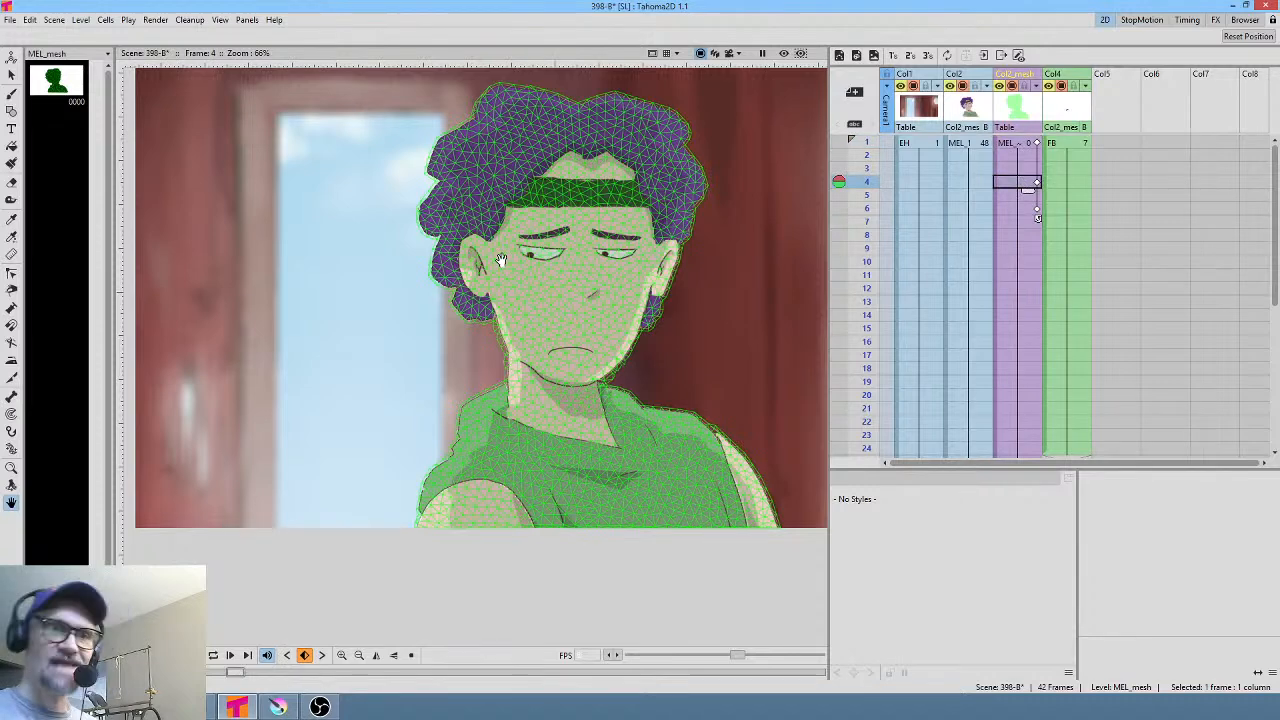
{"action": "key", "text": "k"}
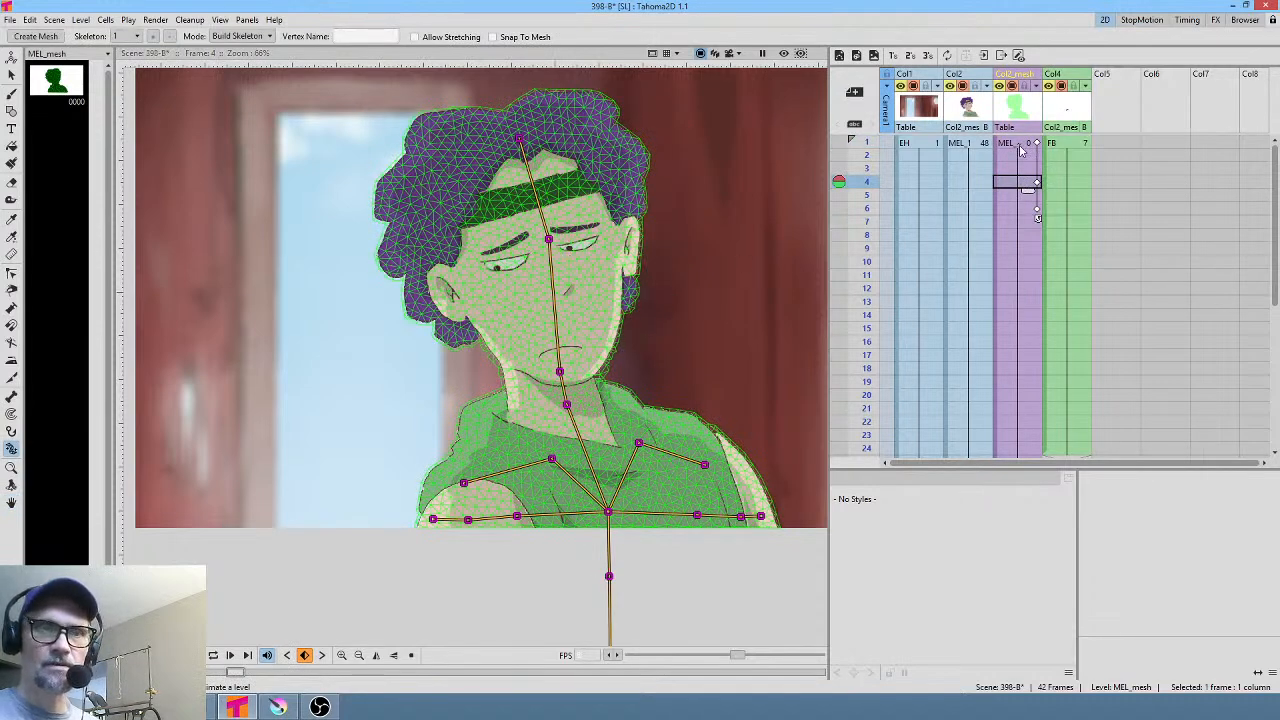
{"action": "left_click", "coordinate": [242, 36]}
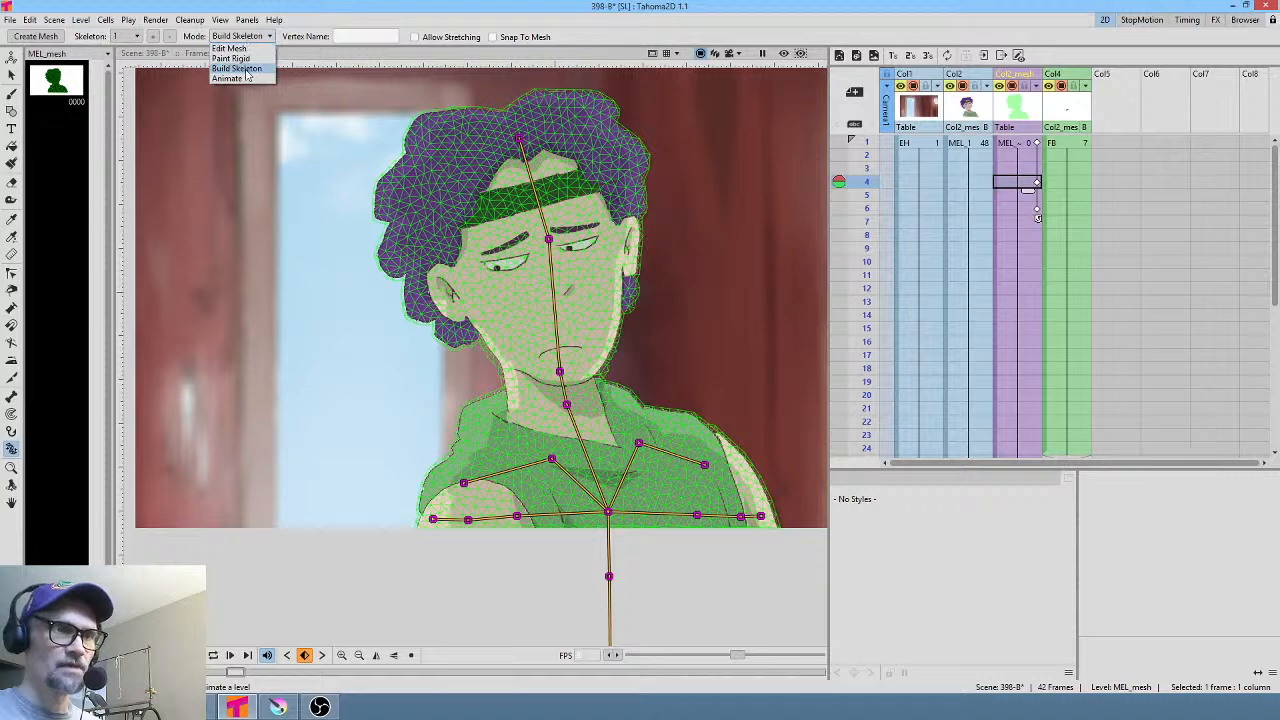
{"action": "left_click", "coordinate": [245, 78]}
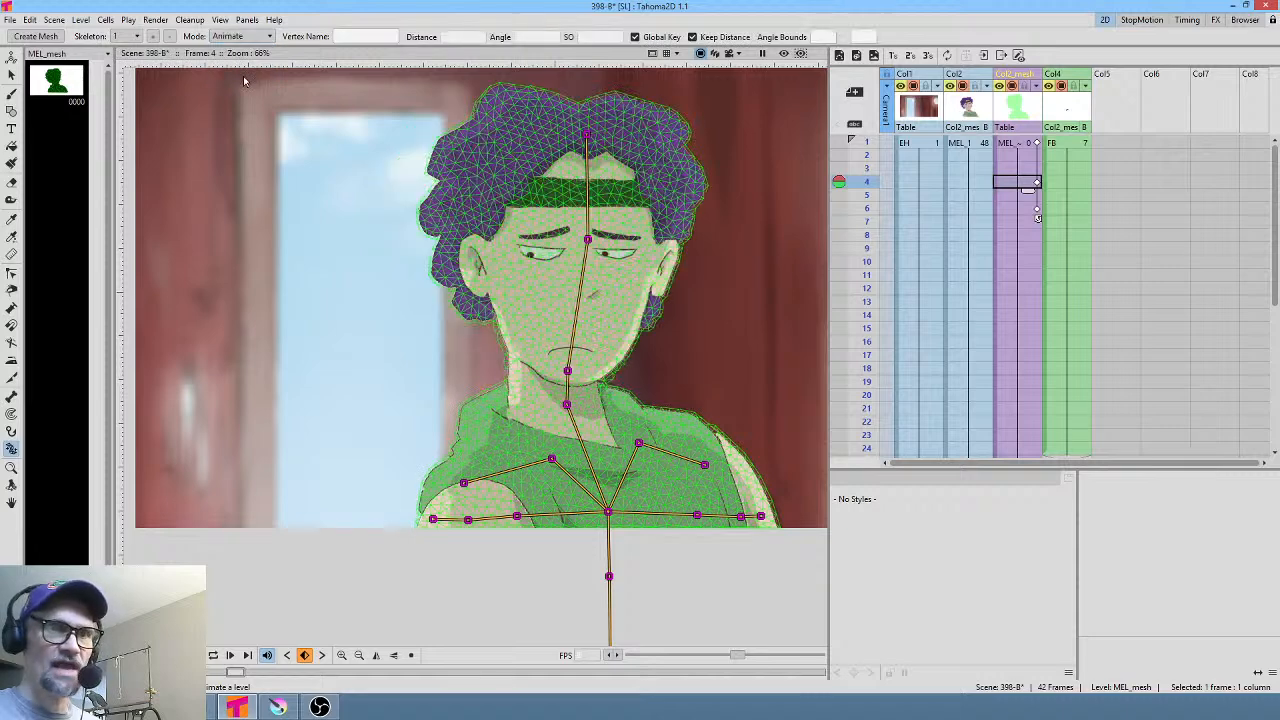
Straighten the character's tilted head at frame 6 by rotating Vertex __5 to about -12.76°
{"action": "left_click", "coordinate": [1012, 143]}
{"action": "left_click", "coordinate": [1022, 184]}
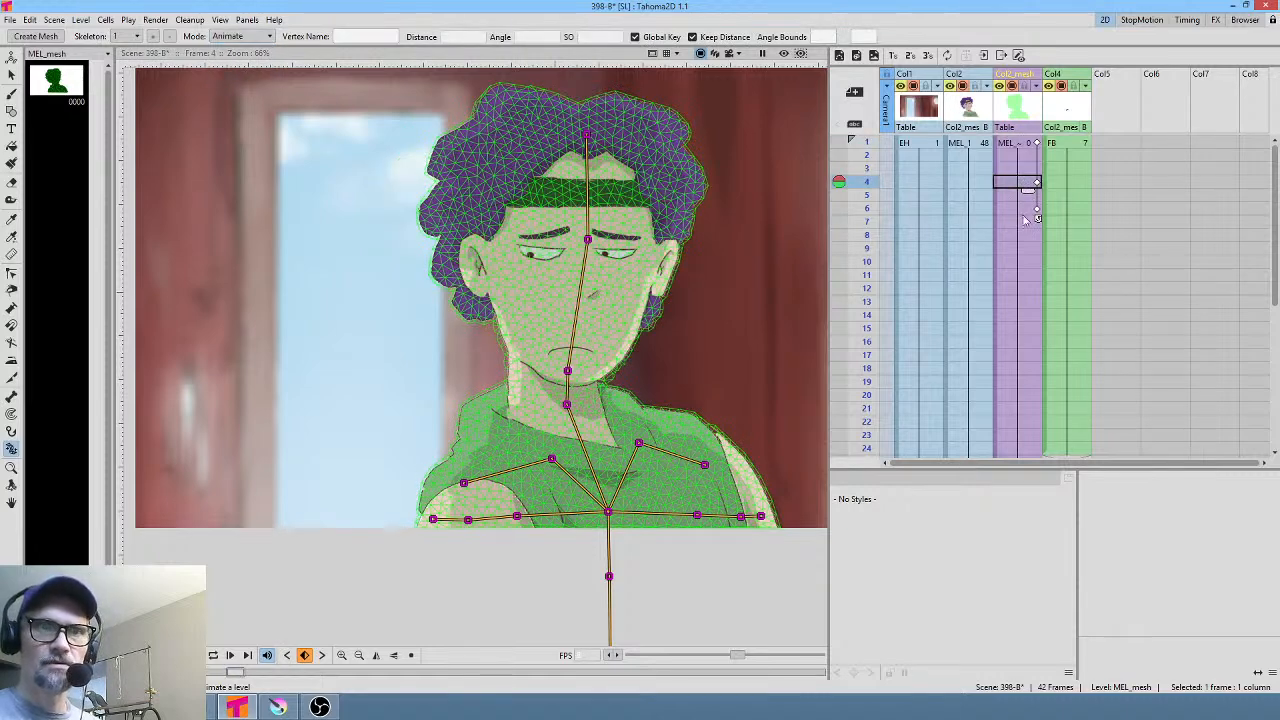
{"action": "left_click", "coordinate": [1021, 210]}
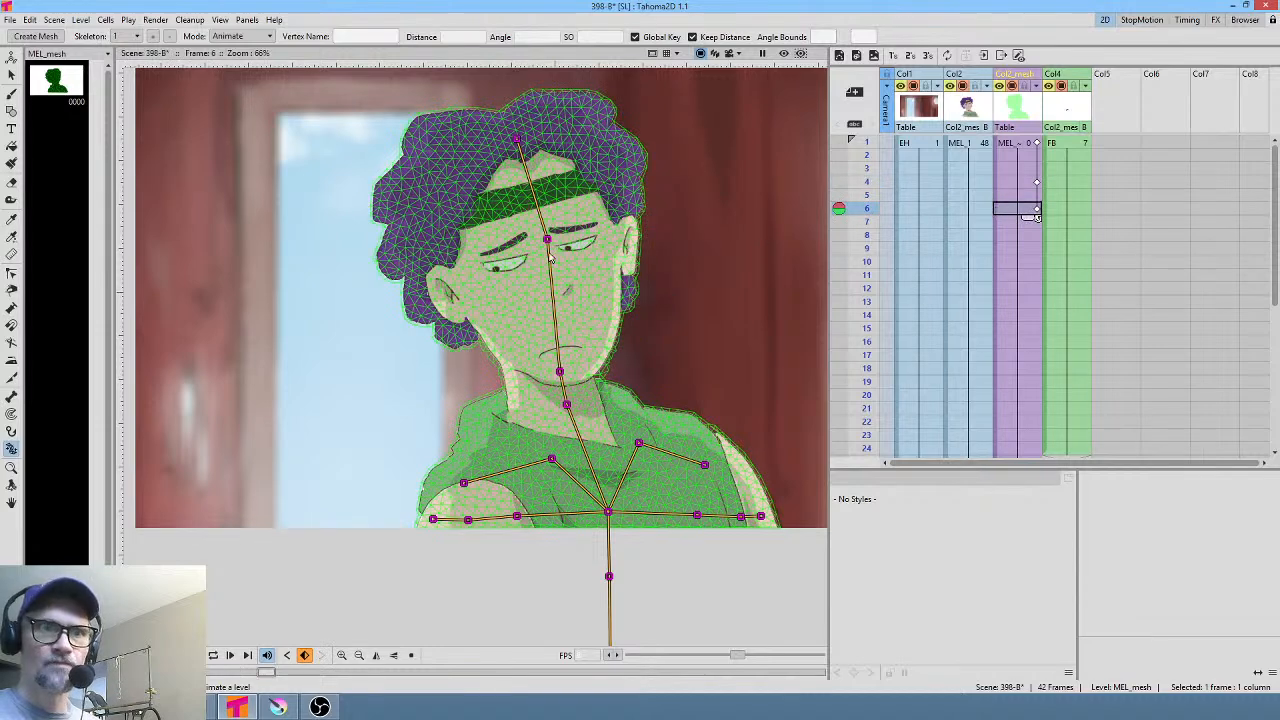
{"action": "left_click_drag", "start_coordinate": [547, 241], "coordinate": [579, 247]}
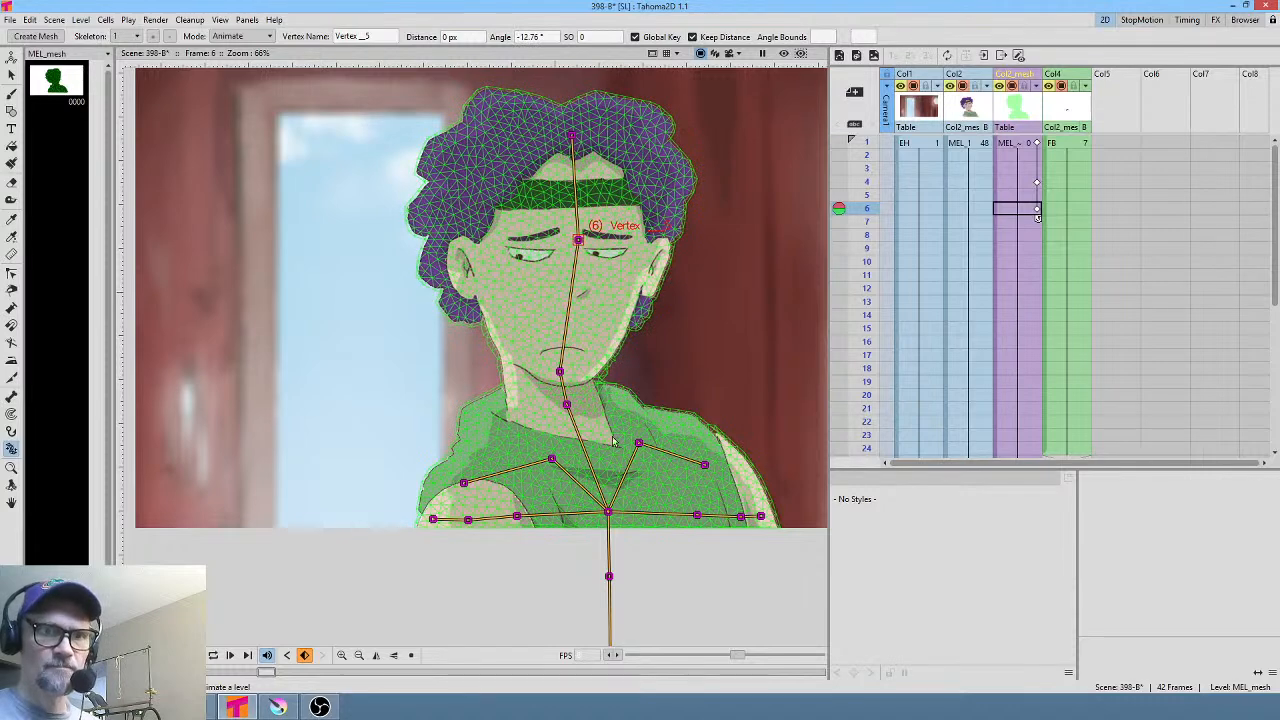
Turn off Keep Distance and shift the two lower spine vertices left at frame 6, leaving Vertex __2 at about -33.59 px and -19.42°
{"action": "left_click", "coordinate": [609, 514]}
{"action": "left_click_drag", "start_coordinate": [609, 514], "coordinate": [607, 514]}
{"action": "left_click", "coordinate": [693, 38]}
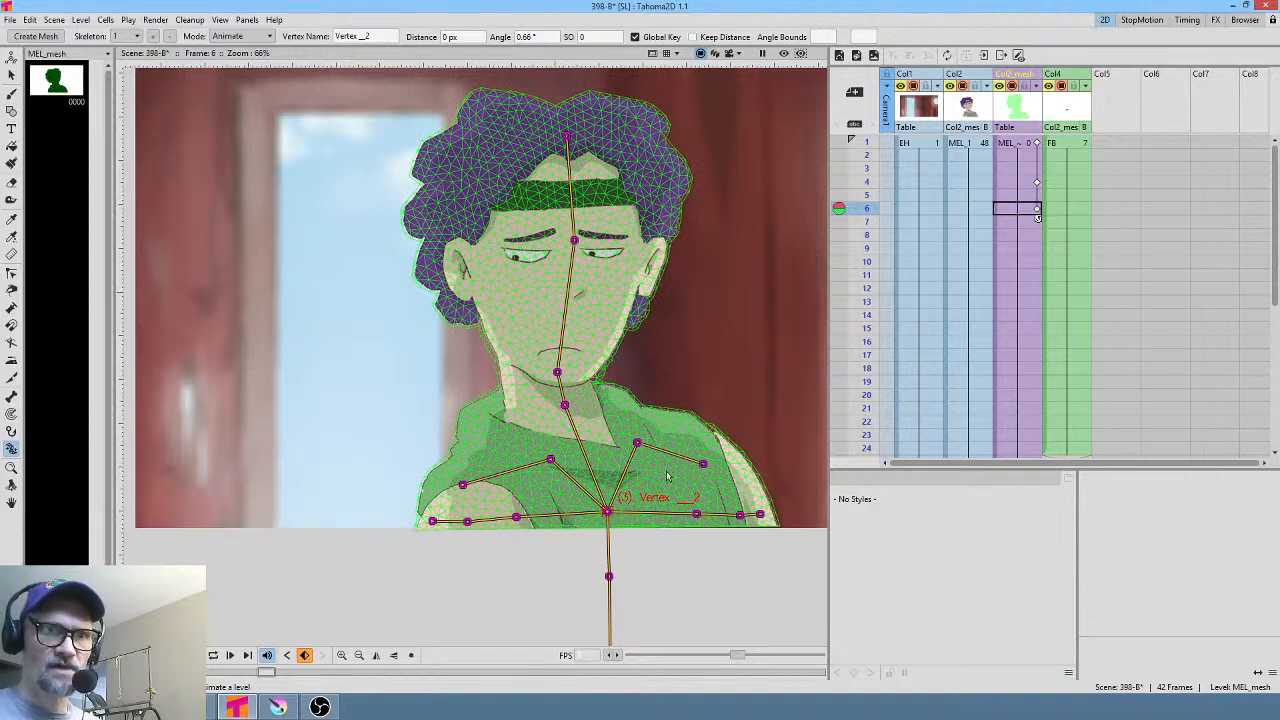
{"action": "left_click_drag", "start_coordinate": [607, 516], "coordinate": [579, 457]}
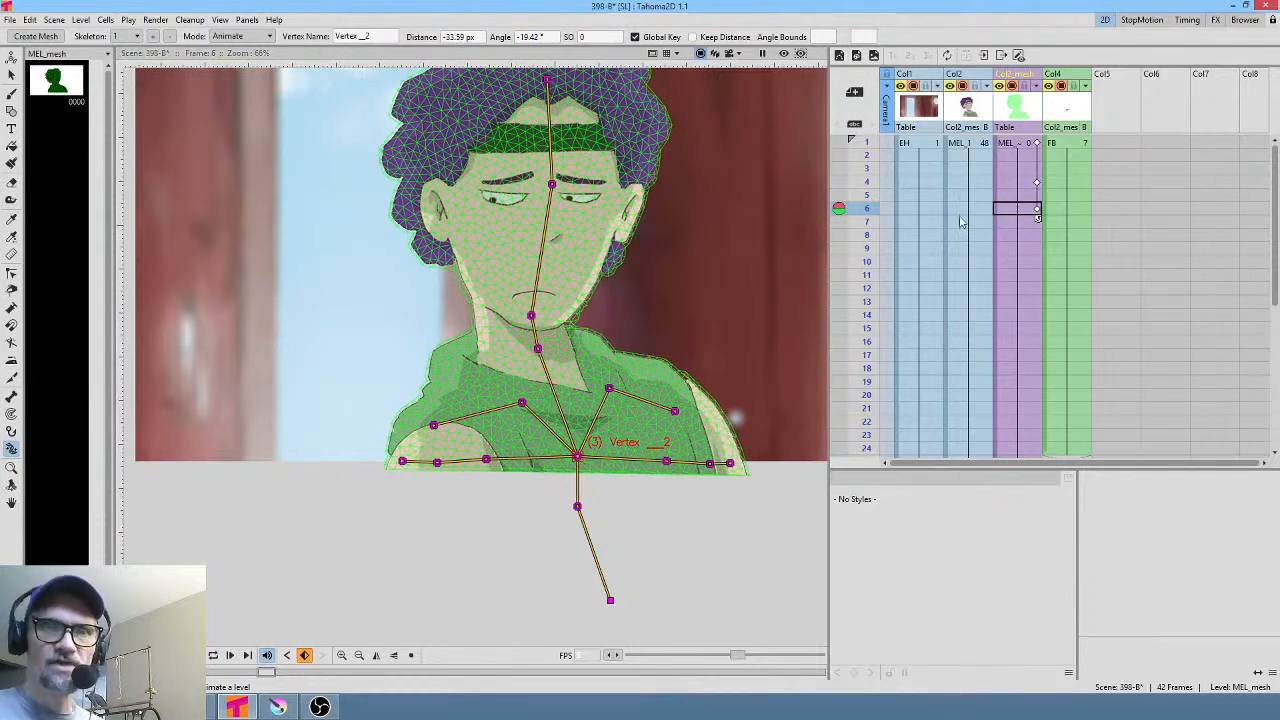
At frame 7, move Vertex __1 further left and re-straighten the torso with Vertex __2 at about -47.18 px and -44.41°
{"action": "left_click", "coordinate": [864, 142]}
{"action": "left_click_drag", "start_coordinate": [864, 142], "coordinate": [866, 221]}
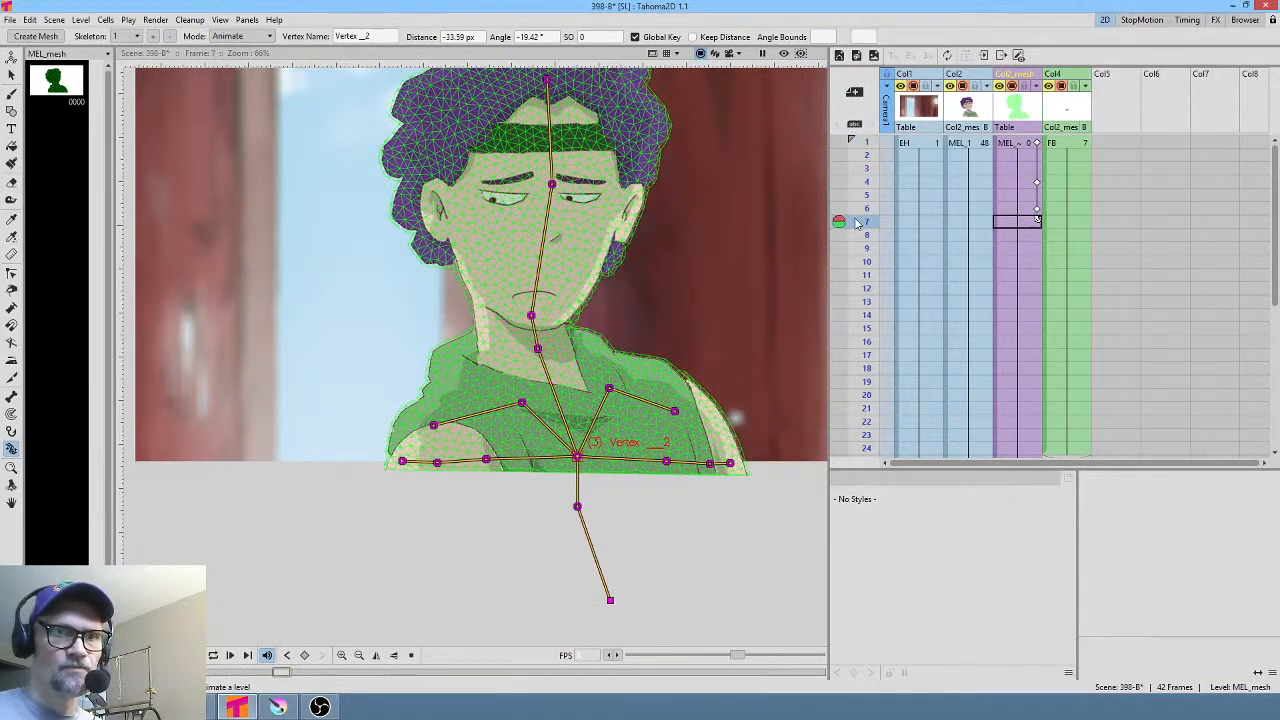
{"action": "left_click_drag", "start_coordinate": [580, 510], "coordinate": [532, 505]}
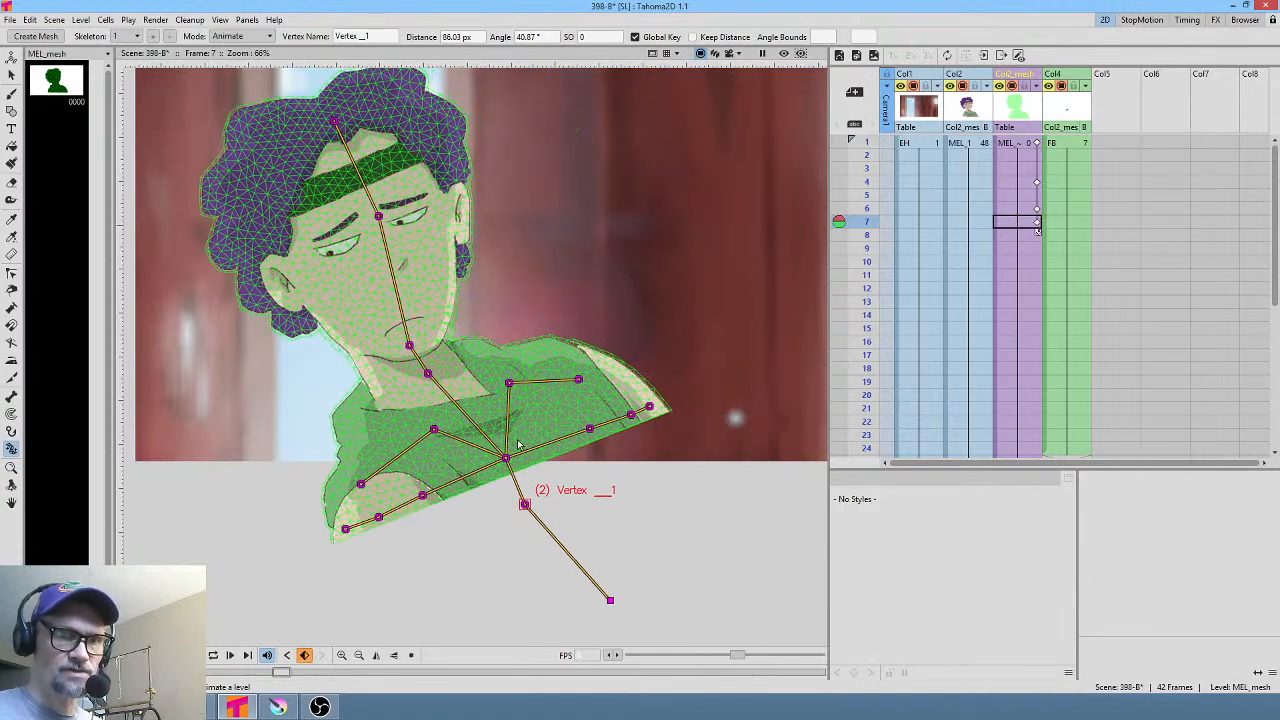
{"action": "left_click_drag", "start_coordinate": [518, 452], "coordinate": [527, 460]}
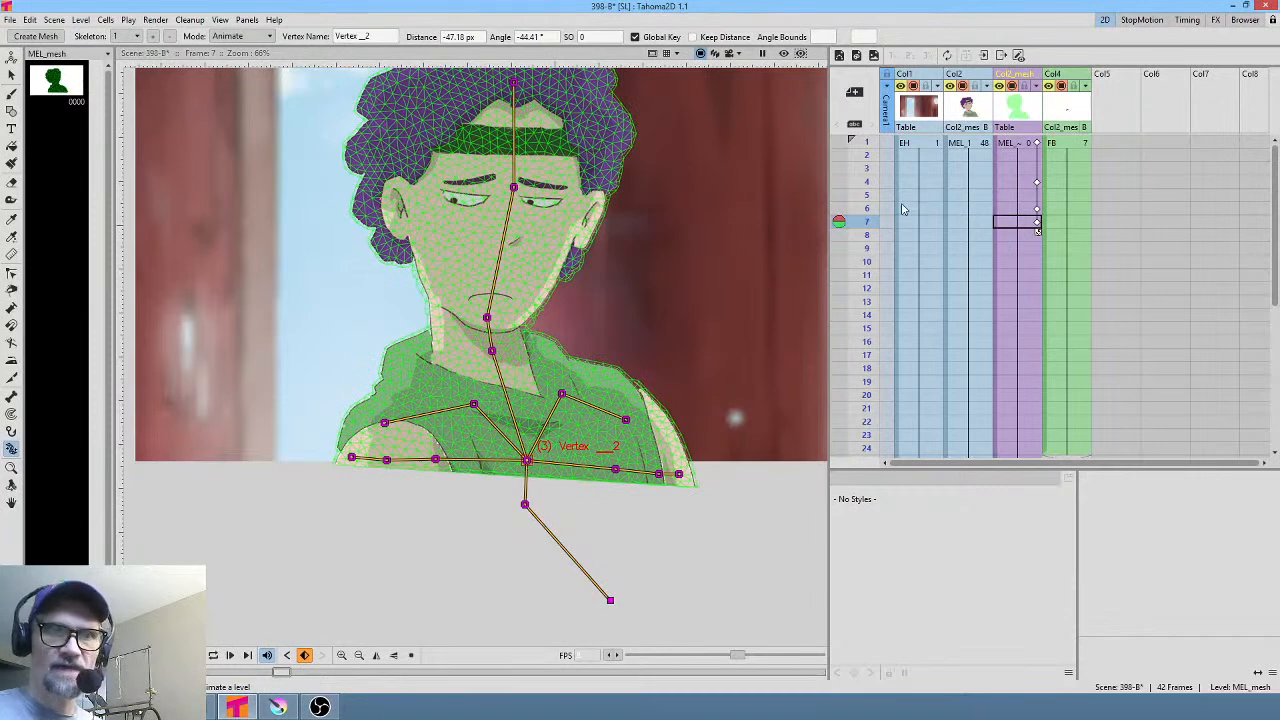
Remove the frame 6 mesh keyframe and, at frame 8, shift the lower spine left and tilt the torso with Vertex __2 at about -46.88°
{"action": "left_click", "coordinate": [1034, 211]}
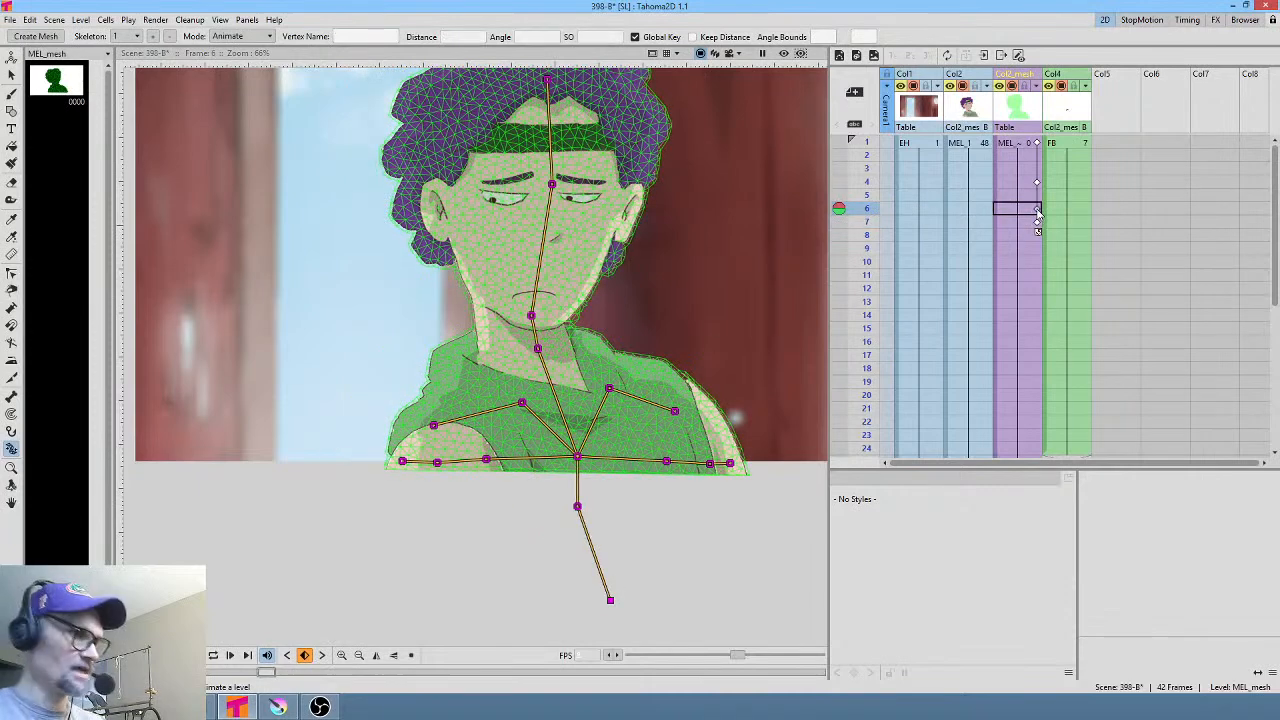
{"action": "mouse_move", "coordinate": [884, 220]}
{"action": "left_mouse_down"}
{"action": "mouse_move", "coordinate": [862, 145]}
{"action": "mouse_move", "coordinate": [852, 255]}
{"action": "mouse_move", "coordinate": [858, 145]}
{"action": "mouse_move", "coordinate": [877, 236]}
{"action": "left_mouse_up"}
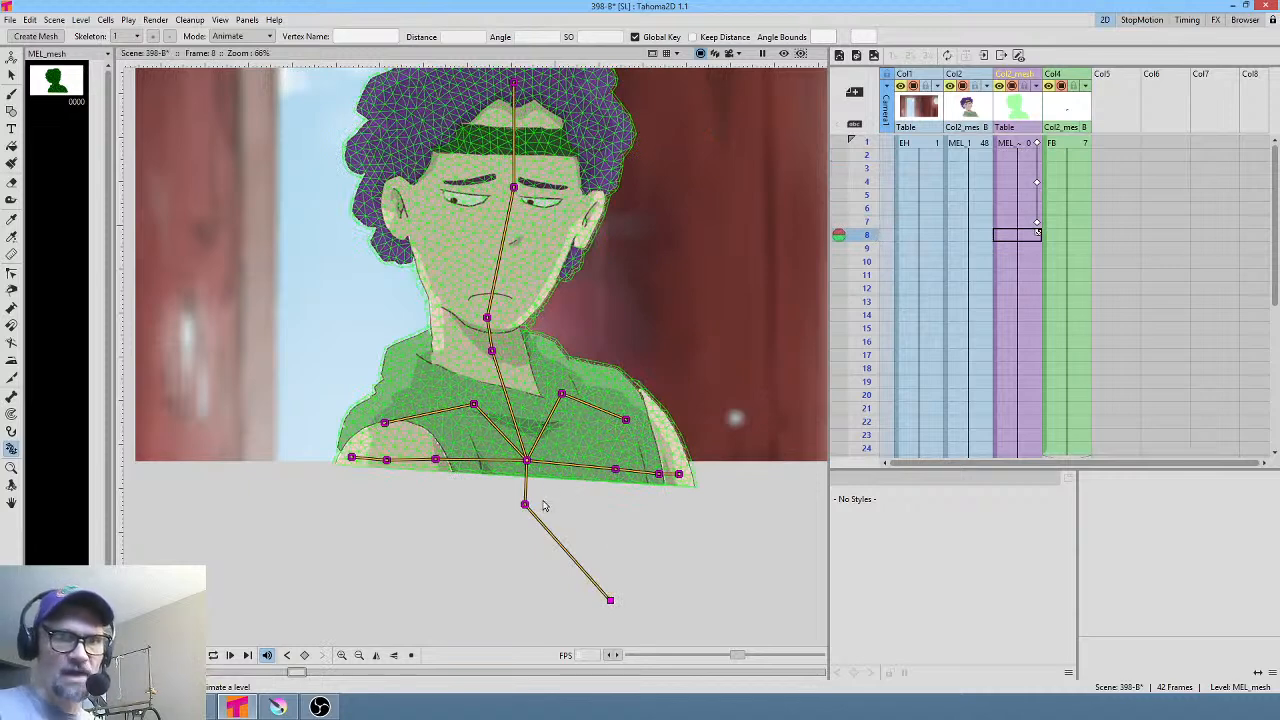
{"action": "scroll", "coordinate": [543, 505], "scroll_direction": "down", "scroll_amount": 4}
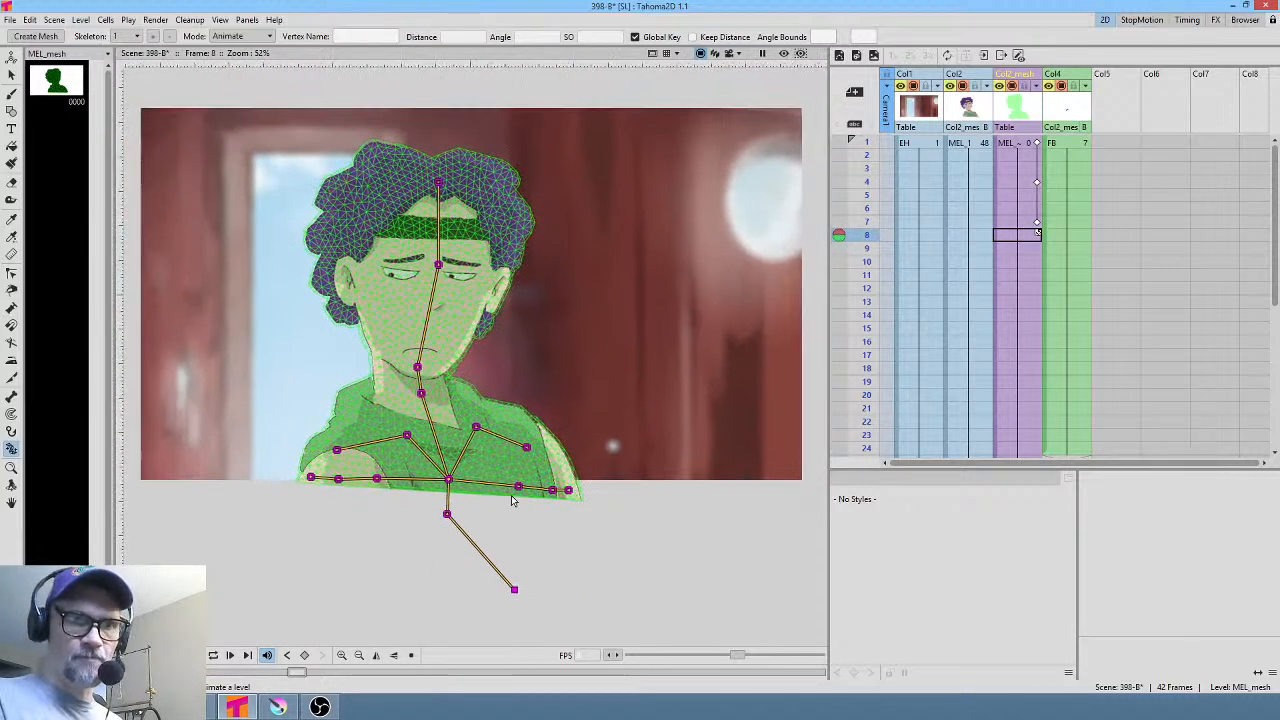
{"action": "left_click_drag", "start_coordinate": [447, 514], "coordinate": [414, 494]}
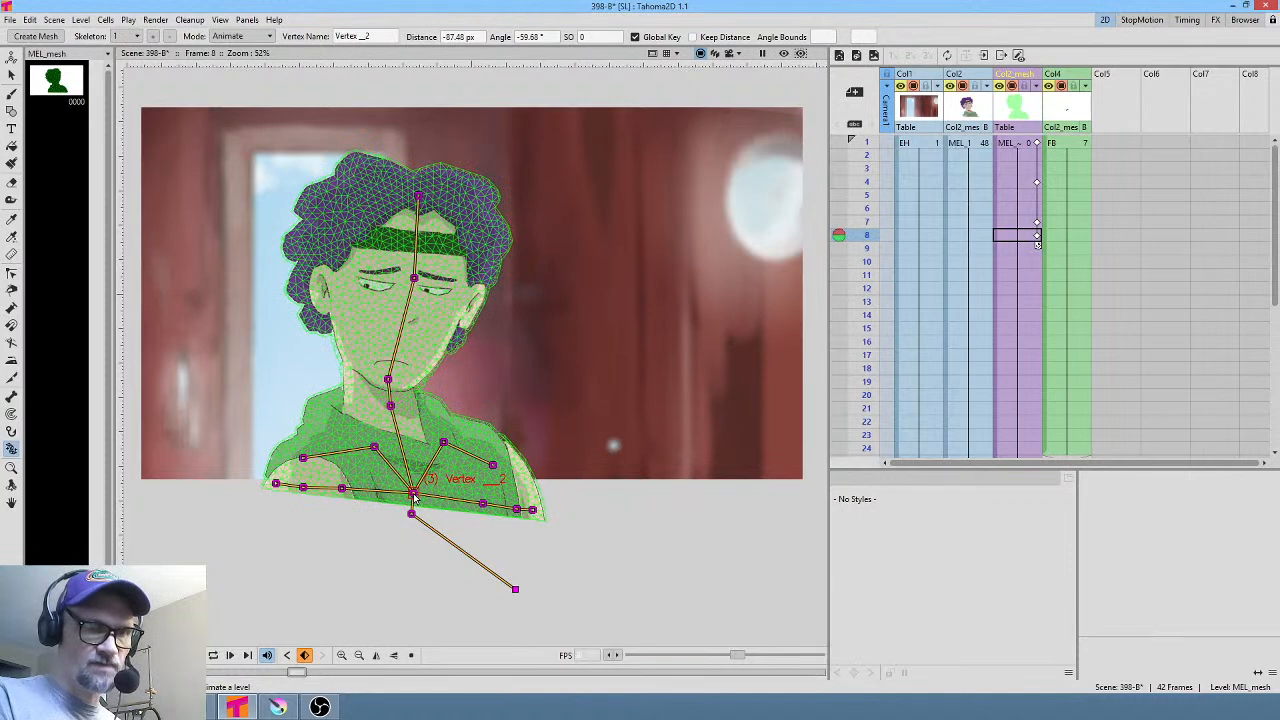
{"action": "left_click_drag", "start_coordinate": [864, 143], "coordinate": [851, 236]}
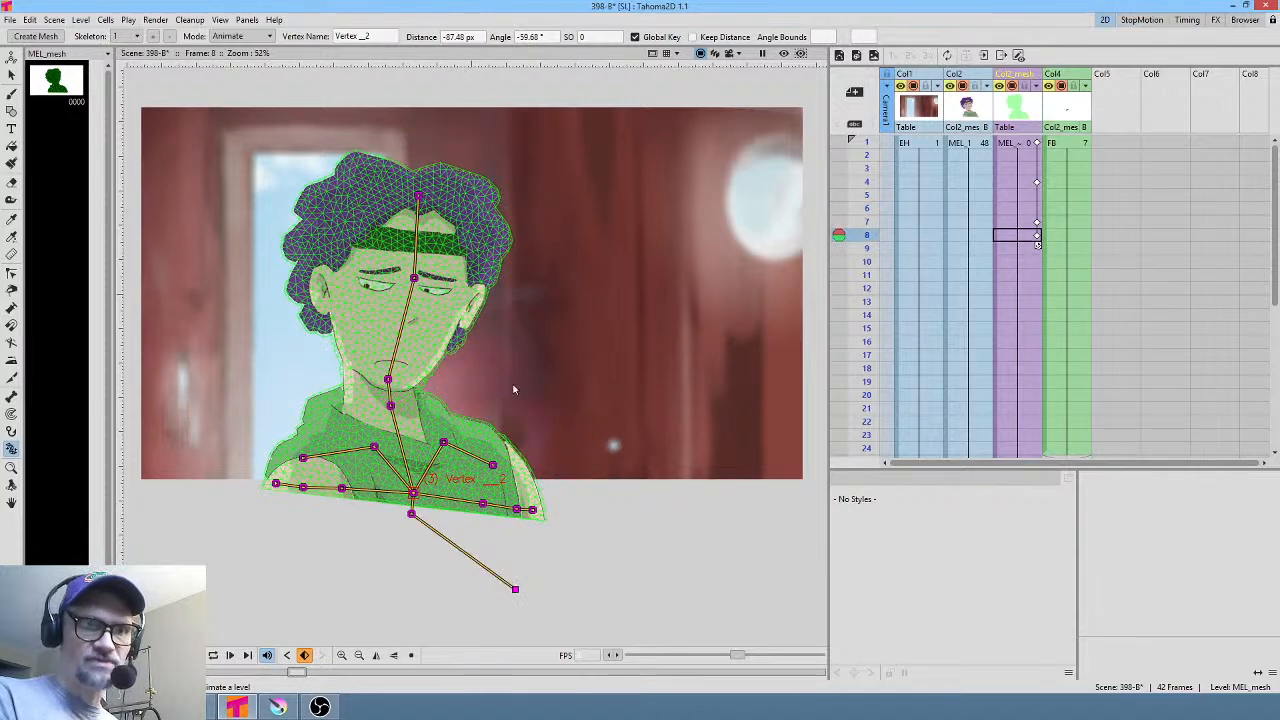
{"action": "left_click_drag", "start_coordinate": [414, 494], "coordinate": [407, 486]}
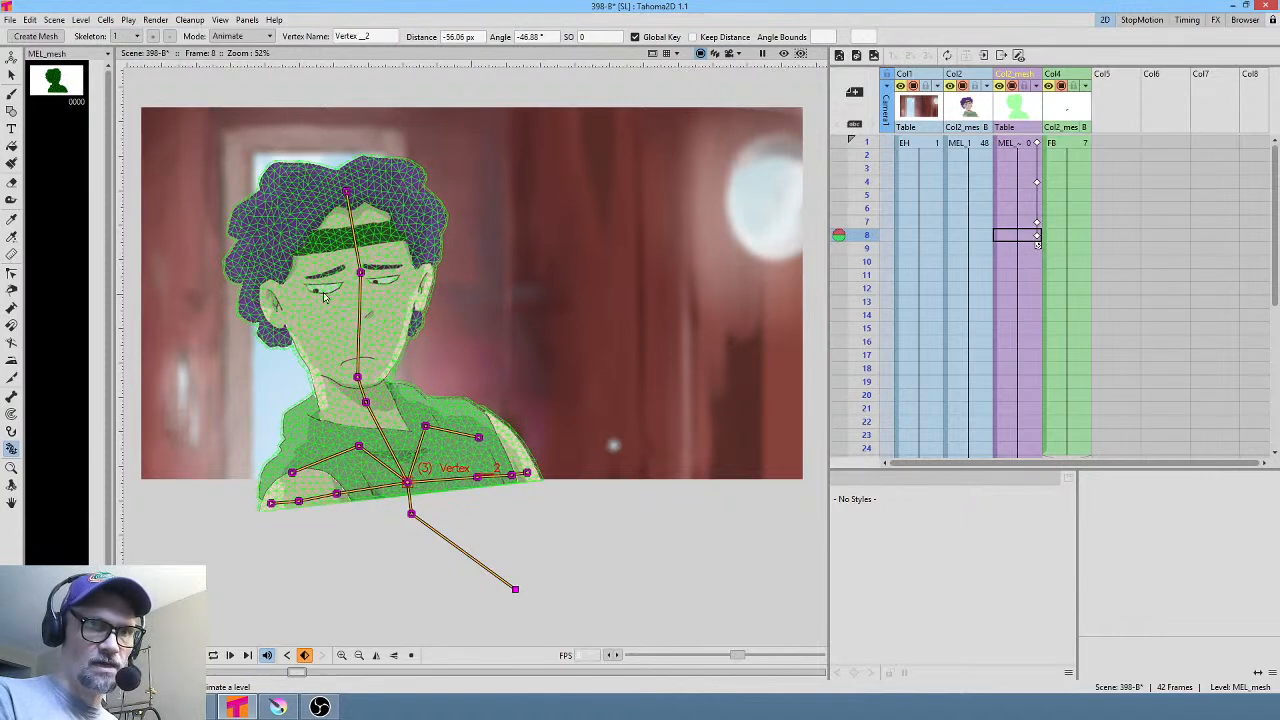
With Keep Distance on, straighten the head at frame 8 to about -13.61° and move that keyframe to frame 7, replacing the one there
{"action": "left_click", "coordinate": [692, 37]}
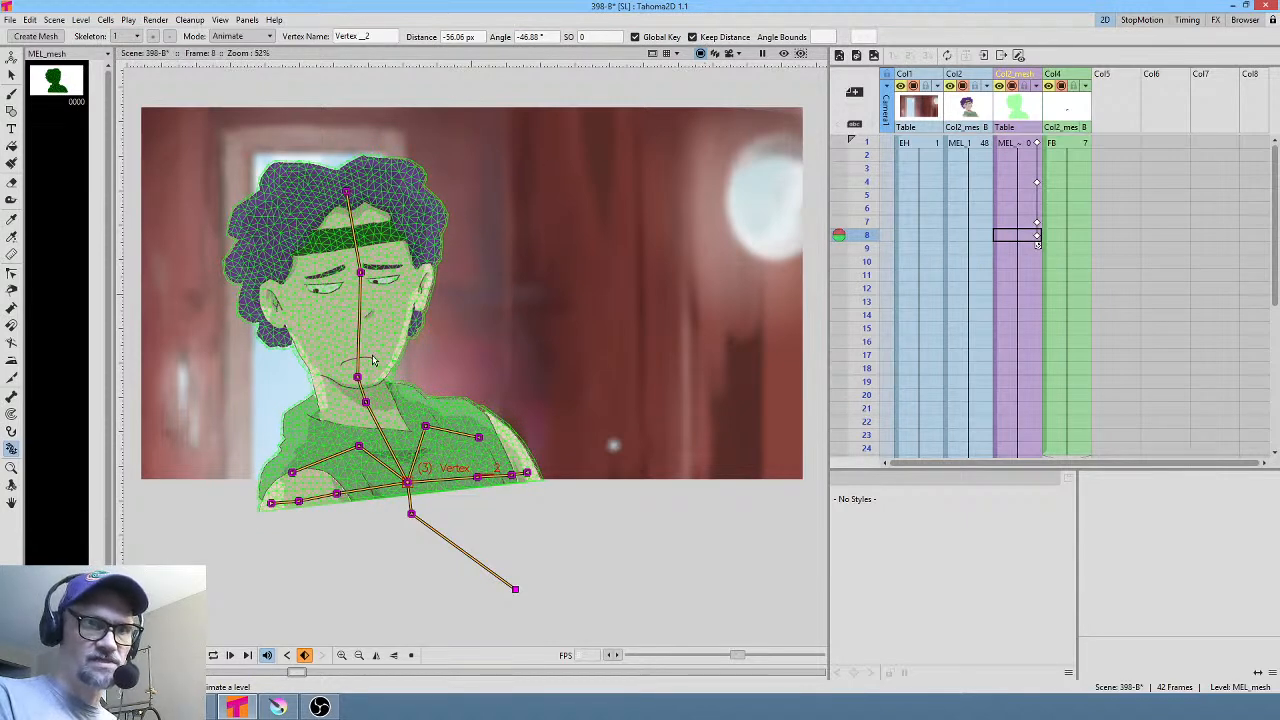
{"action": "left_click_drag", "start_coordinate": [362, 383], "coordinate": [386, 278]}
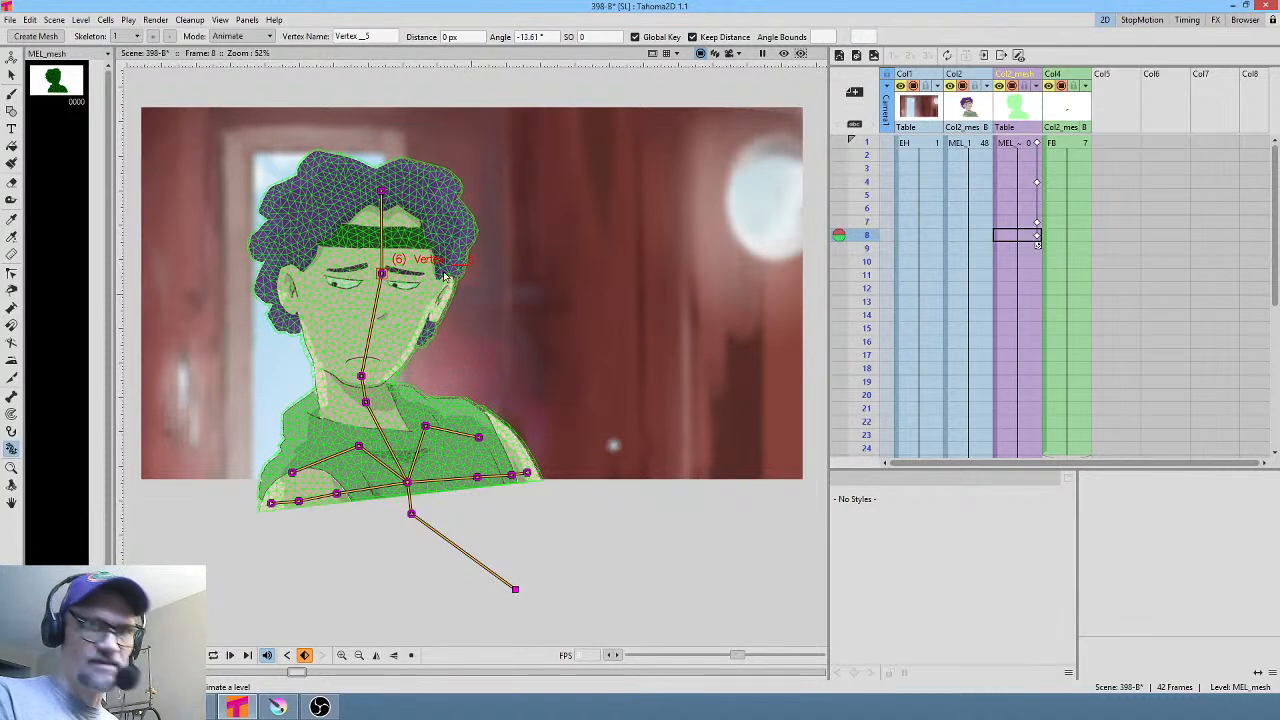
{"action": "left_click", "coordinate": [1030, 222]}
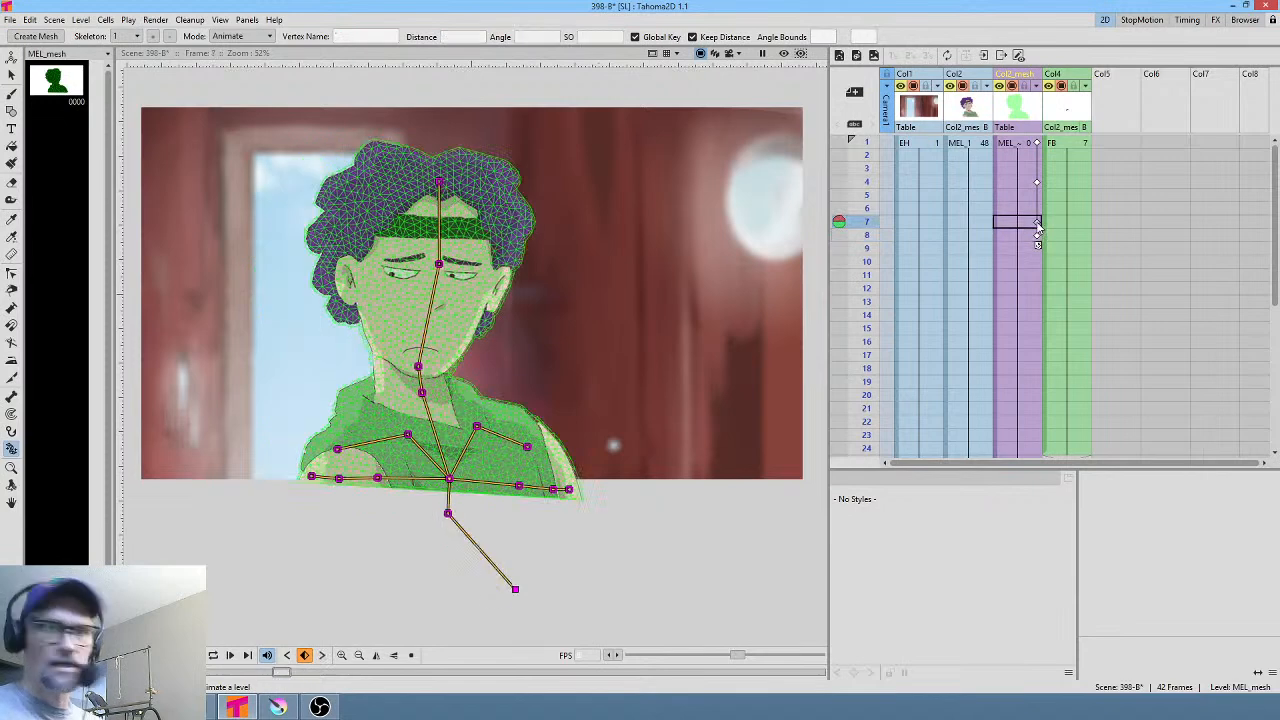
With Keep Distance off, lower the chest vertex (Vertex __2) slightly at frame 4 and give frame 1 the same pose
{"action": "left_click", "coordinate": [1030, 181]}
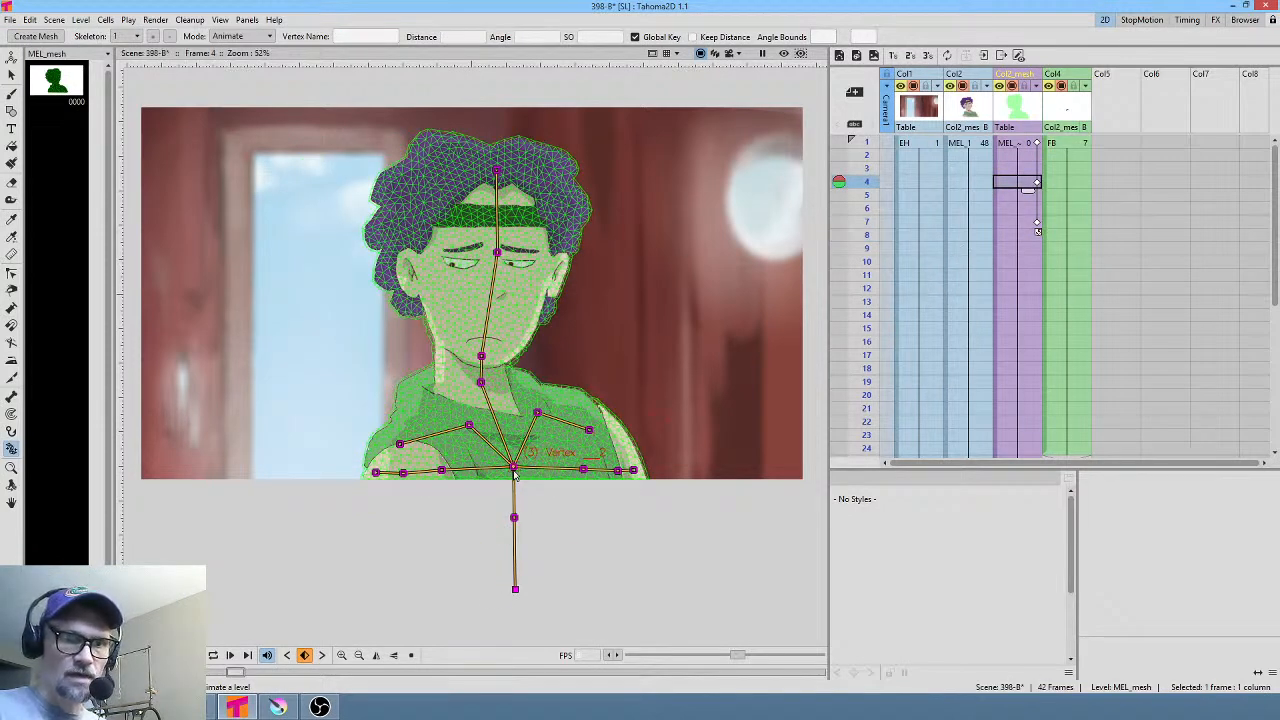
{"action": "left_click", "coordinate": [857, 196]}
{"action": "mouse_move", "coordinate": [857, 197]}
{"action": "left_mouse_down"}
{"action": "mouse_move", "coordinate": [854, 227]}
{"action": "mouse_move", "coordinate": [868, 181]}
{"action": "mouse_move", "coordinate": [860, 247]}
{"action": "mouse_move", "coordinate": [869, 182]}
{"action": "left_mouse_up"}
{"action": "left_click", "coordinate": [513, 468]}
{"action": "left_click_drag", "start_coordinate": [513, 468], "coordinate": [513, 490]}
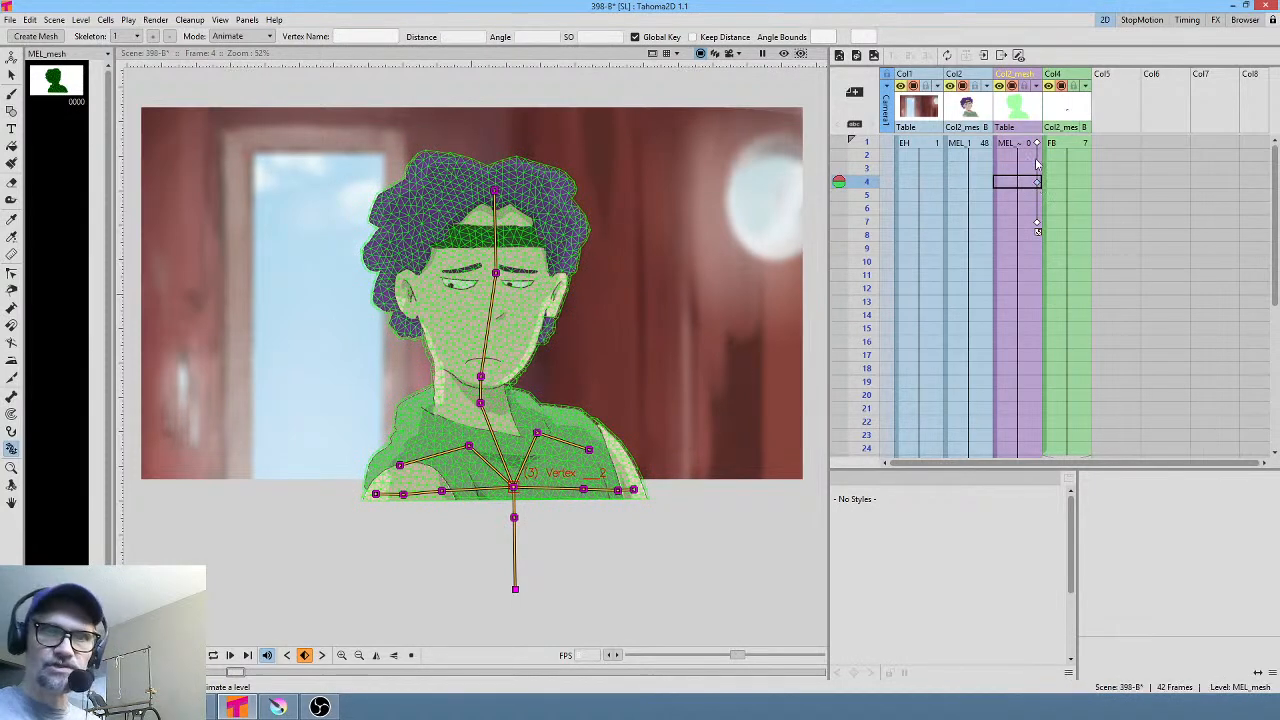
{"action": "left_click", "coordinate": [1040, 145]}
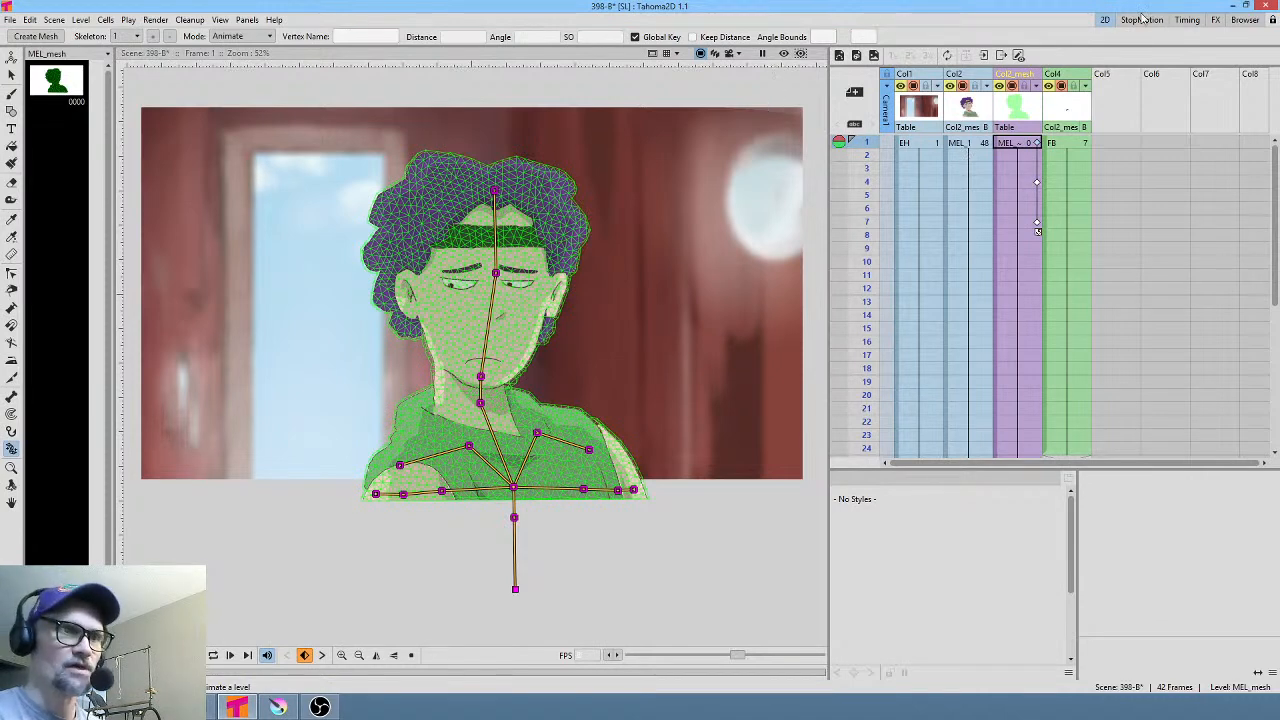
Check the program's version and build information
{"action": "left_click", "coordinate": [276, 21]}
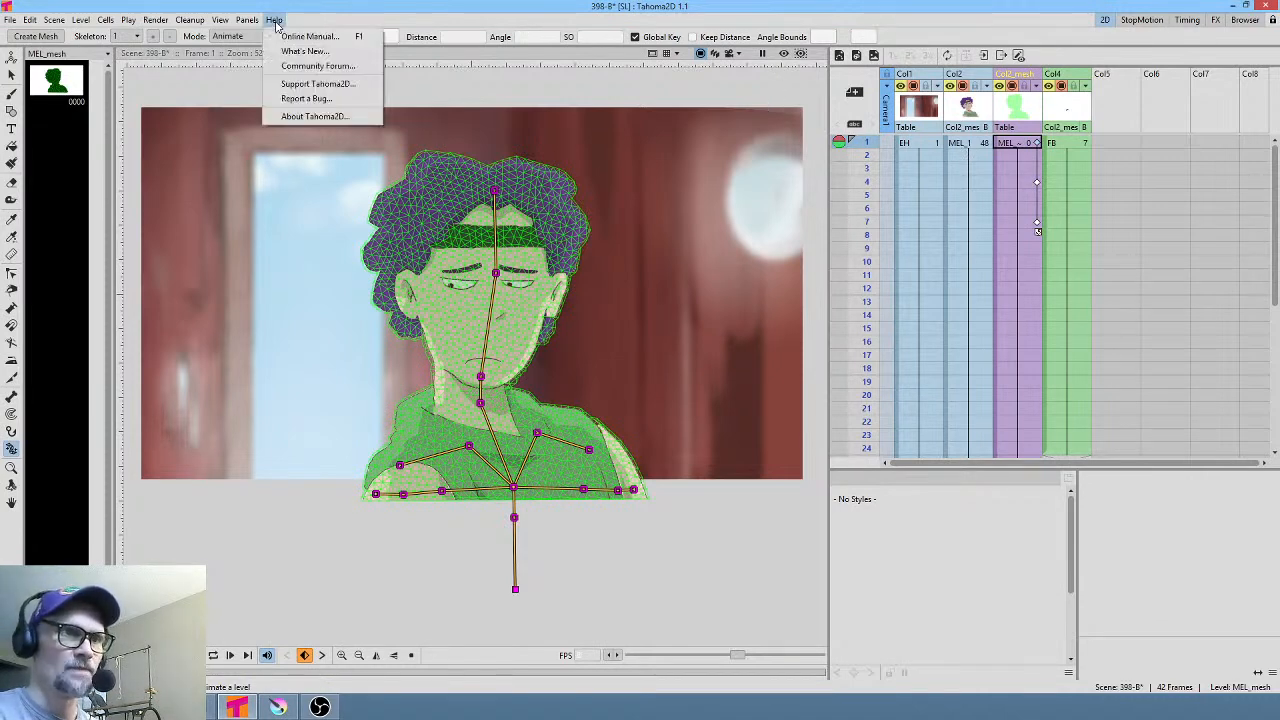
{"action": "left_click", "coordinate": [306, 119]}
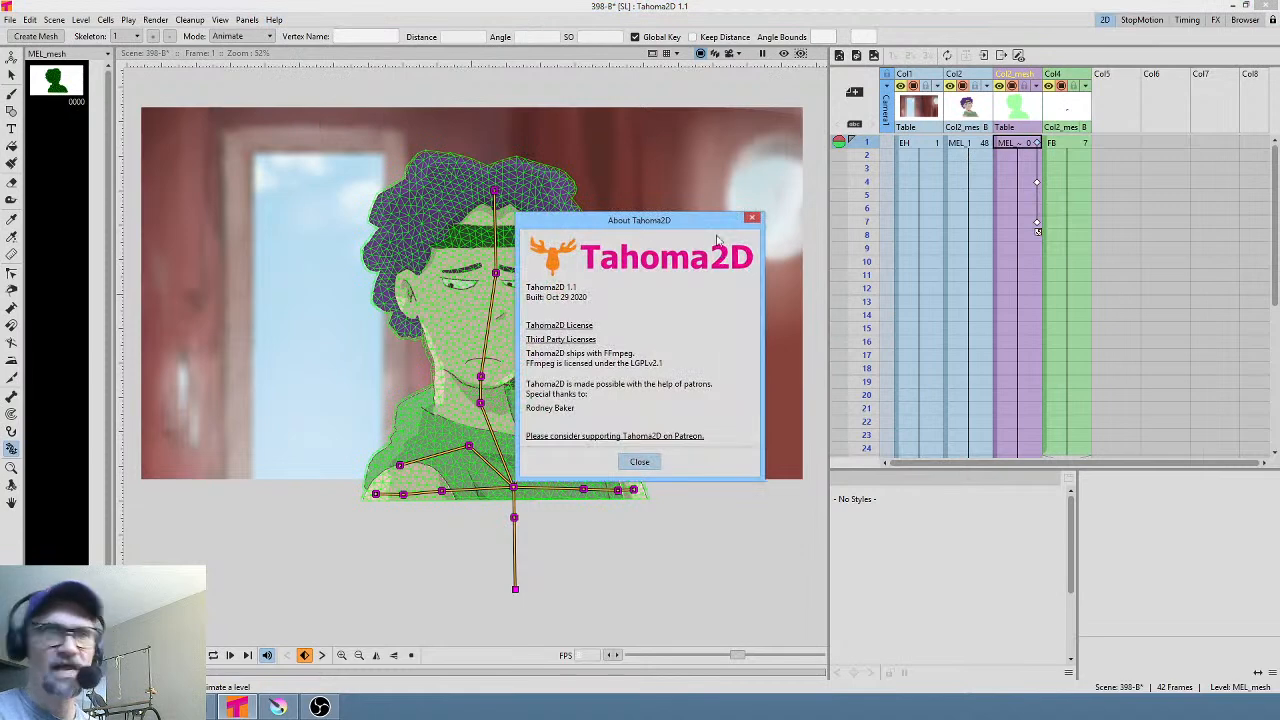
{"action": "left_click_drag", "start_coordinate": [705, 222], "coordinate": [745, 212]}
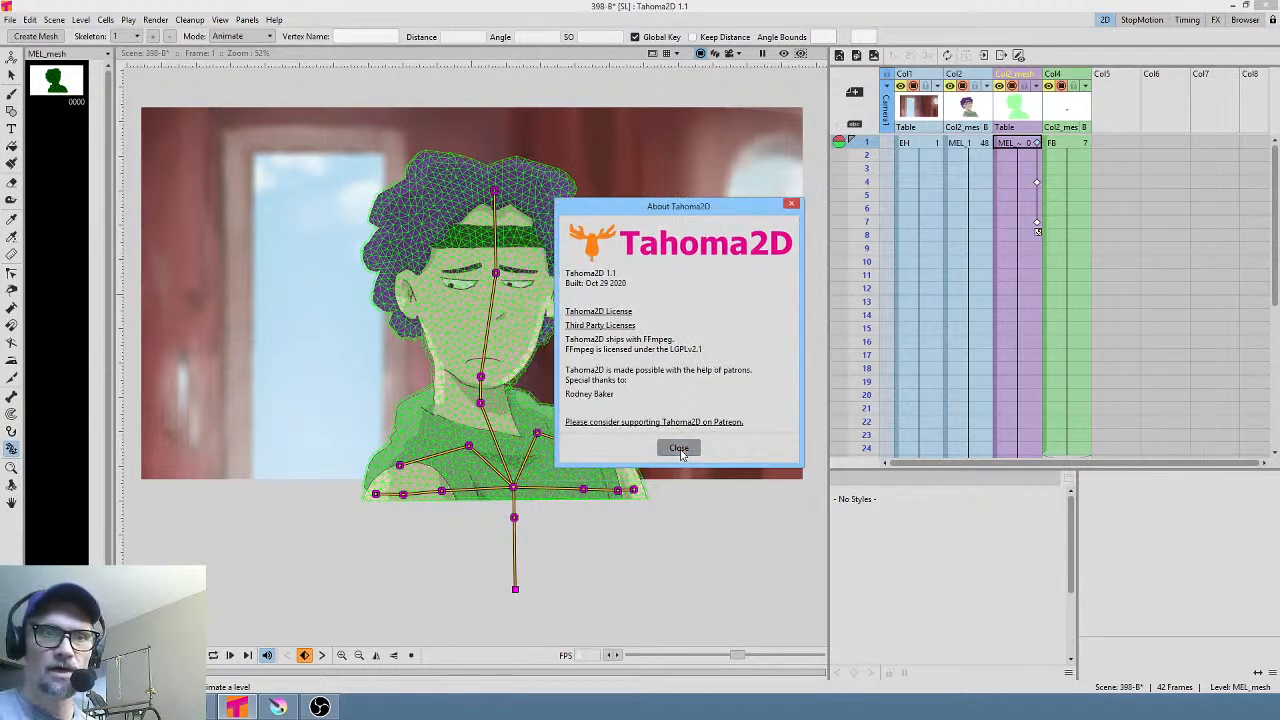
{"action": "left_click", "coordinate": [680, 447]}
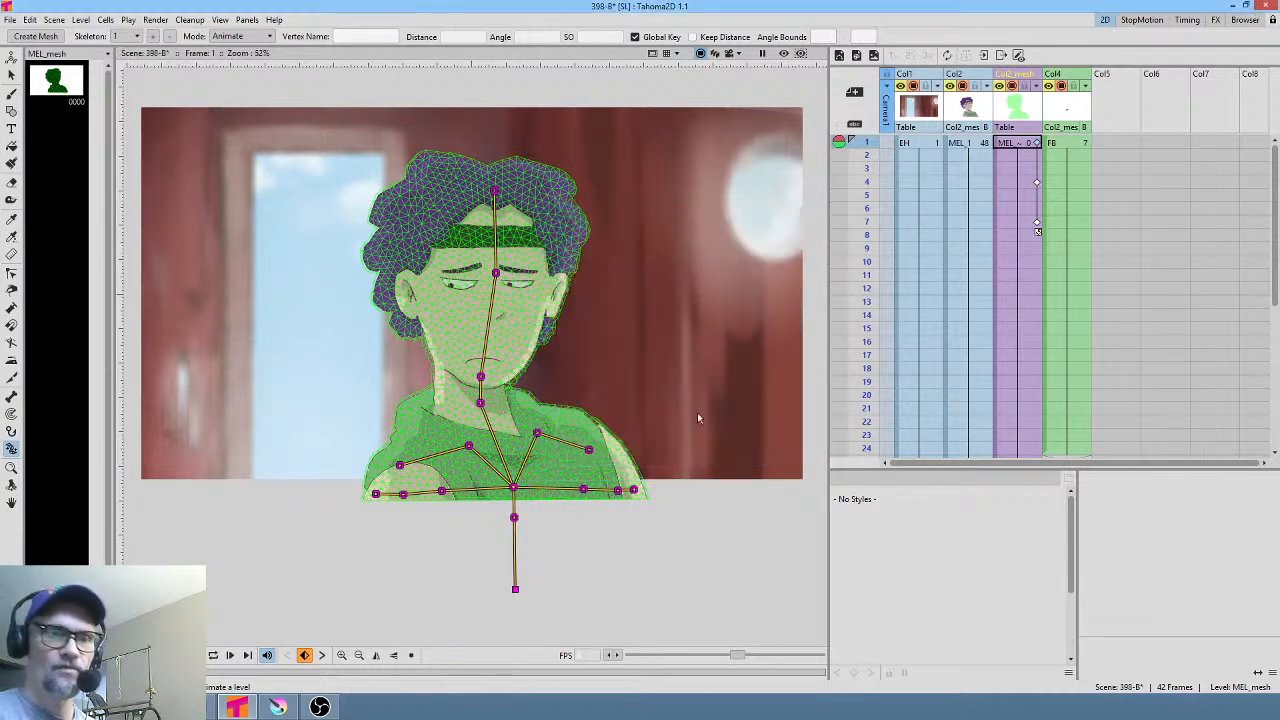
Switch to Krita and examine the street scene and its timeline frames in -119.png.kra
{"action": "left_click", "coordinate": [284, 709]}
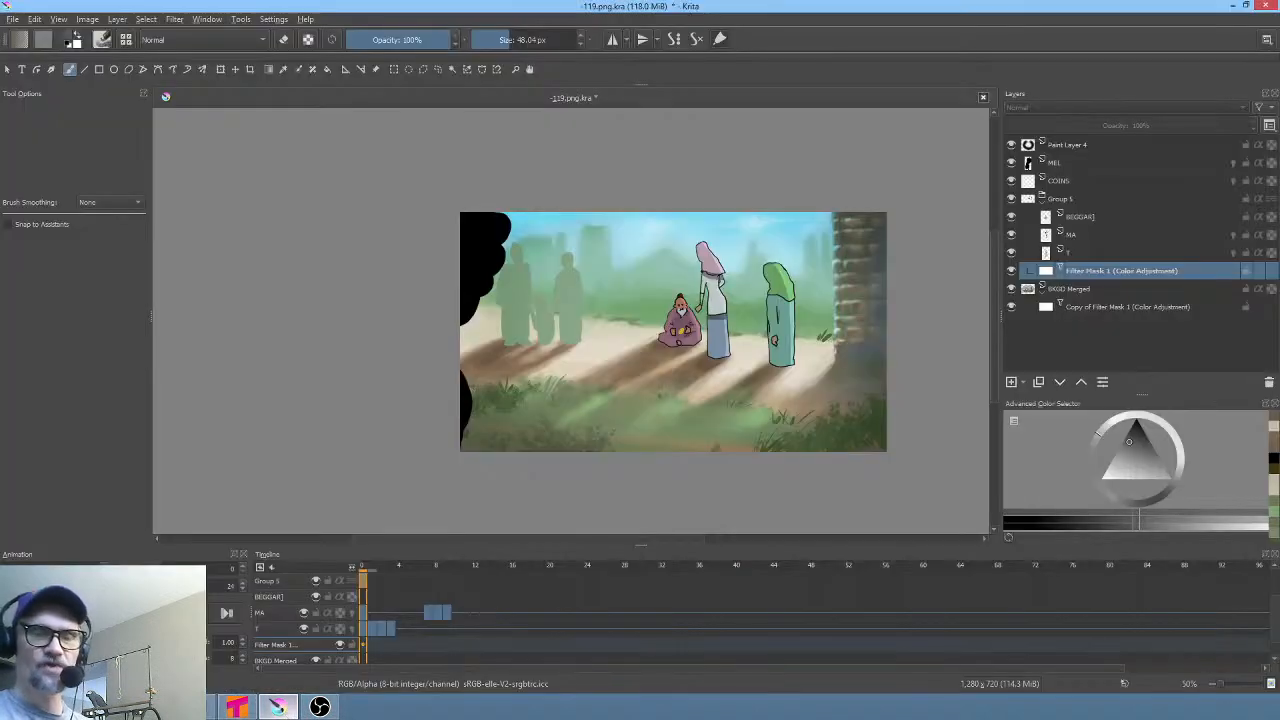
{"action": "scroll", "coordinate": [524, 332], "scroll_direction": "up", "scroll_amount": 2}
{"action": "left_click_drag", "start_coordinate": [524, 332], "coordinate": [573, 328]}
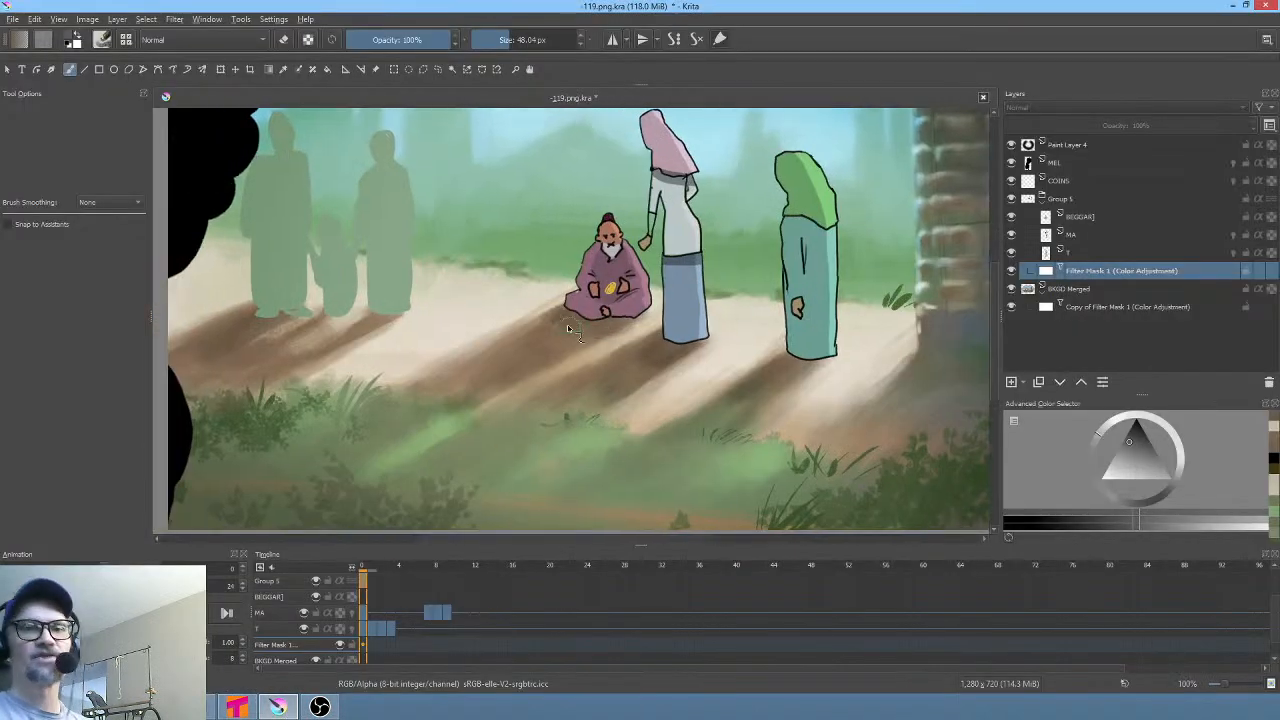
{"action": "scroll", "coordinate": [570, 328], "scroll_direction": "down", "scroll_amount": 1}
{"action": "left_click_drag", "start_coordinate": [674, 325], "coordinate": [598, 329]}
{"action": "left_click_drag", "start_coordinate": [373, 571], "coordinate": [385, 602]}
Switch back to Tahoma2D and review the mesh movement between frames 1 and 9, ending on the frame 7 pose
{"action": "left_click", "coordinate": [242, 707]}
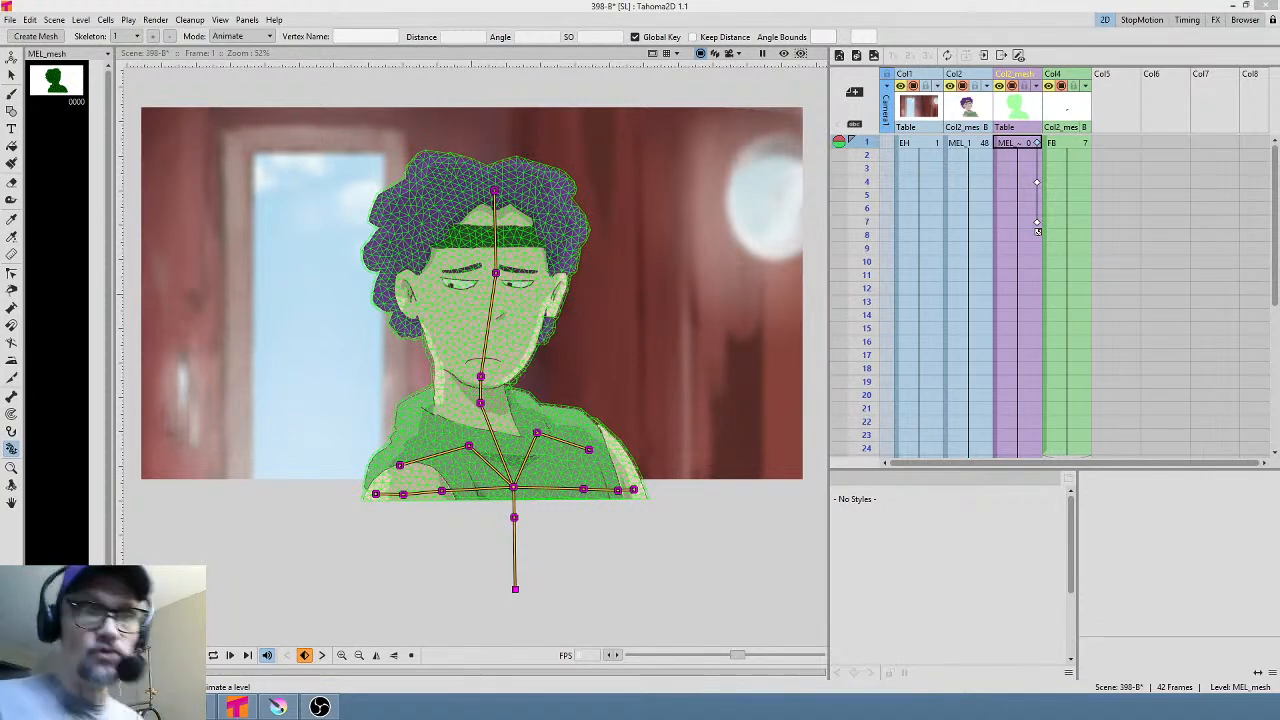
{"action": "left_click_drag", "start_coordinate": [870, 148], "coordinate": [868, 183]}
{"action": "mouse_move", "coordinate": [868, 246]}
{"action": "left_mouse_down"}
{"action": "mouse_move", "coordinate": [874, 200]}
{"action": "mouse_move", "coordinate": [870, 265]}
{"action": "mouse_move", "coordinate": [878, 170]}
{"action": "mouse_move", "coordinate": [877, 248]}
{"action": "left_mouse_up"}
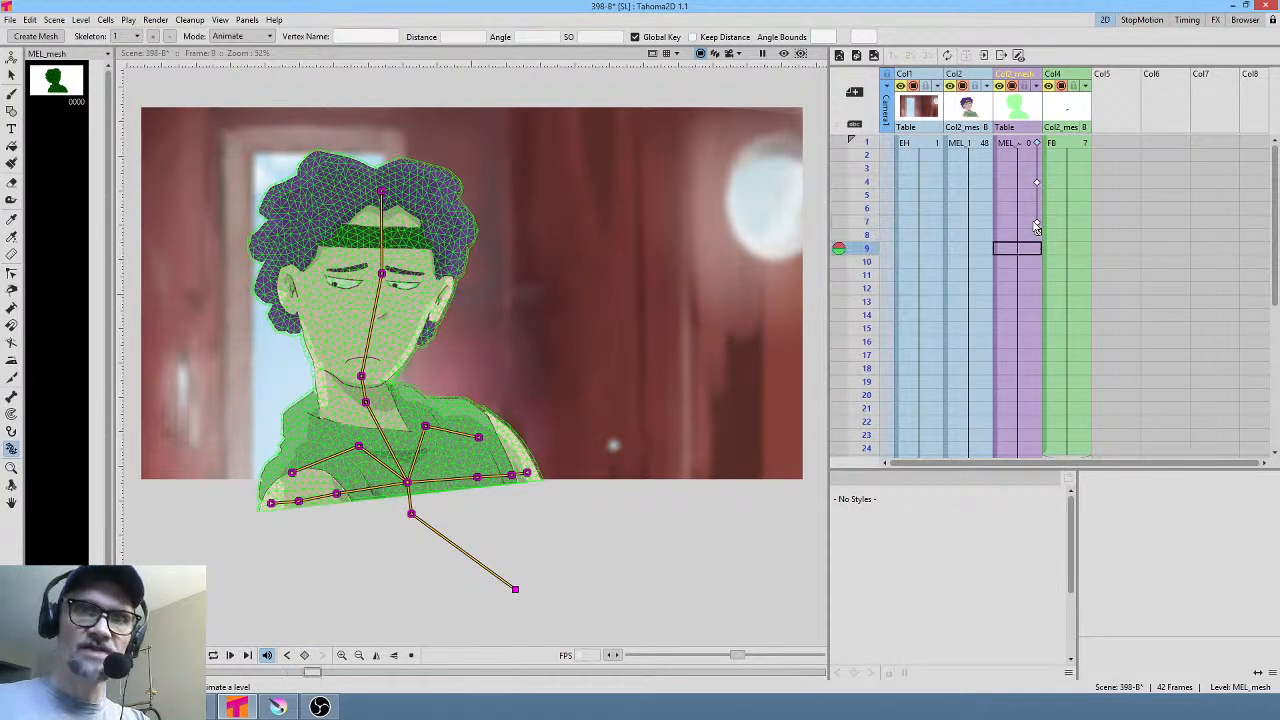
{"action": "left_click", "coordinate": [1030, 222]}
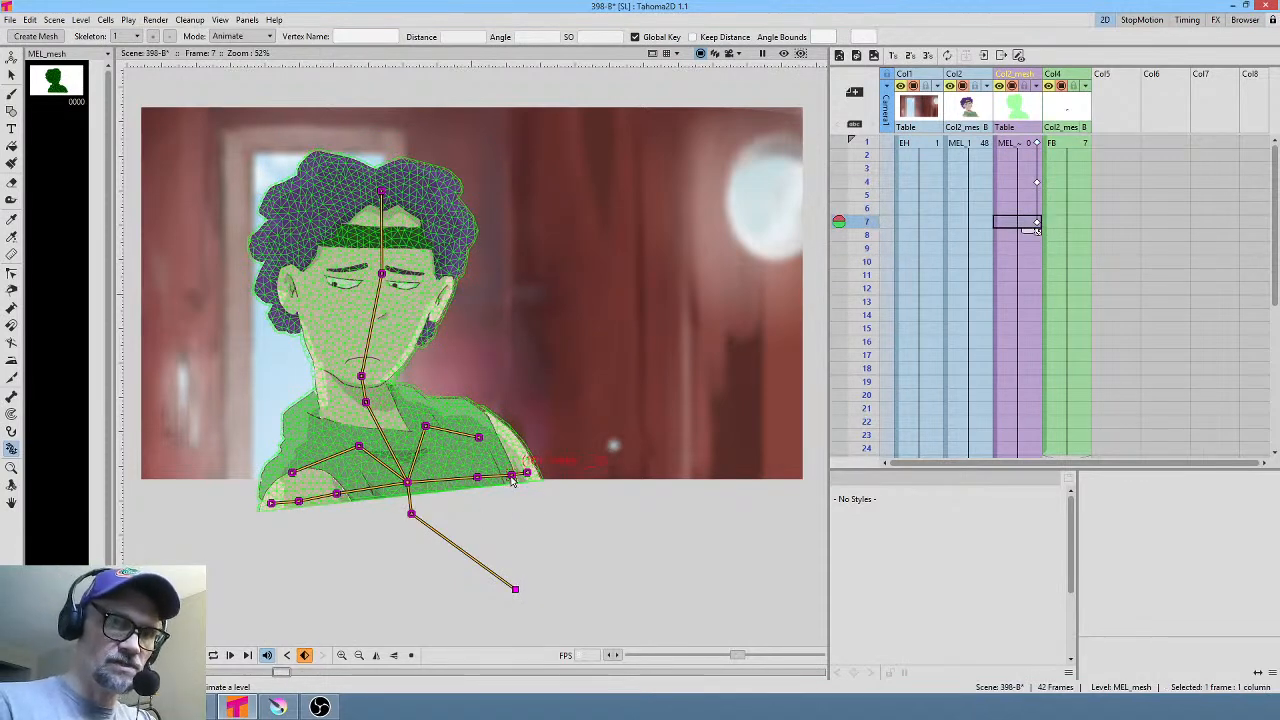
At frame 7, lower the outer shoulder by moving Vertex_14 to about -1.81 px distance and -5.47°, checking the motion across frames 1 to 8
{"action": "left_click_drag", "start_coordinate": [510, 479], "coordinate": [478, 487]}
{"action": "mouse_move", "coordinate": [872, 160]}
{"action": "left_mouse_down"}
{"action": "mouse_move", "coordinate": [855, 262]}
{"action": "mouse_move", "coordinate": [862, 138]}
{"action": "left_mouse_up"}
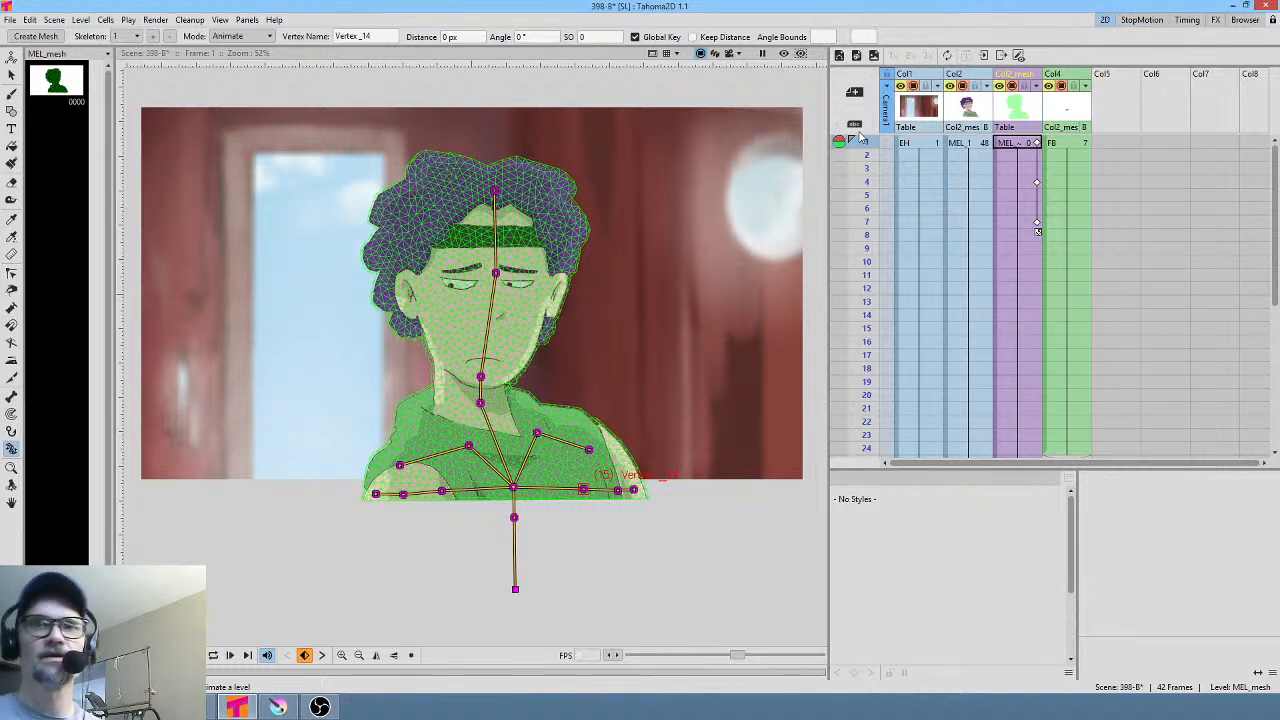
{"action": "left_click", "coordinate": [866, 155]}
{"action": "left_click_drag", "start_coordinate": [870, 167], "coordinate": [880, 234]}
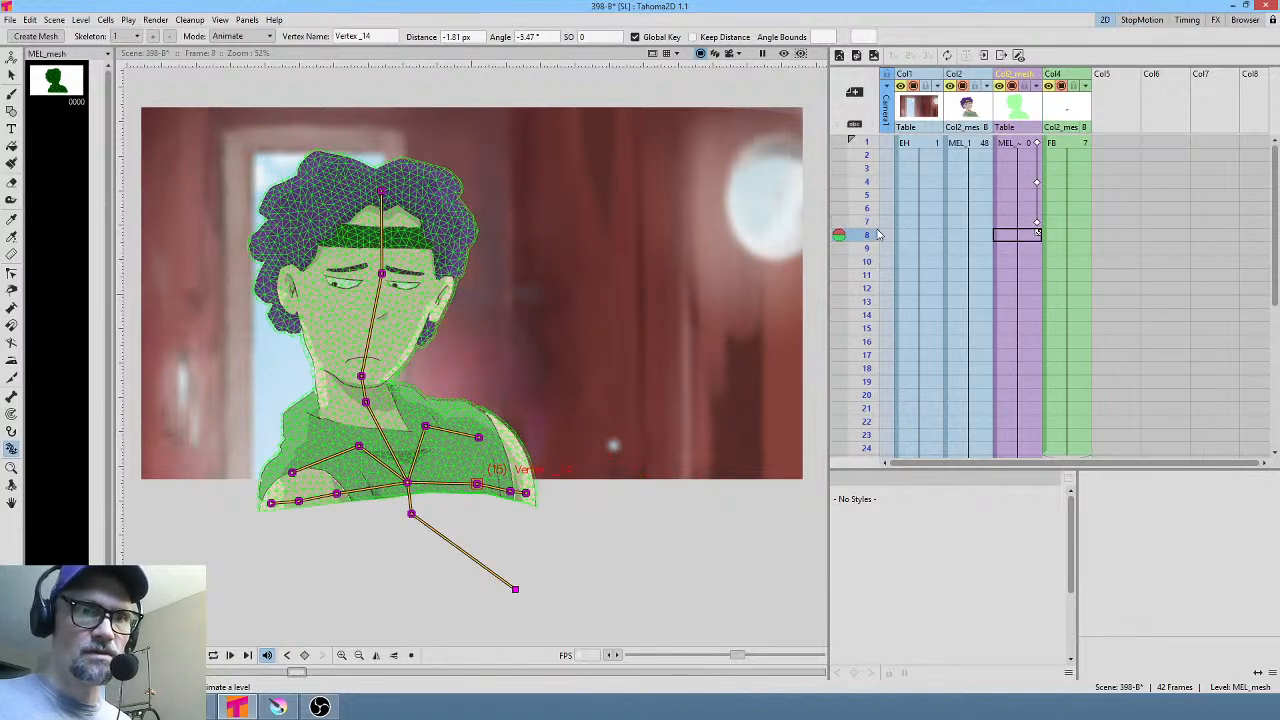
{"action": "left_click_drag", "start_coordinate": [875, 155], "coordinate": [902, 222]}
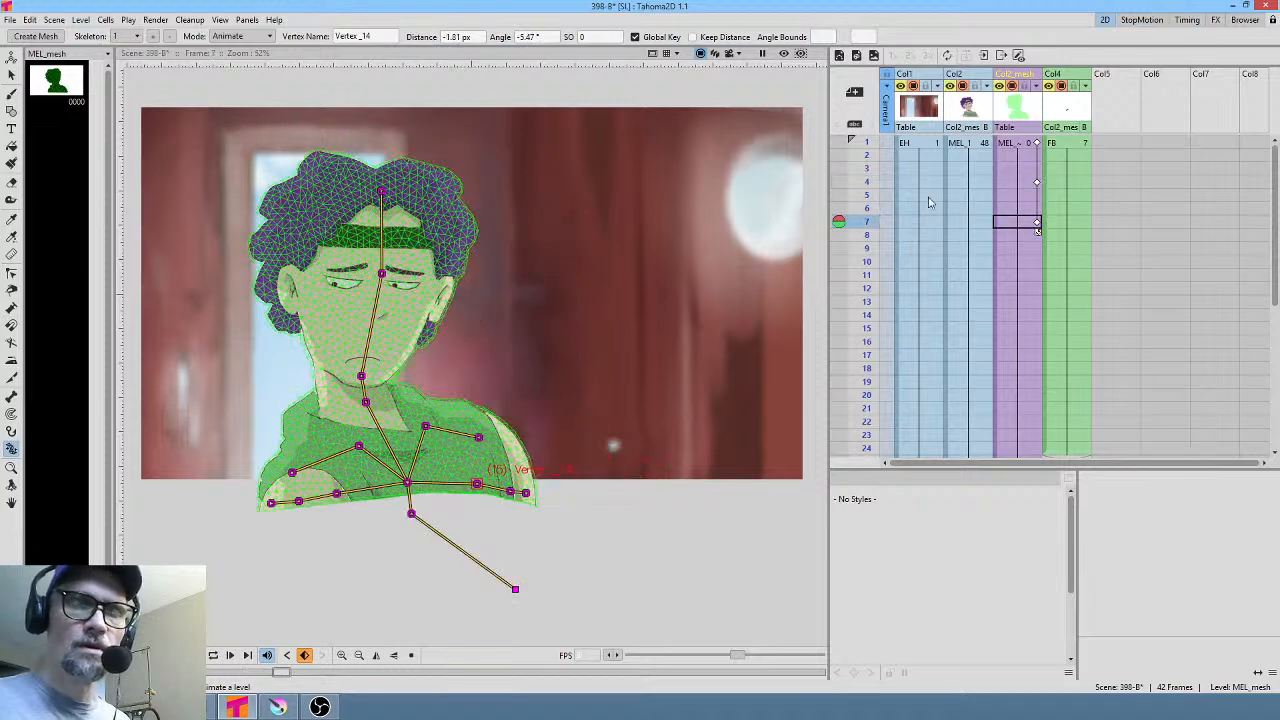
Move the mesh keyframe from frame 7 to frame 13 and check the poses at frames 4, 6 and 13
{"action": "left_click", "coordinate": [867, 144]}
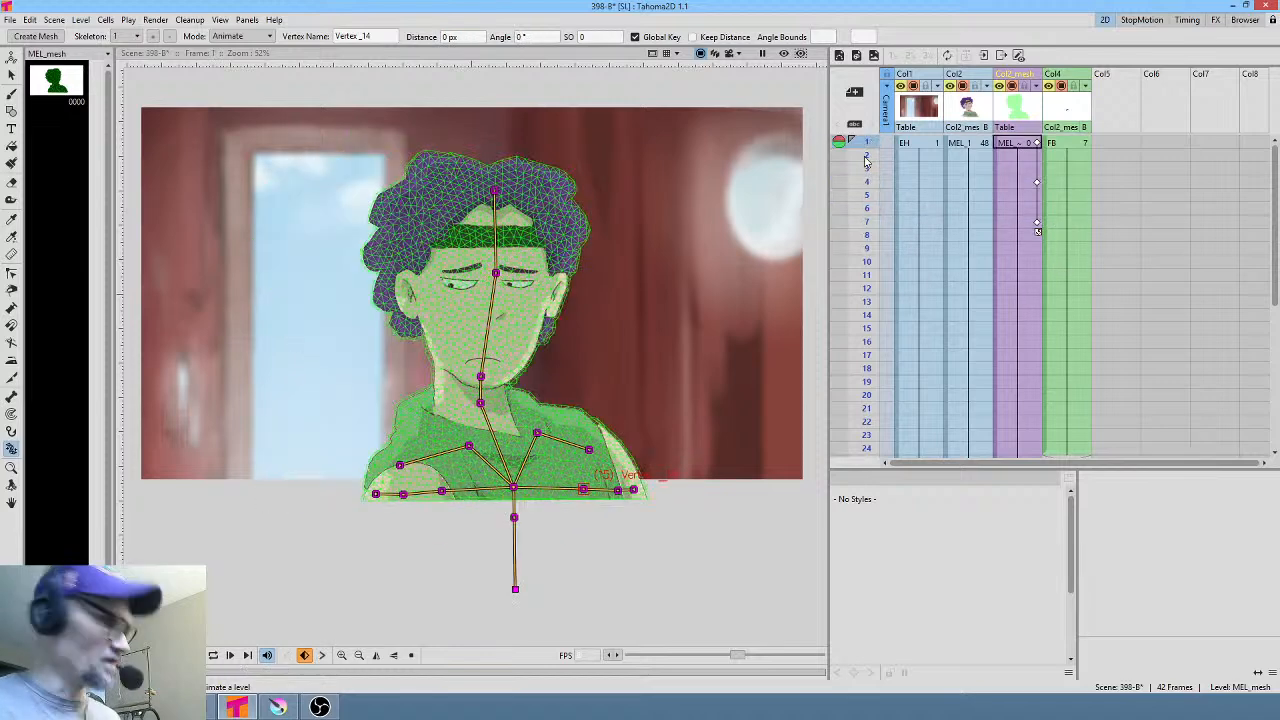
{"action": "key", "text": "l"}
{"action": "key", "text": "l"}
{"action": "left_click_drag", "start_coordinate": [1036, 223], "coordinate": [1036, 305]}
{"action": "left_click", "coordinate": [1037, 184]}
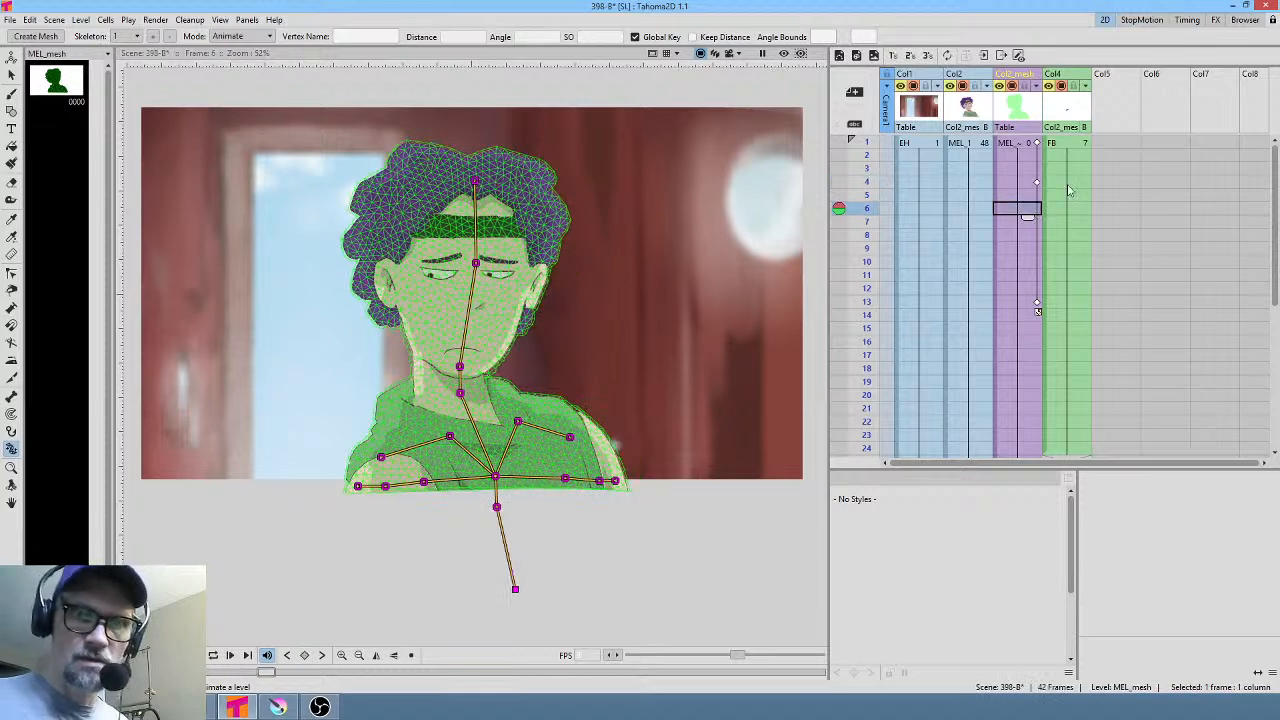
{"action": "left_click", "coordinate": [1038, 183]}
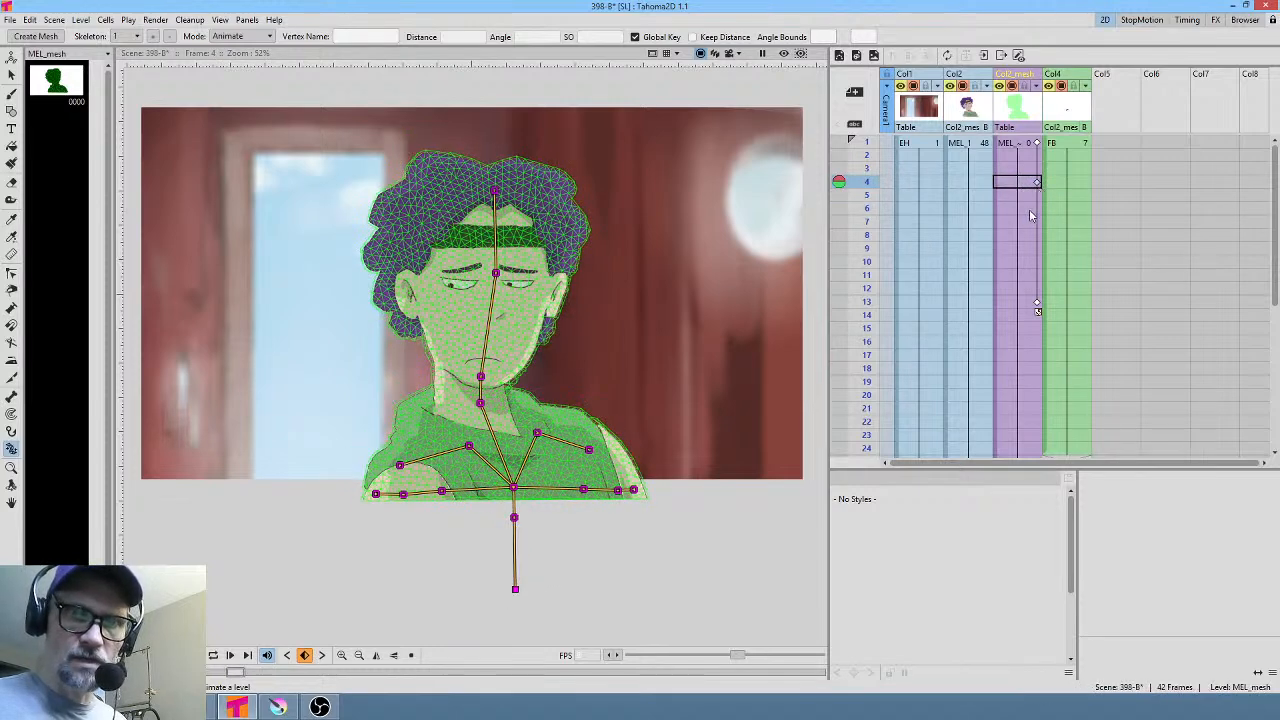
{"action": "left_click", "coordinate": [1030, 213]}
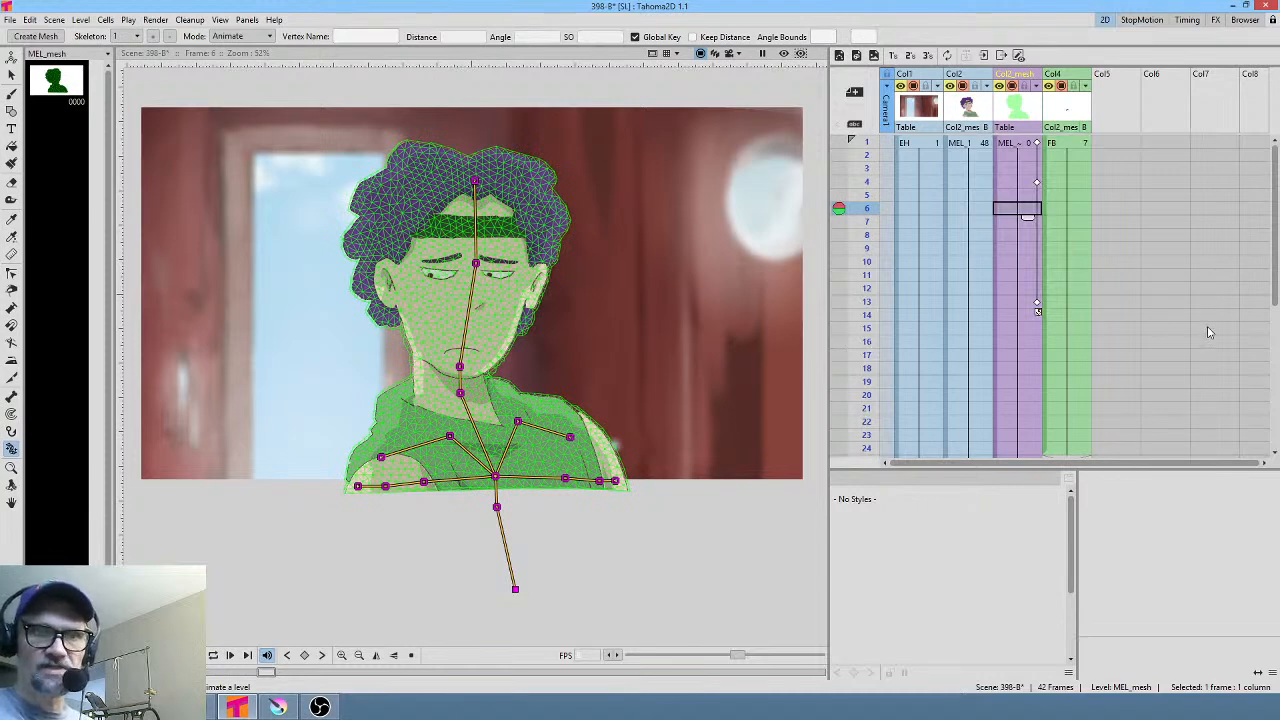
{"action": "left_click", "coordinate": [1028, 184]}
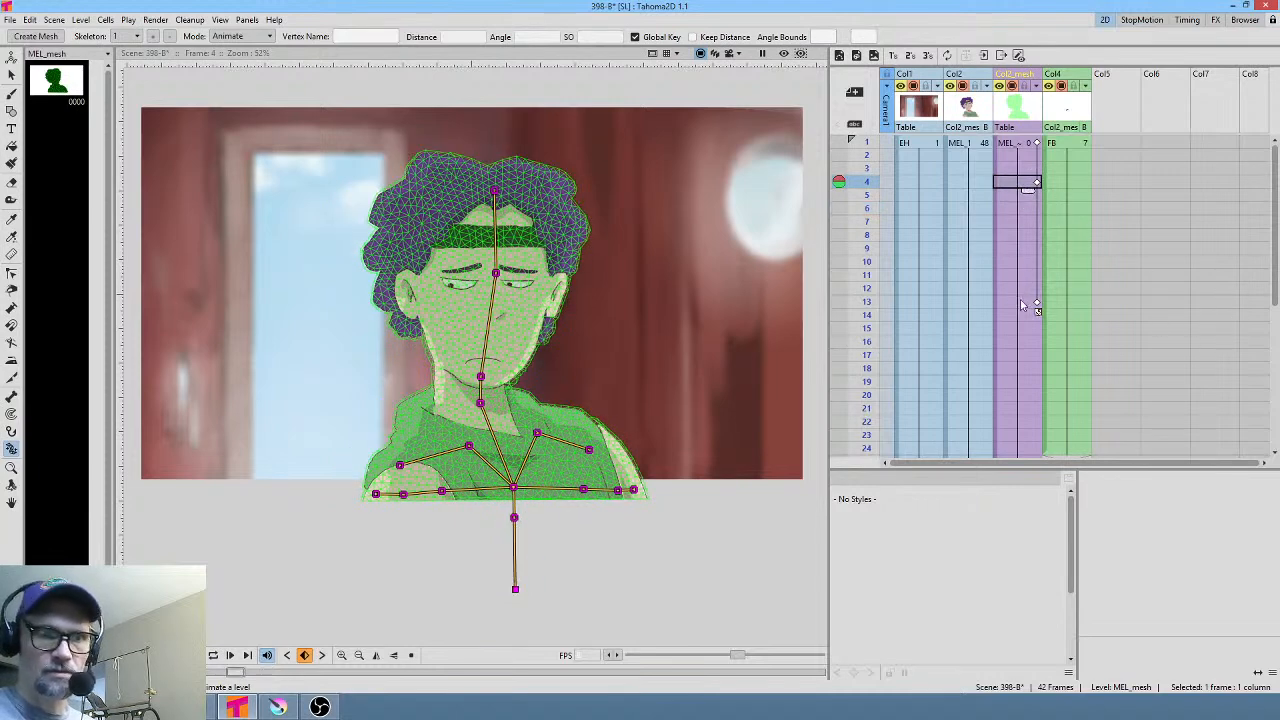
{"action": "left_click", "coordinate": [1025, 305]}
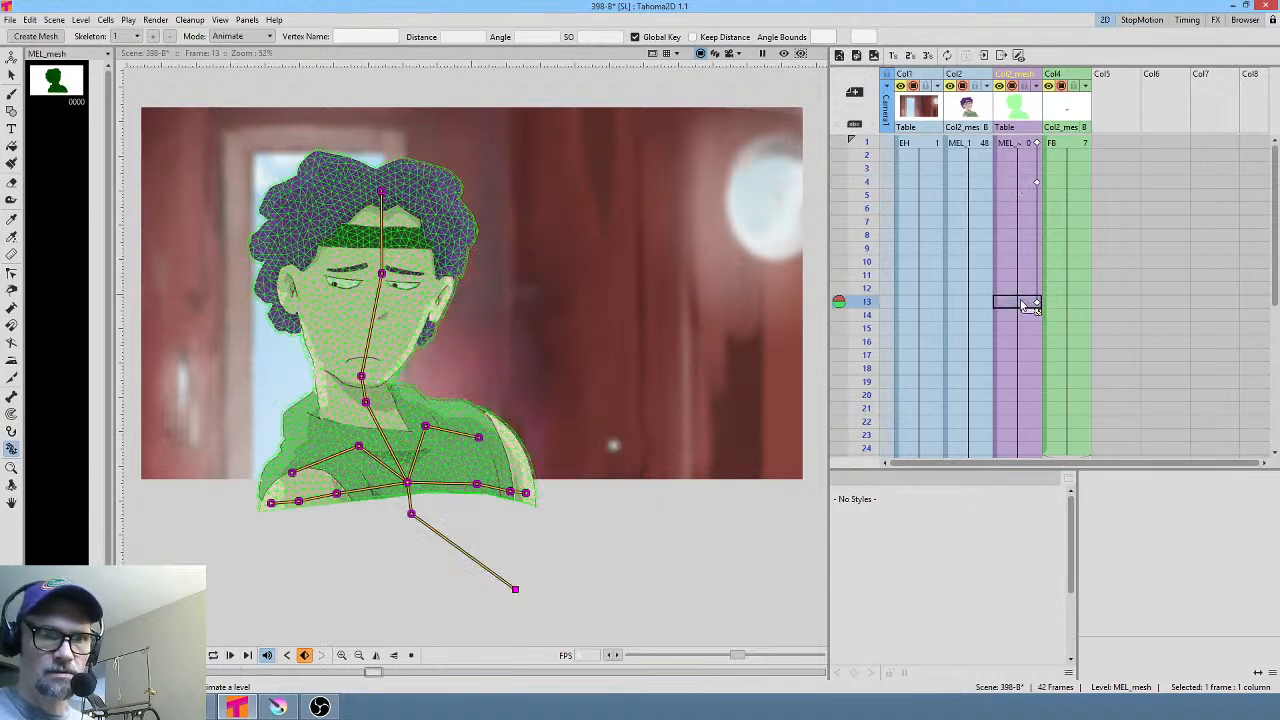
Check the default interpolation in the Animation preferences
{"action": "left_click", "coordinate": [10, 20]}
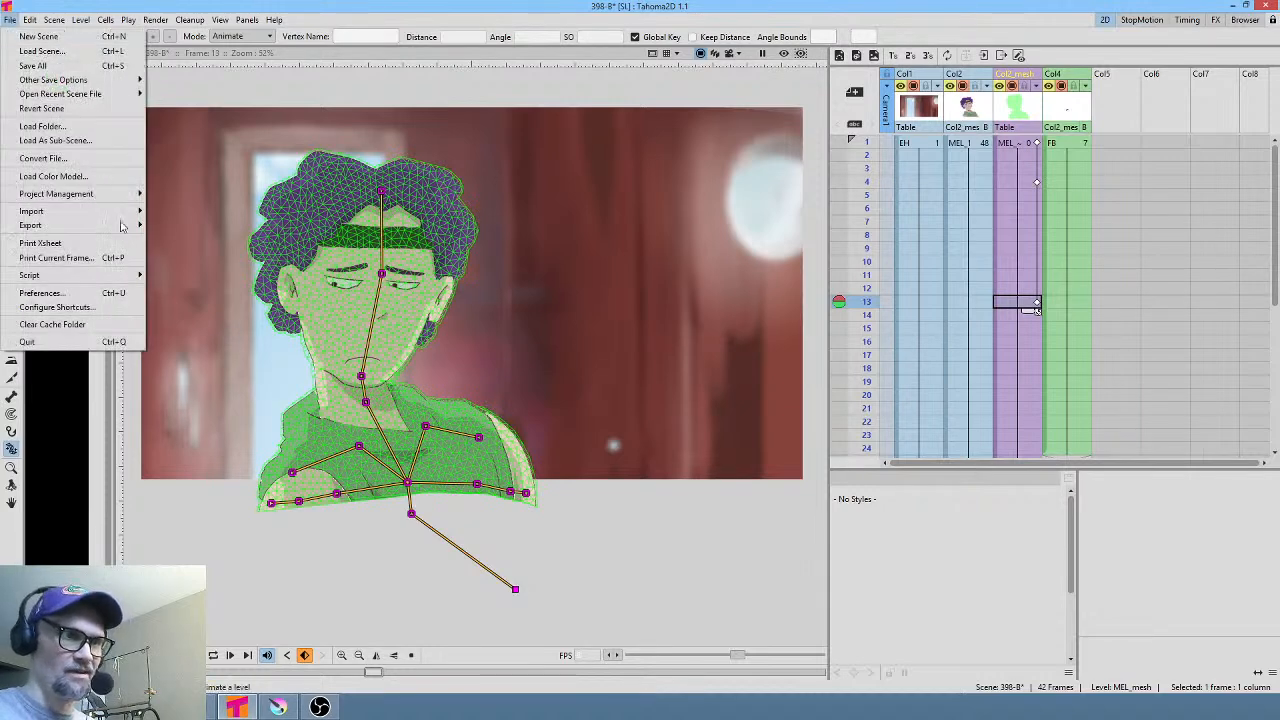
{"action": "left_click", "coordinate": [90, 303]}
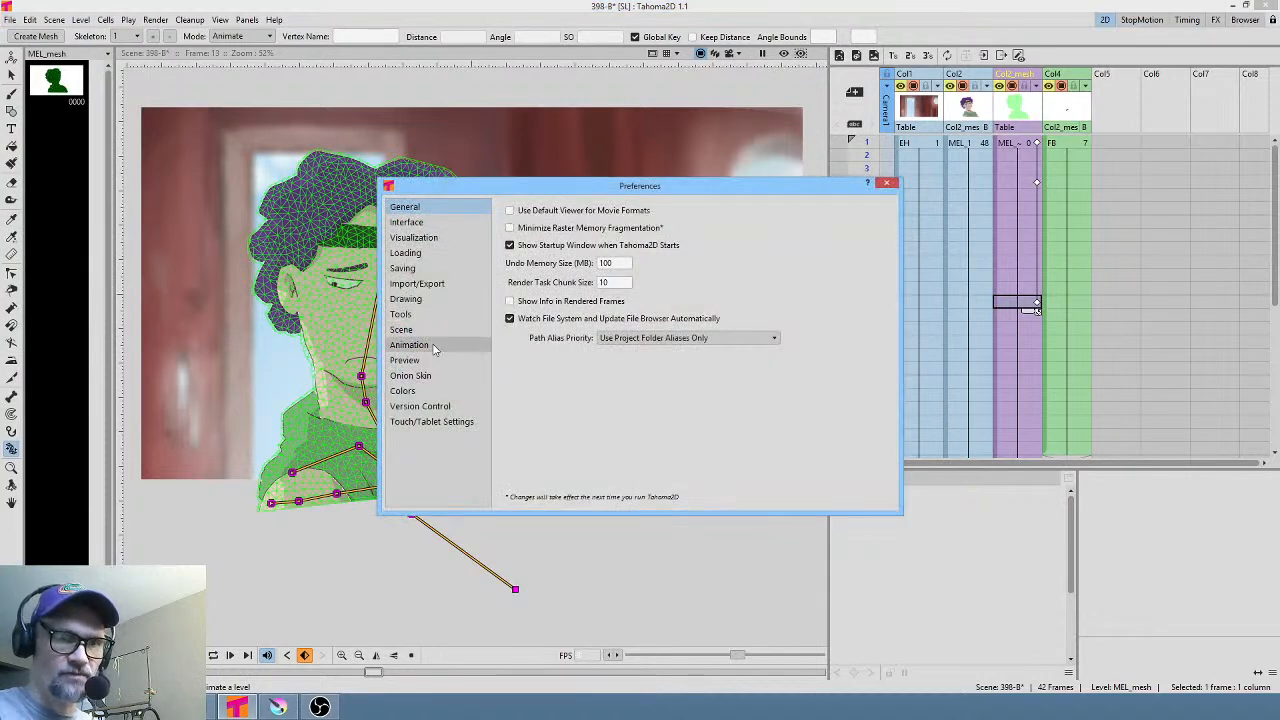
{"action": "left_click", "coordinate": [438, 345]}
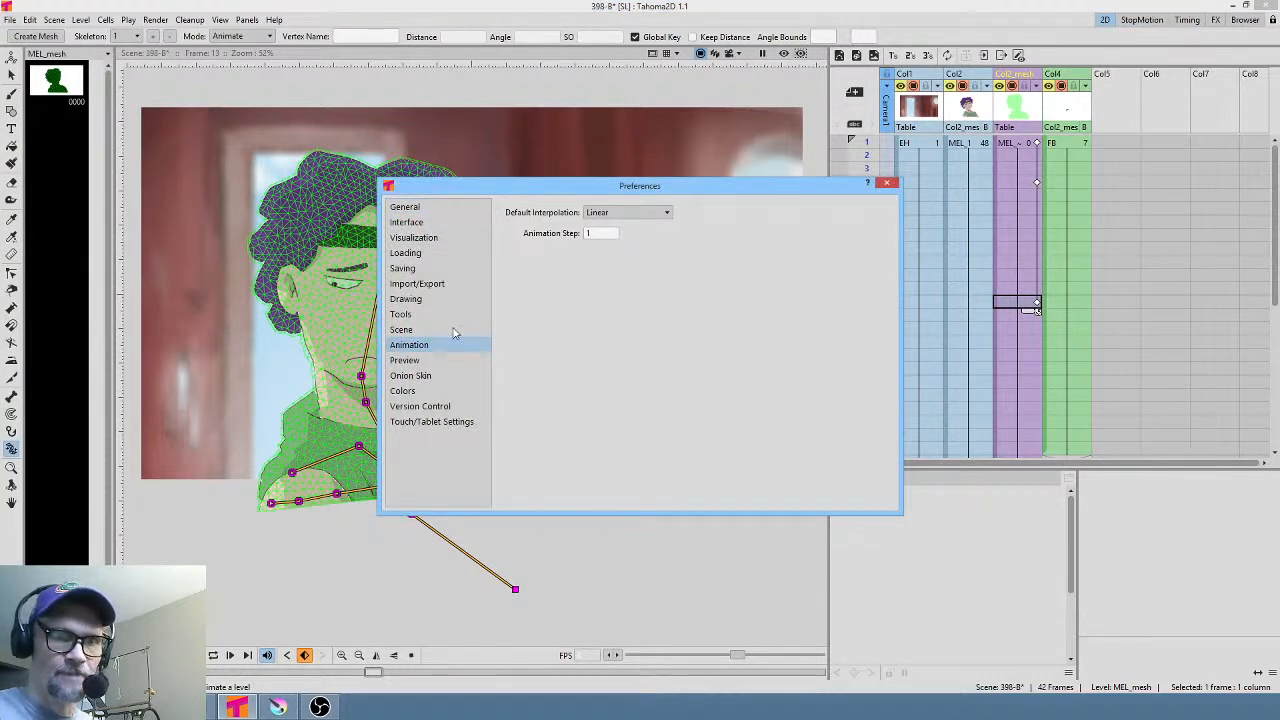
{"action": "left_click", "coordinate": [886, 182]}
Review the in-between mesh poses from frame 1 to frame 10, stopping on frame 7
{"action": "left_click", "coordinate": [1037, 182]}
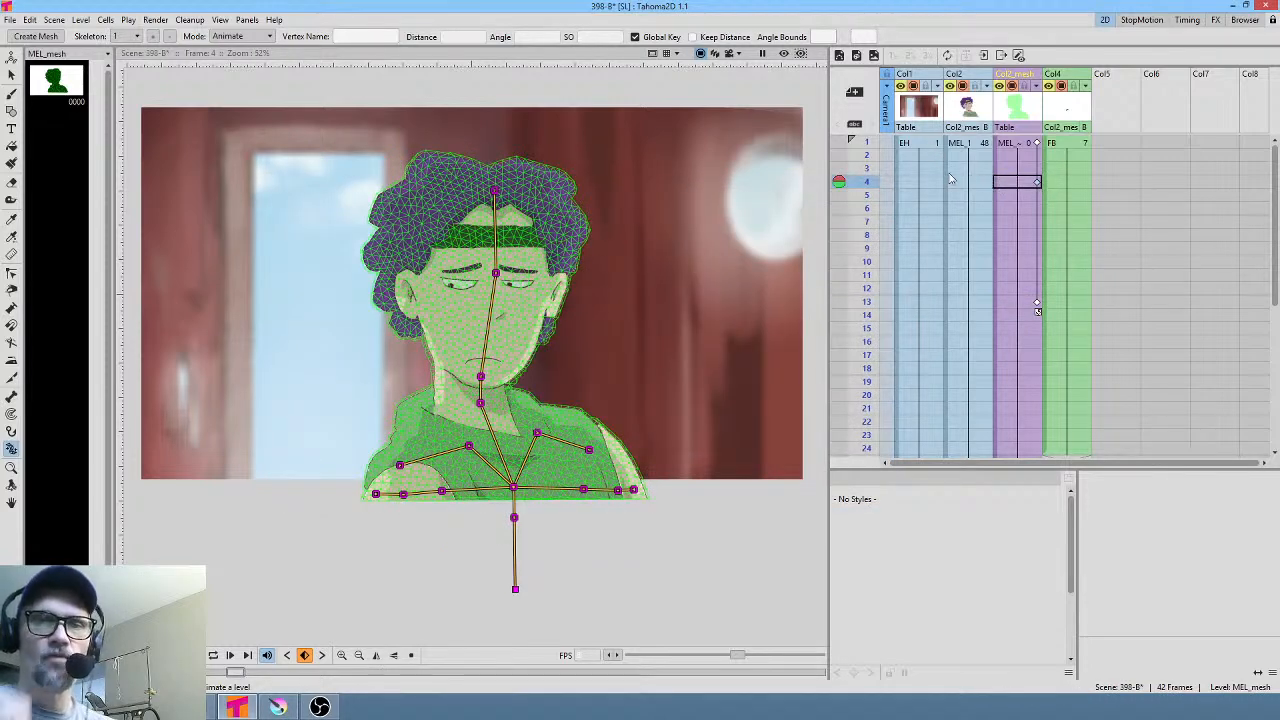
{"action": "left_click", "coordinate": [866, 145]}
{"action": "left_click_drag", "start_coordinate": [866, 147], "coordinate": [866, 268]}
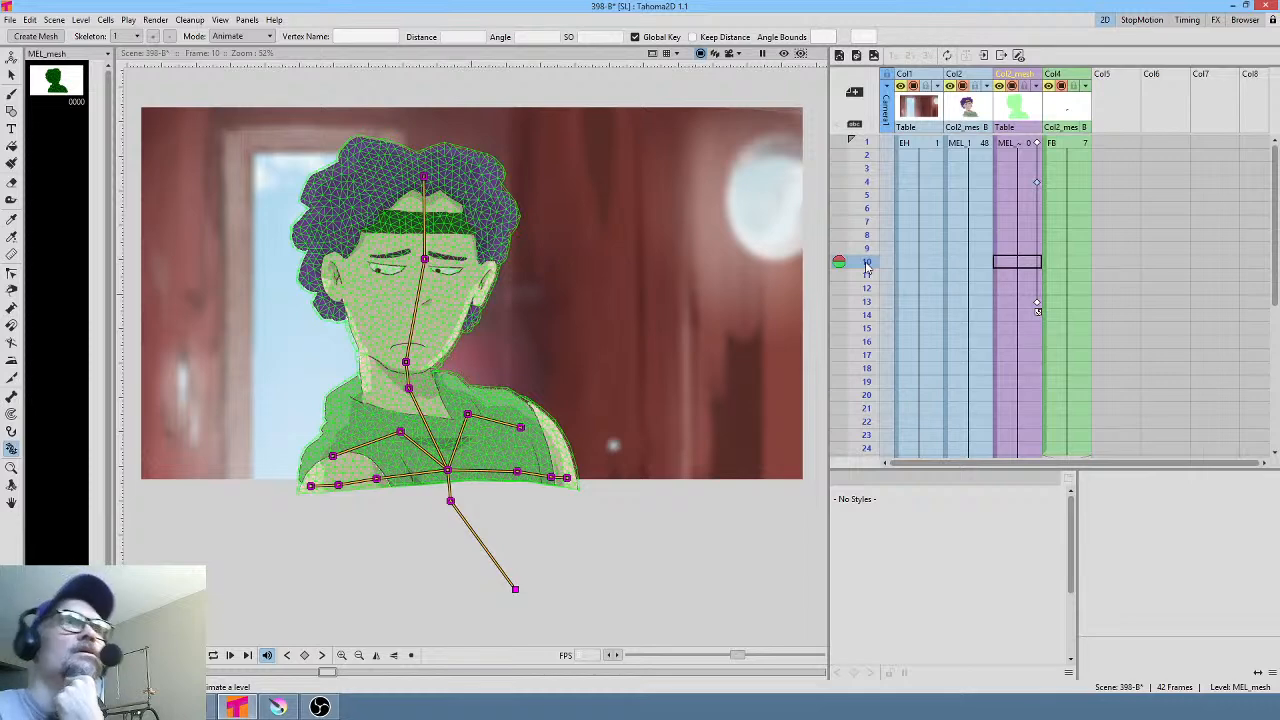
{"action": "mouse_move", "coordinate": [867, 266]}
{"action": "left_mouse_down"}
{"action": "mouse_move", "coordinate": [868, 225]}
{"action": "mouse_move", "coordinate": [902, 190]}
{"action": "mouse_move", "coordinate": [900, 230]}
{"action": "left_mouse_up"}
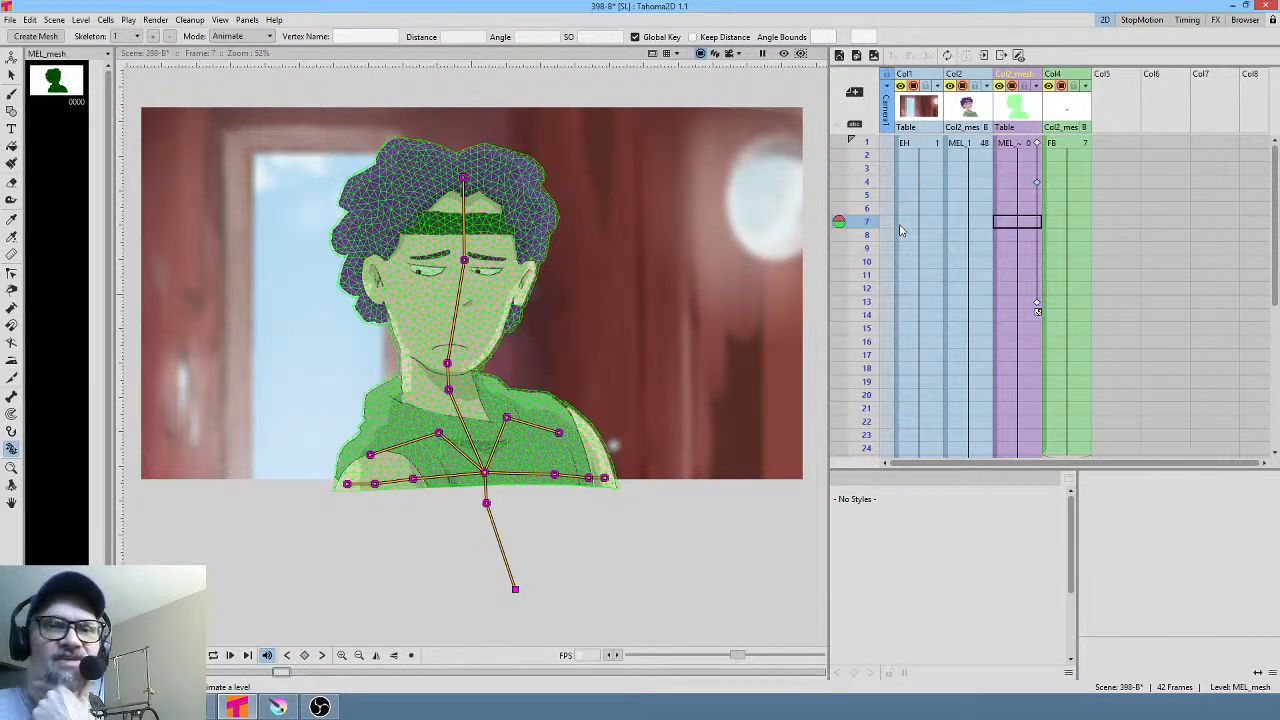
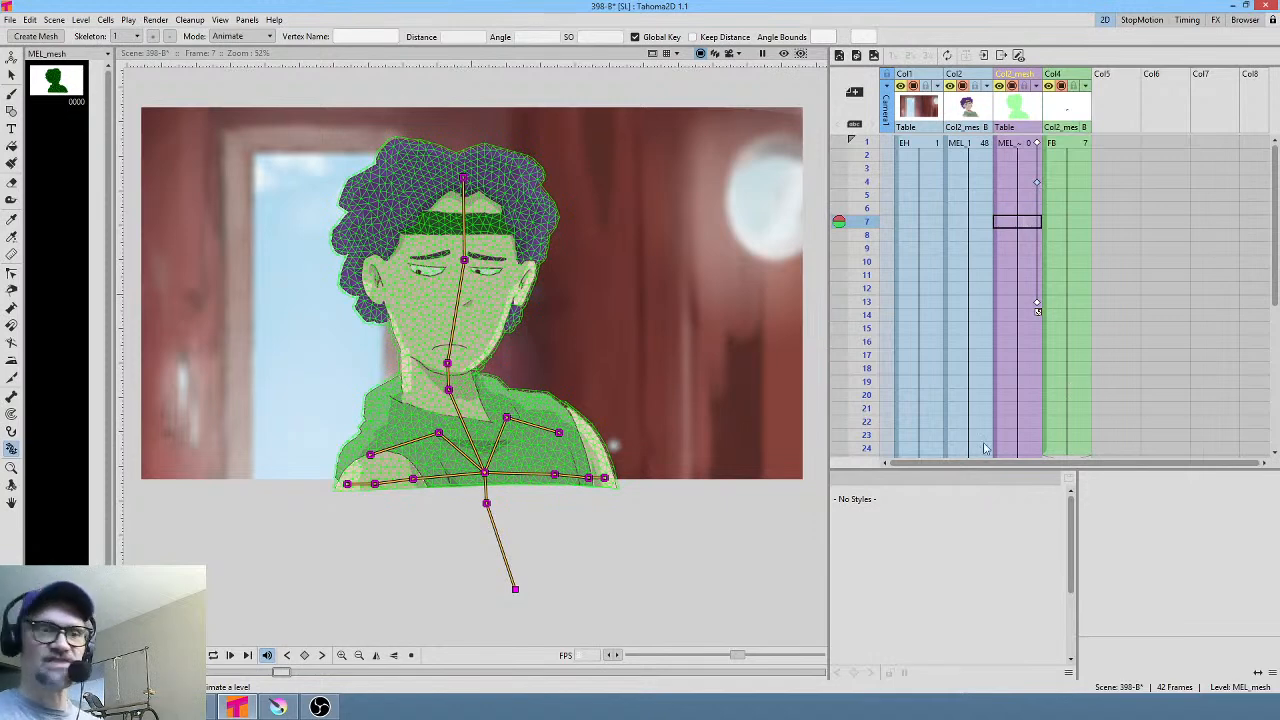
Switch to Krita and look over the first timeline frames of the street scene
{"action": "left_click", "coordinate": [278, 707]}
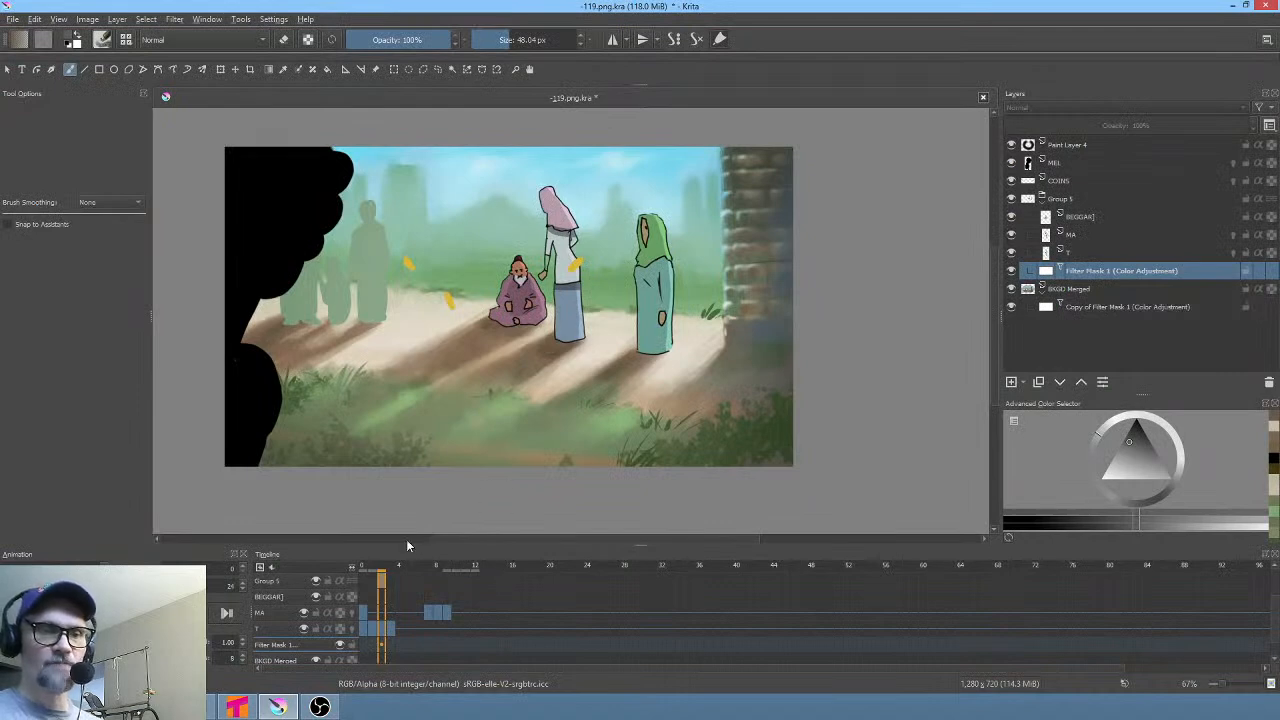
{"action": "left_click", "coordinate": [408, 567]}
{"action": "mouse_move", "coordinate": [420, 573]}
{"action": "left_mouse_down"}
{"action": "mouse_move", "coordinate": [456, 571]}
{"action": "mouse_move", "coordinate": [362, 572]}
{"action": "mouse_move", "coordinate": [430, 585]}
{"action": "left_mouse_up"}
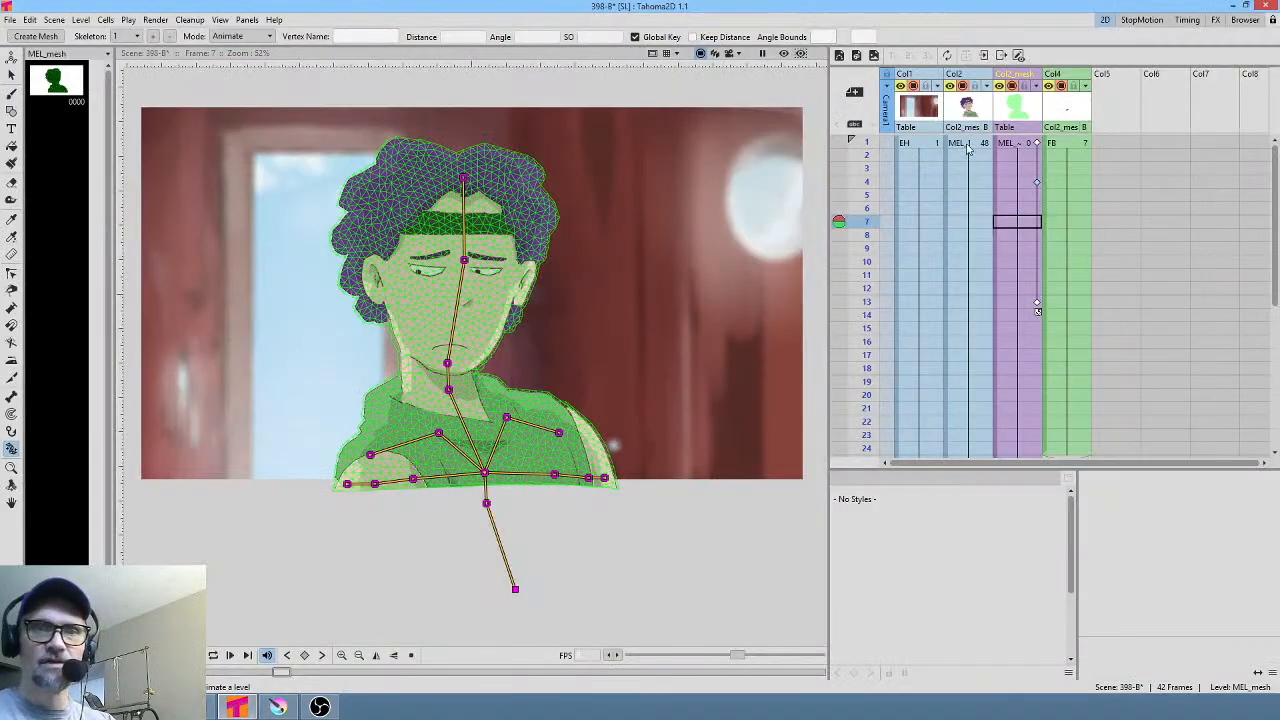
Switch back to Tahoma2D and review the mesh lean from frame 1 to frame 15
{"action": "mouse_move", "coordinate": [866, 146]}
{"action": "left_mouse_down"}
{"action": "mouse_move", "coordinate": [858, 338]}
{"action": "mouse_move", "coordinate": [858, 195]}
{"action": "mouse_move", "coordinate": [858, 315]}
{"action": "left_mouse_up"}
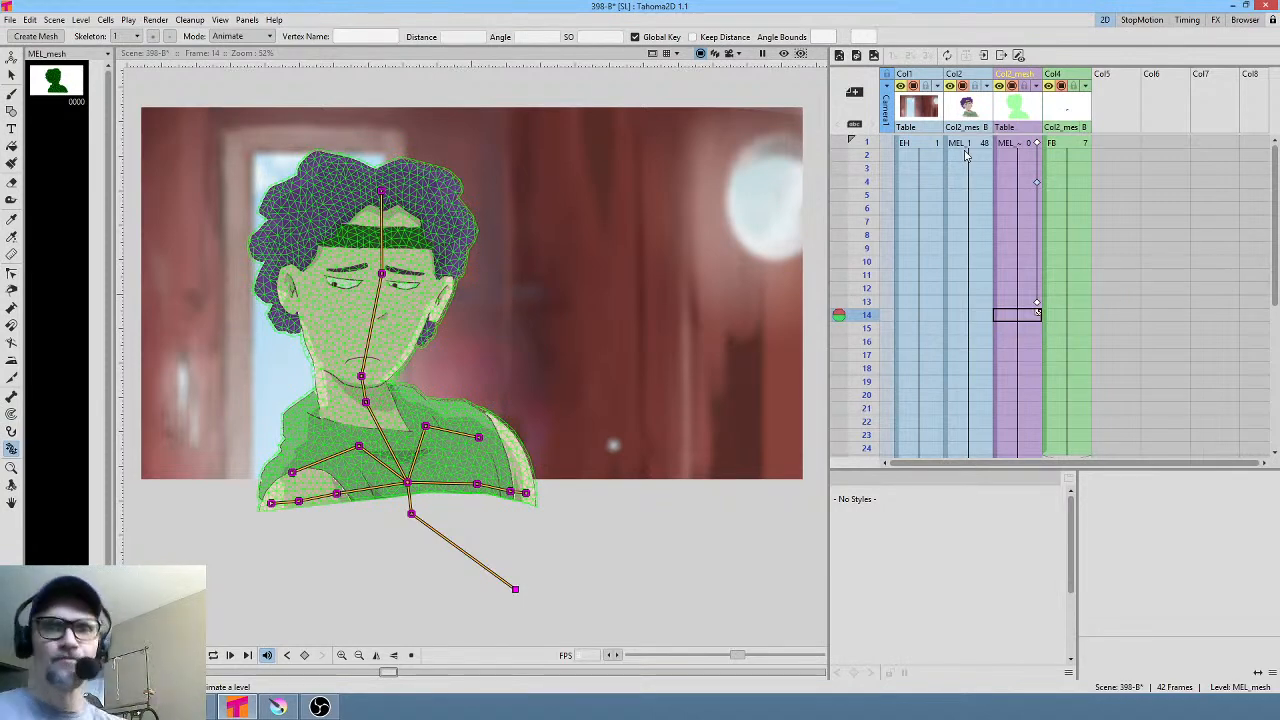
{"action": "left_click", "coordinate": [1017, 303]}
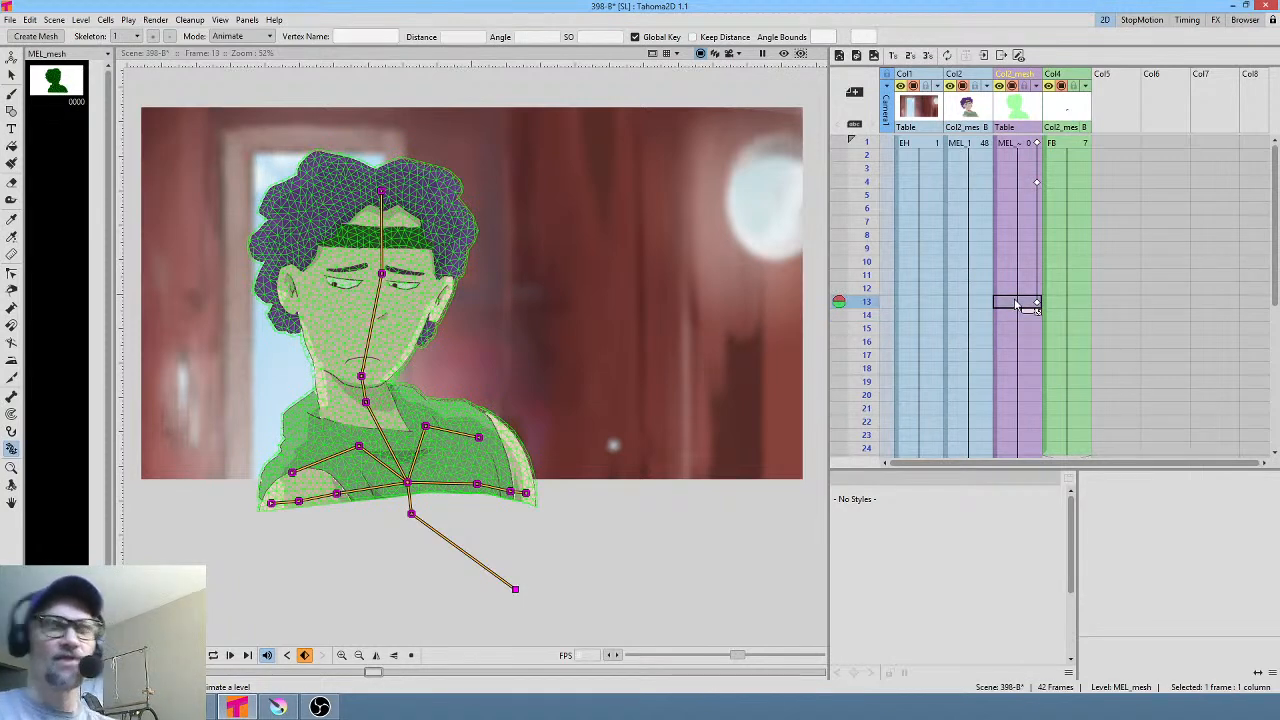
{"action": "left_click", "coordinate": [862, 150]}
{"action": "left_click_drag", "start_coordinate": [862, 156], "coordinate": [876, 333]}
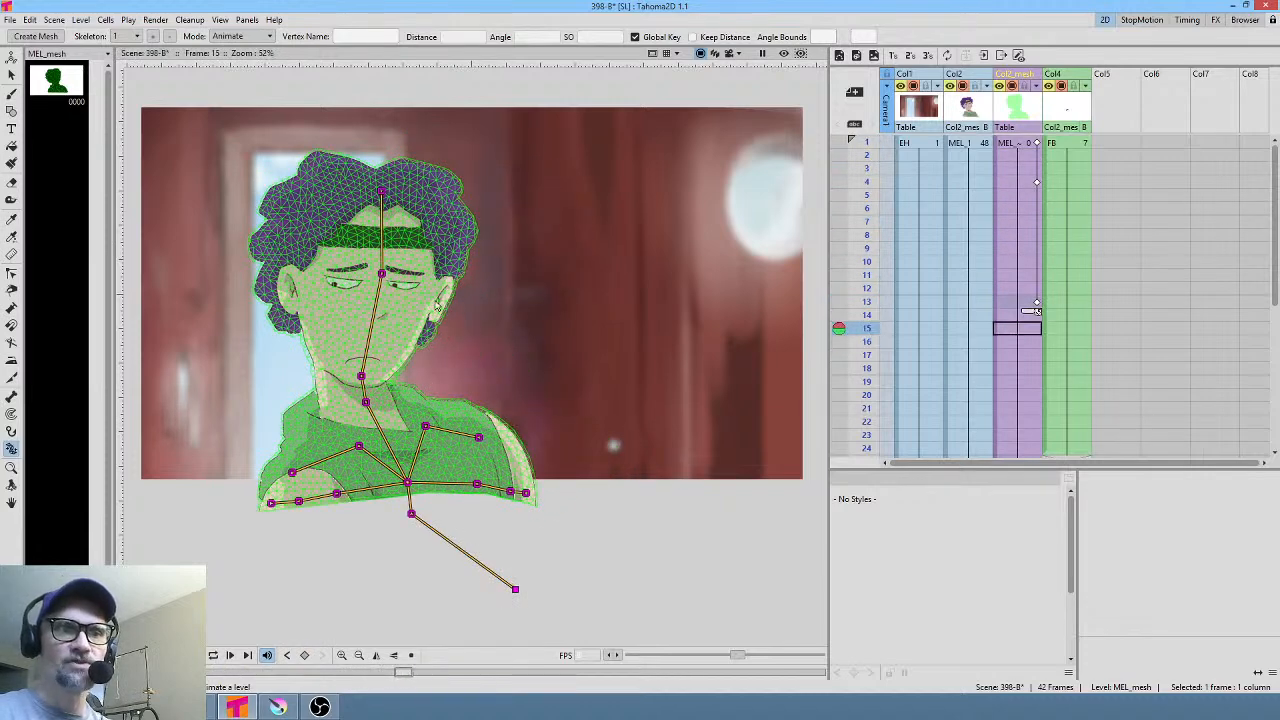
Try tilting the head at frame 6 by moving Vertex __5 sideways to about -9.95°, and remove that keyframe
{"action": "left_click", "coordinate": [1033, 208]}
{"action": "left_click_drag", "start_coordinate": [474, 264], "coordinate": [491, 261]}
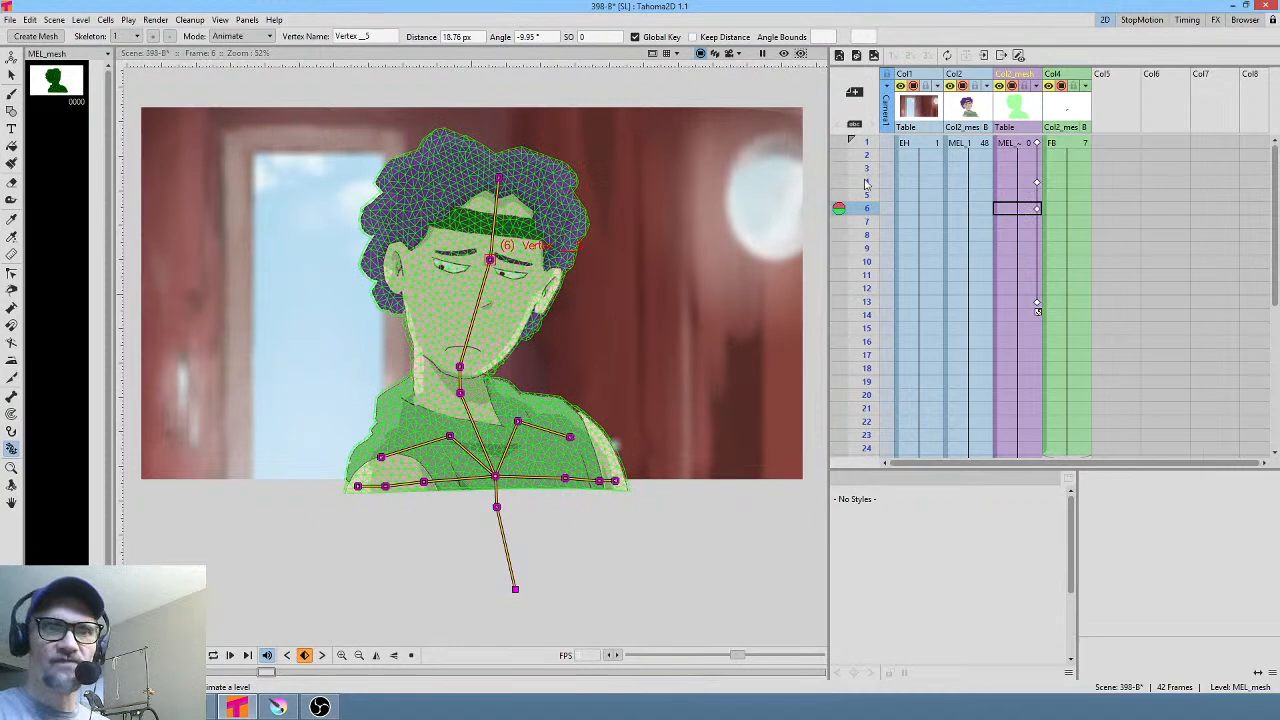
{"action": "left_click_drag", "start_coordinate": [867, 147], "coordinate": [866, 208]}
{"action": "left_click", "coordinate": [1038, 209]}
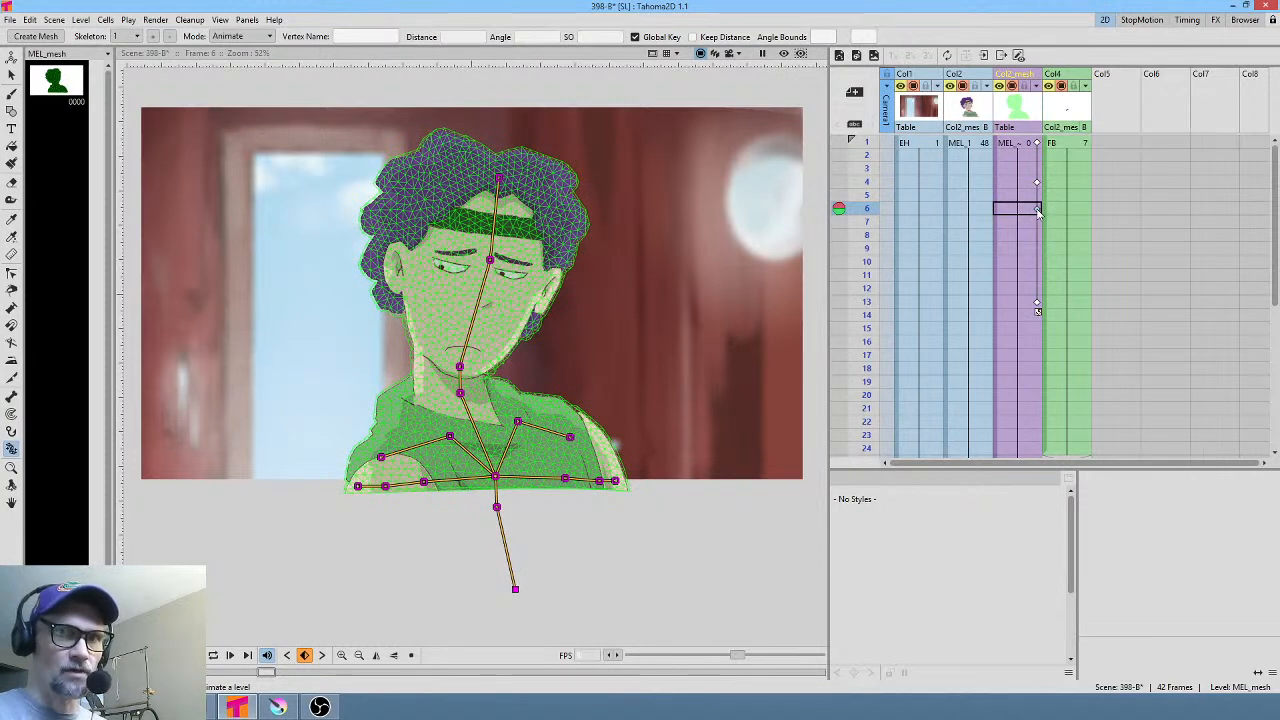
{"action": "left_click", "coordinate": [1038, 210]}
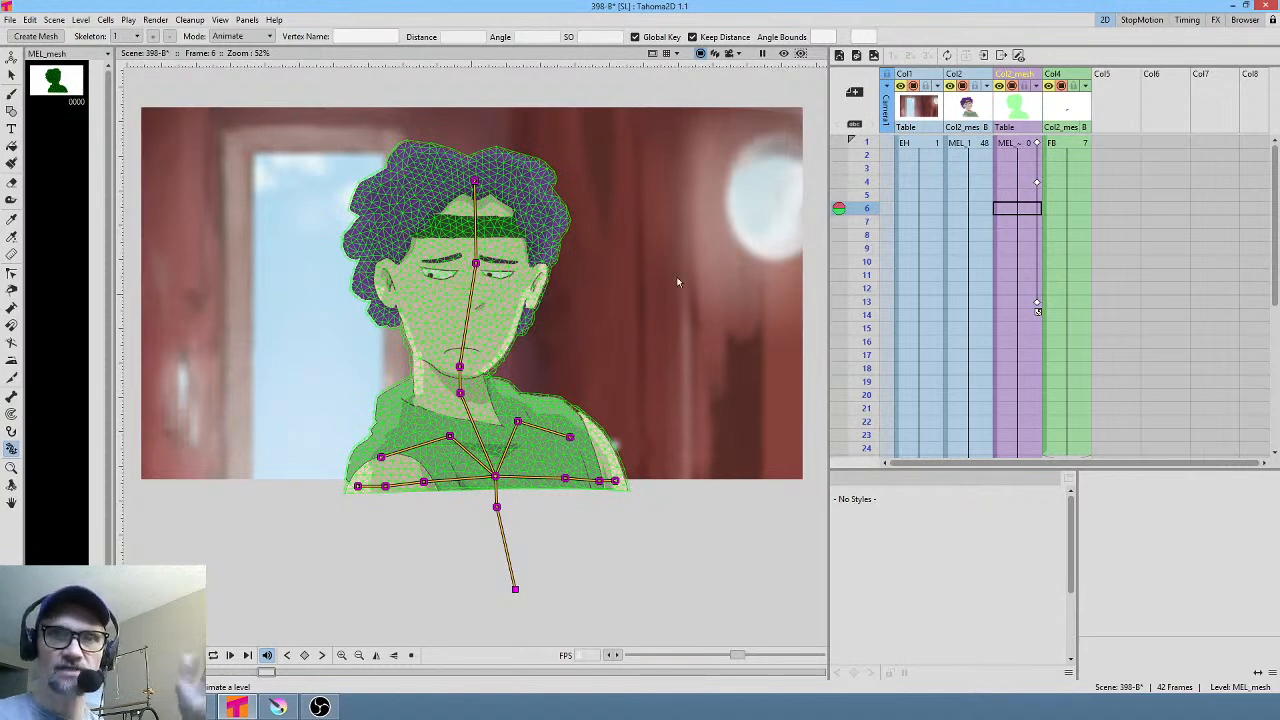
Compare the mesh poses at keyframes 1 and 4, and review the movement through to frame 13
{"action": "left_click", "coordinate": [1036, 224]}
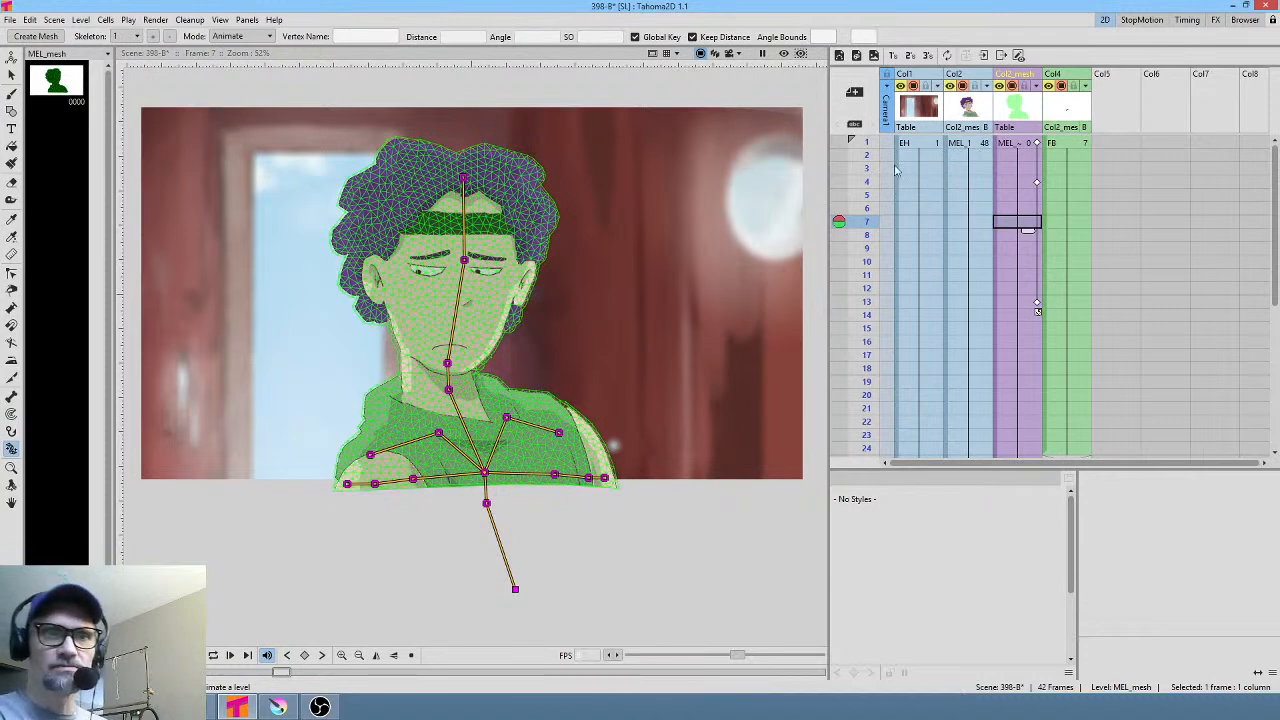
{"action": "mouse_move", "coordinate": [857, 150]}
{"action": "left_mouse_down"}
{"action": "mouse_move", "coordinate": [864, 302]}
{"action": "mouse_move", "coordinate": [869, 118]}
{"action": "mouse_move", "coordinate": [860, 195]}
{"action": "mouse_move", "coordinate": [852, 184]}
{"action": "mouse_move", "coordinate": [872, 322]}
{"action": "mouse_move", "coordinate": [897, 167]}
{"action": "mouse_move", "coordinate": [896, 305]}
{"action": "mouse_move", "coordinate": [918, 145]}
{"action": "left_mouse_up"}
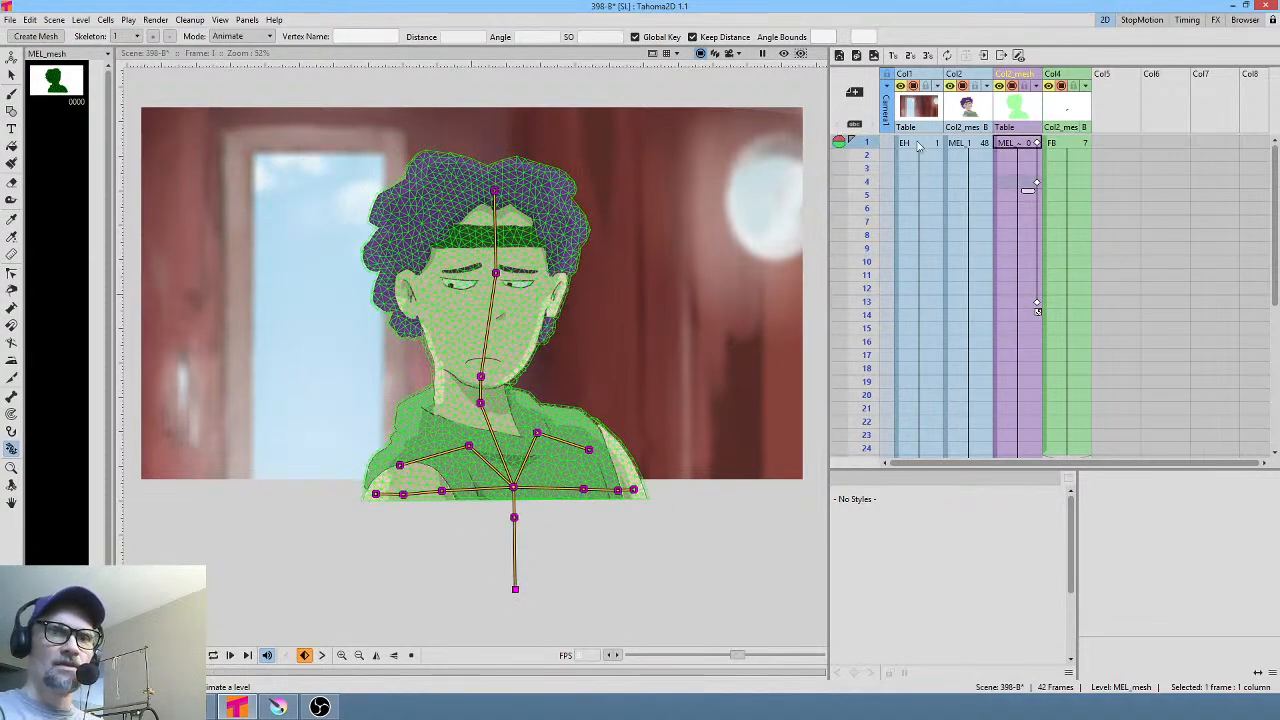
{"action": "left_click", "coordinate": [1013, 181]}
{"action": "left_click", "coordinate": [1017, 145]}
{"action": "left_click", "coordinate": [1011, 183]}
{"action": "left_click", "coordinate": [1030, 147]}
{"action": "left_click", "coordinate": [1030, 185]}
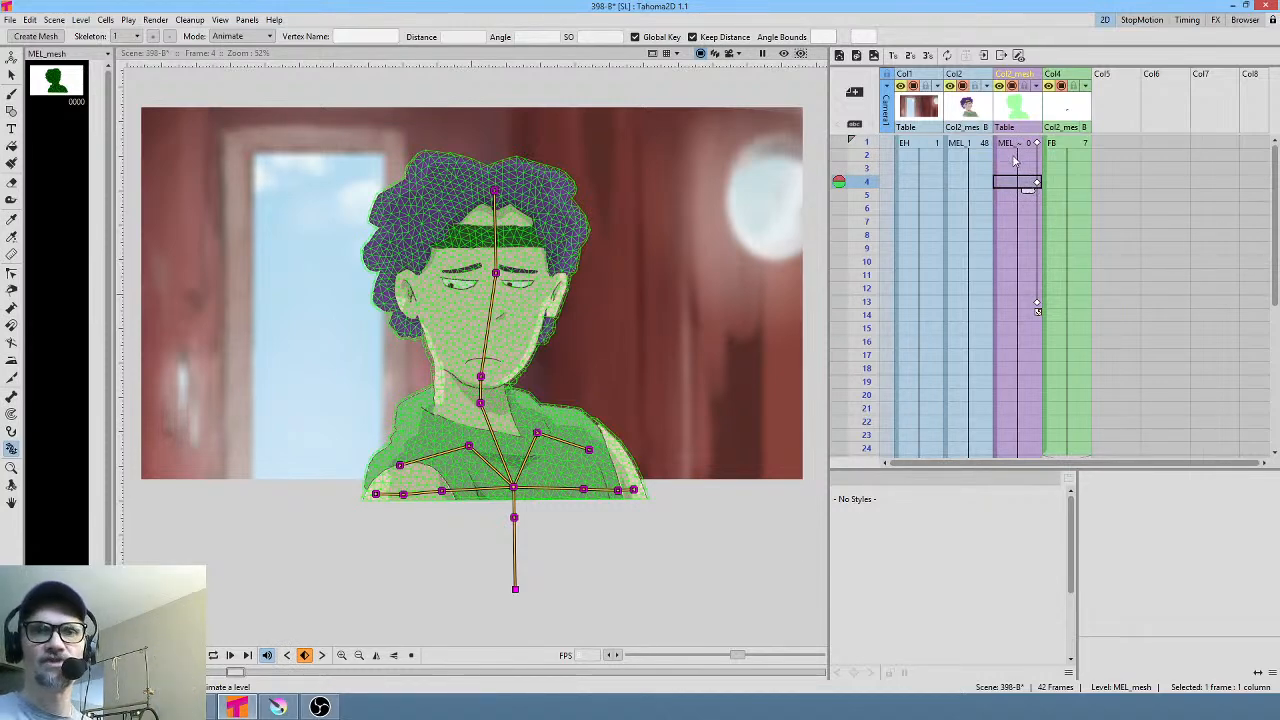
{"action": "left_click", "coordinate": [1013, 148]}
{"action": "left_click", "coordinate": [1011, 184]}
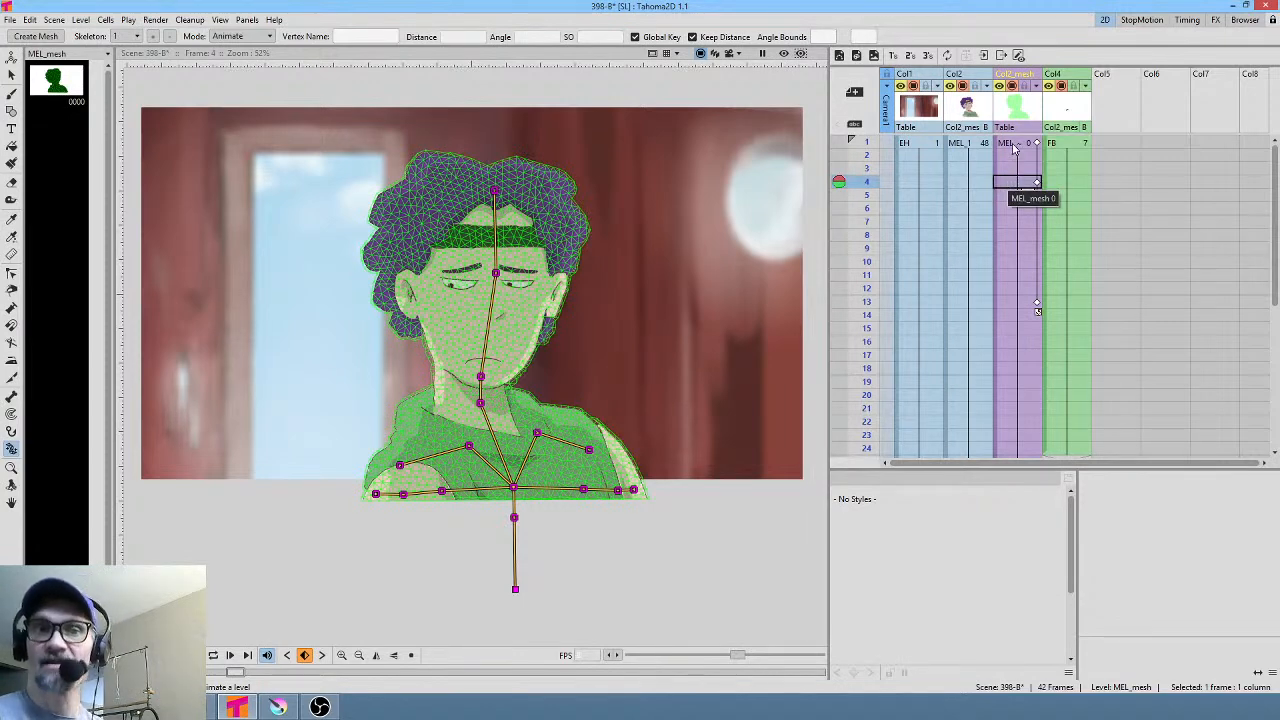
{"action": "left_click", "coordinate": [1014, 145]}
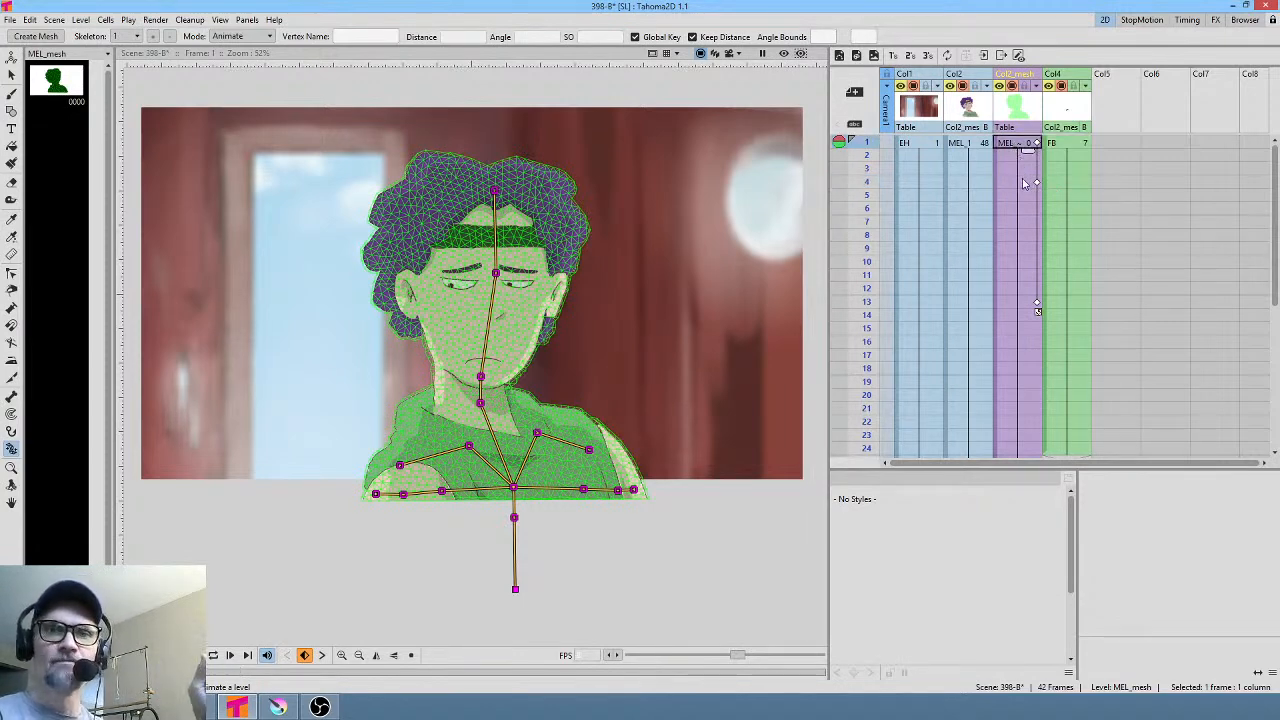
{"action": "left_click", "coordinate": [1024, 183]}
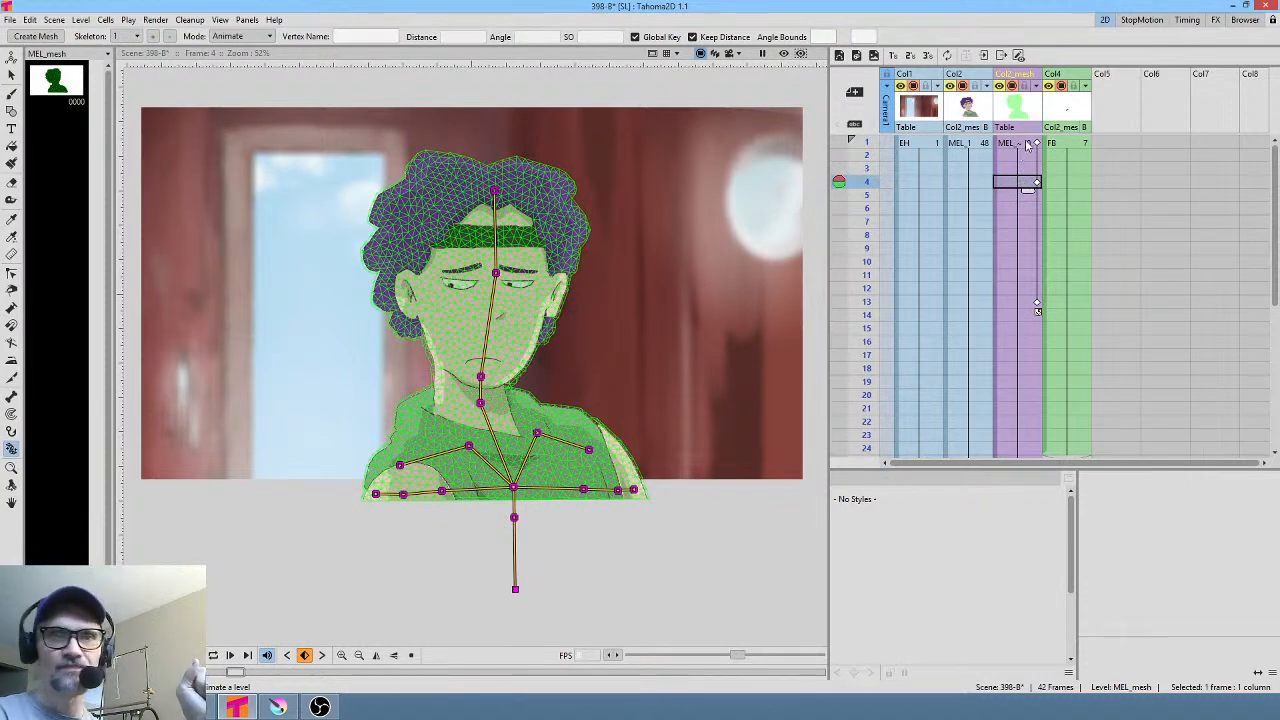
{"action": "left_click", "coordinate": [1027, 145]}
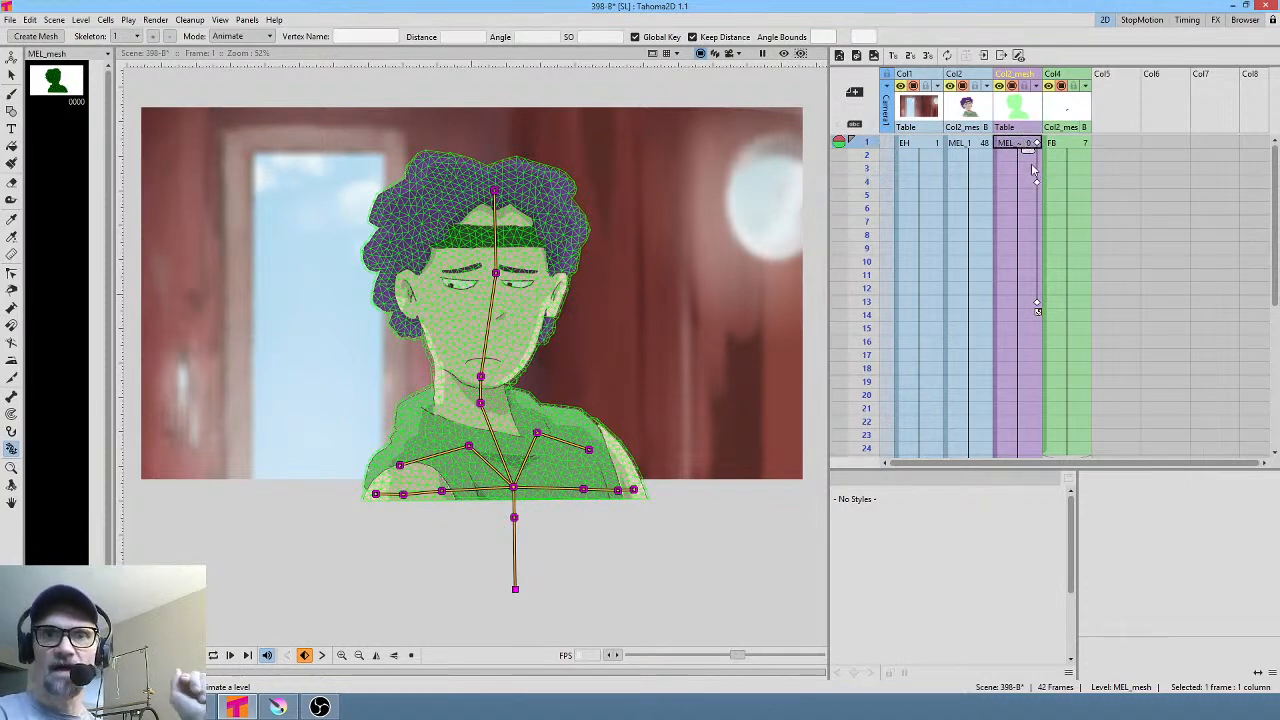
{"action": "left_click", "coordinate": [1024, 183]}
{"action": "left_click", "coordinate": [862, 148]}
{"action": "mouse_move", "coordinate": [862, 148]}
{"action": "left_mouse_down"}
{"action": "mouse_move", "coordinate": [868, 306]}
{"action": "mouse_move", "coordinate": [866, 260]}
{"action": "mouse_move", "coordinate": [888, 200]}
{"action": "mouse_move", "coordinate": [870, 262]}
{"action": "mouse_move", "coordinate": [890, 314]}
{"action": "left_mouse_up"}
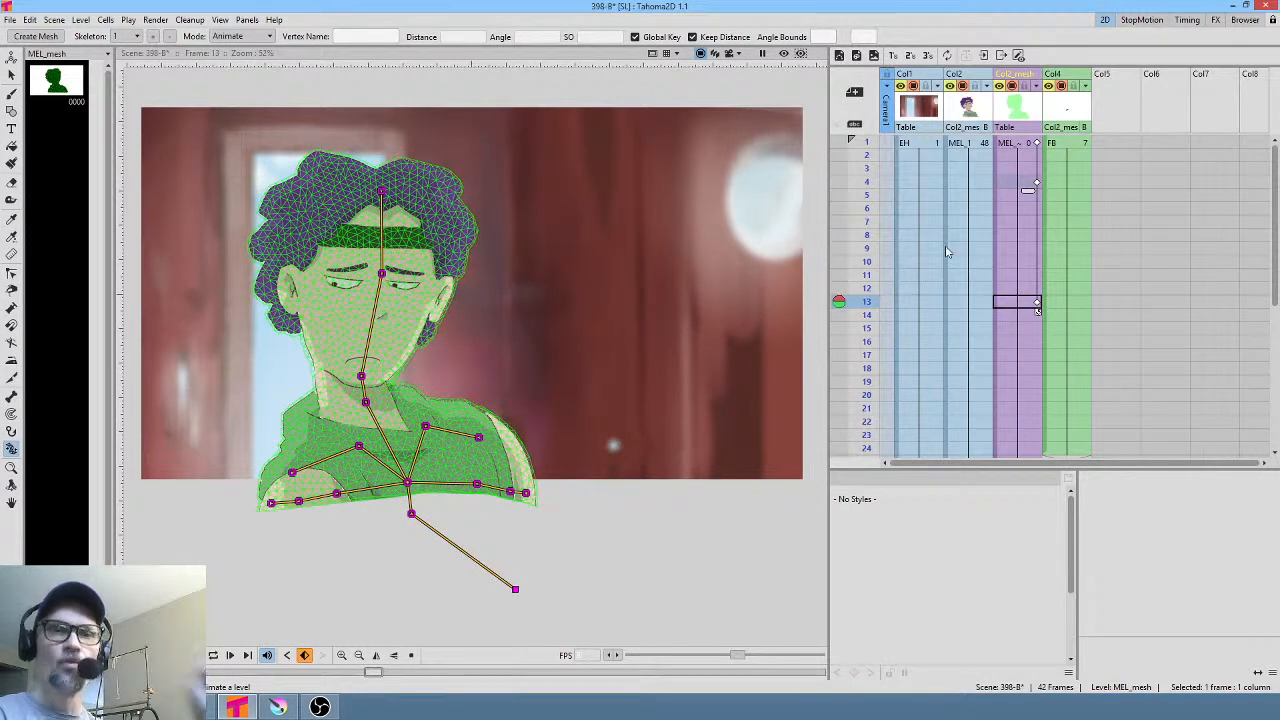
Open the Function Editor for the Col2_mesh column and display its Plastic Skeleton values as a spreadsheet
{"action": "left_click", "coordinate": [1008, 182]}
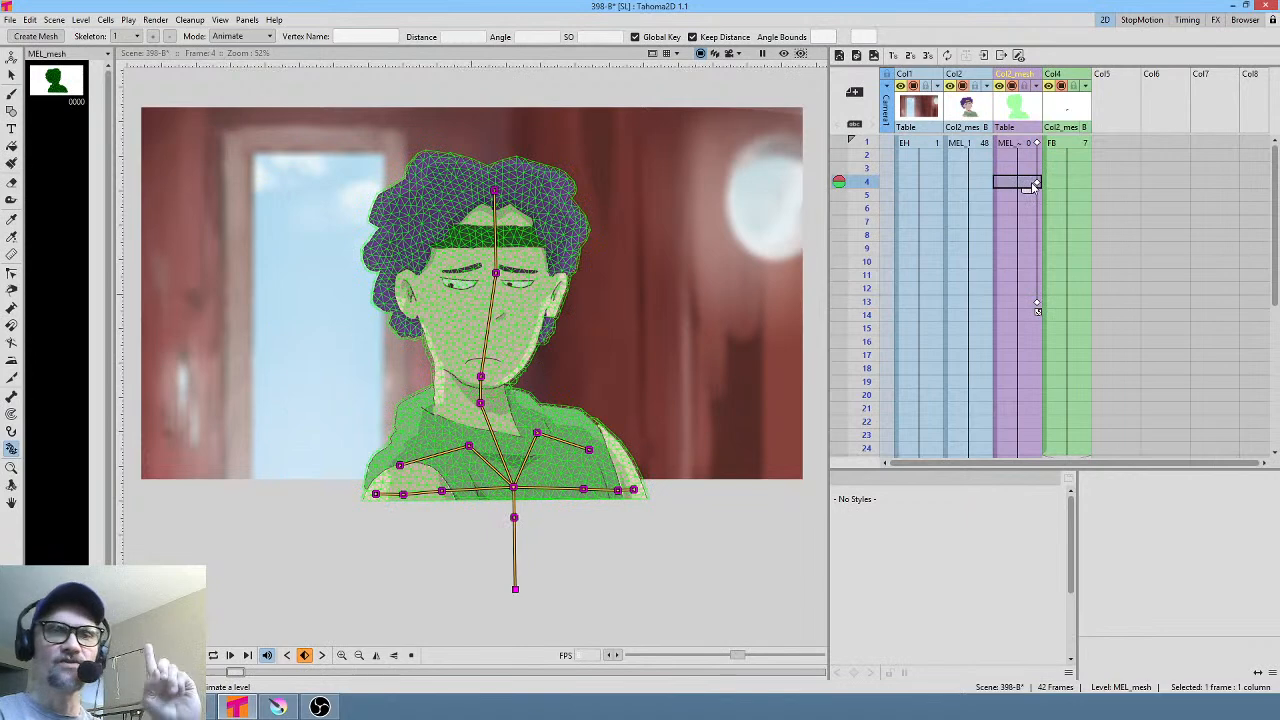
{"action": "double_click", "coordinate": [1032, 188]}
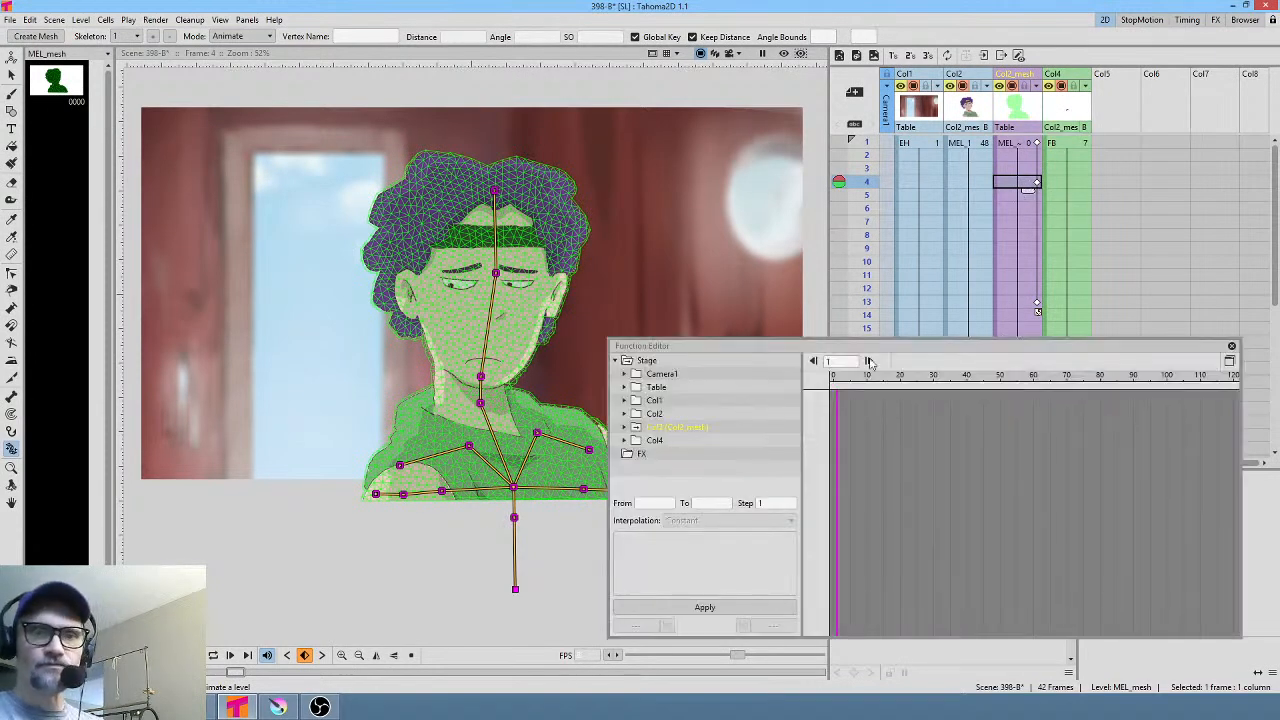
{"action": "left_click", "coordinate": [624, 428]}
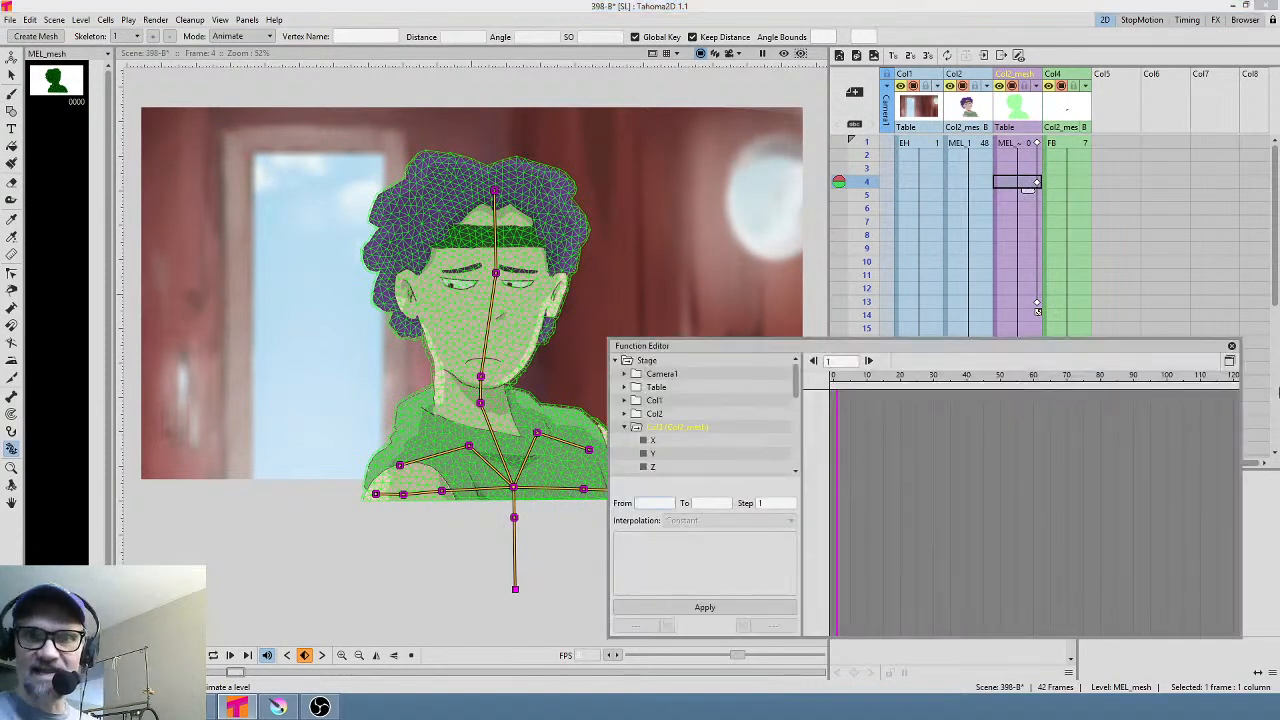
{"action": "left_click", "coordinate": [1229, 360]}
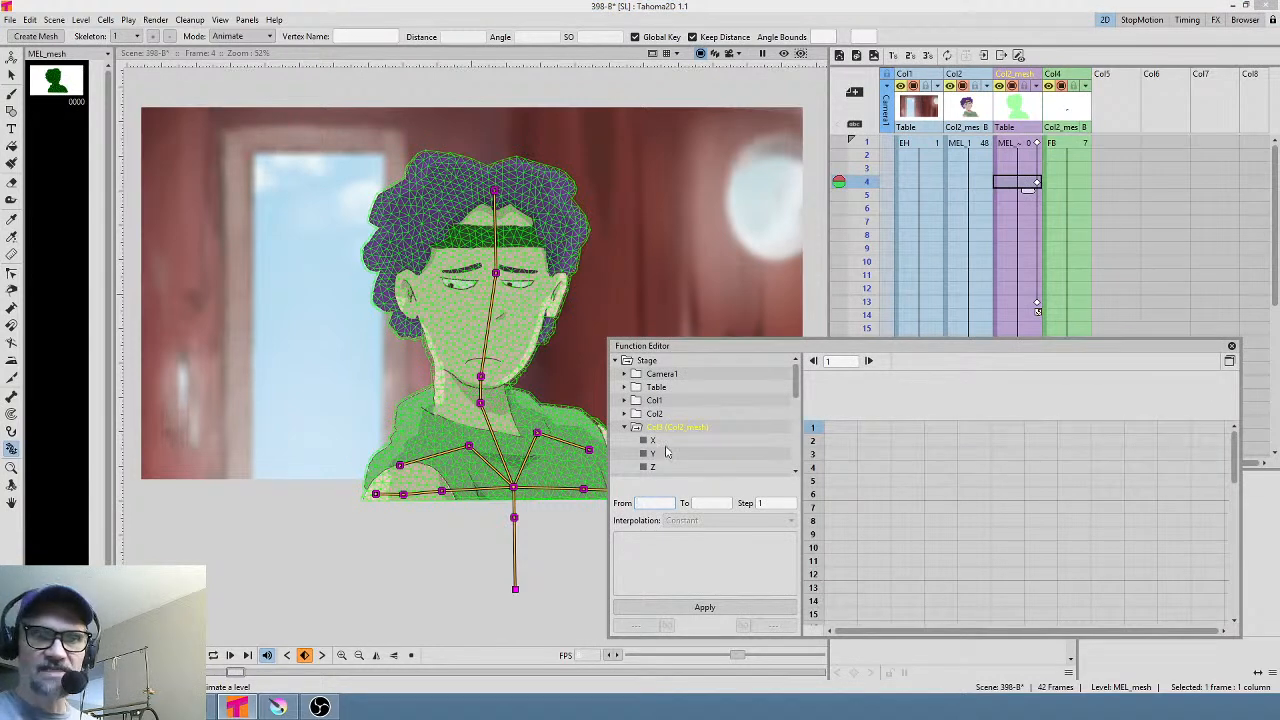
{"action": "scroll", "coordinate": [700, 454], "scroll_direction": "down", "scroll_amount": 3}
{"action": "left_click", "coordinate": [700, 467]}
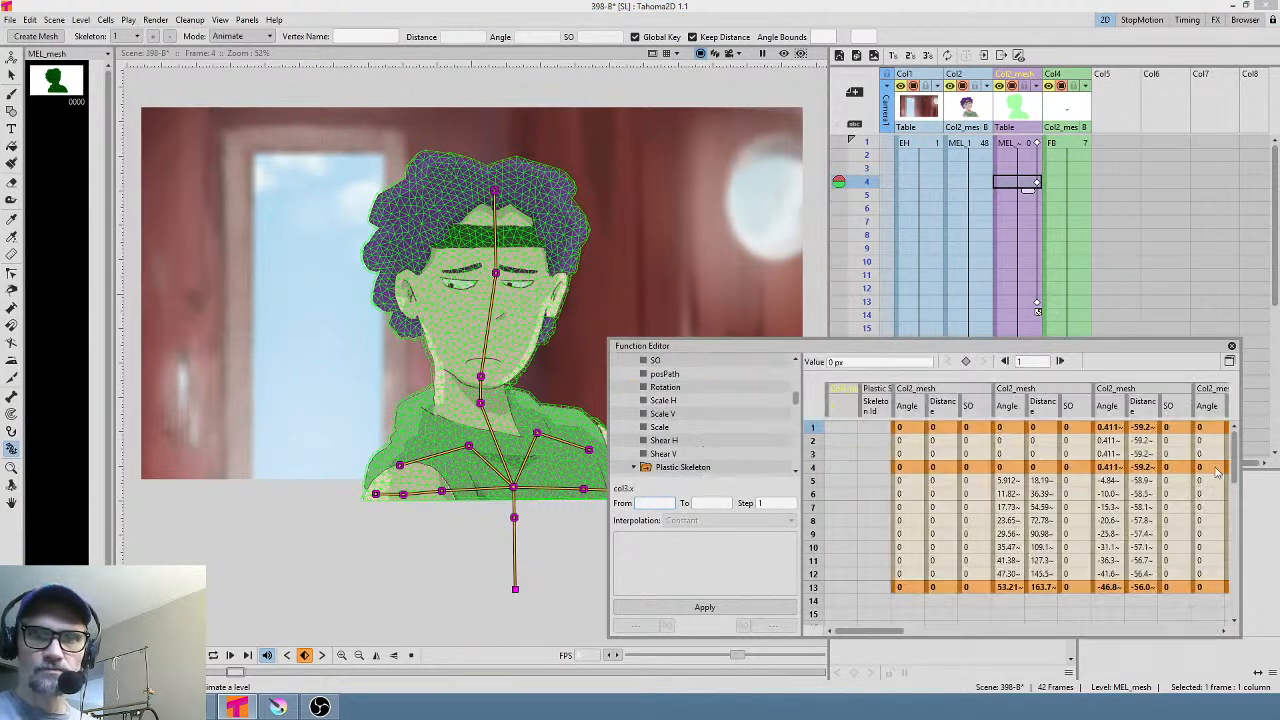
Enlarge the Function Editor, examine the first vertex's angle values at frames 4 and 13, and close the editor
{"action": "left_click_drag", "start_coordinate": [1008, 352], "coordinate": [634, 155]}
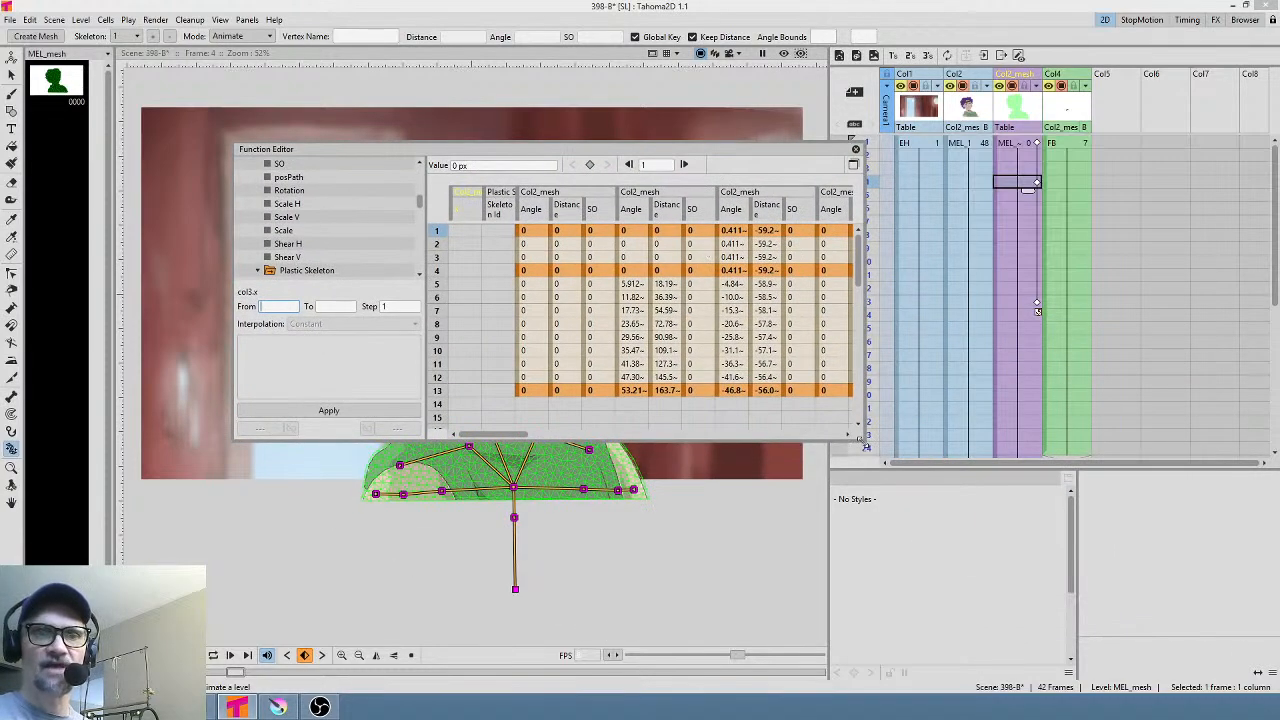
{"action": "left_click_drag", "start_coordinate": [863, 441], "coordinate": [1113, 604]}
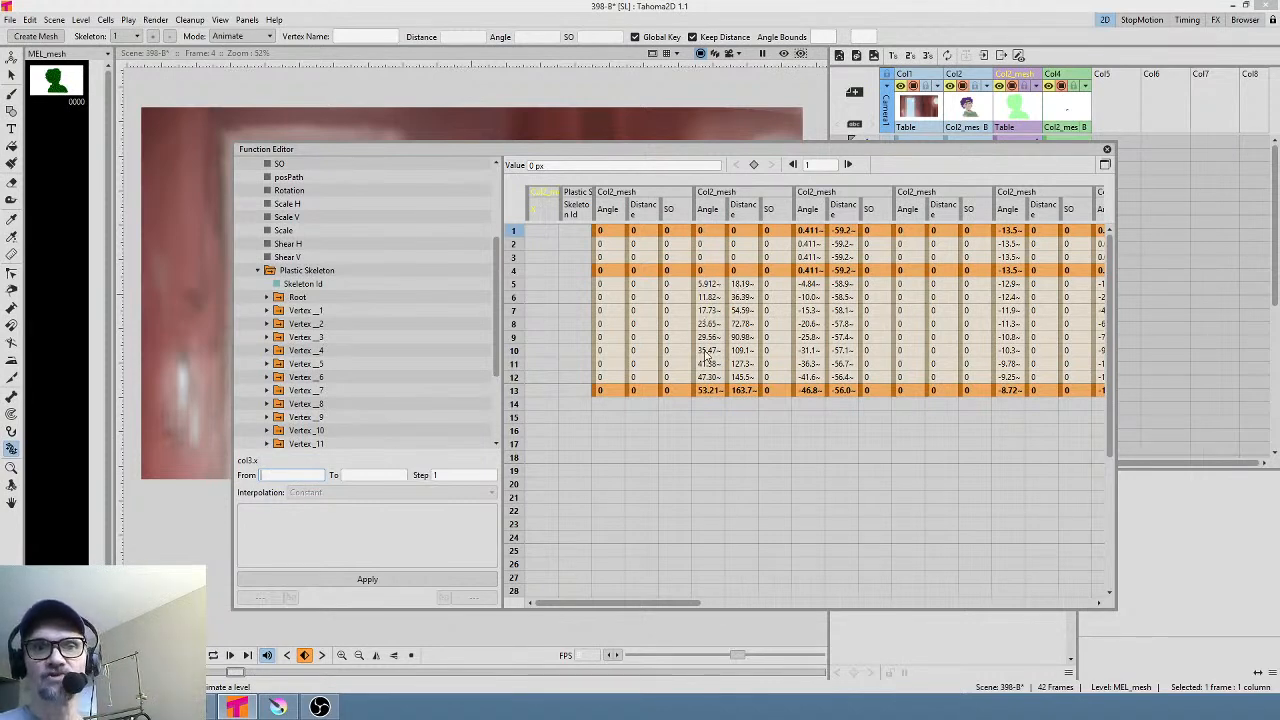
{"action": "left_click", "coordinate": [701, 270]}
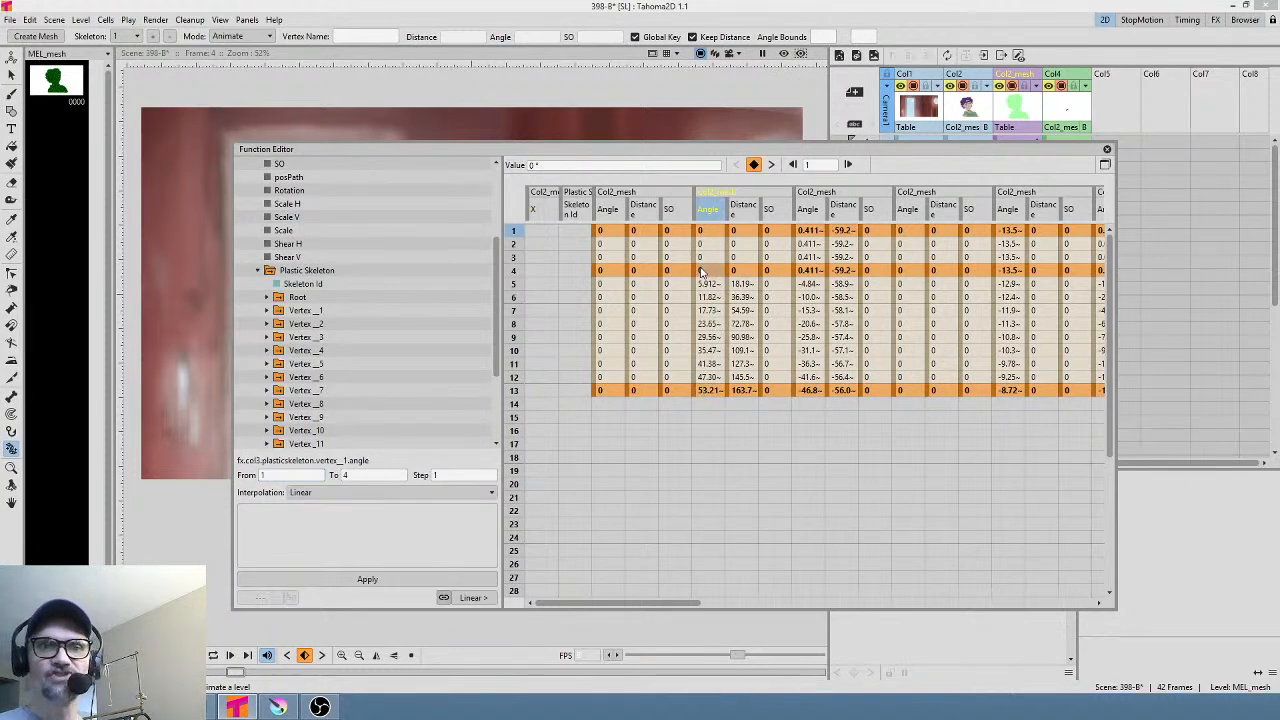
{"action": "left_click", "coordinate": [705, 391]}
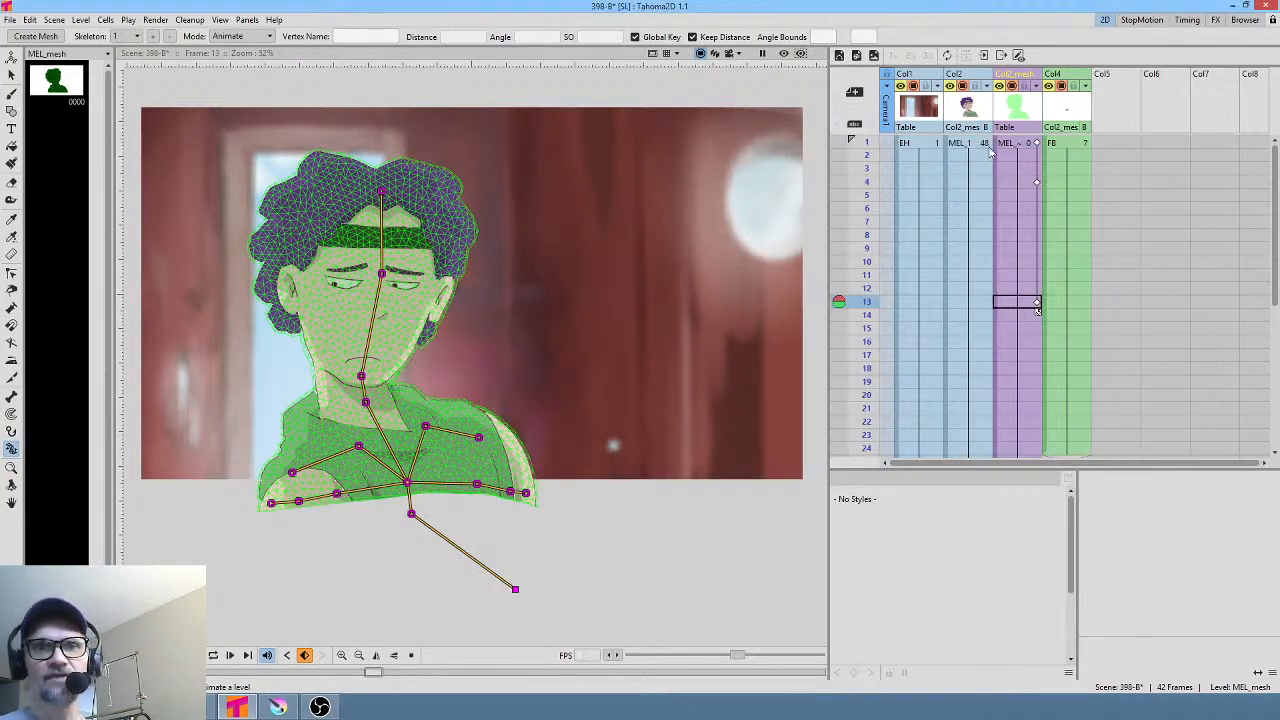
Try tilting the head at frame 8 by moving Vertex __5 sideways to about -13.06°
{"action": "left_click", "coordinate": [1000, 181]}
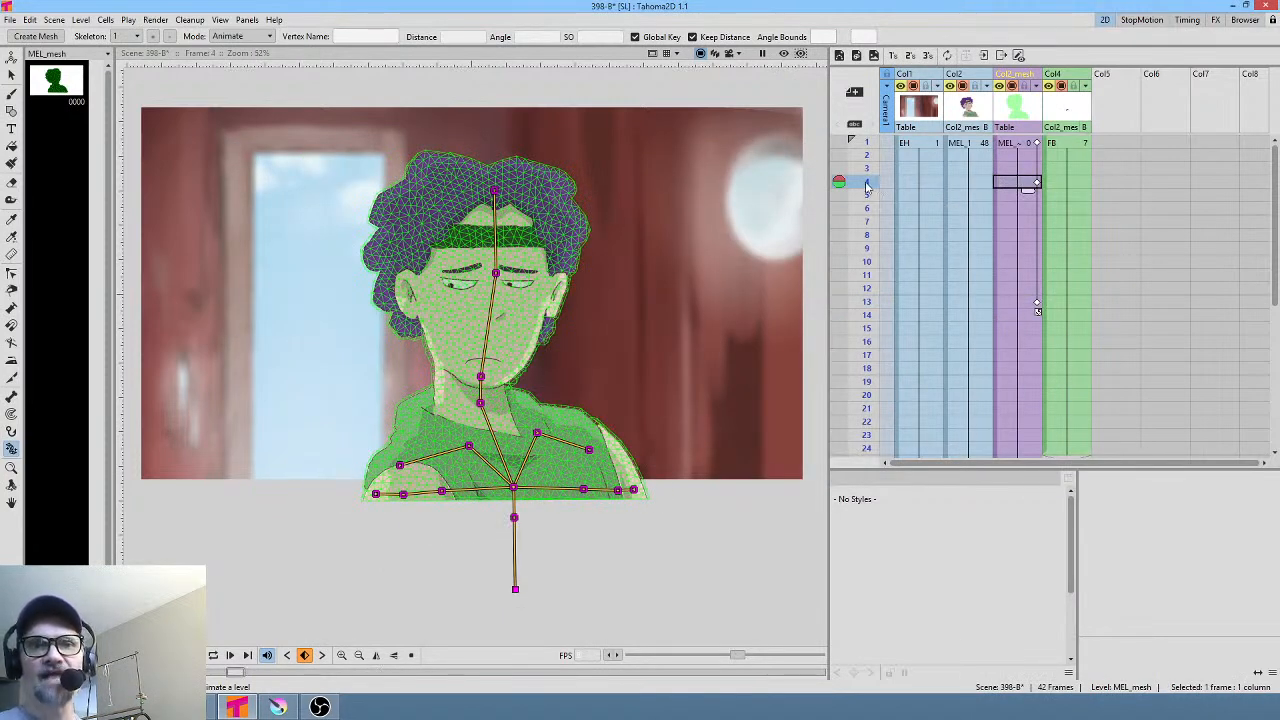
{"action": "left_click_drag", "start_coordinate": [868, 190], "coordinate": [870, 236]}
{"action": "left_click", "coordinate": [1025, 240]}
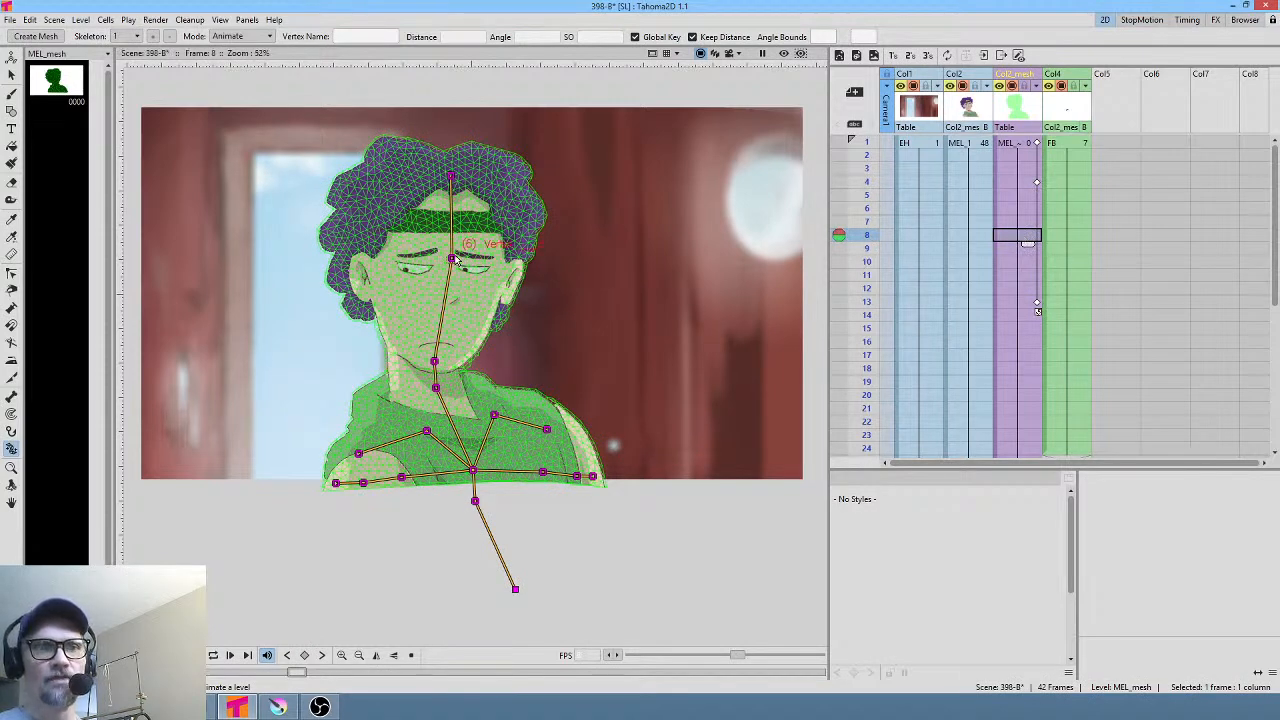
{"action": "left_click_drag", "start_coordinate": [453, 260], "coordinate": [466, 270]}
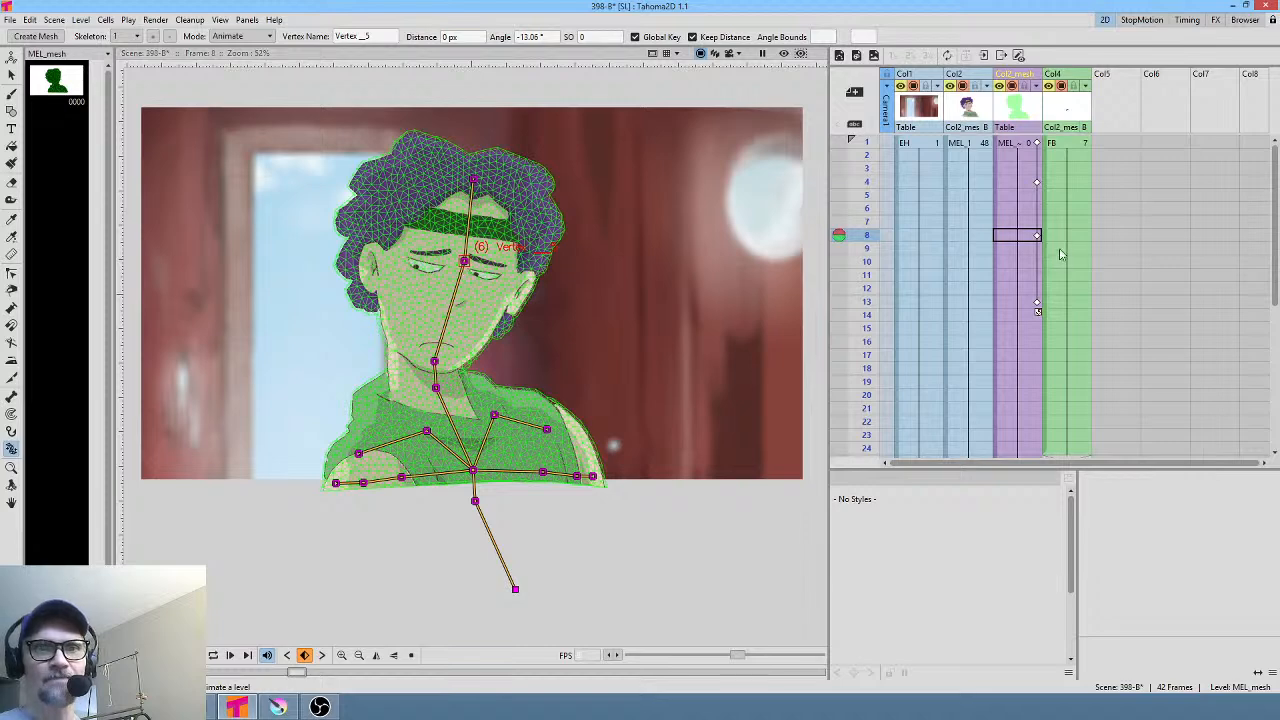
Compare the upright mesh pose at frame 4 with the tilted head pose at frame 8
{"action": "left_click", "coordinate": [1020, 181]}
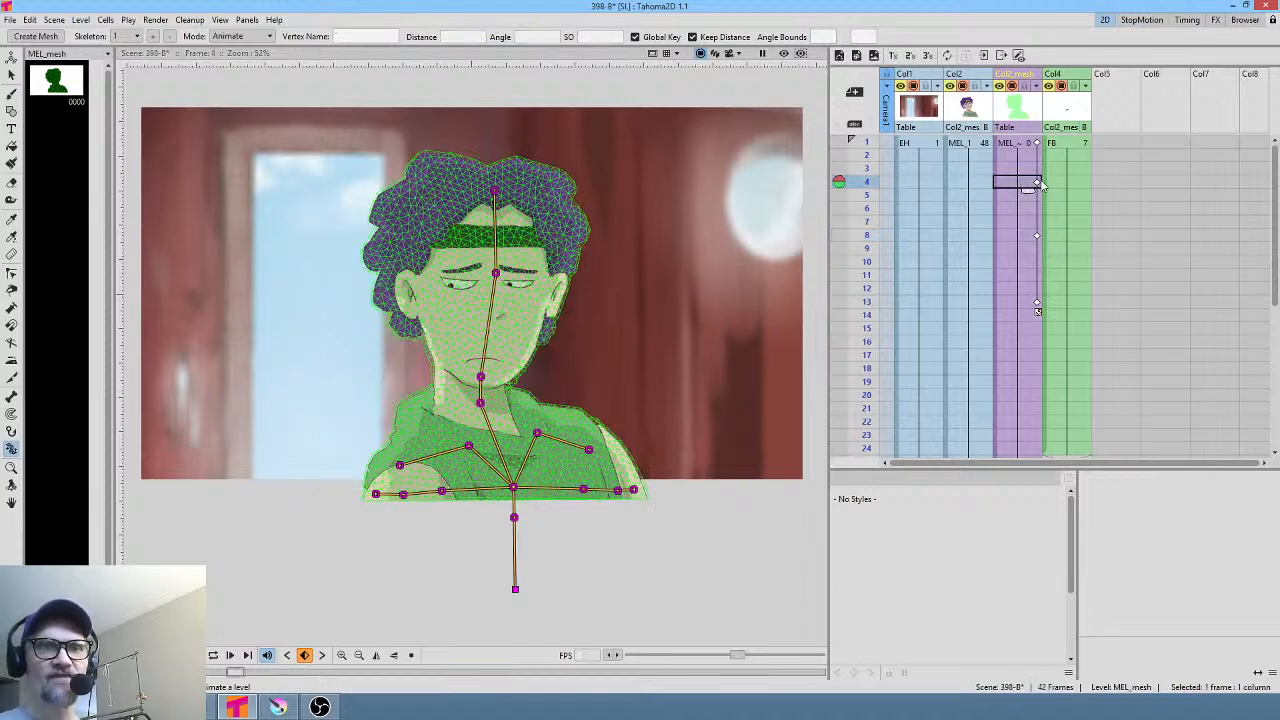
{"action": "left_click", "coordinate": [1029, 237]}
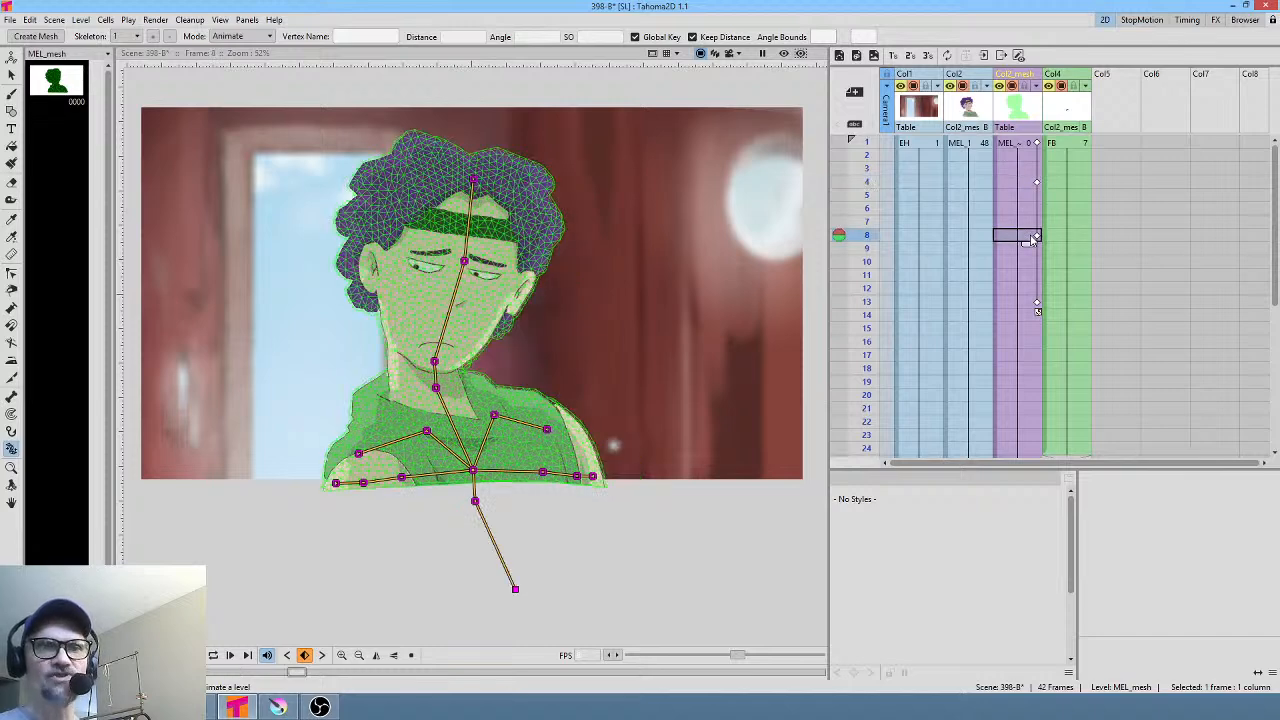
{"action": "left_click", "coordinate": [1024, 185]}
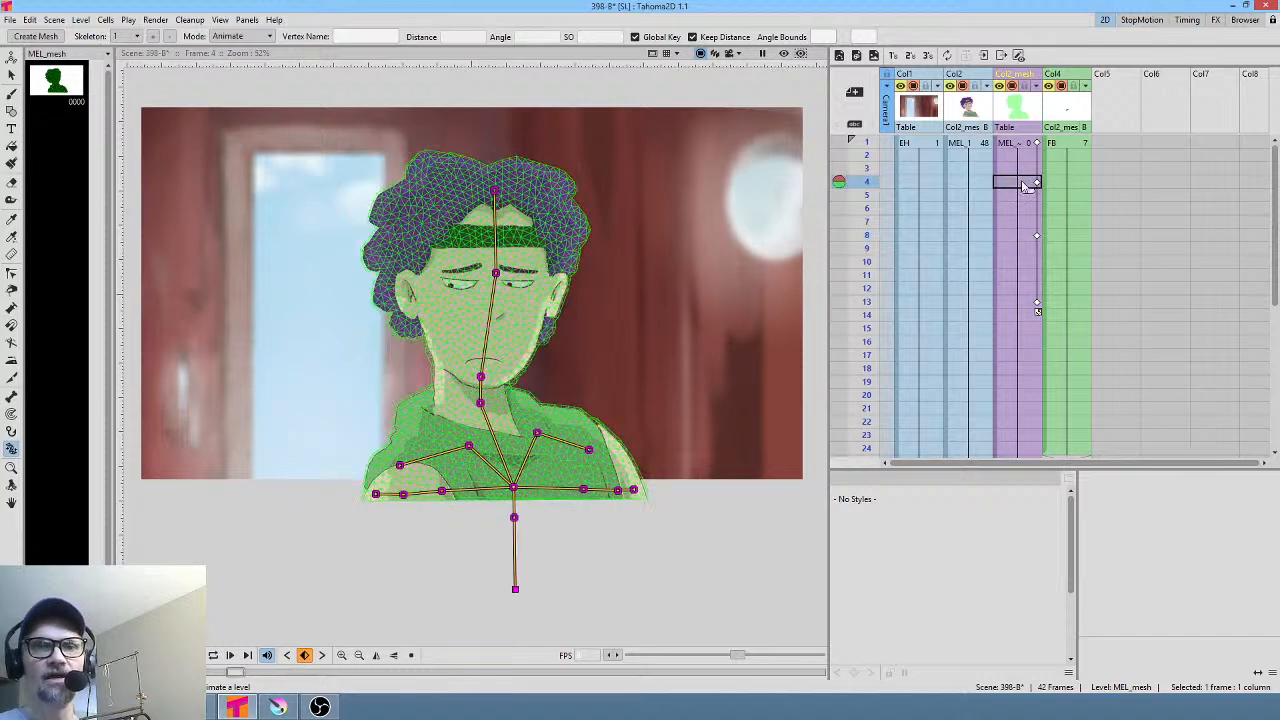
{"action": "left_click", "coordinate": [1029, 235]}
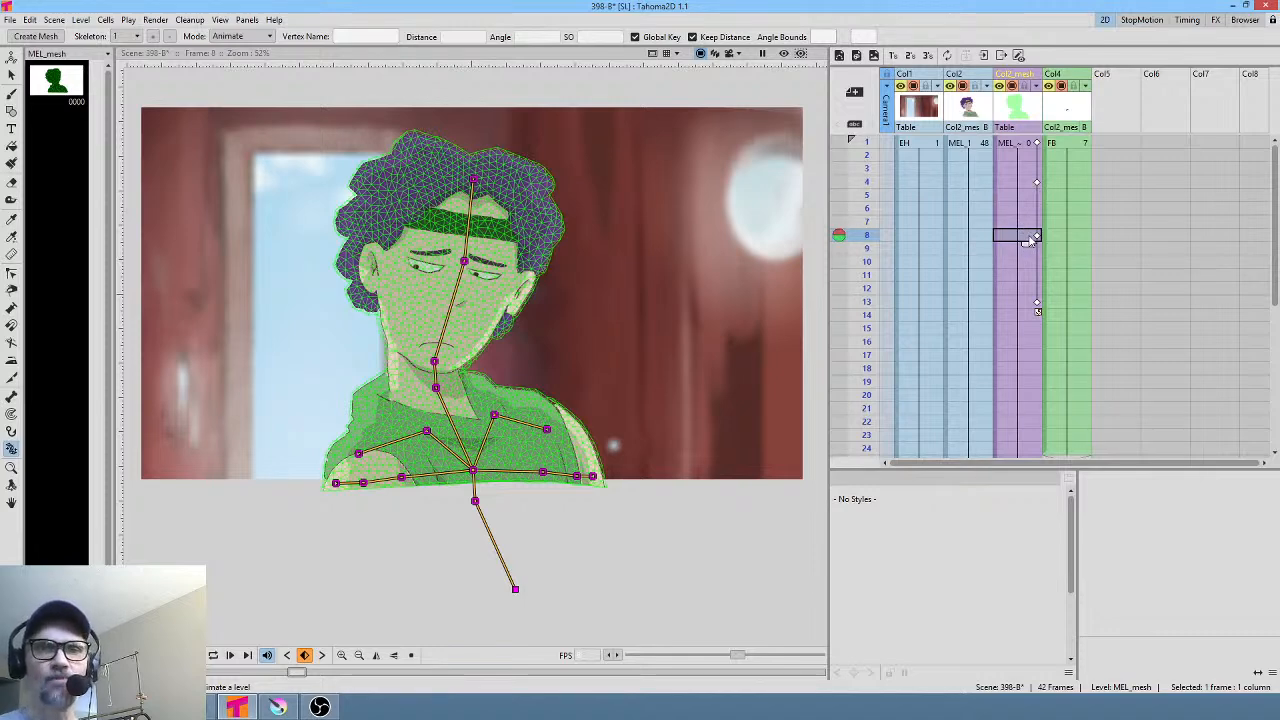
Copy the frame 4 mesh keyframe to frame 7, and move the tilted-head keyframe from frame 9 to frame 8
{"action": "left_click", "coordinate": [1037, 184]}
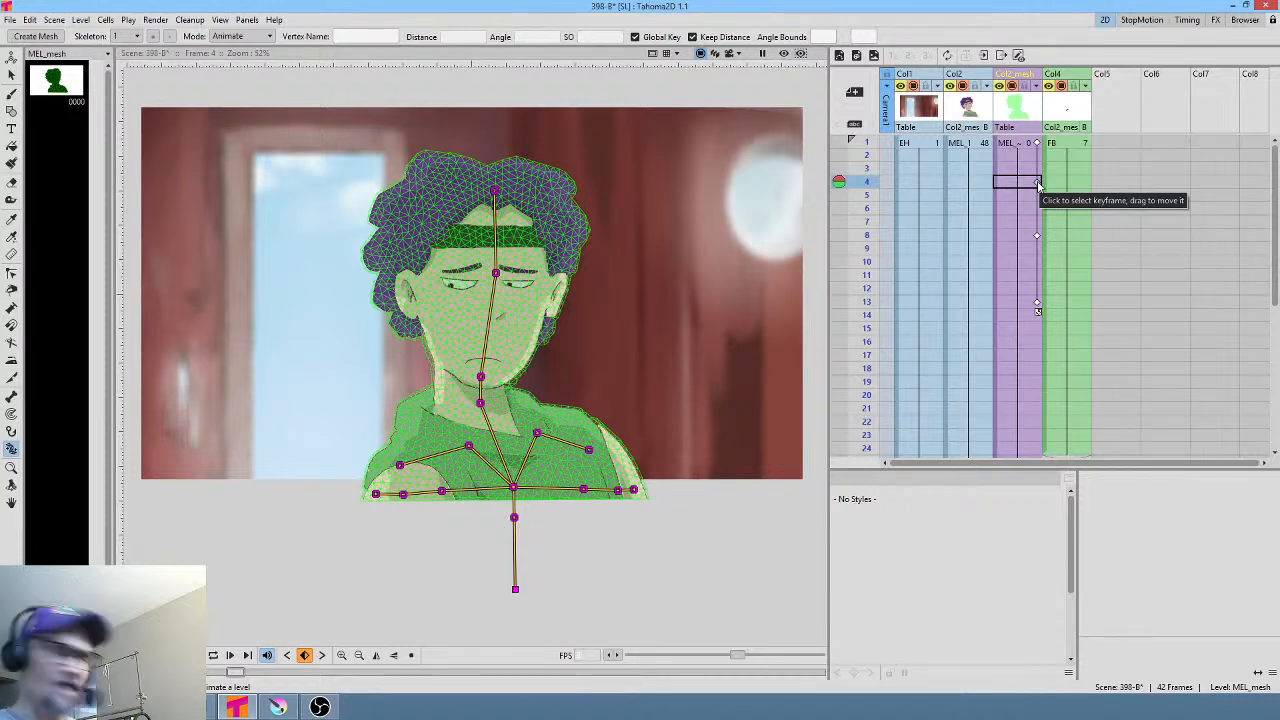
{"action": "left_click", "coordinate": [1035, 227]}
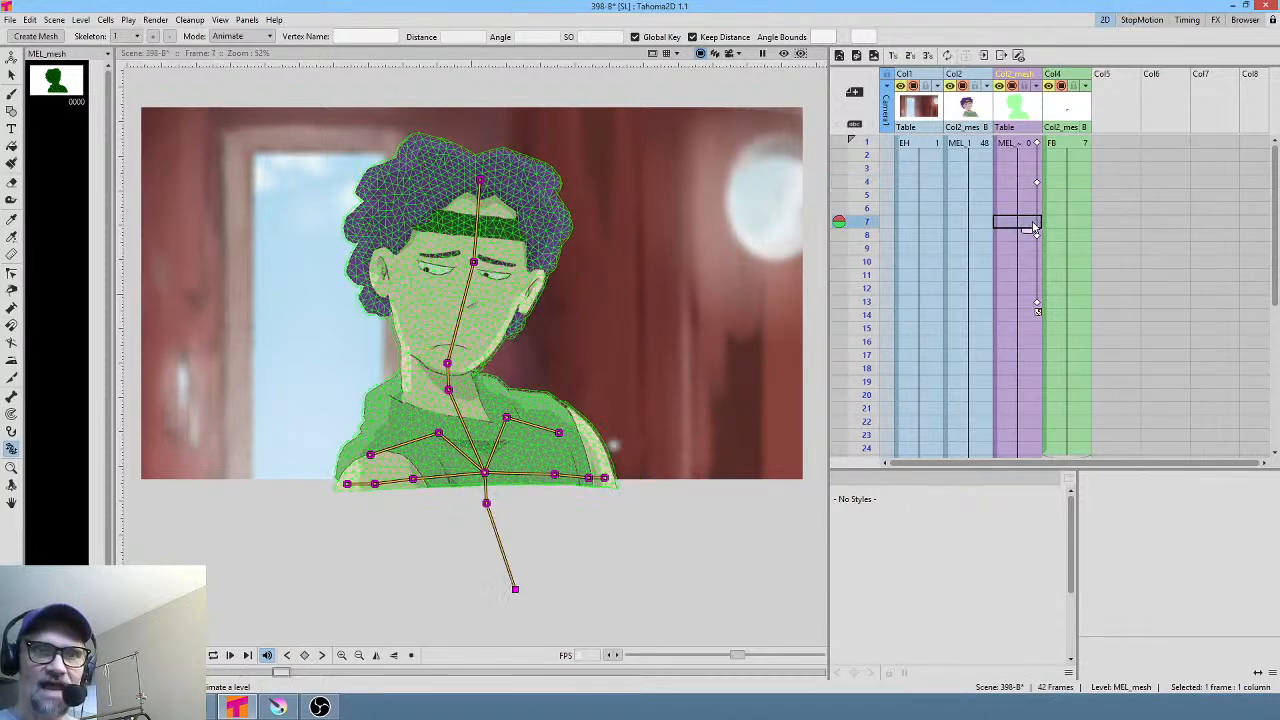
{"action": "key", "text": "ctrl+v"}
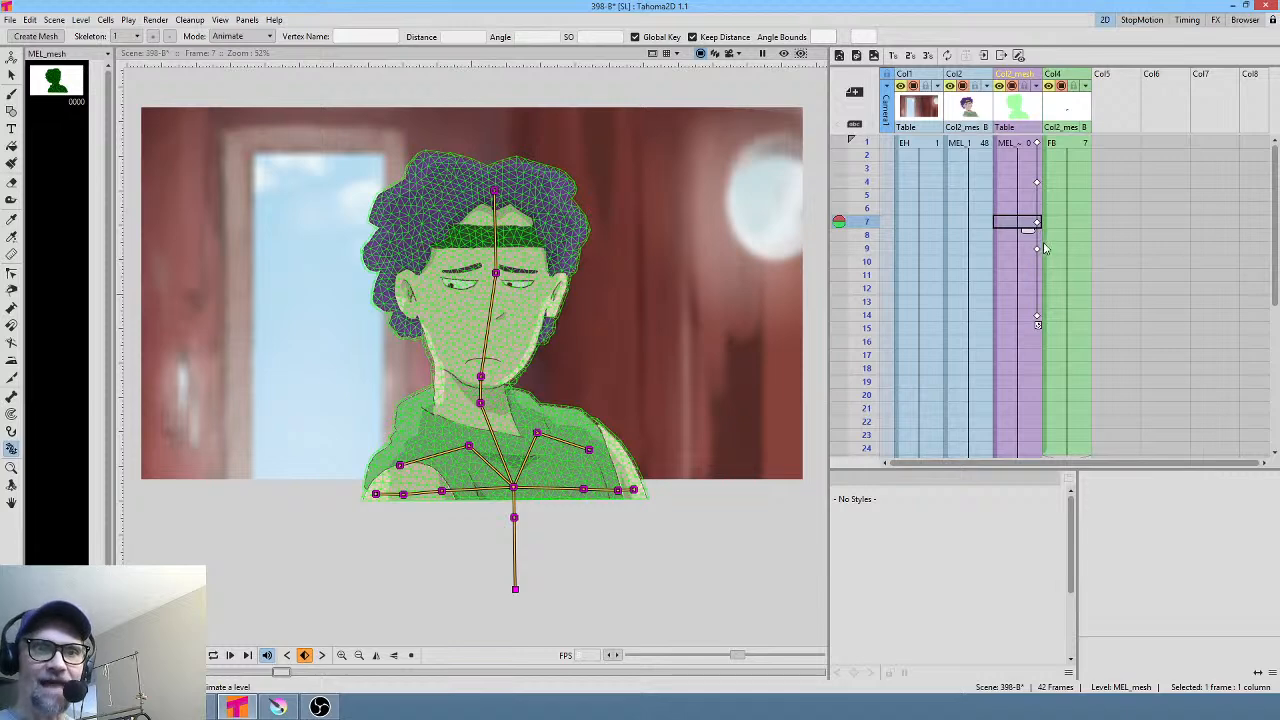
{"action": "left_click", "coordinate": [1037, 251]}
{"action": "left_click_drag", "start_coordinate": [1037, 249], "coordinate": [1037, 237]}
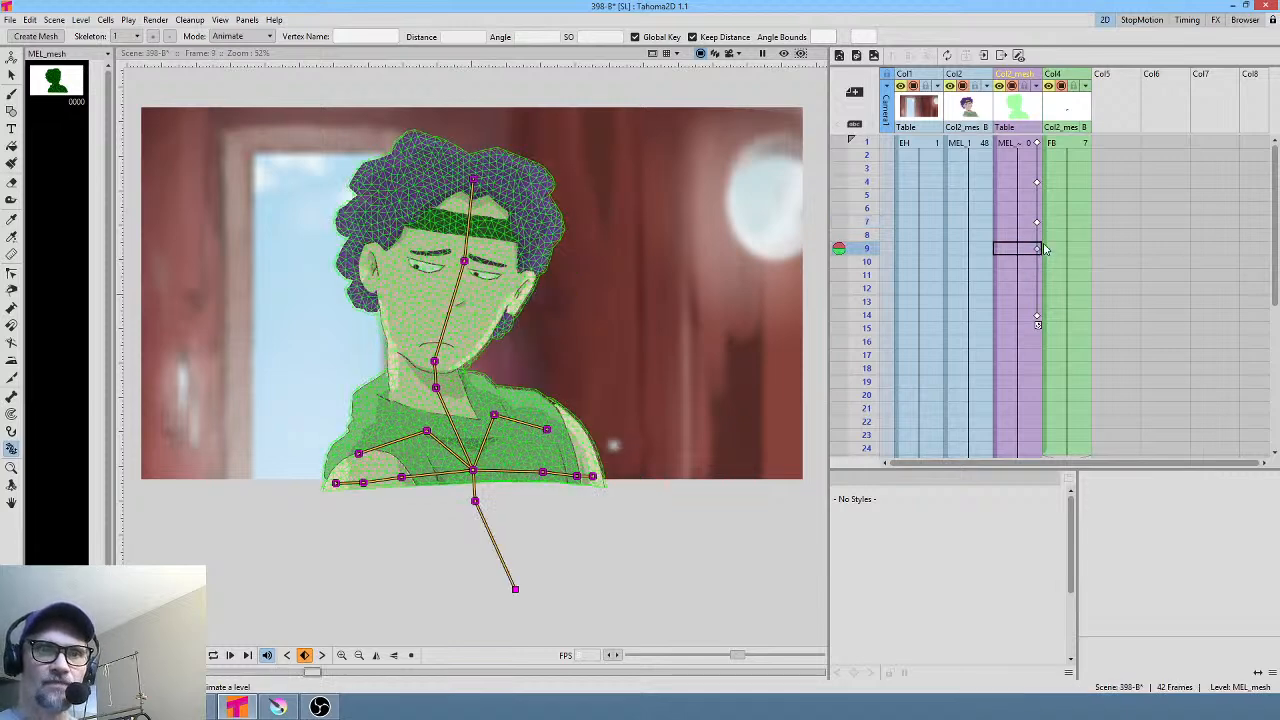
Examine the mesh poses at keyframes 4, 7, 8 and 14, checking the jump between frames 7 and 8
{"action": "left_click", "coordinate": [1028, 240]}
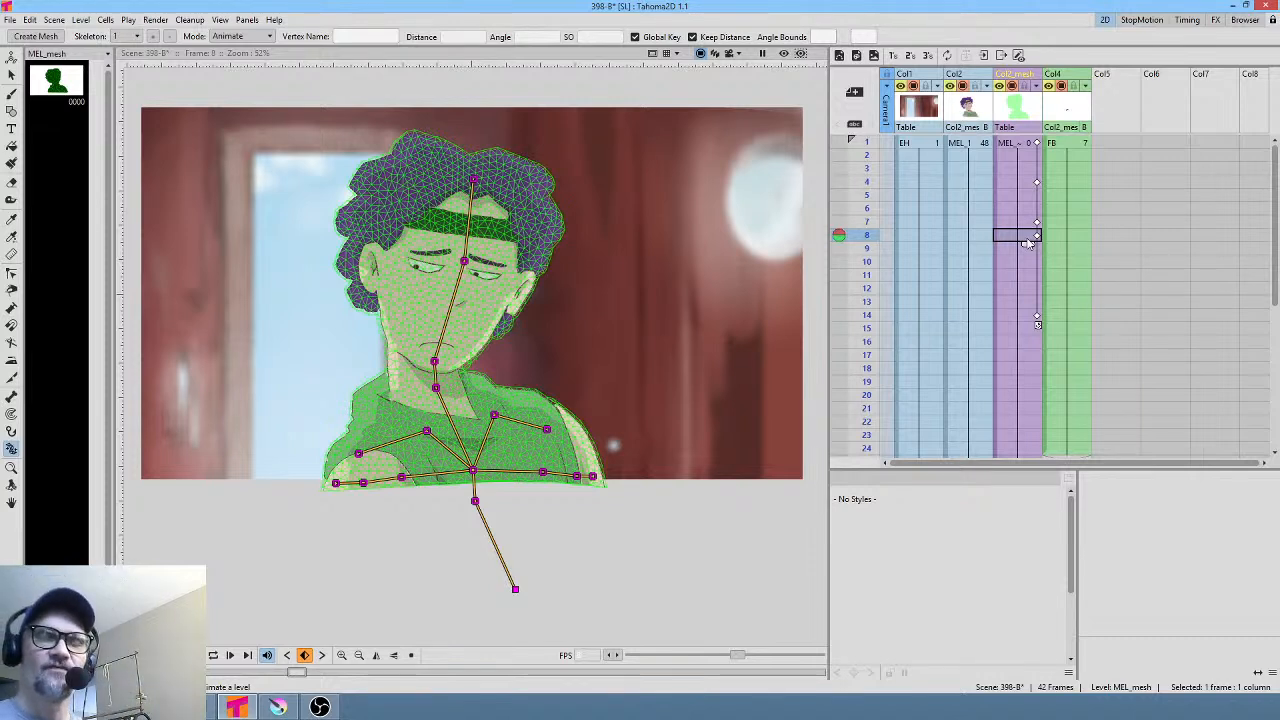
{"action": "left_click", "coordinate": [1022, 182]}
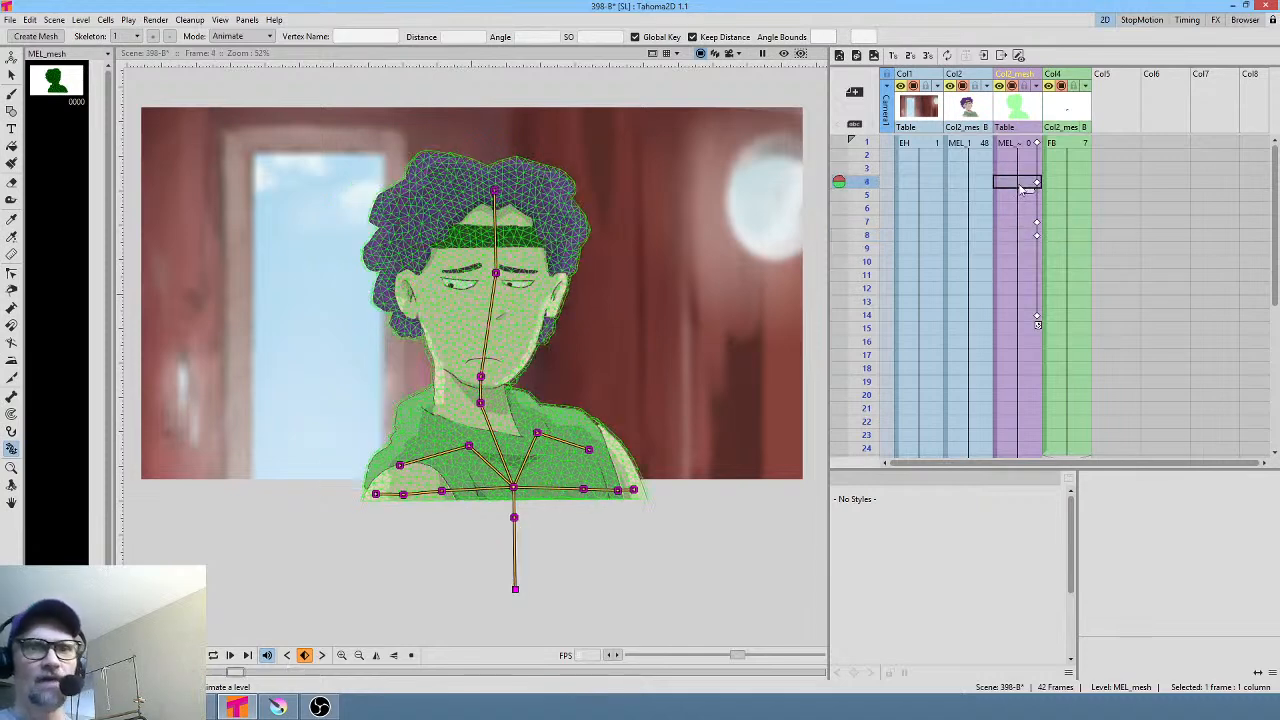
{"action": "left_click", "coordinate": [1023, 236]}
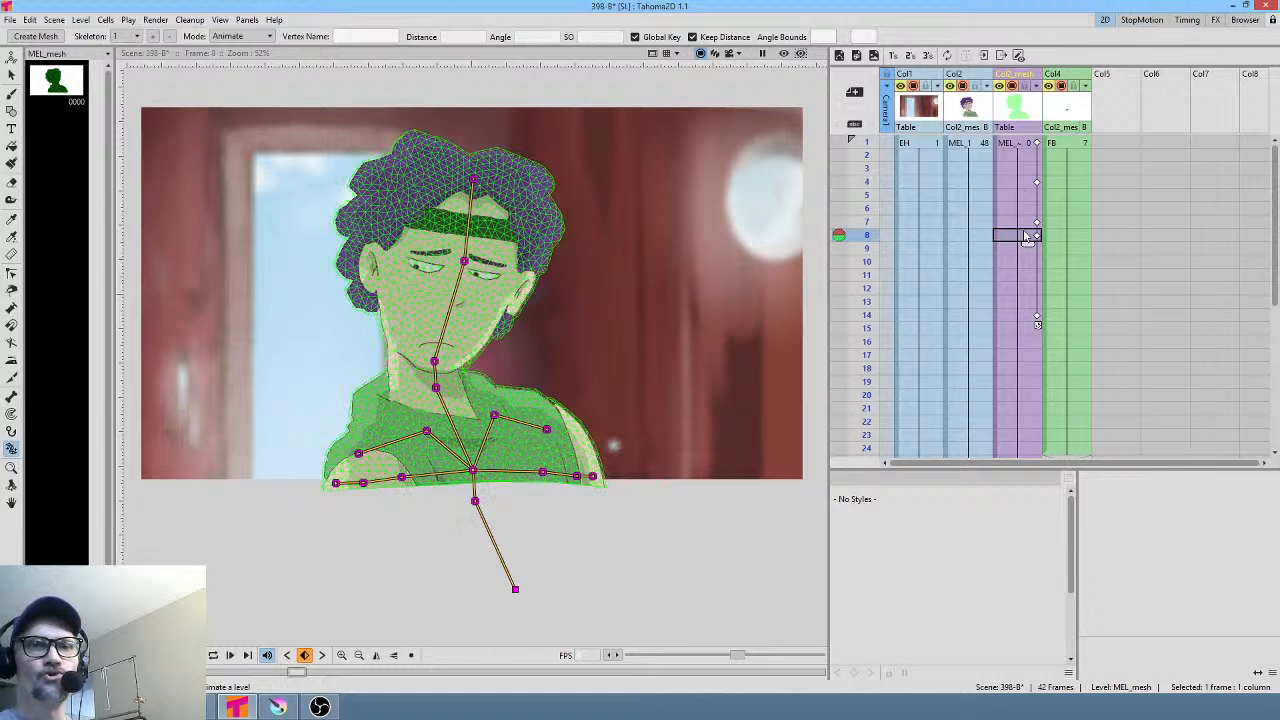
{"action": "left_click", "coordinate": [1027, 187]}
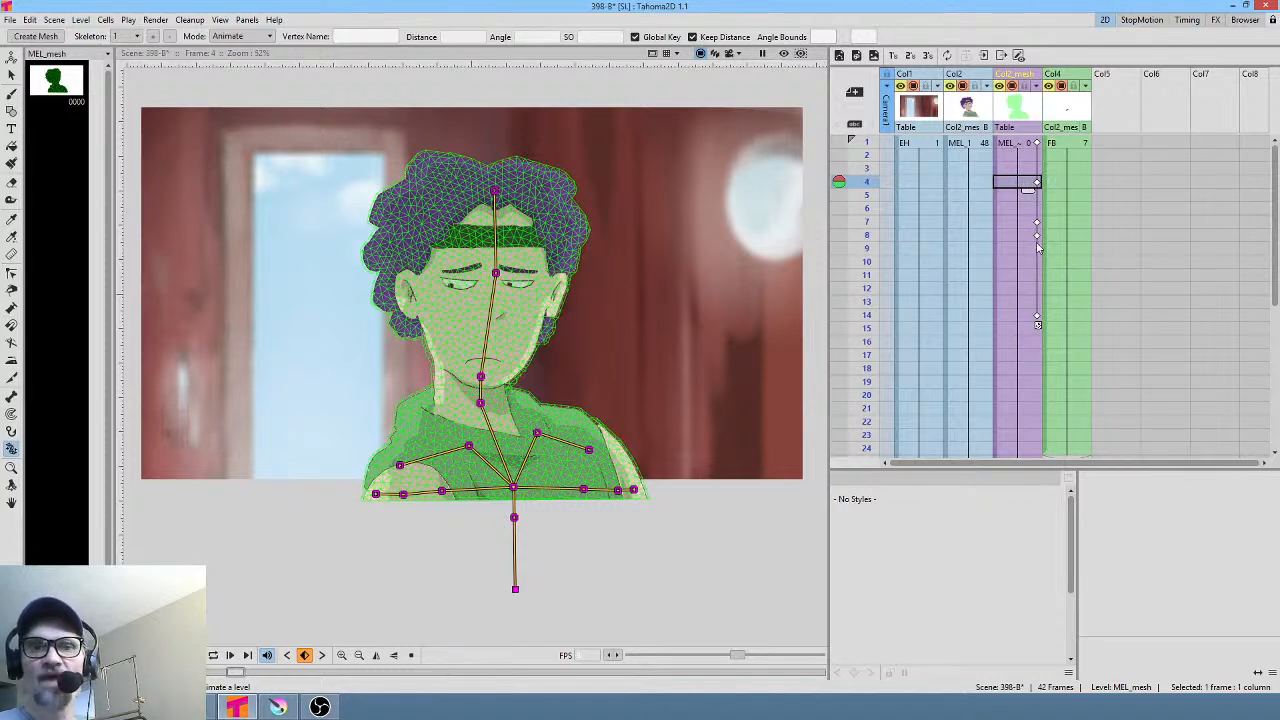
{"action": "left_click", "coordinate": [1028, 316]}
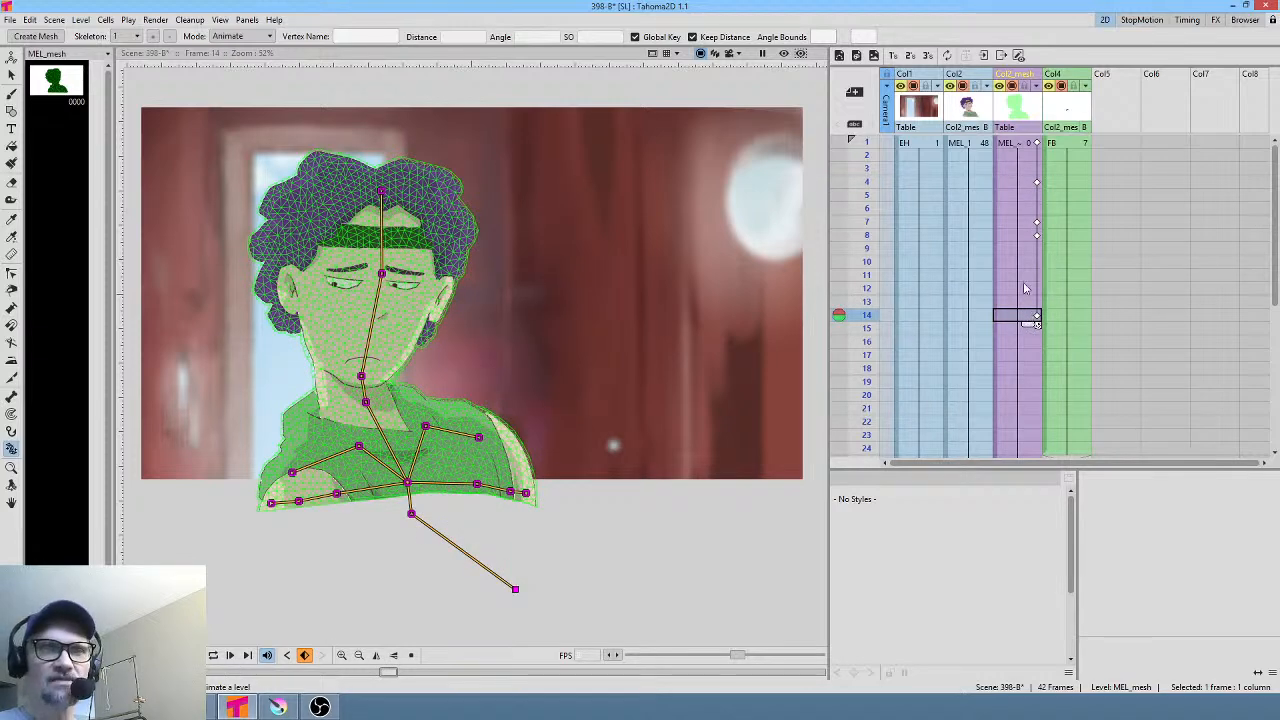
{"action": "left_click", "coordinate": [1016, 222]}
{"action": "left_click", "coordinate": [1024, 236]}
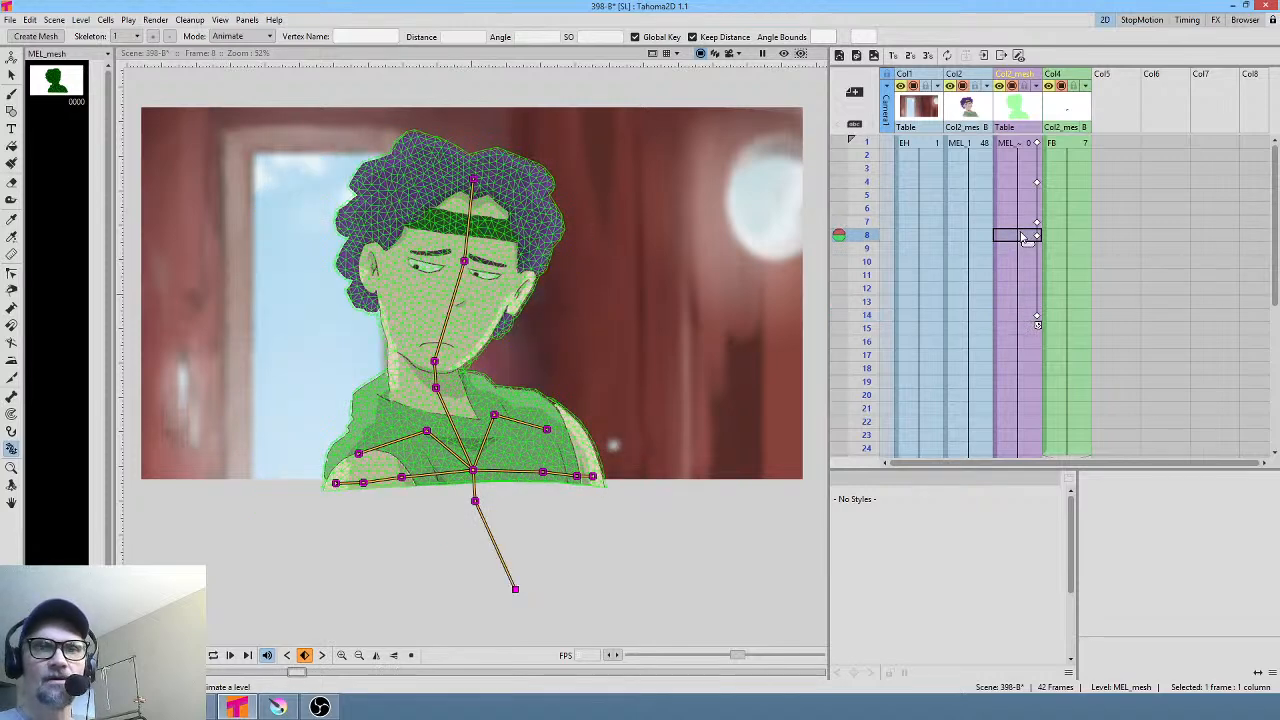
{"action": "left_click", "coordinate": [1030, 224]}
{"action": "left_click", "coordinate": [1033, 236]}
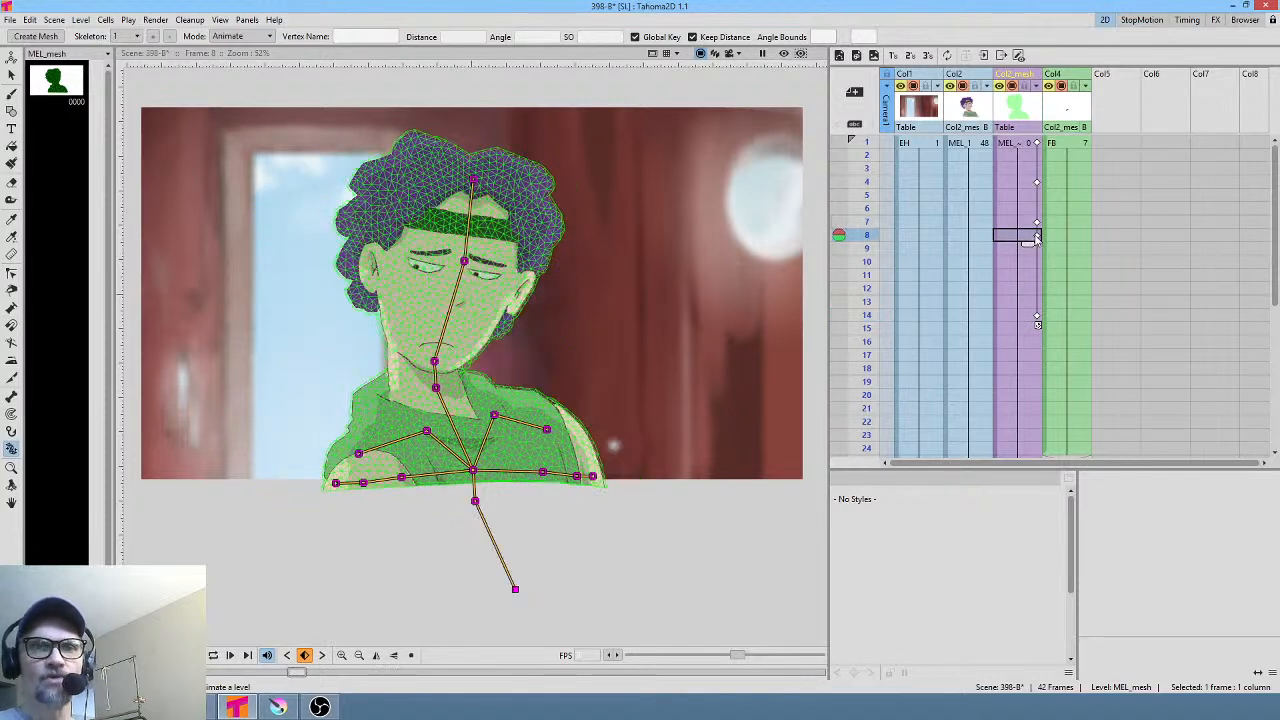
{"action": "left_click", "coordinate": [1026, 224]}
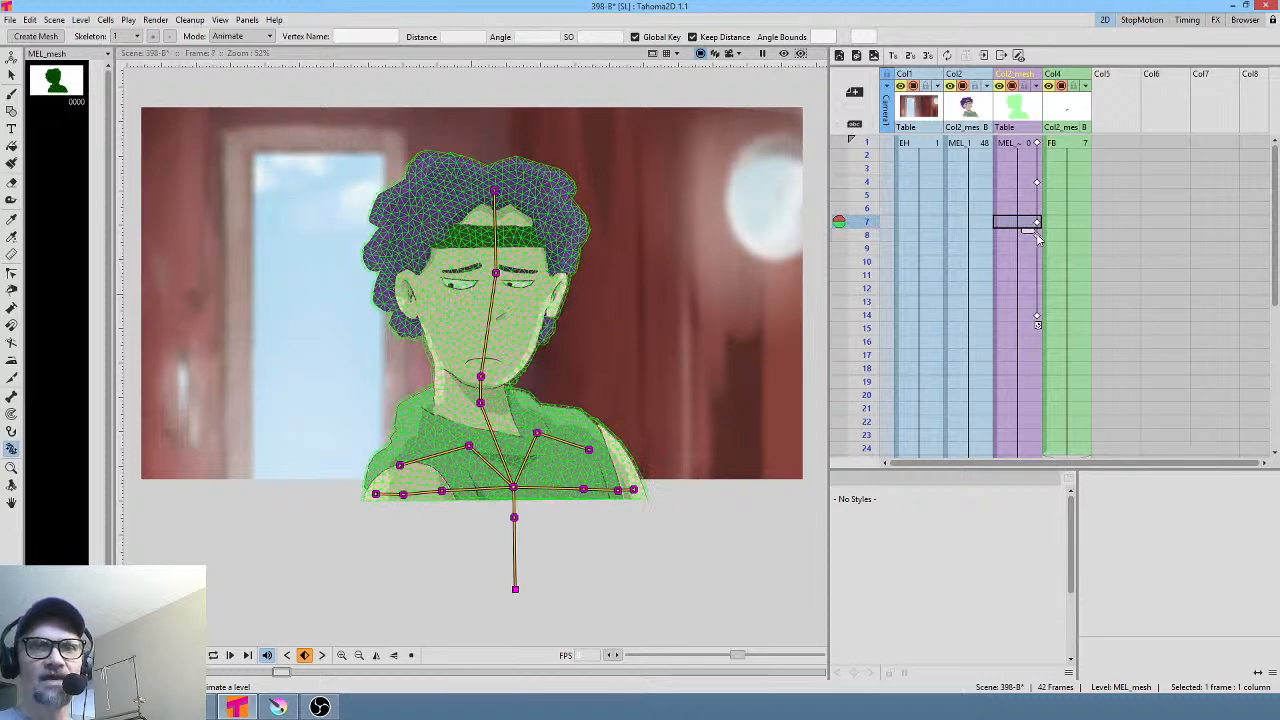
Delete the tilted-head mesh keyframe at frame 8 and review the poses at frames 4, 7 and 8
{"action": "left_click", "coordinate": [1036, 236]}
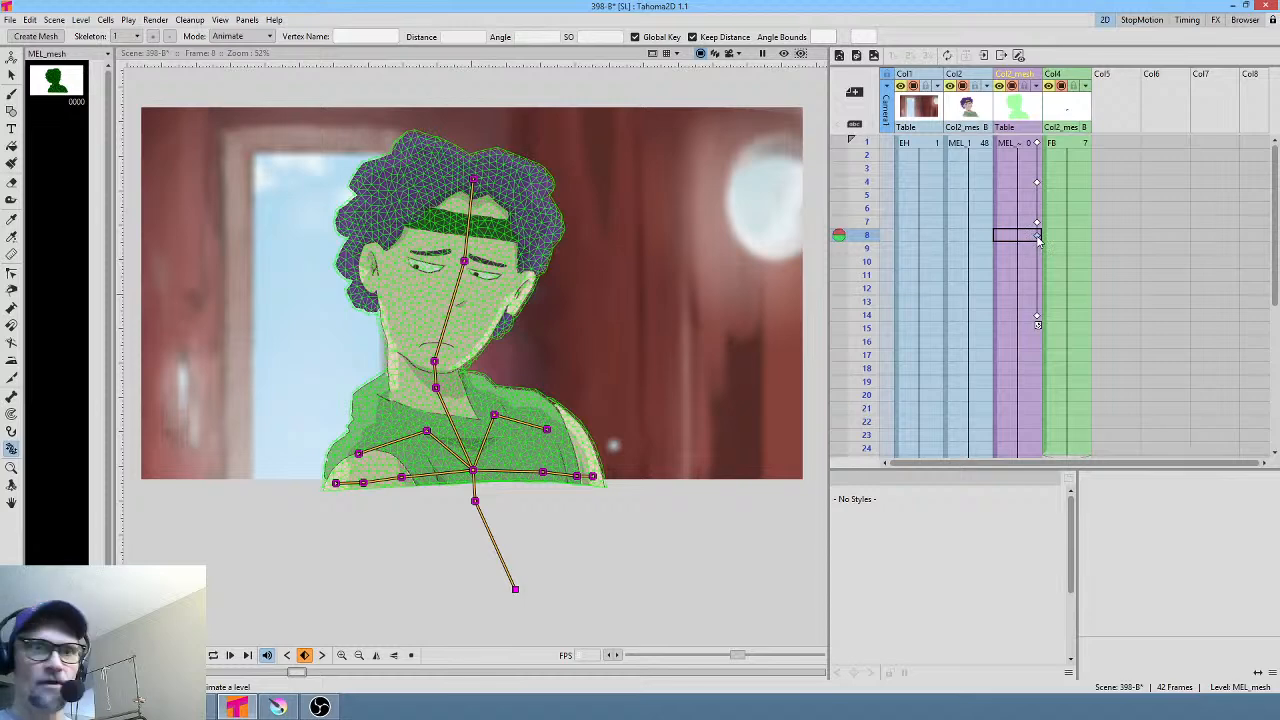
{"action": "key", "text": "Delete"}
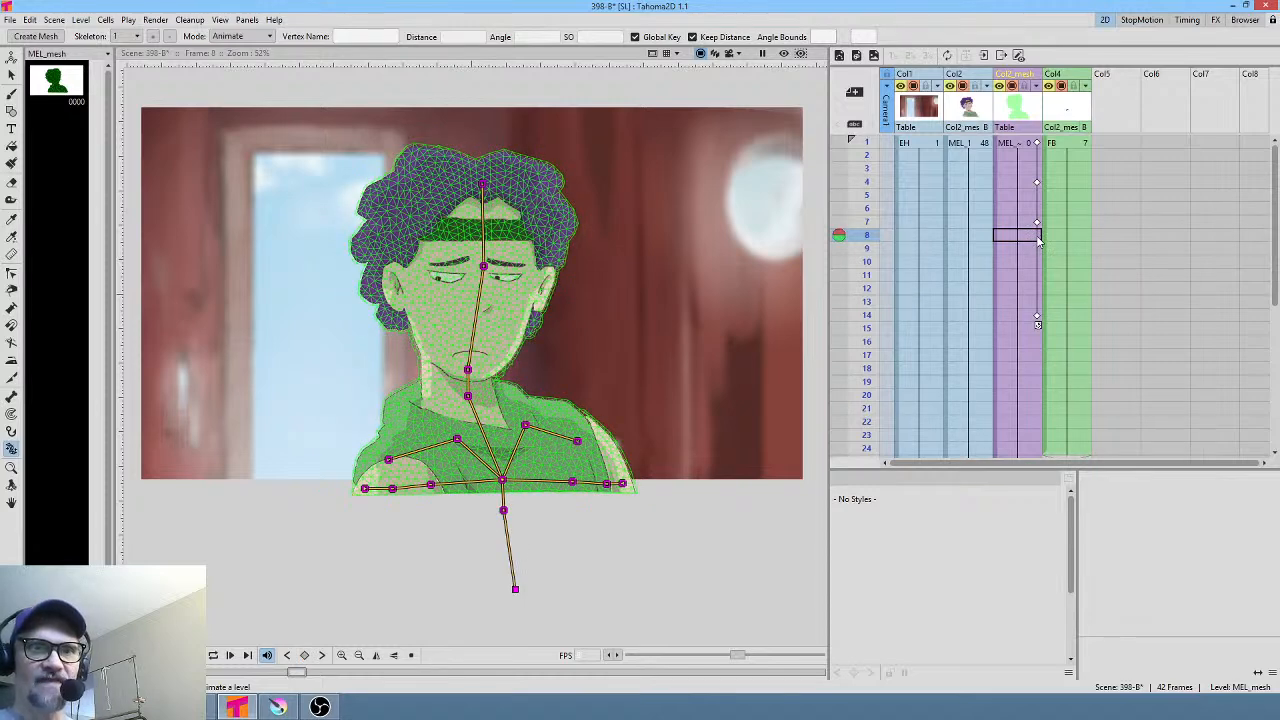
{"action": "left_click", "coordinate": [1029, 182]}
{"action": "left_click", "coordinate": [1025, 221]}
{"action": "left_click", "coordinate": [1021, 185]}
{"action": "left_click", "coordinate": [1021, 220]}
{"action": "left_click", "coordinate": [1025, 240]}
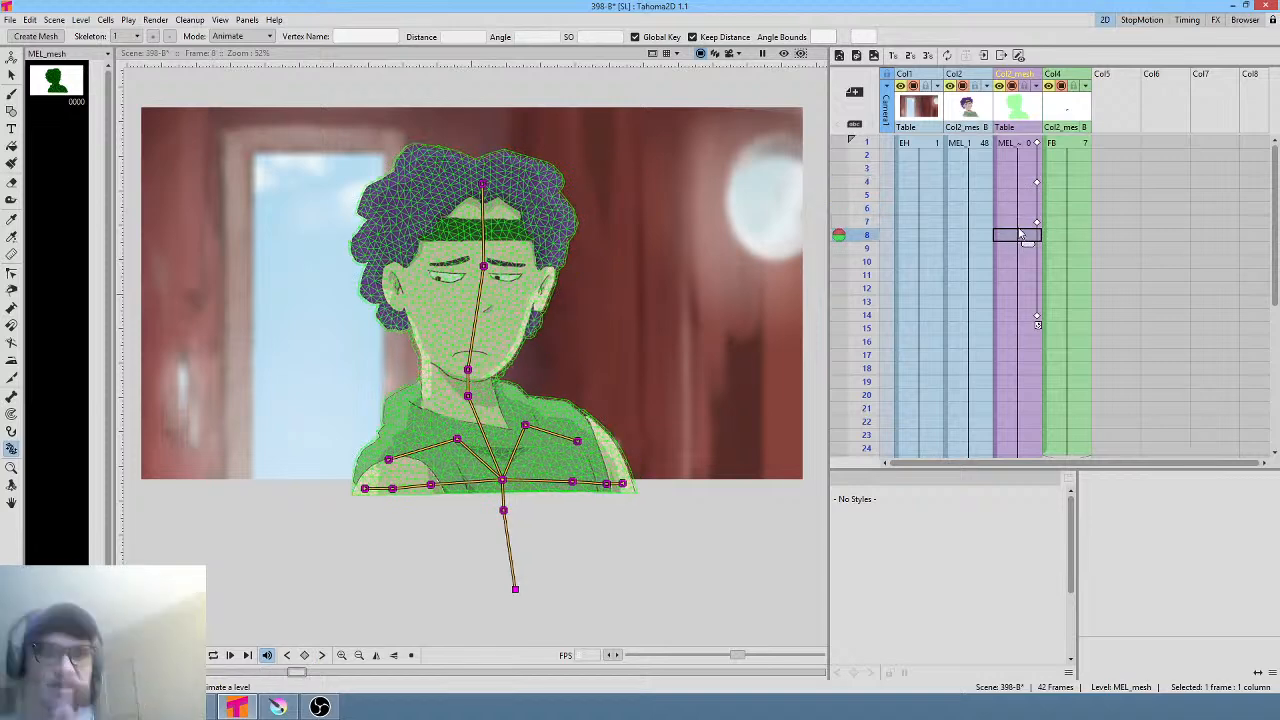
Tilt the head at frame 7 by moving Vertex __5 to about -7.31°, and copy the frame 4 keyframe to frame 6
{"action": "left_click", "coordinate": [1030, 224]}
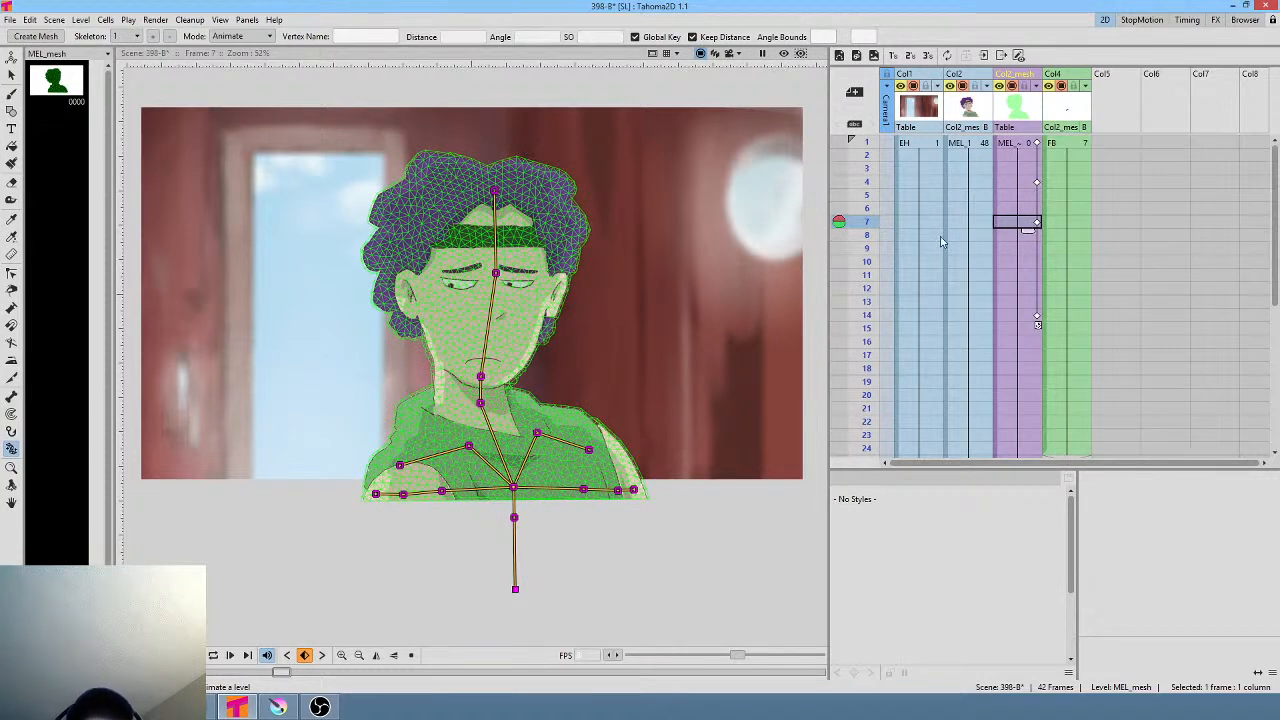
{"action": "left_click_drag", "start_coordinate": [497, 285], "coordinate": [511, 280]}
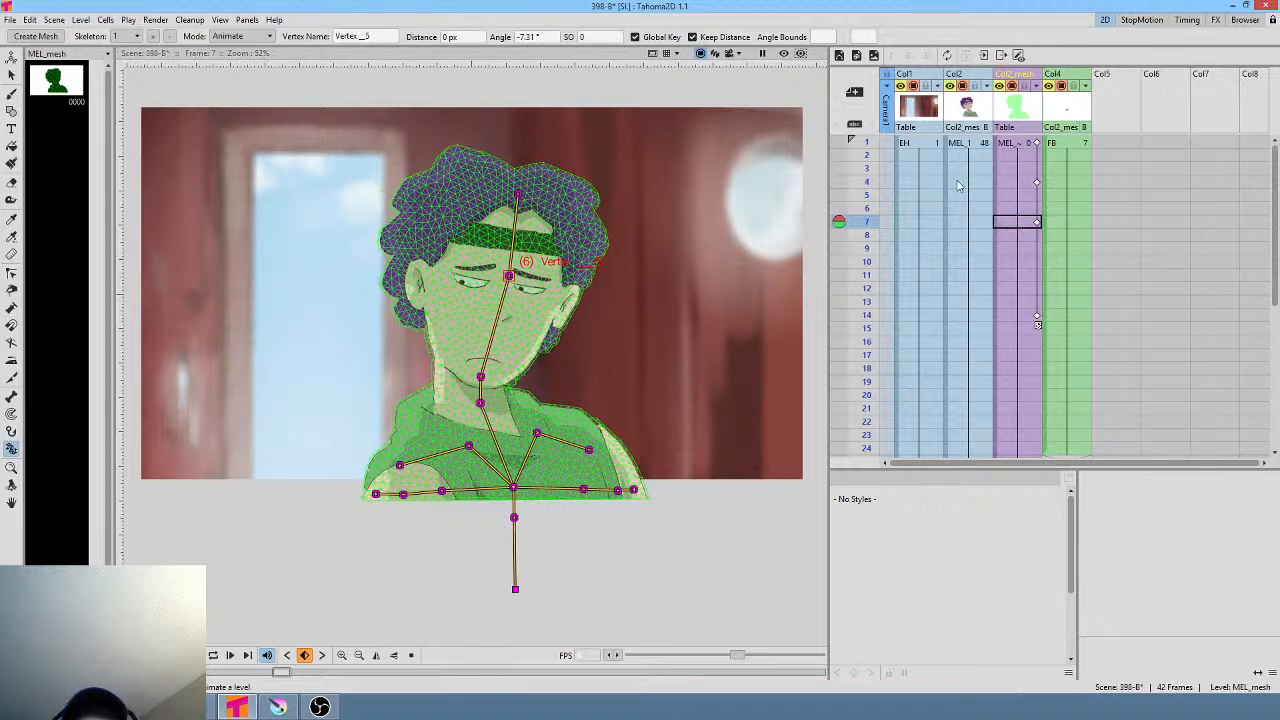
{"action": "left_click", "coordinate": [1036, 183]}
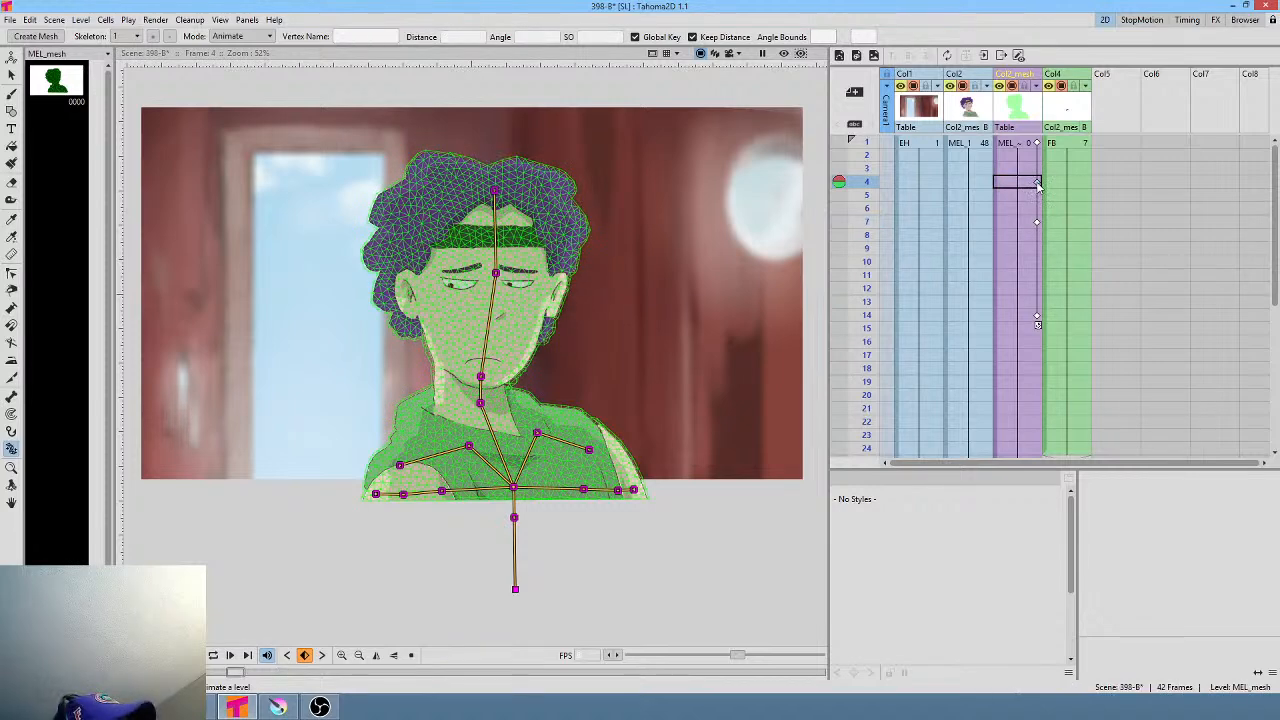
{"action": "left_click", "coordinate": [1034, 210]}
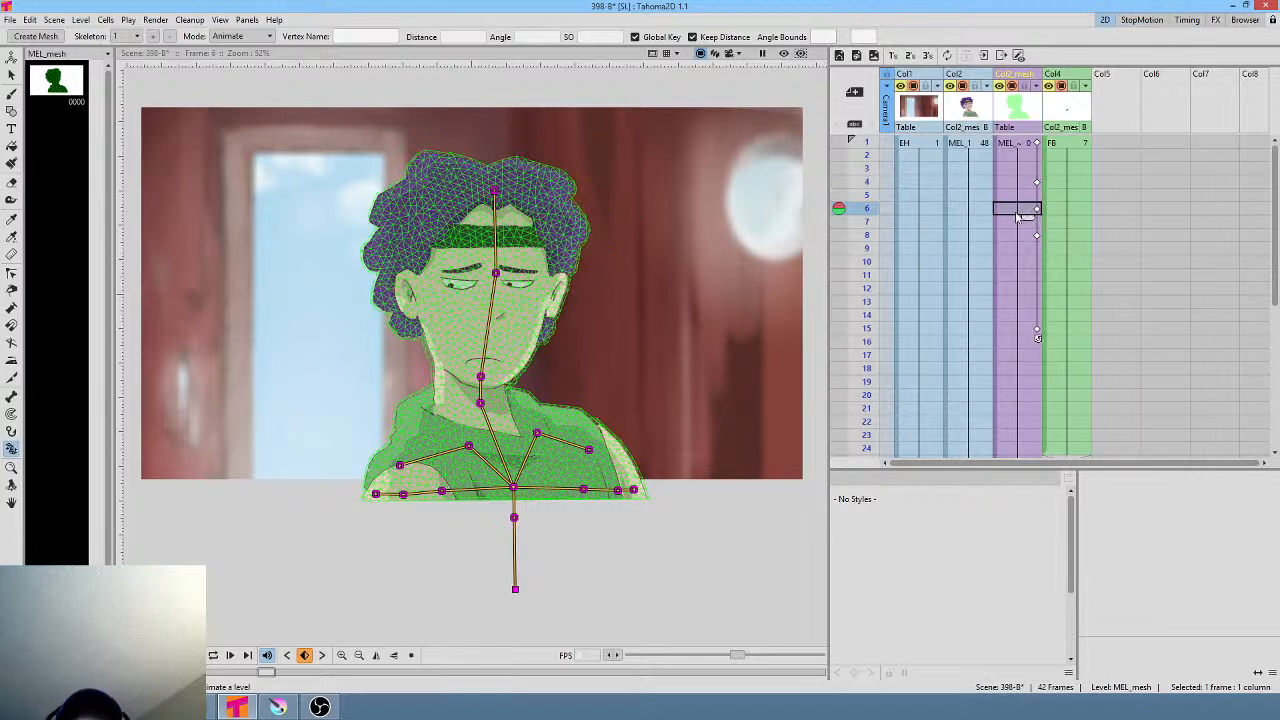
Examine the mesh skeleton's keyframe and in-between angle values in the Function Editor, comparing frames 8 and 15
{"action": "left_click", "coordinate": [858, 224]}
{"action": "mouse_move", "coordinate": [858, 224]}
{"action": "left_mouse_down"}
{"action": "mouse_move", "coordinate": [860, 202]}
{"action": "mouse_move", "coordinate": [861, 338]}
{"action": "mouse_move", "coordinate": [864, 180]}
{"action": "mouse_move", "coordinate": [849, 342]}
{"action": "mouse_move", "coordinate": [875, 64]}
{"action": "left_mouse_up"}
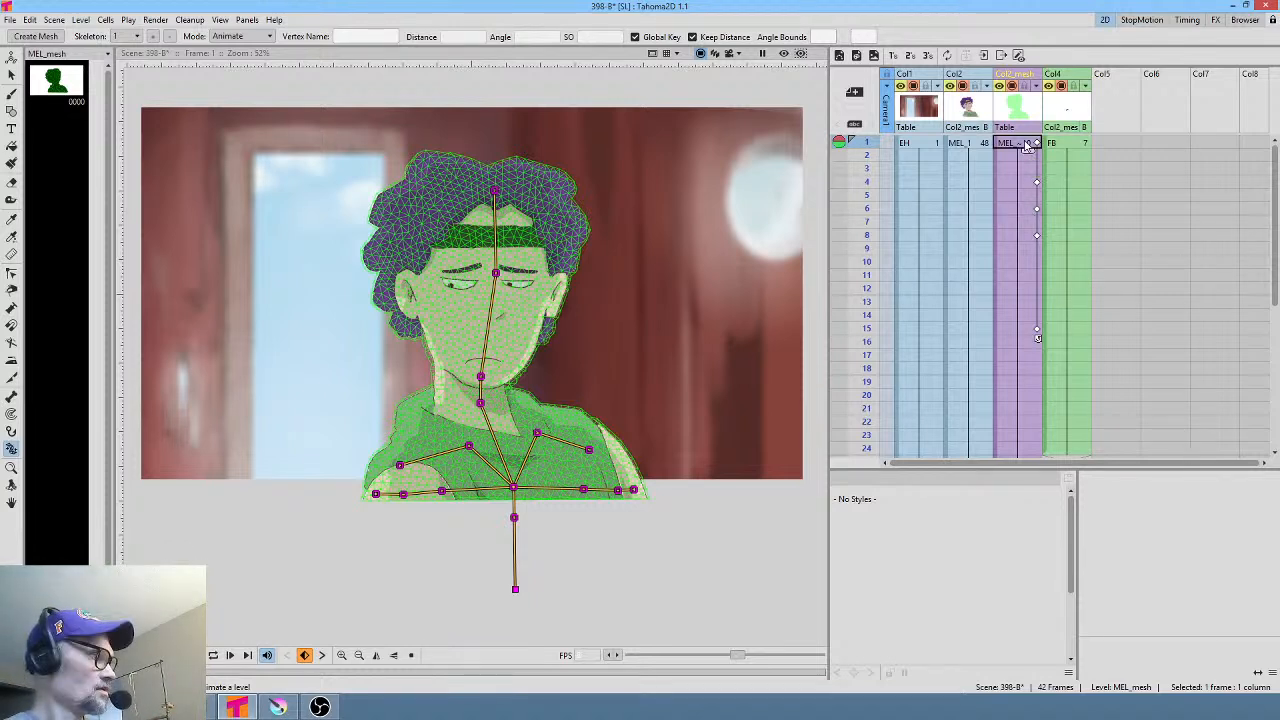
{"action": "key", "text": "ctrl+f"}
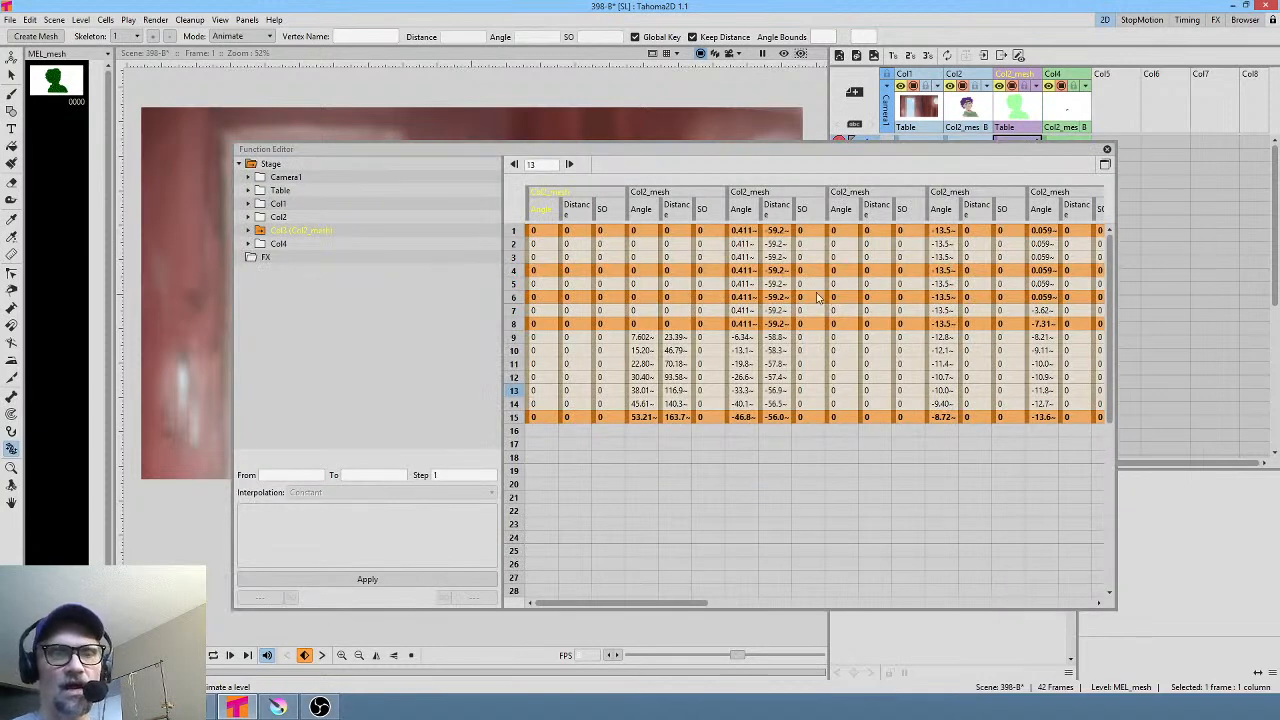
{"action": "left_click_drag", "start_coordinate": [514, 328], "coordinate": [515, 365]}
{"action": "left_click", "coordinate": [748, 326]}
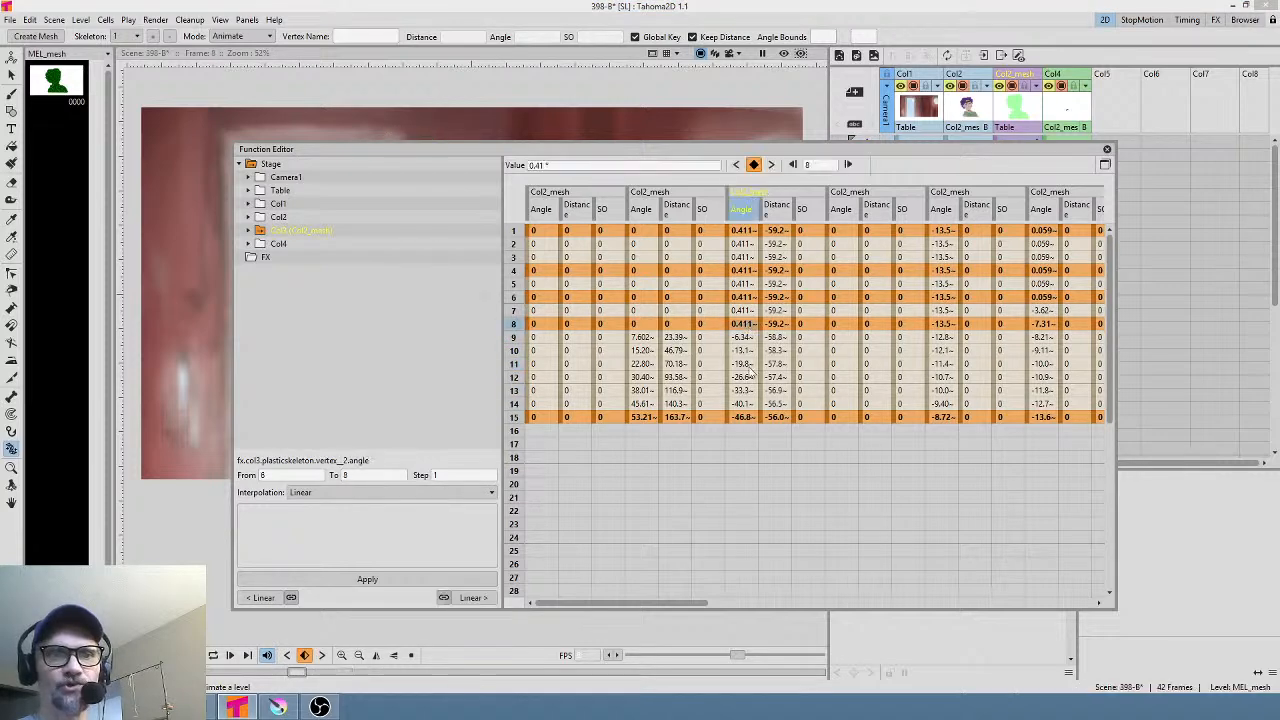
{"action": "left_click", "coordinate": [744, 418]}
{"action": "left_click", "coordinate": [746, 326]}
{"action": "left_click", "coordinate": [748, 418]}
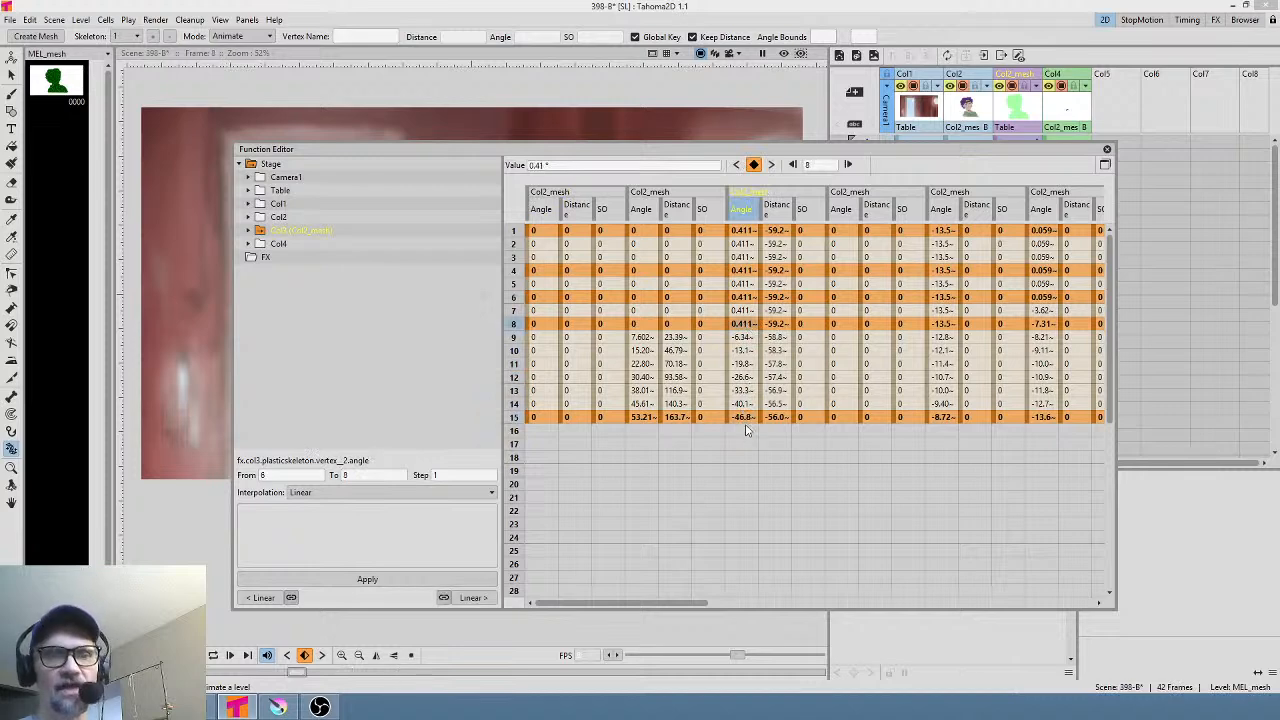
{"action": "left_click", "coordinate": [750, 325]}
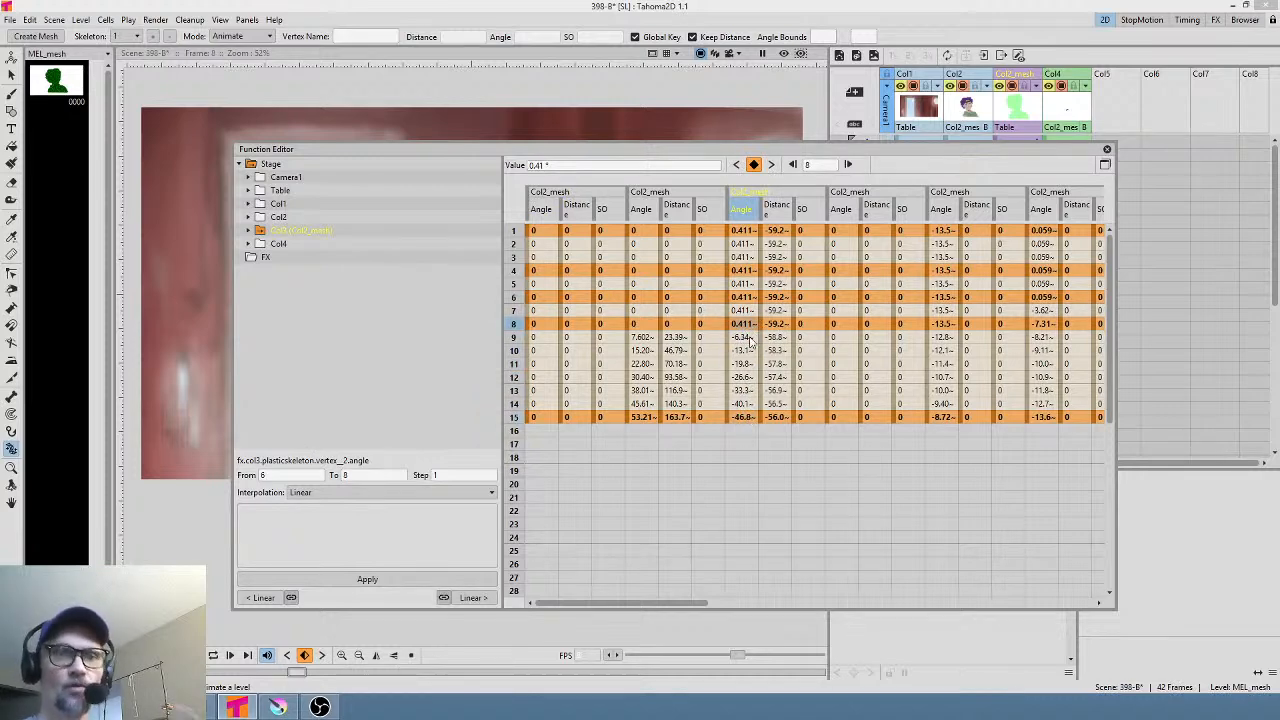
{"action": "left_click", "coordinate": [1107, 151]}
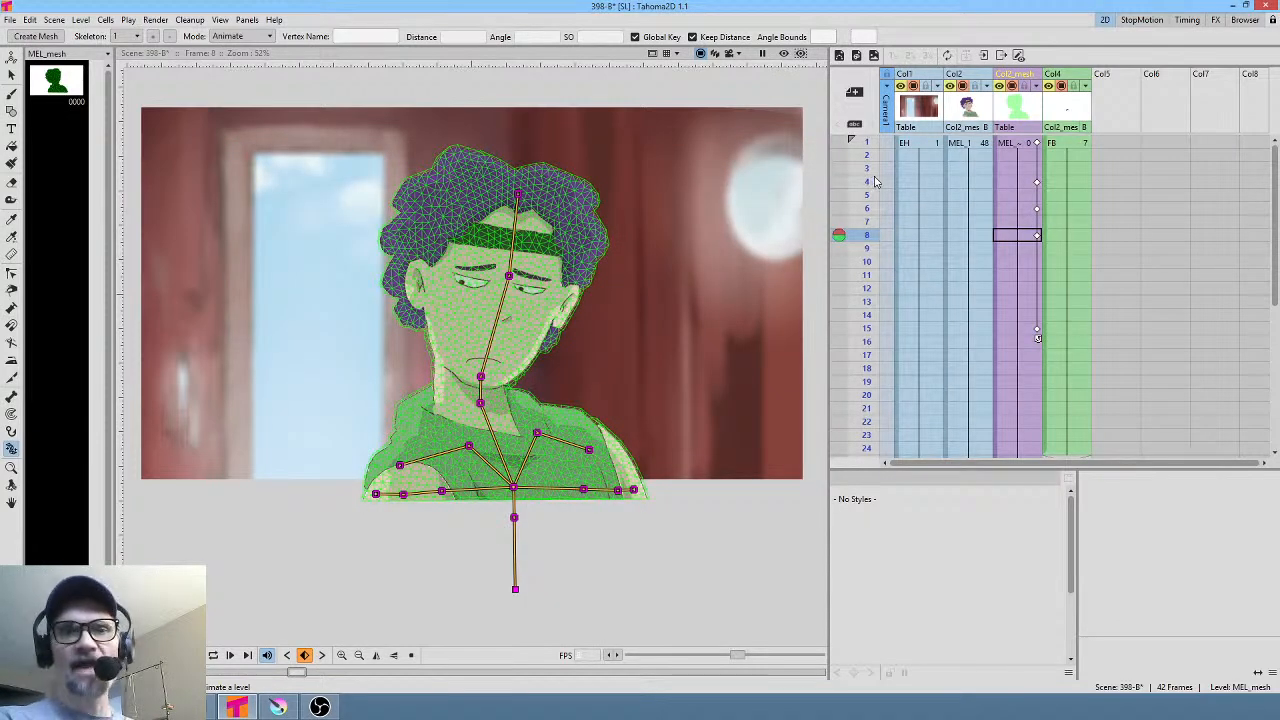
Delete the mesh keyframes at frames 6 and 8
{"action": "left_click", "coordinate": [1030, 183]}
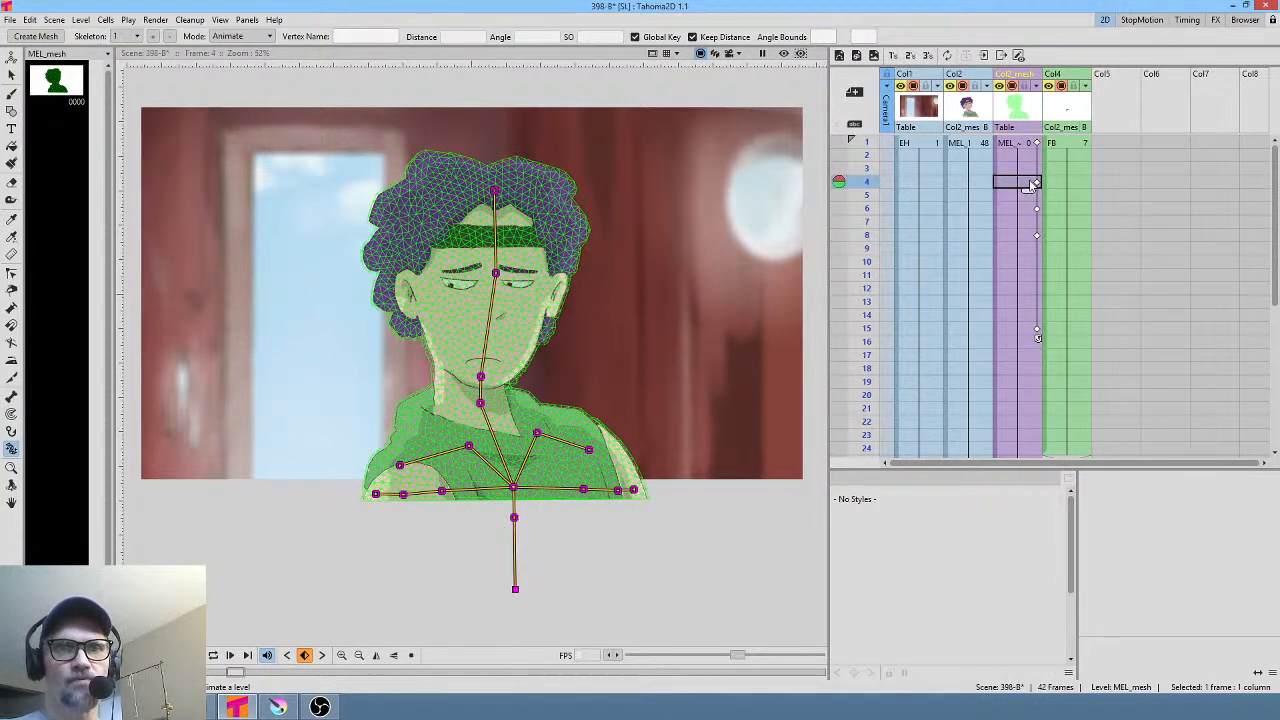
{"action": "left_click", "coordinate": [1036, 211]}
{"action": "key", "text": "Delete"}
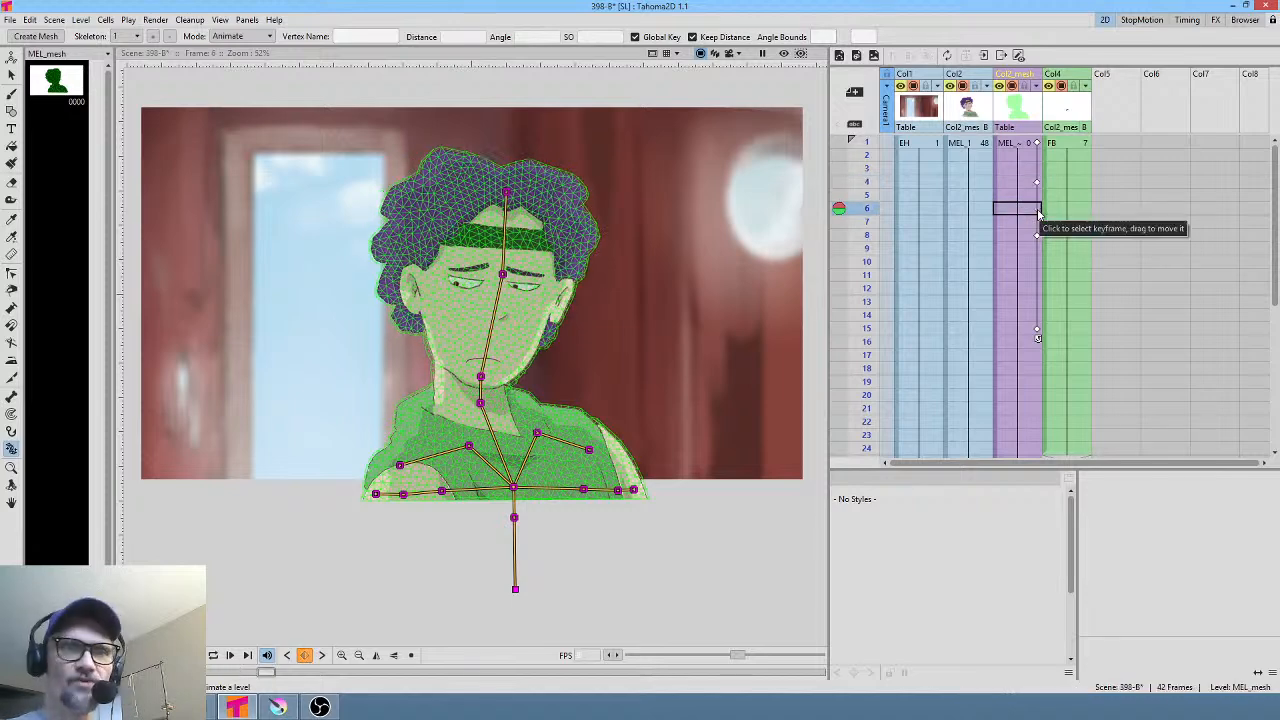
{"action": "left_click", "coordinate": [1037, 234]}
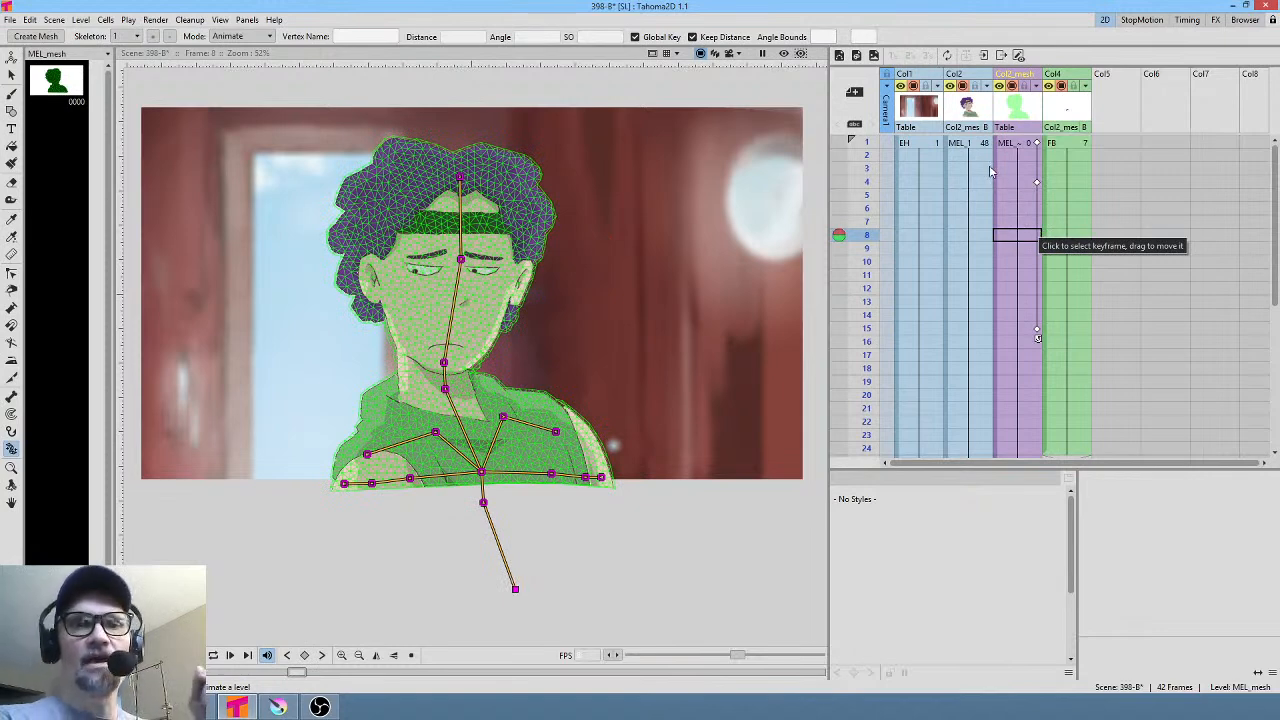
Check drawing 11 of the MEL_1 level, return to the mesh at frame 1, and save the scene with all its levels
{"action": "left_click", "coordinate": [866, 145]}
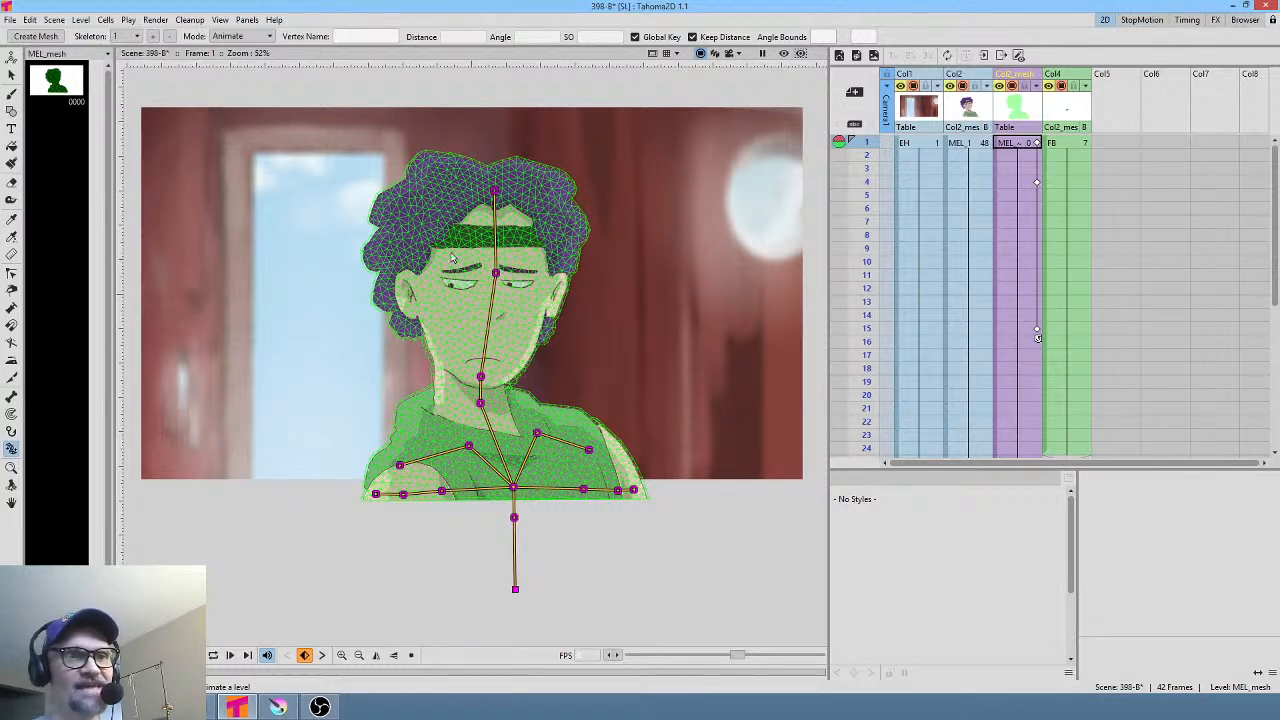
{"action": "left_click", "coordinate": [975, 147]}
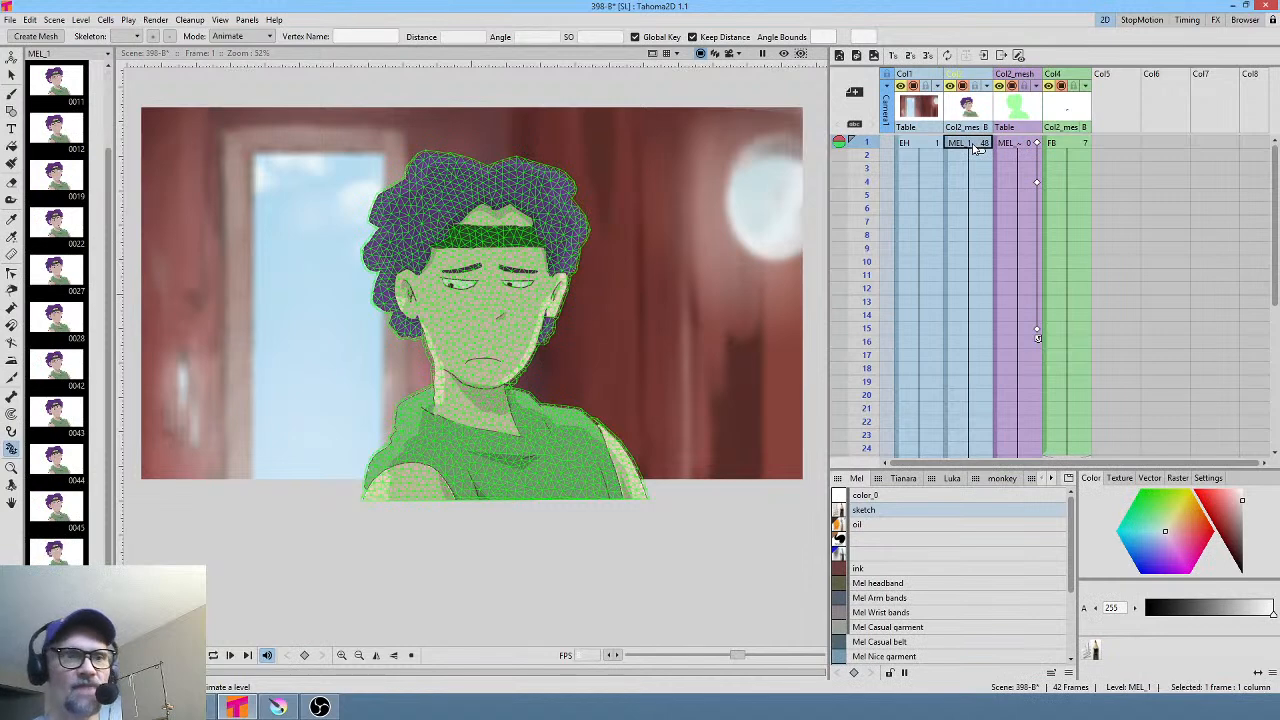
{"action": "left_click", "coordinate": [70, 90]}
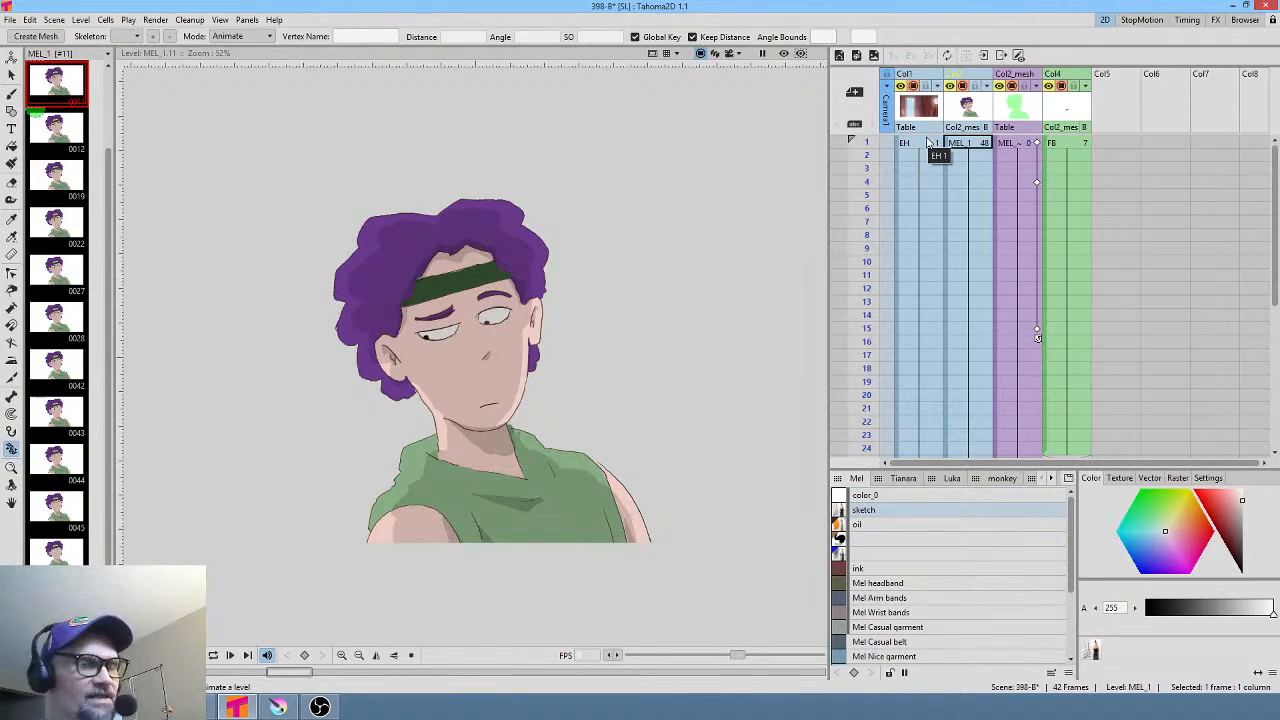
{"action": "left_click", "coordinate": [1014, 143]}
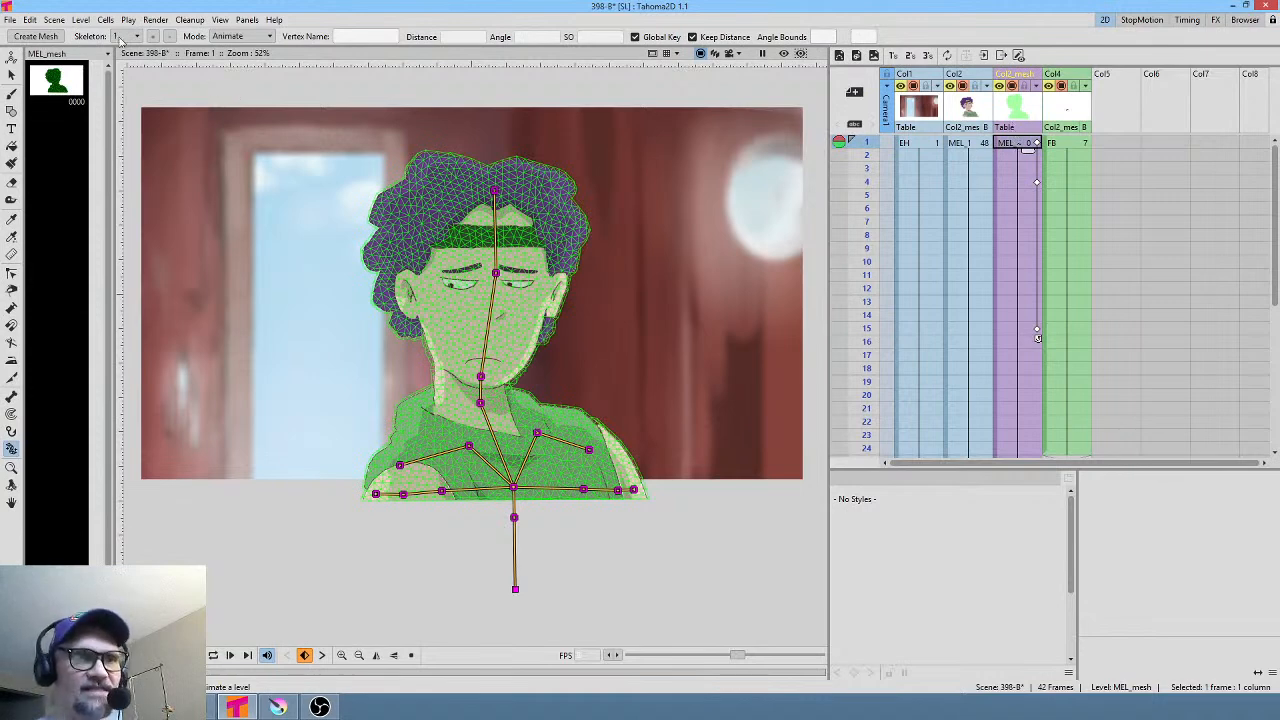
{"action": "left_click", "coordinate": [9, 19]}
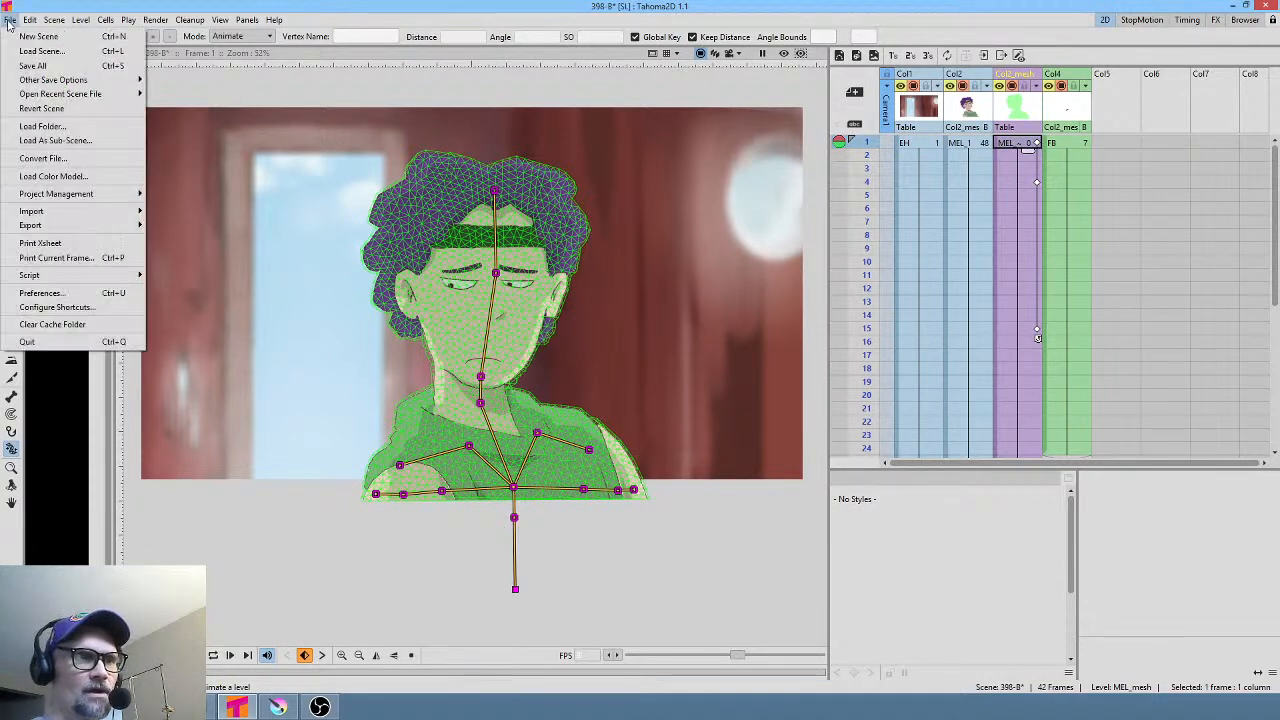
{"action": "left_click", "coordinate": [32, 65]}
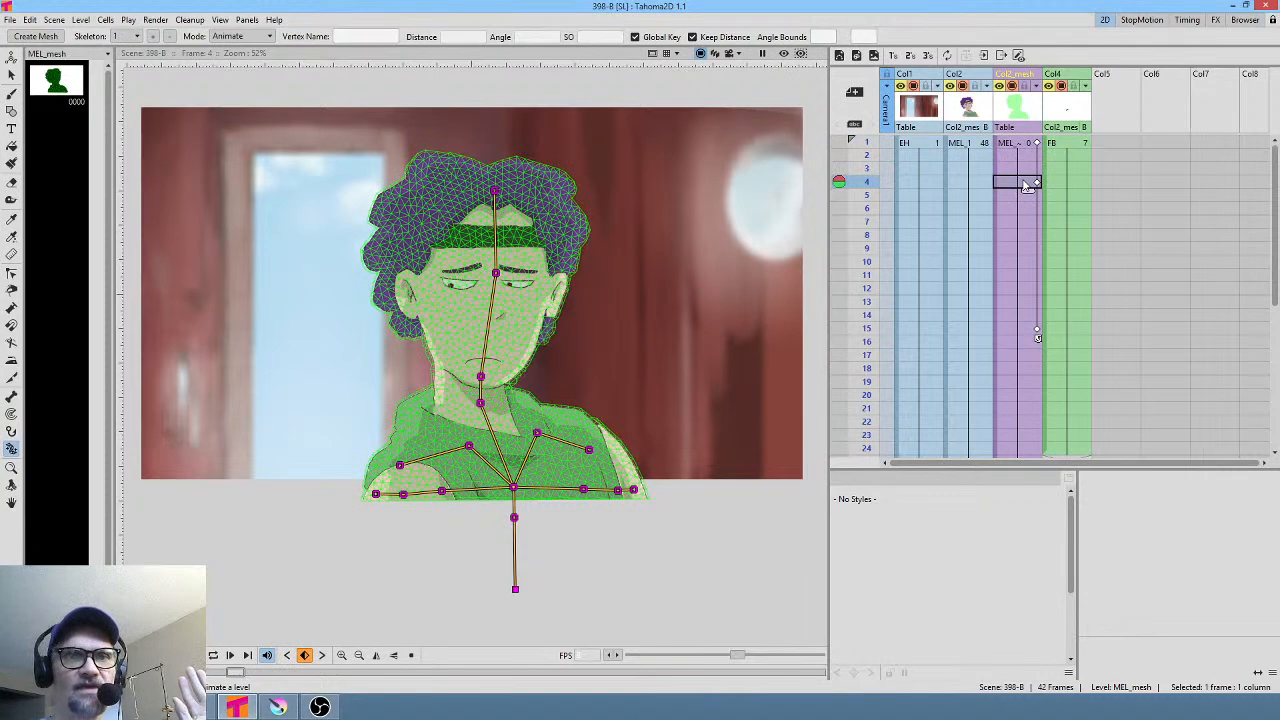
Compare the mesh poses at keyframes 4 and 15 with the in-between poses at frames 5 to 9
{"action": "left_click", "coordinate": [1027, 185]}
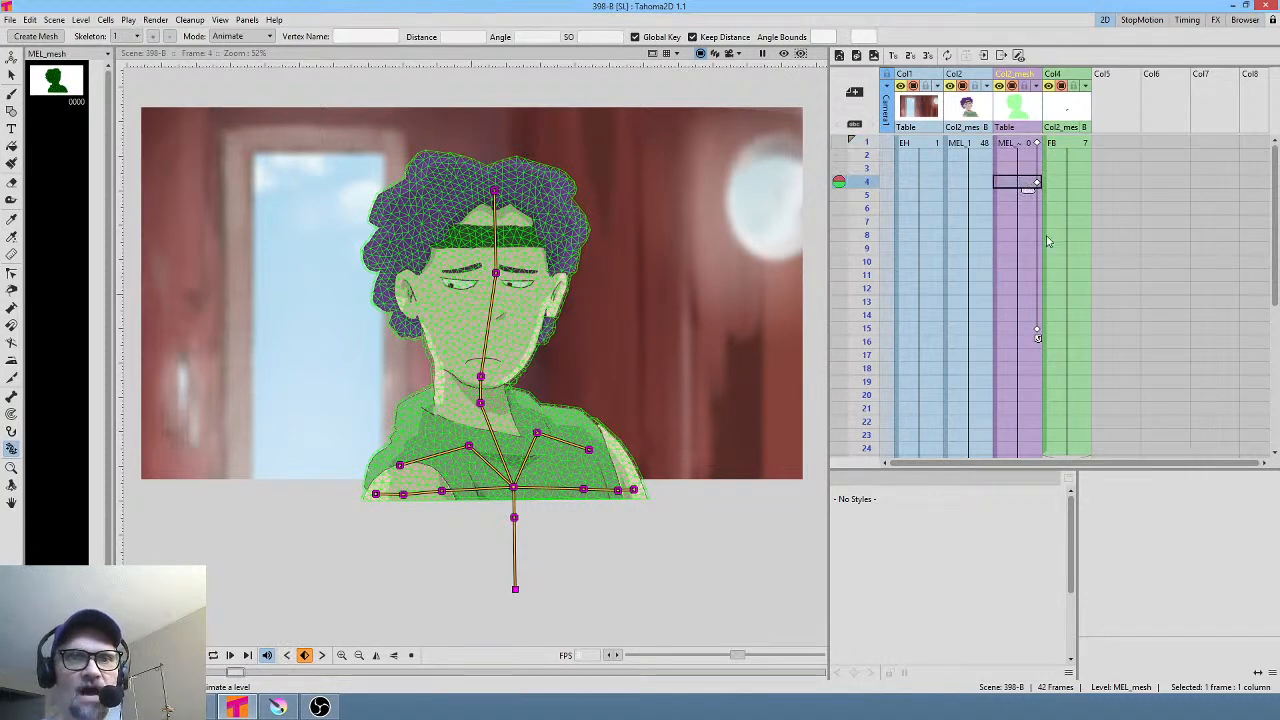
{"action": "left_click", "coordinate": [1015, 336]}
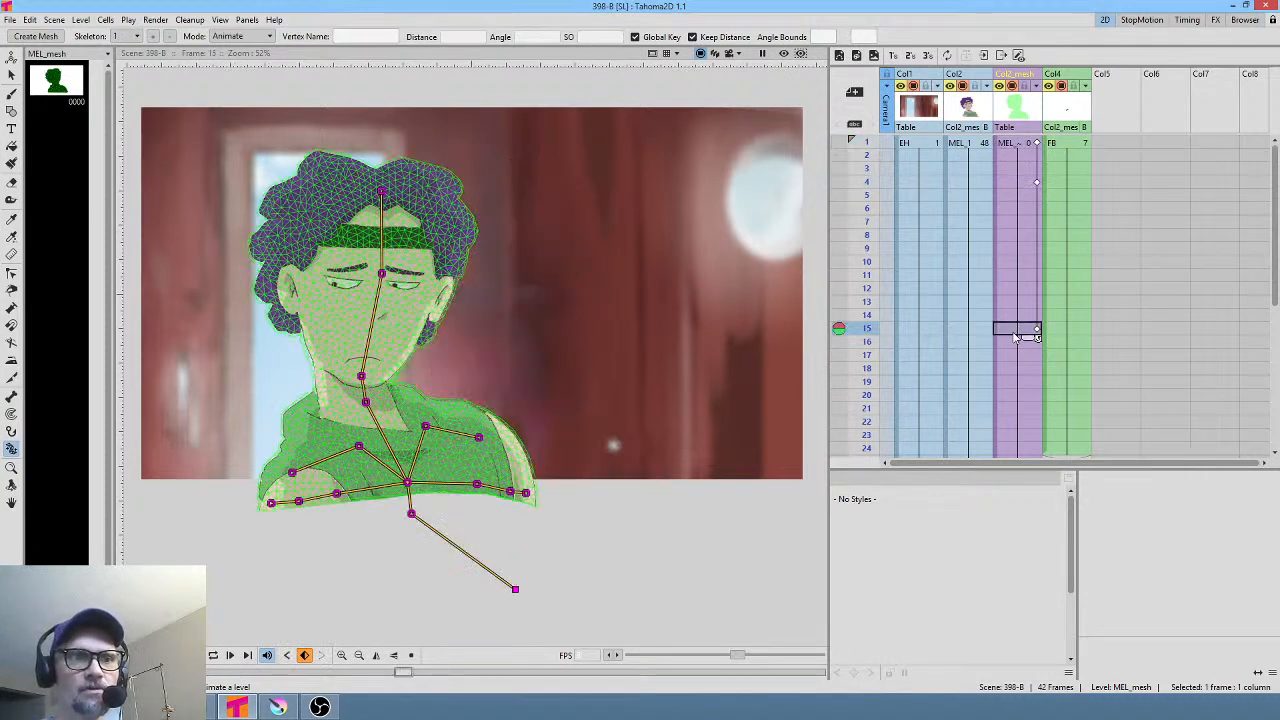
{"action": "left_click", "coordinate": [1018, 186]}
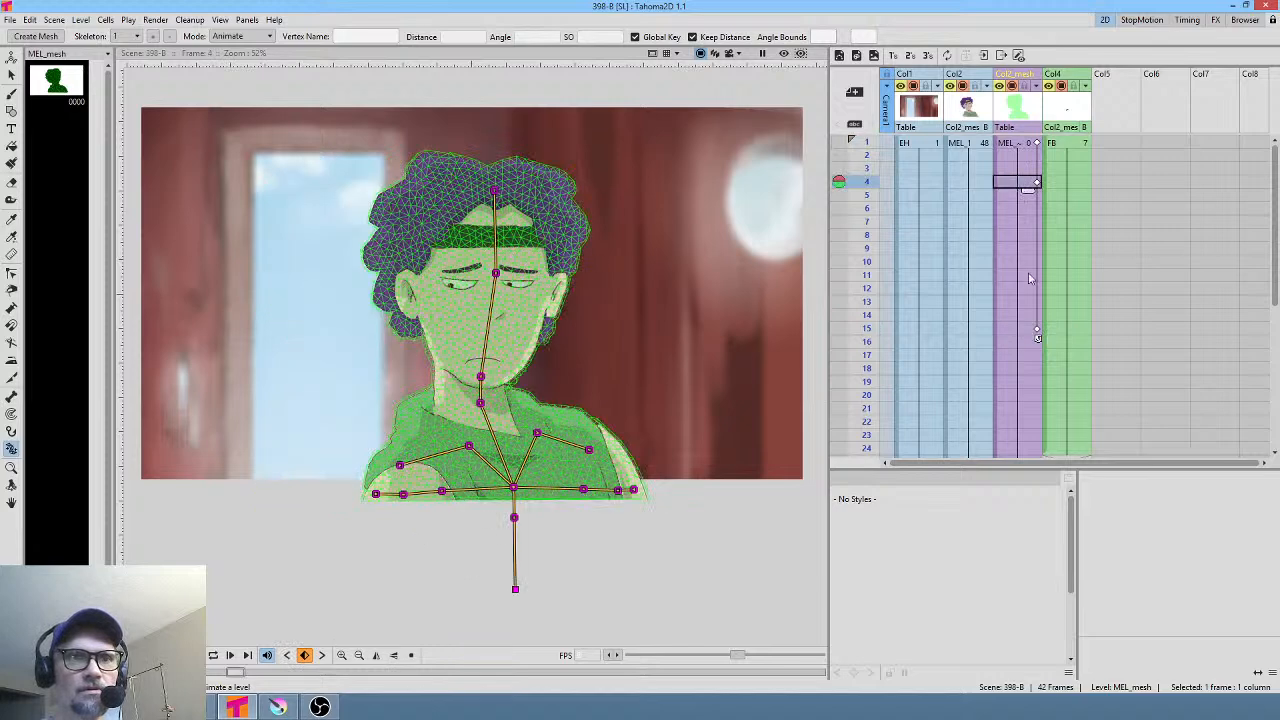
{"action": "left_click", "coordinate": [1015, 336]}
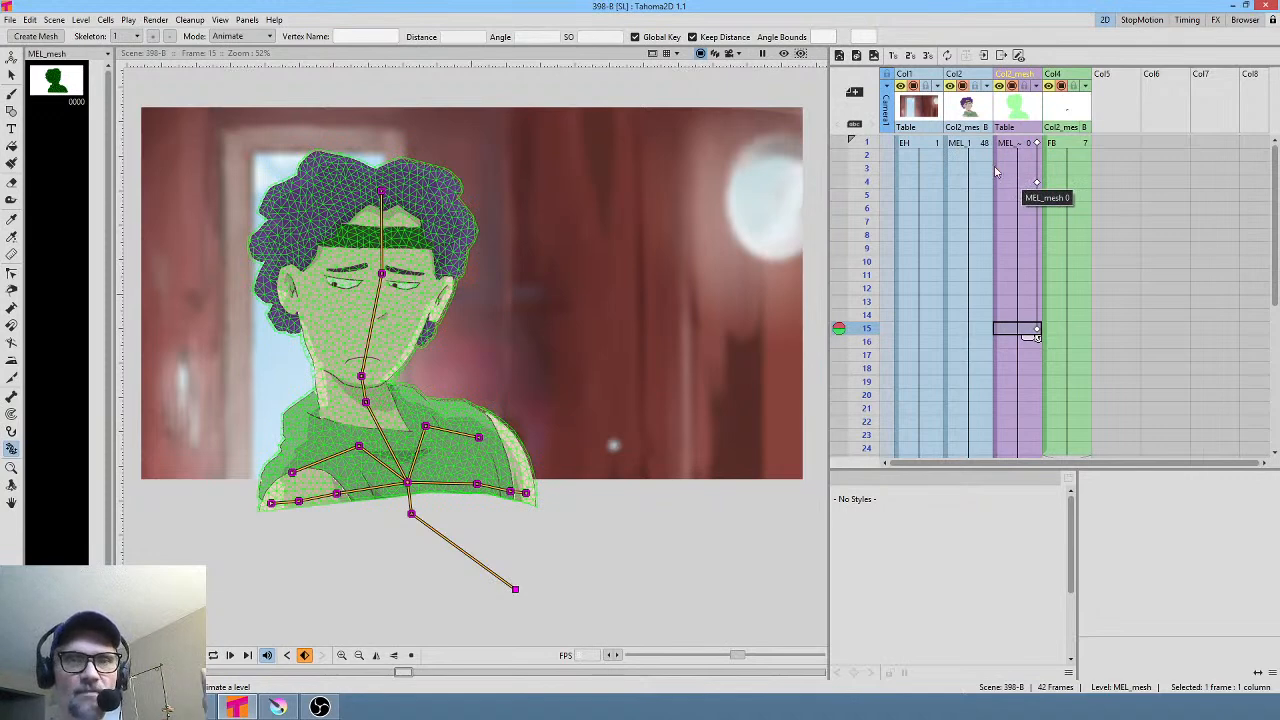
{"action": "left_click", "coordinate": [1025, 185]}
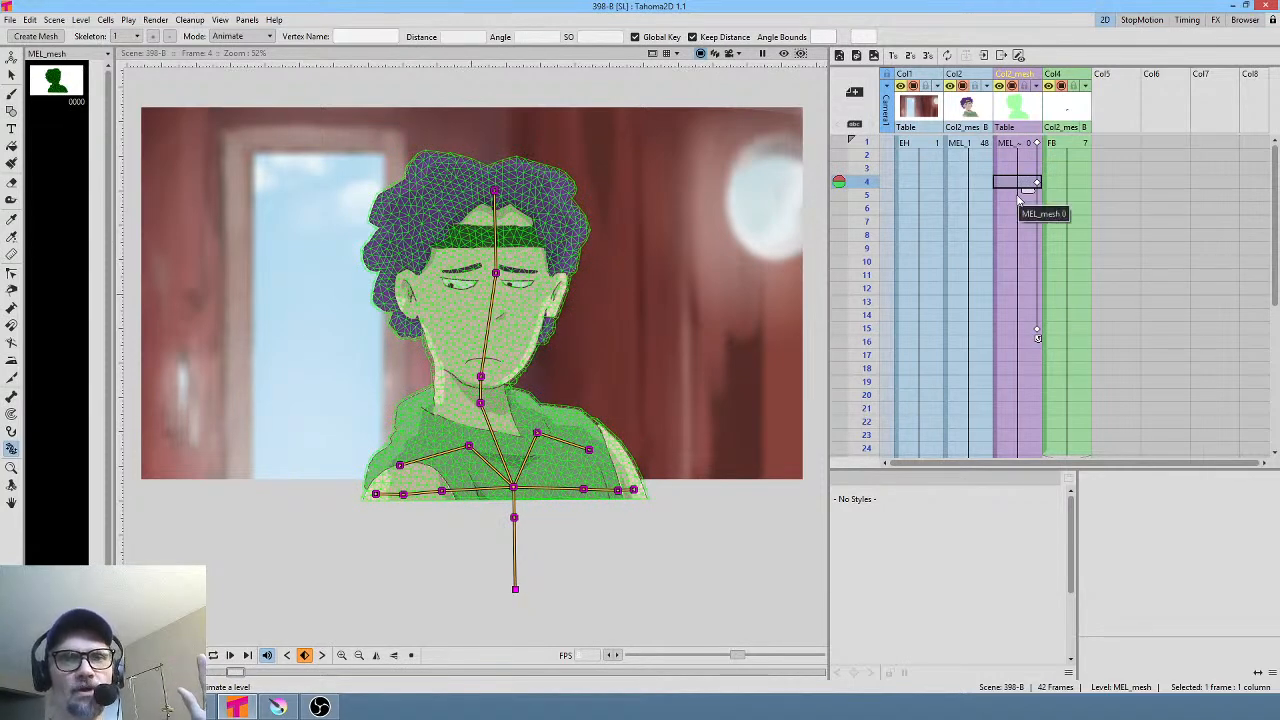
{"action": "left_click", "coordinate": [1020, 197]}
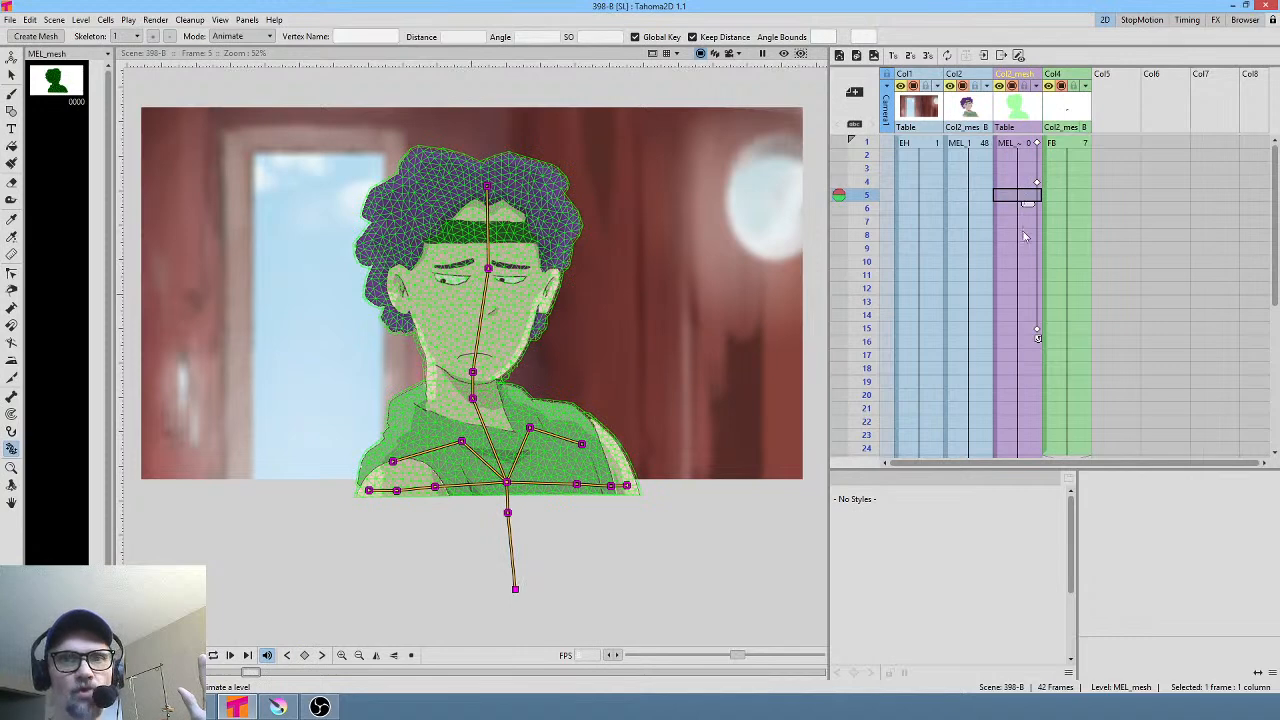
{"action": "left_click", "coordinate": [1025, 236]}
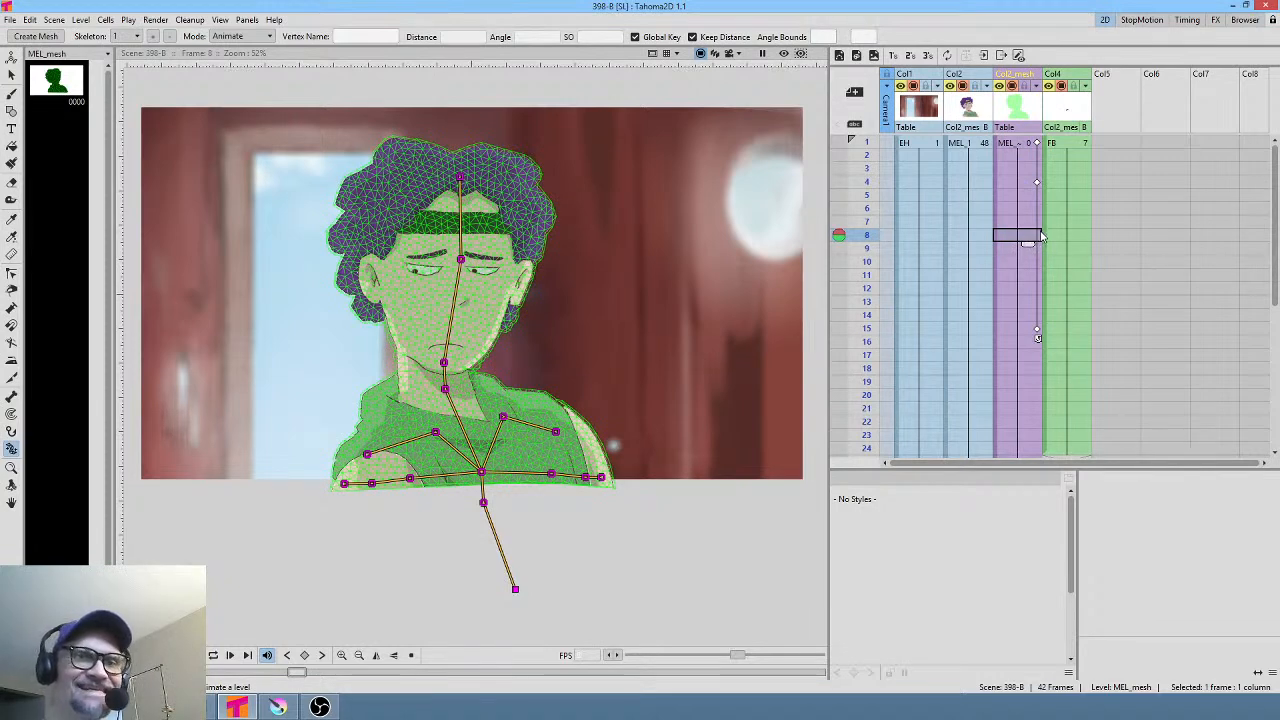
{"action": "left_click", "coordinate": [1030, 182]}
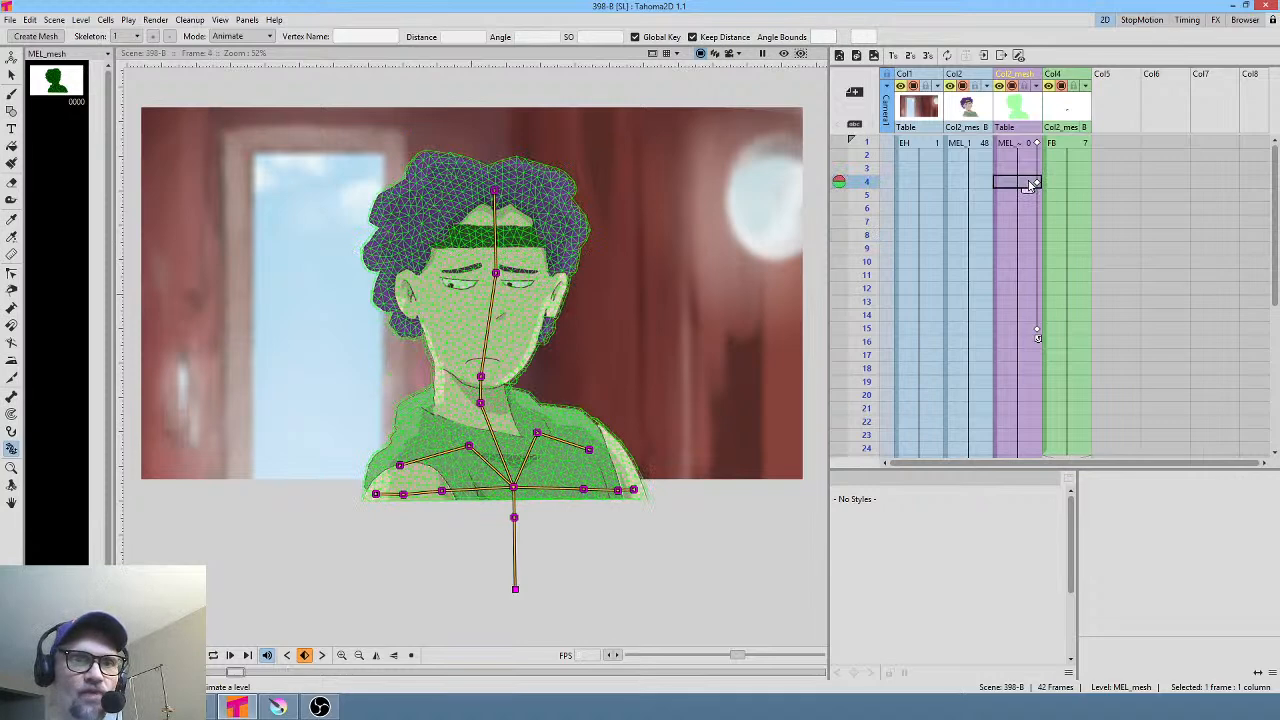
{"action": "left_click", "coordinate": [1021, 254]}
{"action": "left_click", "coordinate": [1022, 184]}
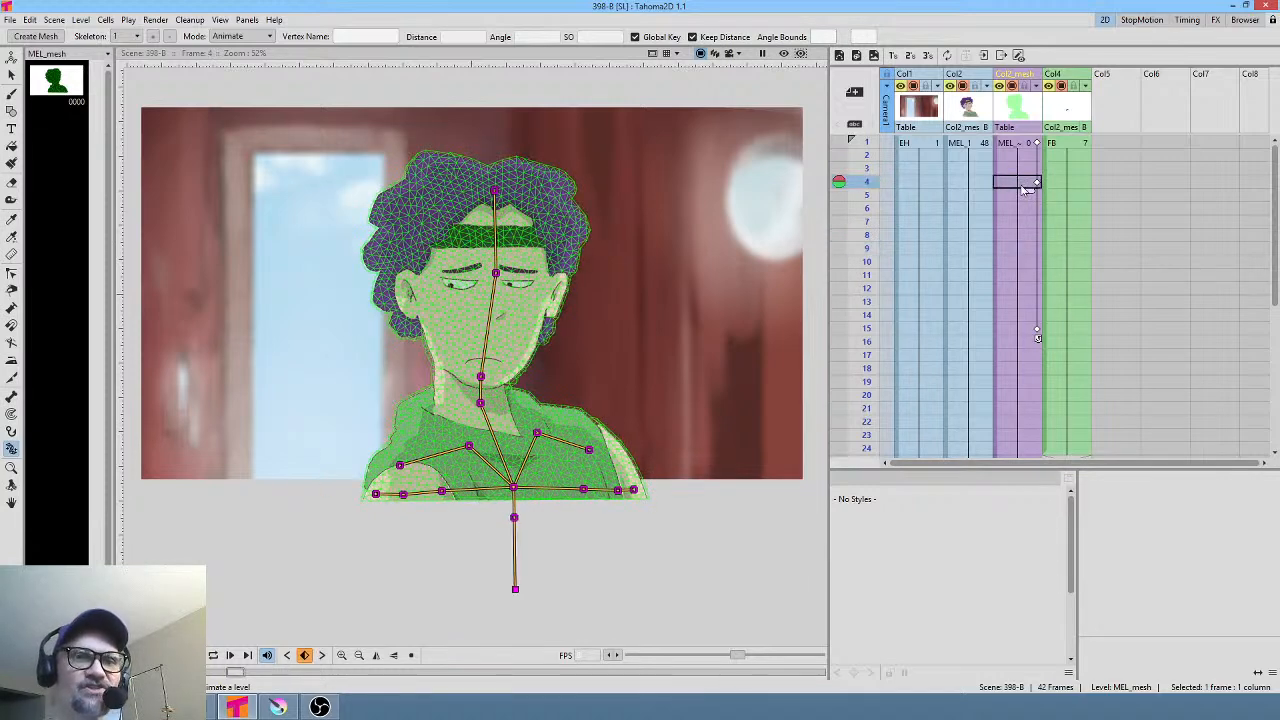
{"action": "left_click", "coordinate": [866, 195]}
{"action": "left_click_drag", "start_coordinate": [866, 203], "coordinate": [873, 249]}
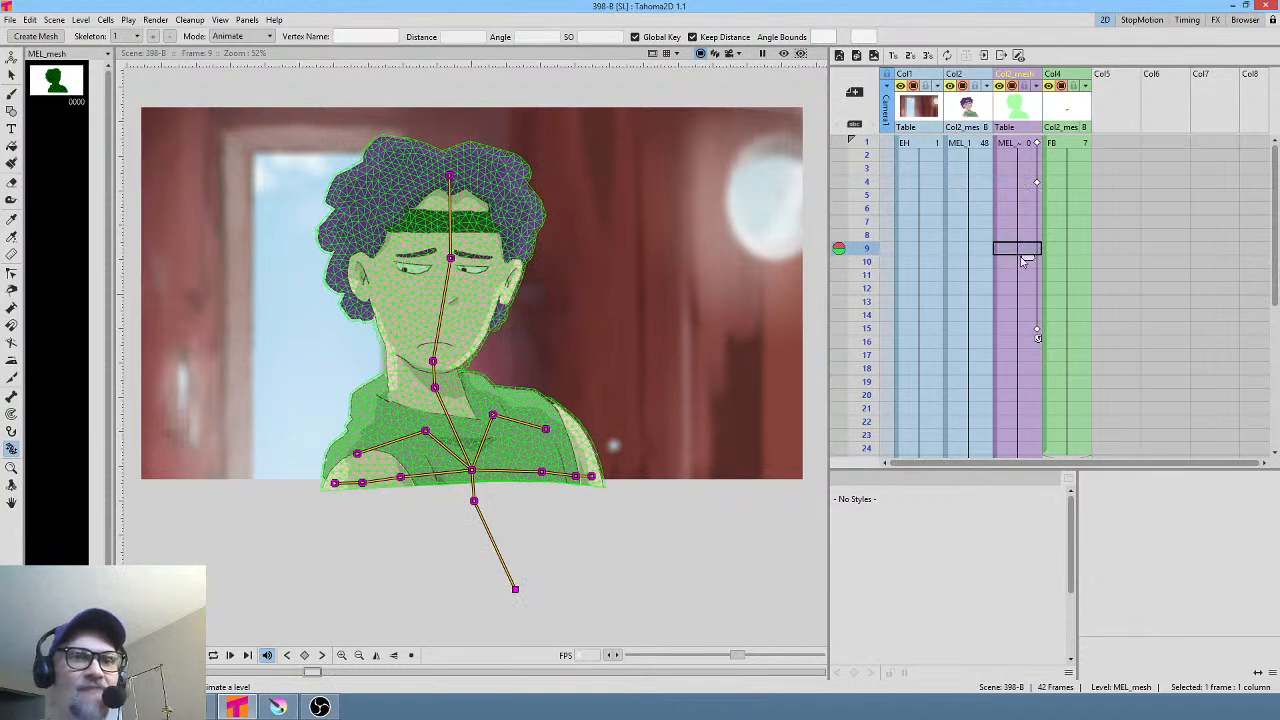
{"action": "left_click", "coordinate": [1026, 184]}
{"action": "left_click", "coordinate": [1027, 238]}
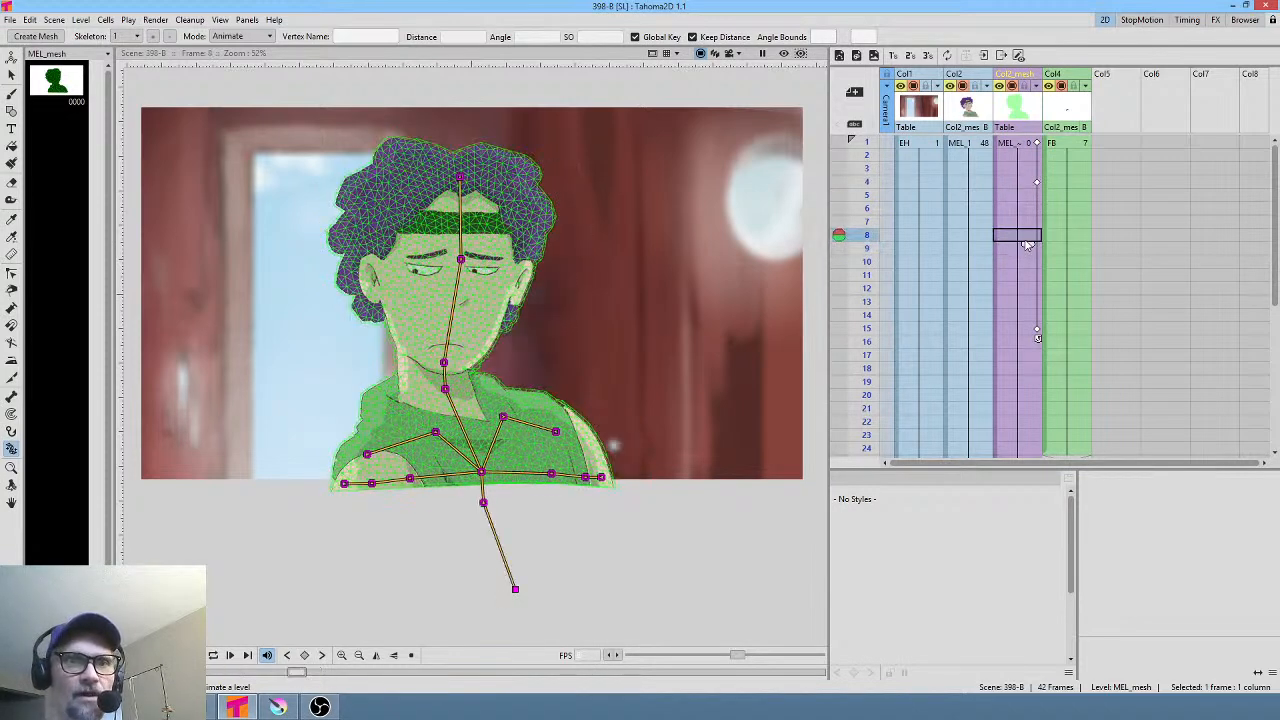
{"action": "left_click", "coordinate": [1028, 185]}
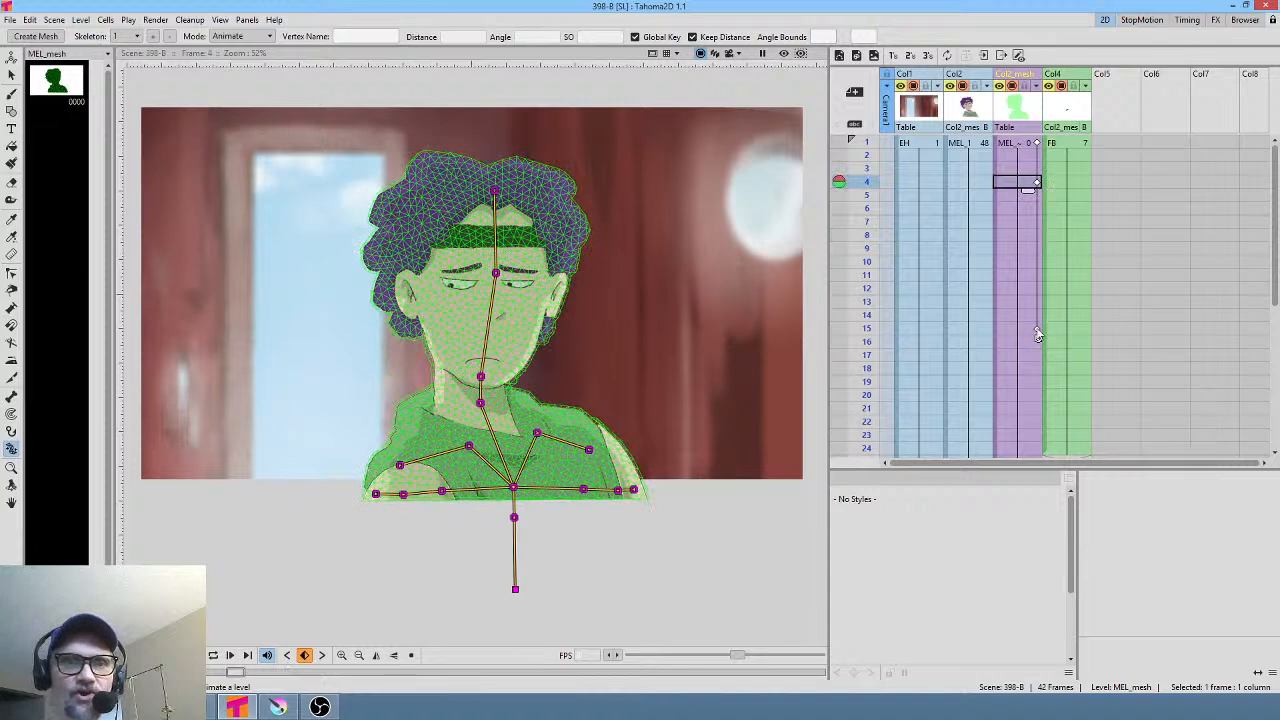
{"action": "left_click", "coordinate": [1032, 330]}
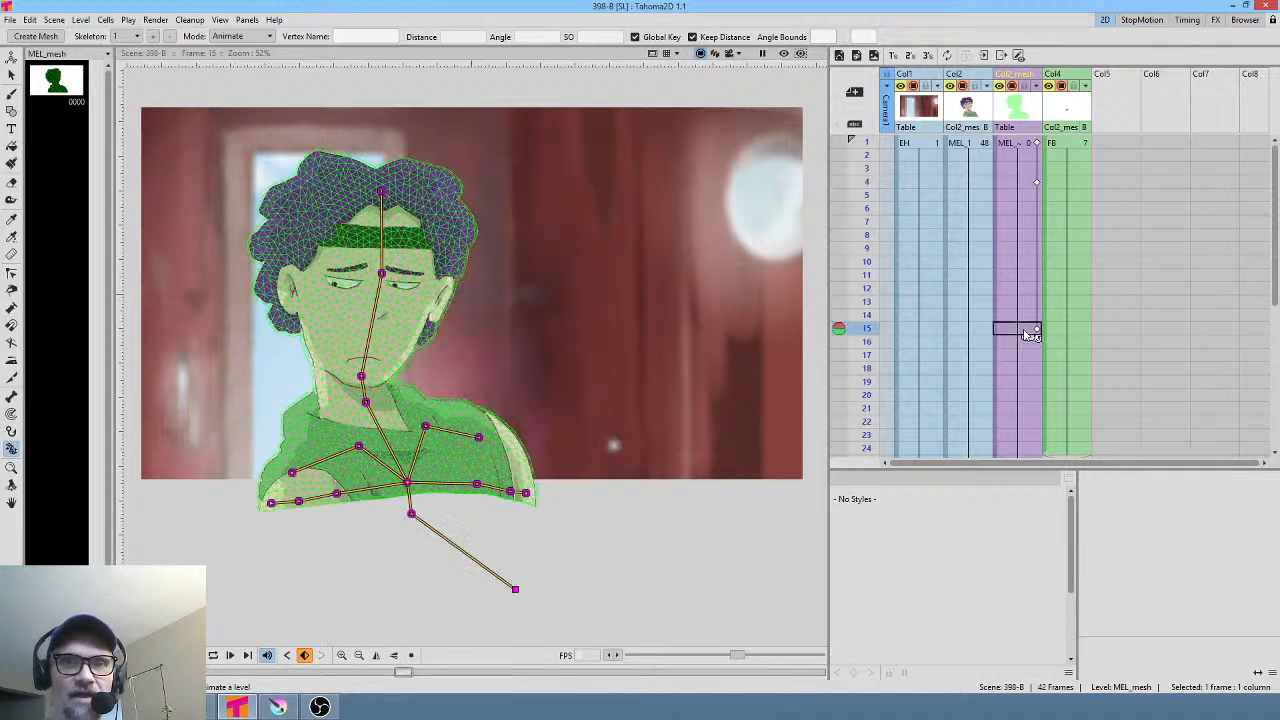
Try tilting the head at frame 7 by moving Vertex __5 to about -10.12°, compare it with frame 4, and delete that keyframe
{"action": "left_click", "coordinate": [1028, 228]}
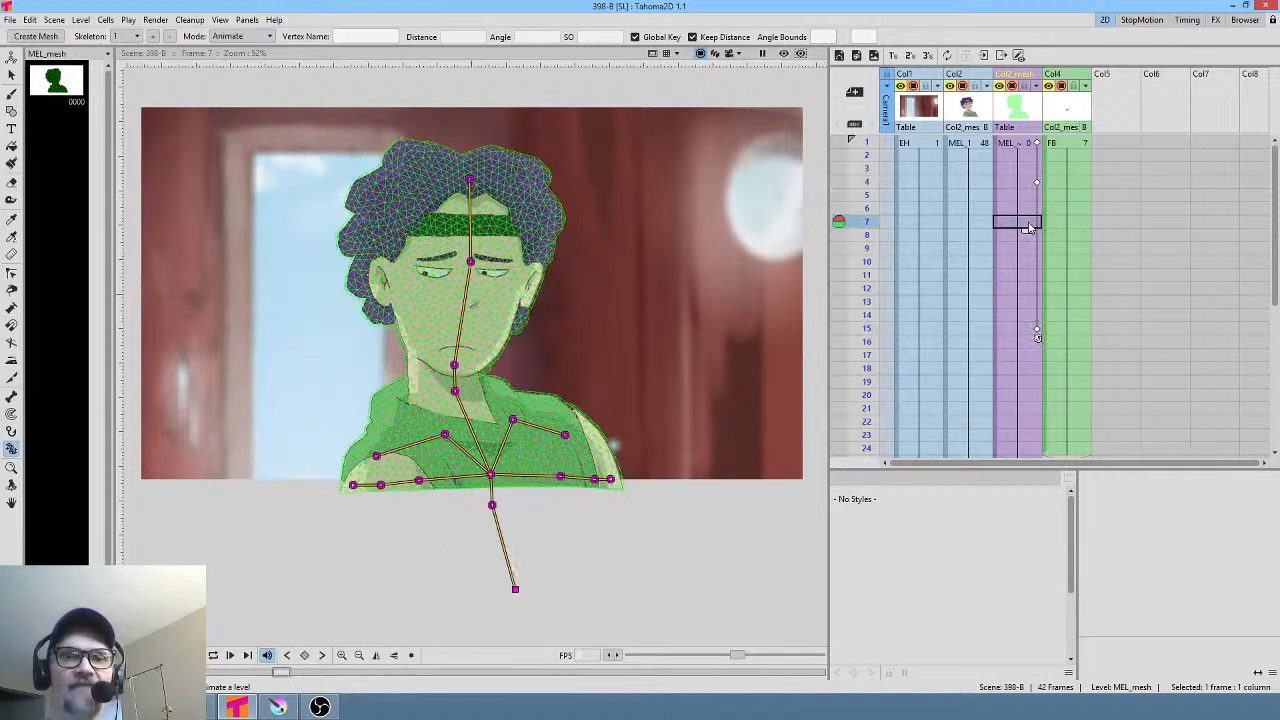
{"action": "left_click_drag", "start_coordinate": [472, 266], "coordinate": [492, 268]}
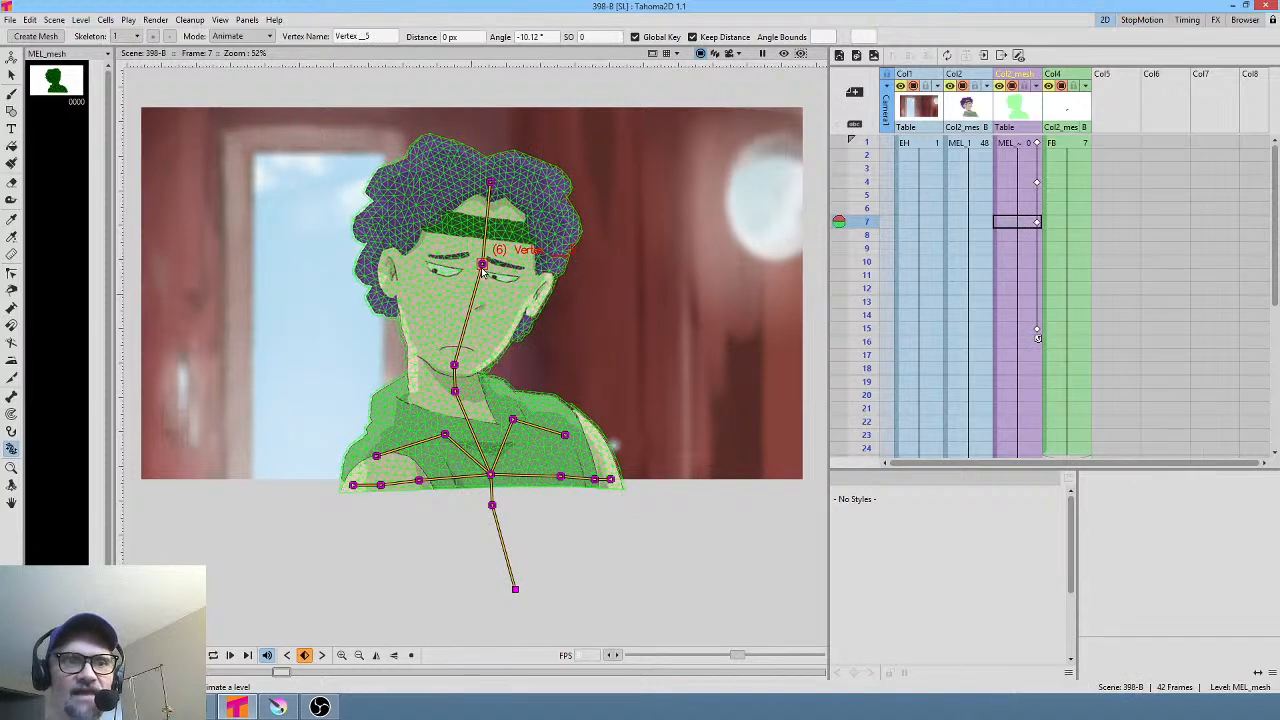
{"action": "left_click", "coordinate": [1024, 182]}
{"action": "left_click", "coordinate": [1025, 226]}
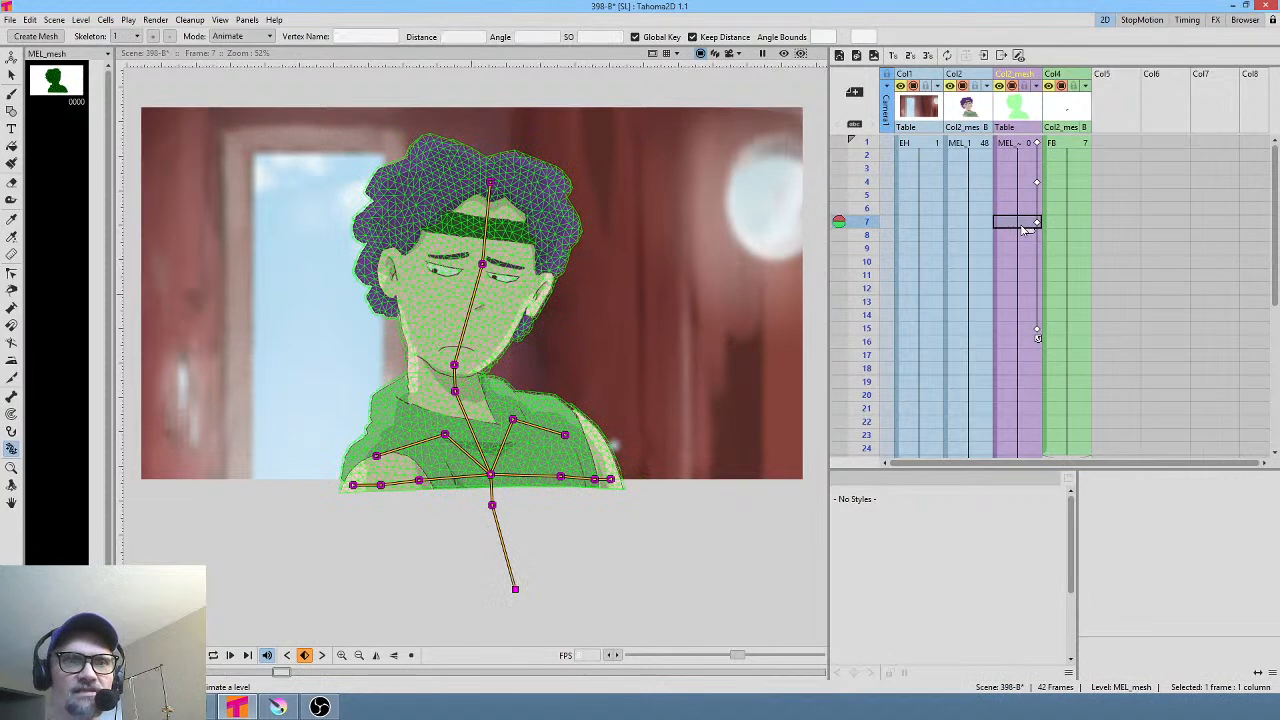
{"action": "left_click", "coordinate": [1024, 184]}
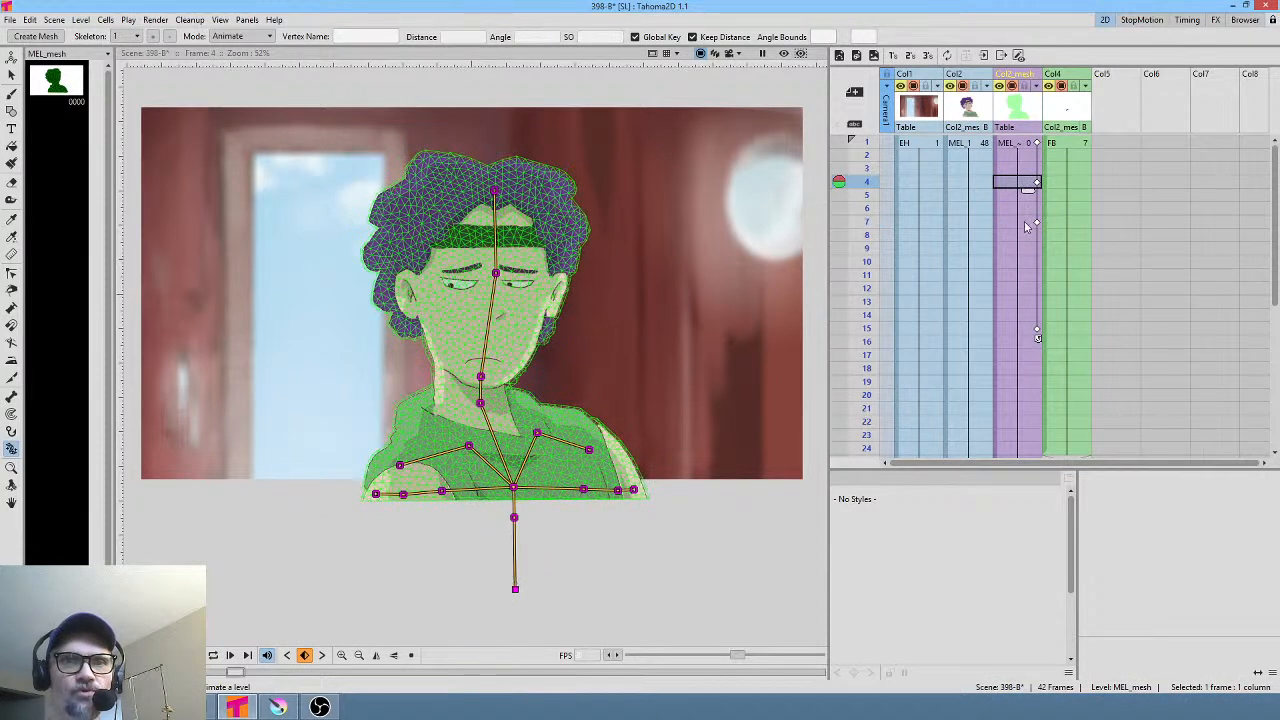
{"action": "left_click", "coordinate": [1025, 226]}
{"action": "left_click", "coordinate": [1039, 224]}
{"action": "key", "text": "Delete"}
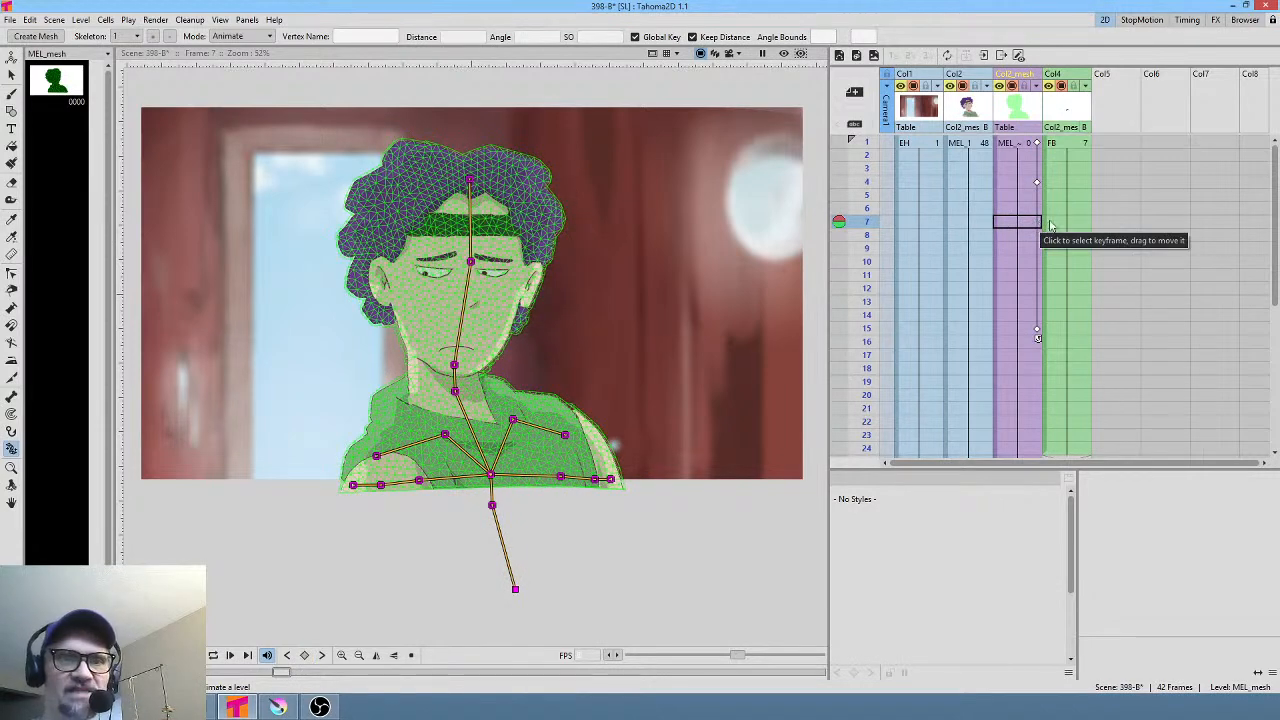
Tilt the head at frame 5 by moving the skeleton vertex between the eyes, and compare the pose with frame 4
{"action": "left_click", "coordinate": [1029, 196]}
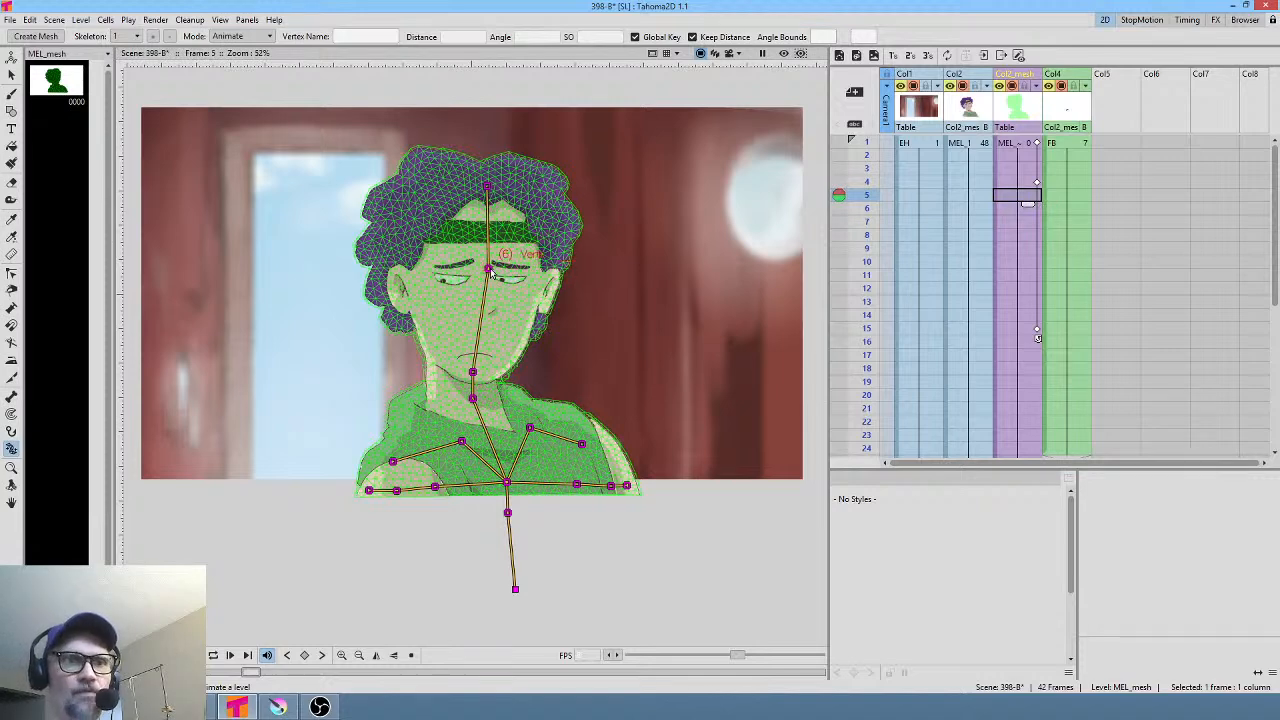
{"action": "mouse_move", "coordinate": [488, 269]}
{"action": "left_mouse_down"}
{"action": "mouse_move", "coordinate": [470, 268]}
{"action": "mouse_move", "coordinate": [505, 272]}
{"action": "left_mouse_up"}
{"action": "left_click", "coordinate": [1003, 183]}
{"action": "left_click", "coordinate": [1015, 196]}
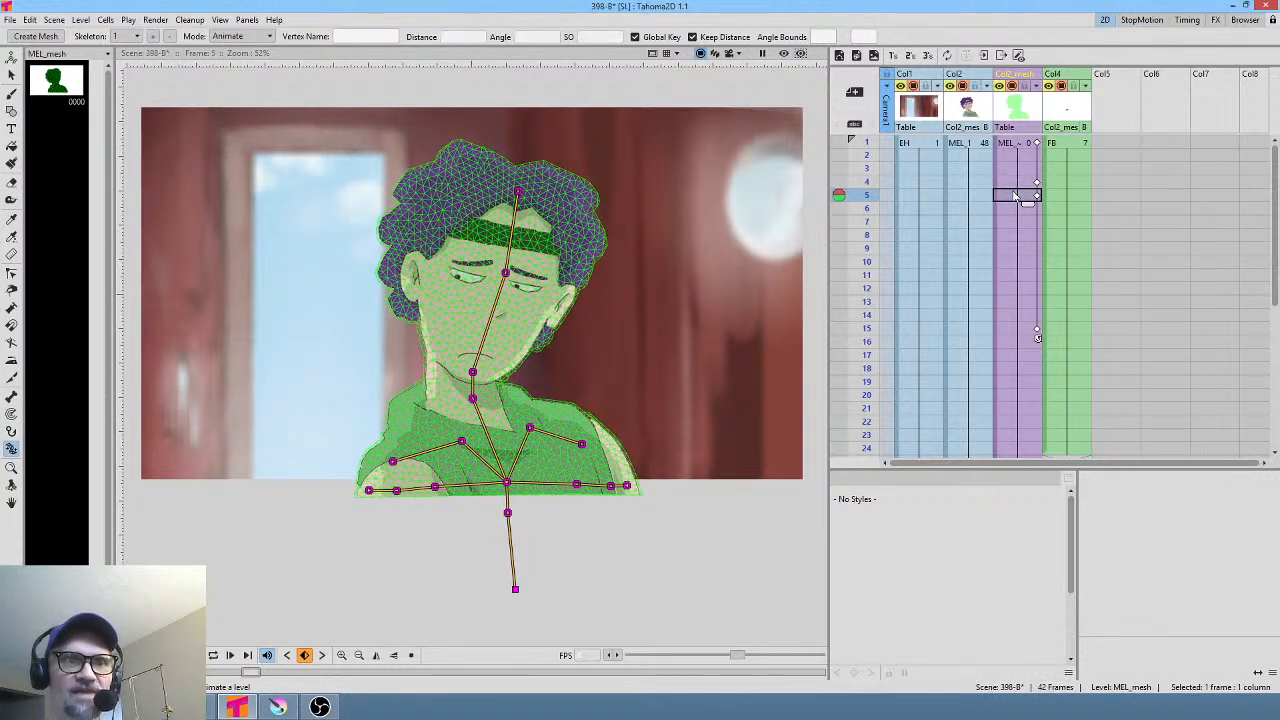
Compare the mesh poses at keyframes 4, 5 and 15, stepping through the in-betweens after frame 4
{"action": "left_click", "coordinate": [1016, 184]}
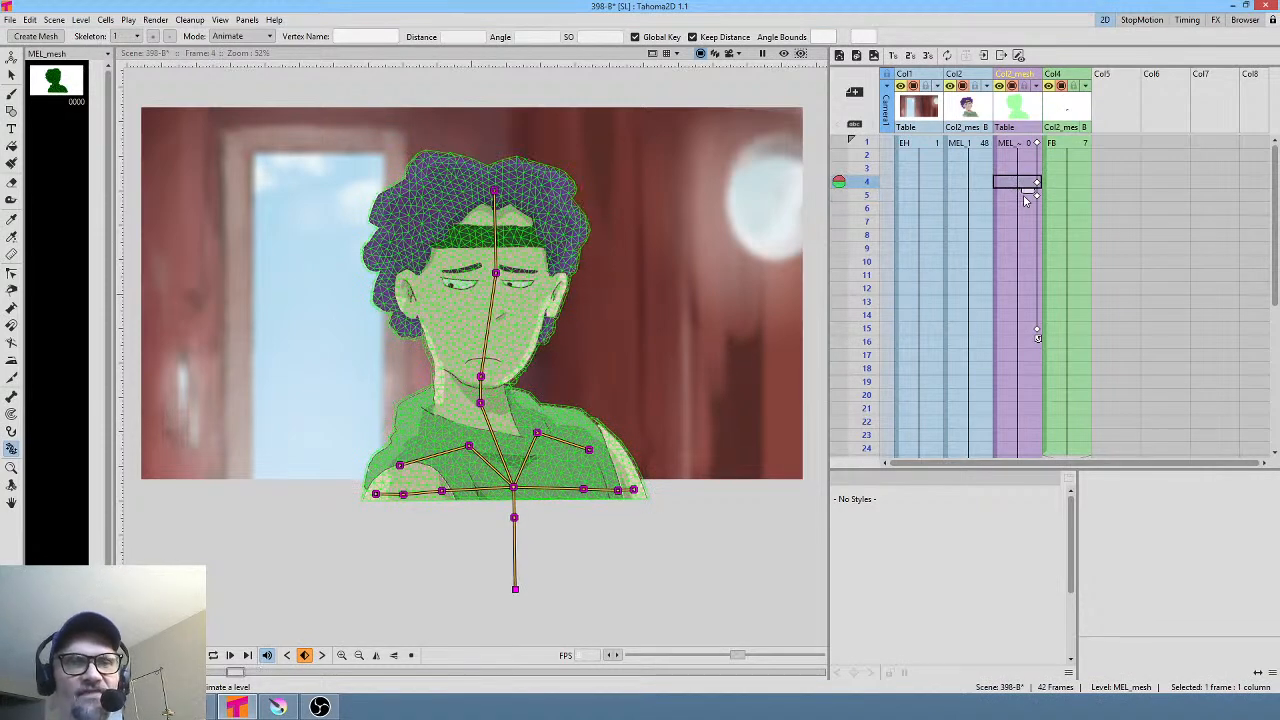
{"action": "left_click", "coordinate": [1024, 197]}
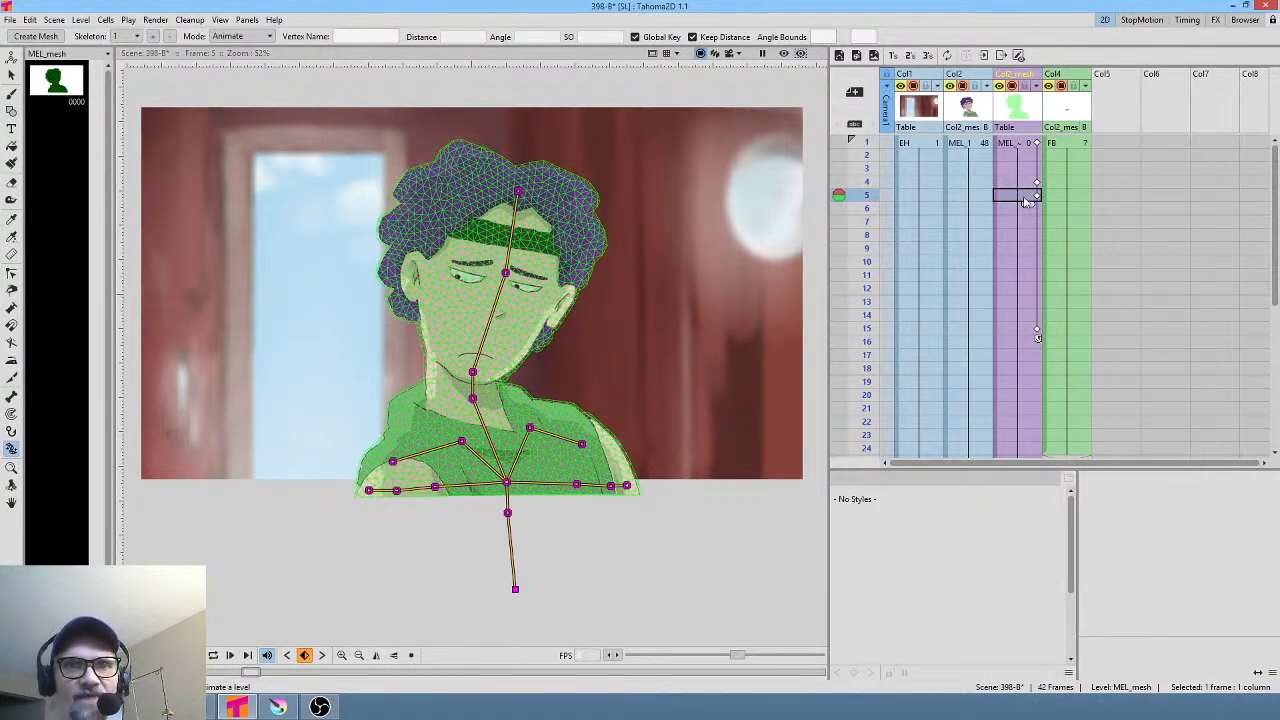
{"action": "left_click", "coordinate": [1020, 333]}
{"action": "left_click", "coordinate": [1020, 183]}
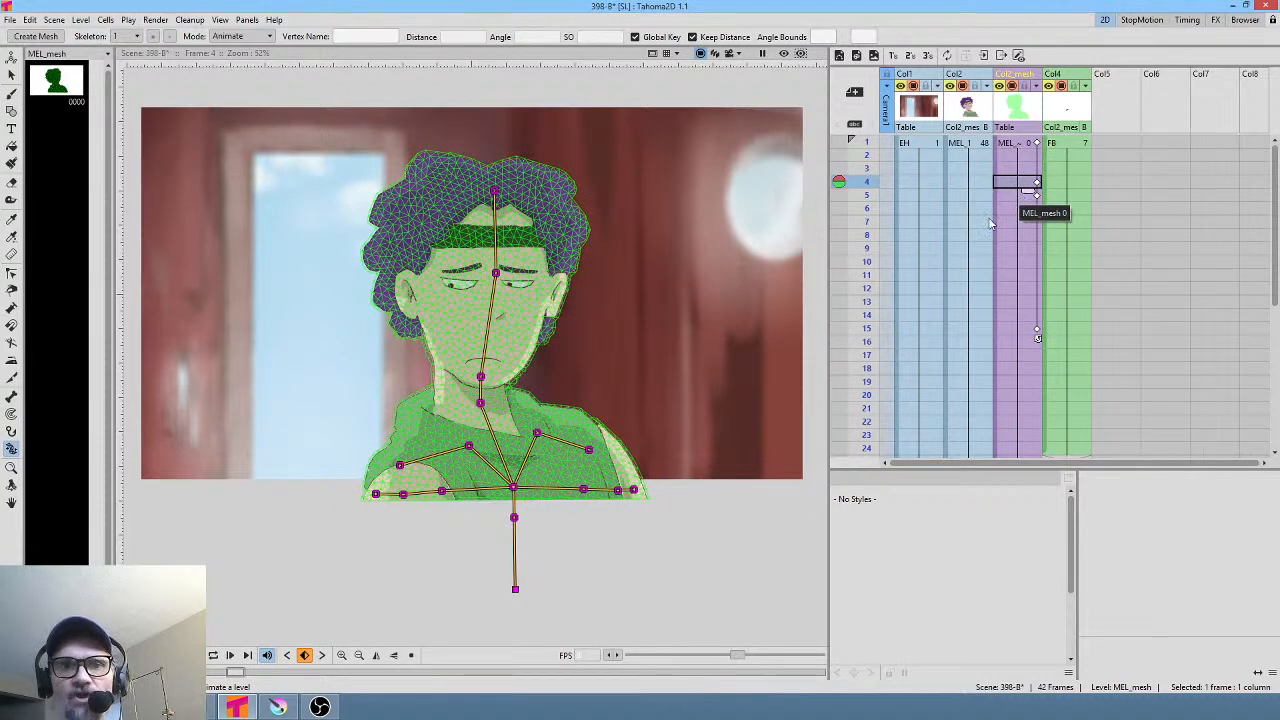
{"action": "key", "text": "Down"}
{"action": "key", "text": "Down"}
{"action": "key", "text": "Down"}
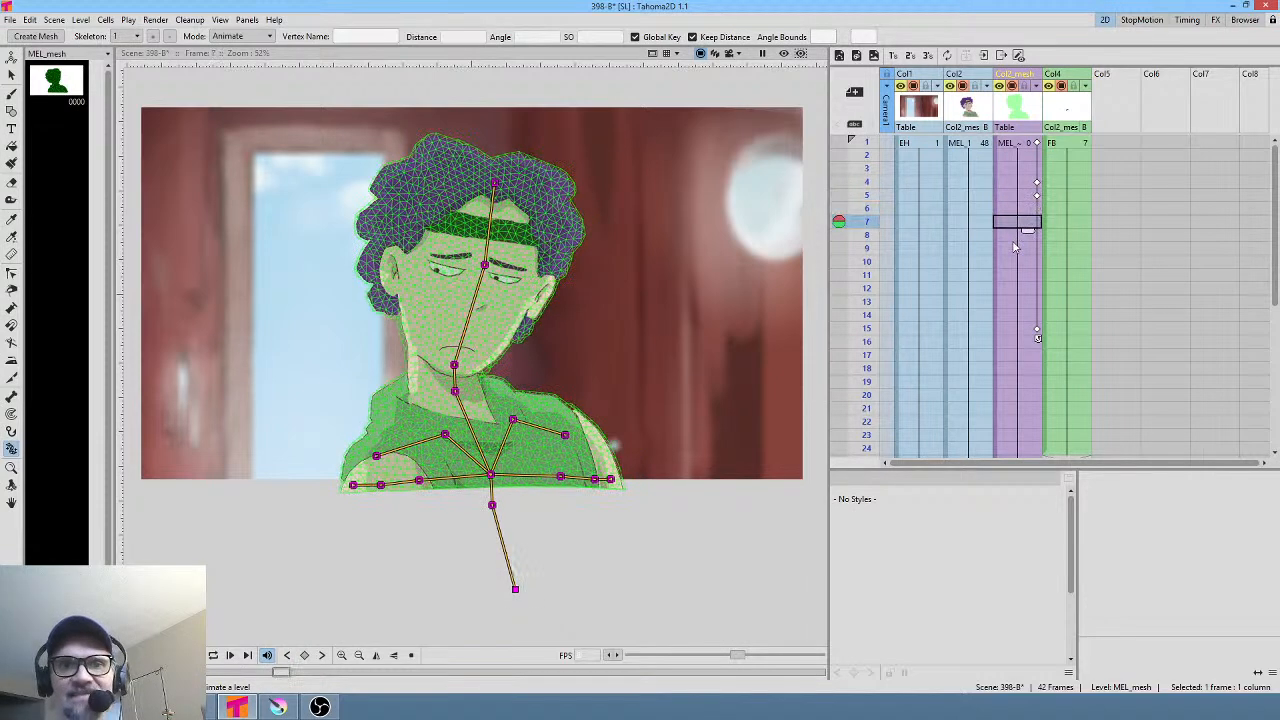
{"action": "key", "text": "Down"}
{"action": "left_click", "coordinate": [1019, 181]}
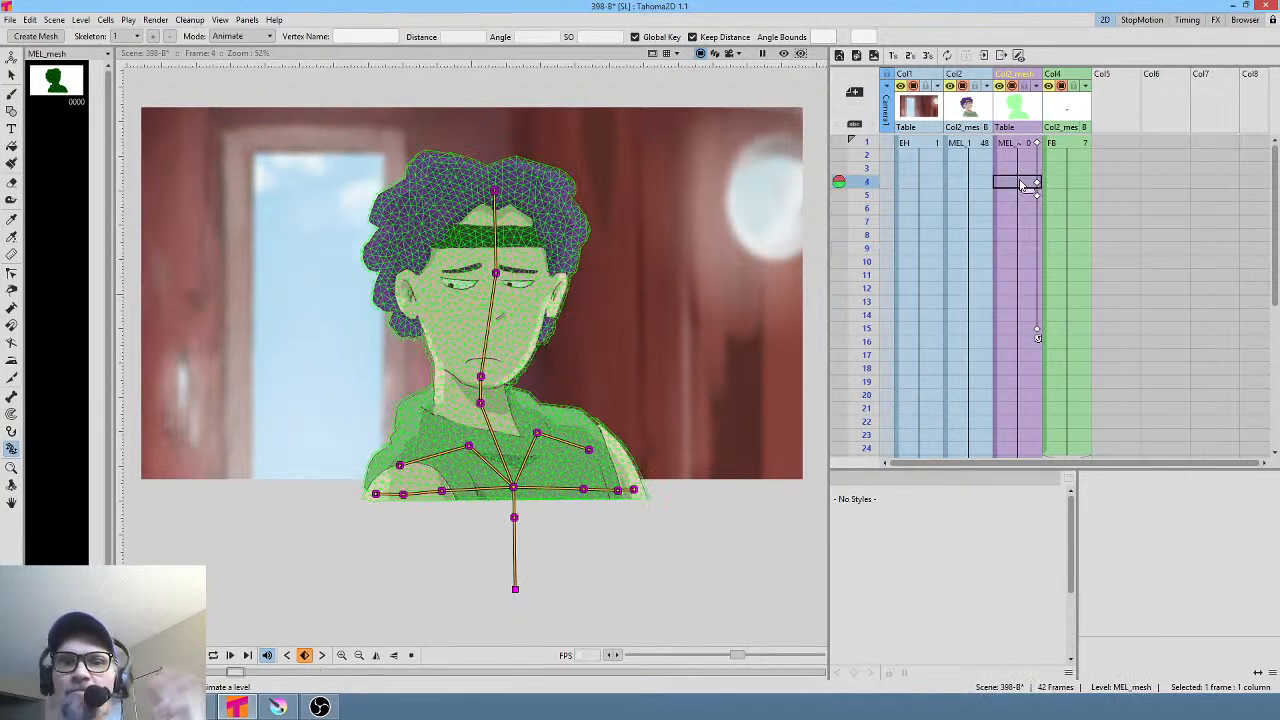
{"action": "left_click", "coordinate": [1021, 332]}
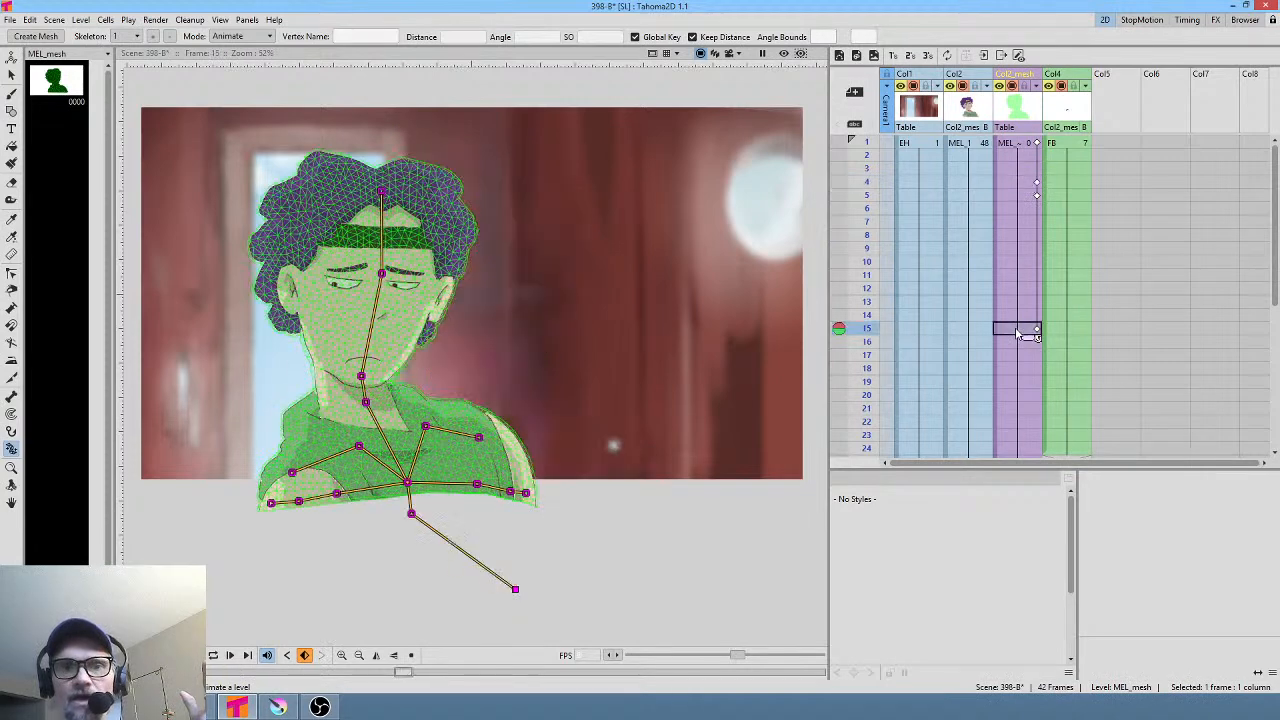
{"action": "left_click", "coordinate": [1020, 181]}
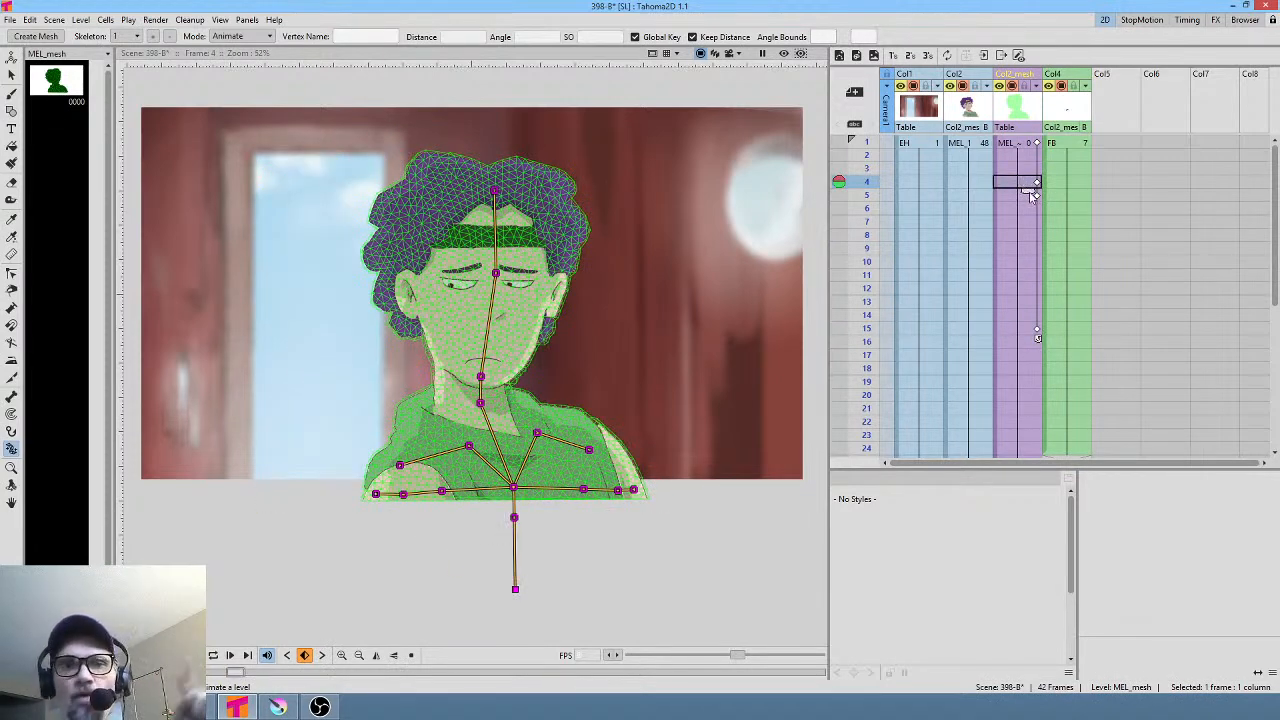
{"action": "left_click", "coordinate": [1027, 198]}
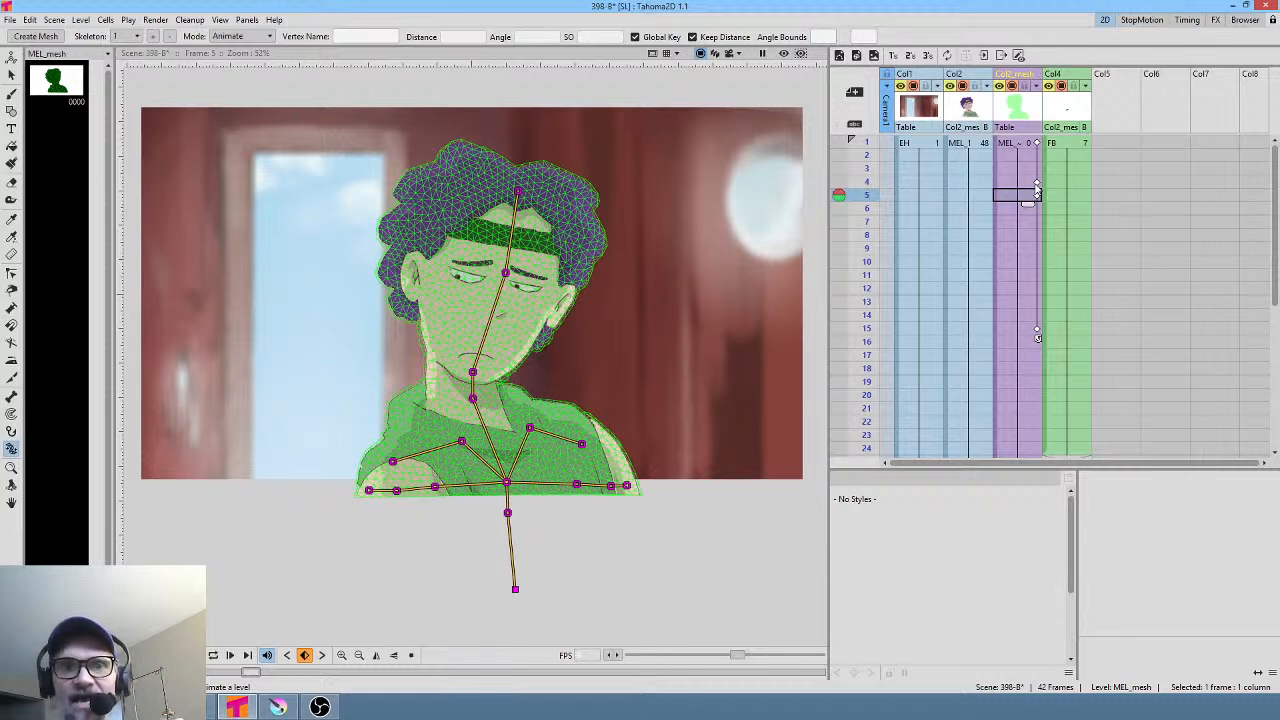
{"action": "left_click", "coordinate": [1036, 183]}
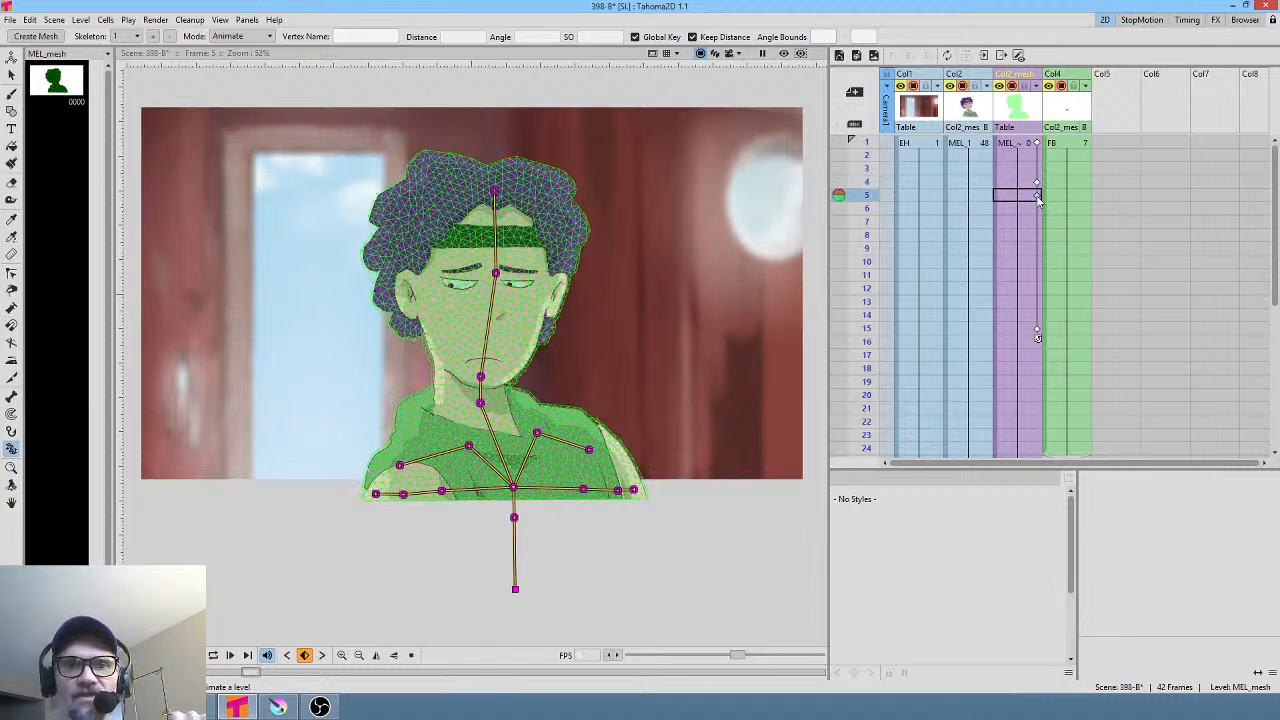
{"action": "left_click", "coordinate": [1036, 195]}
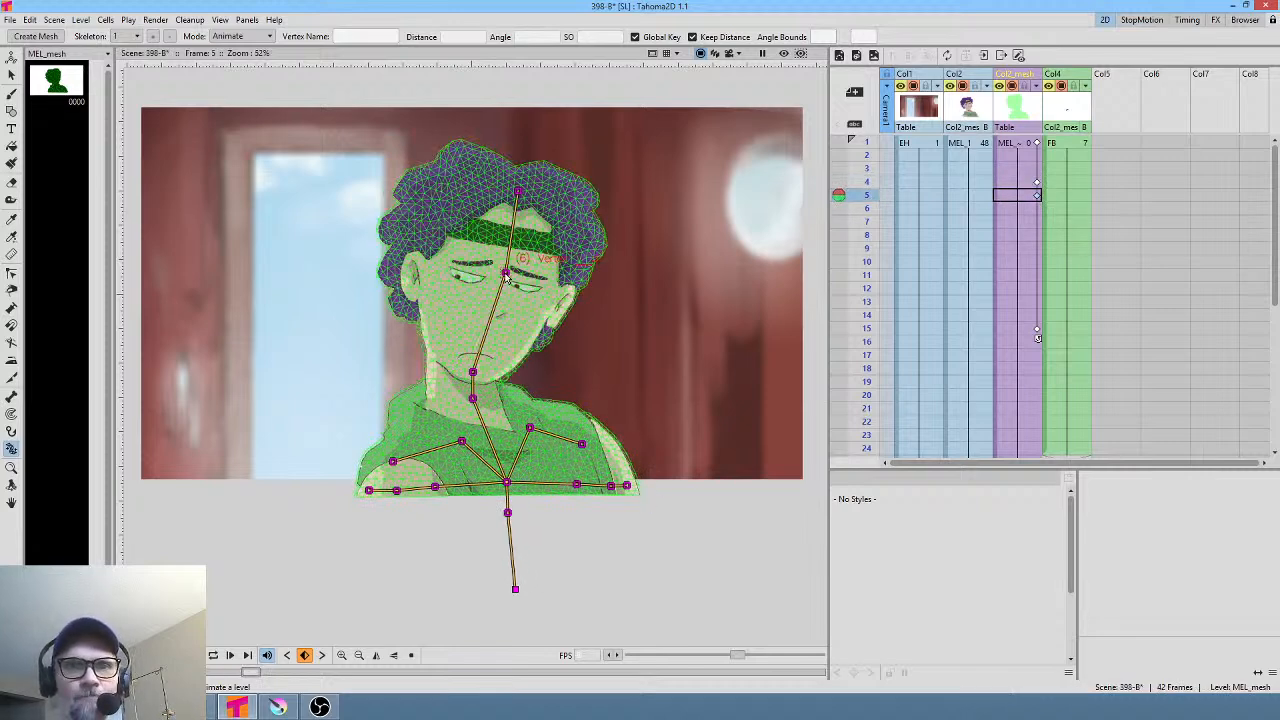
Try the tilted-head keyframe at frame 12 instead of frame 5, scrub from frame 4 to 12, and delete that keyframe
{"action": "left_click", "coordinate": [1016, 182]}
{"action": "left_click", "coordinate": [1030, 195]}
{"action": "left_click_drag", "start_coordinate": [1037, 197], "coordinate": [1037, 250]}
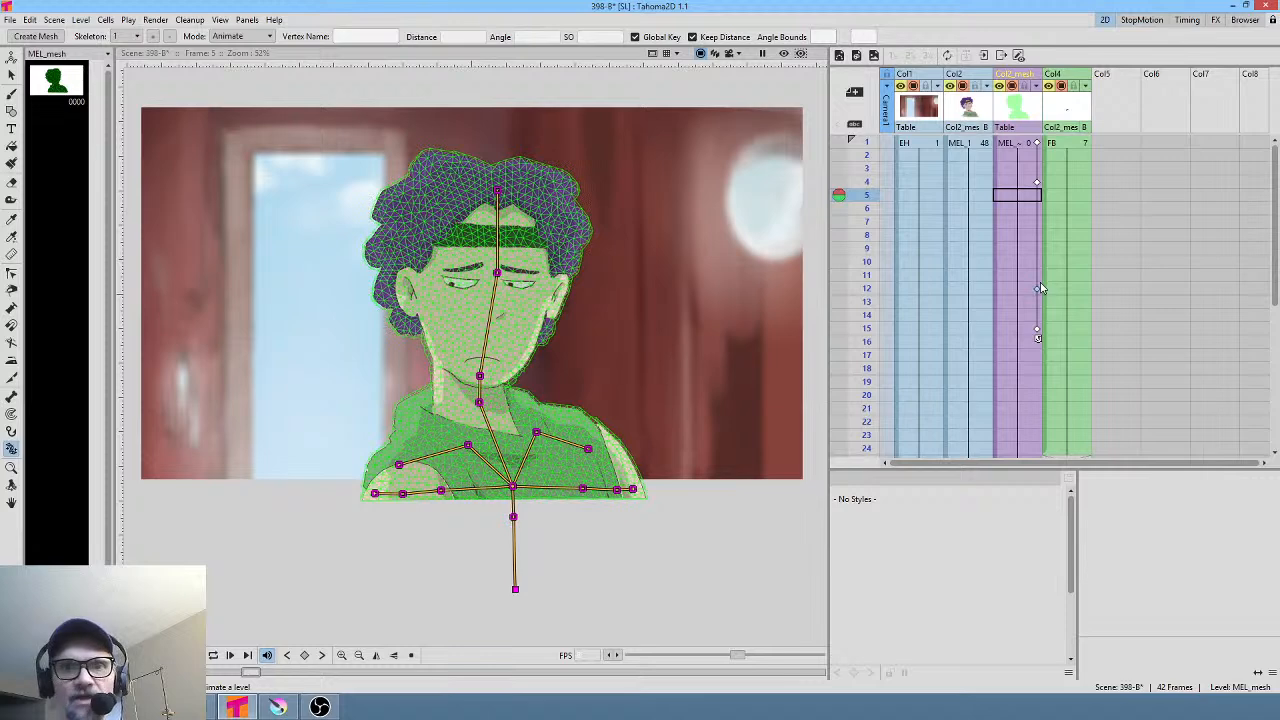
{"action": "left_click", "coordinate": [1026, 185]}
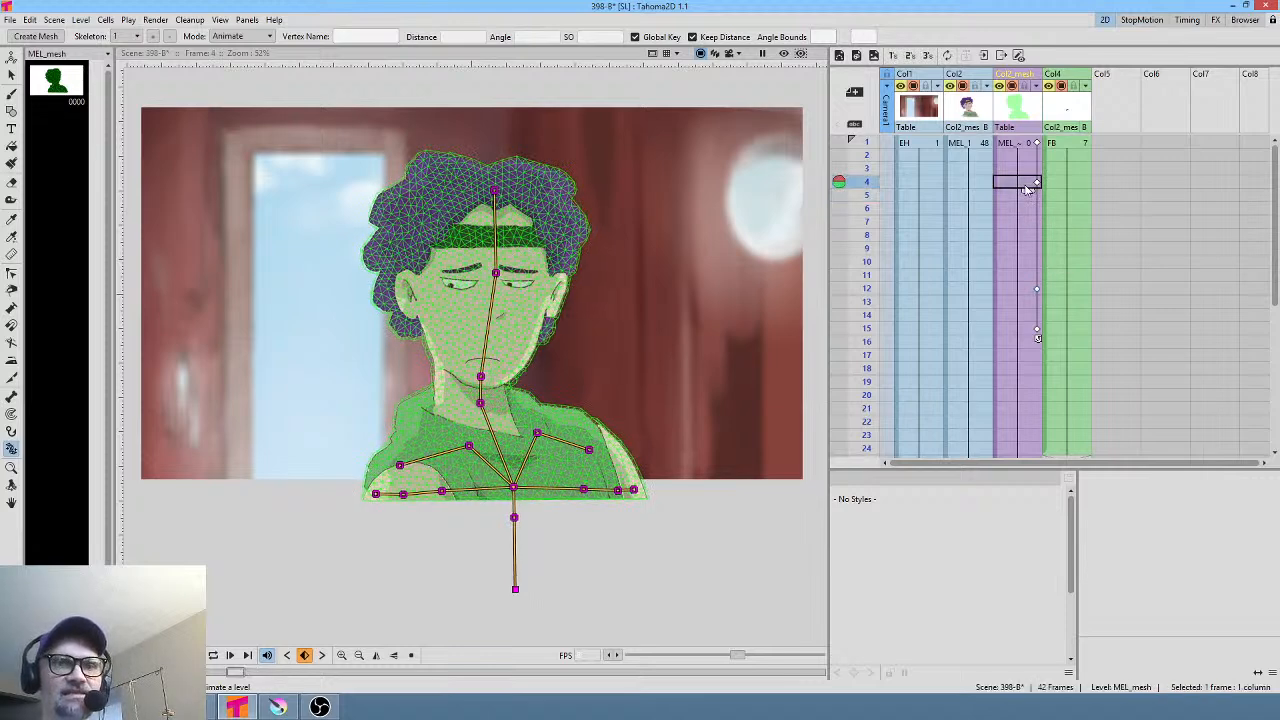
{"action": "left_click_drag", "start_coordinate": [862, 182], "coordinate": [970, 291]}
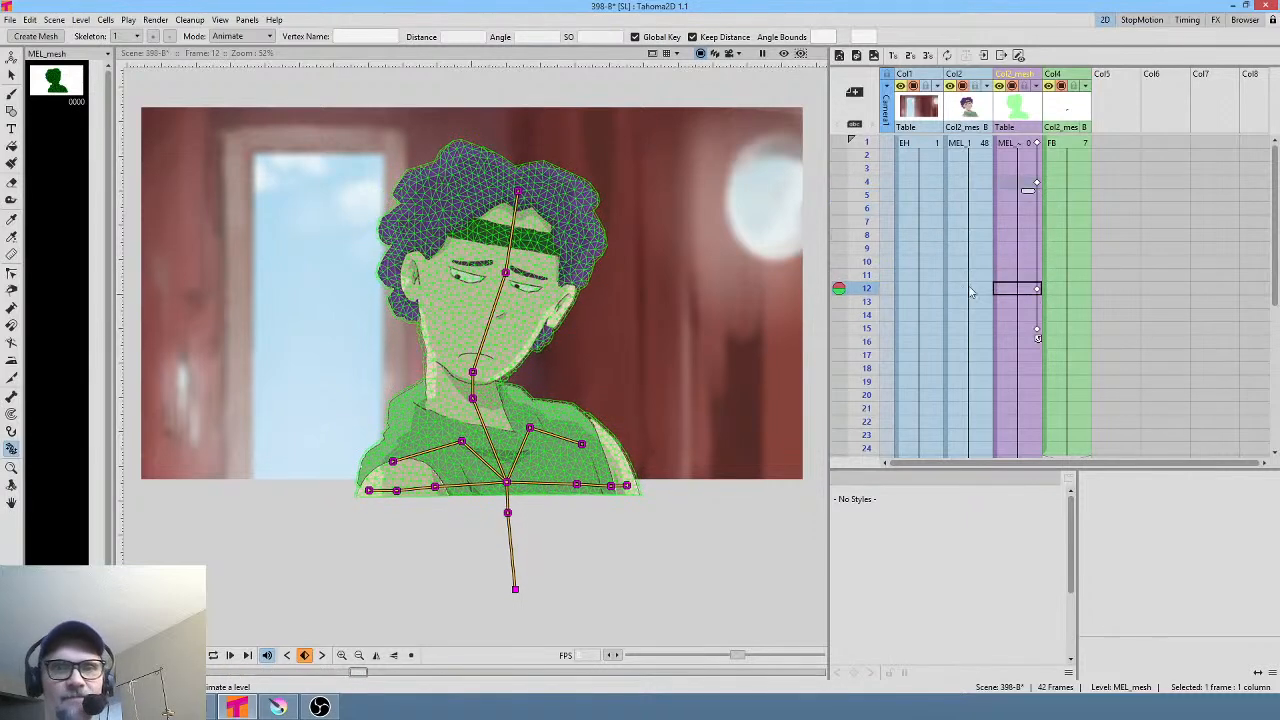
{"action": "left_click", "coordinate": [1038, 289]}
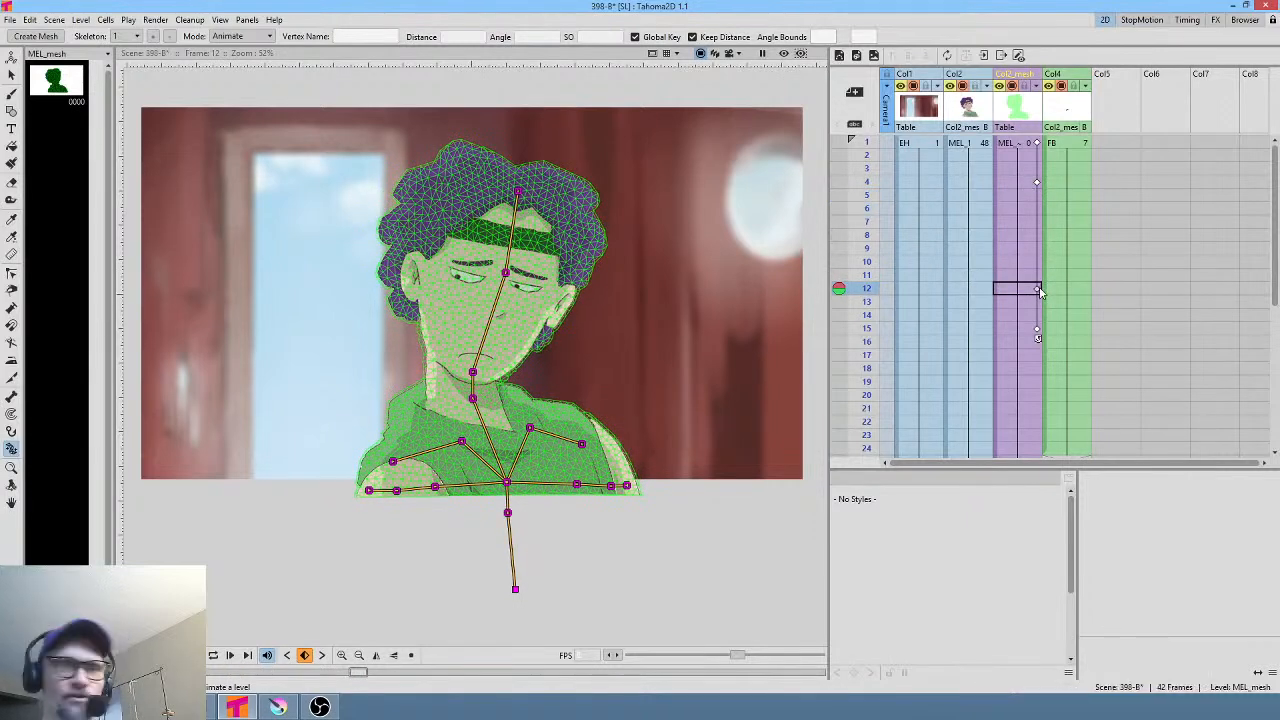
{"action": "key", "text": "Delete"}
Copy the frame 4 mesh keyframe to frame 5 and tilt the head there by moving the skeleton vertex between the eyes
{"action": "left_click", "coordinate": [1029, 184]}
{"action": "left_click", "coordinate": [1038, 186]}
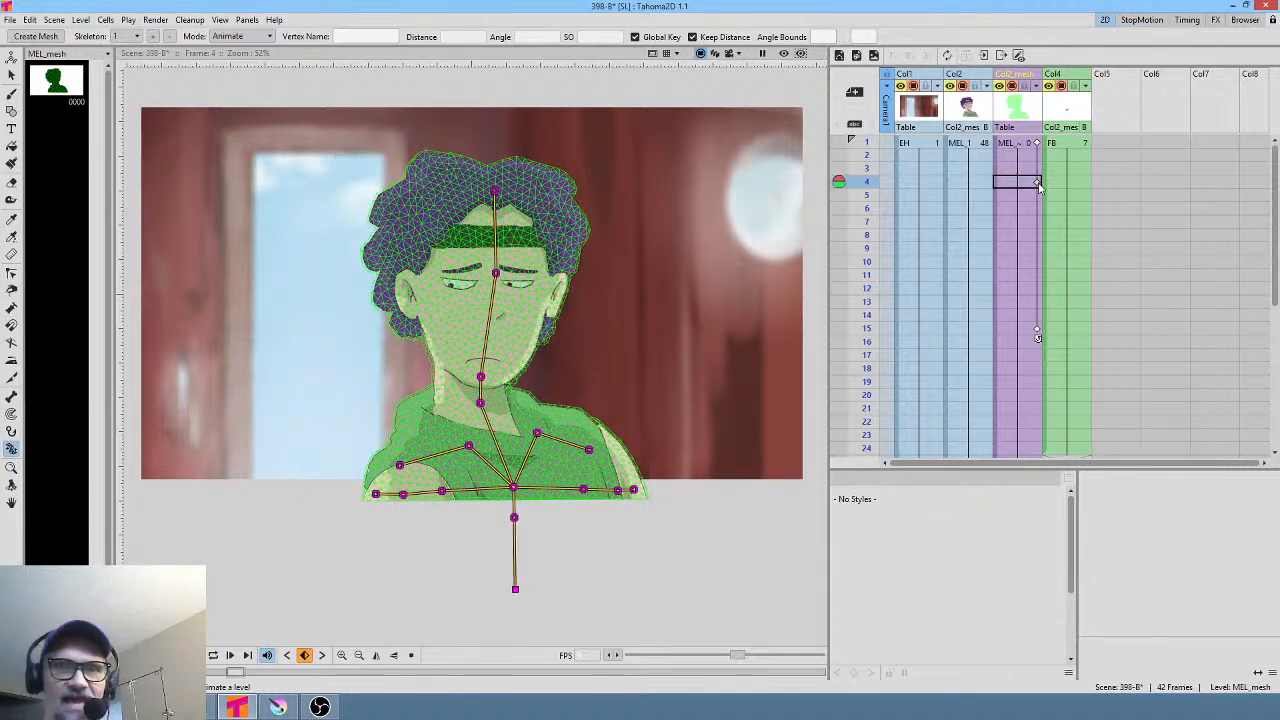
{"action": "left_click", "coordinate": [1034, 195]}
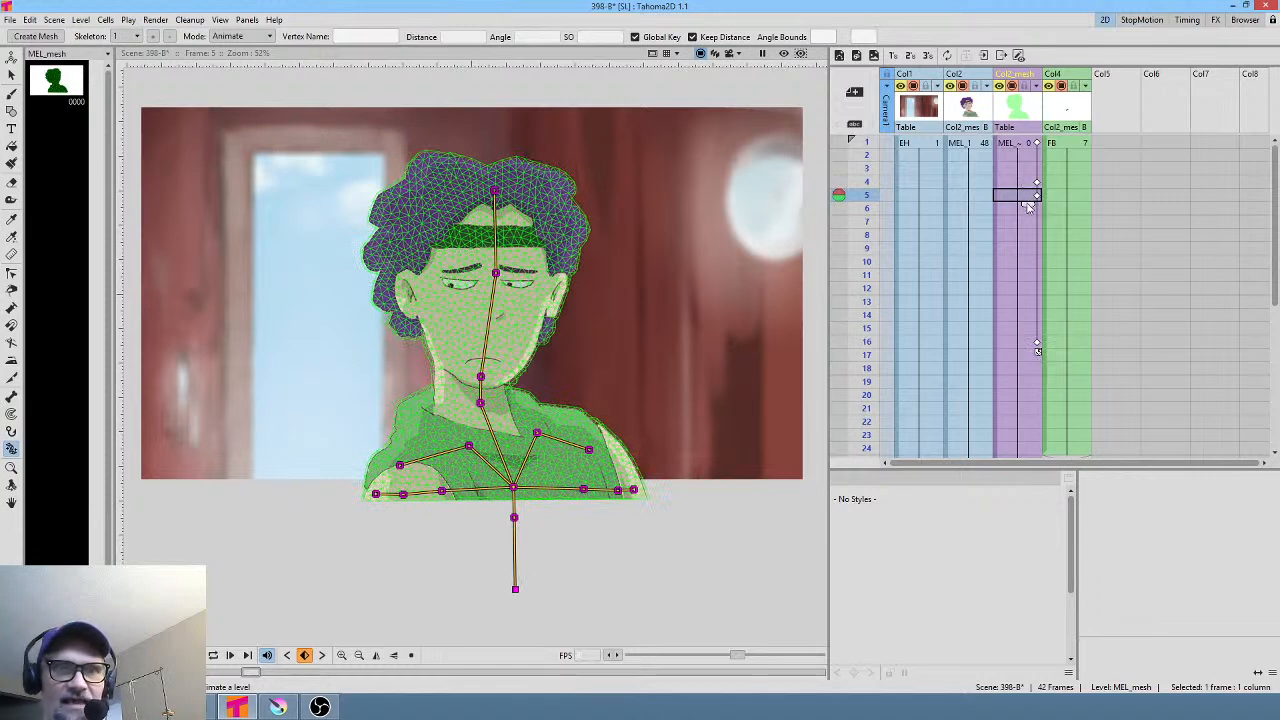
{"action": "left_click_drag", "start_coordinate": [496, 275], "coordinate": [512, 277]}
Move the tilted-head keyframe from frame 5 to frame 10 and scrub the timeline to check the retimed motion
{"action": "left_click_drag", "start_coordinate": [1037, 195], "coordinate": [1040, 259]}
{"action": "left_click", "coordinate": [863, 170]}
{"action": "left_click_drag", "start_coordinate": [863, 176], "coordinate": [867, 234]}
{"action": "left_click", "coordinate": [867, 342]}
{"action": "left_click_drag", "start_coordinate": [879, 410], "coordinate": [867, 142]}
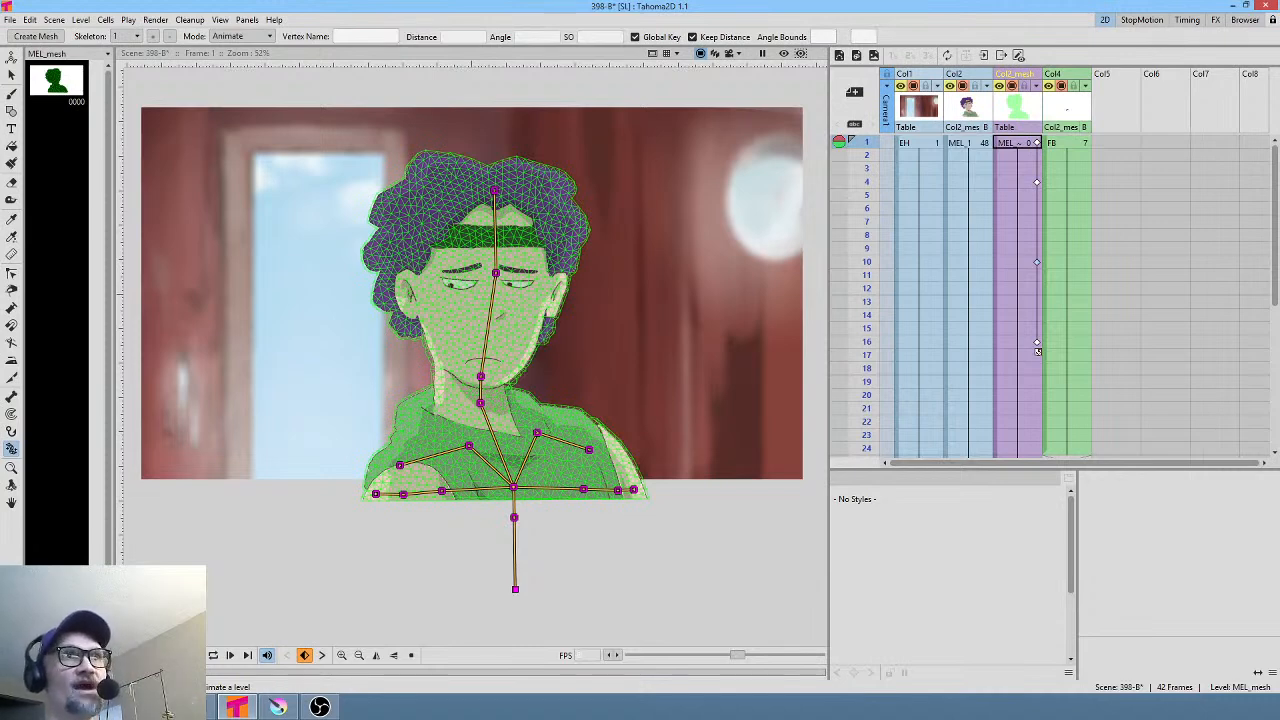
Examine the Col2_mesh keyframes in the Function Editor, alternating between the numeric columns and the curve graph fitted to view, and close it
{"action": "left_click", "coordinate": [1030, 145]}
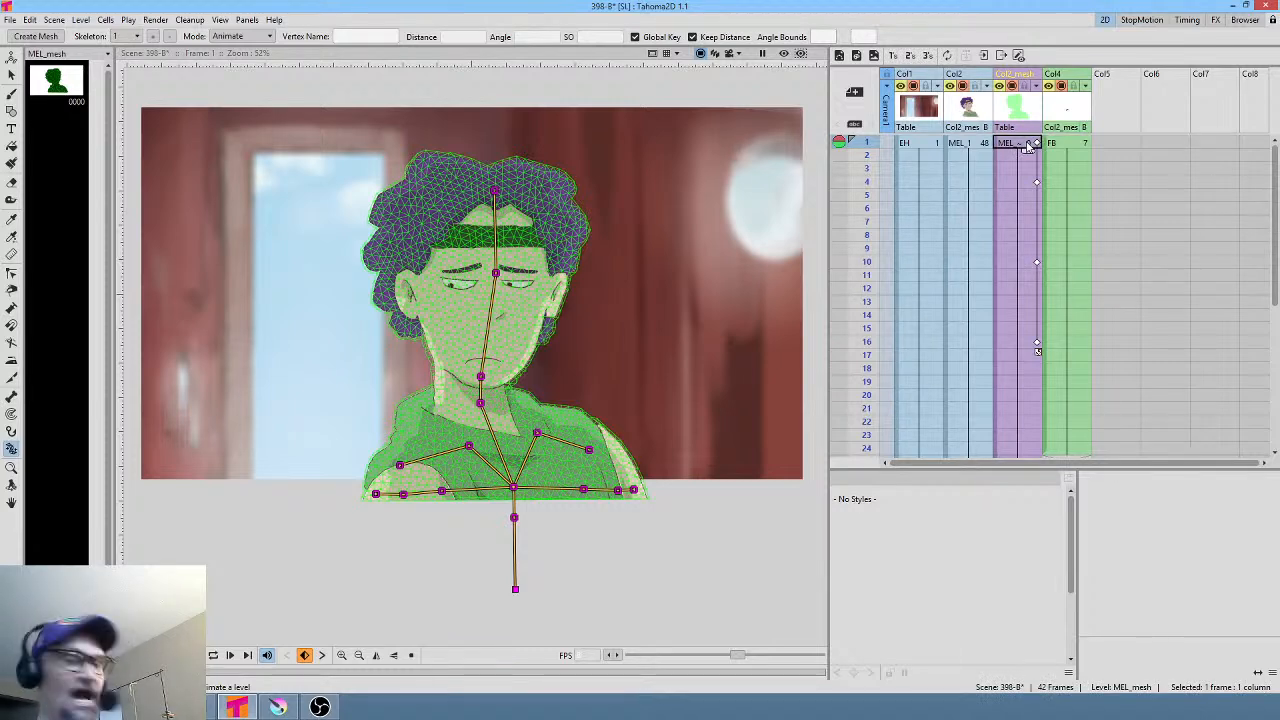
{"action": "double_click", "coordinate": [1028, 146]}
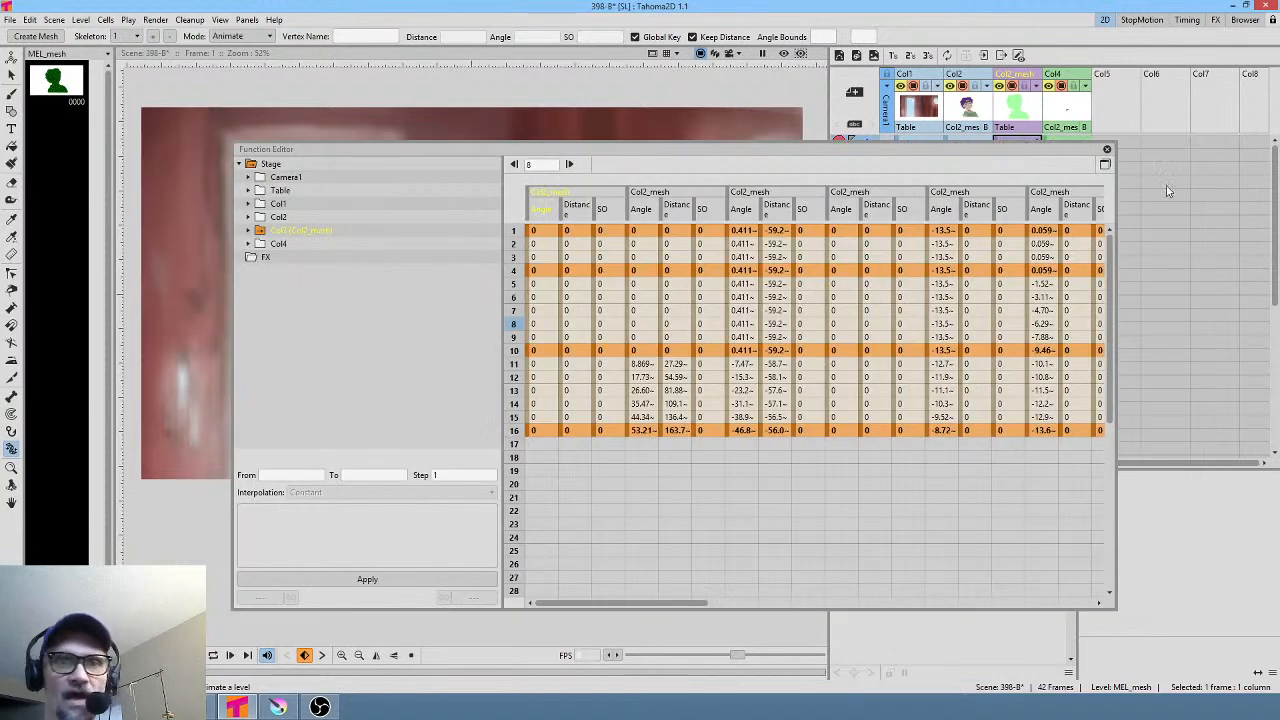
{"action": "left_click", "coordinate": [1105, 164]}
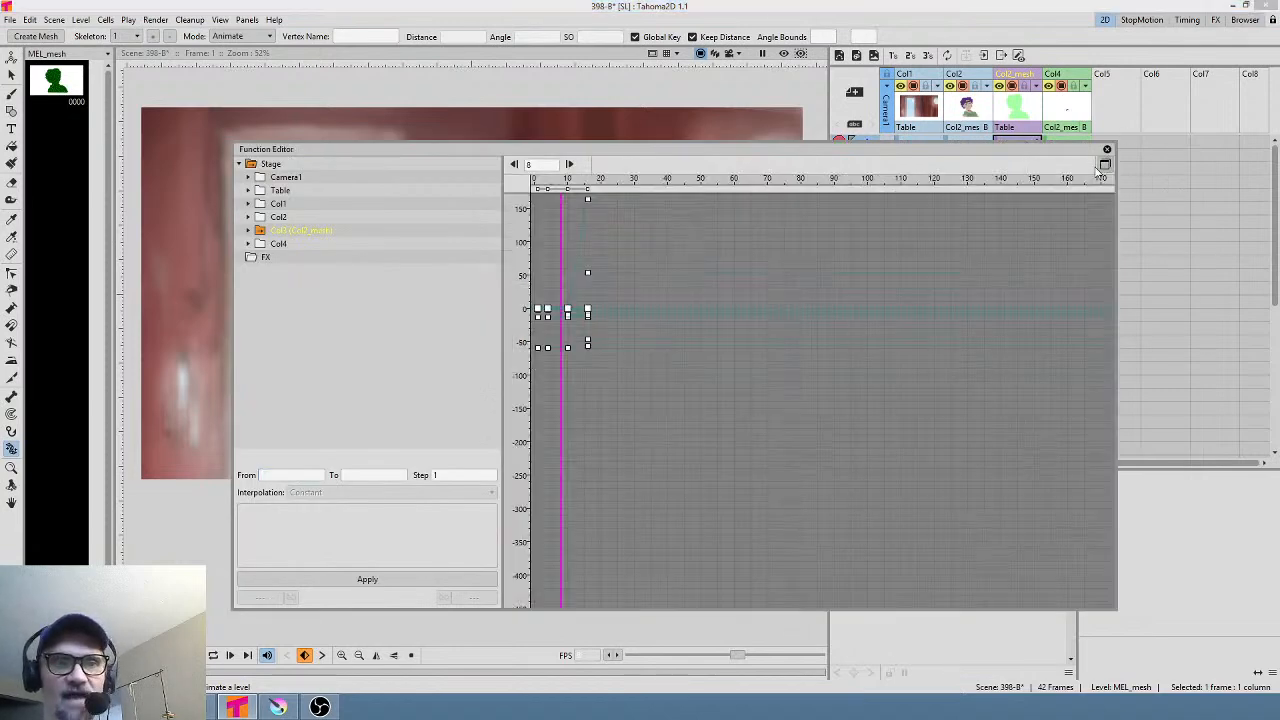
{"action": "right_click", "coordinate": [680, 314]}
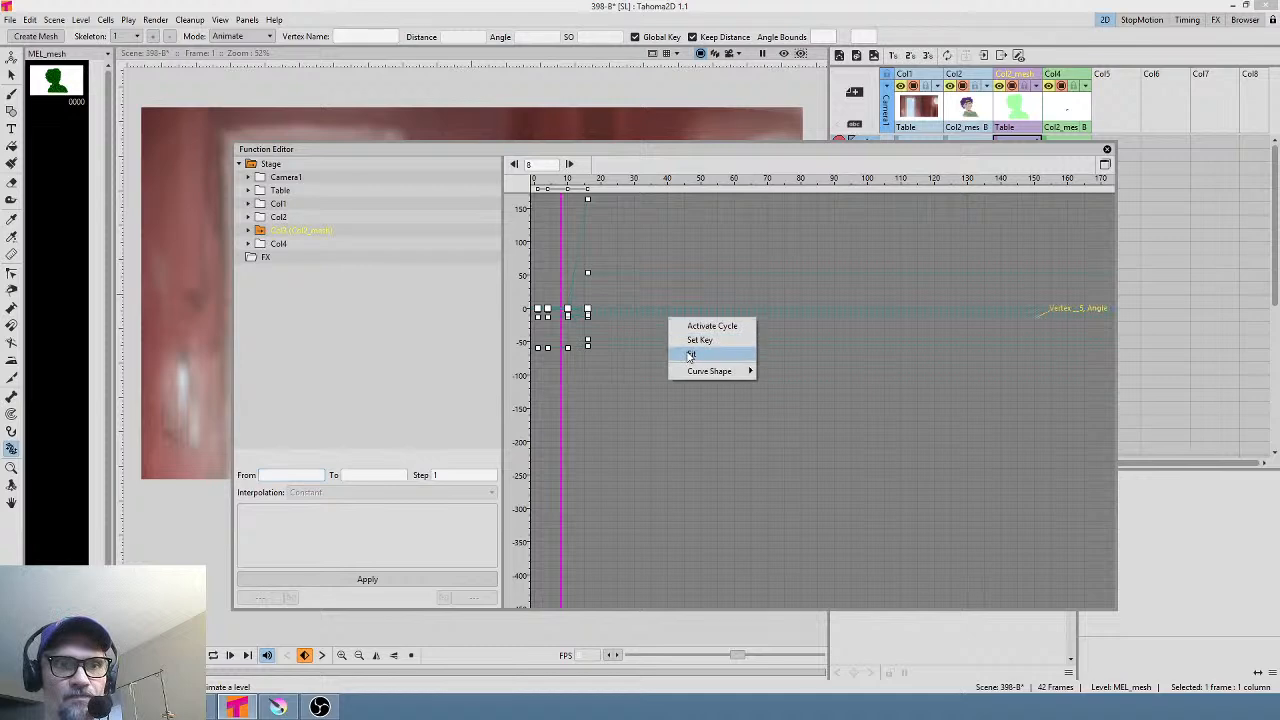
{"action": "left_click", "coordinate": [710, 352]}
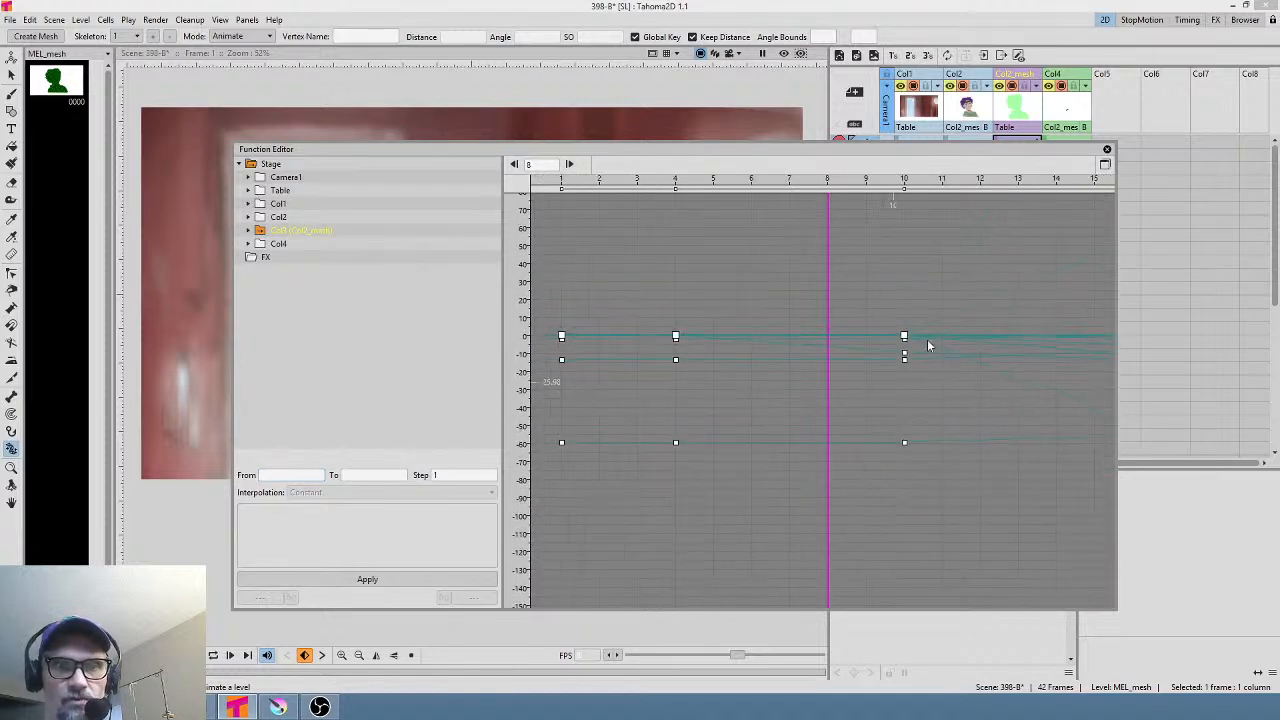
{"action": "left_click", "coordinate": [1105, 164]}
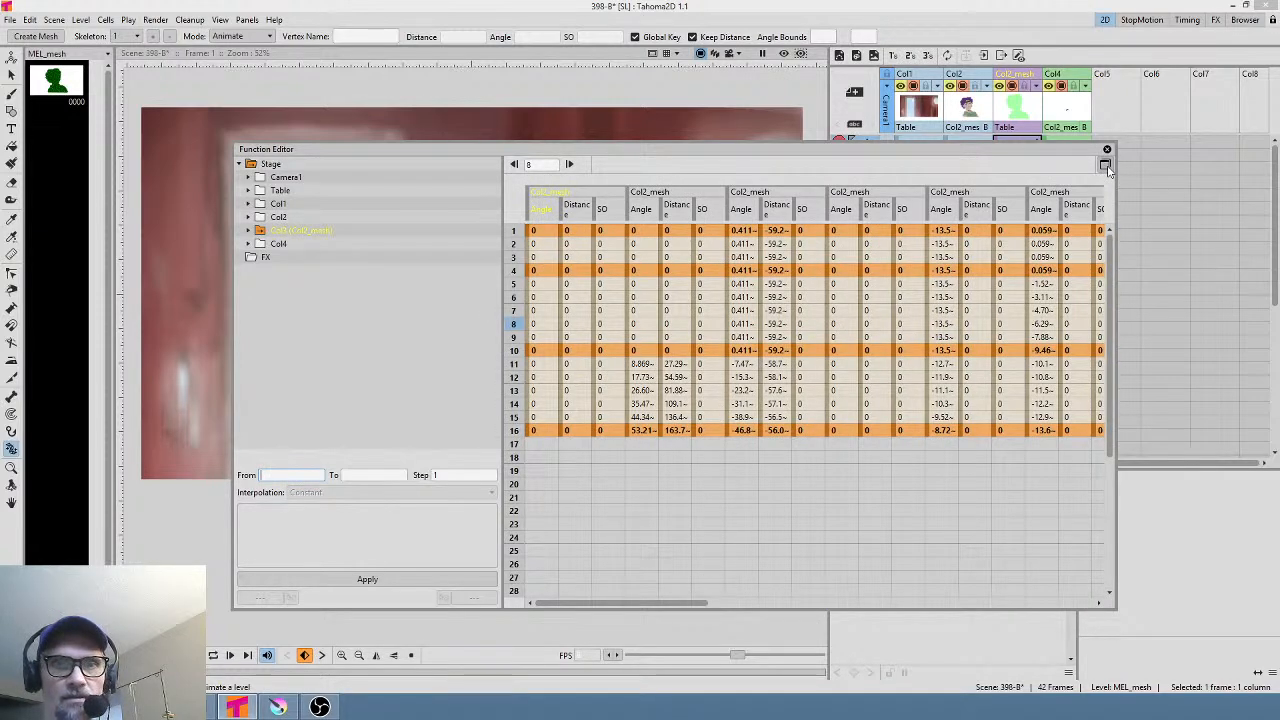
{"action": "left_click", "coordinate": [1105, 164]}
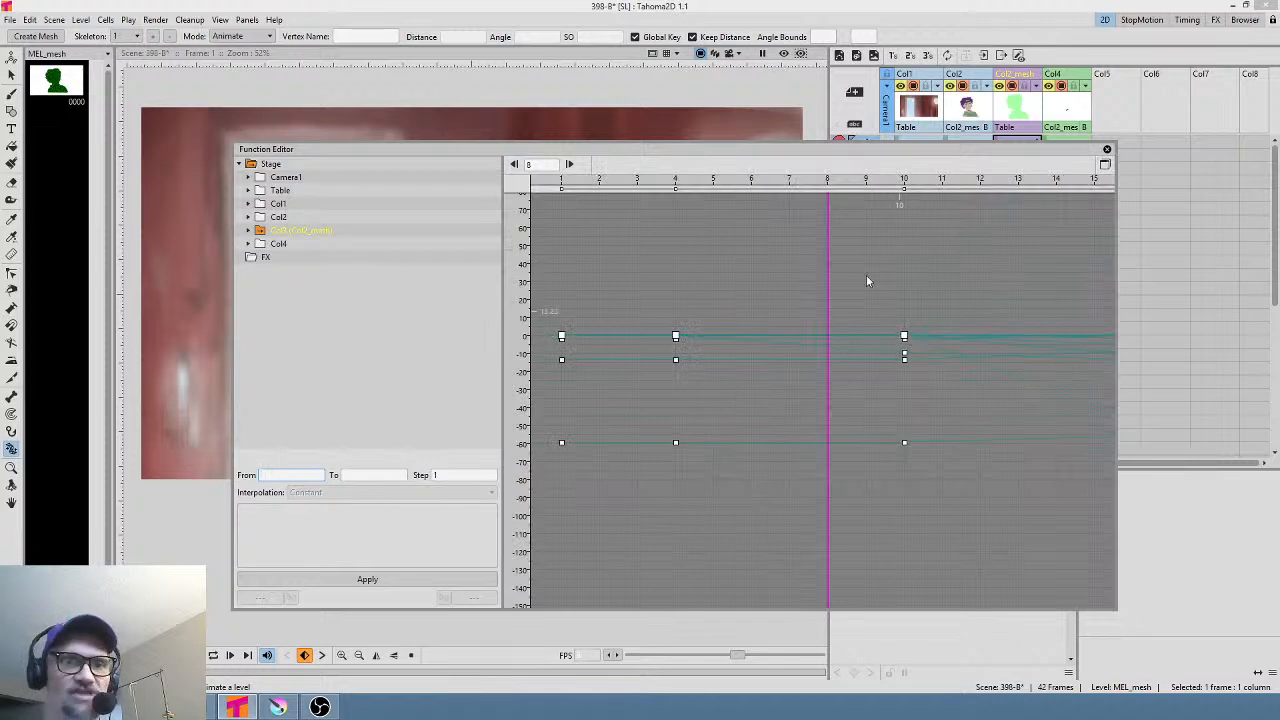
{"action": "left_click", "coordinate": [1105, 164]}
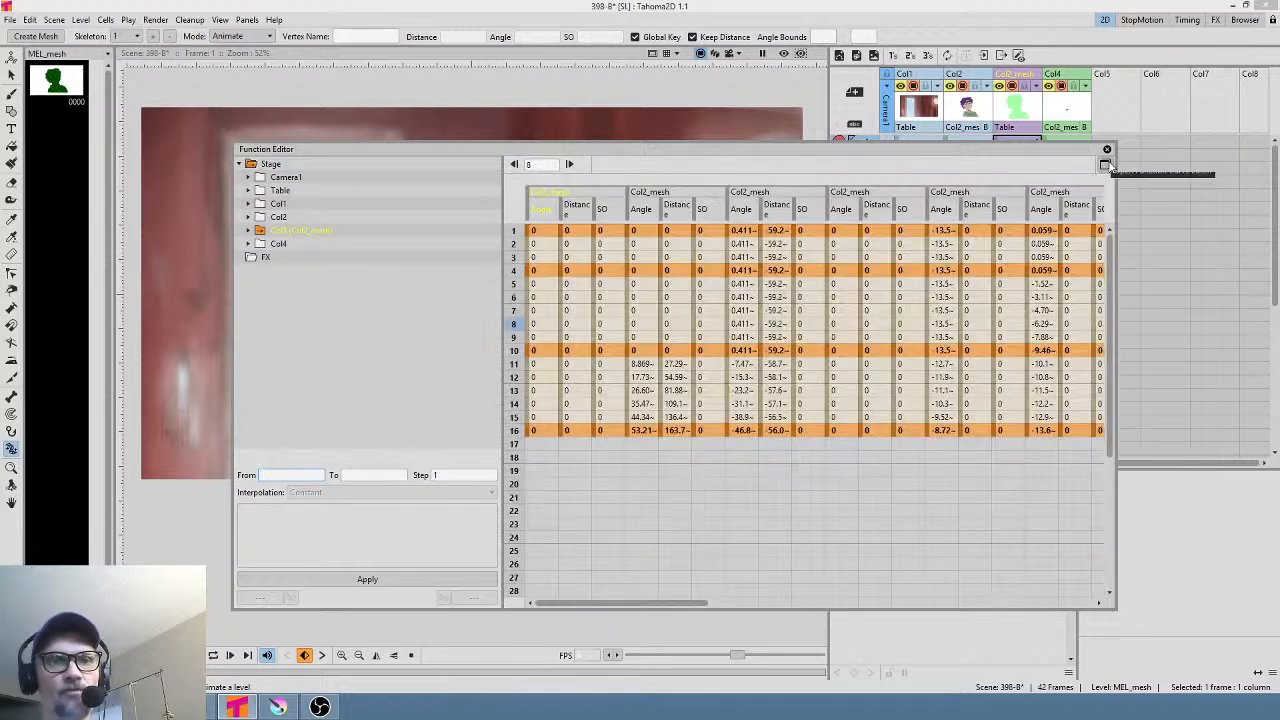
{"action": "left_click", "coordinate": [520, 297]}
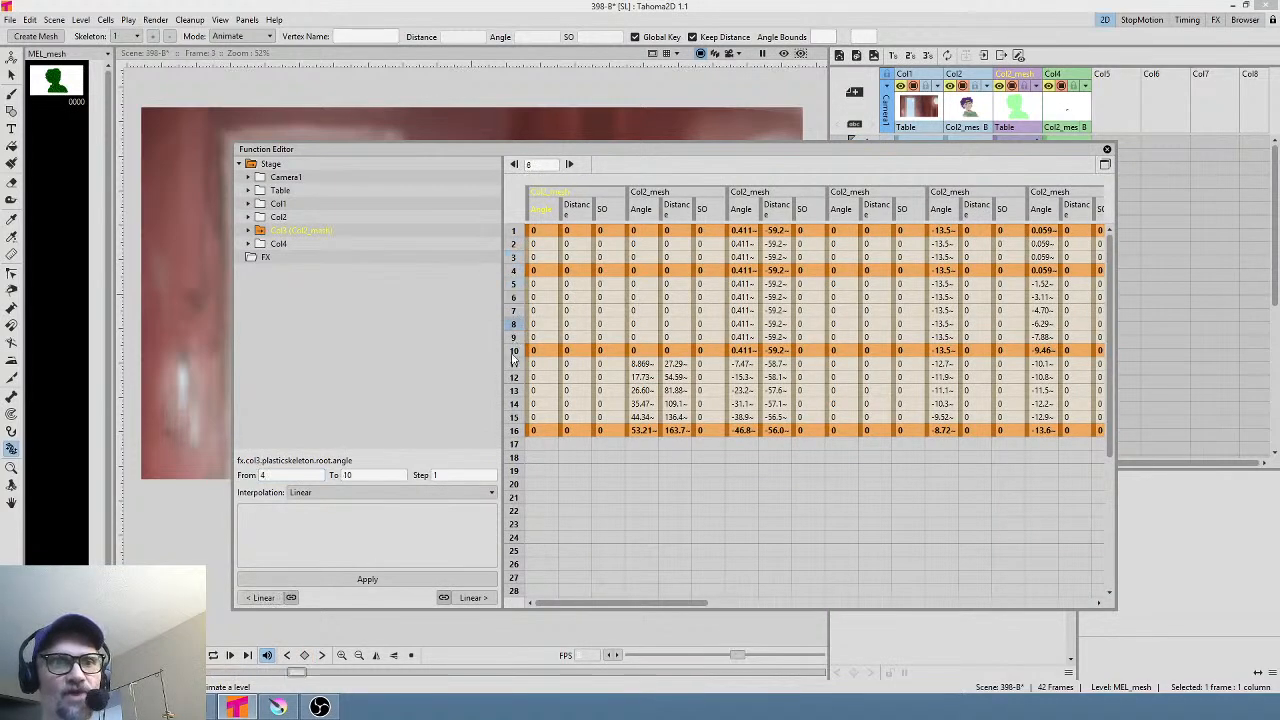
{"action": "left_click", "coordinate": [516, 230]}
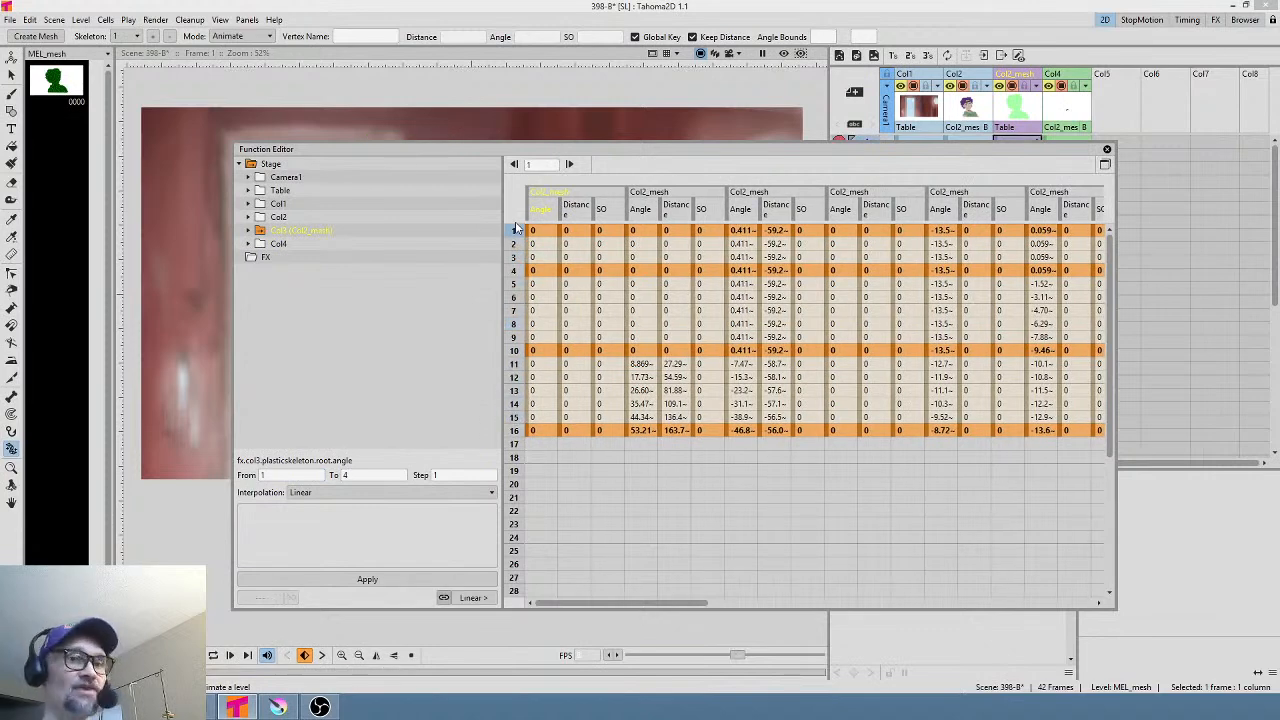
{"action": "left_click", "coordinate": [1107, 149]}
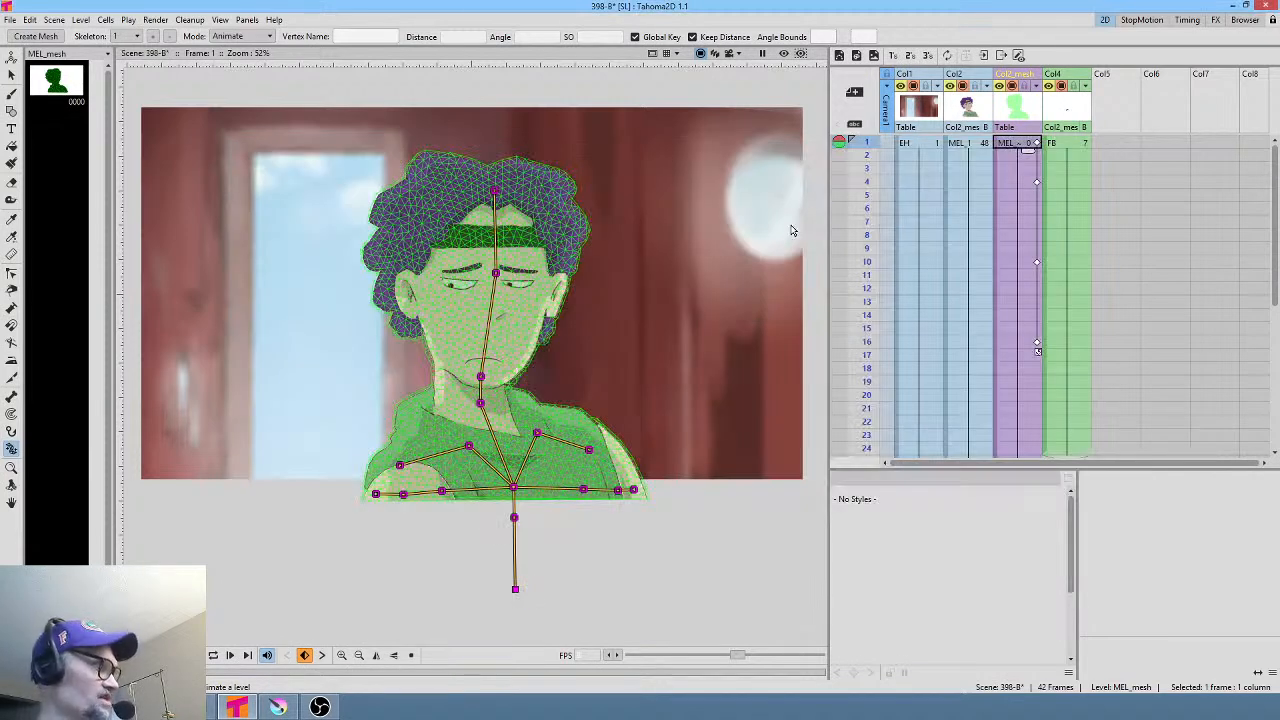
Open the FX Schematic, move the Col4 node away from the others, and browse the Image_Adjust effects available for its link to Scene
{"action": "key", "text": "ctrl+shift+s"}
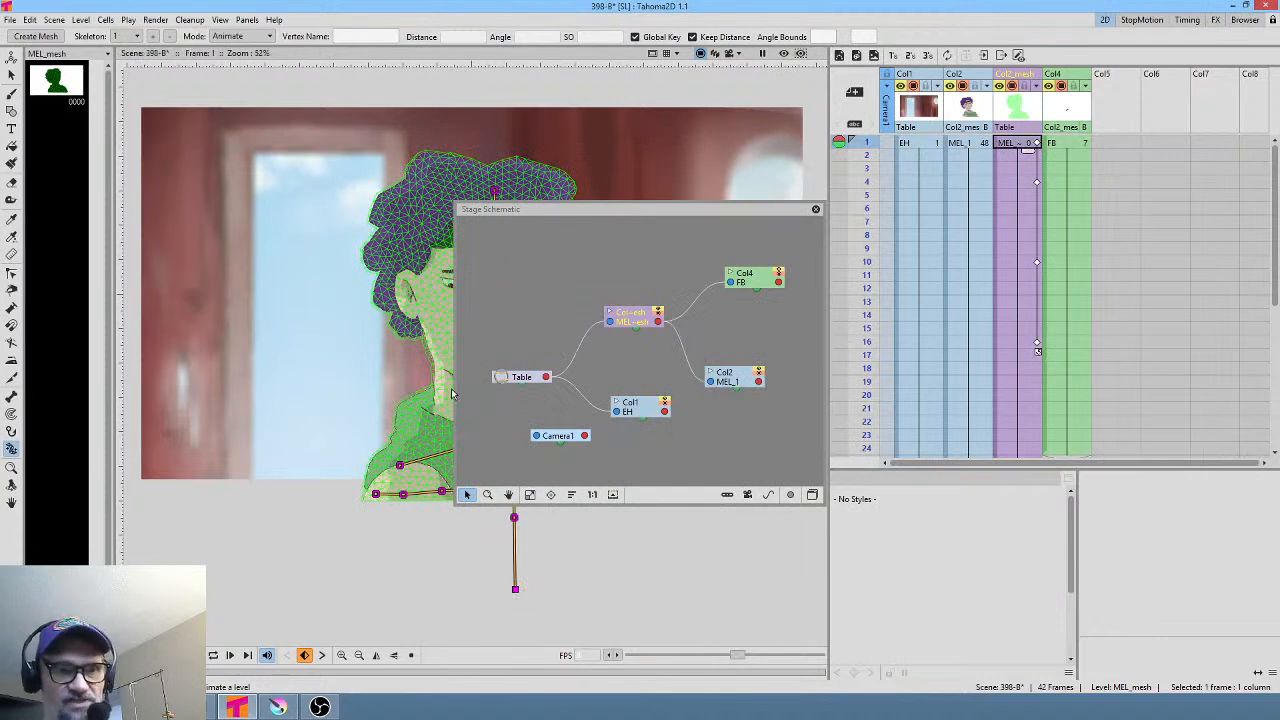
{"action": "left_click", "coordinate": [812, 494]}
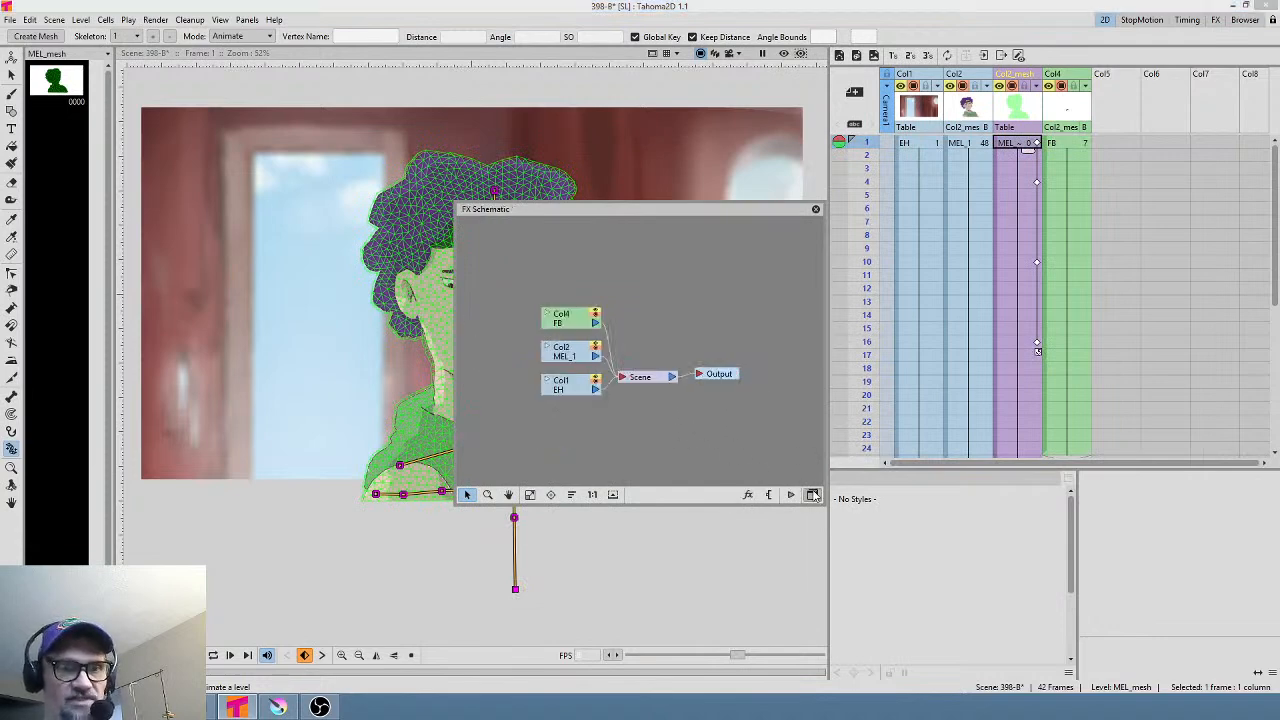
{"action": "left_click", "coordinate": [571, 313]}
{"action": "left_click_drag", "start_coordinate": [571, 313], "coordinate": [553, 272]}
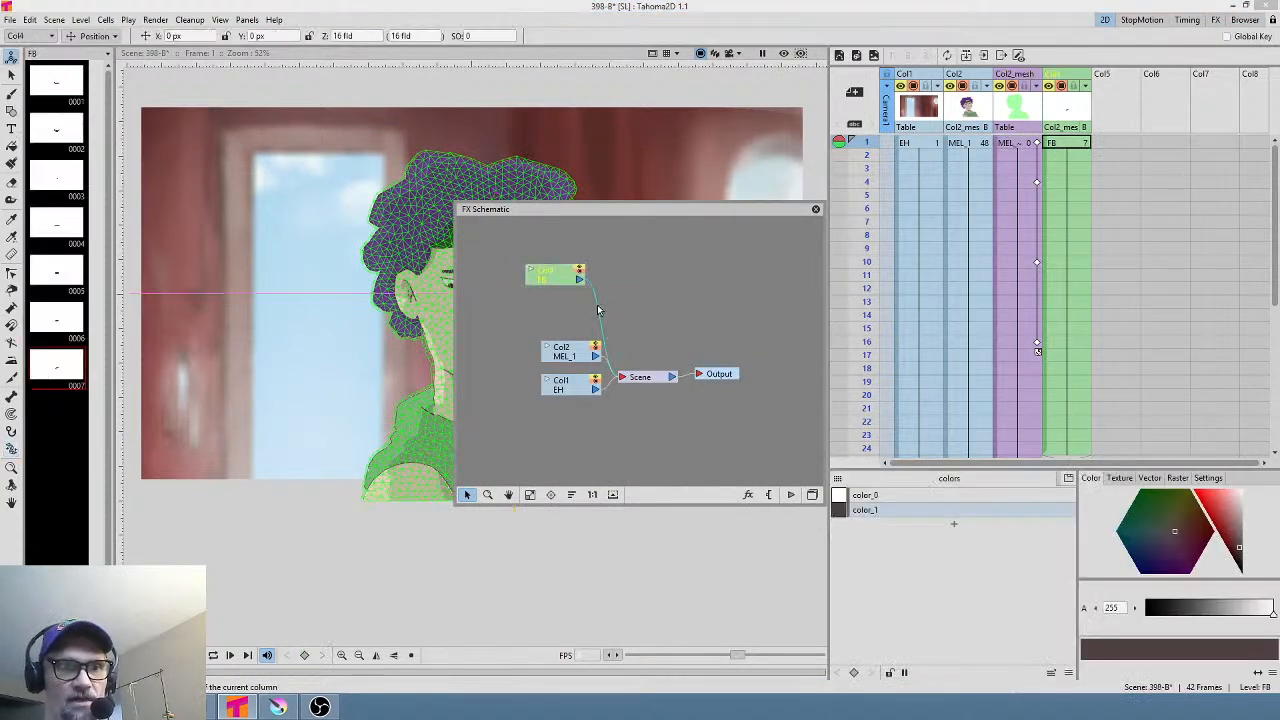
{"action": "right_click", "coordinate": [598, 311]}
{"action": "mouse_move", "coordinate": [620, 314]}
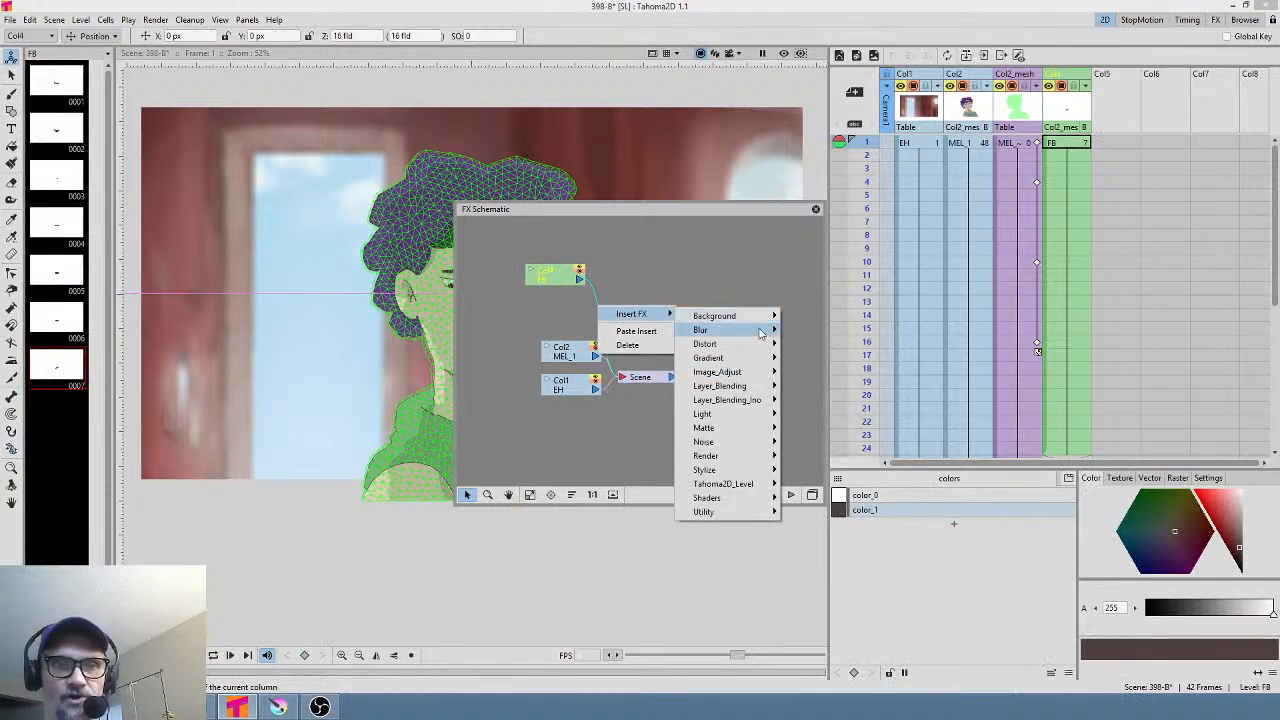
{"action": "mouse_move", "coordinate": [745, 372]}
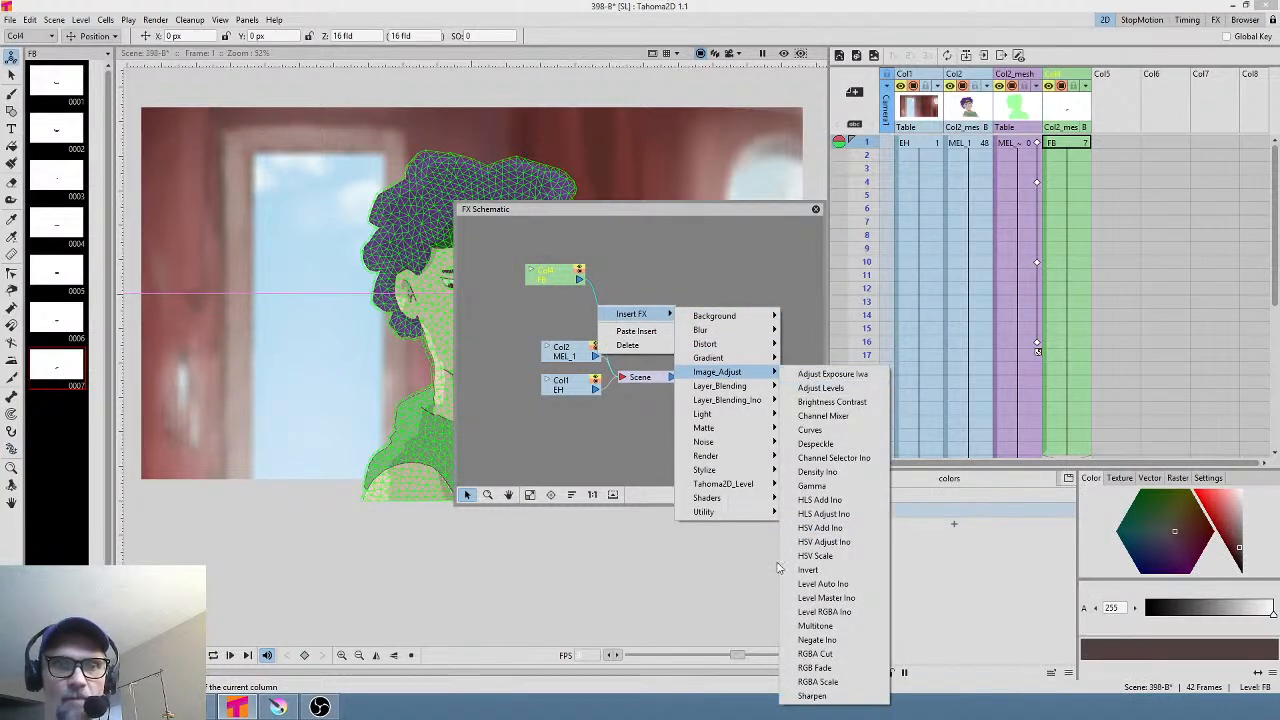
{"action": "left_click", "coordinate": [597, 432]}
Spread out the Col2, Col1, Scene and Output nodes in the FX Schematic so their links are clearly separated
{"action": "left_click_drag", "start_coordinate": [578, 361], "coordinate": [544, 346]}
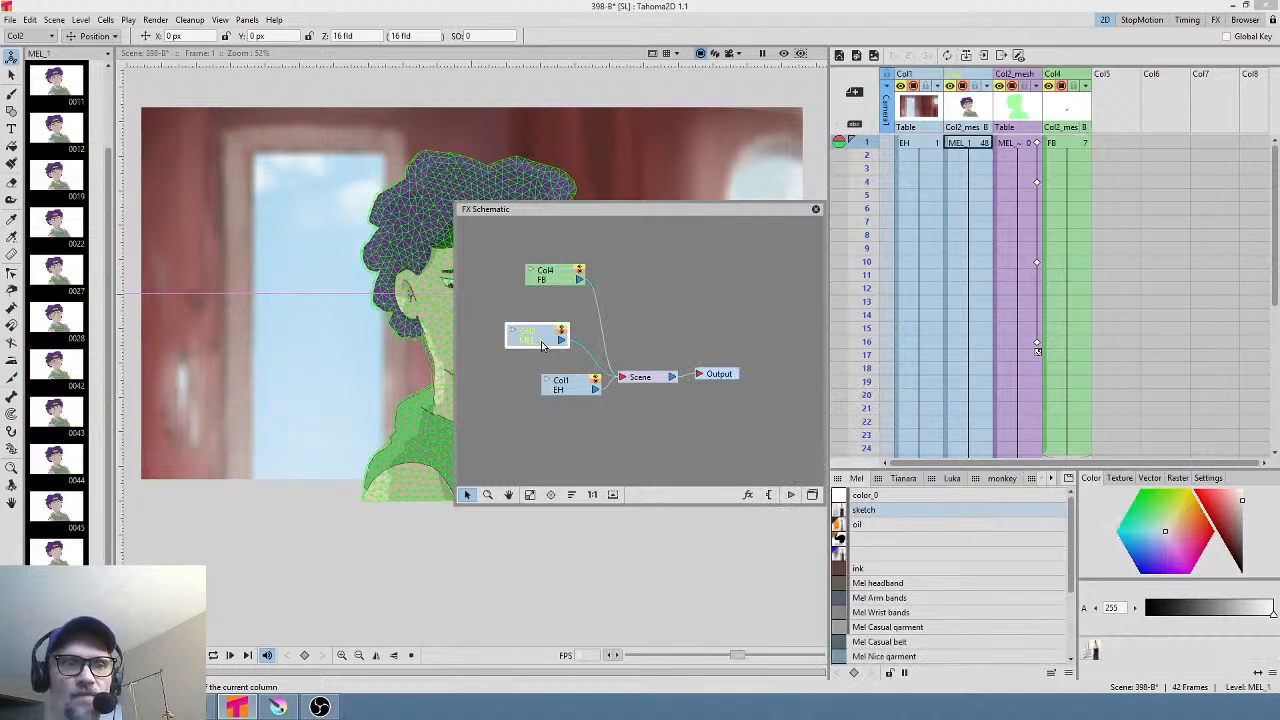
{"action": "left_click_drag", "start_coordinate": [570, 391], "coordinate": [537, 424]}
{"action": "left_click_drag", "start_coordinate": [645, 381], "coordinate": [652, 336]}
{"action": "left_click_drag", "start_coordinate": [726, 382], "coordinate": [764, 339]}
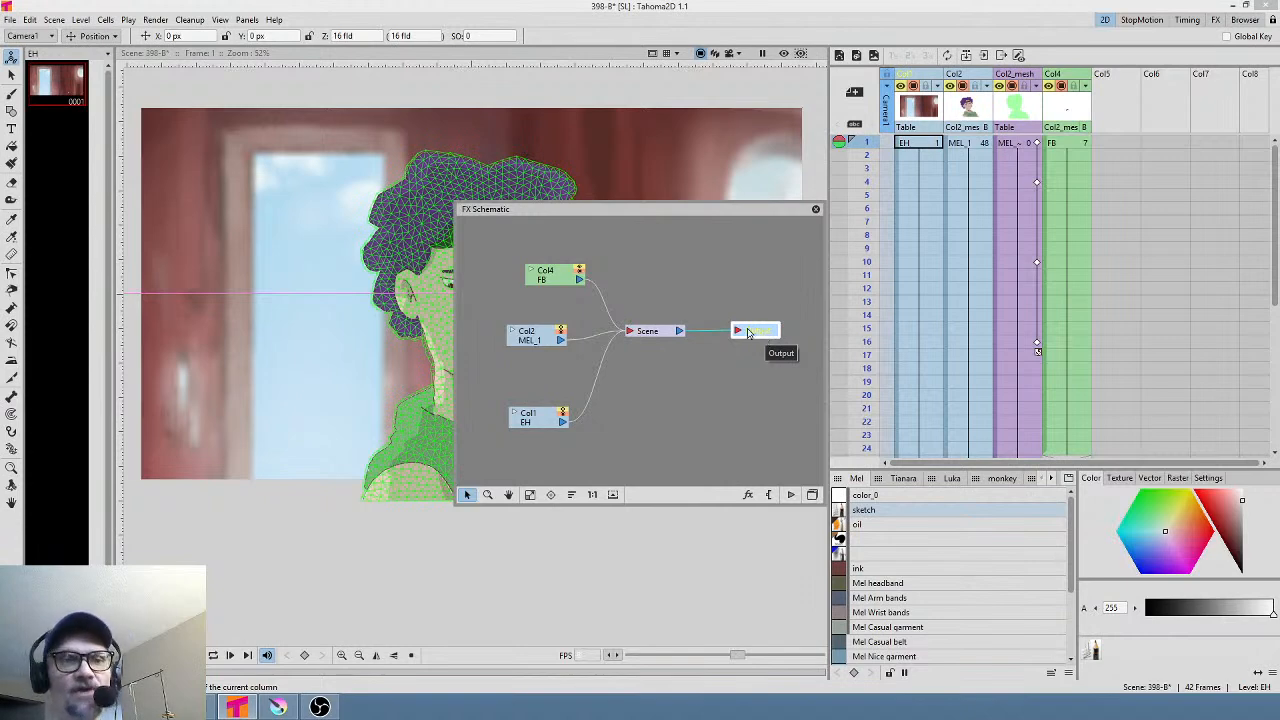
Adjust the positions of the Col4, Col2, Col1 and Scene nodes in the FX Schematic and close it
{"action": "left_click_drag", "start_coordinate": [556, 277], "coordinate": [540, 261]}
{"action": "left_click_drag", "start_coordinate": [536, 345], "coordinate": [530, 331]}
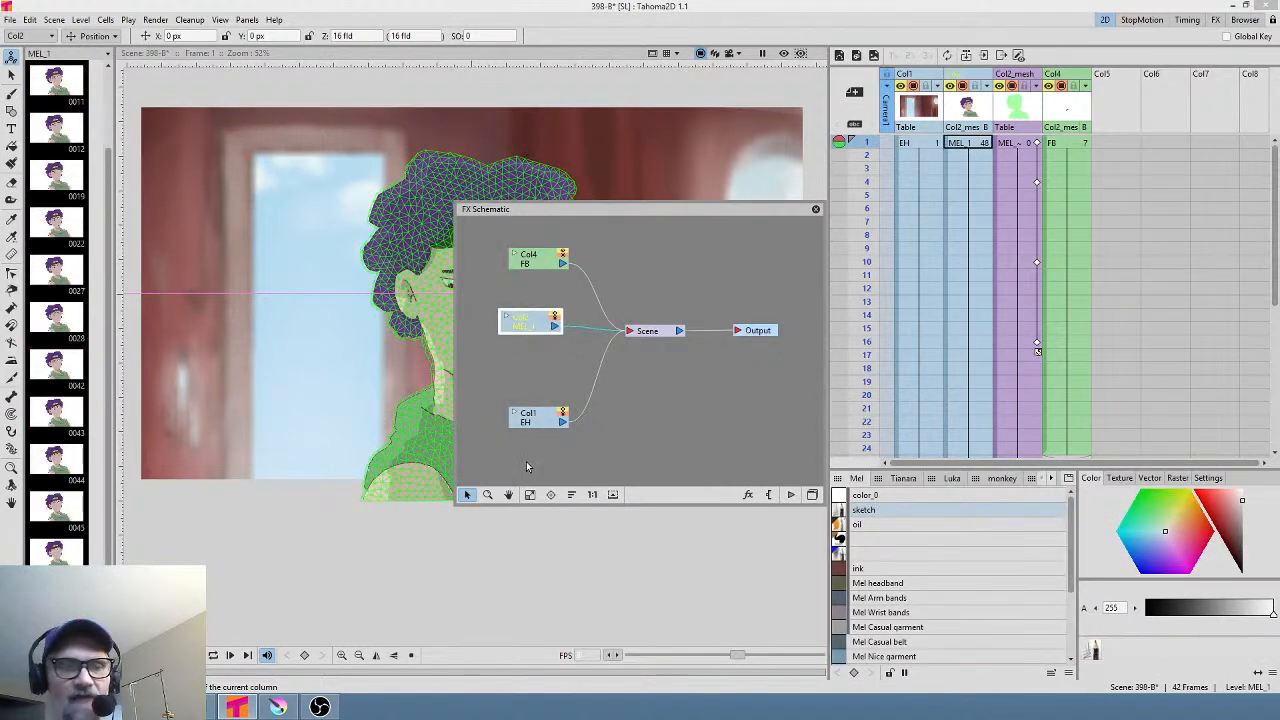
{"action": "left_click_drag", "start_coordinate": [535, 429], "coordinate": [537, 419]}
{"action": "left_click_drag", "start_coordinate": [648, 336], "coordinate": [654, 336]}
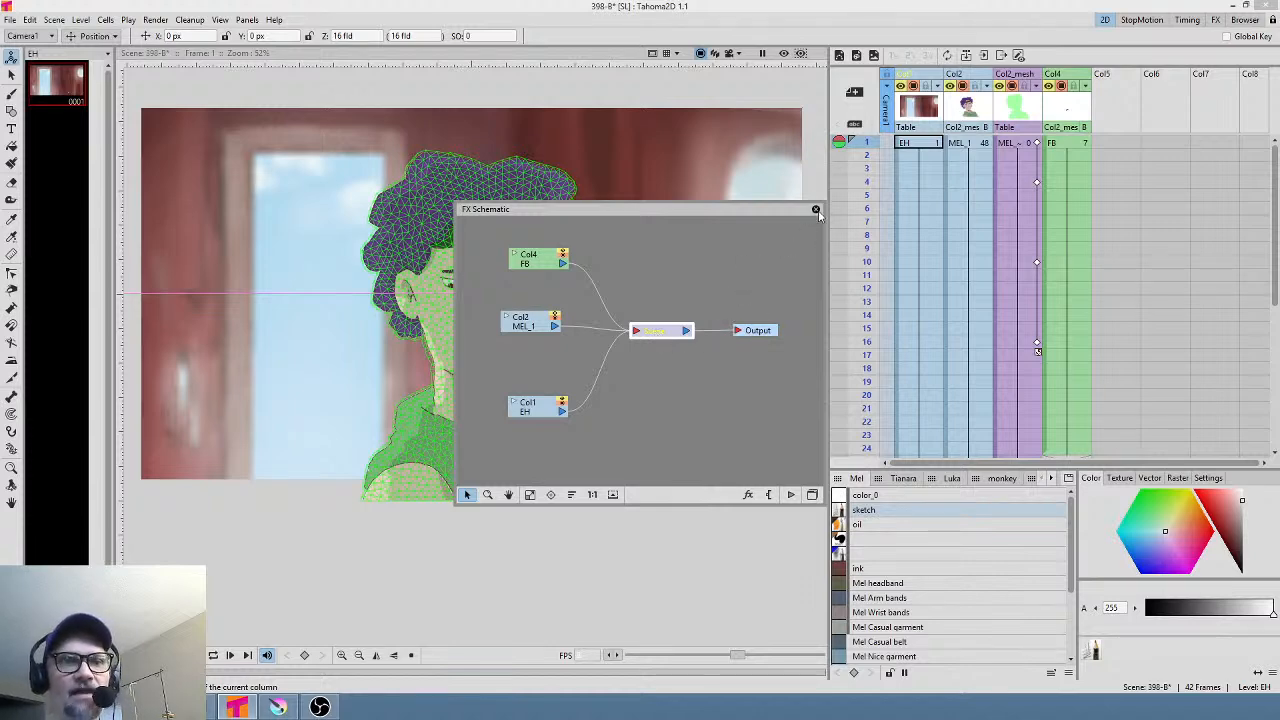
{"action": "left_click", "coordinate": [816, 211]}
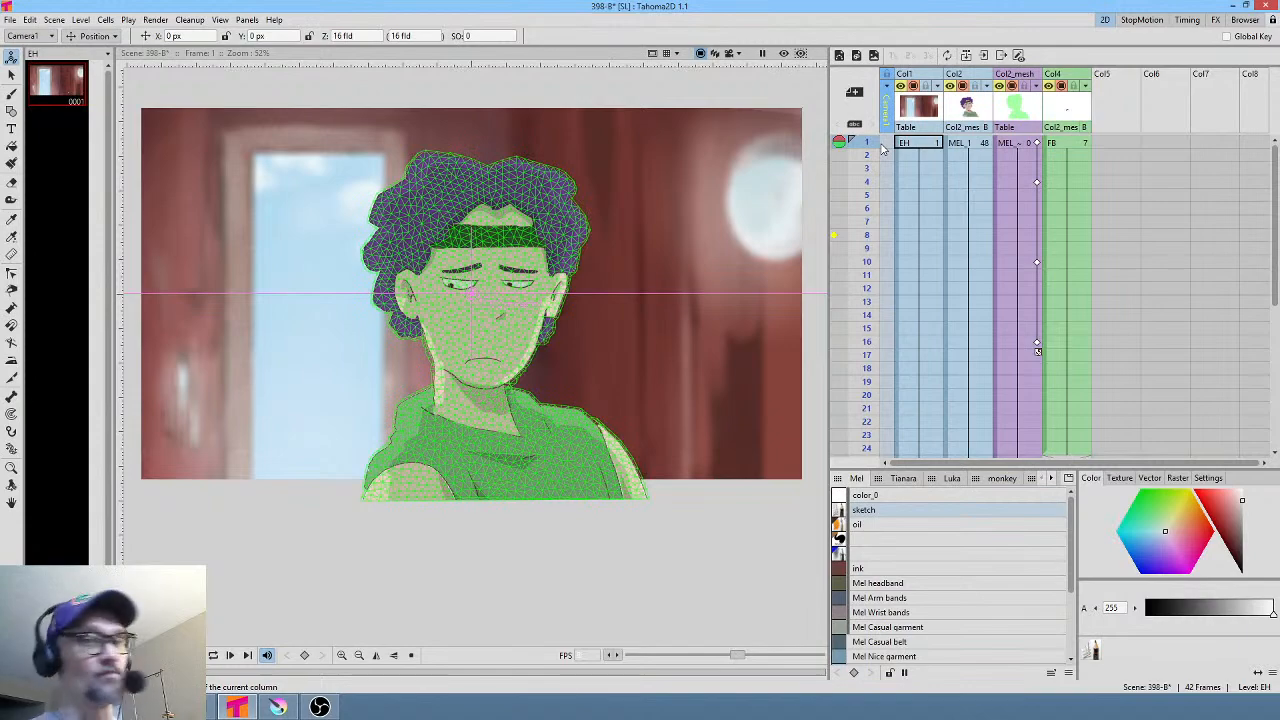
Move the tilted-head keyframe of Col2_mesh from frame 10 to frame 8
{"action": "mouse_move", "coordinate": [866, 148]}
{"action": "left_mouse_down"}
{"action": "mouse_move", "coordinate": [858, 295]}
{"action": "mouse_move", "coordinate": [850, 158]}
{"action": "left_mouse_up"}
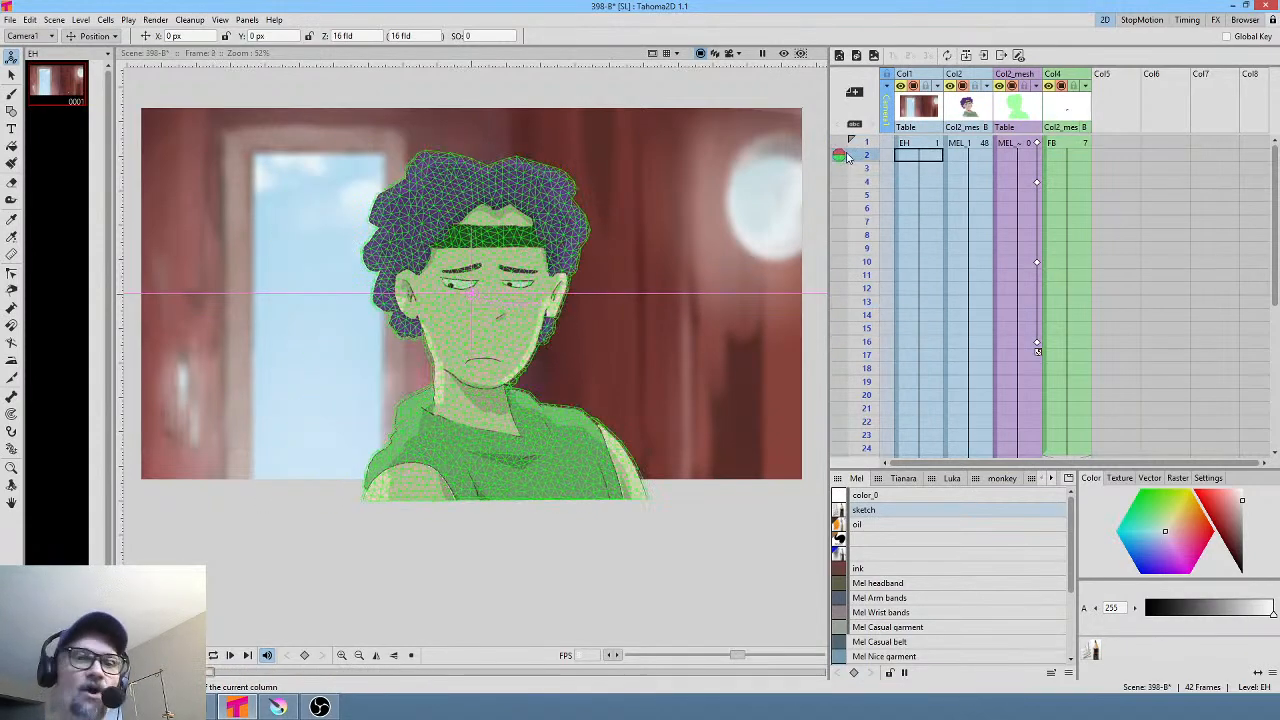
{"action": "left_click", "coordinate": [1036, 262]}
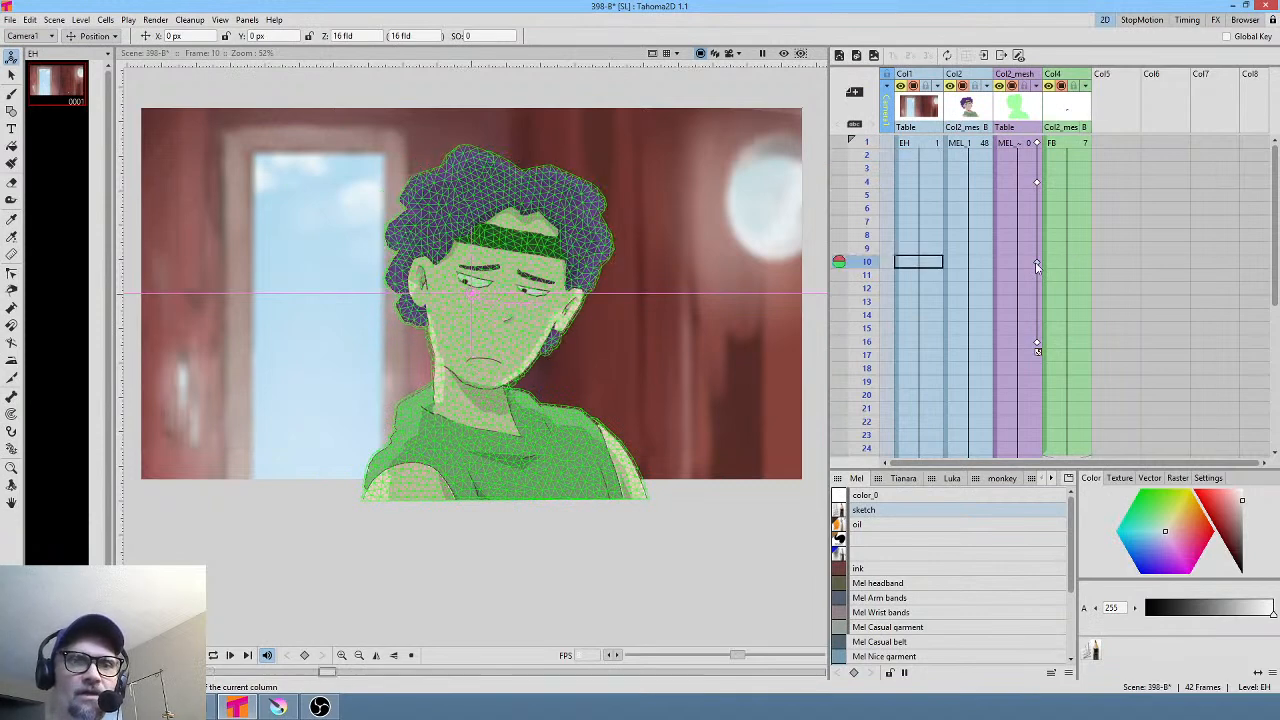
{"action": "left_click_drag", "start_coordinate": [1036, 262], "coordinate": [1038, 230]}
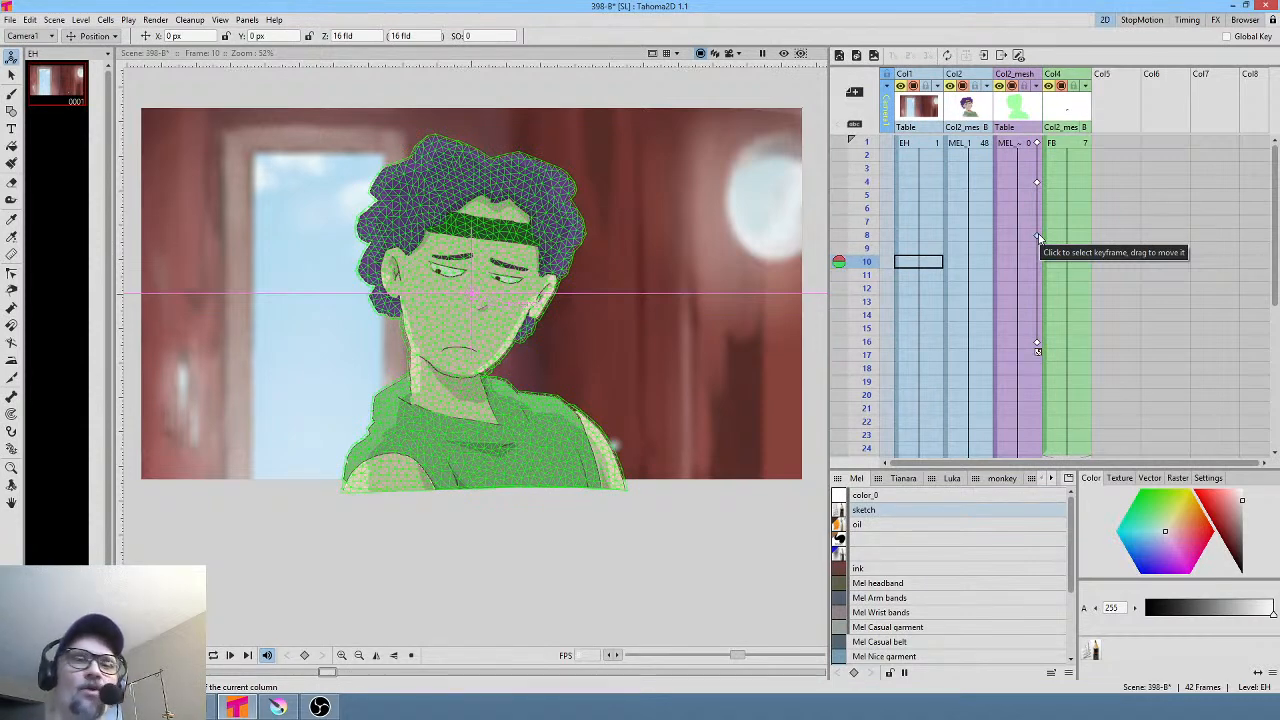
{"action": "left_click", "coordinate": [1037, 236]}
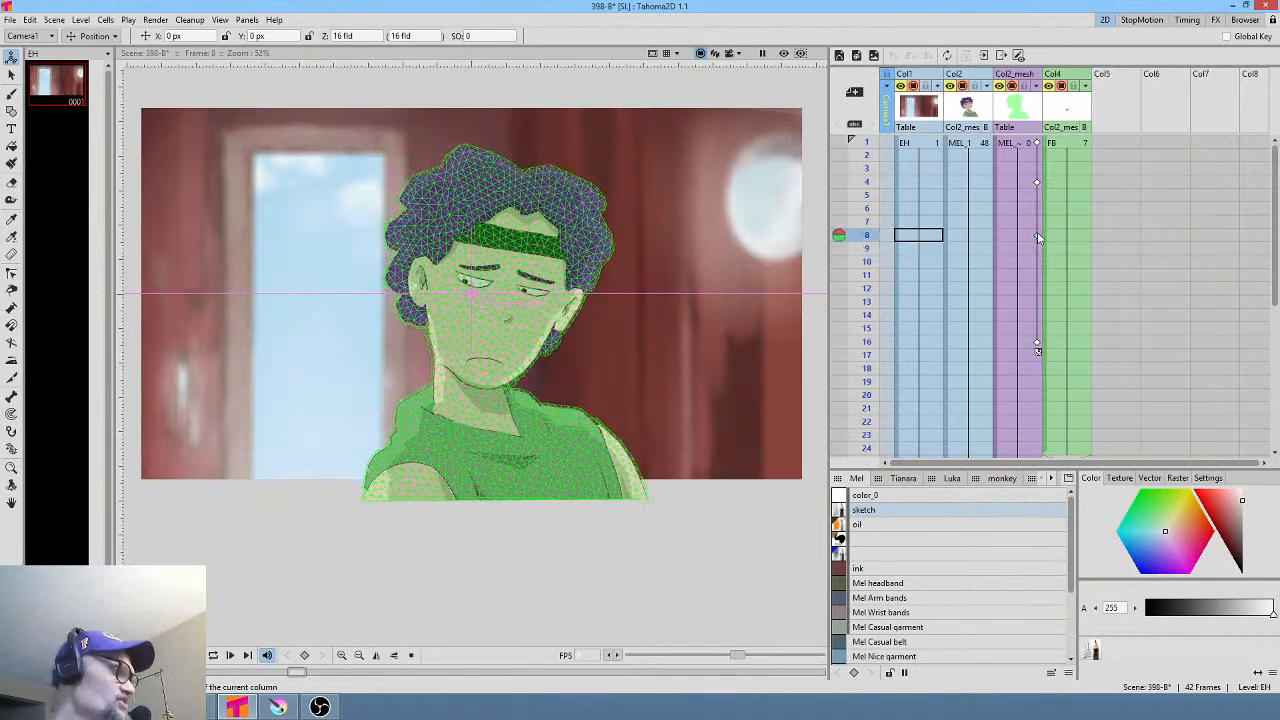
Paste a copy of the tilted-head keyframe into Col2_mesh, place it at frame 12, and play the animation from the start
{"action": "left_click", "coordinate": [1037, 277]}
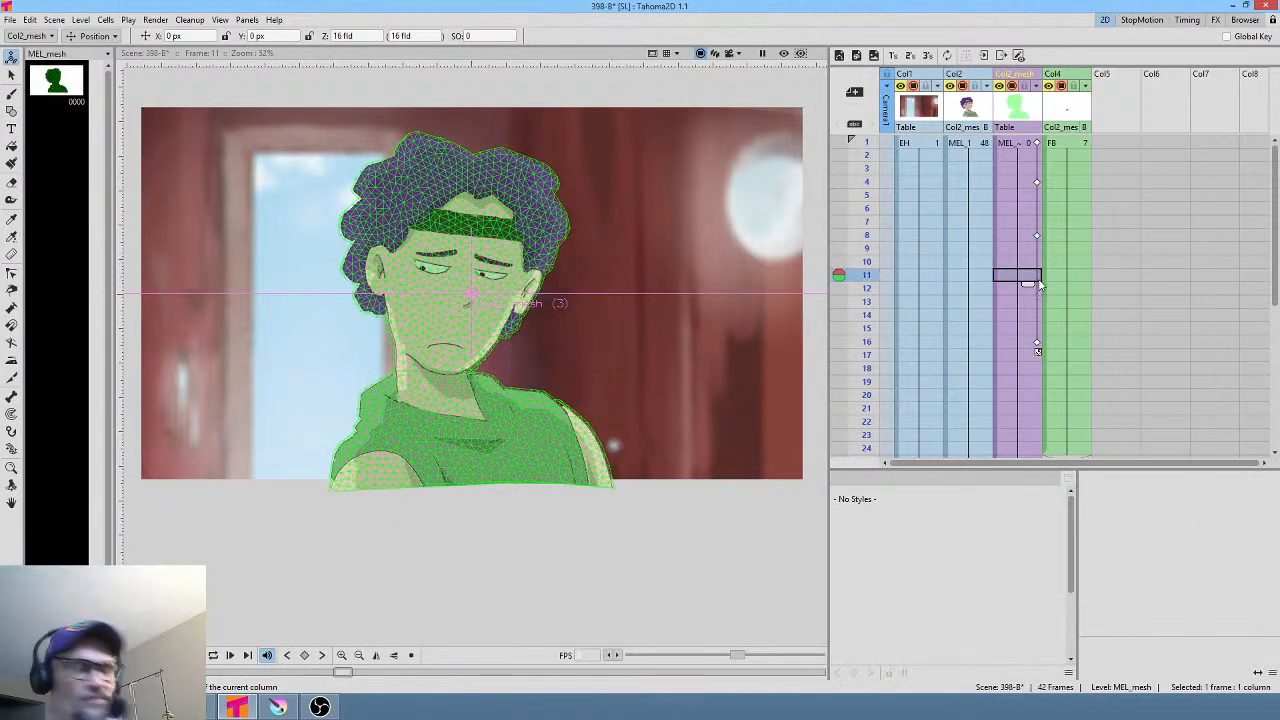
{"action": "key", "text": "ctrl+z"}
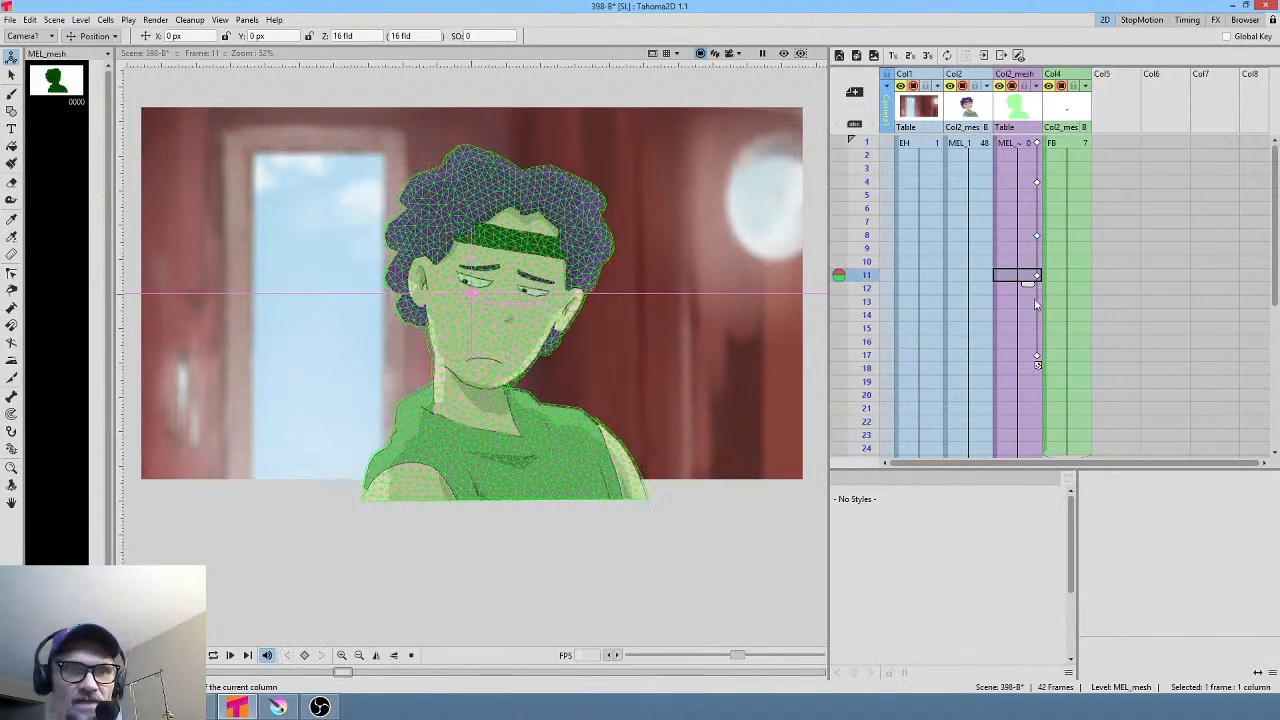
{"action": "left_click_drag", "start_coordinate": [1038, 277], "coordinate": [1037, 290]}
{"action": "key", "text": "alt+comma"}
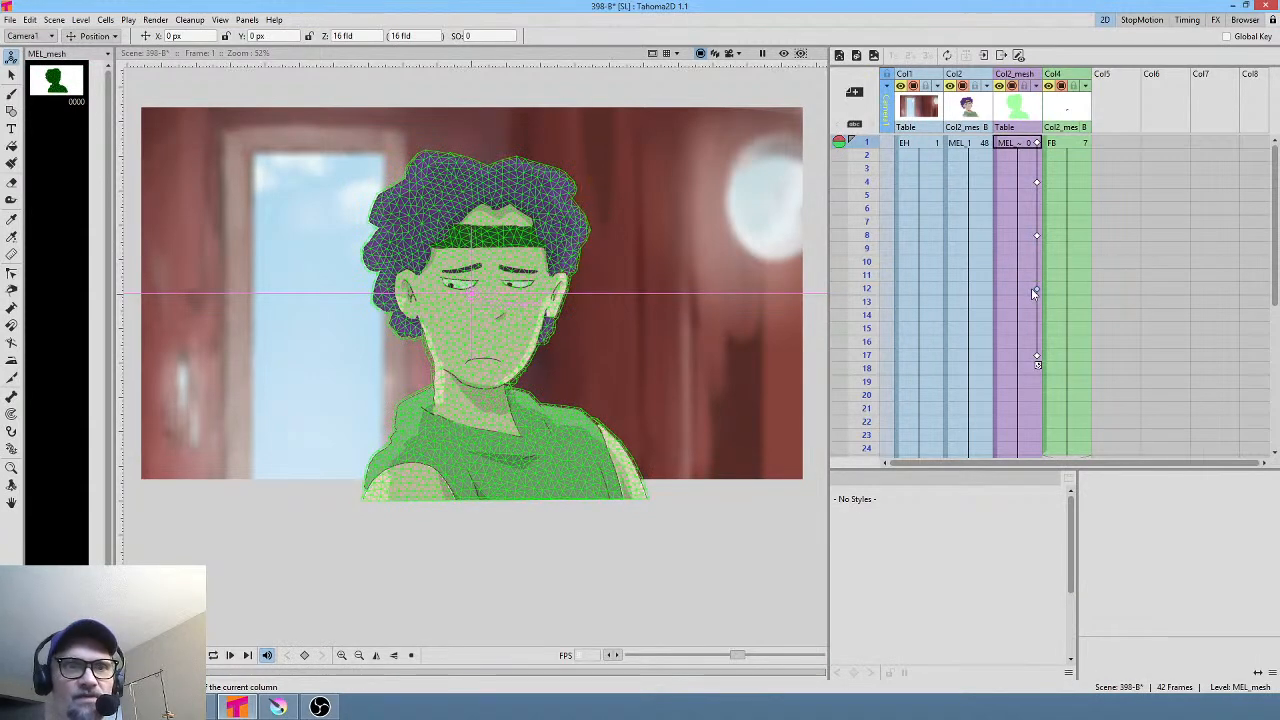
{"action": "key", "text": "l"}
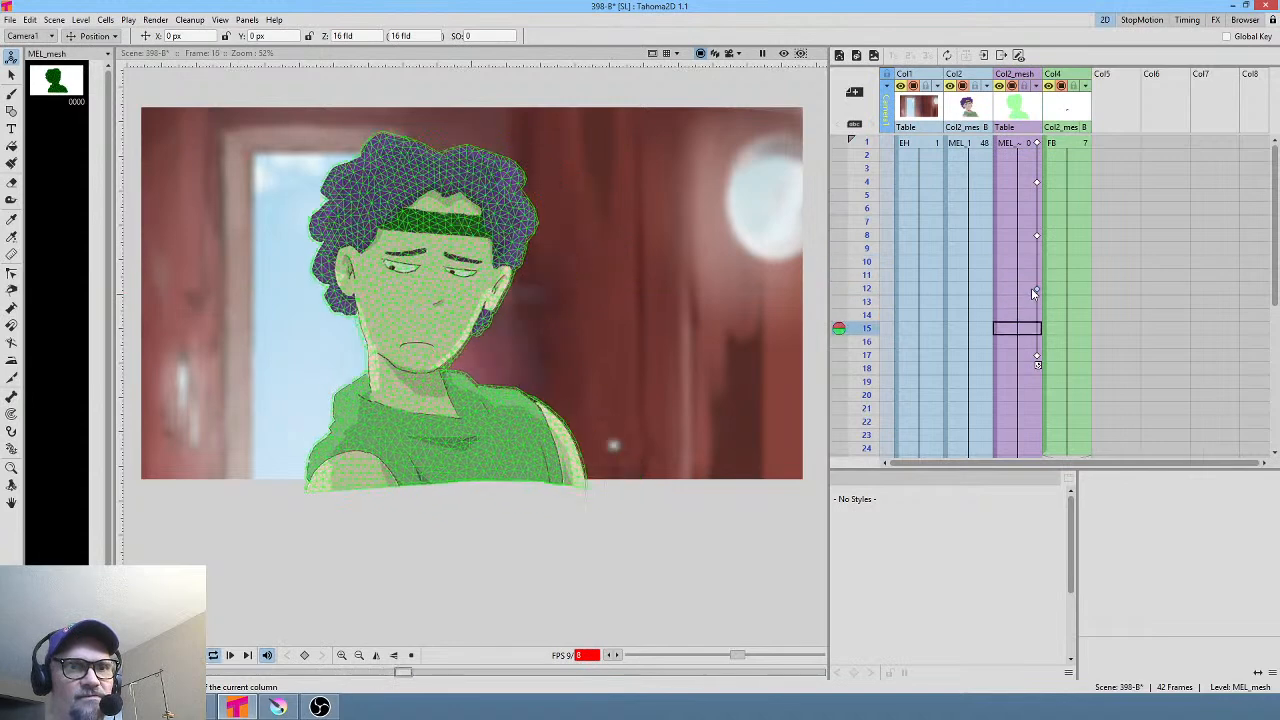
Cycle the Col2 cell at frame 8 through the MEL_1 drawings and set it to drawing 47
{"action": "left_click", "coordinate": [1020, 235]}
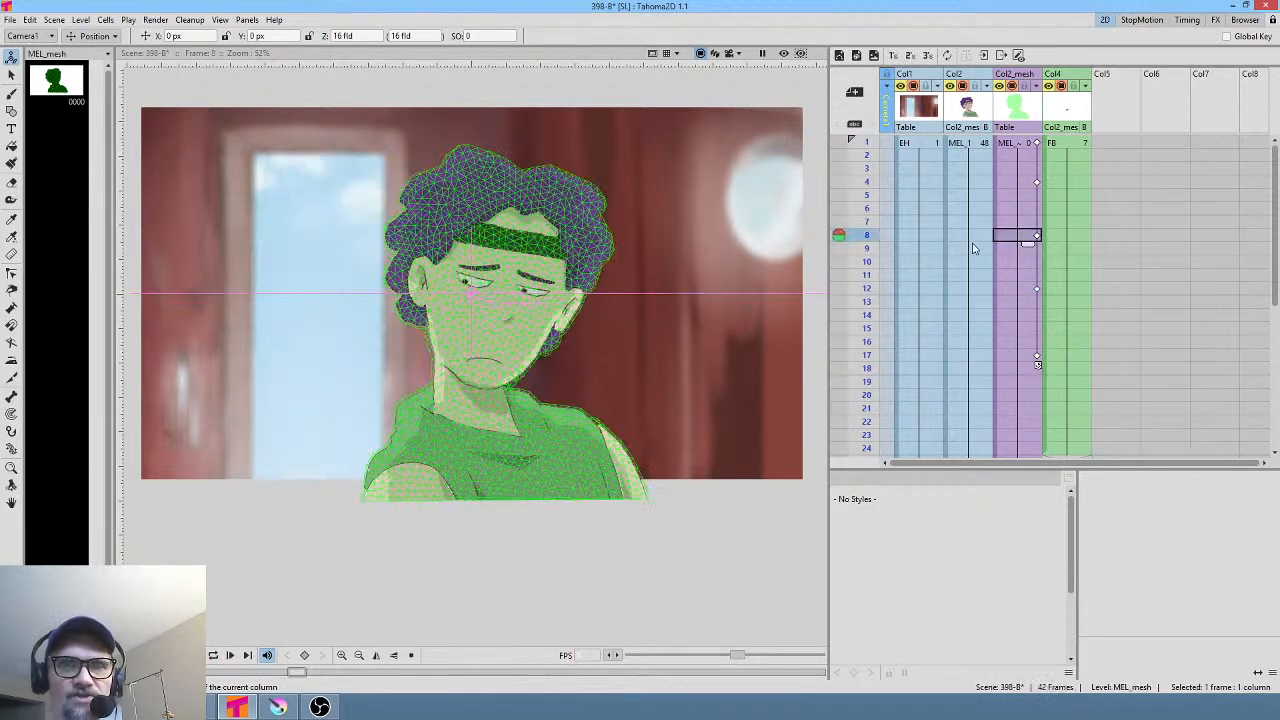
{"action": "left_click", "coordinate": [975, 238]}
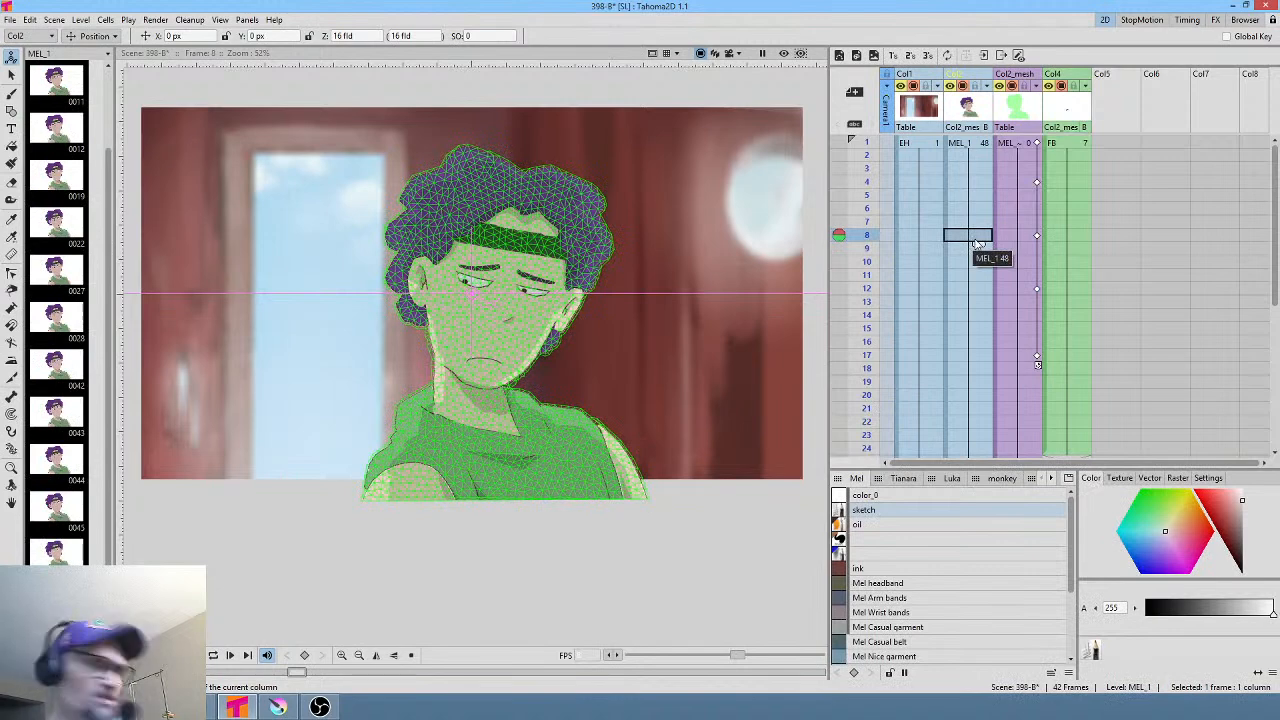
{"action": "key", "text": "w"}
{"action": "key", "text": "w"}
{"action": "key", "text": "w"}
{"action": "key", "text": "w"}
{"action": "key", "text": "w"}
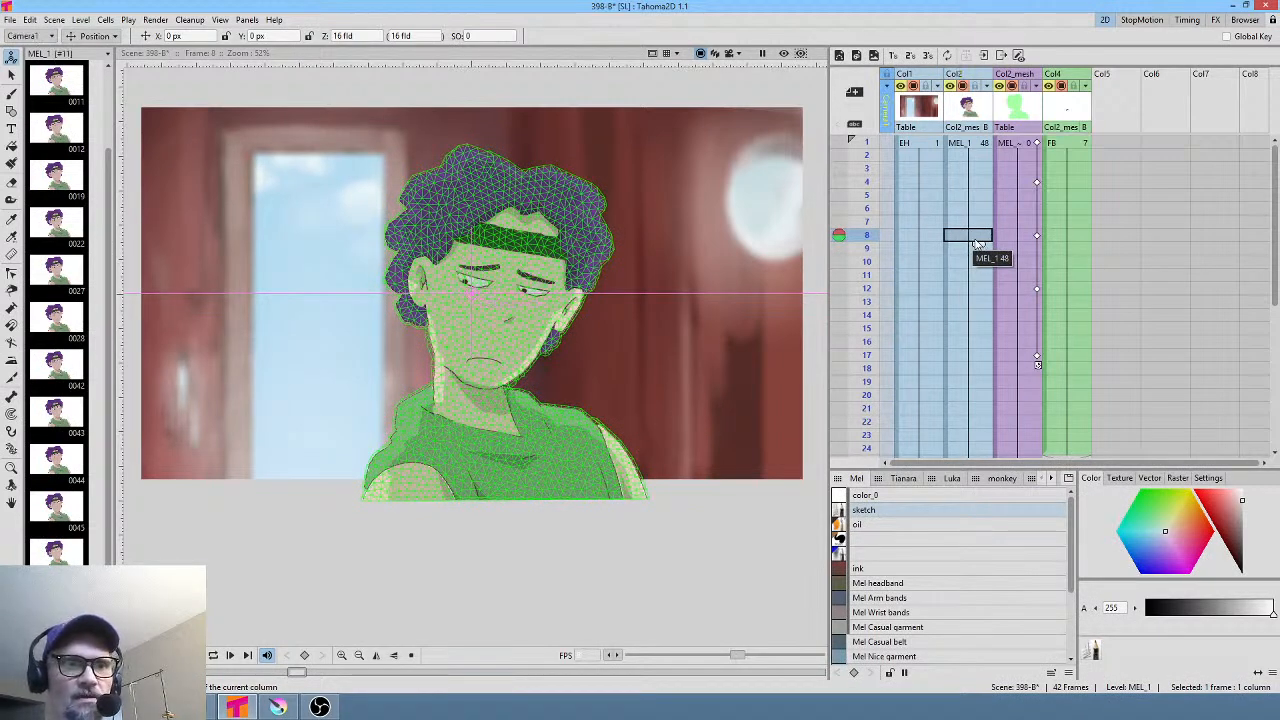
{"action": "key", "text": "w"}
{"action": "key", "text": "w"}
{"action": "key", "text": "w"}
{"action": "key", "text": "w"}
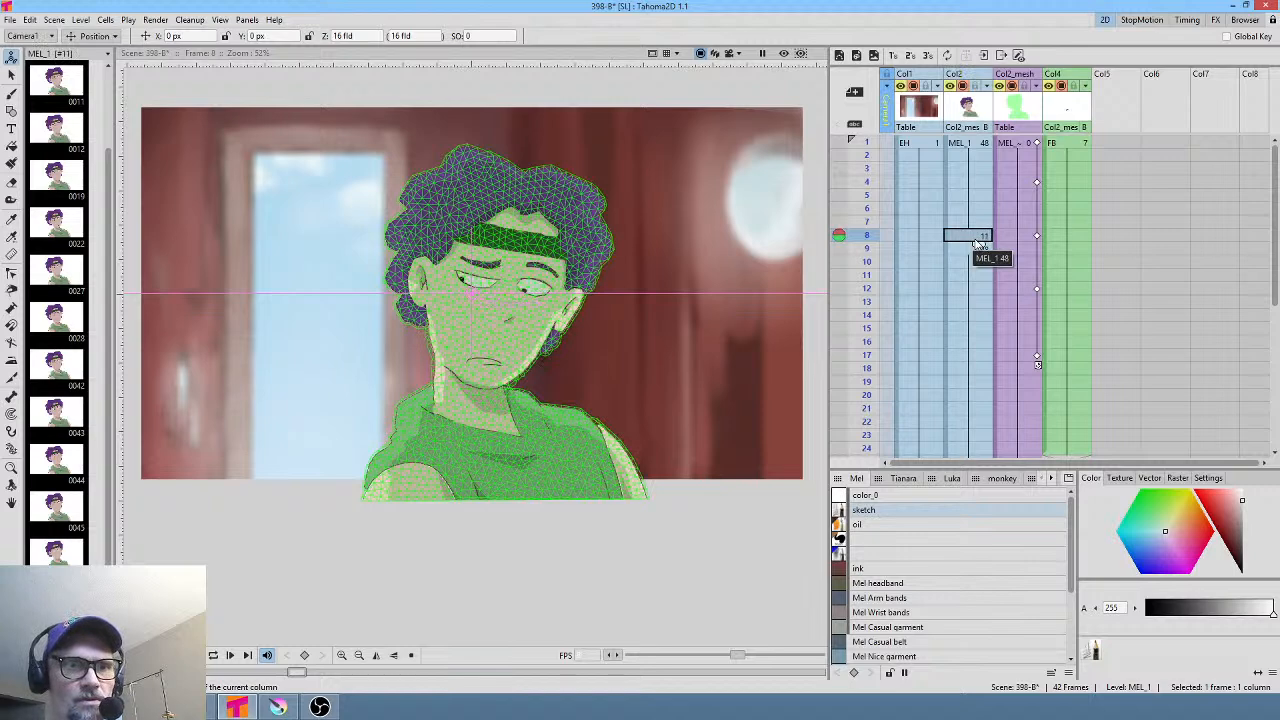
{"action": "key", "text": "w"}
{"action": "key", "text": "w"}
{"action": "key", "text": "w"}
{"action": "key", "text": "q"}
Delete all Col2 cells from frame 9 to the end of the column
{"action": "left_click", "coordinate": [972, 248]}
{"action": "scroll", "coordinate": [970, 265], "scroll_direction": "down", "scroll_amount": 5}
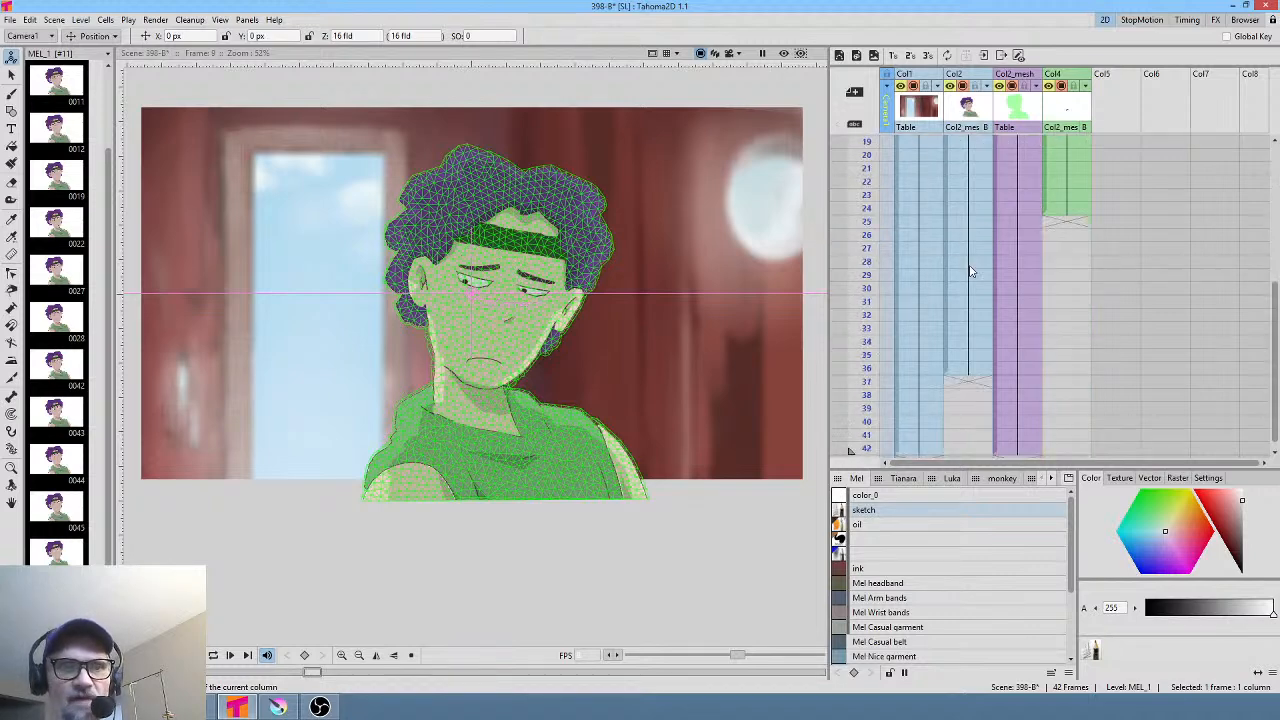
{"action": "left_click", "coordinate": [975, 381], "text": "shift"}
{"action": "key", "text": "Delete"}
{"action": "scroll", "coordinate": [972, 378], "scroll_direction": "up", "scroll_amount": 5}
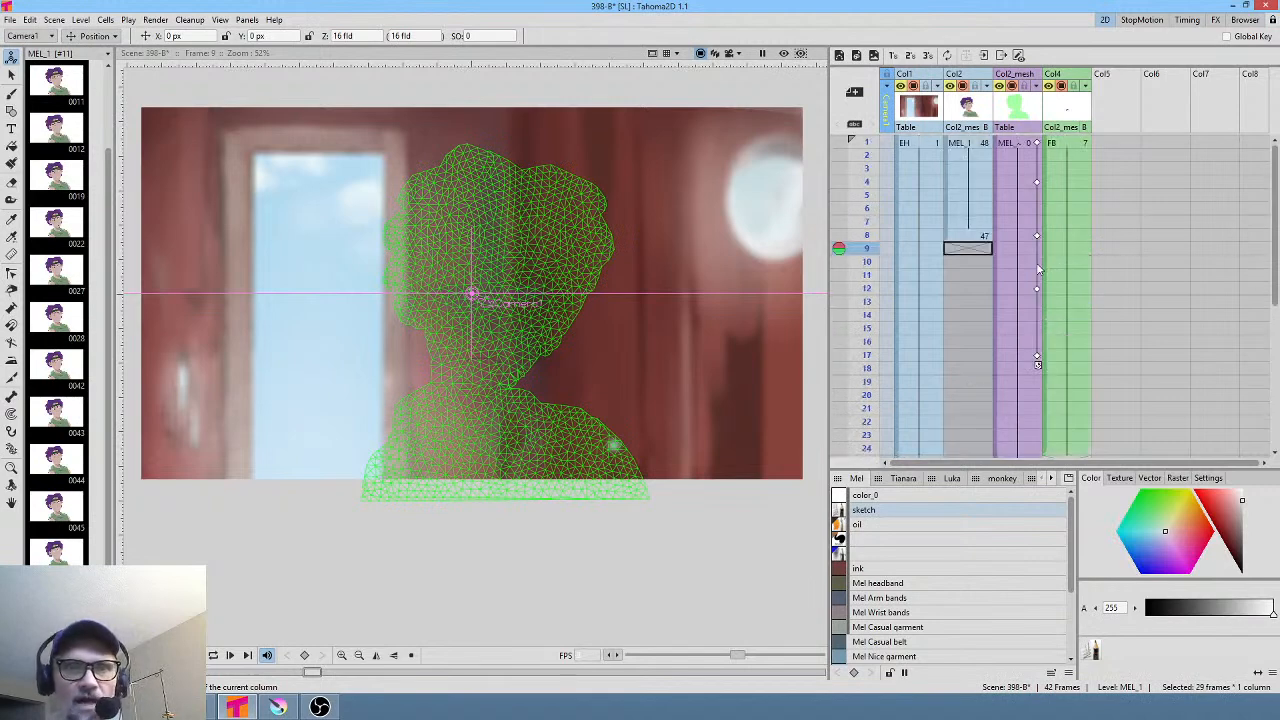
Extend drawing 47 in Col2 from frame 8 through frame 42
{"action": "key", "text": "ctrl+z"}
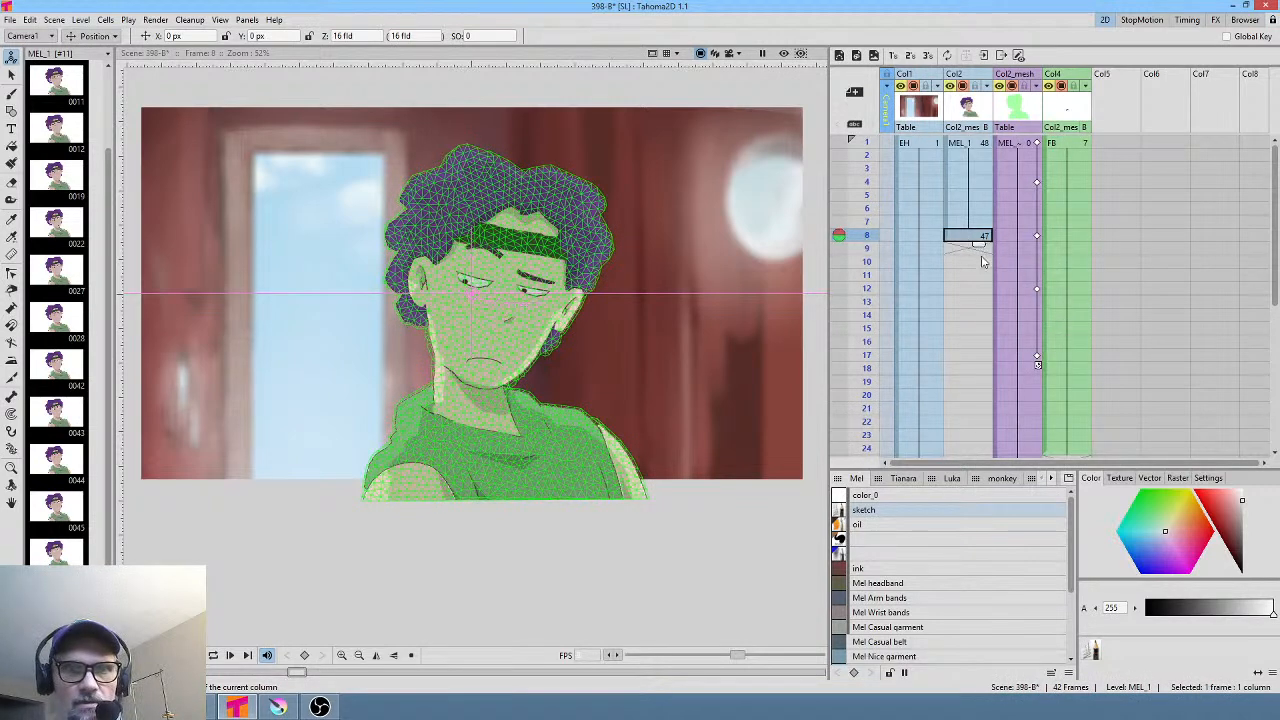
{"action": "scroll", "coordinate": [998, 378], "scroll_direction": "down", "scroll_amount": 5}
{"action": "left_click", "coordinate": [988, 440], "text": "shift"}
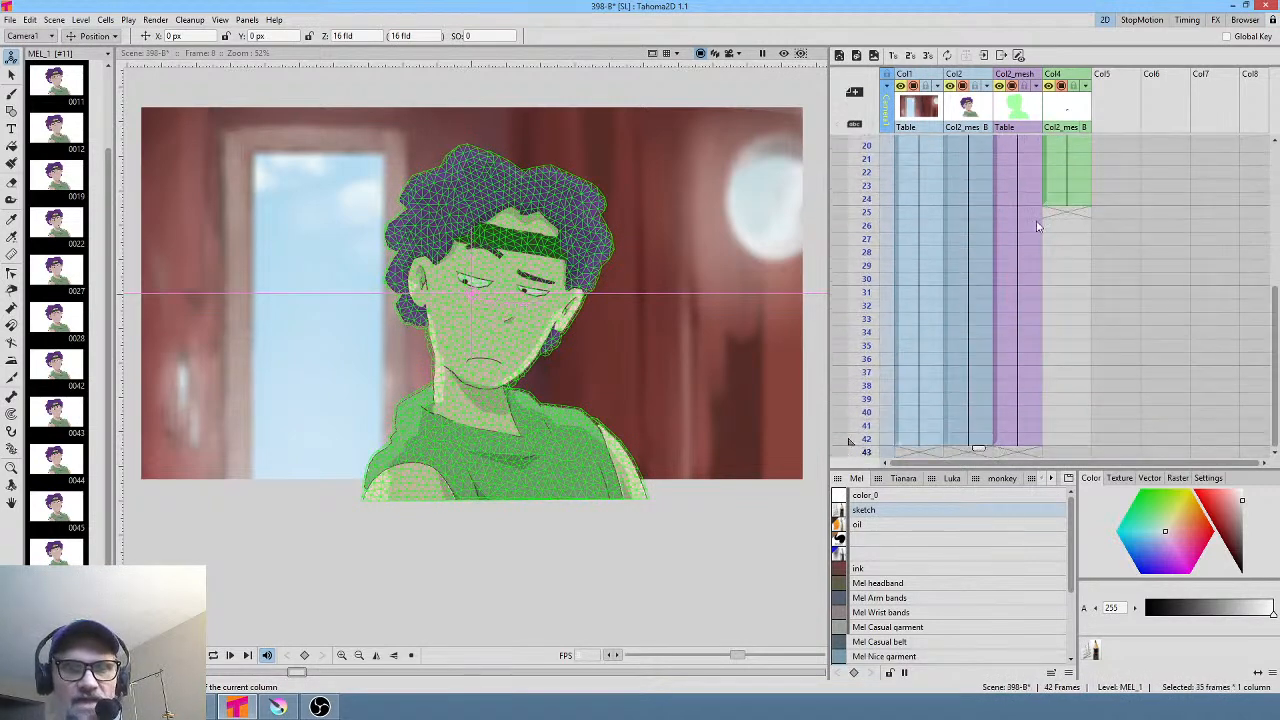
{"action": "scroll", "coordinate": [1015, 152], "scroll_direction": "up", "scroll_amount": 5}
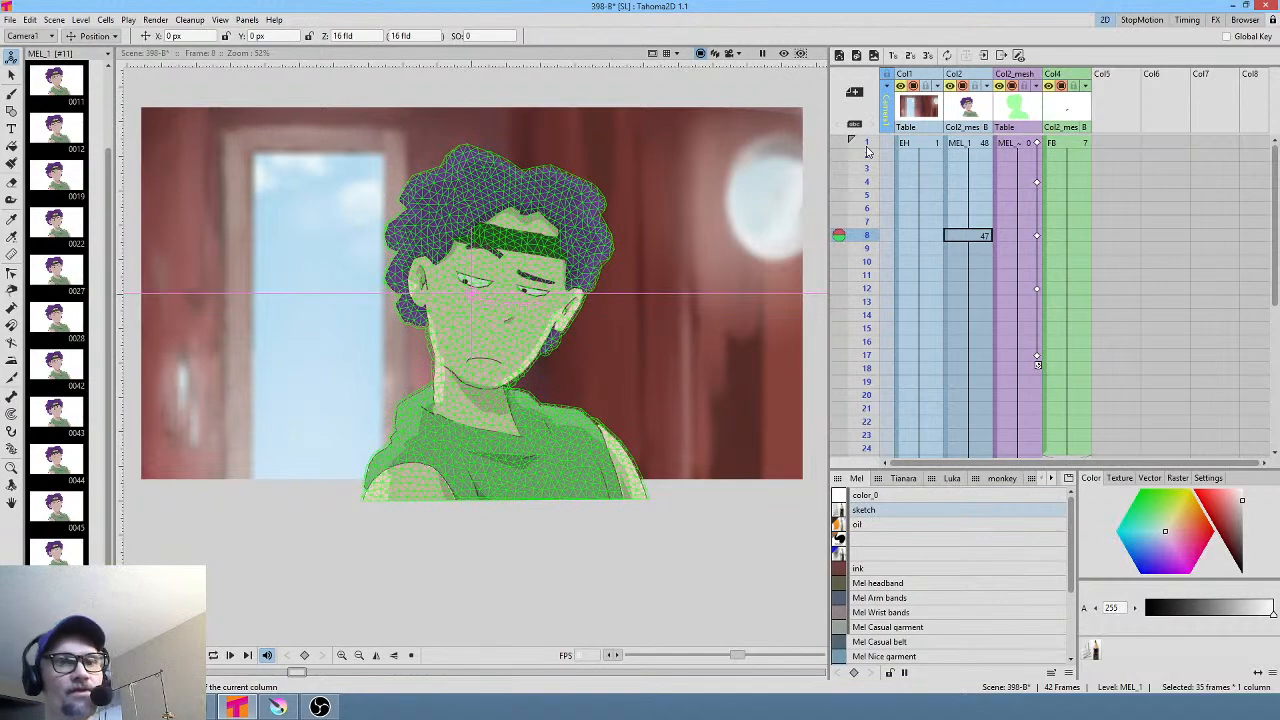
Scrub the timeline to review the expression change with the head motion, and select the Col4 cell at frame 24
{"action": "left_click_drag", "start_coordinate": [868, 150], "coordinate": [867, 341]}
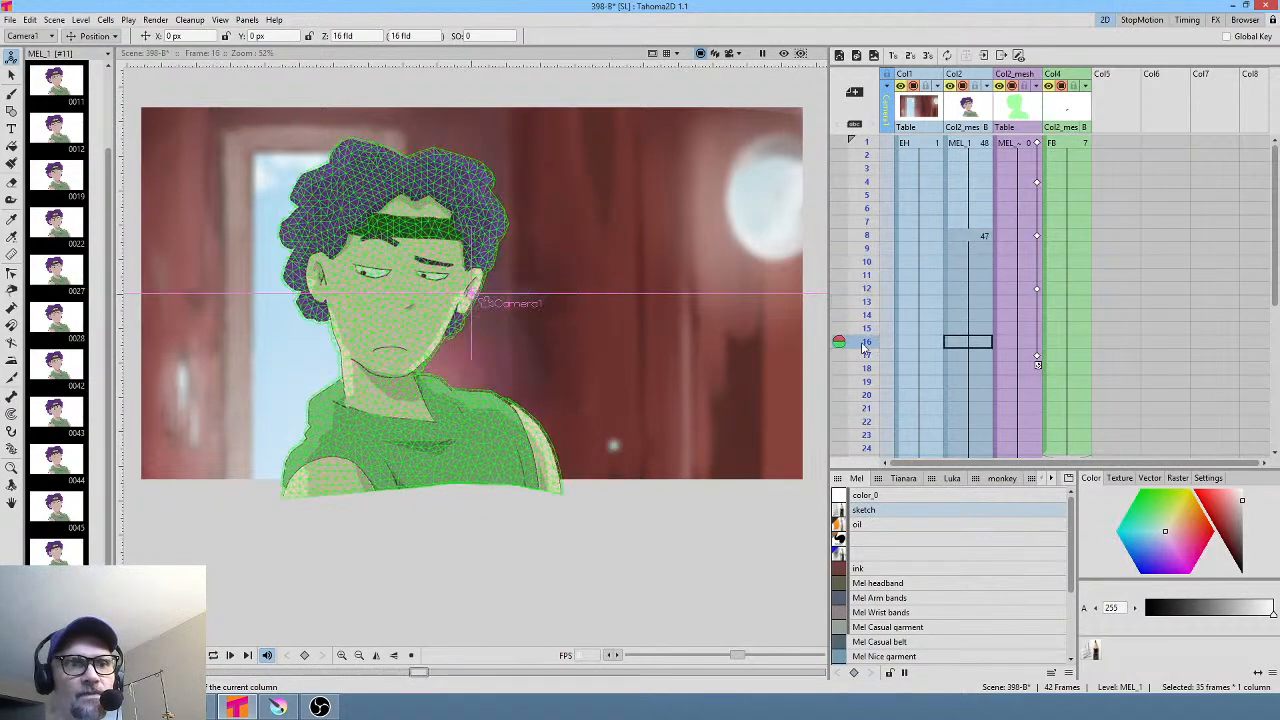
{"action": "left_click_drag", "start_coordinate": [866, 276], "coordinate": [862, 368]}
{"action": "scroll", "coordinate": [1037, 335], "scroll_direction": "down", "scroll_amount": 5}
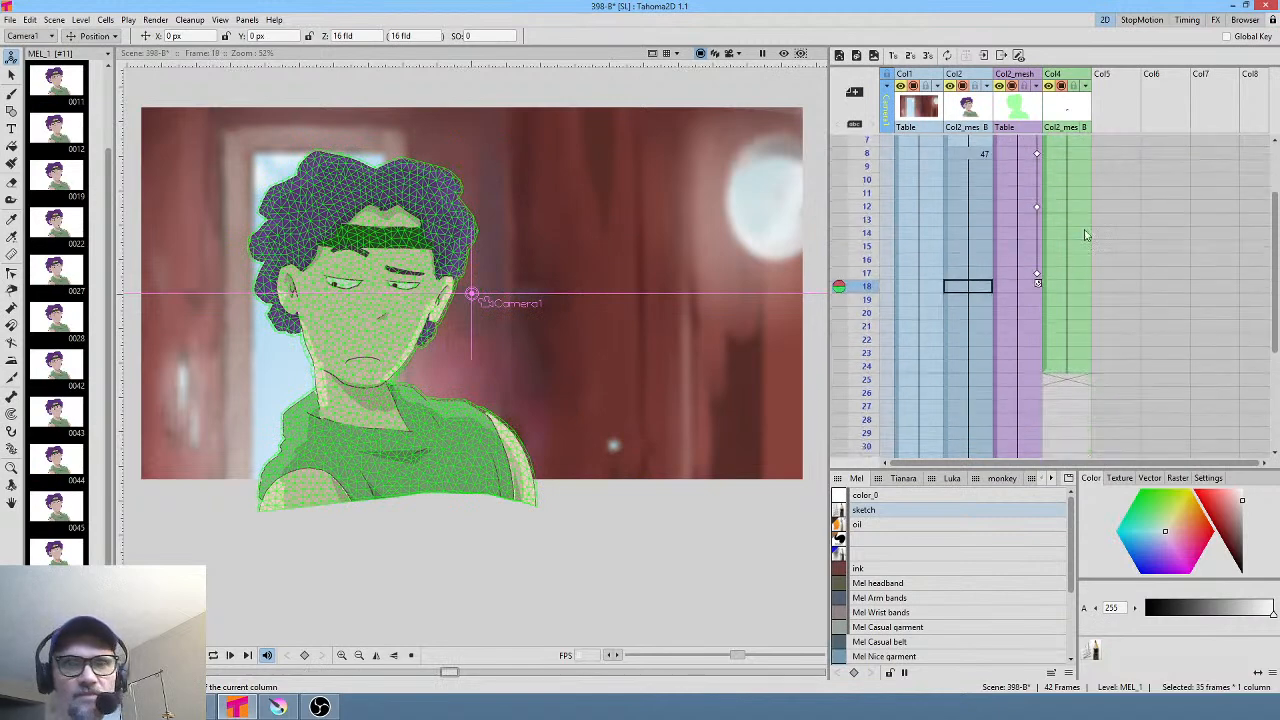
{"action": "left_click_drag", "start_coordinate": [866, 196], "coordinate": [877, 266]}
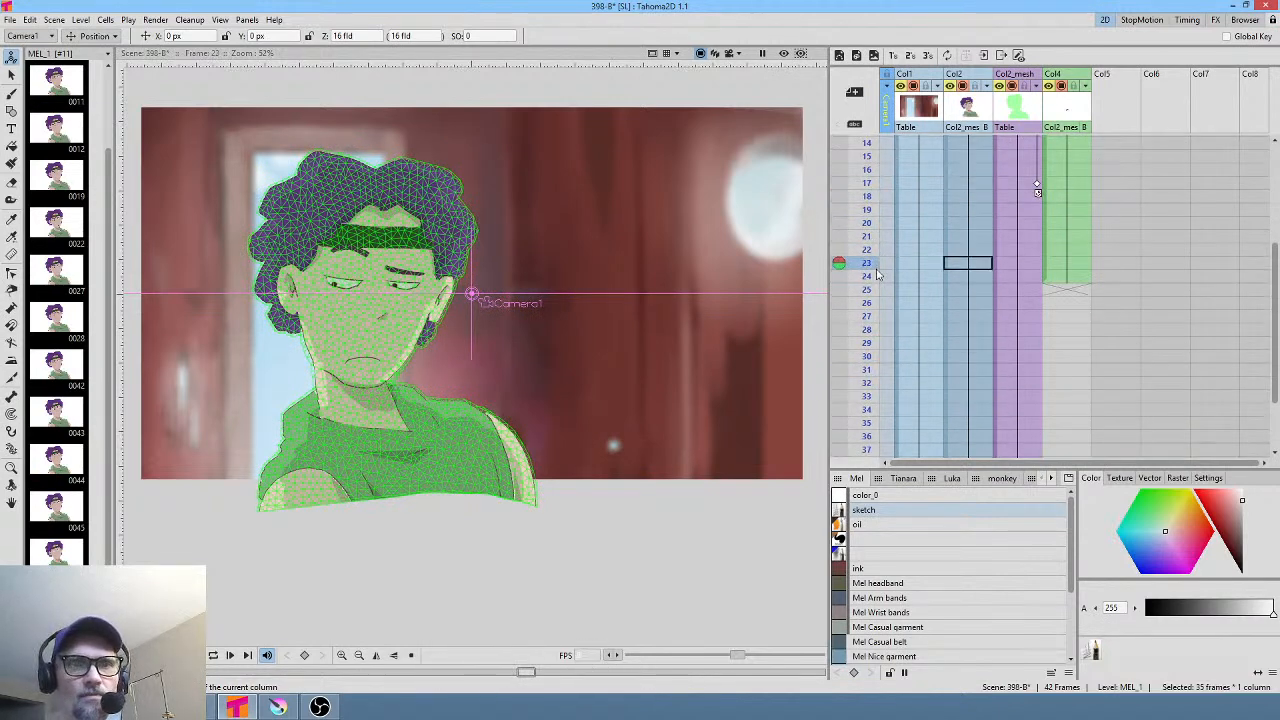
{"action": "left_click", "coordinate": [1065, 278]}
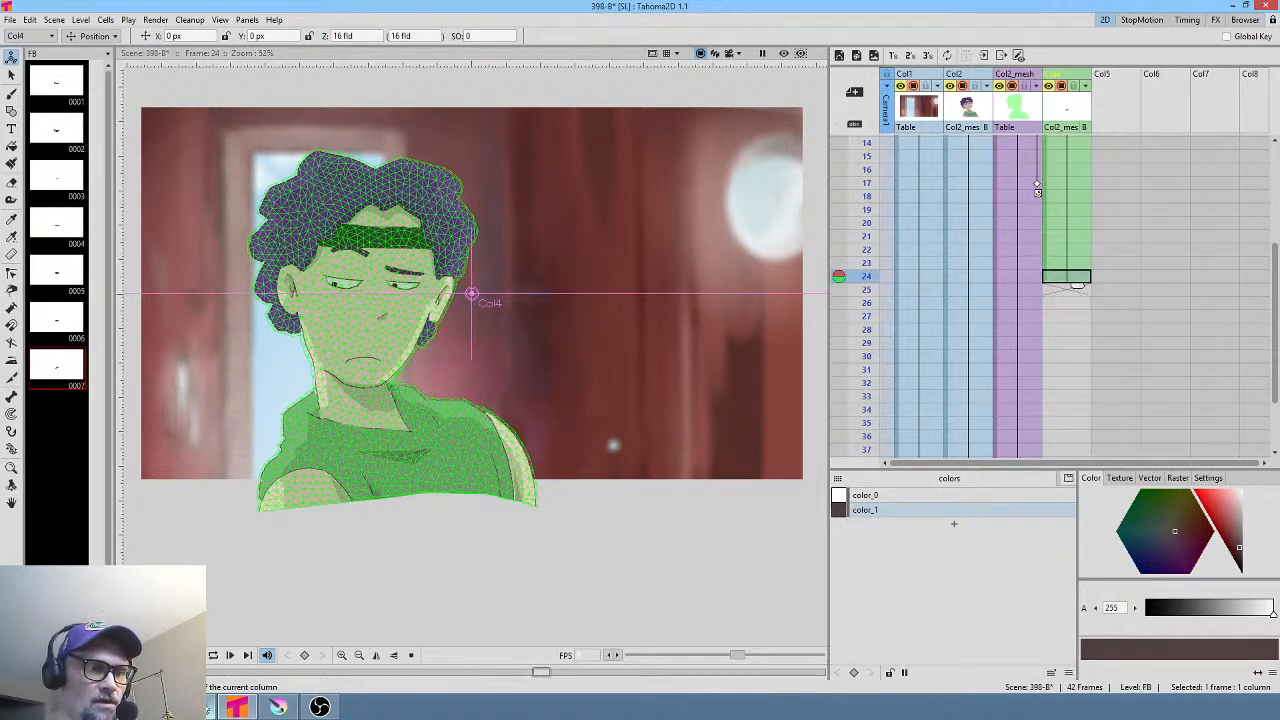
{"action": "left_click", "coordinate": [207, 709]}
{"action": "left_click_drag", "start_coordinate": [653, 468], "coordinate": [750, 478]}
{"action": "left_click", "coordinate": [238, 707]}
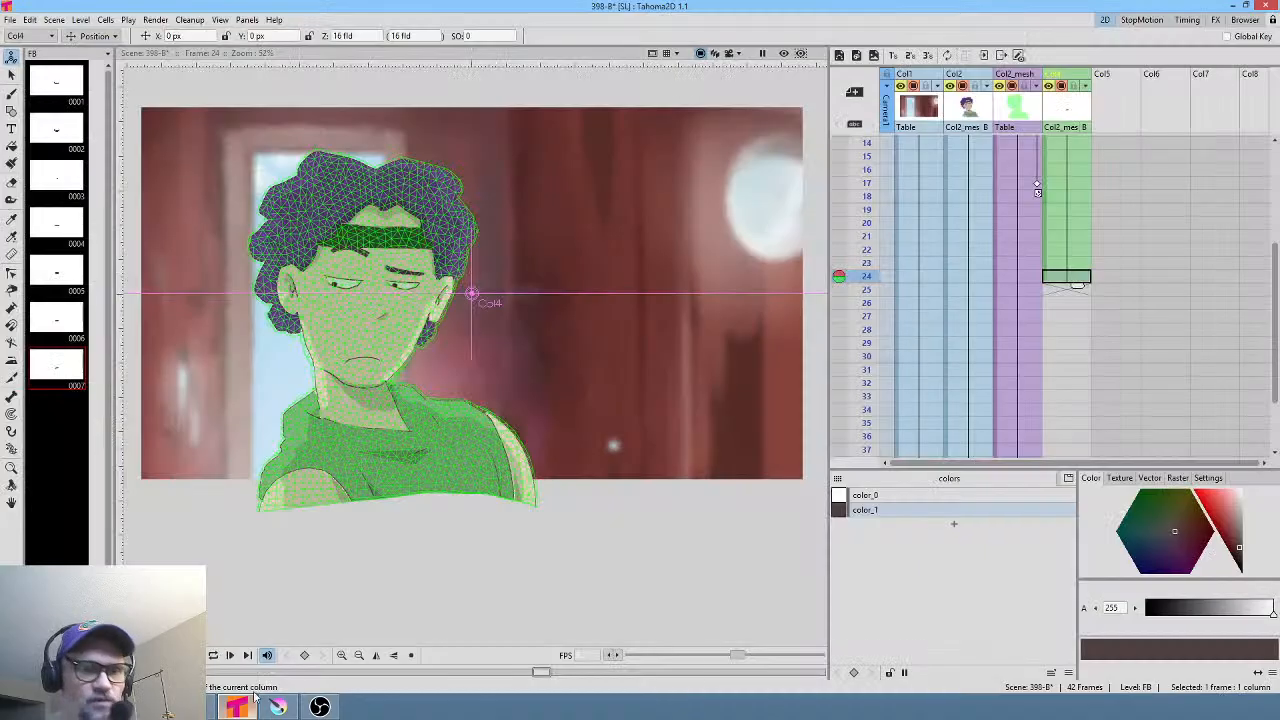
Extend the hold of drawing 48 in Col2 from frame 7 so that drawing 47 starts at frame 24
{"action": "scroll", "coordinate": [1005, 208], "scroll_direction": "up", "scroll_amount": 5}
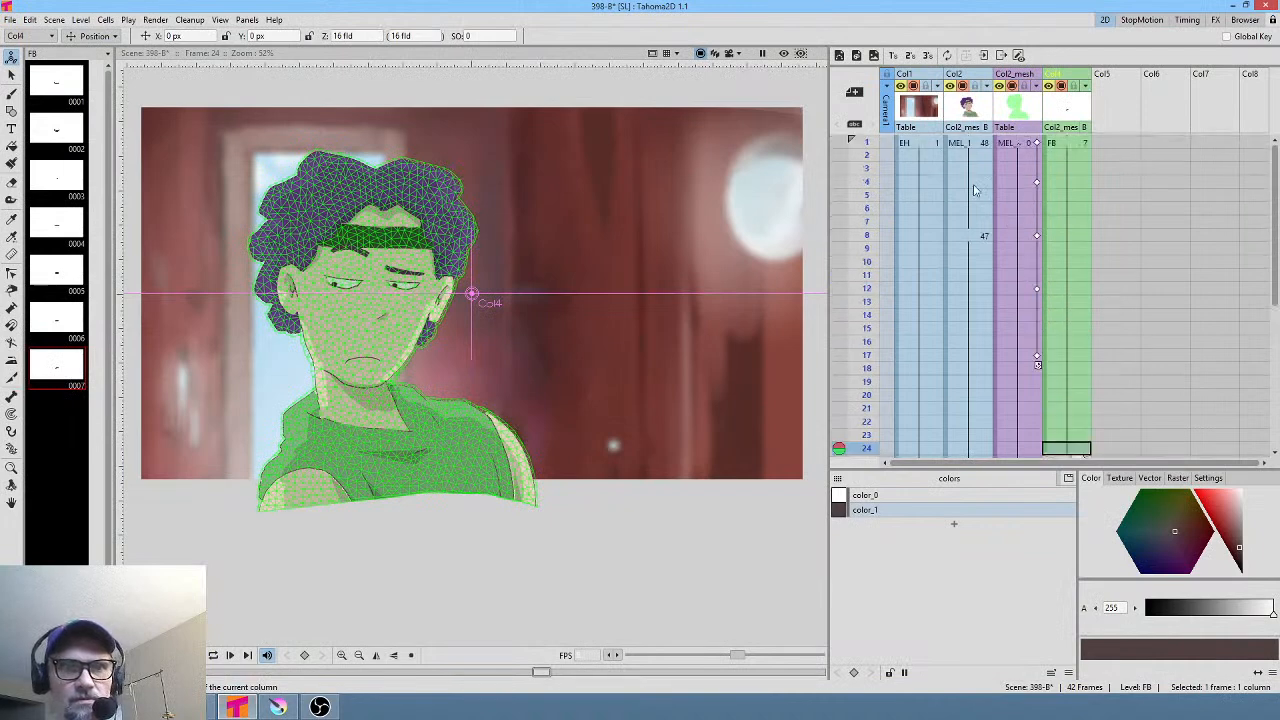
{"action": "left_click", "coordinate": [868, 144]}
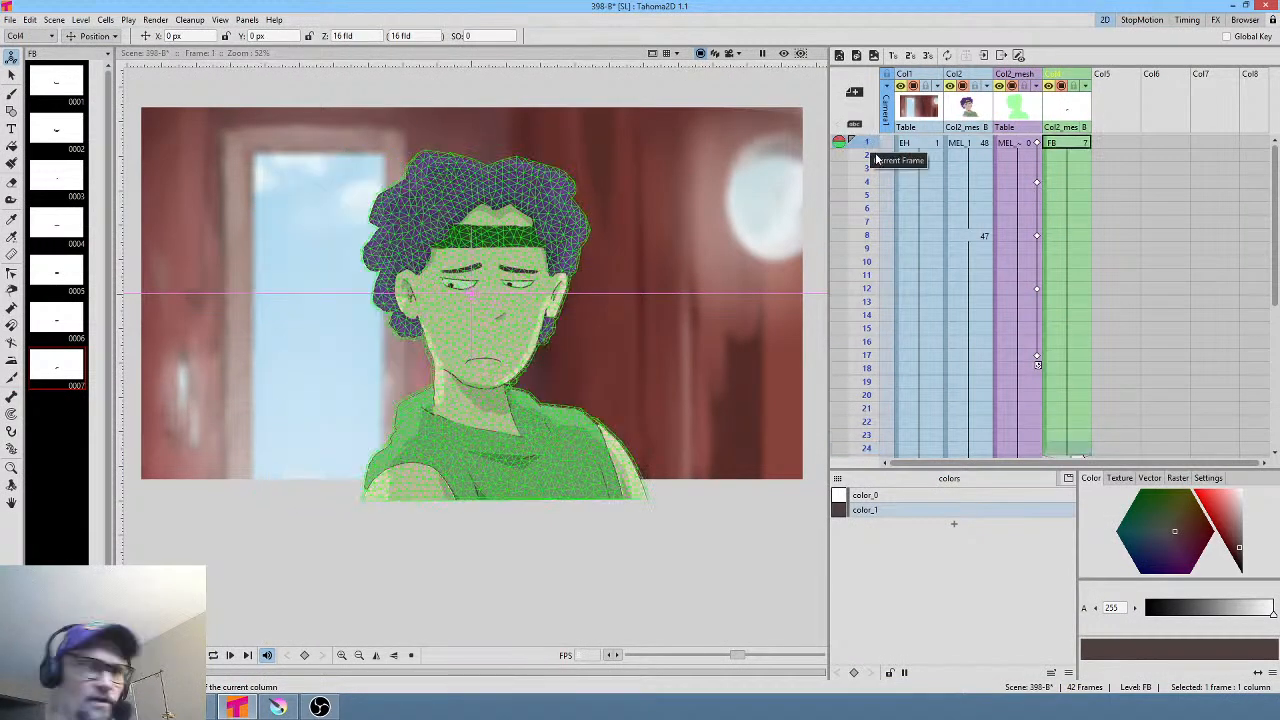
{"action": "left_click_drag", "start_coordinate": [871, 147], "coordinate": [875, 219]}
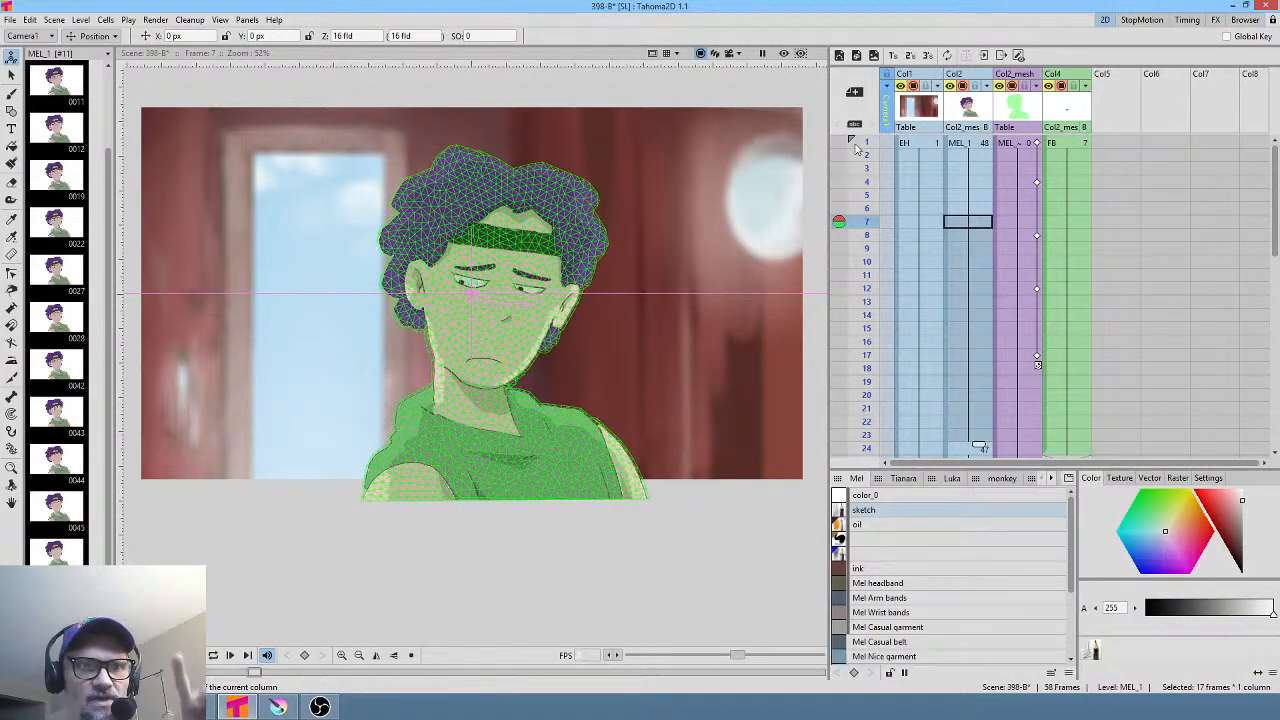
{"action": "left_click", "coordinate": [868, 144]}
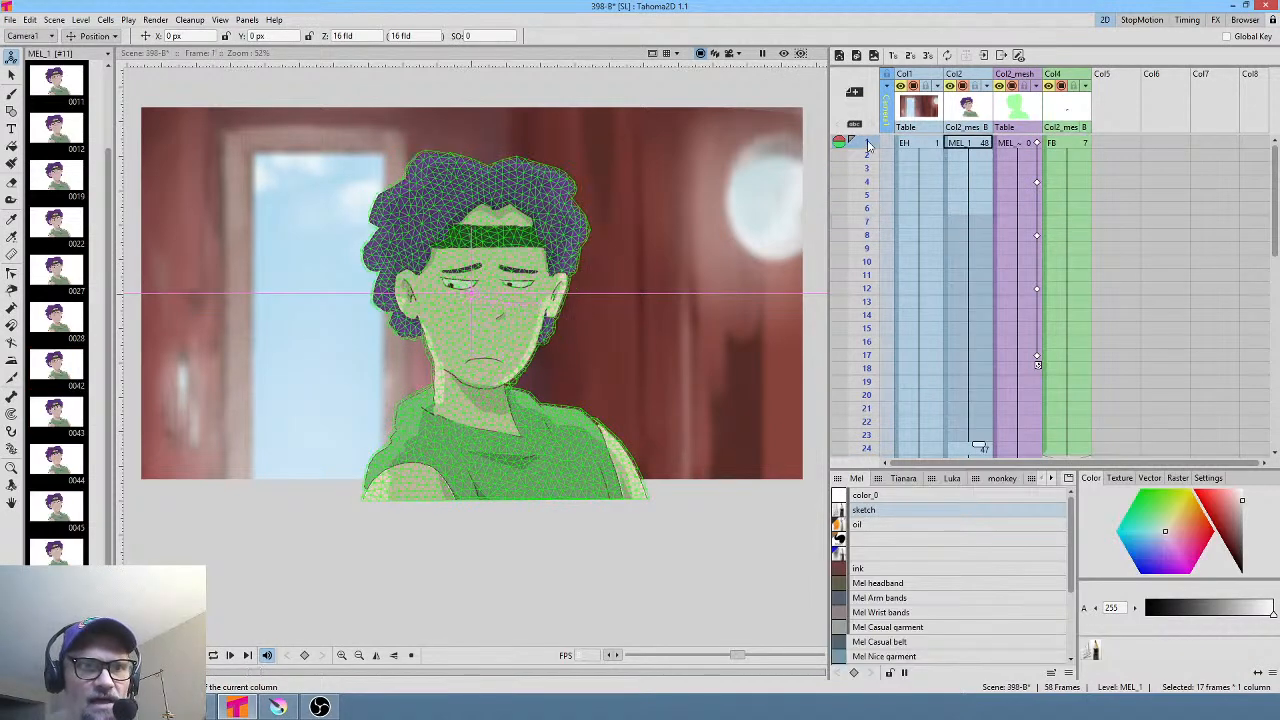
Browse Mel's expression drawings in the MEL_1 level to compare the faces, and select drawing 27
{"action": "left_click", "coordinate": [868, 155]}
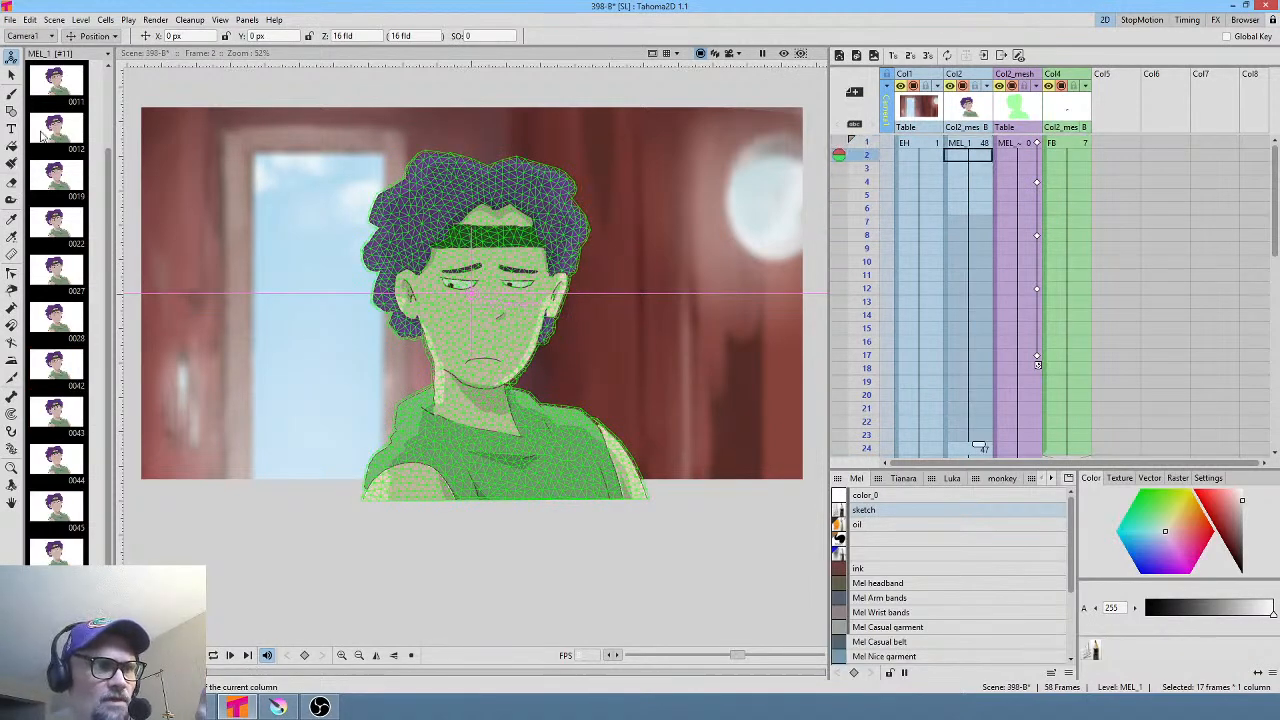
{"action": "left_click", "coordinate": [53, 93]}
{"action": "key", "text": "Down"}
{"action": "key", "text": "Down"}
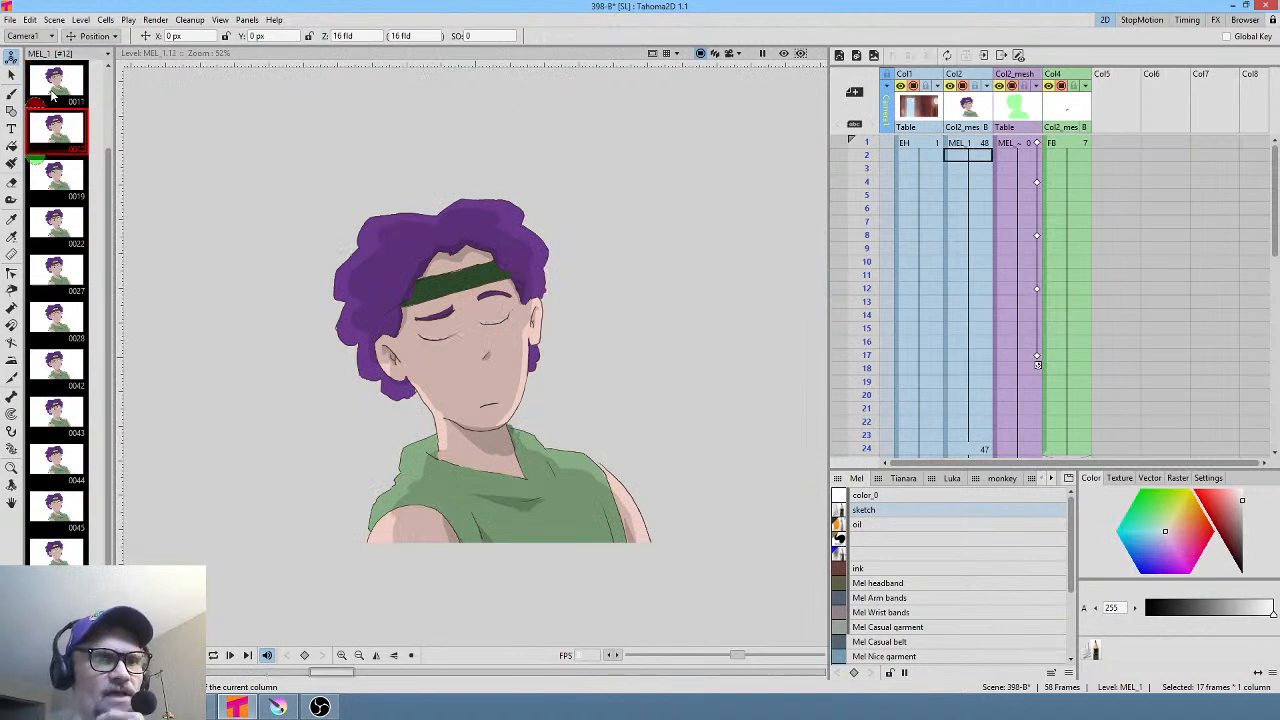
{"action": "key", "text": "Up"}
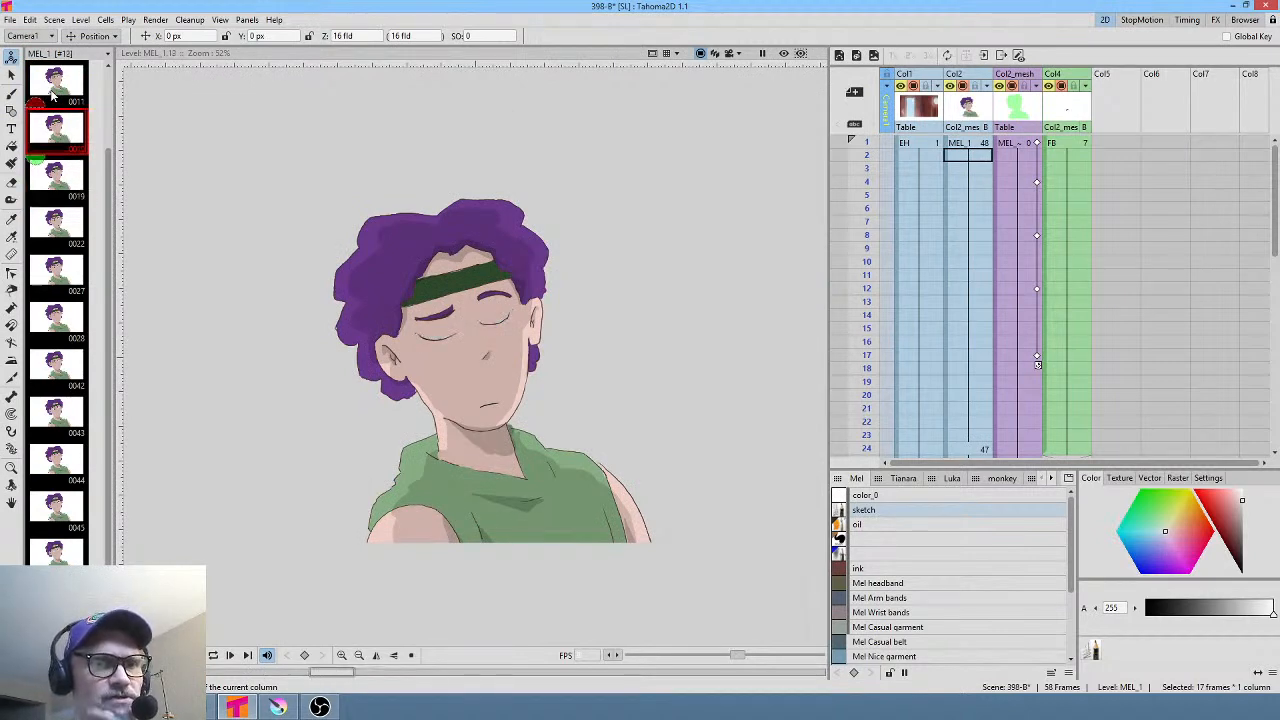
{"action": "key", "text": "Up"}
{"action": "key", "text": "Up"}
{"action": "key", "text": "Up"}
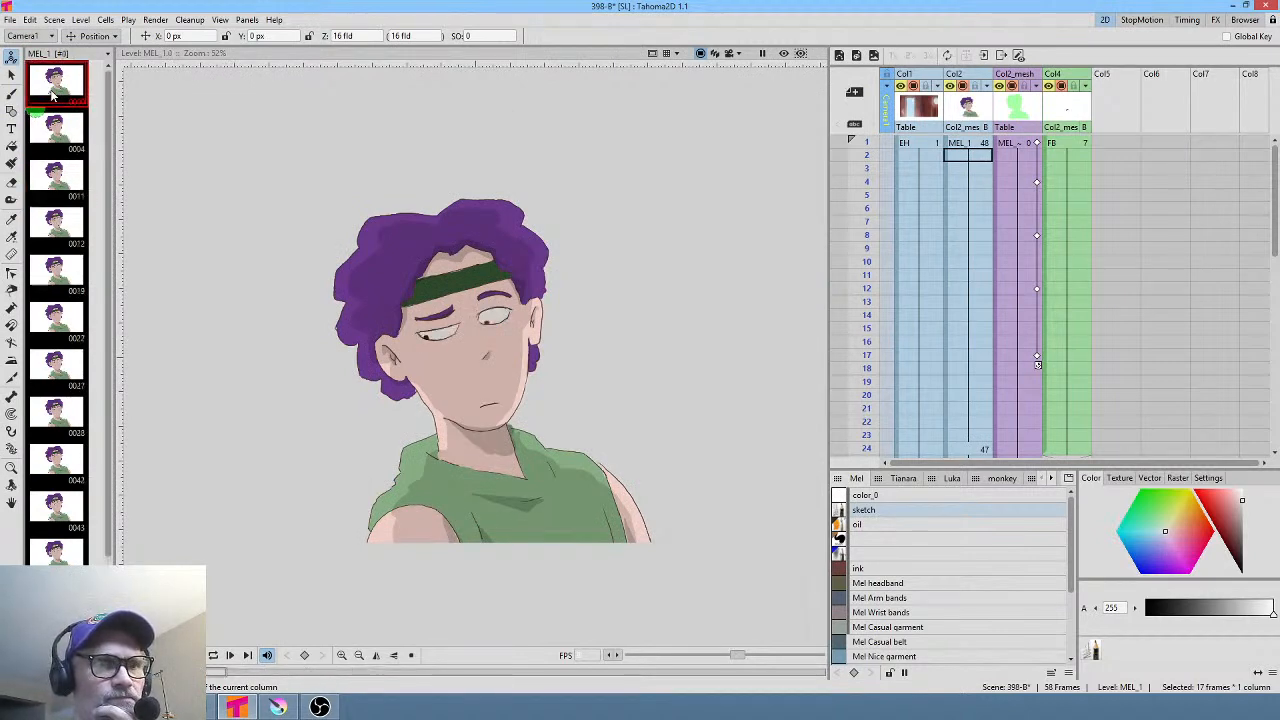
{"action": "key", "text": "Down"}
{"action": "key", "text": "Down"}
{"action": "key", "text": "Down"}
{"action": "key", "text": "Down"}
{"action": "key", "text": "Down"}
{"action": "key", "text": "Down"}
{"action": "key", "text": "Down"}
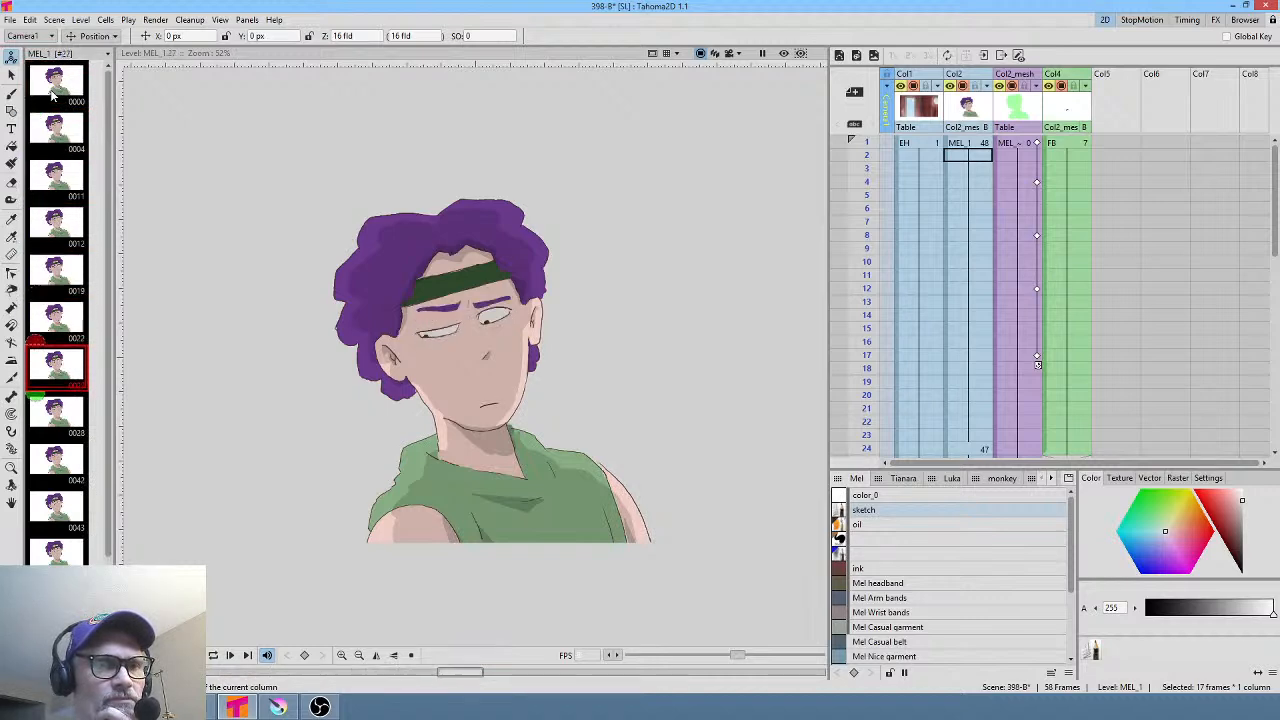
{"action": "key", "text": "Down"}
{"action": "key", "text": "Down"}
{"action": "key", "text": "Down"}
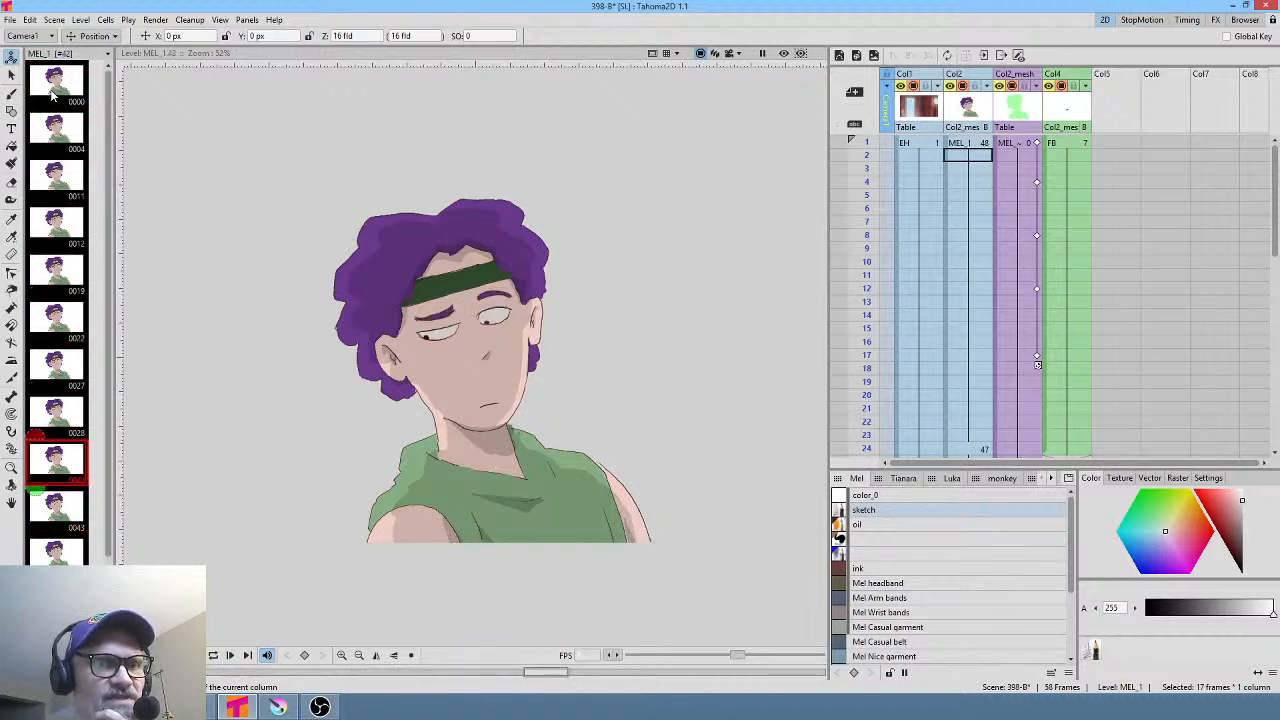
{"action": "key", "text": "Up"}
{"action": "key", "text": "Up"}
{"action": "key", "text": "Up"}
{"action": "key", "text": "Up"}
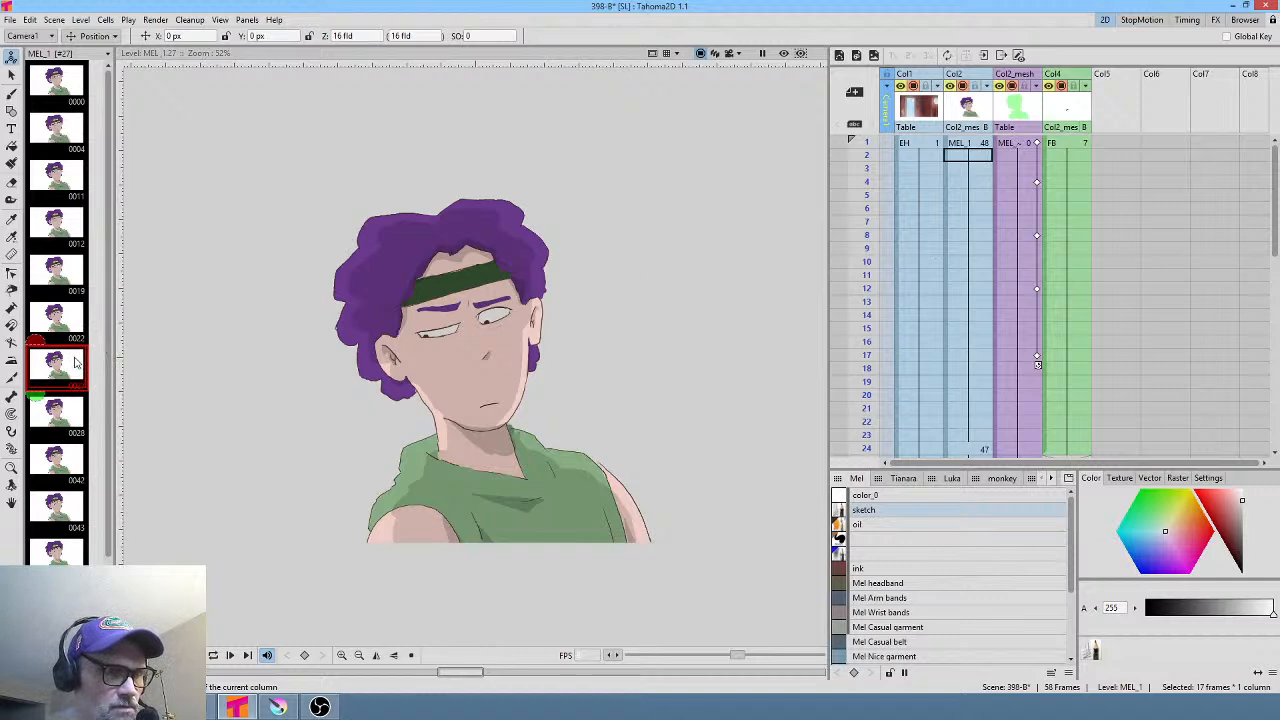
{"action": "left_click", "coordinate": [70, 318]}
{"action": "left_click", "coordinate": [65, 354]}
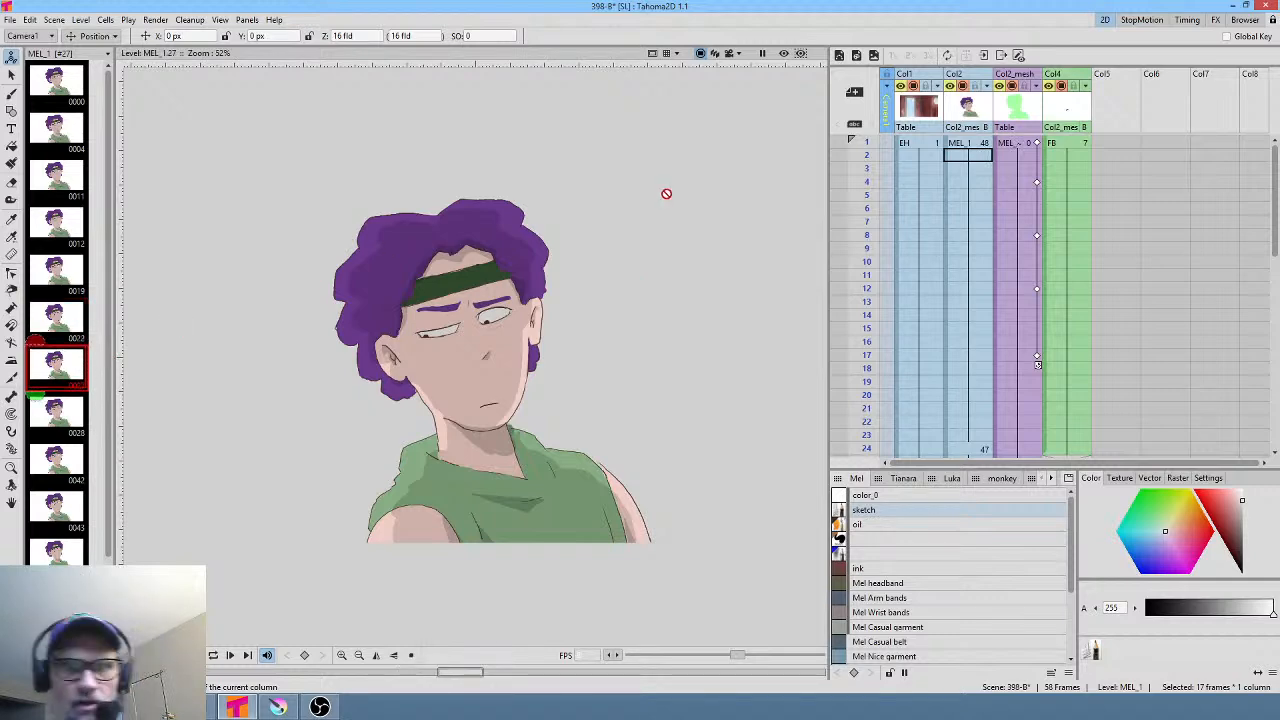
Replace the Col2 drawing at frame 6 with drawing 27 from the MEL_1 level
{"action": "left_click", "coordinate": [867, 155]}
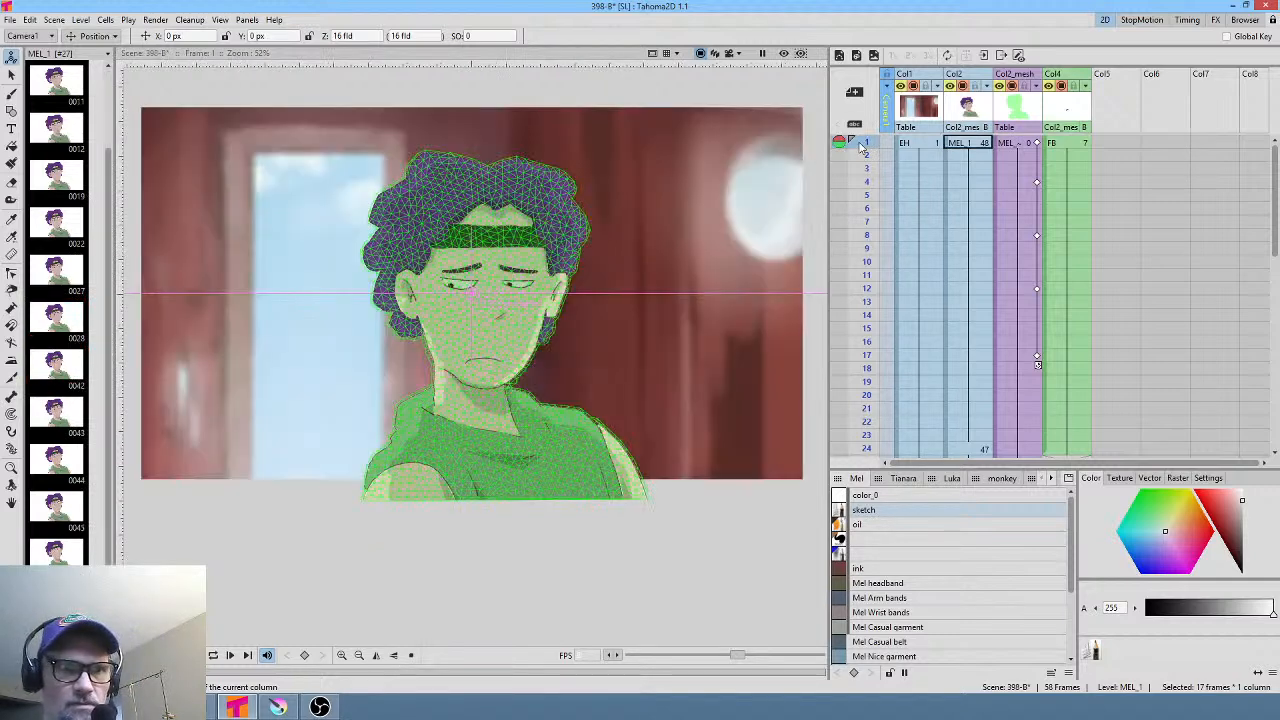
{"action": "left_click_drag", "start_coordinate": [860, 160], "coordinate": [856, 209]}
{"action": "left_click", "coordinate": [970, 208]}
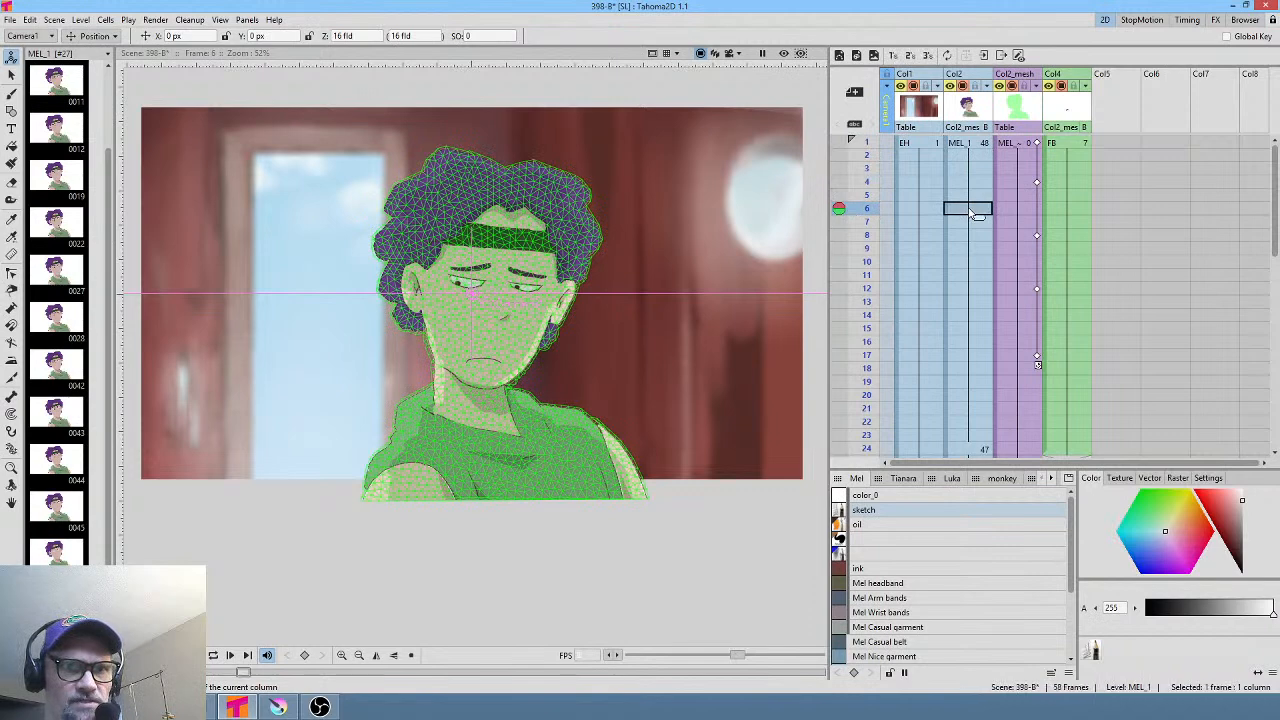
{"action": "key", "text": "Delete"}
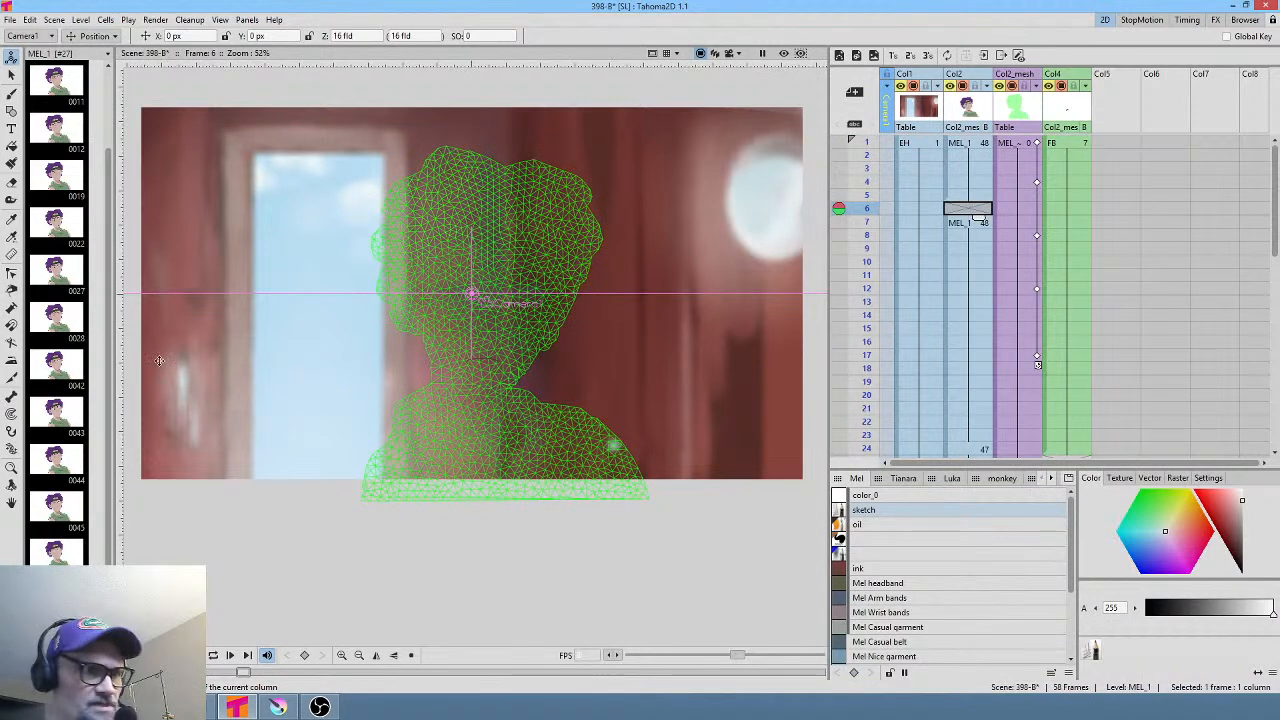
{"action": "left_click", "coordinate": [76, 280]}
{"action": "left_click_drag", "start_coordinate": [76, 280], "coordinate": [975, 211]}
{"action": "left_click", "coordinate": [976, 212]}
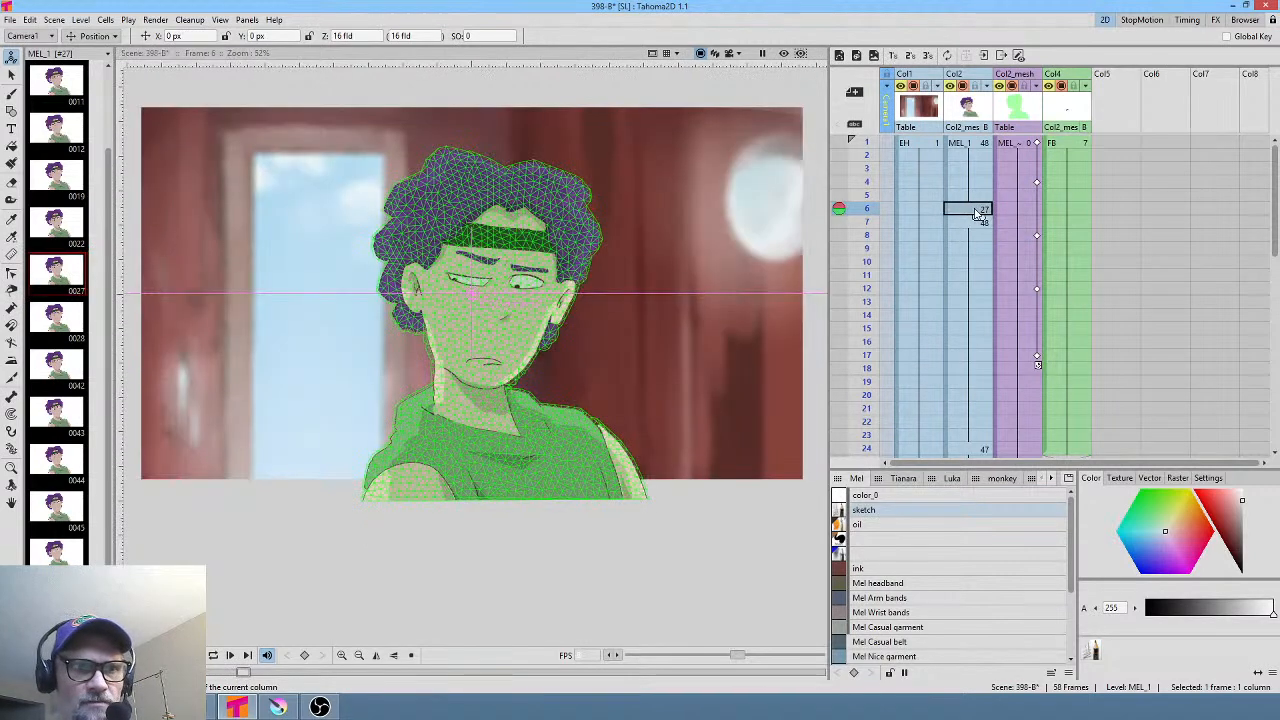
Clear the Col4 cell at frame 6 and scrub the opening frames
{"action": "left_click", "coordinate": [1067, 210]}
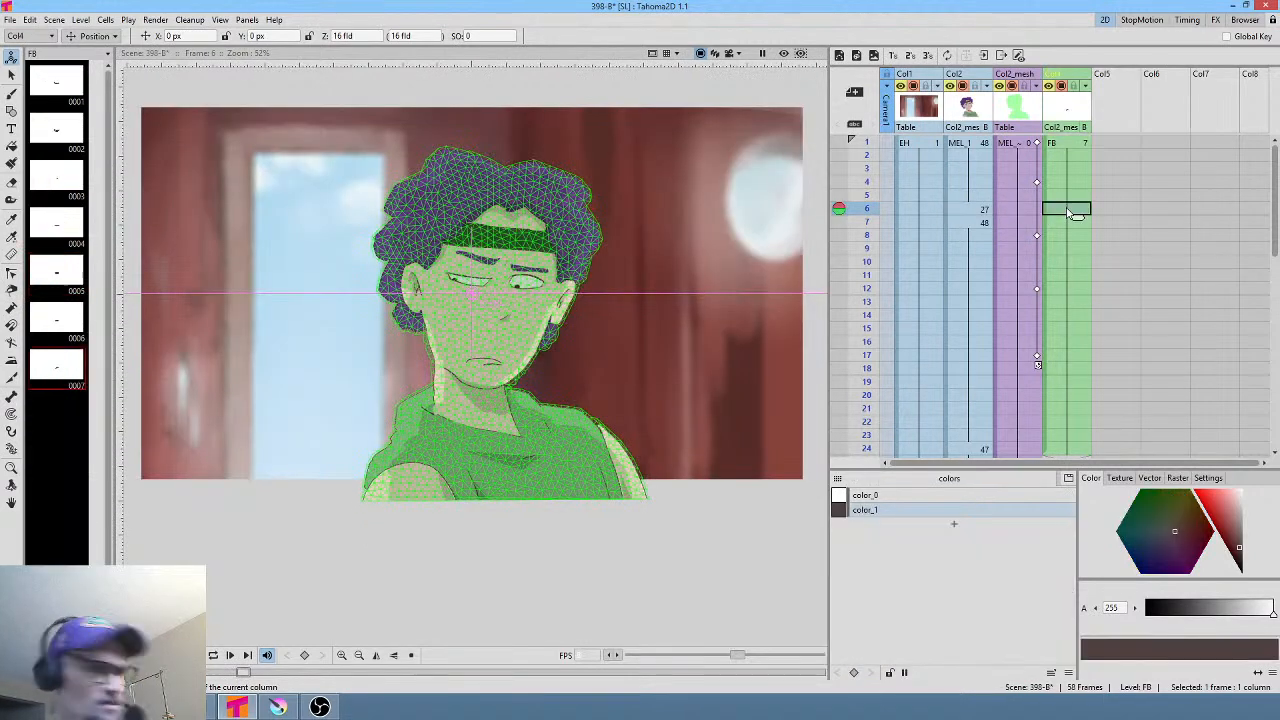
{"action": "left_click_drag", "start_coordinate": [865, 143], "coordinate": [869, 174]}
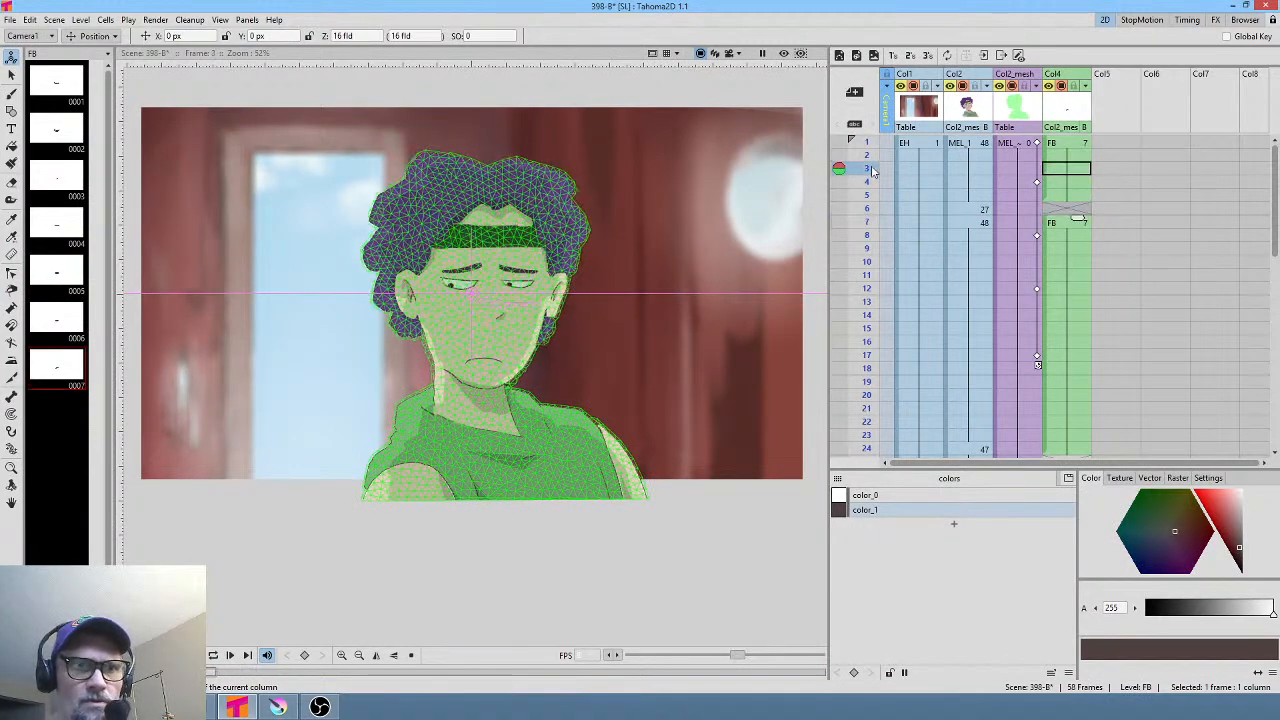
Extend the hold of drawing 27 in Col2 from frame 6 through frame 22, and scrub the expression change
{"action": "left_click", "coordinate": [980, 212]}
{"action": "left_click_drag", "start_coordinate": [980, 225], "coordinate": [975, 445]}
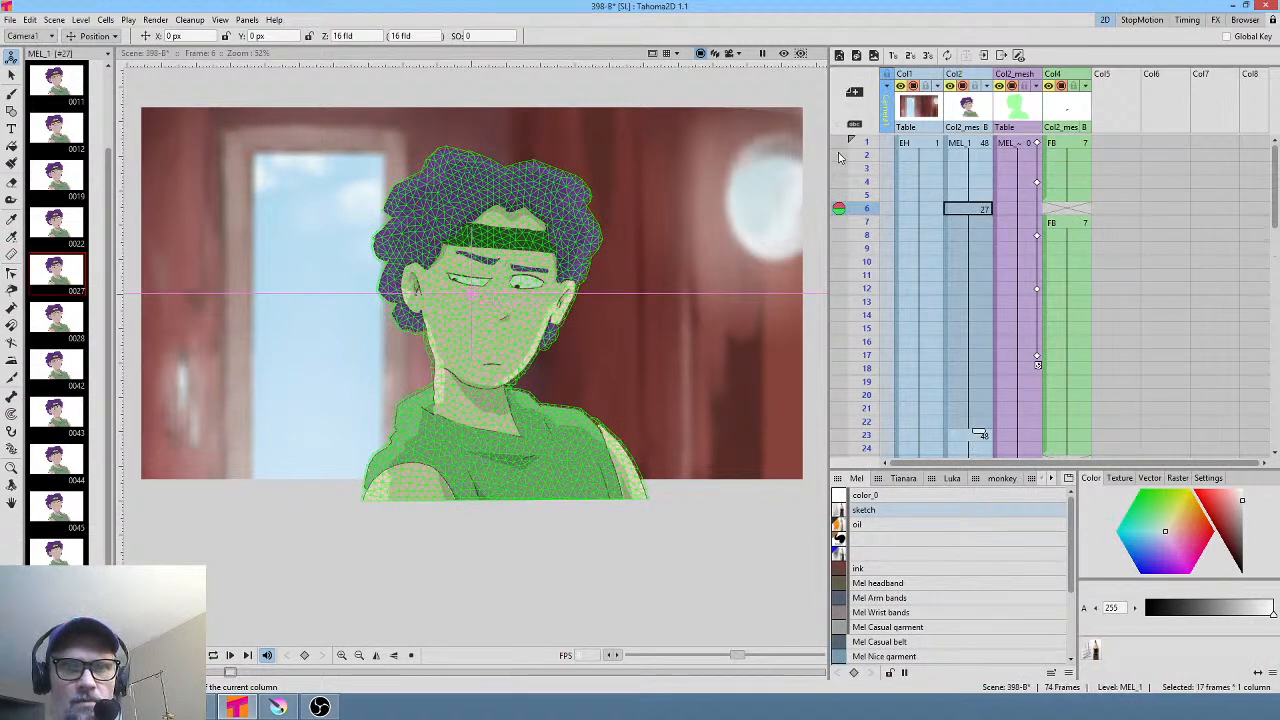
{"action": "left_click", "coordinate": [869, 143]}
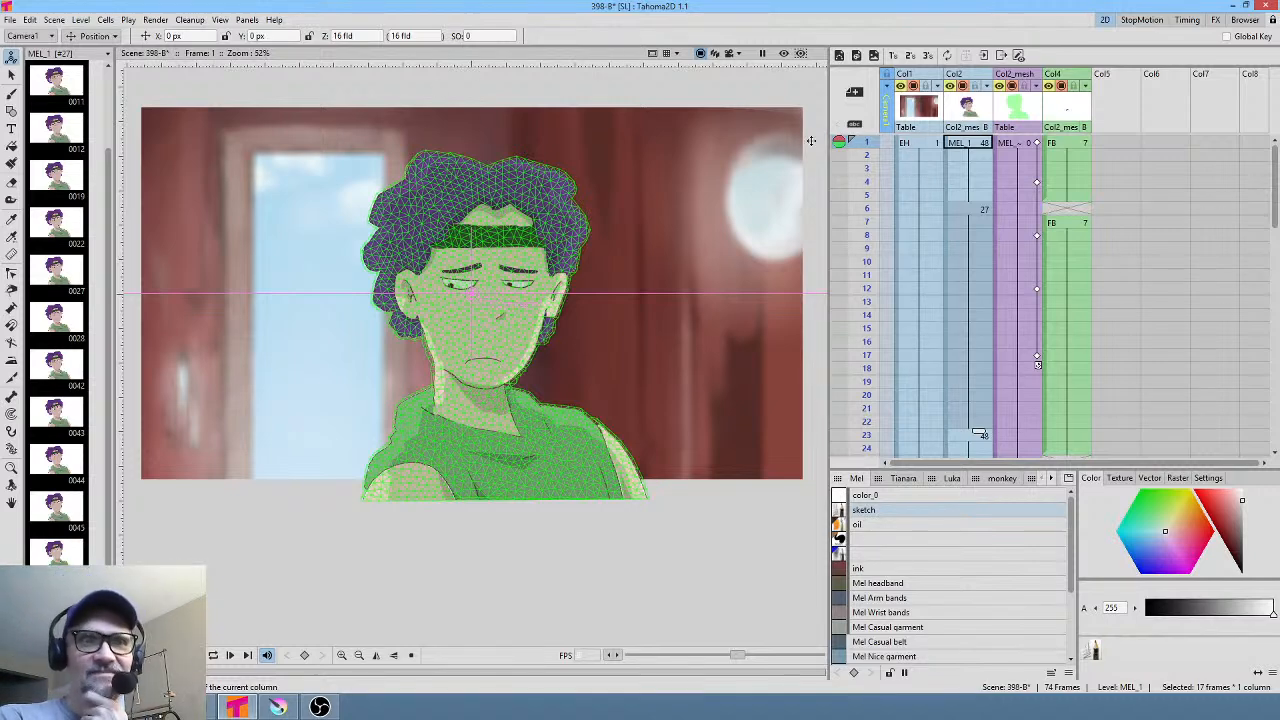
{"action": "key", "text": "Down"}
{"action": "mouse_move", "coordinate": [881, 170]}
{"action": "left_mouse_down"}
{"action": "mouse_move", "coordinate": [885, 228]}
{"action": "mouse_move", "coordinate": [885, 182]}
{"action": "mouse_move", "coordinate": [890, 222]}
{"action": "mouse_move", "coordinate": [897, 195]}
{"action": "mouse_move", "coordinate": [892, 227]}
{"action": "left_mouse_up"}
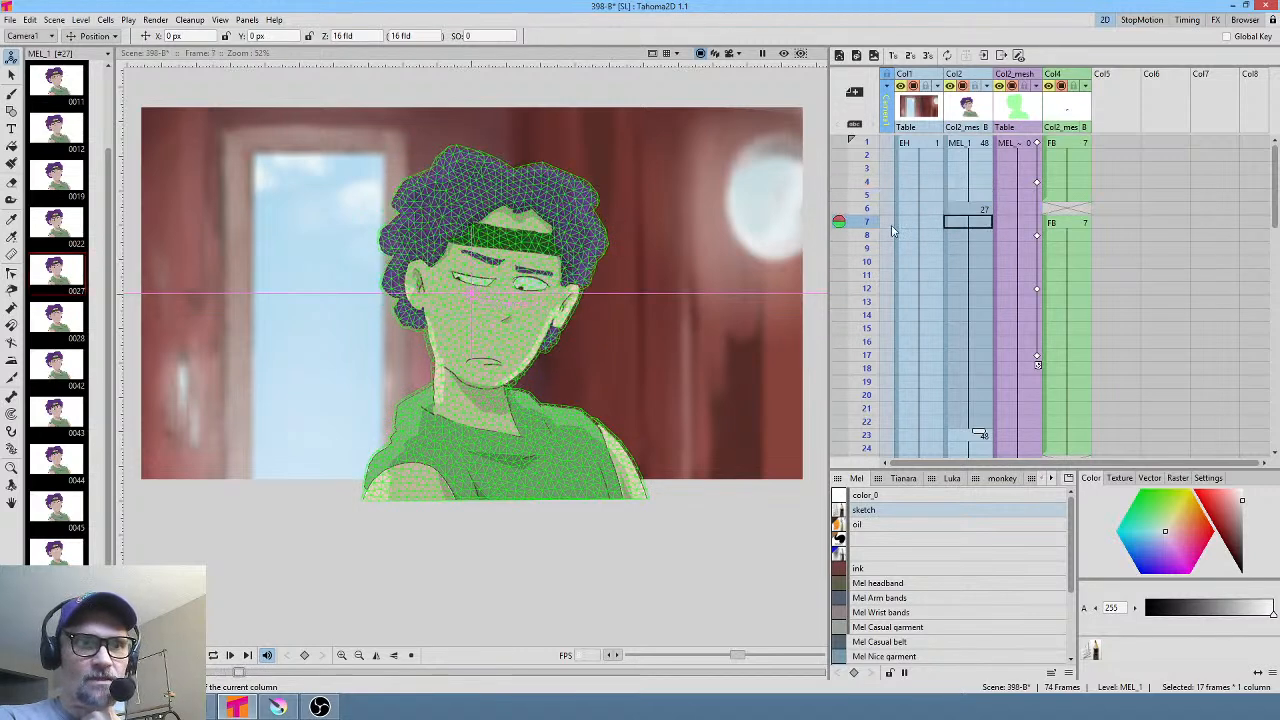
Clear the Col4 cells from frame 7 onward and scrub the first 18 frames to check the face
{"action": "left_click", "coordinate": [1069, 231]}
{"action": "scroll", "coordinate": [1078, 275], "scroll_direction": "down", "scroll_amount": 5}
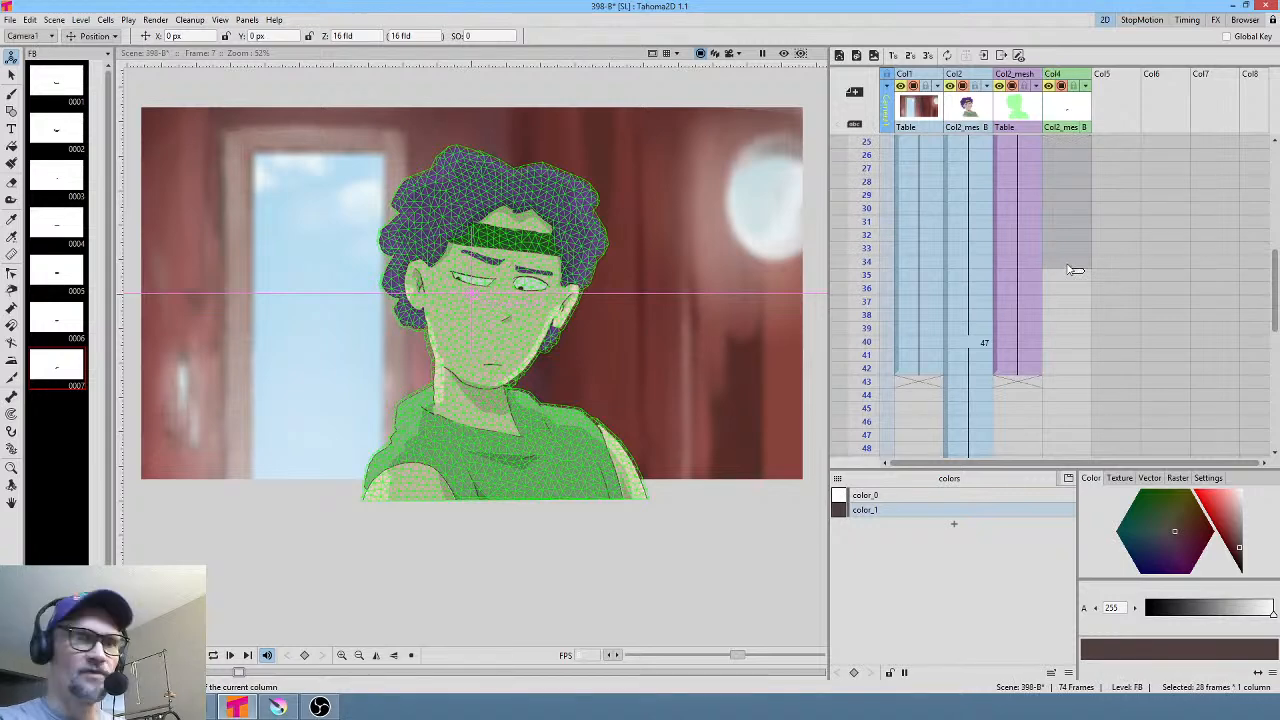
{"action": "scroll", "coordinate": [1066, 262], "scroll_direction": "up", "scroll_amount": 5}
{"action": "left_click_drag", "start_coordinate": [866, 143], "coordinate": [868, 356]}
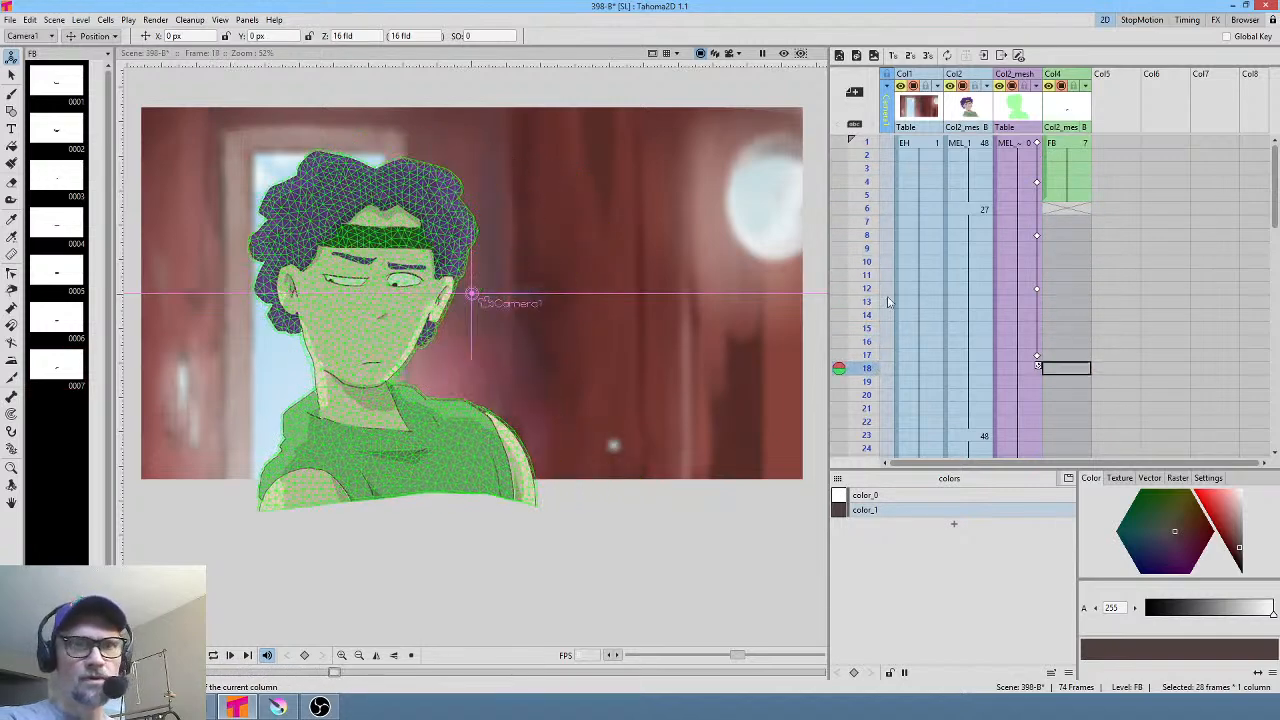
Extend FB drawing 7 in Col4 from frame 5 through frame 41, and play the shot from frame 1
{"action": "left_click_drag", "start_coordinate": [1070, 201], "coordinate": [1065, 318]}
{"action": "mouse_move", "coordinate": [868, 143]}
{"action": "left_mouse_down"}
{"action": "mouse_move", "coordinate": [862, 262]}
{"action": "mouse_move", "coordinate": [852, 113]}
{"action": "left_mouse_up"}
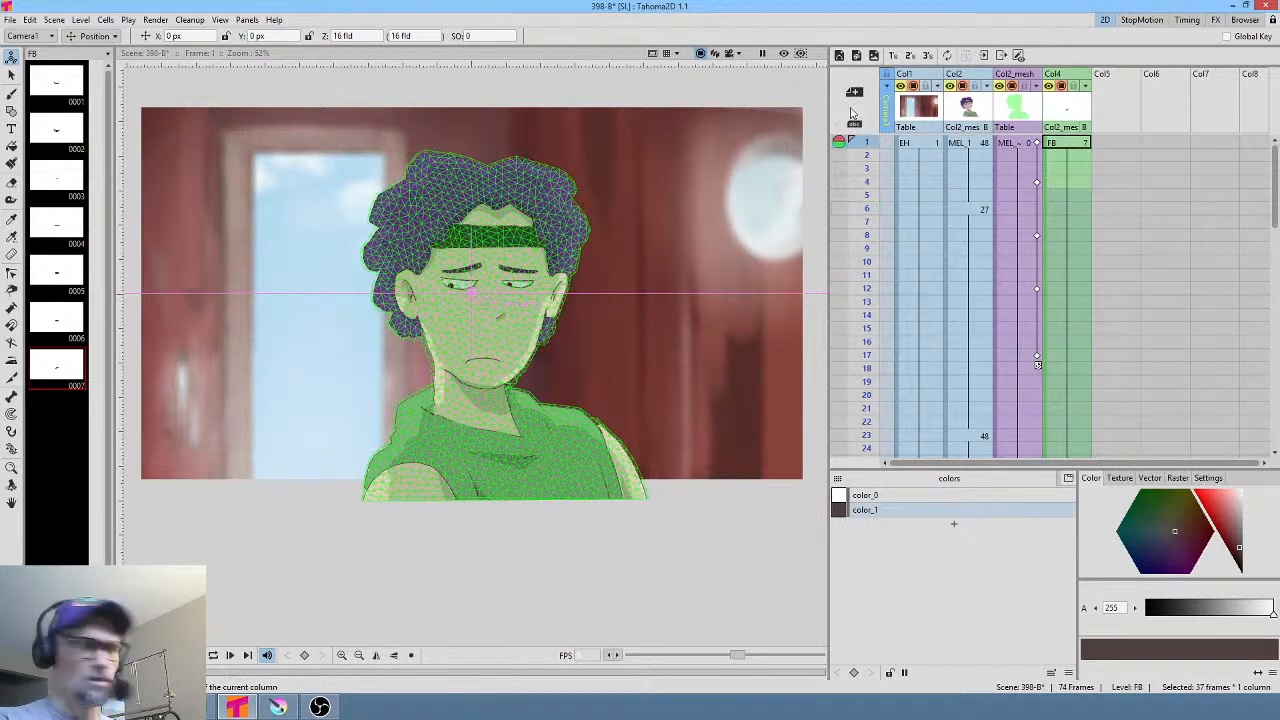
{"action": "key", "text": "p"}
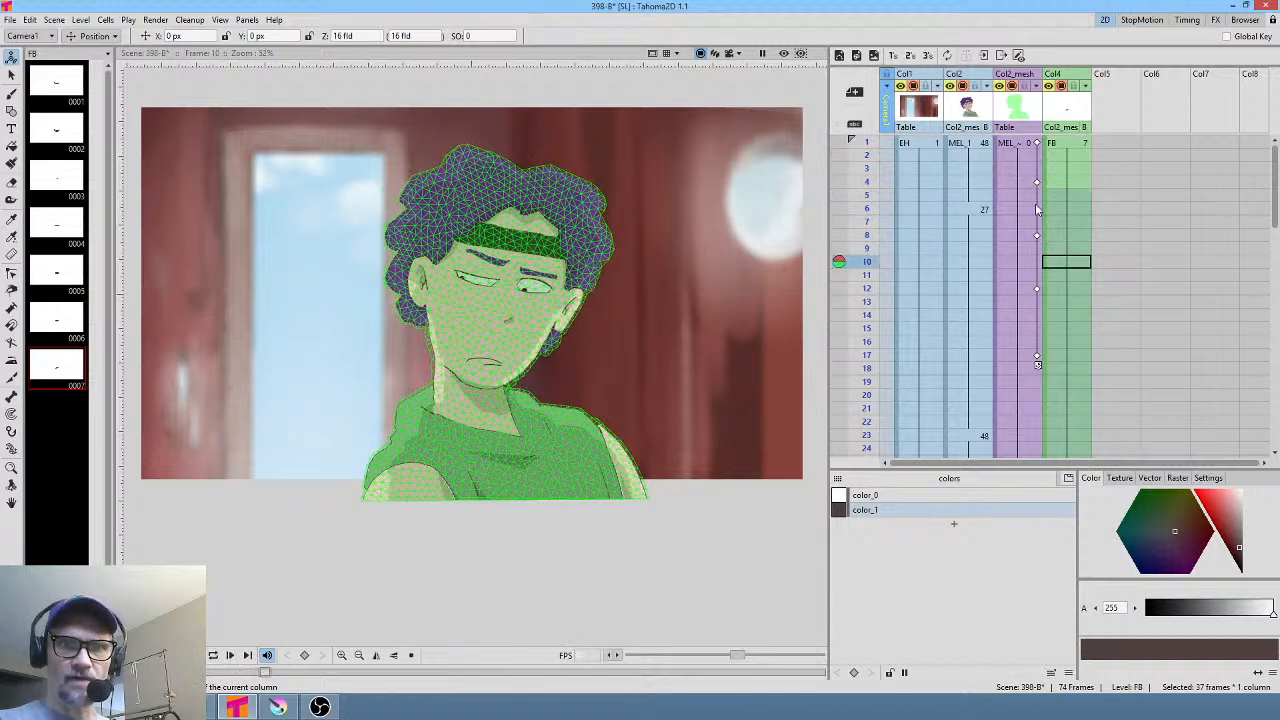
Move the Col2_mesh keyframe from frame 8 to frame 6, and remove the Col2 cell at frame 5 so drawing 27 starts there
{"action": "left_click", "coordinate": [1039, 237]}
{"action": "left_click_drag", "start_coordinate": [1039, 237], "coordinate": [1042, 220]}
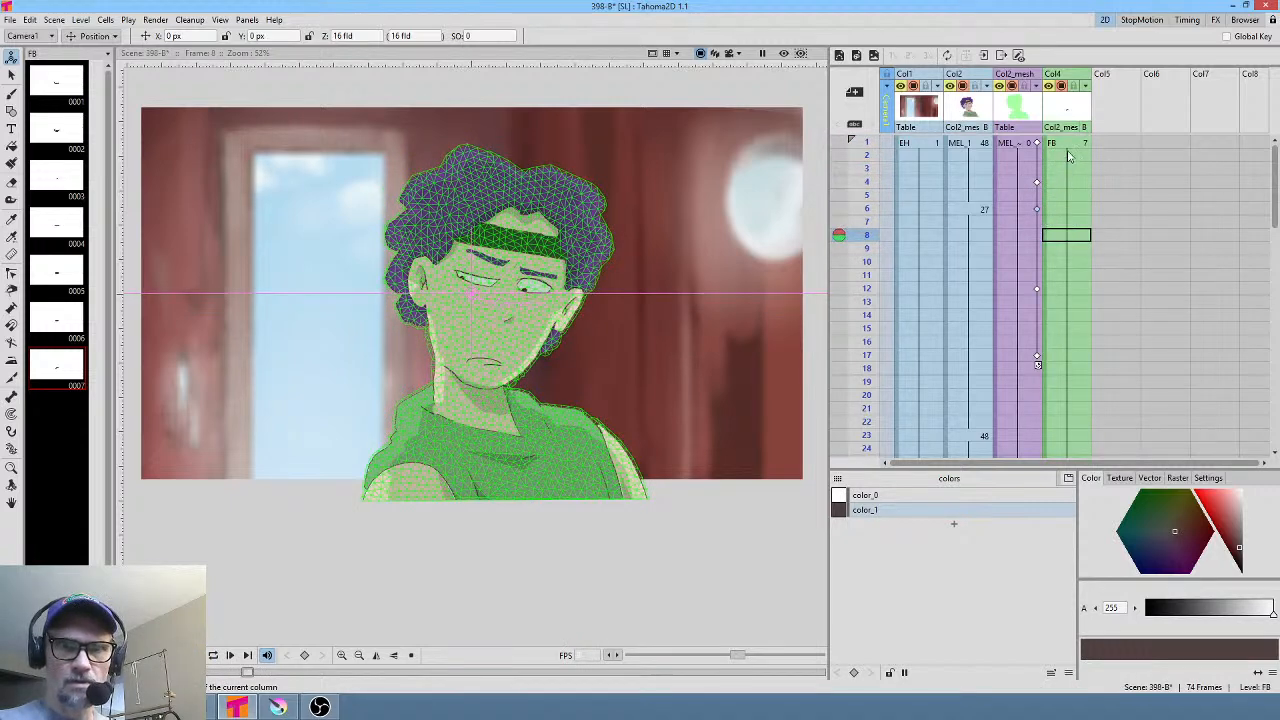
{"action": "left_click", "coordinate": [973, 198]}
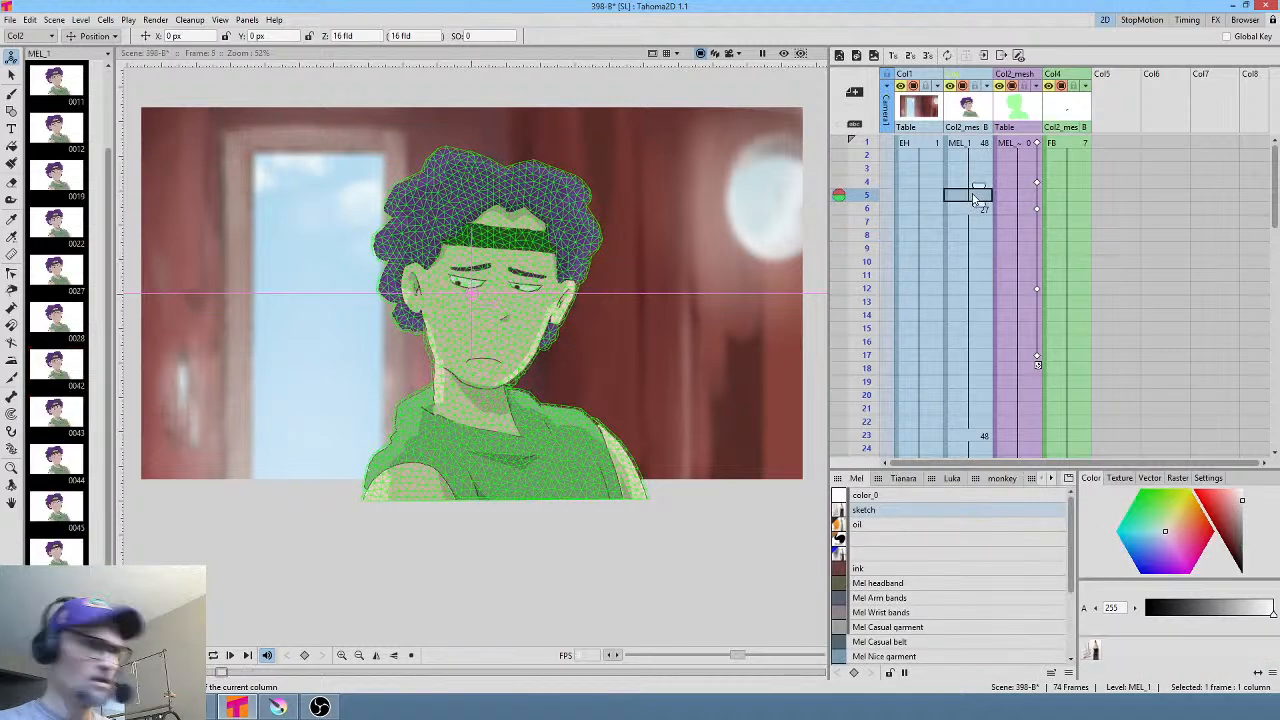
{"action": "key", "text": "Delete"}
{"action": "key", "text": "p"}
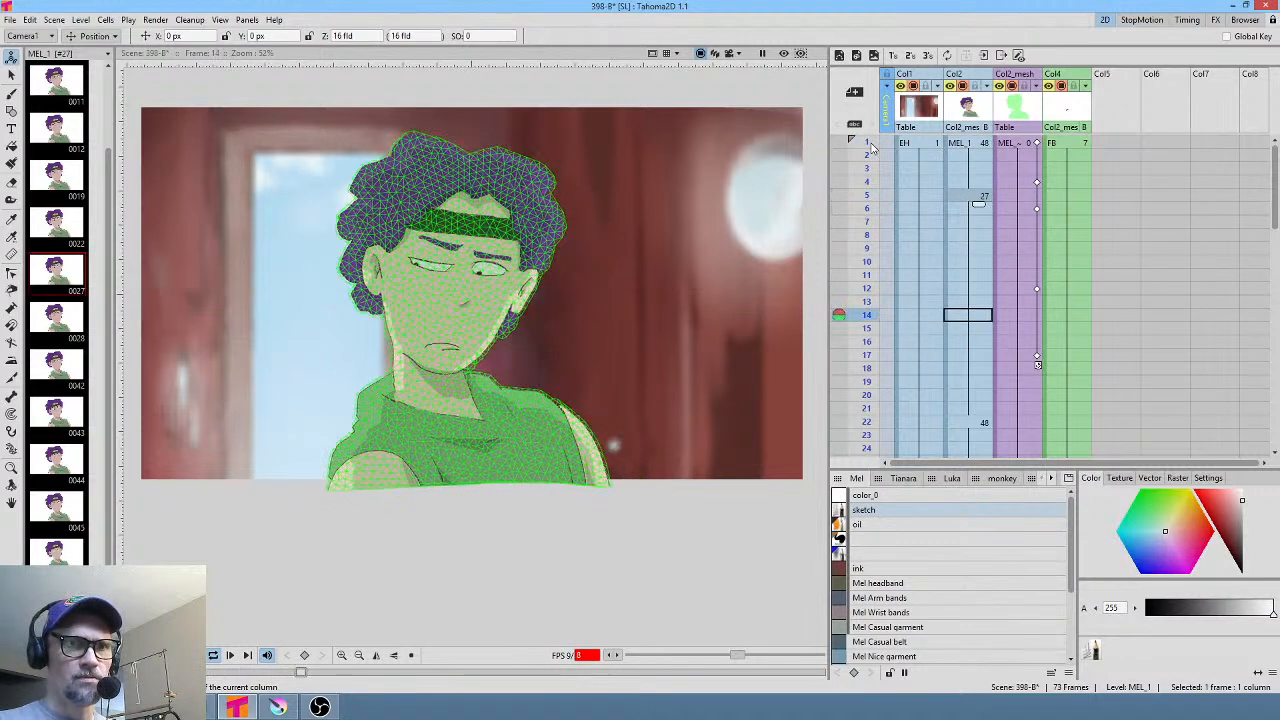
Turn off the preview and camera stand visibility of Col4
{"action": "left_click", "coordinate": [1061, 88]}
{"action": "left_click", "coordinate": [1049, 87]}
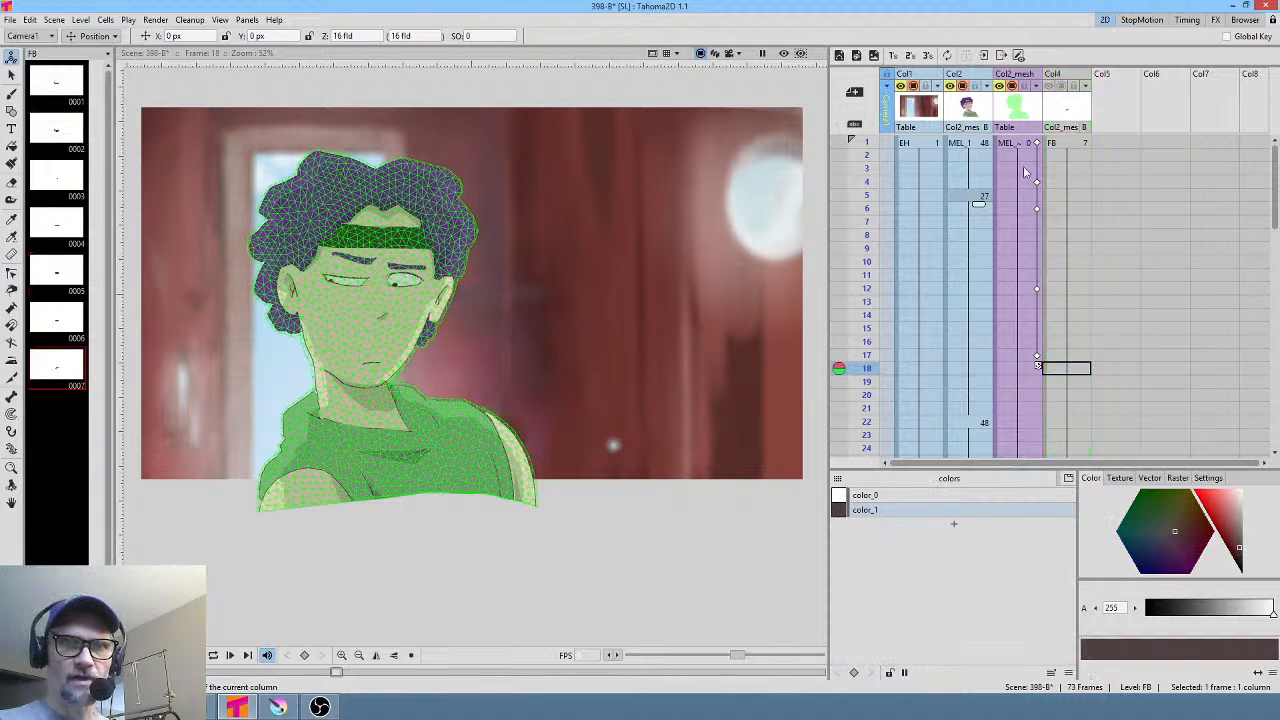
Activate the Skeleton tool, play the shot, and move the last Col2_mesh keyframe from frame 17 to frame 15
{"action": "left_click", "coordinate": [977, 147]}
{"action": "key", "text": "l"}
{"action": "key", "text": "x"}
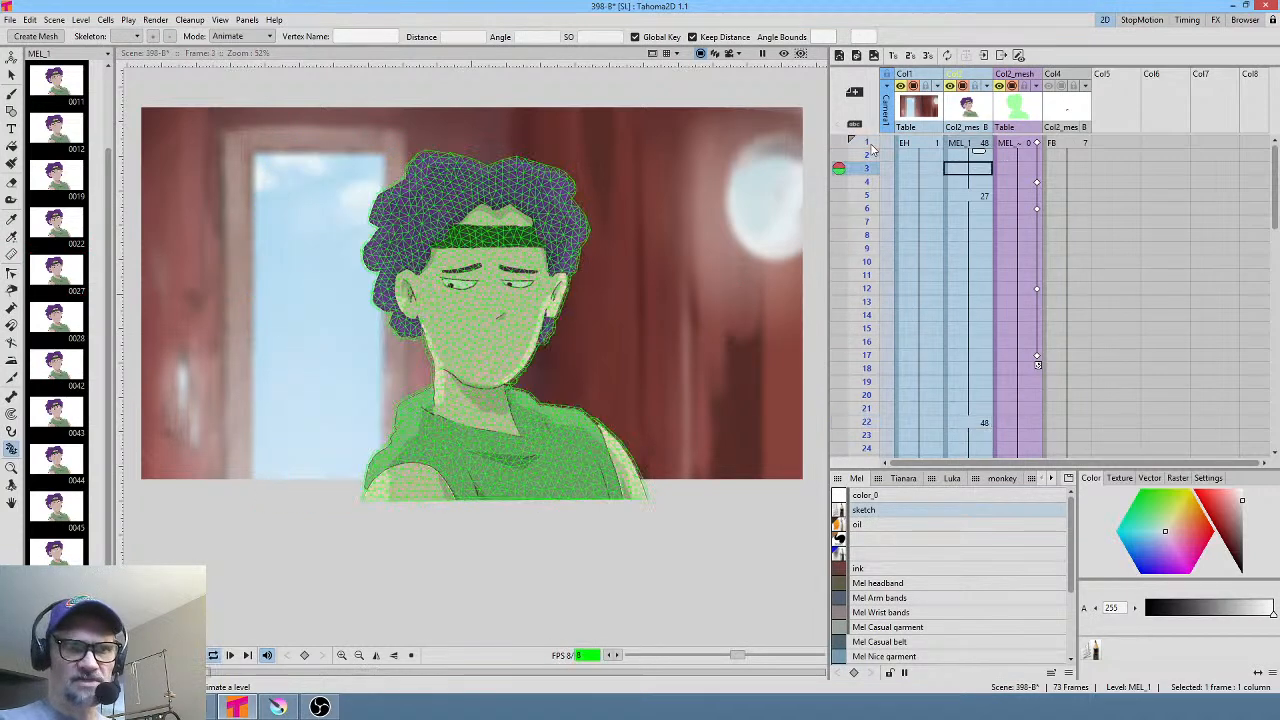
{"action": "key", "text": "p"}
{"action": "left_click_drag", "start_coordinate": [1037, 360], "coordinate": [1037, 330]}
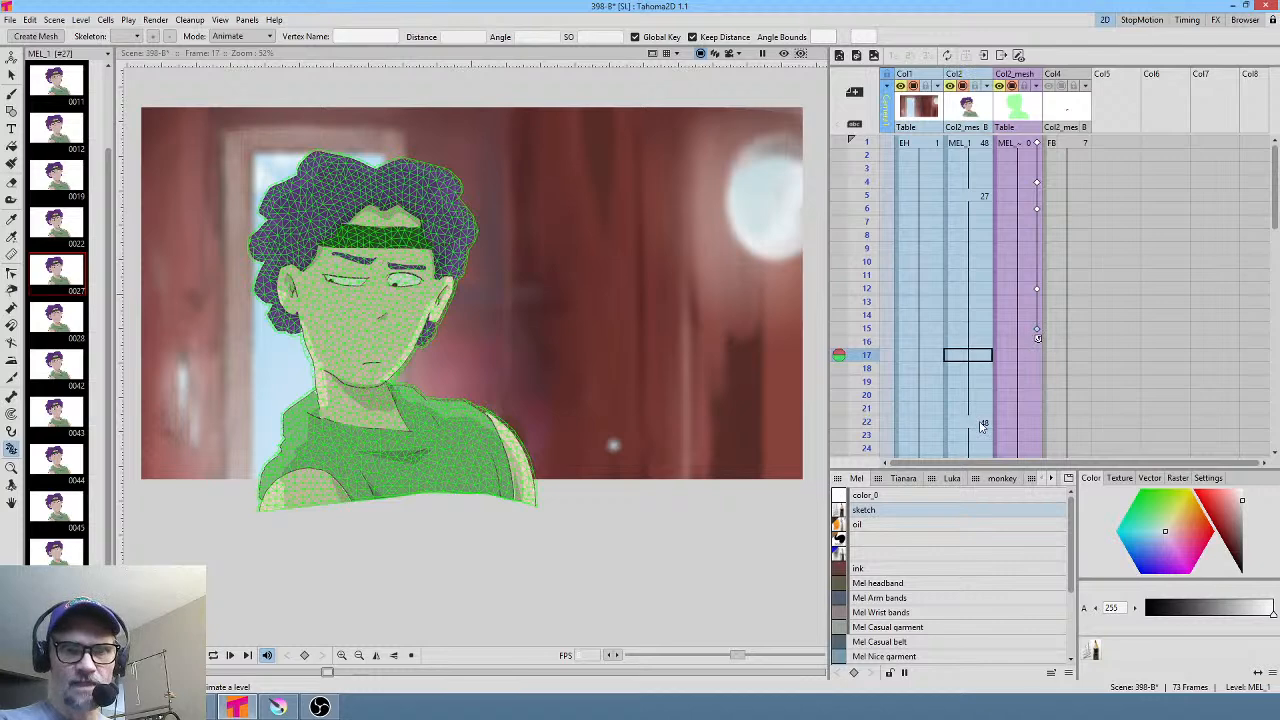
Delete all Col2 cells from frame 22 to the end of the column
{"action": "left_click", "coordinate": [983, 424]}
{"action": "scroll", "coordinate": [983, 432], "scroll_direction": "down", "scroll_amount": 5}
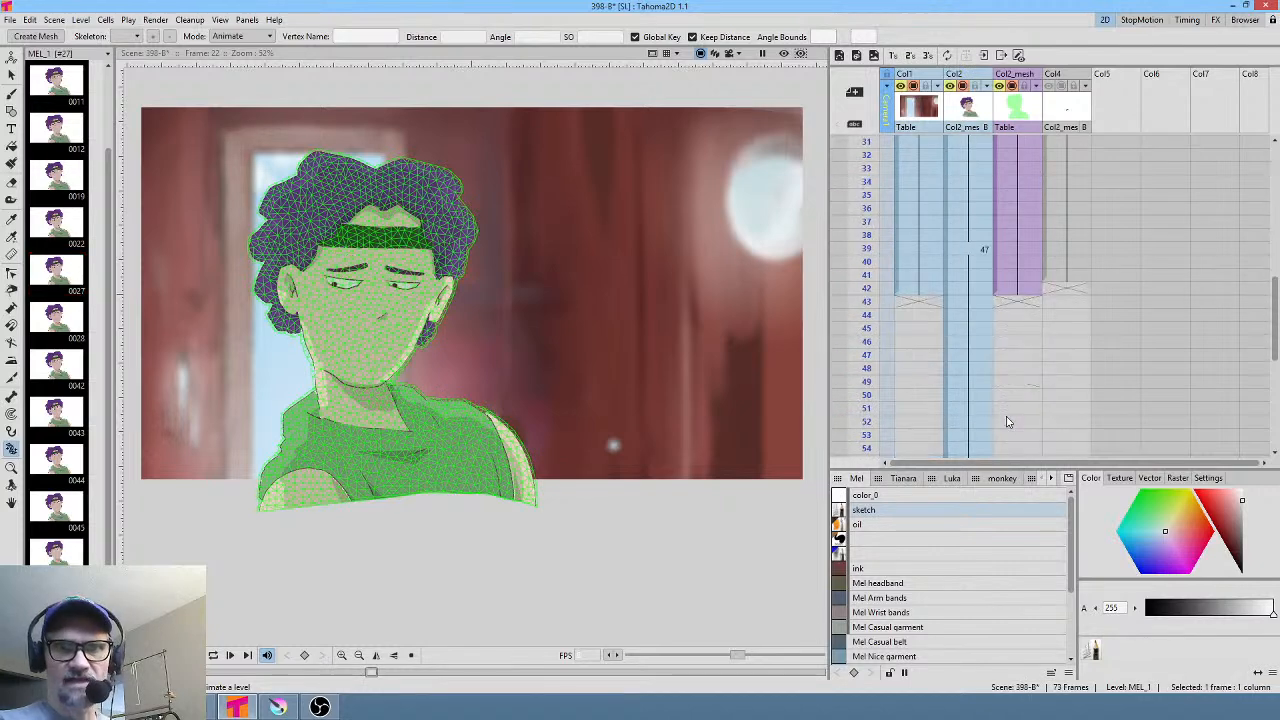
{"action": "left_click", "coordinate": [978, 250]}
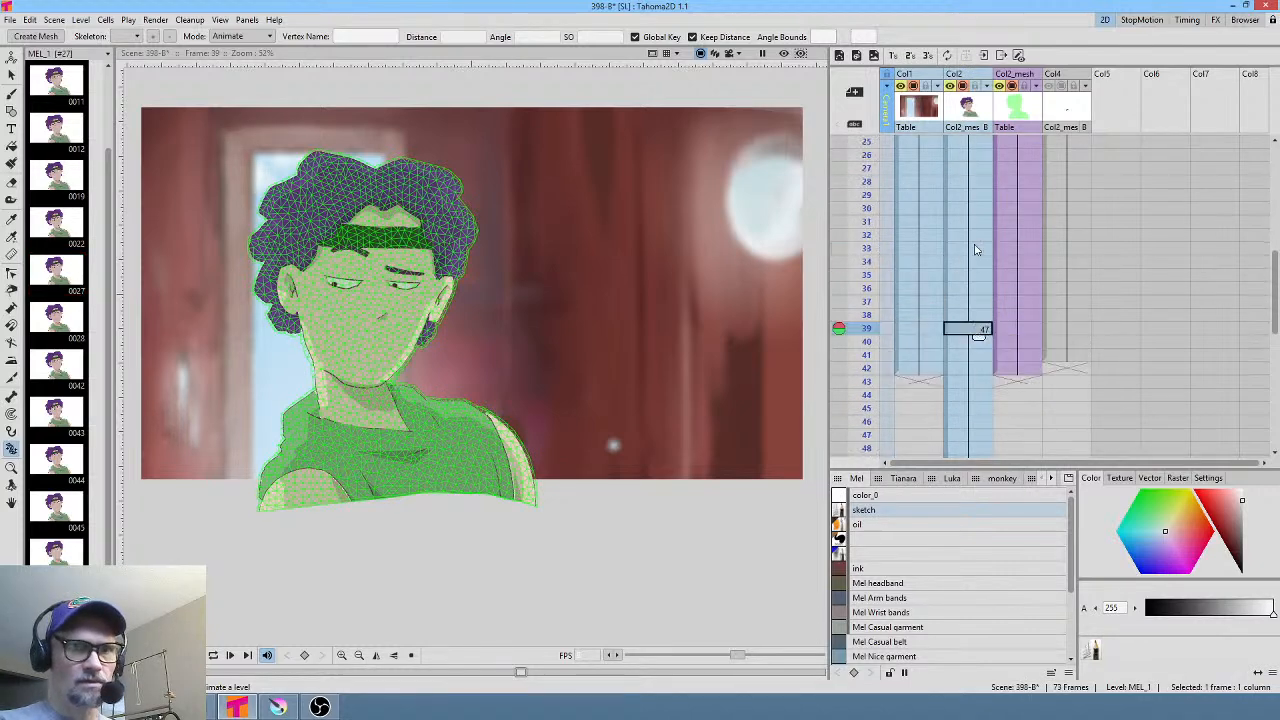
{"action": "scroll", "coordinate": [990, 290], "scroll_direction": "down", "scroll_amount": 2}
{"action": "scroll", "coordinate": [995, 320], "scroll_direction": "down", "scroll_amount": 6}
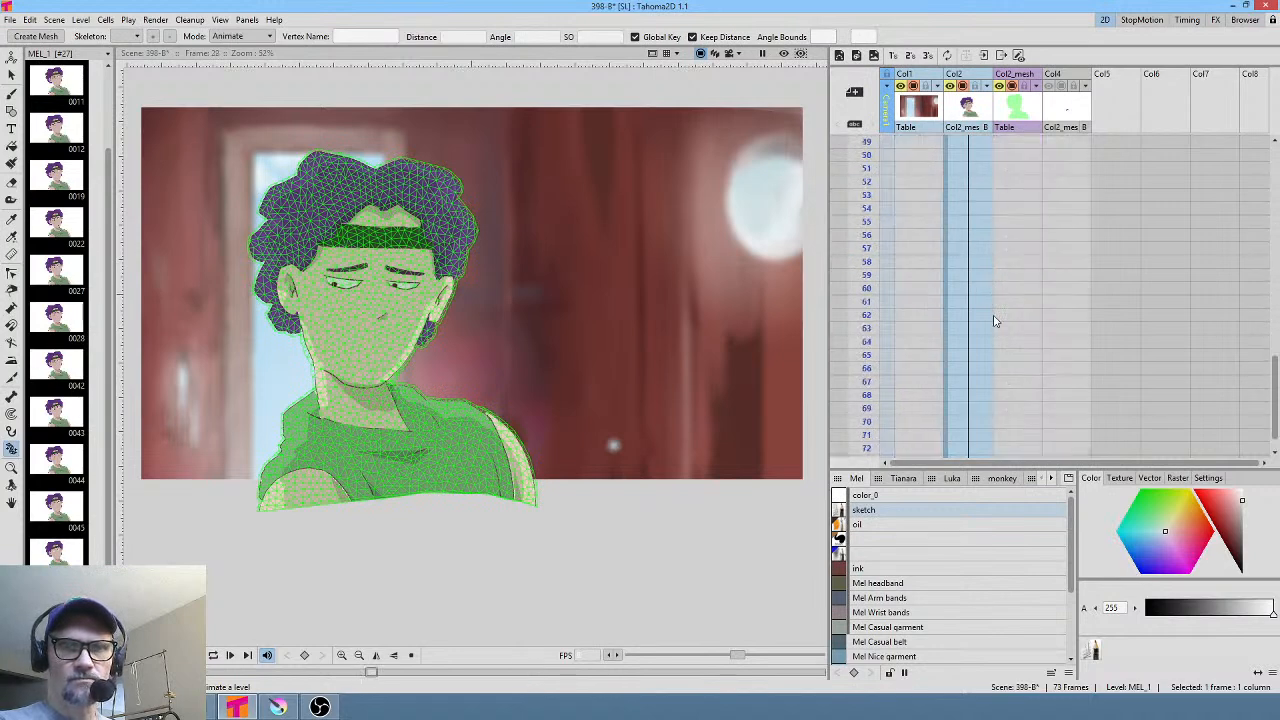
{"action": "left_click", "coordinate": [975, 325]}
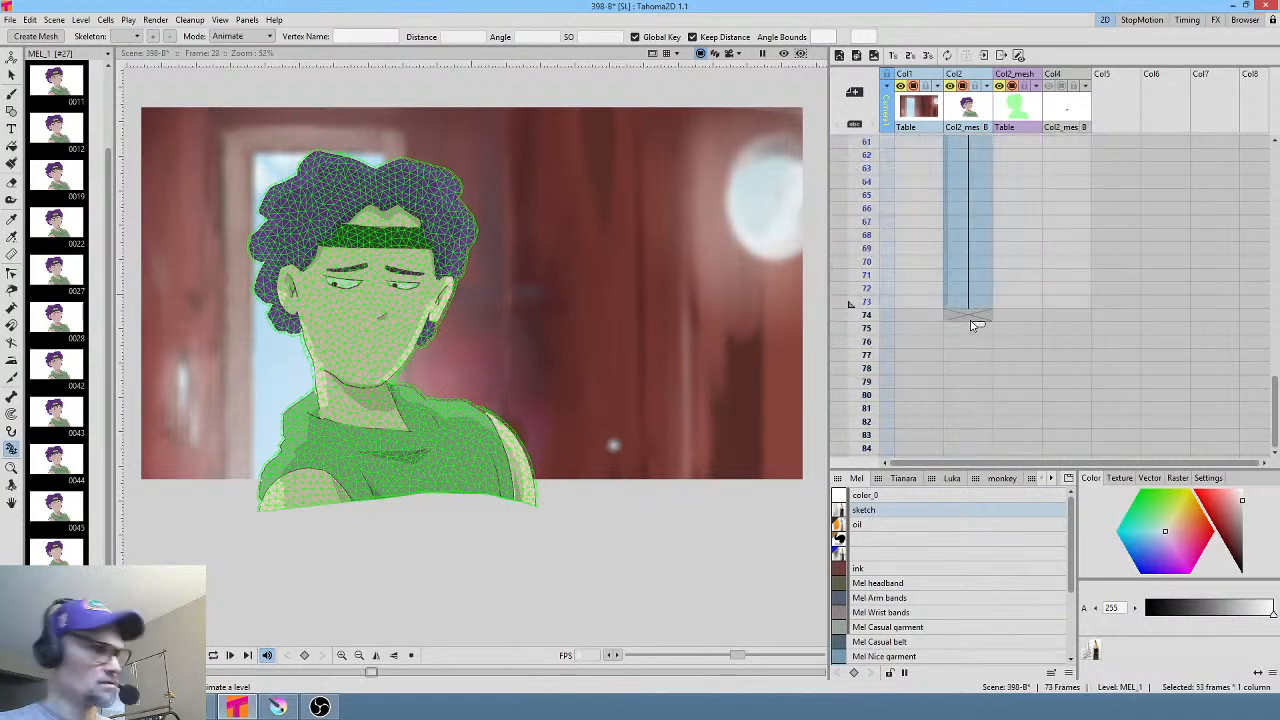
{"action": "key", "text": "Delete"}
{"action": "scroll", "coordinate": [985, 330], "scroll_direction": "up", "scroll_amount": 15}
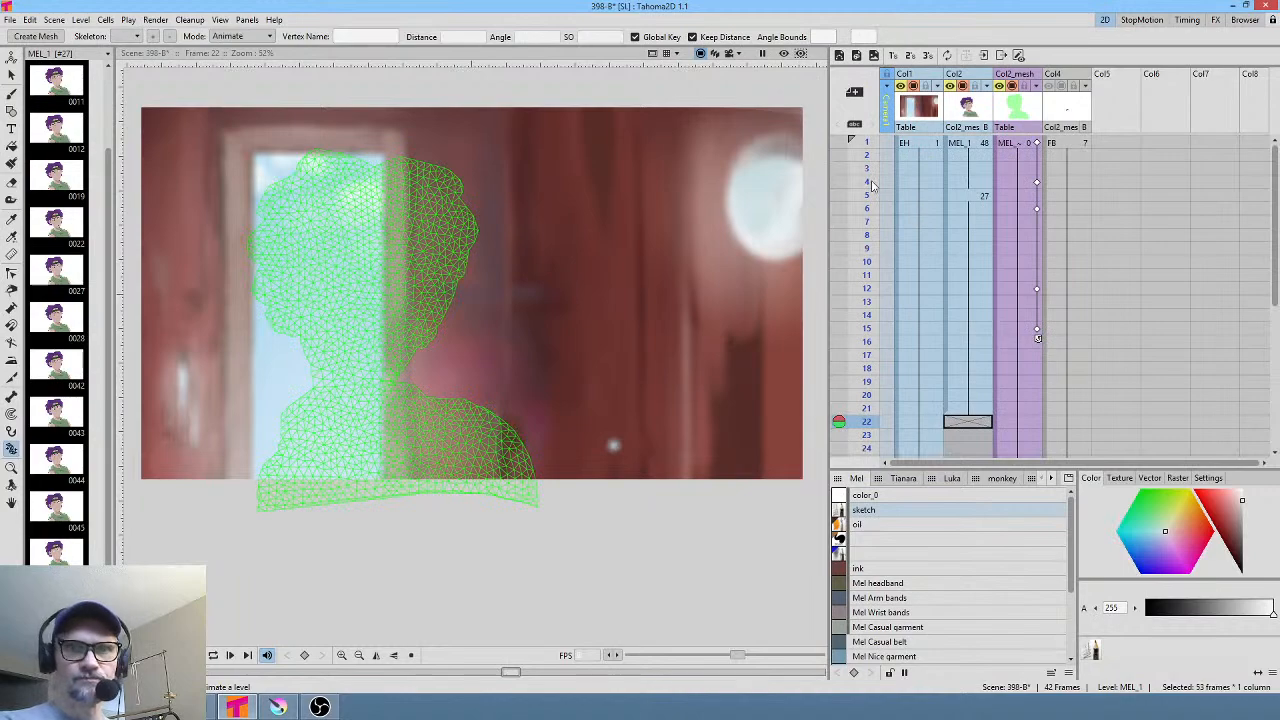
Tilt Mel's head on the mesh skeleton at frame 15, rotating the head joint to about -16.85°
{"action": "mouse_move", "coordinate": [869, 177]}
{"action": "left_mouse_down"}
{"action": "mouse_move", "coordinate": [879, 376]}
{"action": "mouse_move", "coordinate": [876, 262]}
{"action": "mouse_move", "coordinate": [884, 337]}
{"action": "left_mouse_up"}
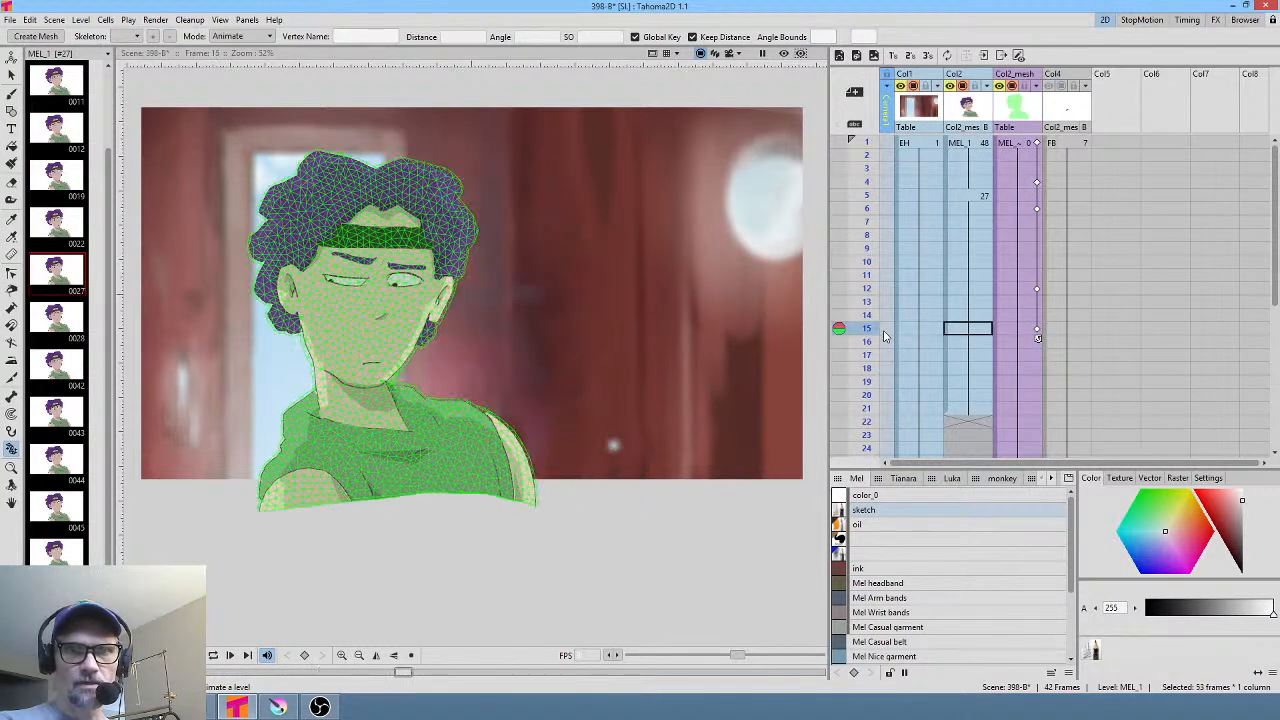
{"action": "left_click", "coordinate": [1018, 330]}
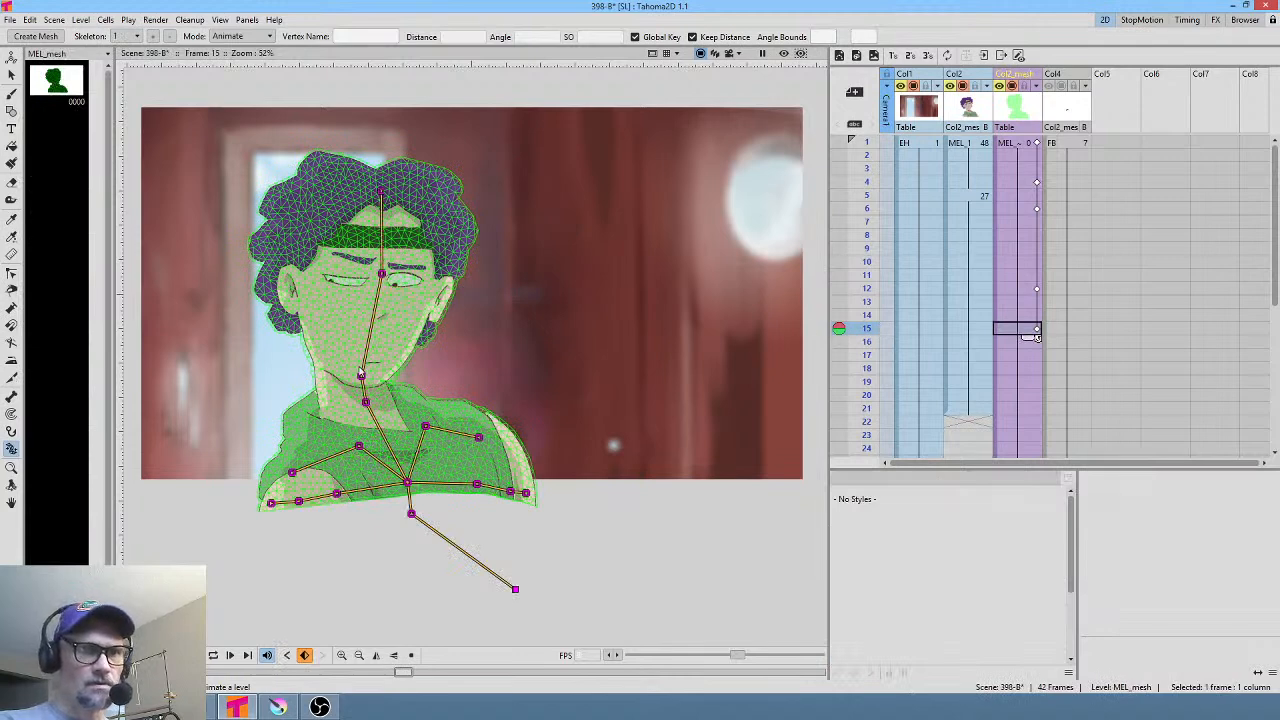
{"action": "left_click_drag", "start_coordinate": [361, 373], "coordinate": [405, 282]}
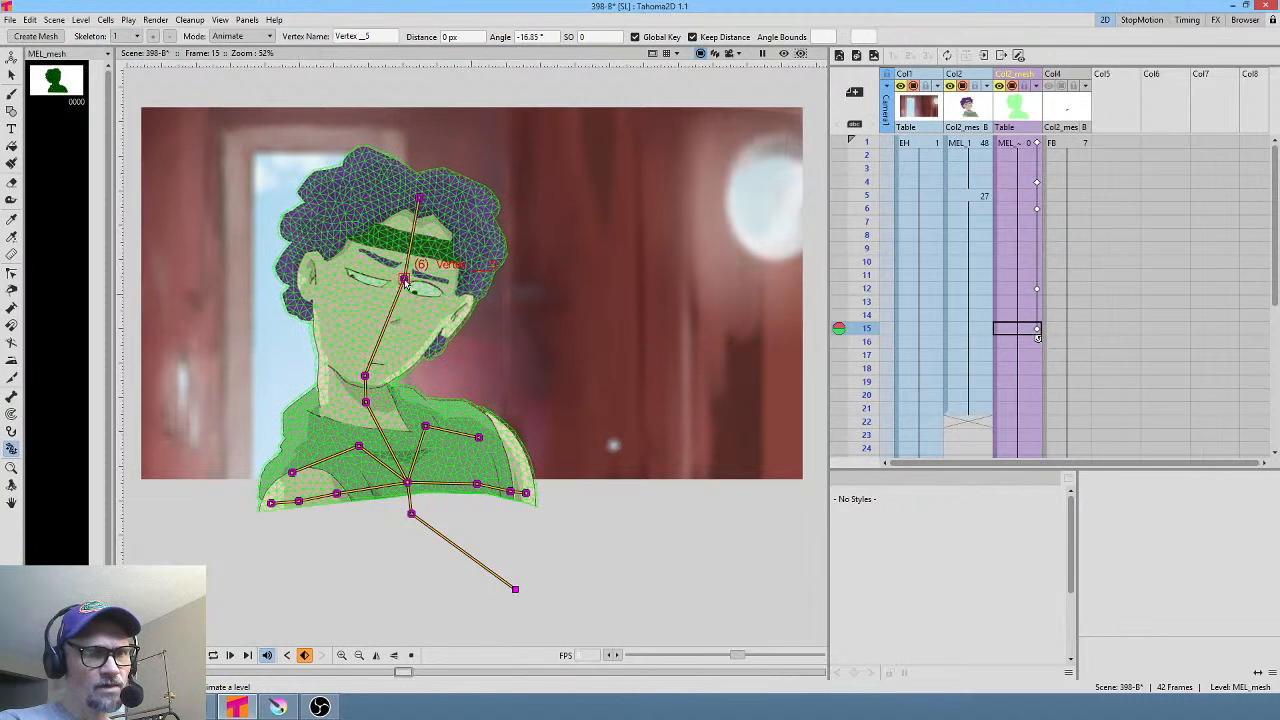
At frame 15, rotate Mel's upper shoulder joint to about -7.54° and tilt the neck joint to about -23.87°
{"action": "left_click", "coordinate": [480, 443]}
{"action": "left_click_drag", "start_coordinate": [480, 443], "coordinate": [478, 450]}
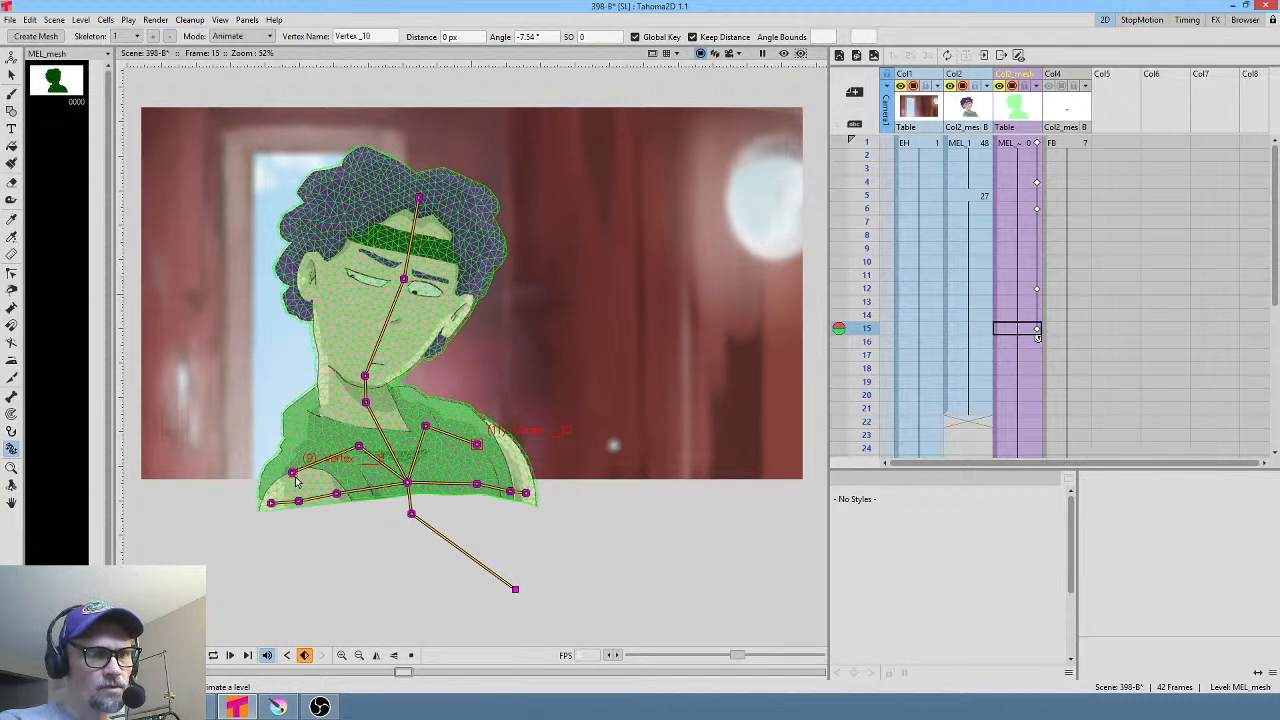
{"action": "left_click_drag", "start_coordinate": [868, 220], "coordinate": [858, 332]}
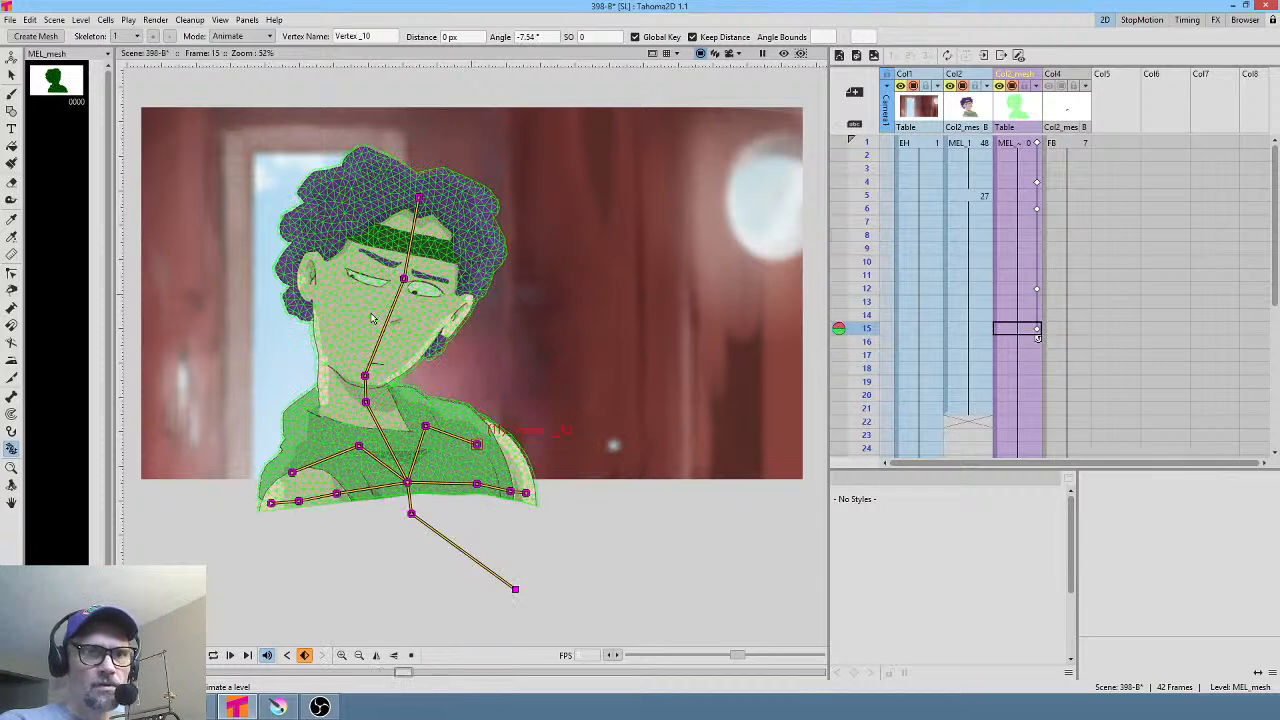
{"action": "left_click_drag", "start_coordinate": [370, 376], "coordinate": [369, 377]}
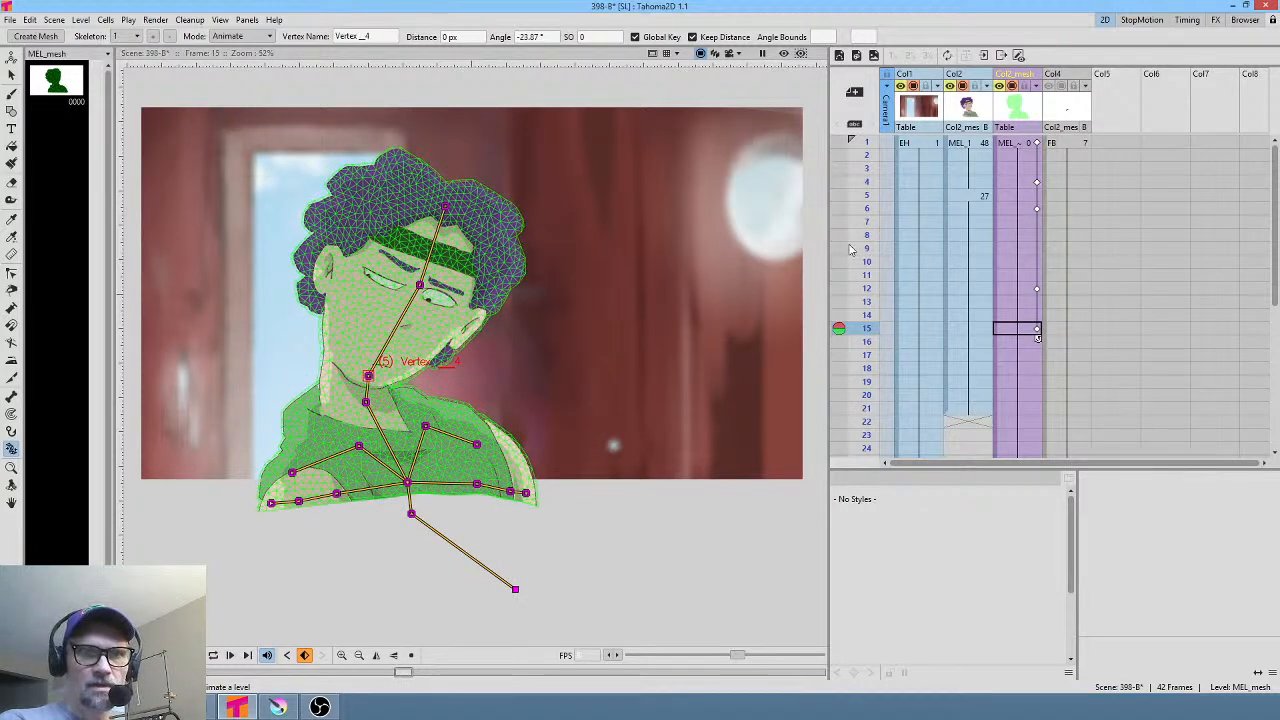
{"action": "mouse_move", "coordinate": [862, 220]}
{"action": "left_mouse_down"}
{"action": "mouse_move", "coordinate": [866, 355]}
{"action": "mouse_move", "coordinate": [838, 397]}
{"action": "mouse_move", "coordinate": [838, 194]}
{"action": "mouse_move", "coordinate": [839, 380]}
{"action": "mouse_move", "coordinate": [839, 340]}
{"action": "mouse_move", "coordinate": [840, 368]}
{"action": "mouse_move", "coordinate": [839, 355]}
{"action": "left_mouse_up"}
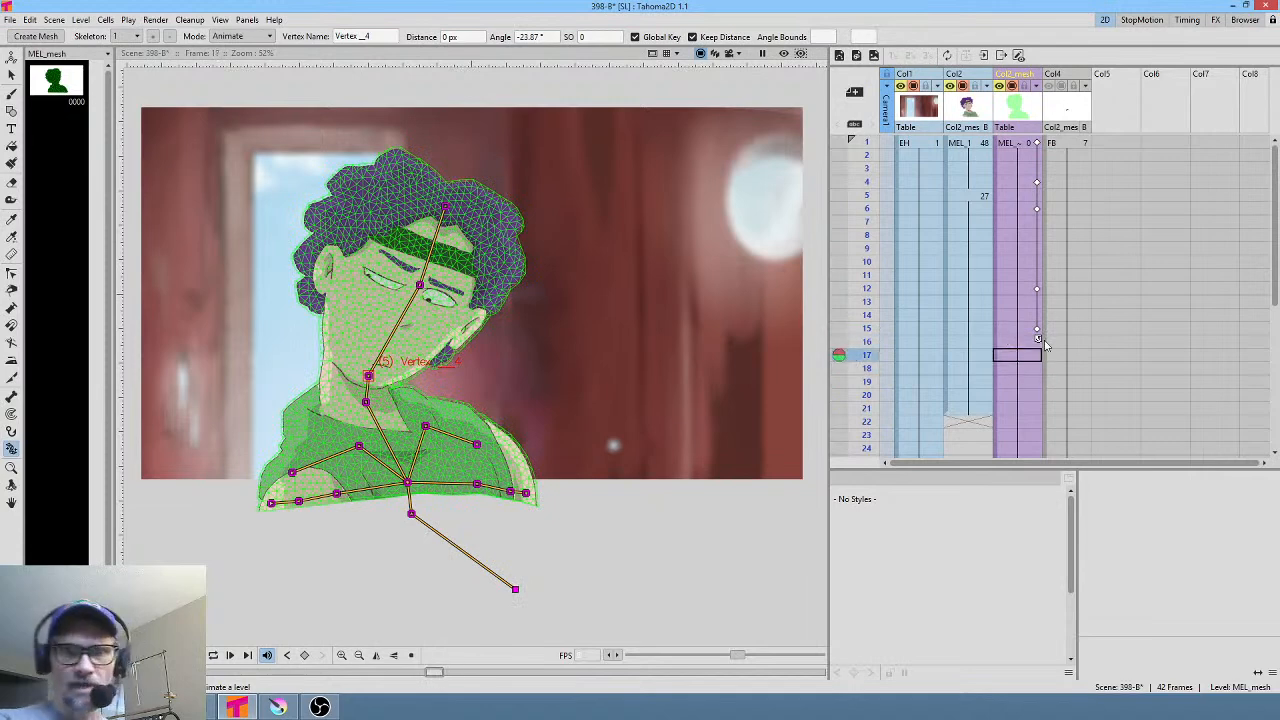
Extend drawing 27 in Col2 to frame 33 and set a Col2_mesh keyframe at frame 19 holding the frame 15 pose
{"action": "scroll", "coordinate": [1137, 330], "scroll_direction": "down", "scroll_amount": 3}
{"action": "left_click_drag", "start_coordinate": [962, 291], "coordinate": [968, 455]}
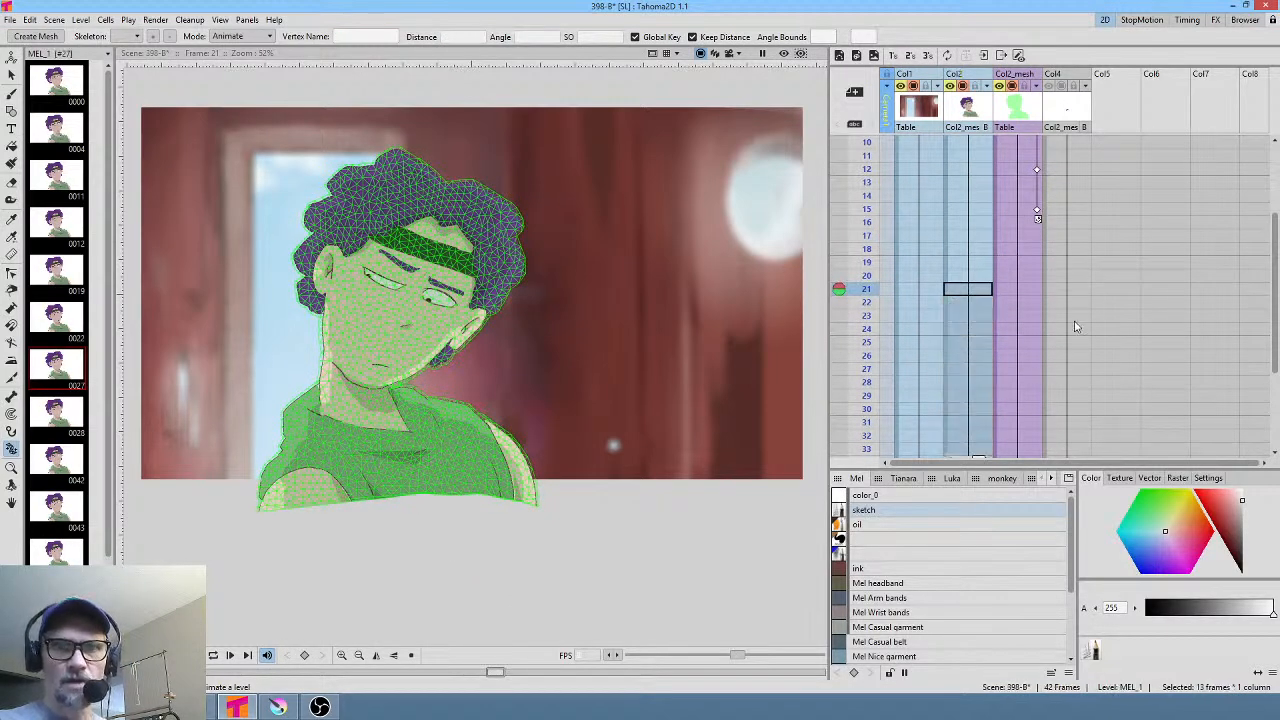
{"action": "left_click", "coordinate": [1038, 213]}
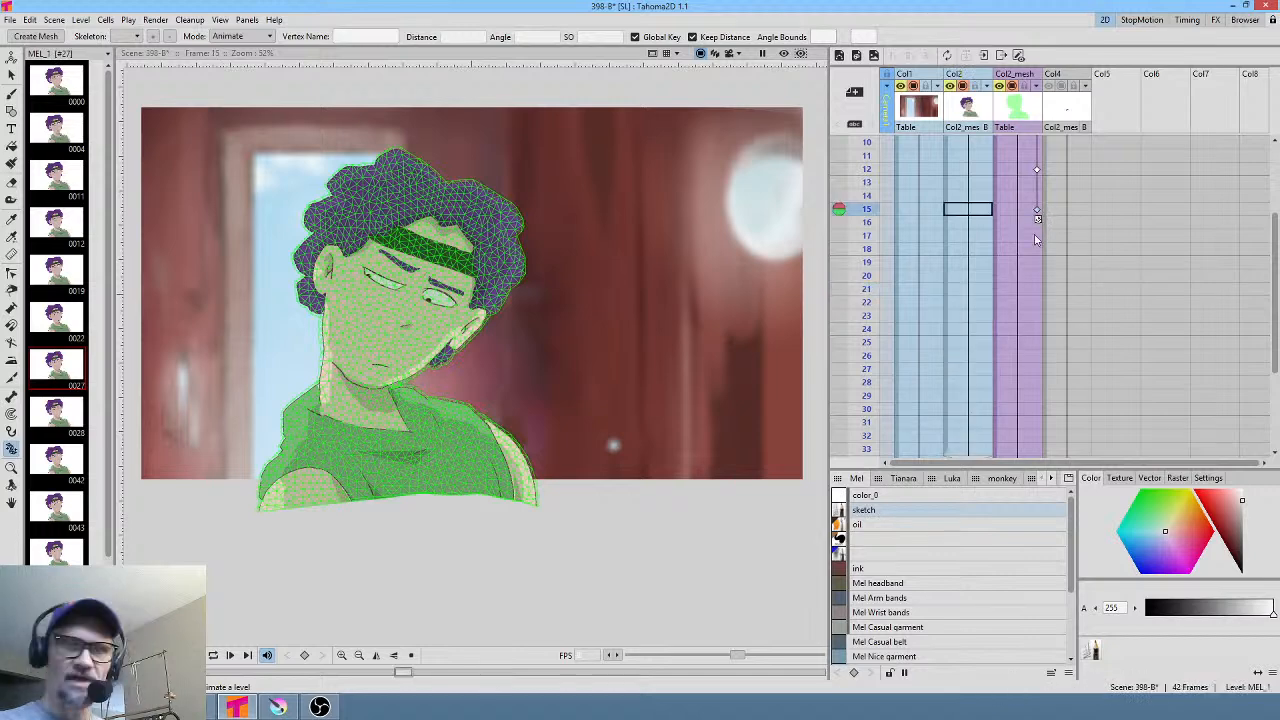
{"action": "left_click", "coordinate": [1037, 259]}
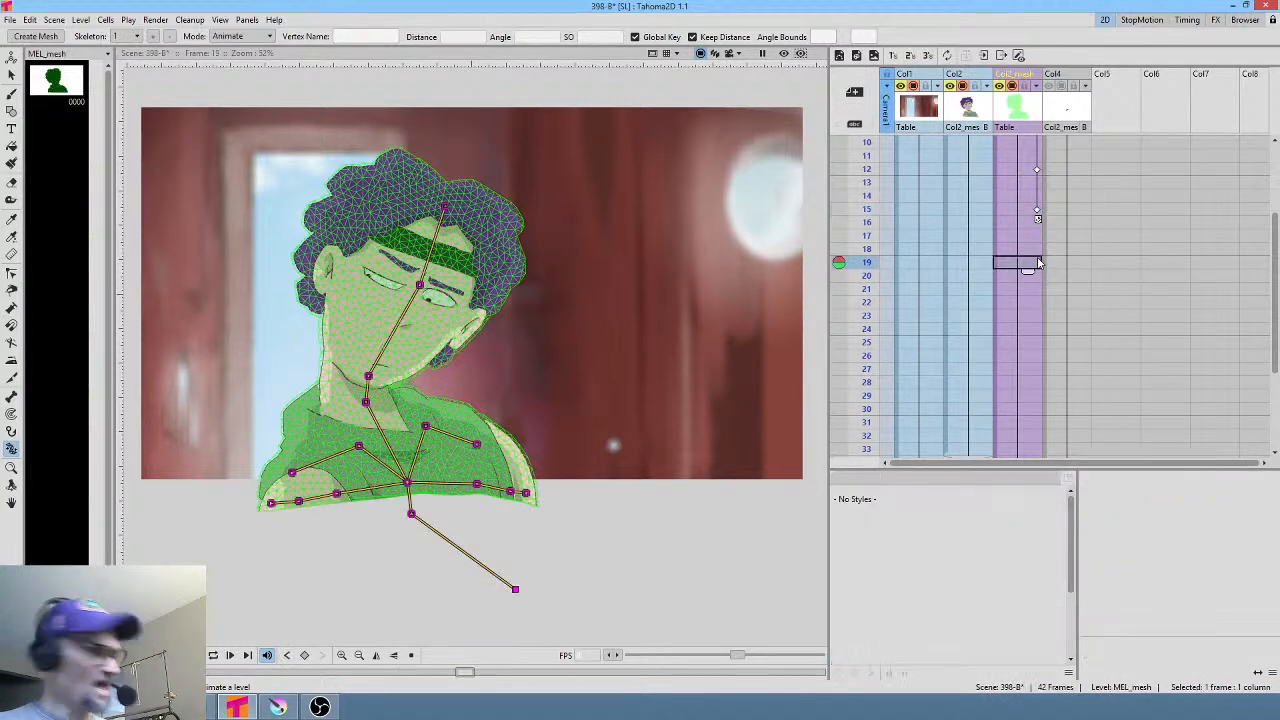
{"action": "left_click", "coordinate": [1036, 302]}
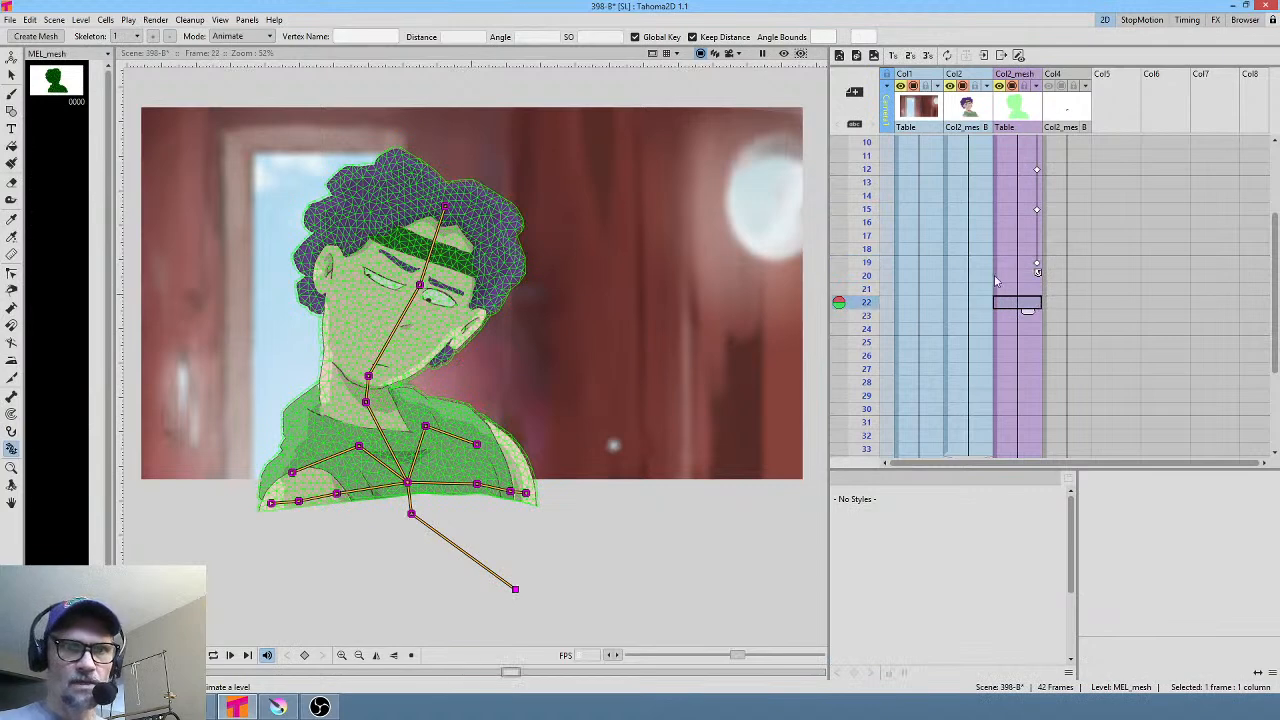
At frame 21, swing Mel's neck and head over to the opposite side, rotating the head joint to about -5.98°
{"action": "left_click", "coordinate": [1031, 290]}
{"action": "left_click_drag", "start_coordinate": [420, 286], "coordinate": [395, 274]}
{"action": "left_click_drag", "start_coordinate": [362, 406], "coordinate": [350, 372]}
{"action": "left_click_drag", "start_coordinate": [344, 273], "coordinate": [341, 275]}
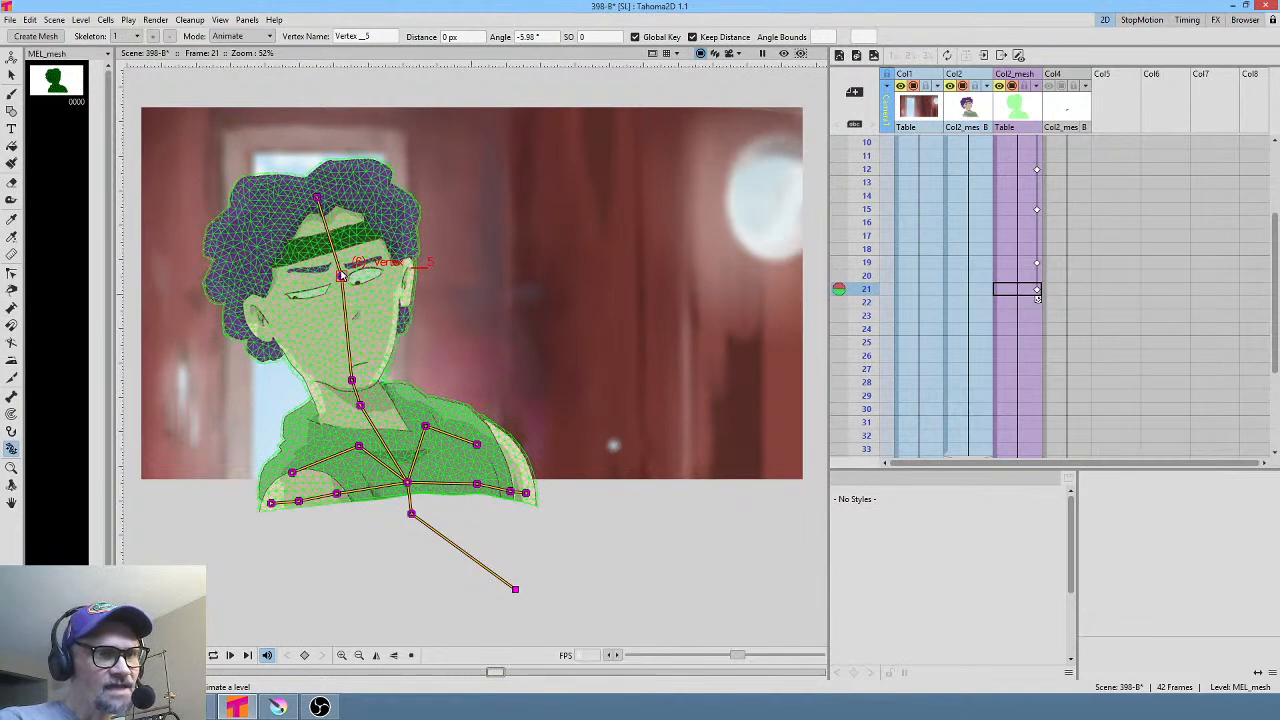
{"action": "left_click_drag", "start_coordinate": [878, 197], "coordinate": [836, 357]}
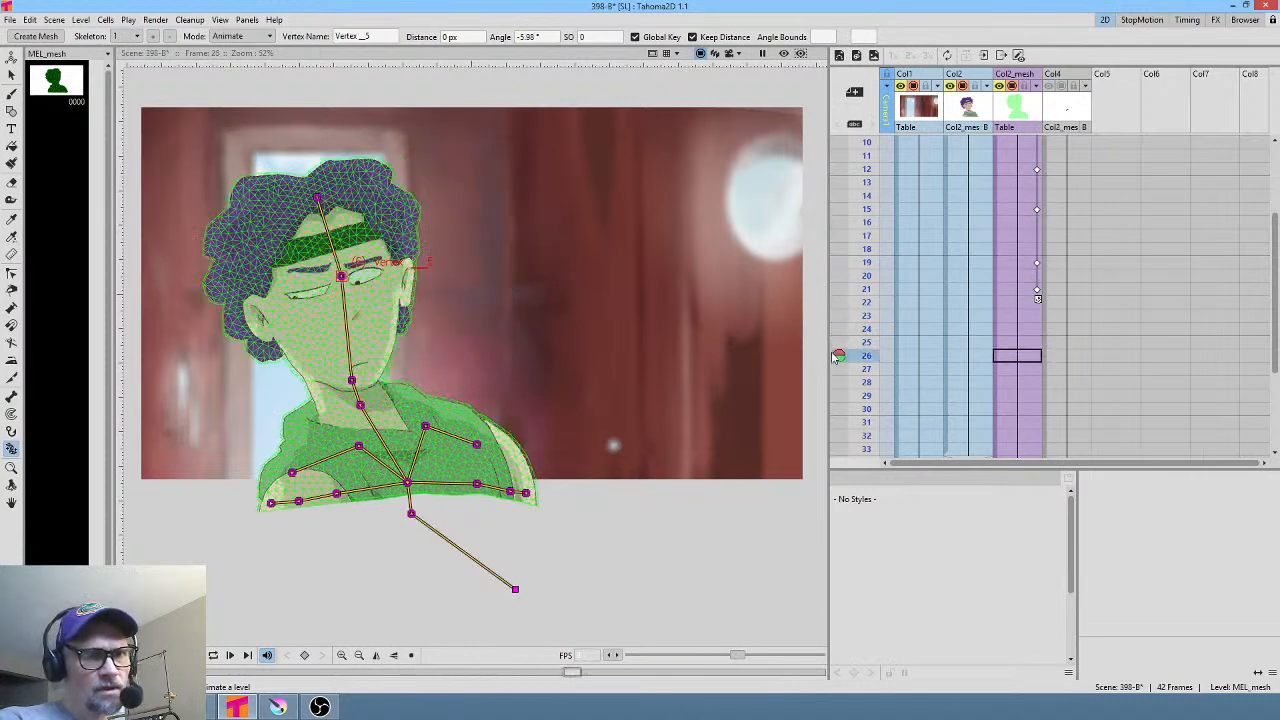
Replace the Col2 drawing at frame 22 with expression drawing 0 and hold it through frame 23
{"action": "left_click", "coordinate": [968, 303]}
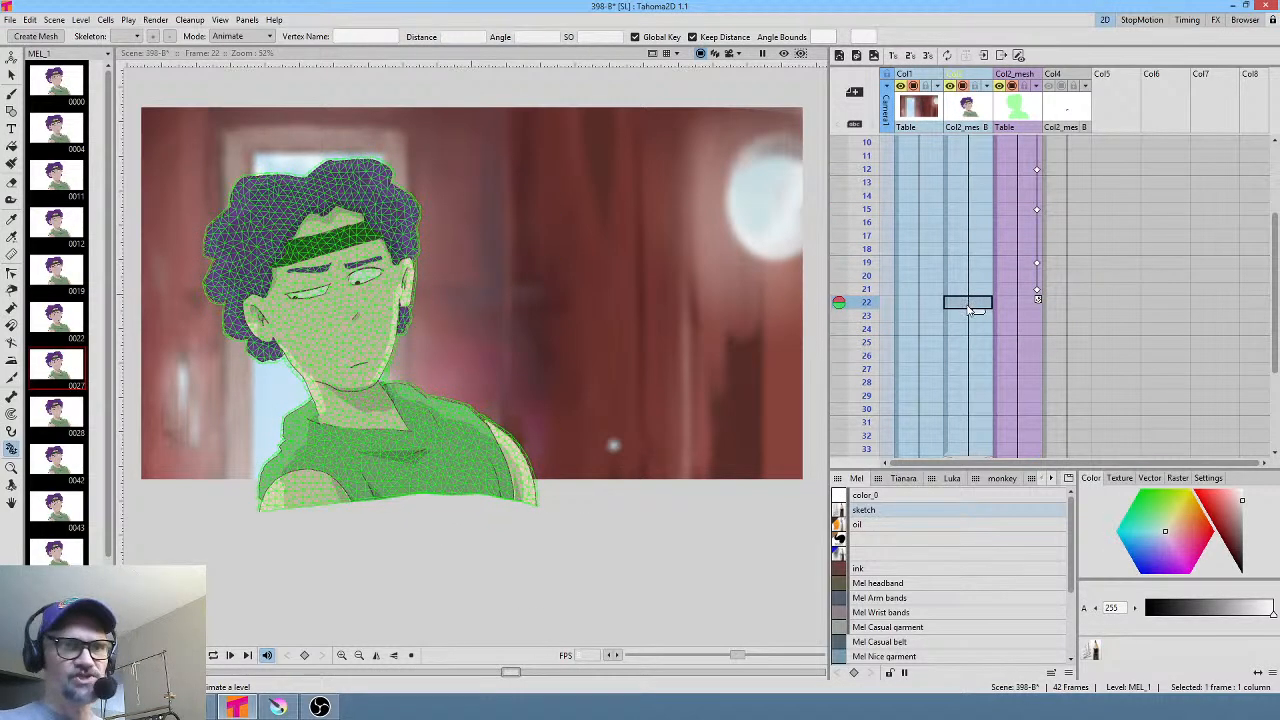
{"action": "left_click", "coordinate": [57, 76]}
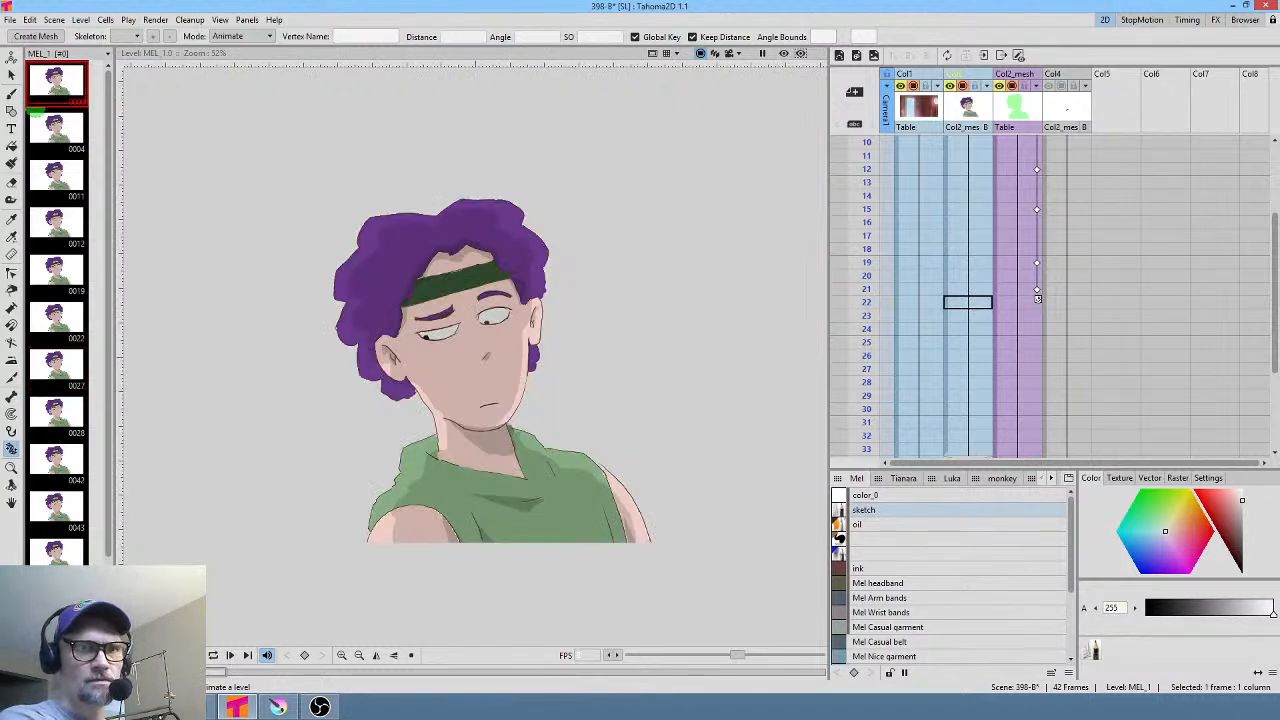
{"action": "left_click", "coordinate": [976, 306]}
{"action": "key", "text": "Delete"}
{"action": "left_click_drag", "start_coordinate": [51, 74], "coordinate": [952, 328]}
{"action": "left_click_drag", "start_coordinate": [45, 88], "coordinate": [948, 308]}
{"action": "left_click", "coordinate": [952, 308]}
{"action": "left_click_drag", "start_coordinate": [867, 249], "coordinate": [845, 323]}
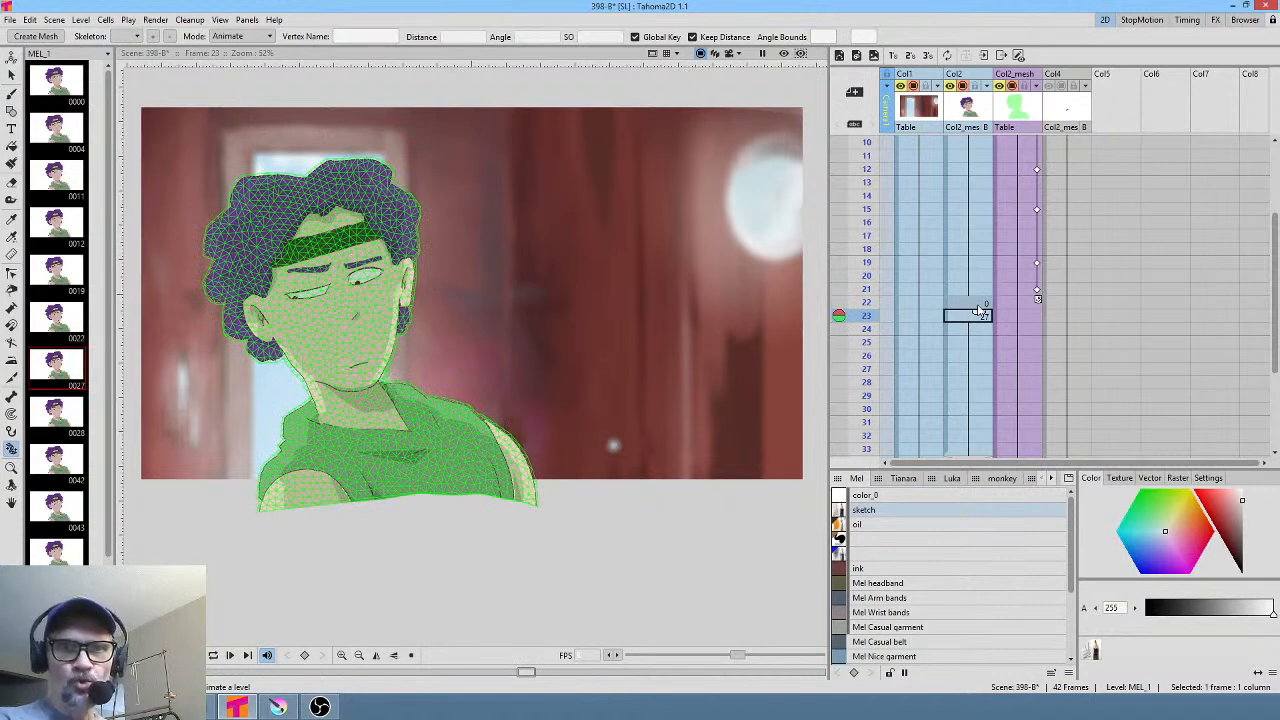
{"action": "key", "text": "Up"}
{"action": "left_click_drag", "start_coordinate": [979, 314], "coordinate": [980, 325]}
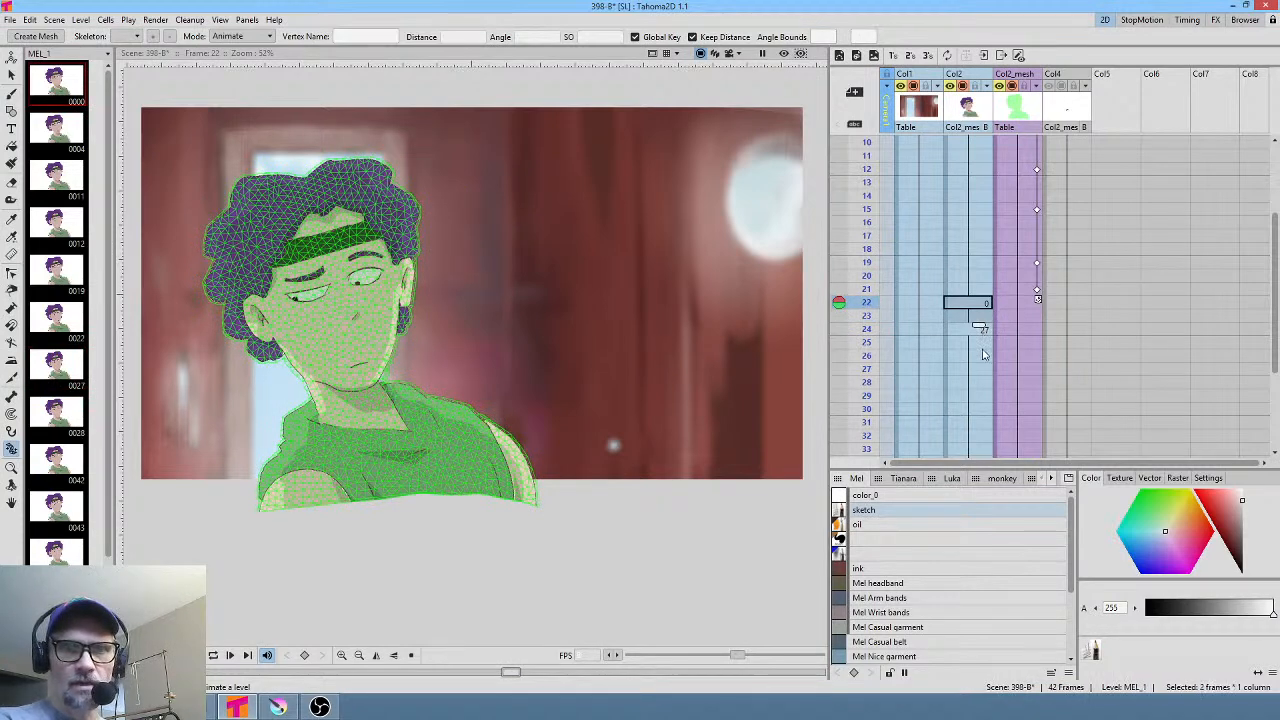
Delete the Col2 cells from frame 26 to the end of the column
{"action": "left_click", "coordinate": [983, 356]}
{"action": "scroll", "coordinate": [989, 304], "scroll_direction": "down", "scroll_amount": 3}
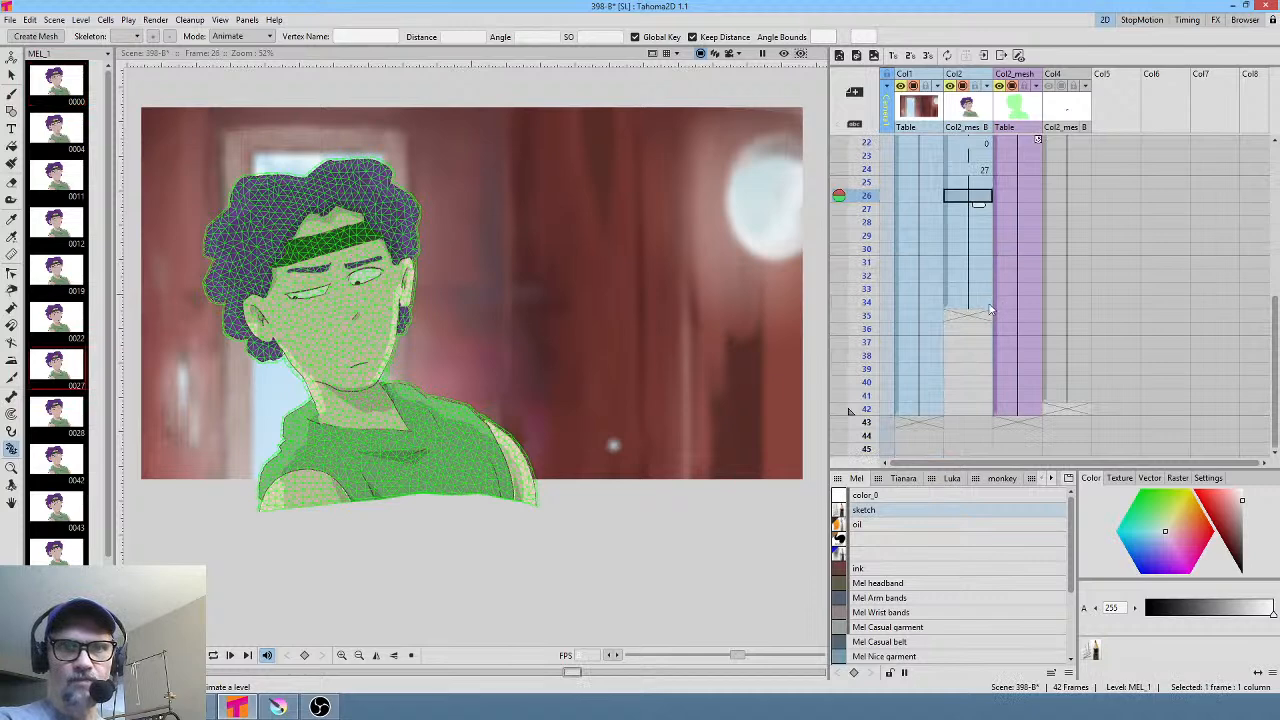
{"action": "left_click", "coordinate": [979, 314], "text": "shift"}
{"action": "key", "text": "Delete"}
{"action": "scroll", "coordinate": [977, 300], "scroll_direction": "up", "scroll_amount": 3}
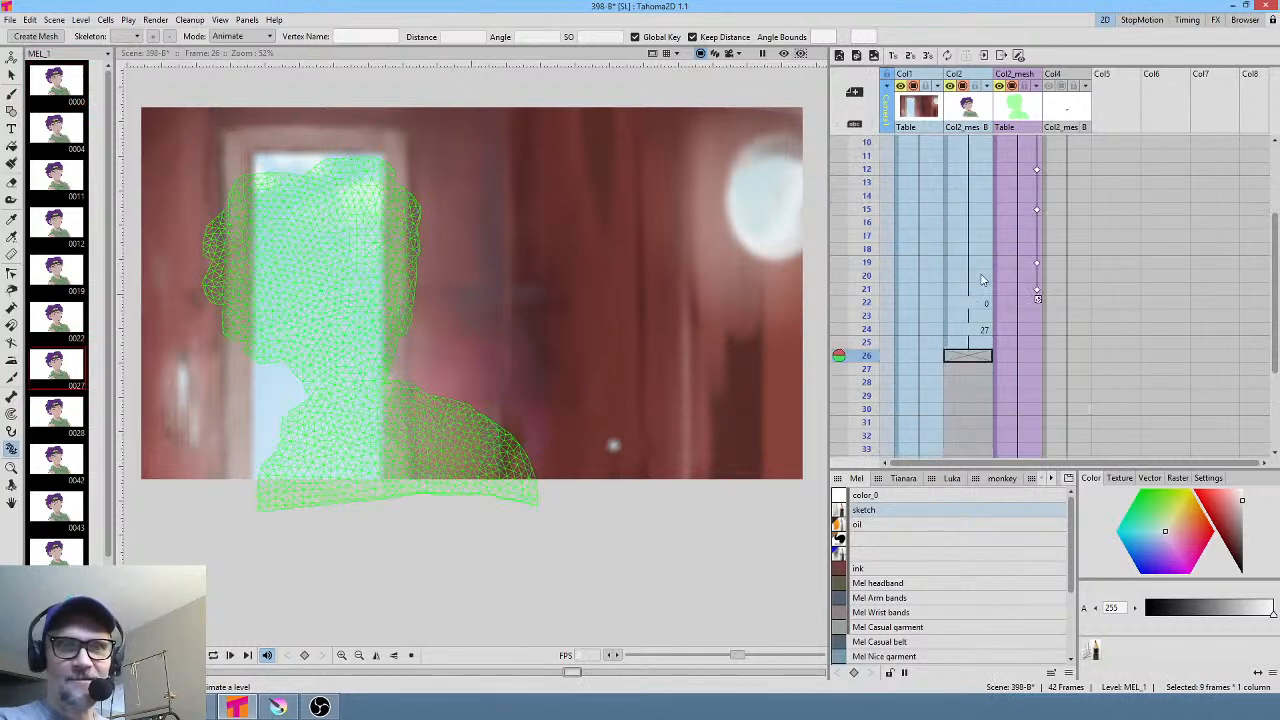
Try repeating the Col2 drawings of frames 22–25 down to frame 29, and delete the repeated cells after scrubbing through them
{"action": "key", "text": "ctrl+z"}
{"action": "left_click_drag", "start_coordinate": [978, 303], "coordinate": [980, 405]}
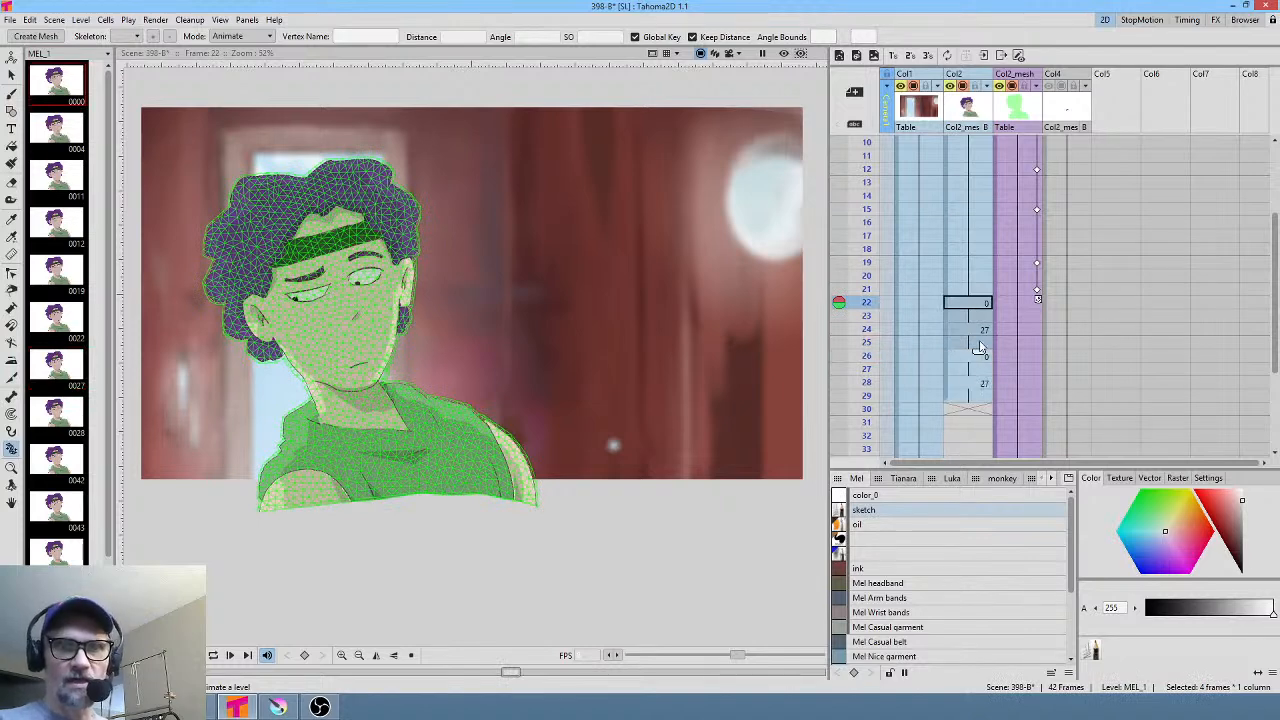
{"action": "scroll", "coordinate": [980, 345], "scroll_direction": "down", "scroll_amount": 1}
{"action": "left_click", "coordinate": [860, 201]}
{"action": "left_click_drag", "start_coordinate": [860, 205], "coordinate": [870, 338]}
{"action": "left_click_drag", "start_coordinate": [972, 302], "coordinate": [977, 354]}
{"action": "key", "text": "Delete"}
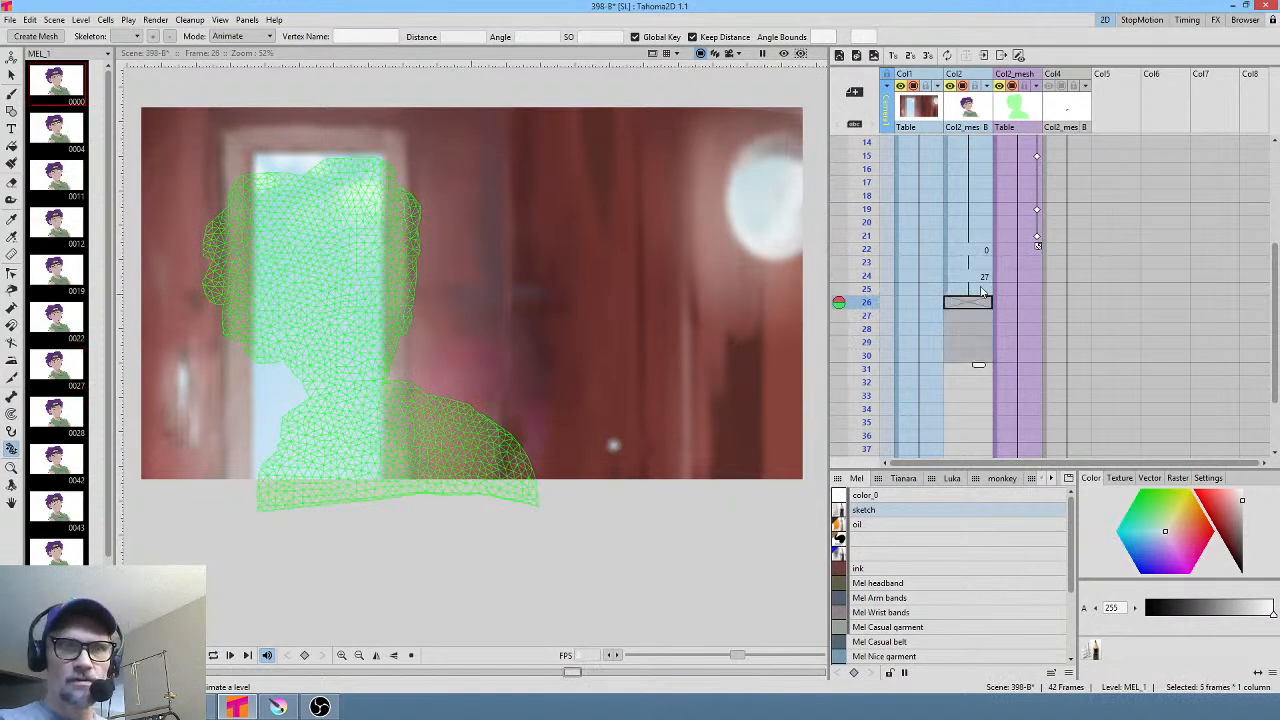
Hold drawing 27 in Col2 from frame 24 to the end of the shot and play back the animation
{"action": "left_click", "coordinate": [982, 289]}
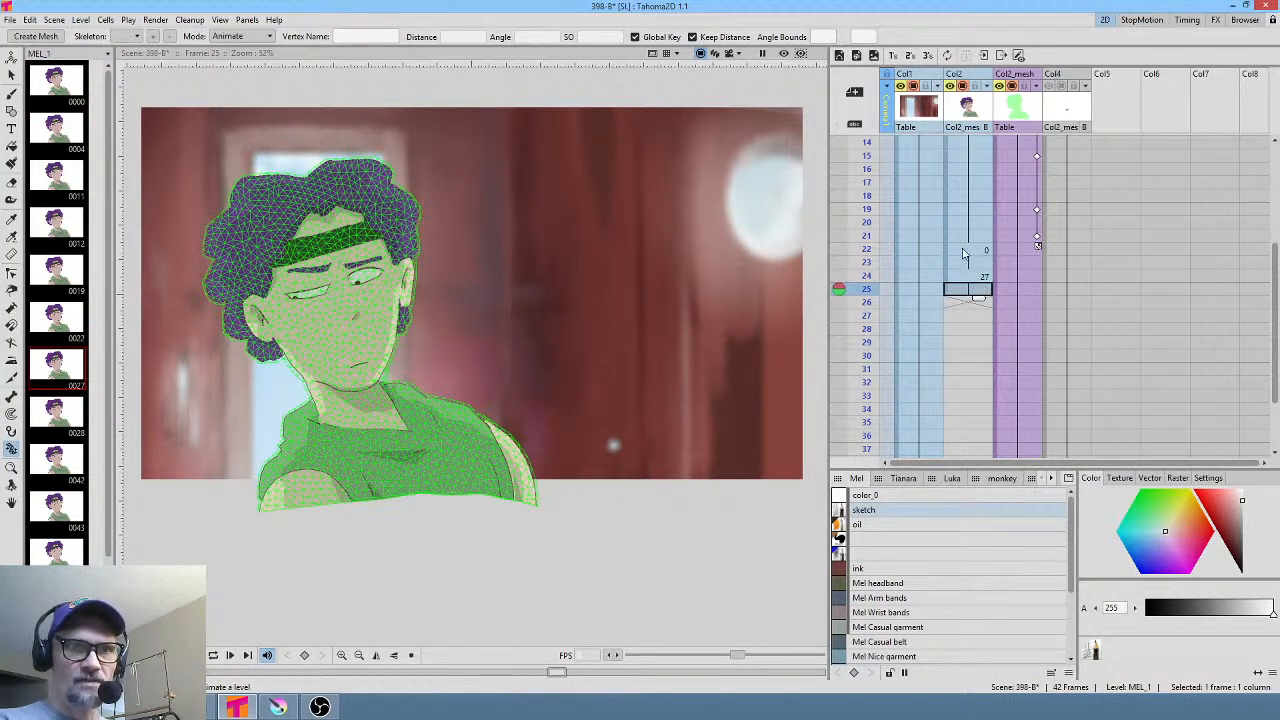
{"action": "left_click", "coordinate": [961, 252]}
{"action": "left_click", "coordinate": [970, 263]}
{"action": "left_click", "coordinate": [966, 280]}
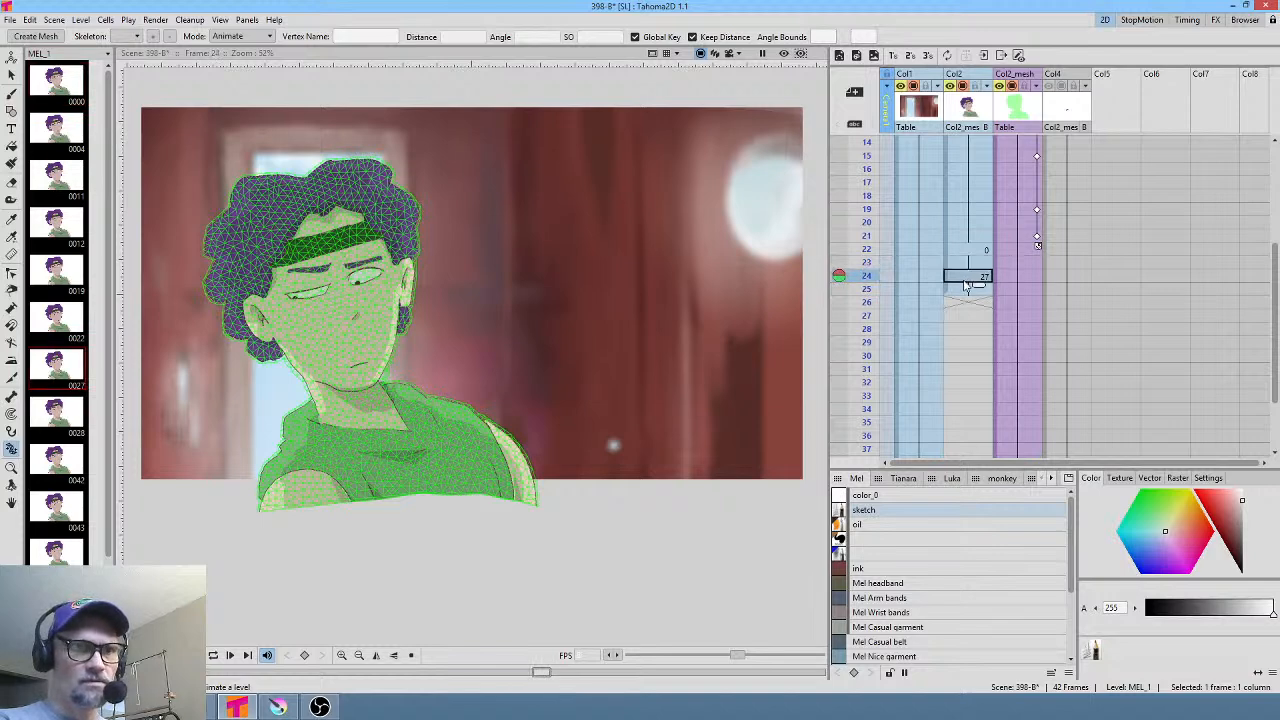
{"action": "left_click_drag", "start_coordinate": [977, 295], "coordinate": [968, 458]}
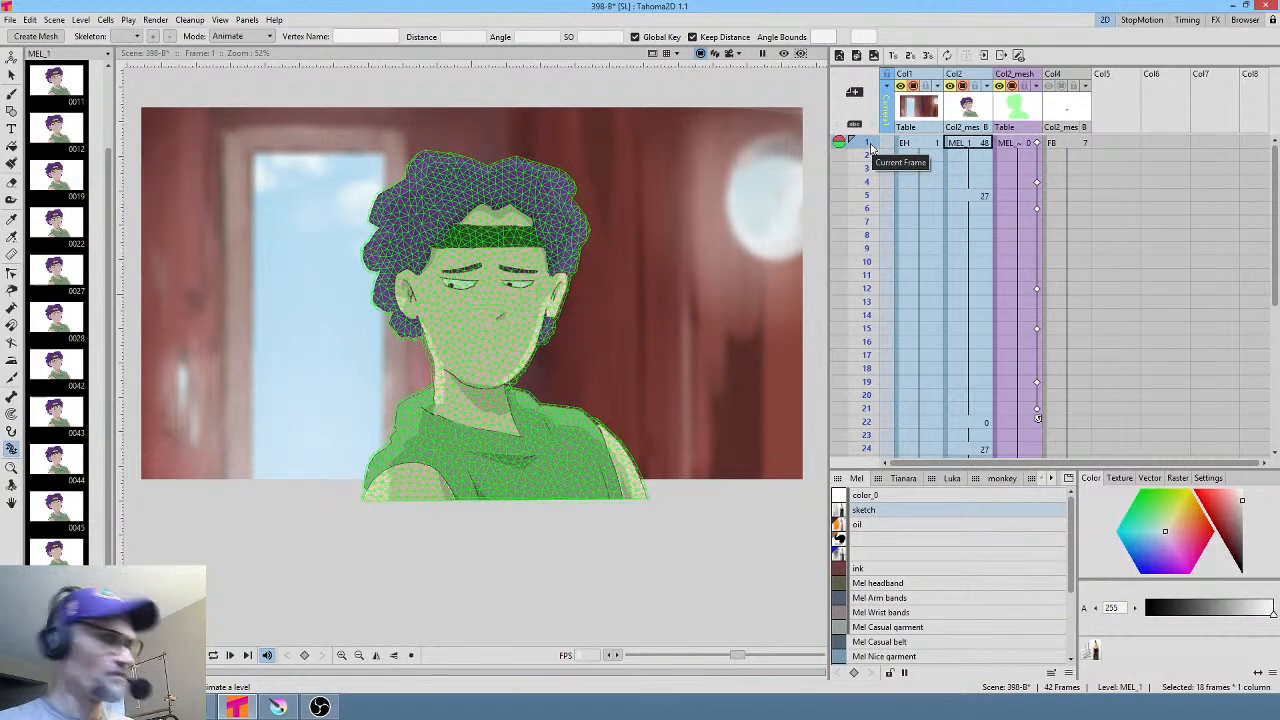
{"action": "key", "text": "l"}
{"action": "scroll", "coordinate": [660, 284], "scroll_direction": "down", "scroll_amount": 1}
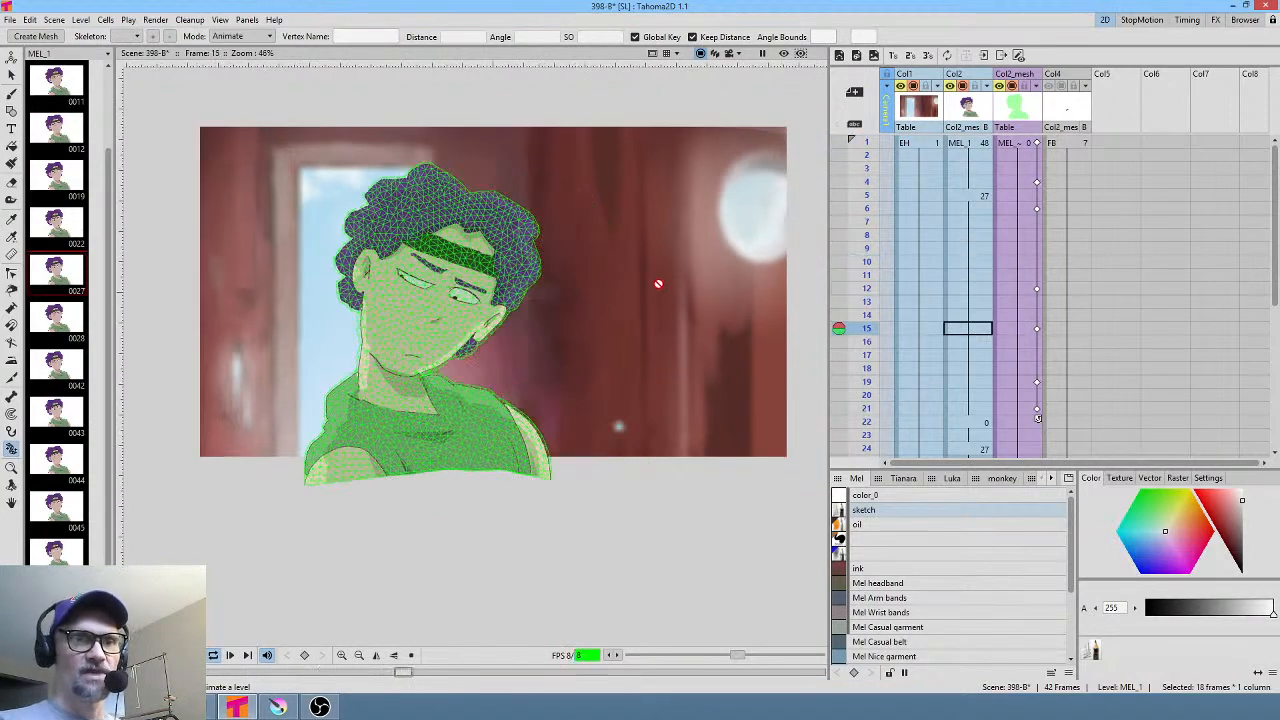
{"action": "left_click_drag", "start_coordinate": [647, 318], "coordinate": [626, 369]}
{"action": "key", "text": "l"}
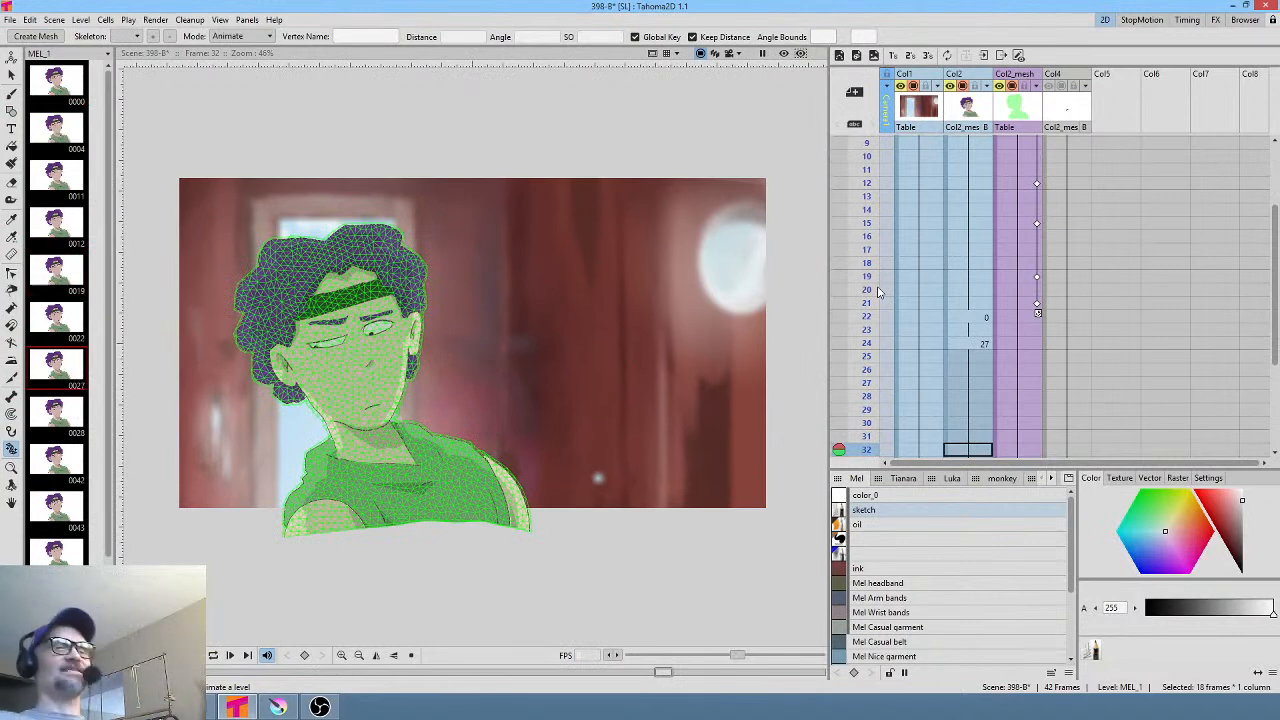
{"action": "scroll", "coordinate": [1018, 268], "scroll_direction": "up", "scroll_amount": 3}
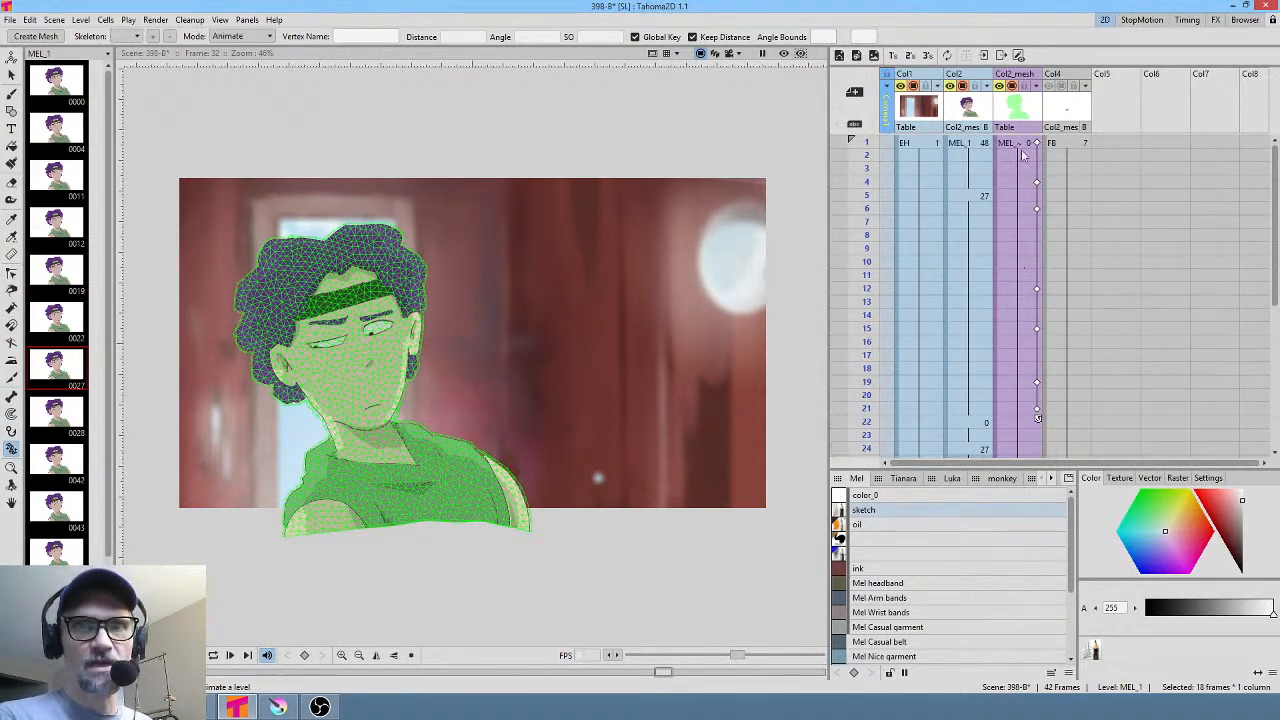
Hide the mesh overlay of Col2_mesh and view Mel's drawing at frame 1 without it
{"action": "left_click", "coordinate": [958, 144]}
{"action": "right_click", "coordinate": [488, 363]}
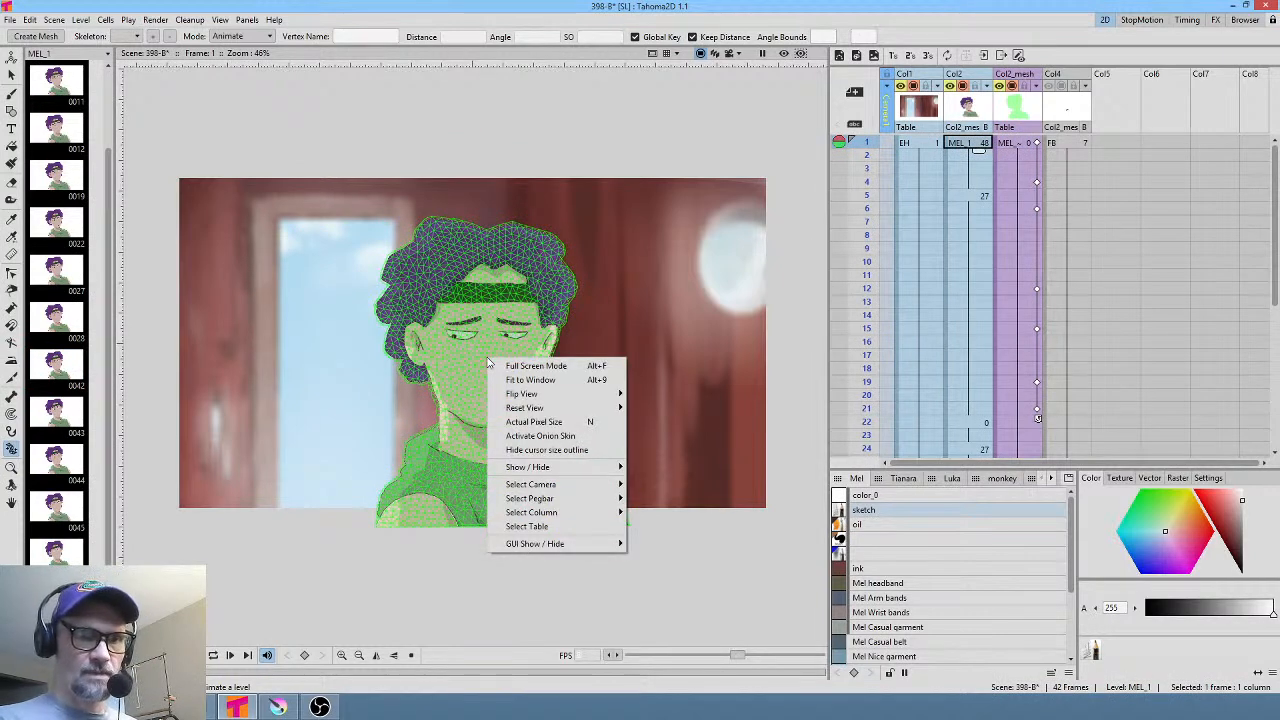
{"action": "left_click", "coordinate": [542, 340]}
{"action": "left_click", "coordinate": [1012, 145]}
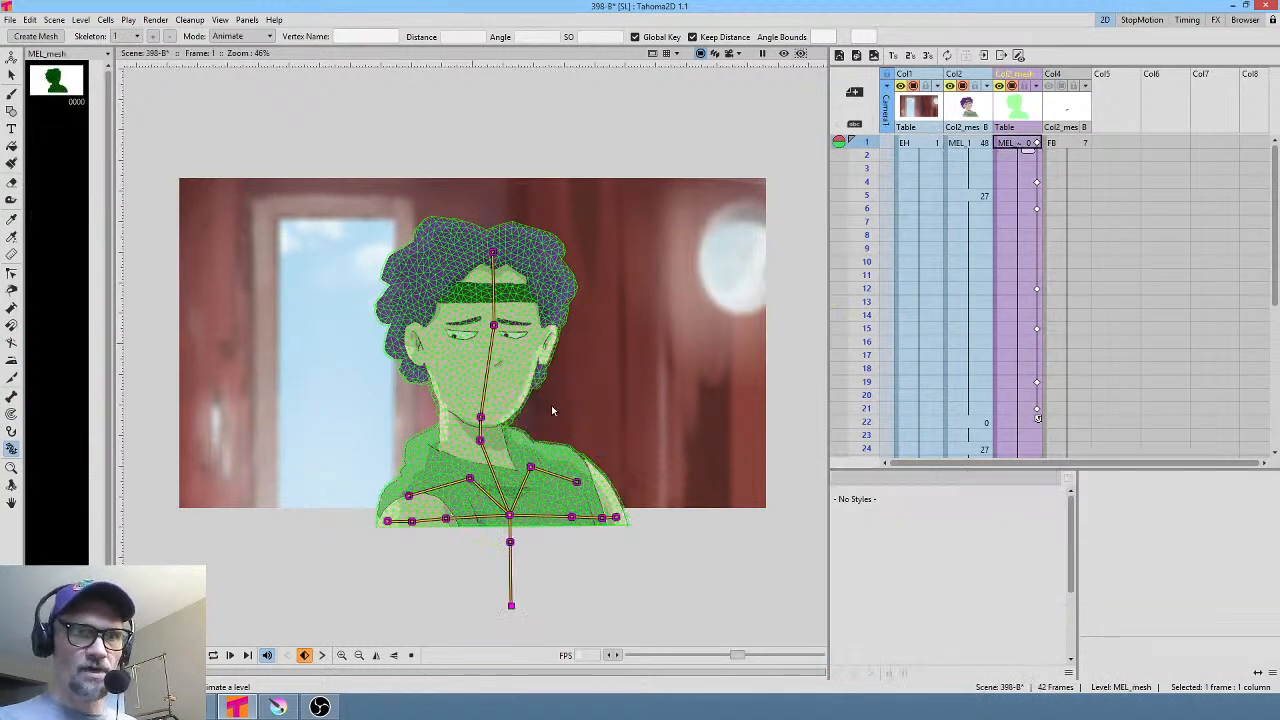
{"action": "right_click", "coordinate": [538, 355]}
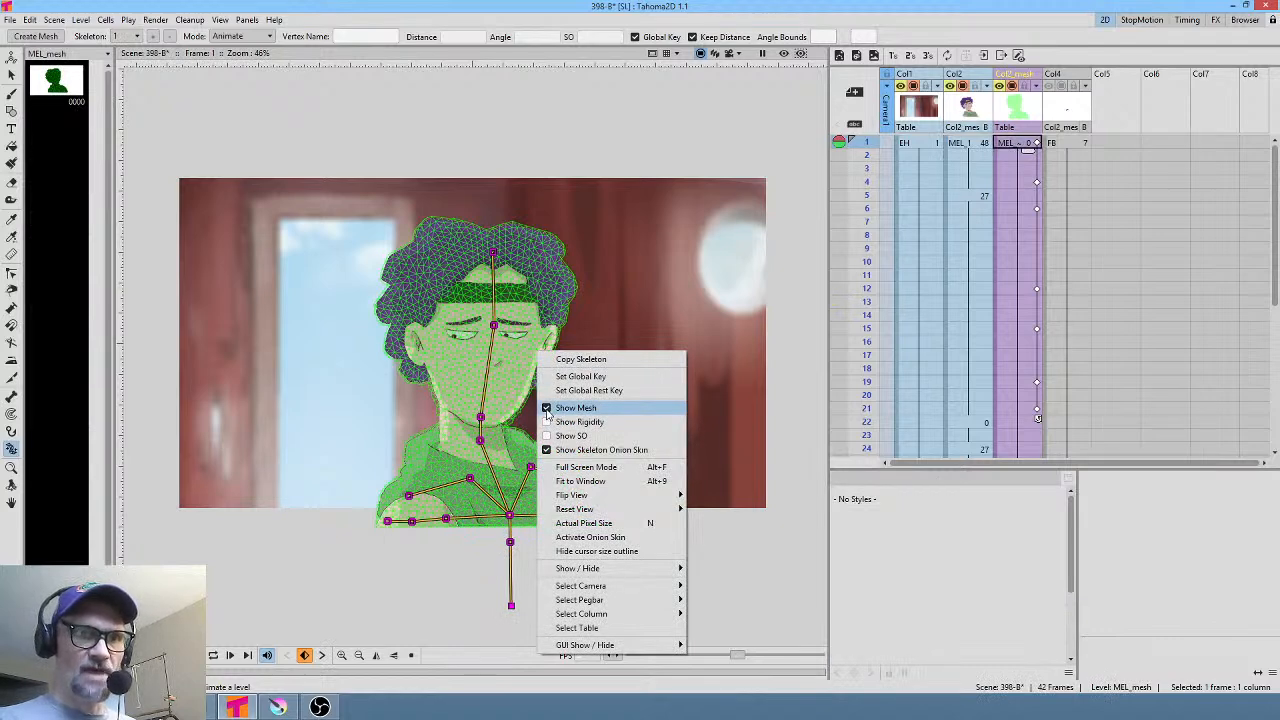
{"action": "left_click", "coordinate": [575, 408]}
{"action": "left_click", "coordinate": [971, 144]}
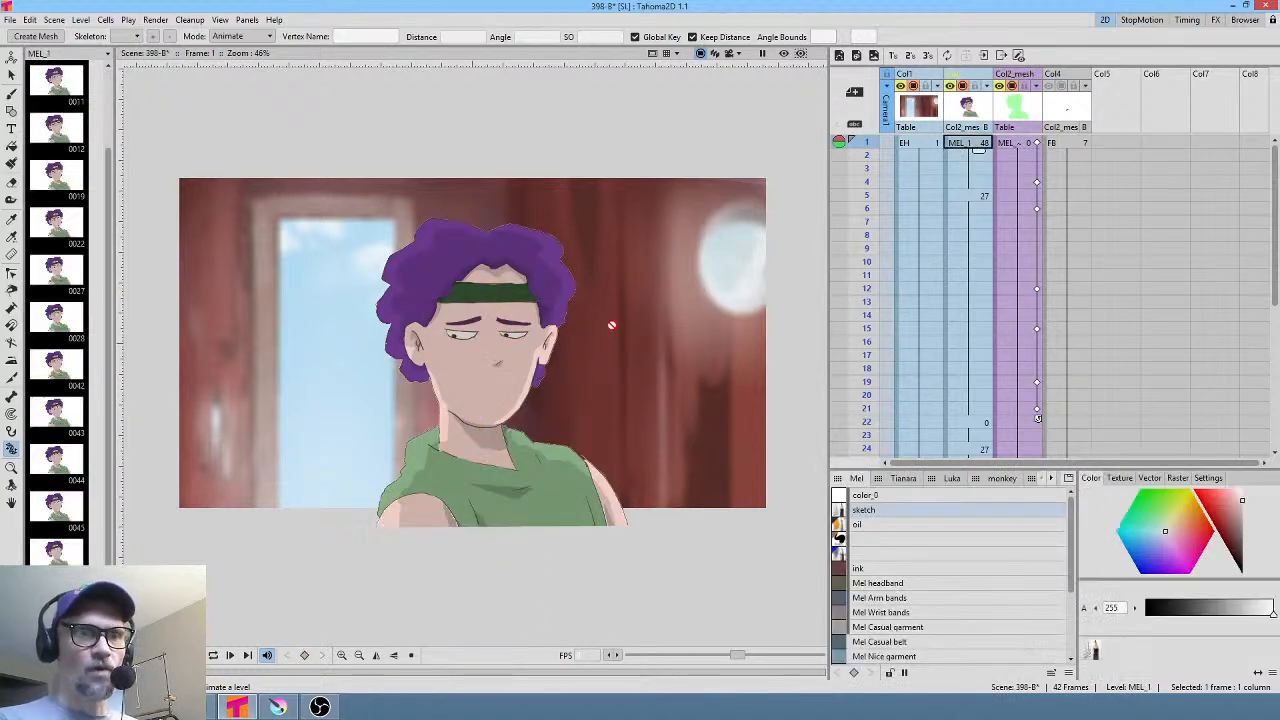
{"action": "left_click_drag", "start_coordinate": [614, 351], "coordinate": [609, 318]}
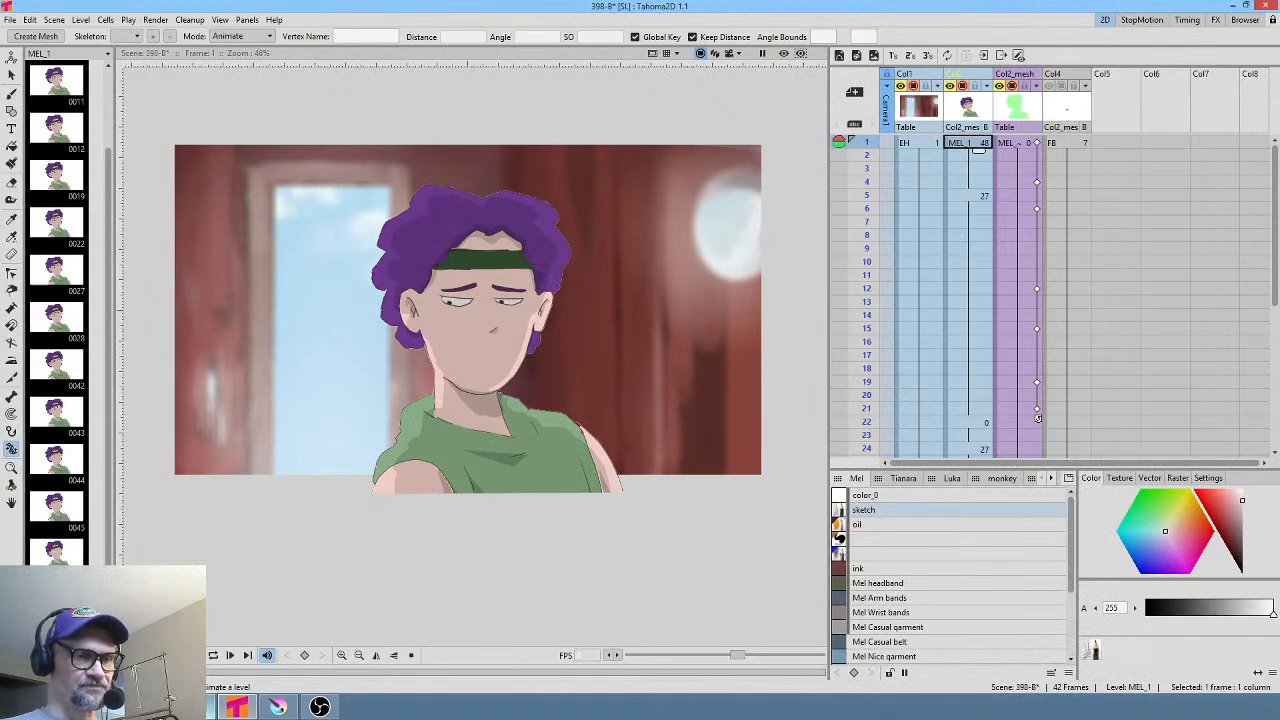
Switch to Vegas Pro, review the timeline edit leading up to and including shot 398, and return to Tahoma2D
{"action": "left_click", "coordinate": [238, 705]}
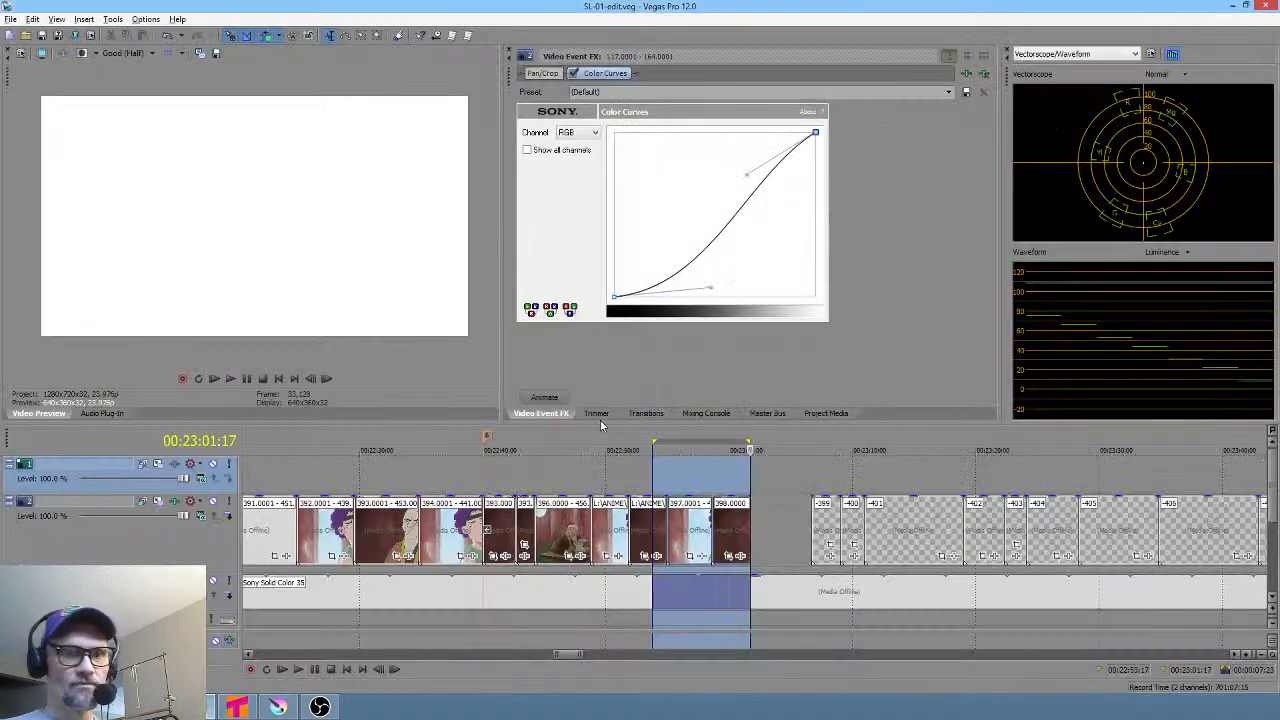
{"action": "left_click", "coordinate": [682, 458]}
{"action": "left_click_drag", "start_coordinate": [685, 458], "coordinate": [736, 474]}
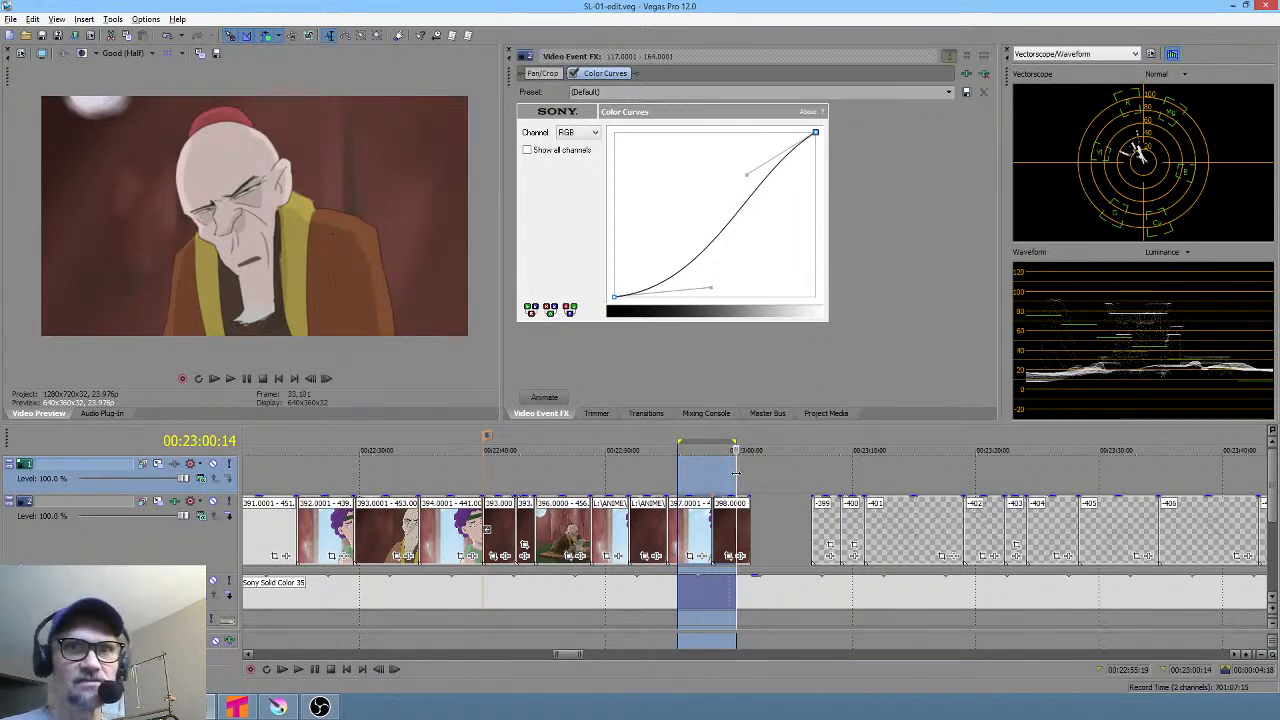
{"action": "left_click", "coordinate": [237, 707]}
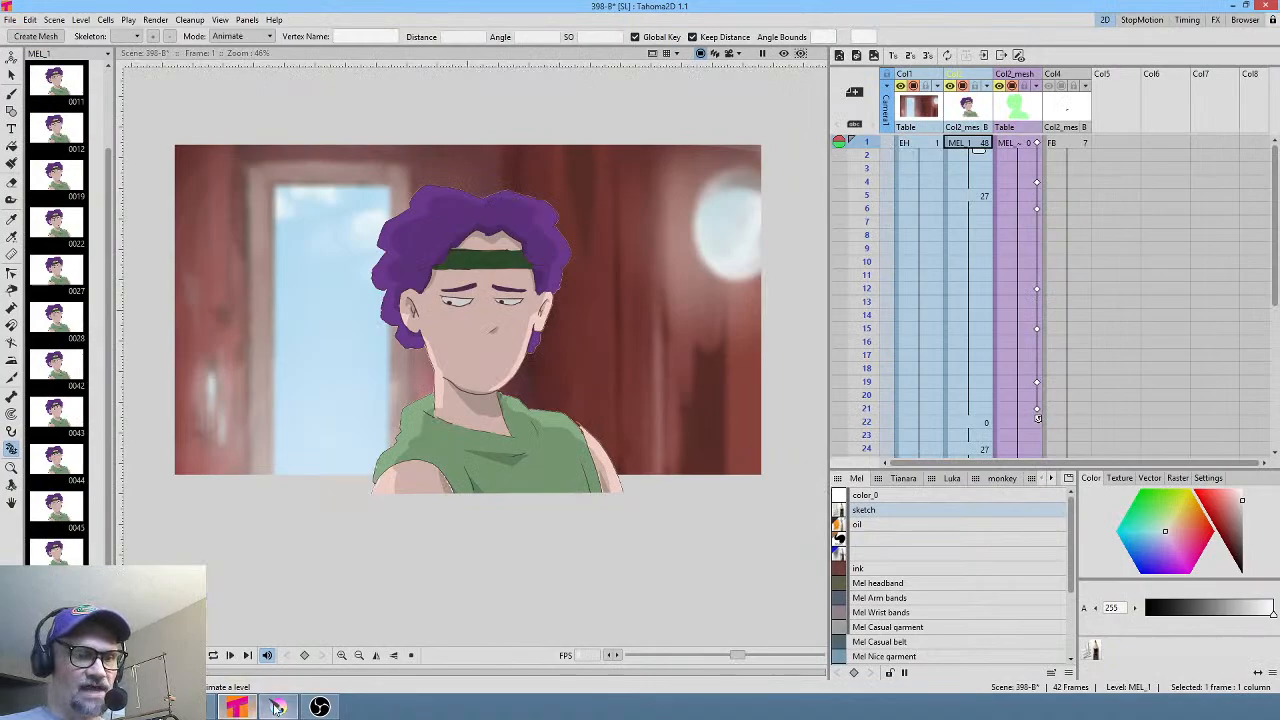
{"action": "left_click", "coordinate": [207, 709]}
{"action": "left_click", "coordinate": [647, 470]}
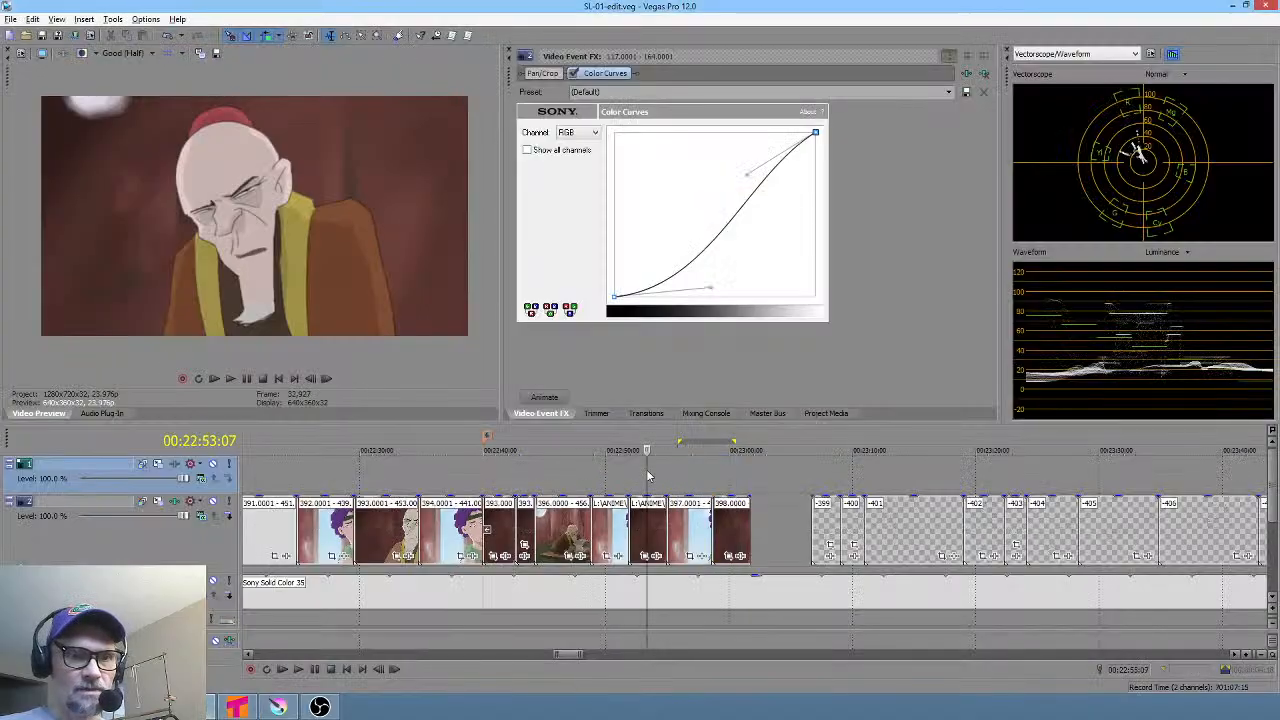
{"action": "left_click", "coordinate": [560, 468]}
{"action": "left_click", "coordinate": [522, 465]}
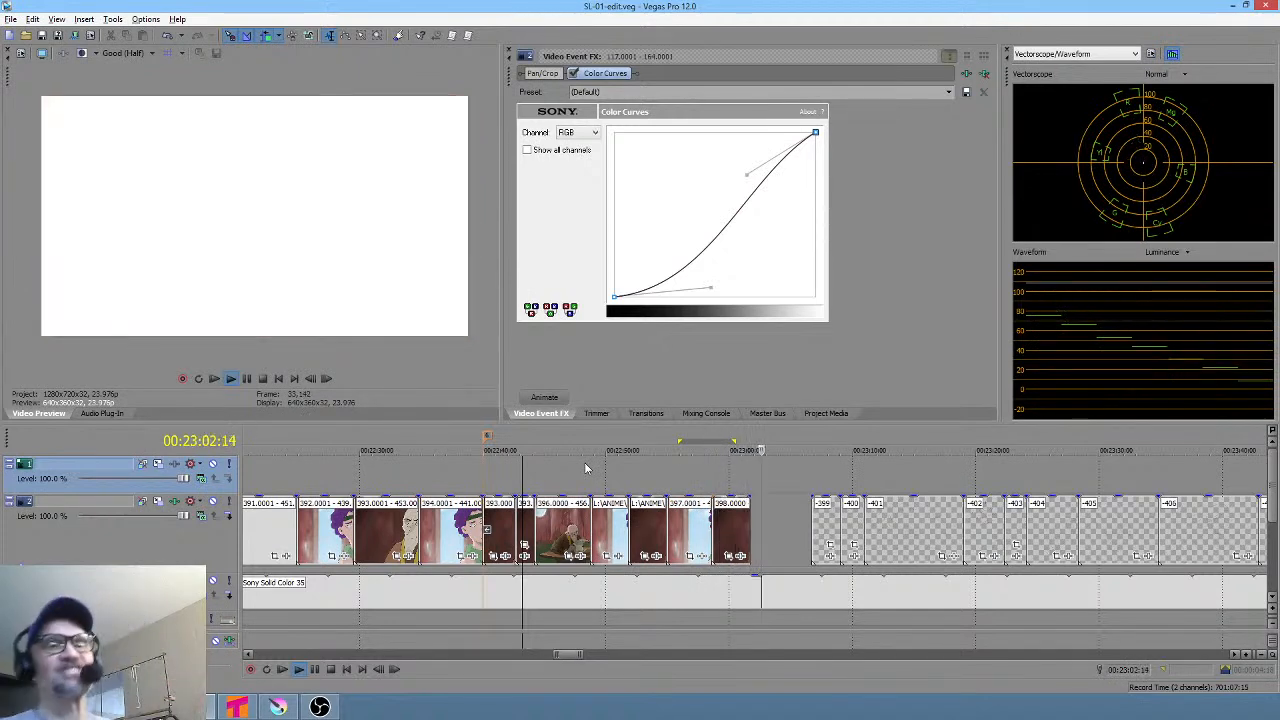
{"action": "key", "text": "space"}
{"action": "left_click", "coordinate": [738, 470]}
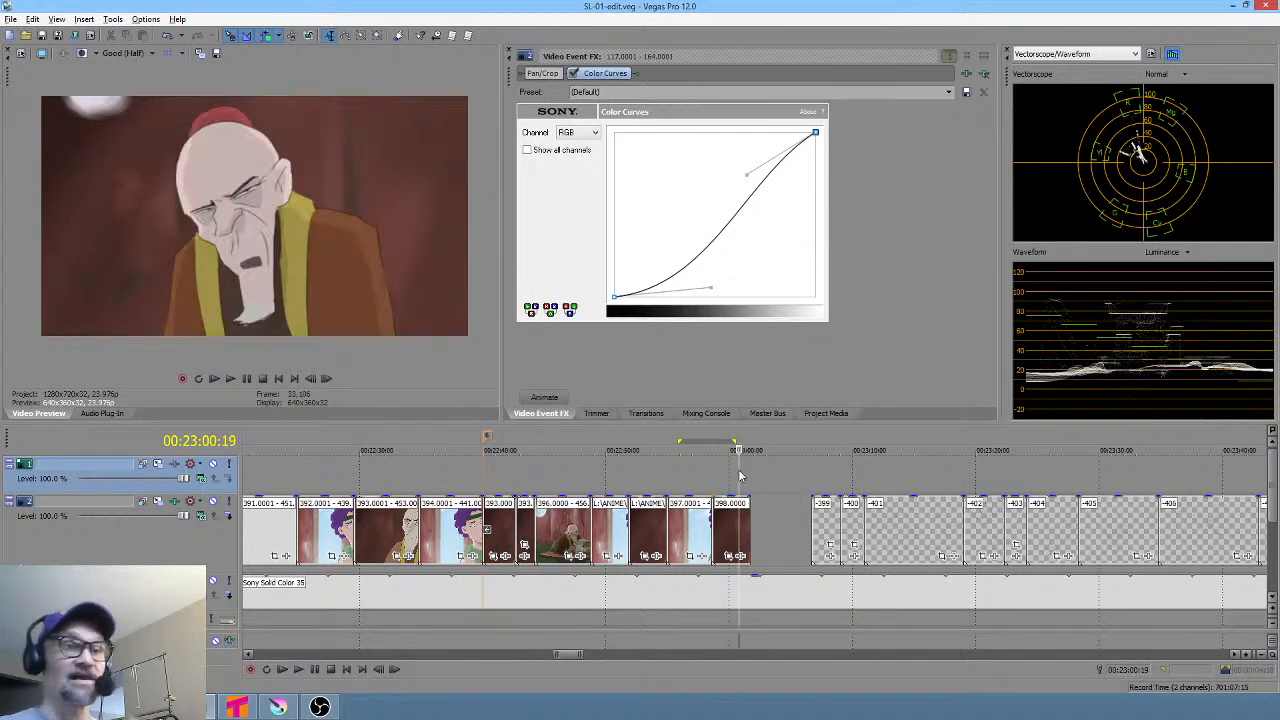
{"action": "left_click", "coordinate": [240, 703]}
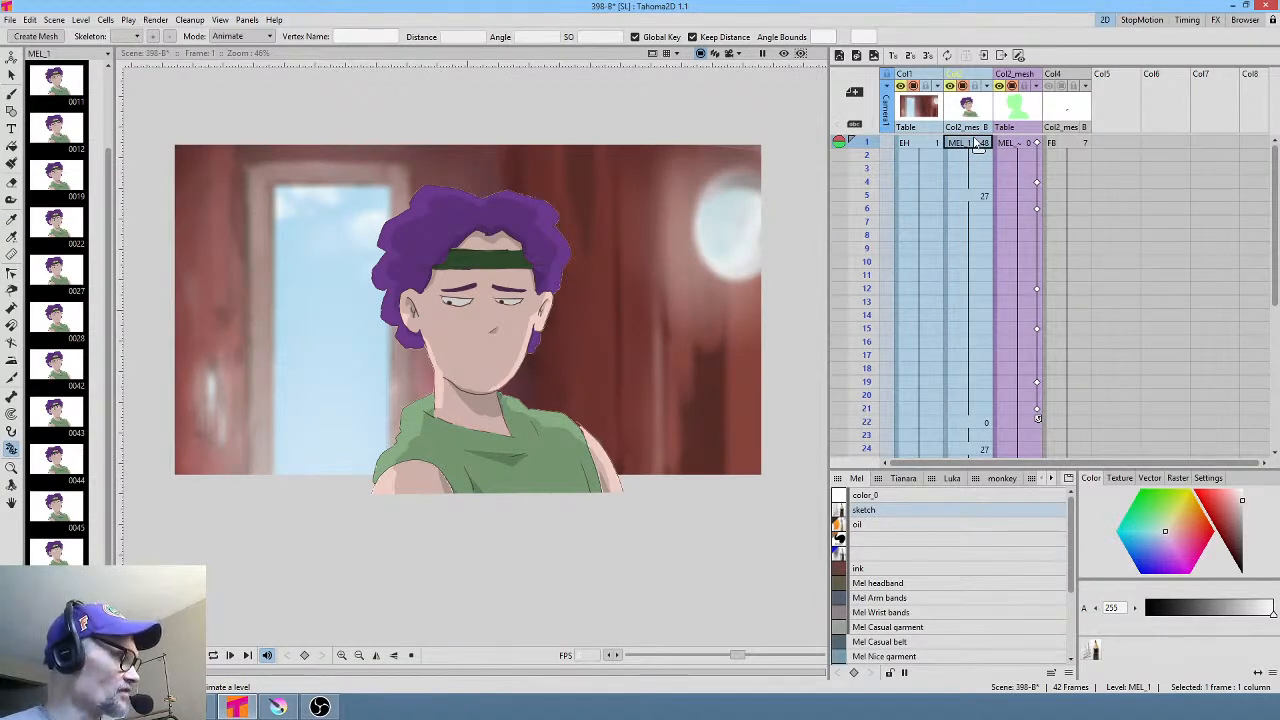
Play back the scene animation and return to frame 1 of the Mel level
{"action": "key", "text": "p"}
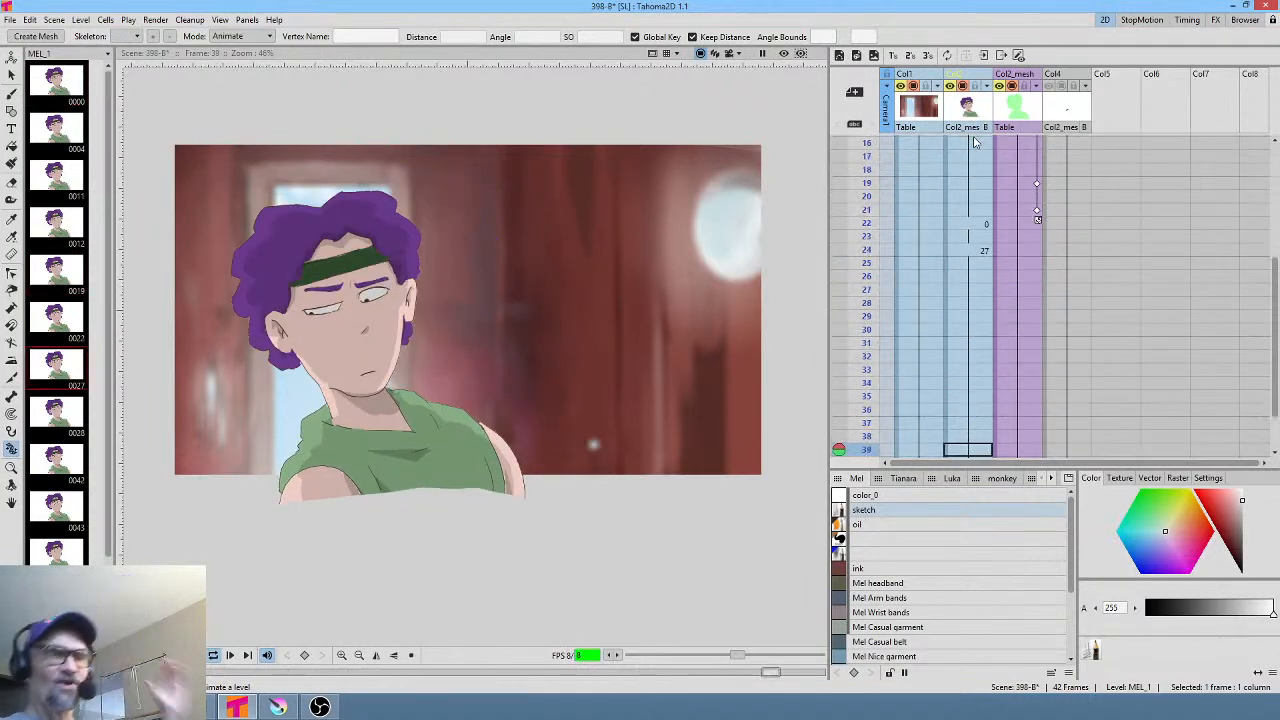
{"action": "left_click", "coordinate": [977, 143]}
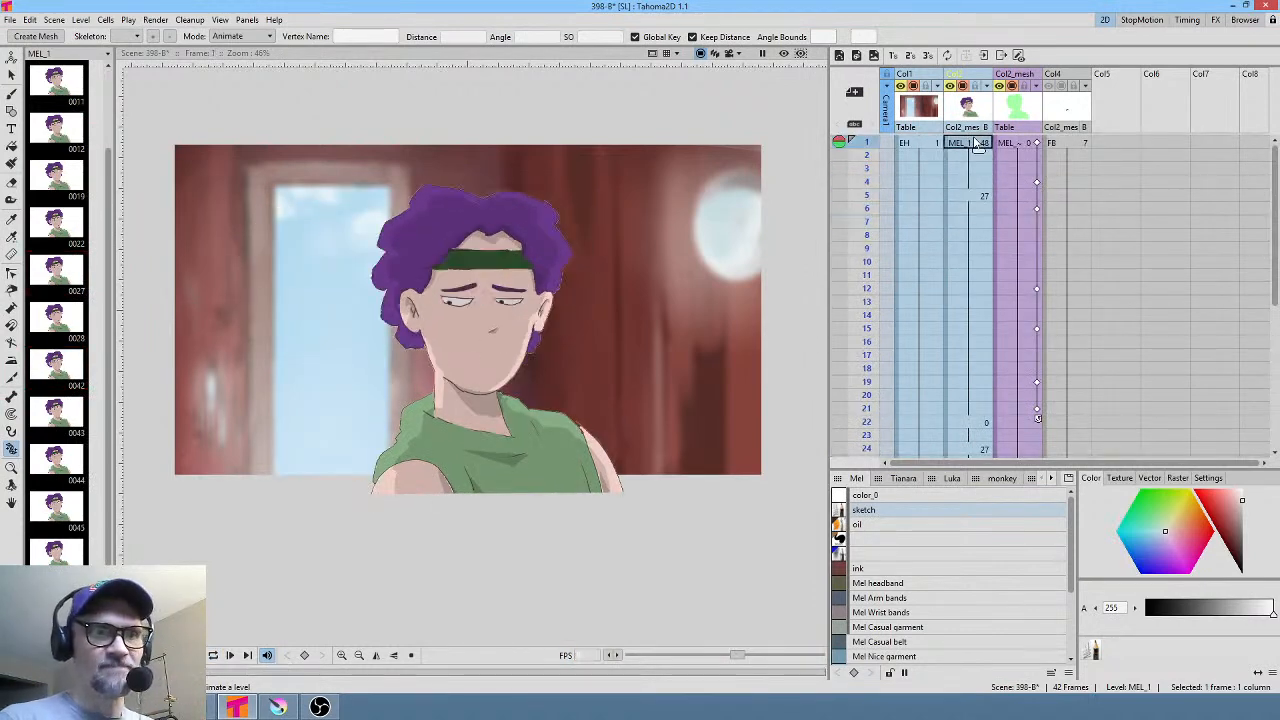
{"action": "left_click", "coordinate": [1066, 143]}
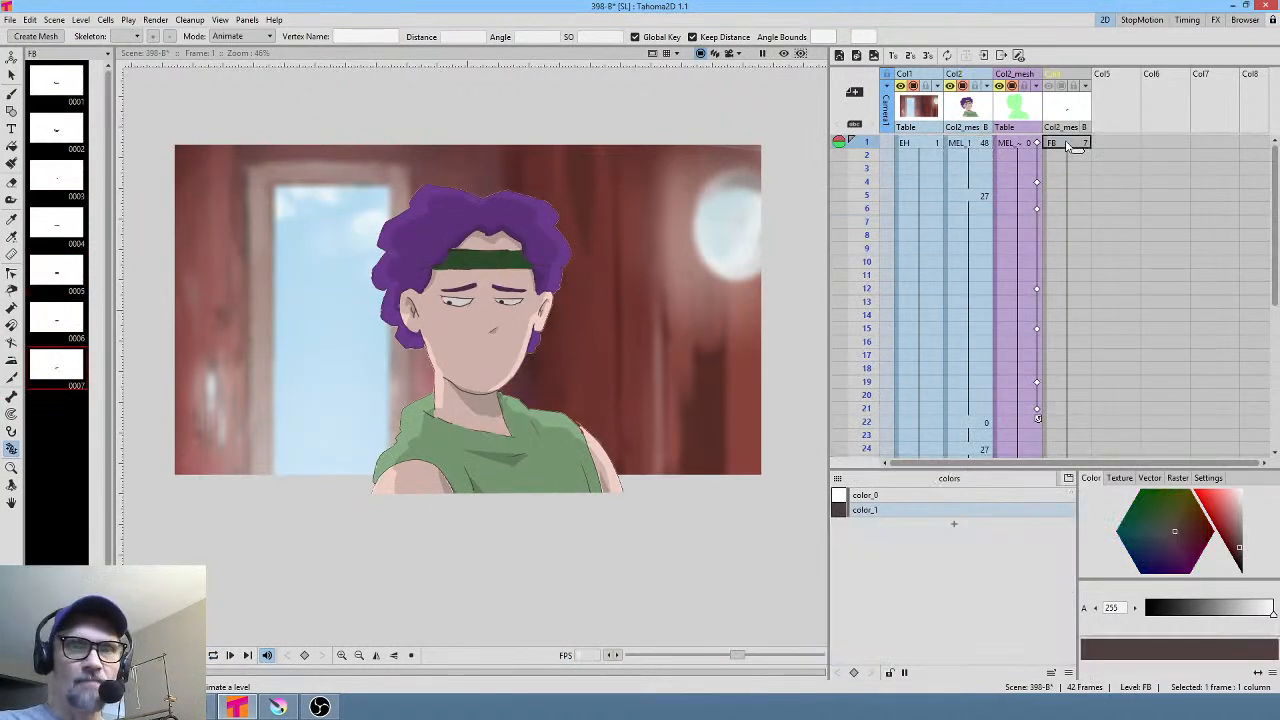
{"action": "left_click", "coordinate": [63, 84]}
{"action": "left_click", "coordinate": [58, 125]}
{"action": "left_click", "coordinate": [46, 176]}
{"action": "left_click_drag", "start_coordinate": [60, 185], "coordinate": [1100, 143]}
{"action": "left_click", "coordinate": [1106, 145]}
{"action": "left_click", "coordinate": [1095, 143]}
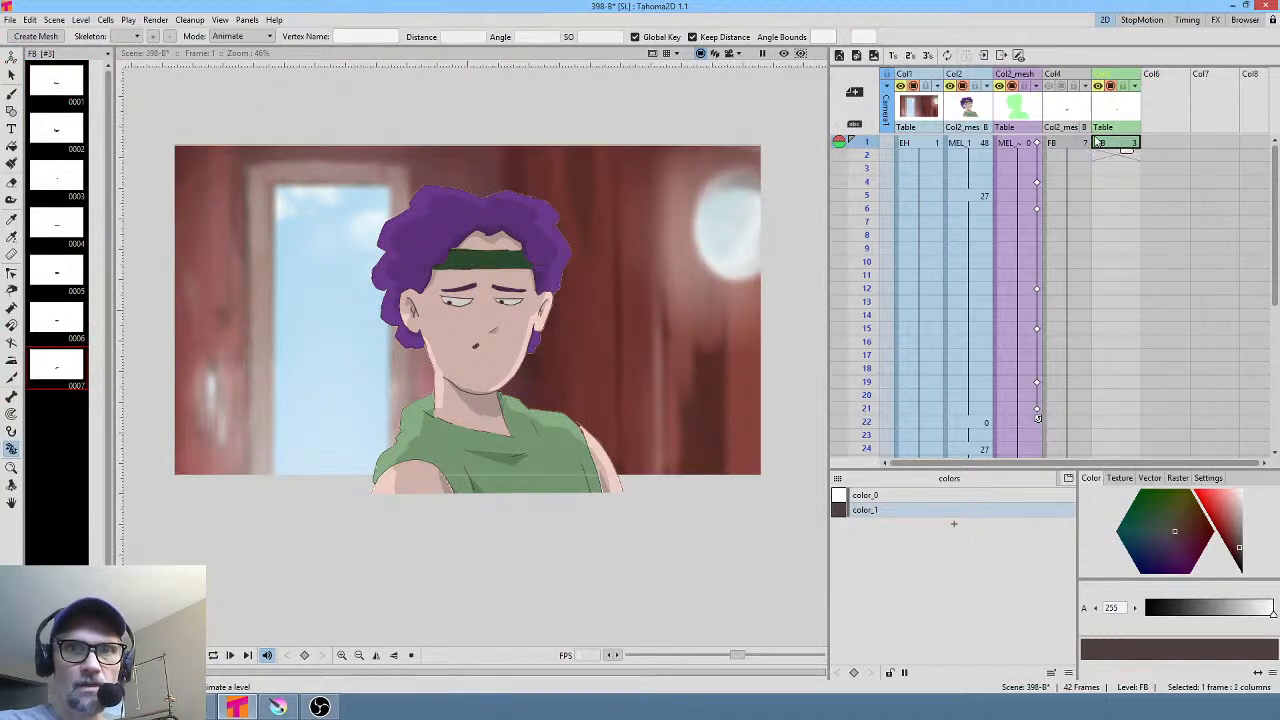
{"action": "left_click_drag", "start_coordinate": [1096, 147], "coordinate": [1077, 147]}
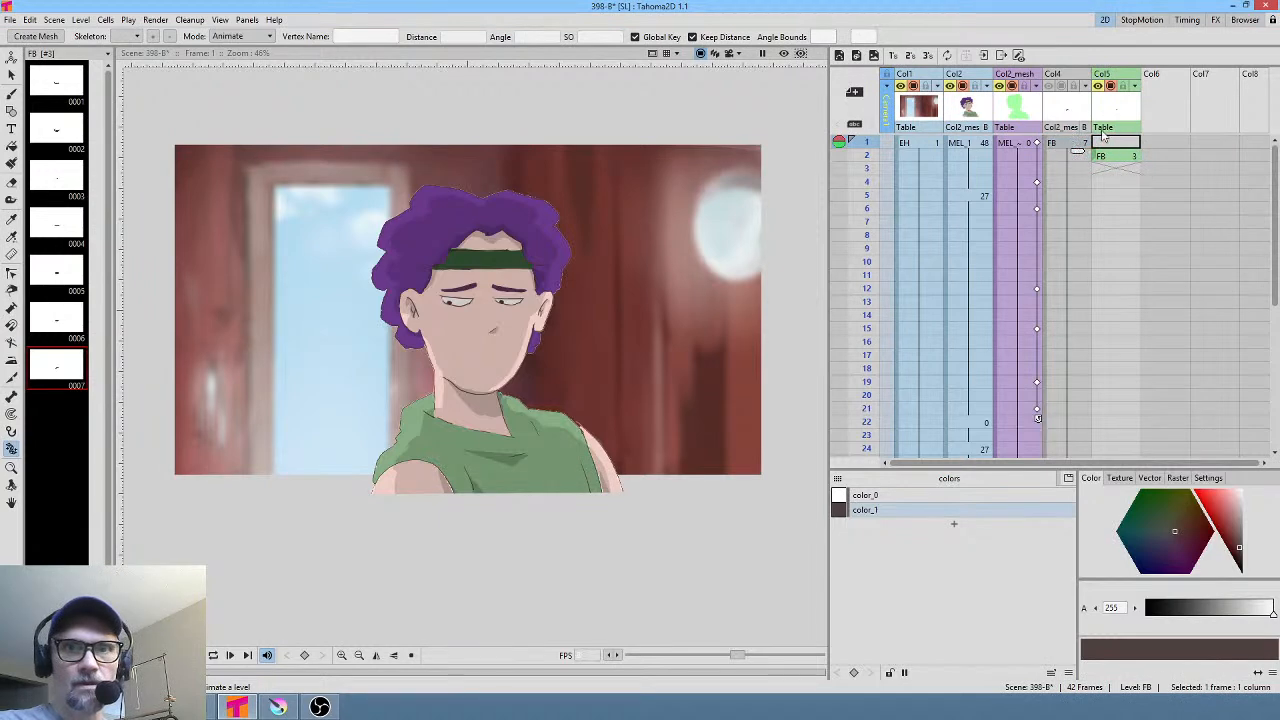
{"action": "left_click", "coordinate": [1107, 144]}
{"action": "left_click", "coordinate": [1059, 91]}
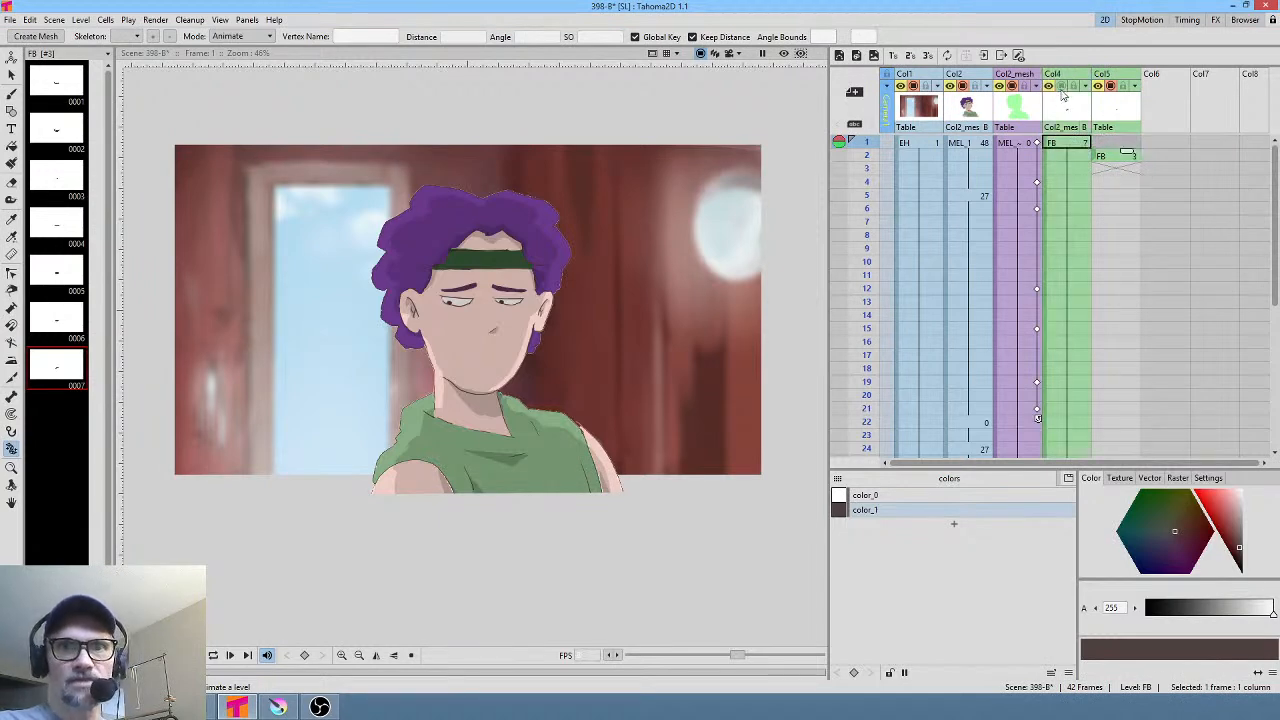
{"action": "left_click", "coordinate": [1110, 108]}
{"action": "key", "text": "Delete"}
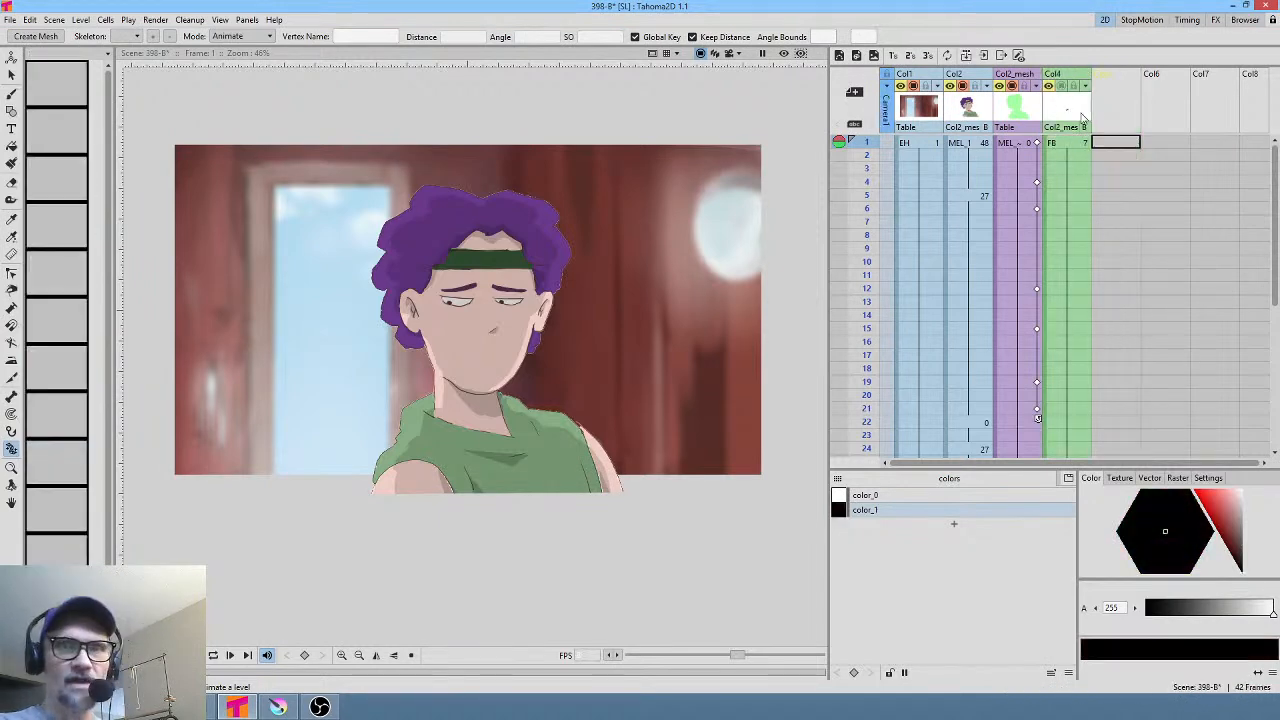
Make Col4 visible in the viewport and change its frame 1 FB mouth drawing to 6
{"action": "left_click", "coordinate": [1061, 90]}
{"action": "left_click", "coordinate": [1079, 146]}
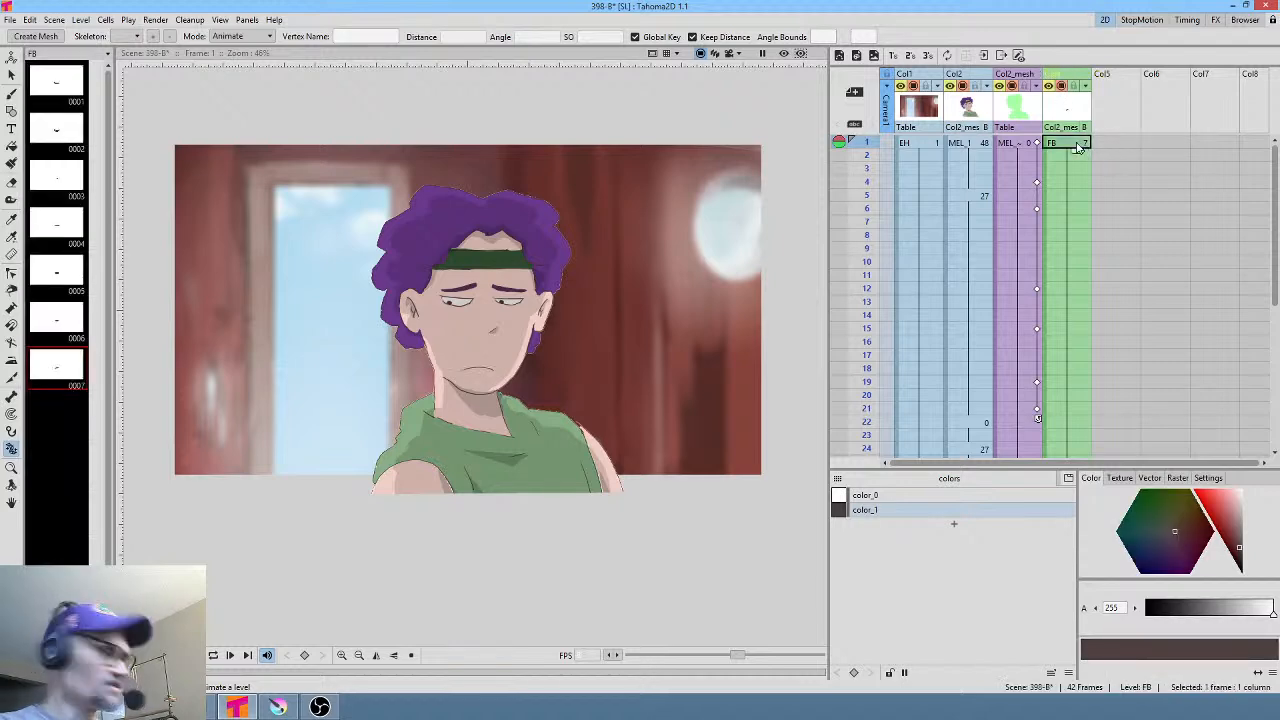
{"action": "key", "text": "w"}
{"action": "key", "text": "w"}
{"action": "key", "text": "w"}
{"action": "key", "text": "w"}
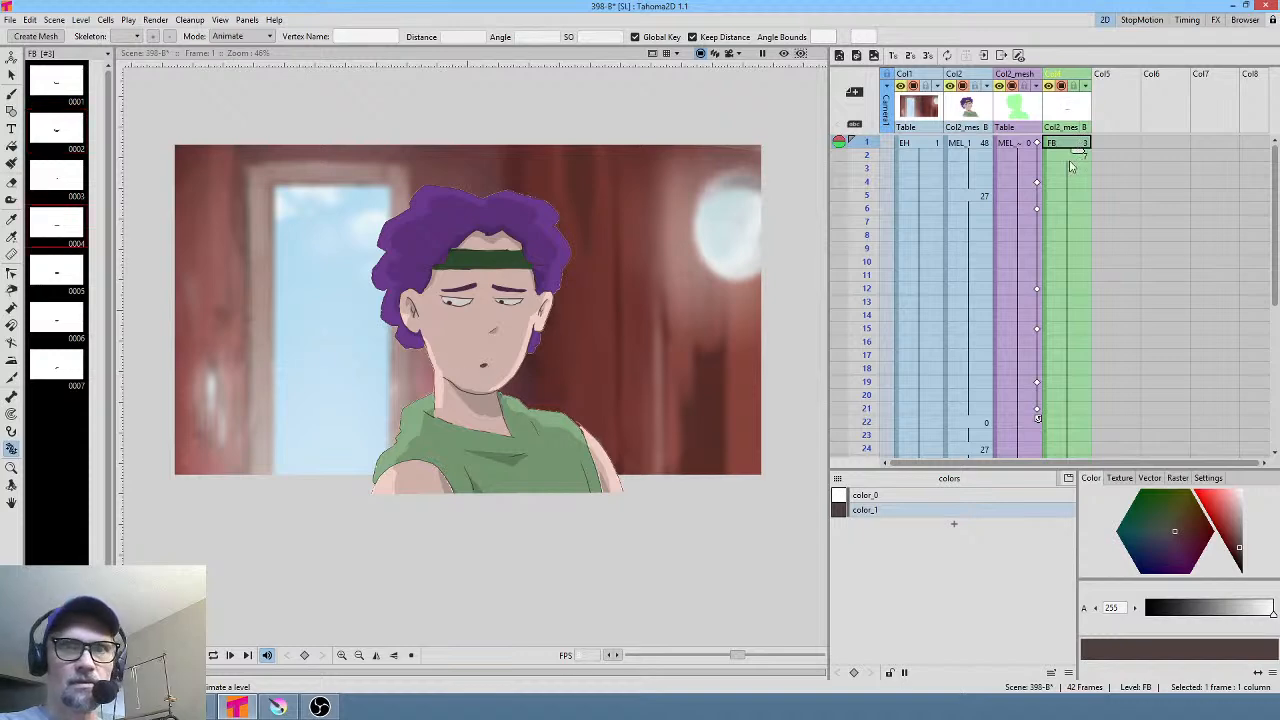
{"action": "left_click", "coordinate": [1068, 158]}
{"action": "left_click", "coordinate": [1068, 146]}
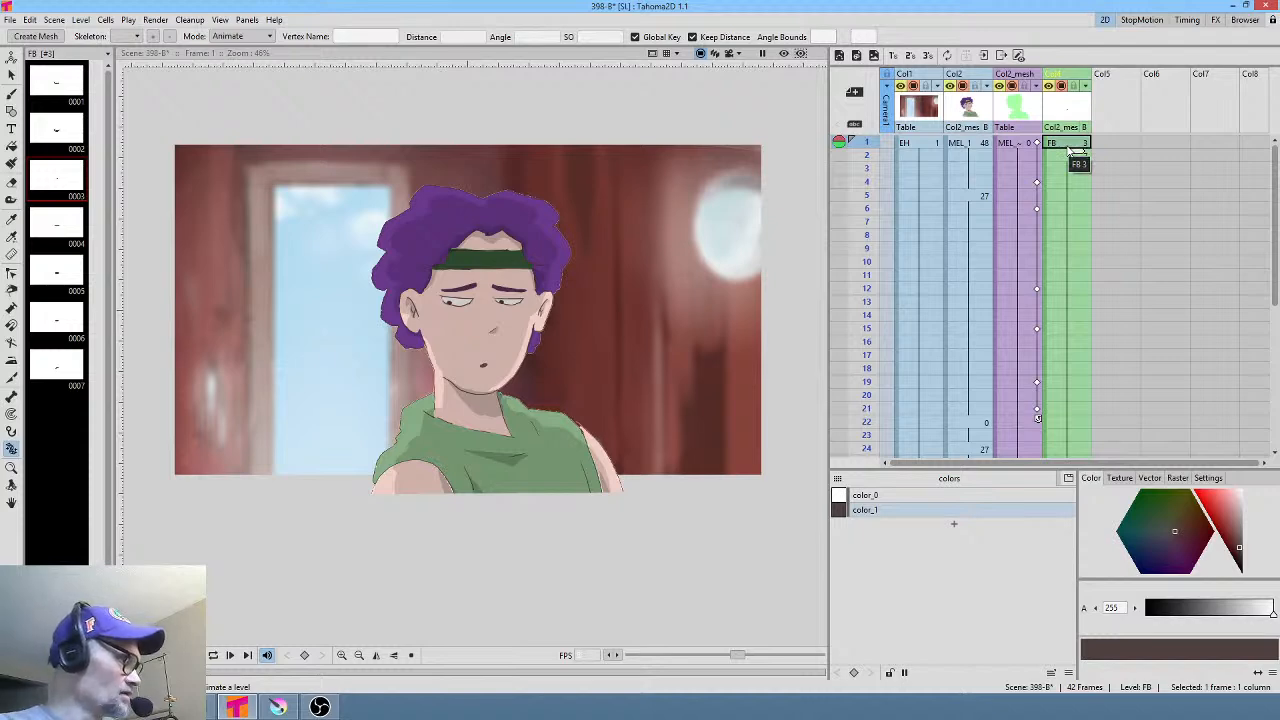
{"action": "key", "text": "w"}
{"action": "key", "text": "w"}
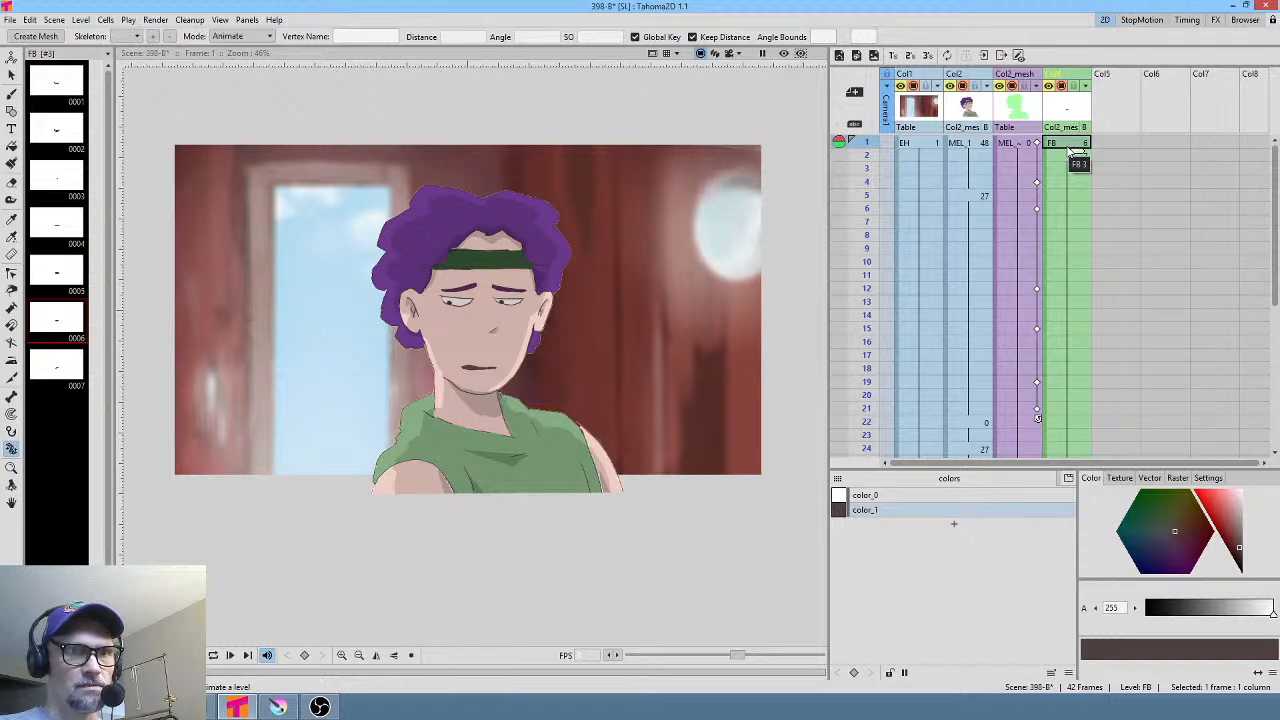
{"action": "key", "text": "w"}
{"action": "key", "text": "q"}
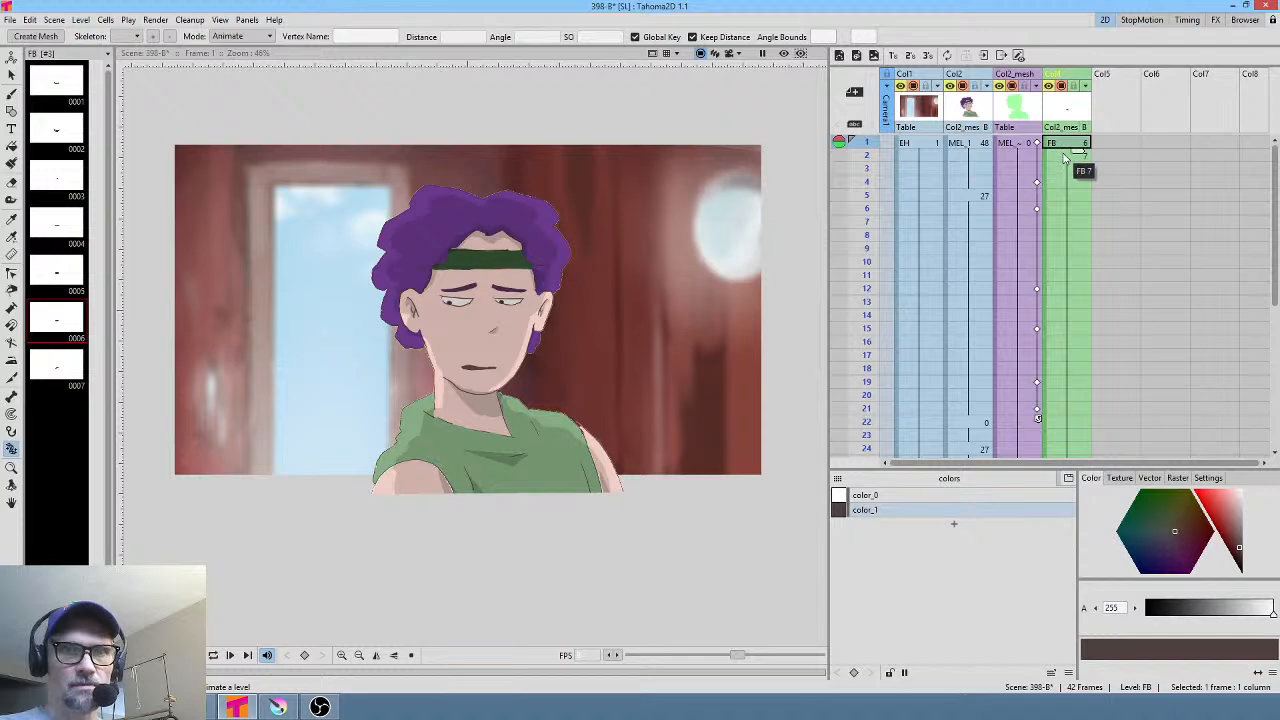
Extend the frame 1 mouth drawing in Col4 through frame 4
{"action": "left_click", "coordinate": [1066, 157]}
{"action": "left_click", "coordinate": [1082, 146]}
{"action": "left_click_drag", "start_coordinate": [1078, 152], "coordinate": [1074, 191]}
Delete the remaining mouth cells in Col4 from frame 5 through frame 44
{"action": "left_click", "coordinate": [1069, 198]}
{"action": "scroll", "coordinate": [1072, 260], "scroll_direction": "down", "scroll_amount": 6}
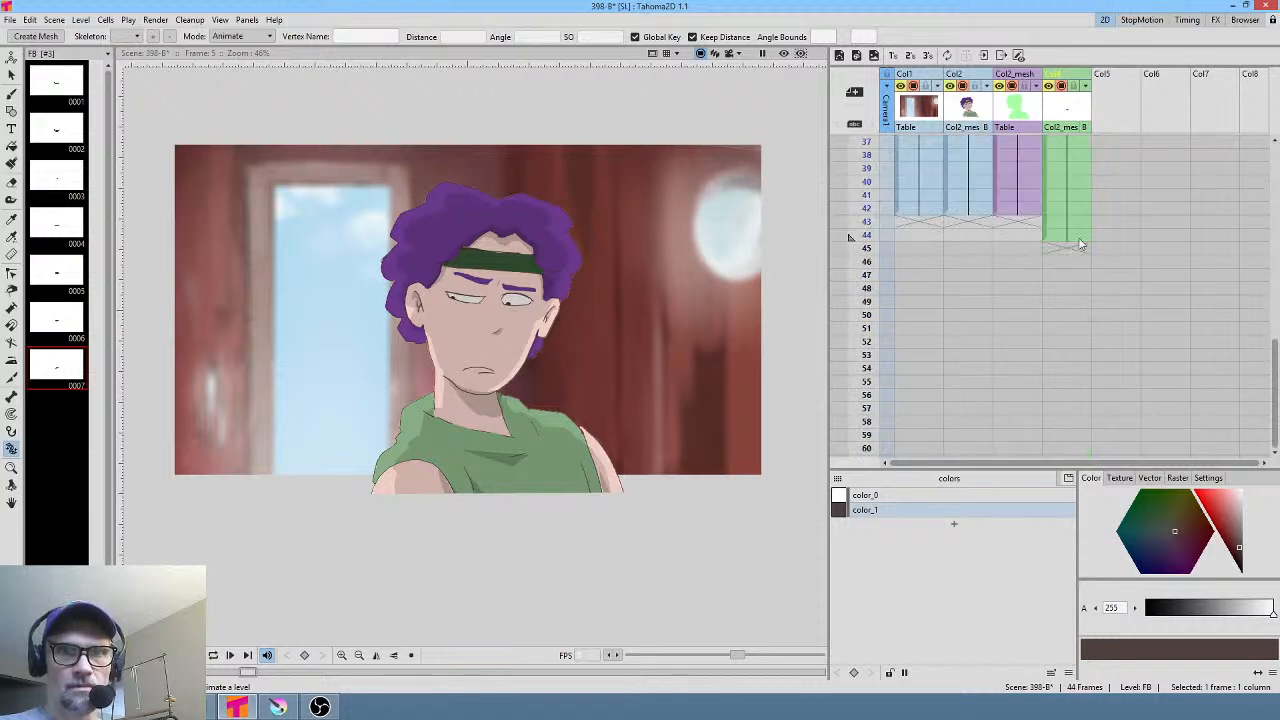
{"action": "left_click", "coordinate": [1078, 240], "text": "shift"}
{"action": "key", "text": "Delete"}
Play back the scene from the start to check the mouth timing
{"action": "scroll", "coordinate": [1108, 236], "scroll_direction": "up", "scroll_amount": 6}
{"action": "mouse_move", "coordinate": [874, 144]}
{"action": "left_mouse_down"}
{"action": "mouse_move", "coordinate": [869, 211]}
{"action": "mouse_move", "coordinate": [870, 143]}
{"action": "left_mouse_up"}
{"action": "key", "text": "p"}
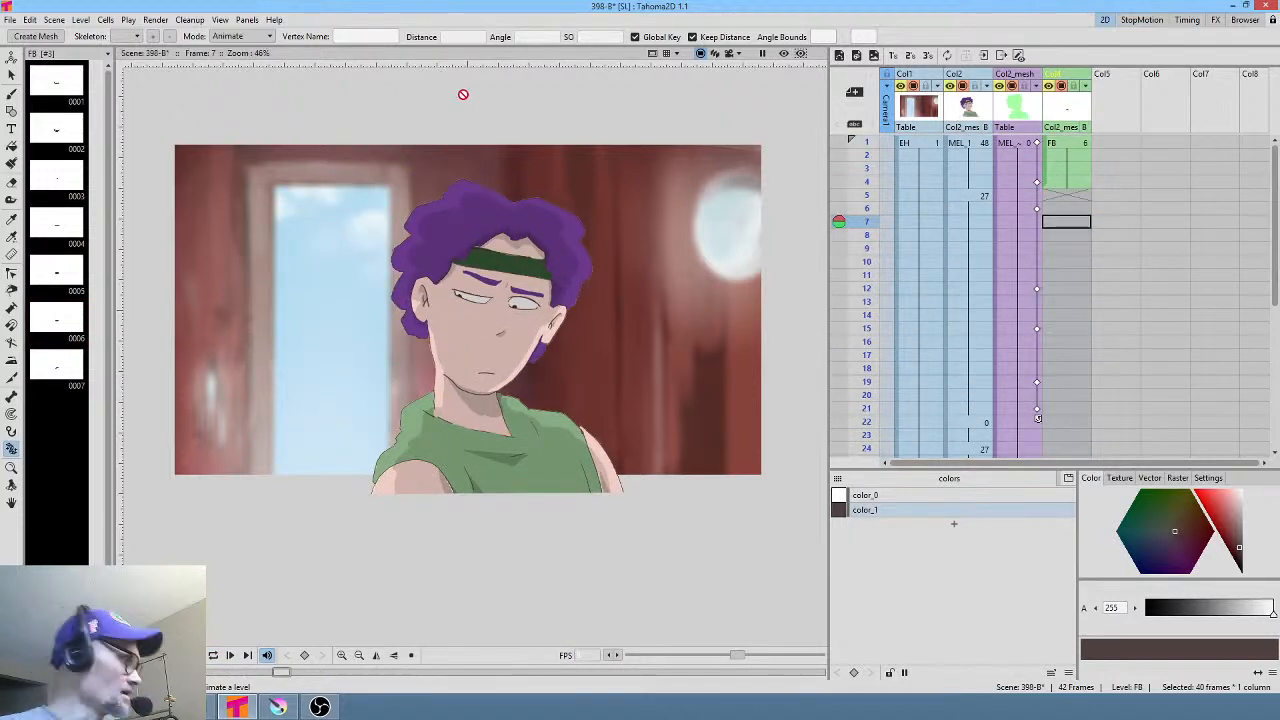
Save the scene with all its levels and open the render output settings
{"action": "left_click", "coordinate": [10, 20]}
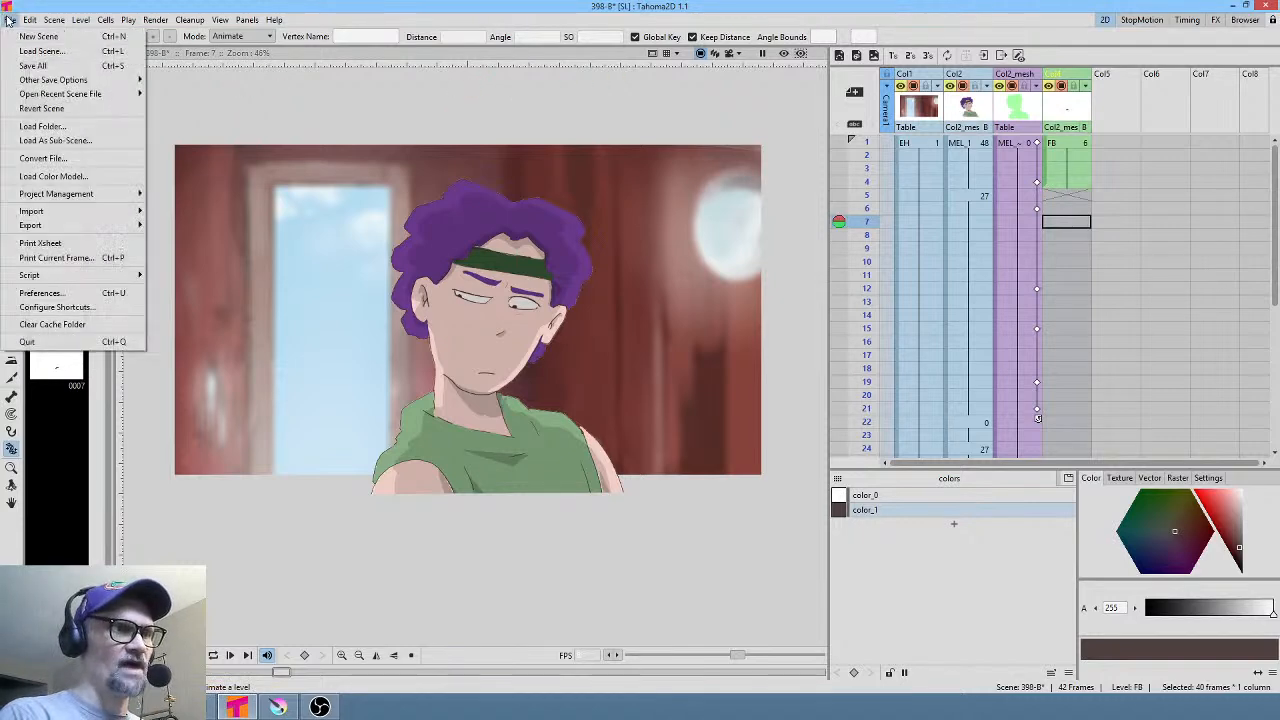
{"action": "left_click", "coordinate": [34, 66]}
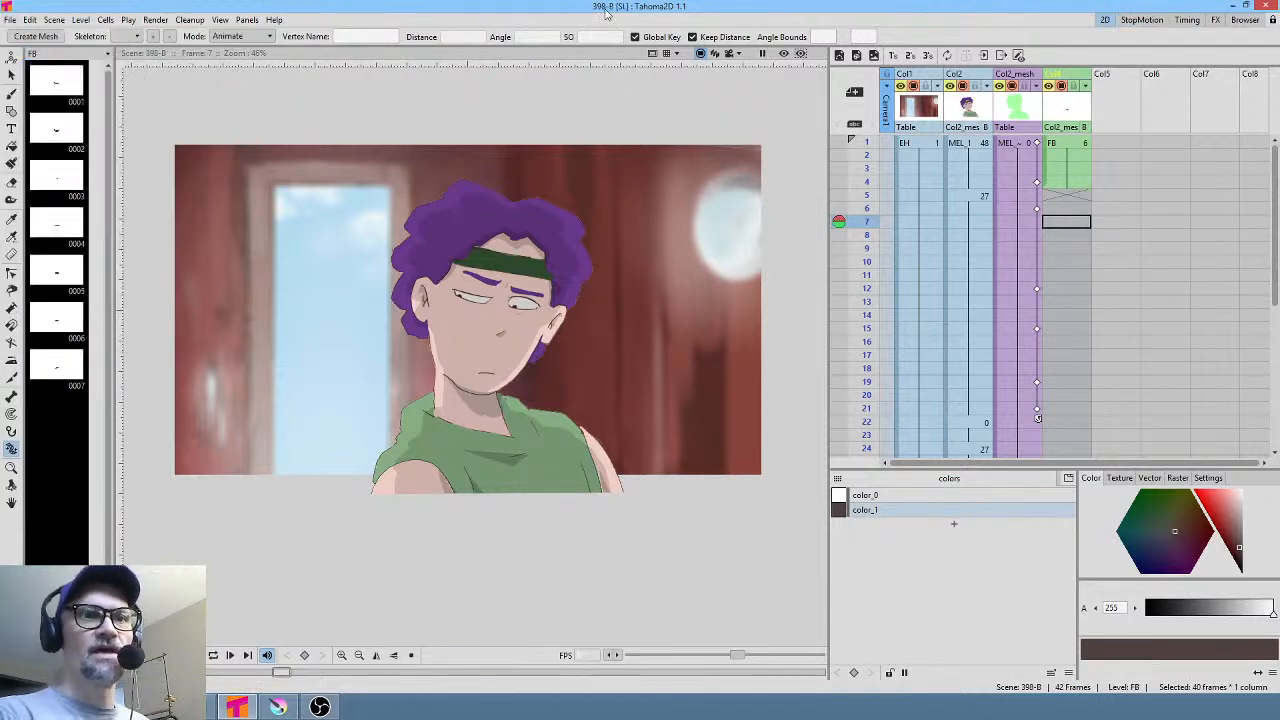
{"action": "left_click", "coordinate": [152, 20]}
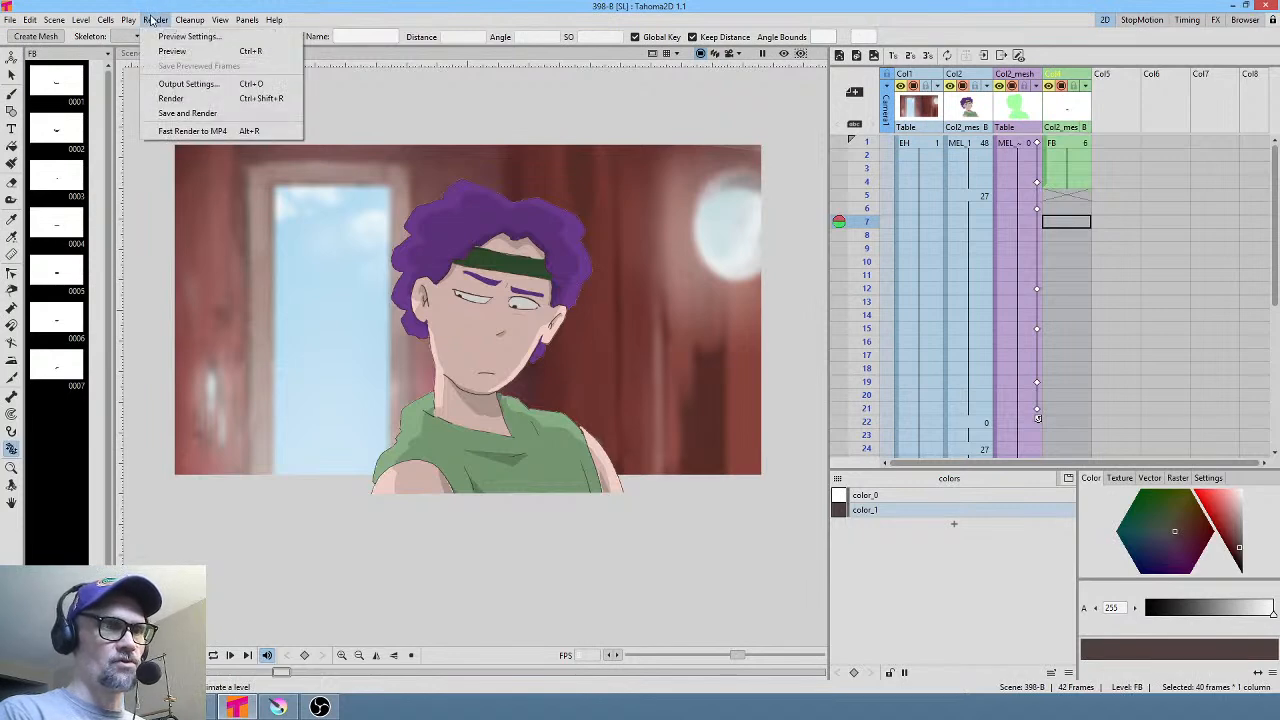
{"action": "left_click", "coordinate": [182, 82]}
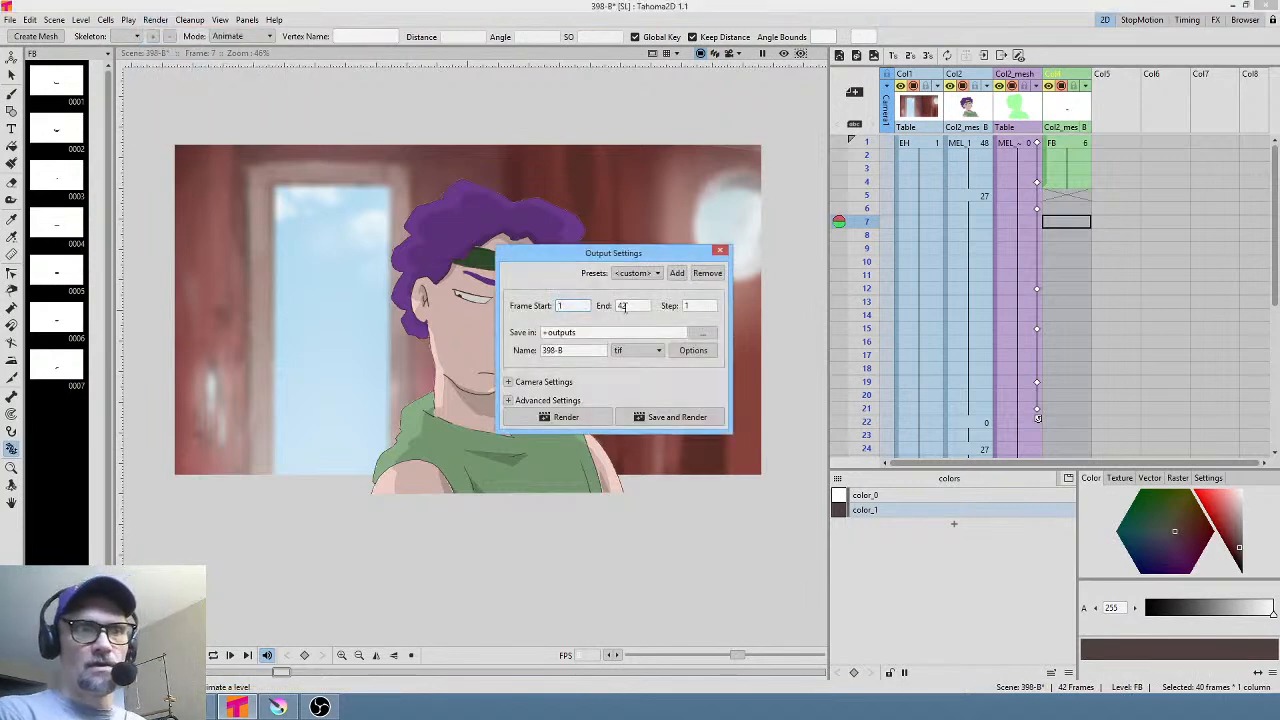
Try to browse to L:\ANIME\SL\scenes\398-b\ as the render output folder
{"action": "left_click", "coordinate": [703, 334]}
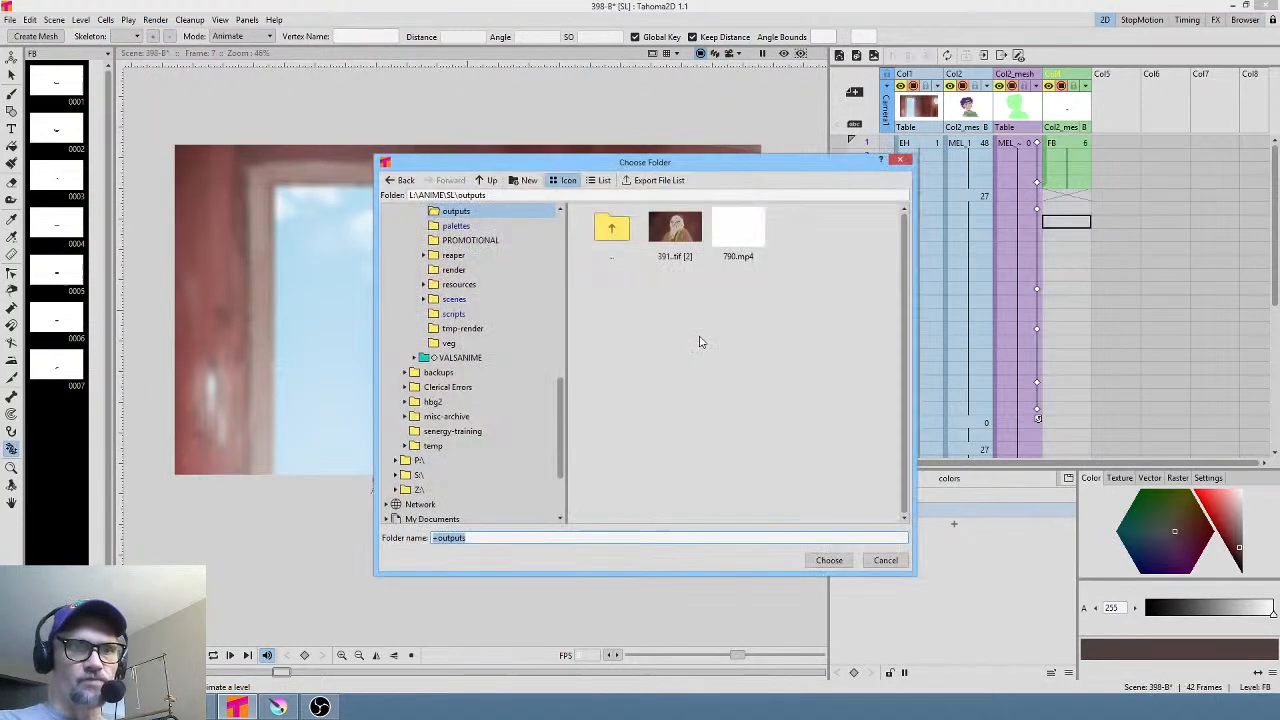
{"action": "double_click", "coordinate": [468, 195]}
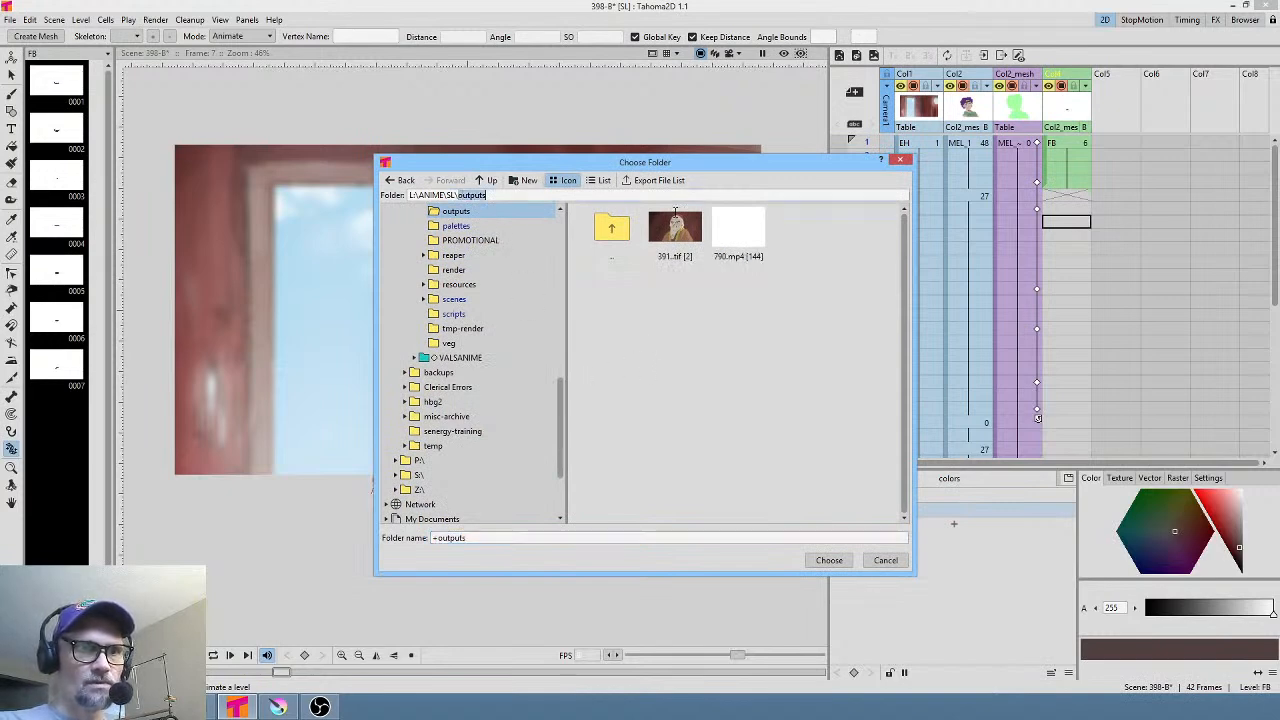
{"action": "key", "text": "BackSpace"}
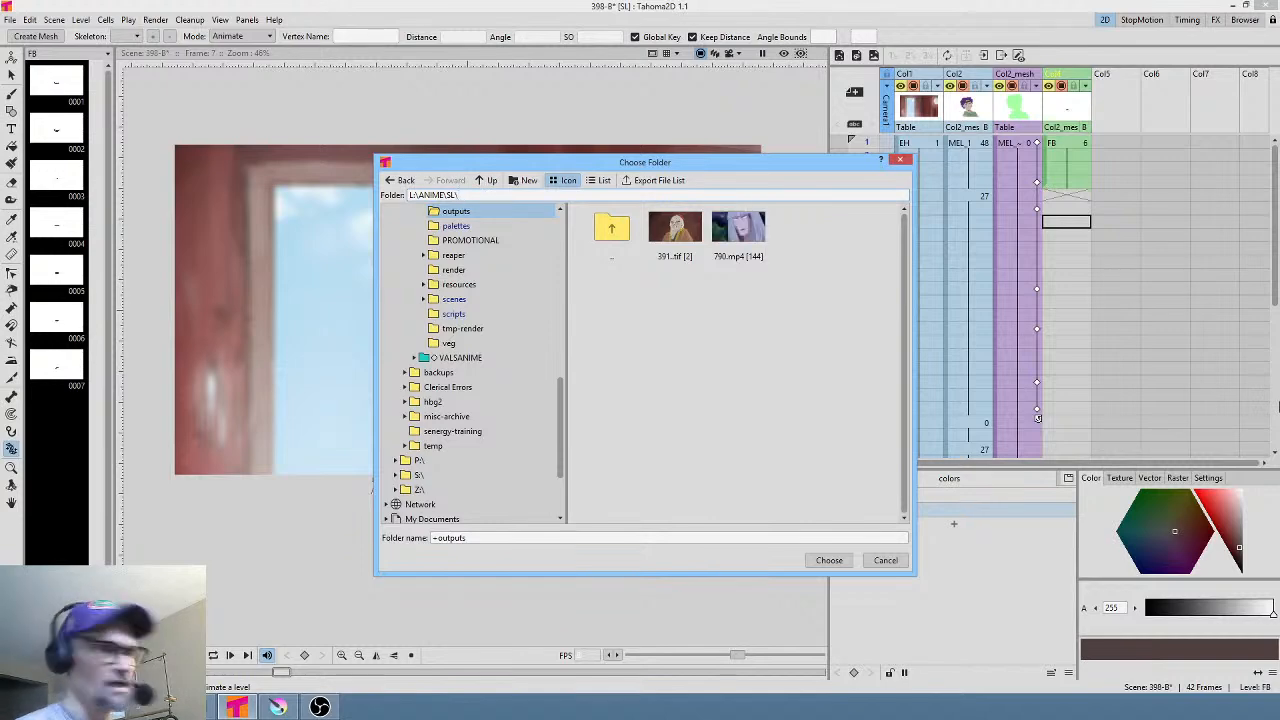
{"action": "type", "text": "scenes\\398-b\\"}
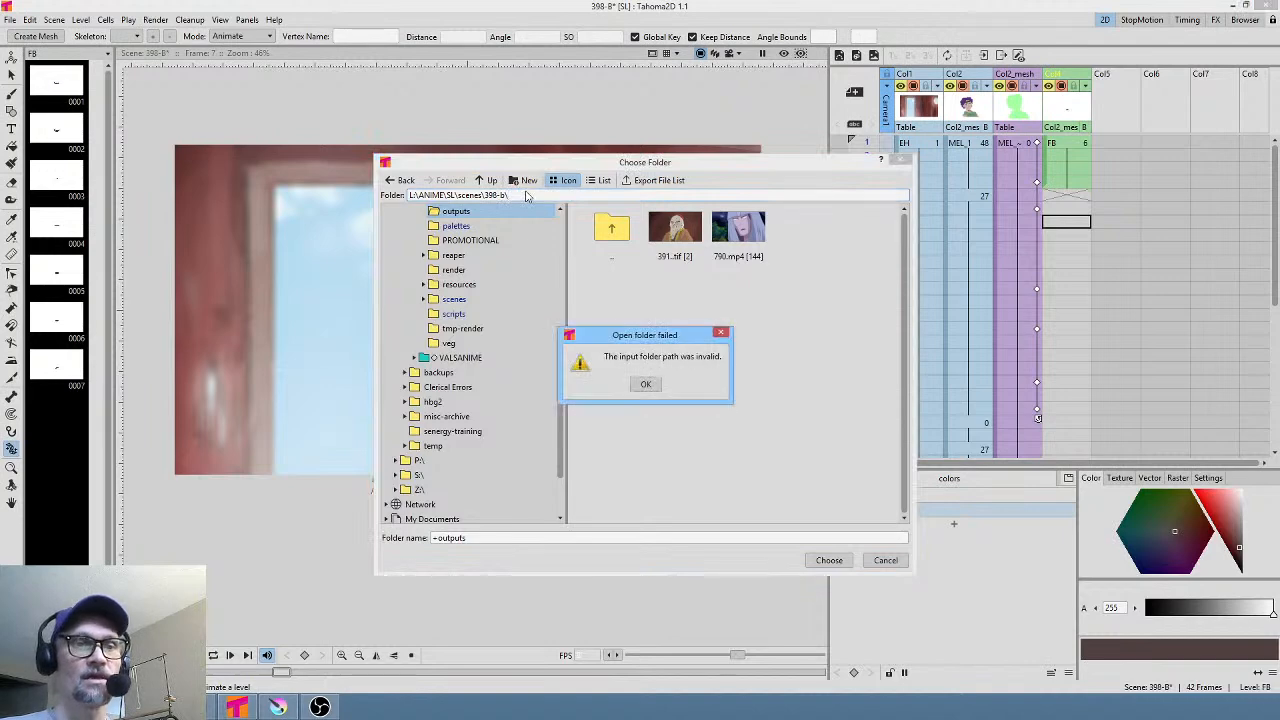
{"action": "left_click", "coordinate": [645, 384]}
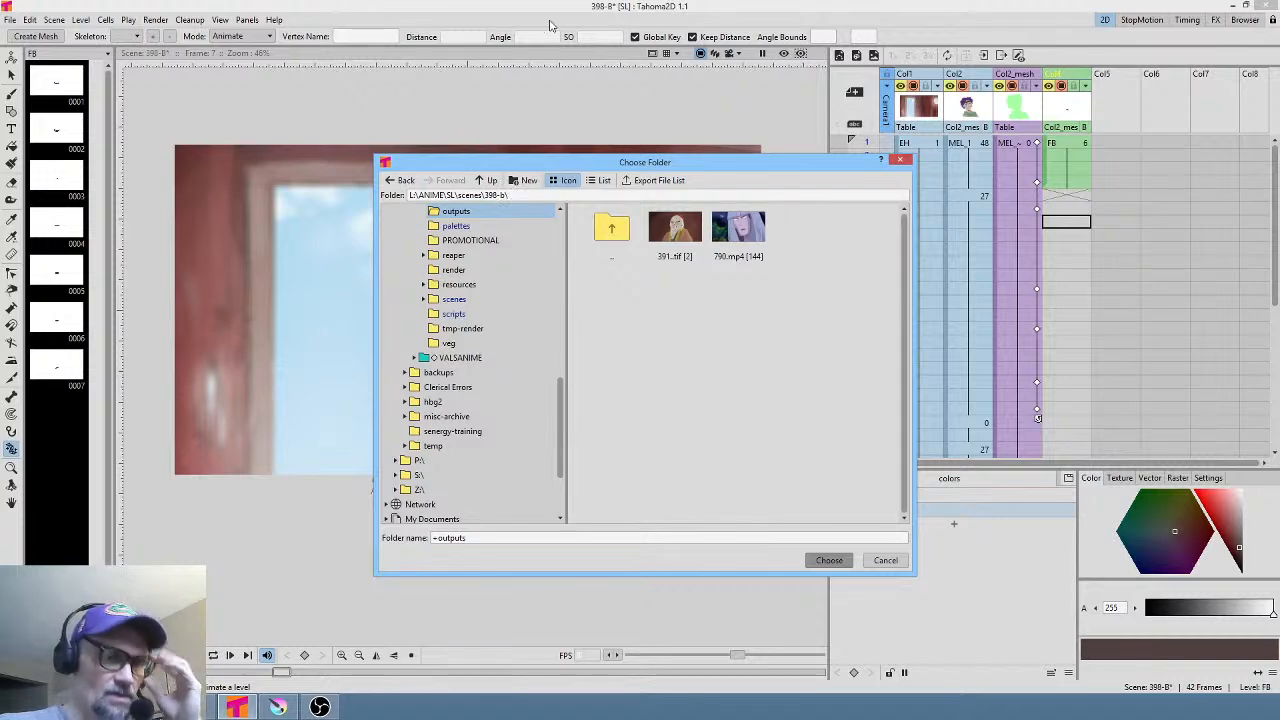
Switch to FastStone Image Viewer and go to the folder L:\ANIME\SL\scenes\
{"action": "key", "text": "alt+Tab"}
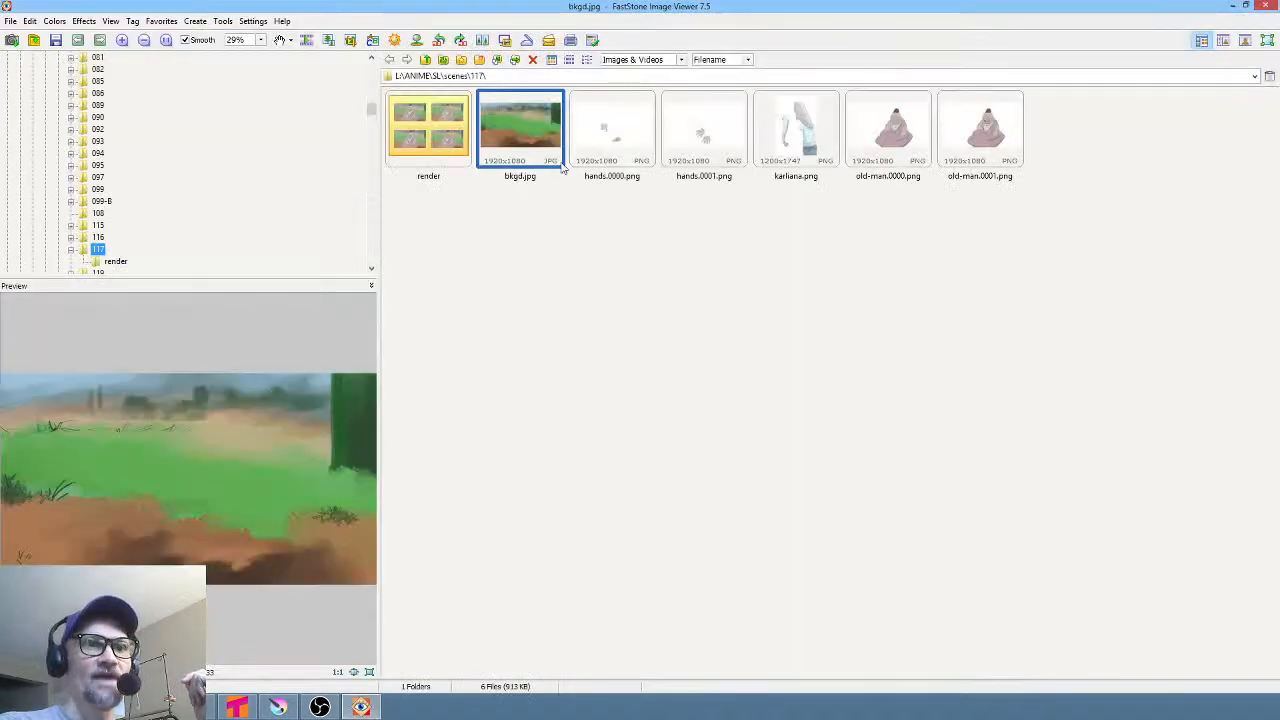
{"action": "left_click", "coordinate": [71, 249]}
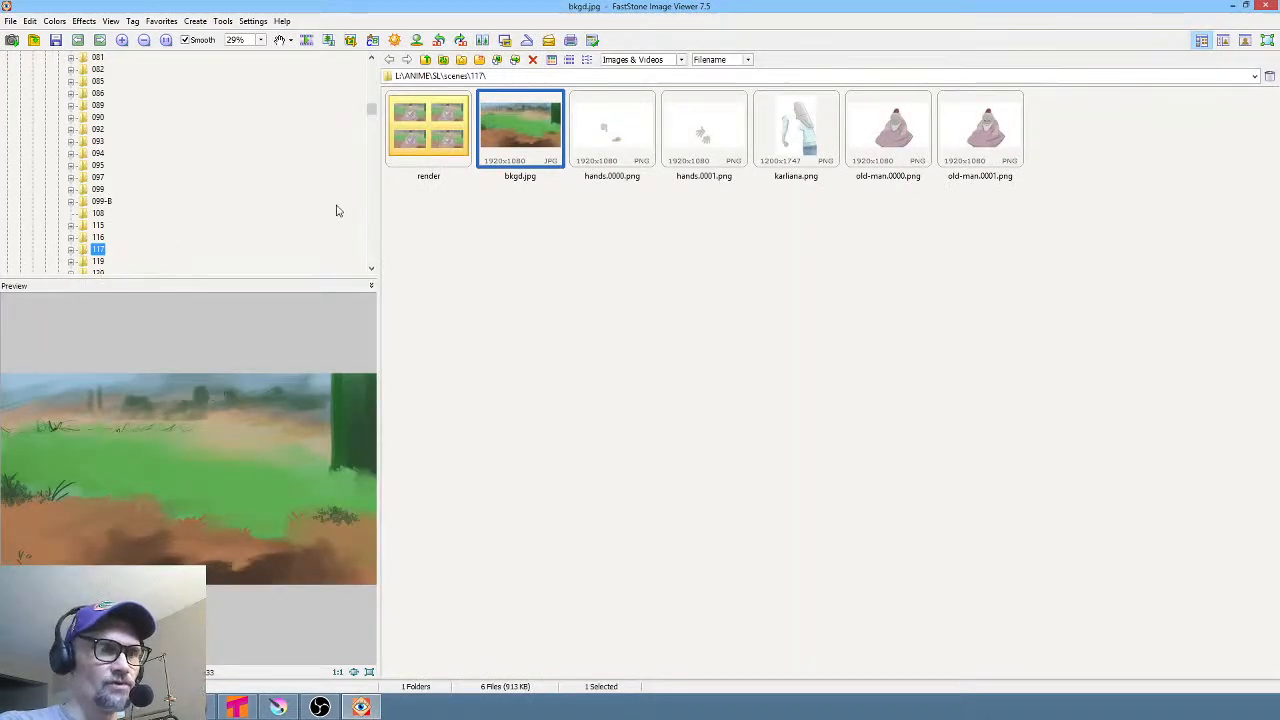
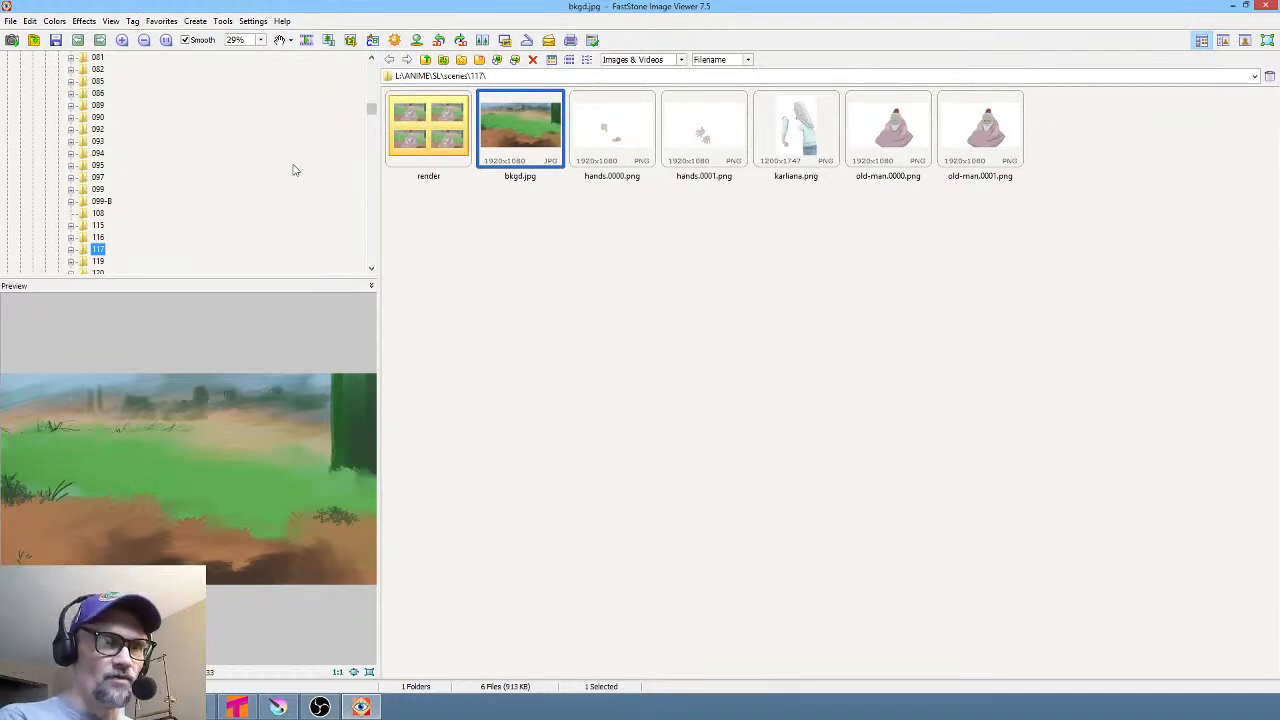
{"action": "left_click", "coordinate": [239, 707]}
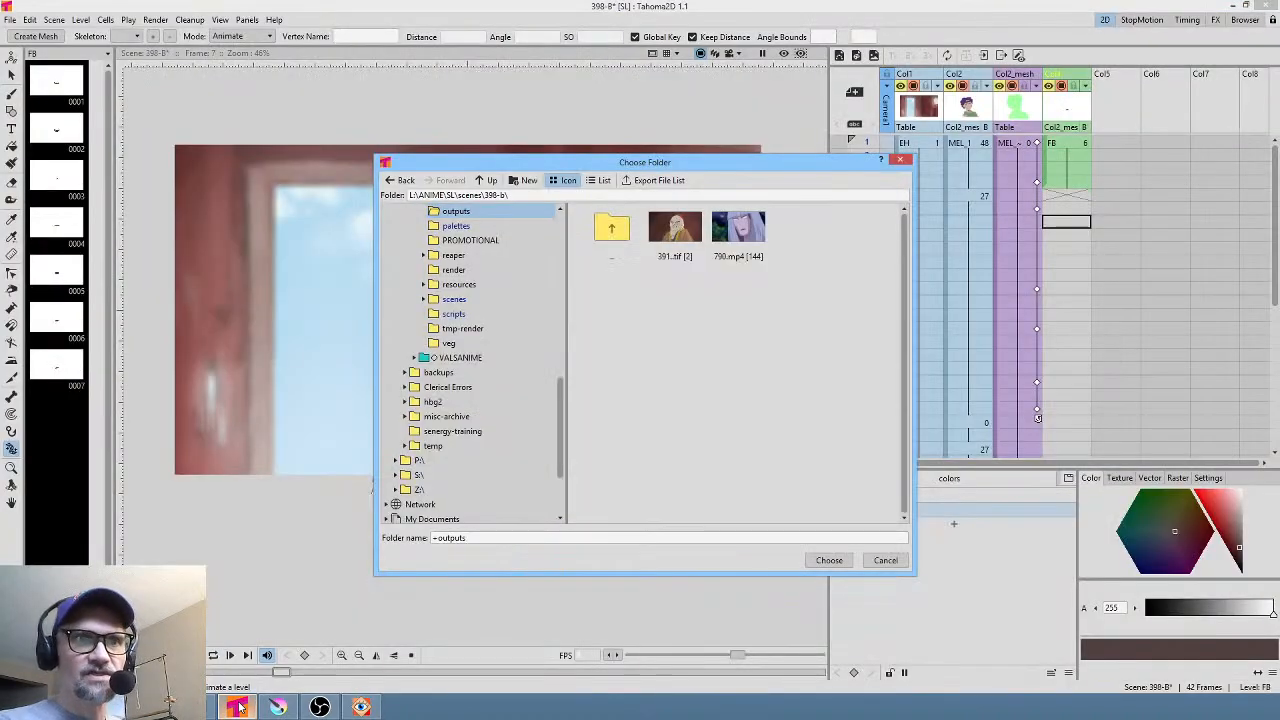
{"action": "left_click", "coordinate": [361, 707]}
{"action": "double_click", "coordinate": [520, 76]}
{"action": "key", "text": "BackSpace"}
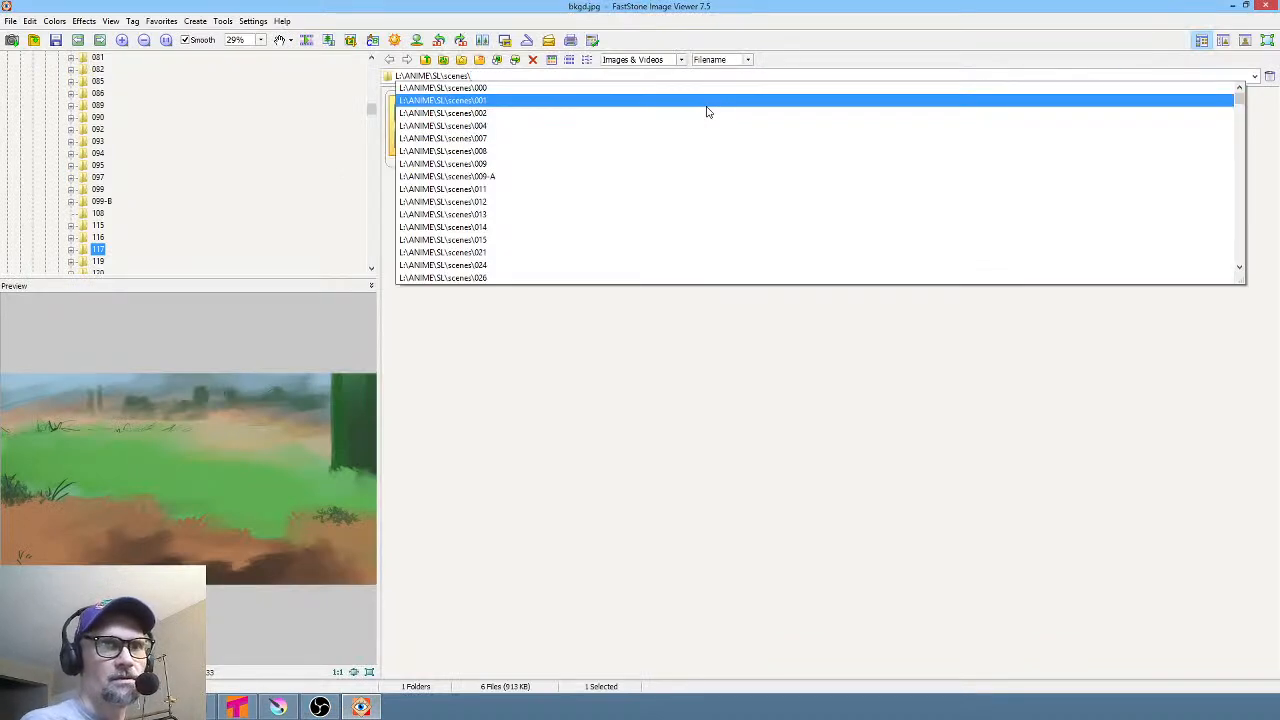
{"action": "key", "text": "Return"}
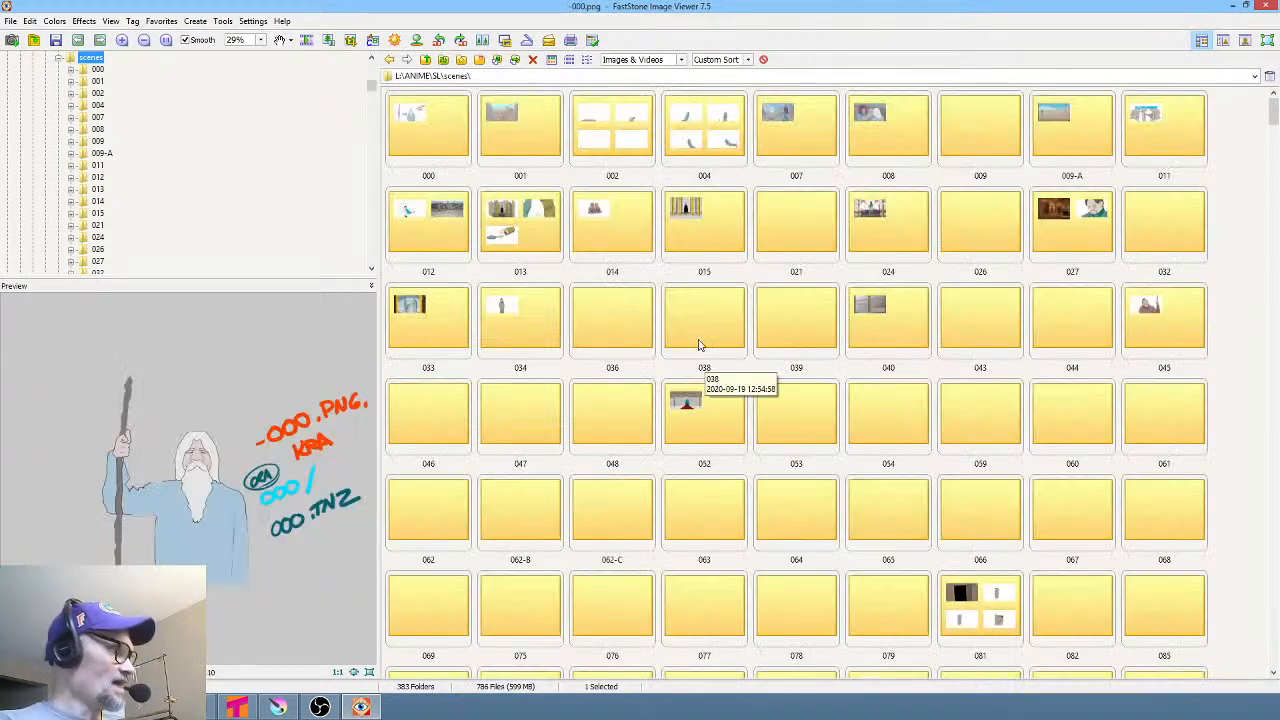
Create a new folder named 398-b inside the scenes folder and open it
{"action": "key", "text": "F7"}
{"action": "type", "text": "398-b"}
{"action": "key", "text": "Return"}
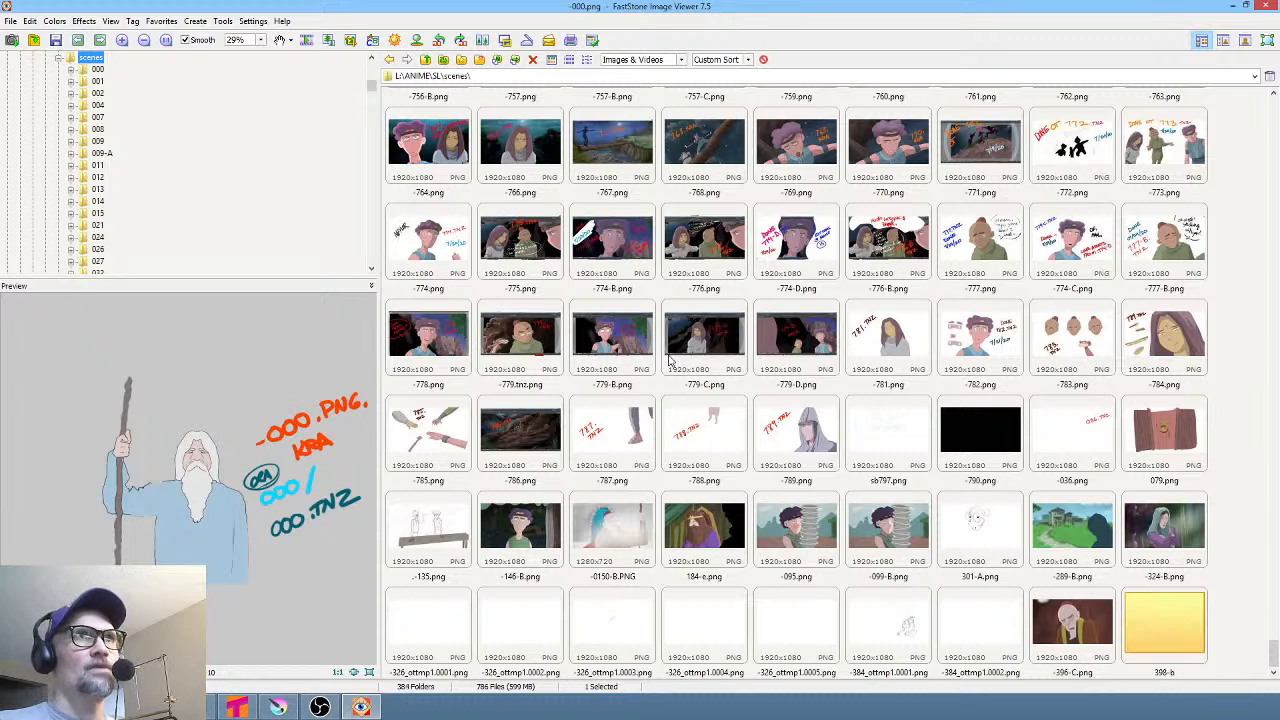
{"action": "double_click", "coordinate": [1155, 630]}
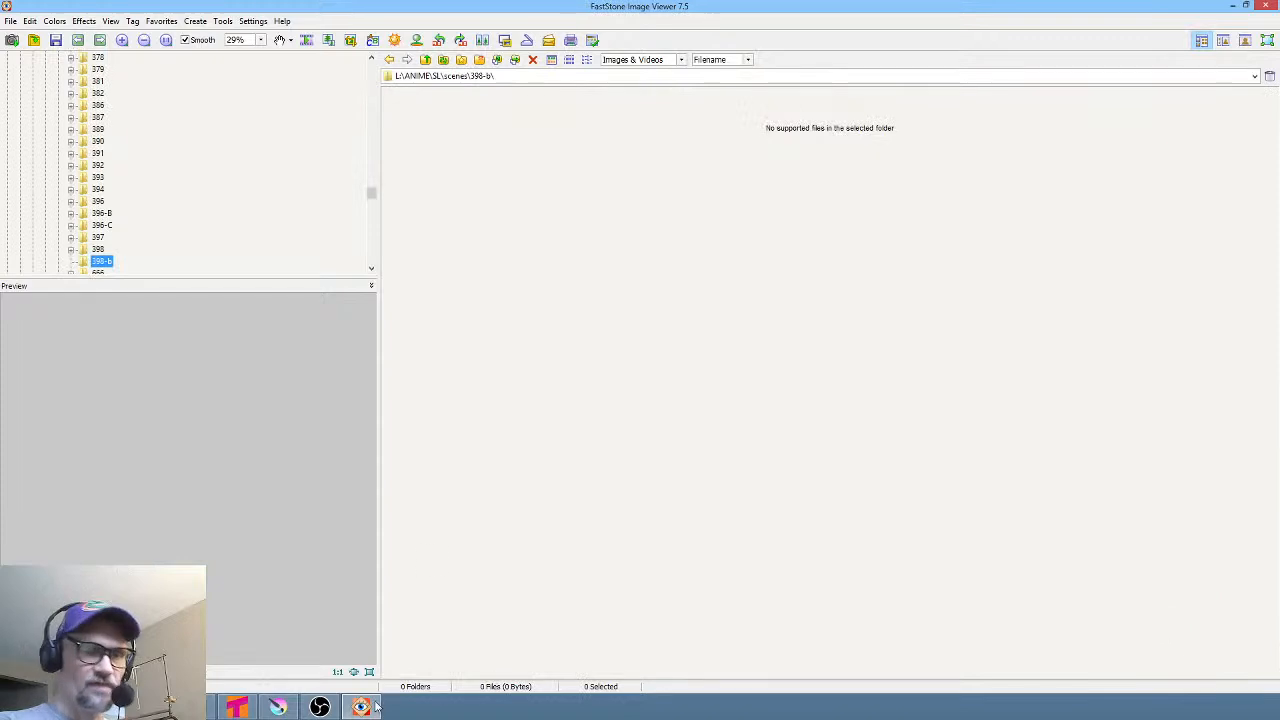
Switch back to Tahoma2D, cancel the folder selection and clear the render output's save location
{"action": "left_click", "coordinate": [243, 707]}
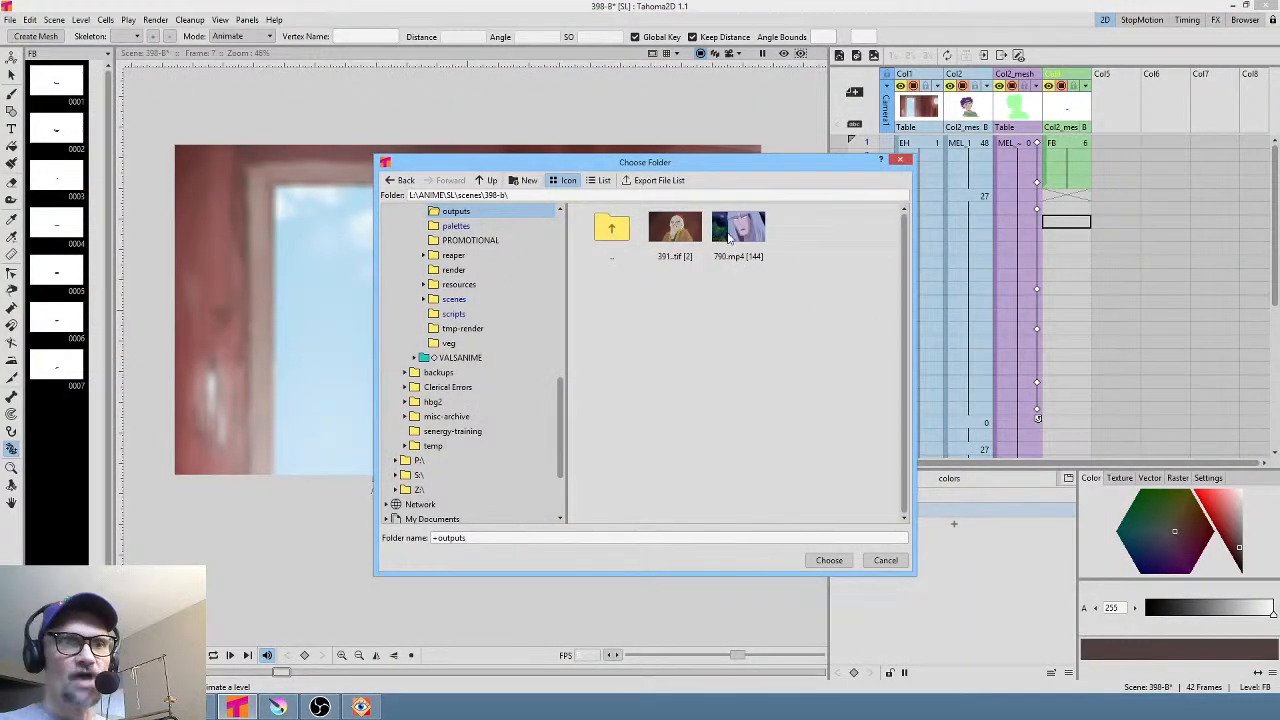
{"action": "left_click", "coordinate": [899, 161]}
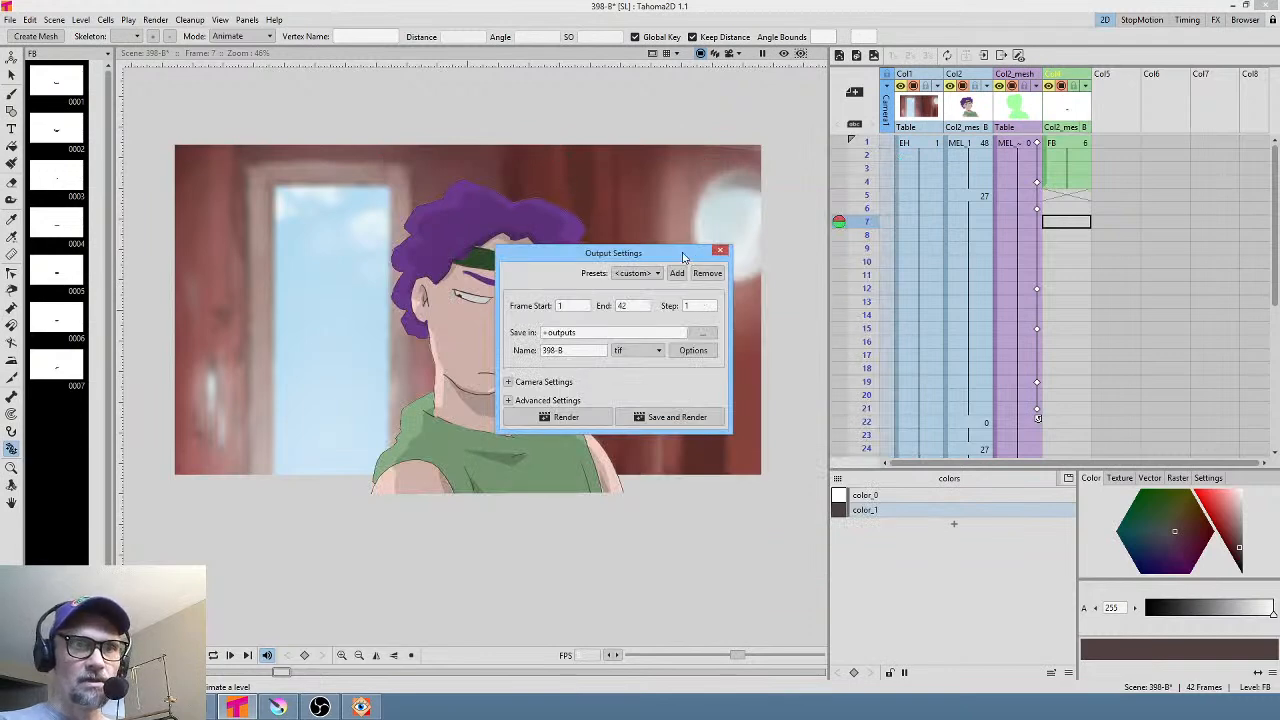
{"action": "left_click_drag", "start_coordinate": [682, 260], "coordinate": [668, 243]}
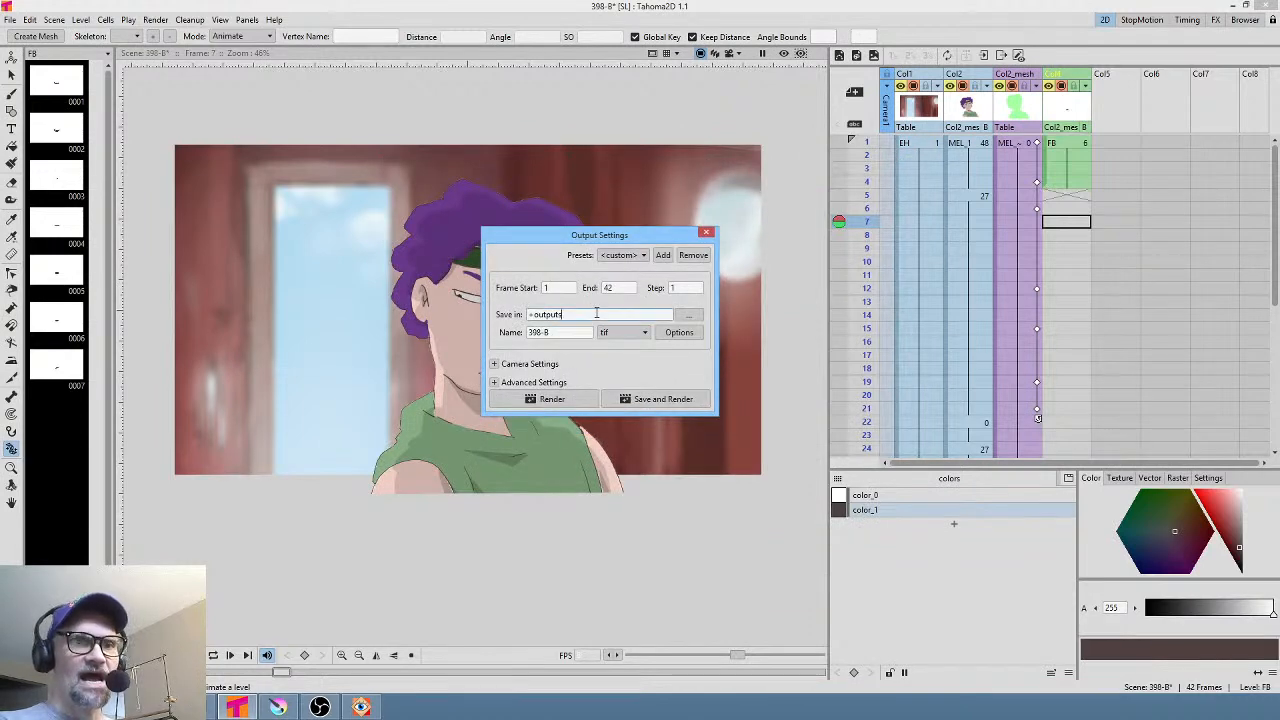
{"action": "left_click_drag", "start_coordinate": [609, 314], "coordinate": [503, 316]}
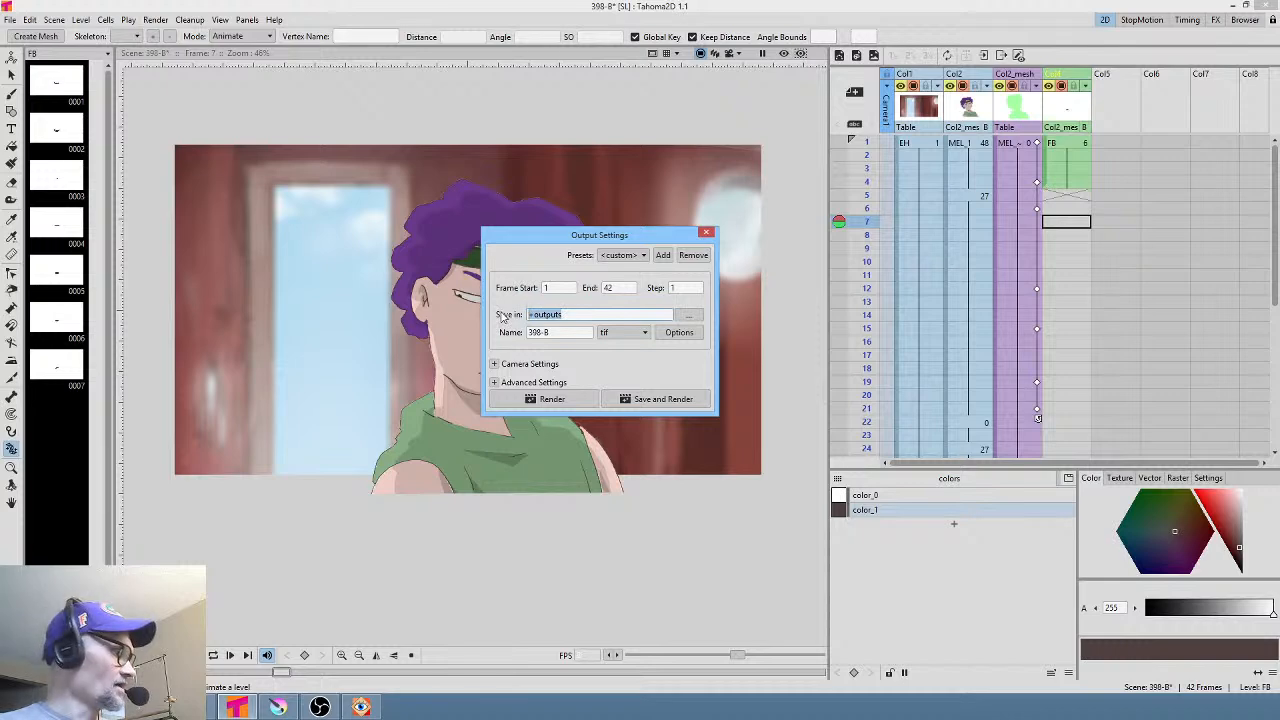
{"action": "type", "text": "TCellData"}
{"action": "left_click_drag", "start_coordinate": [609, 317], "coordinate": [517, 312]}
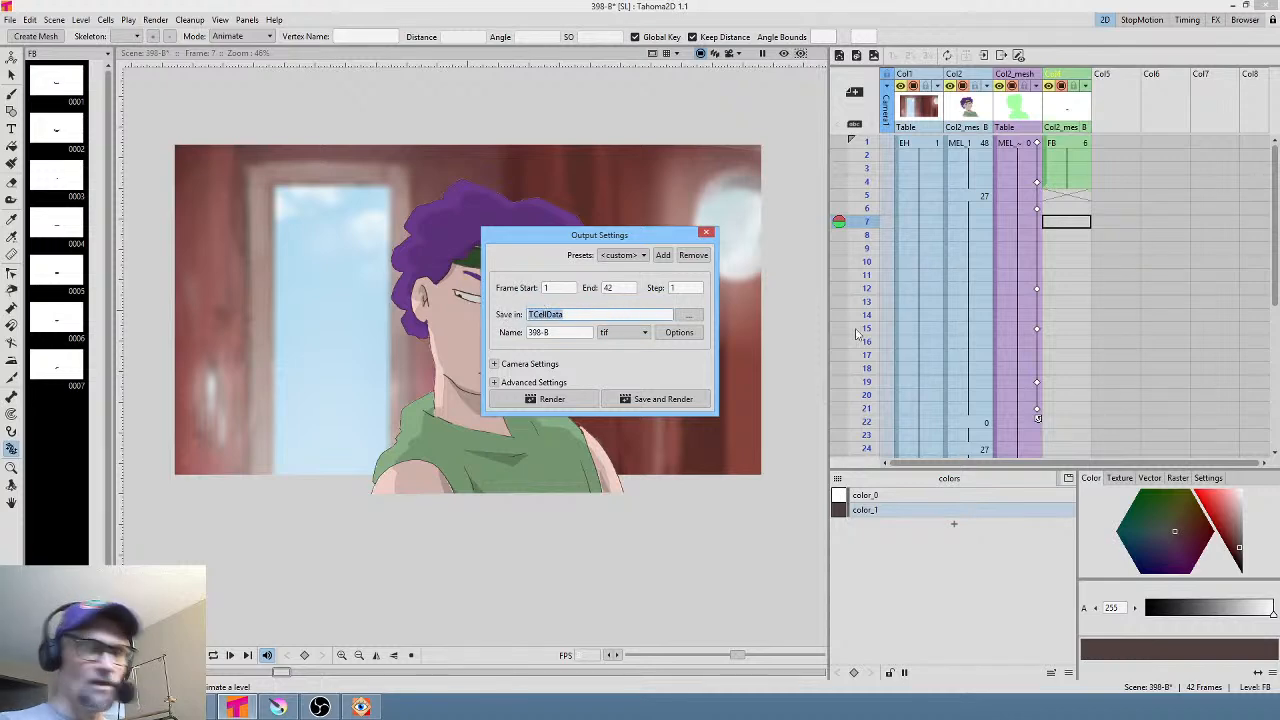
{"action": "key", "text": "BackSpace"}
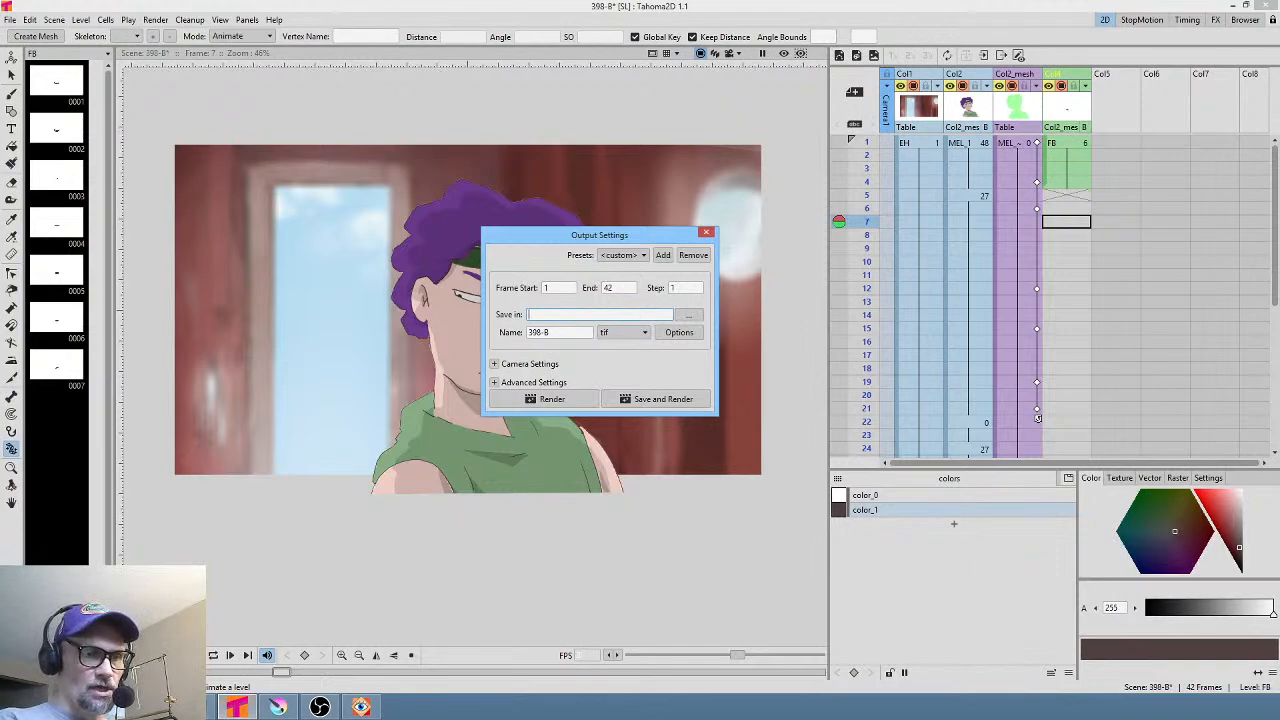
{"action": "left_click", "coordinate": [238, 706]}
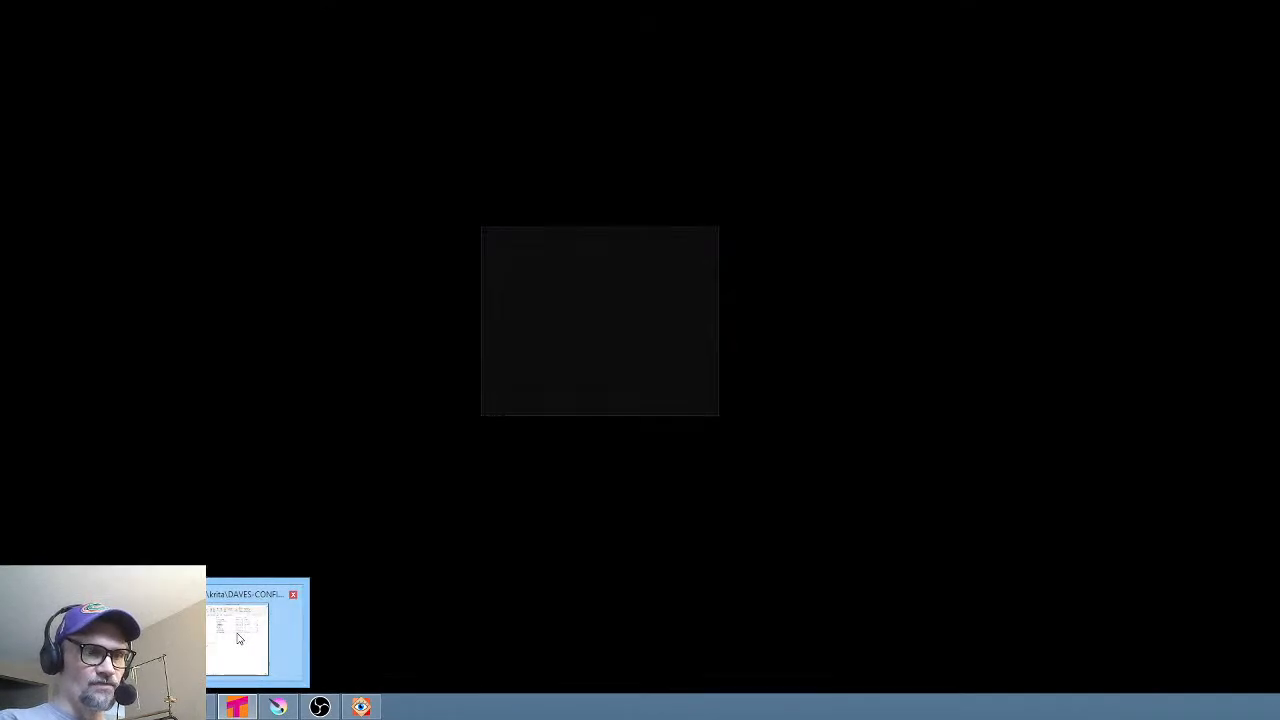
{"action": "left_click", "coordinate": [240, 637]}
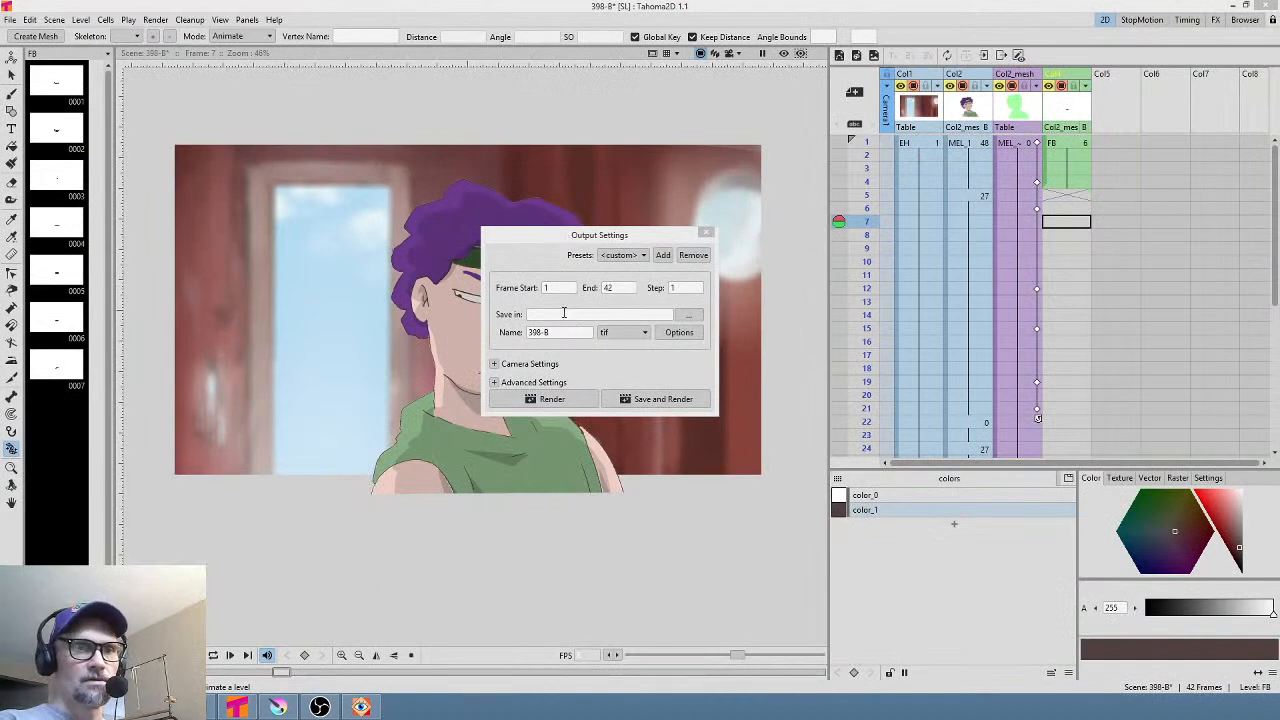
Copy the project path from the folder browser and set the output folder to L:\ANIME\SL\scenes\398-b\render\
{"action": "left_click", "coordinate": [689, 316]}
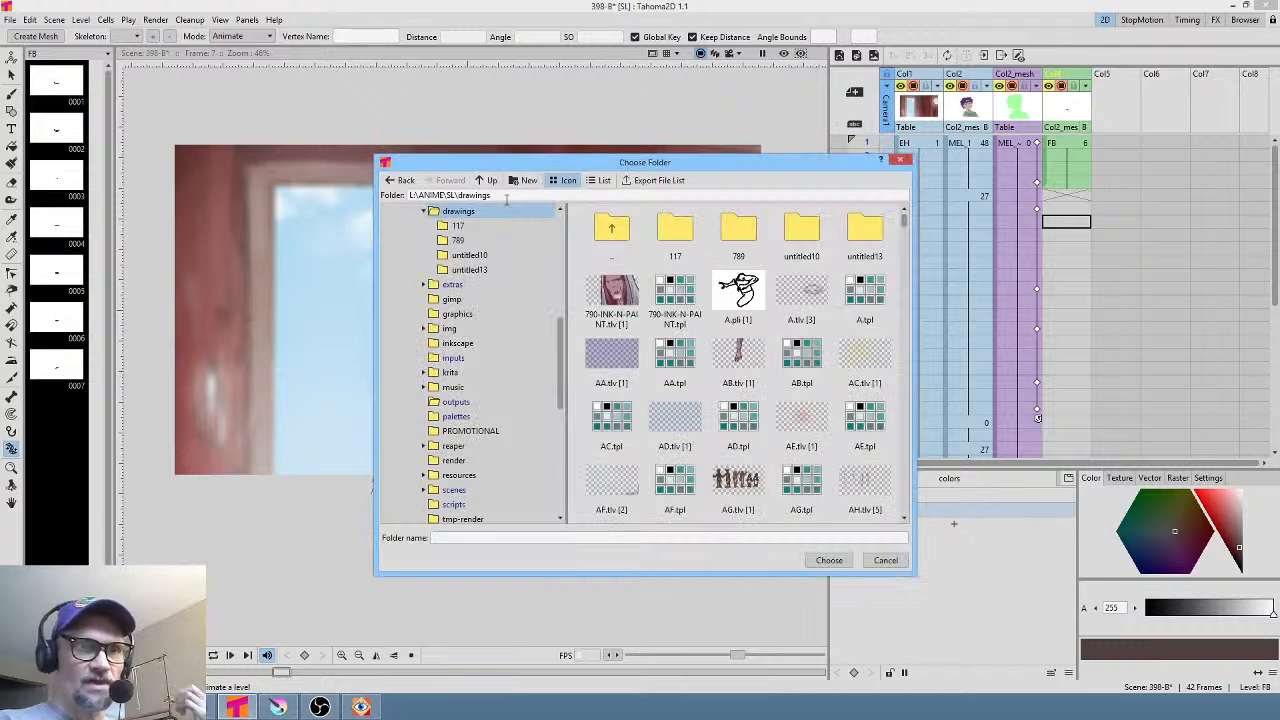
{"action": "double_click", "coordinate": [475, 195]}
{"action": "type", "text": "d"}
{"action": "left_click_drag", "start_coordinate": [466, 195], "coordinate": [352, 193]}
{"action": "key", "text": "ctrl+c"}
{"action": "key", "text": "BackSpace"}
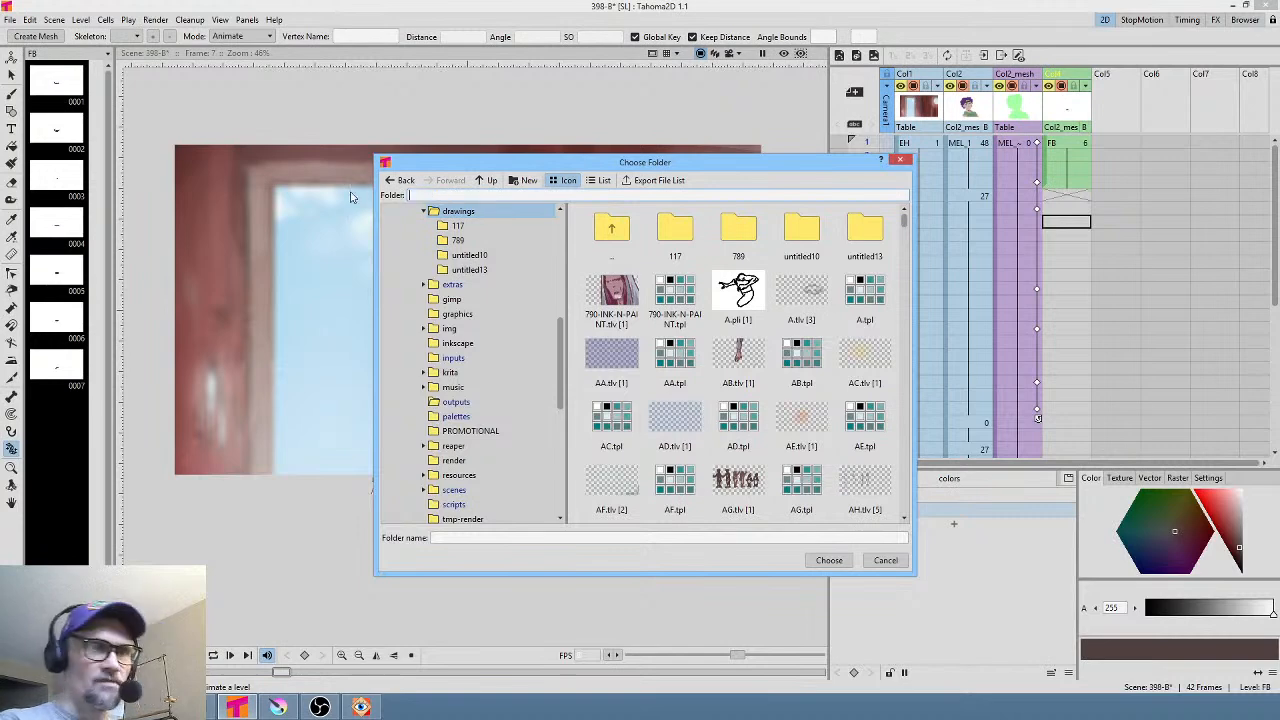
{"action": "key", "text": "Return"}
{"action": "left_click", "coordinate": [650, 386]}
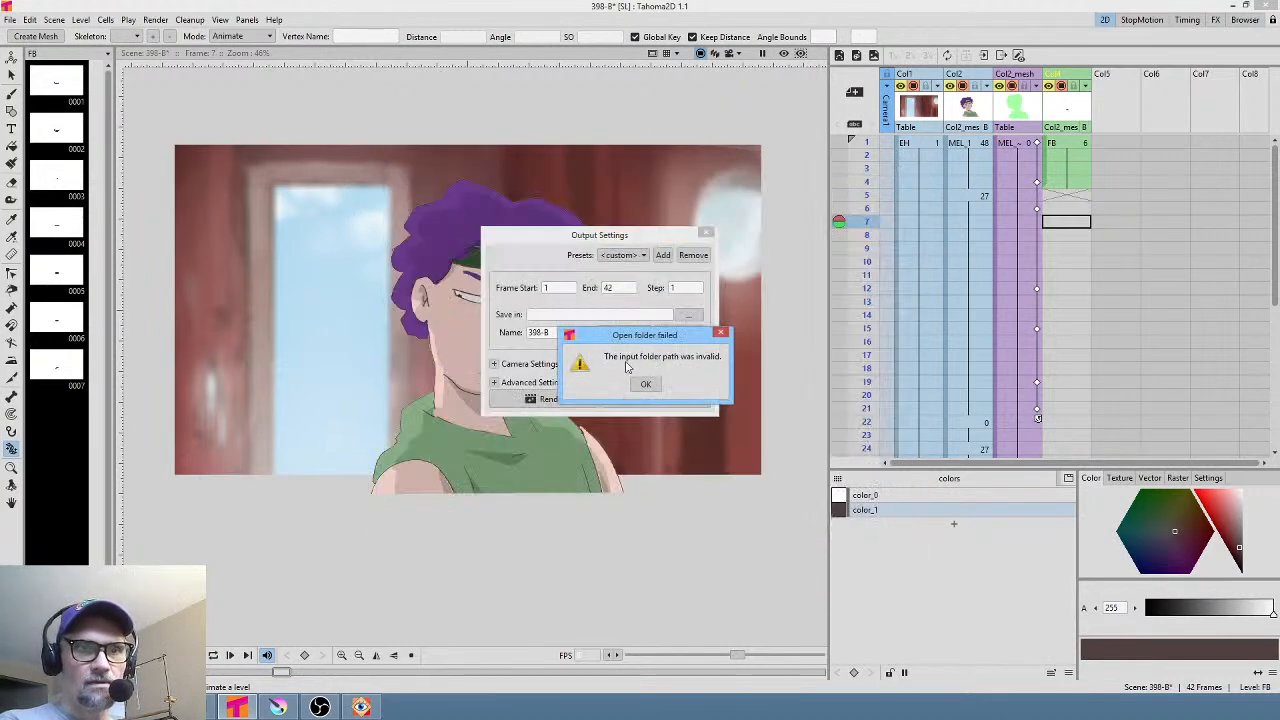
{"action": "left_click", "coordinate": [645, 384]}
{"action": "key", "text": "ctrl+v"}
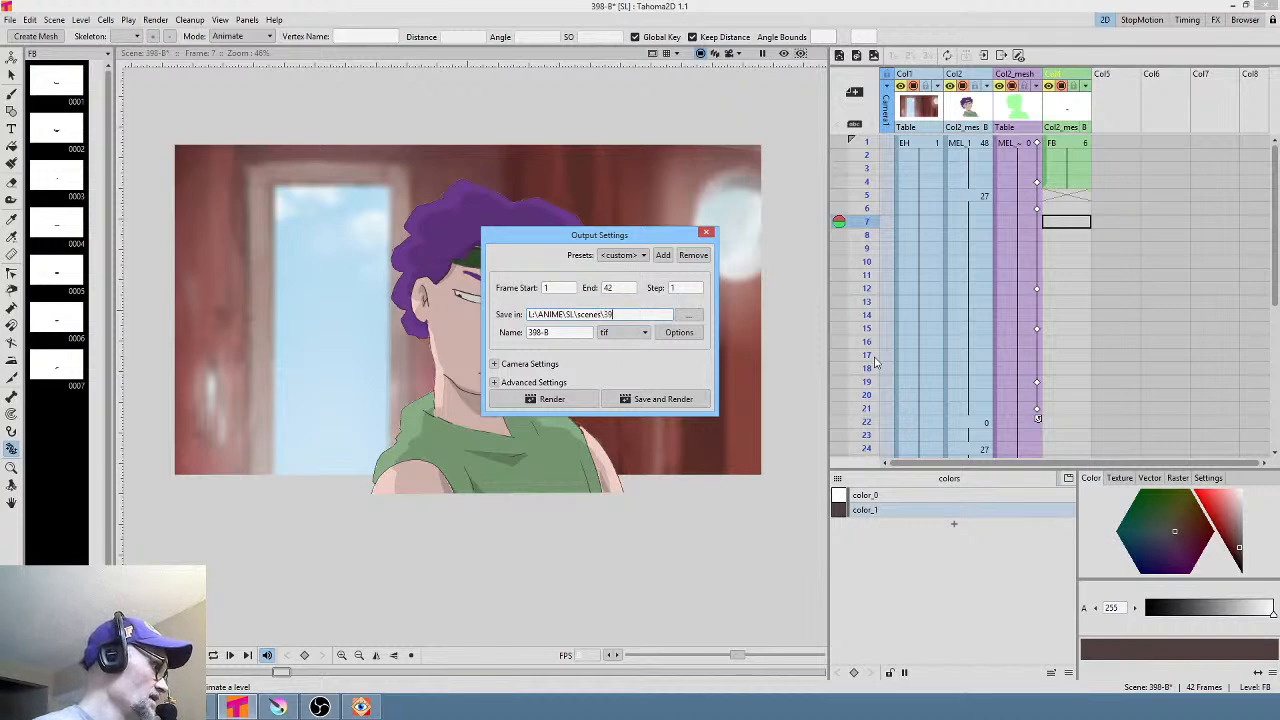
{"action": "type", "text": "scenes\\398-b\\render\\"}
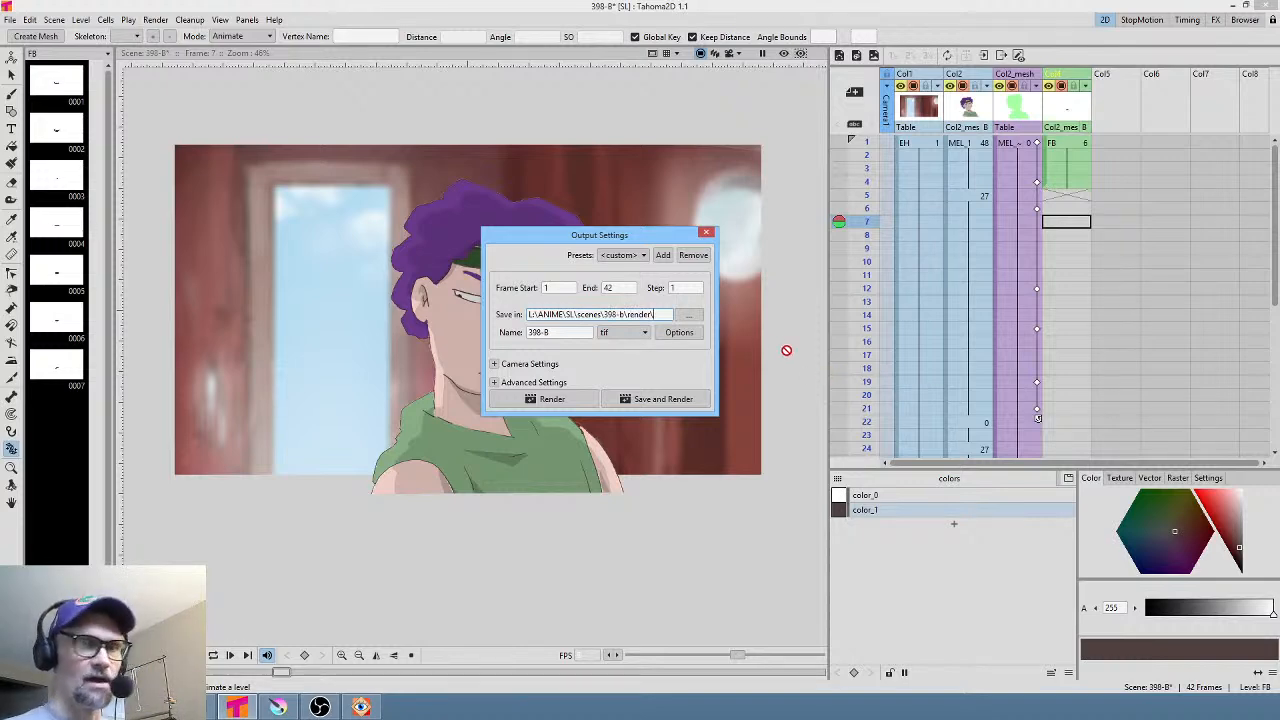
Set the output format to png, save the scene and render it
{"action": "left_click", "coordinate": [567, 332]}
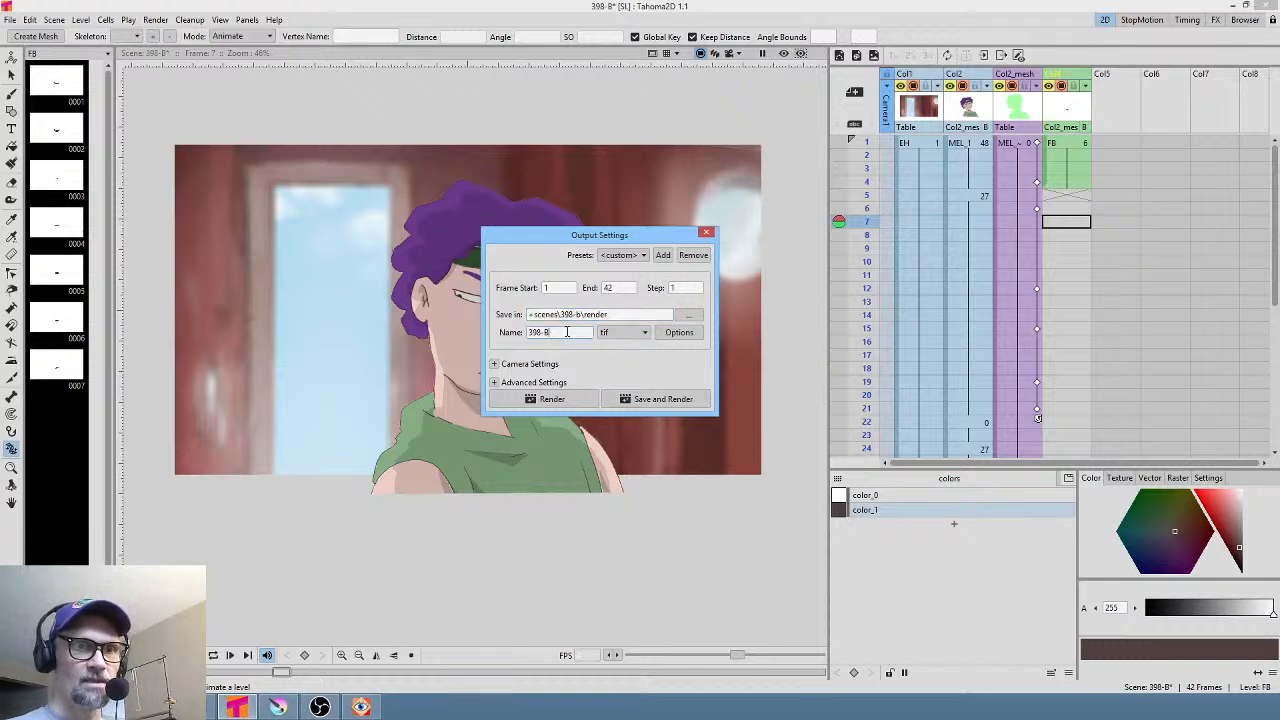
{"action": "left_click", "coordinate": [606, 332]}
{"action": "left_click", "coordinate": [608, 385]}
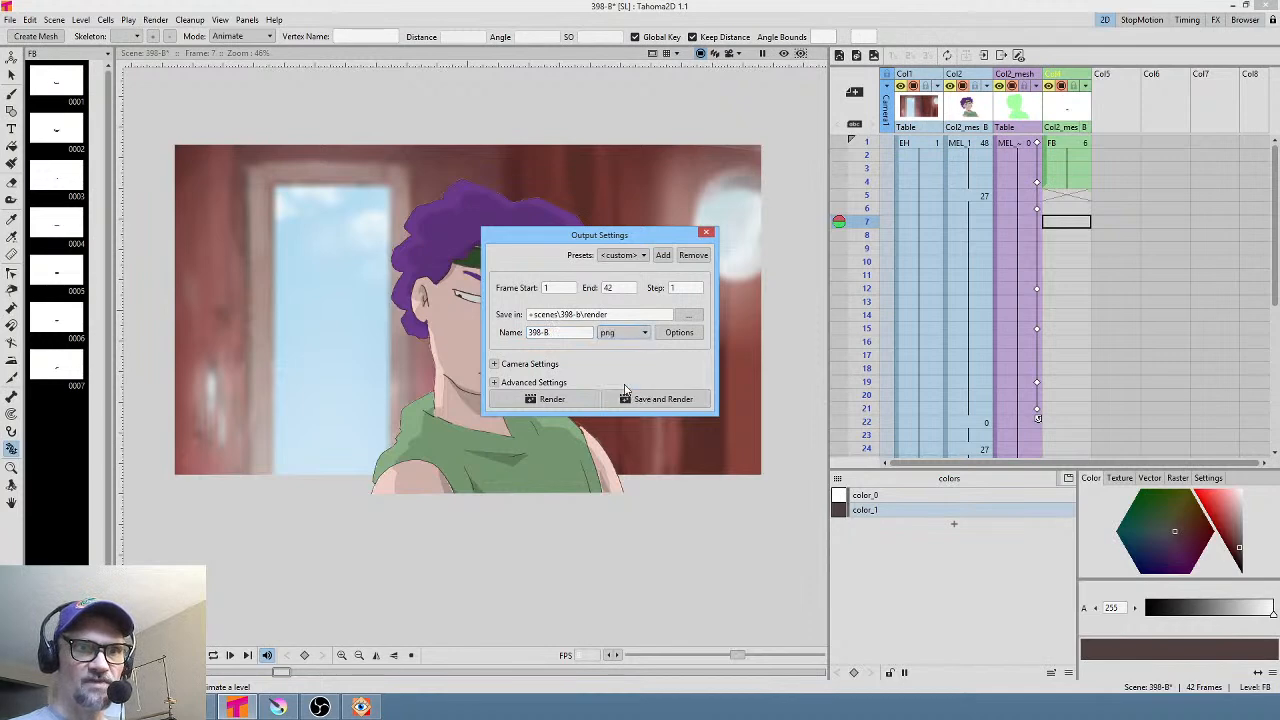
{"action": "left_click", "coordinate": [675, 400]}
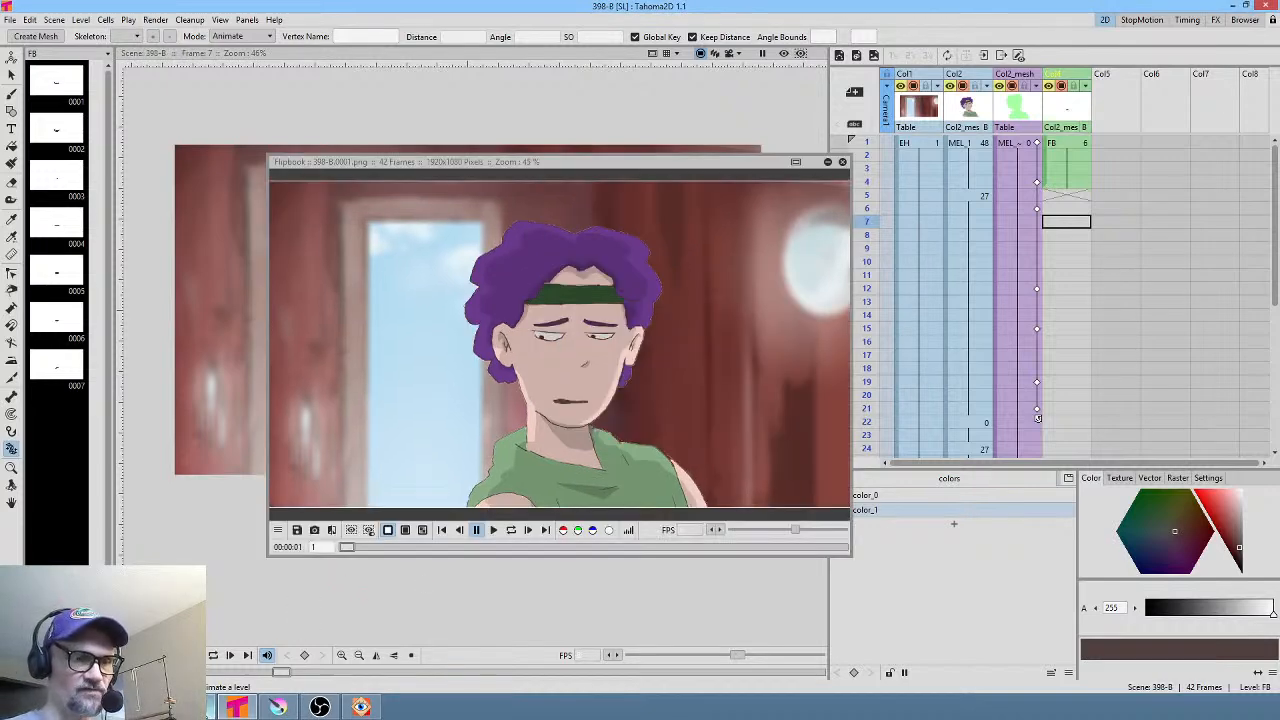
Switch to Vegas Pro and locate the timeline's 398 clip in the project media
{"action": "left_click", "coordinate": [205, 708]}
{"action": "left_click", "coordinate": [750, 523]}
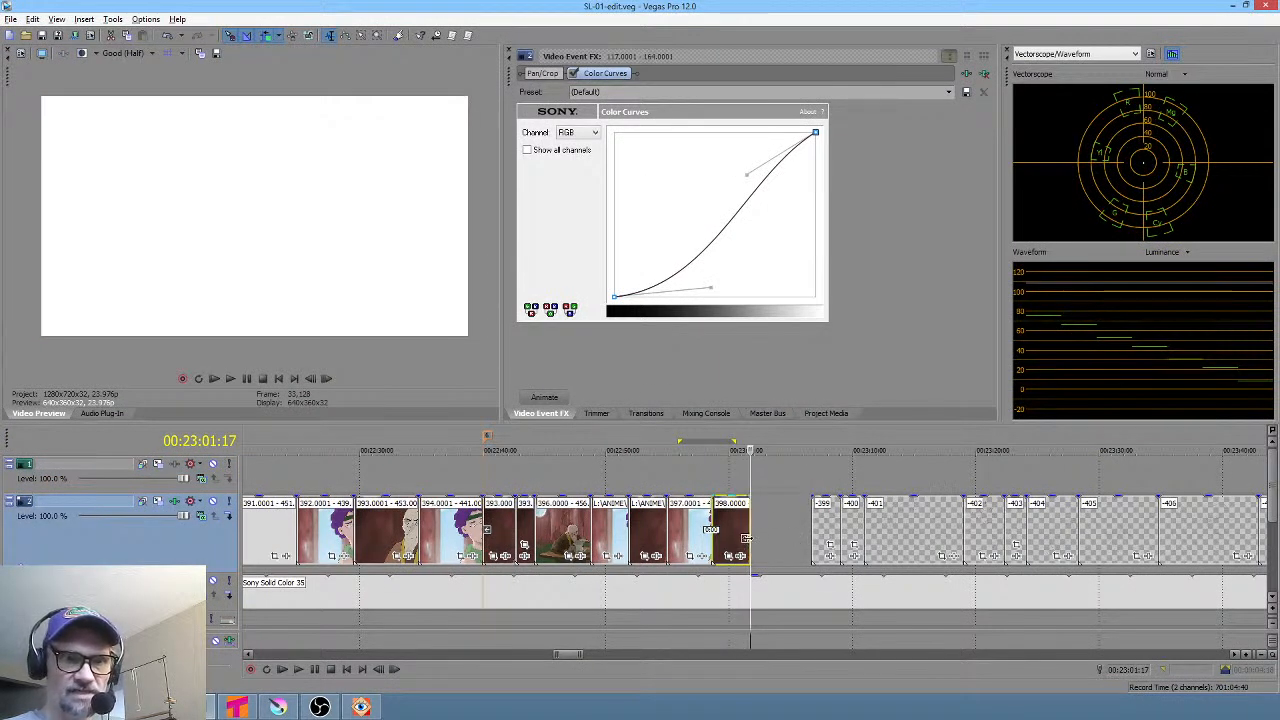
{"action": "left_click", "coordinate": [826, 413]}
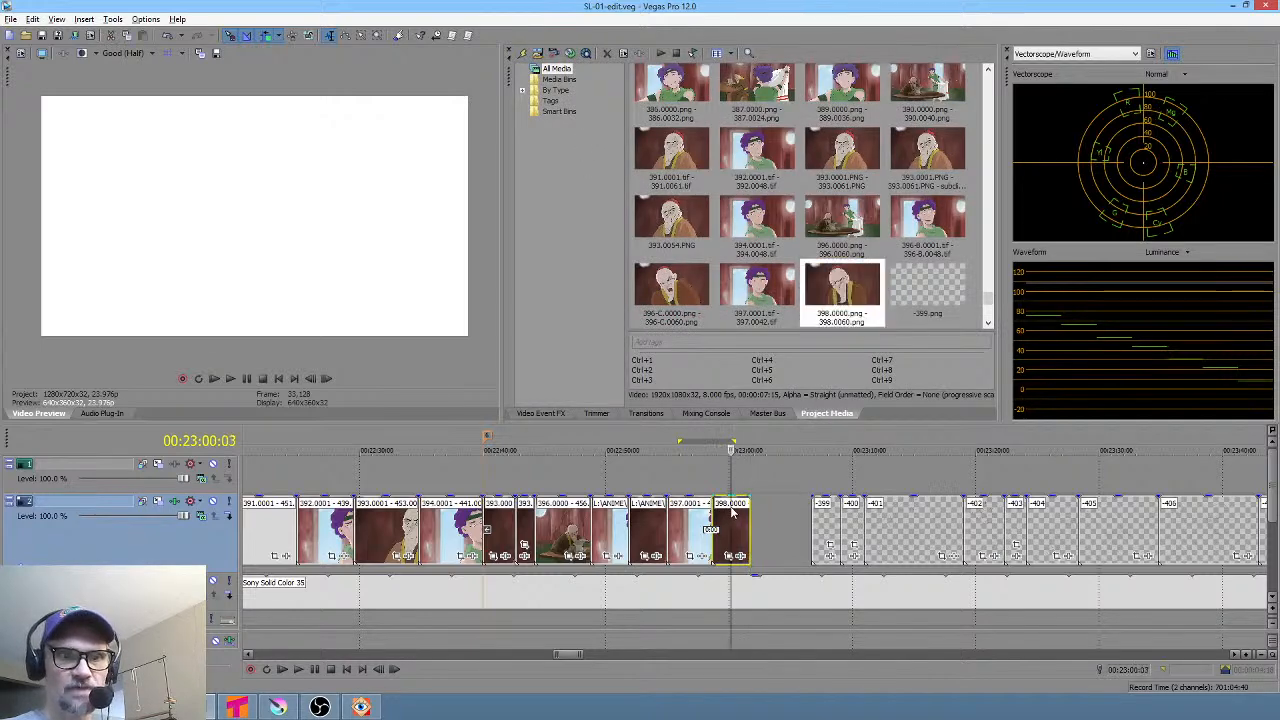
{"action": "left_click", "coordinate": [731, 512]}
{"action": "right_click", "coordinate": [731, 512]}
{"action": "left_click", "coordinate": [815, 116]}
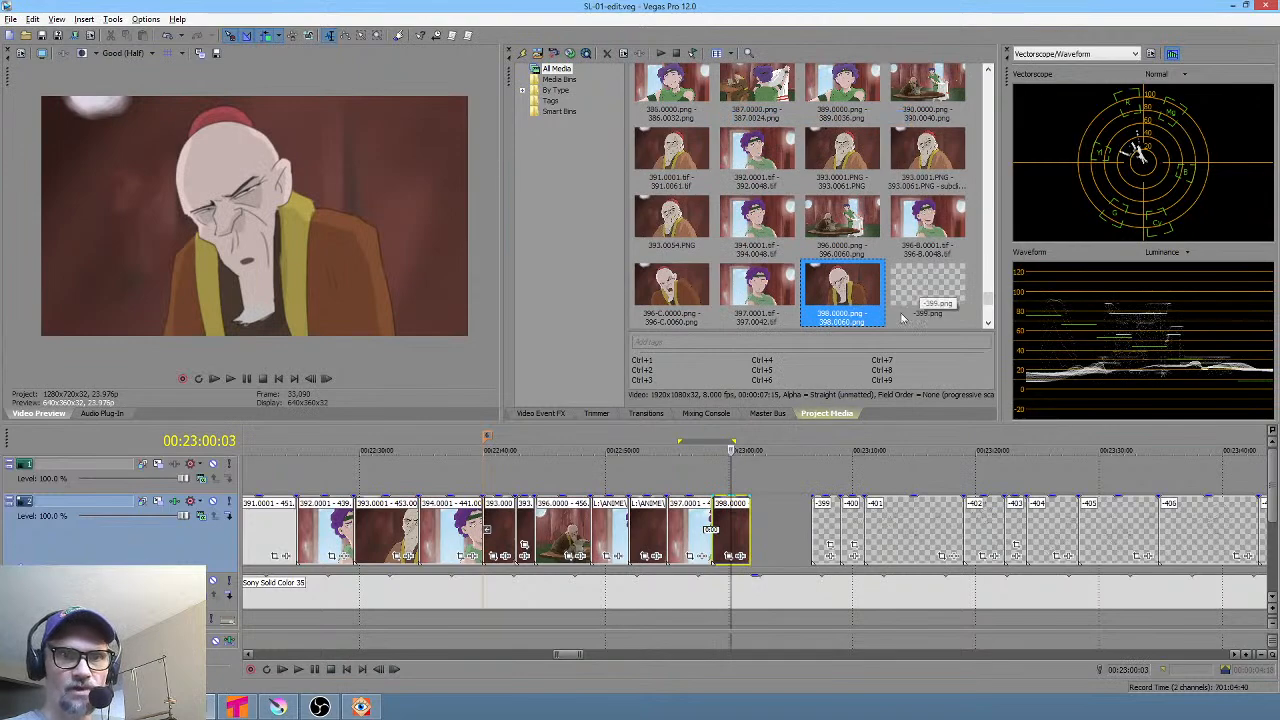
Import the 398-B PNG files from the scenes\398-b\render folder as an image sequence
{"action": "left_click", "coordinate": [537, 54]}
{"action": "left_click", "coordinate": [306, 56]}
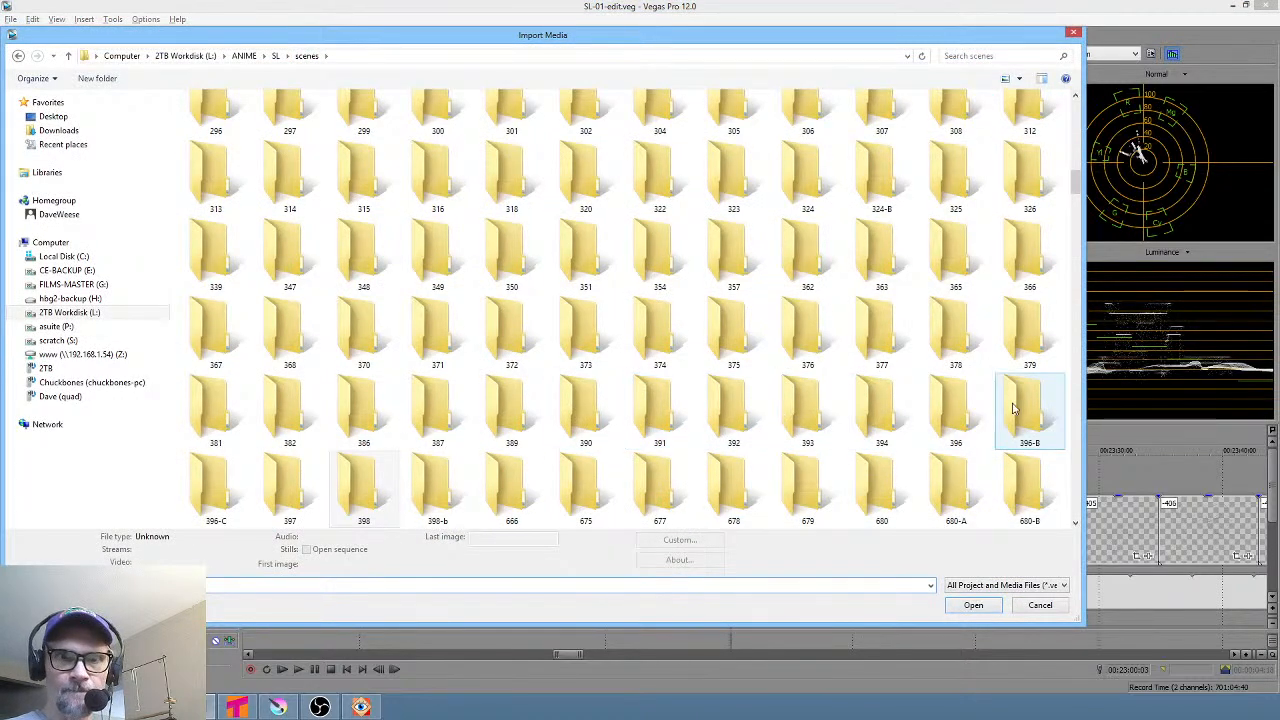
{"action": "double_click", "coordinate": [432, 485]}
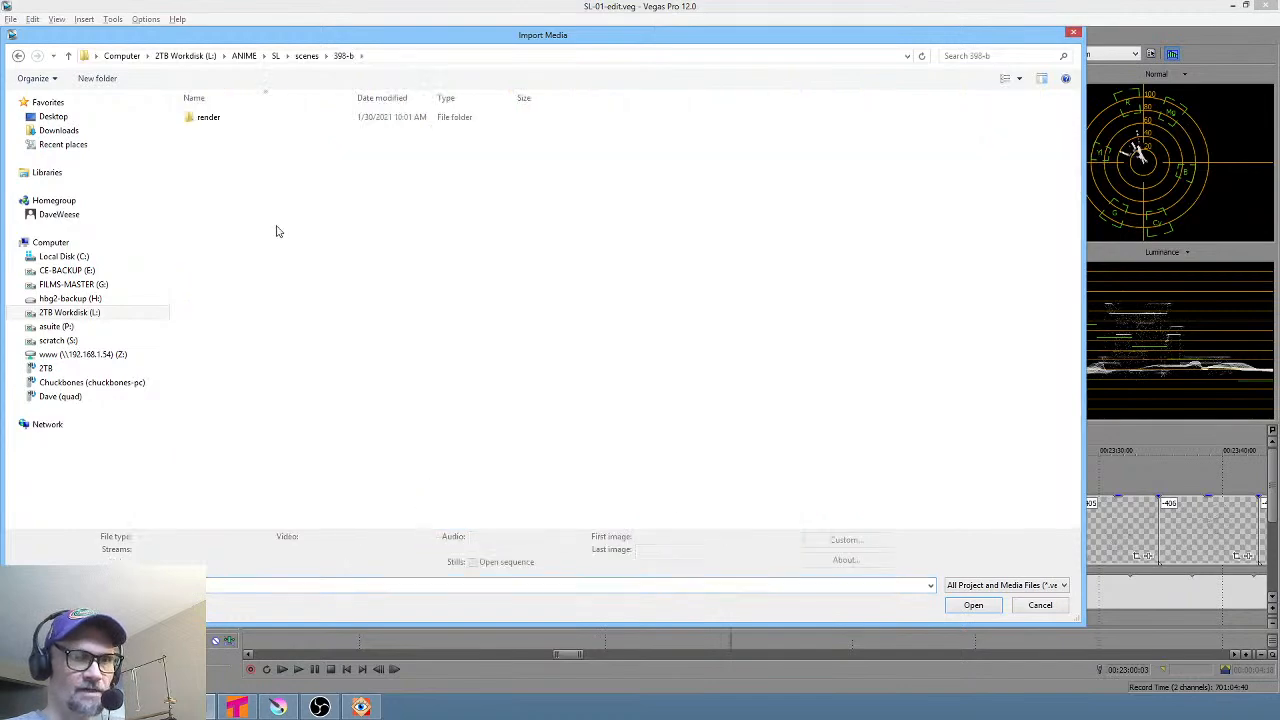
{"action": "double_click", "coordinate": [215, 119]}
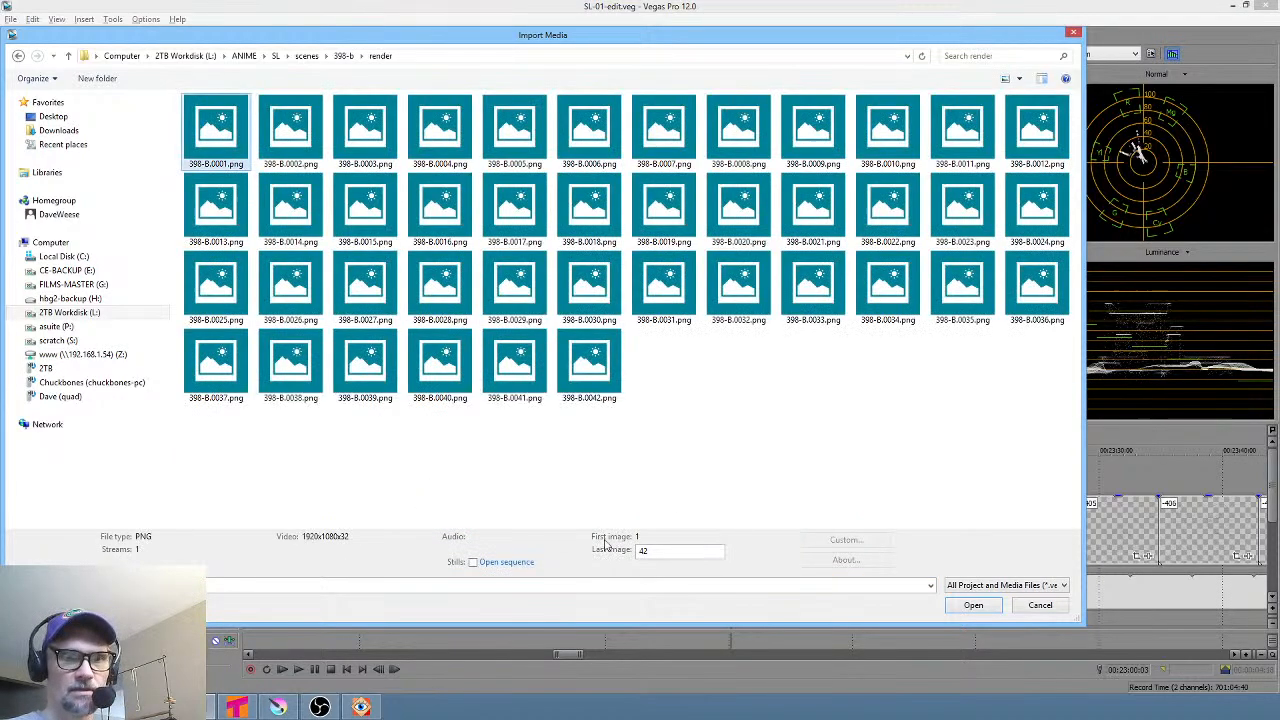
{"action": "left_click", "coordinate": [494, 564]}
{"action": "left_click", "coordinate": [970, 607]}
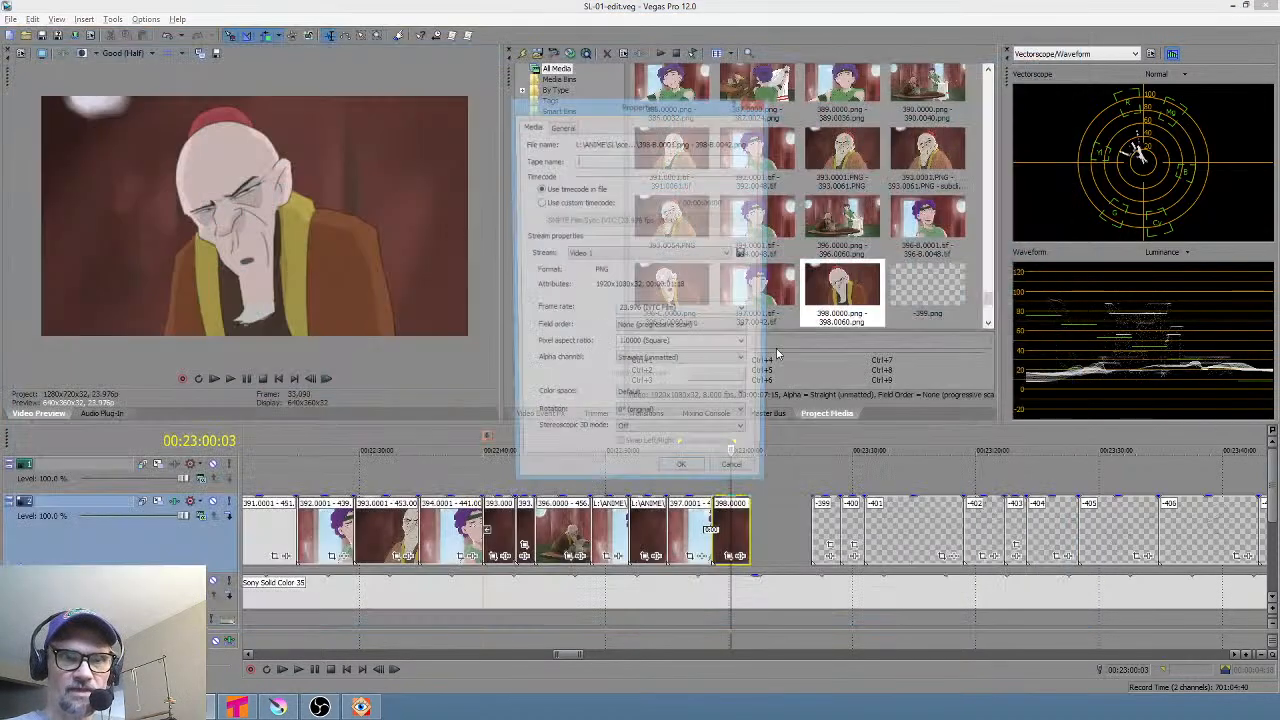
Set the imported 398-B sequence's frame rate to 8 fps
{"action": "left_click", "coordinate": [702, 311]}
{"action": "type", "text": "8"}
{"action": "left_click", "coordinate": [683, 479]}
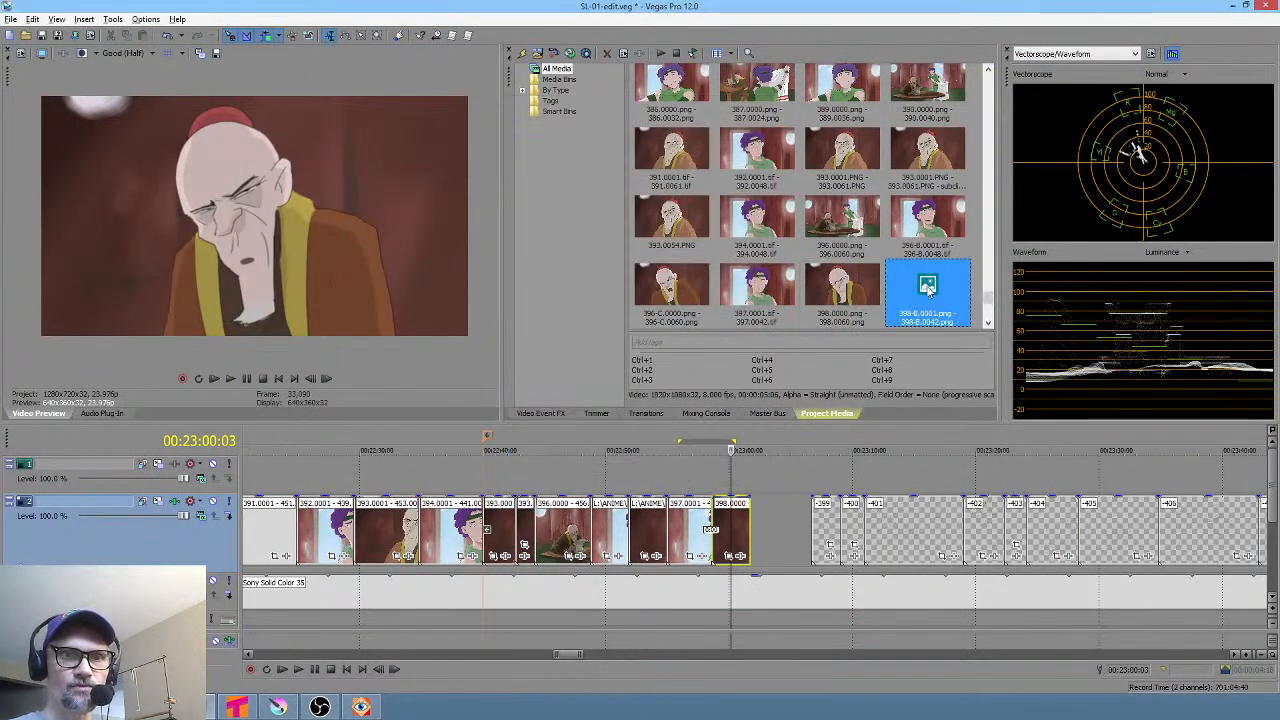
Place the 398-B sequence between the 398 and -399 clips on the second video track, with resampling disabled
{"action": "left_click_drag", "start_coordinate": [757, 472], "coordinate": [778, 472]}
{"action": "right_click", "coordinate": [785, 470]}
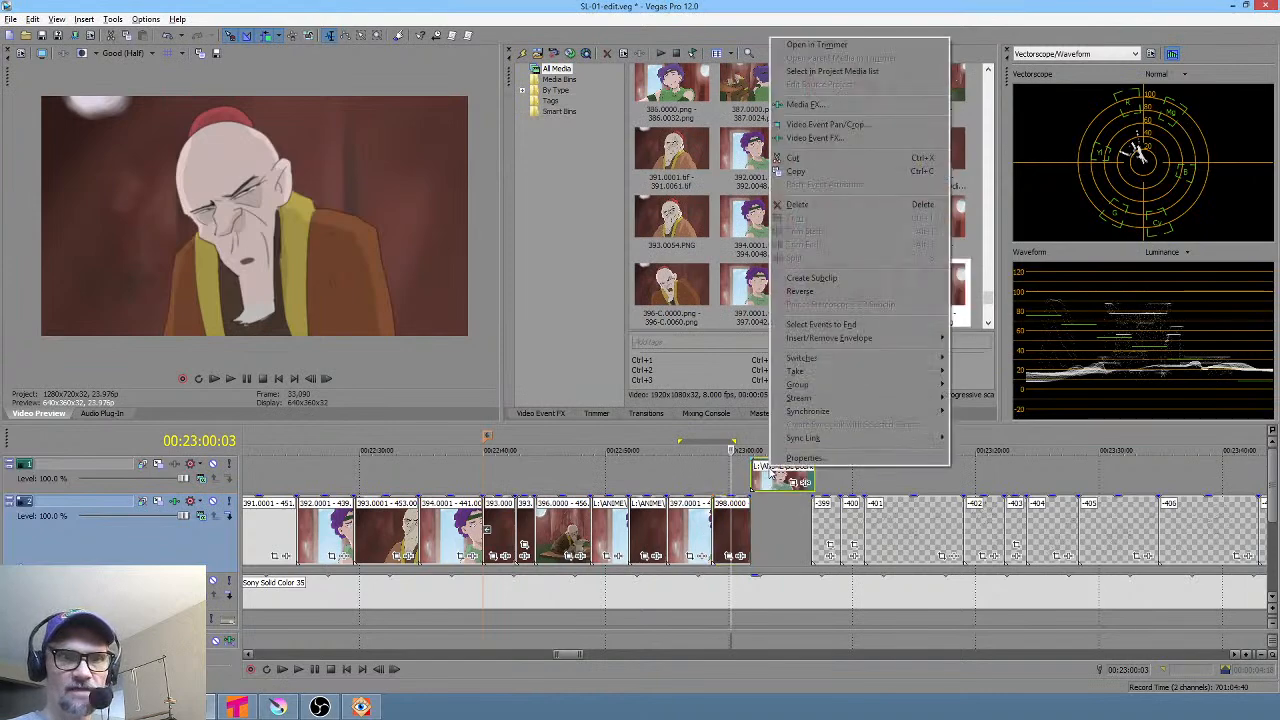
{"action": "left_click", "coordinate": [810, 451]}
{"action": "left_click", "coordinate": [580, 276]}
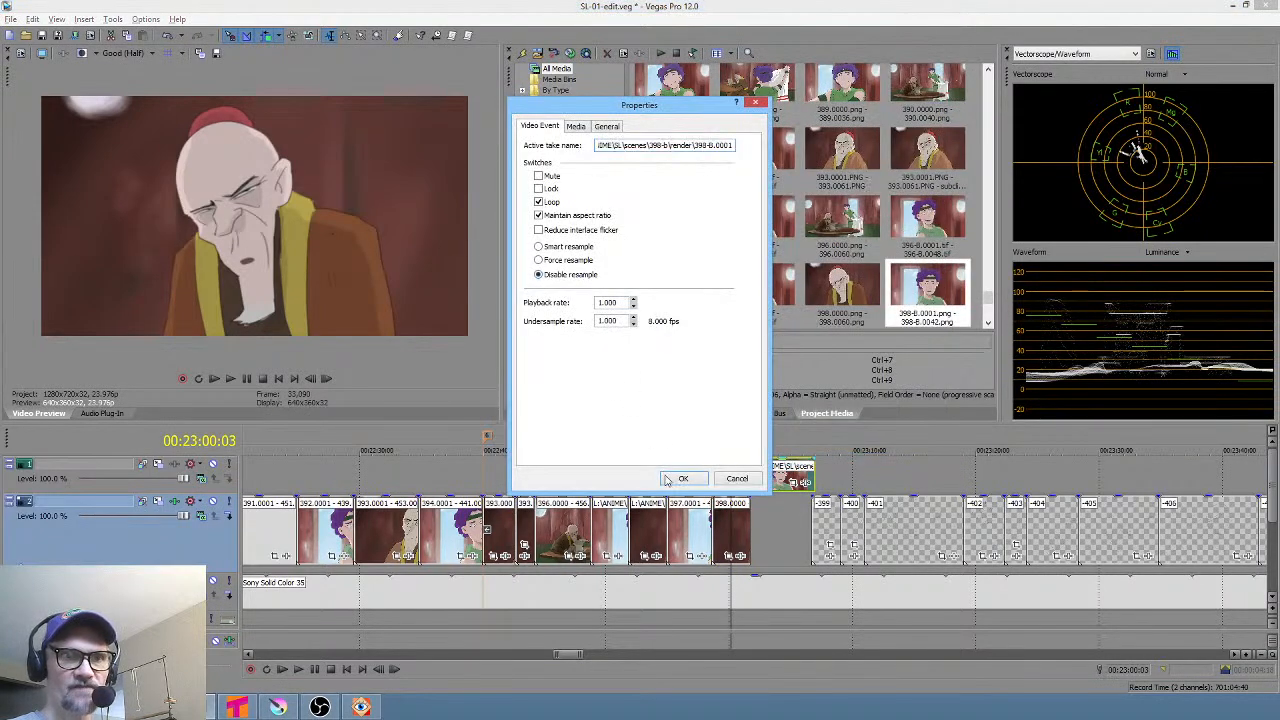
{"action": "left_click", "coordinate": [683, 480]}
{"action": "mouse_move", "coordinate": [825, 530]}
{"action": "left_mouse_down"}
{"action": "mouse_move", "coordinate": [865, 530]}
{"action": "mouse_move", "coordinate": [792, 508]}
{"action": "mouse_move", "coordinate": [805, 535]}
{"action": "mouse_move", "coordinate": [826, 530]}
{"action": "left_mouse_up"}
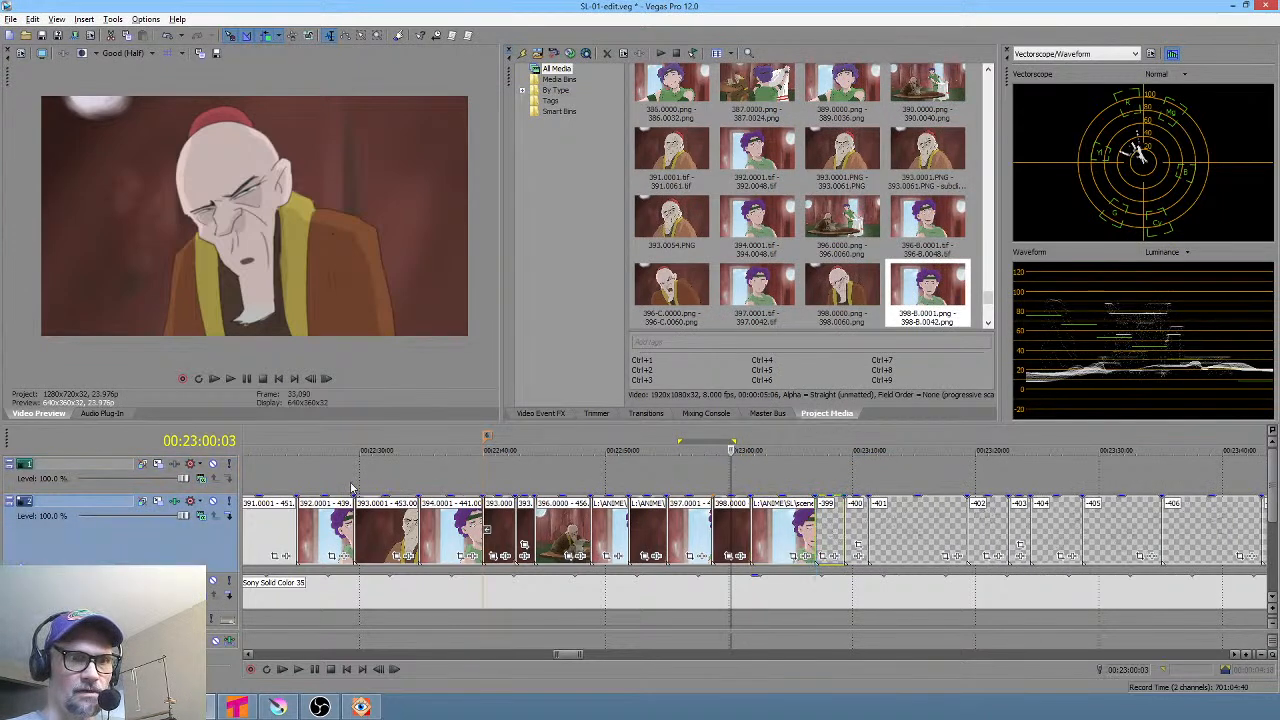
Play the edit from the 398 clip through 398-B and mark the first three seconds of 398-B
{"action": "left_click", "coordinate": [720, 484]}
{"action": "key", "text": "space"}
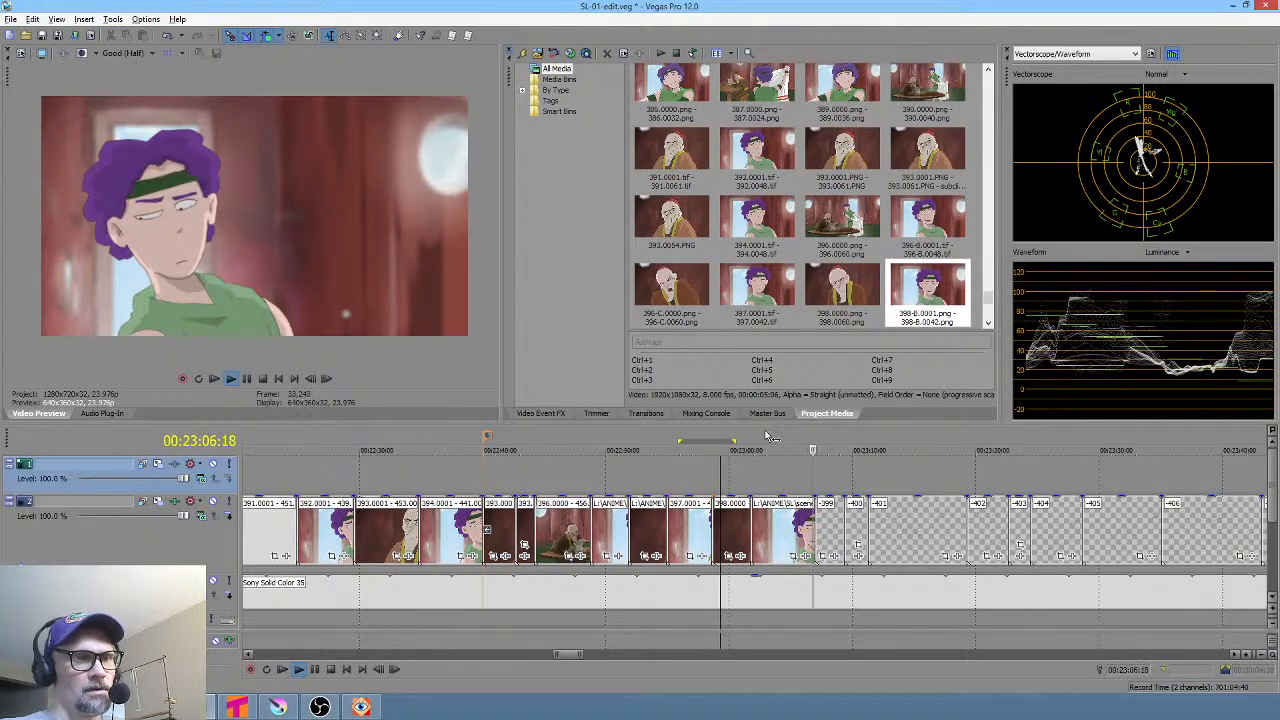
{"action": "key", "text": "space"}
{"action": "left_click_drag", "start_coordinate": [752, 445], "coordinate": [787, 462]}
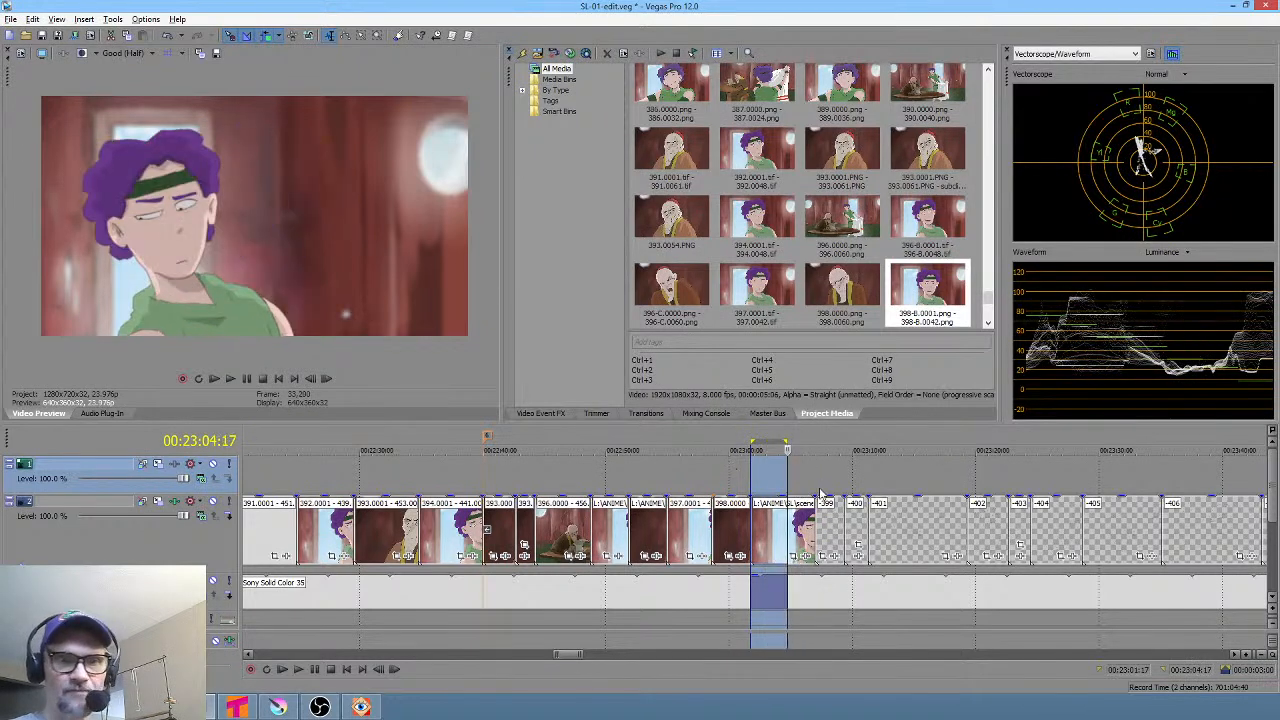
Select the timeline range from the start of the 325 clip to the end of 398-B and play it looped
{"action": "left_click", "coordinate": [816, 488]}
{"action": "scroll", "coordinate": [705, 490], "scroll_direction": "down", "scroll_amount": 3}
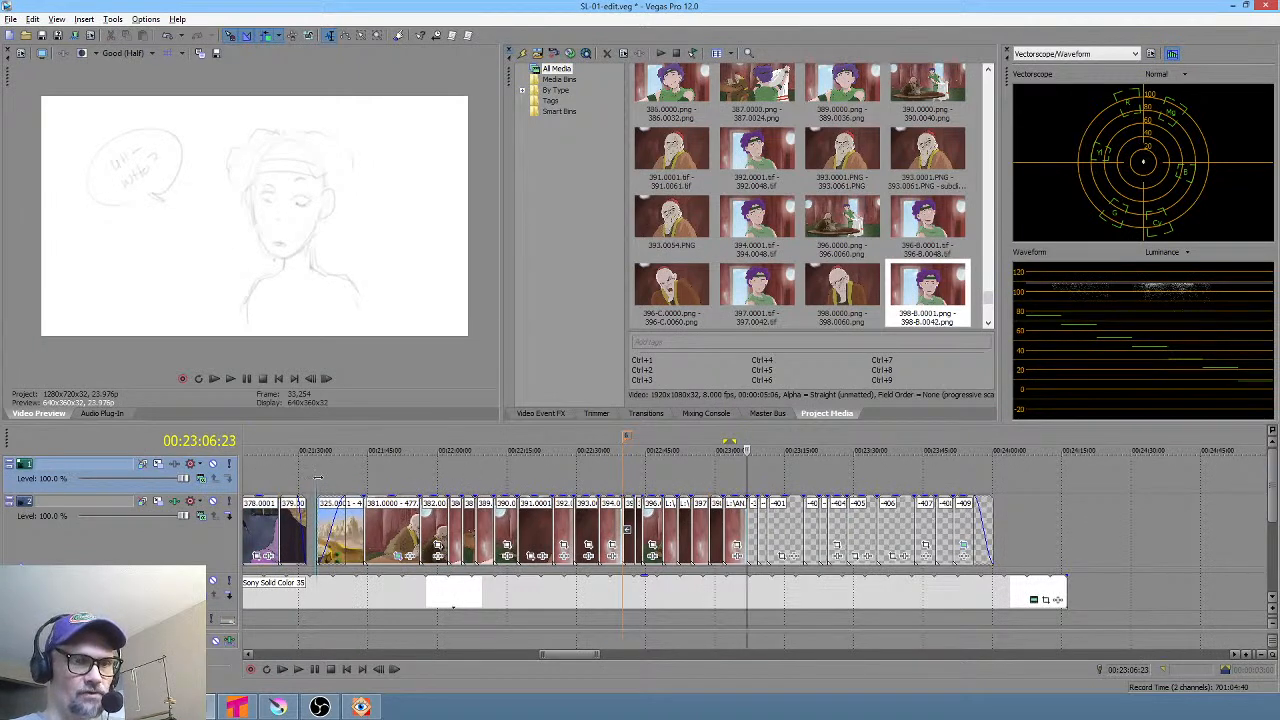
{"action": "left_click", "coordinate": [318, 478], "text": "shift"}
{"action": "key", "text": "q"}
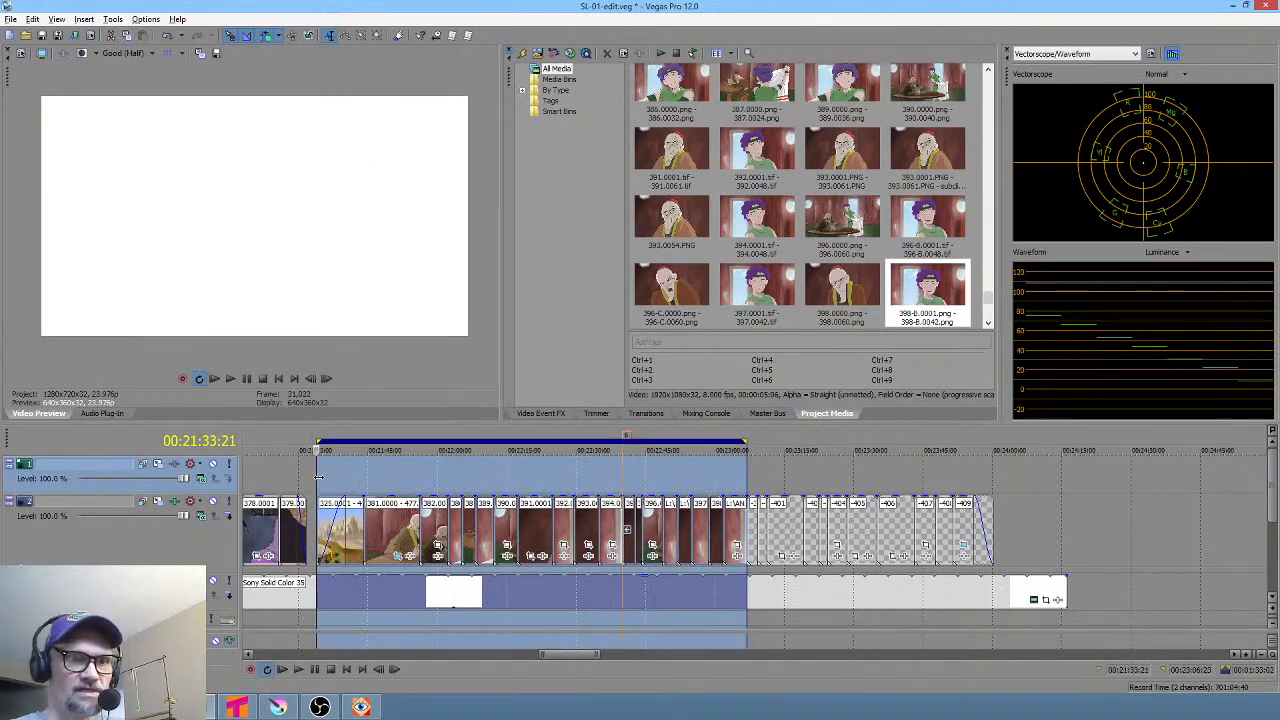
{"action": "key", "text": "space"}
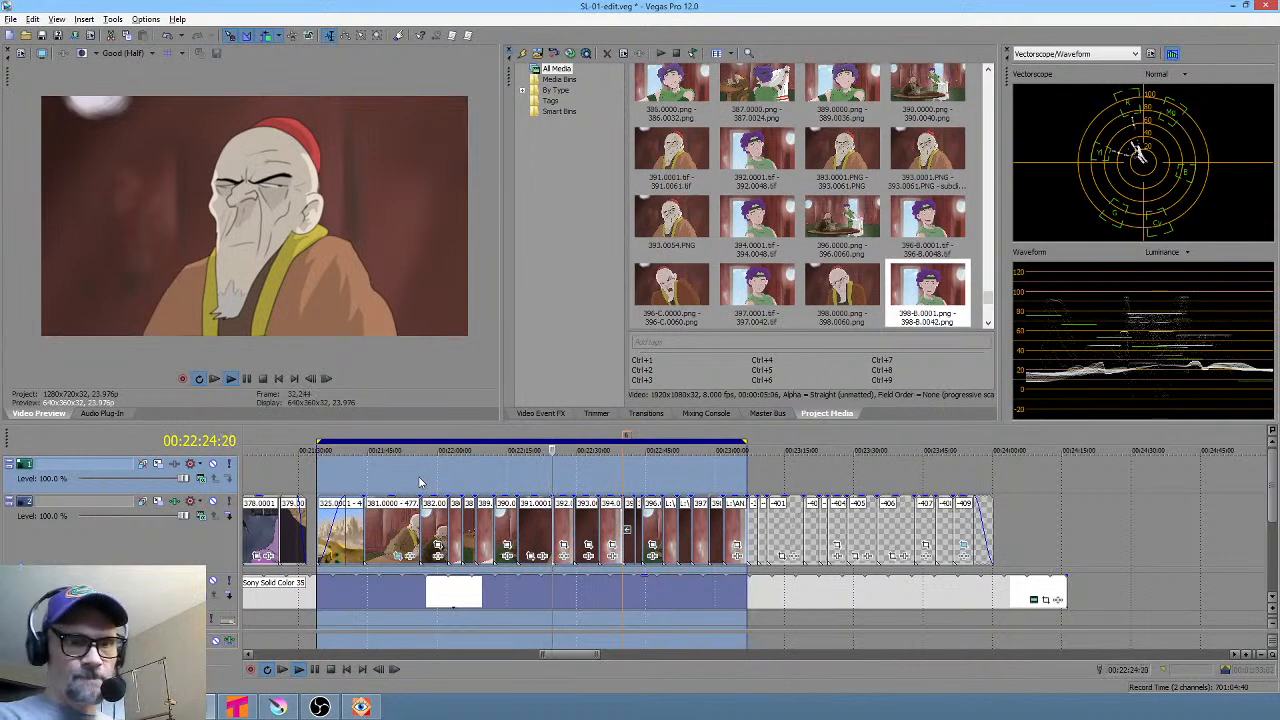
Stop at the 391 clip, select the 392 clip and scrub across the cut between them
{"action": "left_click", "coordinate": [547, 482]}
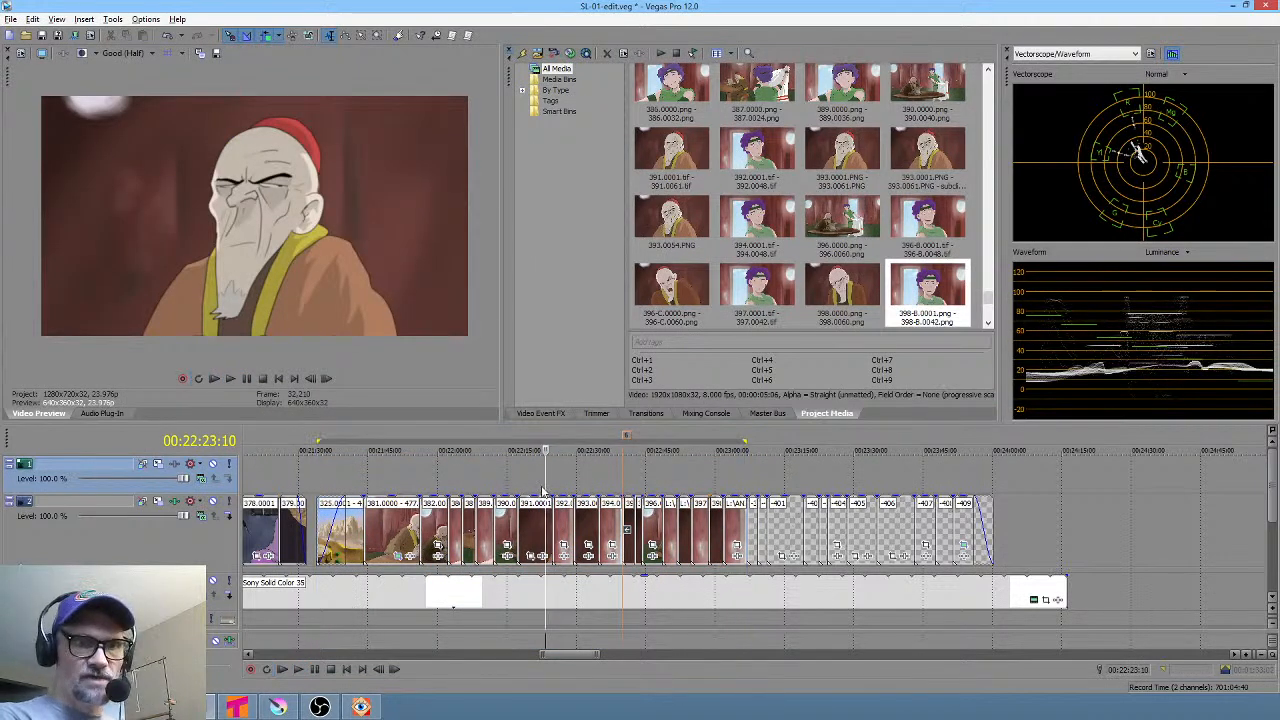
{"action": "scroll", "coordinate": [560, 500], "scroll_direction": "up", "scroll_amount": 4}
{"action": "left_click", "coordinate": [797, 541]}
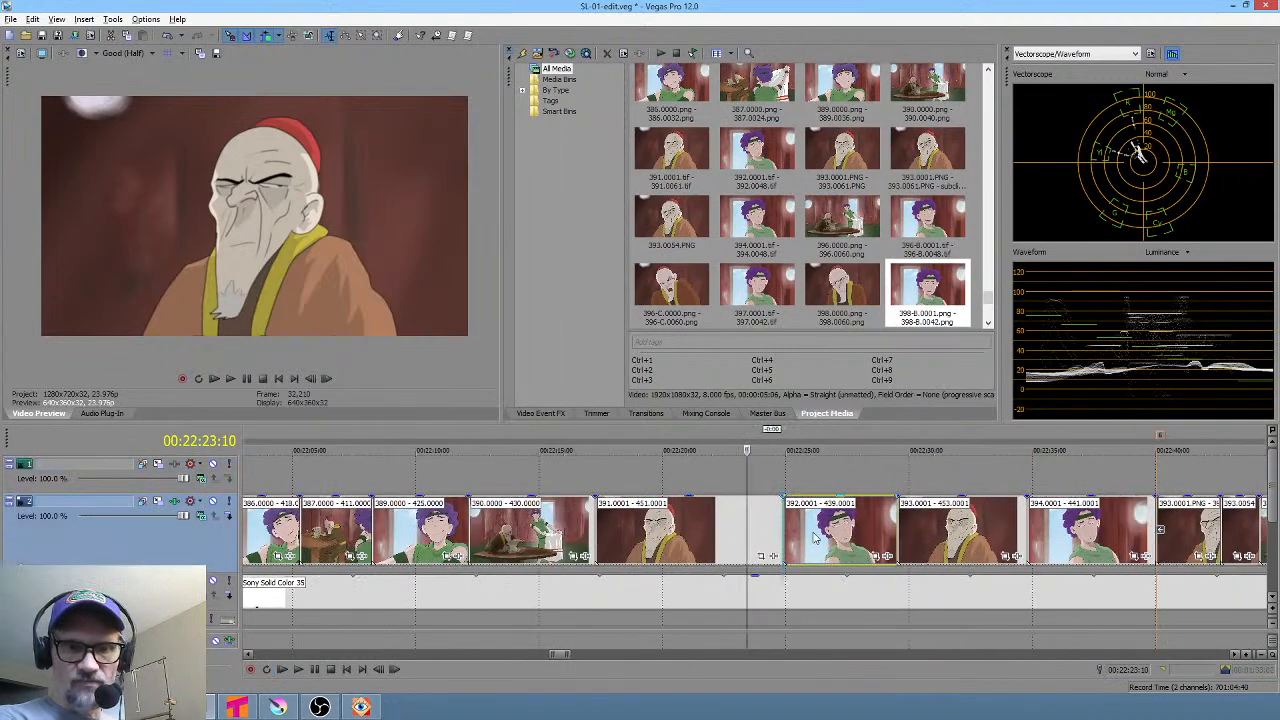
{"action": "left_click_drag", "start_coordinate": [747, 473], "coordinate": [811, 469]}
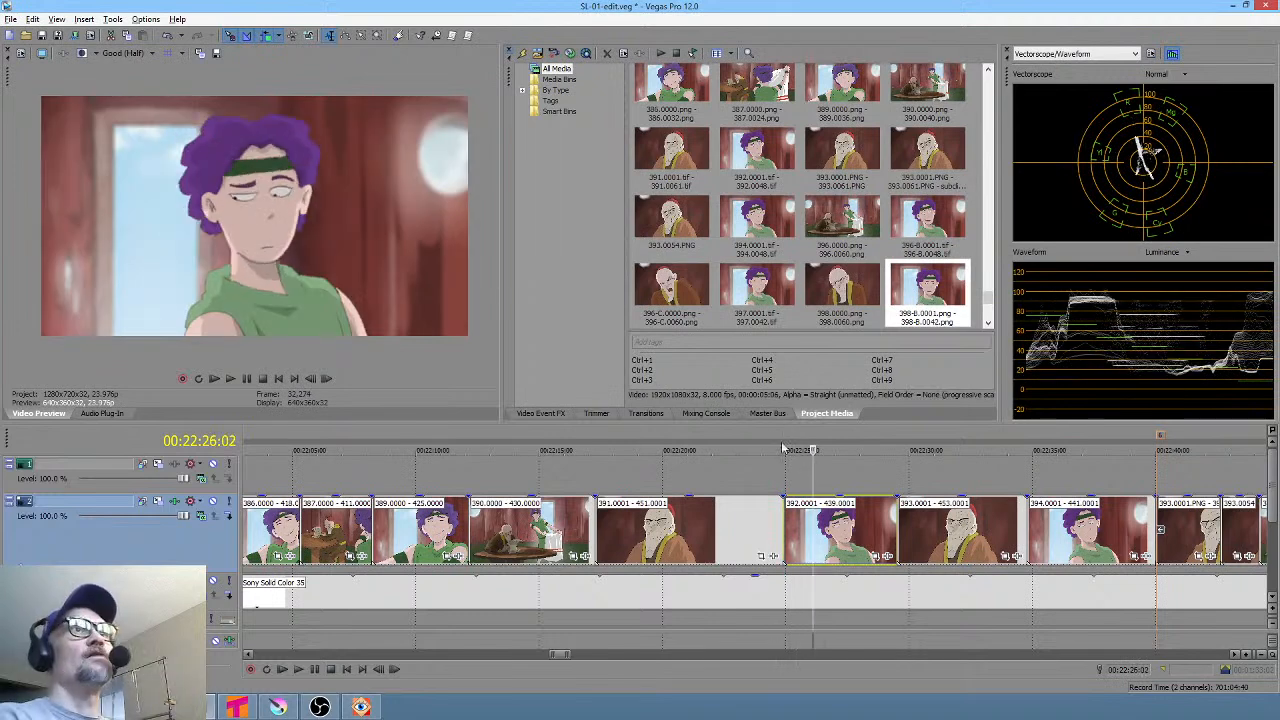
{"action": "scroll", "coordinate": [812, 530], "scroll_direction": "up", "scroll_amount": 5}
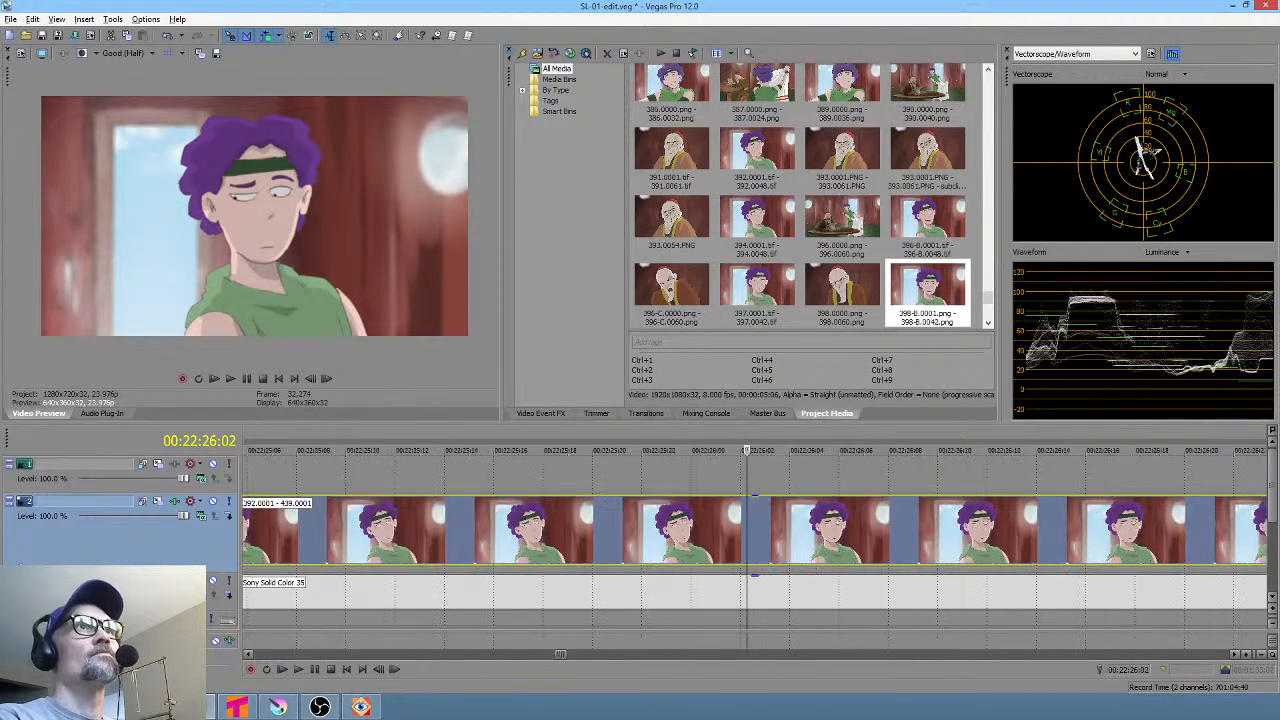
{"action": "key", "text": "alt+Tab"}
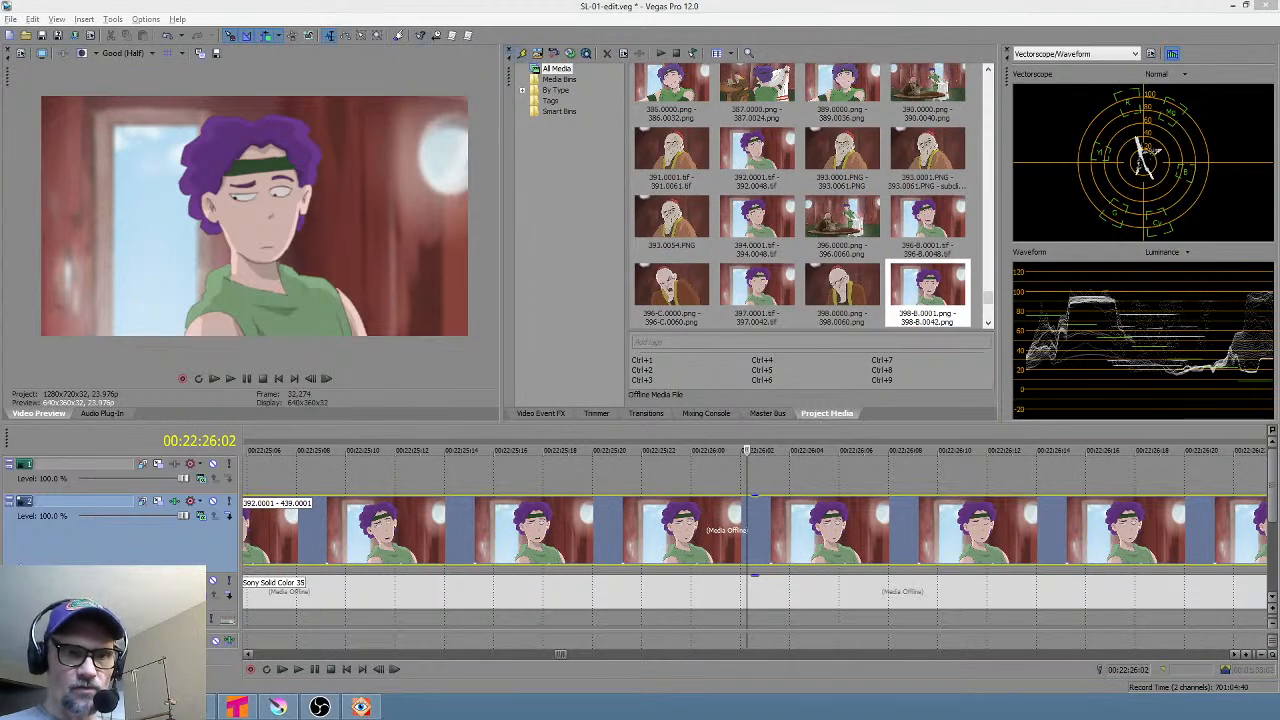
{"action": "scroll", "coordinate": [630, 462], "scroll_direction": "down", "scroll_amount": 8}
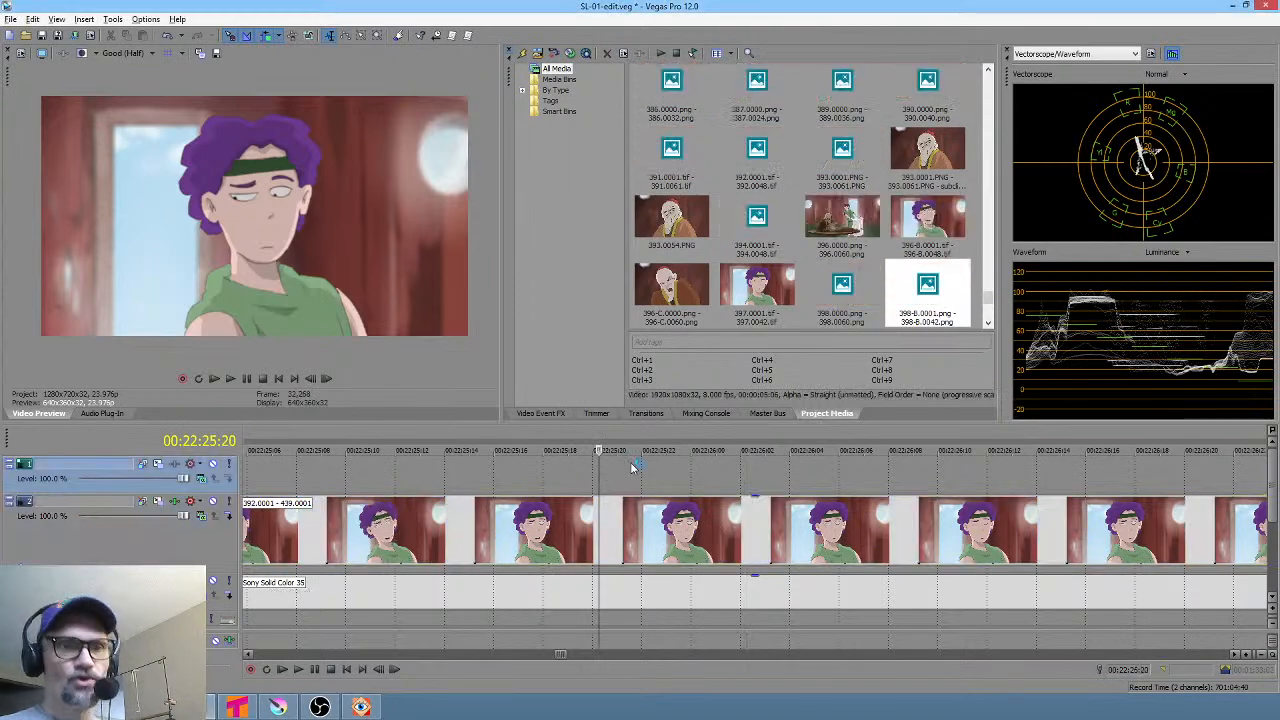
{"action": "scroll", "coordinate": [659, 458], "scroll_direction": "down", "scroll_amount": 2}
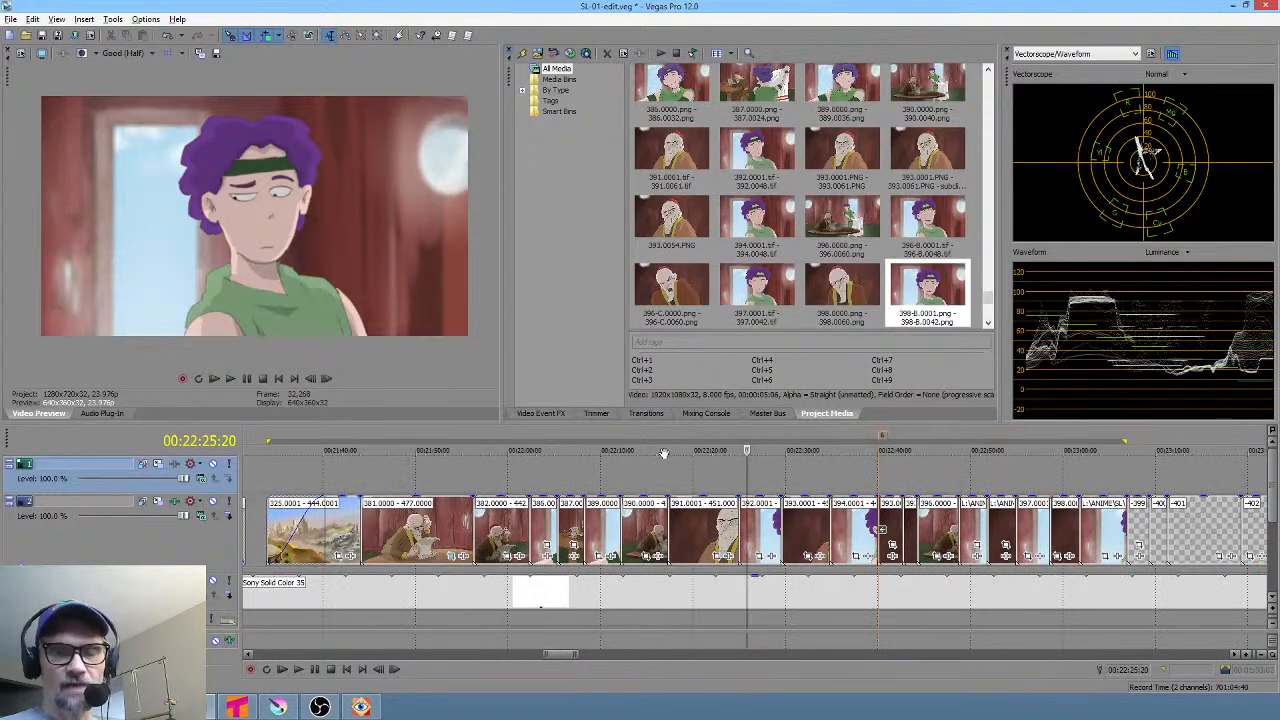
Select and play the timeline range from the 398 clip into 398-B, and the range across the cut from 398-B to -399
{"action": "scroll", "coordinate": [740, 472], "scroll_direction": "right", "scroll_amount": 5}
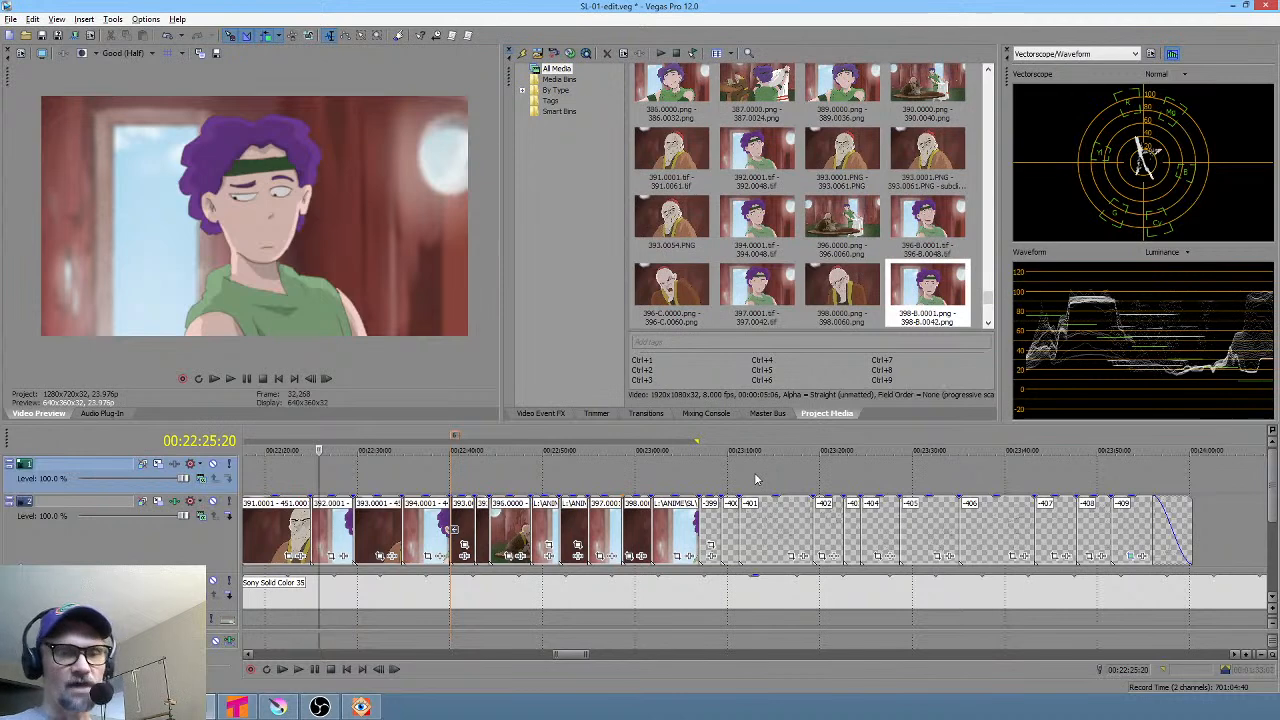
{"action": "left_click", "coordinate": [686, 472]}
{"action": "scroll", "coordinate": [741, 474], "scroll_direction": "up", "scroll_amount": 3}
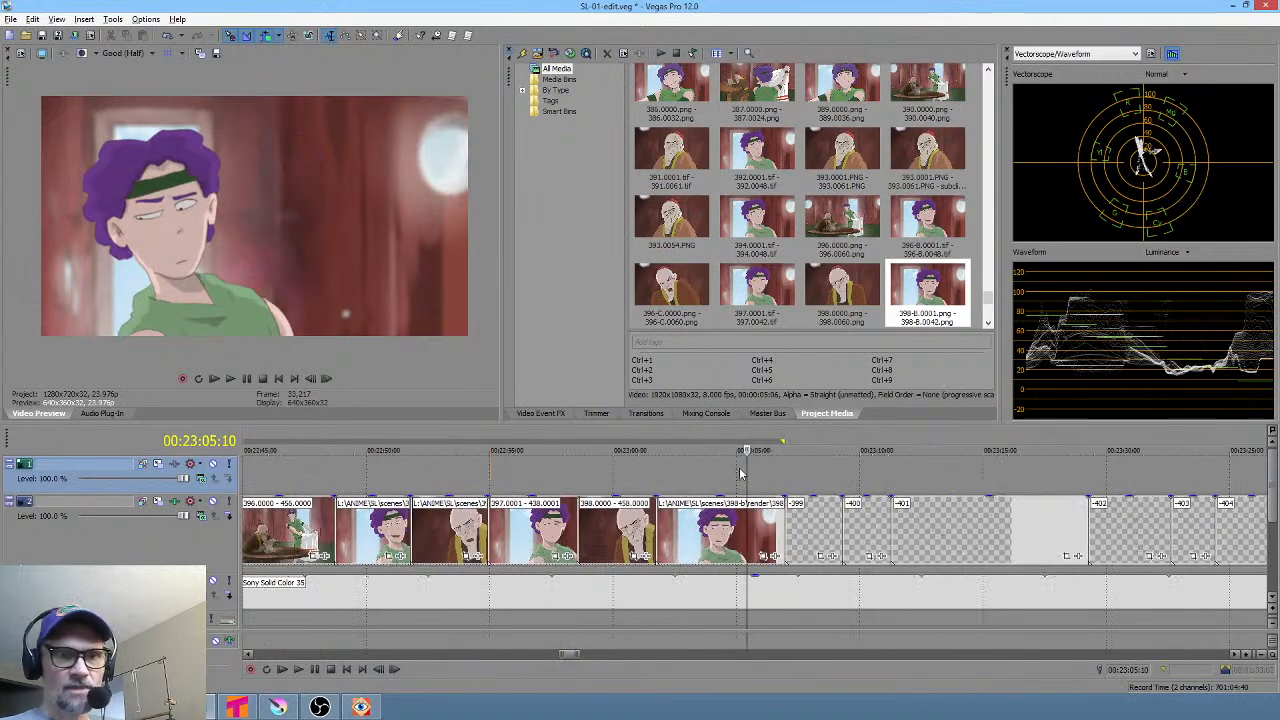
{"action": "left_click_drag", "start_coordinate": [616, 477], "coordinate": [760, 497]}
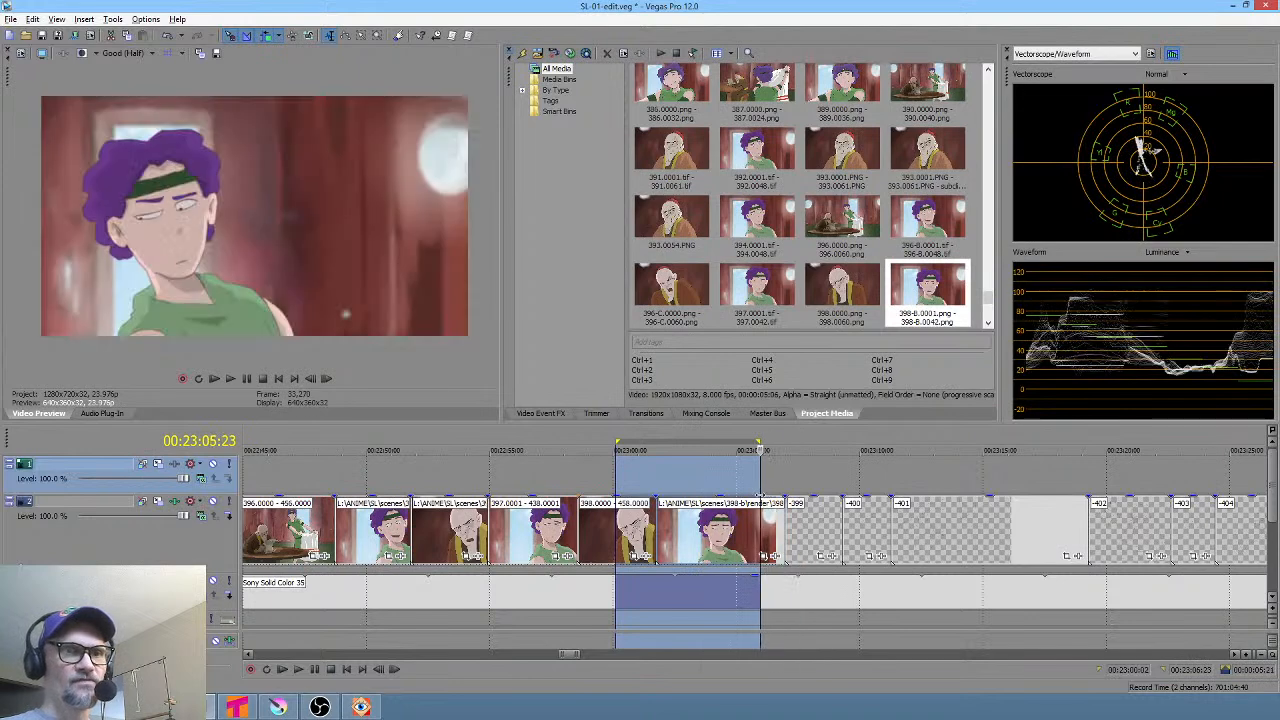
{"action": "left_click", "coordinate": [766, 485]}
{"action": "left_click_drag", "start_coordinate": [618, 484], "coordinate": [742, 491]}
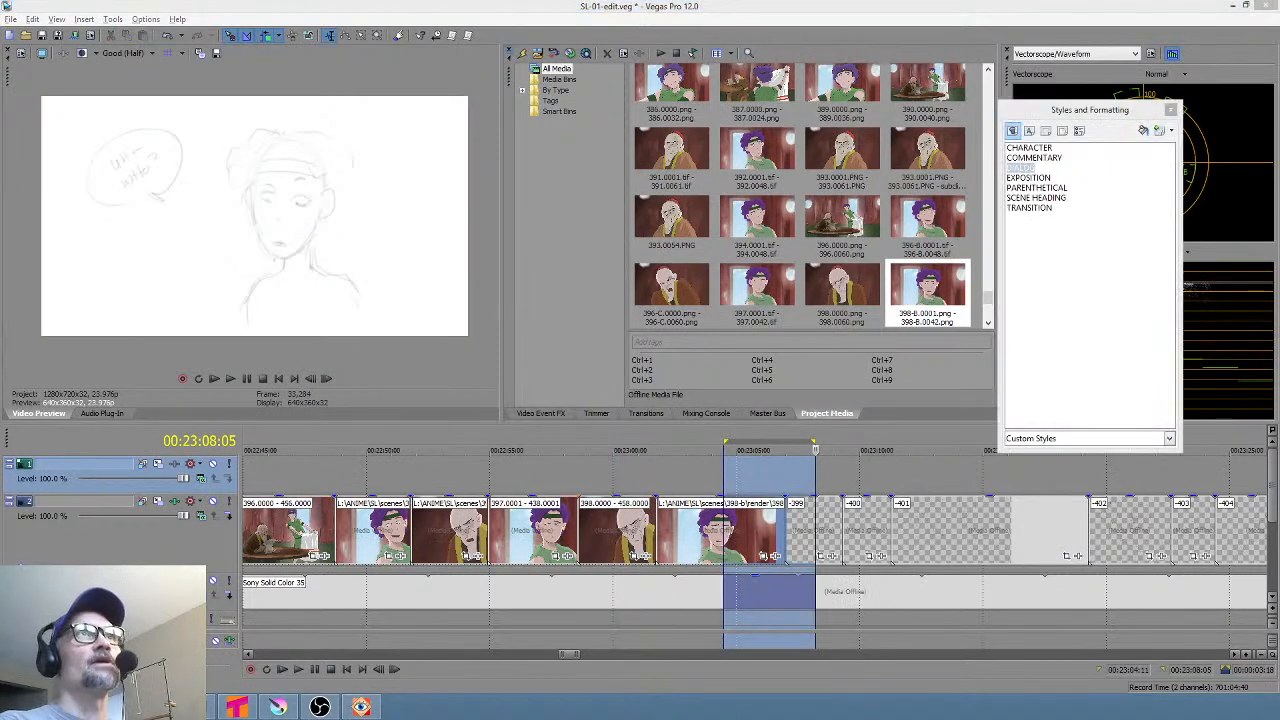
Switch to the SALT AND LIGHT.odt script and insert "Mel looks on quizzically..." in EXPOSITION style after "Listen to me, Melchizidek."
{"action": "left_click_drag", "start_coordinate": [576, 0], "coordinate": [616, 65]}
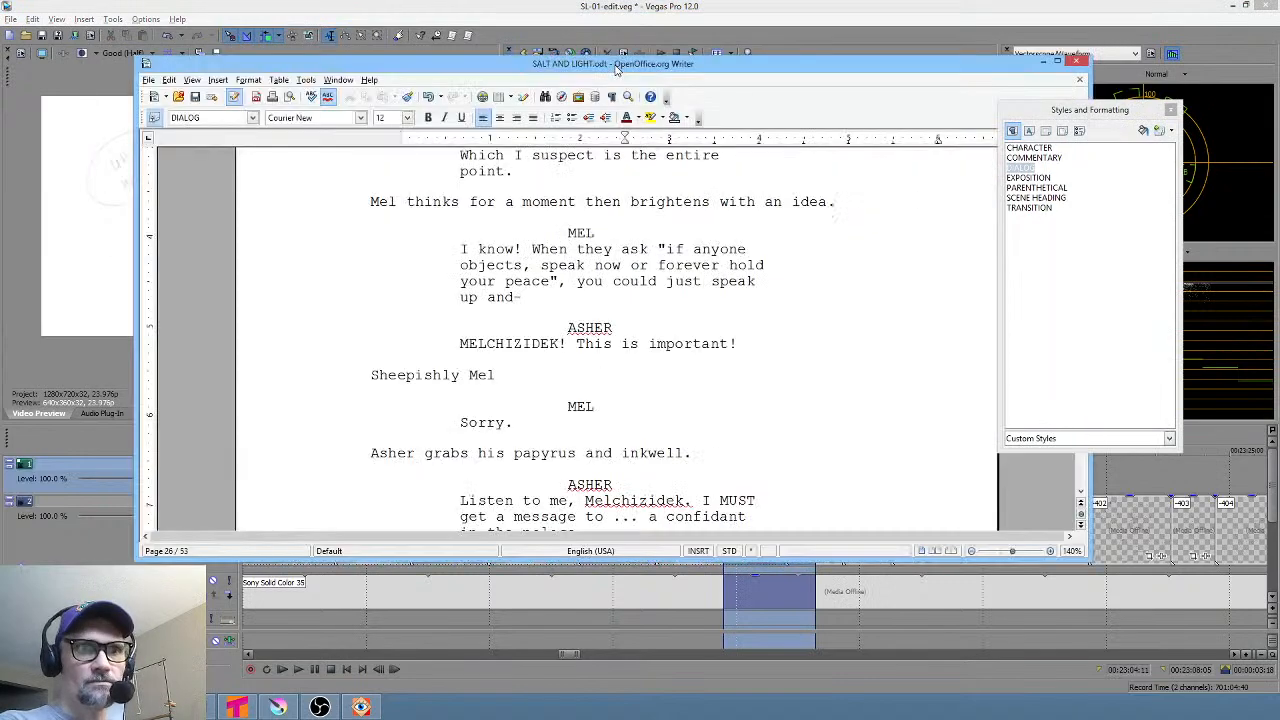
{"action": "double_click", "coordinate": [616, 65]}
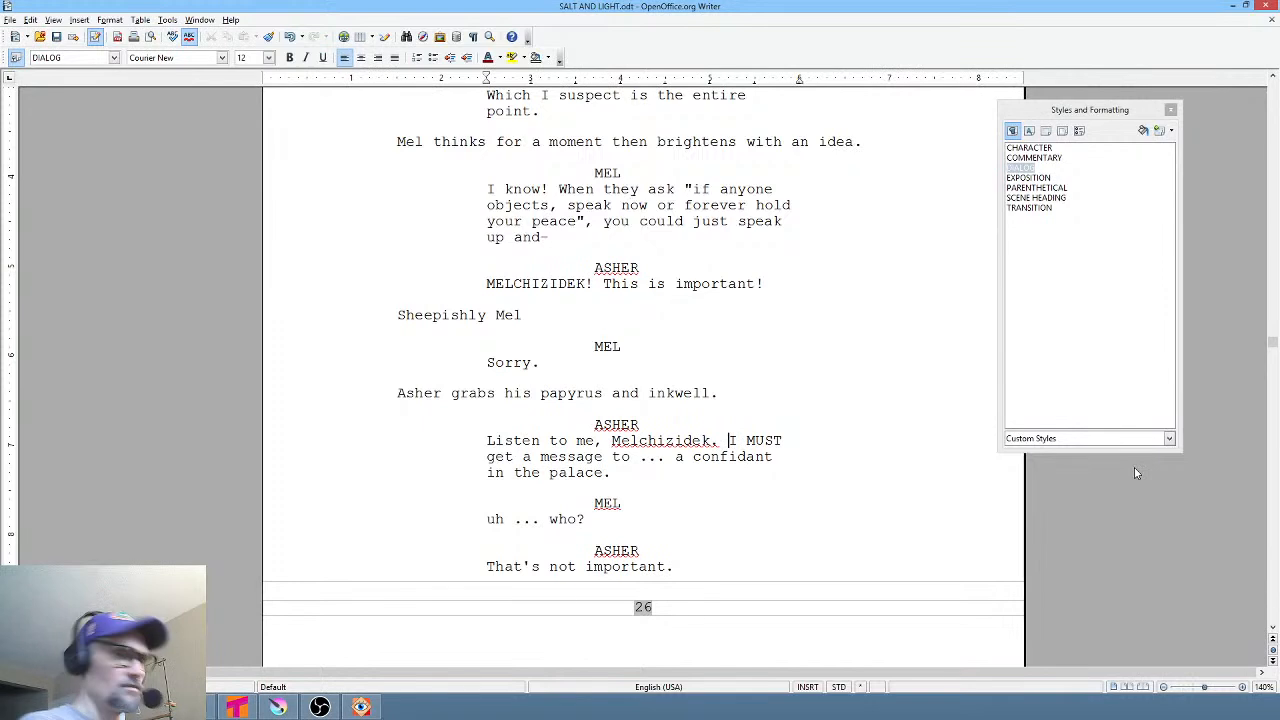
{"action": "key", "text": "Return"}
{"action": "key", "text": "Return"}
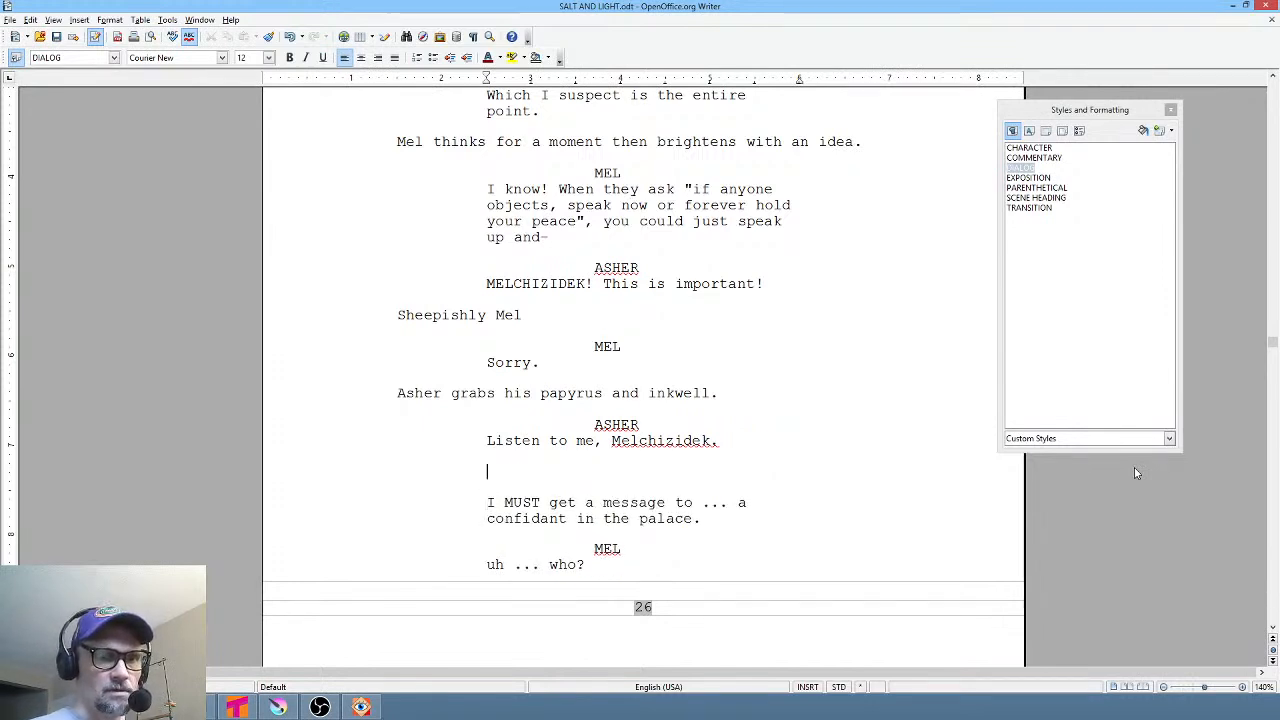
{"action": "type", "text": "Mel looks on quizzically..."}
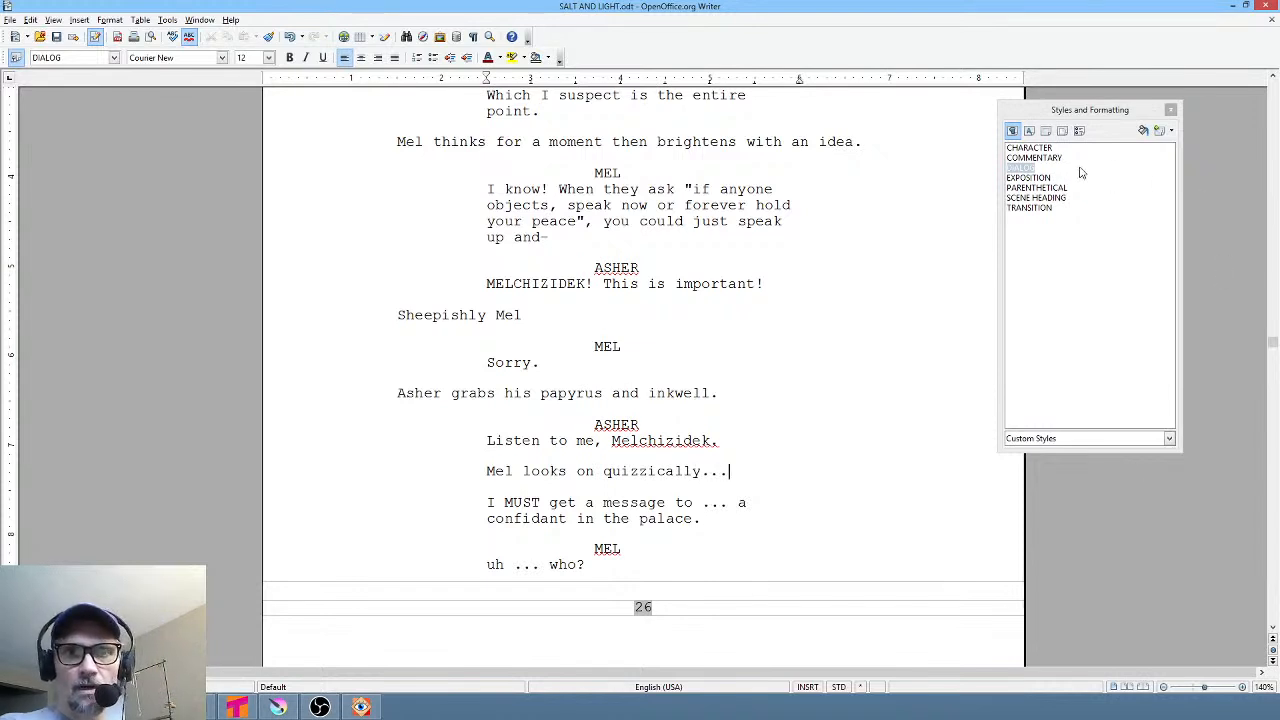
{"action": "double_click", "coordinate": [1049, 180]}
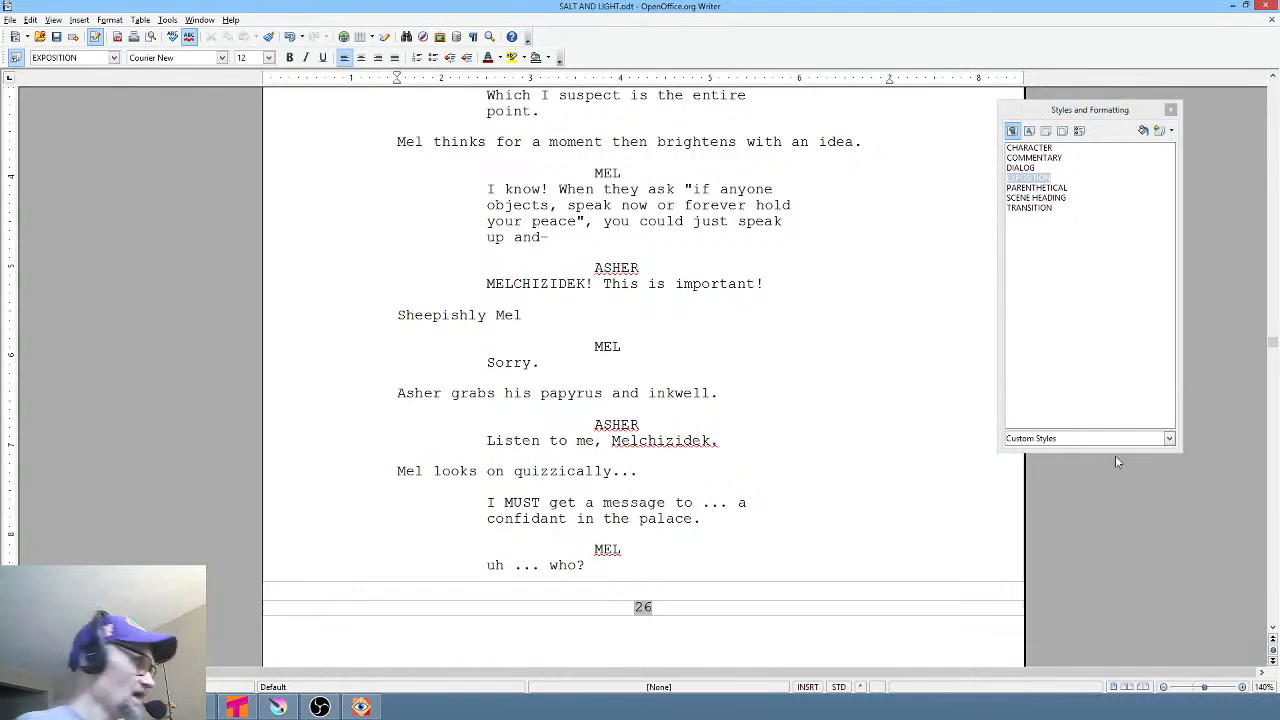
Add an ASHER heading in CHARACTER style above "I MUST get a message to ... a confidant in the palace" and highlight that line's opening words
{"action": "key", "text": "Return"}
{"action": "type", "text": "asher"}
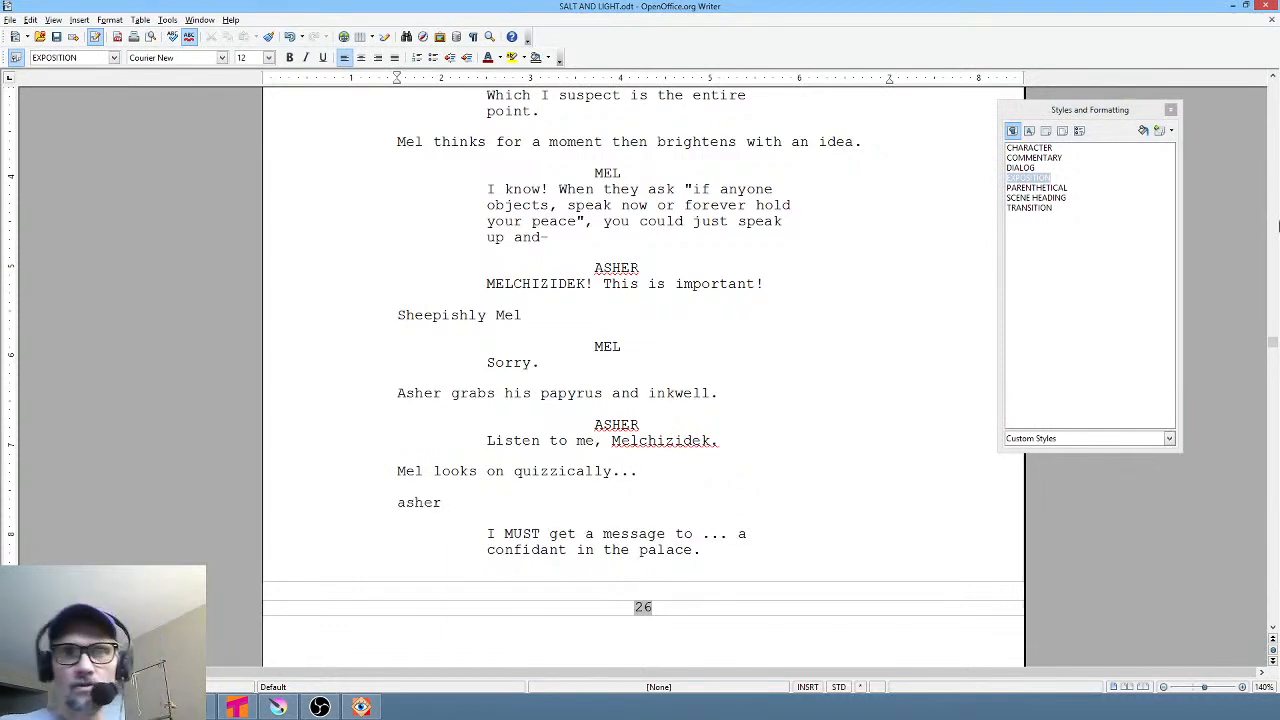
{"action": "double_click", "coordinate": [1029, 147]}
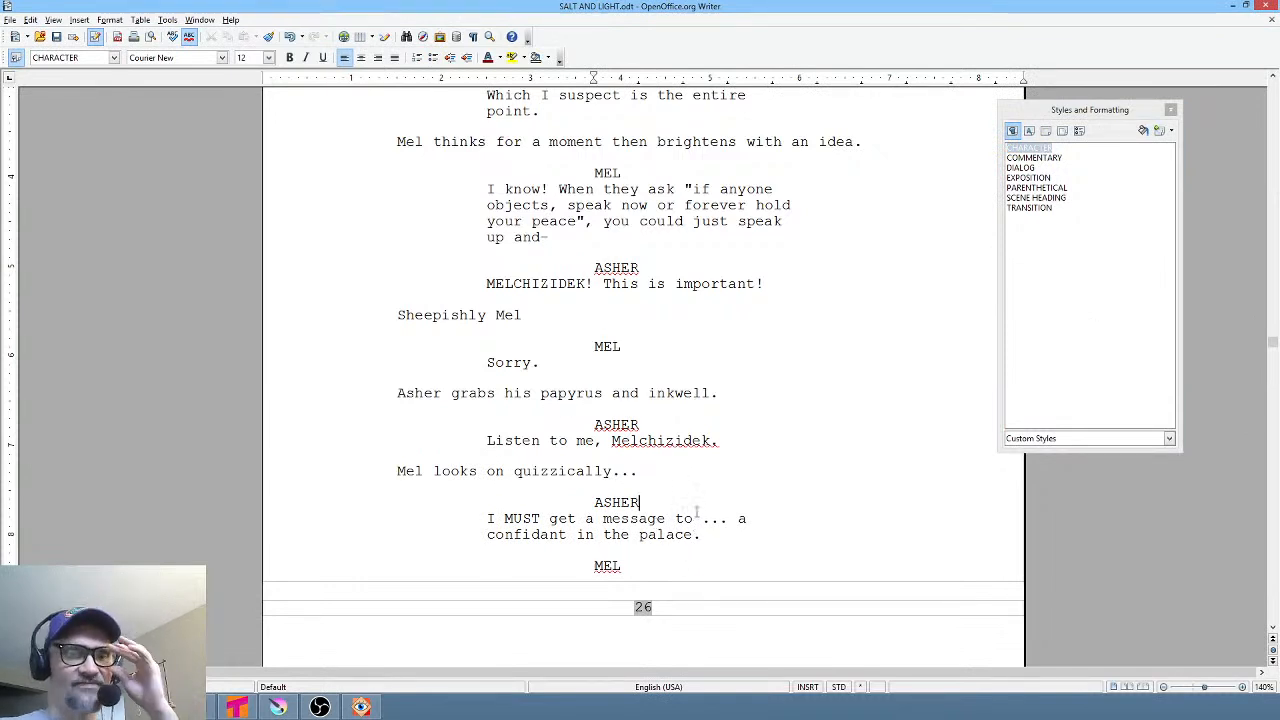
{"action": "left_click_drag", "start_coordinate": [485, 518], "coordinate": [705, 515]}
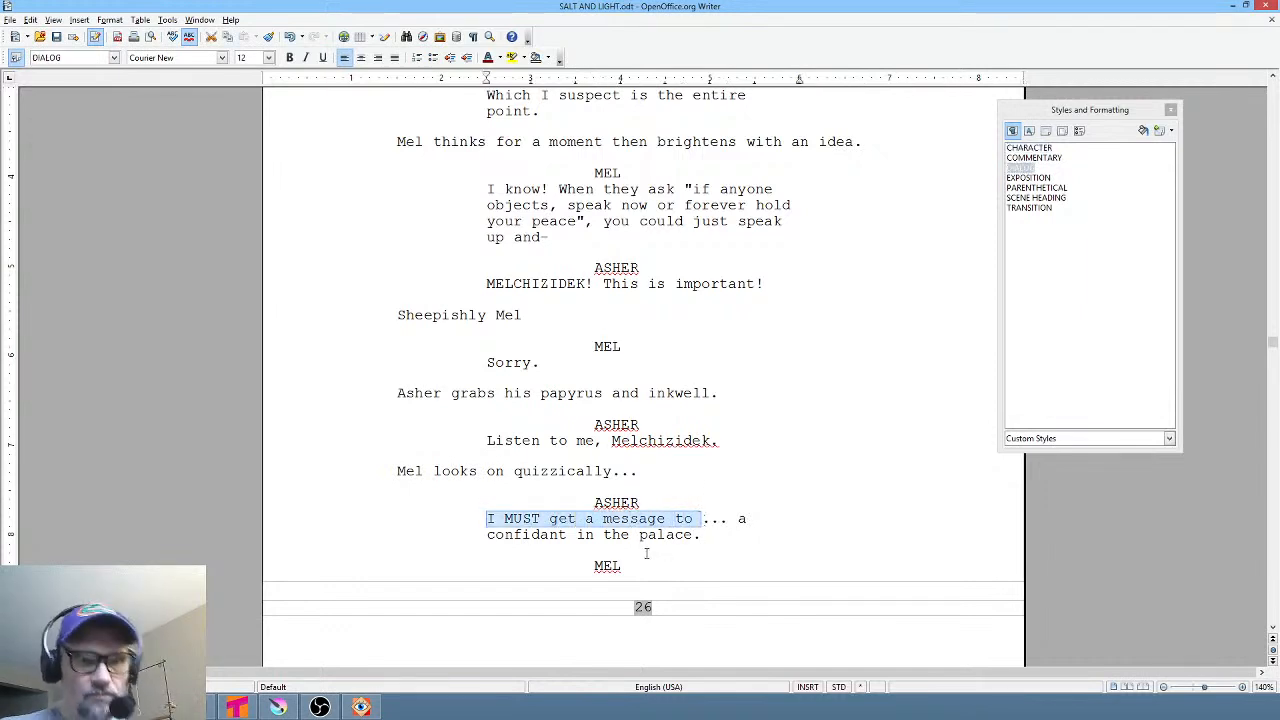
Switch to Tahoma2D and close the 398-B flipbook preview and the output settings
{"action": "left_click", "coordinate": [238, 708]}
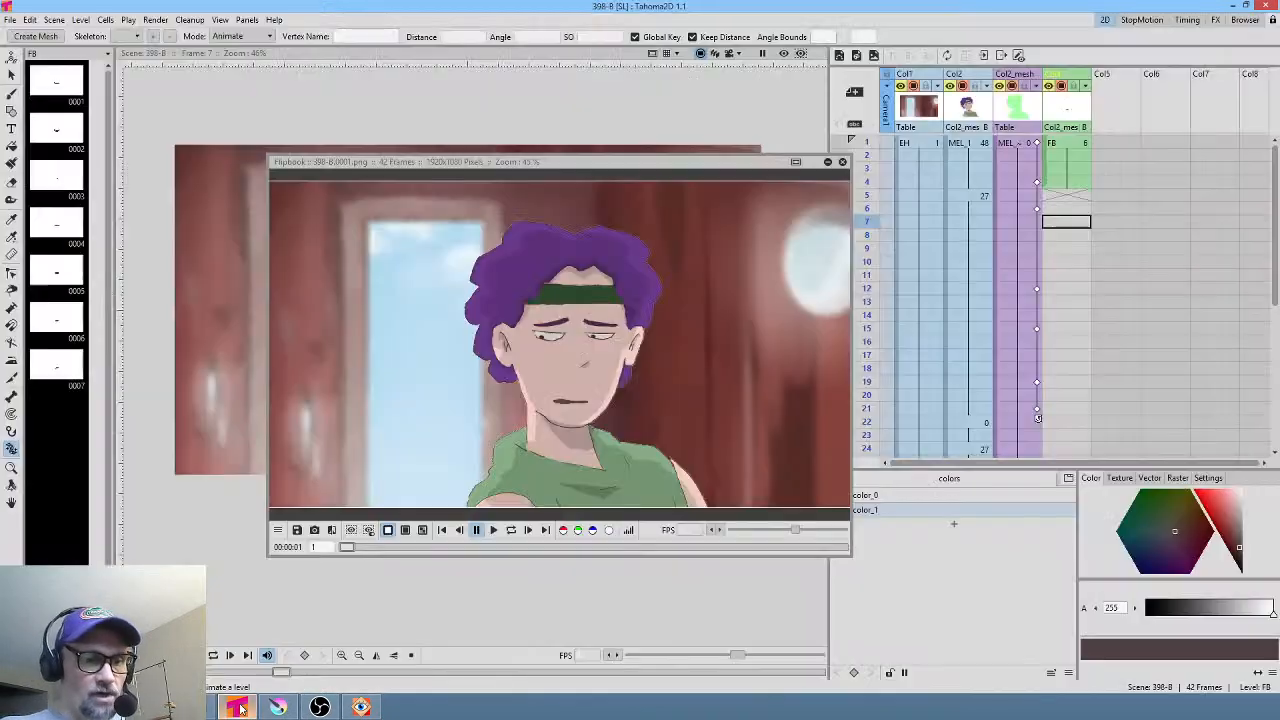
{"action": "left_click", "coordinate": [843, 163]}
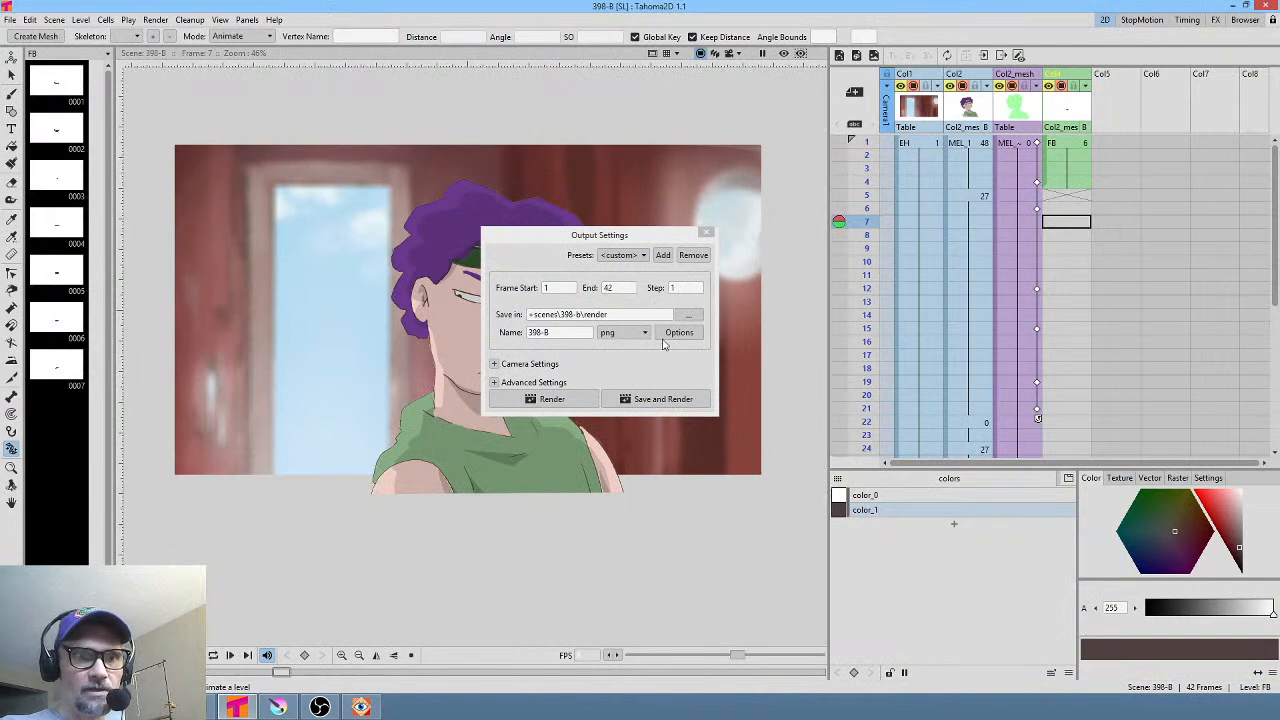
{"action": "left_click", "coordinate": [706, 232]}
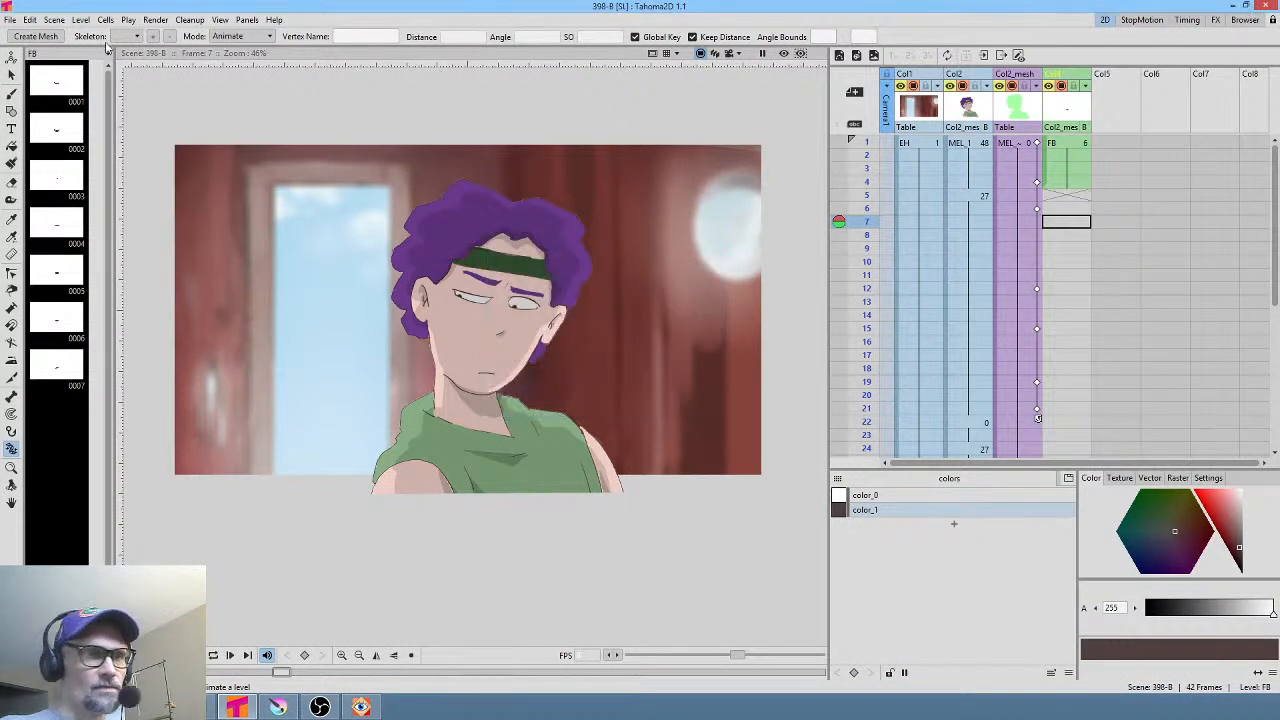
{"action": "left_click", "coordinate": [10, 20]}
{"action": "left_click", "coordinate": [20, 68]}
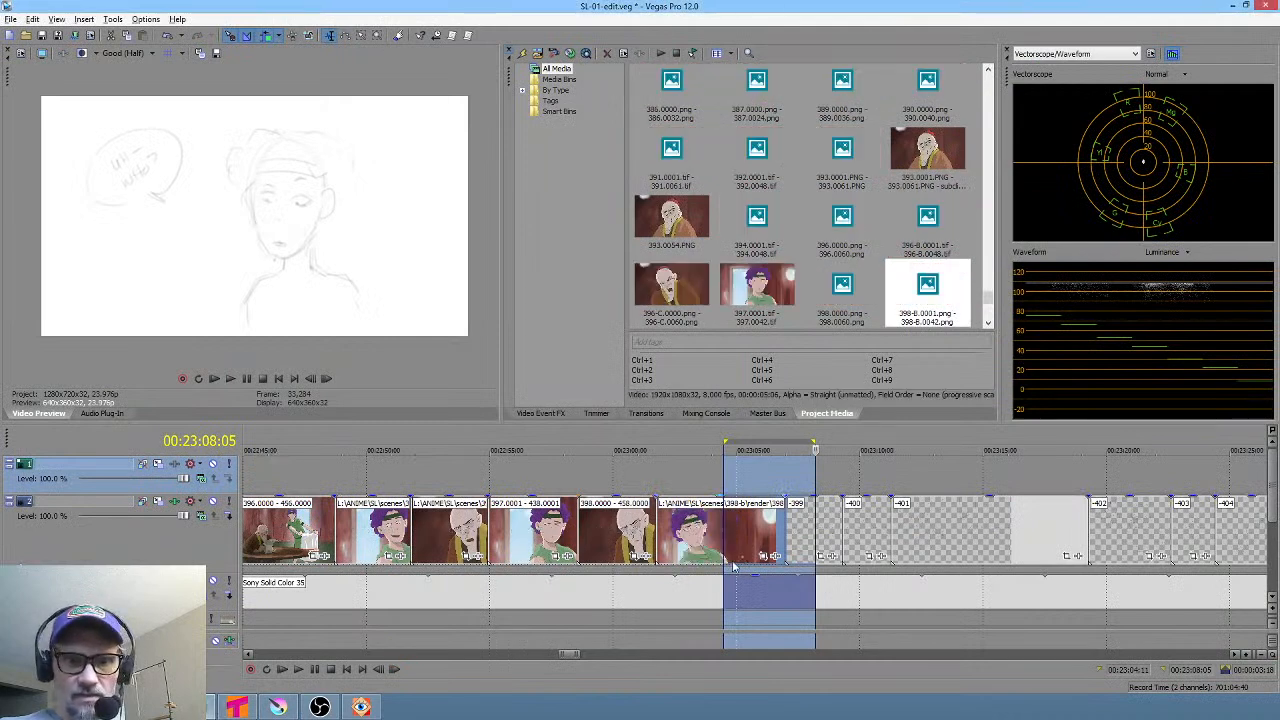
In the Vegas Pro edit, move the -399 clip and everything after it about 6 seconds later, leaving a gap after 398-B
{"action": "left_click", "coordinate": [801, 468]}
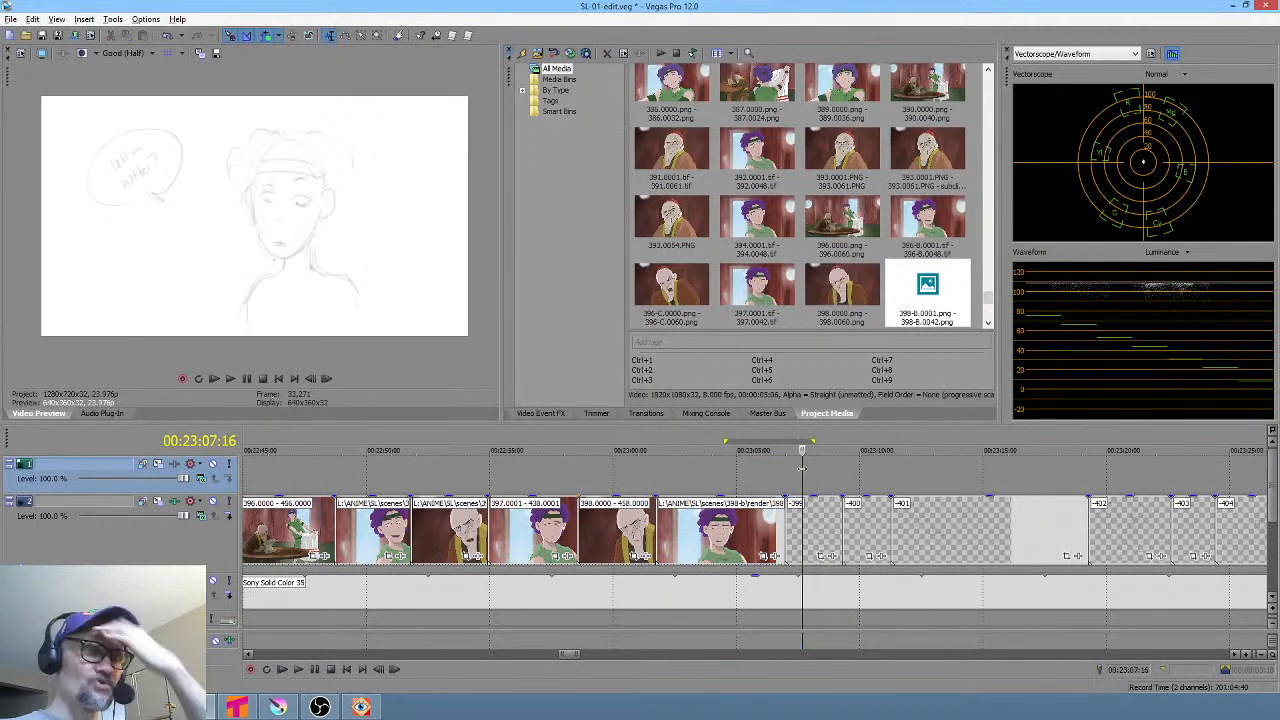
{"action": "left_click_drag", "start_coordinate": [793, 535], "coordinate": [951, 540]}
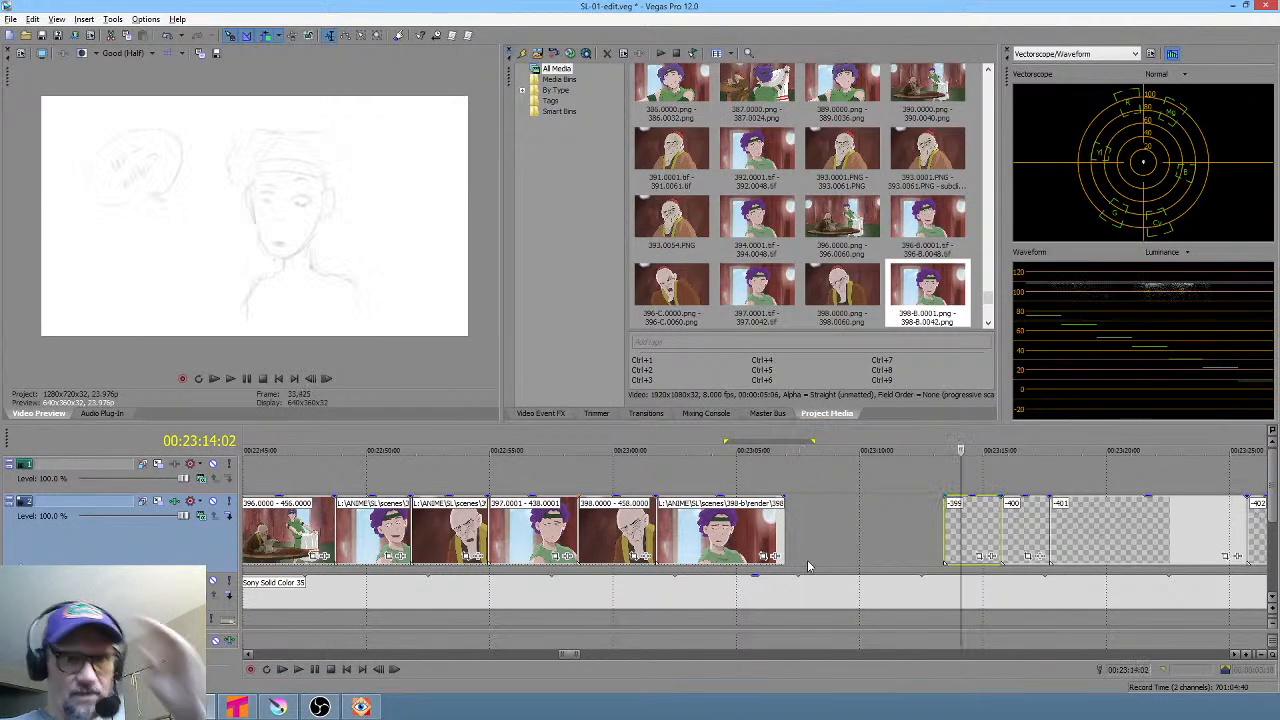
{"action": "left_click", "coordinate": [748, 472]}
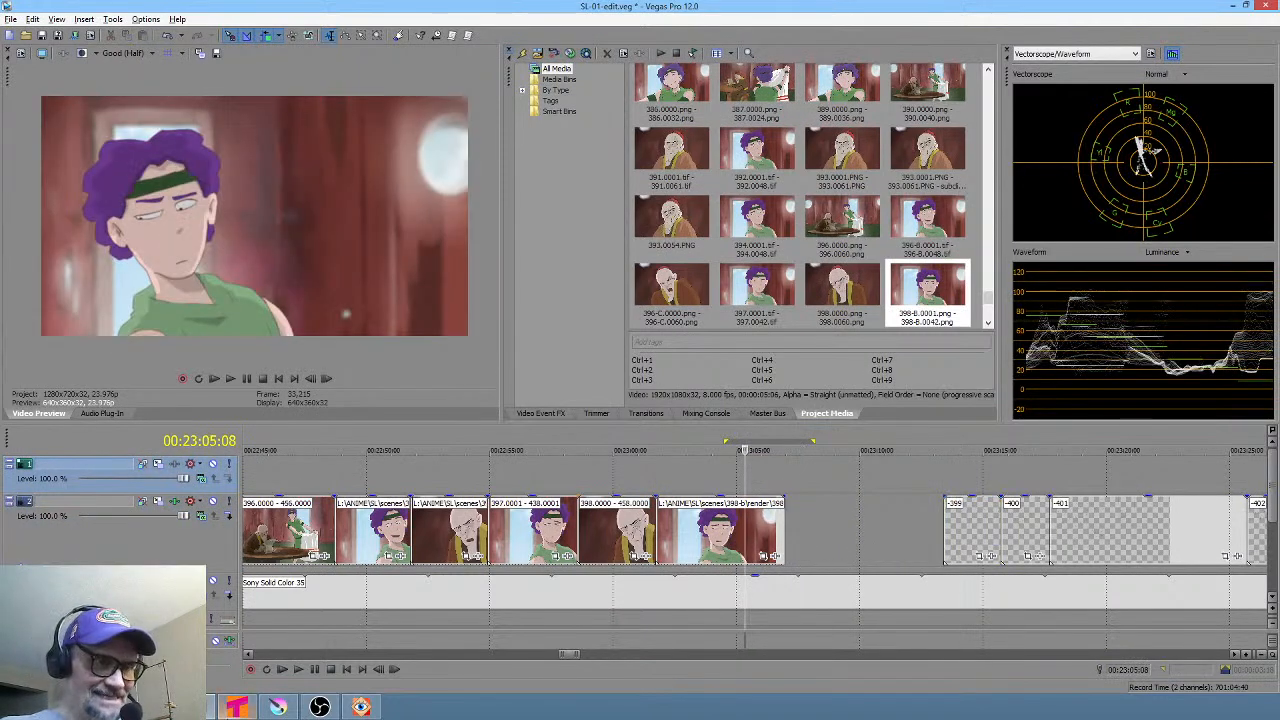
{"action": "left_click", "coordinate": [237, 708]}
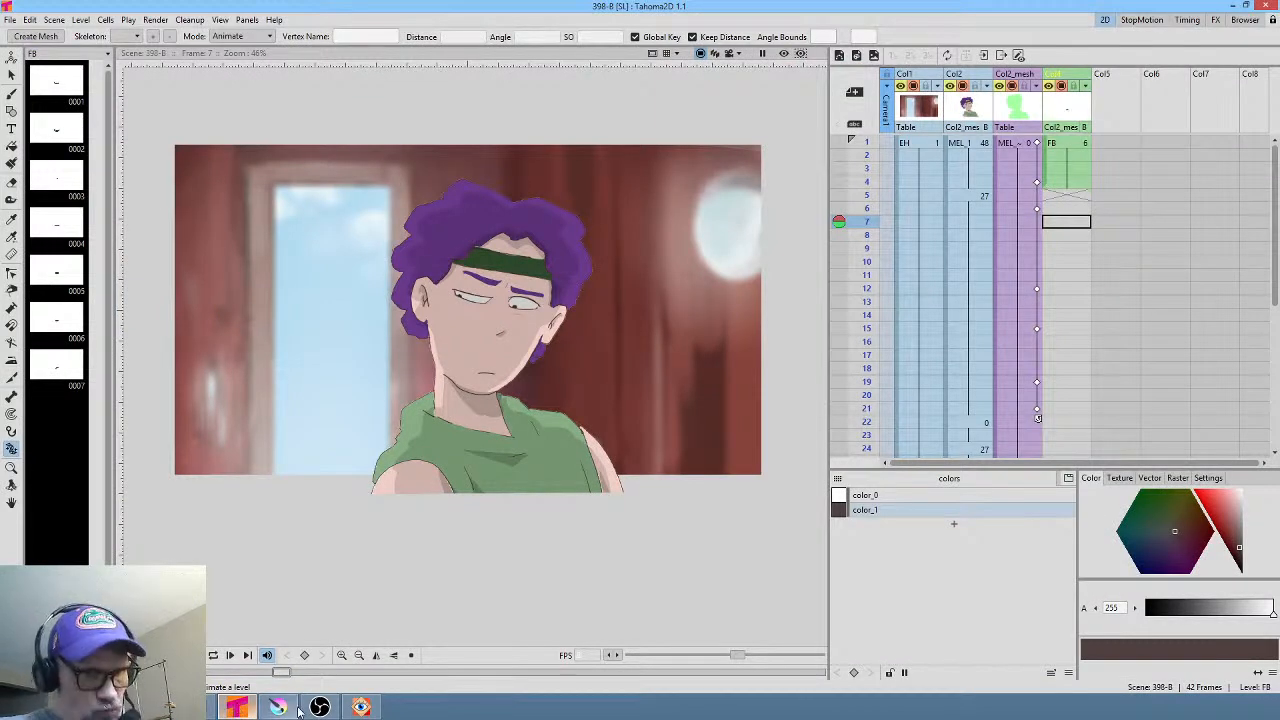
{"action": "mouse_move", "coordinate": [281, 708]}
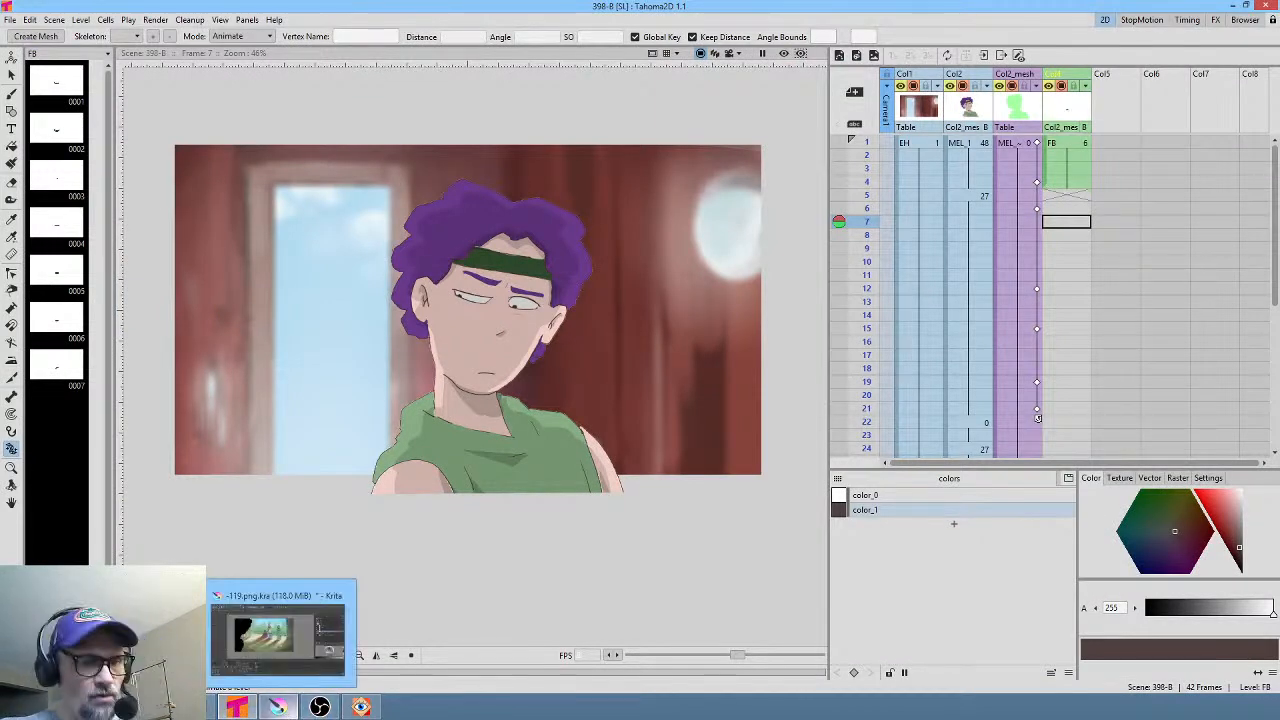
{"action": "left_click", "coordinate": [196, 708]}
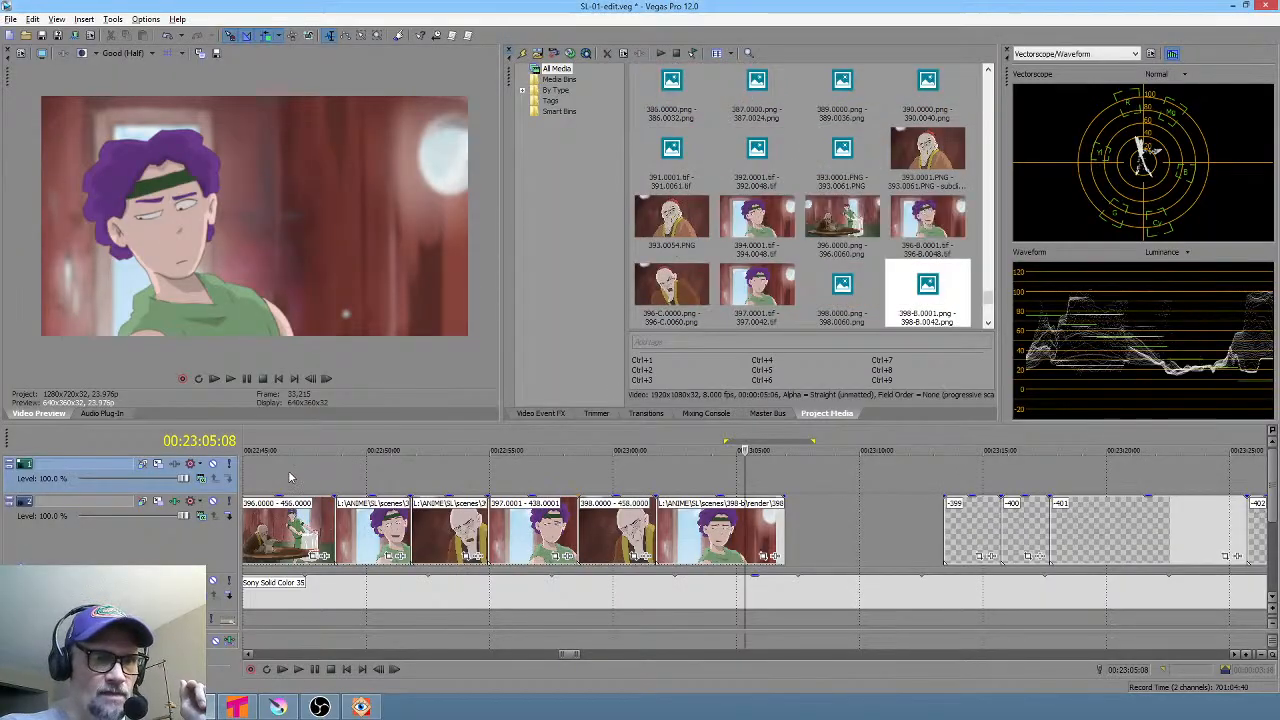
Review the 396 clip and the cut leading into it from the 393.0054 clip by selecting and playing the surrounding timeline range
{"action": "left_click", "coordinate": [290, 477]}
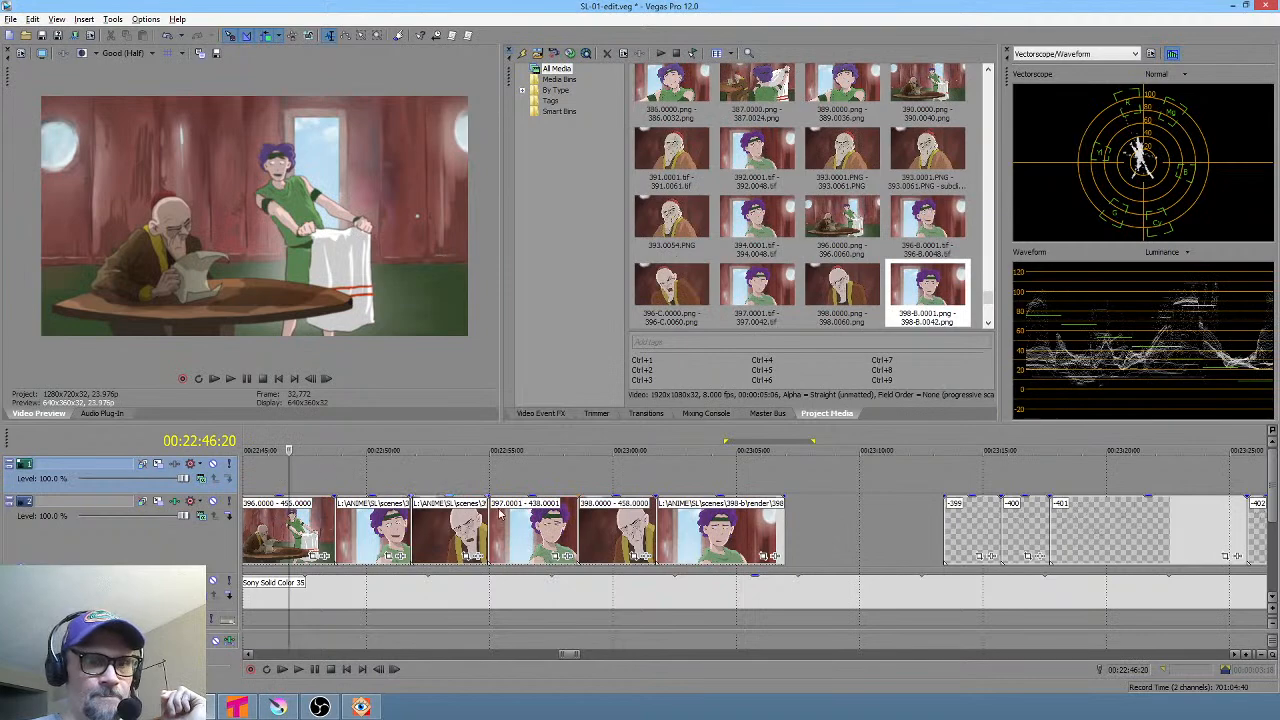
{"action": "scroll", "coordinate": [490, 480], "scroll_direction": "left", "scroll_amount": 5}
{"action": "left_click", "coordinate": [476, 470]}
{"action": "left_click_drag", "start_coordinate": [410, 480], "coordinate": [490, 483]}
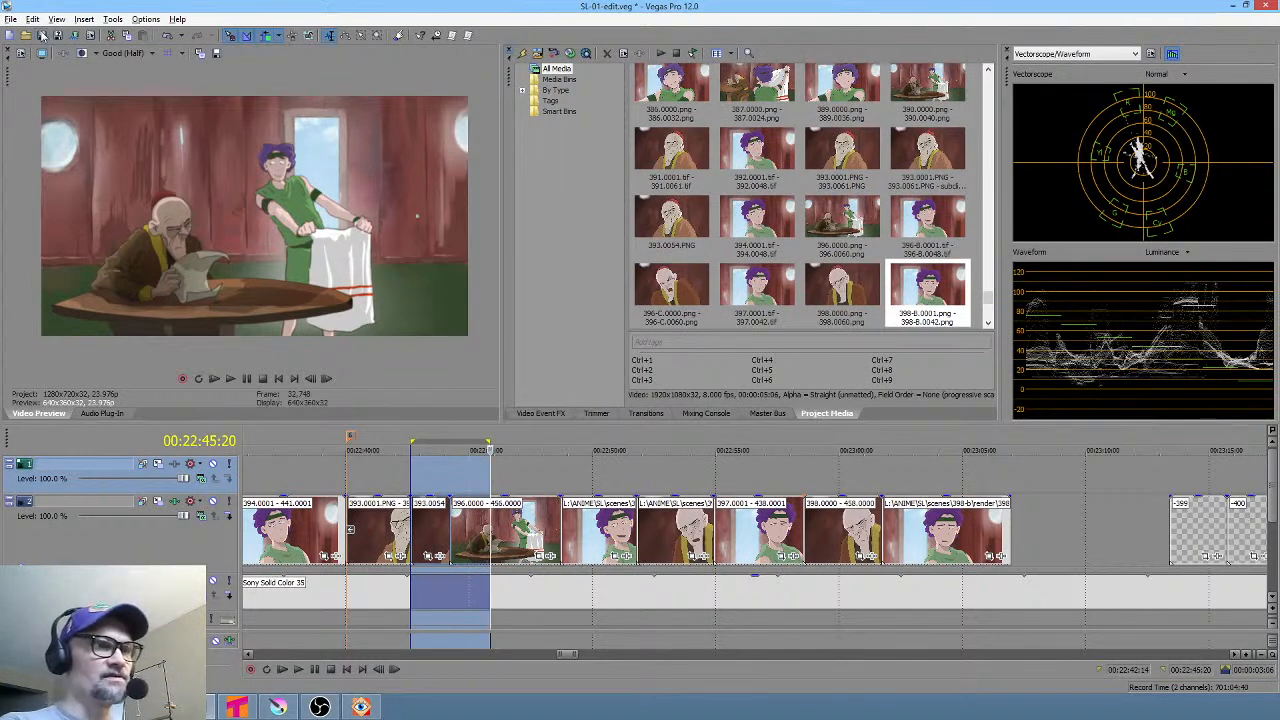
{"action": "left_click_drag", "start_coordinate": [393, 485], "coordinate": [520, 485]}
{"action": "left_click", "coordinate": [487, 486]}
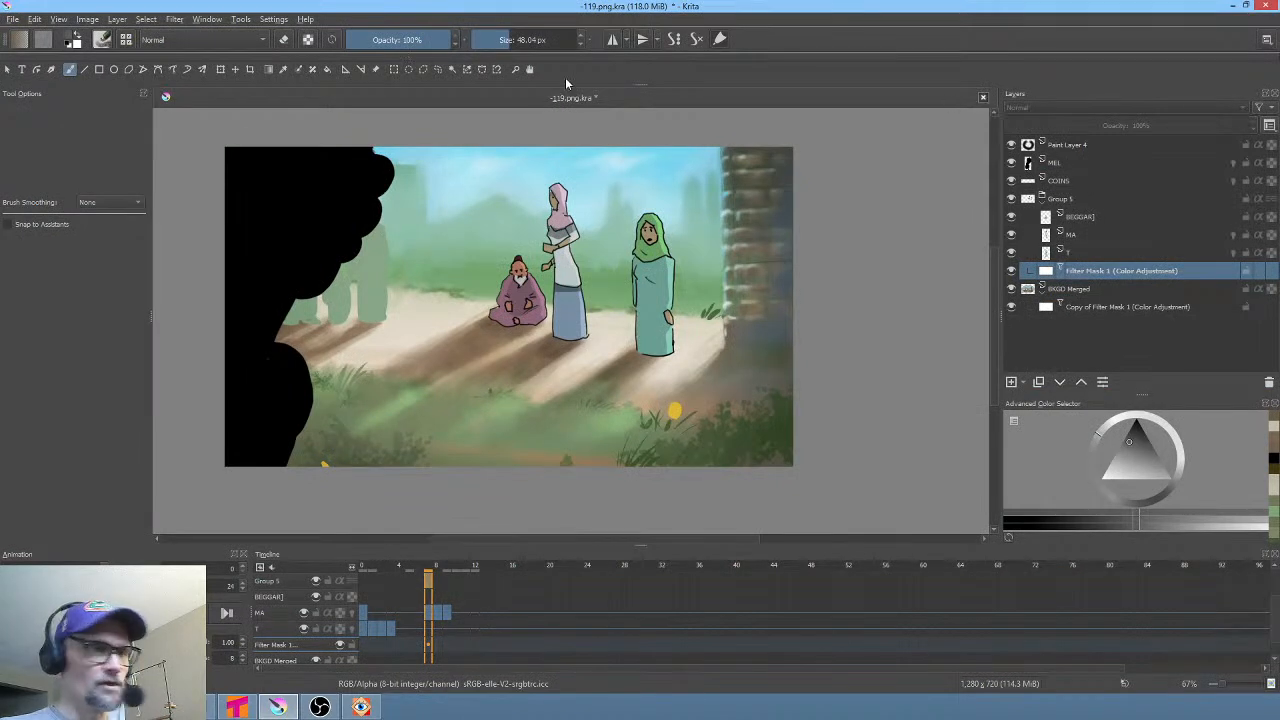
Save the -119.png.kra image in Krita and close it
{"action": "key", "text": "ctrl+s"}
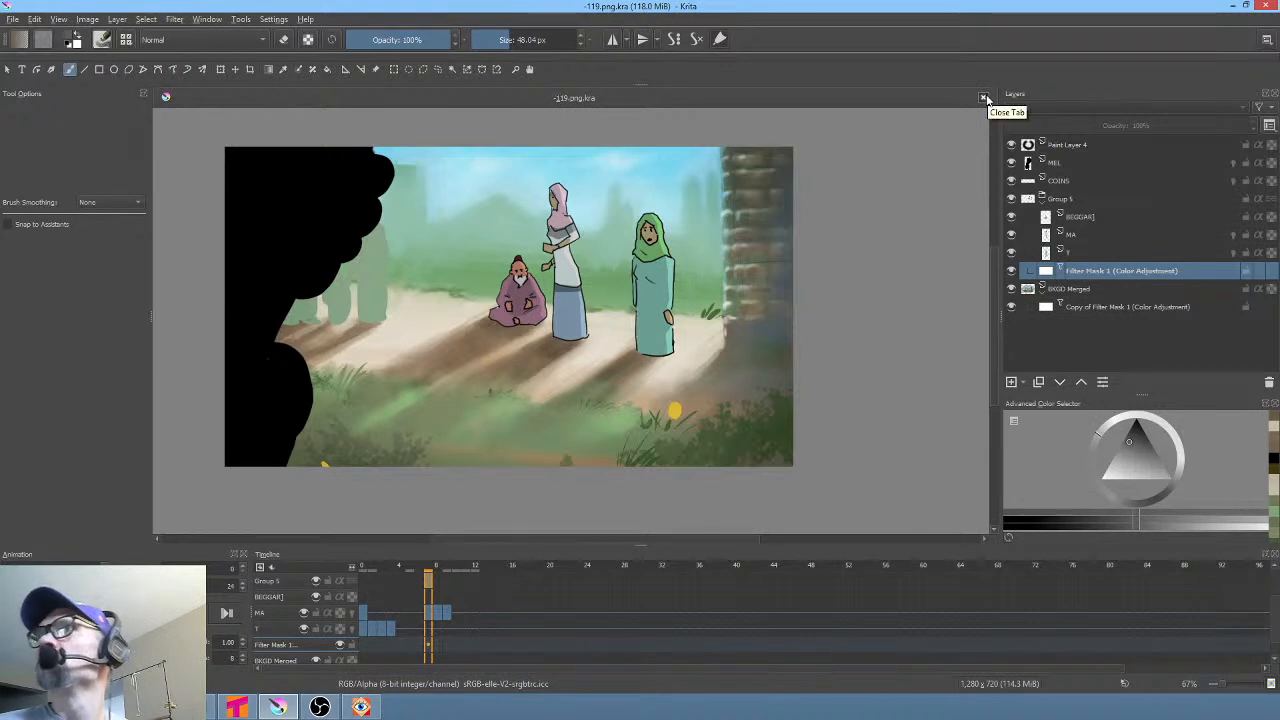
{"action": "left_click", "coordinate": [984, 97]}
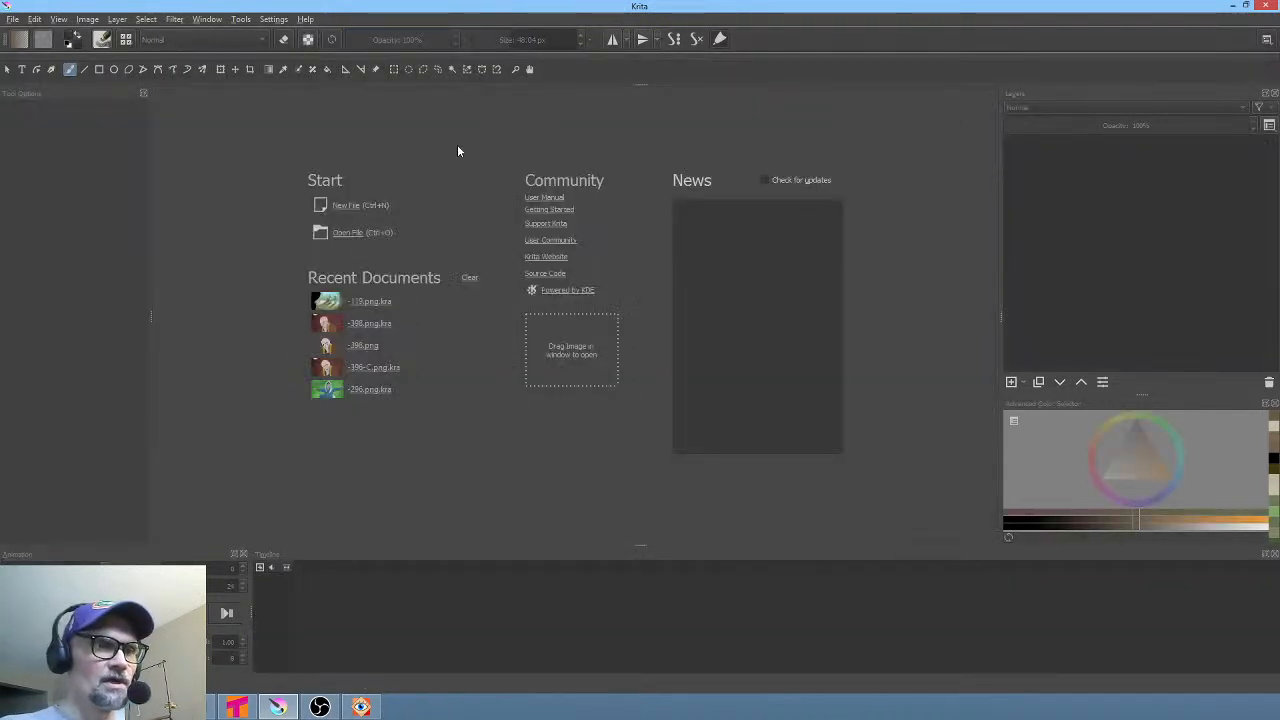
{"action": "key", "text": "alt+Tab"}
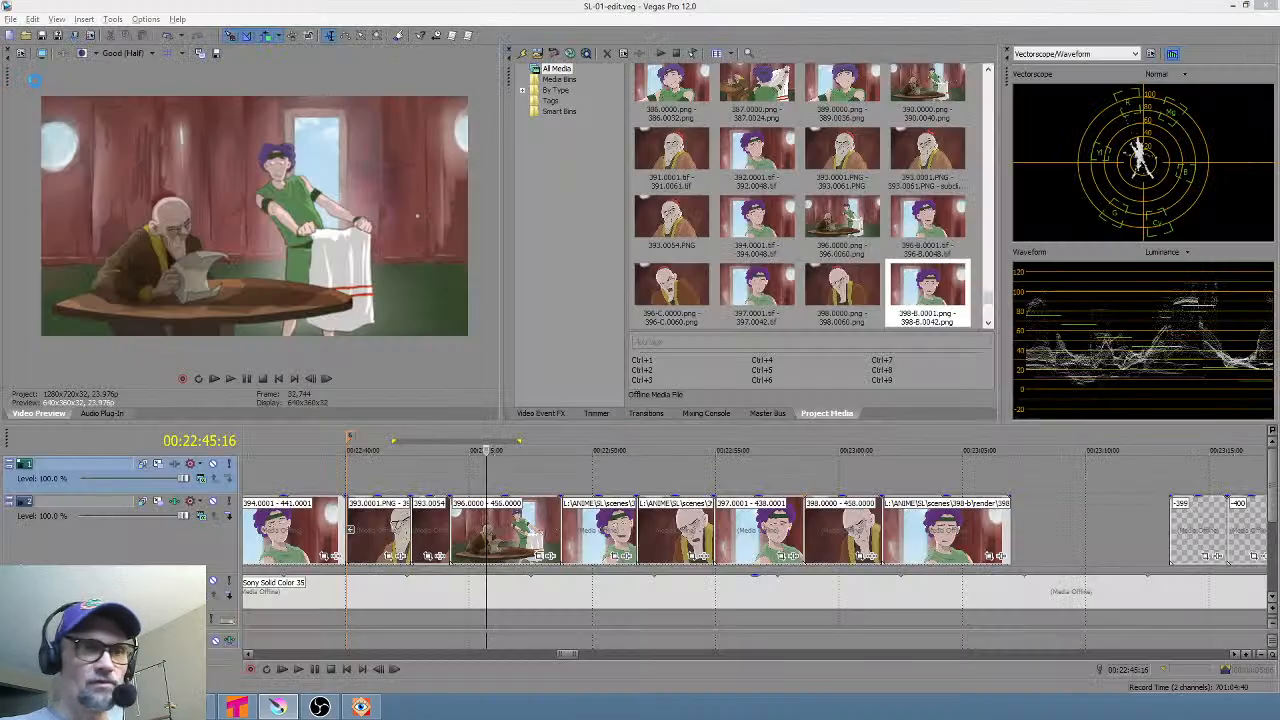
{"action": "key", "text": "alt+Tab"}
Open the -396.png.kra image from the scenes folder in Krita
{"action": "left_click", "coordinate": [12, 19]}
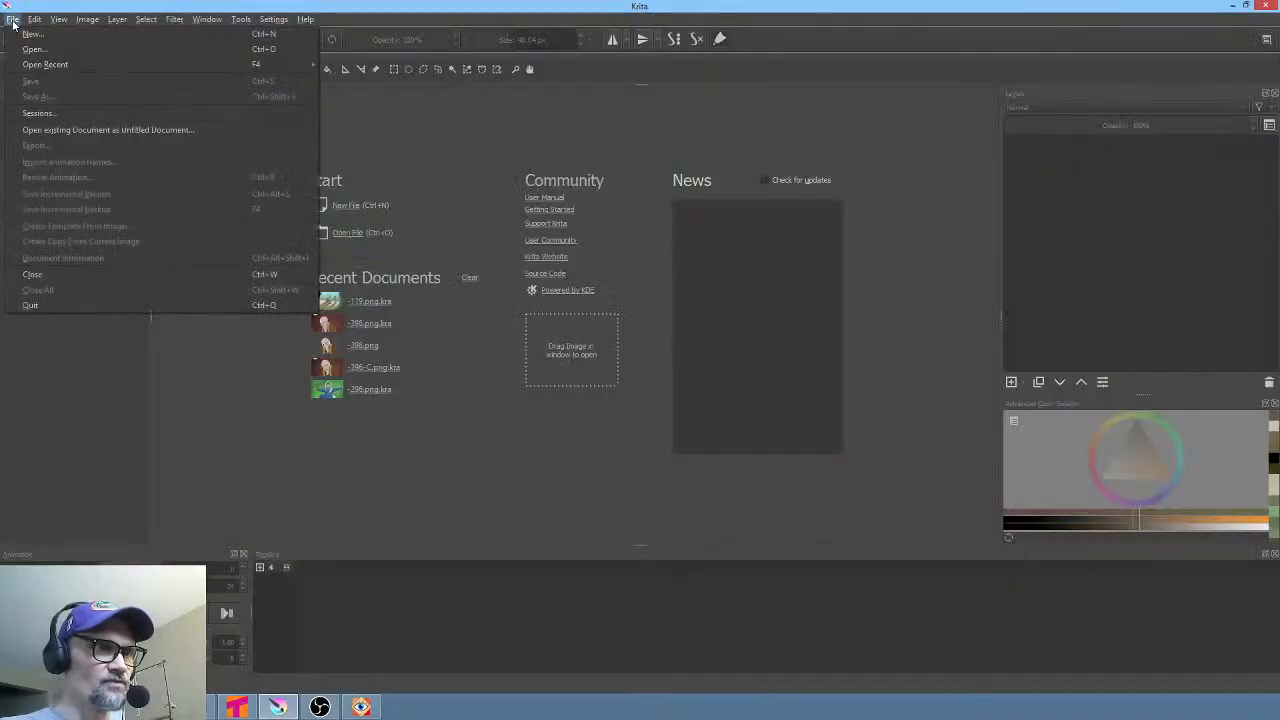
{"action": "left_click", "coordinate": [30, 47]}
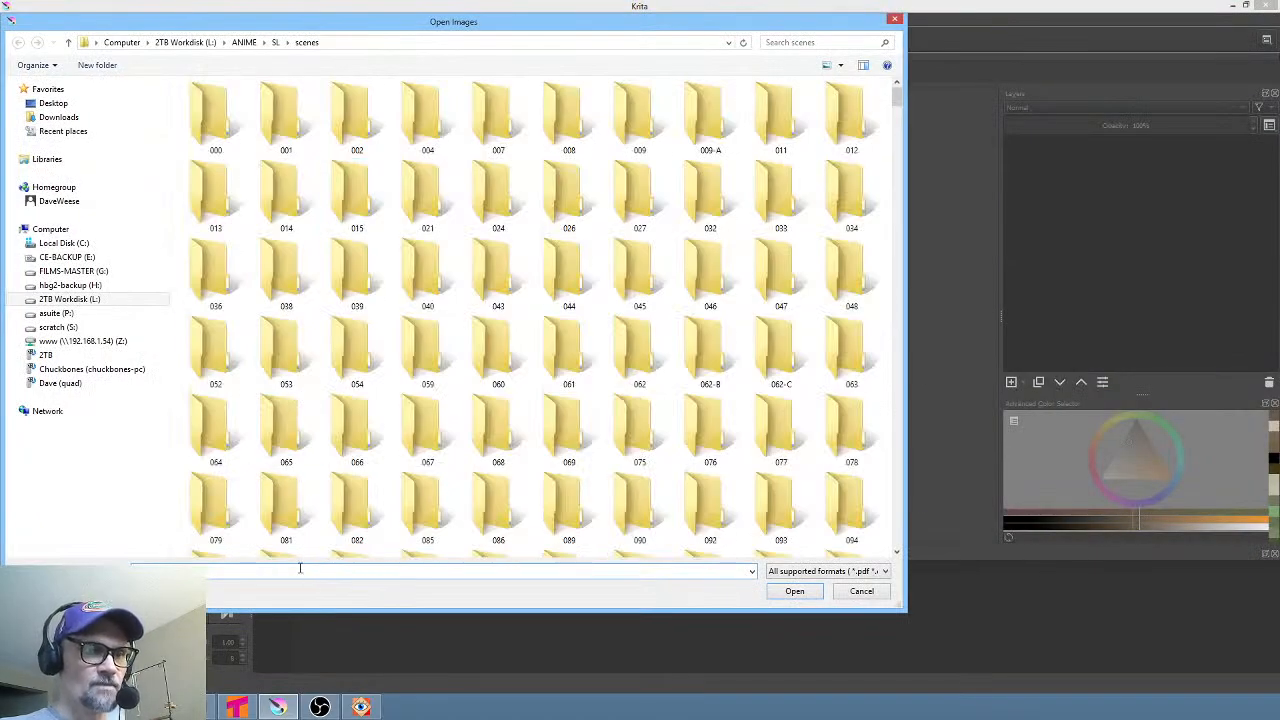
{"action": "type", "text": "-062"}
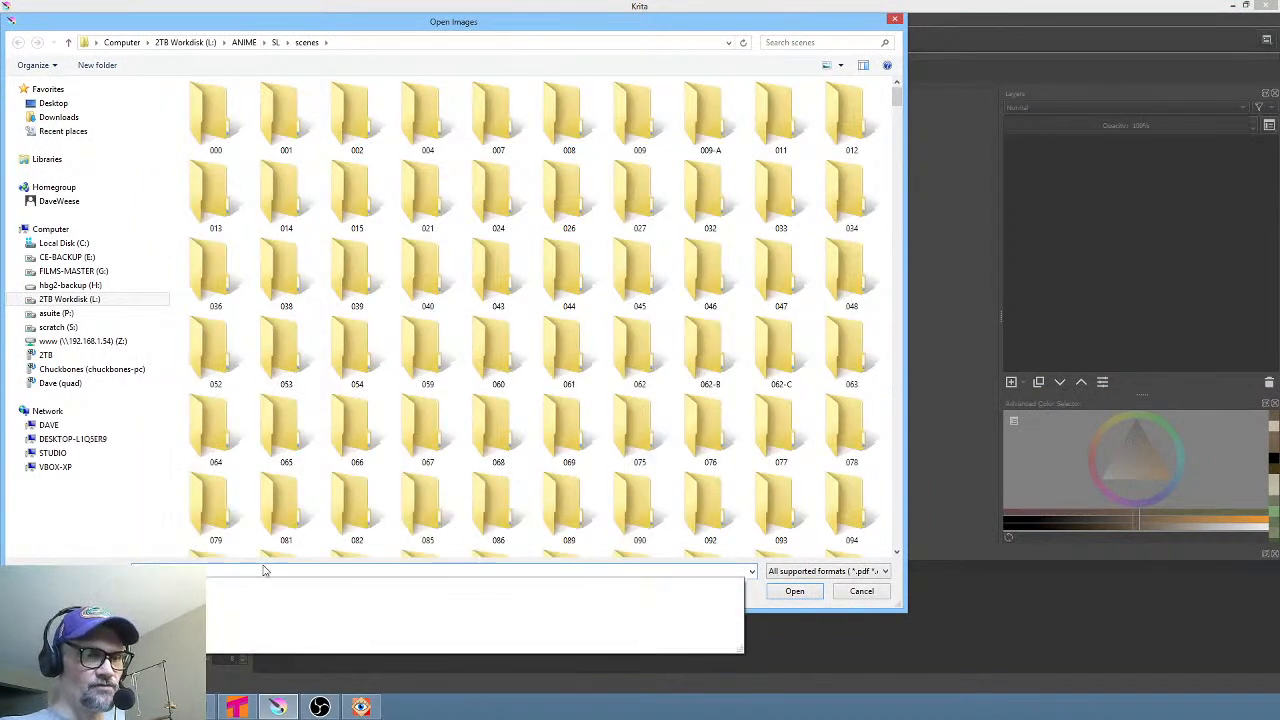
{"action": "key", "text": "Down"}
{"action": "key", "text": "Down"}
{"action": "key", "text": "Up"}
{"action": "key", "text": "Down"}
{"action": "key", "text": "Down"}
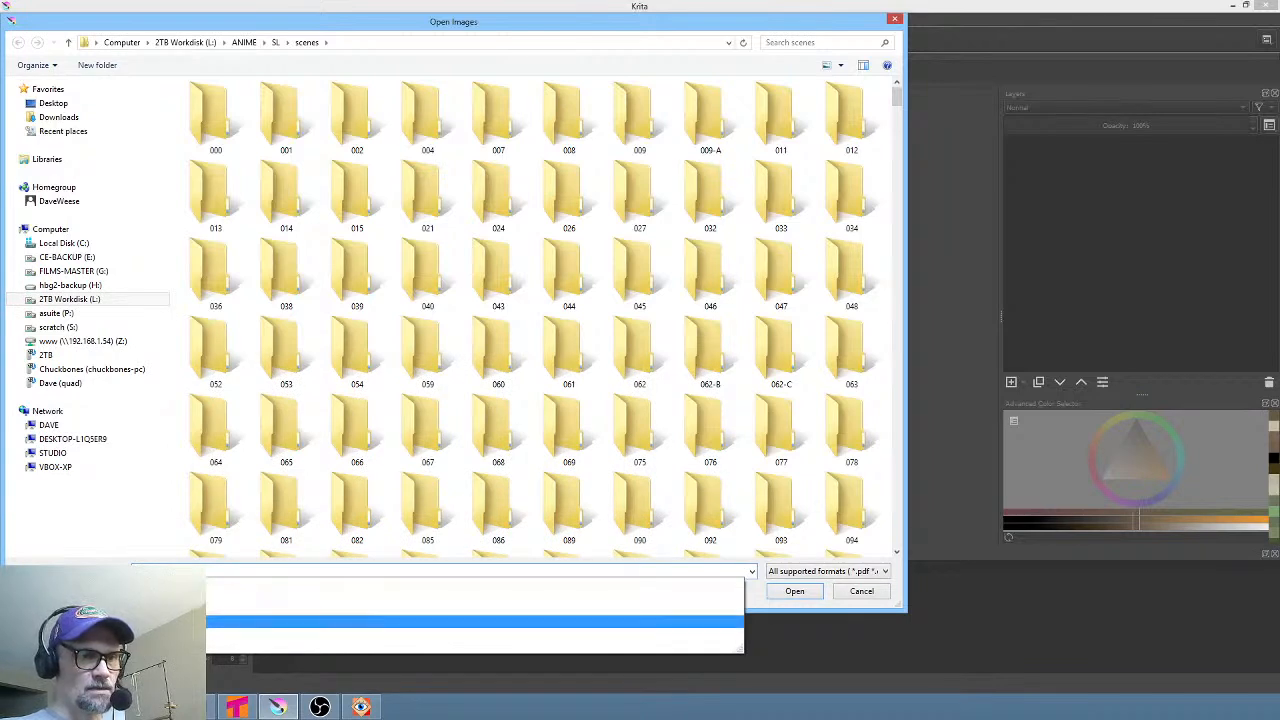
{"action": "key", "text": "Return"}
{"action": "left_click", "coordinate": [795, 591]}
Toggle the visibility of the group's paint layers, mel and bkgd Merged to examine what each layer contains
{"action": "left_click", "coordinate": [1014, 164]}
{"action": "left_click", "coordinate": [1014, 164]}
{"action": "left_click", "coordinate": [1014, 166]}
{"action": "left_click", "coordinate": [1014, 166]}
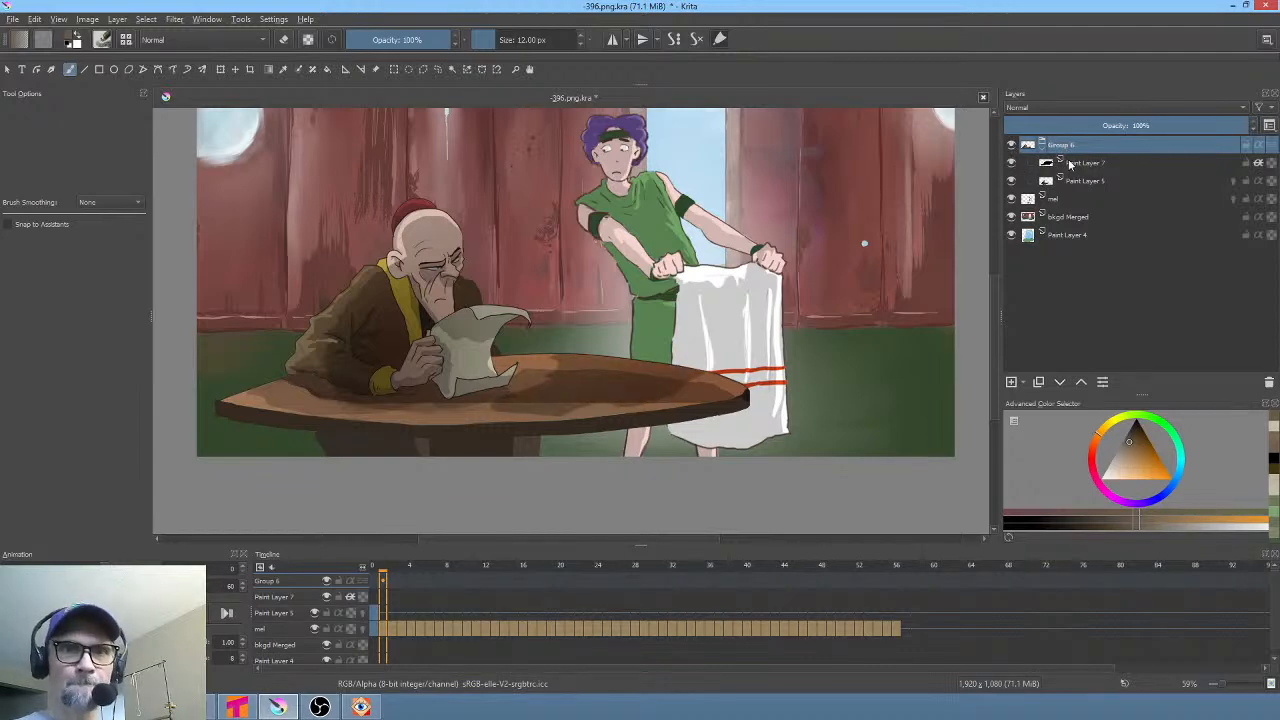
{"action": "left_click", "coordinate": [1018, 166]}
{"action": "left_click", "coordinate": [1018, 181]}
{"action": "left_click", "coordinate": [1012, 182]}
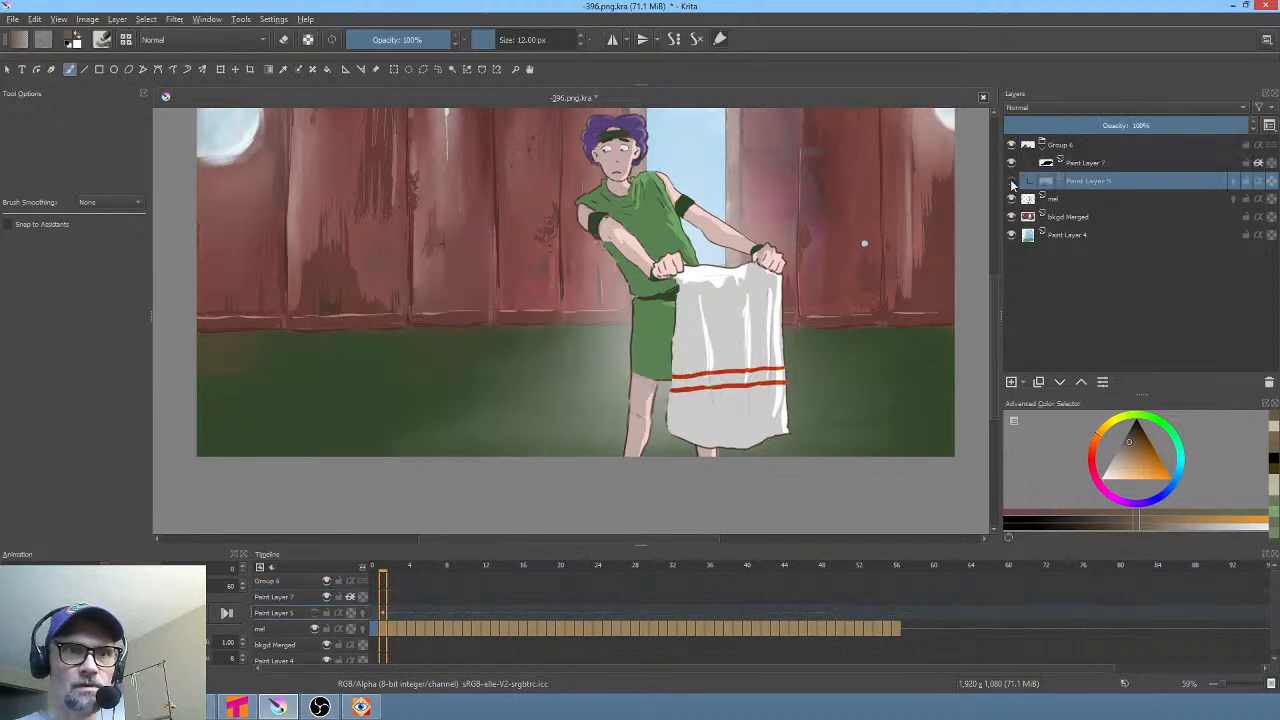
{"action": "left_click", "coordinate": [1012, 182]}
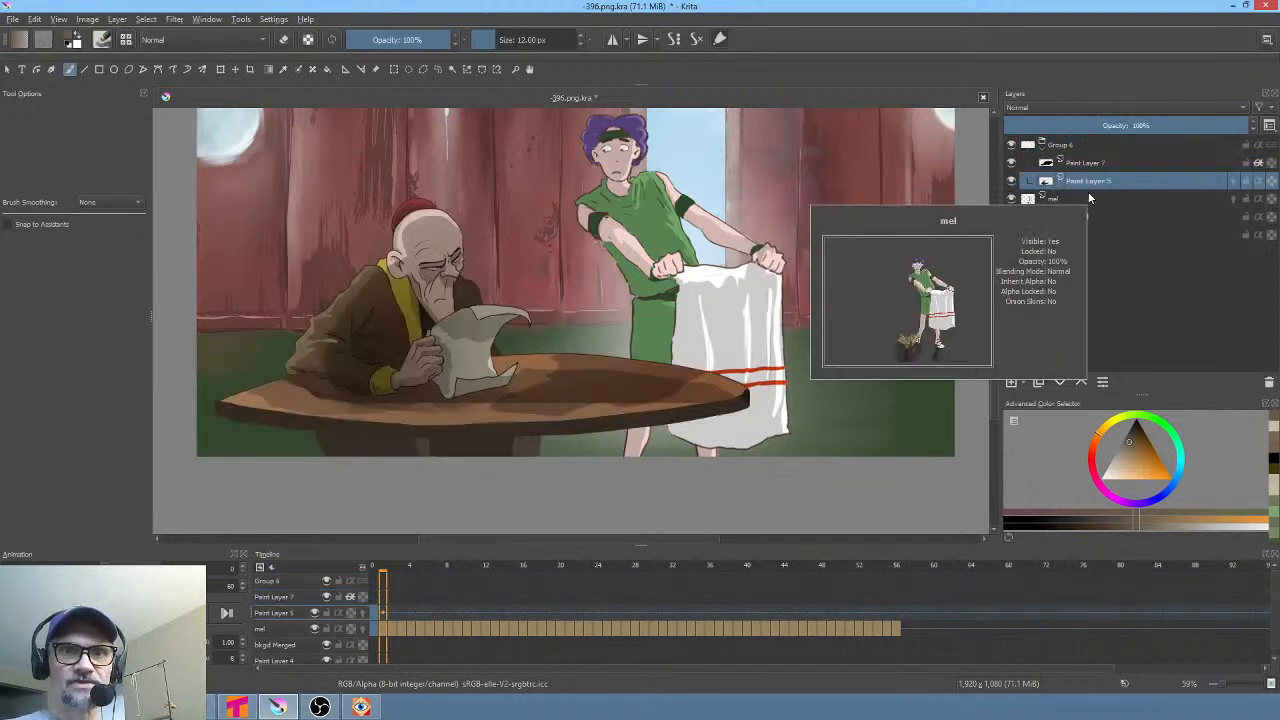
{"action": "left_click", "coordinate": [1012, 199]}
{"action": "left_click", "coordinate": [1012, 199]}
{"action": "left_click", "coordinate": [1011, 217]}
{"action": "left_click", "coordinate": [1011, 217]}
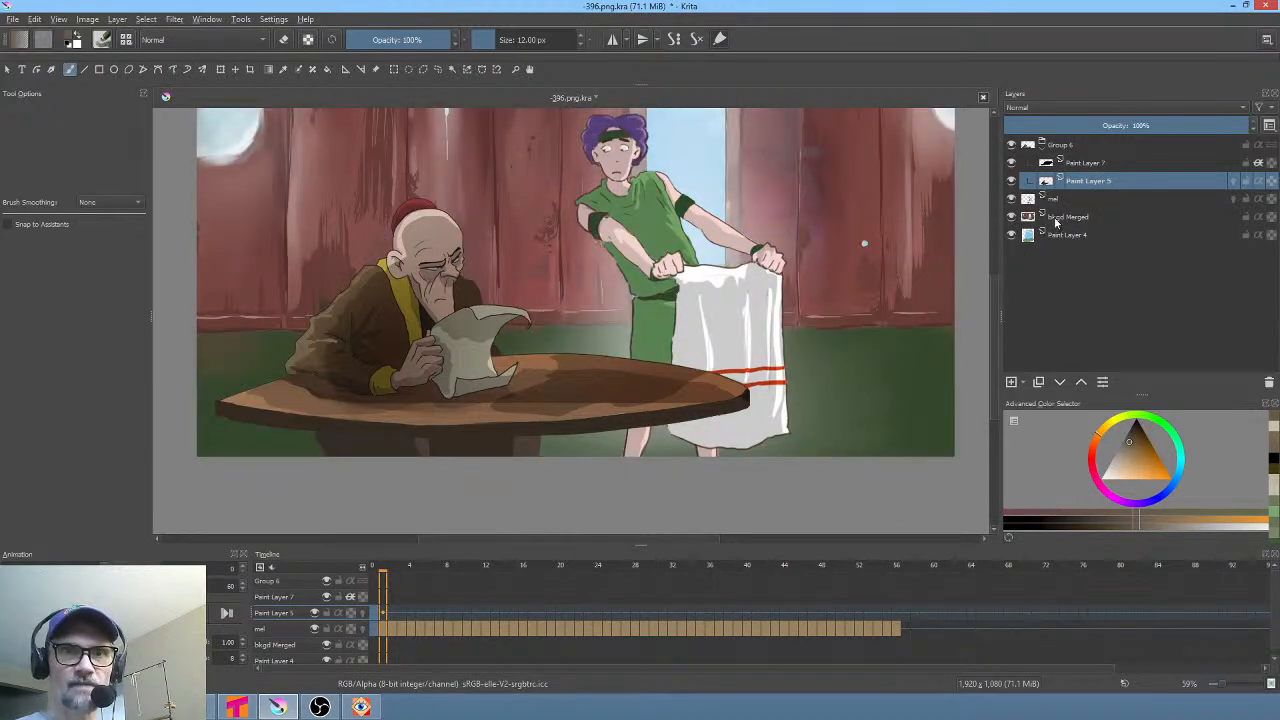
Merge the bkgd Merged layer down into Paint Layer 4
{"action": "left_click", "coordinate": [1055, 219]}
{"action": "key", "text": "ctrl+e"}
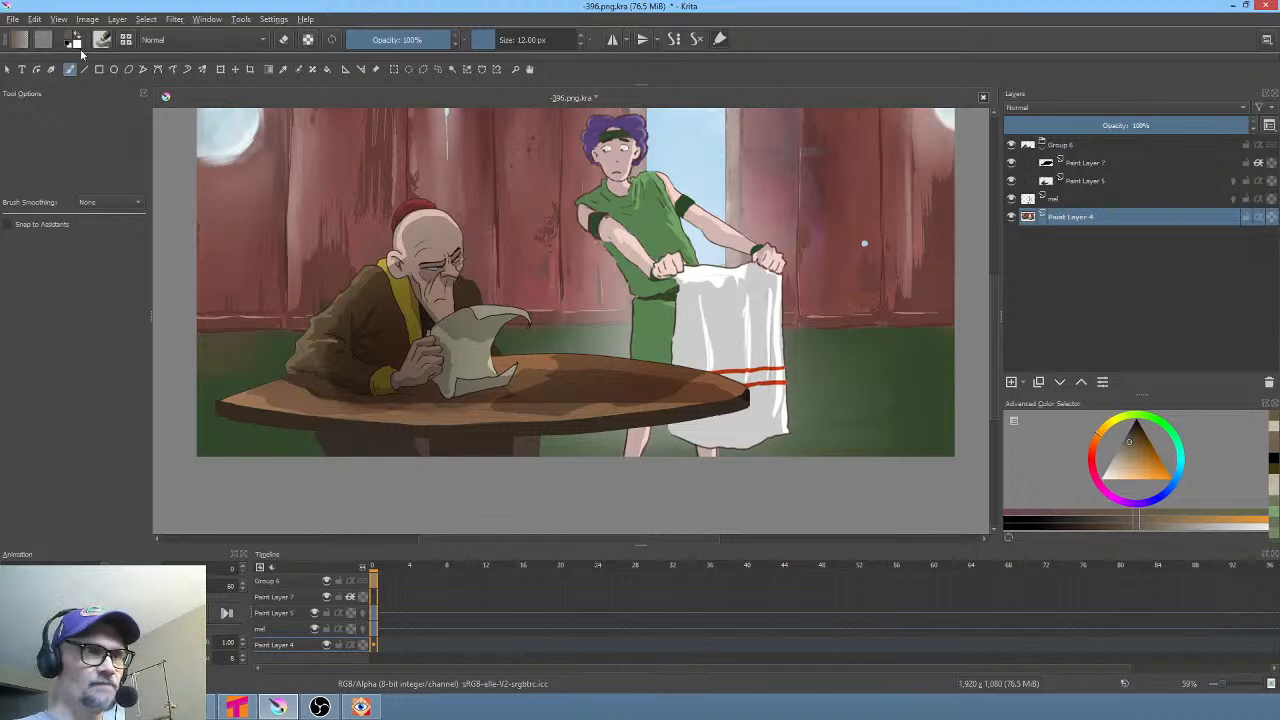
Check the 398-B clip in the Vegas Pro edit and save the Krita image under the new name -398-C
{"action": "left_click", "coordinate": [13, 19]}
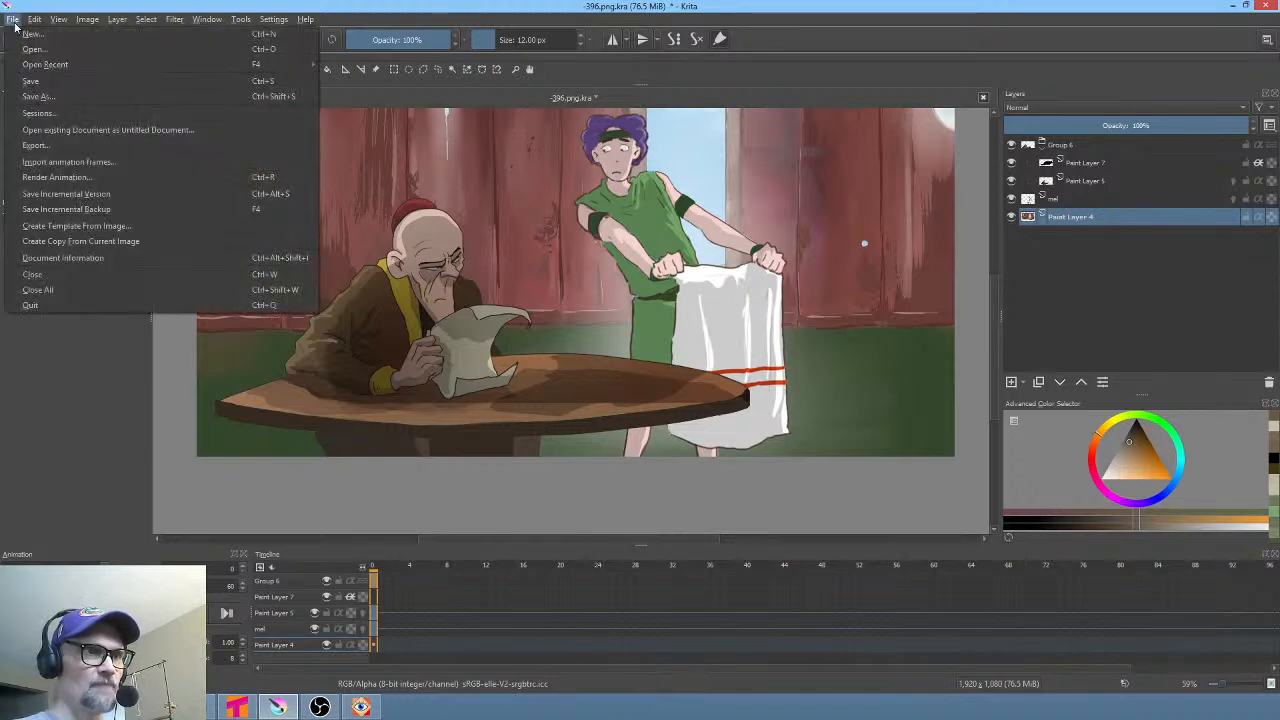
{"action": "left_click", "coordinate": [22, 97]}
{"action": "left_click", "coordinate": [213, 711]}
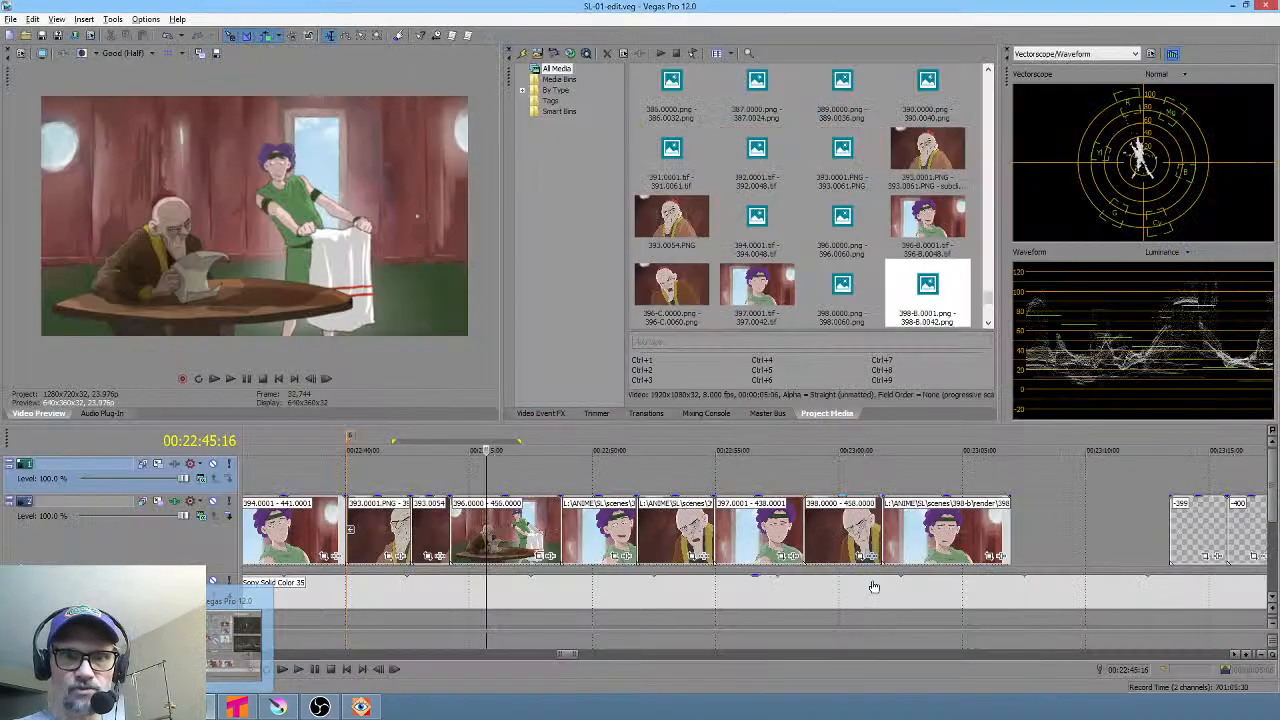
{"action": "left_click", "coordinate": [959, 484]}
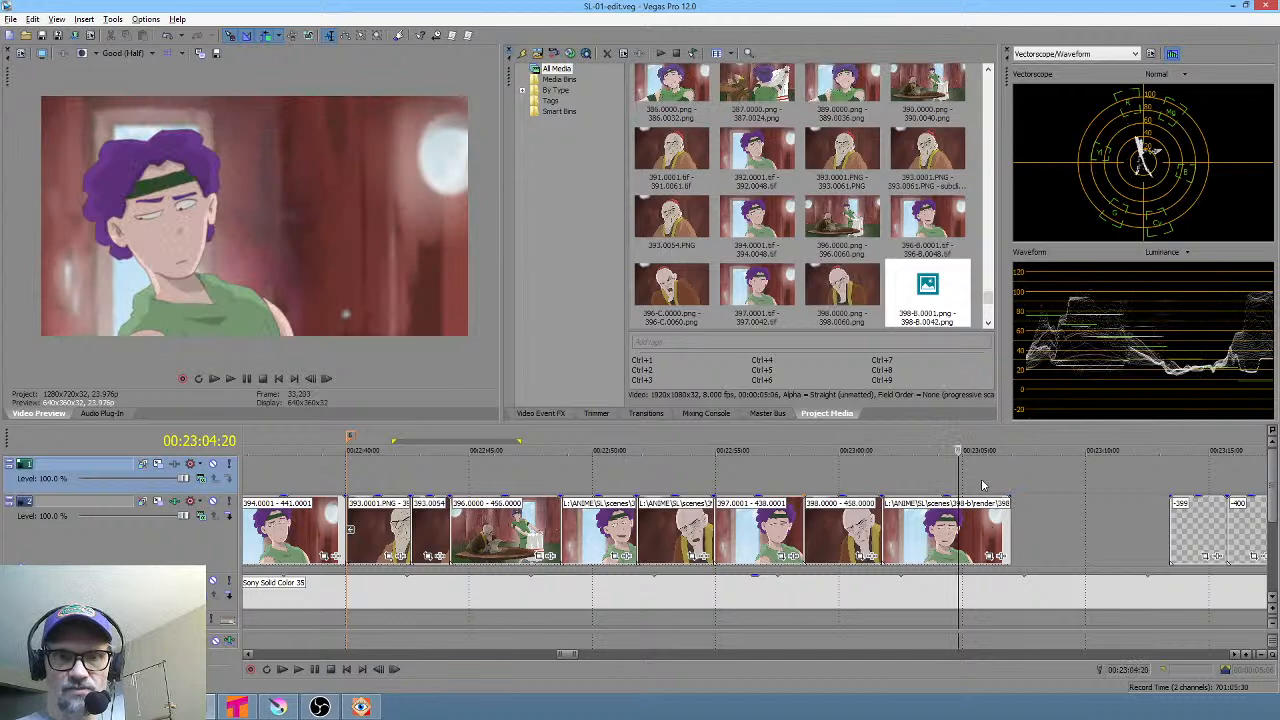
{"action": "left_click", "coordinate": [278, 707]}
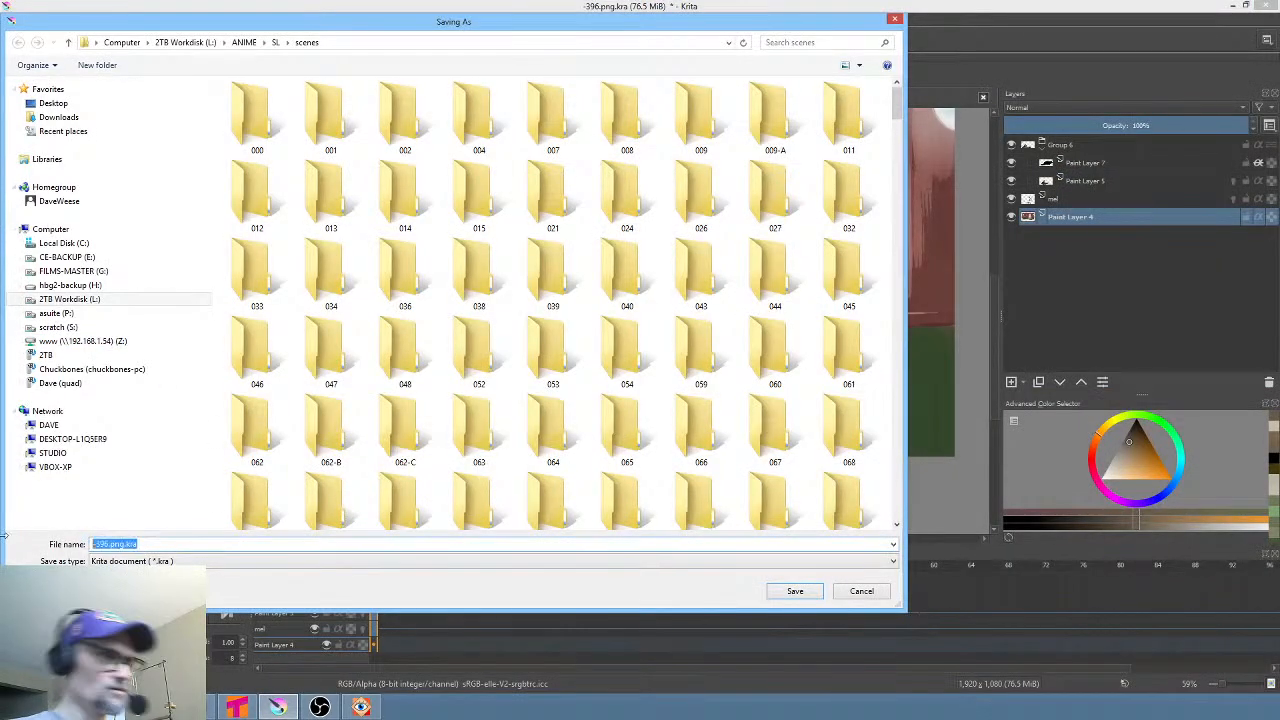
{"action": "type", "text": "-39"}
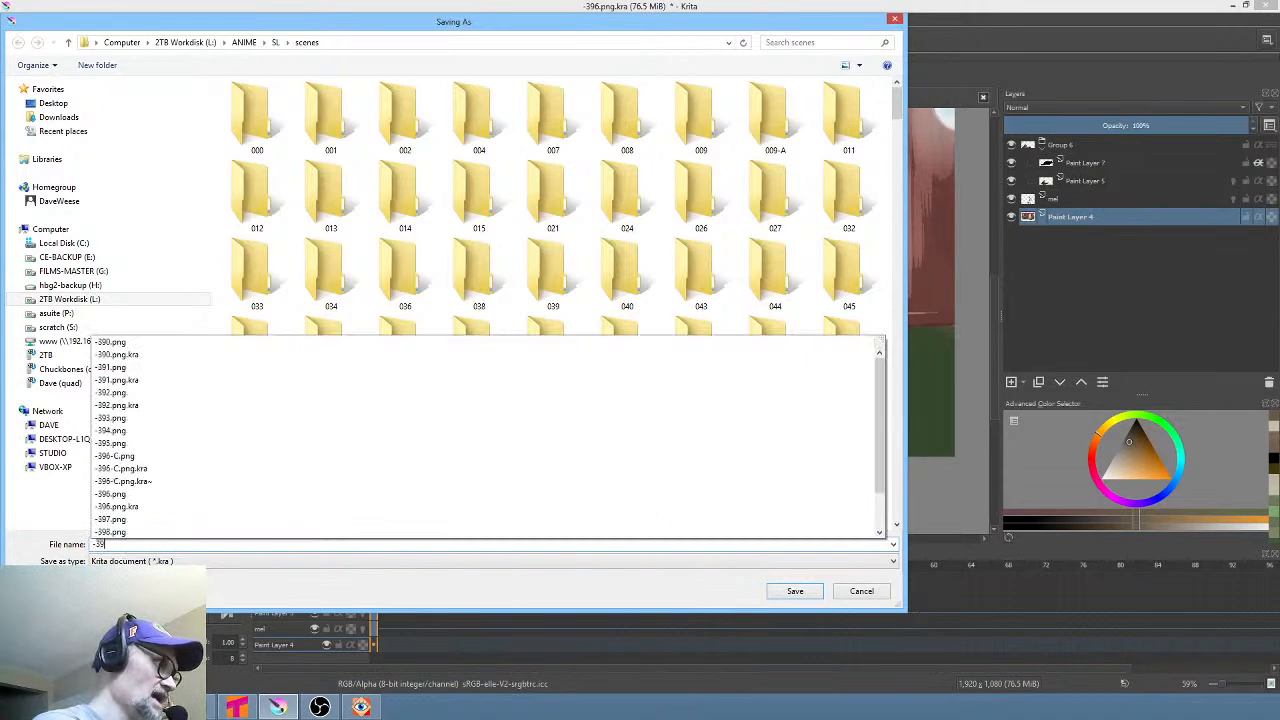
{"action": "type", "text": "8-C"}
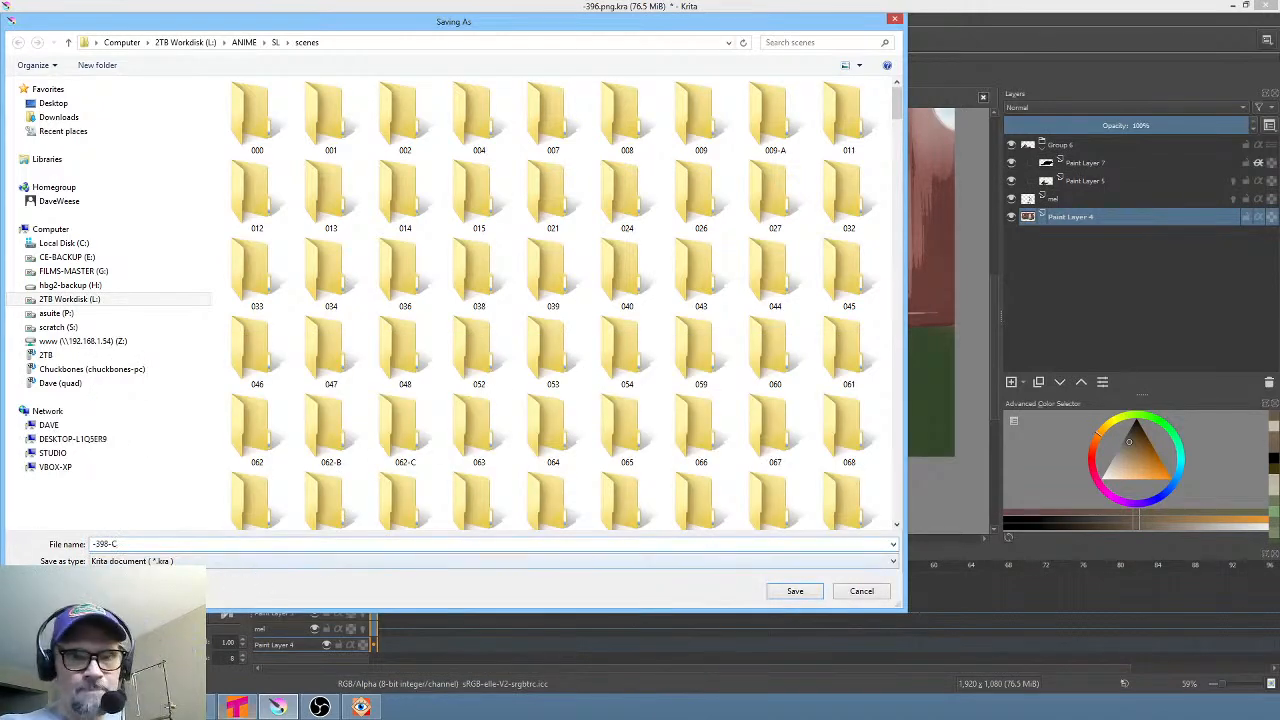
{"action": "left_click", "coordinate": [795, 592]}
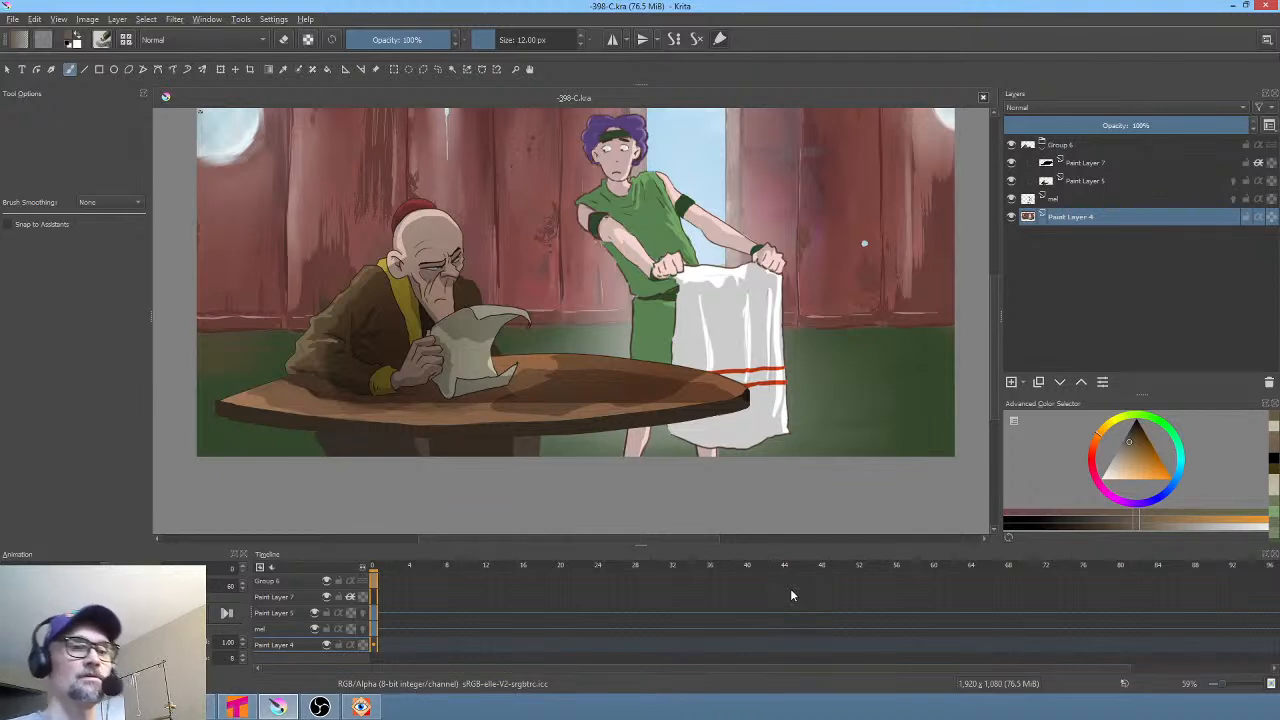
Select the entire canvas with the merged background layer, Paint Layer 4, active
{"action": "left_click_drag", "start_coordinate": [390, 567], "coordinate": [358, 613]}
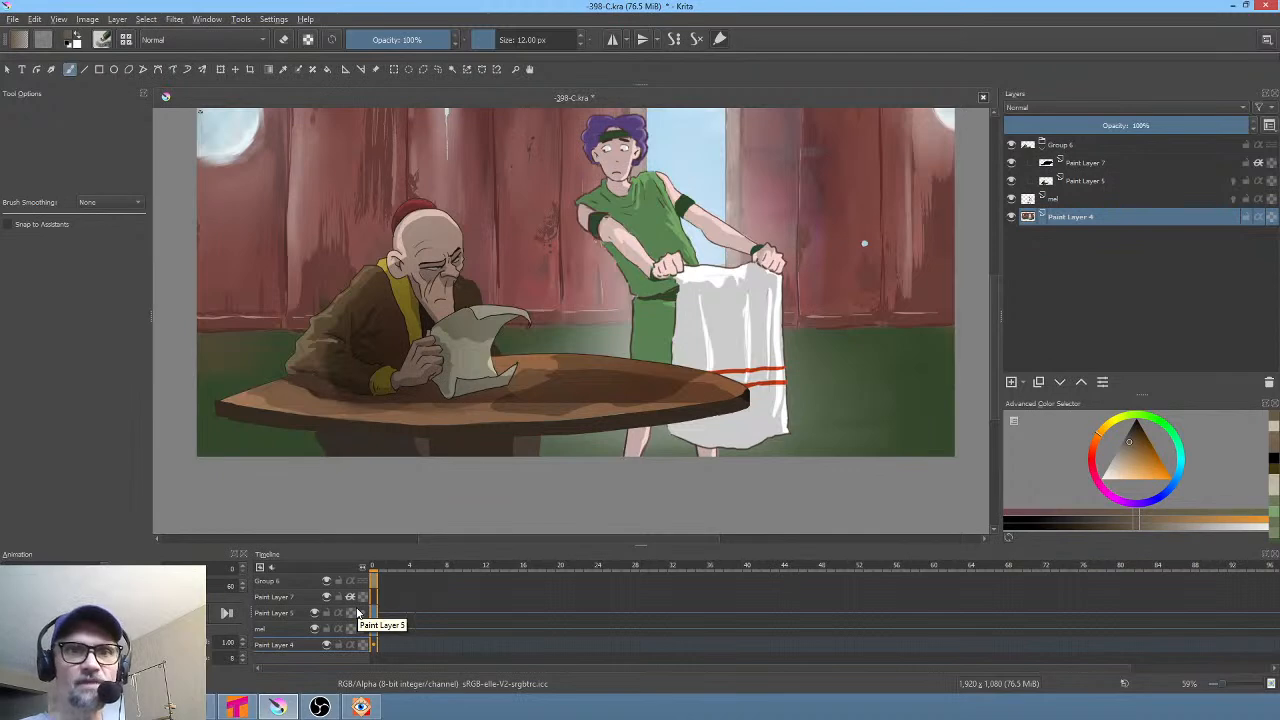
{"action": "scroll", "coordinate": [727, 283], "scroll_direction": "down", "scroll_amount": 3}
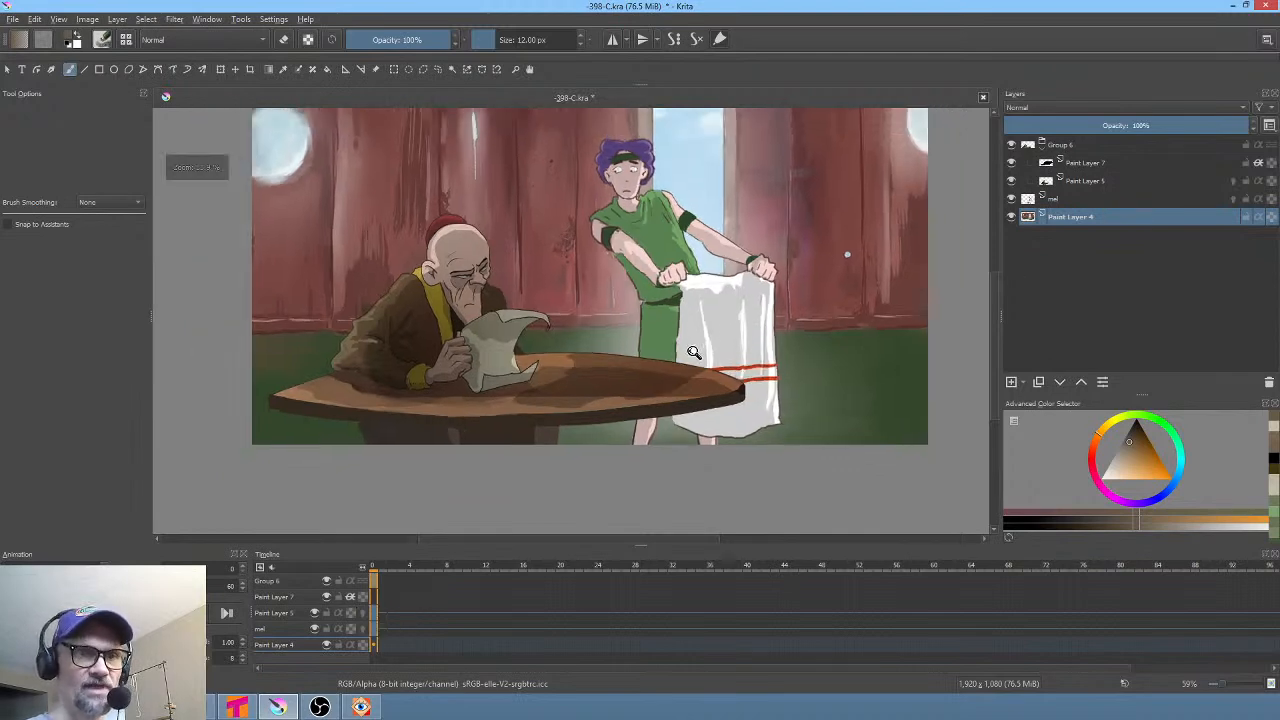
{"action": "left_click_drag", "start_coordinate": [709, 338], "coordinate": [680, 362]}
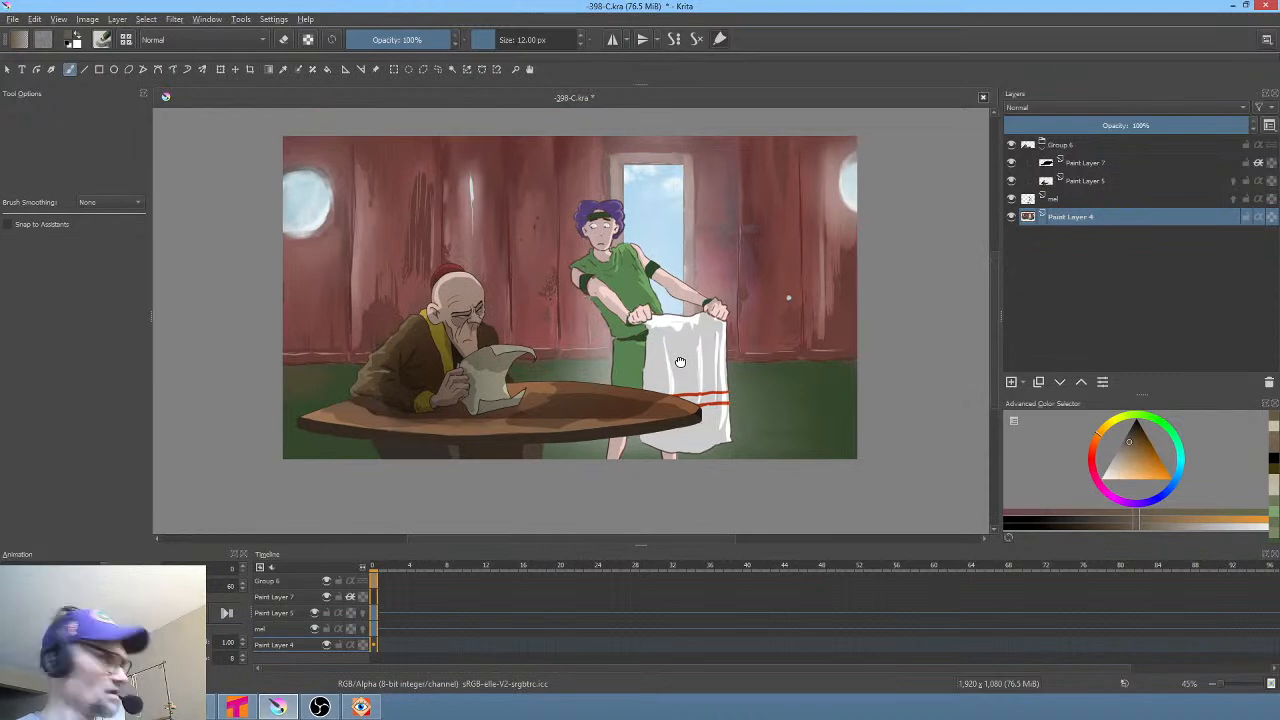
{"action": "key", "text": "ctrl+a"}
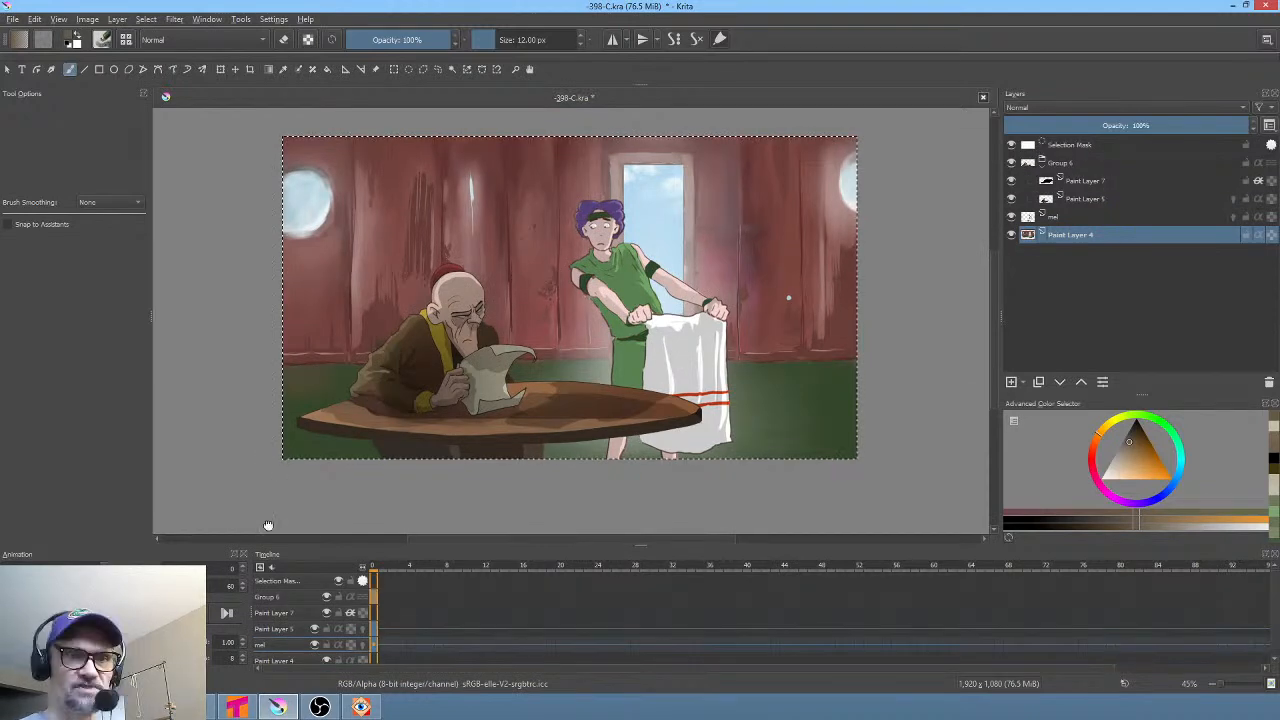
Switch to Tahoma2D, create a new scene and set its frame rate to 8
{"action": "left_click", "coordinate": [237, 707]}
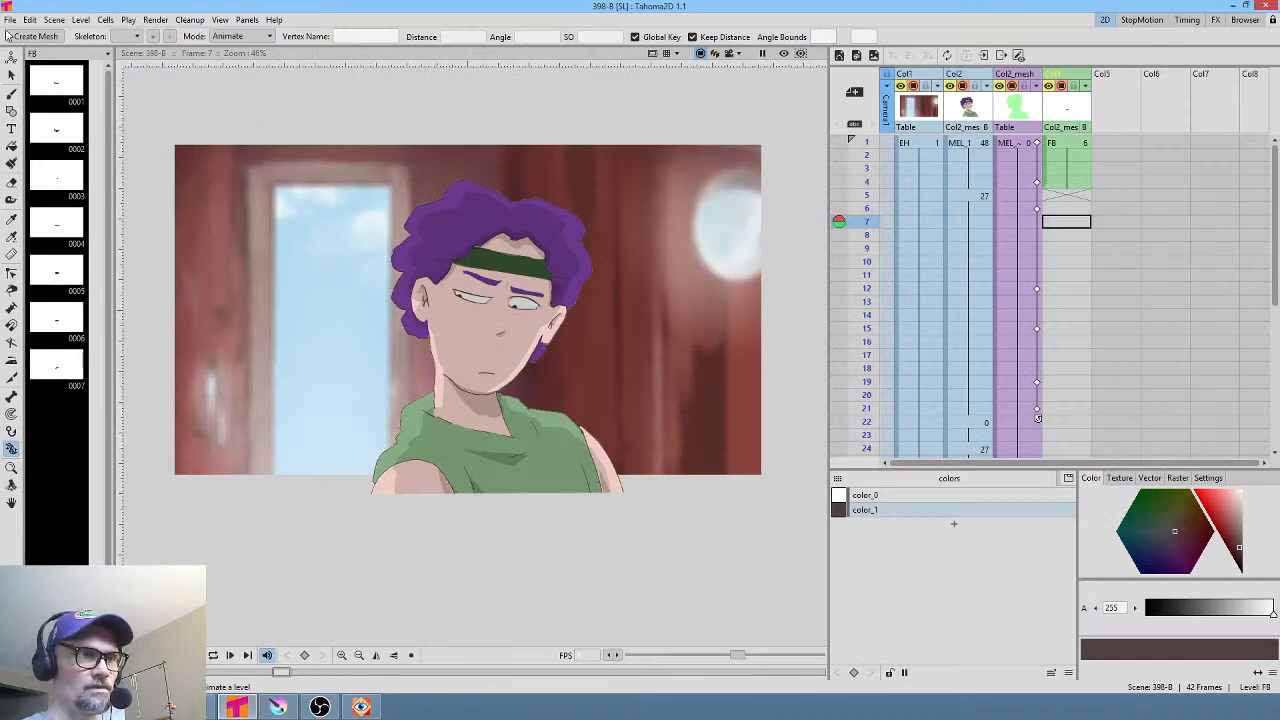
{"action": "left_click", "coordinate": [9, 20]}
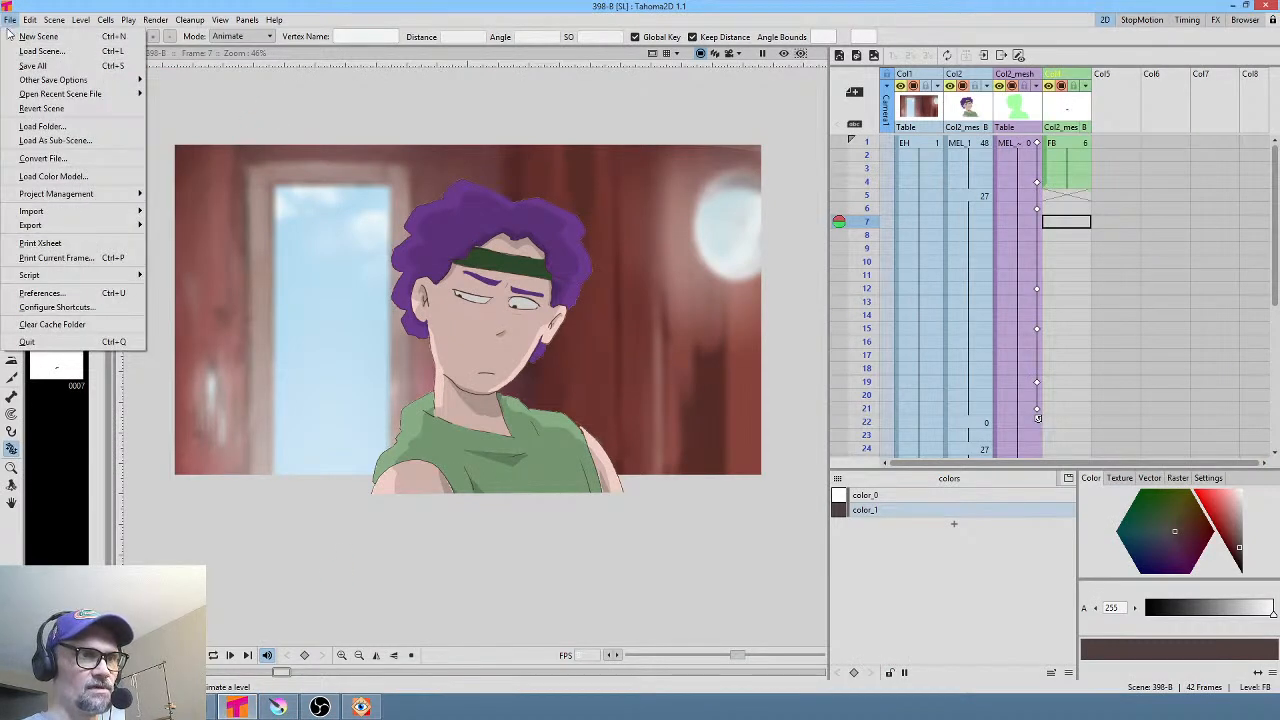
{"action": "left_click", "coordinate": [32, 36]}
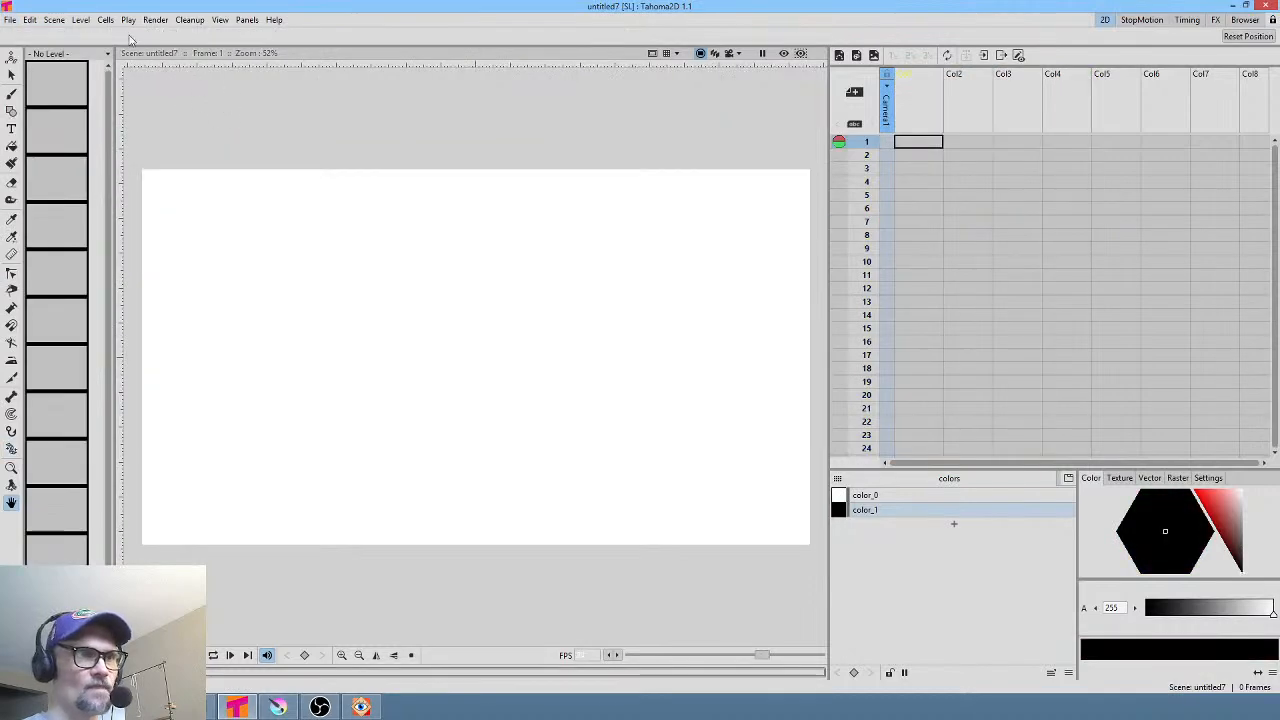
{"action": "left_click", "coordinate": [54, 20]}
{"action": "left_click", "coordinate": [70, 36]}
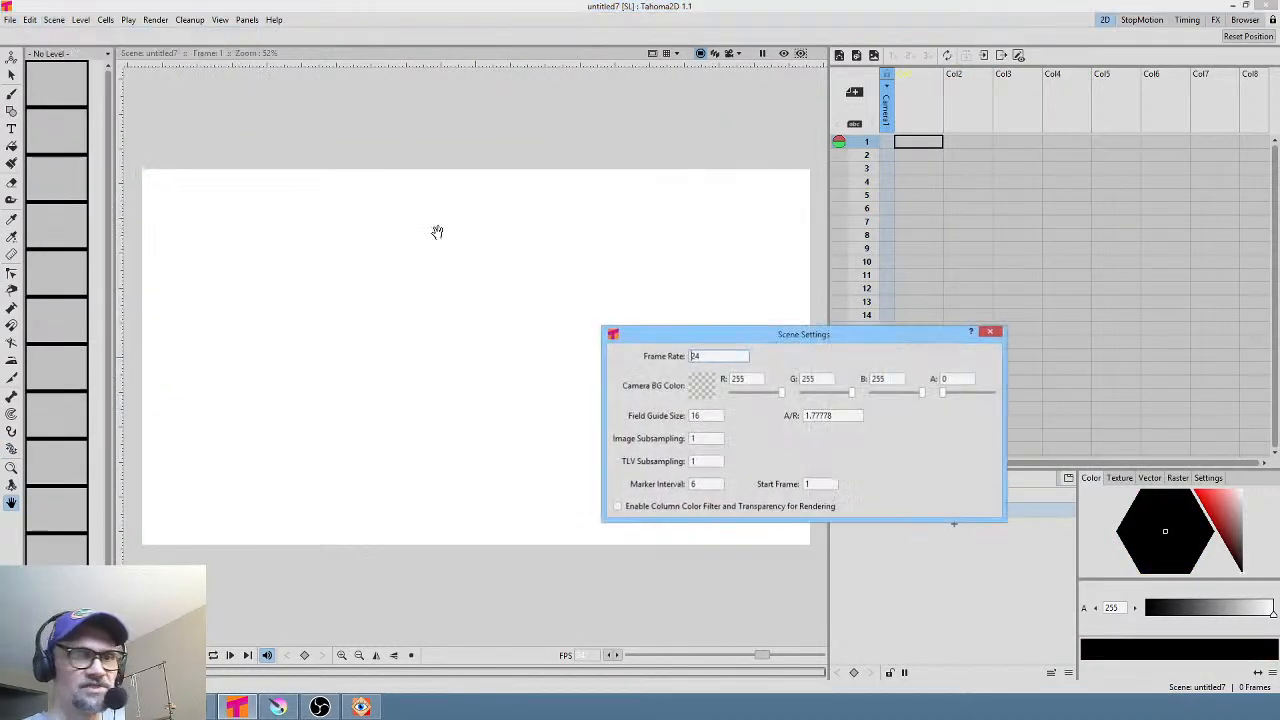
{"action": "double_click", "coordinate": [696, 356]}
{"action": "type", "text": "8"}
{"action": "left_click", "coordinate": [989, 332]}
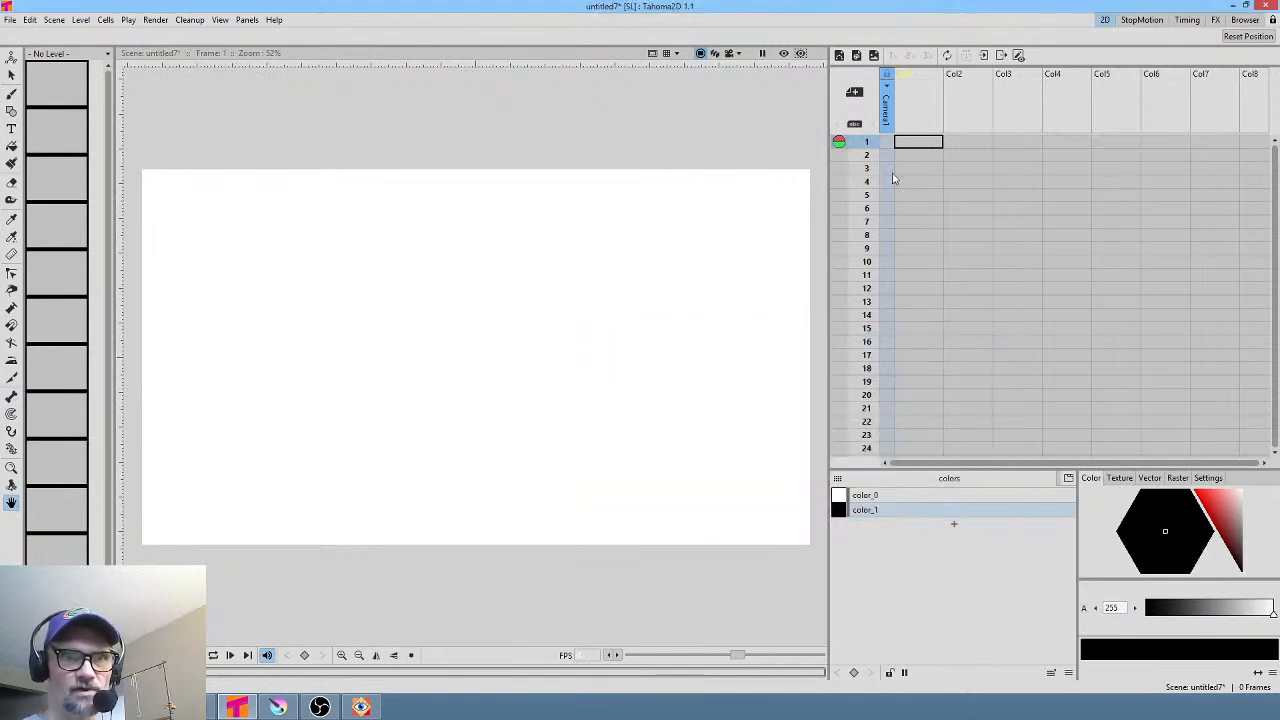
Copy the selected background from Krita and paste it into frame 1 of the first column in the new Tahoma2D scene
{"action": "left_click", "coordinate": [910, 145]}
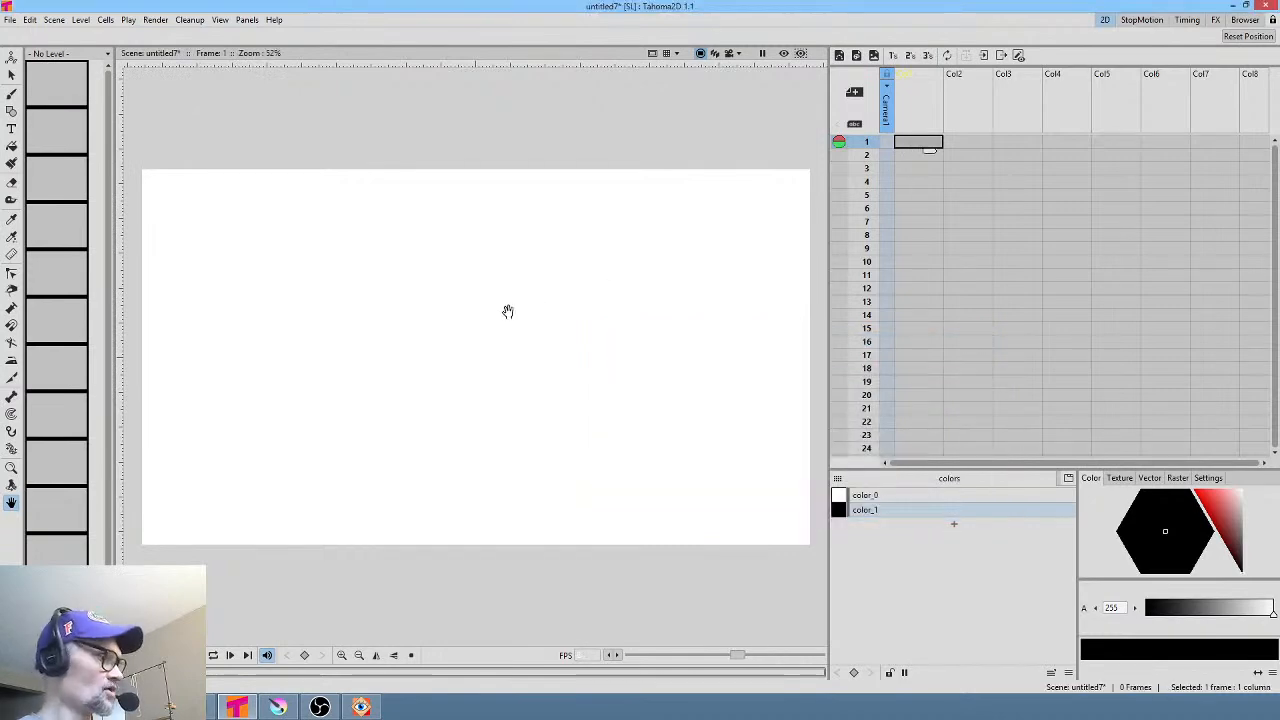
{"action": "key", "text": "ctrl+v"}
{"action": "left_click", "coordinate": [621, 364]}
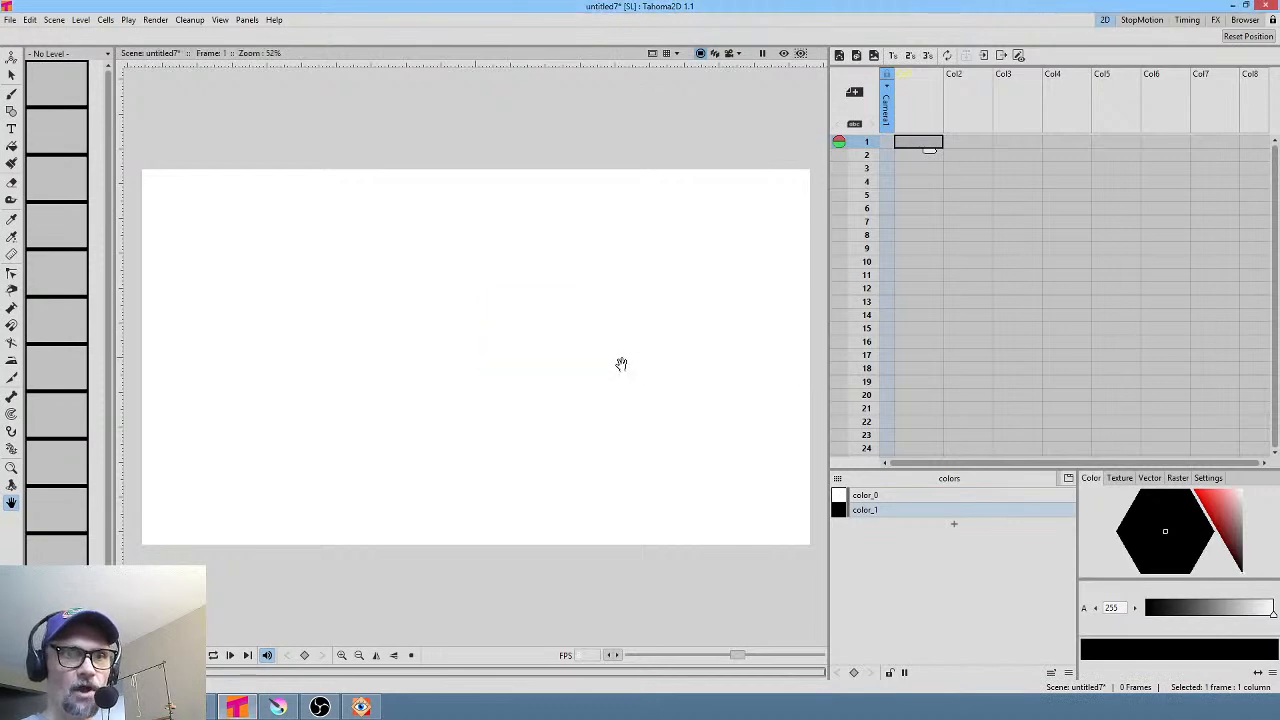
{"action": "key", "text": "alt+Tab"}
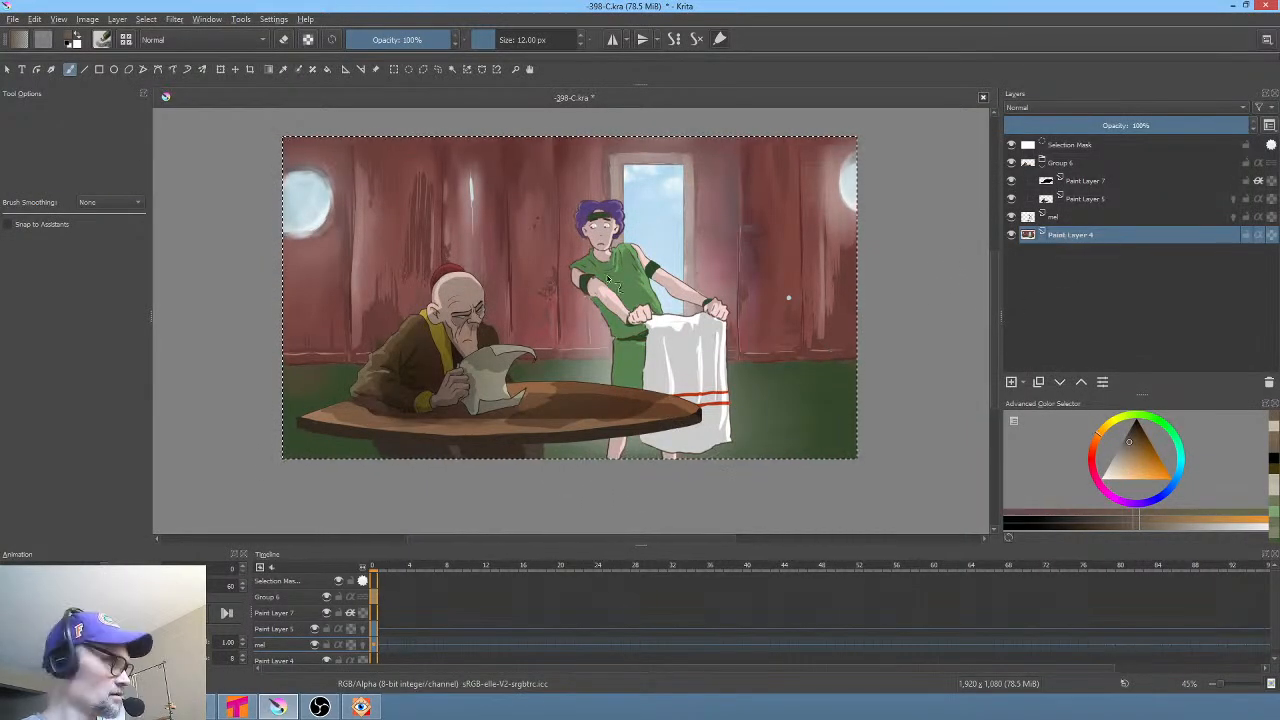
{"action": "key", "text": "alt+Tab"}
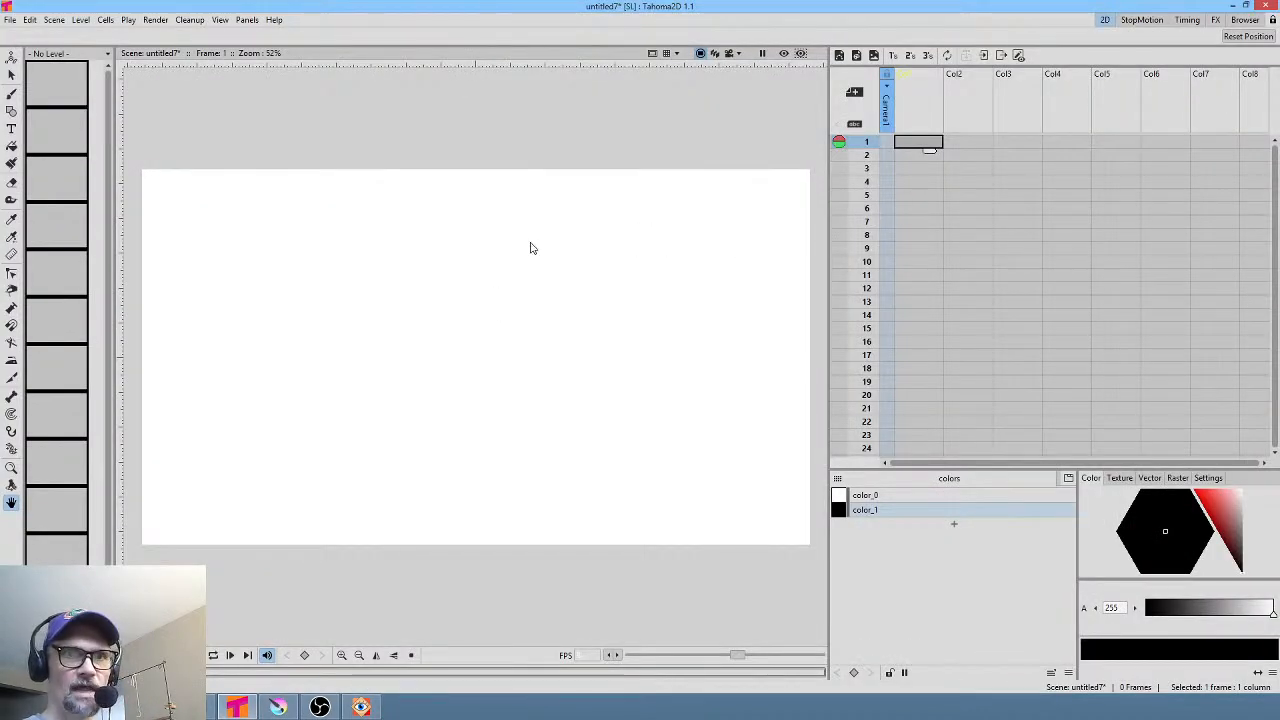
{"action": "key", "text": "ctrl+v"}
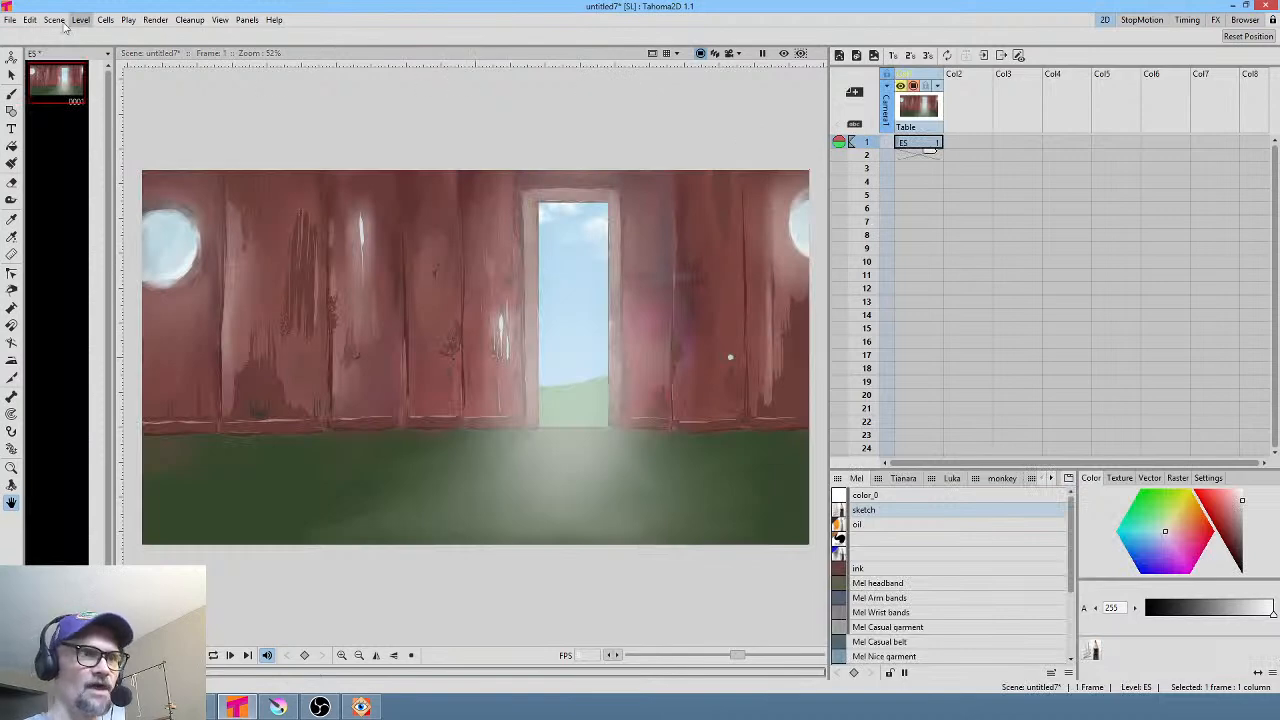
Save the new Tahoma2D scene as 398-C in the scenes folder
{"action": "left_click", "coordinate": [278, 707]}
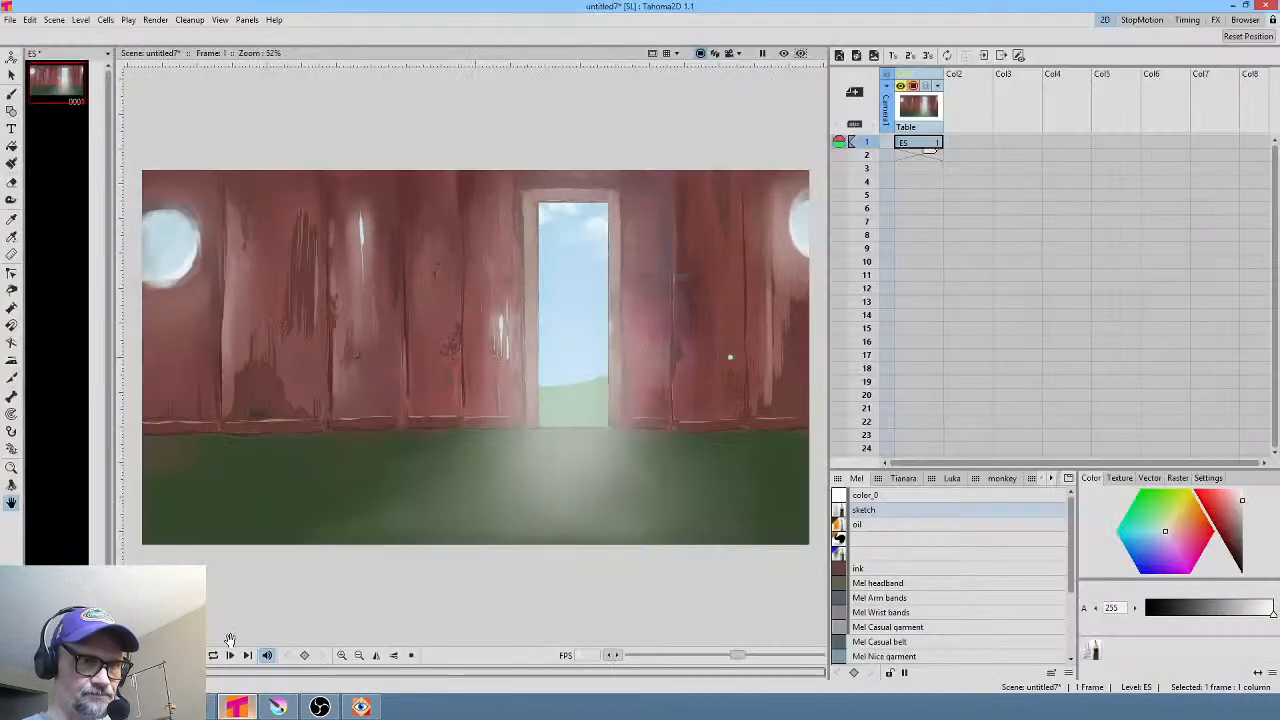
{"action": "left_click", "coordinate": [278, 707]}
{"action": "left_click", "coordinate": [10, 20]}
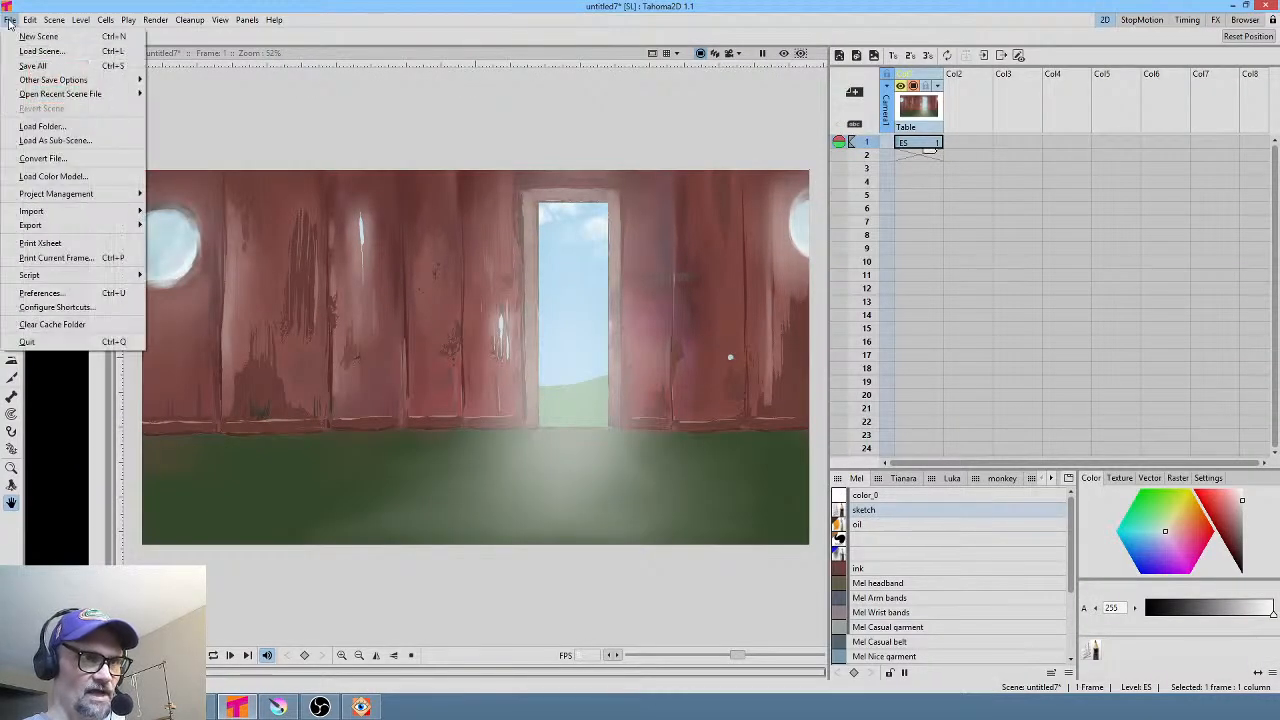
{"action": "left_click", "coordinate": [32, 66]}
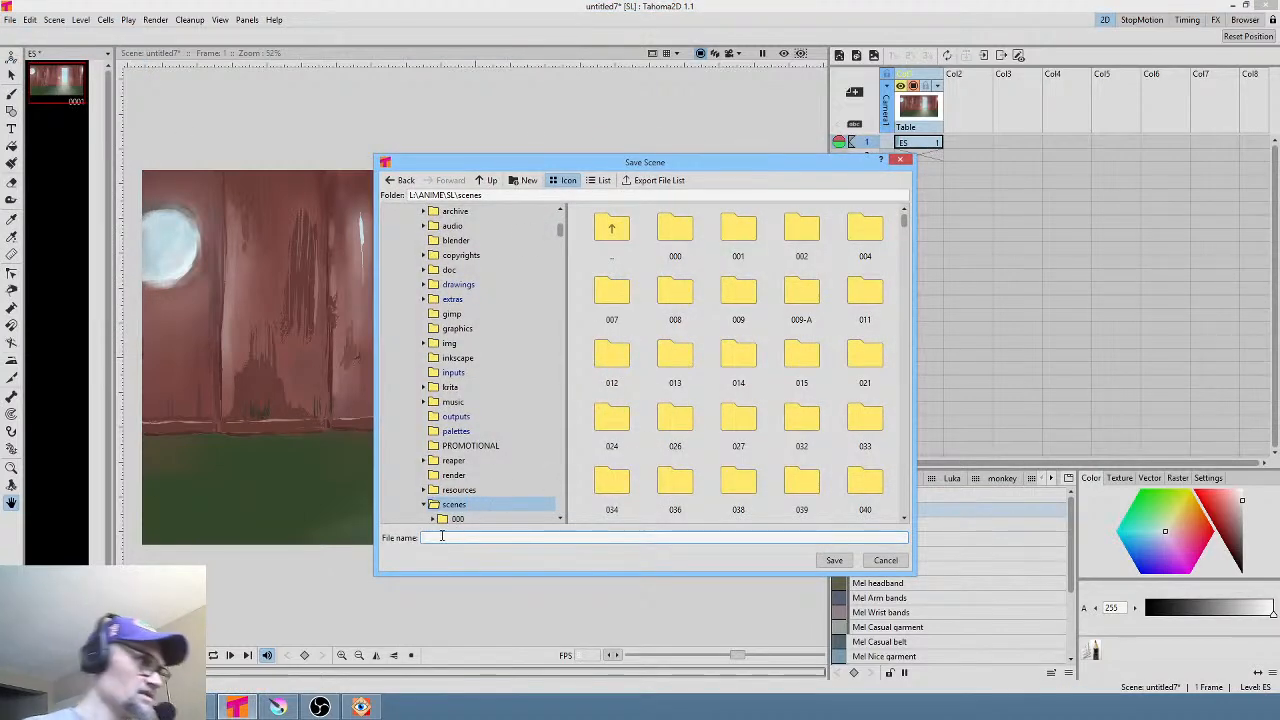
{"action": "type", "text": "398-"}
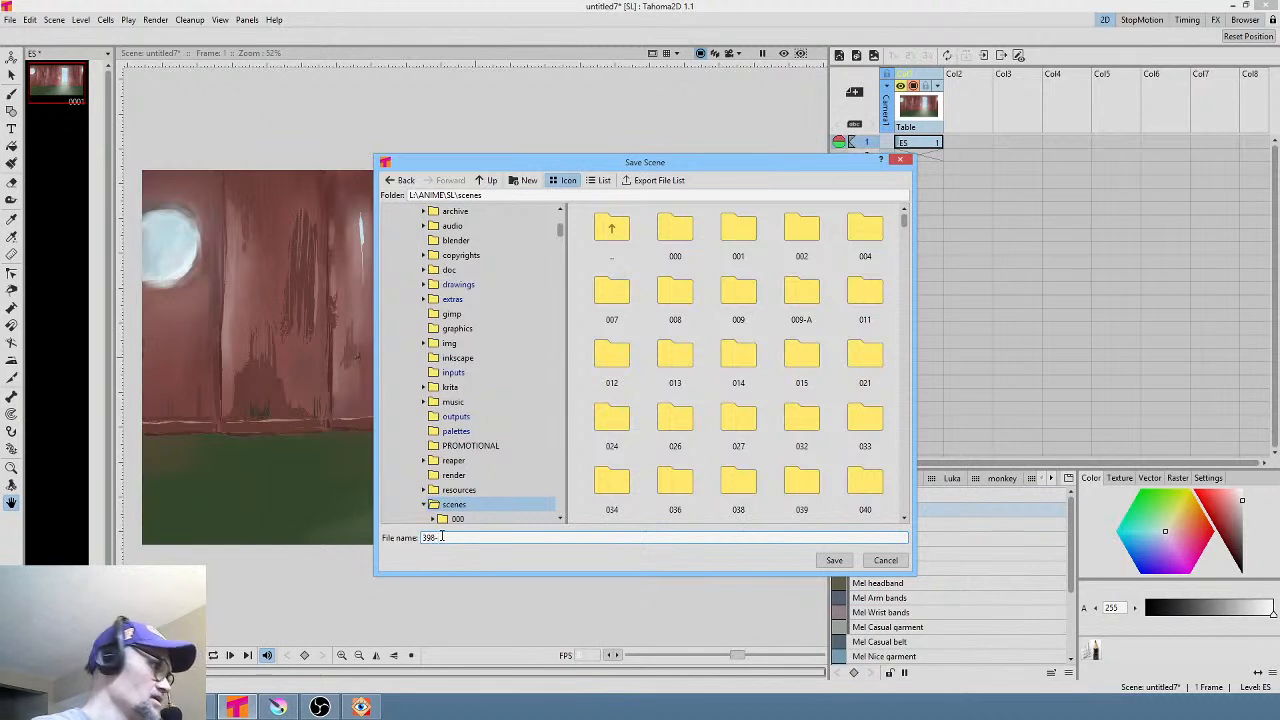
{"action": "type", "text": "C"}
{"action": "left_click", "coordinate": [829, 560]}
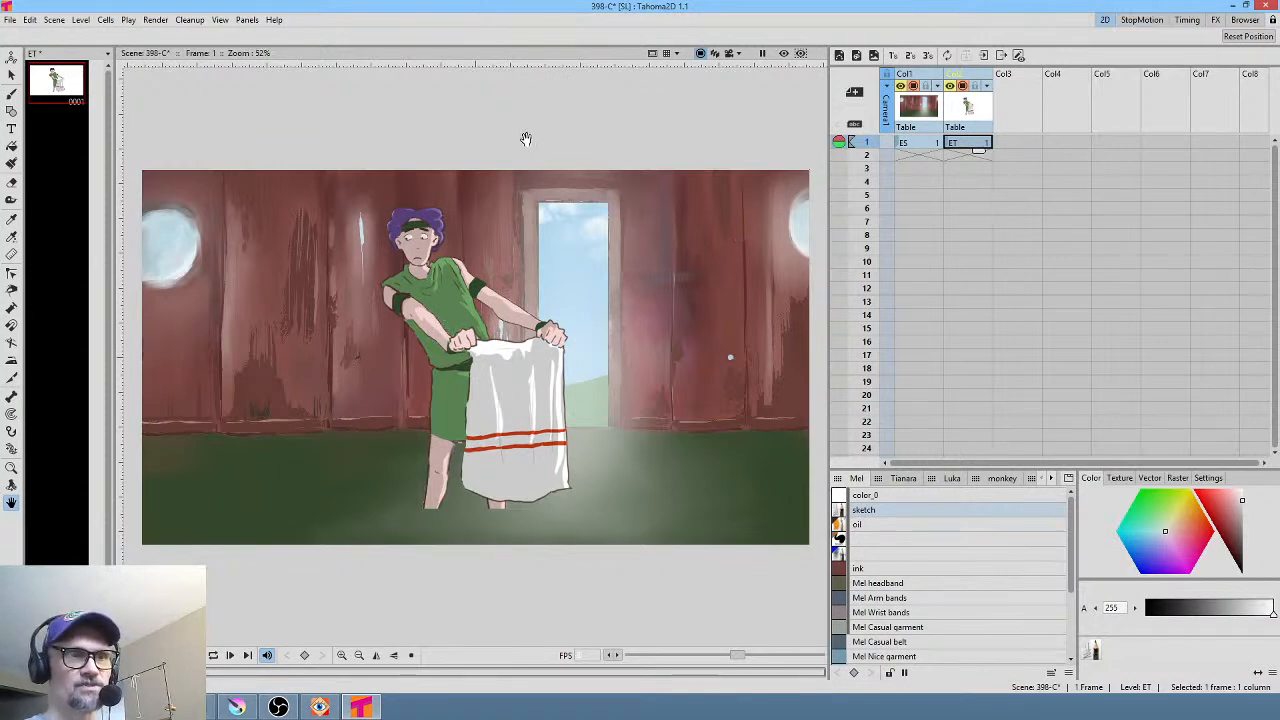
Switch to Krita and paint filled orange marks in the four canvas corners on the mel layer
{"action": "left_click_drag", "start_coordinate": [594, 240], "coordinate": [571, 223]}
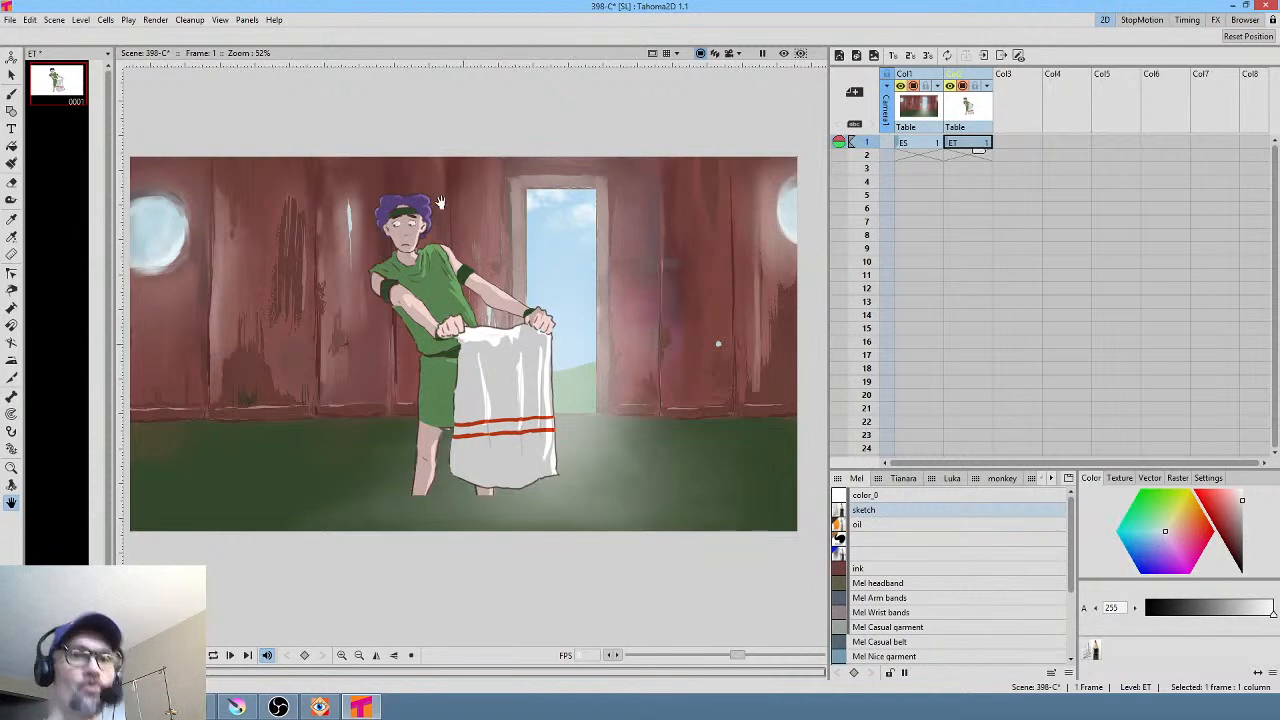
{"action": "left_click", "coordinate": [236, 707]}
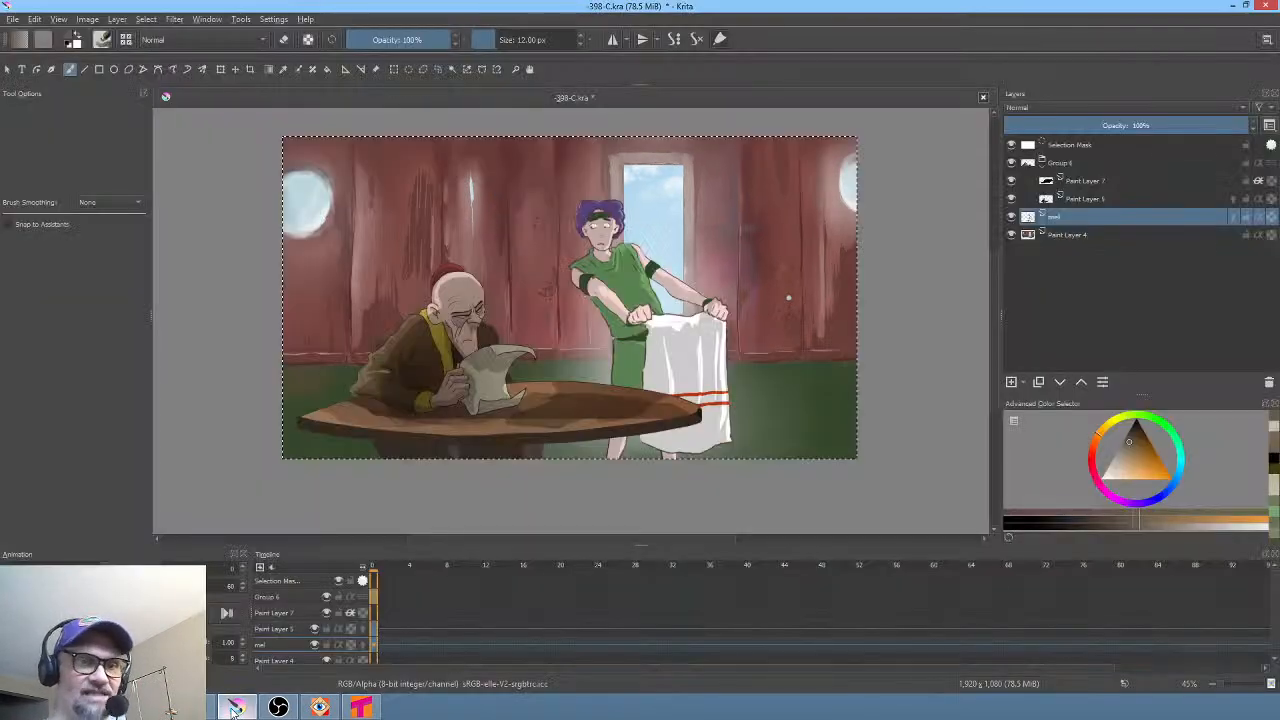
{"action": "left_click_drag", "start_coordinate": [904, 307], "coordinate": [892, 313]}
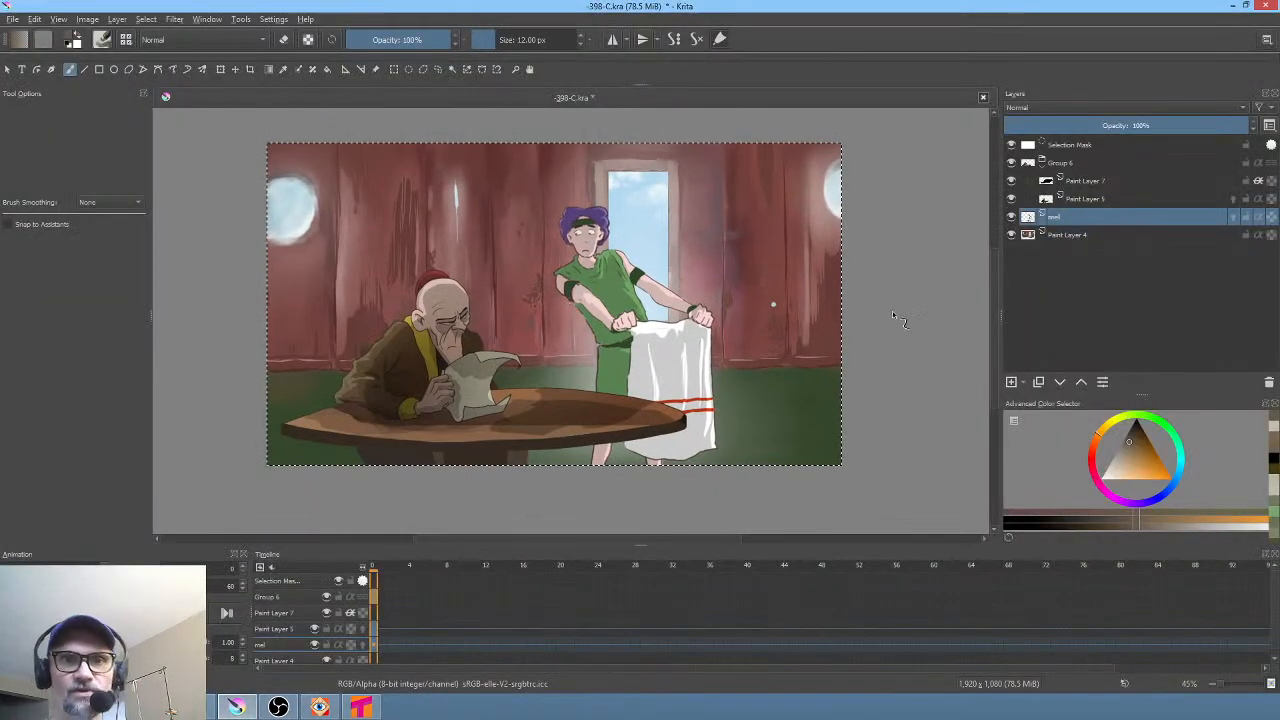
{"action": "mouse_move", "coordinate": [1146, 465]}
{"action": "left_mouse_down"}
{"action": "mouse_move", "coordinate": [1182, 487]}
{"action": "mouse_move", "coordinate": [1182, 474]}
{"action": "left_mouse_up"}
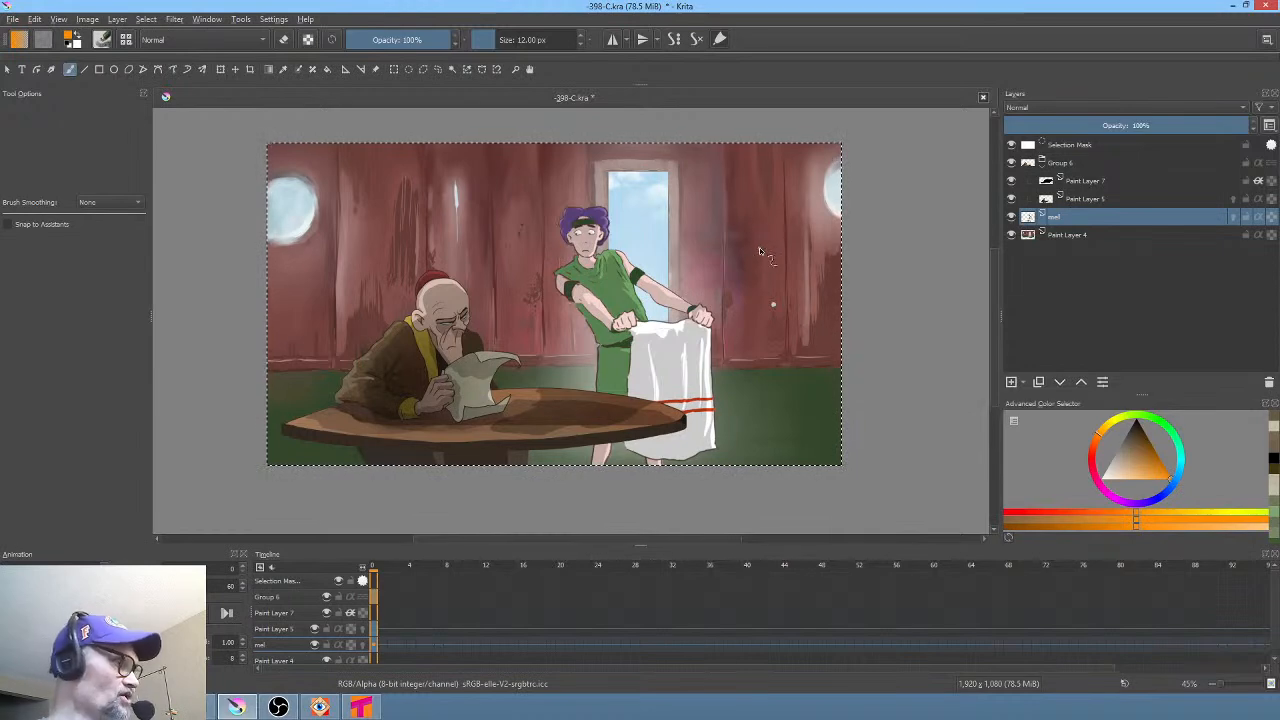
{"action": "left_click", "coordinate": [172, 69]}
{"action": "mouse_move", "coordinate": [846, 132]}
{"action": "left_mouse_down"}
{"action": "mouse_move", "coordinate": [827, 145]}
{"action": "mouse_move", "coordinate": [850, 153]}
{"action": "left_mouse_up"}
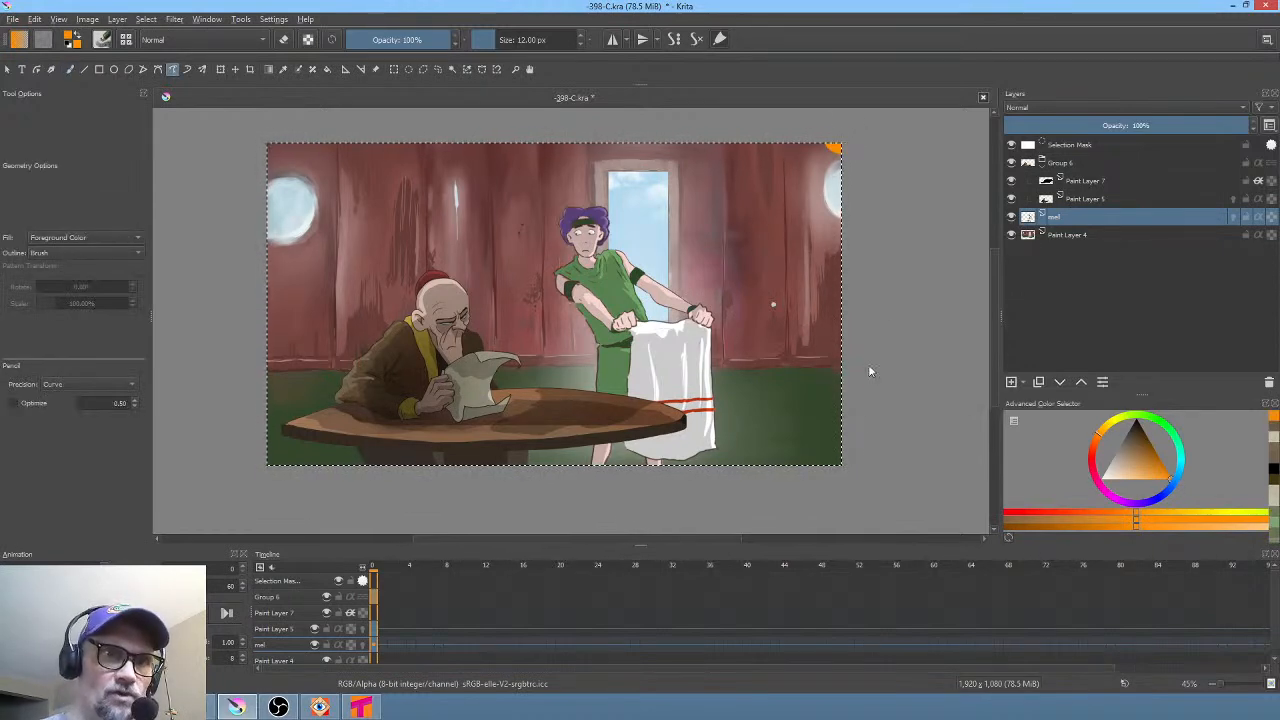
{"action": "left_click_drag", "start_coordinate": [843, 454], "coordinate": [852, 452]}
{"action": "left_click_drag", "start_coordinate": [254, 463], "coordinate": [265, 449]}
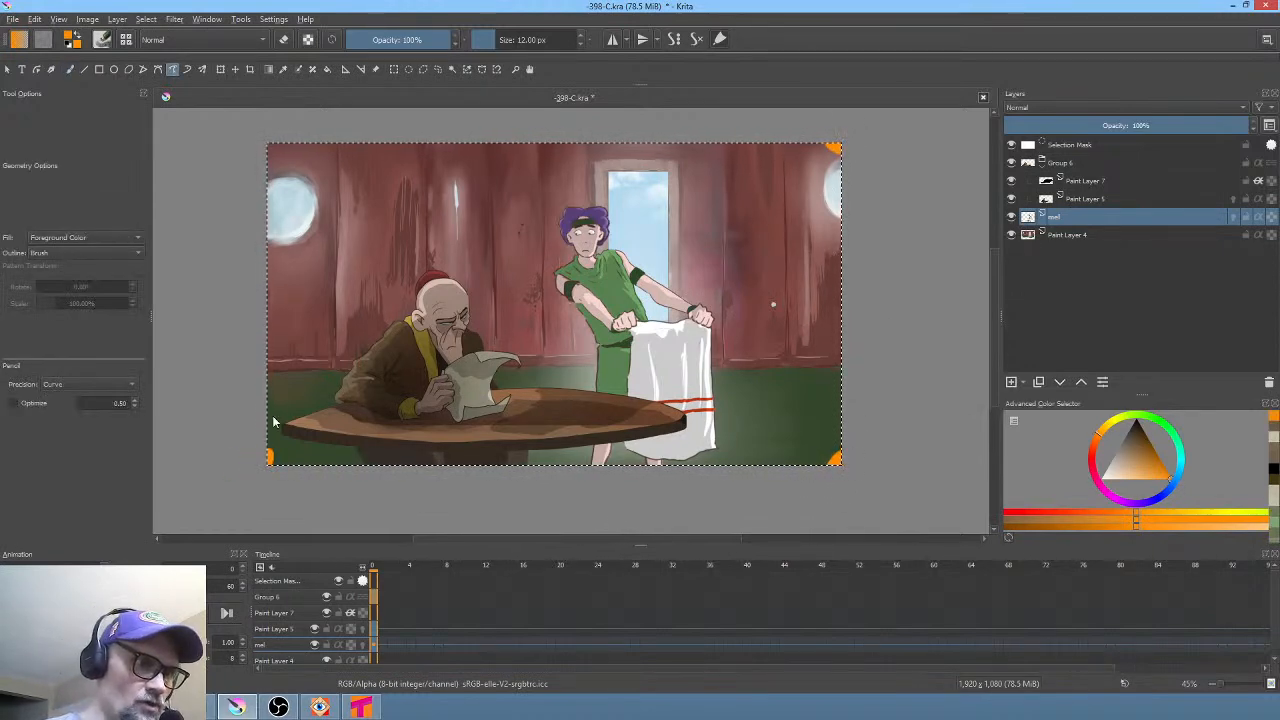
{"action": "left_click_drag", "start_coordinate": [268, 132], "coordinate": [267, 135]}
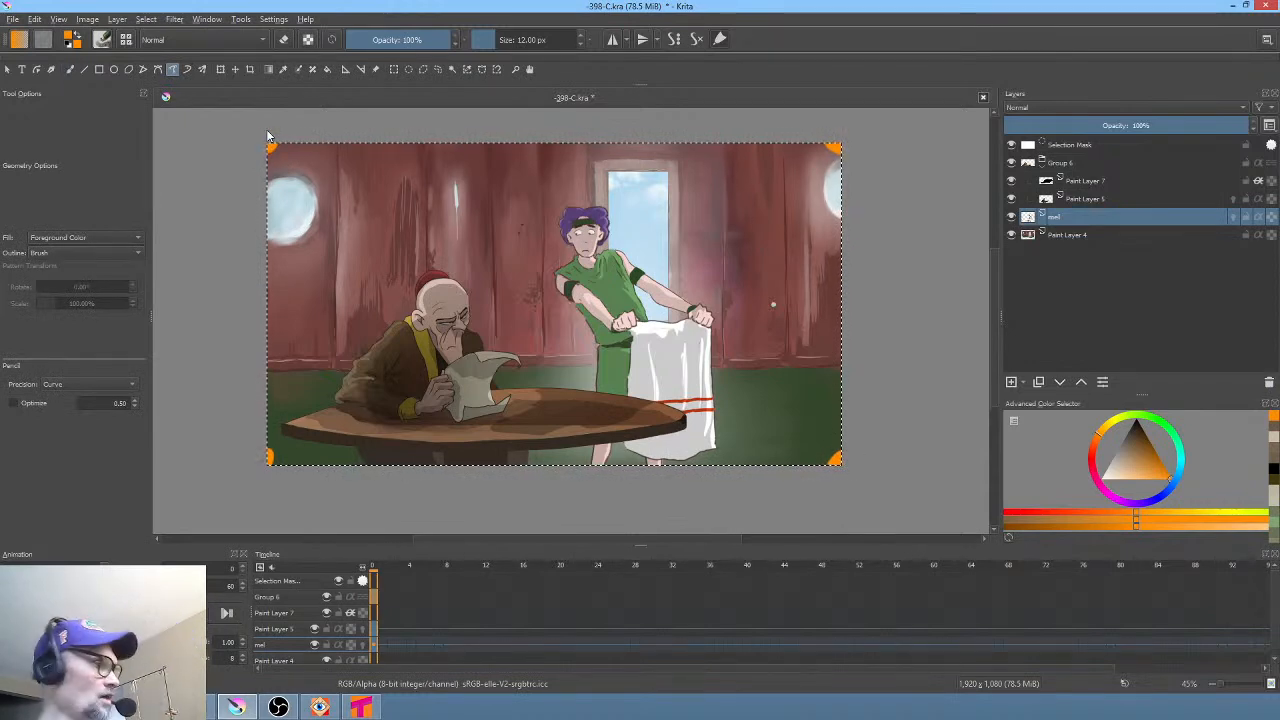
Copy the corner-marked mel figure into a new layer in Krita and paste it into frame 1 of the third Tahoma2D column
{"action": "key", "text": "ctrl+v"}
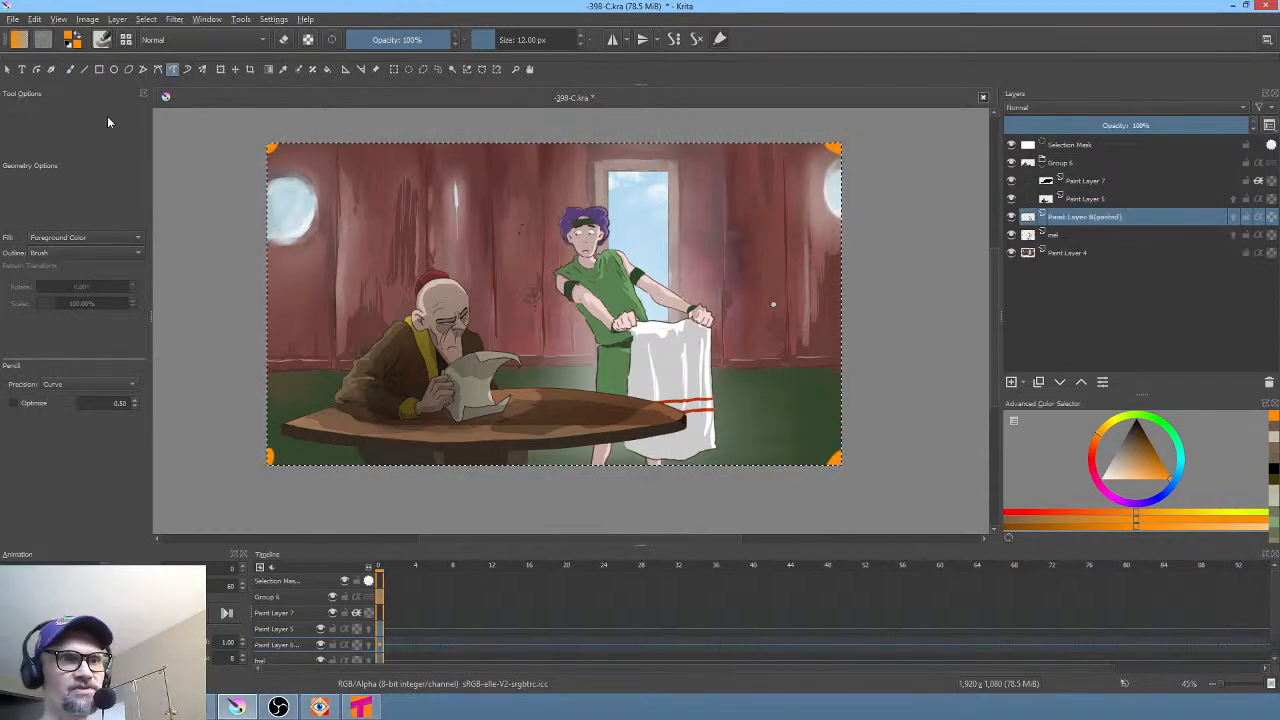
{"action": "left_click", "coordinate": [361, 707]}
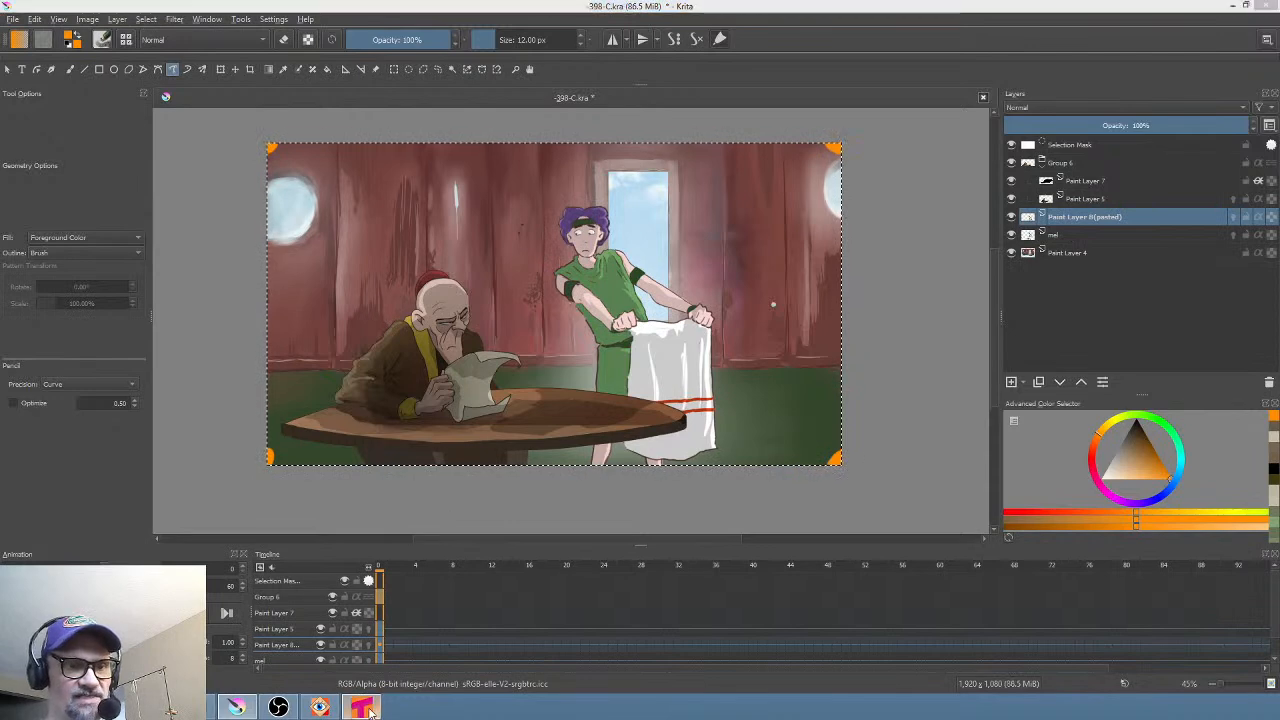
{"action": "left_click", "coordinate": [1019, 141]}
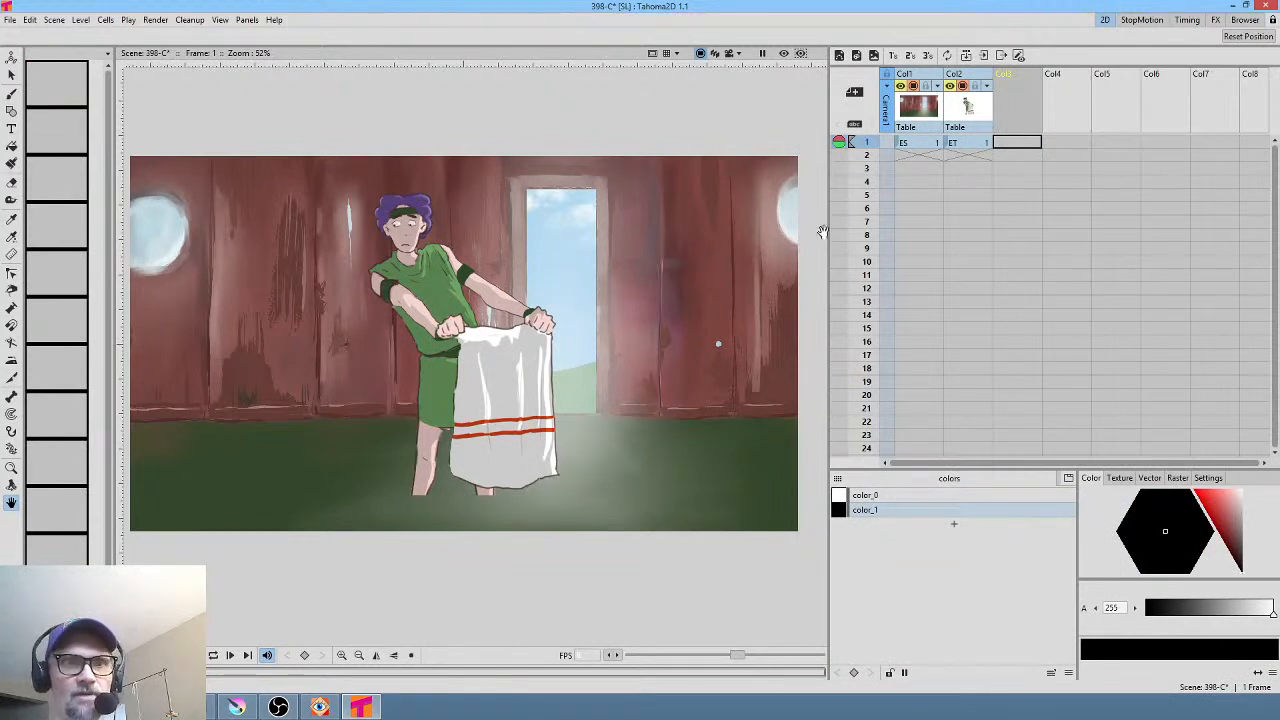
{"action": "left_click", "coordinate": [983, 143]}
{"action": "left_click", "coordinate": [1008, 143]}
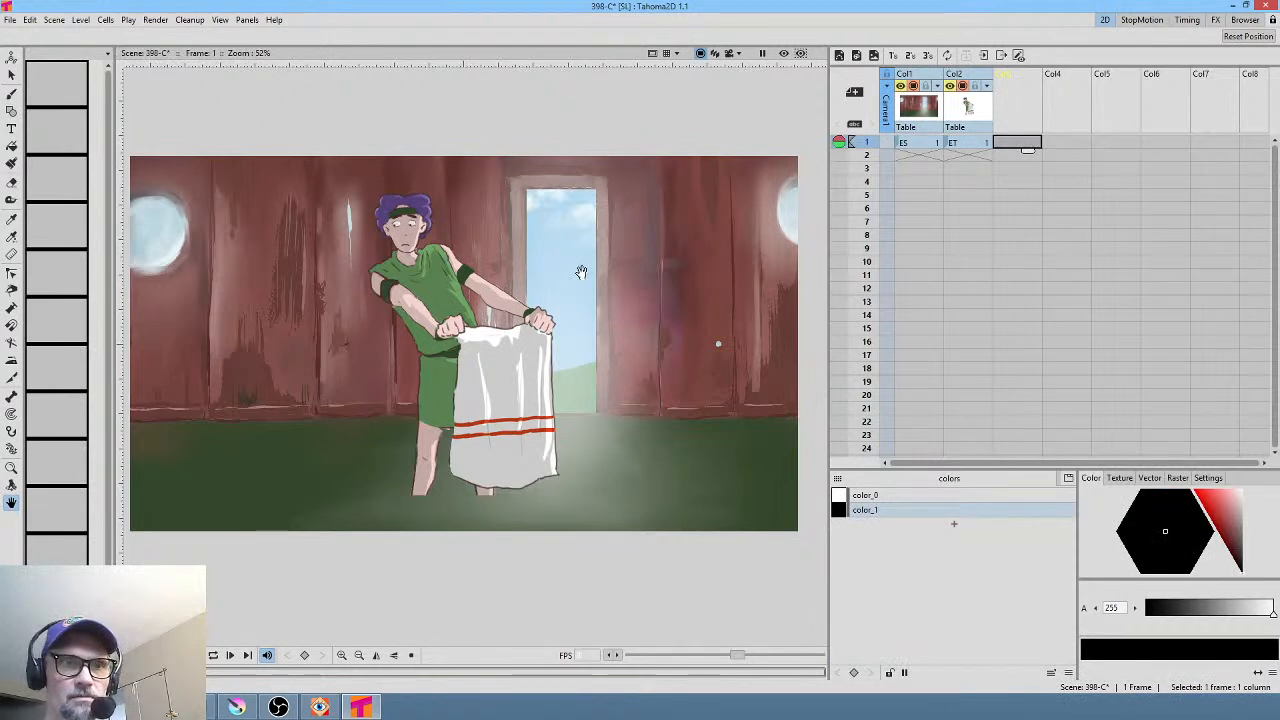
{"action": "key", "text": "ctrl+v"}
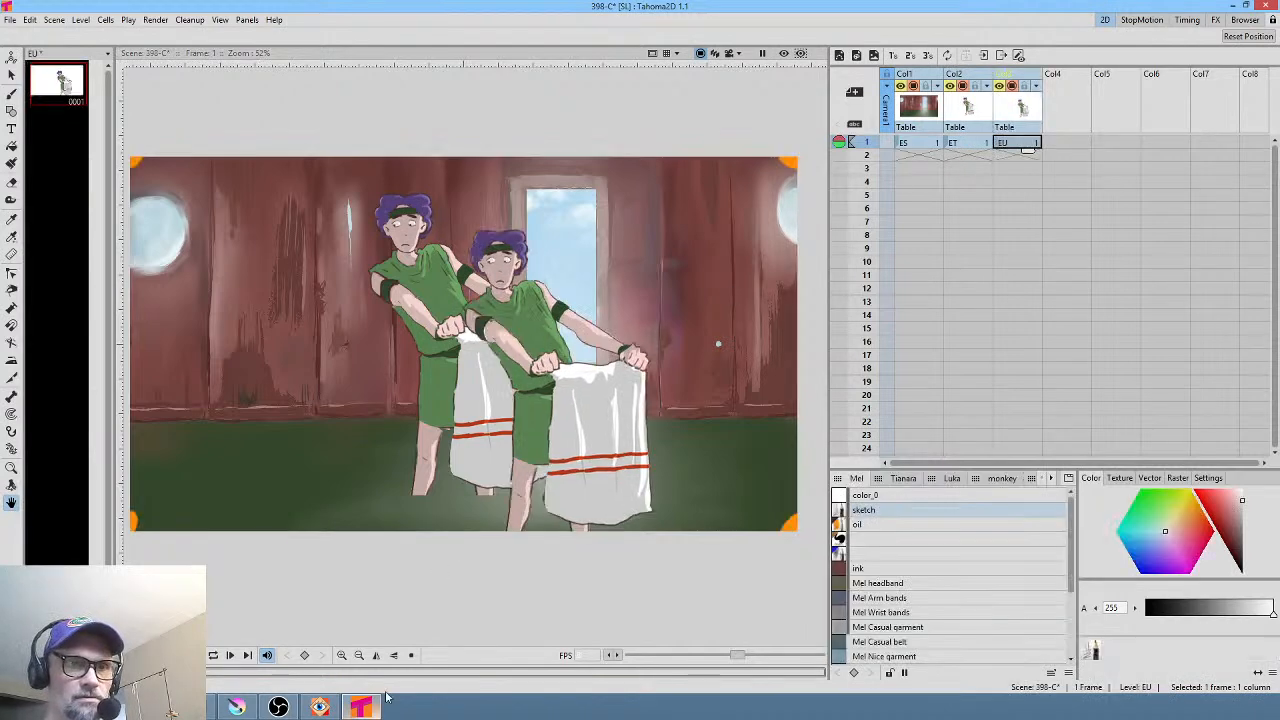
Delete the second column holding the misplaced, unmarked figure ET
{"action": "left_click", "coordinate": [968, 110]}
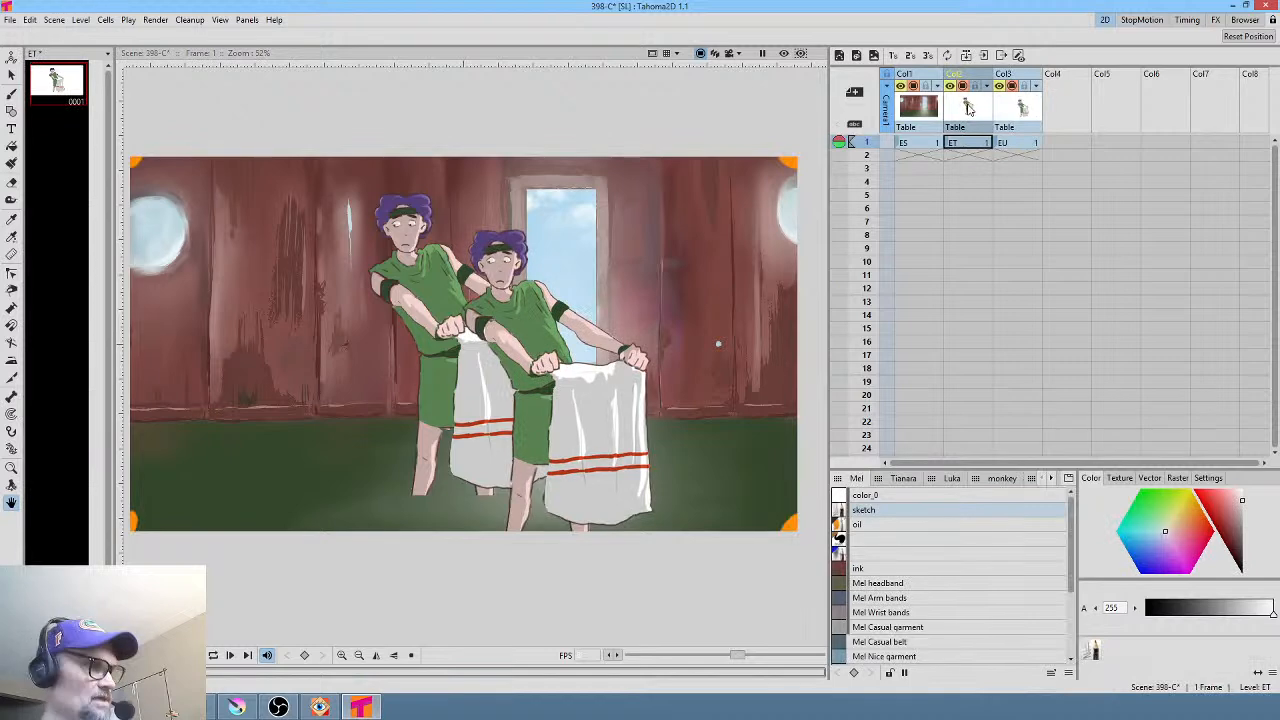
{"action": "key", "text": "Delete"}
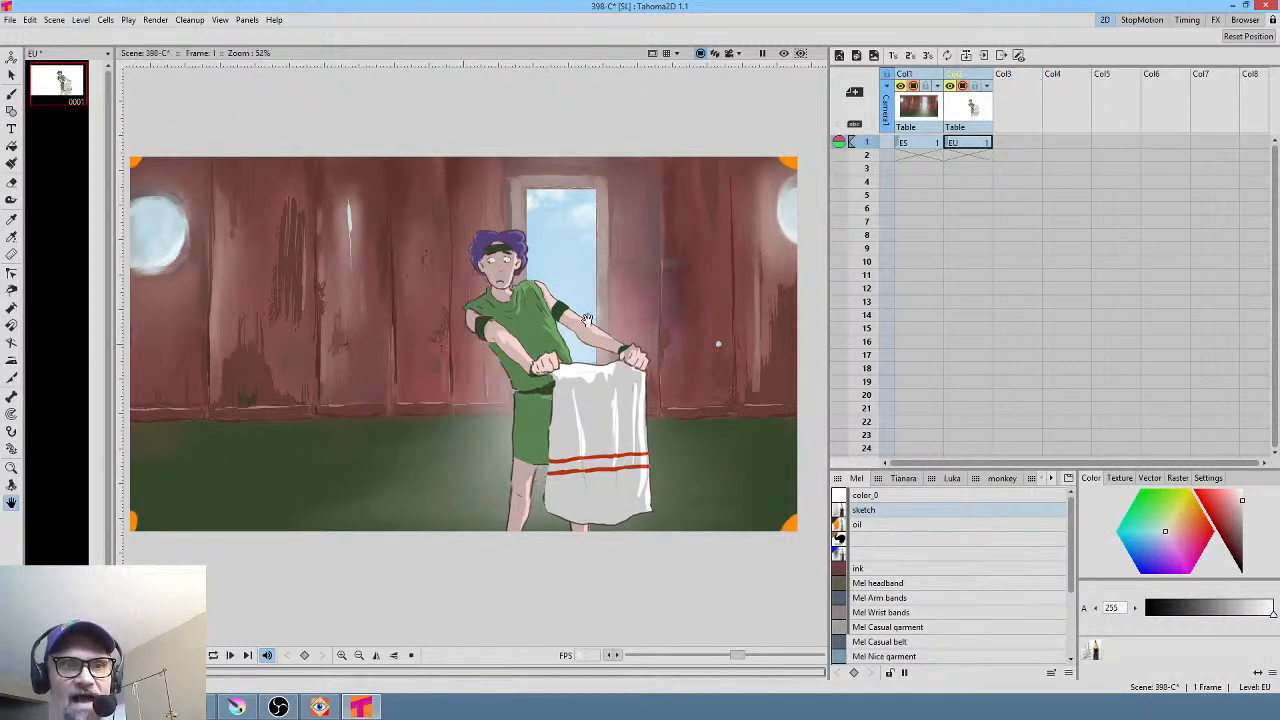
{"action": "left_click_drag", "start_coordinate": [587, 318], "coordinate": [589, 302]}
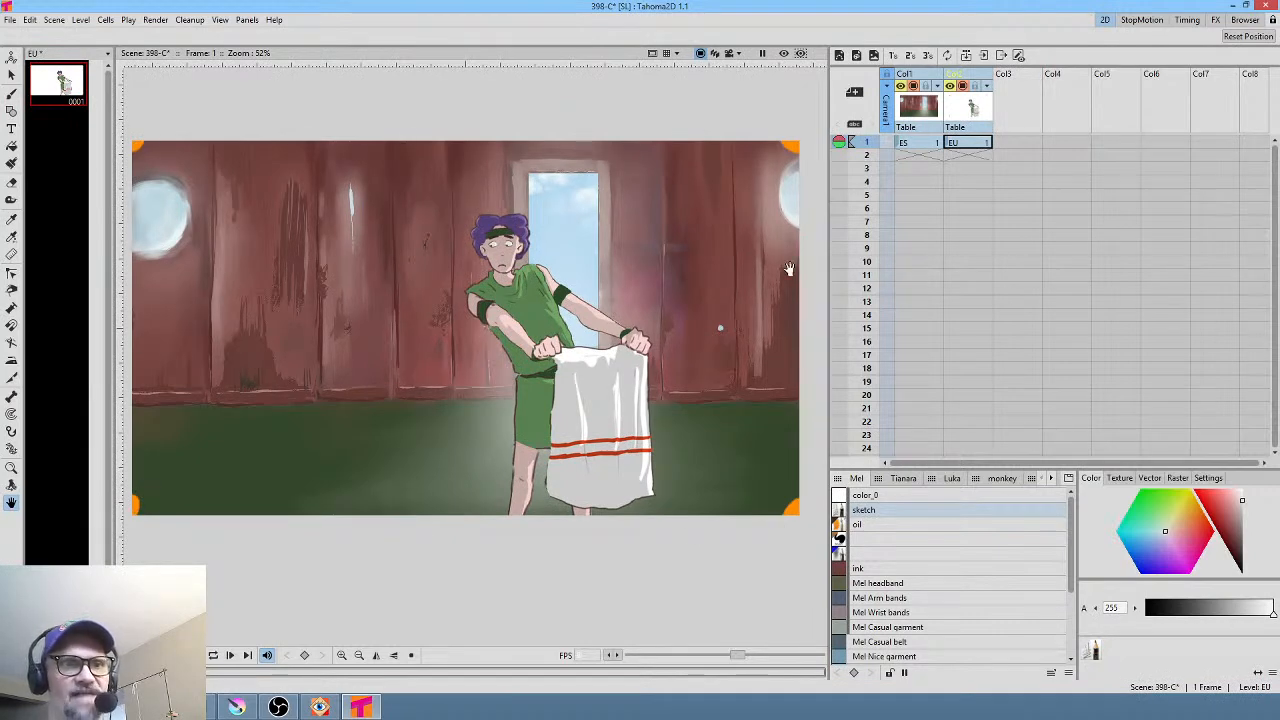
Switch to Krita and merge Group 6, the old man at the table, into a single layer
{"action": "left_click", "coordinate": [240, 707]}
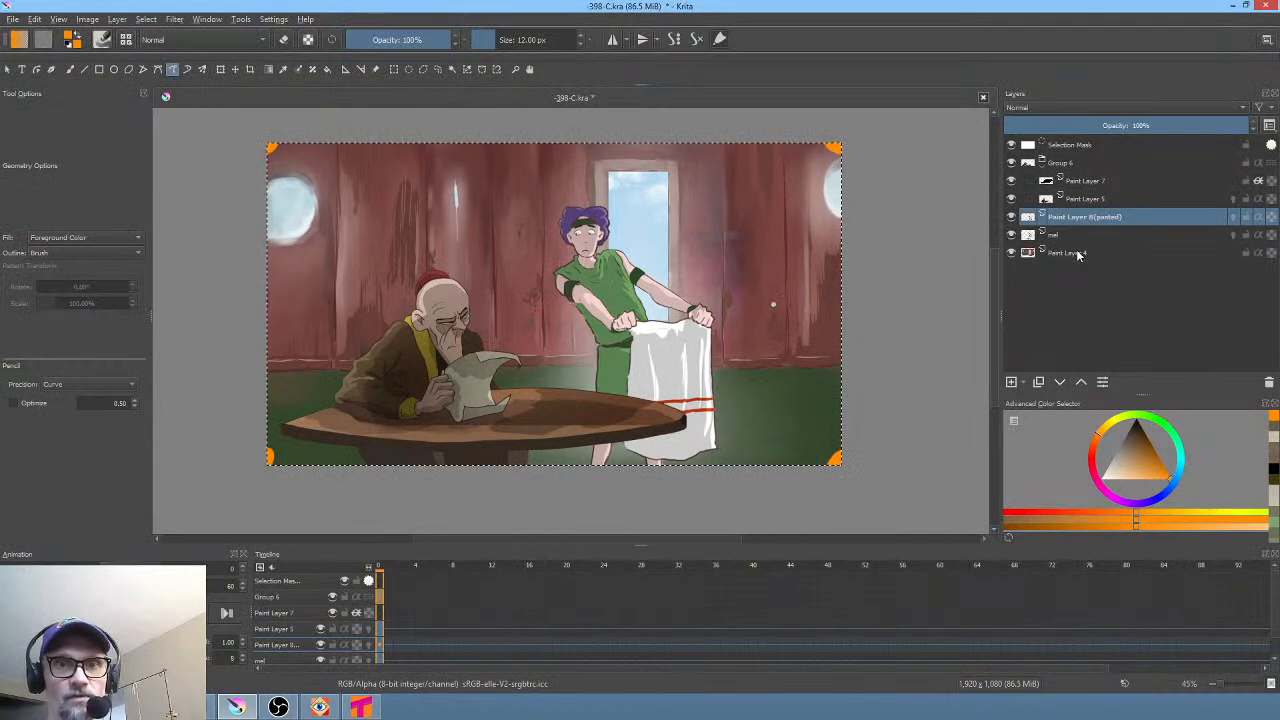
{"action": "mouse_move", "coordinate": [1070, 245]}
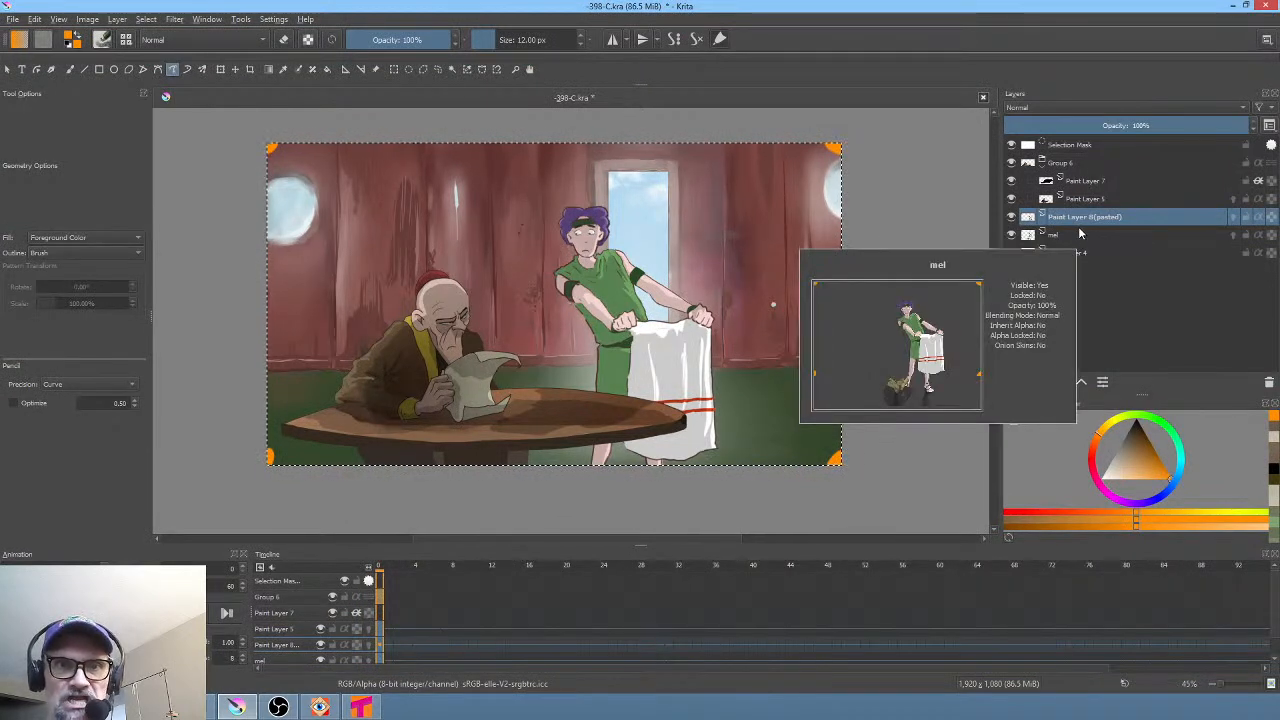
{"action": "left_click", "coordinate": [1073, 166]}
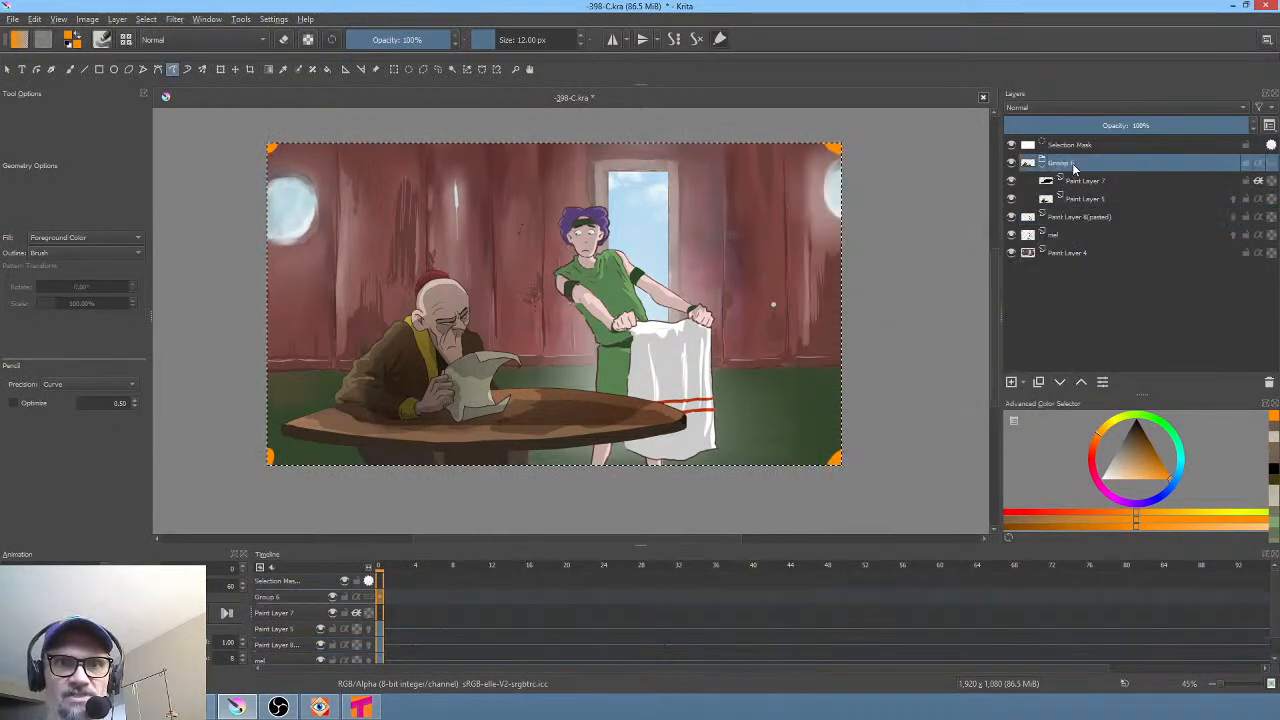
{"action": "left_click", "coordinate": [1011, 165]}
{"action": "left_click", "coordinate": [1011, 165]}
{"action": "left_click", "coordinate": [1107, 181]}
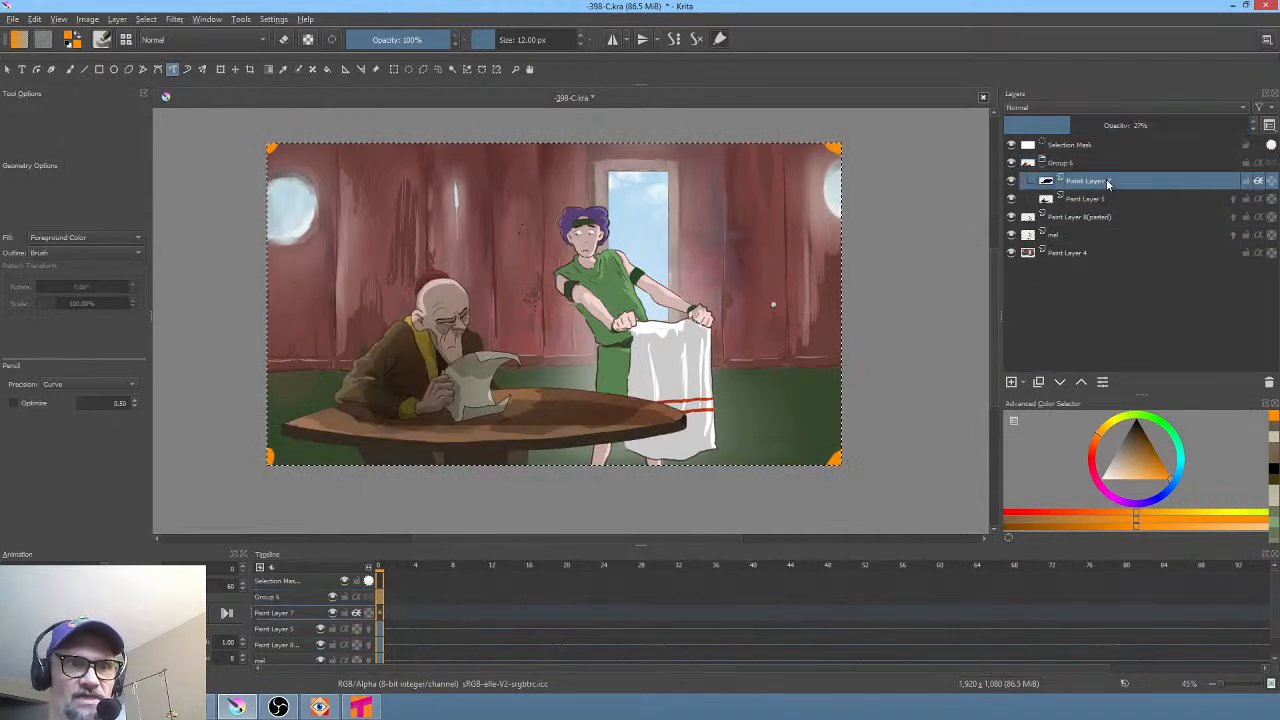
{"action": "left_click", "coordinate": [1098, 165]}
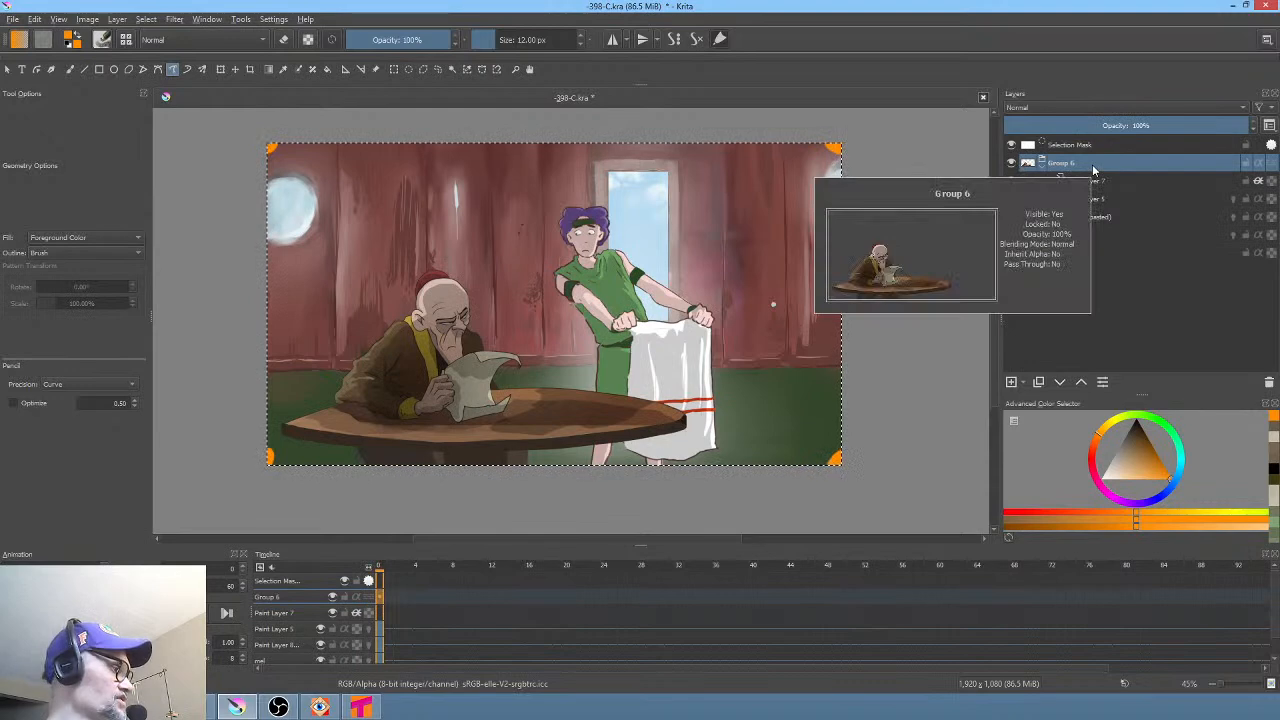
{"action": "key", "text": "ctrl+e"}
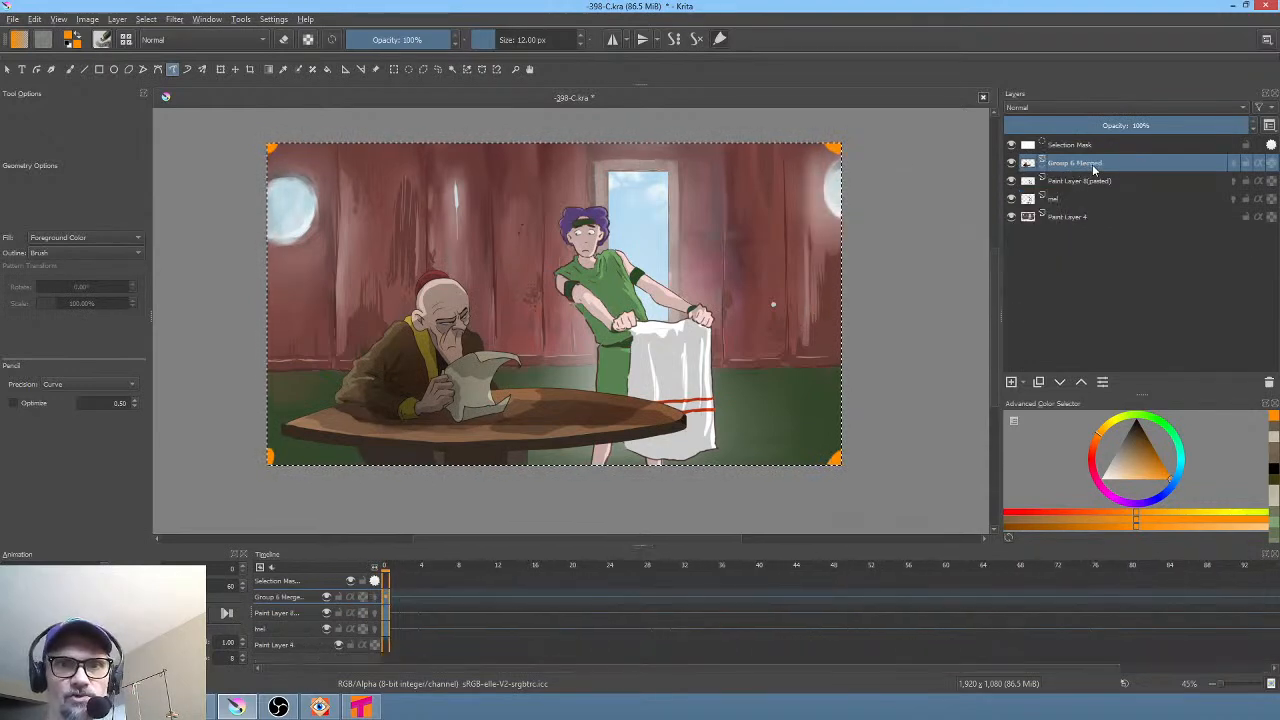
Paint filled cyan marks in the four canvas corners on the Group 6 Merged layer
{"action": "left_click", "coordinate": [1087, 148]}
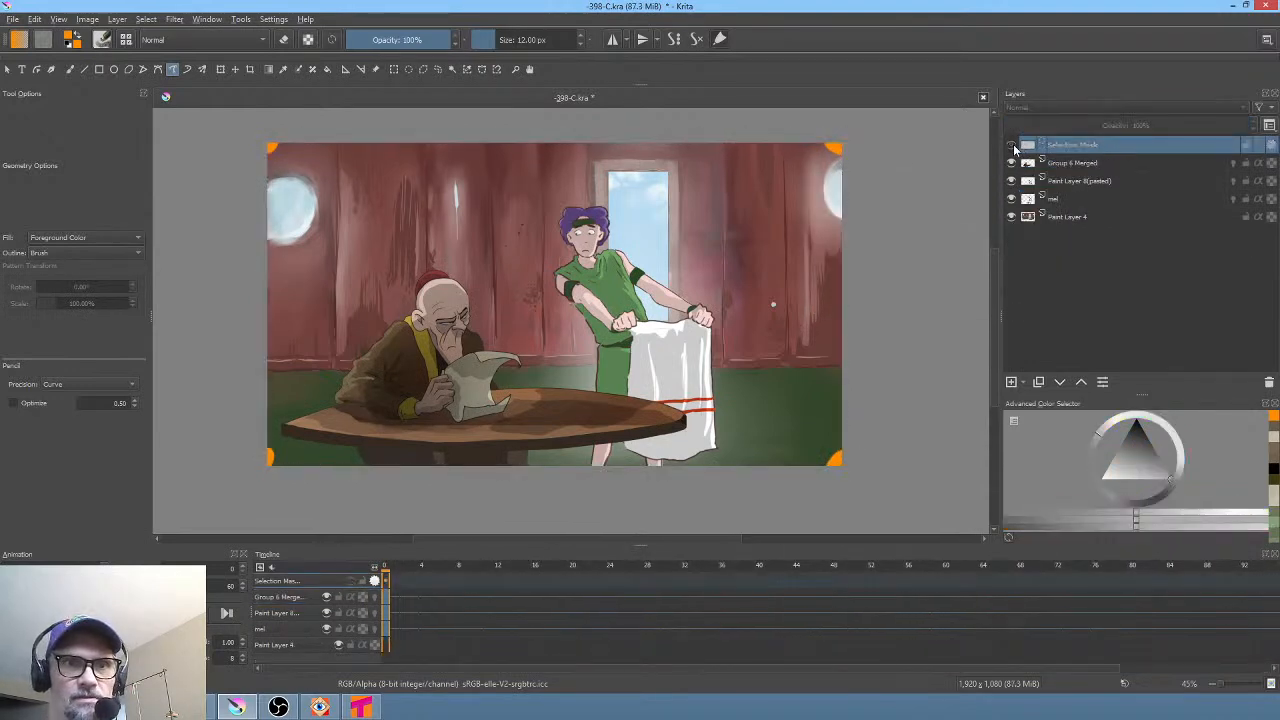
{"action": "left_click", "coordinate": [1097, 165]}
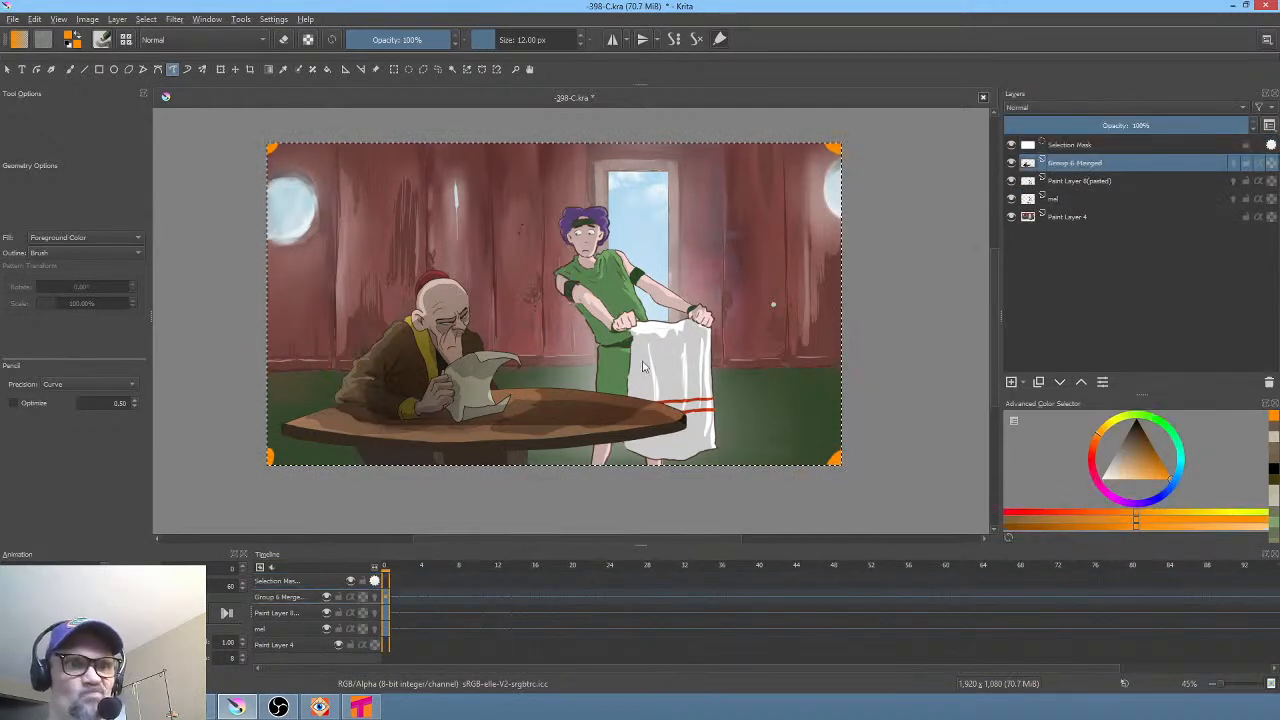
{"action": "mouse_move", "coordinate": [1057, 190]}
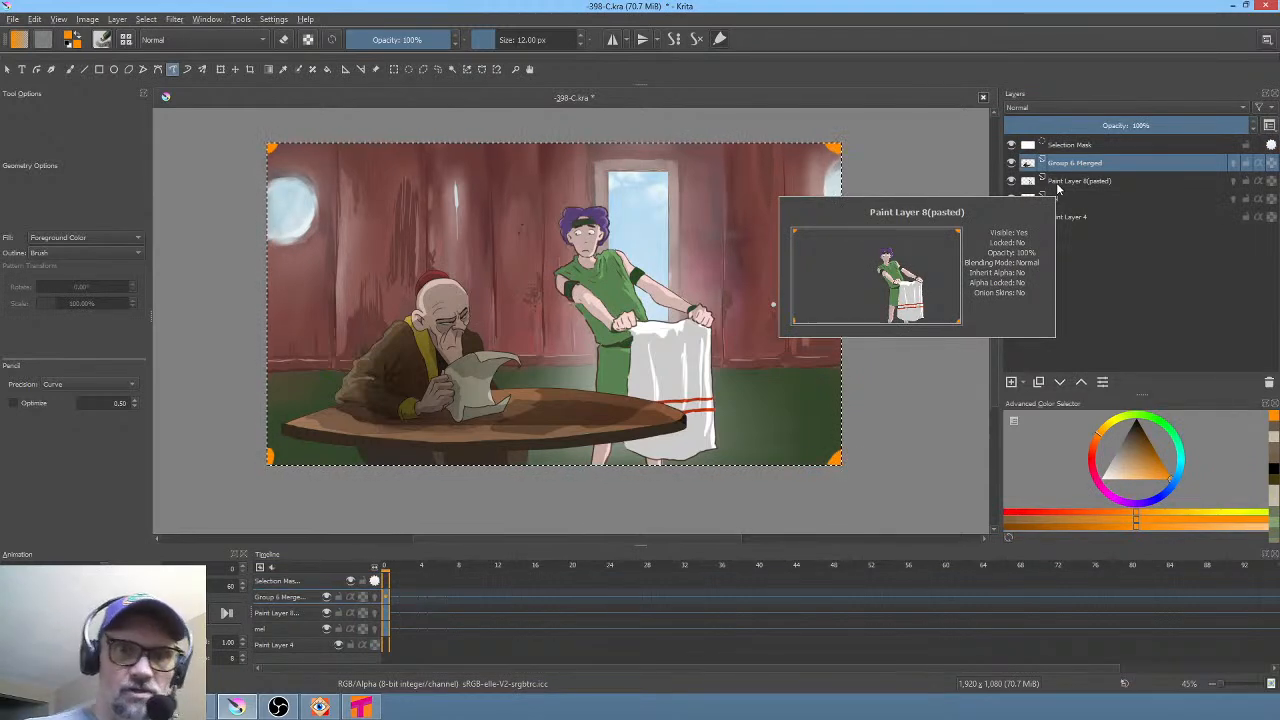
{"action": "left_click", "coordinate": [1182, 467]}
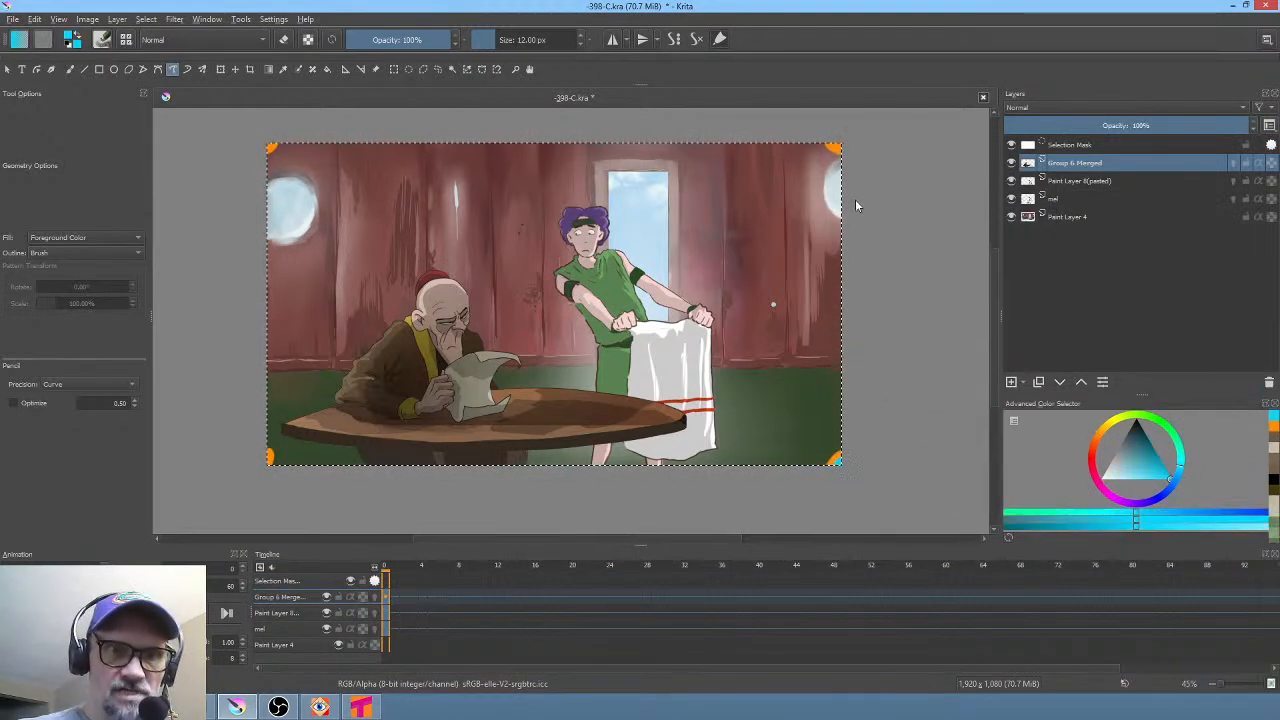
{"action": "left_click_drag", "start_coordinate": [262, 157], "coordinate": [284, 138]}
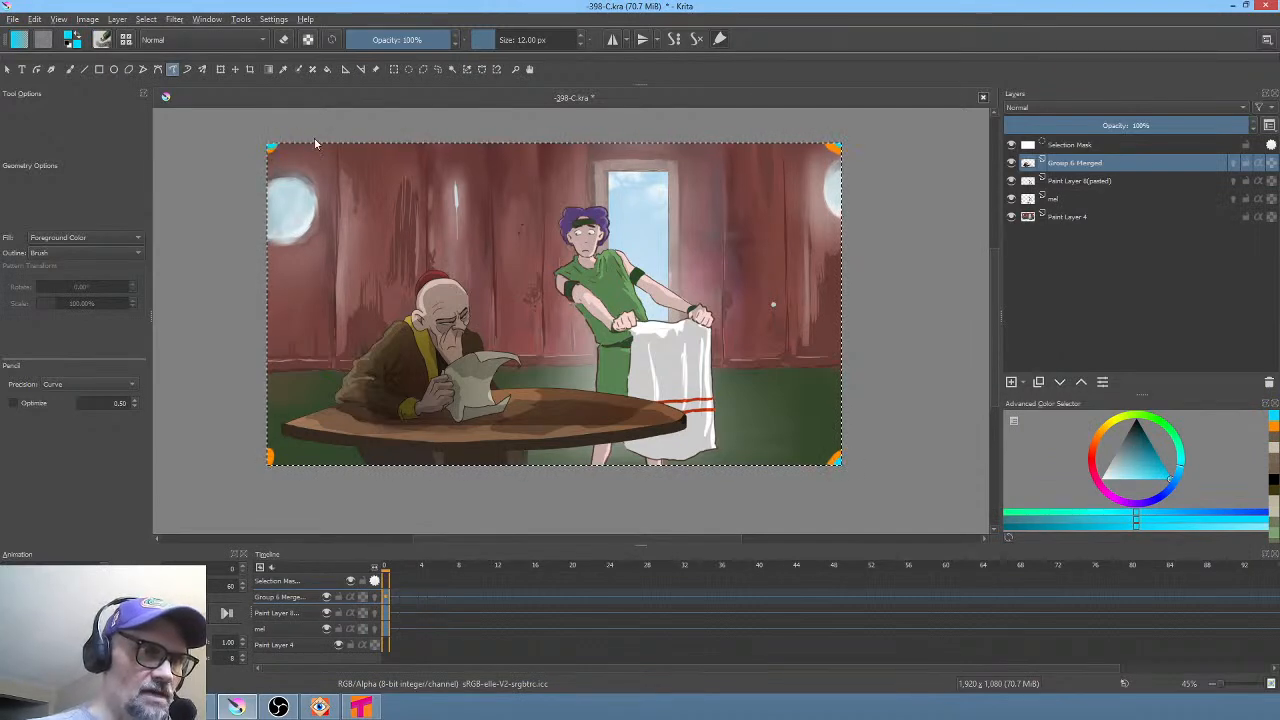
{"action": "left_click_drag", "start_coordinate": [248, 466], "coordinate": [264, 449]}
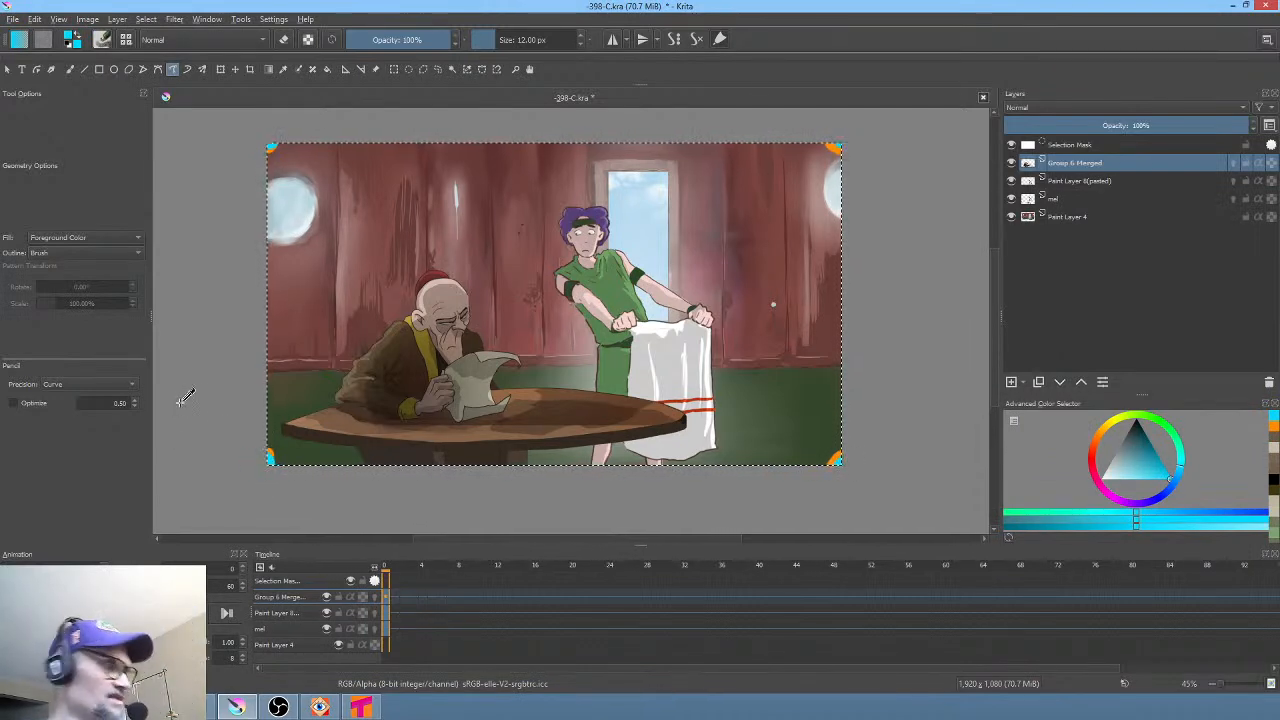
Paste the corner-marked old man and table into frame 1 of the third column in Tahoma2D and save the scene
{"action": "left_click", "coordinate": [361, 707]}
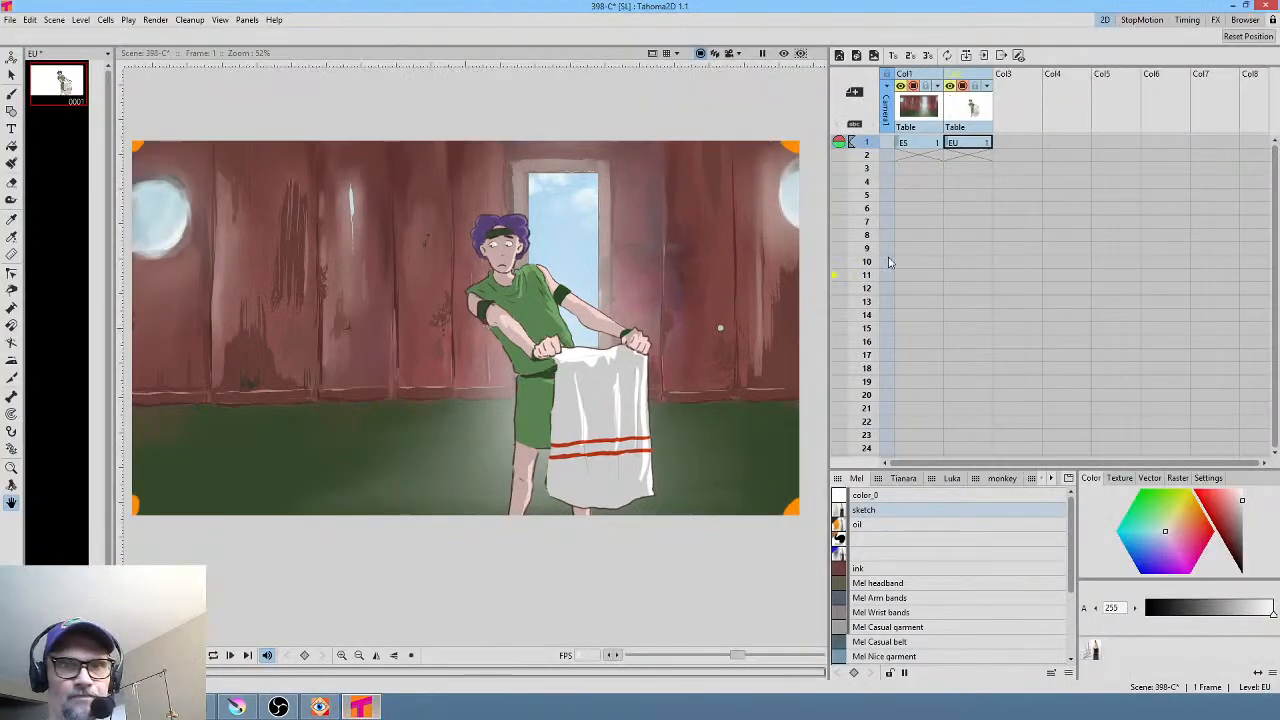
{"action": "left_click", "coordinate": [1010, 142]}
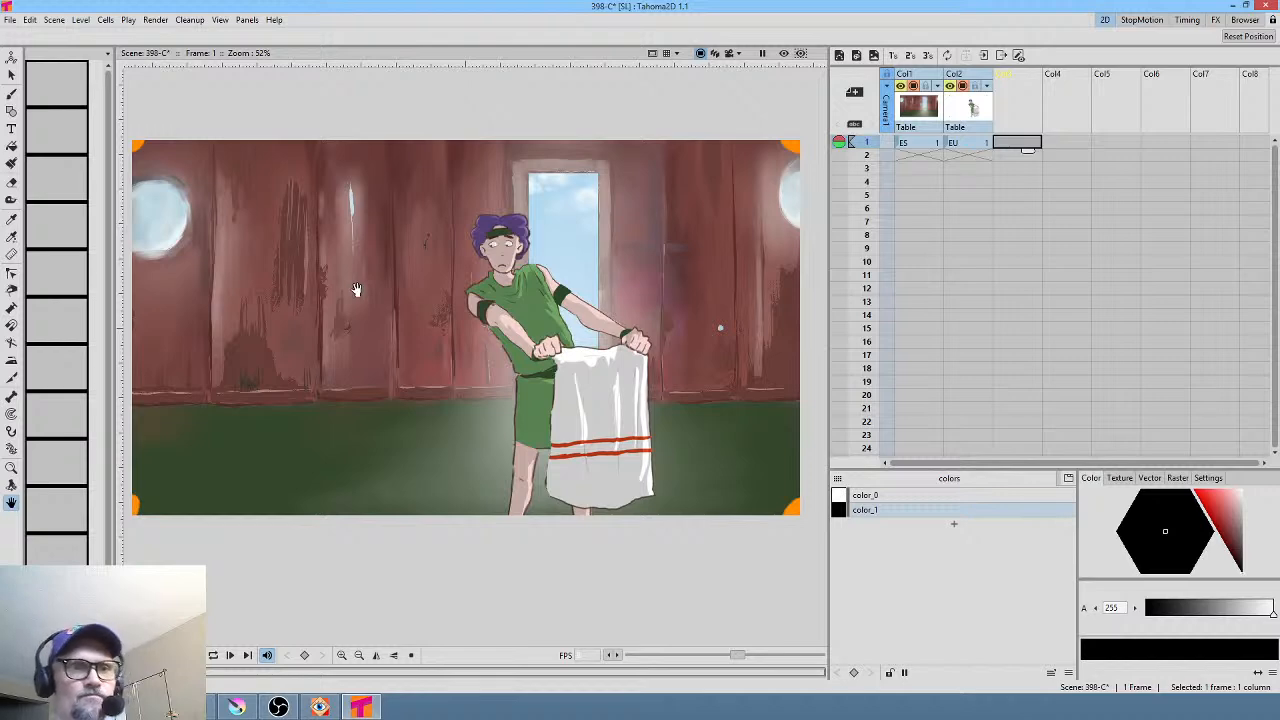
Compare the saved ET, EU and EV images in the SL extras folder in FastStone Image Viewer, and return to Tahoma2D
{"action": "left_click", "coordinate": [89, 132]}
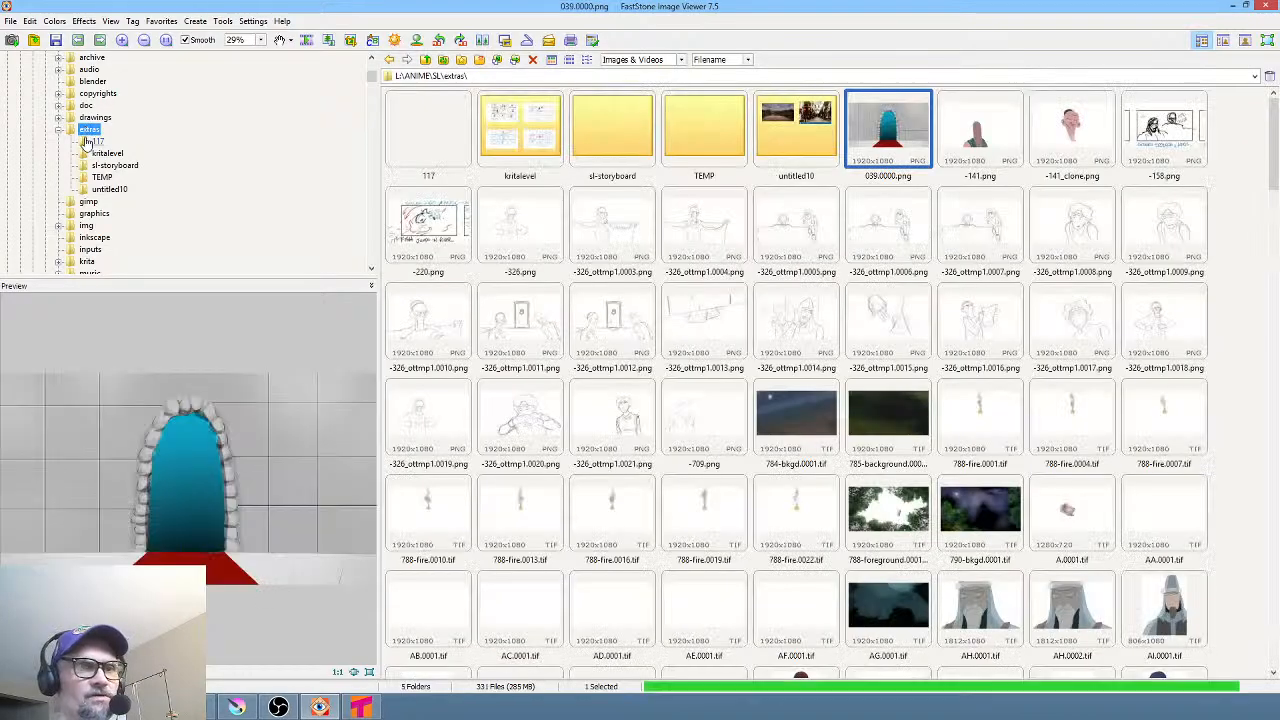
{"action": "left_click_drag", "start_coordinate": [1268, 138], "coordinate": [1272, 478]}
{"action": "left_click", "coordinate": [688, 333]}
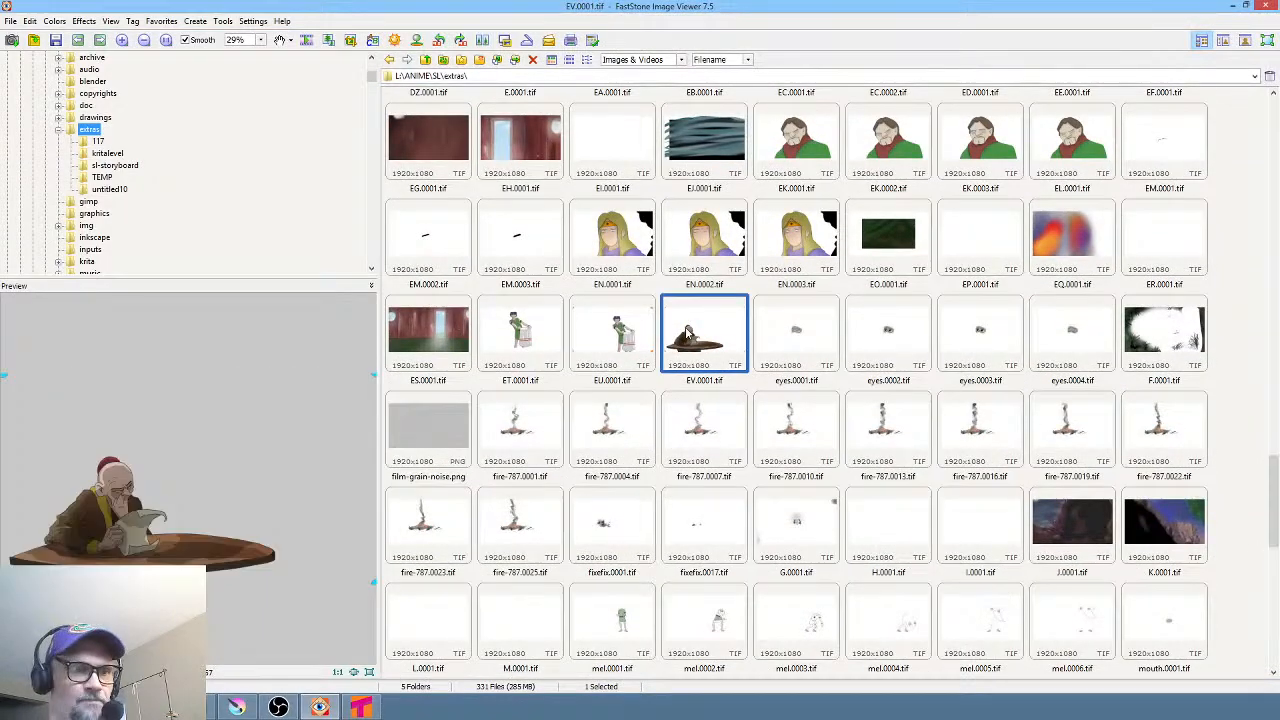
{"action": "left_click", "coordinate": [615, 332]}
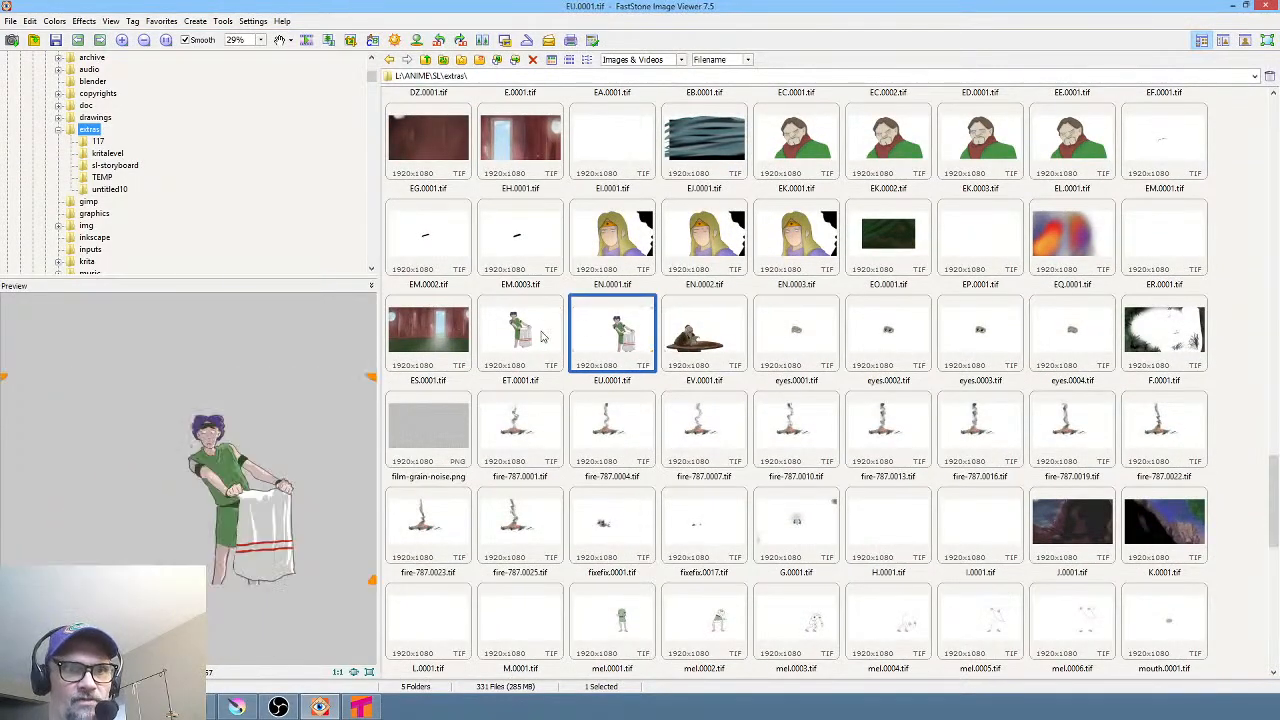
{"action": "left_click", "coordinate": [532, 337]}
{"action": "left_click", "coordinate": [604, 340]}
{"action": "left_click", "coordinate": [511, 340]}
{"action": "left_click", "coordinate": [579, 345]}
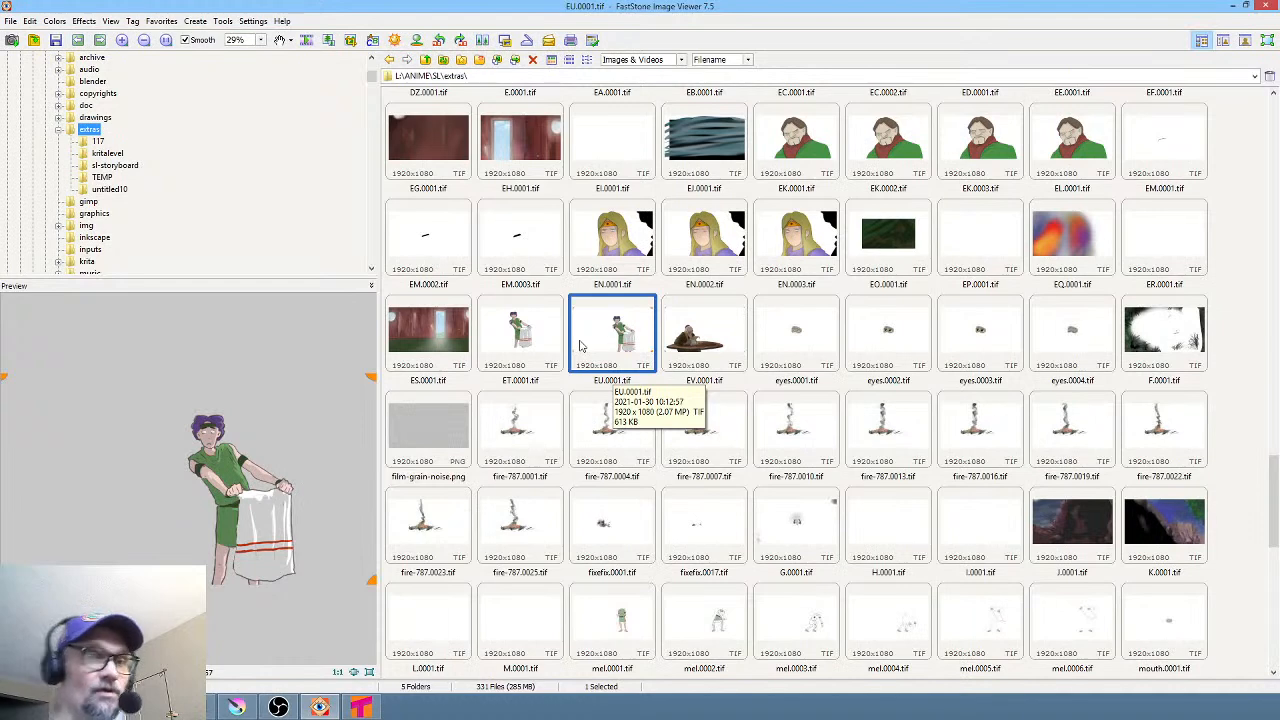
{"action": "left_click", "coordinate": [530, 333]}
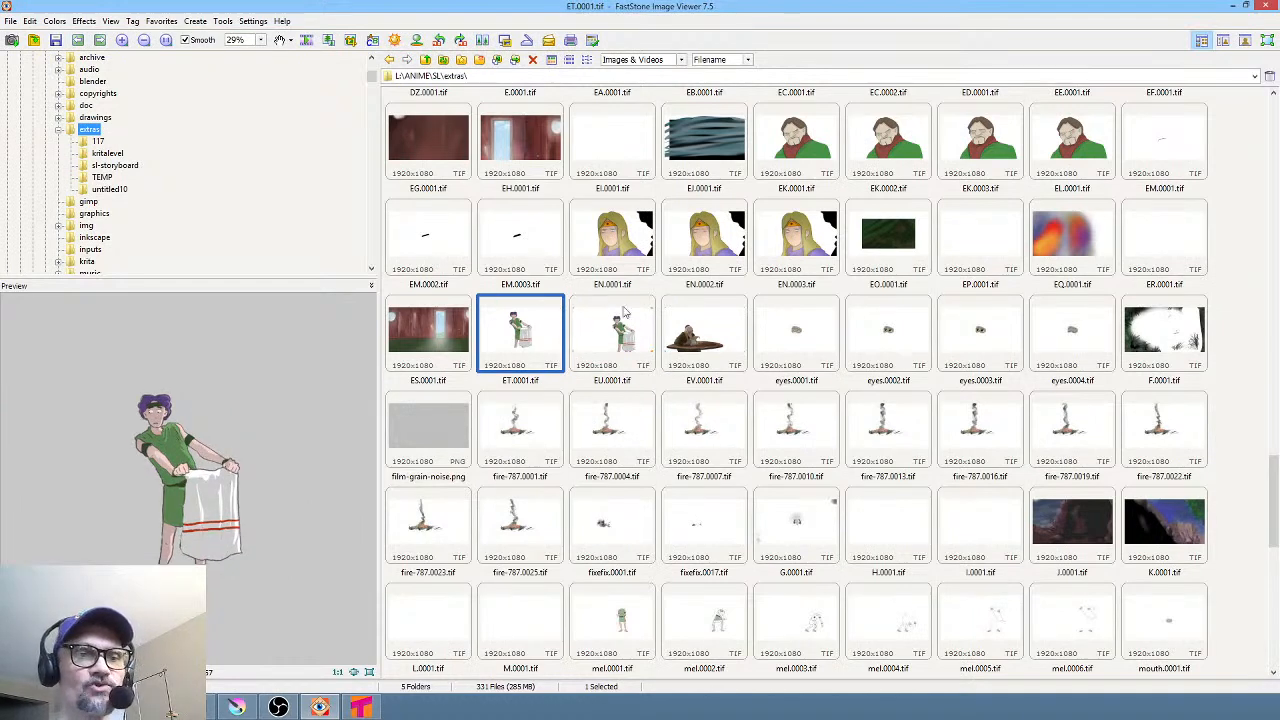
{"action": "left_click", "coordinate": [361, 707]}
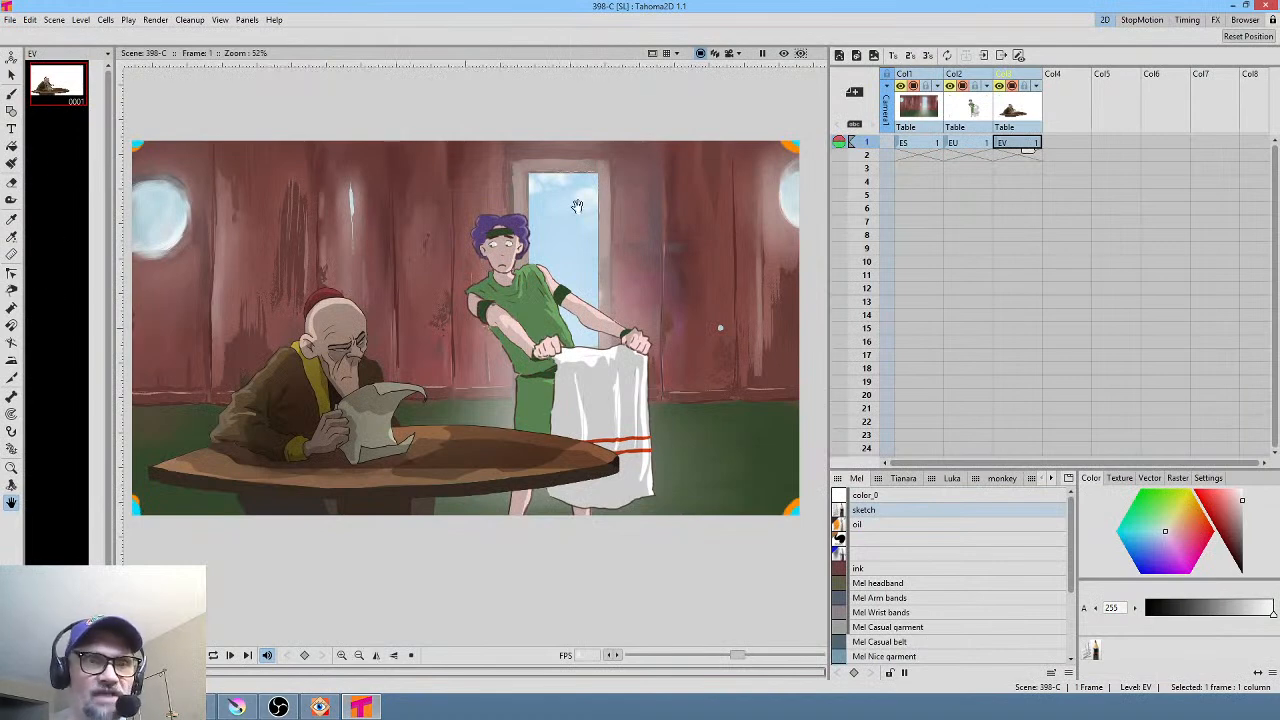
{"action": "left_click", "coordinate": [9, 19]}
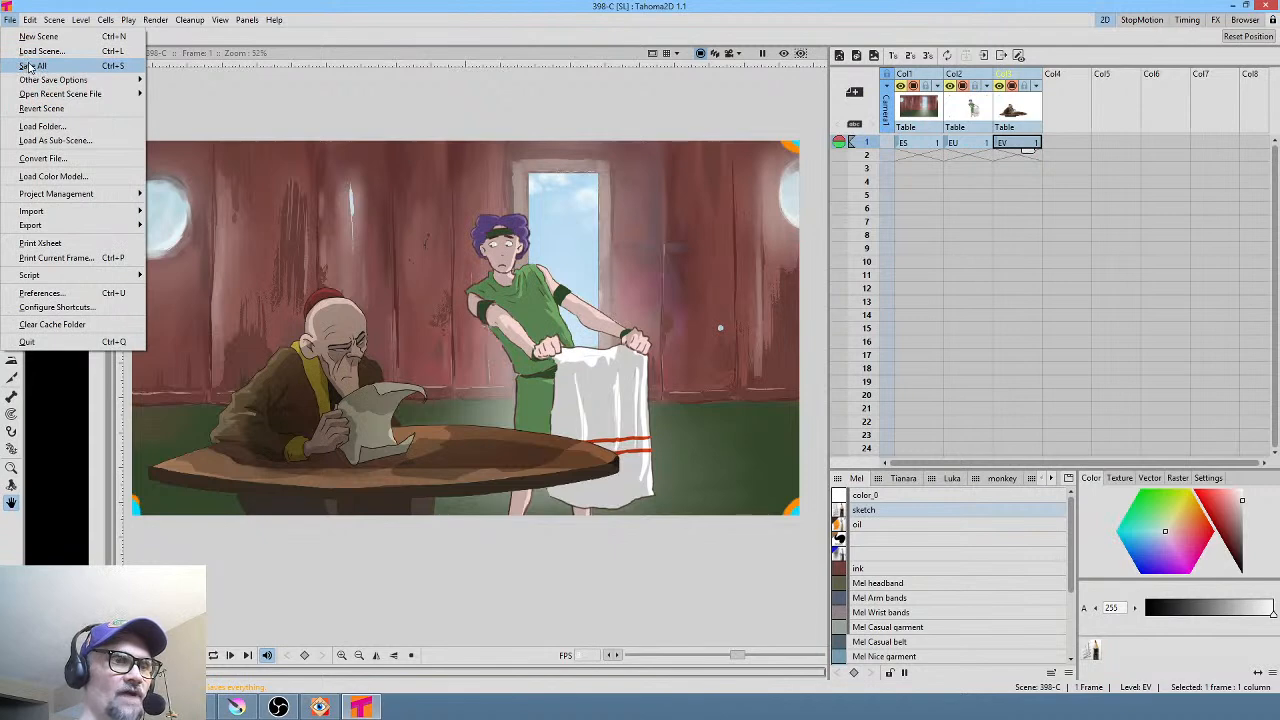
{"action": "left_click", "coordinate": [9, 19]}
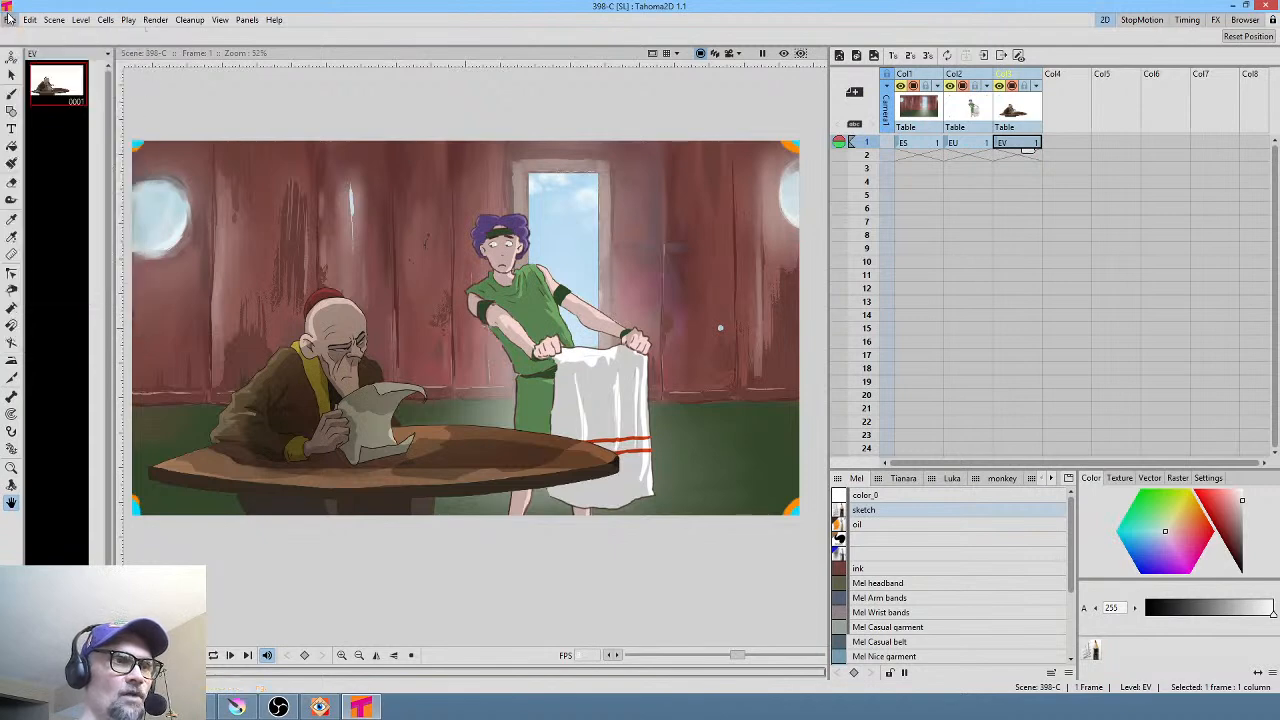
{"action": "left_click", "coordinate": [975, 110]}
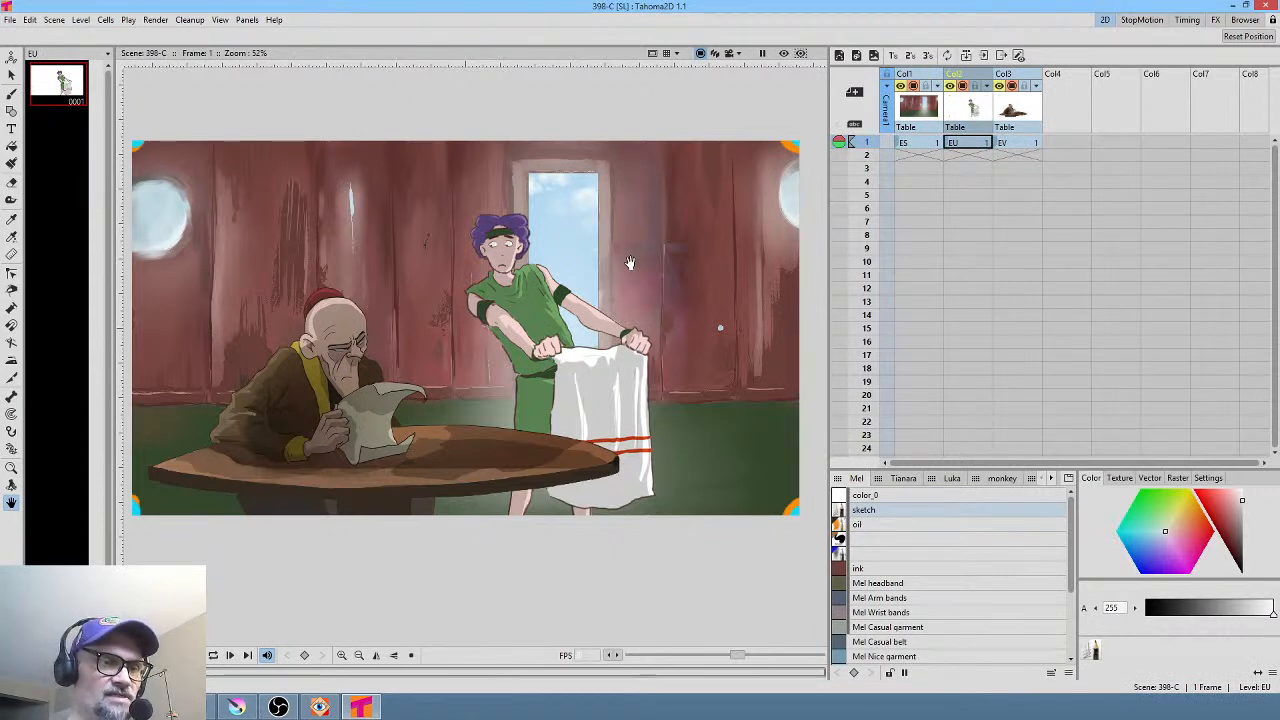
Switch to FastStone Image Viewer and delete ET.0001.tif from the SL extras folder
{"action": "left_click", "coordinate": [319, 706]}
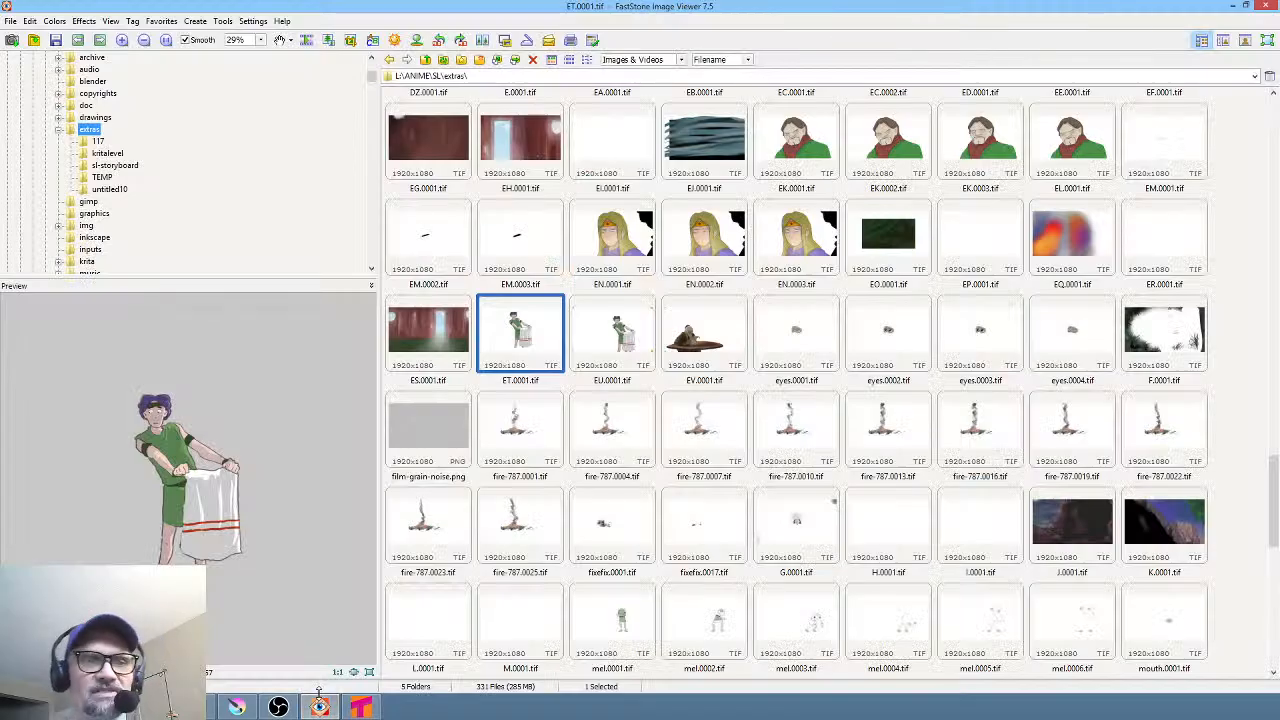
{"action": "left_click", "coordinate": [605, 332]}
{"action": "left_click", "coordinate": [545, 331]}
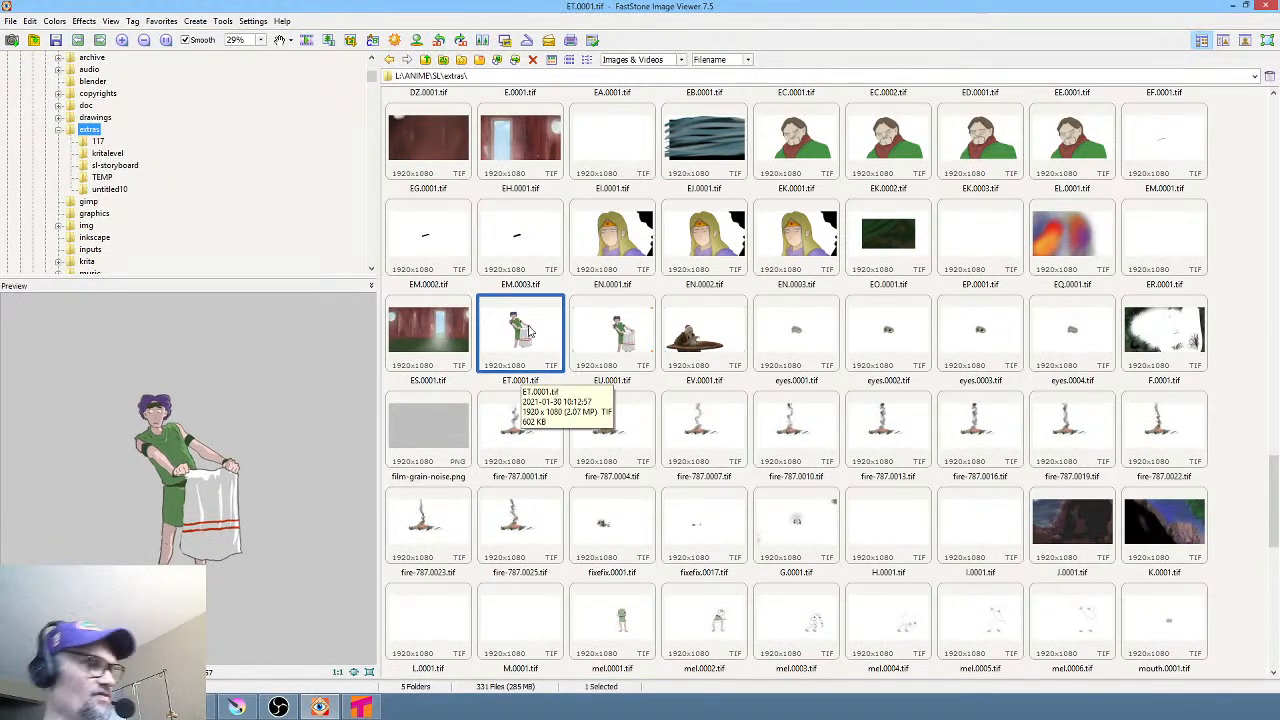
{"action": "key", "text": "Delete"}
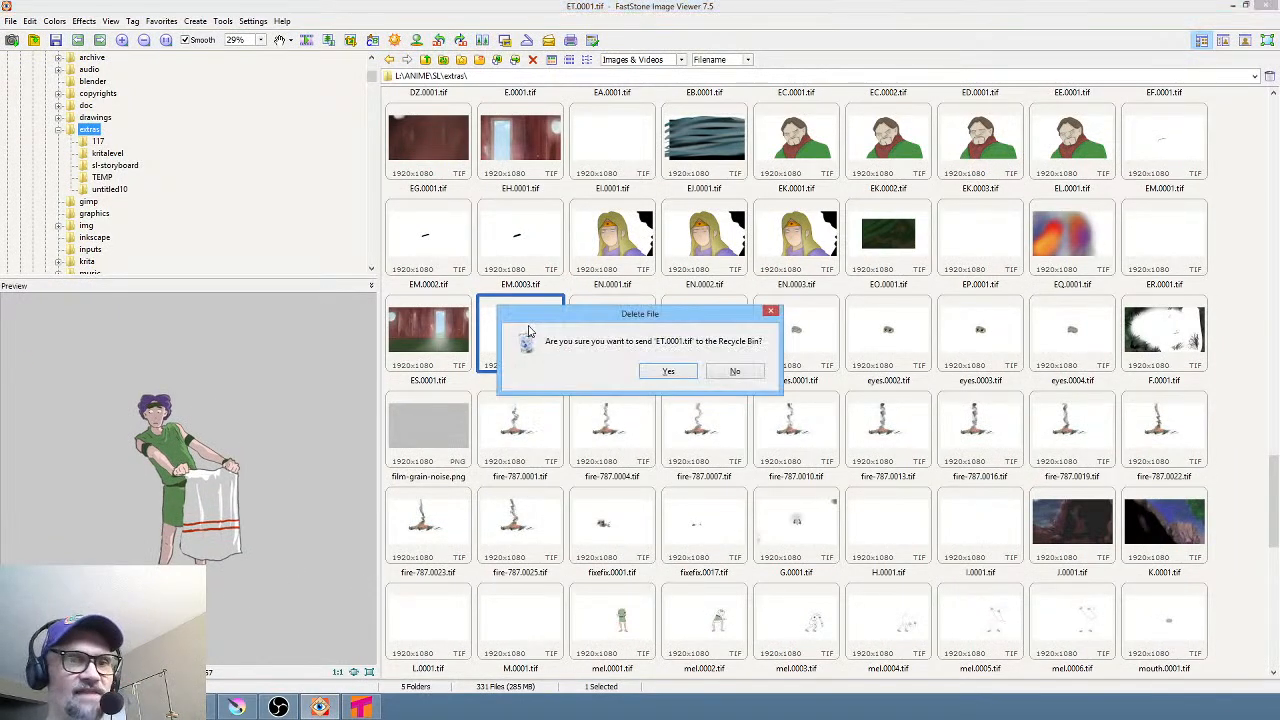
{"action": "left_click", "coordinate": [672, 371]}
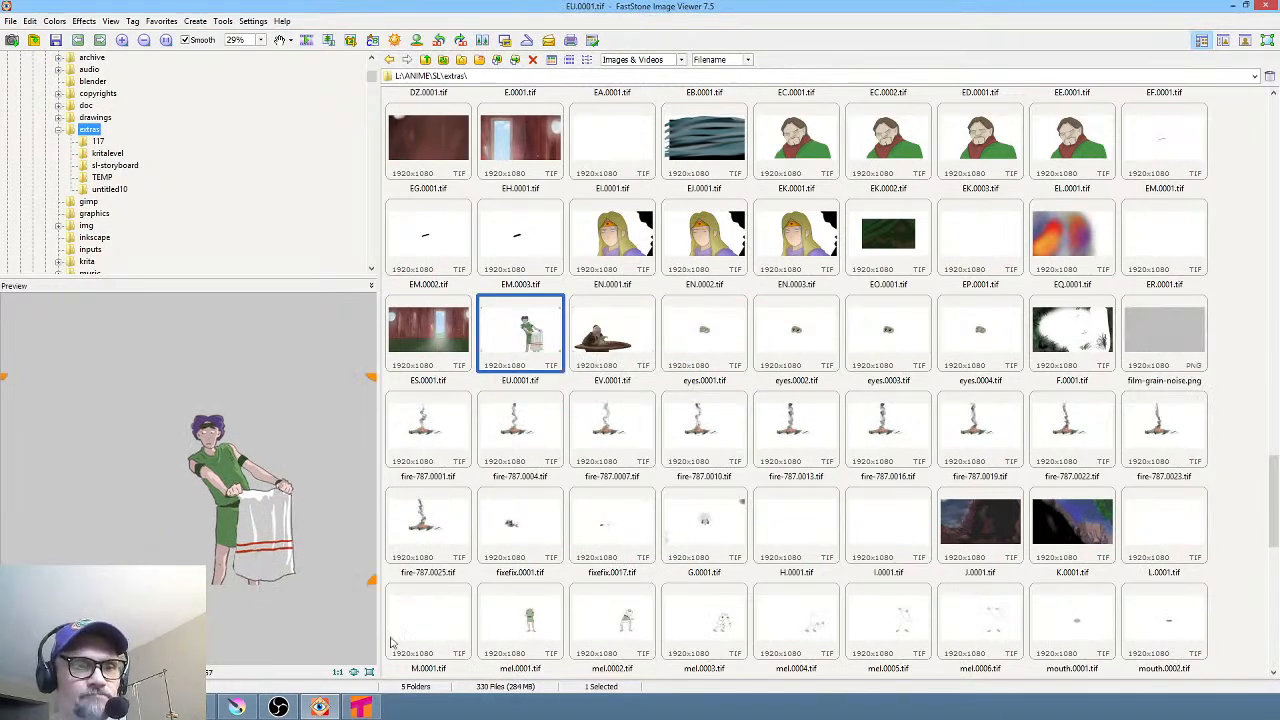
Return to Tahoma2D and erase the orange corner marks from the EU drawing with the size 224 eraser
{"action": "left_click", "coordinate": [361, 707]}
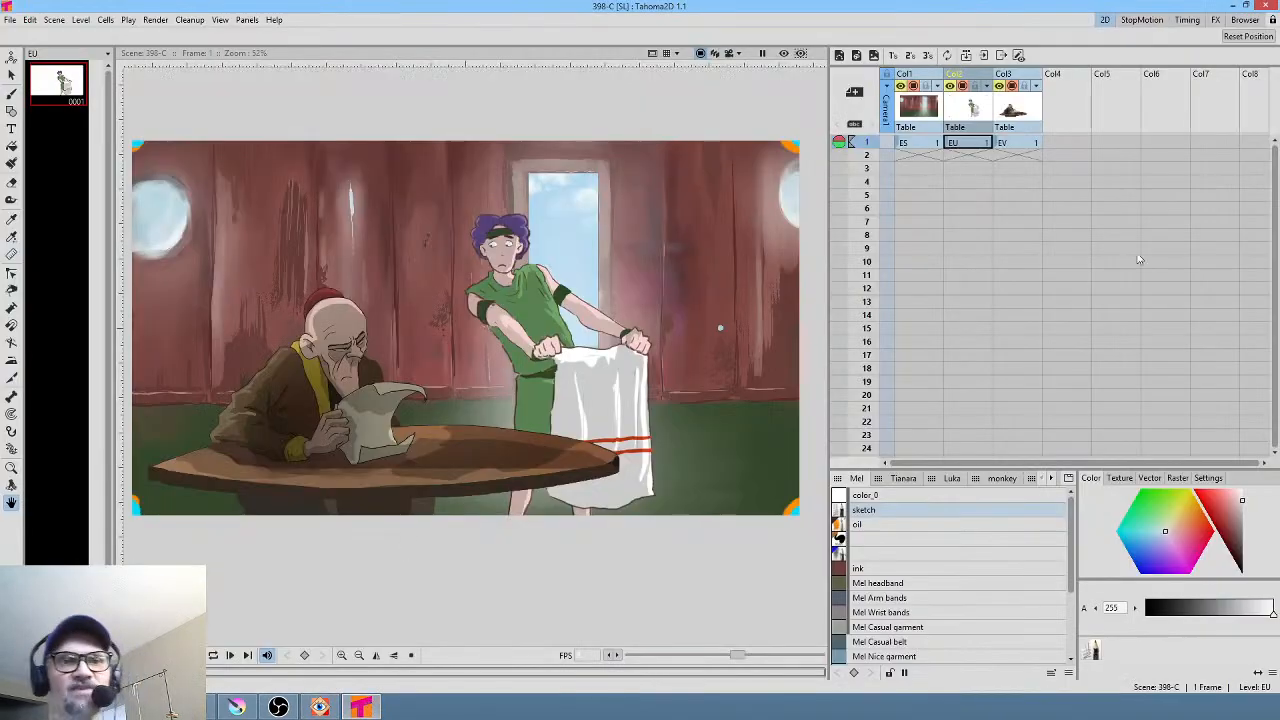
{"action": "left_click", "coordinate": [1021, 144]}
{"action": "left_click", "coordinate": [970, 148]}
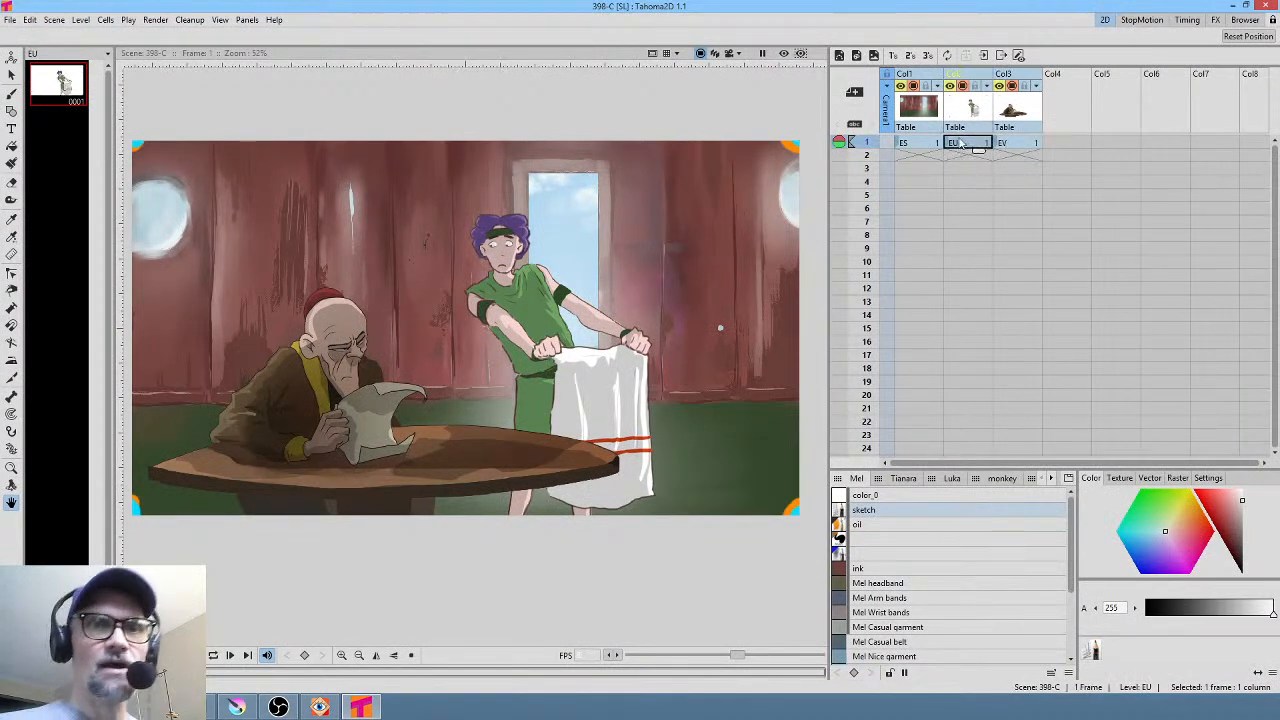
{"action": "left_click_drag", "start_coordinate": [688, 264], "coordinate": [690, 284]}
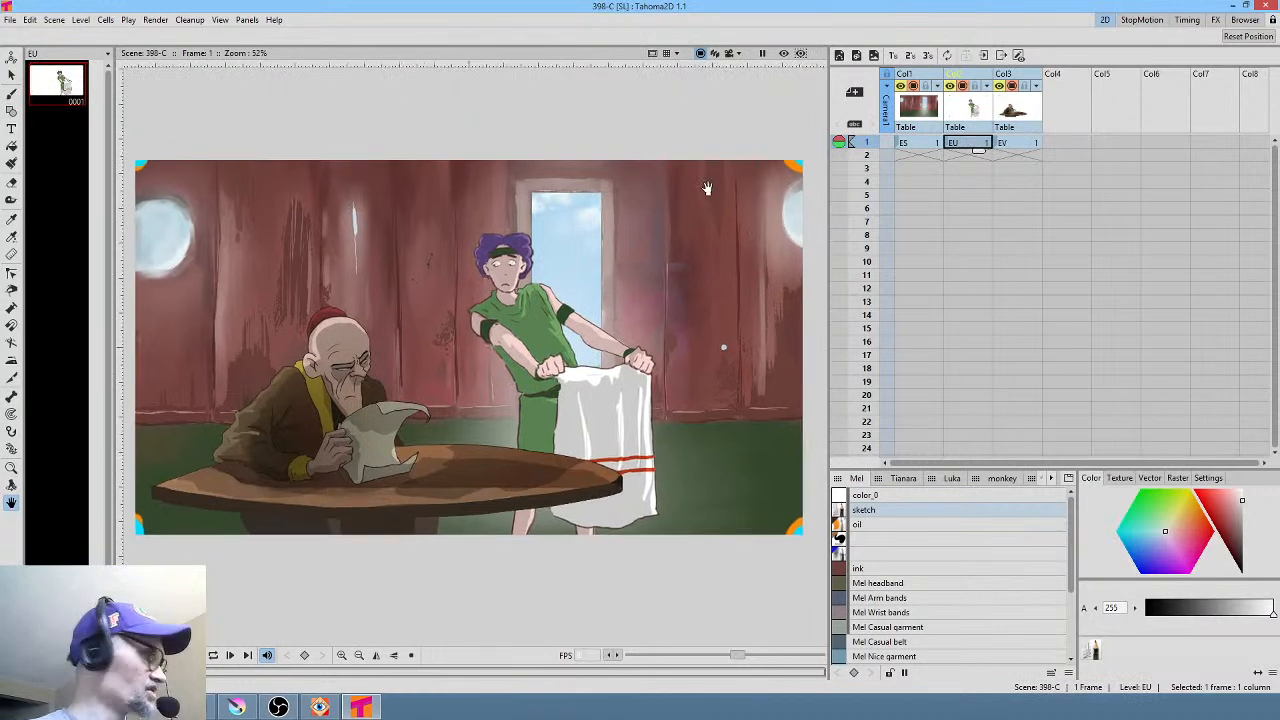
{"action": "key", "text": "a"}
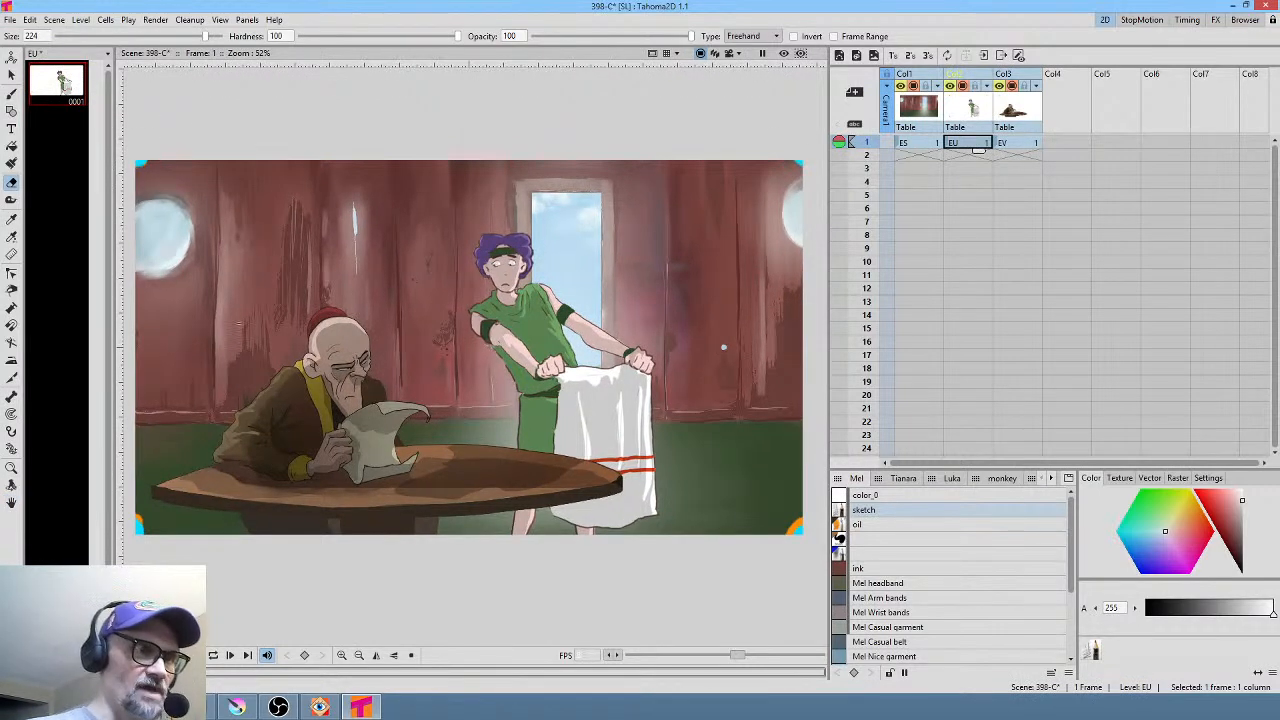
Erase the cyan marks in the four corners of the EV drawing and save the scene
{"action": "left_click", "coordinate": [1015, 143]}
{"action": "left_click", "coordinate": [812, 151]}
{"action": "left_click", "coordinate": [152, 161]}
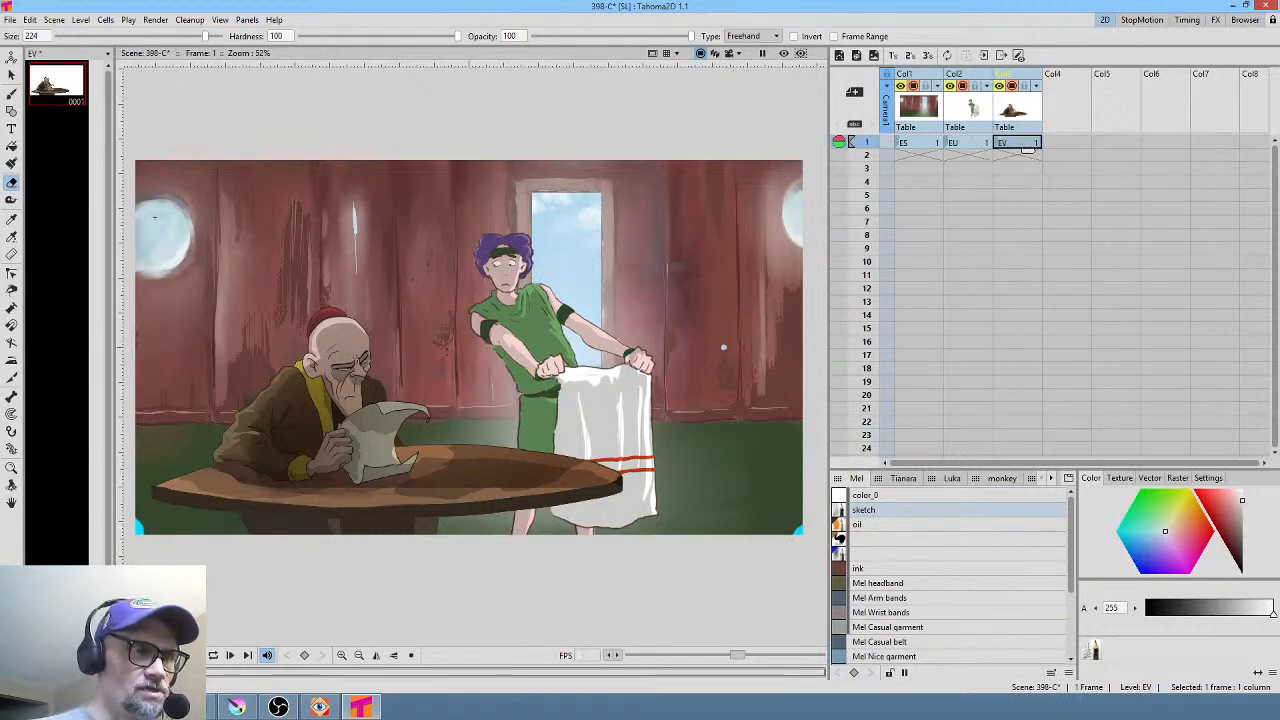
{"action": "left_click", "coordinate": [140, 527]}
{"action": "left_click", "coordinate": [796, 528]}
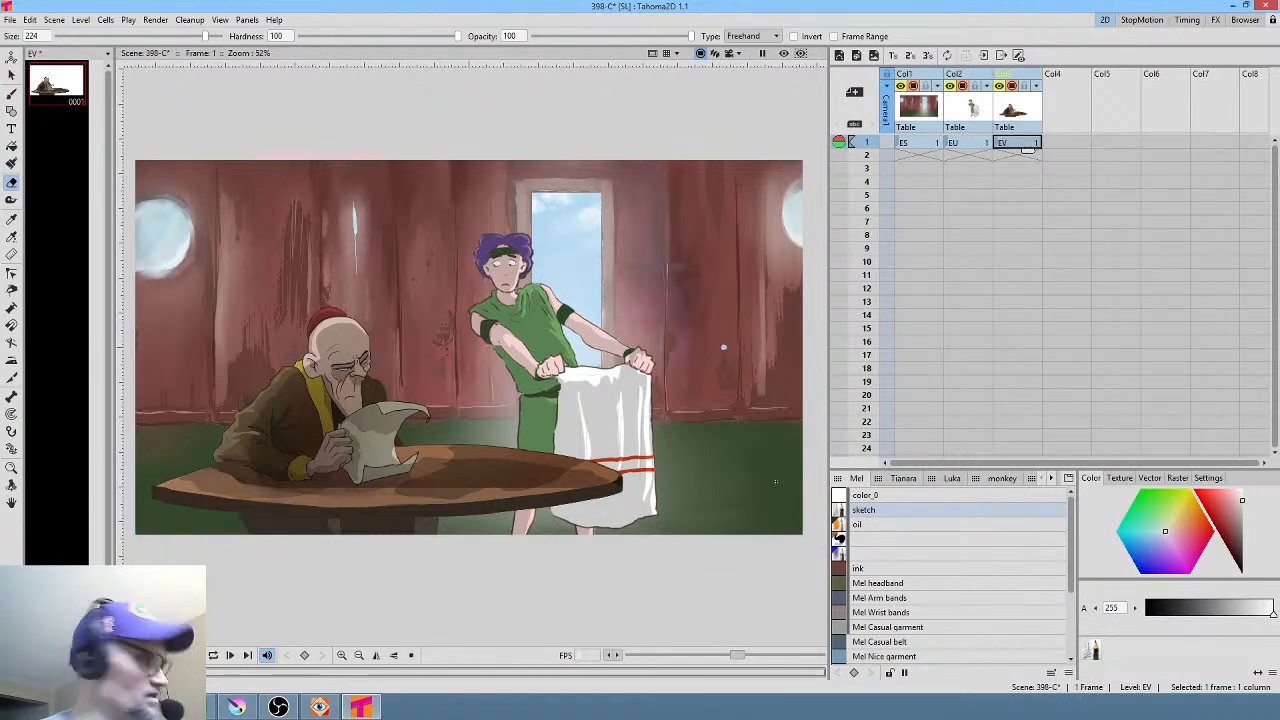
{"action": "key", "text": "ctrl+s"}
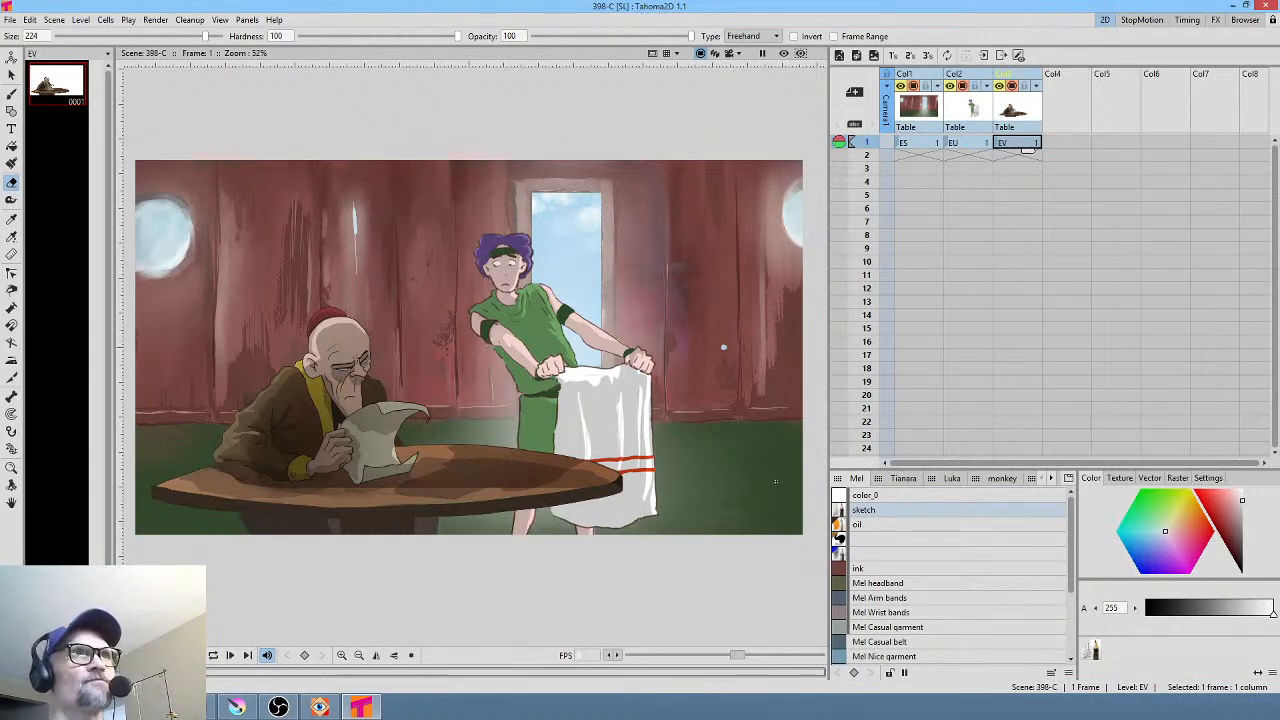
Compare the saved EU.0001.tif and EV.0001.tif images in FastStone Image Viewer, and return to Tahoma2D
{"action": "left_click", "coordinate": [320, 706]}
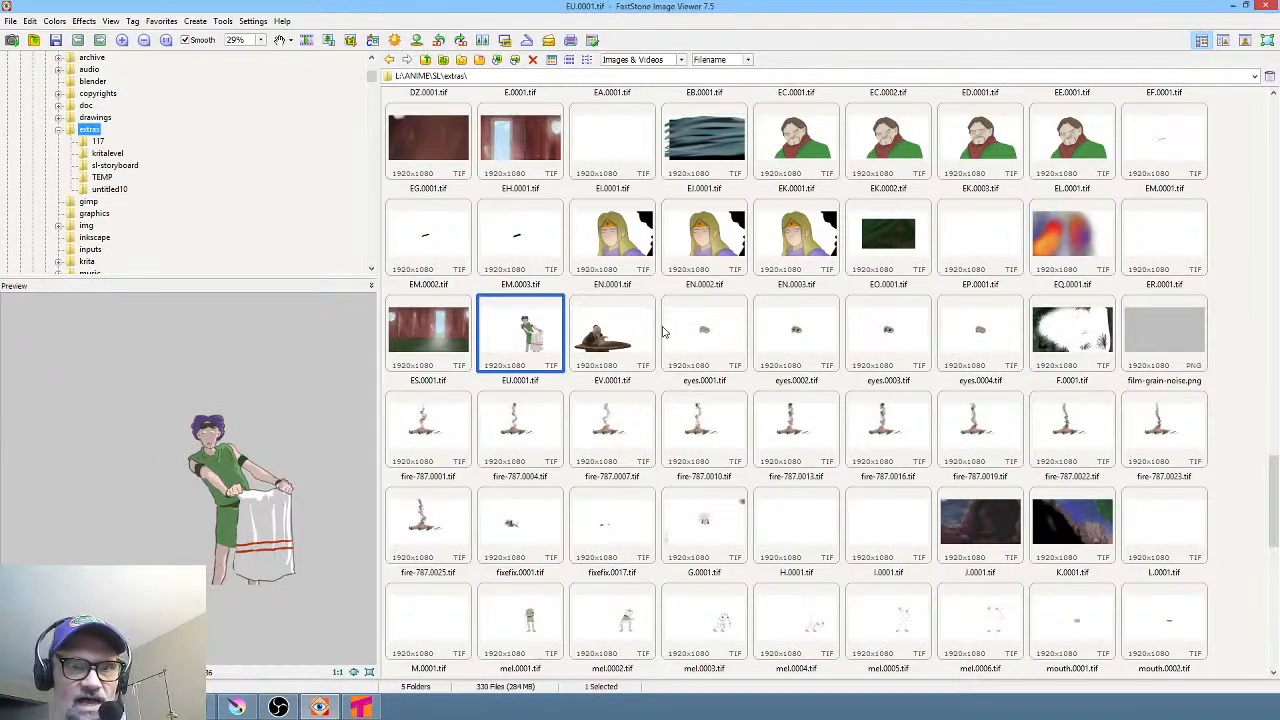
{"action": "left_click", "coordinate": [612, 322]}
{"action": "left_click", "coordinate": [544, 340]}
{"action": "left_click", "coordinate": [594, 330]}
{"action": "left_click", "coordinate": [530, 345]}
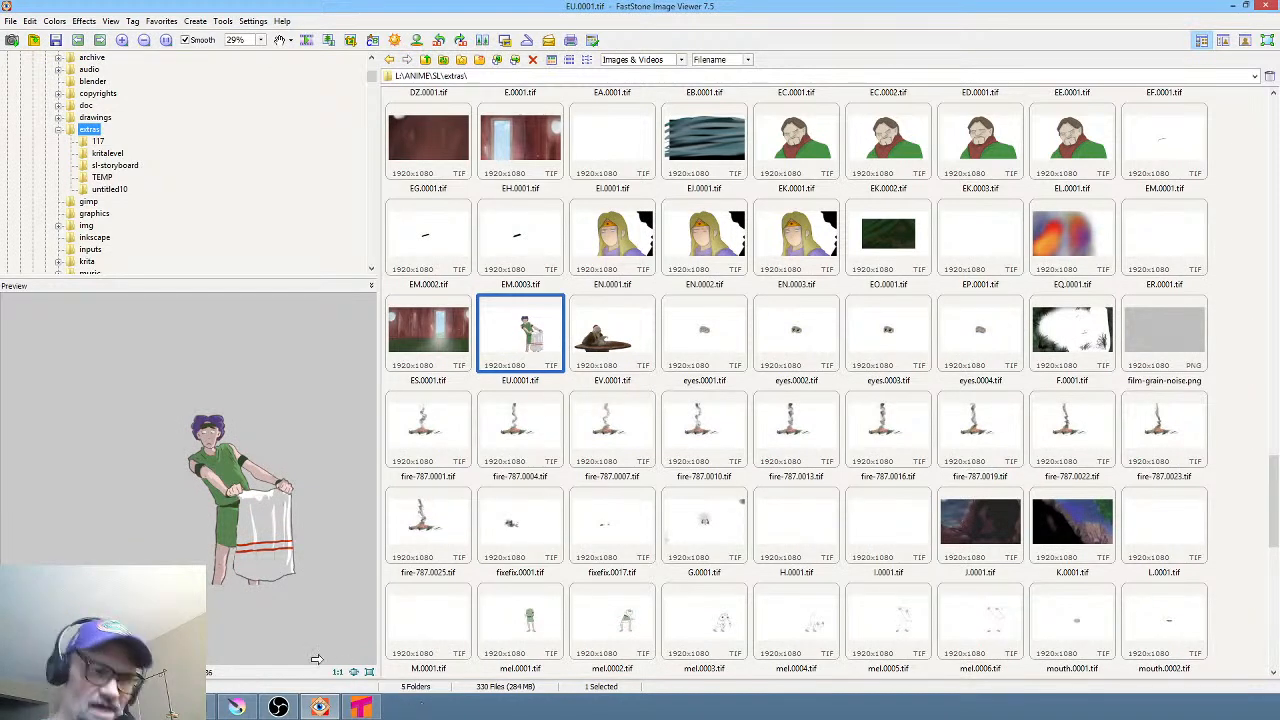
{"action": "left_click", "coordinate": [368, 710]}
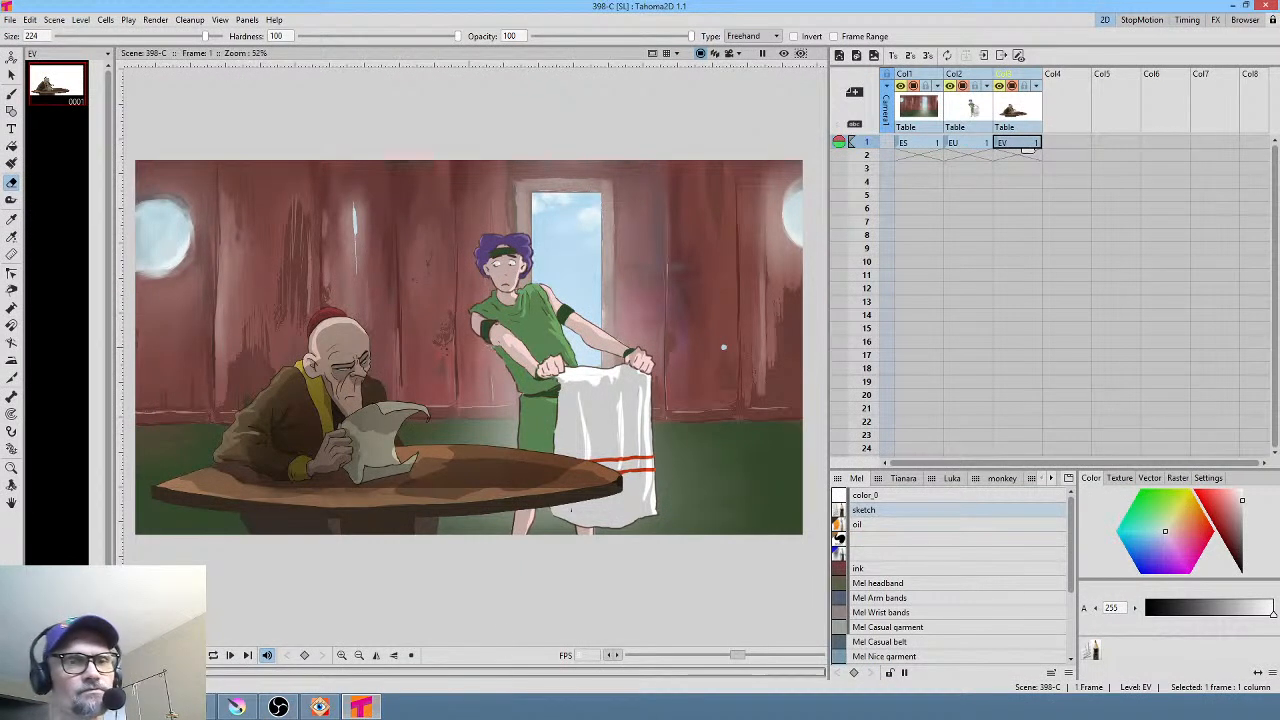
{"action": "left_click", "coordinate": [970, 146]}
{"action": "left_click", "coordinate": [915, 143]}
{"action": "left_click", "coordinate": [1012, 145], "text": "shift"}
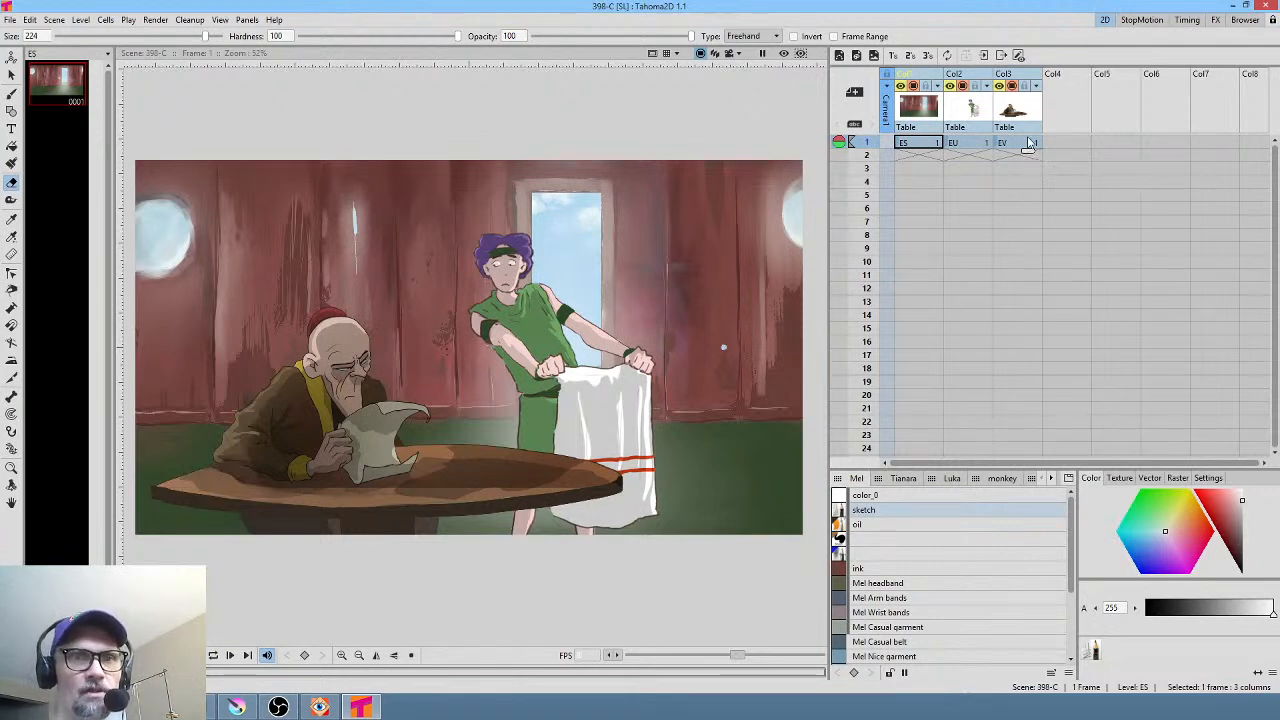
{"action": "left_click", "coordinate": [1030, 143]}
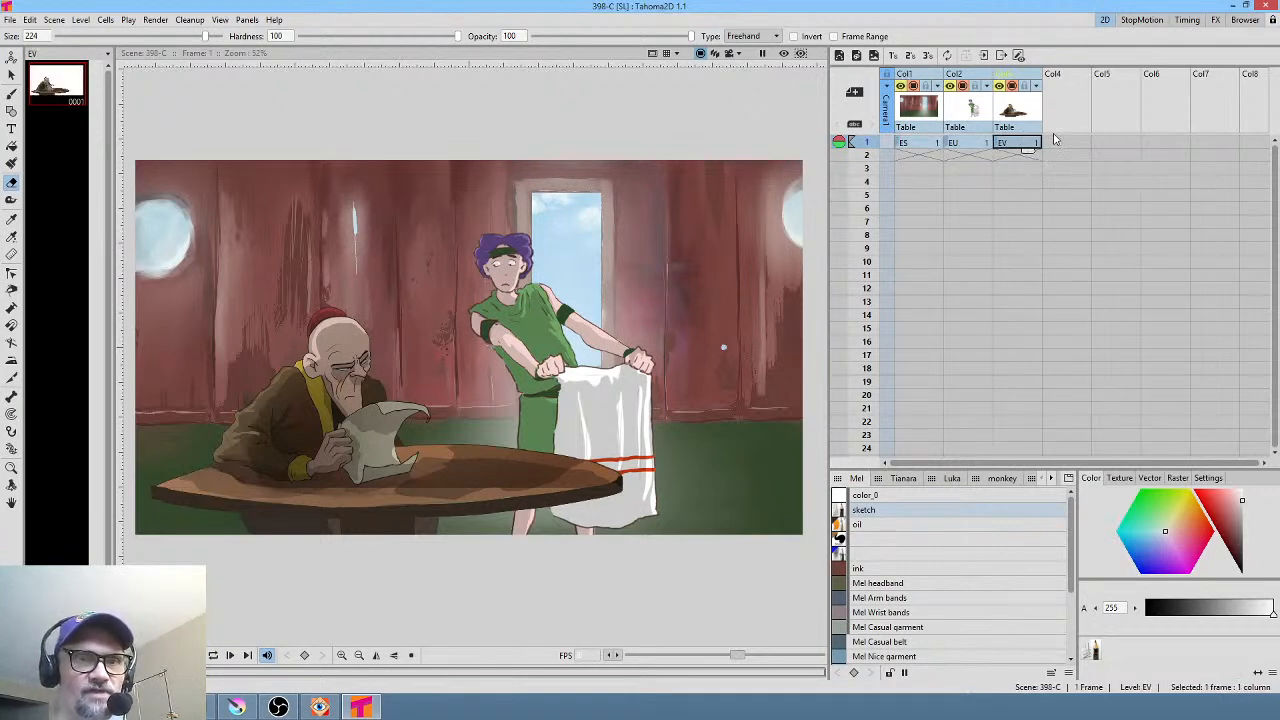
Create a 1920 x 1080 px raster level named EW in frame 1 of the fourth column
{"action": "left_click", "coordinate": [1062, 144]}
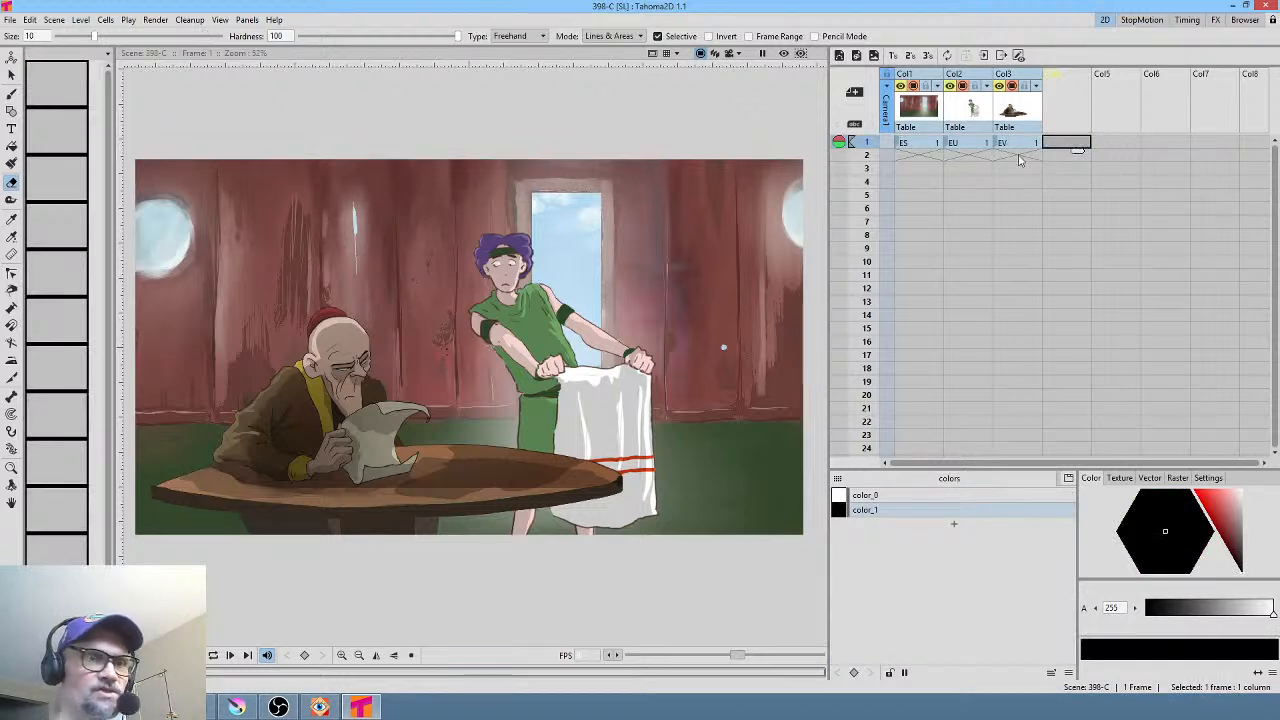
{"action": "key", "text": "b"}
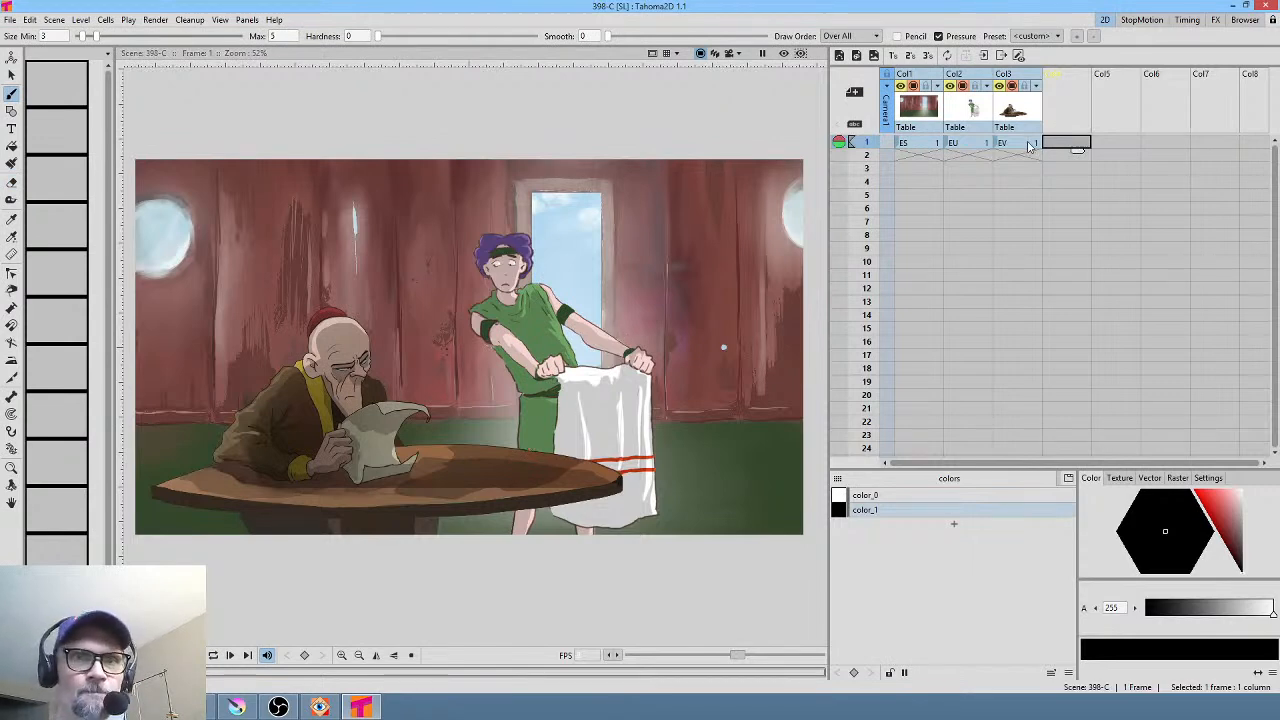
{"action": "left_click", "coordinate": [880, 58]}
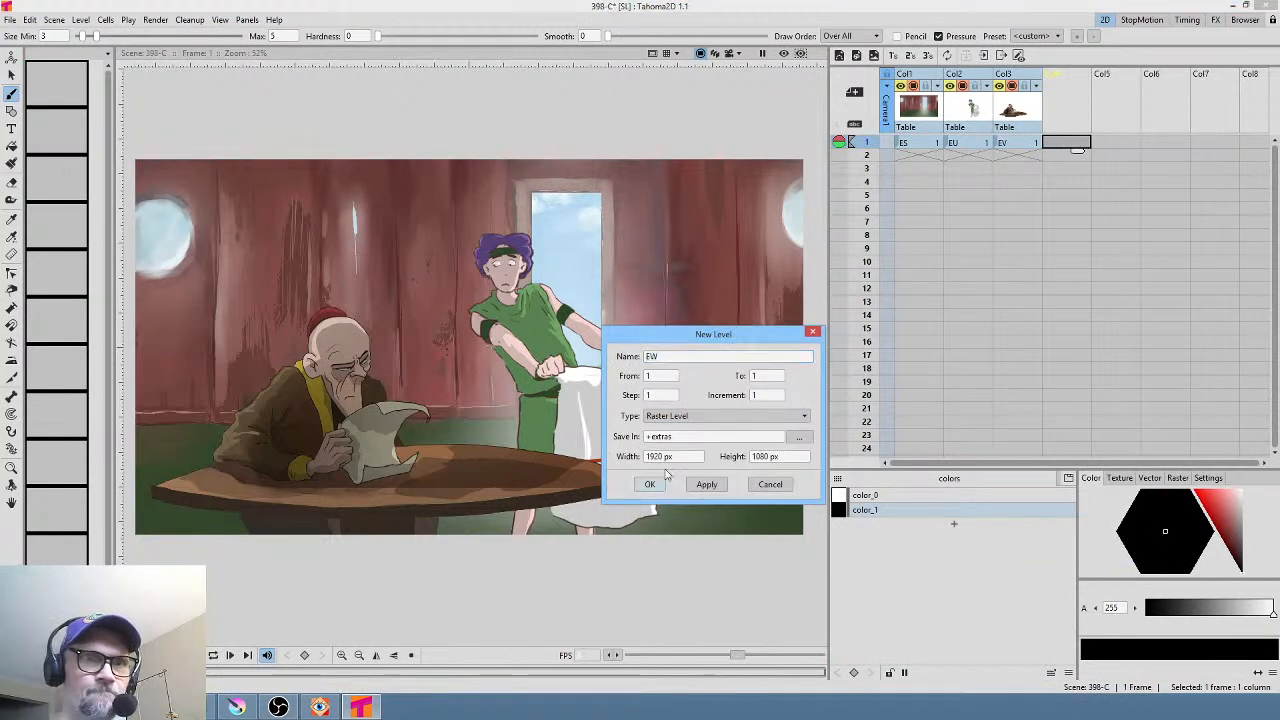
{"action": "left_click", "coordinate": [650, 484]}
Outline the old man above the table with a freehand selection in the EV drawing and cut him out
{"action": "left_click", "coordinate": [1027, 144]}
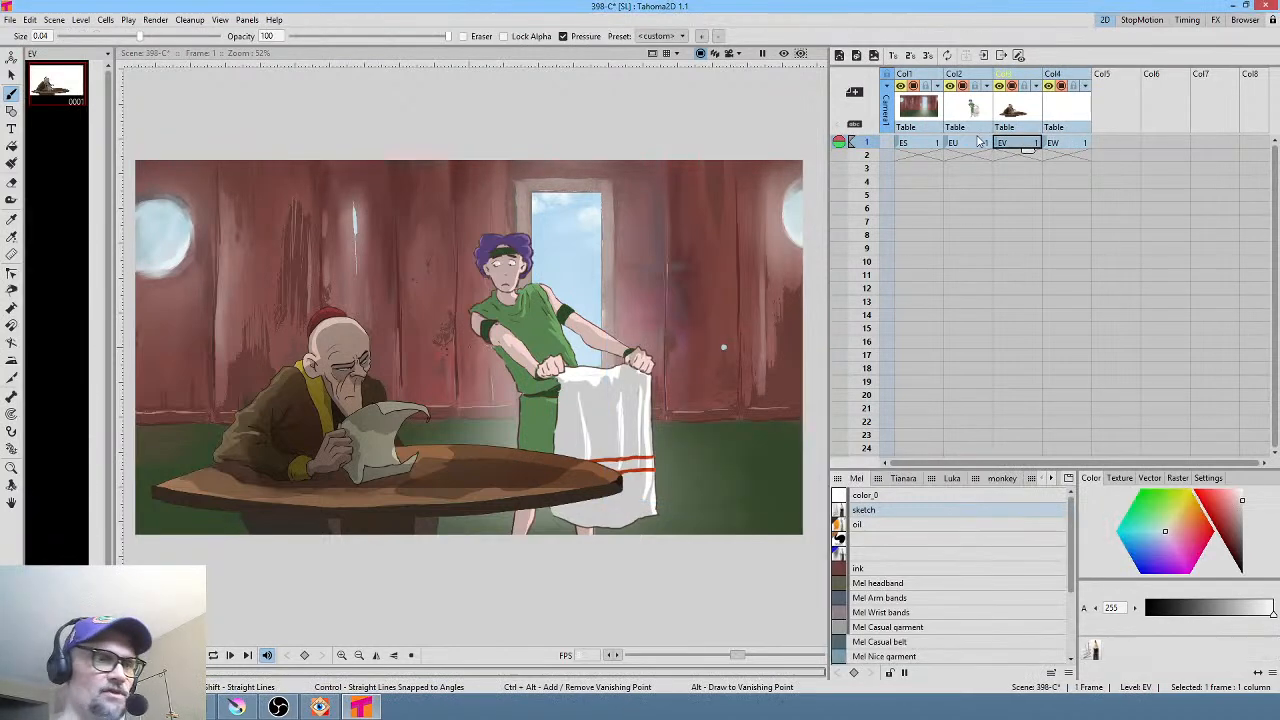
{"action": "key", "text": "s"}
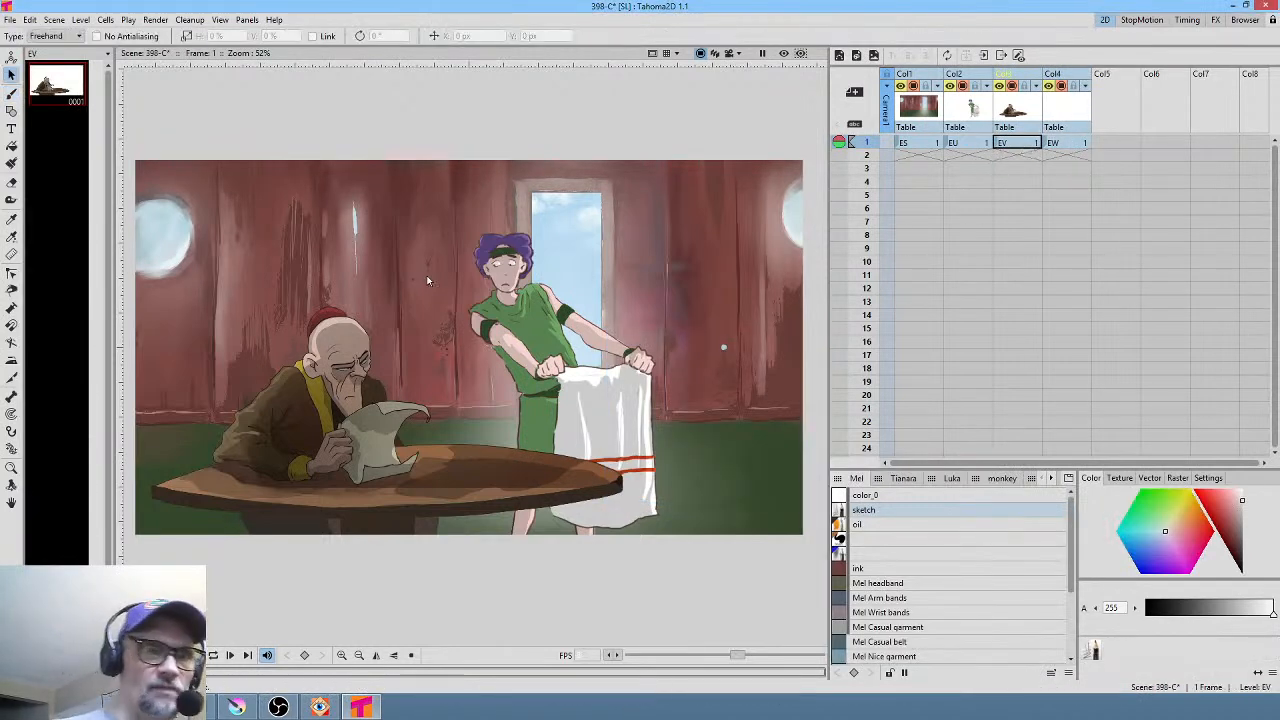
{"action": "mouse_move", "coordinate": [400, 285]}
{"action": "left_mouse_down"}
{"action": "mouse_move", "coordinate": [201, 393]}
{"action": "mouse_move", "coordinate": [192, 455]}
{"action": "mouse_move", "coordinate": [202, 465]}
{"action": "mouse_move", "coordinate": [381, 449]}
{"action": "mouse_move", "coordinate": [429, 433]}
{"action": "mouse_move", "coordinate": [456, 390]}
{"action": "left_mouse_up"}
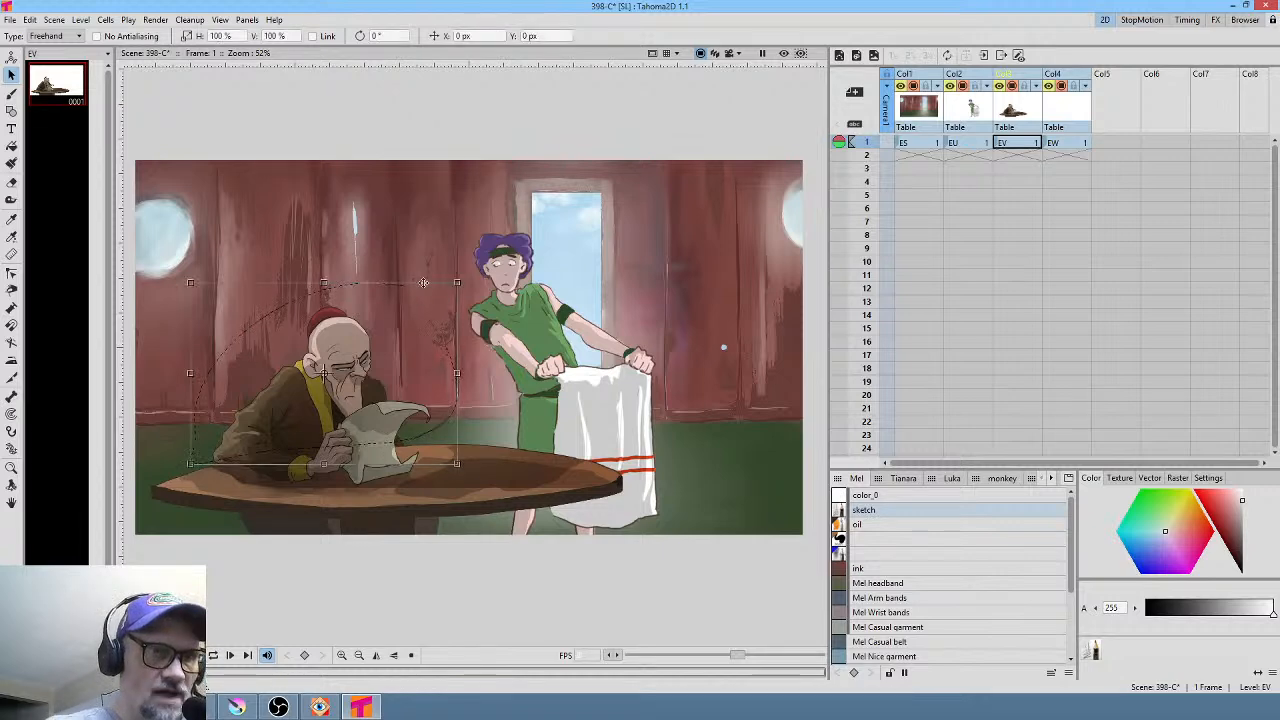
{"action": "key", "text": "Delete"}
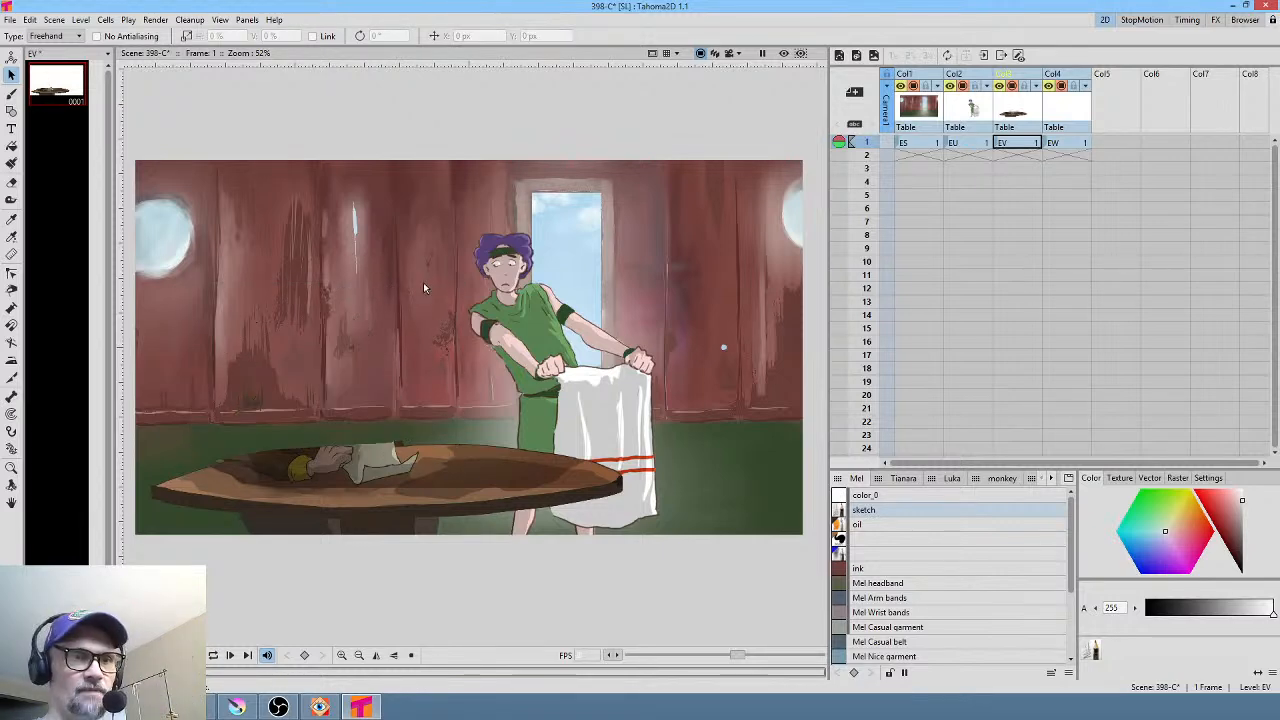
Paste the cut-out old man into frame 1 of the EW level in the fourth column
{"action": "left_click", "coordinate": [1080, 145]}
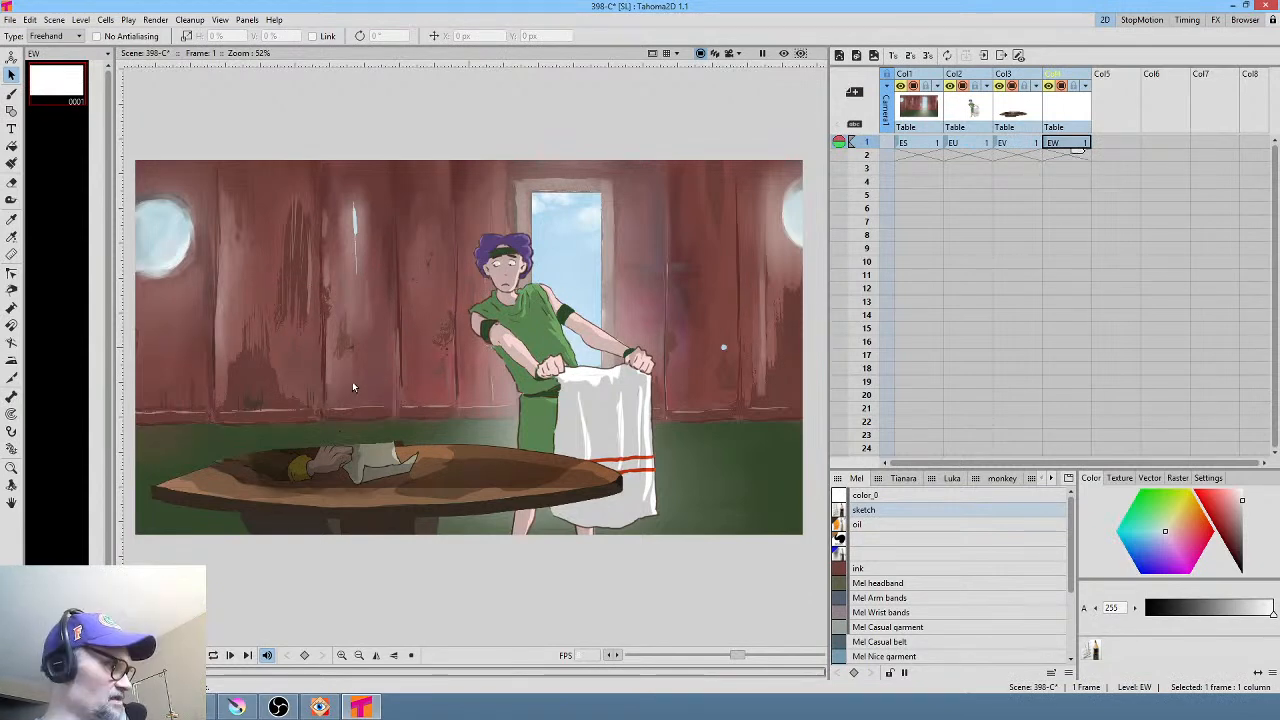
{"action": "key", "text": "ctrl+z"}
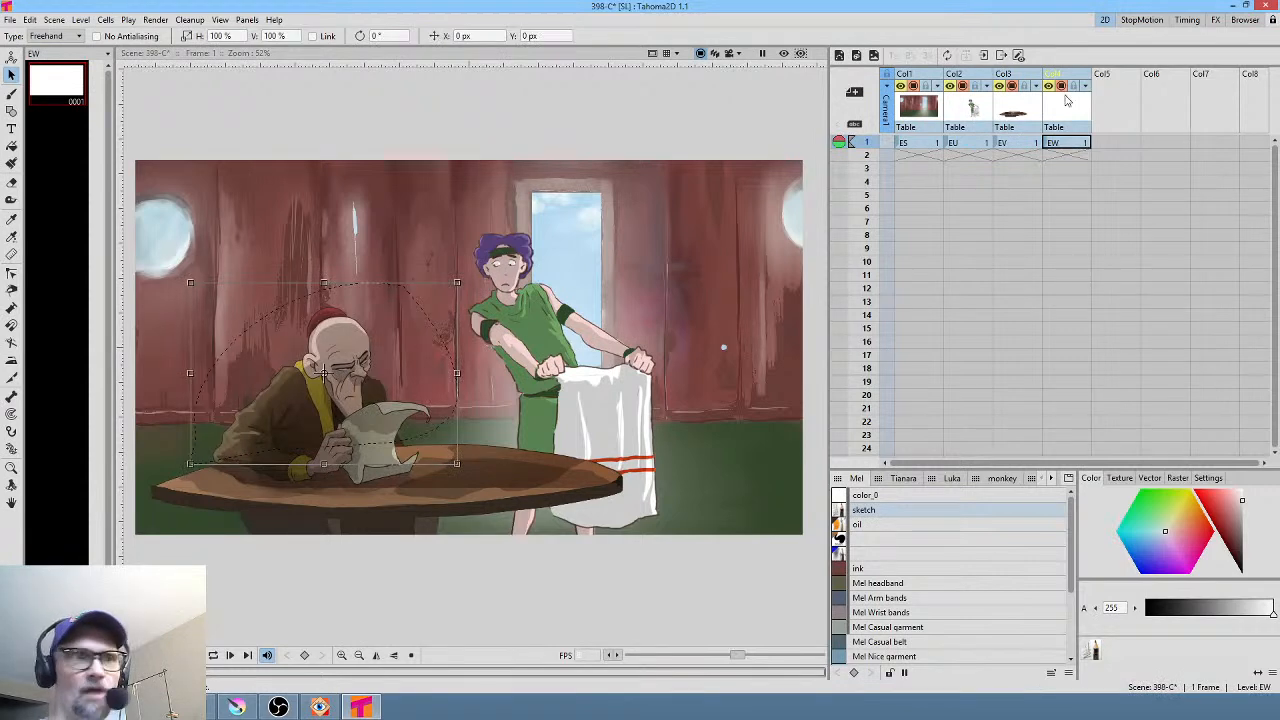
{"action": "left_click", "coordinate": [1016, 116]}
{"action": "left_click", "coordinate": [1066, 117]}
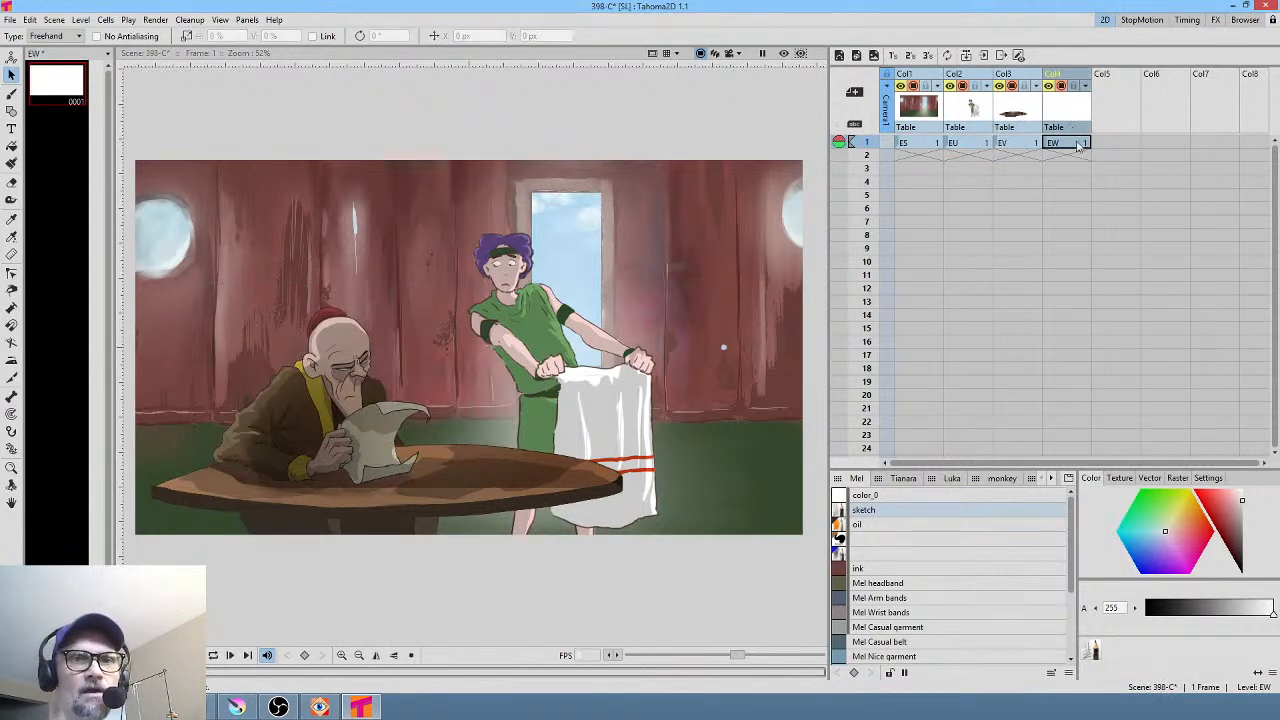
{"action": "left_click", "coordinate": [1062, 87]}
{"action": "left_click", "coordinate": [1062, 87]}
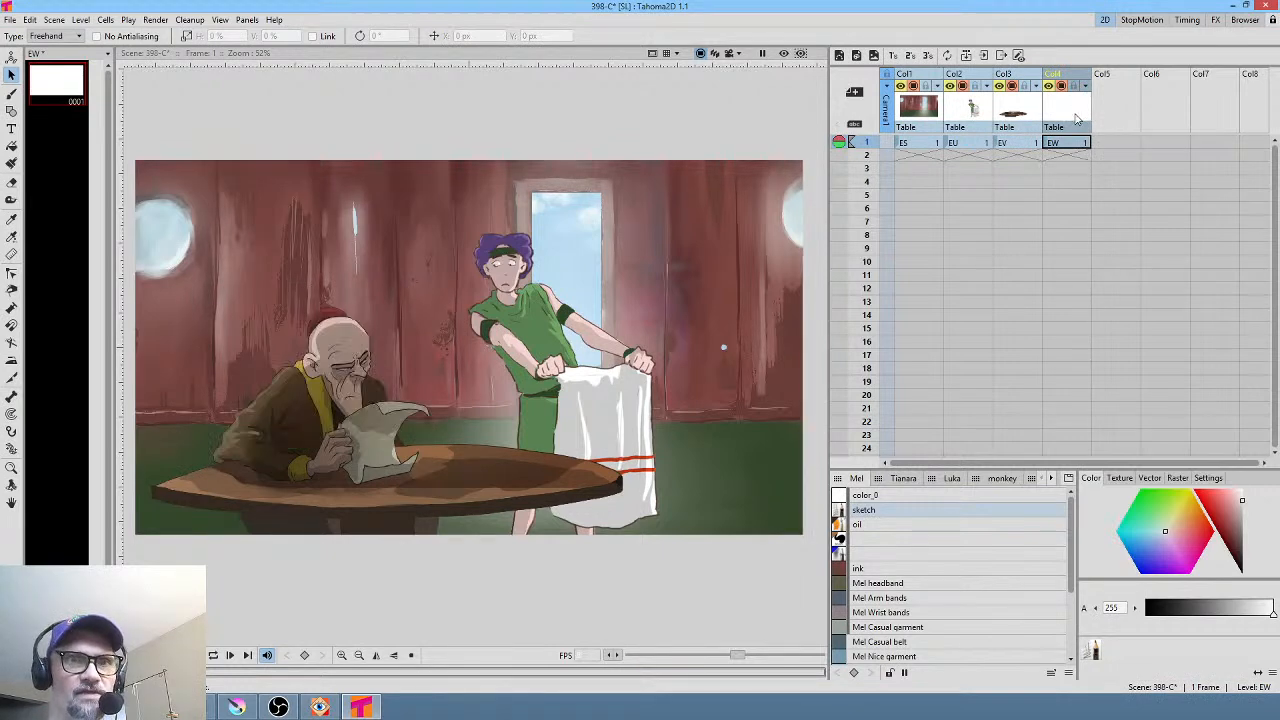
Hide the EW column and paint light brown over the leftover hand and paper near the table's rear edge in the EV drawing
{"action": "left_click", "coordinate": [1012, 110]}
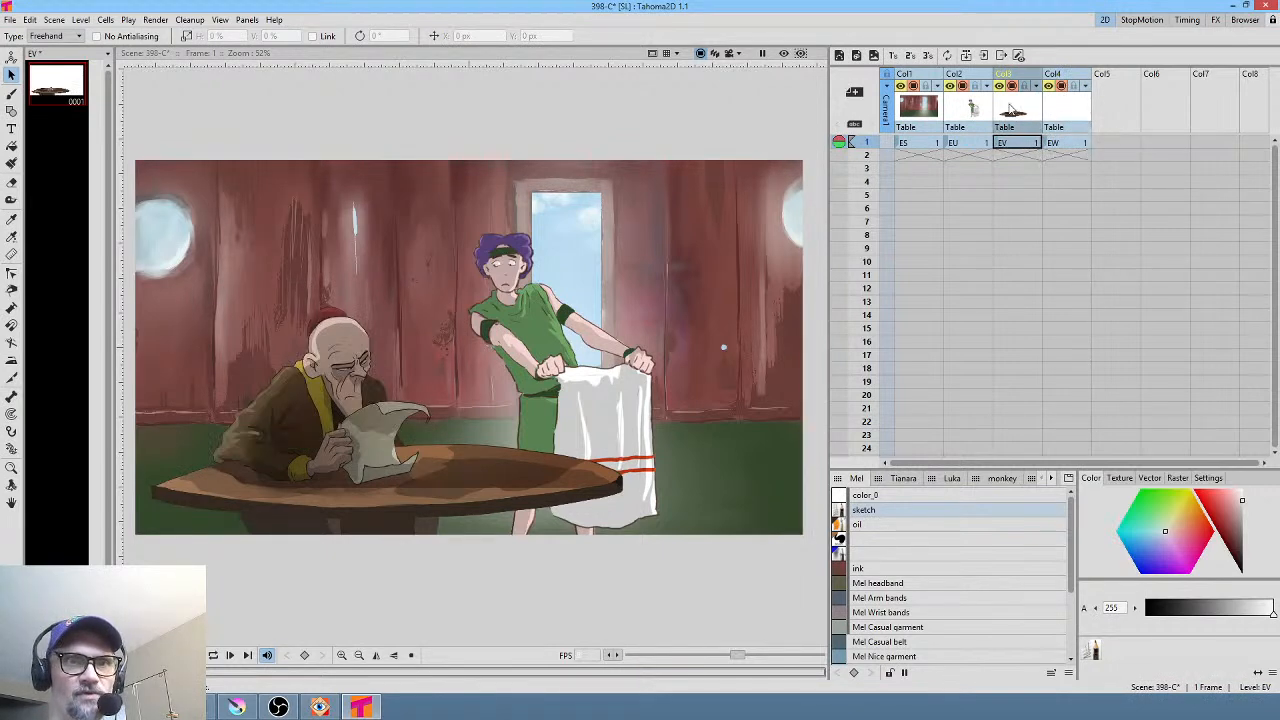
{"action": "left_click", "coordinate": [1064, 87]}
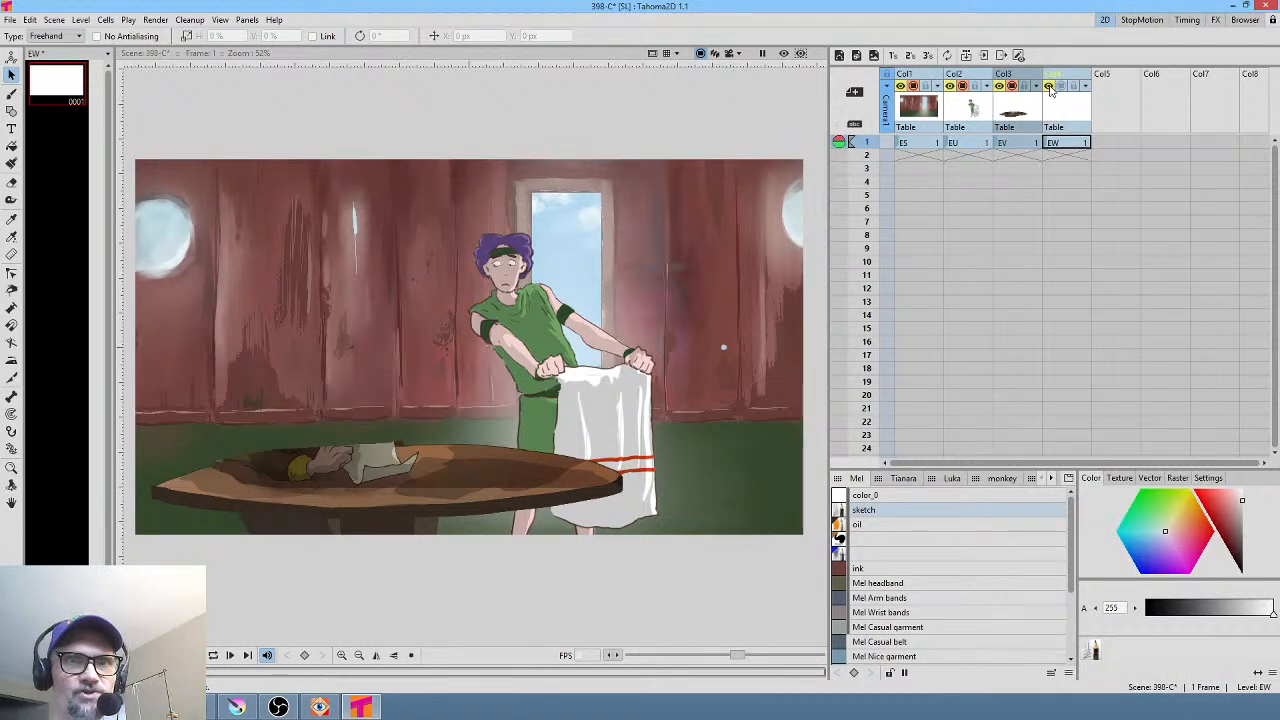
{"action": "scroll", "coordinate": [378, 485], "scroll_direction": "up", "scroll_amount": 1}
{"action": "scroll", "coordinate": [592, 386], "scroll_direction": "up", "scroll_amount": 2}
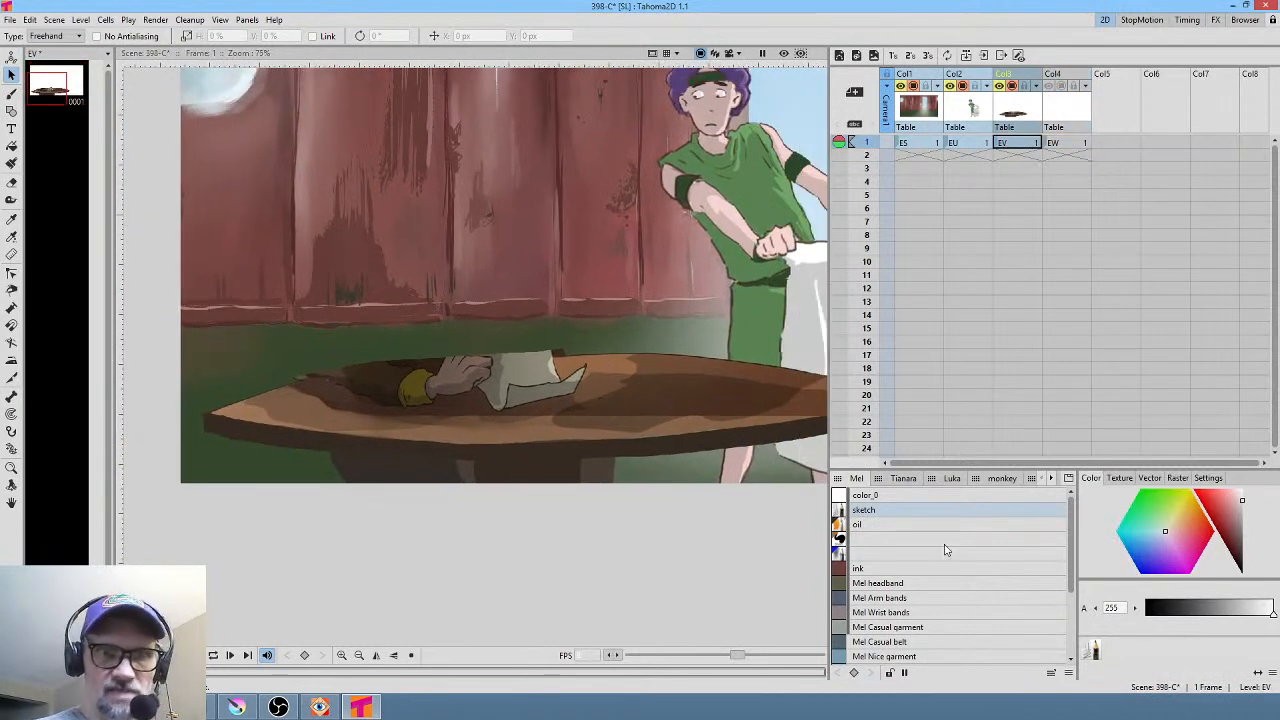
{"action": "left_click", "coordinate": [878, 540]}
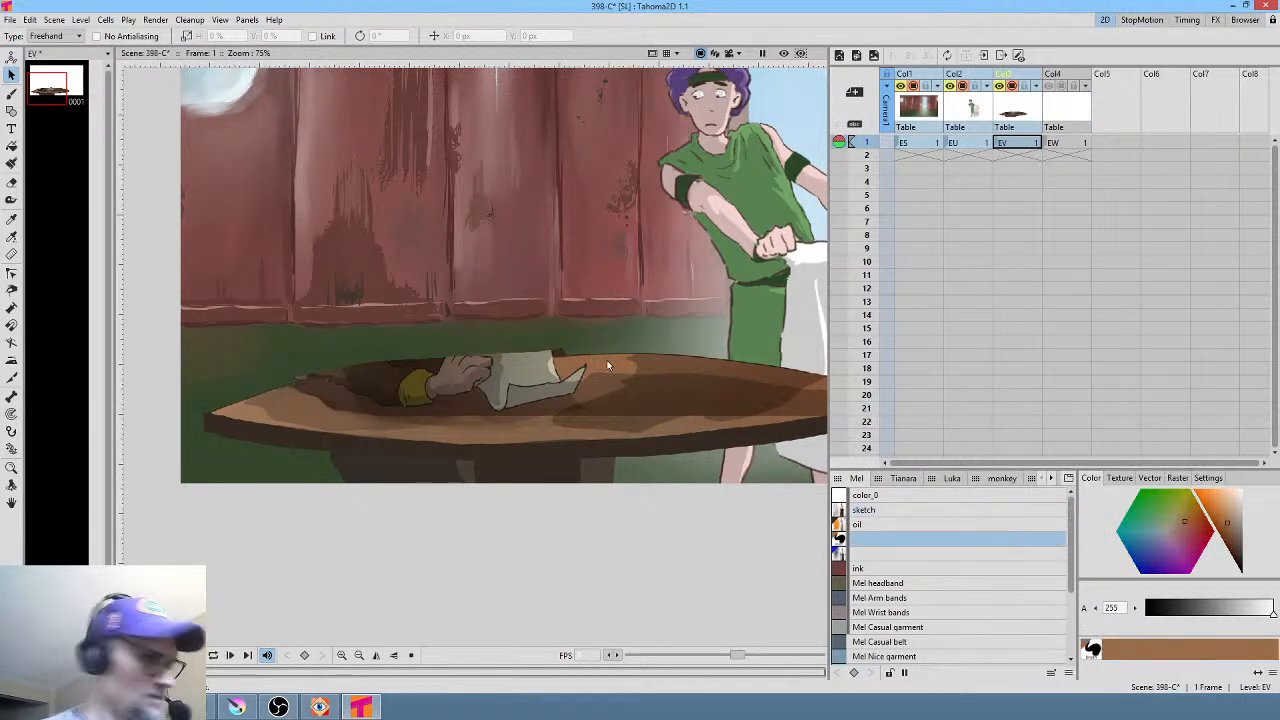
{"action": "key", "text": "k"}
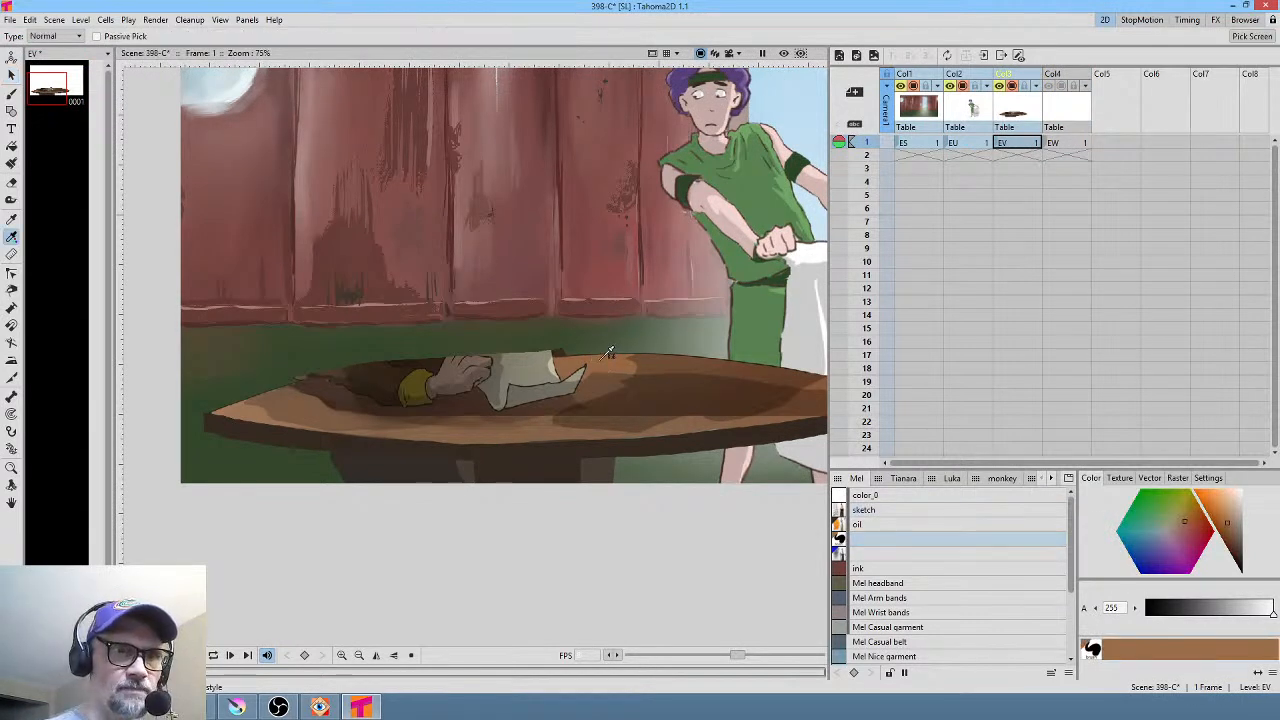
{"action": "key", "text": "b"}
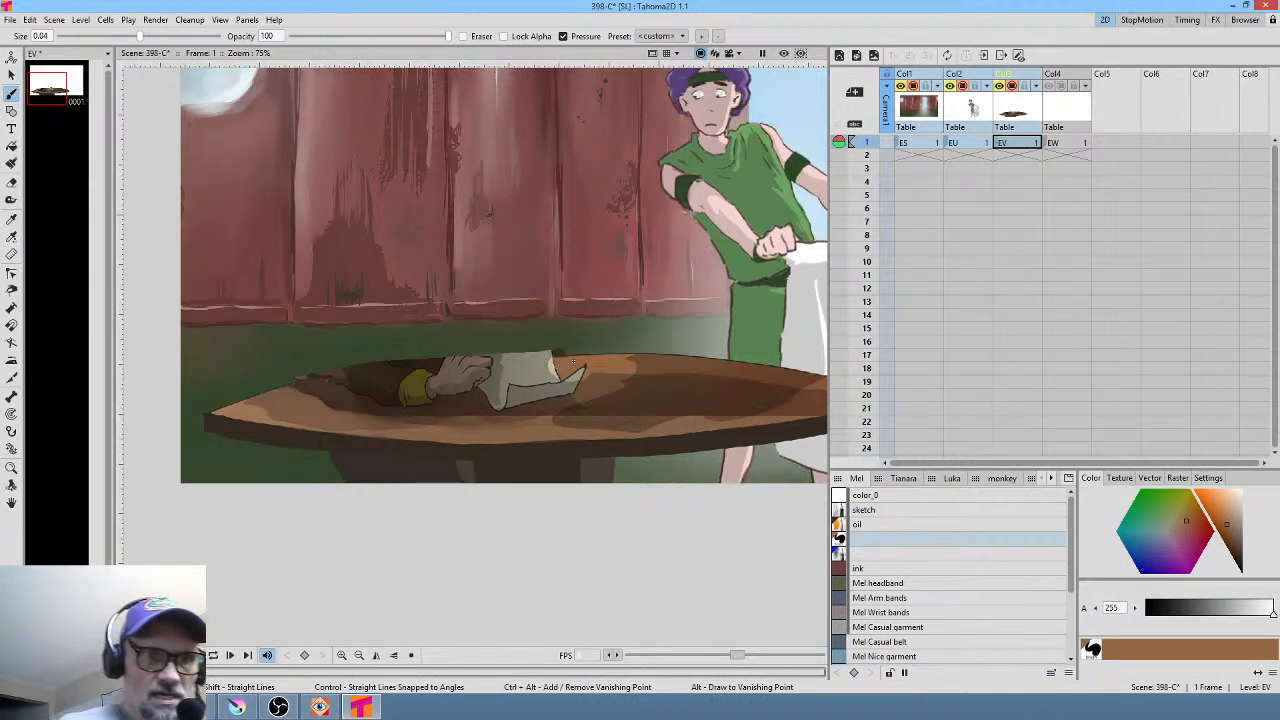
{"action": "mouse_move", "coordinate": [549, 363]}
{"action": "left_mouse_down"}
{"action": "mouse_move", "coordinate": [299, 384]}
{"action": "mouse_move", "coordinate": [590, 372]}
{"action": "left_mouse_up"}
{"action": "left_click_drag", "start_coordinate": [463, 407], "coordinate": [521, 378]}
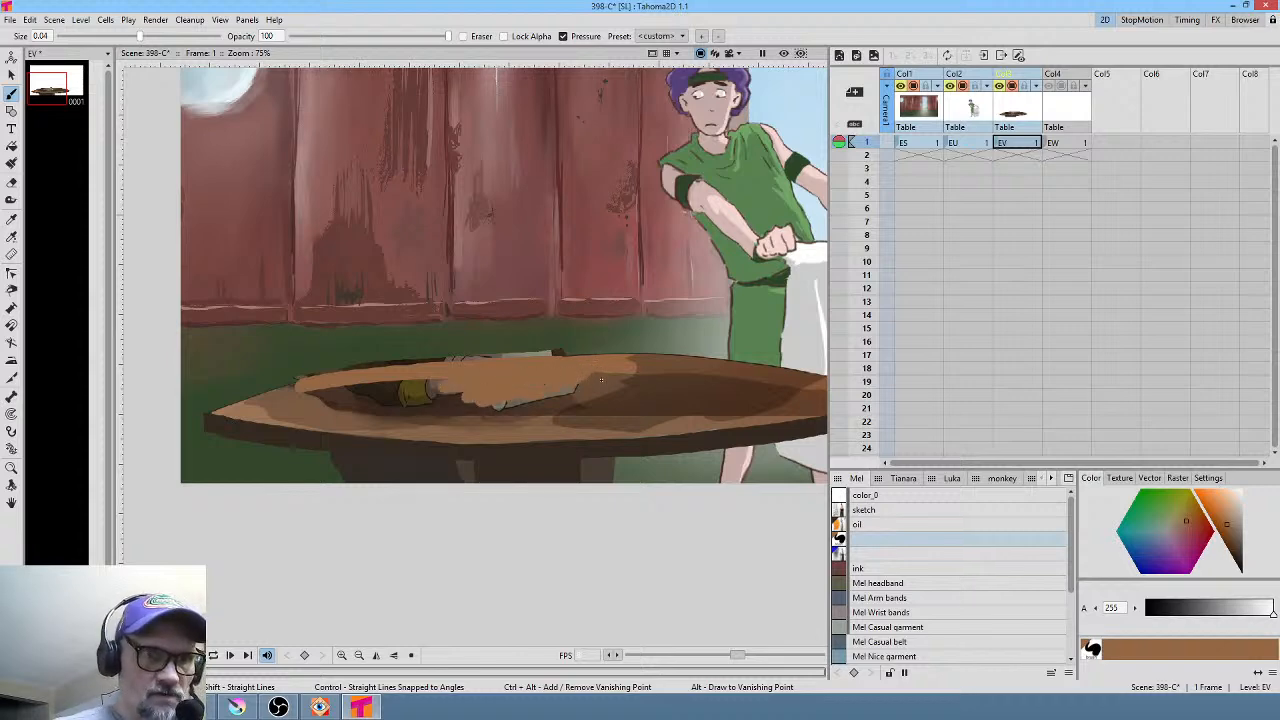
Sample the darker brown of the tabletop and paint over the remaining sleeve, hand and paper on the table's surface
{"action": "key", "text": "r"}
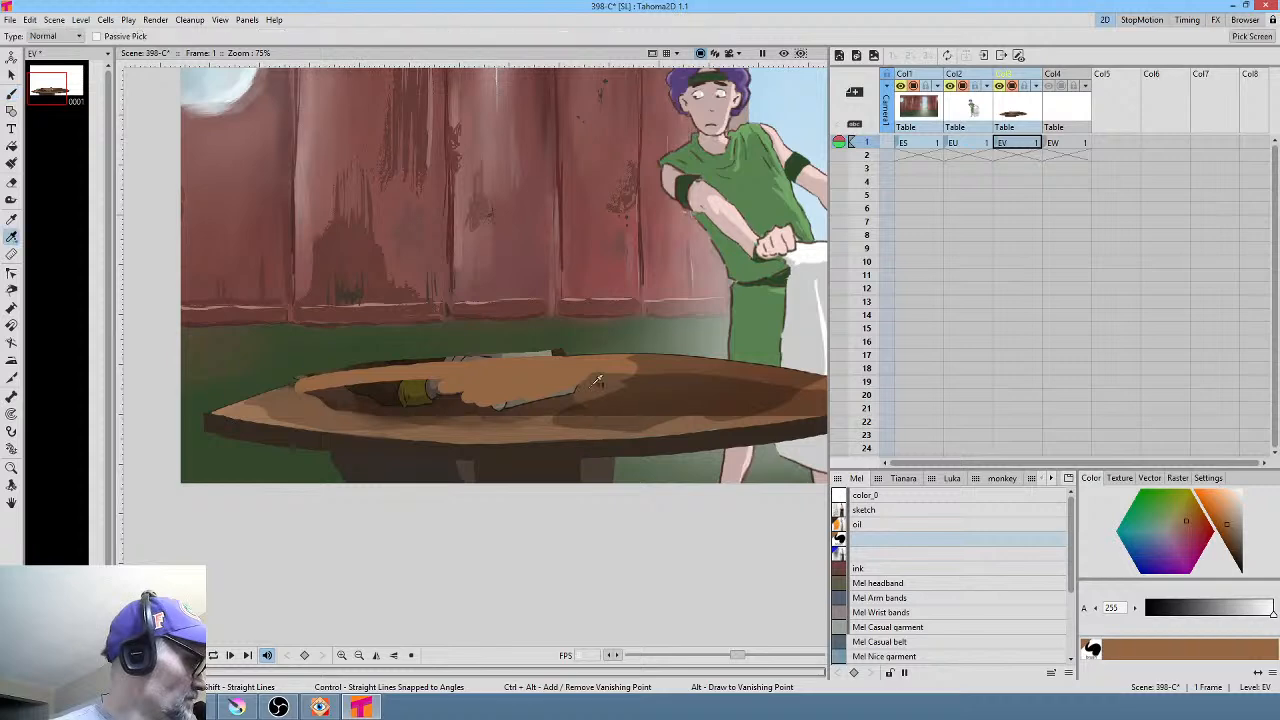
{"action": "left_click", "coordinate": [600, 376]}
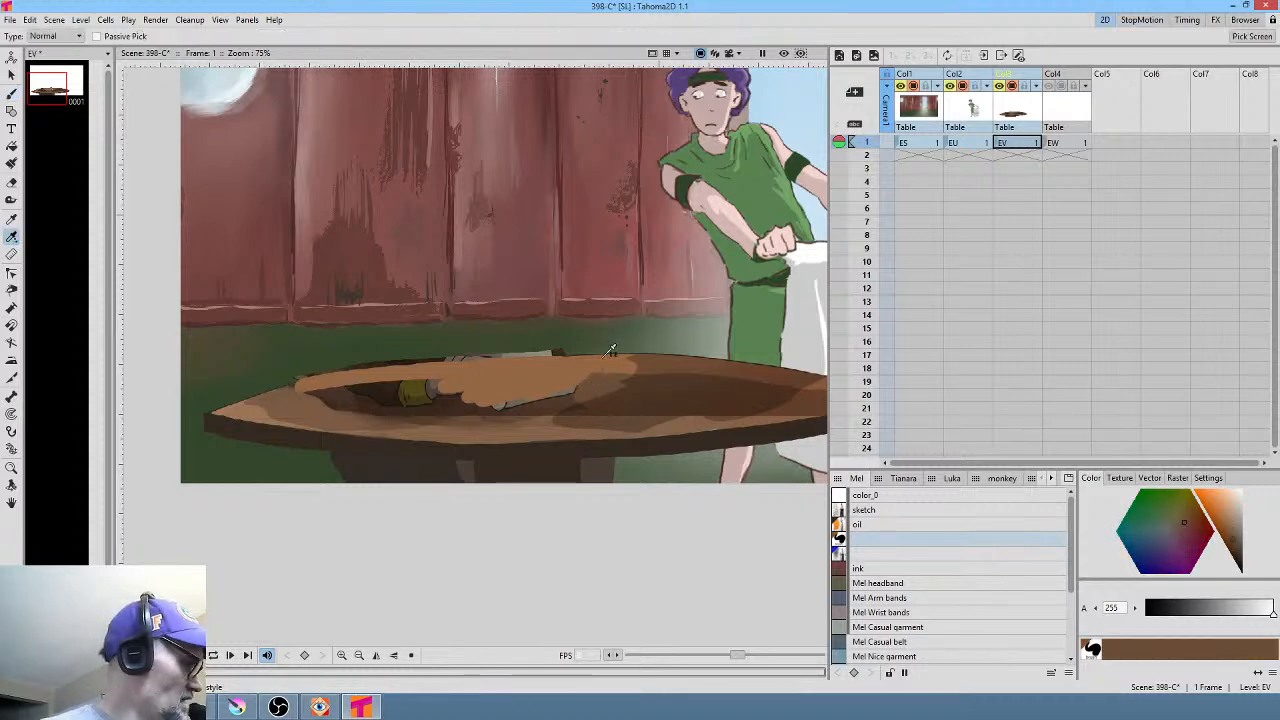
{"action": "key", "text": "b"}
{"action": "mouse_move", "coordinate": [598, 372]}
{"action": "left_mouse_down"}
{"action": "mouse_move", "coordinate": [293, 391]}
{"action": "mouse_move", "coordinate": [349, 417]}
{"action": "mouse_move", "coordinate": [421, 419]}
{"action": "mouse_move", "coordinate": [509, 418]}
{"action": "mouse_move", "coordinate": [589, 392]}
{"action": "mouse_move", "coordinate": [528, 404]}
{"action": "mouse_move", "coordinate": [571, 379]}
{"action": "mouse_move", "coordinate": [546, 374]}
{"action": "mouse_move", "coordinate": [456, 386]}
{"action": "mouse_move", "coordinate": [527, 379]}
{"action": "mouse_move", "coordinate": [529, 391]}
{"action": "mouse_move", "coordinate": [463, 405]}
{"action": "mouse_move", "coordinate": [476, 411]}
{"action": "mouse_move", "coordinate": [522, 397]}
{"action": "mouse_move", "coordinate": [467, 410]}
{"action": "mouse_move", "coordinate": [477, 398]}
{"action": "mouse_move", "coordinate": [399, 388]}
{"action": "mouse_move", "coordinate": [332, 404]}
{"action": "mouse_move", "coordinate": [398, 400]}
{"action": "left_mouse_up"}
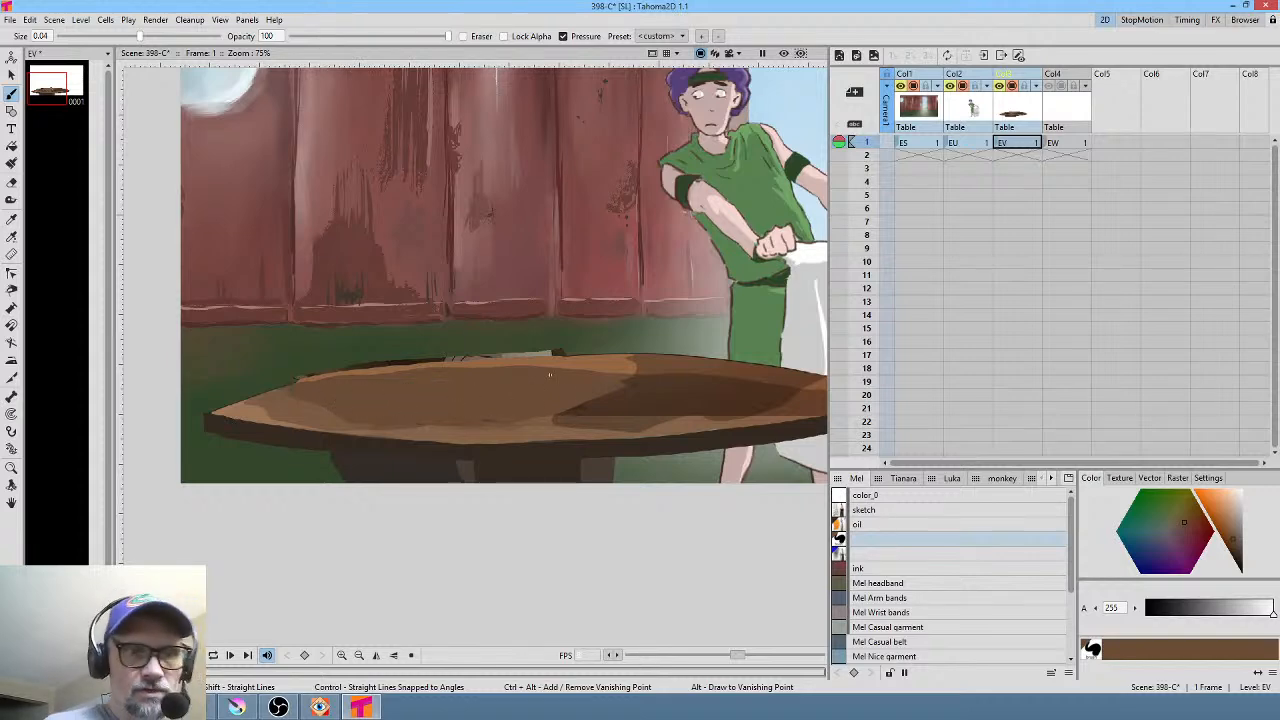
Sample the brown near the table's rim and paint a band of it along the rear edge of the tabletop
{"action": "key", "text": "r"}
{"action": "left_click", "coordinate": [310, 383]}
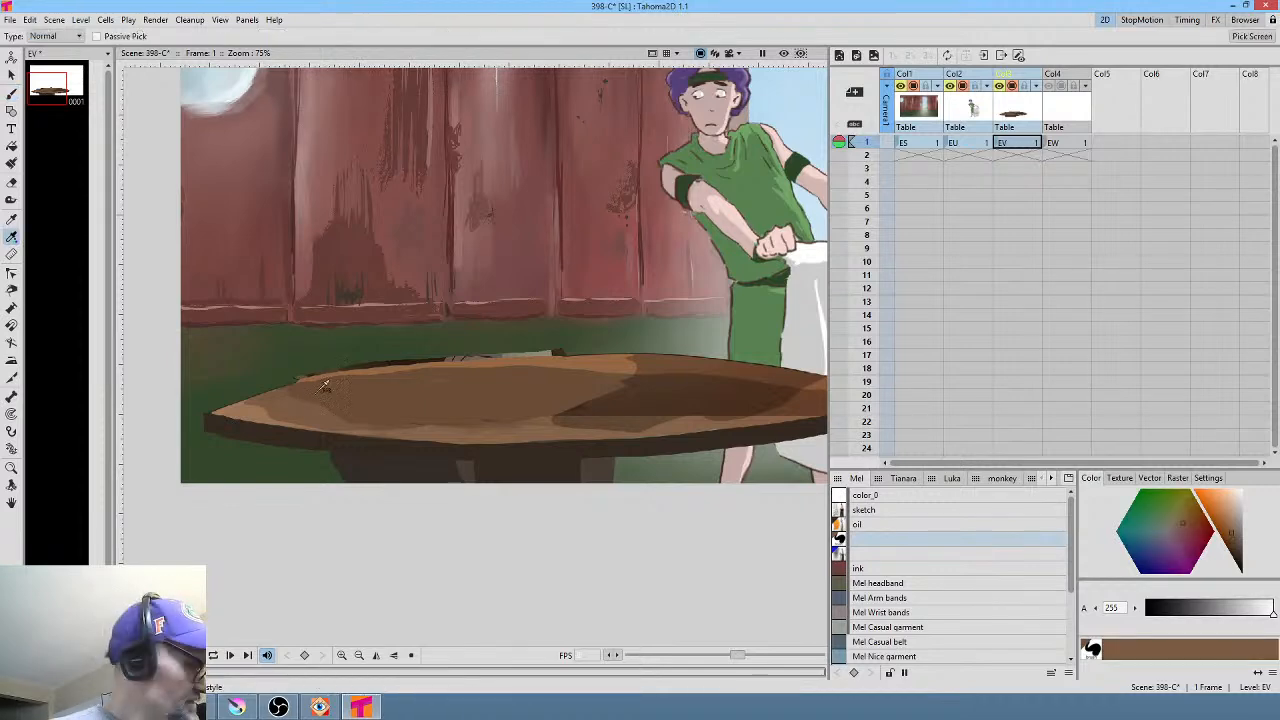
{"action": "left_click_drag", "start_coordinate": [353, 373], "coordinate": [616, 359]}
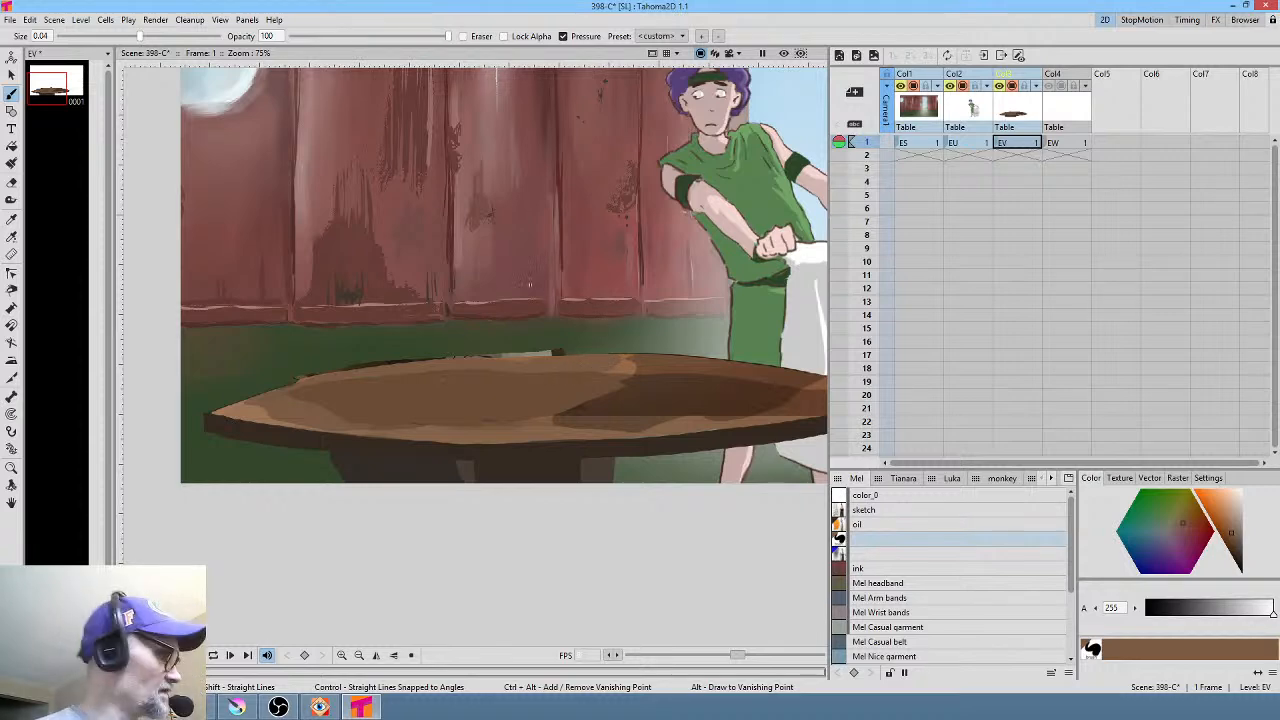
Erase the leftover scraps of the man and paper above the table's rear edge with the freehand Eraser
{"action": "key", "text": "a"}
{"action": "mouse_move", "coordinate": [519, 324]}
{"action": "left_mouse_down"}
{"action": "mouse_move", "coordinate": [418, 328]}
{"action": "mouse_move", "coordinate": [289, 355]}
{"action": "mouse_move", "coordinate": [255, 379]}
{"action": "mouse_move", "coordinate": [308, 380]}
{"action": "left_mouse_up"}
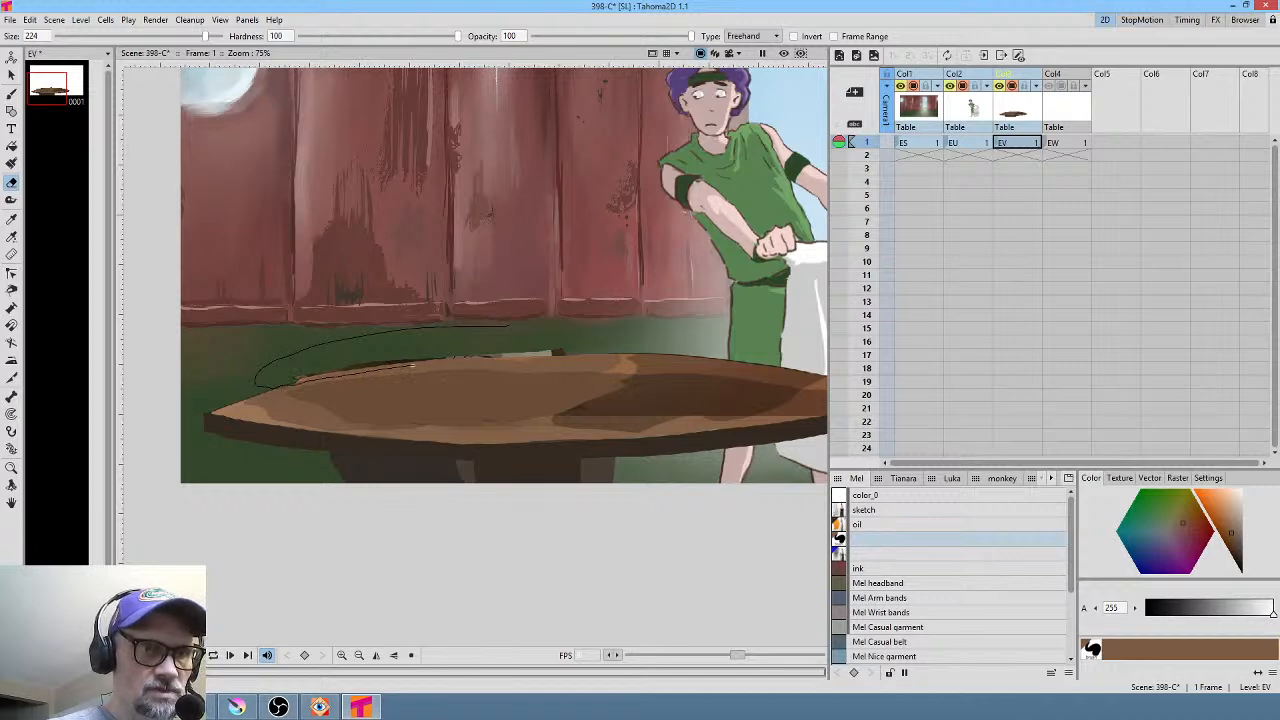
{"action": "left_click_drag", "start_coordinate": [594, 342], "coordinate": [573, 298]}
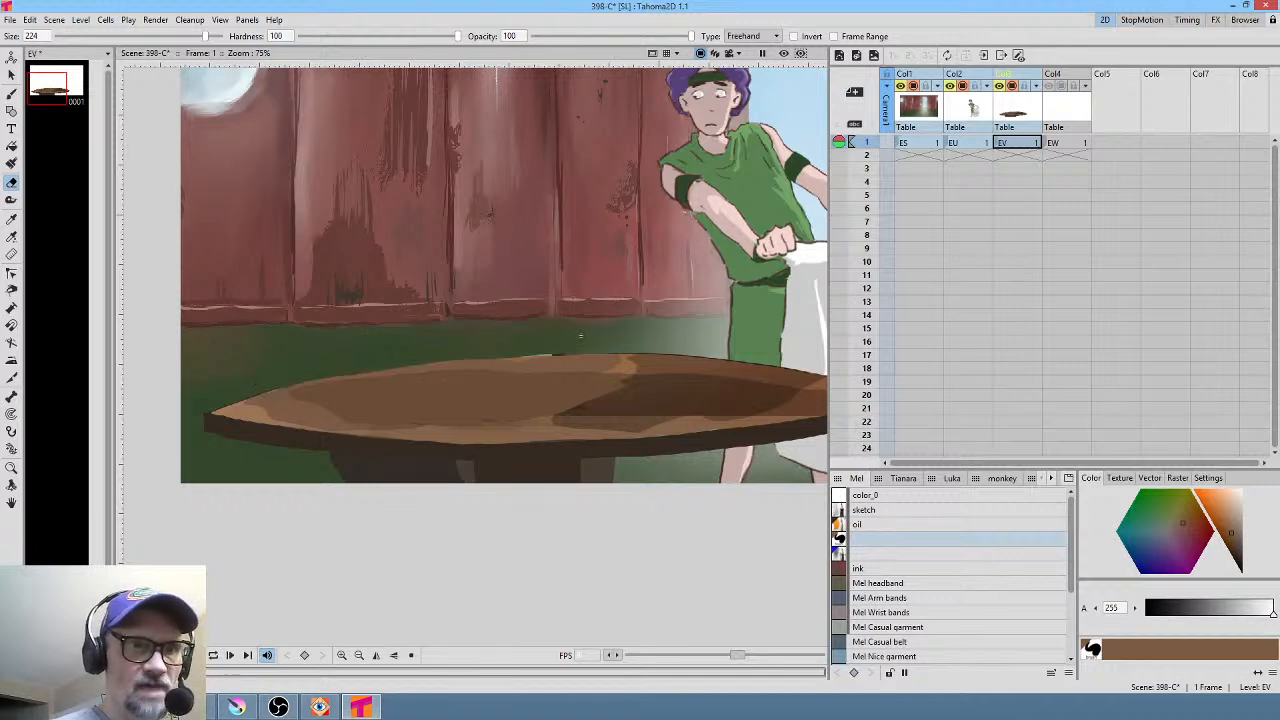
{"action": "mouse_move", "coordinate": [405, 368]}
{"action": "left_mouse_down"}
{"action": "mouse_move", "coordinate": [312, 376]}
{"action": "mouse_move", "coordinate": [507, 311]}
{"action": "left_mouse_up"}
{"action": "mouse_move", "coordinate": [540, 358]}
{"action": "left_mouse_down"}
{"action": "mouse_move", "coordinate": [712, 342]}
{"action": "mouse_move", "coordinate": [590, 322]}
{"action": "left_mouse_up"}
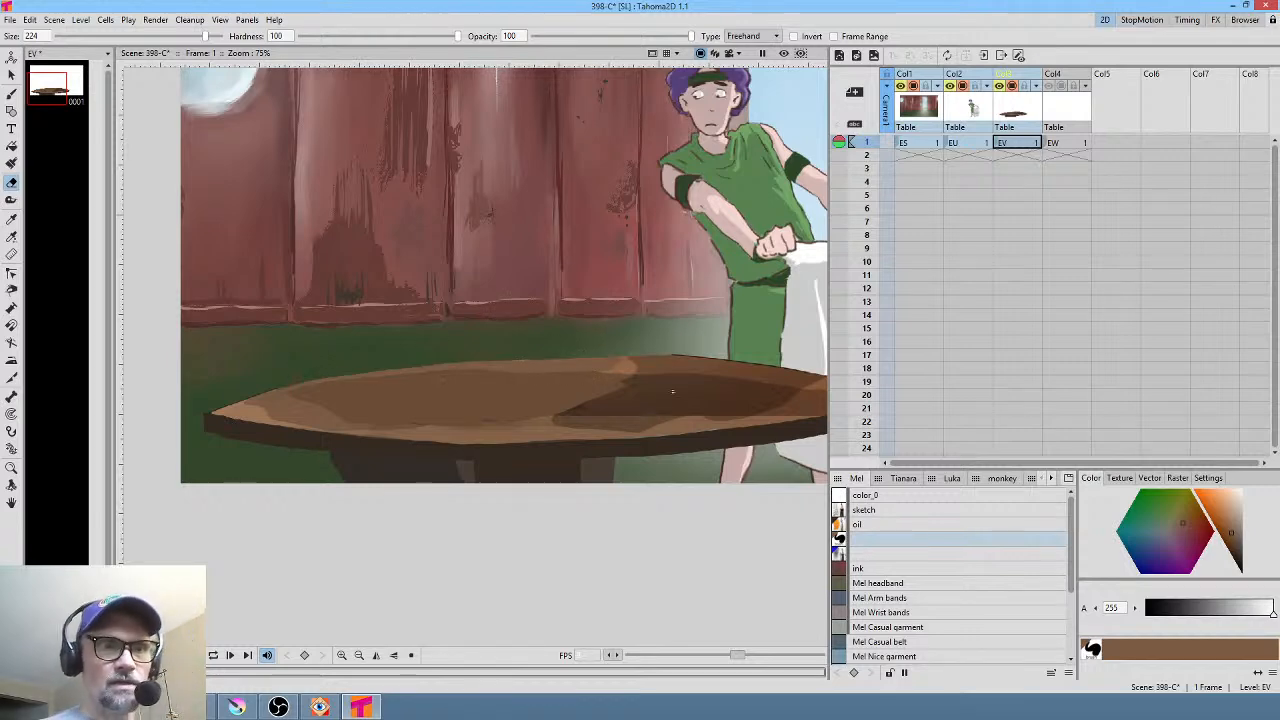
Rotate the canvas and touch up the table's rear edge with brown brush strokes in the EV drawing
{"action": "left_click_drag", "start_coordinate": [673, 391], "coordinate": [677, 384]}
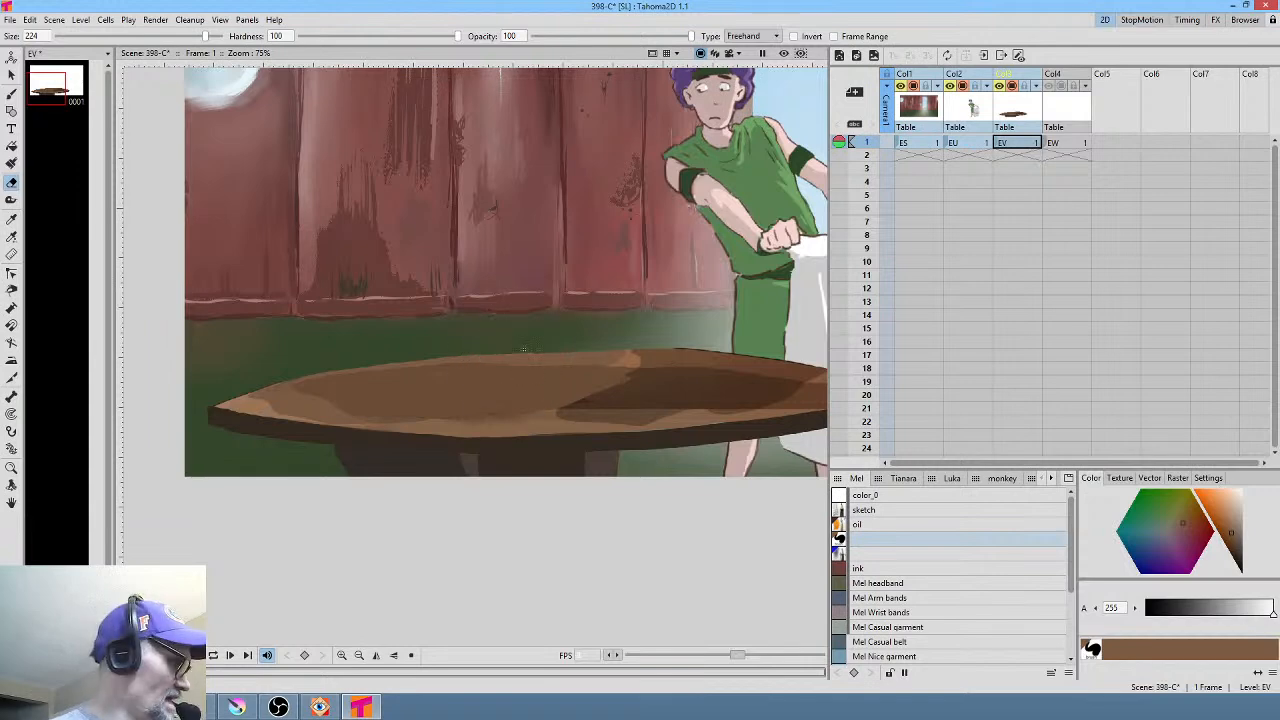
{"action": "key", "text": "r"}
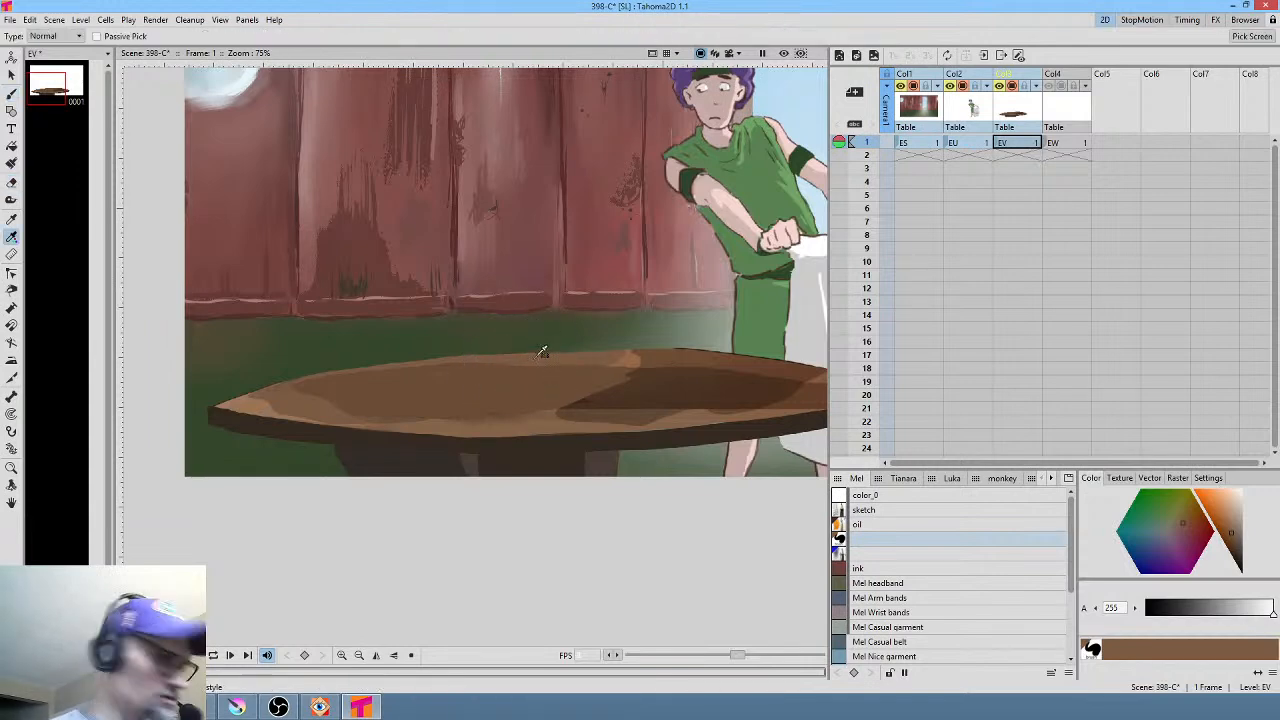
{"action": "key", "text": "b"}
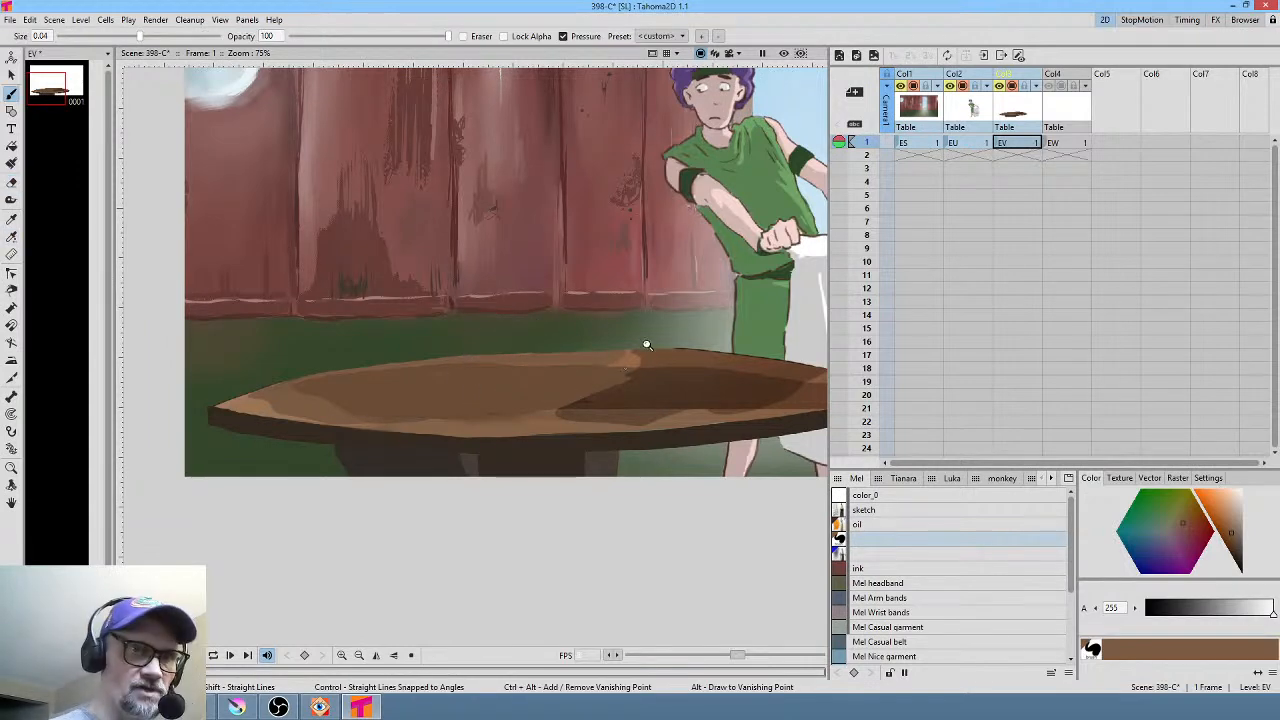
{"action": "scroll", "coordinate": [645, 356], "scroll_direction": "up", "scroll_amount": 1}
{"action": "mouse_move", "coordinate": [678, 372]}
{"action": "left_mouse_down"}
{"action": "mouse_move", "coordinate": [669, 343]}
{"action": "mouse_move", "coordinate": [692, 395]}
{"action": "mouse_move", "coordinate": [674, 314]}
{"action": "mouse_move", "coordinate": [575, 185]}
{"action": "mouse_move", "coordinate": [583, 245]}
{"action": "left_mouse_up"}
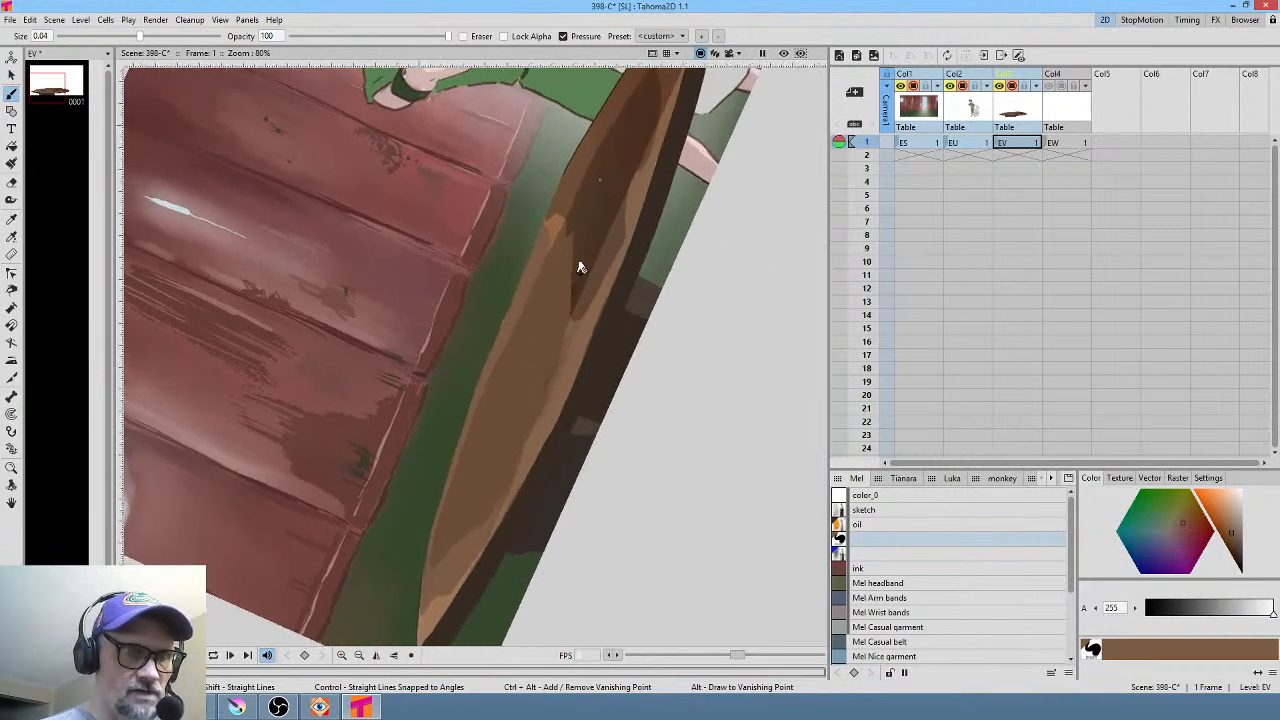
{"action": "scroll", "coordinate": [540, 352], "scroll_direction": "up", "scroll_amount": 2}
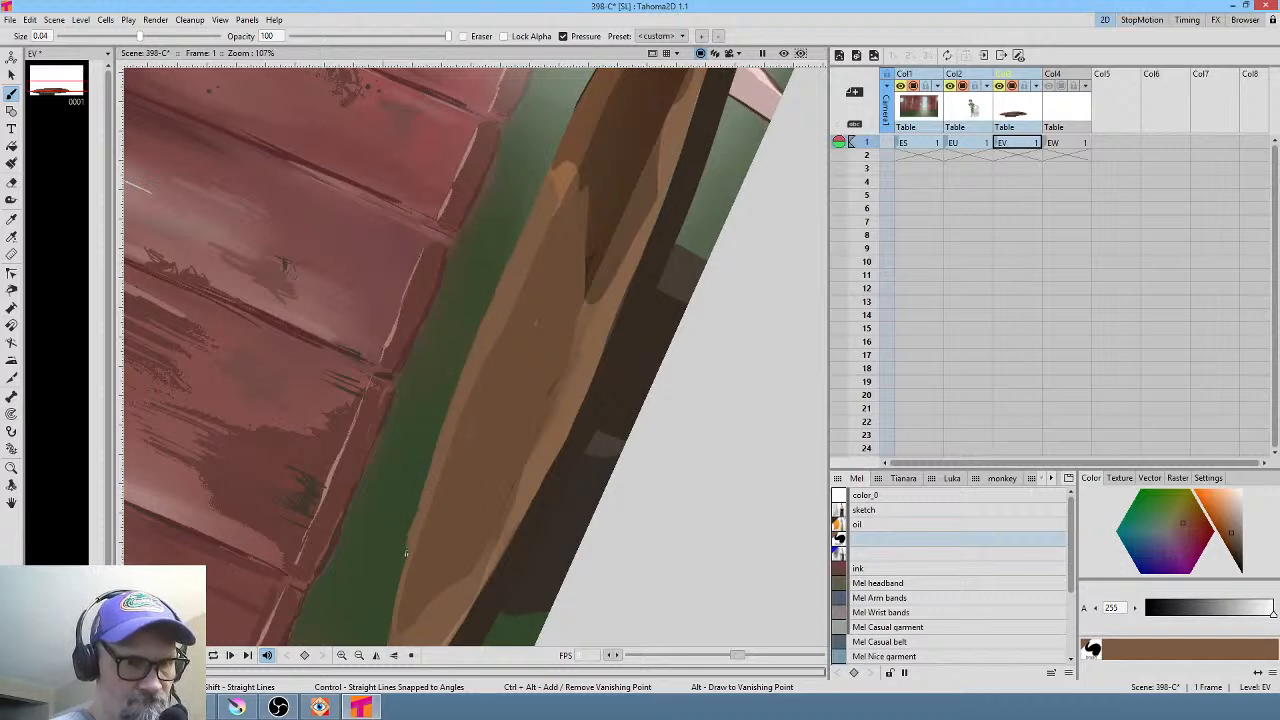
{"action": "left_click_drag", "start_coordinate": [511, 485], "coordinate": [528, 422]}
{"action": "left_click_drag", "start_coordinate": [437, 462], "coordinate": [466, 384]}
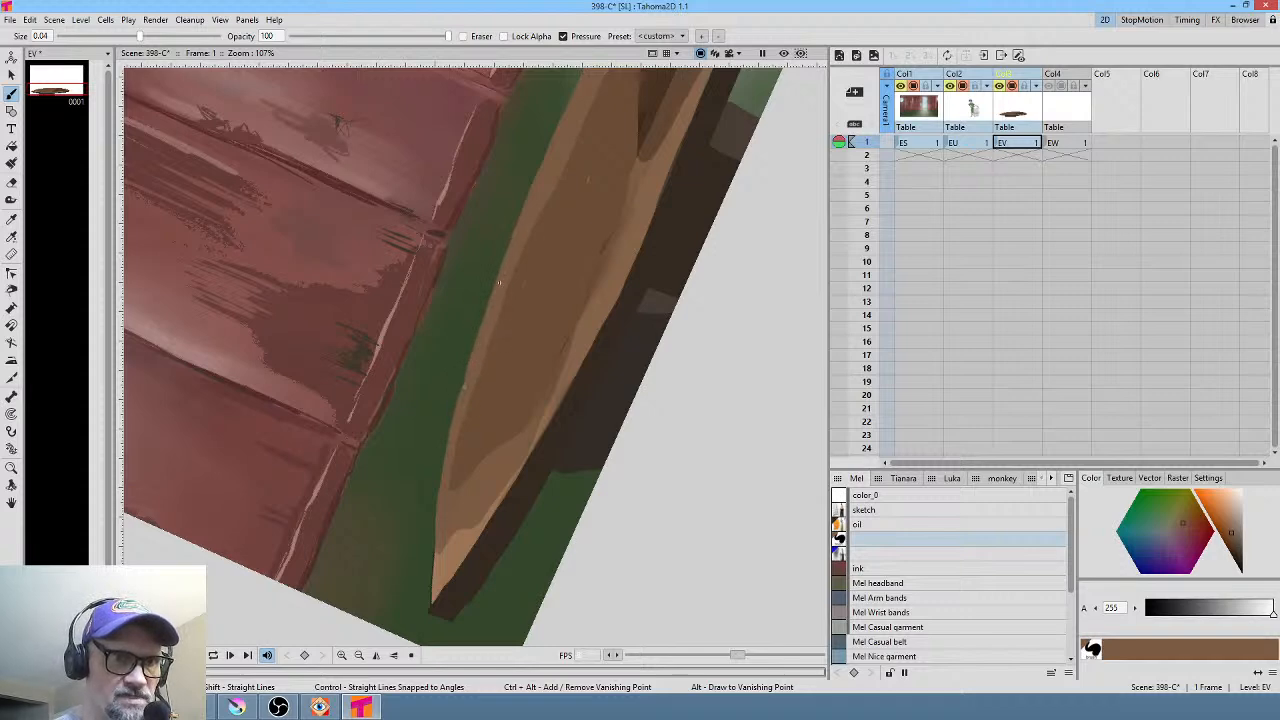
{"action": "key", "text": "4"}
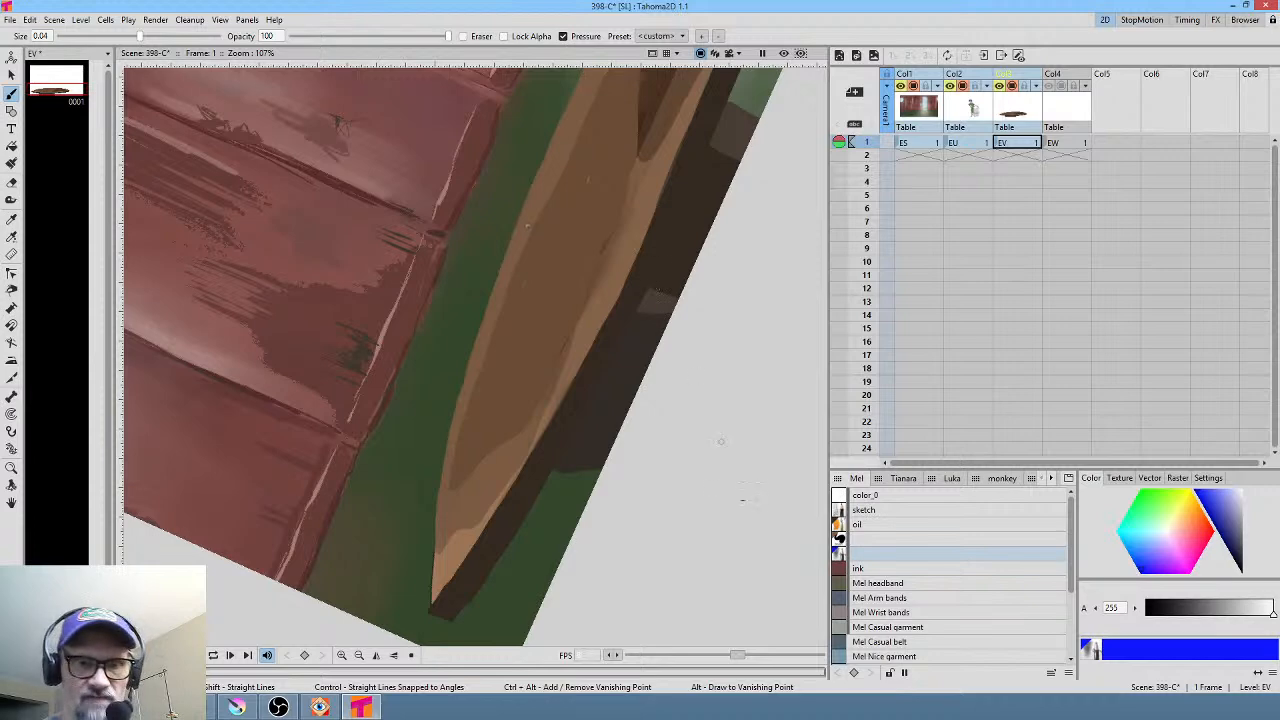
{"action": "left_click", "coordinate": [906, 541]}
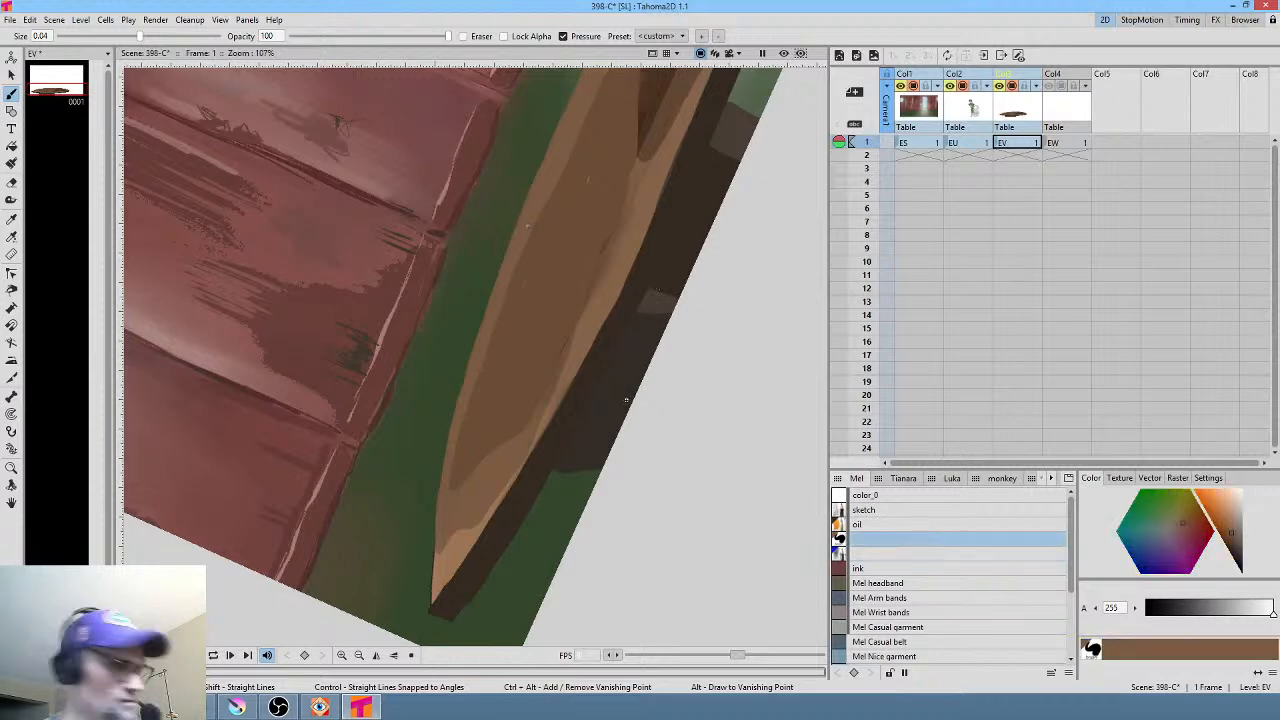
{"action": "scroll", "coordinate": [626, 400], "scroll_direction": "down", "scroll_amount": 2}
{"action": "key", "text": "4"}
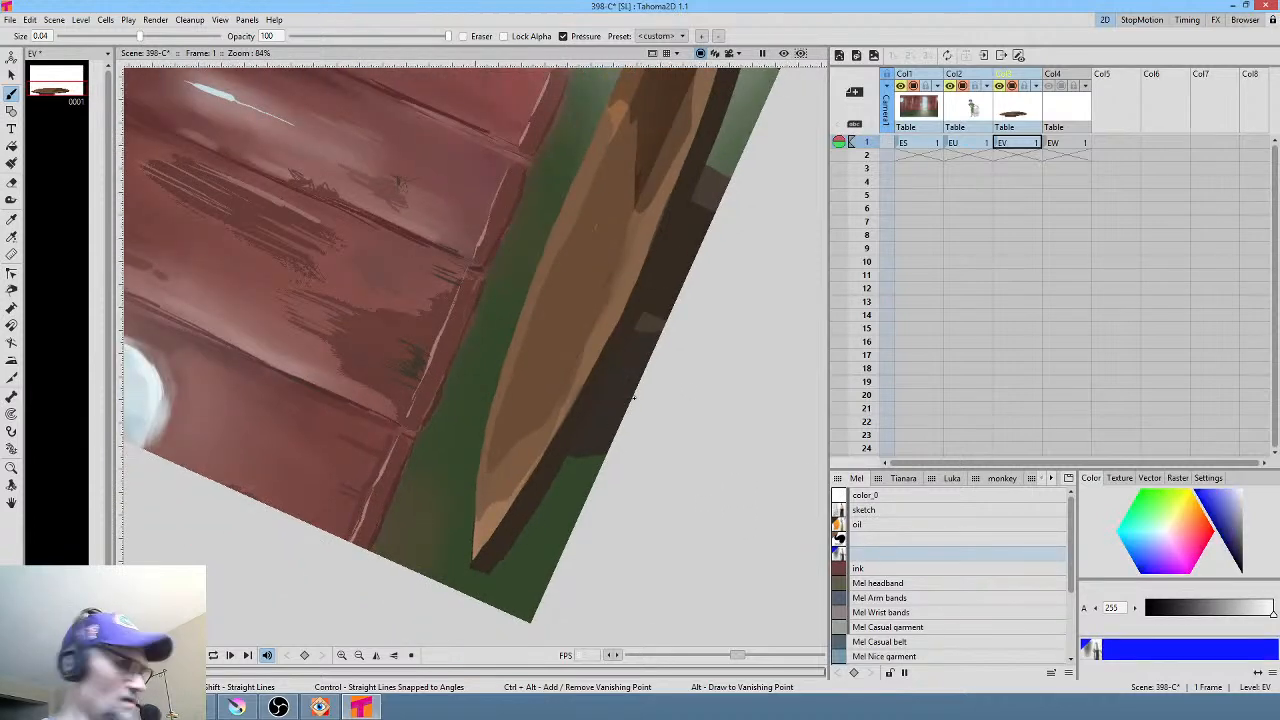
{"action": "left_click", "coordinate": [911, 541]}
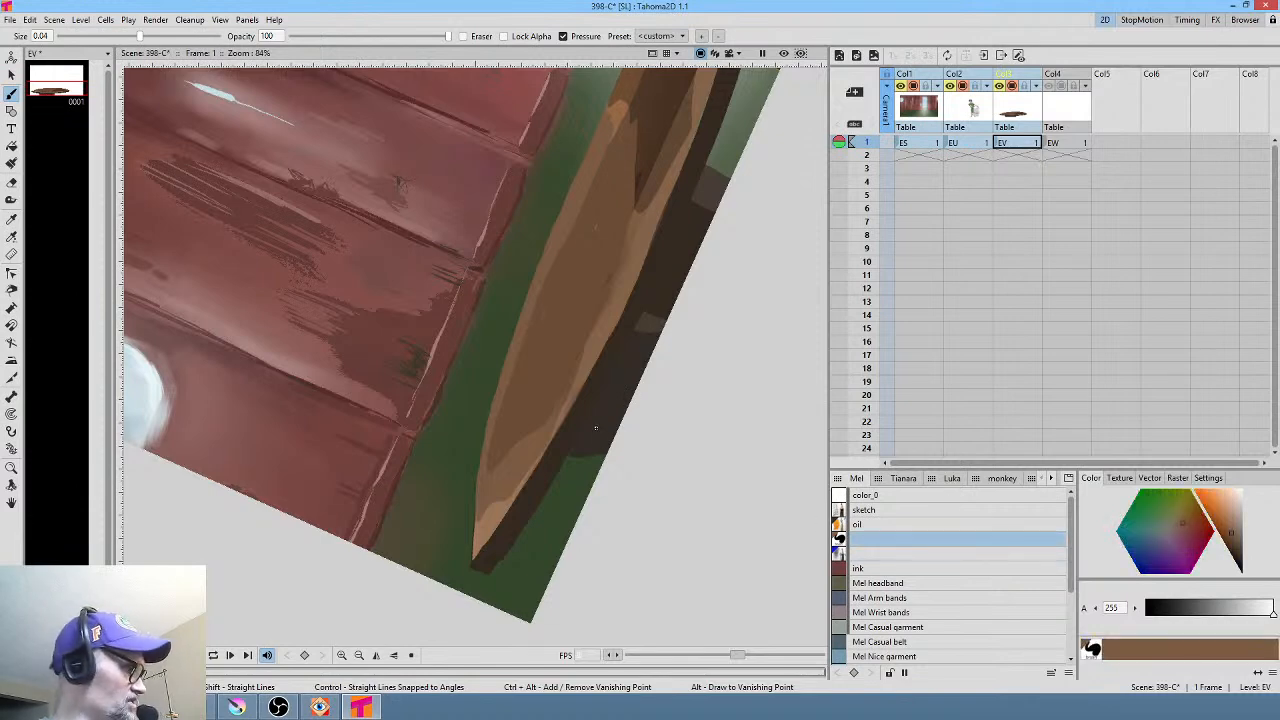
Reset the canvas rotation and show the EW column with the old man again
{"action": "key", "text": "alt+0"}
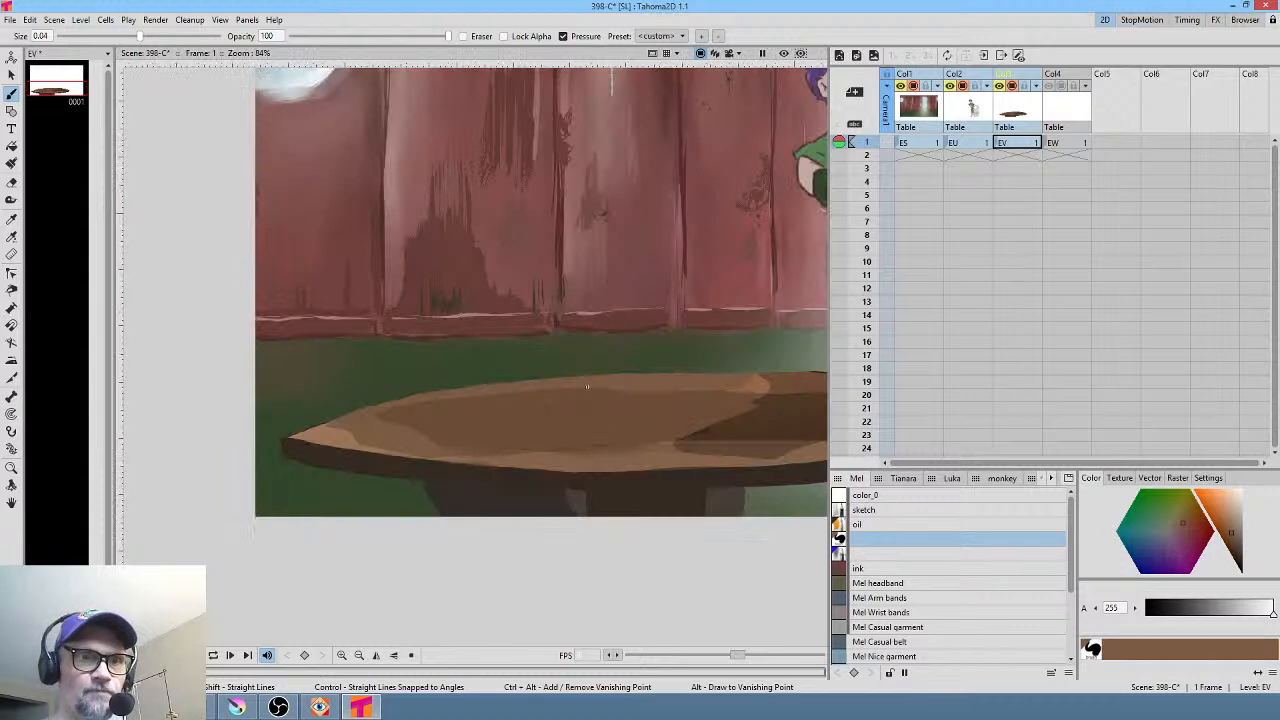
{"action": "scroll", "coordinate": [610, 432], "scroll_direction": "down", "scroll_amount": 6}
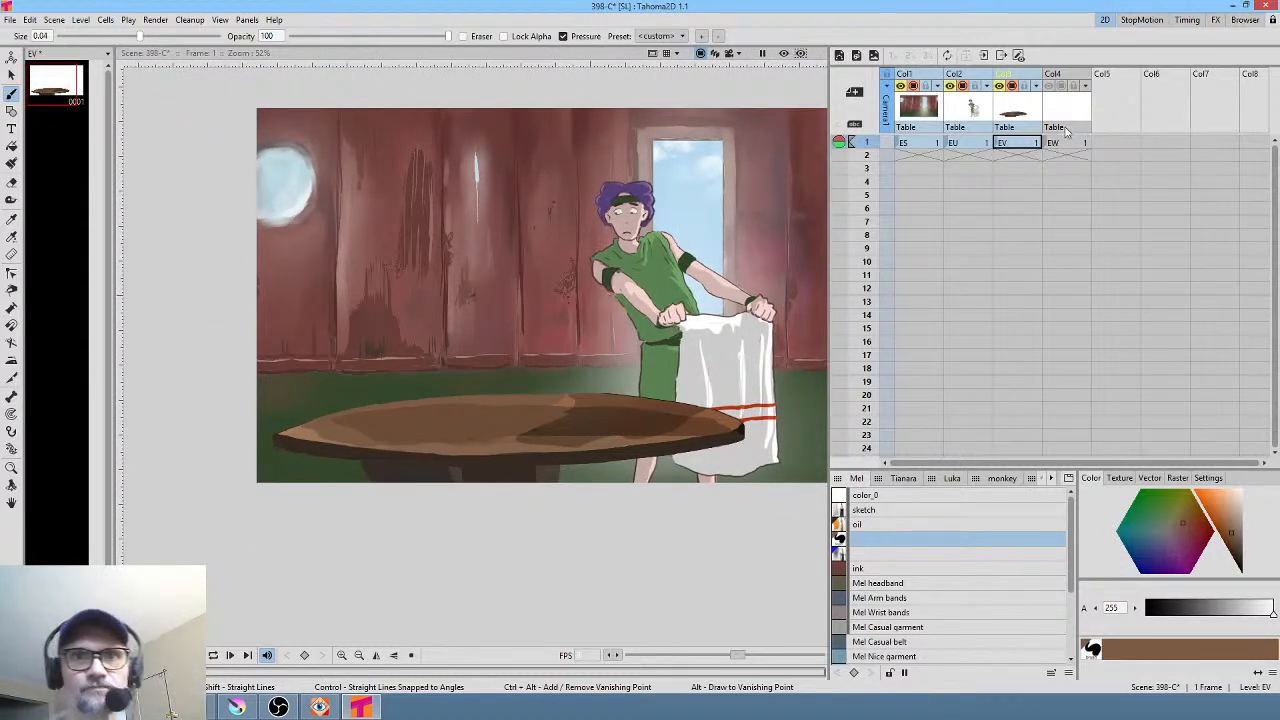
{"action": "left_click", "coordinate": [1060, 90]}
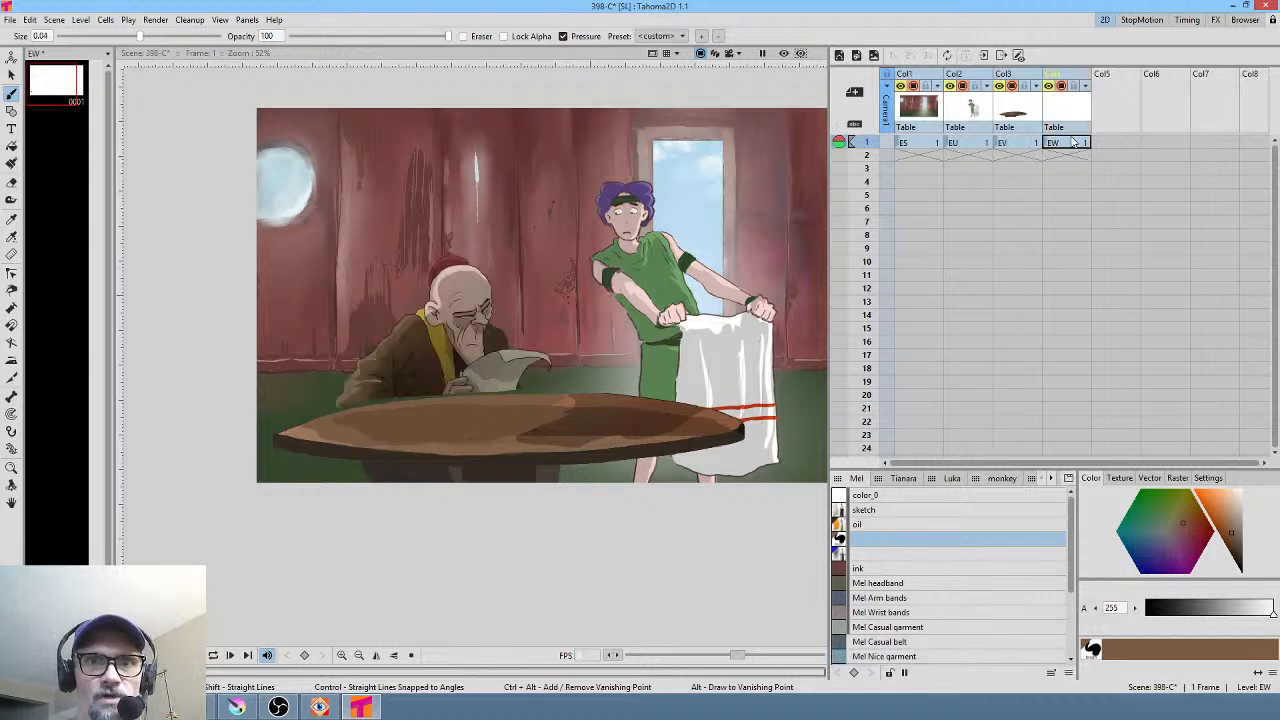
{"action": "left_click", "coordinate": [1056, 153]}
{"action": "left_click", "coordinate": [1068, 146]}
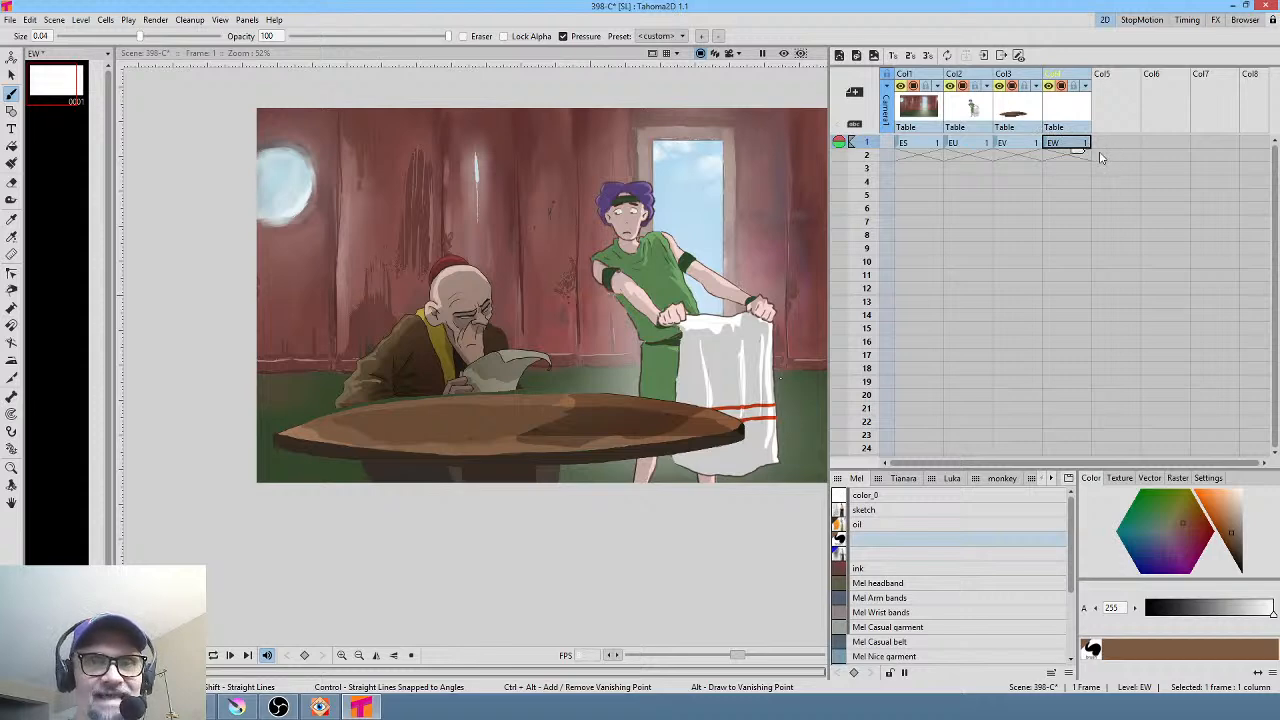
Extend the ES background's exposure in the first column through frame 23
{"action": "left_click", "coordinate": [933, 145]}
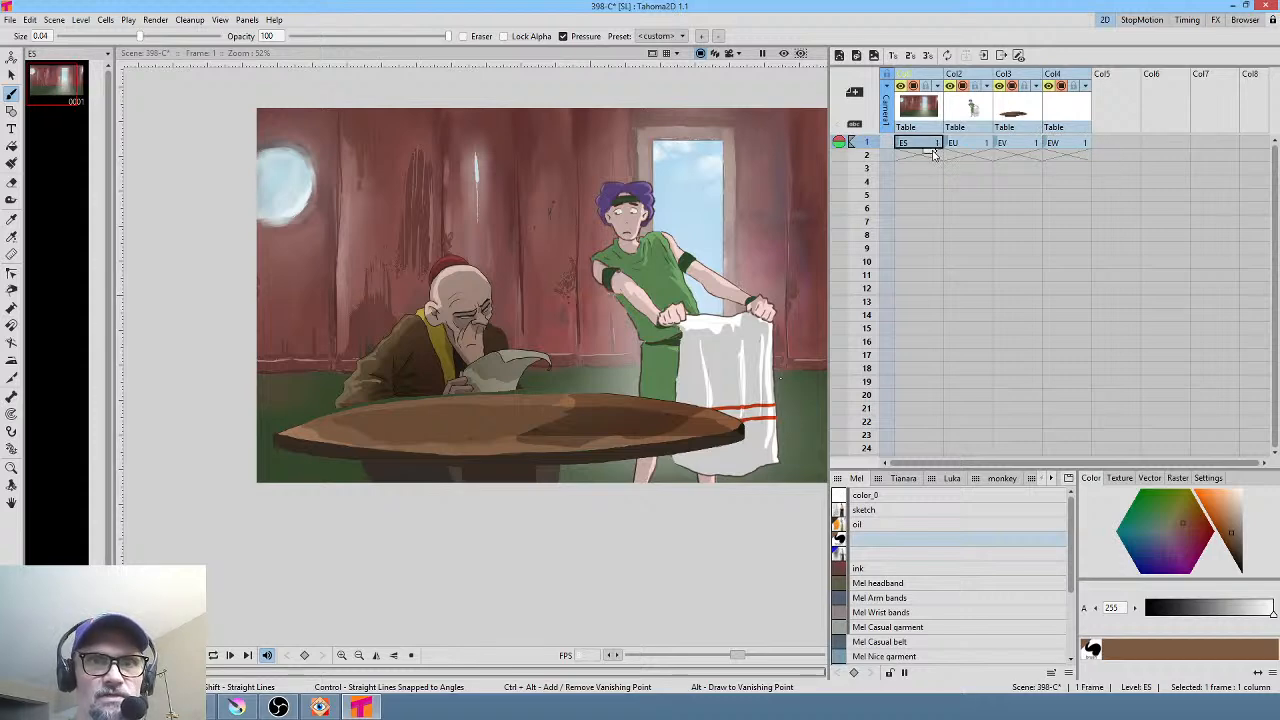
{"action": "left_click_drag", "start_coordinate": [930, 153], "coordinate": [938, 459]}
Start a new level in frame 2 of the fifth column with a short brush stroke and add two styles to its palette
{"action": "left_click", "coordinate": [1075, 157]}
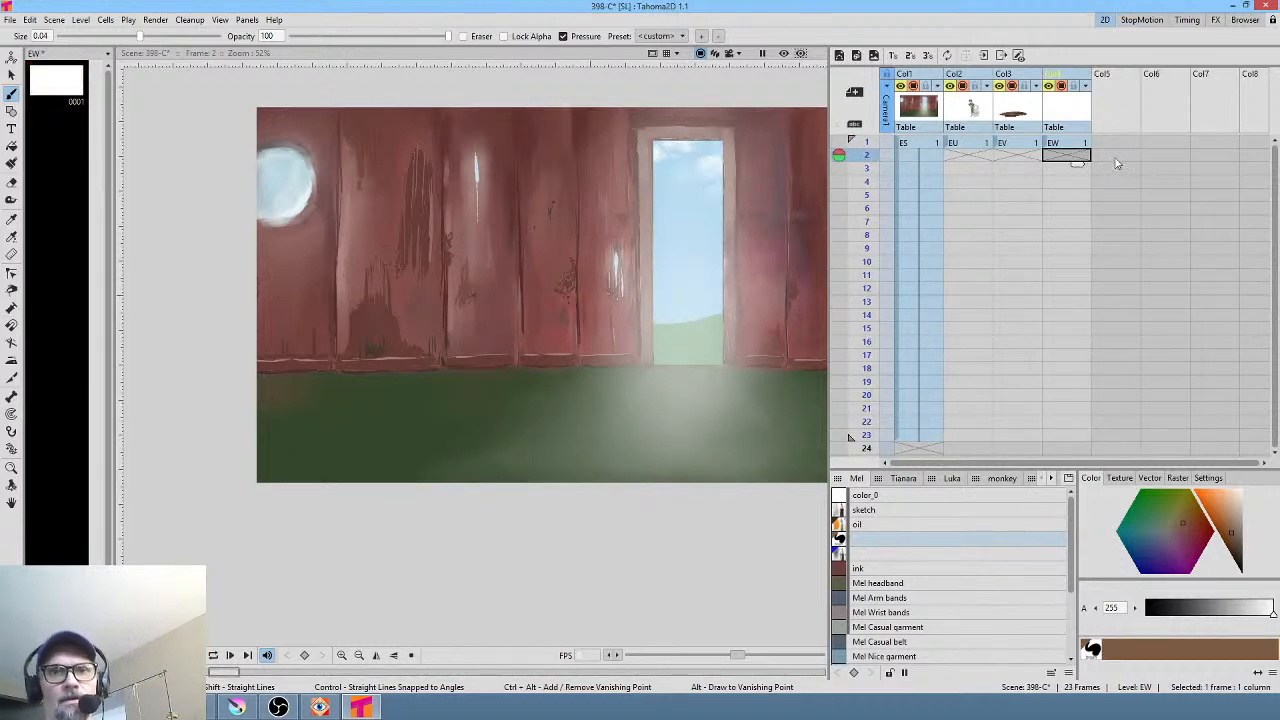
{"action": "left_click", "coordinate": [1115, 158]}
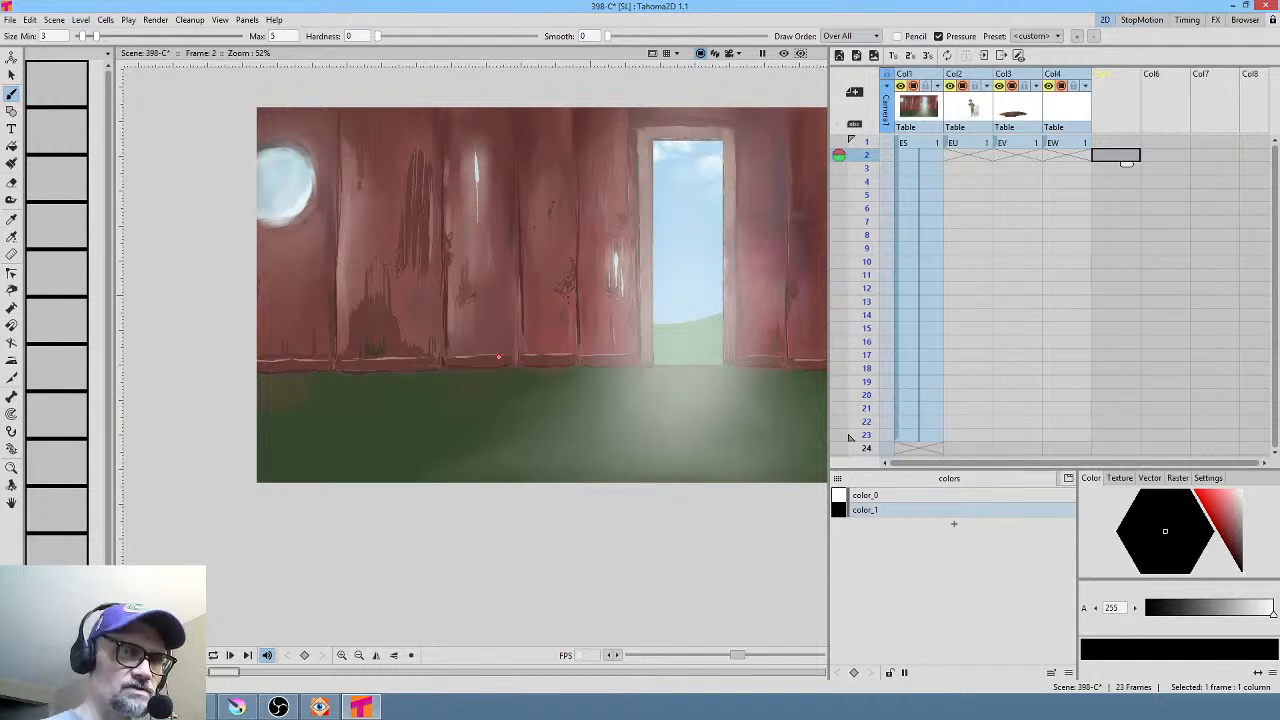
{"action": "left_click_drag", "start_coordinate": [543, 327], "coordinate": [546, 343]}
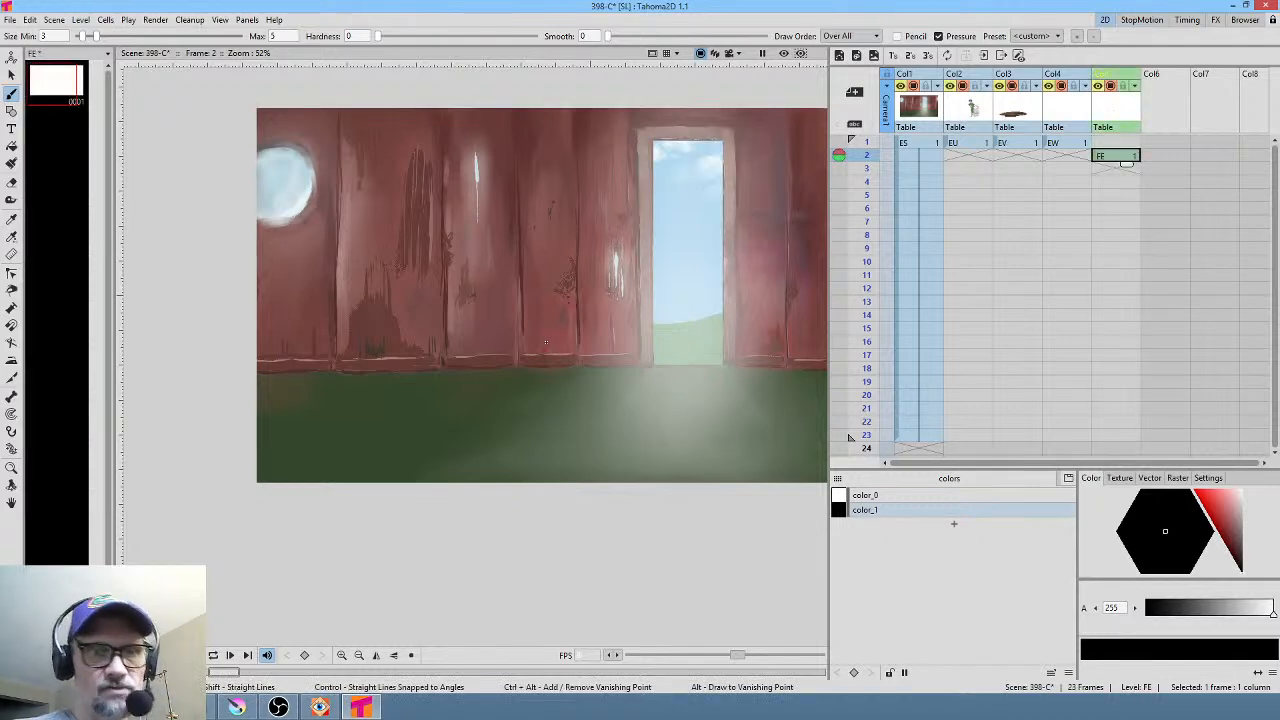
{"action": "left_click", "coordinate": [953, 523]}
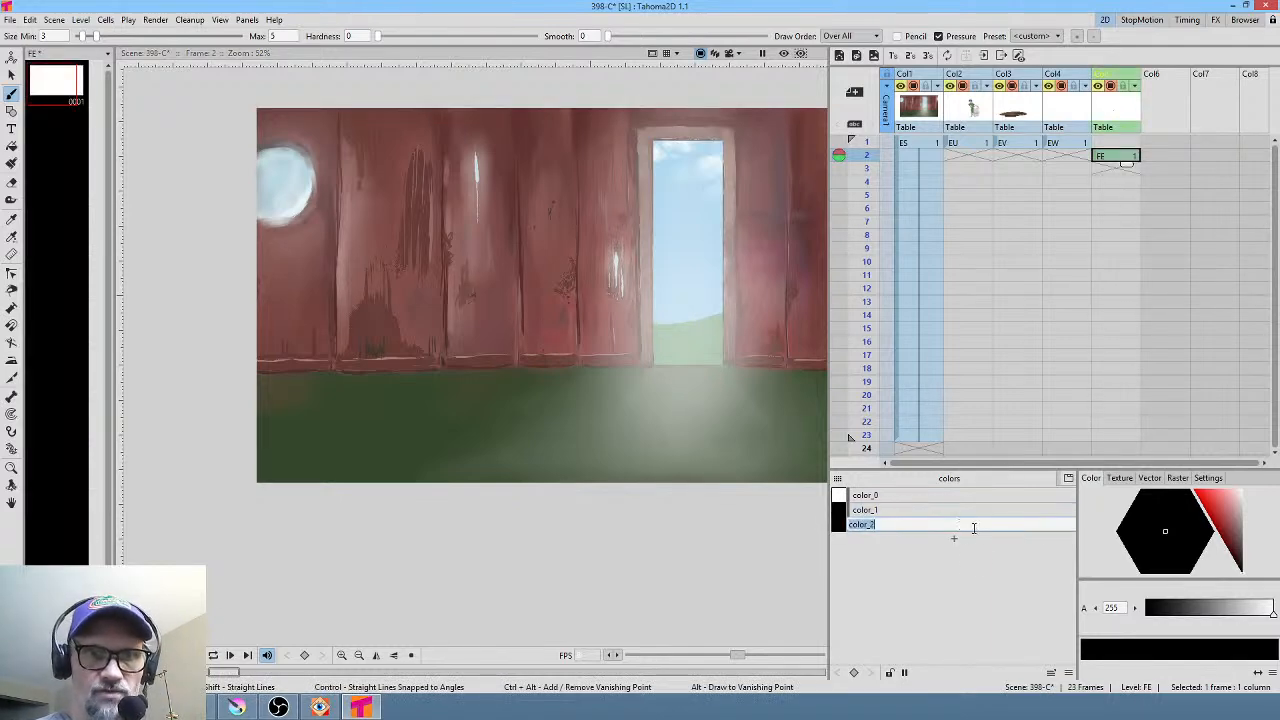
{"action": "left_click", "coordinate": [956, 541]}
{"action": "left_click", "coordinate": [955, 541]}
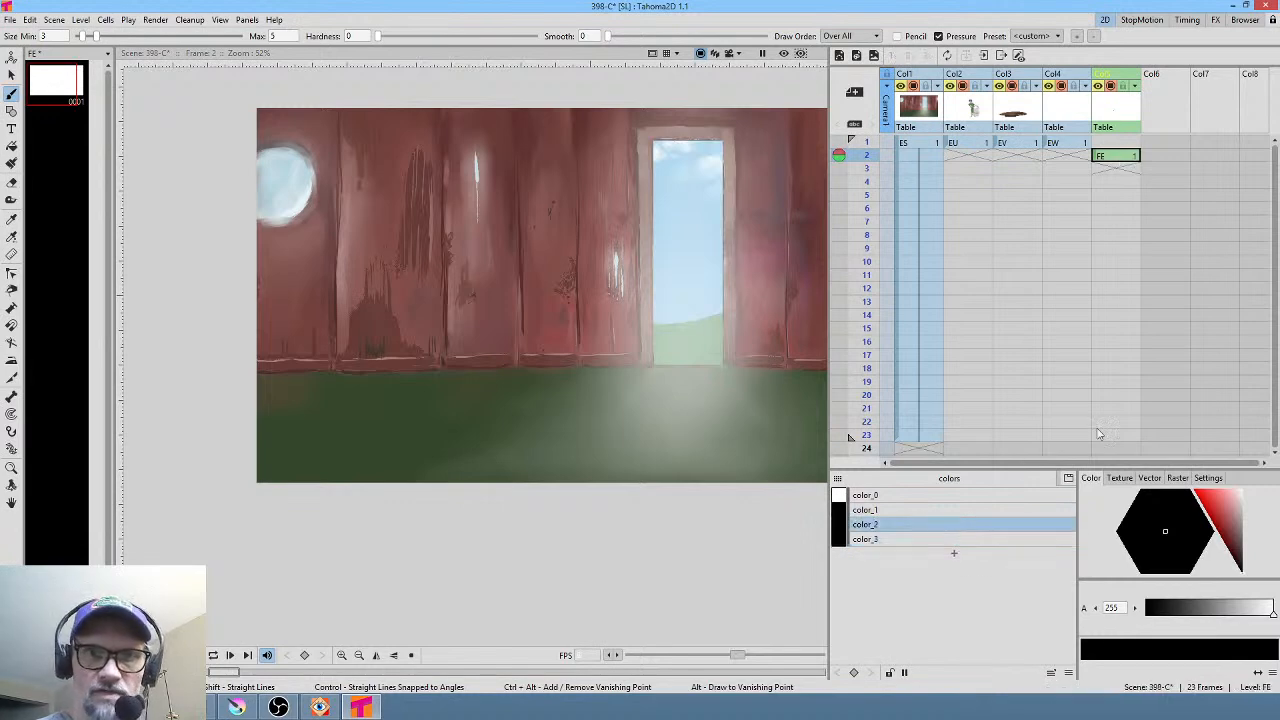
Give color_2 the charcoal raster brush, colour it red, and make it the active style for the FE level
{"action": "left_click", "coordinate": [1178, 478]}
{"action": "left_click", "coordinate": [1234, 552]}
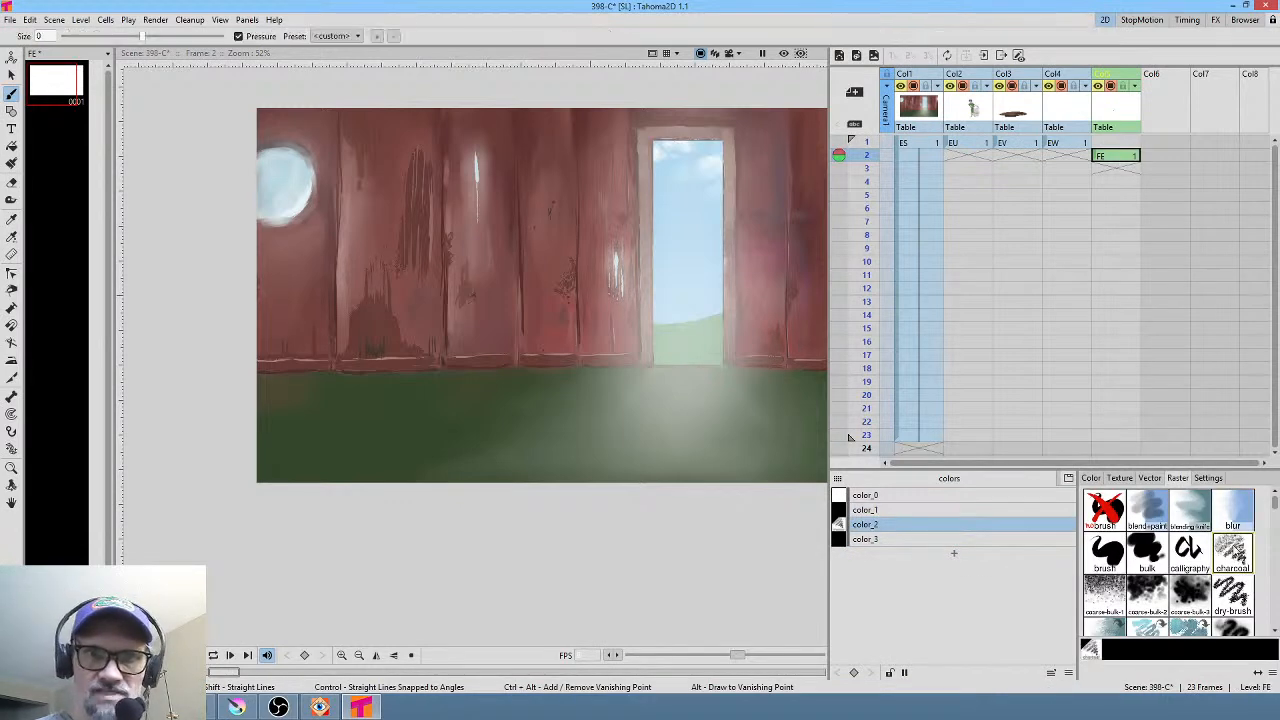
{"action": "left_click", "coordinate": [1091, 478]}
{"action": "left_click", "coordinate": [1215, 530]}
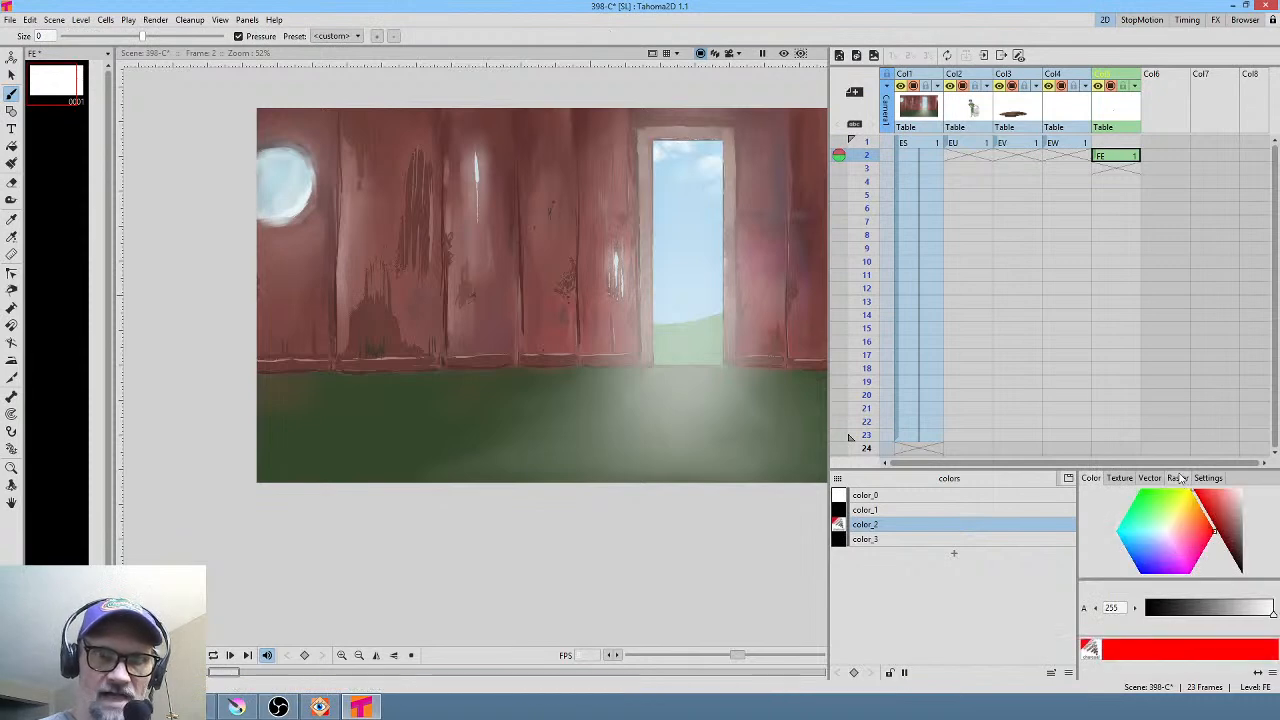
{"action": "left_click", "coordinate": [945, 540]}
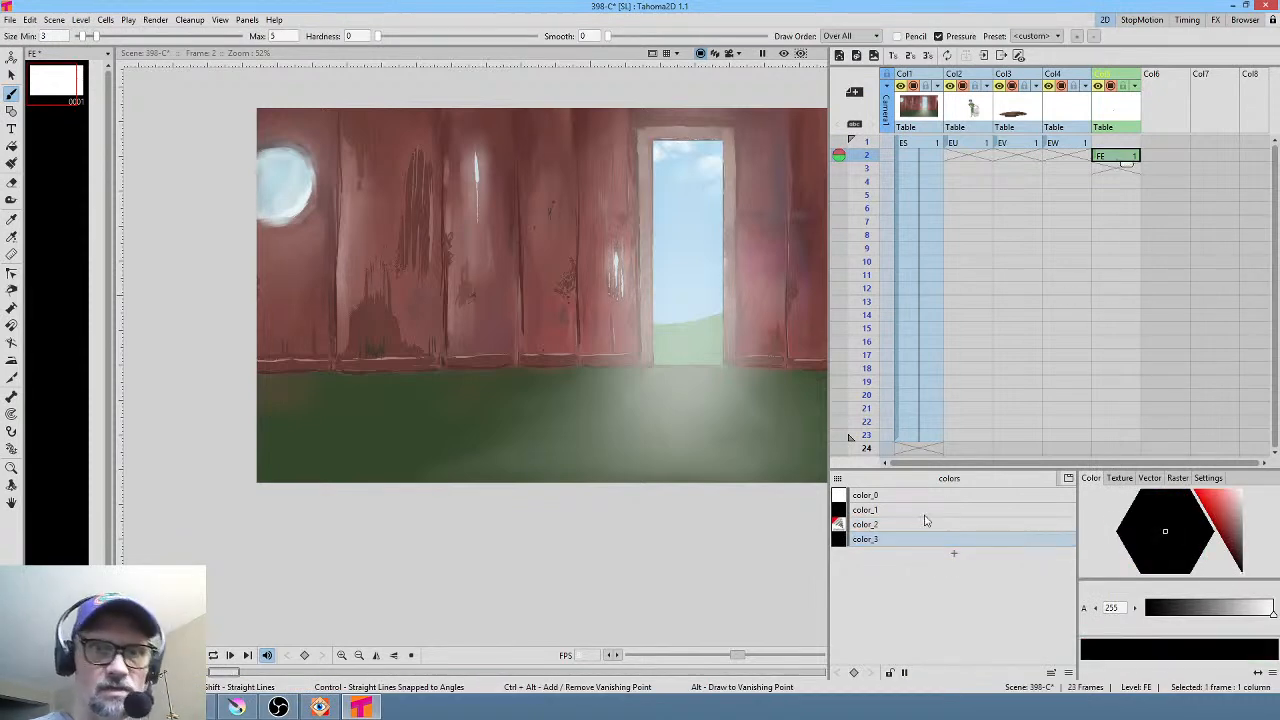
{"action": "left_click", "coordinate": [931, 524]}
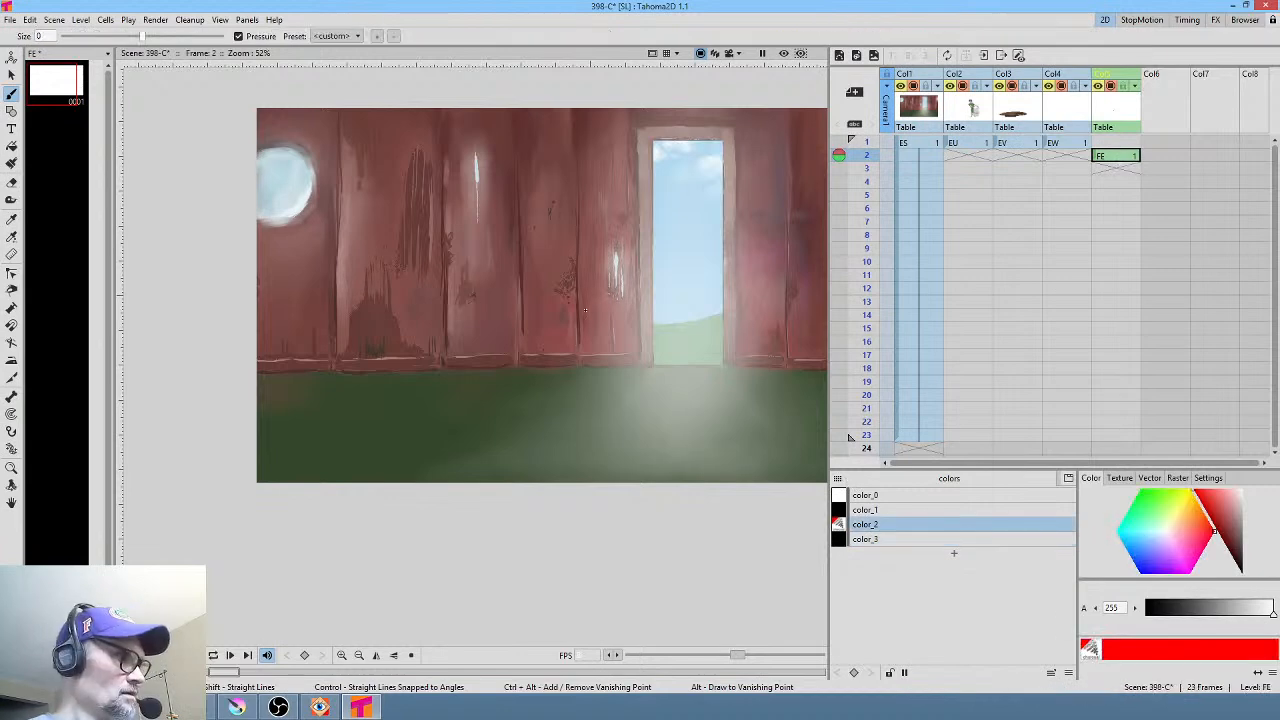
Sketch a round head in front of the barn wall with tapering V-shaped chest lines beneath it in frame 2
{"action": "key", "text": "Up"}
{"action": "key", "text": "Down"}
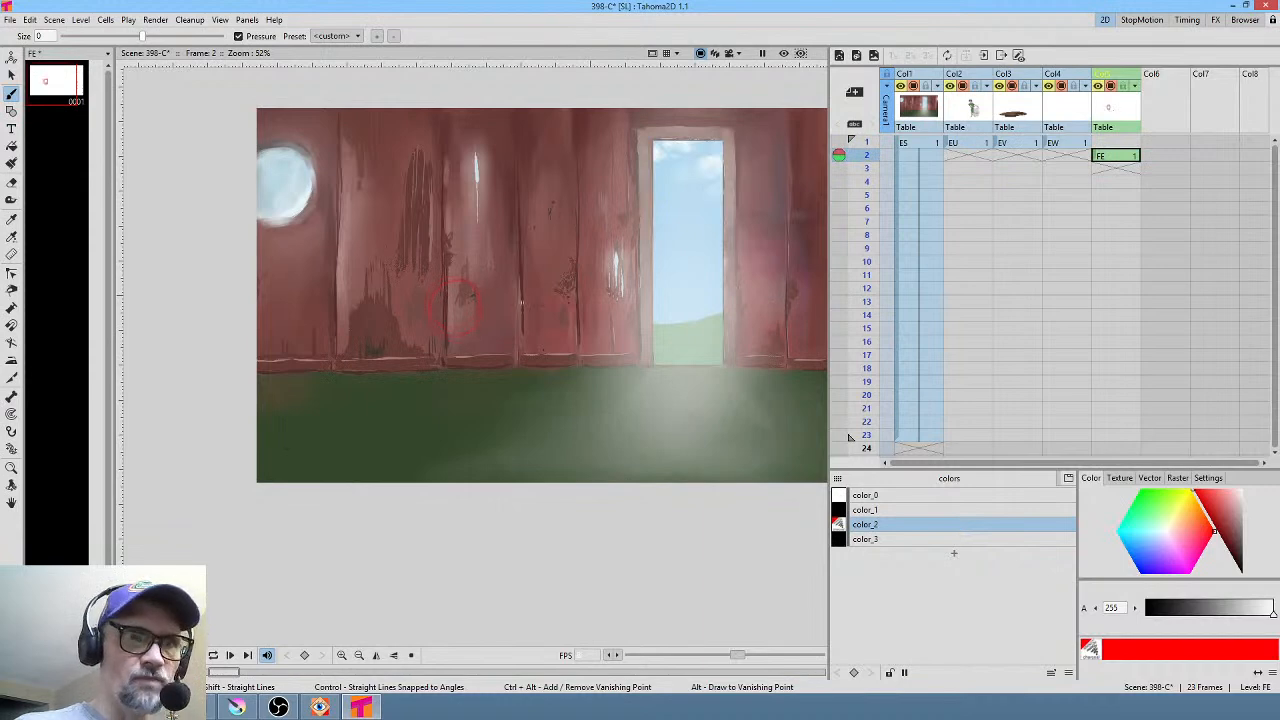
{"action": "key", "text": "Up"}
{"action": "key", "text": "Down"}
{"action": "key", "text": "Up"}
{"action": "key", "text": "Down"}
{"action": "left_click_drag", "start_coordinate": [453, 341], "coordinate": [454, 383]}
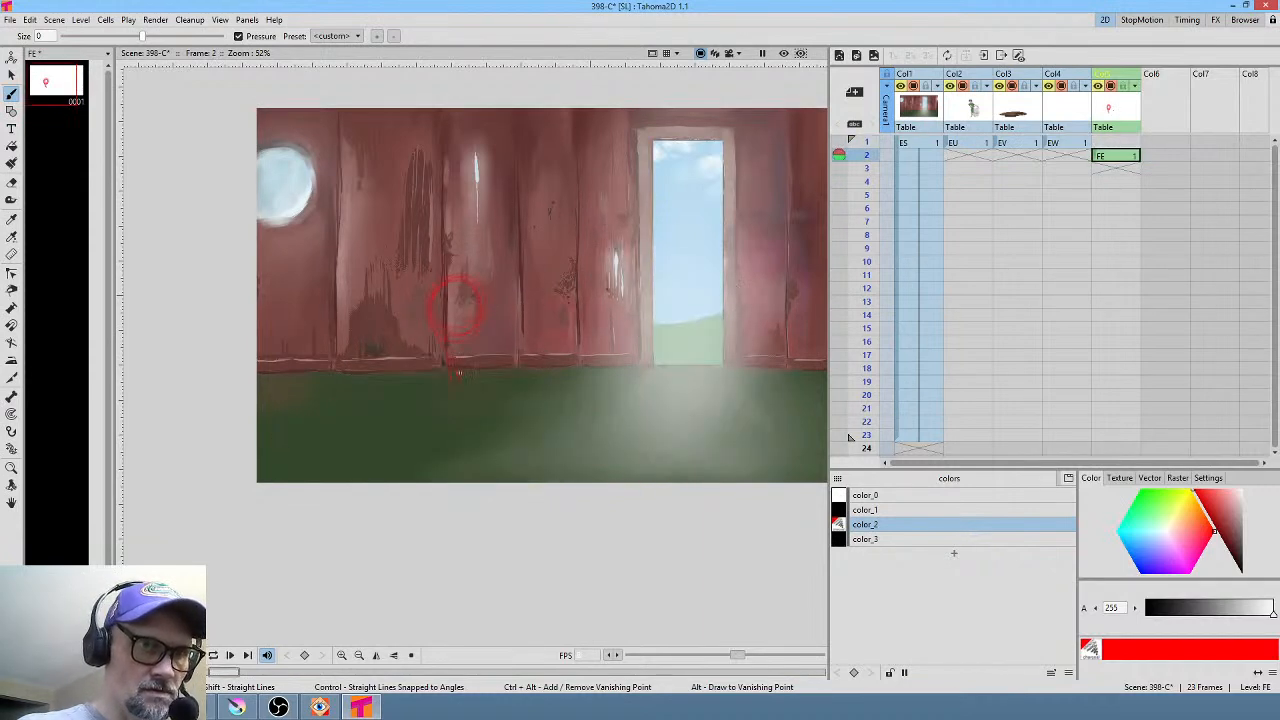
{"action": "left_click_drag", "start_coordinate": [482, 316], "coordinate": [485, 308]}
{"action": "key", "text": "Up"}
{"action": "key", "text": "Down"}
{"action": "key", "text": "Up"}
{"action": "key", "text": "Down"}
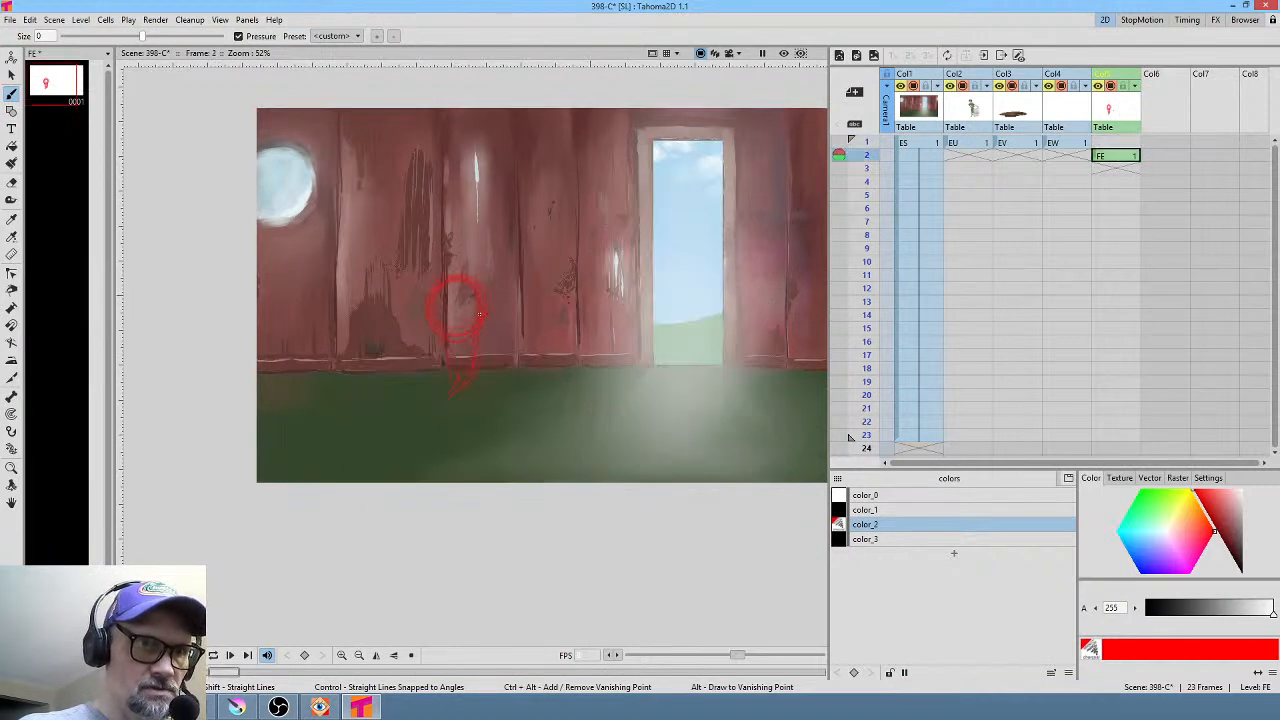
Sketch the figure's shoulder line across the base of the head and start the upper arms on both sides
{"action": "key", "text": "Up"}
{"action": "key", "text": "Down"}
{"action": "key", "text": "Up"}
{"action": "key", "text": "Down"}
{"action": "left_click_drag", "start_coordinate": [484, 317], "coordinate": [520, 320]}
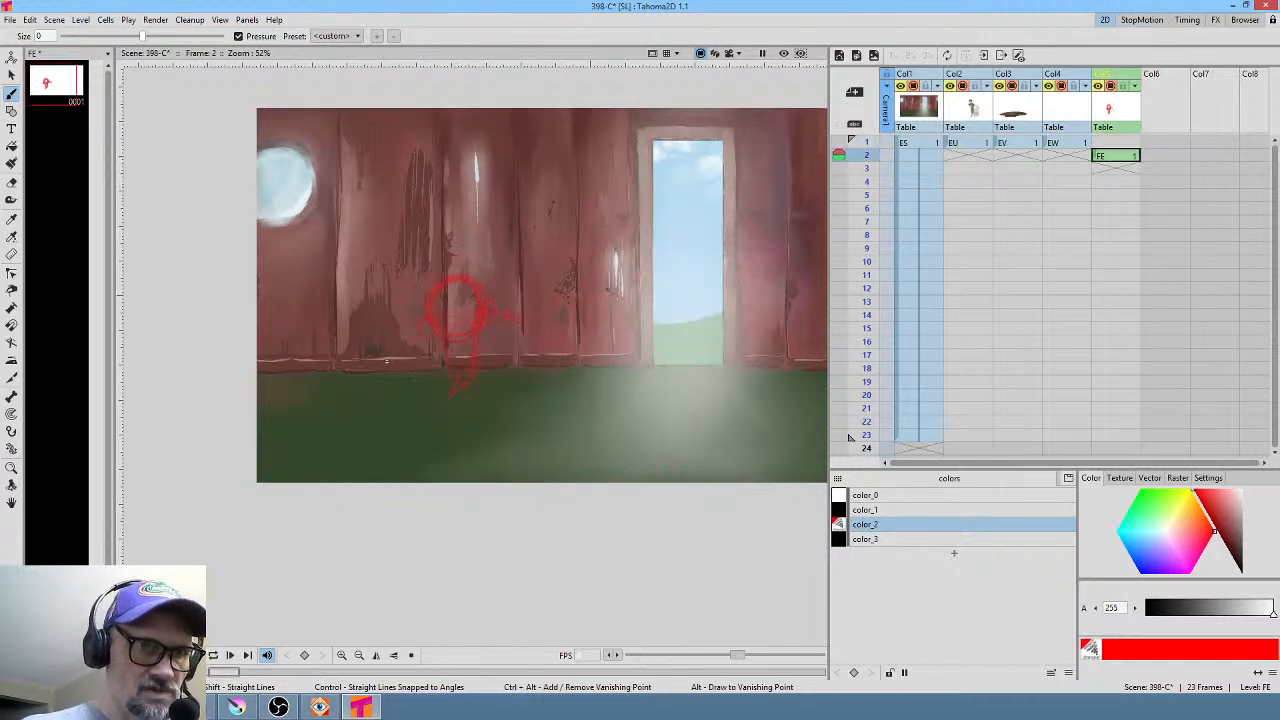
Recolour color_2 white, extend the right-hand upper arm downward, and sketch a faint horizontal table edge below the figure
{"action": "mouse_move", "coordinate": [1156, 542]}
{"action": "left_mouse_down"}
{"action": "mouse_move", "coordinate": [1127, 592]}
{"action": "mouse_move", "coordinate": [1167, 538]}
{"action": "mouse_move", "coordinate": [1248, 496]}
{"action": "left_mouse_up"}
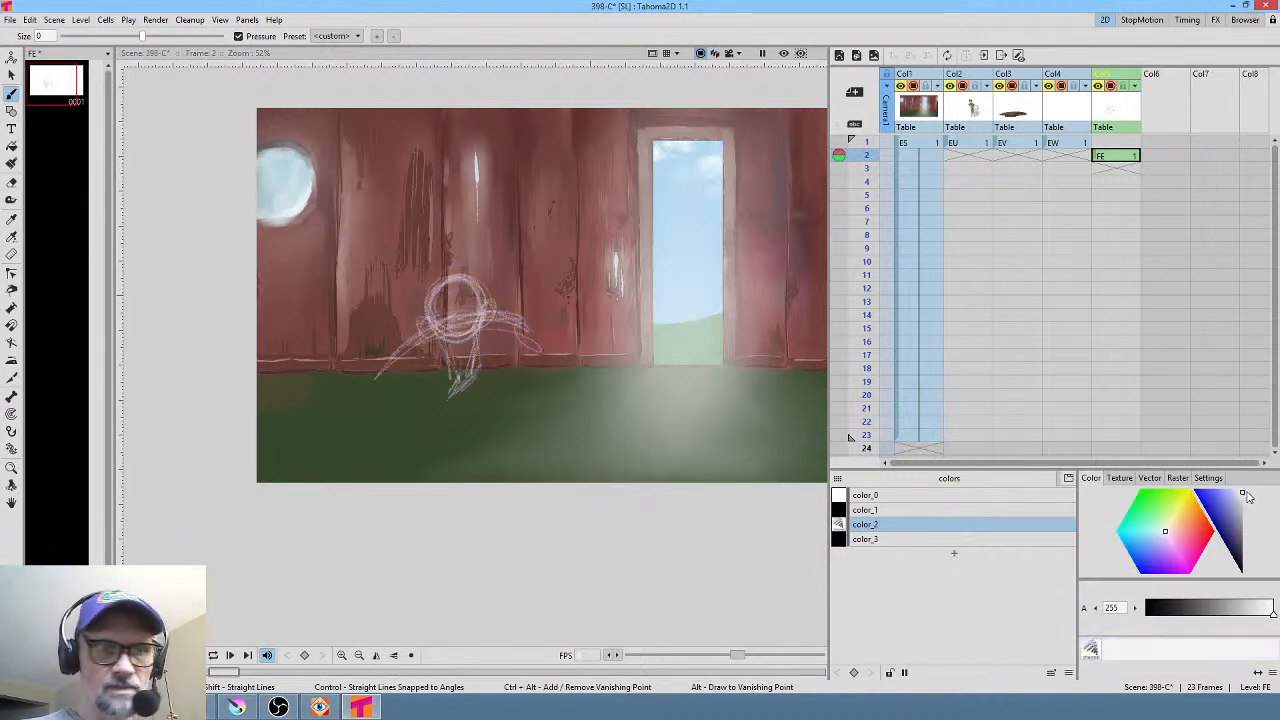
{"action": "key", "text": "Down"}
{"action": "key", "text": "Up"}
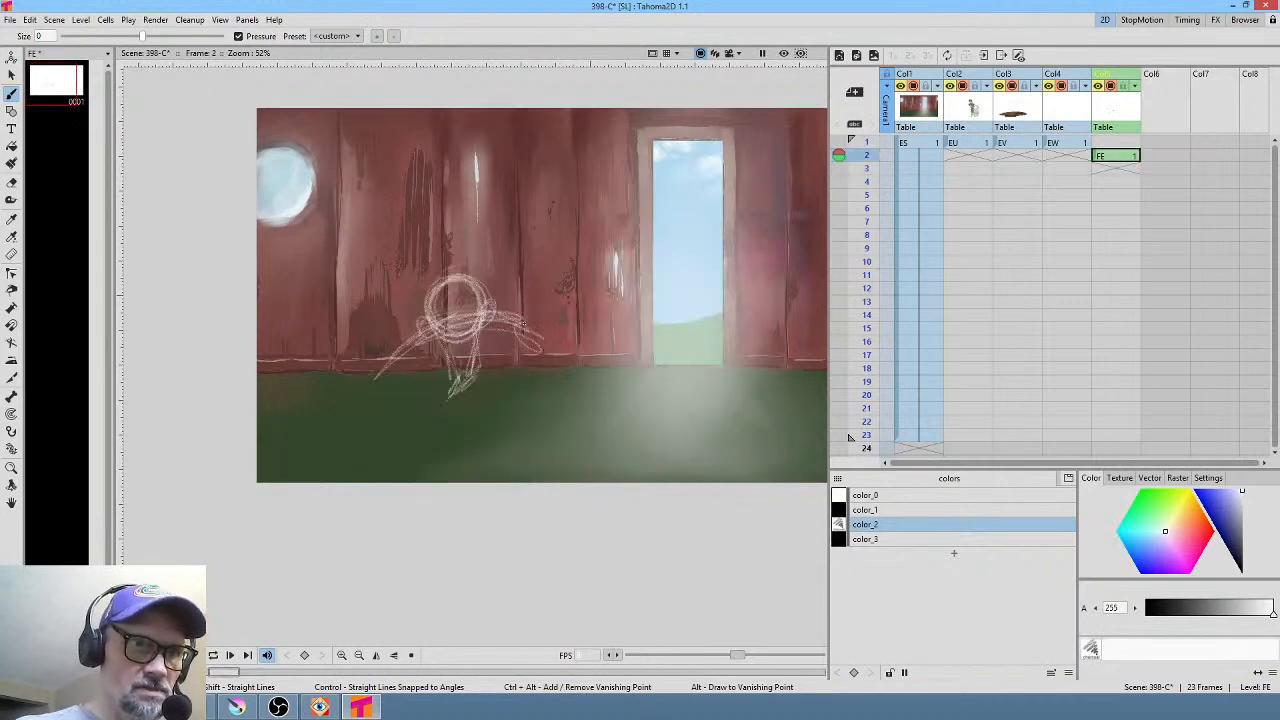
{"action": "left_click_drag", "start_coordinate": [522, 322], "coordinate": [566, 373]}
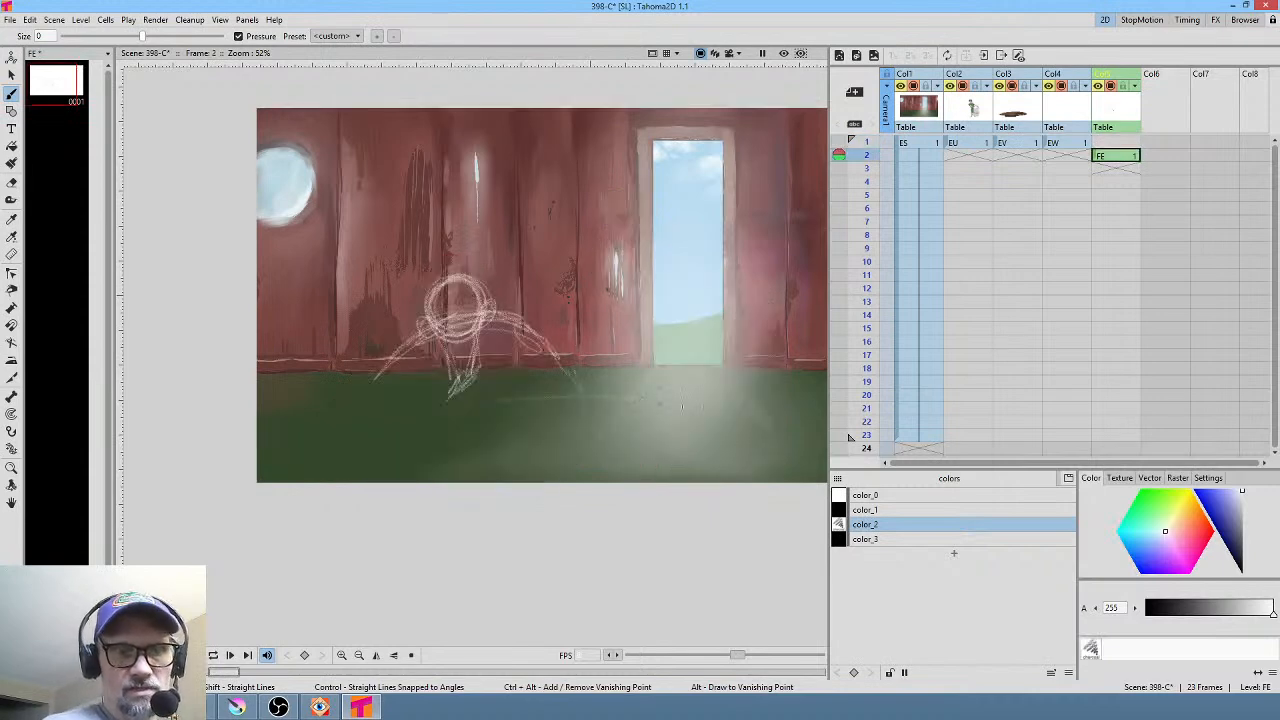
{"action": "left_click_drag", "start_coordinate": [649, 403], "coordinate": [416, 401]}
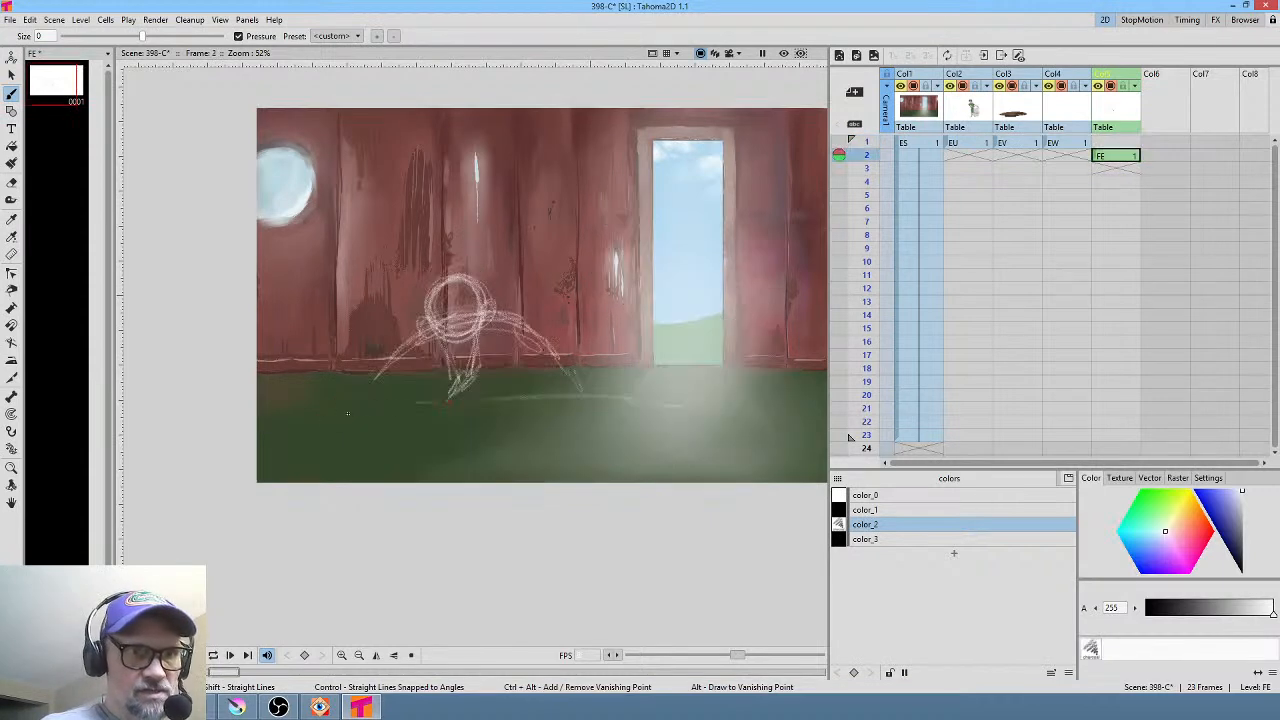
Sketch both arms bent at the elbows with forearms resting on the table, and add round shoulder joints beside the head
{"action": "left_click_drag", "start_coordinate": [416, 401], "coordinate": [284, 438]}
{"action": "left_click_drag", "start_coordinate": [351, 401], "coordinate": [396, 418]}
{"action": "mouse_move", "coordinate": [565, 358]}
{"action": "left_mouse_down"}
{"action": "mouse_move", "coordinate": [602, 390]}
{"action": "mouse_move", "coordinate": [579, 418]}
{"action": "mouse_move", "coordinate": [499, 396]}
{"action": "mouse_move", "coordinate": [536, 379]}
{"action": "left_mouse_up"}
{"action": "mouse_move", "coordinate": [425, 338]}
{"action": "left_mouse_down"}
{"action": "mouse_move", "coordinate": [352, 393]}
{"action": "mouse_move", "coordinate": [373, 407]}
{"action": "left_mouse_up"}
{"action": "mouse_move", "coordinate": [407, 343]}
{"action": "left_mouse_down"}
{"action": "mouse_move", "coordinate": [354, 398]}
{"action": "mouse_move", "coordinate": [433, 329]}
{"action": "mouse_move", "coordinate": [535, 326]}
{"action": "mouse_move", "coordinate": [559, 343]}
{"action": "left_mouse_up"}
{"action": "mouse_move", "coordinate": [532, 368]}
{"action": "left_mouse_down"}
{"action": "mouse_move", "coordinate": [381, 409]}
{"action": "mouse_move", "coordinate": [448, 388]}
{"action": "mouse_move", "coordinate": [458, 397]}
{"action": "mouse_move", "coordinate": [489, 314]}
{"action": "left_mouse_up"}
{"action": "left_click_drag", "start_coordinate": [490, 302], "coordinate": [482, 348]}
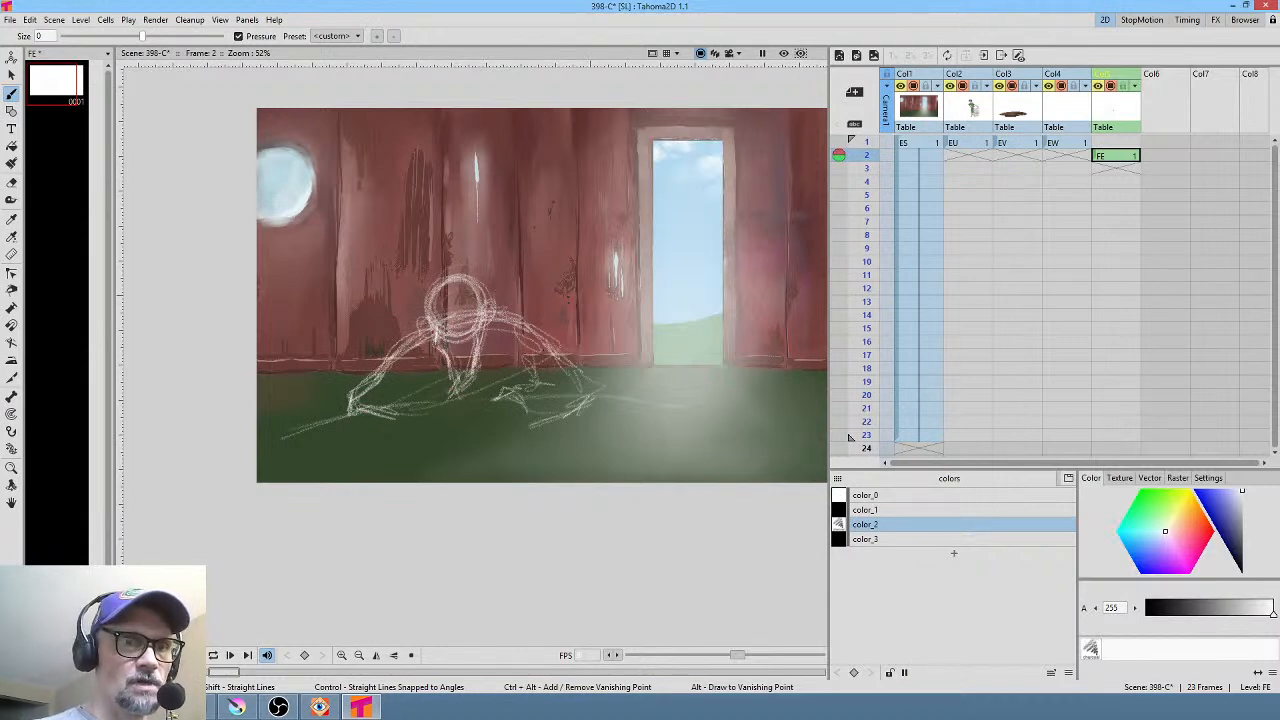
{"action": "left_click_drag", "start_coordinate": [428, 287], "coordinate": [478, 281]}
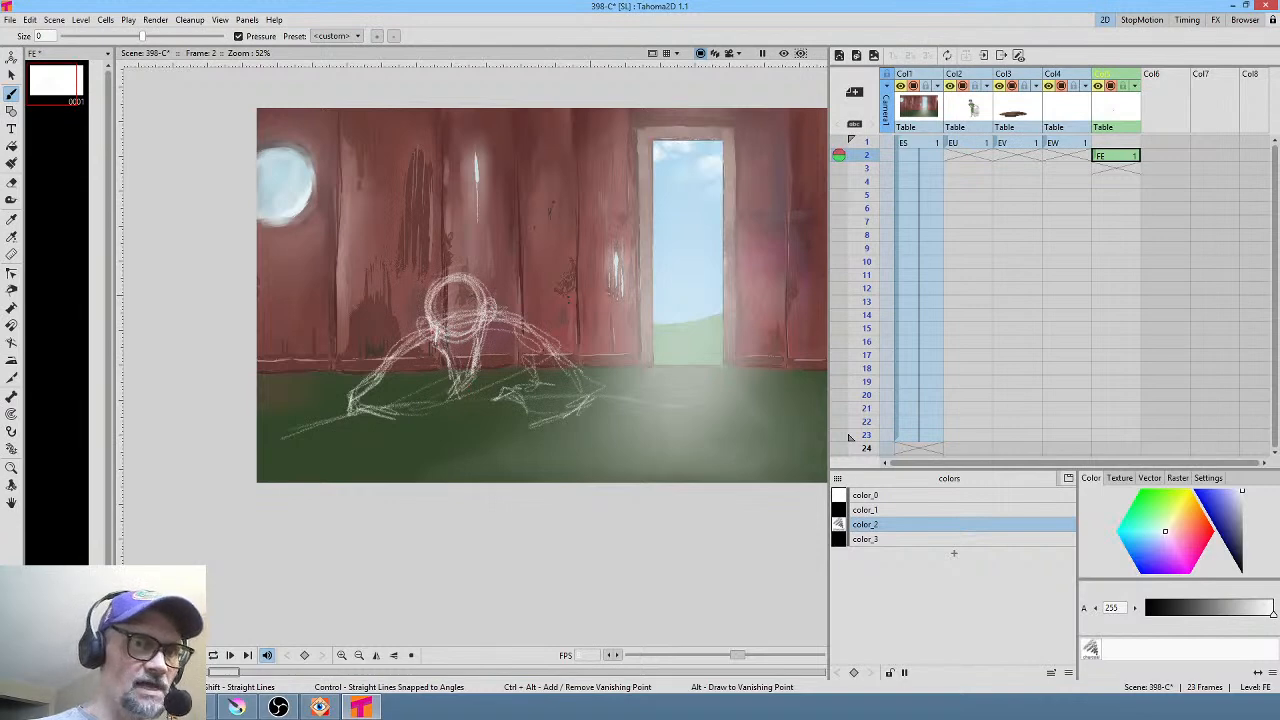
{"action": "left_click_drag", "start_coordinate": [442, 340], "coordinate": [418, 323]}
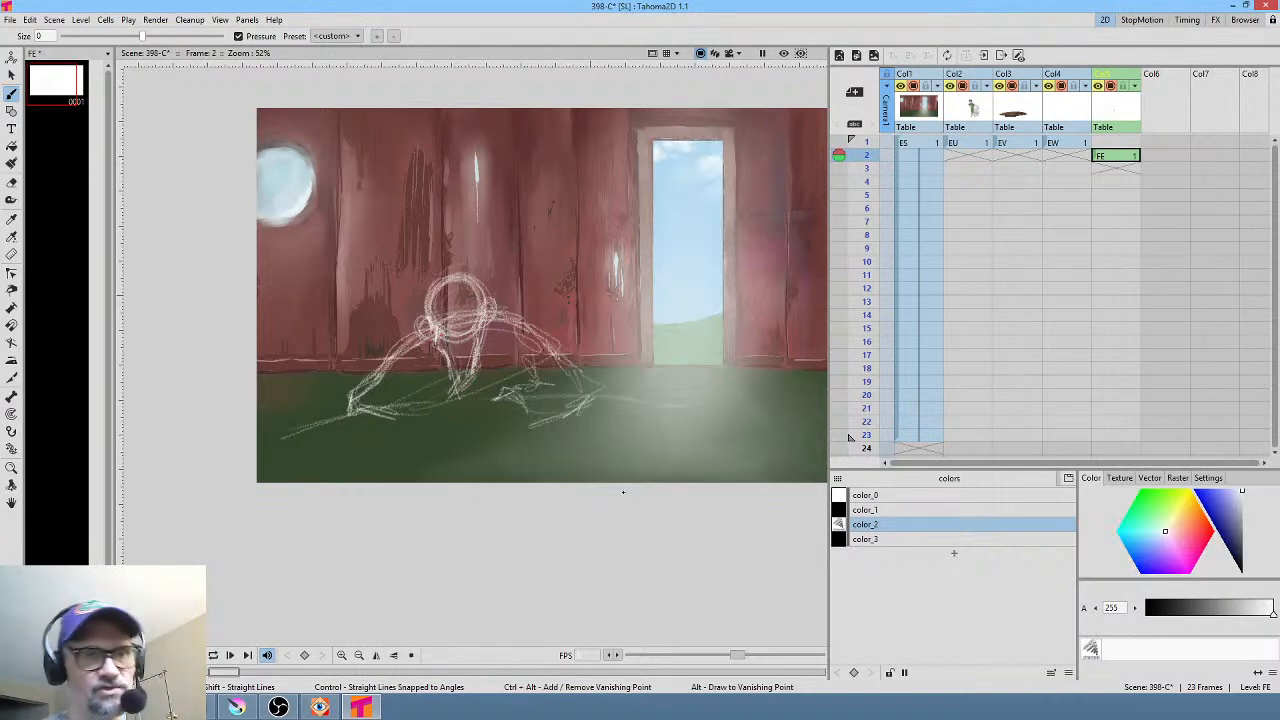
Select the chest lines below the head with a freehand selection, shift them slightly, and distort the selection's corners
{"action": "key", "text": "s"}
{"action": "mouse_move", "coordinate": [497, 331]}
{"action": "left_mouse_down"}
{"action": "mouse_move", "coordinate": [493, 319]}
{"action": "mouse_move", "coordinate": [441, 328]}
{"action": "mouse_move", "coordinate": [440, 370]}
{"action": "mouse_move", "coordinate": [474, 402]}
{"action": "mouse_move", "coordinate": [500, 335]}
{"action": "left_mouse_up"}
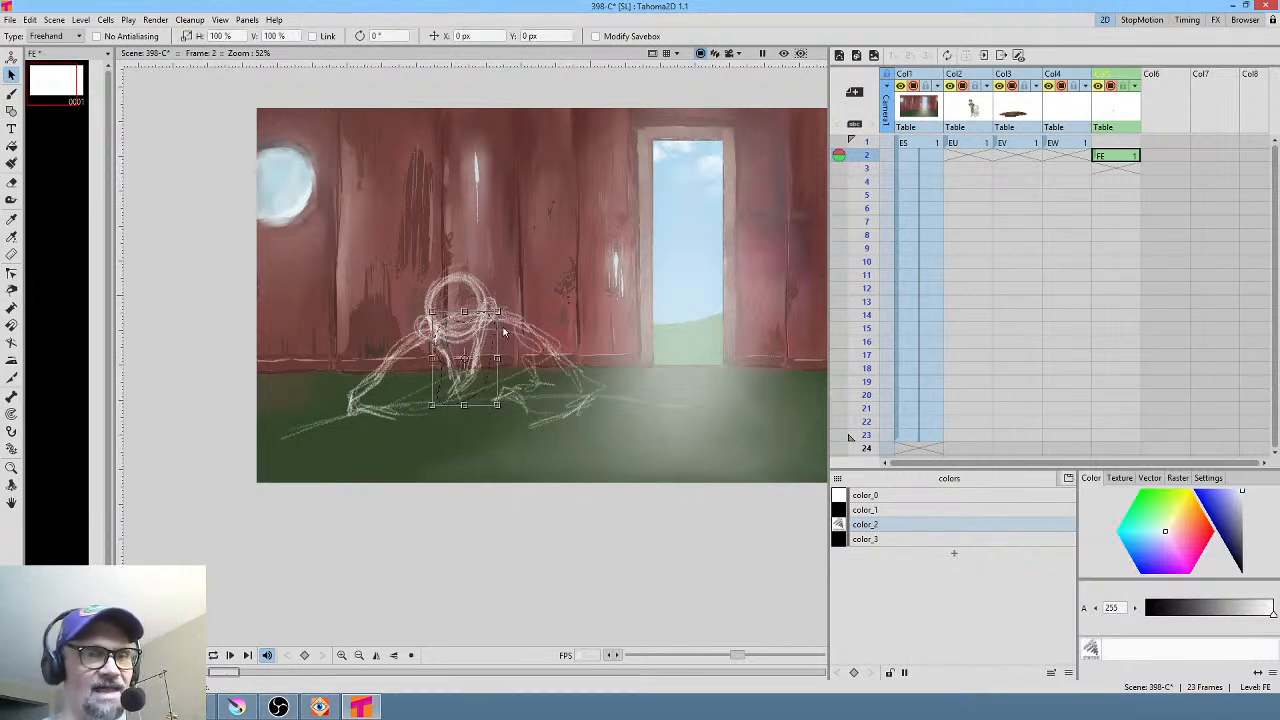
{"action": "scroll", "coordinate": [505, 384], "scroll_direction": "up", "scroll_amount": 2}
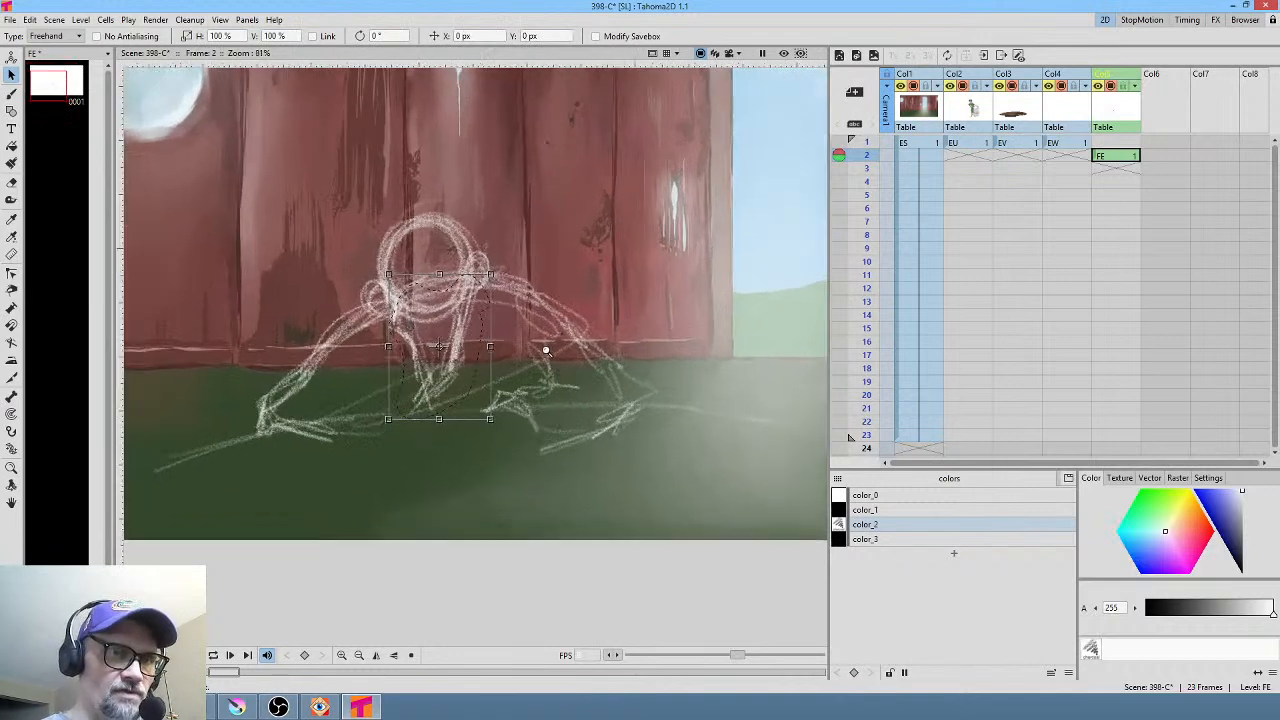
{"action": "scroll", "coordinate": [545, 350], "scroll_direction": "up", "scroll_amount": 1}
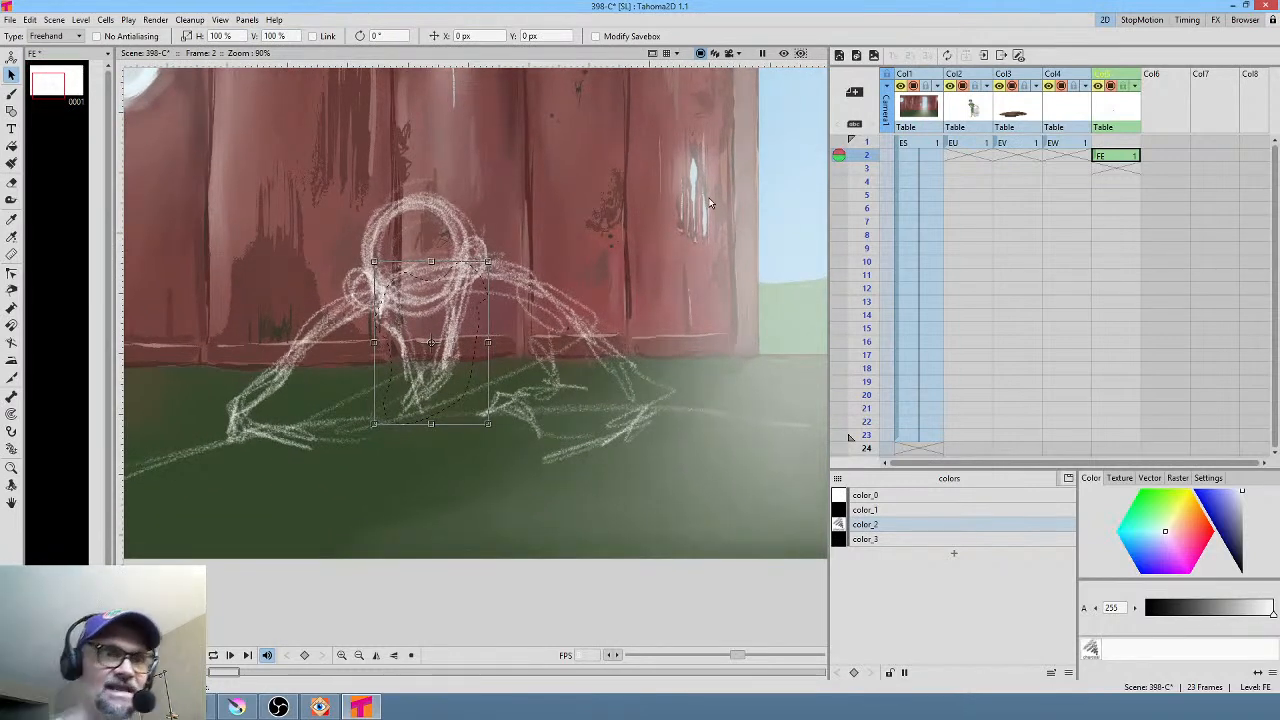
{"action": "left_click_drag", "start_coordinate": [455, 347], "coordinate": [458, 349]}
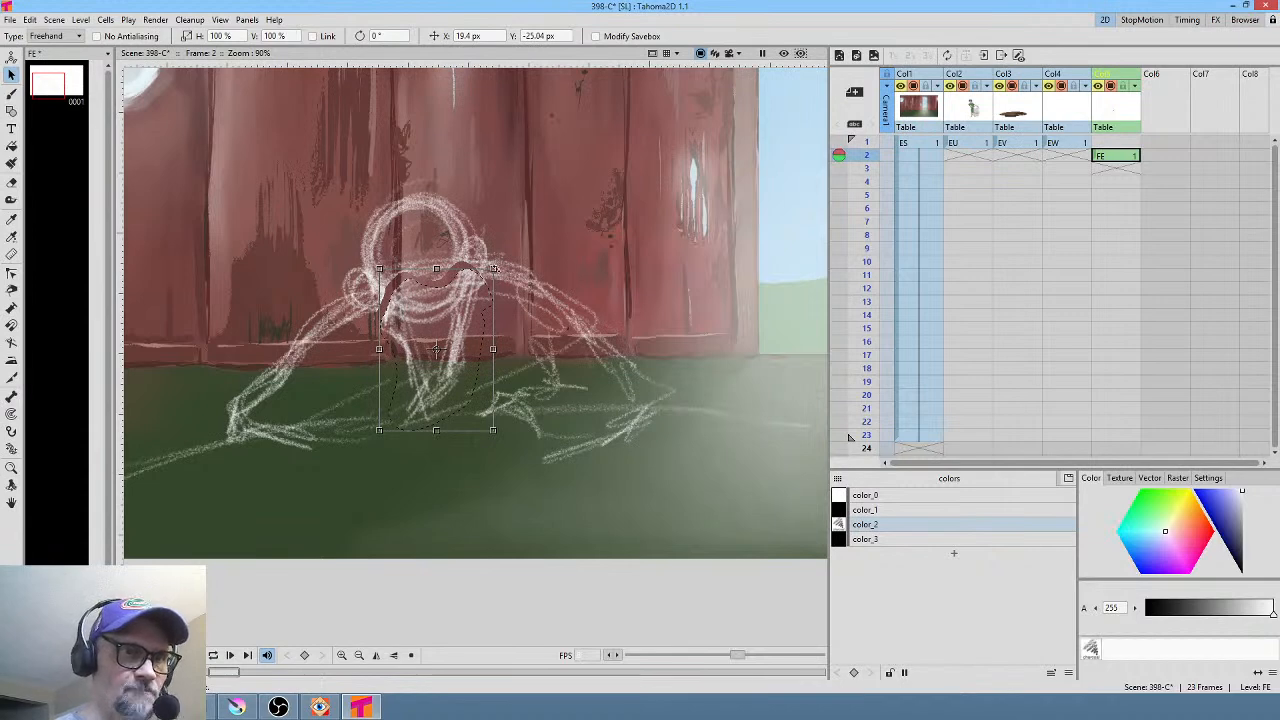
{"action": "left_click_drag", "start_coordinate": [494, 270], "coordinate": [487, 255]}
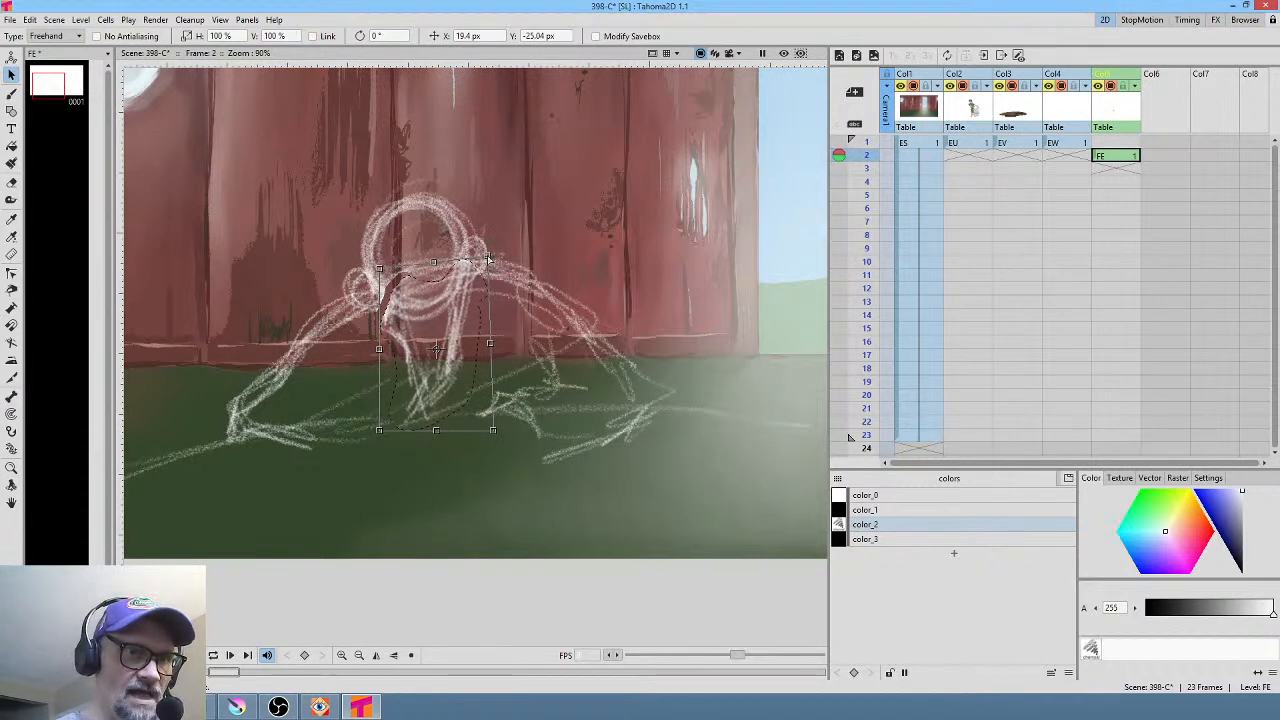
{"action": "left_click_drag", "start_coordinate": [381, 347], "coordinate": [375, 337]}
{"action": "left_click_drag", "start_coordinate": [434, 428], "coordinate": [442, 438]}
{"action": "left_click_drag", "start_coordinate": [379, 344], "coordinate": [376, 341]}
Refine the right-hand forearm with charcoal strokes and draw its wrist, palm and spread fingers on the table
{"action": "left_click_drag", "start_coordinate": [618, 398], "coordinate": [658, 366]}
{"action": "key", "text": "b"}
{"action": "mouse_move", "coordinate": [566, 380]}
{"action": "left_mouse_down"}
{"action": "mouse_move", "coordinate": [585, 411]}
{"action": "mouse_move", "coordinate": [524, 388]}
{"action": "mouse_move", "coordinate": [521, 410]}
{"action": "mouse_move", "coordinate": [556, 392]}
{"action": "mouse_move", "coordinate": [570, 428]}
{"action": "mouse_move", "coordinate": [536, 392]}
{"action": "mouse_move", "coordinate": [550, 420]}
{"action": "mouse_move", "coordinate": [524, 398]}
{"action": "left_mouse_up"}
{"action": "mouse_move", "coordinate": [526, 402]}
{"action": "left_mouse_down"}
{"action": "mouse_move", "coordinate": [546, 430]}
{"action": "mouse_move", "coordinate": [575, 420]}
{"action": "left_mouse_up"}
{"action": "left_click_drag", "start_coordinate": [582, 407], "coordinate": [640, 390]}
{"action": "mouse_move", "coordinate": [662, 370]}
{"action": "left_mouse_down"}
{"action": "mouse_move", "coordinate": [680, 356]}
{"action": "mouse_move", "coordinate": [672, 342]}
{"action": "left_mouse_up"}
{"action": "mouse_move", "coordinate": [600, 342]}
{"action": "left_mouse_down"}
{"action": "mouse_move", "coordinate": [548, 378]}
{"action": "mouse_move", "coordinate": [668, 396]}
{"action": "left_mouse_up"}
{"action": "left_click_drag", "start_coordinate": [566, 384], "coordinate": [530, 400]}
{"action": "mouse_move", "coordinate": [532, 398]}
{"action": "left_mouse_down"}
{"action": "mouse_move", "coordinate": [522, 422]}
{"action": "mouse_move", "coordinate": [546, 416]}
{"action": "left_mouse_up"}
{"action": "mouse_move", "coordinate": [550, 392]}
{"action": "left_mouse_down"}
{"action": "mouse_move", "coordinate": [540, 418]}
{"action": "mouse_move", "coordinate": [468, 438]}
{"action": "mouse_move", "coordinate": [528, 436]}
{"action": "mouse_move", "coordinate": [548, 408]}
{"action": "mouse_move", "coordinate": [482, 426]}
{"action": "mouse_move", "coordinate": [474, 446]}
{"action": "mouse_move", "coordinate": [528, 440]}
{"action": "mouse_move", "coordinate": [428, 457]}
{"action": "mouse_move", "coordinate": [480, 443]}
{"action": "left_mouse_up"}
{"action": "mouse_move", "coordinate": [496, 440]}
{"action": "left_mouse_down"}
{"action": "mouse_move", "coordinate": [497, 474]}
{"action": "mouse_move", "coordinate": [511, 457]}
{"action": "mouse_move", "coordinate": [495, 439]}
{"action": "mouse_move", "coordinate": [462, 475]}
{"action": "left_mouse_up"}
{"action": "mouse_move", "coordinate": [504, 442]}
{"action": "left_mouse_down"}
{"action": "mouse_move", "coordinate": [472, 480]}
{"action": "mouse_move", "coordinate": [452, 456]}
{"action": "mouse_move", "coordinate": [440, 468]}
{"action": "mouse_move", "coordinate": [458, 462]}
{"action": "left_mouse_up"}
Add charcoal strokes for the left-hand arm's inner contour, forearm and side of the torso
{"action": "mouse_move", "coordinate": [336, 312]}
{"action": "left_mouse_down"}
{"action": "mouse_move", "coordinate": [282, 356]}
{"action": "mouse_move", "coordinate": [266, 410]}
{"action": "mouse_move", "coordinate": [390, 429]}
{"action": "mouse_move", "coordinate": [430, 420]}
{"action": "mouse_move", "coordinate": [444, 398]}
{"action": "mouse_move", "coordinate": [390, 410]}
{"action": "mouse_move", "coordinate": [421, 426]}
{"action": "mouse_move", "coordinate": [390, 398]}
{"action": "mouse_move", "coordinate": [404, 378]}
{"action": "mouse_move", "coordinate": [306, 388]}
{"action": "left_mouse_up"}
{"action": "mouse_move", "coordinate": [386, 362]}
{"action": "left_mouse_down"}
{"action": "mouse_move", "coordinate": [300, 386]}
{"action": "mouse_move", "coordinate": [396, 358]}
{"action": "left_mouse_up"}
{"action": "left_click_drag", "start_coordinate": [390, 362], "coordinate": [408, 318]}
{"action": "left_click_drag", "start_coordinate": [390, 292], "coordinate": [378, 360]}
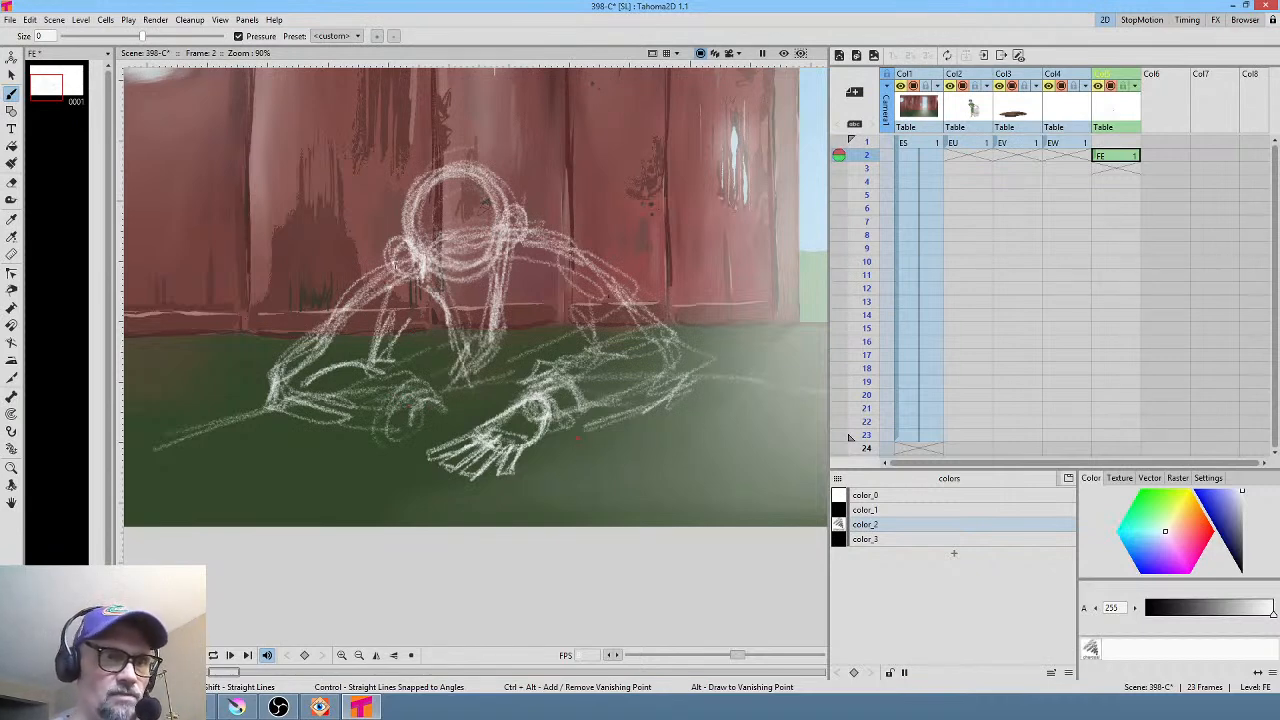
Try rotating the freehand-selected left-hand forearm by -42.92° around its elbow, and undo the transformation
{"action": "key", "text": "s"}
{"action": "mouse_move", "coordinate": [405, 370]}
{"action": "left_mouse_down"}
{"action": "mouse_move", "coordinate": [310, 376]}
{"action": "mouse_move", "coordinate": [259, 416]}
{"action": "left_mouse_up"}
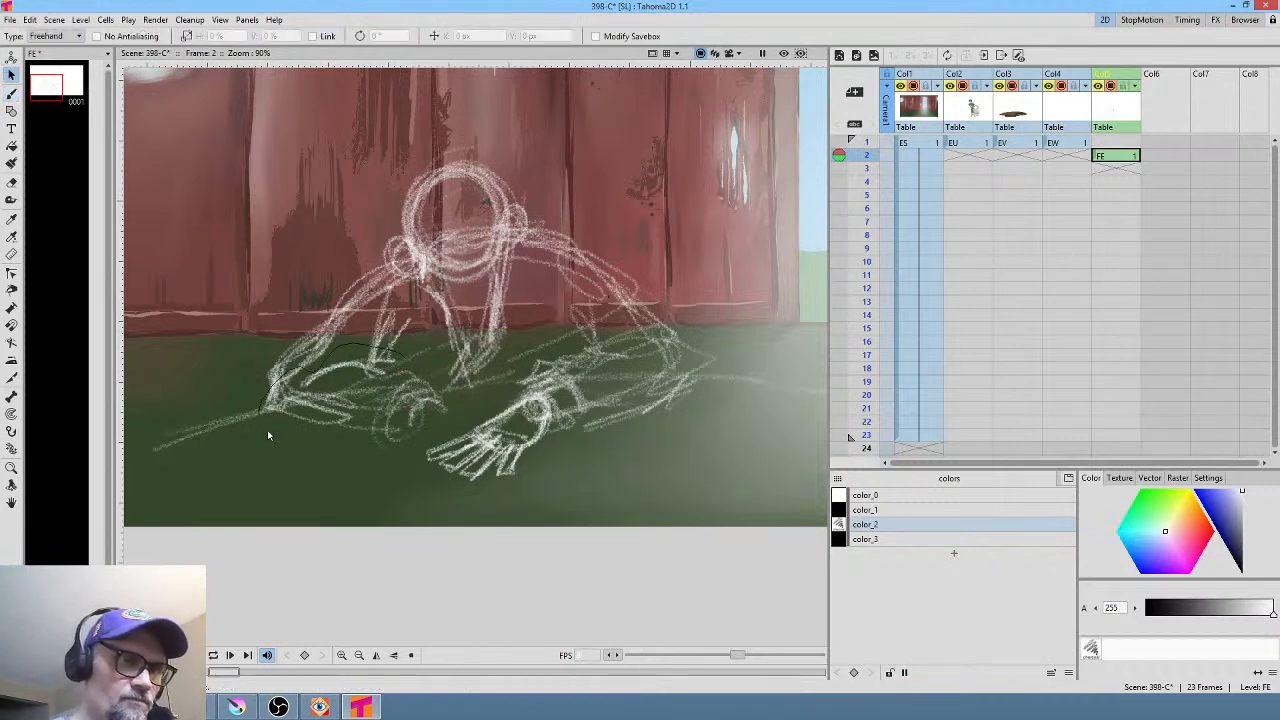
{"action": "left_click_drag", "start_coordinate": [458, 418], "coordinate": [462, 397]}
{"action": "mouse_move", "coordinate": [475, 340]}
{"action": "left_mouse_down"}
{"action": "mouse_move", "coordinate": [450, 400]}
{"action": "mouse_move", "coordinate": [404, 413]}
{"action": "left_mouse_up"}
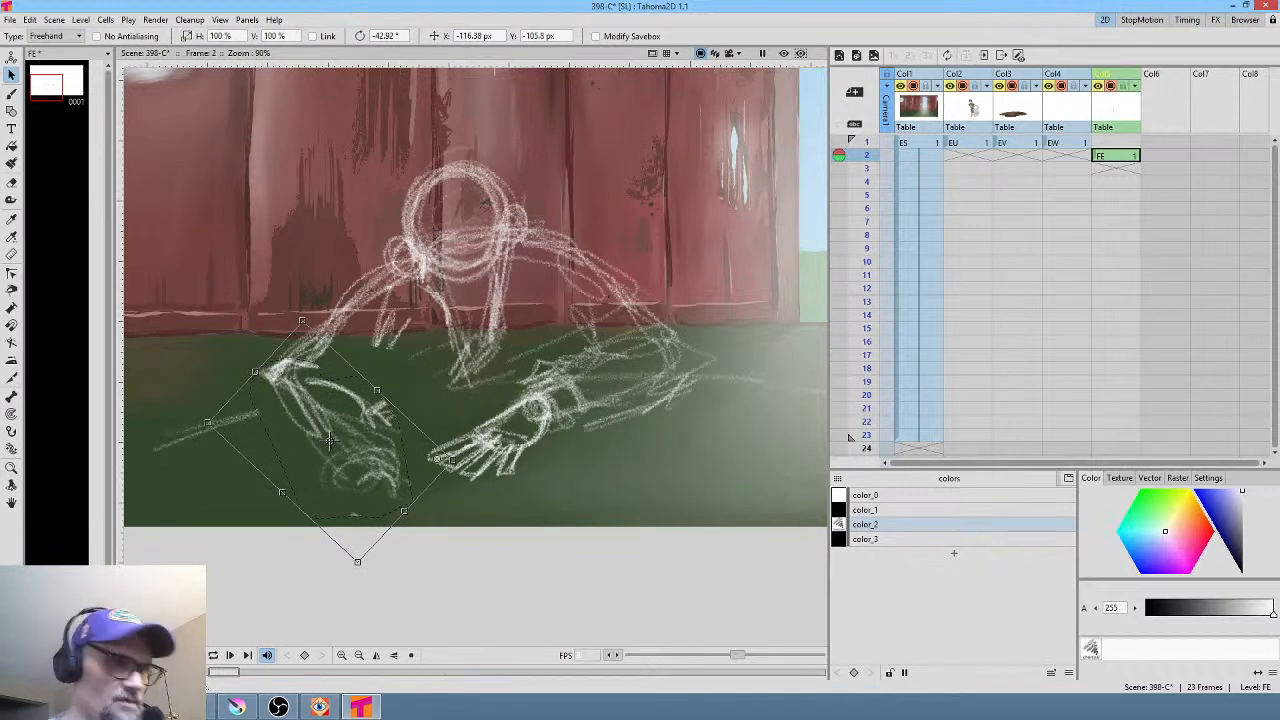
{"action": "key", "text": "ctrl+z"}
{"action": "key", "text": "ctrl+z"}
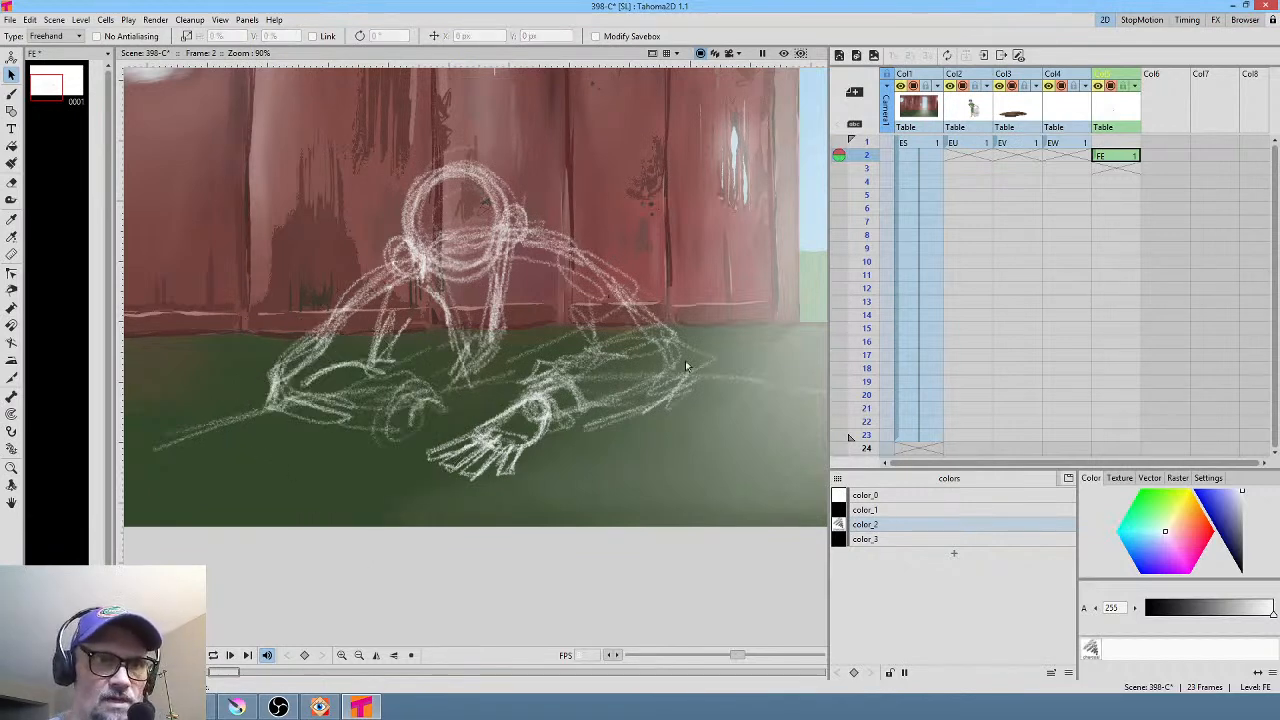
Select the whole right-hand arm with a freehand selection, rotate it 26.16°, and reposition it against the shoulder
{"action": "mouse_move", "coordinate": [548, 260]}
{"action": "left_mouse_down"}
{"action": "mouse_move", "coordinate": [490, 375]}
{"action": "mouse_move", "coordinate": [413, 460]}
{"action": "mouse_move", "coordinate": [717, 363]}
{"action": "mouse_move", "coordinate": [676, 303]}
{"action": "left_mouse_up"}
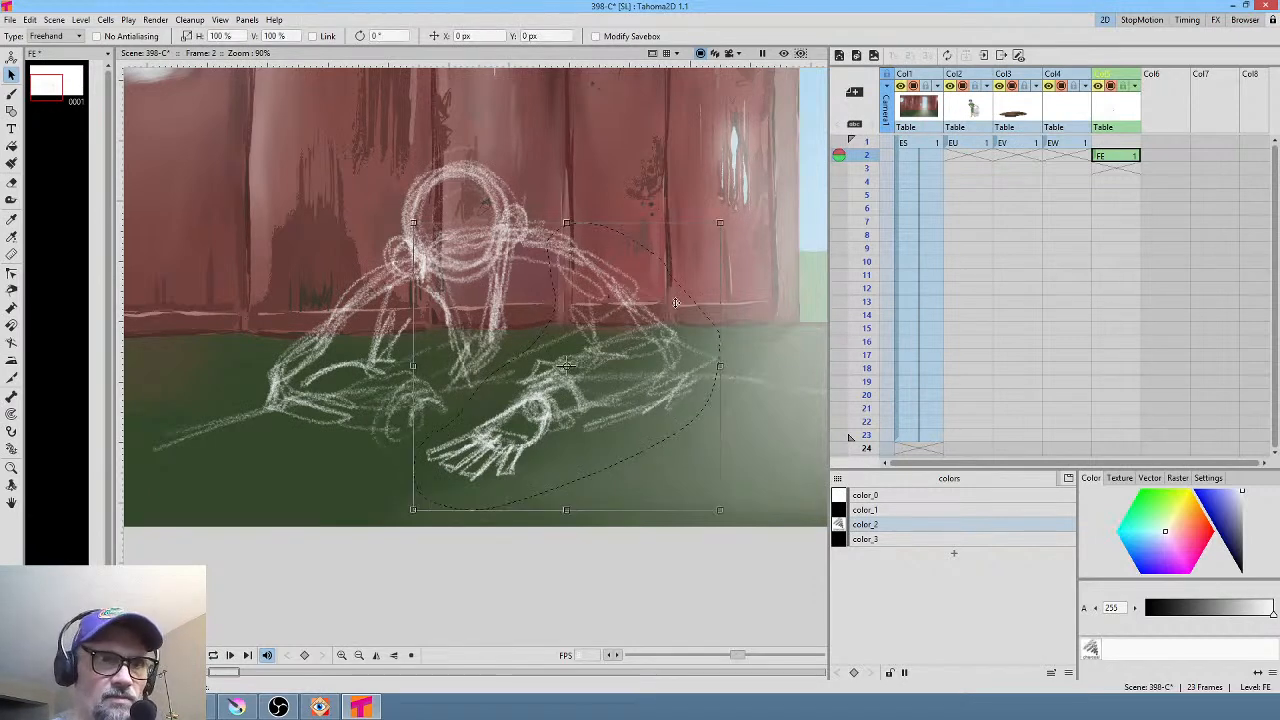
{"action": "mouse_move", "coordinate": [565, 363]}
{"action": "left_mouse_down"}
{"action": "mouse_move", "coordinate": [615, 265]}
{"action": "mouse_move", "coordinate": [582, 387]}
{"action": "left_mouse_up"}
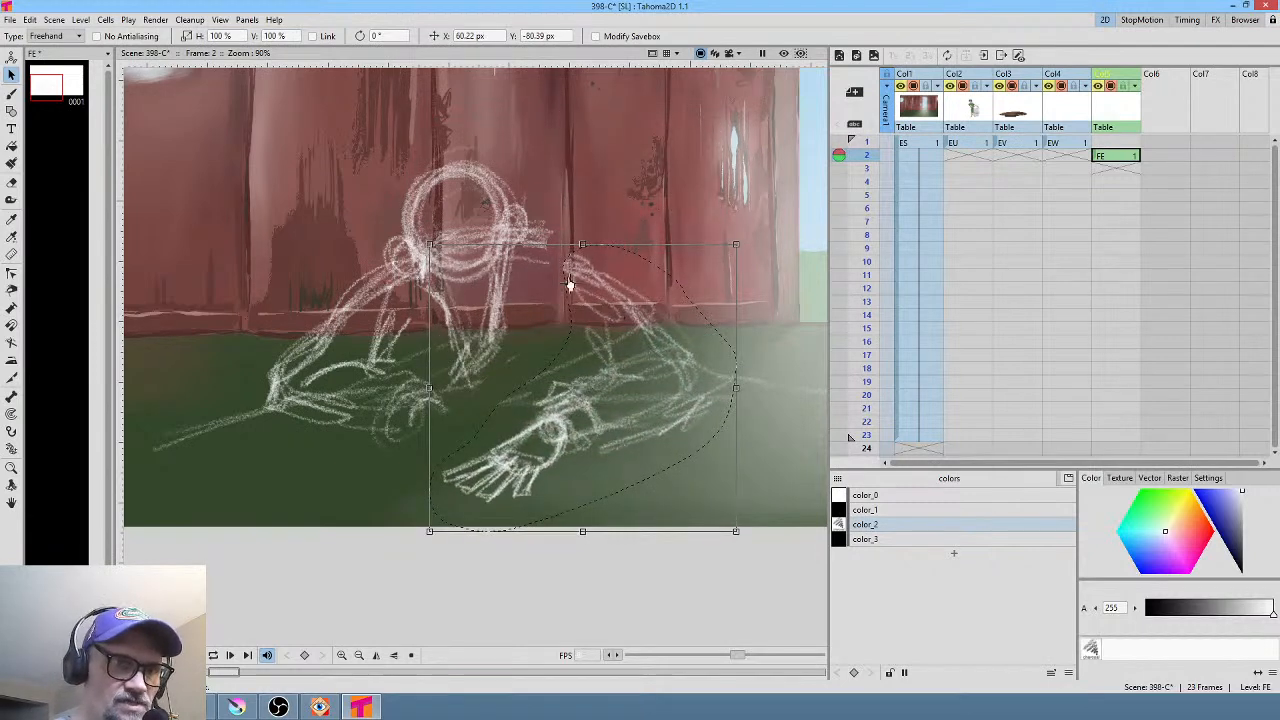
{"action": "mouse_move", "coordinate": [746, 540]}
{"action": "left_mouse_down"}
{"action": "mouse_move", "coordinate": [785, 500]}
{"action": "mouse_move", "coordinate": [742, 376]}
{"action": "left_mouse_up"}
{"action": "left_click_drag", "start_coordinate": [560, 263], "coordinate": [555, 240]}
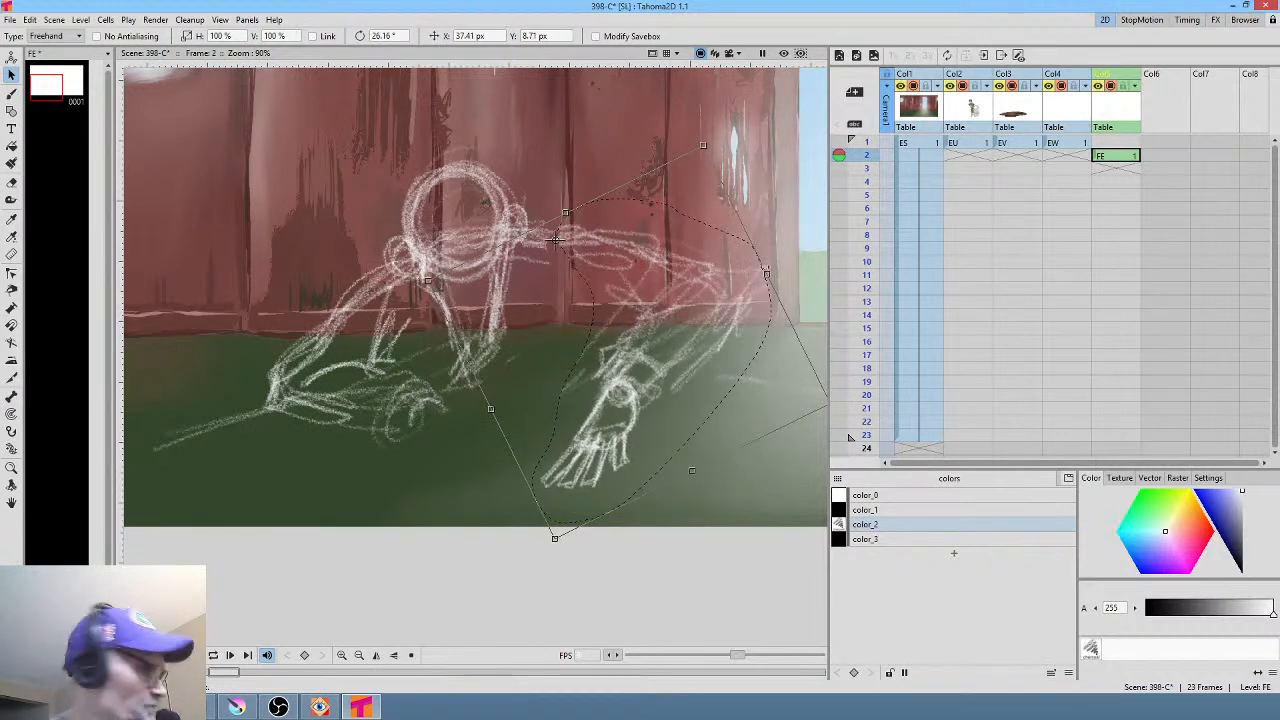
{"action": "left_click", "coordinate": [795, 291]}
Hide the ES background in the first column and recolour the FE level's color_2 red
{"action": "left_click_drag", "start_coordinate": [717, 279], "coordinate": [615, 330]}
{"action": "mouse_move", "coordinate": [573, 400]}
{"action": "left_mouse_down"}
{"action": "mouse_move", "coordinate": [624, 511]}
{"action": "mouse_move", "coordinate": [770, 320]}
{"action": "left_mouse_up"}
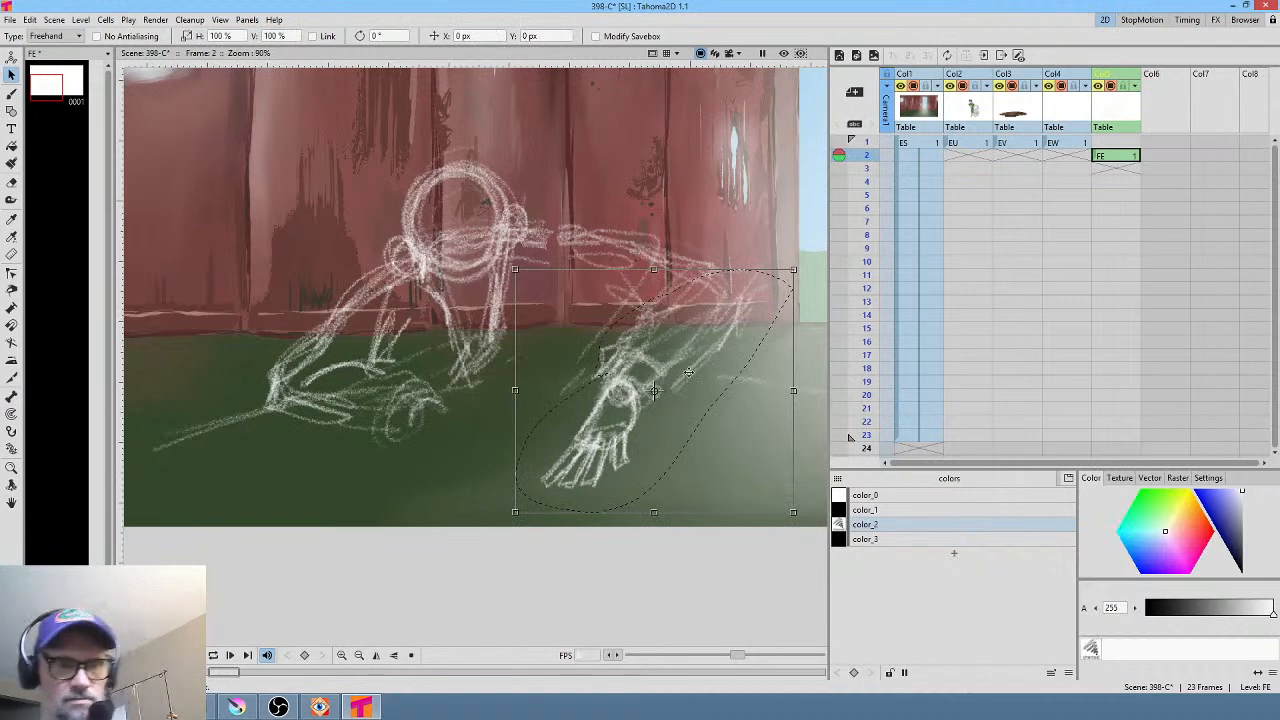
{"action": "left_click", "coordinate": [913, 87]}
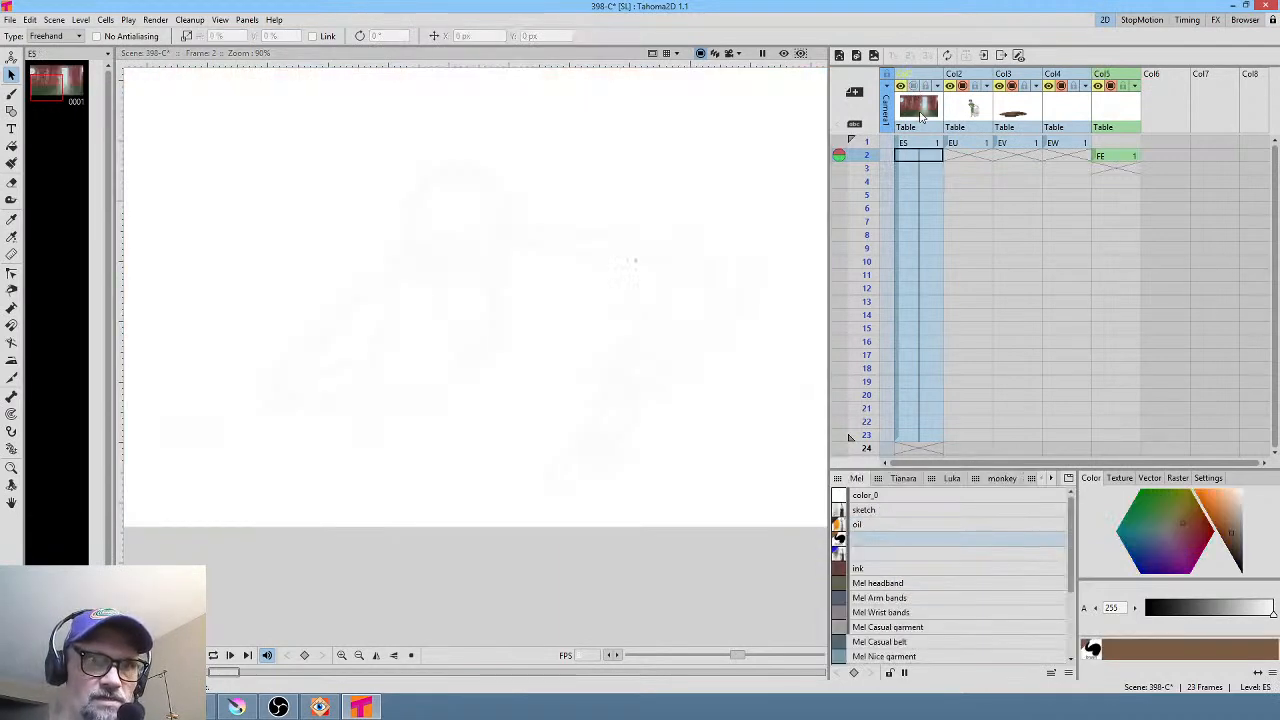
{"action": "left_click", "coordinate": [1121, 87]}
{"action": "left_click", "coordinate": [1125, 157]}
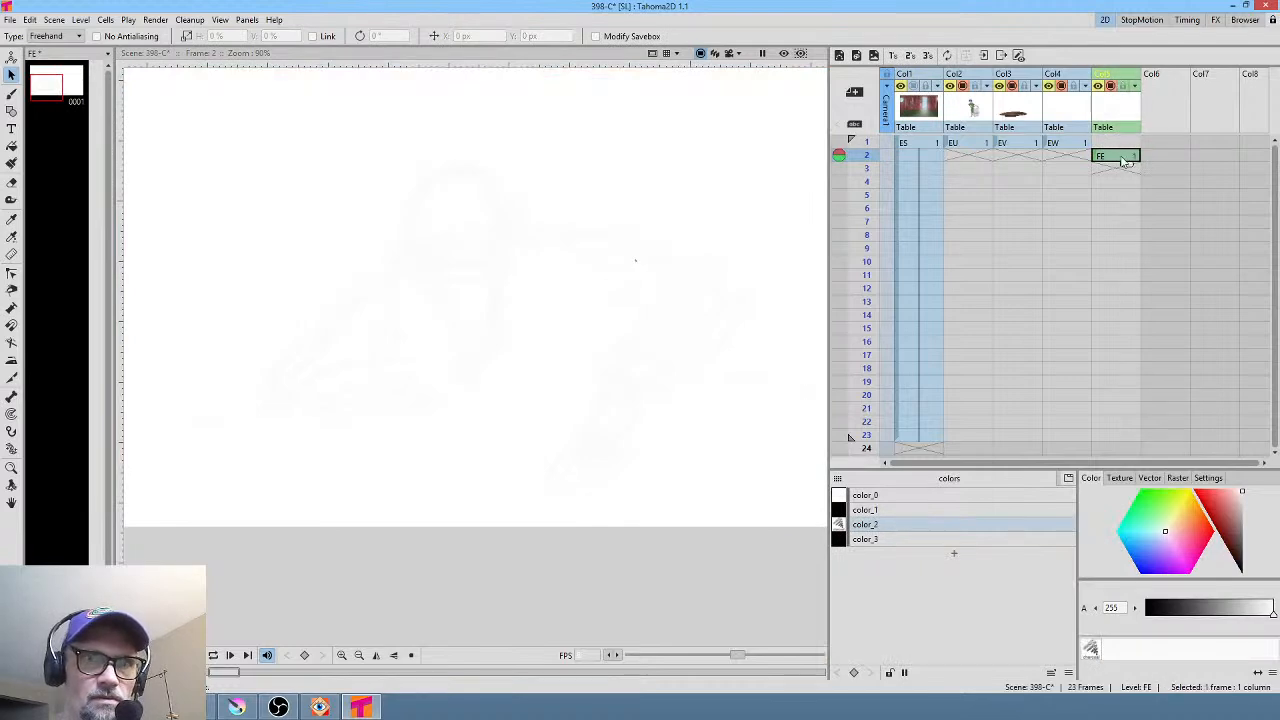
{"action": "mouse_move", "coordinate": [1231, 514]}
{"action": "left_mouse_down"}
{"action": "mouse_move", "coordinate": [1239, 567]}
{"action": "mouse_move", "coordinate": [1190, 497]}
{"action": "left_mouse_up"}
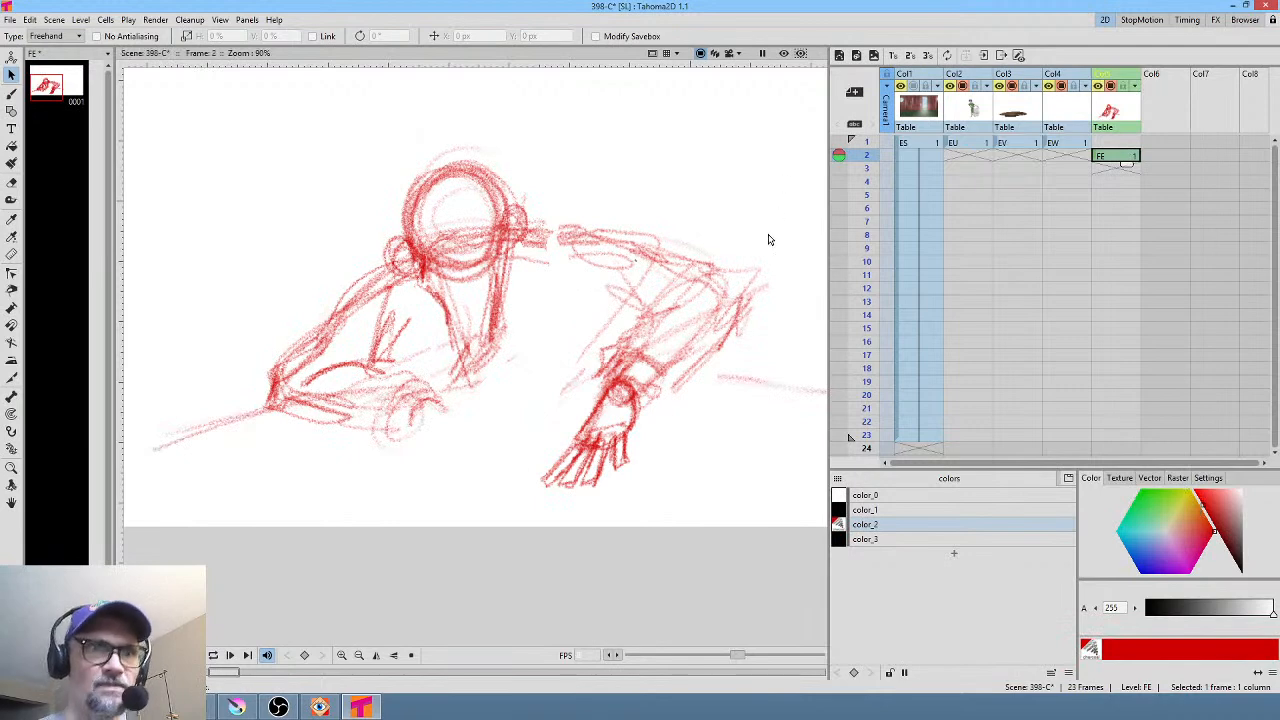
Select the right-hand forearm and hand freehand, rotate them 32.98° around the elbow, and fit them to the upper arm
{"action": "mouse_move", "coordinate": [778, 268]}
{"action": "left_mouse_down"}
{"action": "mouse_move", "coordinate": [617, 314]}
{"action": "mouse_move", "coordinate": [640, 500]}
{"action": "mouse_move", "coordinate": [779, 262]}
{"action": "left_mouse_up"}
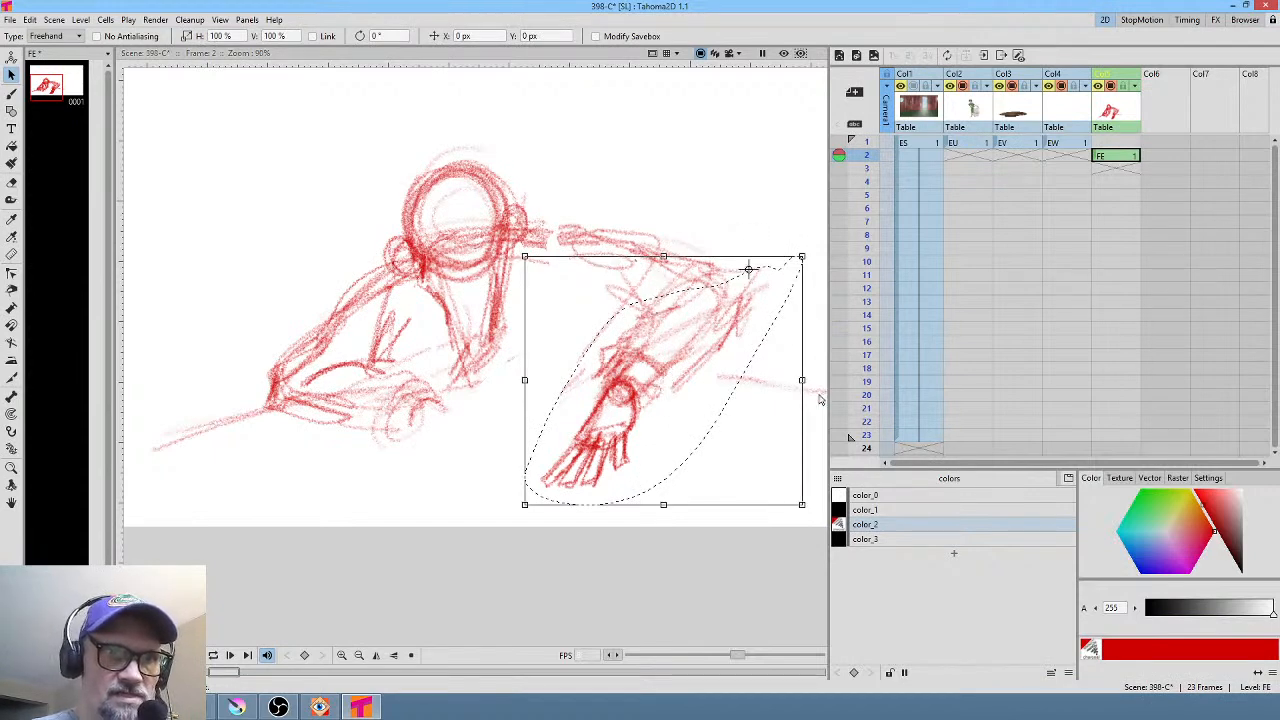
{"action": "left_click_drag", "start_coordinate": [828, 361], "coordinate": [847, 366]}
{"action": "left_click_drag", "start_coordinate": [759, 358], "coordinate": [754, 344]}
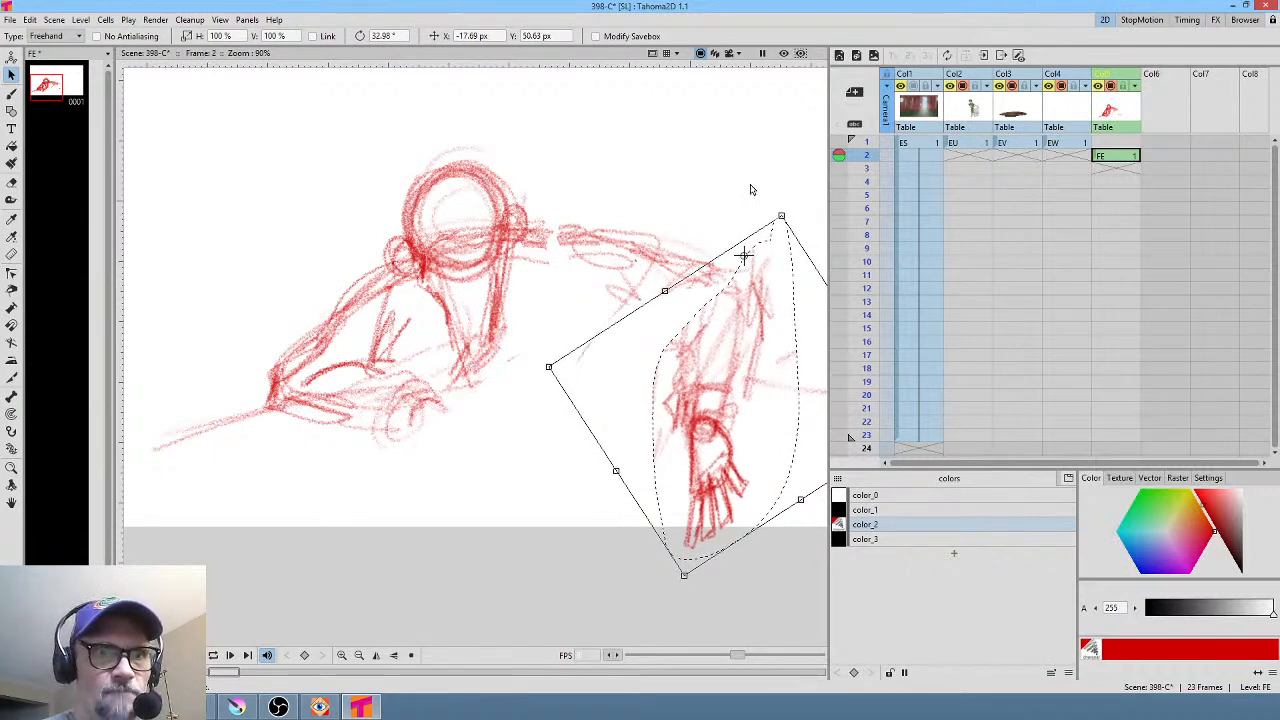
{"action": "left_click", "coordinate": [654, 198]}
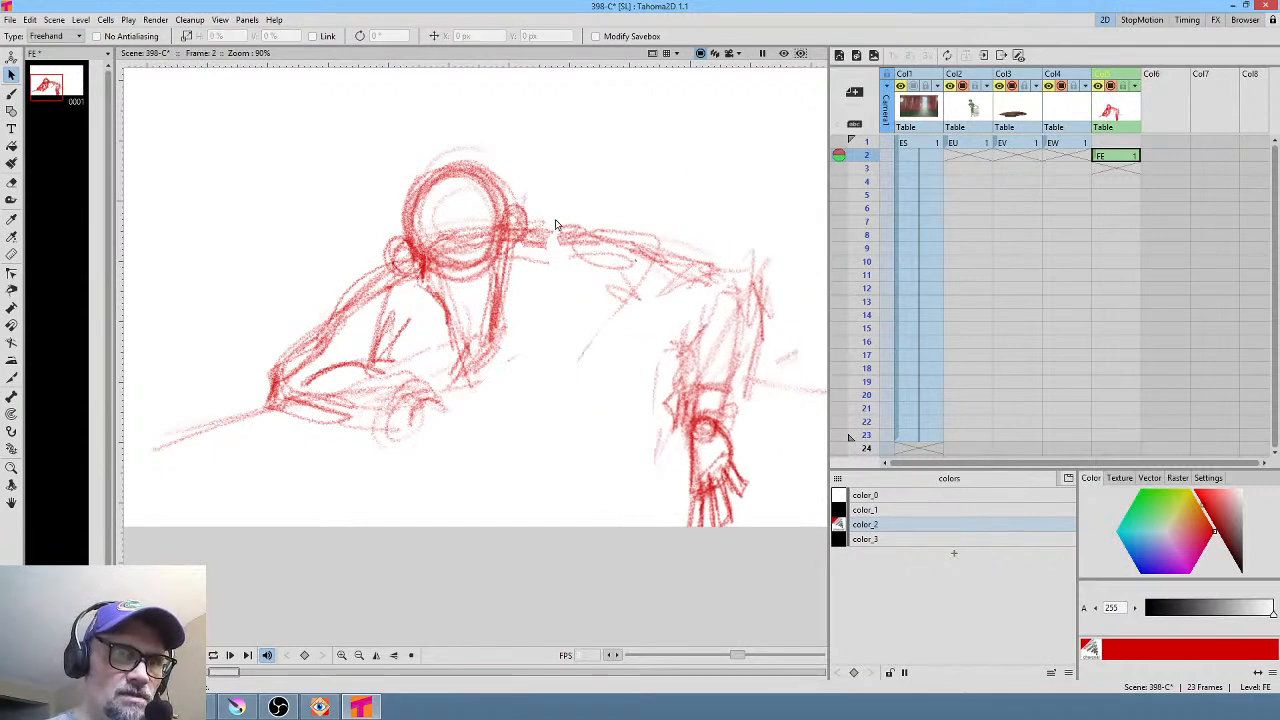
Select the whole right-hand arm with a freehand selection, rotate it 23.46°, and refit it against the shoulder
{"action": "mouse_move", "coordinate": [628, 181]}
{"action": "left_mouse_down"}
{"action": "mouse_move", "coordinate": [585, 197]}
{"action": "mouse_move", "coordinate": [543, 343]}
{"action": "mouse_move", "coordinate": [808, 443]}
{"action": "mouse_move", "coordinate": [818, 325]}
{"action": "left_mouse_up"}
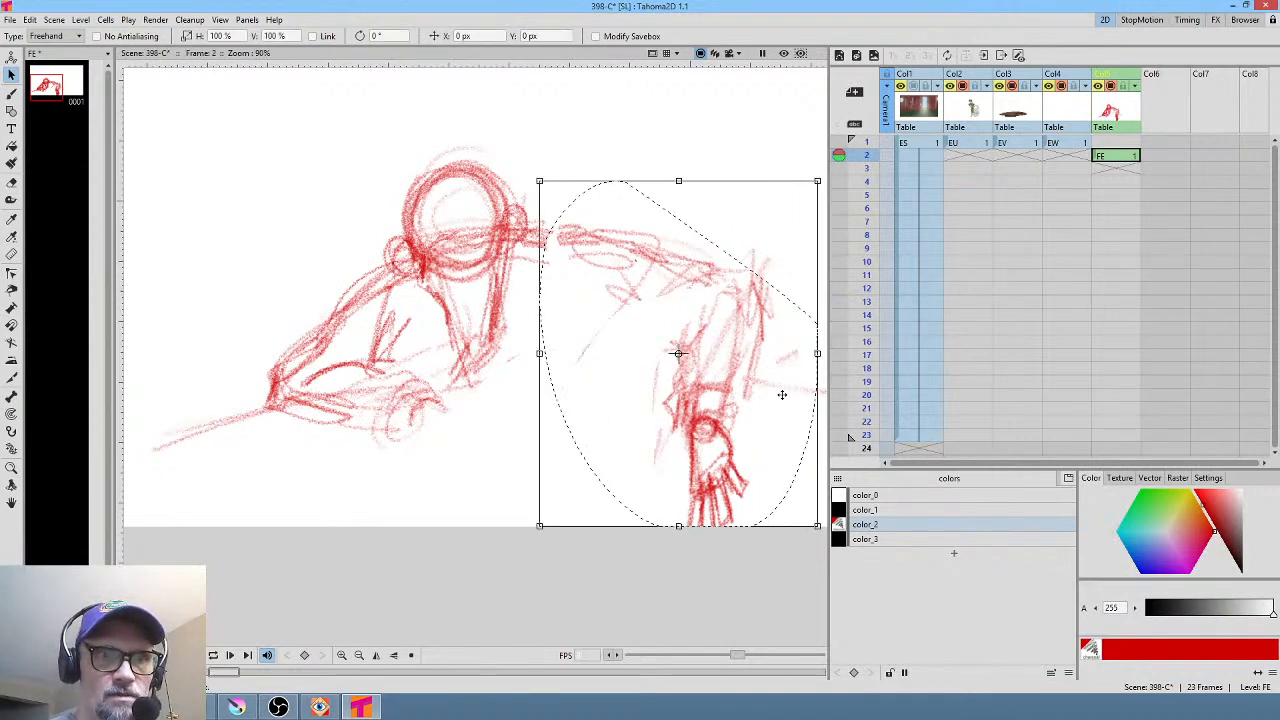
{"action": "mouse_move", "coordinate": [611, 414]}
{"action": "left_mouse_down"}
{"action": "mouse_move", "coordinate": [580, 354]}
{"action": "mouse_move", "coordinate": [716, 439]}
{"action": "left_mouse_up"}
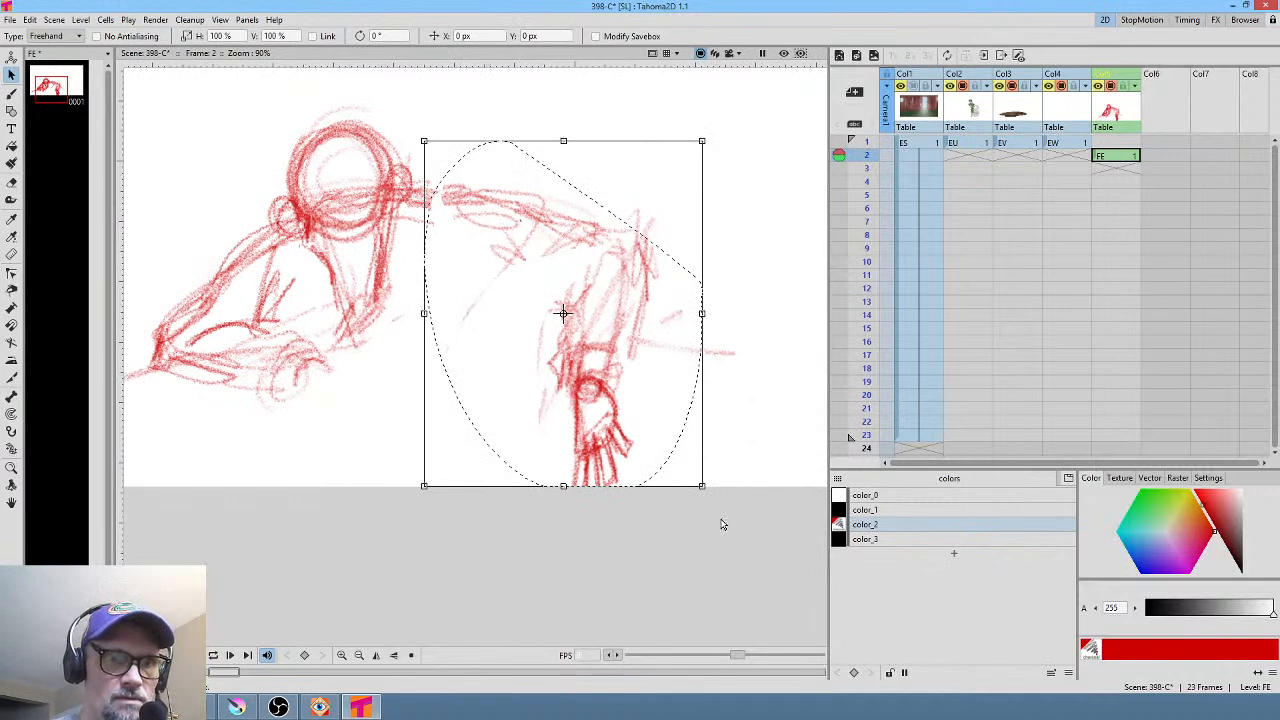
{"action": "left_click_drag", "start_coordinate": [716, 497], "coordinate": [778, 417]}
{"action": "left_click_drag", "start_coordinate": [579, 358], "coordinate": [605, 308]}
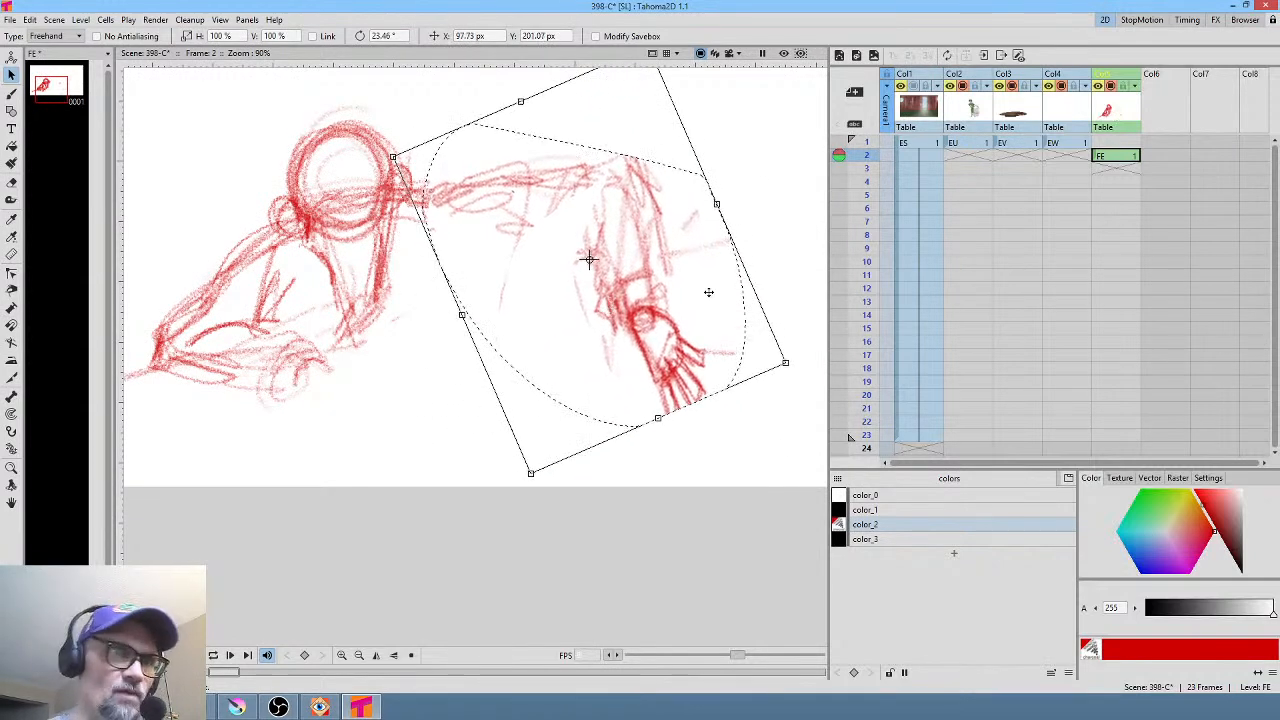
{"action": "left_click", "coordinate": [770, 286]}
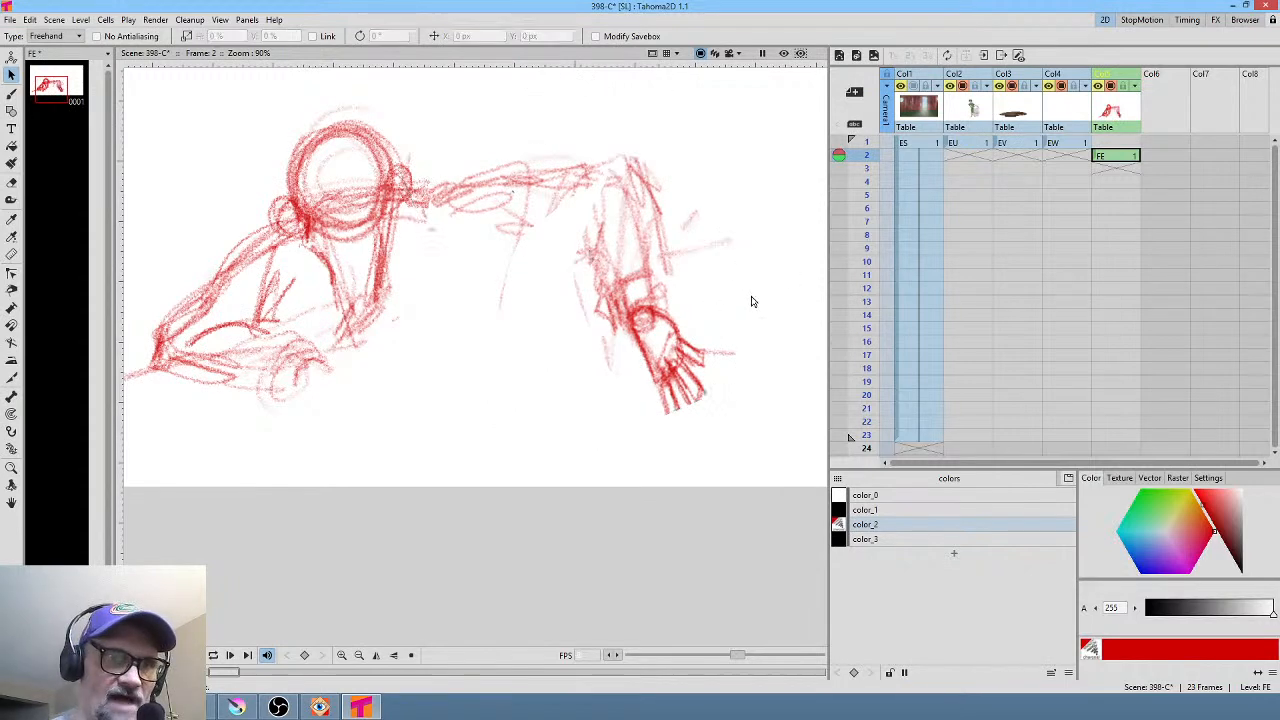
Select the right-hand hand freehand, rotate it -99.51°, and place it palm-inward below the end of the forearm
{"action": "mouse_move", "coordinate": [701, 325]}
{"action": "left_mouse_down"}
{"action": "mouse_move", "coordinate": [620, 321]}
{"action": "mouse_move", "coordinate": [670, 430]}
{"action": "mouse_move", "coordinate": [708, 328]}
{"action": "left_mouse_up"}
{"action": "mouse_move", "coordinate": [759, 293]}
{"action": "left_mouse_down"}
{"action": "mouse_move", "coordinate": [768, 332]}
{"action": "mouse_move", "coordinate": [732, 412]}
{"action": "mouse_move", "coordinate": [736, 396]}
{"action": "mouse_move", "coordinate": [721, 408]}
{"action": "left_mouse_up"}
{"action": "left_click_drag", "start_coordinate": [728, 340], "coordinate": [561, 379]}
{"action": "left_click_drag", "start_coordinate": [583, 328], "coordinate": [598, 347]}
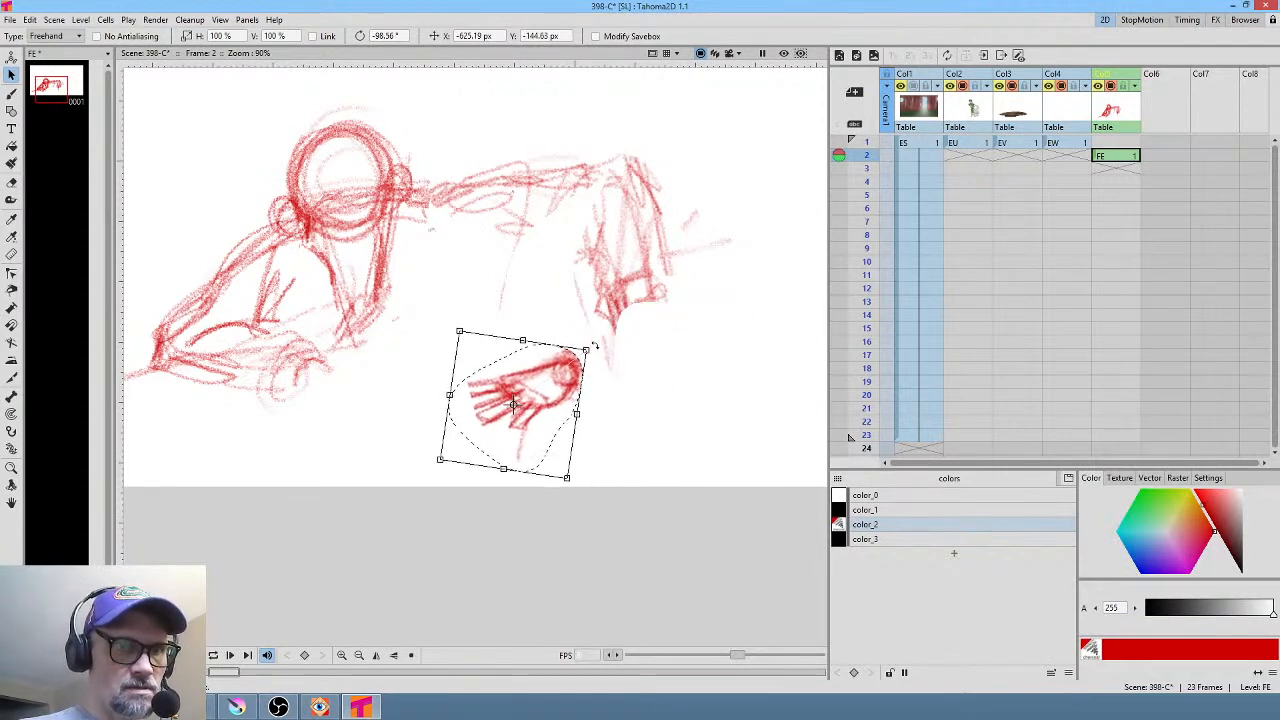
{"action": "left_click_drag", "start_coordinate": [543, 386], "coordinate": [581, 370]}
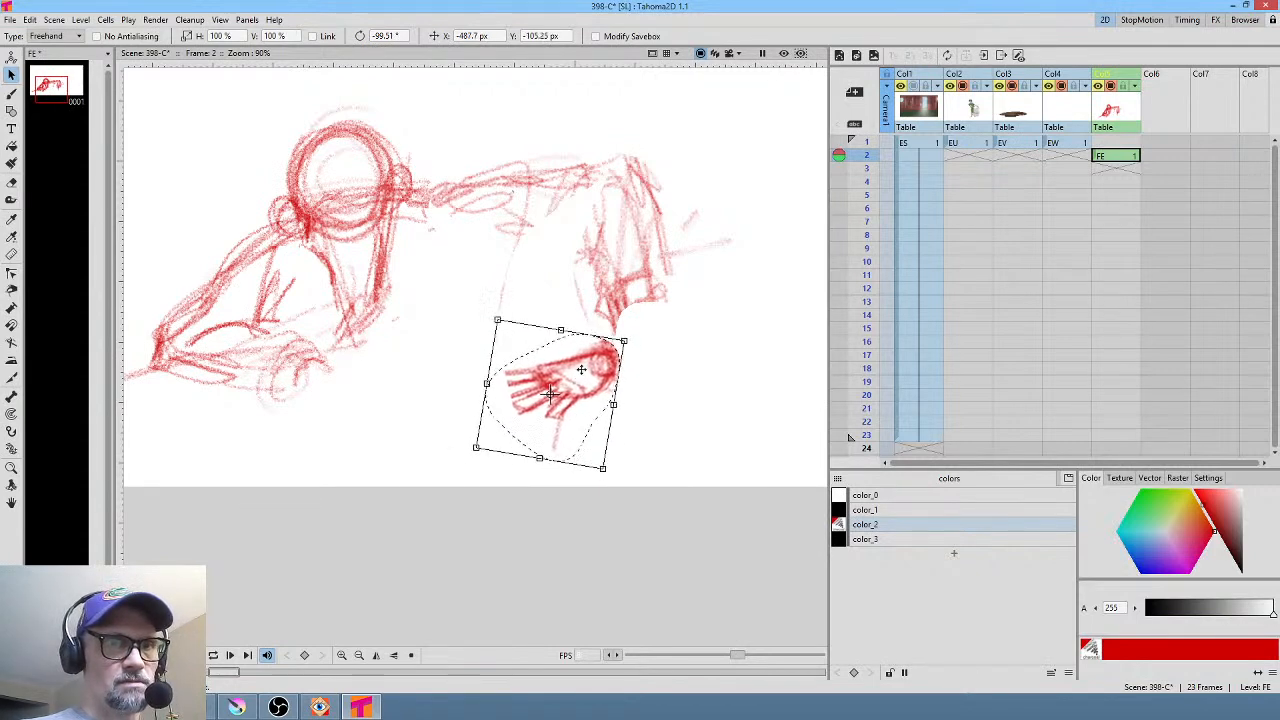
{"action": "left_click", "coordinate": [673, 161]}
Rotate the freehand-selected right-hand forearm -18.66° and lower it onto the hand, then rotate the upper arm -9.49° to meet the elbow
{"action": "mouse_move", "coordinate": [673, 146]}
{"action": "left_mouse_down"}
{"action": "mouse_move", "coordinate": [589, 206]}
{"action": "mouse_move", "coordinate": [600, 340]}
{"action": "mouse_move", "coordinate": [705, 210]}
{"action": "mouse_move", "coordinate": [737, 257]}
{"action": "left_mouse_up"}
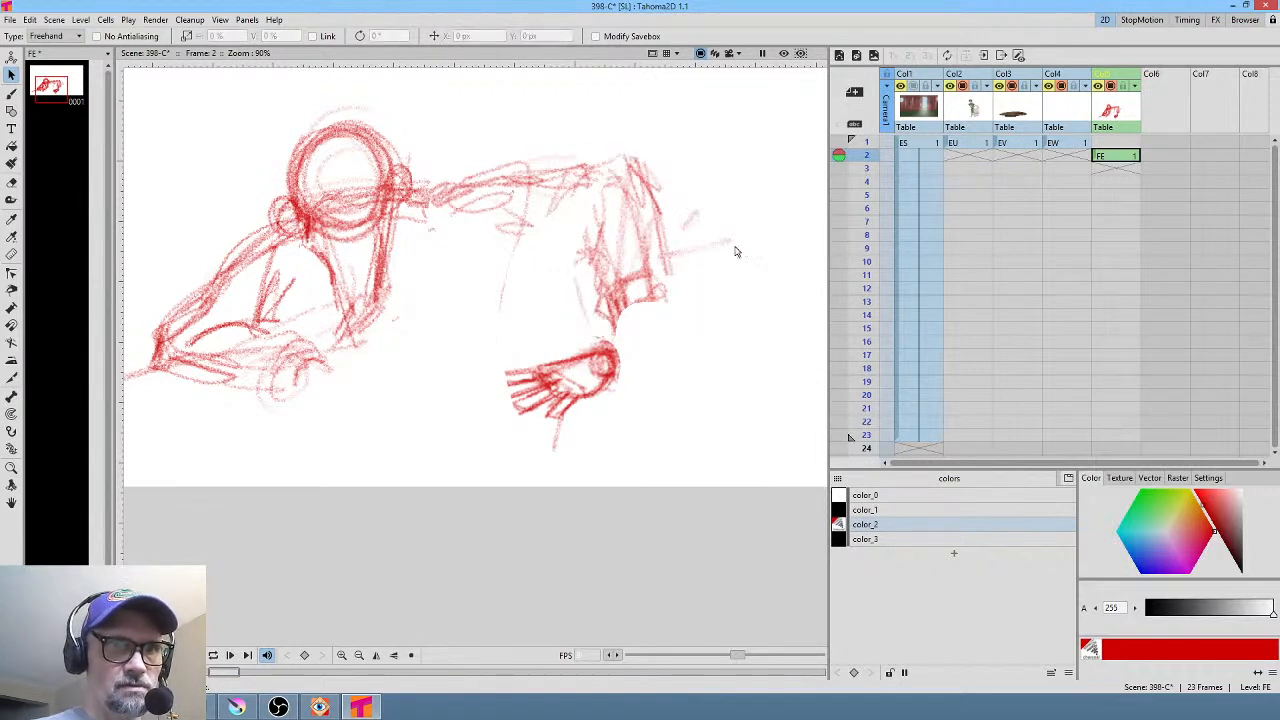
{"action": "mouse_move", "coordinate": [680, 174]}
{"action": "left_mouse_down"}
{"action": "mouse_move", "coordinate": [597, 207]}
{"action": "mouse_move", "coordinate": [604, 342]}
{"action": "mouse_move", "coordinate": [743, 188]}
{"action": "left_mouse_up"}
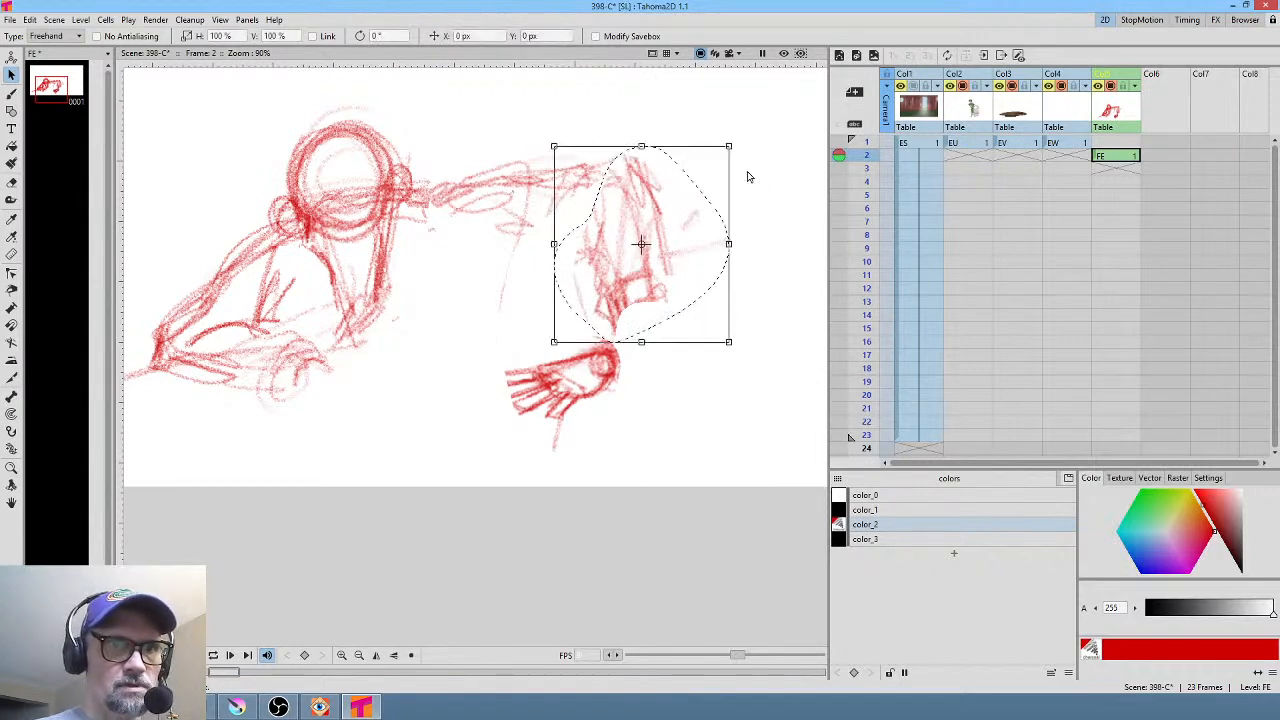
{"action": "left_click_drag", "start_coordinate": [733, 145], "coordinate": [752, 166]}
{"action": "left_click_drag", "start_coordinate": [682, 253], "coordinate": [666, 290]}
{"action": "left_click_drag", "start_coordinate": [743, 200], "coordinate": [745, 208]}
{"action": "left_click_drag", "start_coordinate": [680, 254], "coordinate": [669, 283]}
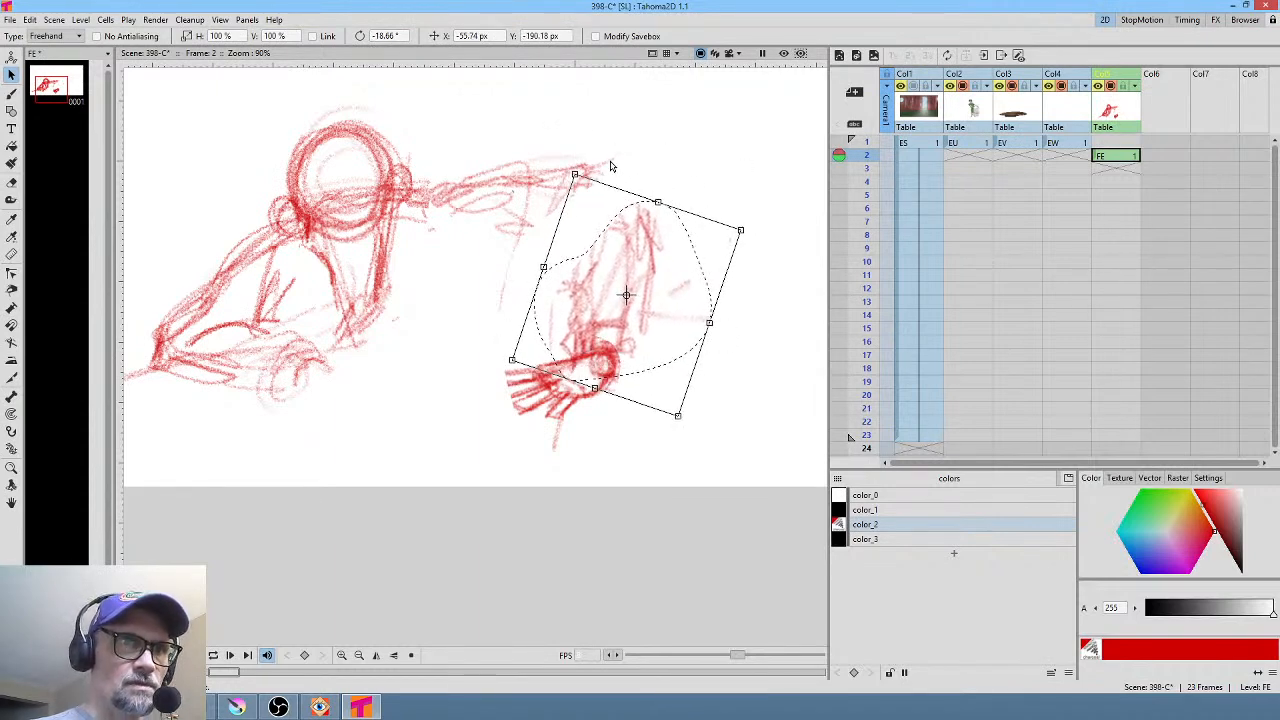
{"action": "left_click", "coordinate": [603, 144]}
{"action": "mouse_move", "coordinate": [557, 124]}
{"action": "left_mouse_down"}
{"action": "mouse_move", "coordinate": [433, 237]}
{"action": "mouse_move", "coordinate": [635, 156]}
{"action": "mouse_move", "coordinate": [655, 132]}
{"action": "left_mouse_up"}
{"action": "left_click_drag", "start_coordinate": [574, 229], "coordinate": [569, 251]}
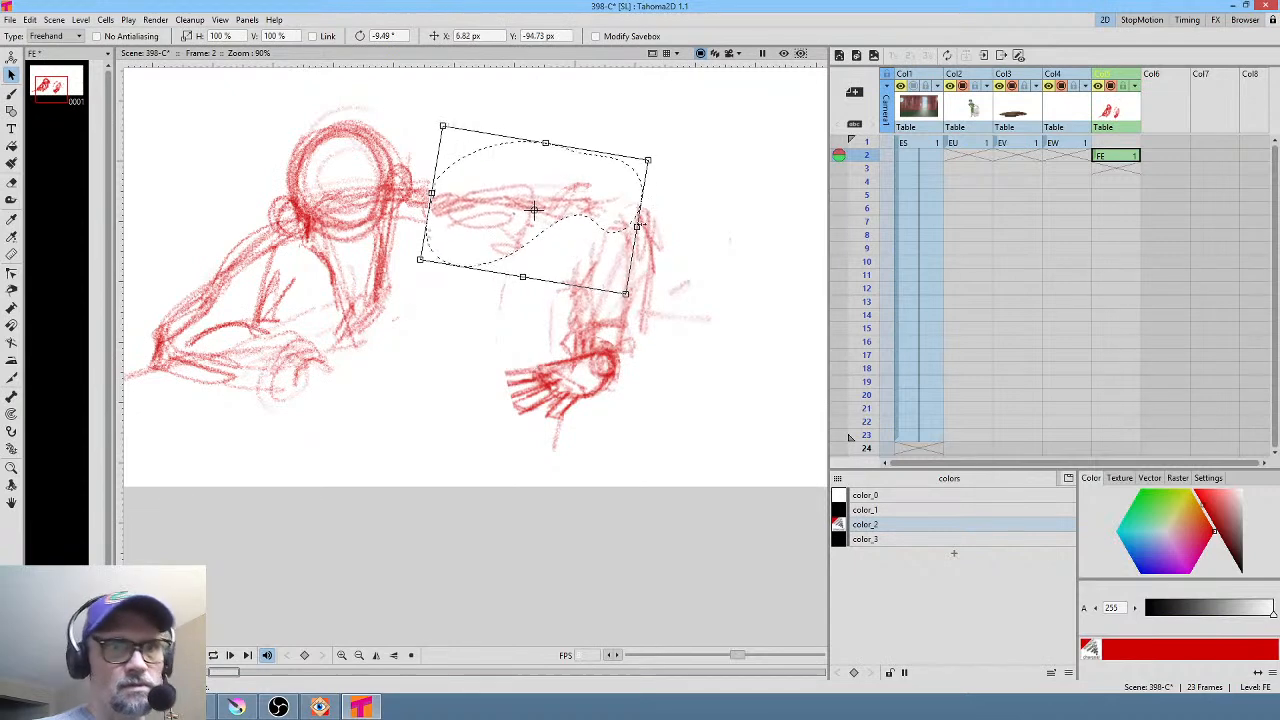
Brush firmer lines along the right-hand upper arm and forearm, and erase the stray charcoal outside the forearm
{"action": "key", "text": "b"}
{"action": "mouse_move", "coordinate": [468, 202]}
{"action": "left_mouse_down"}
{"action": "mouse_move", "coordinate": [608, 203]}
{"action": "mouse_move", "coordinate": [624, 304]}
{"action": "left_mouse_up"}
{"action": "left_click_drag", "start_coordinate": [618, 208], "coordinate": [614, 374]}
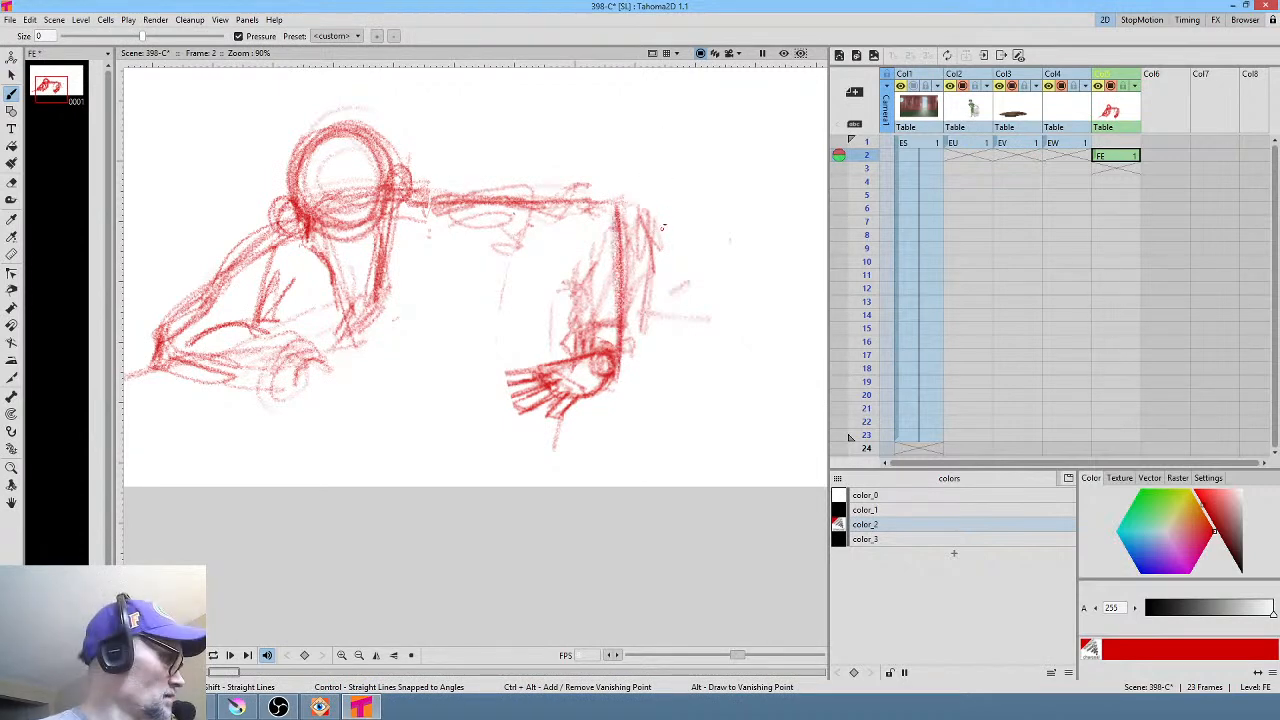
{"action": "key", "text": "a"}
{"action": "left_click_drag", "start_coordinate": [669, 180], "coordinate": [694, 175]}
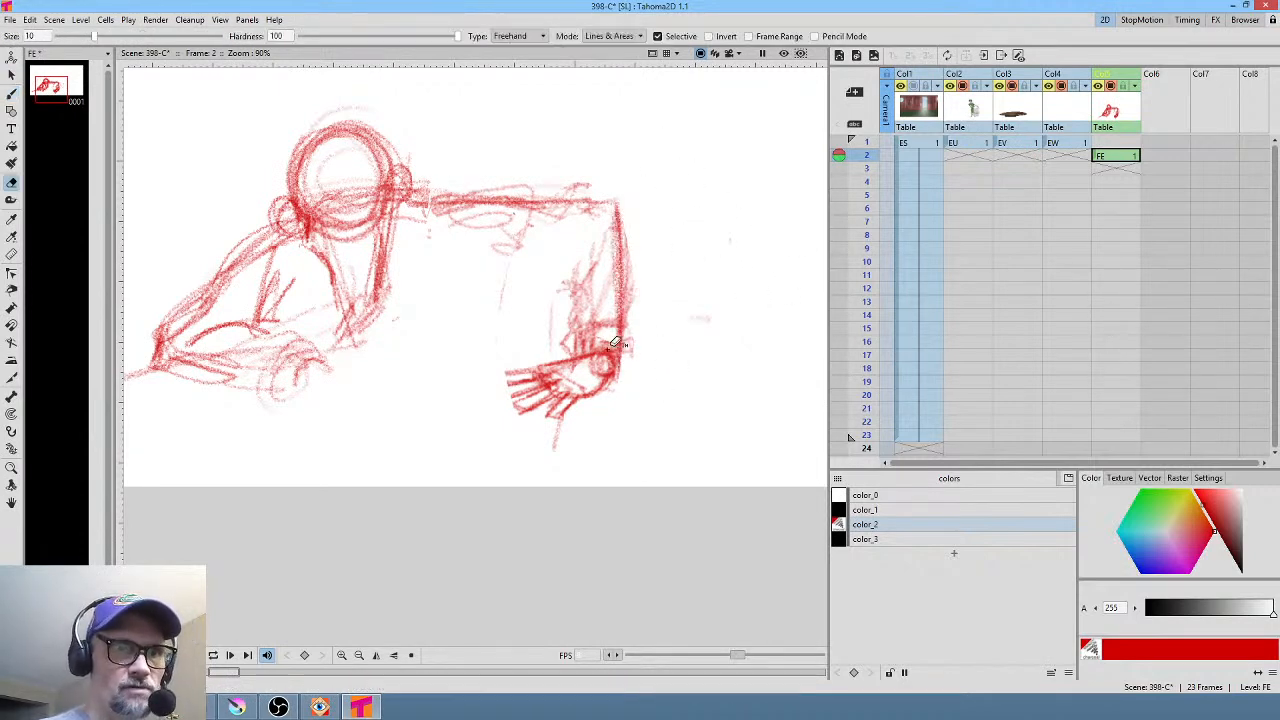
Sketch the underside of the right-hand upper arm, the side of the torso, and the horizontal lines at the waist
{"action": "key", "text": "b"}
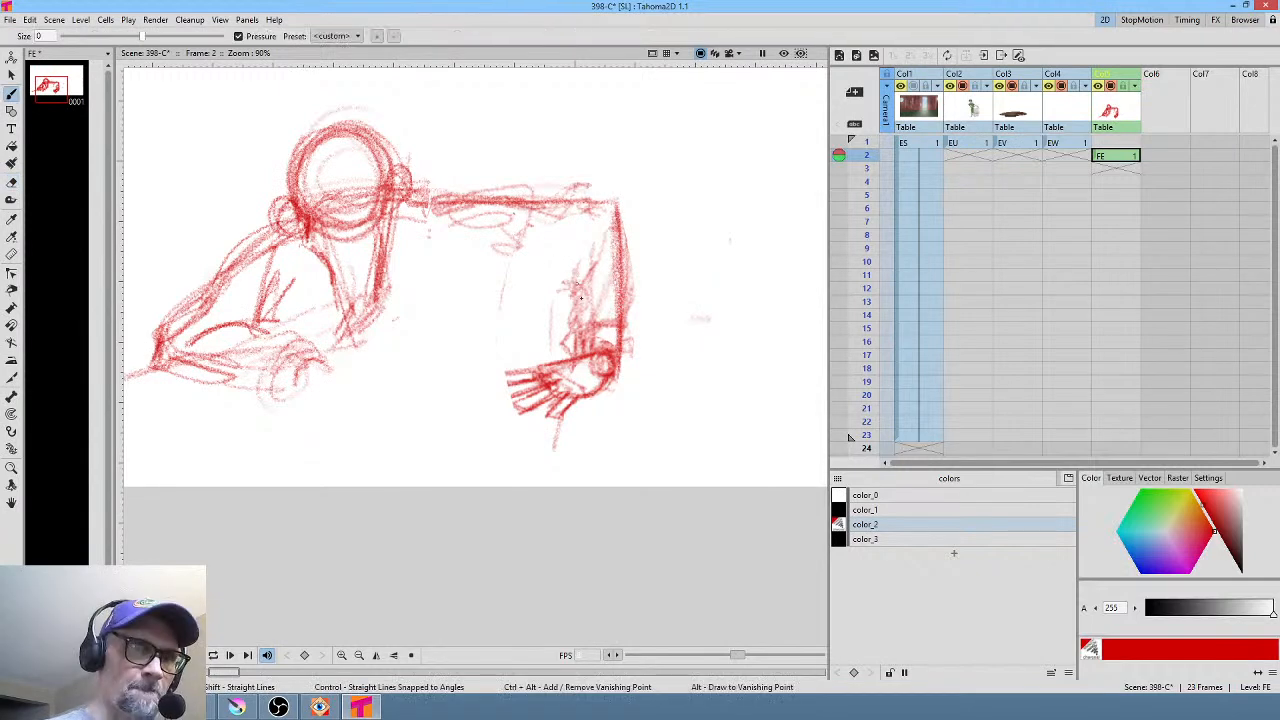
{"action": "mouse_move", "coordinate": [557, 278]}
{"action": "left_mouse_down"}
{"action": "mouse_move", "coordinate": [605, 208]}
{"action": "mouse_move", "coordinate": [562, 268]}
{"action": "left_mouse_up"}
{"action": "mouse_move", "coordinate": [576, 224]}
{"action": "left_mouse_down"}
{"action": "mouse_move", "coordinate": [570, 294]}
{"action": "mouse_move", "coordinate": [543, 243]}
{"action": "left_mouse_up"}
{"action": "left_click_drag", "start_coordinate": [440, 279], "coordinate": [574, 240]}
{"action": "mouse_move", "coordinate": [568, 242]}
{"action": "left_mouse_down"}
{"action": "mouse_move", "coordinate": [430, 300]}
{"action": "mouse_move", "coordinate": [564, 248]}
{"action": "left_mouse_up"}
{"action": "mouse_move", "coordinate": [560, 252]}
{"action": "left_mouse_down"}
{"action": "mouse_move", "coordinate": [461, 289]}
{"action": "mouse_move", "coordinate": [447, 344]}
{"action": "left_mouse_up"}
{"action": "mouse_move", "coordinate": [463, 282]}
{"action": "left_mouse_down"}
{"action": "mouse_move", "coordinate": [430, 334]}
{"action": "mouse_move", "coordinate": [362, 362]}
{"action": "mouse_move", "coordinate": [455, 343]}
{"action": "left_mouse_up"}
{"action": "mouse_move", "coordinate": [348, 348]}
{"action": "left_mouse_down"}
{"action": "mouse_move", "coordinate": [496, 356]}
{"action": "mouse_move", "coordinate": [404, 362]}
{"action": "left_mouse_up"}
{"action": "left_click_drag", "start_coordinate": [422, 352], "coordinate": [495, 356]}
Sketch the collar lines below the chin and the curled fingers of the left-hand fist
{"action": "mouse_move", "coordinate": [661, 322]}
{"action": "left_mouse_down"}
{"action": "mouse_move", "coordinate": [705, 312]}
{"action": "mouse_move", "coordinate": [787, 328]}
{"action": "left_mouse_up"}
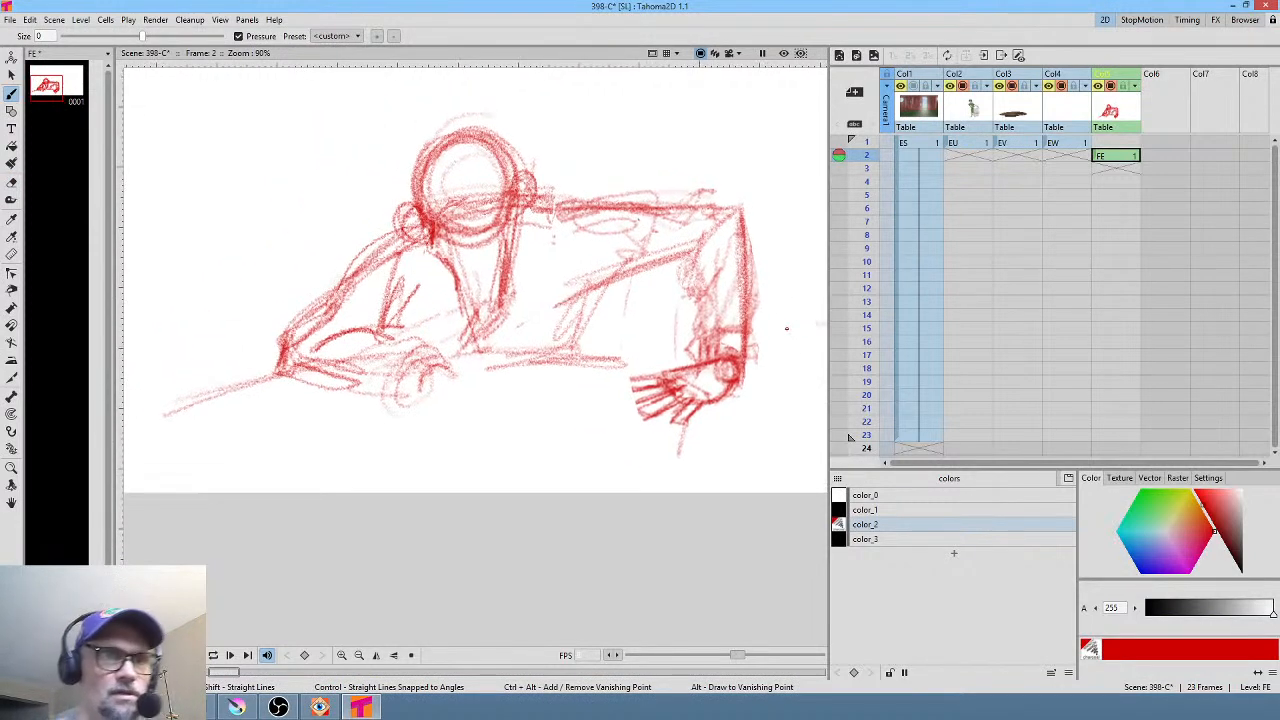
{"action": "mouse_move", "coordinate": [422, 358]}
{"action": "left_mouse_down"}
{"action": "mouse_move", "coordinate": [460, 340]}
{"action": "mouse_move", "coordinate": [420, 370]}
{"action": "left_mouse_up"}
{"action": "mouse_move", "coordinate": [474, 325]}
{"action": "left_mouse_down"}
{"action": "mouse_move", "coordinate": [509, 356]}
{"action": "mouse_move", "coordinate": [493, 351]}
{"action": "mouse_move", "coordinate": [484, 392]}
{"action": "left_mouse_up"}
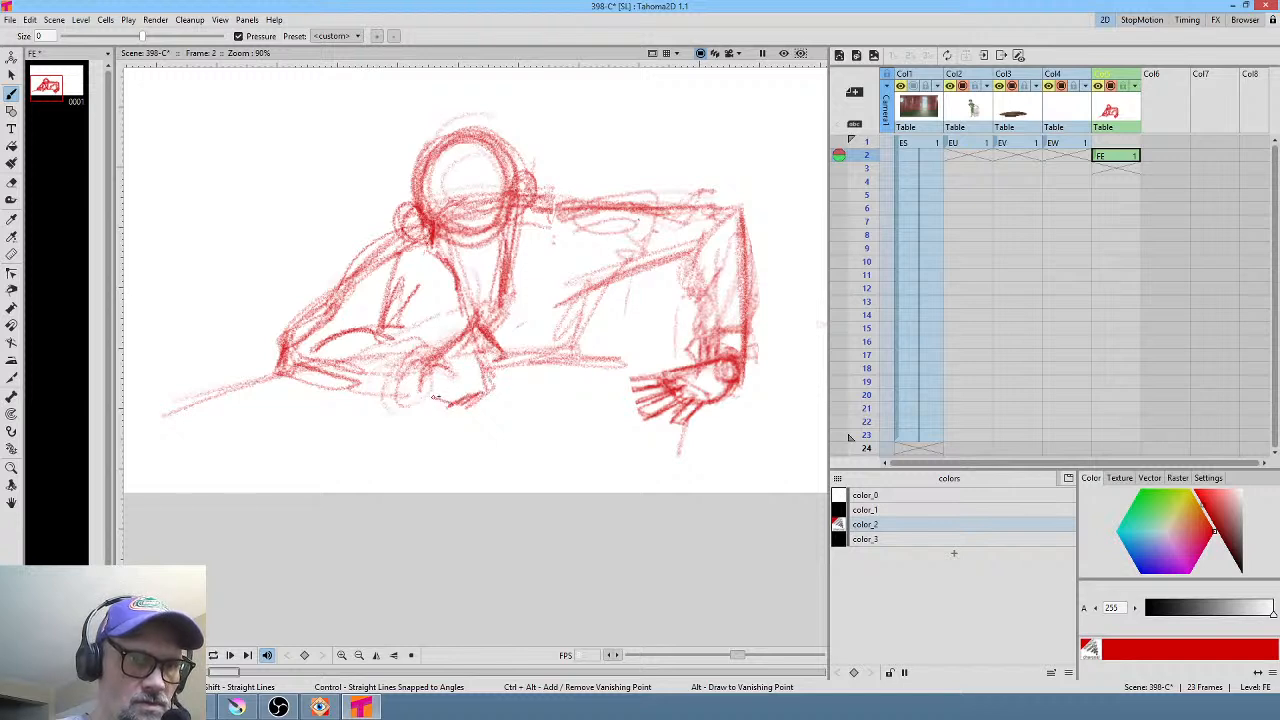
{"action": "left_click_drag", "start_coordinate": [450, 388], "coordinate": [430, 376]}
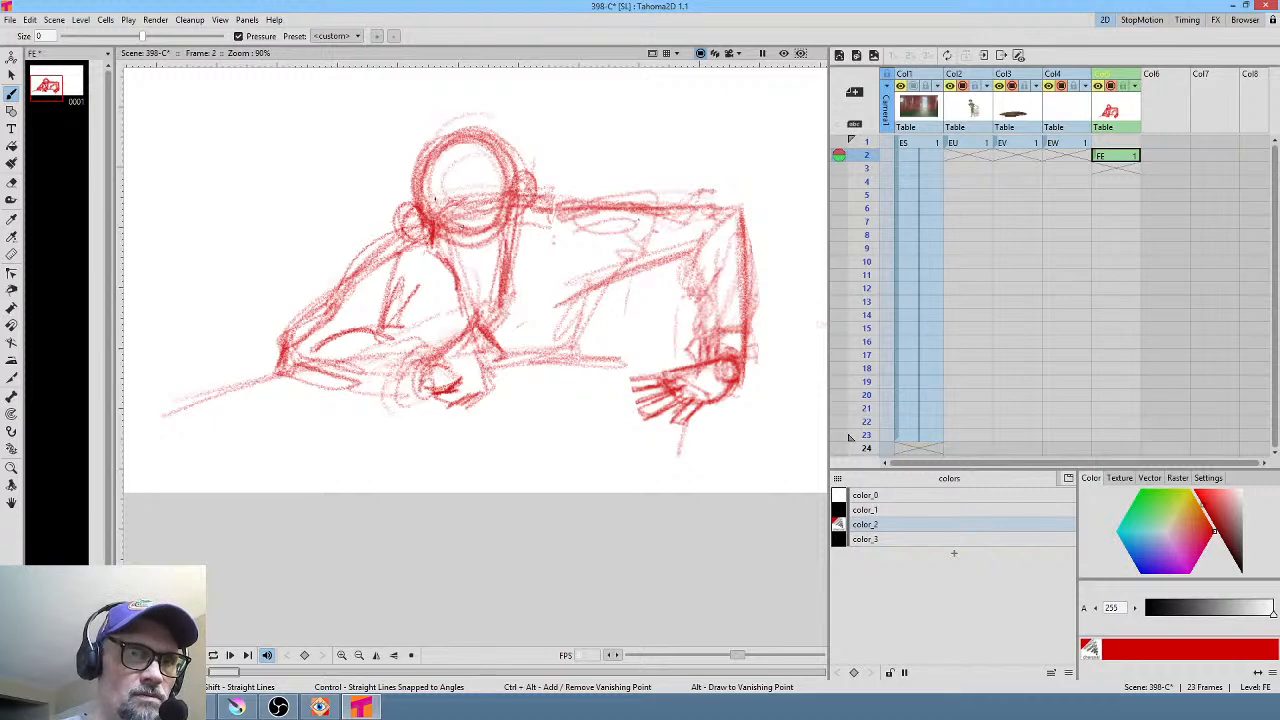
Sketch a fold by the left-hand arm and a flared four-sided shape below the waist line
{"action": "mouse_move", "coordinate": [456, 324]}
{"action": "left_mouse_down"}
{"action": "mouse_move", "coordinate": [440, 290]}
{"action": "mouse_move", "coordinate": [452, 320]}
{"action": "left_mouse_up"}
{"action": "mouse_move", "coordinate": [488, 380]}
{"action": "left_mouse_down"}
{"action": "mouse_move", "coordinate": [500, 408]}
{"action": "mouse_move", "coordinate": [584, 370]}
{"action": "mouse_move", "coordinate": [418, 412]}
{"action": "mouse_move", "coordinate": [408, 456]}
{"action": "mouse_move", "coordinate": [540, 450]}
{"action": "left_mouse_up"}
{"action": "left_click_drag", "start_coordinate": [555, 380], "coordinate": [572, 446]}
{"action": "left_click_drag", "start_coordinate": [540, 360], "coordinate": [490, 362]}
{"action": "left_click_drag", "start_coordinate": [550, 401], "coordinate": [563, 430]}
{"action": "mouse_move", "coordinate": [416, 446]}
{"action": "left_mouse_down"}
{"action": "mouse_move", "coordinate": [558, 431]}
{"action": "mouse_move", "coordinate": [412, 447]}
{"action": "left_mouse_up"}
{"action": "mouse_move", "coordinate": [437, 398]}
{"action": "left_mouse_down"}
{"action": "mouse_move", "coordinate": [409, 440]}
{"action": "mouse_move", "coordinate": [578, 432]}
{"action": "mouse_move", "coordinate": [543, 365]}
{"action": "left_mouse_up"}
Erase the construction lines inside the head circle and upper beard
{"action": "left_click_drag", "start_coordinate": [448, 241], "coordinate": [508, 214]}
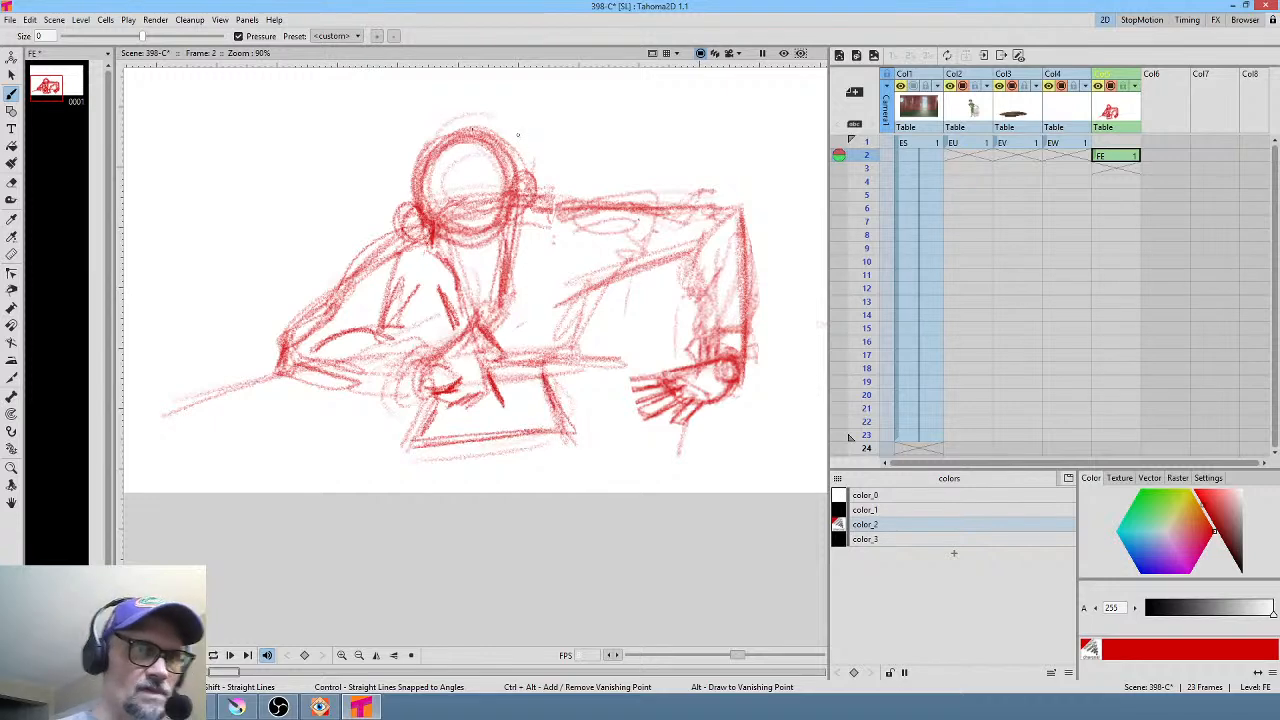
{"action": "key", "text": "a"}
{"action": "mouse_move", "coordinate": [480, 150]}
{"action": "left_mouse_down"}
{"action": "mouse_move", "coordinate": [450, 150]}
{"action": "mouse_move", "coordinate": [452, 242]}
{"action": "mouse_move", "coordinate": [512, 192]}
{"action": "mouse_move", "coordinate": [497, 150]}
{"action": "left_mouse_up"}
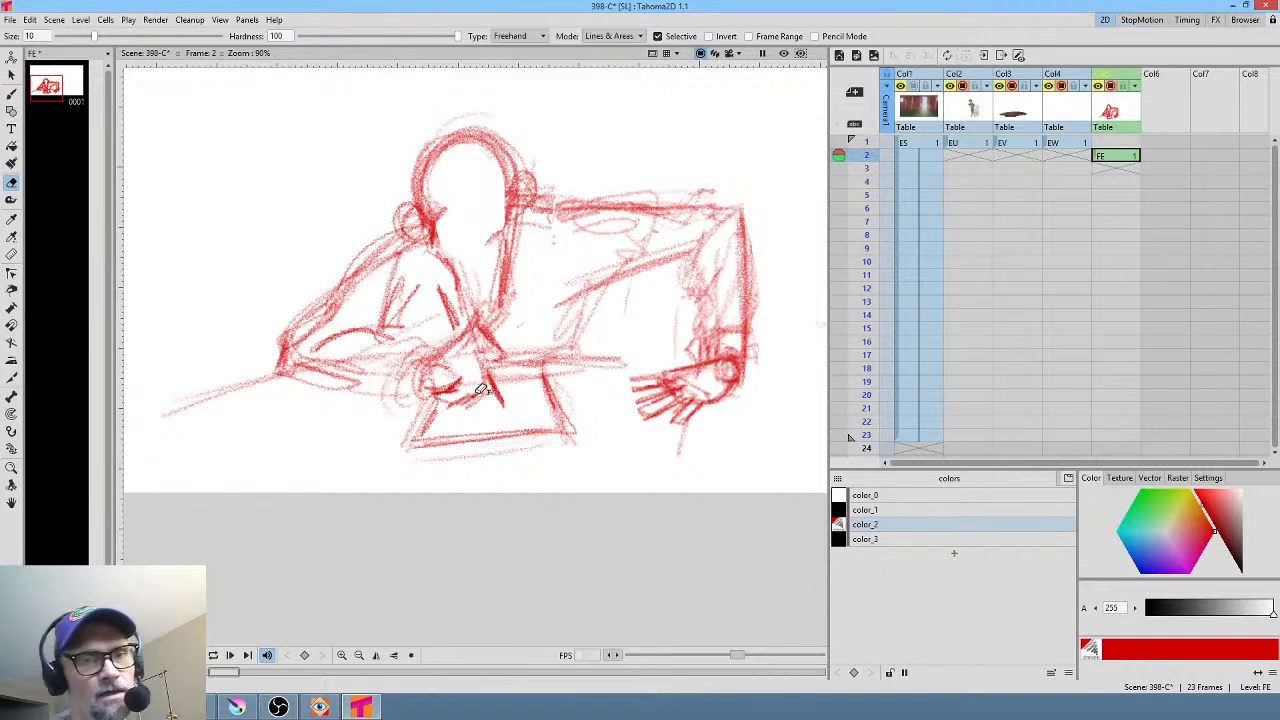
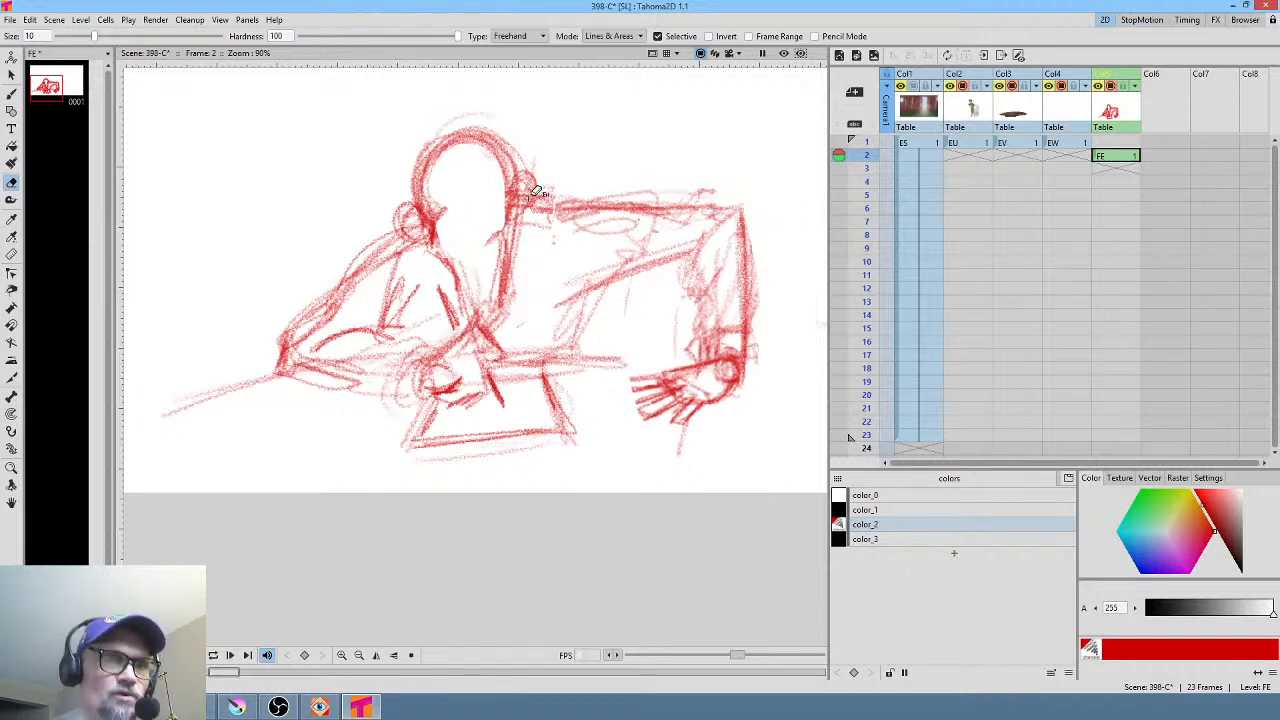
Select the head and beard with a freehand selection, rotate them 8.93°, and nudge them into place
{"action": "key", "text": "s"}
{"action": "mouse_move", "coordinate": [517, 124]}
{"action": "left_mouse_down"}
{"action": "mouse_move", "coordinate": [400, 170]}
{"action": "mouse_move", "coordinate": [423, 272]}
{"action": "mouse_move", "coordinate": [467, 360]}
{"action": "mouse_move", "coordinate": [540, 260]}
{"action": "mouse_move", "coordinate": [548, 170]}
{"action": "left_mouse_up"}
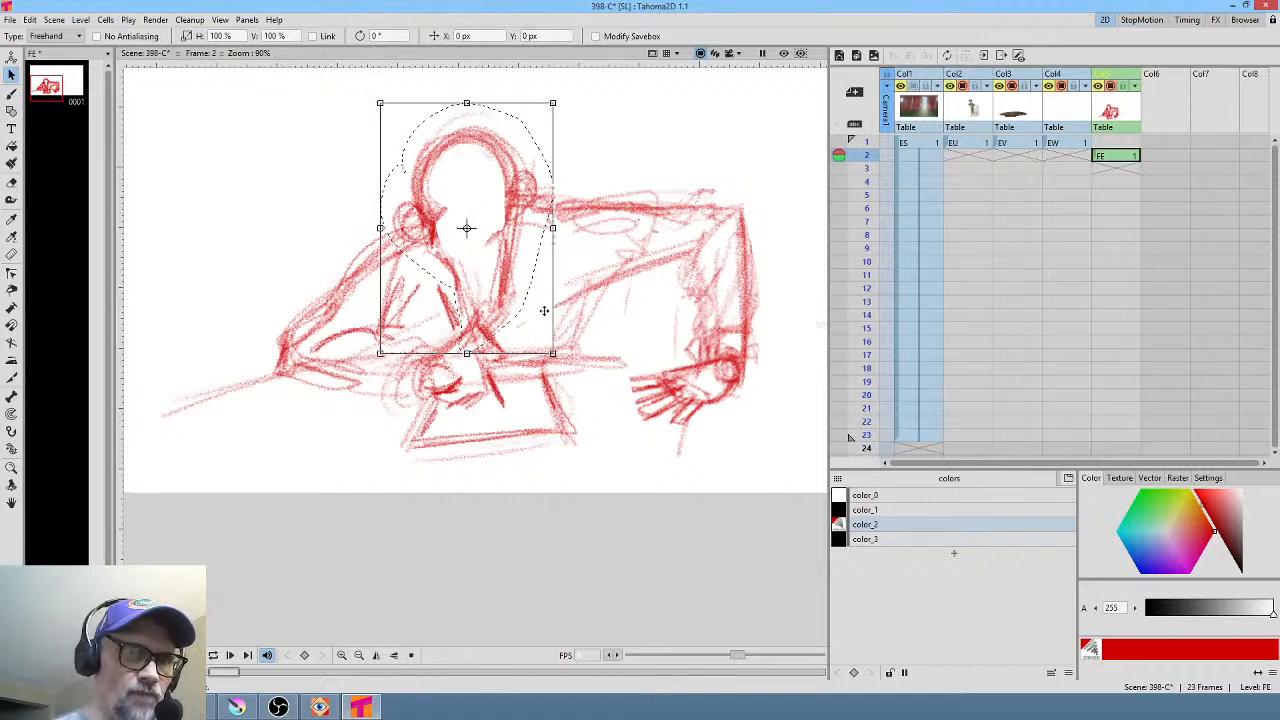
{"action": "left_click_drag", "start_coordinate": [559, 361], "coordinate": [580, 343]}
{"action": "left_click_drag", "start_coordinate": [511, 277], "coordinate": [517, 275]}
{"action": "left_click_drag", "start_coordinate": [590, 338], "coordinate": [616, 349]}
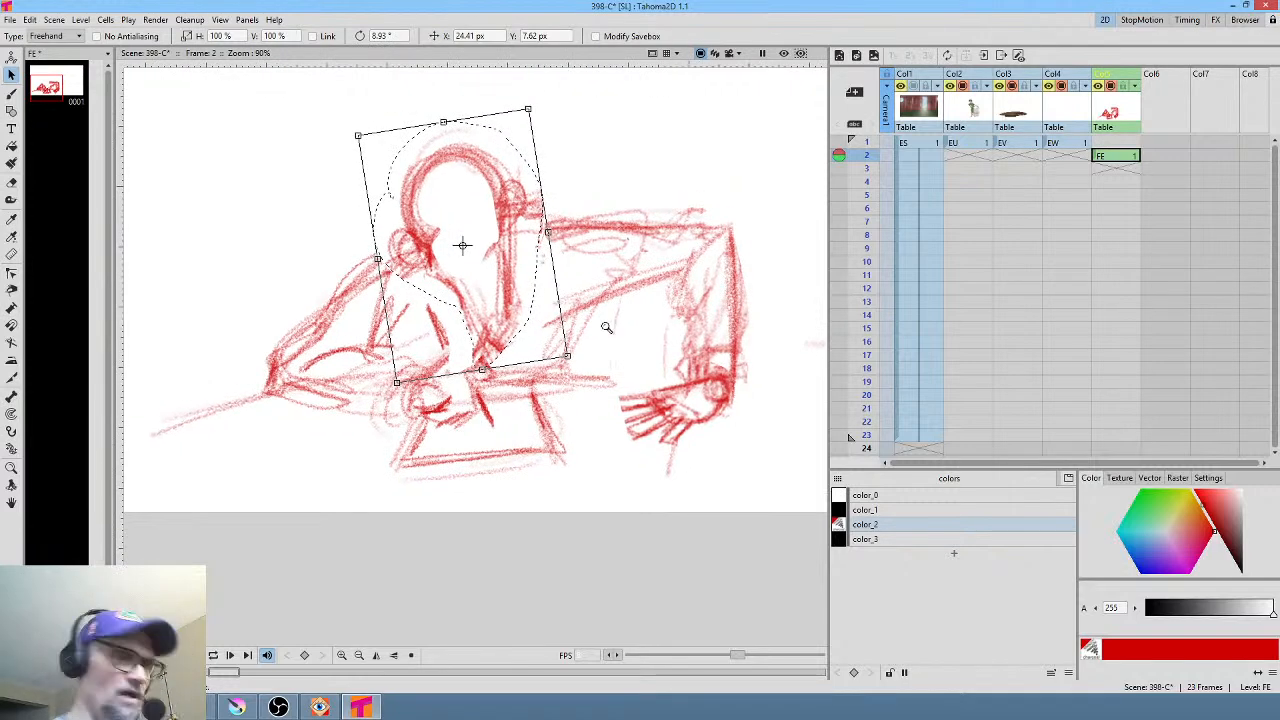
Move the selected head and beard straight up, clear of the arms and torso, and release the selection
{"action": "scroll", "coordinate": [606, 327], "scroll_direction": "down", "scroll_amount": 2}
{"action": "scroll", "coordinate": [608, 340], "scroll_direction": "up", "scroll_amount": 1}
{"action": "mouse_move", "coordinate": [515, 325]}
{"action": "left_mouse_down"}
{"action": "mouse_move", "coordinate": [510, 214]}
{"action": "mouse_move", "coordinate": [509, 228]}
{"action": "left_mouse_up"}
{"action": "left_click_drag", "start_coordinate": [616, 290], "coordinate": [608, 437]}
{"action": "left_click_drag", "start_coordinate": [498, 338], "coordinate": [510, 271]}
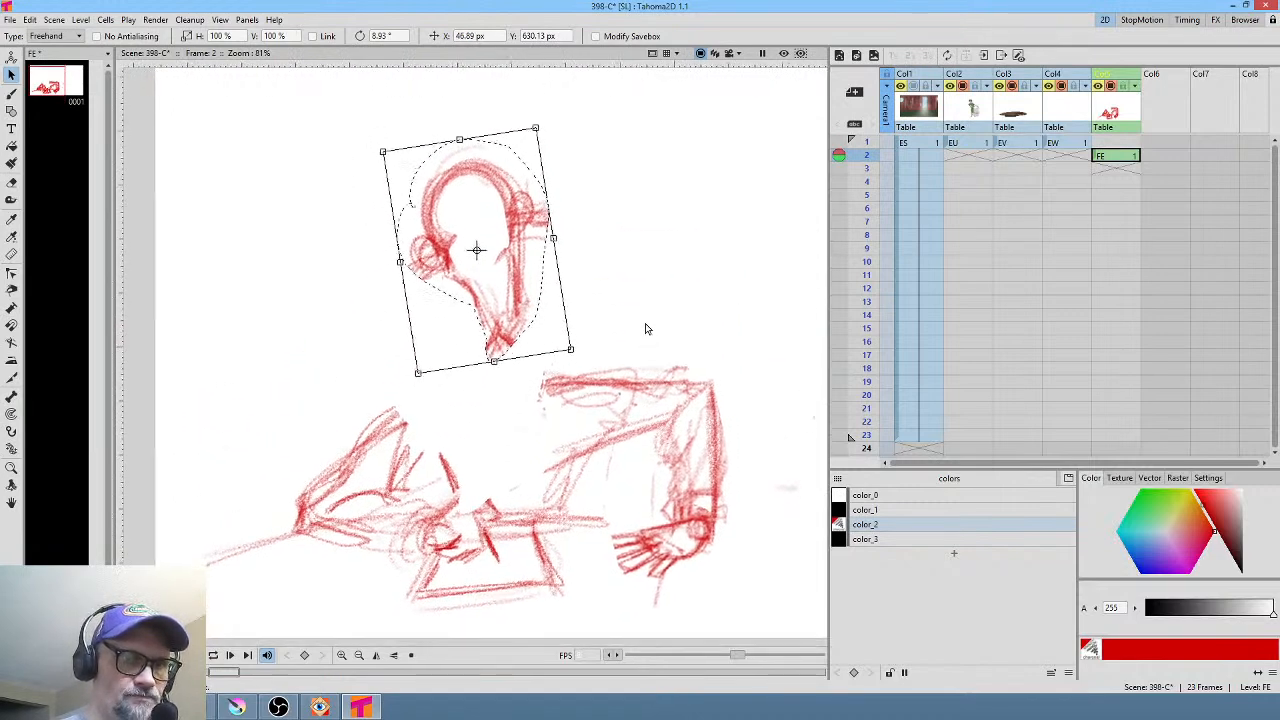
{"action": "left_click_drag", "start_coordinate": [647, 336], "coordinate": [662, 257]}
{"action": "left_click", "coordinate": [454, 343]}
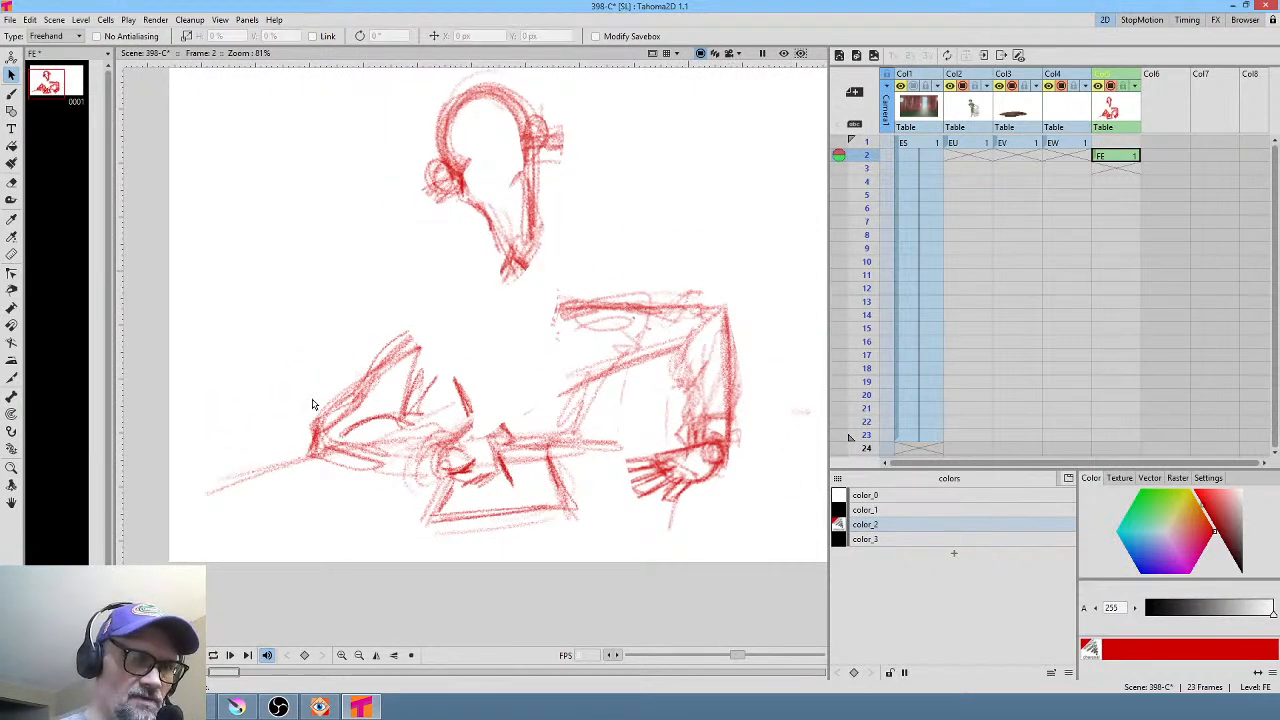
Select the left-hand arm and fist freehand and move them up and outward, away from the torso
{"action": "left_click_drag", "start_coordinate": [427, 309], "coordinate": [309, 390]}
{"action": "mouse_move", "coordinate": [359, 502]}
{"action": "left_mouse_down"}
{"action": "mouse_move", "coordinate": [402, 481]}
{"action": "mouse_move", "coordinate": [492, 495]}
{"action": "mouse_move", "coordinate": [526, 476]}
{"action": "mouse_move", "coordinate": [524, 420]}
{"action": "mouse_move", "coordinate": [491, 417]}
{"action": "mouse_move", "coordinate": [471, 375]}
{"action": "mouse_move", "coordinate": [436, 382]}
{"action": "mouse_move", "coordinate": [429, 312]}
{"action": "left_mouse_up"}
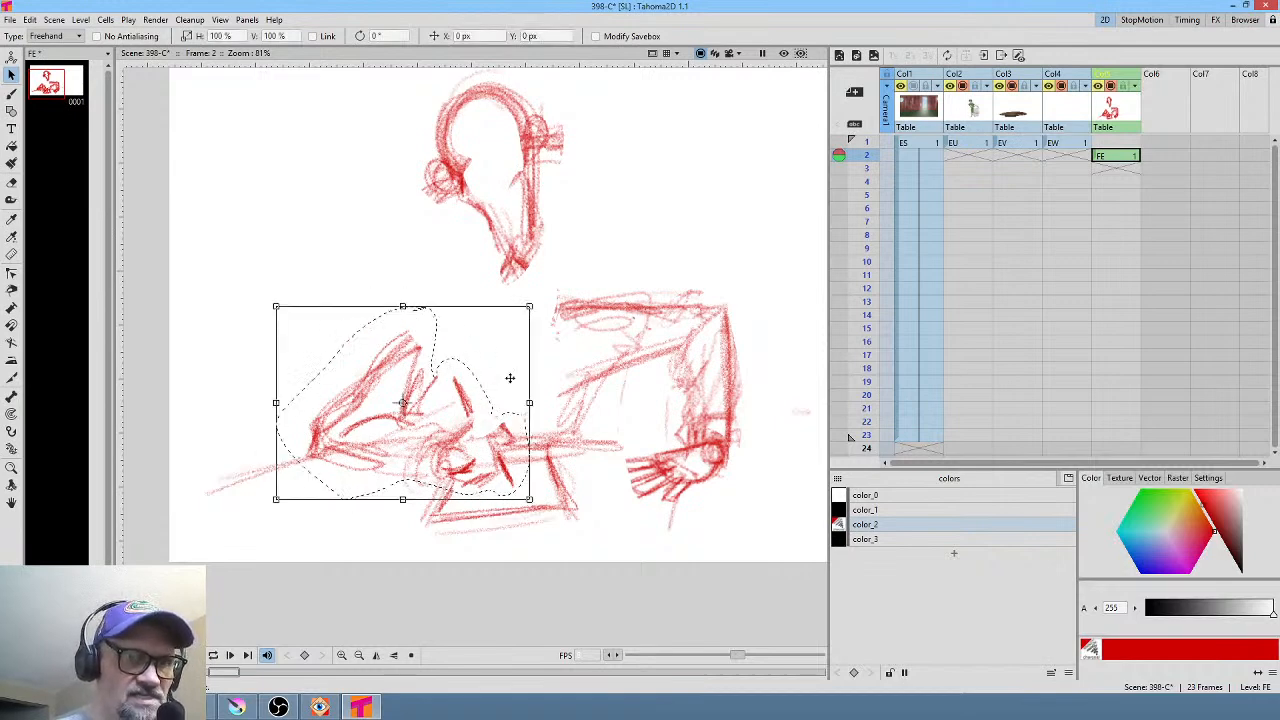
{"action": "mouse_move", "coordinate": [452, 440]}
{"action": "left_mouse_down"}
{"action": "mouse_move", "coordinate": [362, 328]}
{"action": "mouse_move", "coordinate": [356, 343]}
{"action": "left_mouse_up"}
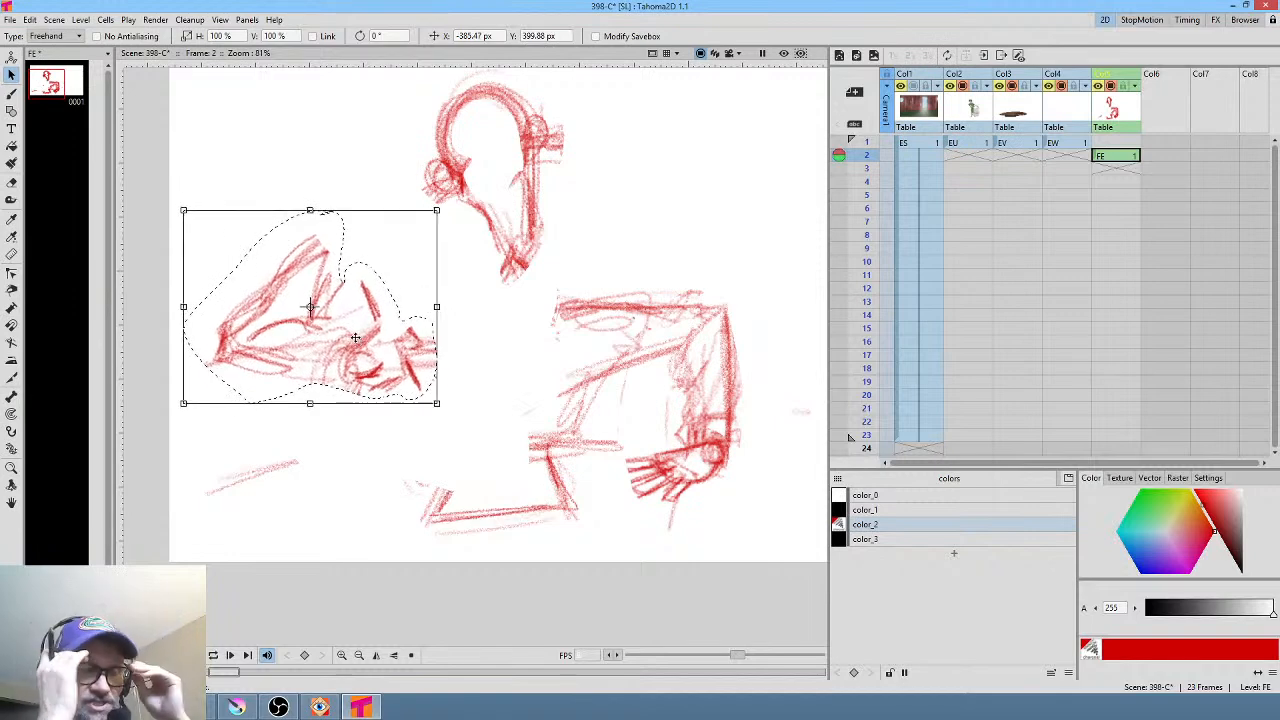
{"action": "left_click", "coordinate": [1114, 157]}
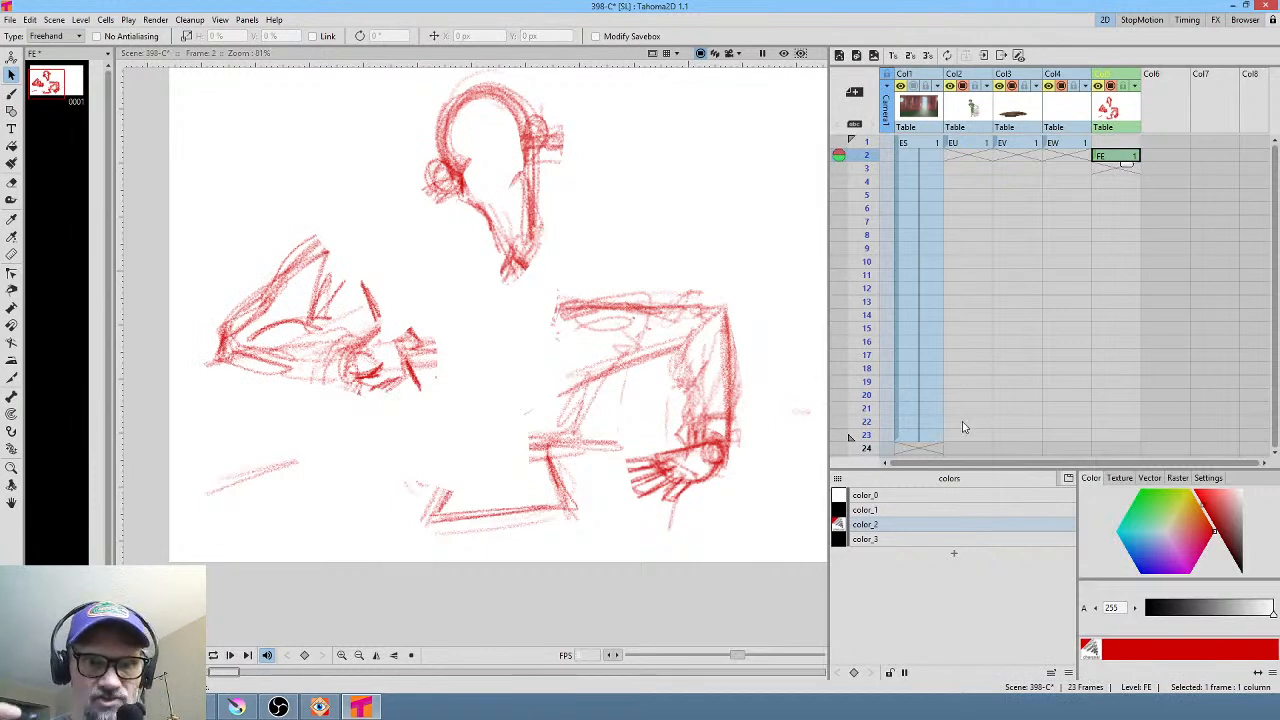
Fade the charcoal sketch by lowering the alpha of color_2 to about 34
{"action": "left_click", "coordinate": [929, 540]}
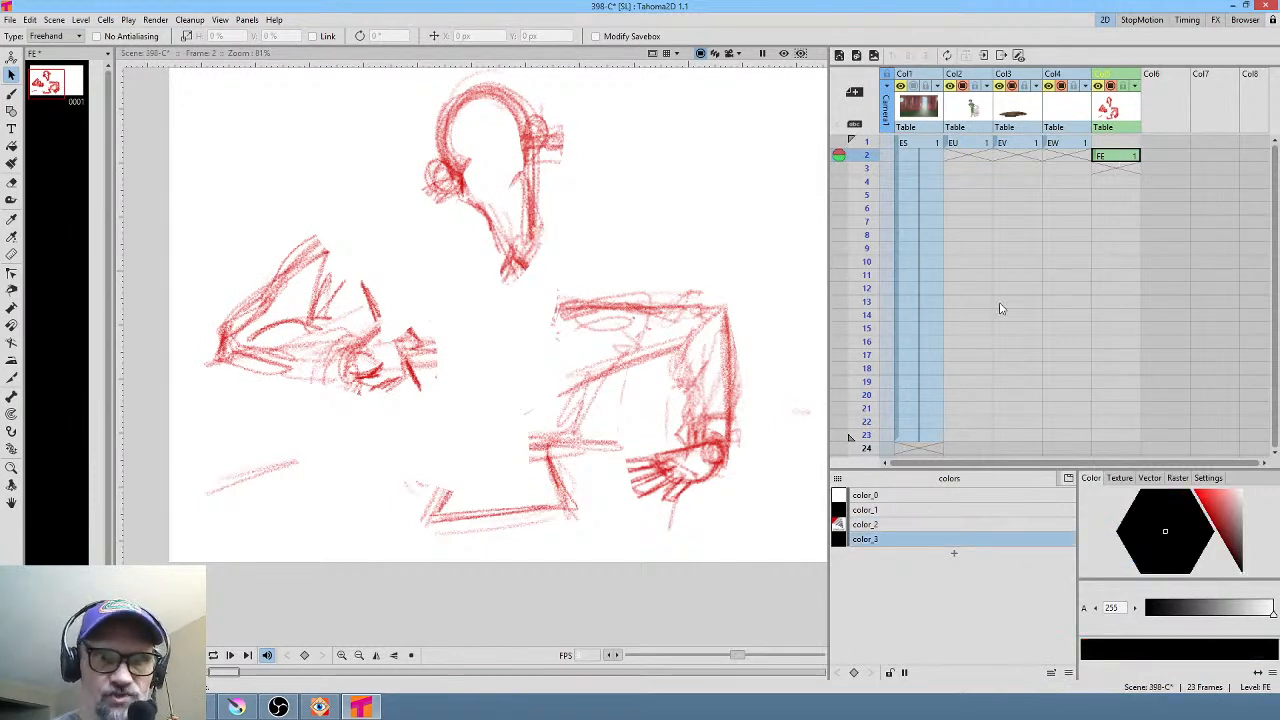
{"action": "left_click", "coordinate": [955, 524]}
{"action": "mouse_move", "coordinate": [1265, 617]}
{"action": "left_mouse_down"}
{"action": "mouse_move", "coordinate": [1133, 606]}
{"action": "mouse_move", "coordinate": [1165, 620]}
{"action": "left_mouse_up"}
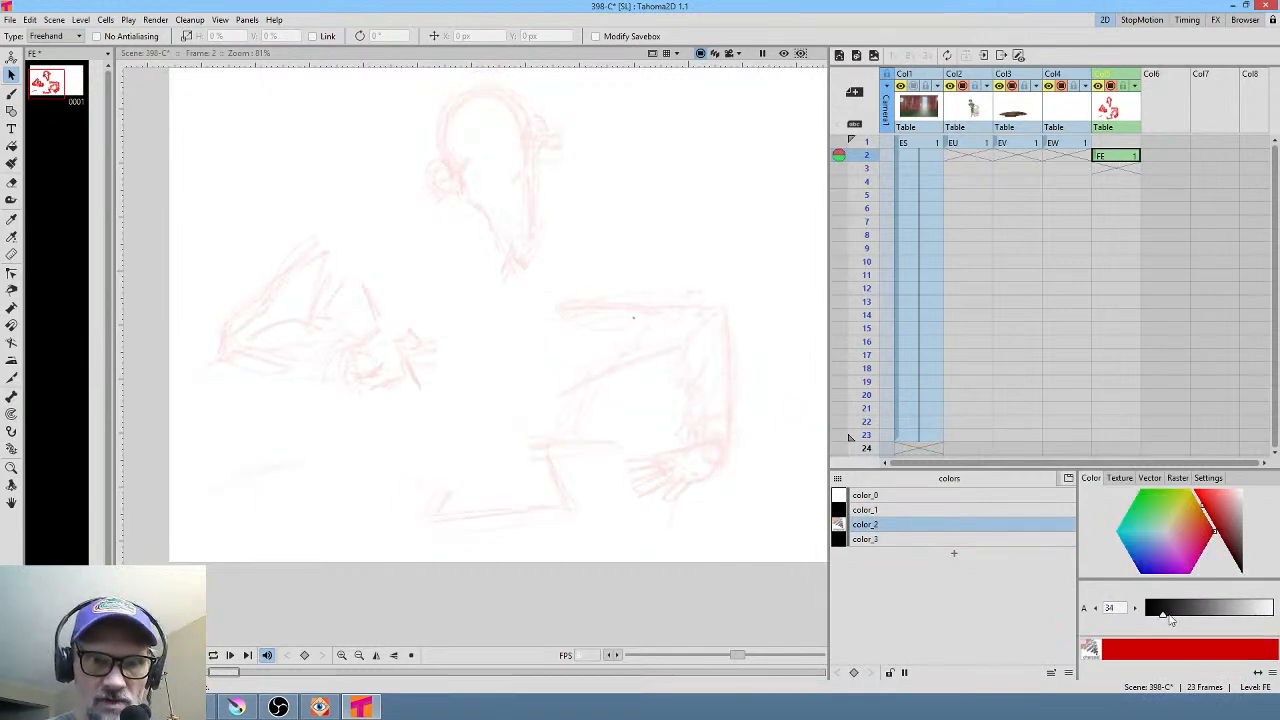
Ink the outline of the right-hand arm, sleeve cuff and torso side in black color_3 over the faded sketch
{"action": "left_click", "coordinate": [932, 540]}
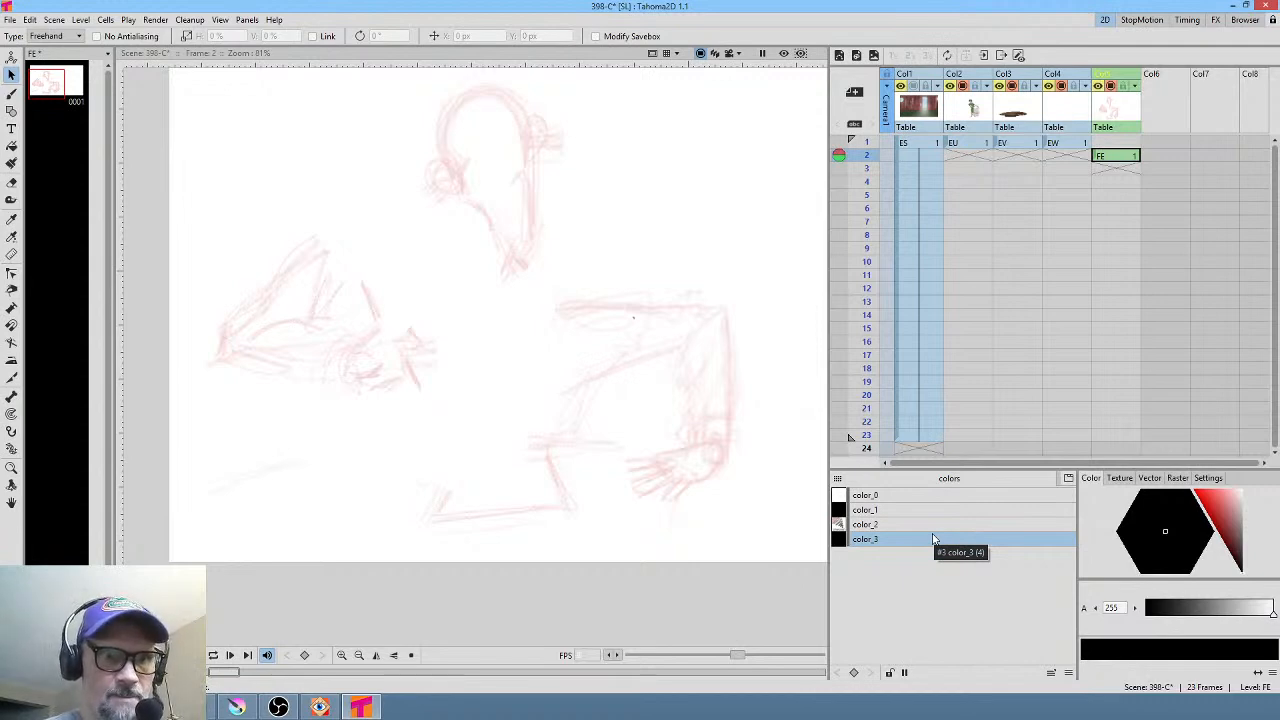
{"action": "key", "text": "b"}
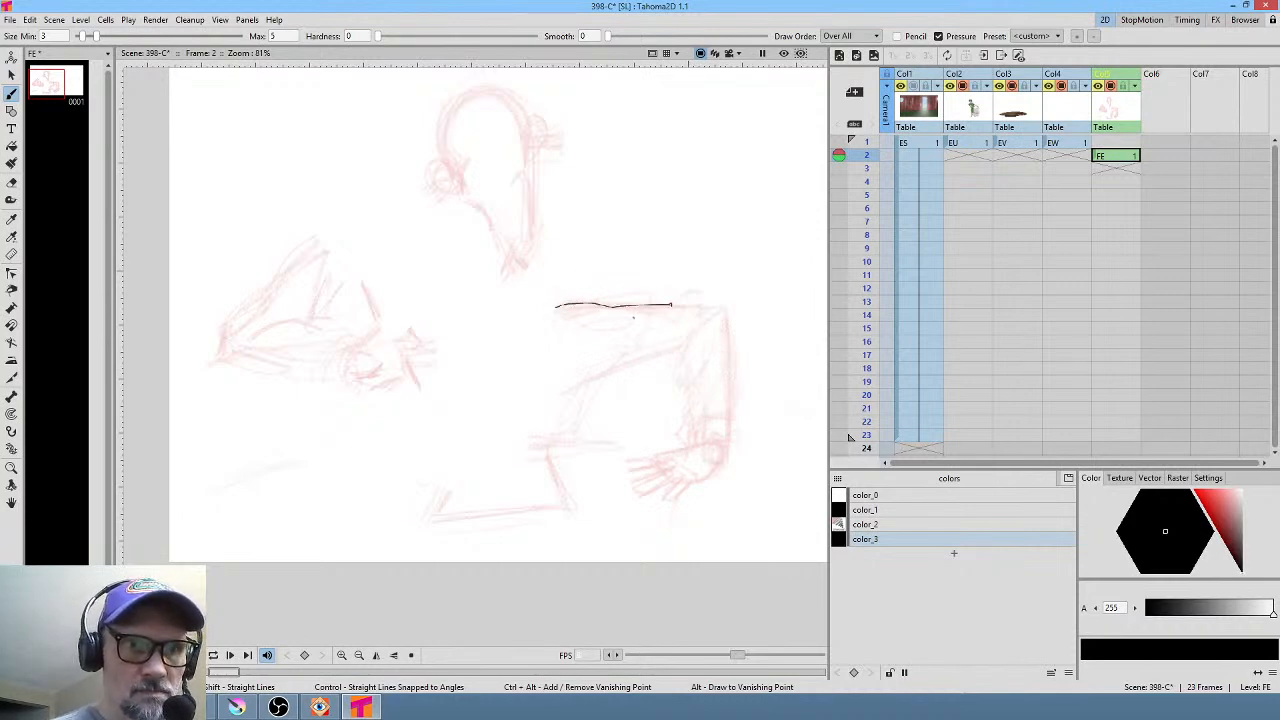
{"action": "left_click_drag", "start_coordinate": [708, 307], "coordinate": [724, 307]}
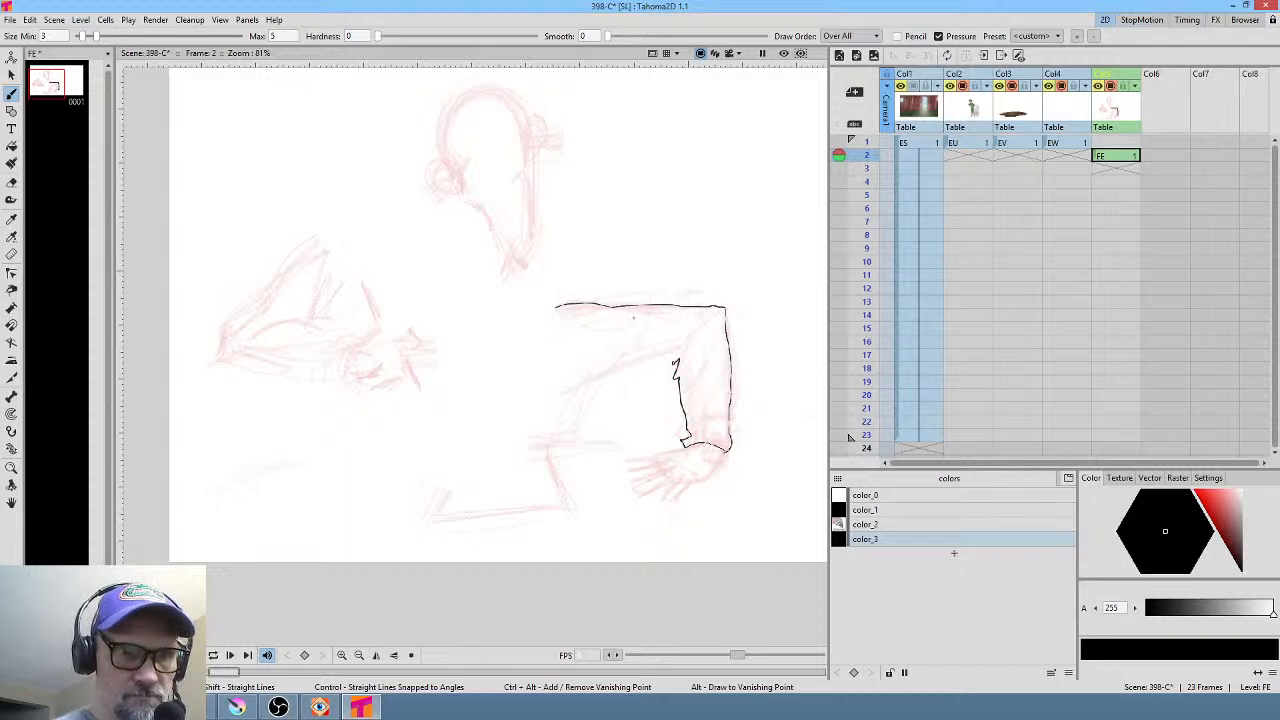
{"action": "left_click_drag", "start_coordinate": [654, 358], "coordinate": [582, 393]}
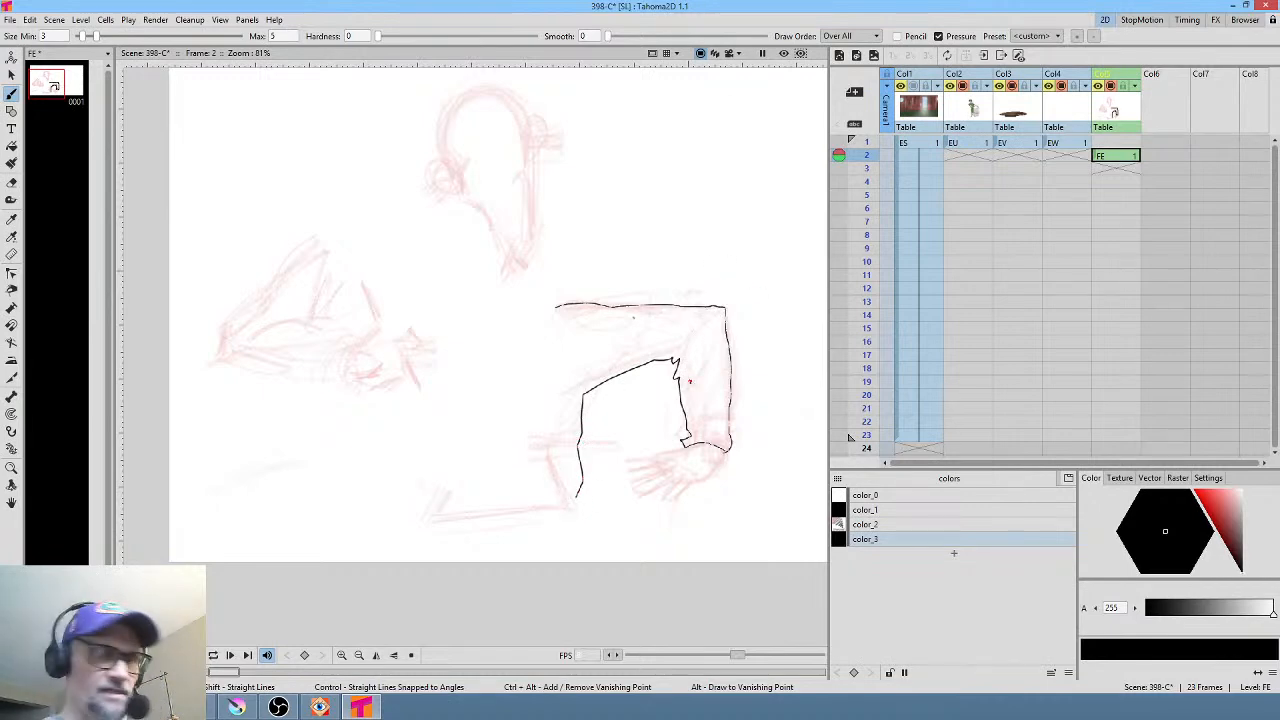
Thicken the inked outer forearm and cuff lines, and add short fold lines at the cuff and inner elbow
{"action": "scroll", "coordinate": [690, 376], "scroll_direction": "up", "scroll_amount": 4}
{"action": "left_click_drag", "start_coordinate": [651, 354], "coordinate": [599, 343]}
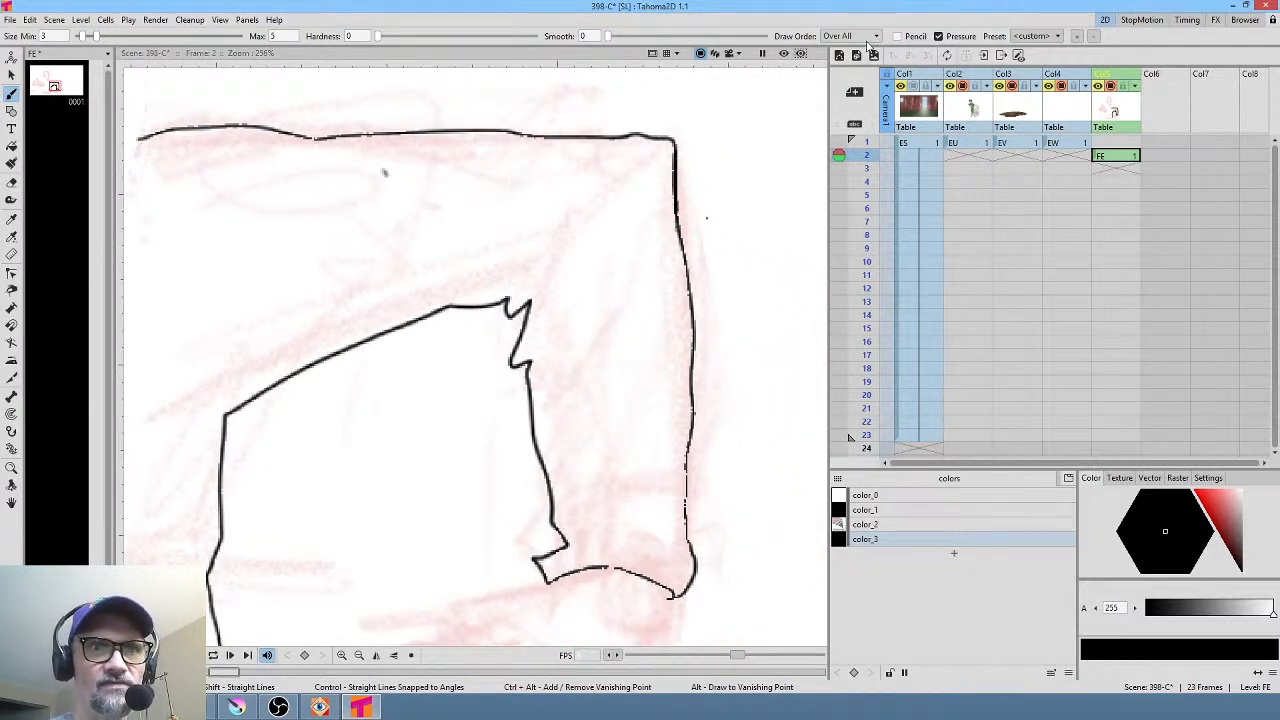
{"action": "mouse_move", "coordinate": [674, 163]}
{"action": "left_mouse_down"}
{"action": "mouse_move", "coordinate": [692, 312]}
{"action": "mouse_move", "coordinate": [693, 572]}
{"action": "mouse_move", "coordinate": [555, 585]}
{"action": "mouse_move", "coordinate": [579, 568]}
{"action": "mouse_move", "coordinate": [547, 586]}
{"action": "mouse_move", "coordinate": [619, 568]}
{"action": "mouse_move", "coordinate": [674, 595]}
{"action": "mouse_move", "coordinate": [599, 568]}
{"action": "mouse_move", "coordinate": [558, 580]}
{"action": "mouse_move", "coordinate": [625, 513]}
{"action": "left_mouse_up"}
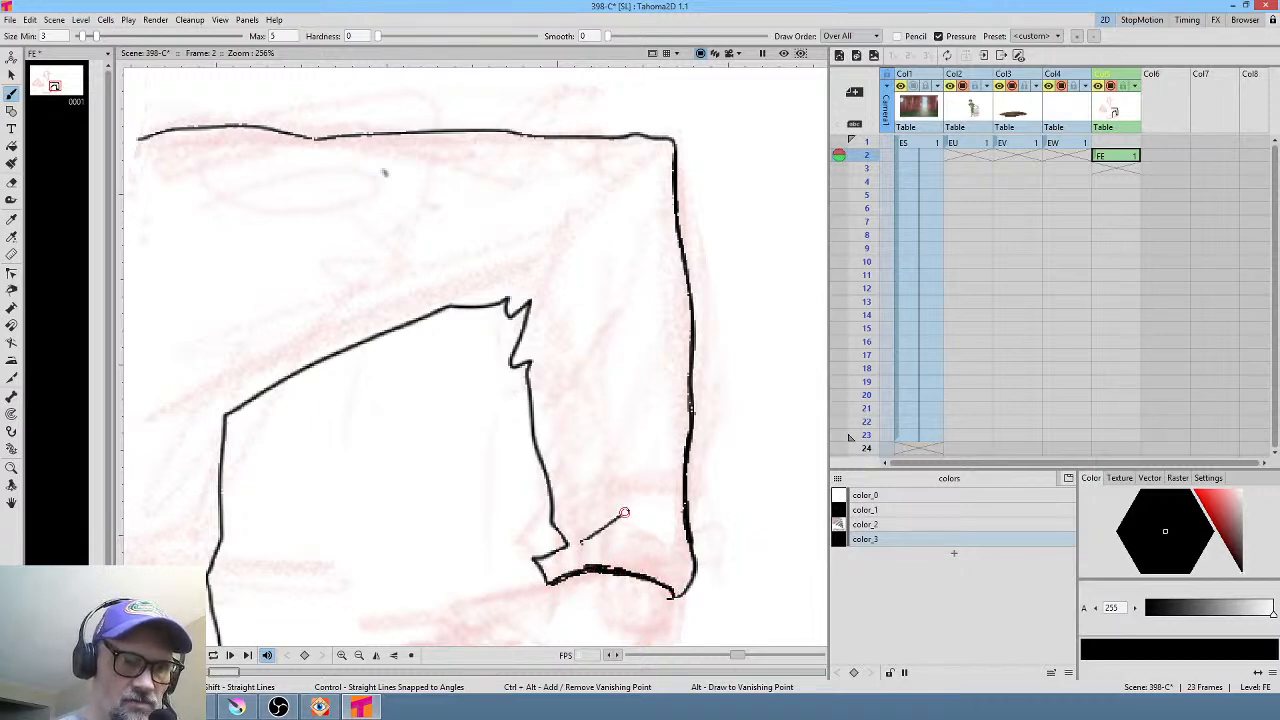
{"action": "left_click_drag", "start_coordinate": [540, 353], "coordinate": [596, 321]}
{"action": "left_click_drag", "start_coordinate": [540, 290], "coordinate": [563, 250]}
{"action": "left_click_drag", "start_coordinate": [455, 489], "coordinate": [708, 420]}
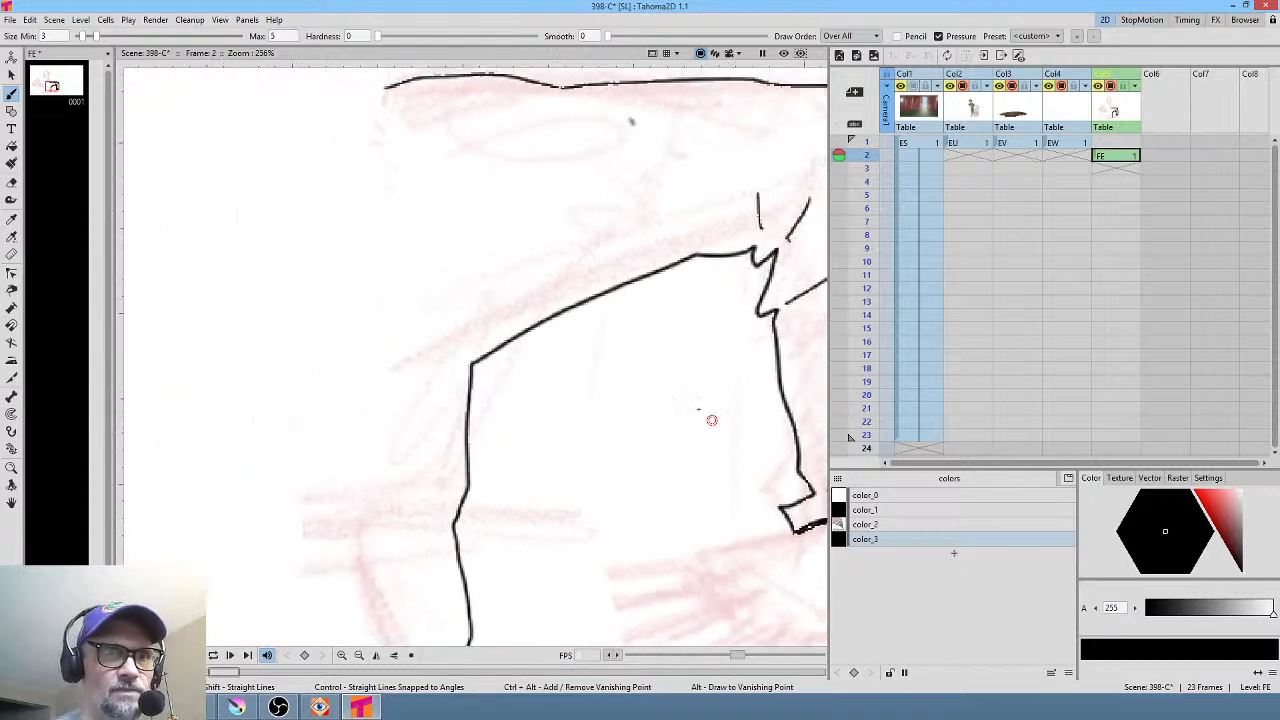
Ink two short fold lines at the armpit, where the inked upper arm meets the torso side
{"action": "mouse_move", "coordinate": [465, 348]}
{"action": "left_mouse_down"}
{"action": "mouse_move", "coordinate": [405, 352]}
{"action": "mouse_move", "coordinate": [408, 409]}
{"action": "mouse_move", "coordinate": [434, 437]}
{"action": "left_mouse_up"}
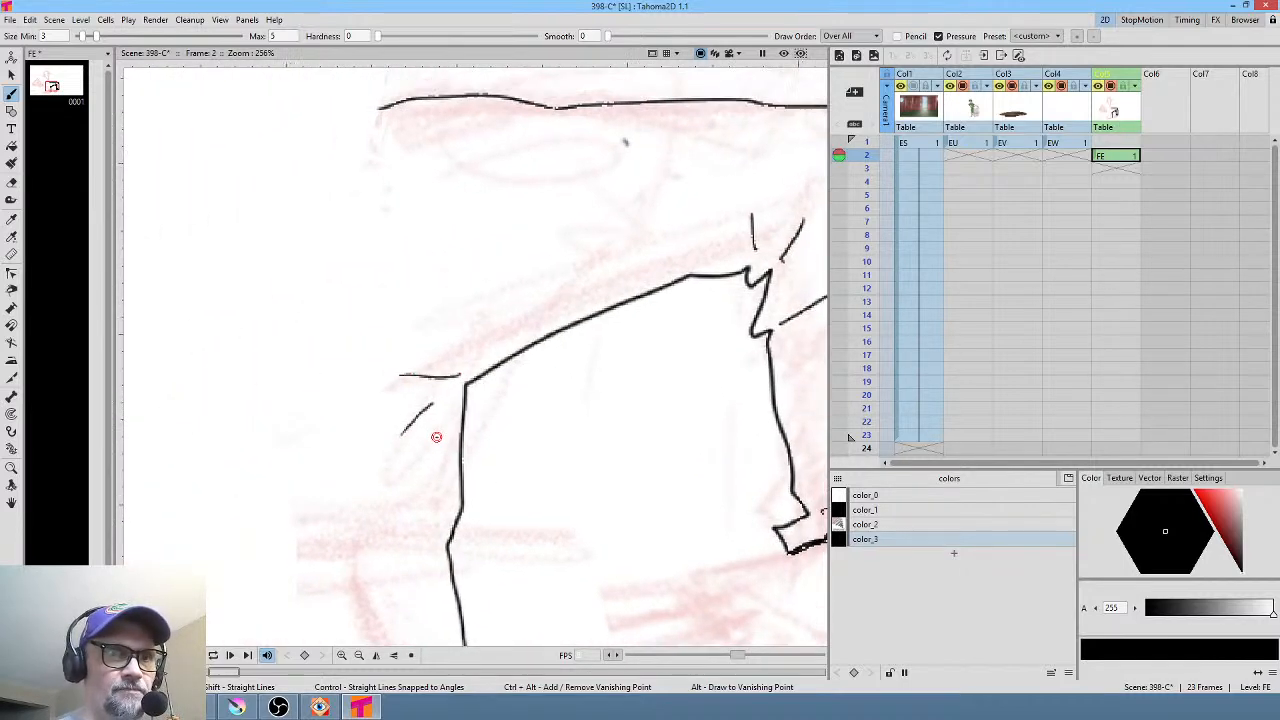
{"action": "scroll", "coordinate": [461, 449], "scroll_direction": "down", "scroll_amount": 1}
{"action": "scroll", "coordinate": [461, 449], "scroll_direction": "down", "scroll_amount": 2}
{"action": "left_click_drag", "start_coordinate": [560, 440], "coordinate": [523, 391]}
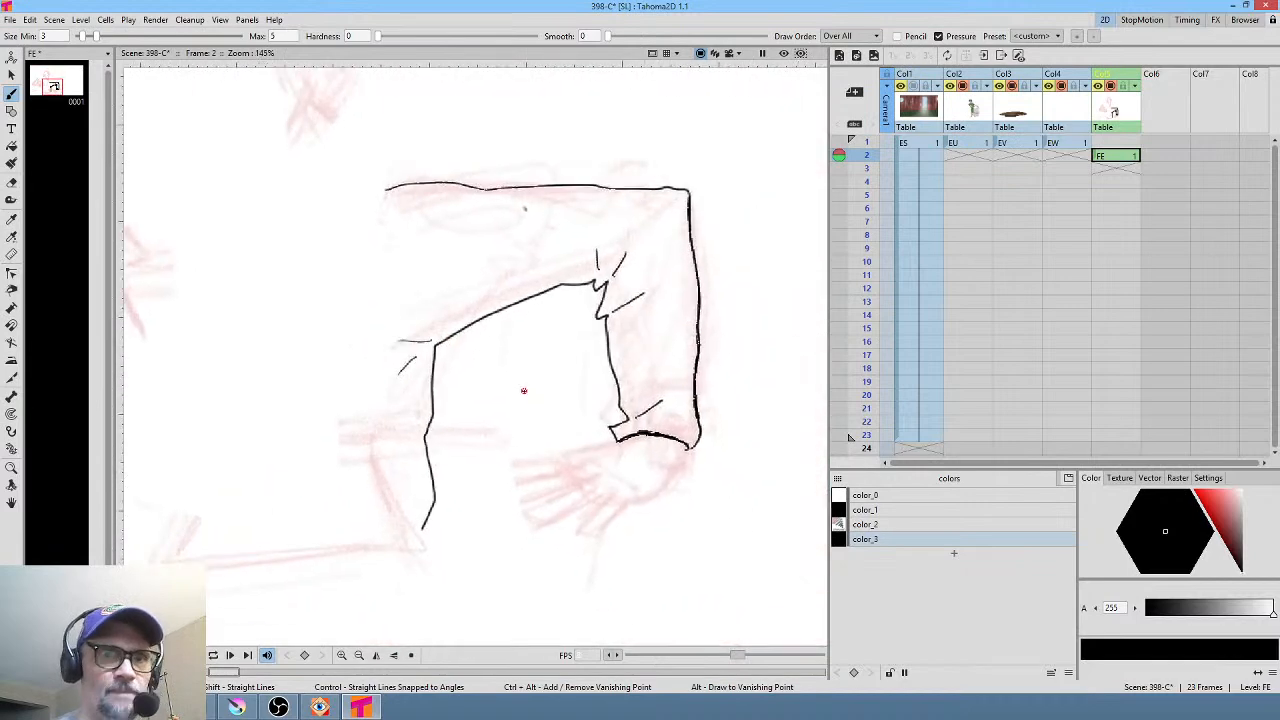
Selectively erase the color_2 sketch around the inked arm and torso side down to the cuff, sparing the hand sketch
{"action": "left_click", "coordinate": [903, 524]}
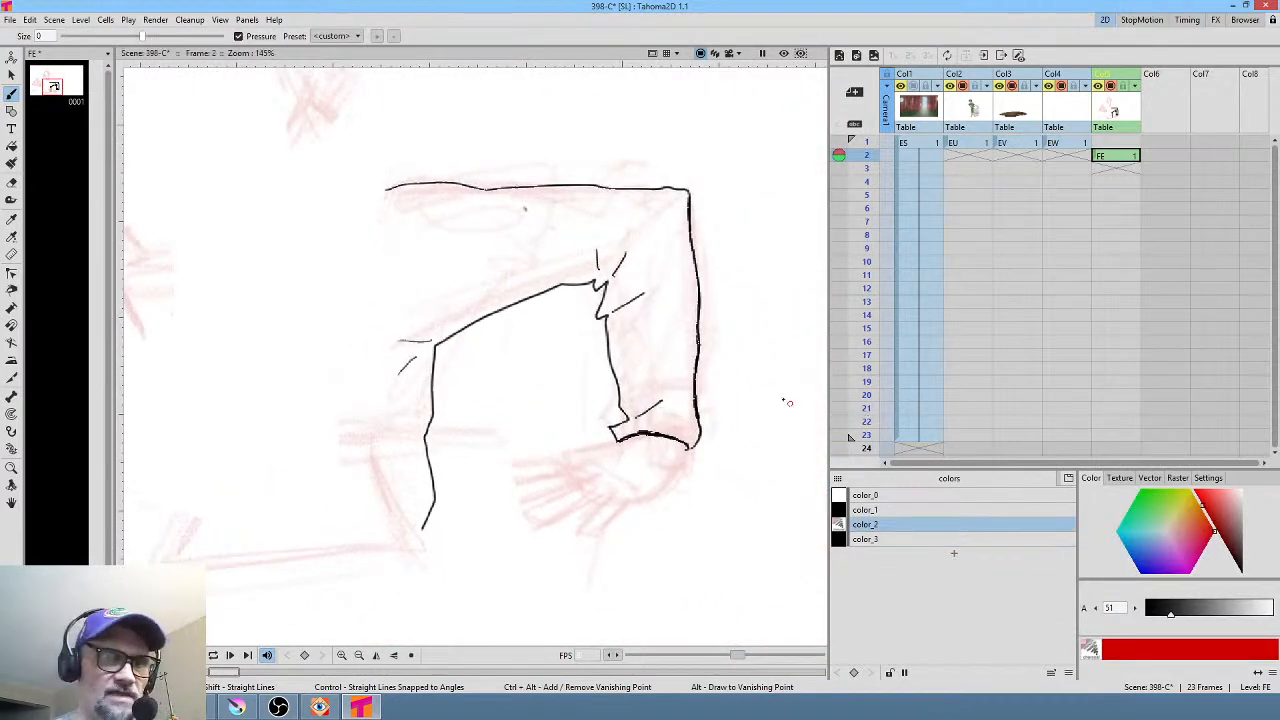
{"action": "key", "text": "a"}
{"action": "mouse_move", "coordinate": [748, 196]}
{"action": "left_mouse_down"}
{"action": "mouse_move", "coordinate": [645, 117]}
{"action": "mouse_move", "coordinate": [405, 127]}
{"action": "mouse_move", "coordinate": [358, 288]}
{"action": "mouse_move", "coordinate": [339, 518]}
{"action": "mouse_move", "coordinate": [428, 545]}
{"action": "mouse_move", "coordinate": [499, 351]}
{"action": "mouse_move", "coordinate": [549, 390]}
{"action": "mouse_move", "coordinate": [654, 393]}
{"action": "mouse_move", "coordinate": [750, 252]}
{"action": "mouse_move", "coordinate": [748, 222]}
{"action": "left_mouse_up"}
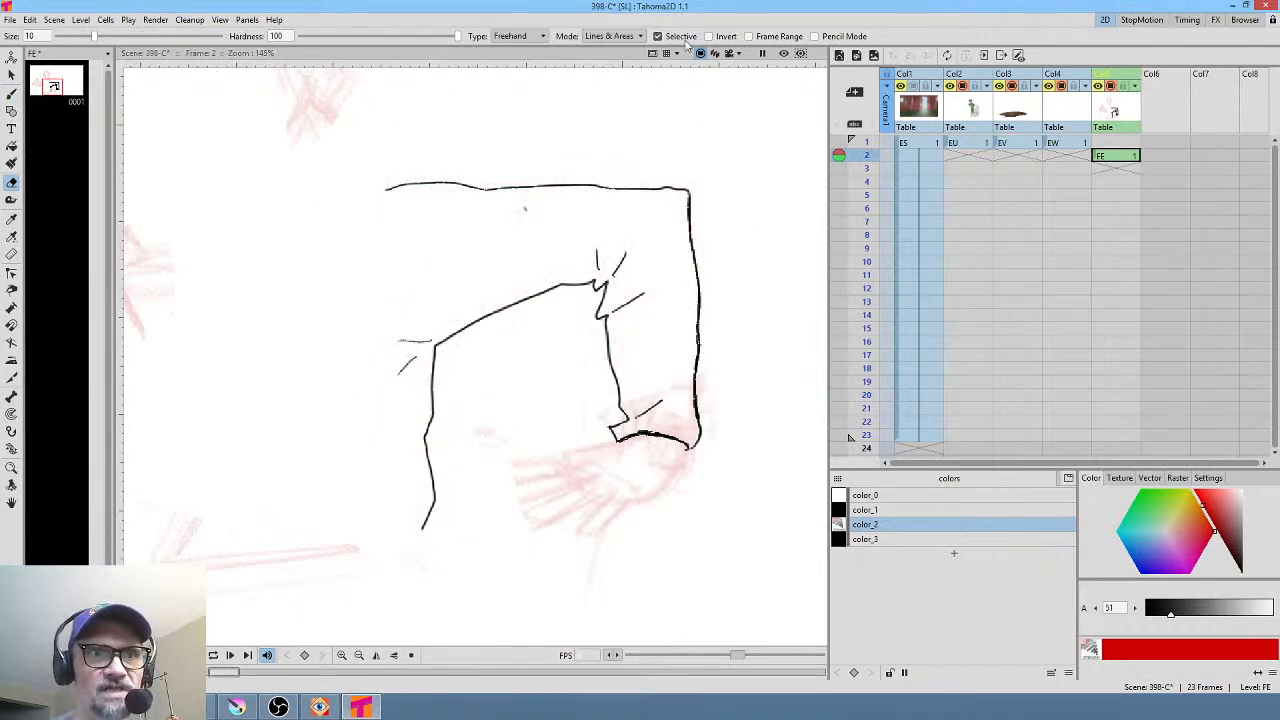
{"action": "left_click", "coordinate": [659, 37]}
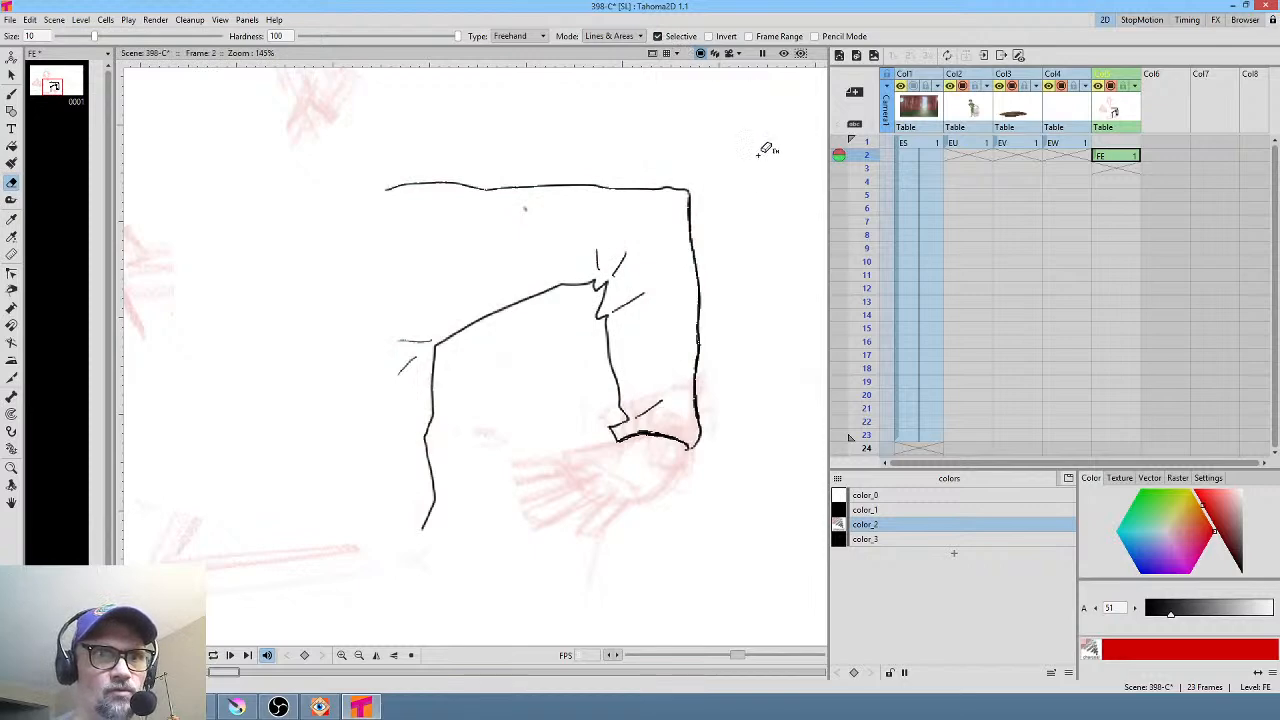
{"action": "mouse_move", "coordinate": [727, 349]}
{"action": "left_mouse_down"}
{"action": "mouse_move", "coordinate": [643, 348]}
{"action": "mouse_move", "coordinate": [583, 405]}
{"action": "mouse_move", "coordinate": [589, 425]}
{"action": "mouse_move", "coordinate": [669, 428]}
{"action": "mouse_move", "coordinate": [700, 446]}
{"action": "mouse_move", "coordinate": [629, 390]}
{"action": "mouse_move", "coordinate": [598, 425]}
{"action": "mouse_move", "coordinate": [705, 415]}
{"action": "left_mouse_up"}
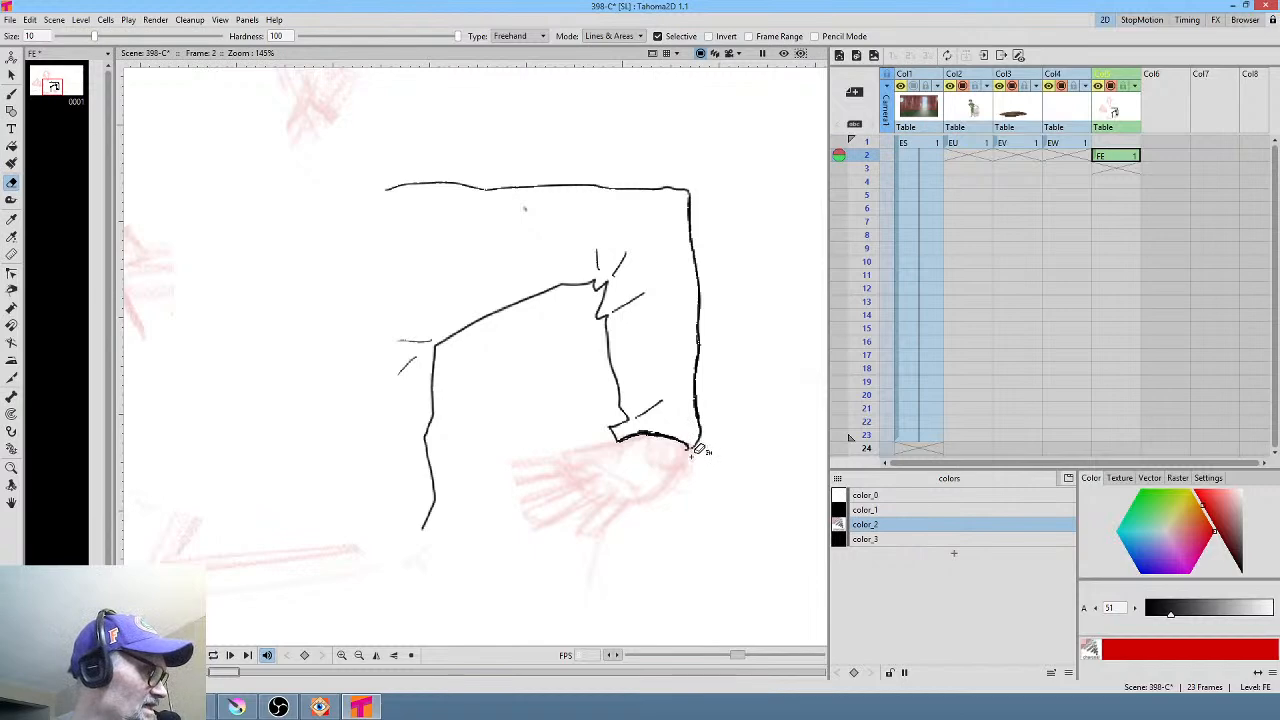
Select the sketched hand freehand and move it down, clear of the inked sleeve cuff
{"action": "mouse_move", "coordinate": [711, 432]}
{"action": "left_mouse_down"}
{"action": "mouse_move", "coordinate": [676, 409]}
{"action": "mouse_move", "coordinate": [587, 435]}
{"action": "mouse_move", "coordinate": [688, 471]}
{"action": "mouse_move", "coordinate": [680, 455]}
{"action": "mouse_move", "coordinate": [571, 434]}
{"action": "mouse_move", "coordinate": [465, 523]}
{"action": "mouse_move", "coordinate": [681, 518]}
{"action": "mouse_move", "coordinate": [689, 557]}
{"action": "mouse_move", "coordinate": [714, 577]}
{"action": "left_mouse_up"}
{"action": "key", "text": "s"}
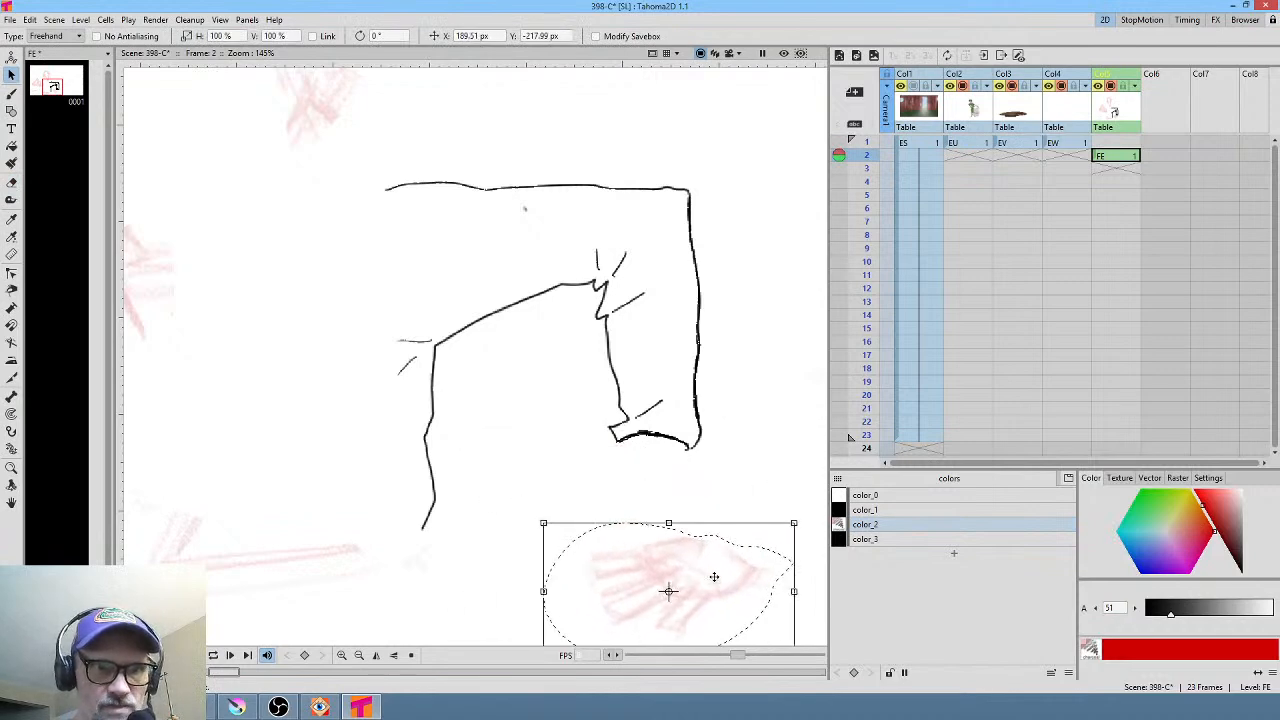
Ink the hand's outline, fingers and thumb in color_3 below the sleeve cuff, using the moved sketch as reference
{"action": "left_click", "coordinate": [901, 541]}
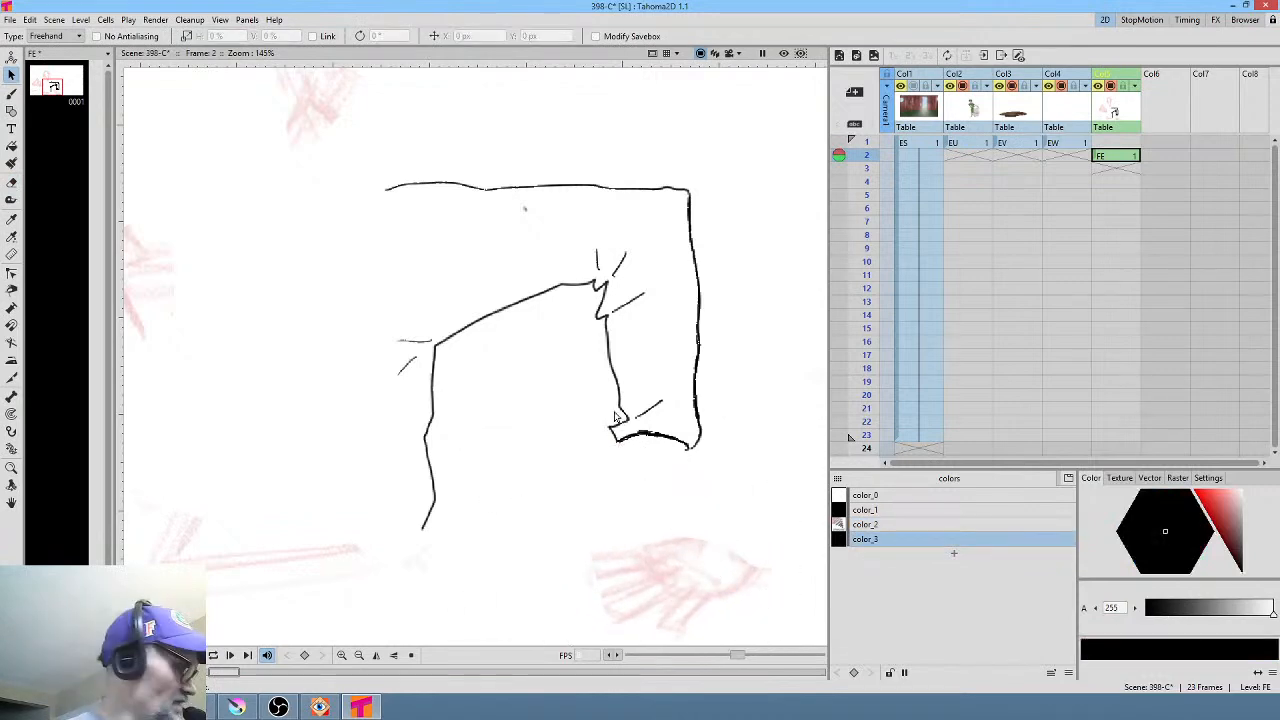
{"action": "key", "text": "b"}
{"action": "scroll", "coordinate": [615, 458], "scroll_direction": "up", "scroll_amount": 3}
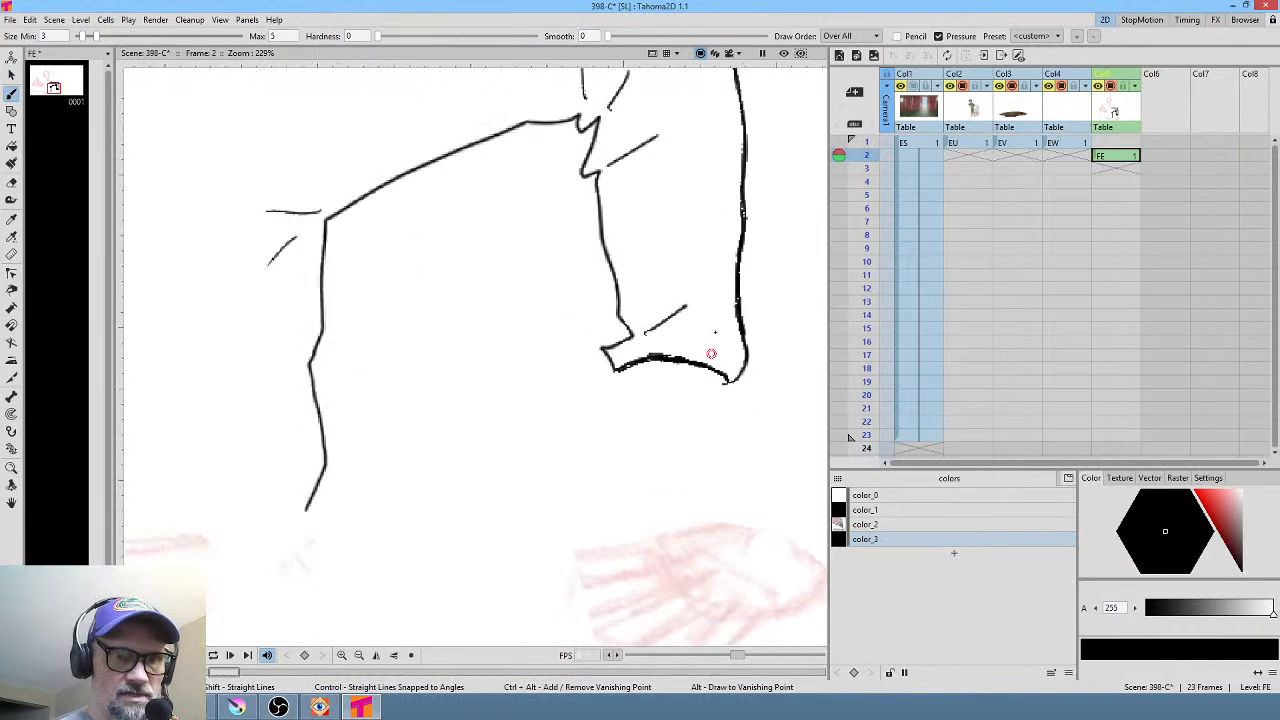
{"action": "mouse_move", "coordinate": [582, 294]}
{"action": "left_mouse_down"}
{"action": "mouse_move", "coordinate": [448, 383]}
{"action": "mouse_move", "coordinate": [451, 398]}
{"action": "left_mouse_up"}
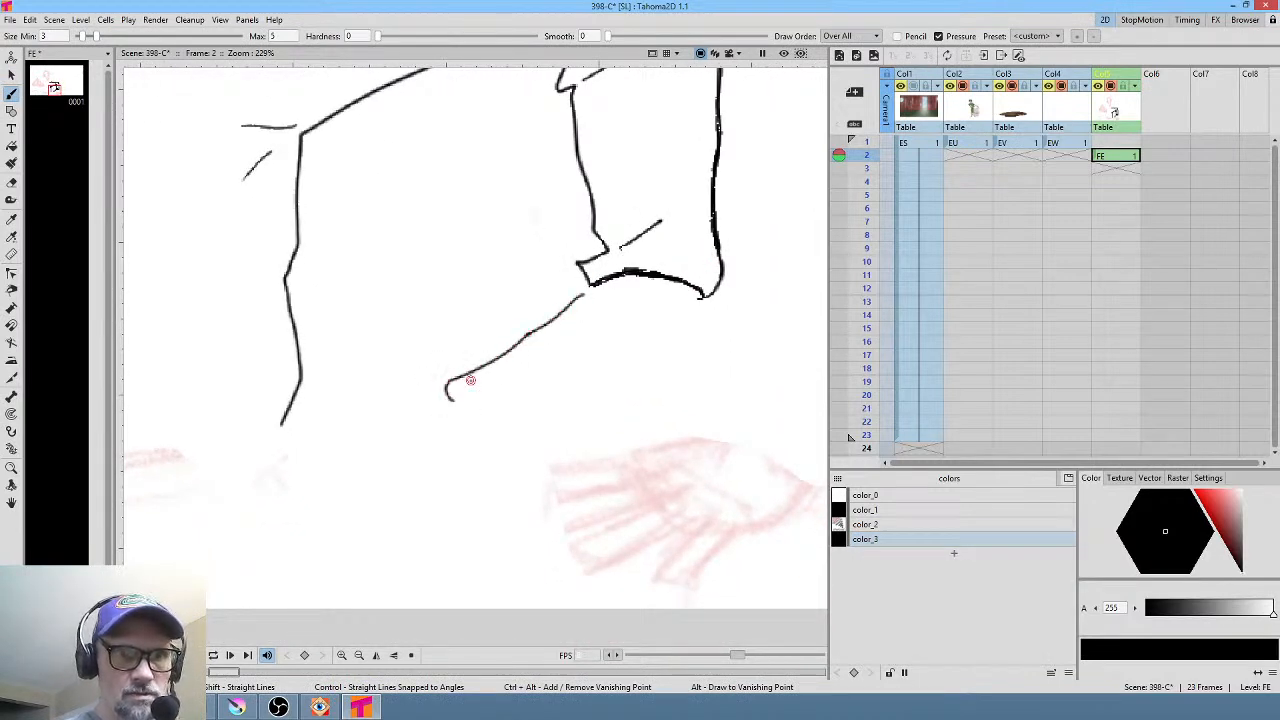
{"action": "mouse_move", "coordinate": [610, 372]}
{"action": "left_mouse_down"}
{"action": "mouse_move", "coordinate": [577, 425]}
{"action": "mouse_move", "coordinate": [605, 428]}
{"action": "mouse_move", "coordinate": [703, 328]}
{"action": "mouse_move", "coordinate": [705, 292]}
{"action": "left_mouse_up"}
{"action": "mouse_move", "coordinate": [620, 353]}
{"action": "left_mouse_down"}
{"action": "mouse_move", "coordinate": [645, 312]}
{"action": "mouse_move", "coordinate": [566, 346]}
{"action": "mouse_move", "coordinate": [486, 413]}
{"action": "mouse_move", "coordinate": [512, 425]}
{"action": "mouse_move", "coordinate": [609, 372]}
{"action": "left_mouse_up"}
{"action": "mouse_move", "coordinate": [462, 398]}
{"action": "left_mouse_down"}
{"action": "mouse_move", "coordinate": [484, 413]}
{"action": "mouse_move", "coordinate": [550, 345]}
{"action": "left_mouse_up"}
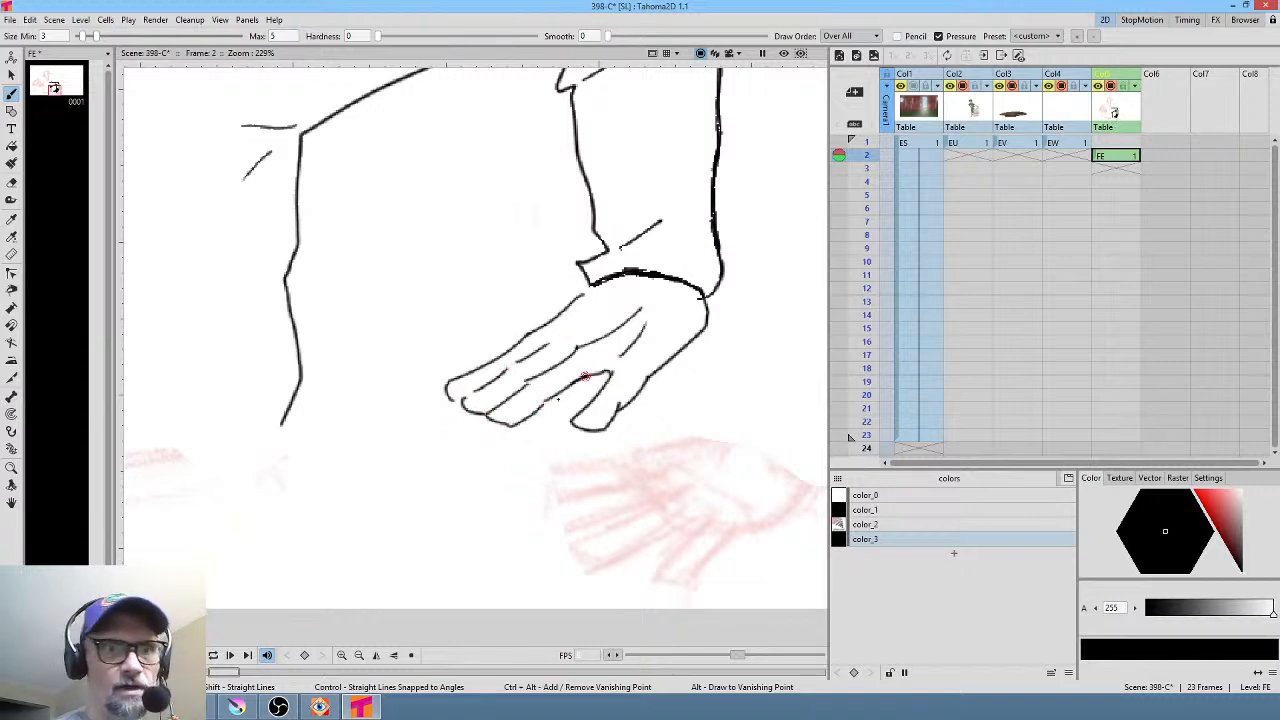
Ink the fingernails and the fingertip behind the hand, and extend the hand's edge up to the cuff
{"action": "left_click_drag", "start_coordinate": [498, 414], "coordinate": [511, 403]}
{"action": "mouse_move", "coordinate": [591, 410]}
{"action": "left_mouse_down"}
{"action": "mouse_move", "coordinate": [602, 420]}
{"action": "mouse_move", "coordinate": [606, 408]}
{"action": "left_mouse_up"}
{"action": "mouse_move", "coordinate": [477, 397]}
{"action": "left_mouse_down"}
{"action": "mouse_move", "coordinate": [489, 401]}
{"action": "mouse_move", "coordinate": [497, 357]}
{"action": "left_mouse_up"}
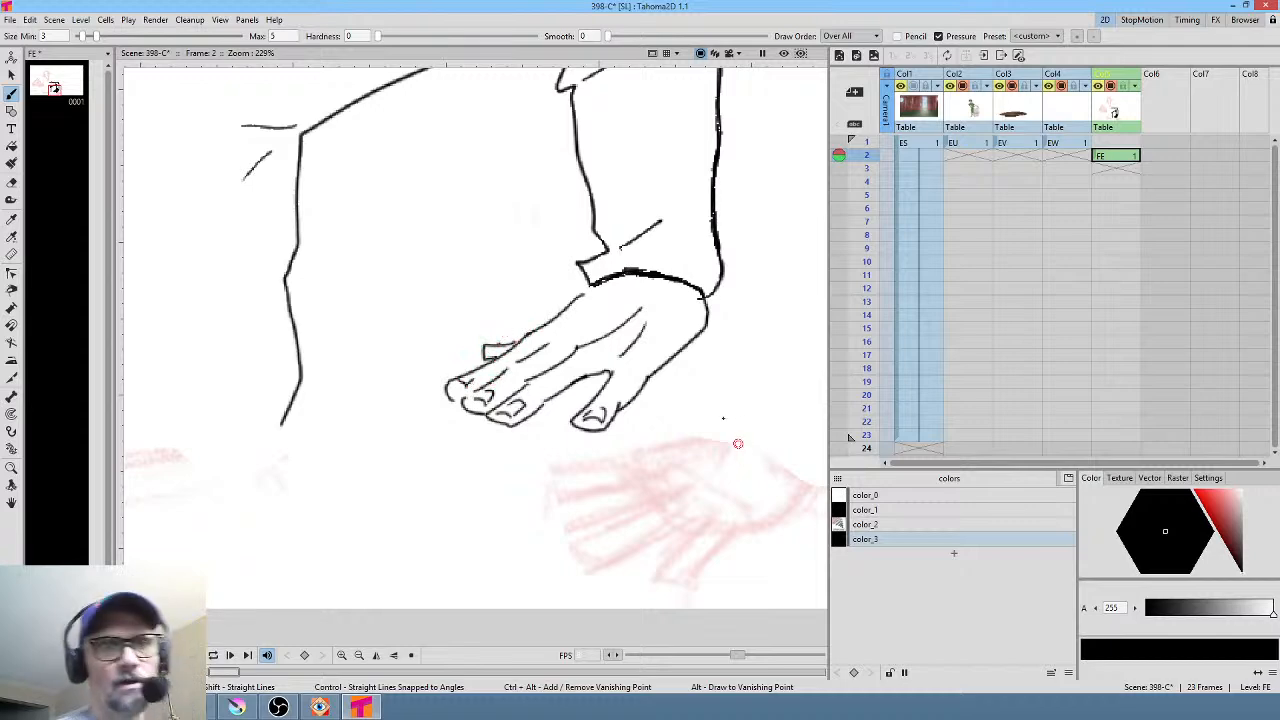
{"action": "left_click_drag", "start_coordinate": [660, 348], "coordinate": [664, 370]}
{"action": "left_click_drag", "start_coordinate": [581, 319], "coordinate": [615, 303]}
{"action": "left_click_drag", "start_coordinate": [720, 356], "coordinate": [769, 312]}
Erase the leftover color_2 hand sketch beneath the inked hand
{"action": "mouse_move", "coordinate": [732, 418]}
{"action": "left_mouse_down"}
{"action": "mouse_move", "coordinate": [618, 348]}
{"action": "mouse_move", "coordinate": [543, 345]}
{"action": "left_mouse_up"}
{"action": "key", "text": "e"}
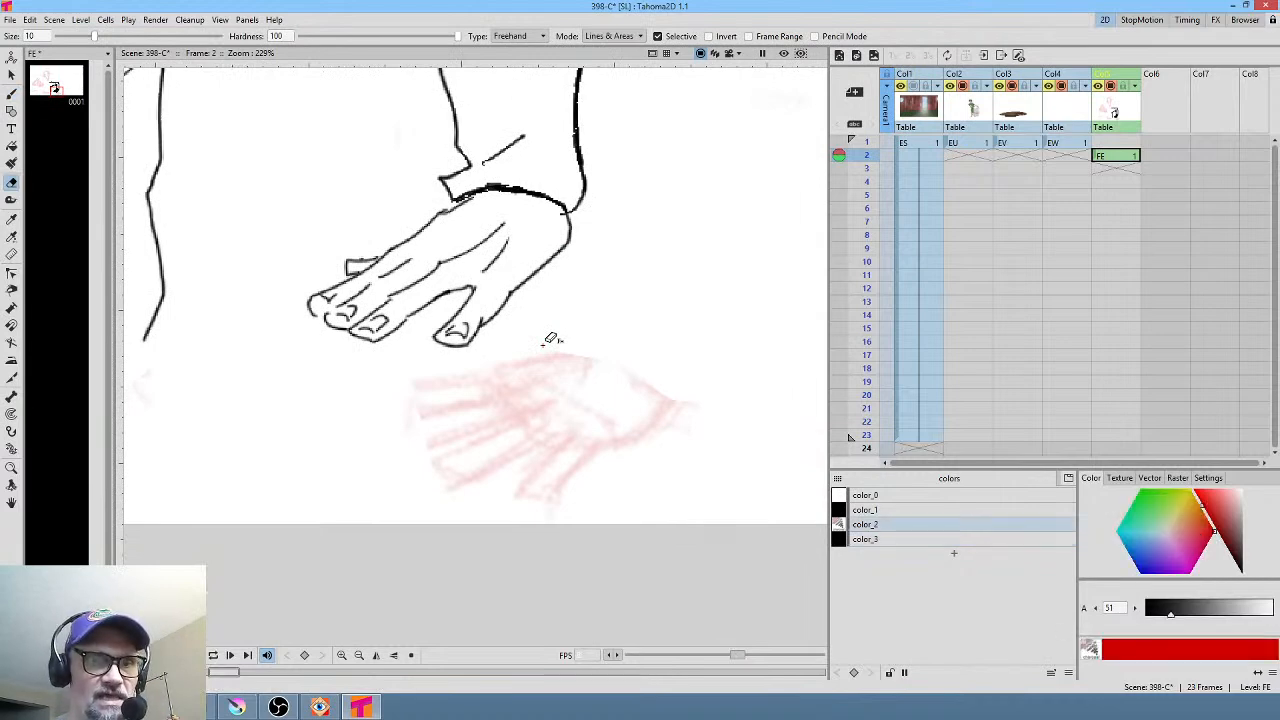
{"action": "left_click", "coordinate": [918, 527]}
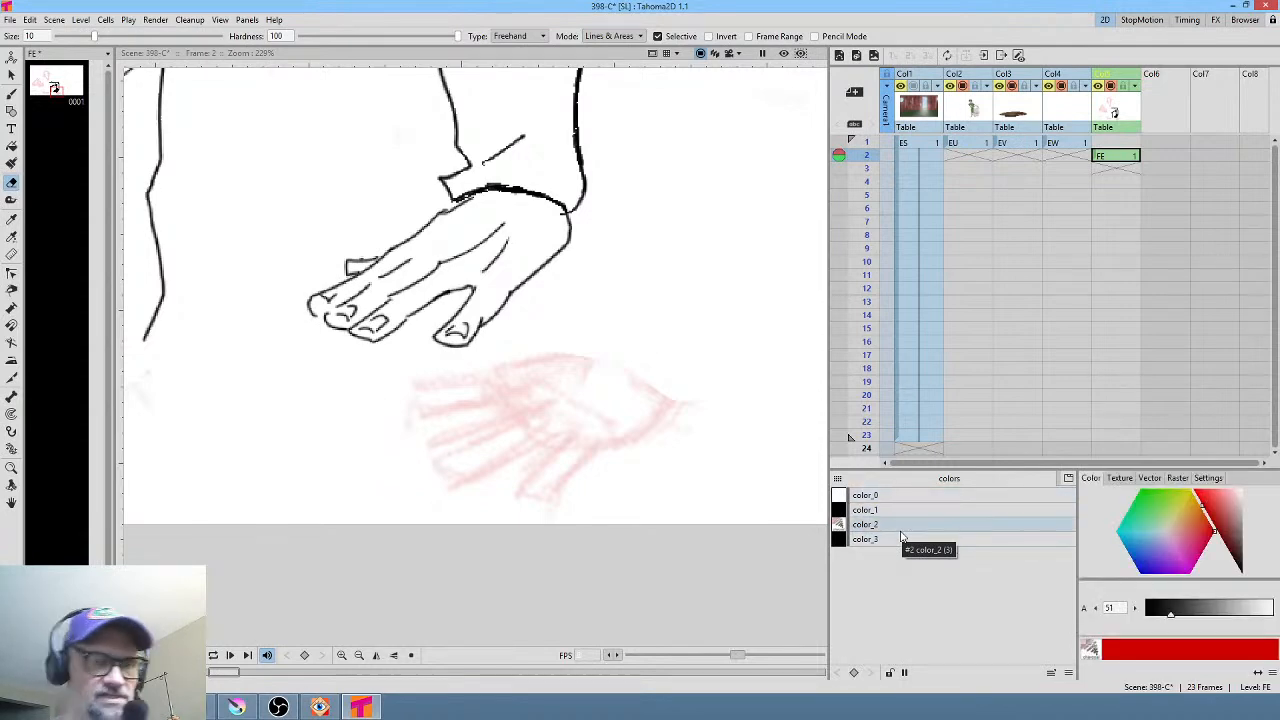
{"action": "mouse_move", "coordinate": [690, 330]}
{"action": "left_mouse_down"}
{"action": "mouse_move", "coordinate": [386, 310]}
{"action": "mouse_move", "coordinate": [724, 316]}
{"action": "left_mouse_up"}
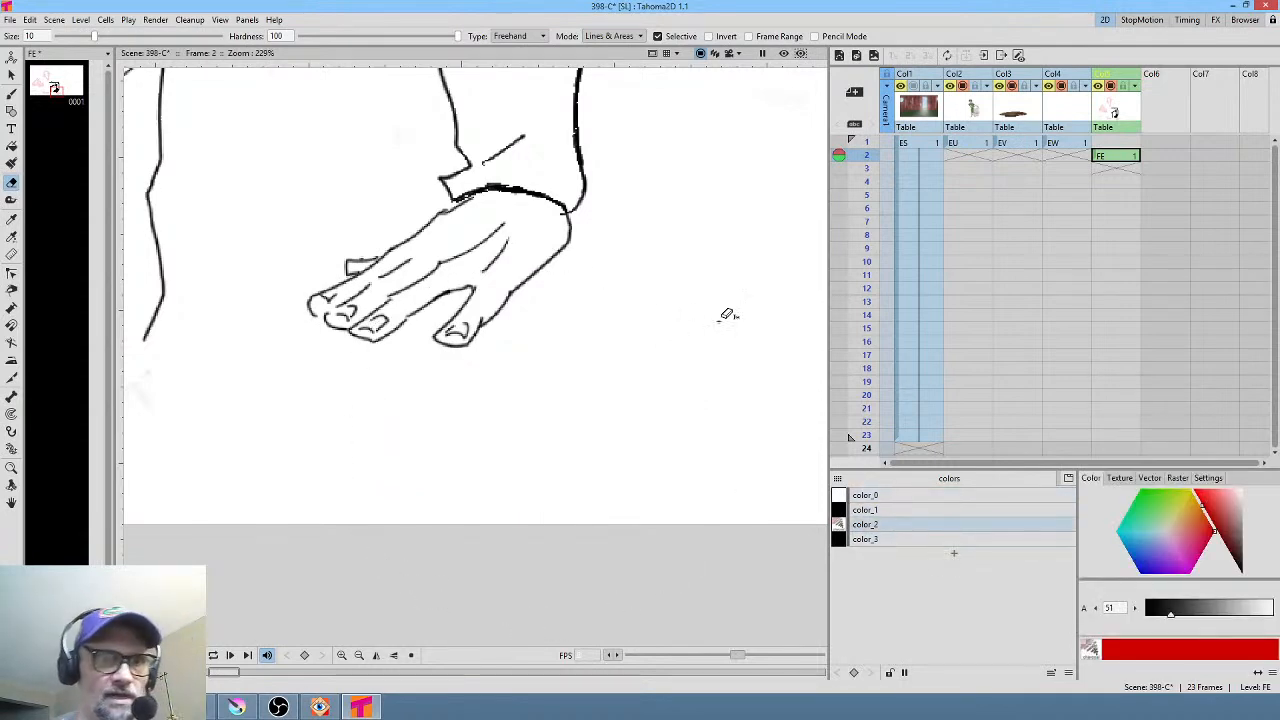
{"action": "left_click_drag", "start_coordinate": [478, 341], "coordinate": [619, 511]}
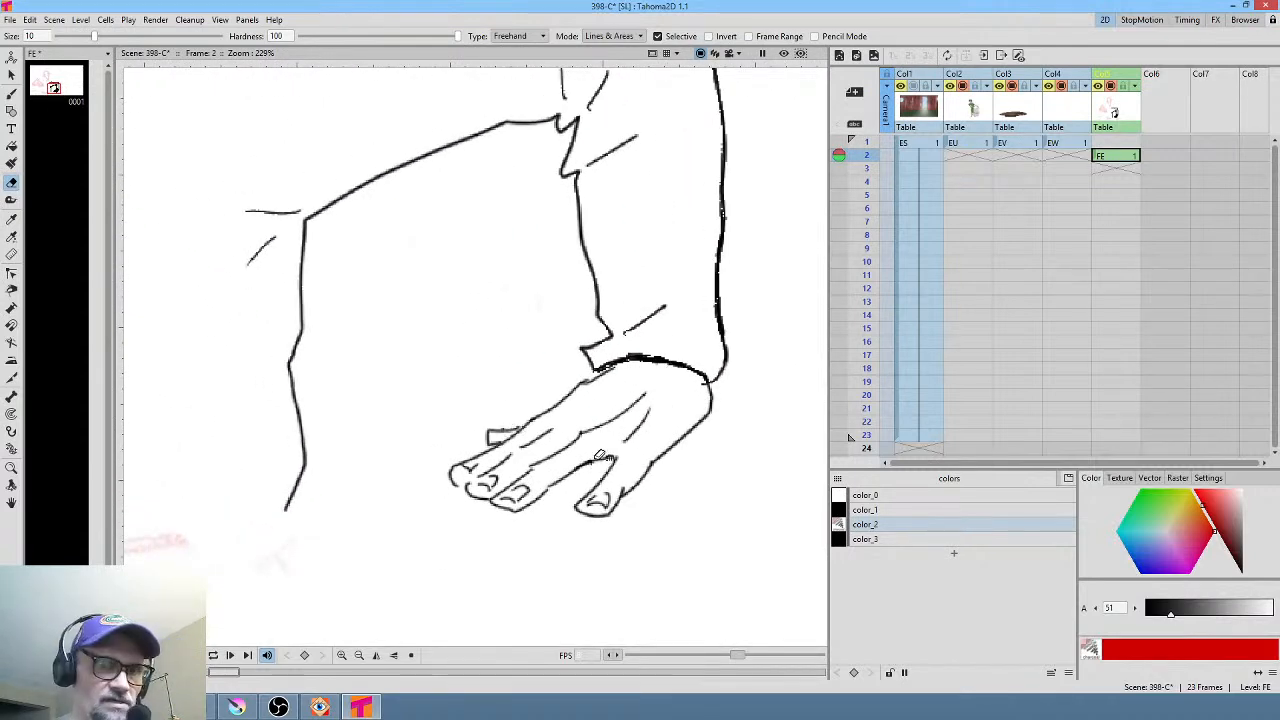
Inspect the hand and sleeve outlines for gaps with Fill Check, and restore the normal display
{"action": "key", "text": "3"}
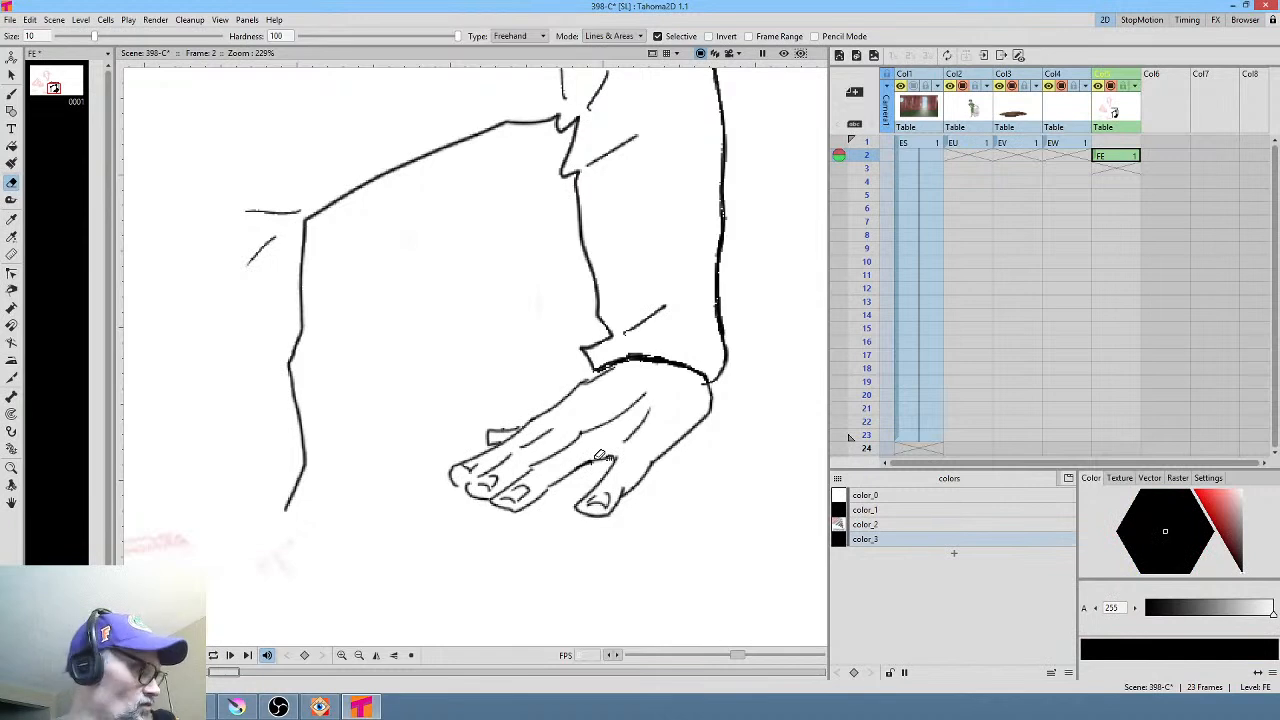
{"action": "key", "text": "b"}
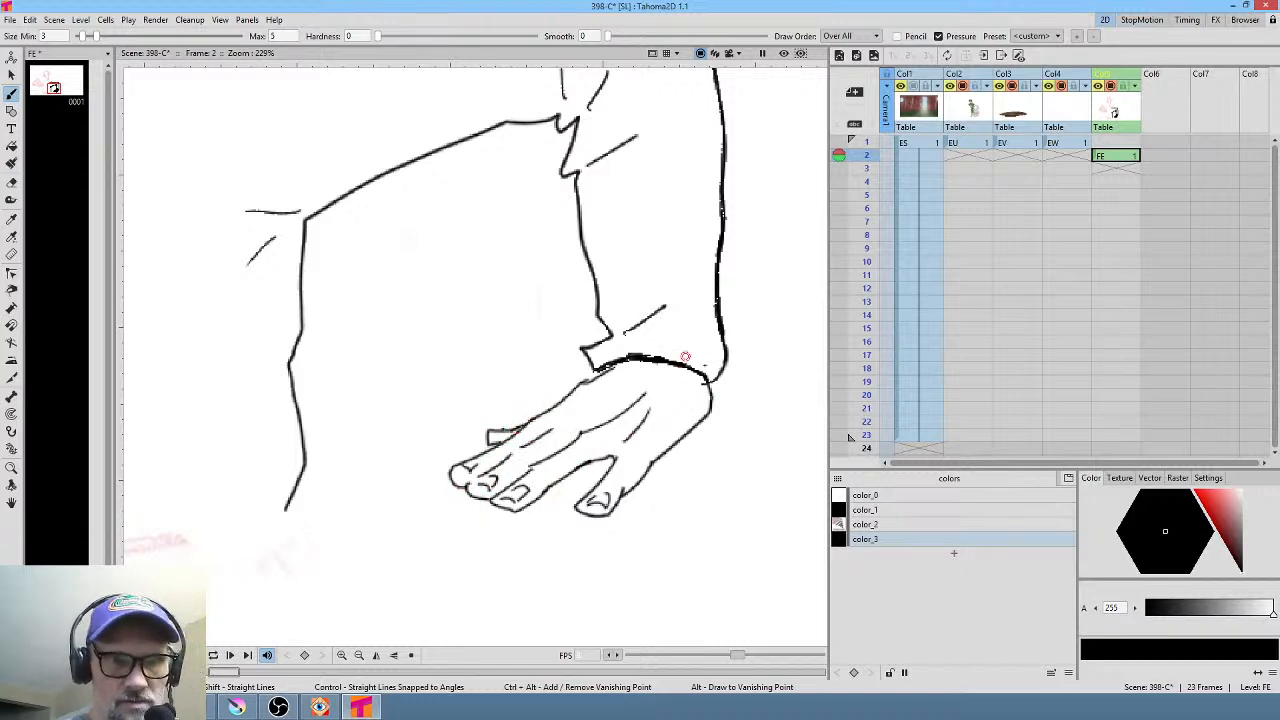
{"action": "left_click", "coordinate": [219, 19]}
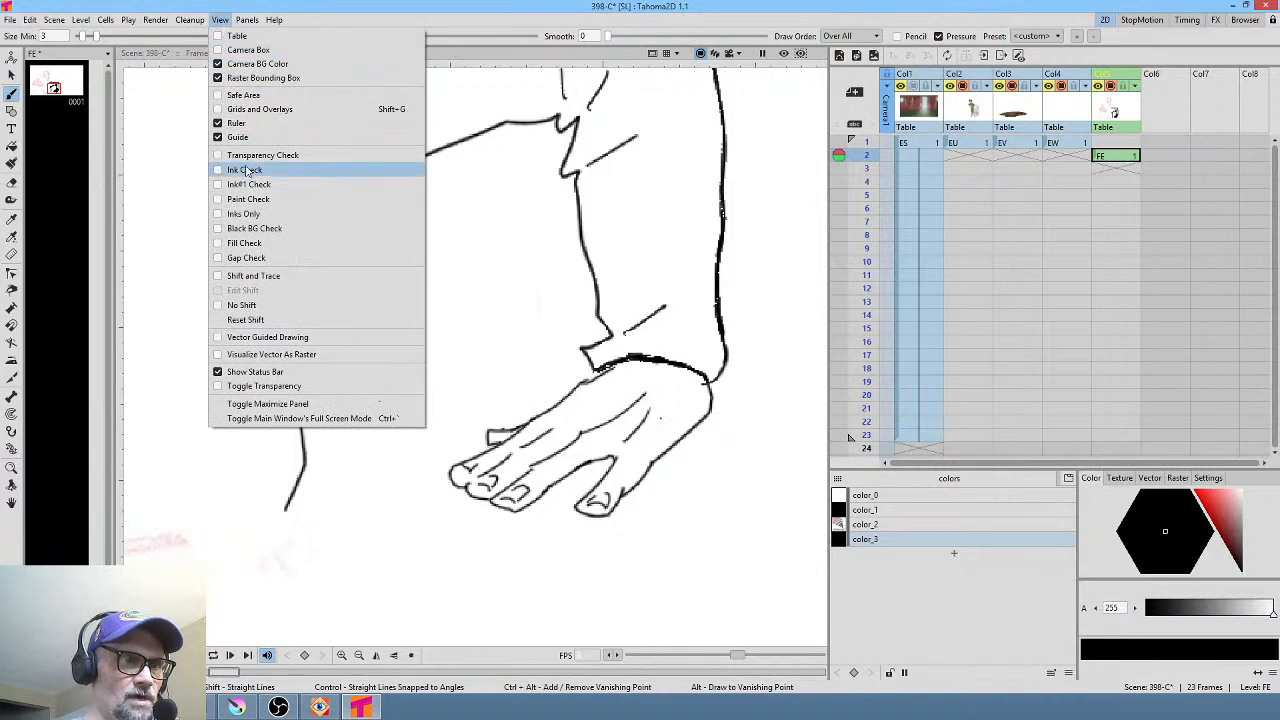
{"action": "left_click", "coordinate": [222, 243]}
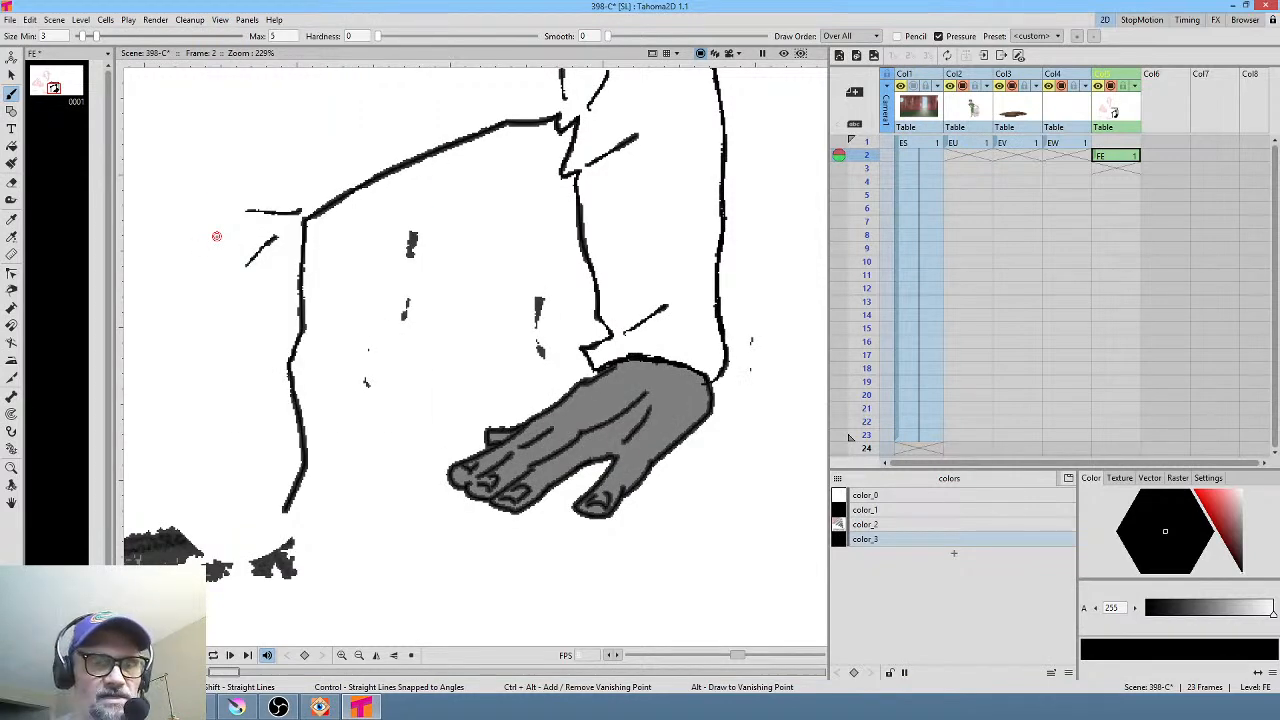
{"action": "left_click", "coordinate": [219, 20]}
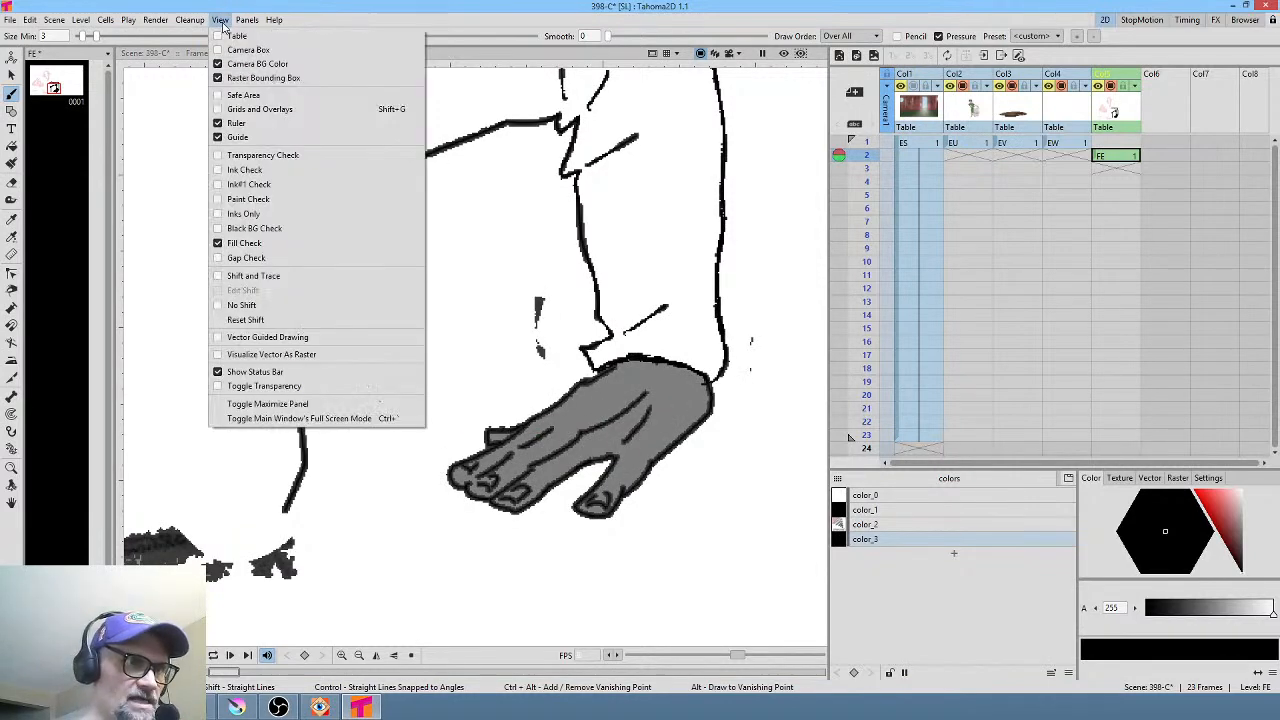
{"action": "left_click", "coordinate": [222, 243]}
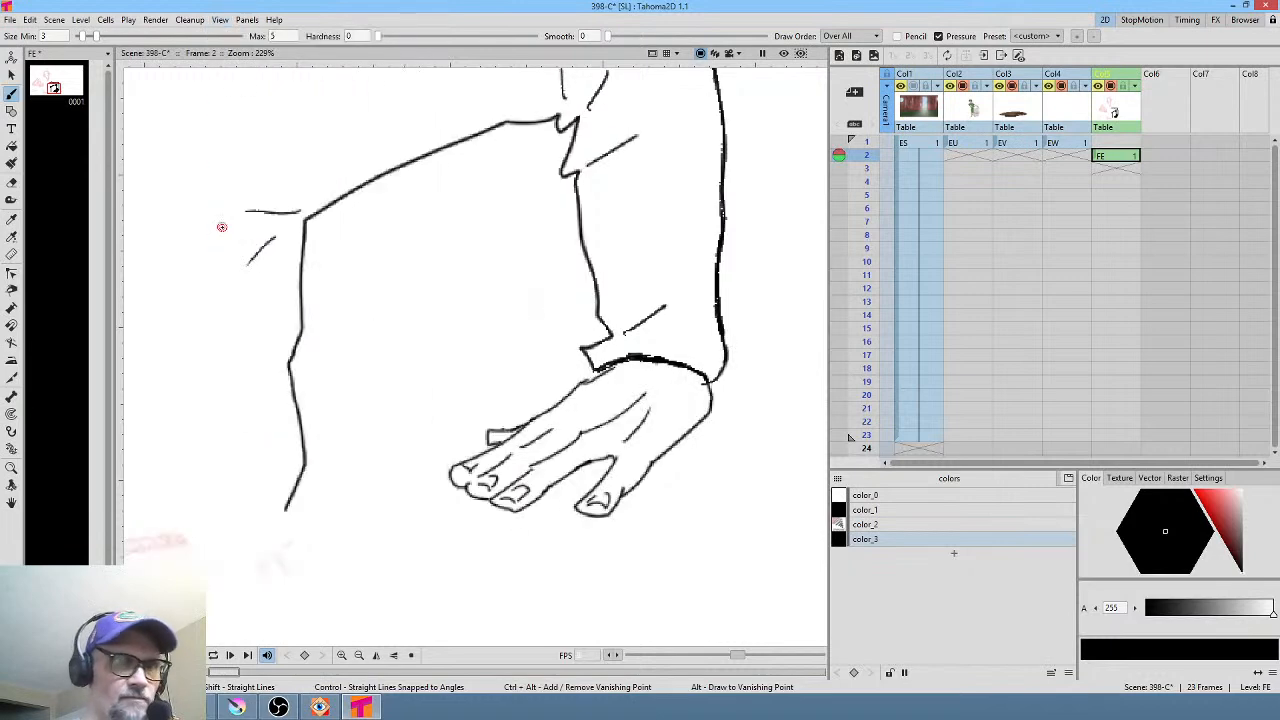
Add short color_3 fold strokes on the forearm sleeve above the cuff
{"action": "left_click_drag", "start_coordinate": [648, 382], "coordinate": [622, 440]}
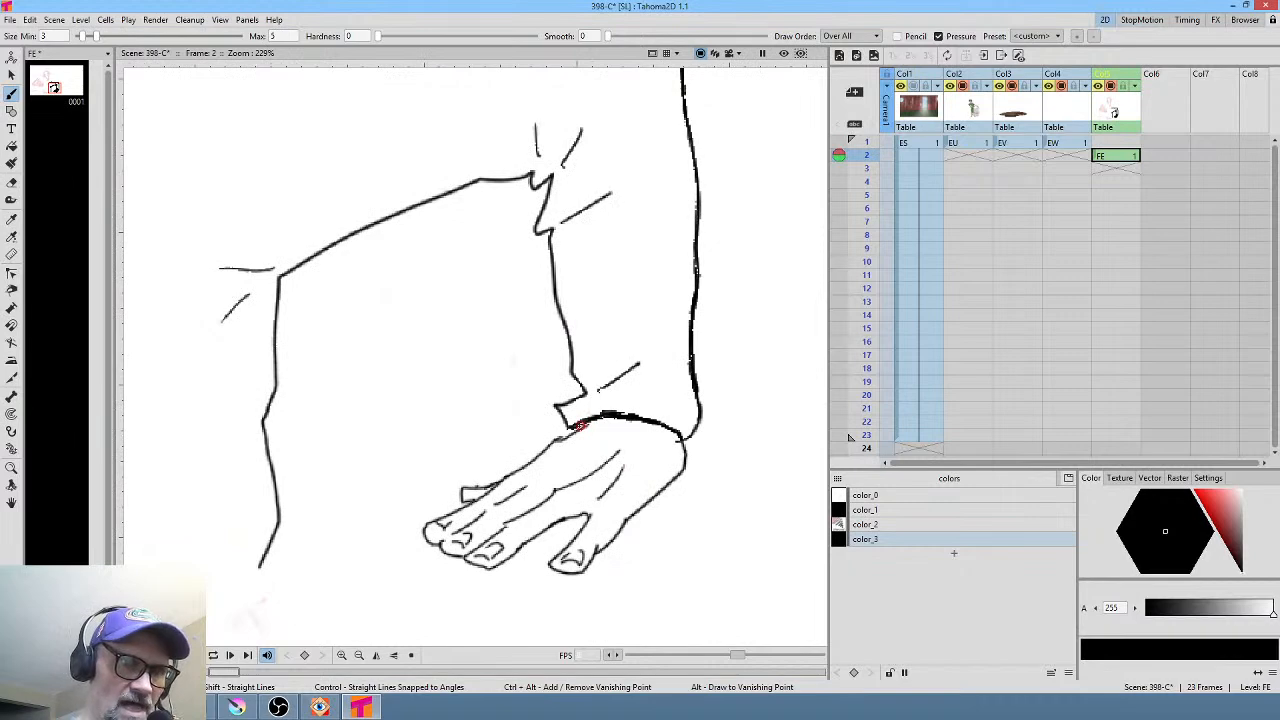
{"action": "left_click_drag", "start_coordinate": [642, 358], "coordinate": [651, 339]}
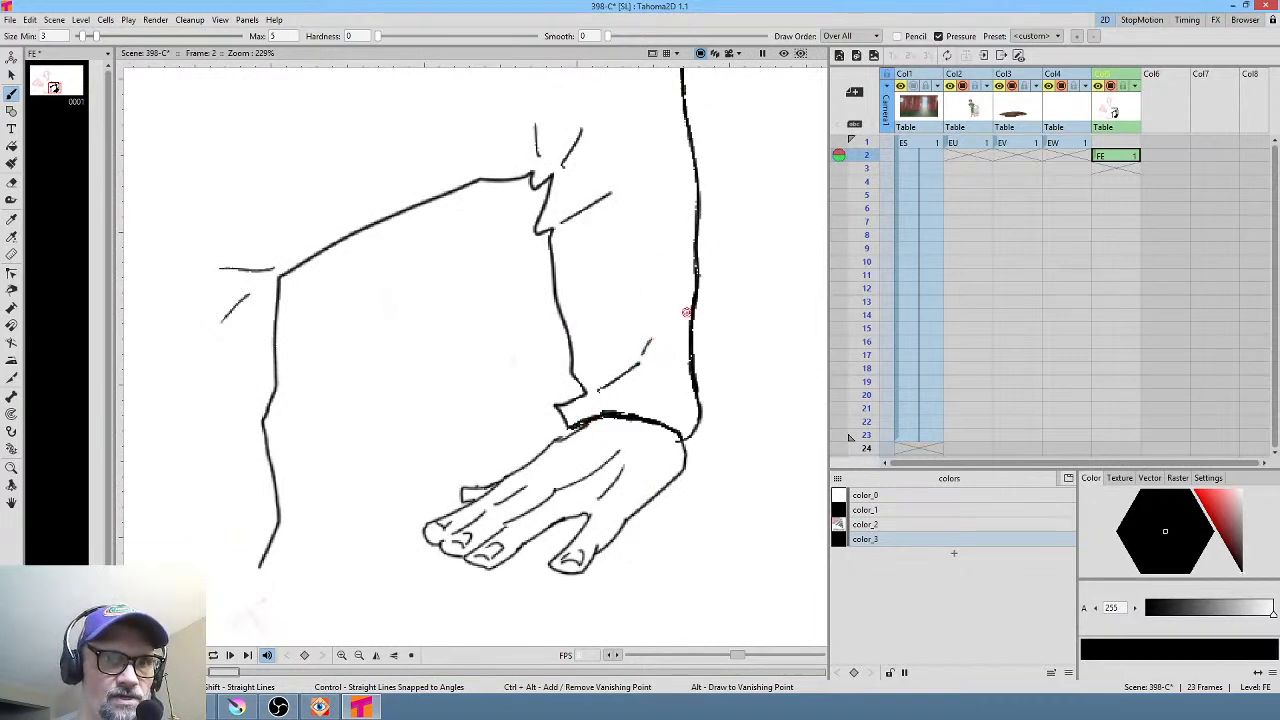
{"action": "left_click_drag", "start_coordinate": [670, 276], "coordinate": [662, 298]}
{"action": "left_click_drag", "start_coordinate": [603, 338], "coordinate": [640, 408]}
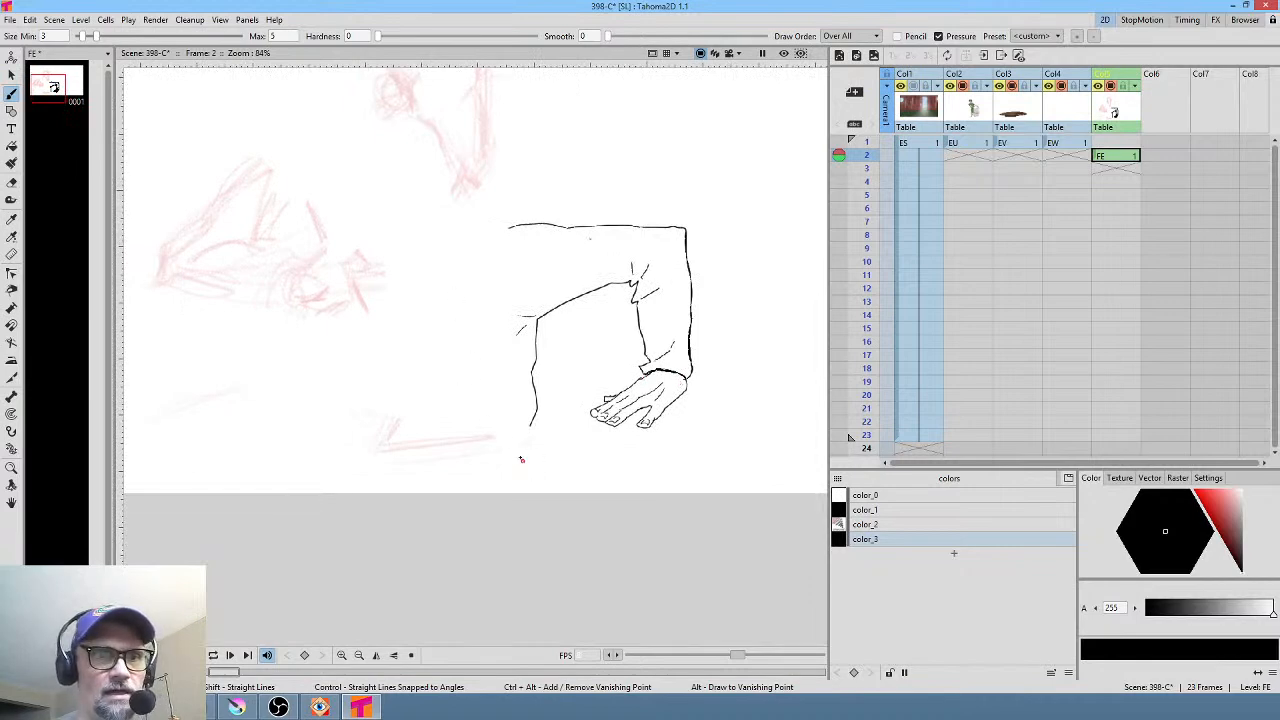
Select the sketched left-hand arm and fist freehand and move them down and inward, below the head sketch
{"action": "left_click_drag", "start_coordinate": [530, 398], "coordinate": [591, 398]}
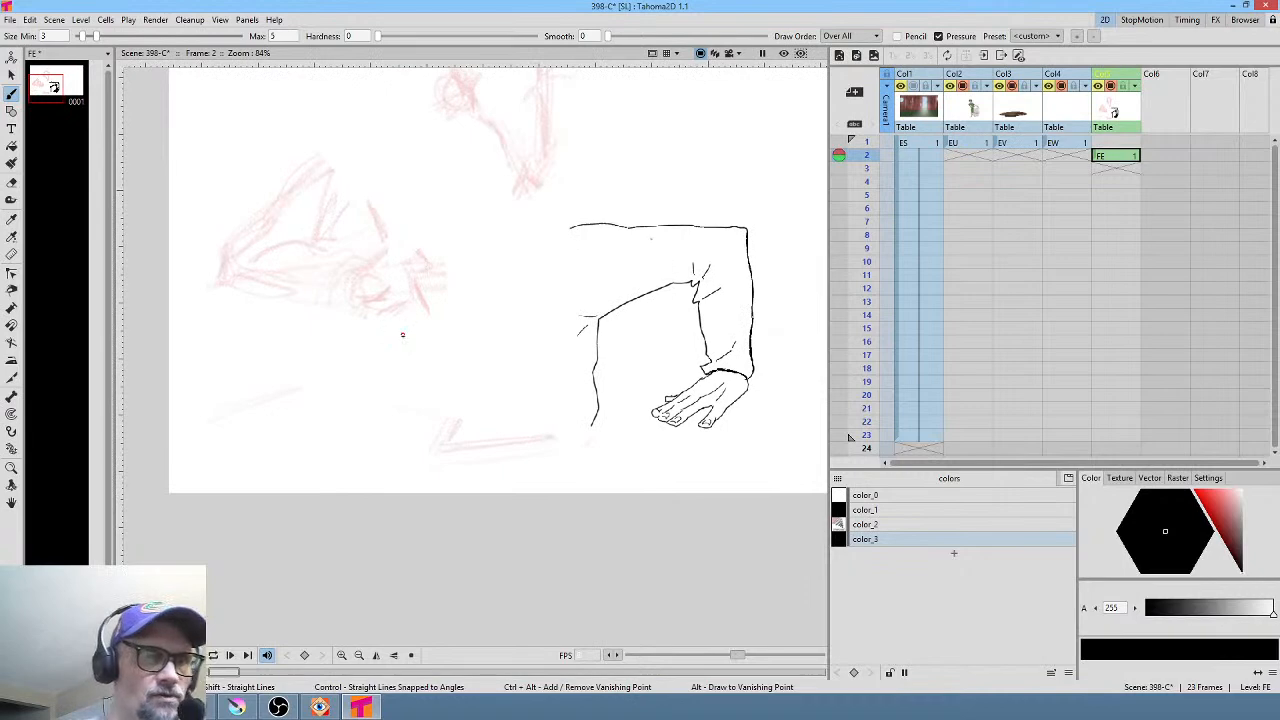
{"action": "left_click_drag", "start_coordinate": [488, 327], "coordinate": [537, 397]}
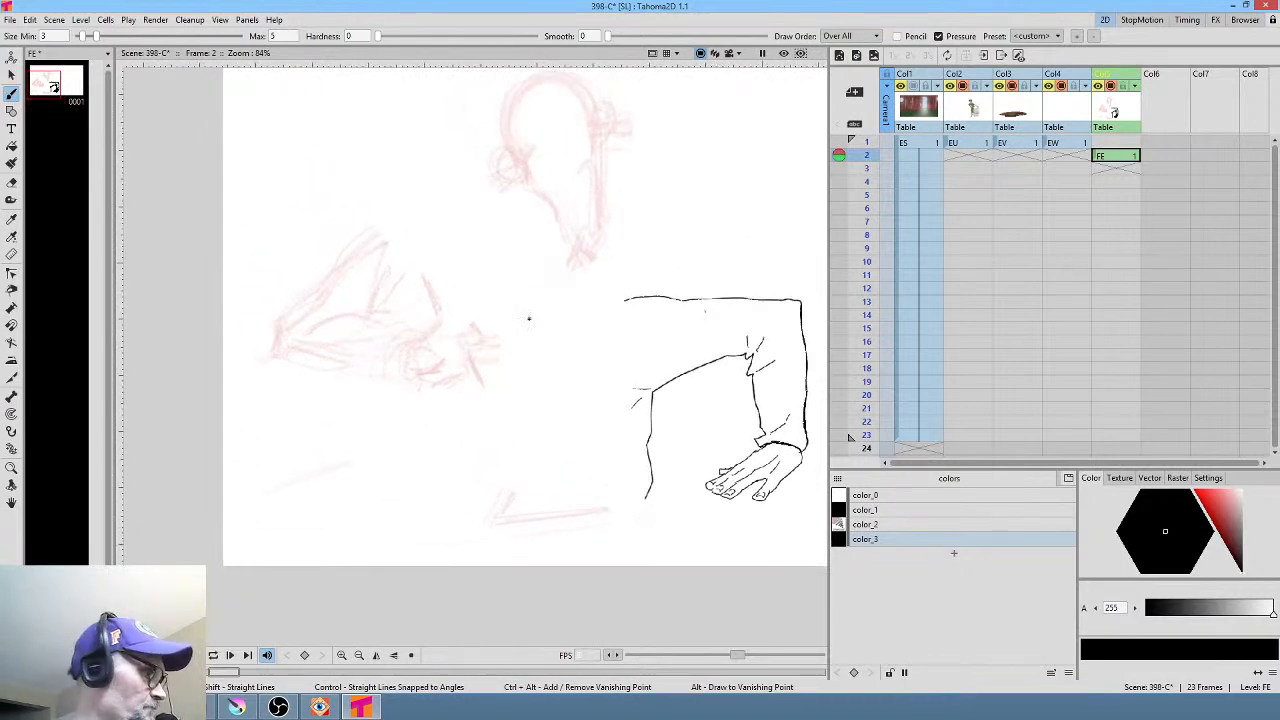
{"action": "key", "text": "s"}
{"action": "mouse_move", "coordinate": [478, 235]}
{"action": "left_mouse_down"}
{"action": "mouse_move", "coordinate": [253, 365]}
{"action": "mouse_move", "coordinate": [522, 290]}
{"action": "left_mouse_up"}
{"action": "left_click_drag", "start_coordinate": [475, 335], "coordinate": [554, 437]}
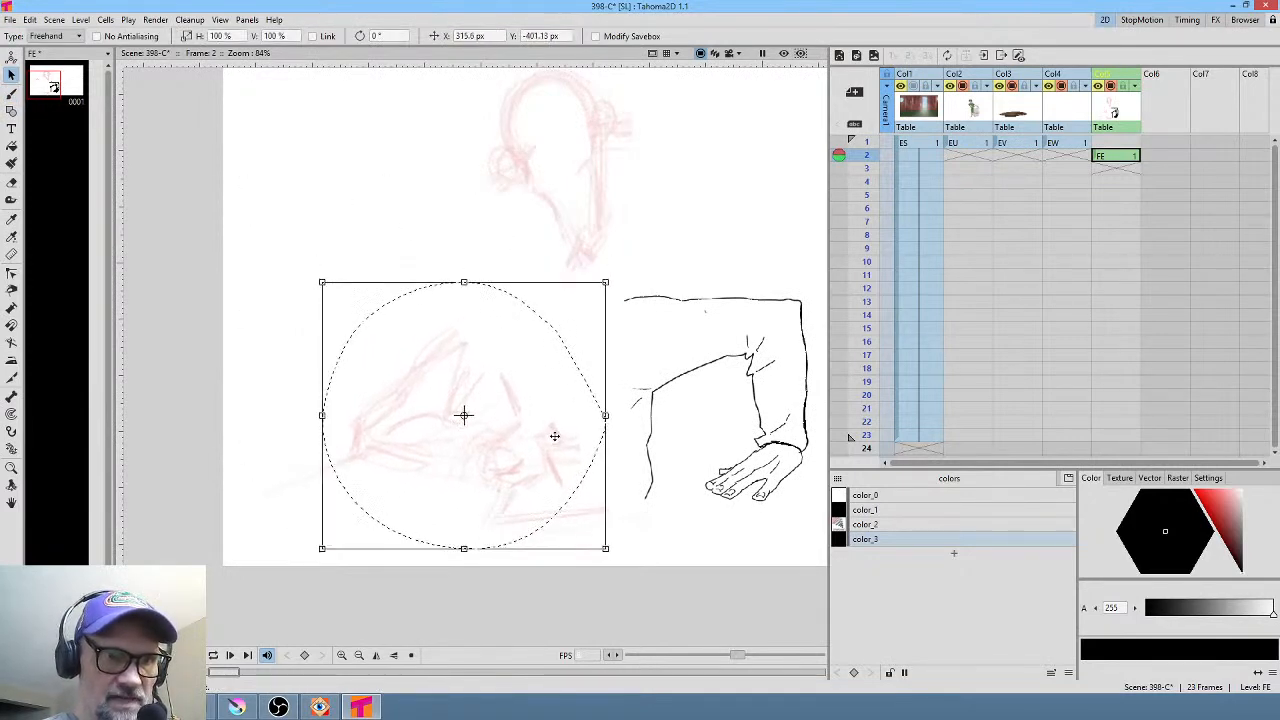
Ink the left-hand arm's outer line from shoulder to elbow in color_3, and move it up and outward off the sketch
{"action": "left_click", "coordinate": [914, 540]}
{"action": "left_click_drag", "start_coordinate": [516, 315], "coordinate": [557, 353]}
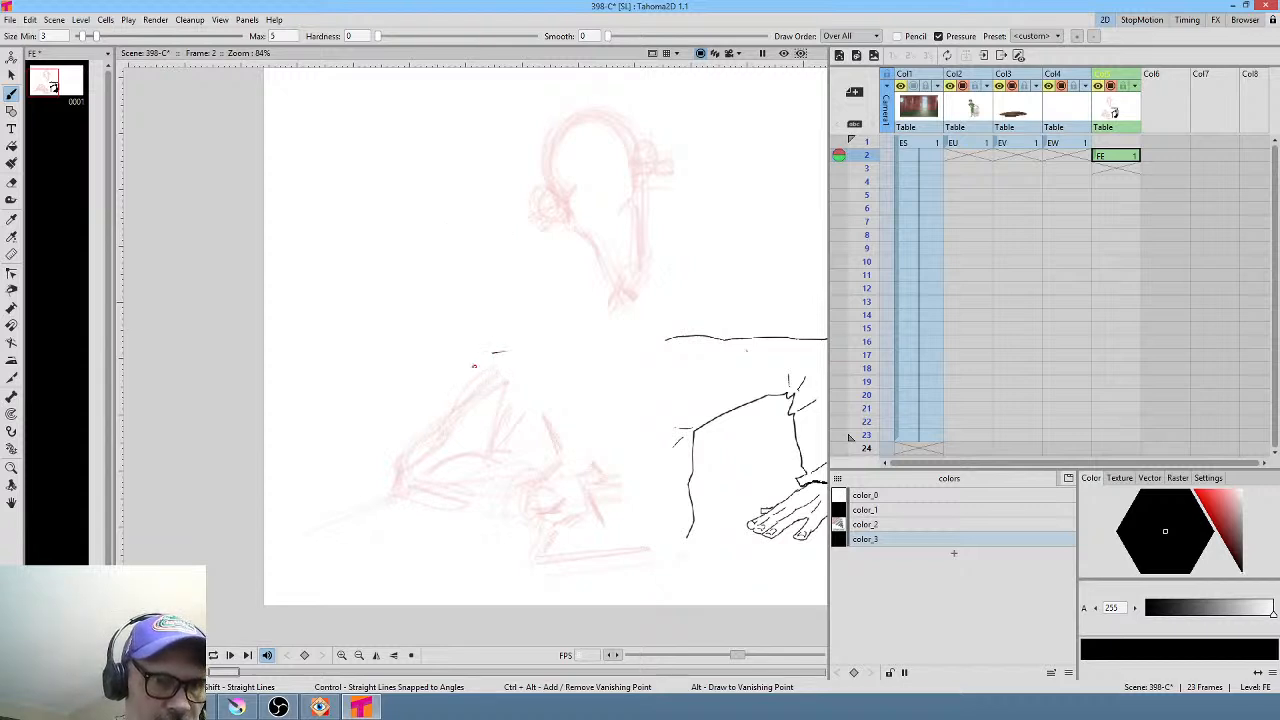
{"action": "left_click_drag", "start_coordinate": [436, 405], "coordinate": [399, 436]}
{"action": "key", "text": "s"}
{"action": "mouse_move", "coordinate": [511, 330]}
{"action": "left_mouse_down"}
{"action": "mouse_move", "coordinate": [449, 356]}
{"action": "mouse_move", "coordinate": [391, 417]}
{"action": "mouse_move", "coordinate": [387, 449]}
{"action": "mouse_move", "coordinate": [510, 360]}
{"action": "mouse_move", "coordinate": [451, 305]}
{"action": "mouse_move", "coordinate": [408, 230]}
{"action": "left_mouse_up"}
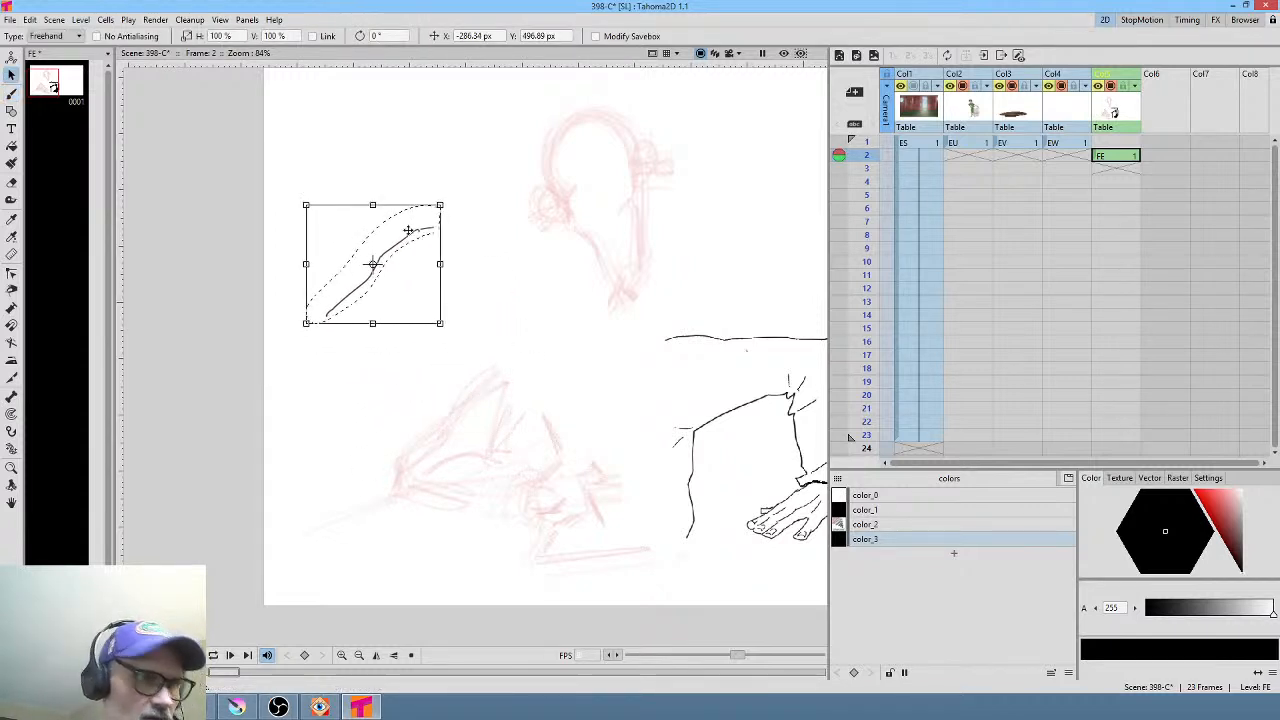
Ink the rest of the detached left-hand arm in color_3: forearm underside, cuff, inner sleeve folds, and the closed elbow curve
{"action": "key", "text": "b"}
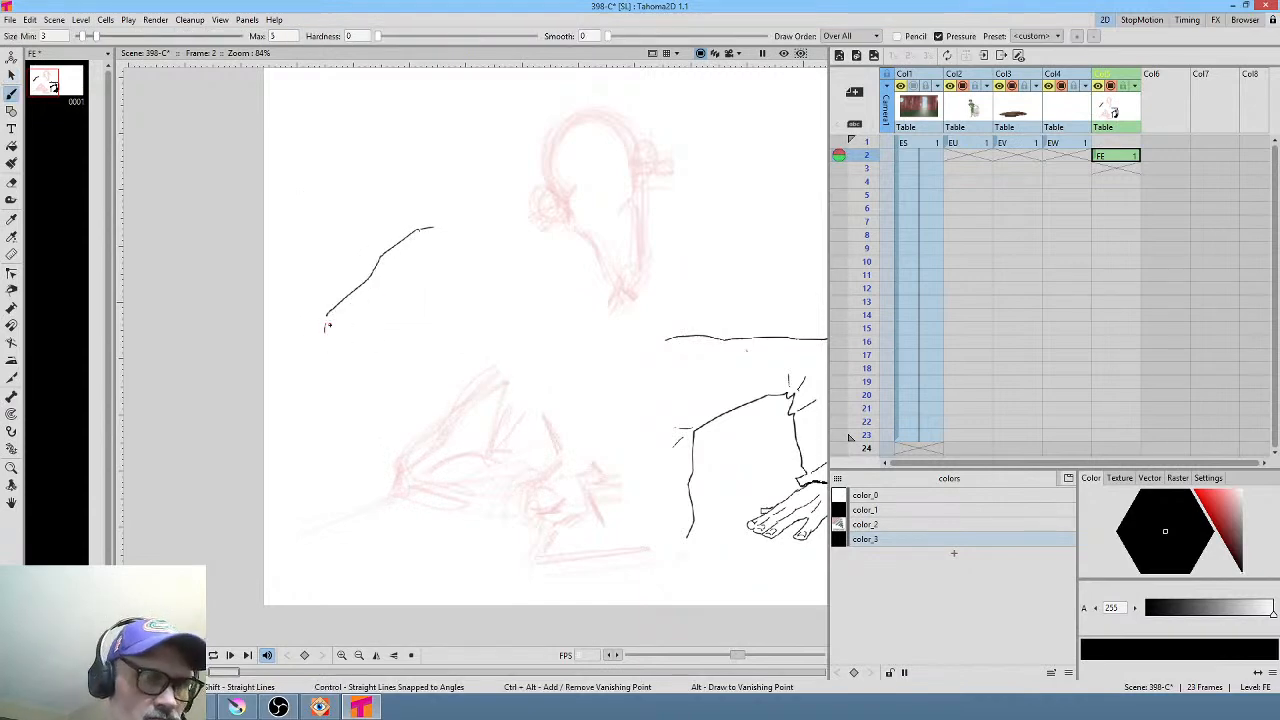
{"action": "left_click_drag", "start_coordinate": [331, 355], "coordinate": [391, 376]}
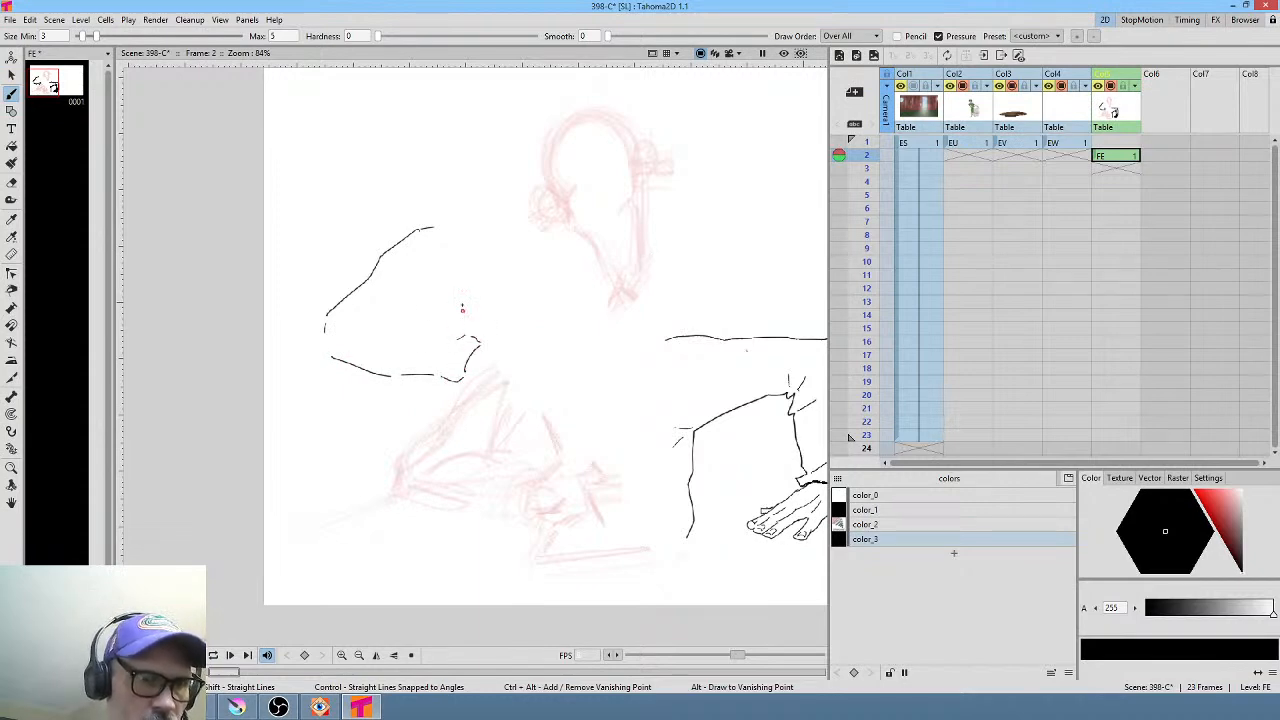
{"action": "left_click_drag", "start_coordinate": [438, 328], "coordinate": [388, 314]}
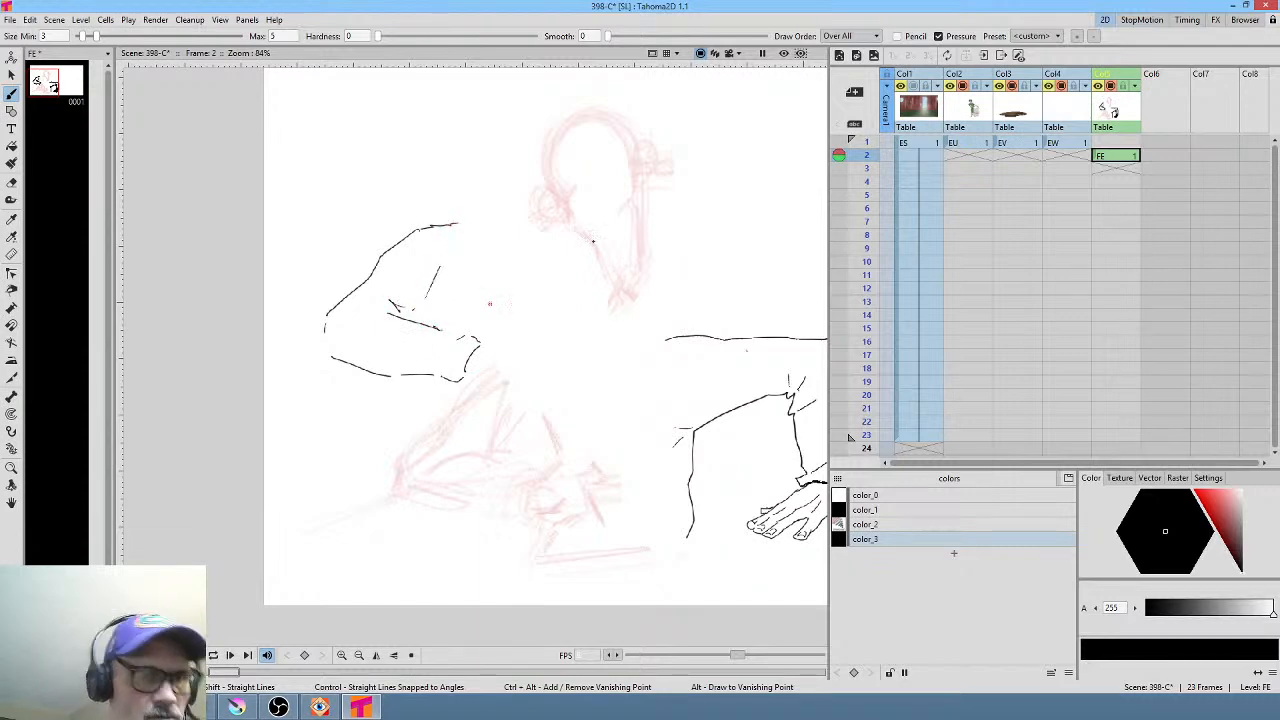
{"action": "left_click_drag", "start_coordinate": [421, 317], "coordinate": [437, 267]}
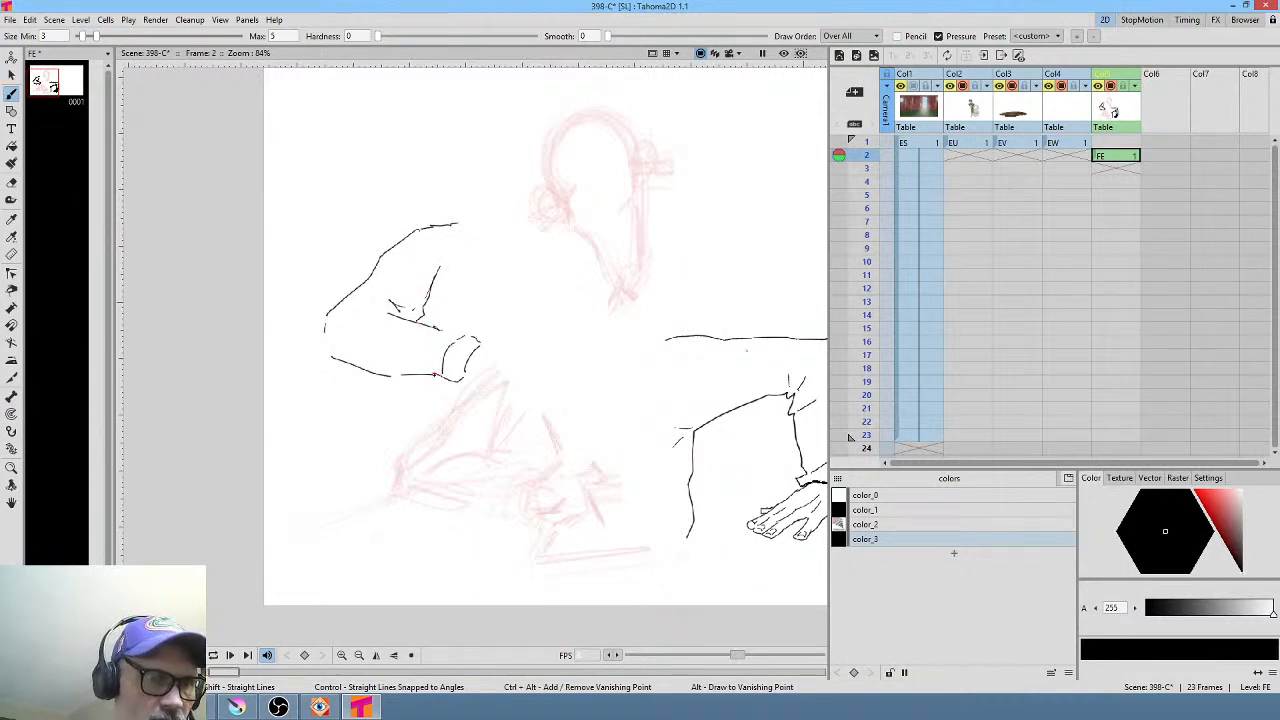
{"action": "key", "text": "alt+0"}
{"action": "mouse_move", "coordinate": [479, 380]}
{"action": "left_mouse_down"}
{"action": "mouse_move", "coordinate": [760, 174]}
{"action": "mouse_move", "coordinate": [817, 290]}
{"action": "left_mouse_up"}
{"action": "left_click_drag", "start_coordinate": [442, 412], "coordinate": [457, 454]}
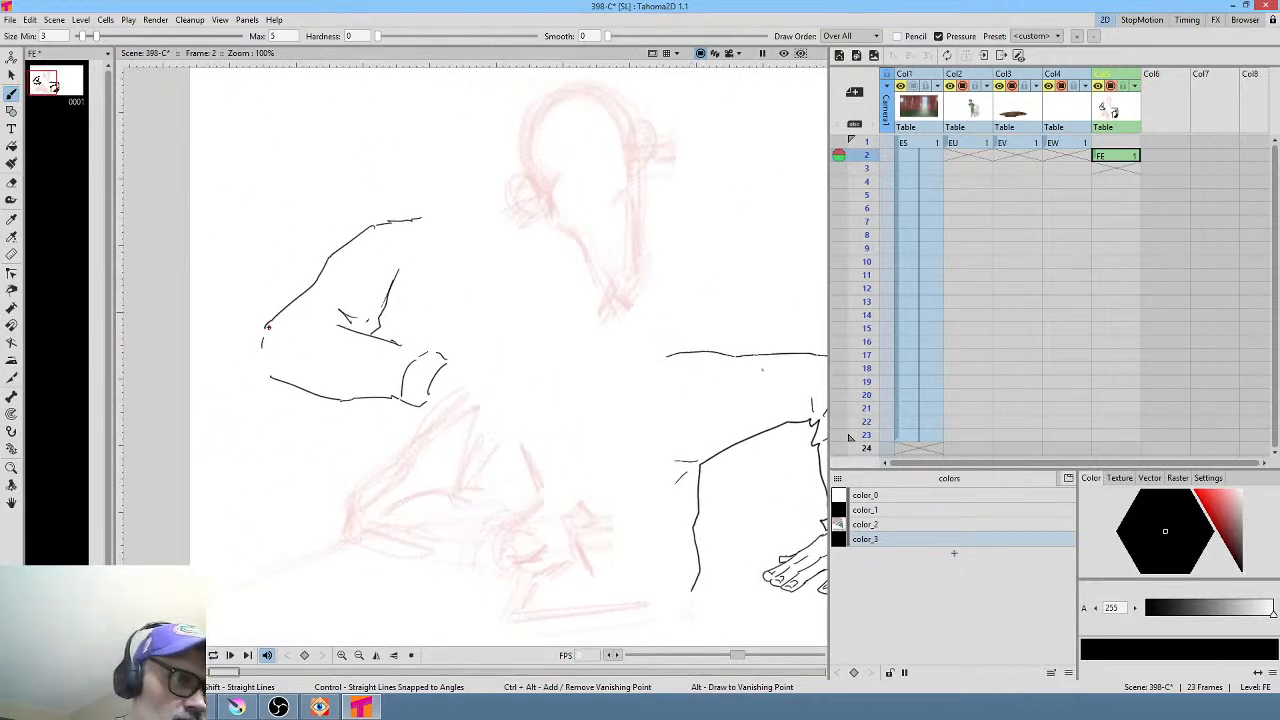
{"action": "left_click_drag", "start_coordinate": [268, 322], "coordinate": [262, 336]}
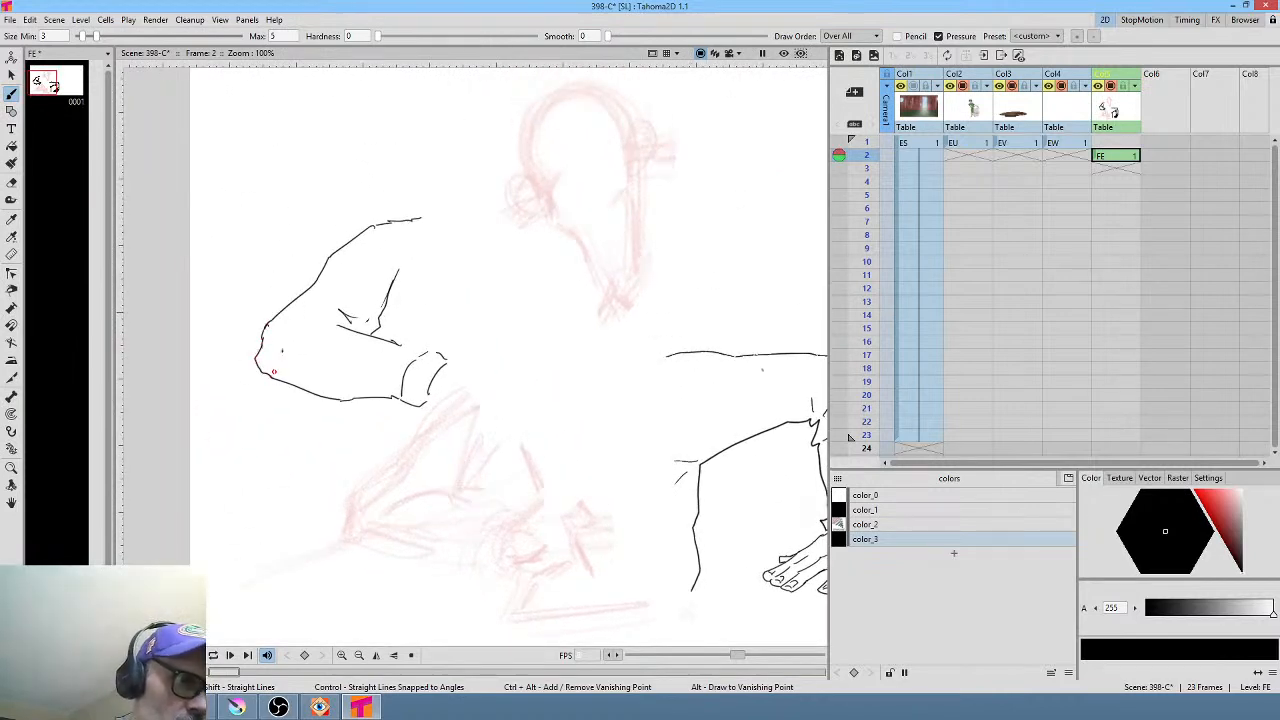
Ink the shoulder line from the finished arm across to the sketched shoulder, and outline the torso's side and rounded base
{"action": "left_click_drag", "start_coordinate": [560, 471], "coordinate": [469, 432]}
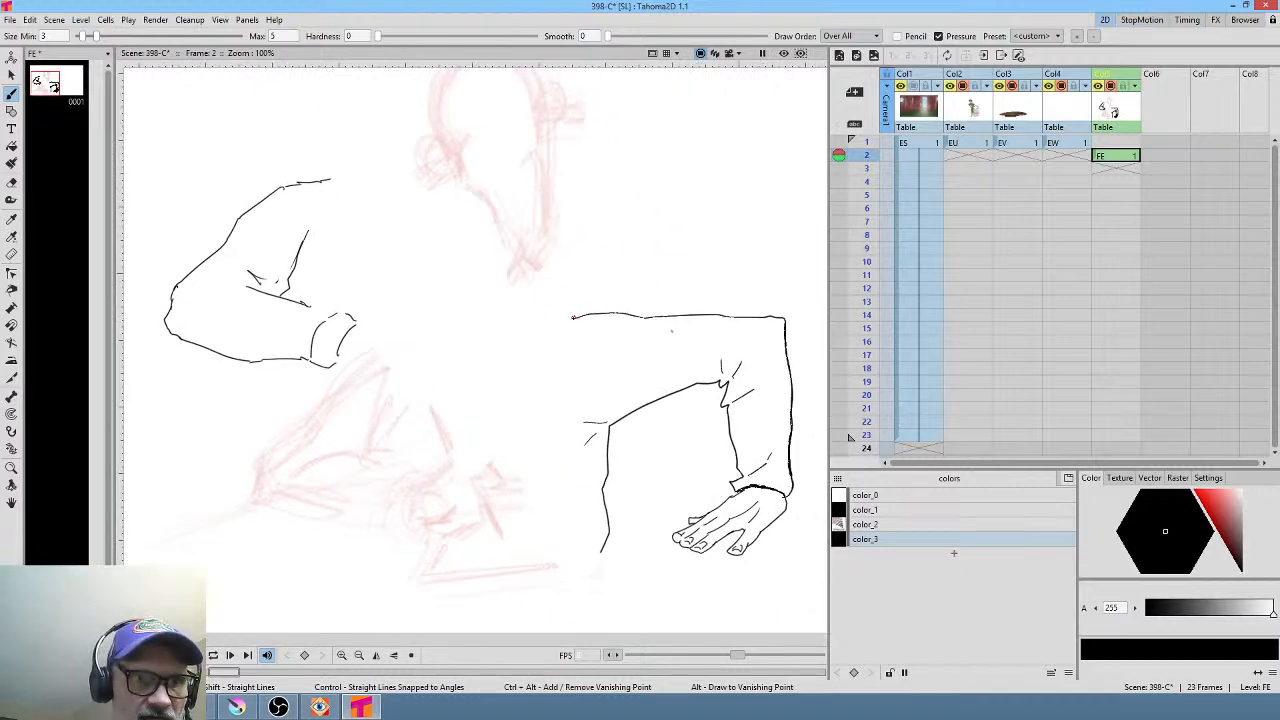
{"action": "mouse_move", "coordinate": [561, 316]}
{"action": "left_mouse_down"}
{"action": "mouse_move", "coordinate": [483, 302]}
{"action": "mouse_move", "coordinate": [425, 329]}
{"action": "left_mouse_up"}
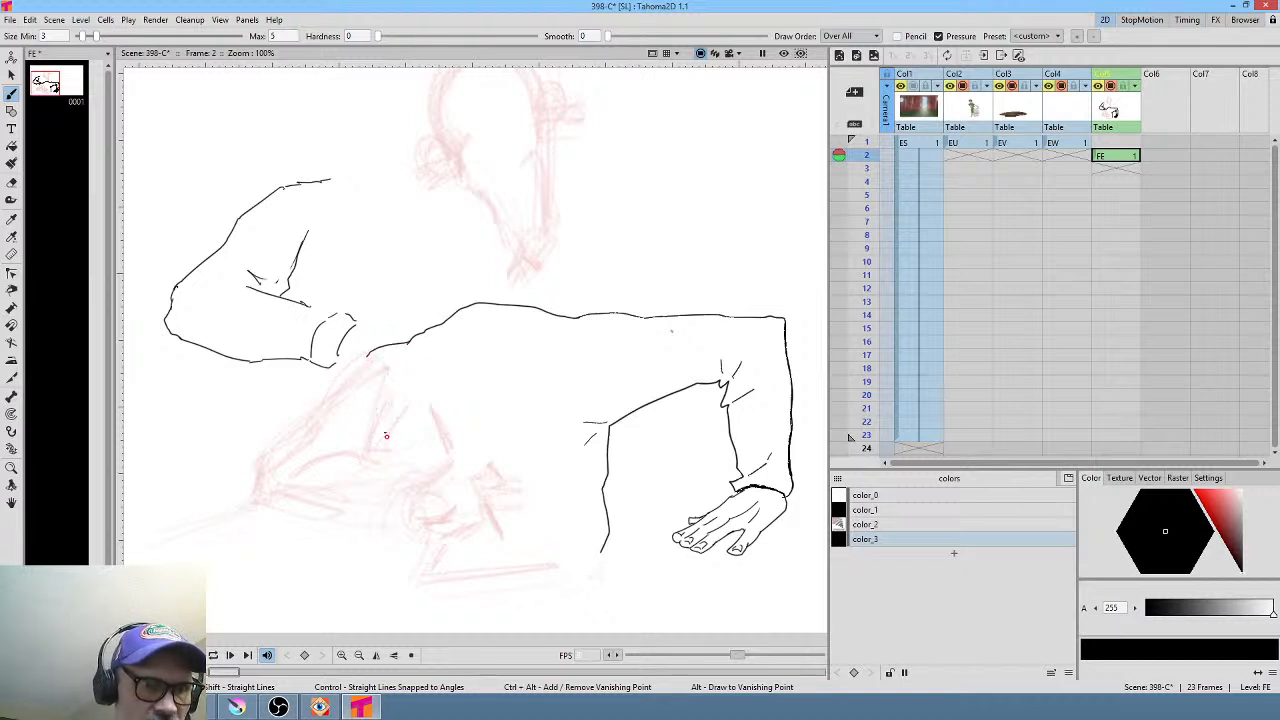
{"action": "mouse_move", "coordinate": [377, 440]}
{"action": "left_mouse_down"}
{"action": "mouse_move", "coordinate": [415, 562]}
{"action": "mouse_move", "coordinate": [455, 609]}
{"action": "mouse_move", "coordinate": [555, 611]}
{"action": "mouse_move", "coordinate": [594, 575]}
{"action": "mouse_move", "coordinate": [605, 542]}
{"action": "left_mouse_up"}
{"action": "left_click_drag", "start_coordinate": [575, 346], "coordinate": [400, 514]}
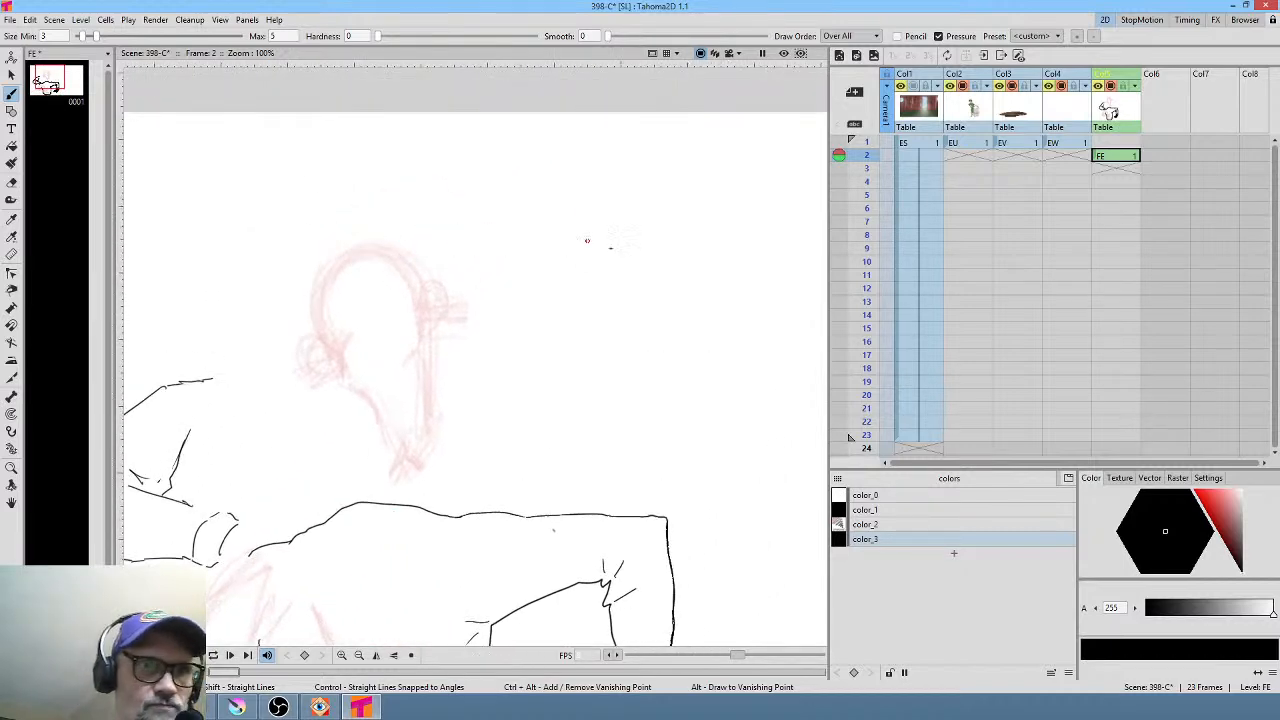
{"action": "mouse_move", "coordinate": [546, 323]}
{"action": "left_mouse_down"}
{"action": "mouse_move", "coordinate": [600, 237]}
{"action": "mouse_move", "coordinate": [618, 231]}
{"action": "left_mouse_up"}
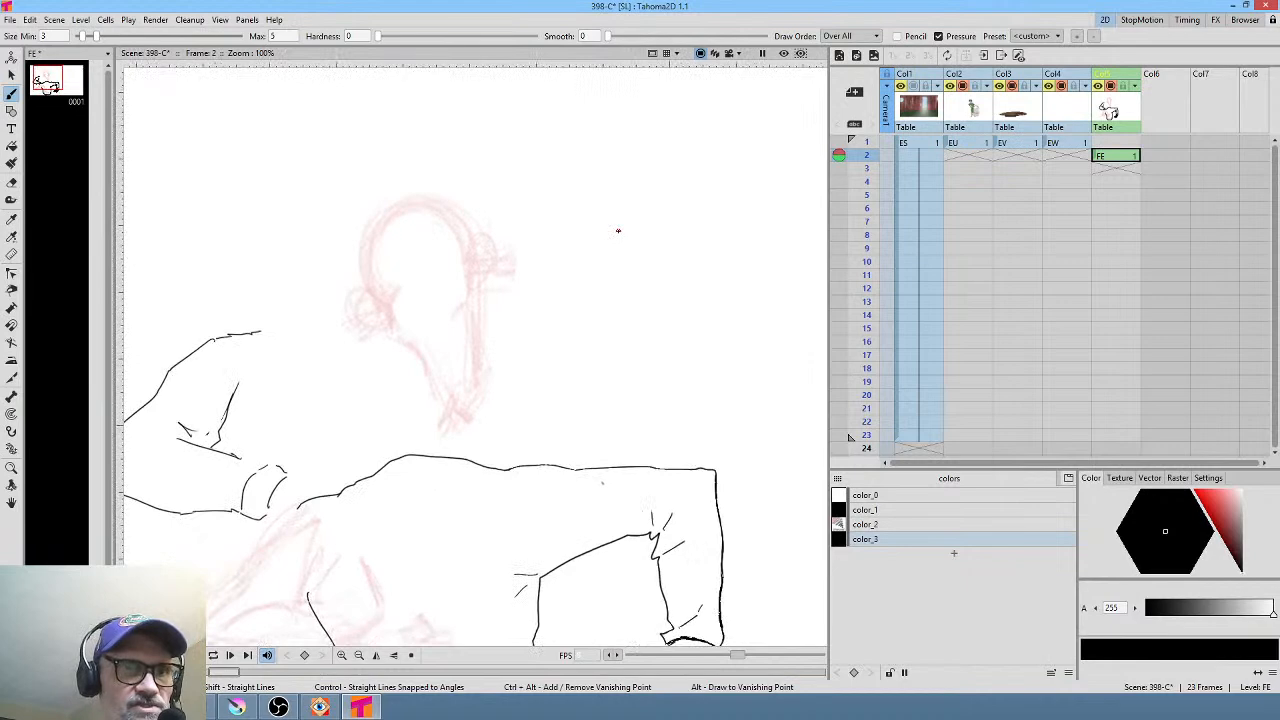
{"action": "scroll", "coordinate": [460, 267], "scroll_direction": "up", "scroll_amount": 2}
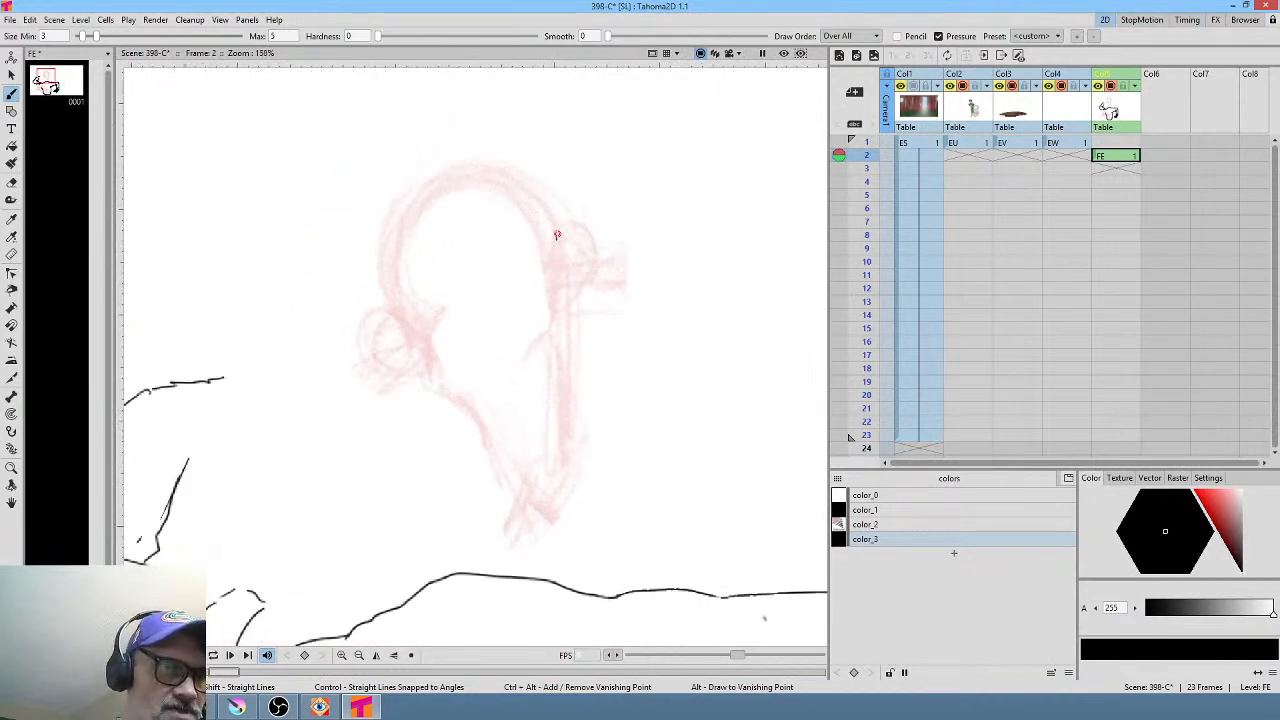
{"action": "mouse_move", "coordinate": [558, 234]}
{"action": "left_mouse_down"}
{"action": "mouse_move", "coordinate": [540, 190]}
{"action": "mouse_move", "coordinate": [491, 163]}
{"action": "mouse_move", "coordinate": [413, 195]}
{"action": "mouse_move", "coordinate": [396, 244]}
{"action": "mouse_move", "coordinate": [404, 305]}
{"action": "left_mouse_up"}
{"action": "key", "text": "ctrl+z"}
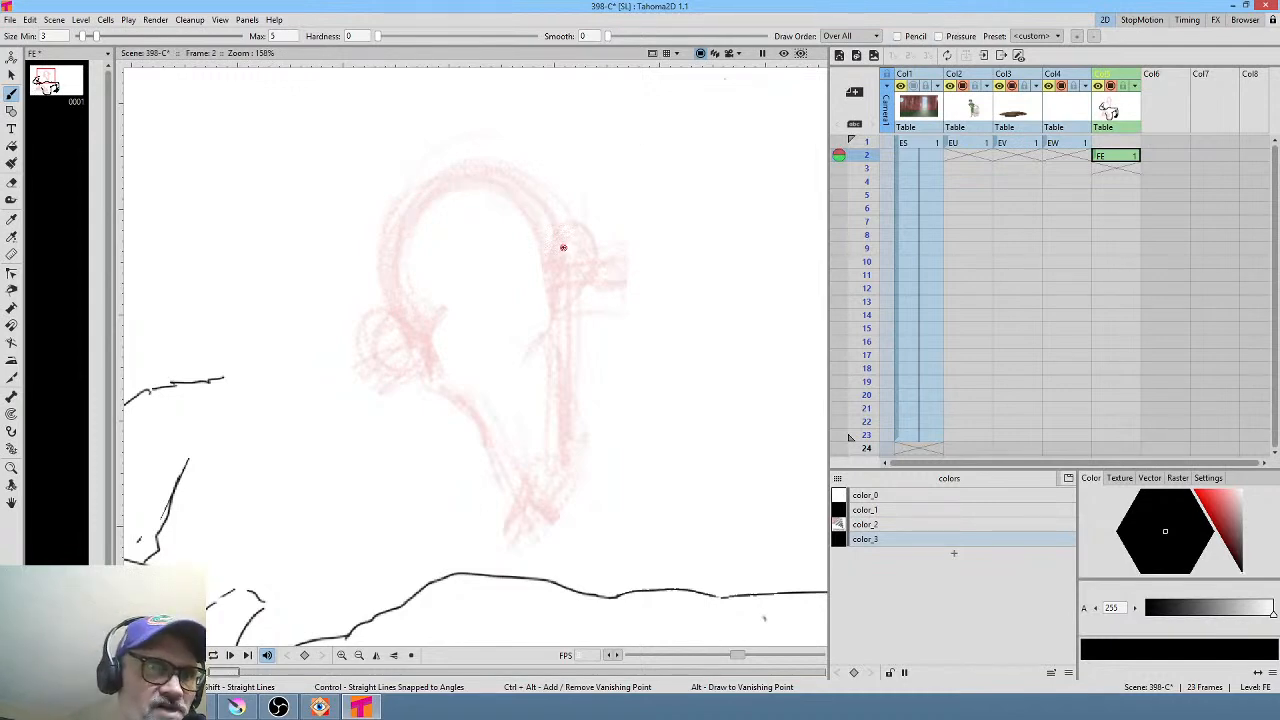
{"action": "mouse_move", "coordinate": [556, 238]}
{"action": "left_mouse_down"}
{"action": "mouse_move", "coordinate": [521, 180]}
{"action": "mouse_move", "coordinate": [430, 188]}
{"action": "mouse_move", "coordinate": [403, 221]}
{"action": "mouse_move", "coordinate": [390, 273]}
{"action": "mouse_move", "coordinate": [407, 322]}
{"action": "left_mouse_up"}
{"action": "key", "text": "ctrl+z"}
Ink the head outline over the sketch in color_3: the cranium, both ears, and the tapering face ending in a jagged beard tip
{"action": "mouse_move", "coordinate": [412, 320]}
{"action": "left_mouse_down"}
{"action": "mouse_move", "coordinate": [399, 227]}
{"action": "mouse_move", "coordinate": [438, 185]}
{"action": "mouse_move", "coordinate": [477, 175]}
{"action": "mouse_move", "coordinate": [531, 189]}
{"action": "mouse_move", "coordinate": [565, 244]}
{"action": "mouse_move", "coordinate": [582, 230]}
{"action": "mouse_move", "coordinate": [593, 241]}
{"action": "mouse_move", "coordinate": [572, 309]}
{"action": "left_mouse_up"}
{"action": "mouse_move", "coordinate": [405, 318]}
{"action": "left_mouse_down"}
{"action": "mouse_move", "coordinate": [371, 326]}
{"action": "mouse_move", "coordinate": [423, 372]}
{"action": "left_mouse_up"}
{"action": "key", "text": "ctrl+z"}
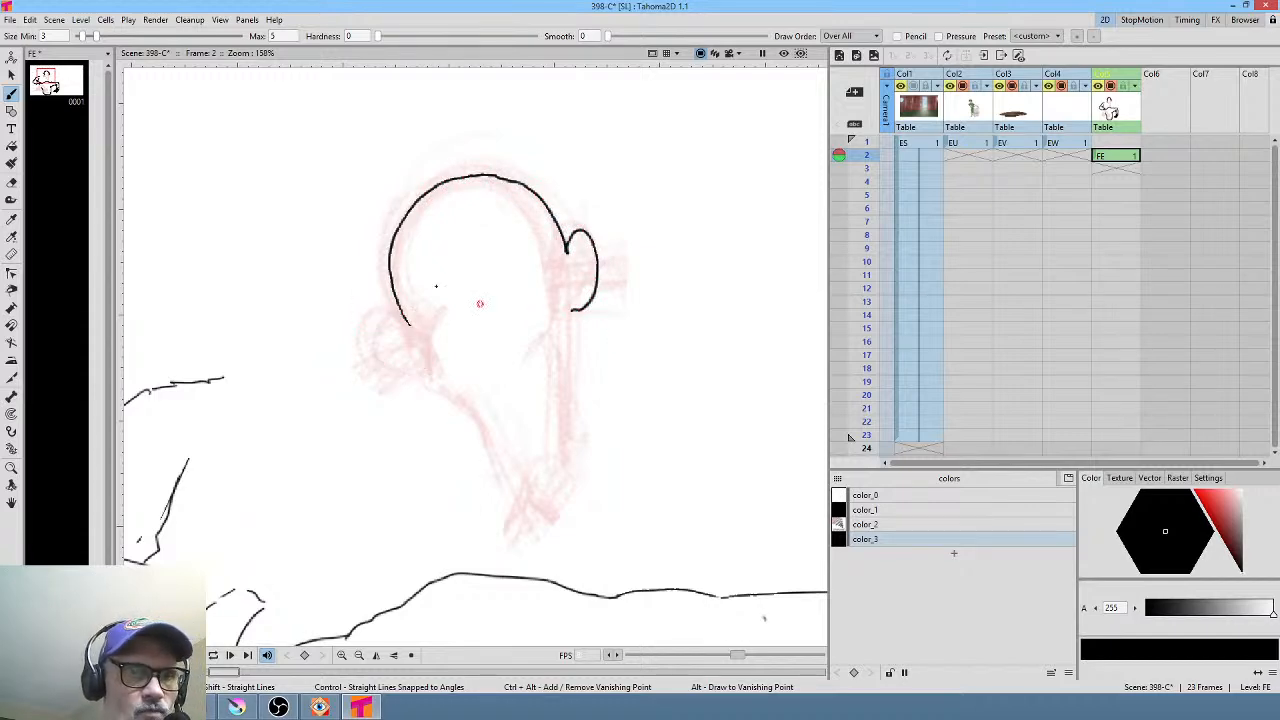
{"action": "mouse_move", "coordinate": [390, 308]}
{"action": "left_mouse_down"}
{"action": "mouse_move", "coordinate": [398, 369]}
{"action": "mouse_move", "coordinate": [423, 366]}
{"action": "left_mouse_up"}
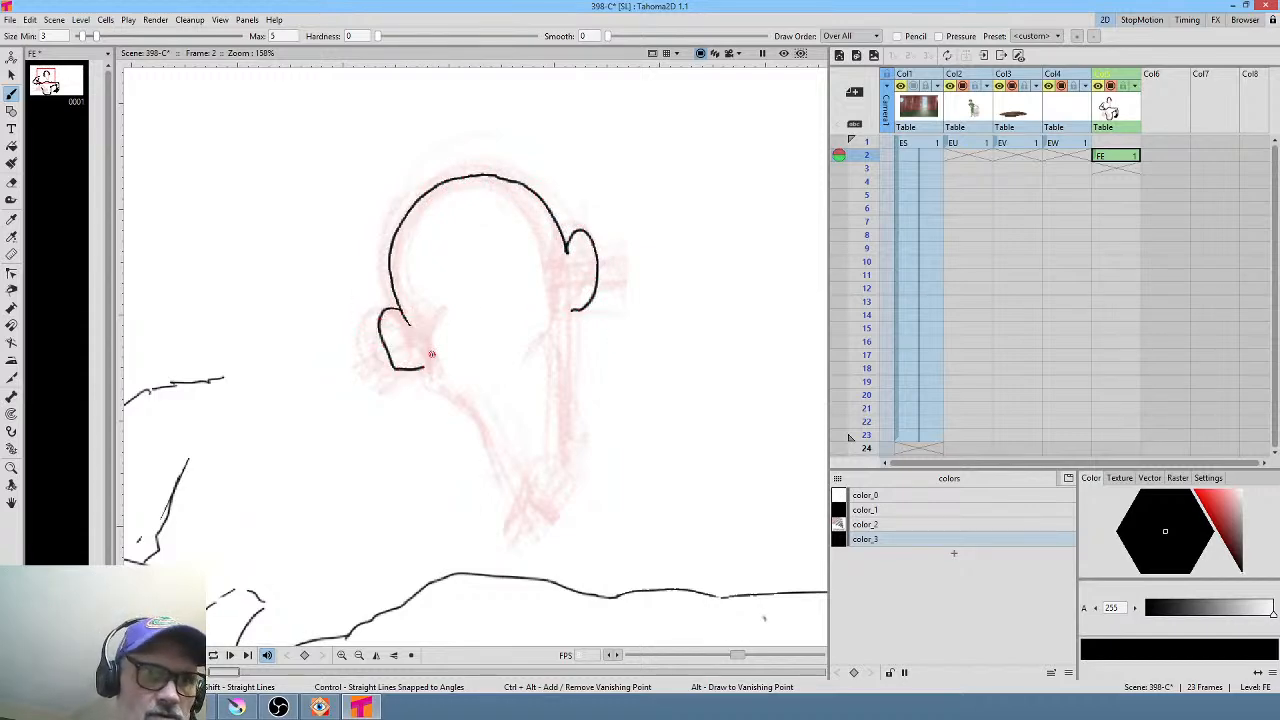
{"action": "left_click_drag", "start_coordinate": [580, 377], "coordinate": [583, 330]}
{"action": "mouse_move", "coordinate": [430, 333]}
{"action": "left_mouse_down"}
{"action": "mouse_move", "coordinate": [512, 460]}
{"action": "mouse_move", "coordinate": [511, 500]}
{"action": "mouse_move", "coordinate": [544, 480]}
{"action": "mouse_move", "coordinate": [540, 491]}
{"action": "mouse_move", "coordinate": [557, 460]}
{"action": "left_mouse_up"}
{"action": "left_click_drag", "start_coordinate": [572, 262], "coordinate": [560, 460]}
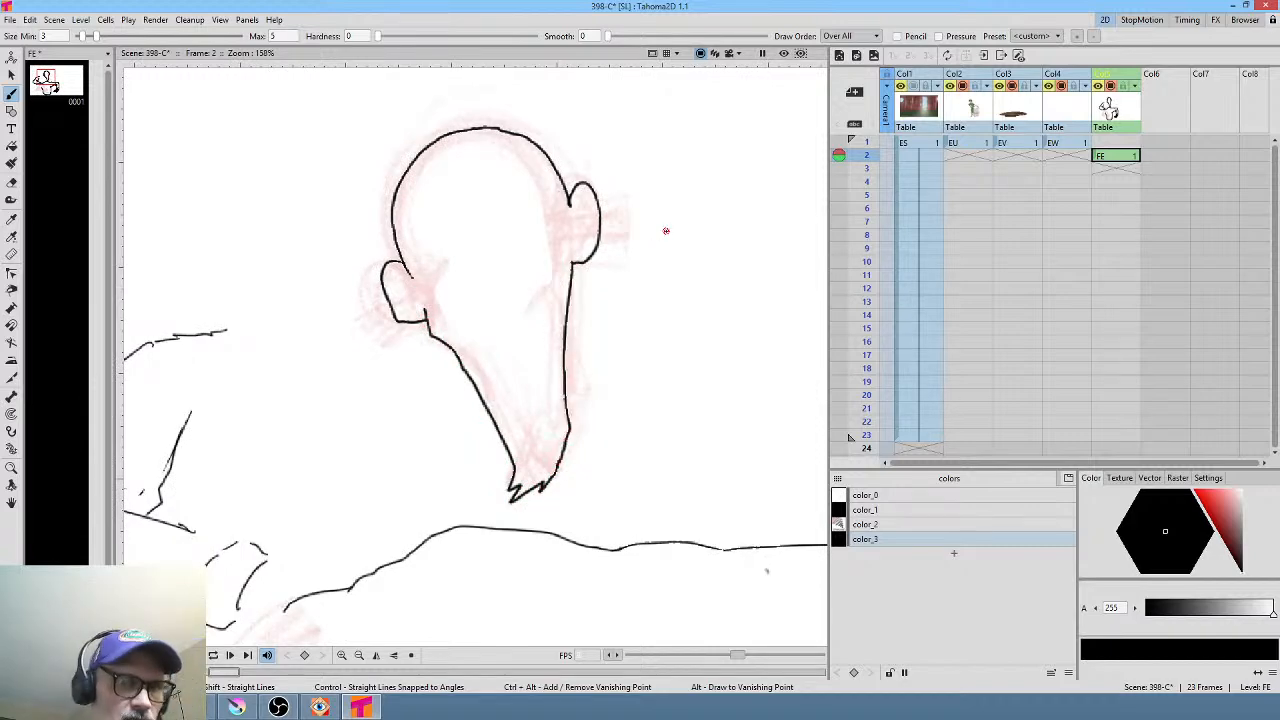
Erase the color_2 sketch around the head and torso with the selective eraser at size 10, keeping the ink lines
{"action": "key", "text": "2"}
{"action": "key", "text": "a"}
{"action": "mouse_move", "coordinate": [698, 195]}
{"action": "left_mouse_down"}
{"action": "mouse_move", "coordinate": [430, 89]}
{"action": "mouse_move", "coordinate": [440, 479]}
{"action": "mouse_move", "coordinate": [700, 200]}
{"action": "left_mouse_up"}
{"action": "scroll", "coordinate": [608, 323], "scroll_direction": "down", "scroll_amount": 5}
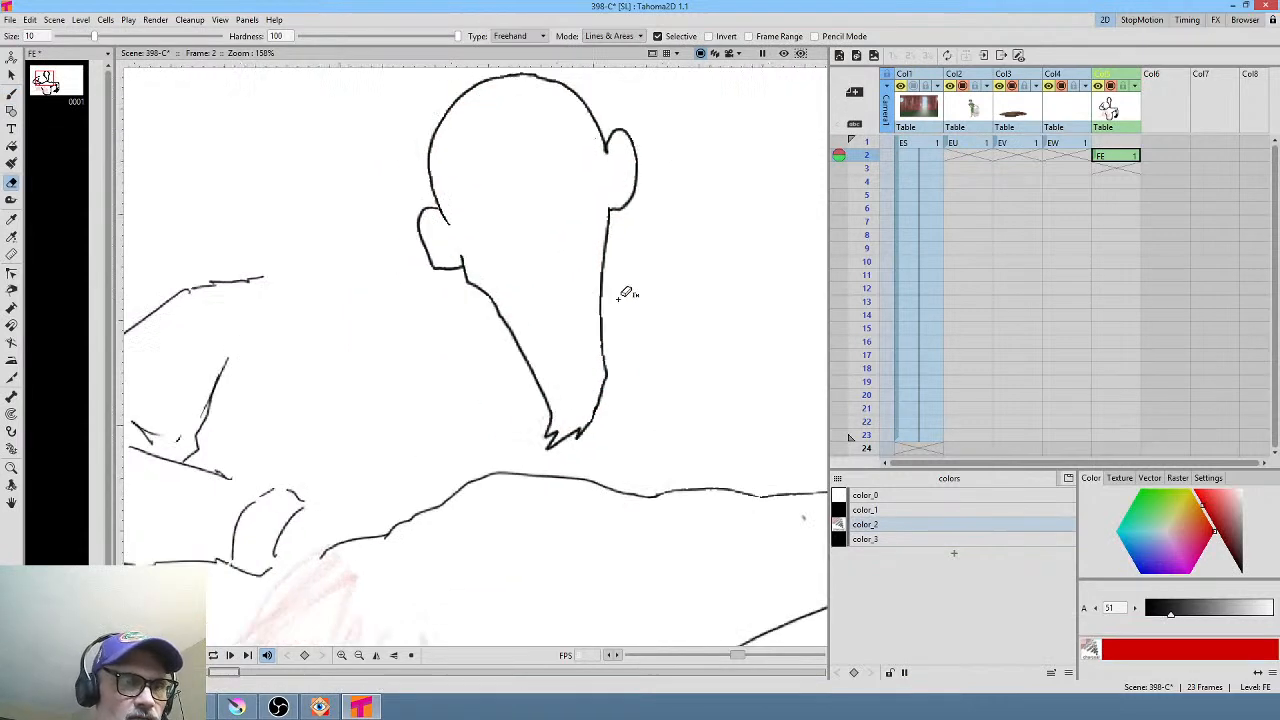
{"action": "mouse_move", "coordinate": [617, 421]}
{"action": "left_mouse_down"}
{"action": "mouse_move", "coordinate": [545, 382]}
{"action": "mouse_move", "coordinate": [650, 572]}
{"action": "mouse_move", "coordinate": [631, 393]}
{"action": "left_mouse_up"}
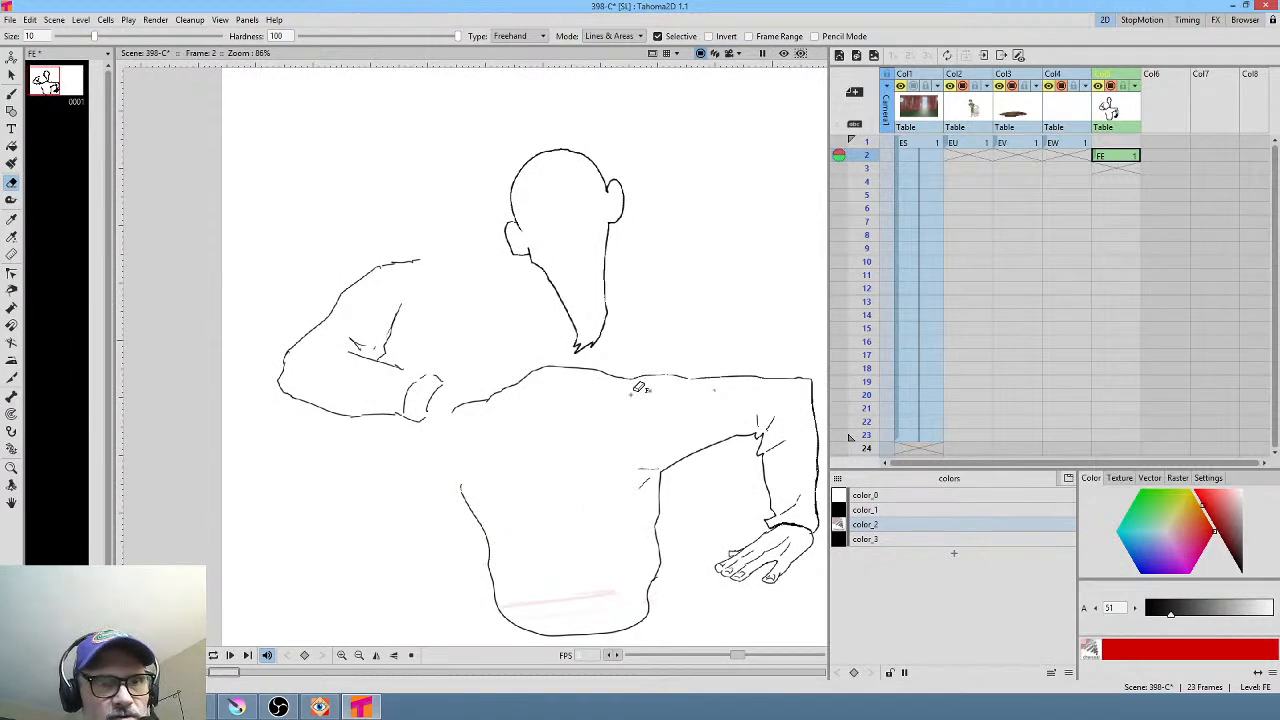
Select the inked left-hand arm freehand, move it upward clear of the torso, and save the scene
{"action": "key", "text": "s"}
{"action": "mouse_move", "coordinate": [460, 216]}
{"action": "left_mouse_down"}
{"action": "mouse_move", "coordinate": [392, 212]}
{"action": "mouse_move", "coordinate": [237, 376]}
{"action": "mouse_move", "coordinate": [354, 478]}
{"action": "mouse_move", "coordinate": [454, 403]}
{"action": "mouse_move", "coordinate": [468, 253]}
{"action": "mouse_move", "coordinate": [447, 224]}
{"action": "left_mouse_up"}
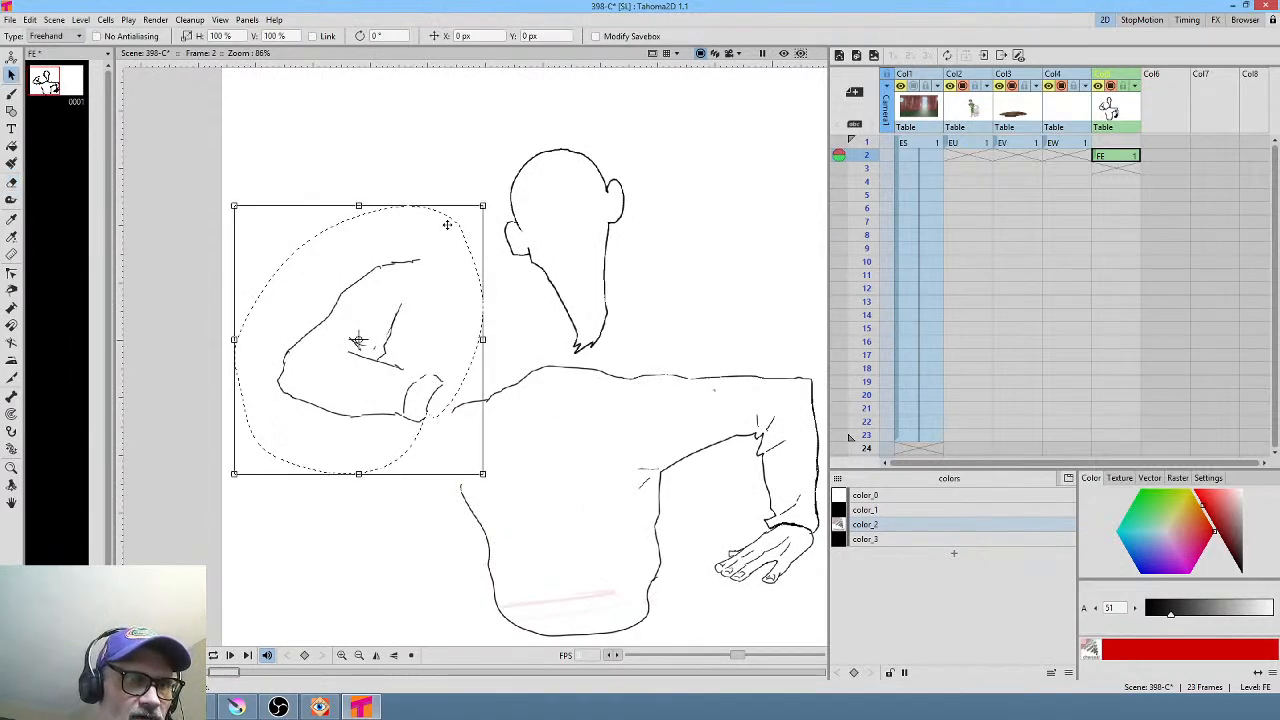
{"action": "left_click_drag", "start_coordinate": [420, 371], "coordinate": [405, 246]}
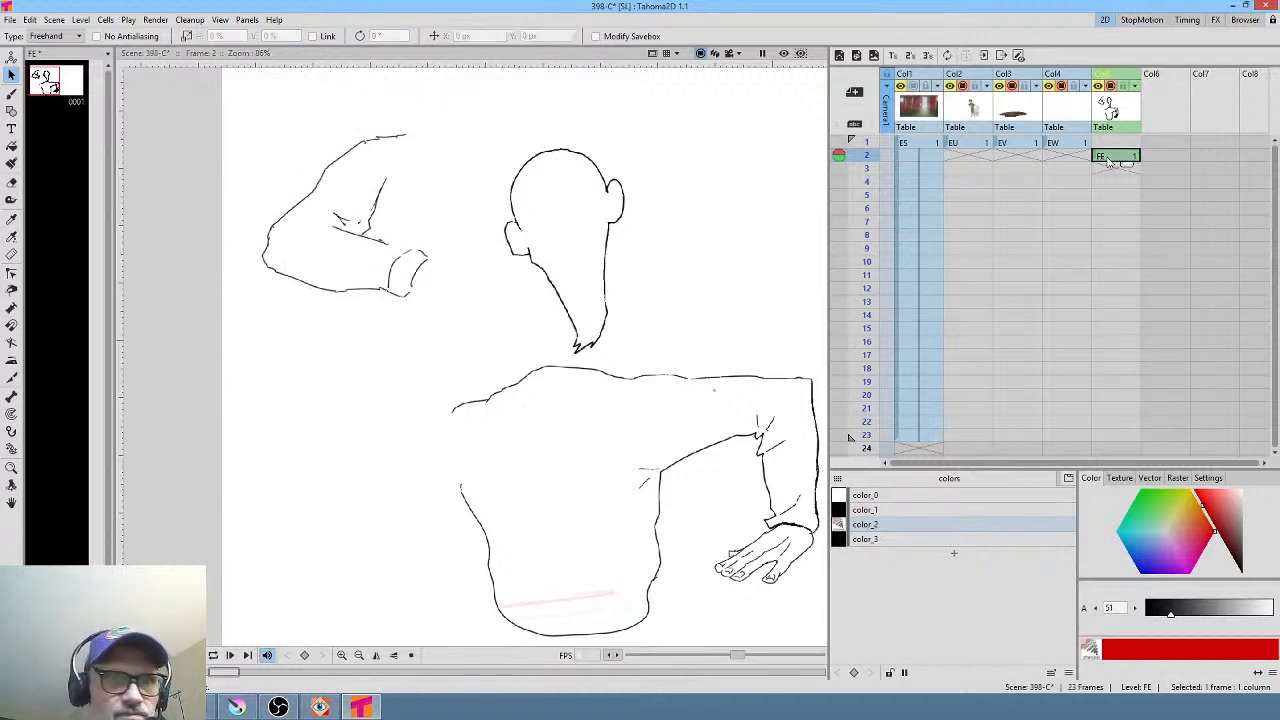
{"action": "left_click", "coordinate": [589, 297]}
Ink the slanted brow, narrowed eyes, nose and cheek line in color_3 with brush pressure on, checking the face in a mirrored view
{"action": "key", "text": "b"}
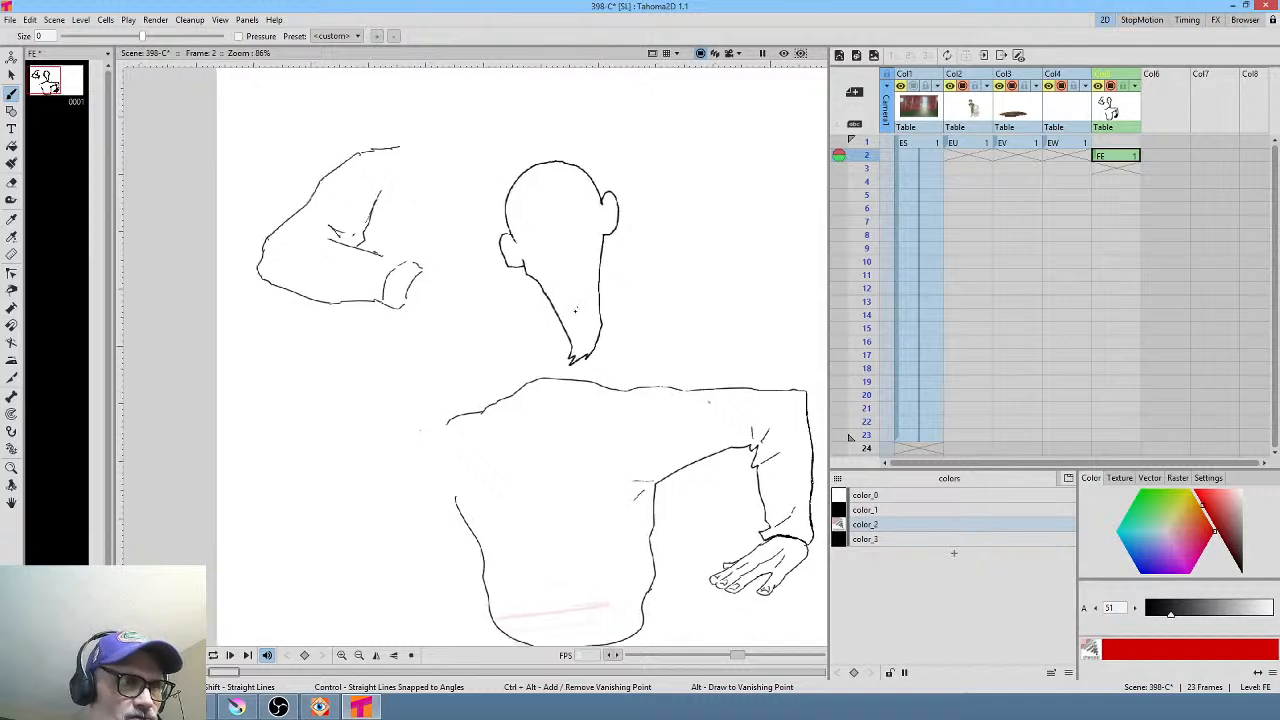
{"action": "left_click", "coordinate": [907, 541]}
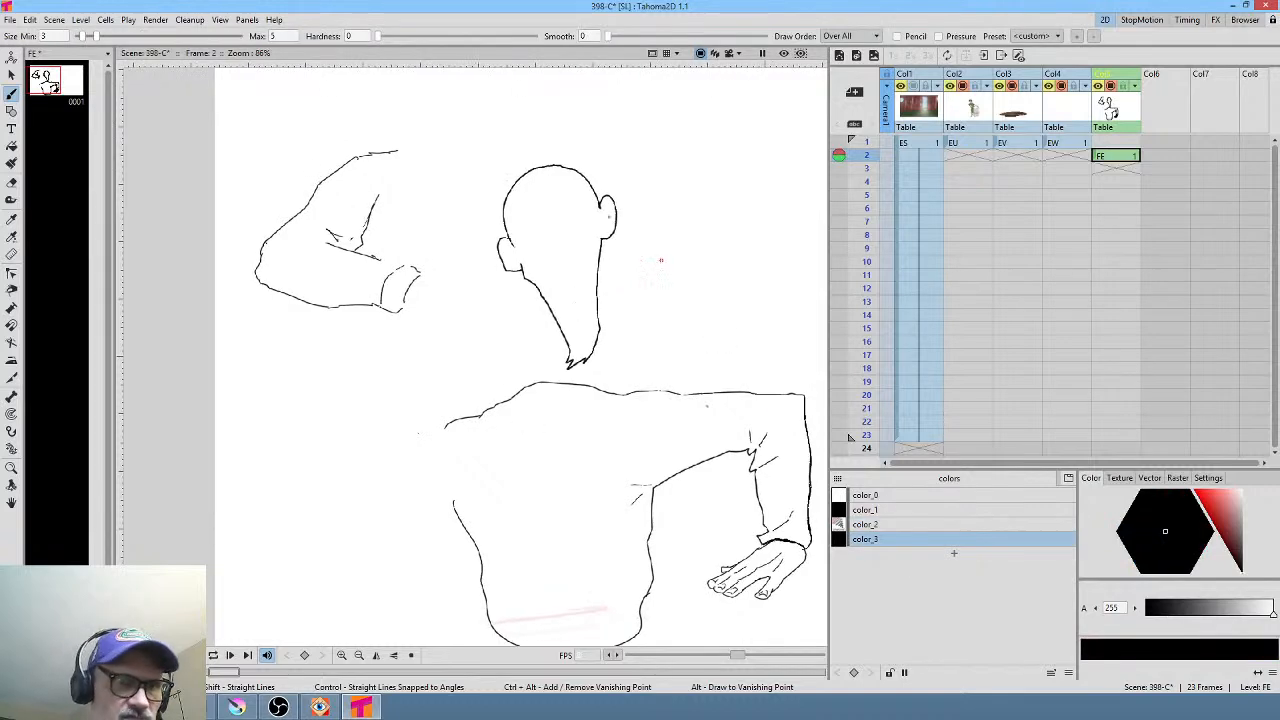
{"action": "scroll", "coordinate": [540, 270], "scroll_direction": "up", "scroll_amount": 5}
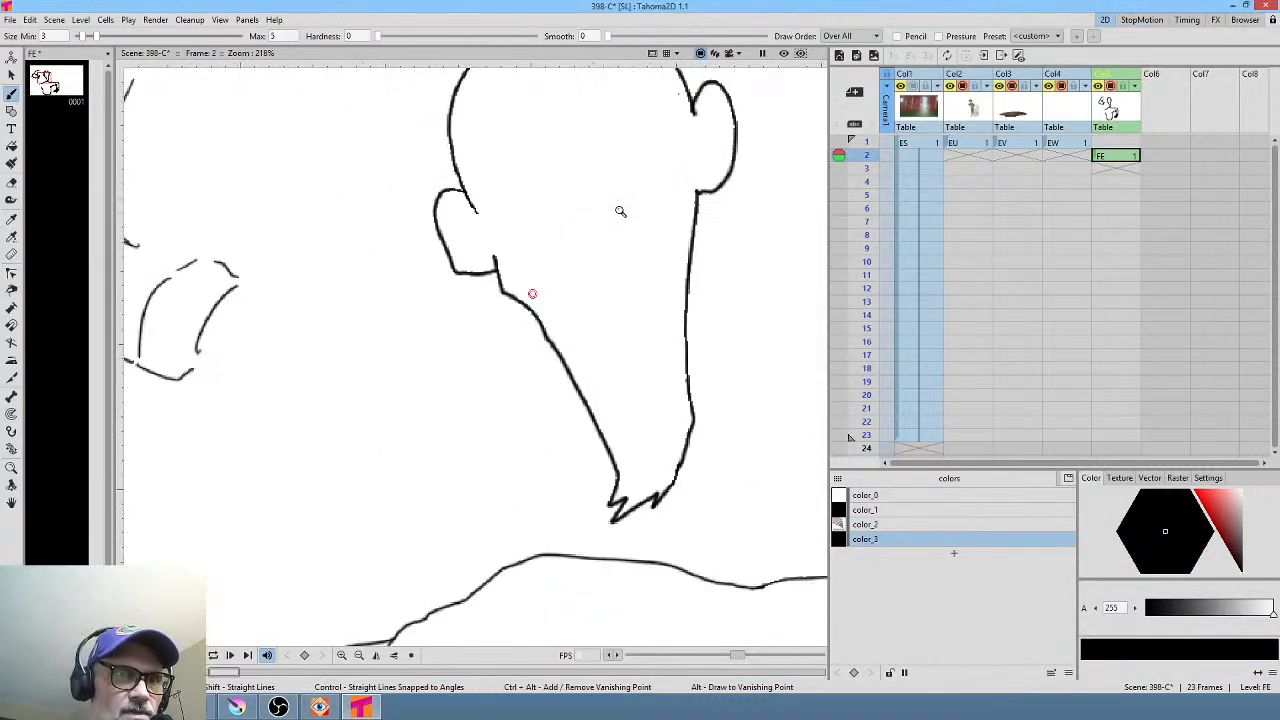
{"action": "left_click", "coordinate": [938, 36]}
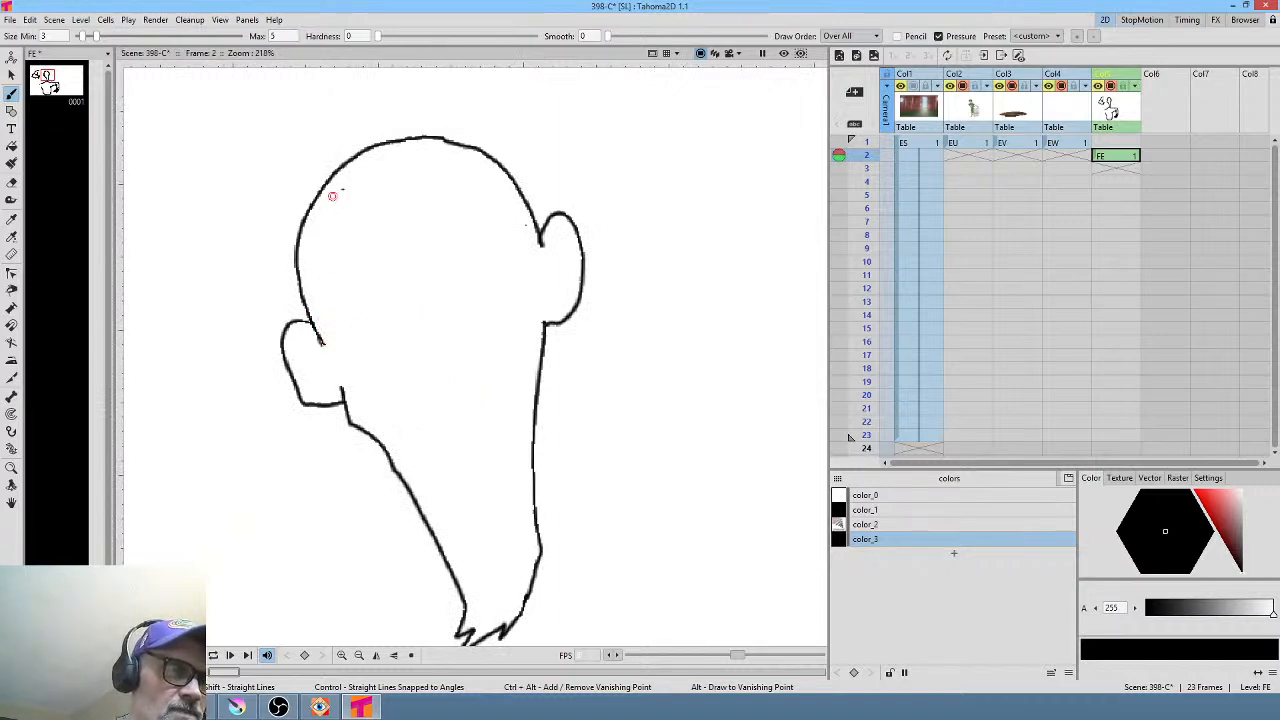
{"action": "mouse_move", "coordinate": [300, 232]}
{"action": "left_mouse_down"}
{"action": "mouse_move", "coordinate": [294, 263]}
{"action": "mouse_move", "coordinate": [322, 336]}
{"action": "left_mouse_up"}
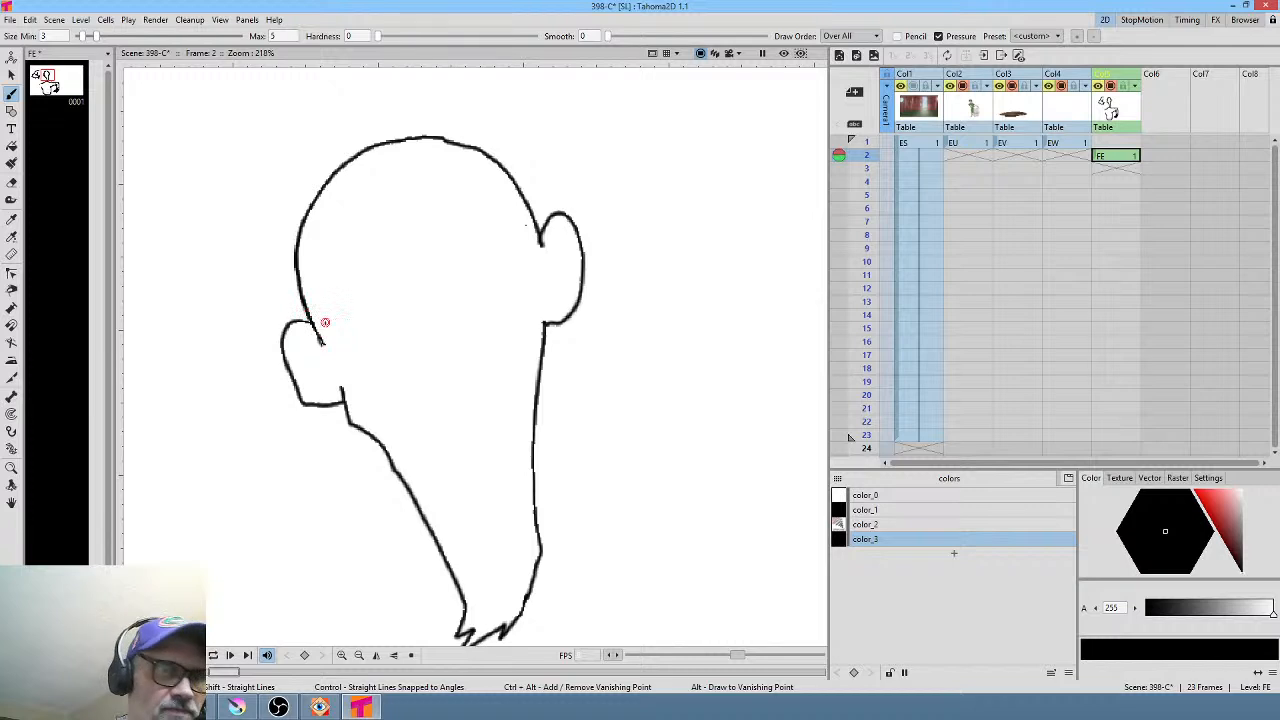
{"action": "mouse_move", "coordinate": [435, 352]}
{"action": "left_mouse_down"}
{"action": "mouse_move", "coordinate": [467, 352]}
{"action": "mouse_move", "coordinate": [520, 303]}
{"action": "mouse_move", "coordinate": [468, 352]}
{"action": "mouse_move", "coordinate": [410, 375]}
{"action": "left_mouse_up"}
{"action": "key", "text": "m"}
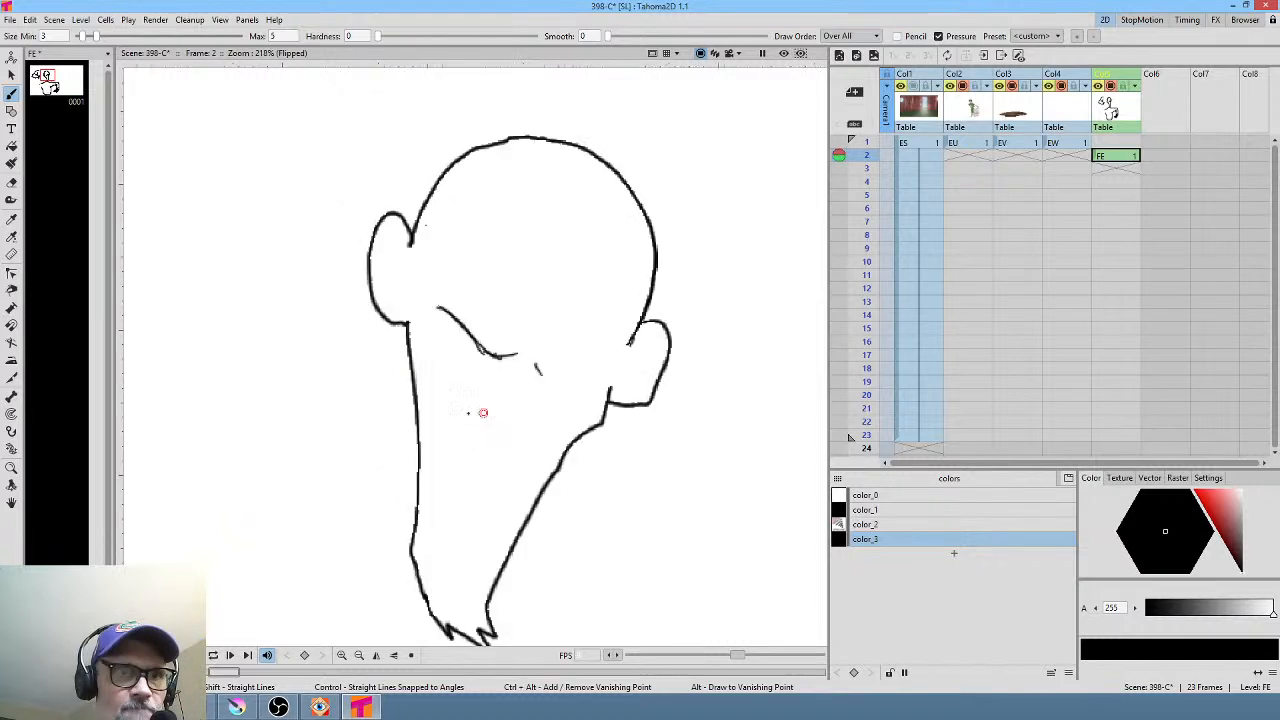
{"action": "mouse_move", "coordinate": [551, 376]}
{"action": "left_mouse_down"}
{"action": "mouse_move", "coordinate": [605, 365]}
{"action": "mouse_move", "coordinate": [541, 377]}
{"action": "mouse_move", "coordinate": [591, 383]}
{"action": "left_mouse_up"}
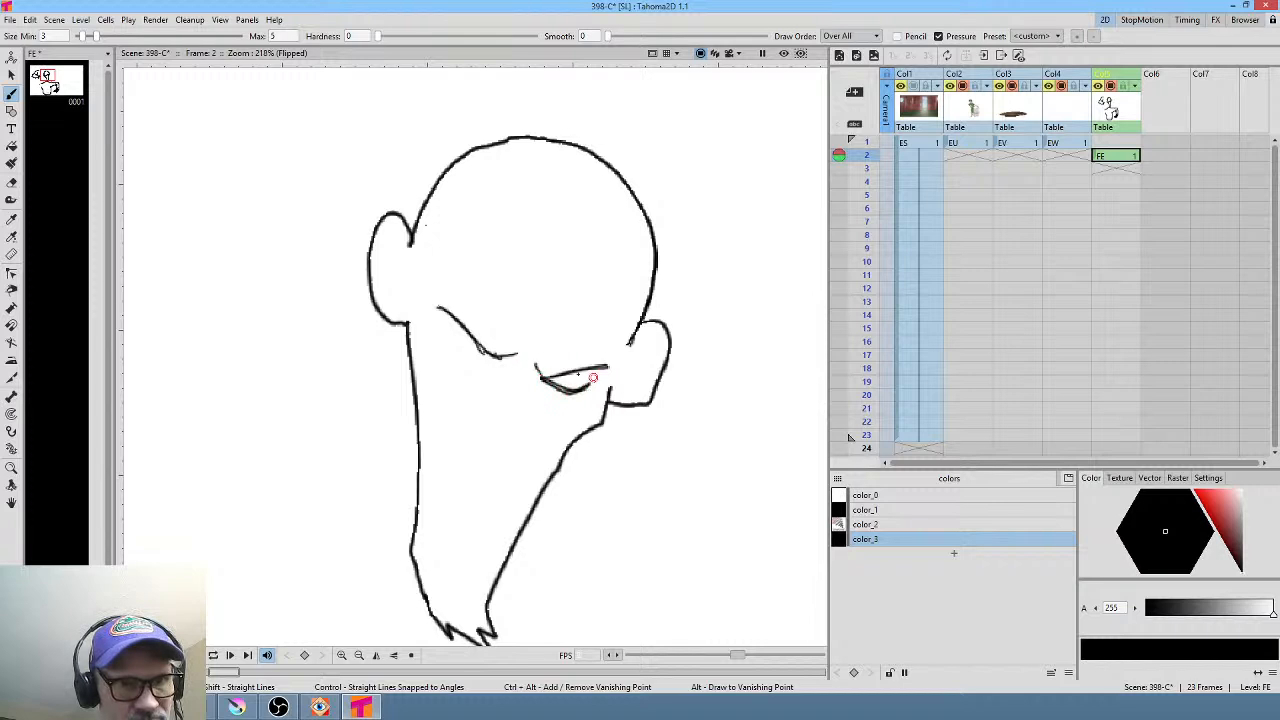
{"action": "mouse_move", "coordinate": [443, 337]}
{"action": "left_mouse_down"}
{"action": "mouse_move", "coordinate": [472, 366]}
{"action": "mouse_move", "coordinate": [505, 357]}
{"action": "mouse_move", "coordinate": [418, 402]}
{"action": "mouse_move", "coordinate": [420, 429]}
{"action": "mouse_move", "coordinate": [448, 447]}
{"action": "mouse_move", "coordinate": [486, 374]}
{"action": "mouse_move", "coordinate": [514, 490]}
{"action": "left_mouse_up"}
{"action": "key", "text": "m"}
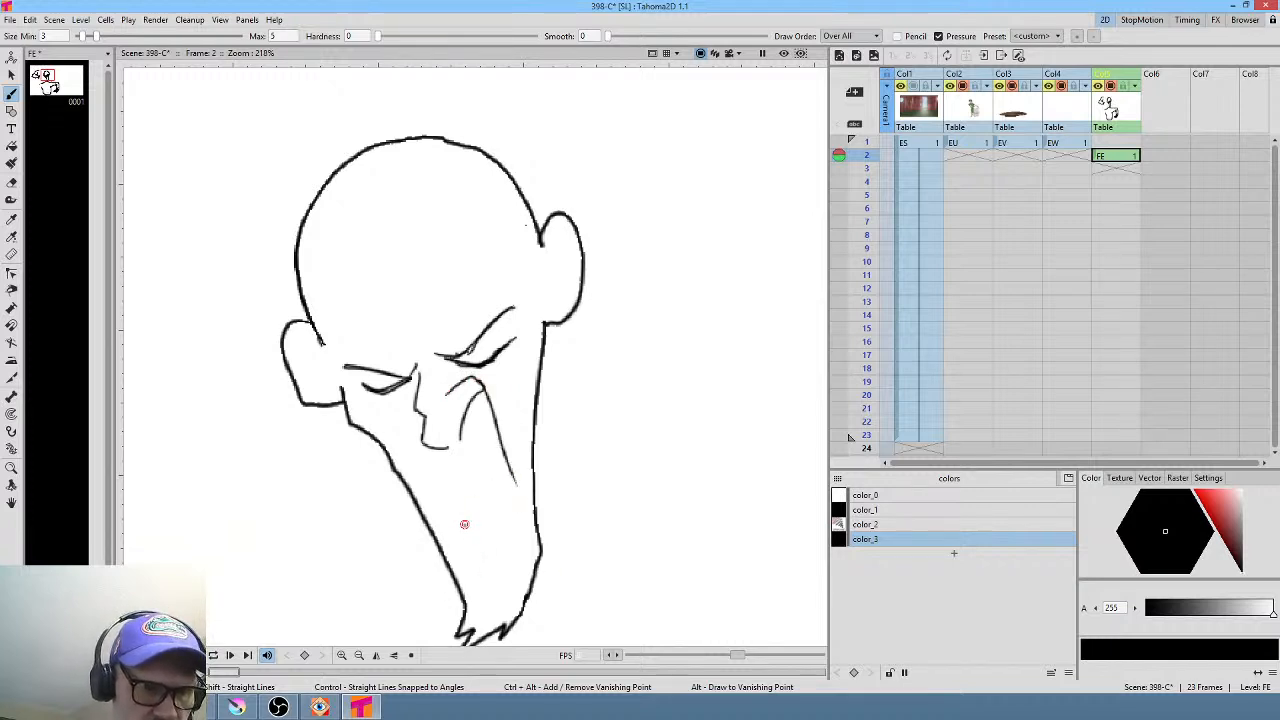
Add two long moustache strokes below the nose, close the nostril line, and draw the inner ear lines and brow crease
{"action": "mouse_move", "coordinate": [432, 452]}
{"action": "left_mouse_down"}
{"action": "mouse_move", "coordinate": [436, 518]}
{"action": "mouse_move", "coordinate": [471, 500]}
{"action": "mouse_move", "coordinate": [472, 514]}
{"action": "left_mouse_up"}
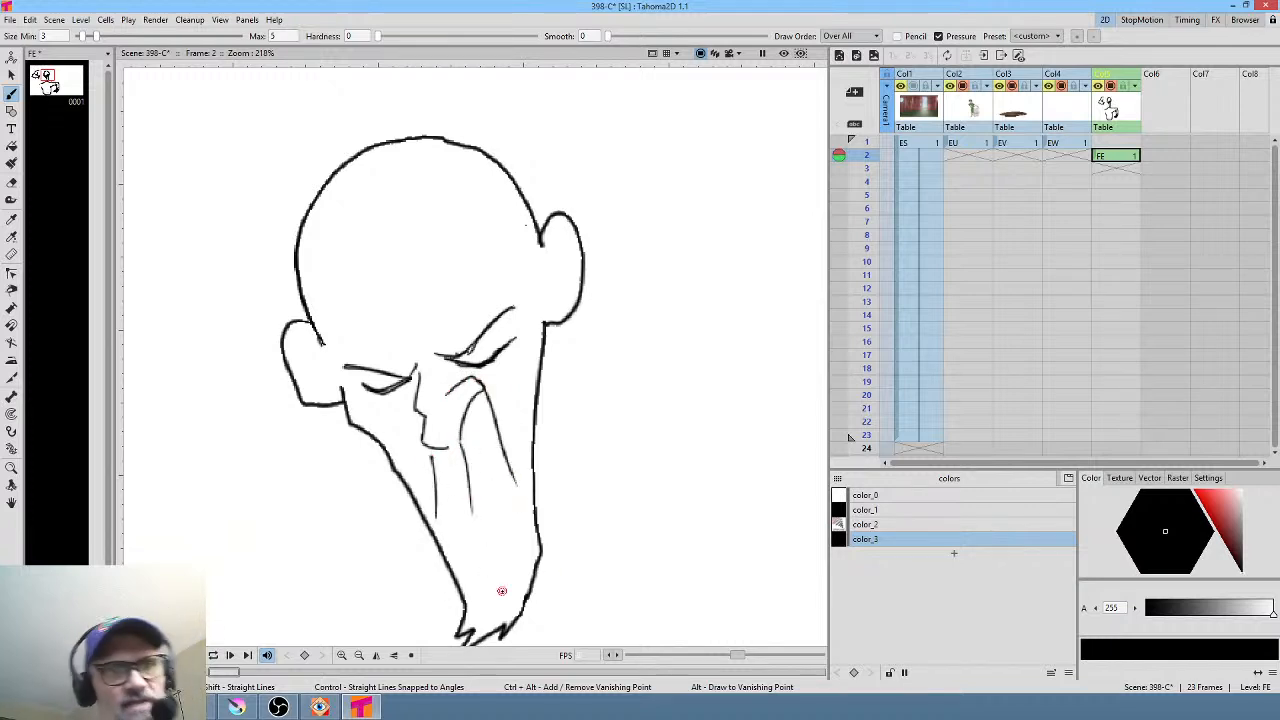
{"action": "left_click_drag", "start_coordinate": [448, 445], "coordinate": [460, 420]}
{"action": "left_click_drag", "start_coordinate": [558, 242], "coordinate": [556, 294]}
{"action": "mouse_move", "coordinate": [298, 343]}
{"action": "left_mouse_down"}
{"action": "mouse_move", "coordinate": [324, 368]}
{"action": "mouse_move", "coordinate": [321, 386]}
{"action": "left_mouse_up"}
{"action": "left_click_drag", "start_coordinate": [416, 375], "coordinate": [423, 354]}
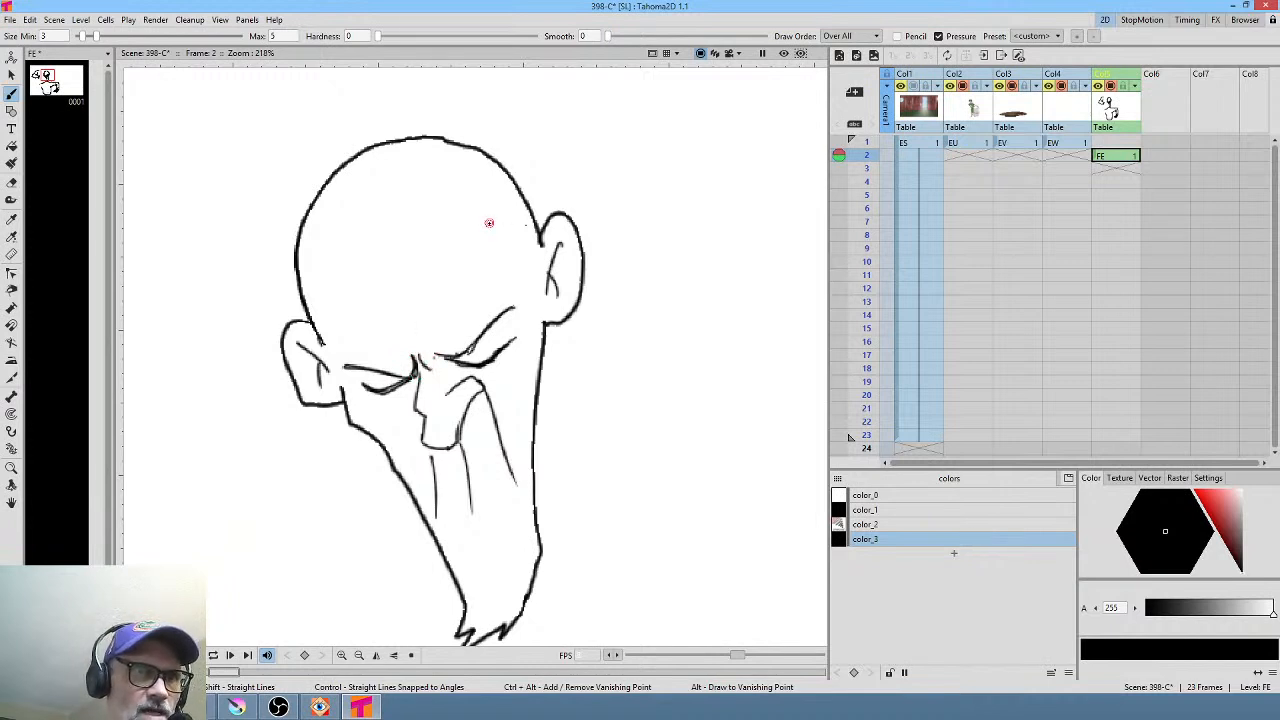
Draw a rounded arc above the crown of the head and add short wrinkle strokes across the forehead
{"action": "mouse_move", "coordinate": [330, 180]}
{"action": "left_mouse_down"}
{"action": "mouse_move", "coordinate": [378, 105]}
{"action": "mouse_move", "coordinate": [410, 95]}
{"action": "mouse_move", "coordinate": [453, 95]}
{"action": "mouse_move", "coordinate": [508, 160]}
{"action": "left_mouse_up"}
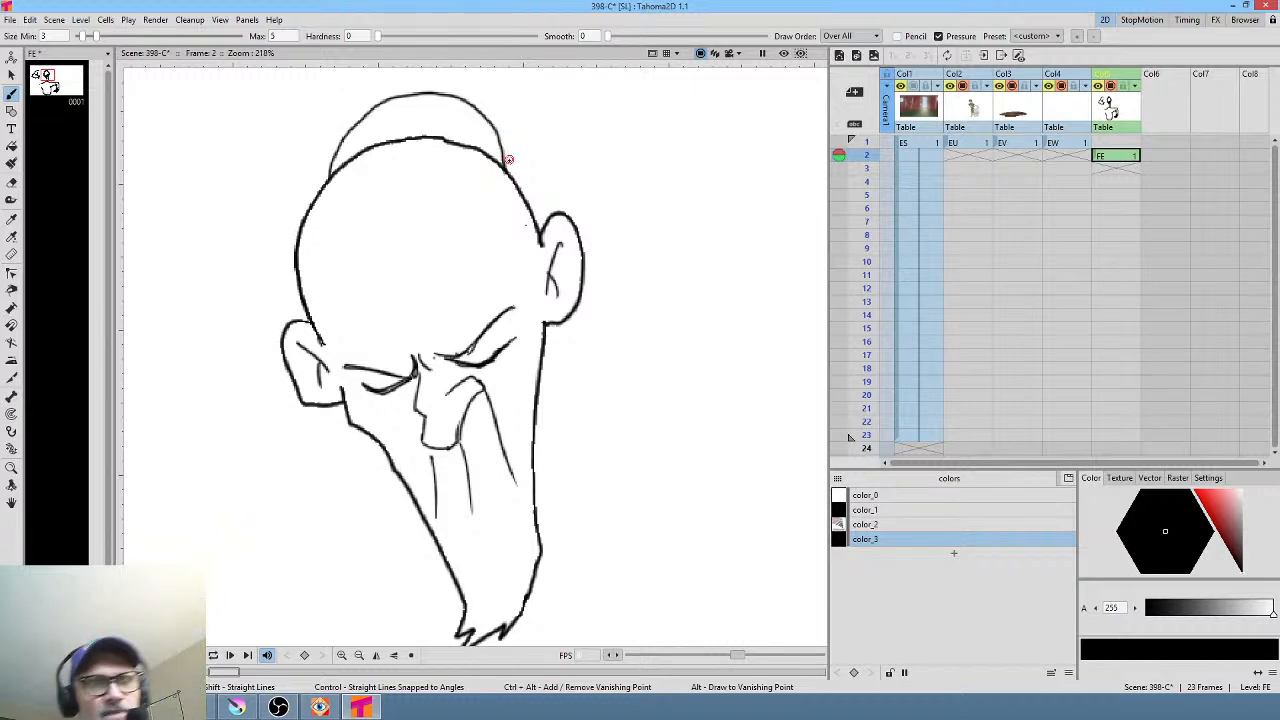
{"action": "mouse_move", "coordinate": [339, 341]}
{"action": "left_mouse_down"}
{"action": "mouse_move", "coordinate": [458, 291]}
{"action": "mouse_move", "coordinate": [437, 256]}
{"action": "mouse_move", "coordinate": [409, 284]}
{"action": "mouse_move", "coordinate": [363, 293]}
{"action": "left_mouse_up"}
{"action": "left_click_drag", "start_coordinate": [387, 249], "coordinate": [401, 240]}
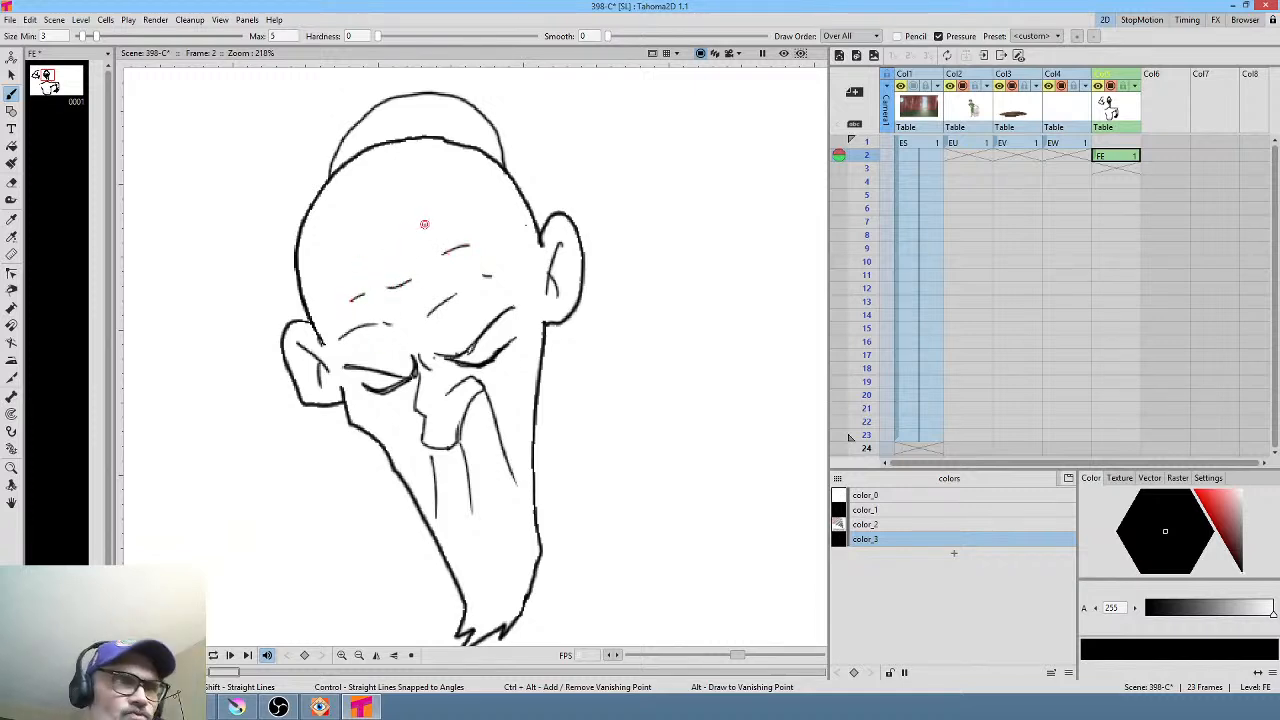
{"action": "left_click_drag", "start_coordinate": [356, 290], "coordinate": [386, 285]}
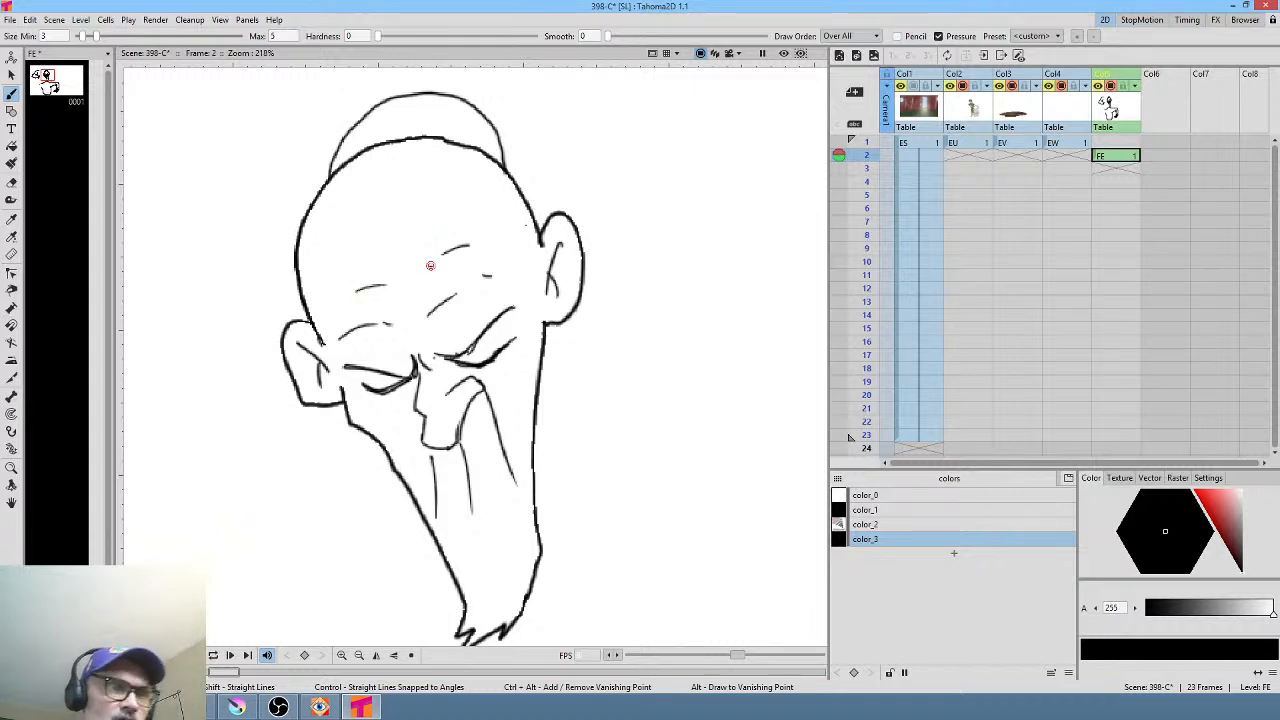
Add short wrinkle lines beneath both eyes and near the outer edge of the right-hand cheek
{"action": "left_click_drag", "start_coordinate": [480, 378], "coordinate": [514, 384]}
{"action": "left_click_drag", "start_coordinate": [528, 340], "coordinate": [525, 368]}
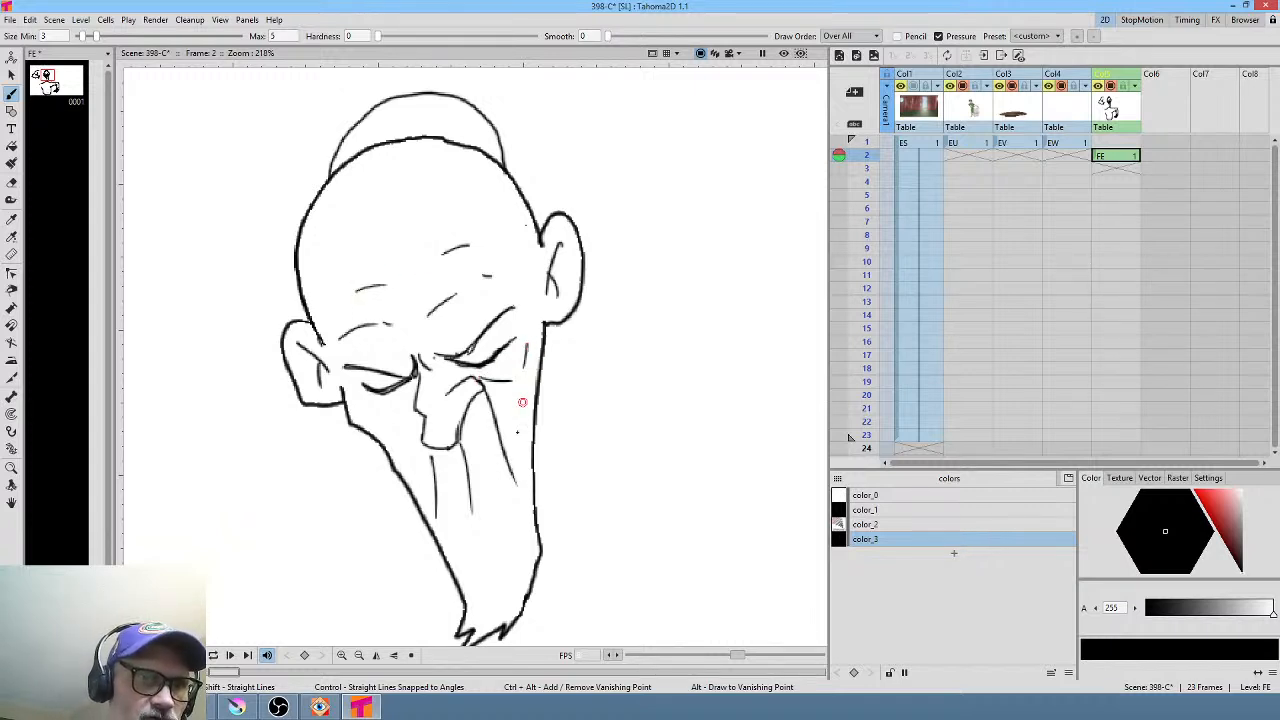
{"action": "left_click_drag", "start_coordinate": [366, 402], "coordinate": [399, 419]}
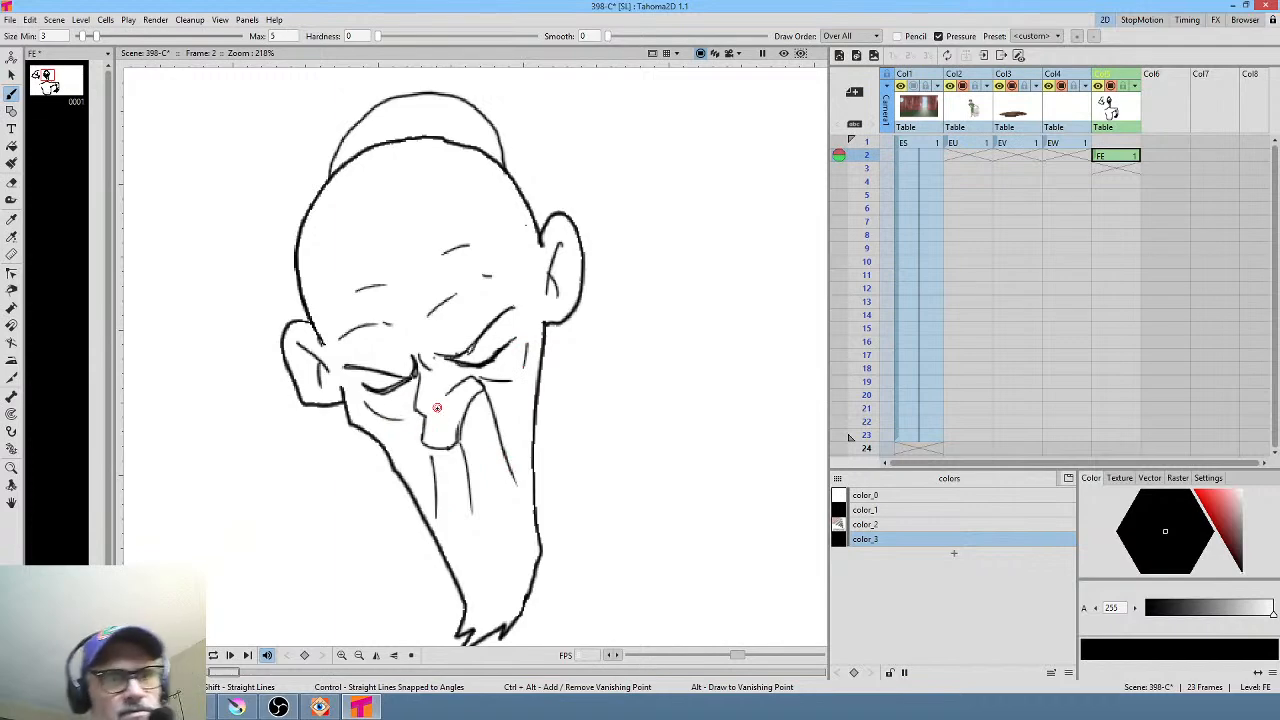
{"action": "key", "text": "alt+0"}
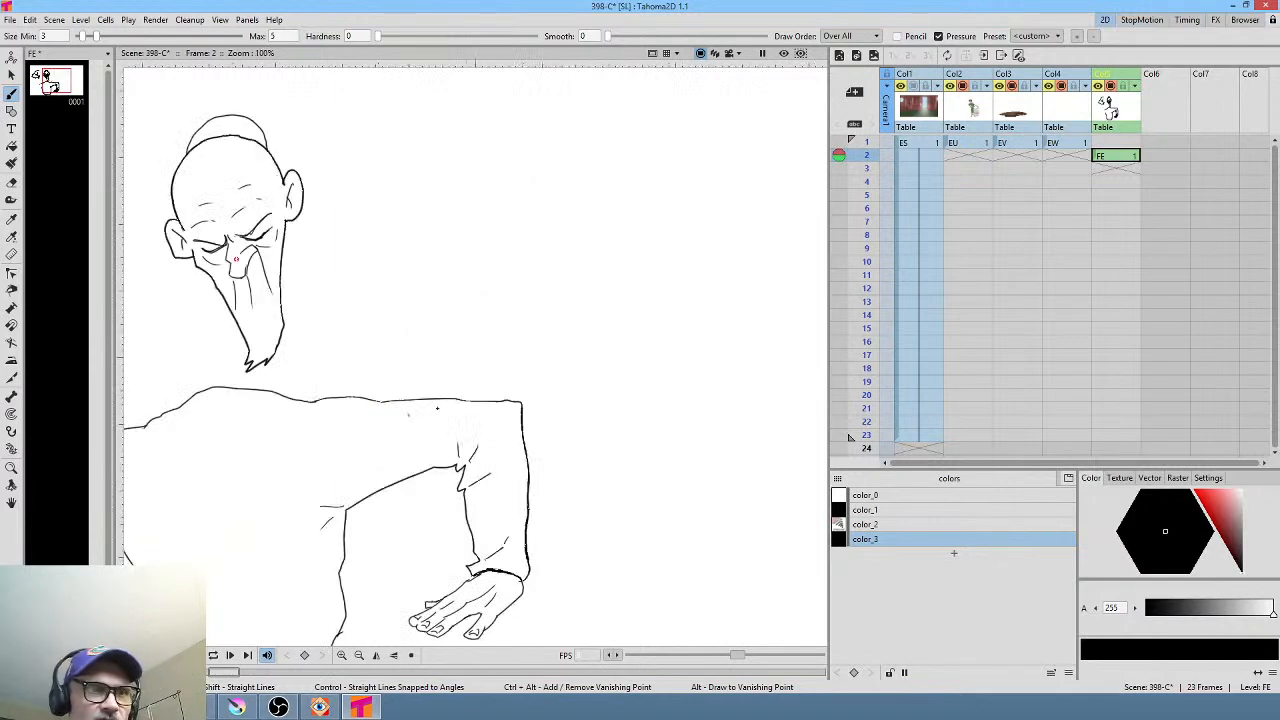
Show the painted background in Col1 behind the inked figure to check the composition, and hide it again
{"action": "scroll", "coordinate": [379, 268], "scroll_direction": "down", "scroll_amount": 4}
{"action": "left_click_drag", "start_coordinate": [391, 283], "coordinate": [515, 277]}
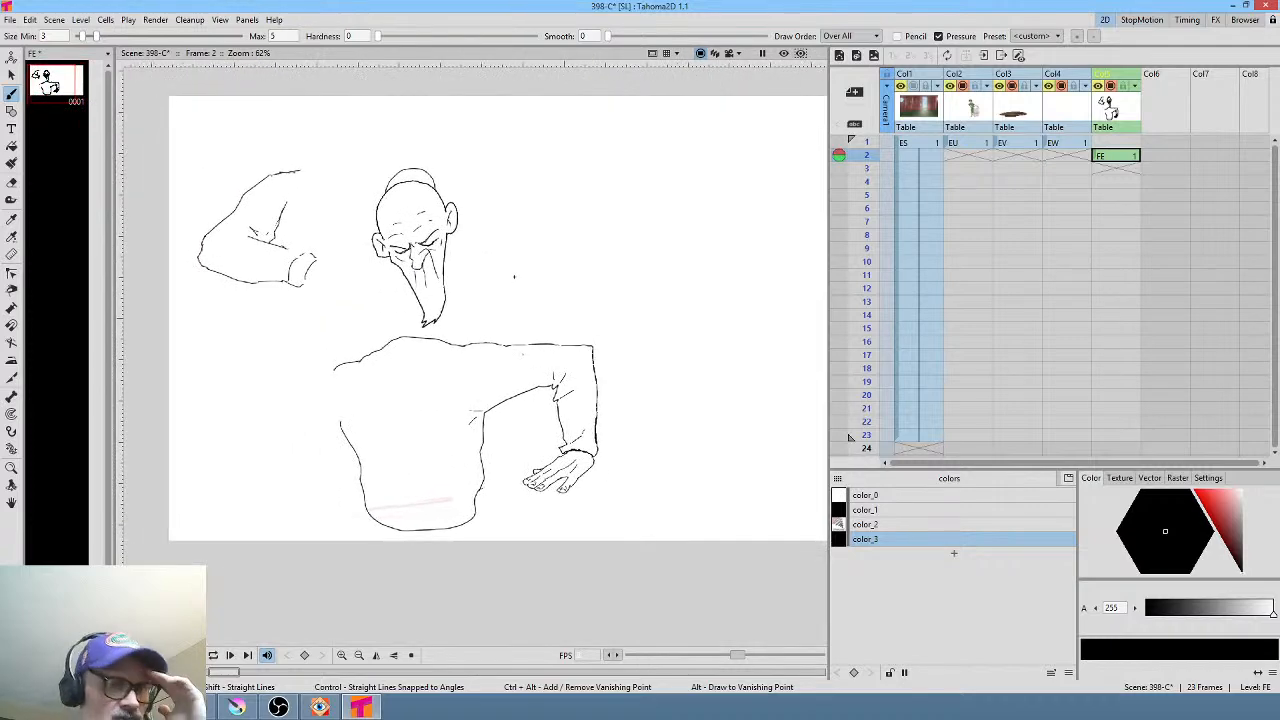
{"action": "left_click", "coordinate": [915, 87]}
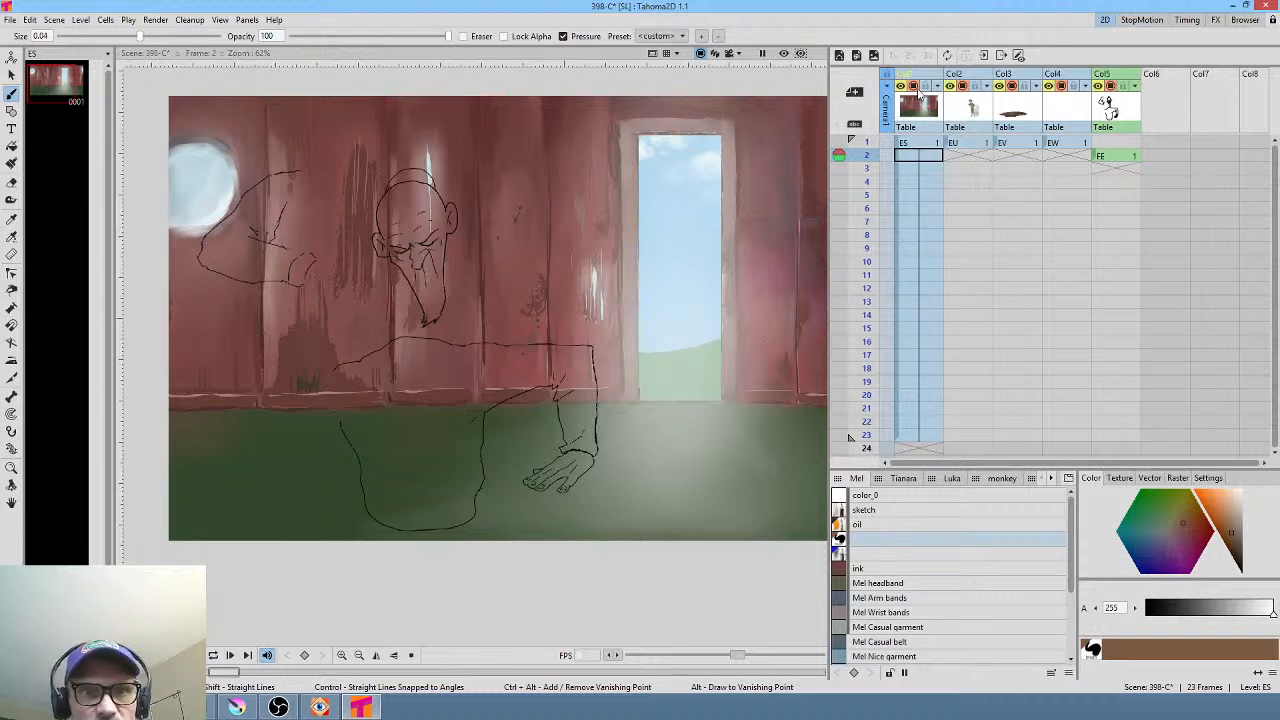
{"action": "left_click", "coordinate": [912, 87]}
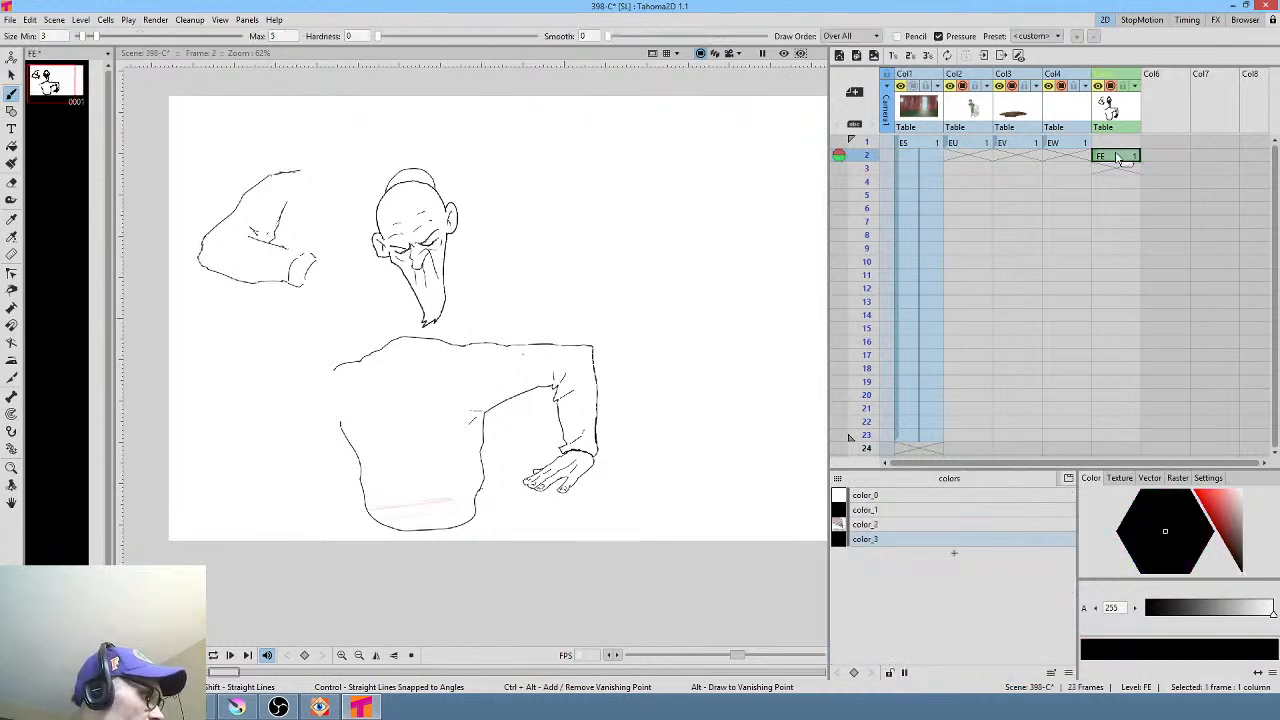
Erase the leftover color_2 sketch strokes across the lower torso with the selective freehand eraser, and reselect color_3
{"action": "key", "text": "a"}
{"action": "mouse_move", "coordinate": [510, 452]}
{"action": "left_mouse_down"}
{"action": "mouse_move", "coordinate": [325, 537]}
{"action": "mouse_move", "coordinate": [490, 450]}
{"action": "left_mouse_up"}
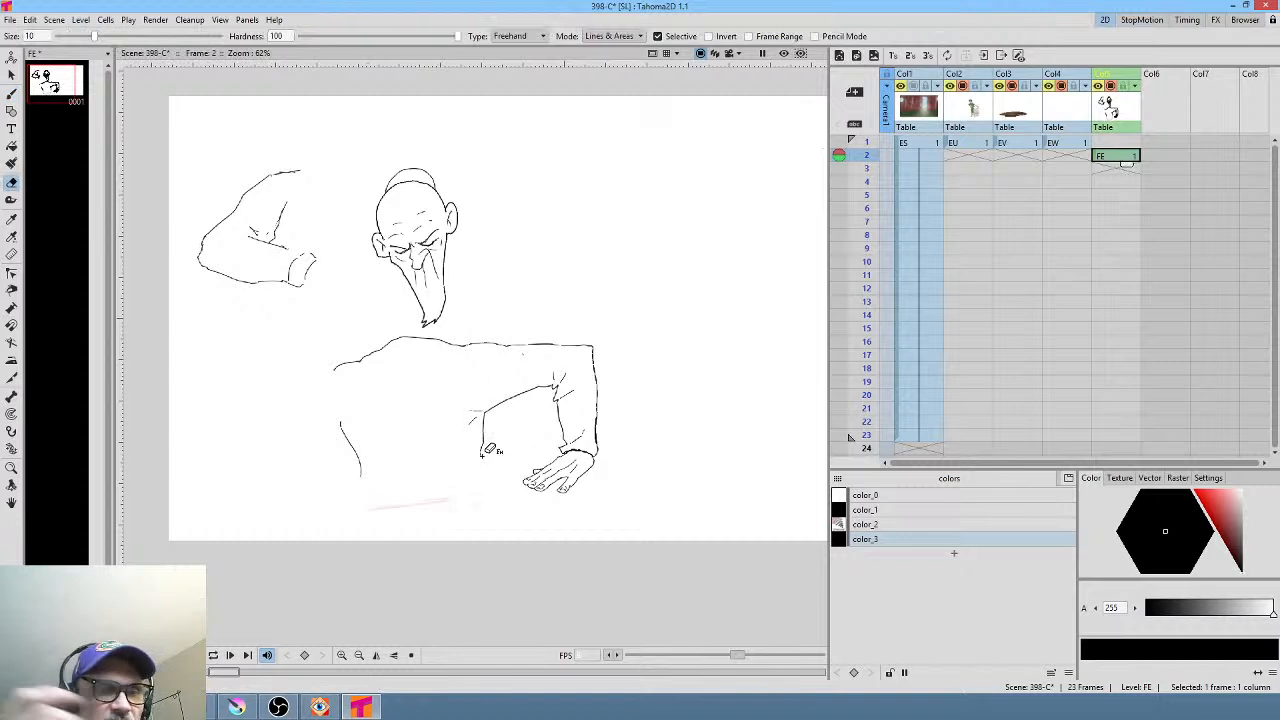
{"action": "key", "text": "ctrl+z"}
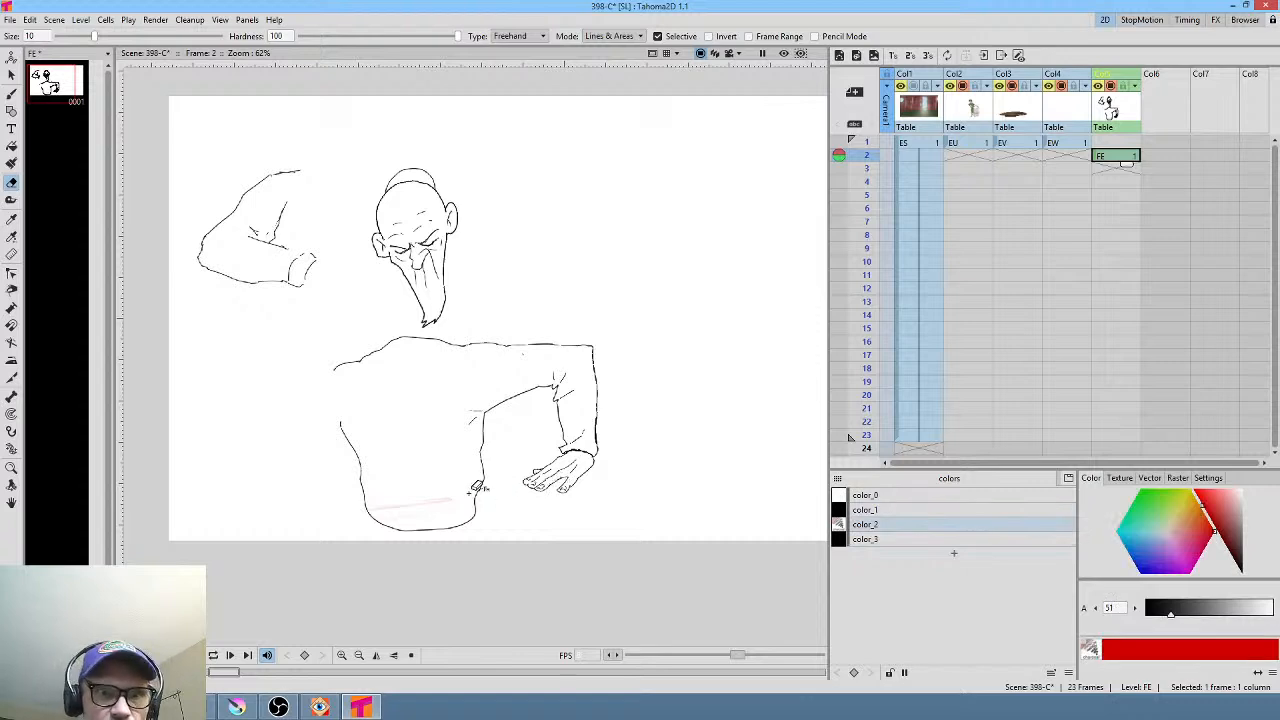
{"action": "left_click", "coordinate": [893, 540]}
{"action": "left_click", "coordinate": [893, 525]}
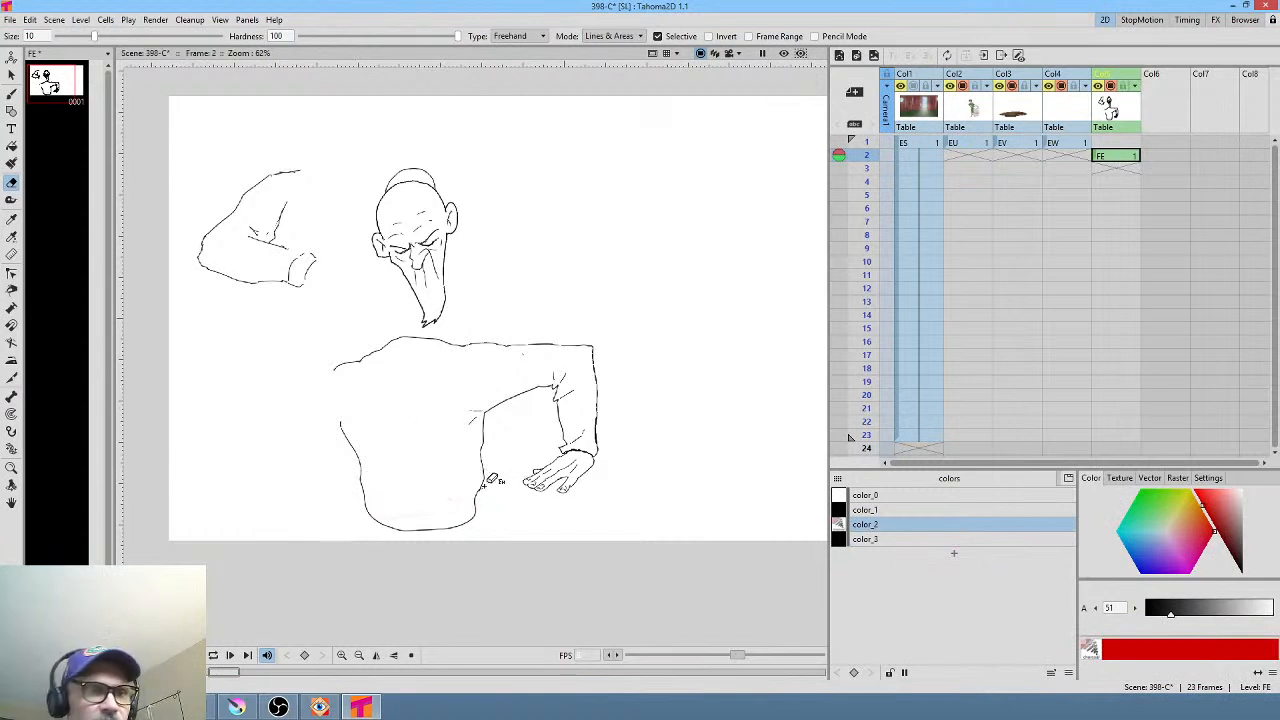
{"action": "left_click", "coordinate": [902, 540]}
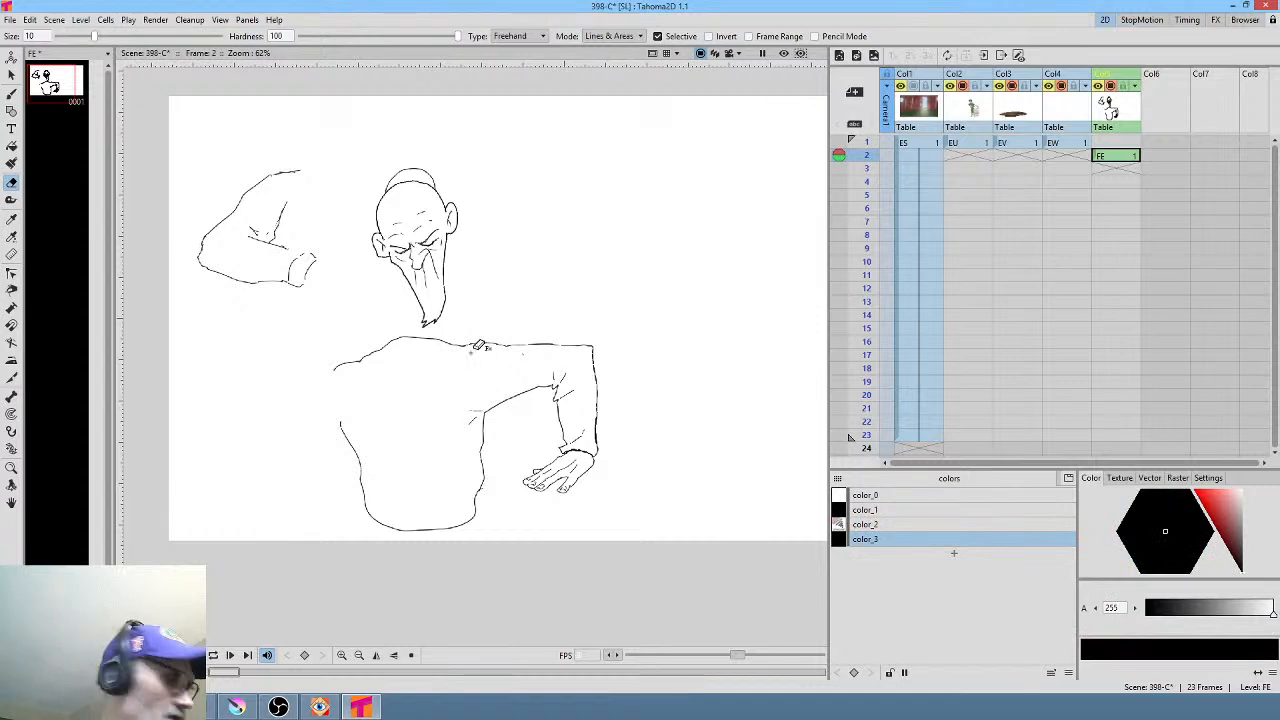
Draw four vertical robe trim lines curving down the torso from the collar to the hem, and add cuff lines to both sleeves
{"action": "key", "text": "b"}
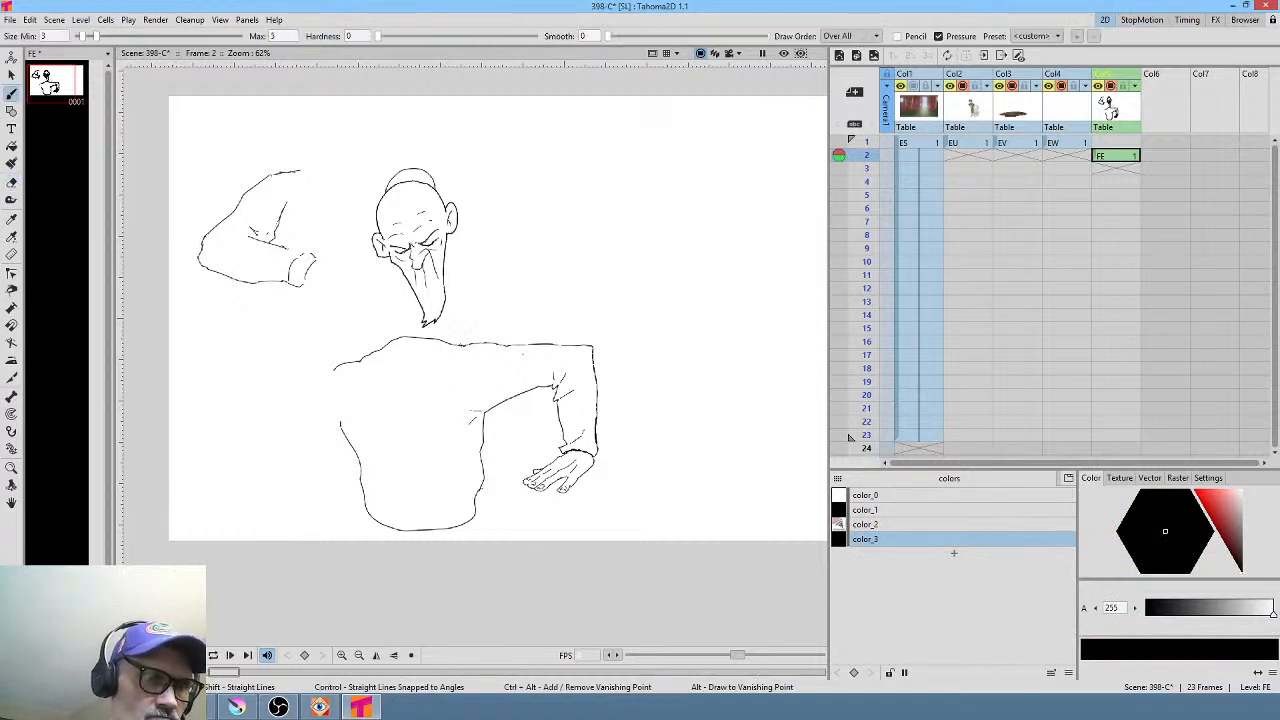
{"action": "left_click_drag", "start_coordinate": [455, 342], "coordinate": [449, 528]}
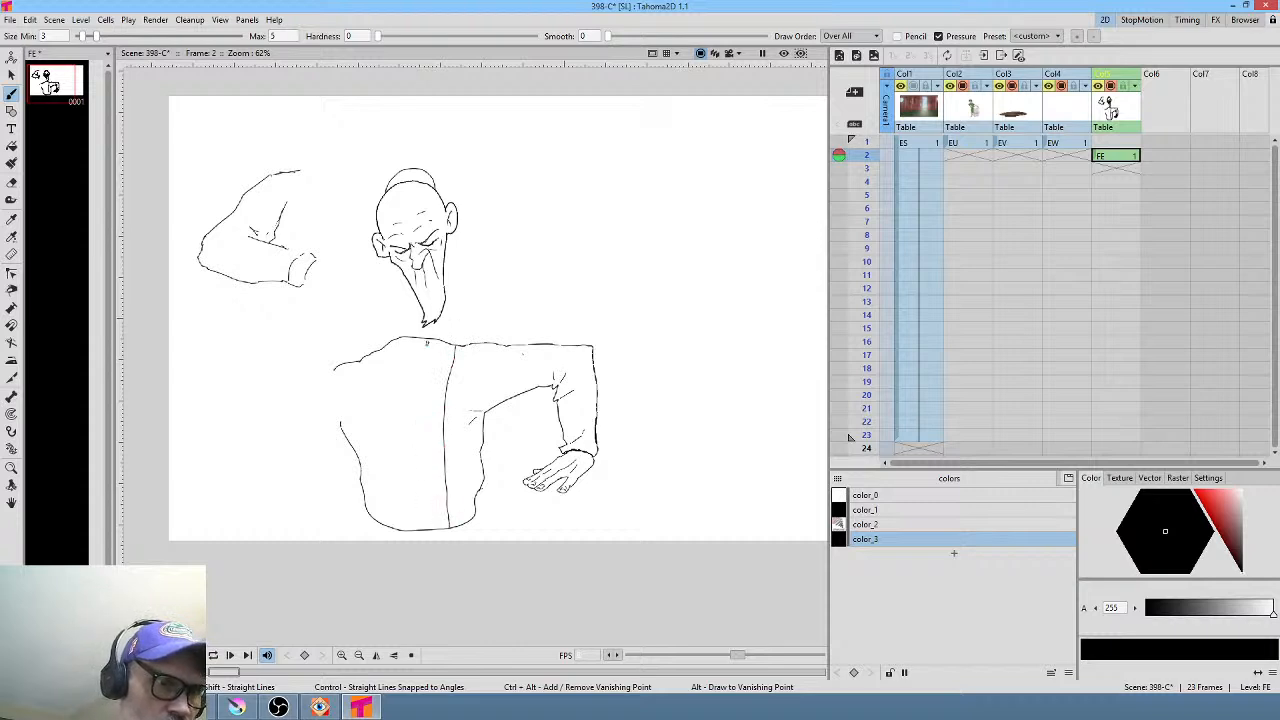
{"action": "mouse_move", "coordinate": [402, 345]}
{"action": "left_mouse_down"}
{"action": "mouse_move", "coordinate": [430, 356]}
{"action": "mouse_move", "coordinate": [434, 532]}
{"action": "left_mouse_up"}
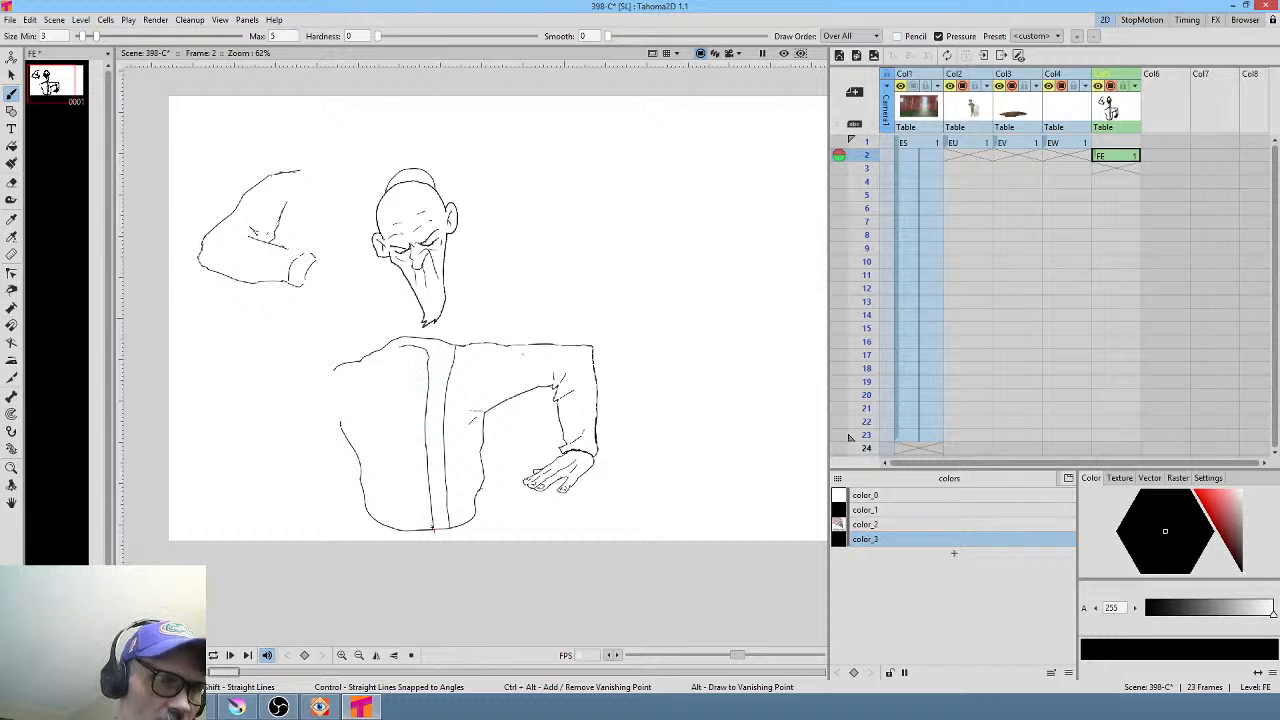
{"action": "mouse_move", "coordinate": [400, 345]}
{"action": "left_mouse_down"}
{"action": "mouse_move", "coordinate": [387, 375]}
{"action": "mouse_move", "coordinate": [416, 532]}
{"action": "left_mouse_up"}
{"action": "mouse_move", "coordinate": [390, 345]}
{"action": "left_mouse_down"}
{"action": "mouse_move", "coordinate": [368, 397]}
{"action": "mouse_move", "coordinate": [402, 540]}
{"action": "left_mouse_up"}
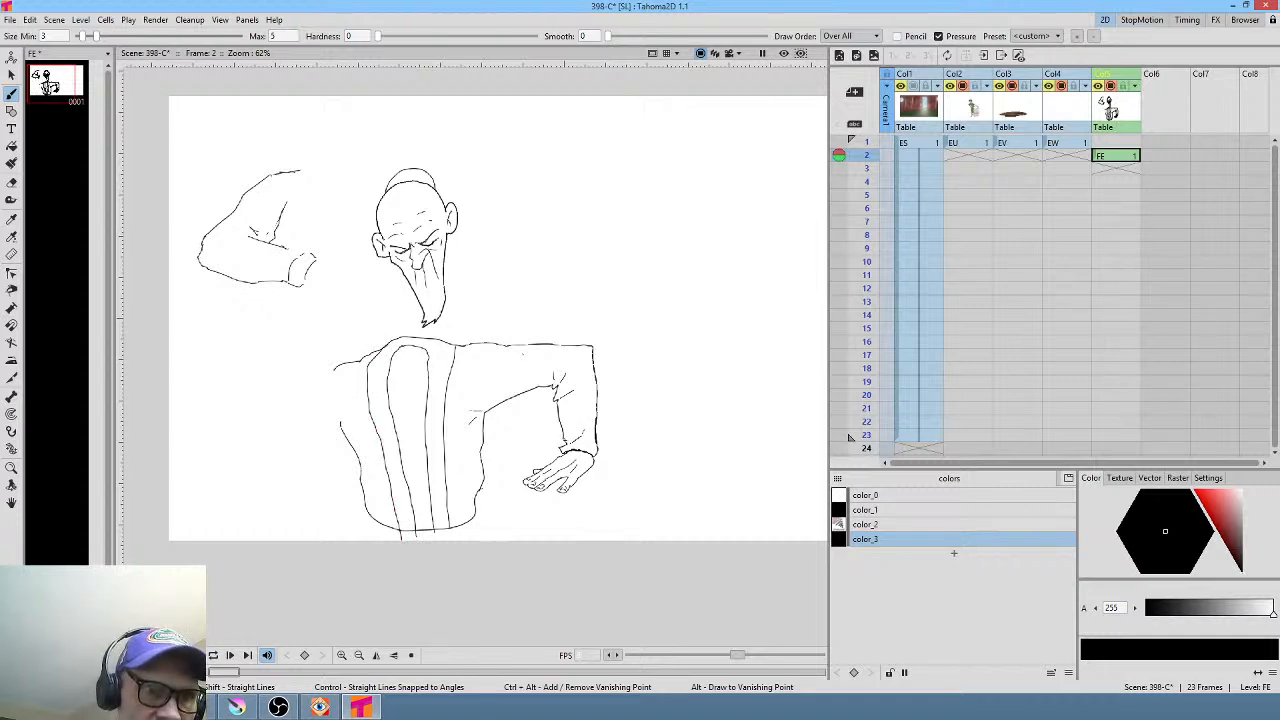
{"action": "left_click_drag", "start_coordinate": [586, 441], "coordinate": [597, 435]}
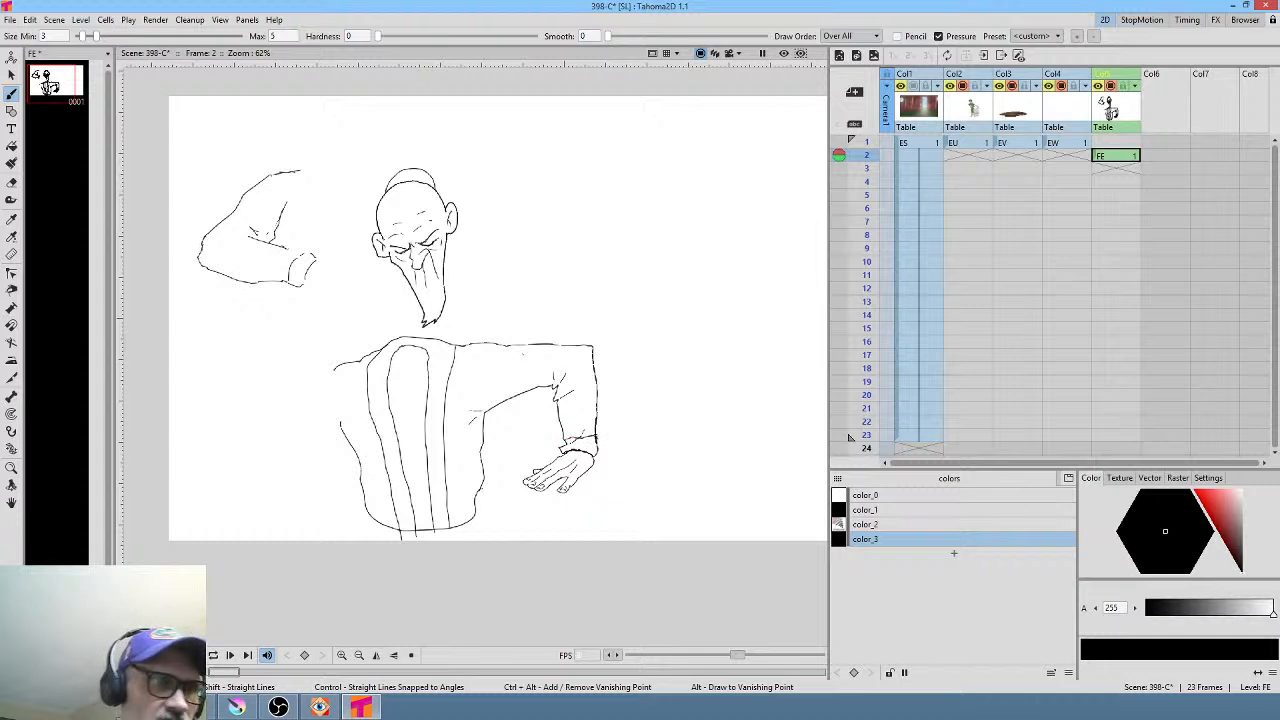
{"action": "left_click_drag", "start_coordinate": [290, 251], "coordinate": [303, 254]}
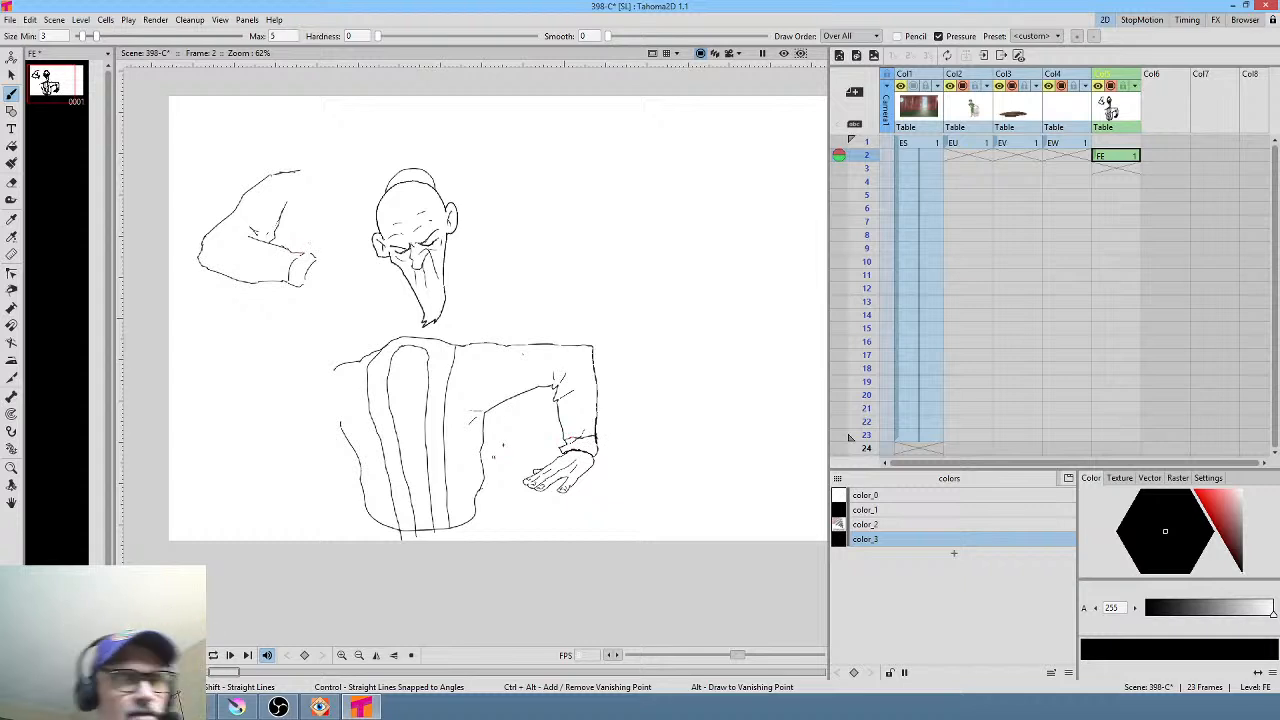
Move the bearded head drawing away from the torso, about 887 px to the right and 215 px up
{"action": "left_click_drag", "start_coordinate": [491, 458], "coordinate": [503, 458]}
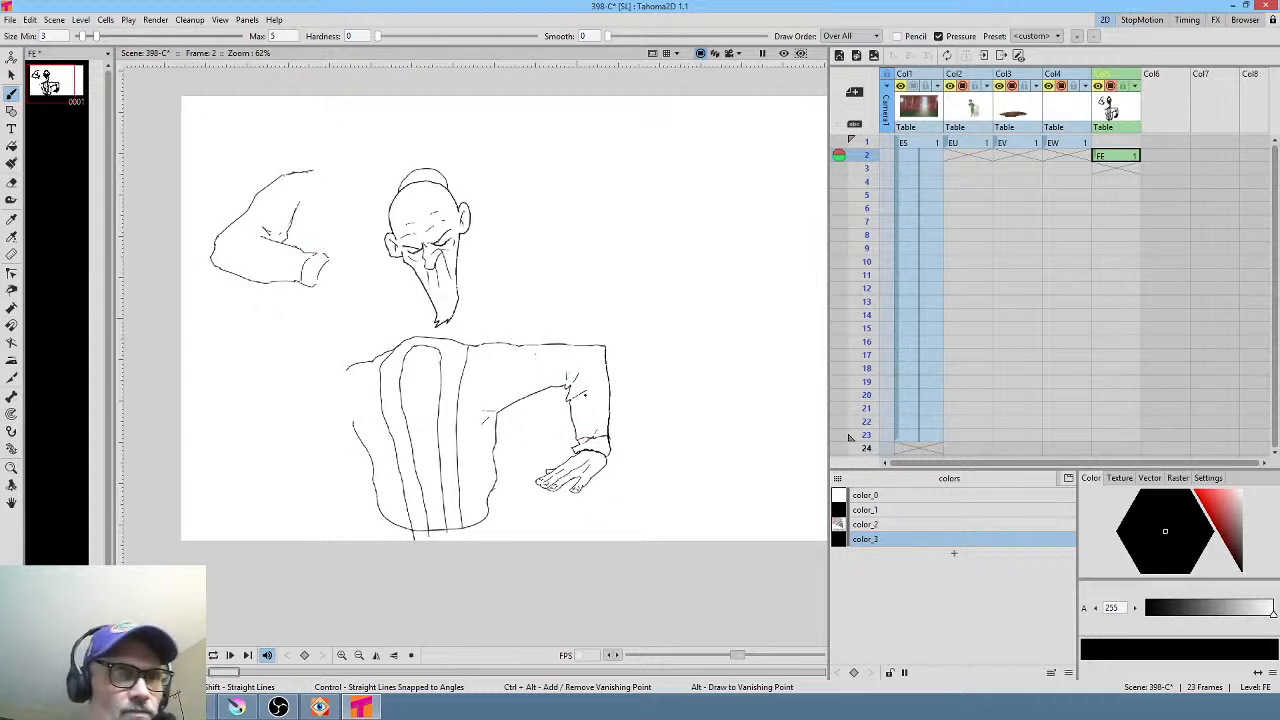
{"action": "key", "text": "s"}
{"action": "mouse_move", "coordinate": [476, 146]}
{"action": "left_mouse_down"}
{"action": "mouse_move", "coordinate": [382, 275]}
{"action": "mouse_move", "coordinate": [398, 314]}
{"action": "mouse_move", "coordinate": [443, 338]}
{"action": "mouse_move", "coordinate": [528, 214]}
{"action": "left_mouse_up"}
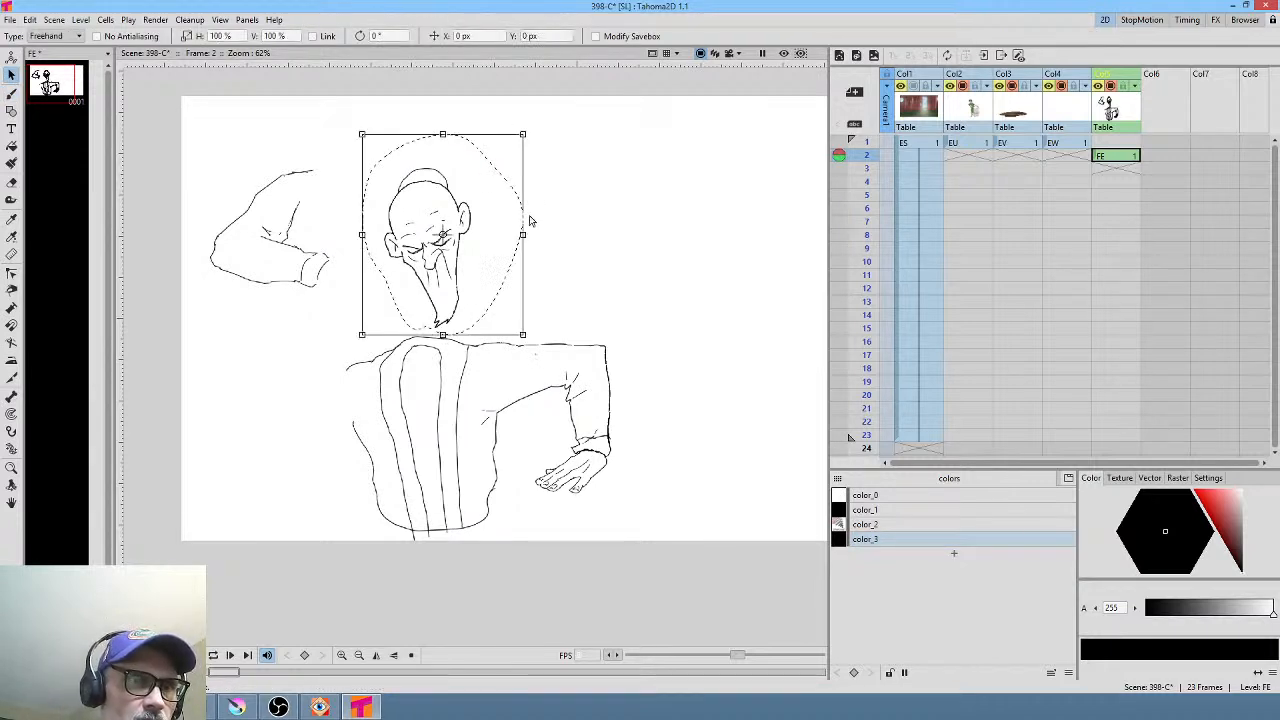
{"action": "mouse_move", "coordinate": [464, 240]}
{"action": "left_mouse_down"}
{"action": "mouse_move", "coordinate": [648, 201]}
{"action": "mouse_move", "coordinate": [627, 201]}
{"action": "left_mouse_up"}
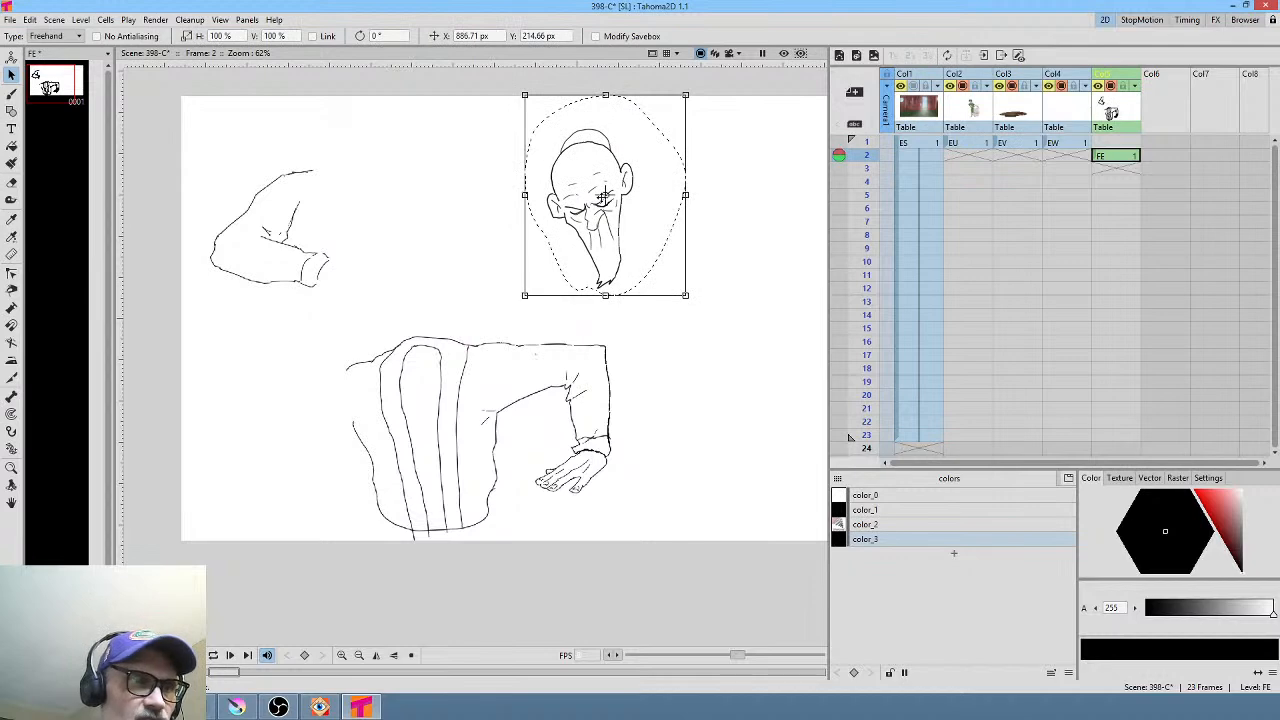
{"action": "left_click", "coordinate": [322, 158]}
{"action": "mouse_move", "coordinate": [326, 146]}
{"action": "left_mouse_down"}
{"action": "mouse_move", "coordinate": [216, 201]}
{"action": "mouse_move", "coordinate": [207, 262]}
{"action": "mouse_move", "coordinate": [328, 337]}
{"action": "mouse_move", "coordinate": [363, 202]}
{"action": "left_mouse_up"}
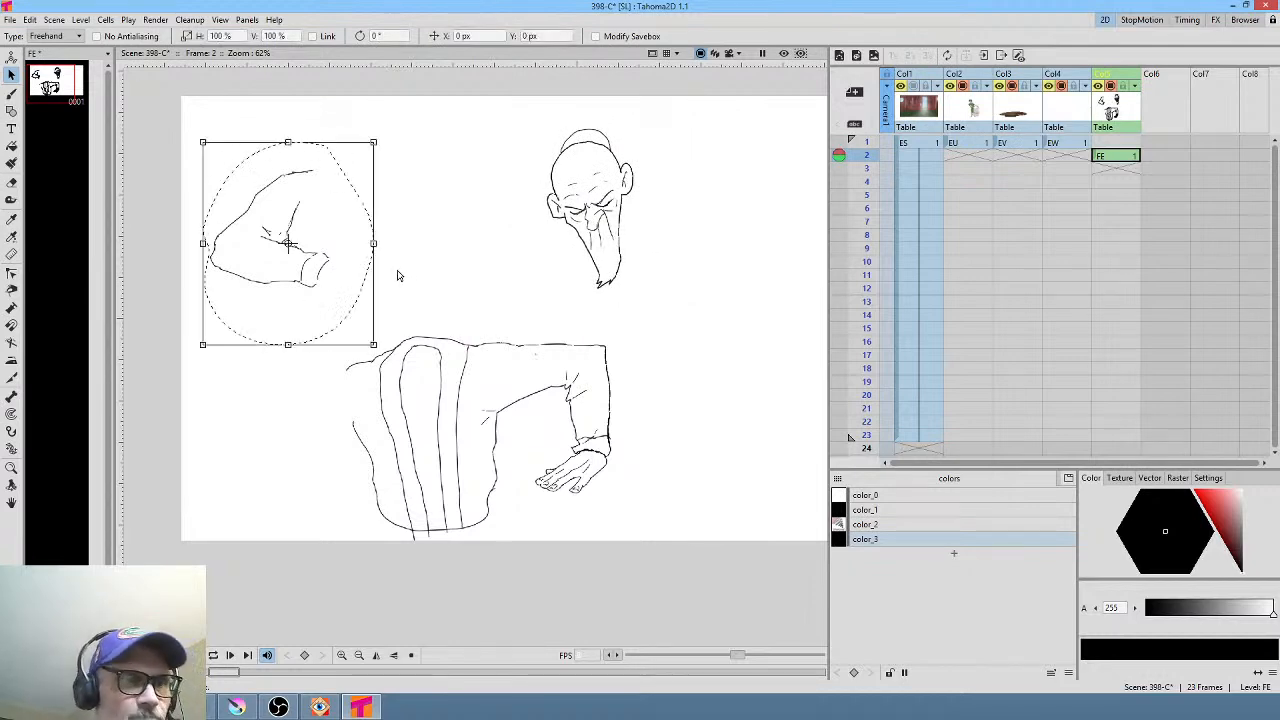
{"action": "left_click_drag", "start_coordinate": [399, 275], "coordinate": [422, 304]}
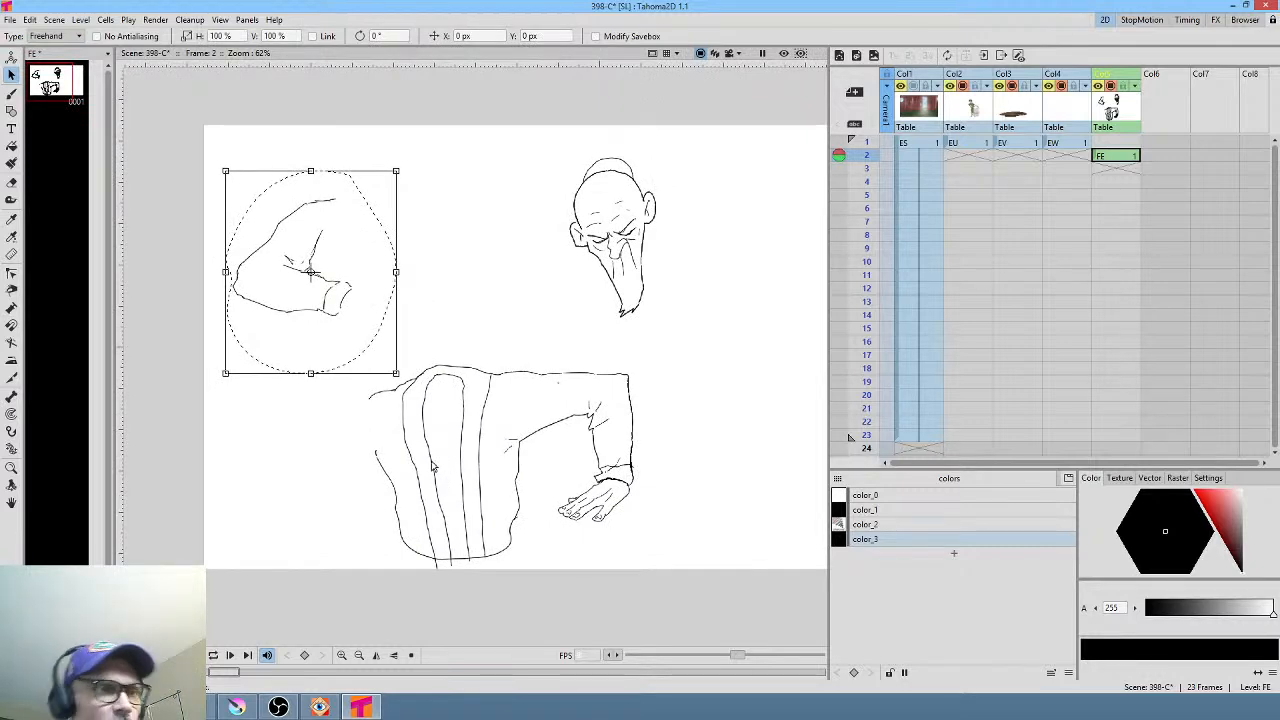
{"action": "left_click", "coordinate": [432, 231]}
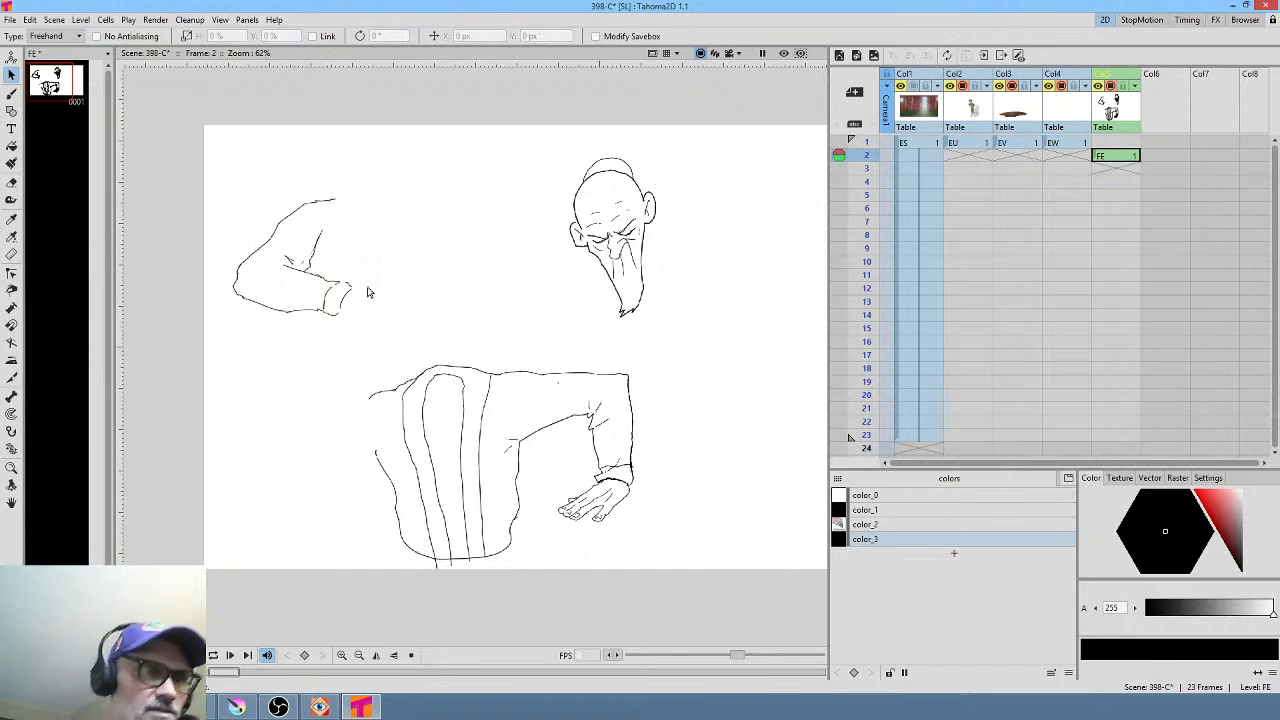
Separate the detached arm's forearm from its upper arm, moving it about 664 px to the right and 75 px up
{"action": "mouse_move", "coordinate": [349, 281]}
{"action": "left_mouse_down"}
{"action": "mouse_move", "coordinate": [285, 265]}
{"action": "mouse_move", "coordinate": [224, 293]}
{"action": "mouse_move", "coordinate": [261, 355]}
{"action": "mouse_move", "coordinate": [331, 337]}
{"action": "mouse_move", "coordinate": [330, 356]}
{"action": "mouse_move", "coordinate": [337, 336]}
{"action": "mouse_move", "coordinate": [453, 272]}
{"action": "left_mouse_up"}
{"action": "mouse_move", "coordinate": [528, 313]}
{"action": "left_mouse_down"}
{"action": "mouse_move", "coordinate": [409, 293]}
{"action": "mouse_move", "coordinate": [522, 321]}
{"action": "left_mouse_up"}
Draw a hand gripping a pointed feather quill at the cuff end of the separated forearm, including the fingers and knuckle lines
{"action": "scroll", "coordinate": [383, 294], "scroll_direction": "up", "scroll_amount": 6}
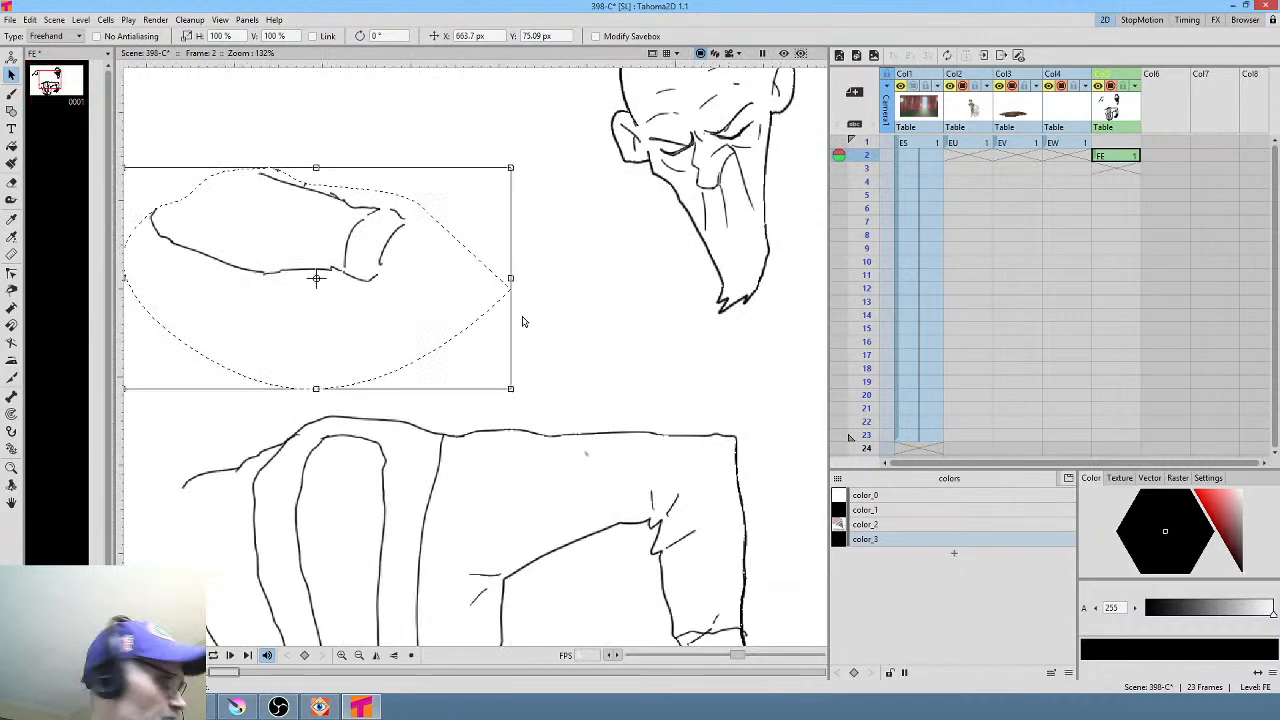
{"action": "key", "text": "b"}
{"action": "mouse_move", "coordinate": [608, 366]}
{"action": "left_mouse_down"}
{"action": "mouse_move", "coordinate": [611, 220]}
{"action": "mouse_move", "coordinate": [638, 313]}
{"action": "left_mouse_up"}
{"action": "mouse_move", "coordinate": [417, 204]}
{"action": "left_mouse_down"}
{"action": "mouse_move", "coordinate": [479, 159]}
{"action": "mouse_move", "coordinate": [509, 193]}
{"action": "mouse_move", "coordinate": [522, 291]}
{"action": "left_mouse_up"}
{"action": "mouse_move", "coordinate": [495, 210]}
{"action": "left_mouse_down"}
{"action": "mouse_move", "coordinate": [524, 294]}
{"action": "mouse_move", "coordinate": [505, 255]}
{"action": "left_mouse_up"}
{"action": "left_click_drag", "start_coordinate": [486, 206], "coordinate": [491, 223]}
{"action": "mouse_move", "coordinate": [462, 168]}
{"action": "left_mouse_down"}
{"action": "mouse_move", "coordinate": [407, 76]}
{"action": "mouse_move", "coordinate": [454, 116]}
{"action": "mouse_move", "coordinate": [473, 160]}
{"action": "left_mouse_up"}
{"action": "left_click_drag", "start_coordinate": [419, 102], "coordinate": [437, 127]}
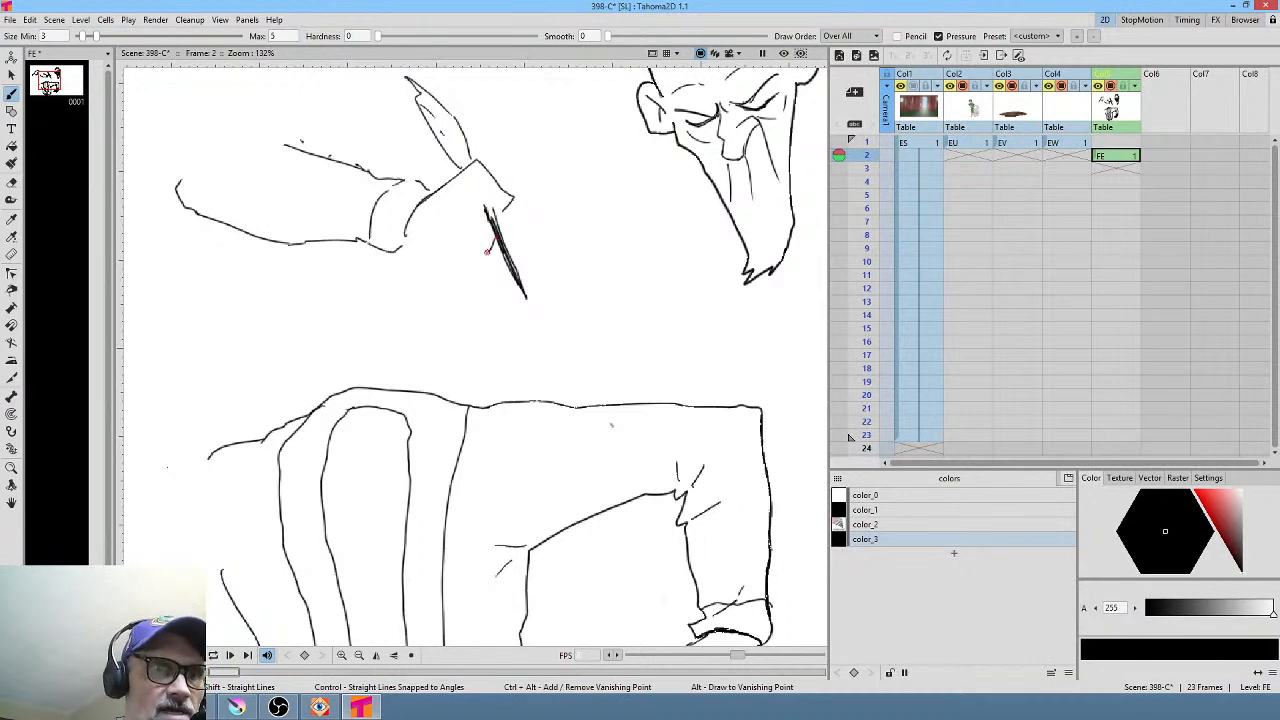
{"action": "mouse_move", "coordinate": [484, 251]}
{"action": "left_mouse_down"}
{"action": "mouse_move", "coordinate": [458, 270]}
{"action": "mouse_move", "coordinate": [430, 264]}
{"action": "mouse_move", "coordinate": [458, 256]}
{"action": "mouse_move", "coordinate": [418, 251]}
{"action": "left_mouse_up"}
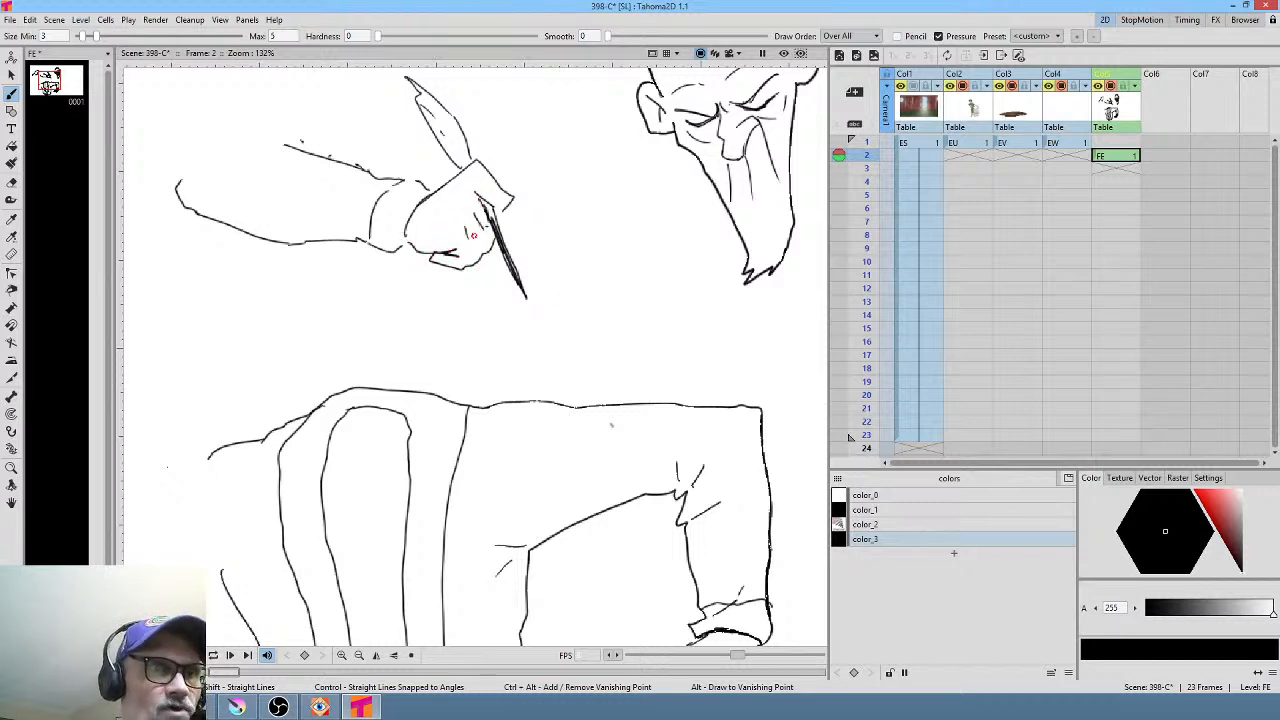
{"action": "mouse_move", "coordinate": [608, 246]}
{"action": "left_mouse_down"}
{"action": "mouse_move", "coordinate": [641, 273]}
{"action": "mouse_move", "coordinate": [606, 289]}
{"action": "mouse_move", "coordinate": [593, 325]}
{"action": "mouse_move", "coordinate": [614, 321]}
{"action": "left_mouse_up"}
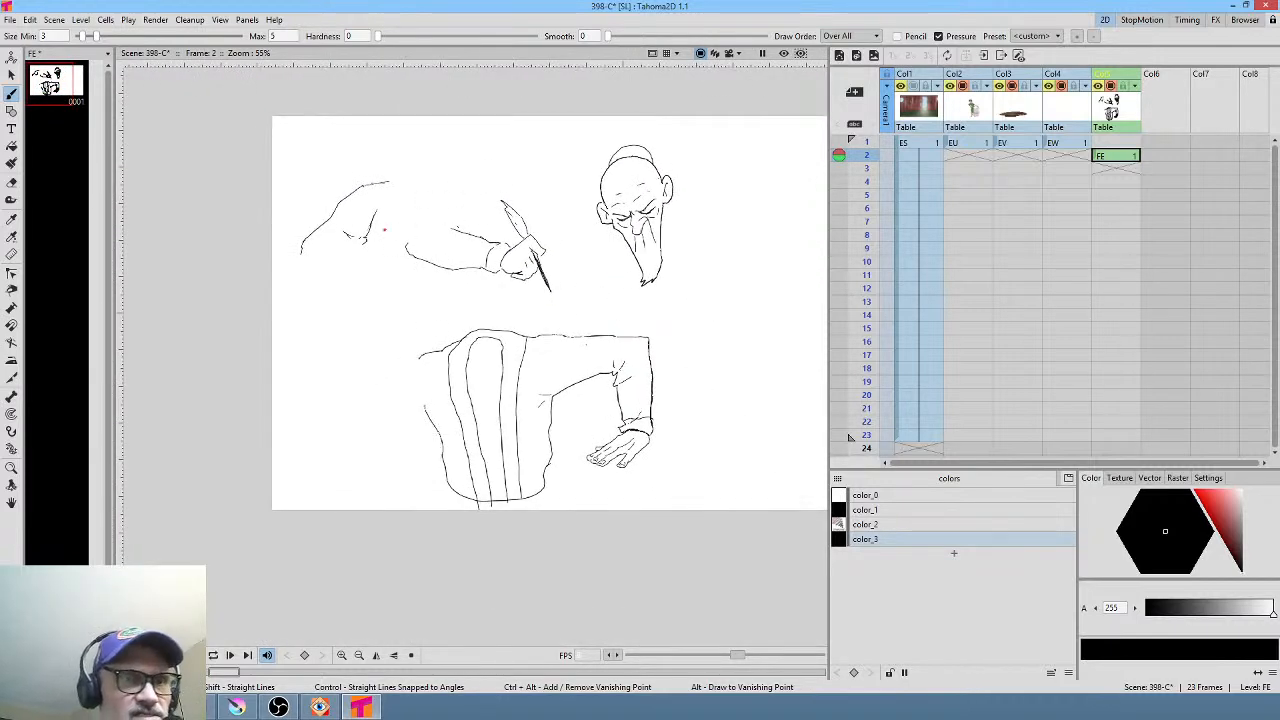
Save all changes to the scene and its levels
{"action": "left_click_drag", "start_coordinate": [361, 240], "coordinate": [345, 249]}
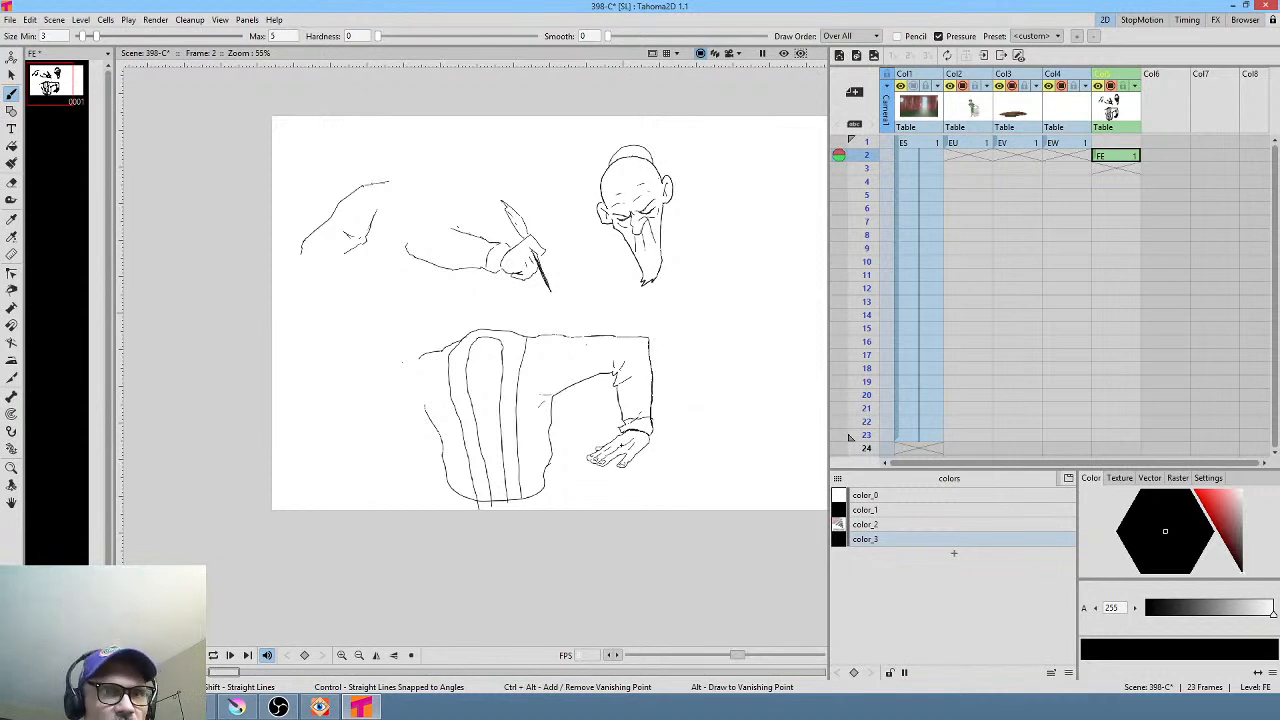
{"action": "left_click", "coordinate": [7, 20]}
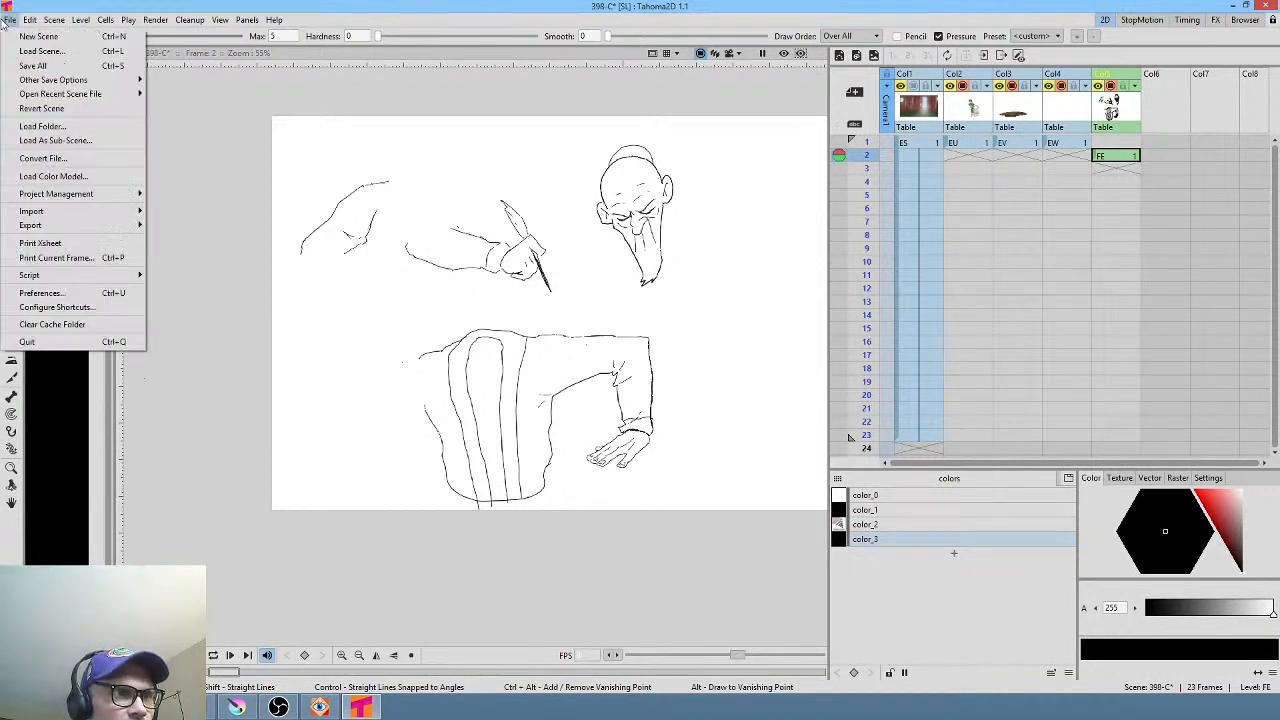
{"action": "left_click", "coordinate": [33, 65]}
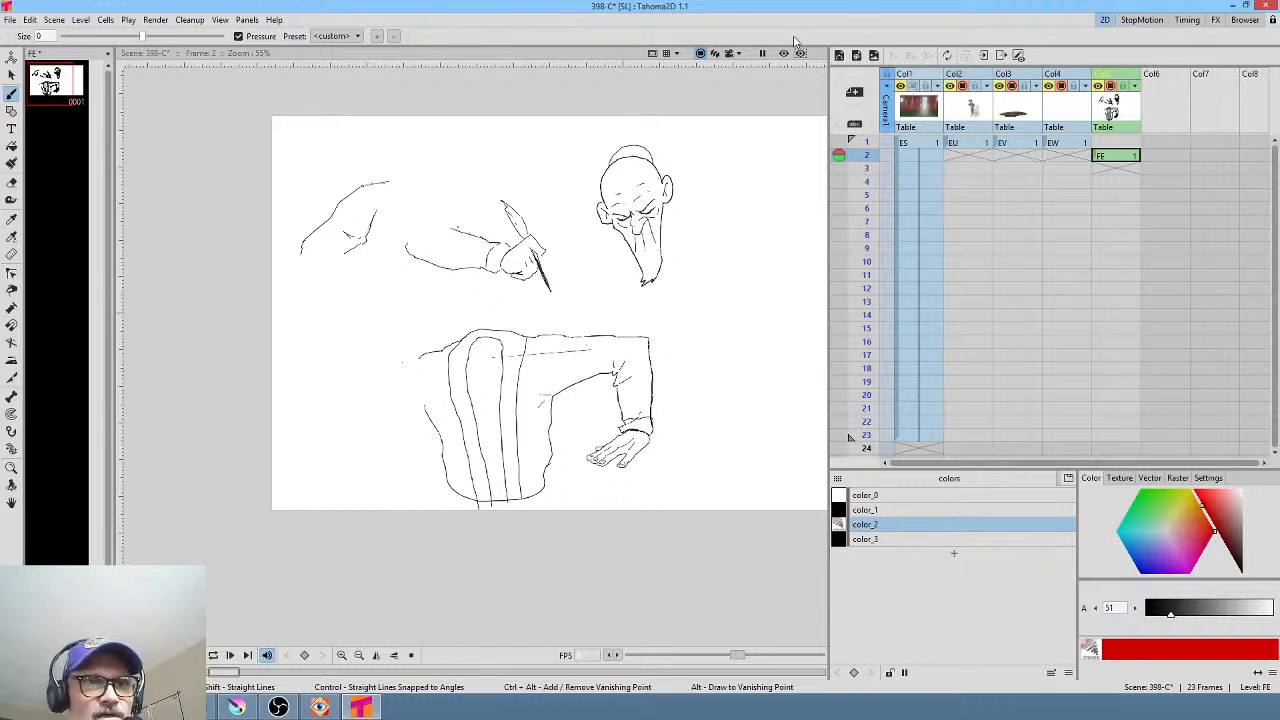
Review the coloured scene with the seated man and the table on frame 1
{"action": "left_click", "coordinate": [936, 145]}
{"action": "left_click", "coordinate": [949, 146]}
{"action": "left_click", "coordinate": [935, 144]}
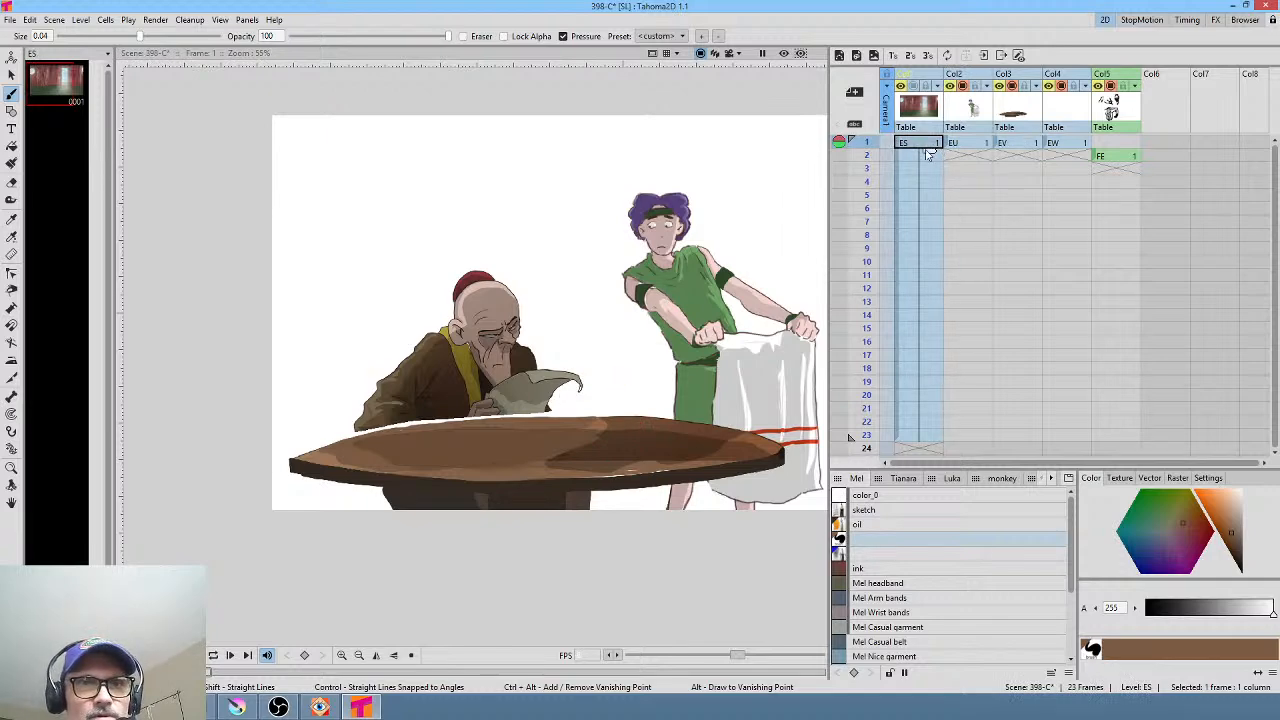
{"action": "left_click", "coordinate": [925, 157]}
{"action": "left_click", "coordinate": [922, 144]}
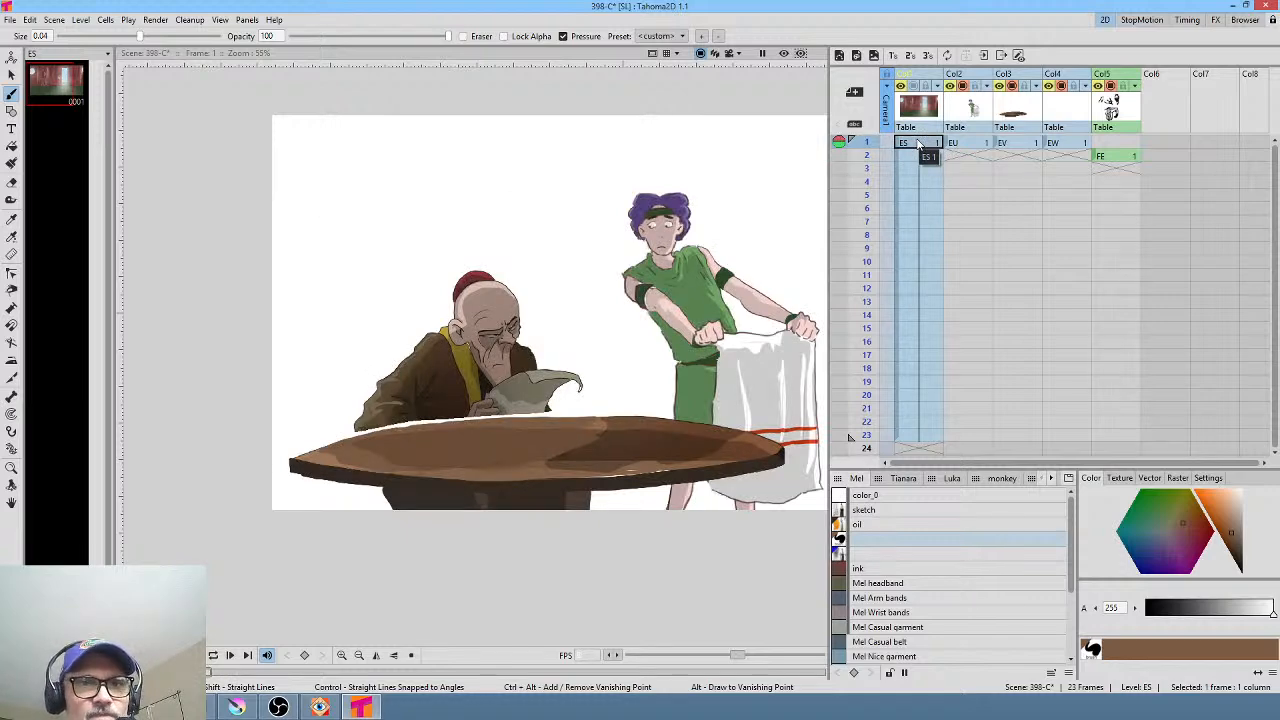
Erase the stray thin line crossing the chest of the FE drawing on frame 2, with color_3 as the current style
{"action": "left_click", "coordinate": [1122, 158]}
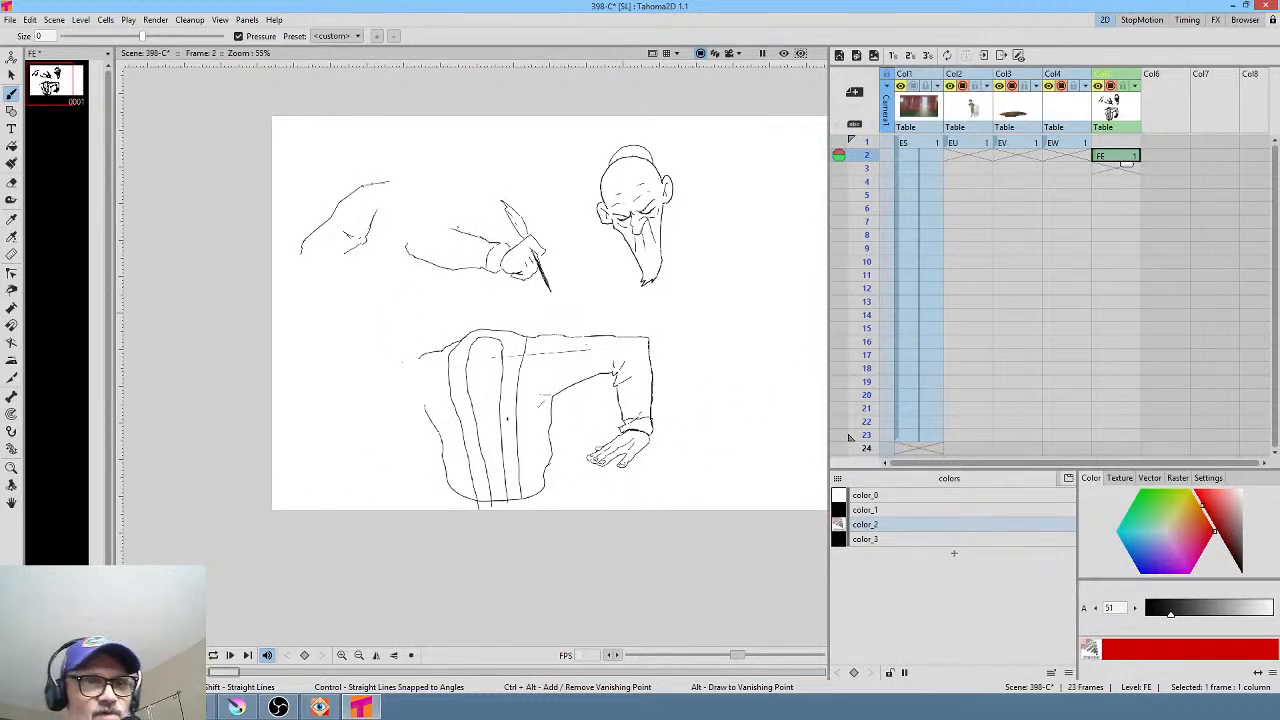
{"action": "scroll", "coordinate": [560, 326], "scroll_direction": "up", "scroll_amount": 5}
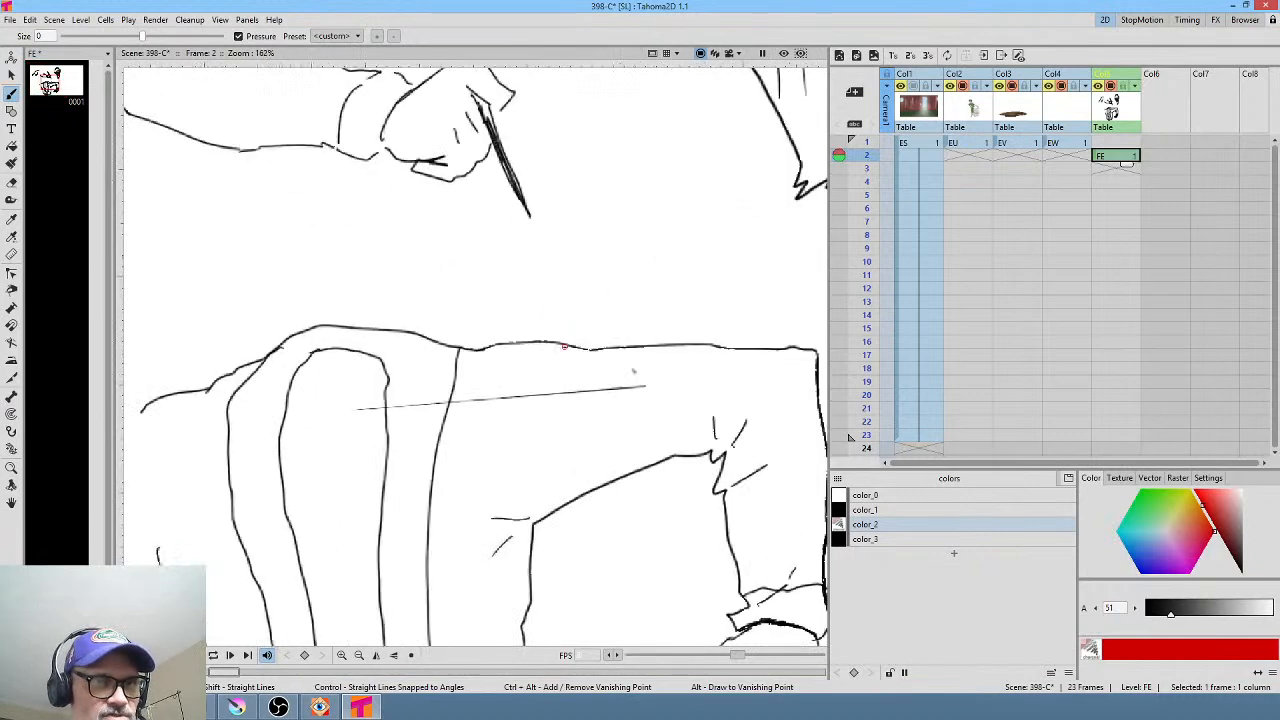
{"action": "left_click", "coordinate": [912, 541]}
{"action": "key", "text": "a"}
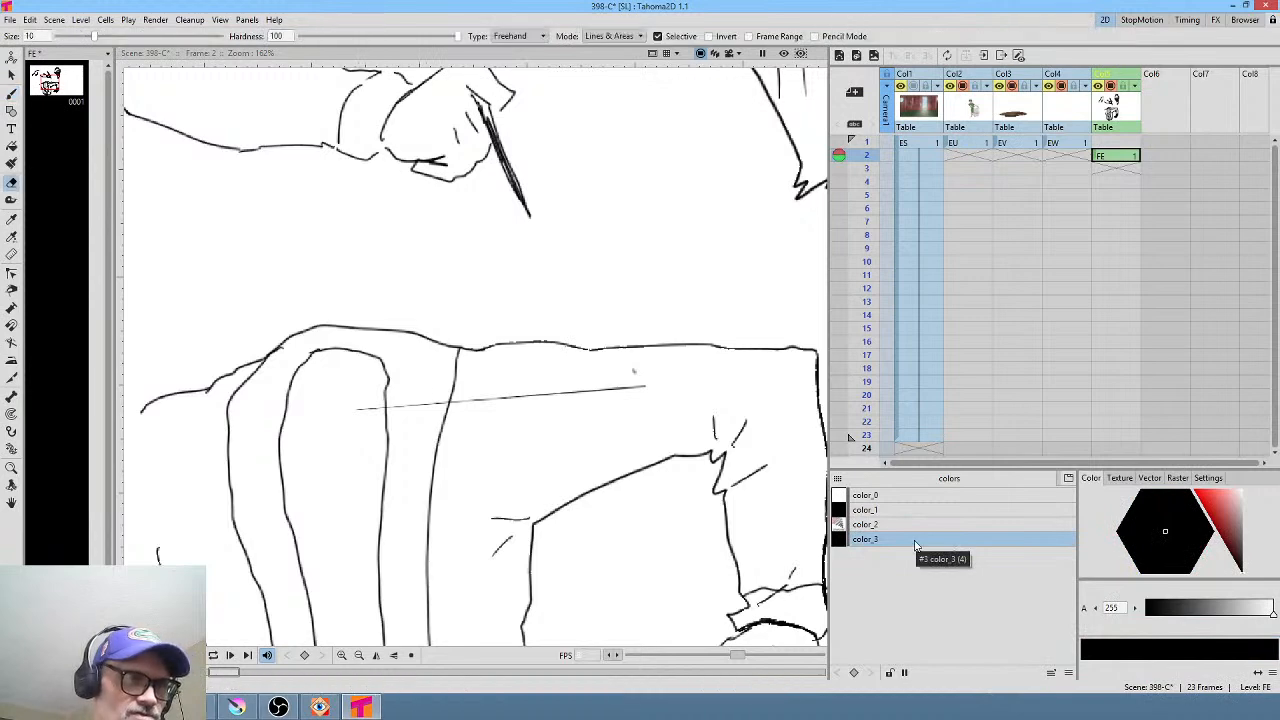
{"action": "mouse_move", "coordinate": [364, 387]}
{"action": "left_mouse_down"}
{"action": "mouse_move", "coordinate": [371, 429]}
{"action": "mouse_move", "coordinate": [384, 396]}
{"action": "mouse_move", "coordinate": [450, 416]}
{"action": "mouse_move", "coordinate": [458, 365]}
{"action": "mouse_move", "coordinate": [457, 406]}
{"action": "mouse_move", "coordinate": [614, 414]}
{"action": "mouse_move", "coordinate": [591, 363]}
{"action": "mouse_move", "coordinate": [500, 366]}
{"action": "left_mouse_up"}
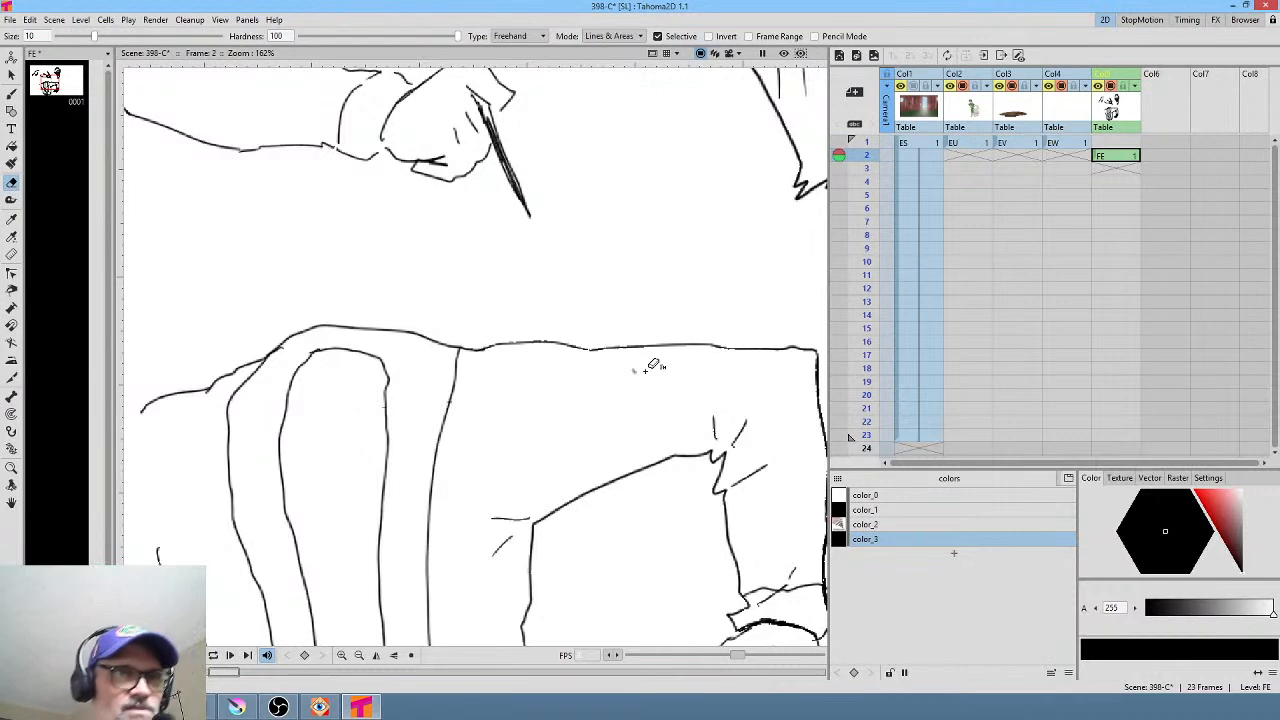
Erase the ends of the robe trim lines that overshoot the torso's bottom hem, keeping the hem outline unbroken
{"action": "mouse_move", "coordinate": [614, 494]}
{"action": "left_mouse_down"}
{"action": "mouse_move", "coordinate": [665, 371]}
{"action": "mouse_move", "coordinate": [631, 411]}
{"action": "mouse_move", "coordinate": [610, 404]}
{"action": "left_mouse_up"}
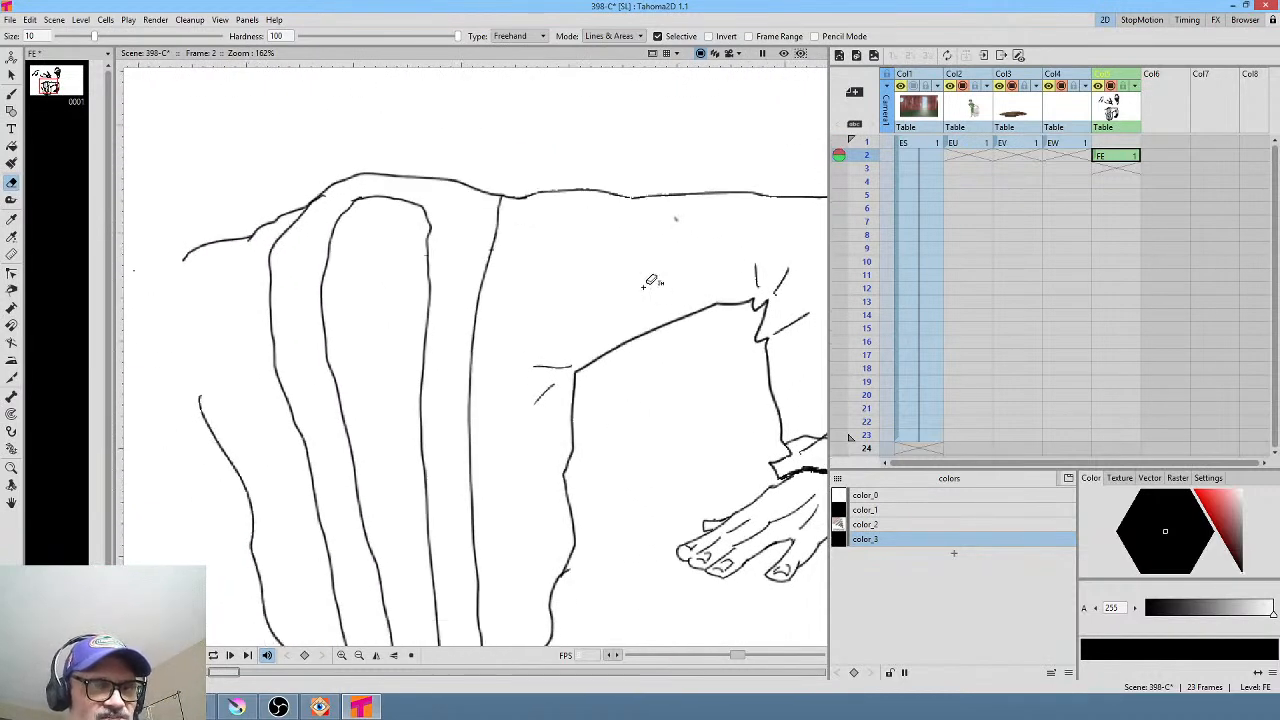
{"action": "mouse_move", "coordinate": [571, 466]}
{"action": "left_mouse_down"}
{"action": "mouse_move", "coordinate": [578, 389]}
{"action": "mouse_move", "coordinate": [580, 436]}
{"action": "left_mouse_up"}
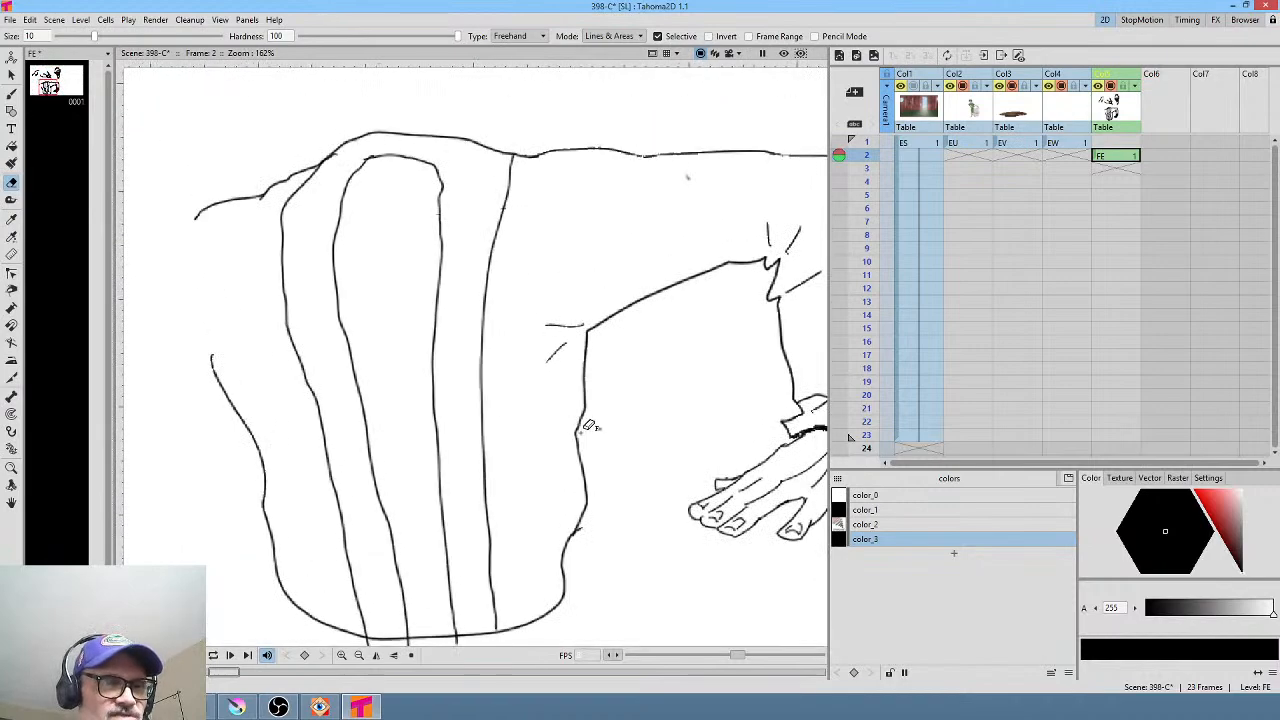
{"action": "left_click_drag", "start_coordinate": [580, 495], "coordinate": [613, 338]}
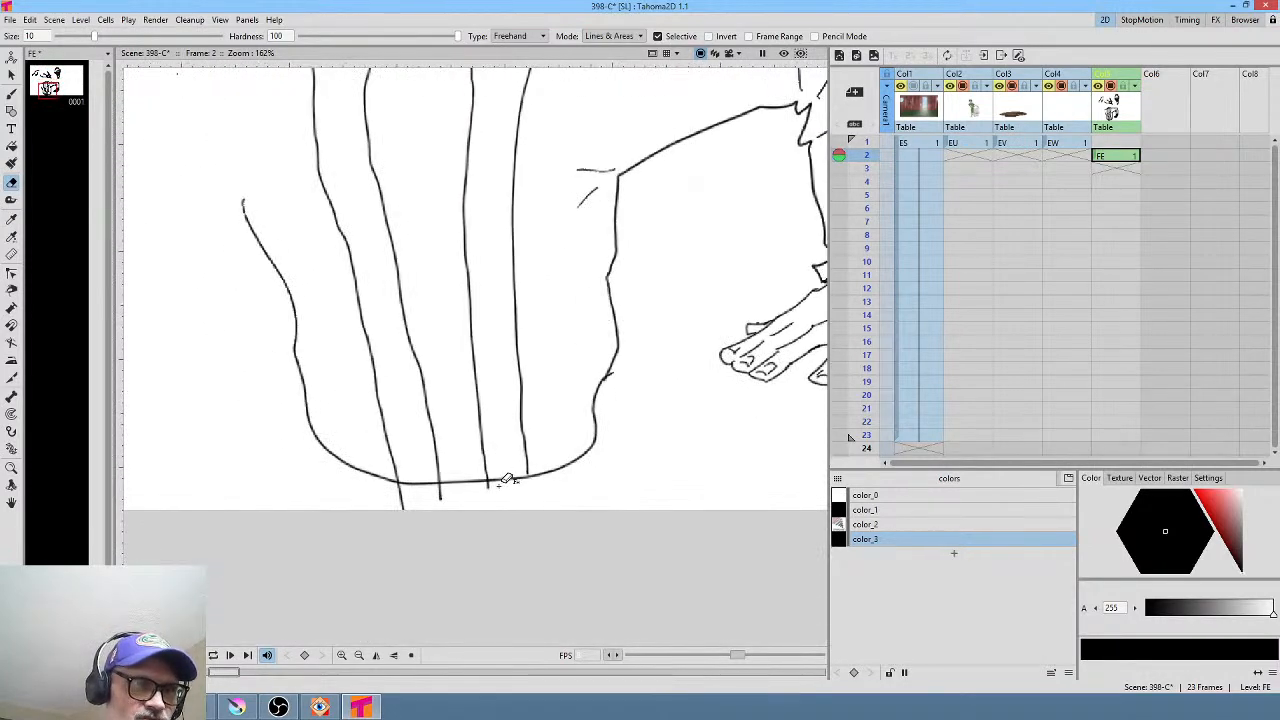
{"action": "left_click", "coordinate": [487, 483]}
{"action": "key", "text": "ctrl+z"}
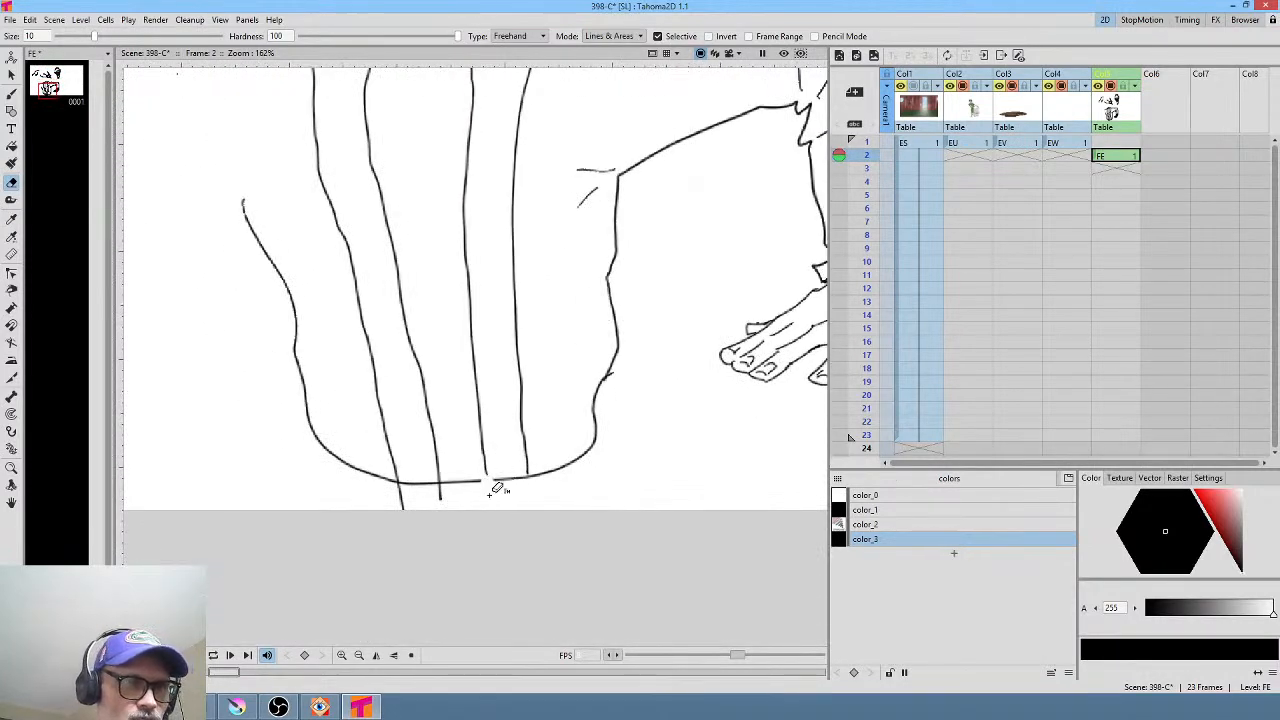
{"action": "mouse_move", "coordinate": [456, 486]}
{"action": "left_mouse_down"}
{"action": "mouse_move", "coordinate": [406, 478]}
{"action": "mouse_move", "coordinate": [466, 522]}
{"action": "mouse_move", "coordinate": [470, 490]}
{"action": "left_mouse_up"}
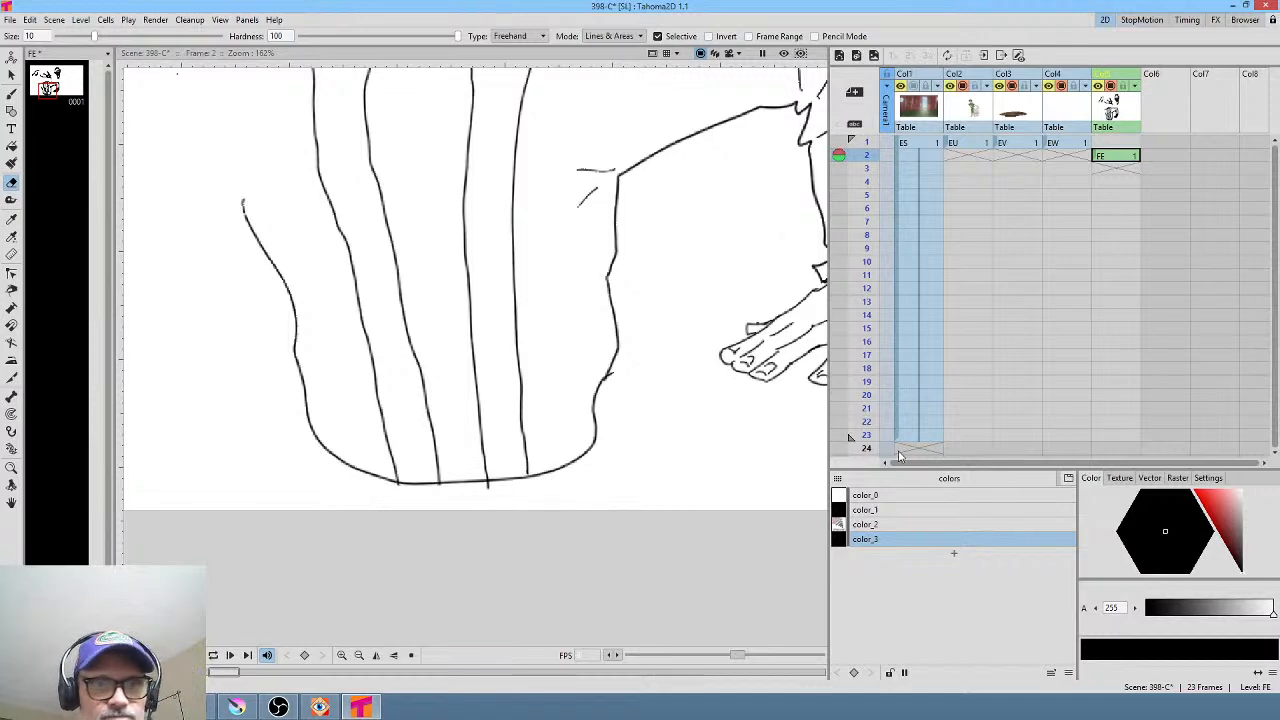
Add new styles, including color_4 and color_5, after color_3 in the drawing's palette
{"action": "left_click", "coordinate": [956, 554]}
{"action": "left_click", "coordinate": [956, 568]}
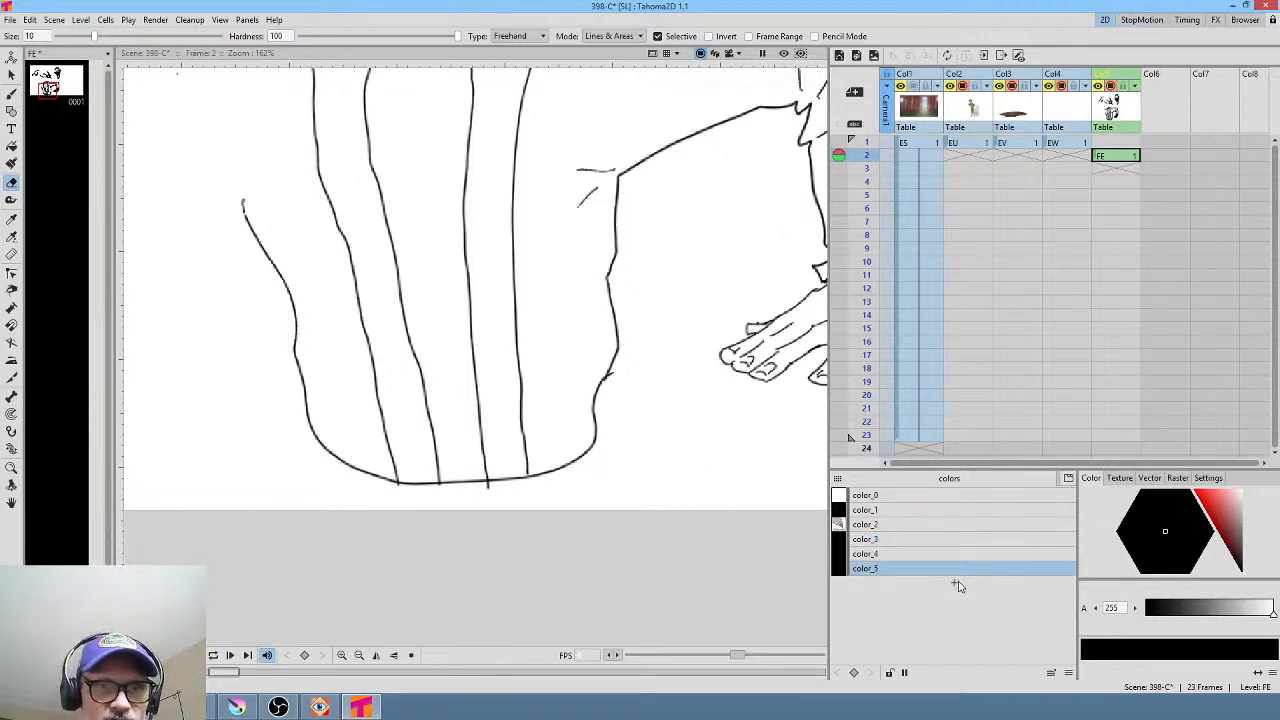
{"action": "left_click", "coordinate": [956, 584]}
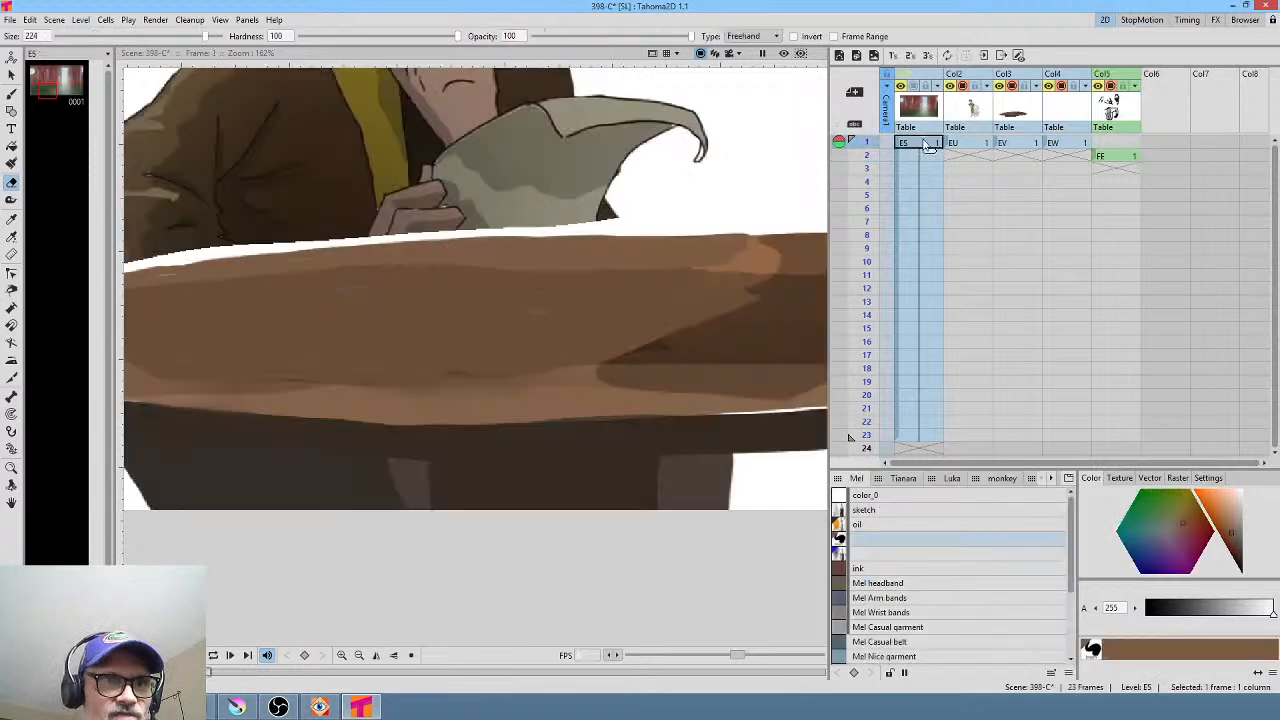
Compare the seated man and table on frame 1 with the FE line drawing on frame 2, checking it against the forest background
{"action": "left_click", "coordinate": [920, 143]}
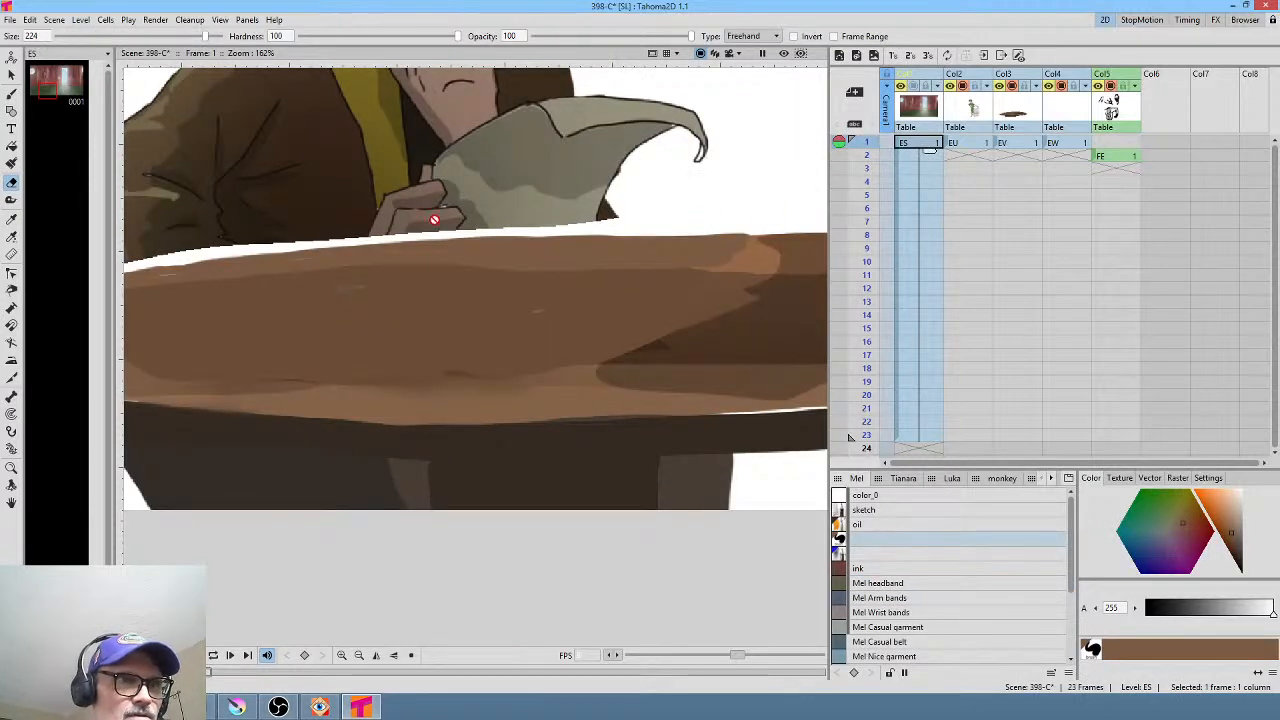
{"action": "left_click_drag", "start_coordinate": [477, 245], "coordinate": [558, 443]}
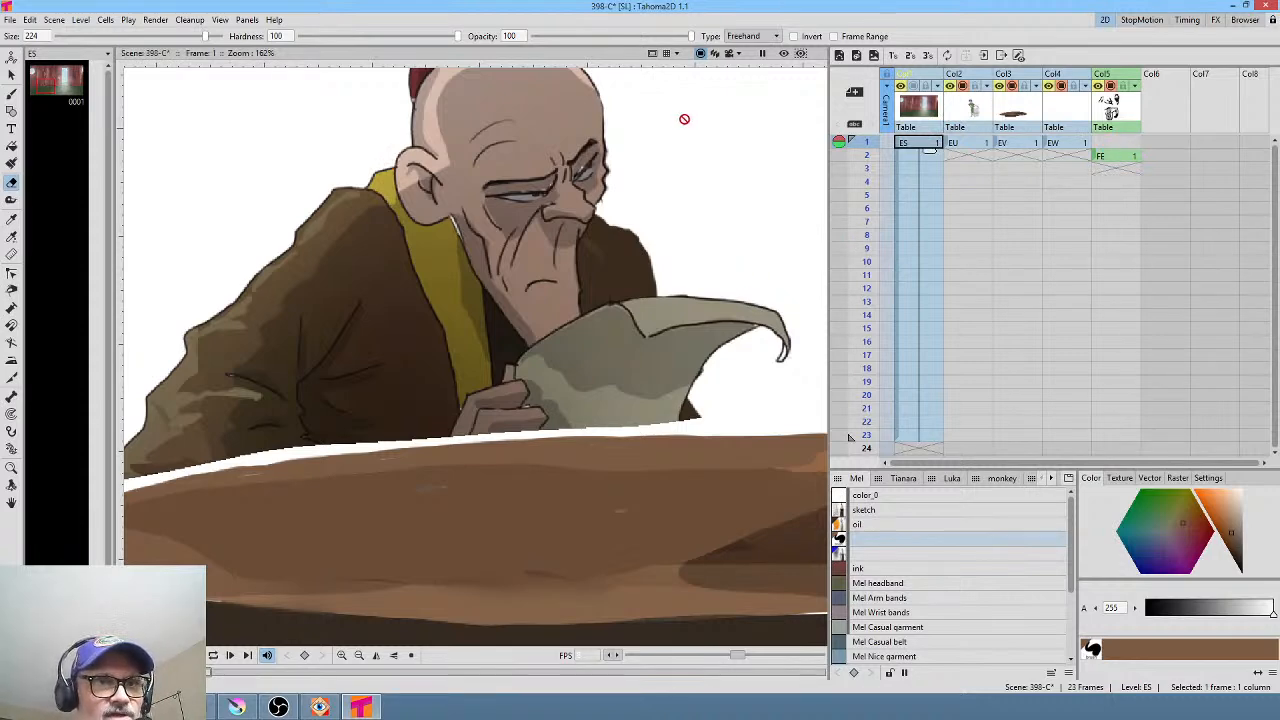
{"action": "left_click", "coordinate": [9, 20]}
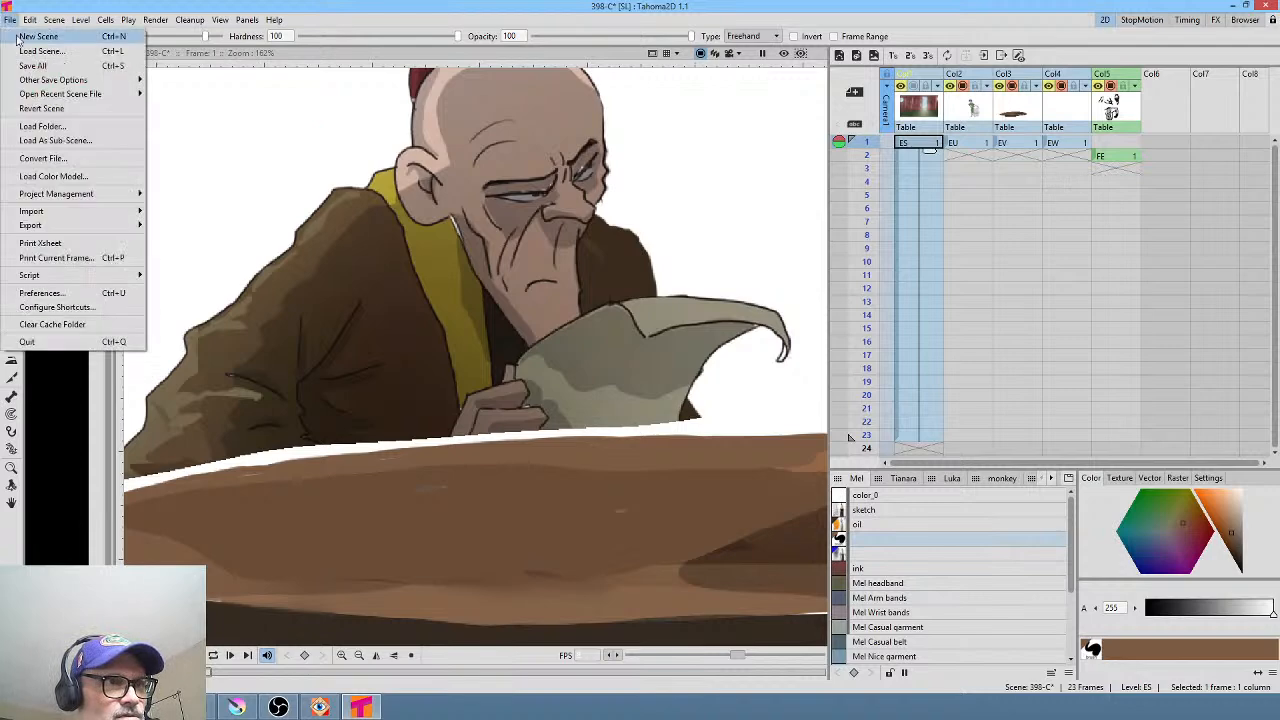
{"action": "left_click", "coordinate": [355, 17]}
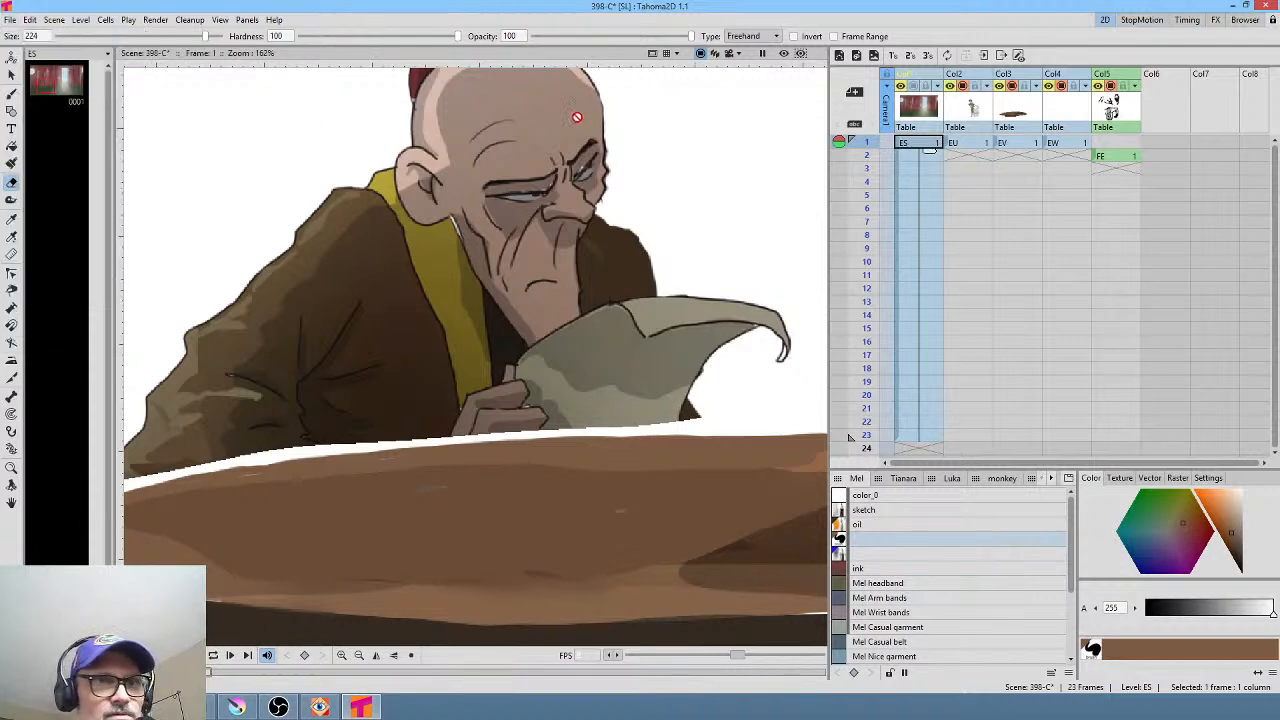
{"action": "left_click", "coordinate": [1110, 156]}
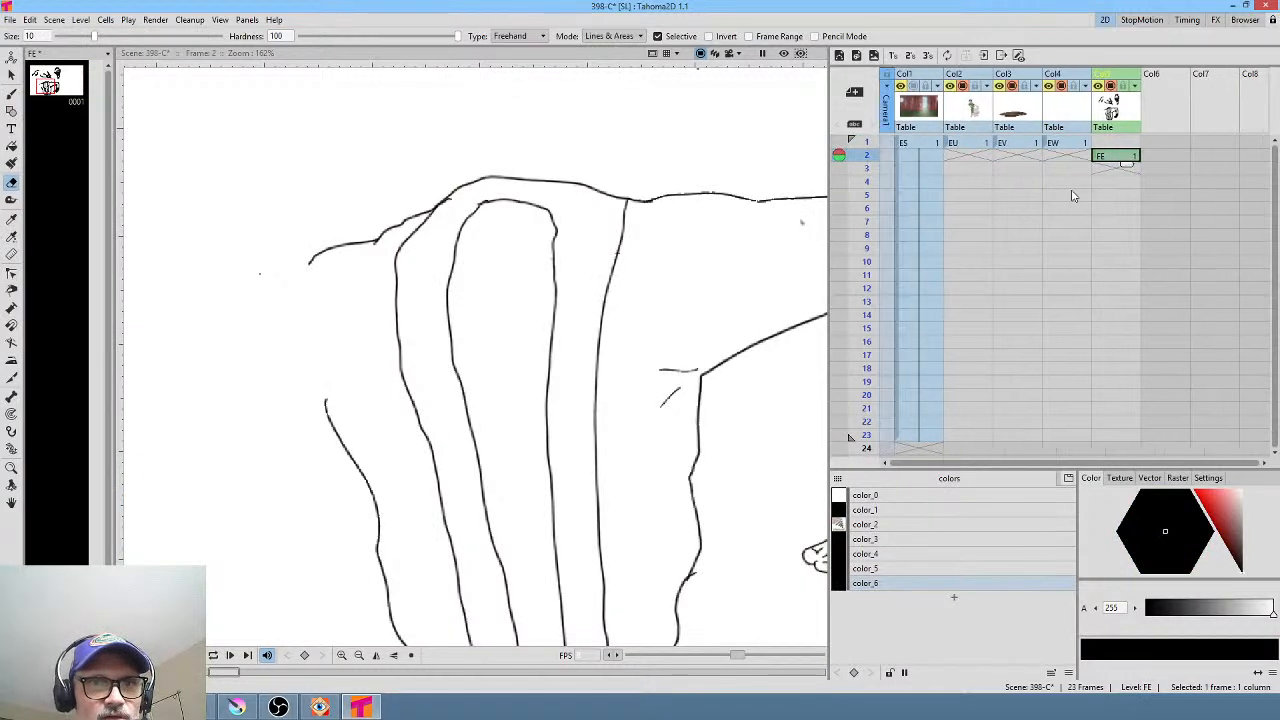
{"action": "left_click", "coordinate": [913, 87]}
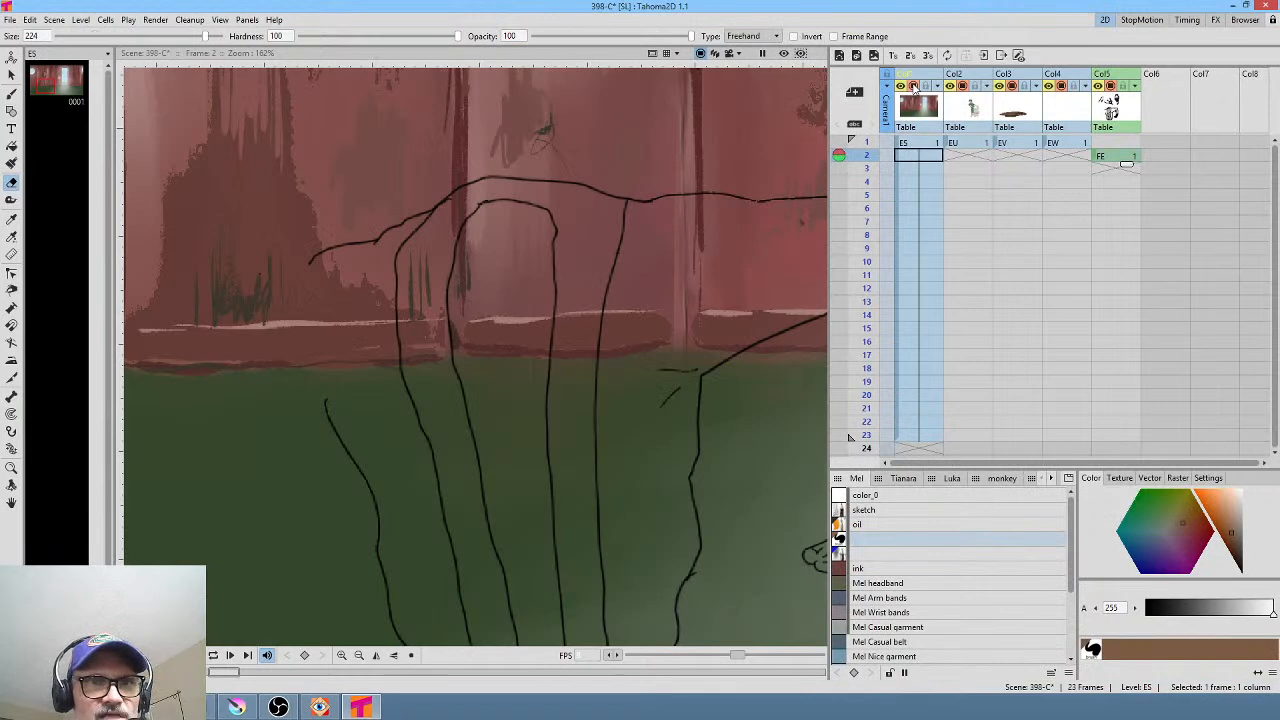
{"action": "left_click", "coordinate": [913, 87]}
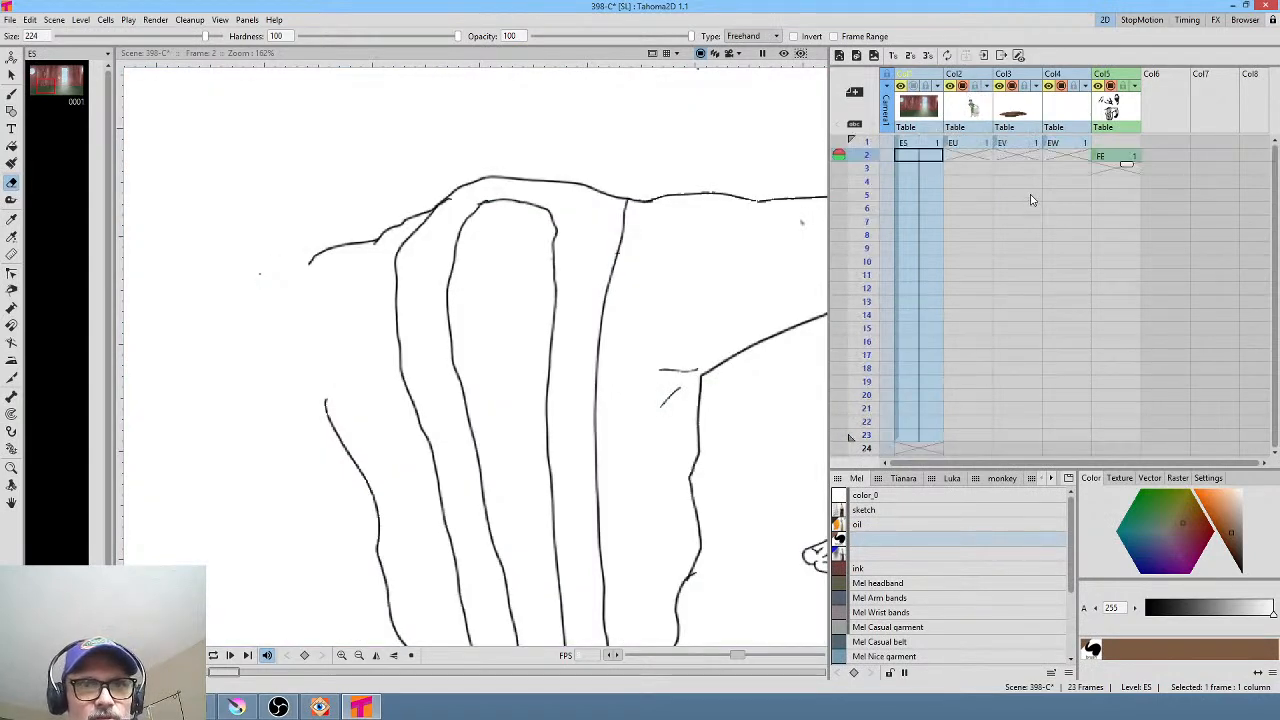
Extend the EV table exposure to frame 2 so it displays together with the FE drawing
{"action": "left_click", "coordinate": [1018, 145]}
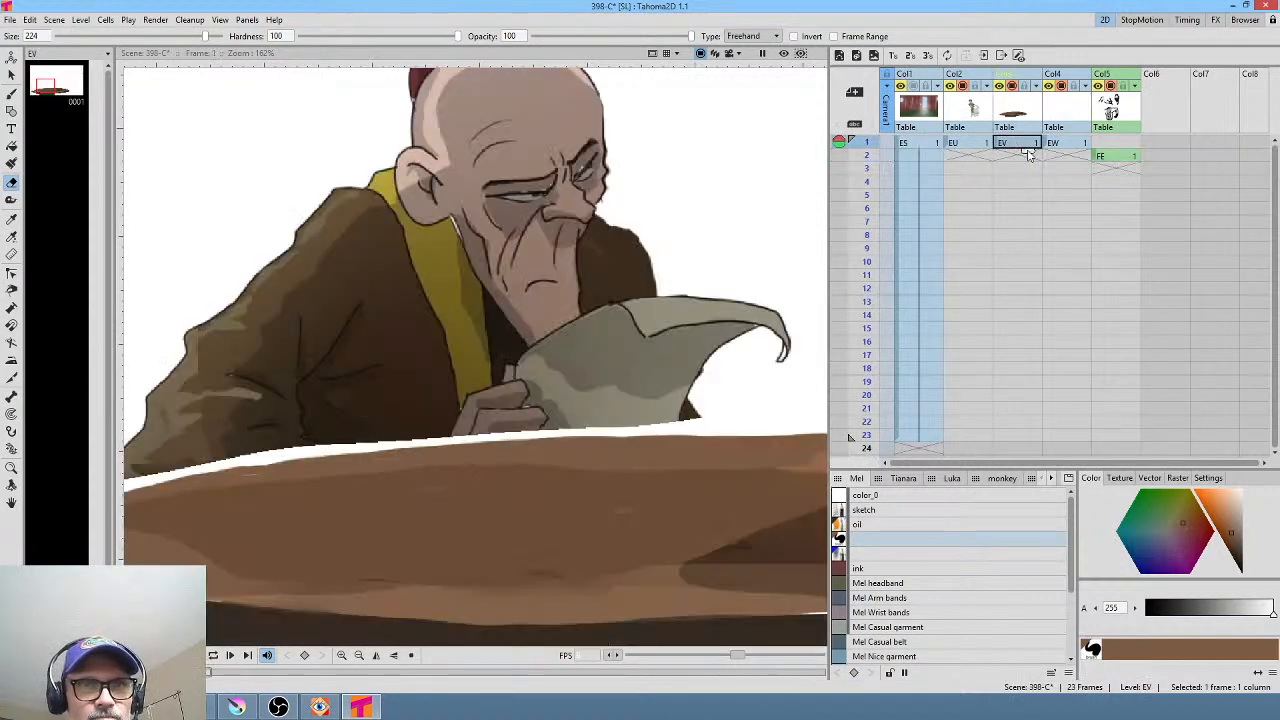
{"action": "left_click", "coordinate": [1116, 157]}
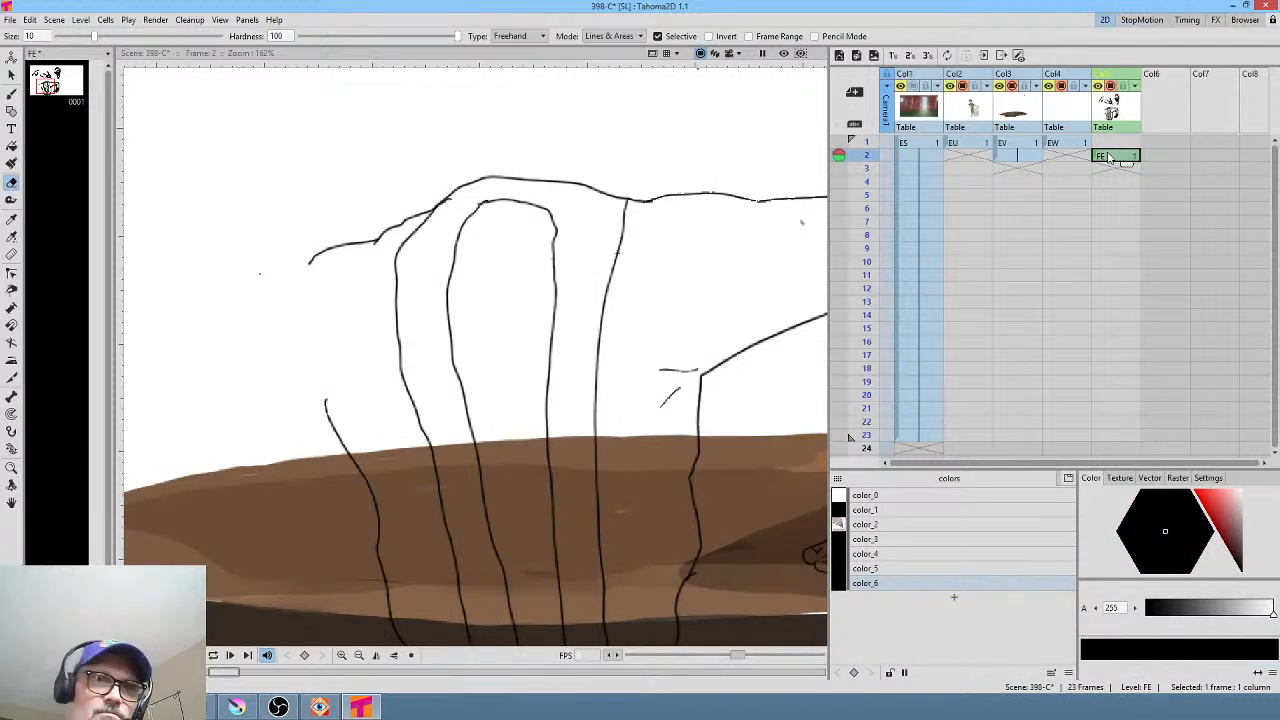
{"action": "left_click", "coordinate": [1020, 156]}
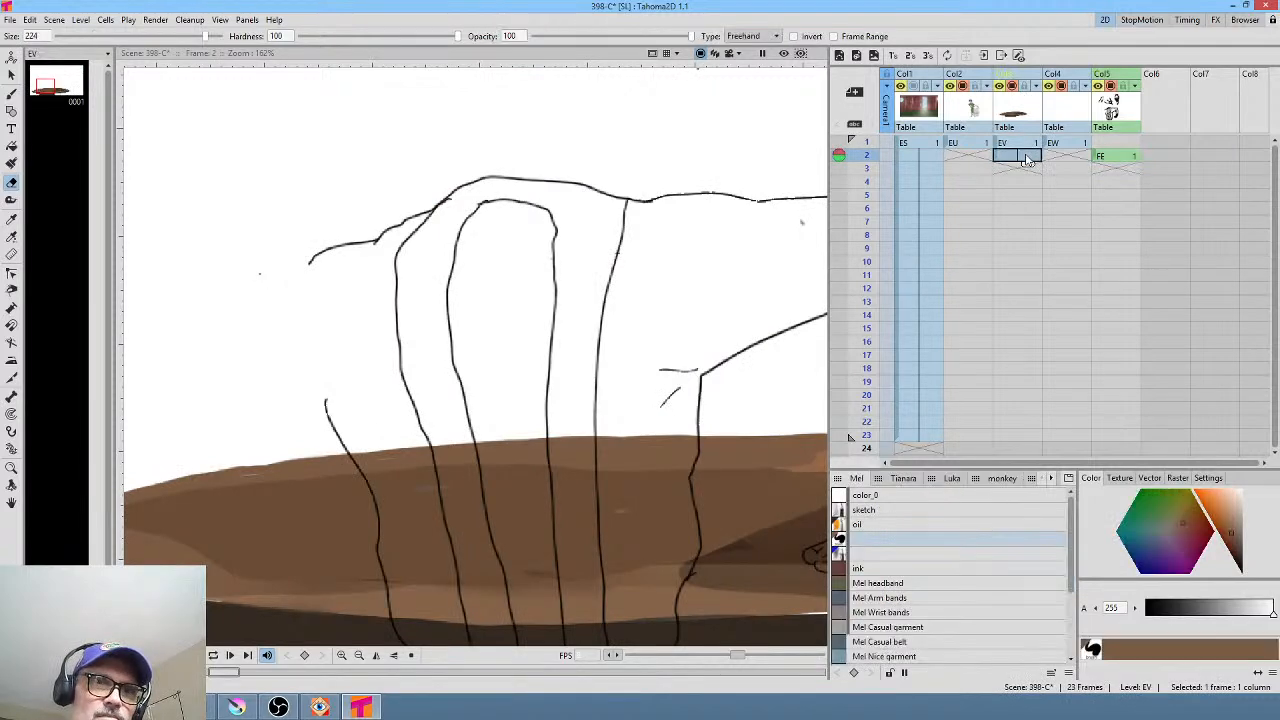
{"action": "left_click", "coordinate": [1027, 147]}
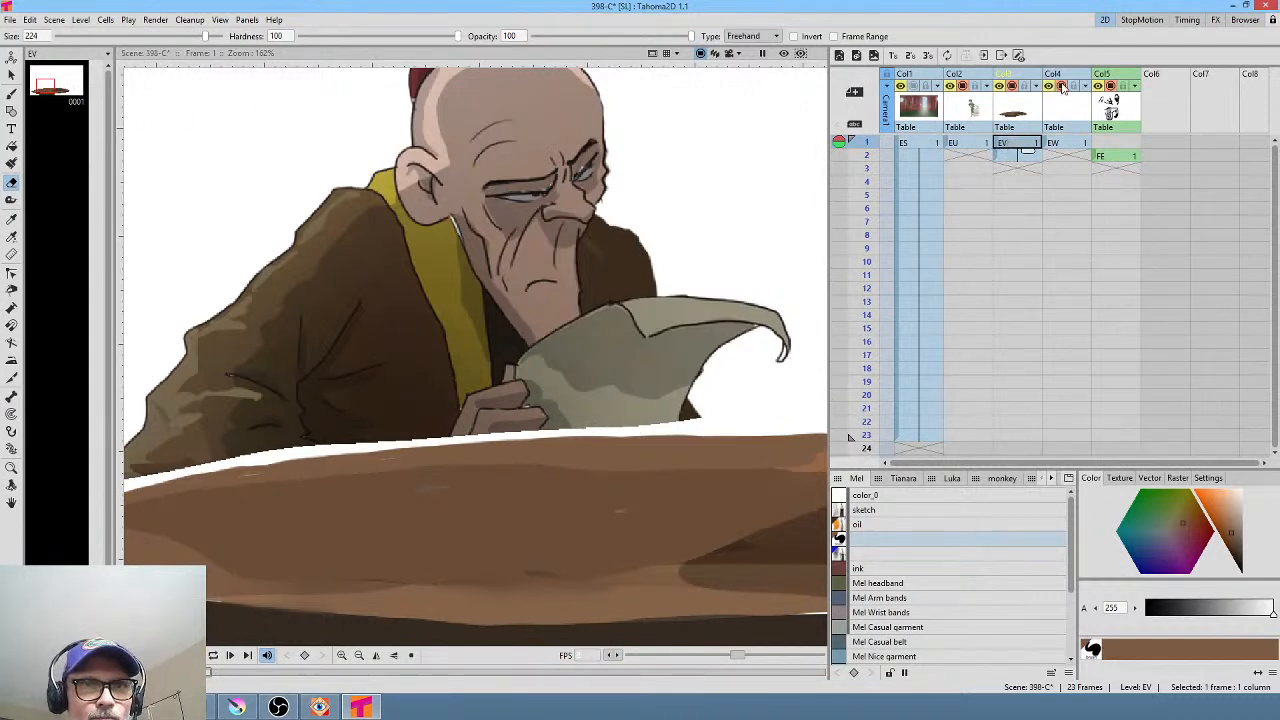
Switch the visibility of columns Col1, Col2, Col4 and Col5 to find which one holds the seated man
{"action": "left_click", "coordinate": [1062, 87]}
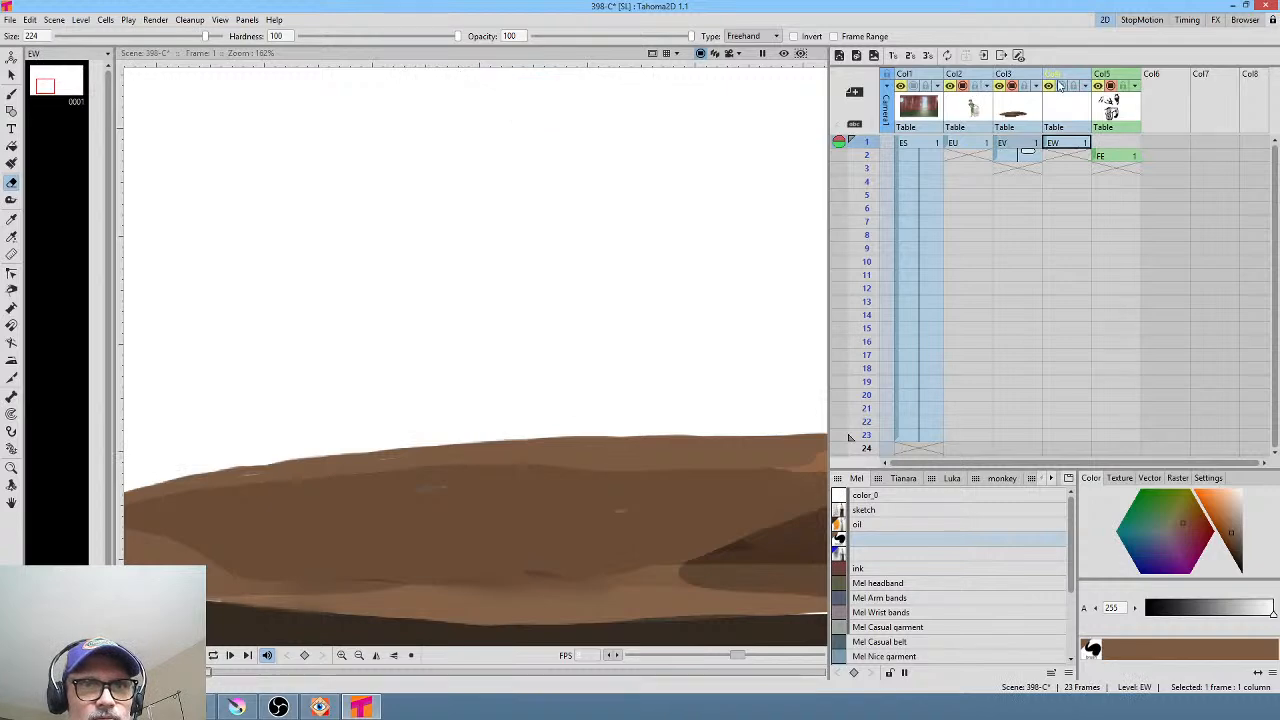
{"action": "left_click", "coordinate": [1060, 88]}
{"action": "left_click", "coordinate": [1061, 88]}
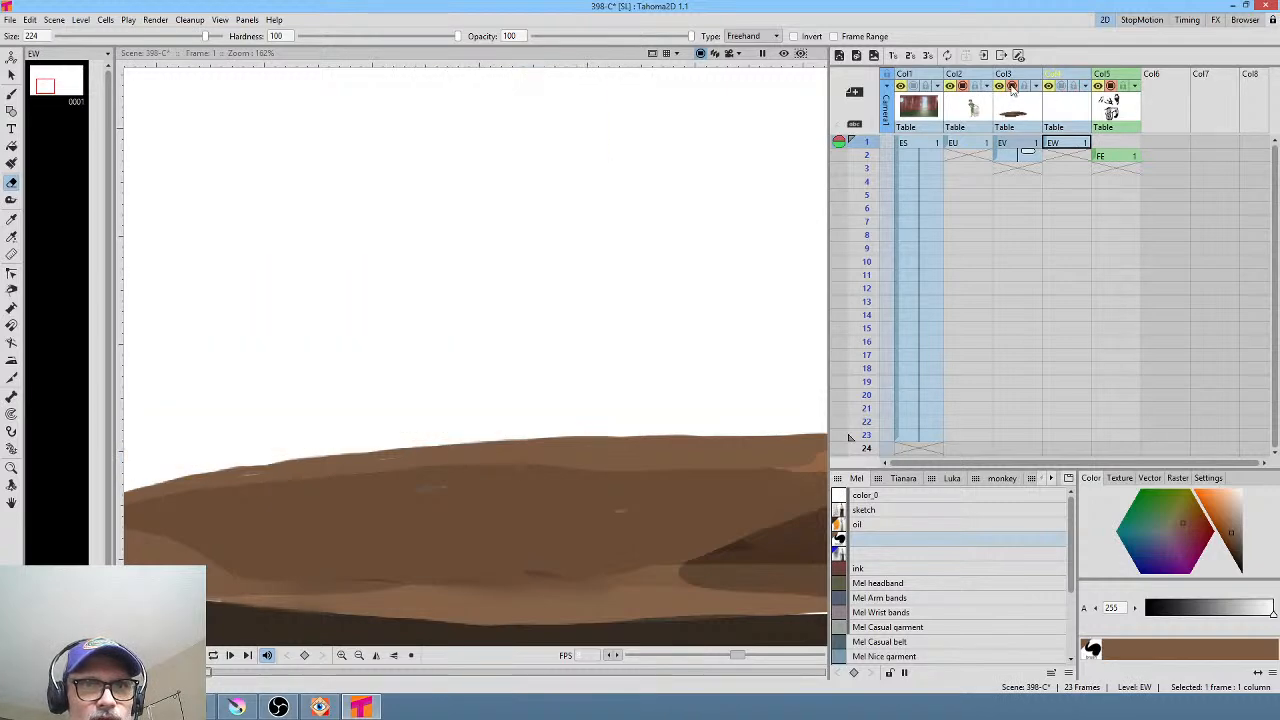
{"action": "left_click", "coordinate": [962, 87]}
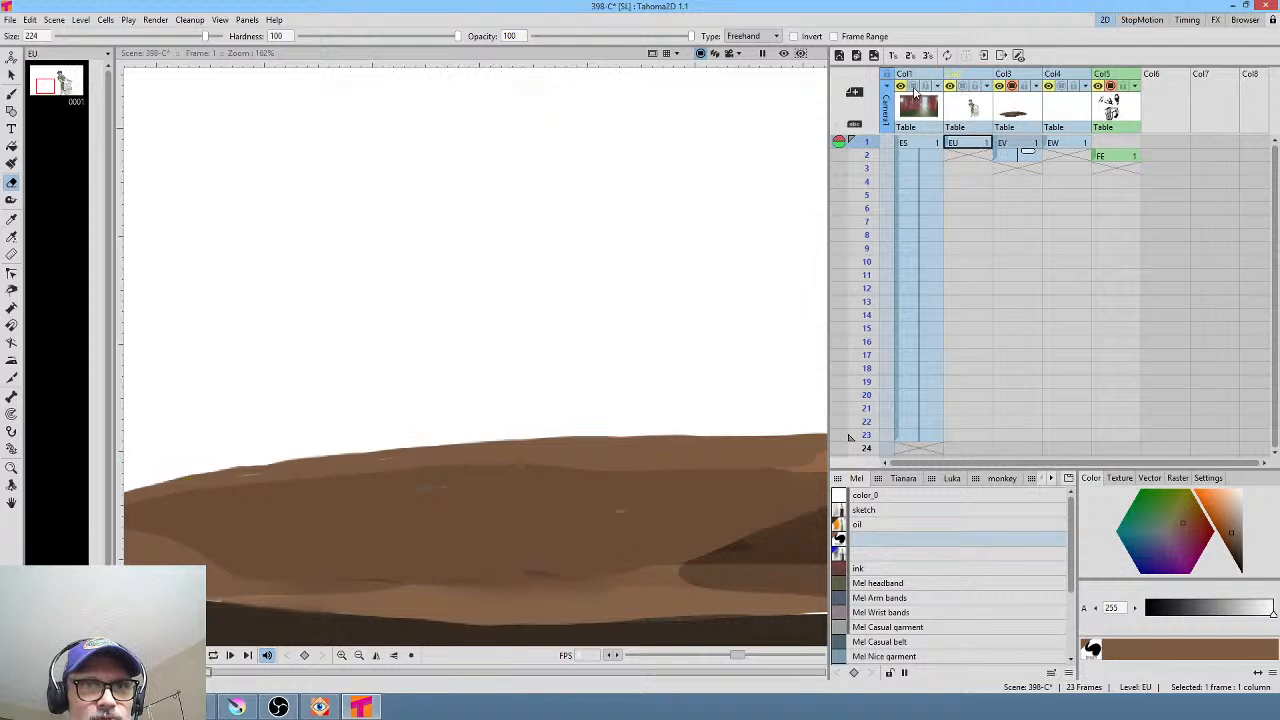
{"action": "left_click", "coordinate": [1111, 88]}
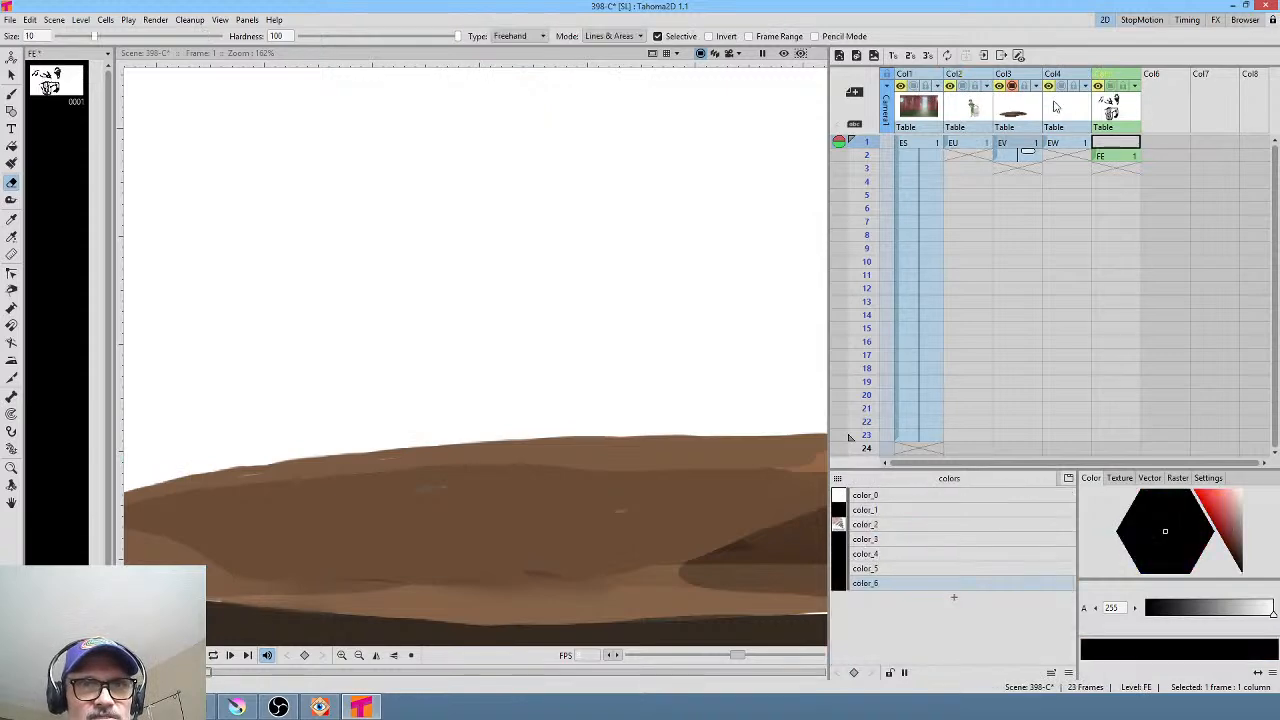
{"action": "left_click", "coordinate": [1018, 145]}
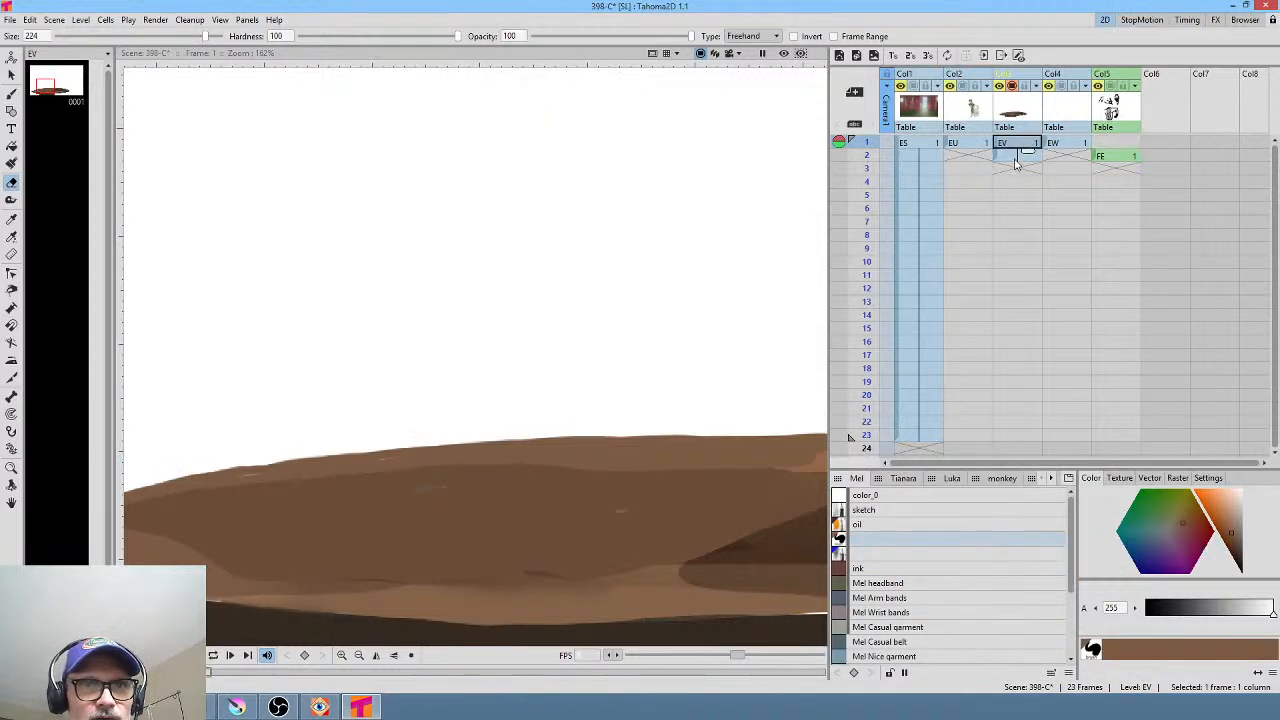
{"action": "left_click", "coordinate": [1015, 157]}
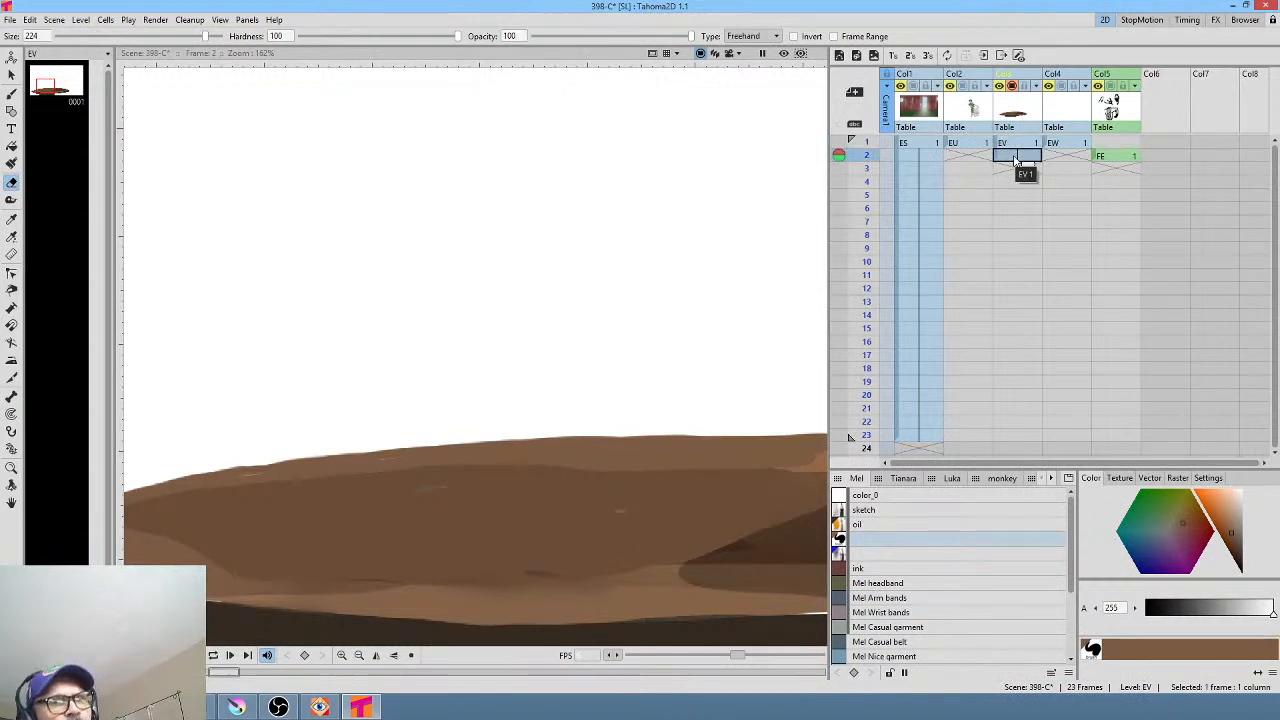
{"action": "left_click", "coordinate": [1025, 146]}
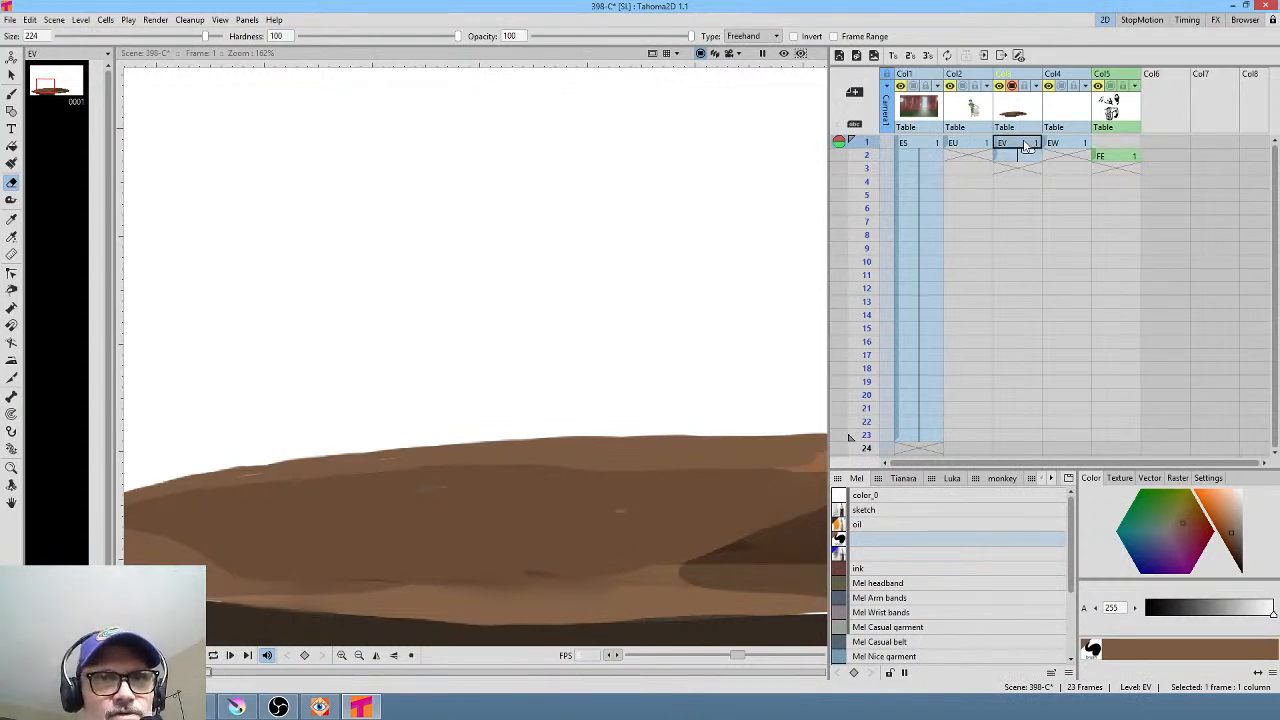
{"action": "left_click", "coordinate": [961, 88]}
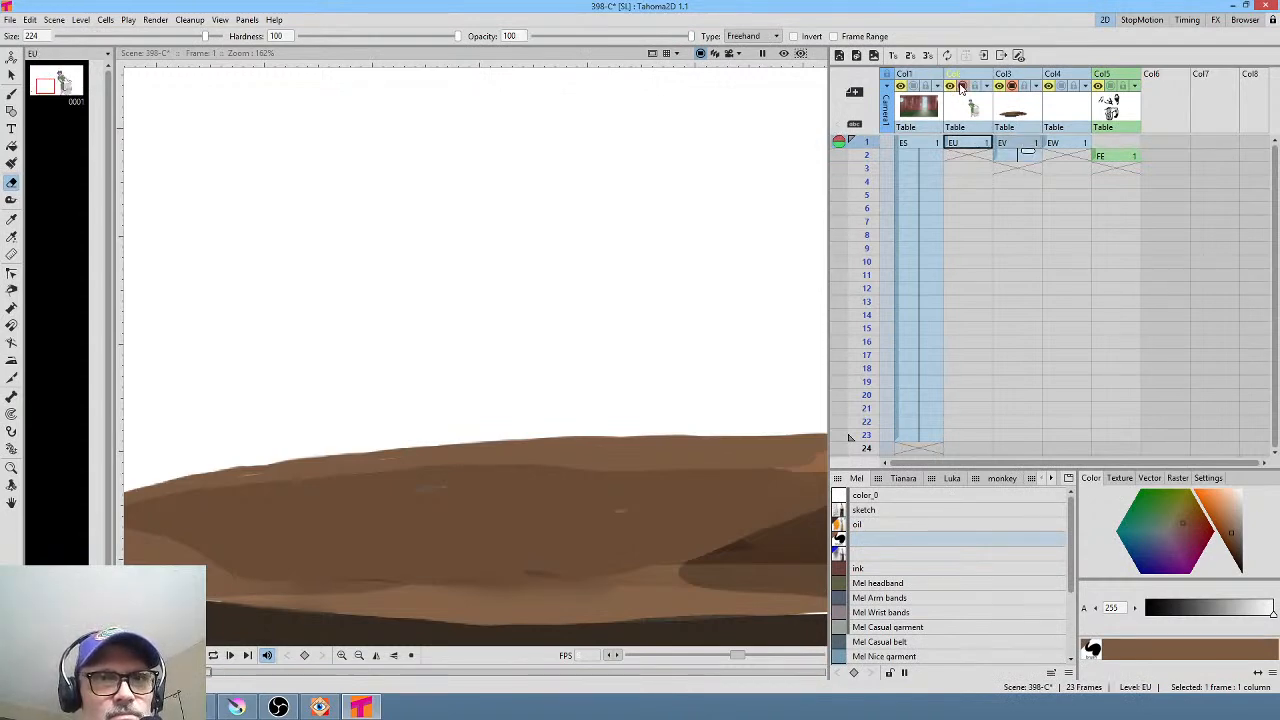
{"action": "left_click", "coordinate": [912, 87]}
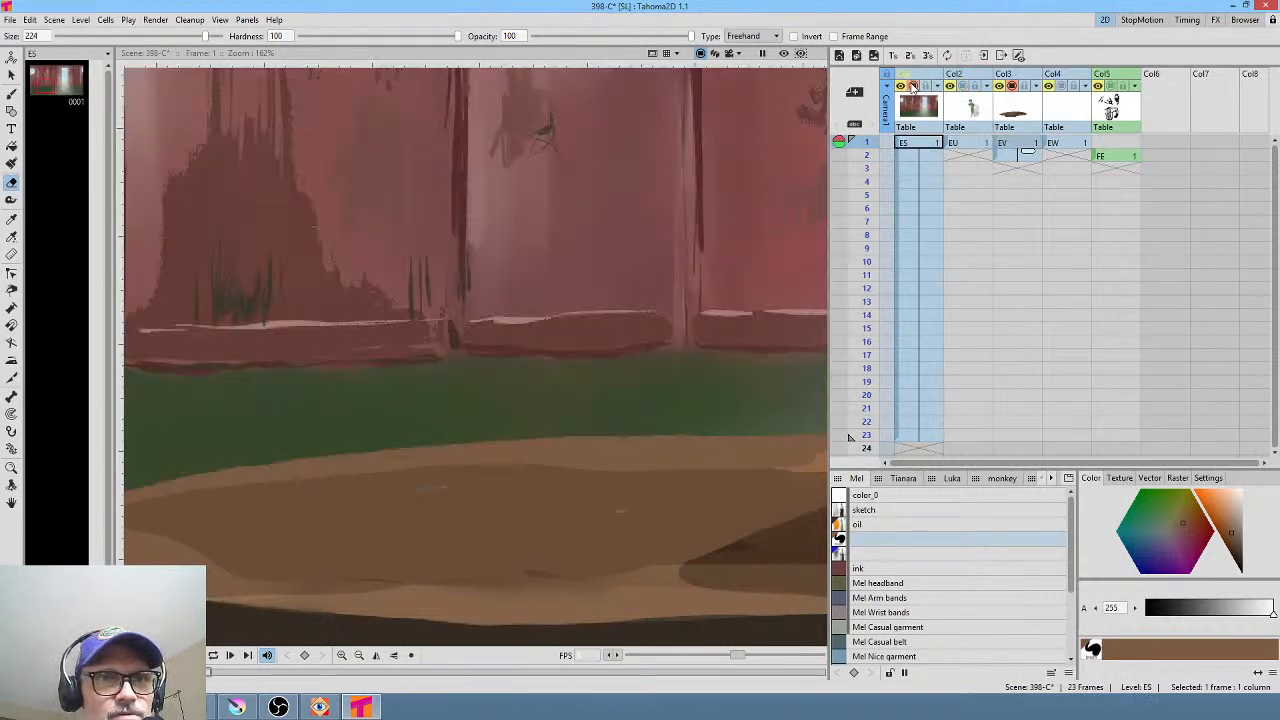
{"action": "left_click", "coordinate": [912, 87]}
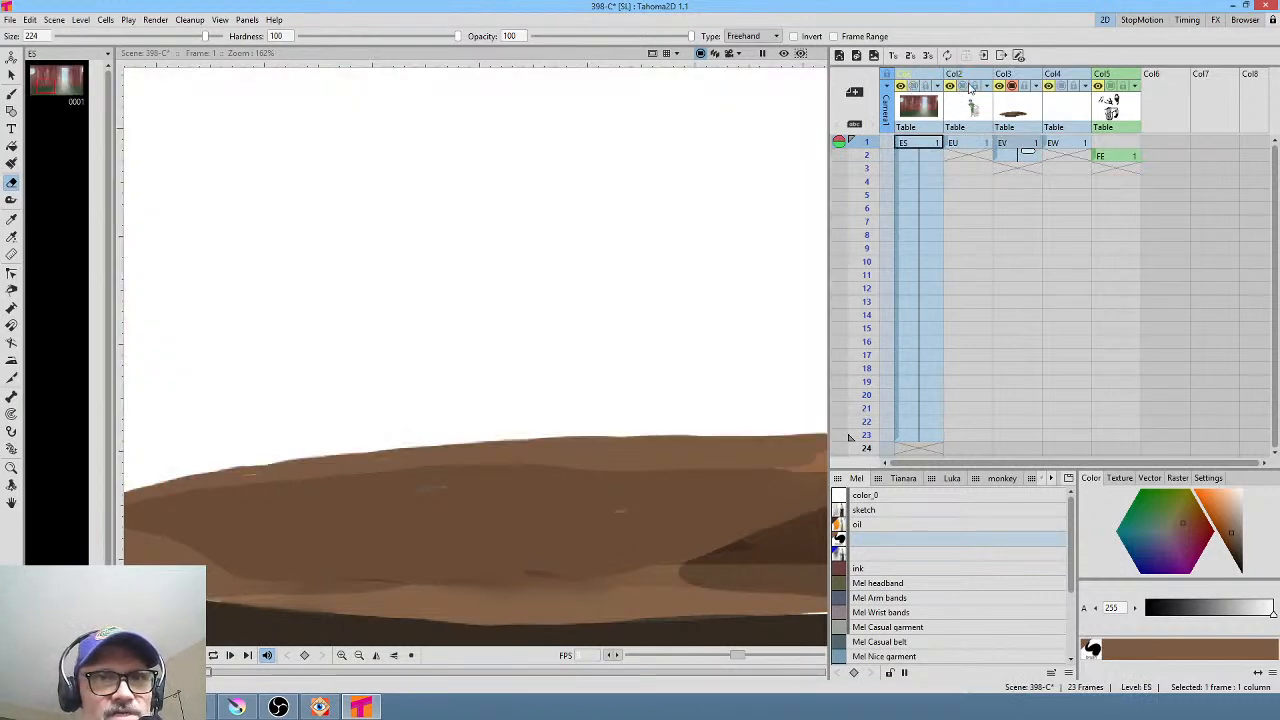
{"action": "left_click", "coordinate": [1063, 88]}
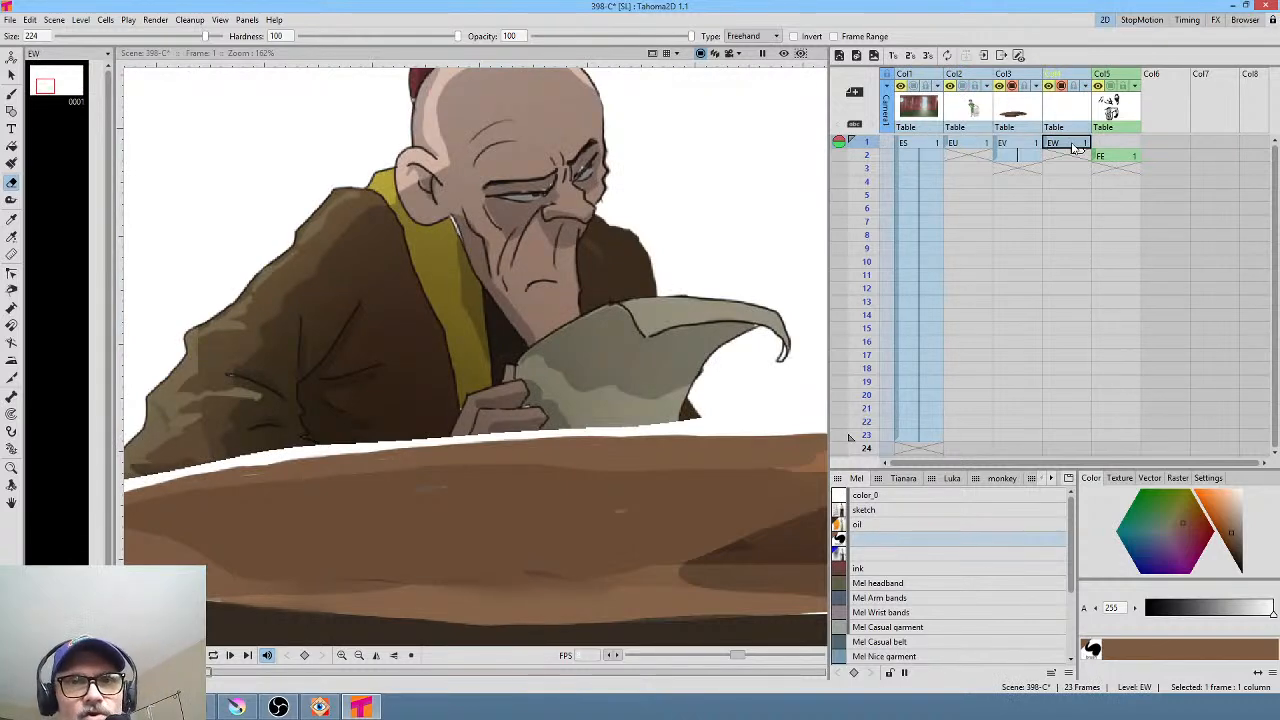
Remove the EV table exposure from frame 2 and extend the EW seated man to frame 2 instead
{"action": "left_click", "coordinate": [1024, 157]}
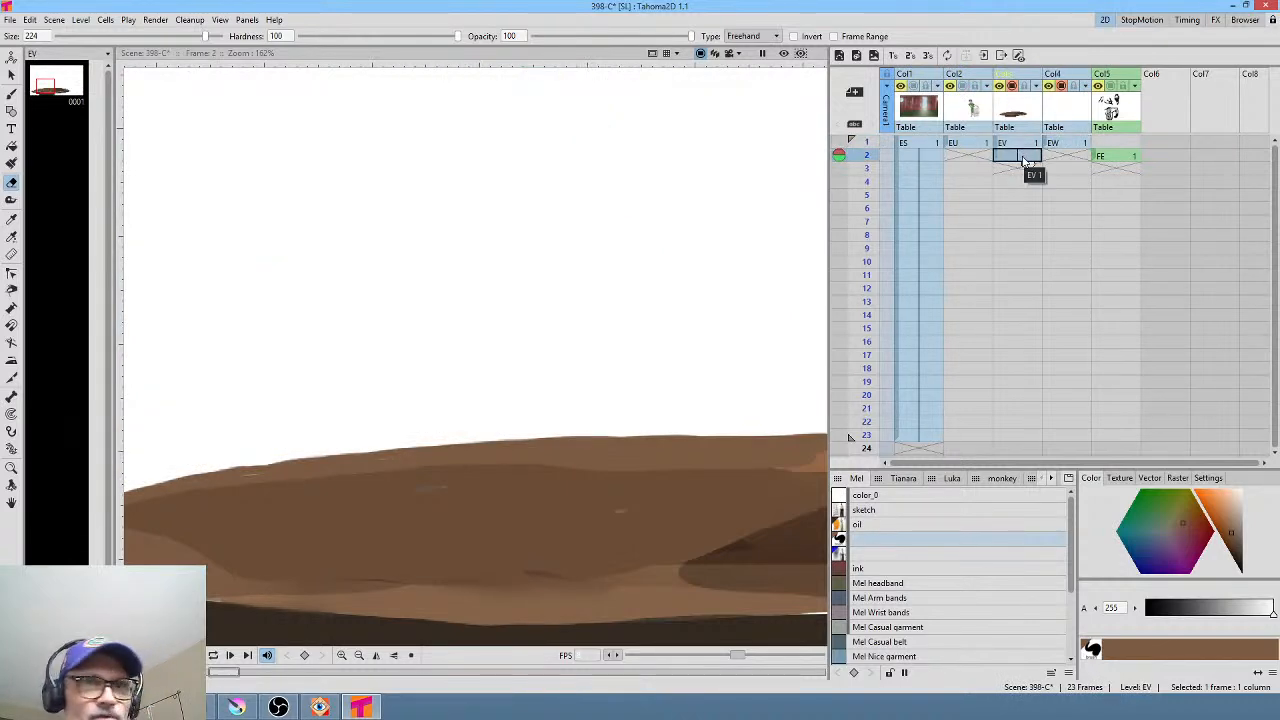
{"action": "left_click", "coordinate": [1063, 145]}
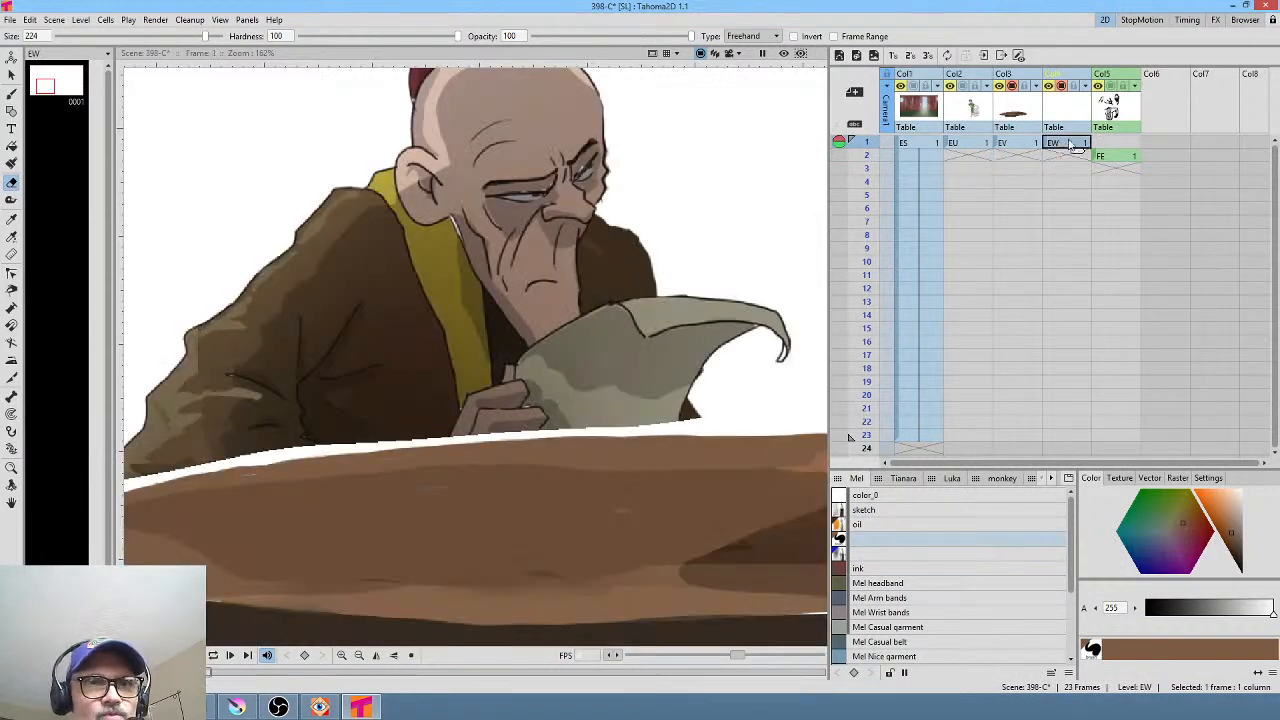
{"action": "scroll", "coordinate": [568, 220], "scroll_direction": "down", "scroll_amount": 1}
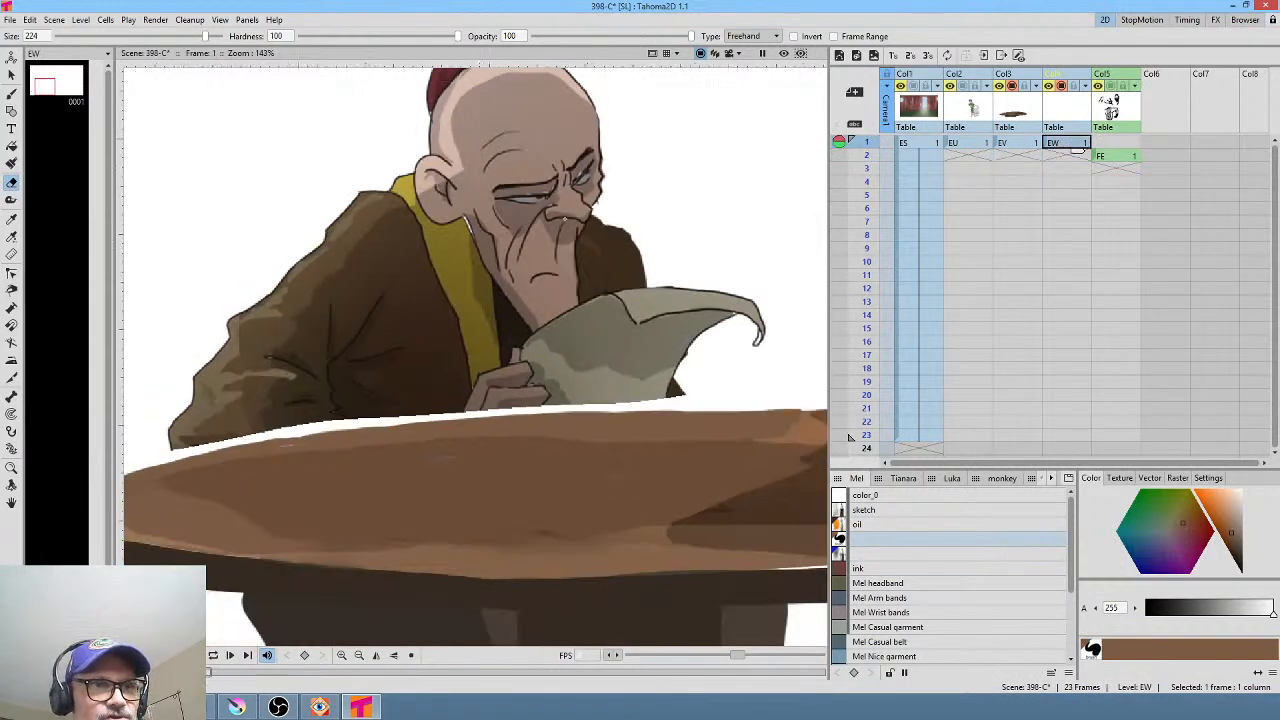
{"action": "left_click", "coordinate": [70, 90]}
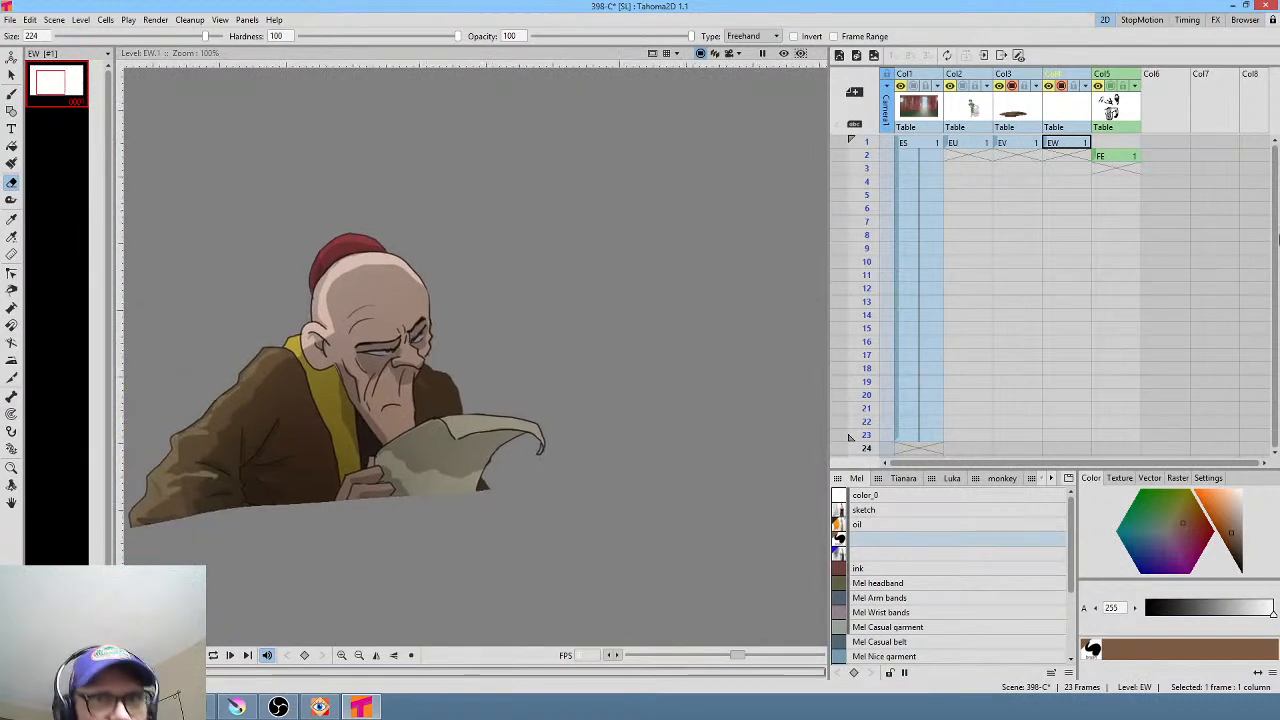
{"action": "left_click", "coordinate": [1054, 146]}
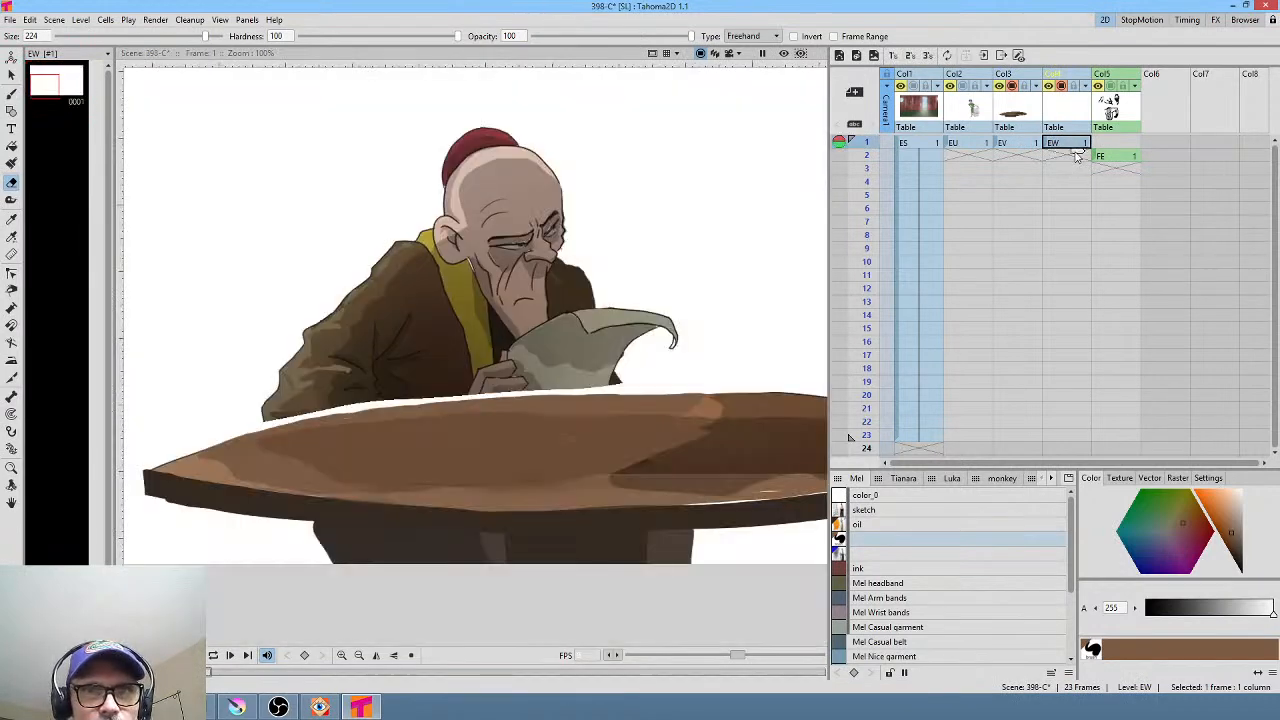
{"action": "left_click", "coordinate": [1100, 157]}
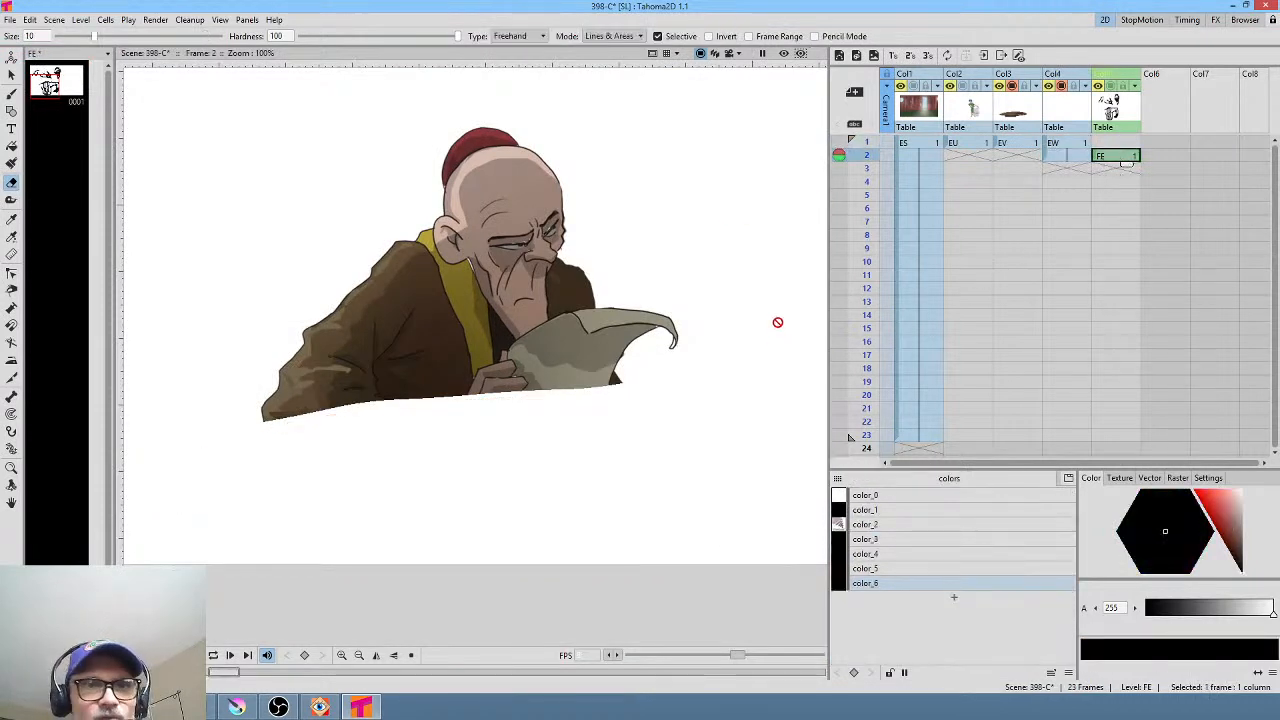
Make column Col5 visible again so the FE line drawing shows over the seated man on frame 2
{"action": "left_click_drag", "start_coordinate": [775, 319], "coordinate": [738, 347]}
{"action": "left_click", "coordinate": [1126, 146]}
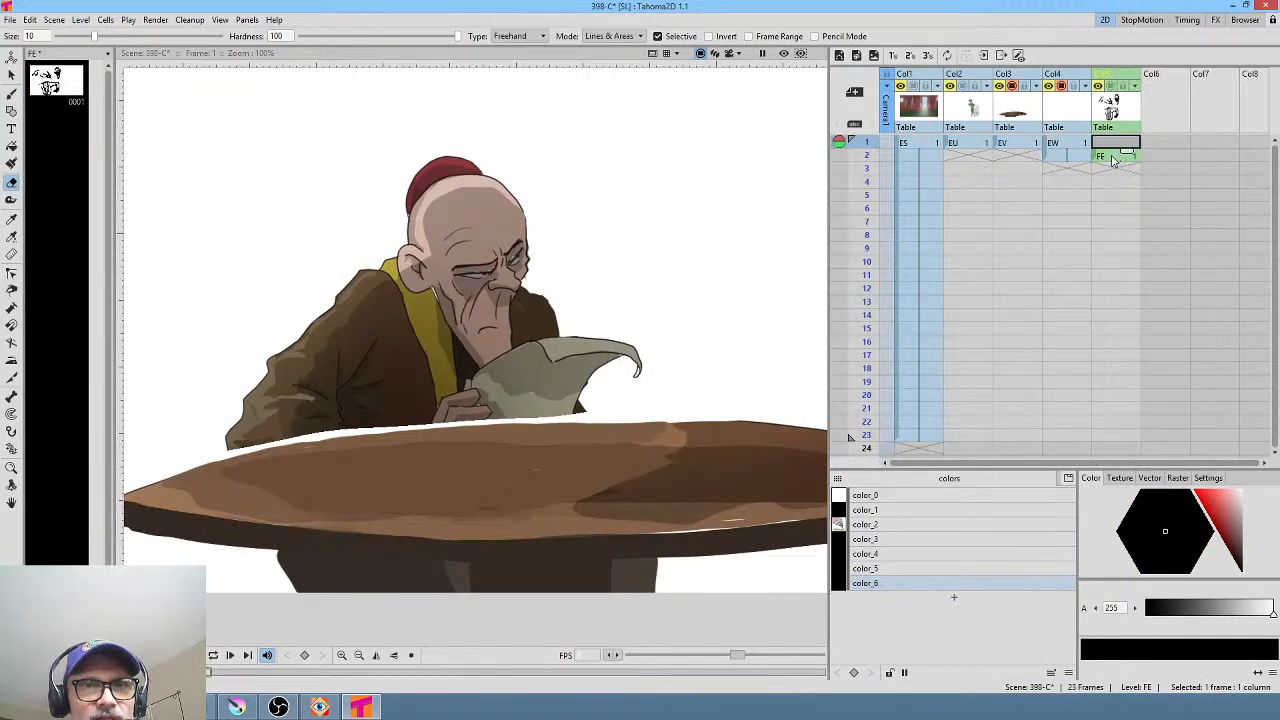
{"action": "left_click", "coordinate": [1113, 158]}
{"action": "left_click", "coordinate": [1111, 86]}
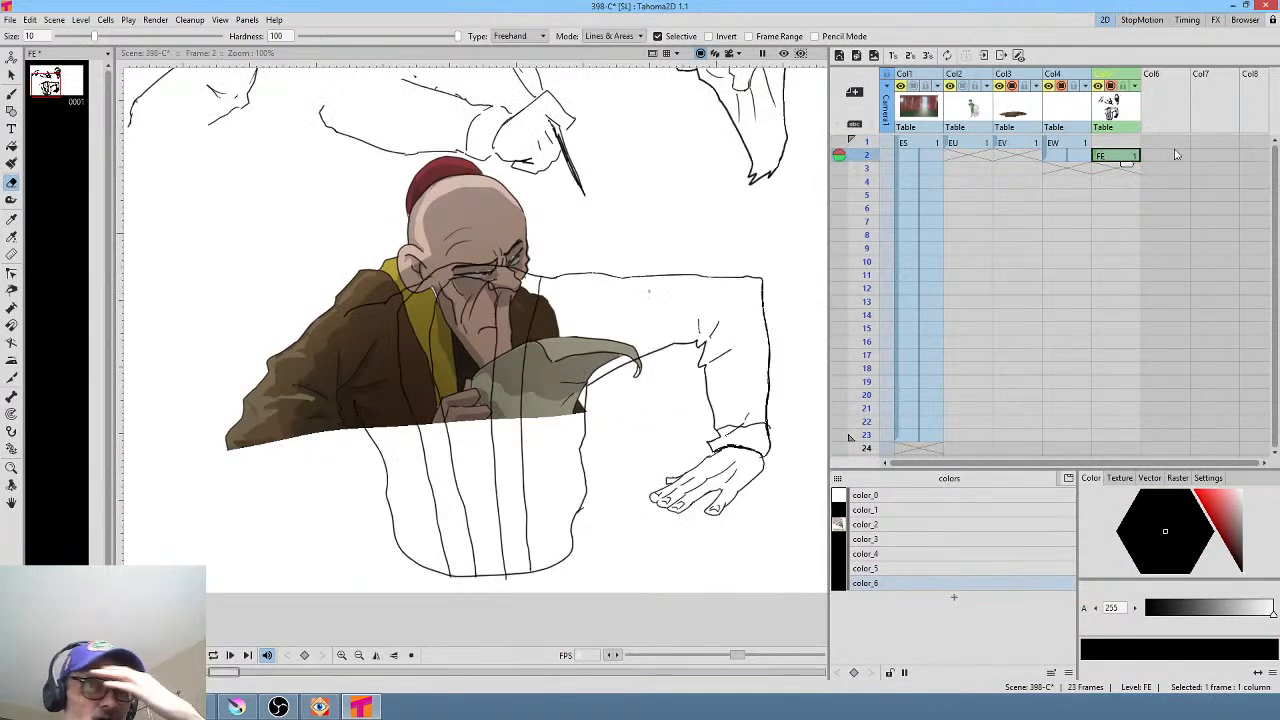
Sample the yellow of the seated man's collar into color_6 and the red of his cap into color_5
{"action": "left_click", "coordinate": [940, 586]}
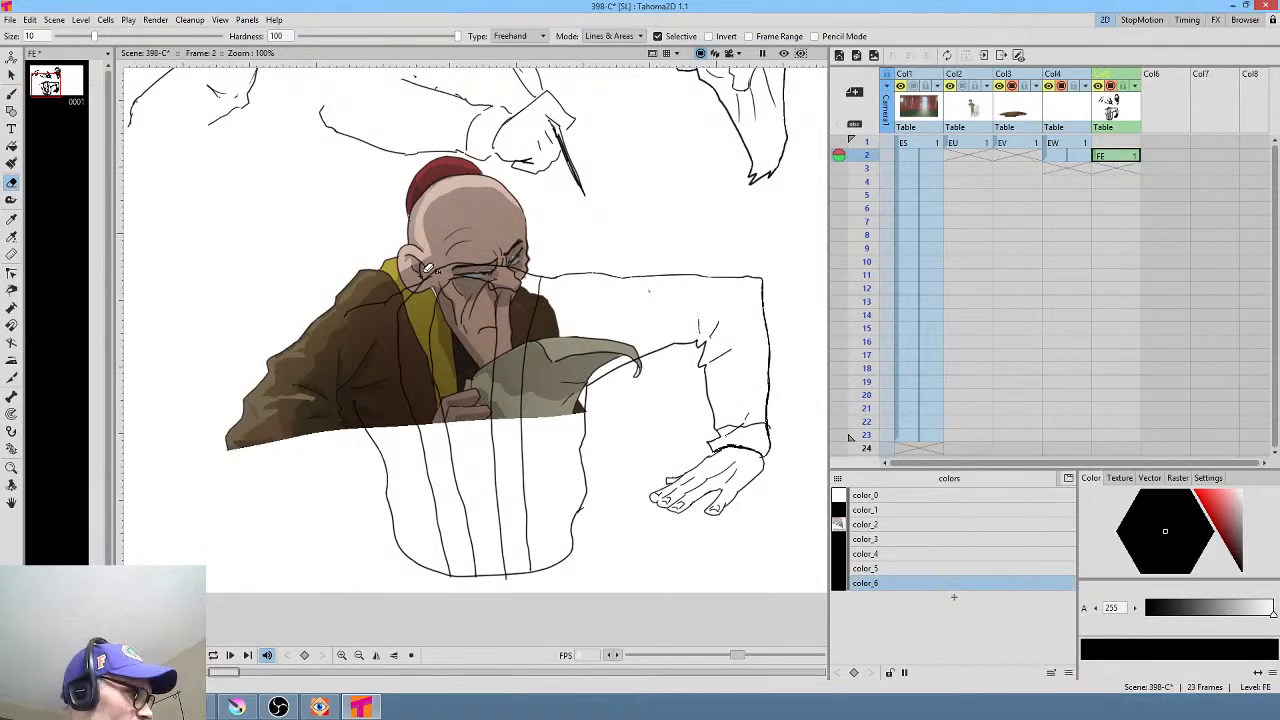
{"action": "key", "text": "k"}
{"action": "left_click", "coordinate": [400, 256]}
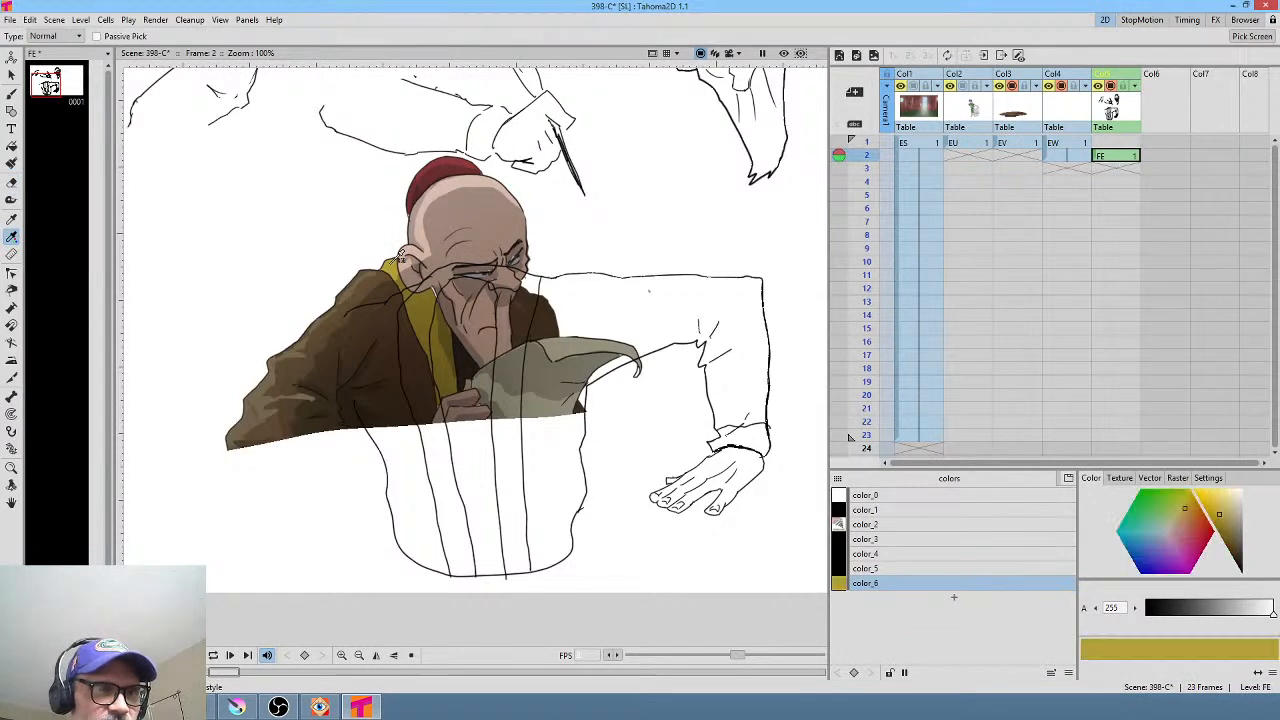
{"action": "left_click", "coordinate": [893, 569]}
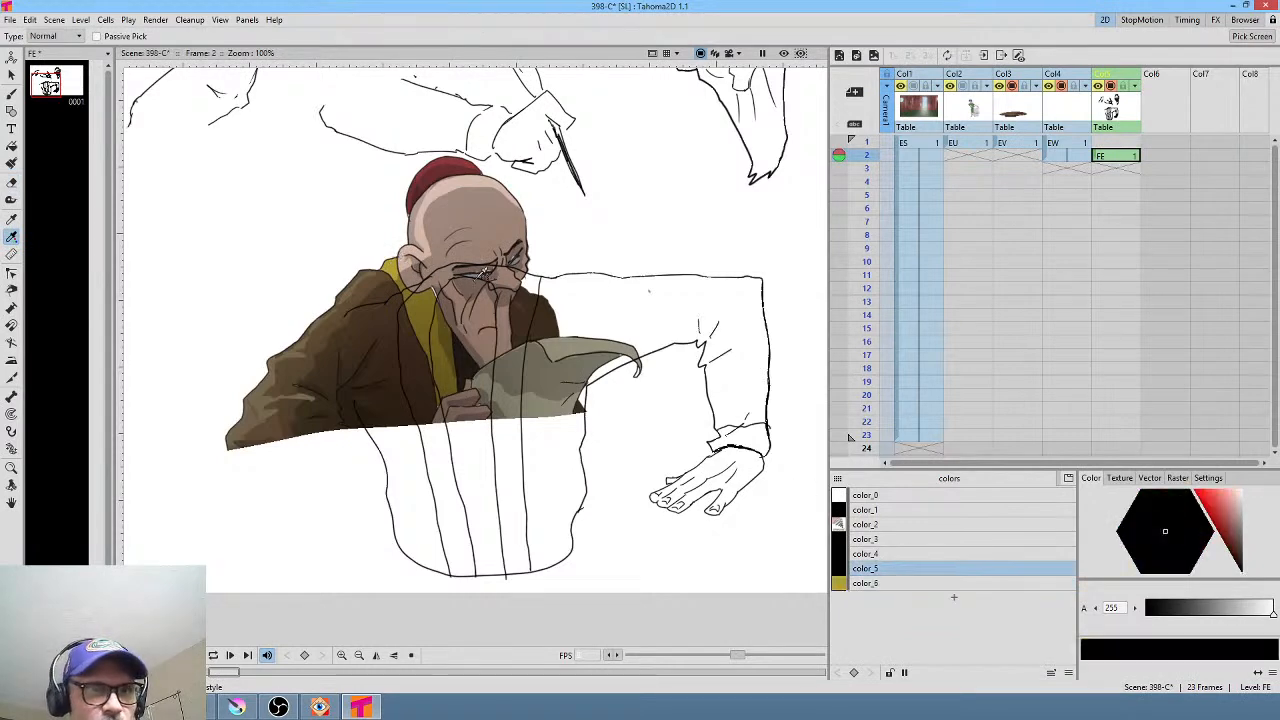
{"action": "left_click", "coordinate": [455, 153]}
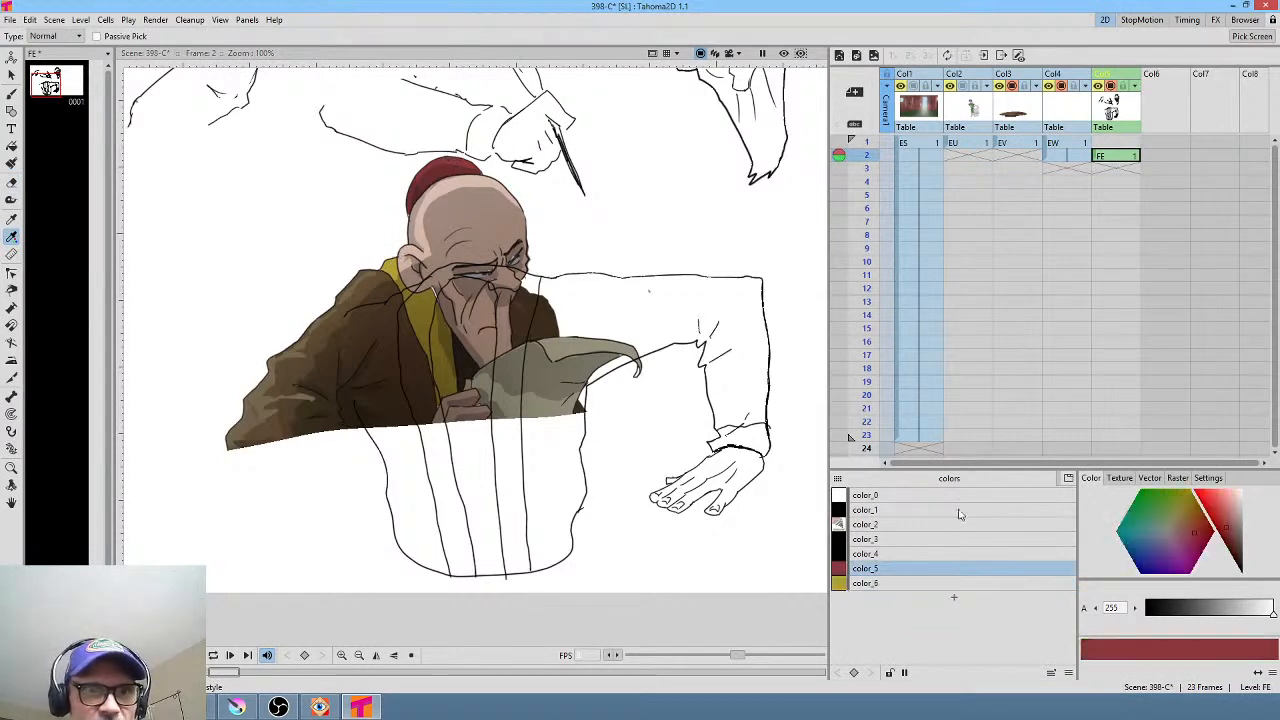
Add color_7 and color_8 to the palette, sampling the brown of the seated man's robe and the skin tone of his head
{"action": "left_click", "coordinate": [953, 605]}
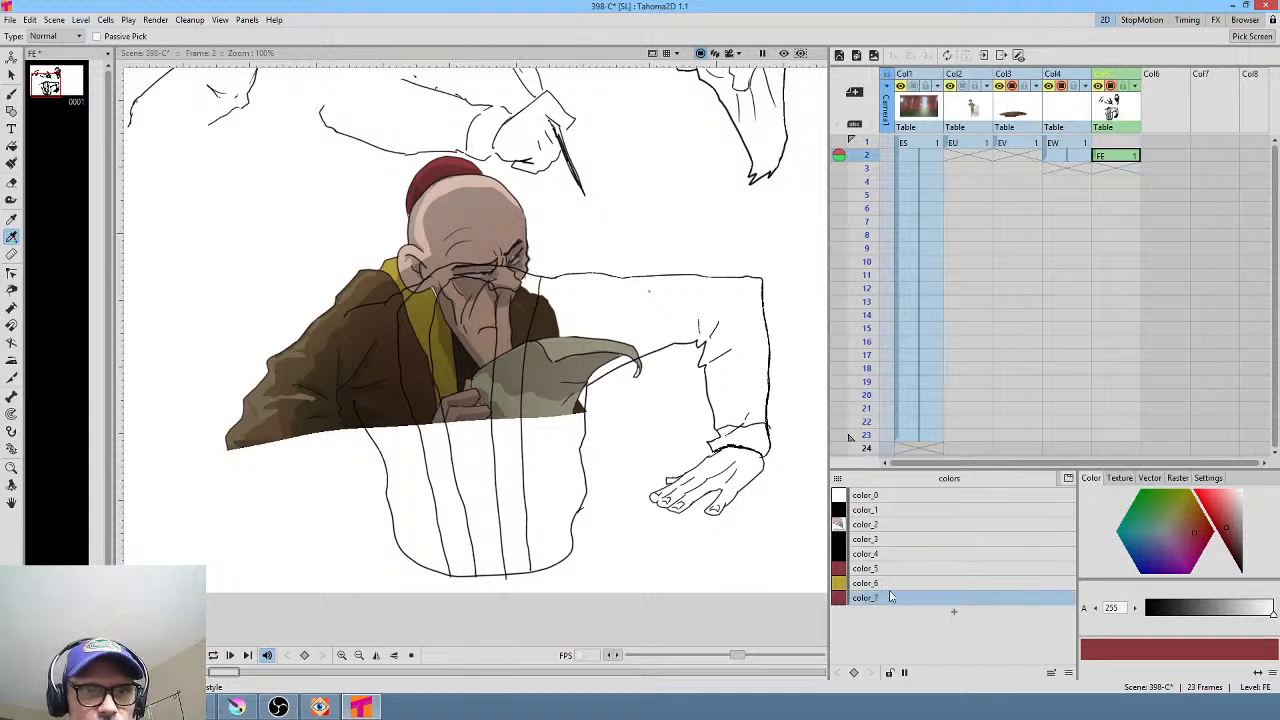
{"action": "left_click", "coordinate": [374, 276]}
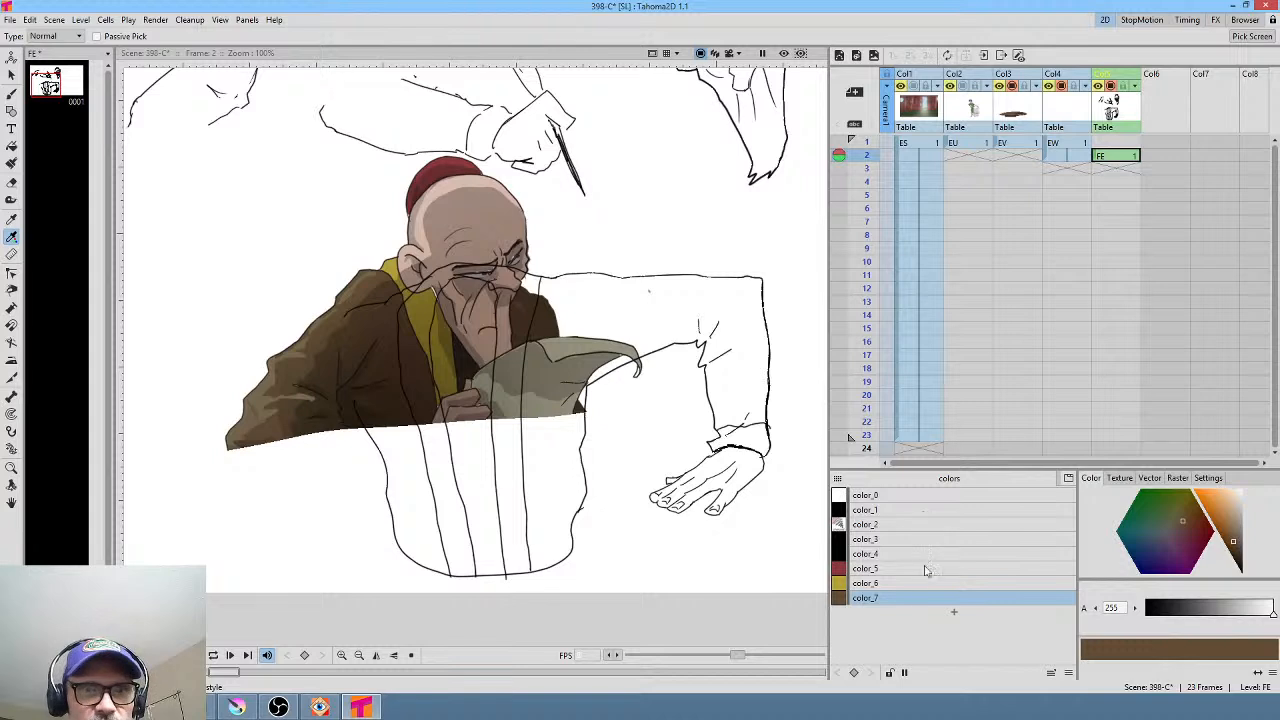
{"action": "left_click", "coordinate": [948, 614]}
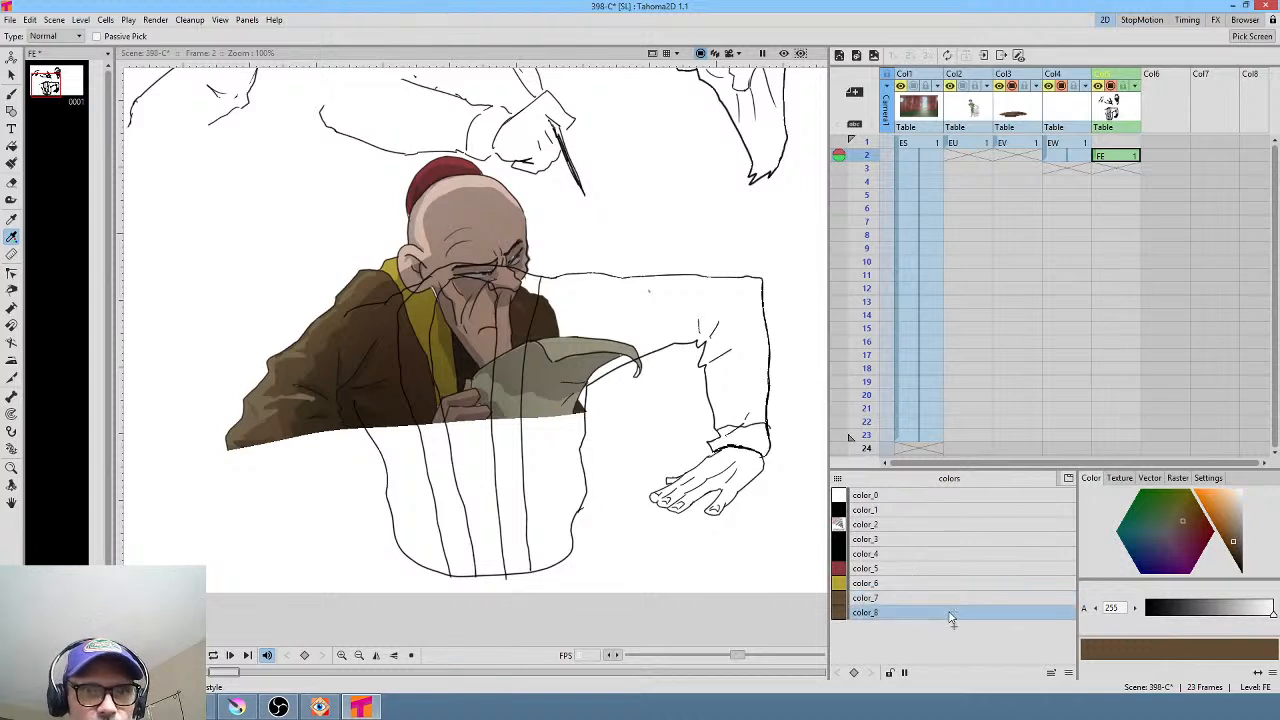
{"action": "left_click", "coordinate": [481, 173]}
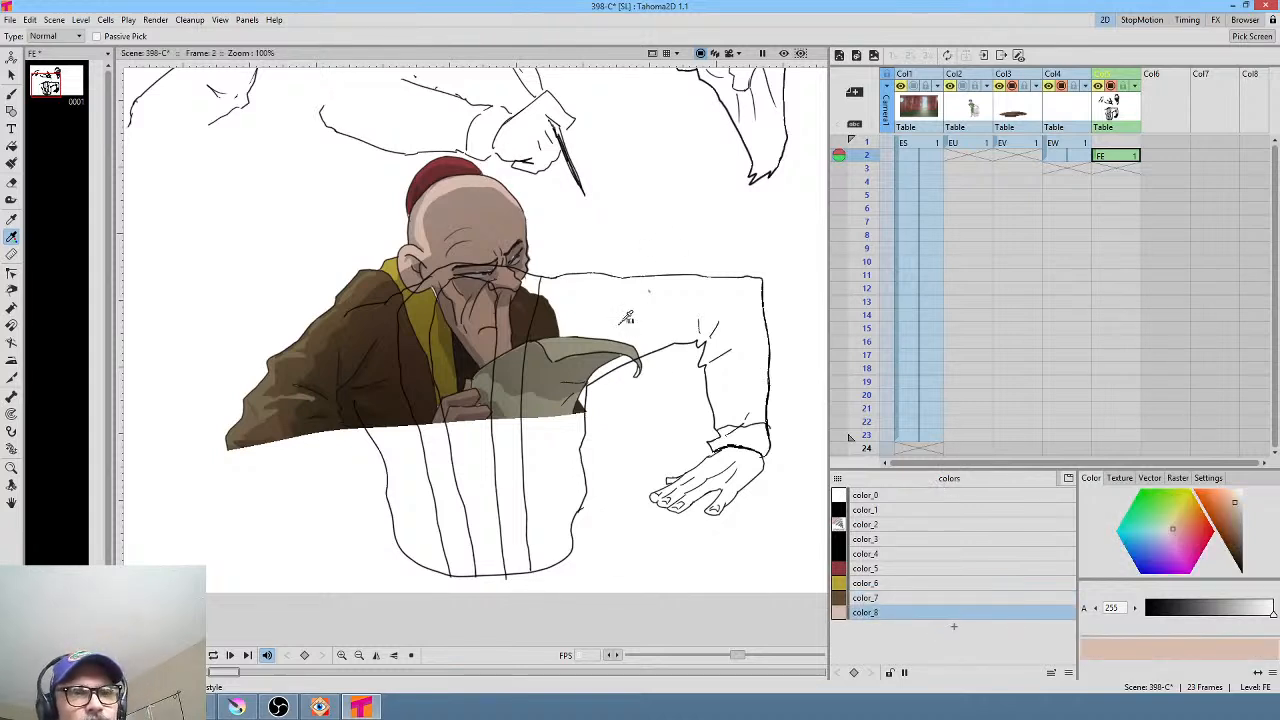
Fill the lowered hand on the FE drawing, including its fingertips and nails, with the skin tone color_8
{"action": "left_click", "coordinate": [1073, 160]}
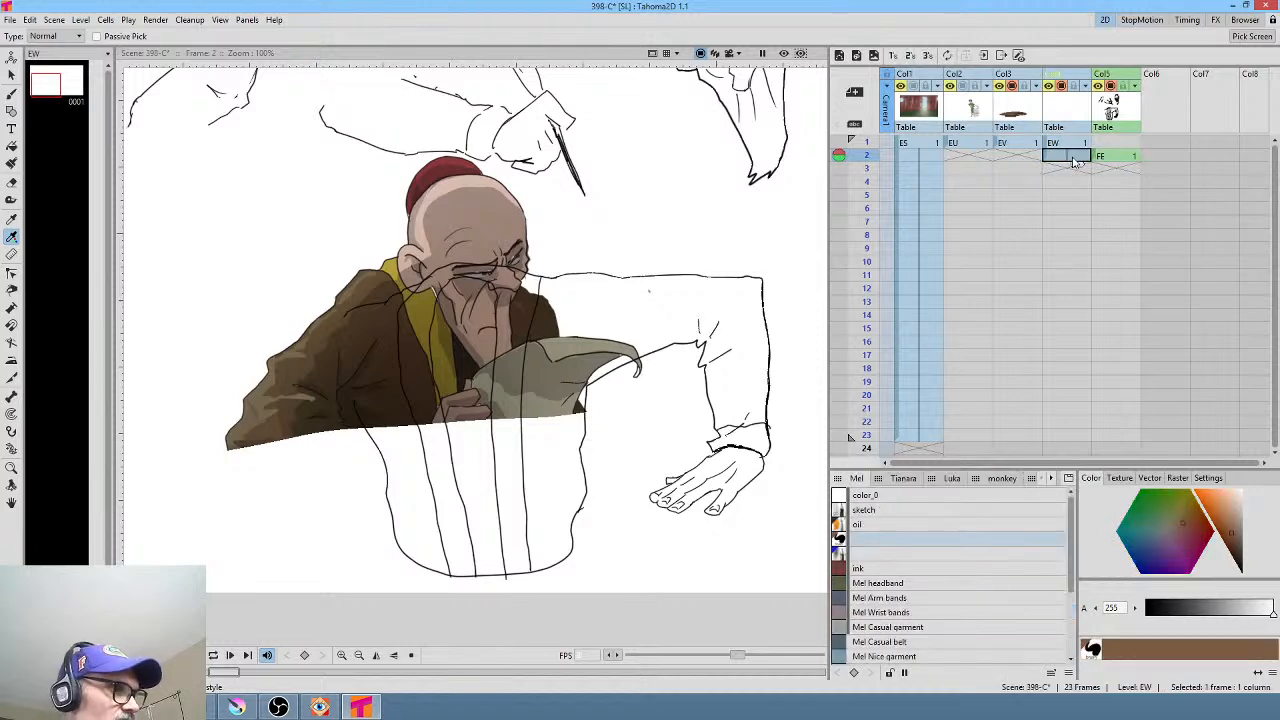
{"action": "left_click", "coordinate": [1128, 160]}
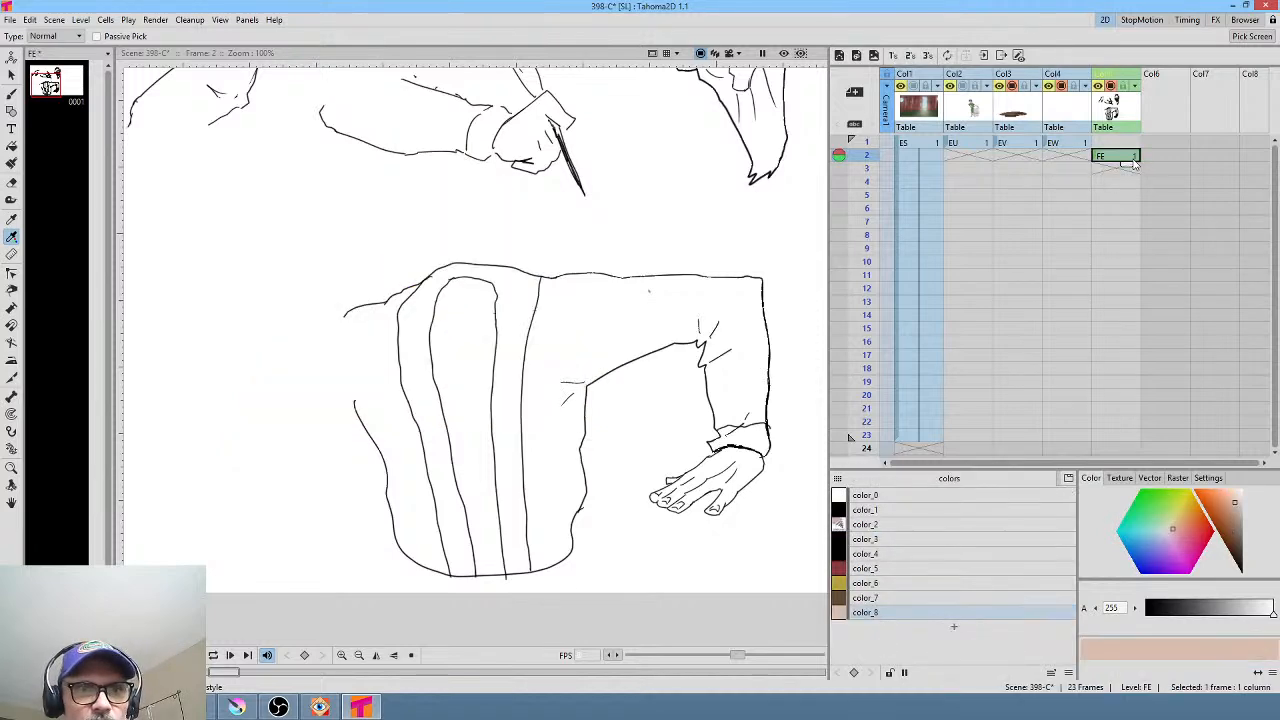
{"action": "left_click", "coordinate": [940, 617]}
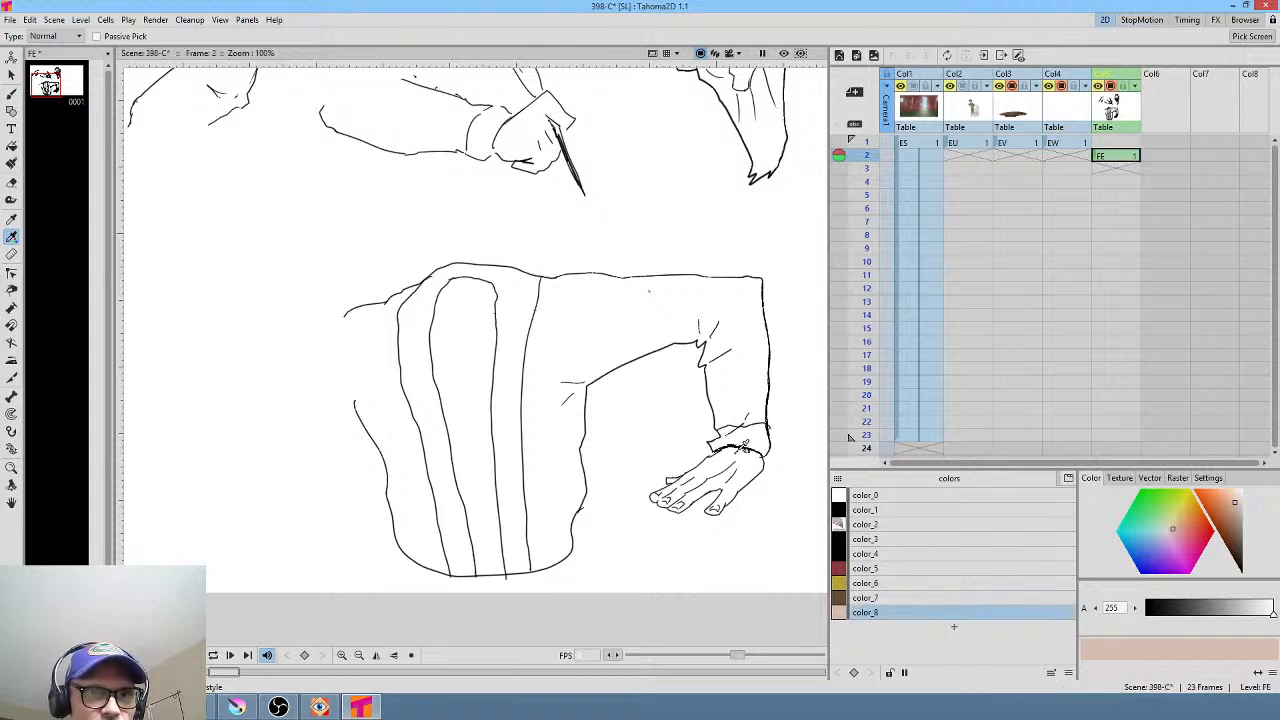
{"action": "key", "text": "f"}
{"action": "left_click", "coordinate": [758, 460]}
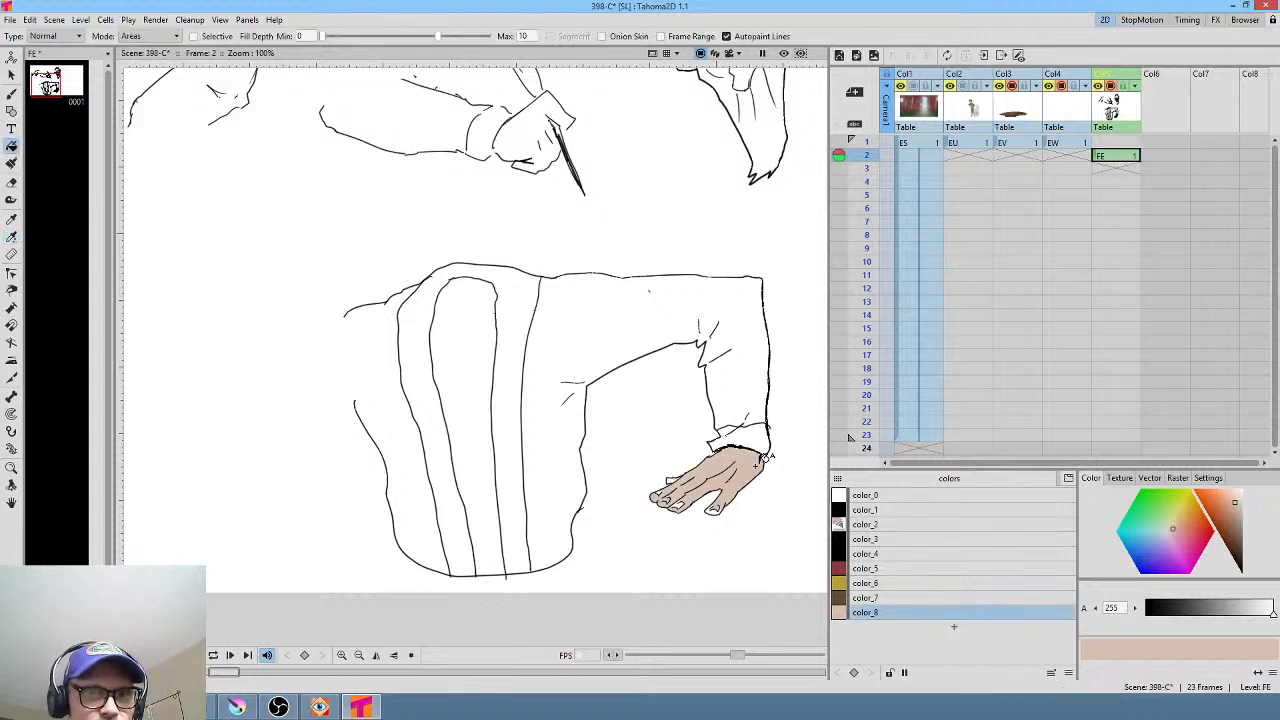
{"action": "scroll", "coordinate": [657, 460], "scroll_direction": "up", "scroll_amount": 5}
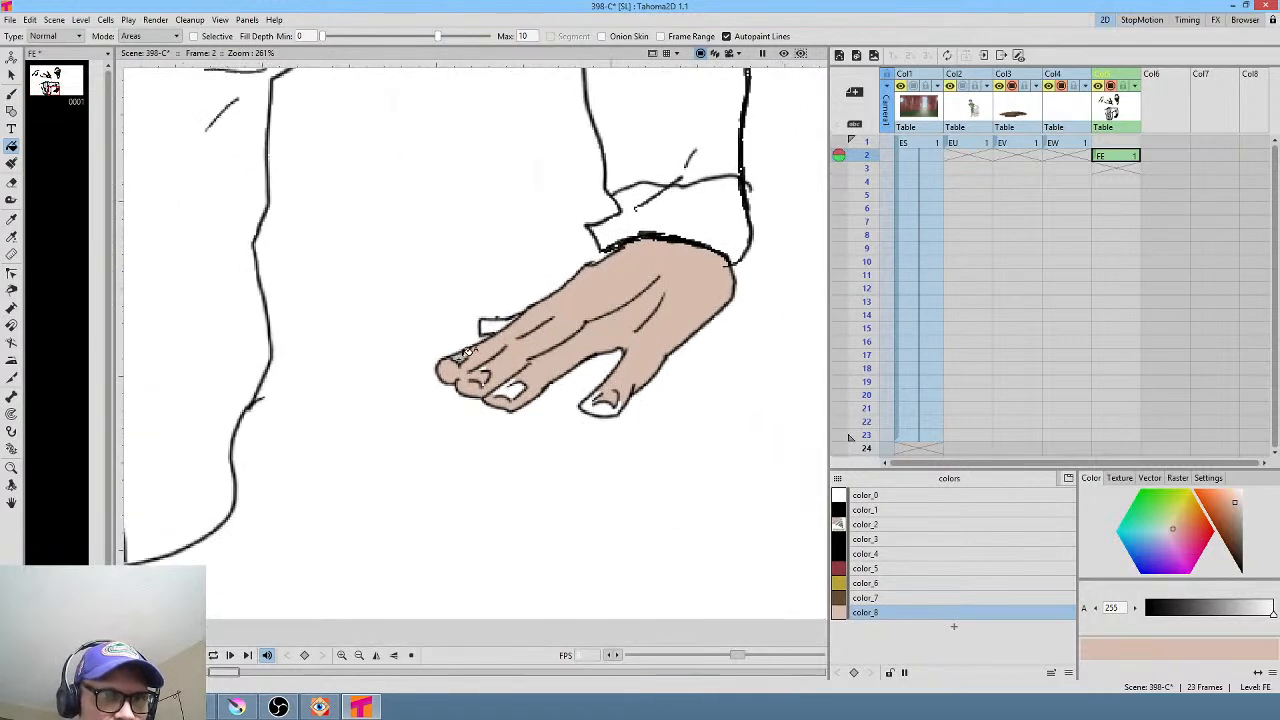
{"action": "left_click", "coordinate": [509, 390]}
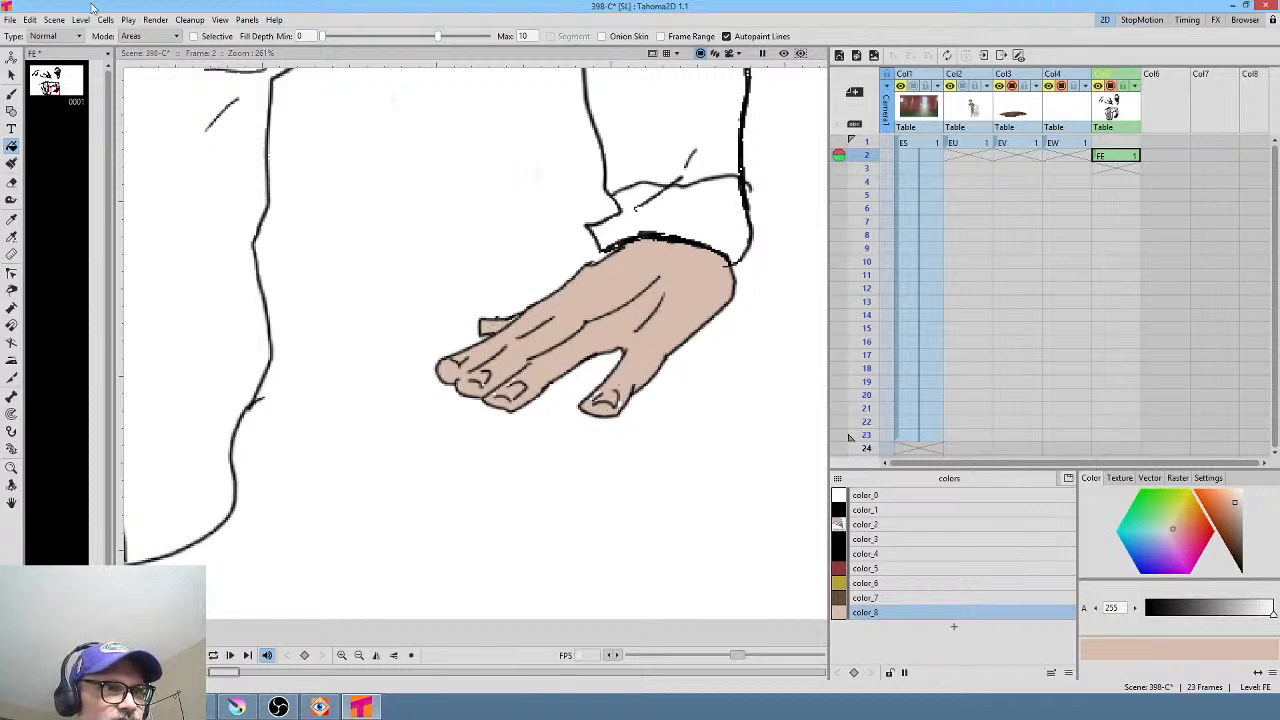
Set the Fill tool to Freehand, close the outline gaps of the quill-holding hand with color_8 and fill the hand
{"action": "left_click", "coordinate": [56, 36]}
{"action": "left_click", "coordinate": [50, 68]}
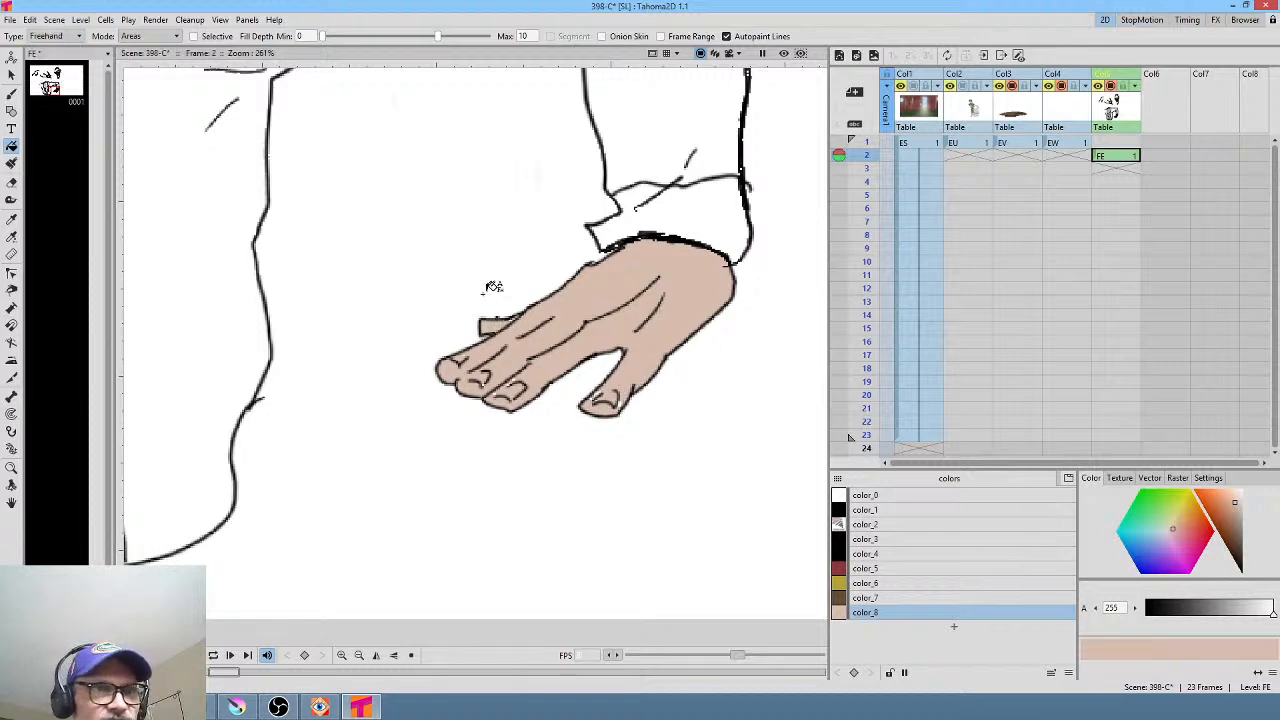
{"action": "mouse_move", "coordinate": [507, 354]}
{"action": "left_mouse_down"}
{"action": "mouse_move", "coordinate": [468, 375]}
{"action": "mouse_move", "coordinate": [520, 400]}
{"action": "mouse_move", "coordinate": [548, 377]}
{"action": "mouse_move", "coordinate": [540, 362]}
{"action": "left_mouse_up"}
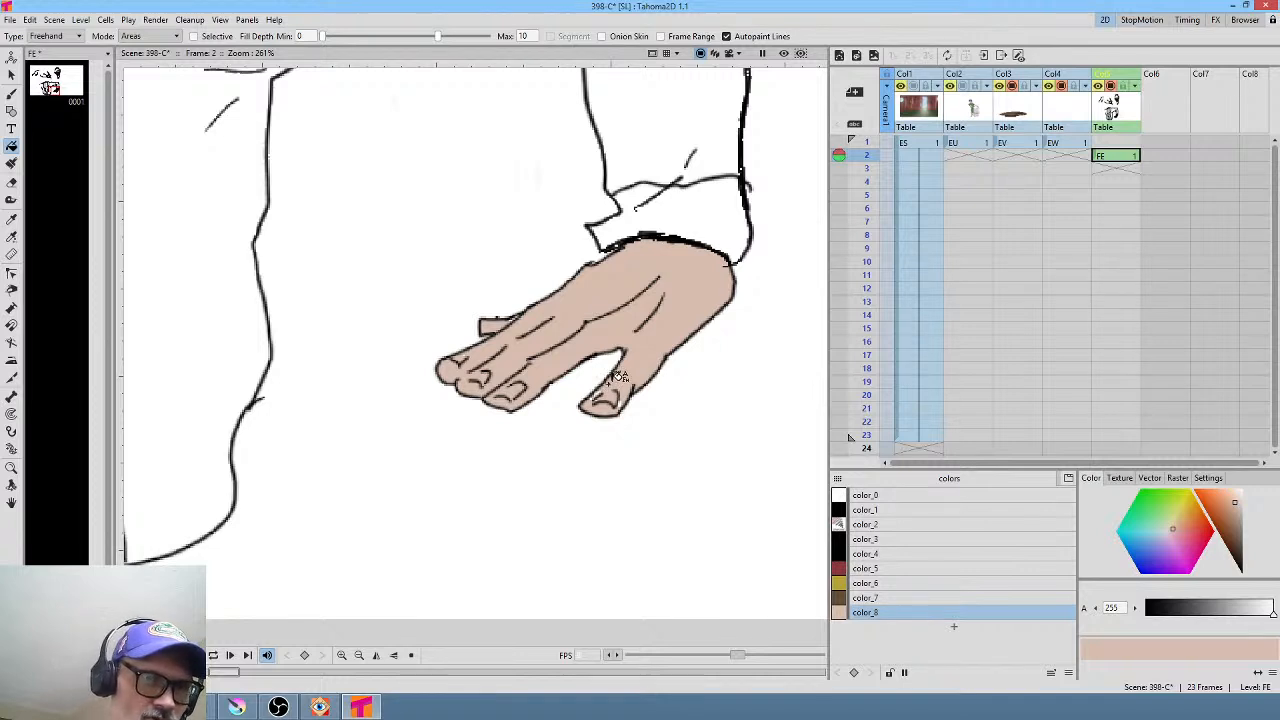
{"action": "mouse_move", "coordinate": [600, 388]}
{"action": "left_mouse_down"}
{"action": "mouse_move", "coordinate": [624, 401]}
{"action": "mouse_move", "coordinate": [632, 390]}
{"action": "mouse_move", "coordinate": [626, 402]}
{"action": "mouse_move", "coordinate": [642, 378]}
{"action": "left_mouse_up"}
{"action": "left_click_drag", "start_coordinate": [370, 218], "coordinate": [460, 328]}
{"action": "left_click_drag", "start_coordinate": [452, 145], "coordinate": [506, 378]}
{"action": "left_click_drag", "start_coordinate": [370, 241], "coordinate": [632, 425]}
{"action": "left_click_drag", "start_coordinate": [520, 227], "coordinate": [491, 586]}
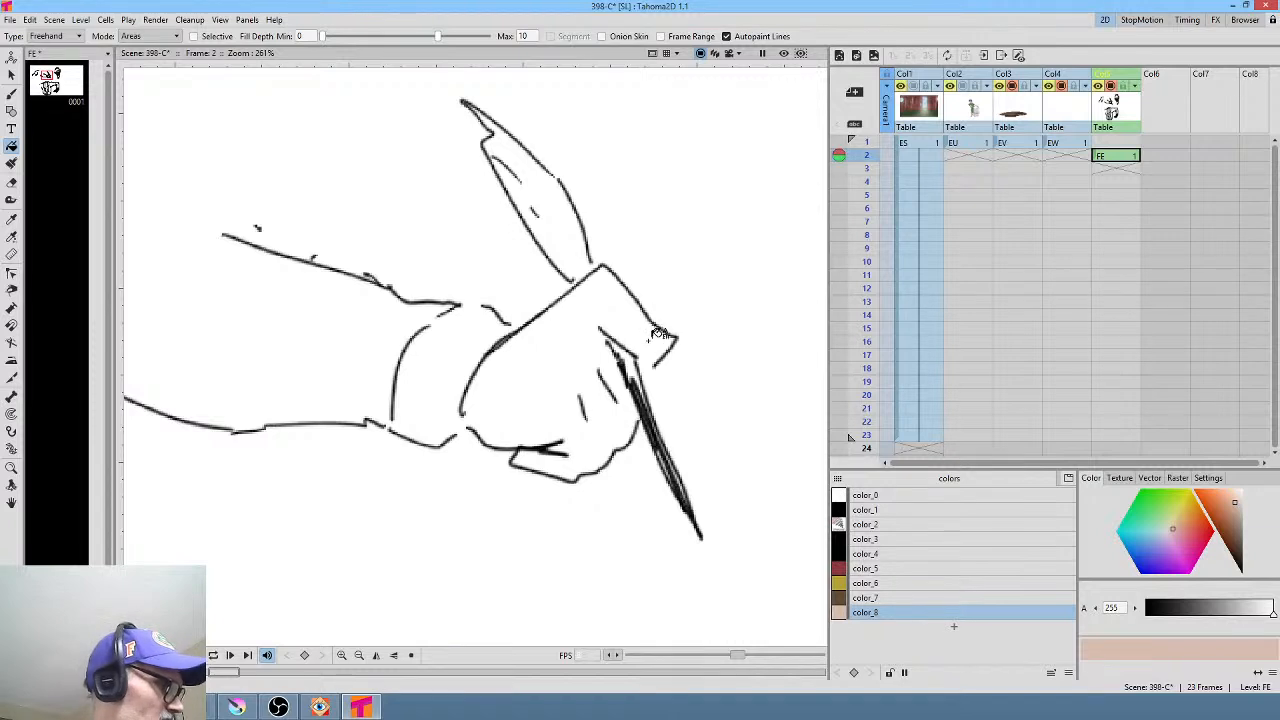
{"action": "key", "text": "b"}
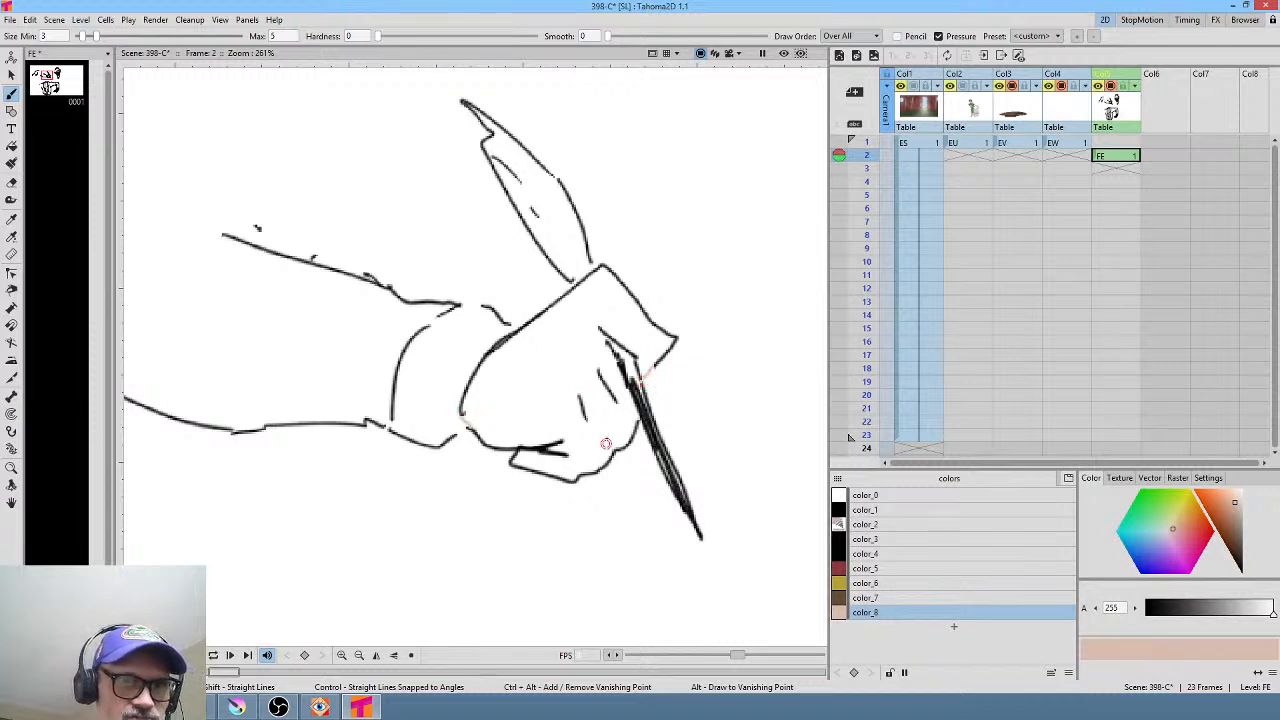
{"action": "key", "text": "f"}
{"action": "mouse_move", "coordinate": [665, 305]}
{"action": "left_mouse_down"}
{"action": "mouse_move", "coordinate": [602, 261]}
{"action": "mouse_move", "coordinate": [453, 376]}
{"action": "mouse_move", "coordinate": [465, 435]}
{"action": "mouse_move", "coordinate": [509, 500]}
{"action": "mouse_move", "coordinate": [579, 501]}
{"action": "mouse_move", "coordinate": [648, 426]}
{"action": "mouse_move", "coordinate": [624, 383]}
{"action": "mouse_move", "coordinate": [684, 352]}
{"action": "mouse_move", "coordinate": [617, 249]}
{"action": "mouse_move", "coordinate": [467, 370]}
{"action": "mouse_move", "coordinate": [466, 463]}
{"action": "mouse_move", "coordinate": [701, 573]}
{"action": "mouse_move", "coordinate": [741, 412]}
{"action": "mouse_move", "coordinate": [672, 280]}
{"action": "left_mouse_up"}
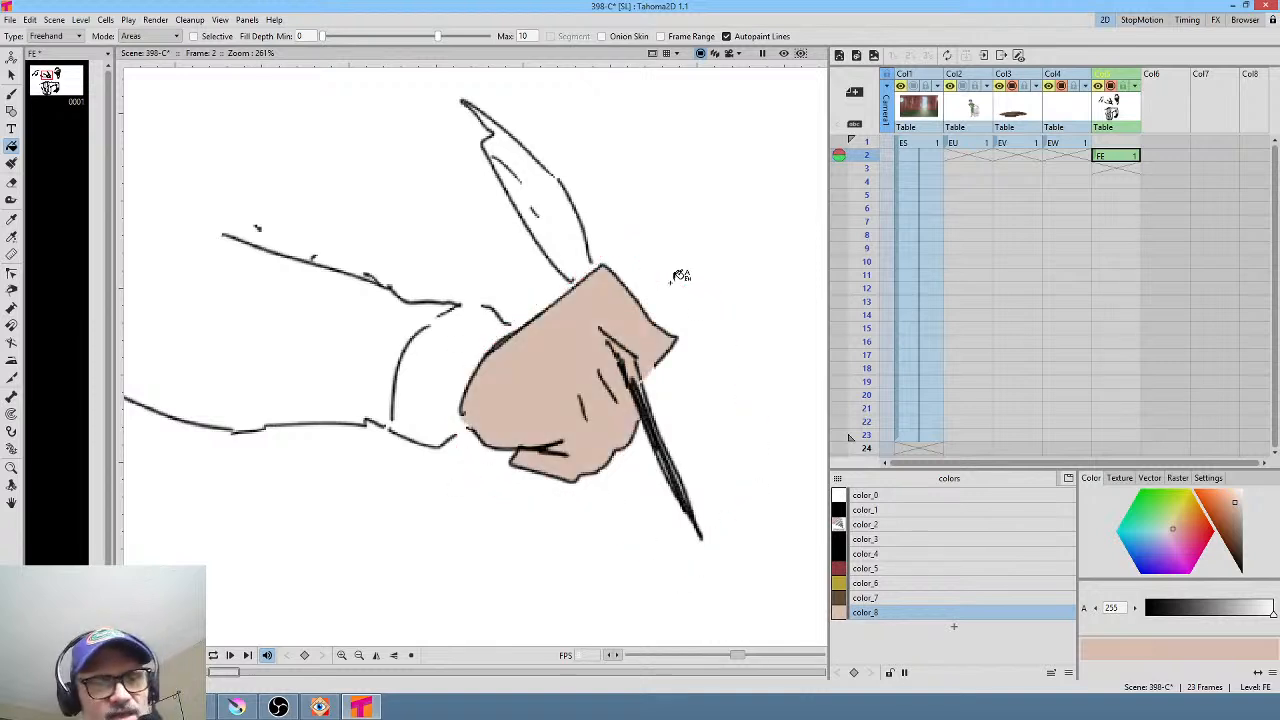
Add color_9 to the palette and make it a light grey
{"action": "left_click_drag", "start_coordinate": [650, 360], "coordinate": [635, 325]}
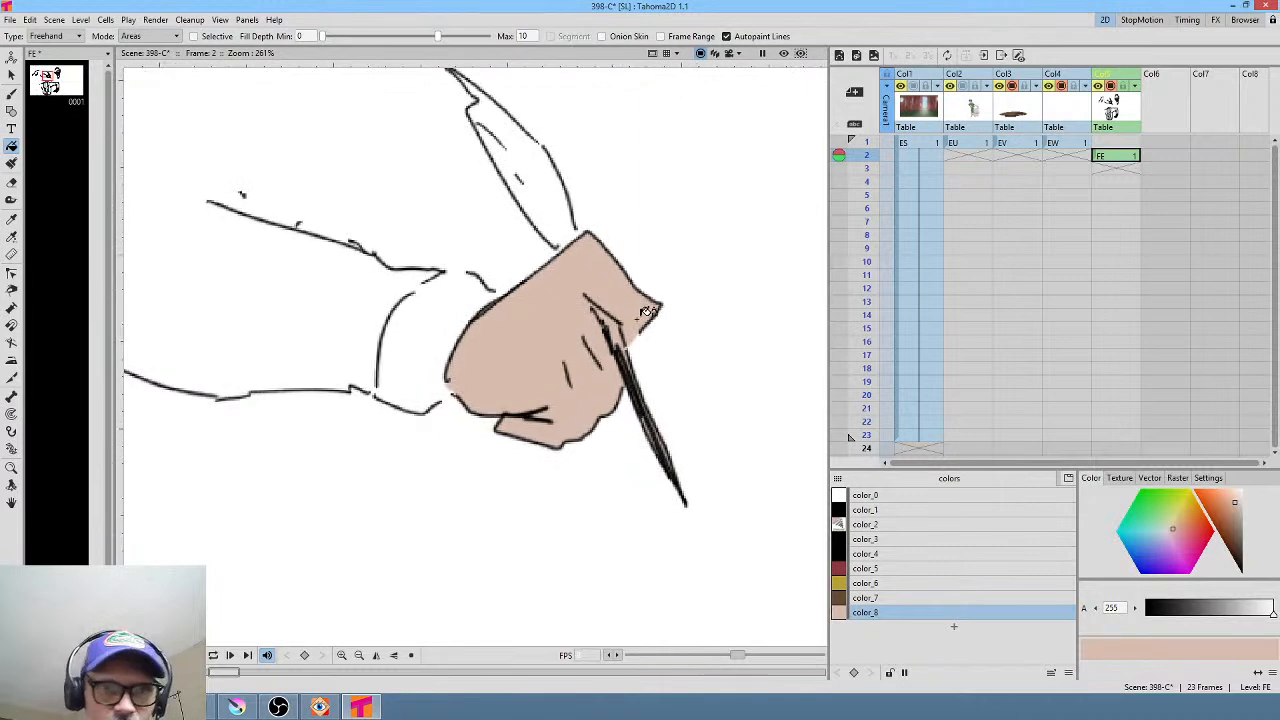
{"action": "left_click", "coordinate": [954, 628]}
{"action": "left_click", "coordinate": [1238, 505]}
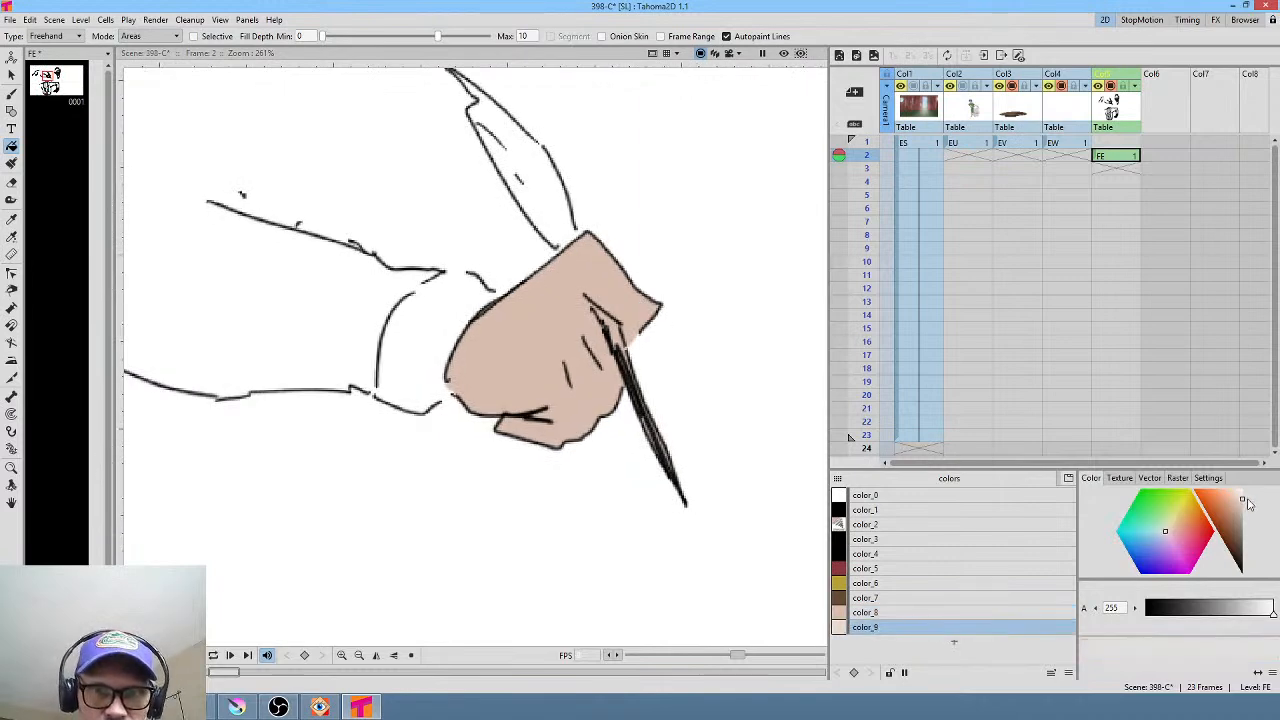
Close the gaps in the quill feather's outline with color_9 and fill the feather with the same light grey
{"action": "left_click_drag", "start_coordinate": [548, 162], "coordinate": [560, 225]}
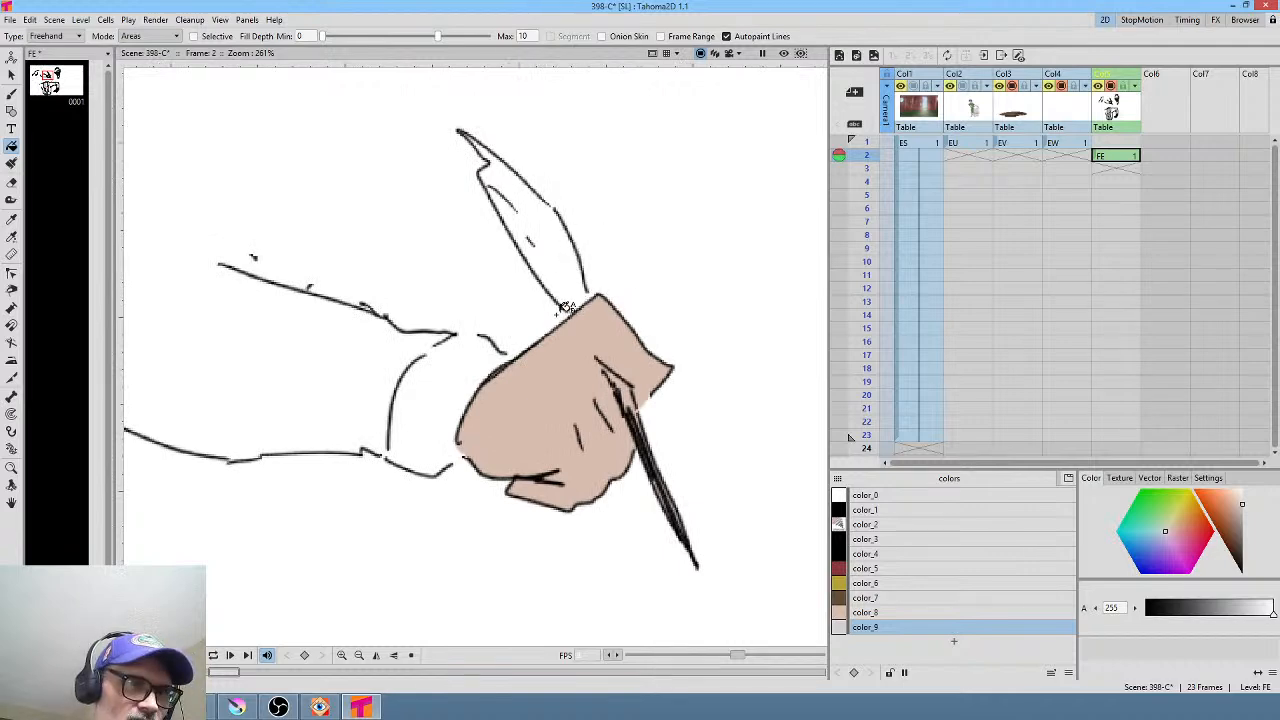
{"action": "key", "text": "b"}
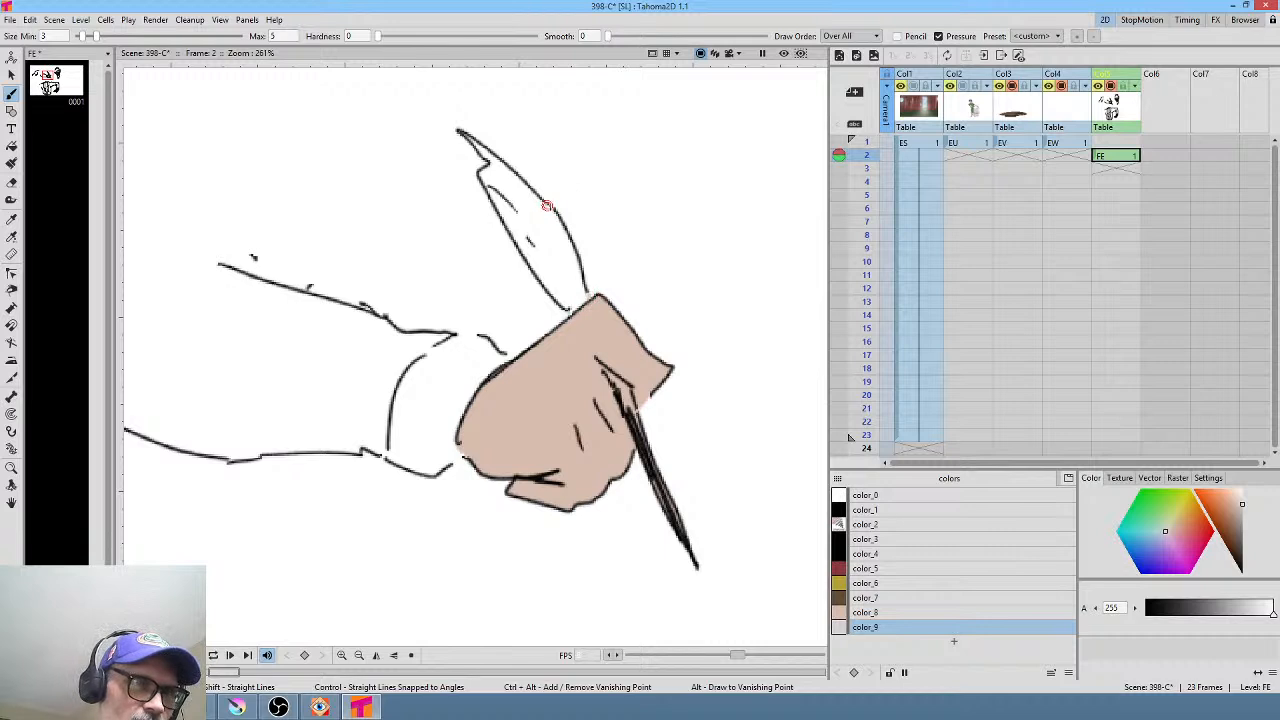
{"action": "key", "text": "f"}
{"action": "mouse_move", "coordinate": [574, 163]}
{"action": "left_mouse_down"}
{"action": "mouse_move", "coordinate": [557, 126]}
{"action": "mouse_move", "coordinate": [491, 251]}
{"action": "mouse_move", "coordinate": [597, 316]}
{"action": "mouse_move", "coordinate": [592, 164]}
{"action": "left_mouse_up"}
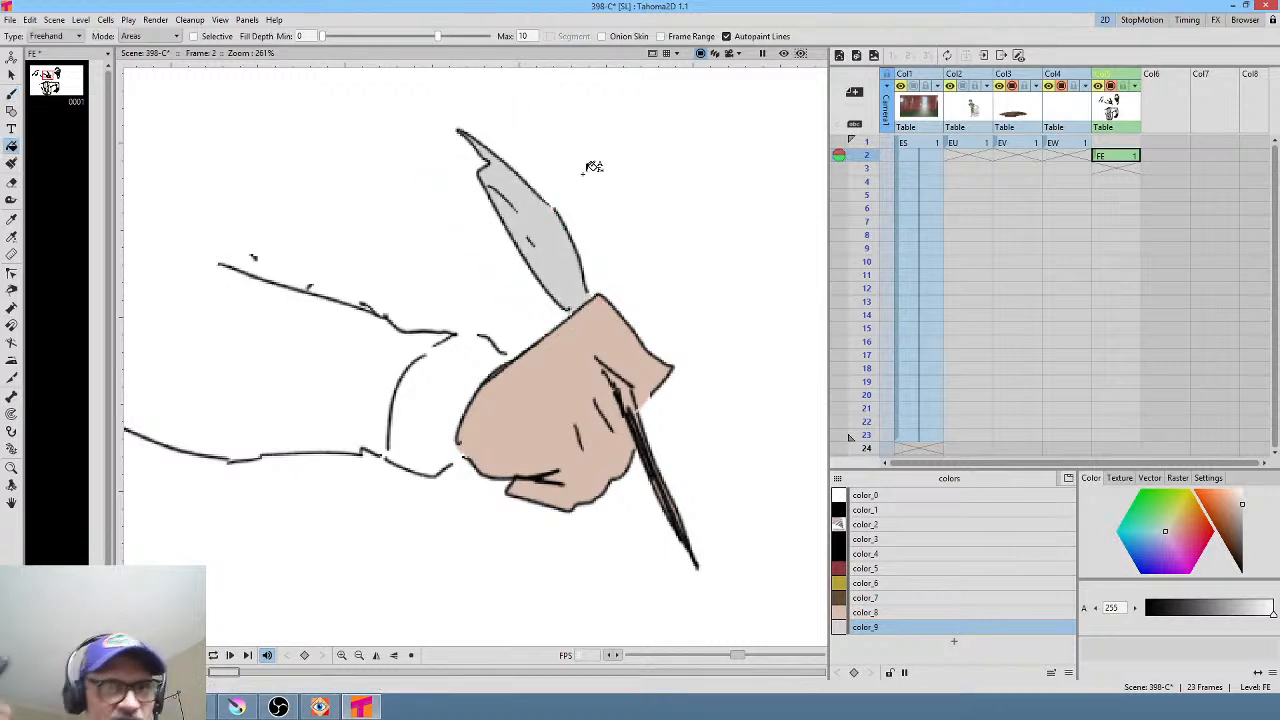
Close the gaps in the cuff outline beside the quill-holding hand with yellow color_6 and fill the cuff
{"action": "left_click", "coordinate": [905, 583]}
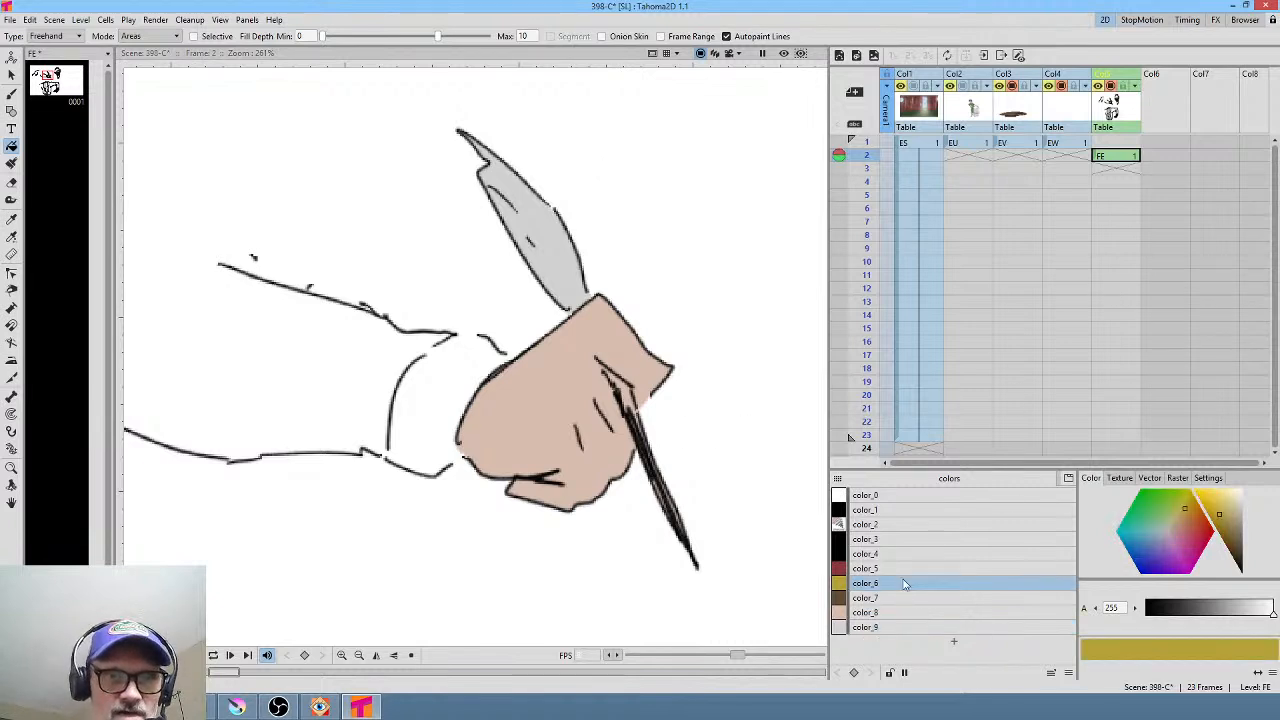
{"action": "key", "text": "b"}
{"action": "left_click_drag", "start_coordinate": [480, 336], "coordinate": [433, 341]}
{"action": "mouse_move", "coordinate": [388, 447]}
{"action": "left_mouse_down"}
{"action": "mouse_move", "coordinate": [386, 460]}
{"action": "mouse_move", "coordinate": [462, 449]}
{"action": "left_mouse_up"}
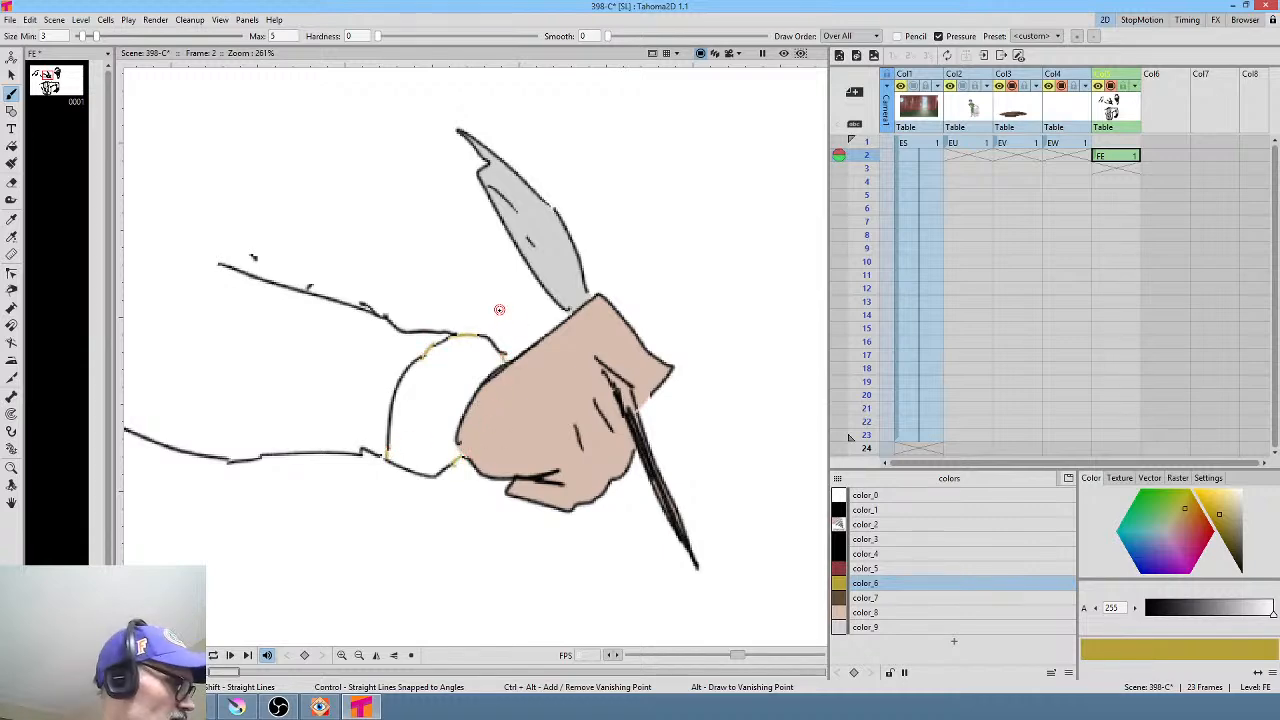
{"action": "key", "text": "f"}
{"action": "mouse_move", "coordinate": [498, 320]}
{"action": "left_mouse_down"}
{"action": "mouse_move", "coordinate": [380, 440]}
{"action": "mouse_move", "coordinate": [480, 465]}
{"action": "mouse_move", "coordinate": [500, 318]}
{"action": "left_mouse_up"}
Brush a red color_5 line across the open upper end of the sleeve to close its outline
{"action": "left_click_drag", "start_coordinate": [548, 409], "coordinate": [684, 367]}
{"action": "left_click", "coordinate": [904, 568]}
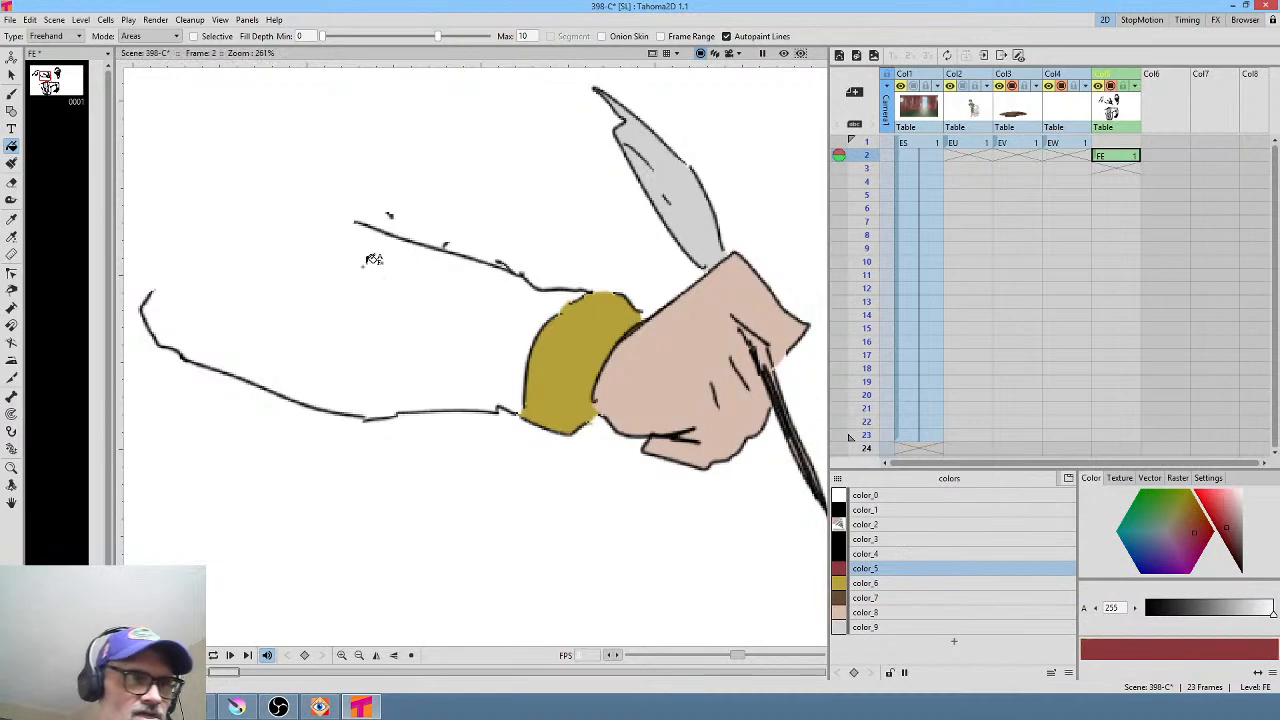
{"action": "left_click_drag", "start_coordinate": [362, 267], "coordinate": [413, 365]}
{"action": "key", "text": "b"}
{"action": "mouse_move", "coordinate": [197, 397]}
{"action": "left_mouse_down"}
{"action": "mouse_move", "coordinate": [234, 334]}
{"action": "mouse_move", "coordinate": [282, 309]}
{"action": "mouse_move", "coordinate": [351, 285]}
{"action": "mouse_move", "coordinate": [390, 292]}
{"action": "mouse_move", "coordinate": [410, 321]}
{"action": "left_mouse_up"}
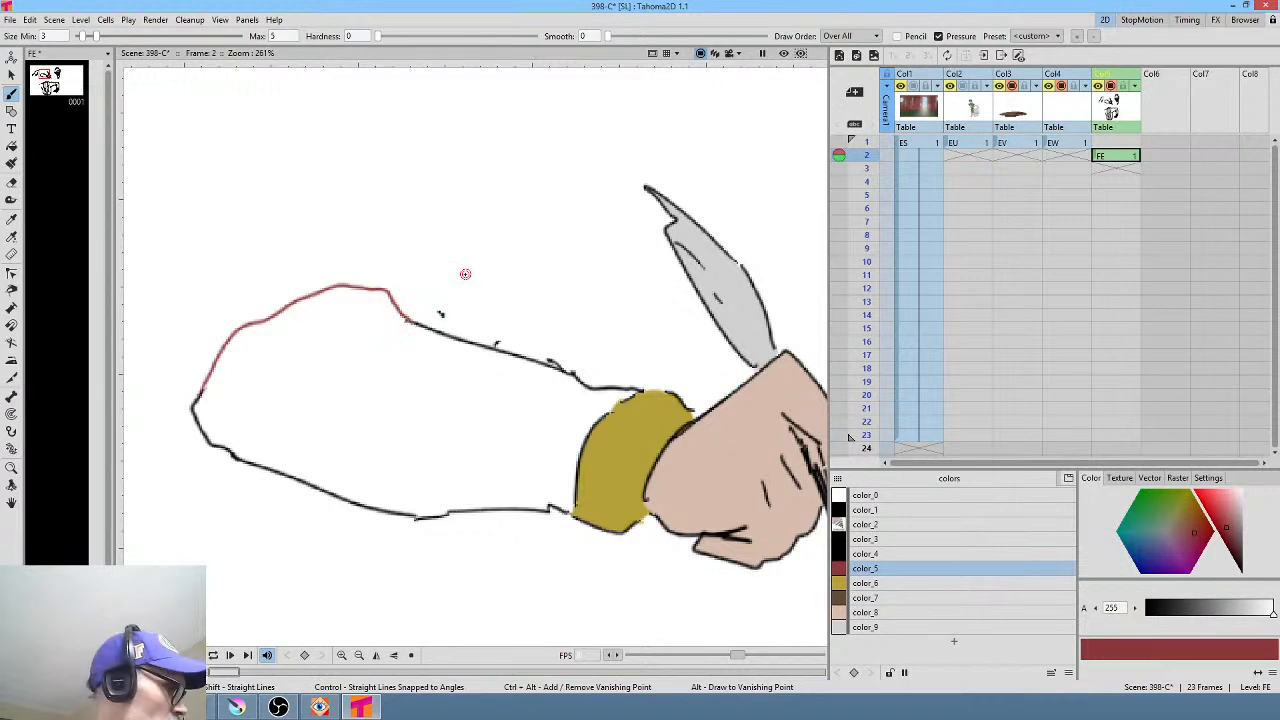
Rename color_3 to ink and change it to a dark reddish brown with an alpha of 247
{"action": "left_click", "coordinate": [900, 541]}
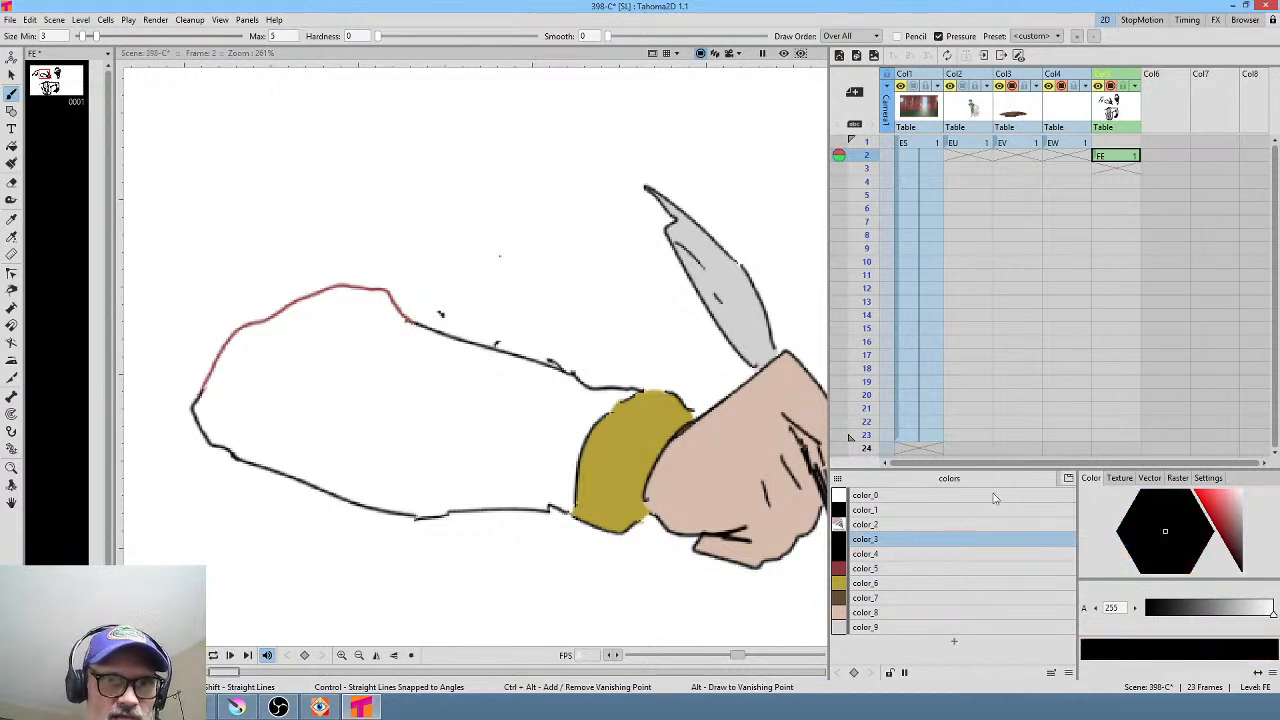
{"action": "mouse_move", "coordinate": [1259, 615]}
{"action": "left_mouse_down"}
{"action": "mouse_move", "coordinate": [1175, 609]}
{"action": "mouse_move", "coordinate": [1270, 614]}
{"action": "left_mouse_up"}
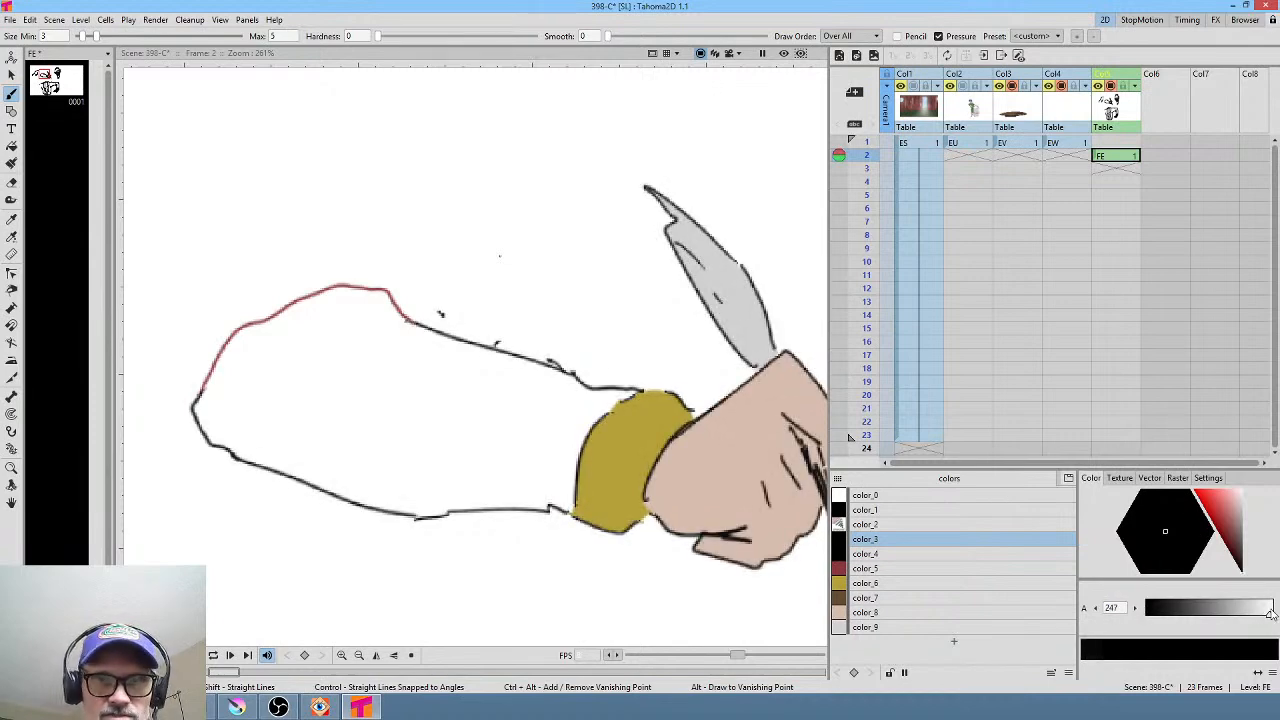
{"action": "double_click", "coordinate": [888, 539]}
{"action": "key", "text": "BackSpace"}
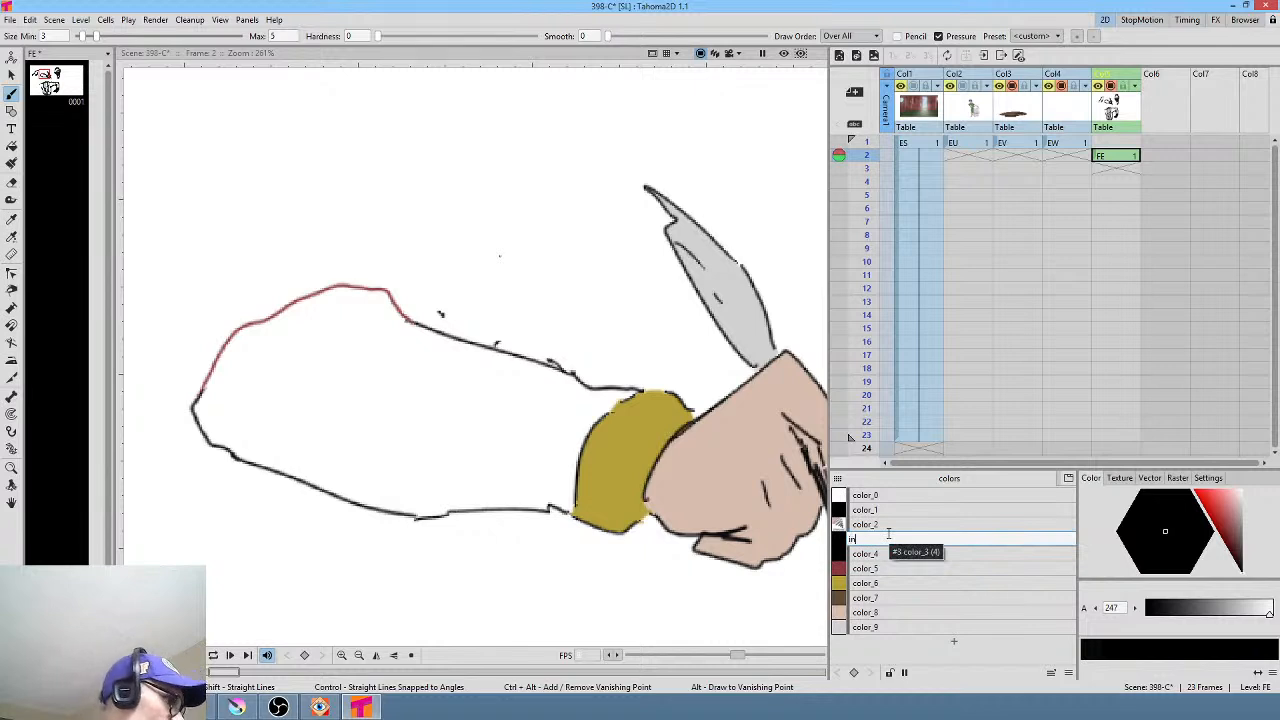
{"action": "key", "text": "Return"}
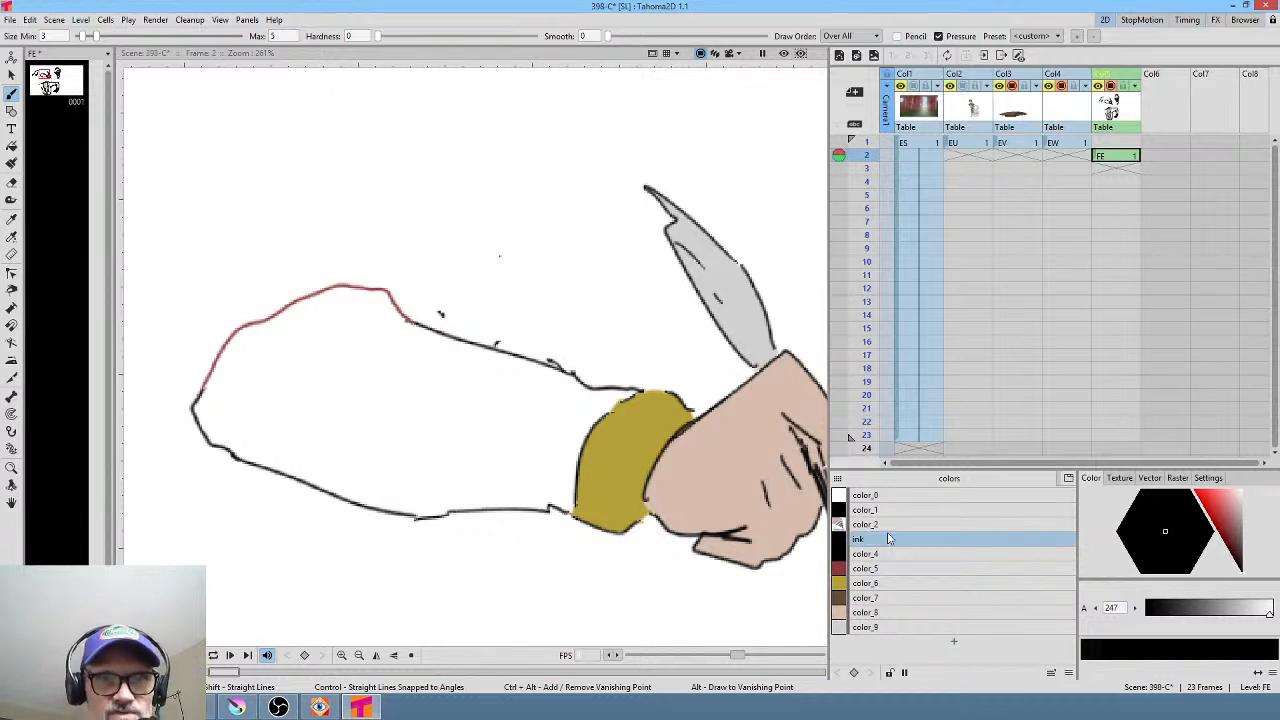
{"action": "left_click_drag", "start_coordinate": [1231, 545], "coordinate": [1239, 548]}
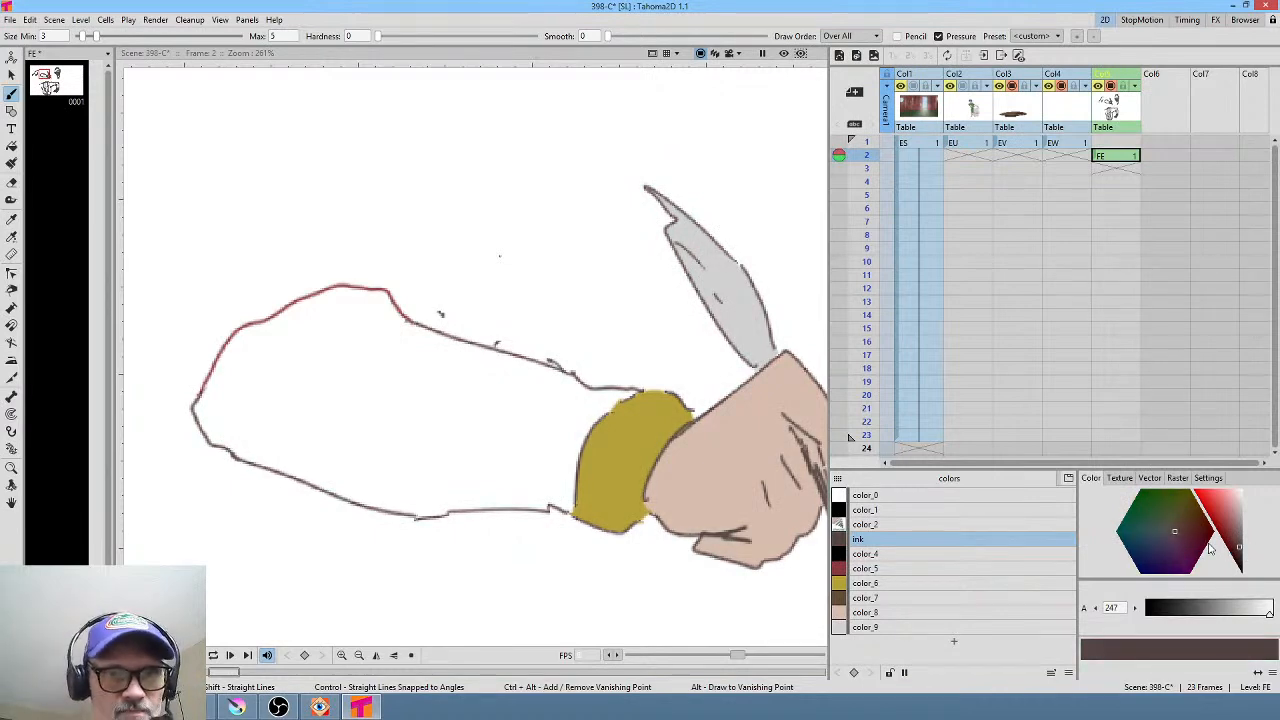
{"action": "left_click", "coordinate": [897, 540]}
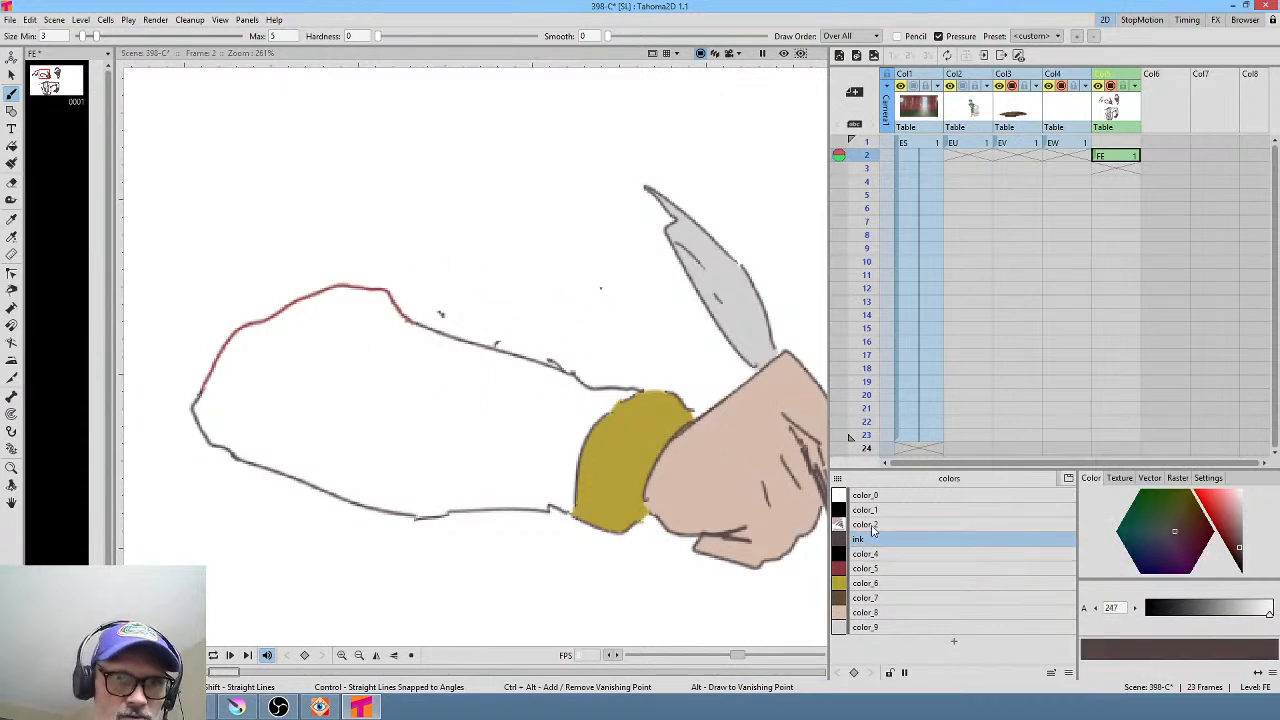
Erase the stray marks along the sleeve's upper outline and fill the sleeve with the red color_5
{"action": "key", "text": "a"}
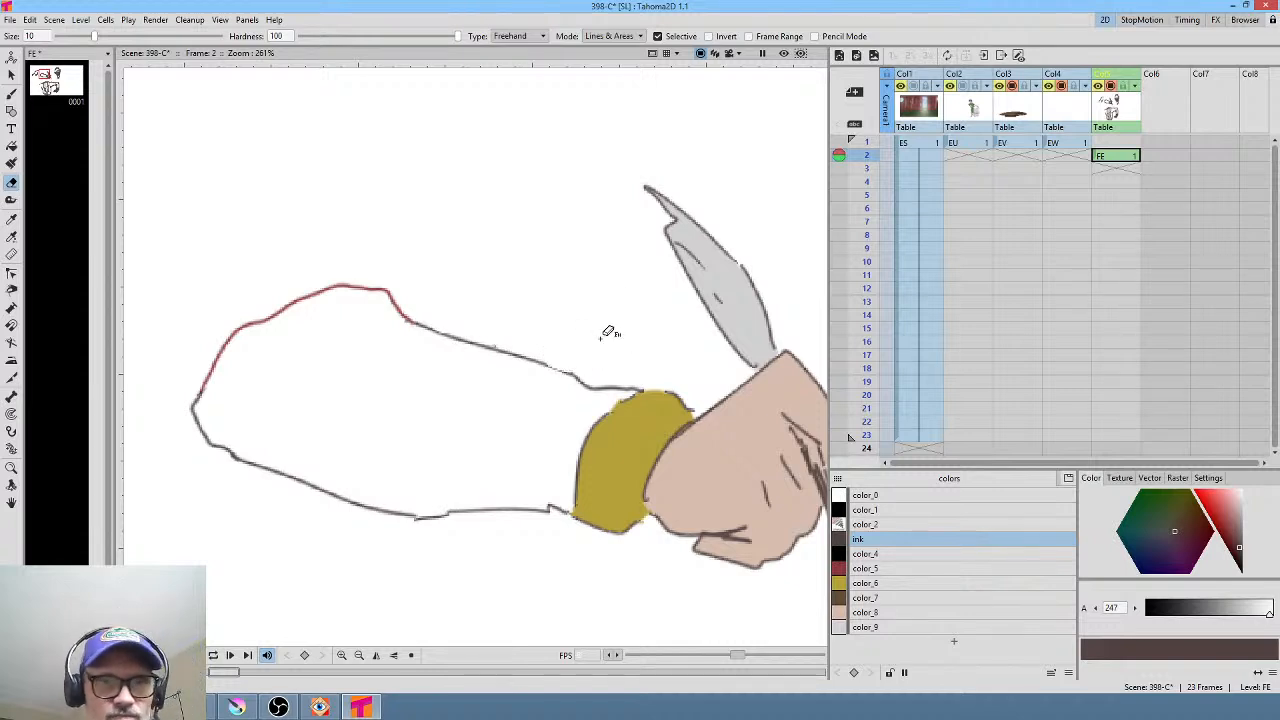
{"action": "left_click", "coordinate": [887, 567]}
{"action": "key", "text": "f"}
{"action": "mouse_move", "coordinate": [548, 305]}
{"action": "left_mouse_down"}
{"action": "mouse_move", "coordinate": [457, 209]}
{"action": "mouse_move", "coordinate": [194, 477]}
{"action": "mouse_move", "coordinate": [543, 569]}
{"action": "mouse_move", "coordinate": [626, 433]}
{"action": "mouse_move", "coordinate": [586, 318]}
{"action": "left_mouse_up"}
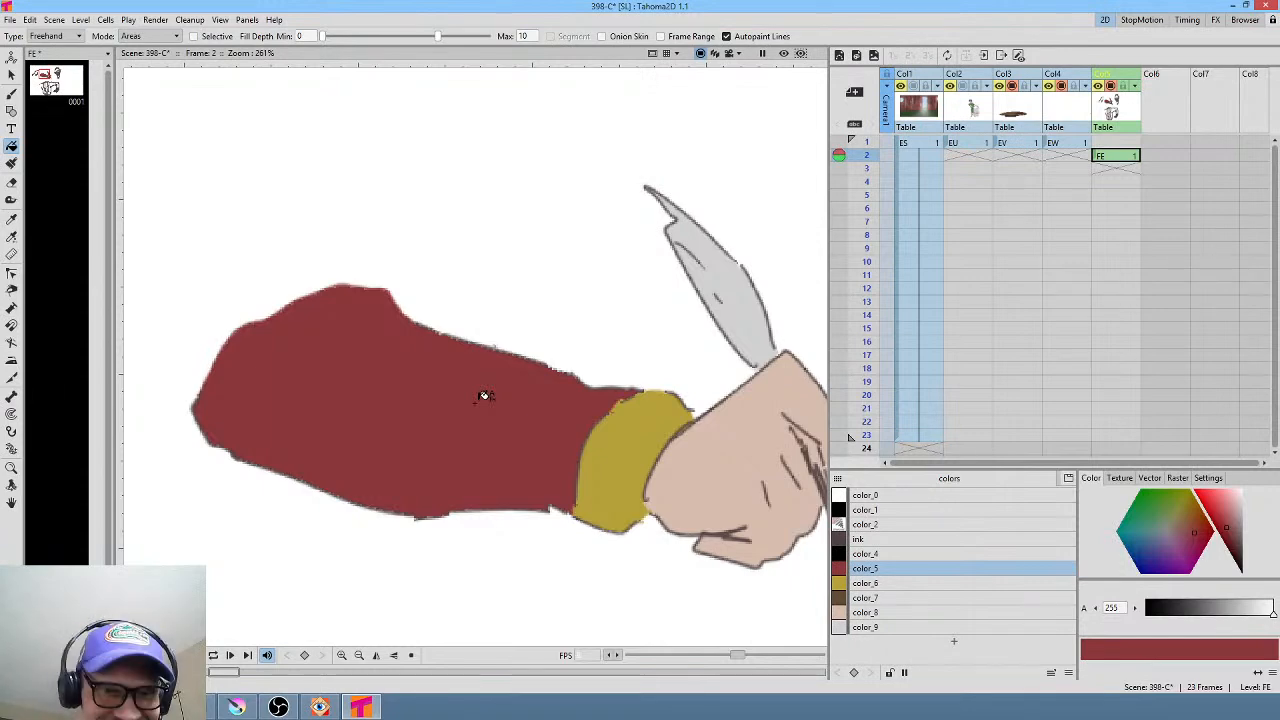
Fill the upper end of the quill shaft in the writing hand with the brown color_7
{"action": "left_click_drag", "start_coordinate": [516, 473], "coordinate": [506, 475]}
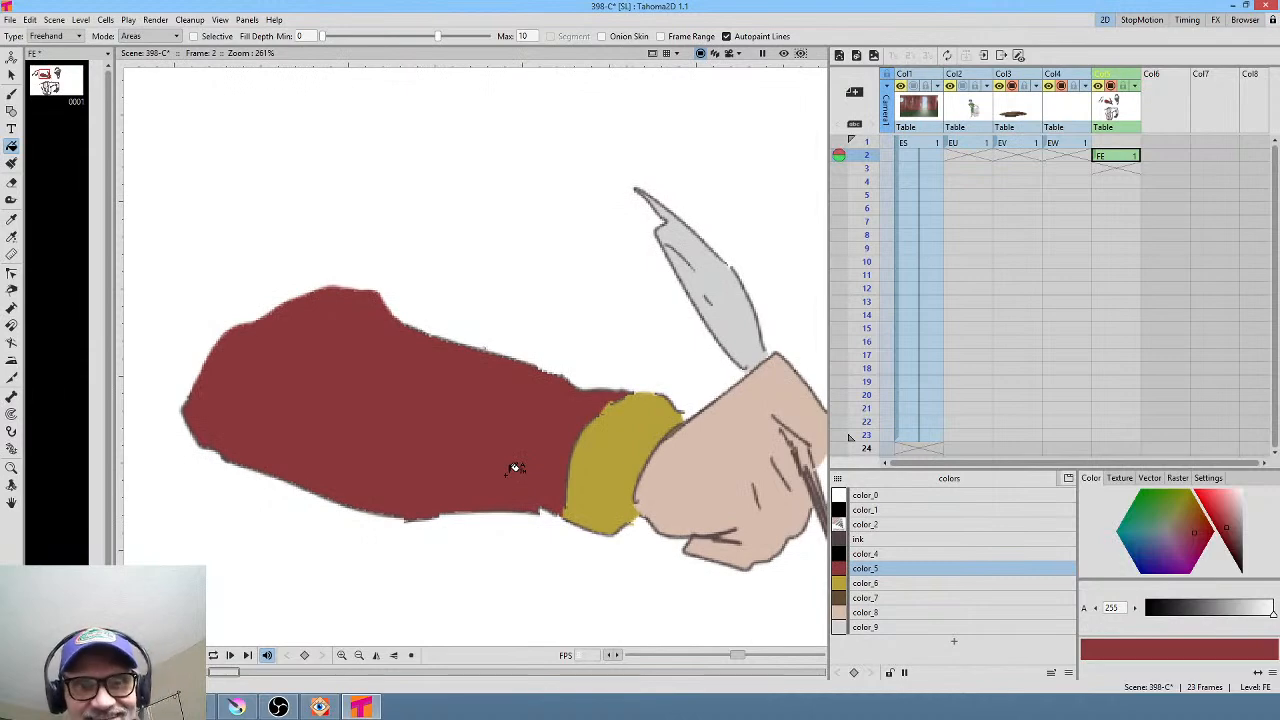
{"action": "left_click", "coordinate": [876, 598]}
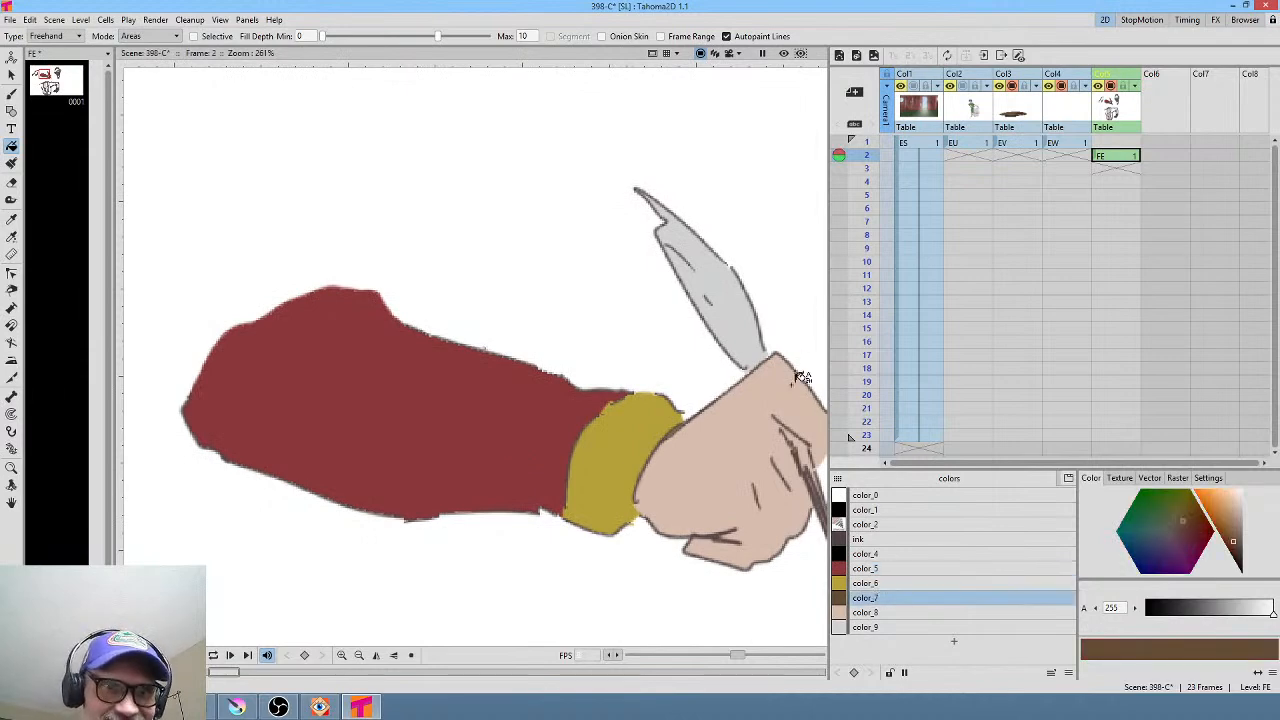
{"action": "left_click_drag", "start_coordinate": [751, 504], "coordinate": [657, 461]}
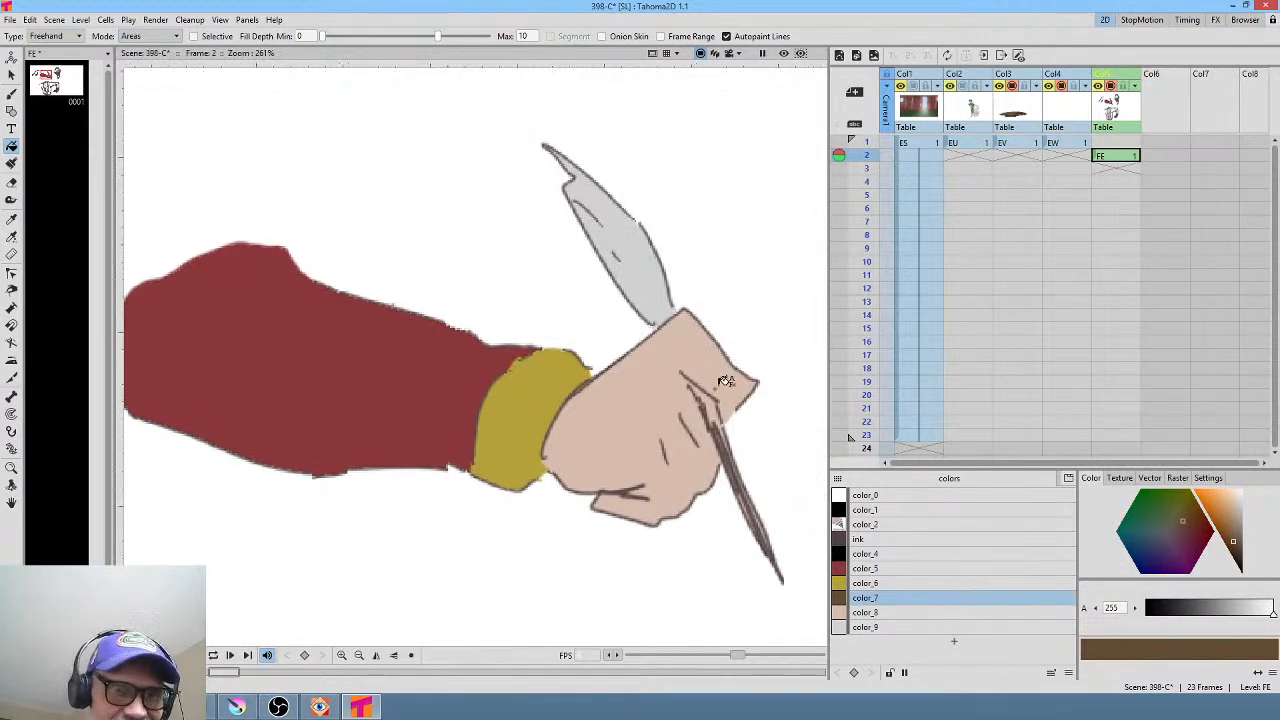
{"action": "key", "text": "b"}
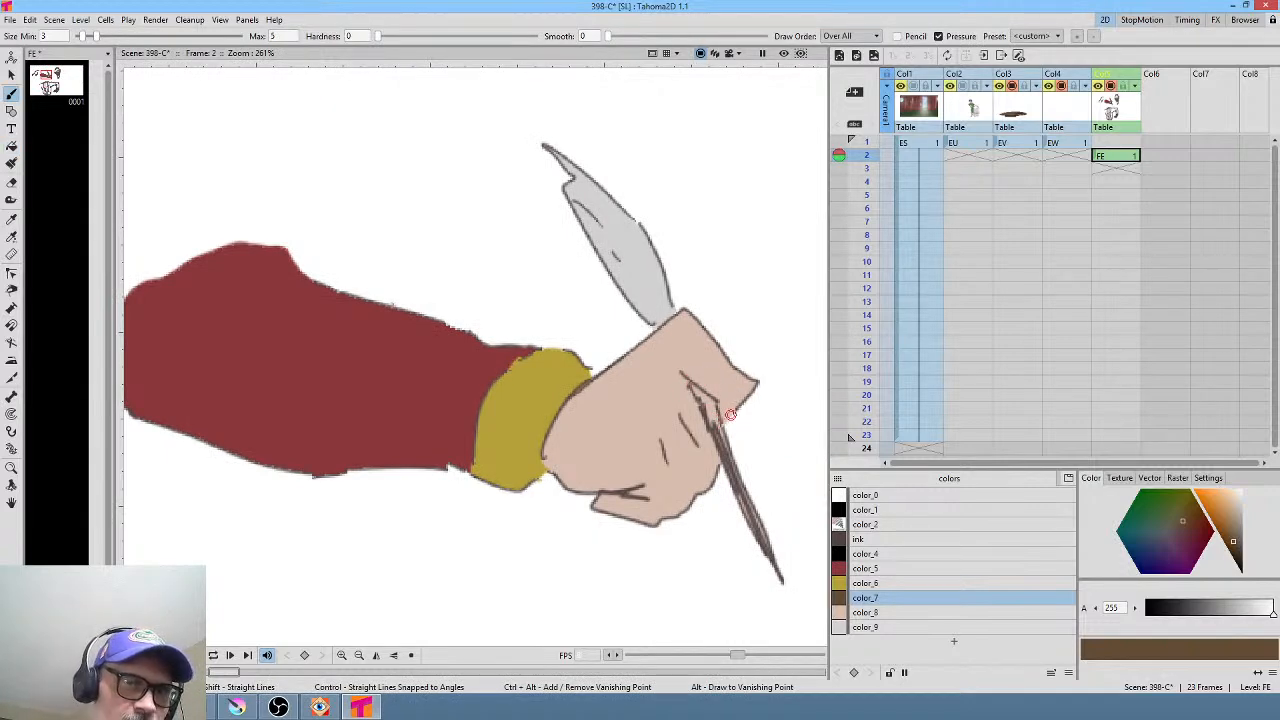
{"action": "key", "text": "f"}
{"action": "mouse_move", "coordinate": [712, 368]}
{"action": "left_mouse_down"}
{"action": "mouse_move", "coordinate": [698, 402]}
{"action": "mouse_move", "coordinate": [730, 428]}
{"action": "mouse_move", "coordinate": [742, 367]}
{"action": "left_mouse_up"}
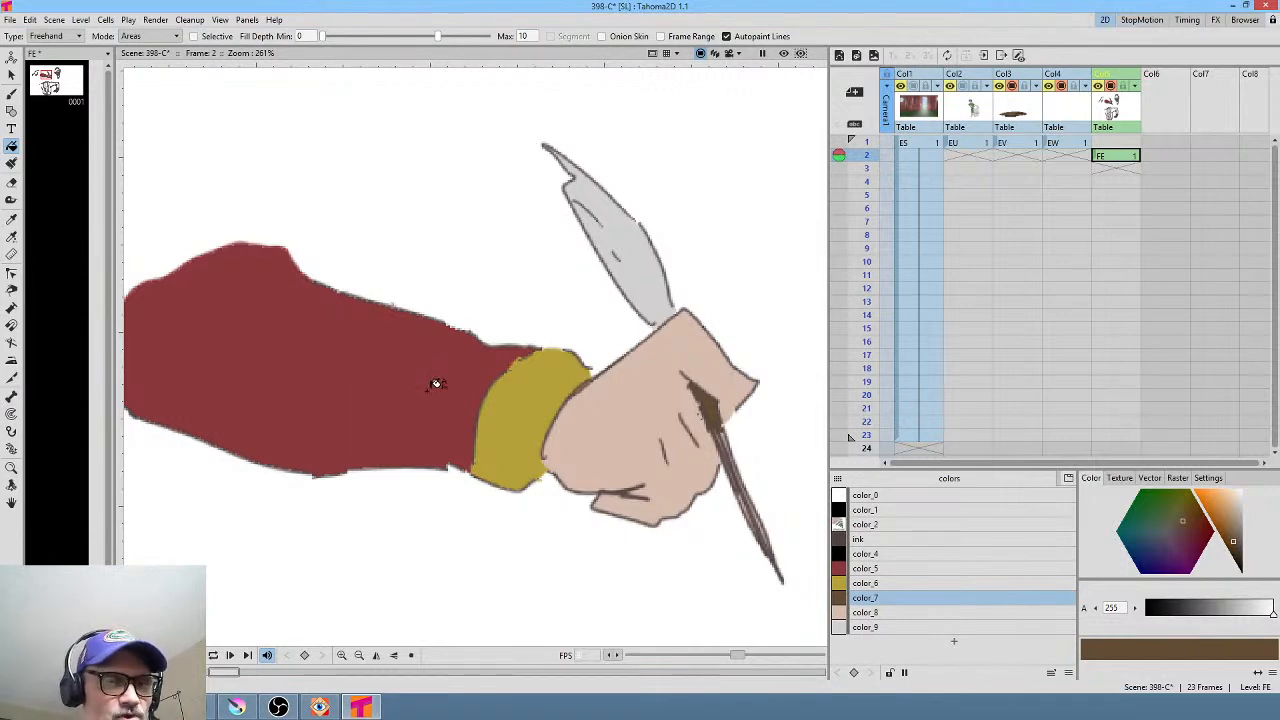
Brush fold lines on the quill-holding hand and barb lines inside the feather with the ink color
{"action": "left_click_drag", "start_coordinate": [434, 380], "coordinate": [466, 406]}
{"action": "left_click", "coordinate": [896, 537]}
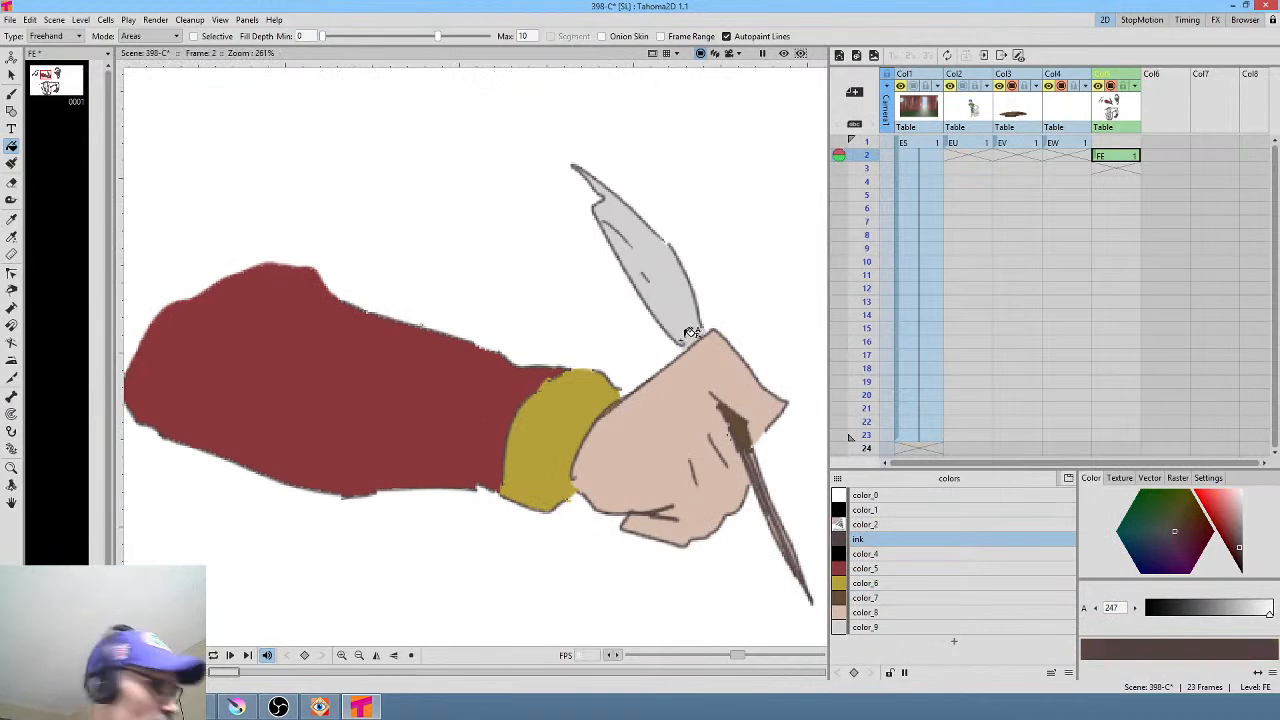
{"action": "key", "text": "b"}
{"action": "mouse_move", "coordinate": [686, 382]}
{"action": "left_mouse_down"}
{"action": "mouse_move", "coordinate": [647, 407]}
{"action": "mouse_move", "coordinate": [622, 446]}
{"action": "mouse_move", "coordinate": [674, 435]}
{"action": "mouse_move", "coordinate": [679, 425]}
{"action": "mouse_move", "coordinate": [643, 443]}
{"action": "left_mouse_up"}
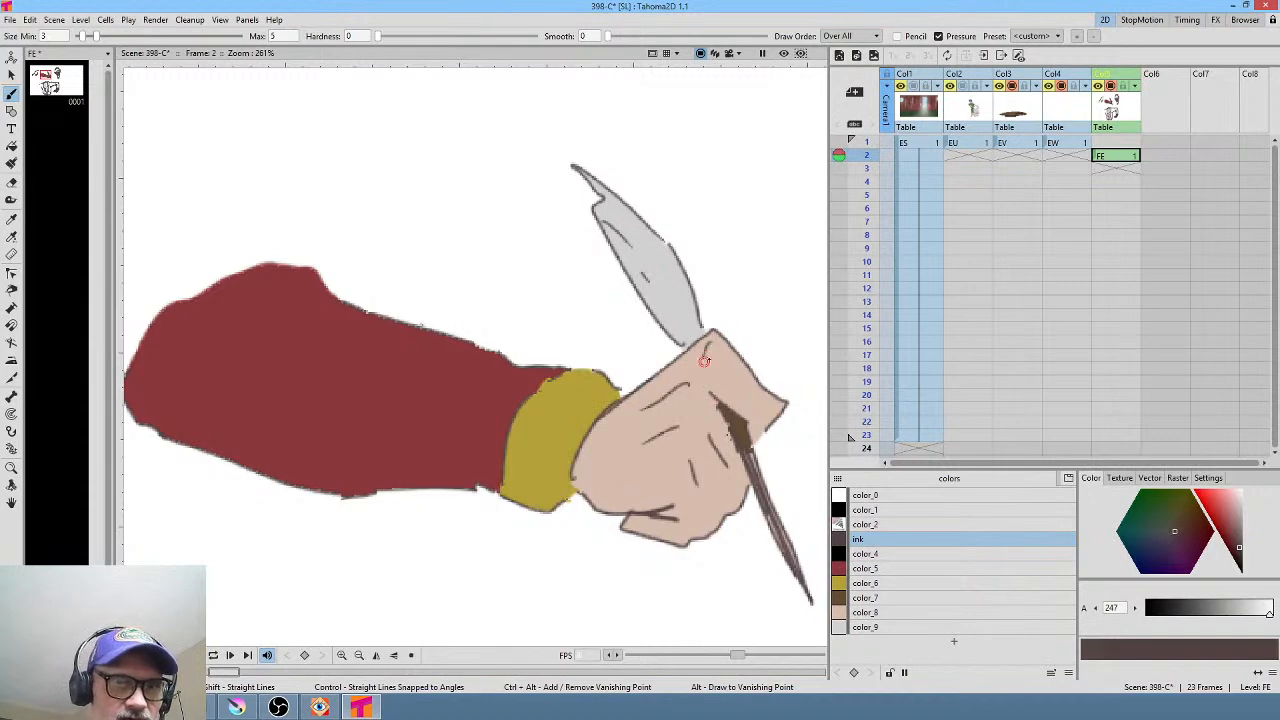
{"action": "left_click_drag", "start_coordinate": [772, 398], "coordinate": [766, 412]}
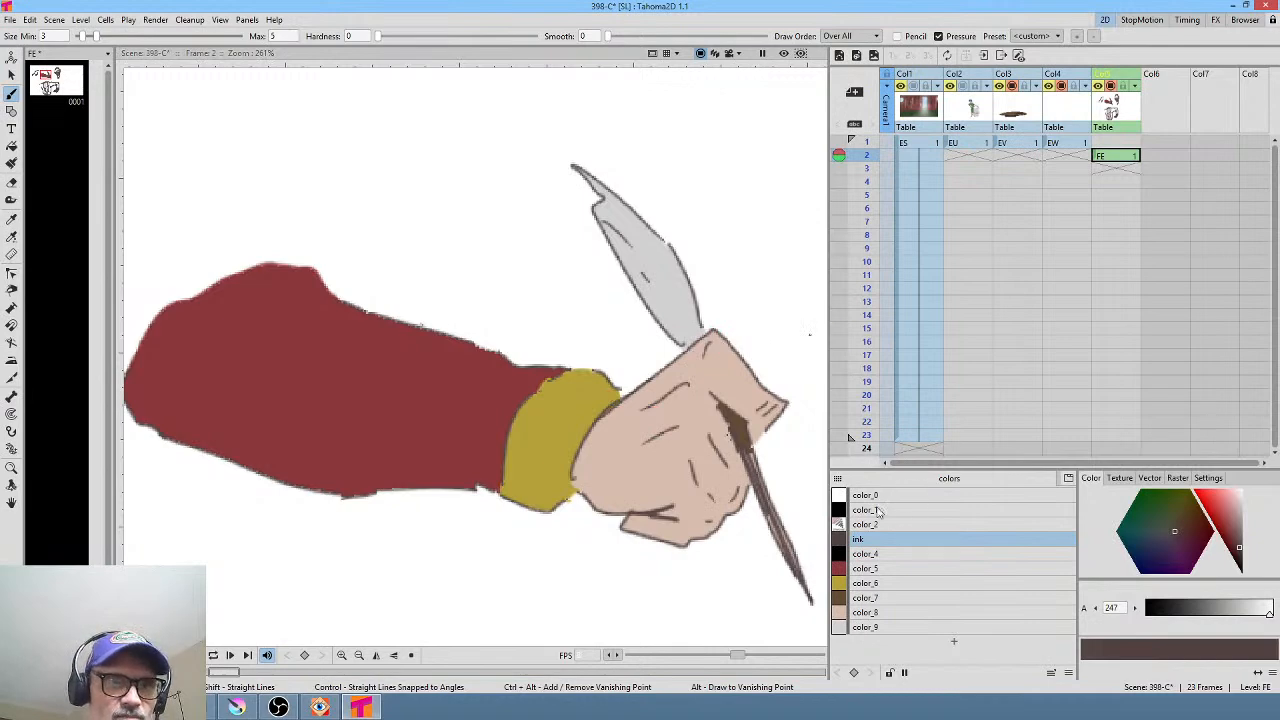
{"action": "mouse_move", "coordinate": [637, 226]}
{"action": "left_mouse_down"}
{"action": "mouse_move", "coordinate": [672, 268]}
{"action": "mouse_move", "coordinate": [665, 281]}
{"action": "mouse_move", "coordinate": [679, 276]}
{"action": "mouse_move", "coordinate": [669, 322]}
{"action": "mouse_move", "coordinate": [660, 287]}
{"action": "left_mouse_up"}
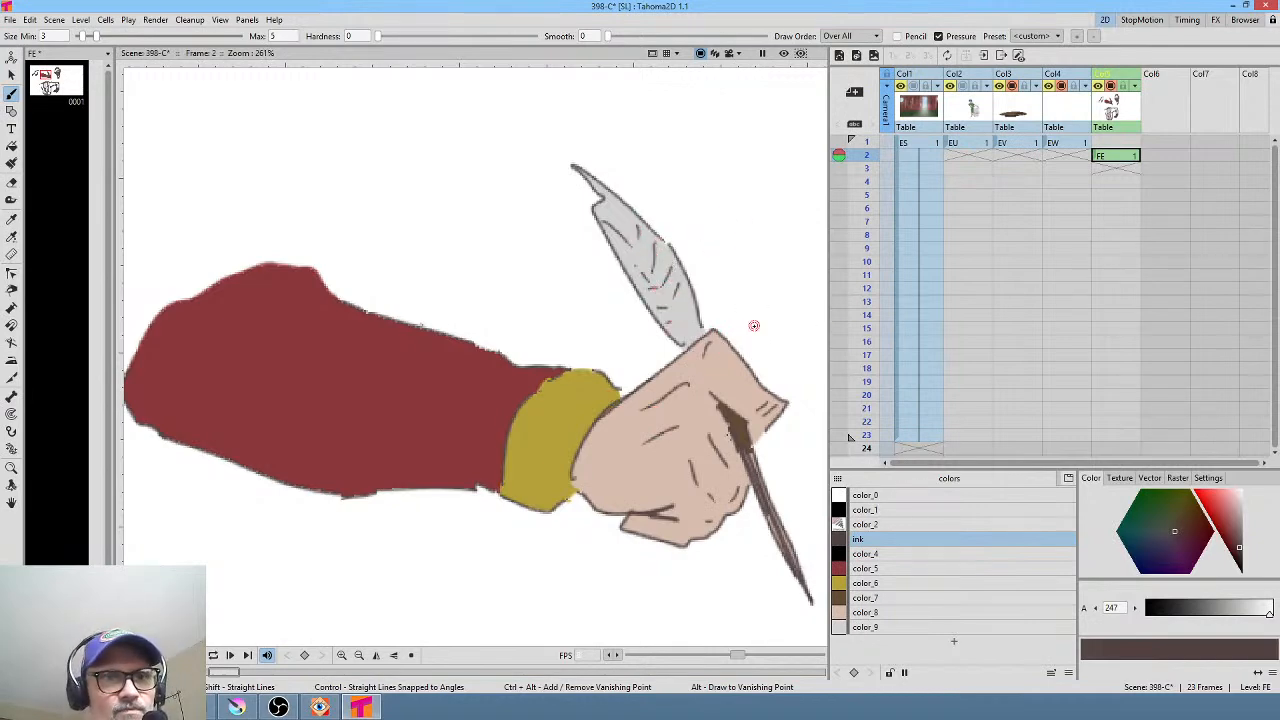
Close the open ends of the separate upper-arm outline with red color_5 and fill the shape
{"action": "scroll", "coordinate": [754, 325], "scroll_direction": "down", "scroll_amount": 1}
{"action": "scroll", "coordinate": [614, 322], "scroll_direction": "down", "scroll_amount": 2}
{"action": "left_click_drag", "start_coordinate": [648, 423], "coordinate": [680, 423]}
{"action": "left_click_drag", "start_coordinate": [586, 408], "coordinate": [717, 446]}
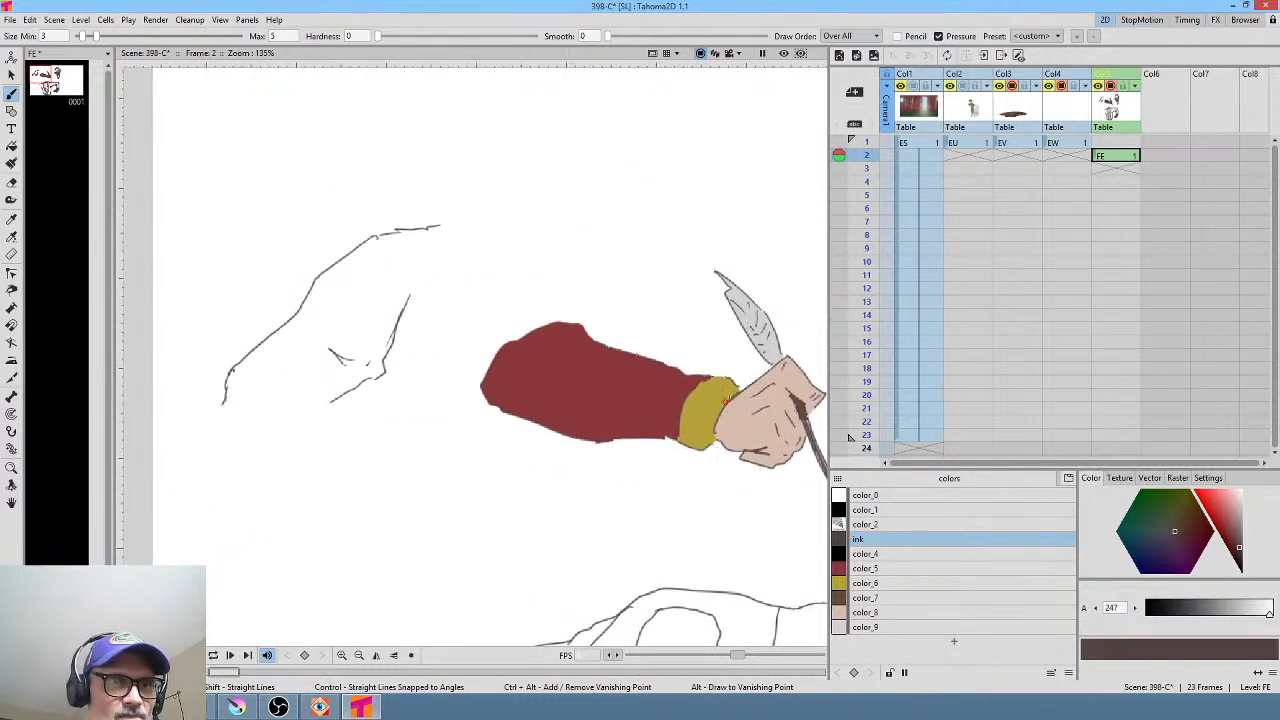
{"action": "left_click", "coordinate": [895, 568]}
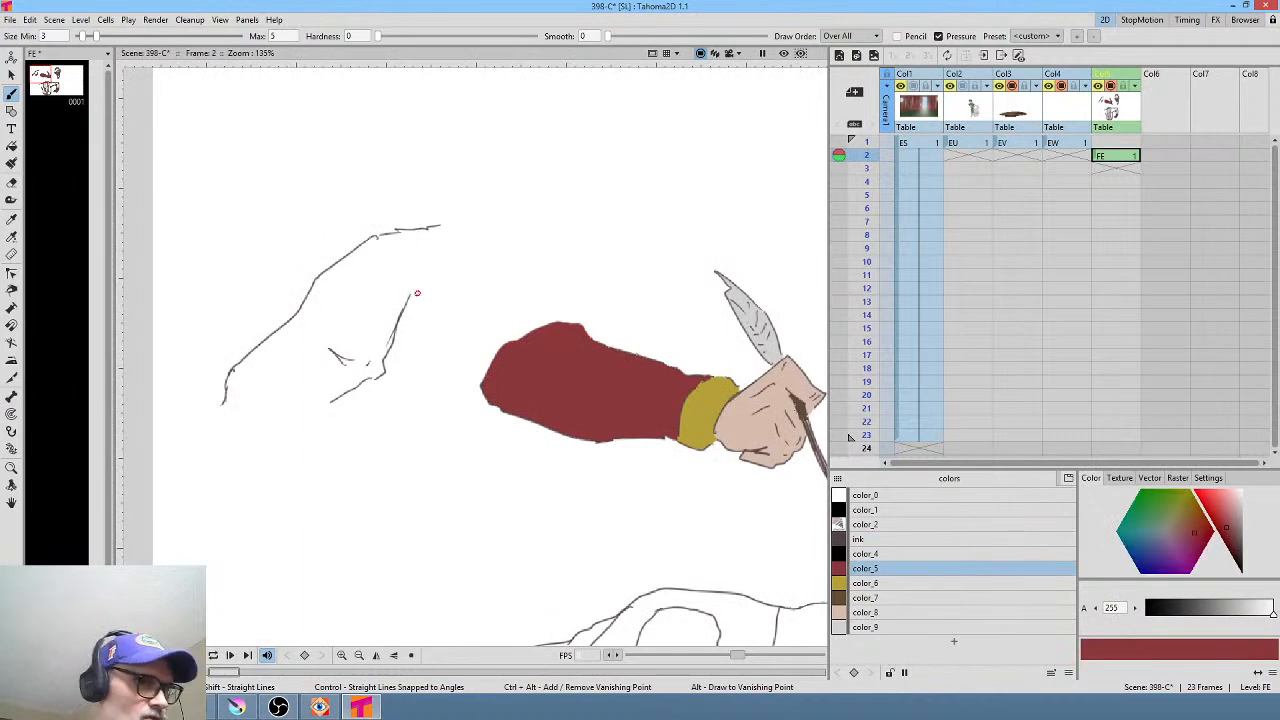
{"action": "left_click_drag", "start_coordinate": [405, 305], "coordinate": [432, 241]}
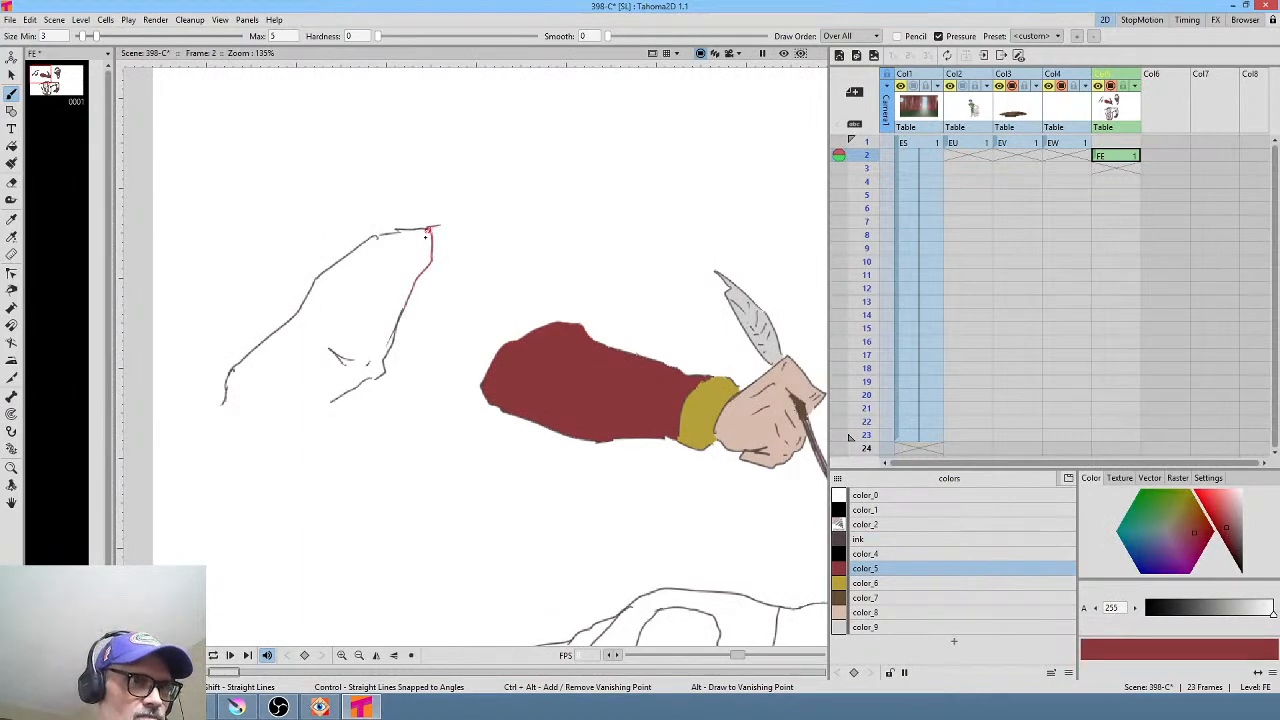
{"action": "mouse_move", "coordinate": [224, 404]}
{"action": "left_mouse_down"}
{"action": "mouse_move", "coordinate": [266, 441]}
{"action": "mouse_move", "coordinate": [323, 404]}
{"action": "left_mouse_up"}
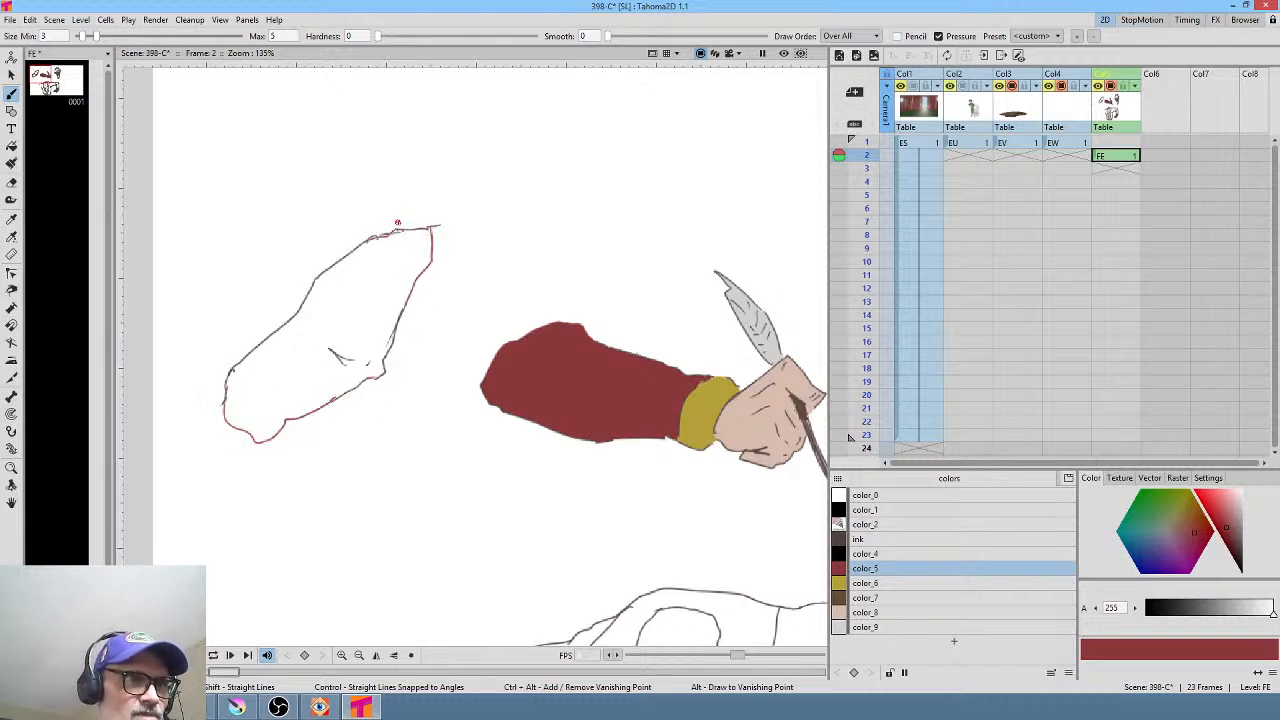
{"action": "key", "text": "f"}
{"action": "mouse_move", "coordinate": [471, 194]}
{"action": "left_mouse_down"}
{"action": "mouse_move", "coordinate": [237, 303]}
{"action": "mouse_move", "coordinate": [403, 389]}
{"action": "mouse_move", "coordinate": [489, 193]}
{"action": "left_mouse_up"}
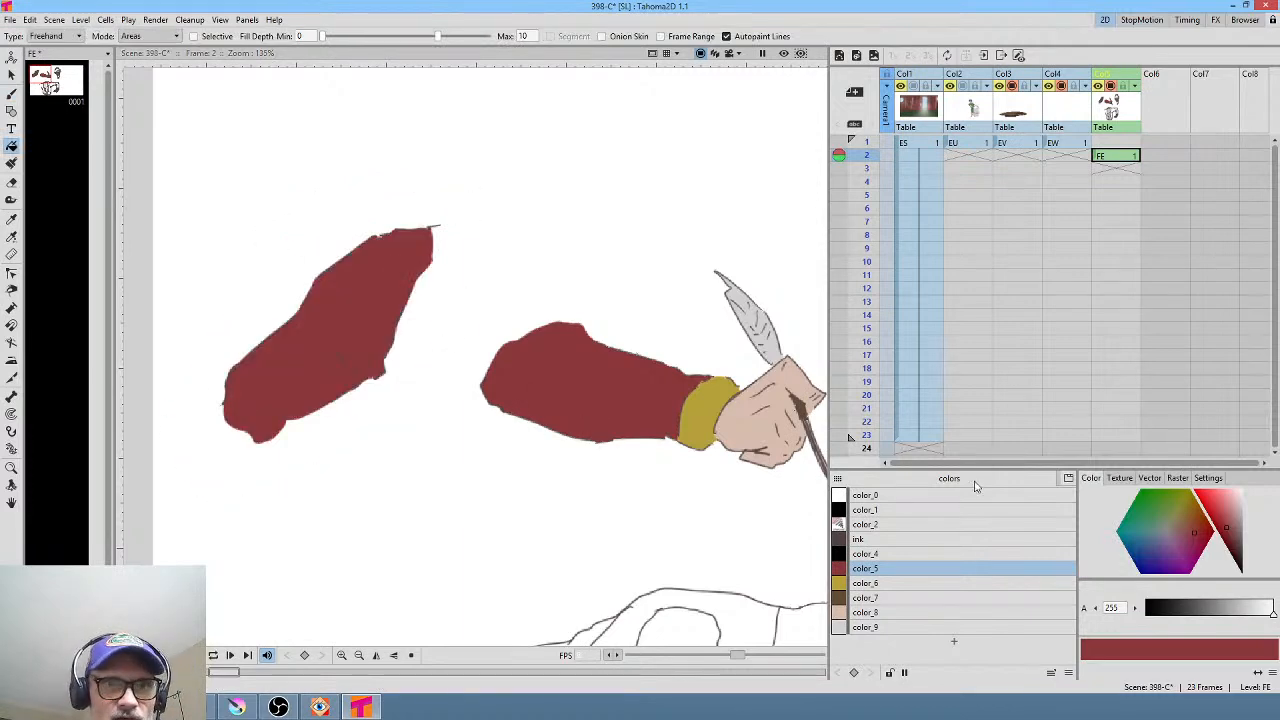
Change the ink color to black
{"action": "left_click", "coordinate": [898, 540]}
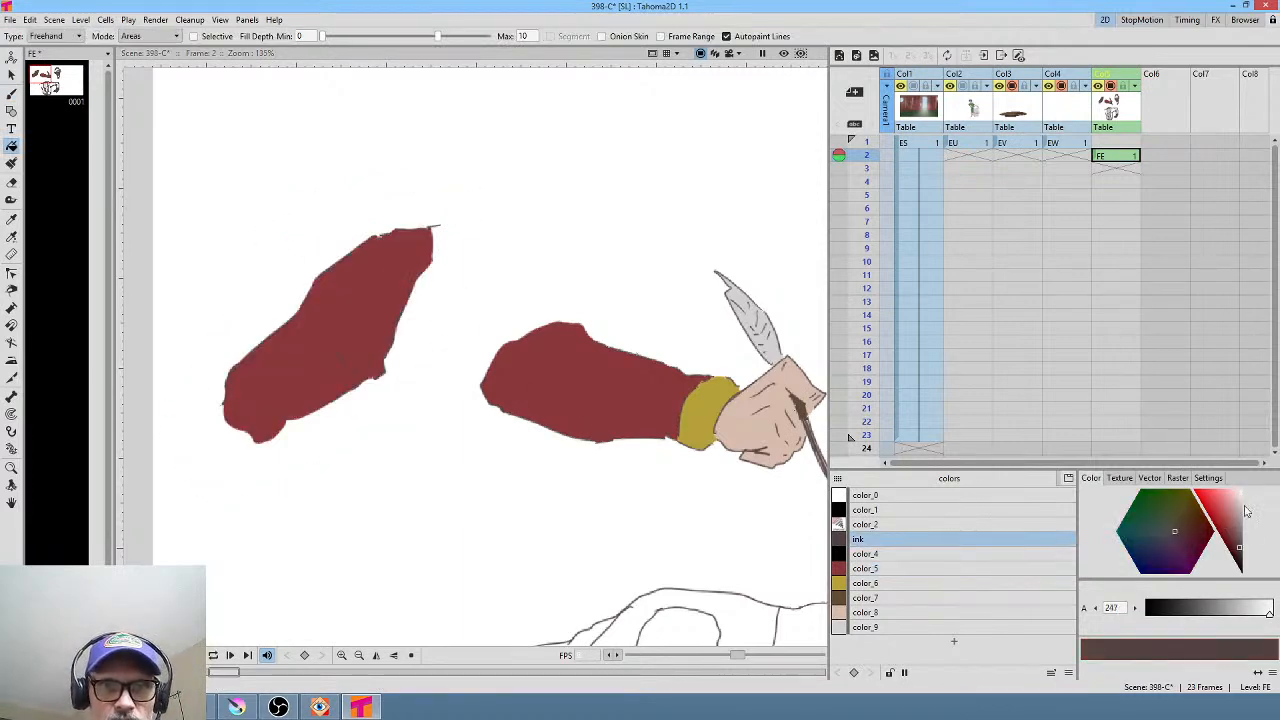
{"action": "mouse_move", "coordinate": [1239, 551]}
{"action": "left_mouse_down"}
{"action": "mouse_move", "coordinate": [1233, 518]}
{"action": "mouse_move", "coordinate": [1249, 585]}
{"action": "left_mouse_up"}
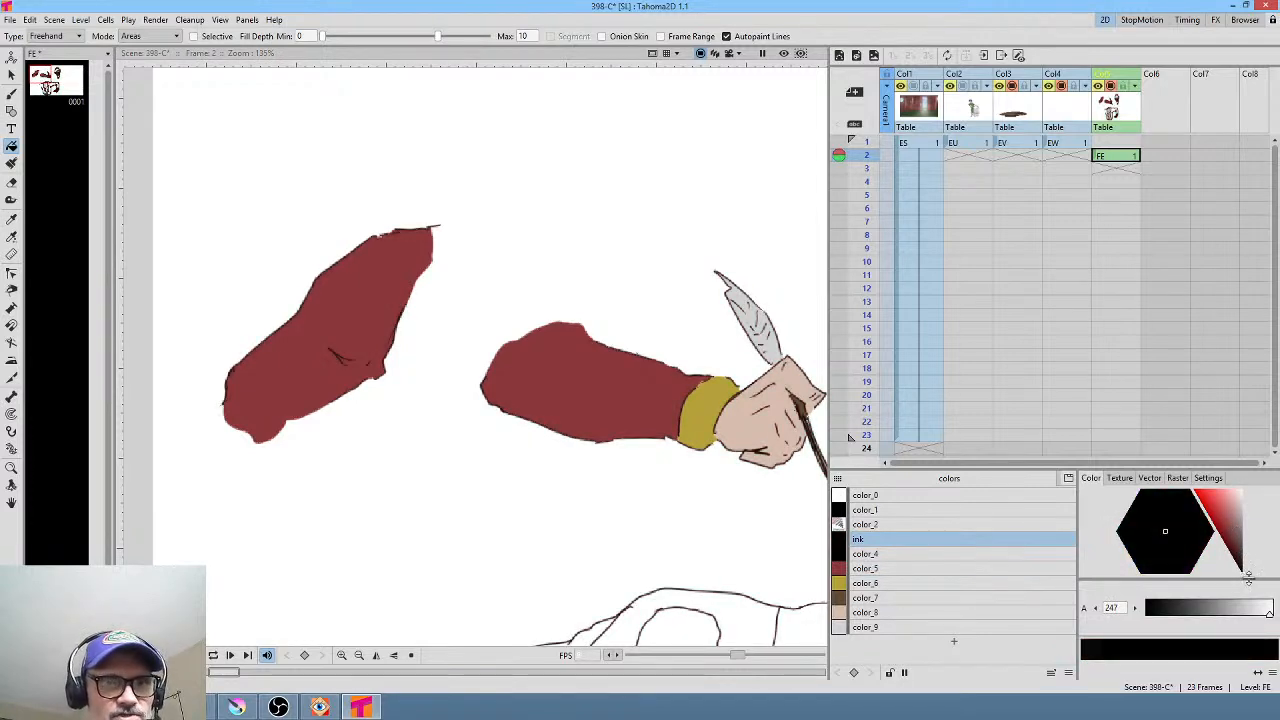
Fill the unpainted side of the robe and its bent sleeve with the red color_5
{"action": "mouse_move", "coordinate": [742, 470]}
{"action": "left_mouse_down"}
{"action": "mouse_move", "coordinate": [590, 226]}
{"action": "mouse_move", "coordinate": [600, 50]}
{"action": "left_mouse_up"}
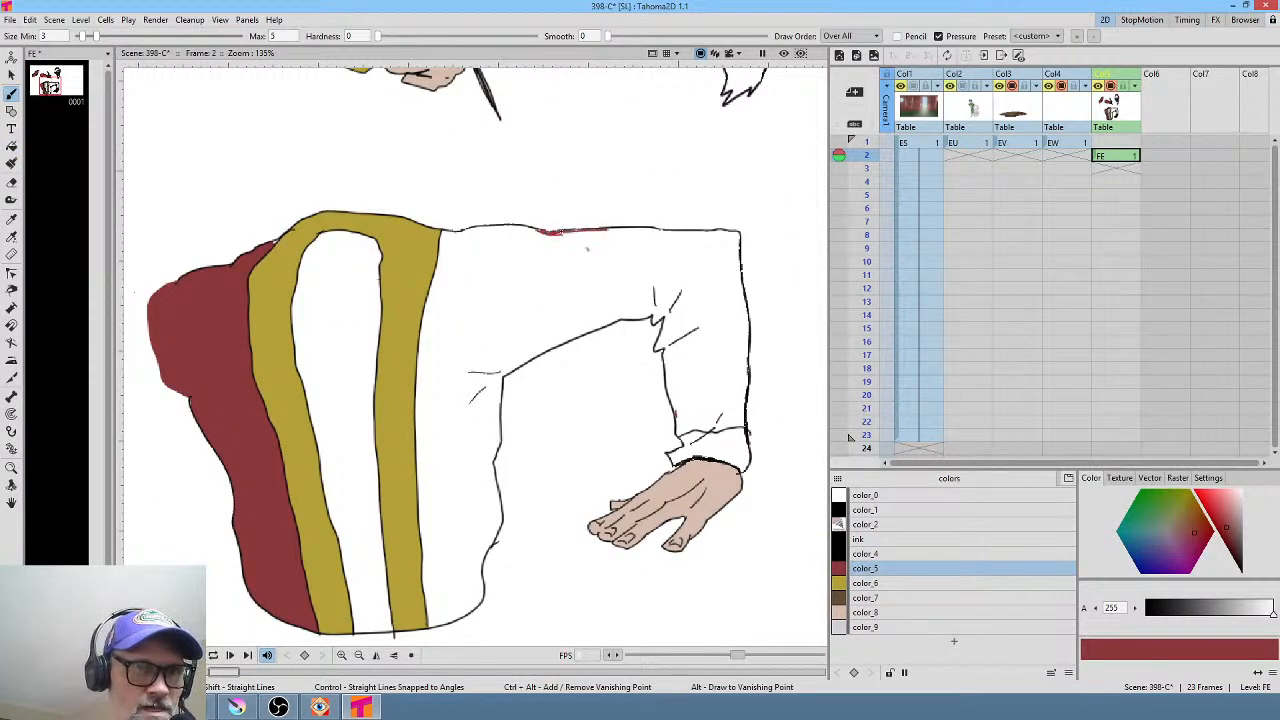
{"action": "left_click_drag", "start_coordinate": [714, 357], "coordinate": [715, 339]}
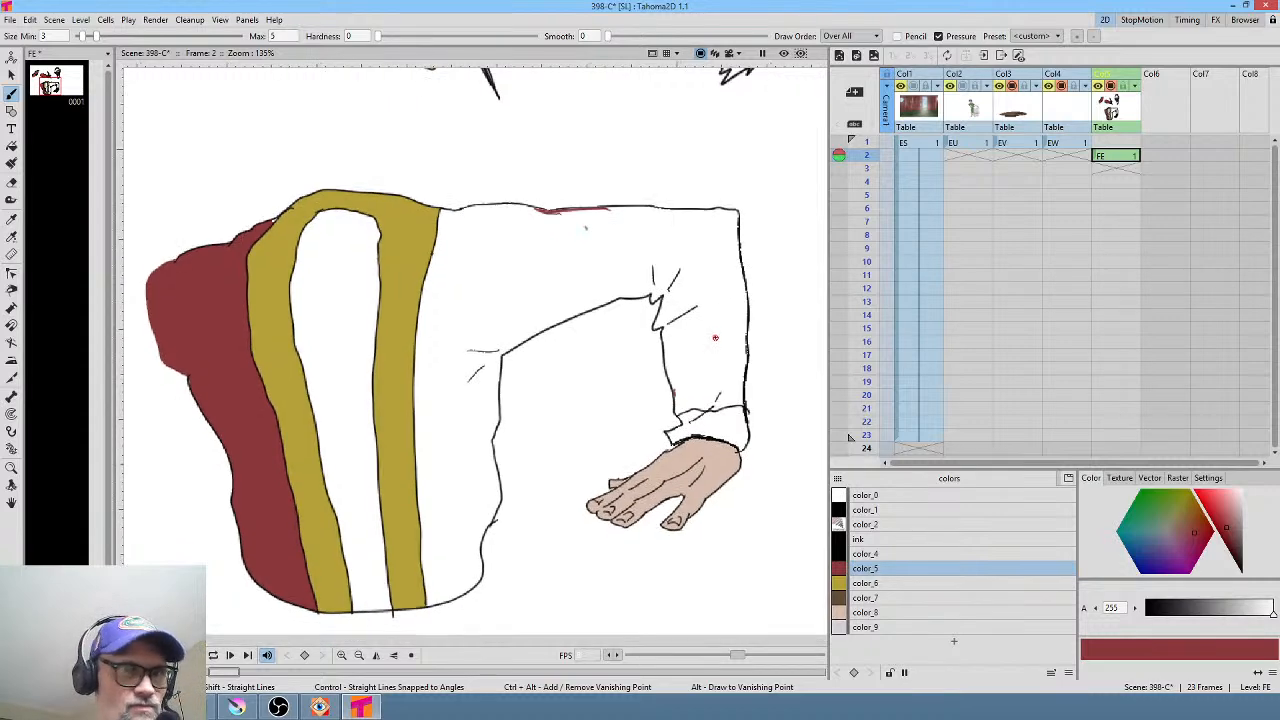
{"action": "key", "text": "f"}
{"action": "left_click", "coordinate": [705, 328]}
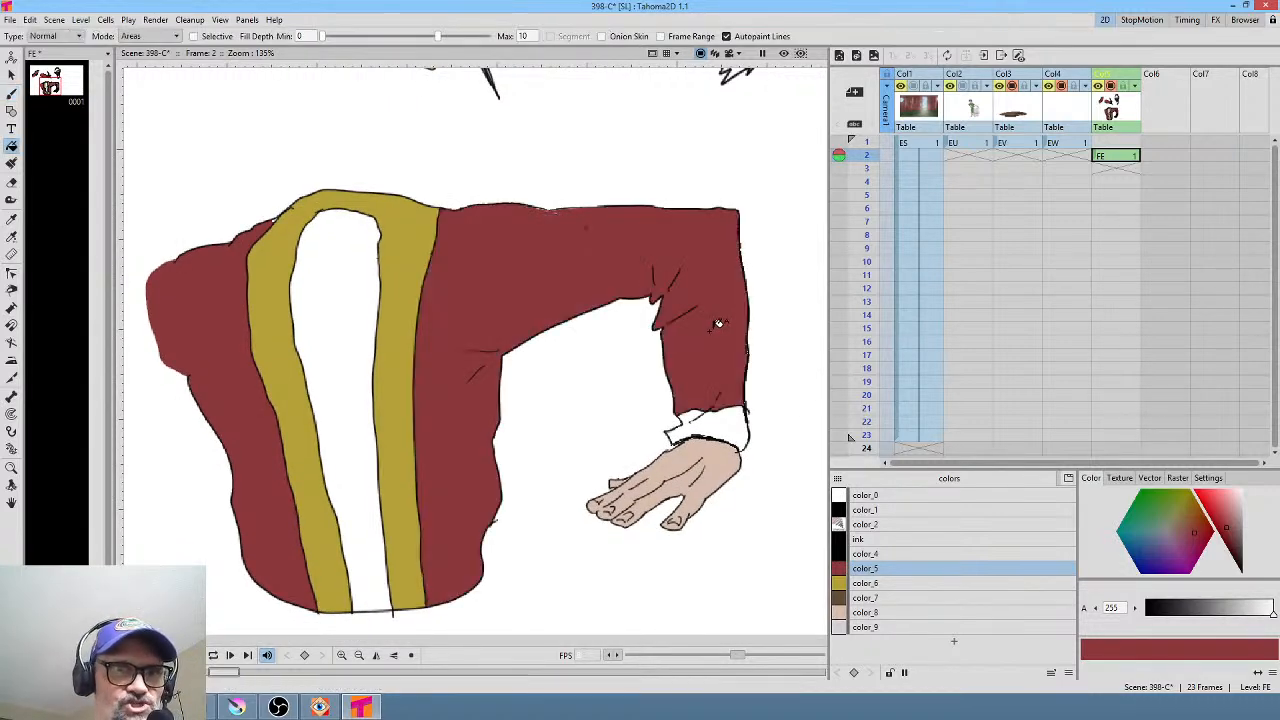
Fill the bent arm's cuff with yellow color_6 and the robe's central panel with brown color_7
{"action": "left_click", "coordinate": [870, 584]}
{"action": "left_click", "coordinate": [743, 415]}
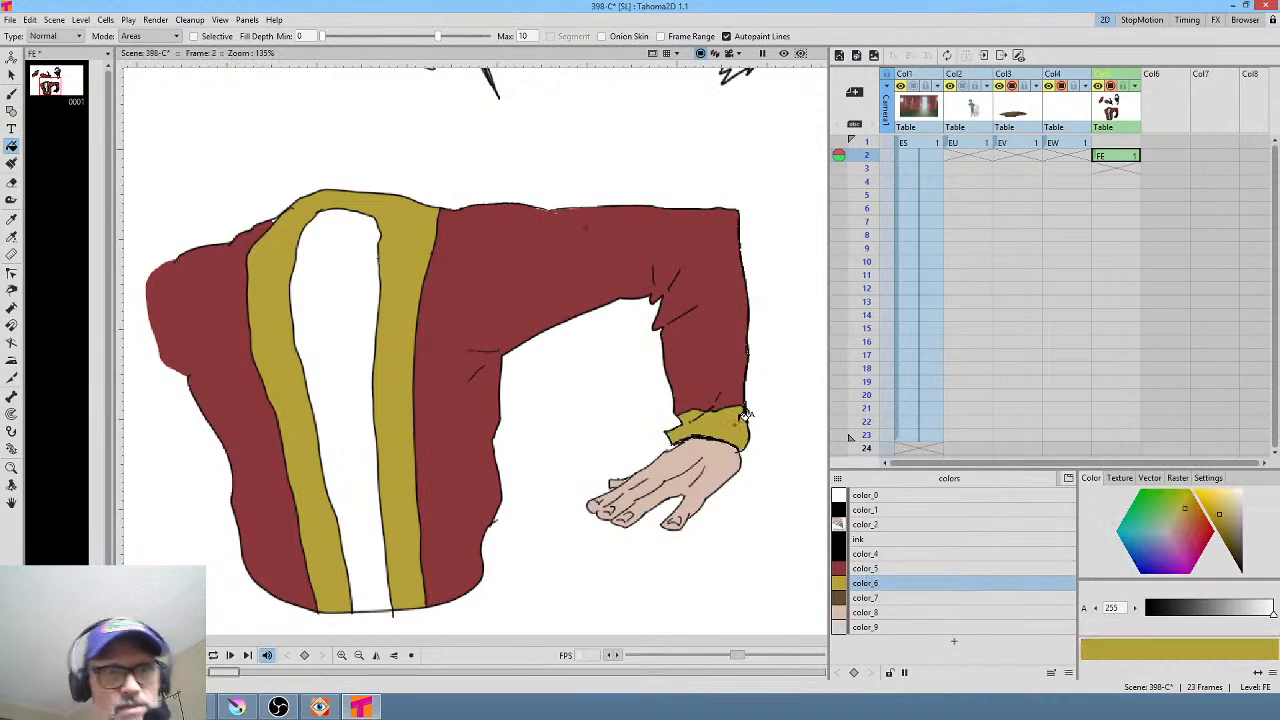
{"action": "mouse_move", "coordinate": [633, 439]}
{"action": "left_mouse_down"}
{"action": "mouse_move", "coordinate": [694, 289]}
{"action": "mouse_move", "coordinate": [673, 349]}
{"action": "left_mouse_up"}
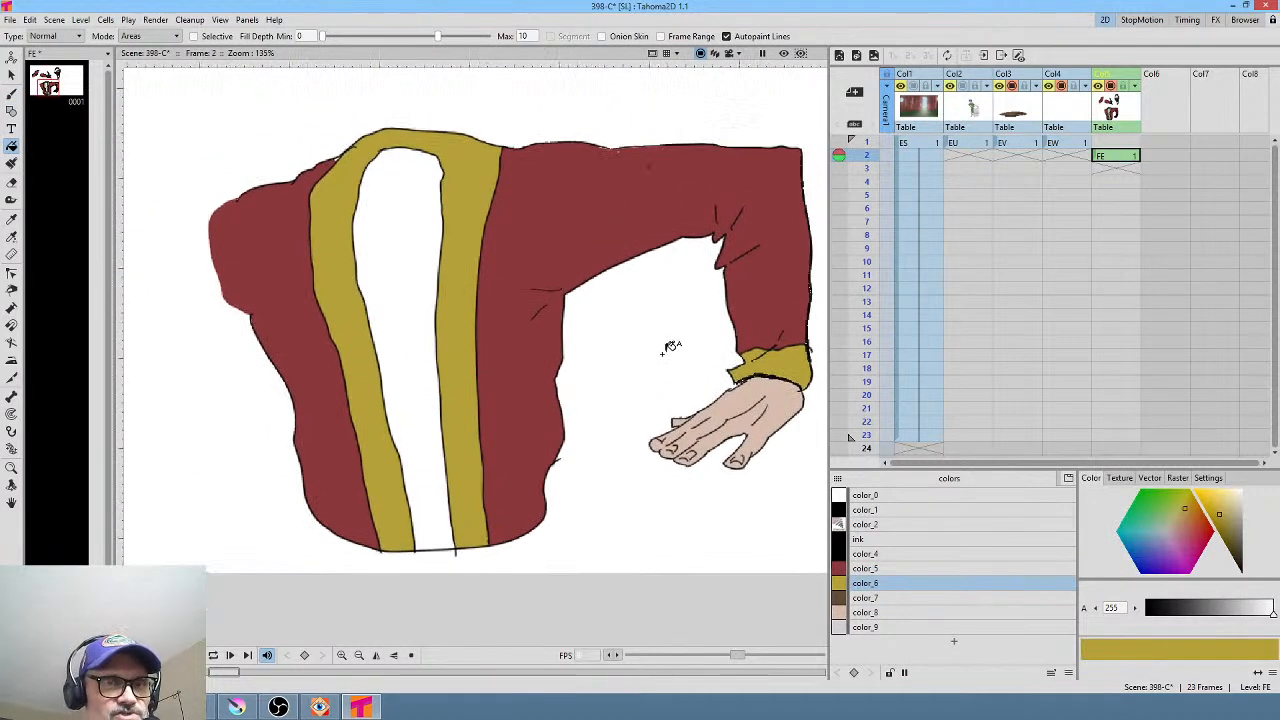
{"action": "left_click", "coordinate": [889, 598]}
{"action": "left_click", "coordinate": [409, 246]}
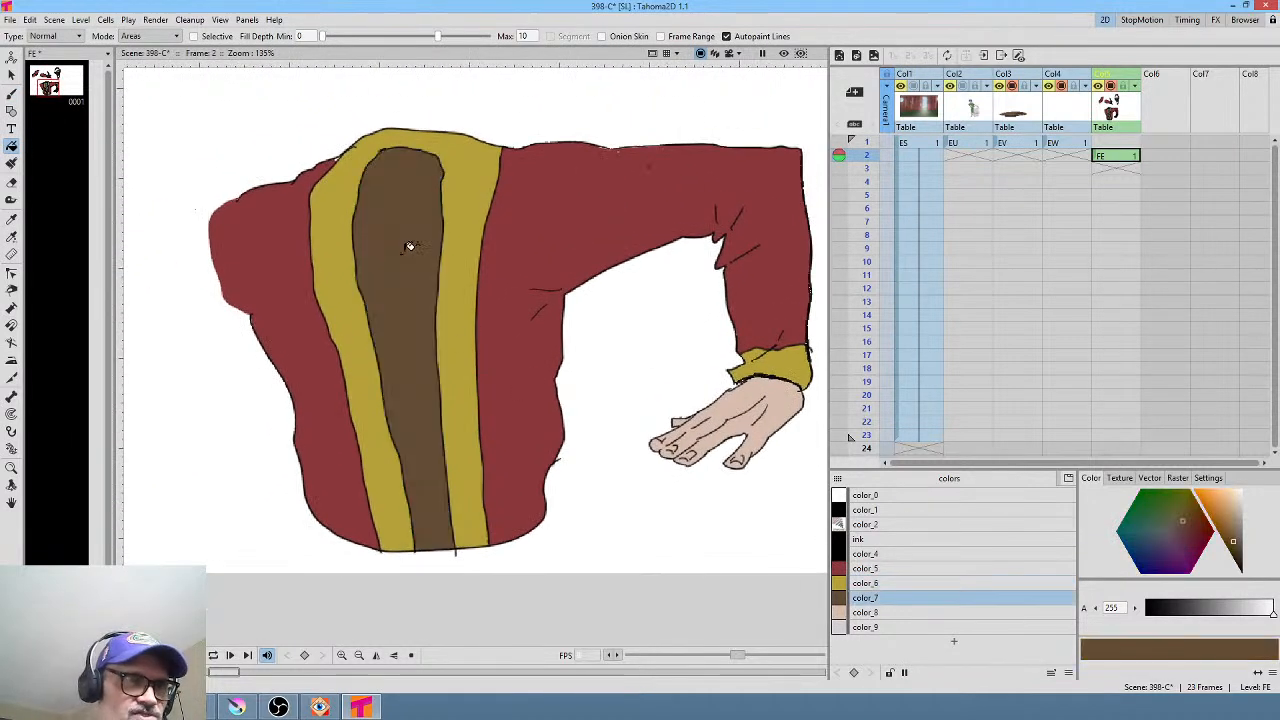
Brush a zigzag upper edge for the beard with light grey color_9 and fill the beard below it
{"action": "scroll", "coordinate": [612, 400], "scroll_direction": "down", "scroll_amount": 4}
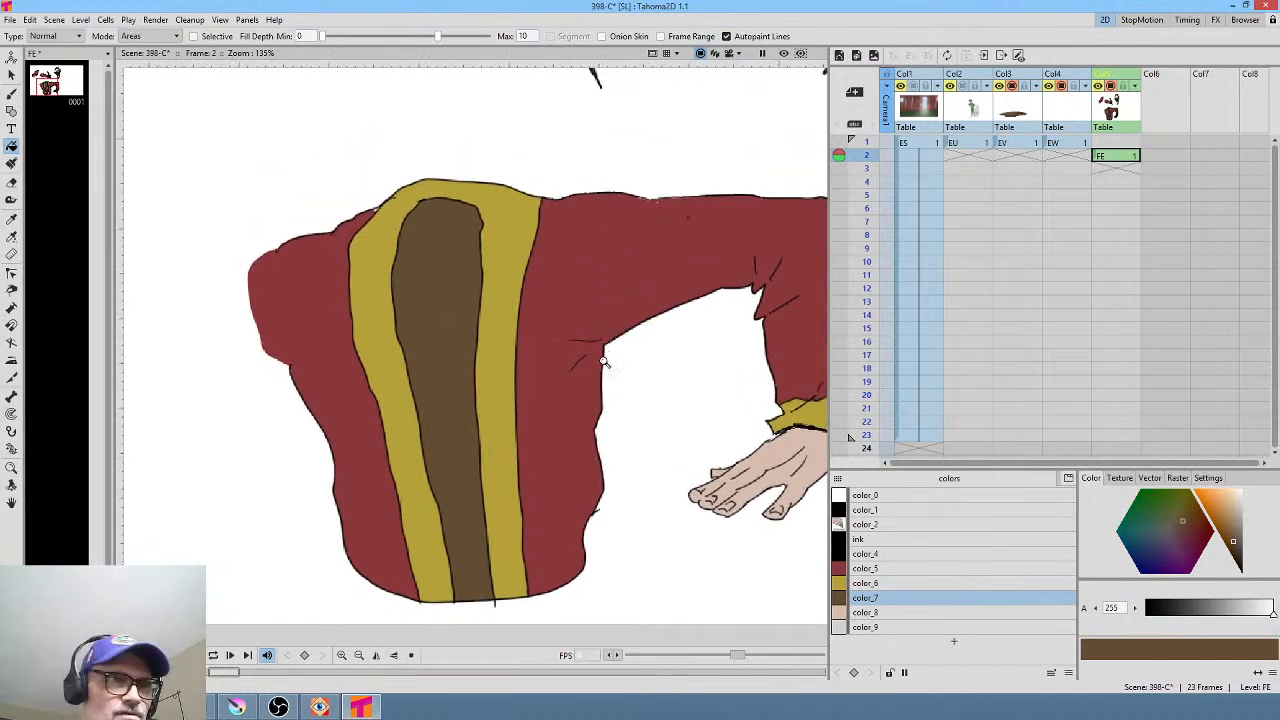
{"action": "scroll", "coordinate": [730, 192], "scroll_direction": "up", "scroll_amount": 5}
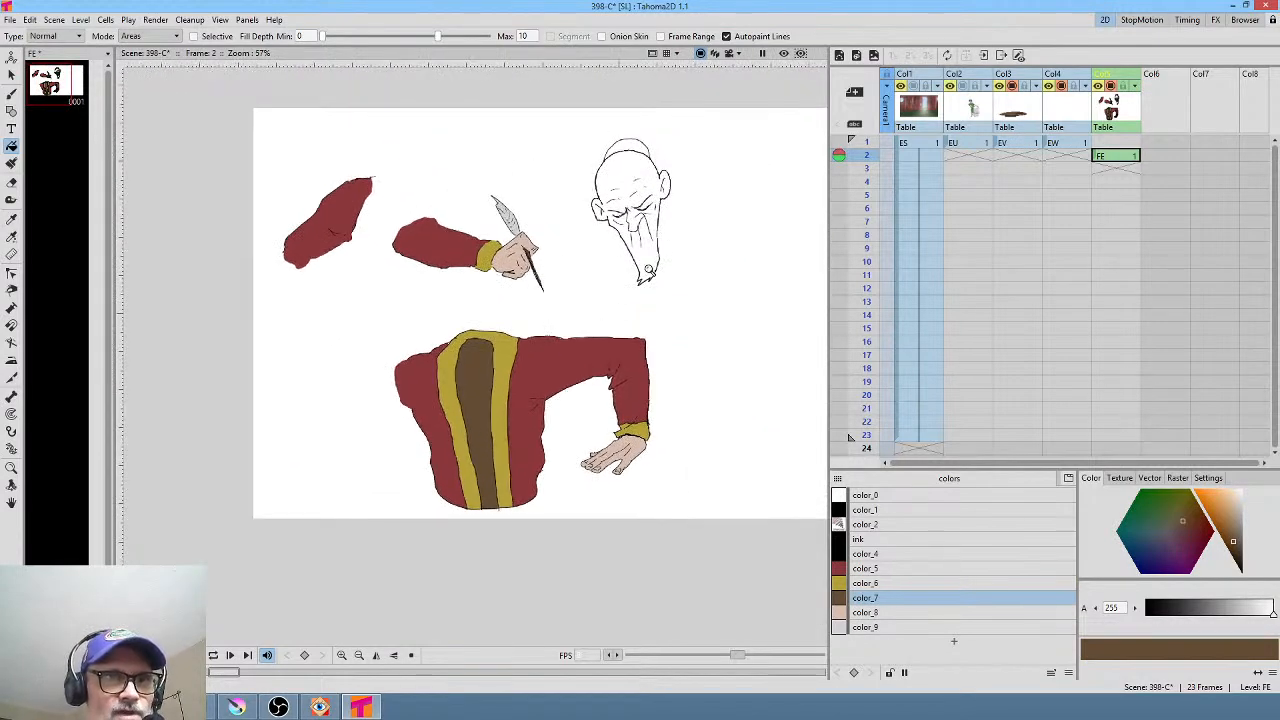
{"action": "left_click_drag", "start_coordinate": [710, 193], "coordinate": [637, 371]}
{"action": "left_click", "coordinate": [897, 628]}
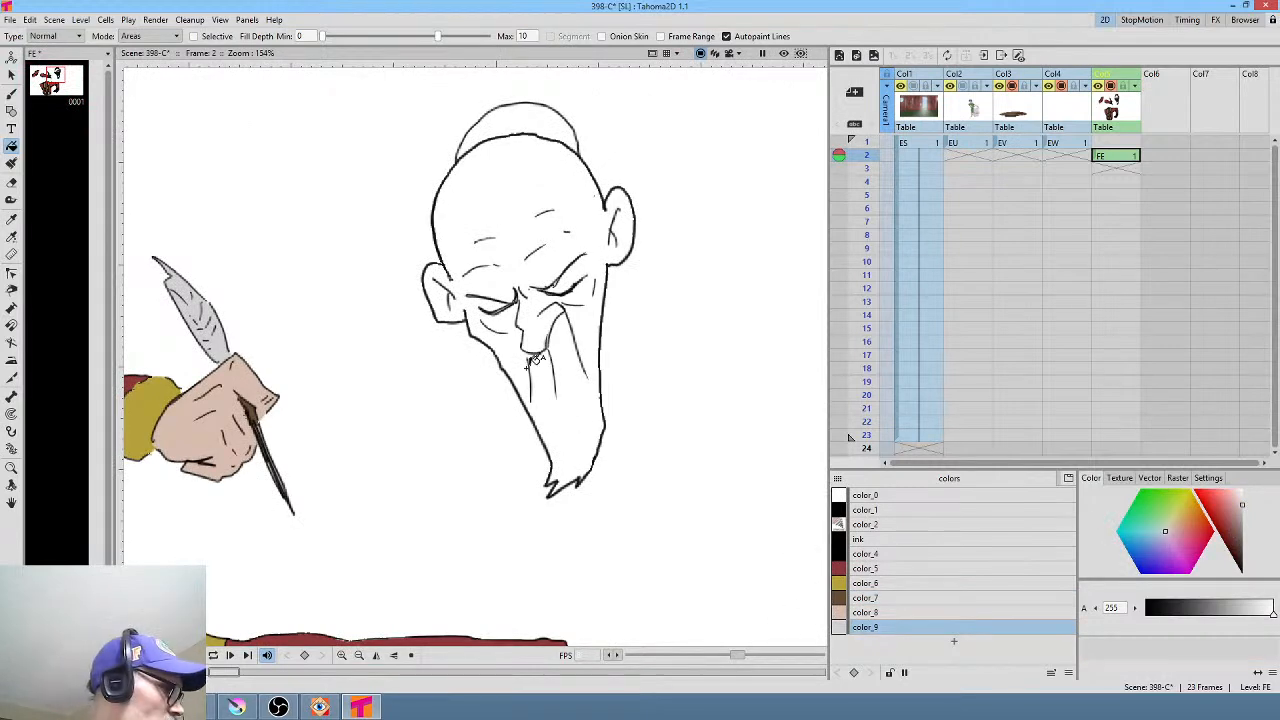
{"action": "key", "text": "b"}
{"action": "left_click_drag", "start_coordinate": [575, 430], "coordinate": [594, 420]}
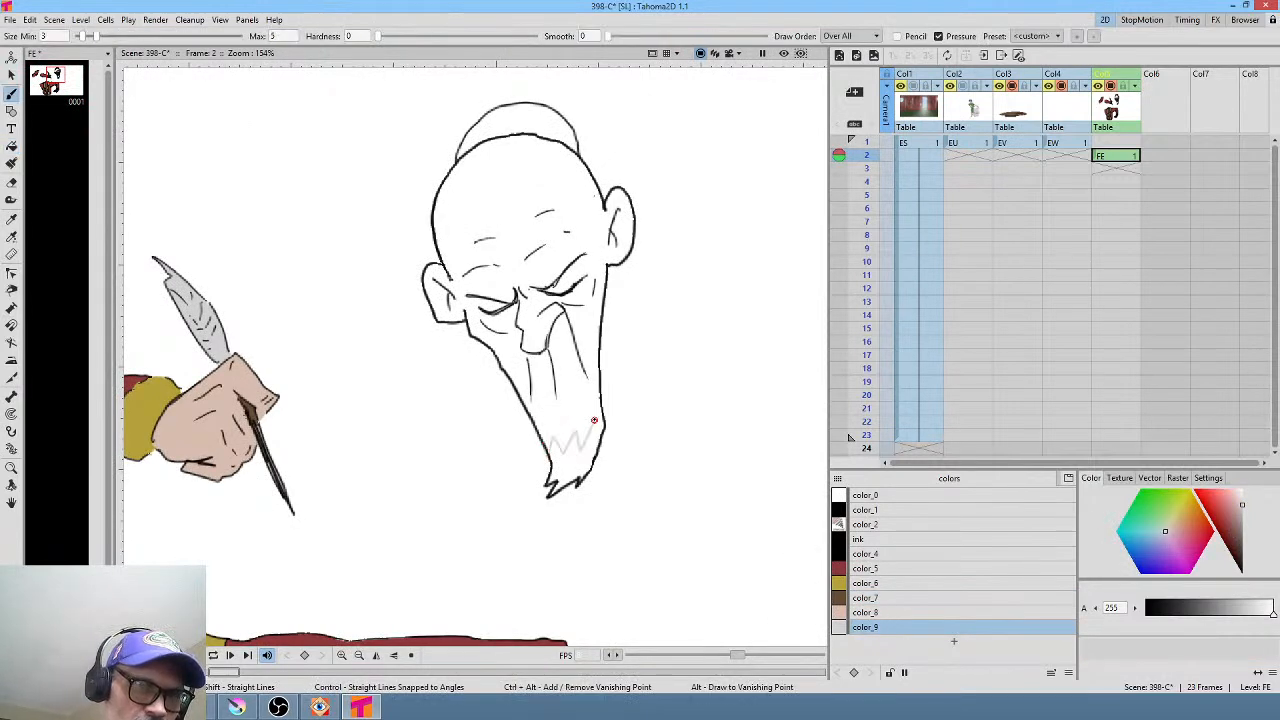
{"action": "key", "text": "f"}
{"action": "left_click", "coordinate": [567, 465]}
Fill the face with the skin tone color_8 and the skullcap with the red color_5
{"action": "left_click", "coordinate": [865, 612]}
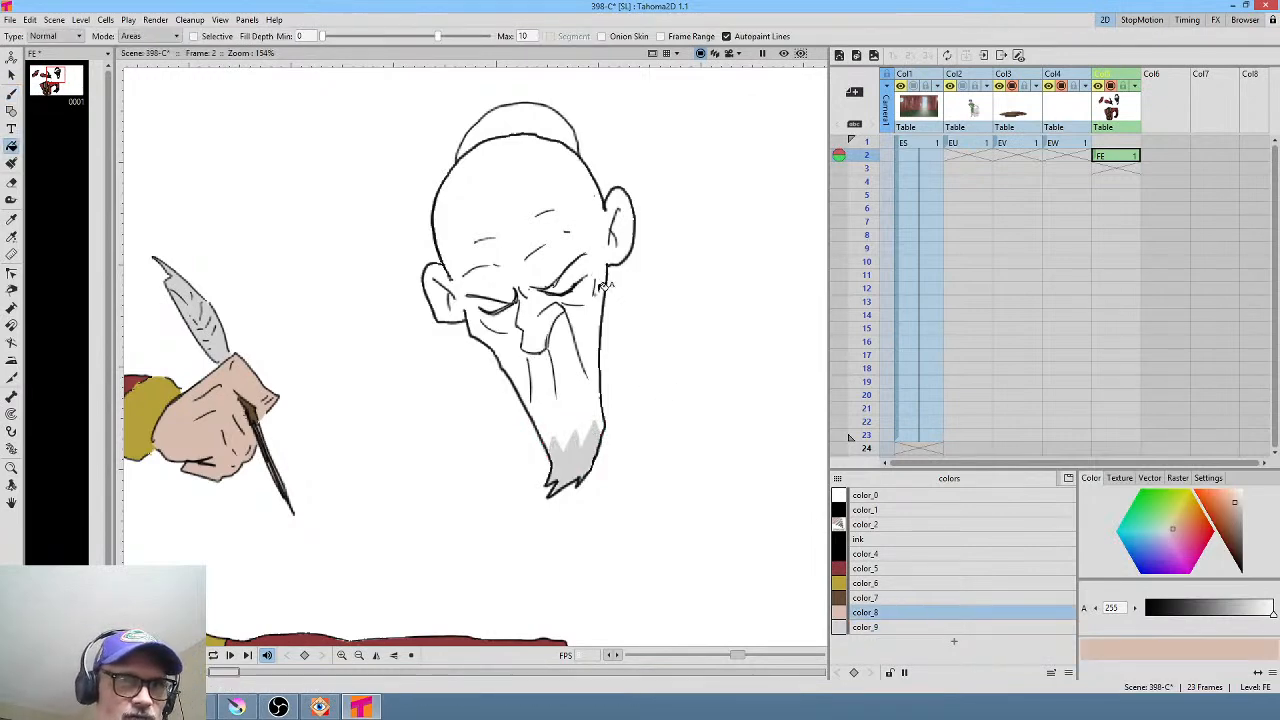
{"action": "left_click", "coordinate": [597, 312]}
{"action": "left_click", "coordinate": [880, 568]}
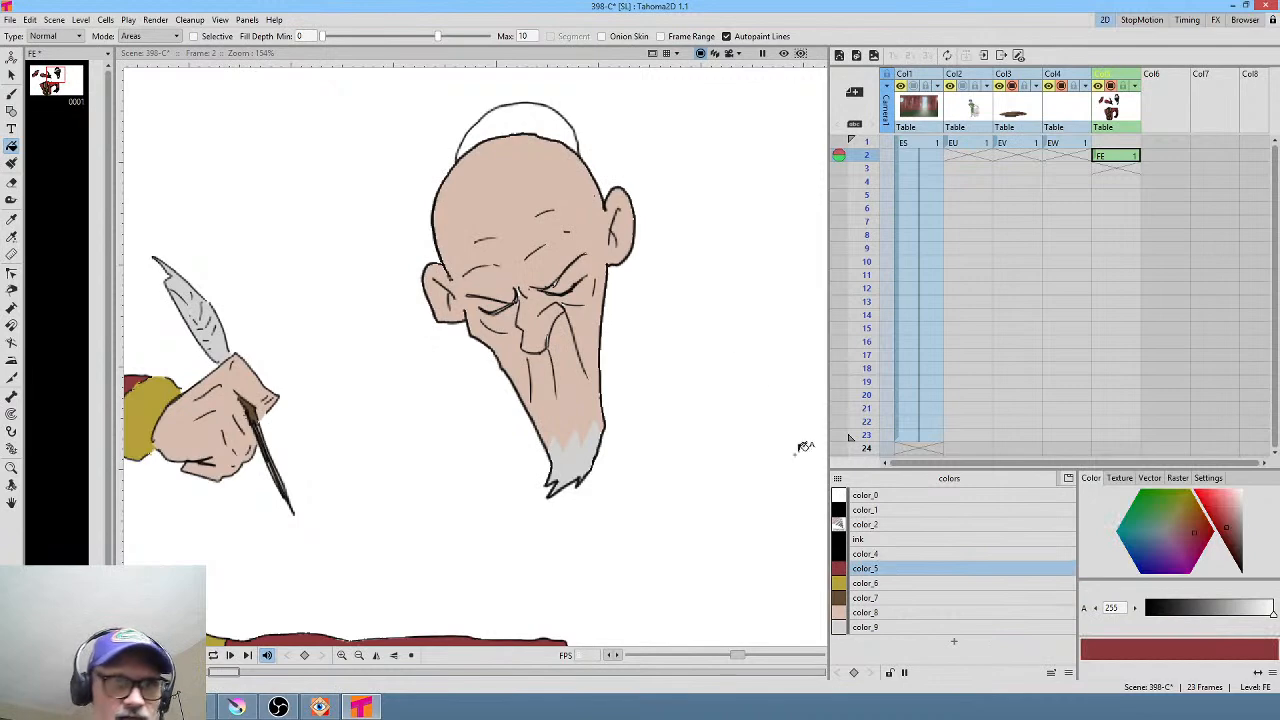
{"action": "left_click", "coordinate": [574, 112]}
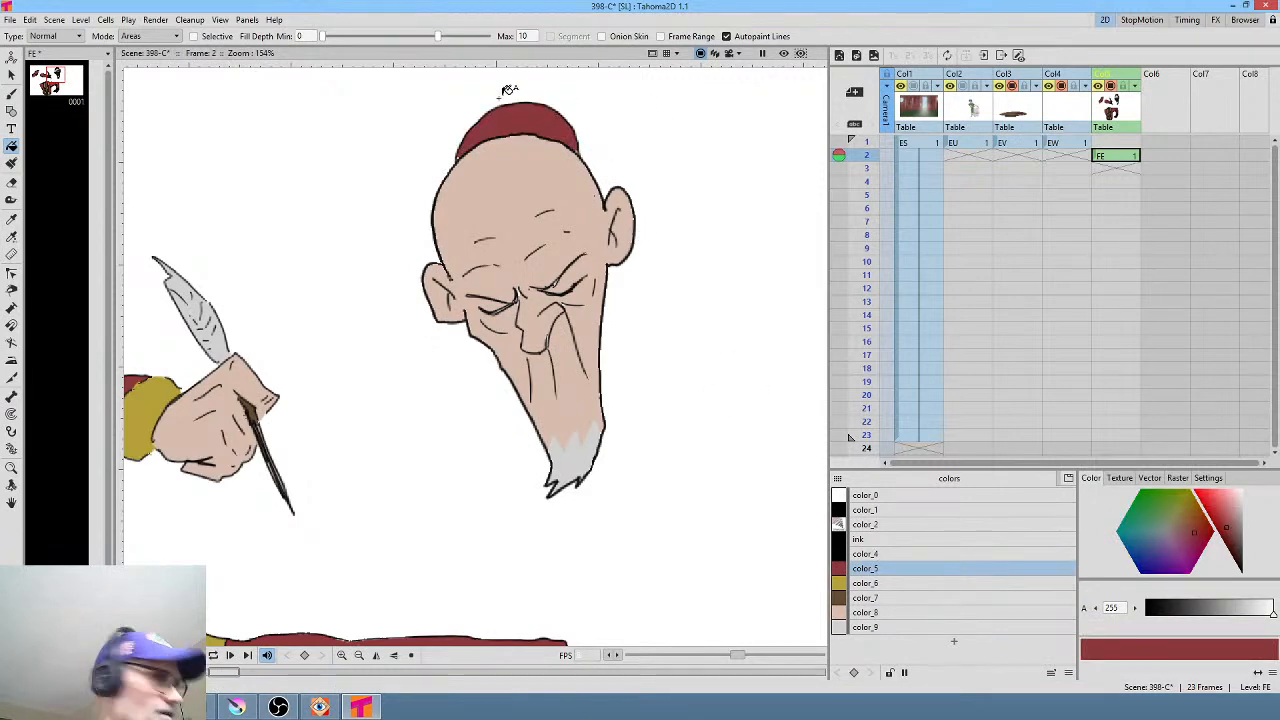
Switch the fill type to Freehand and fill leftover gaps in the cap with color_5 and in the head with color_8
{"action": "left_click", "coordinate": [57, 37]}
{"action": "left_click", "coordinate": [46, 68]}
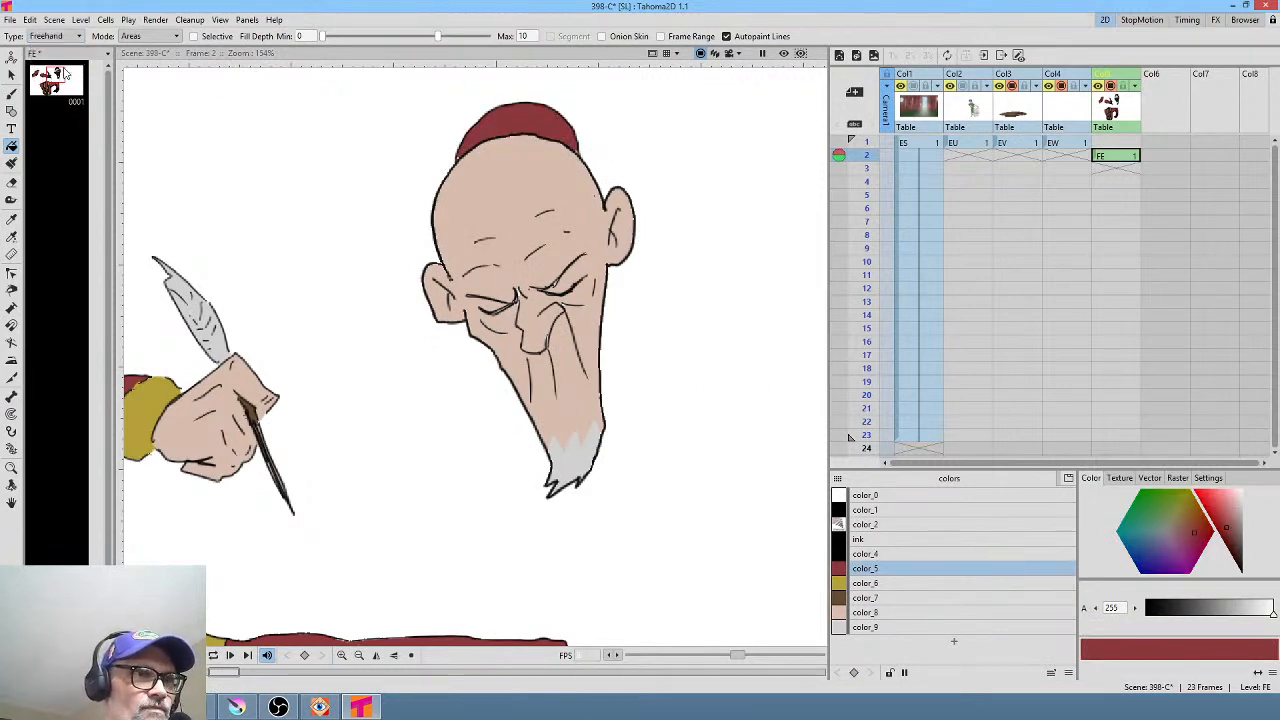
{"action": "left_click", "coordinate": [72, 37]}
{"action": "left_click", "coordinate": [70, 68]}
{"action": "mouse_move", "coordinate": [612, 122]}
{"action": "left_mouse_down"}
{"action": "mouse_move", "coordinate": [550, 80]}
{"action": "mouse_move", "coordinate": [422, 112]}
{"action": "mouse_move", "coordinate": [456, 176]}
{"action": "mouse_move", "coordinate": [614, 126]}
{"action": "left_mouse_up"}
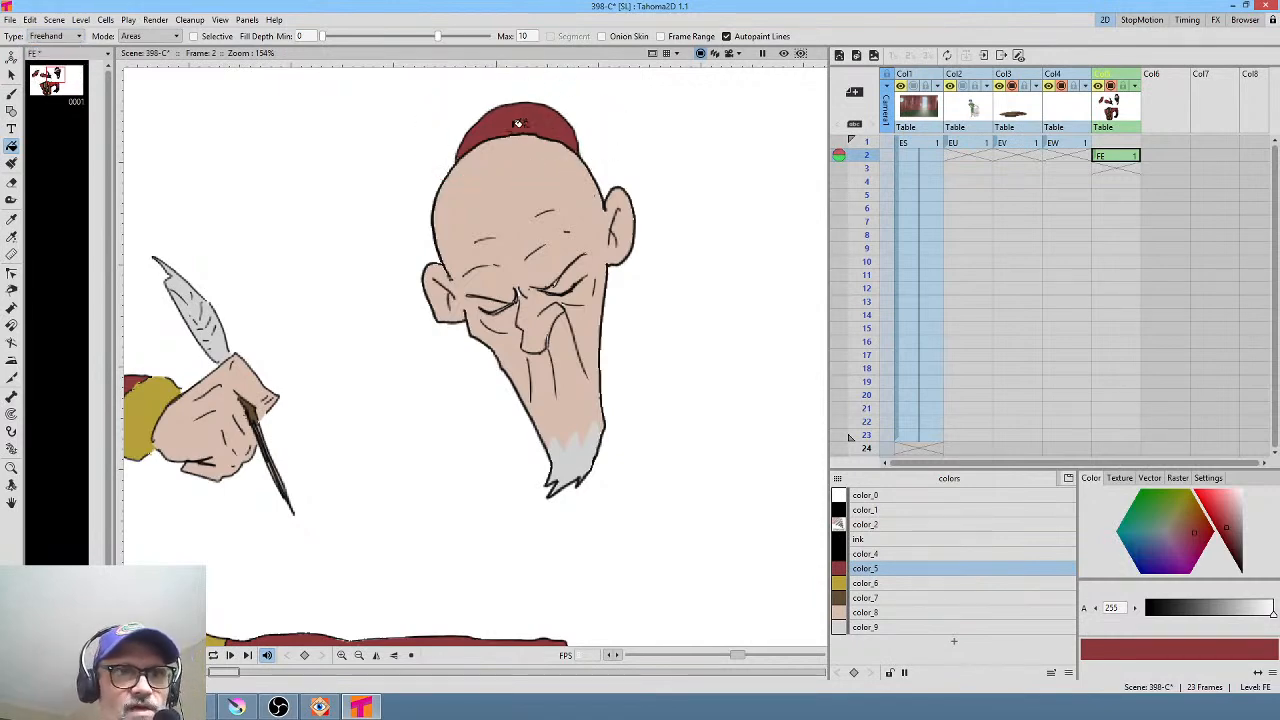
{"action": "left_click", "coordinate": [890, 612]}
{"action": "mouse_move", "coordinate": [677, 217]}
{"action": "left_mouse_down"}
{"action": "mouse_move", "coordinate": [426, 367]}
{"action": "mouse_move", "coordinate": [703, 209]}
{"action": "left_mouse_up"}
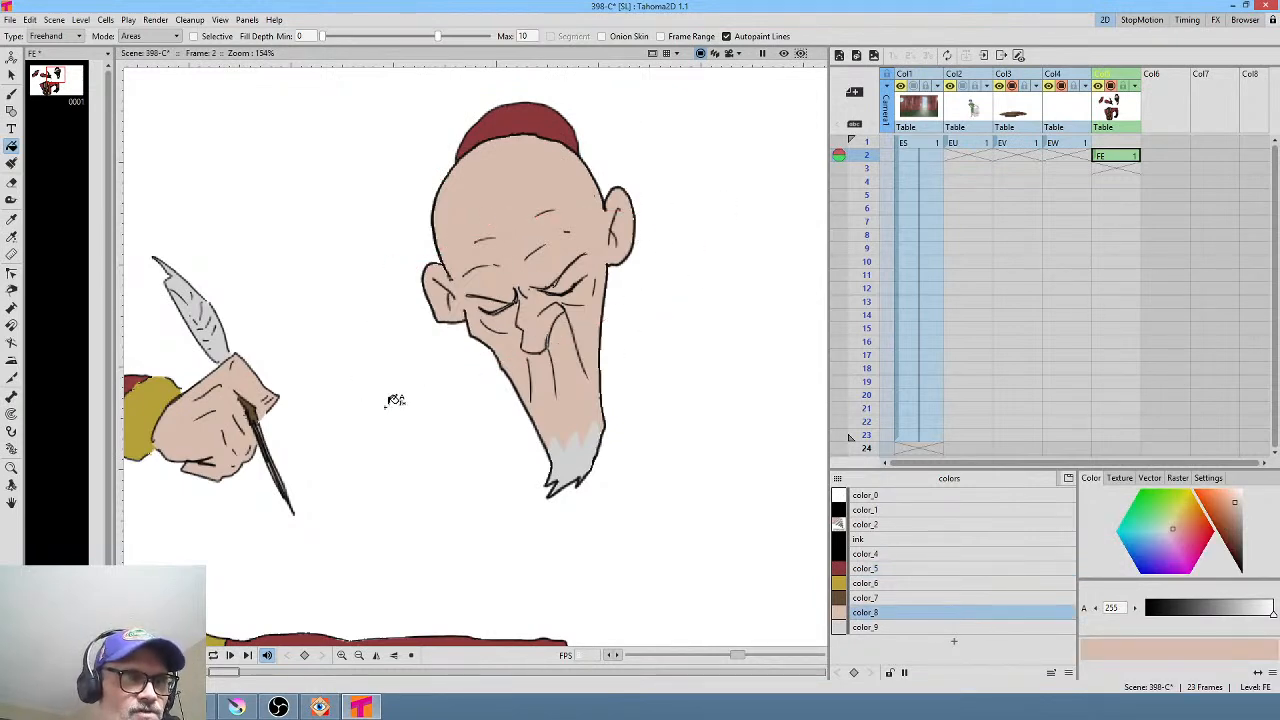
{"action": "left_click_drag", "start_coordinate": [521, 371], "coordinate": [569, 363]}
Save all changes to the scene and the coloured character drawing
{"action": "scroll", "coordinate": [474, 366], "scroll_direction": "down", "scroll_amount": 5}
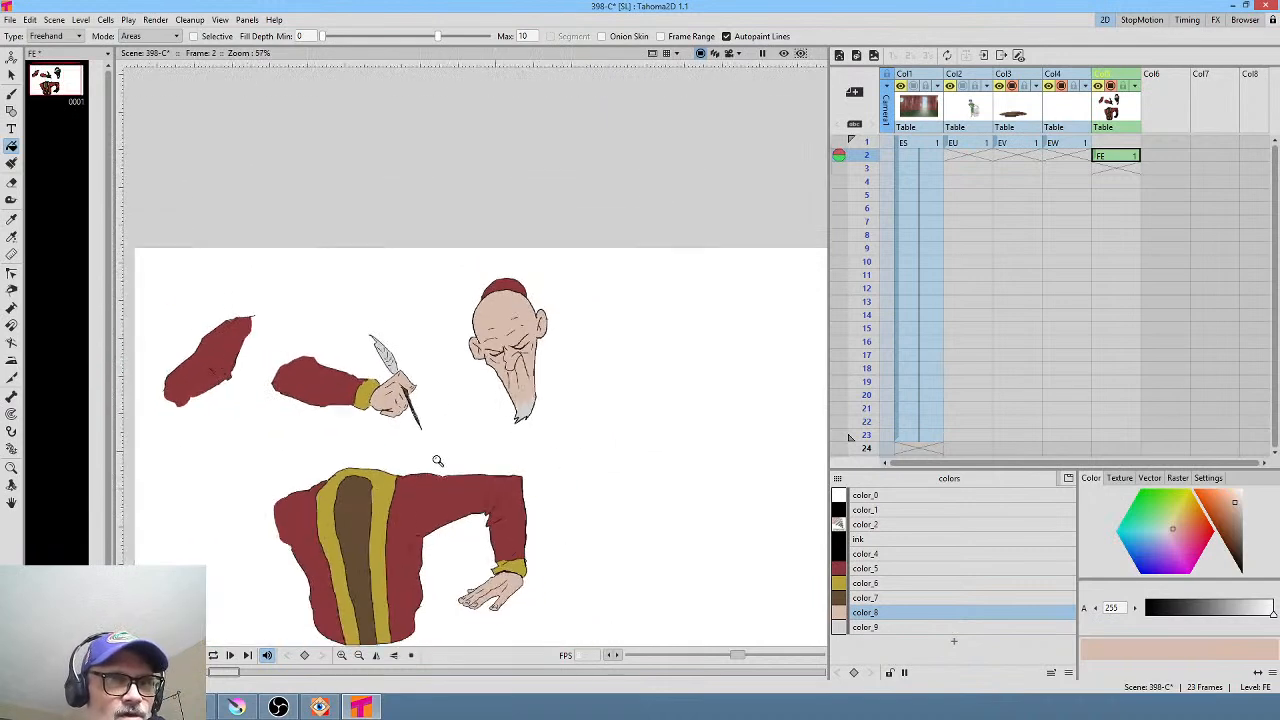
{"action": "left_click_drag", "start_coordinate": [614, 378], "coordinate": [611, 316]}
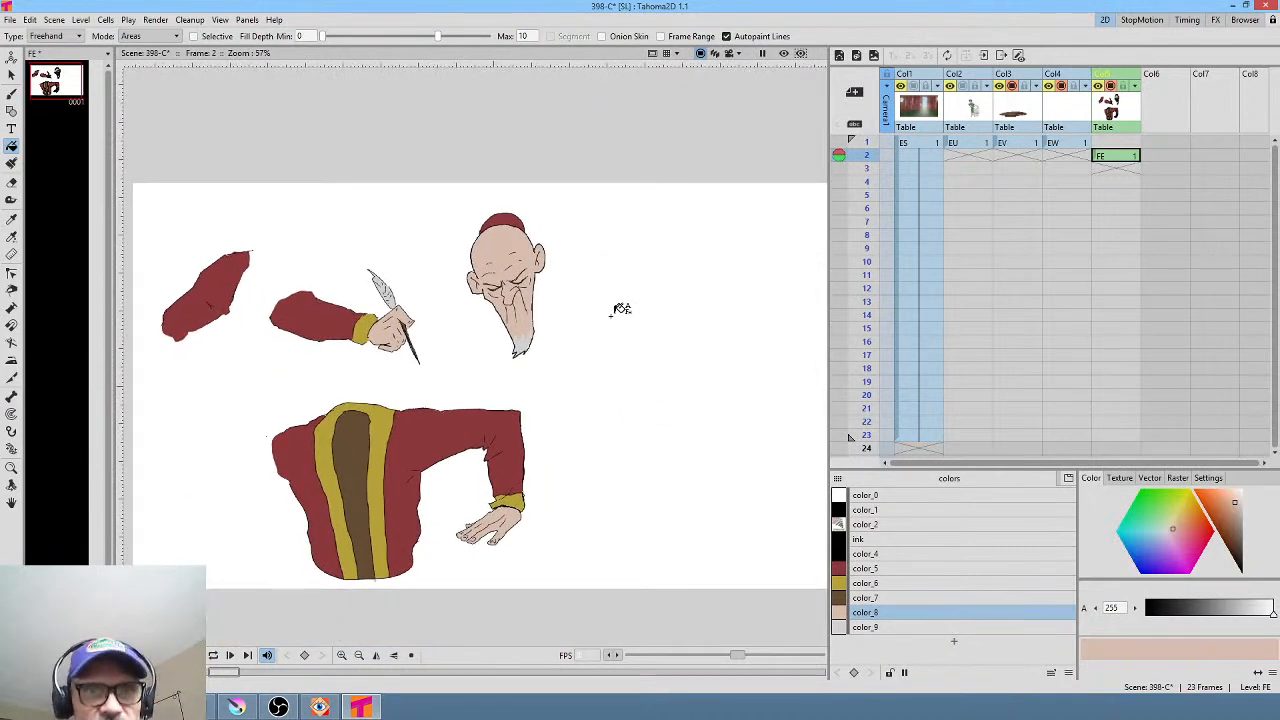
{"action": "left_click", "coordinate": [9, 20]}
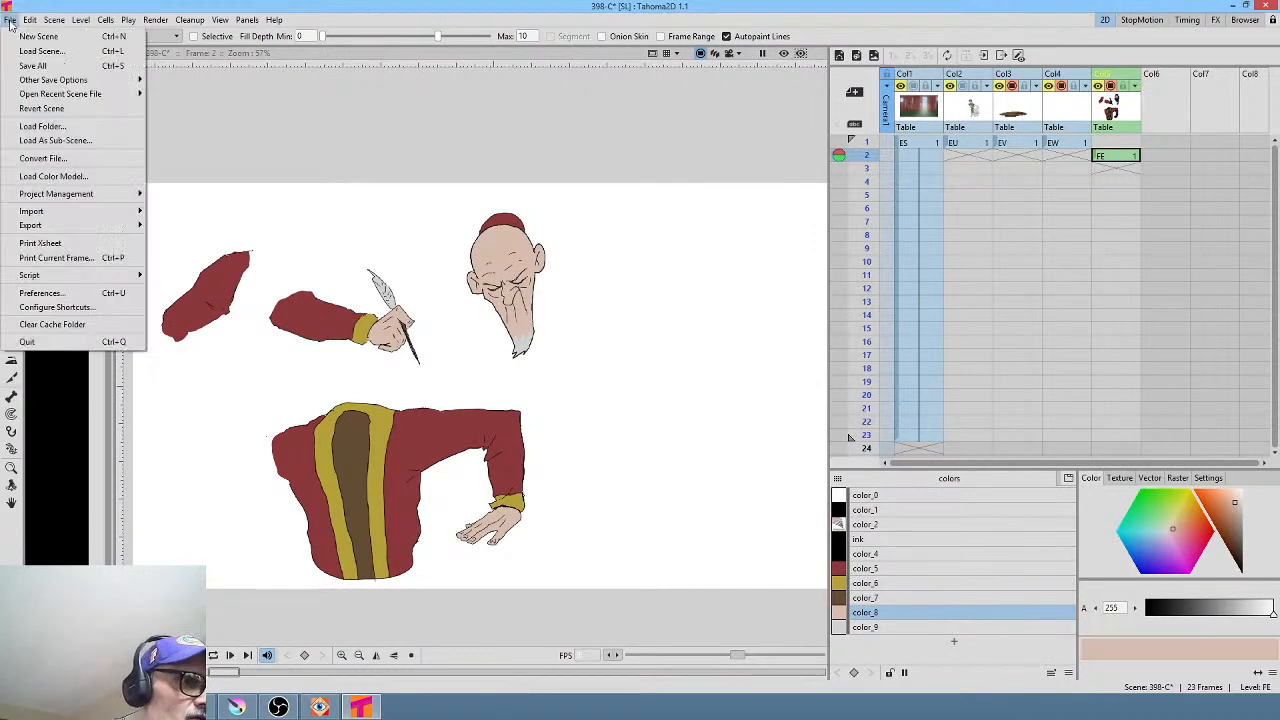
{"action": "left_click", "coordinate": [34, 66]}
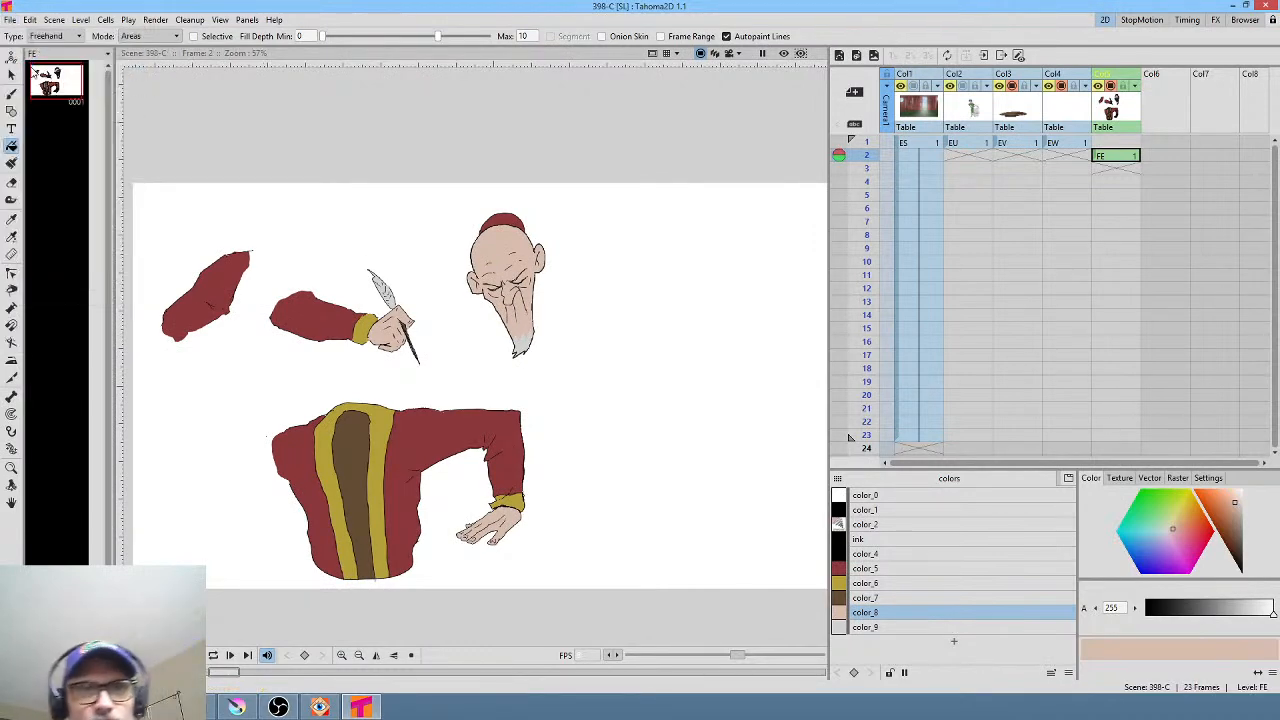
Turn on the room background's visibility and extend the round table's exposure in Col3 through frame 3
{"action": "left_click", "coordinate": [912, 86]}
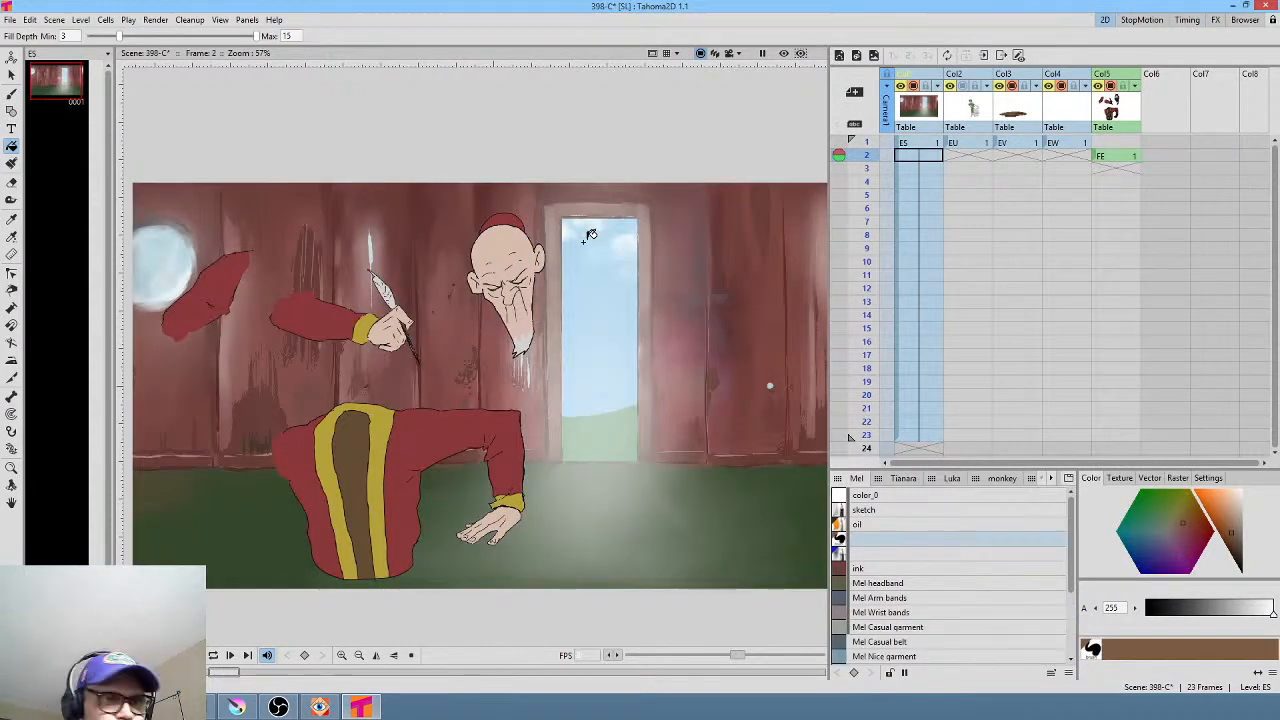
{"action": "left_click", "coordinate": [1021, 146]}
{"action": "left_click_drag", "start_coordinate": [1033, 157], "coordinate": [1033, 190]}
Select the robed torso with its bent arm by a freehand outline and move it up so the hand rests on the table
{"action": "left_click", "coordinate": [1126, 158]}
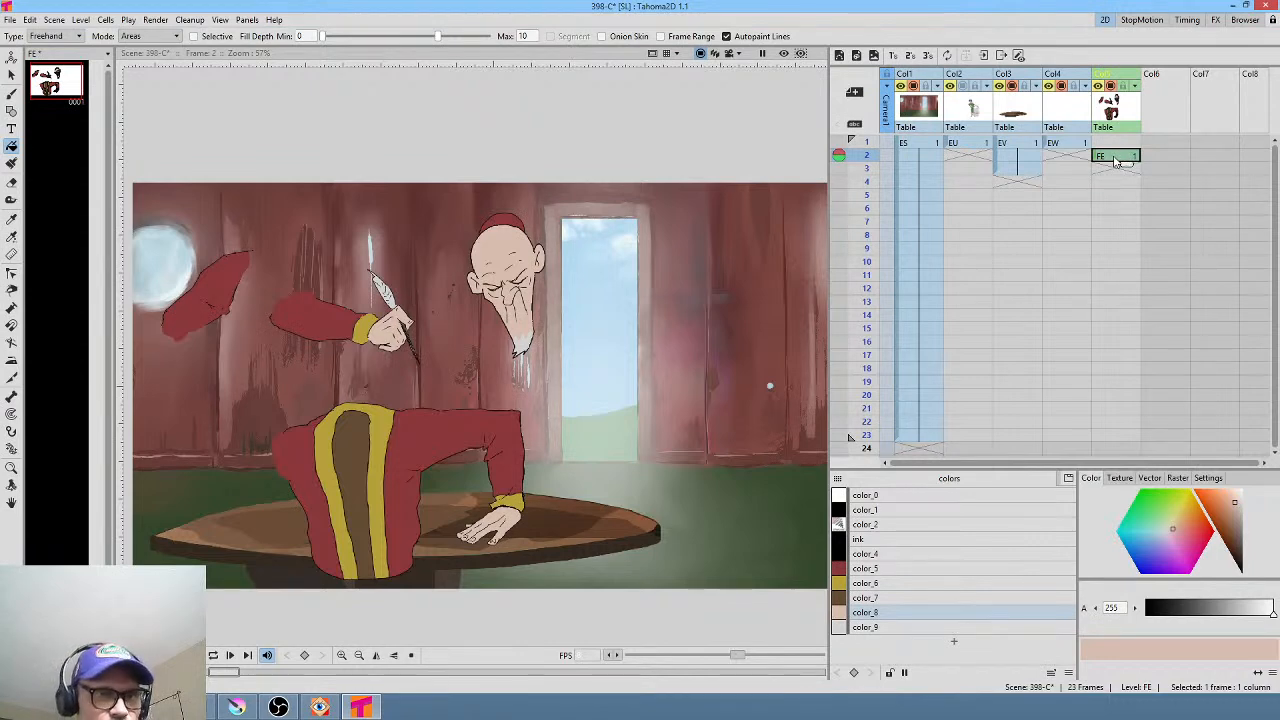
{"action": "key", "text": "s"}
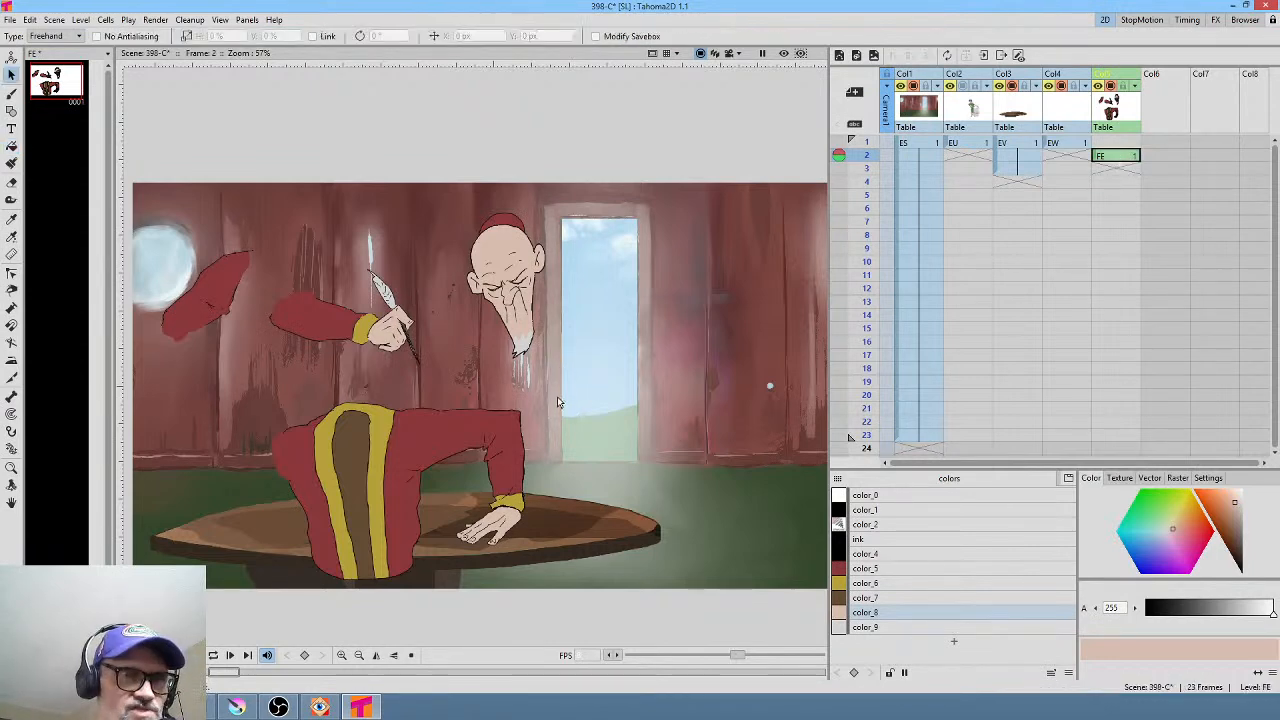
{"action": "mouse_move", "coordinate": [540, 397]}
{"action": "left_mouse_down"}
{"action": "mouse_move", "coordinate": [335, 372]}
{"action": "mouse_move", "coordinate": [248, 451]}
{"action": "mouse_move", "coordinate": [252, 555]}
{"action": "mouse_move", "coordinate": [376, 601]}
{"action": "mouse_move", "coordinate": [559, 555]}
{"action": "mouse_move", "coordinate": [572, 386]}
{"action": "left_mouse_up"}
{"action": "mouse_move", "coordinate": [504, 475]}
{"action": "left_mouse_down"}
{"action": "mouse_move", "coordinate": [490, 470]}
{"action": "mouse_move", "coordinate": [510, 463]}
{"action": "left_mouse_up"}
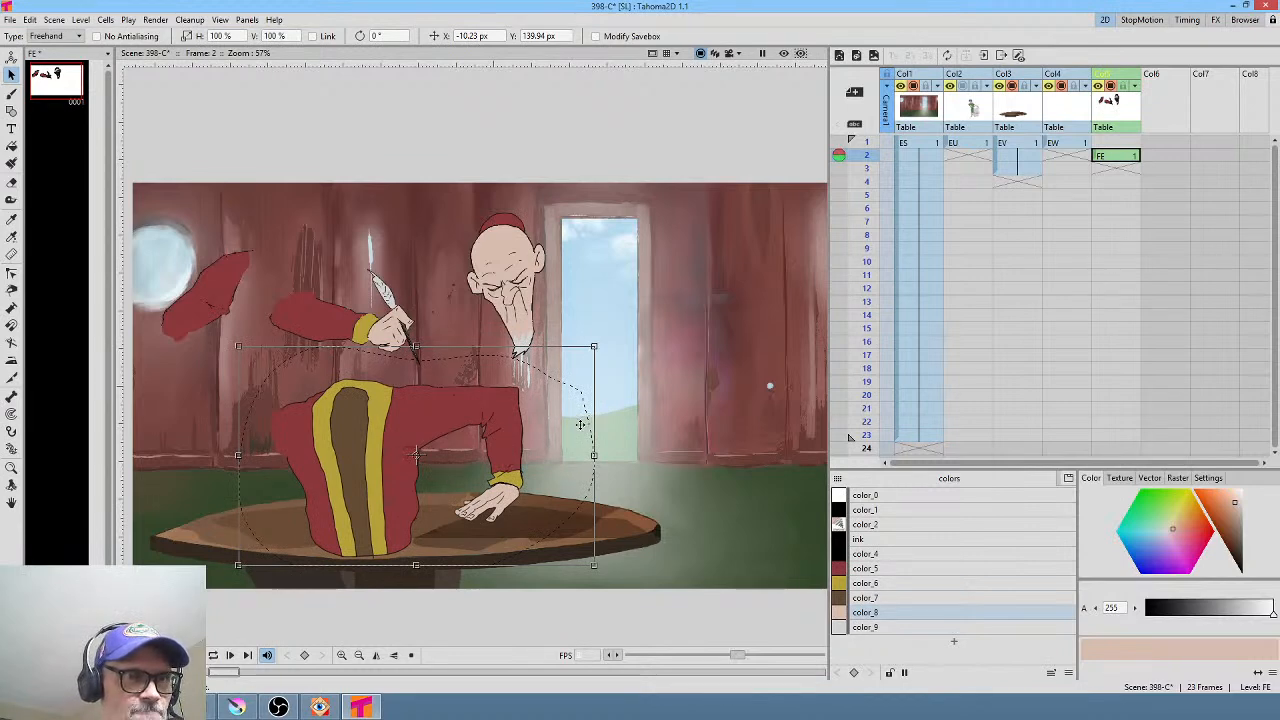
{"action": "left_click_drag", "start_coordinate": [505, 492], "coordinate": [512, 488]}
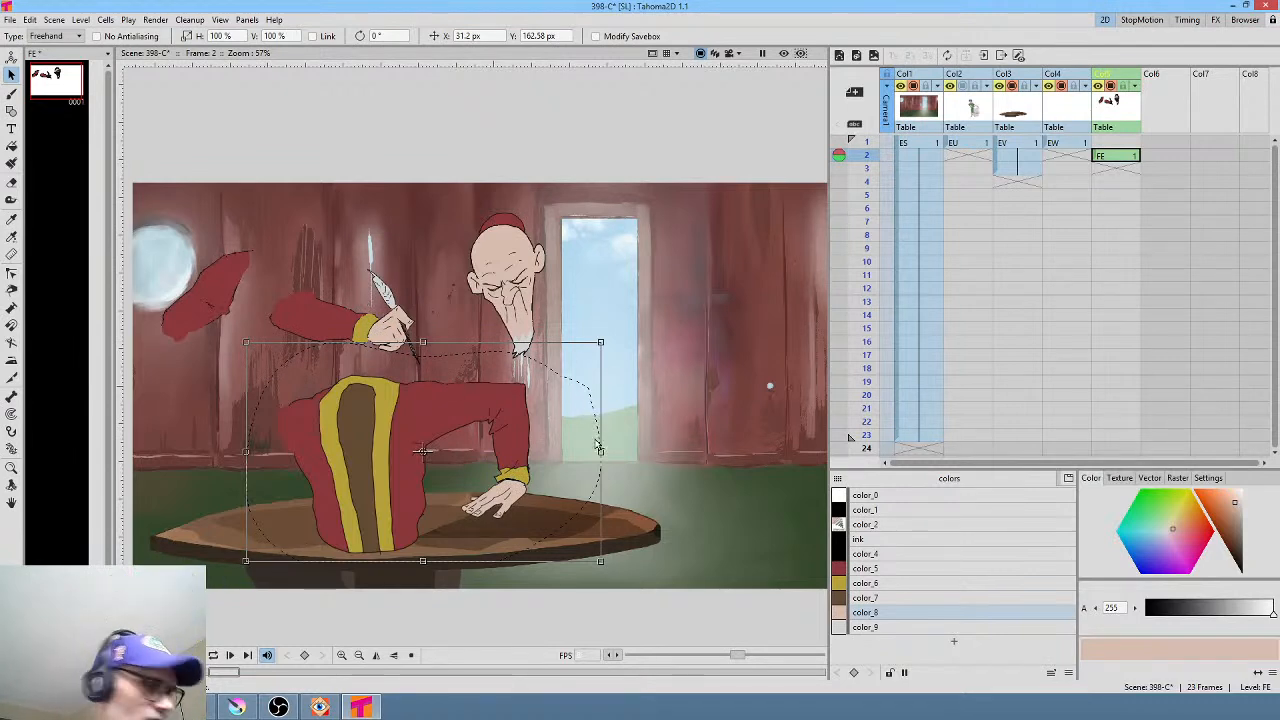
Turn off the eraser's Selective option and erase the robe's lower end along the table's far edge with a freehand outline
{"action": "left_click_drag", "start_coordinate": [607, 456], "coordinate": [597, 312]}
{"action": "left_click_drag", "start_coordinate": [600, 532], "coordinate": [460, 381]}
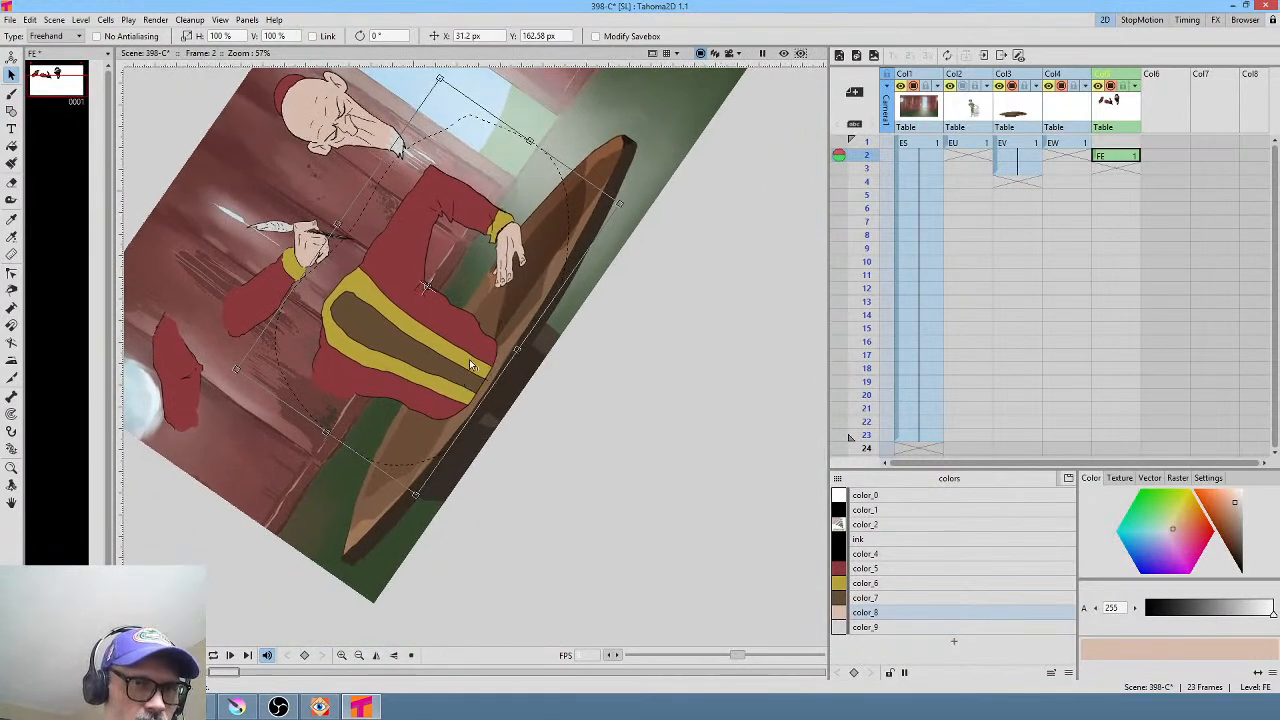
{"action": "scroll", "coordinate": [508, 307], "scroll_direction": "up", "scroll_amount": 3}
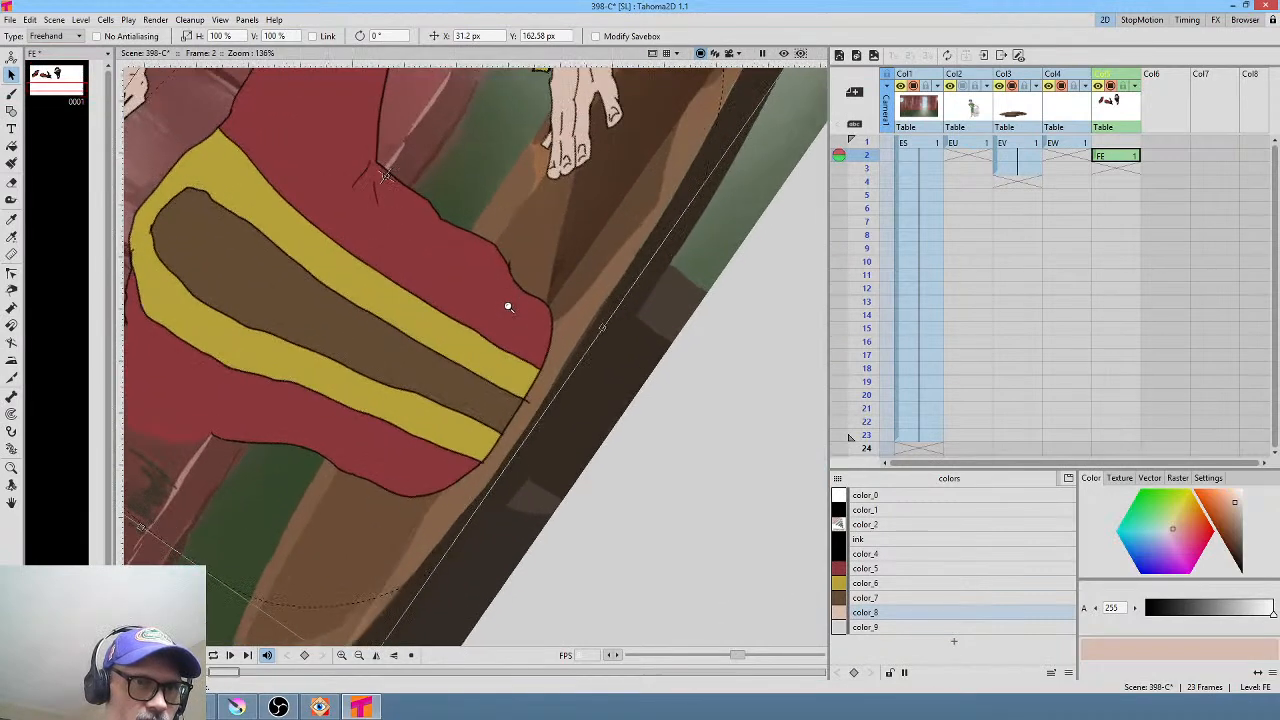
{"action": "left_click", "coordinate": [1118, 156]}
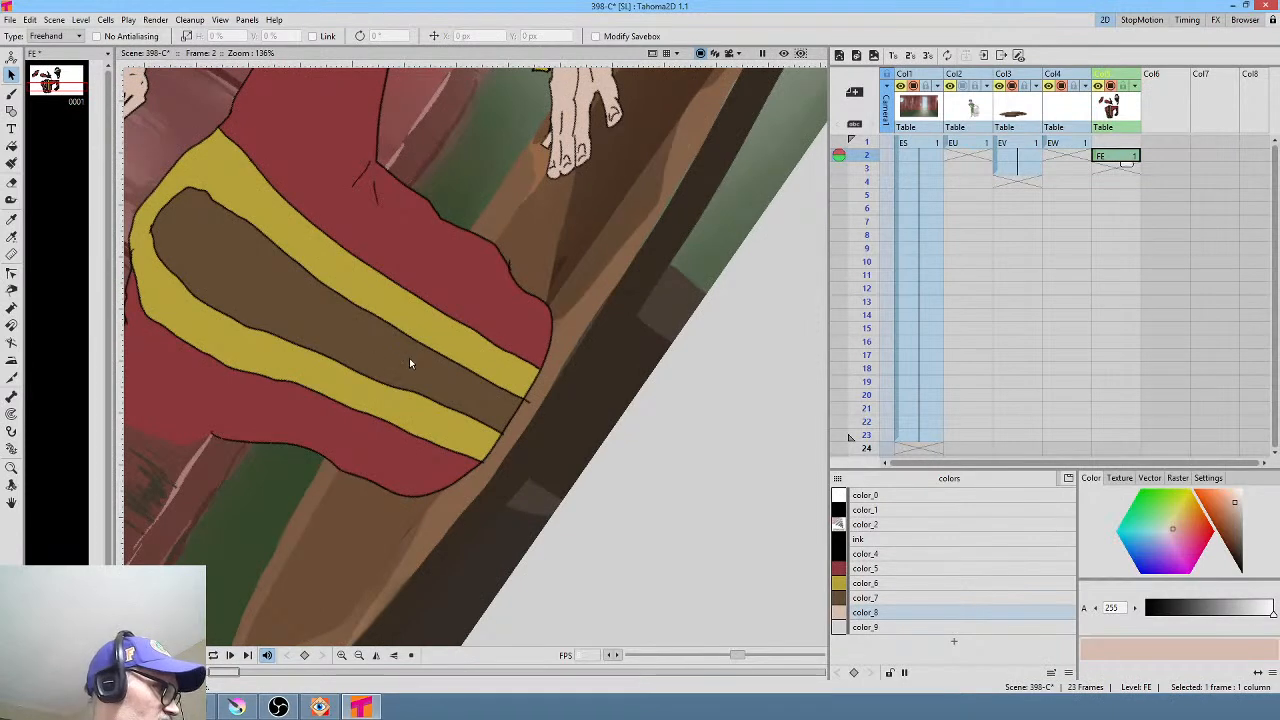
{"action": "key", "text": "a"}
{"action": "mouse_move", "coordinate": [484, 220]}
{"action": "left_mouse_down"}
{"action": "mouse_move", "coordinate": [338, 446]}
{"action": "mouse_move", "coordinate": [424, 534]}
{"action": "mouse_move", "coordinate": [605, 257]}
{"action": "left_mouse_up"}
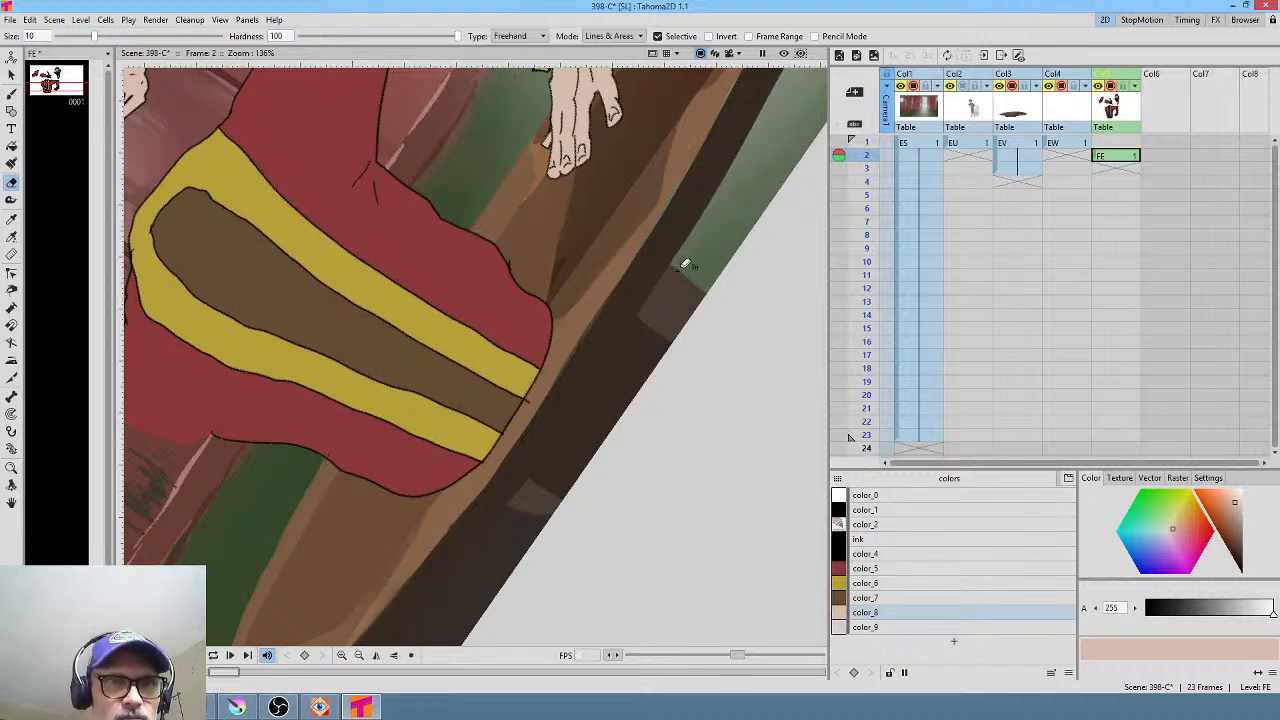
{"action": "left_click", "coordinate": [681, 32]}
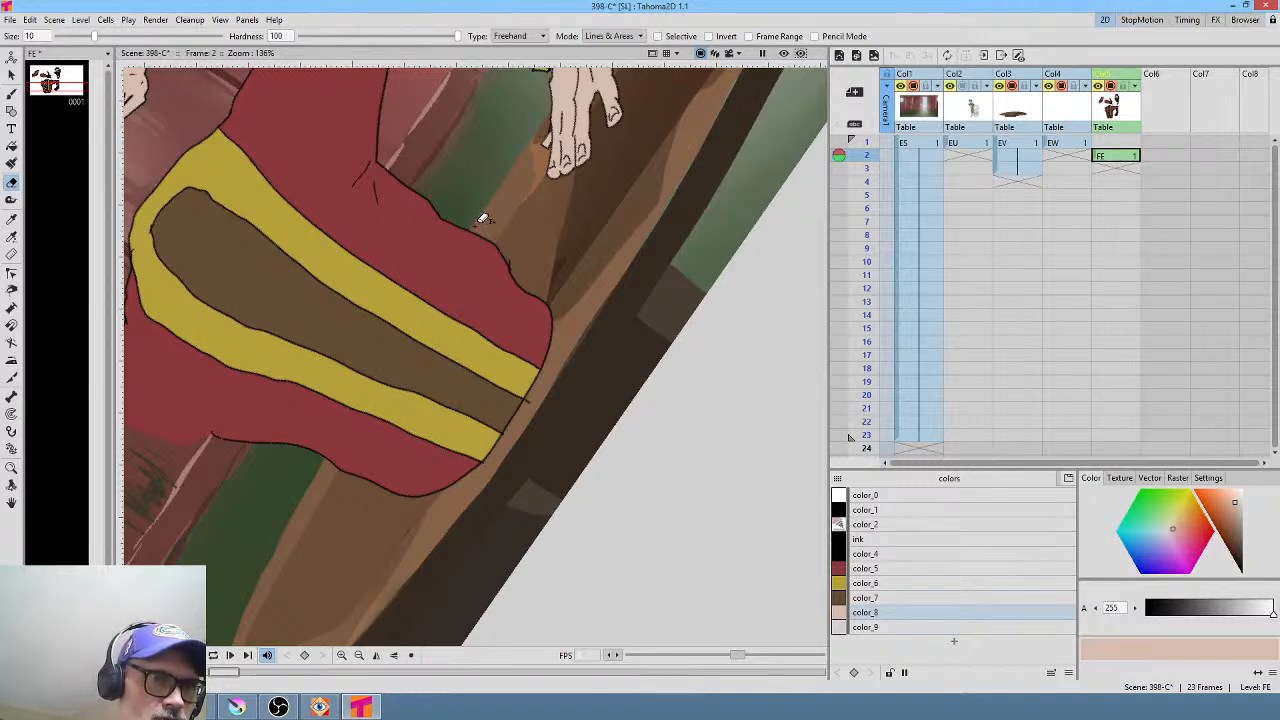
{"action": "mouse_move", "coordinate": [462, 247]}
{"action": "left_mouse_down"}
{"action": "mouse_move", "coordinate": [337, 434]}
{"action": "mouse_move", "coordinate": [369, 517]}
{"action": "mouse_move", "coordinate": [591, 309]}
{"action": "mouse_move", "coordinate": [607, 256]}
{"action": "left_mouse_up"}
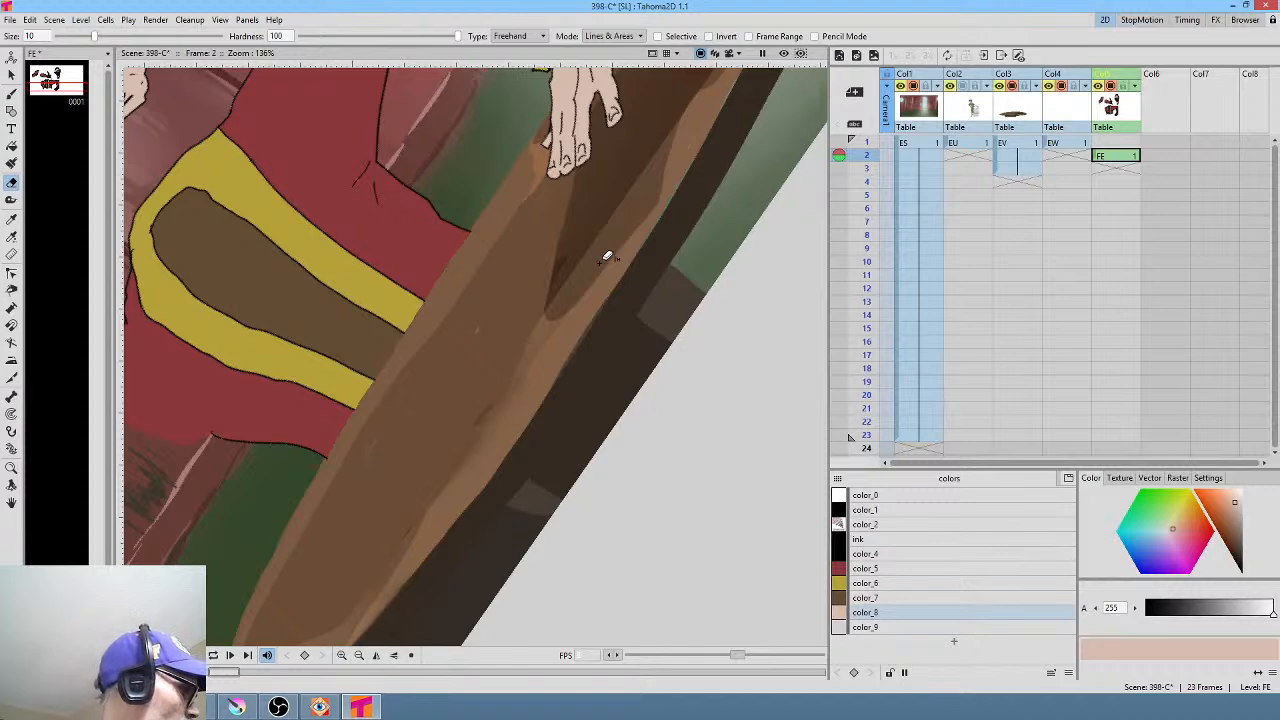
Create a Plastic mesh for the character drawing FE
{"action": "key", "text": "alt+0"}
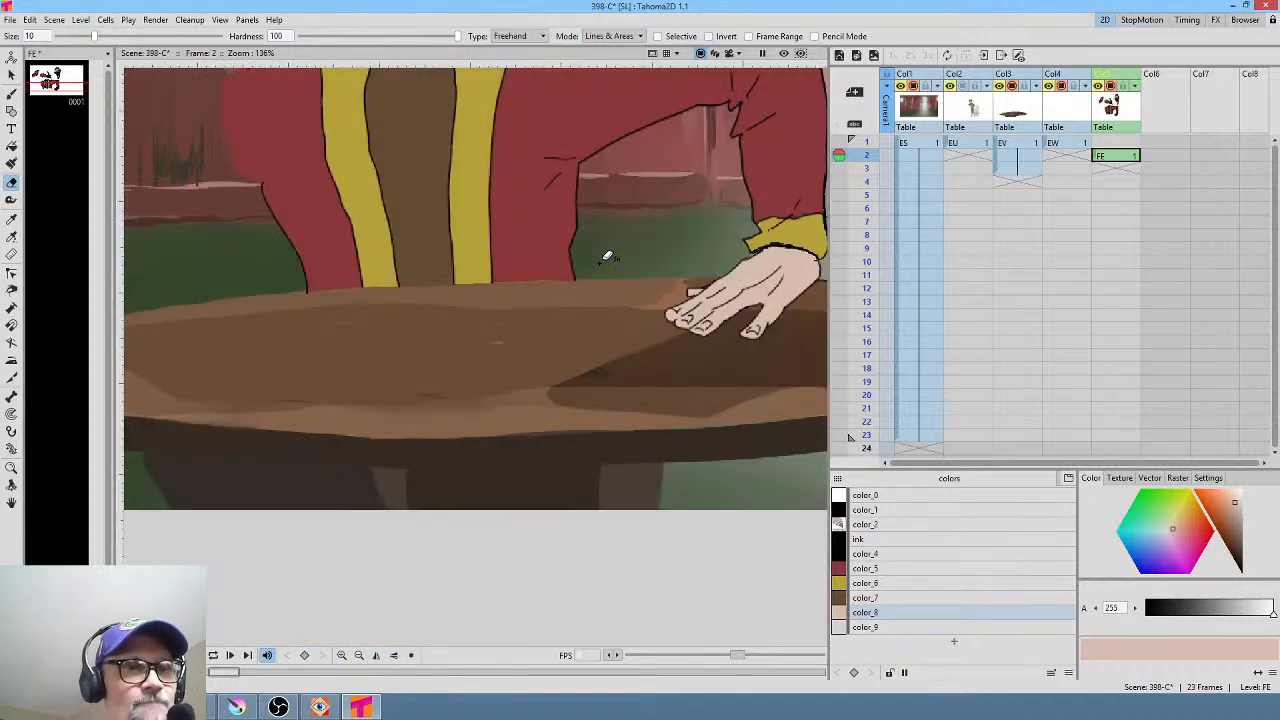
{"action": "left_click_drag", "start_coordinate": [612, 294], "coordinate": [627, 333]}
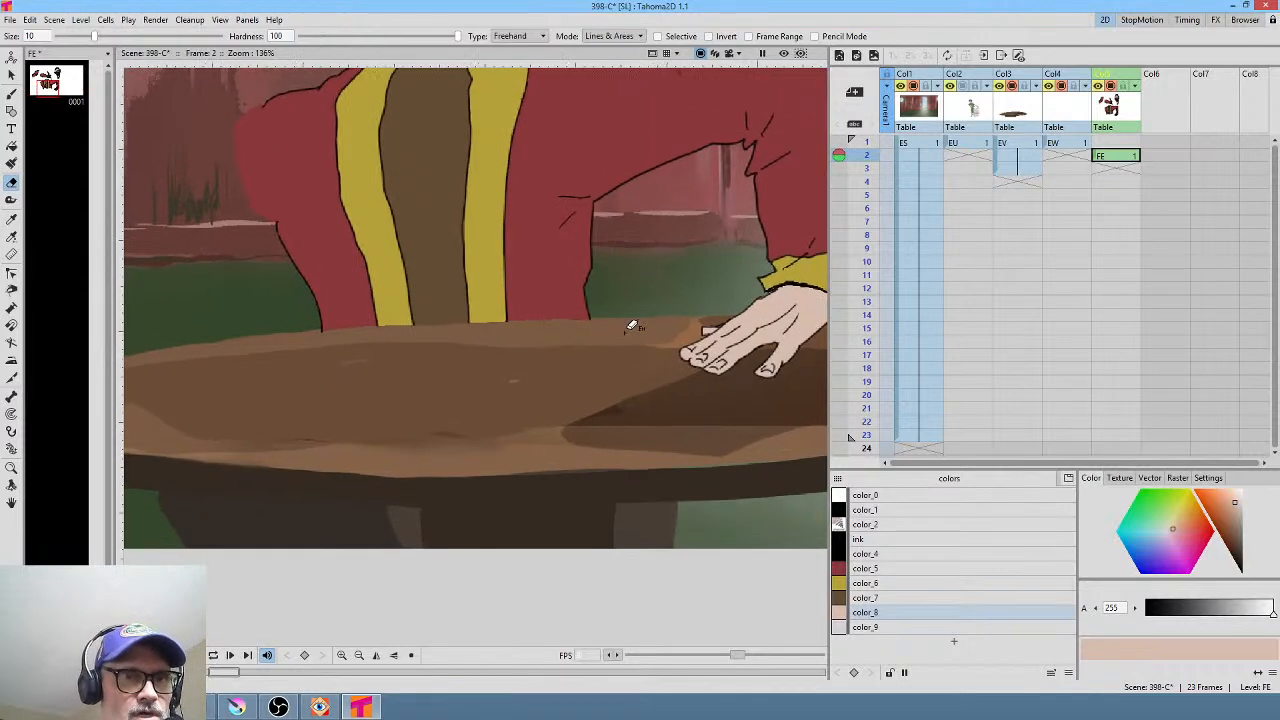
{"action": "scroll", "coordinate": [600, 284], "scroll_direction": "down", "scroll_amount": 3}
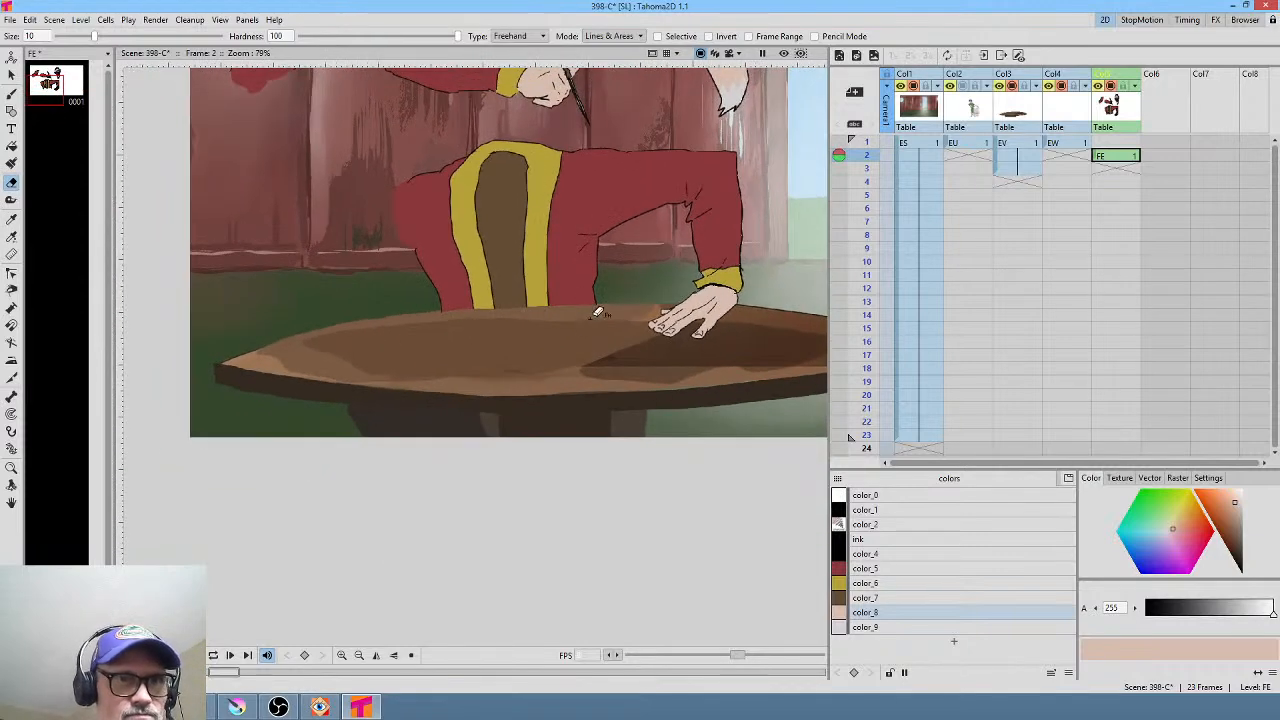
{"action": "scroll", "coordinate": [616, 275], "scroll_direction": "down", "scroll_amount": 2}
{"action": "left_click_drag", "start_coordinate": [628, 228], "coordinate": [606, 386]}
{"action": "left_click", "coordinate": [1123, 156]}
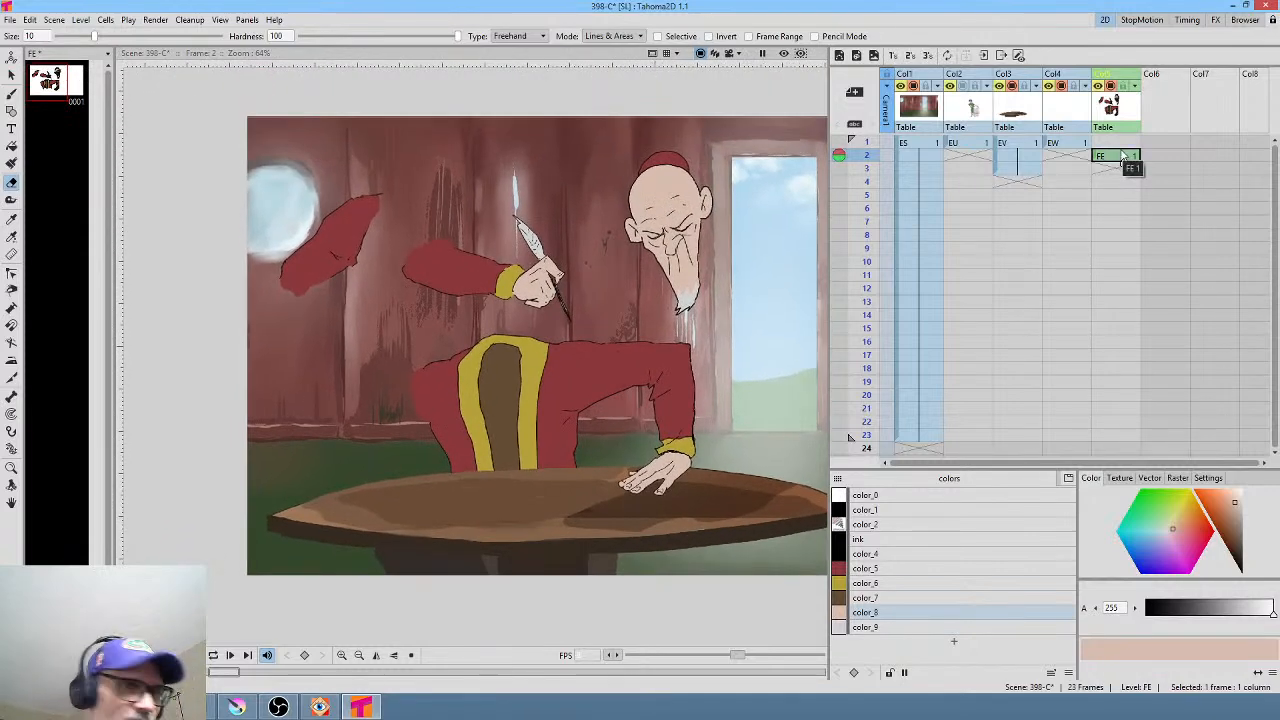
{"action": "key", "text": "x"}
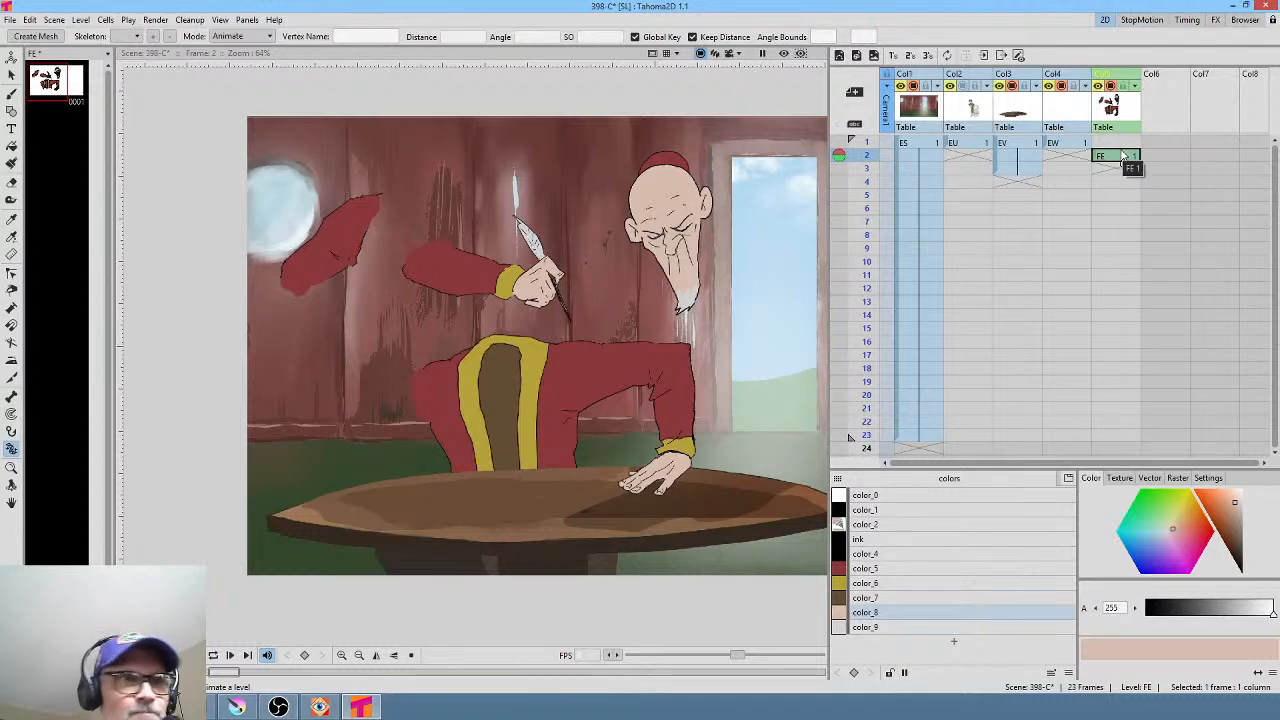
{"action": "left_click", "coordinate": [45, 37]}
{"action": "left_click", "coordinate": [639, 572]}
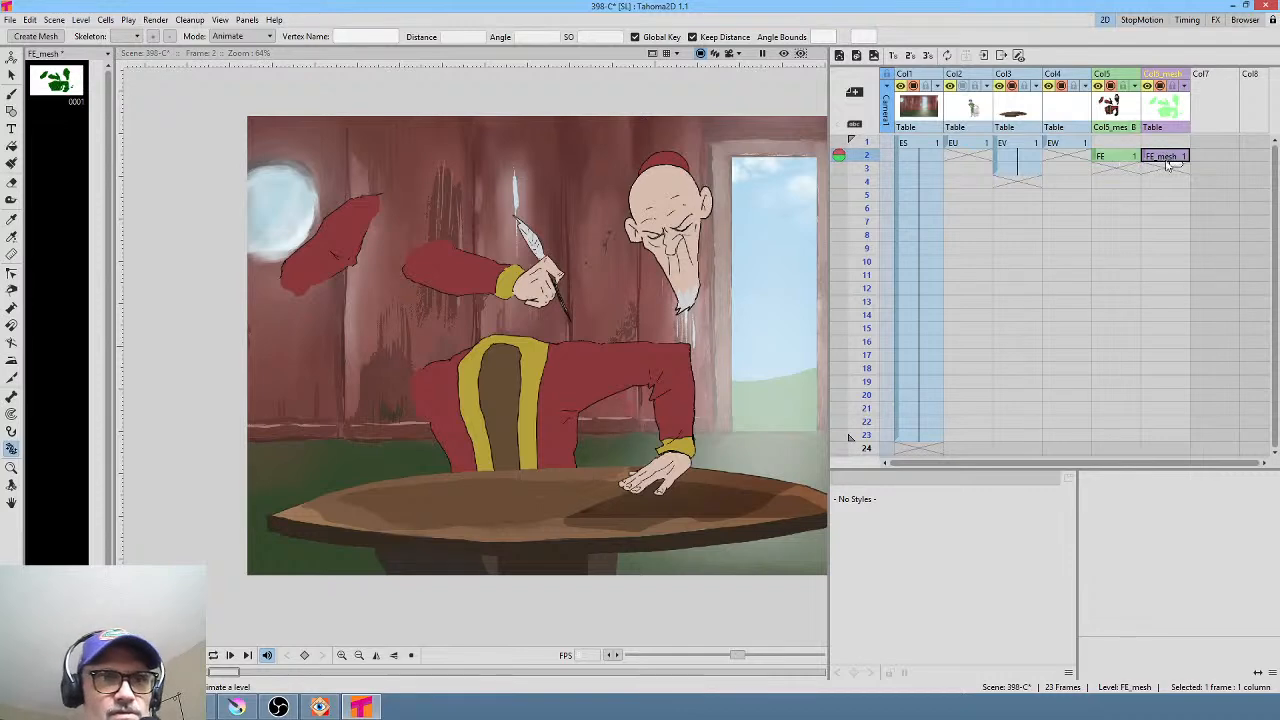
Switch the Plastic tool to Build Skeleton and place a root vertex with a second vertex above it, both below the table
{"action": "left_click", "coordinate": [240, 36]}
{"action": "left_click", "coordinate": [237, 68]}
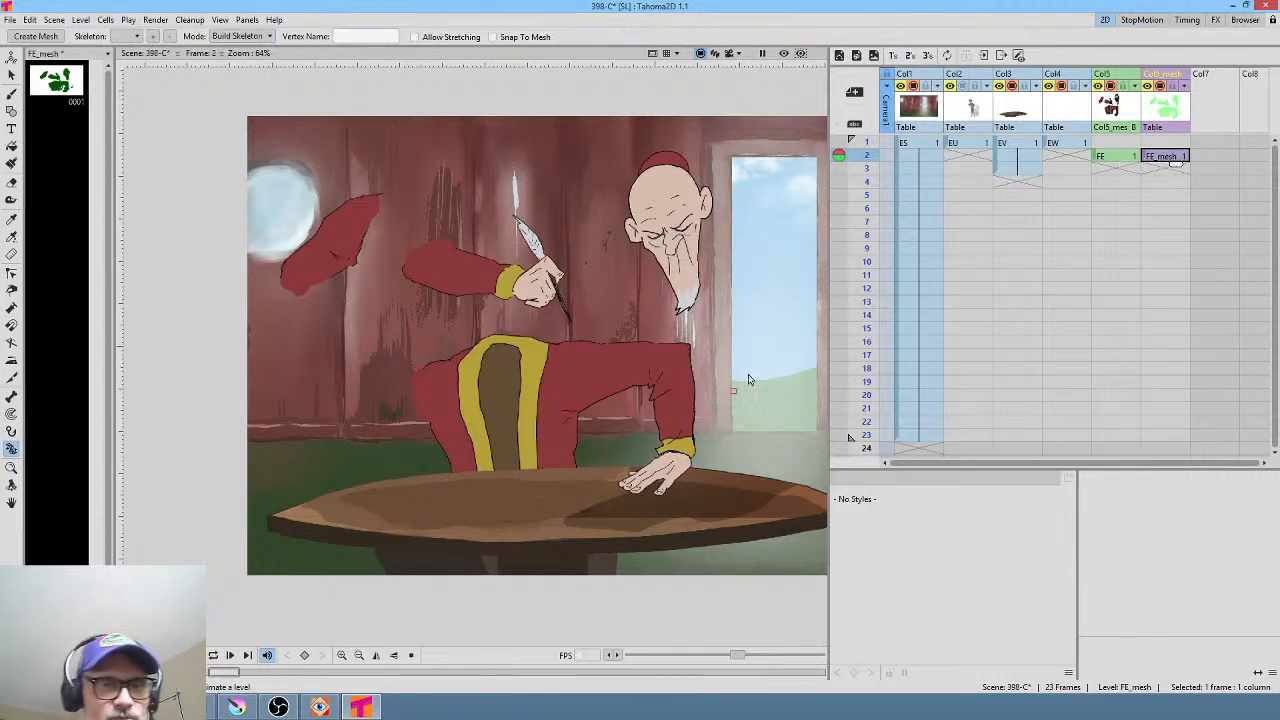
{"action": "left_click_drag", "start_coordinate": [531, 549], "coordinate": [523, 503]}
{"action": "left_click", "coordinate": [521, 601]}
{"action": "left_click", "coordinate": [519, 541]}
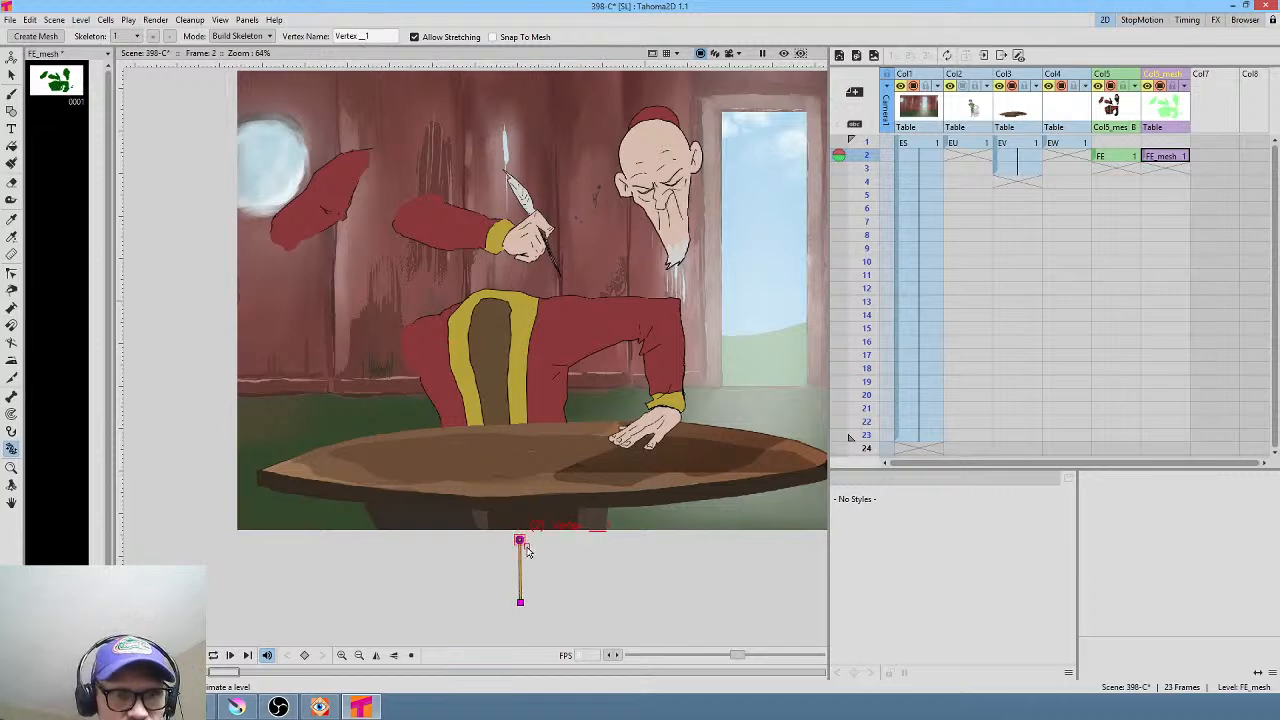
{"action": "left_click_drag", "start_coordinate": [521, 603], "coordinate": [519, 614]}
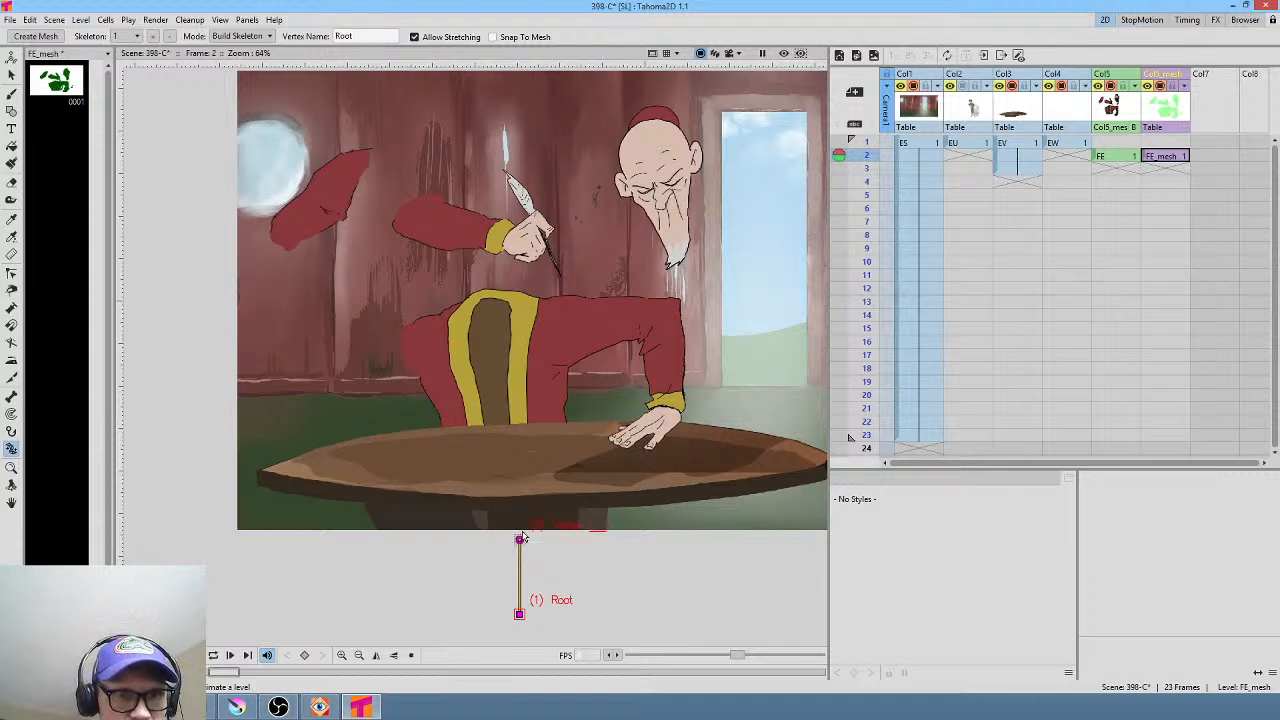
{"action": "left_click_drag", "start_coordinate": [519, 545], "coordinate": [521, 549]}
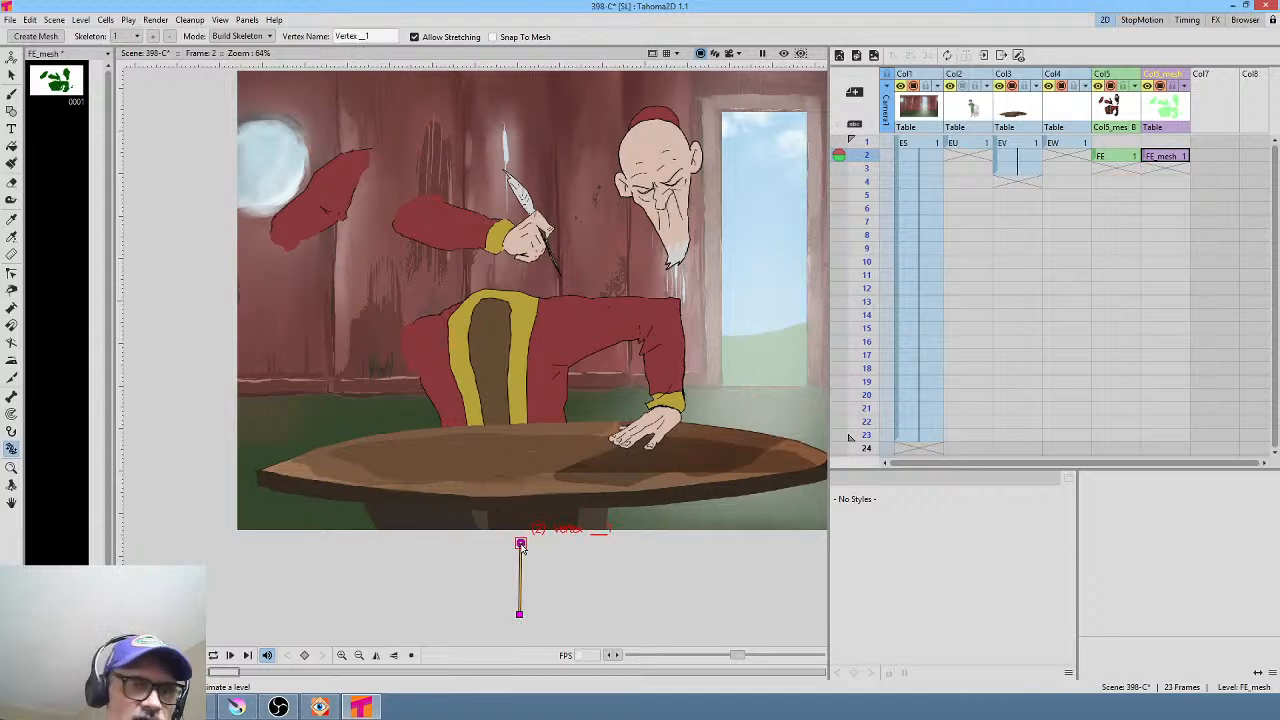
Extend the skeleton up the torso to the chest and along the bent arm through elbow and wrist to the hand
{"action": "left_click", "coordinate": [508, 453]}
{"action": "left_click", "coordinate": [500, 413]}
{"action": "left_click", "coordinate": [493, 326]}
{"action": "left_click", "coordinate": [565, 316]}
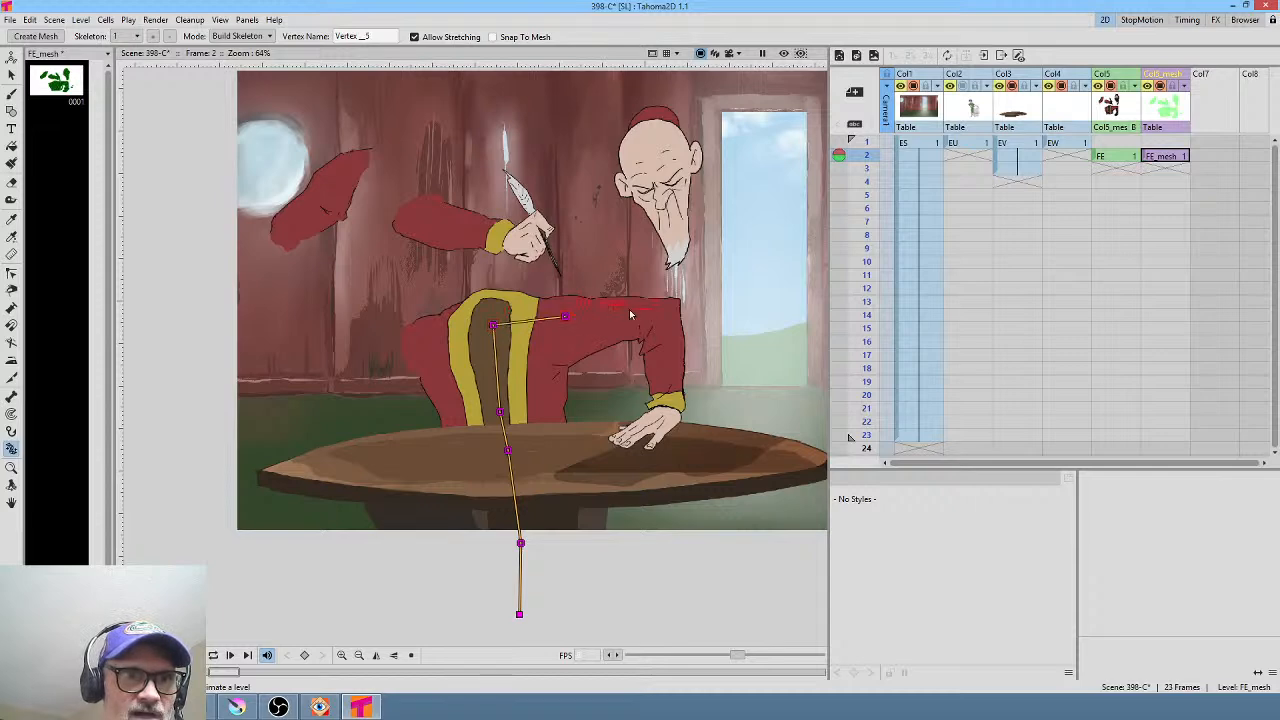
{"action": "left_click", "coordinate": [665, 318]}
{"action": "left_click", "coordinate": [668, 393]}
{"action": "left_click", "coordinate": [667, 405]}
Branch the skeleton from the chest vertex to the opposite shoulder with two vertices
{"action": "left_click", "coordinate": [493, 325]}
{"action": "left_click", "coordinate": [448, 328]}
{"action": "left_click", "coordinate": [424, 333]}
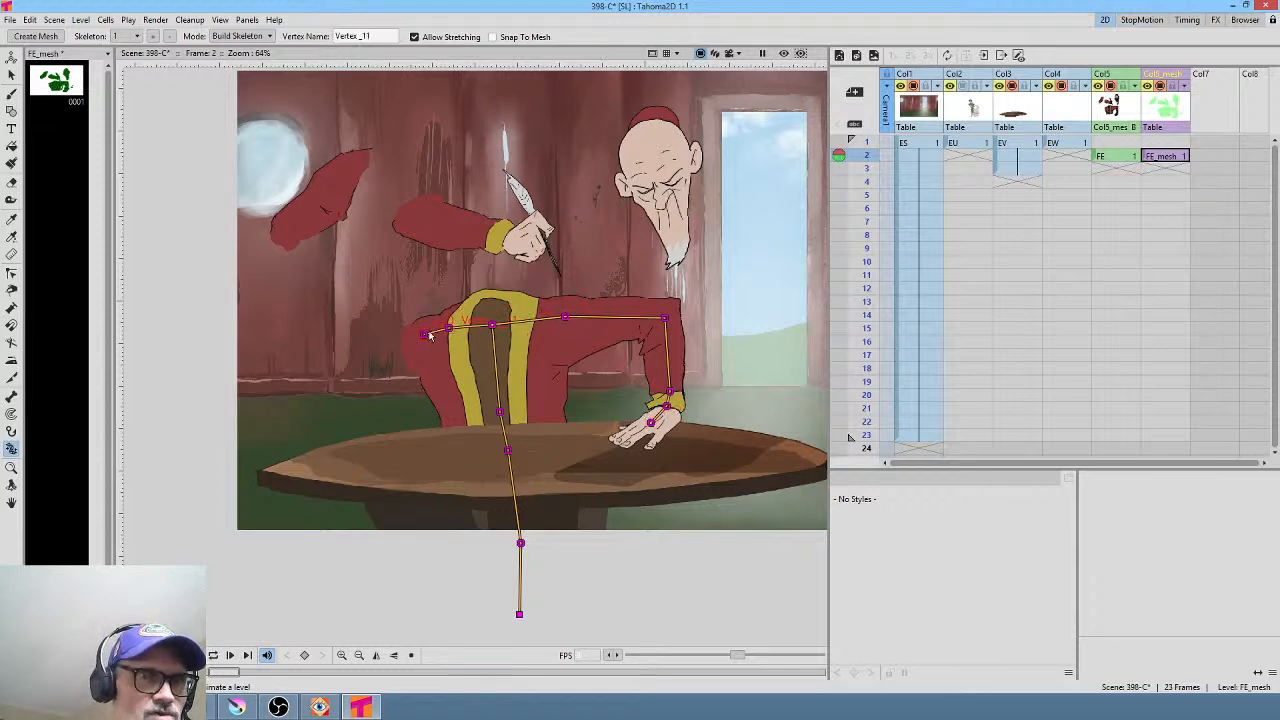
Add two-vertex branches from the lower spine to both sides of the waist and nudge the chest vertex slightly upward
{"action": "left_click", "coordinate": [498, 410]}
{"action": "left_click", "coordinate": [474, 412]}
{"action": "left_click", "coordinate": [458, 415]}
{"action": "left_click", "coordinate": [499, 410]}
{"action": "left_click", "coordinate": [526, 410]}
{"action": "left_click", "coordinate": [548, 411]}
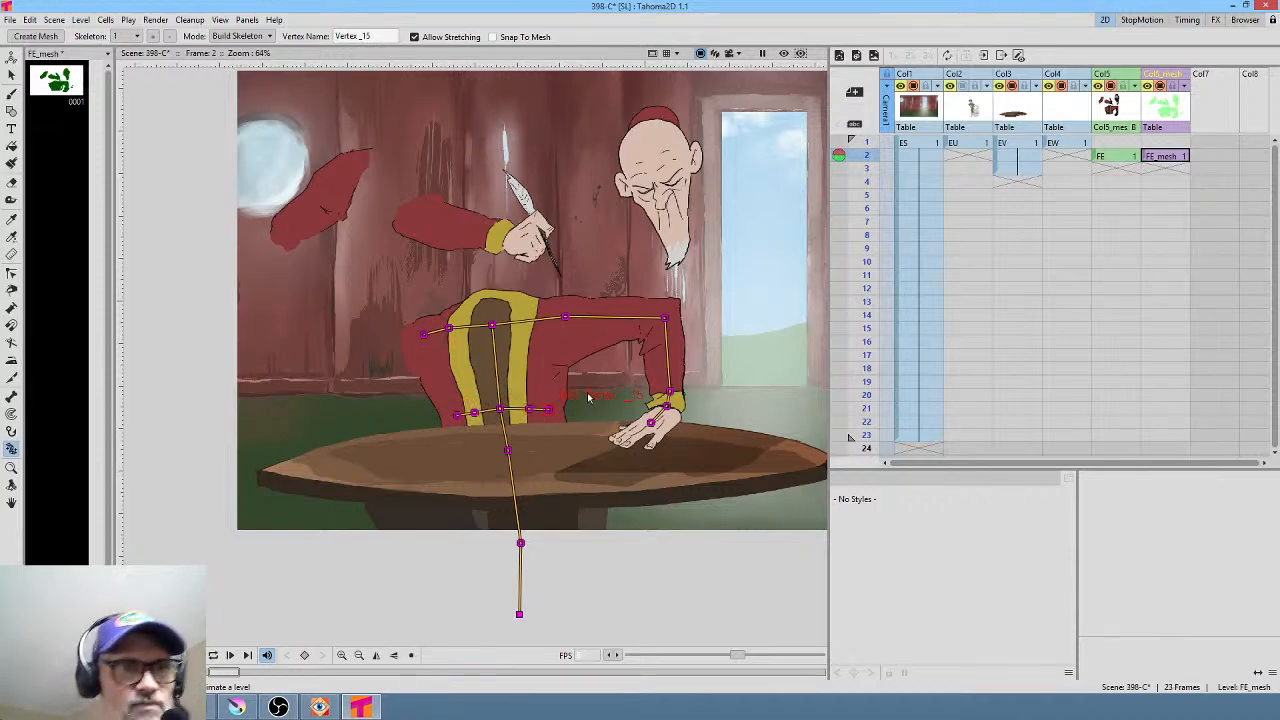
{"action": "left_click", "coordinate": [491, 319]}
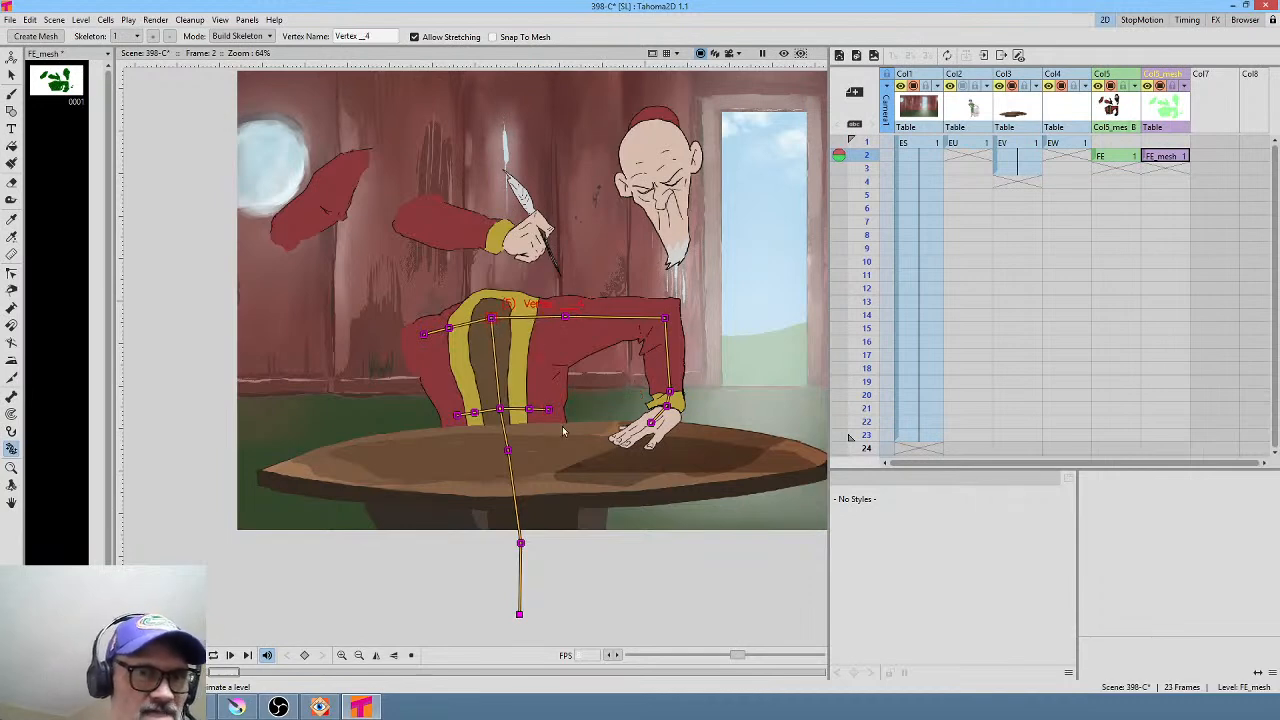
Branch from the vertex above the root around the picture's outside to the detached upper arm, ending with two vertices inside it
{"action": "left_click", "coordinate": [520, 545]}
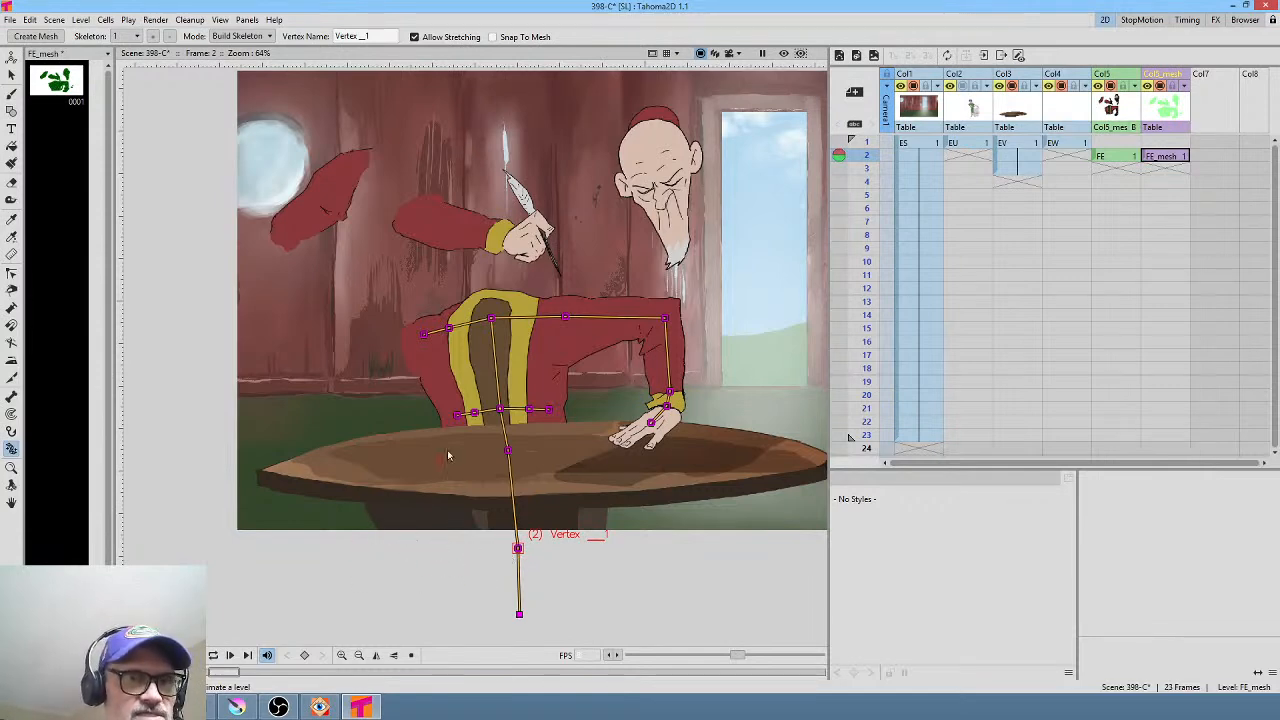
{"action": "left_click", "coordinate": [401, 552]}
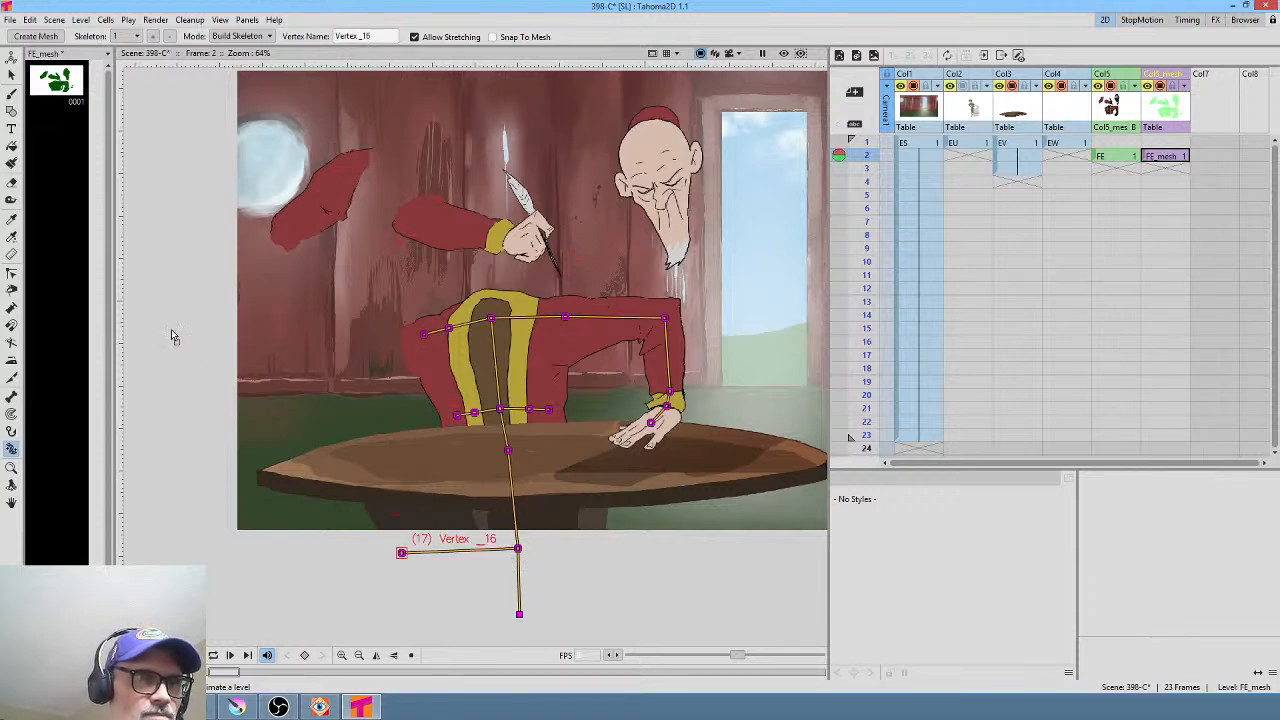
{"action": "left_click", "coordinate": [199, 191]}
{"action": "left_click", "coordinate": [378, 110]}
{"action": "left_click", "coordinate": [349, 166]}
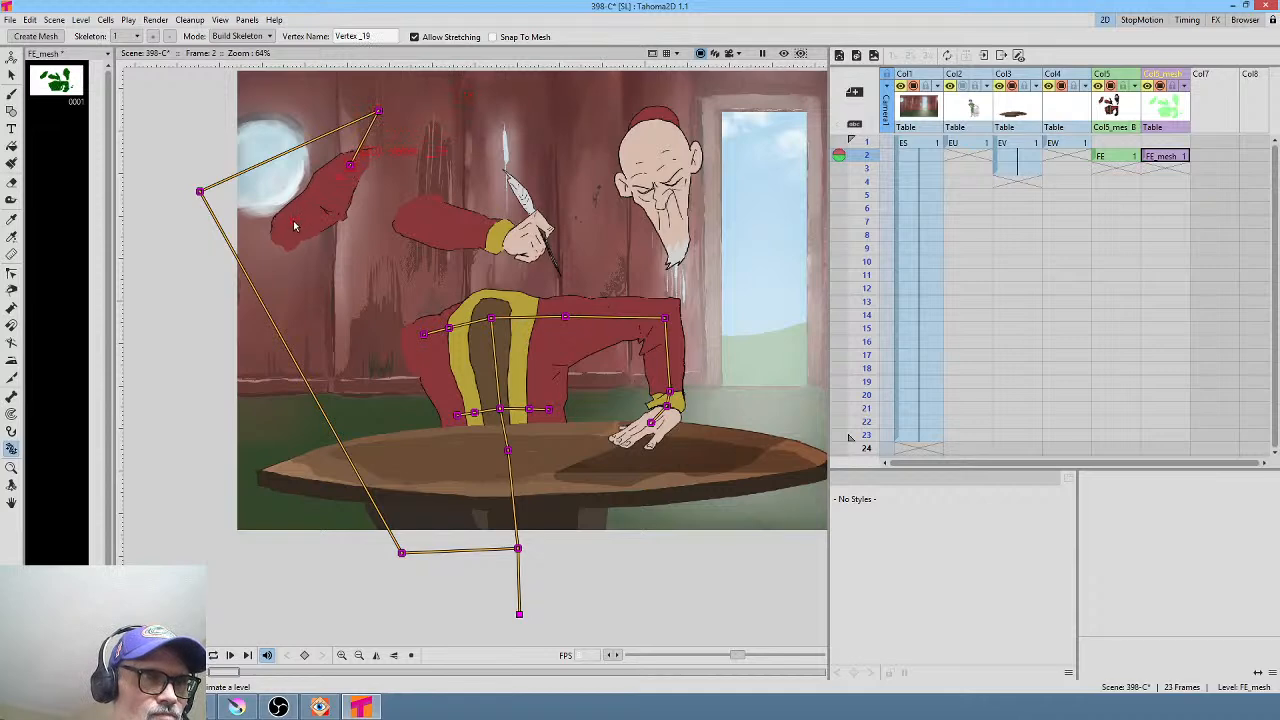
{"action": "left_click", "coordinate": [293, 221]}
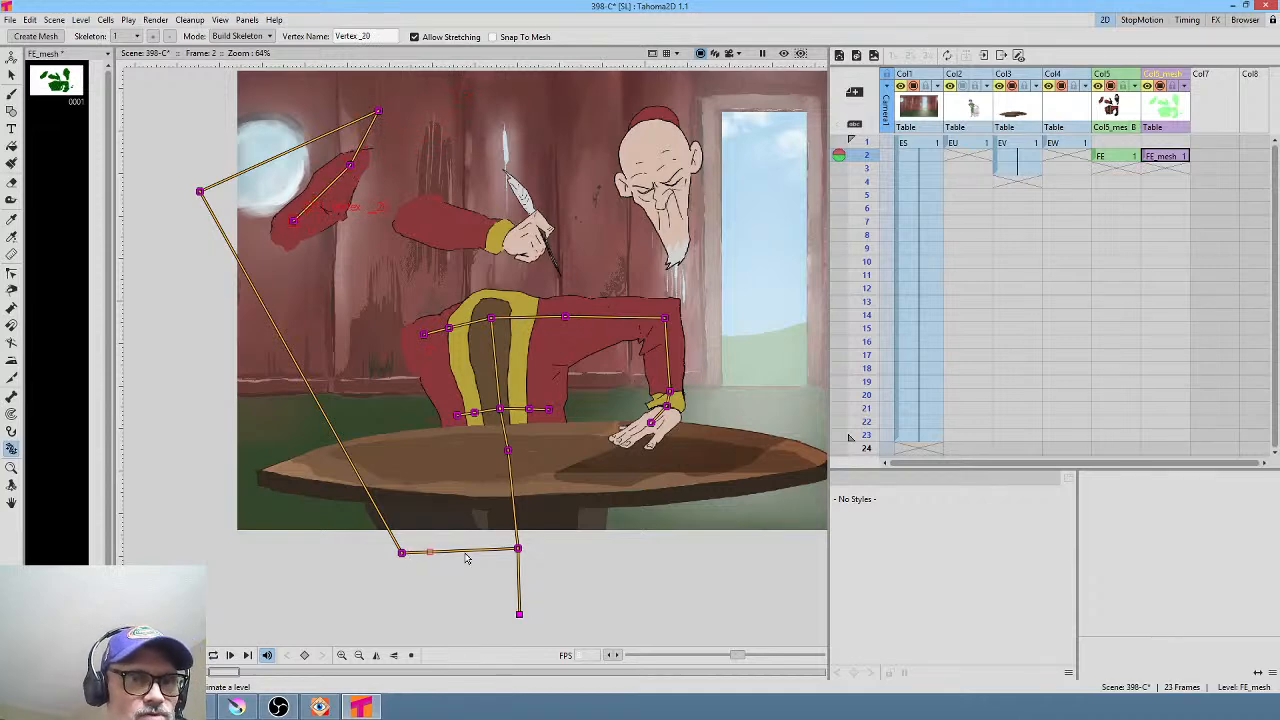
Branch the skeleton from the vertex above the root around the picture's outside into the detached forearm, through the wrist to the quill hand
{"action": "left_click", "coordinate": [517, 547]}
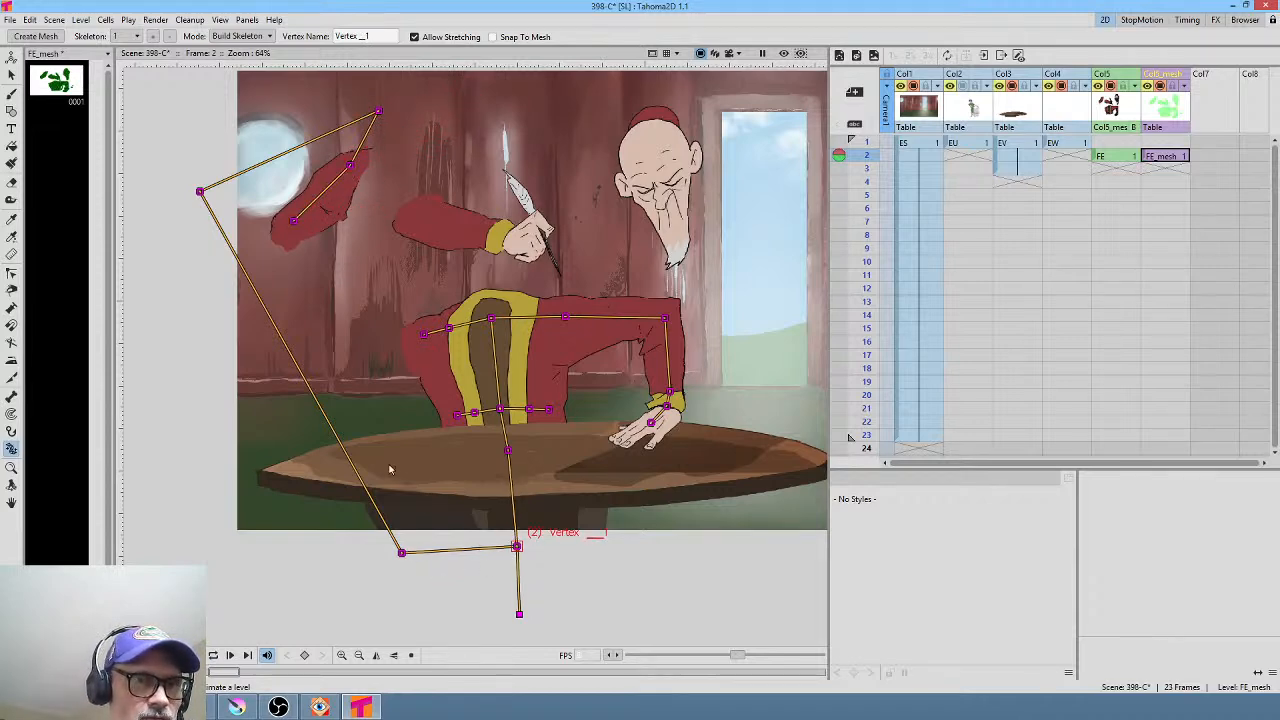
{"action": "left_click", "coordinate": [376, 602]}
{"action": "left_click", "coordinate": [174, 352]}
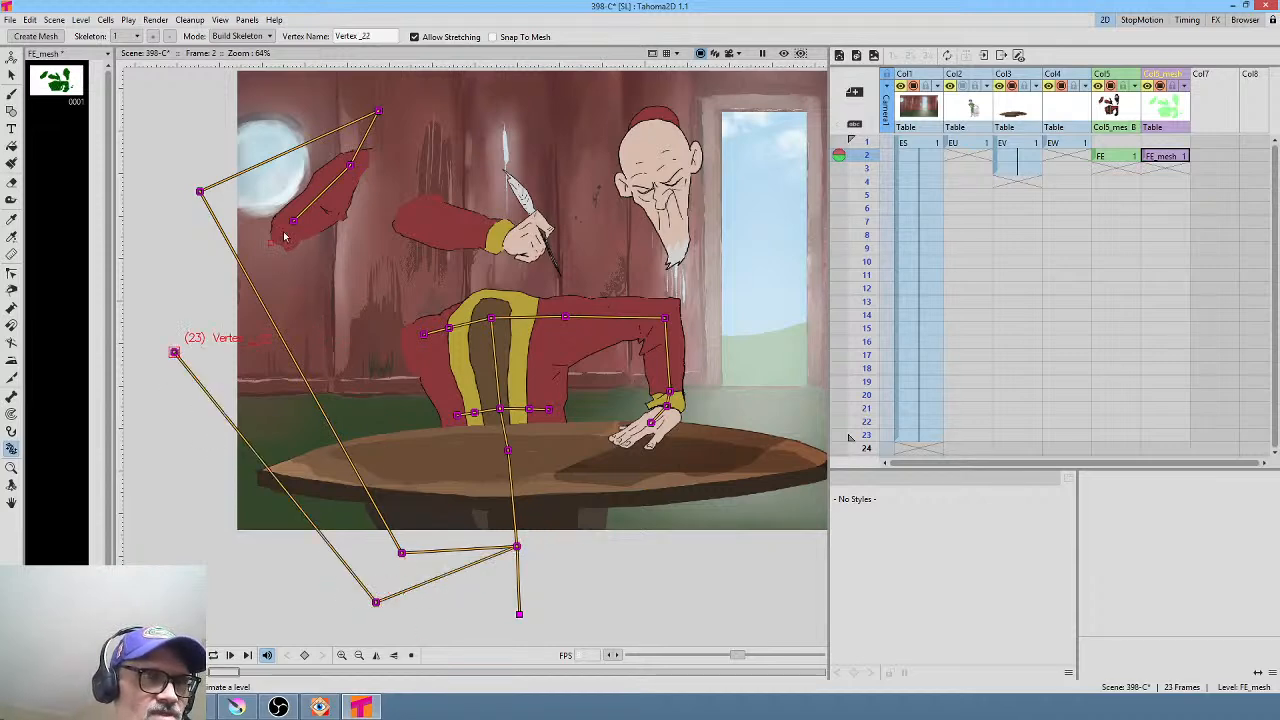
{"action": "left_click", "coordinate": [397, 180]}
{"action": "left_click", "coordinate": [409, 212]}
{"action": "left_click", "coordinate": [497, 234]}
{"action": "left_click", "coordinate": [508, 240]}
{"action": "left_click", "coordinate": [532, 231]}
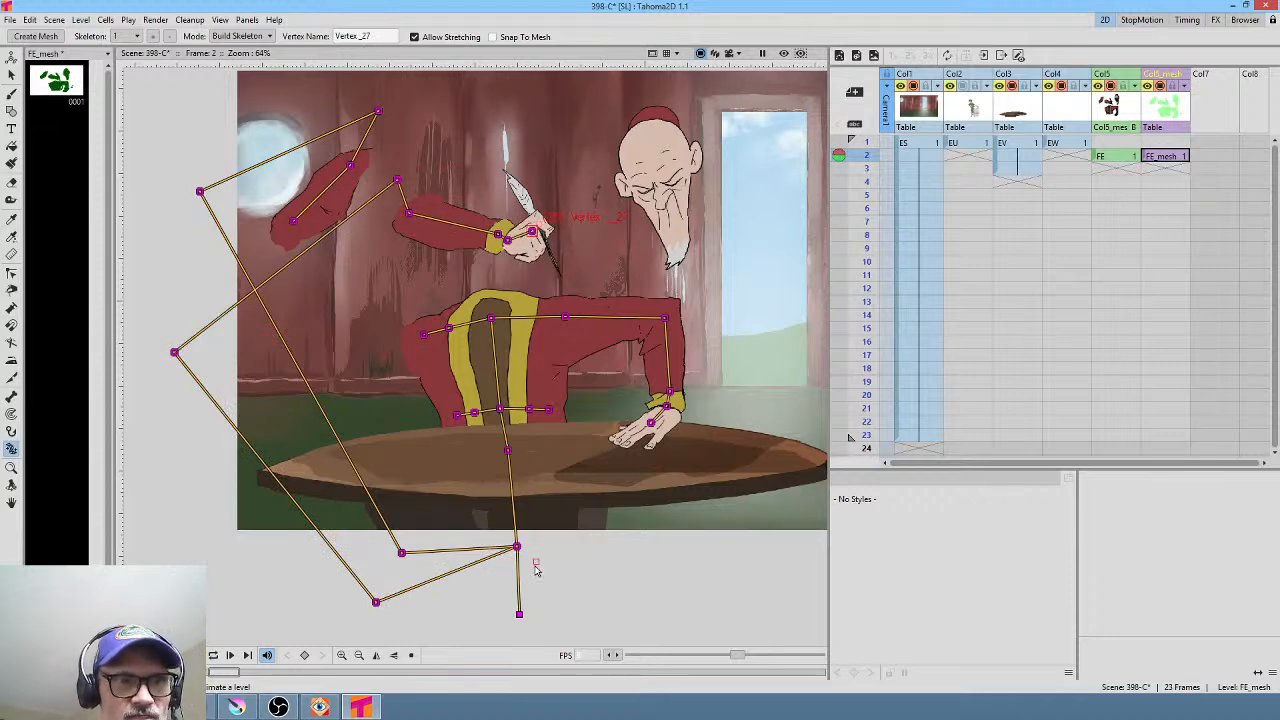
Branch from the vertex above the root around the window side to the head, with two vertices inside it, and adjust the lower one
{"action": "left_click_drag", "start_coordinate": [516, 546], "coordinate": [517, 552]}
{"action": "left_click", "coordinate": [732, 565]}
{"action": "left_click", "coordinate": [781, 210]}
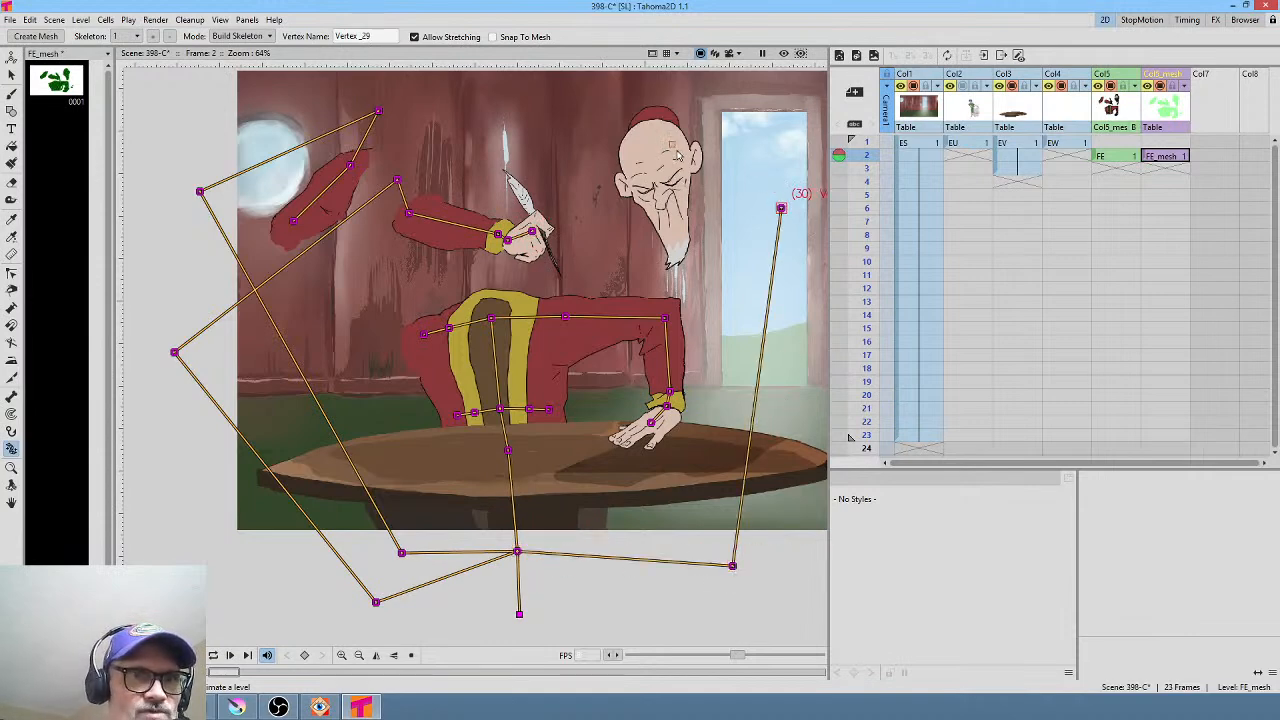
{"action": "left_click", "coordinate": [673, 204]}
{"action": "left_click", "coordinate": [651, 138]}
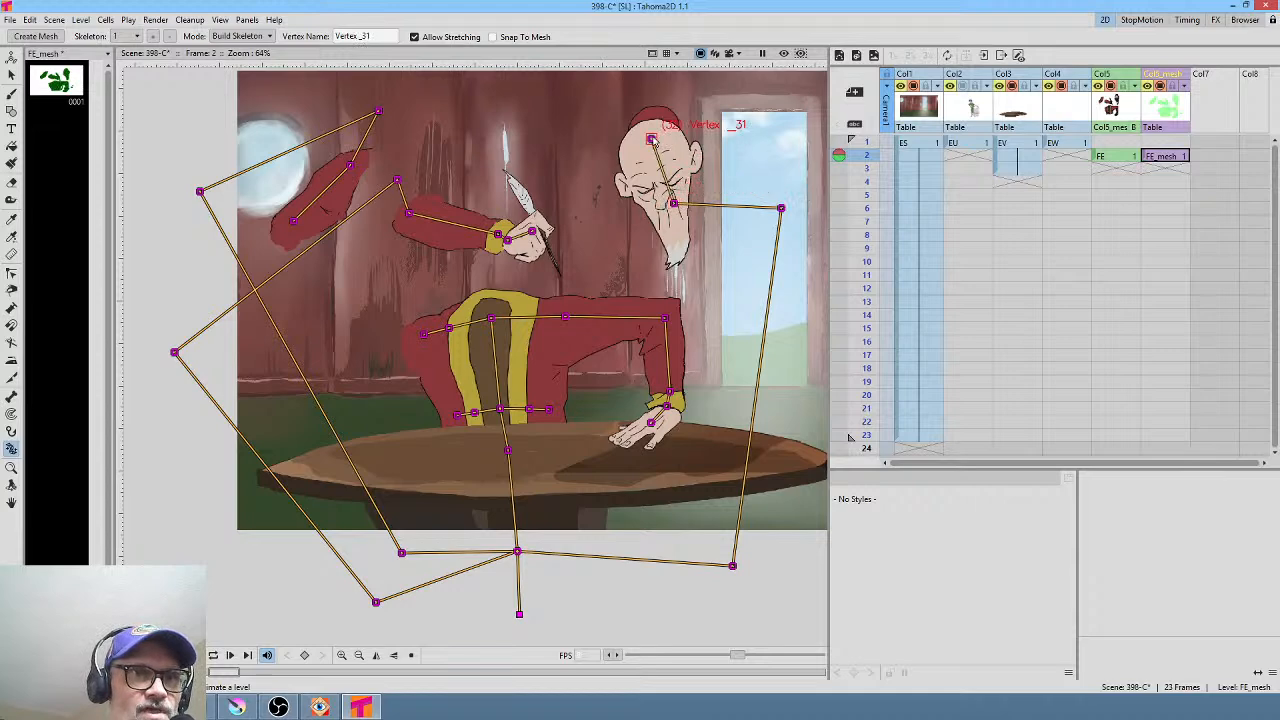
{"action": "left_click_drag", "start_coordinate": [674, 204], "coordinate": [669, 208]}
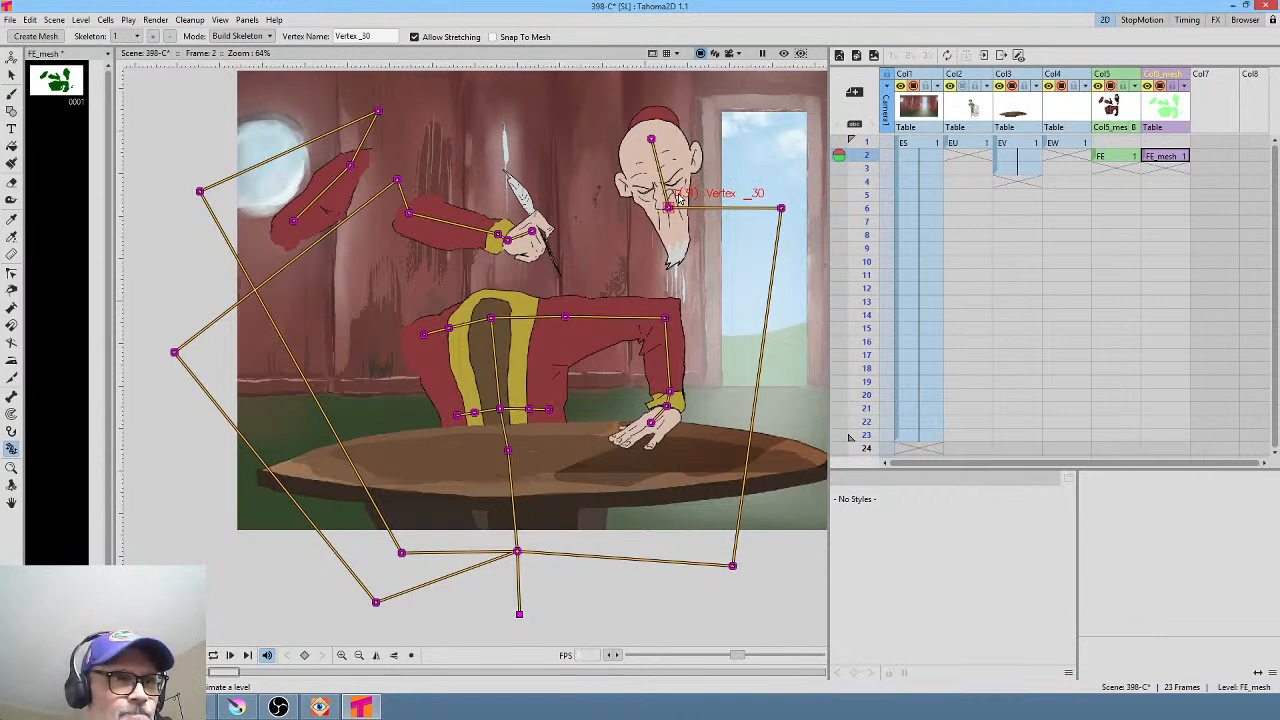
In Animate mode, bring the detached head onto the neck by repositioning its outer vertices, and tilt it more upright
{"action": "left_click", "coordinate": [240, 36]}
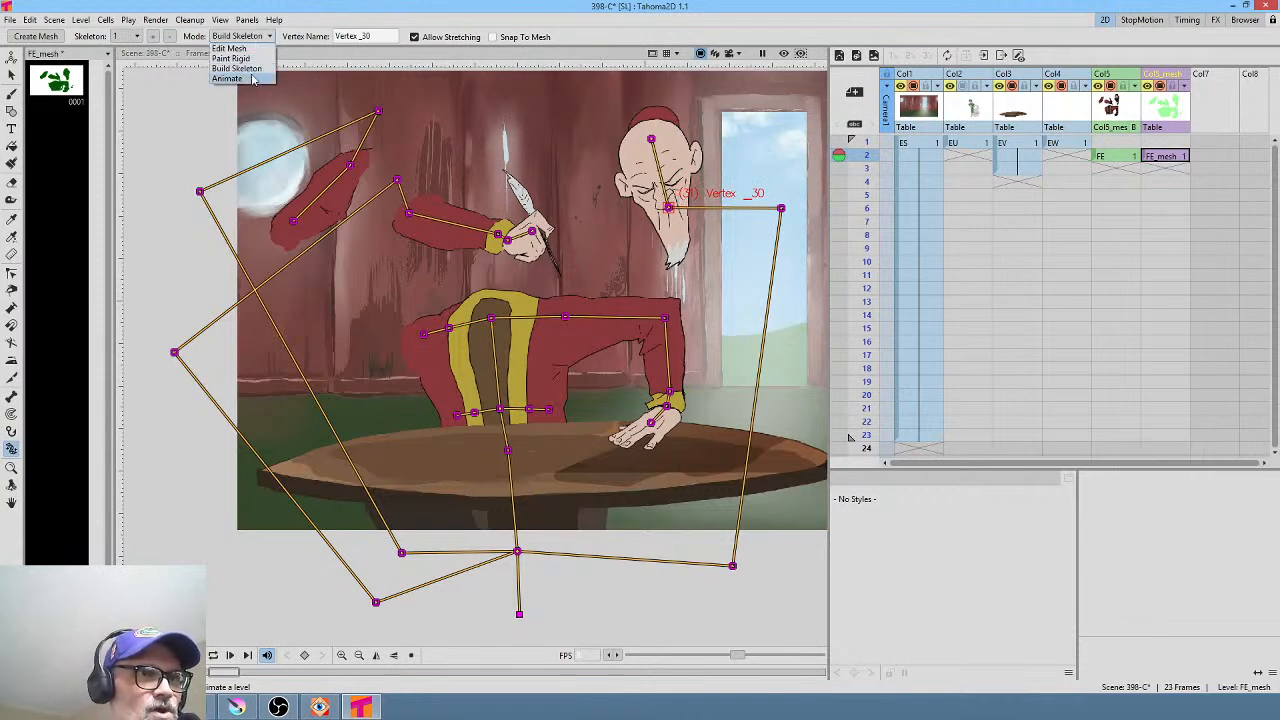
{"action": "left_click", "coordinate": [250, 78]}
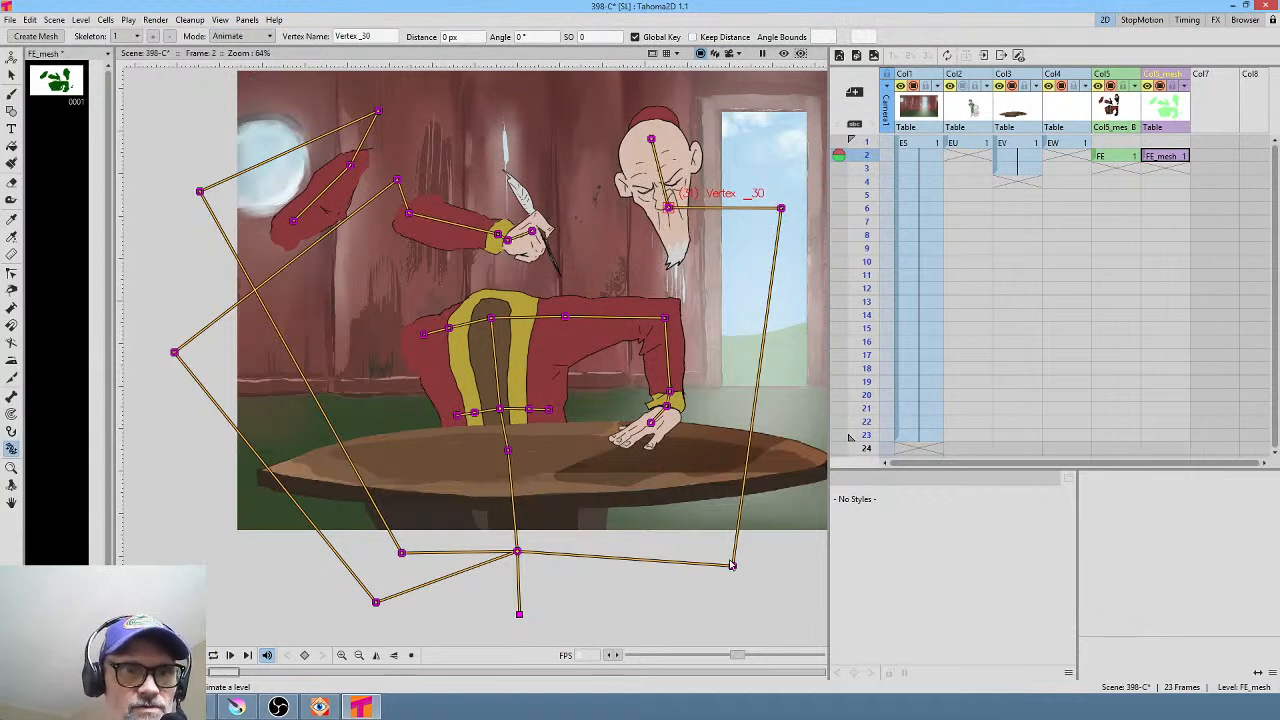
{"action": "left_click_drag", "start_coordinate": [729, 569], "coordinate": [623, 567]}
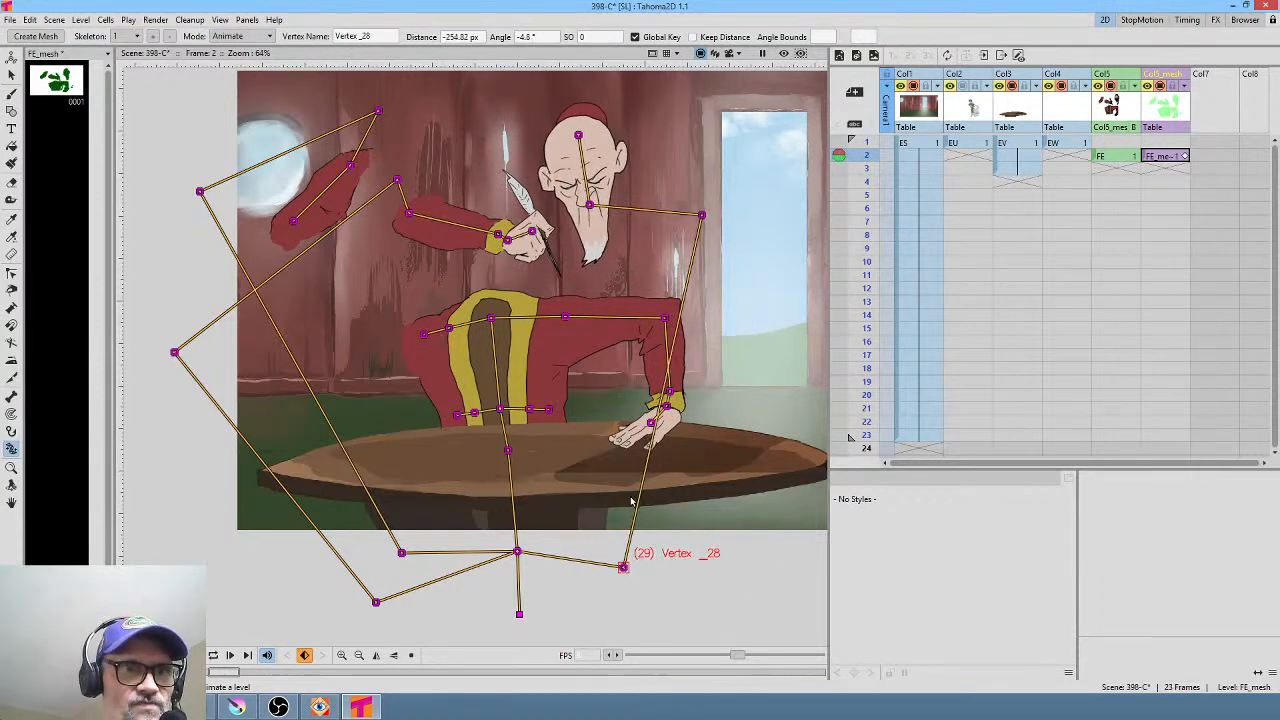
{"action": "left_click_drag", "start_coordinate": [752, 207], "coordinate": [600, 294]}
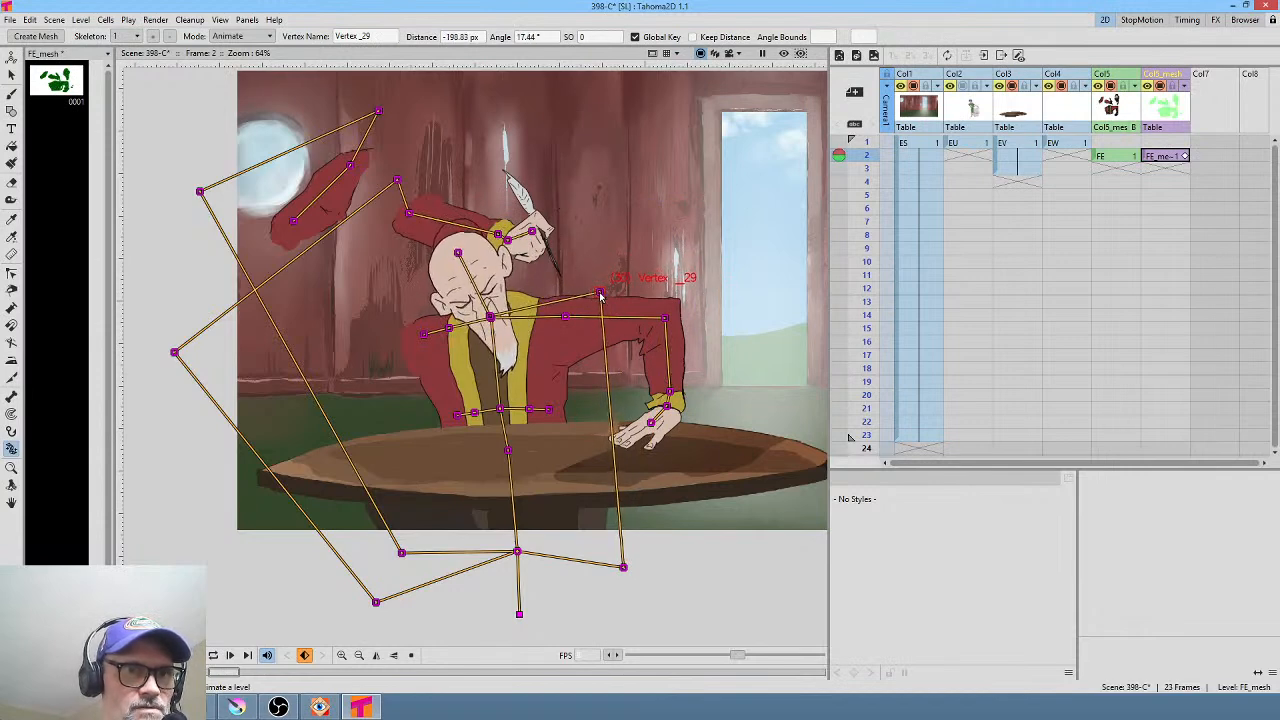
{"action": "mouse_move", "coordinate": [457, 252]}
{"action": "left_mouse_down"}
{"action": "mouse_move", "coordinate": [496, 254]}
{"action": "mouse_move", "coordinate": [472, 262]}
{"action": "mouse_move", "coordinate": [476, 246]}
{"action": "left_mouse_up"}
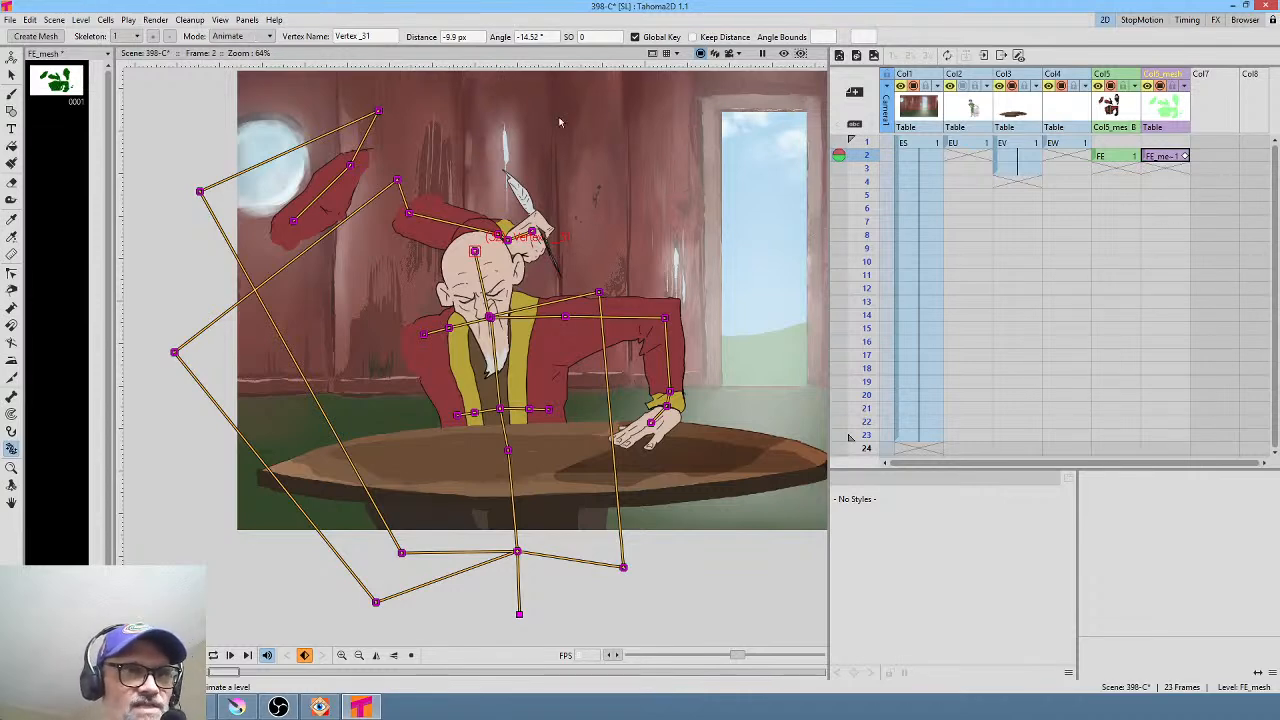
Move the detached upper arm onto the shoulder and undo the last nudge of its elbow vertex
{"action": "left_click_drag", "start_coordinate": [201, 193], "coordinate": [268, 387]}
{"action": "left_click_drag", "start_coordinate": [368, 399], "coordinate": [366, 399]}
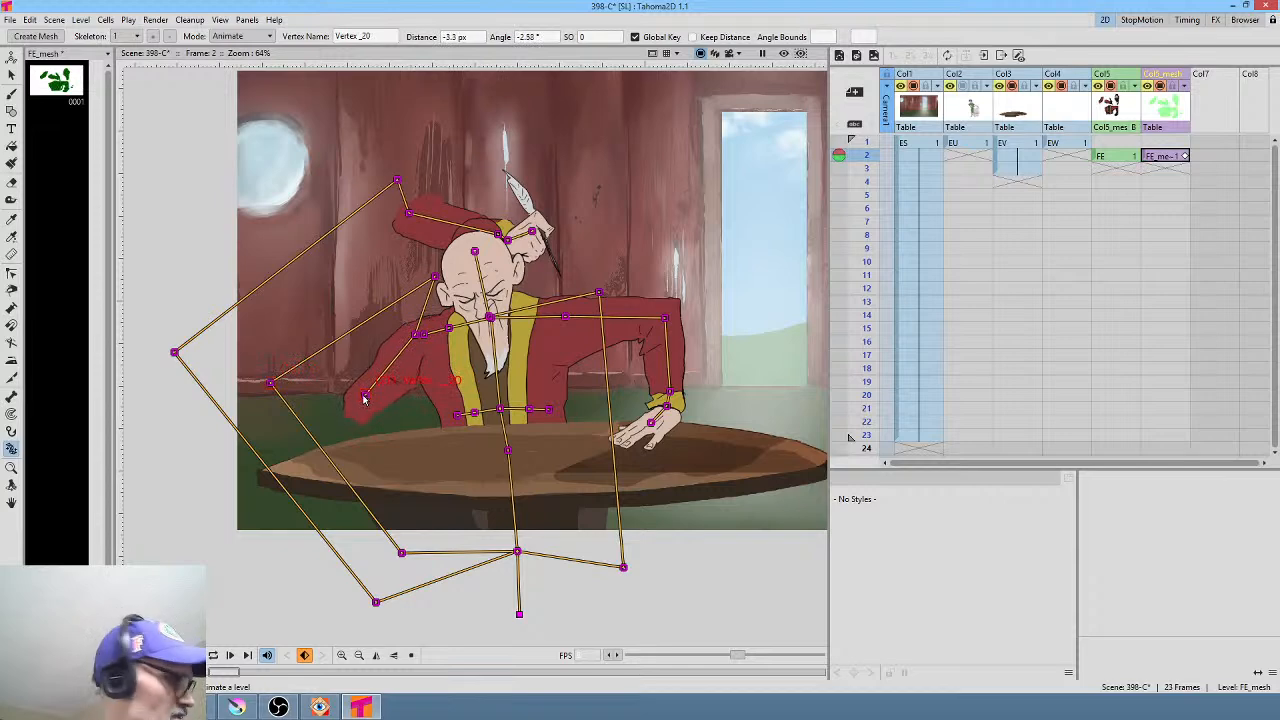
{"action": "key", "text": "ctrl+z"}
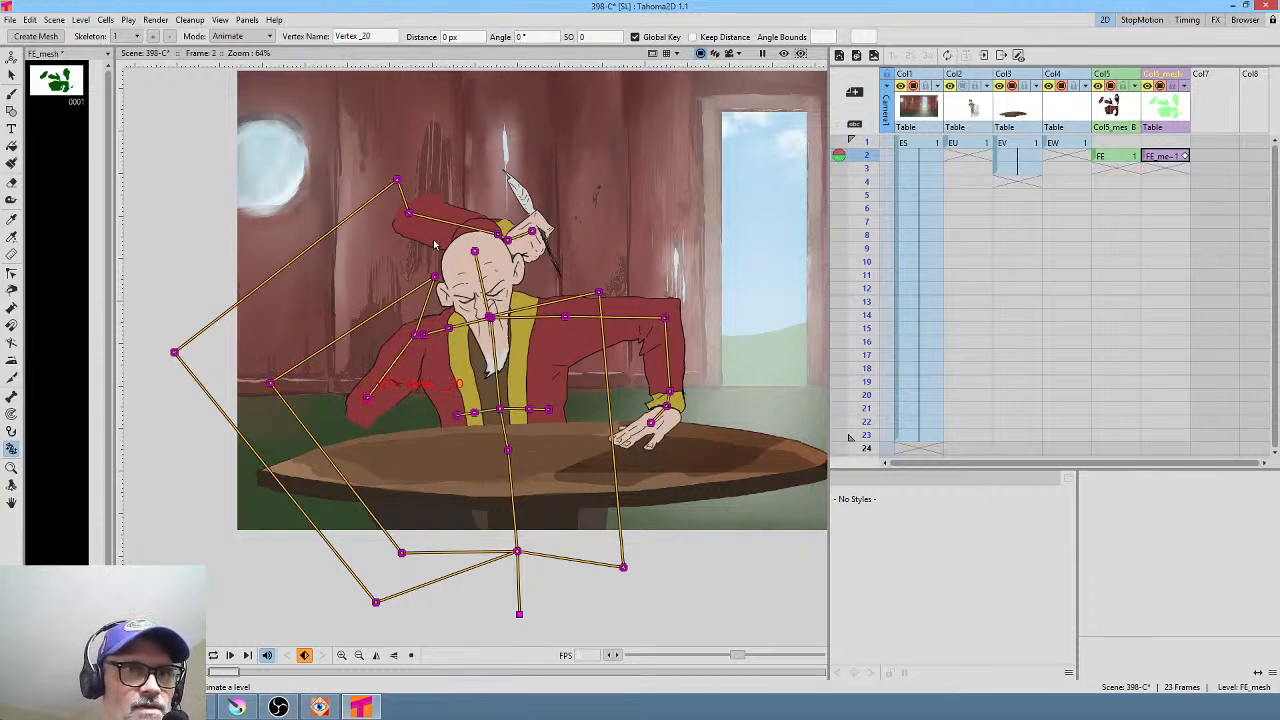
Attach the detached forearm at the elbow, enable Keep Distance, and rotate the arm so the quill hand rests over the table
{"action": "left_click_drag", "start_coordinate": [396, 186], "coordinate": [380, 373]}
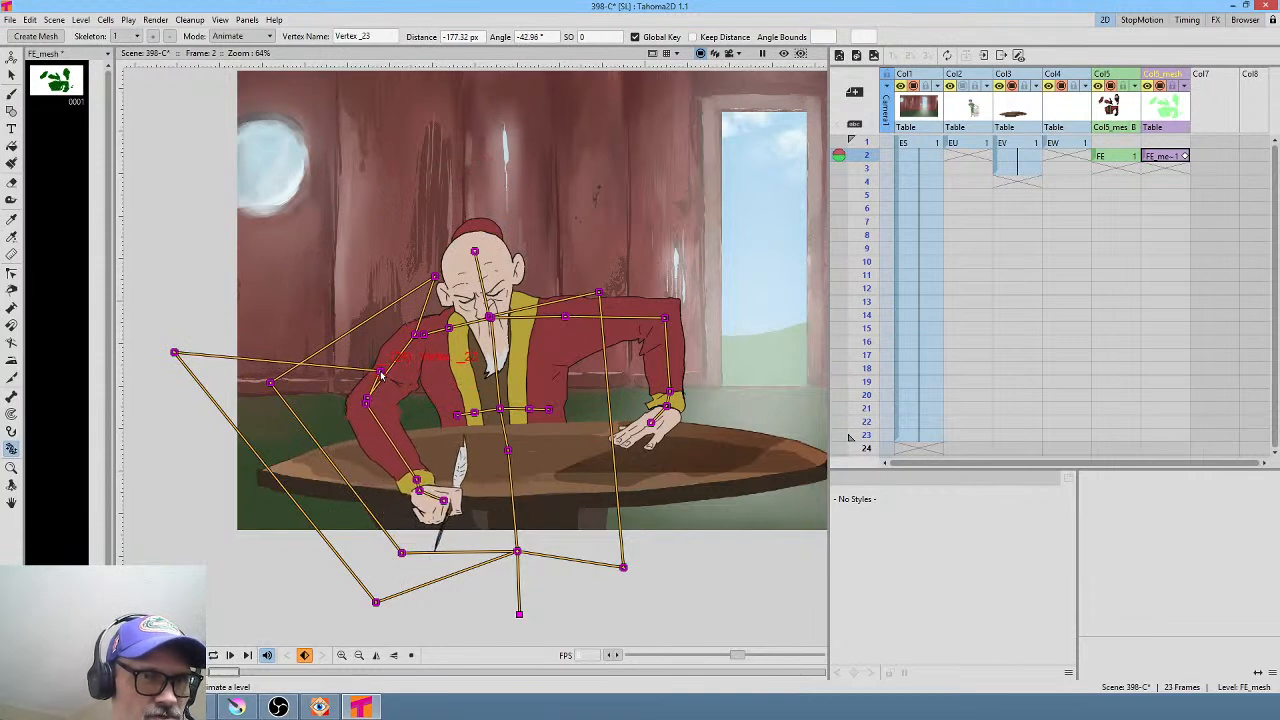
{"action": "left_click", "coordinate": [720, 37]}
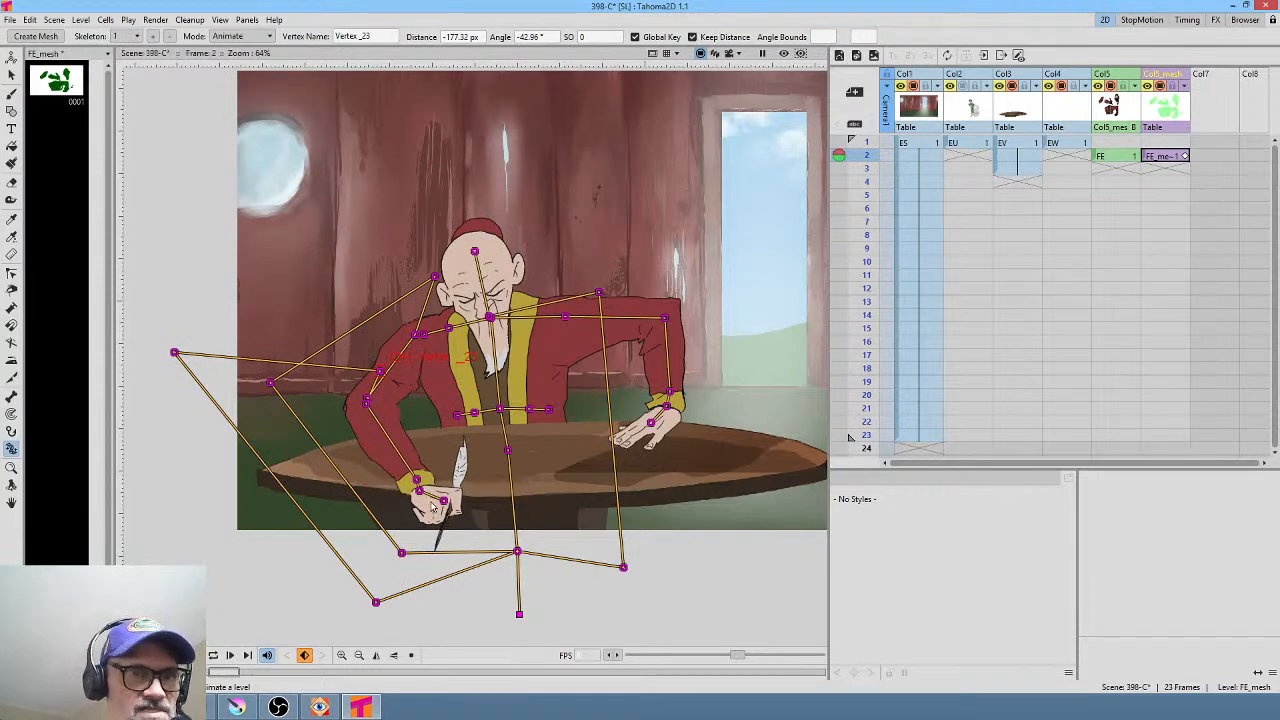
{"action": "left_click_drag", "start_coordinate": [418, 481], "coordinate": [359, 423]}
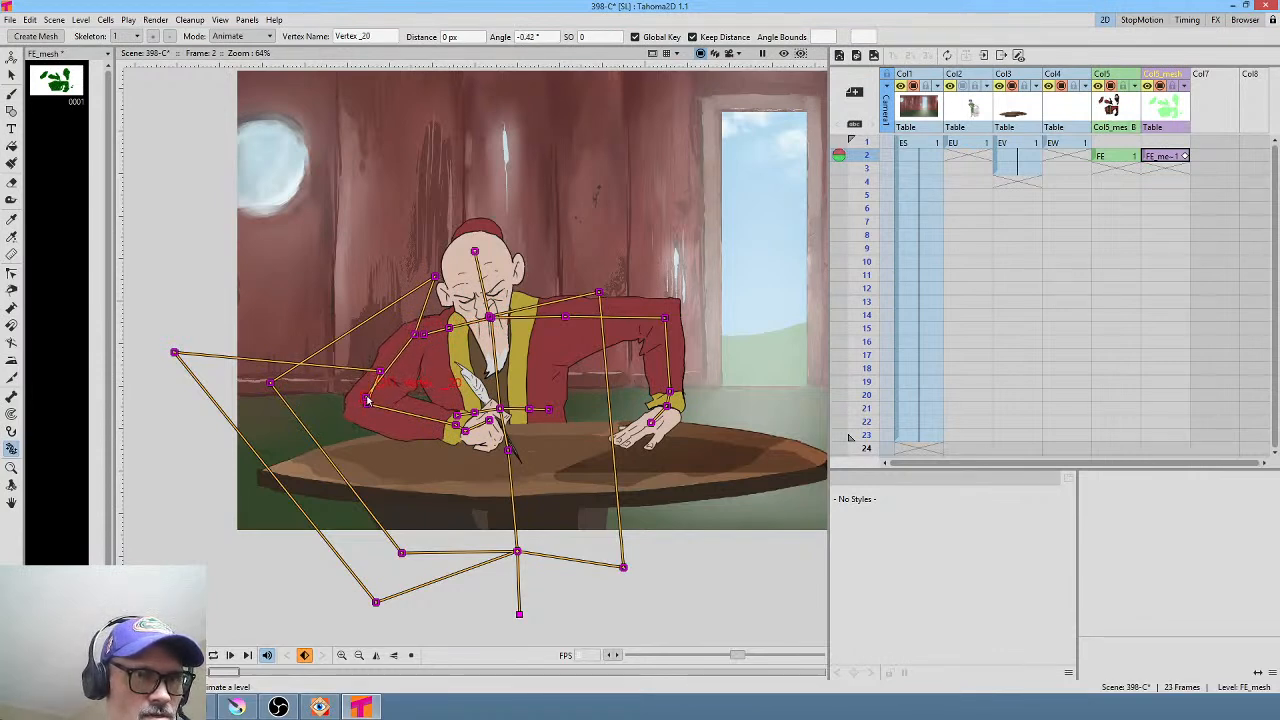
{"action": "left_click_drag", "start_coordinate": [372, 395], "coordinate": [378, 402]}
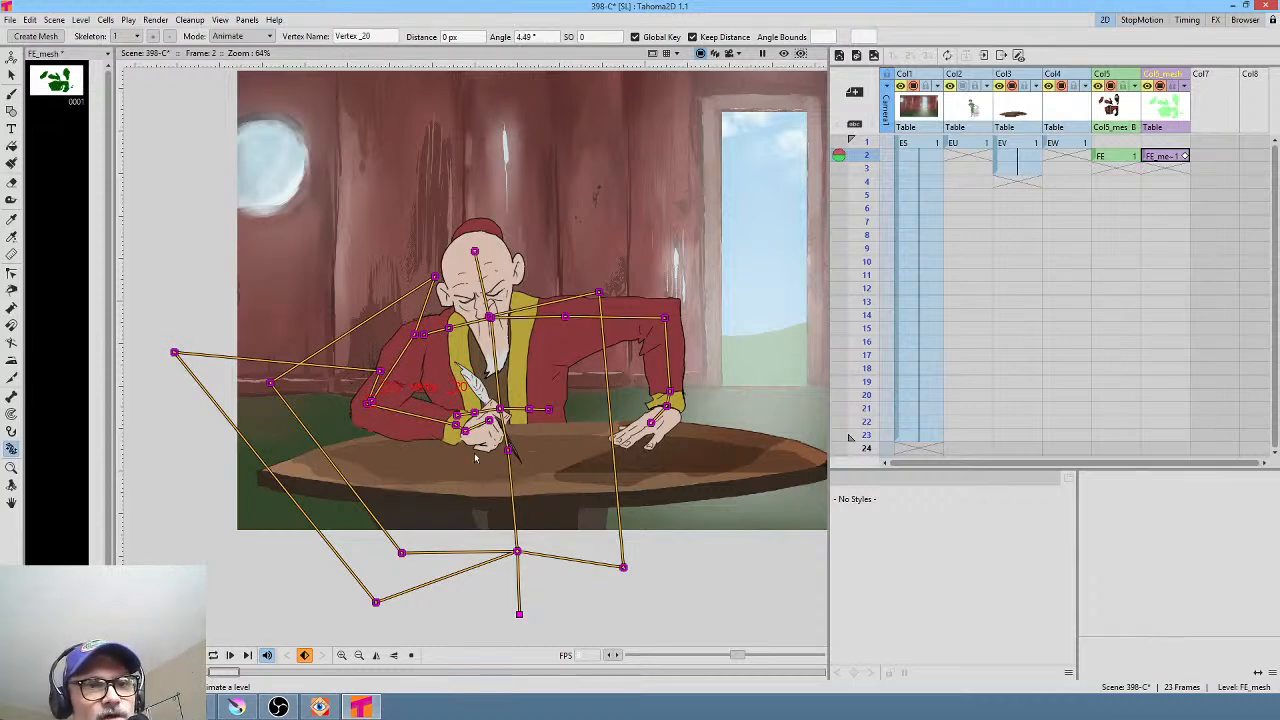
{"action": "left_click_drag", "start_coordinate": [457, 427], "coordinate": [456, 434]}
Tilt the head slightly, rotate the other arm down at its elbow, and adjust the hand so it rests on the table
{"action": "mouse_move", "coordinate": [474, 251]}
{"action": "left_mouse_down"}
{"action": "mouse_move", "coordinate": [491, 250]}
{"action": "mouse_move", "coordinate": [479, 250]}
{"action": "left_mouse_up"}
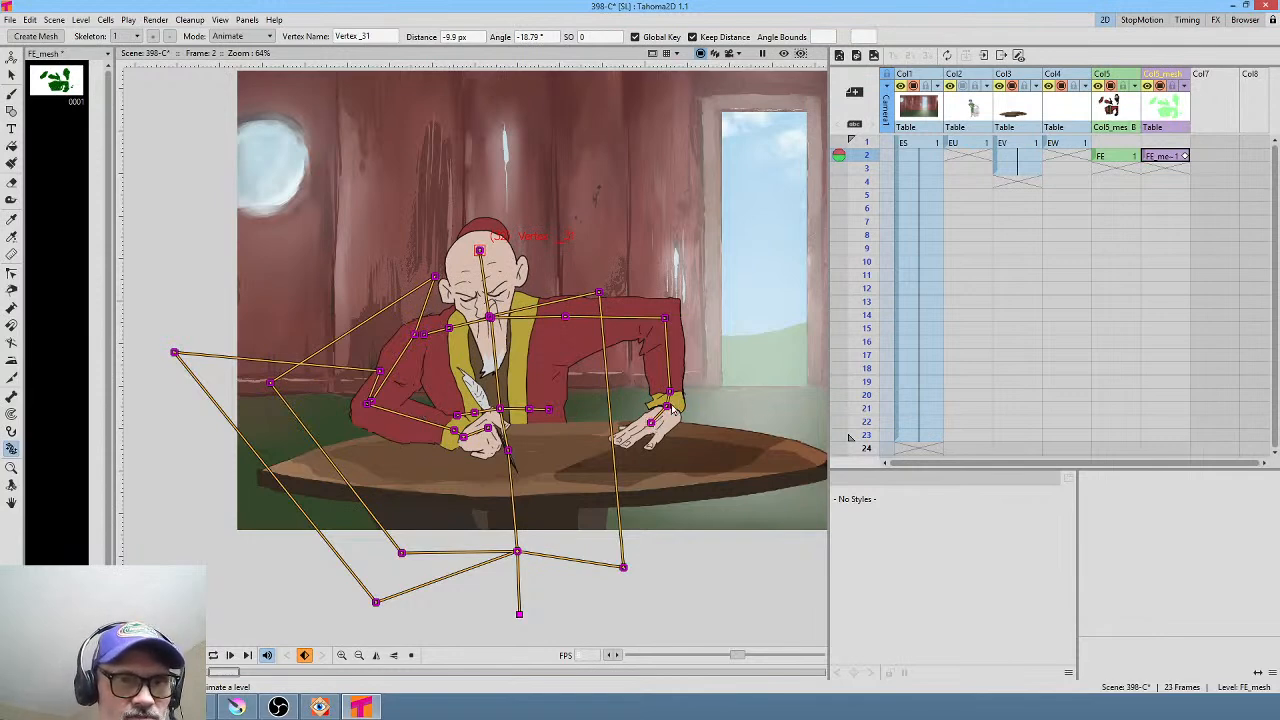
{"action": "left_click_drag", "start_coordinate": [665, 322], "coordinate": [661, 341]}
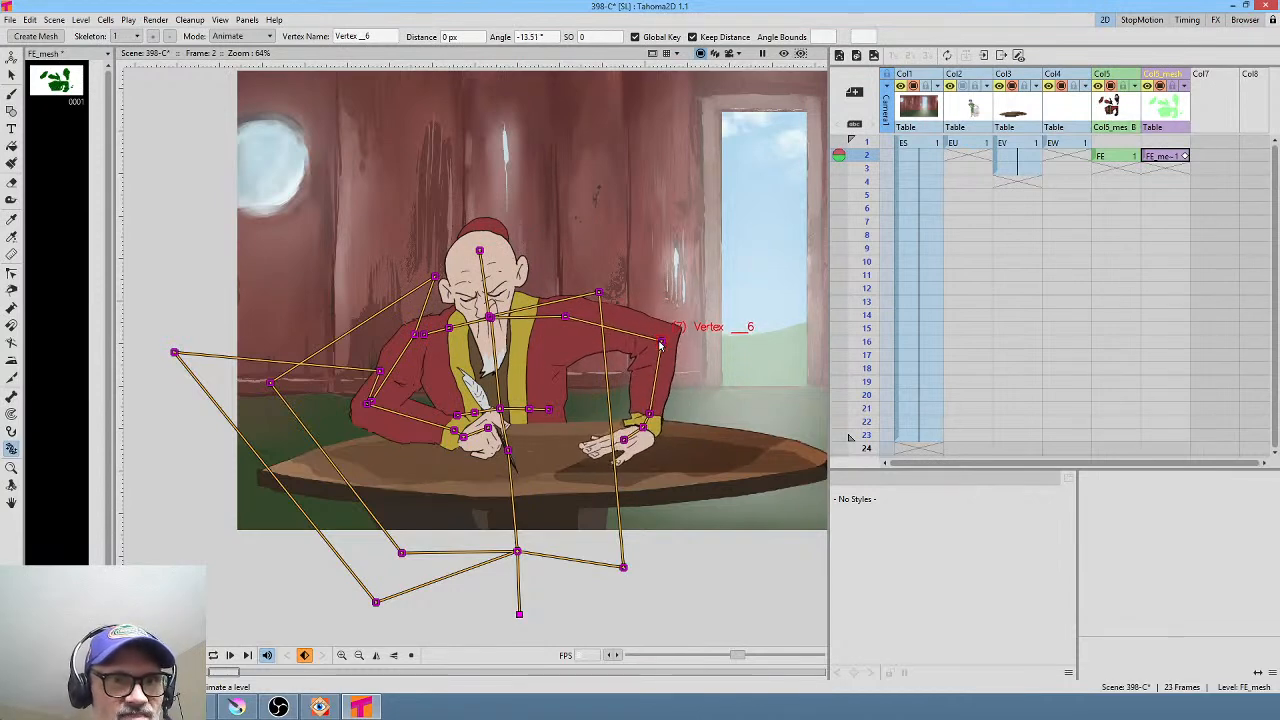
{"action": "left_click", "coordinate": [625, 438]}
{"action": "left_click_drag", "start_coordinate": [625, 438], "coordinate": [624, 440]}
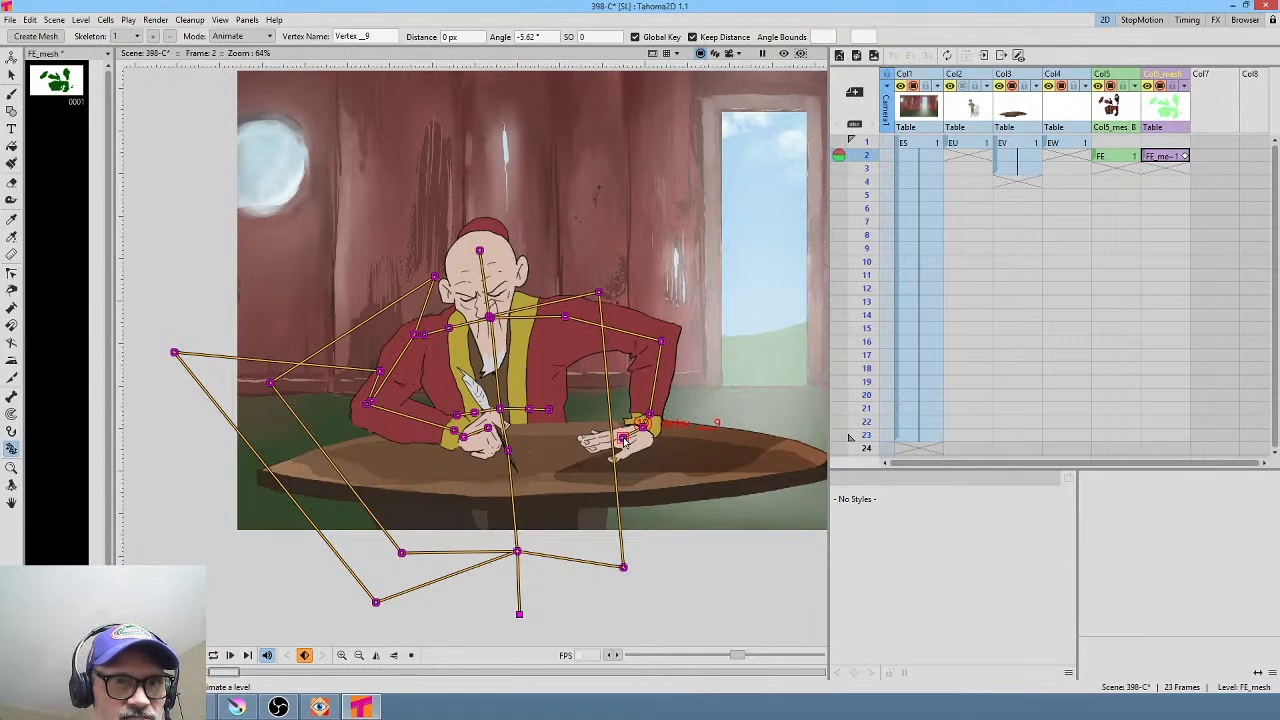
{"action": "left_click_drag", "start_coordinate": [664, 343], "coordinate": [666, 334]}
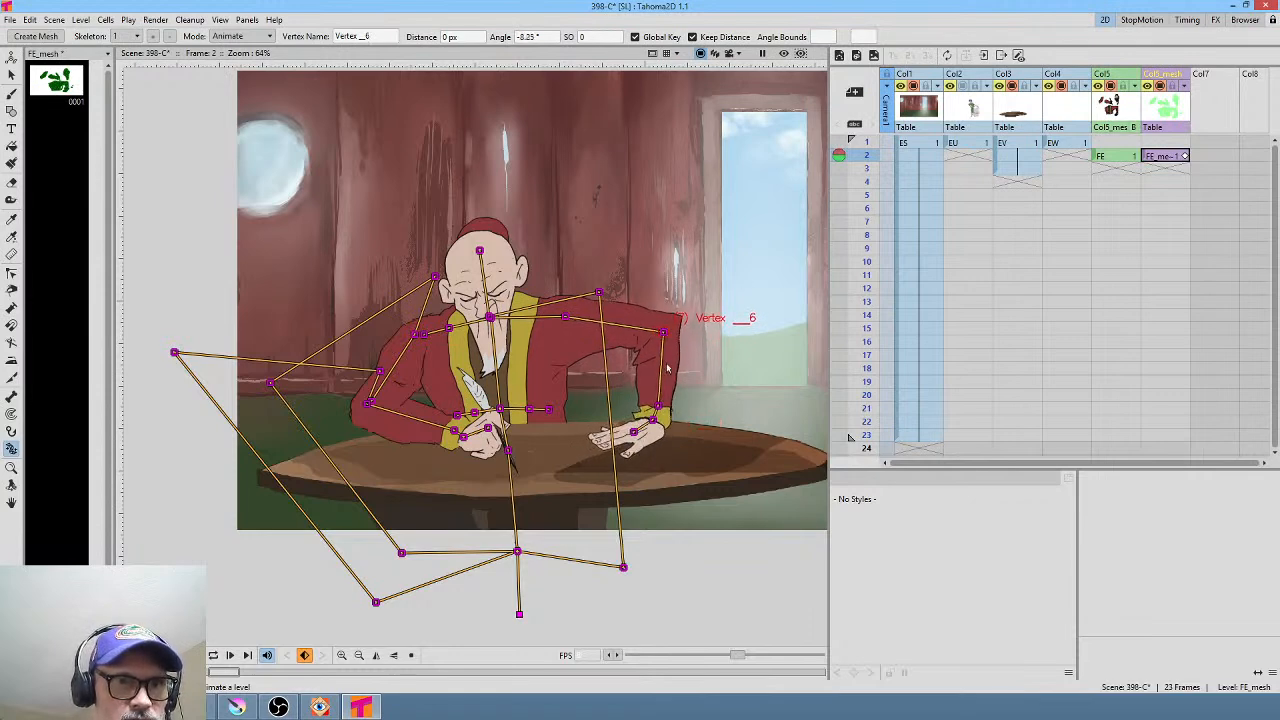
{"action": "left_click_drag", "start_coordinate": [634, 430], "coordinate": [634, 435]}
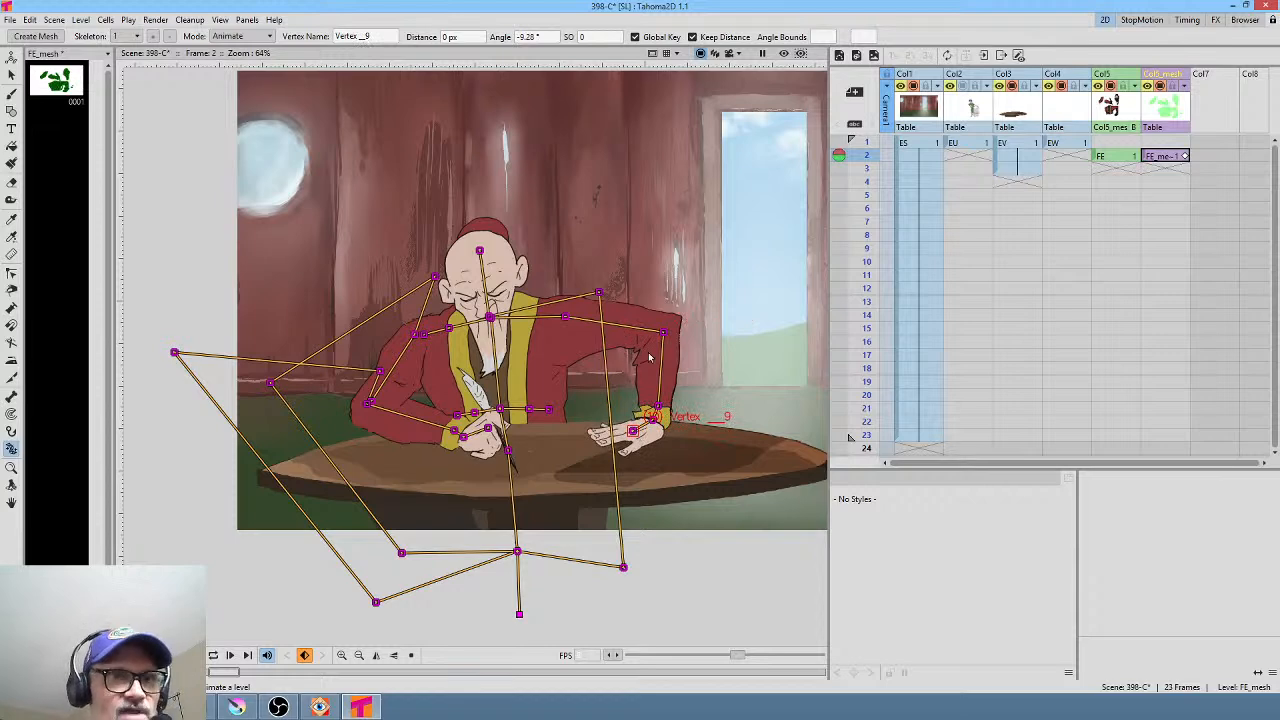
In Build Skeleton mode, add a vertex between shoulder and elbow on the attached arm, with a short branch toward the sleeve's lower edge
{"action": "left_click", "coordinate": [240, 36]}
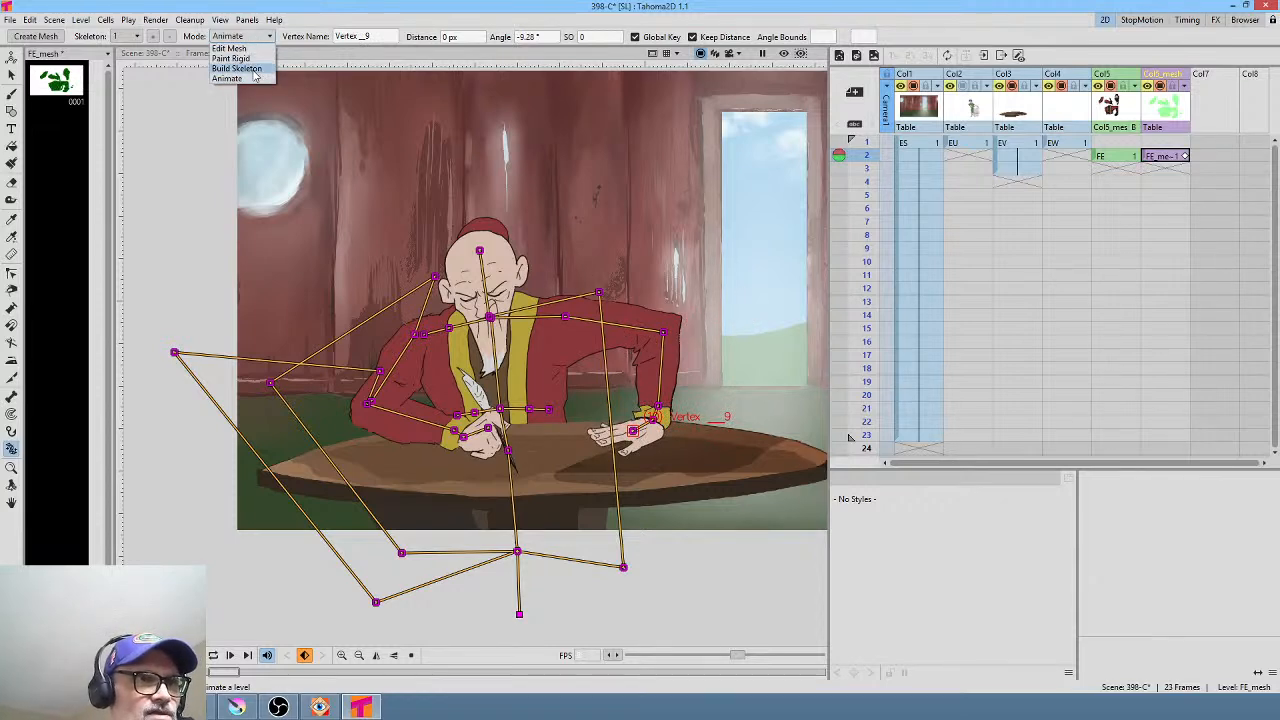
{"action": "left_click", "coordinate": [253, 74]}
{"action": "left_click", "coordinate": [619, 320]}
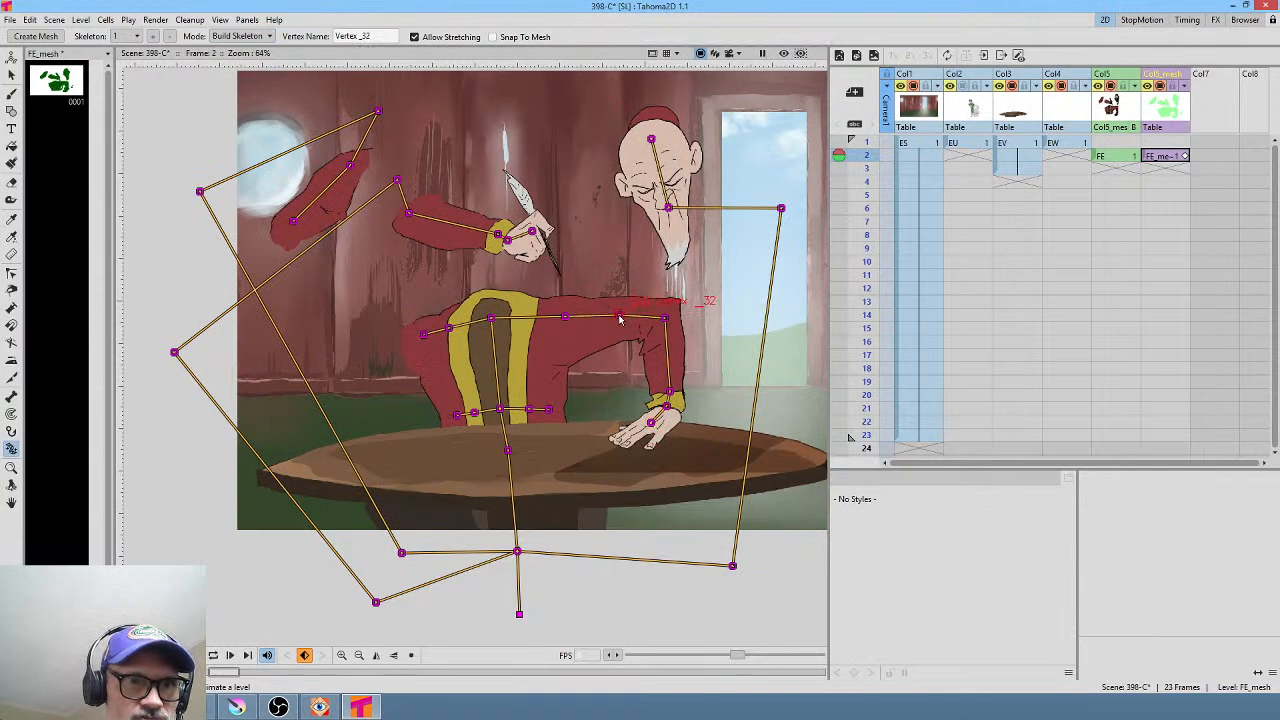
{"action": "left_click", "coordinate": [617, 335]}
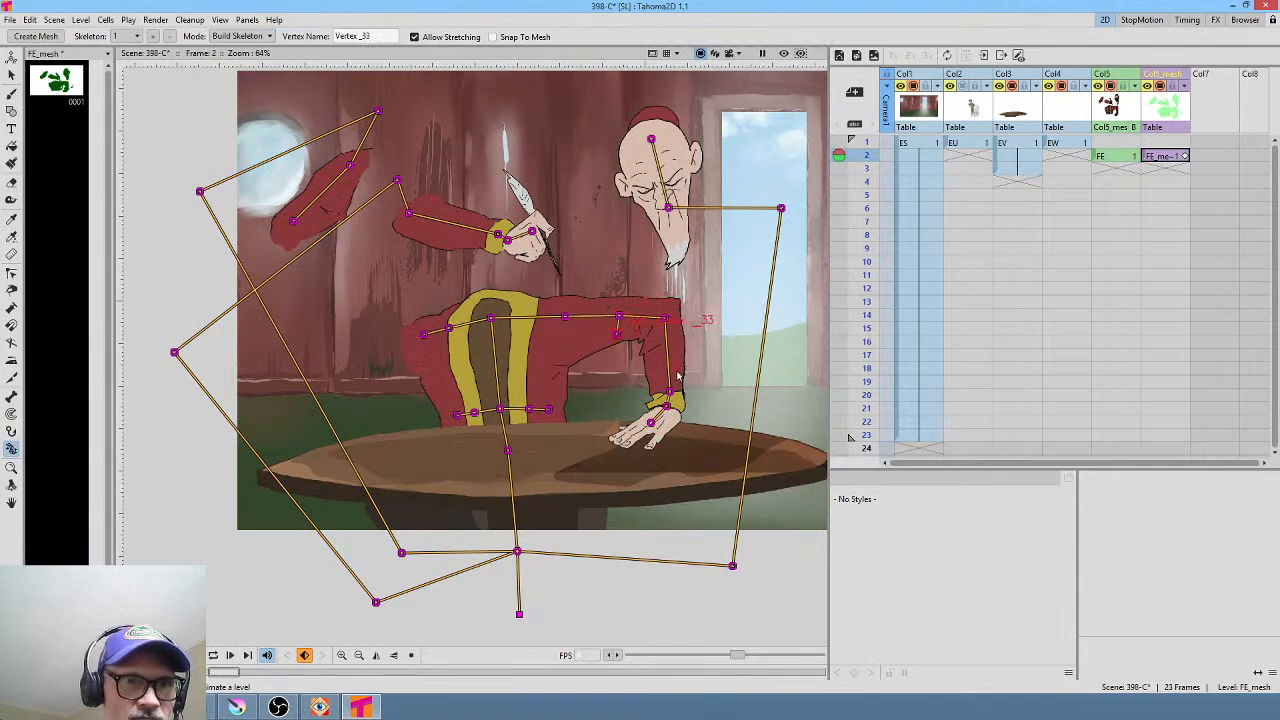
In Animate mode, pull the short sleeve branch slightly downward and nudge the chest vertex slightly upward with Keep Distance off
{"action": "left_click", "coordinate": [255, 37]}
{"action": "left_click", "coordinate": [254, 78]}
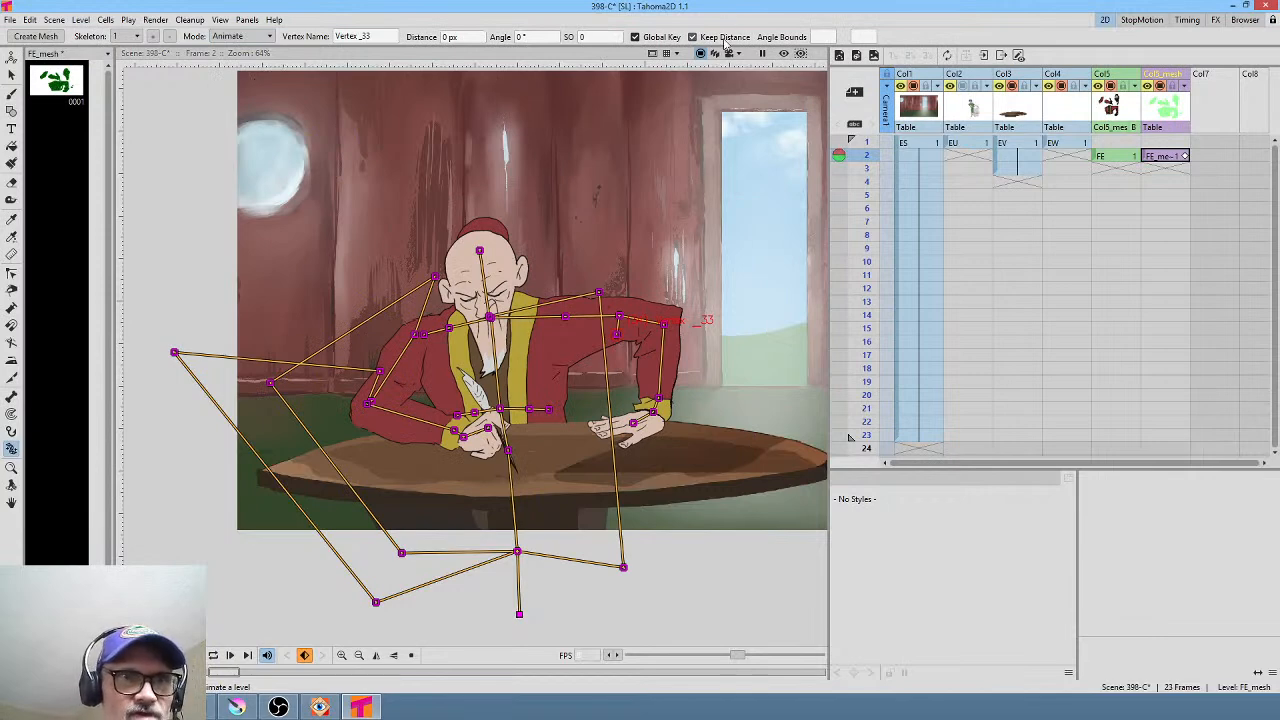
{"action": "left_click_drag", "start_coordinate": [621, 346], "coordinate": [617, 343]}
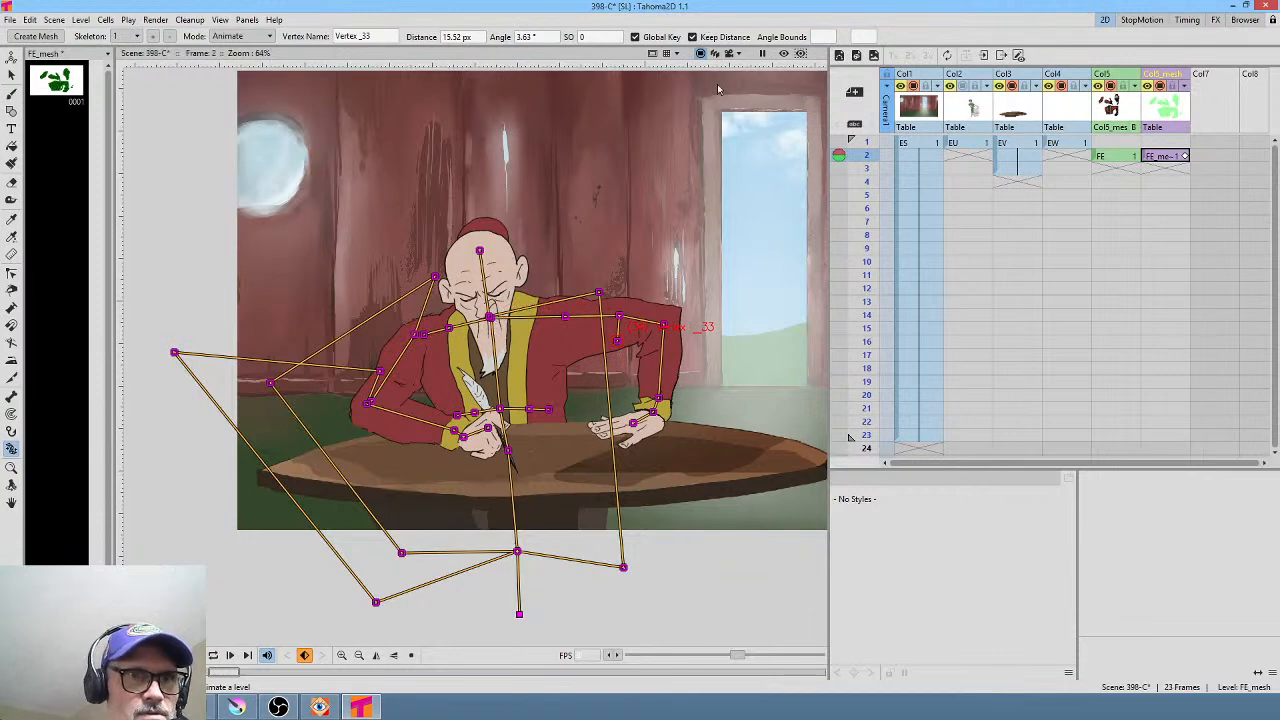
{"action": "left_click_drag", "start_coordinate": [491, 324], "coordinate": [492, 318]}
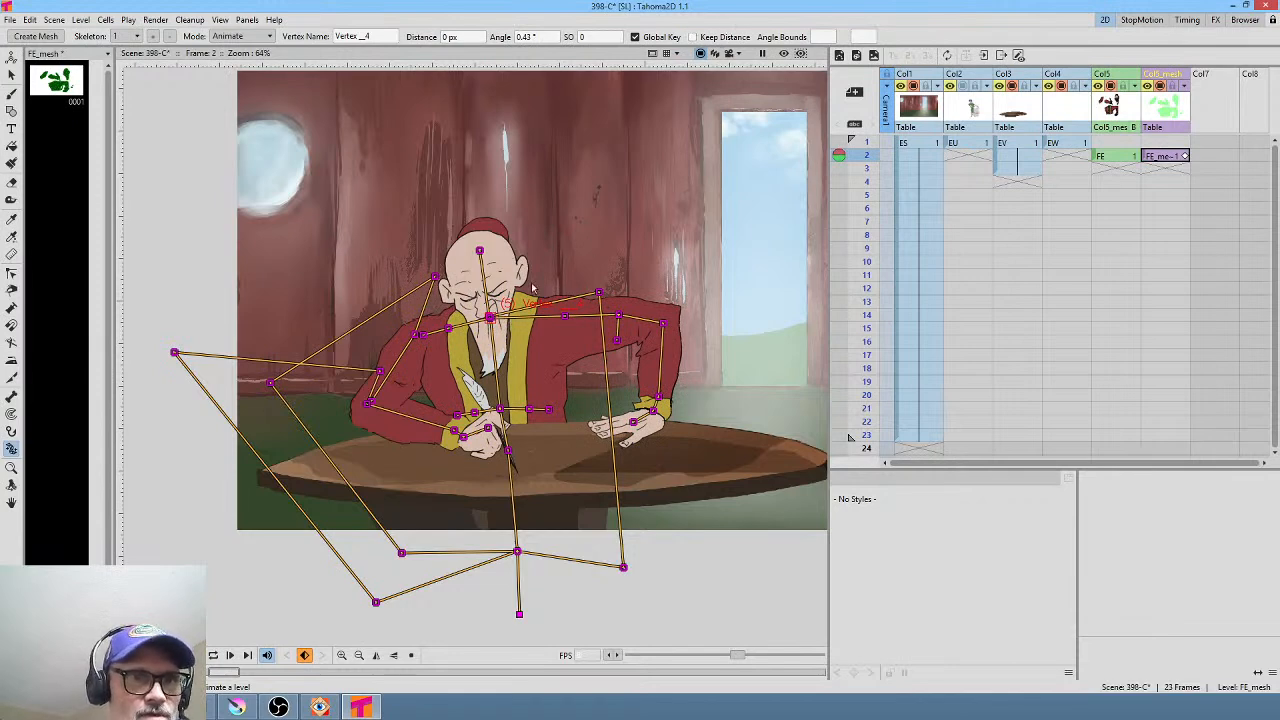
{"action": "left_click_drag", "start_coordinate": [491, 321], "coordinate": [488, 316]}
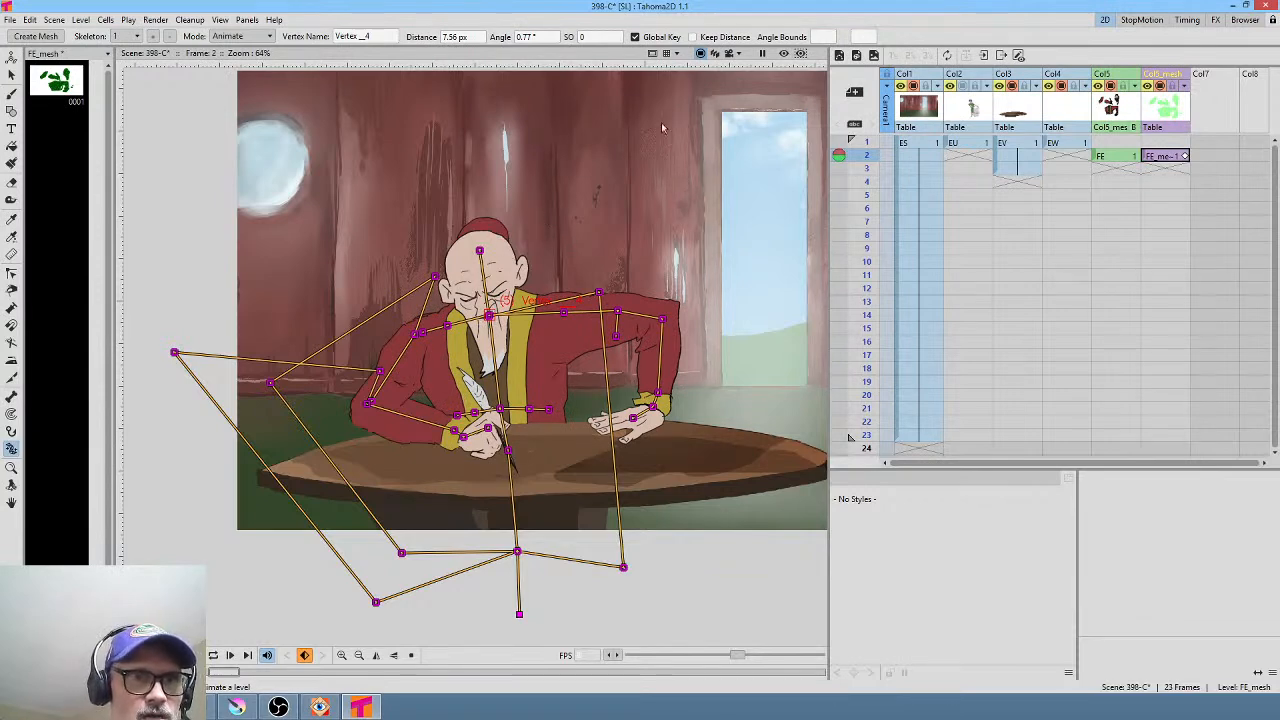
In Build Skeleton mode, move the head's lower vertex up between the eyes, and return to Animate mode
{"action": "left_click", "coordinate": [240, 36]}
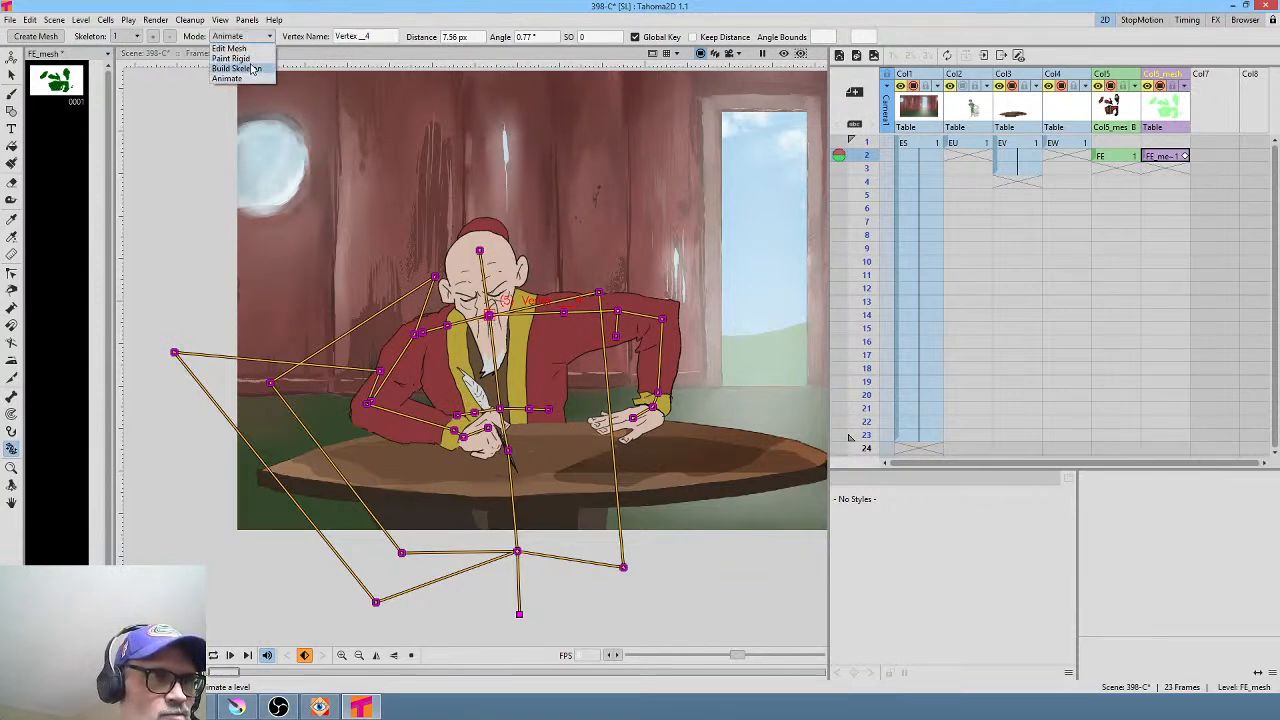
{"action": "left_click", "coordinate": [252, 68]}
{"action": "left_click_drag", "start_coordinate": [669, 207], "coordinate": [665, 196]}
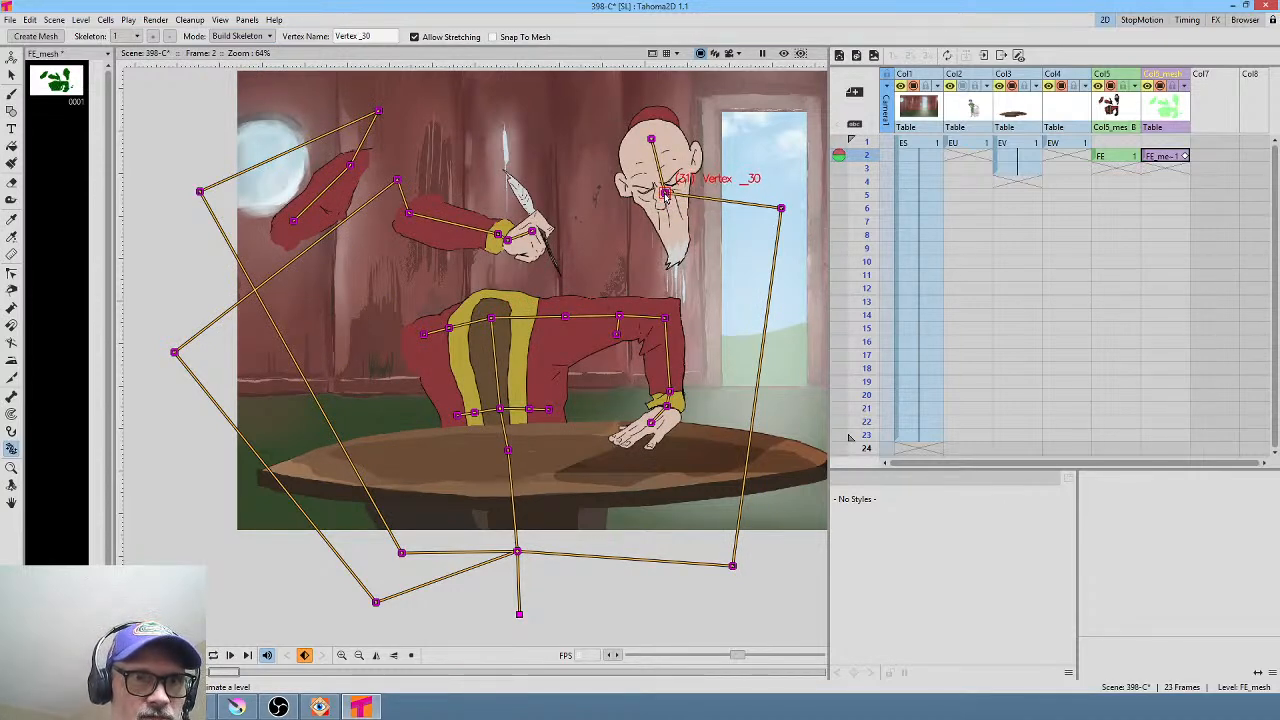
{"action": "left_click", "coordinate": [240, 36]}
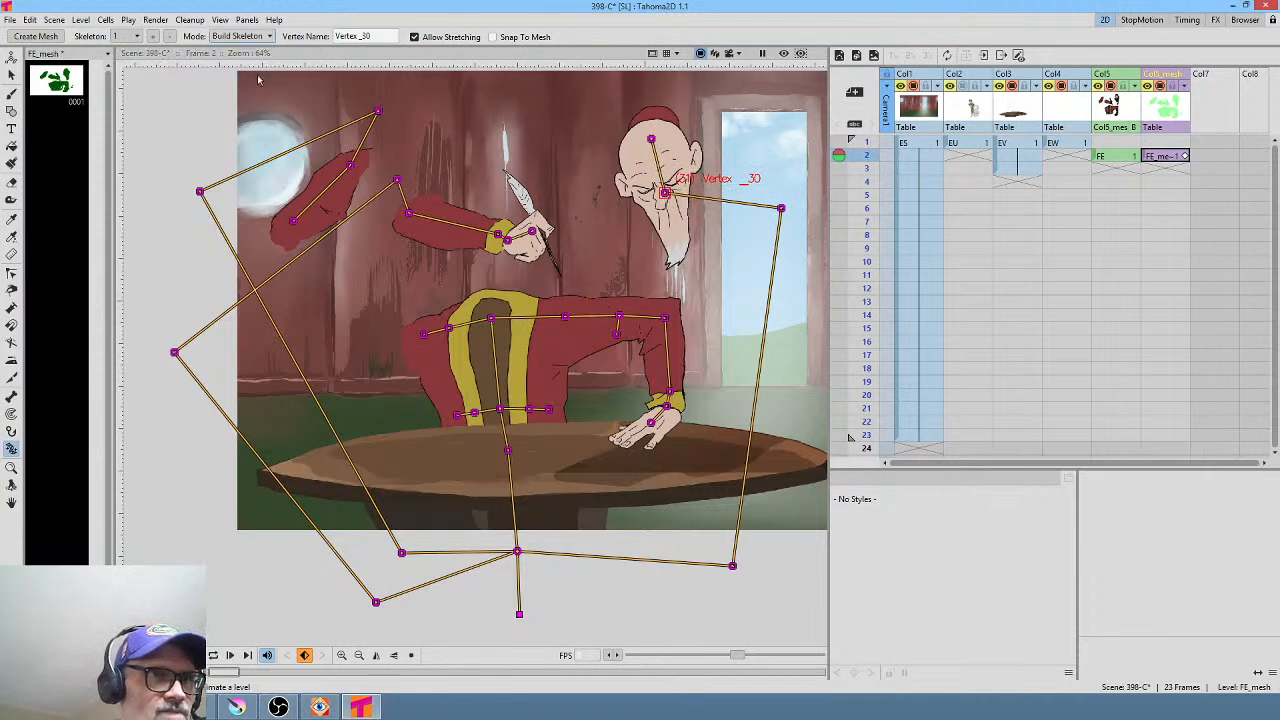
{"action": "left_click", "coordinate": [229, 78]}
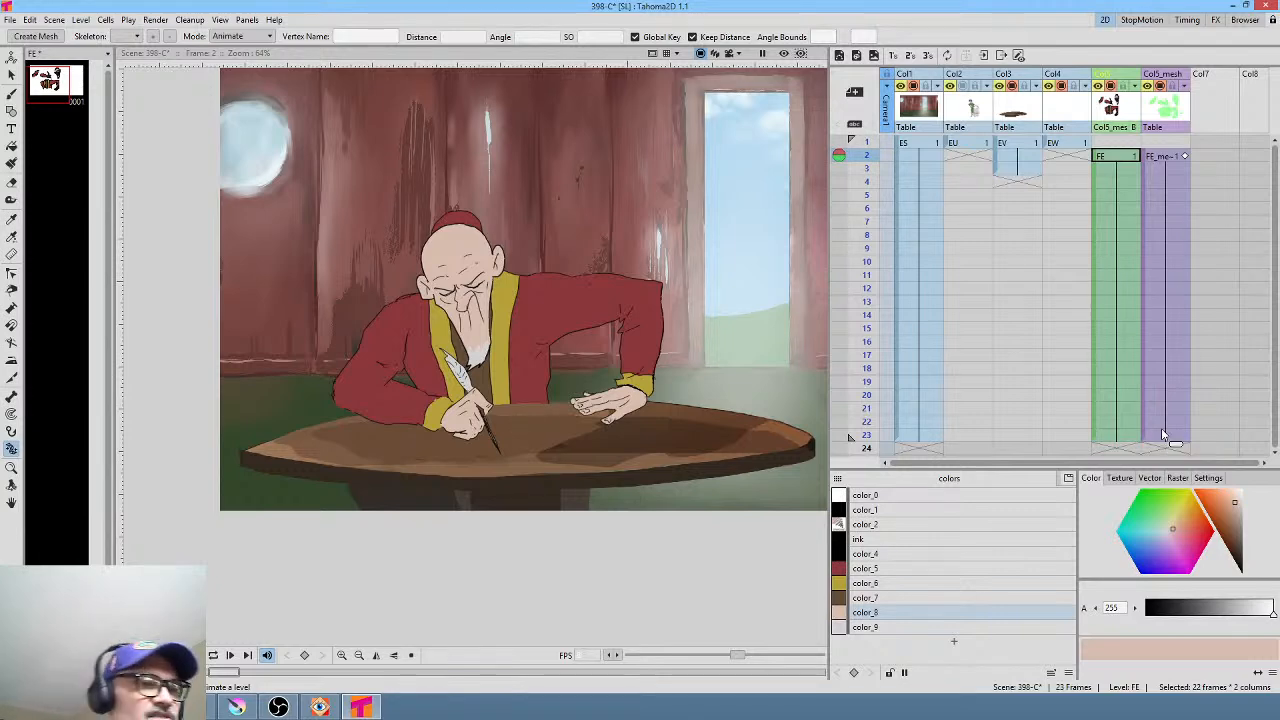
Save the scene together with all its levels
{"action": "left_click", "coordinate": [9, 19]}
{"action": "left_click", "coordinate": [30, 63]}
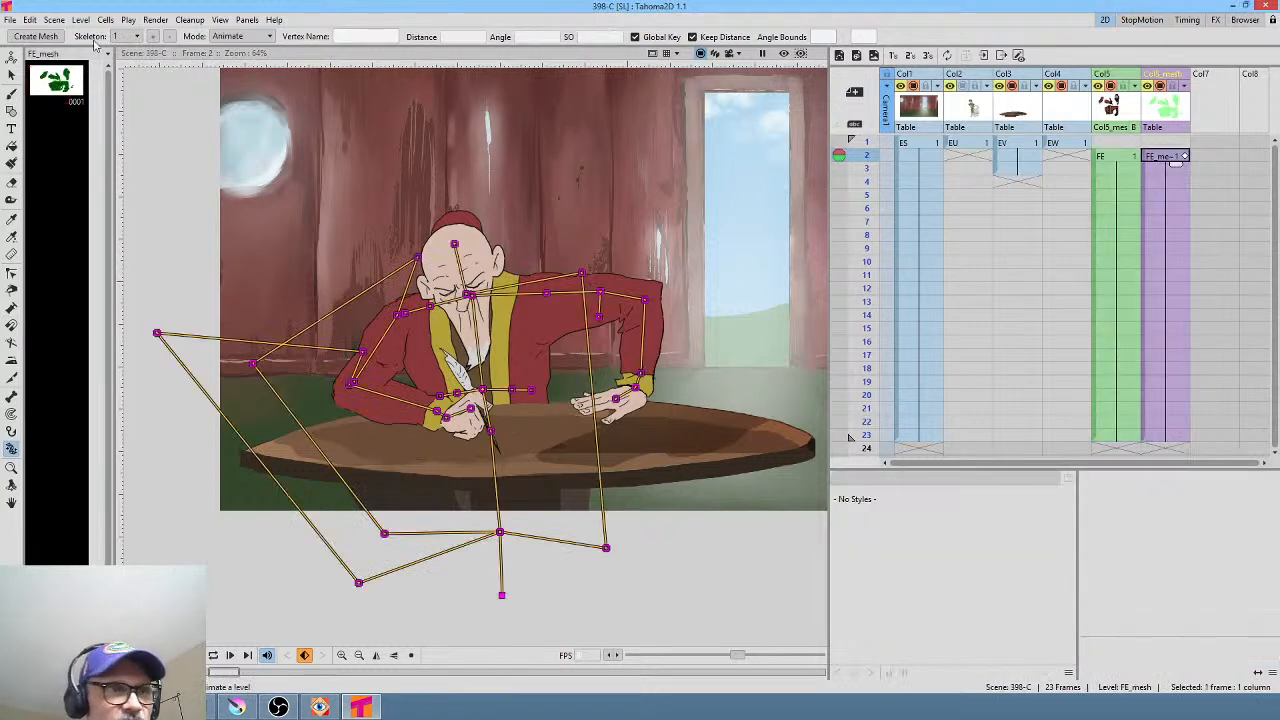
Save the scene and all levels again, and extend the table drawing's exposure in Col3 through frame 23
{"action": "left_click", "coordinate": [12, 21]}
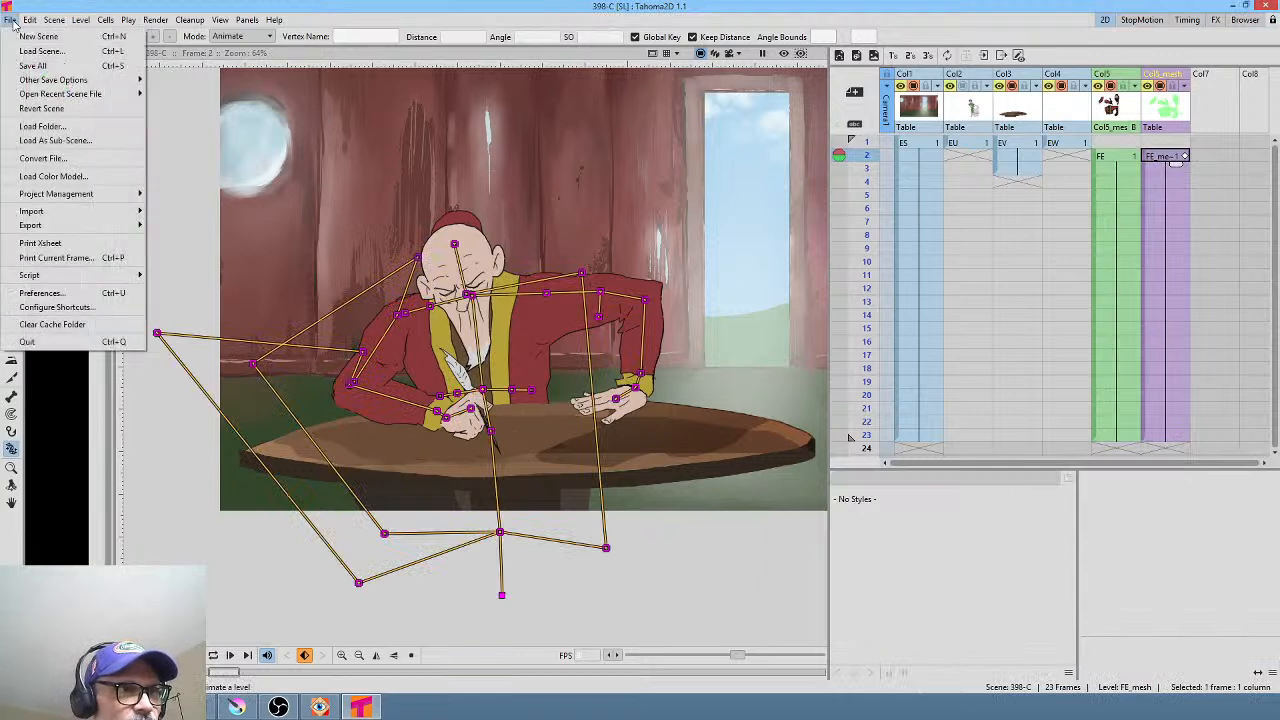
{"action": "left_click", "coordinate": [22, 67]}
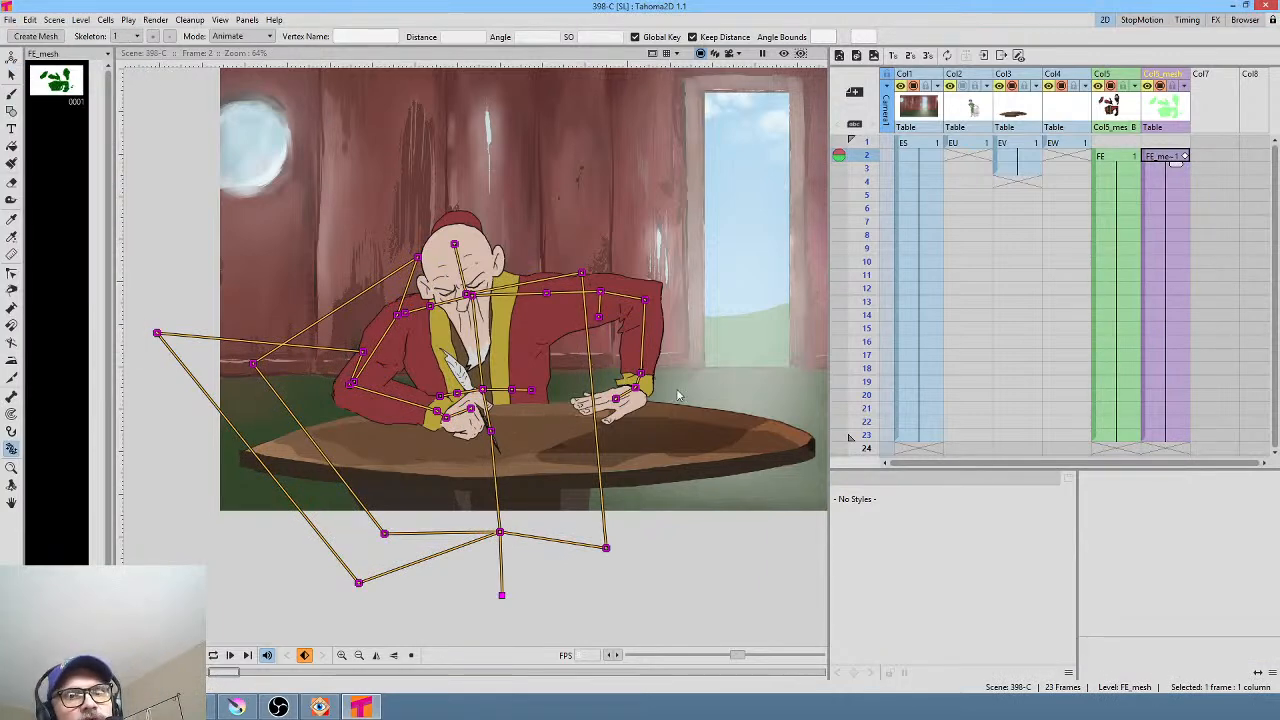
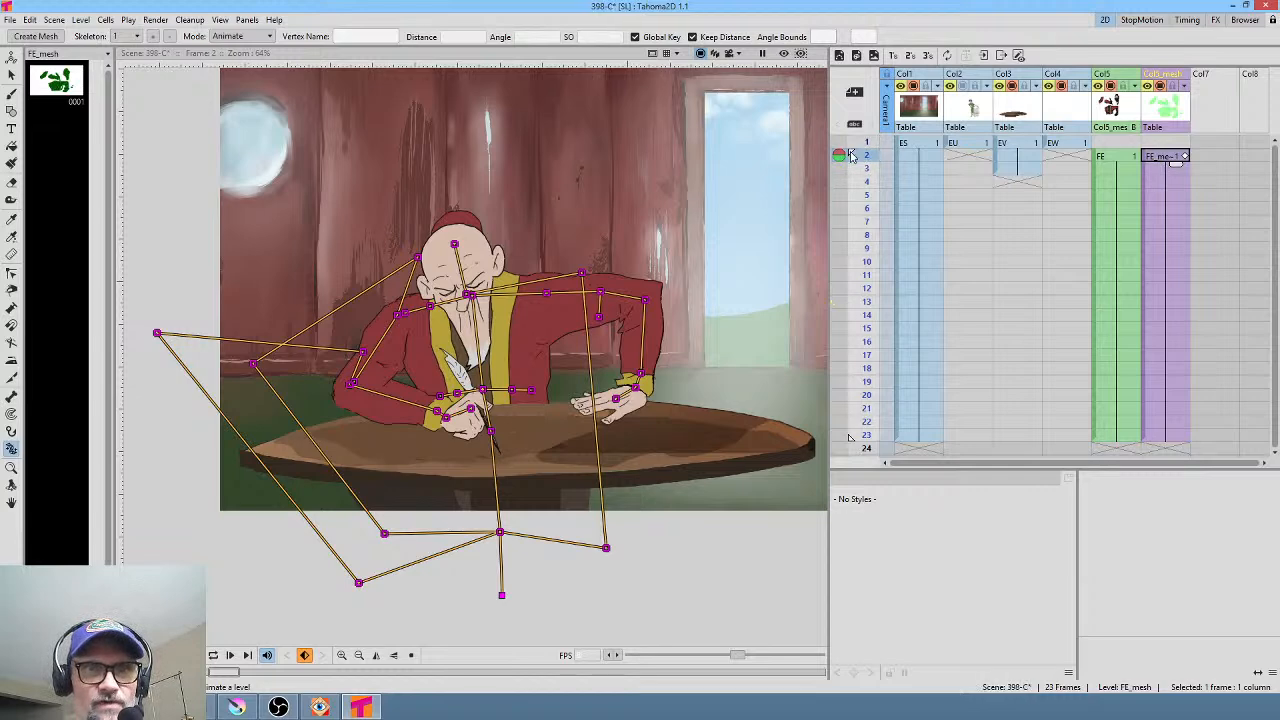
{"action": "mouse_move", "coordinate": [876, 158]}
{"action": "left_mouse_down"}
{"action": "mouse_move", "coordinate": [876, 242]}
{"action": "mouse_move", "coordinate": [876, 172]}
{"action": "left_mouse_up"}
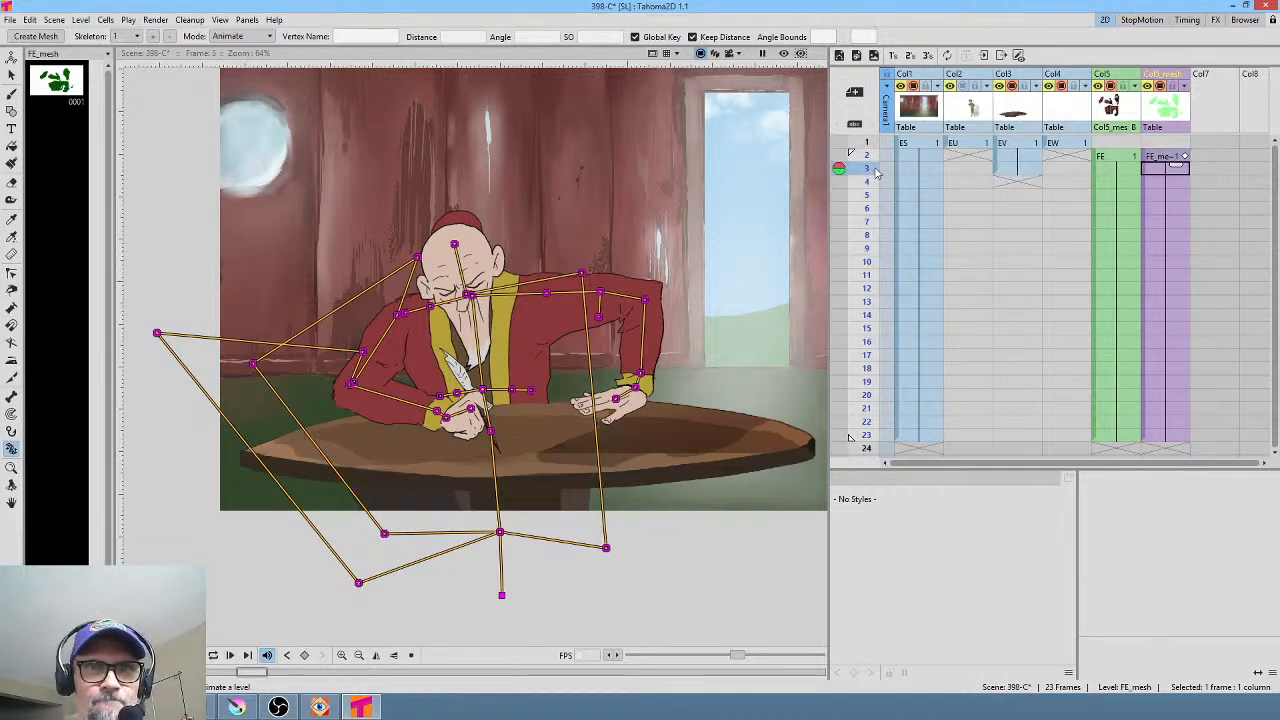
{"action": "left_click", "coordinate": [1025, 169]}
{"action": "scroll", "coordinate": [1030, 183], "scroll_direction": "down", "scroll_amount": 7}
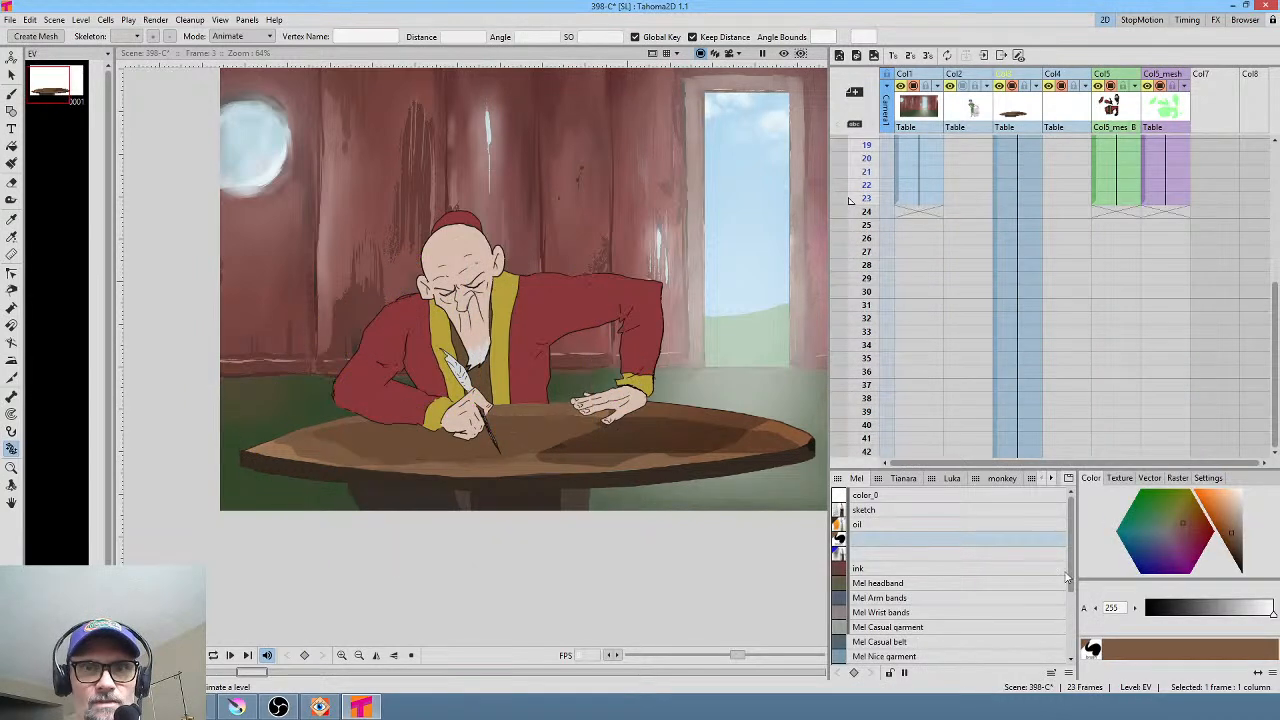
{"action": "left_click_drag", "start_coordinate": [1035, 121], "coordinate": [1046, 209]}
{"action": "scroll", "coordinate": [1044, 211], "scroll_direction": "up", "scroll_amount": 6}
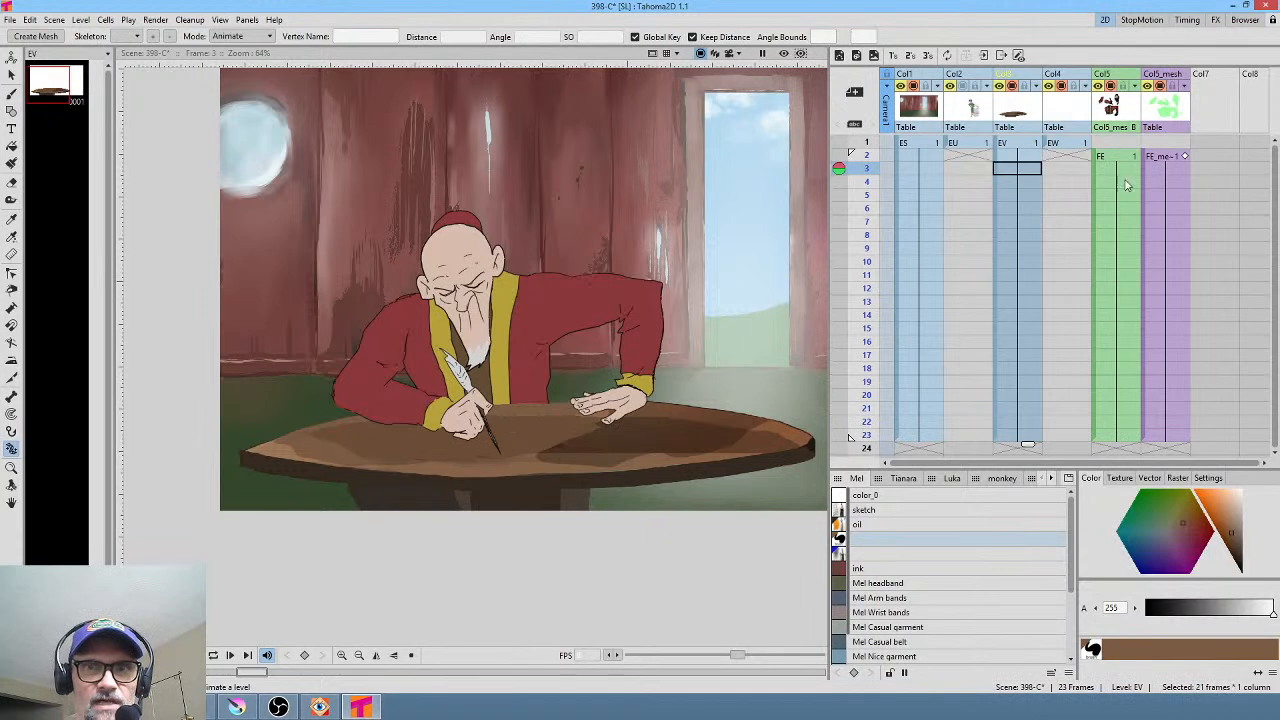
On the mesh at frame 2 with Global Key off, lower the flat hand's arm and set that hand further down on the table
{"action": "left_click", "coordinate": [1177, 156]}
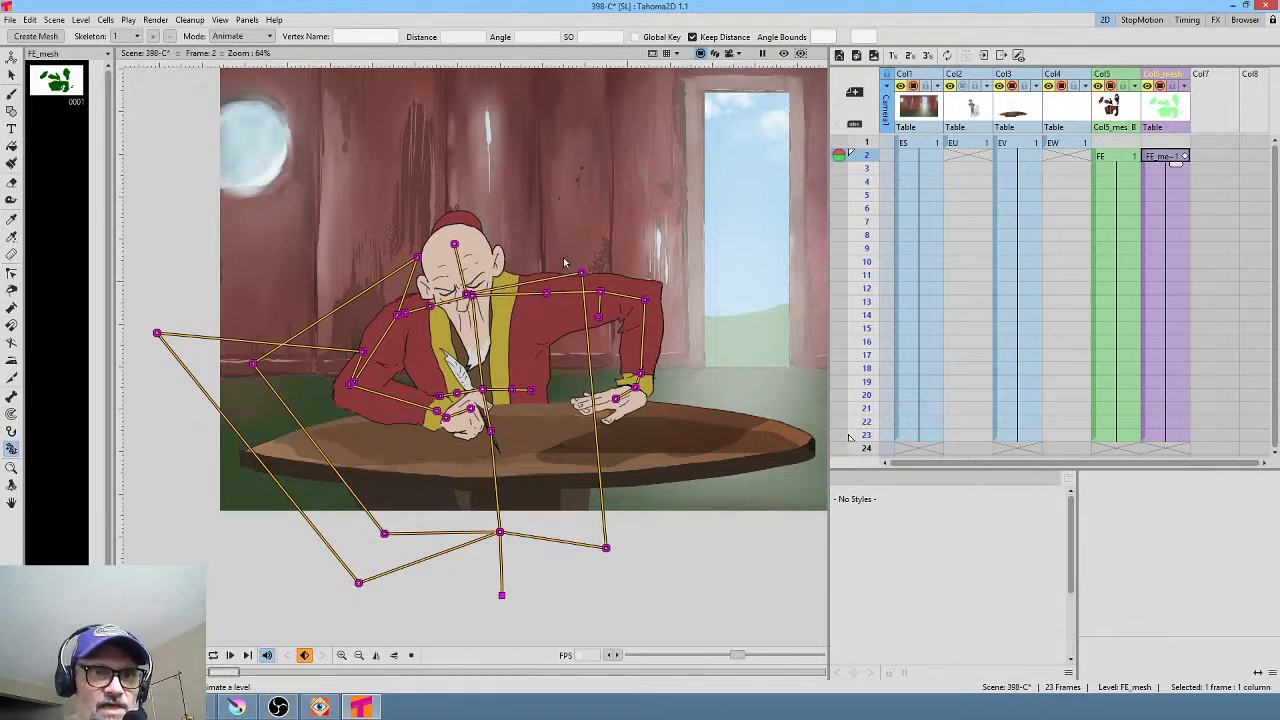
{"action": "left_click_drag", "start_coordinate": [600, 297], "coordinate": [596, 310]}
{"action": "left_click_drag", "start_coordinate": [595, 419], "coordinate": [597, 422]}
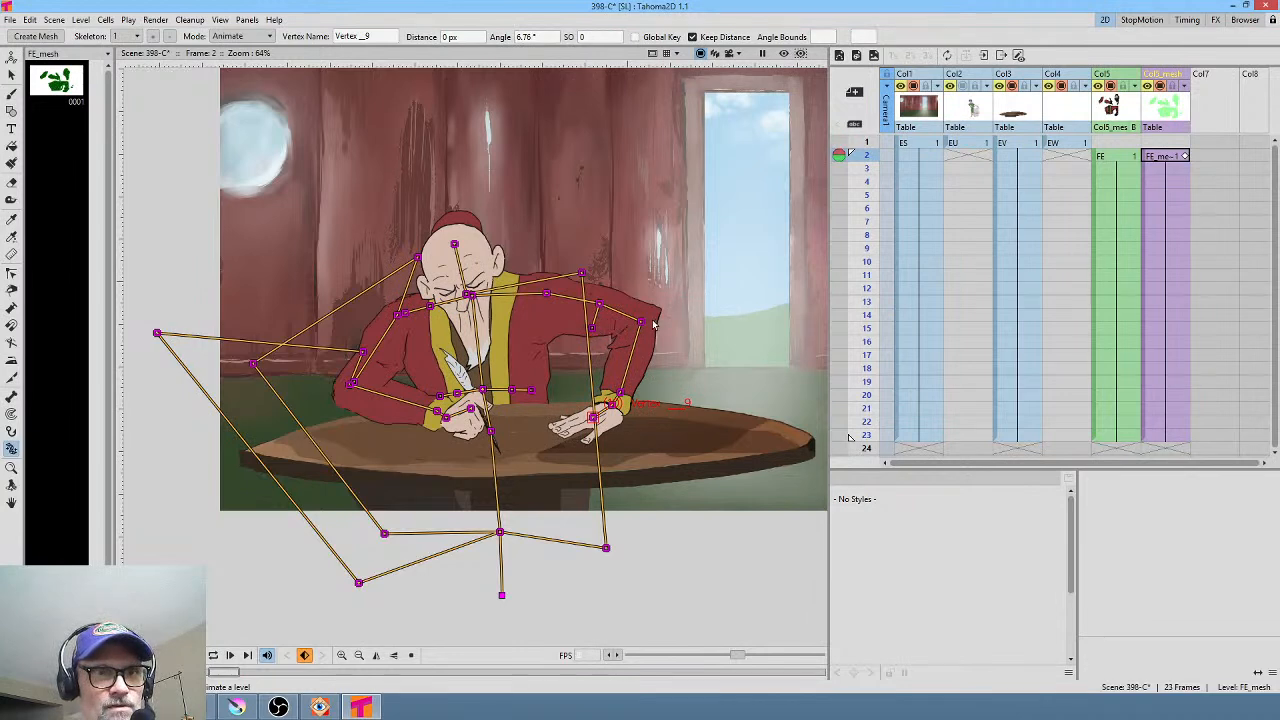
{"action": "left_click_drag", "start_coordinate": [594, 420], "coordinate": [595, 422]}
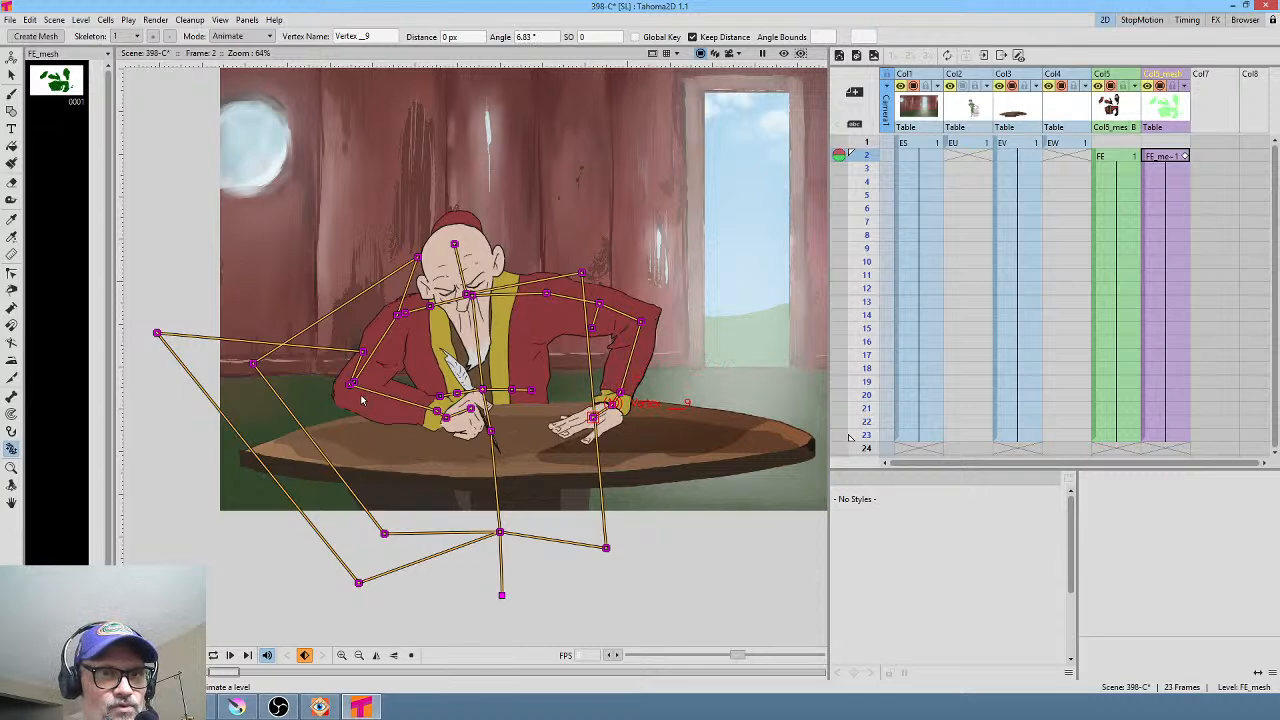
At frame 6 of the mesh column, swing the writing hand's wrist vertex downward to an angle of about 30°
{"action": "left_click", "coordinate": [1180, 206]}
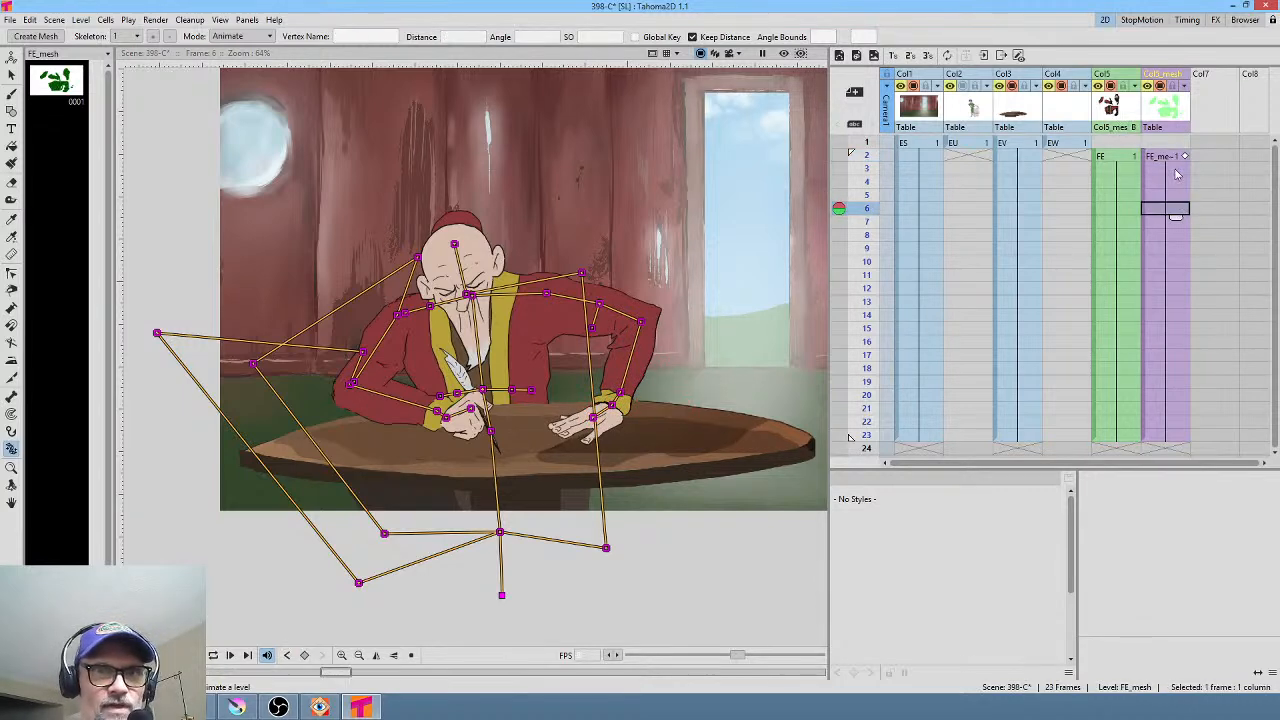
{"action": "left_click", "coordinate": [1176, 171]}
{"action": "left_click", "coordinate": [1176, 182]}
{"action": "left_click", "coordinate": [1174, 195]}
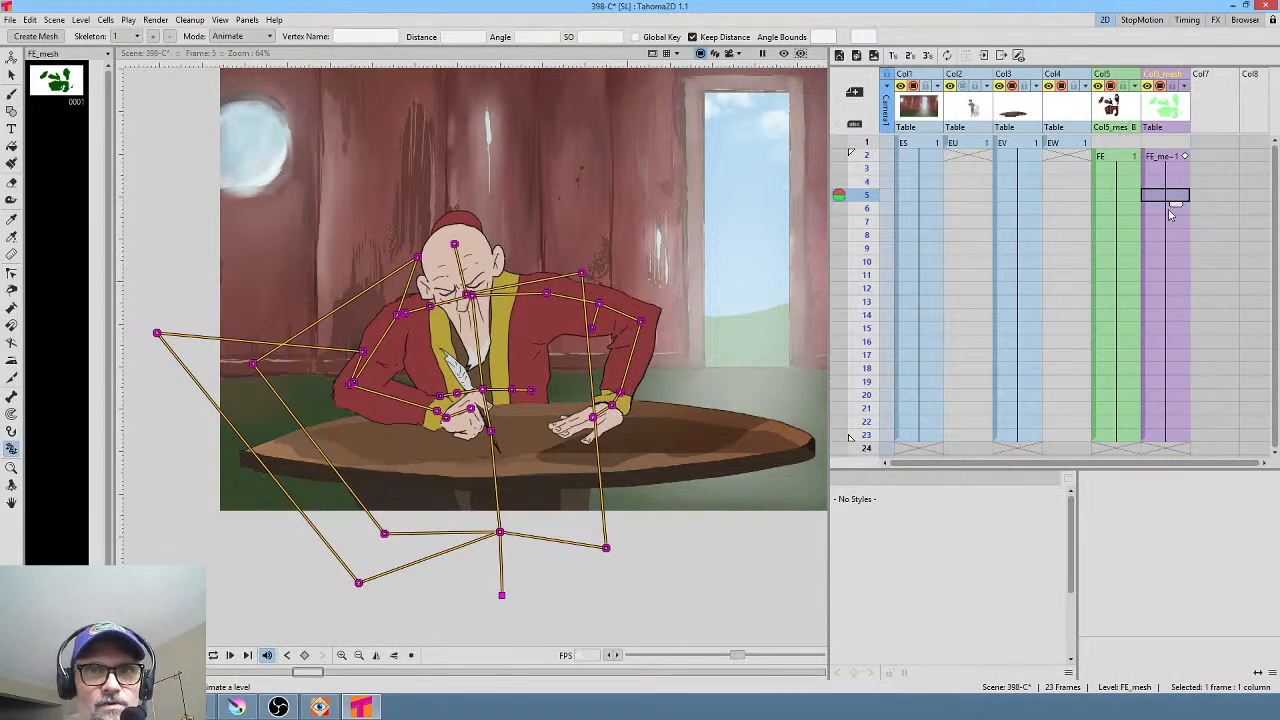
{"action": "left_click", "coordinate": [1174, 209]}
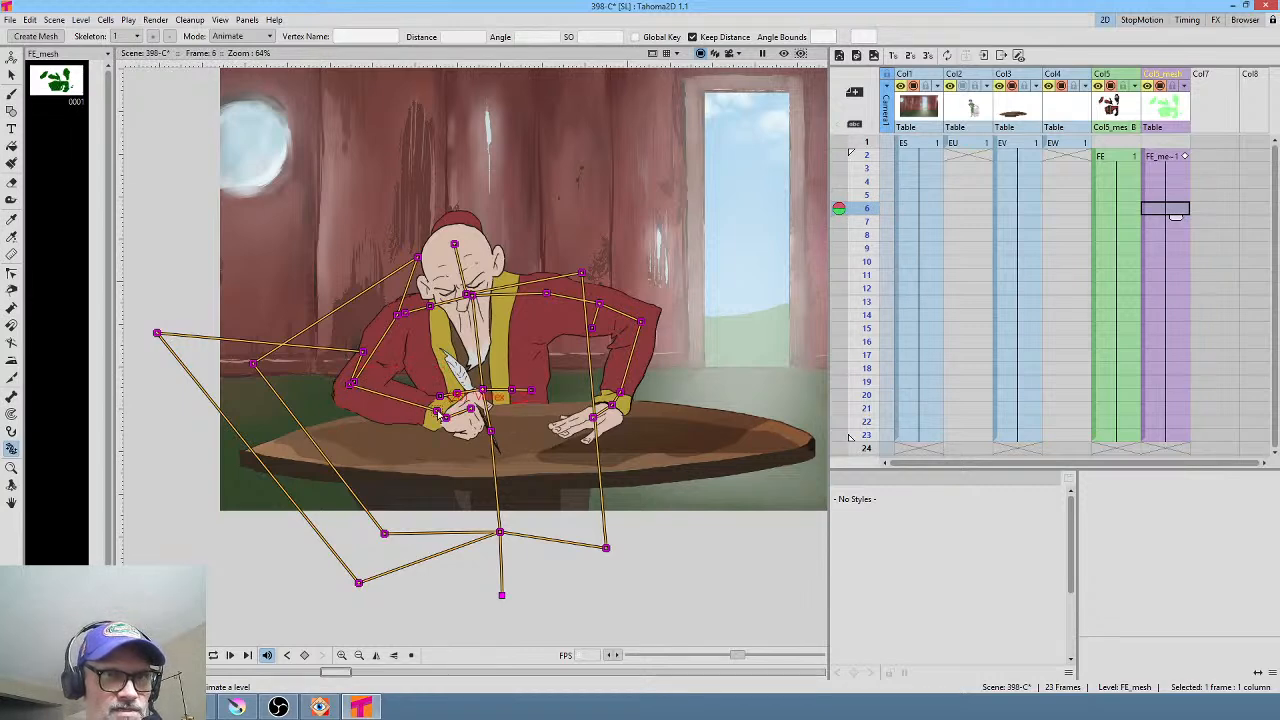
{"action": "left_click_drag", "start_coordinate": [437, 409], "coordinate": [431, 425]}
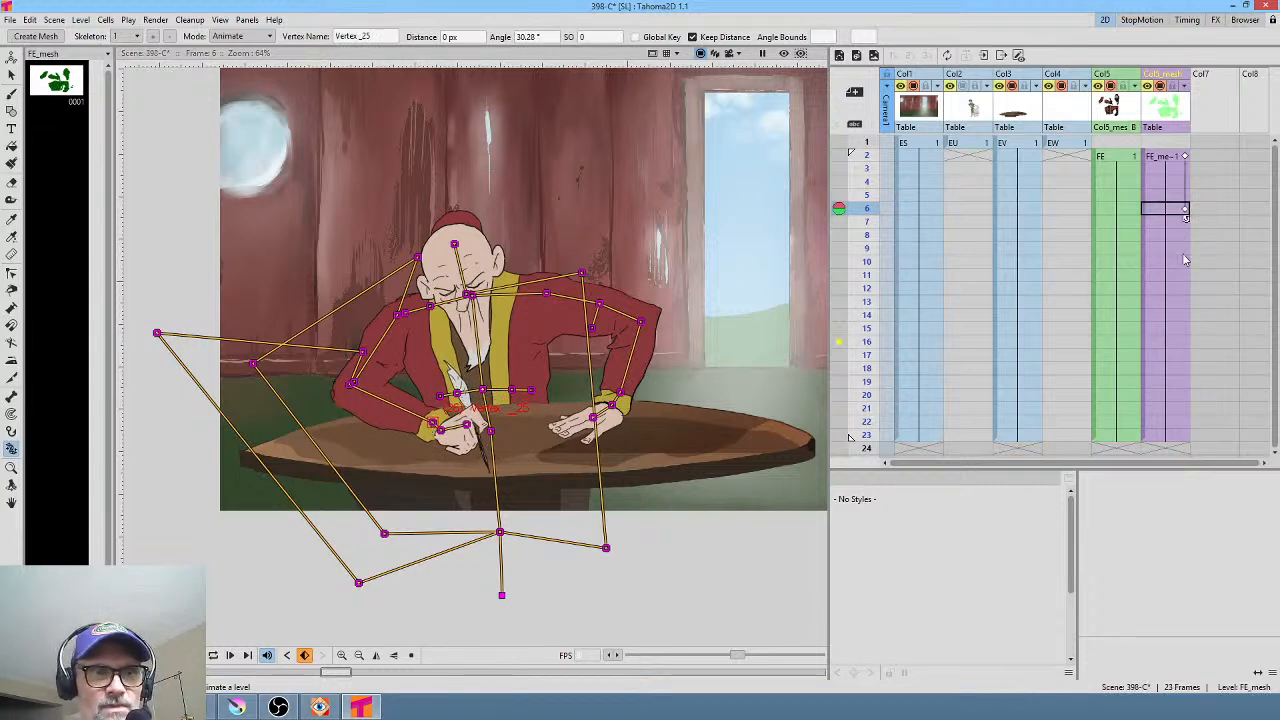
At frame 7, swing the writing hand's wrist vertex back up to an angle of about 40°
{"action": "left_click", "coordinate": [868, 170]}
{"action": "left_click_drag", "start_coordinate": [868, 170], "coordinate": [868, 225]}
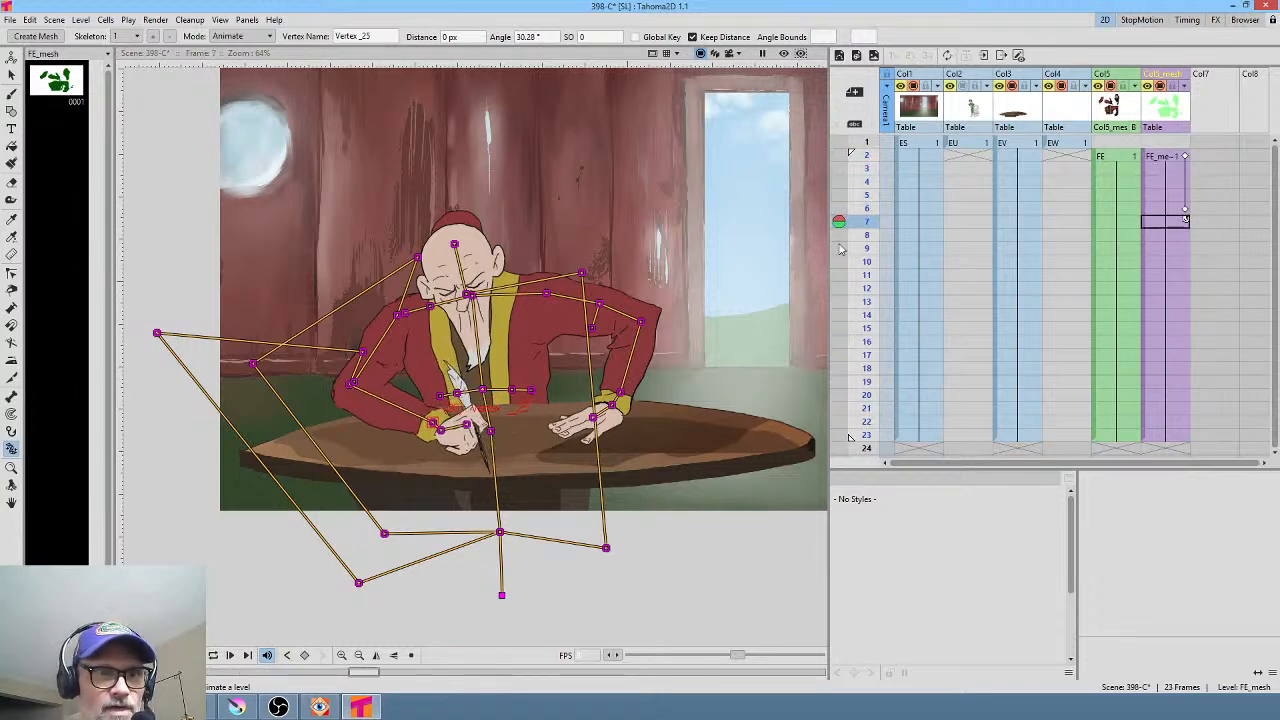
{"action": "left_click_drag", "start_coordinate": [433, 424], "coordinate": [443, 414]}
{"action": "left_click_drag", "start_coordinate": [441, 409], "coordinate": [442, 410]}
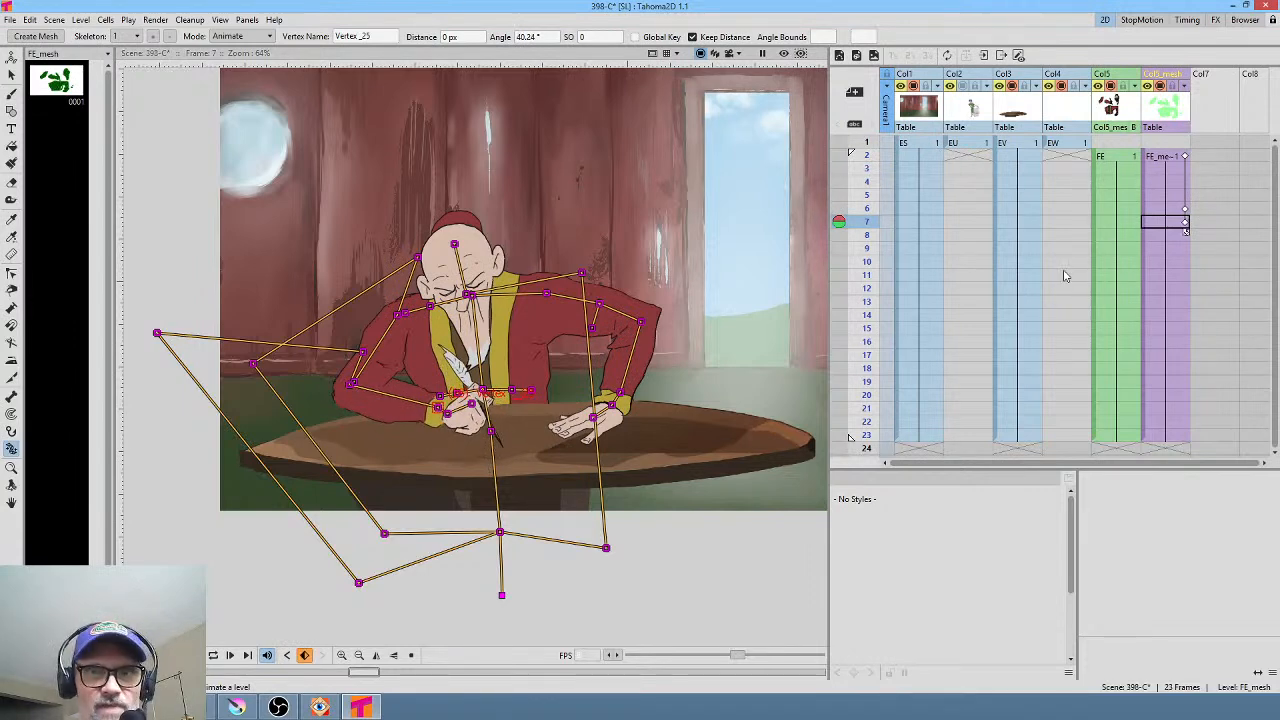
Lower the writing hand's wrist vertex to about 30° at frame 10, and raise it to about 39° at frame 13
{"action": "left_click", "coordinate": [1168, 262]}
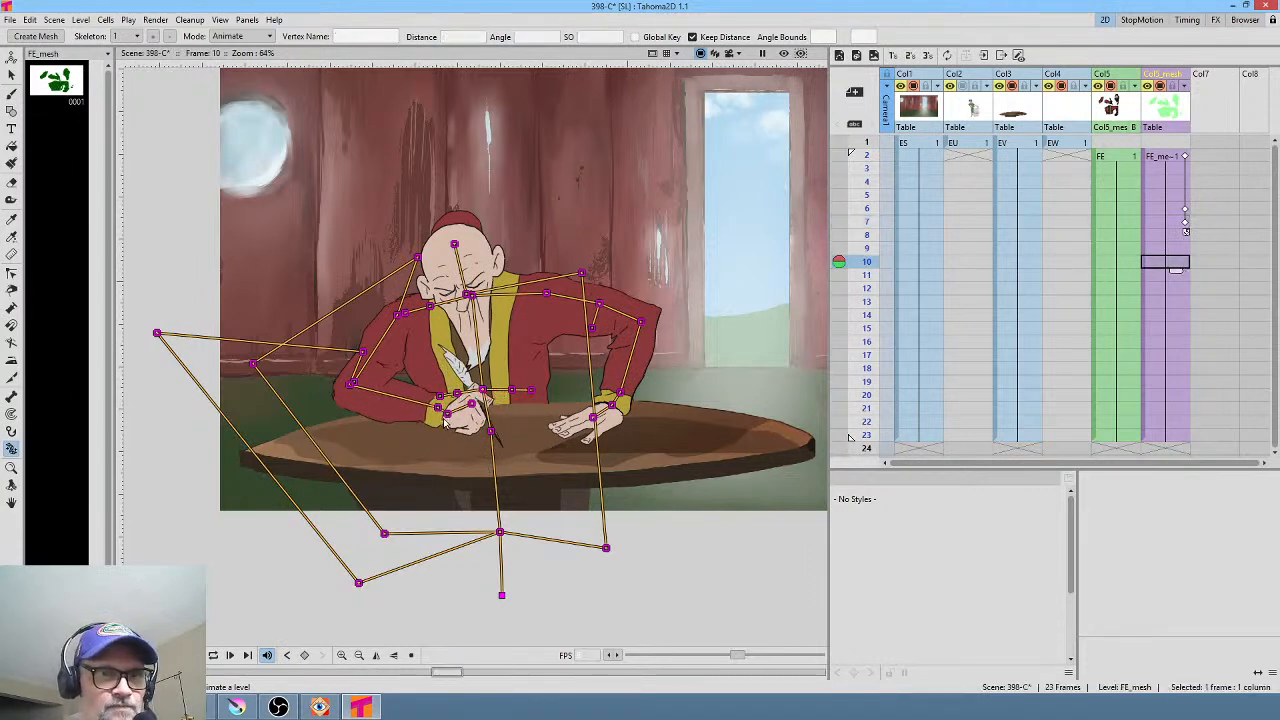
{"action": "left_click_drag", "start_coordinate": [440, 410], "coordinate": [430, 425]}
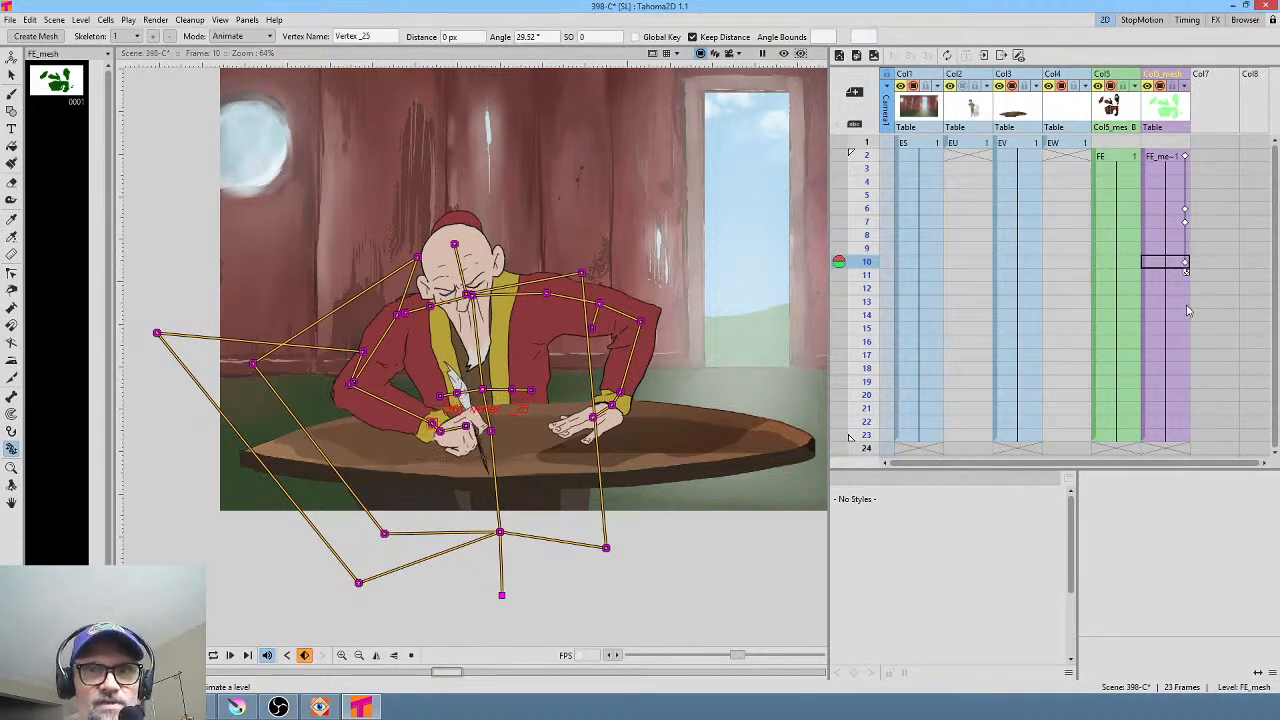
{"action": "left_click", "coordinate": [1186, 305]}
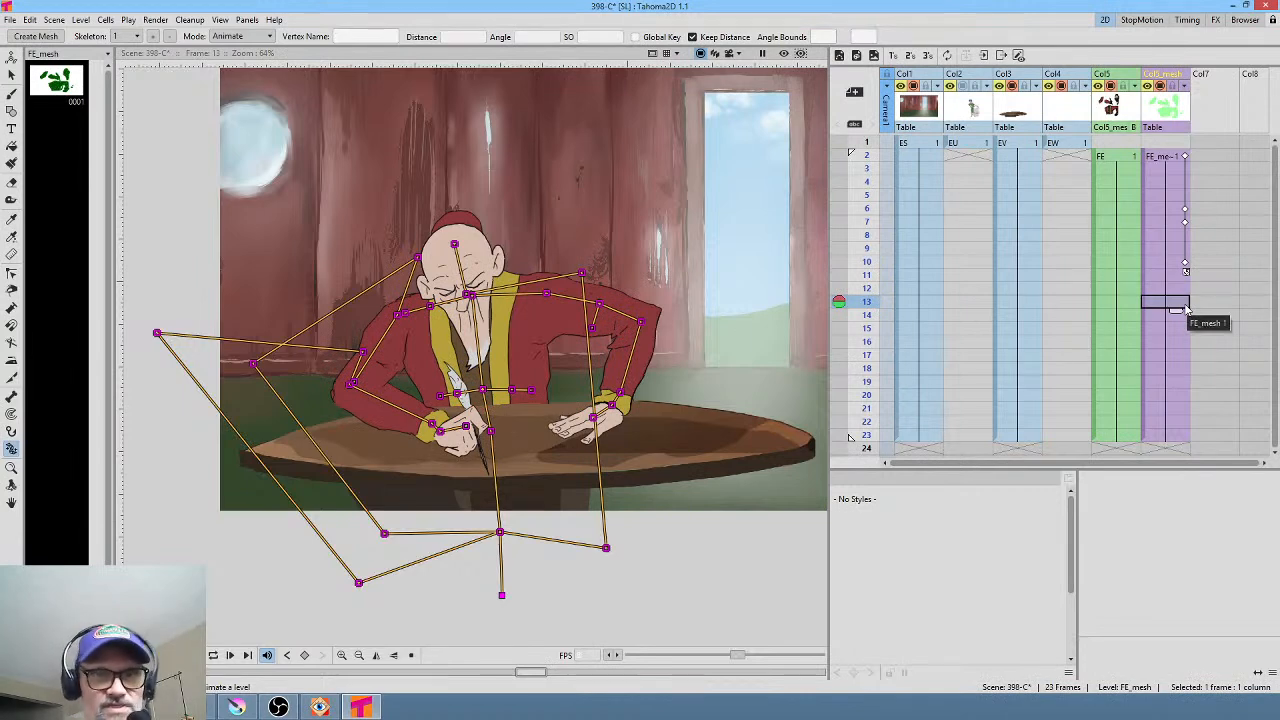
{"action": "left_click", "coordinate": [433, 420]}
{"action": "left_click_drag", "start_coordinate": [433, 420], "coordinate": [437, 410]}
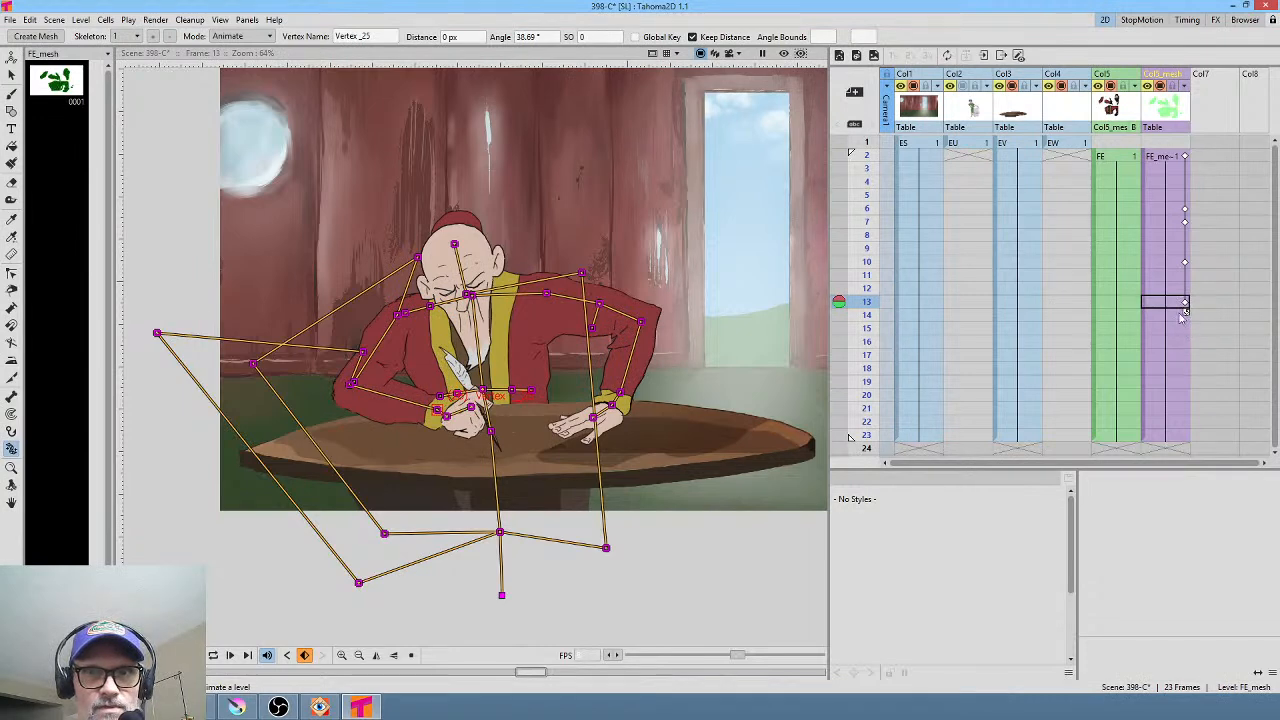
Move the mesh keyframe from frame 13 to frame 11, and lower the writing wrist to about 32° at frame 15
{"action": "left_click_drag", "start_coordinate": [866, 203], "coordinate": [857, 283]}
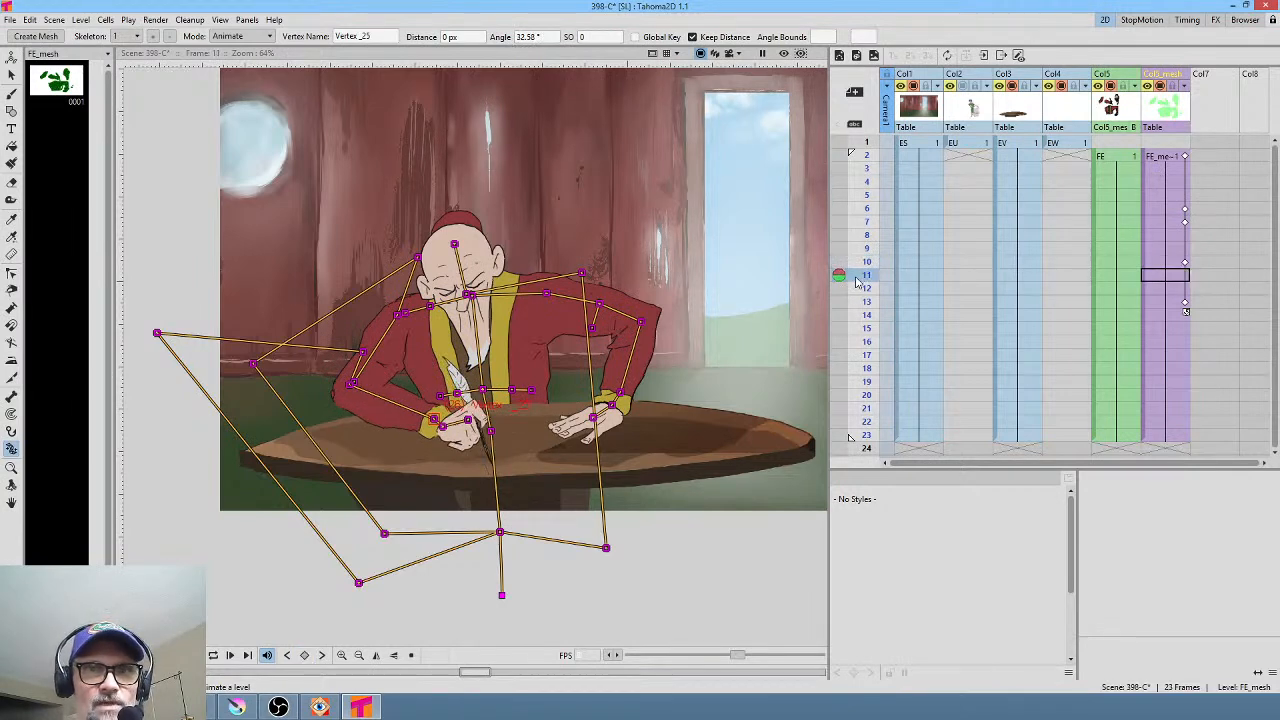
{"action": "left_click", "coordinate": [1184, 304]}
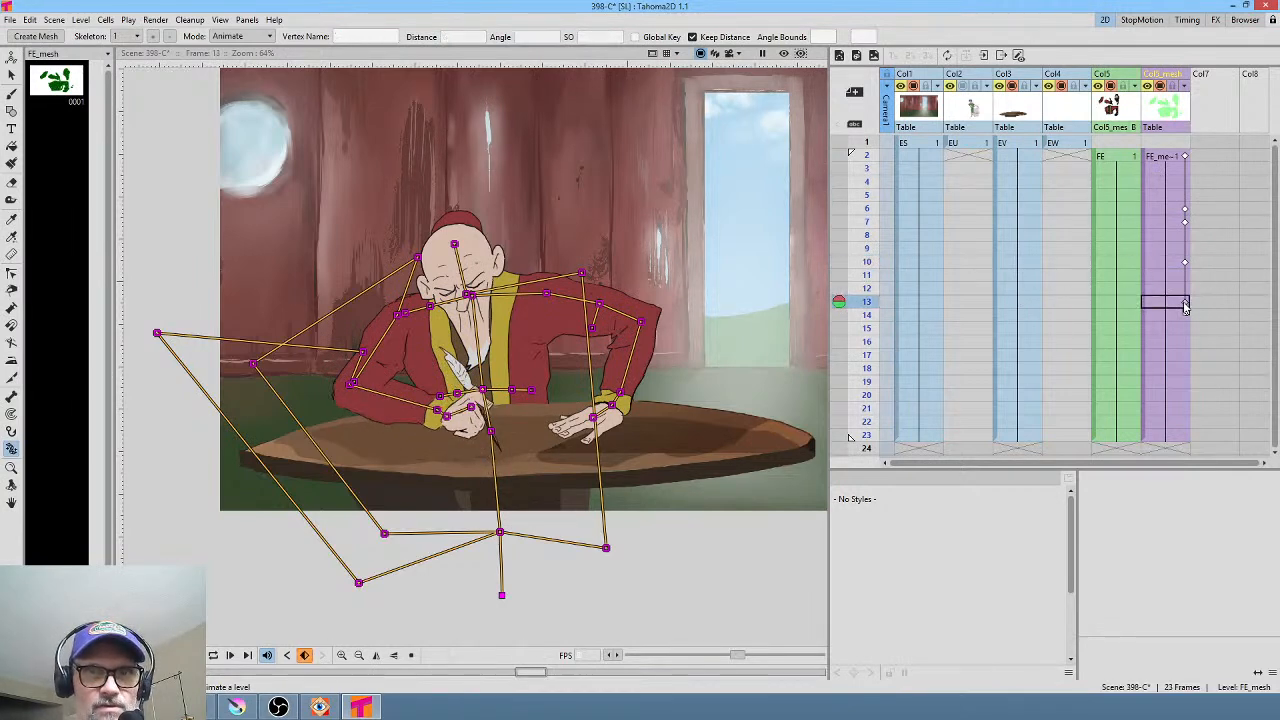
{"action": "left_click_drag", "start_coordinate": [1185, 309], "coordinate": [1184, 282]}
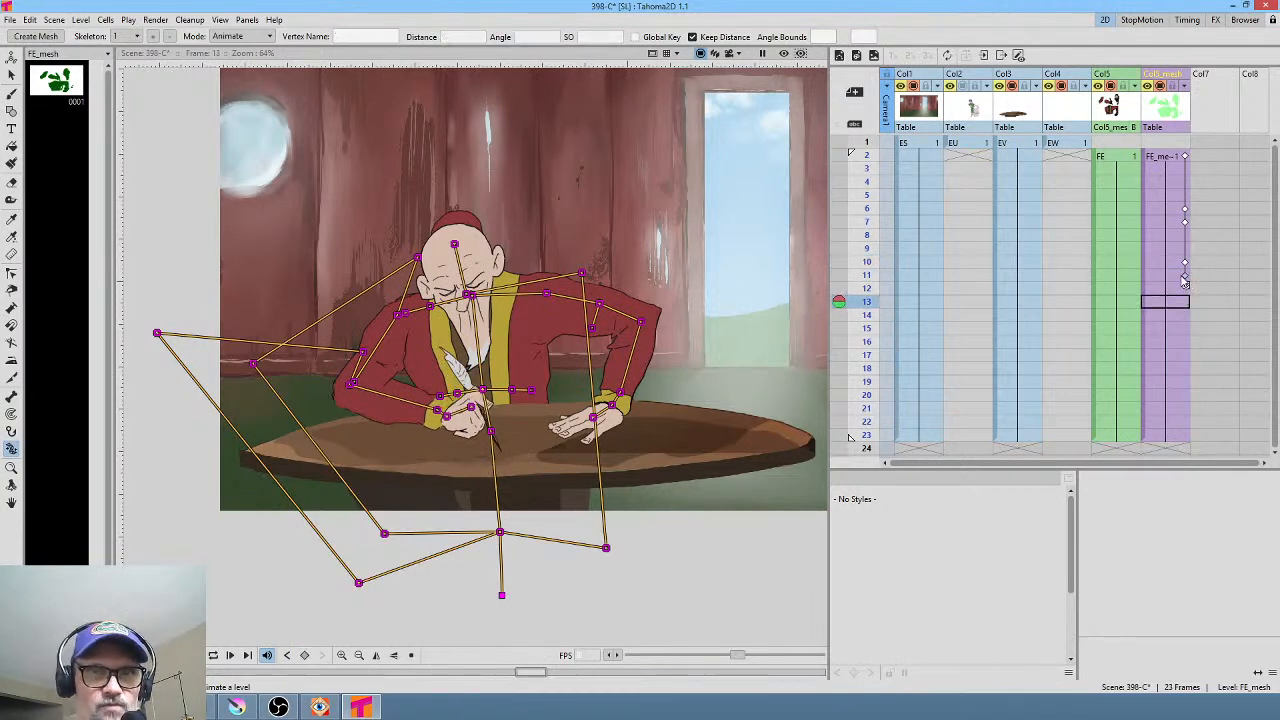
{"action": "left_click", "coordinate": [1178, 330]}
{"action": "left_click_drag", "start_coordinate": [435, 413], "coordinate": [432, 421]}
Open the FE drawing at level view and erase the lower end of the quill's shaft to shorten it
{"action": "scroll", "coordinate": [488, 402], "scroll_direction": "up", "scroll_amount": 5}
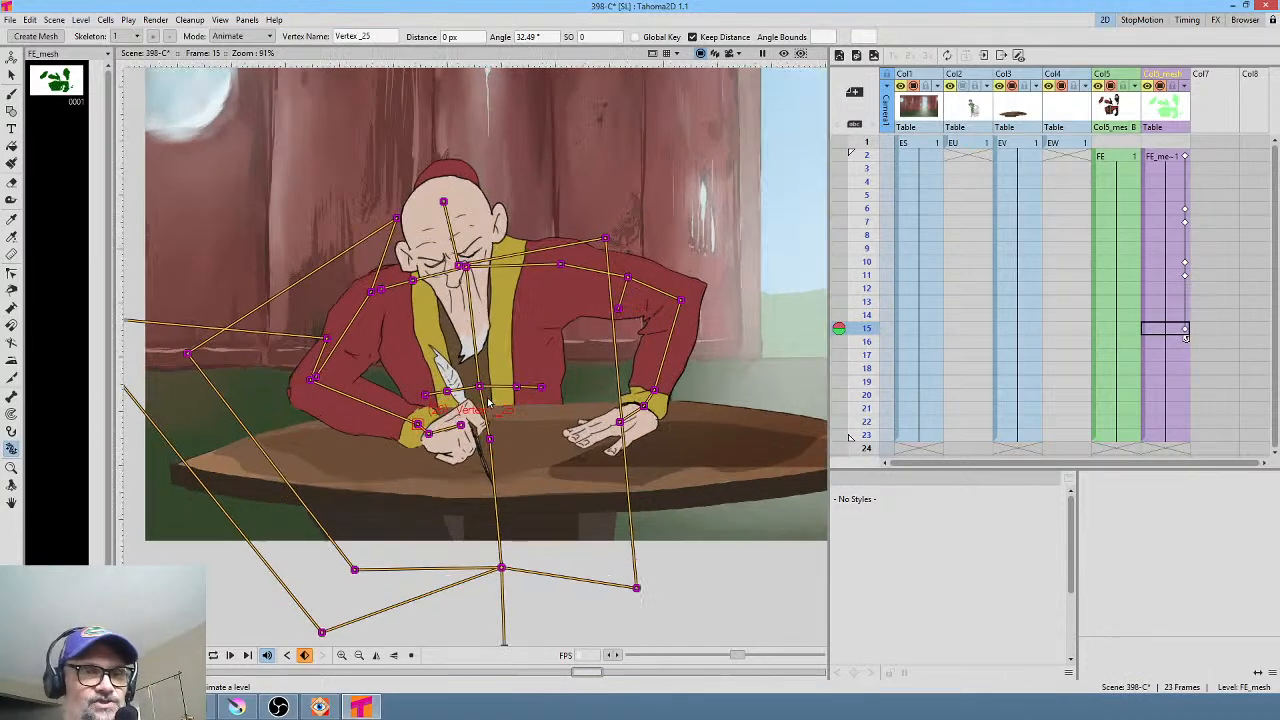
{"action": "left_click_drag", "start_coordinate": [490, 578], "coordinate": [507, 405]}
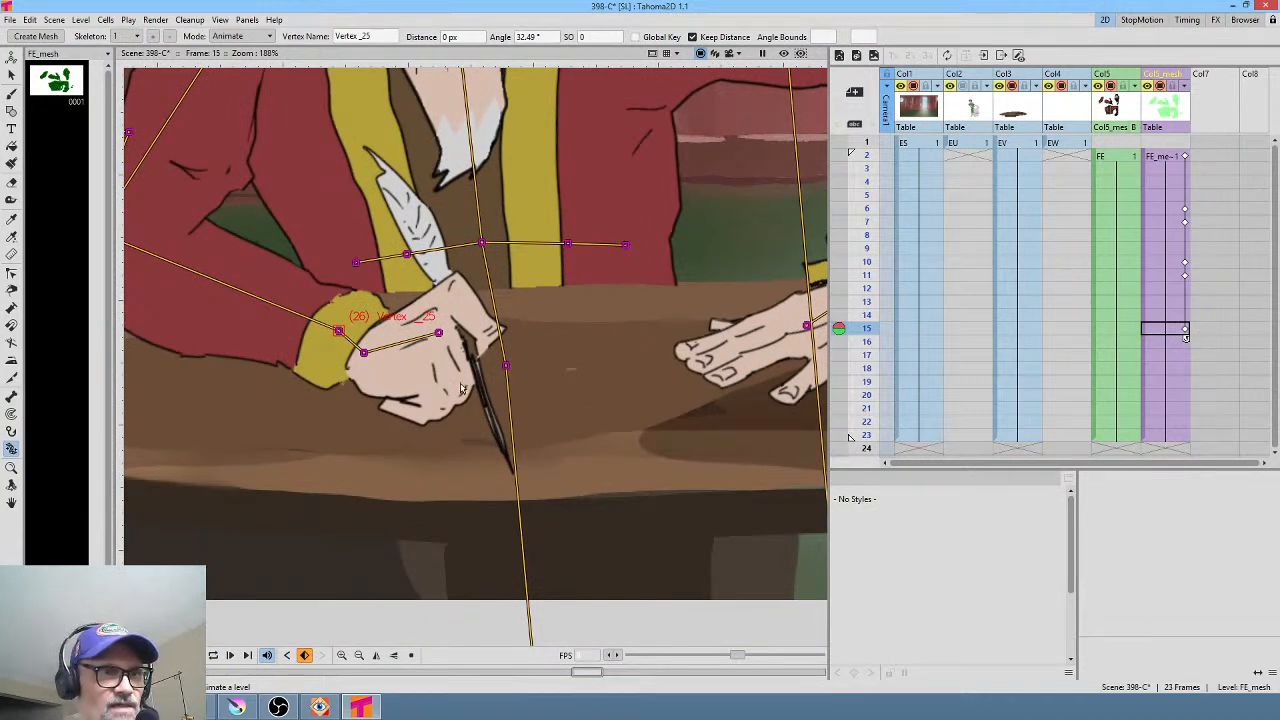
{"action": "left_click", "coordinate": [1127, 160]}
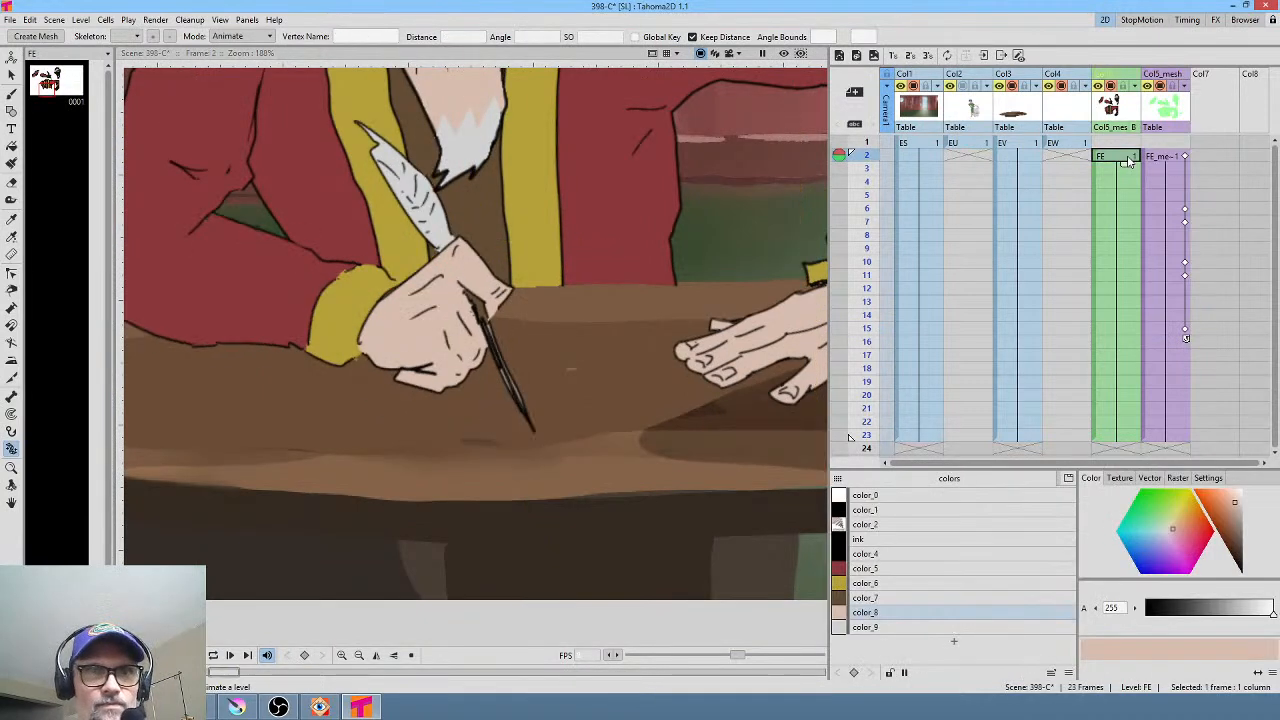
{"action": "left_click", "coordinate": [47, 84]}
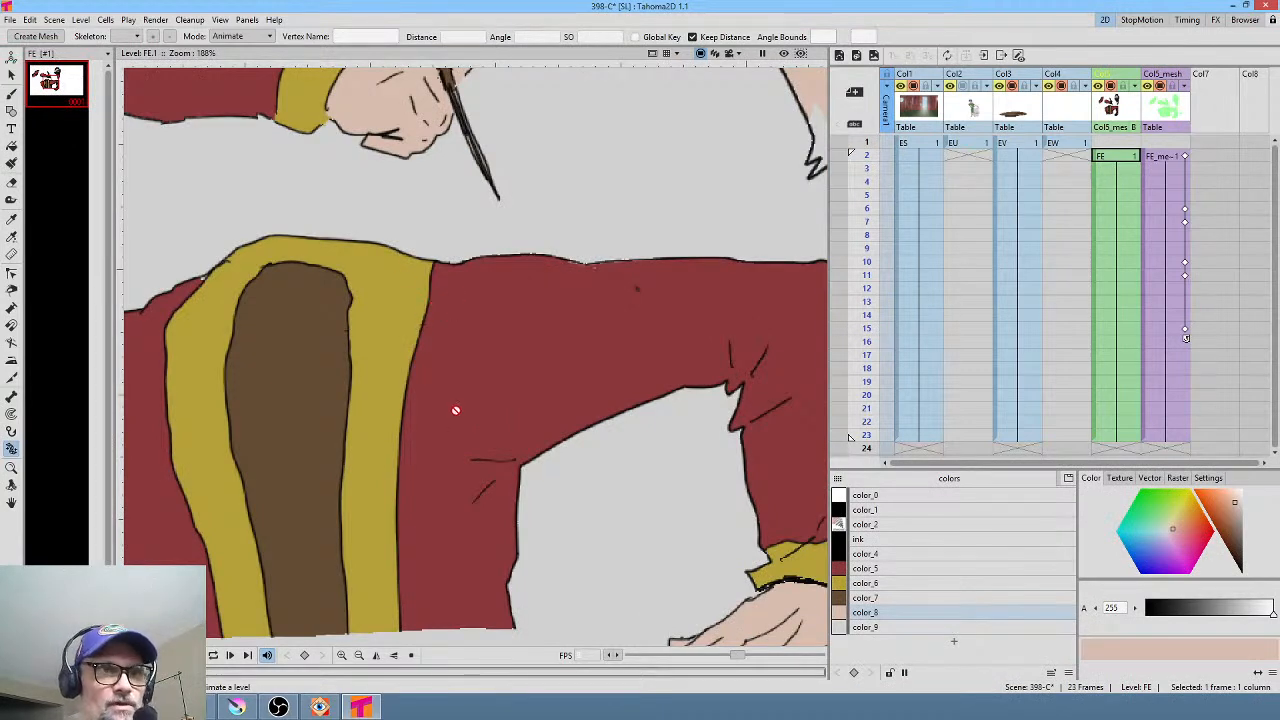
{"action": "scroll", "coordinate": [455, 420], "scroll_direction": "down", "scroll_amount": 3}
{"action": "scroll", "coordinate": [466, 432], "scroll_direction": "up", "scroll_amount": 4}
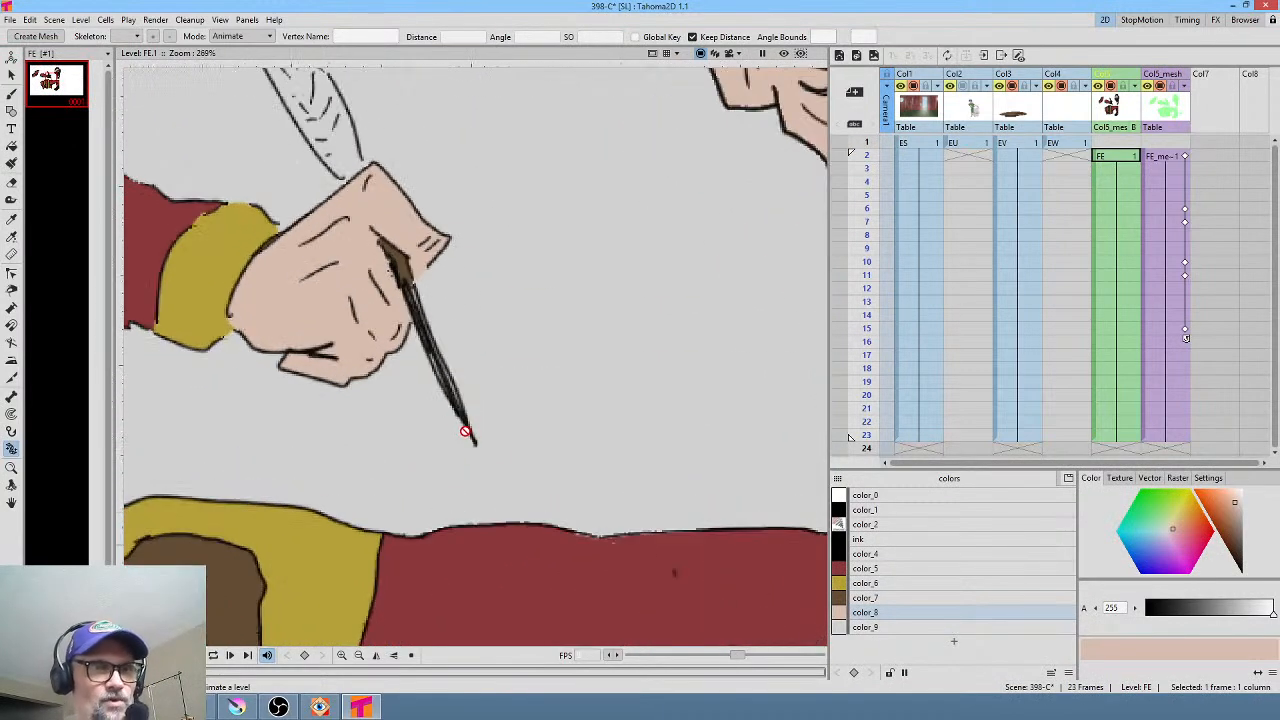
{"action": "left_click", "coordinate": [1127, 160]}
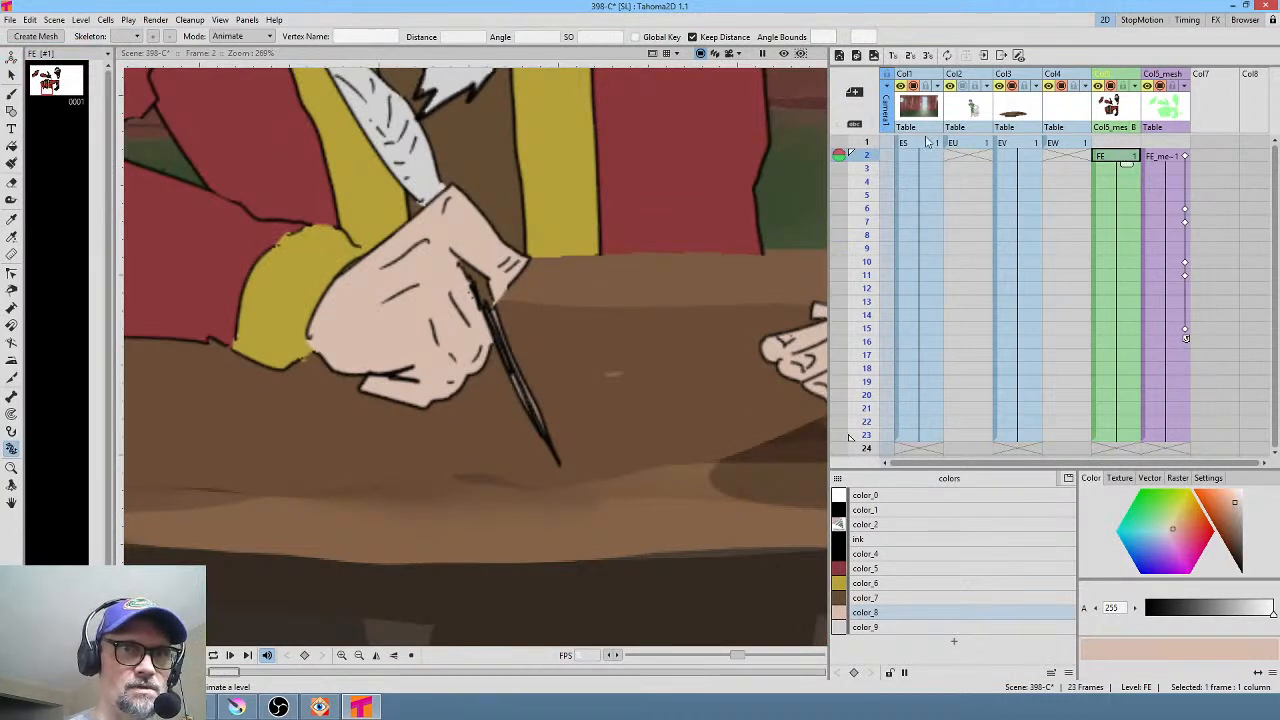
{"action": "left_click", "coordinate": [57, 82]}
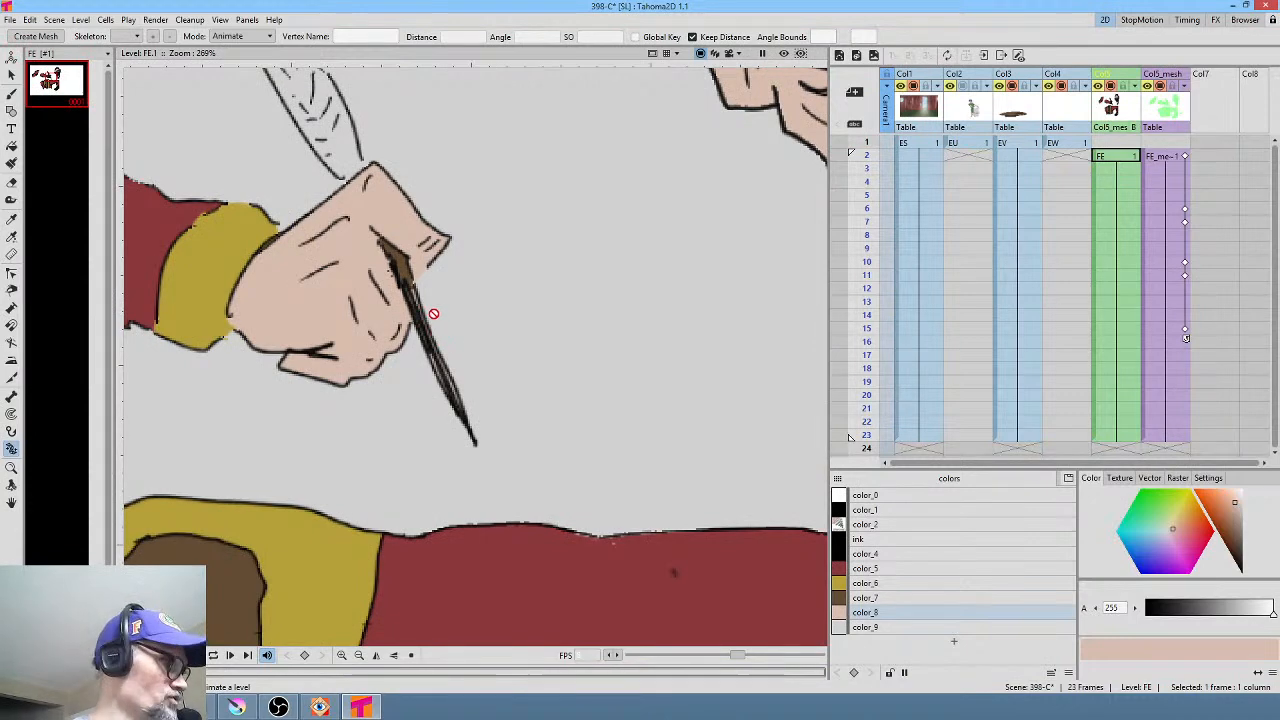
{"action": "key", "text": "a"}
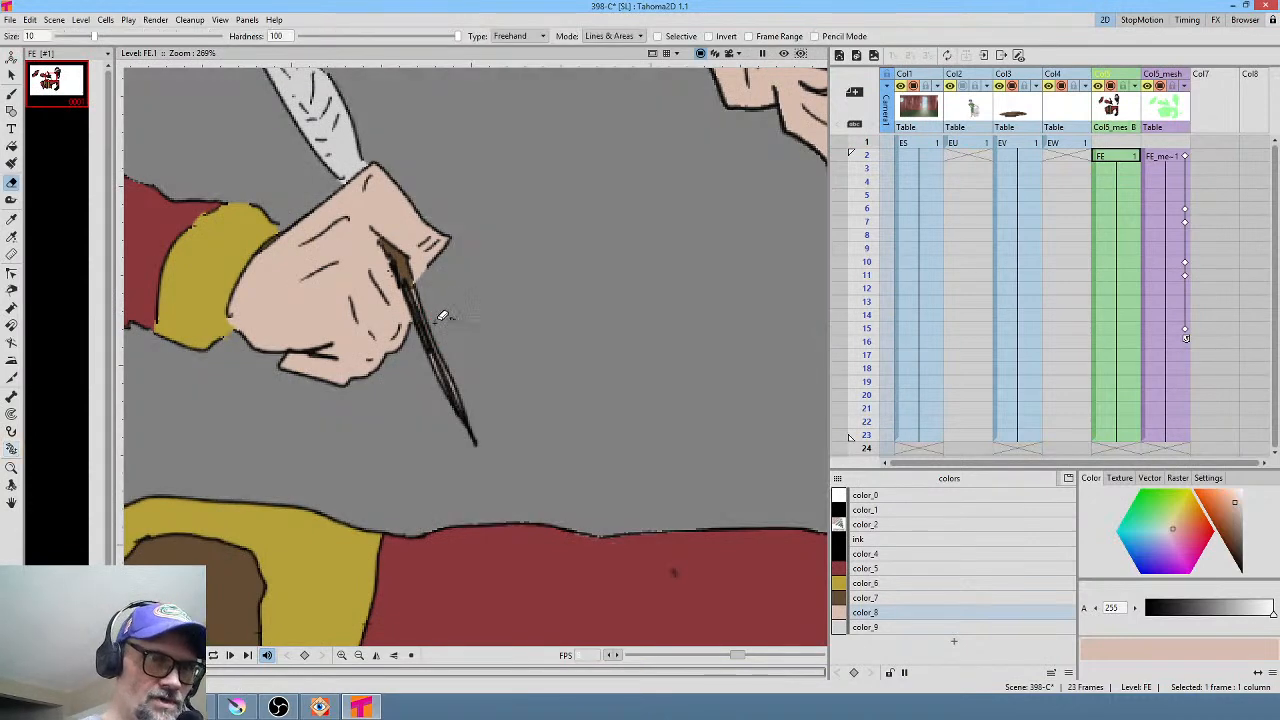
{"action": "mouse_move", "coordinate": [423, 343]}
{"action": "left_mouse_down"}
{"action": "mouse_move", "coordinate": [484, 463]}
{"action": "mouse_move", "coordinate": [474, 320]}
{"action": "left_mouse_up"}
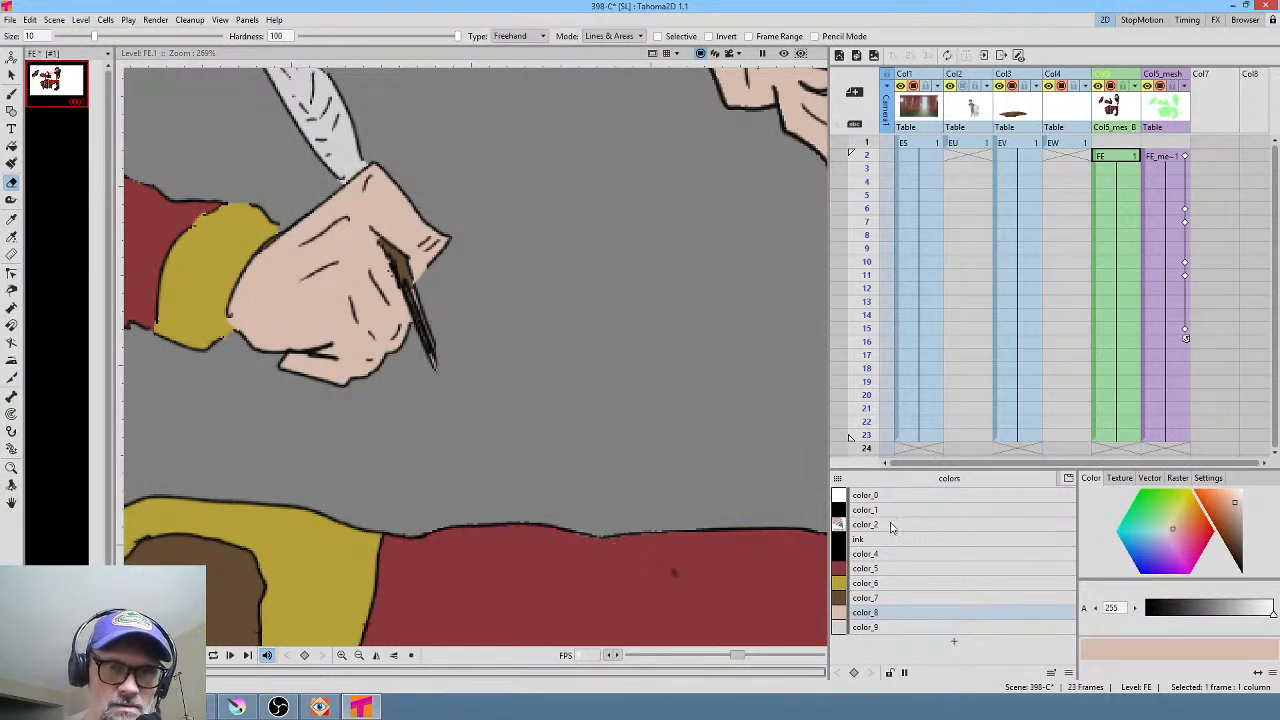
Redraw the shortened quill's pointed tip with the brush in the ink style, and return to the mesh at frame 2
{"action": "left_click", "coordinate": [889, 541]}
{"action": "key", "text": "b"}
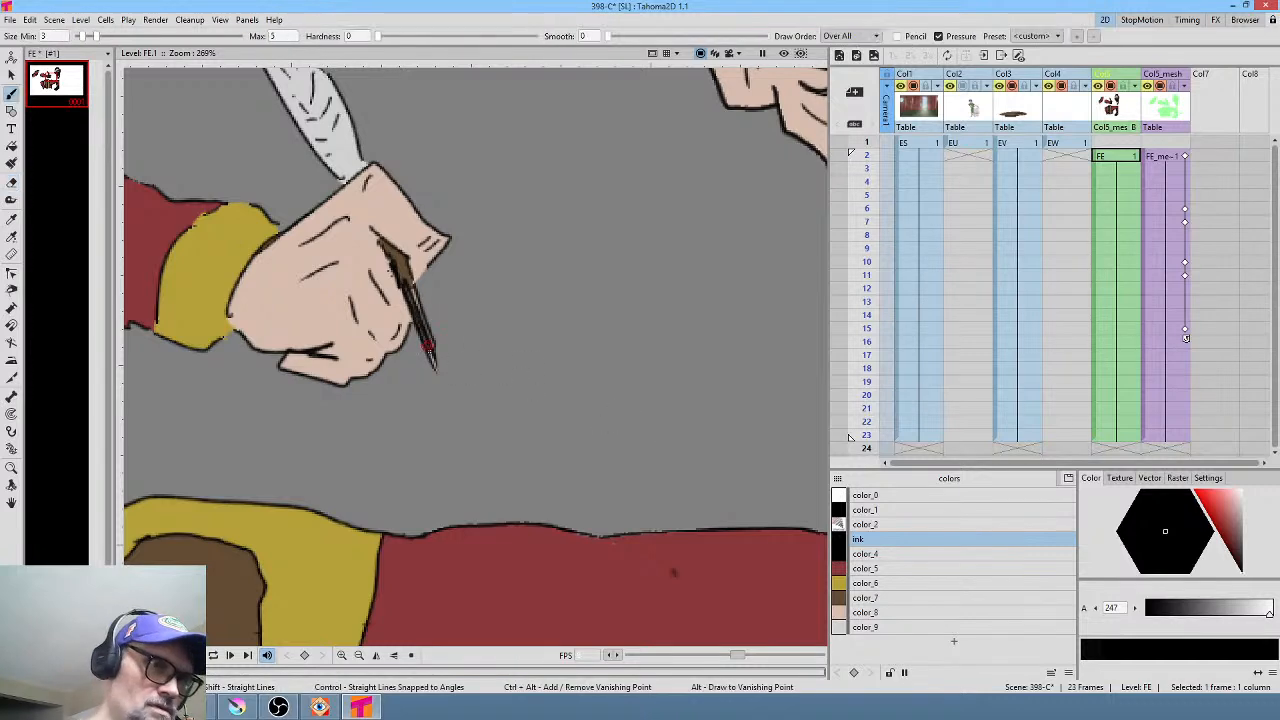
{"action": "mouse_move", "coordinate": [429, 348]}
{"action": "left_mouse_down"}
{"action": "mouse_move", "coordinate": [438, 369]}
{"action": "mouse_move", "coordinate": [425, 314]}
{"action": "left_mouse_up"}
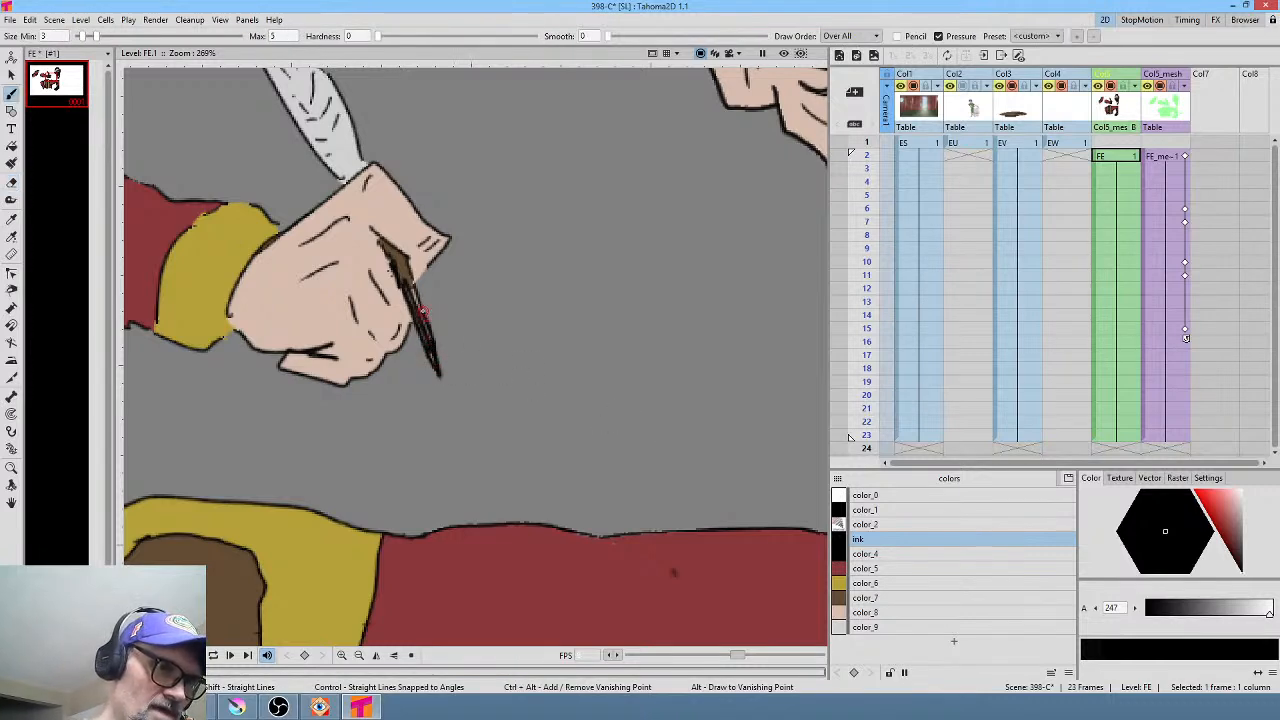
{"action": "left_click", "coordinate": [1165, 156]}
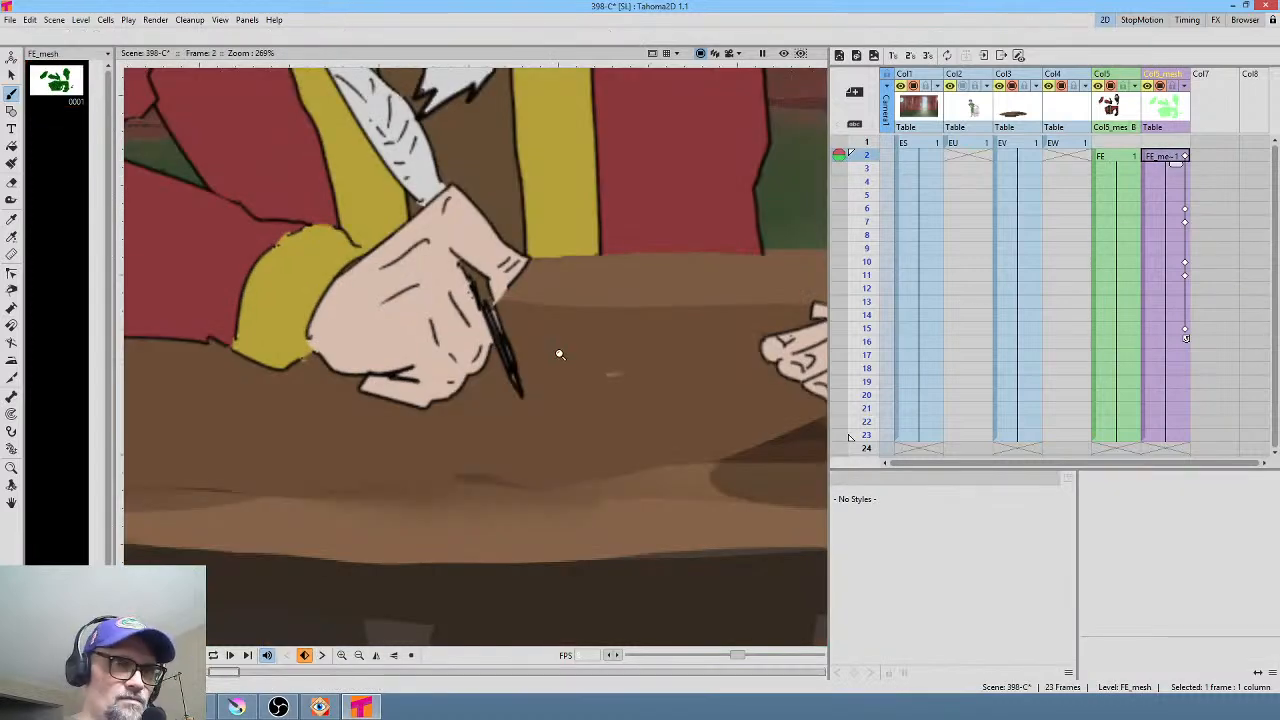
{"action": "scroll", "coordinate": [559, 353], "scroll_direction": "down", "scroll_amount": 6}
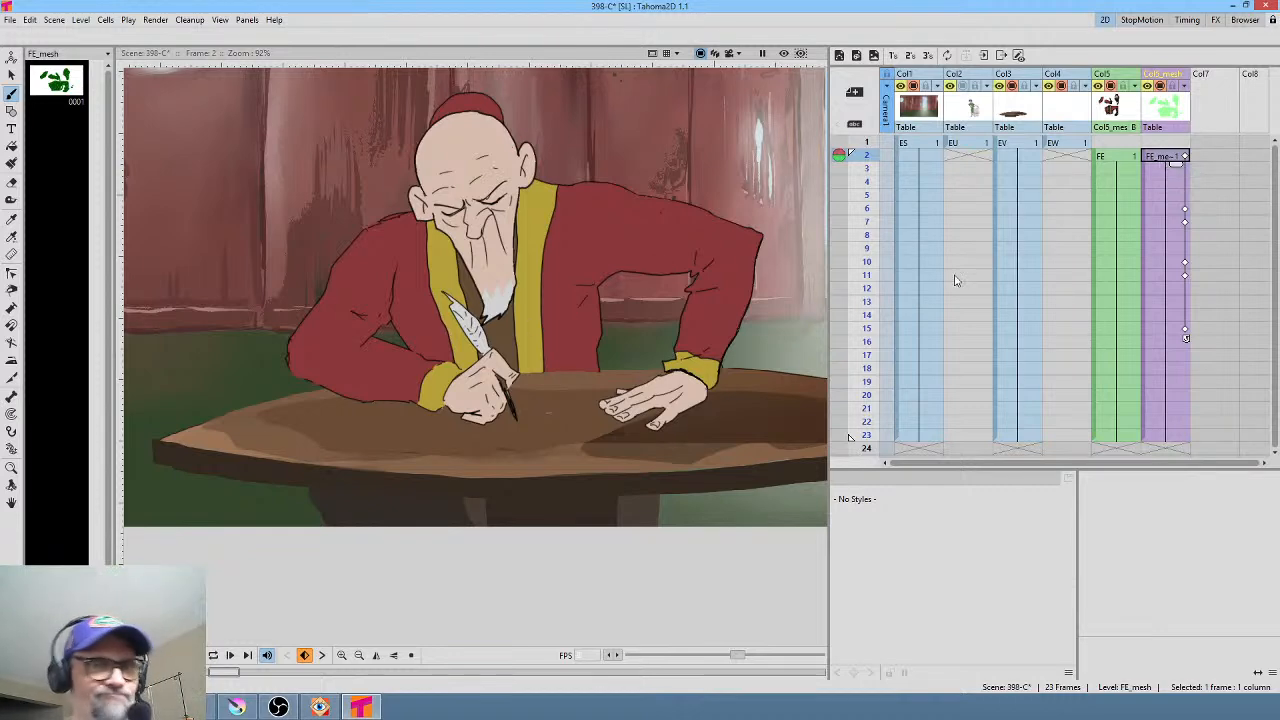
Compare frames 2 and 6, and at frame 2 rotate the writing hand's Vertex_26 to about 11.5° and Vertex_27 to about 8°
{"action": "left_click", "coordinate": [1177, 211]}
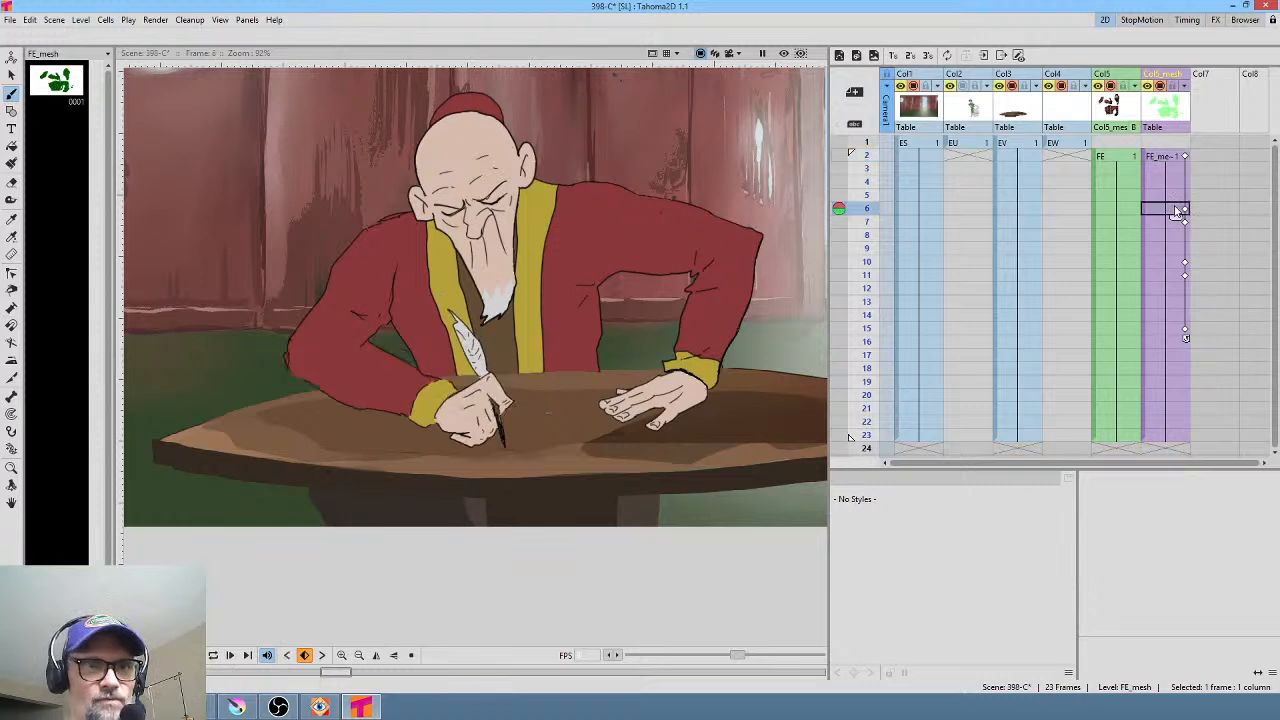
{"action": "left_click", "coordinate": [1165, 159]}
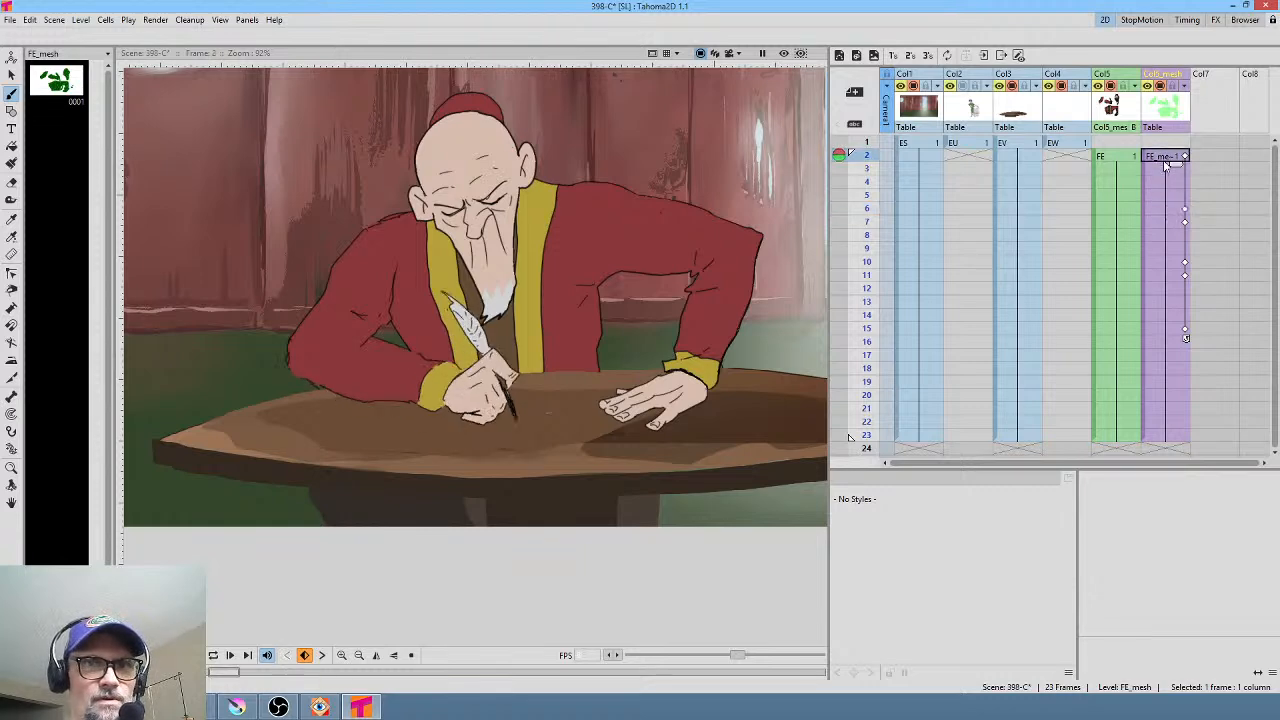
{"action": "left_click", "coordinate": [1163, 210]}
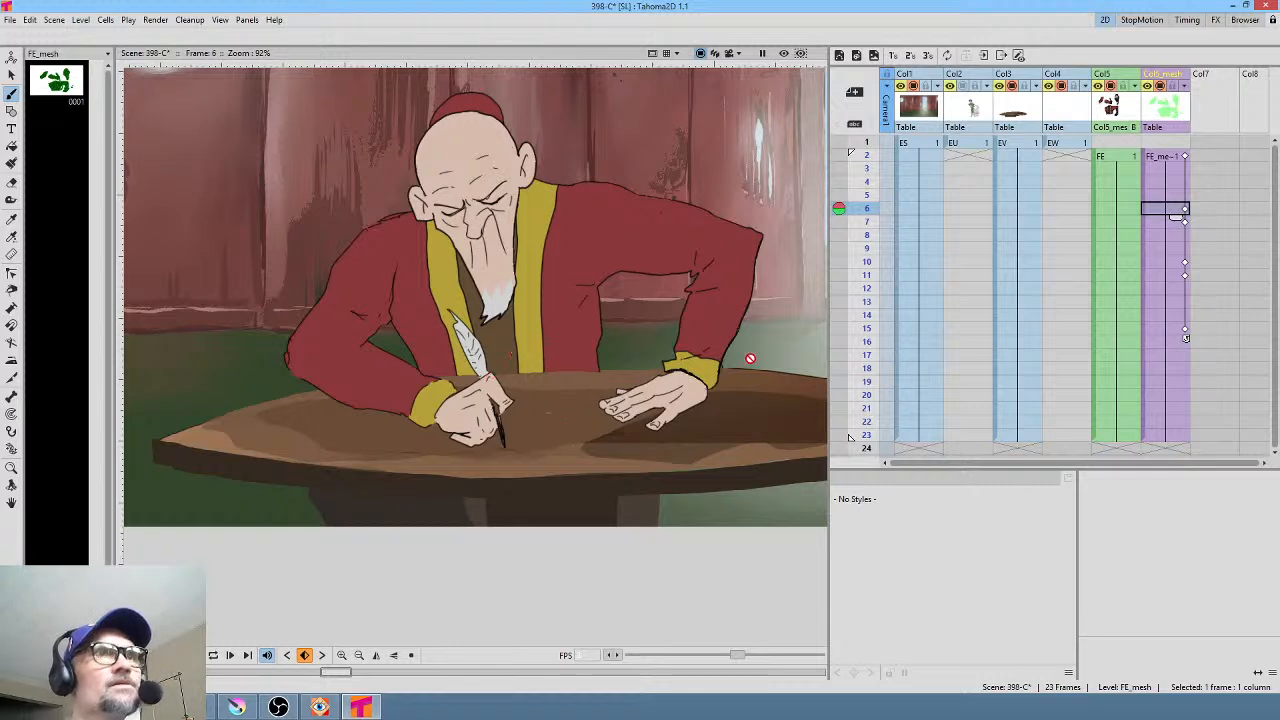
{"action": "mouse_move", "coordinate": [862, 160]}
{"action": "left_mouse_down"}
{"action": "mouse_move", "coordinate": [866, 208]}
{"action": "mouse_move", "coordinate": [866, 157]}
{"action": "left_mouse_up"}
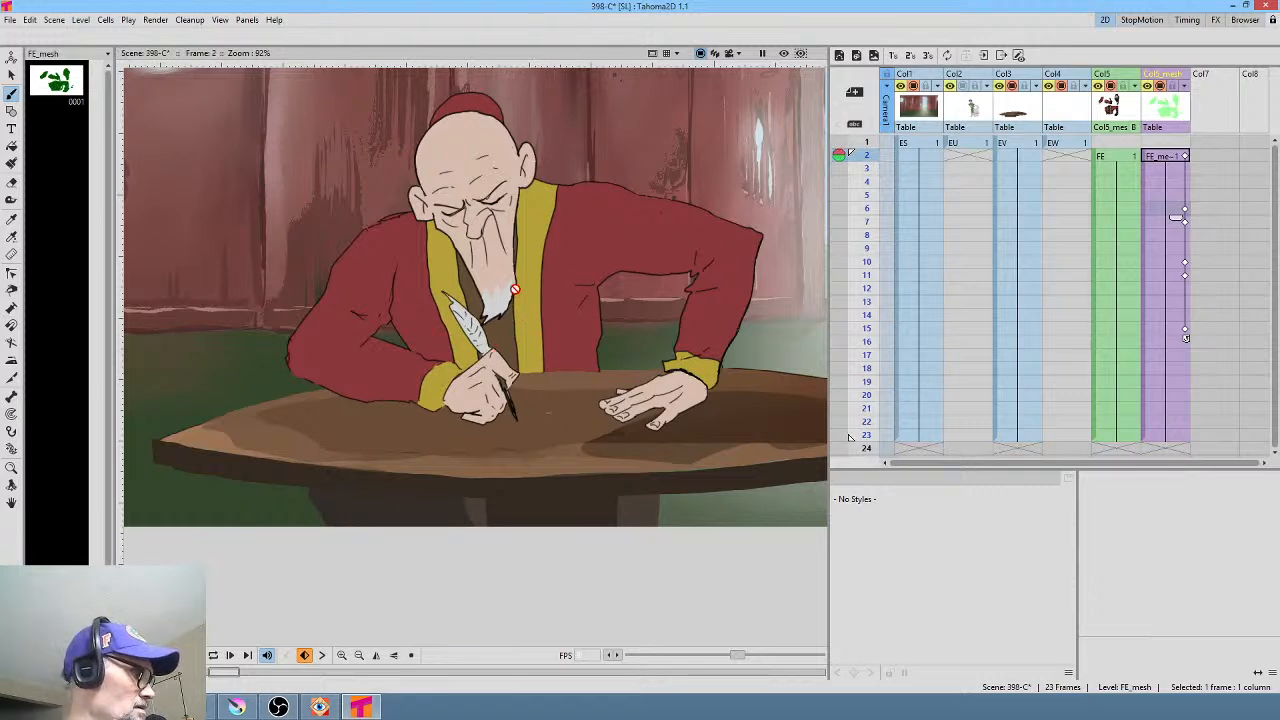
{"action": "key", "text": "x"}
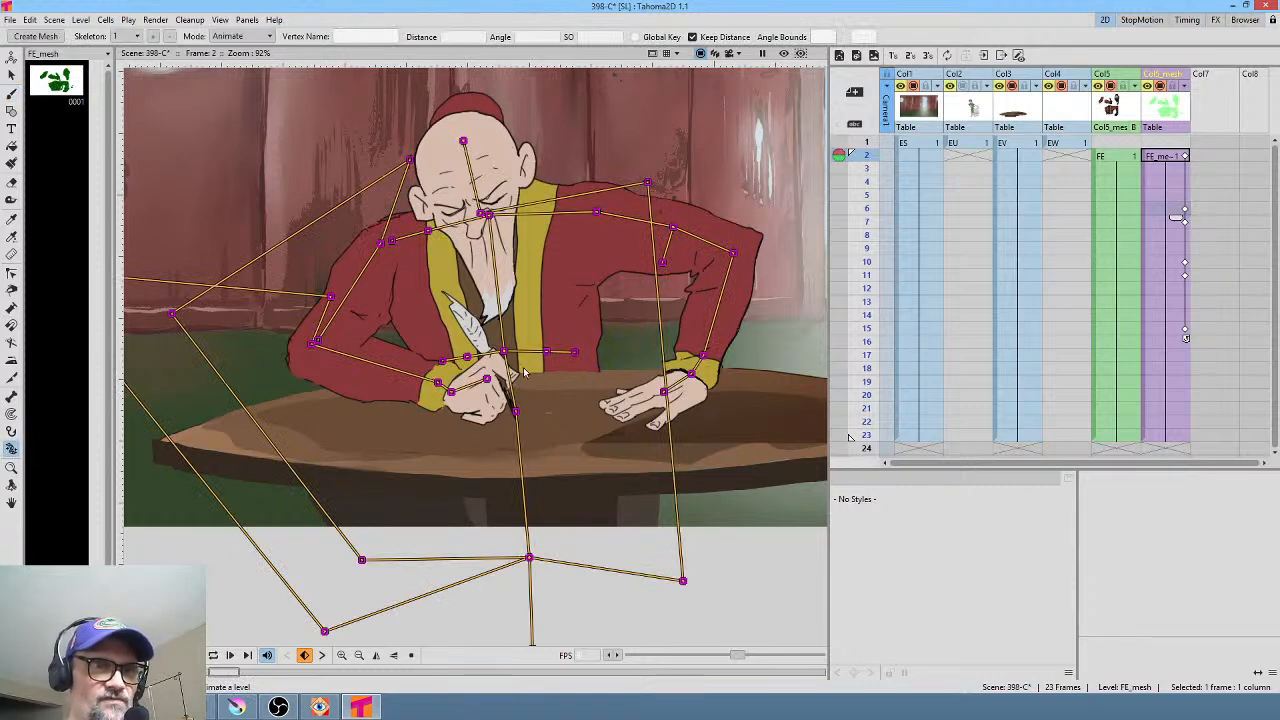
{"action": "left_click", "coordinate": [453, 390]}
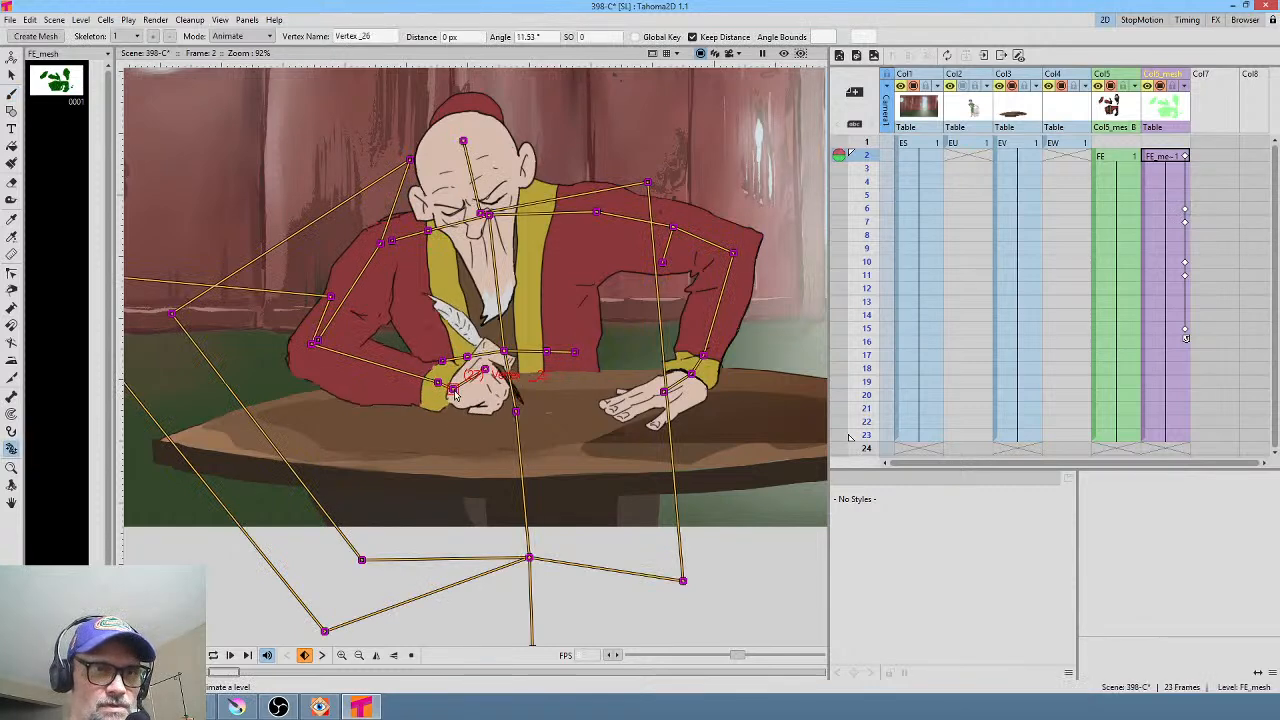
{"action": "left_click_drag", "start_coordinate": [487, 370], "coordinate": [485, 367]}
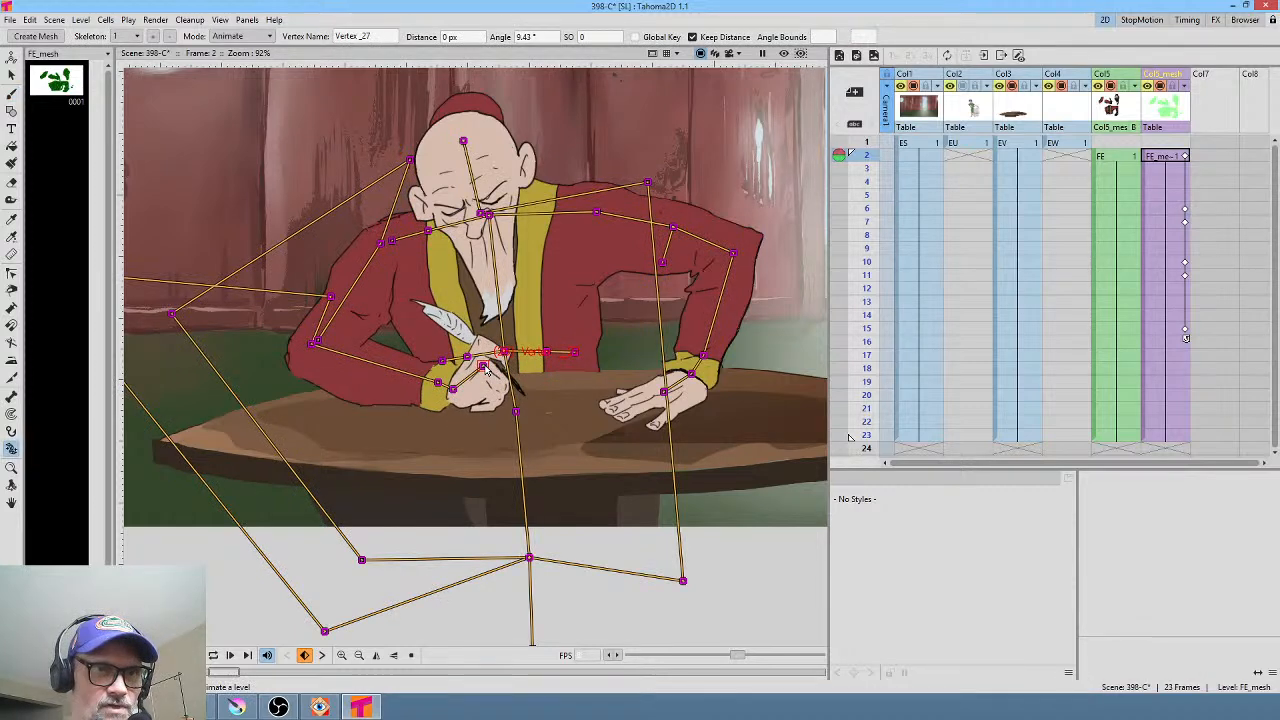
Rotate the writing hand's Vertex_27 to about -4° at frame 3, and adjust the hand's pose again at frame 4
{"action": "left_click", "coordinate": [1166, 181]}
{"action": "left_click", "coordinate": [1170, 169]}
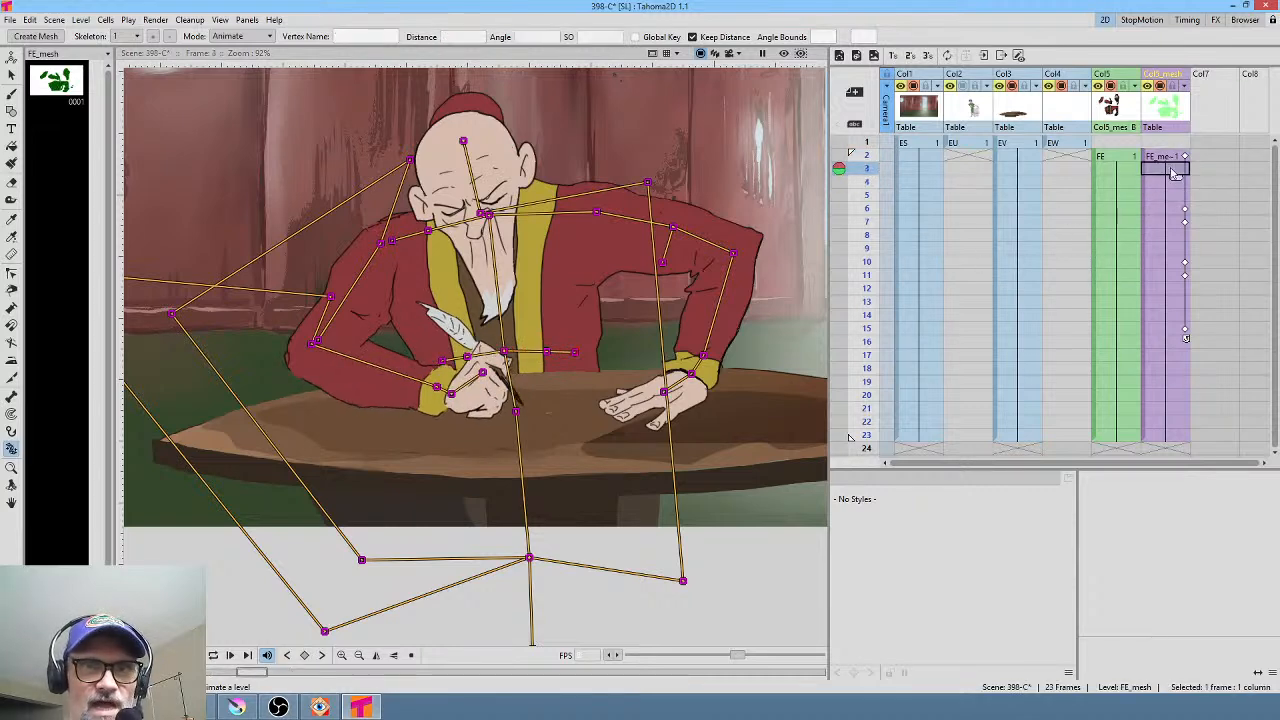
{"action": "left_click_drag", "start_coordinate": [483, 373], "coordinate": [486, 380]}
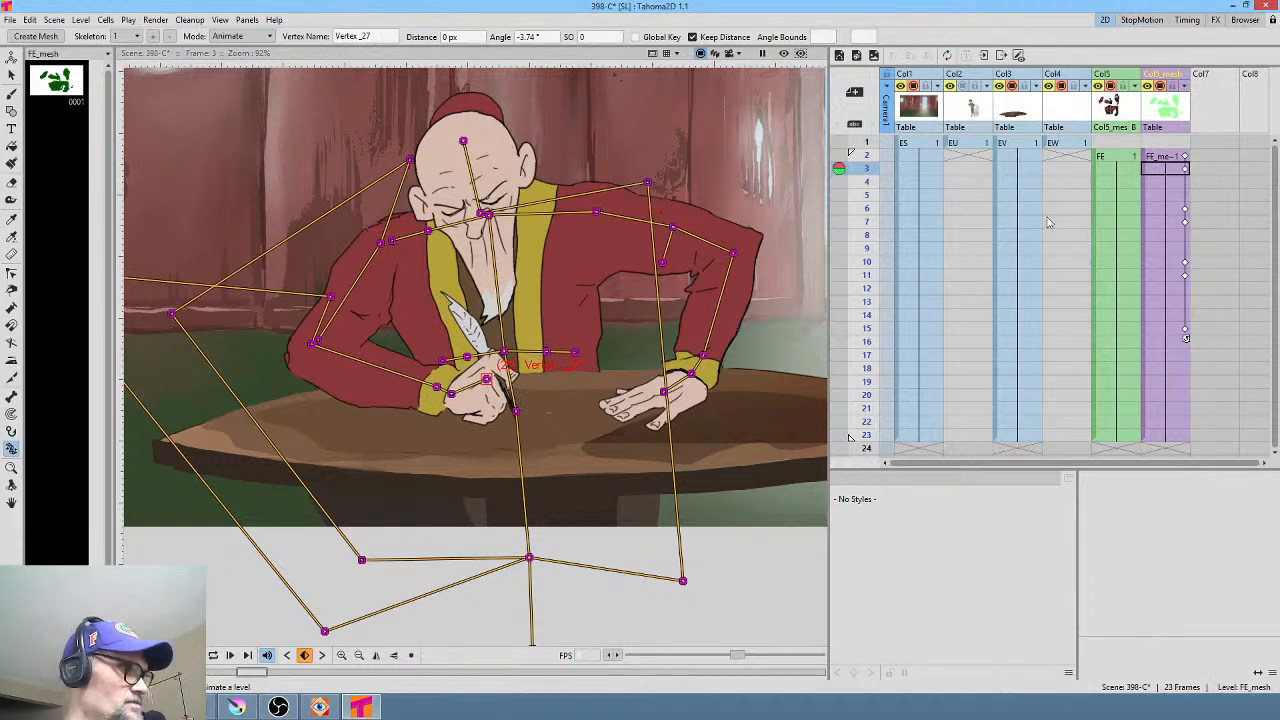
{"action": "key", "text": "Down"}
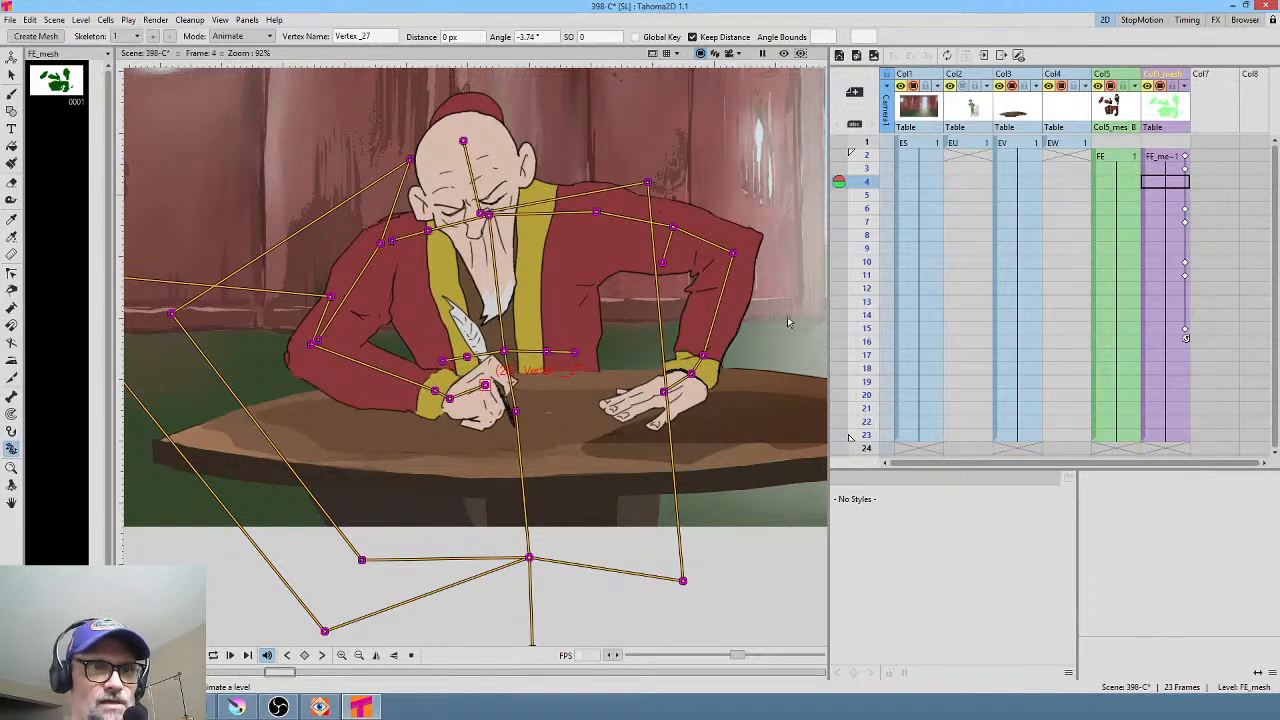
{"action": "mouse_move", "coordinate": [487, 388]}
{"action": "left_mouse_down"}
{"action": "mouse_move", "coordinate": [486, 370]}
{"action": "mouse_move", "coordinate": [487, 396]}
{"action": "left_mouse_up"}
Key small writing-hand tilts frame by frame from 5 to 16, with Vertex_27 about -7° at frame 15 and -3° at frame 16
{"action": "key", "text": "Down"}
{"action": "key", "text": "Down"}
{"action": "key", "text": "Down"}
{"action": "key", "text": "Down"}
{"action": "key", "text": "Down"}
{"action": "key", "text": "Down"}
{"action": "key", "text": "Down"}
{"action": "key", "text": "Down"}
{"action": "key", "text": "Down"}
{"action": "key", "text": "Down"}
{"action": "key", "text": "Down"}
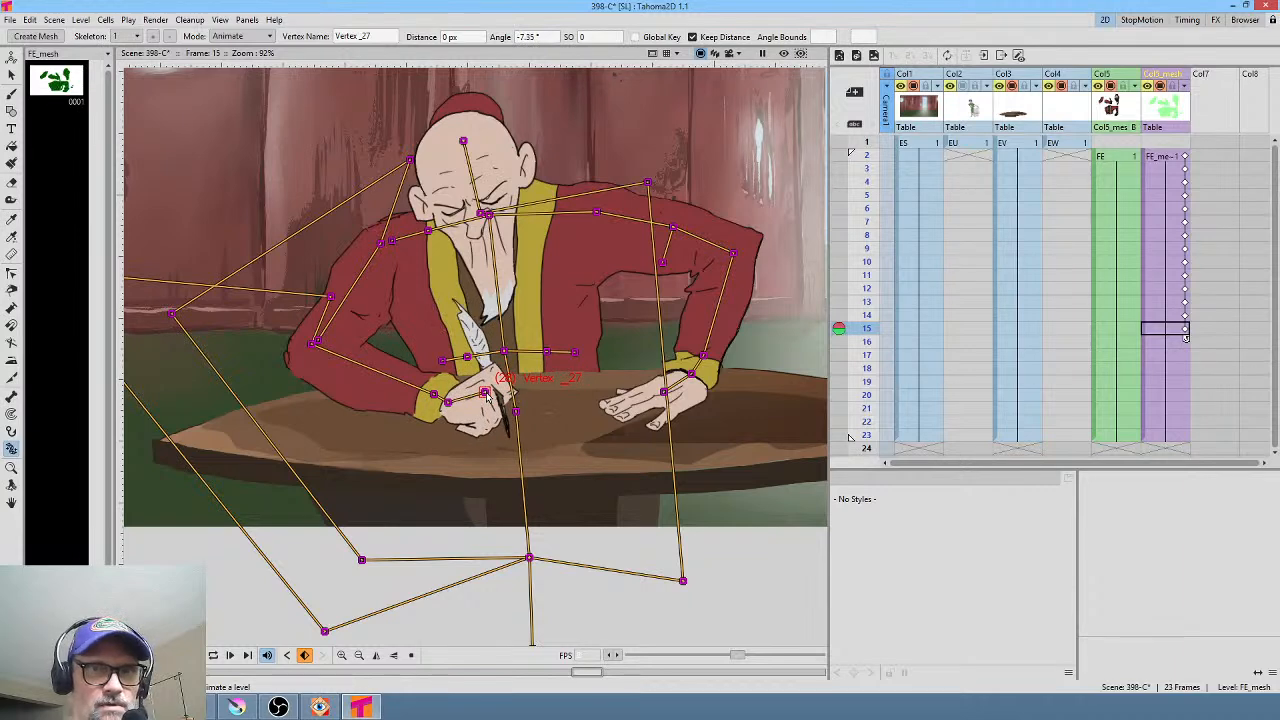
{"action": "key", "text": "Down"}
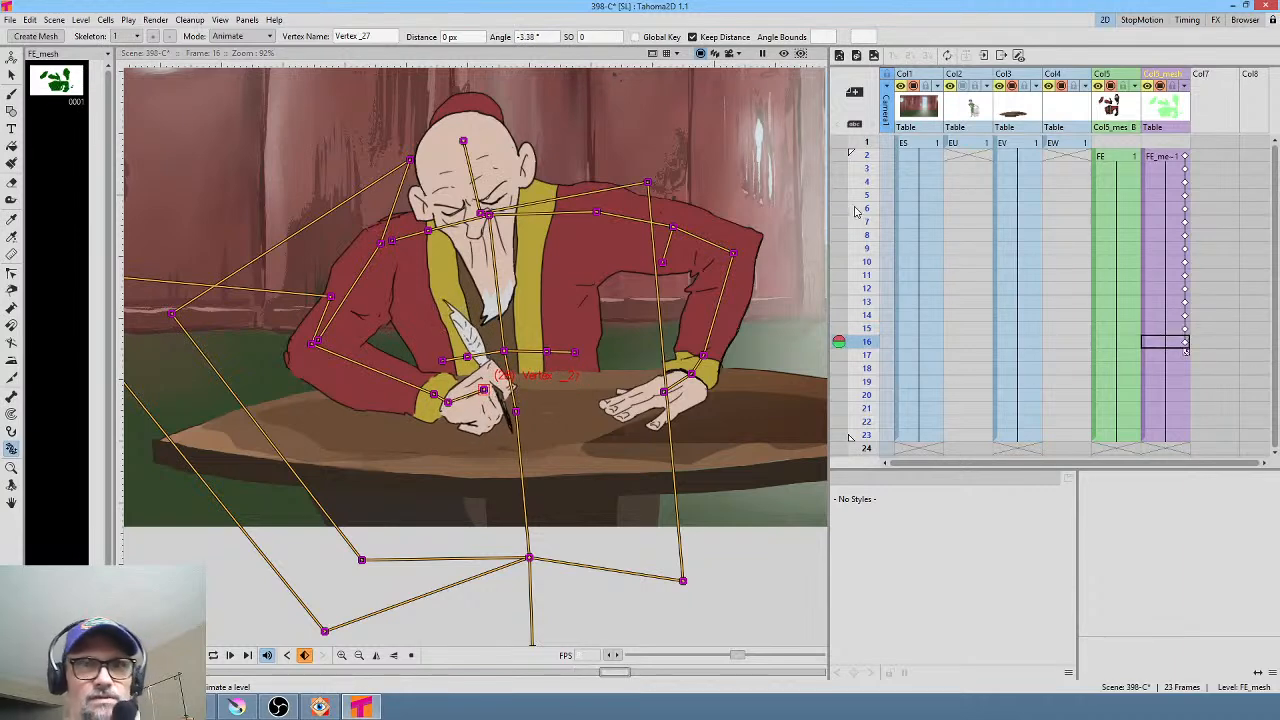
Play back the writing animation at 100% zoom, and examine the hand and elbow closely across frames 2 to 5
{"action": "left_click", "coordinate": [868, 156]}
{"action": "scroll", "coordinate": [610, 270], "scroll_direction": "down", "scroll_amount": 1}
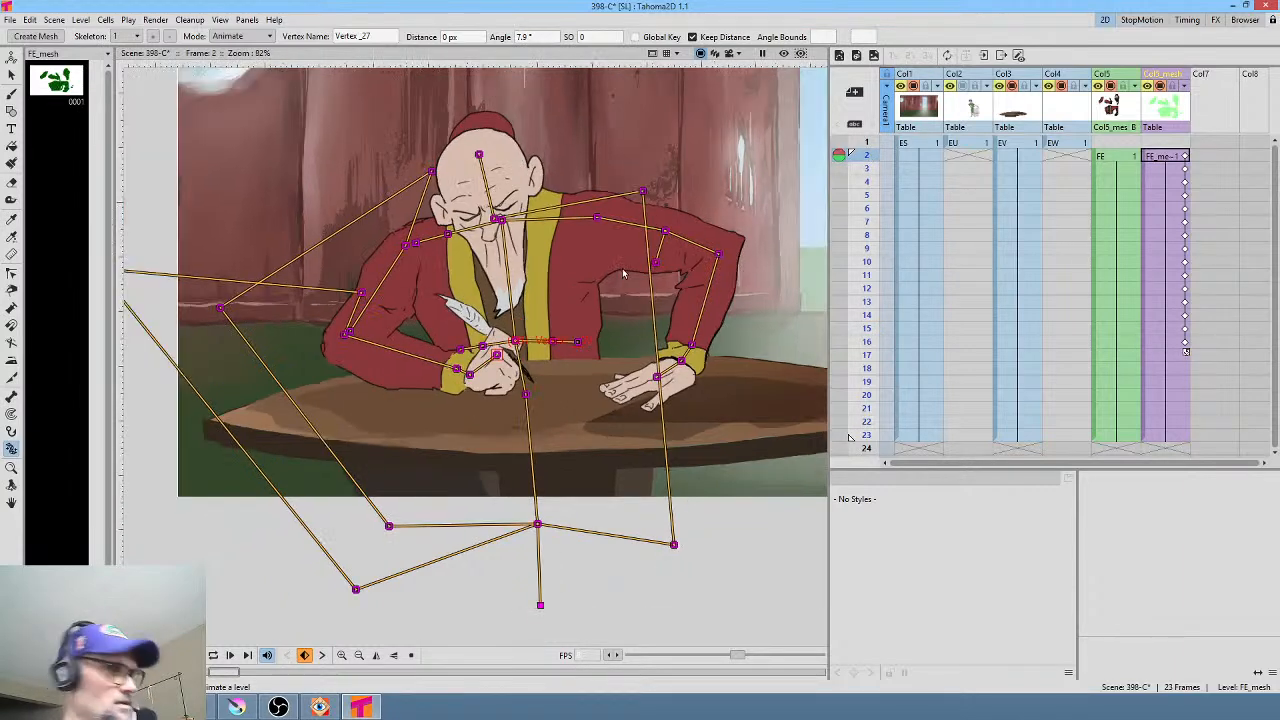
{"action": "key", "text": "p"}
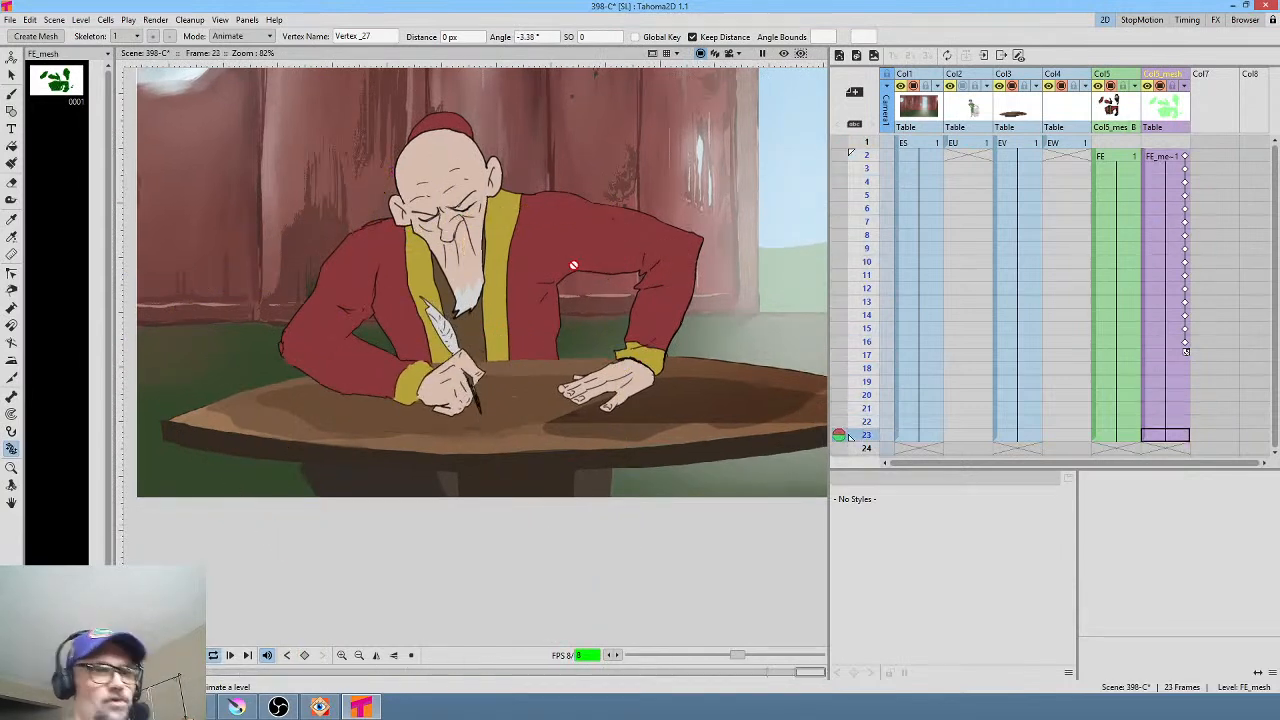
{"action": "key", "text": "alt+0"}
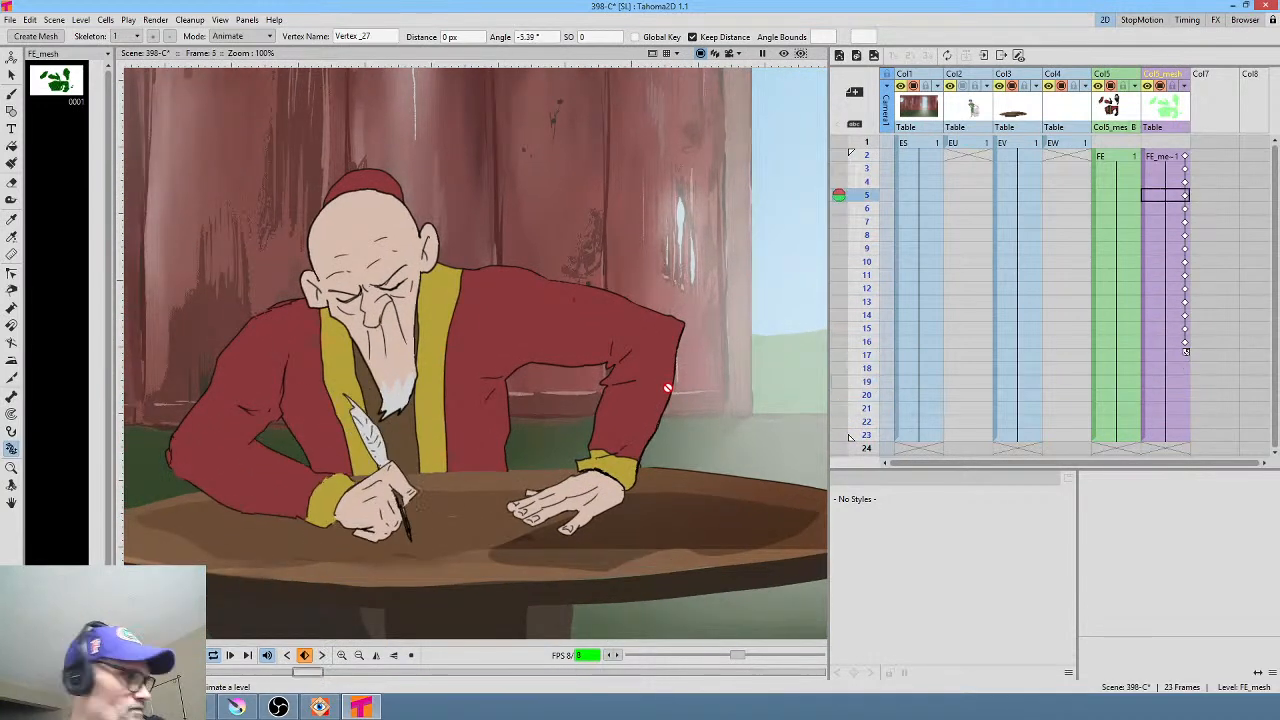
{"action": "key", "text": "p"}
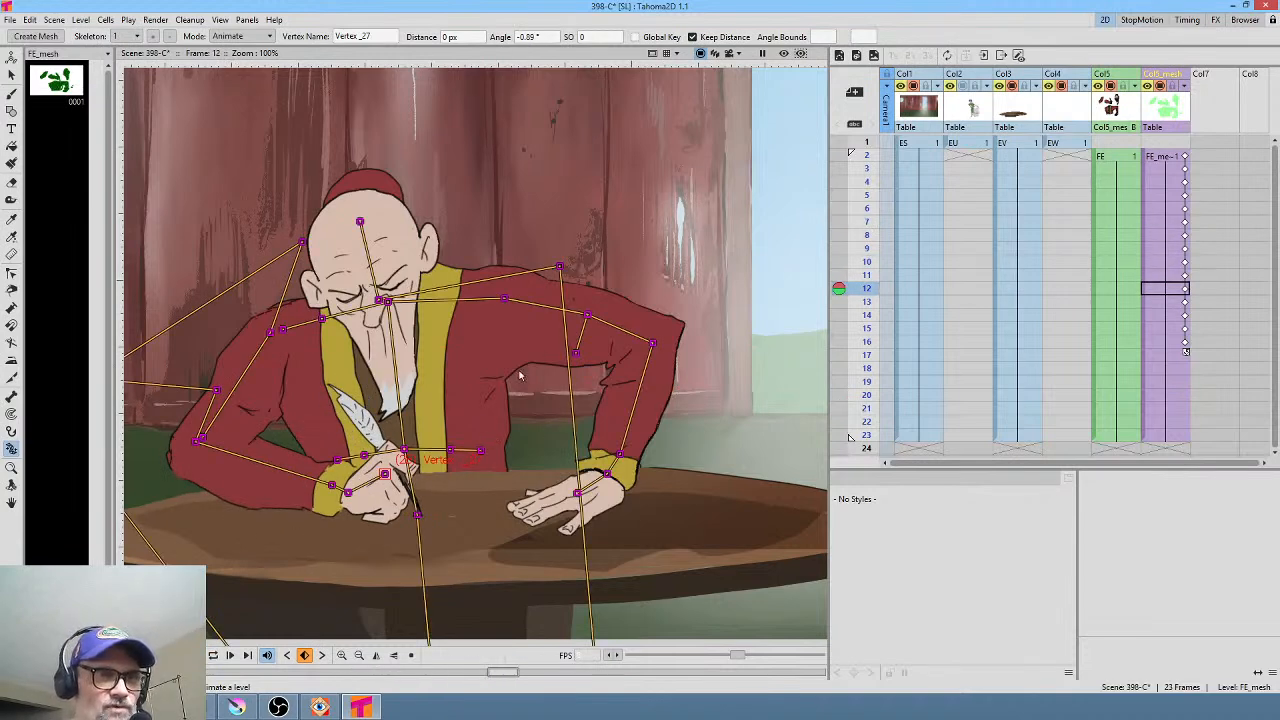
{"action": "scroll", "coordinate": [255, 457], "scroll_direction": "up", "scroll_amount": 5}
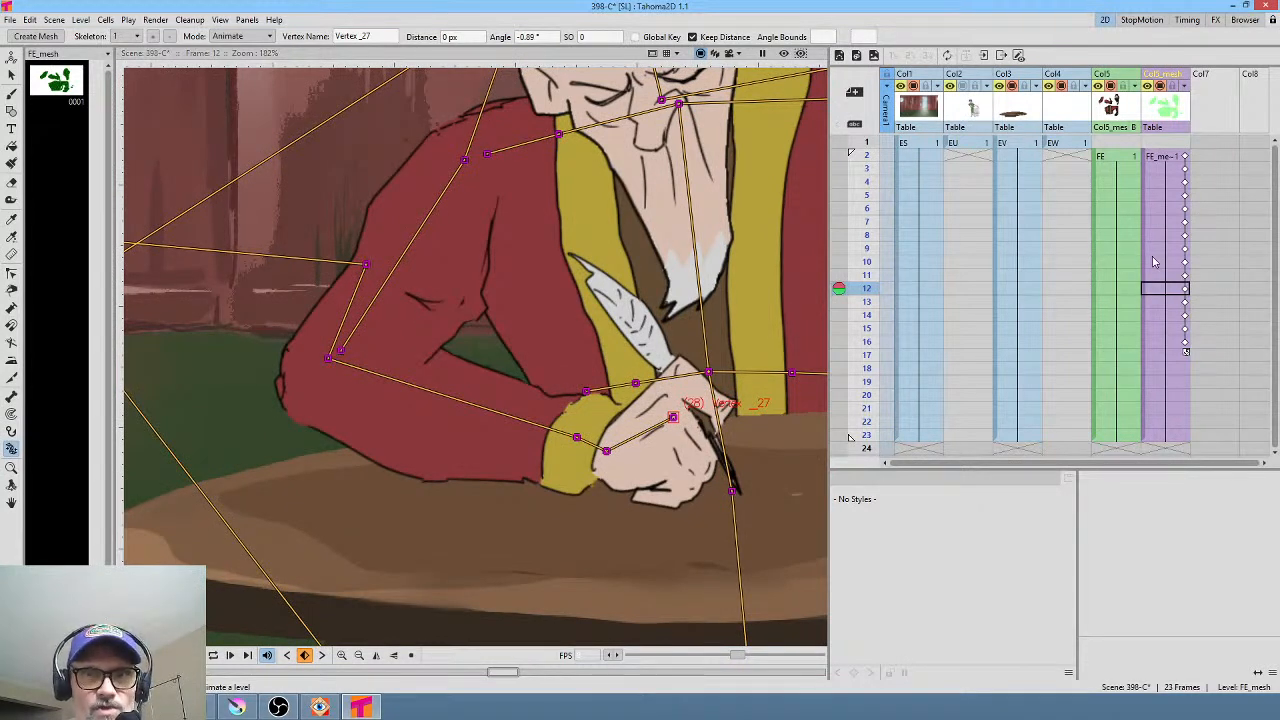
{"action": "left_click", "coordinate": [1167, 157]}
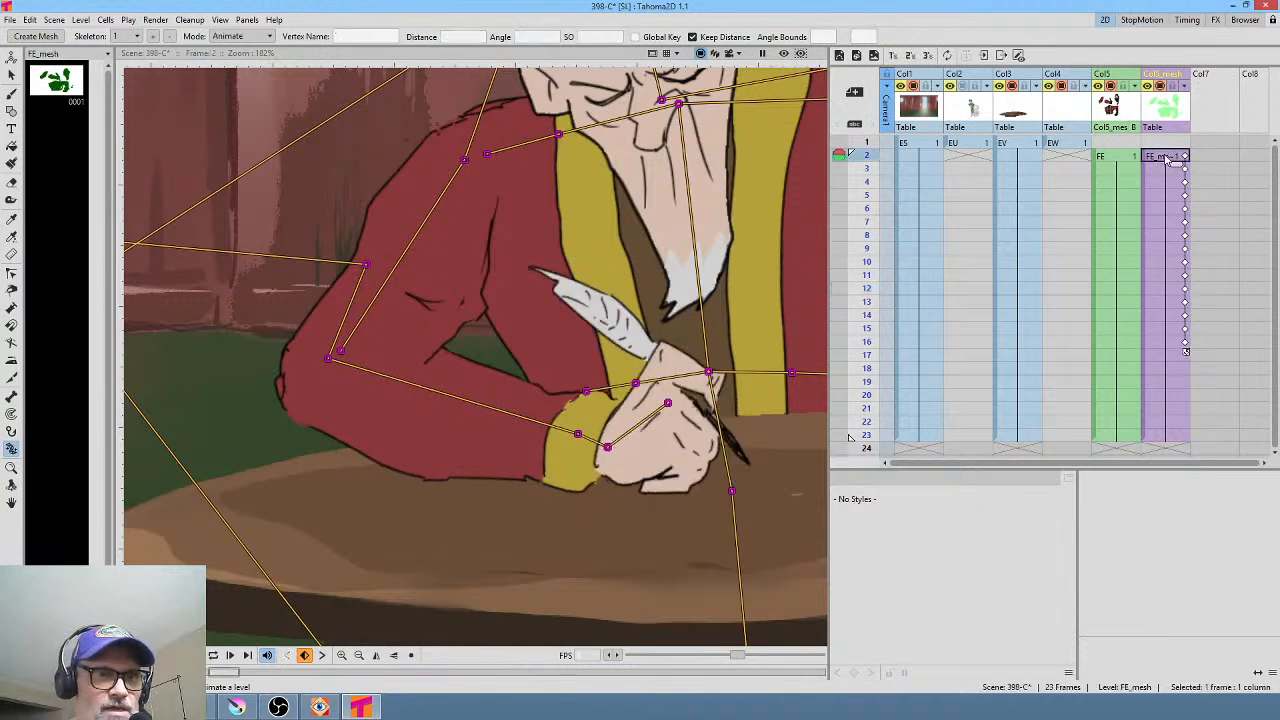
{"action": "left_click", "coordinate": [329, 359]}
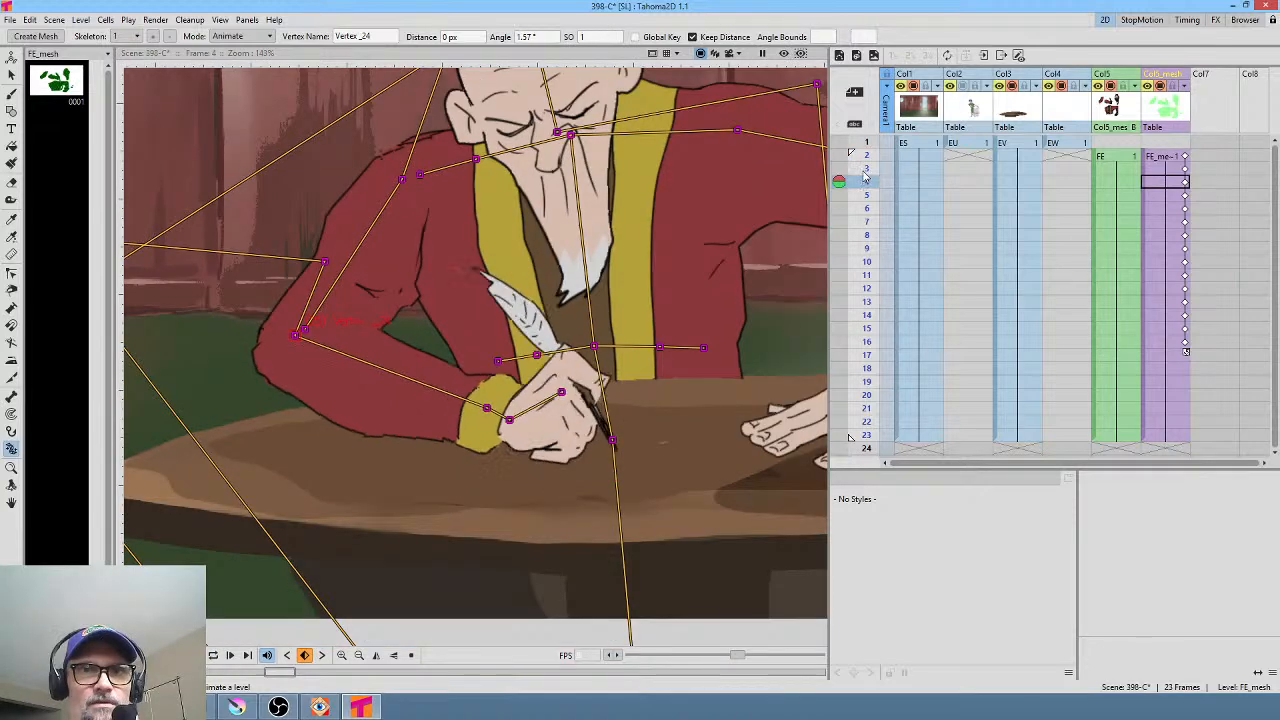
{"action": "left_click_drag", "start_coordinate": [860, 172], "coordinate": [859, 196]}
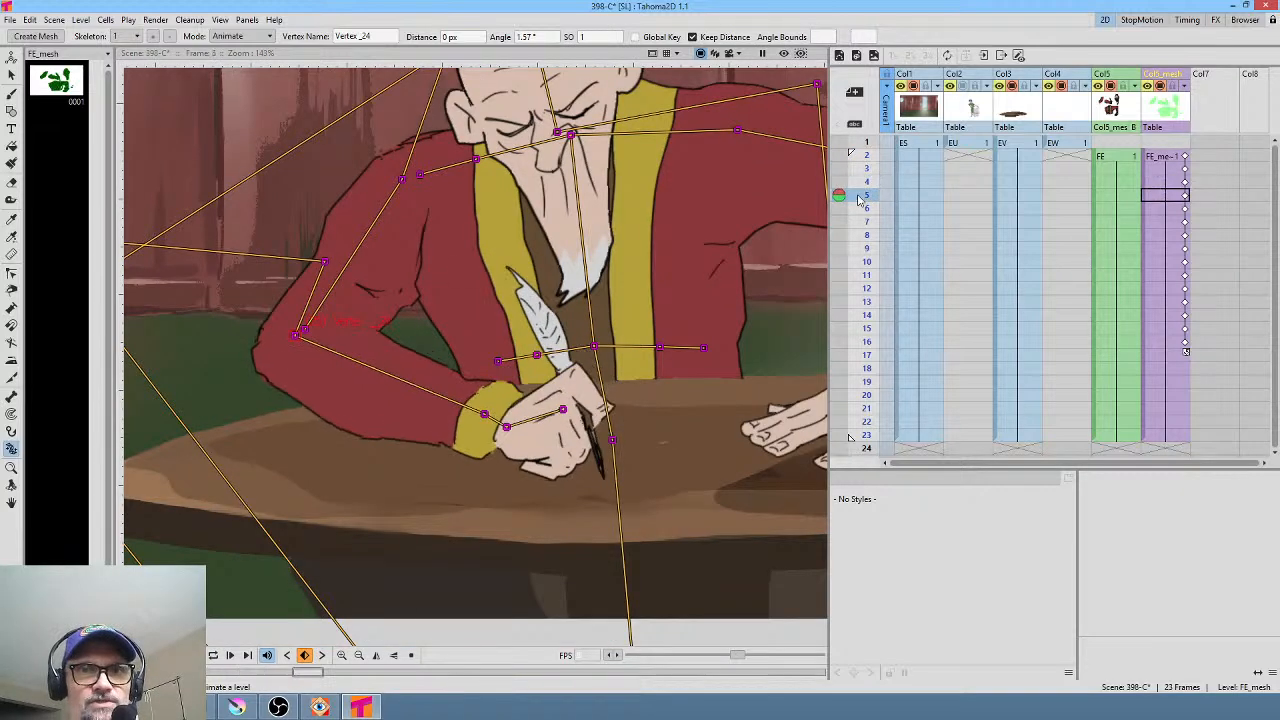
Copy the mesh keyframes of frames 2 to 16 to frame 17 onward, and extend all columns to frame 36
{"action": "left_click", "coordinate": [1184, 157]}
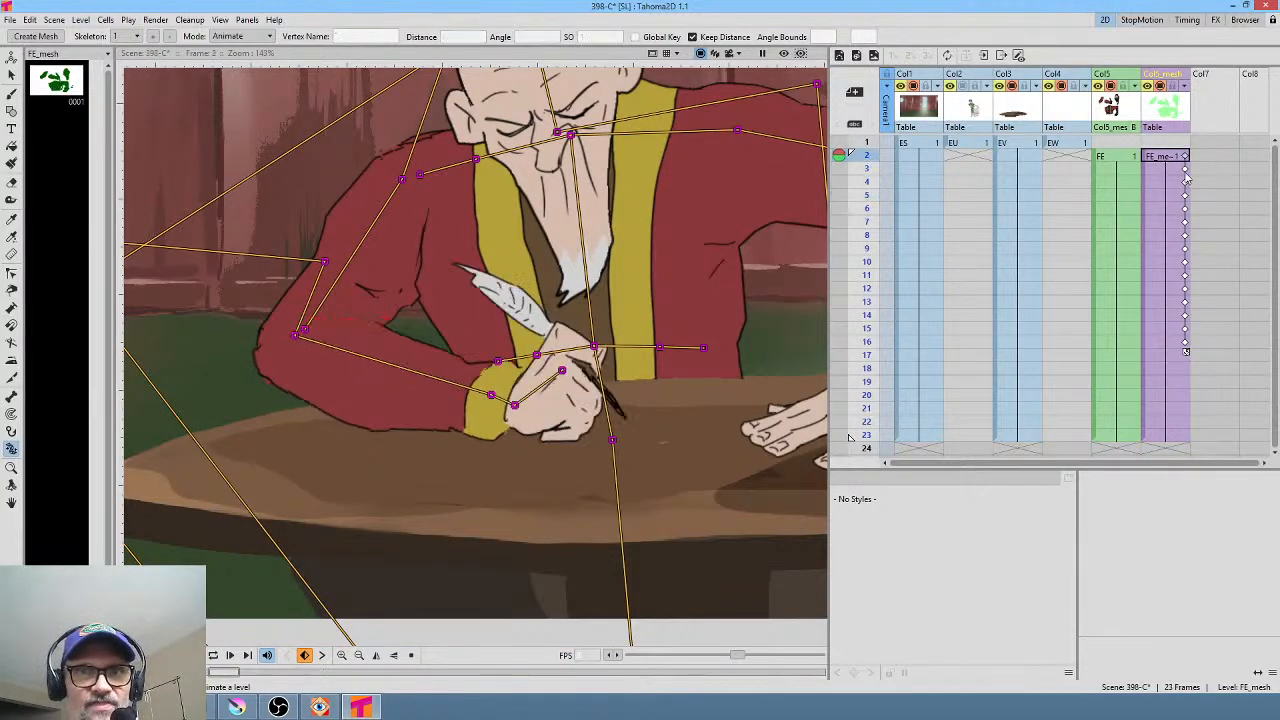
{"action": "left_click", "coordinate": [1184, 345]}
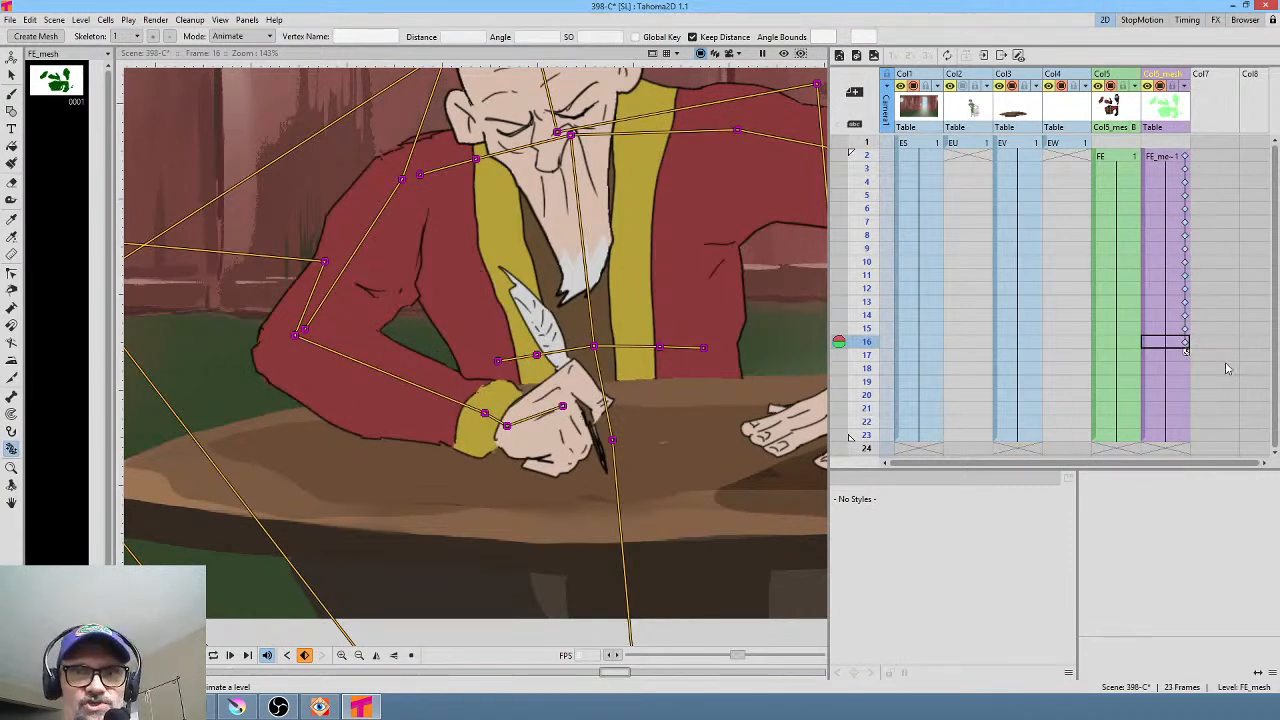
{"action": "scroll", "coordinate": [1197, 292], "scroll_direction": "down", "scroll_amount": 2}
{"action": "left_click", "coordinate": [1164, 284]}
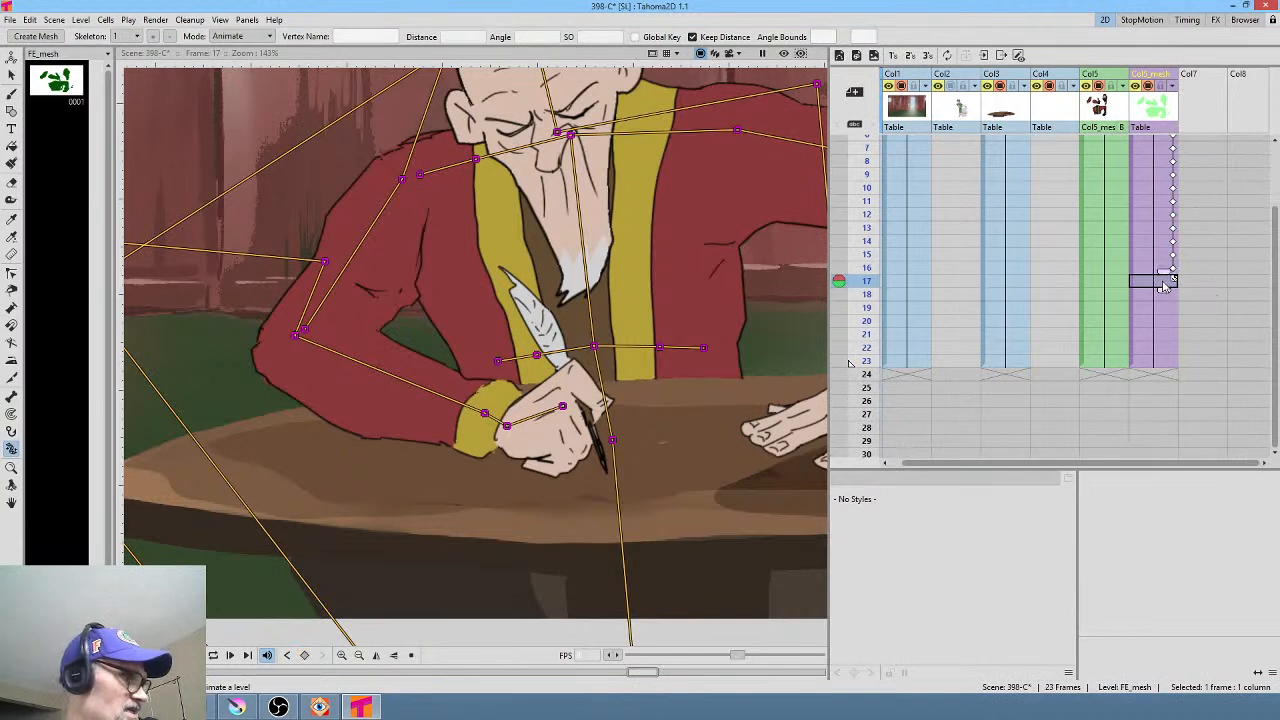
{"action": "left_click", "coordinate": [1170, 279]}
{"action": "scroll", "coordinate": [1082, 258], "scroll_direction": "down", "scroll_amount": 4}
{"action": "left_click_drag", "start_coordinate": [903, 207], "coordinate": [1165, 385]}
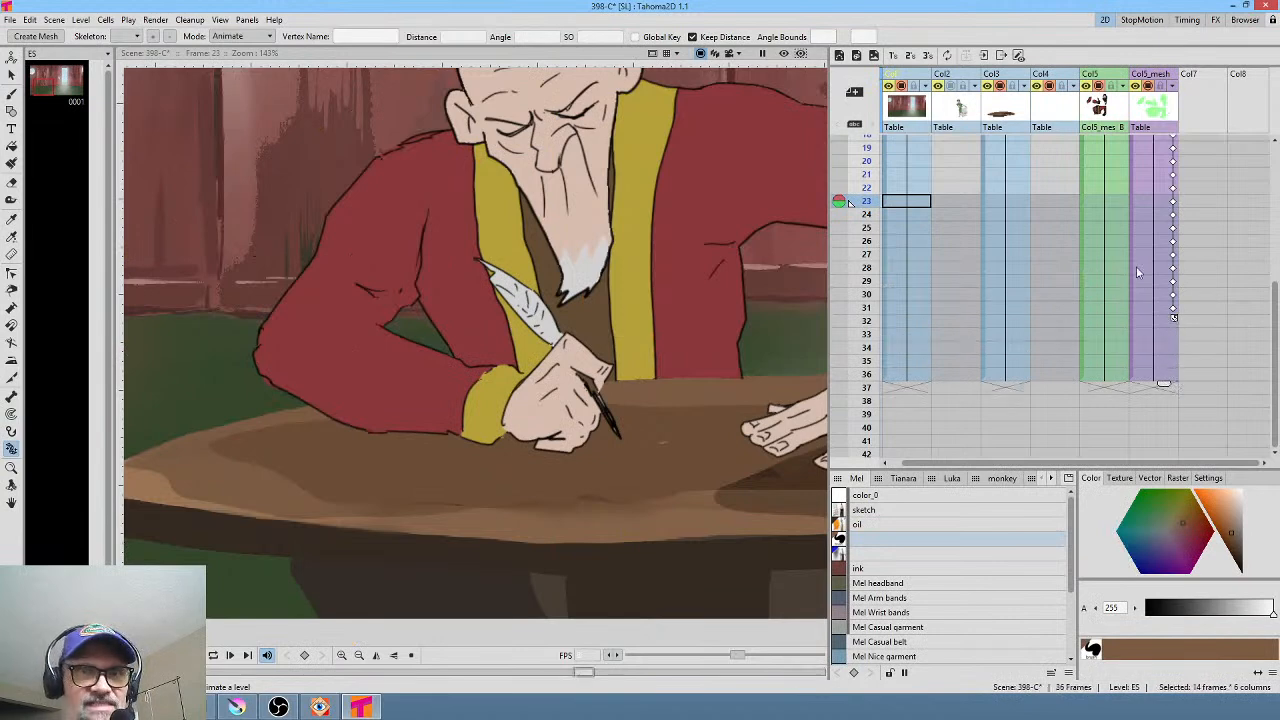
Tilt the head's top vertex, Vertex_31, to about -9.5° at frame 2
{"action": "scroll", "coordinate": [1133, 272], "scroll_direction": "up", "scroll_amount": 5}
{"action": "left_click", "coordinate": [1148, 157]}
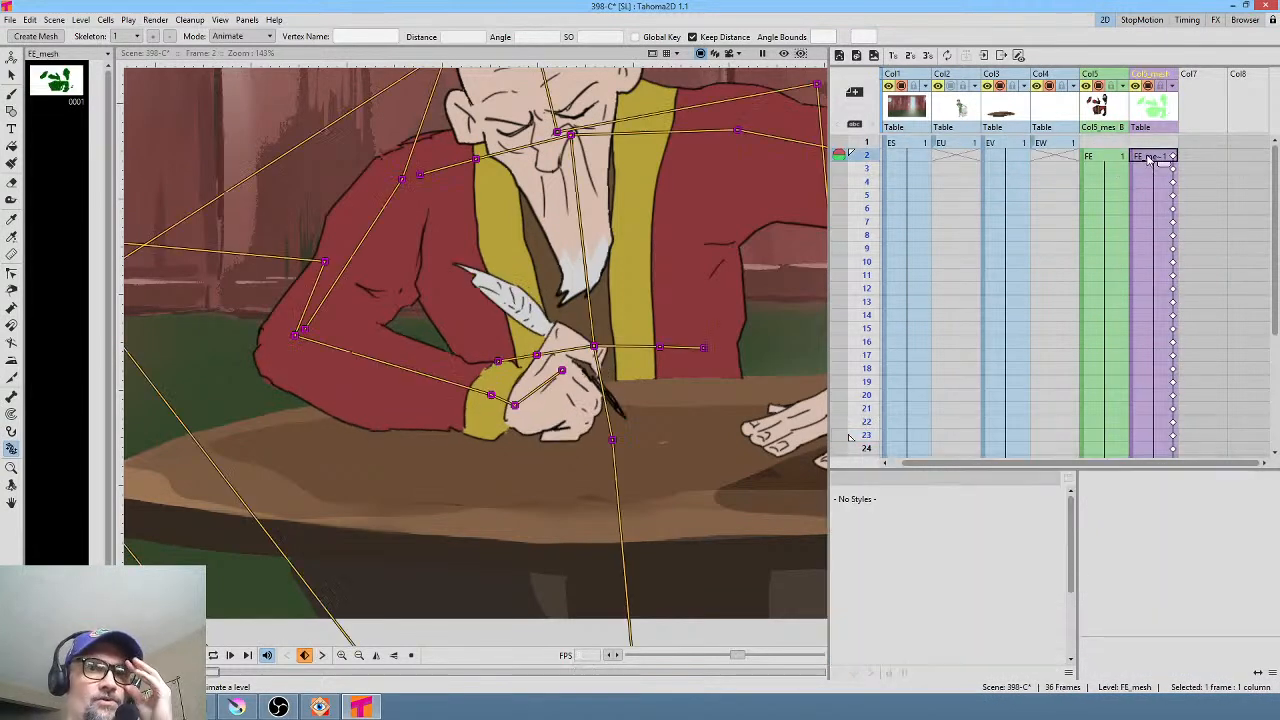
{"action": "left_click_drag", "start_coordinate": [652, 178], "coordinate": [563, 296]}
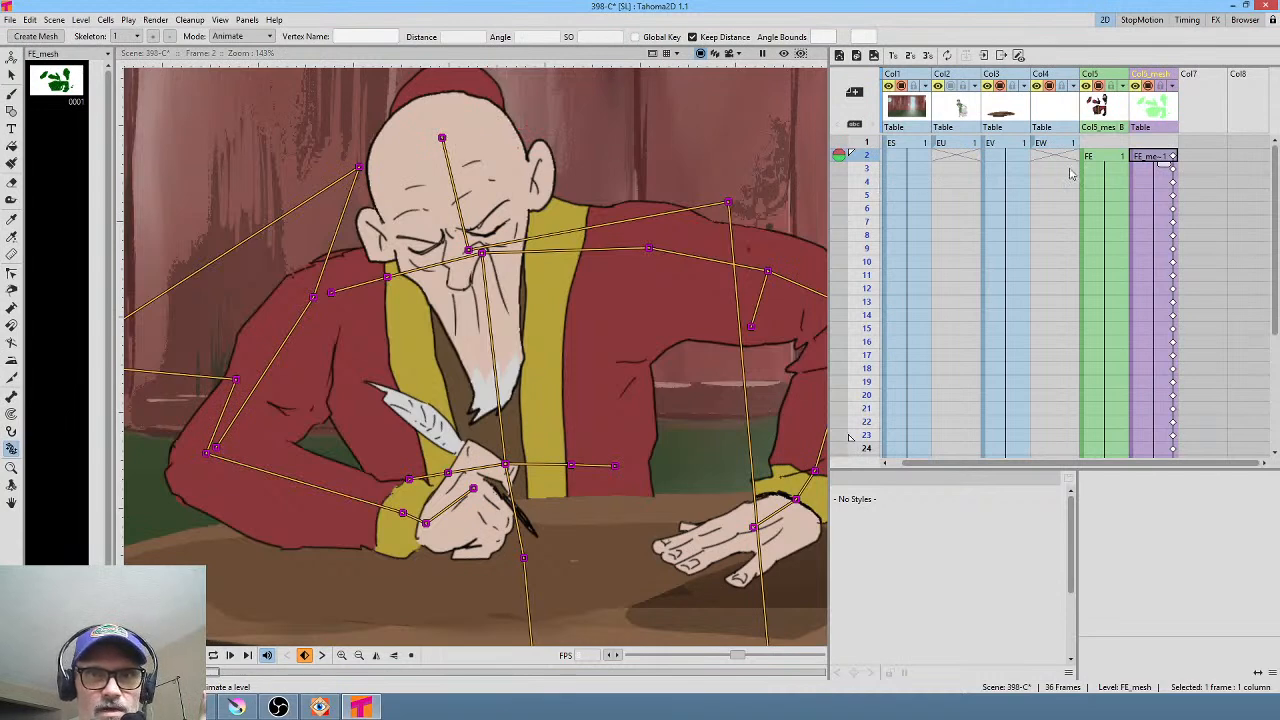
{"action": "mouse_move", "coordinate": [442, 137]}
{"action": "left_mouse_down"}
{"action": "mouse_move", "coordinate": [465, 136]}
{"action": "mouse_move", "coordinate": [419, 132]}
{"action": "left_mouse_up"}
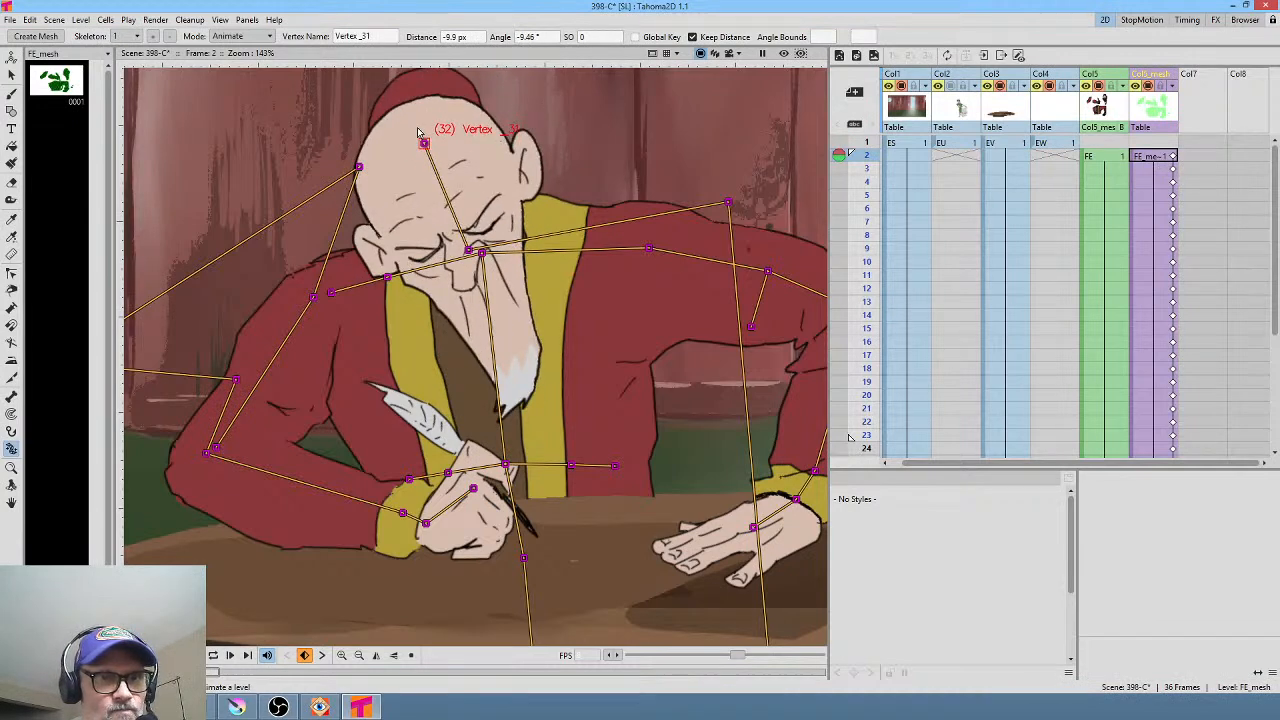
Check the head's motion up to frame 10, and rotate its top vertex back toward upright at frame 9
{"action": "left_click_drag", "start_coordinate": [866, 160], "coordinate": [869, 272]}
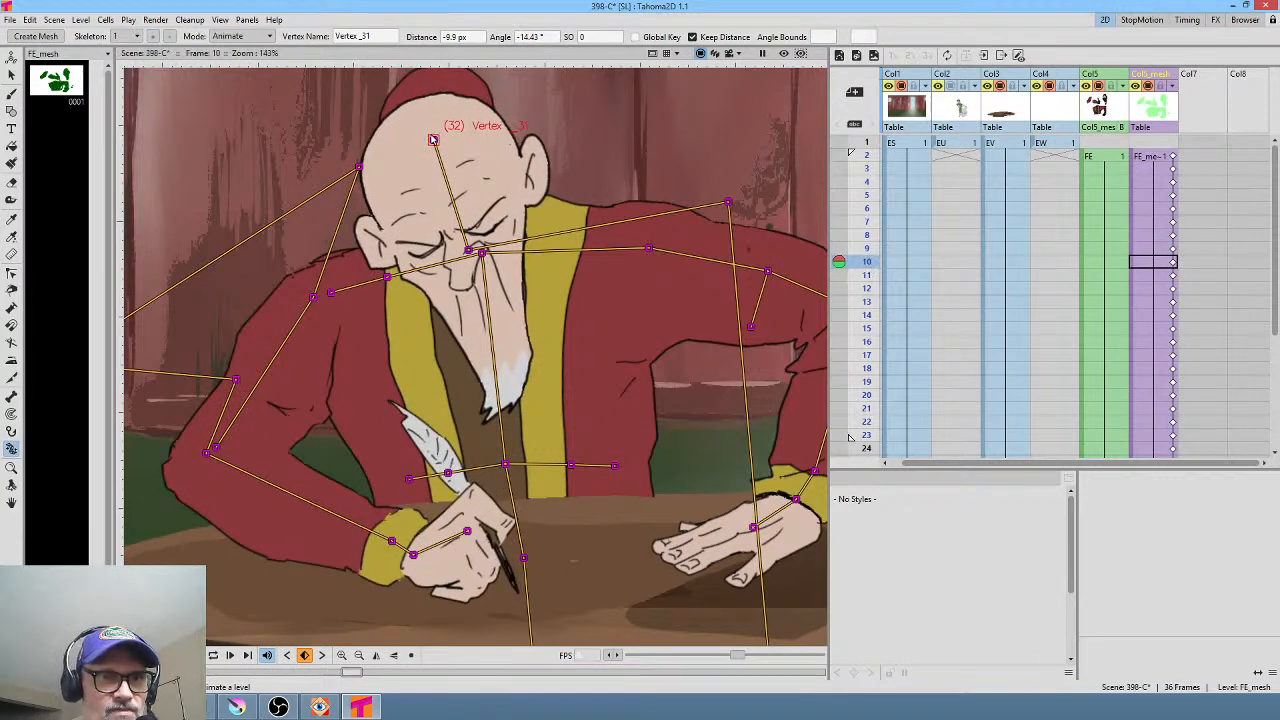
{"action": "left_click", "coordinate": [867, 157]}
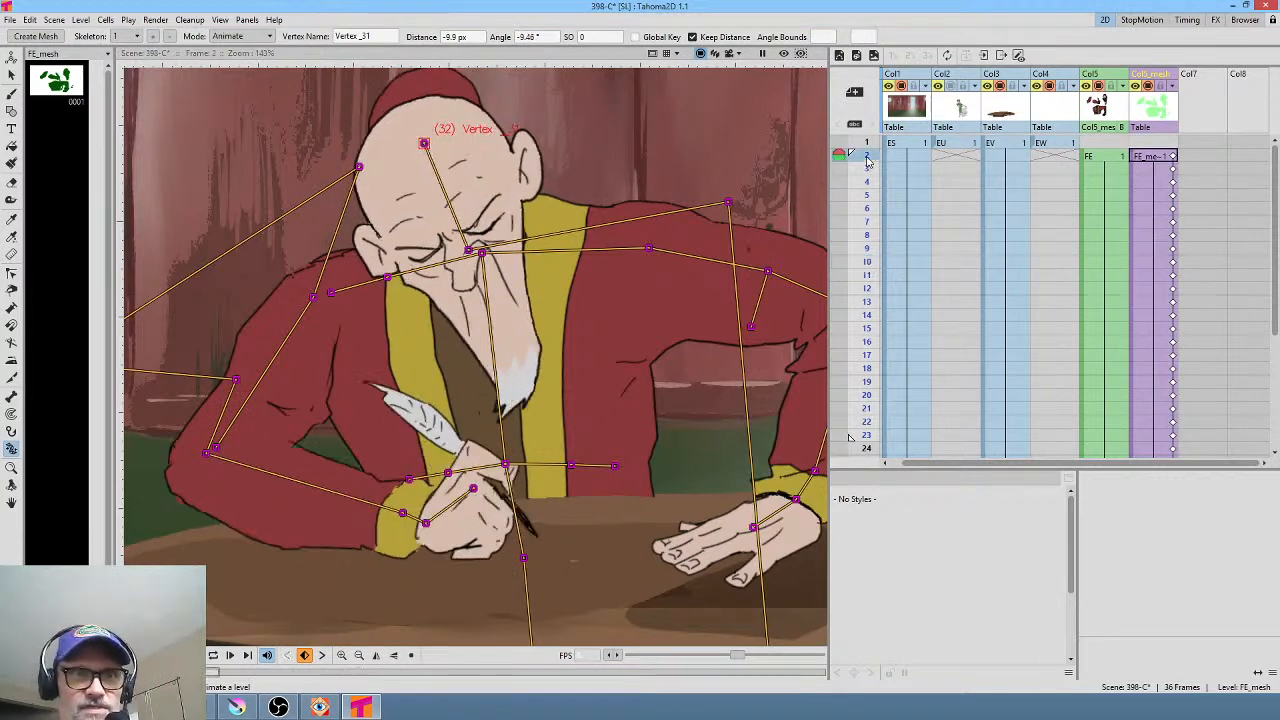
{"action": "left_click_drag", "start_coordinate": [867, 163], "coordinate": [868, 248]}
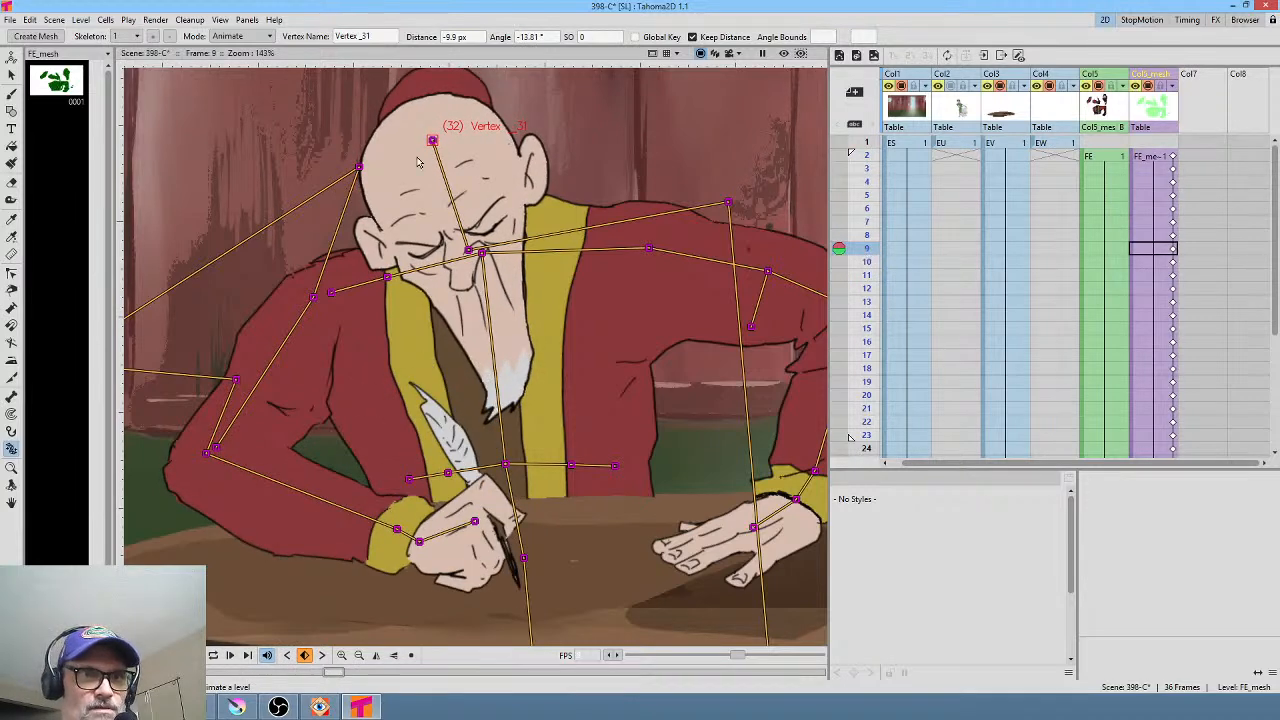
{"action": "left_click_drag", "start_coordinate": [433, 142], "coordinate": [446, 136]}
Rotate the head's top vertex to about -11° at frame 19 and to about -22° at frame 29
{"action": "left_click_drag", "start_coordinate": [863, 157], "coordinate": [864, 330]}
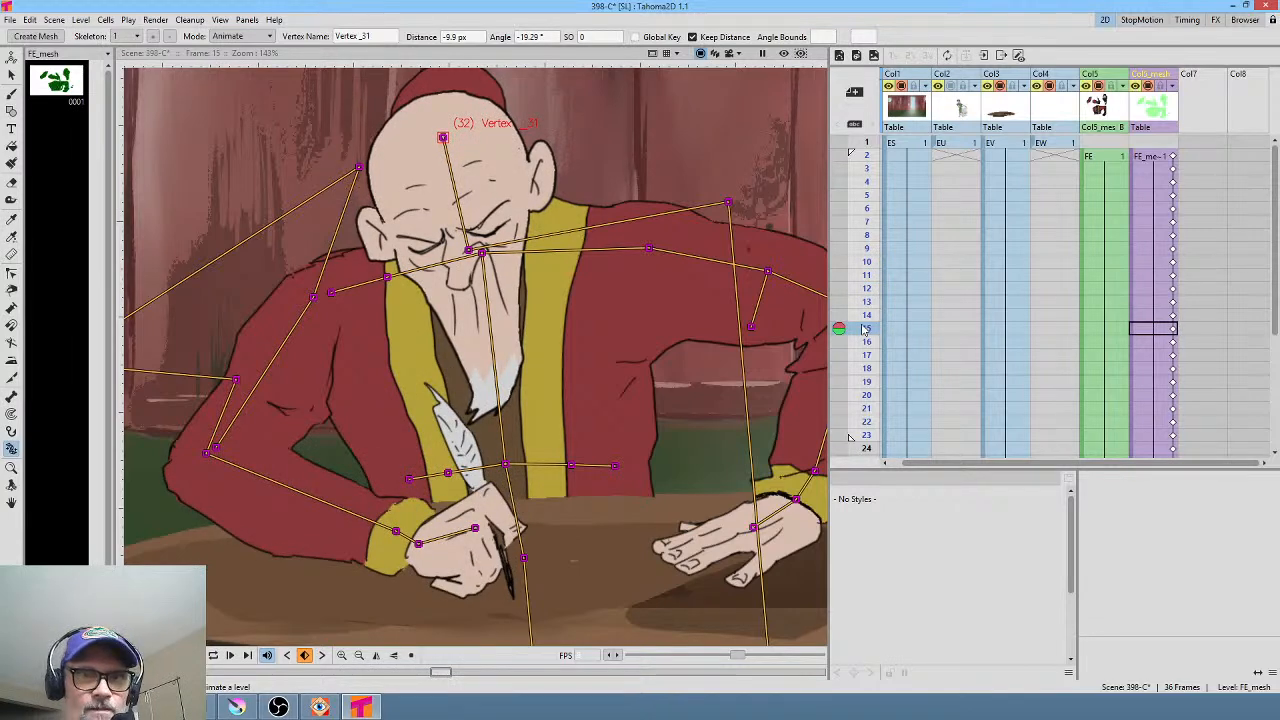
{"action": "scroll", "coordinate": [865, 330], "scroll_direction": "down", "scroll_amount": 2}
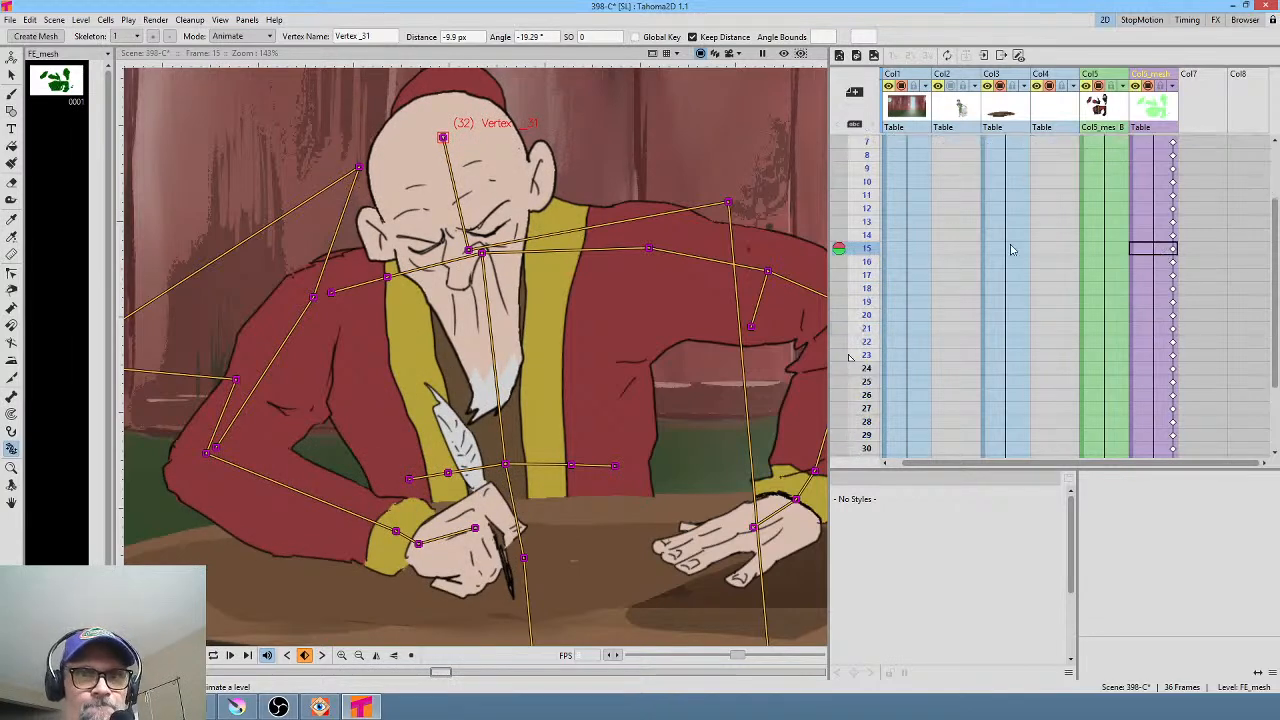
{"action": "left_click_drag", "start_coordinate": [870, 260], "coordinate": [868, 301]}
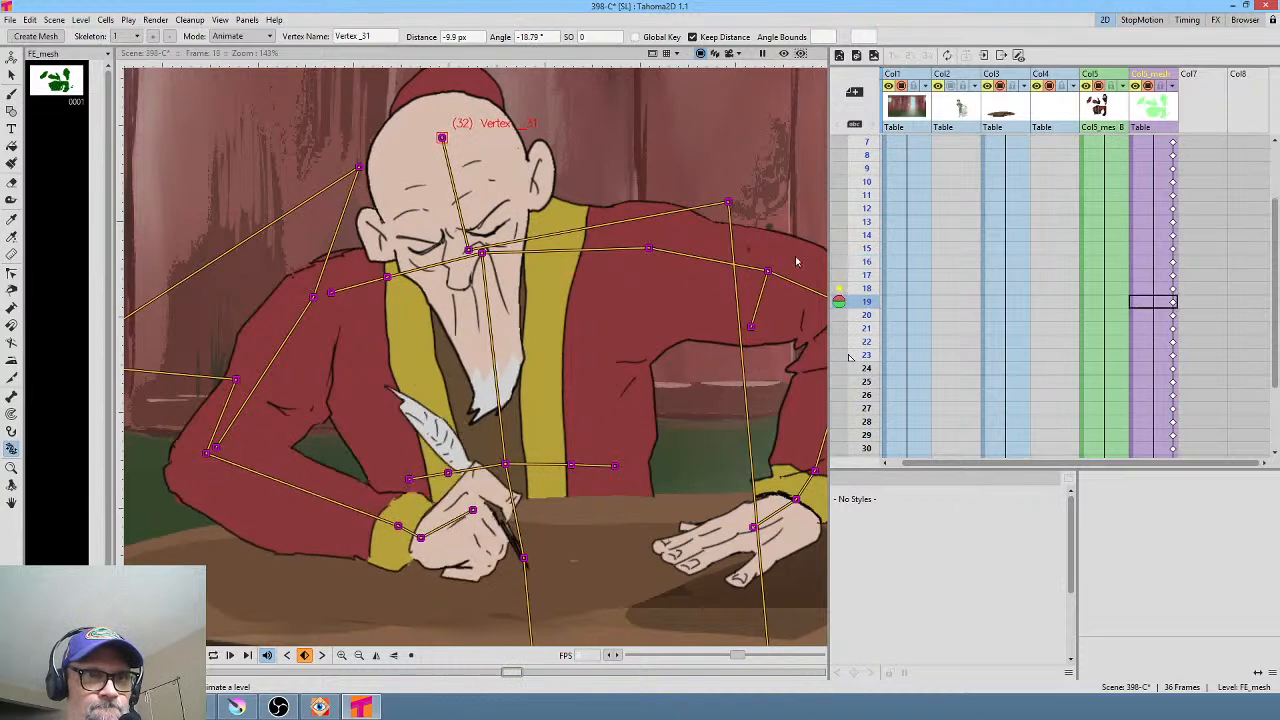
{"action": "left_click_drag", "start_coordinate": [442, 137], "coordinate": [427, 142]}
{"action": "left_click_drag", "start_coordinate": [868, 301], "coordinate": [870, 408]}
{"action": "left_click", "coordinate": [866, 435]}
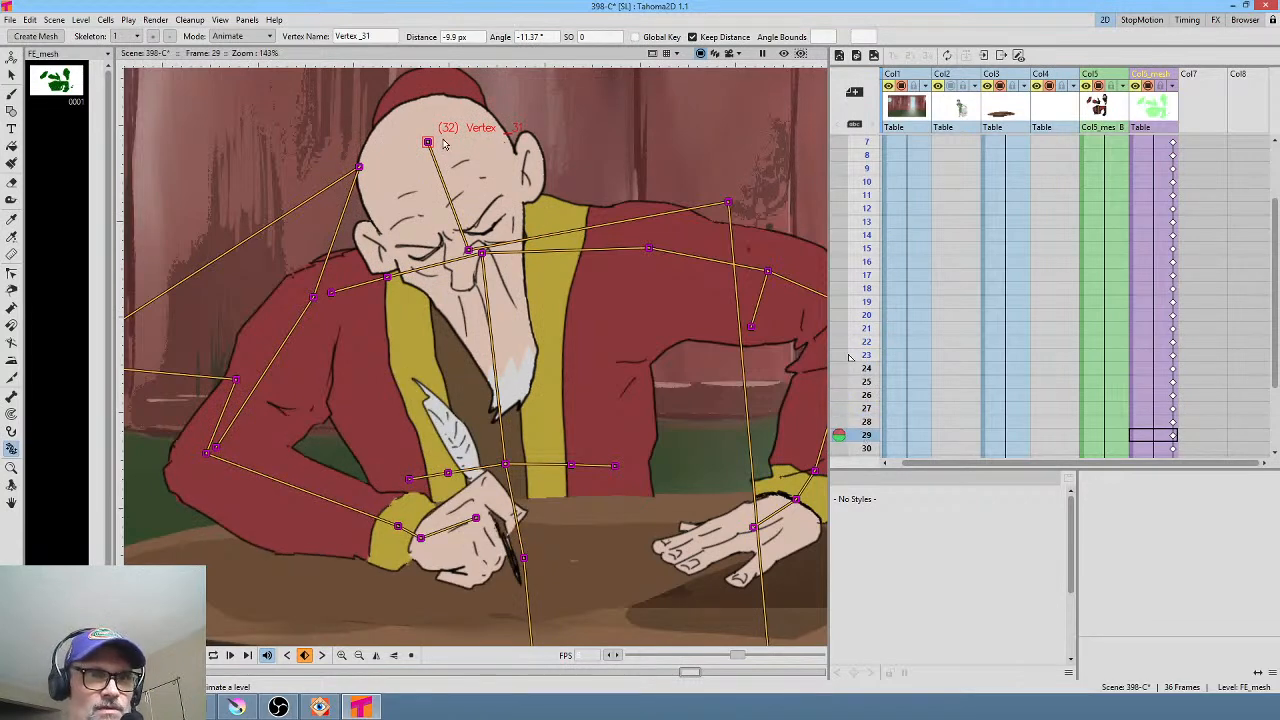
{"action": "left_click_drag", "start_coordinate": [427, 142], "coordinate": [448, 136]}
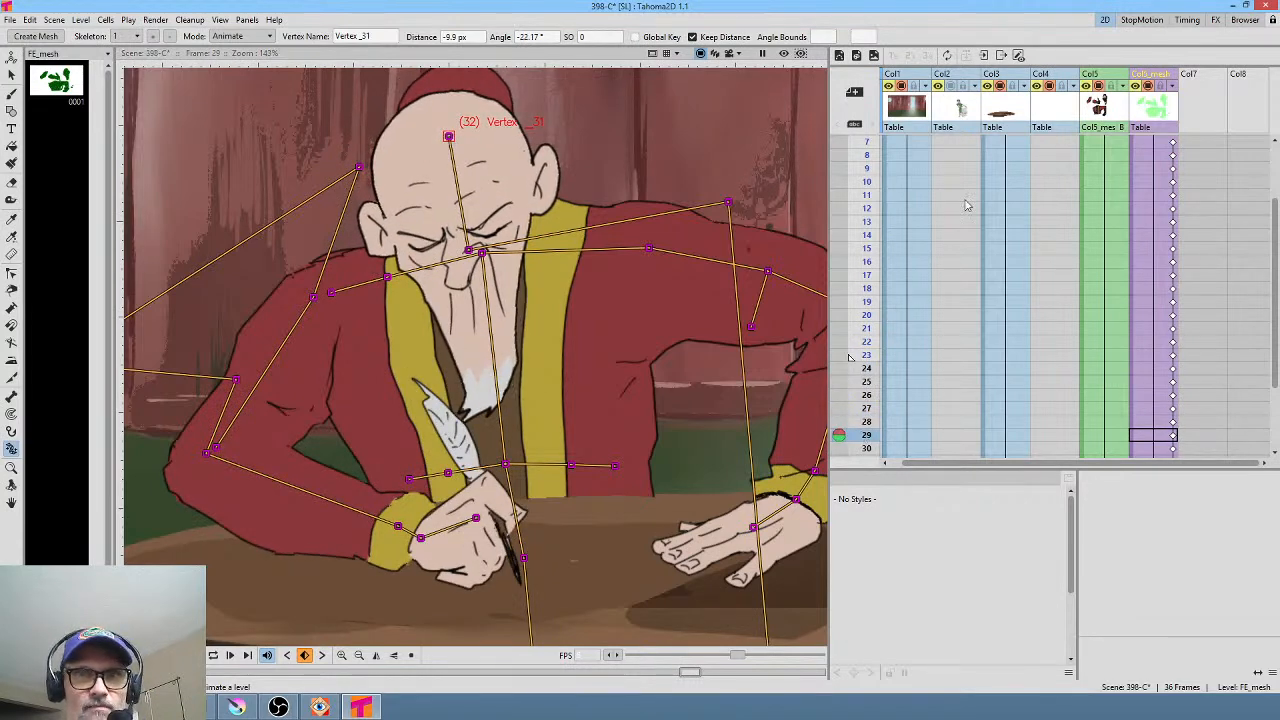
Play back the animation from frame 2 to review the writing hand and head movement
{"action": "scroll", "coordinate": [987, 204], "scroll_direction": "up", "scroll_amount": 2}
{"action": "left_click", "coordinate": [1153, 156]}
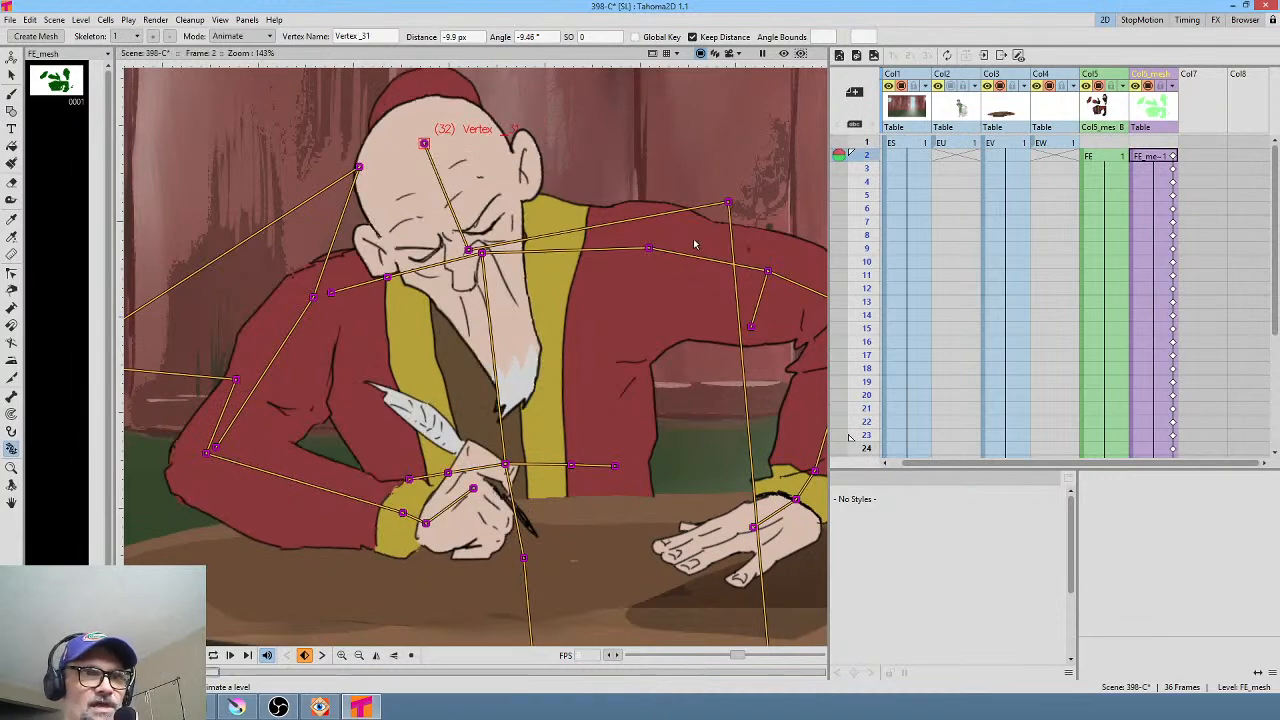
{"action": "scroll", "coordinate": [541, 241], "scroll_direction": "down", "scroll_amount": 3}
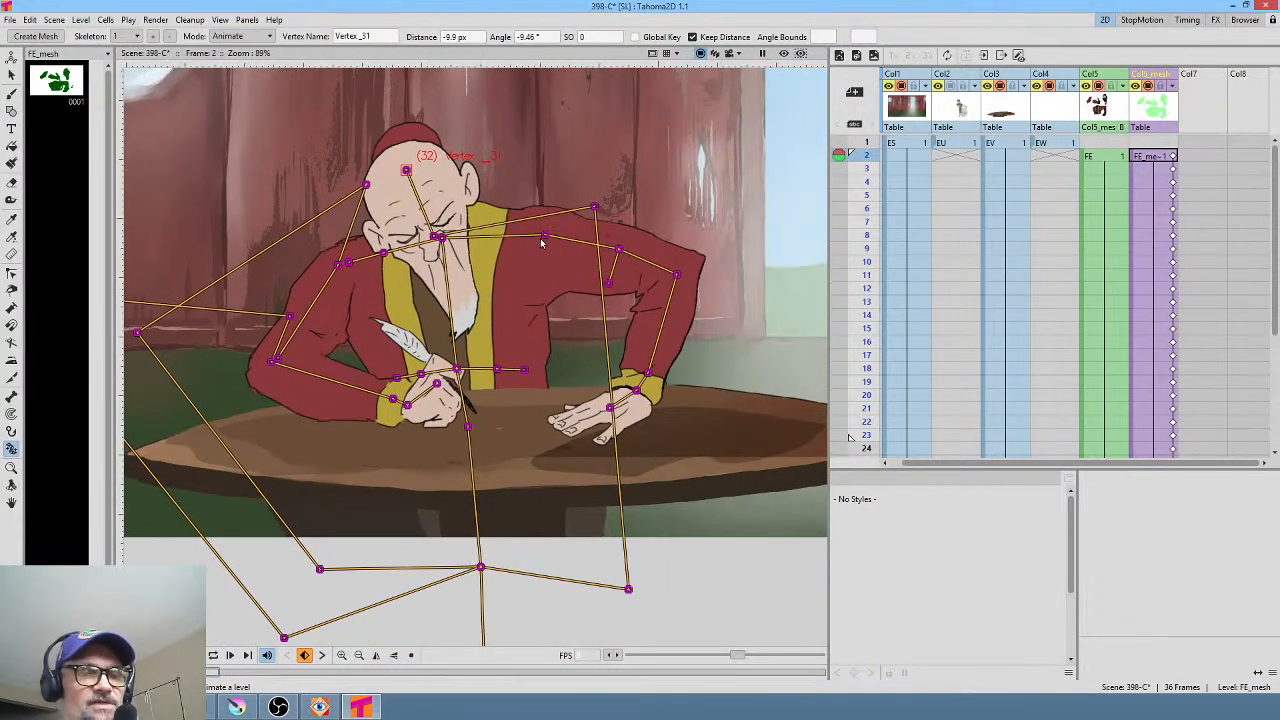
{"action": "key", "text": "p"}
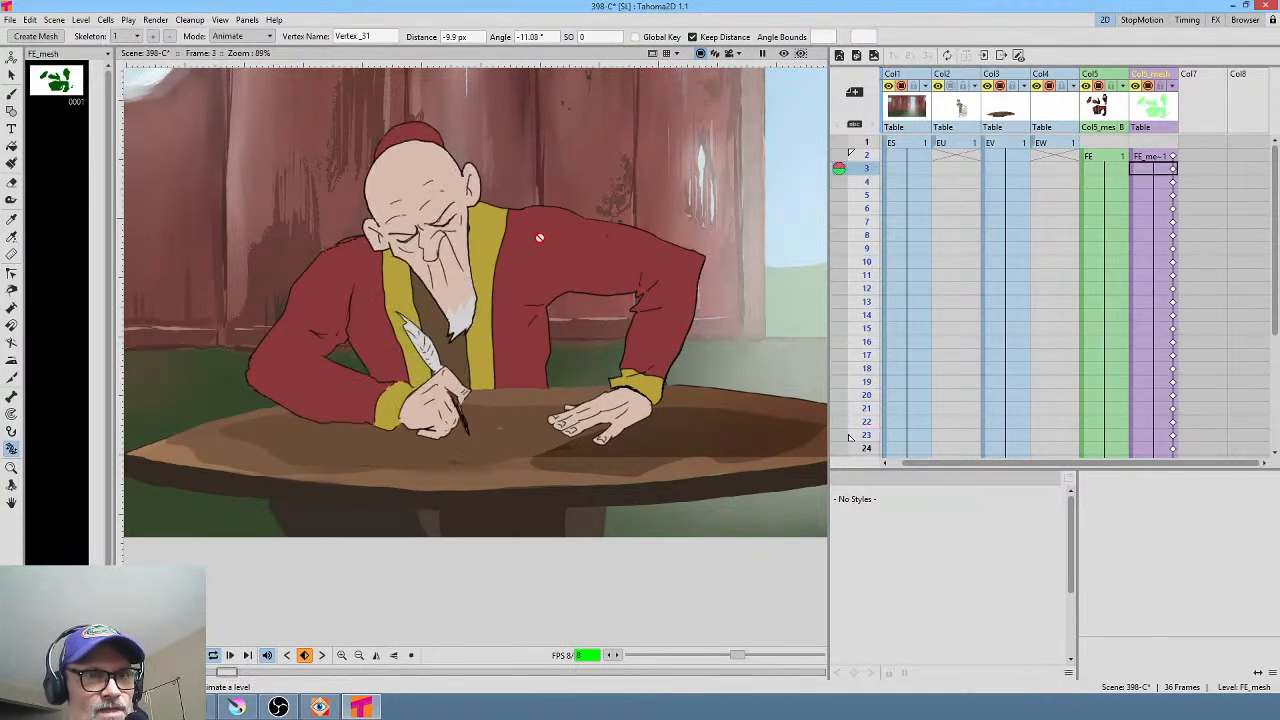
{"action": "key", "text": "p"}
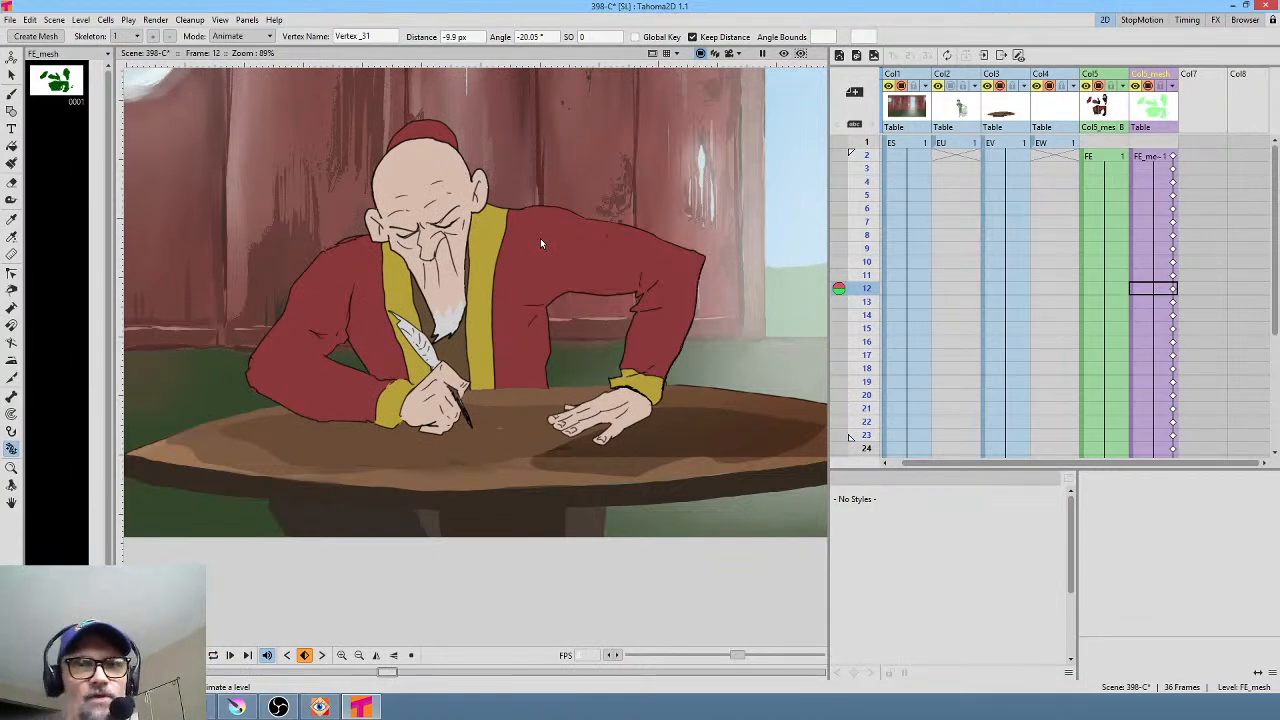
Paint a slanted black closed-mouth line on the character's face at frame 2 of Col7
{"action": "left_click", "coordinate": [1212, 157]}
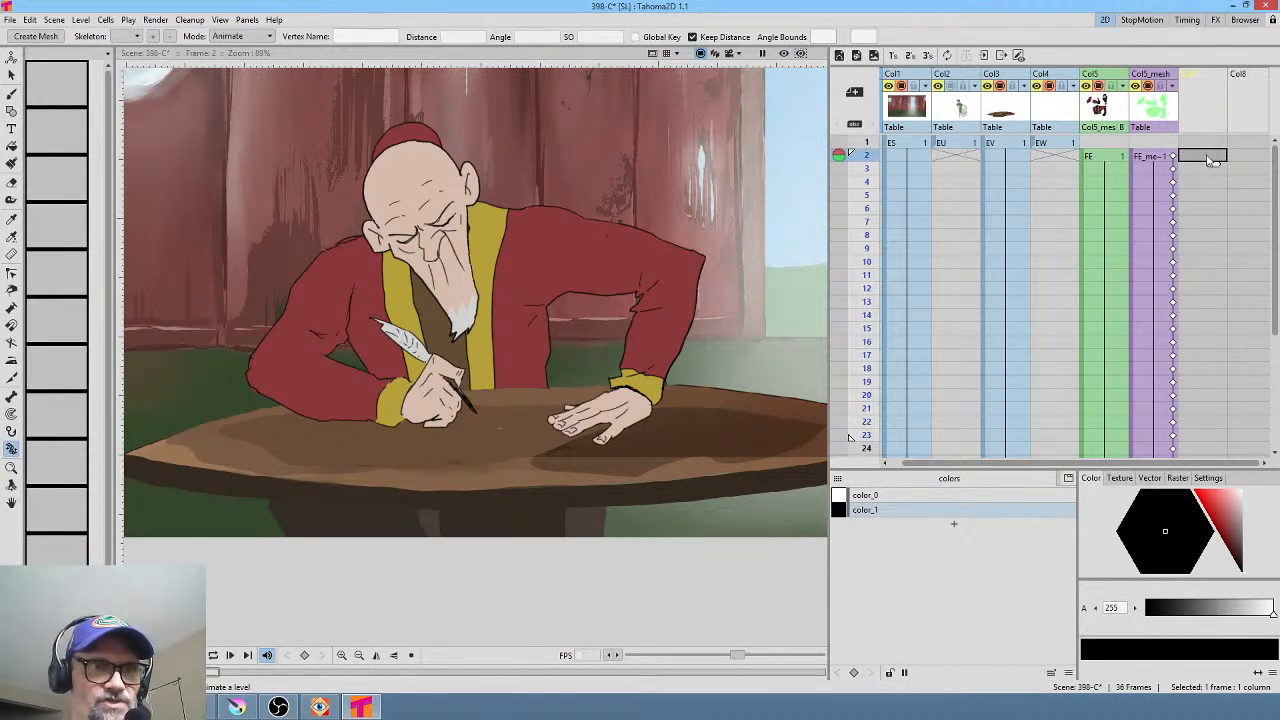
{"action": "left_click_drag", "start_coordinate": [614, 354], "coordinate": [618, 392]}
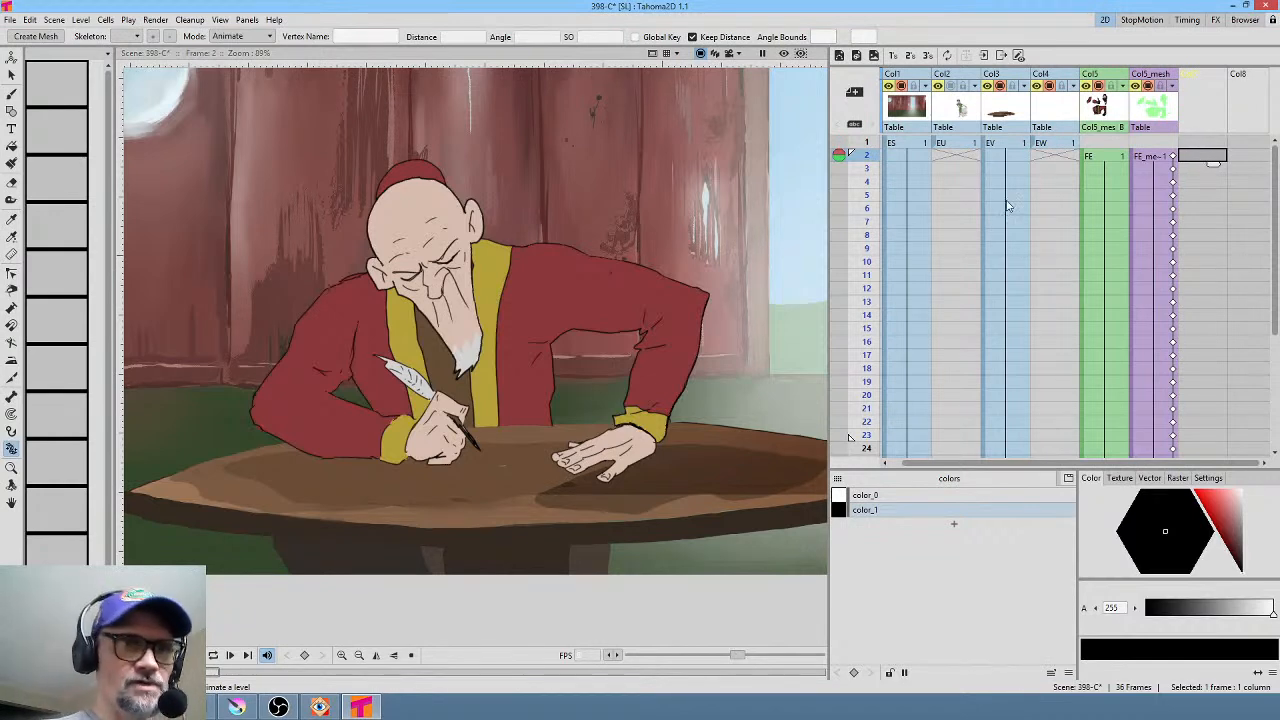
{"action": "key", "text": "b"}
{"action": "left_click", "coordinate": [461, 310]}
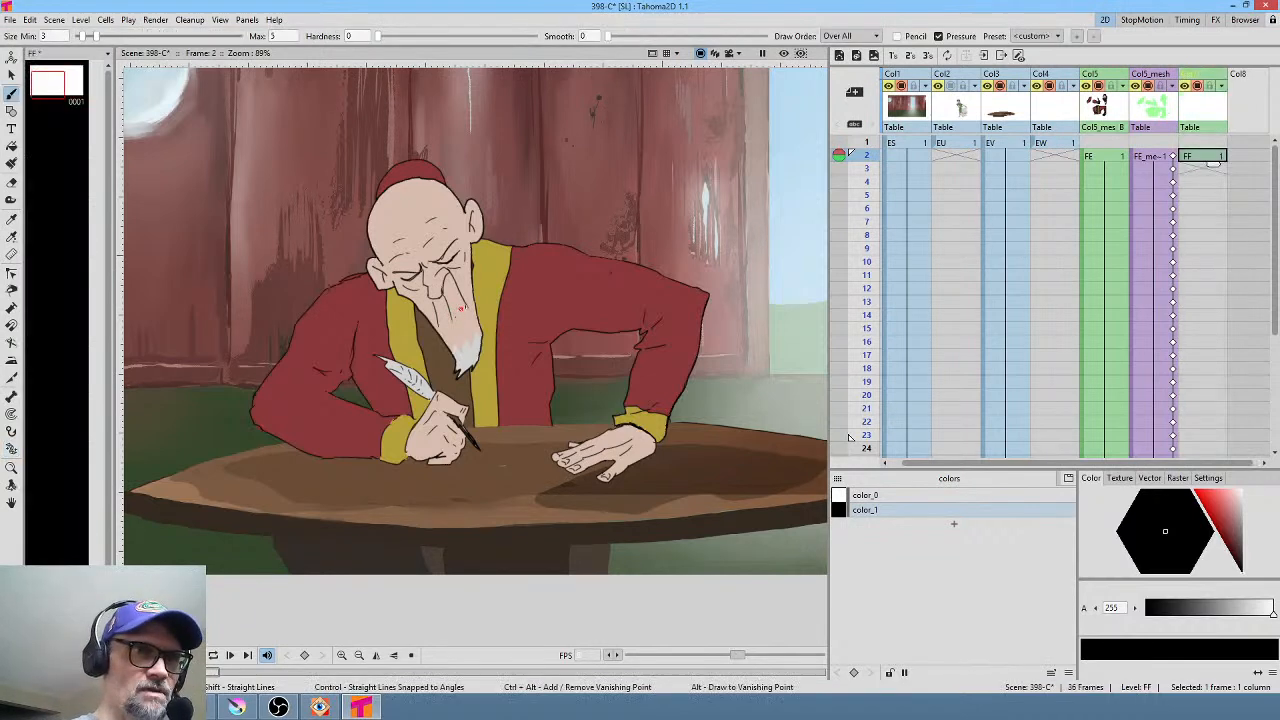
{"action": "scroll", "coordinate": [447, 327], "scroll_direction": "up", "scroll_amount": 5}
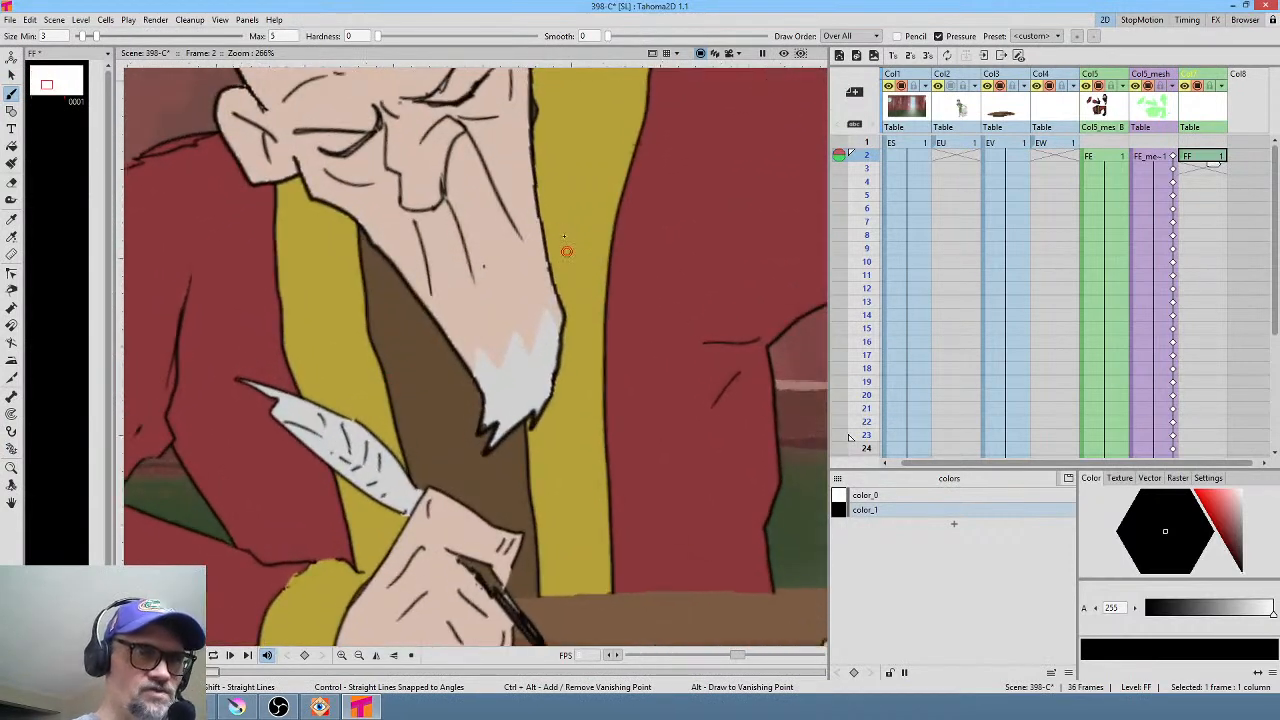
{"action": "mouse_move", "coordinate": [461, 282]}
{"action": "left_mouse_down"}
{"action": "mouse_move", "coordinate": [512, 264]}
{"action": "mouse_move", "coordinate": [453, 287]}
{"action": "mouse_move", "coordinate": [484, 270]}
{"action": "left_mouse_up"}
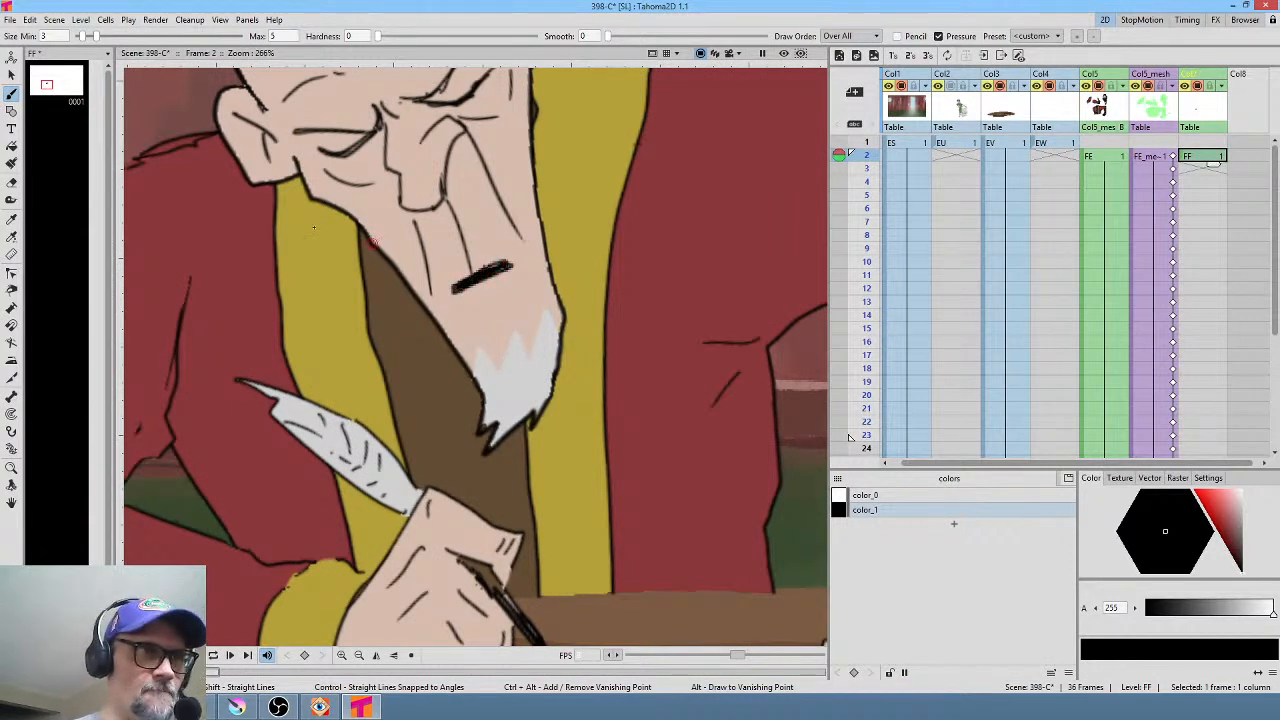
Thicken the mouth line into a slightly open mouth on drawing 0002 of level FF
{"action": "left_click", "coordinate": [68, 87]}
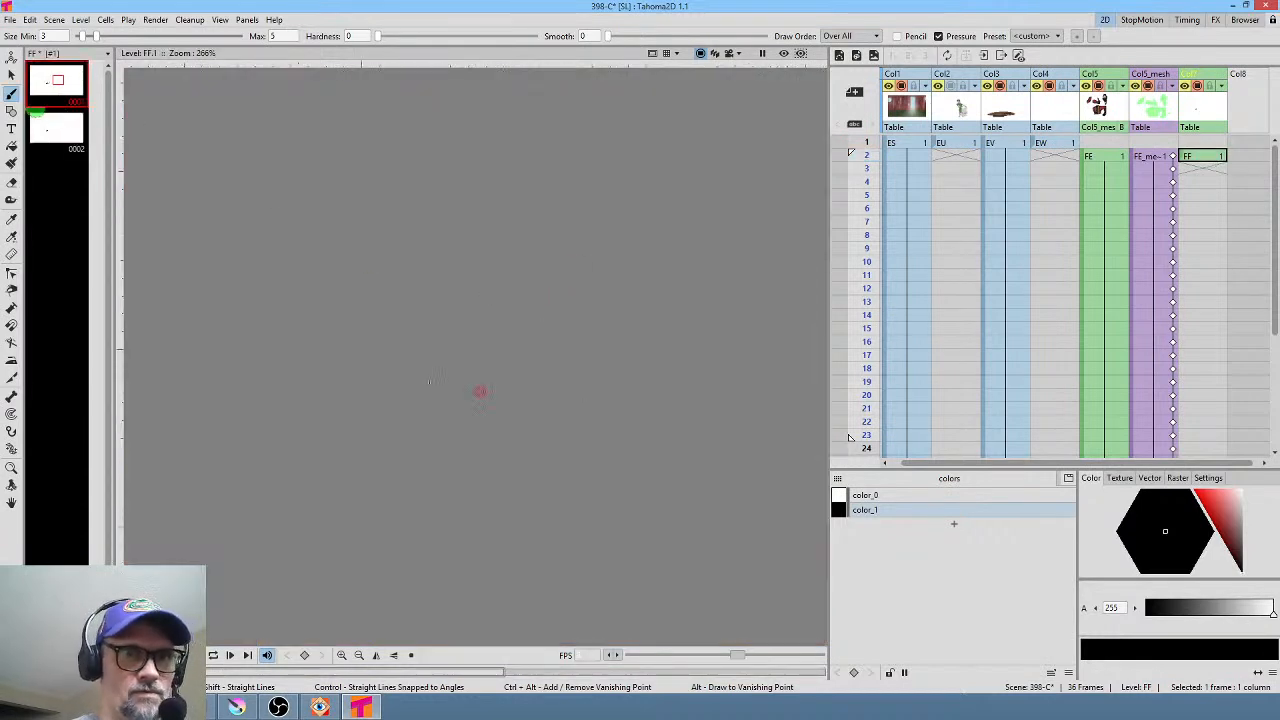
{"action": "left_click_drag", "start_coordinate": [584, 343], "coordinate": [498, 470]}
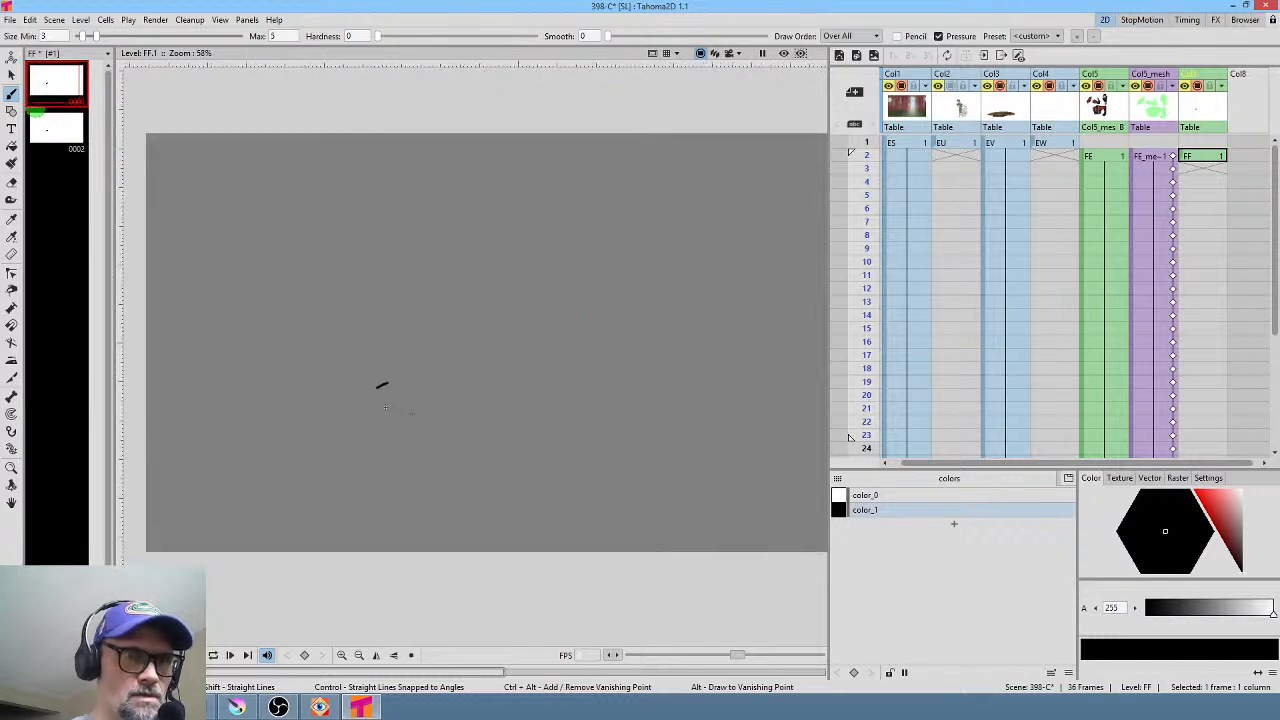
{"action": "mouse_move", "coordinate": [365, 398]}
{"action": "left_mouse_down"}
{"action": "mouse_move", "coordinate": [457, 320]}
{"action": "mouse_move", "coordinate": [501, 243]}
{"action": "left_mouse_up"}
{"action": "key", "text": "."}
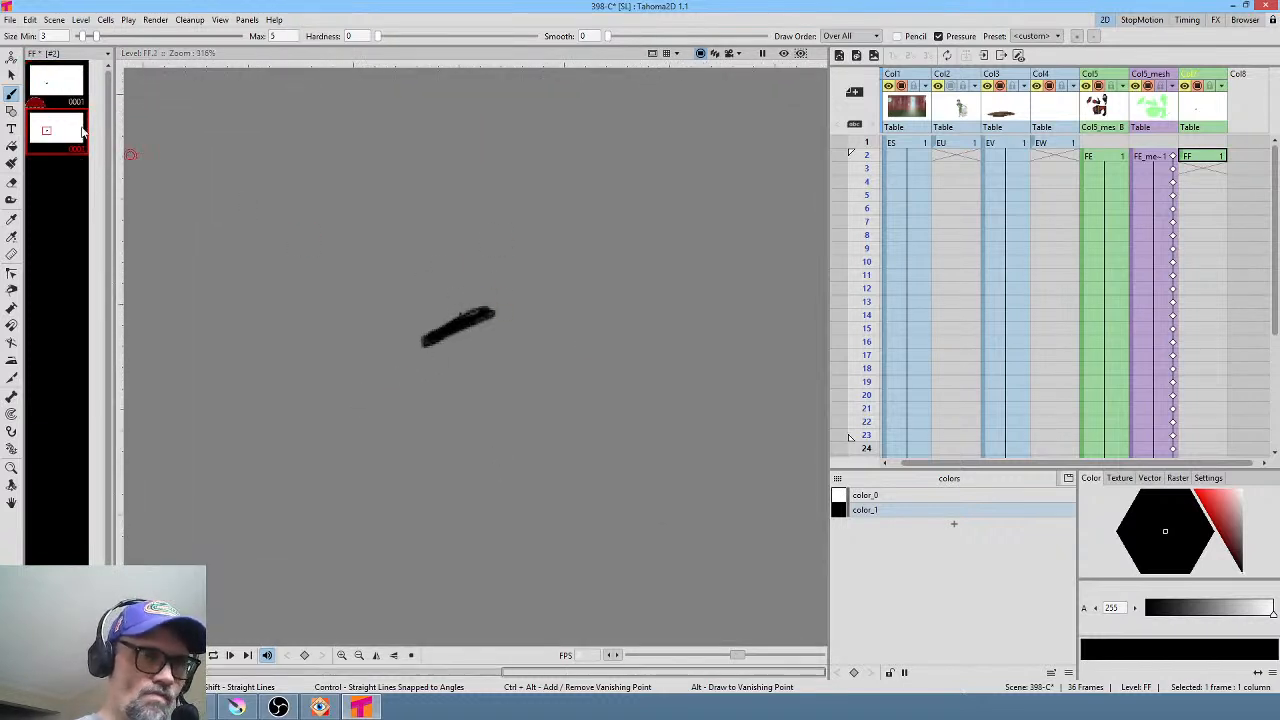
{"action": "mouse_move", "coordinate": [498, 313]}
{"action": "left_mouse_down"}
{"action": "mouse_move", "coordinate": [418, 341]}
{"action": "mouse_move", "coordinate": [447, 344]}
{"action": "mouse_move", "coordinate": [499, 314]}
{"action": "mouse_move", "coordinate": [421, 343]}
{"action": "mouse_move", "coordinate": [500, 305]}
{"action": "left_mouse_up"}
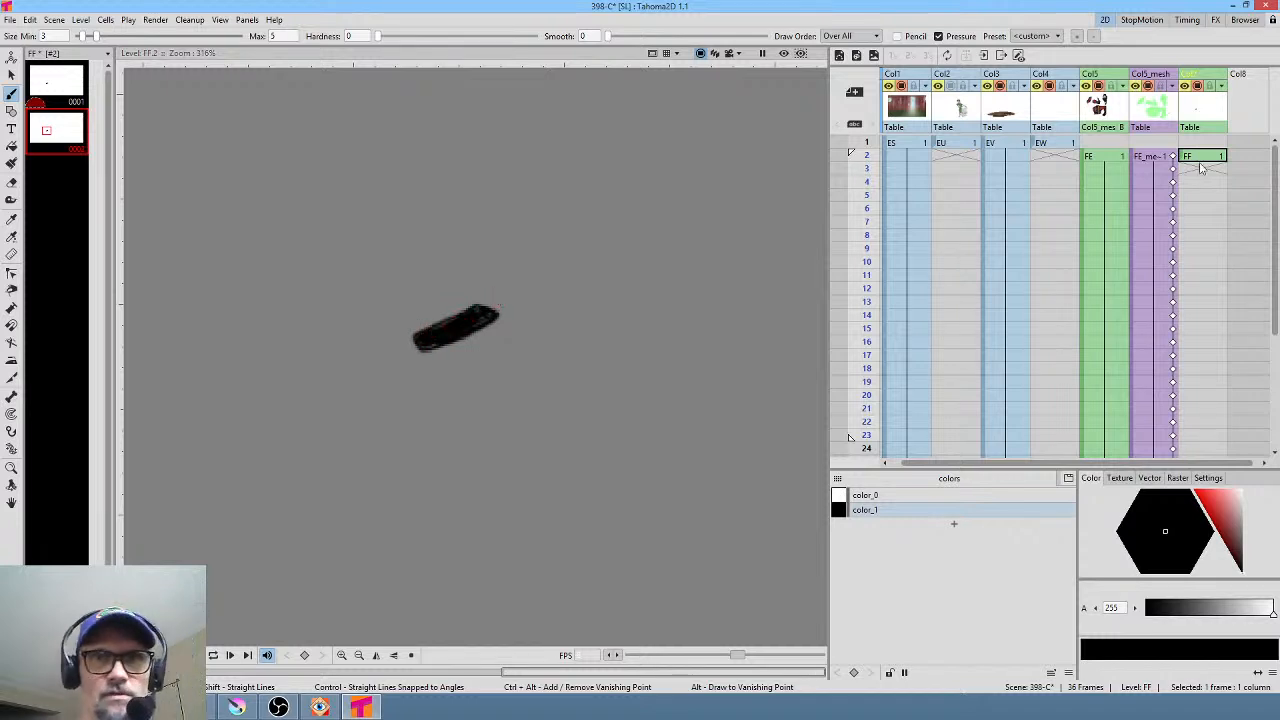
Place mouth drawing 2 at frame 3 of Col7 and compare it with the mouth at frame 2
{"action": "left_click", "coordinate": [1211, 167]}
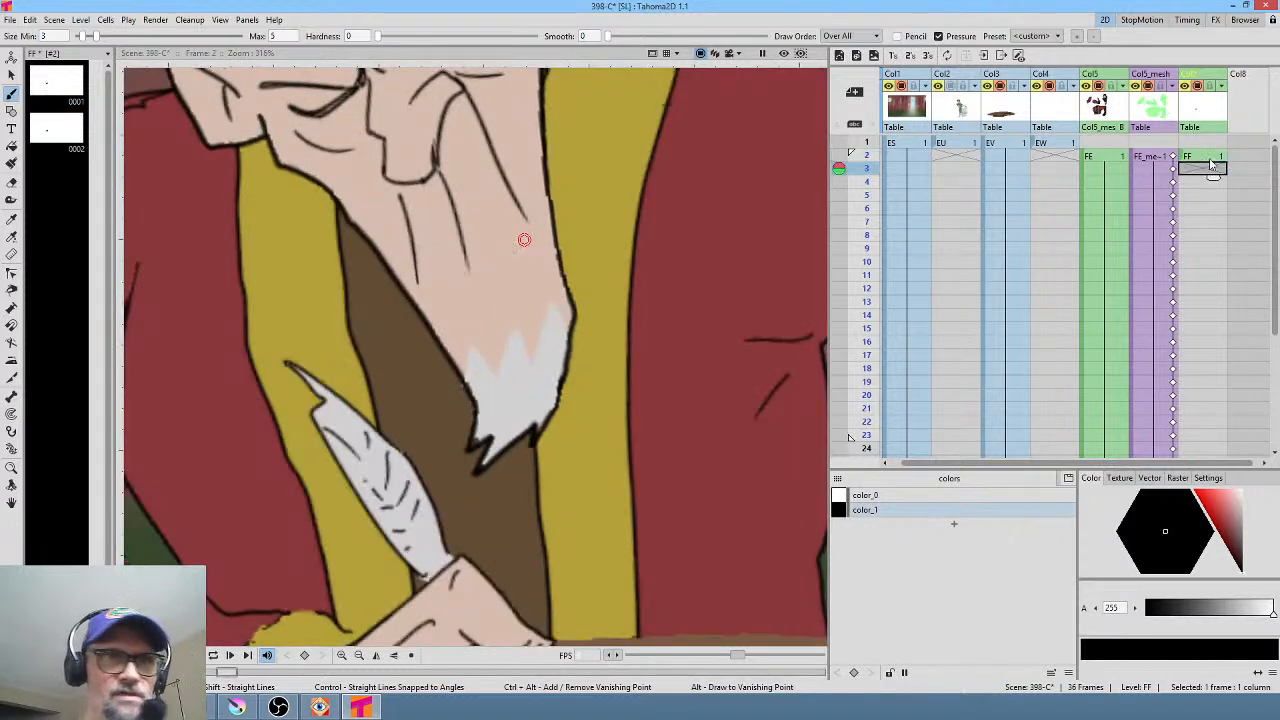
{"action": "left_click", "coordinate": [70, 138]}
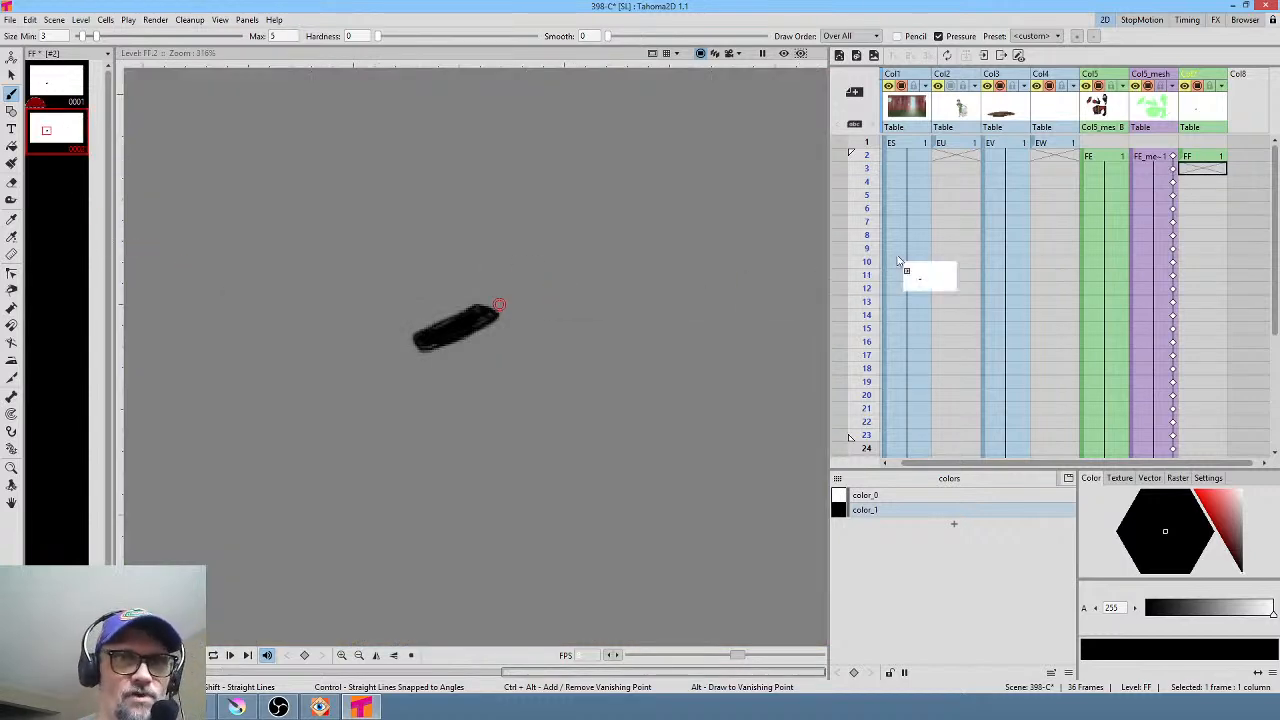
{"action": "left_click", "coordinate": [1199, 170]}
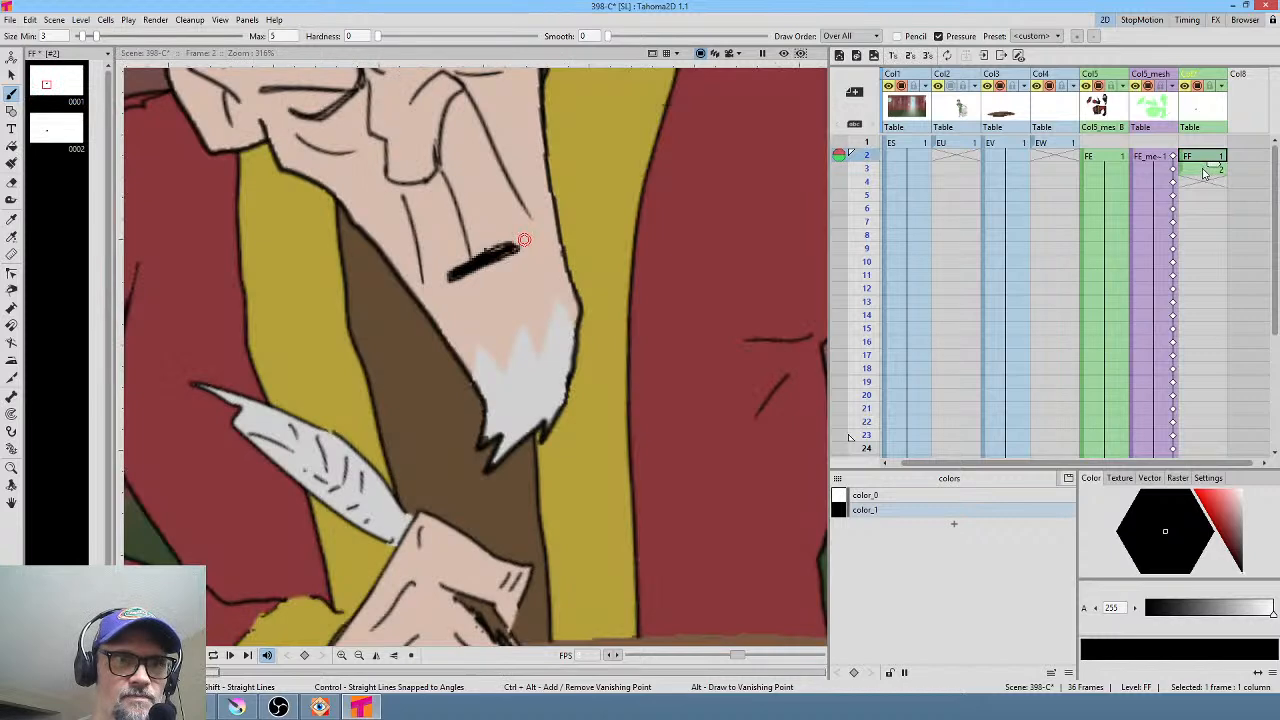
{"action": "left_click", "coordinate": [1212, 156]}
{"action": "left_click", "coordinate": [1211, 169]}
{"action": "scroll", "coordinate": [616, 364], "scroll_direction": "down", "scroll_amount": 4}
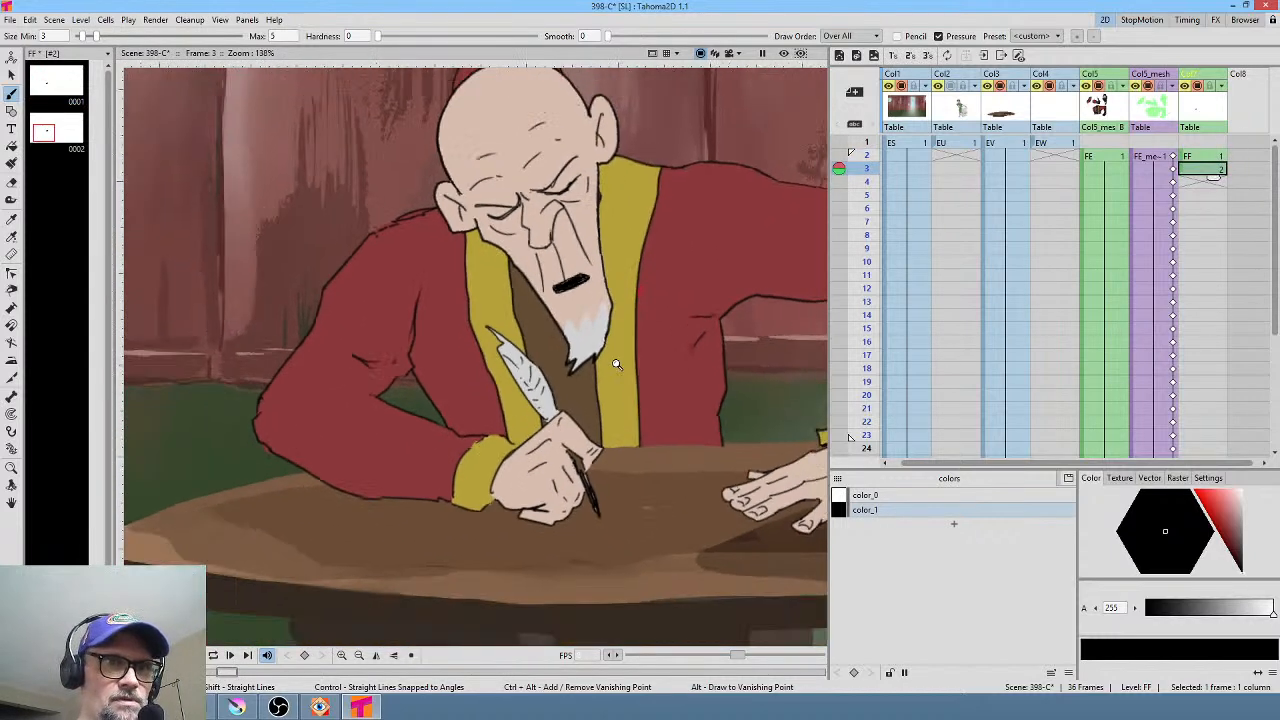
{"action": "left_click_drag", "start_coordinate": [611, 324], "coordinate": [502, 353]}
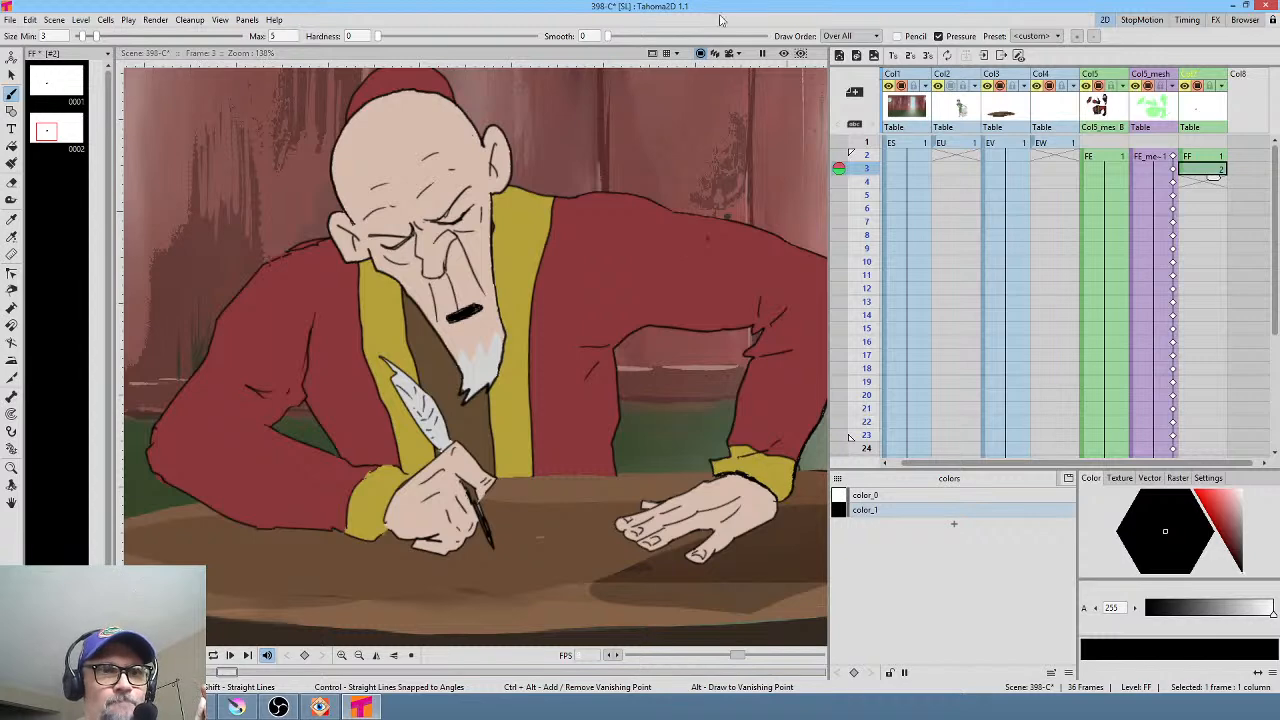
{"action": "scroll", "coordinate": [582, 218], "scroll_direction": "down", "scroll_amount": 1}
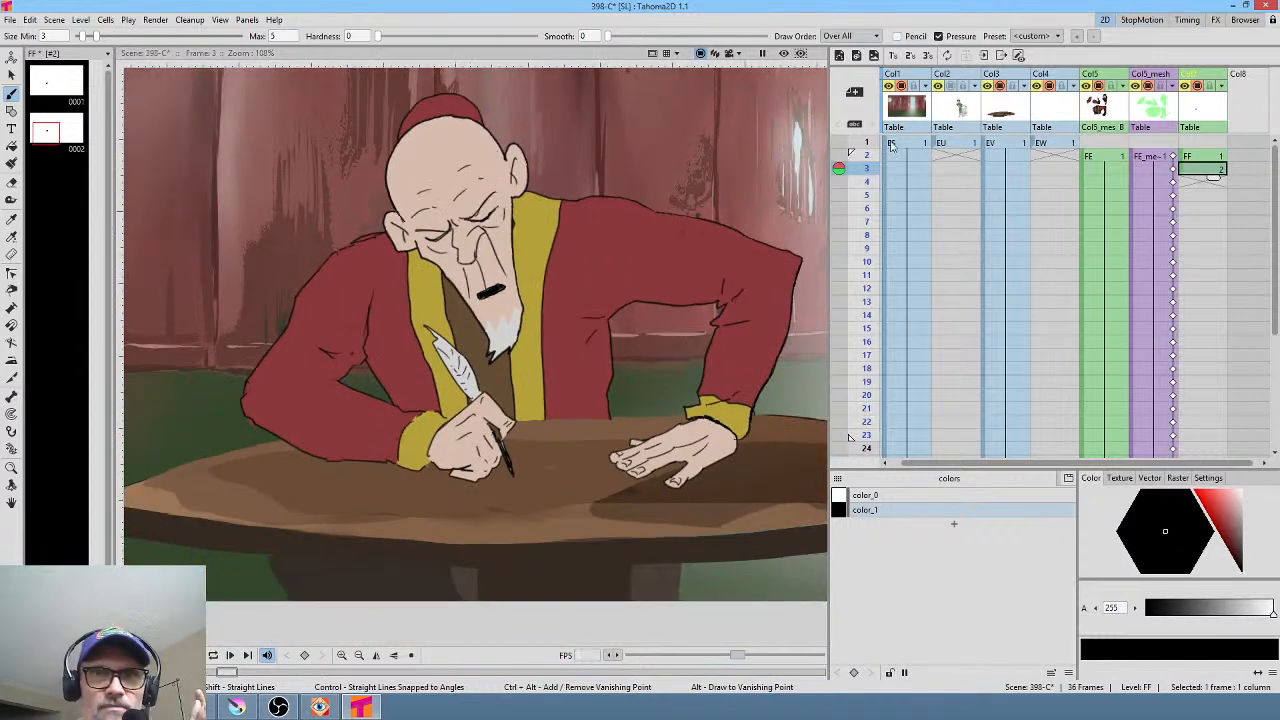
In the Plastic tool's Build Skeleton mode, add a vertex at the mouth, branching from the vertex in the middle of the face
{"action": "left_click", "coordinate": [1153, 157]}
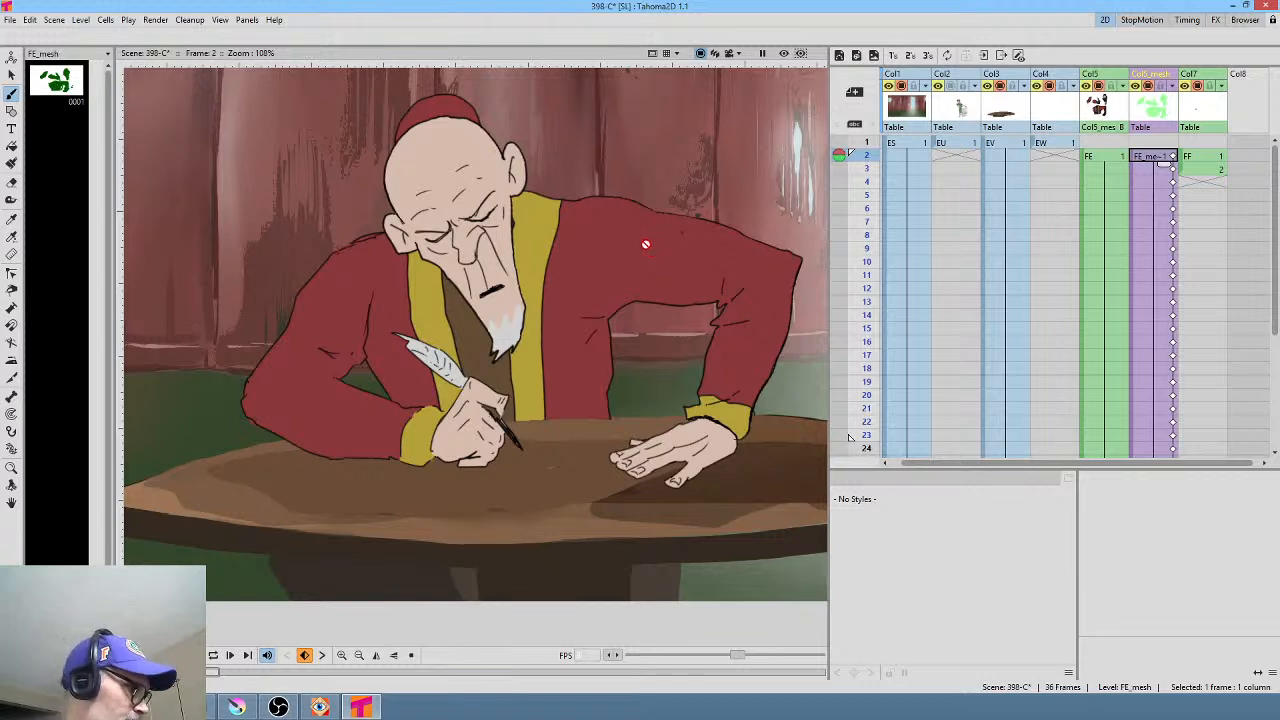
{"action": "key", "text": "k"}
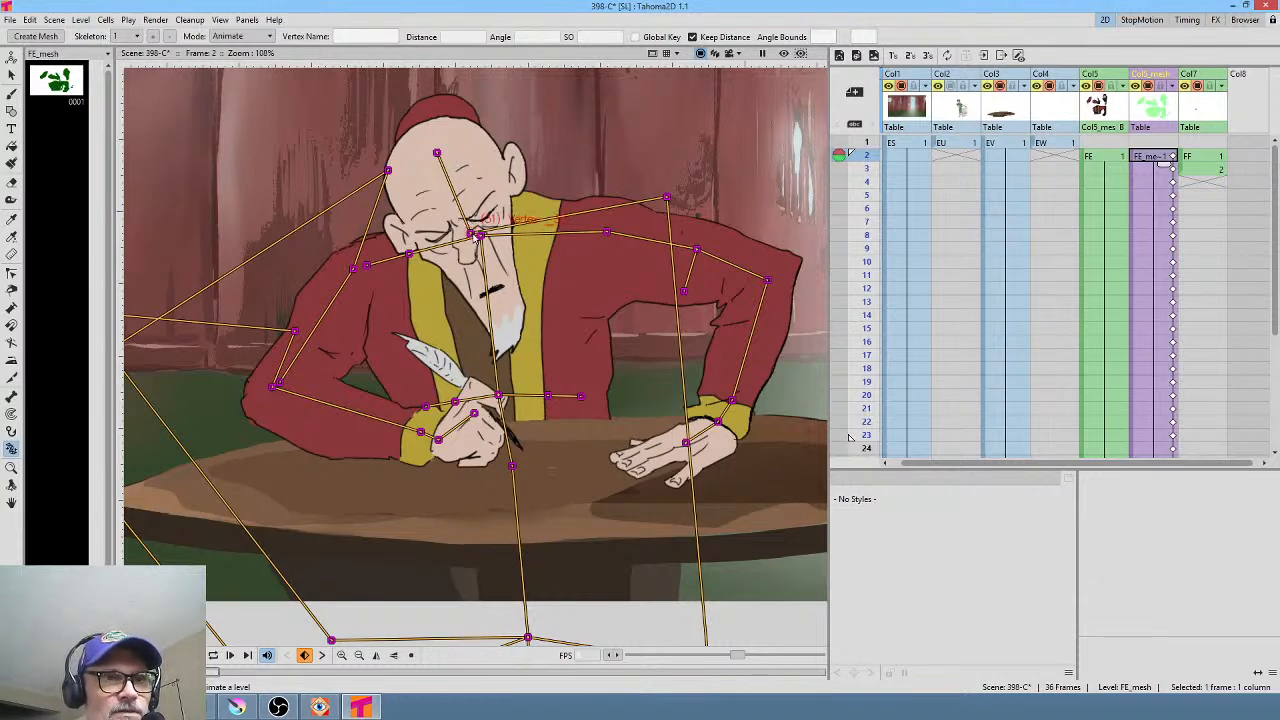
{"action": "left_click", "coordinate": [871, 183]}
{"action": "left_click_drag", "start_coordinate": [872, 187], "coordinate": [884, 162]}
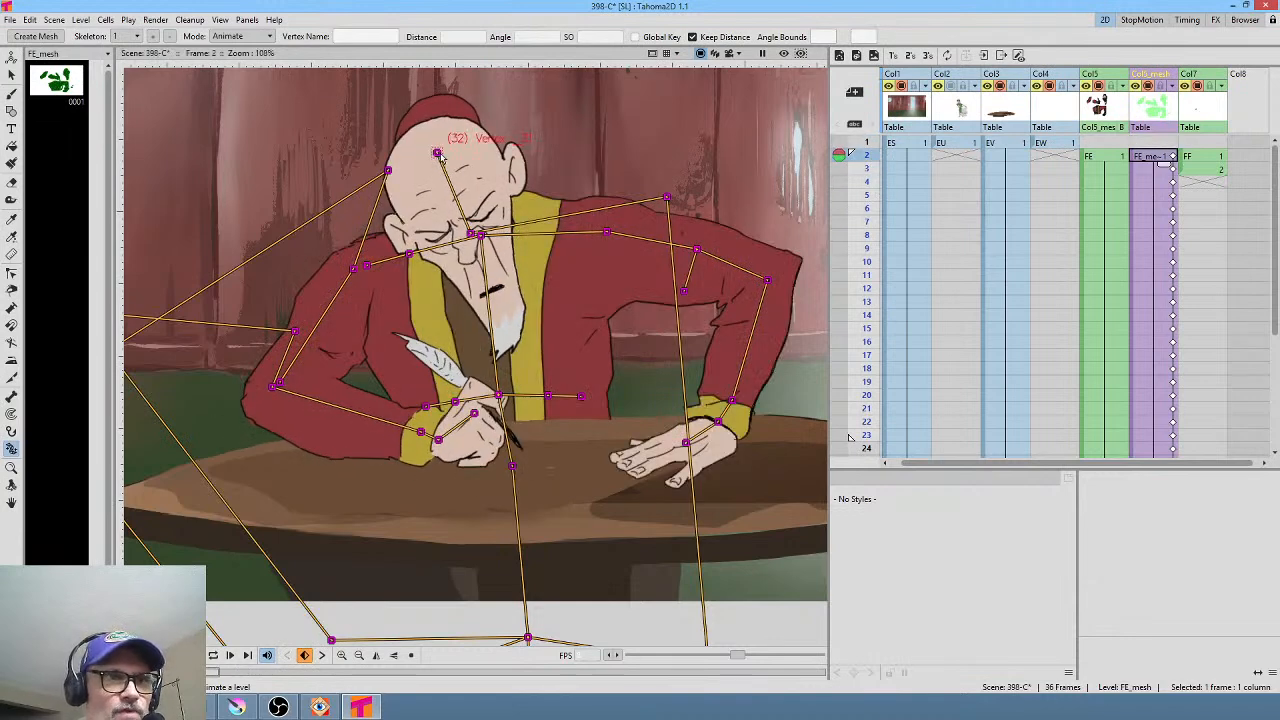
{"action": "left_click", "coordinate": [248, 37]}
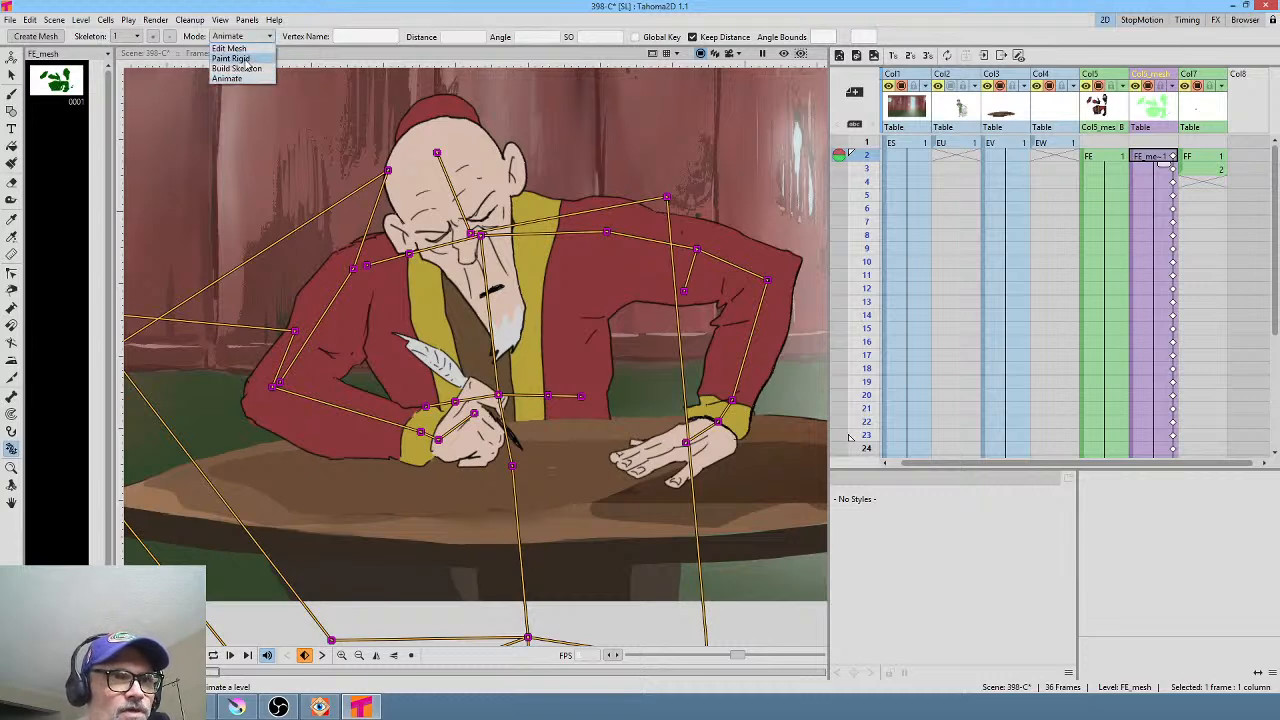
{"action": "left_click", "coordinate": [237, 68]}
{"action": "left_click_drag", "start_coordinate": [651, 152], "coordinate": [525, 402]}
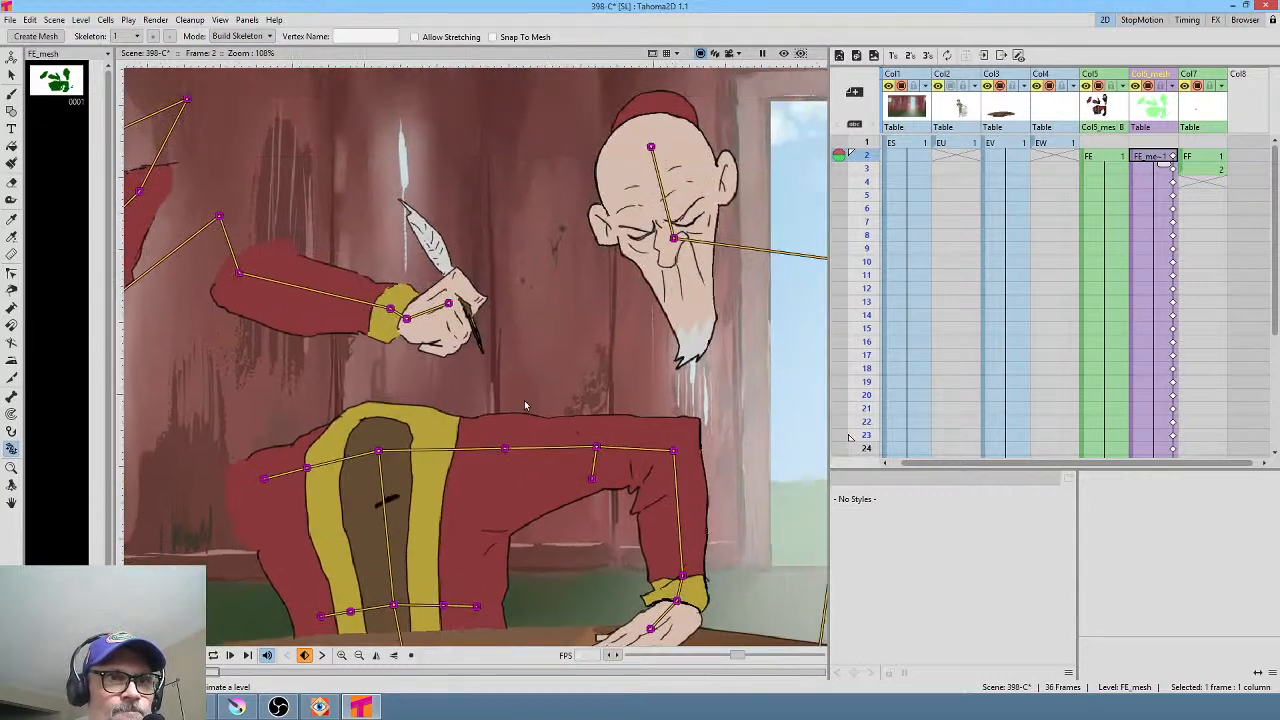
{"action": "left_click_drag", "start_coordinate": [593, 302], "coordinate": [537, 297]}
{"action": "left_click", "coordinate": [573, 183]}
{"action": "left_click_drag", "start_coordinate": [575, 190], "coordinate": [574, 190]}
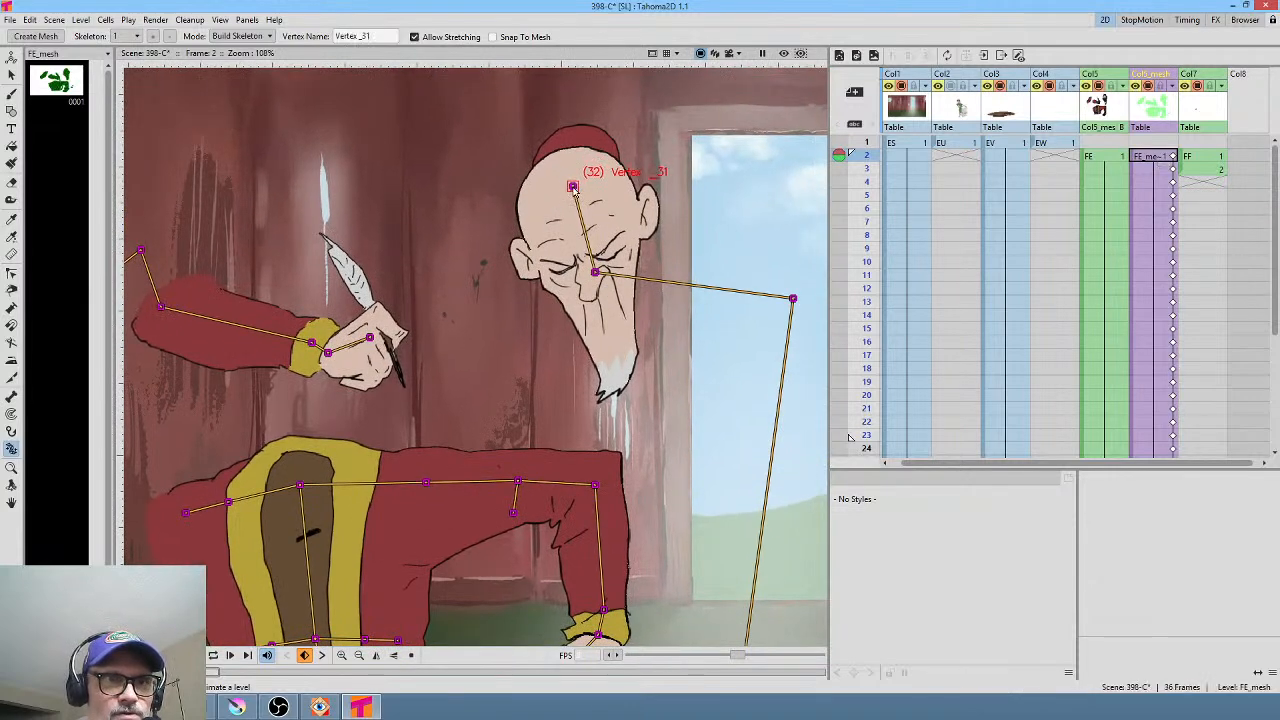
{"action": "left_click", "coordinate": [606, 327]}
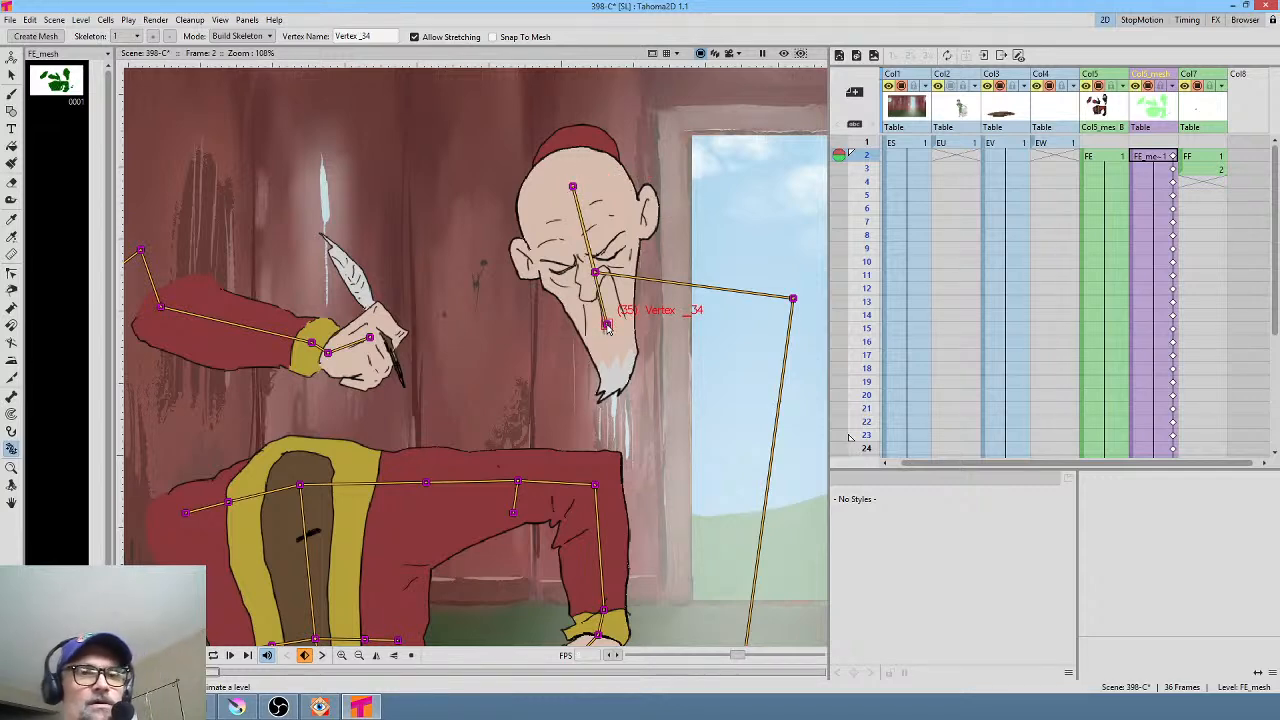
Switch the Plastic tool back to Animate mode and check how the new mouth vertex follows the head through frame 7
{"action": "left_click", "coordinate": [262, 36]}
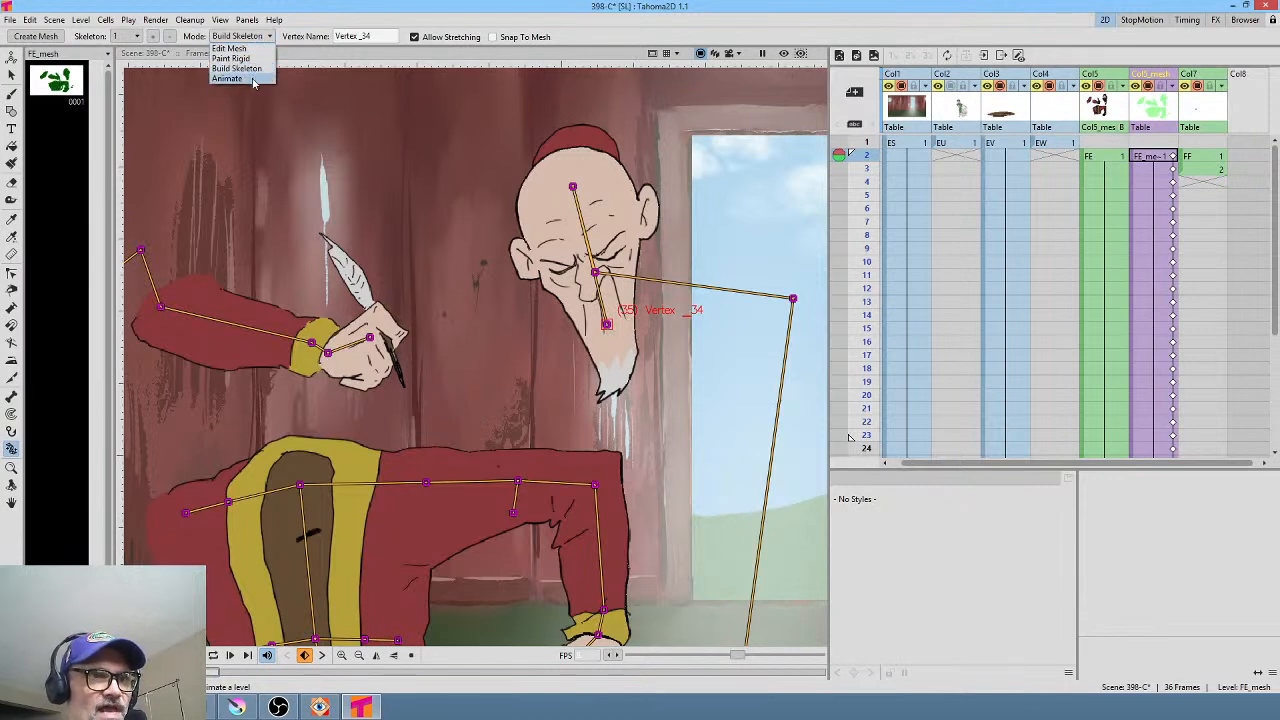
{"action": "left_click", "coordinate": [228, 78]}
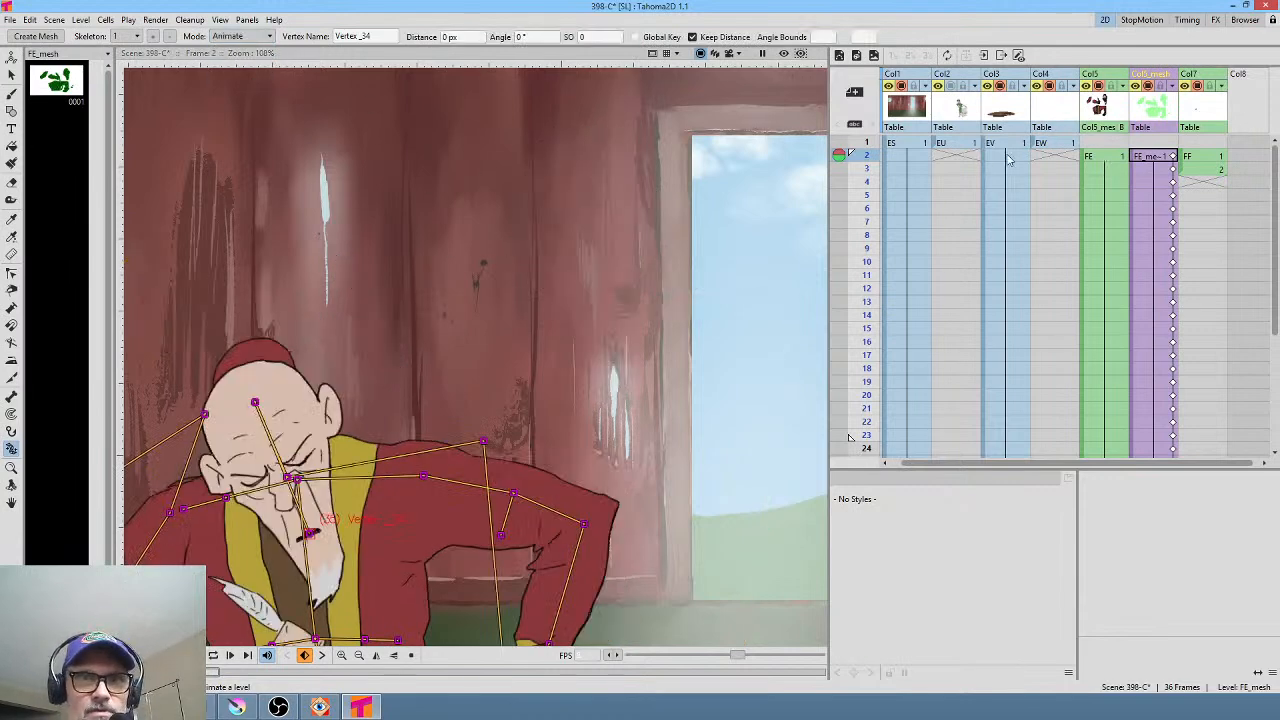
{"action": "left_click", "coordinate": [866, 170]}
{"action": "mouse_move", "coordinate": [866, 170]}
{"action": "left_mouse_down"}
{"action": "mouse_move", "coordinate": [866, 275]}
{"action": "mouse_move", "coordinate": [853, 127]}
{"action": "left_mouse_up"}
{"action": "mouse_move", "coordinate": [843, 216]}
{"action": "left_mouse_down"}
{"action": "mouse_move", "coordinate": [829, 252]}
{"action": "mouse_move", "coordinate": [840, 143]}
{"action": "mouse_move", "coordinate": [838, 221]}
{"action": "left_mouse_up"}
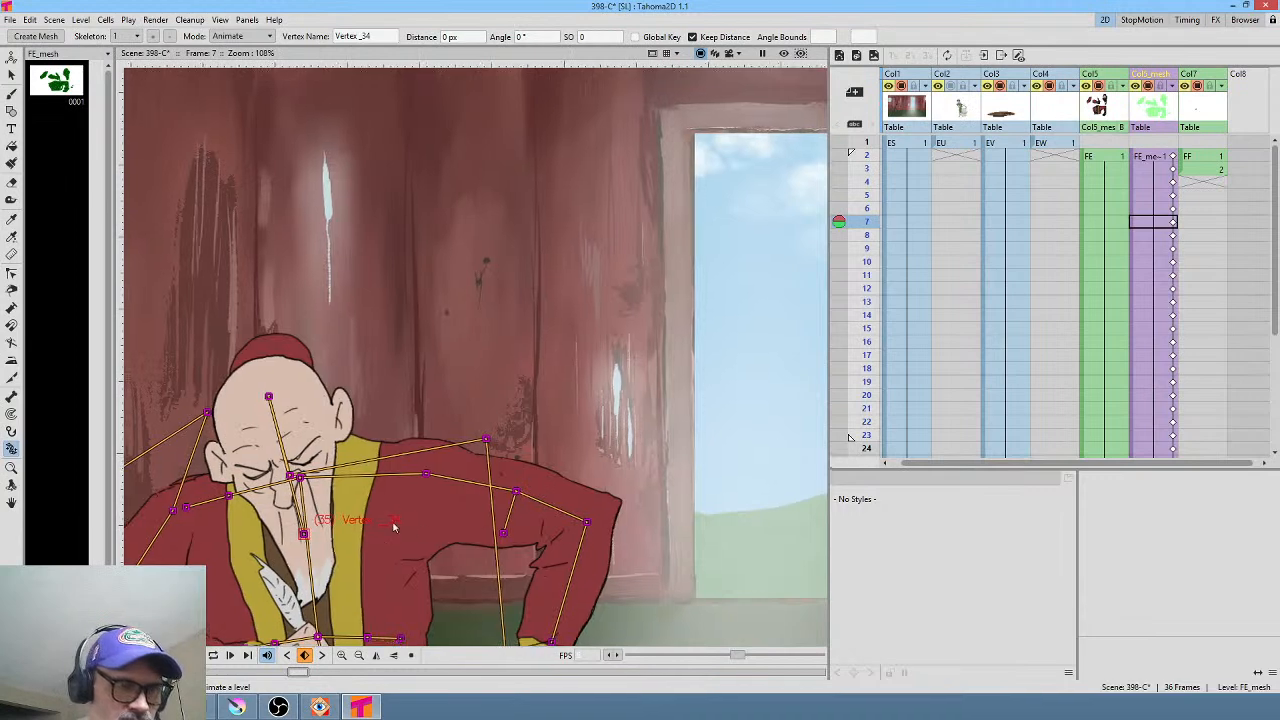
{"action": "left_click_drag", "start_coordinate": [375, 543], "coordinate": [472, 421]}
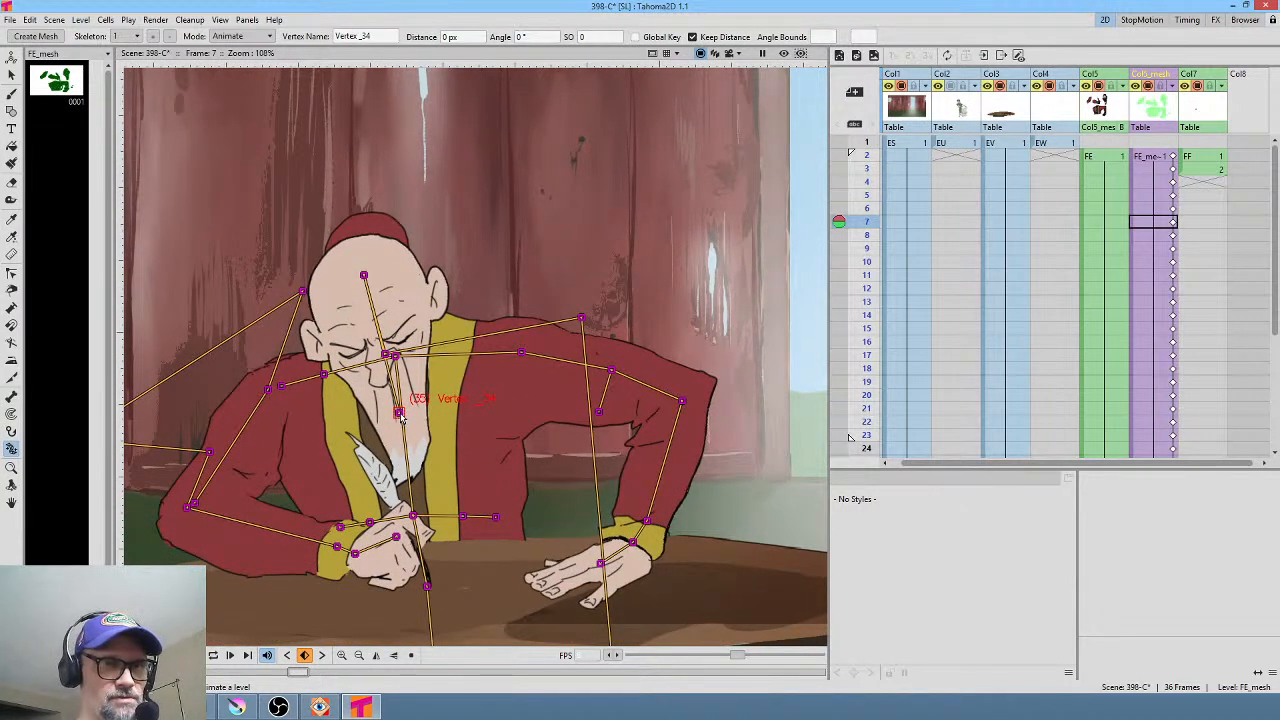
{"action": "scroll", "coordinate": [401, 418], "scroll_direction": "up", "scroll_amount": 3}
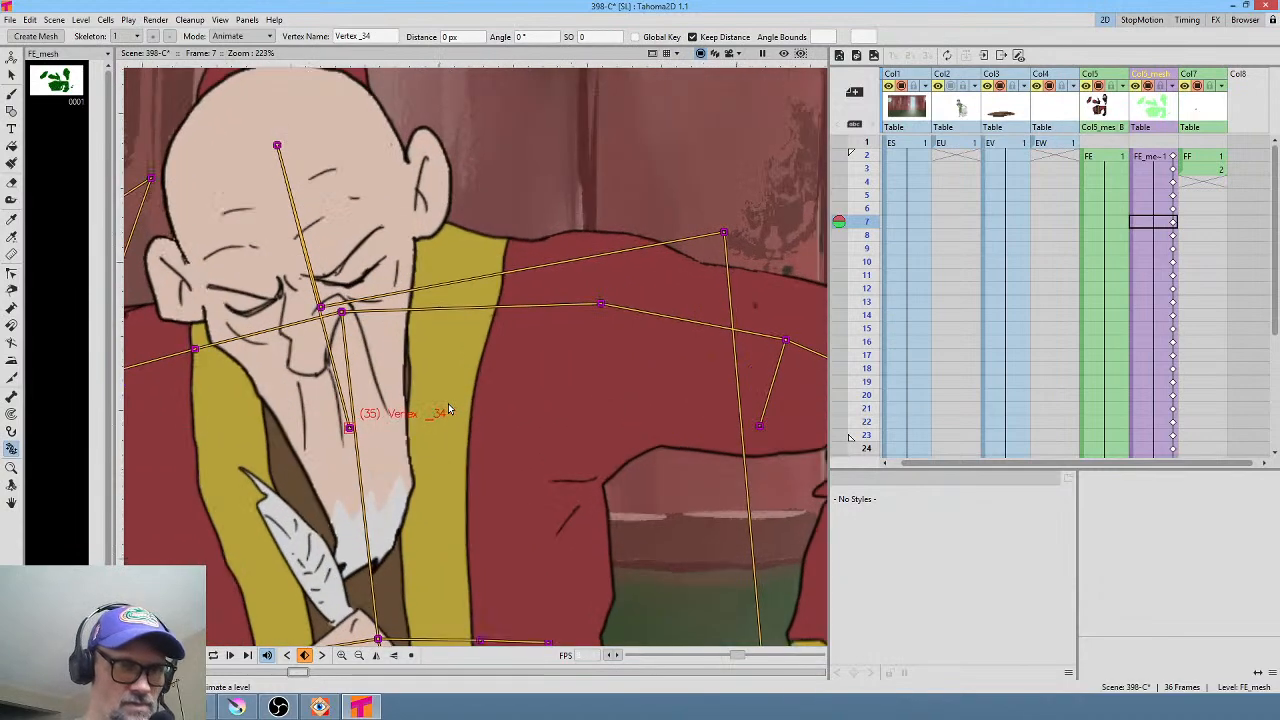
{"action": "scroll", "coordinate": [449, 410], "scroll_direction": "down", "scroll_amount": 4}
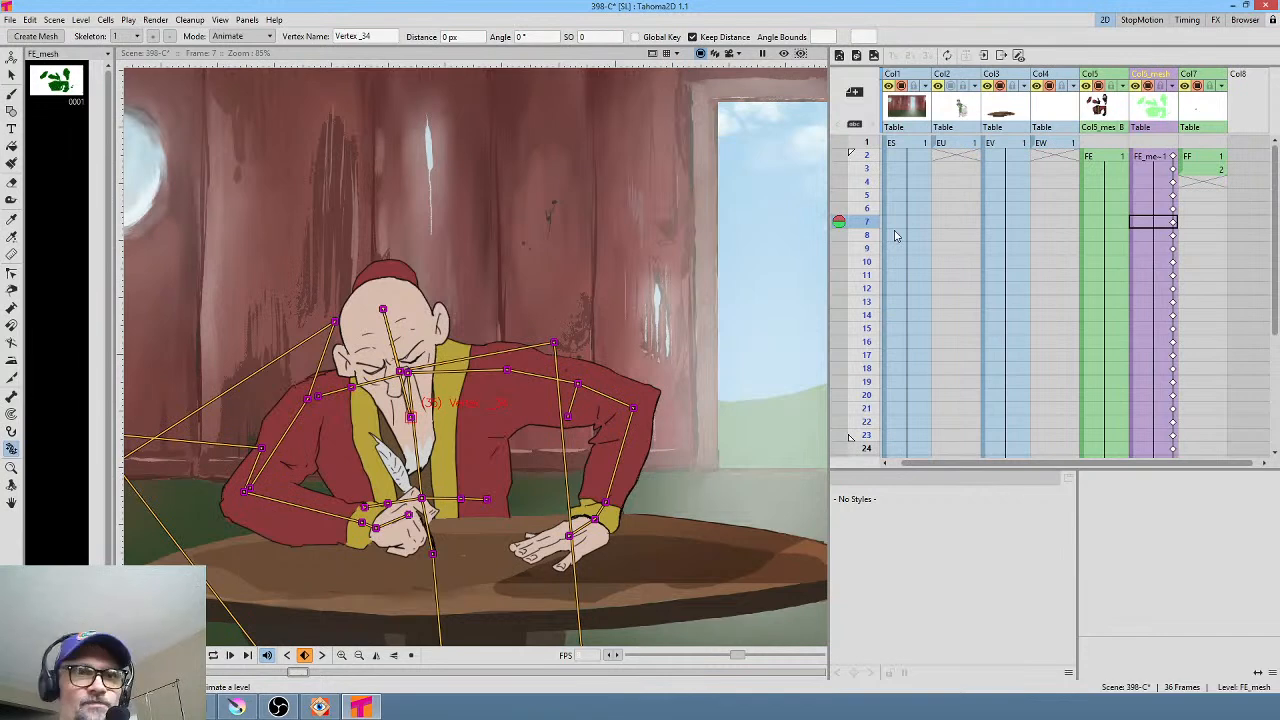
Open the Stage Schematic and parent Col7 to the Col5_mesh node instead of Table
{"action": "key", "text": "shift+s"}
{"action": "left_click_drag", "start_coordinate": [681, 274], "coordinate": [646, 314]}
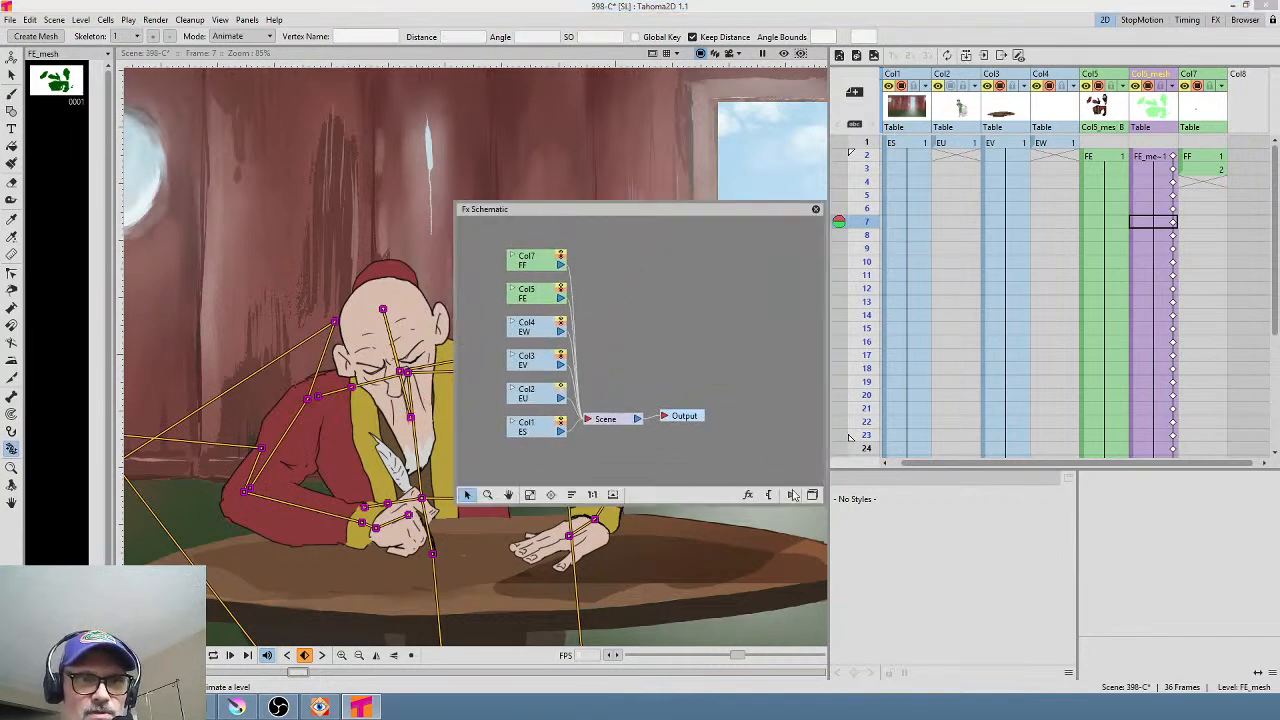
{"action": "left_click", "coordinate": [812, 494]}
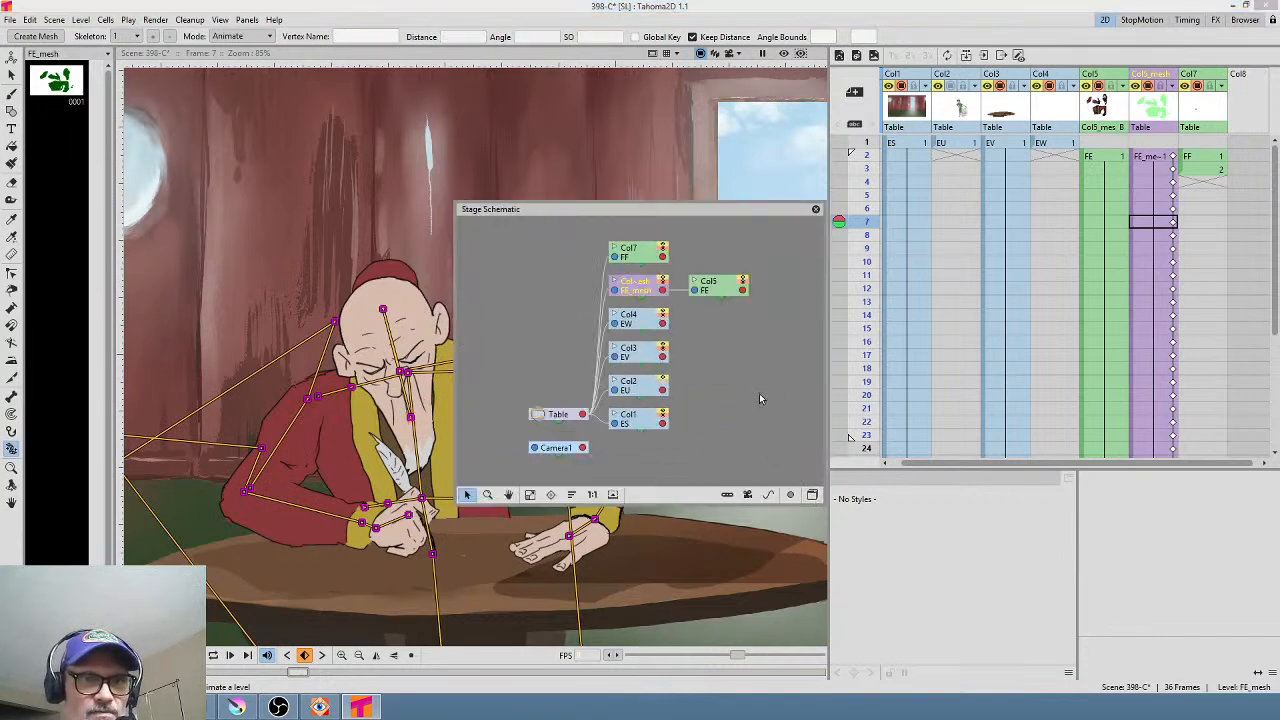
{"action": "left_click", "coordinate": [812, 494]}
{"action": "left_click", "coordinate": [812, 494]}
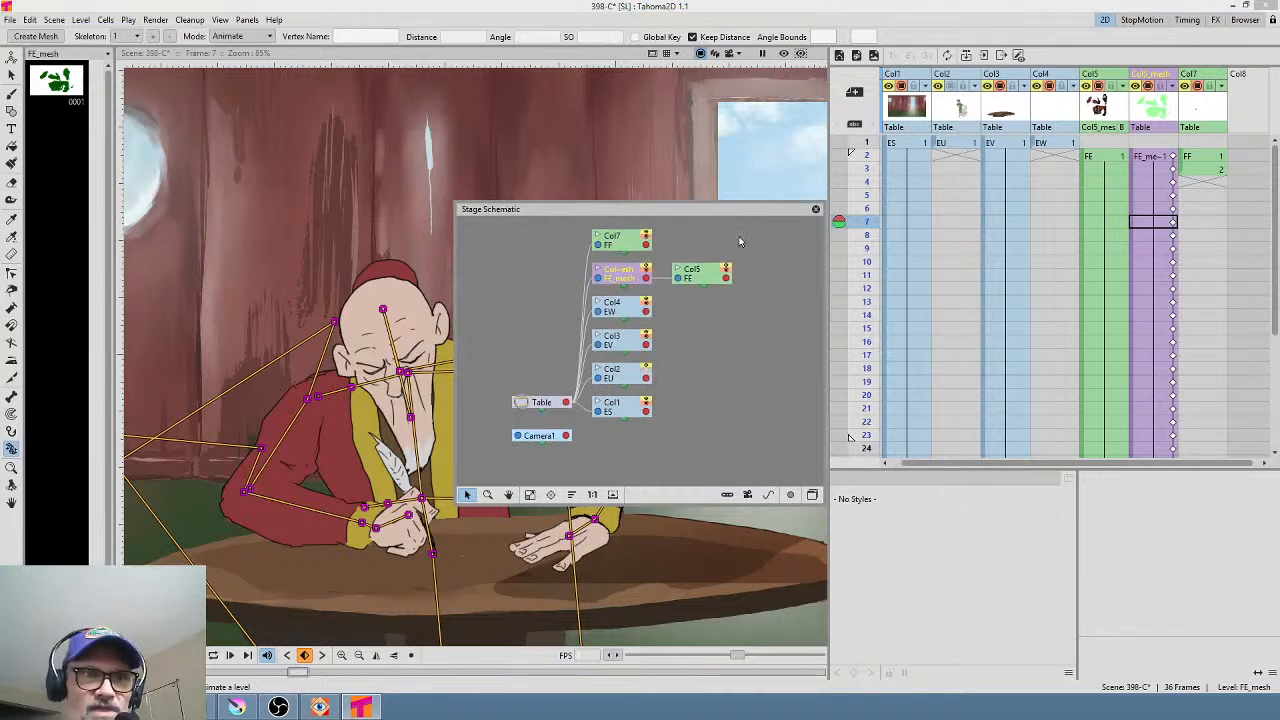
{"action": "left_click_drag", "start_coordinate": [622, 245], "coordinate": [705, 239]}
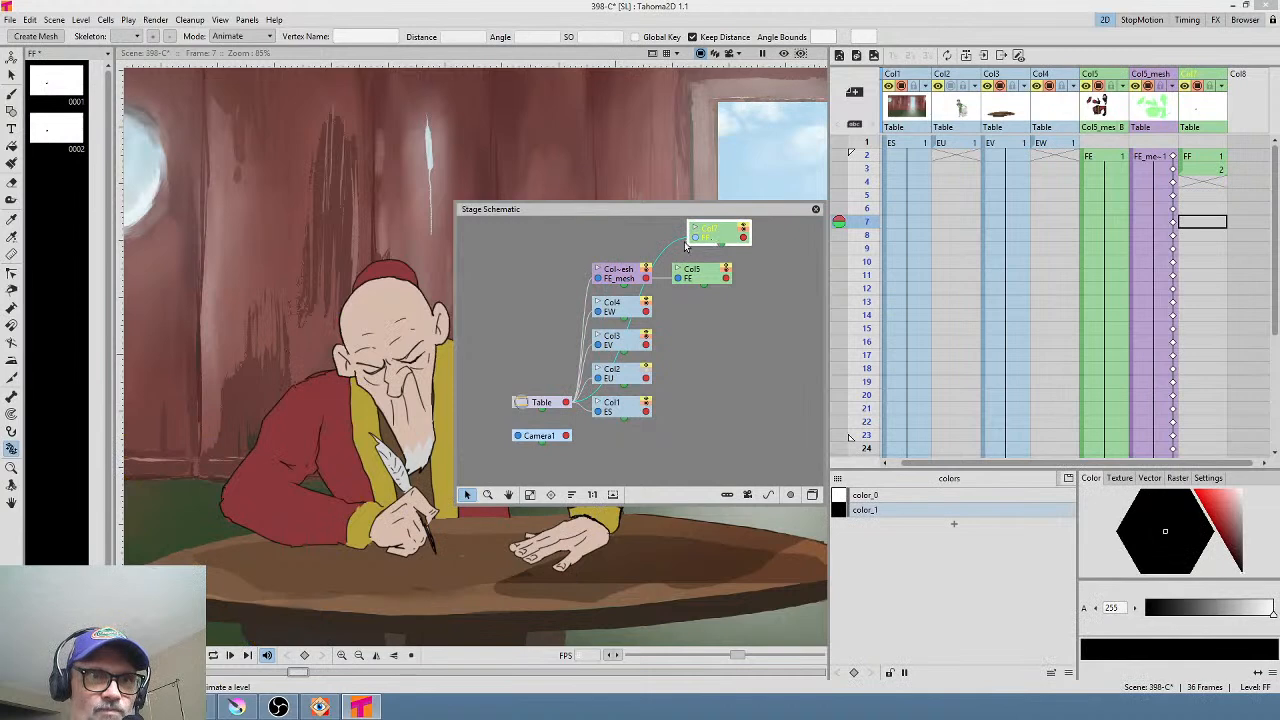
{"action": "left_click_drag", "start_coordinate": [655, 280], "coordinate": [648, 278]}
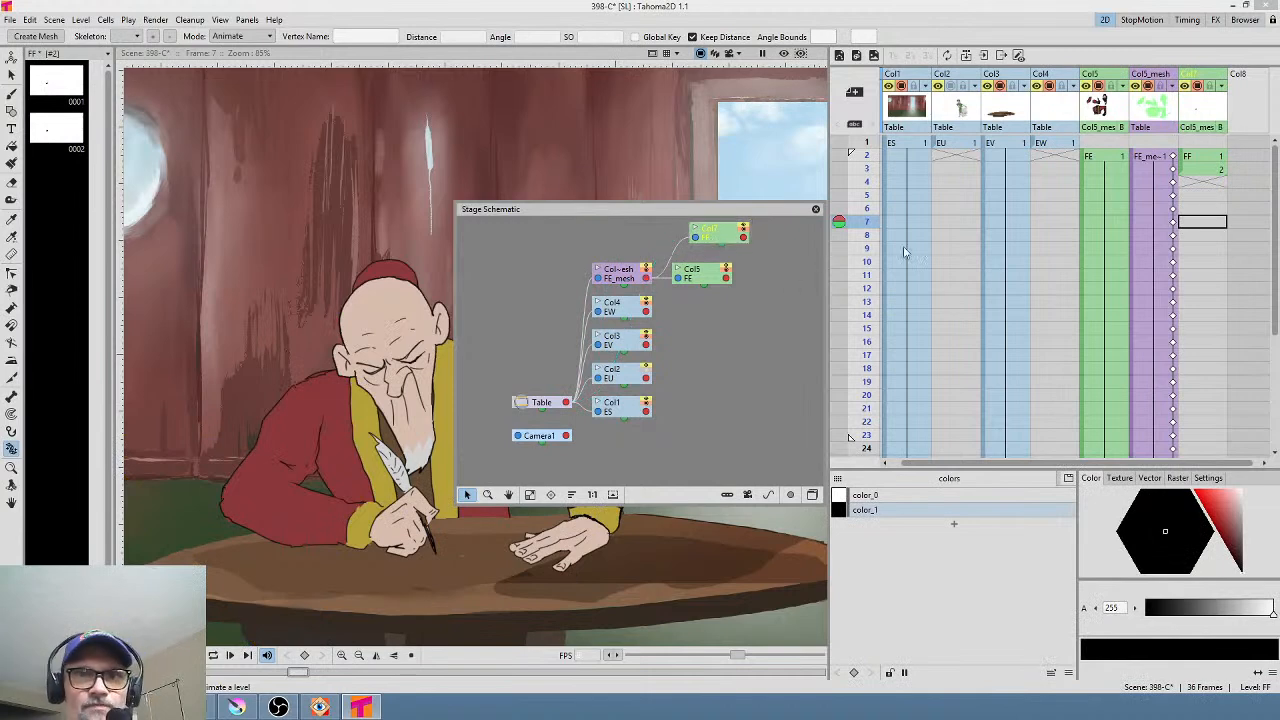
Repeat the alternating mouth drawings 1 and 2 in Col7 through frame 11 and check how the mouth moves with the head
{"action": "left_click", "coordinate": [1188, 158]}
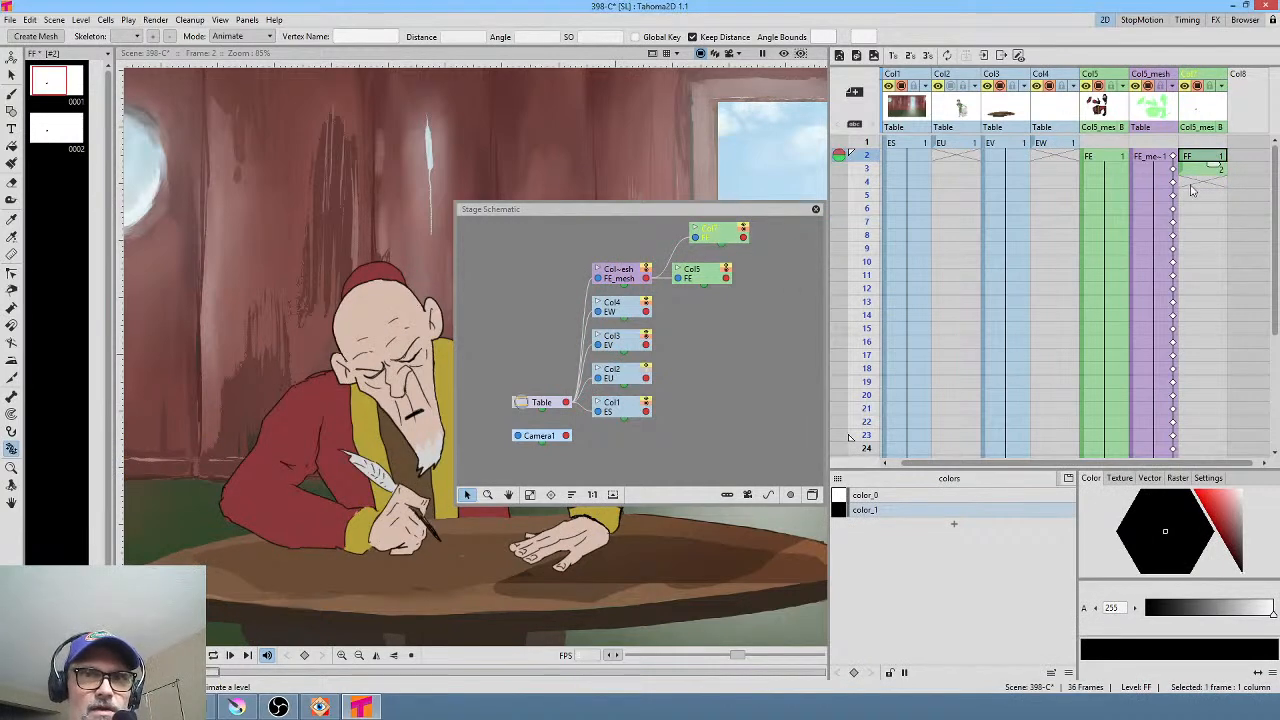
{"action": "left_click", "coordinate": [1195, 172]}
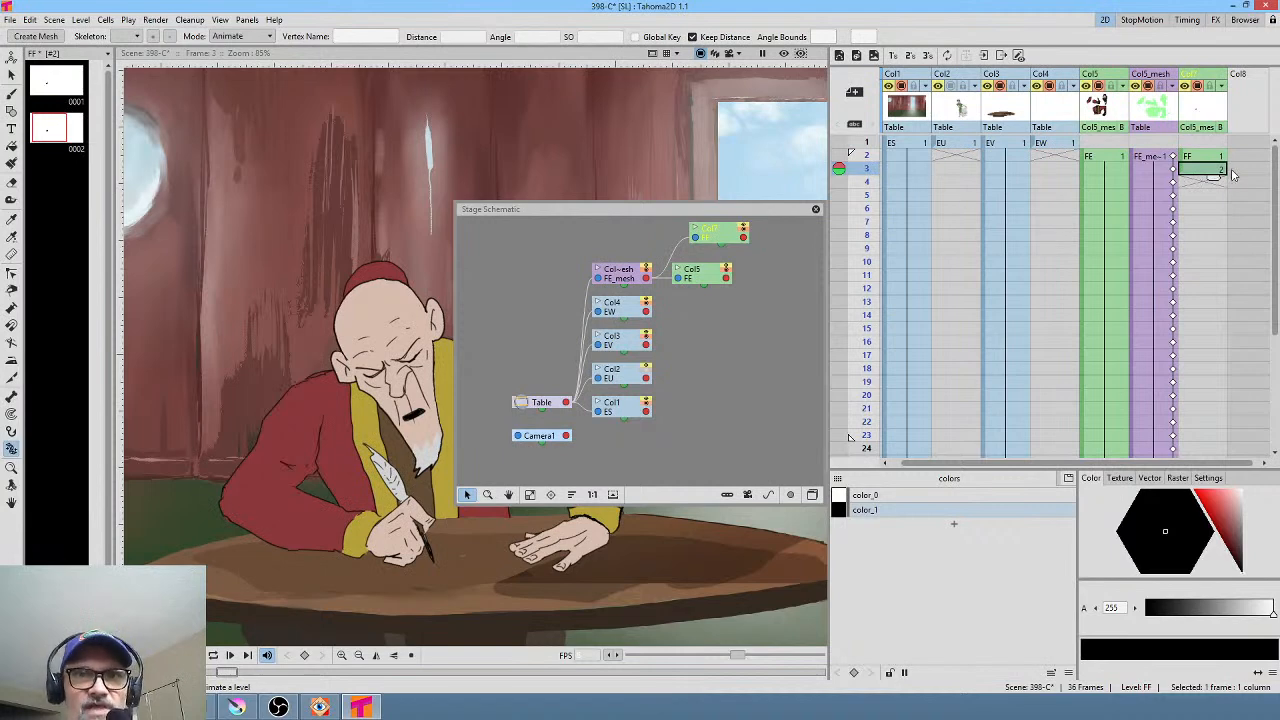
{"action": "left_click_drag", "start_coordinate": [1219, 161], "coordinate": [1212, 284]}
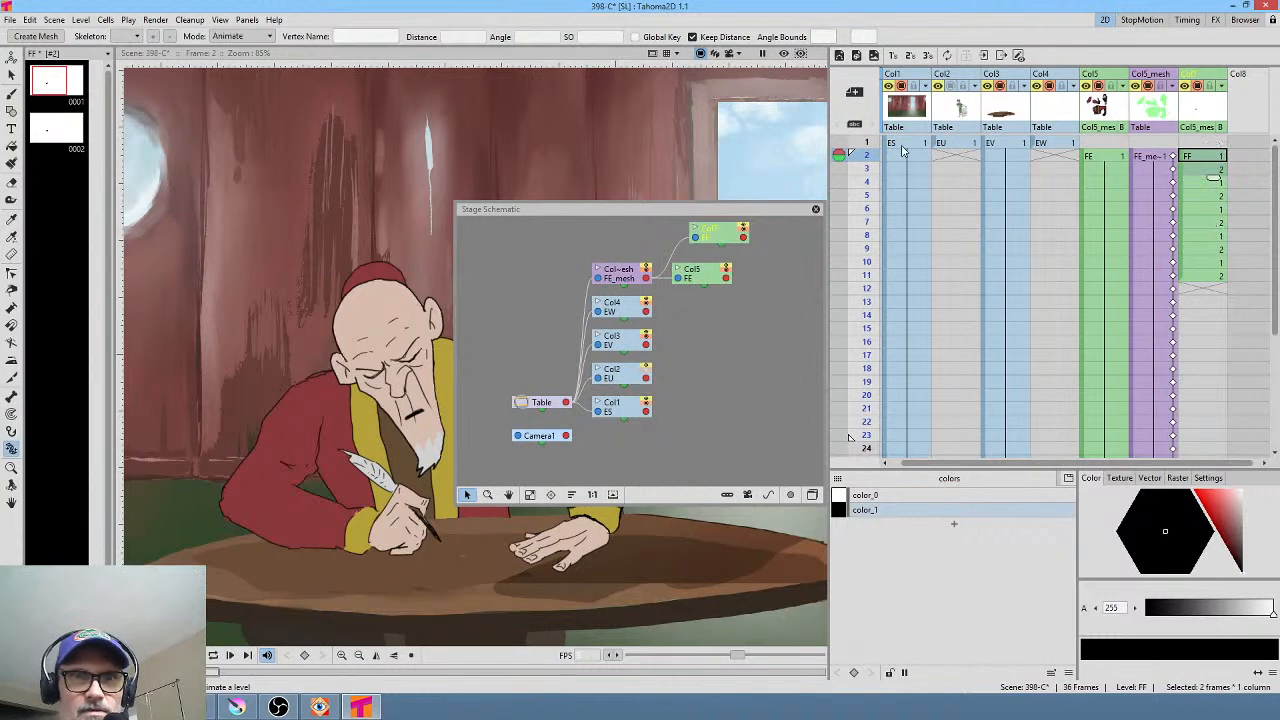
{"action": "left_click_drag", "start_coordinate": [867, 168], "coordinate": [866, 235]}
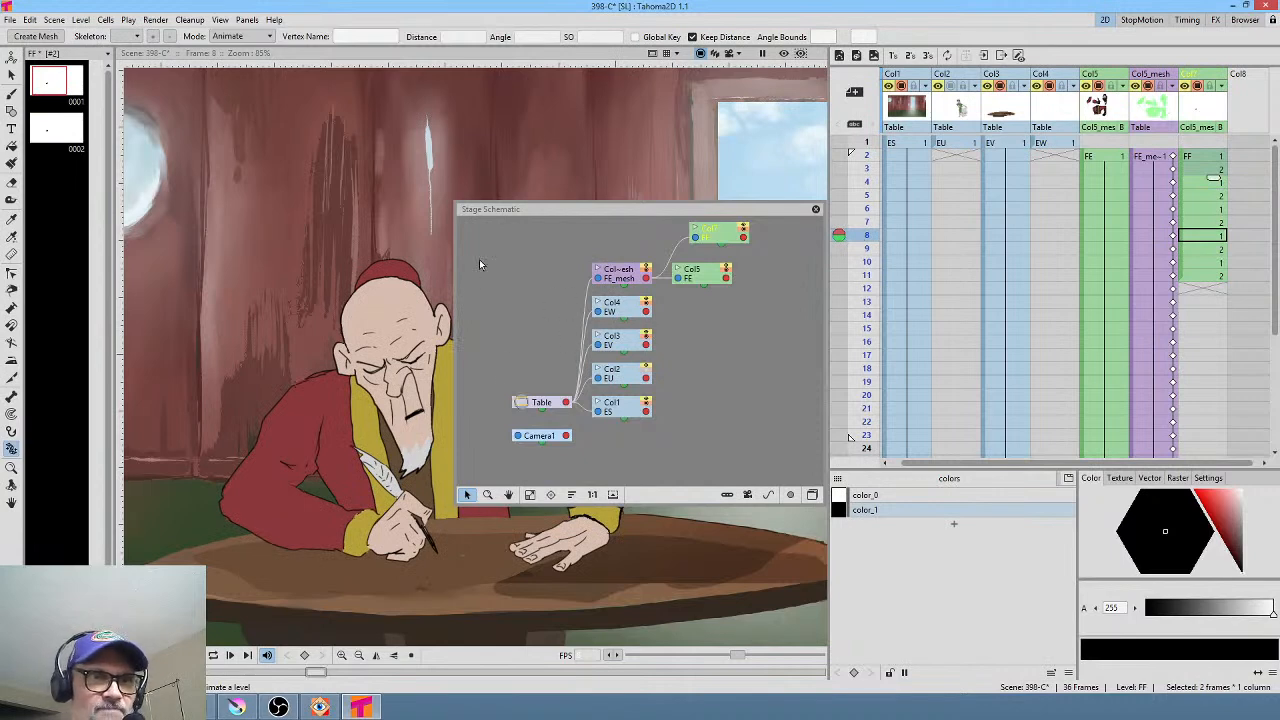
Show the output ports in the Stage Schematic, spread the nodes apart and link Col7 to hook 35 of Col5_mesh
{"action": "left_click_drag", "start_coordinate": [451, 201], "coordinate": [379, 139]}
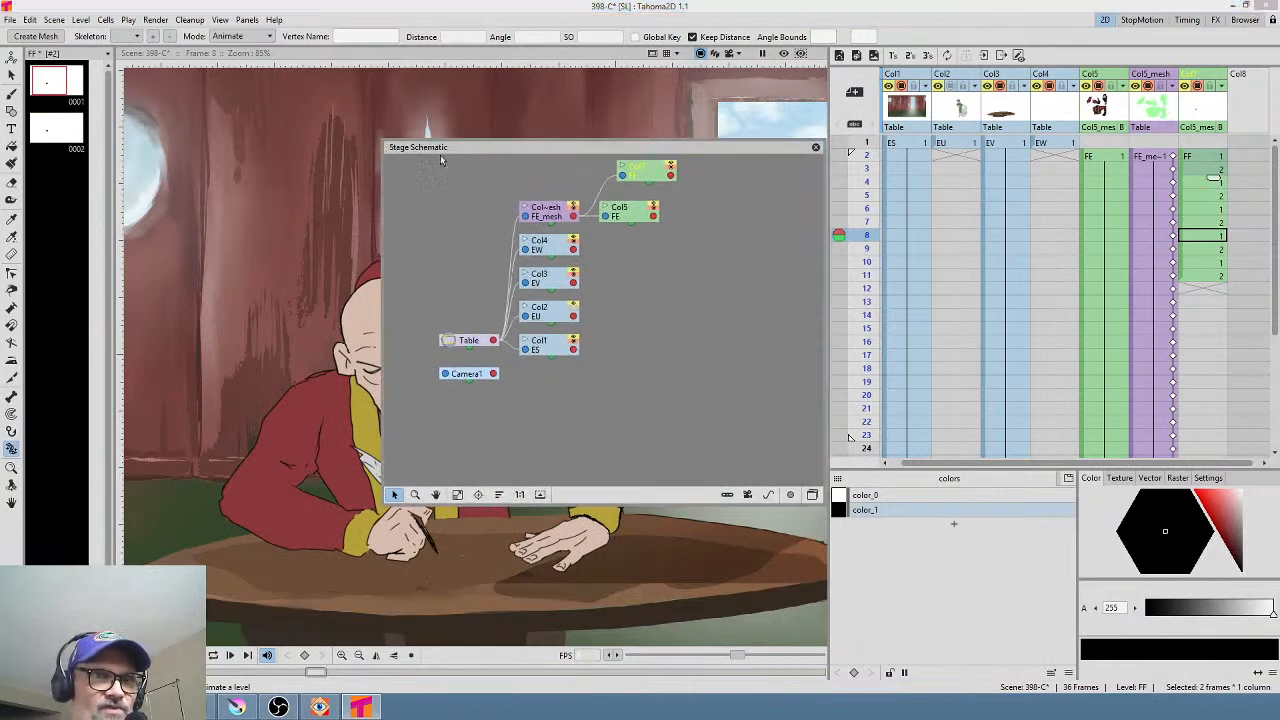
{"action": "left_click_drag", "start_coordinate": [558, 158], "coordinate": [722, 176]}
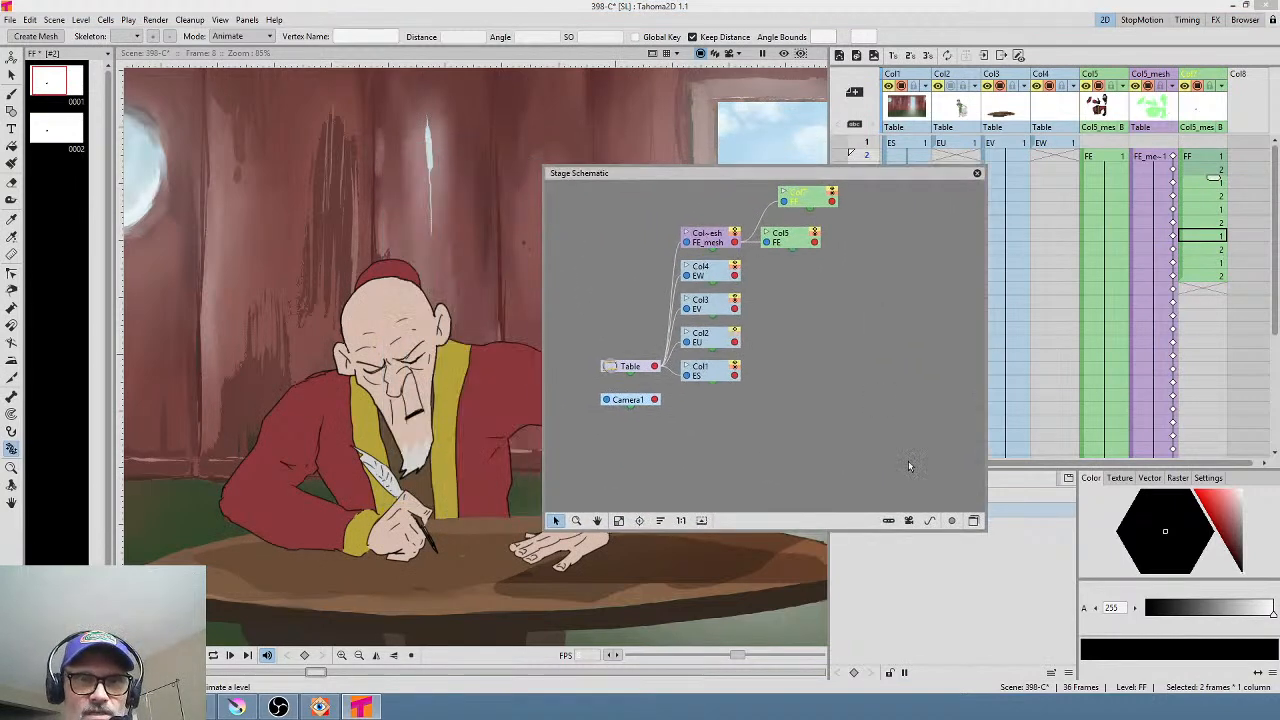
{"action": "left_click", "coordinate": [951, 524]}
{"action": "left_click", "coordinate": [951, 522]}
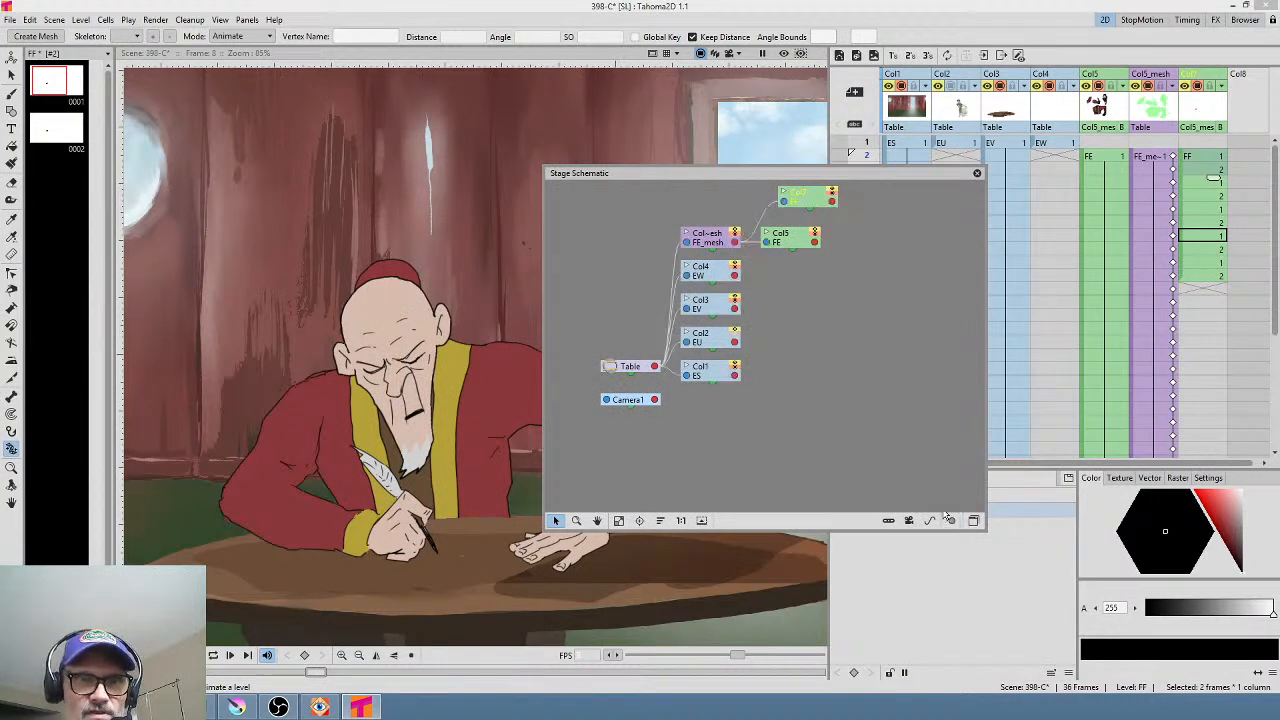
{"action": "left_click", "coordinate": [951, 521]}
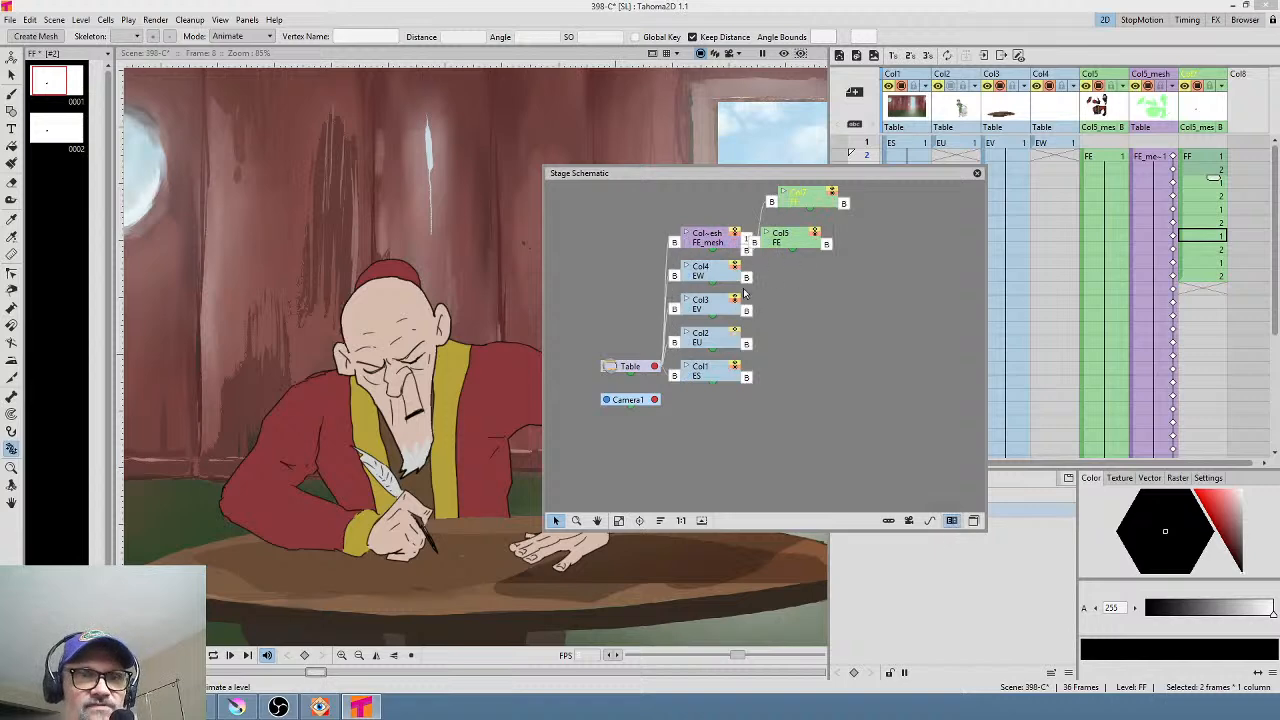
{"action": "left_click_drag", "start_coordinate": [797, 247], "coordinate": [870, 304]}
{"action": "left_click", "coordinate": [708, 228]}
{"action": "left_click_drag", "start_coordinate": [708, 228], "coordinate": [696, 220]}
{"action": "left_click_drag", "start_coordinate": [795, 200], "coordinate": [735, 234]}
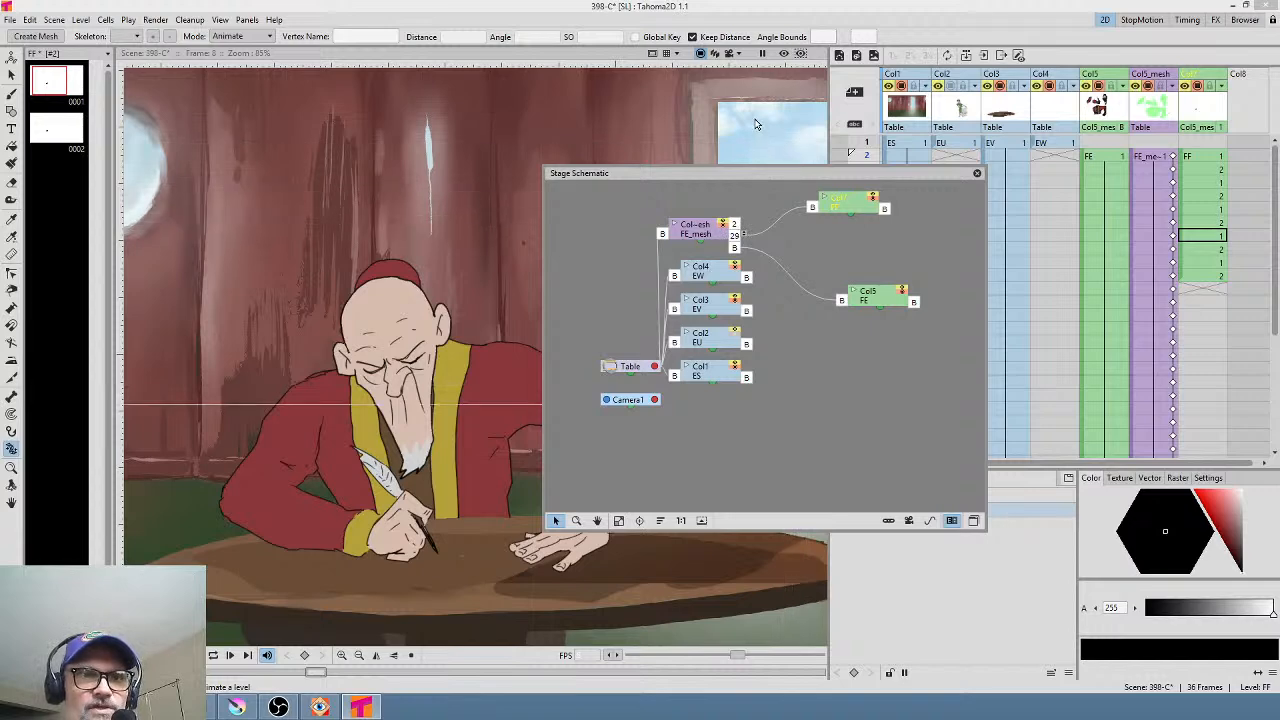
{"action": "left_click", "coordinate": [977, 172]}
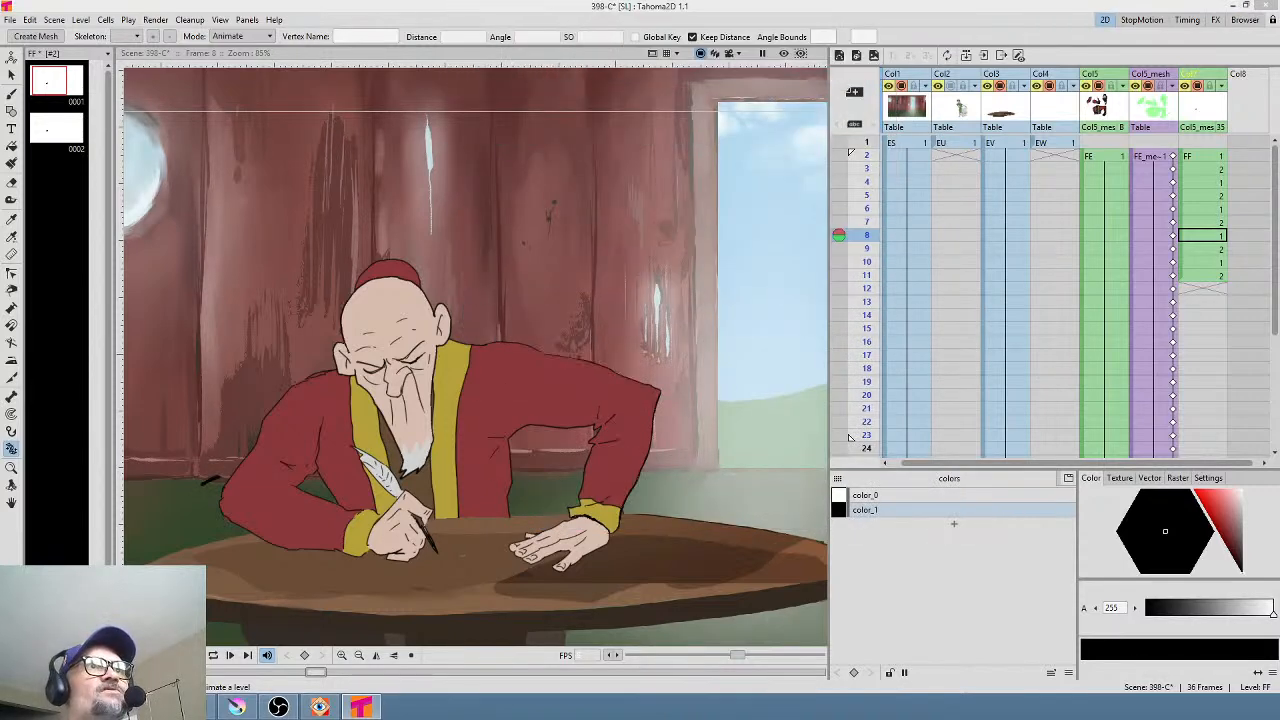
Return to frame 2 of Col7 and hide the Col1 background in the viewer to reveal the displaced mouth
{"action": "left_click", "coordinate": [1203, 156]}
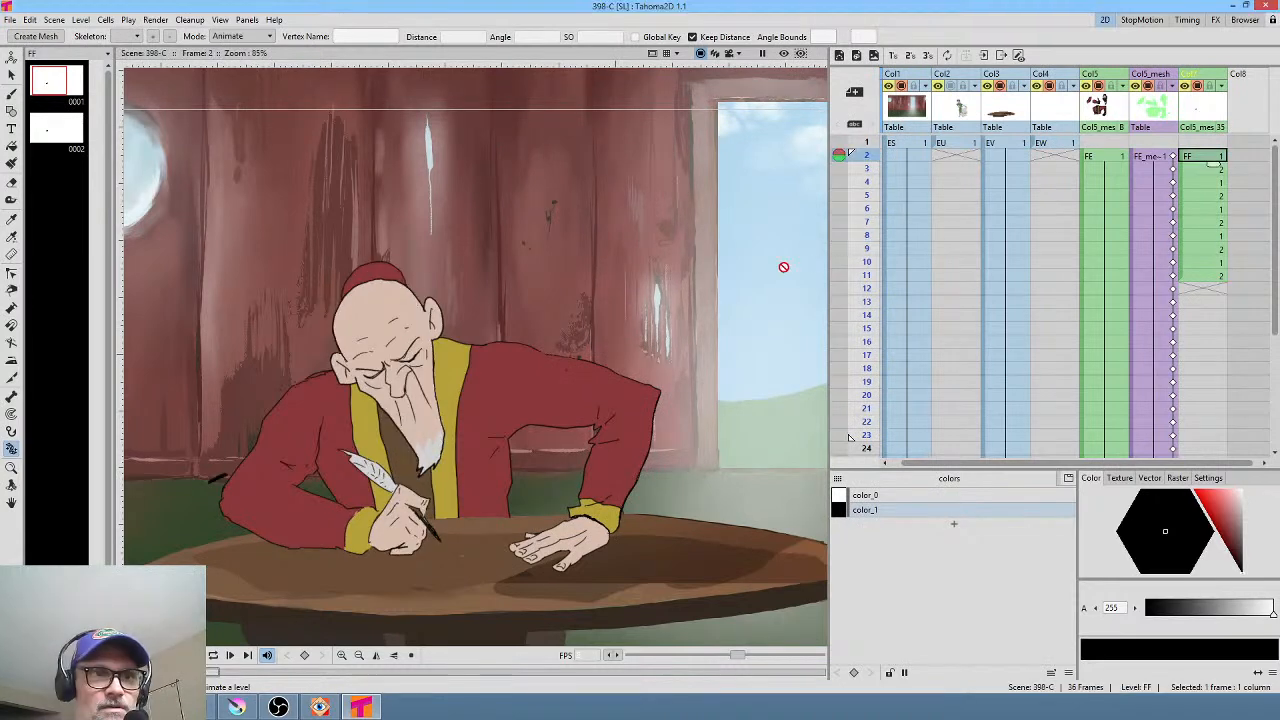
{"action": "scroll", "coordinate": [687, 269], "scroll_direction": "down", "scroll_amount": 2}
{"action": "scroll", "coordinate": [687, 269], "scroll_direction": "up", "scroll_amount": 1}
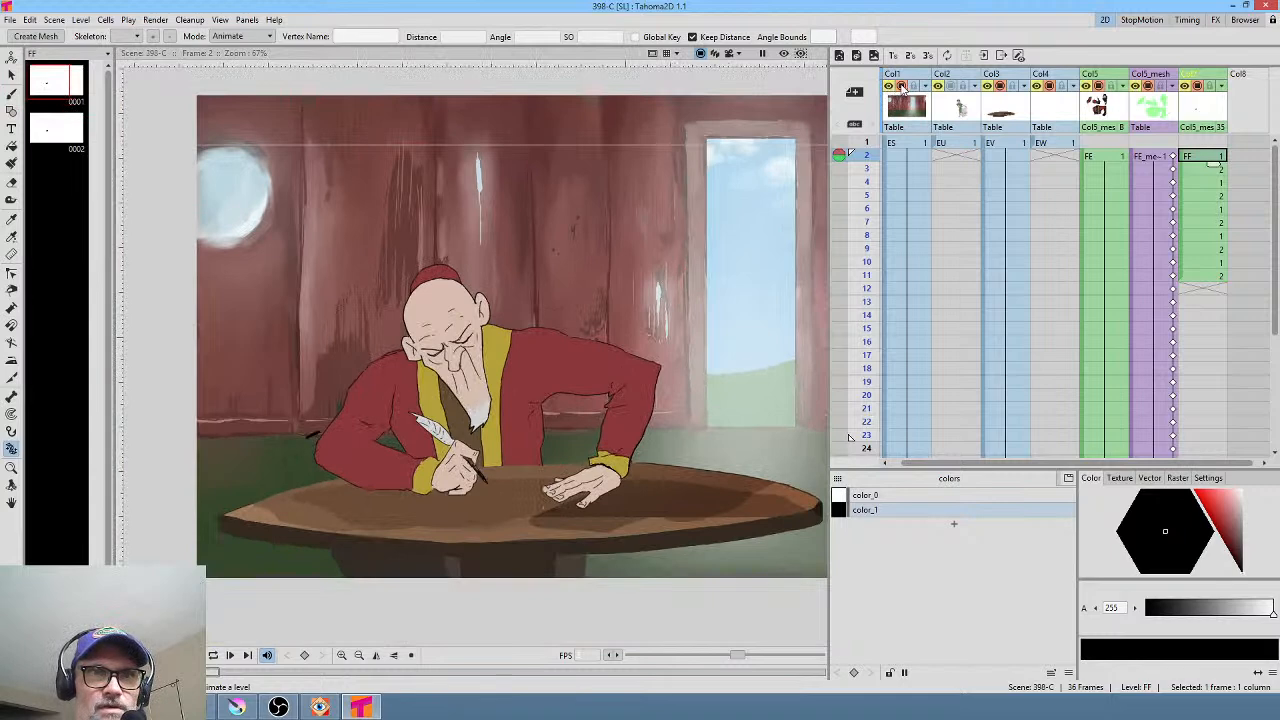
{"action": "left_click", "coordinate": [889, 89]}
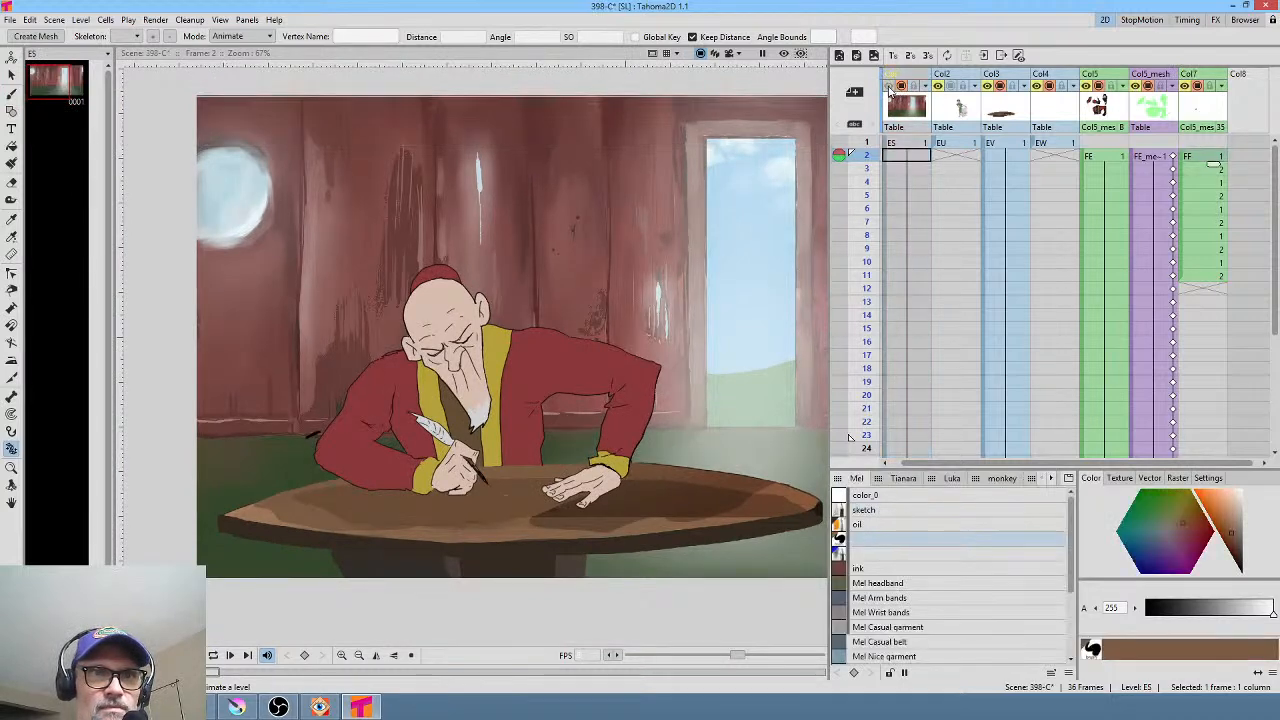
{"action": "left_click", "coordinate": [901, 86]}
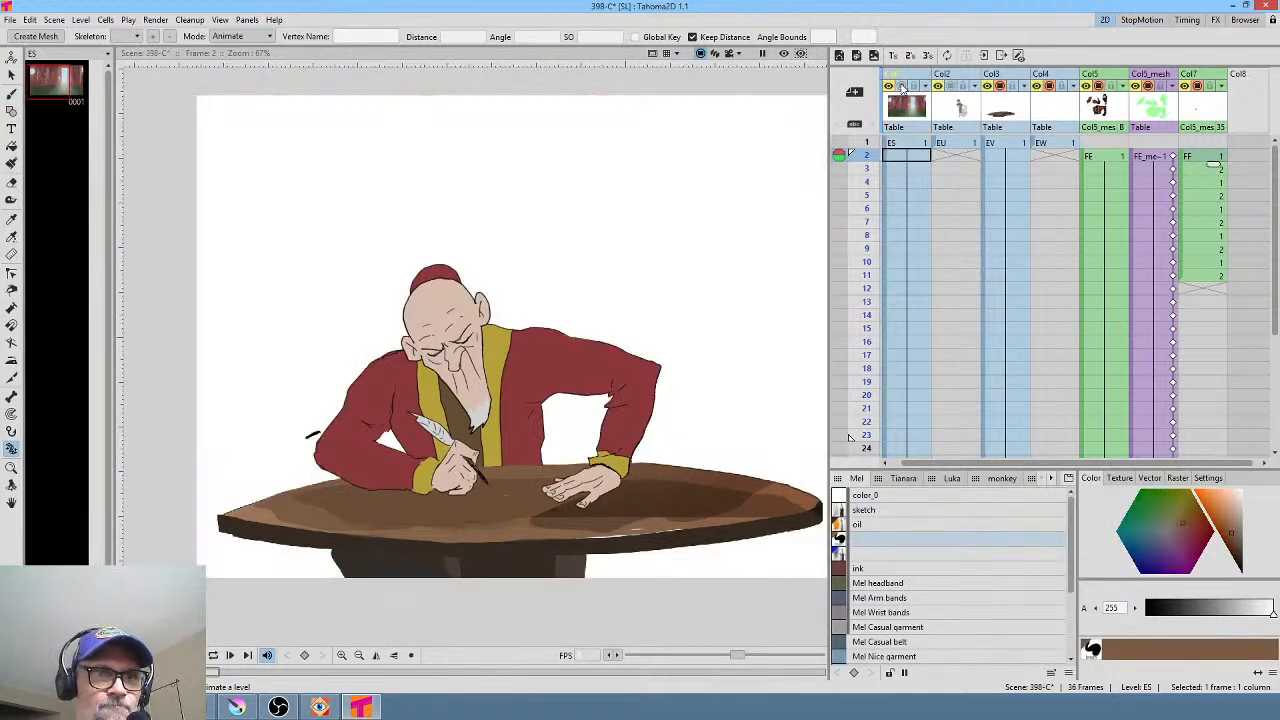
With the Animate tool, move the Col7 mouth onto the face at frame 2, to about X 352 px and Y 104 px
{"action": "left_click", "coordinate": [1195, 160]}
{"action": "key", "text": "a"}
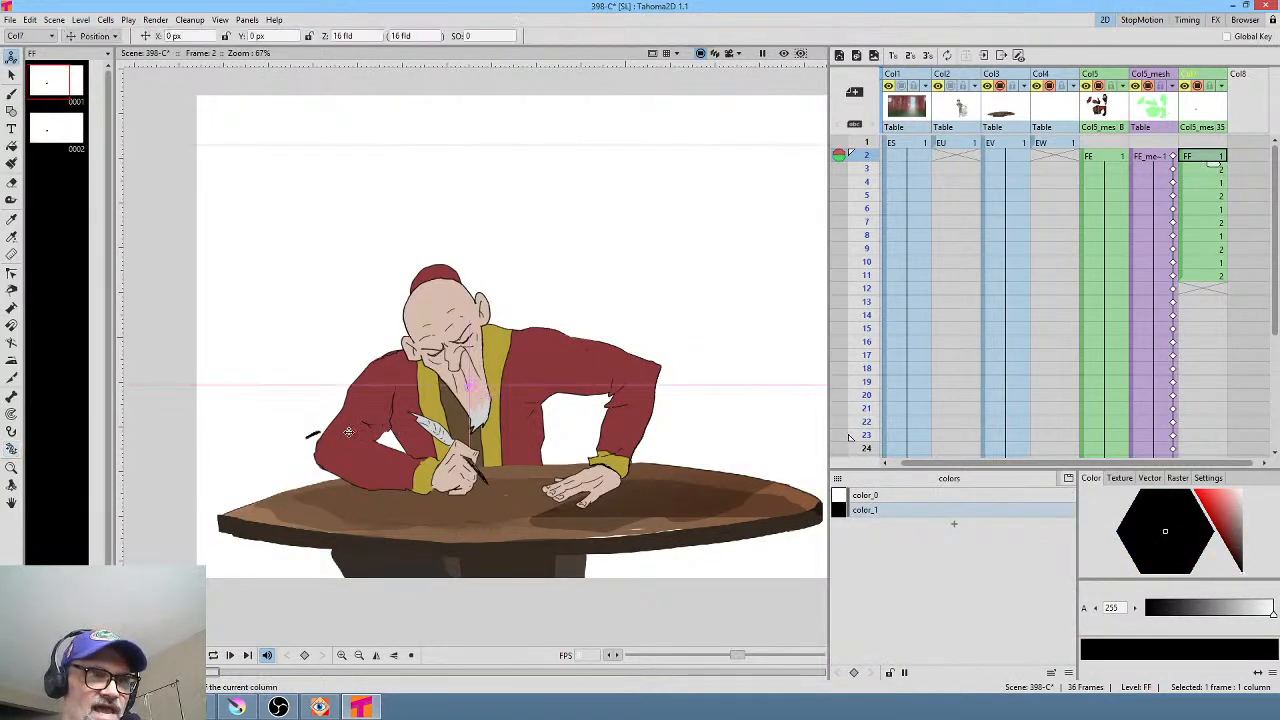
{"action": "left_click_drag", "start_coordinate": [312, 433], "coordinate": [493, 378]}
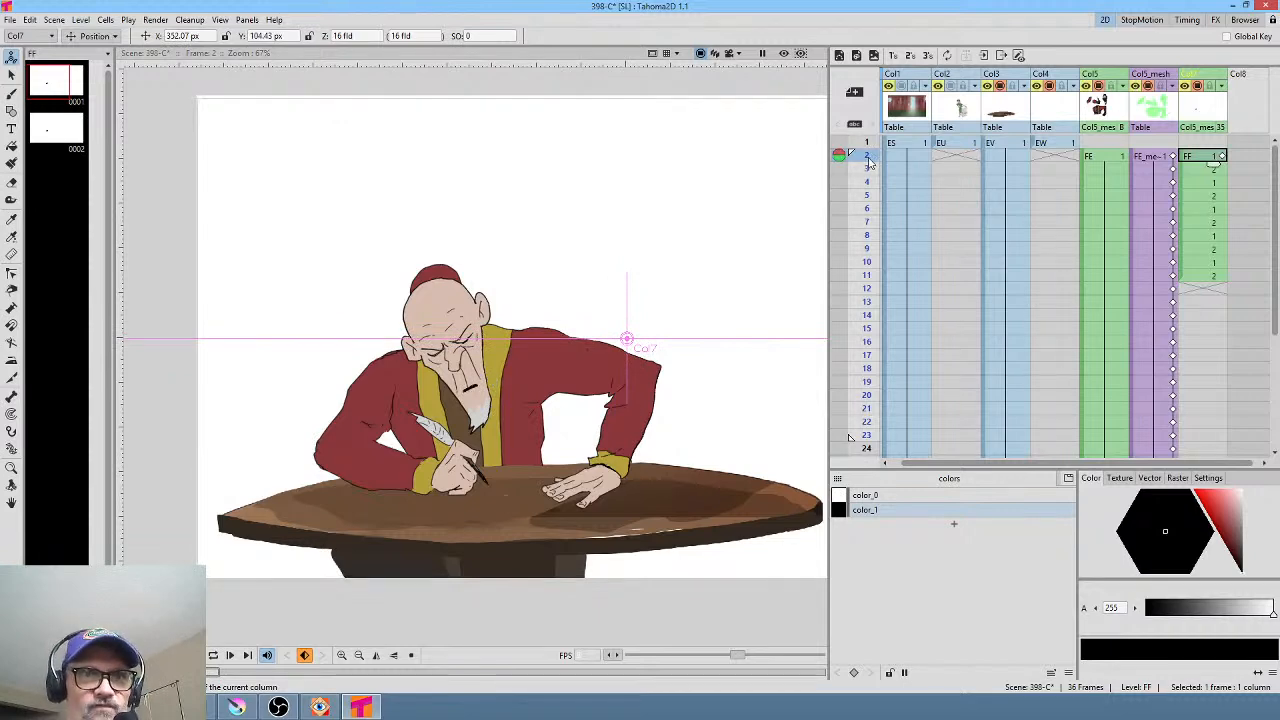
{"action": "mouse_move", "coordinate": [870, 165]}
{"action": "left_mouse_down"}
{"action": "mouse_move", "coordinate": [866, 303]}
{"action": "mouse_move", "coordinate": [850, 308]}
{"action": "mouse_move", "coordinate": [845, 157]}
{"action": "mouse_move", "coordinate": [845, 275]}
{"action": "mouse_move", "coordinate": [820, 166]}
{"action": "mouse_move", "coordinate": [814, 181]}
{"action": "left_mouse_up"}
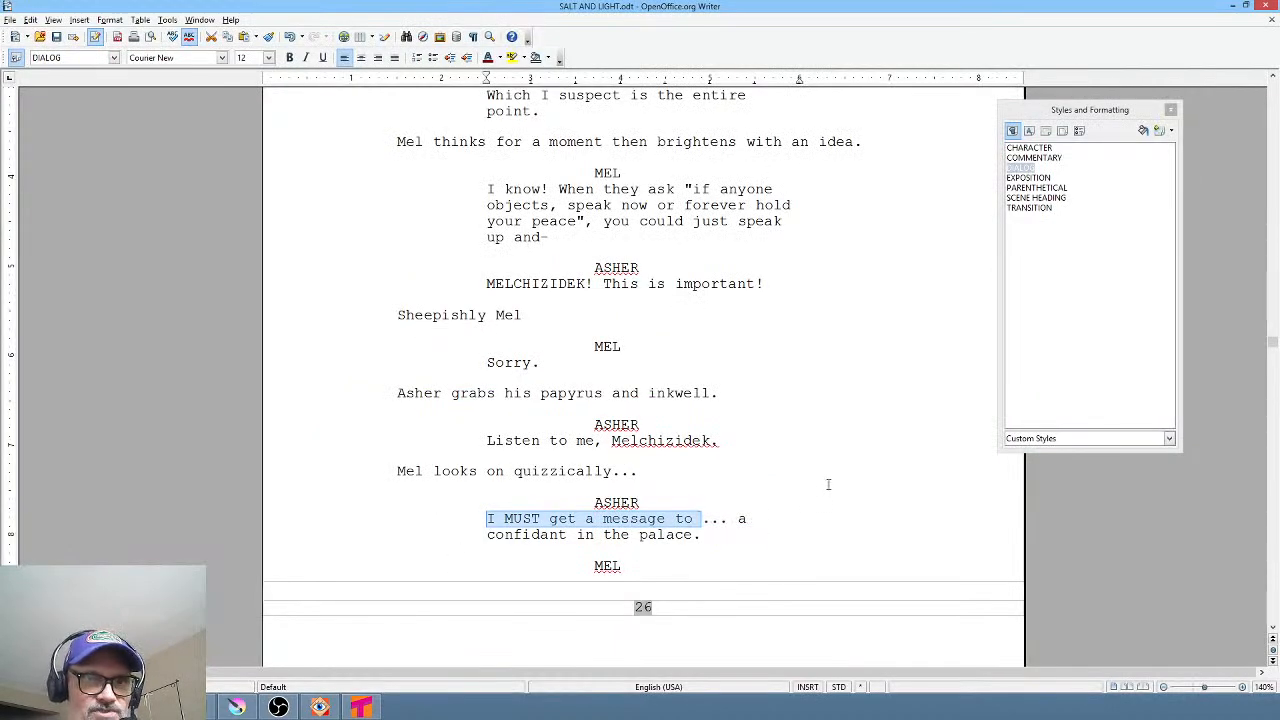
Read Asher's dialogue in the SALT AND LIGHT.odt script in OpenOffice Writer
{"action": "key", "text": "Up"}
{"action": "scroll", "coordinate": [828, 484], "scroll_direction": "down", "scroll_amount": 5}
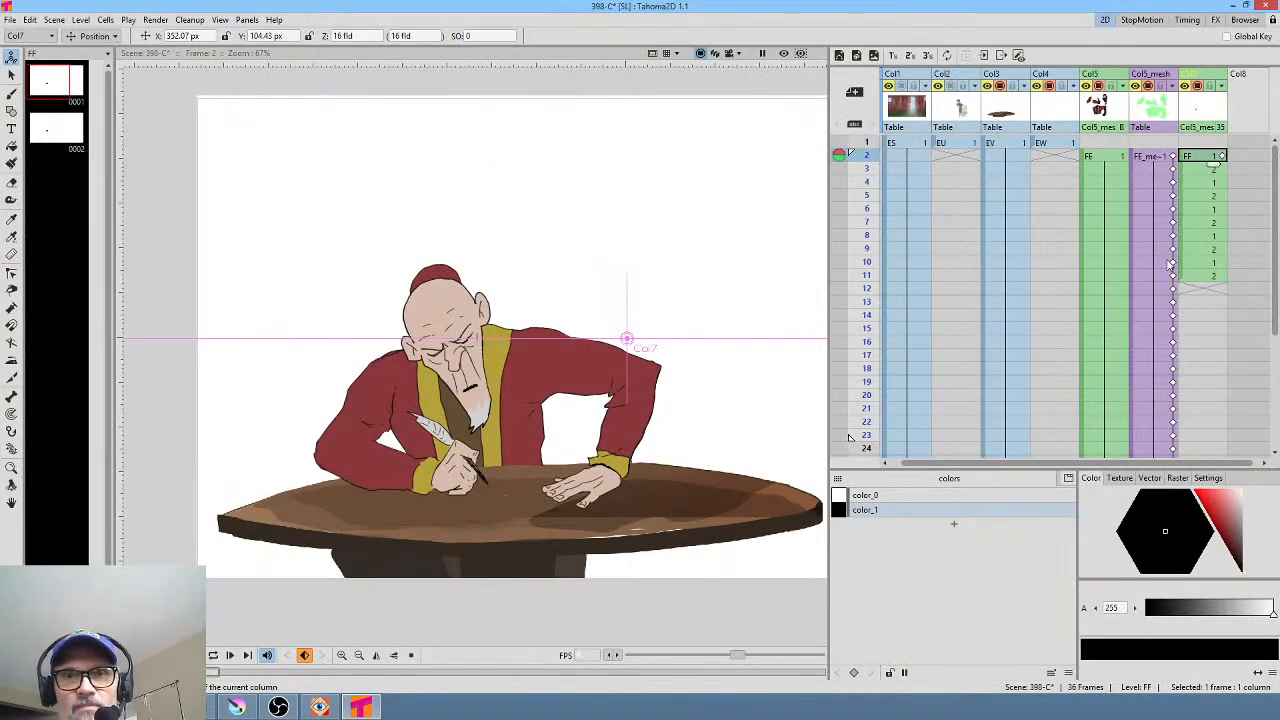
Apply Step 2 to the Col7 mouth cells from frame 2 to frame 11
{"action": "left_click", "coordinate": [1210, 278], "text": "shift"}
{"action": "right_click", "coordinate": [1198, 160]}
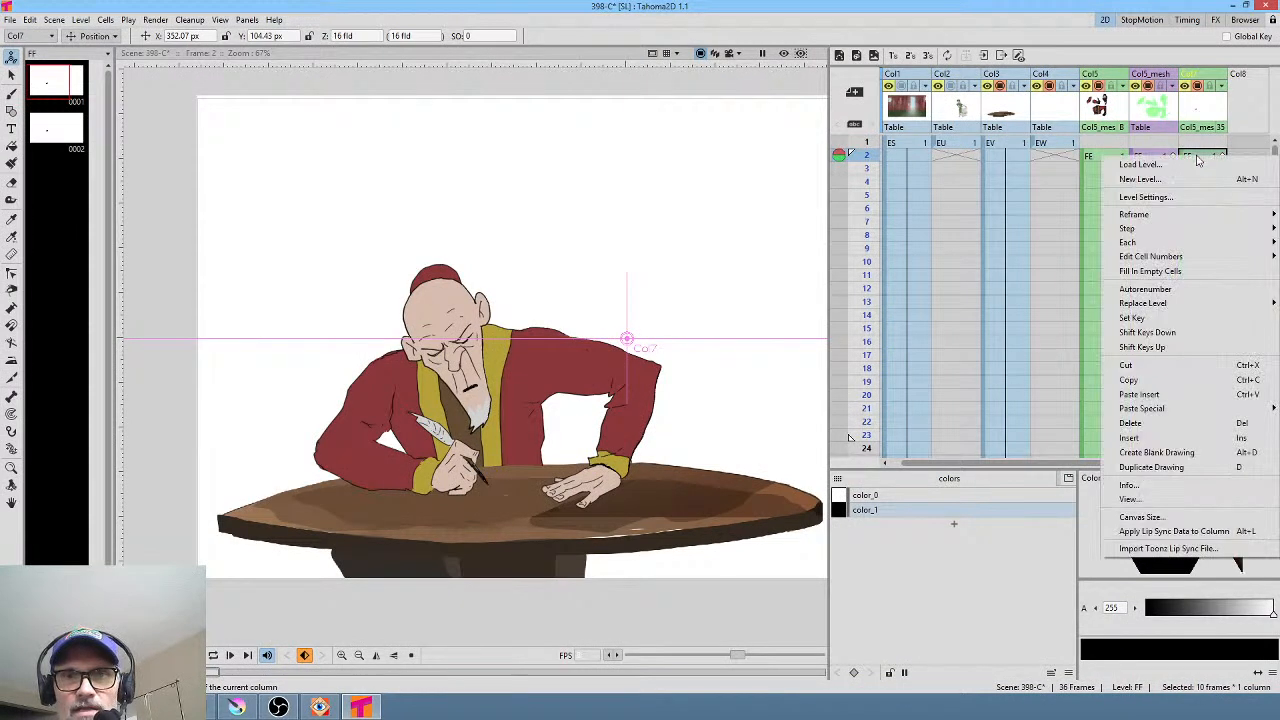
{"action": "mouse_move", "coordinate": [1182, 230]}
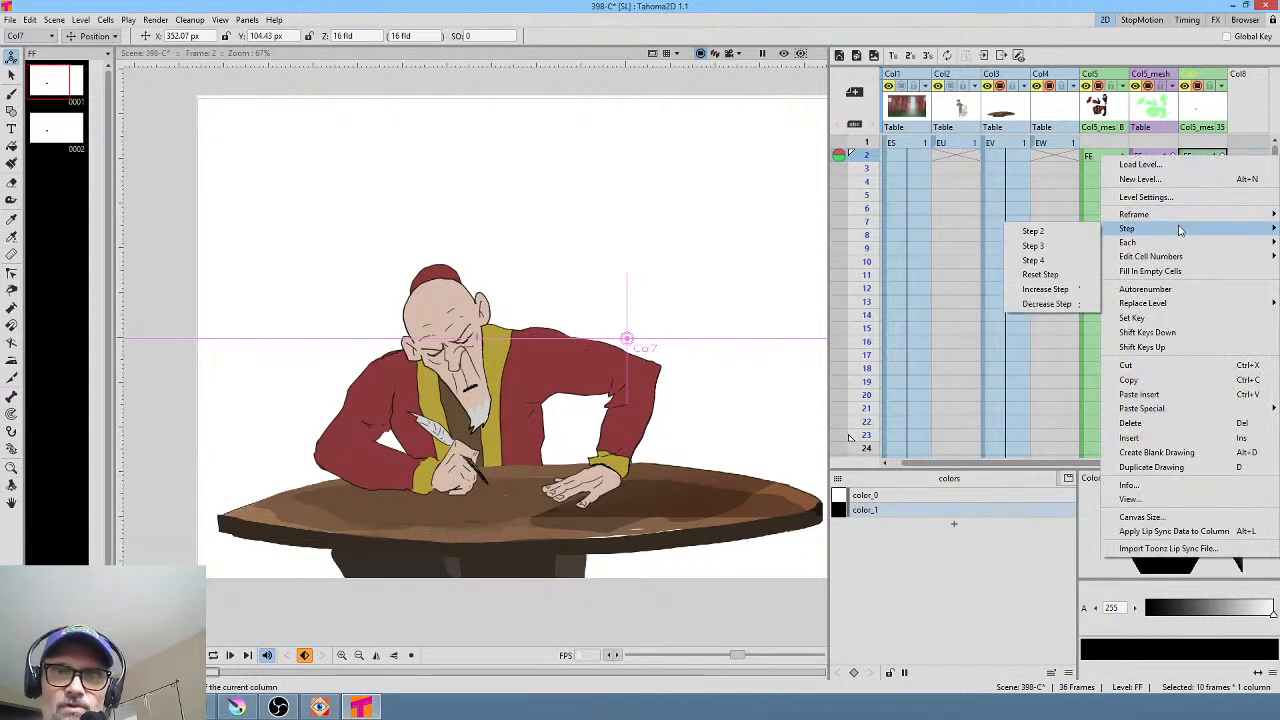
{"action": "left_click", "coordinate": [1088, 232]}
{"action": "left_click_drag", "start_coordinate": [1203, 235], "coordinate": [1177, 246]}
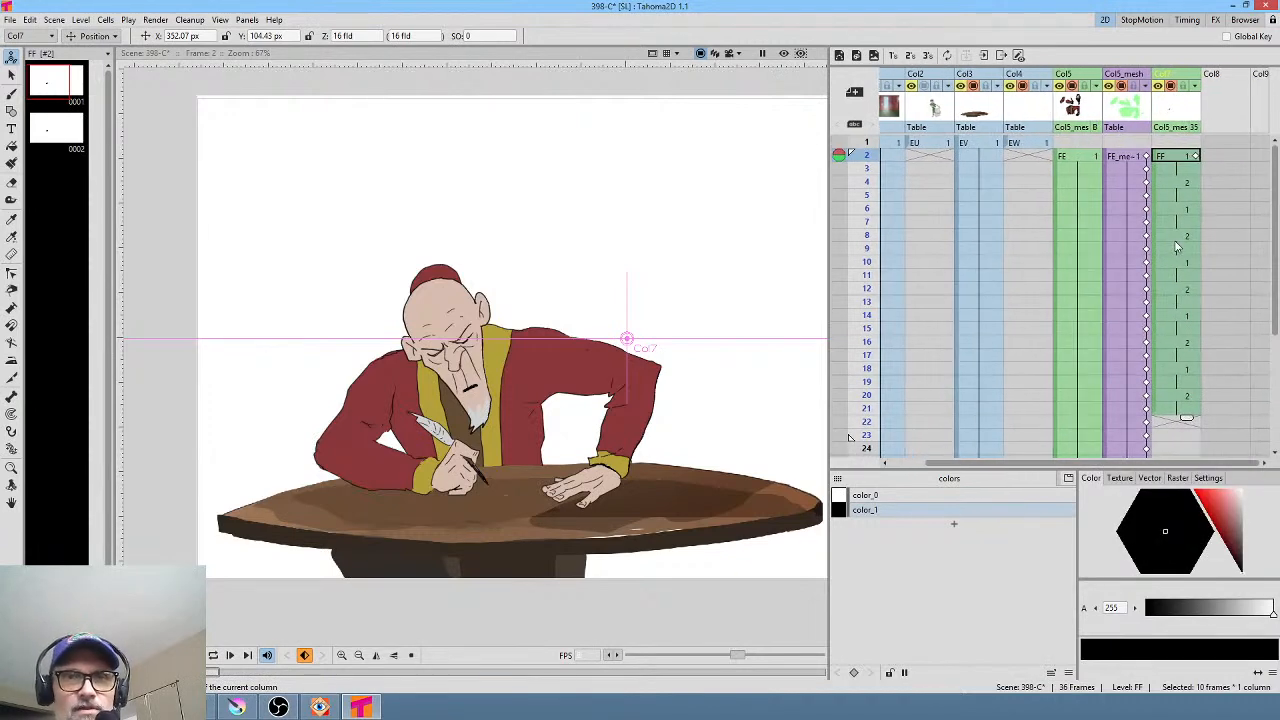
Examine the alternating mouth drawings on the moving head at each drawing change from frame 4 to frame 20
{"action": "left_click", "coordinate": [1171, 186]}
{"action": "left_click", "coordinate": [1172, 211]}
{"action": "left_click", "coordinate": [1173, 237]}
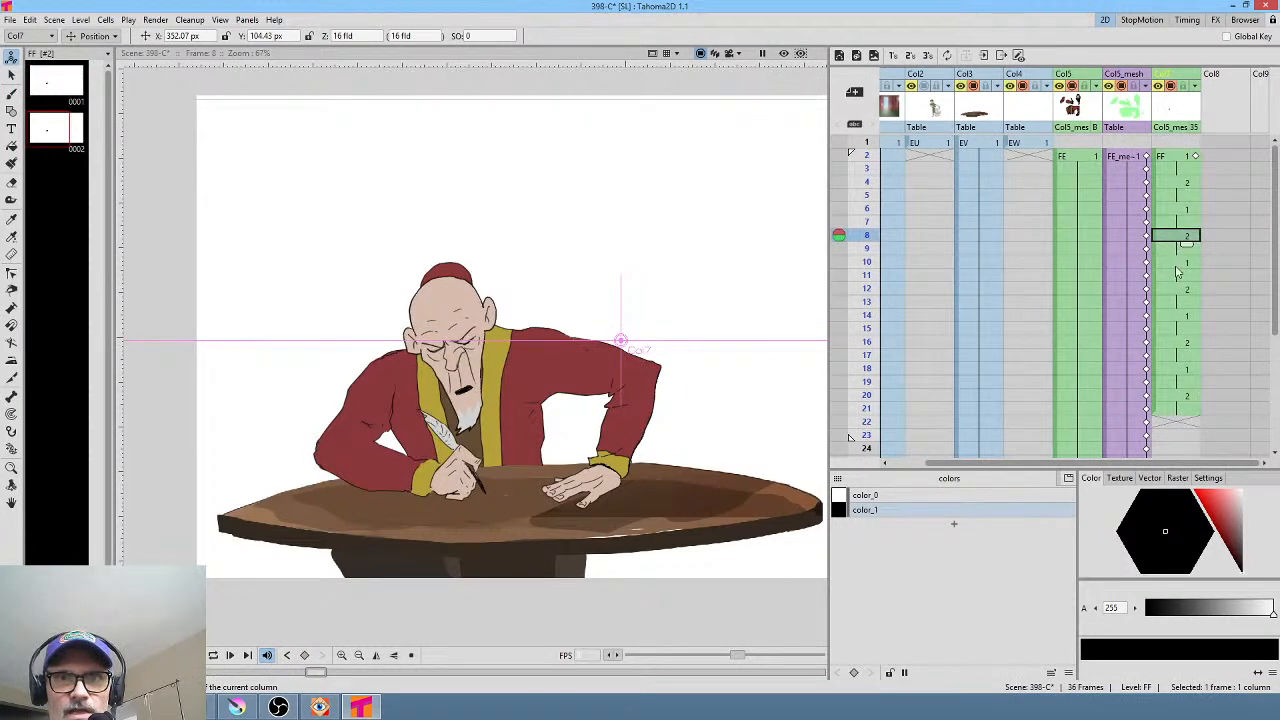
{"action": "left_click", "coordinate": [1178, 262]}
{"action": "left_click", "coordinate": [1180, 289]}
{"action": "left_click", "coordinate": [1182, 316]}
{"action": "left_click", "coordinate": [1184, 343]}
{"action": "left_click", "coordinate": [1186, 370]}
{"action": "left_click", "coordinate": [1187, 398]}
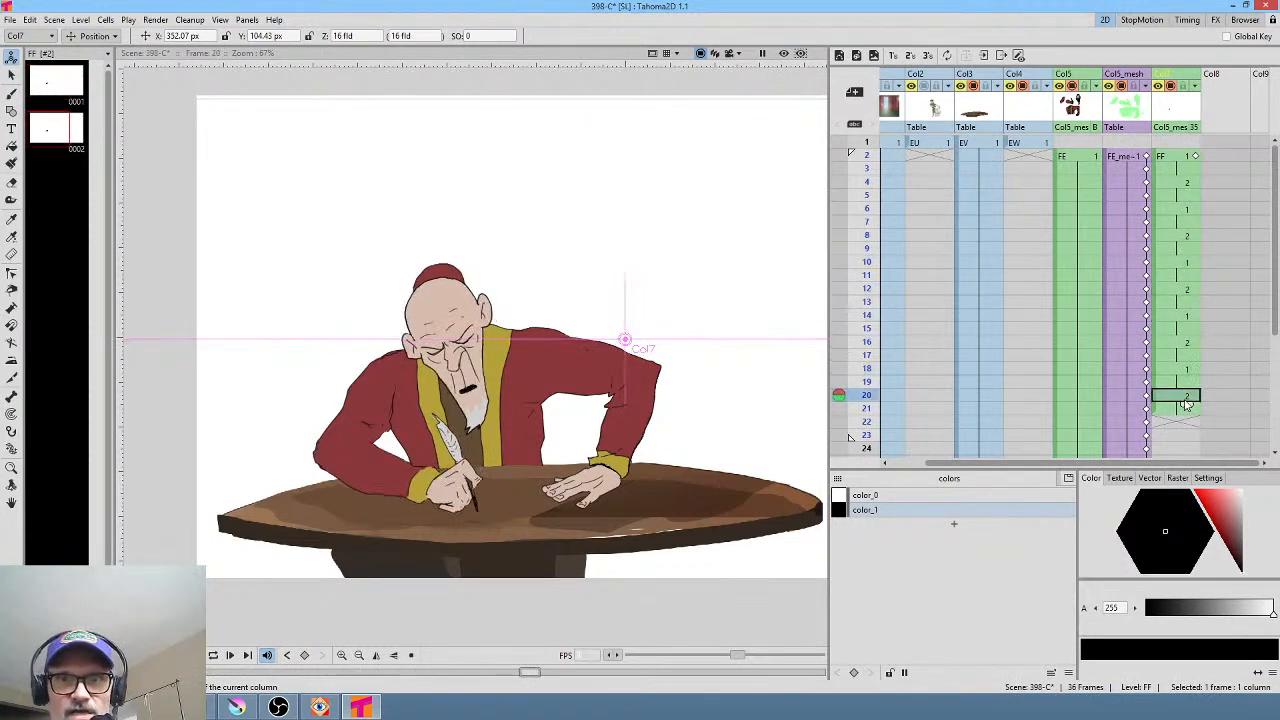
Extend the stepped mouth cycle in Col7 through frame 29, continuing the pattern of frames 18 to 21
{"action": "scroll", "coordinate": [1233, 393], "scroll_direction": "down", "scroll_amount": 5}
{"action": "left_click", "coordinate": [1187, 218]}
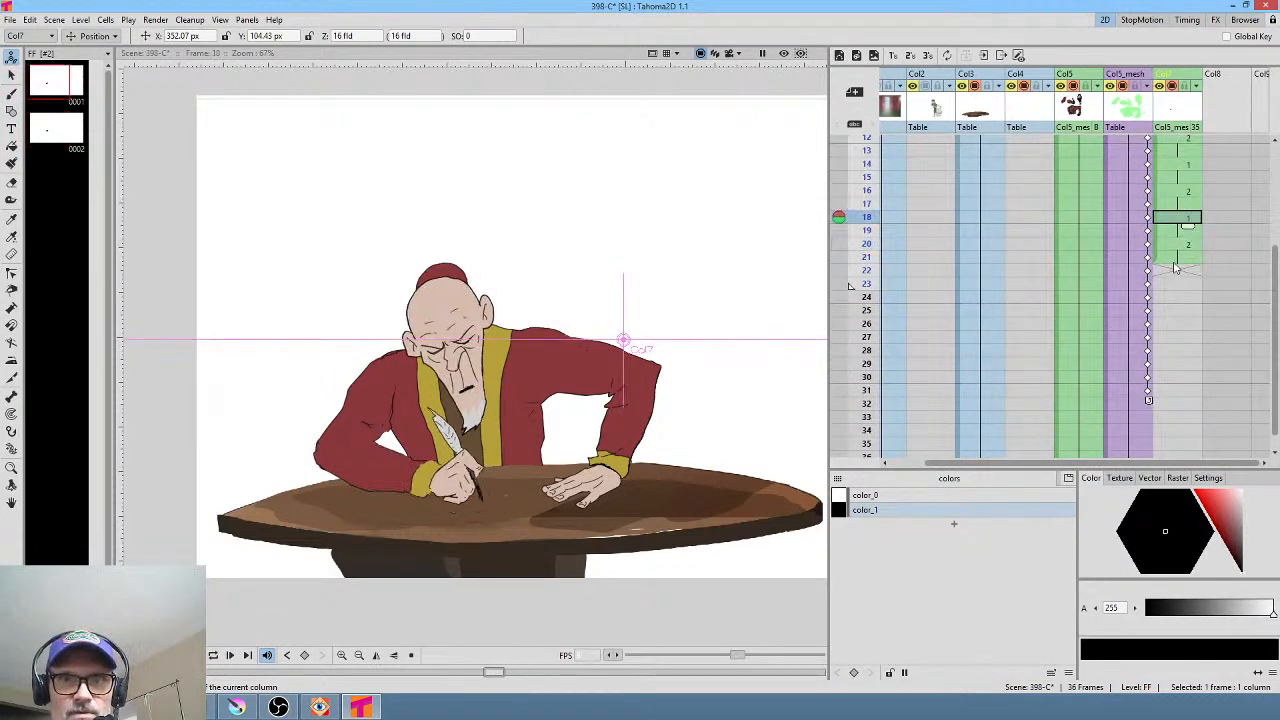
{"action": "left_click", "coordinate": [1184, 263], "text": "shift"}
{"action": "mouse_move", "coordinate": [1185, 263]}
{"action": "left_mouse_down"}
{"action": "mouse_move", "coordinate": [1212, 332]}
{"action": "mouse_move", "coordinate": [1198, 372]}
{"action": "left_mouse_up"}
{"action": "left_click", "coordinate": [1190, 366]}
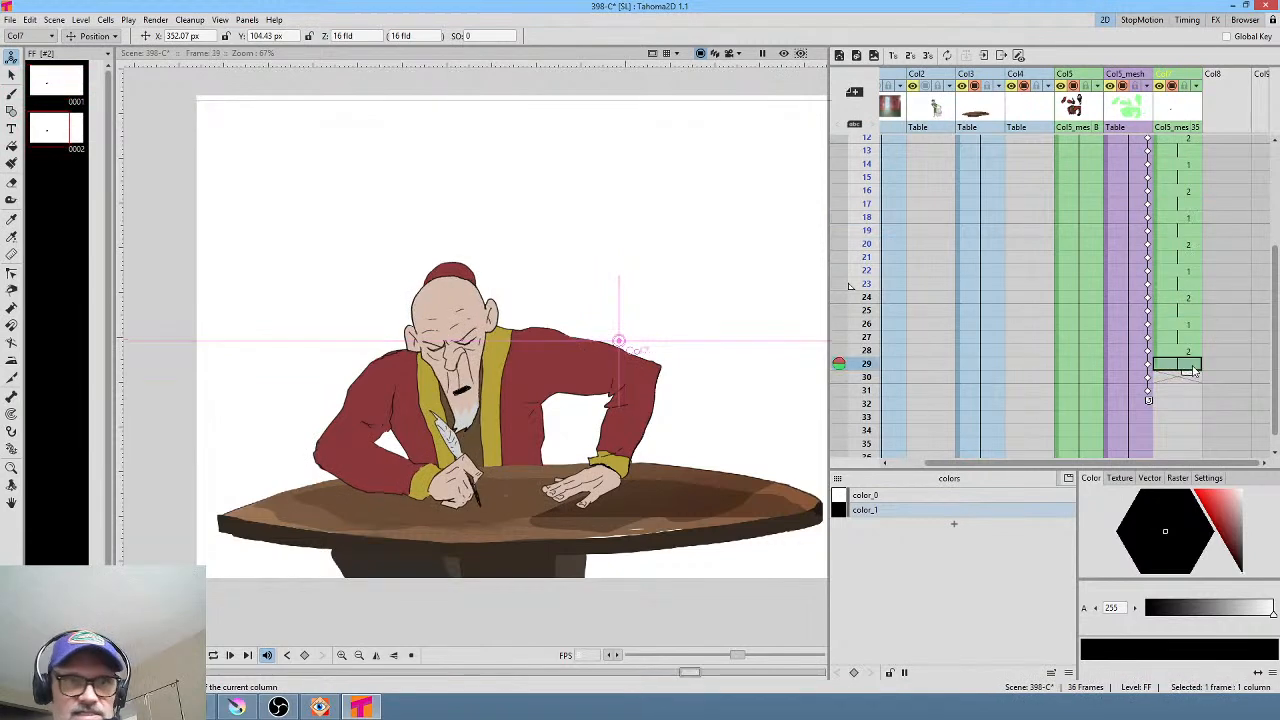
{"action": "left_click", "coordinate": [1185, 378]}
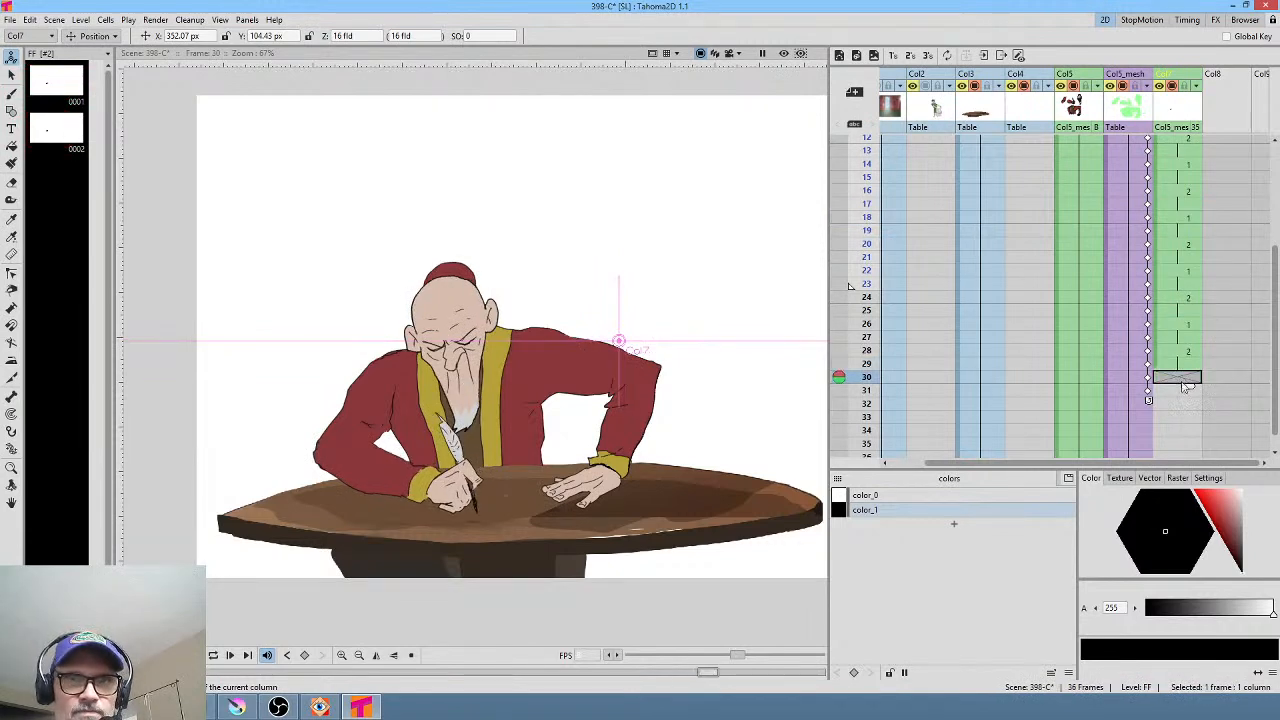
Duplicate mouth drawing 0002 of level FF as drawing 0003
{"action": "left_click", "coordinate": [55, 134]}
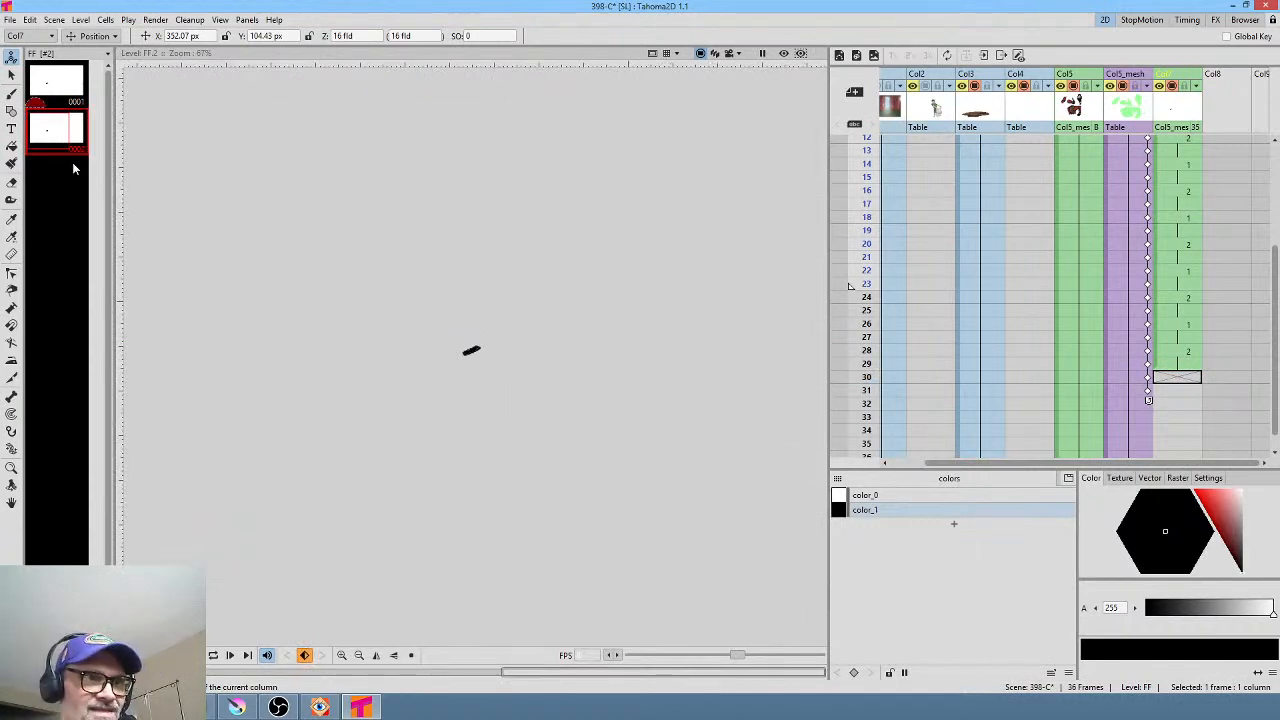
{"action": "left_click", "coordinate": [73, 166]}
{"action": "scroll", "coordinate": [478, 374], "scroll_direction": "up", "scroll_amount": 3}
{"action": "scroll", "coordinate": [485, 390], "scroll_direction": "up", "scroll_amount": 1}
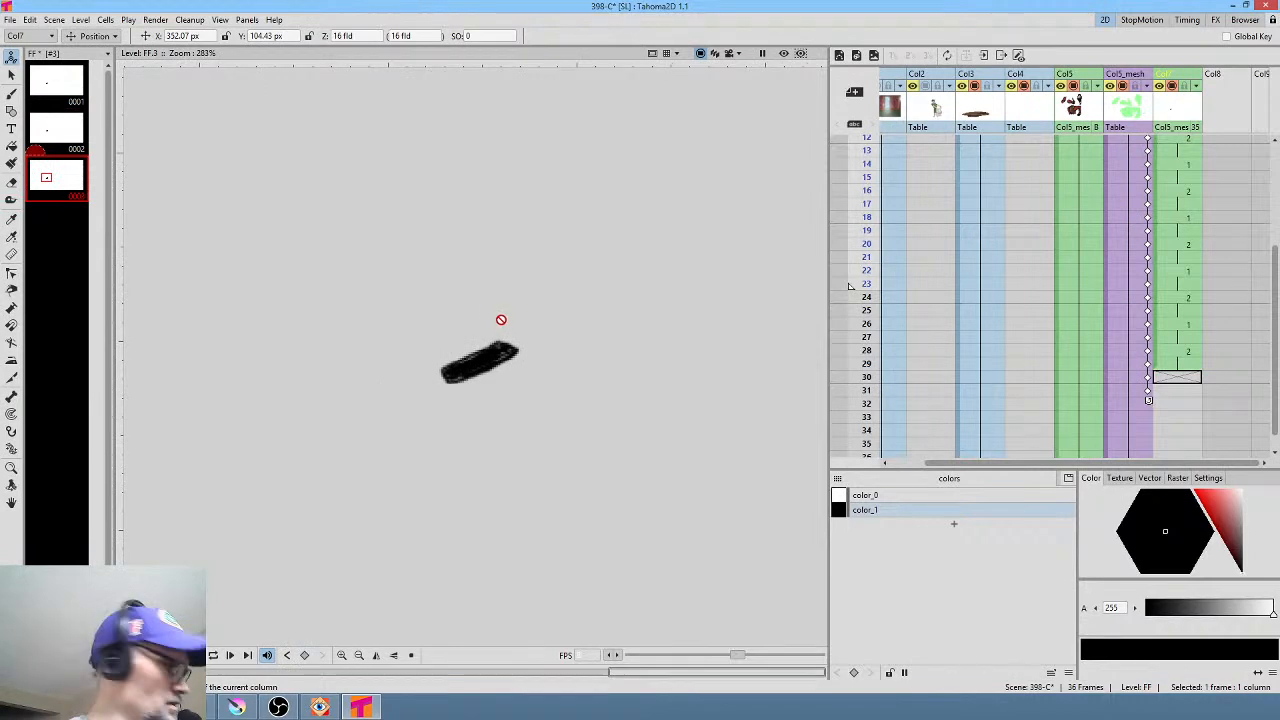
Erase the mouth in drawing 0003, brush a thin, slightly curved closed-mouth line in its place, and put the drawing at frame 30 of Col7
{"action": "key", "text": "e"}
{"action": "mouse_move", "coordinate": [518, 325]}
{"action": "left_mouse_down"}
{"action": "mouse_move", "coordinate": [440, 388]}
{"action": "mouse_move", "coordinate": [510, 326]}
{"action": "left_mouse_up"}
{"action": "key", "text": "b"}
{"action": "left_click_drag", "start_coordinate": [449, 381], "coordinate": [516, 349]}
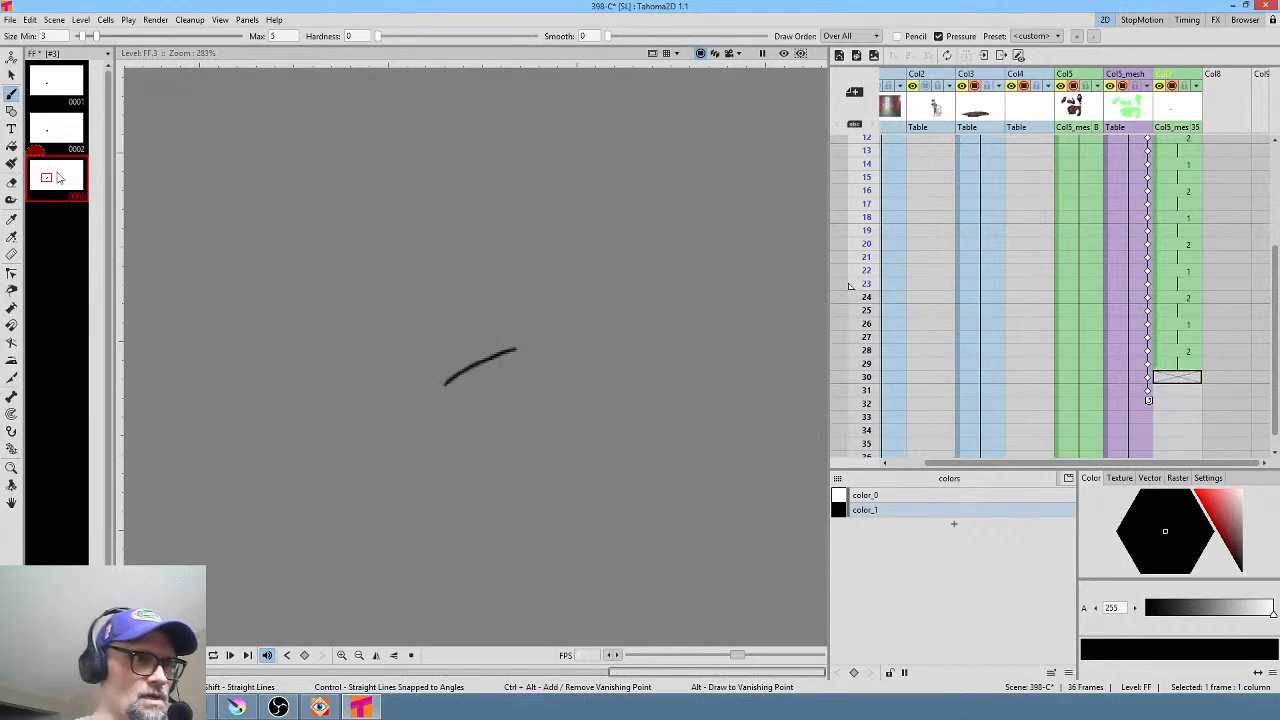
{"action": "left_click_drag", "start_coordinate": [63, 176], "coordinate": [1190, 381]}
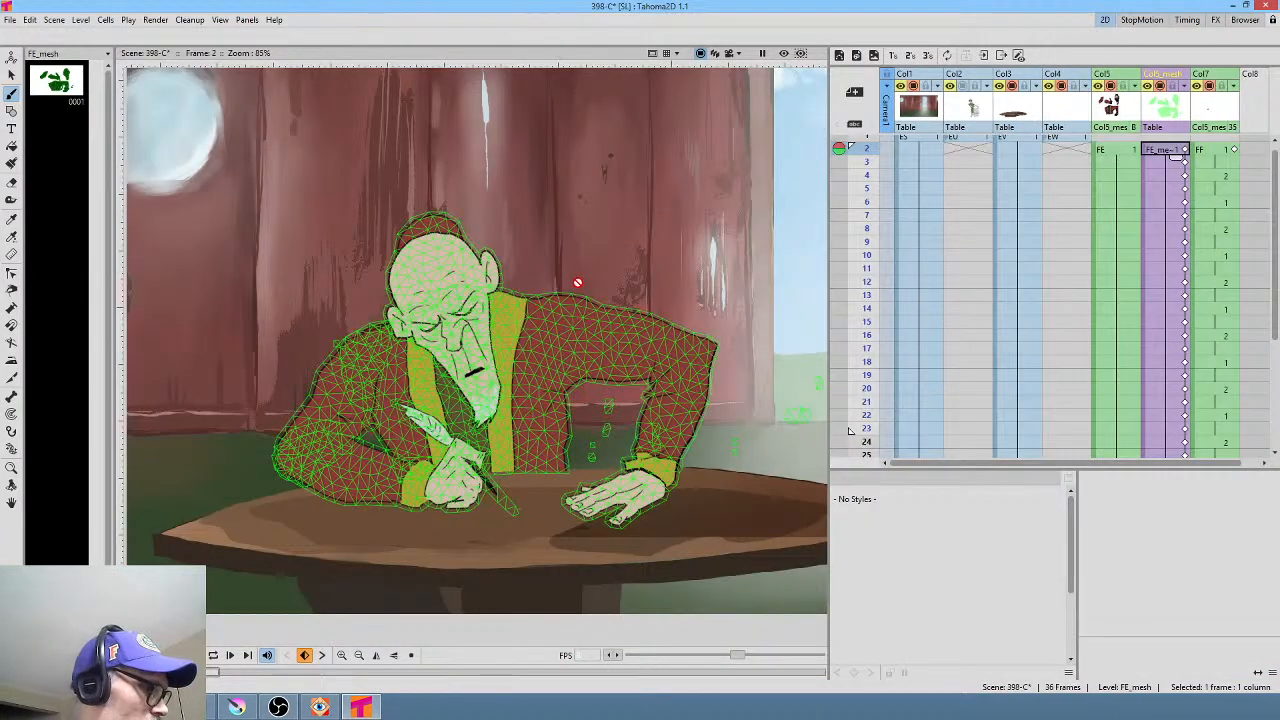
Preview the looping animation, and extend the hold of all filled scene columns through frame 48 by inserting frames at frame 36
{"action": "key", "text": "p"}
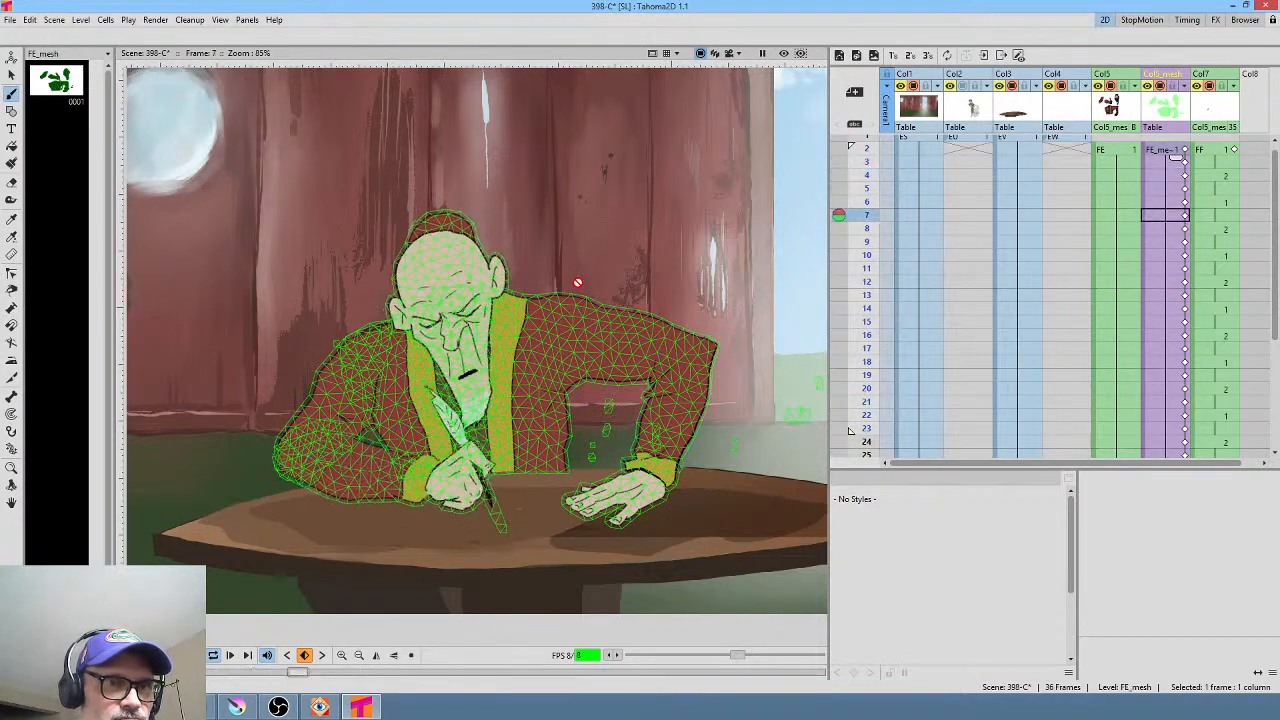
{"action": "key", "text": "l"}
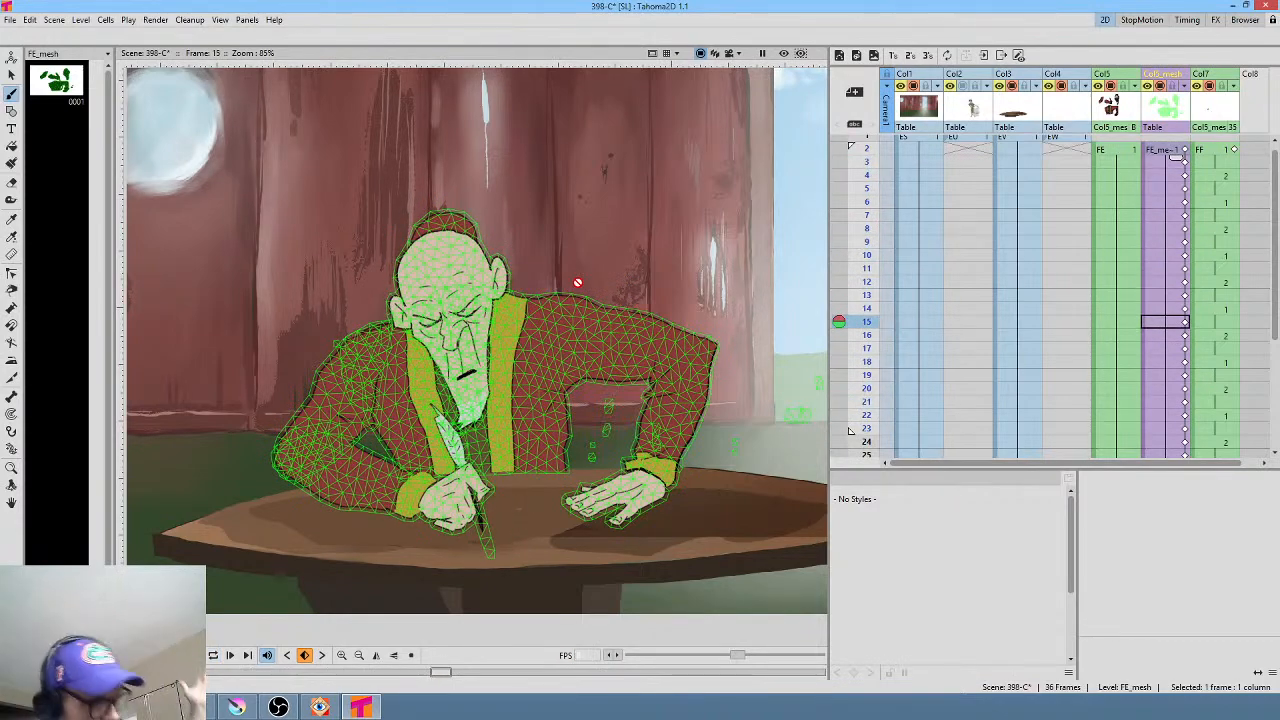
{"action": "scroll", "coordinate": [890, 400], "scroll_direction": "down", "scroll_amount": 6}
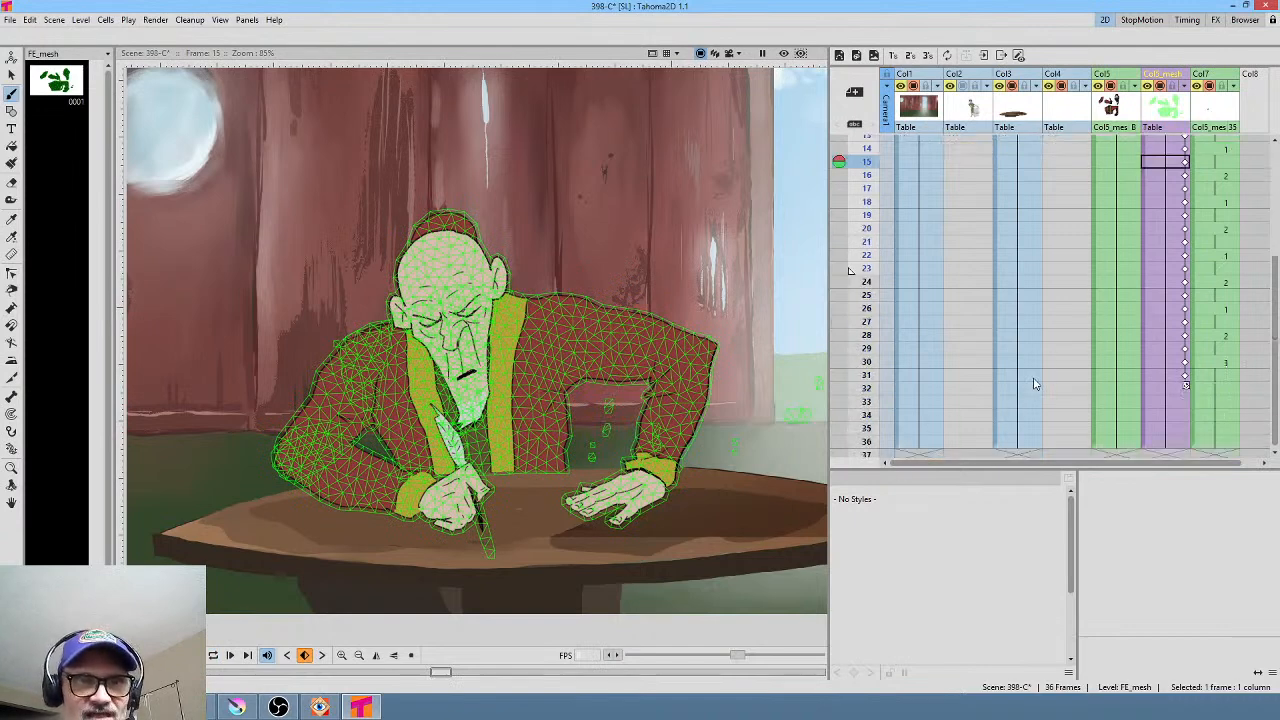
{"action": "left_click", "coordinate": [926, 366]}
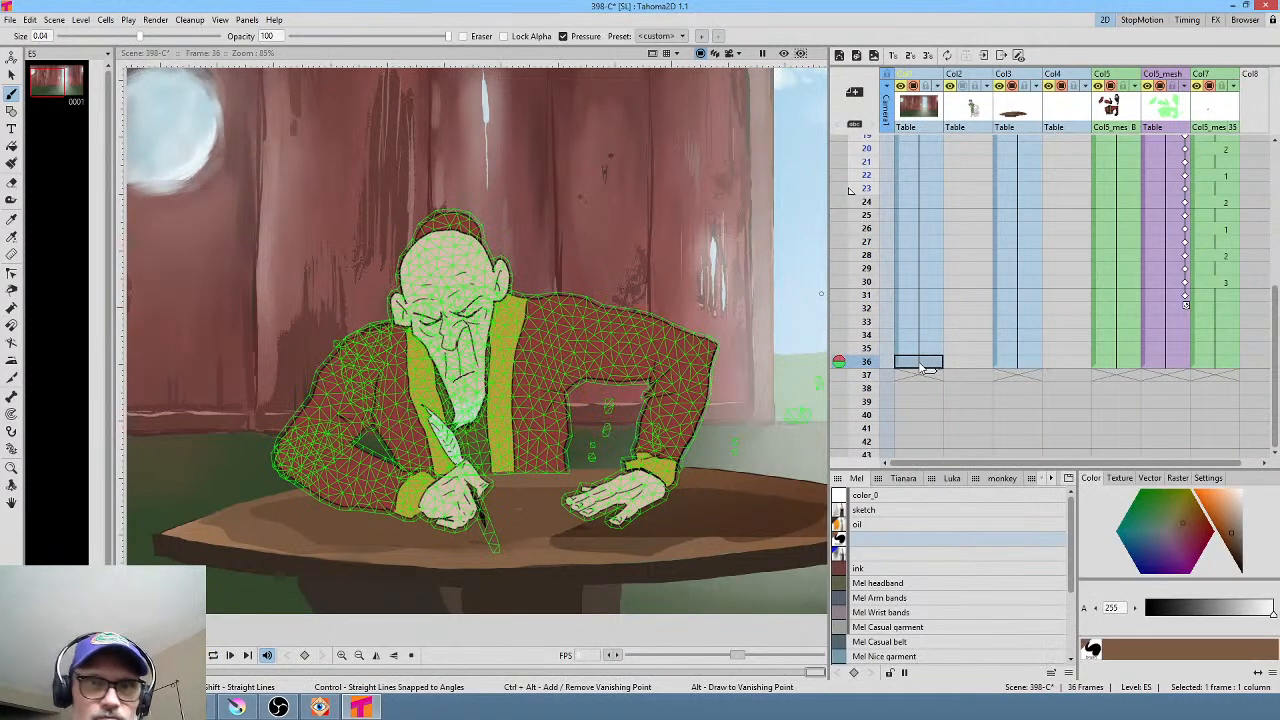
{"action": "key", "text": "Insert"}
{"action": "key", "text": "Insert"}
{"action": "key", "text": "Insert"}
{"action": "key", "text": "Insert"}
{"action": "key", "text": "Insert"}
{"action": "key", "text": "Insert"}
{"action": "key", "text": "Insert"}
{"action": "key", "text": "Insert"}
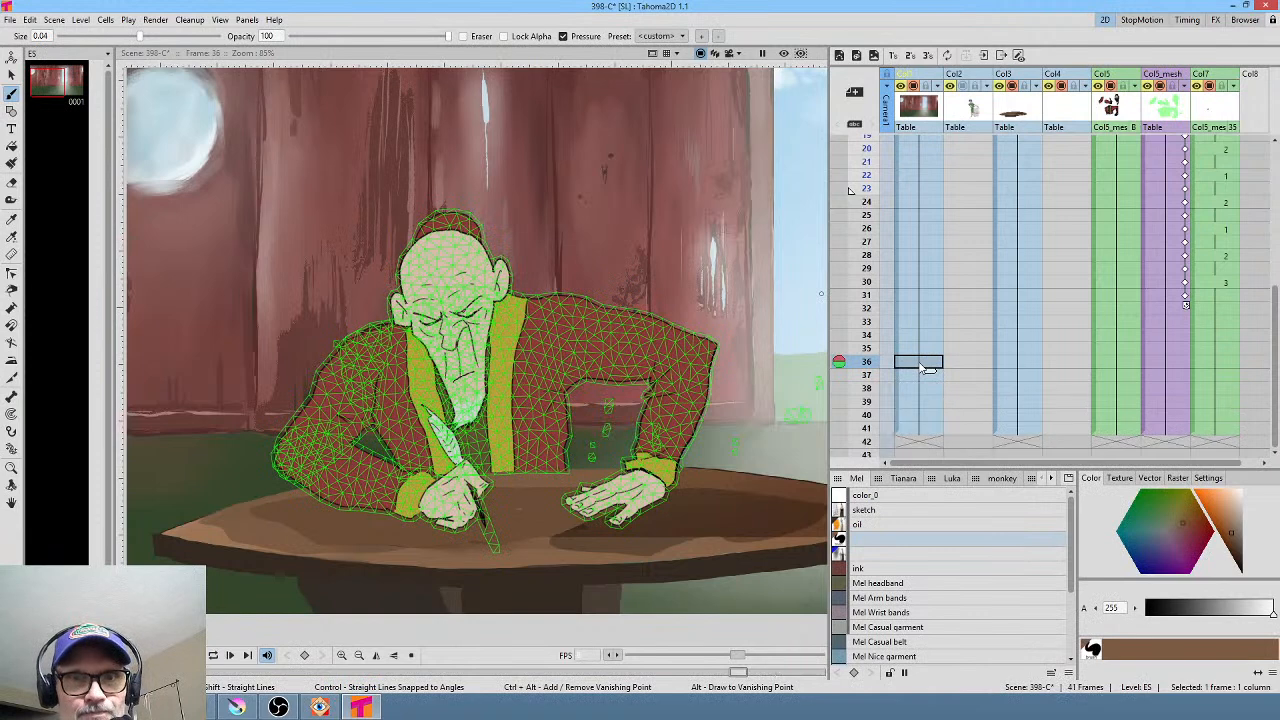
{"action": "scroll", "coordinate": [918, 360], "scroll_direction": "down", "scroll_amount": 6}
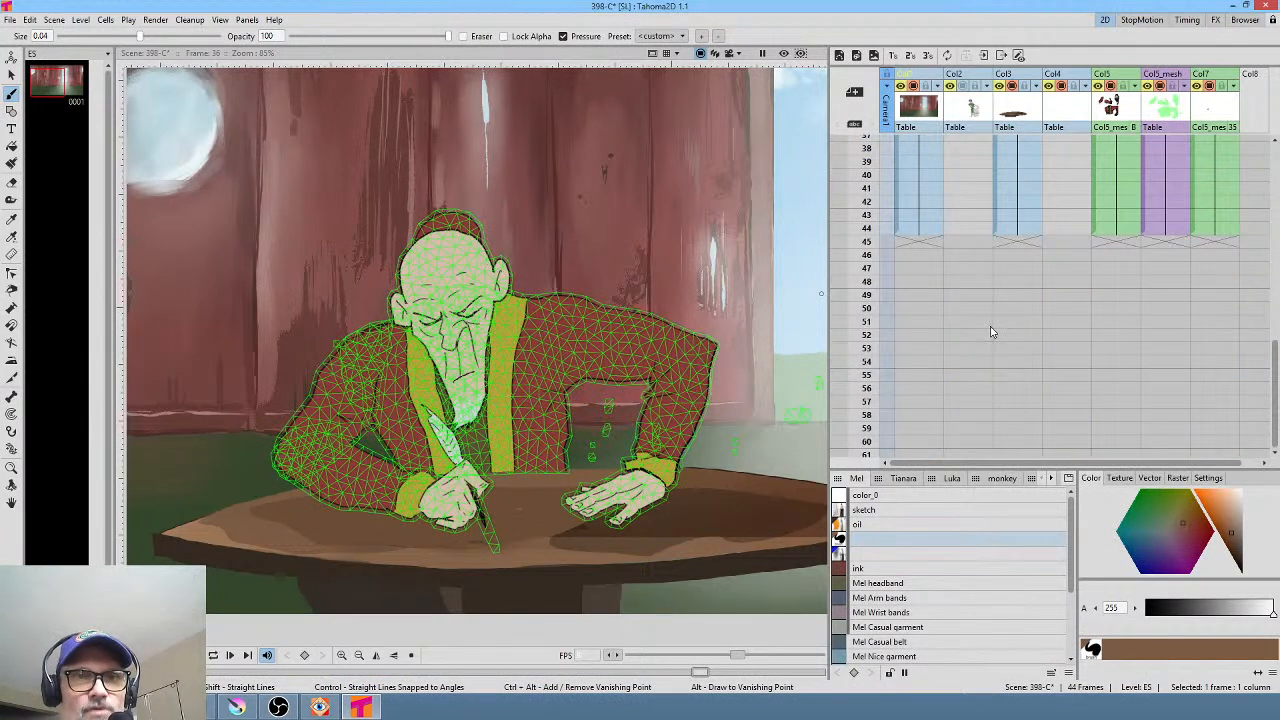
{"action": "key", "text": "Insert"}
{"action": "key", "text": "Insert"}
{"action": "key", "text": "Insert"}
{"action": "key", "text": "Insert"}
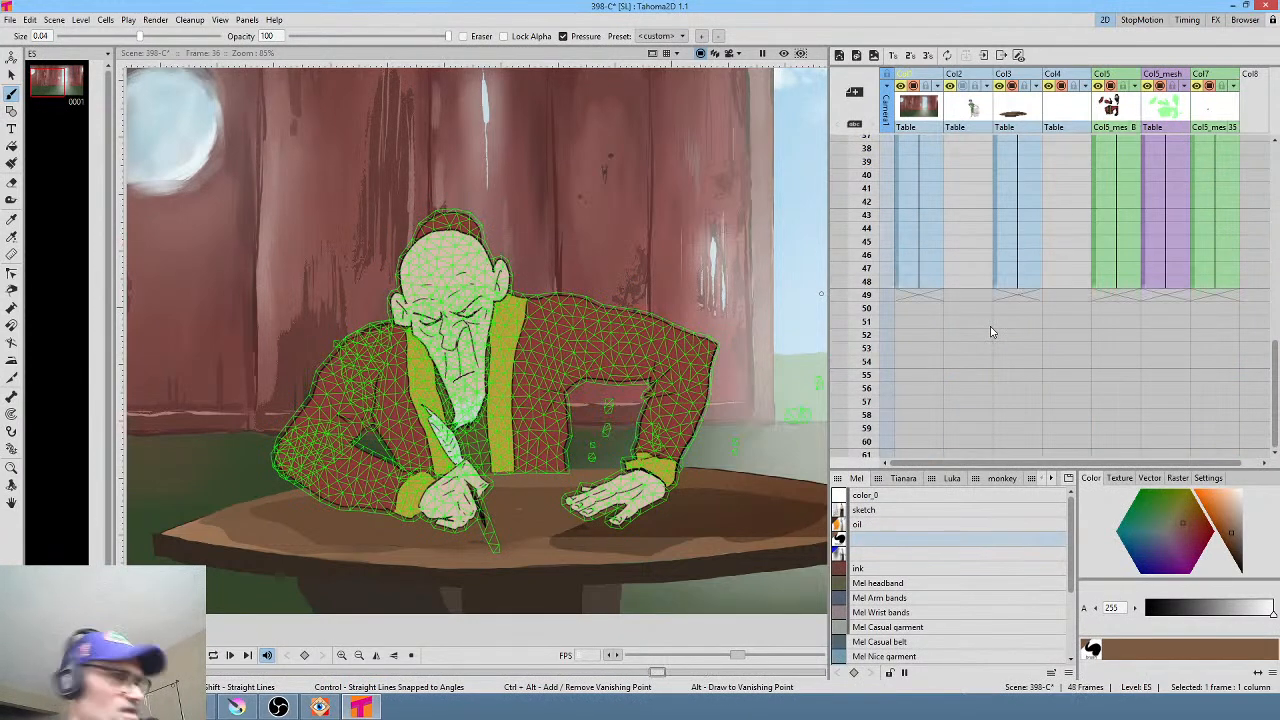
In drawing 0001 of level FE, paint over the lower end of the wrinkle below the nose with color_8 in Lines & Areas mode
{"action": "key", "text": "p"}
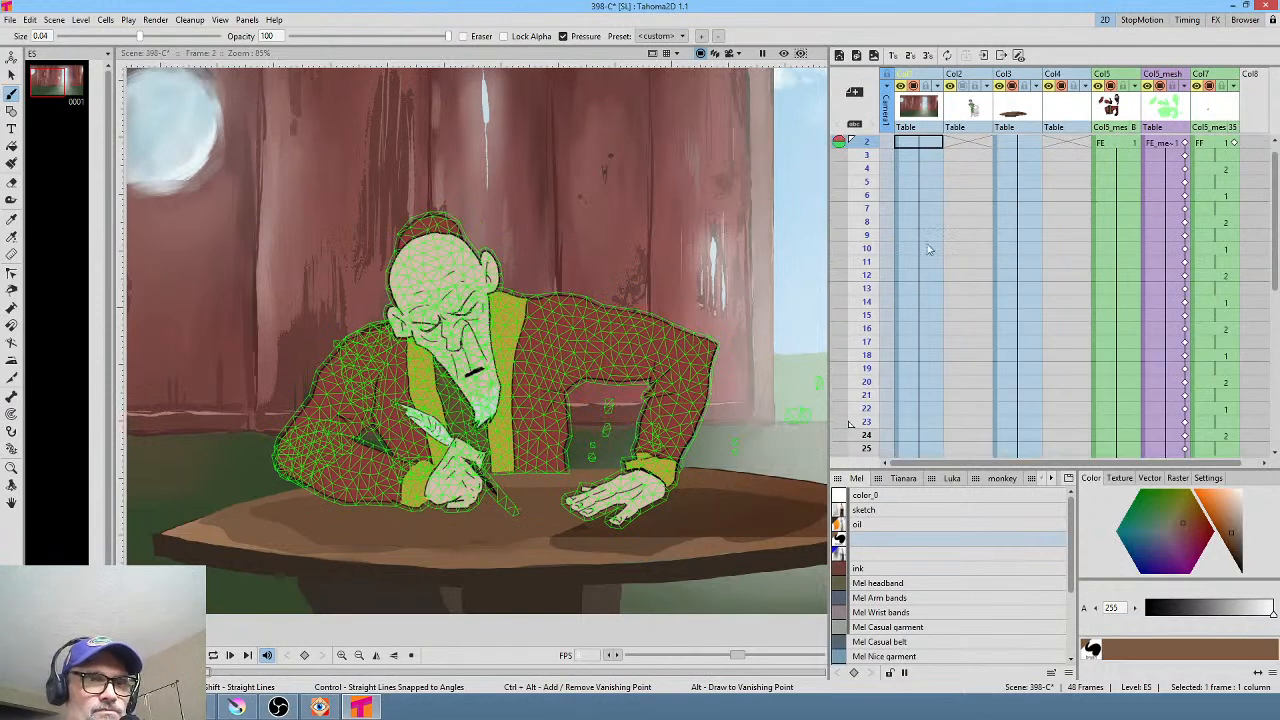
{"action": "left_click", "coordinate": [1122, 145]}
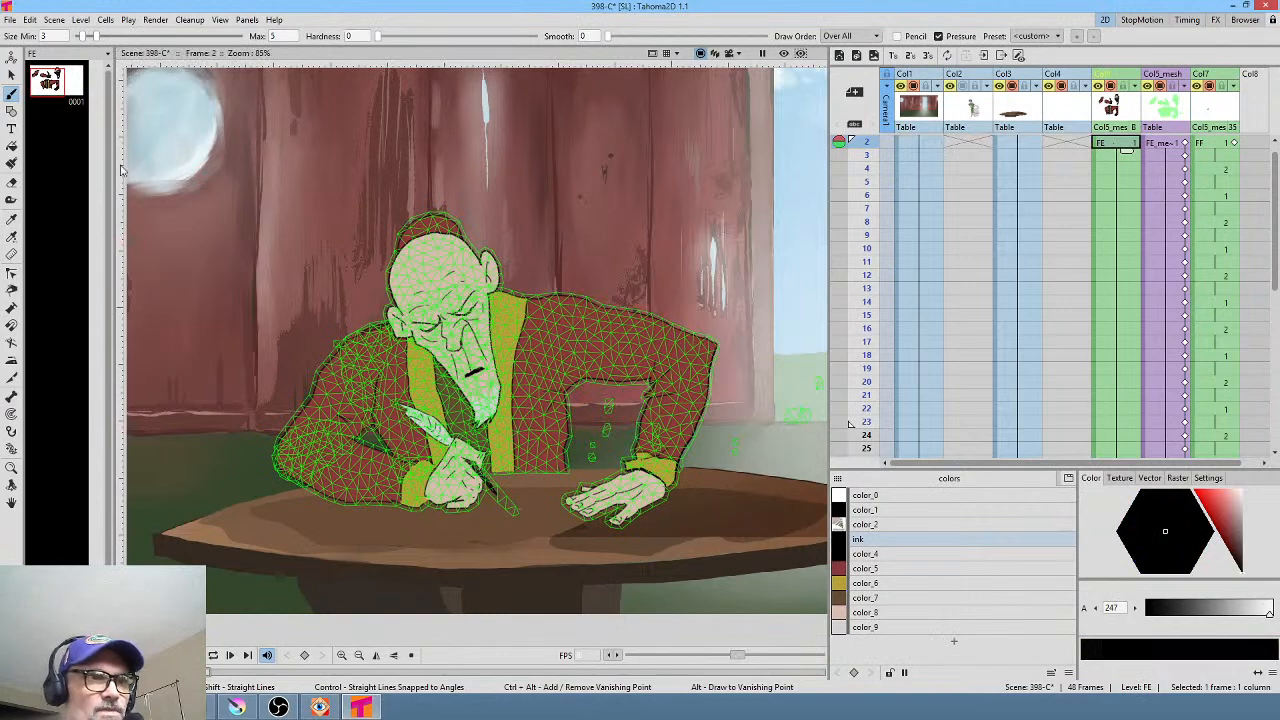
{"action": "left_click", "coordinate": [55, 86]}
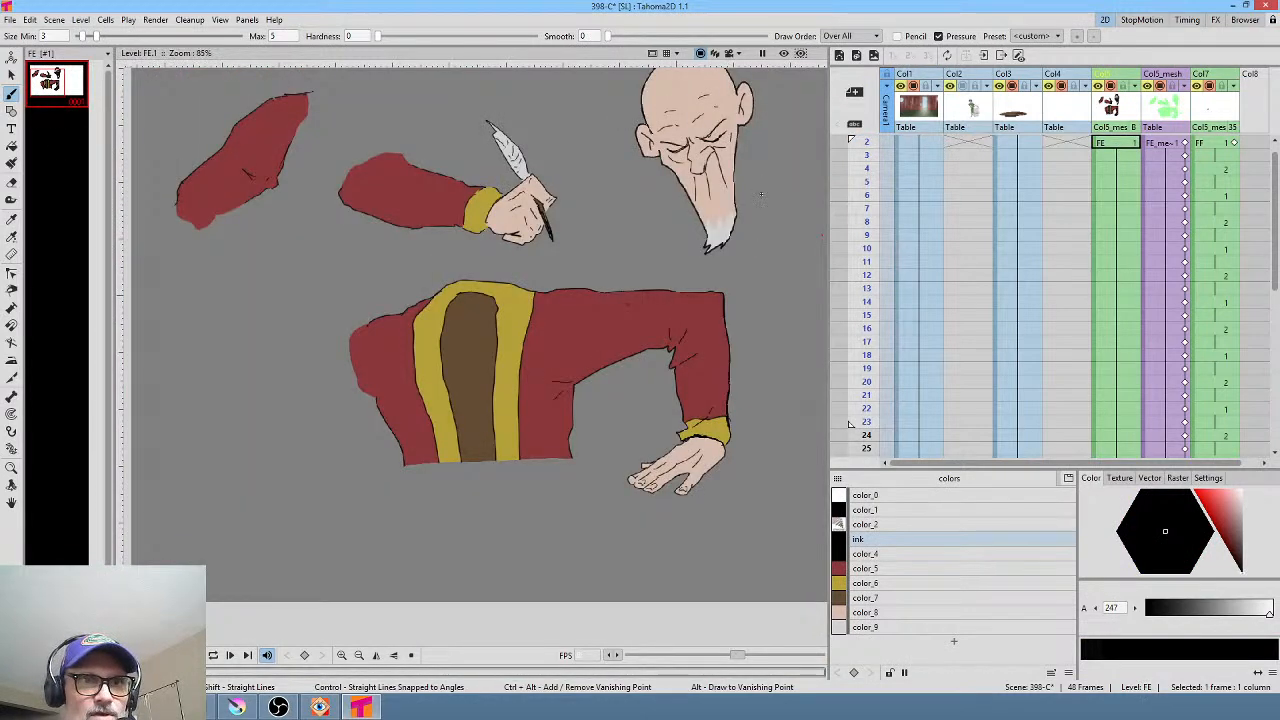
{"action": "scroll", "coordinate": [574, 297], "scroll_direction": "up", "scroll_amount": 6}
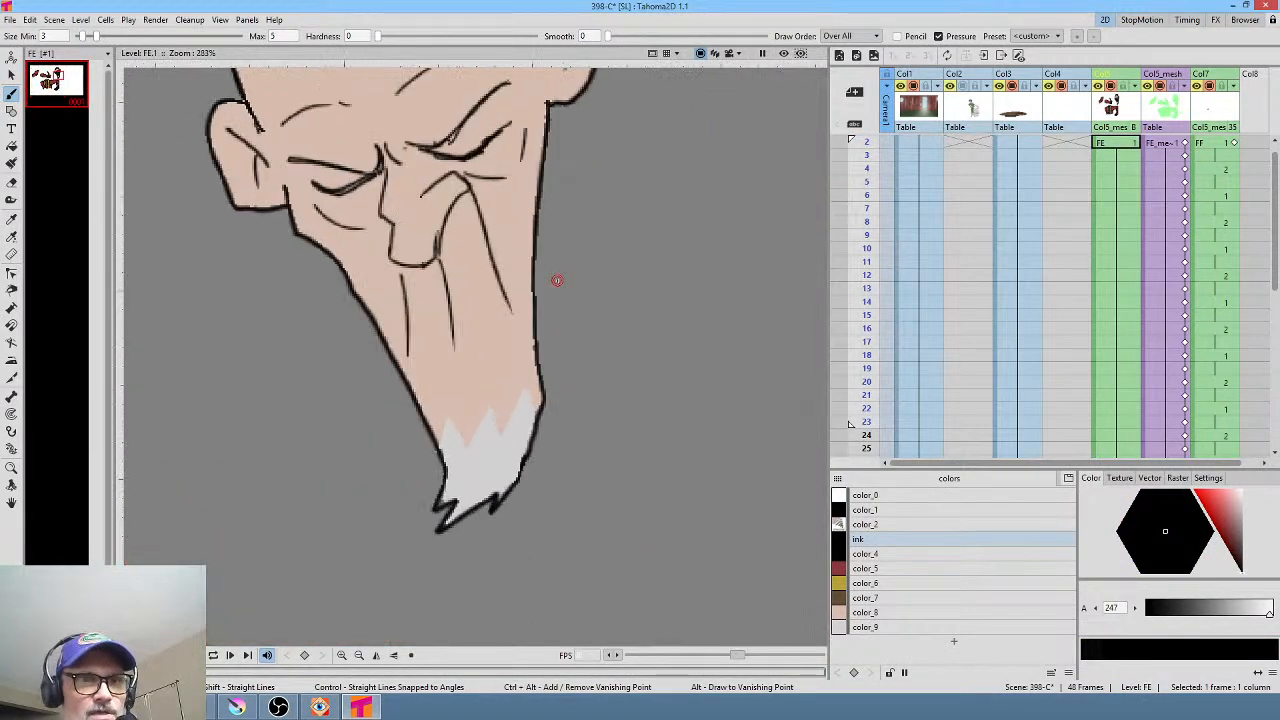
{"action": "left_click", "coordinate": [890, 614]}
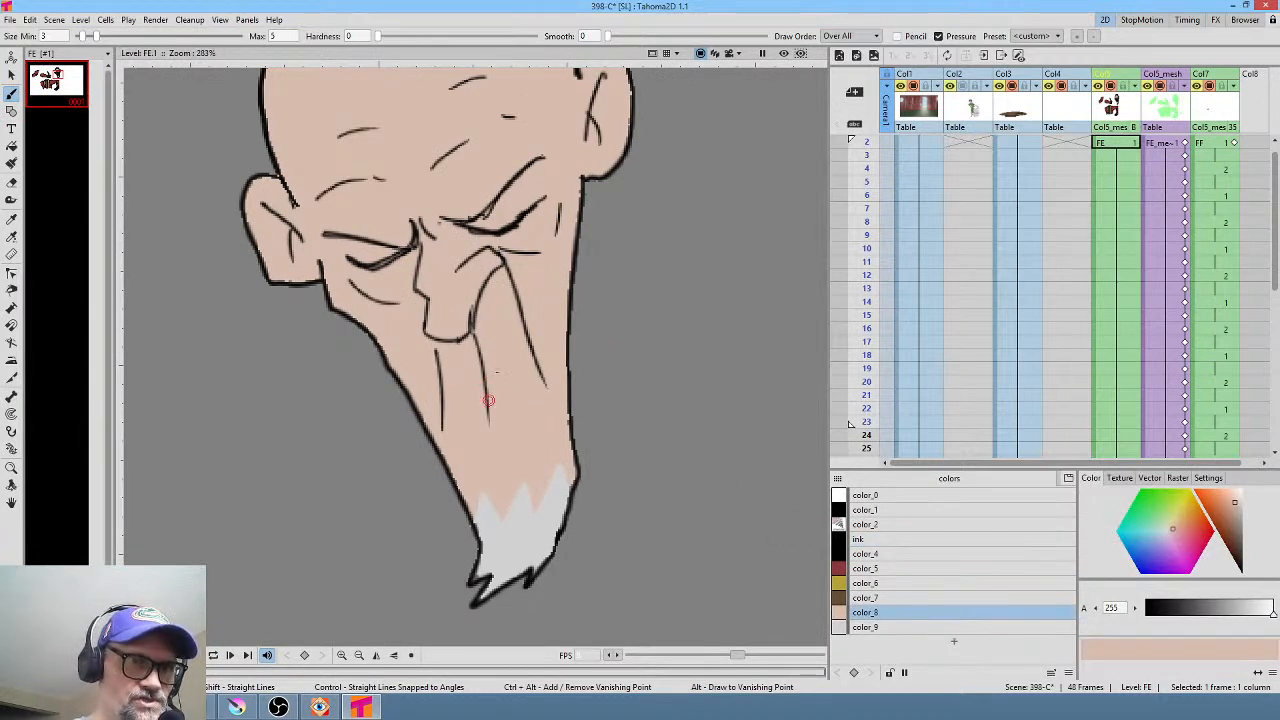
{"action": "key", "text": "f"}
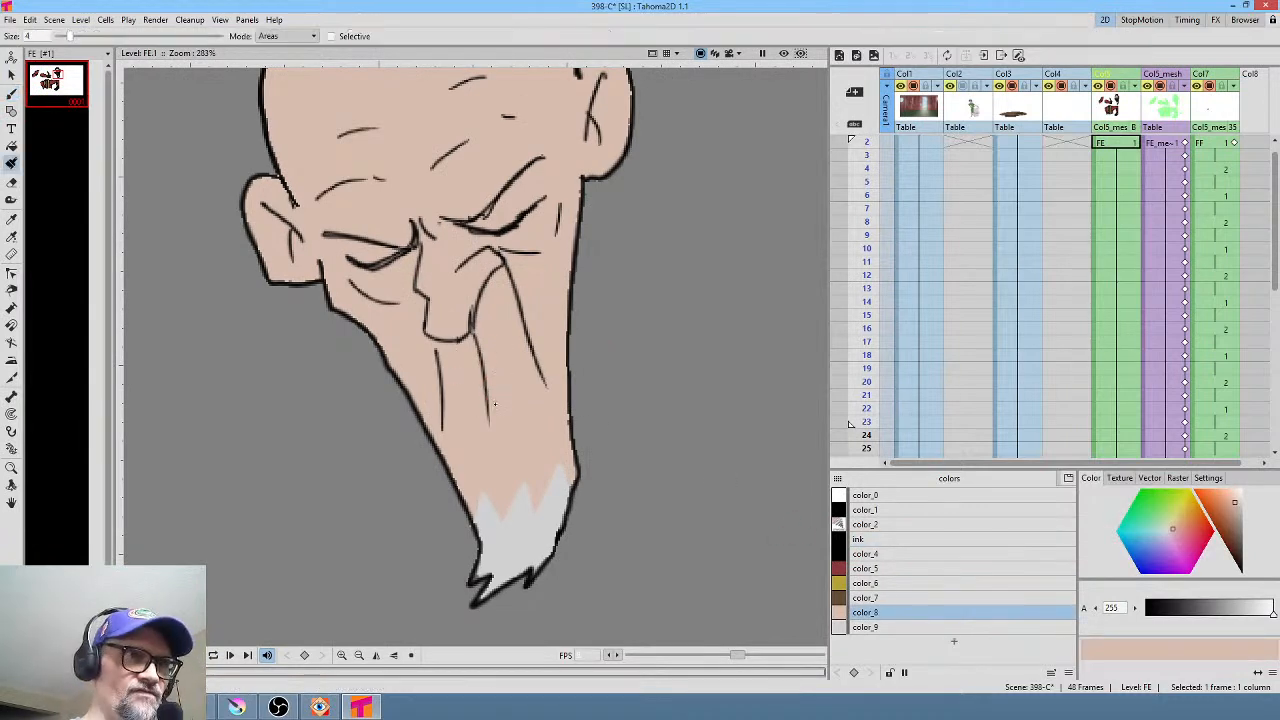
{"action": "left_click", "coordinate": [288, 36]}
{"action": "left_click", "coordinate": [283, 68]}
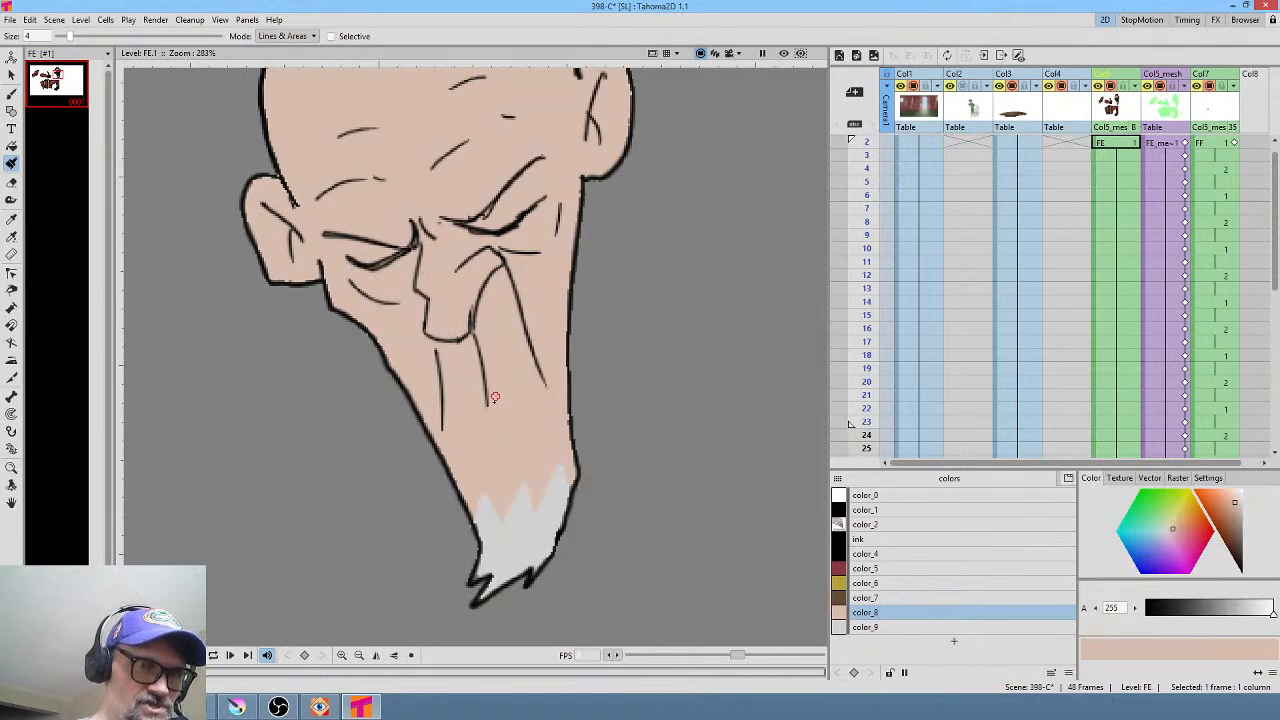
{"action": "left_click_drag", "start_coordinate": [490, 403], "coordinate": [496, 400]}
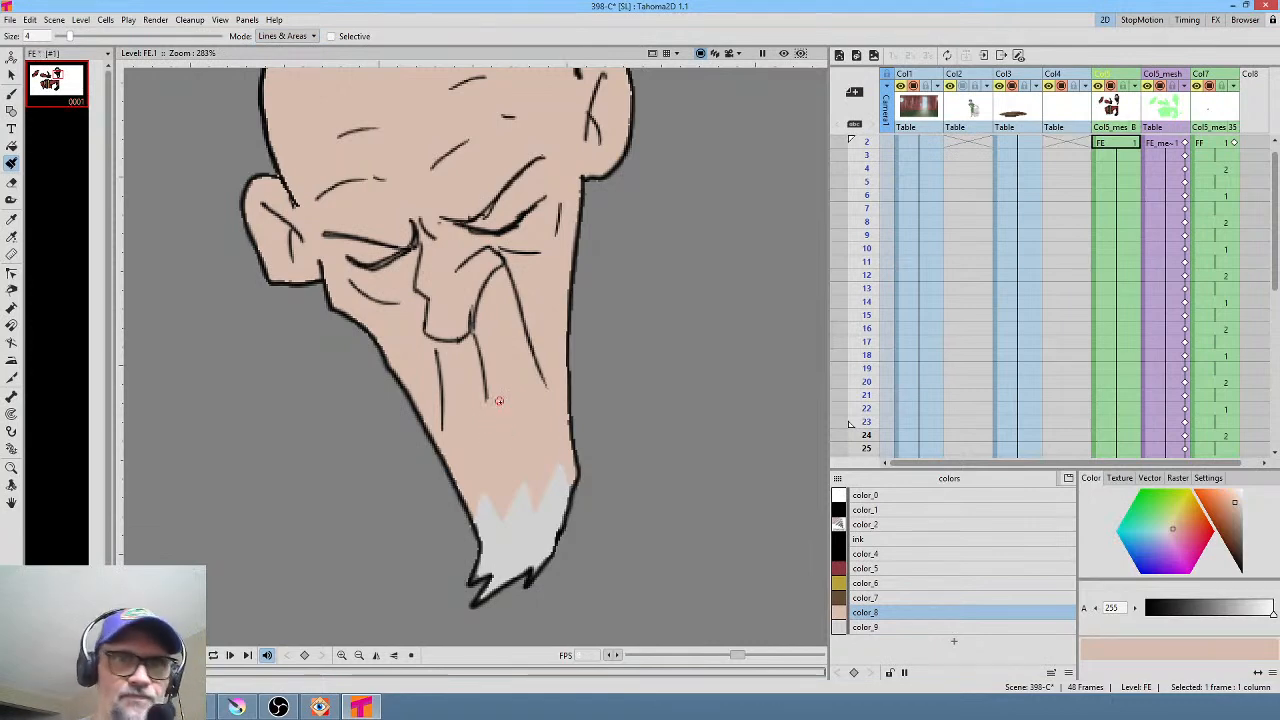
Play back the lengthened scene from the mesh column and examine the character's mouth and face up close
{"action": "left_click", "coordinate": [1162, 144]}
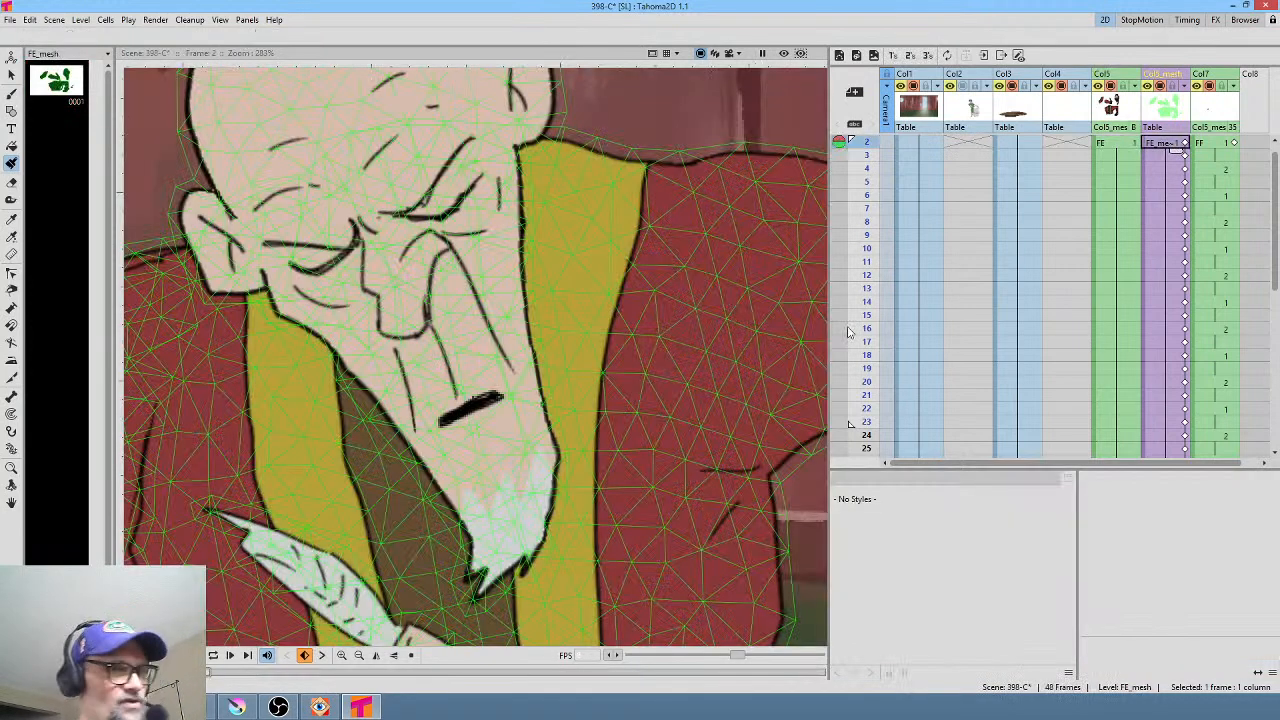
{"action": "scroll", "coordinate": [649, 343], "scroll_direction": "down", "scroll_amount": 3}
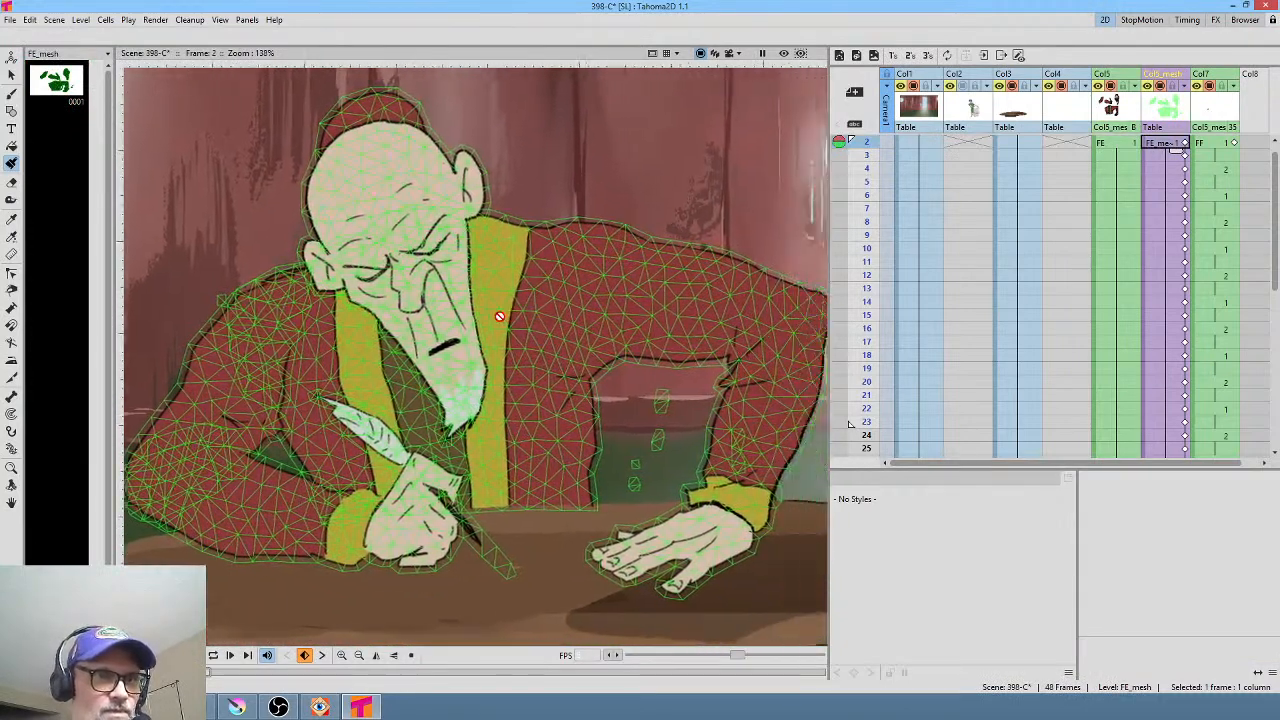
{"action": "left_click_drag", "start_coordinate": [499, 316], "coordinate": [498, 316]}
{"action": "key", "text": "p"}
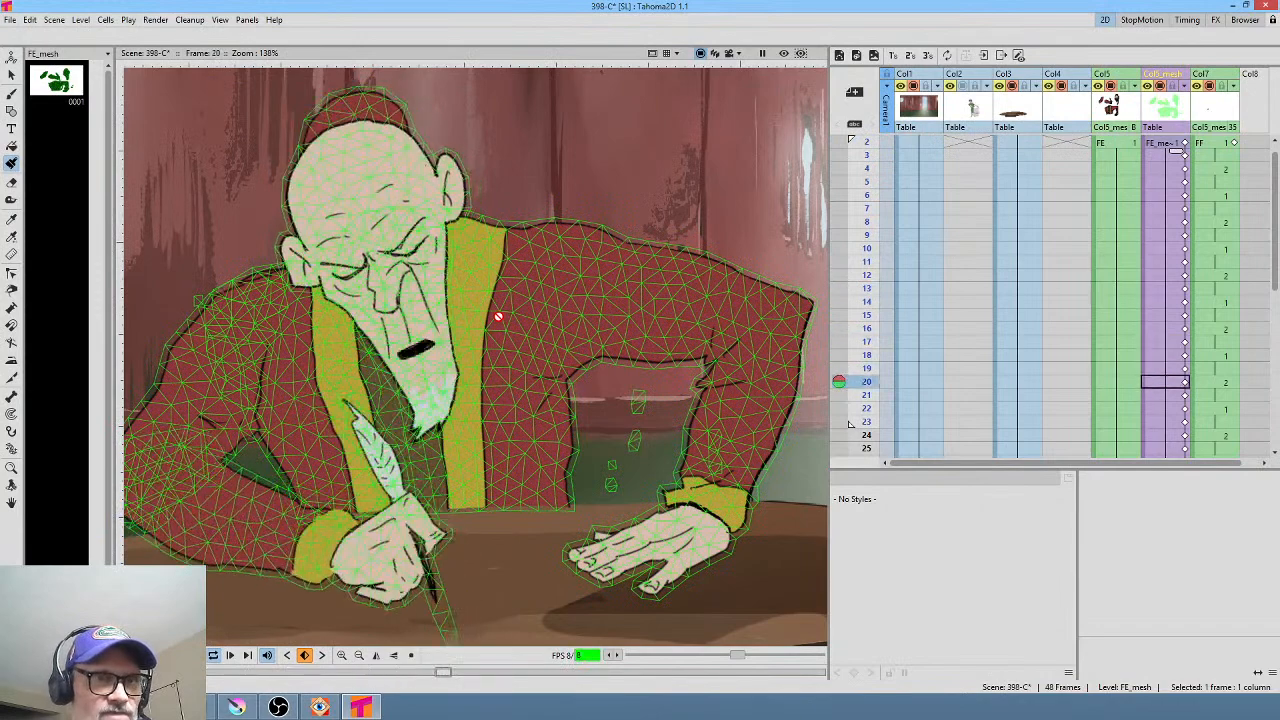
{"action": "key", "text": "p"}
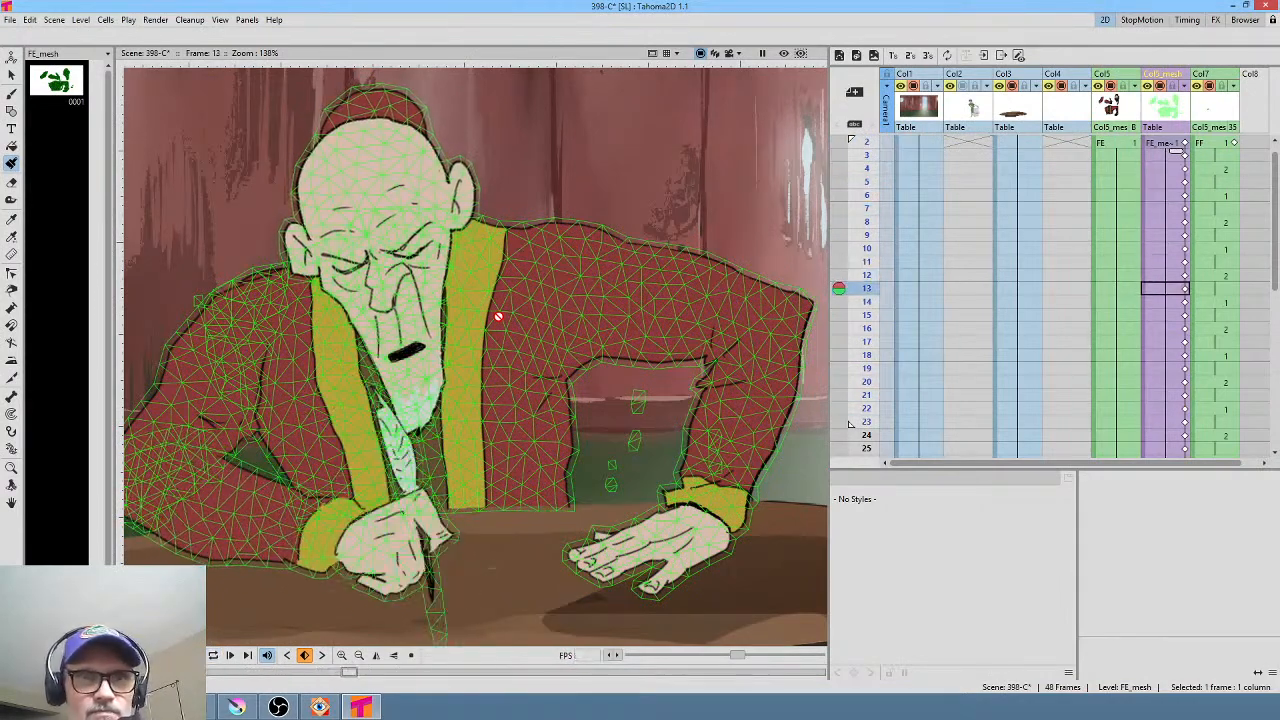
{"action": "left_click_drag", "start_coordinate": [511, 288], "coordinate": [549, 290]}
{"action": "key", "text": "p"}
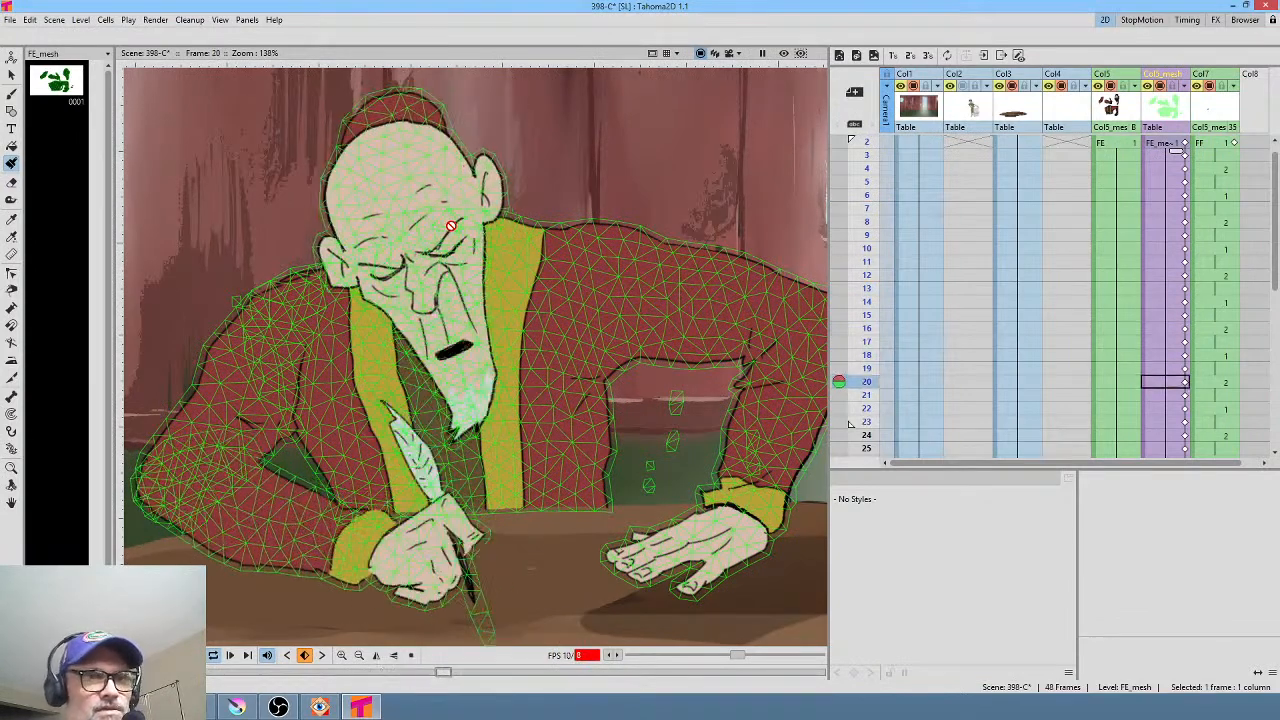
{"action": "key", "text": "p"}
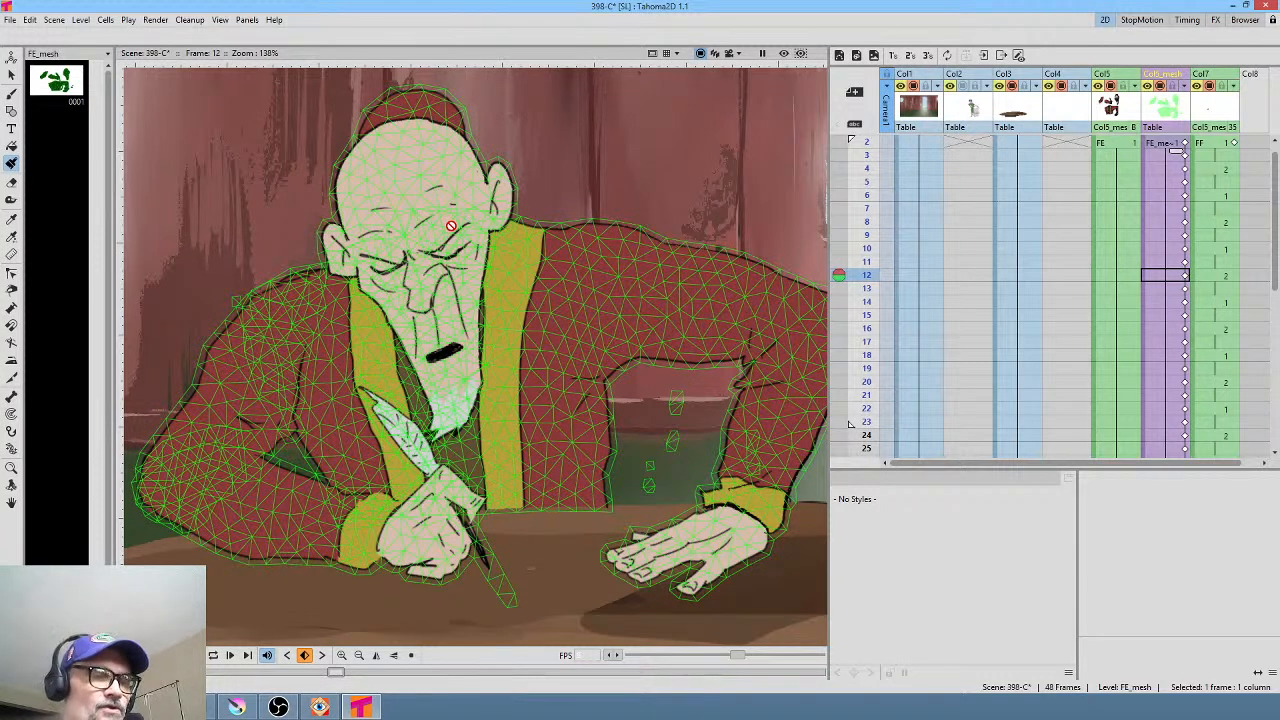
Open the Function Editor, expand Col5_mesh's Plastic Skeleton, and inspect the SO channel of Vertex_33
{"action": "left_click", "coordinate": [1151, 146]}
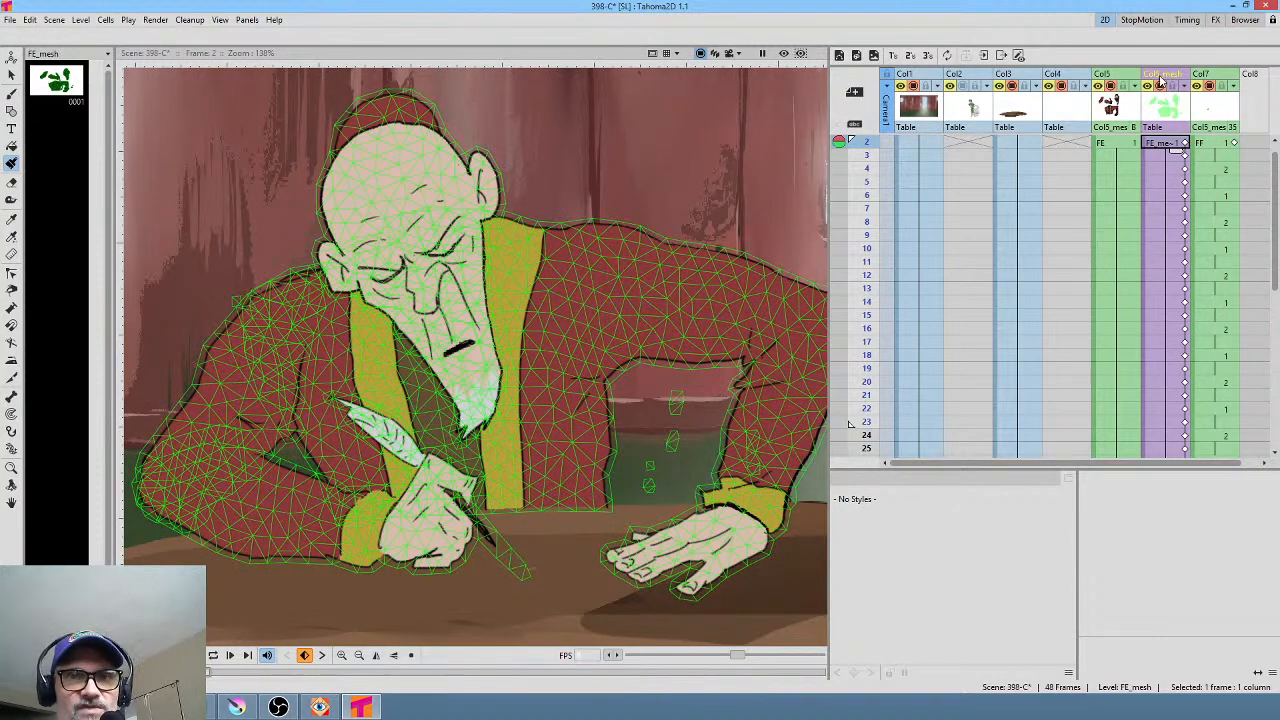
{"action": "scroll", "coordinate": [655, 263], "scroll_direction": "down", "scroll_amount": 3}
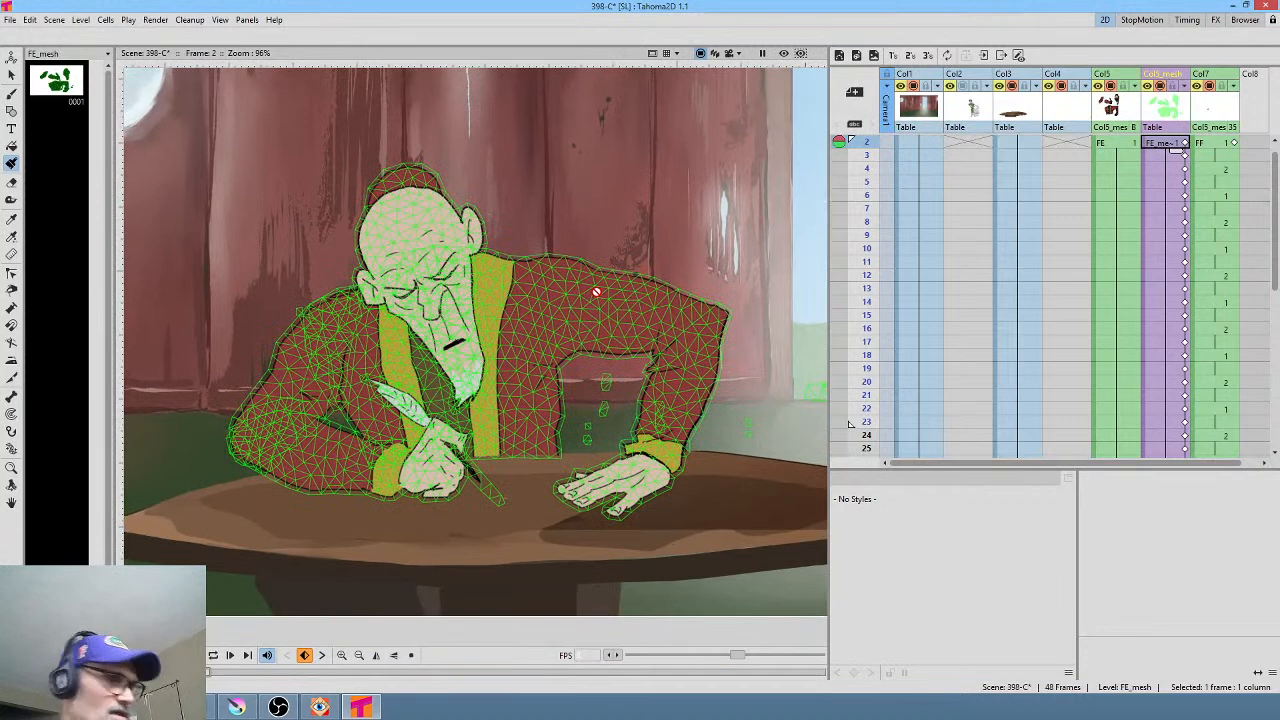
{"action": "key", "text": "shift+f"}
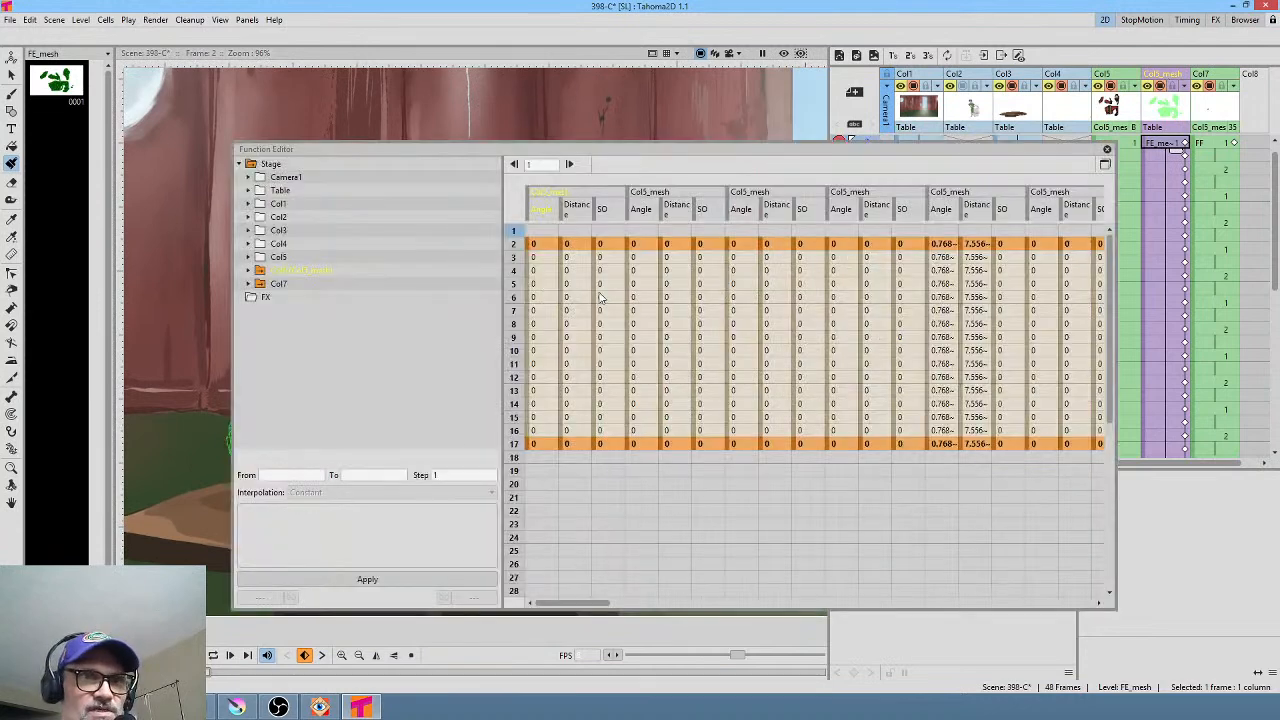
{"action": "left_click", "coordinate": [248, 270]}
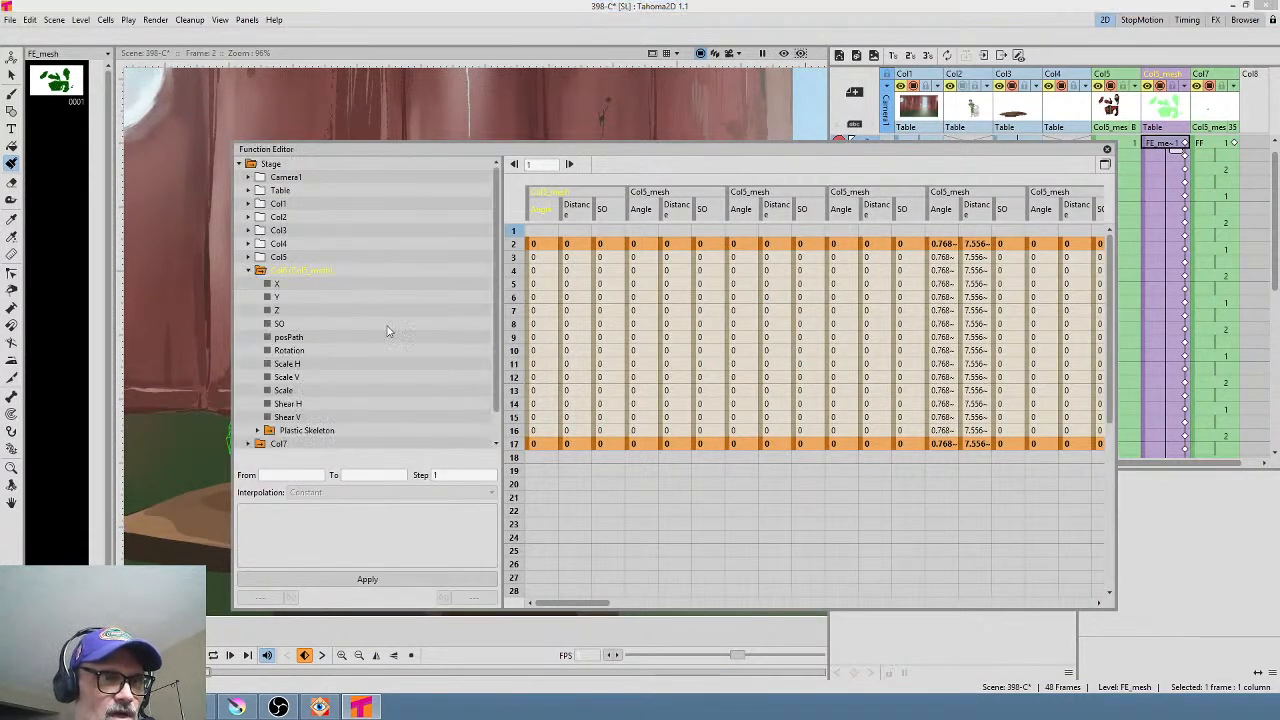
{"action": "left_click", "coordinate": [258, 430]}
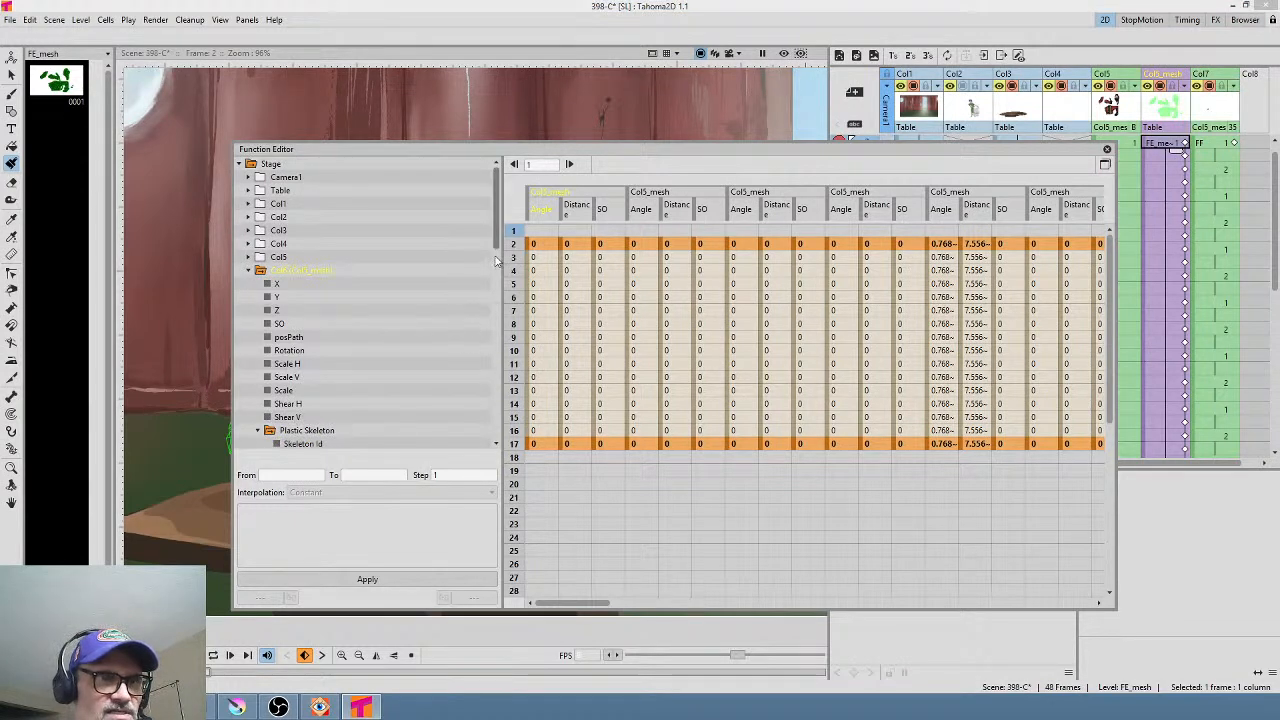
{"action": "left_click_drag", "start_coordinate": [497, 250], "coordinate": [492, 432]}
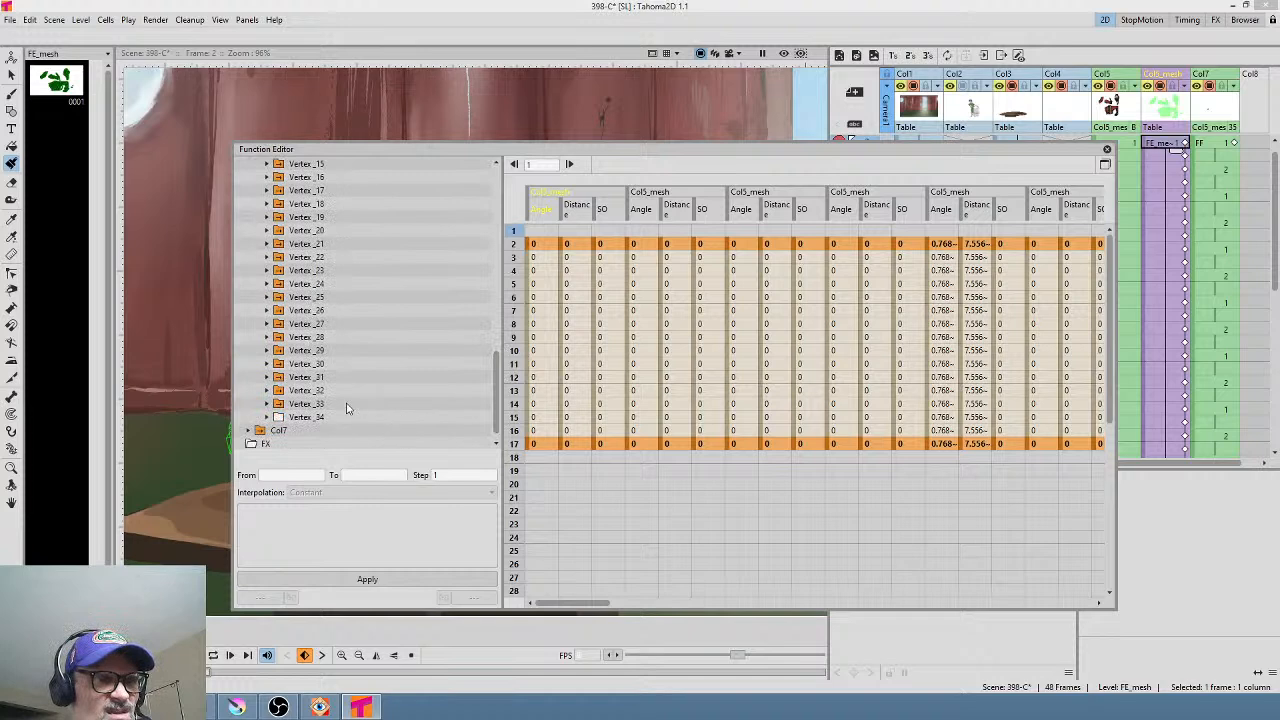
{"action": "left_click", "coordinate": [268, 417]}
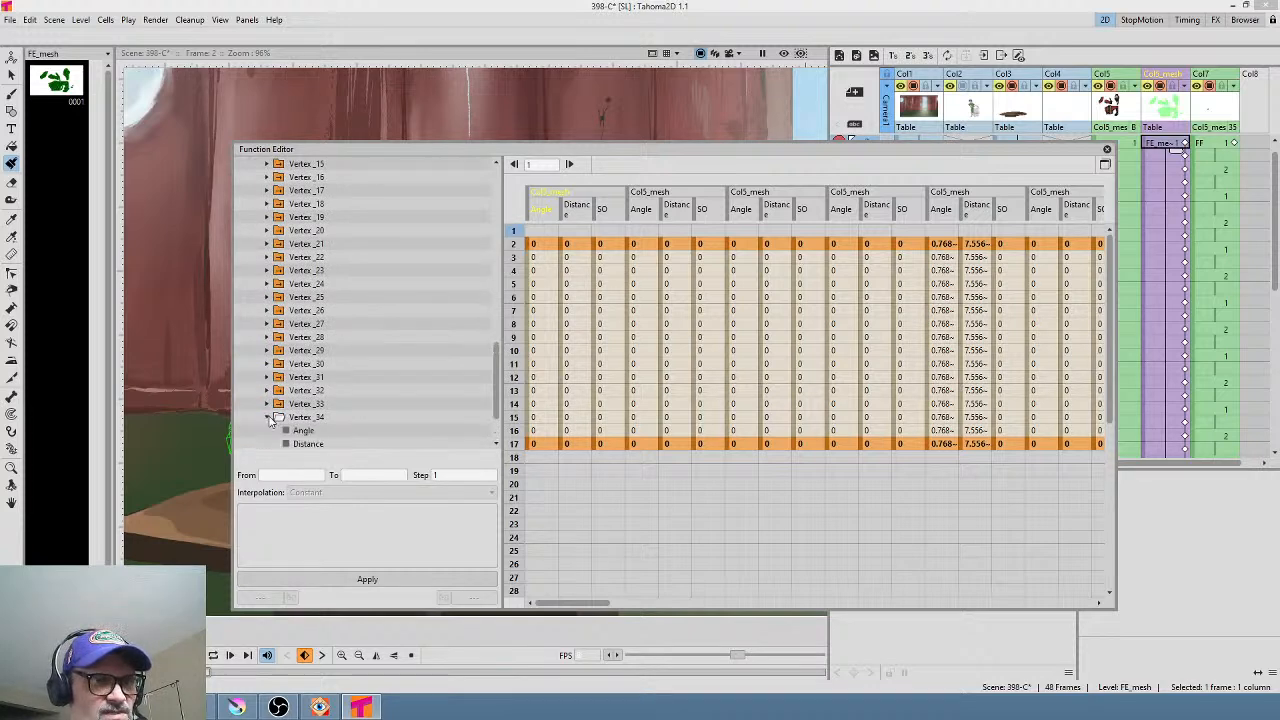
{"action": "left_click", "coordinate": [268, 417]}
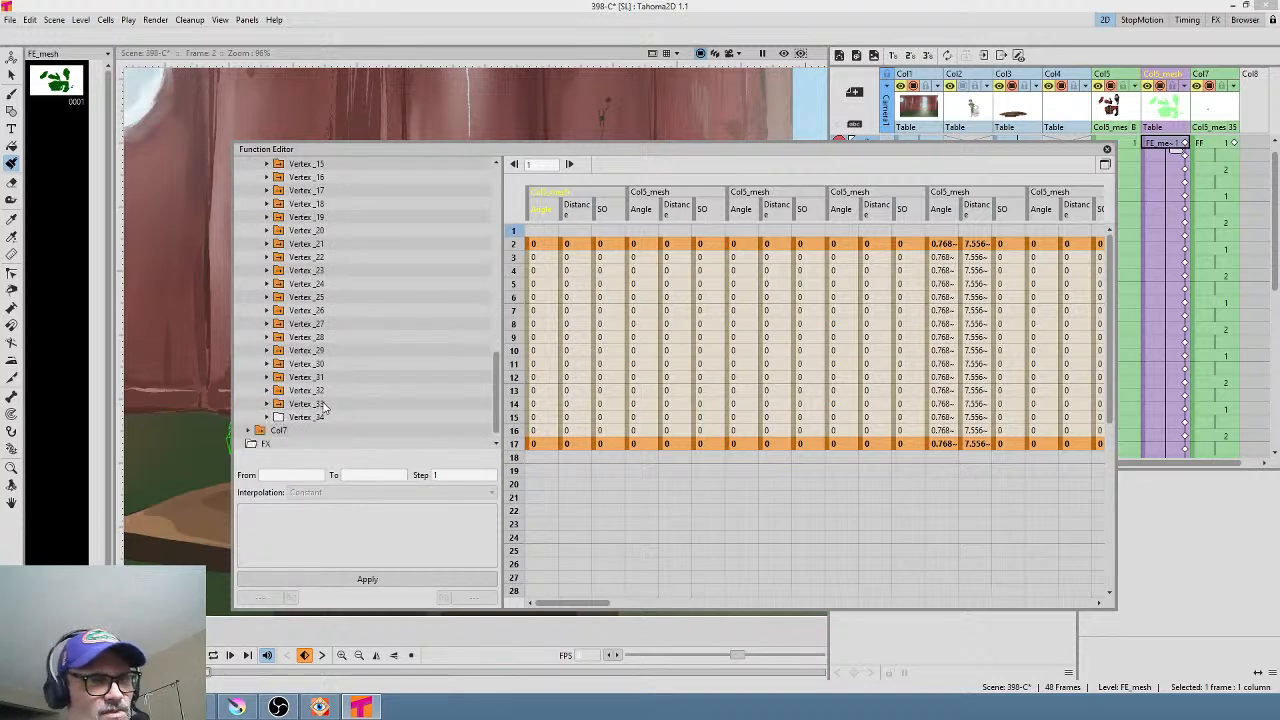
{"action": "left_click", "coordinate": [267, 404]}
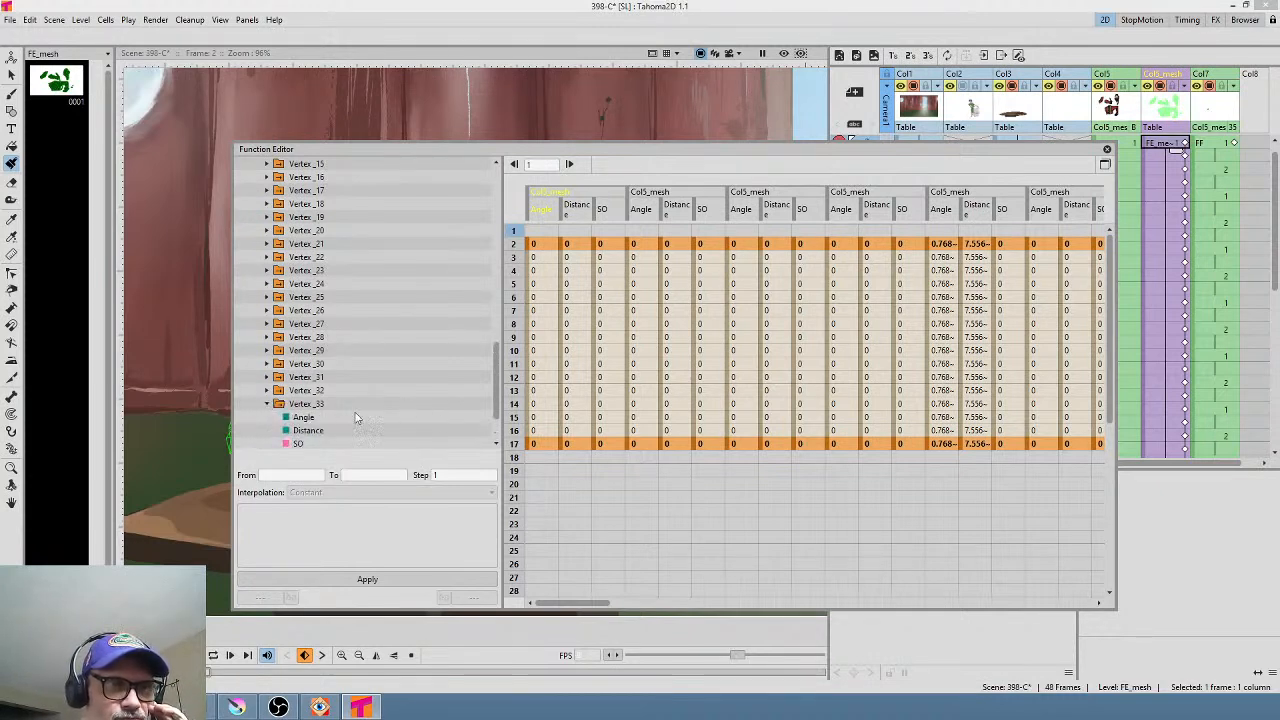
{"action": "scroll", "coordinate": [496, 377], "scroll_direction": "down", "scroll_amount": 2}
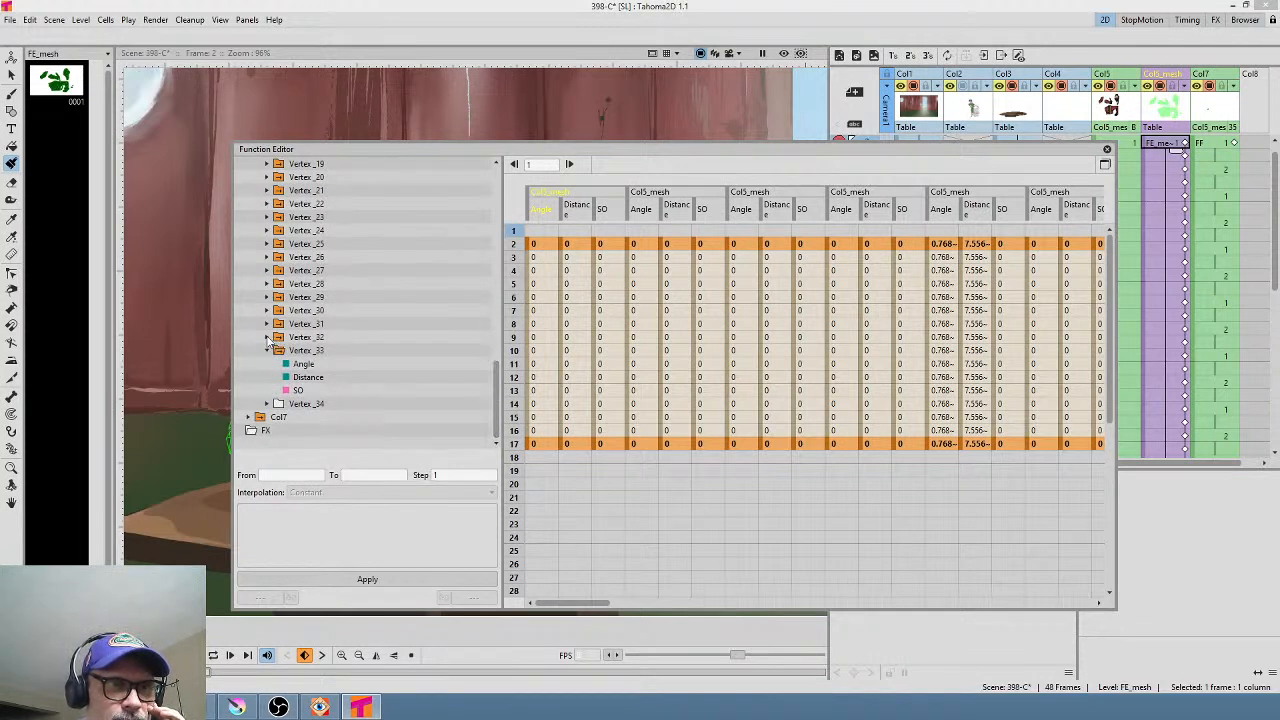
{"action": "left_click", "coordinate": [316, 391]}
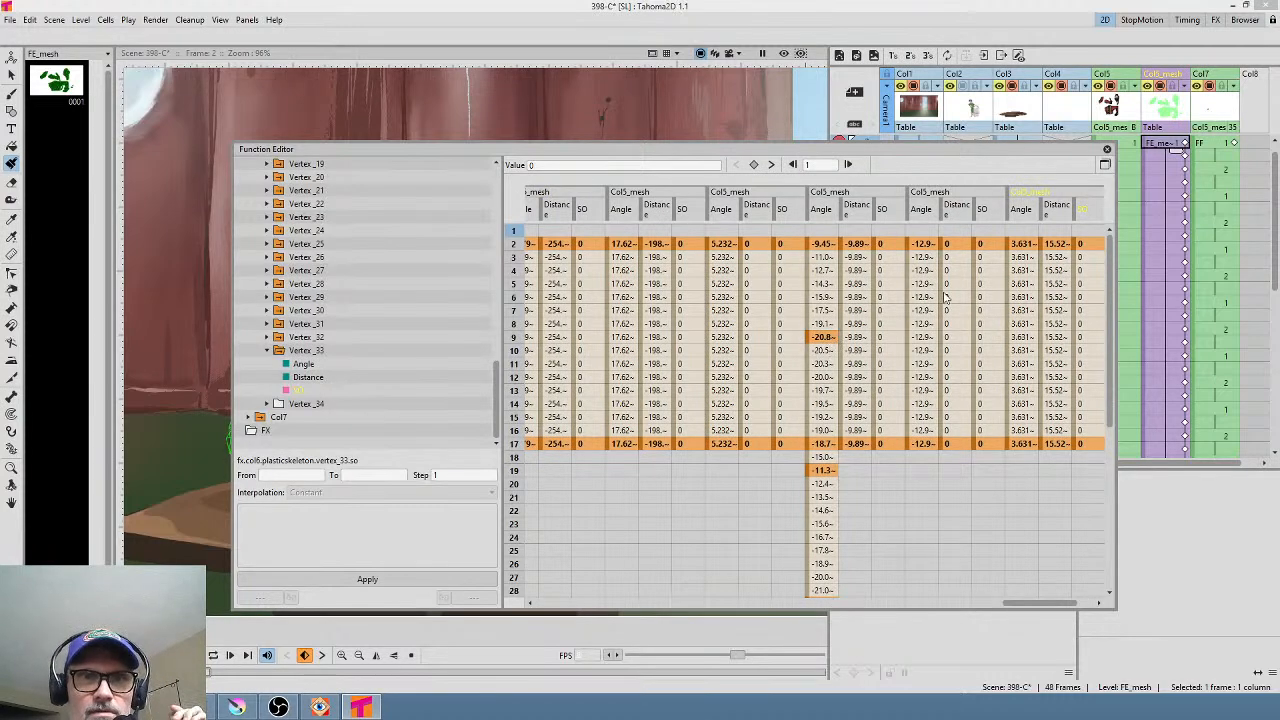
{"action": "left_click_drag", "start_coordinate": [948, 361], "coordinate": [877, 373]}
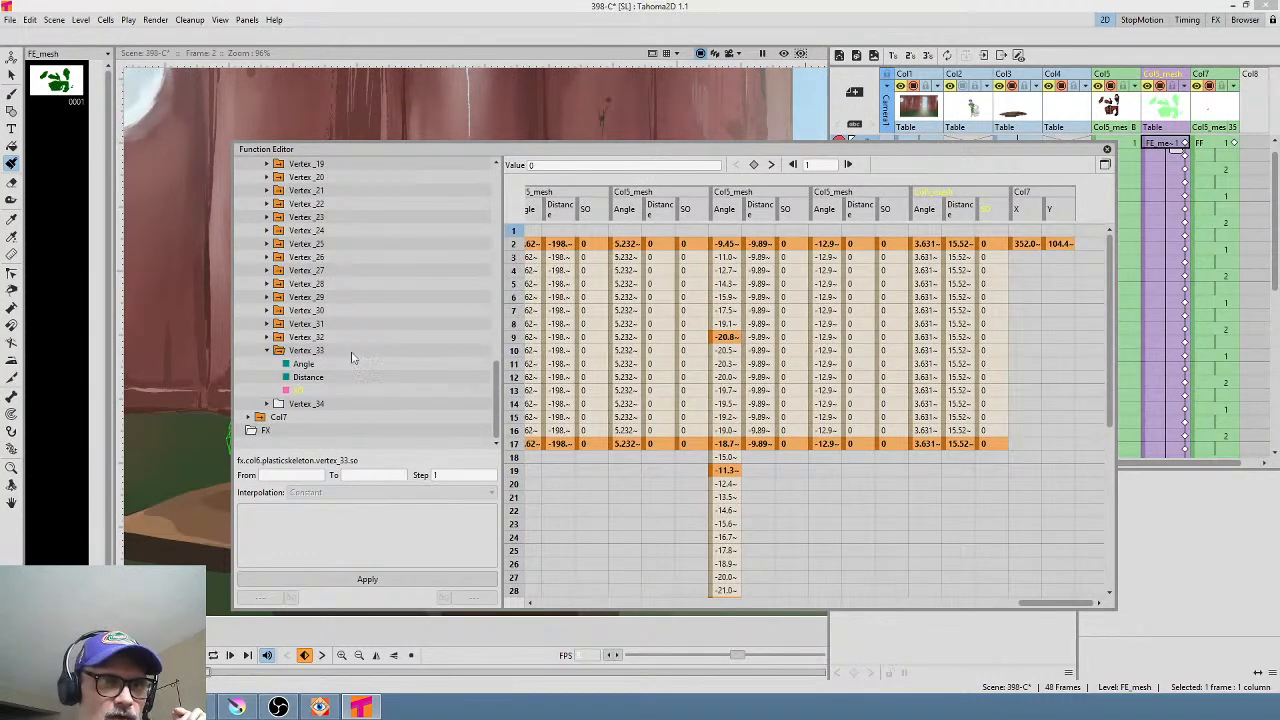
Examine the Angle, Distance and SO channels of Vertex_33 and the Angle channel of Vertex_34
{"action": "left_click", "coordinate": [306, 364]}
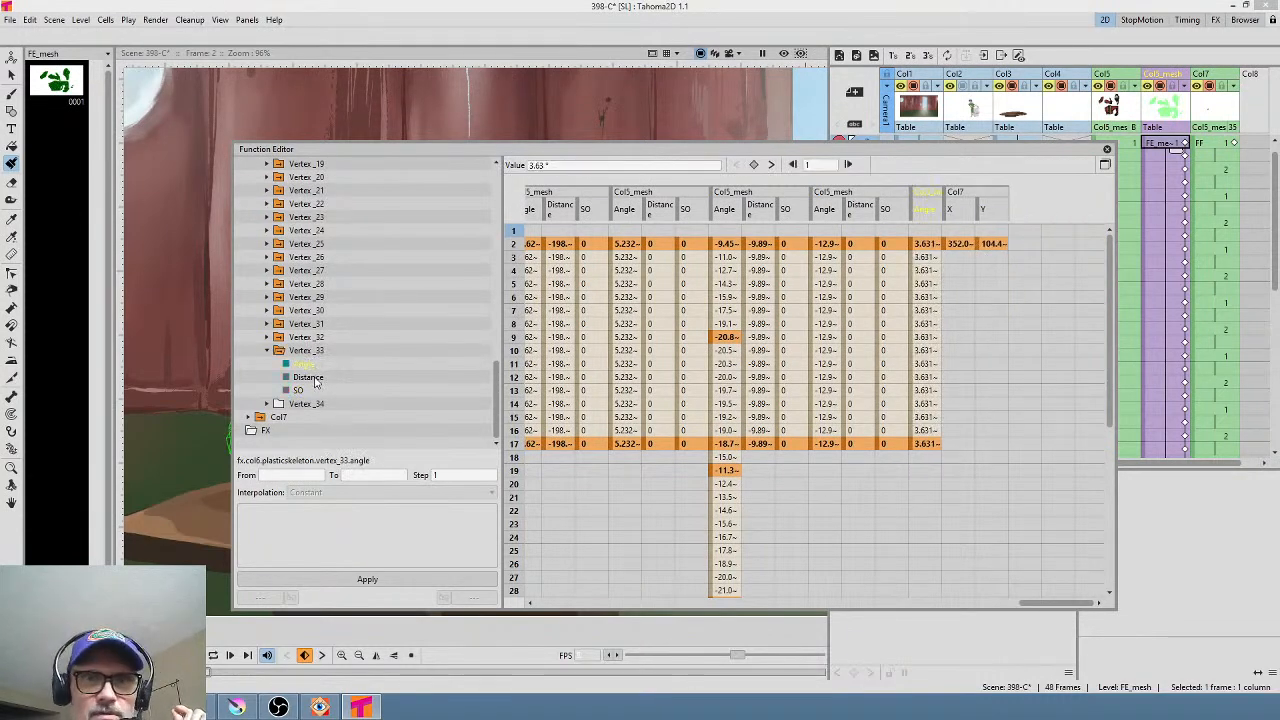
{"action": "left_click", "coordinate": [316, 378]}
{"action": "left_click", "coordinate": [312, 391]}
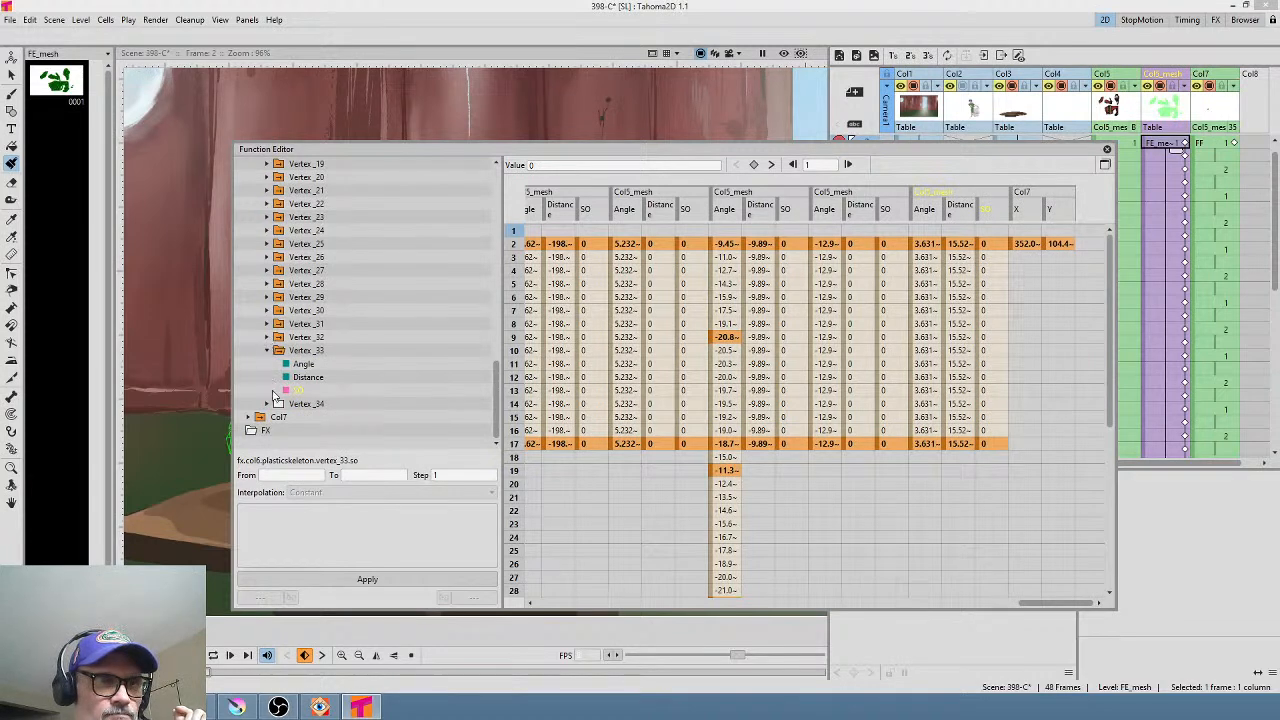
{"action": "left_click", "coordinate": [268, 404]}
{"action": "left_click", "coordinate": [302, 417]}
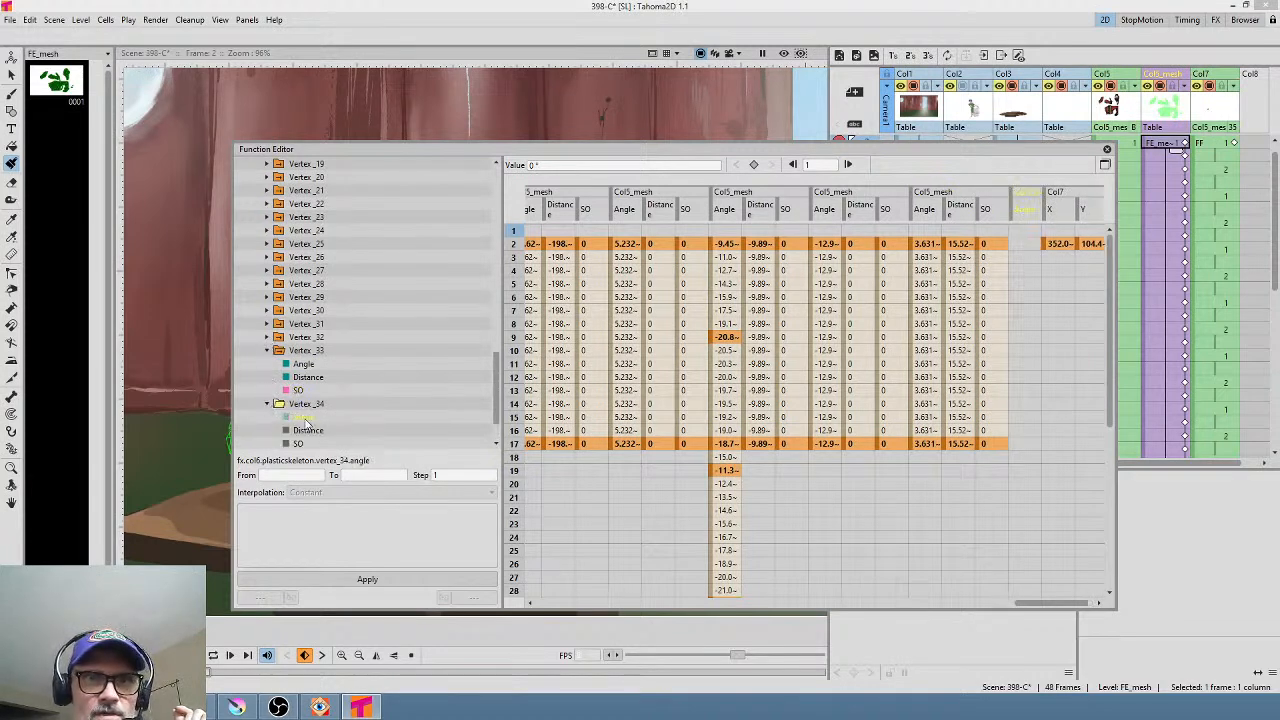
Check the Angle and Distance channels of Vertex_32, and select the Vertex_31 Angle column to view its keyframes through frame 29
{"action": "left_click", "coordinate": [267, 337]}
{"action": "left_click", "coordinate": [303, 351]}
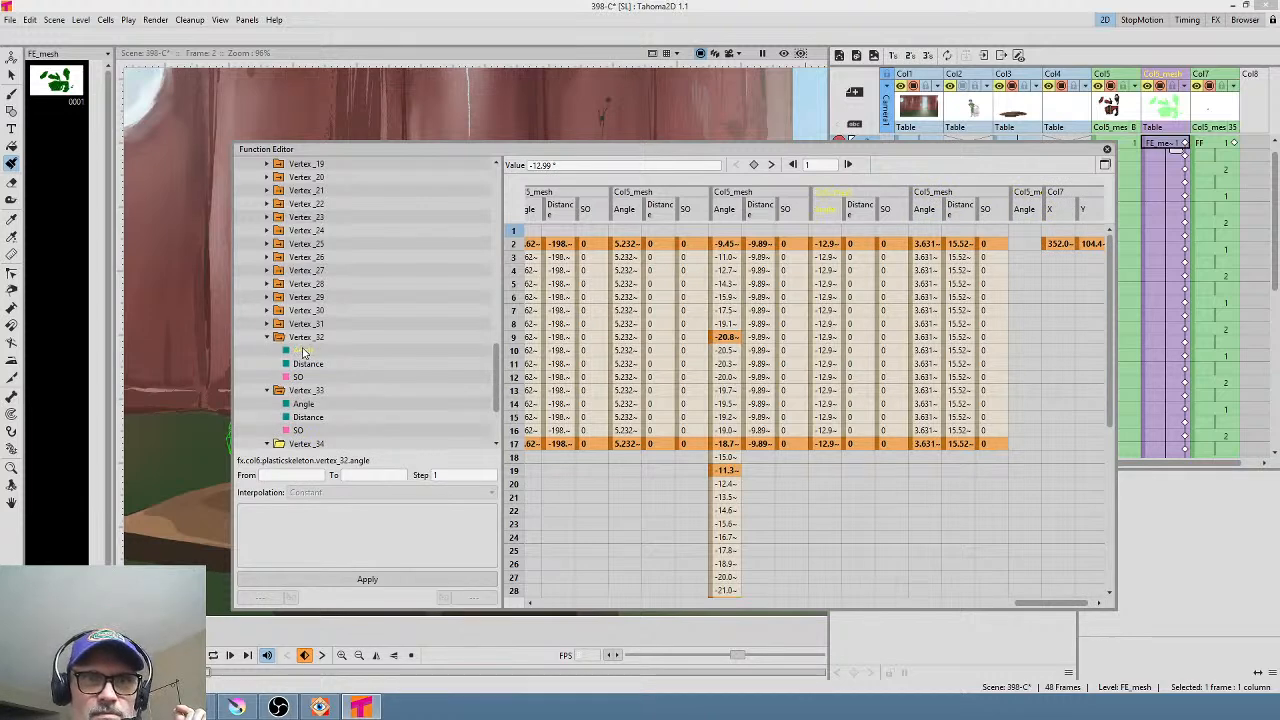
{"action": "left_click", "coordinate": [303, 364]}
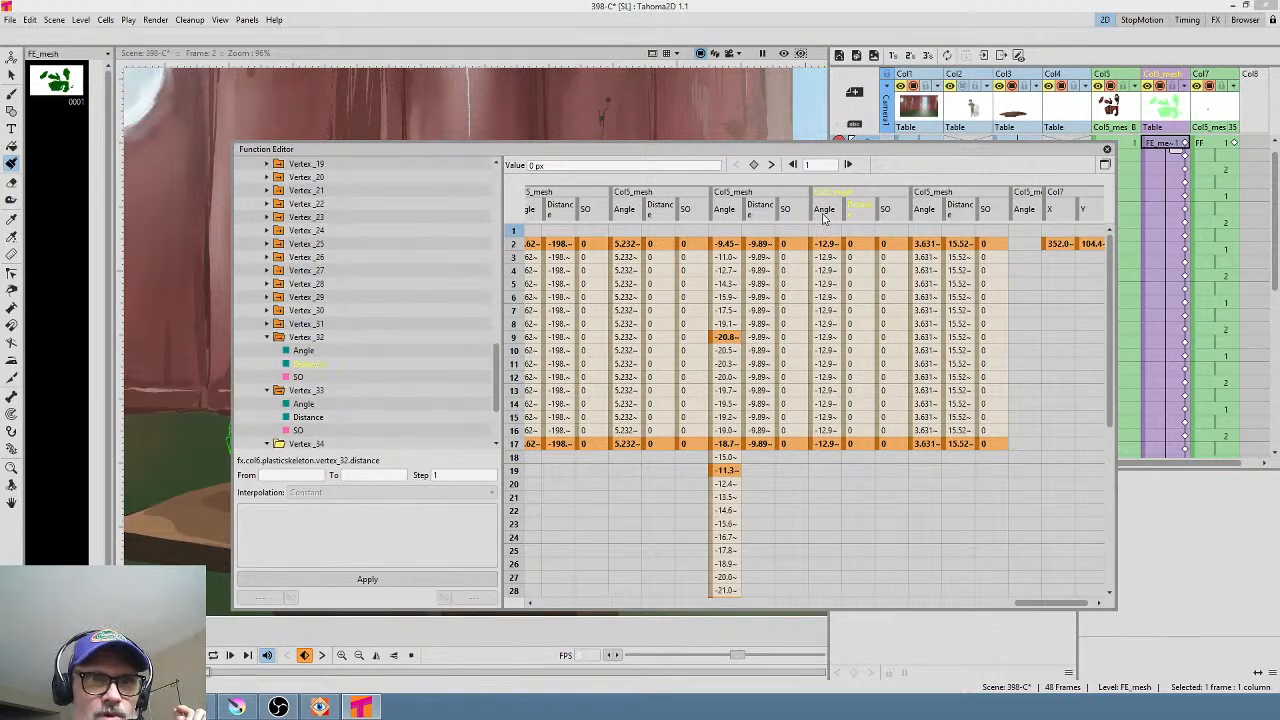
{"action": "left_click", "coordinate": [727, 210]}
{"action": "left_click_drag", "start_coordinate": [812, 413], "coordinate": [832, 330]}
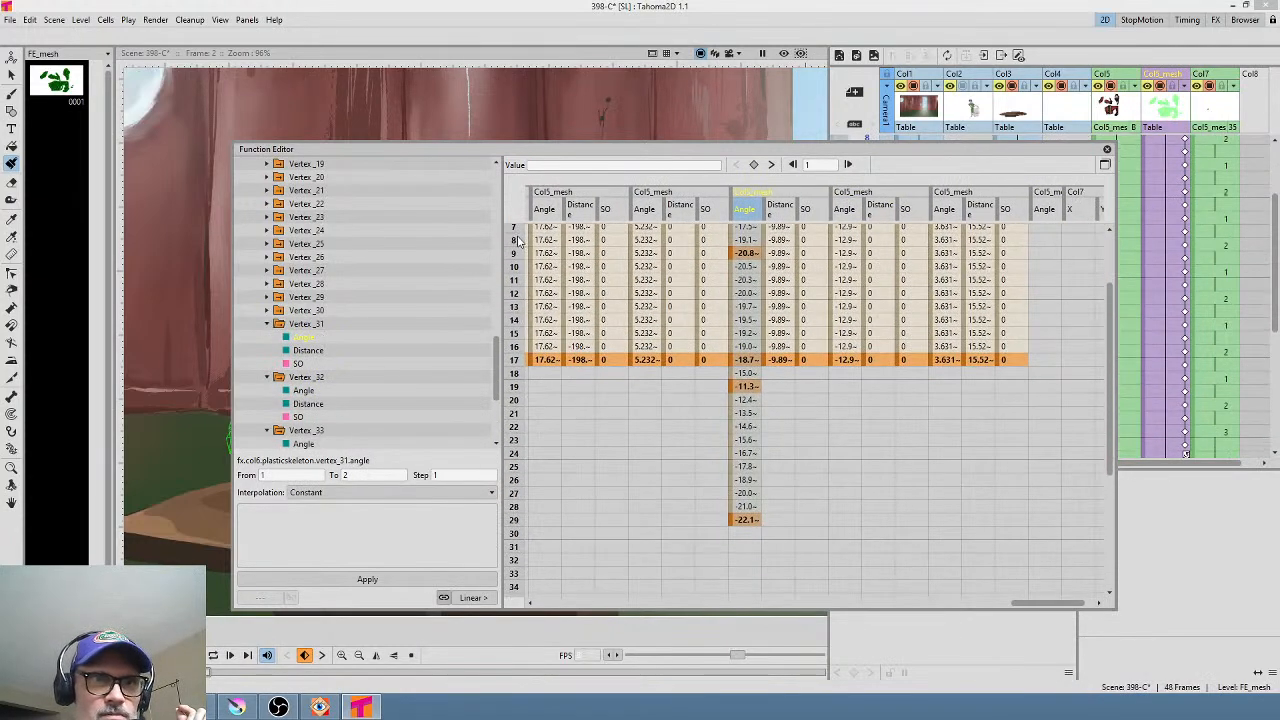
Change the interpolation of the Vertex_31 Angle keyframes around frames 17 to 19 to Constant in the Function Editor
{"action": "left_click", "coordinate": [514, 295]}
{"action": "left_click_drag", "start_coordinate": [515, 308], "coordinate": [515, 312]}
{"action": "left_click_drag", "start_coordinate": [534, 151], "coordinate": [556, 0]}
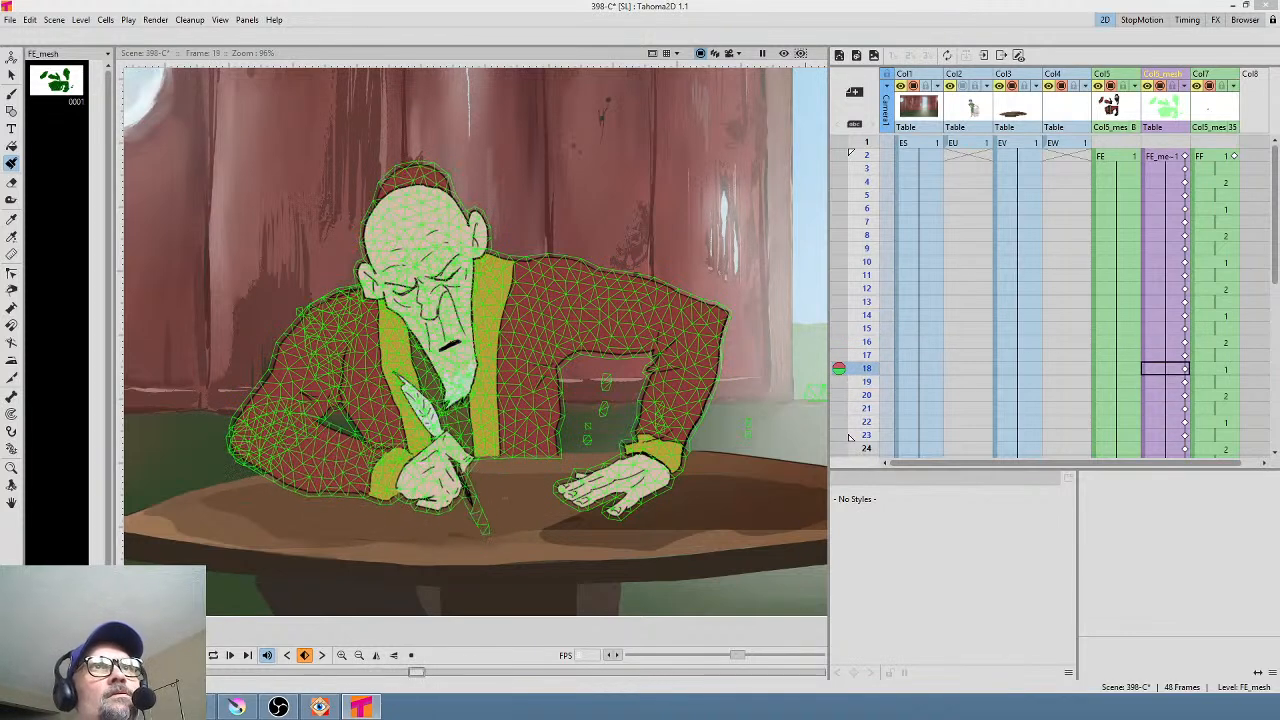
{"action": "left_click_drag", "start_coordinate": [762, 0], "coordinate": [828, 103]}
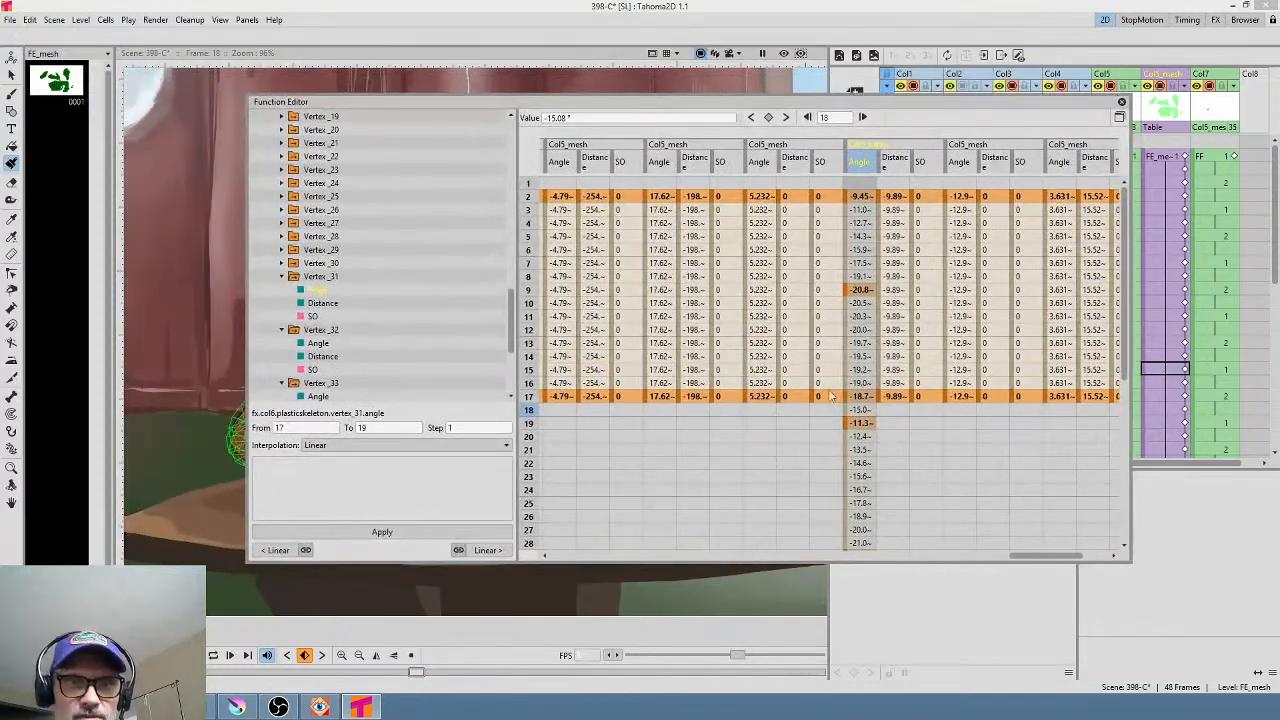
{"action": "left_click", "coordinate": [864, 411]}
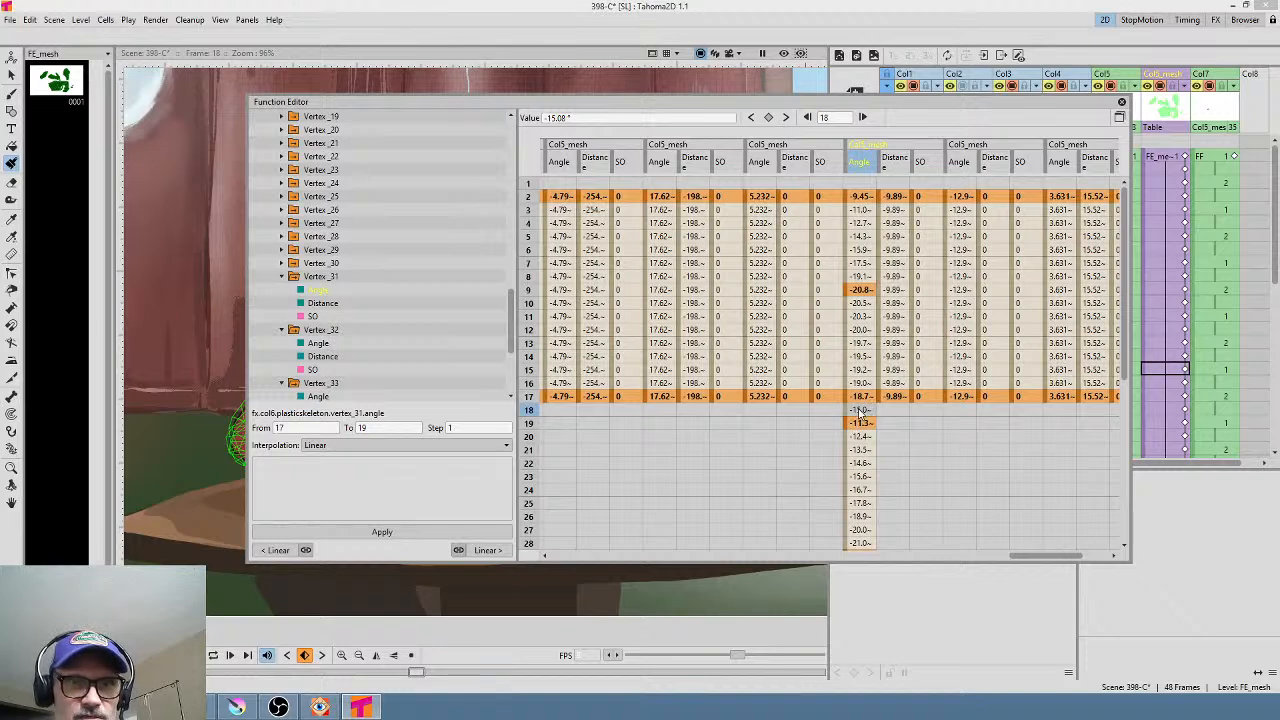
{"action": "left_click", "coordinate": [860, 397]}
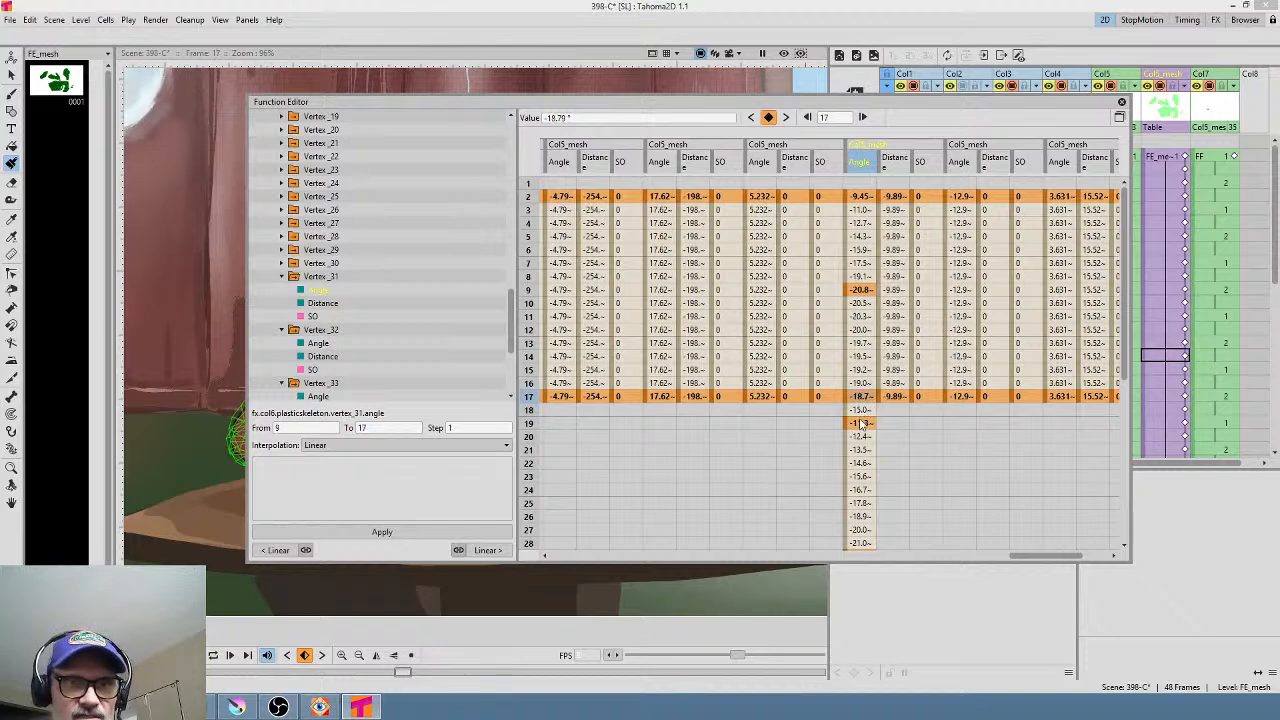
{"action": "left_click", "coordinate": [862, 424]}
{"action": "right_click", "coordinate": [862, 424]}
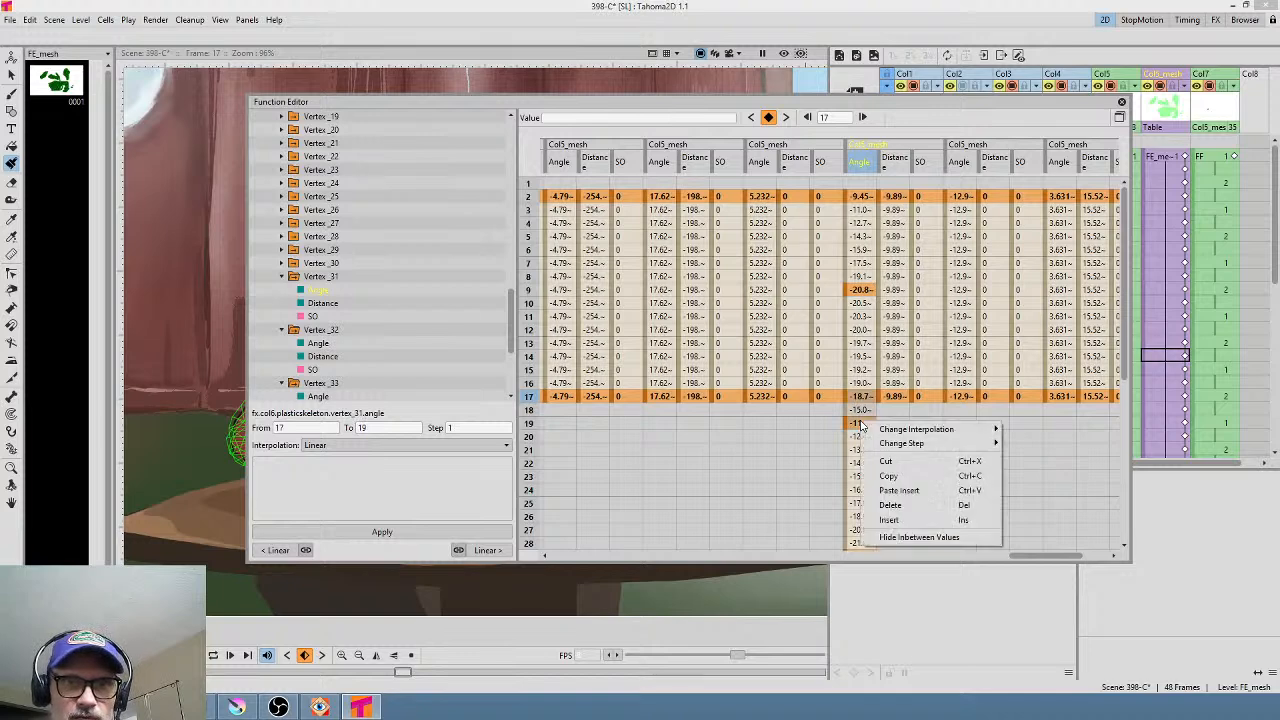
{"action": "mouse_move", "coordinate": [892, 432]}
{"action": "left_click", "coordinate": [1052, 432]}
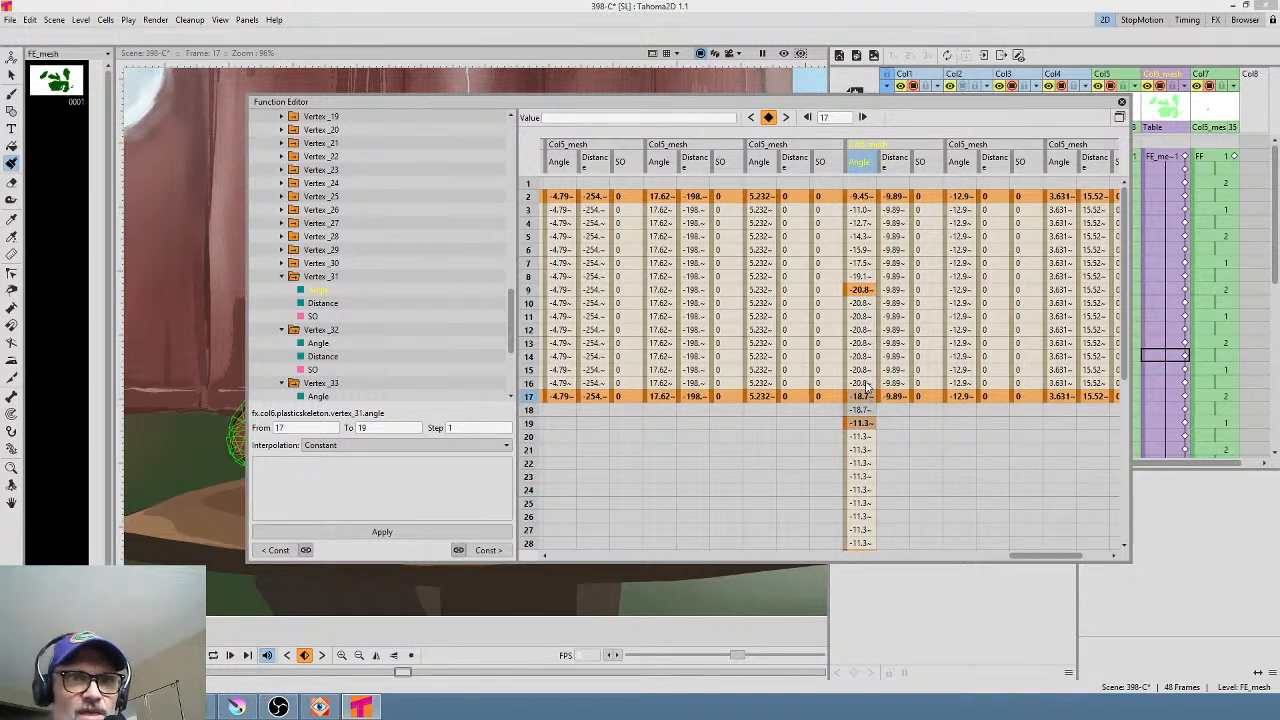
Scrub through the frames and play the animation from frame 2 to check the character's writing motion
{"action": "left_click_drag", "start_coordinate": [1046, 102], "coordinate": [1000, 0]}
{"action": "left_click_drag", "start_coordinate": [868, 145], "coordinate": [873, 385]}
{"action": "scroll", "coordinate": [1130, 297], "scroll_direction": "down", "scroll_amount": 1}
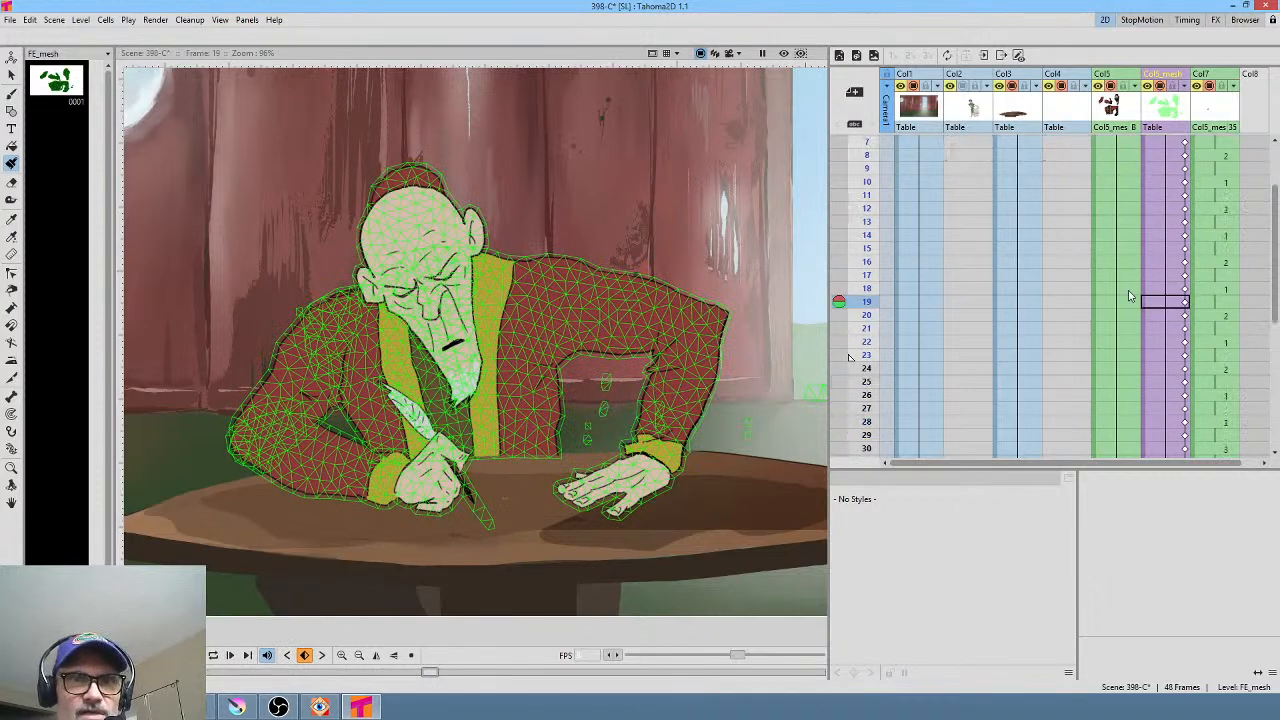
{"action": "left_click_drag", "start_coordinate": [869, 160], "coordinate": [850, 236]}
{"action": "left_click_drag", "start_coordinate": [862, 291], "coordinate": [857, 66]}
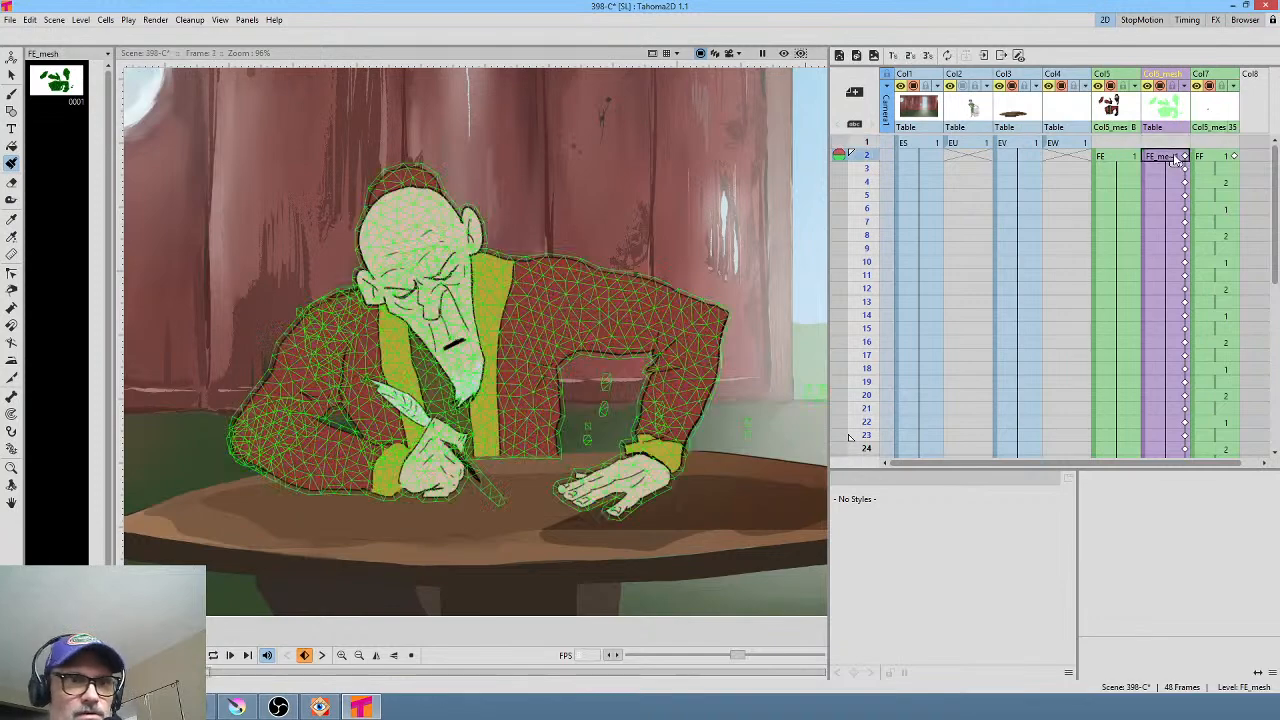
{"action": "left_click", "coordinate": [1175, 157]}
{"action": "key", "text": "p"}
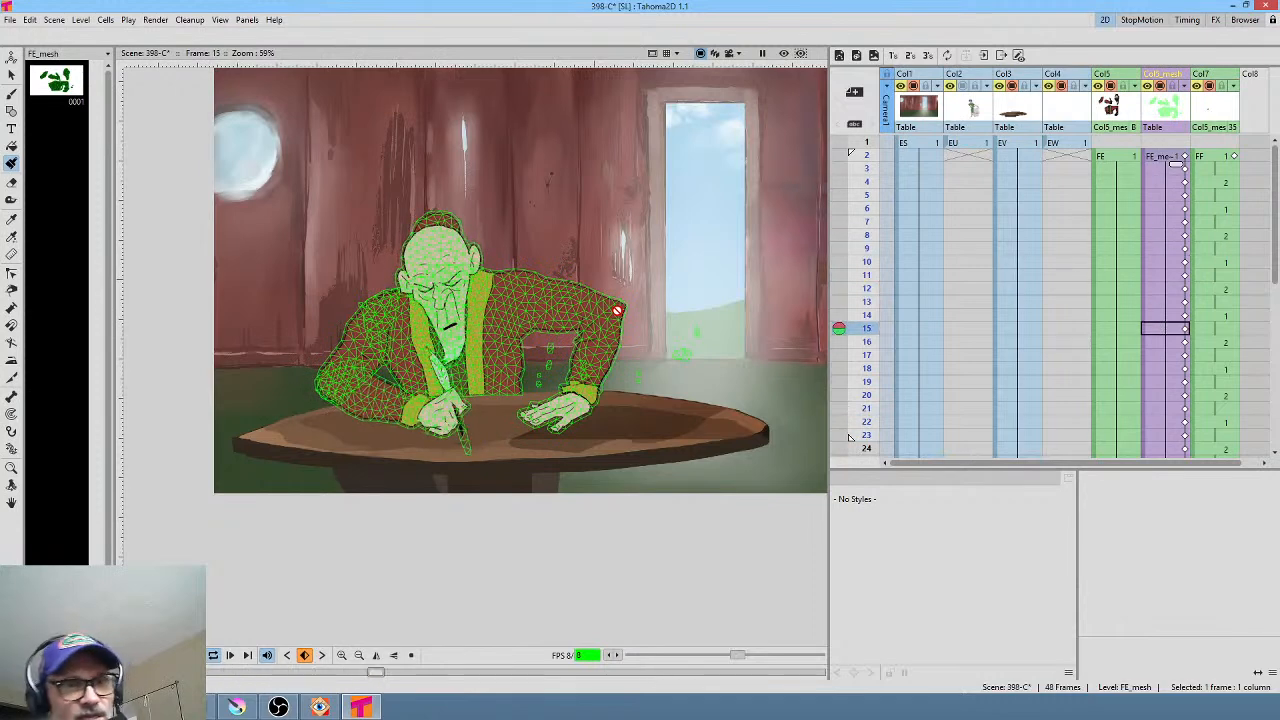
{"action": "key", "text": "p"}
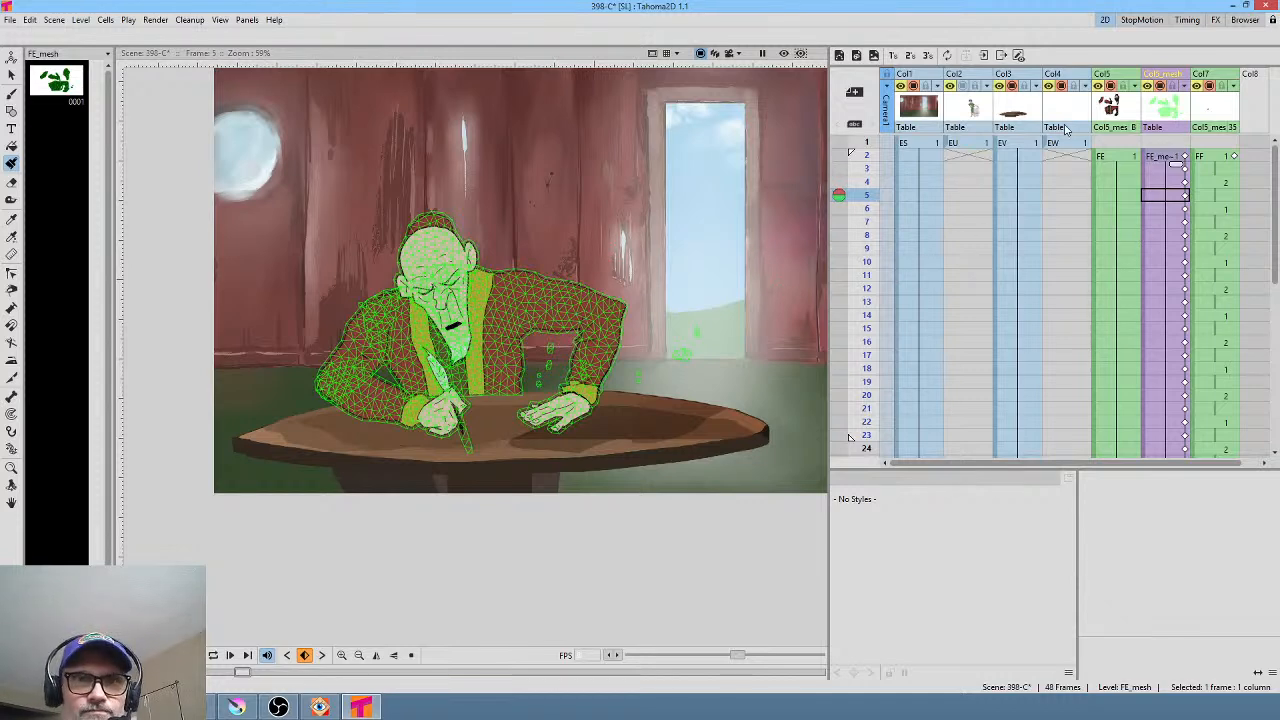
Delete column Col4 containing level EW and save the whole scene
{"action": "left_click", "coordinate": [1013, 145]}
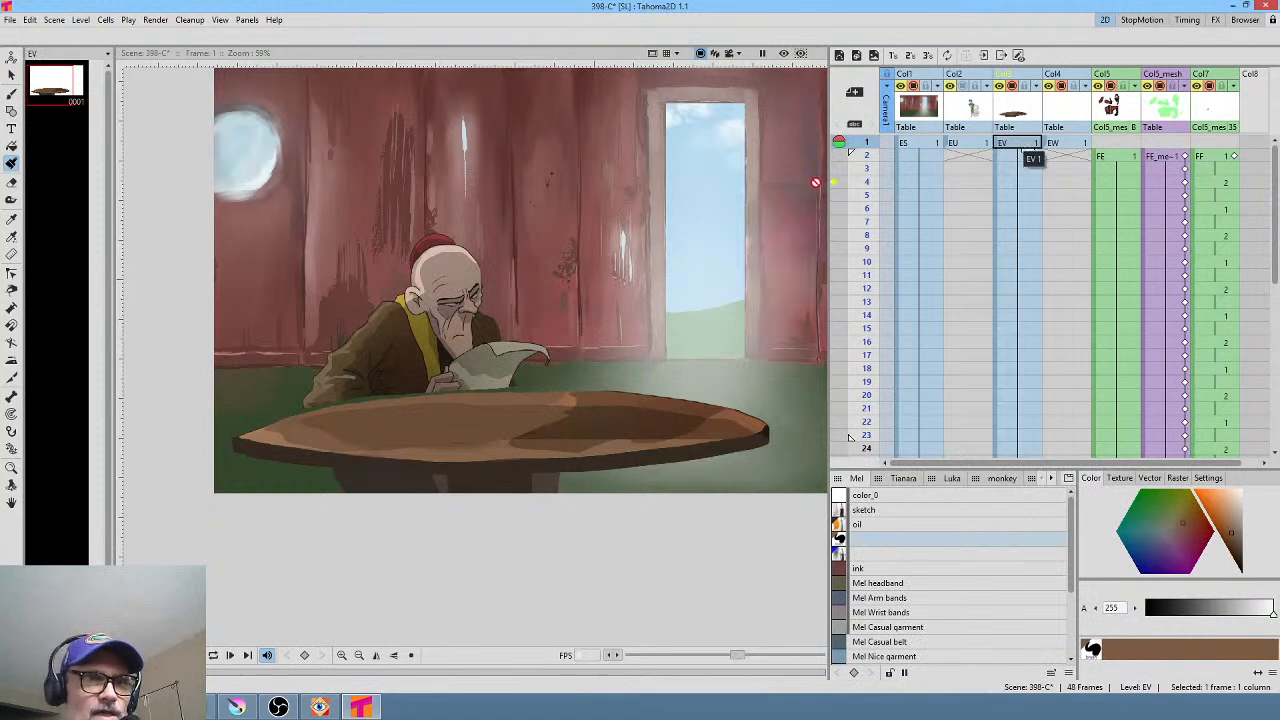
{"action": "left_click", "coordinate": [1063, 144]}
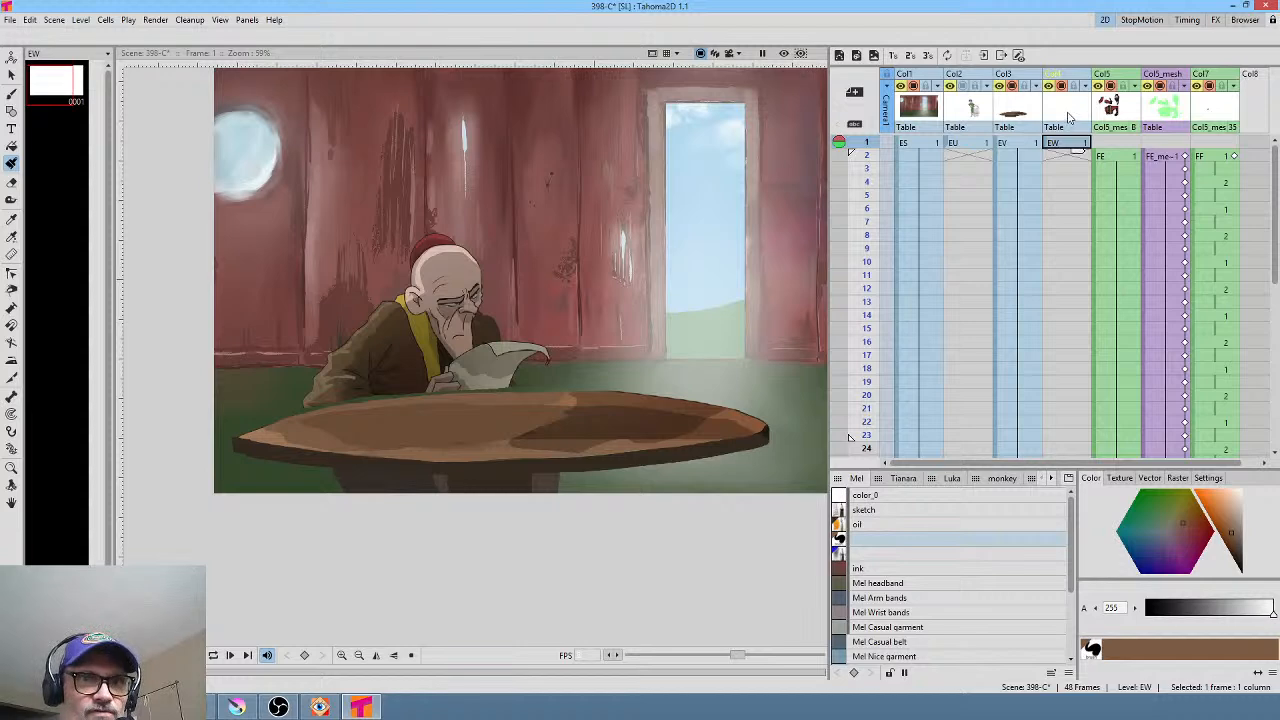
{"action": "left_click", "coordinate": [1068, 118]}
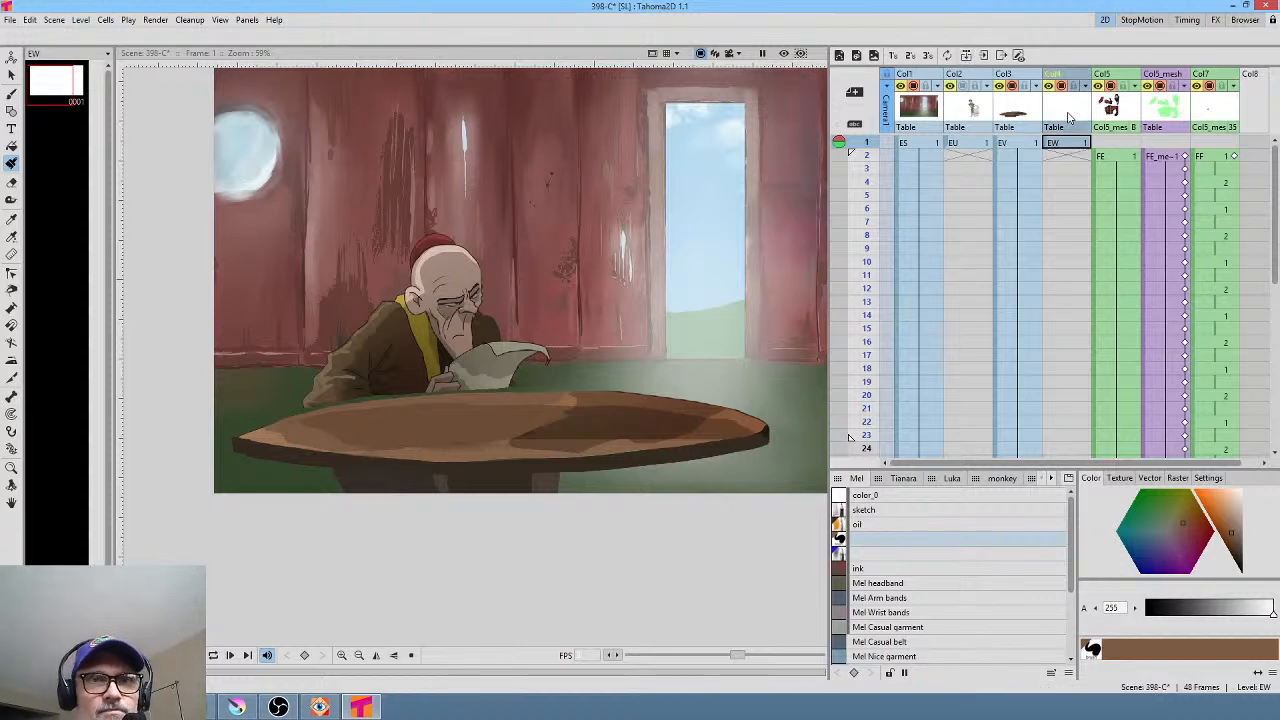
{"action": "key", "text": "Delete"}
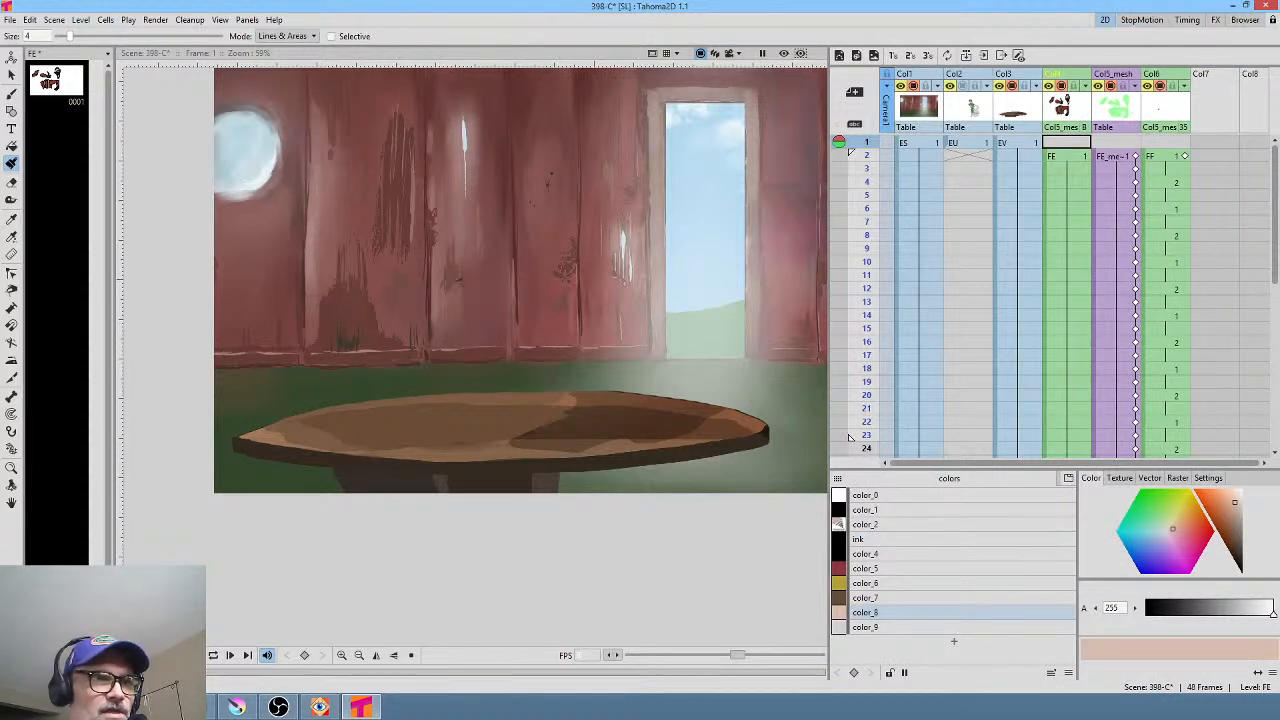
{"action": "left_click", "coordinate": [9, 19]}
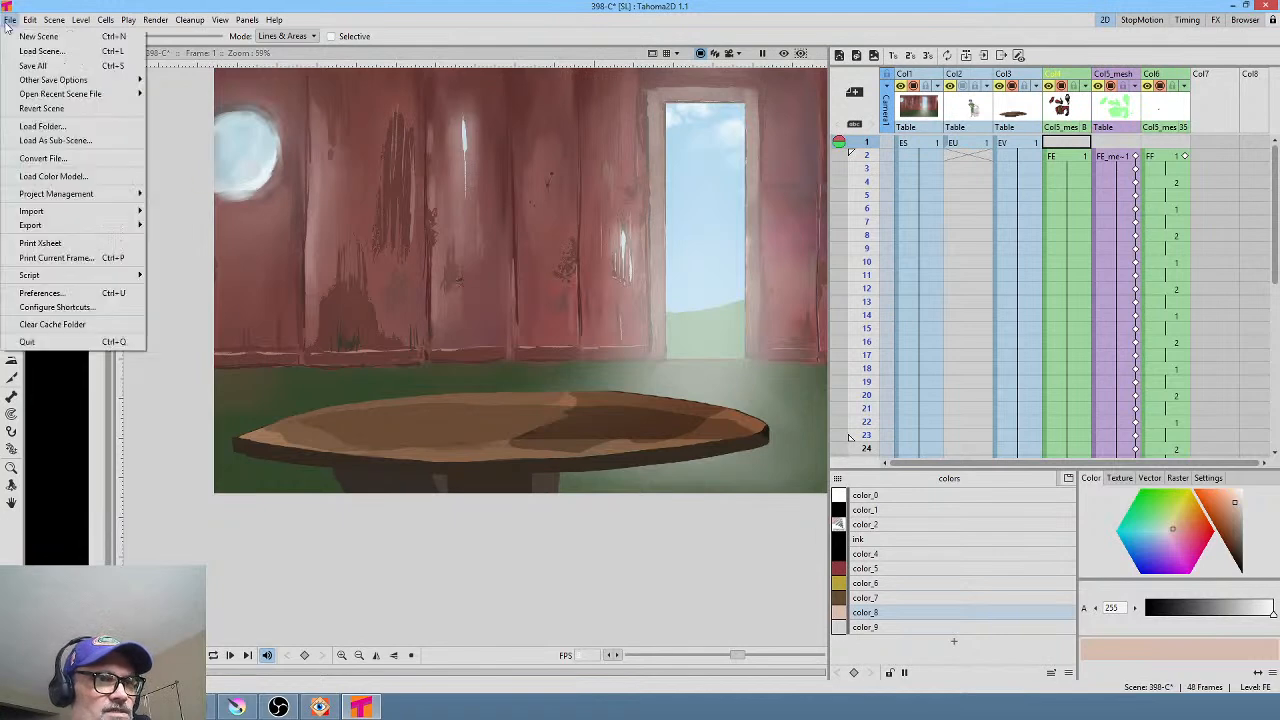
{"action": "left_click", "coordinate": [25, 67]}
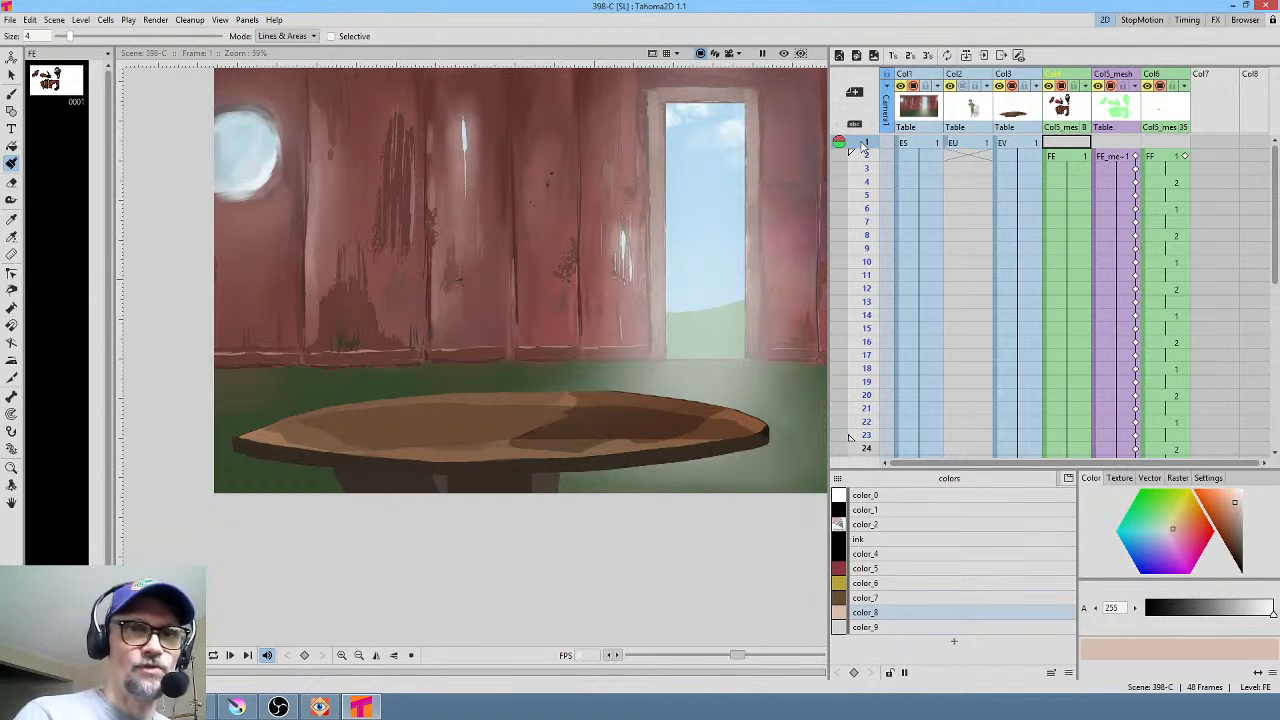
Remove frame 1 from all columns of the Xsheet and play back the shortened animation
{"action": "left_click", "coordinate": [918, 144]}
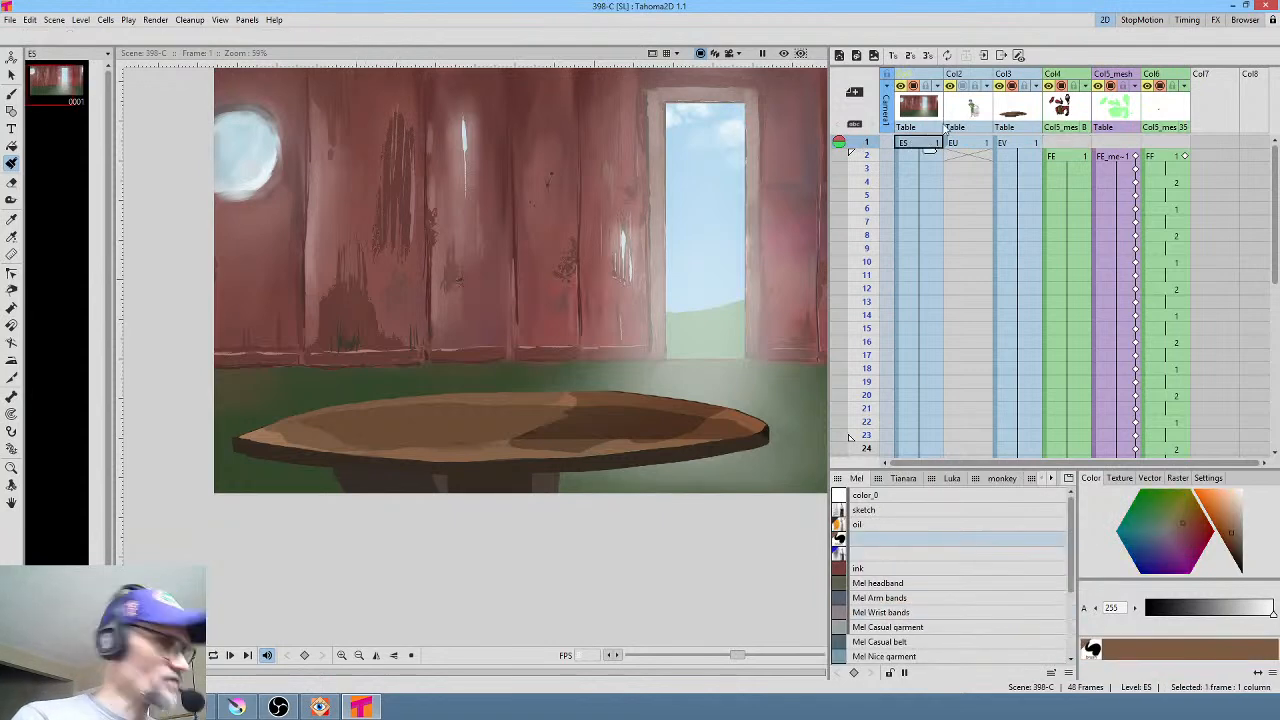
{"action": "key", "text": "ctrl+z"}
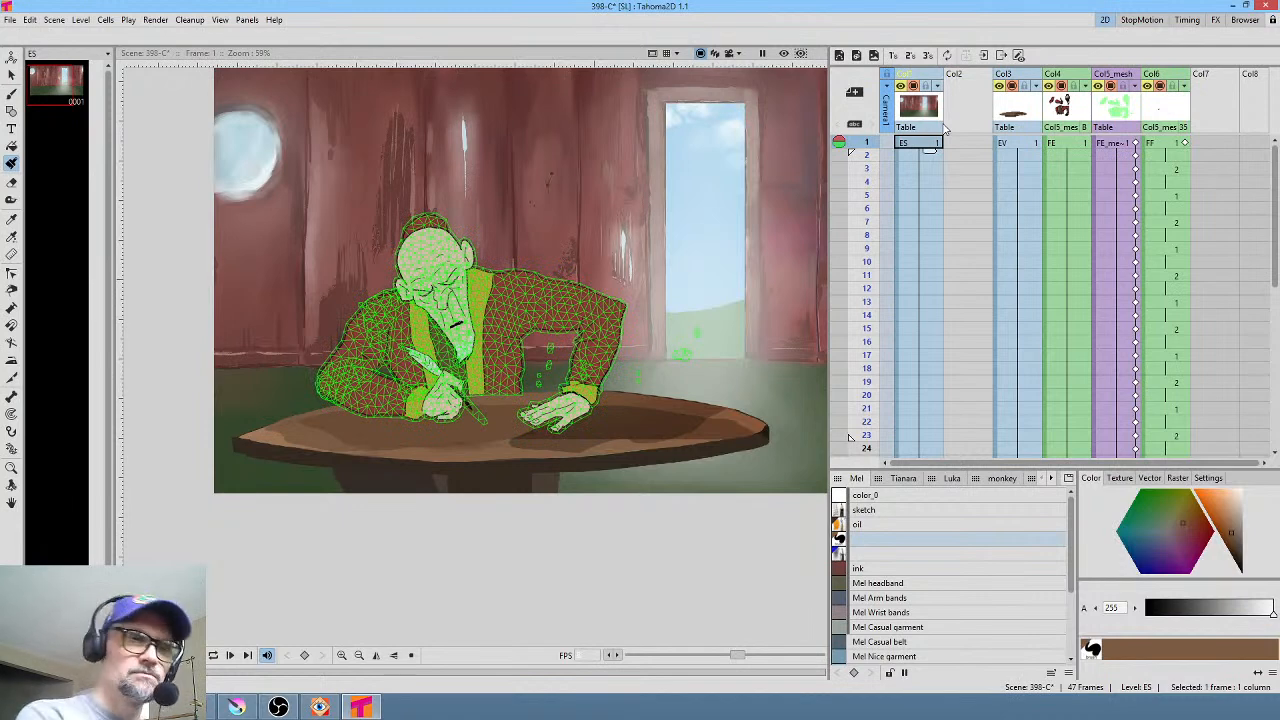
{"action": "left_click_drag", "start_coordinate": [983, 167], "coordinate": [1065, 188]}
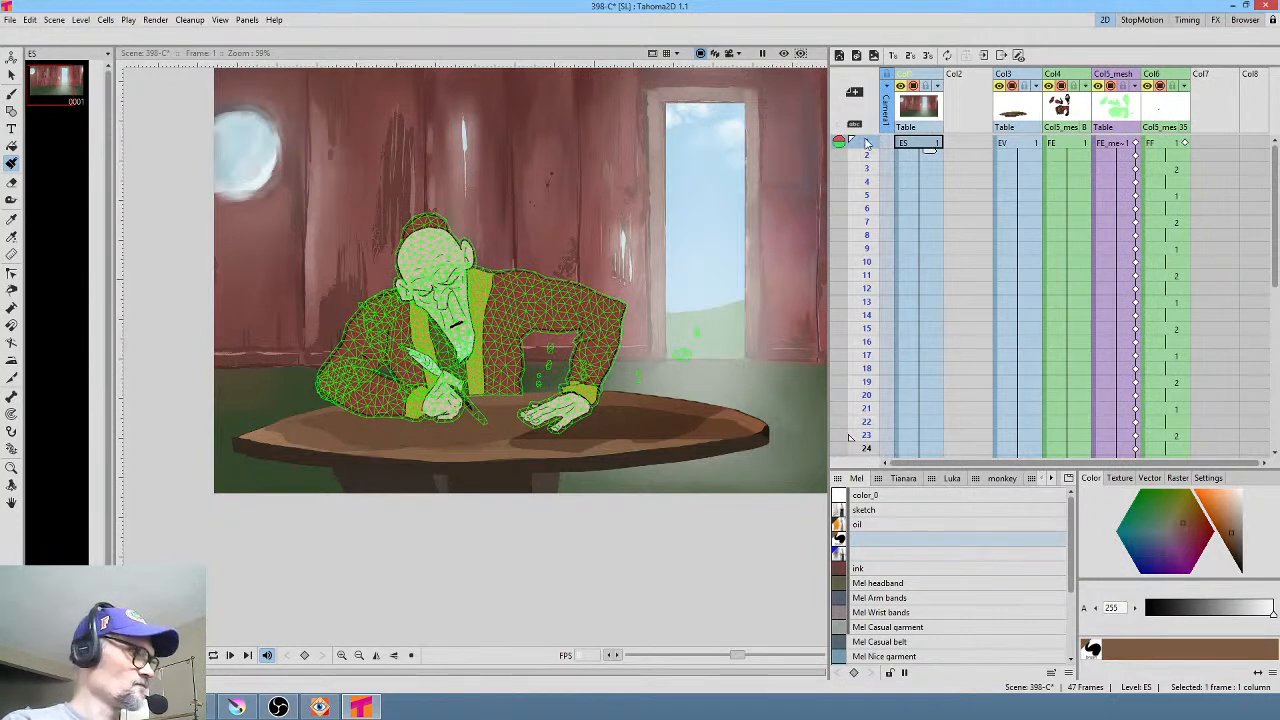
{"action": "key", "text": "p"}
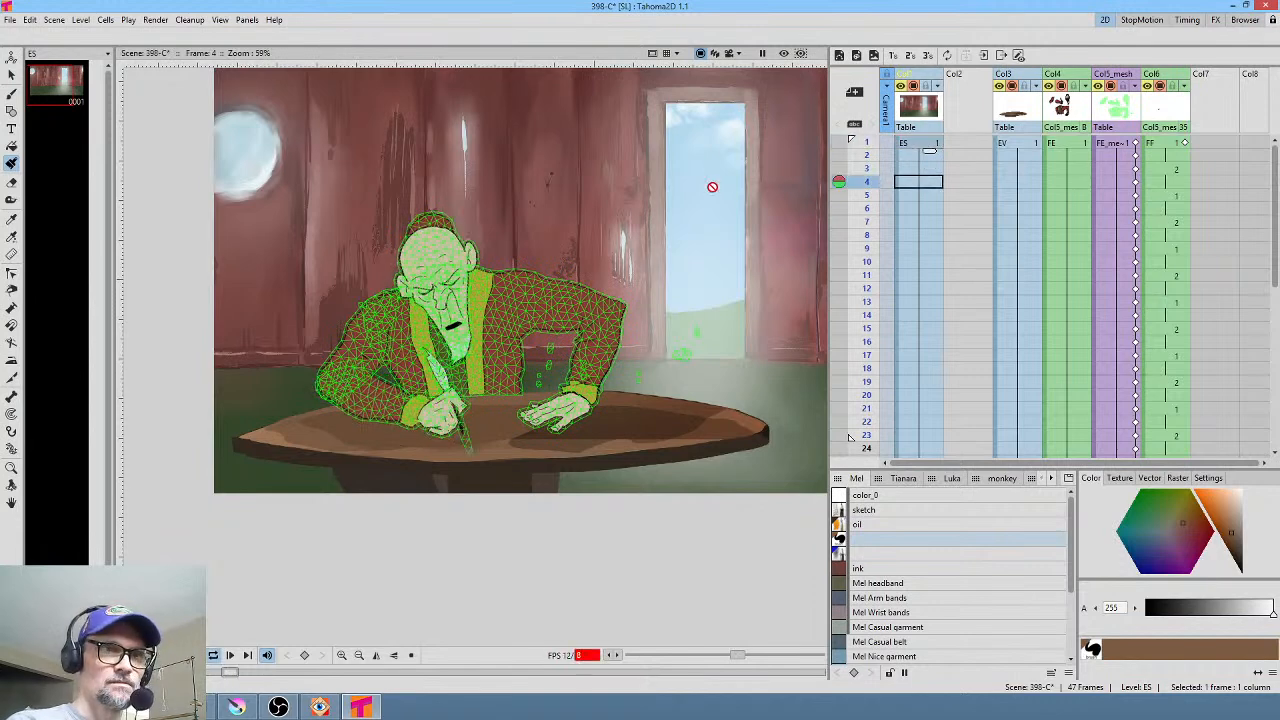
{"action": "scroll", "coordinate": [658, 197], "scroll_direction": "down", "scroll_amount": 2}
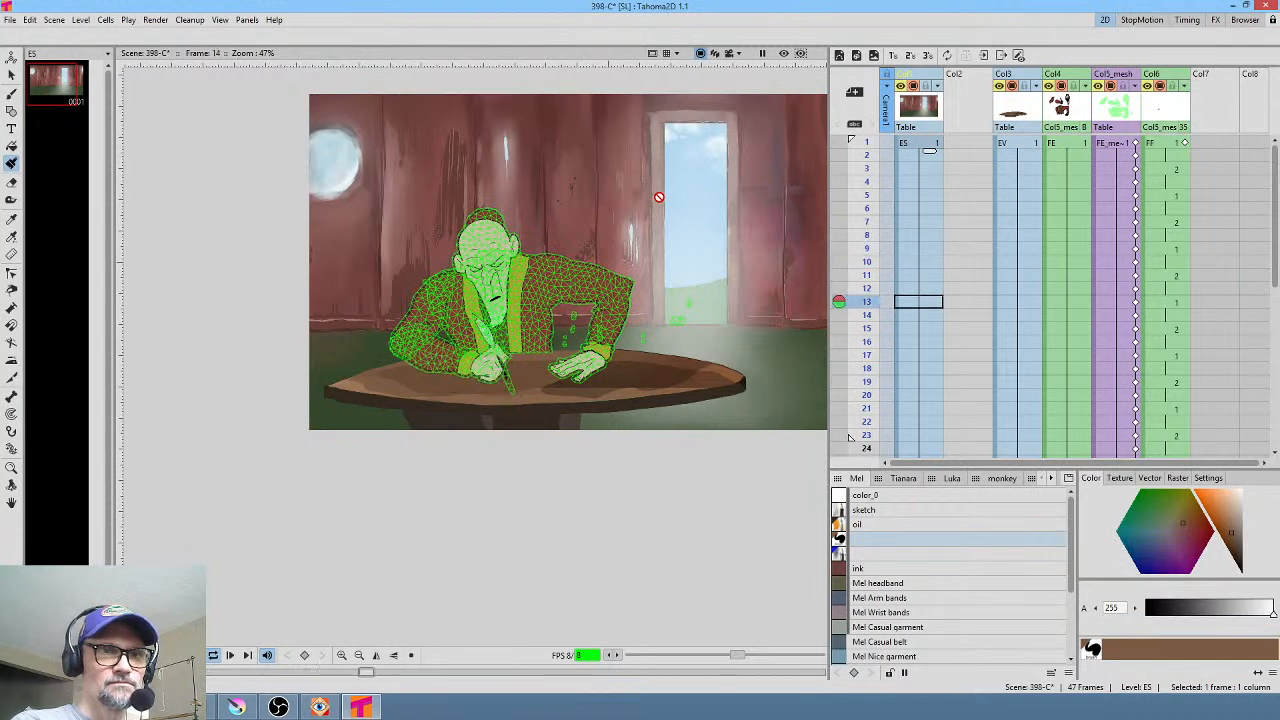
{"action": "key", "text": "p"}
Delete the empty column Col2 and save the whole scene
{"action": "left_click_drag", "start_coordinate": [1027, 87], "coordinate": [985, 80]}
{"action": "key", "text": "ctrl+z"}
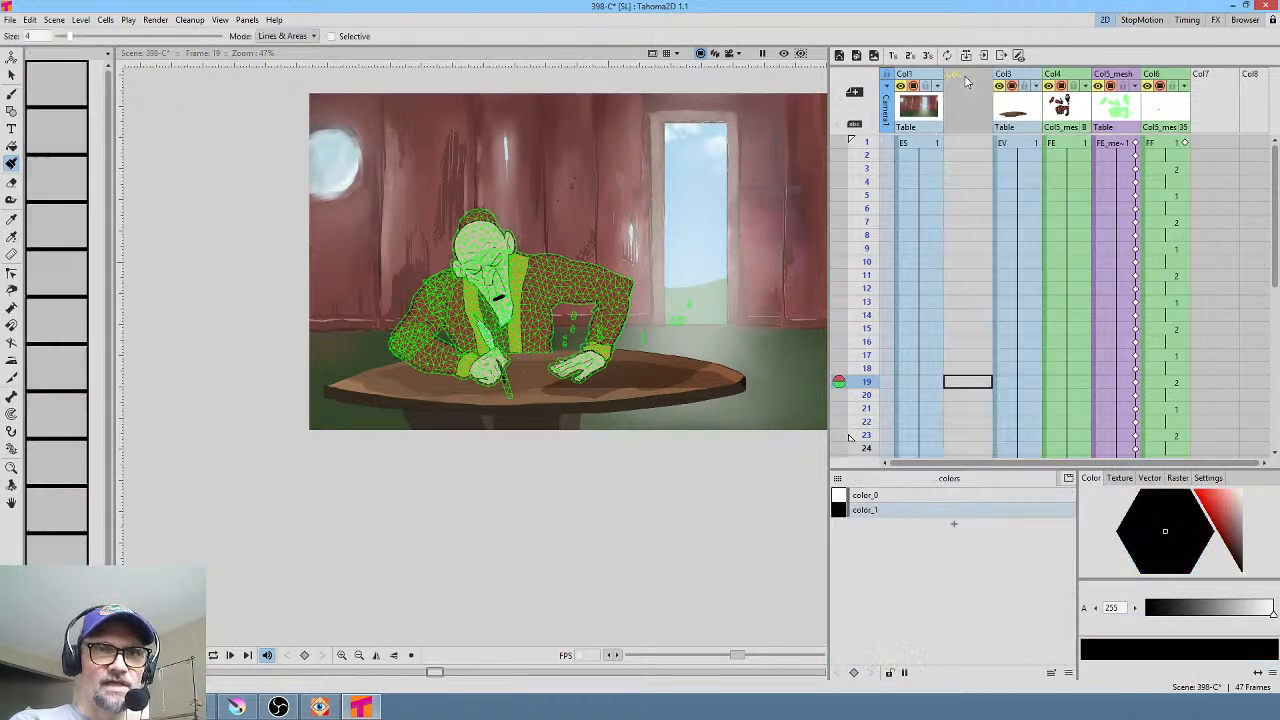
{"action": "key", "text": "ctrl+y"}
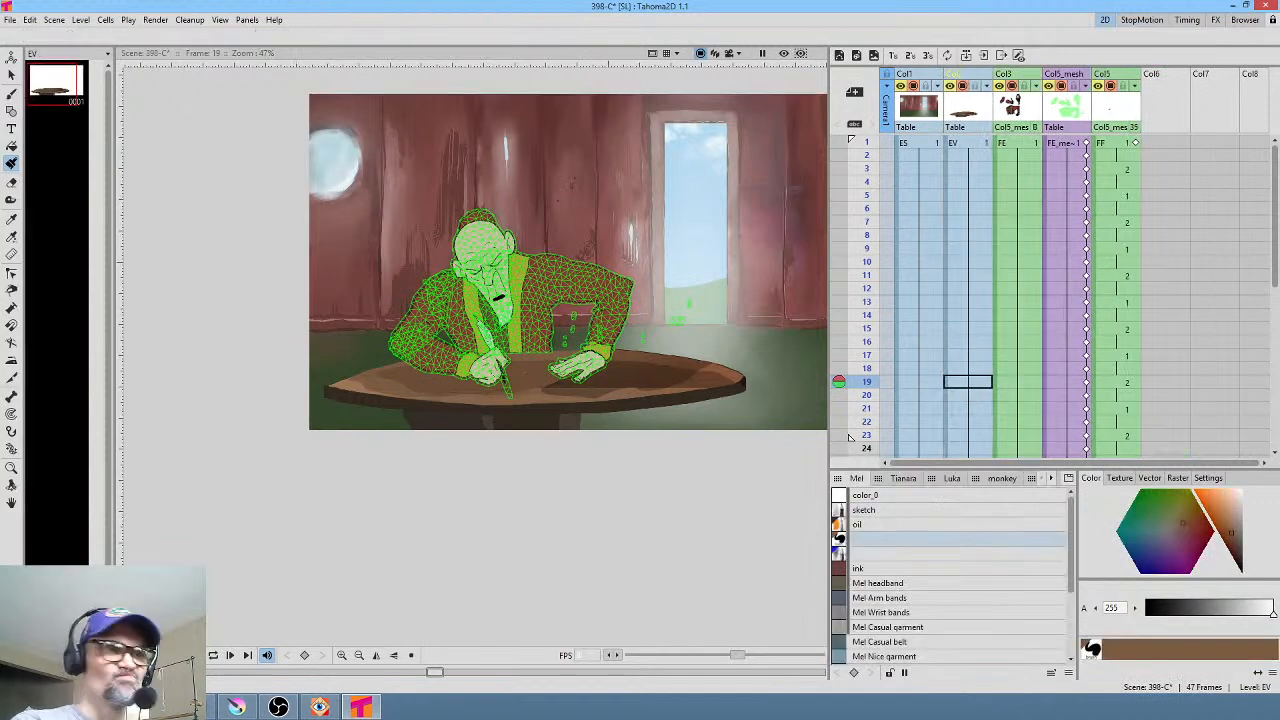
{"action": "left_click", "coordinate": [10, 20]}
{"action": "left_click", "coordinate": [32, 65]}
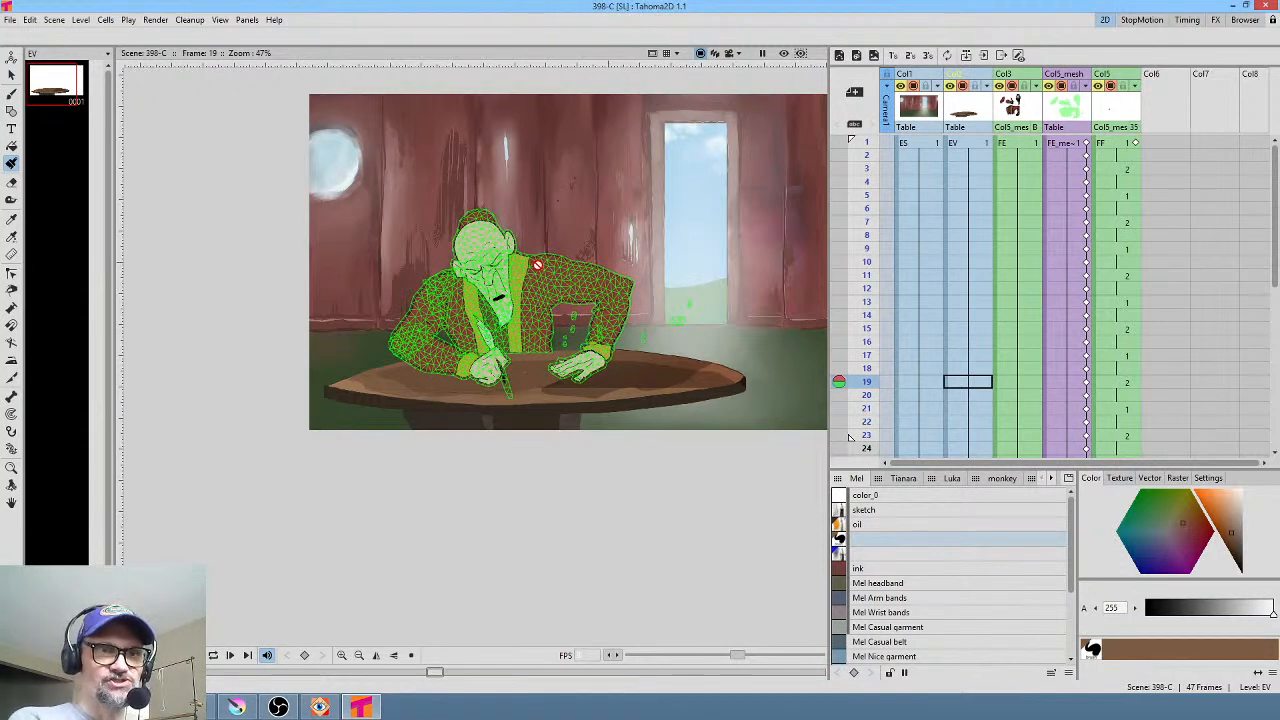
Draw a black brush outline of a shadow shape over the seated character and tabletop on frame 1 of the empty Col6
{"action": "left_click", "coordinate": [1165, 144]}
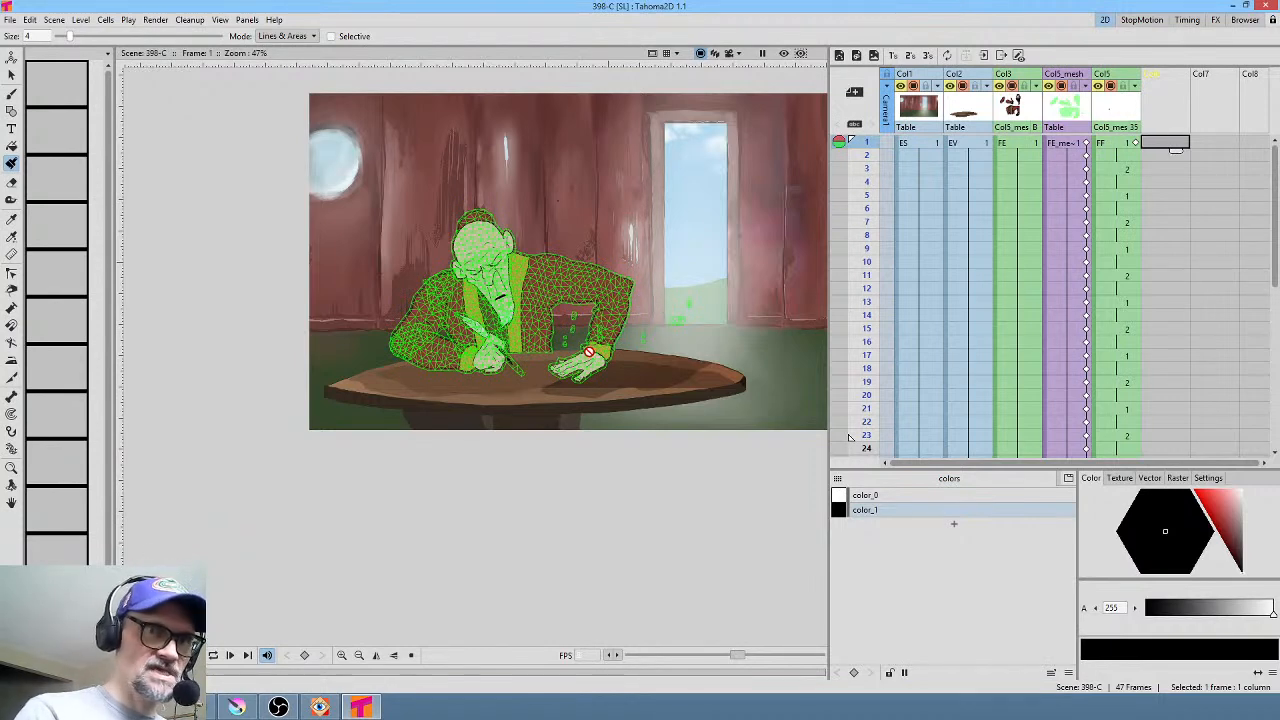
{"action": "key", "text": "b"}
{"action": "left_click", "coordinate": [595, 540]}
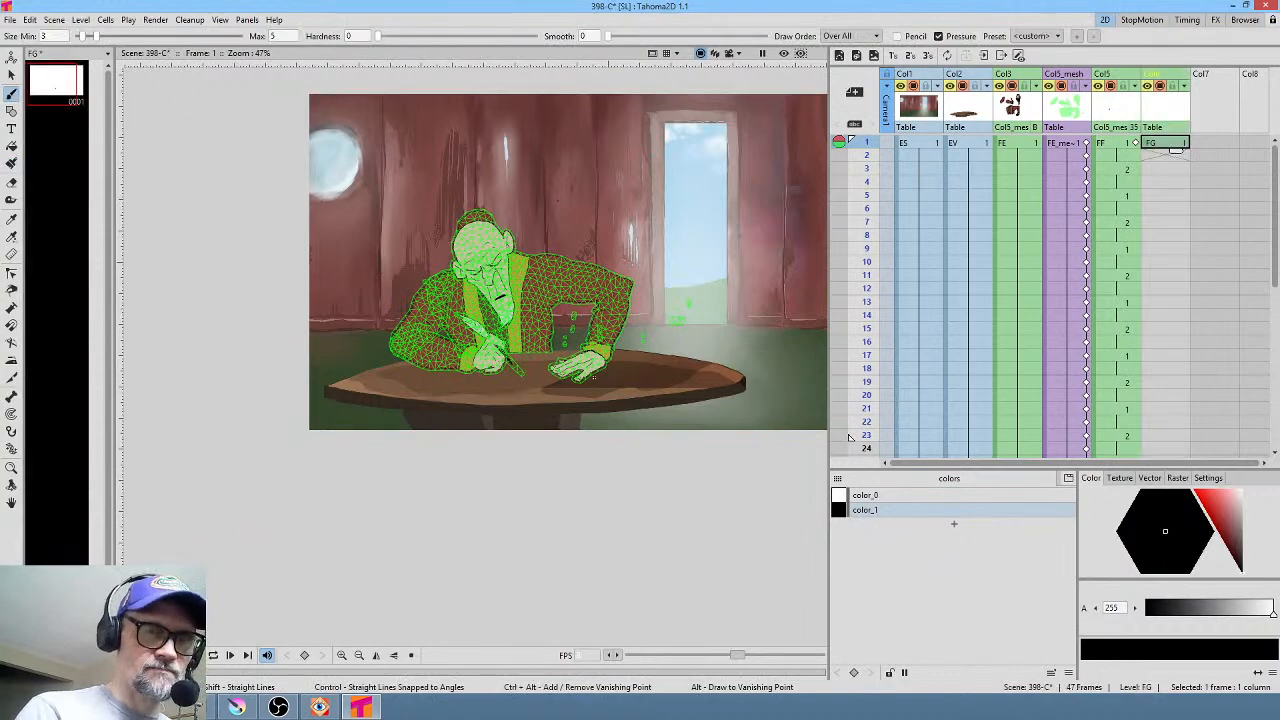
{"action": "scroll", "coordinate": [570, 388], "scroll_direction": "up", "scroll_amount": 4}
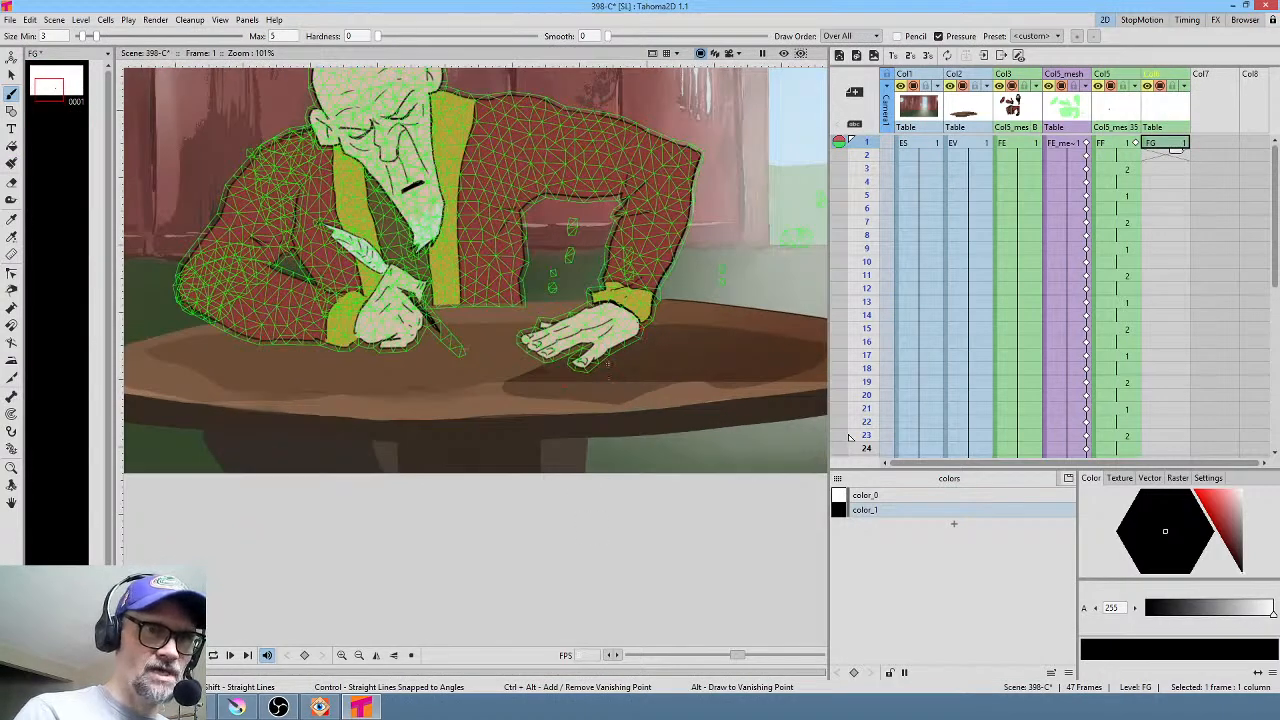
{"action": "mouse_move", "coordinate": [645, 440]}
{"action": "left_mouse_down"}
{"action": "mouse_move", "coordinate": [700, 258]}
{"action": "mouse_move", "coordinate": [566, 207]}
{"action": "mouse_move", "coordinate": [458, 194]}
{"action": "mouse_move", "coordinate": [422, 132]}
{"action": "mouse_move", "coordinate": [368, 97]}
{"action": "mouse_move", "coordinate": [344, 226]}
{"action": "mouse_move", "coordinate": [310, 230]}
{"action": "mouse_move", "coordinate": [248, 316]}
{"action": "mouse_move", "coordinate": [283, 350]}
{"action": "mouse_move", "coordinate": [318, 328]}
{"action": "mouse_move", "coordinate": [296, 408]}
{"action": "mouse_move", "coordinate": [328, 468]}
{"action": "mouse_move", "coordinate": [405, 486]}
{"action": "left_mouse_up"}
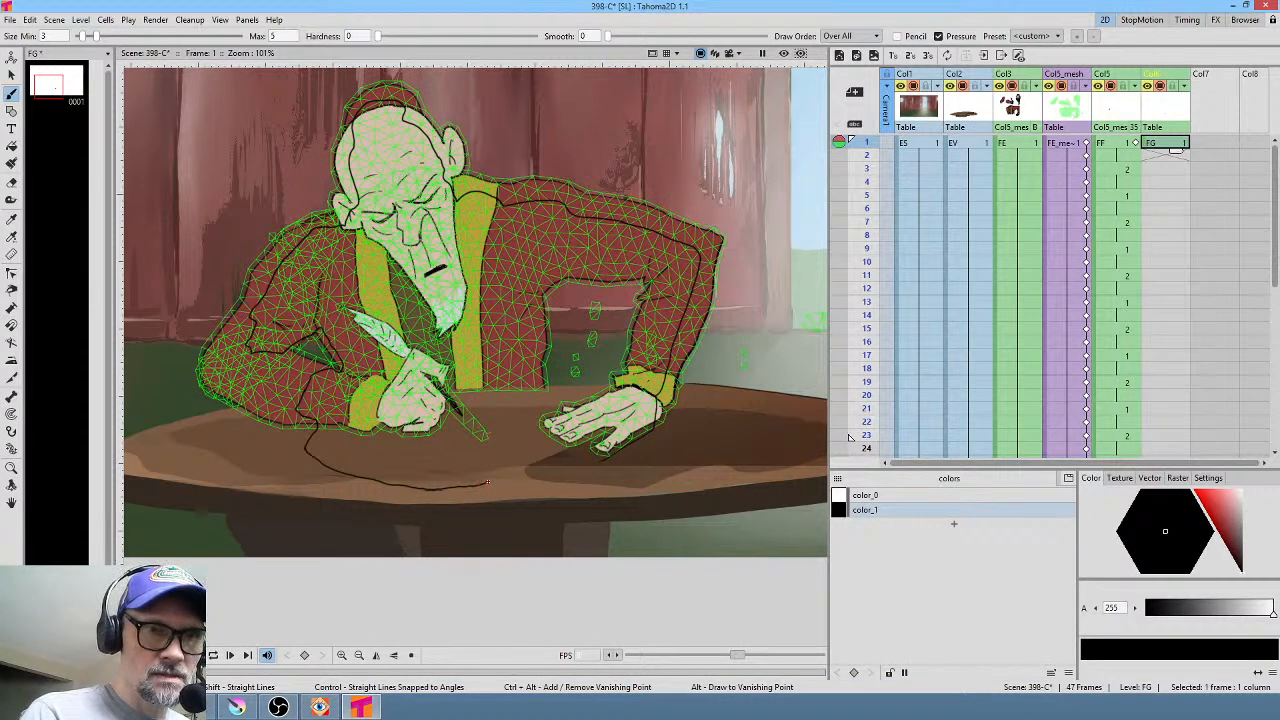
{"action": "left_click_drag", "start_coordinate": [507, 475], "coordinate": [648, 424]}
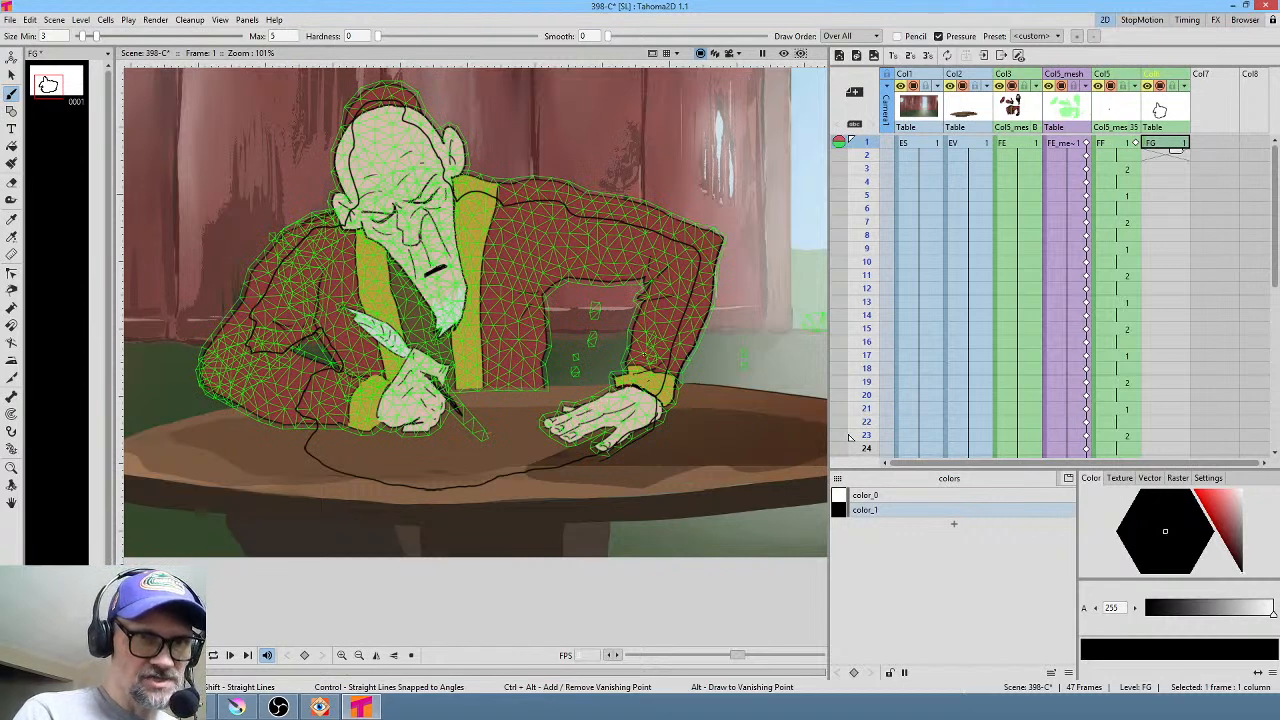
{"action": "mouse_move", "coordinate": [662, 270]}
{"action": "left_mouse_down"}
{"action": "mouse_move", "coordinate": [576, 275]}
{"action": "mouse_move", "coordinate": [534, 309]}
{"action": "mouse_move", "coordinate": [531, 377]}
{"action": "mouse_move", "coordinate": [546, 407]}
{"action": "mouse_move", "coordinate": [617, 392]}
{"action": "mouse_move", "coordinate": [658, 290]}
{"action": "left_mouse_up"}
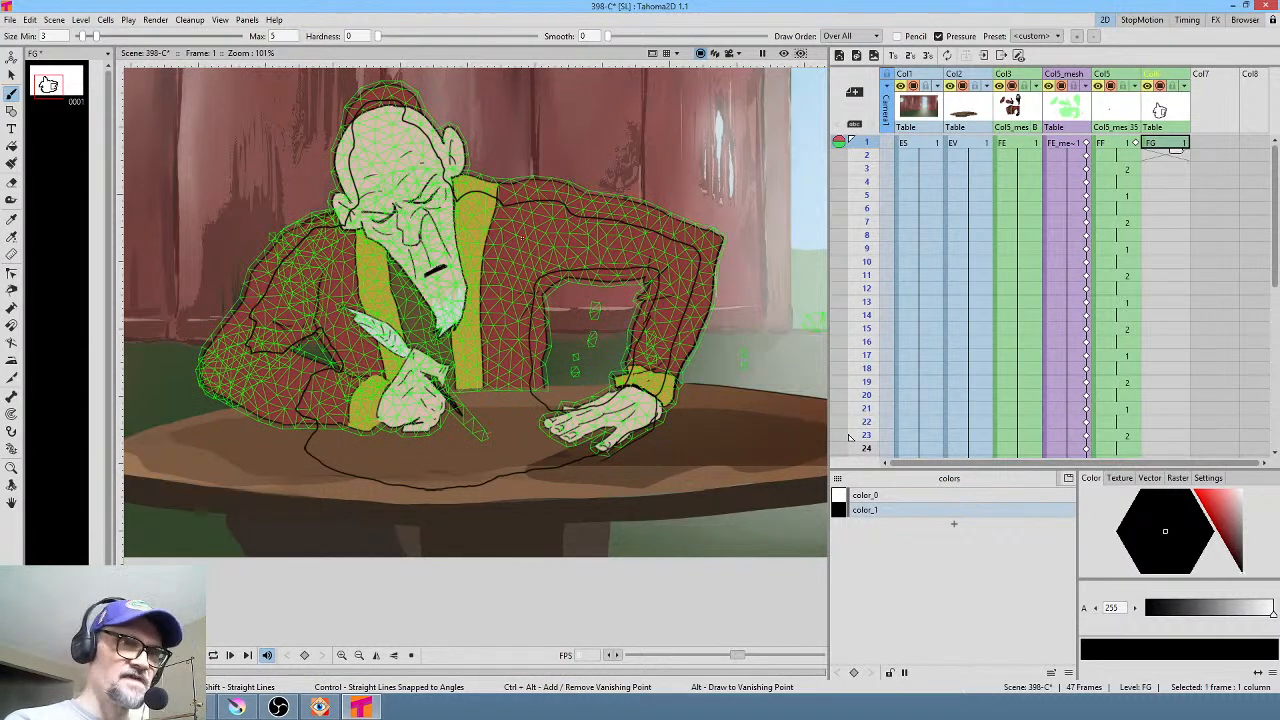
Fill the outlined shadow shape with color_1 using the Normal fill type and lower the colour's alpha to 39
{"action": "key", "text": "f"}
{"action": "left_click", "coordinate": [66, 37]}
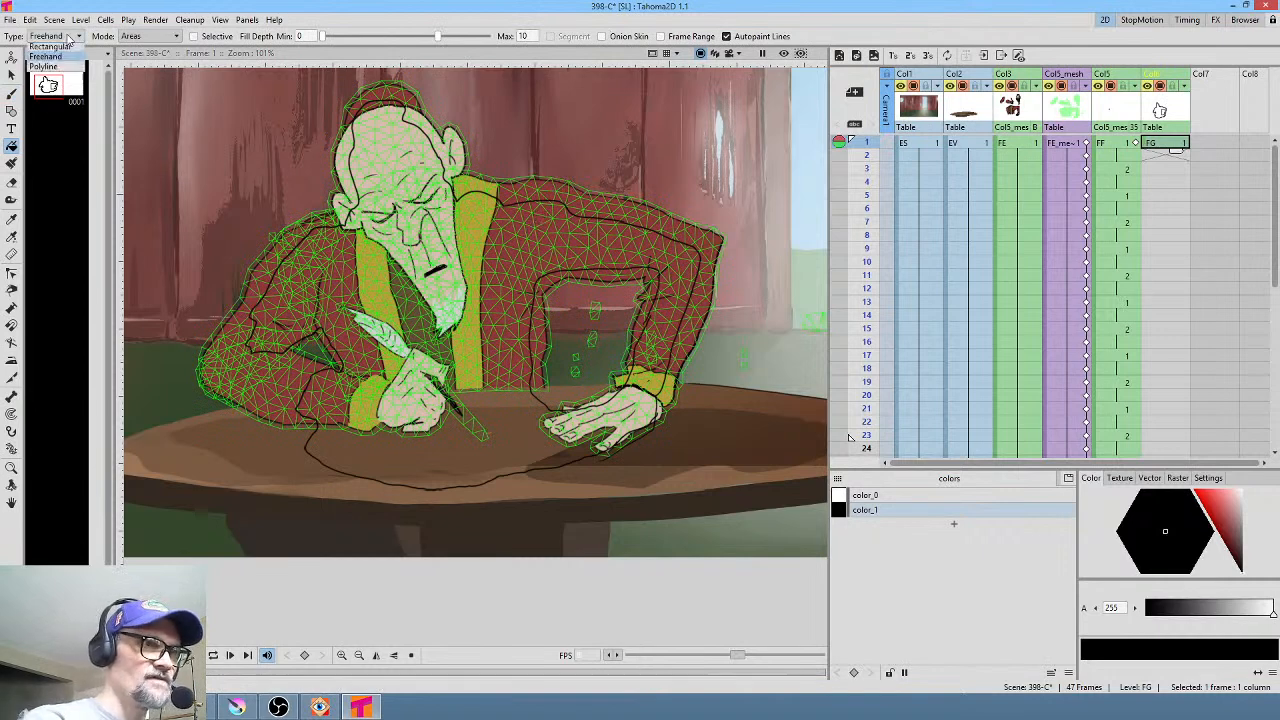
{"action": "left_click", "coordinate": [45, 46]}
{"action": "left_click", "coordinate": [478, 242]}
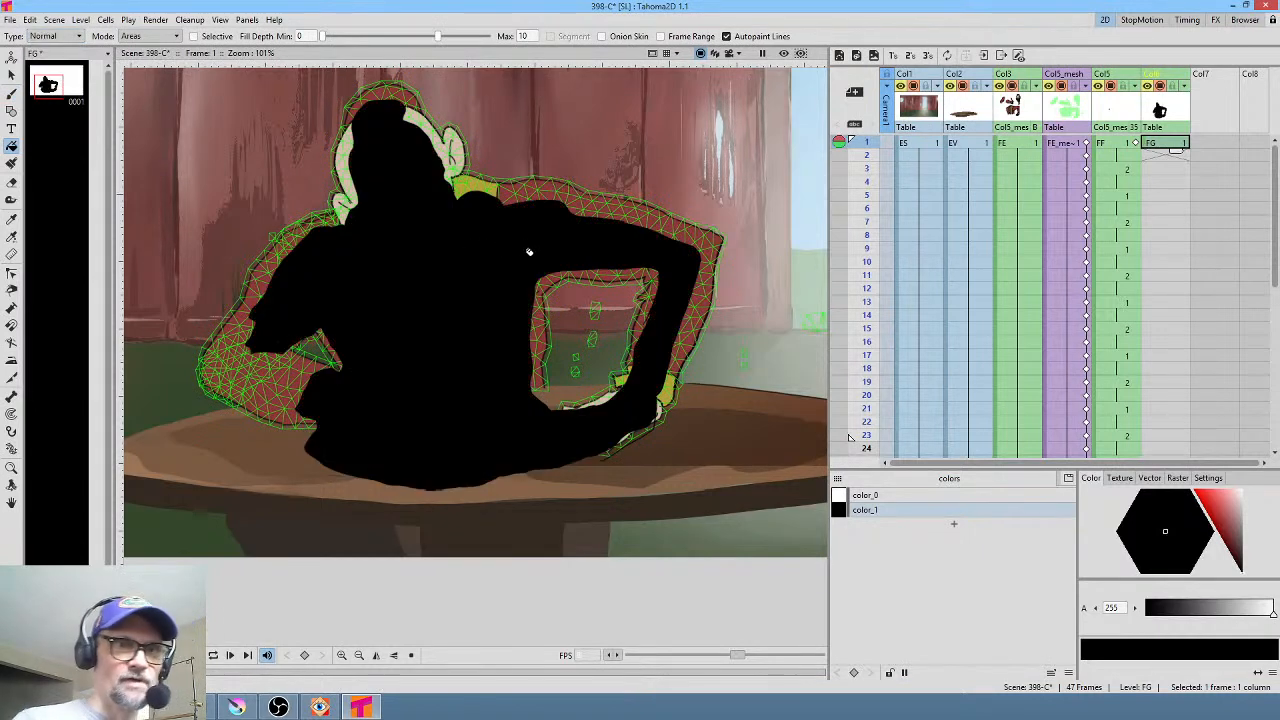
{"action": "left_click", "coordinate": [1271, 614]}
{"action": "left_click_drag", "start_coordinate": [1271, 617], "coordinate": [1164, 612]}
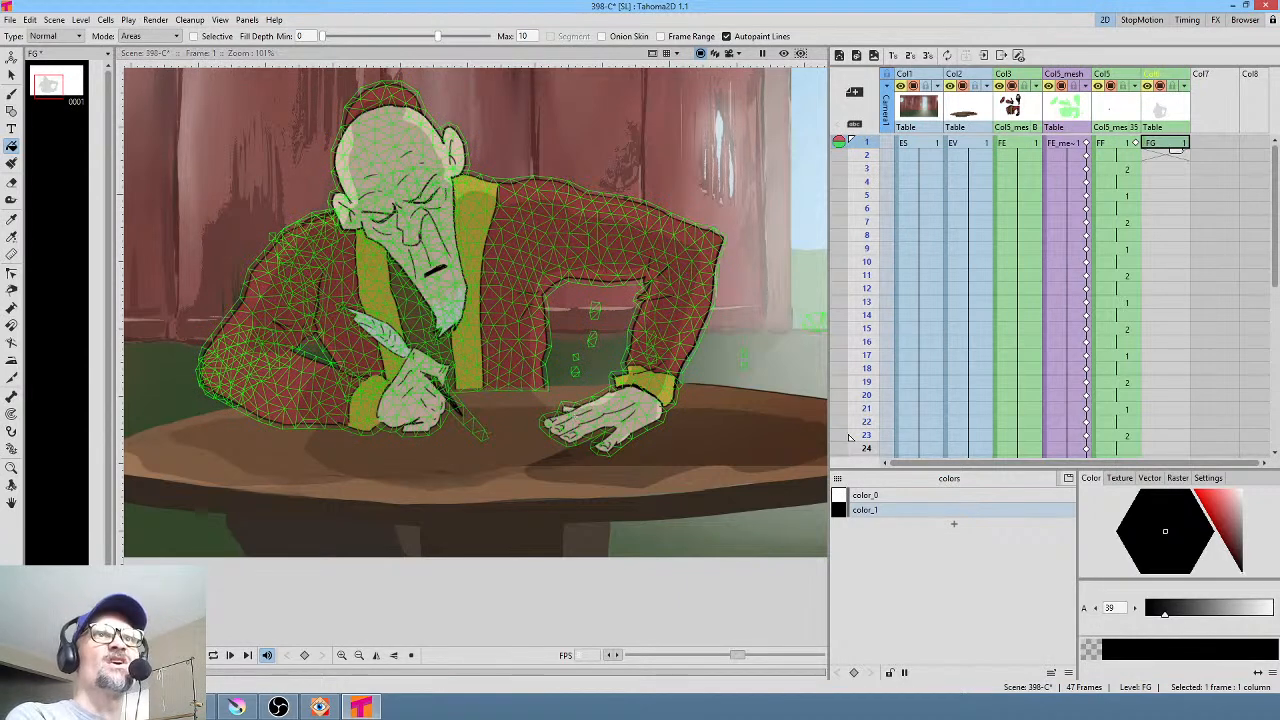
Try linking the FG column to the FE_mesh B port in the Stage Schematic and reattach it to Table
{"action": "left_click_drag", "start_coordinate": [904, 0], "coordinate": [887, 164]}
{"action": "left_click_drag", "start_coordinate": [792, 333], "coordinate": [794, 237]}
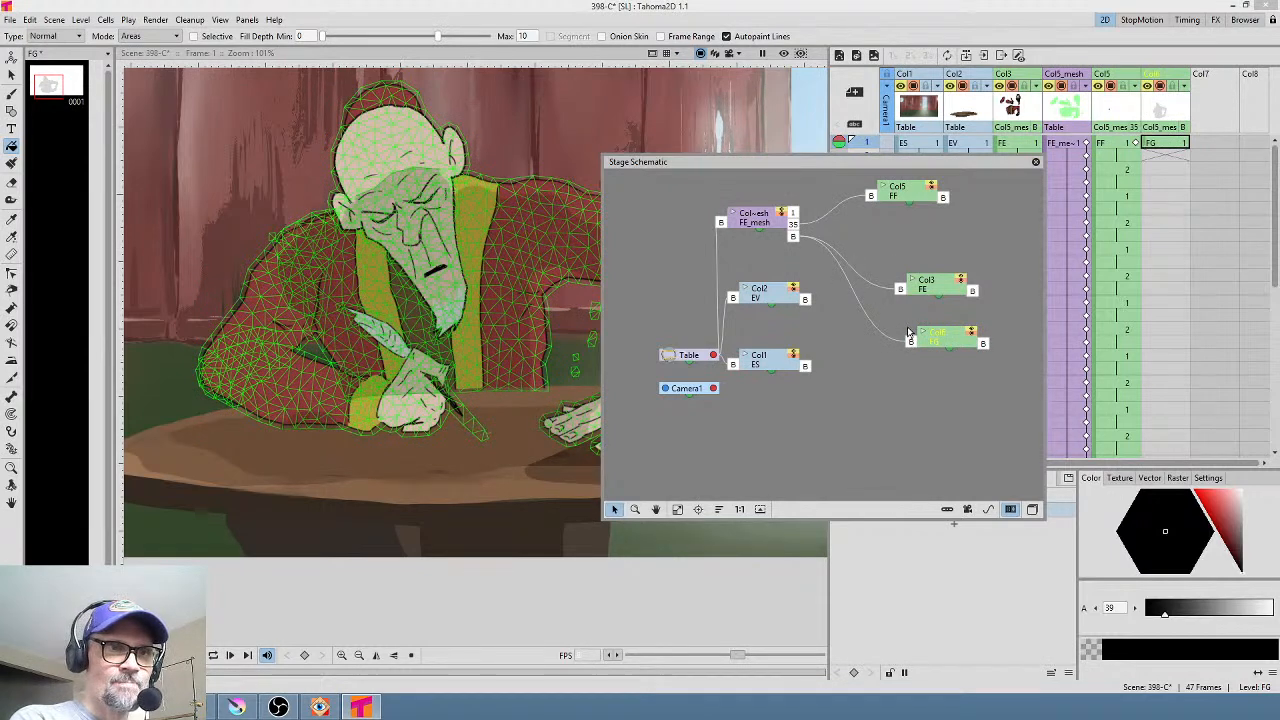
{"action": "left_click_drag", "start_coordinate": [911, 343], "coordinate": [748, 356]}
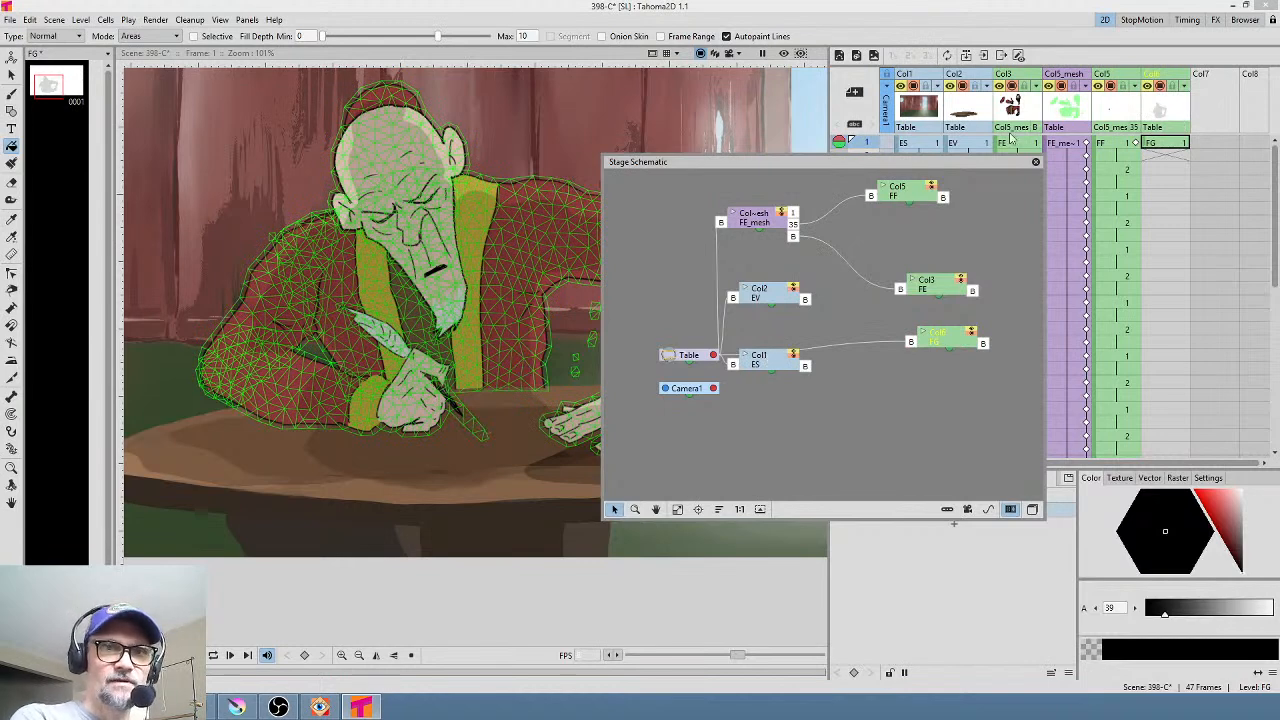
Close the Stage Schematic, extend the FG shadow drawing down Col6 across all 47 frames and play back the animation
{"action": "left_click", "coordinate": [1036, 162]}
{"action": "left_click", "coordinate": [1187, 143]}
{"action": "left_click_drag", "start_coordinate": [1180, 156], "coordinate": [1176, 305]}
{"action": "scroll", "coordinate": [1177, 290], "scroll_direction": "up", "scroll_amount": 12}
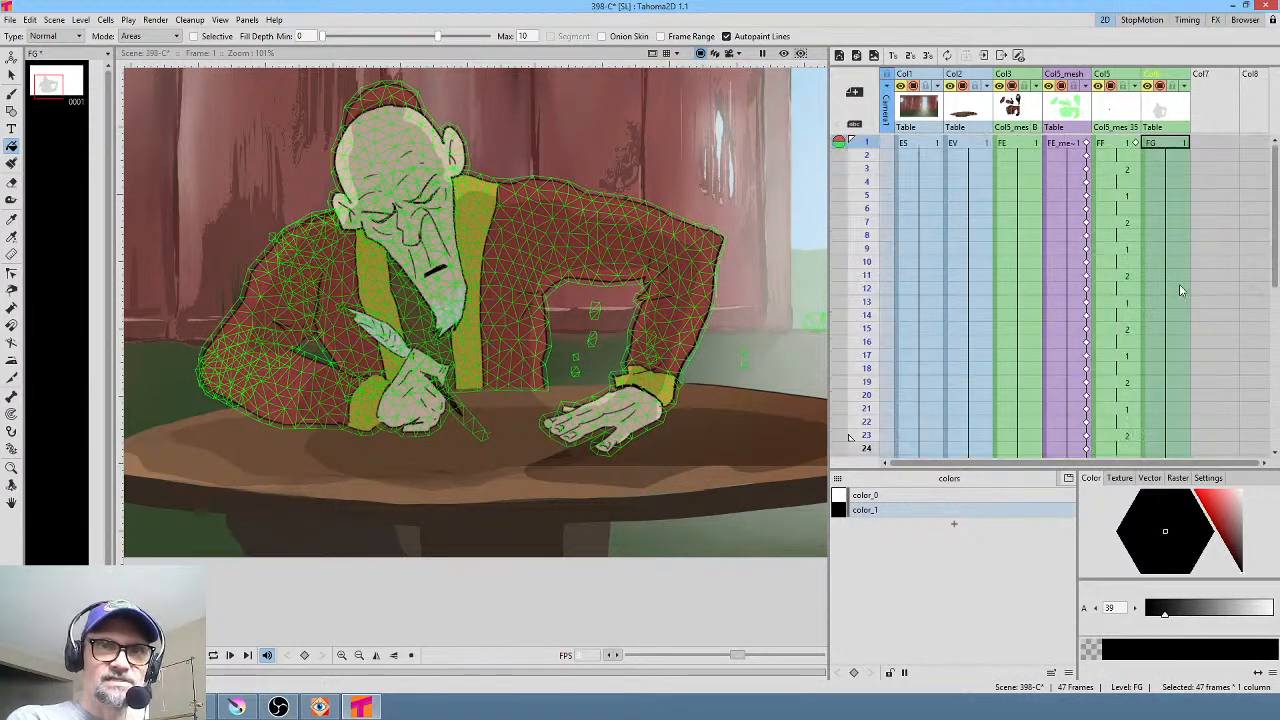
{"action": "mouse_move", "coordinate": [866, 146]}
{"action": "left_mouse_down"}
{"action": "mouse_move", "coordinate": [850, 194]}
{"action": "mouse_move", "coordinate": [852, 308]}
{"action": "mouse_move", "coordinate": [838, 183]}
{"action": "left_mouse_up"}
{"action": "scroll", "coordinate": [517, 272], "scroll_direction": "down", "scroll_amount": 4}
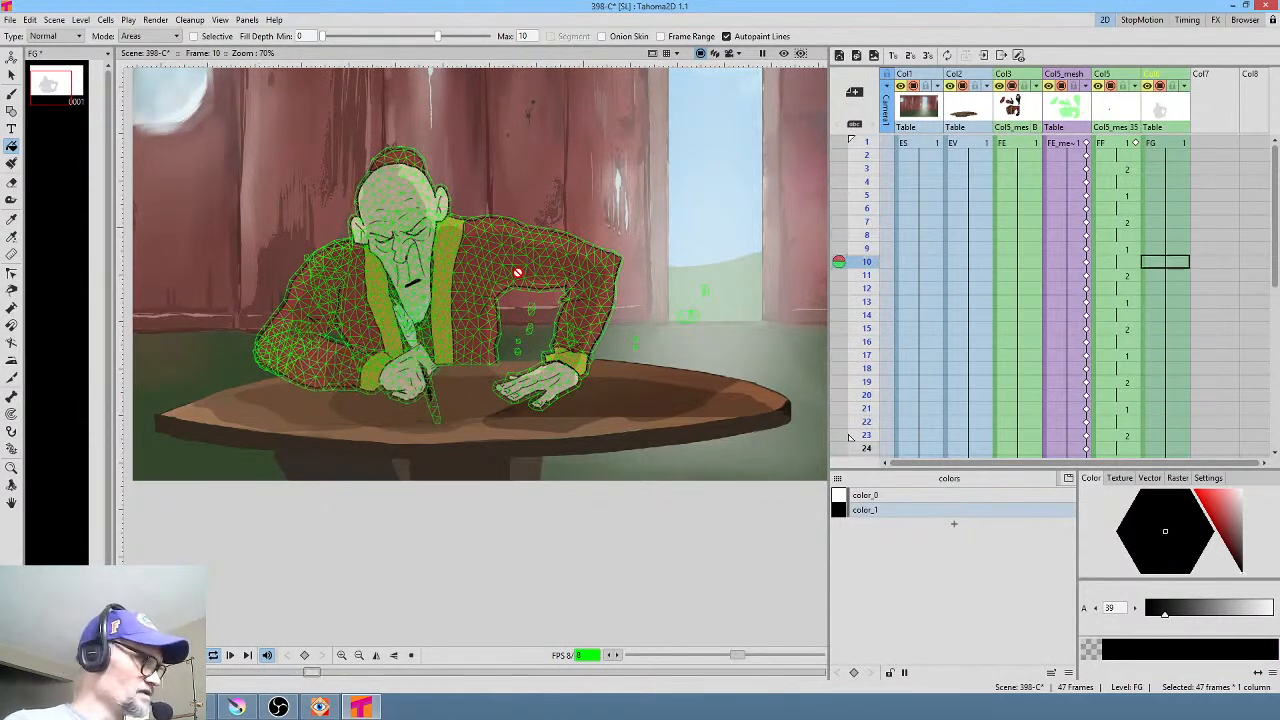
{"action": "key", "text": "l"}
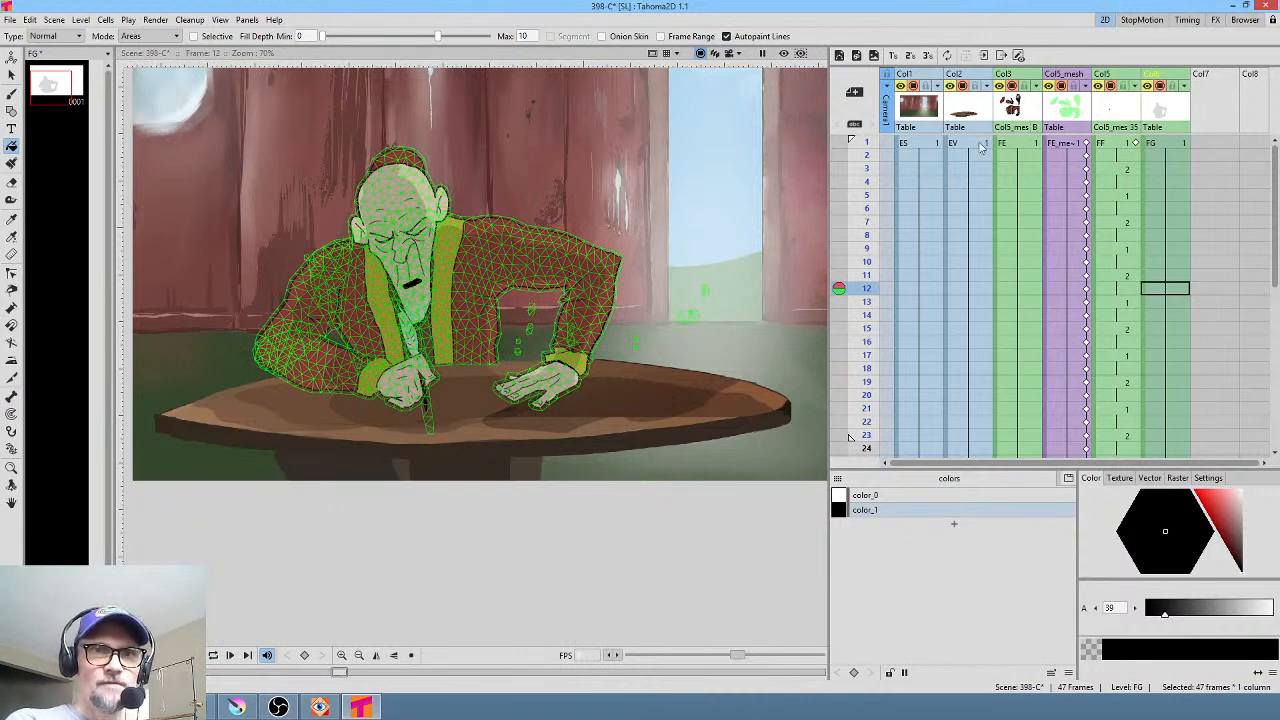
Sample the tabletop brown on frame 1 of the EV column, lighten it and brush a stroke along the table edge between the hands
{"action": "left_click", "coordinate": [978, 145]}
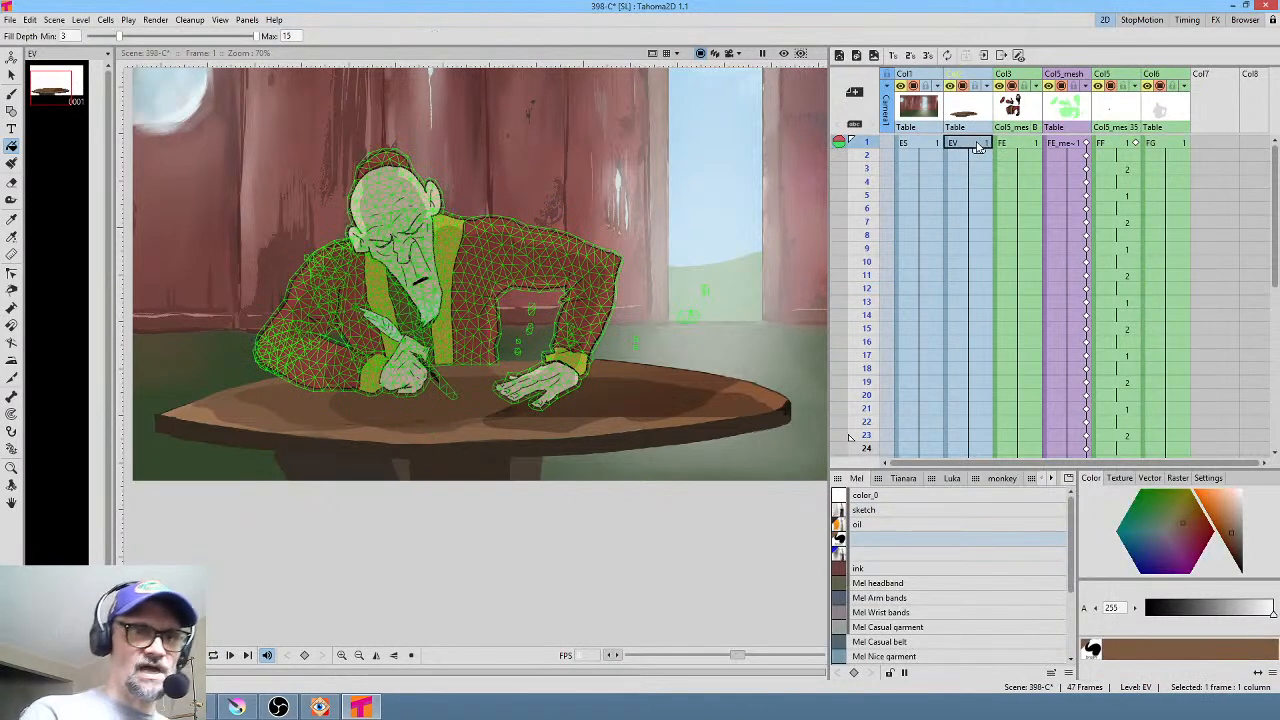
{"action": "left_click_drag", "start_coordinate": [486, 386], "coordinate": [490, 378]}
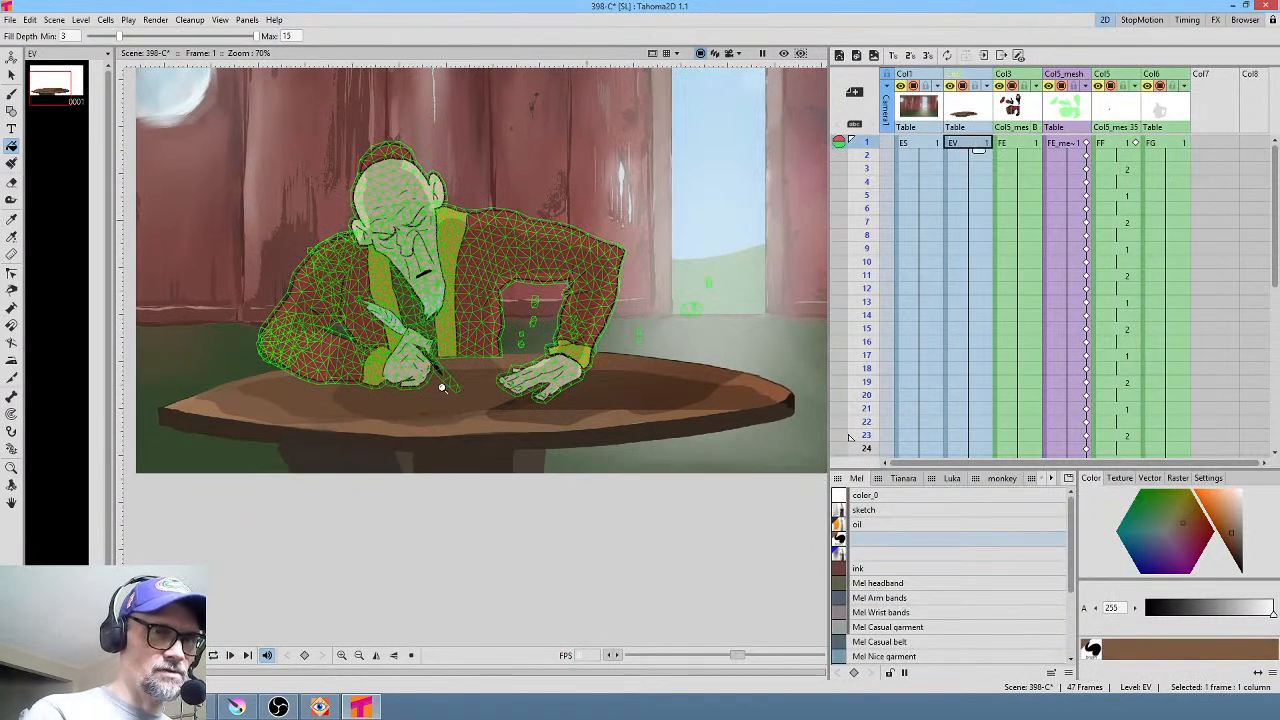
{"action": "scroll", "coordinate": [445, 384], "scroll_direction": "up", "scroll_amount": 3}
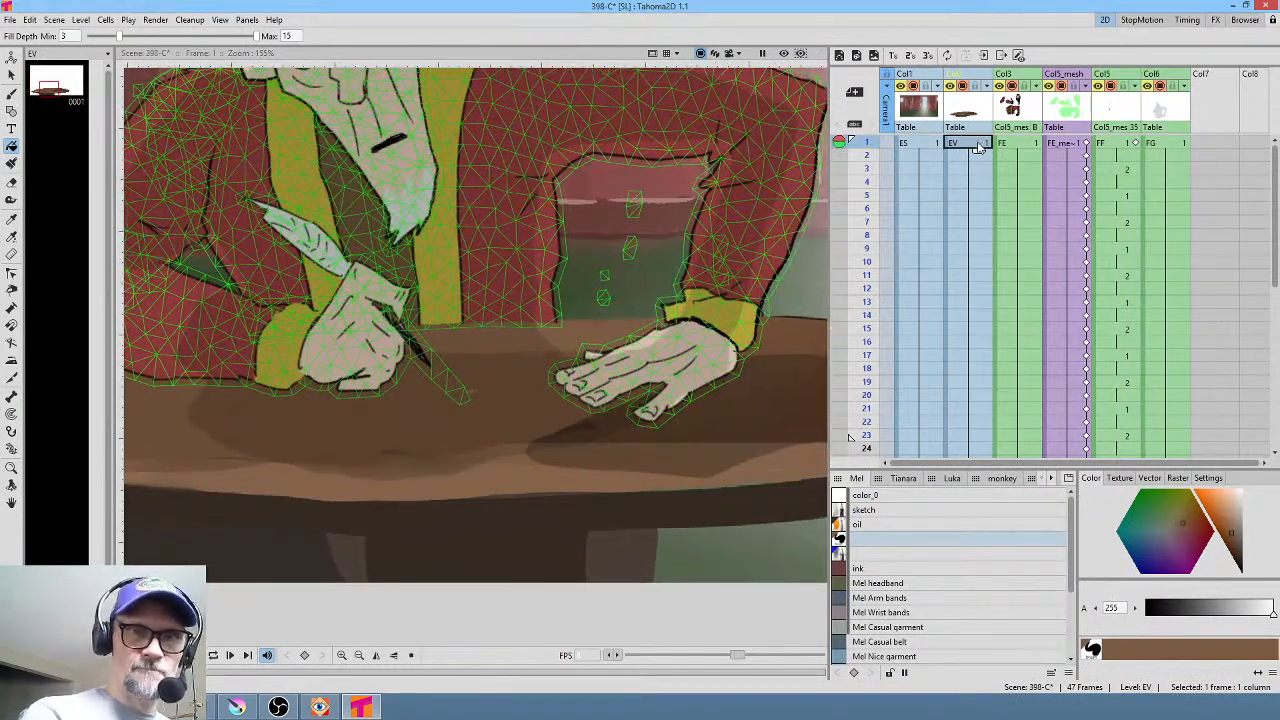
{"action": "left_click", "coordinate": [880, 541]}
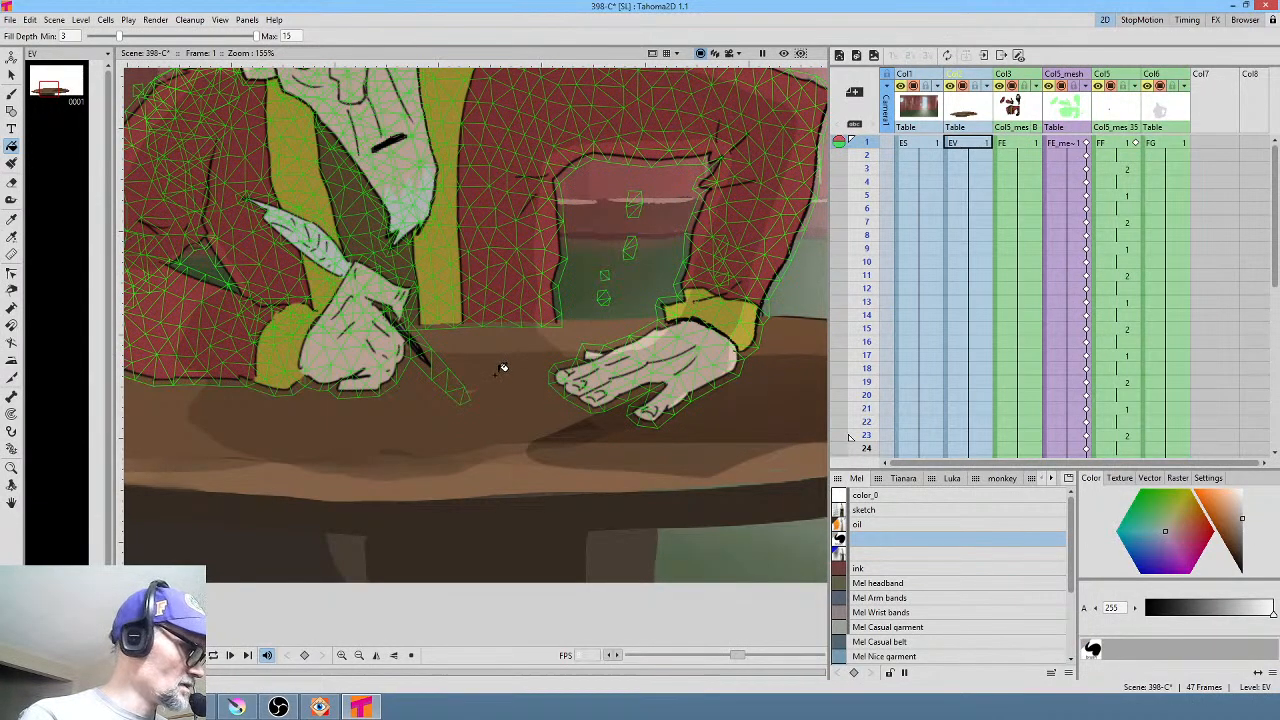
{"action": "key", "text": "k"}
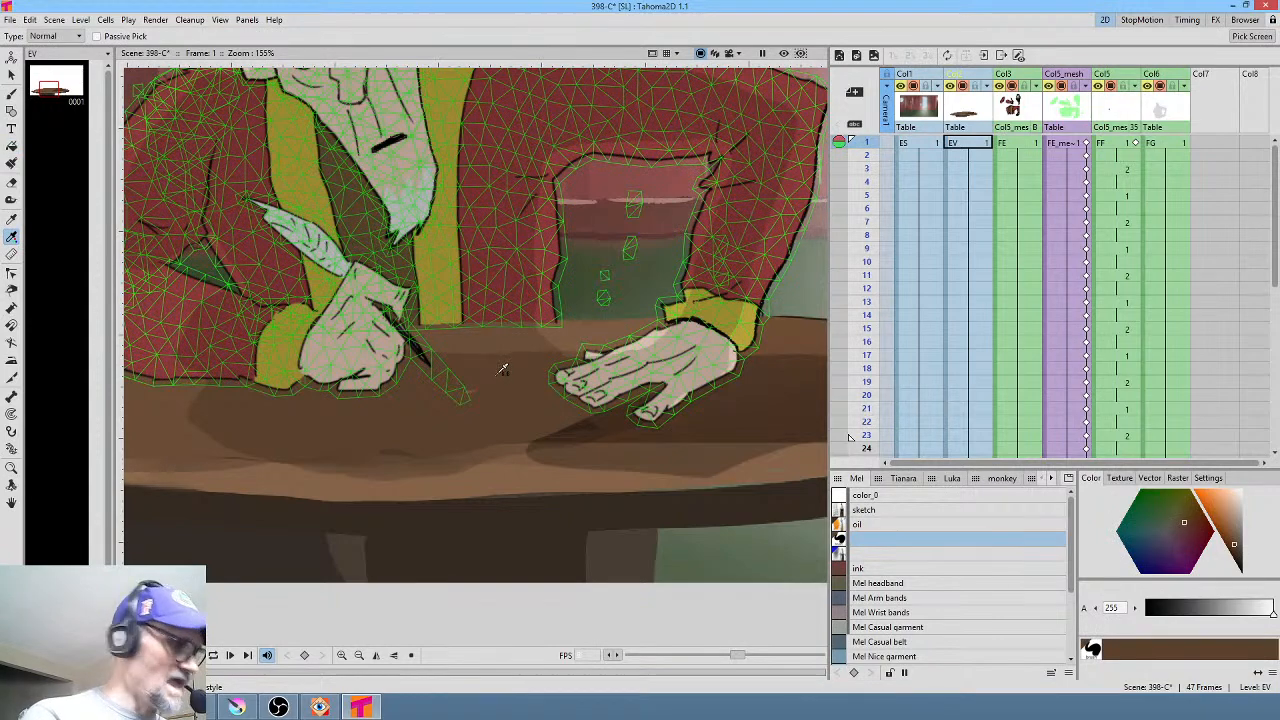
{"action": "key", "text": "b"}
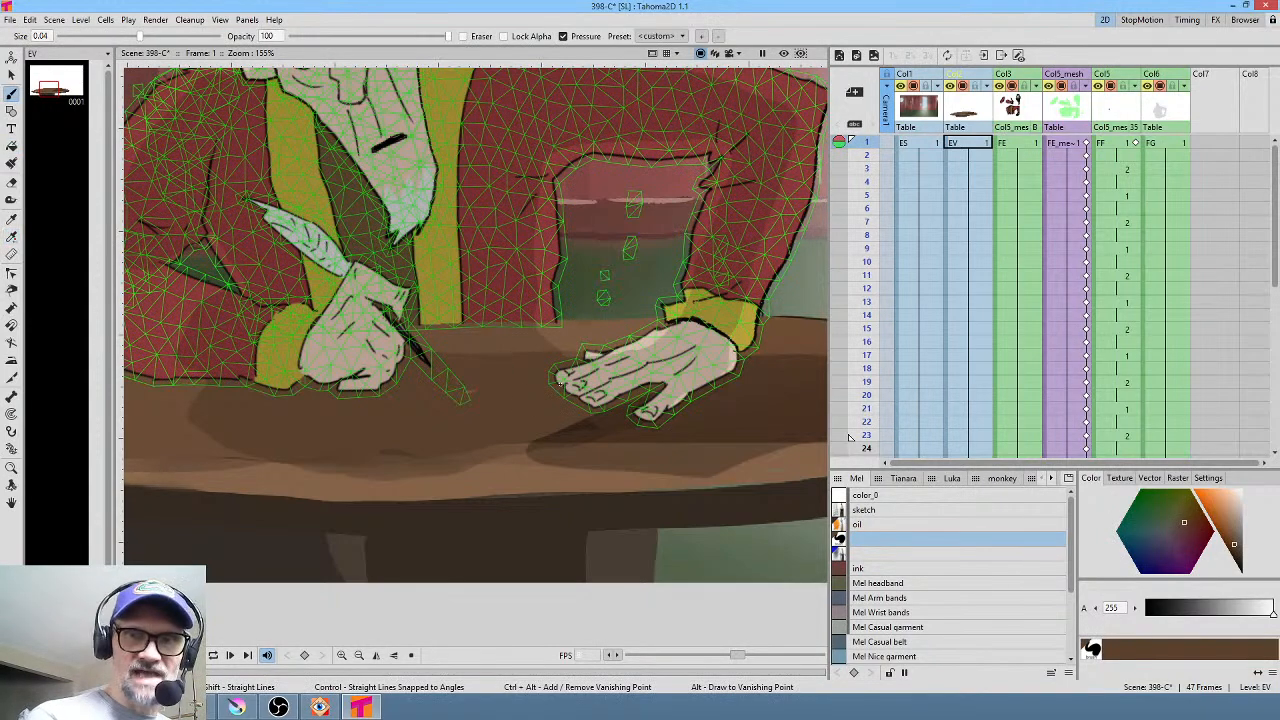
{"action": "left_click", "coordinate": [1231, 523]}
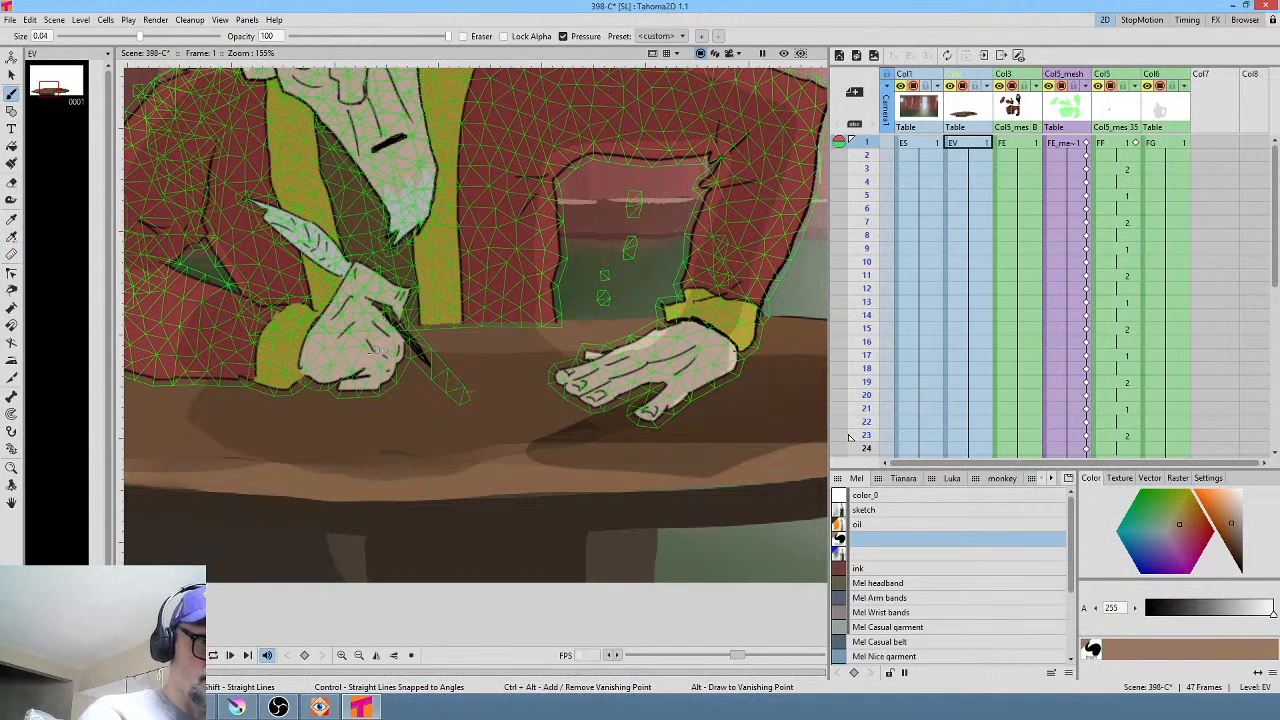
{"action": "left_click_drag", "start_coordinate": [389, 348], "coordinate": [527, 340]}
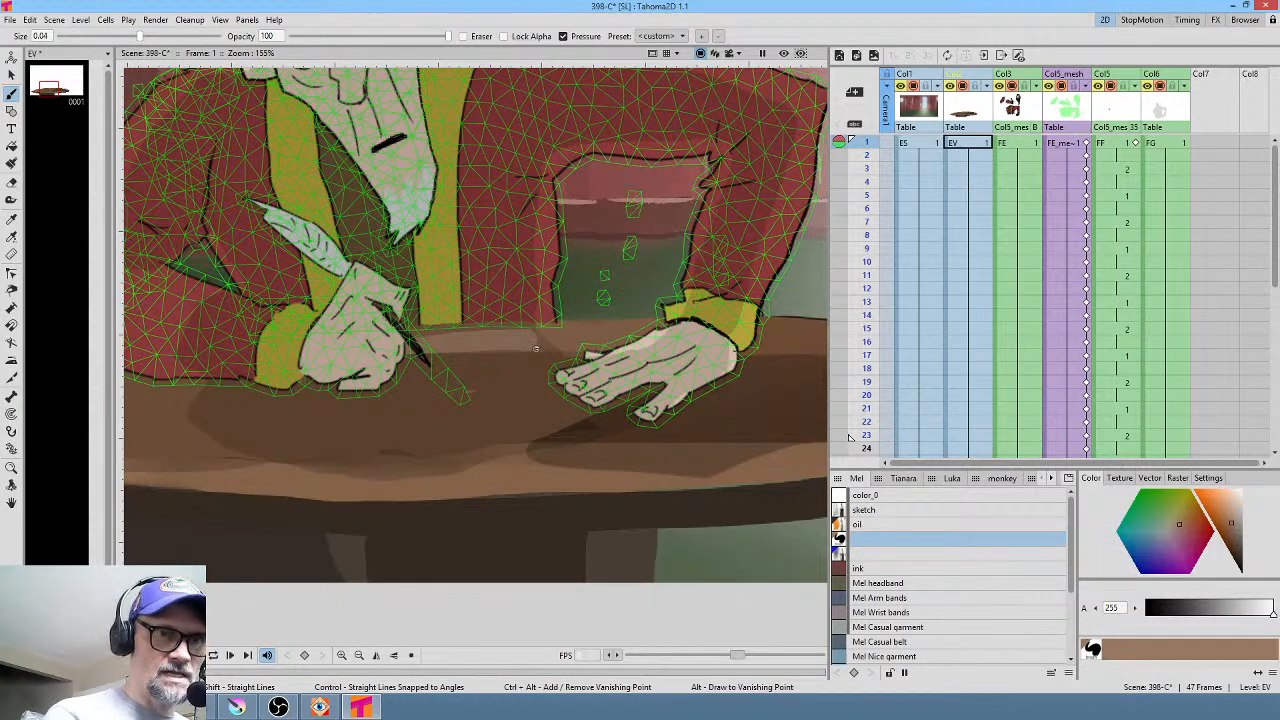
Sample the tabletop's darker brown and paint over the light stroke between the hands
{"action": "left_click", "coordinate": [867, 157]}
{"action": "left_click_drag", "start_coordinate": [867, 167], "coordinate": [890, 135]}
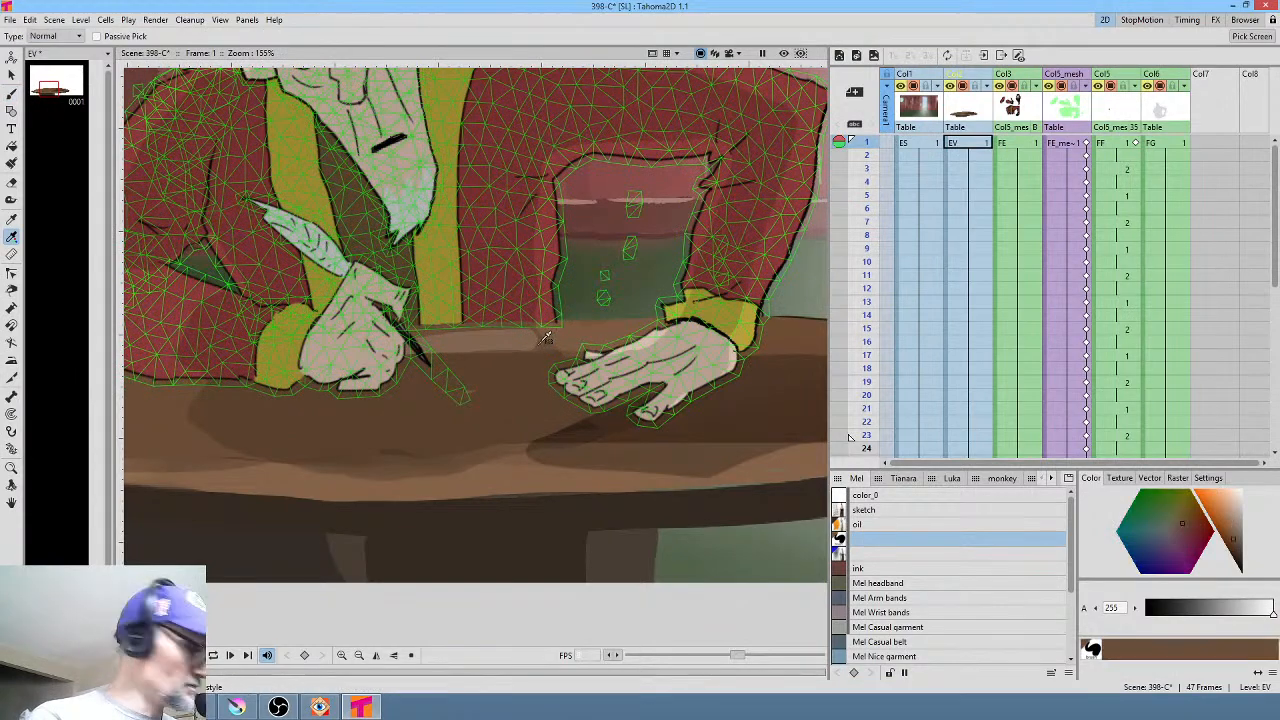
{"action": "mouse_move", "coordinate": [532, 343]}
{"action": "left_mouse_down"}
{"action": "mouse_move", "coordinate": [412, 339]}
{"action": "mouse_move", "coordinate": [418, 352]}
{"action": "mouse_move", "coordinate": [530, 345]}
{"action": "mouse_move", "coordinate": [426, 358]}
{"action": "left_mouse_up"}
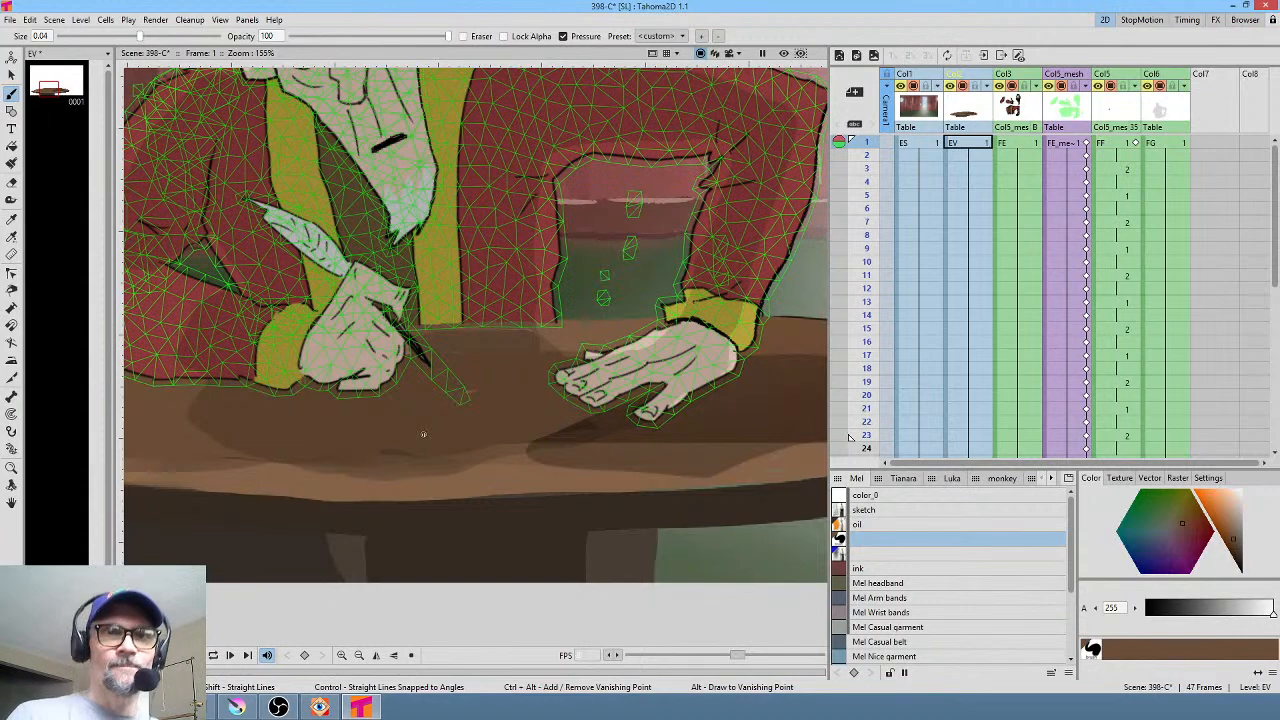
Open the EV table drawing by itself and paint a solid light grey four-sided sheet of paper on the tabletop
{"action": "left_click", "coordinate": [67, 89]}
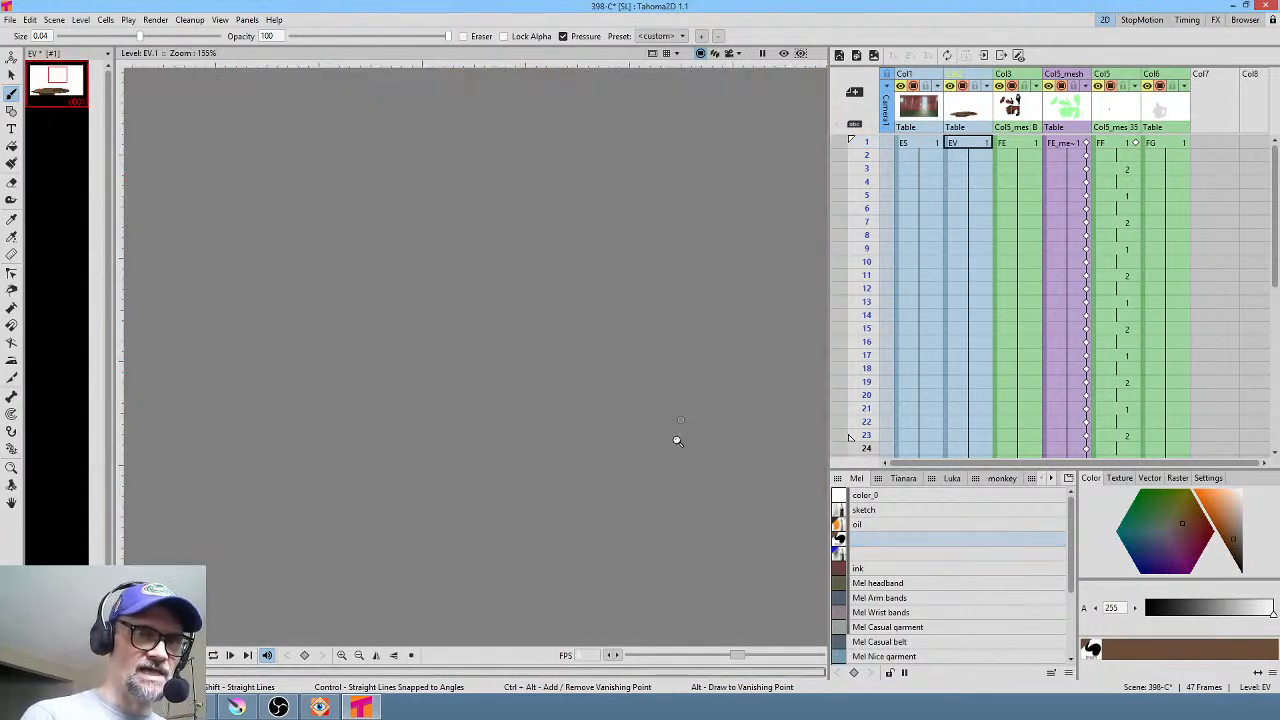
{"action": "scroll", "coordinate": [590, 530], "scroll_direction": "down", "scroll_amount": 5}
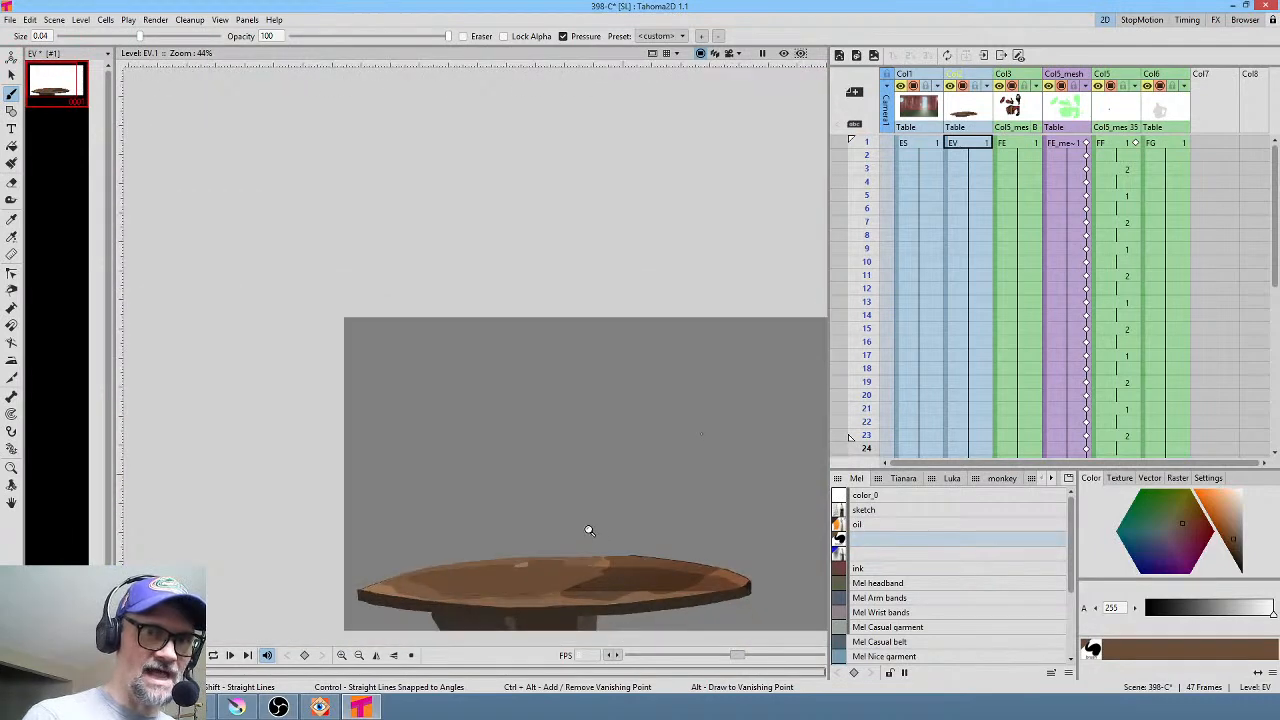
{"action": "left_click_drag", "start_coordinate": [594, 572], "coordinate": [537, 391]}
{"action": "scroll", "coordinate": [537, 391], "scroll_direction": "up", "scroll_amount": 4}
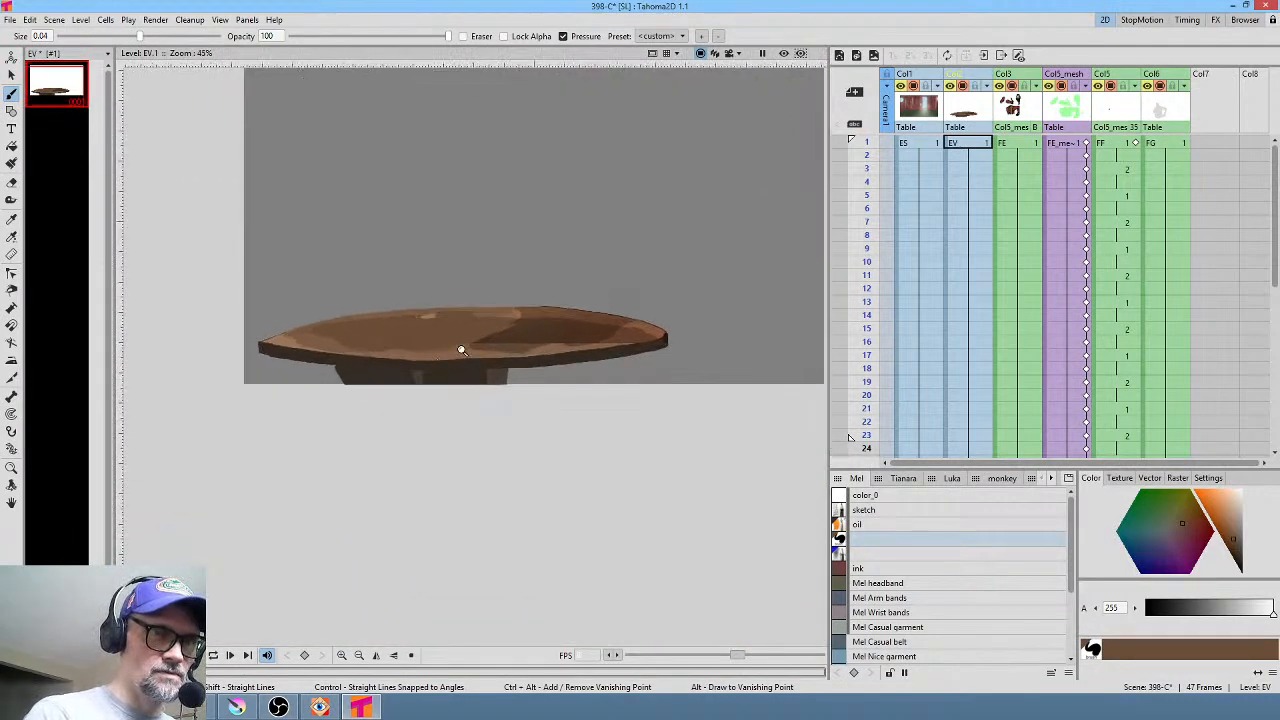
{"action": "left_click_drag", "start_coordinate": [568, 342], "coordinate": [588, 461]}
{"action": "mouse_move", "coordinate": [689, 381]}
{"action": "left_mouse_down"}
{"action": "mouse_move", "coordinate": [686, 337]}
{"action": "mouse_move", "coordinate": [609, 237]}
{"action": "left_mouse_up"}
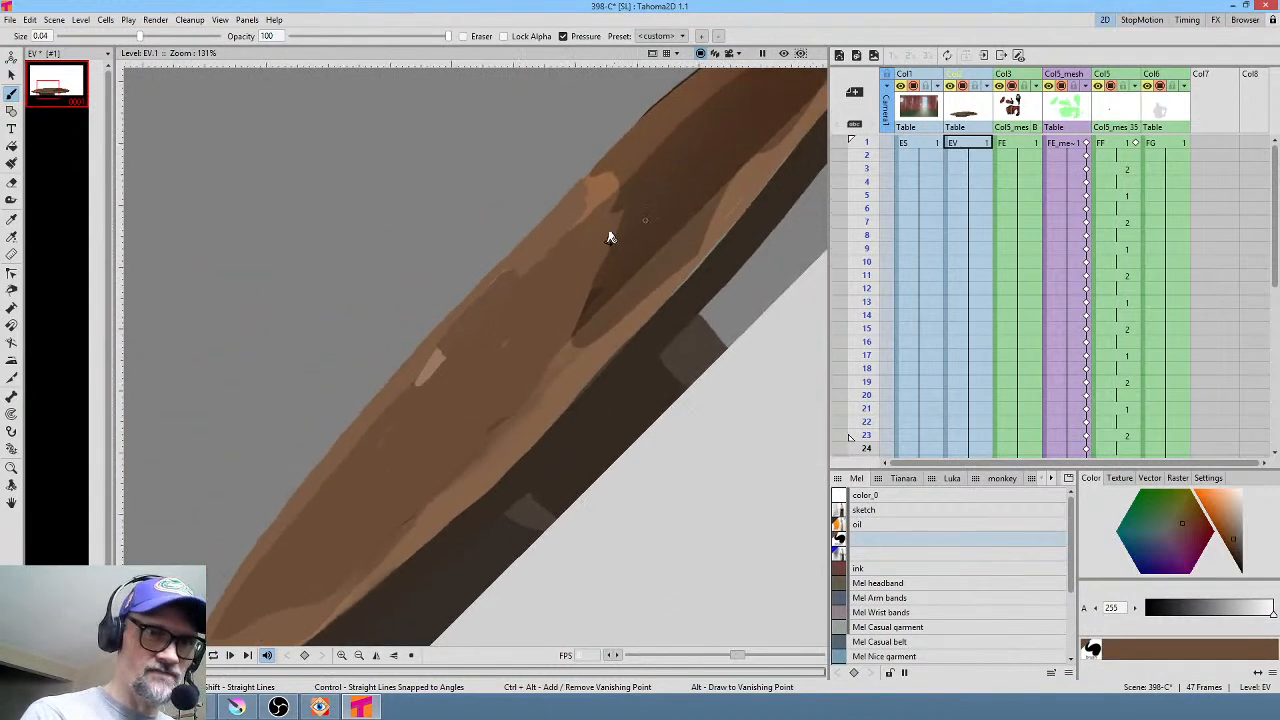
{"action": "left_click", "coordinate": [1240, 518]}
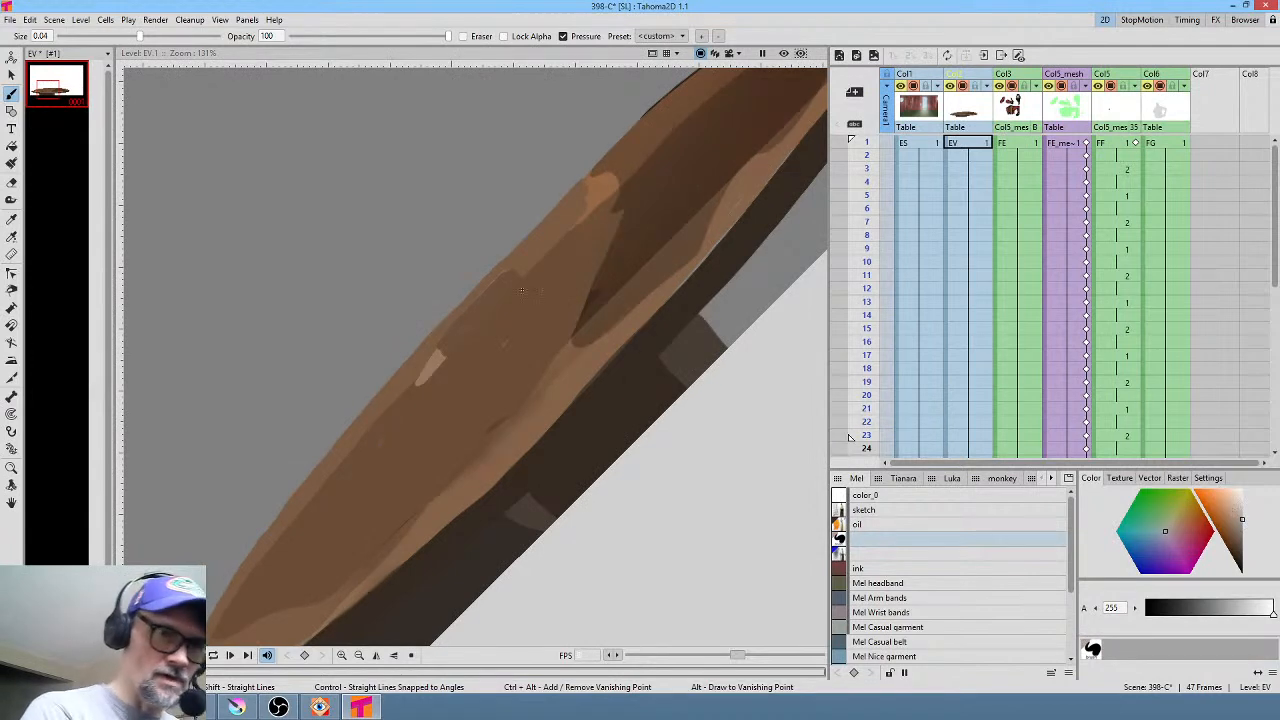
{"action": "left_click_drag", "start_coordinate": [497, 285], "coordinate": [424, 368]}
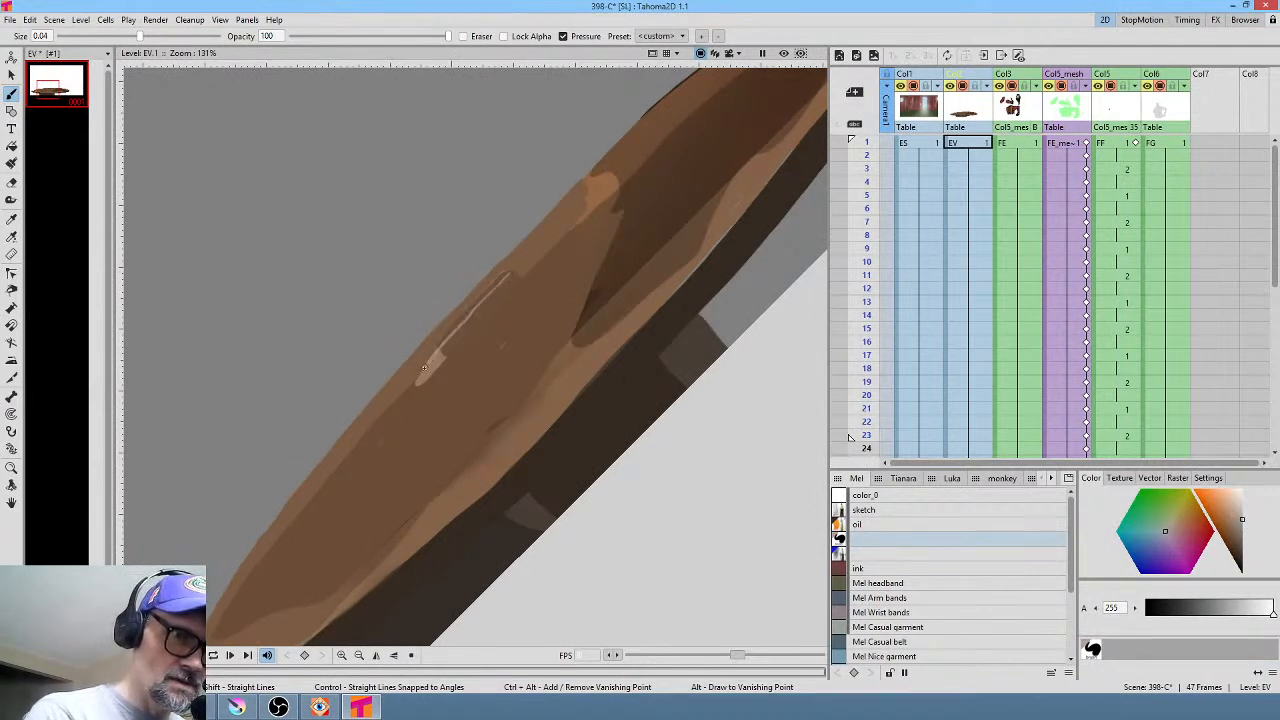
{"action": "mouse_move", "coordinate": [508, 274]}
{"action": "left_mouse_down"}
{"action": "mouse_move", "coordinate": [562, 270]}
{"action": "mouse_move", "coordinate": [514, 349]}
{"action": "left_mouse_up"}
{"action": "mouse_move", "coordinate": [425, 364]}
{"action": "left_mouse_down"}
{"action": "mouse_move", "coordinate": [441, 395]}
{"action": "mouse_move", "coordinate": [510, 354]}
{"action": "mouse_move", "coordinate": [536, 314]}
{"action": "left_mouse_up"}
{"action": "mouse_move", "coordinate": [563, 270]}
{"action": "left_mouse_down"}
{"action": "mouse_move", "coordinate": [466, 410]}
{"action": "mouse_move", "coordinate": [445, 399]}
{"action": "mouse_move", "coordinate": [455, 414]}
{"action": "mouse_move", "coordinate": [488, 386]}
{"action": "left_mouse_up"}
{"action": "mouse_move", "coordinate": [507, 283]}
{"action": "left_mouse_down"}
{"action": "mouse_move", "coordinate": [557, 271]}
{"action": "mouse_move", "coordinate": [526, 321]}
{"action": "mouse_move", "coordinate": [550, 276]}
{"action": "mouse_move", "coordinate": [530, 292]}
{"action": "mouse_move", "coordinate": [534, 282]}
{"action": "mouse_move", "coordinate": [509, 280]}
{"action": "mouse_move", "coordinate": [430, 362]}
{"action": "mouse_move", "coordinate": [460, 412]}
{"action": "mouse_move", "coordinate": [541, 293]}
{"action": "mouse_move", "coordinate": [497, 359]}
{"action": "mouse_move", "coordinate": [502, 332]}
{"action": "mouse_move", "coordinate": [490, 330]}
{"action": "mouse_move", "coordinate": [506, 295]}
{"action": "mouse_move", "coordinate": [472, 330]}
{"action": "mouse_move", "coordinate": [504, 324]}
{"action": "mouse_move", "coordinate": [460, 396]}
{"action": "mouse_move", "coordinate": [443, 368]}
{"action": "left_mouse_up"}
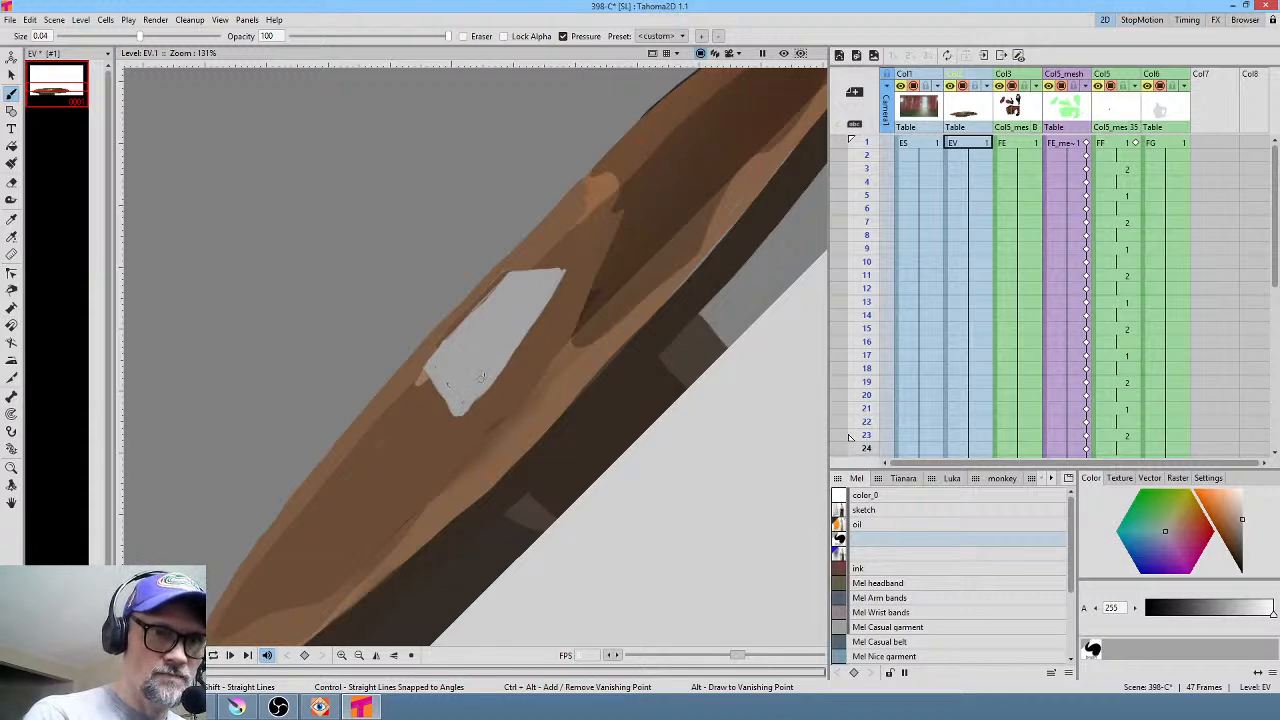
Extend the paper's corner nearest the dark table shadow and straighten its long front edge with grey brush strokes
{"action": "left_click_drag", "start_coordinate": [503, 358], "coordinate": [533, 323]}
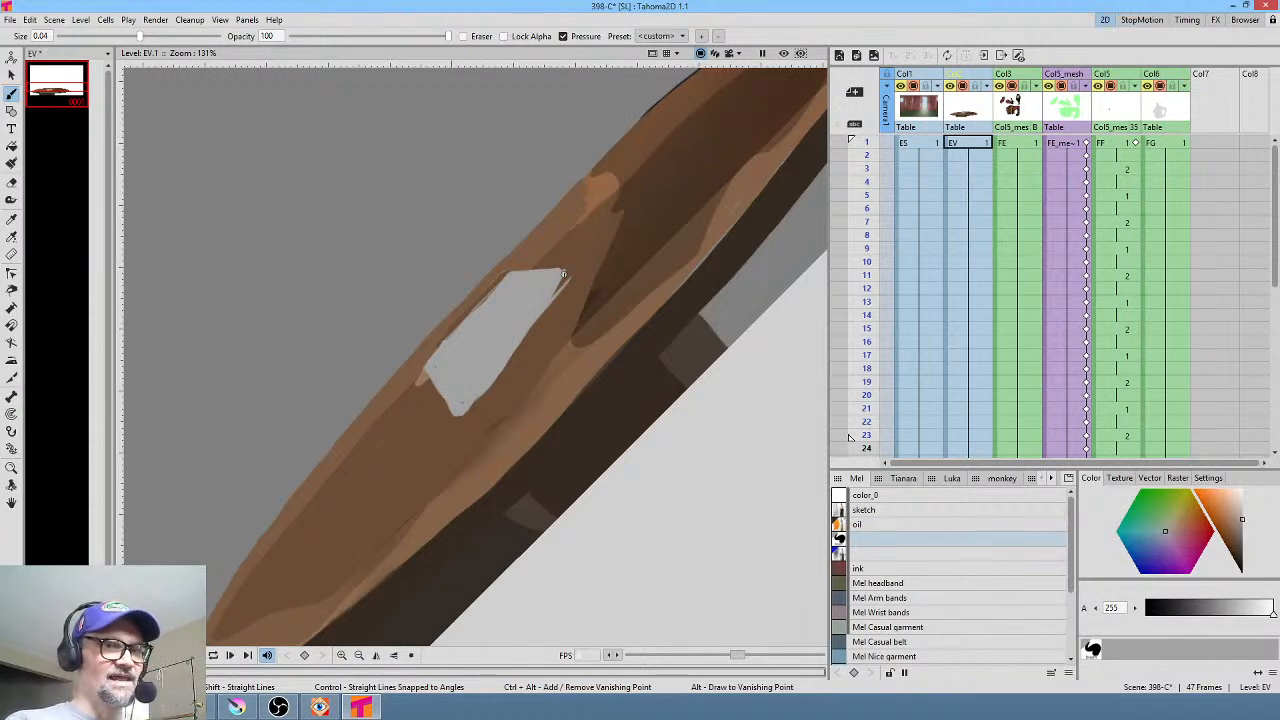
{"action": "mouse_move", "coordinate": [559, 271]}
{"action": "left_mouse_down"}
{"action": "mouse_move", "coordinate": [576, 272]}
{"action": "mouse_move", "coordinate": [507, 365]}
{"action": "left_mouse_up"}
{"action": "left_click_drag", "start_coordinate": [567, 279], "coordinate": [548, 290]}
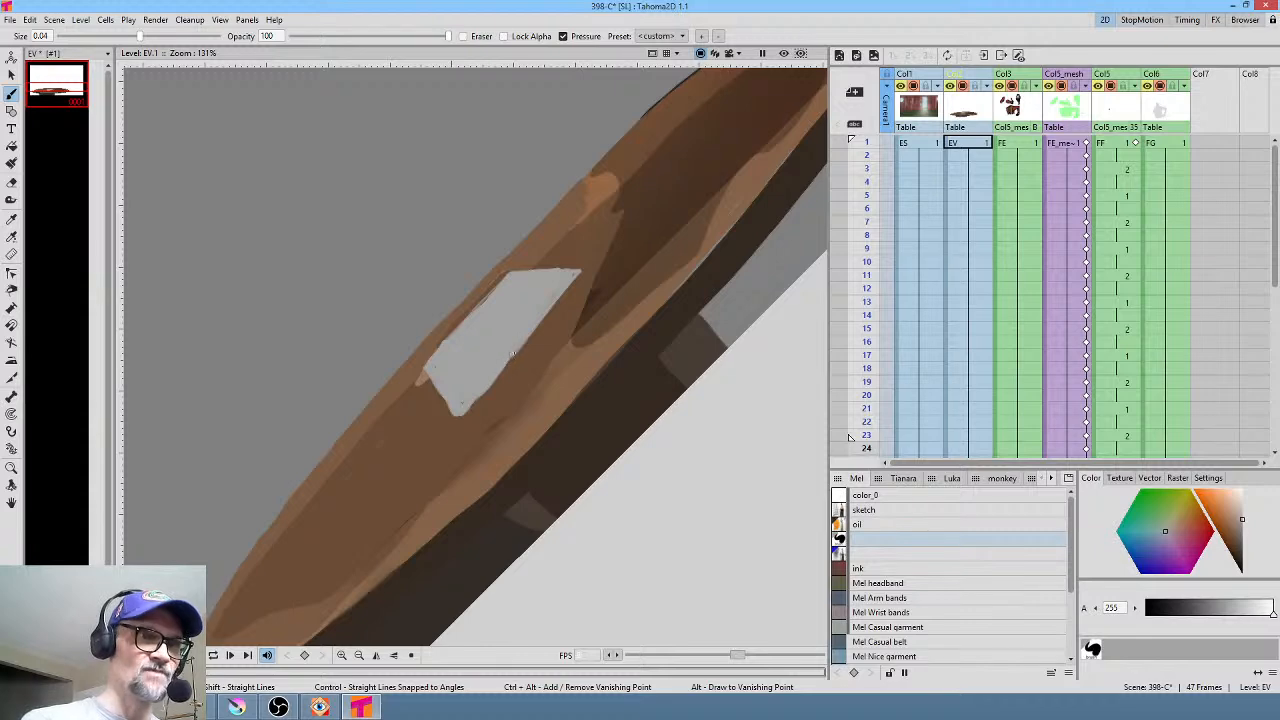
{"action": "left_click_drag", "start_coordinate": [519, 347], "coordinate": [467, 409]}
Check the reference painting in Krita, return to Tahoma2D and brush a thin greyish-brown line on the paper
{"action": "left_click", "coordinate": [237, 707]}
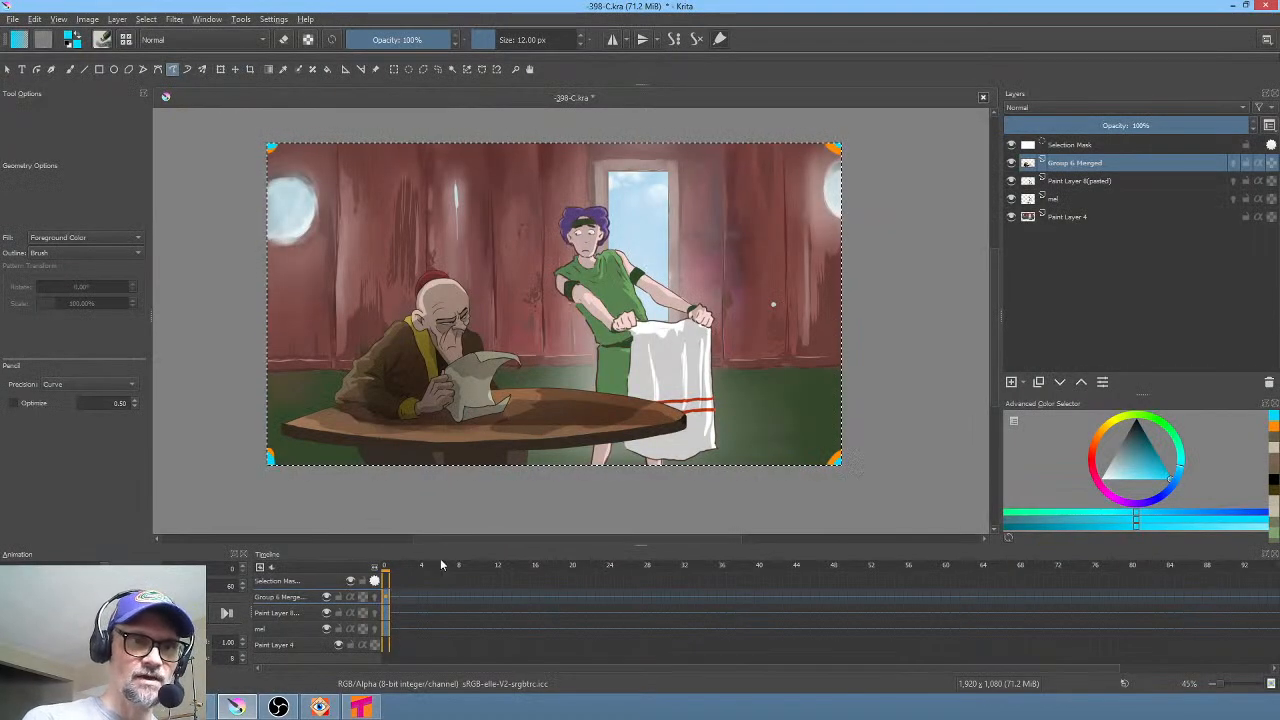
{"action": "left_click", "coordinate": [361, 707]}
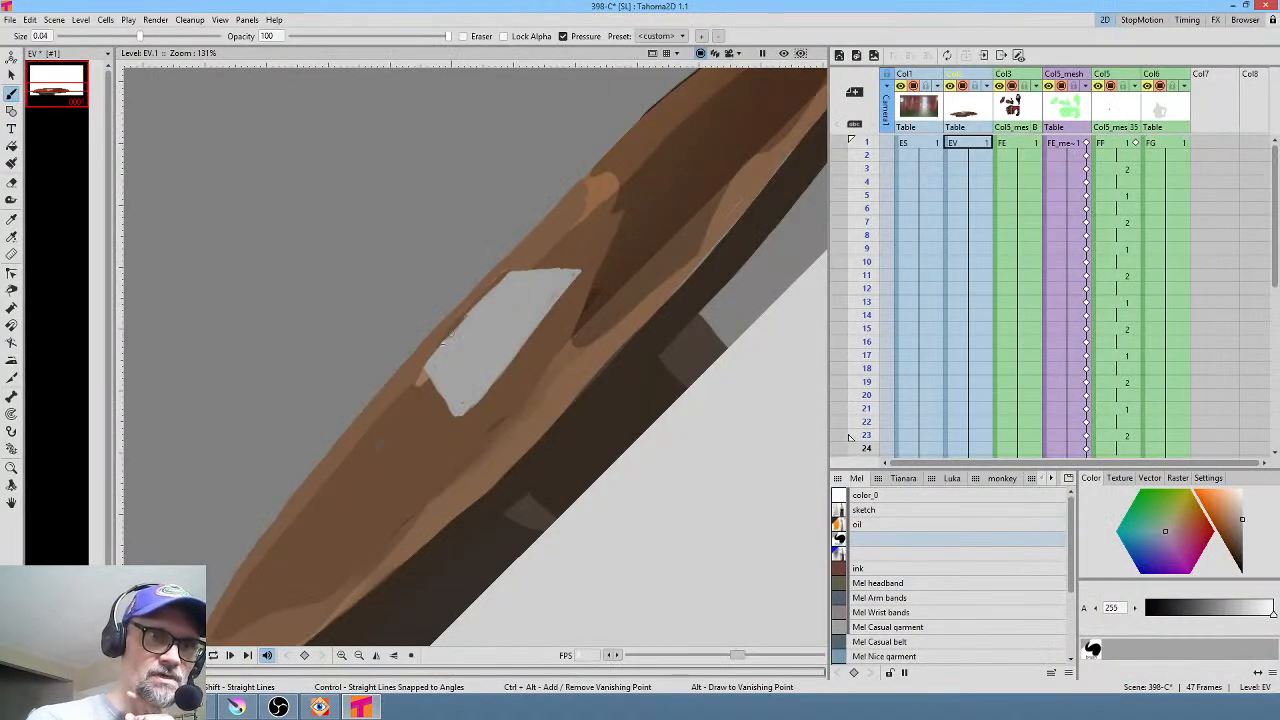
{"action": "left_click", "coordinate": [1236, 531]}
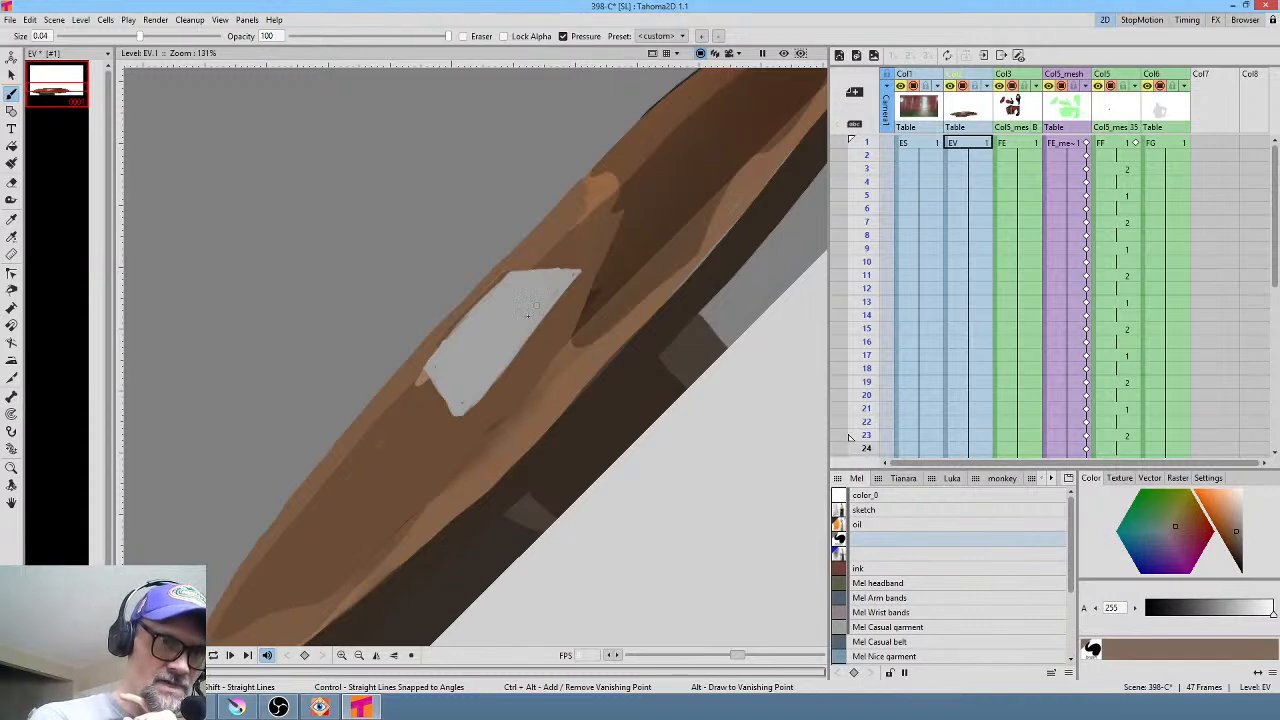
{"action": "left_click_drag", "start_coordinate": [549, 286], "coordinate": [498, 348]}
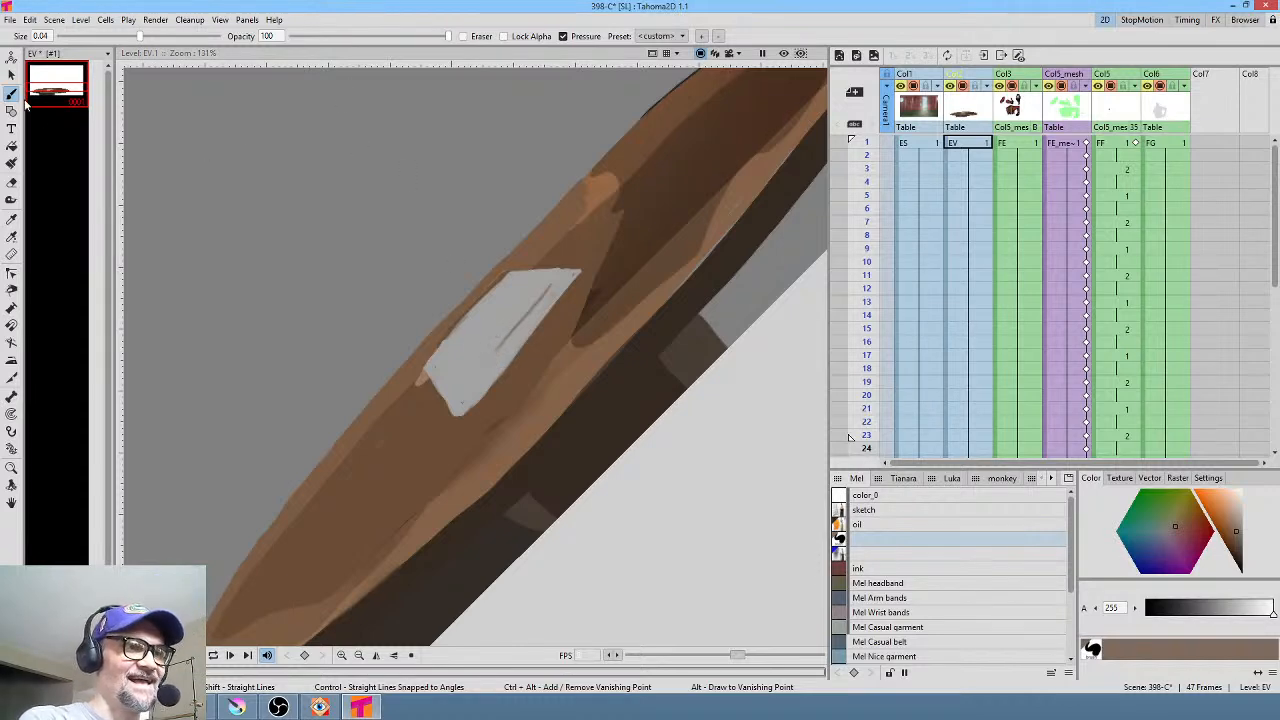
Save the work, restart Tahoma2D and reopen the recent scene 398-C
{"action": "left_click", "coordinate": [9, 20]}
{"action": "left_click", "coordinate": [9, 20]}
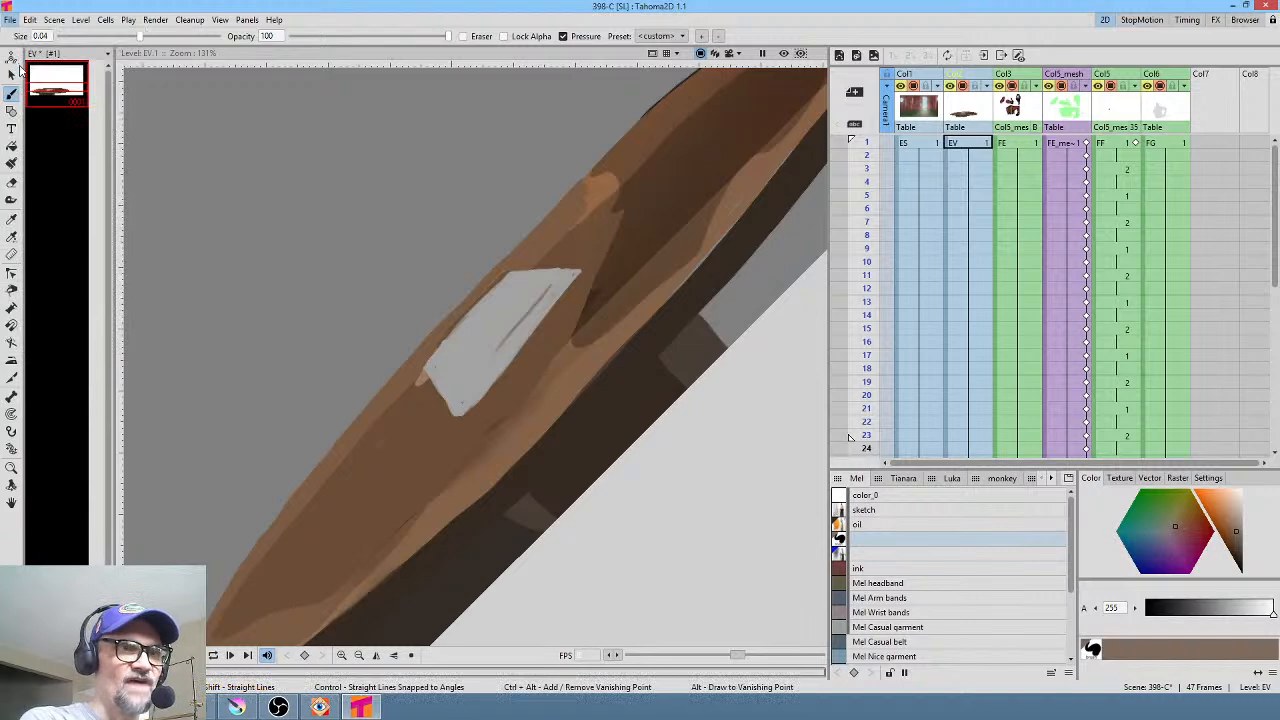
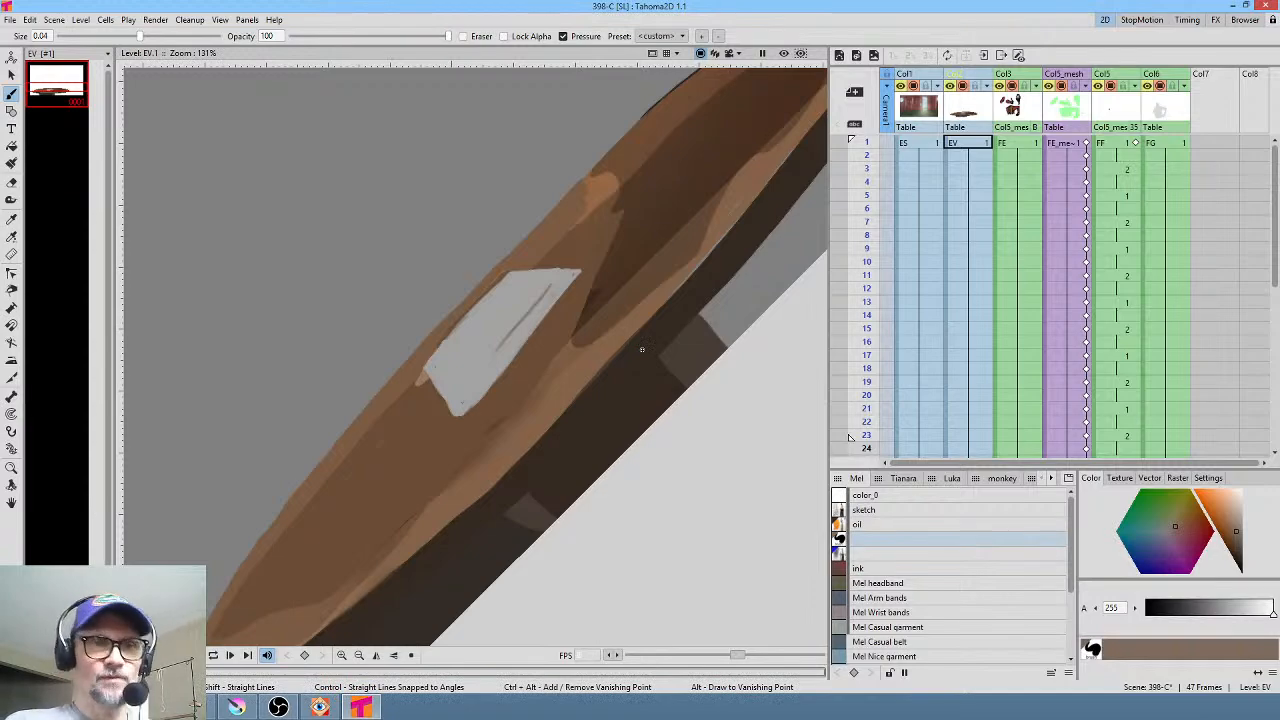
{"action": "left_click", "coordinate": [1263, 6]}
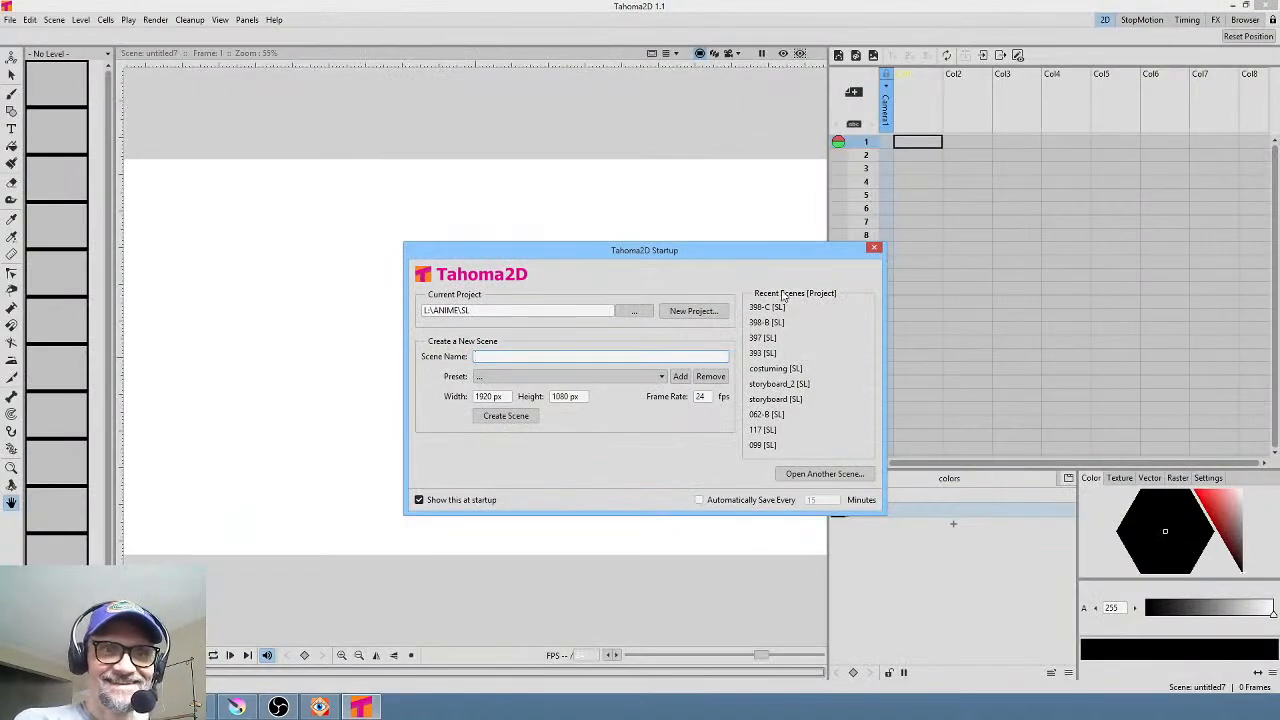
{"action": "left_click", "coordinate": [778, 310]}
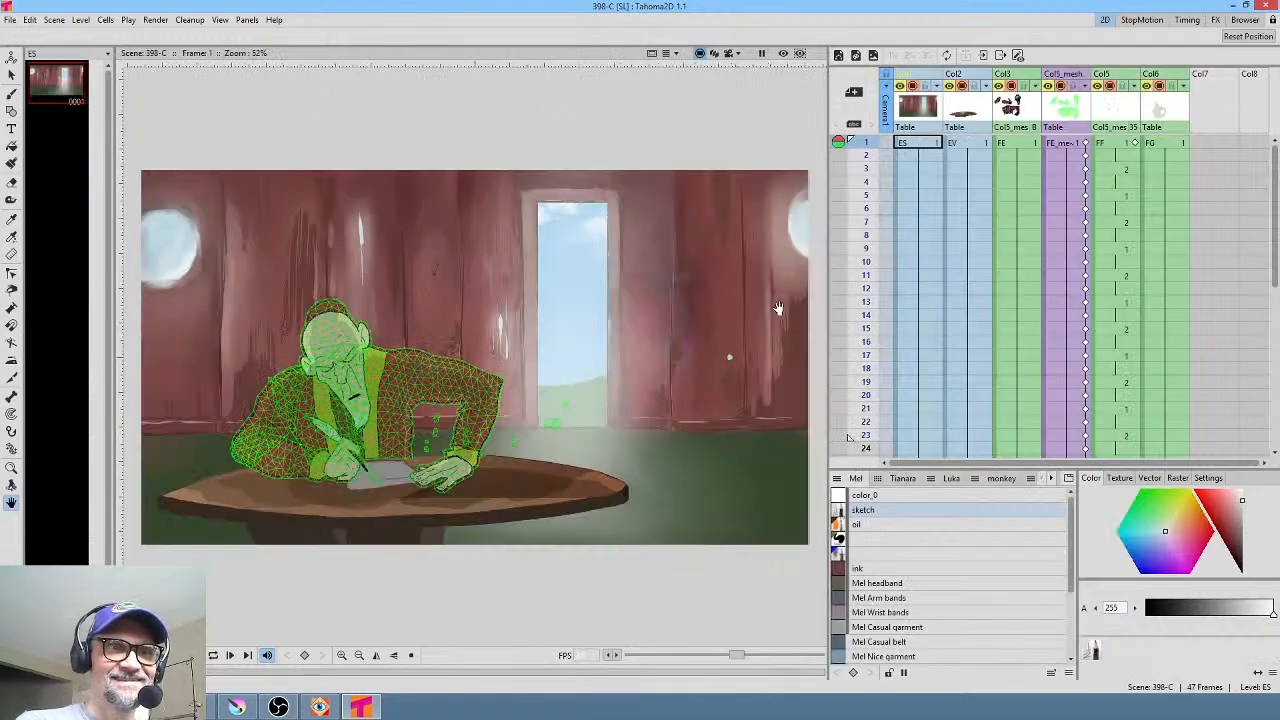
Open the EV table drawing by itself and sample the brown tabletop colour in front of the paper for the brush
{"action": "left_click", "coordinate": [962, 142]}
{"action": "left_click", "coordinate": [57, 85]}
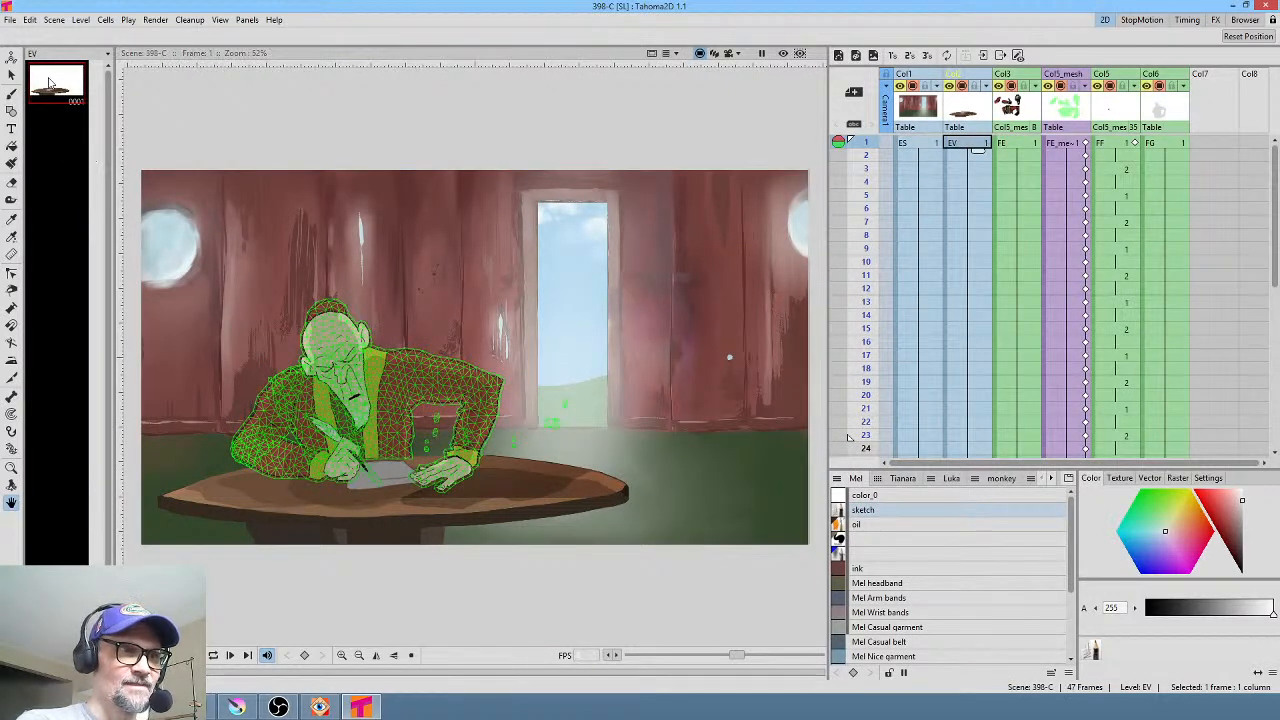
{"action": "scroll", "coordinate": [480, 363], "scroll_direction": "up", "scroll_amount": 10}
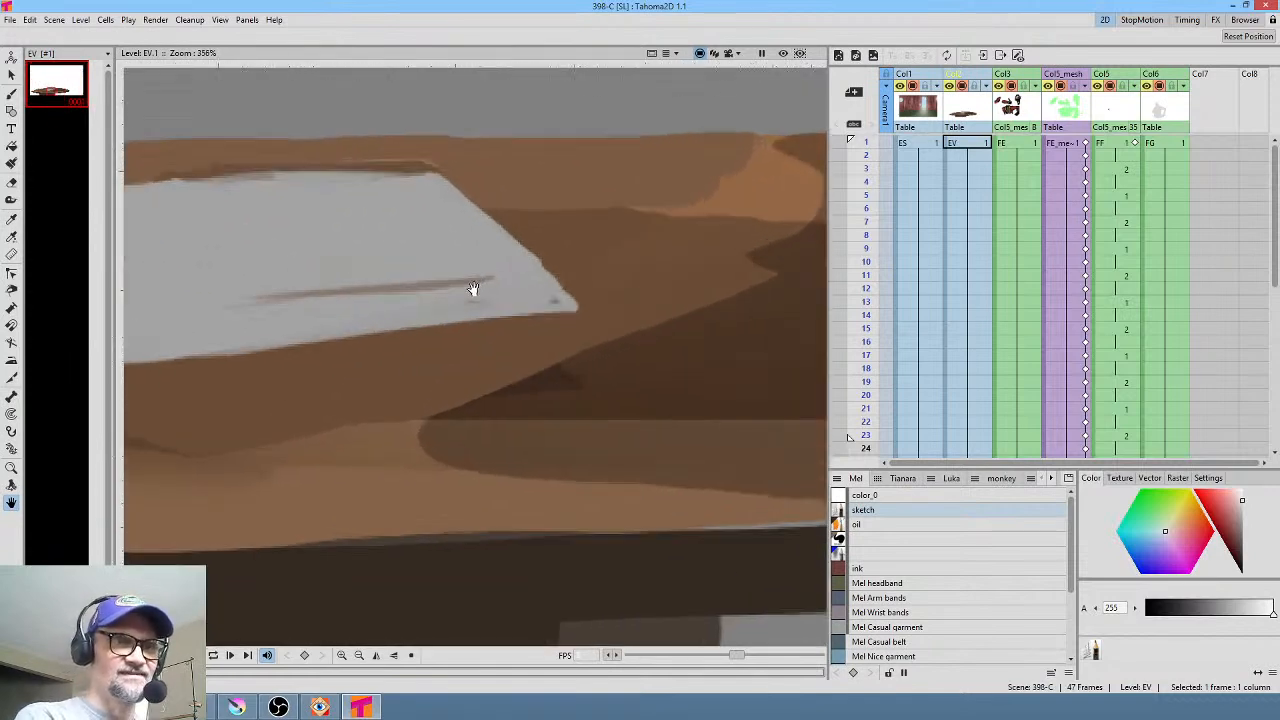
{"action": "left_click_drag", "start_coordinate": [473, 289], "coordinate": [587, 437]}
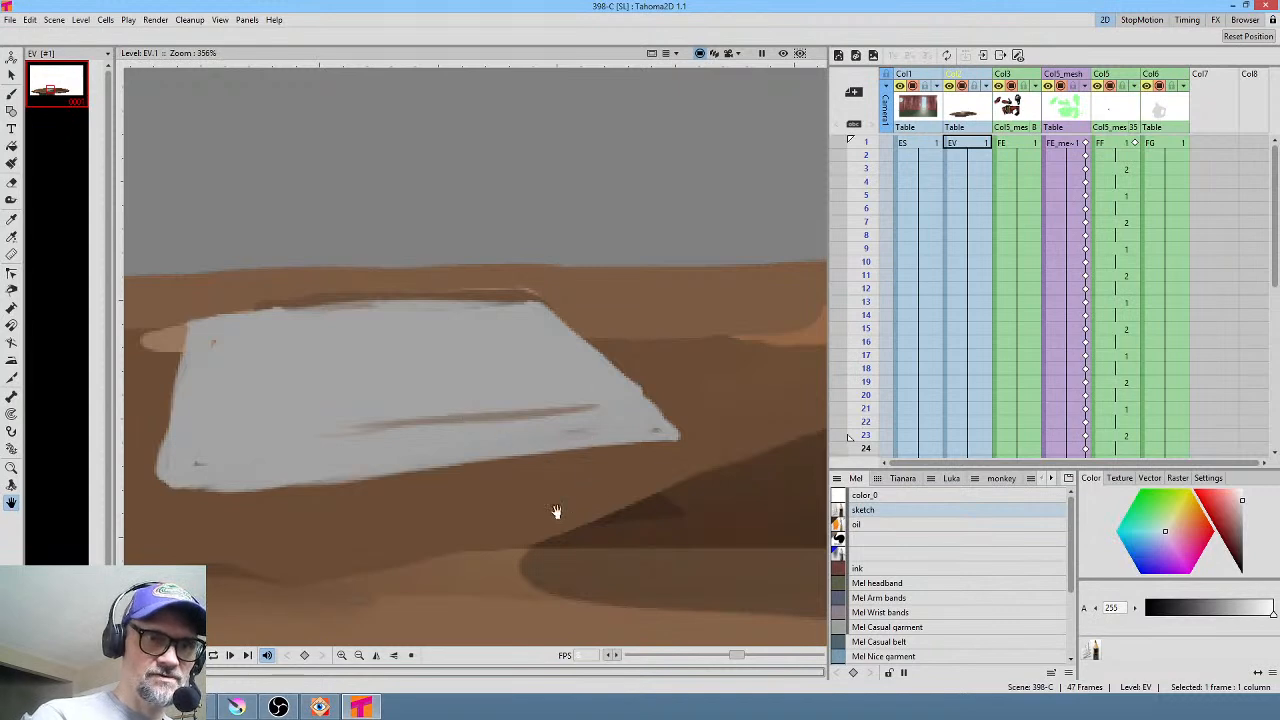
{"action": "key", "text": "b"}
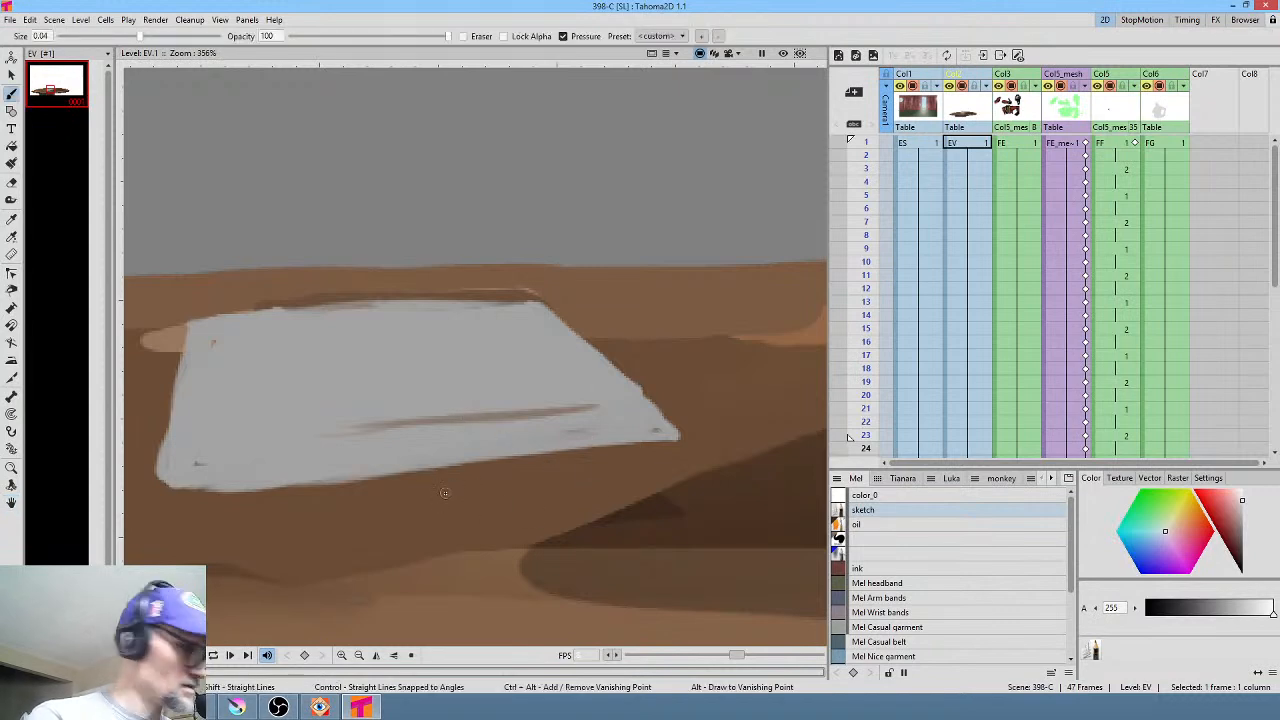
{"action": "key", "text": "r"}
{"action": "left_click", "coordinate": [461, 480]}
{"action": "key", "text": "b"}
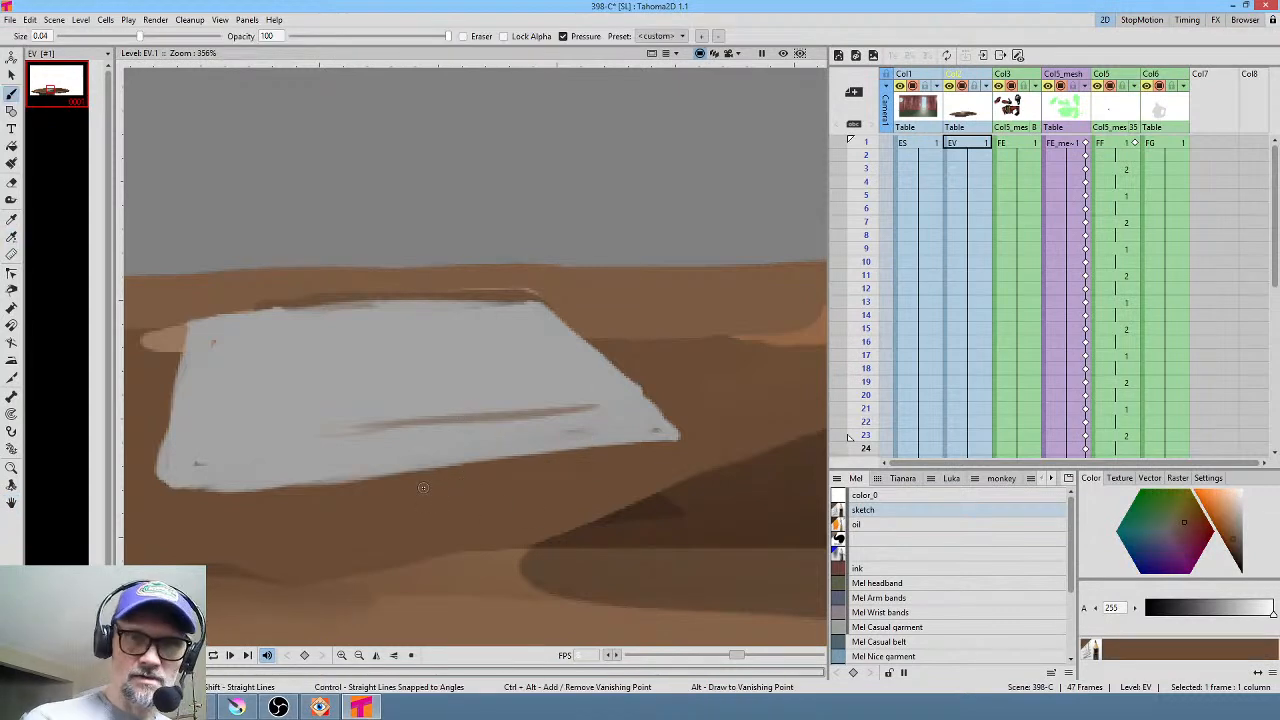
Darken the sampled brown and try brushing strokes over the existing thin line on the paper
{"action": "left_click_drag", "start_coordinate": [1235, 522], "coordinate": [1234, 531]}
{"action": "left_click_drag", "start_coordinate": [366, 428], "coordinate": [570, 407]}
{"action": "left_click_drag", "start_coordinate": [1238, 517], "coordinate": [1240, 546]}
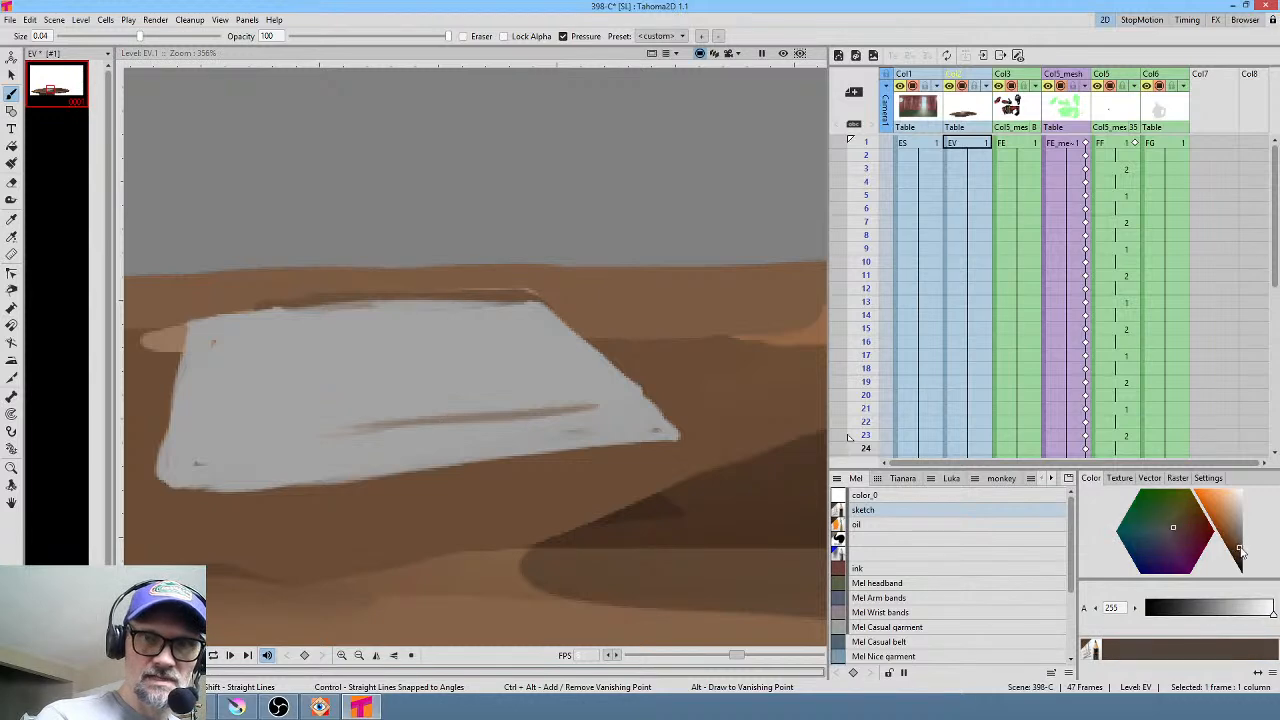
{"action": "left_click_drag", "start_coordinate": [397, 428], "coordinate": [593, 407]}
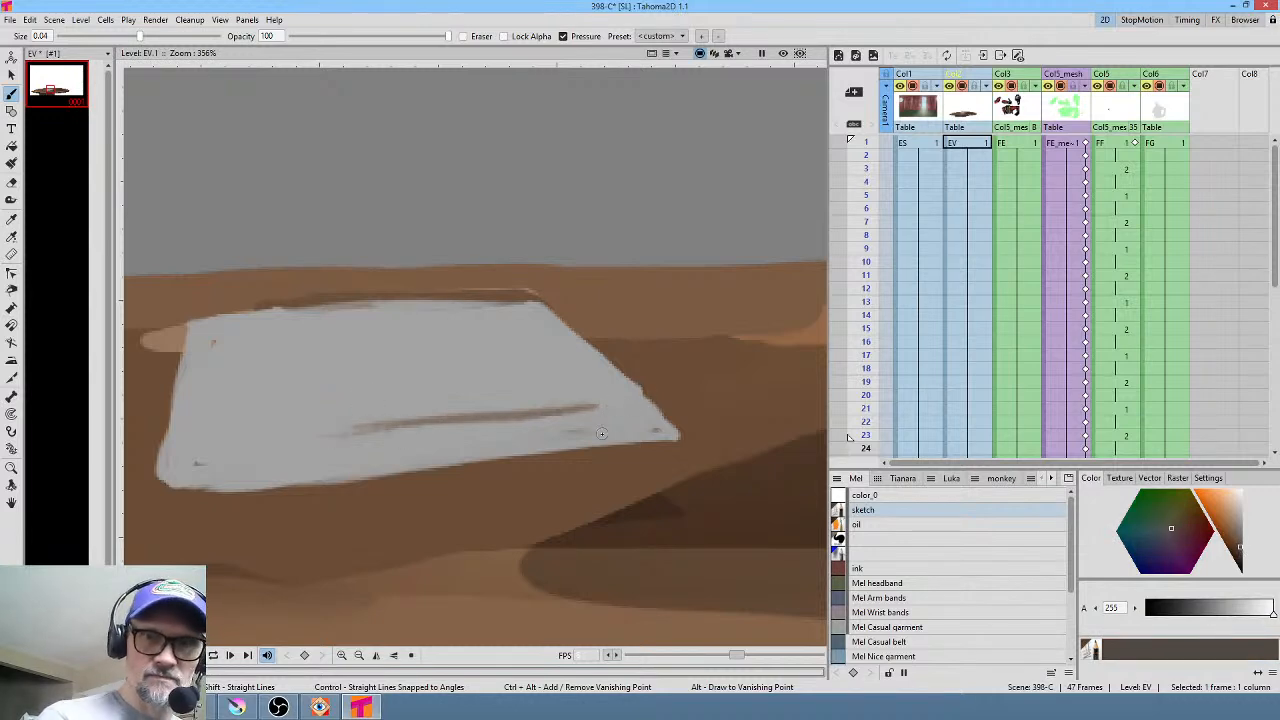
Switch to the unnamed brush style below oil, set it to dark greyish brown and paint thin lines of writing across the paper
{"action": "left_click_drag", "start_coordinate": [1242, 548], "coordinate": [1238, 558]}
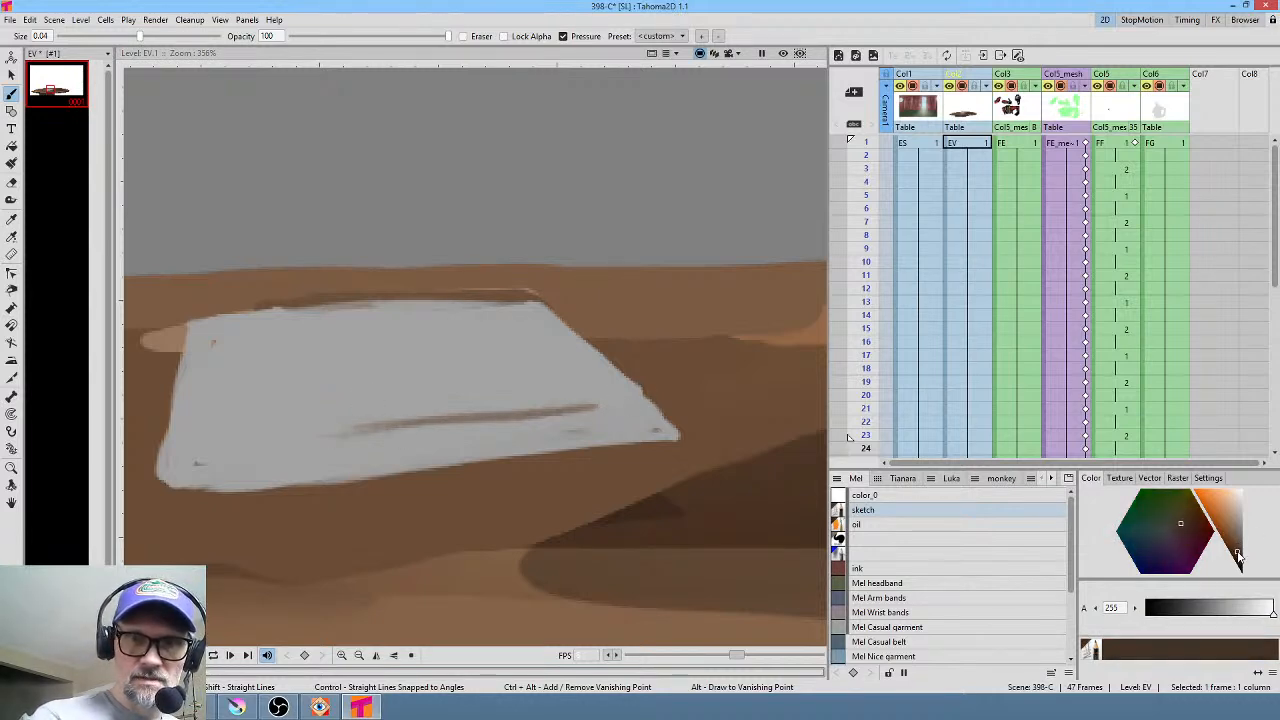
{"action": "left_click", "coordinate": [885, 540]}
{"action": "left_click", "coordinate": [1238, 545]}
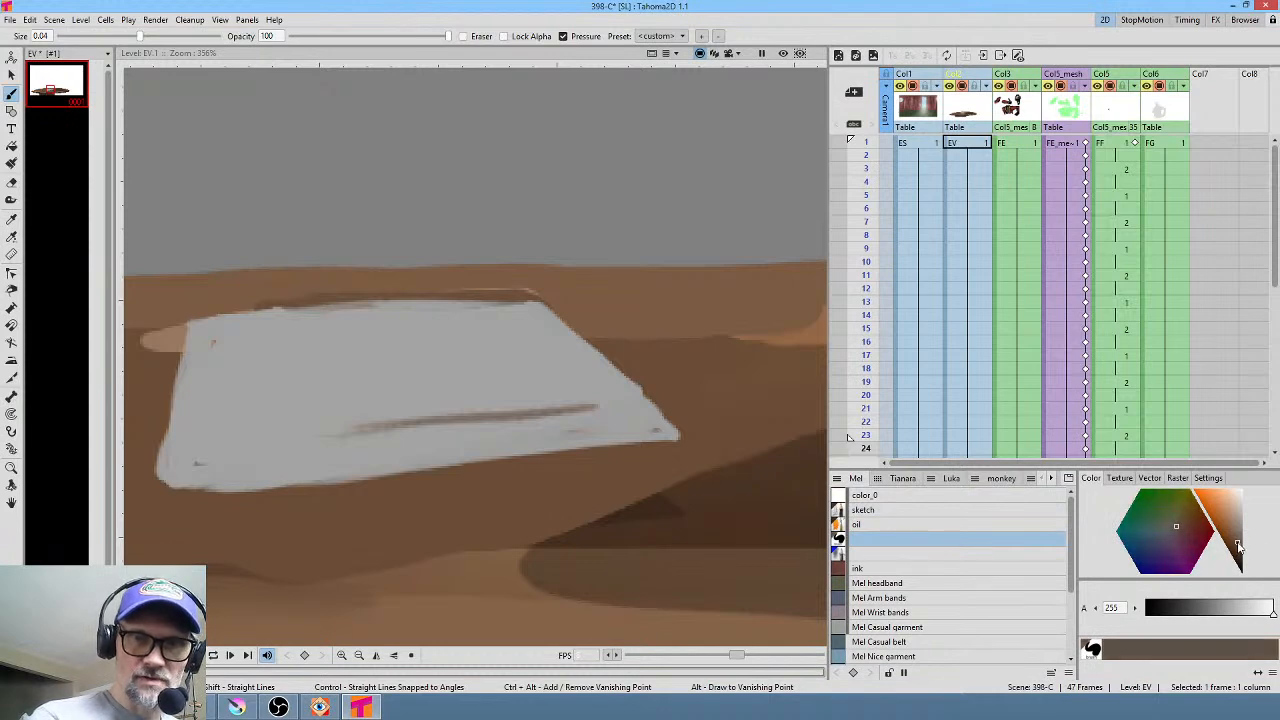
{"action": "left_click_drag", "start_coordinate": [262, 443], "coordinate": [583, 408]}
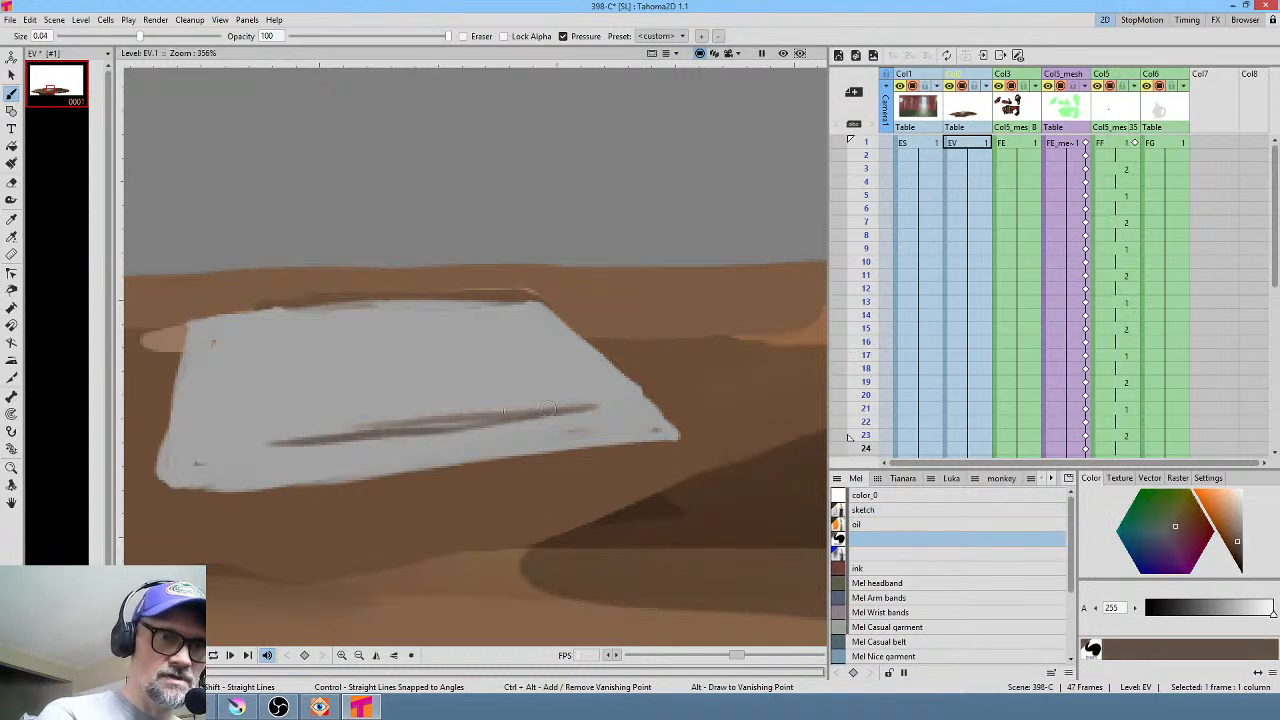
{"action": "left_click_drag", "start_coordinate": [338, 410], "coordinate": [503, 394]}
{"action": "key", "text": "ctrl+z"}
{"action": "left_click_drag", "start_coordinate": [268, 422], "coordinate": [585, 394]}
{"action": "left_click_drag", "start_coordinate": [265, 406], "coordinate": [391, 391]}
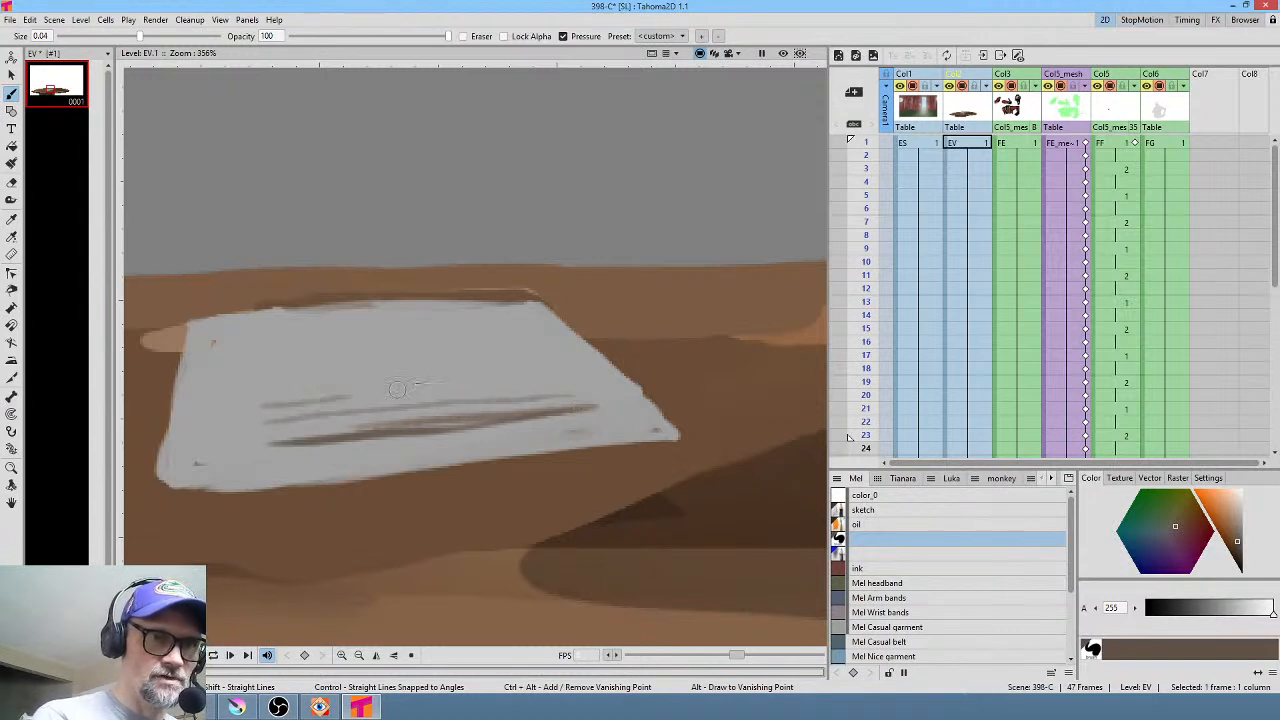
{"action": "left_click_drag", "start_coordinate": [472, 390], "coordinate": [558, 385]}
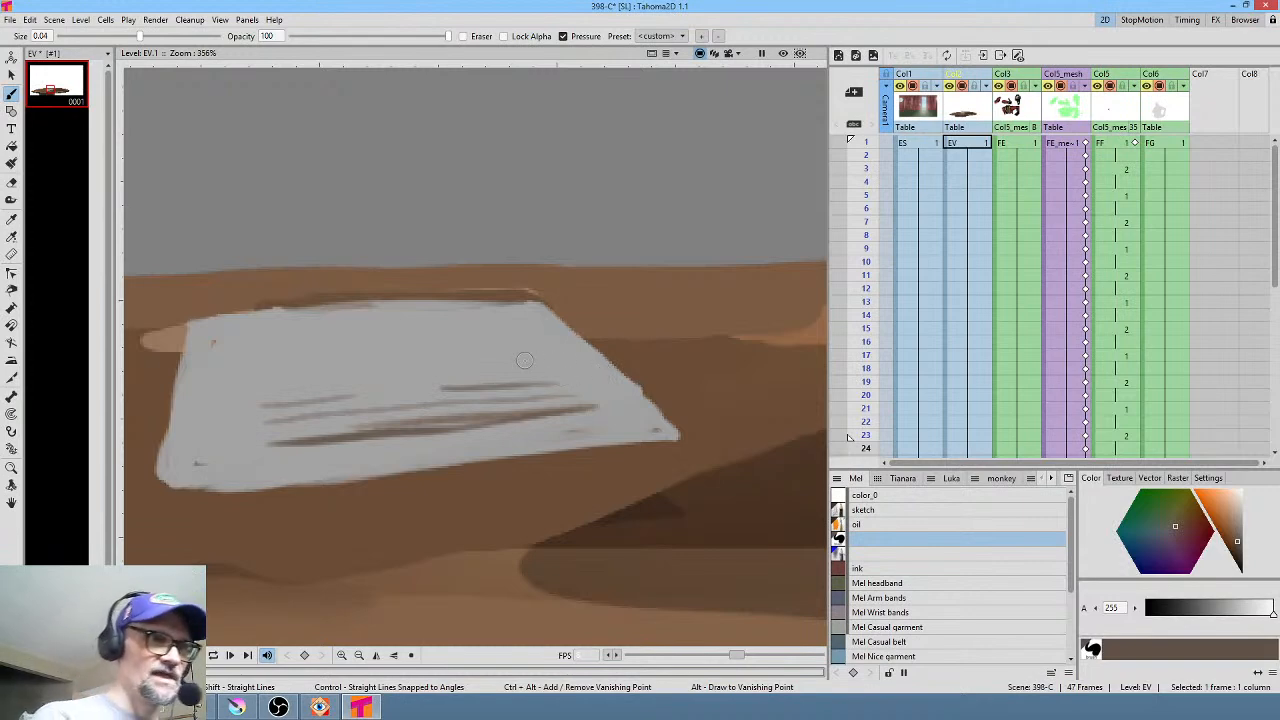
Sample the paper's light grey and brush along its back edge and corners to clean up the outline
{"action": "key", "text": "r"}
{"action": "left_click", "coordinate": [260, 338]}
{"action": "key", "text": "b"}
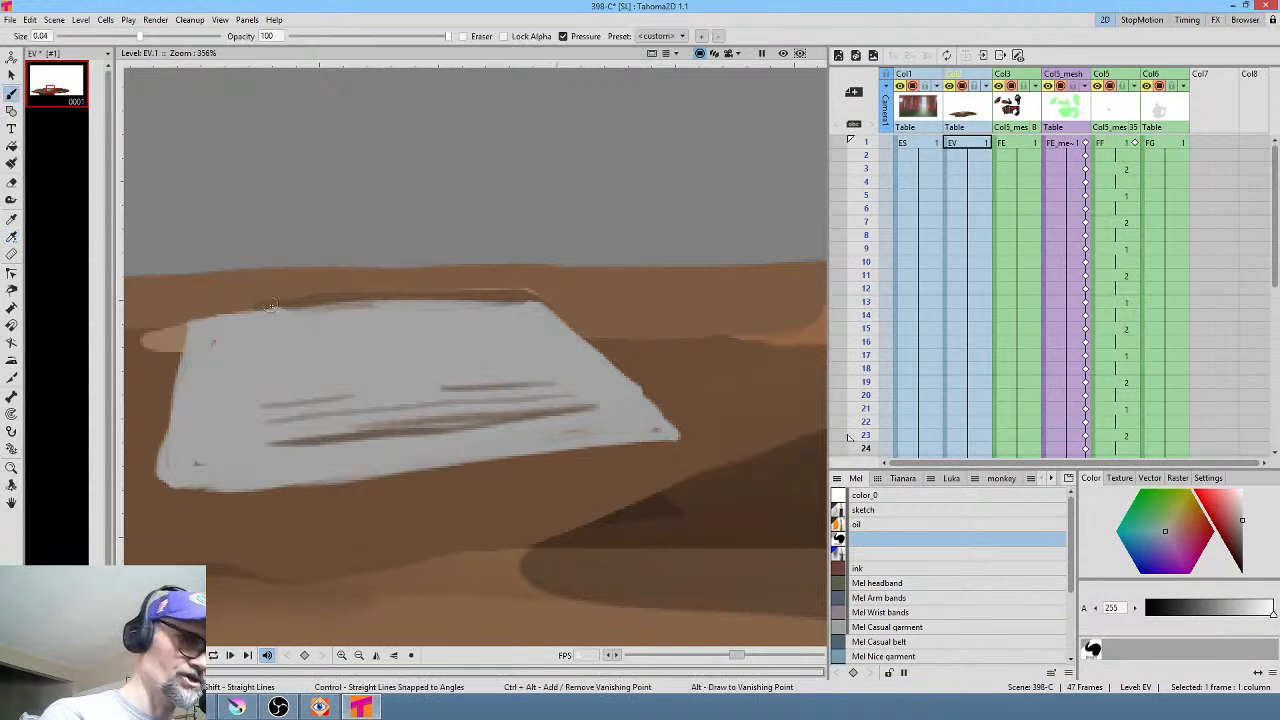
{"action": "left_click_drag", "start_coordinate": [198, 316], "coordinate": [195, 318]}
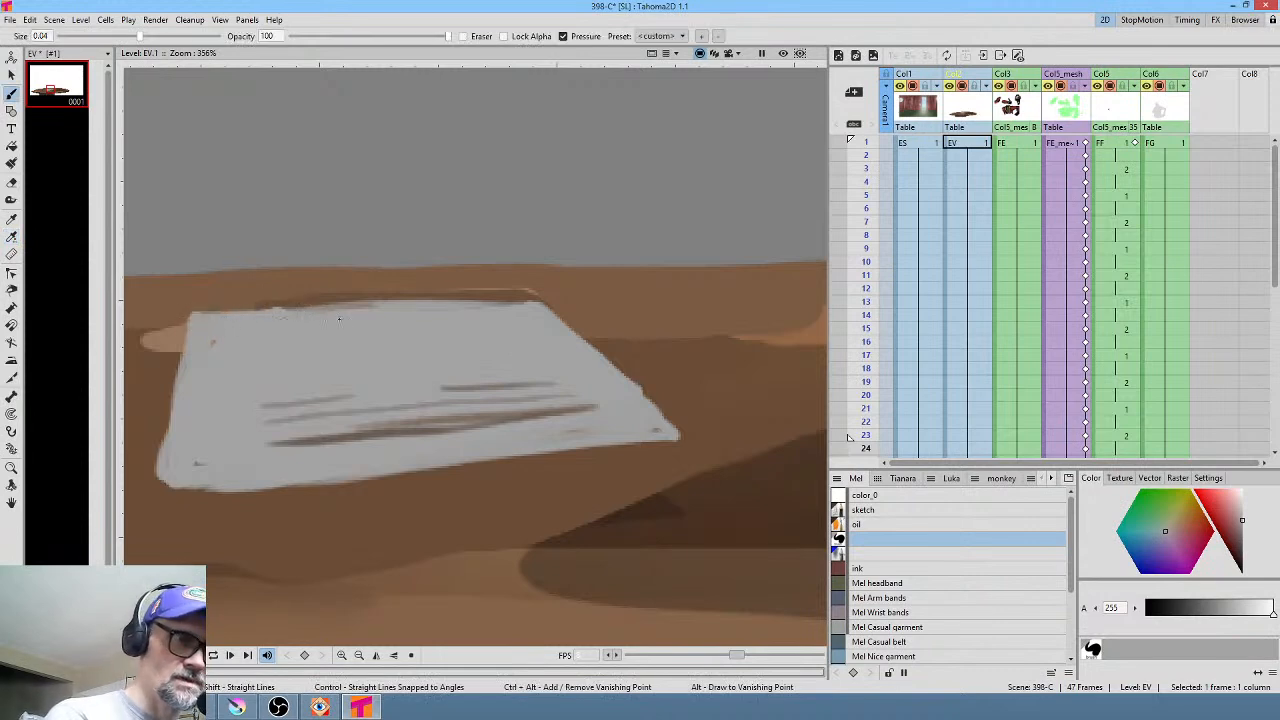
{"action": "mouse_move", "coordinate": [328, 314]}
{"action": "left_mouse_down"}
{"action": "mouse_move", "coordinate": [433, 302]}
{"action": "mouse_move", "coordinate": [310, 315]}
{"action": "mouse_move", "coordinate": [533, 307]}
{"action": "mouse_move", "coordinate": [457, 312]}
{"action": "left_mouse_up"}
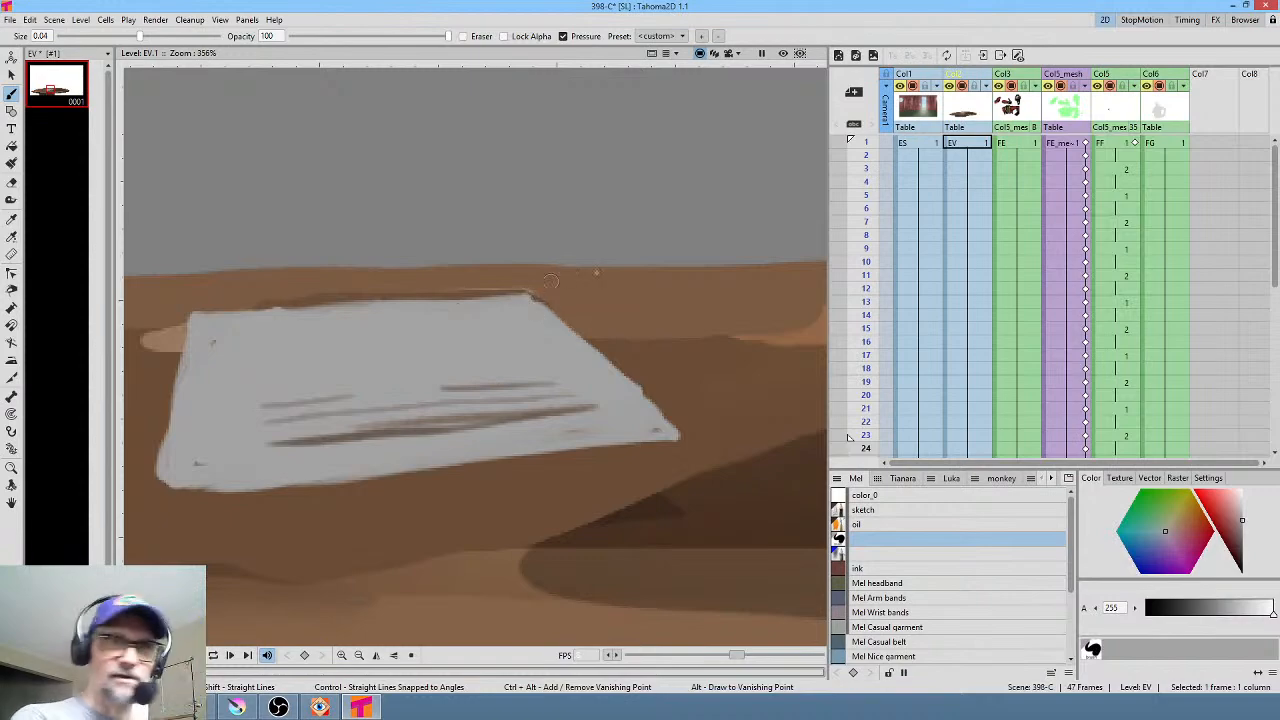
Return to the scene view on the FE_mesh column and hide the plastic mesh display
{"action": "left_click", "coordinate": [1065, 145]}
{"action": "scroll", "coordinate": [351, 423], "scroll_direction": "down", "scroll_amount": 8}
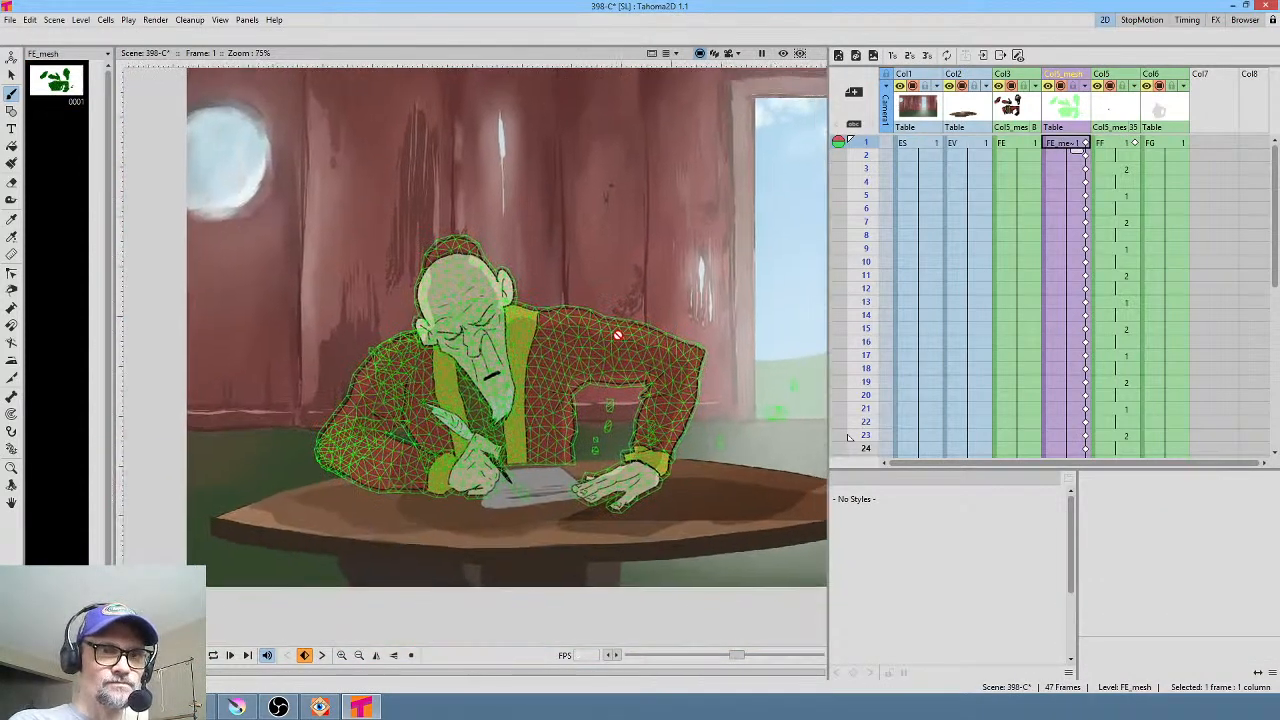
{"action": "left_click_drag", "start_coordinate": [617, 335], "coordinate": [547, 341]}
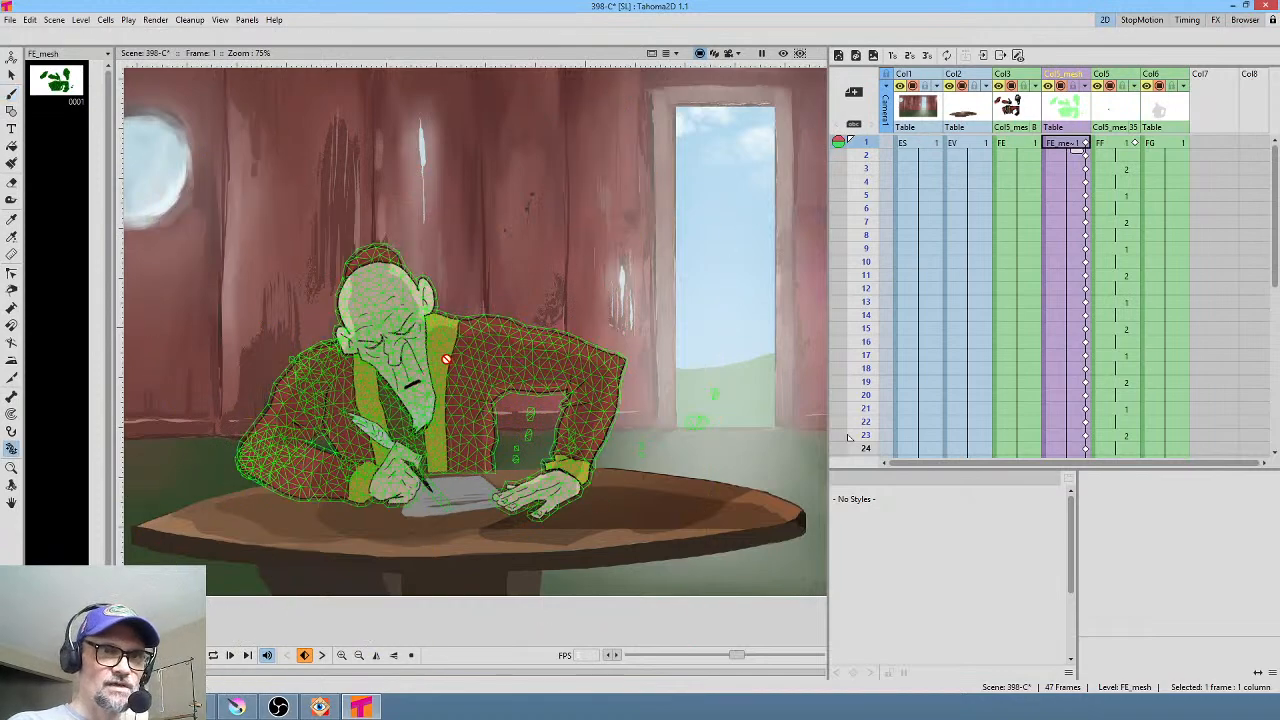
{"action": "left_click", "coordinate": [1057, 148]}
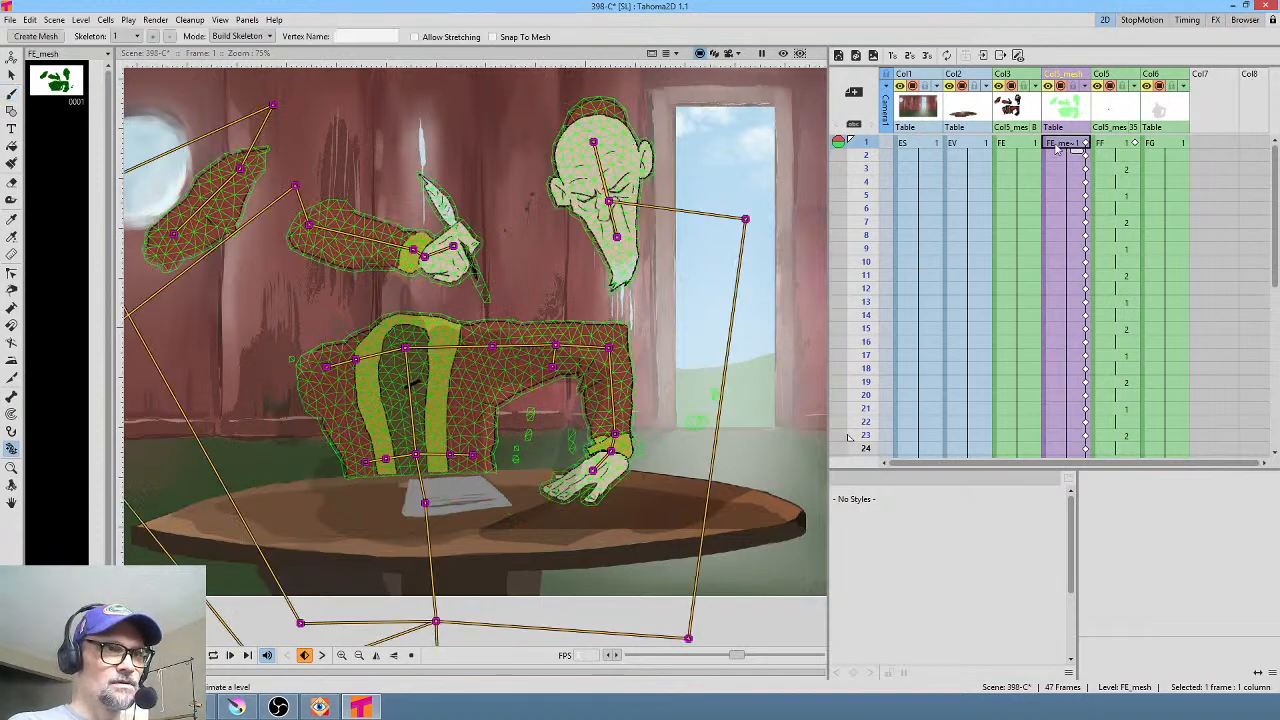
{"action": "right_click", "coordinate": [474, 364]}
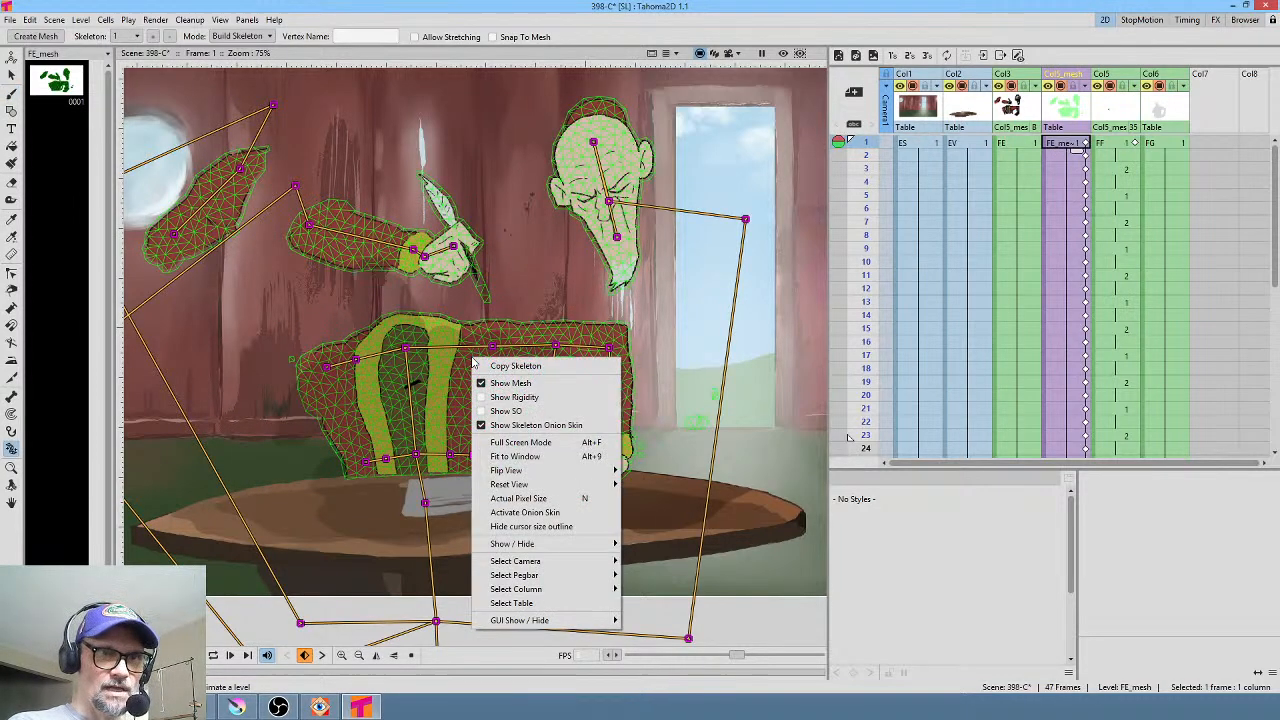
{"action": "left_click", "coordinate": [482, 383]}
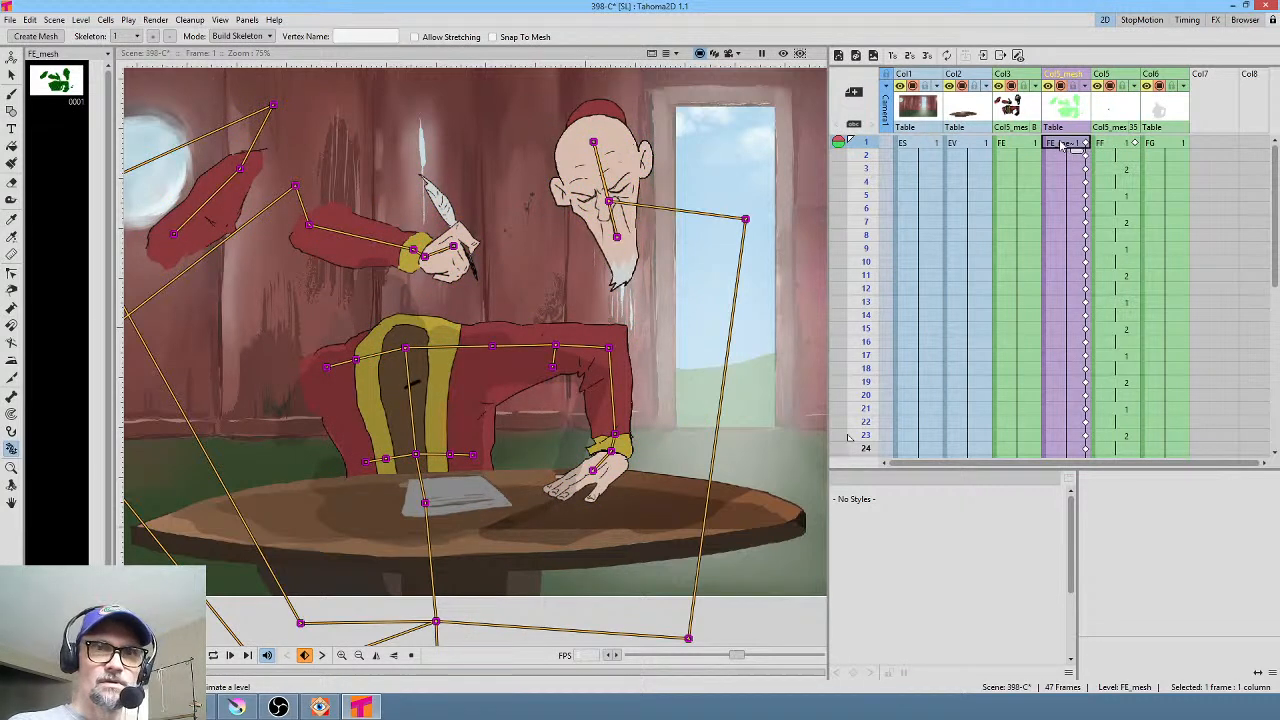
Select the FE column and preview the writing animation without the mesh overlay
{"action": "left_click", "coordinate": [1004, 146]}
{"action": "mouse_move", "coordinate": [857, 146]}
{"action": "left_mouse_down"}
{"action": "mouse_move", "coordinate": [858, 163]}
{"action": "mouse_move", "coordinate": [866, 133]}
{"action": "left_mouse_up"}
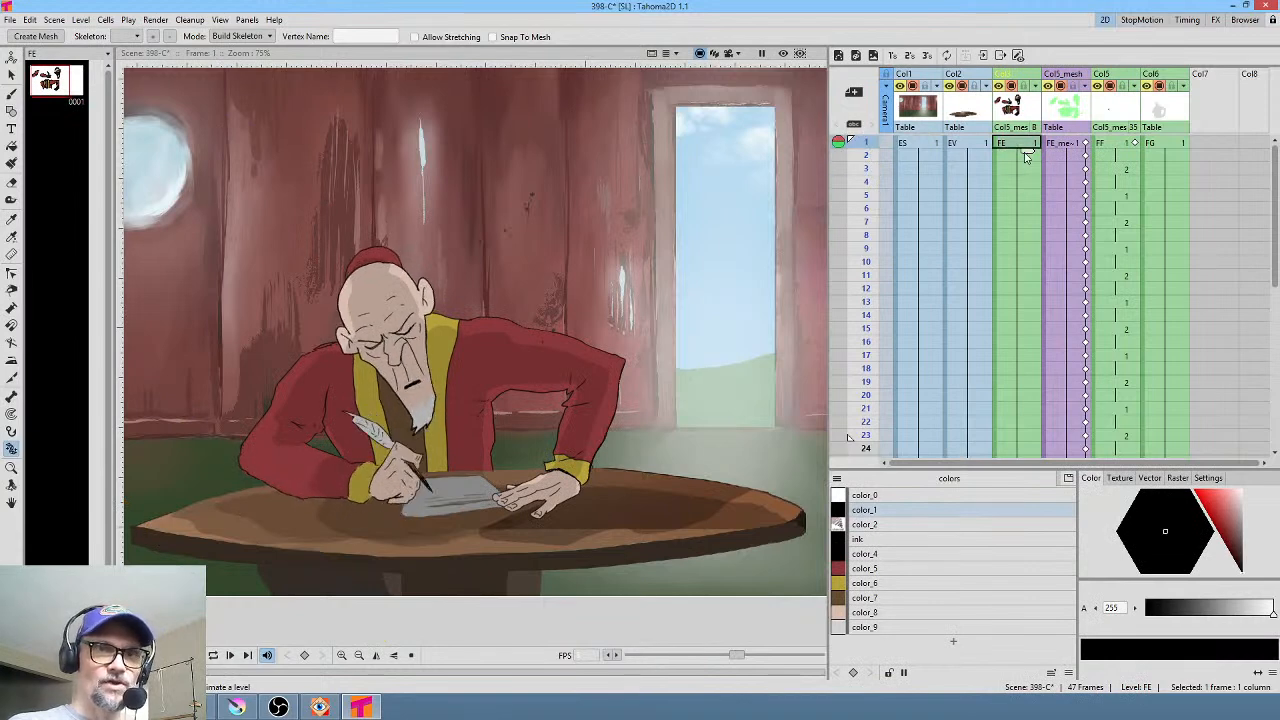
{"action": "key", "text": "l"}
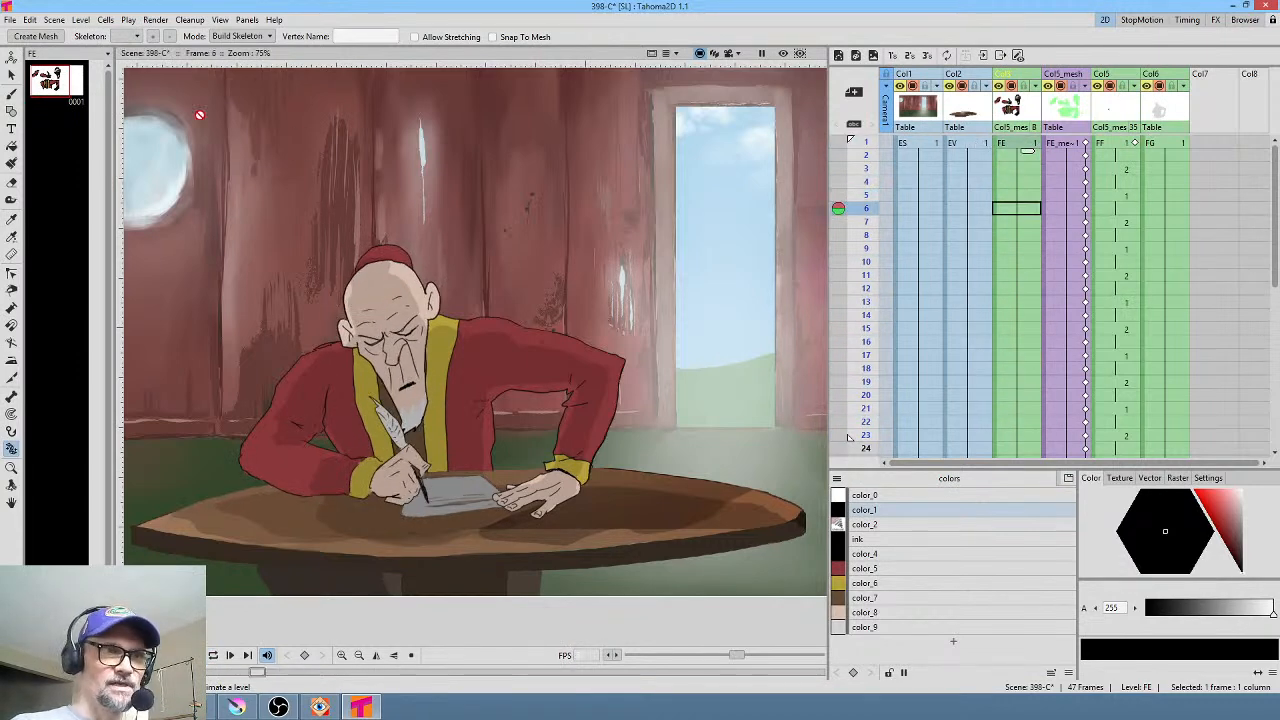
Lasso the paper in the EV drawing at frame 1, shift it toward the table's front edge and rotate it slightly
{"action": "left_click", "coordinate": [966, 145]}
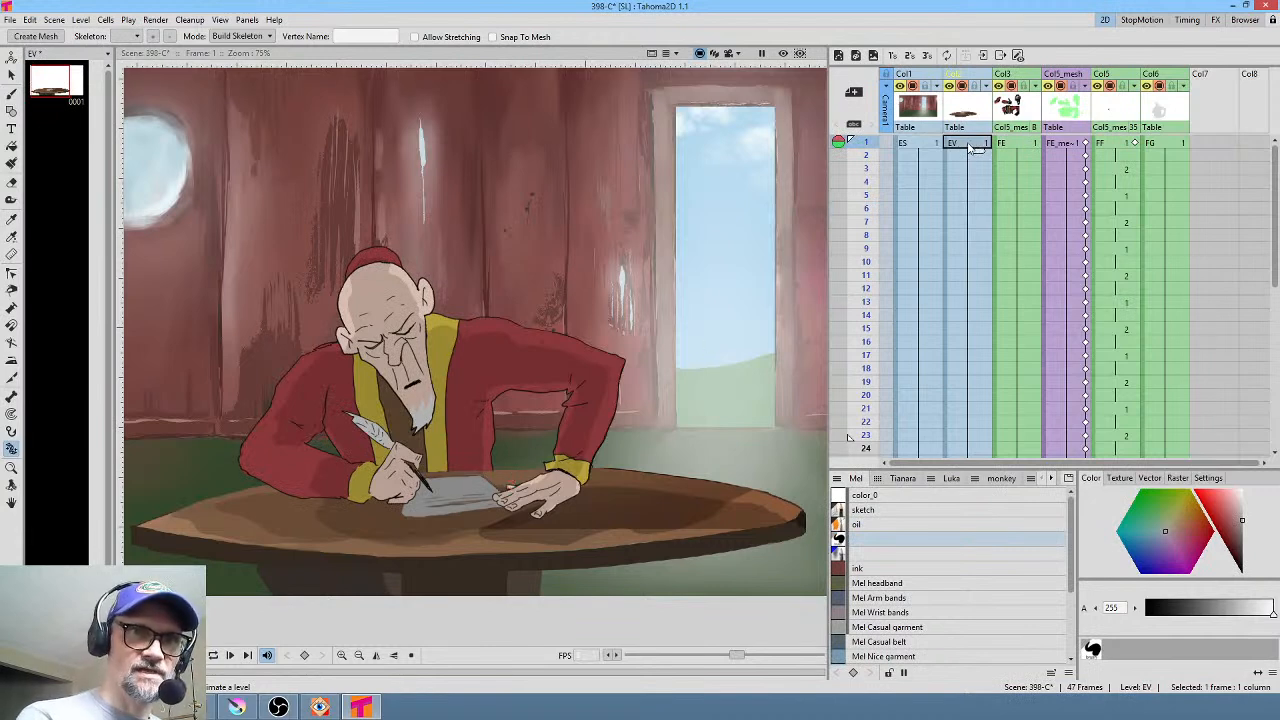
{"action": "key", "text": "s"}
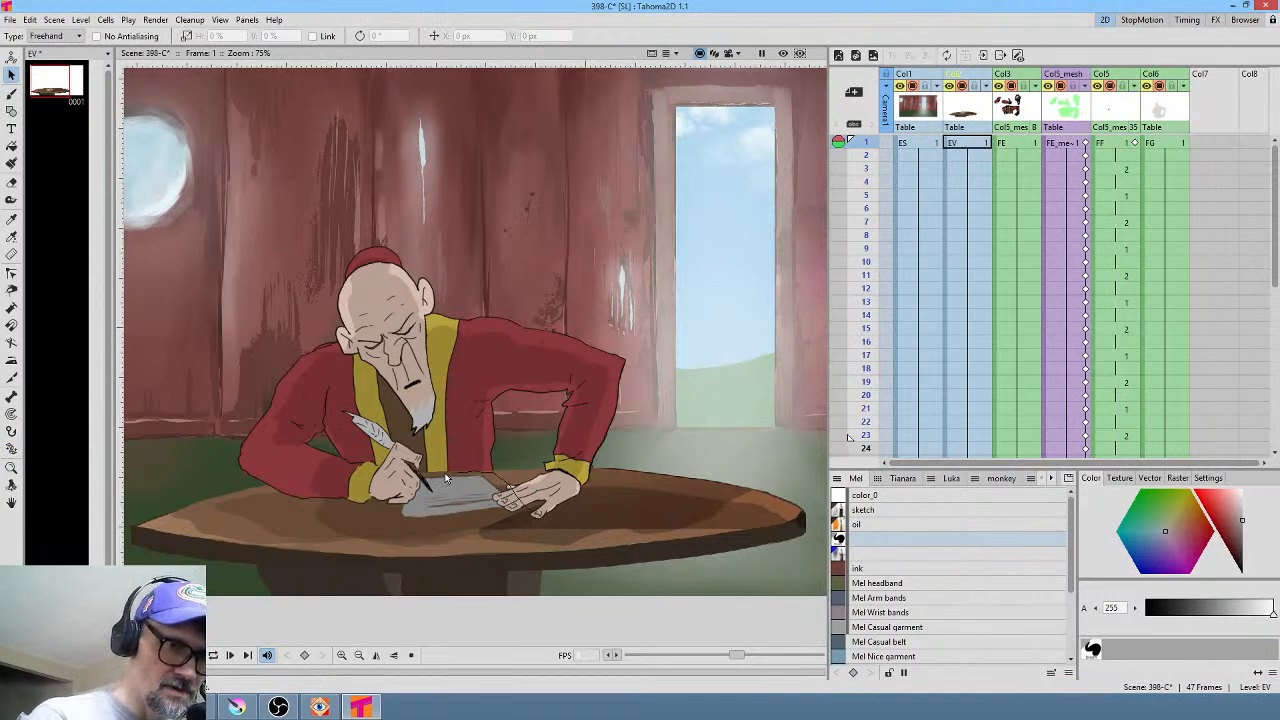
{"action": "left_click", "coordinate": [485, 534]}
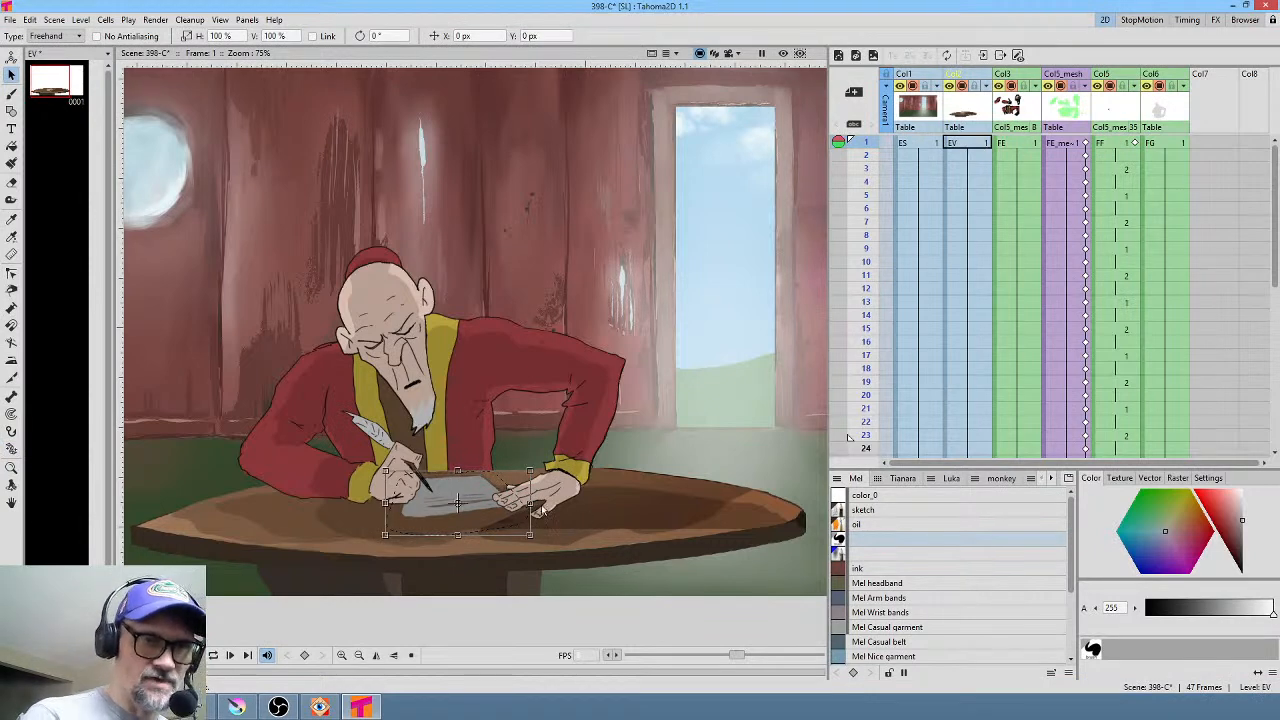
{"action": "left_click_drag", "start_coordinate": [457, 501], "coordinate": [434, 509]}
{"action": "mouse_move", "coordinate": [517, 472]}
{"action": "left_mouse_down"}
{"action": "mouse_move", "coordinate": [512, 452]}
{"action": "mouse_move", "coordinate": [520, 482]}
{"action": "left_mouse_up"}
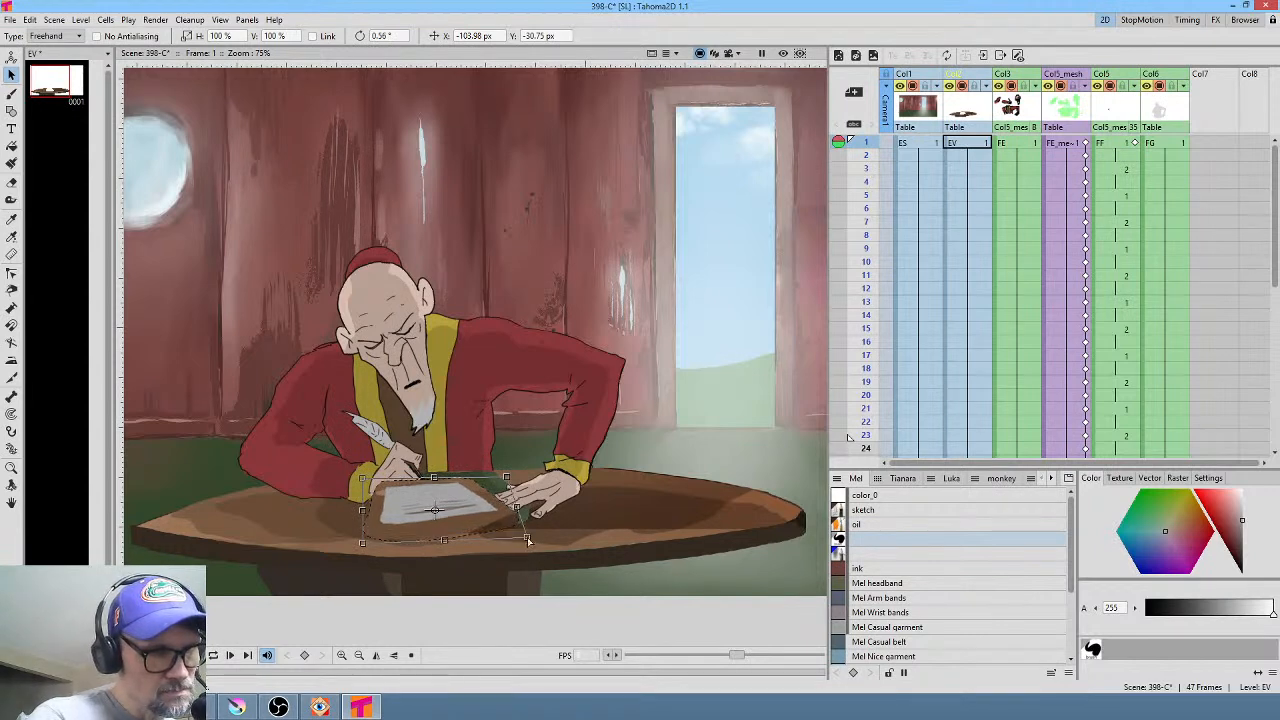
{"action": "key", "text": "b"}
{"action": "key", "text": "Down"}
{"action": "key", "text": "Down"}
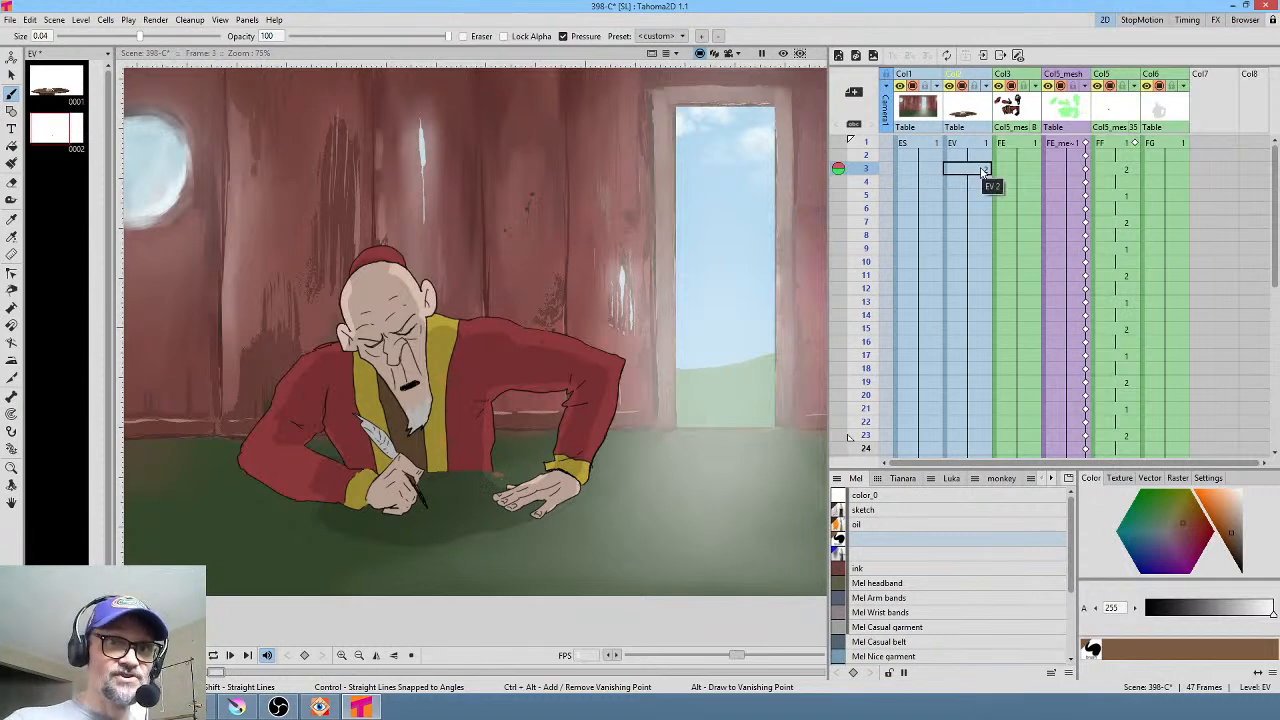
{"action": "key", "text": "ctrl+z"}
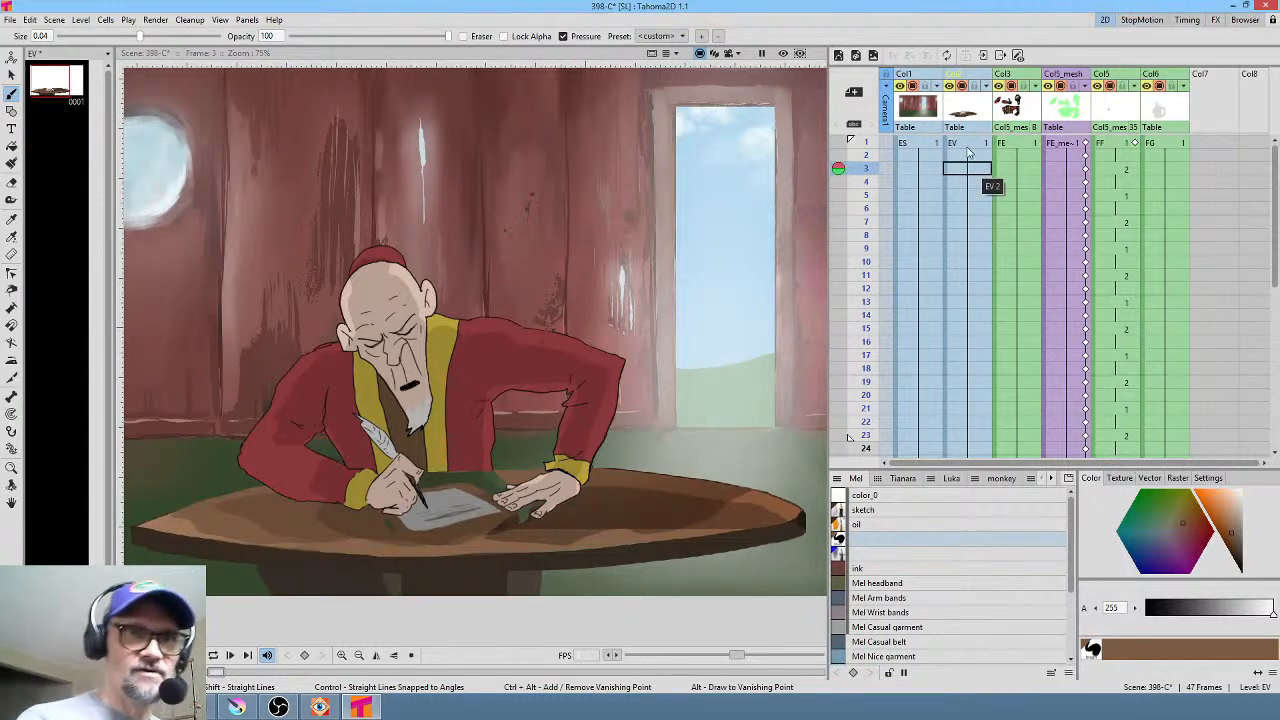
Paint brown over the gap around the moved paper and most of the sheet on EV frame 1, blending with a darker sampled table brown
{"action": "left_click", "coordinate": [985, 143]}
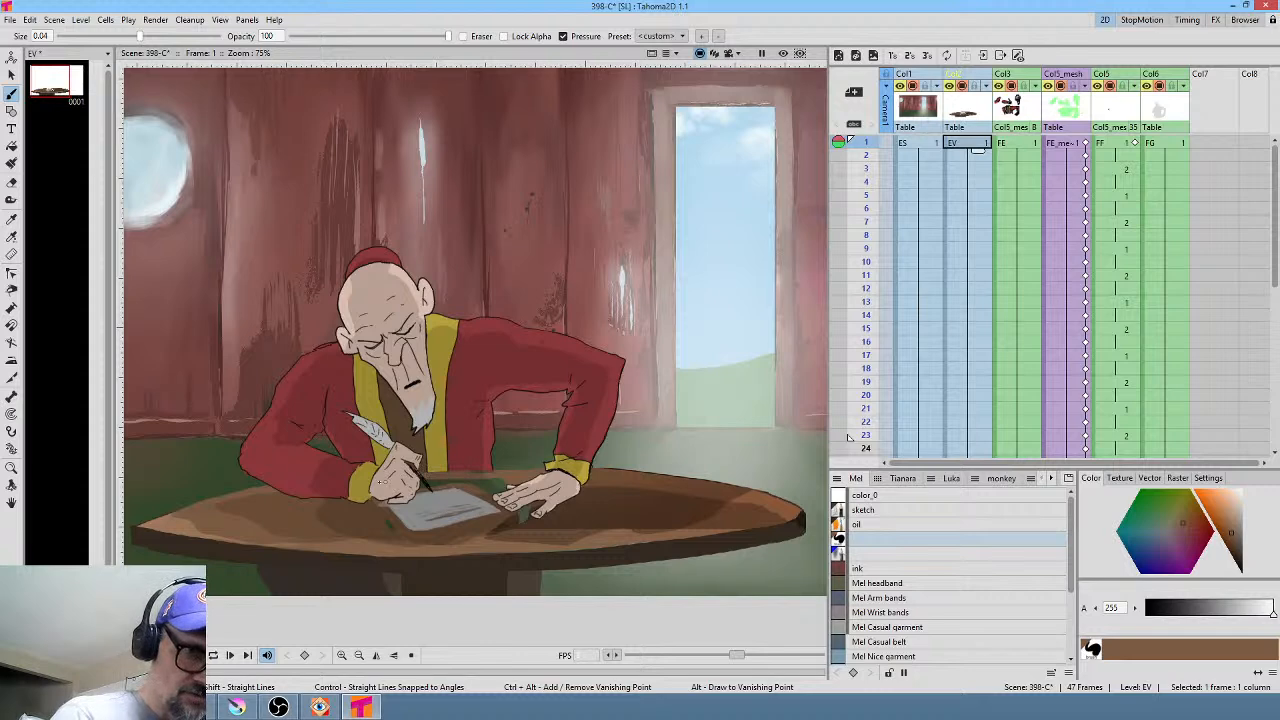
{"action": "mouse_move", "coordinate": [490, 495]}
{"action": "left_mouse_down"}
{"action": "mouse_move", "coordinate": [456, 513]}
{"action": "mouse_move", "coordinate": [464, 523]}
{"action": "mouse_move", "coordinate": [483, 510]}
{"action": "mouse_move", "coordinate": [441, 510]}
{"action": "mouse_move", "coordinate": [479, 503]}
{"action": "mouse_move", "coordinate": [420, 516]}
{"action": "left_mouse_up"}
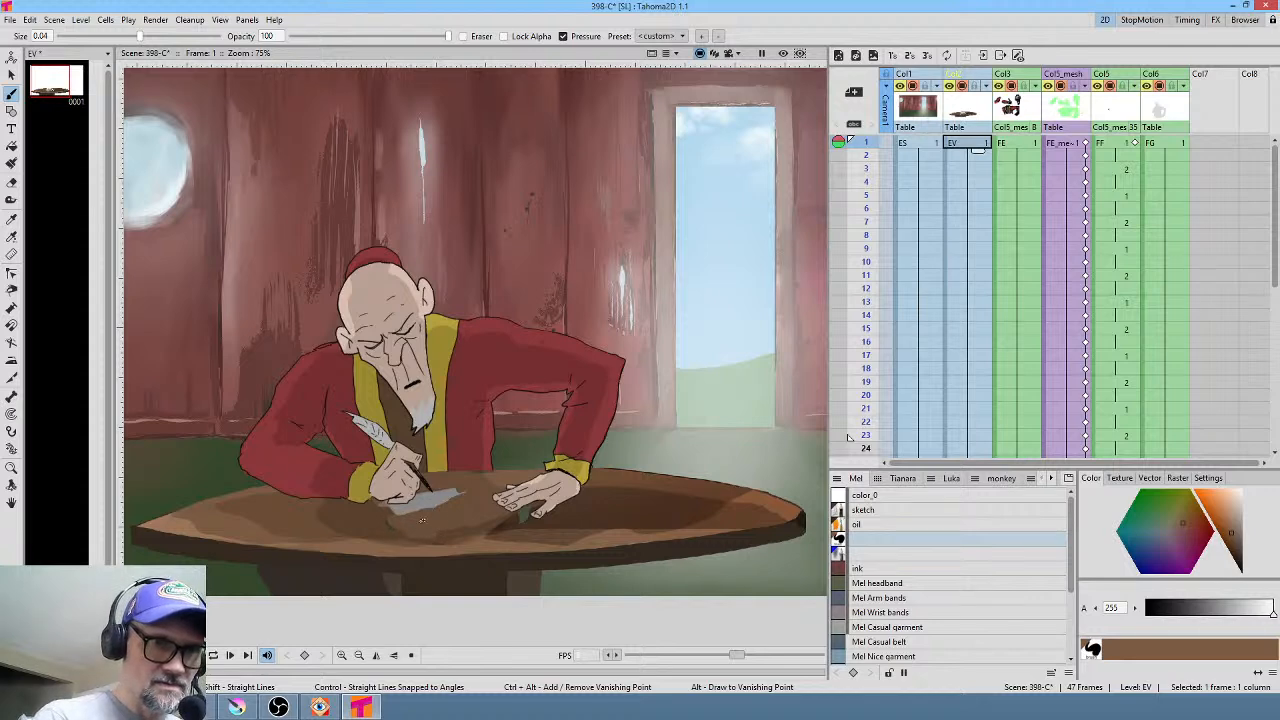
{"action": "key", "text": "k"}
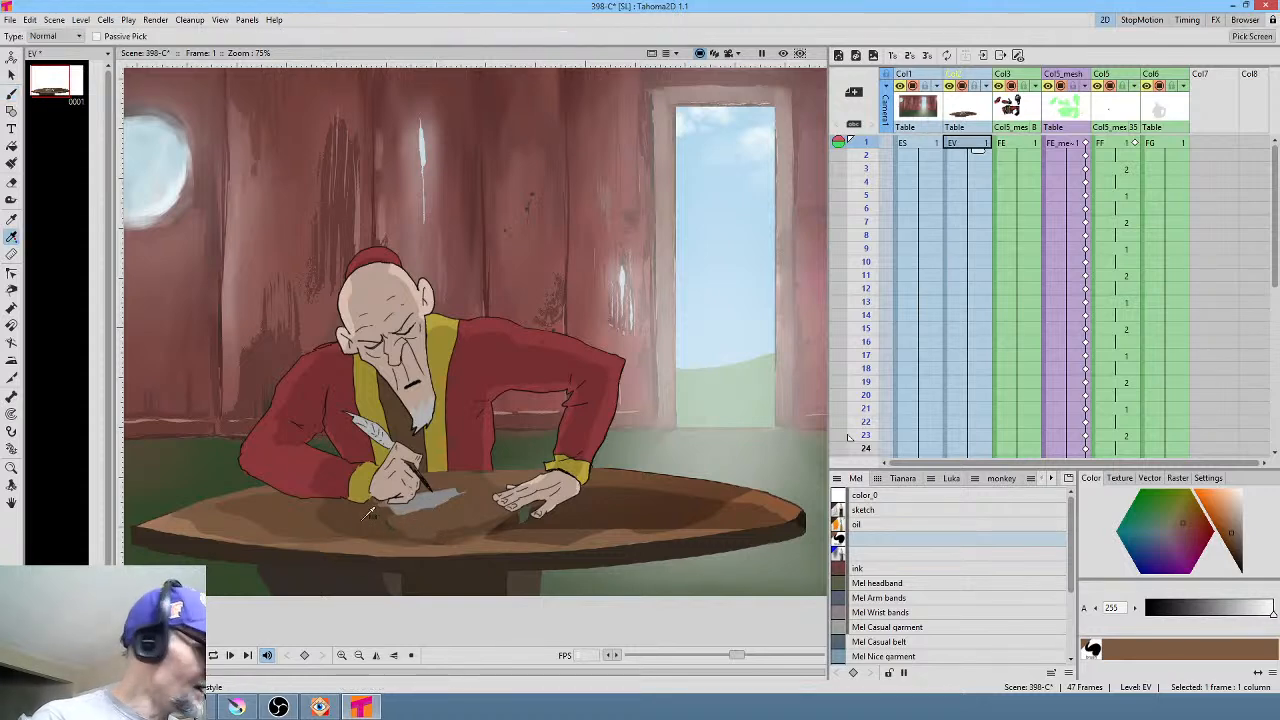
{"action": "left_click", "coordinate": [370, 510]}
{"action": "key", "text": "b"}
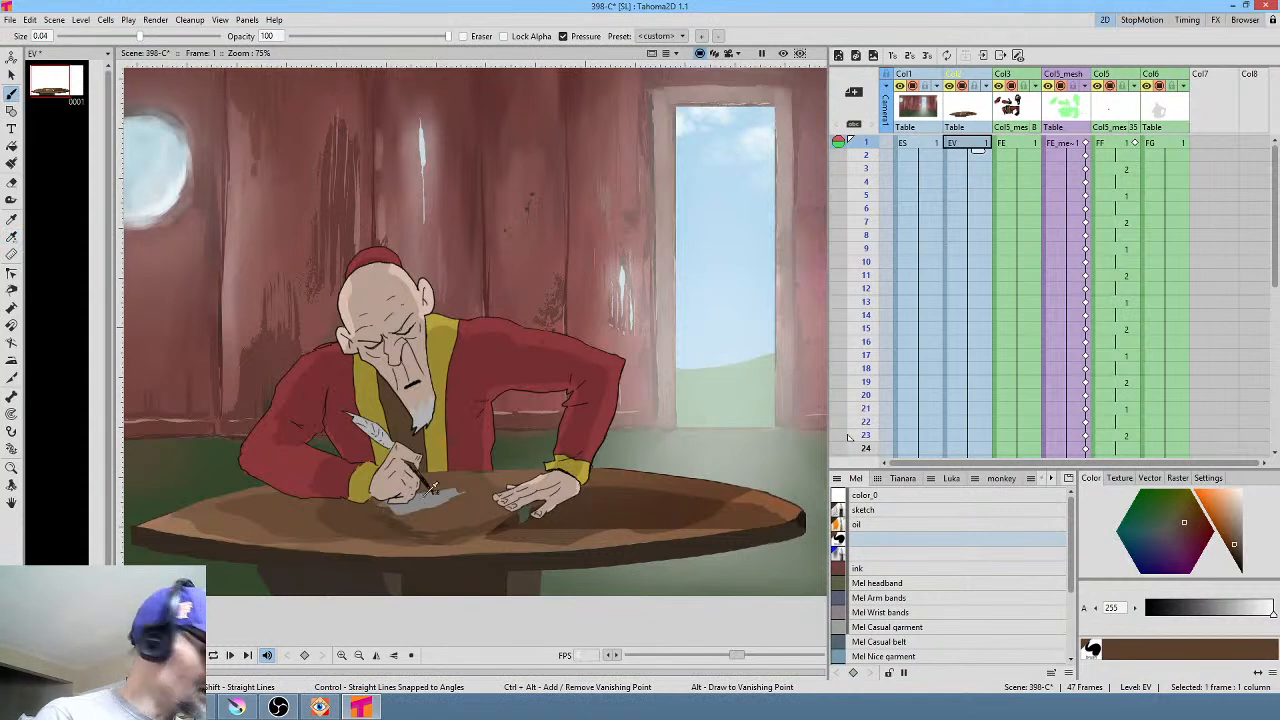
Sample a grey from the remaining paper and repaint it as a solid four-sided sheet under the writing hand
{"action": "key", "text": "k"}
{"action": "left_click", "coordinate": [423, 493]}
{"action": "key", "text": "b"}
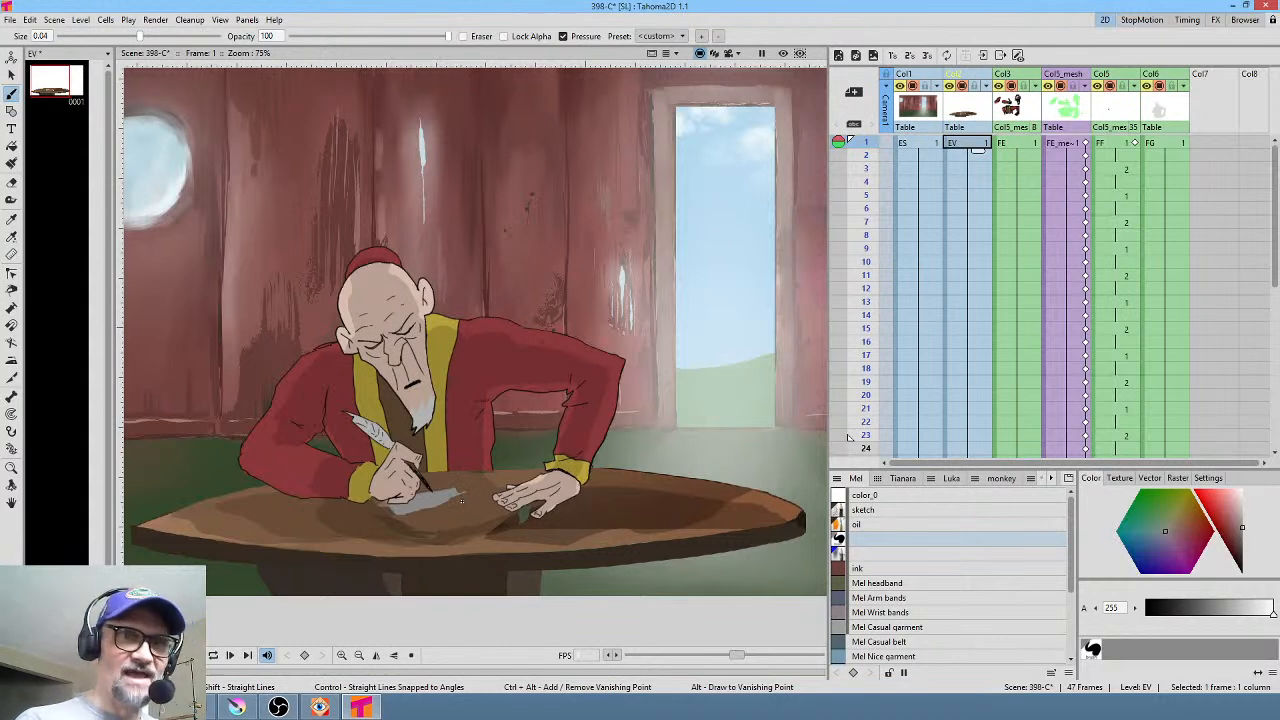
{"action": "mouse_move", "coordinate": [866, 143]}
{"action": "left_mouse_down"}
{"action": "mouse_move", "coordinate": [868, 238]}
{"action": "mouse_move", "coordinate": [866, 143]}
{"action": "left_mouse_up"}
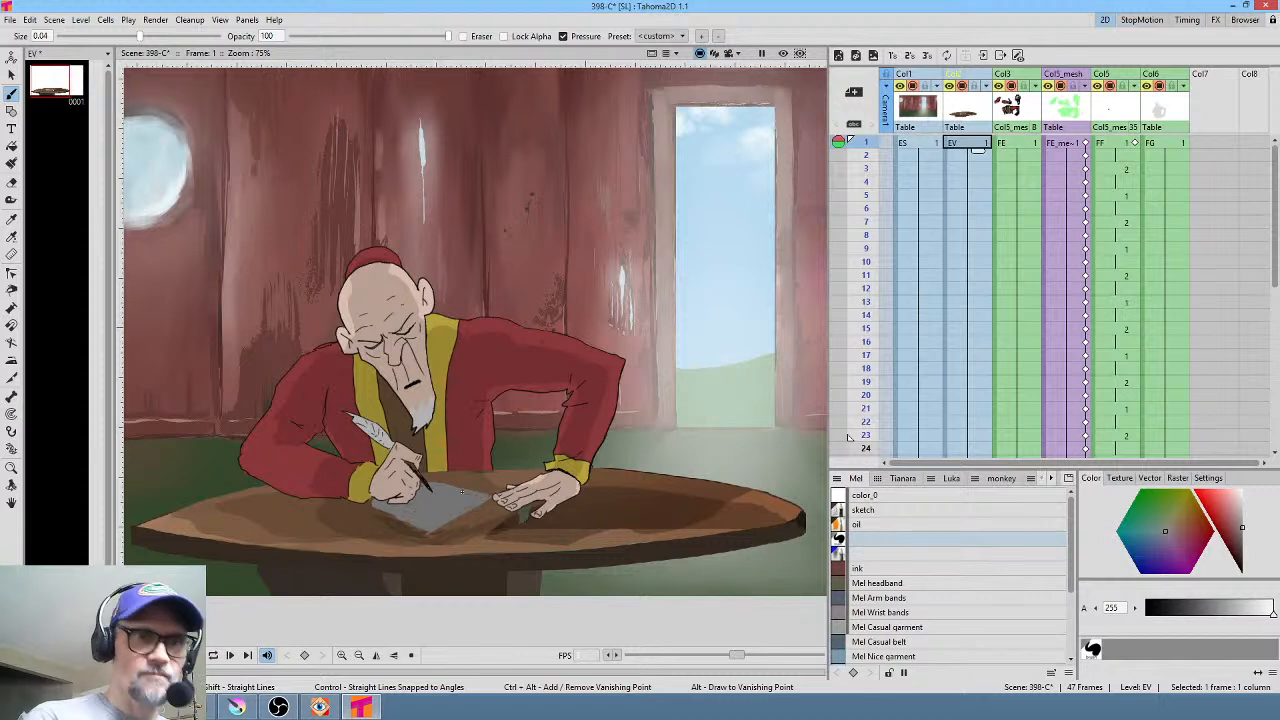
{"action": "mouse_move", "coordinate": [864, 150]}
{"action": "left_mouse_down"}
{"action": "mouse_move", "coordinate": [855, 290]}
{"action": "mouse_move", "coordinate": [865, 145]}
{"action": "left_mouse_up"}
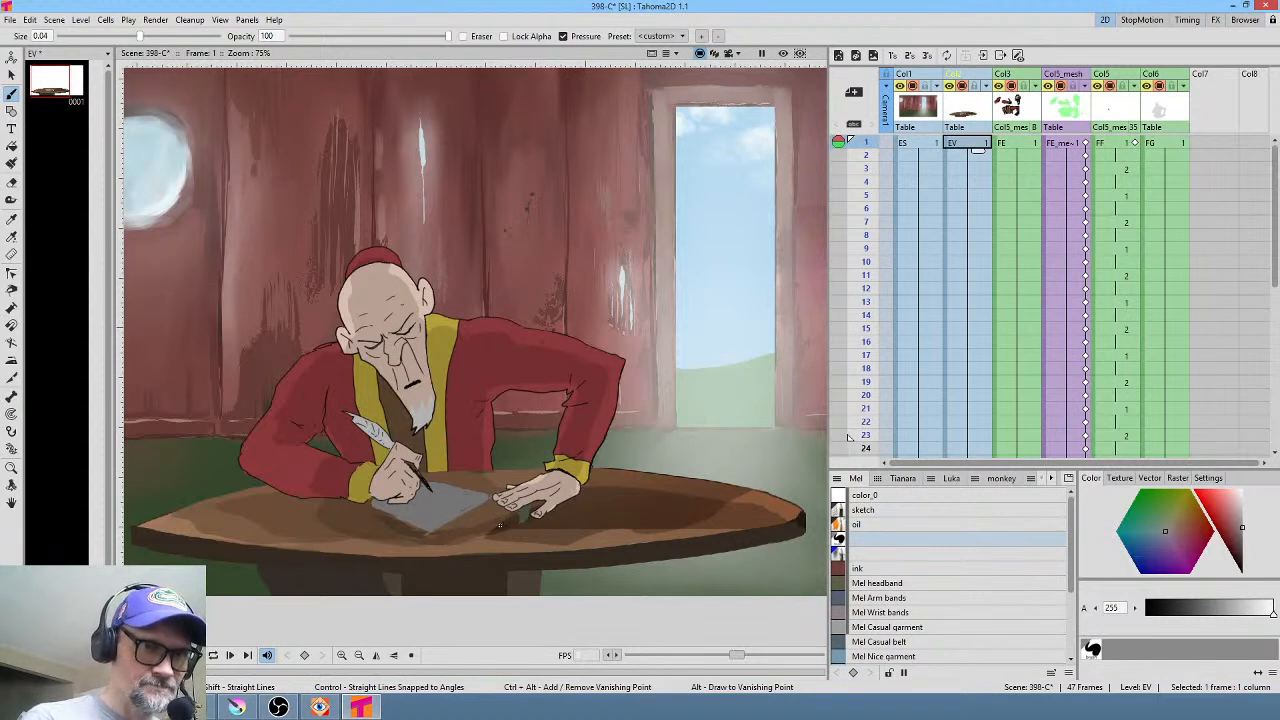
Sample the table brown, paint over the paper's edge nearest the resting hand on EV frame 1, and check the following frames
{"action": "key", "text": "r"}
{"action": "left_click", "coordinate": [499, 518]}
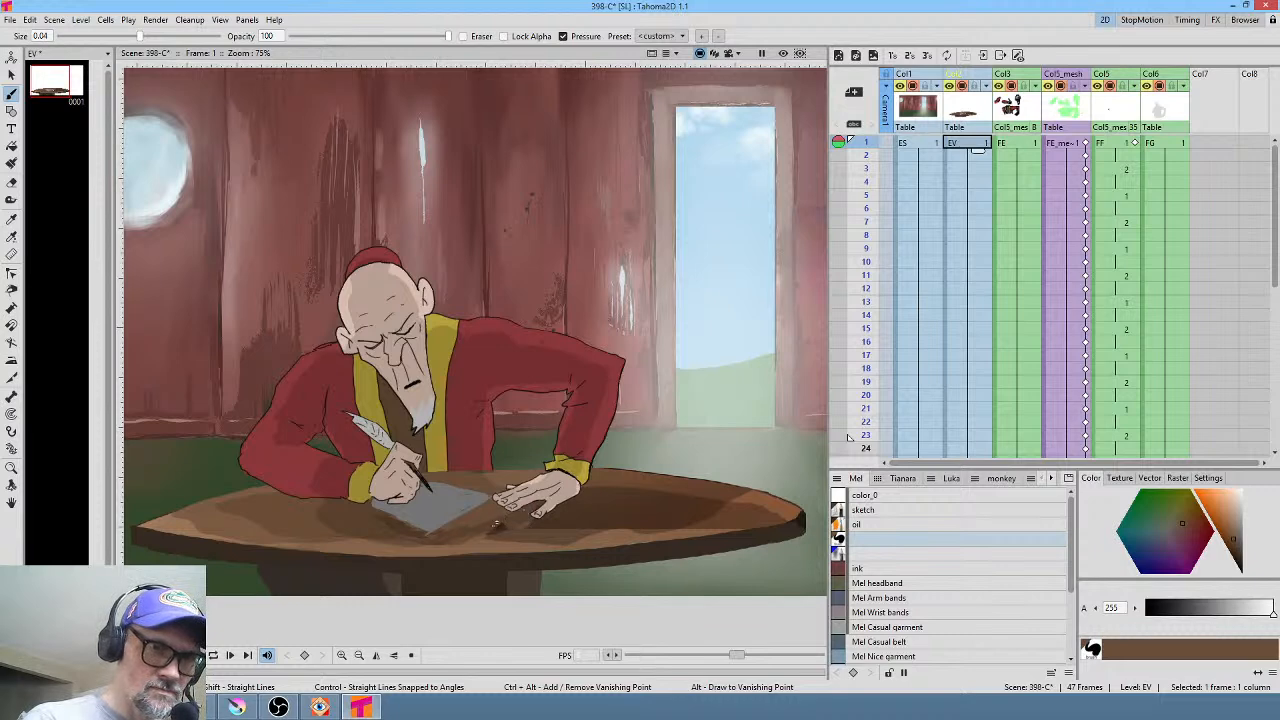
{"action": "left_click_drag", "start_coordinate": [450, 523], "coordinate": [486, 498]}
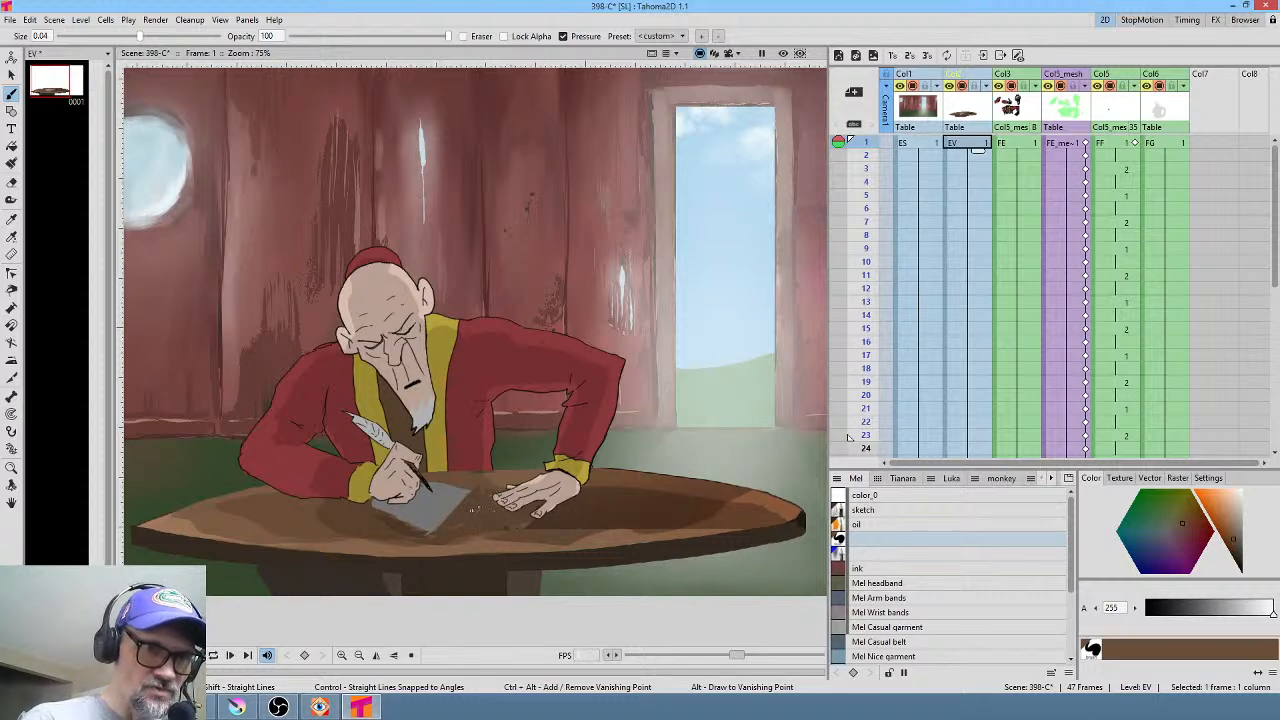
{"action": "key", "text": "Down"}
{"action": "key", "text": "Down"}
{"action": "key", "text": "Down"}
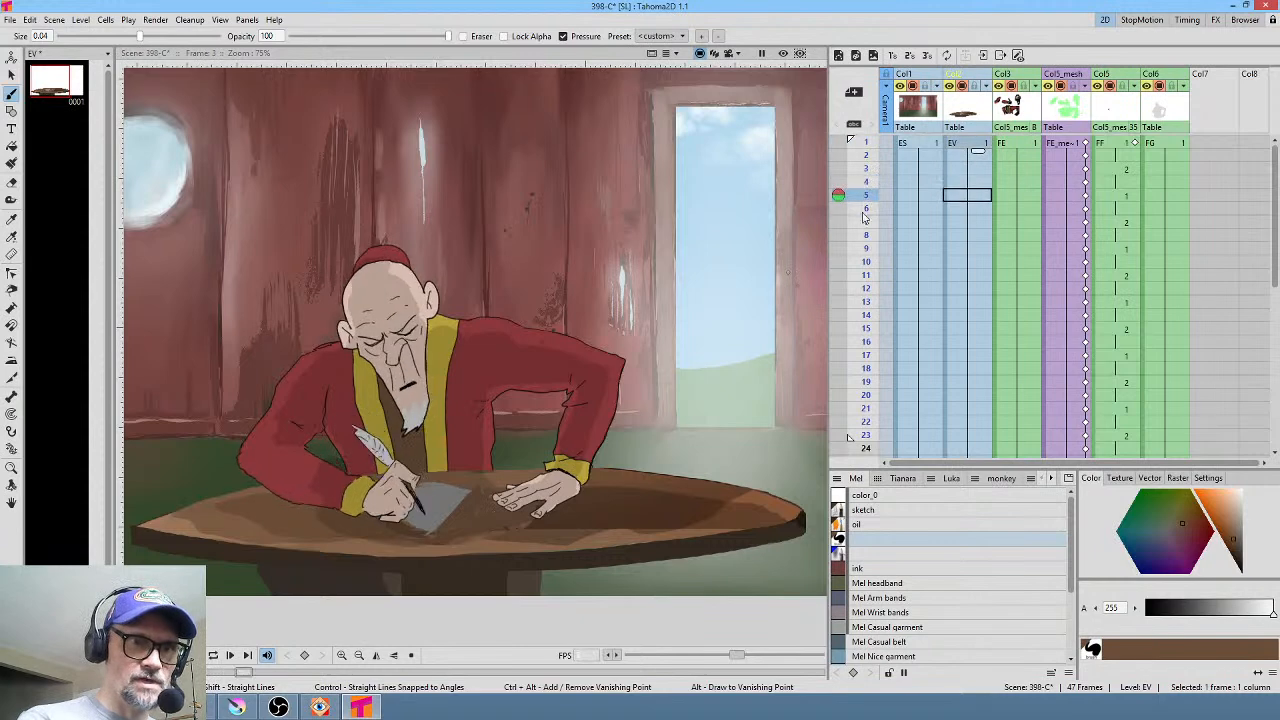
{"action": "mouse_move", "coordinate": [867, 160]}
{"action": "left_mouse_down"}
{"action": "mouse_move", "coordinate": [867, 220]}
{"action": "mouse_move", "coordinate": [867, 185]}
{"action": "left_mouse_up"}
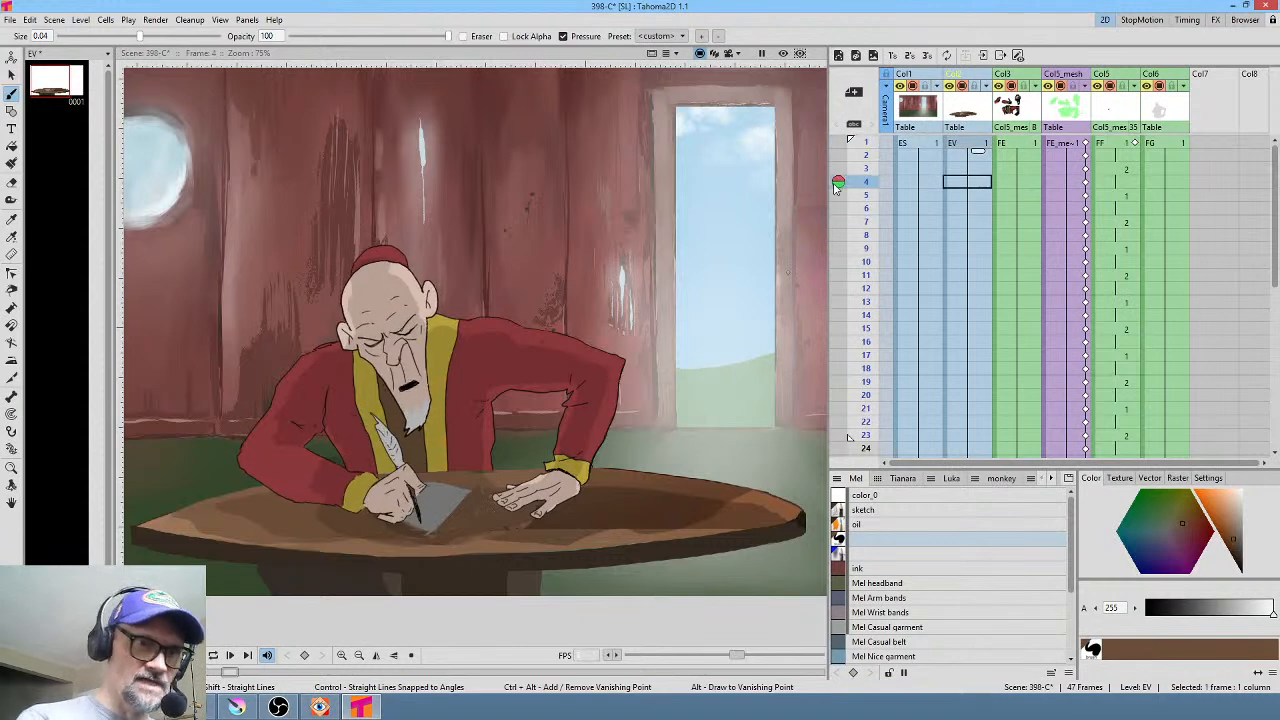
Sample the paper's grey and return to EV frame 1, undoing the brush stroke attempted at frame 4
{"action": "key", "text": "r"}
{"action": "left_click", "coordinate": [442, 494]}
{"action": "key", "text": "b"}
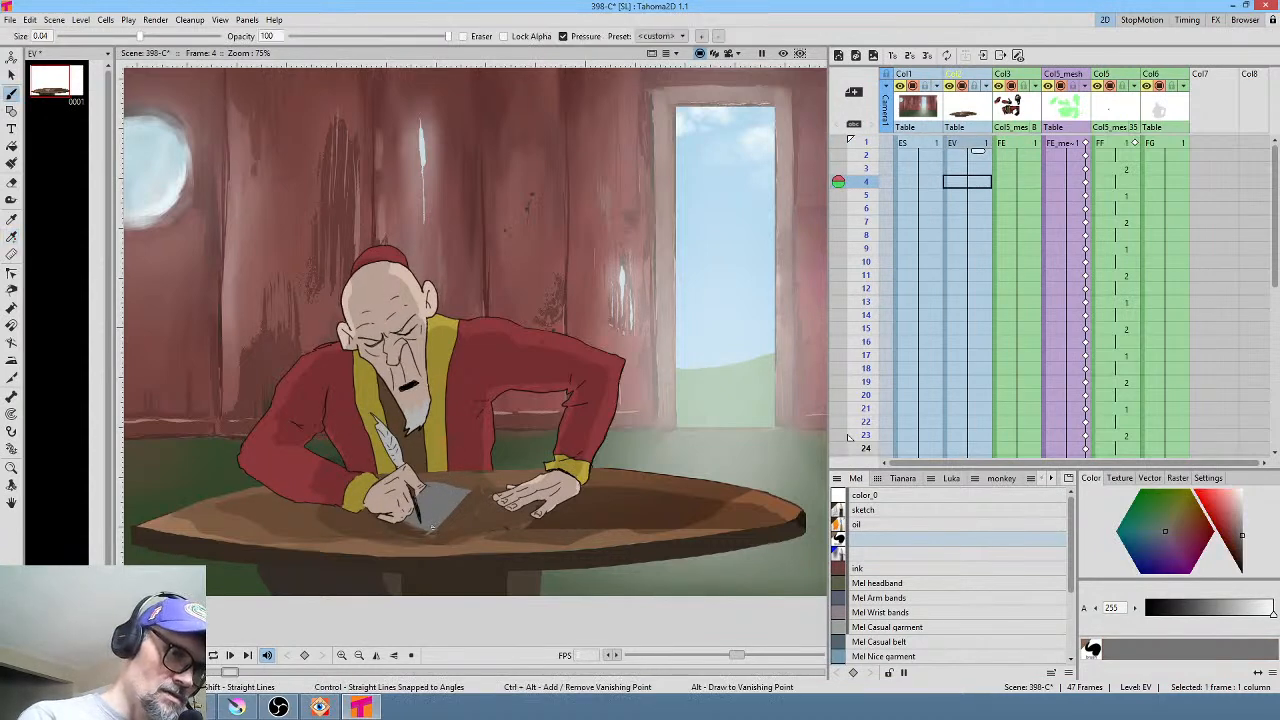
{"action": "left_click", "coordinate": [432, 527]}
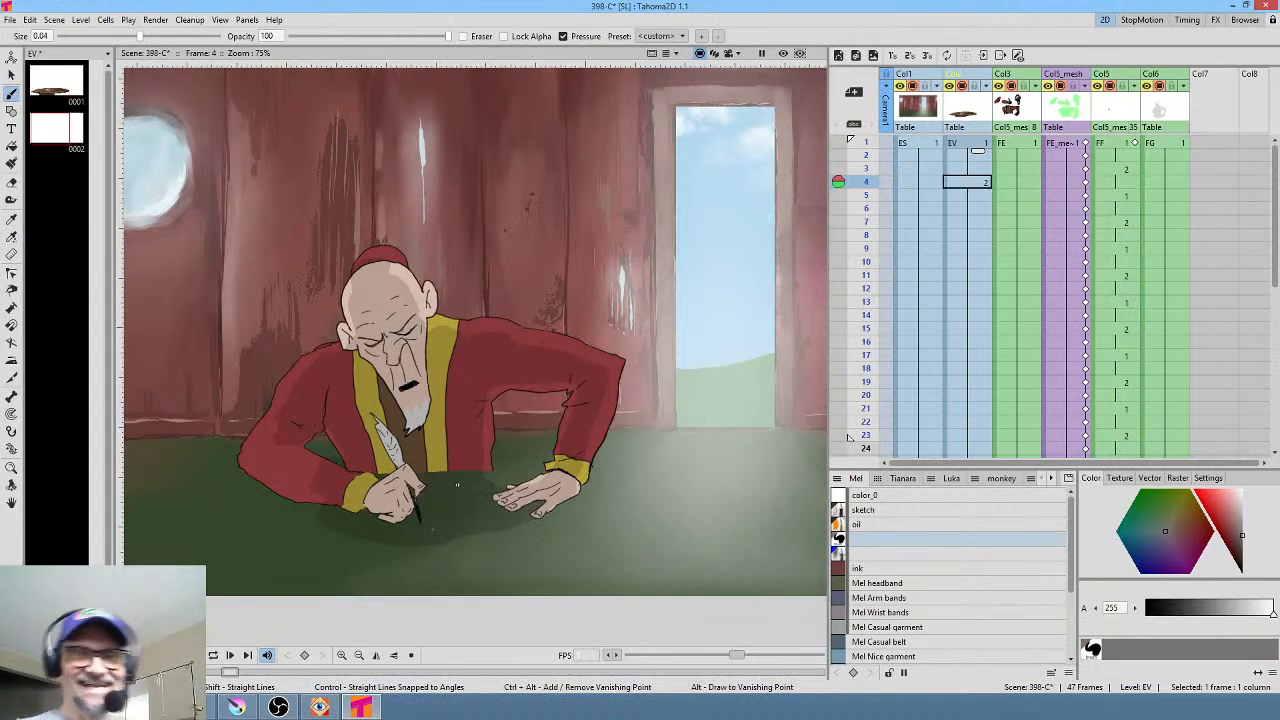
{"action": "key", "text": "ctrl+z"}
{"action": "left_click", "coordinate": [983, 143]}
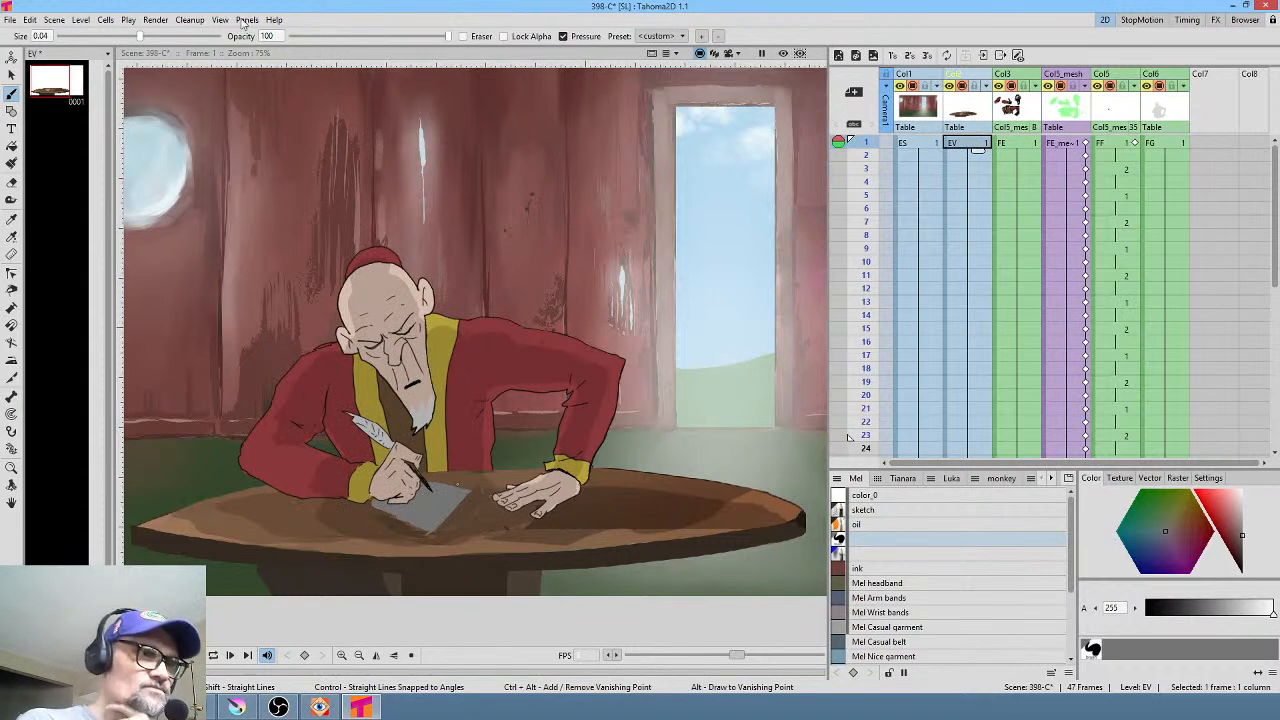
Open the preferences, look at the General page and close them
{"action": "left_click", "coordinate": [10, 20]}
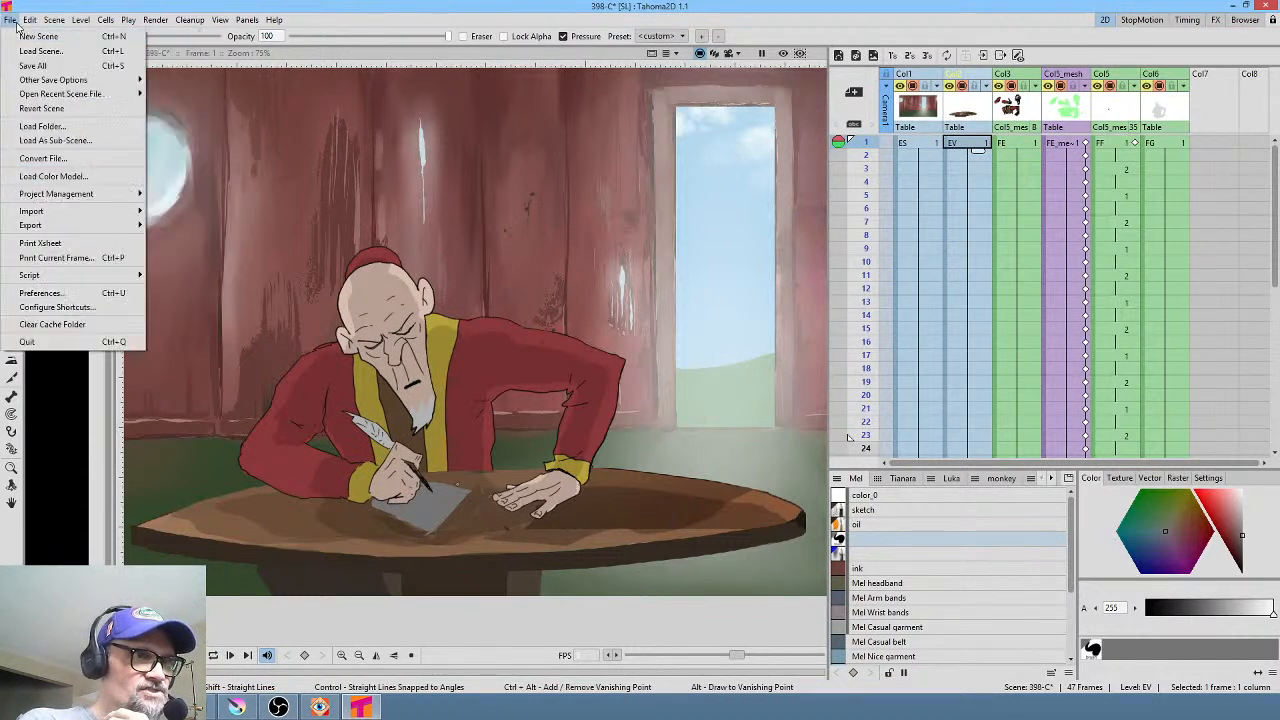
{"action": "left_click", "coordinate": [40, 293]}
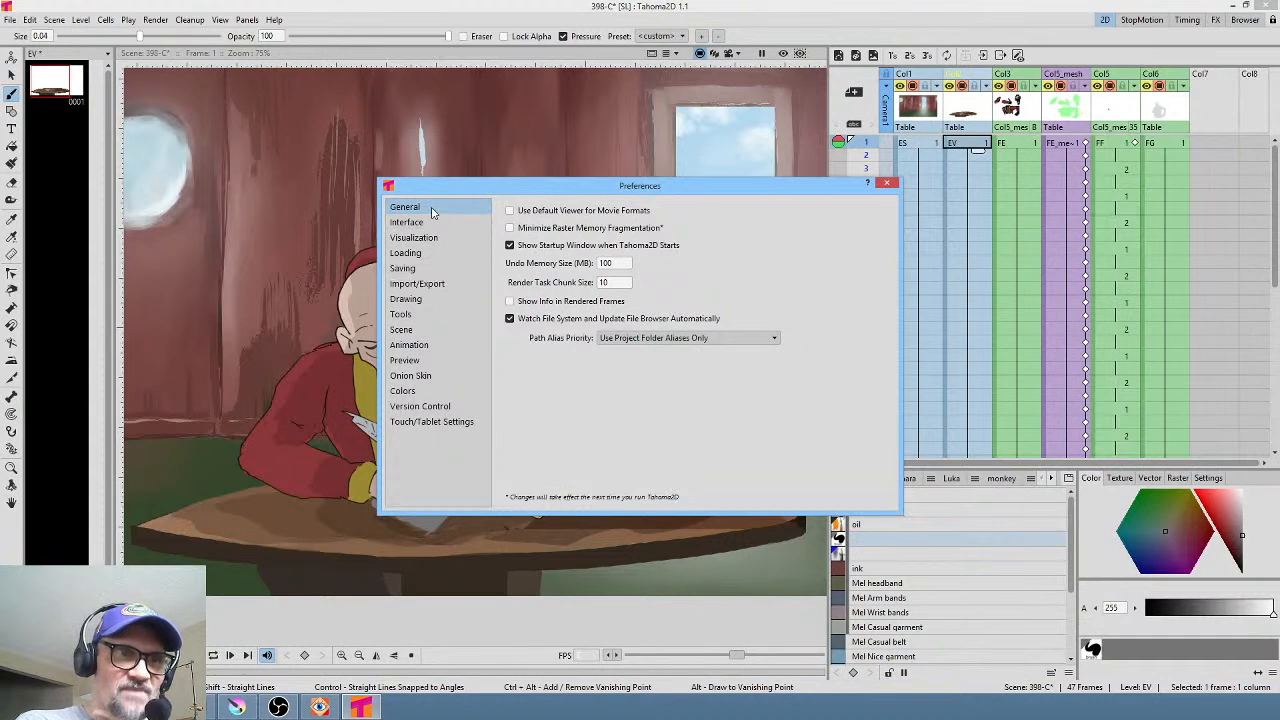
{"action": "left_click", "coordinate": [886, 182]}
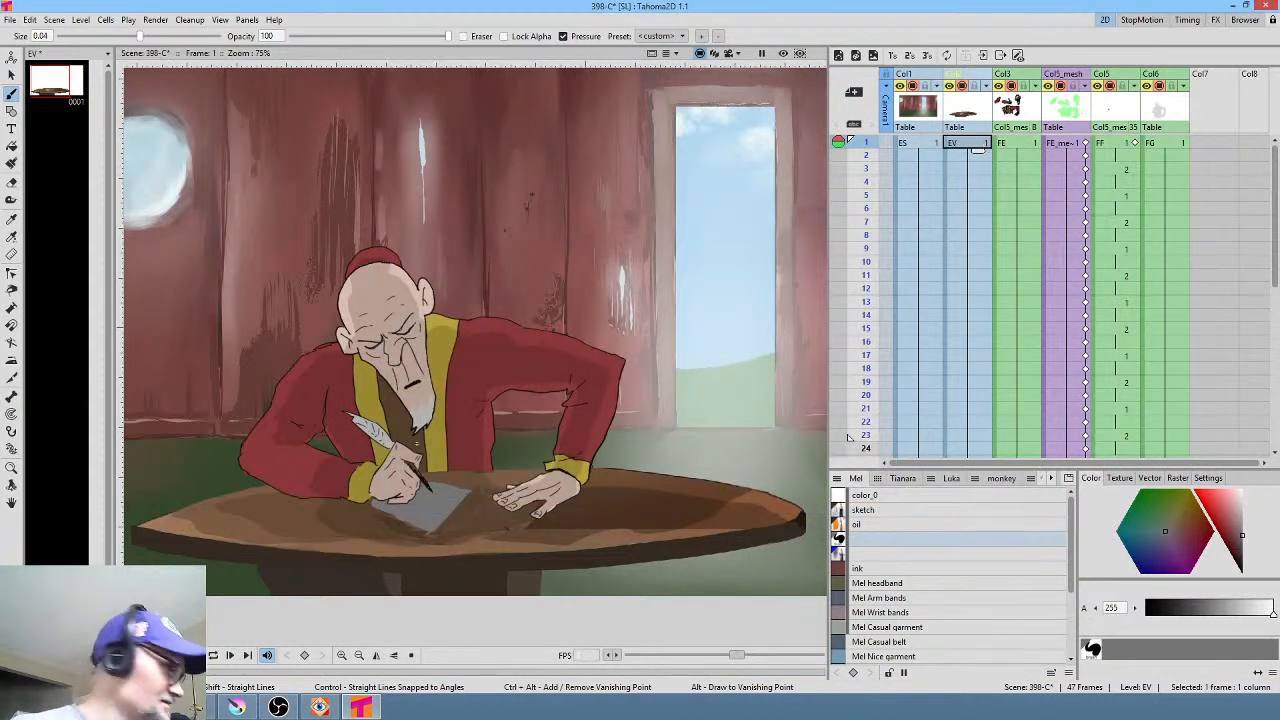
Paint a grey stroke along the paper's side edge, extending it at the corner nearest the table's front
{"action": "key", "text": "r"}
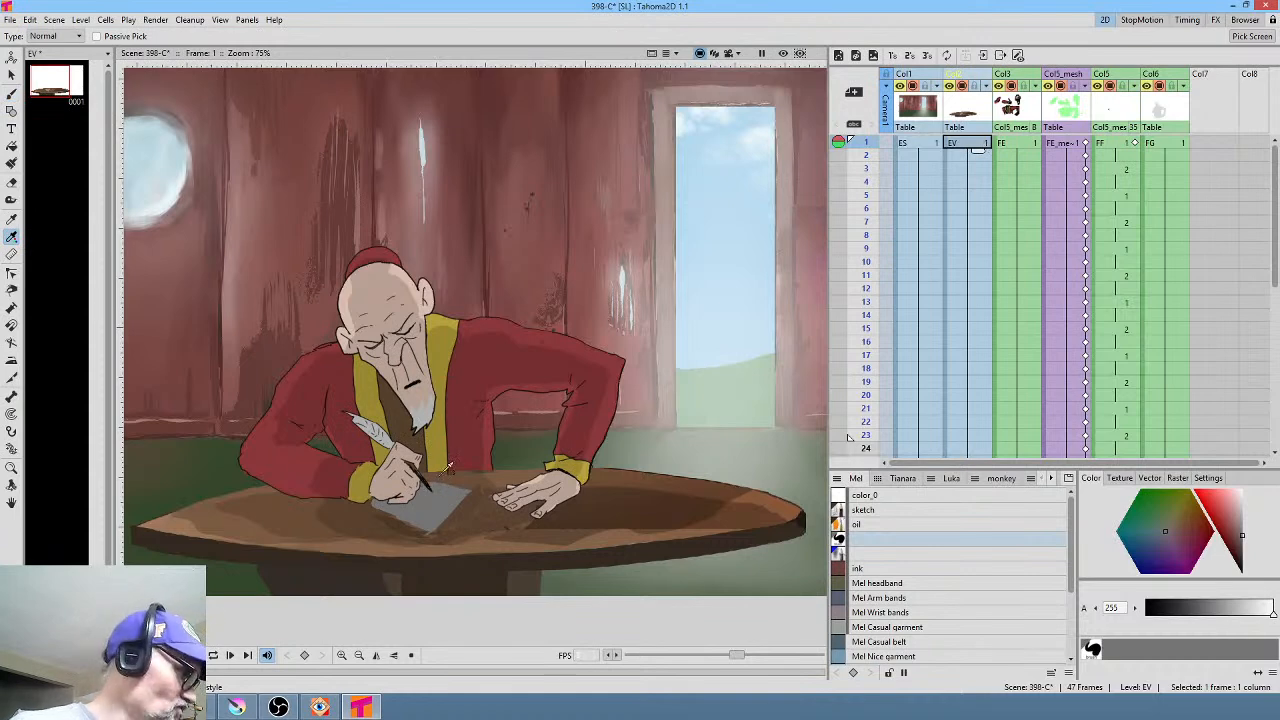
{"action": "key", "text": "b"}
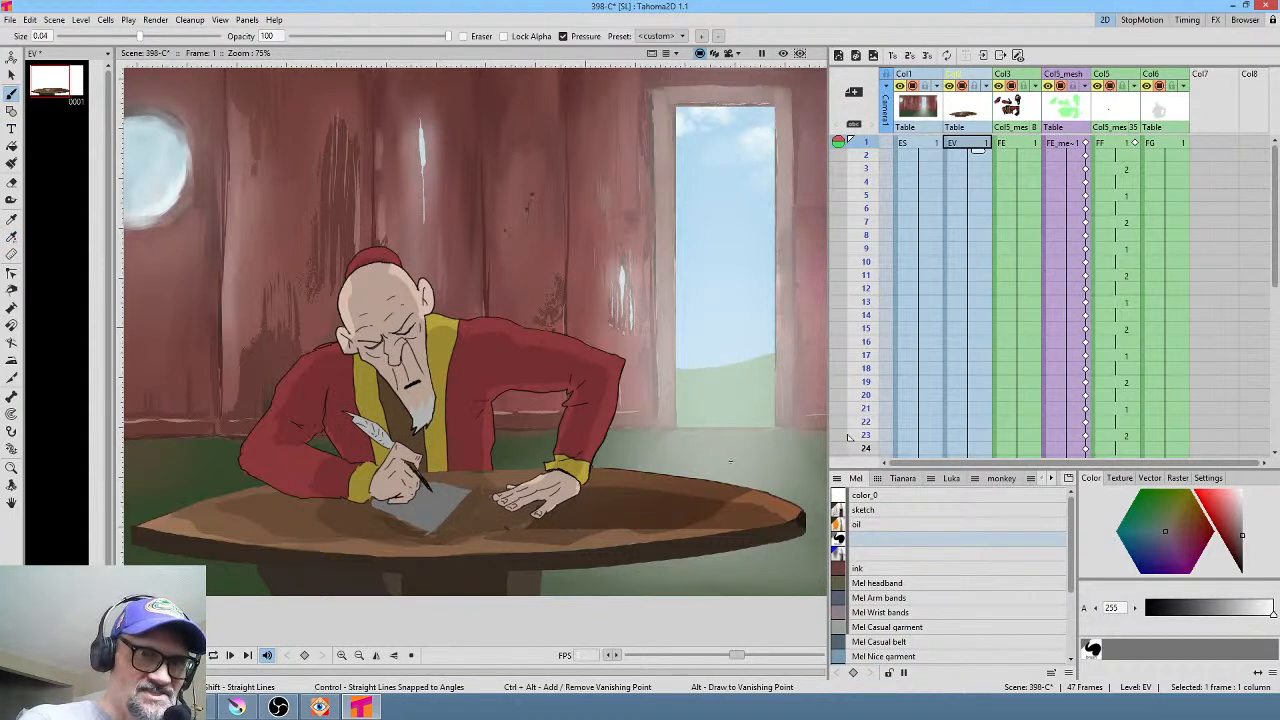
{"action": "left_click_drag", "start_coordinate": [731, 457], "coordinate": [674, 271]}
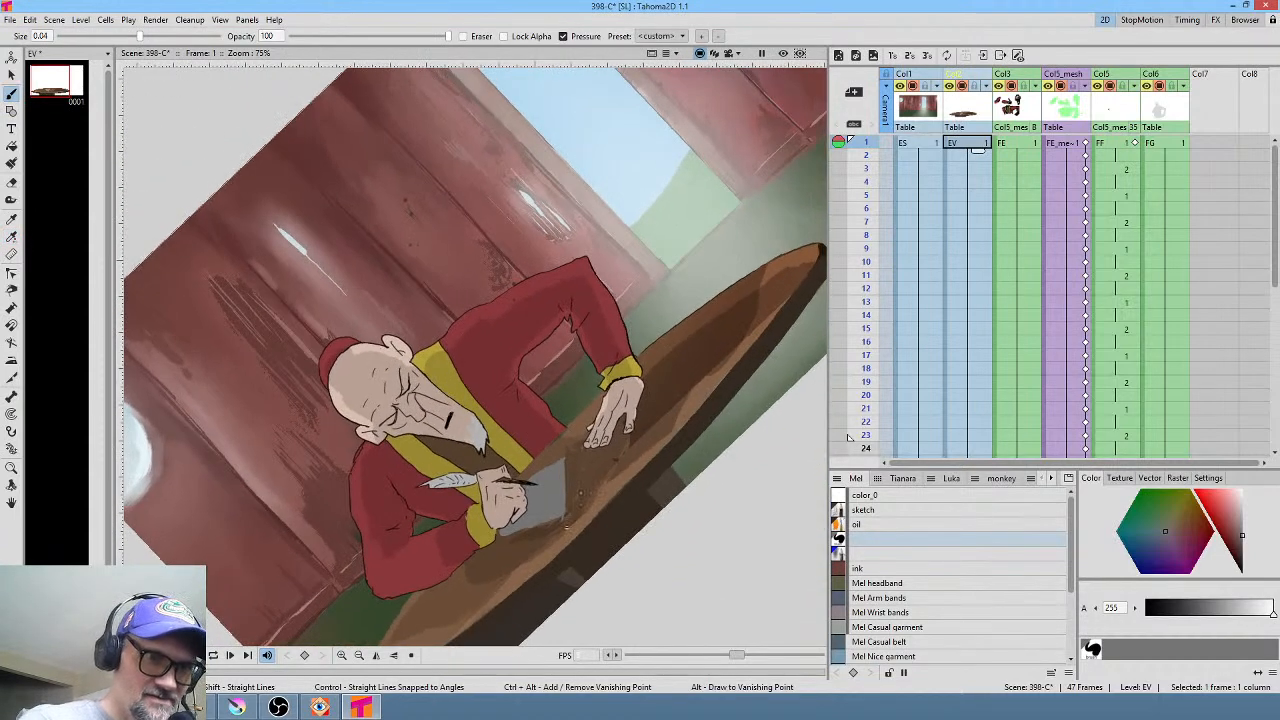
{"action": "left_click_drag", "start_coordinate": [554, 525], "coordinate": [625, 341]}
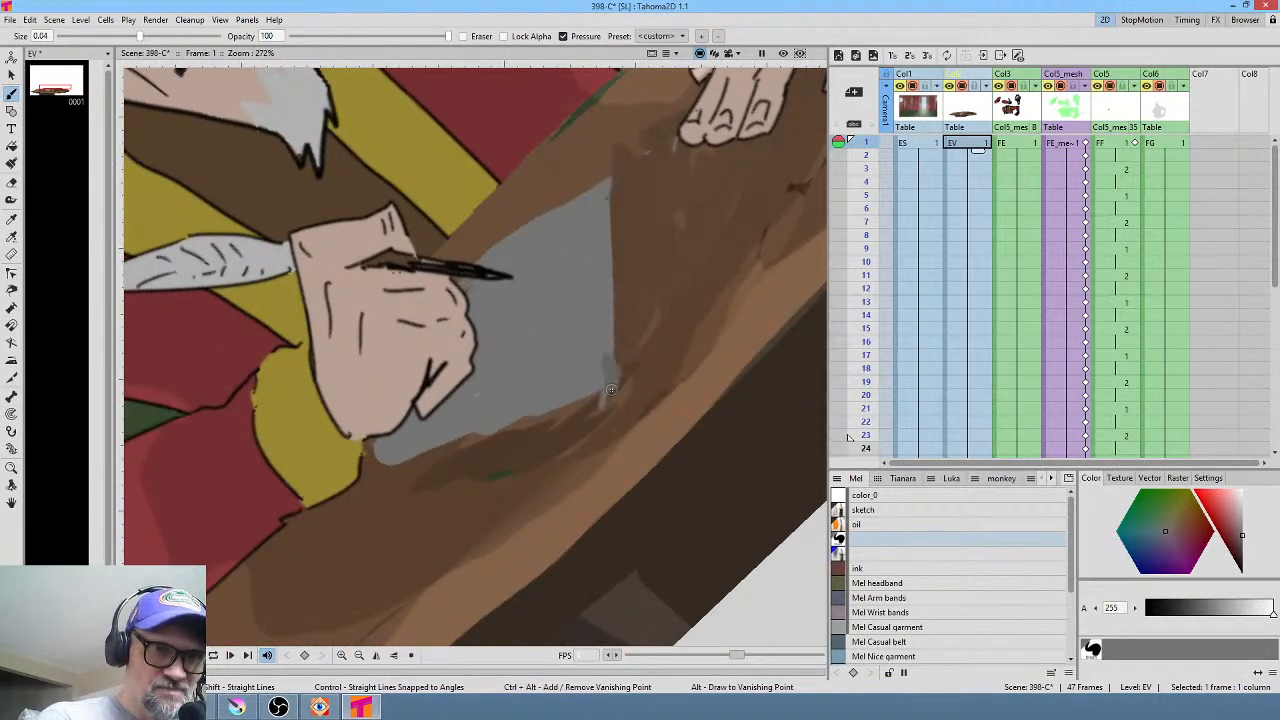
Hide the FG shading column in the viewer and reselect the EV drawing at frame 1
{"action": "key", "text": "k"}
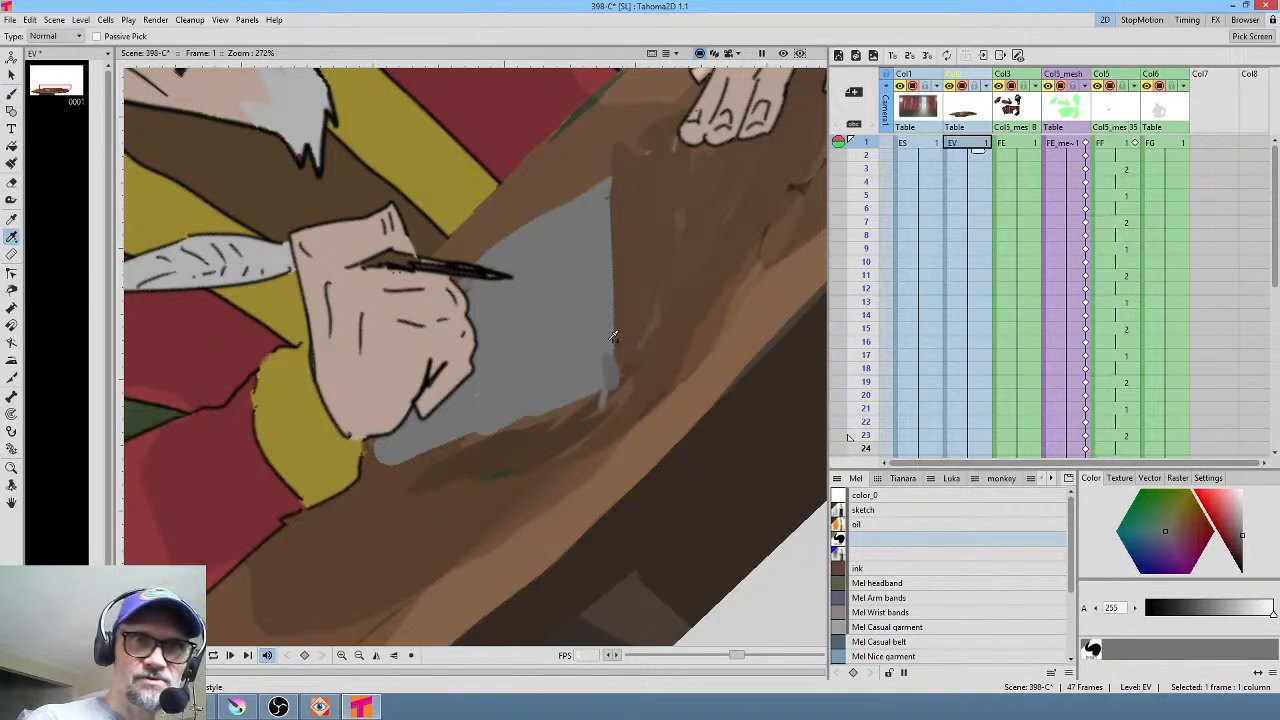
{"action": "left_click", "coordinate": [1157, 88]}
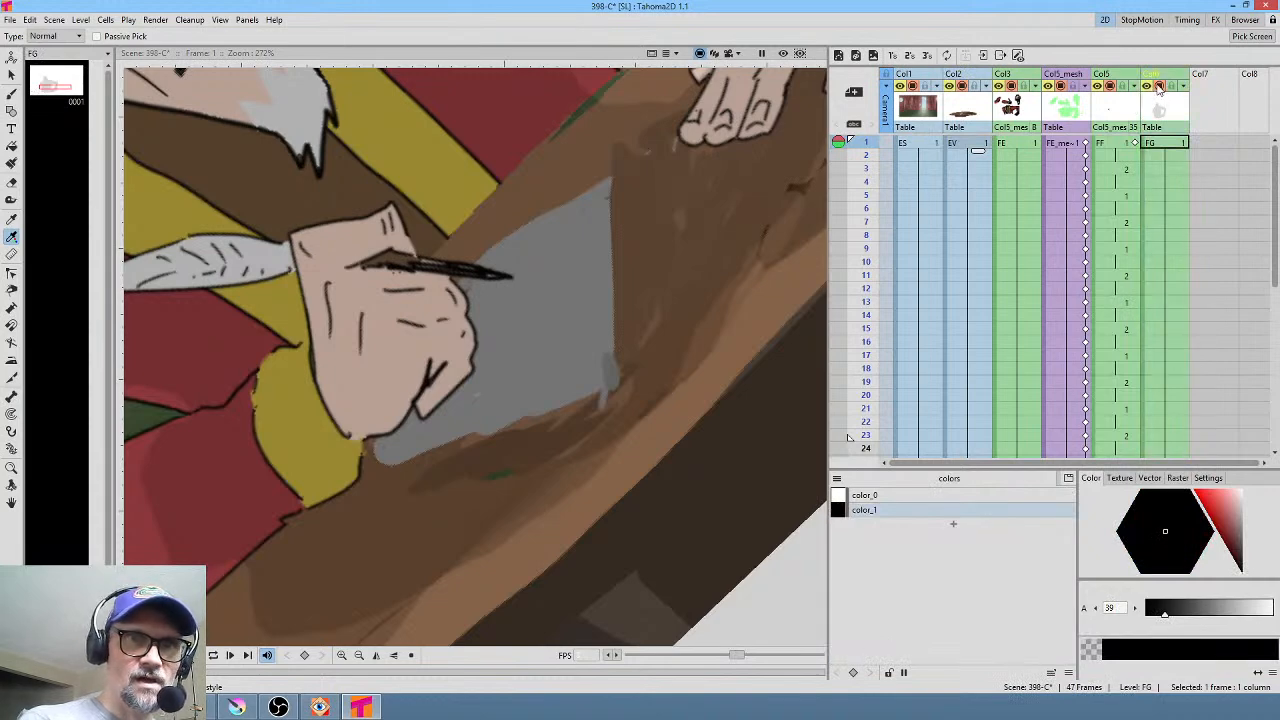
{"action": "left_click", "coordinate": [1158, 86]}
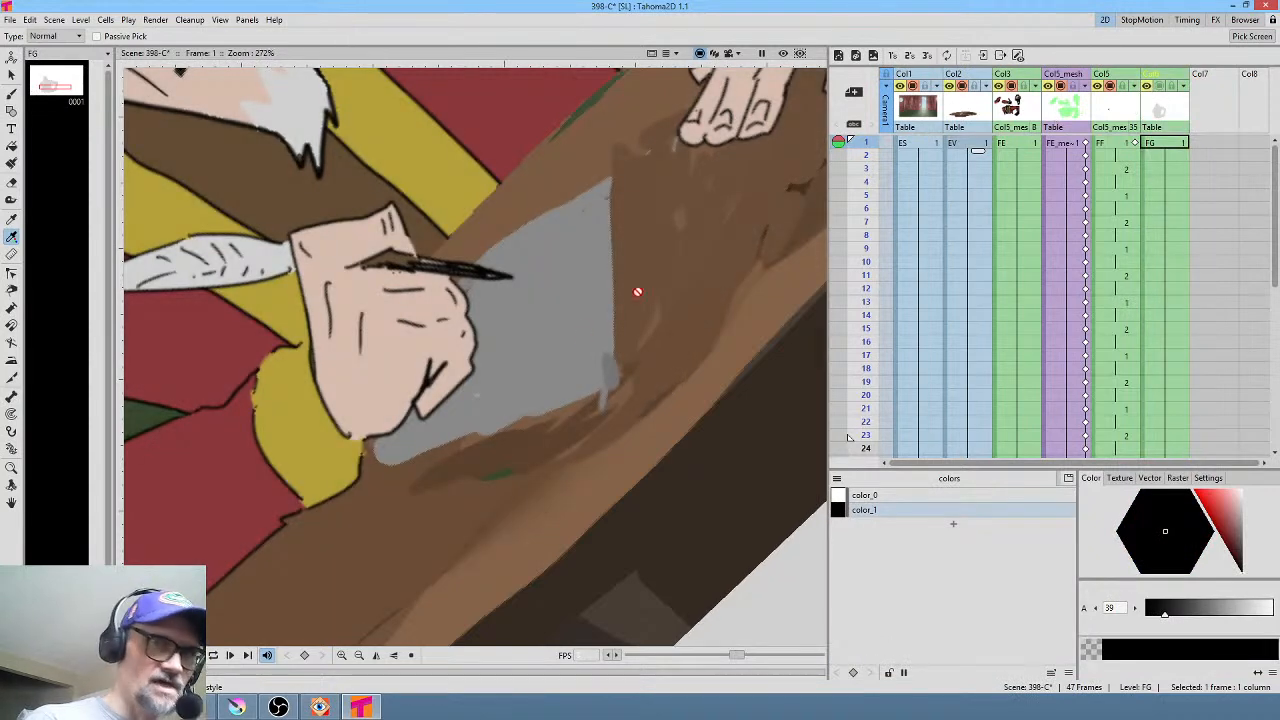
{"action": "left_click", "coordinate": [972, 144]}
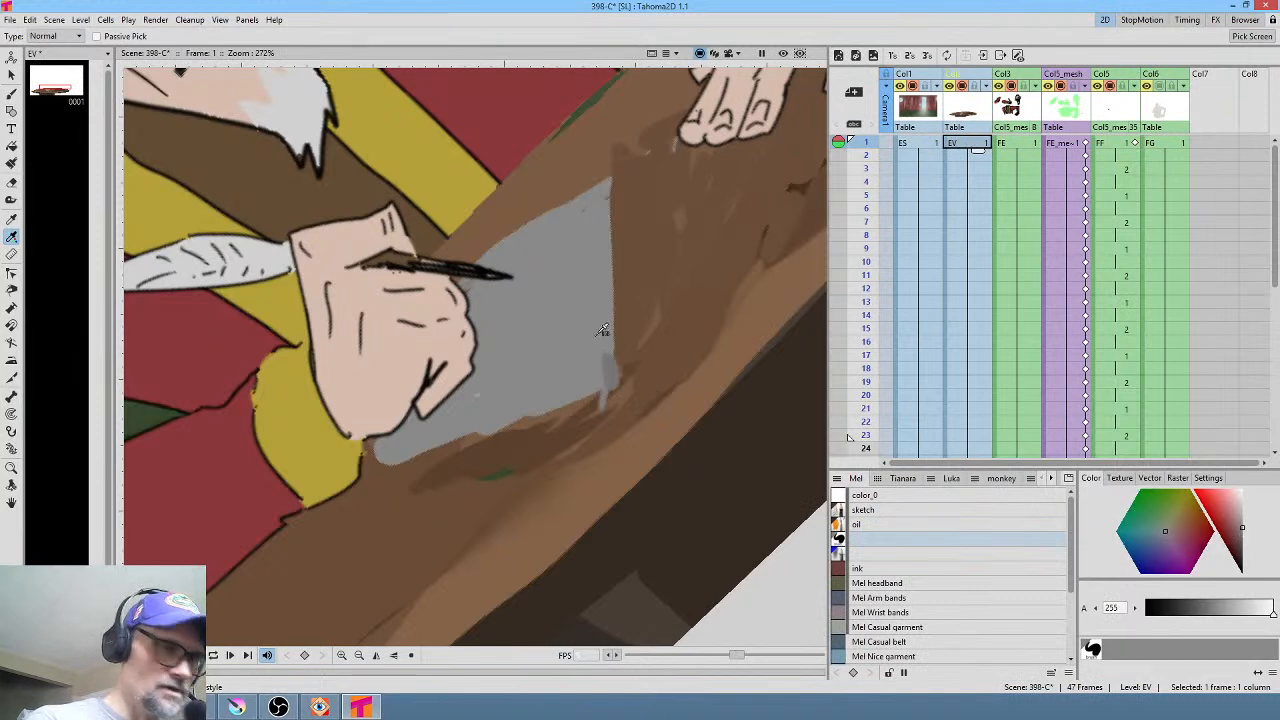
Extend the paper toward the table's front with a straight grey edge and fill the gap with grey
{"action": "key", "text": "b"}
{"action": "mouse_move", "coordinate": [612, 365]}
{"action": "left_mouse_down"}
{"action": "mouse_move", "coordinate": [614, 390]}
{"action": "mouse_move", "coordinate": [372, 497]}
{"action": "mouse_move", "coordinate": [575, 407]}
{"action": "left_mouse_up"}
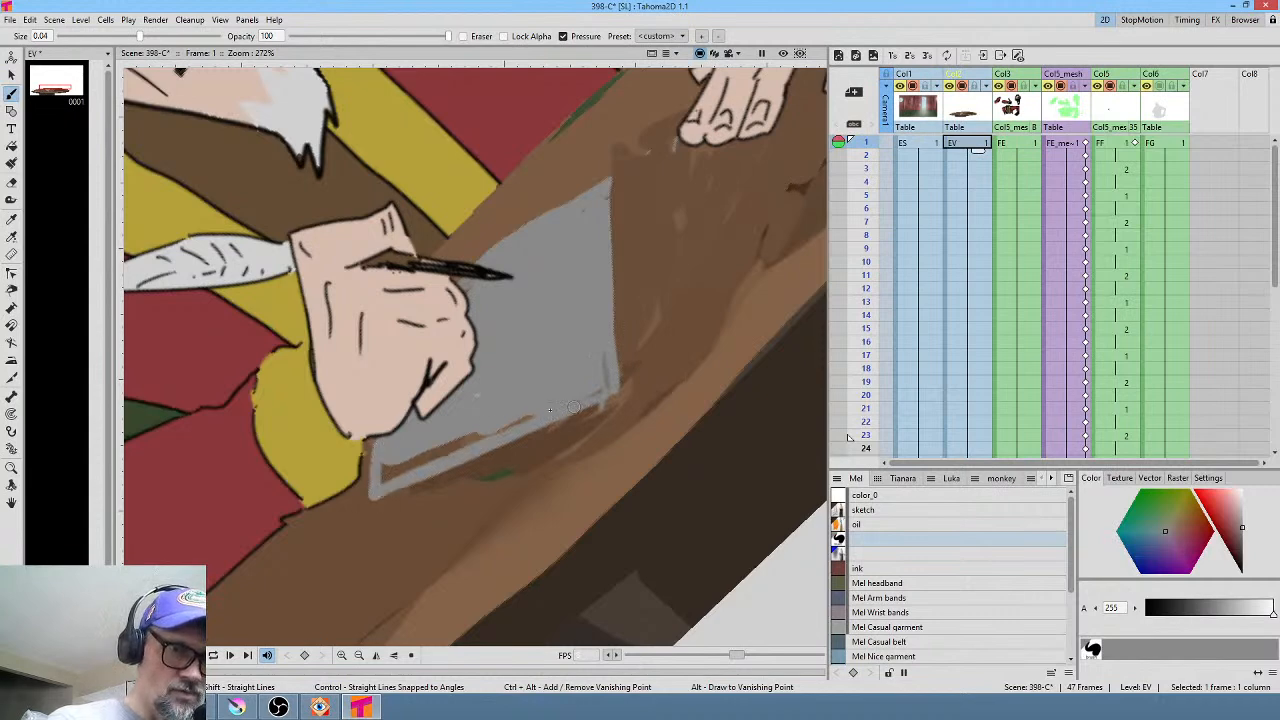
{"action": "mouse_move", "coordinate": [482, 437]}
{"action": "left_mouse_down"}
{"action": "mouse_move", "coordinate": [600, 355]}
{"action": "mouse_move", "coordinate": [603, 383]}
{"action": "mouse_move", "coordinate": [529, 418]}
{"action": "mouse_move", "coordinate": [584, 395]}
{"action": "mouse_move", "coordinate": [380, 476]}
{"action": "mouse_move", "coordinate": [442, 453]}
{"action": "left_mouse_up"}
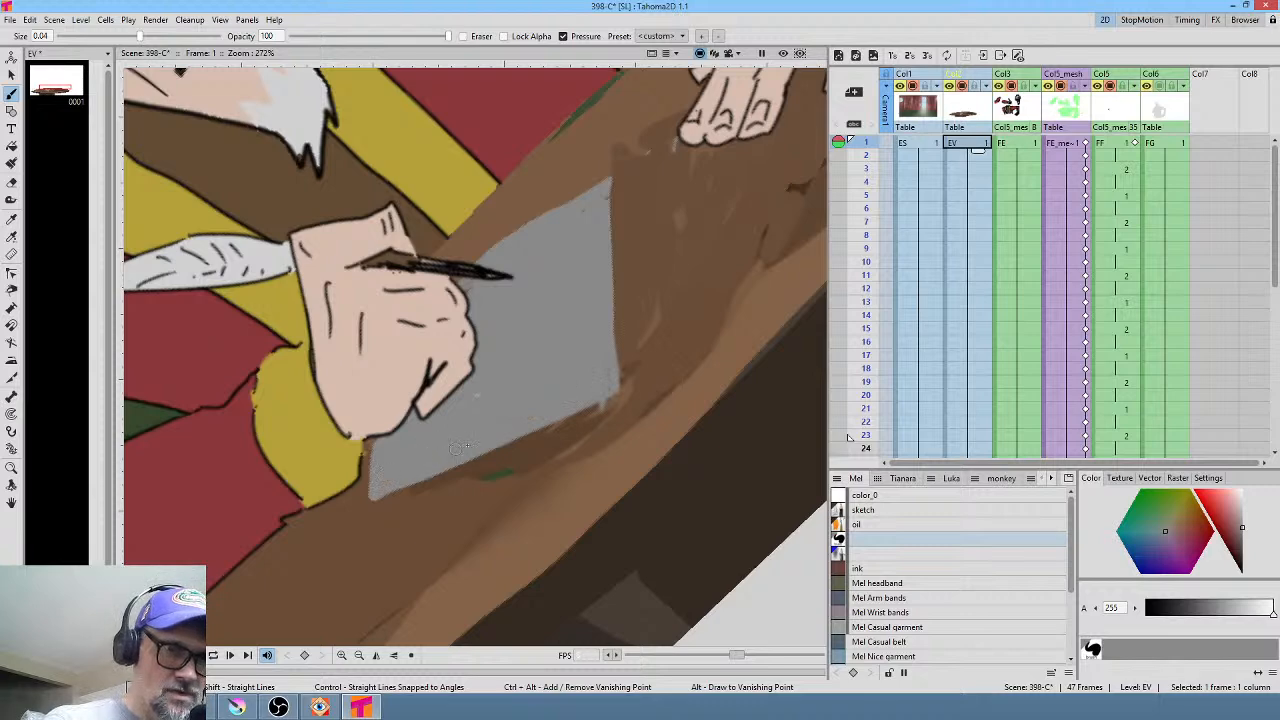
Choose a dark reddish brown and draw parallel lines of writing on the paper, checking them against the hand's motion
{"action": "left_click", "coordinate": [1239, 548]}
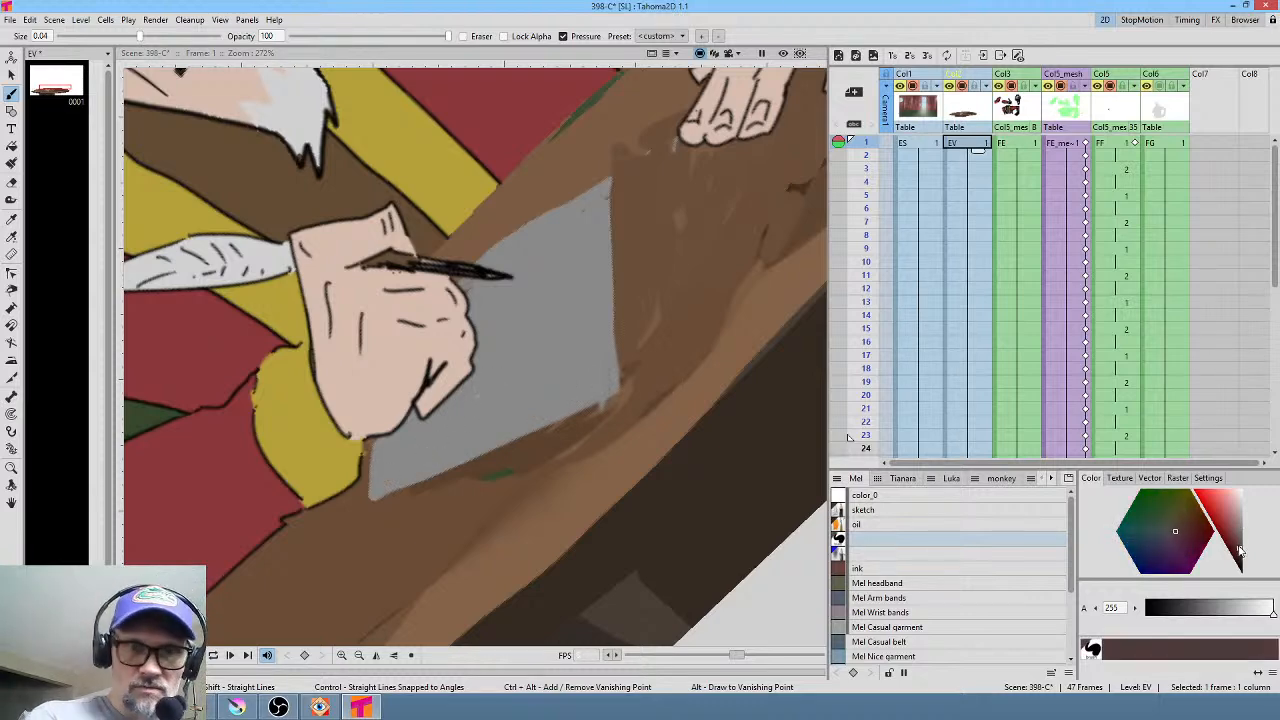
{"action": "mouse_move", "coordinate": [590, 212]}
{"action": "left_mouse_down"}
{"action": "mouse_move", "coordinate": [594, 358]}
{"action": "mouse_move", "coordinate": [582, 270]}
{"action": "mouse_move", "coordinate": [580, 376]}
{"action": "left_mouse_up"}
{"action": "left_click_drag", "start_coordinate": [553, 226], "coordinate": [549, 332]}
{"action": "left_click_drag", "start_coordinate": [526, 274], "coordinate": [523, 378]}
{"action": "mouse_move", "coordinate": [502, 320]}
{"action": "left_mouse_down"}
{"action": "mouse_move", "coordinate": [500, 422]}
{"action": "mouse_move", "coordinate": [483, 366]}
{"action": "mouse_move", "coordinate": [484, 402]}
{"action": "left_mouse_up"}
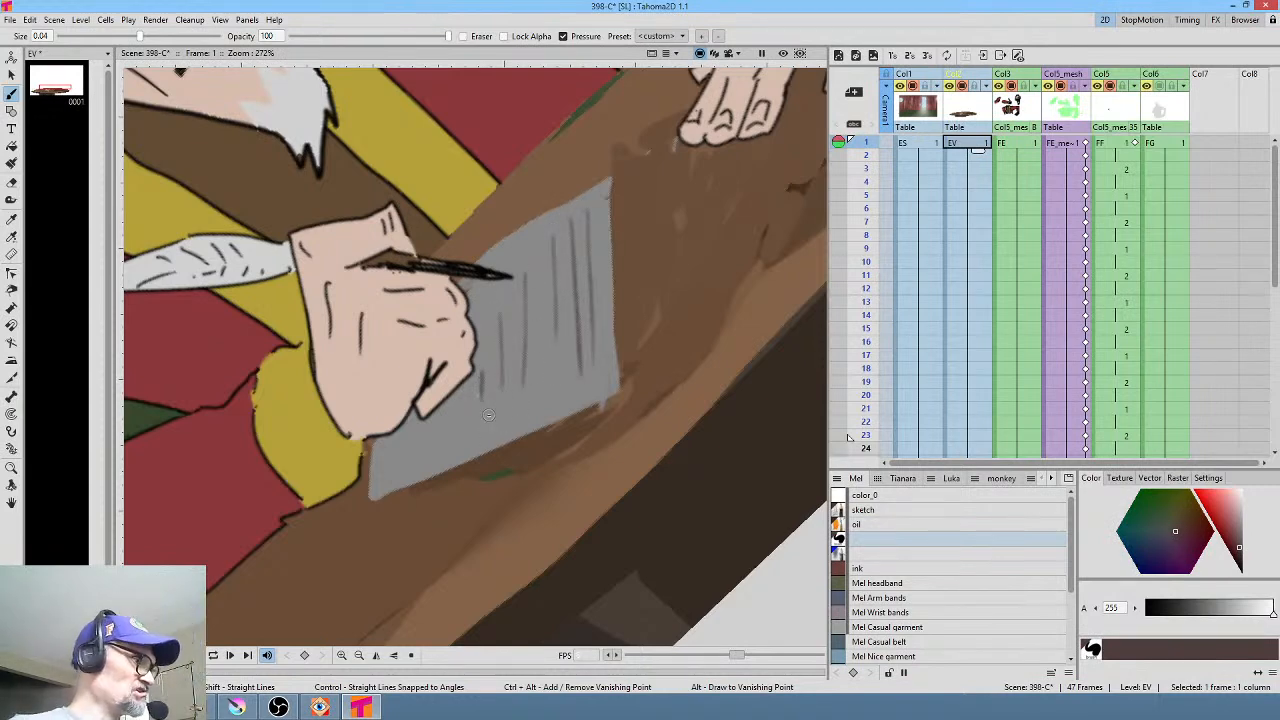
{"action": "key", "text": "alt+0"}
{"action": "left_click_drag", "start_coordinate": [868, 275], "coordinate": [868, 159]}
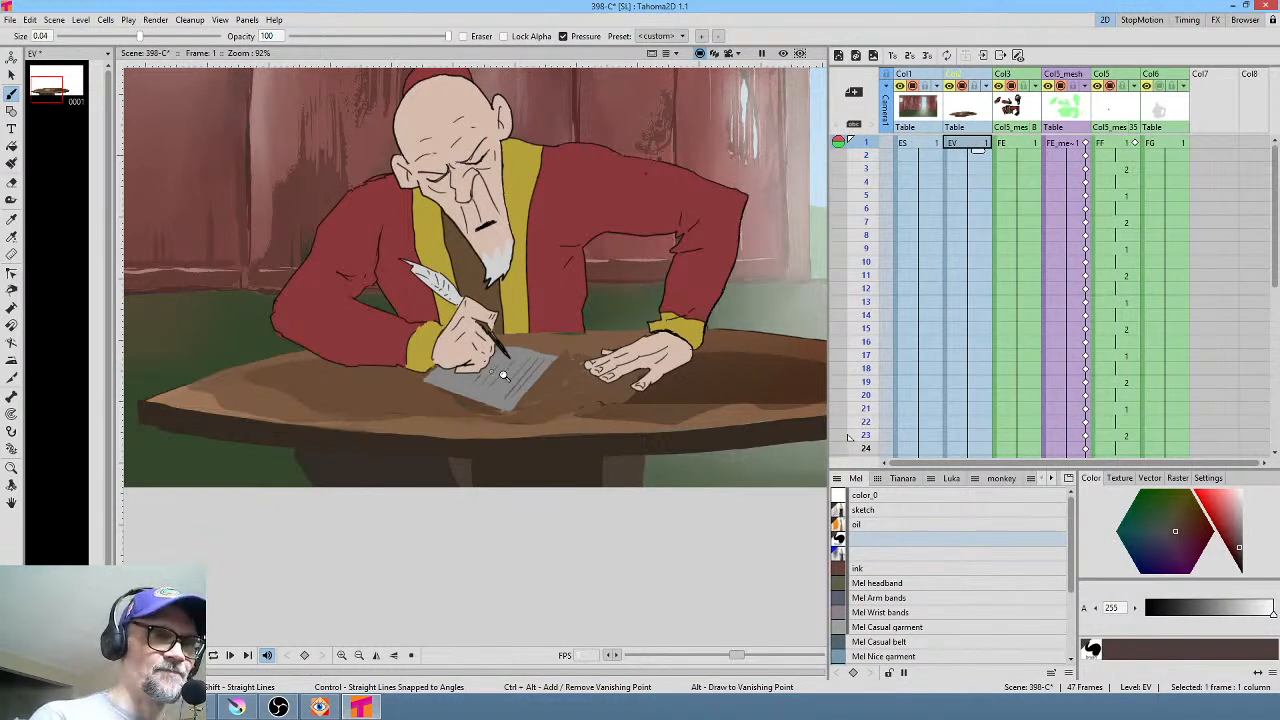
Sample the paper's grey, straighten the sheet's far edge beside the pen, and scrub the first frames to check it
{"action": "scroll", "coordinate": [532, 345], "scroll_direction": "up", "scroll_amount": 4}
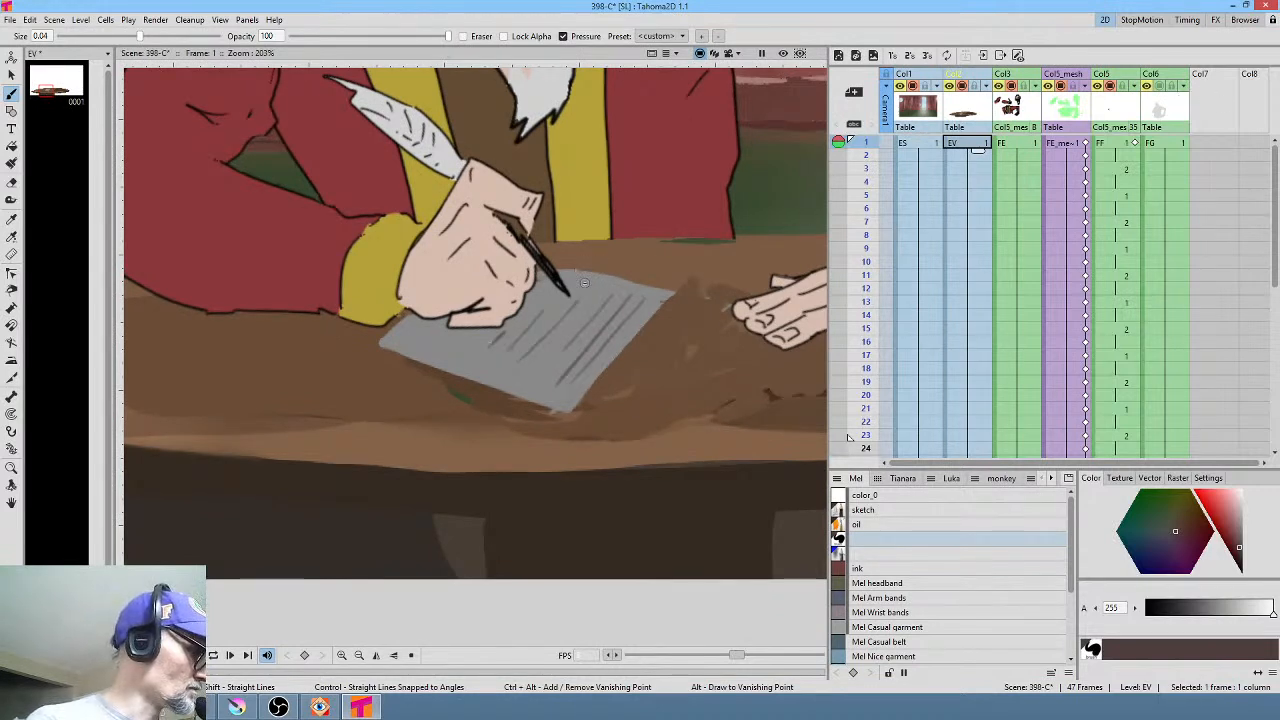
{"action": "key", "text": "k"}
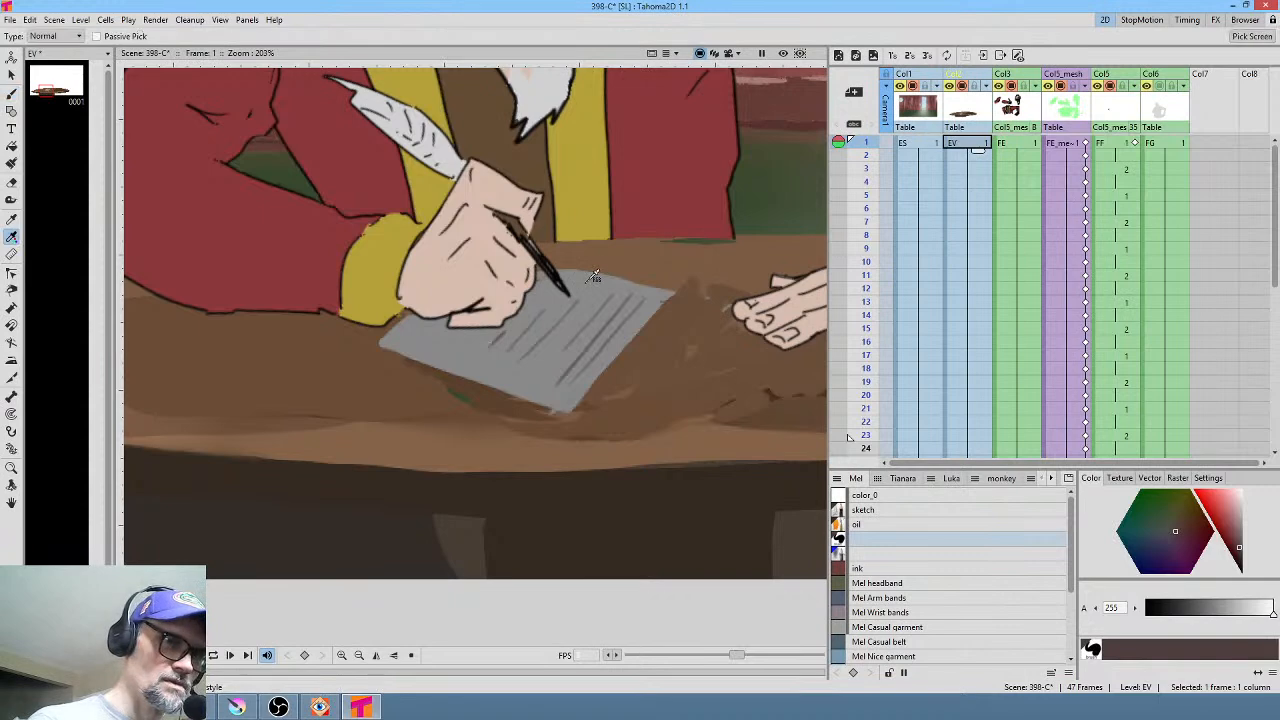
{"action": "left_click", "coordinate": [594, 276]}
{"action": "key", "text": "b"}
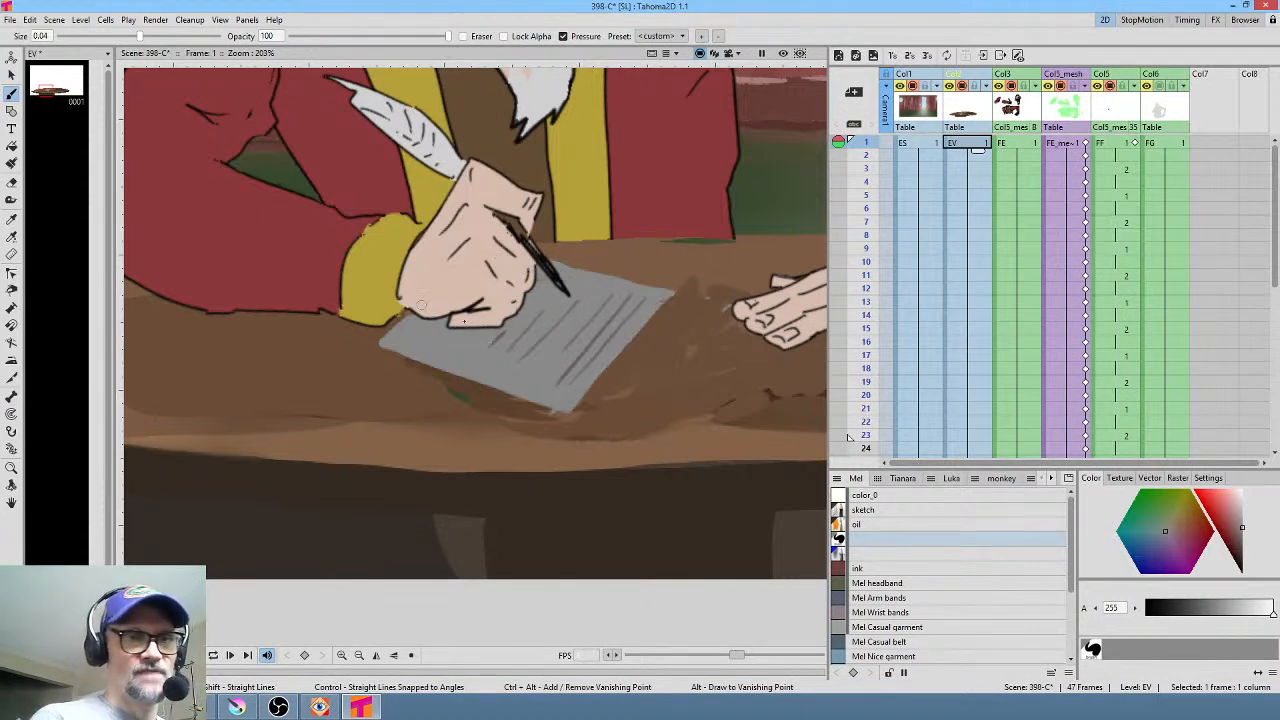
{"action": "scroll", "coordinate": [602, 328], "scroll_direction": "down", "scroll_amount": 4}
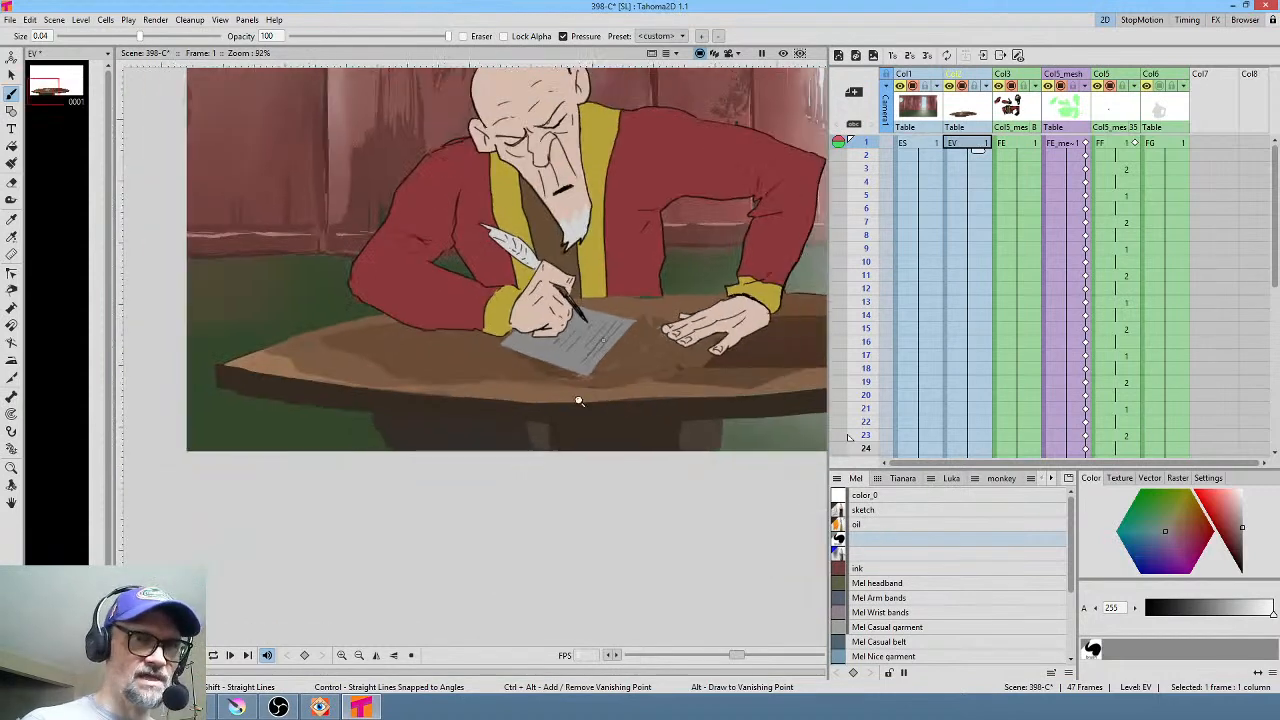
{"action": "scroll", "coordinate": [582, 397], "scroll_direction": "up", "scroll_amount": 2}
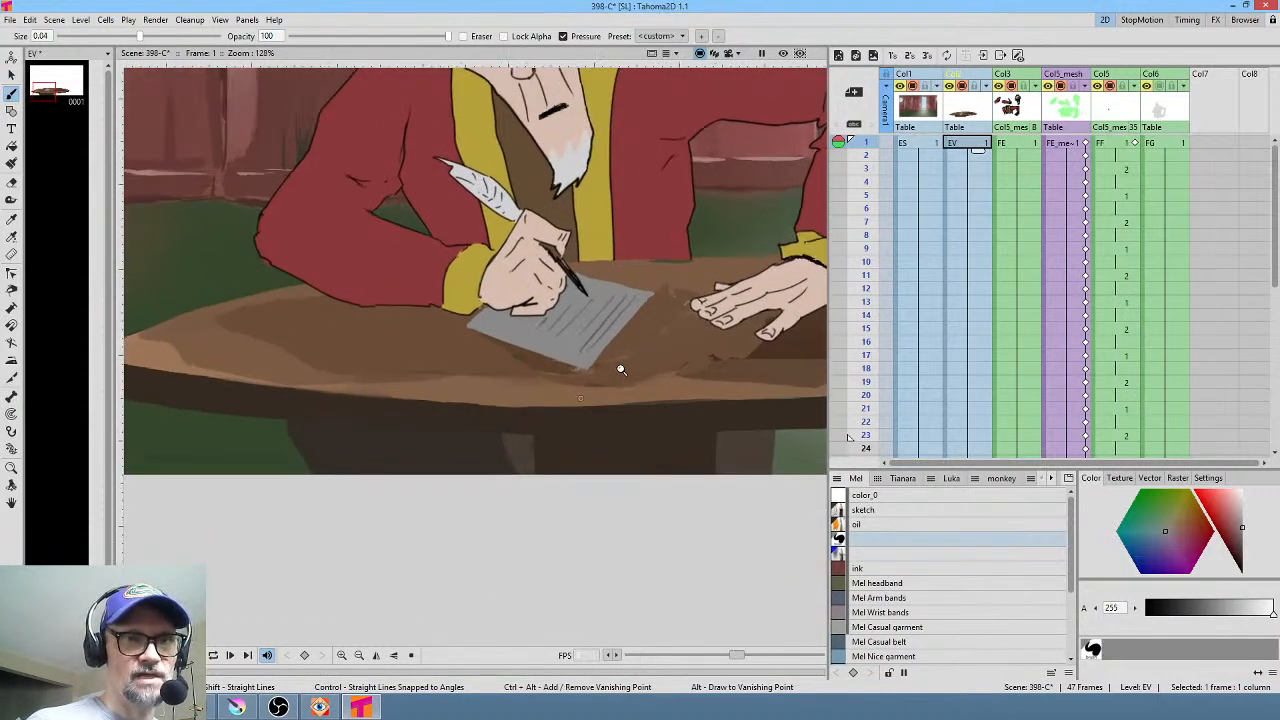
{"action": "left_click", "coordinate": [866, 210]}
{"action": "mouse_move", "coordinate": [866, 222]}
{"action": "left_mouse_down"}
{"action": "mouse_move", "coordinate": [852, 300]}
{"action": "mouse_move", "coordinate": [852, 165]}
{"action": "mouse_move", "coordinate": [838, 407]}
{"action": "mouse_move", "coordinate": [838, 150]}
{"action": "mouse_move", "coordinate": [860, 343]}
{"action": "mouse_move", "coordinate": [840, 408]}
{"action": "mouse_move", "coordinate": [840, 215]}
{"action": "mouse_move", "coordinate": [868, 128]}
{"action": "left_mouse_up"}
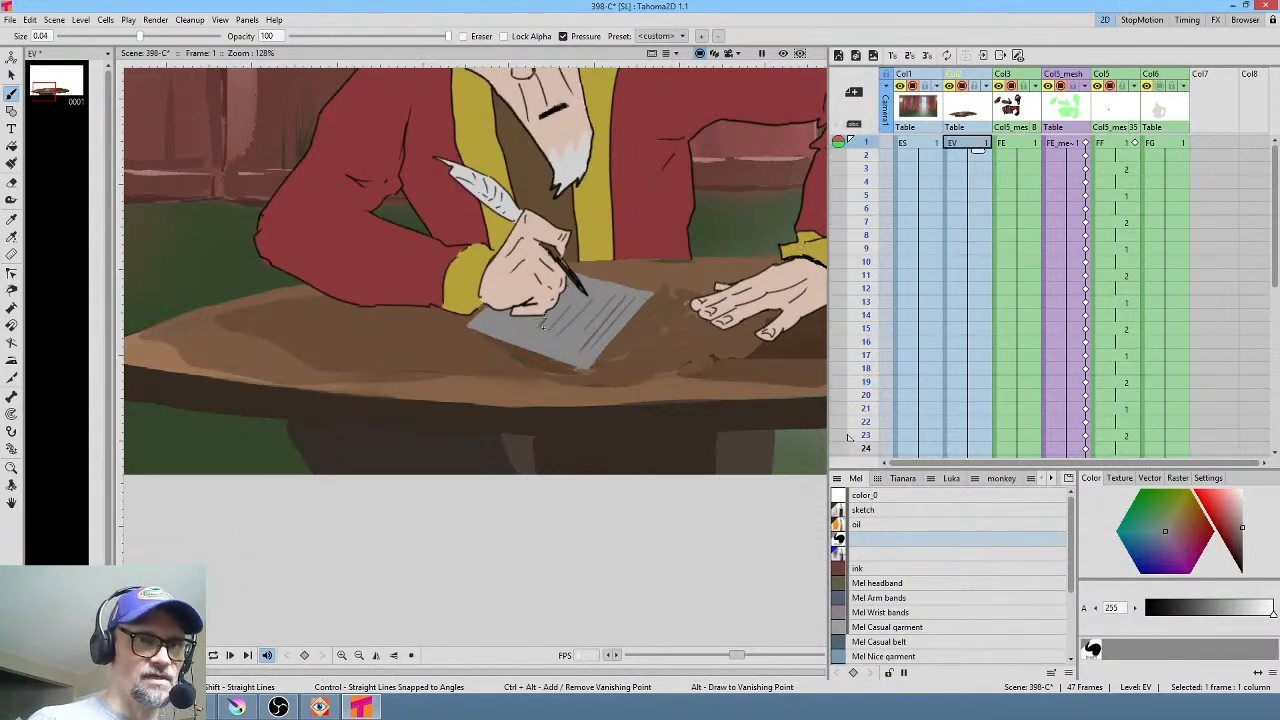
Paint the paper's corner below the writing hand's cuff further out in grey, filling it to a sharp point
{"action": "key", "text": "k"}
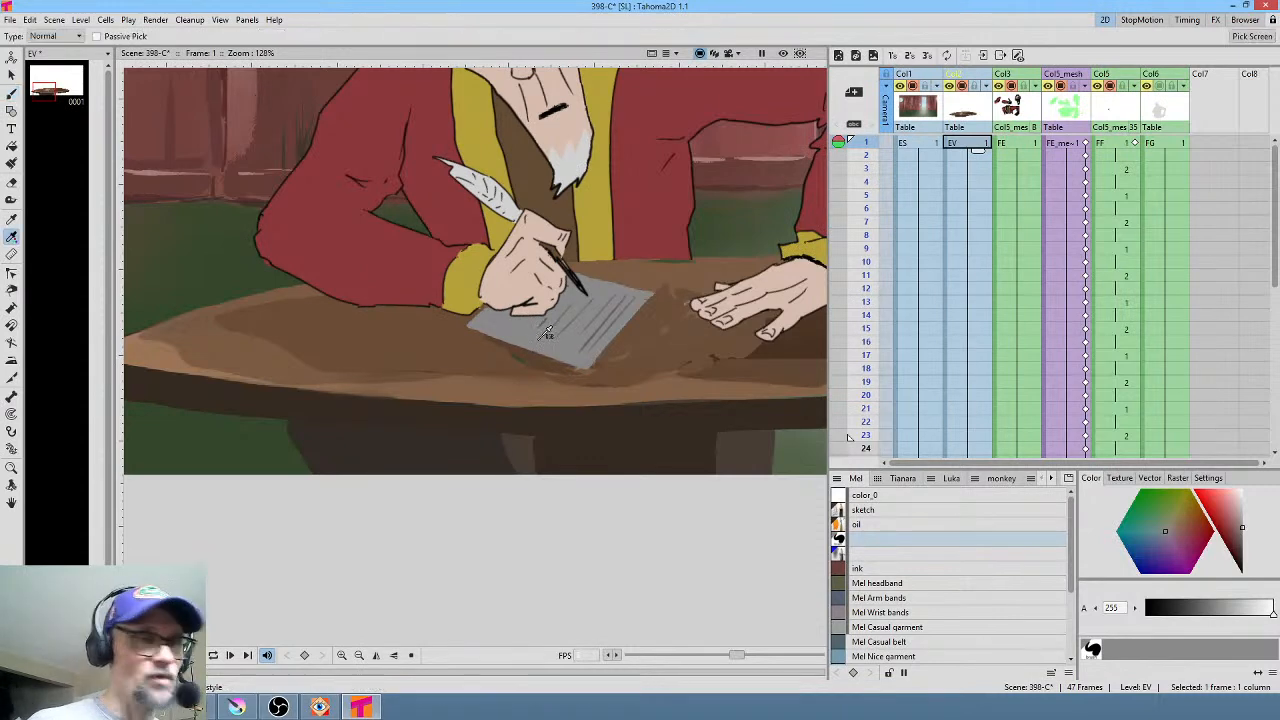
{"action": "key", "text": "b"}
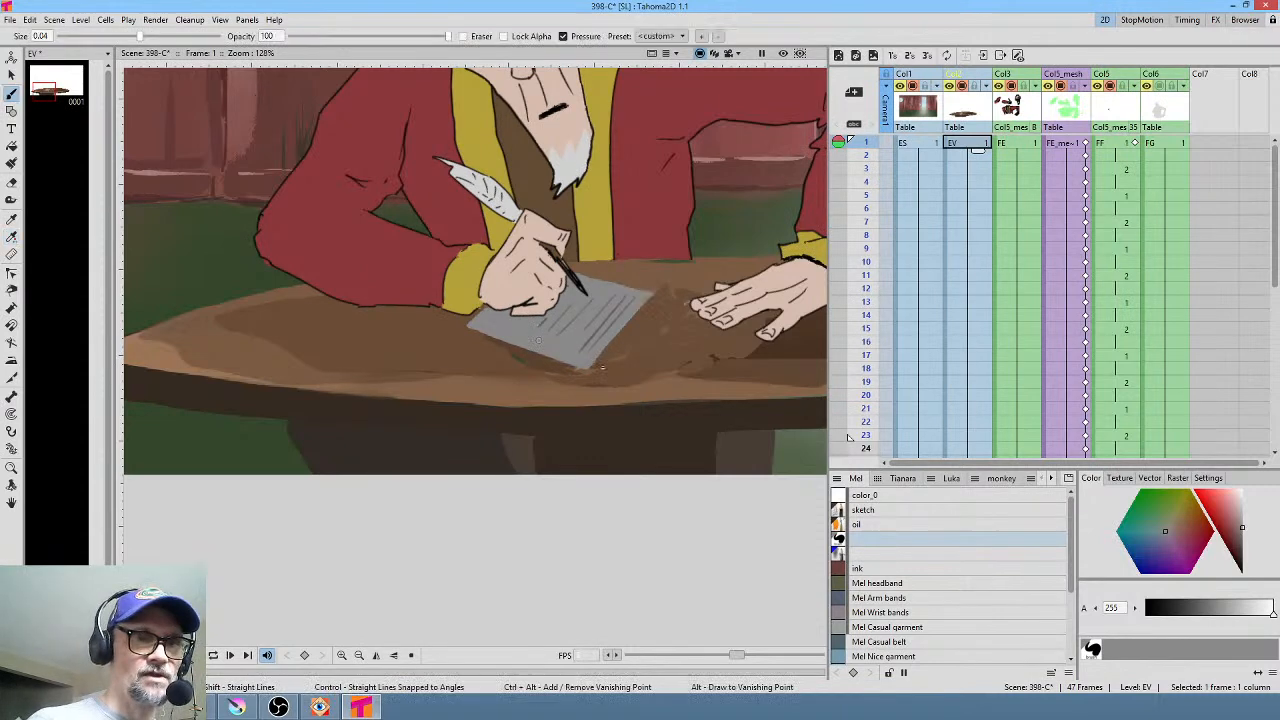
{"action": "left_click_drag", "start_coordinate": [674, 349], "coordinate": [589, 228]}
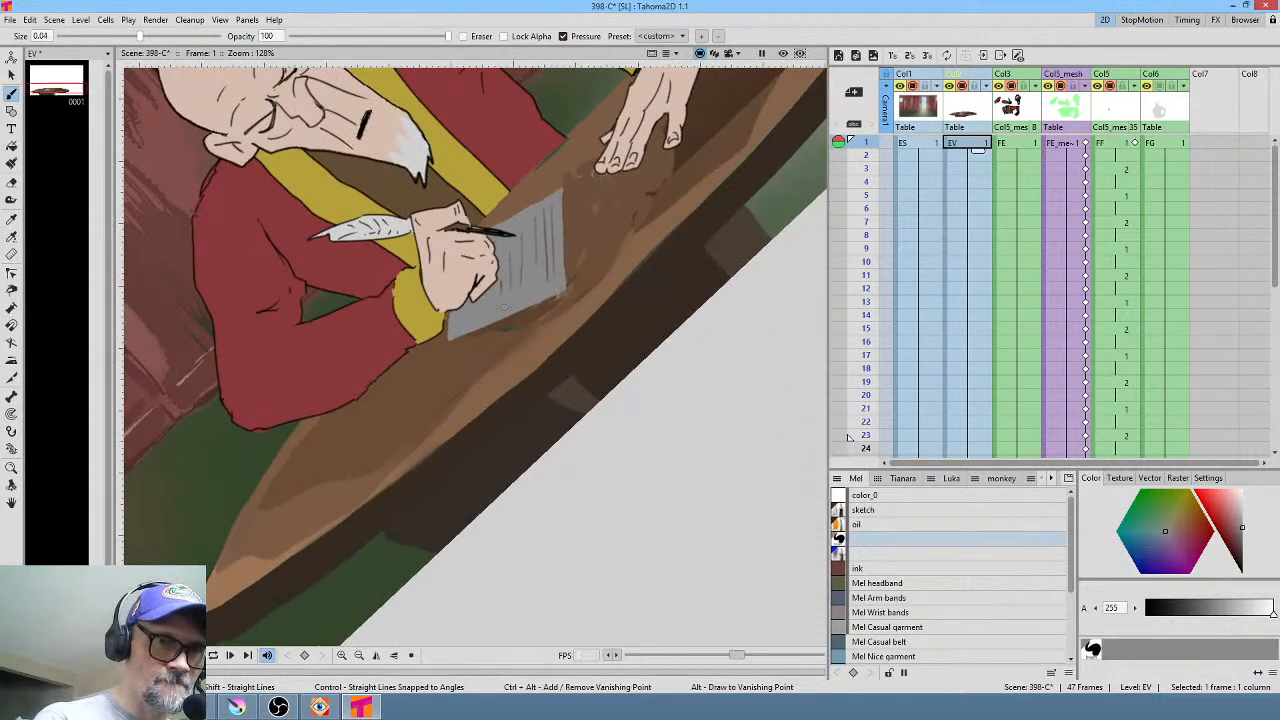
{"action": "mouse_move", "coordinate": [475, 330]}
{"action": "left_mouse_down"}
{"action": "mouse_move", "coordinate": [505, 322]}
{"action": "mouse_move", "coordinate": [454, 350]}
{"action": "left_mouse_up"}
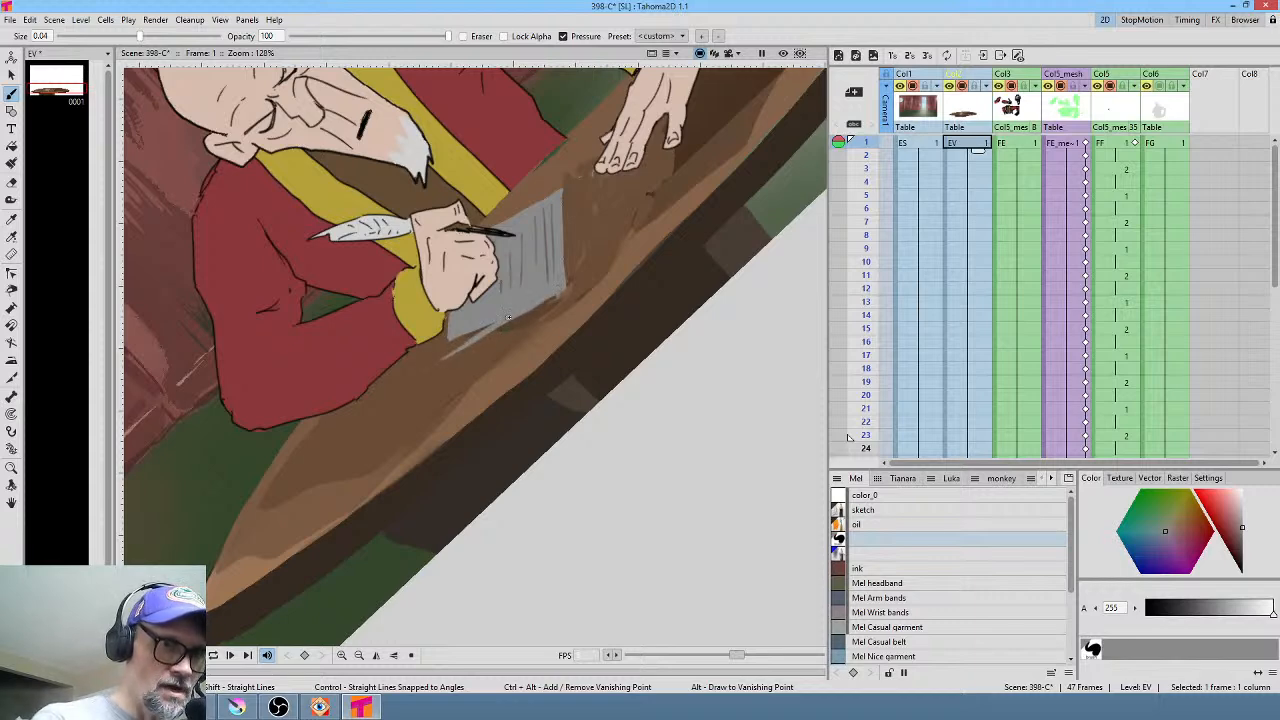
{"action": "mouse_move", "coordinate": [446, 331]}
{"action": "left_mouse_down"}
{"action": "mouse_move", "coordinate": [440, 363]}
{"action": "mouse_move", "coordinate": [475, 329]}
{"action": "mouse_move", "coordinate": [452, 339]}
{"action": "mouse_move", "coordinate": [493, 322]}
{"action": "mouse_move", "coordinate": [443, 356]}
{"action": "left_mouse_up"}
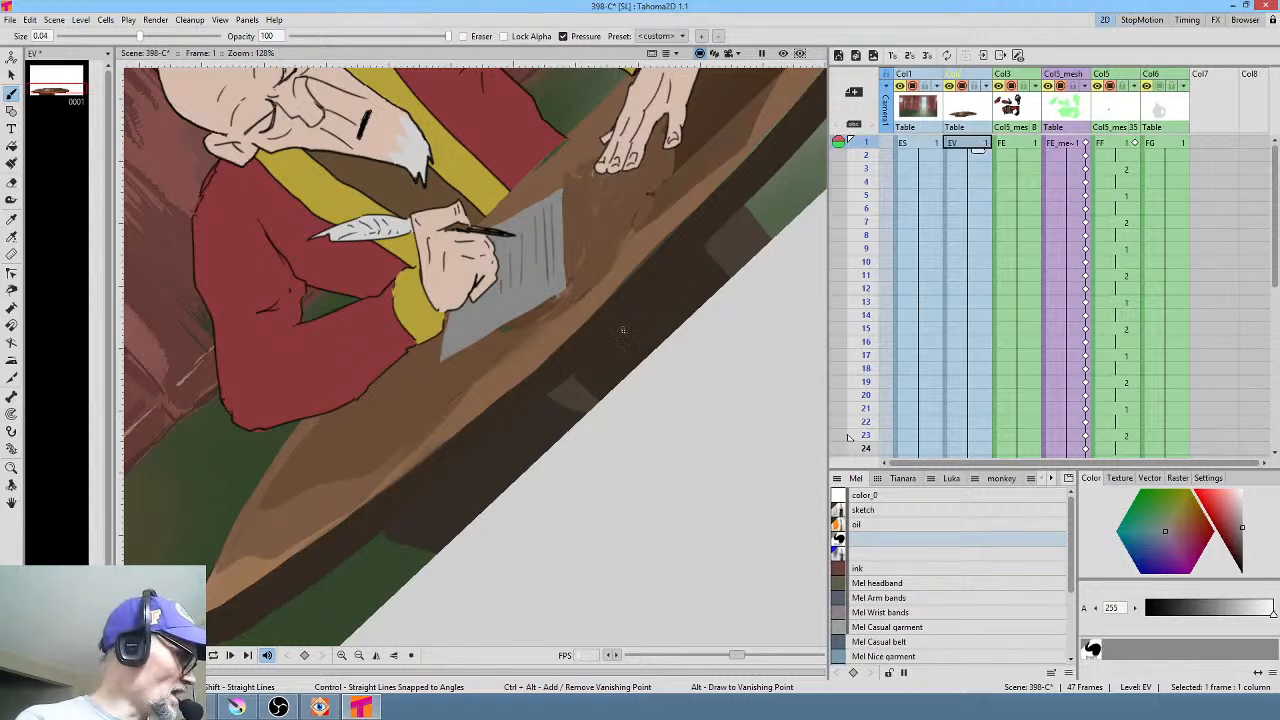
{"action": "key", "text": "alt+0"}
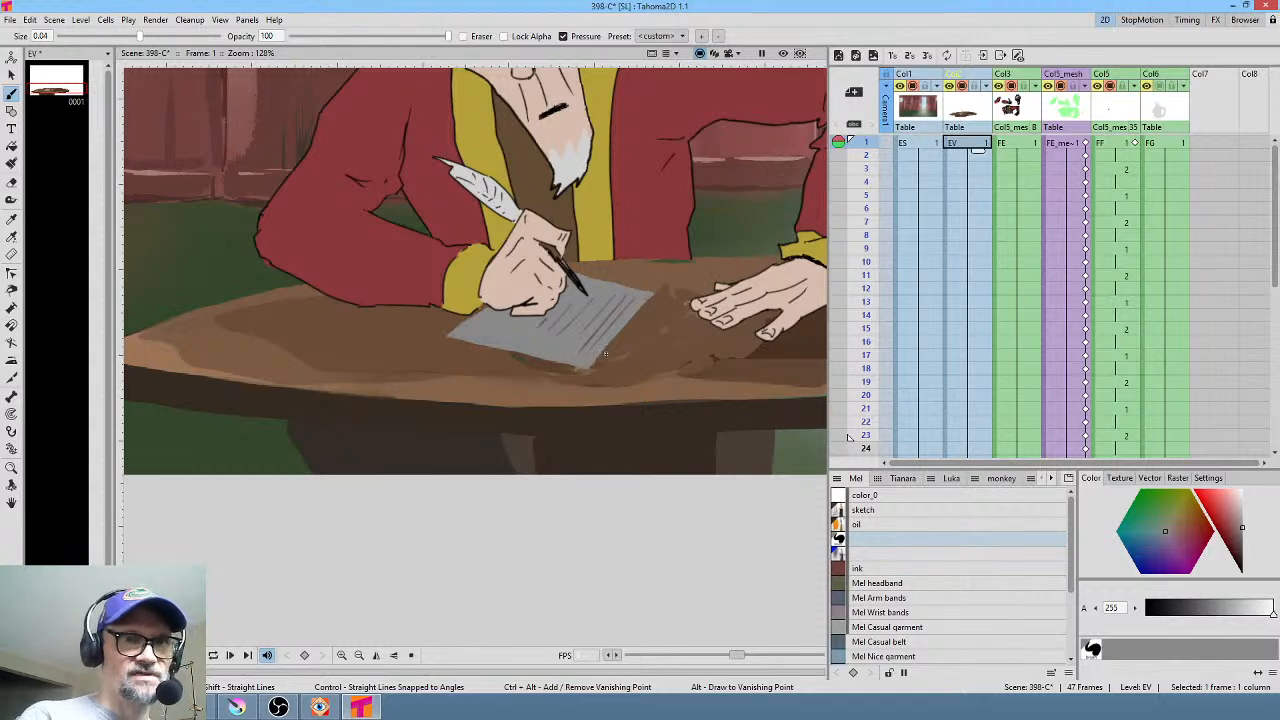
{"action": "scroll", "coordinate": [590, 348], "scroll_direction": "down", "scroll_amount": 3}
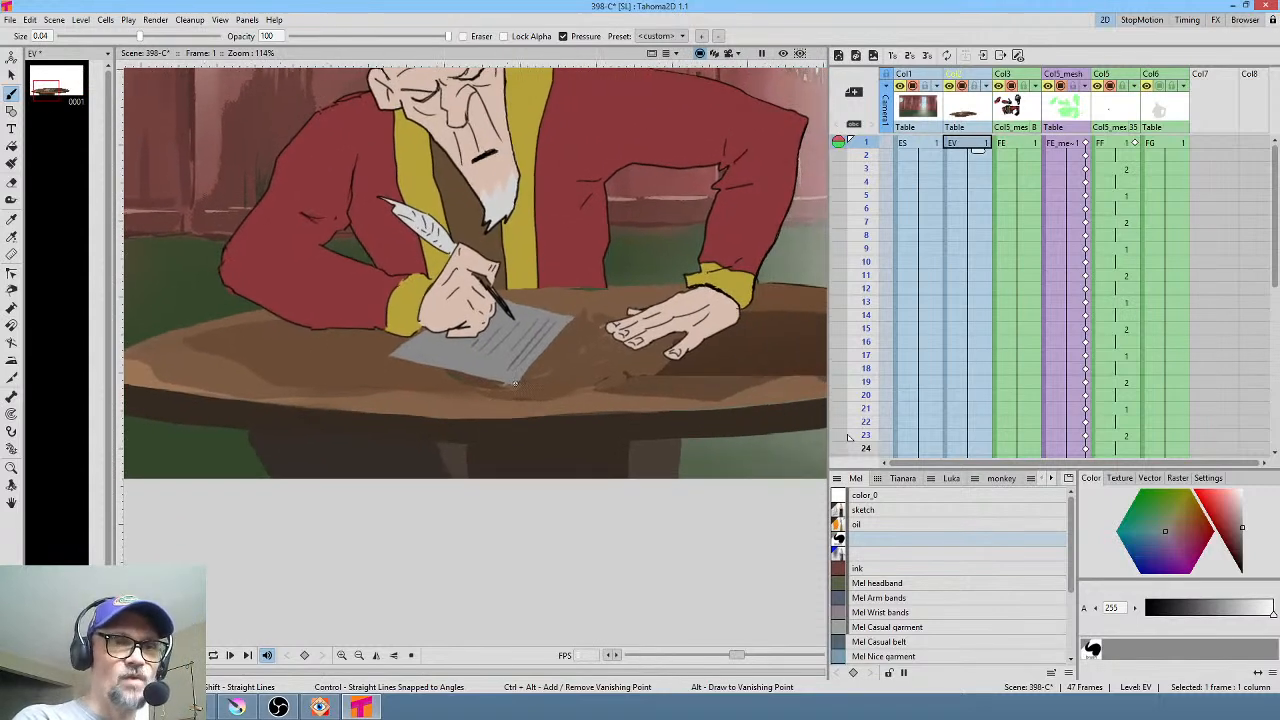
{"action": "scroll", "coordinate": [542, 368], "scroll_direction": "down", "scroll_amount": 3}
{"action": "left_click_drag", "start_coordinate": [542, 368], "coordinate": [468, 371]}
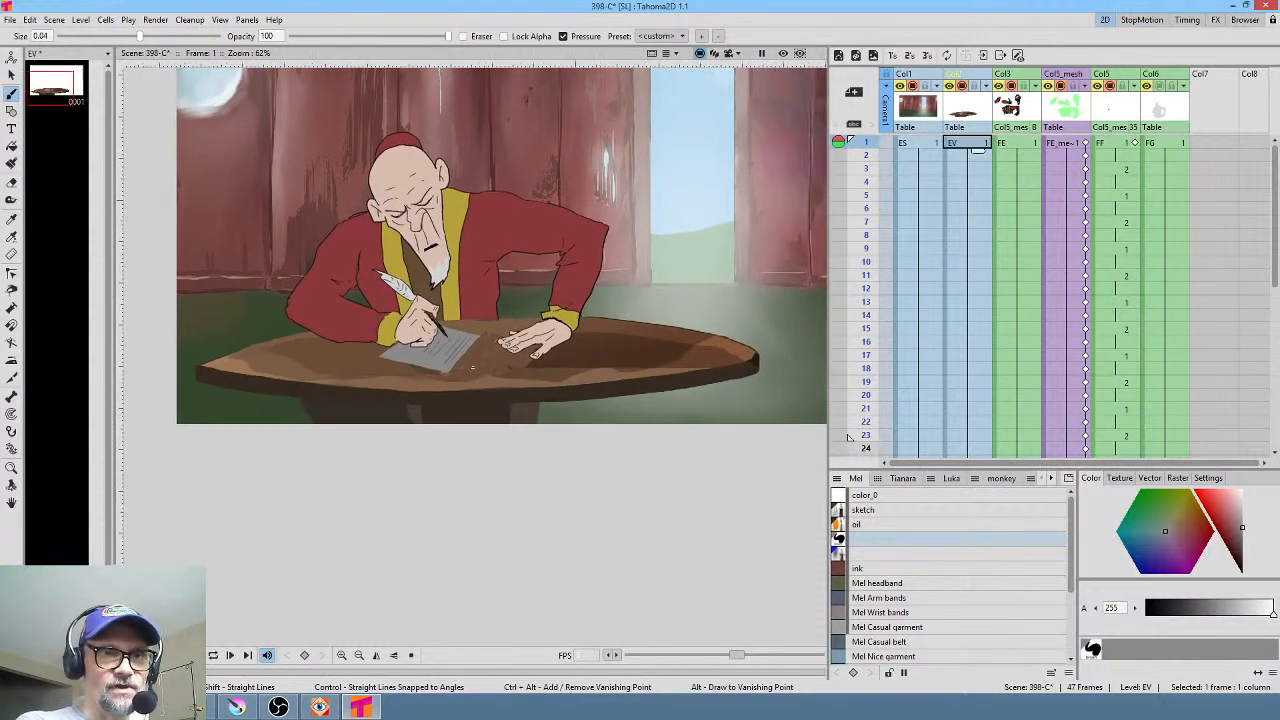
{"action": "scroll", "coordinate": [468, 371], "scroll_direction": "up", "scroll_amount": 2}
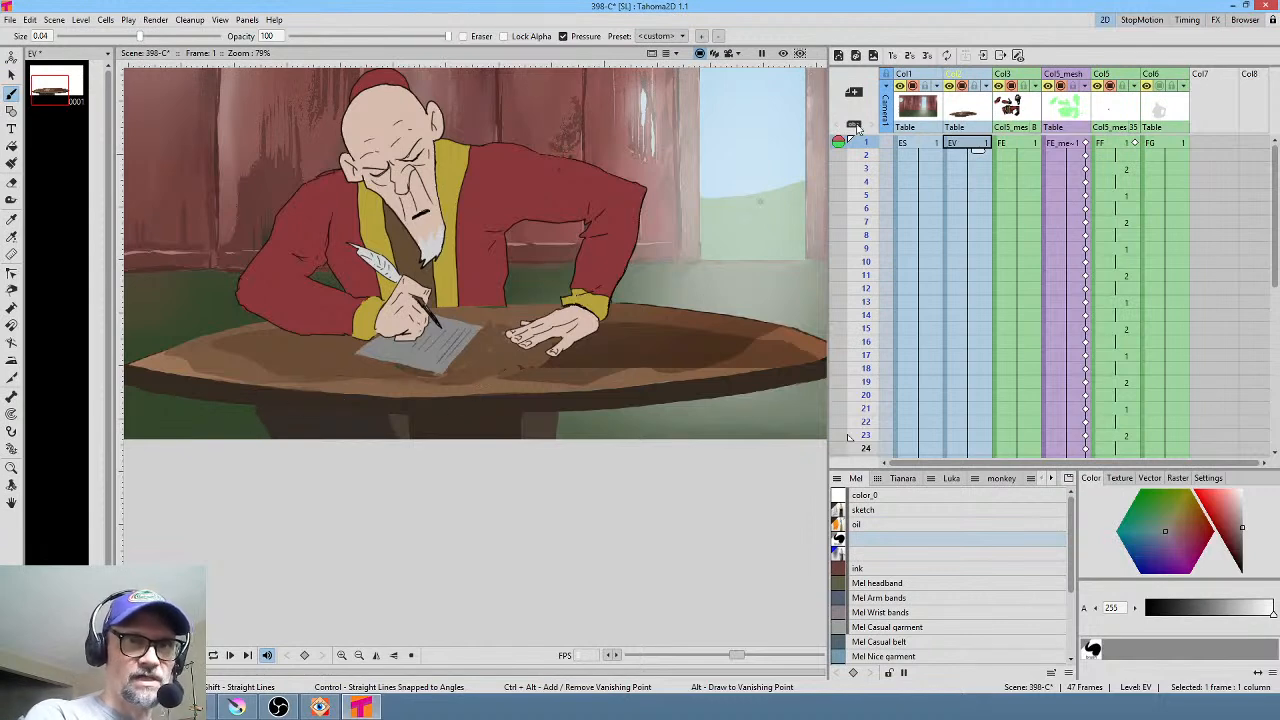
{"action": "mouse_move", "coordinate": [865, 144]}
{"action": "left_mouse_down"}
{"action": "mouse_move", "coordinate": [854, 302]}
{"action": "mouse_move", "coordinate": [858, 144]}
{"action": "left_mouse_up"}
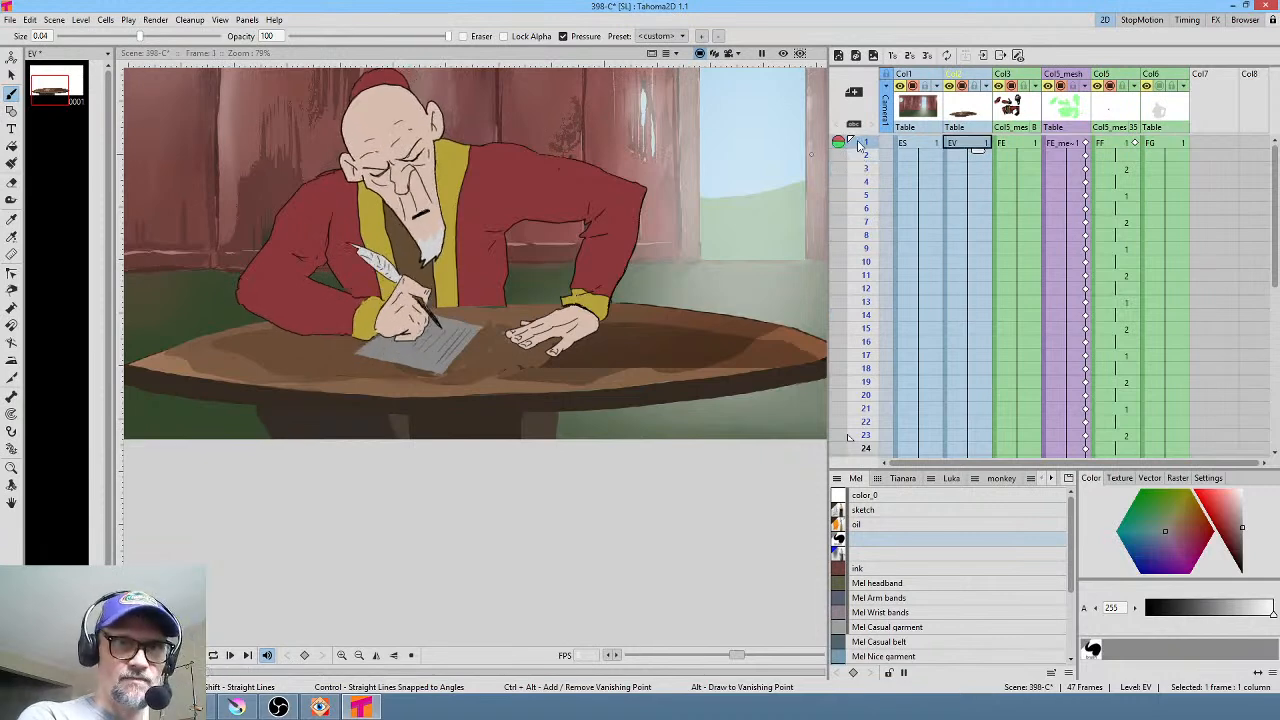
Sample the tabletop's brown and touch up the table's far edge between the robe and the resting hand
{"action": "scroll", "coordinate": [413, 303], "scroll_direction": "up", "scroll_amount": 3}
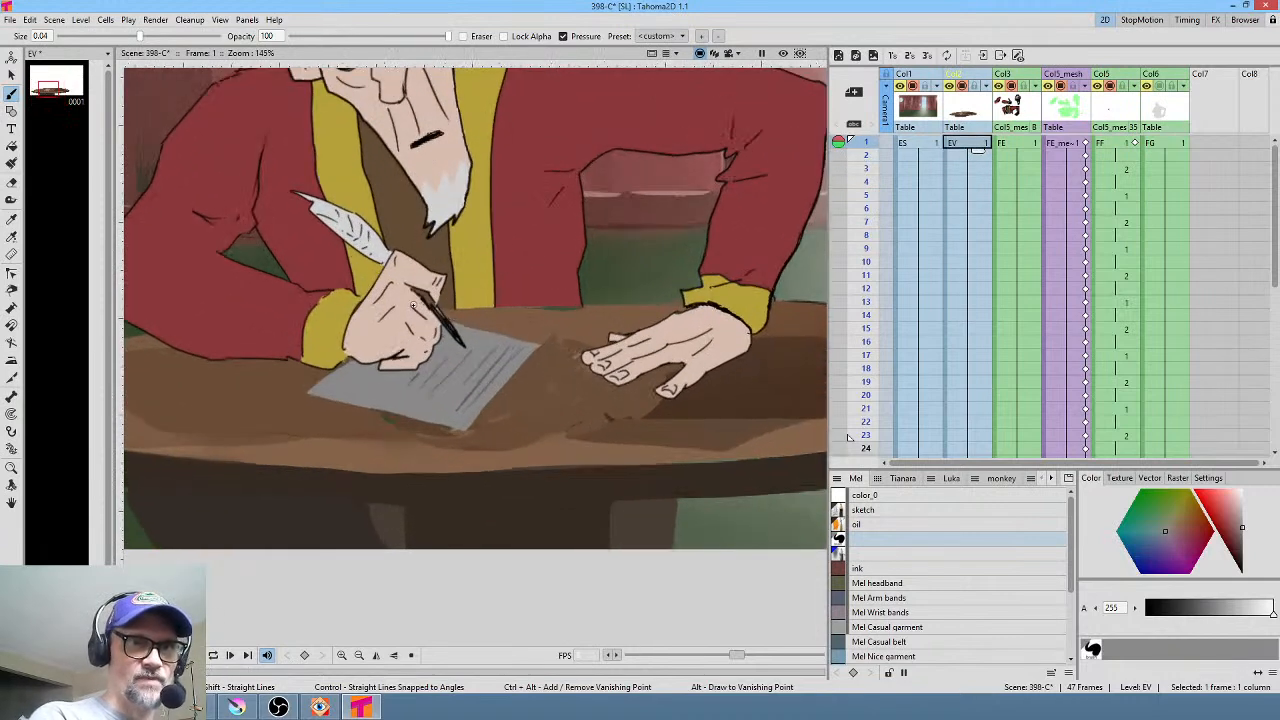
{"action": "key", "text": "r"}
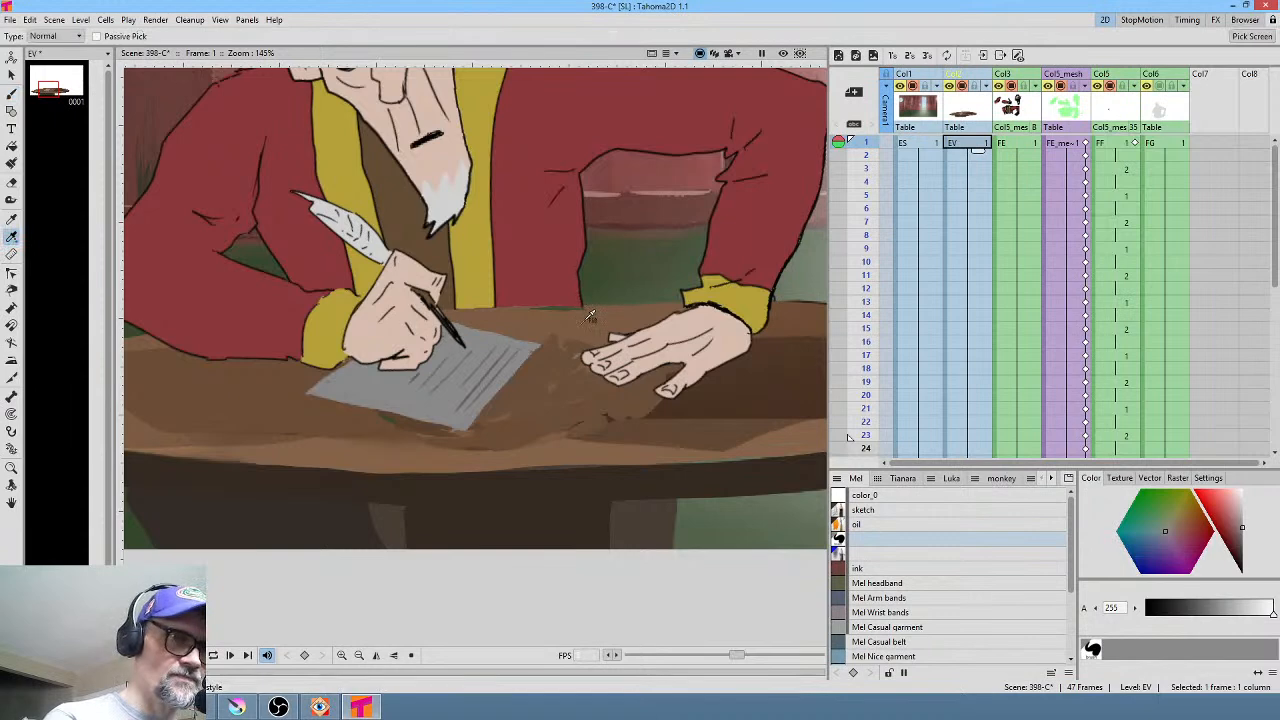
{"action": "key", "text": "b"}
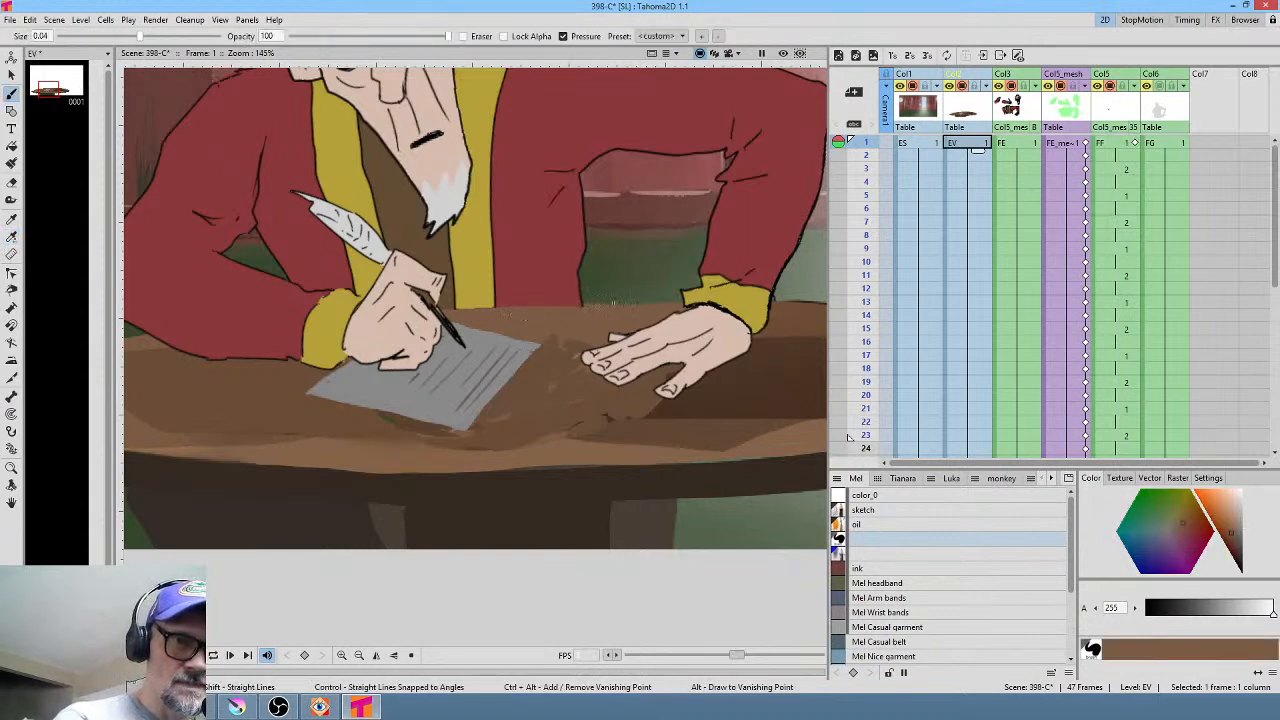
Sample the darker tabletop brown and paint over the stray marks around the paper and beside the resting hand
{"action": "mouse_move", "coordinate": [652, 365]}
{"action": "left_mouse_down"}
{"action": "mouse_move", "coordinate": [670, 304]}
{"action": "mouse_move", "coordinate": [557, 294]}
{"action": "left_mouse_up"}
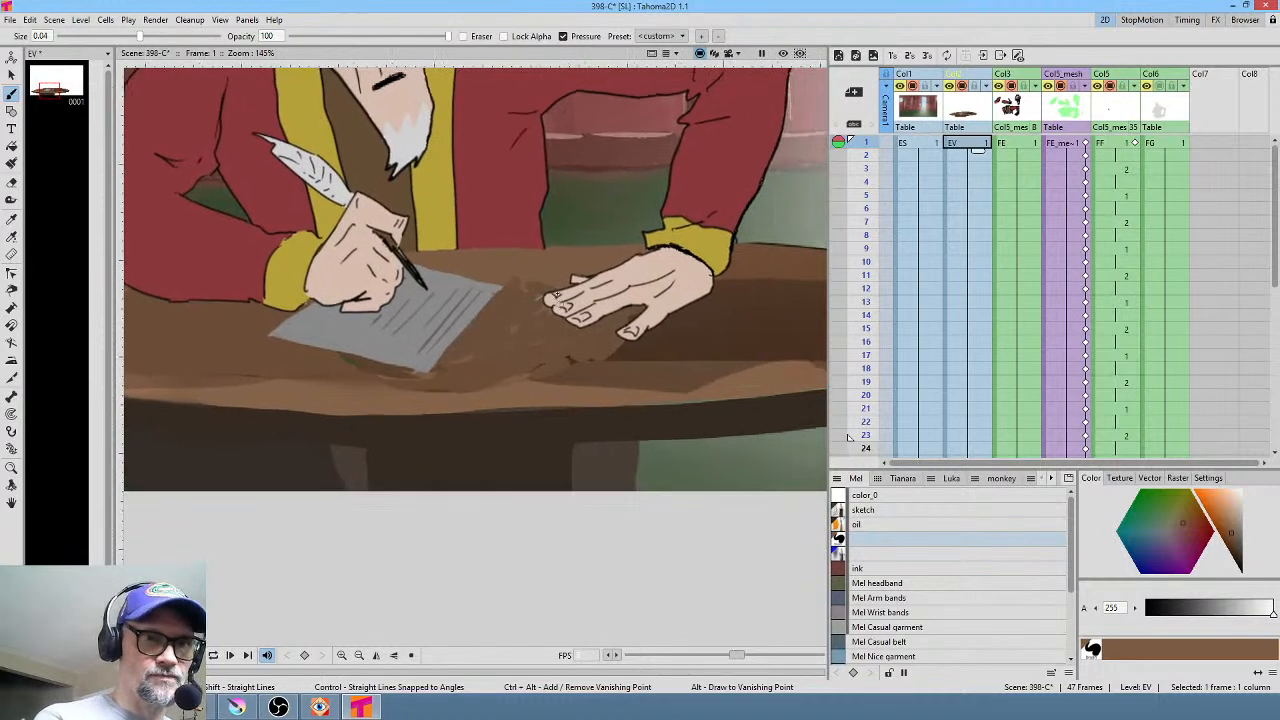
{"action": "key", "text": "r"}
{"action": "left_click", "coordinate": [541, 342]}
{"action": "key", "text": "b"}
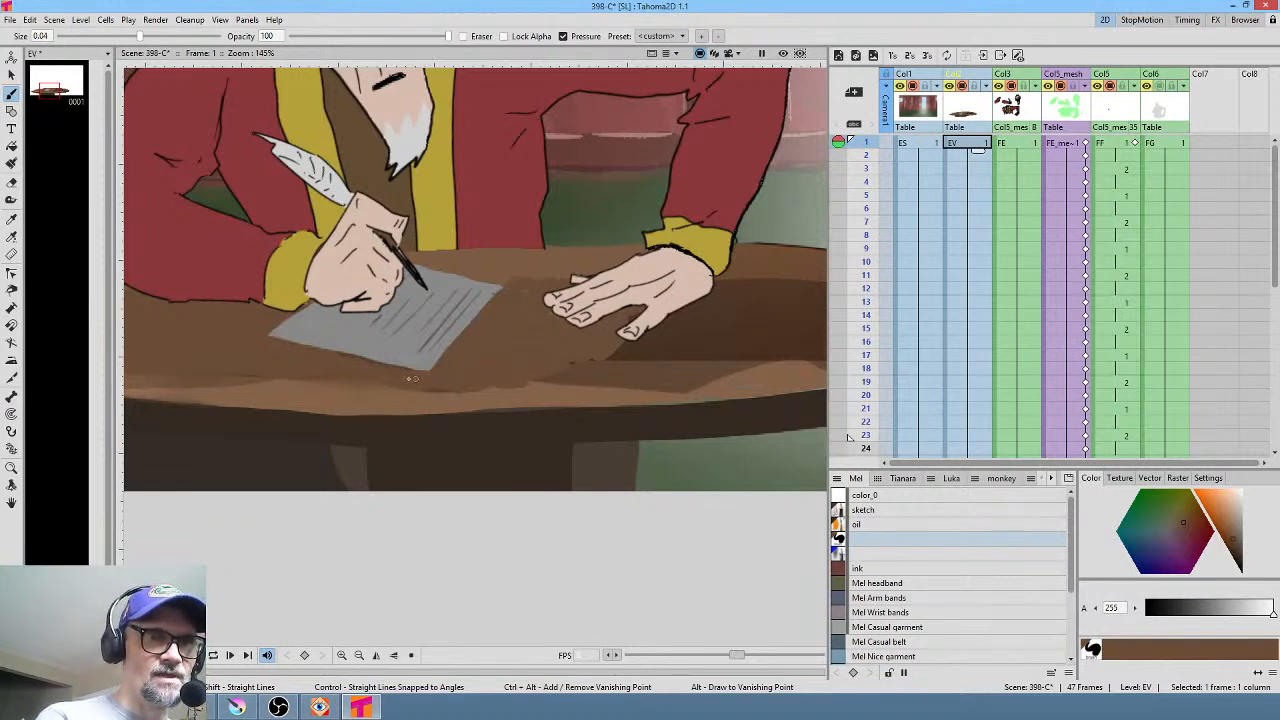
{"action": "left_click_drag", "start_coordinate": [258, 381], "coordinate": [485, 377]}
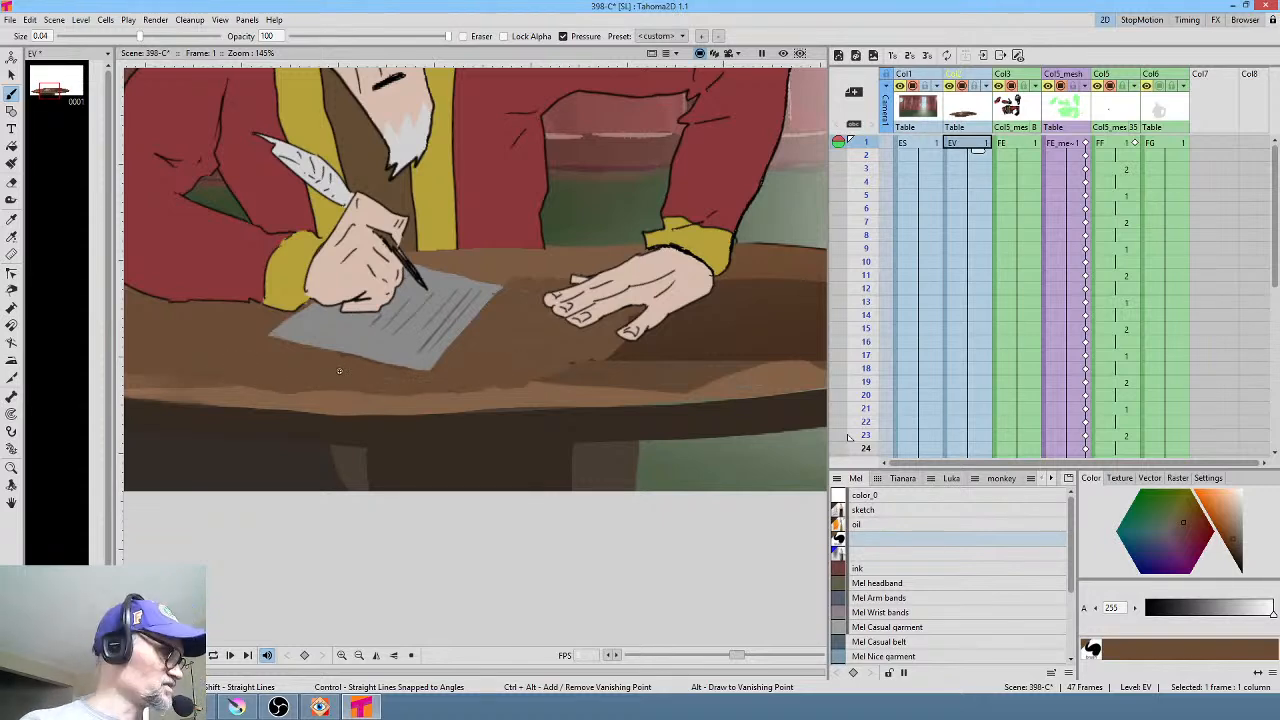
Rotate the canvas upside down, sample the lighter brown and repaint the highlight band along the tabletop's front edge
{"action": "scroll", "coordinate": [526, 354], "scroll_direction": "down", "scroll_amount": 2}
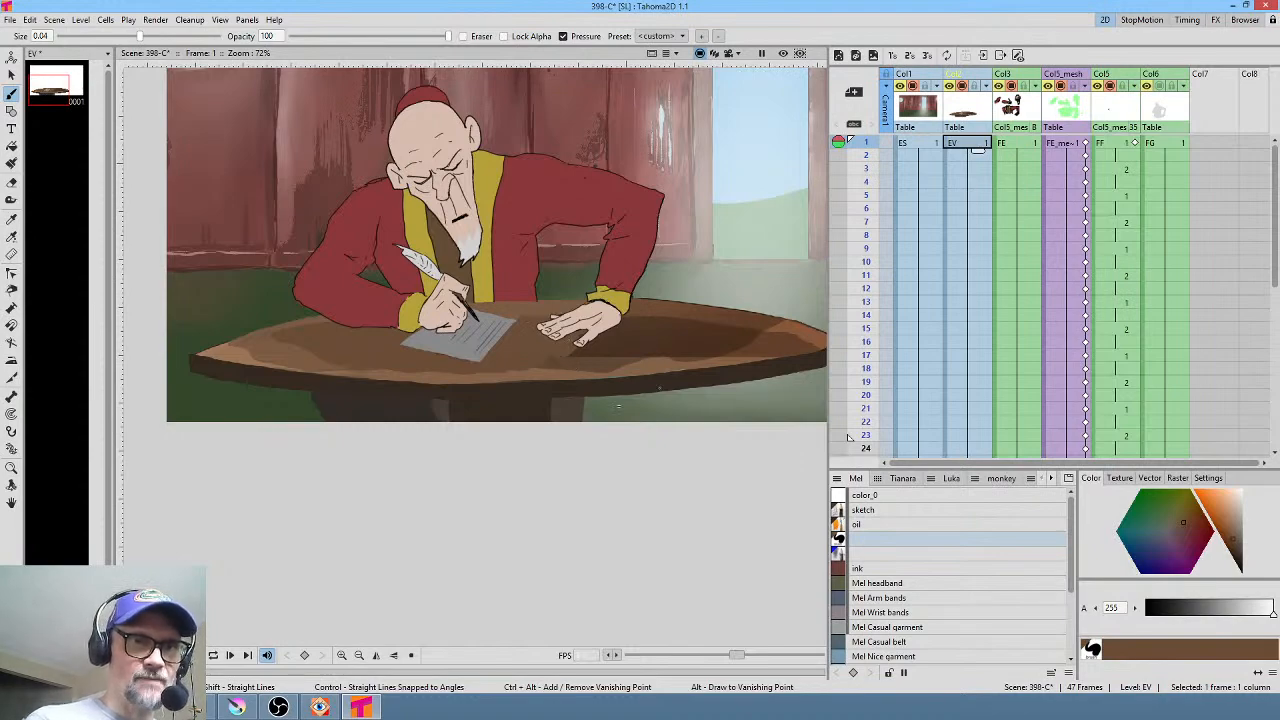
{"action": "mouse_move", "coordinate": [510, 205]}
{"action": "left_mouse_down"}
{"action": "mouse_move", "coordinate": [600, 291]}
{"action": "mouse_move", "coordinate": [559, 467]}
{"action": "mouse_move", "coordinate": [481, 455]}
{"action": "left_mouse_up"}
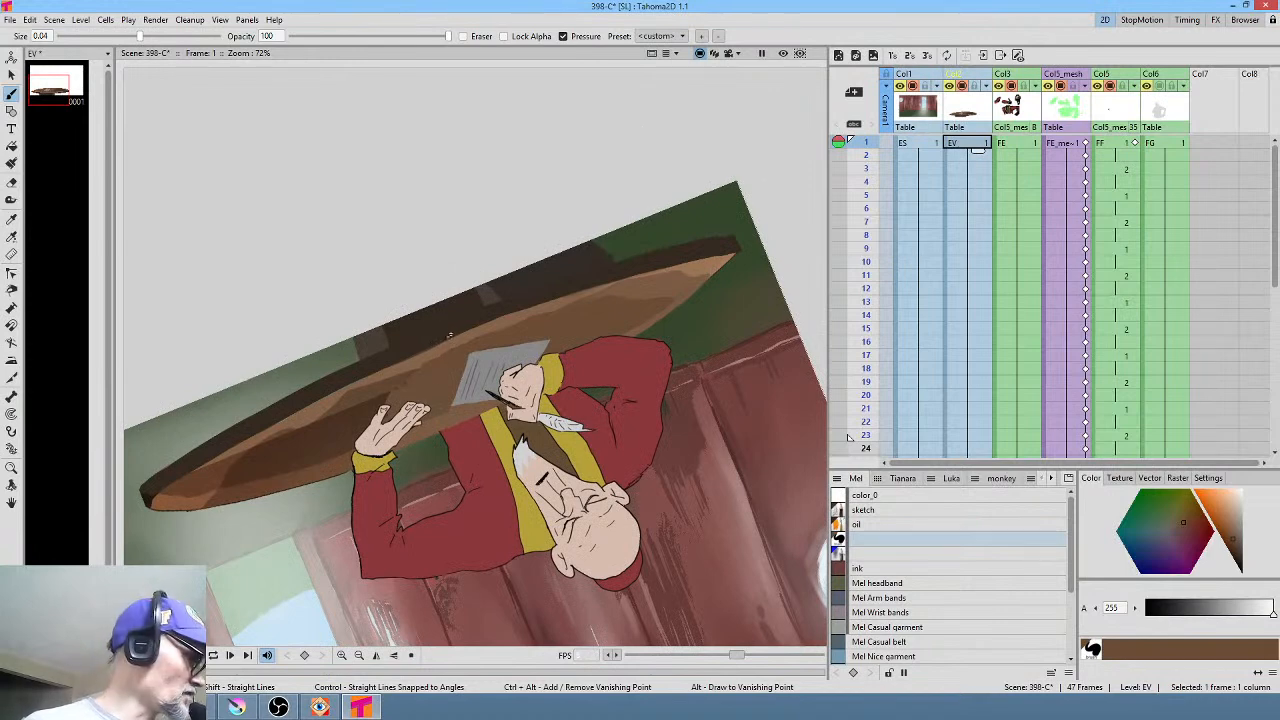
{"action": "key", "text": "k"}
{"action": "left_click", "coordinate": [458, 333]}
{"action": "key", "text": "b"}
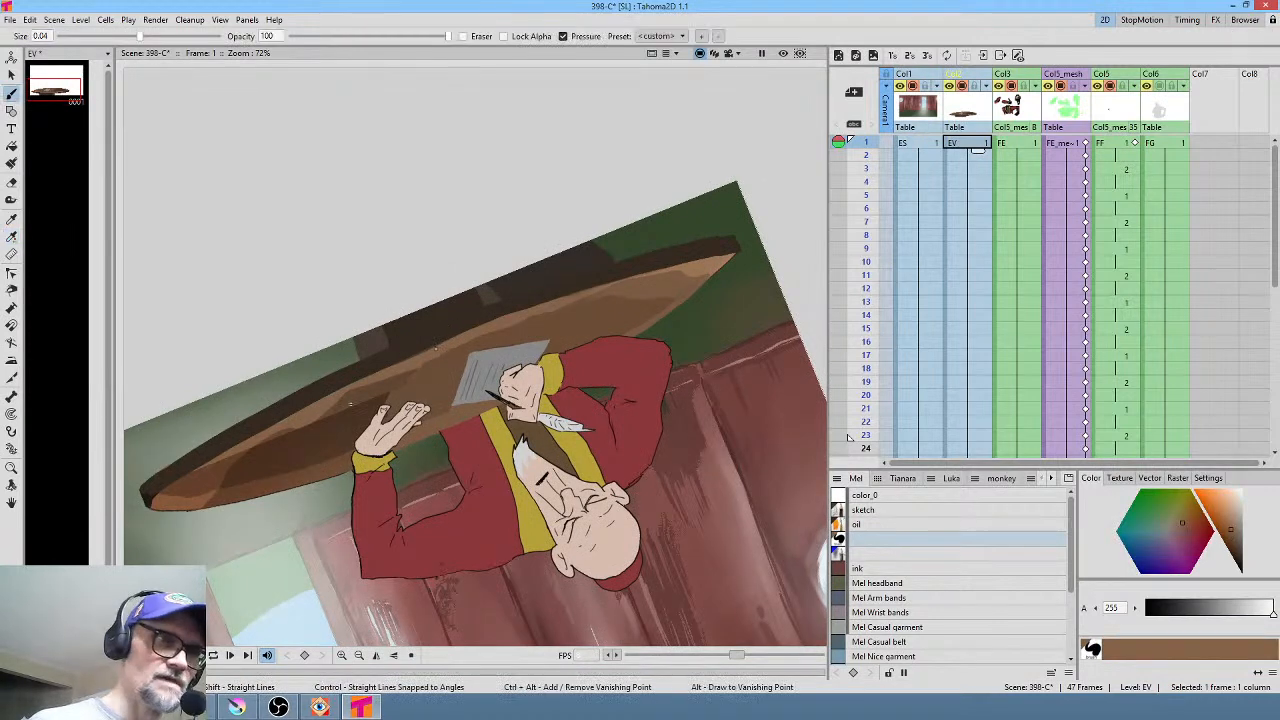
{"action": "mouse_move", "coordinate": [204, 466]}
{"action": "left_mouse_down"}
{"action": "mouse_move", "coordinate": [278, 414]}
{"action": "mouse_move", "coordinate": [570, 292]}
{"action": "mouse_move", "coordinate": [698, 265]}
{"action": "left_mouse_up"}
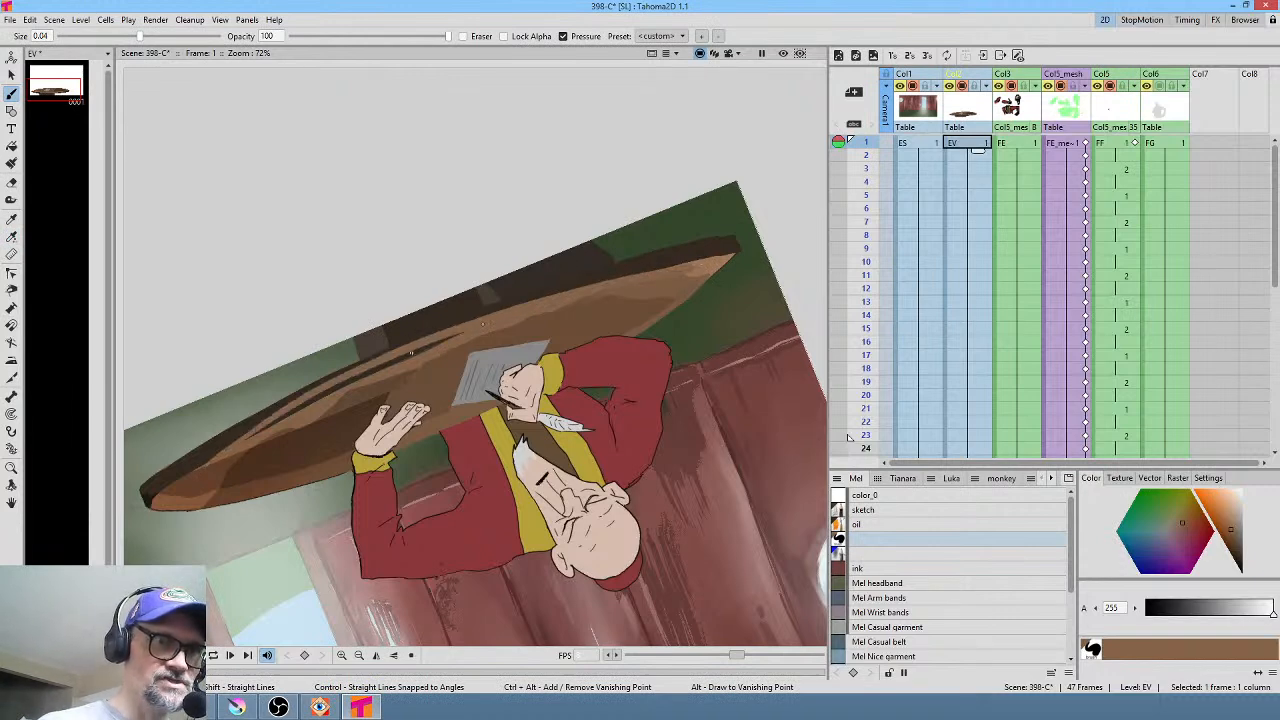
{"action": "left_click_drag", "start_coordinate": [612, 279], "coordinate": [698, 262]}
{"action": "left_click_drag", "start_coordinate": [450, 337], "coordinate": [264, 430]}
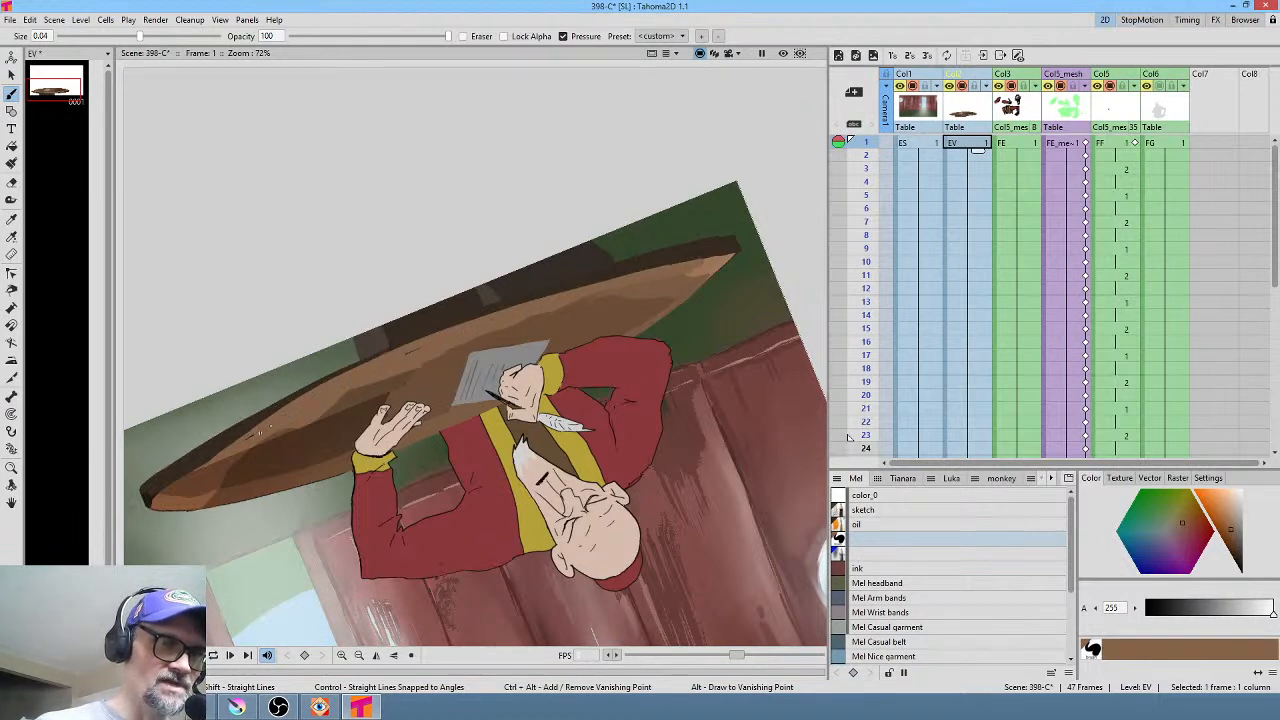
Sample the table side's dark brown and redraw the boundary under the tabletop's front edge with long smooth strokes
{"action": "key", "text": "r"}
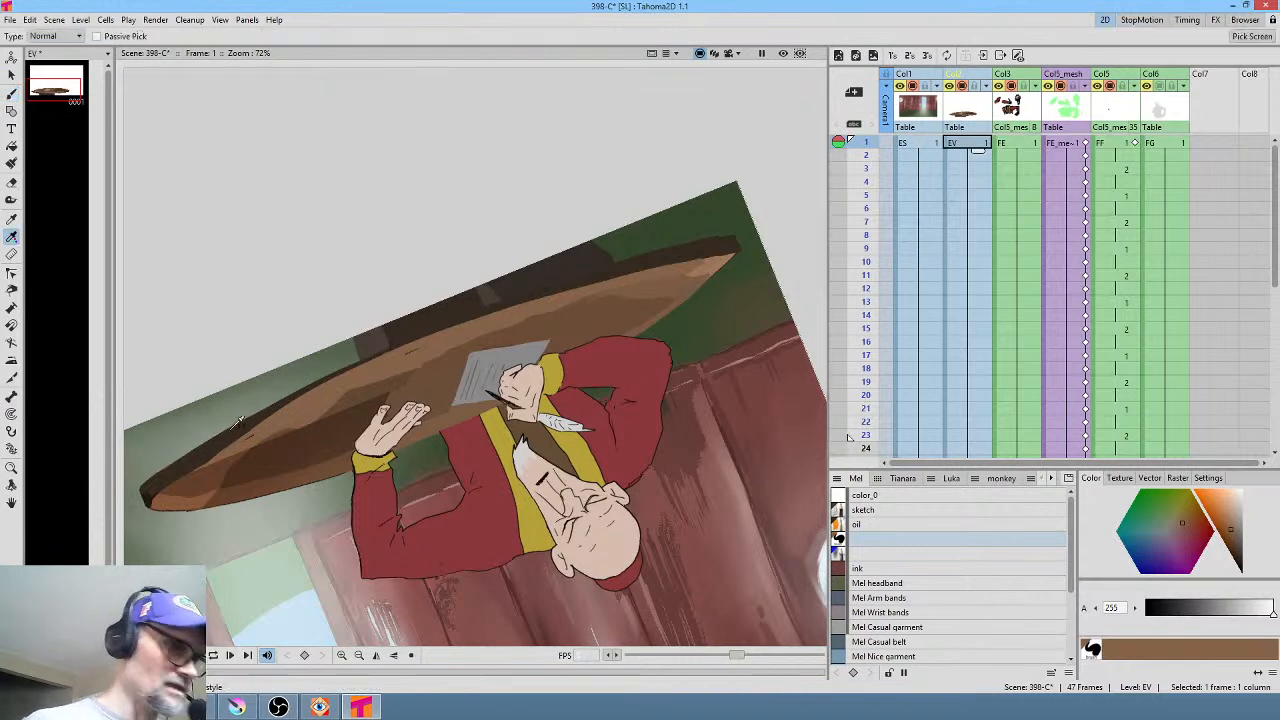
{"action": "left_click", "coordinate": [238, 424]}
{"action": "key", "text": "b"}
{"action": "left_click_drag", "start_coordinate": [225, 430], "coordinate": [636, 260]}
{"action": "key", "text": "ctrl+z"}
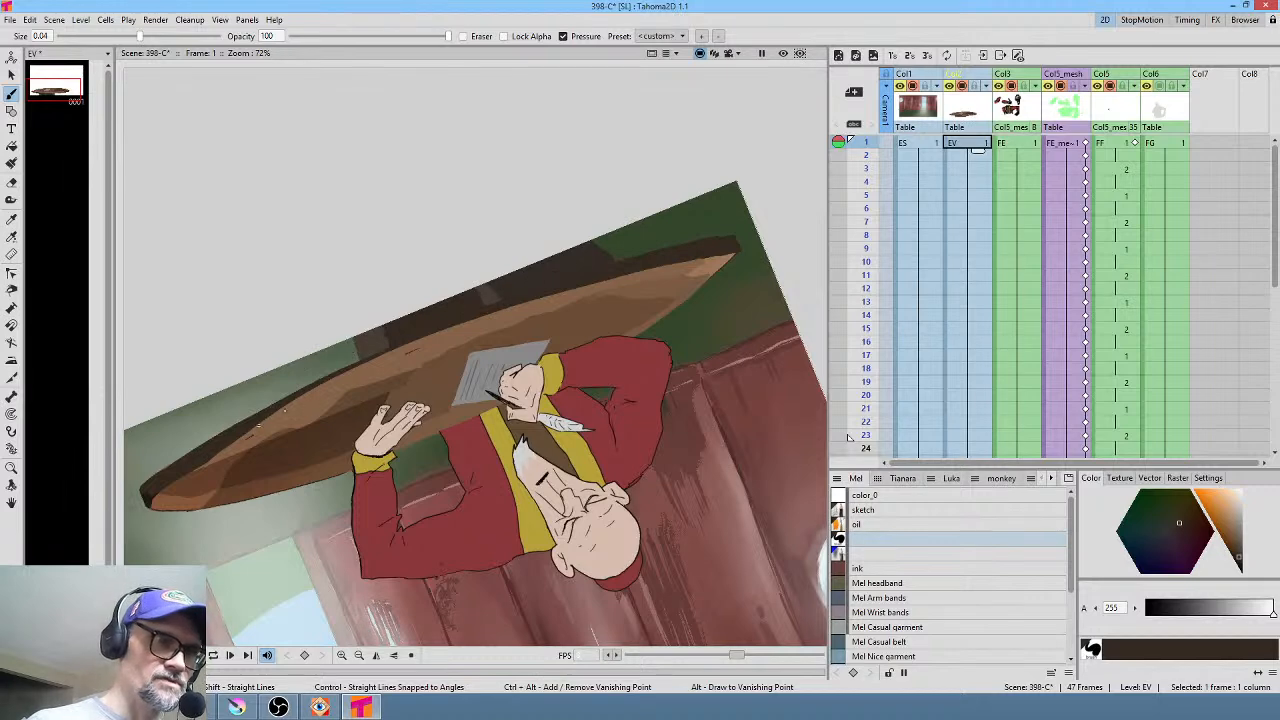
{"action": "left_click_drag", "start_coordinate": [208, 451], "coordinate": [466, 313]}
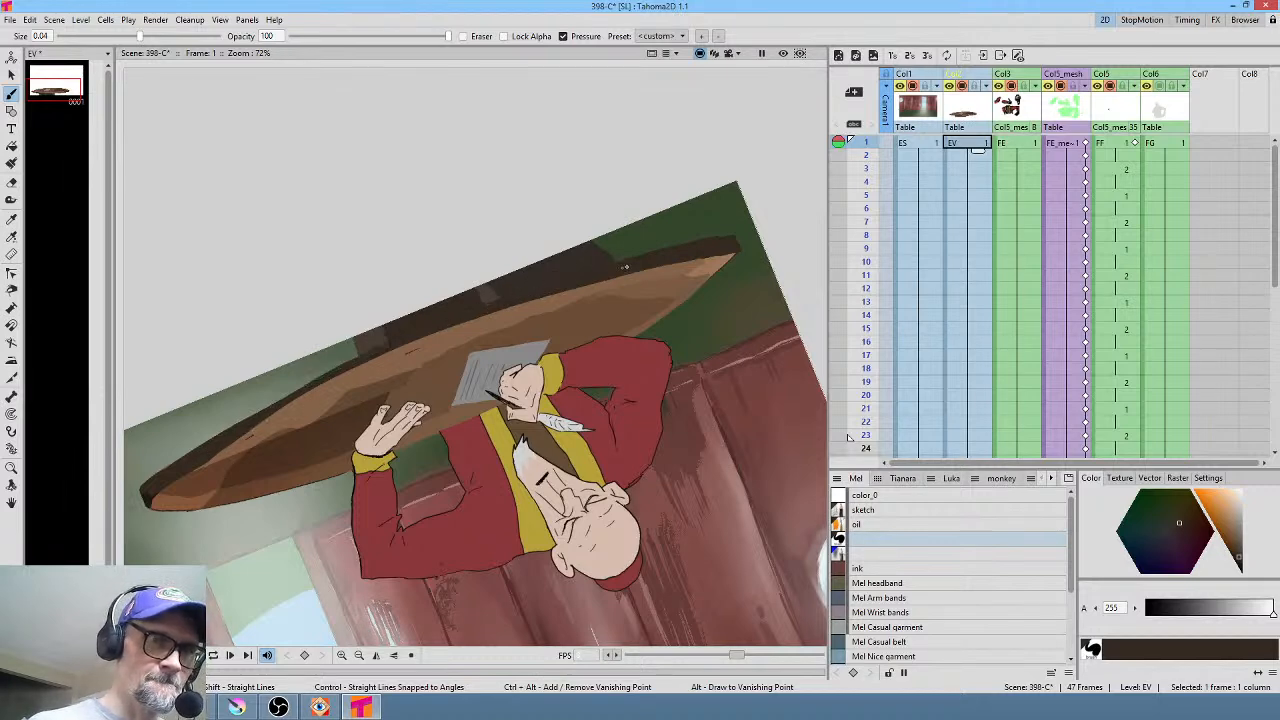
{"action": "mouse_move", "coordinate": [556, 281]}
{"action": "left_mouse_down"}
{"action": "mouse_move", "coordinate": [384, 339]}
{"action": "mouse_move", "coordinate": [210, 438]}
{"action": "left_mouse_up"}
{"action": "left_click_drag", "start_coordinate": [273, 402], "coordinate": [314, 376]}
{"action": "left_click_drag", "start_coordinate": [151, 484], "coordinate": [208, 444]}
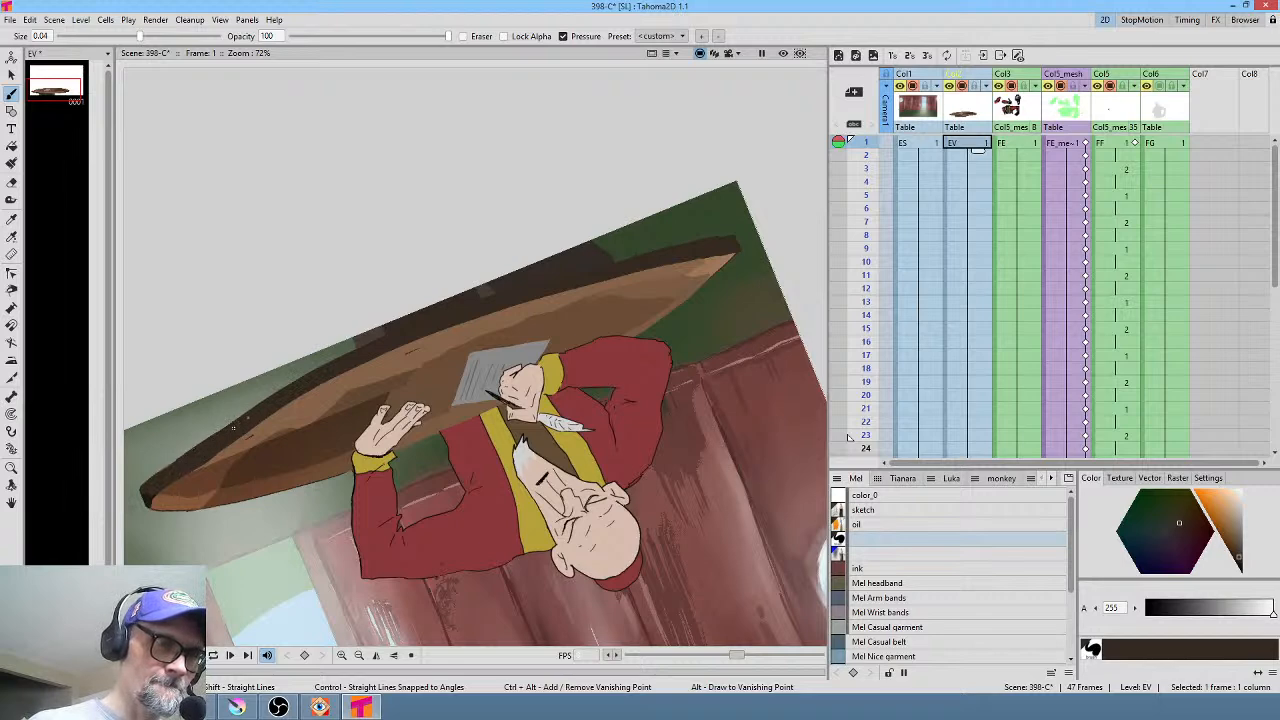
Clean up the rim by alternating sampled light brown and dark brown, and reset the canvas rotation
{"action": "key", "text": "r"}
{"action": "left_click", "coordinate": [327, 393]}
{"action": "key", "text": "b"}
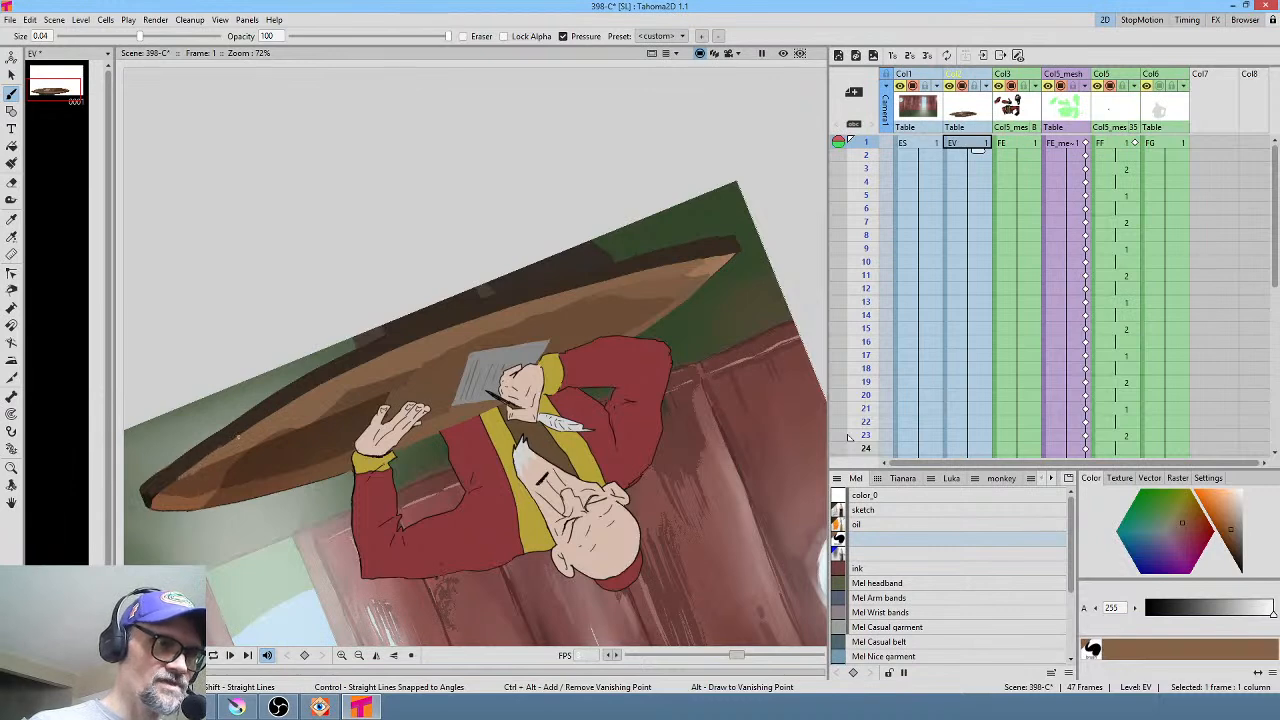
{"action": "key", "text": "r"}
{"action": "left_click", "coordinate": [265, 405]}
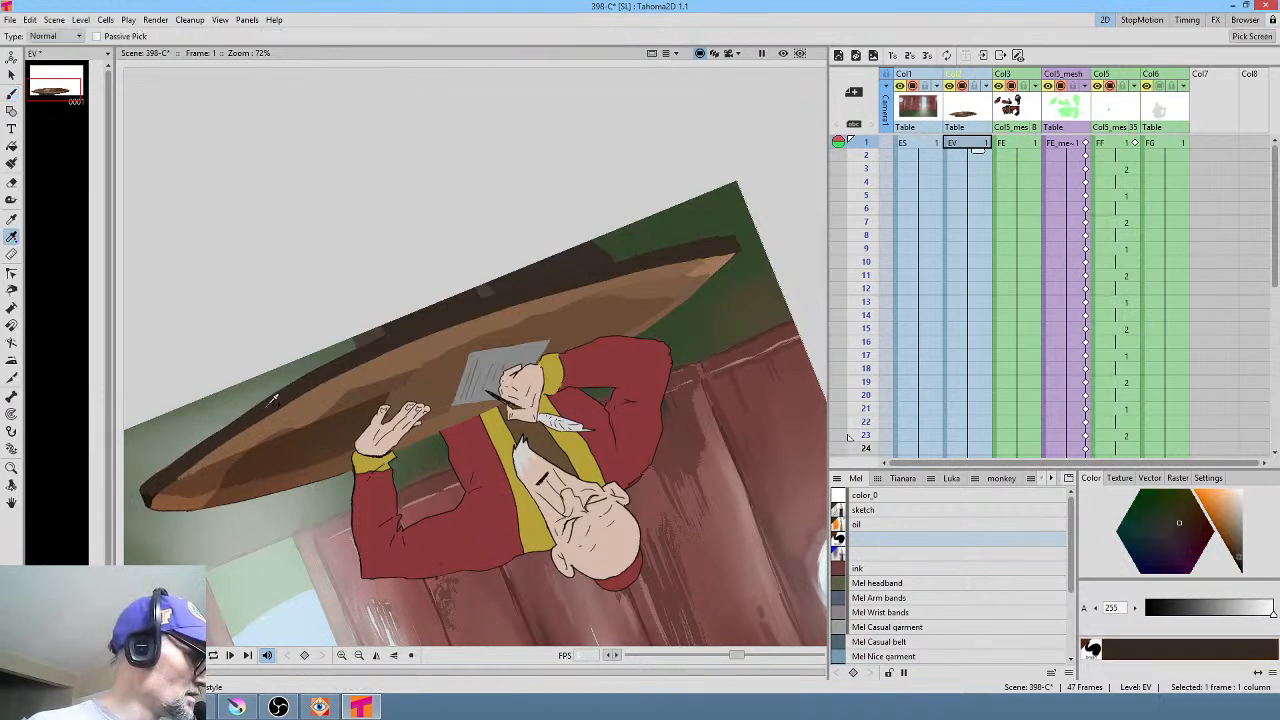
{"action": "key", "text": "b"}
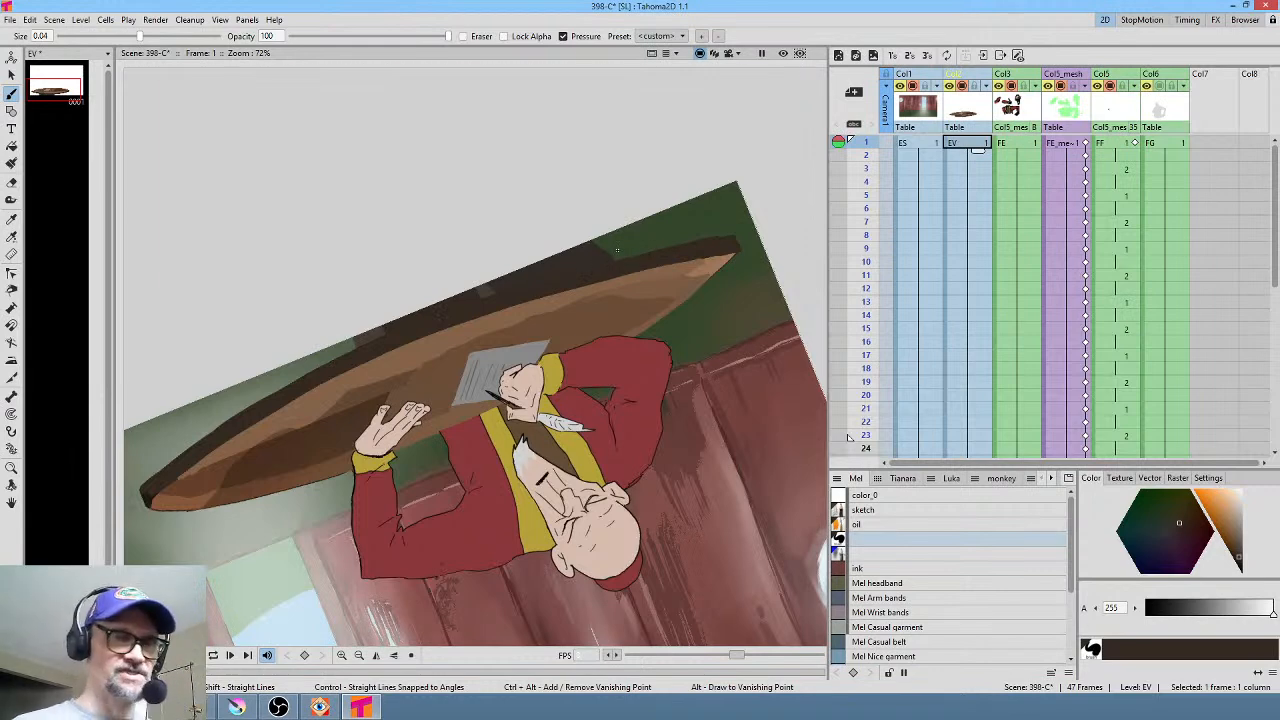
{"action": "key", "text": "alt+0"}
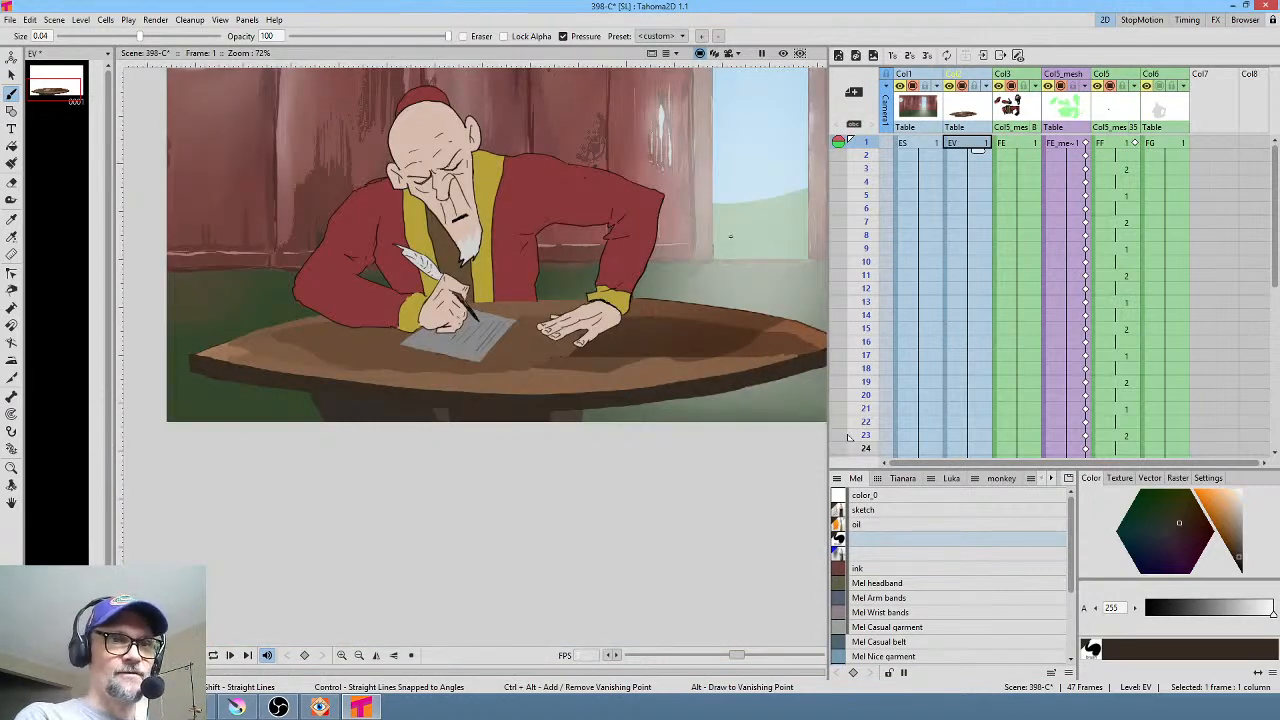
Sample the table's dark shadow brown and paint shadows under the resting hand and along the paper's near edge
{"action": "scroll", "coordinate": [508, 330], "scroll_direction": "up", "scroll_amount": 4}
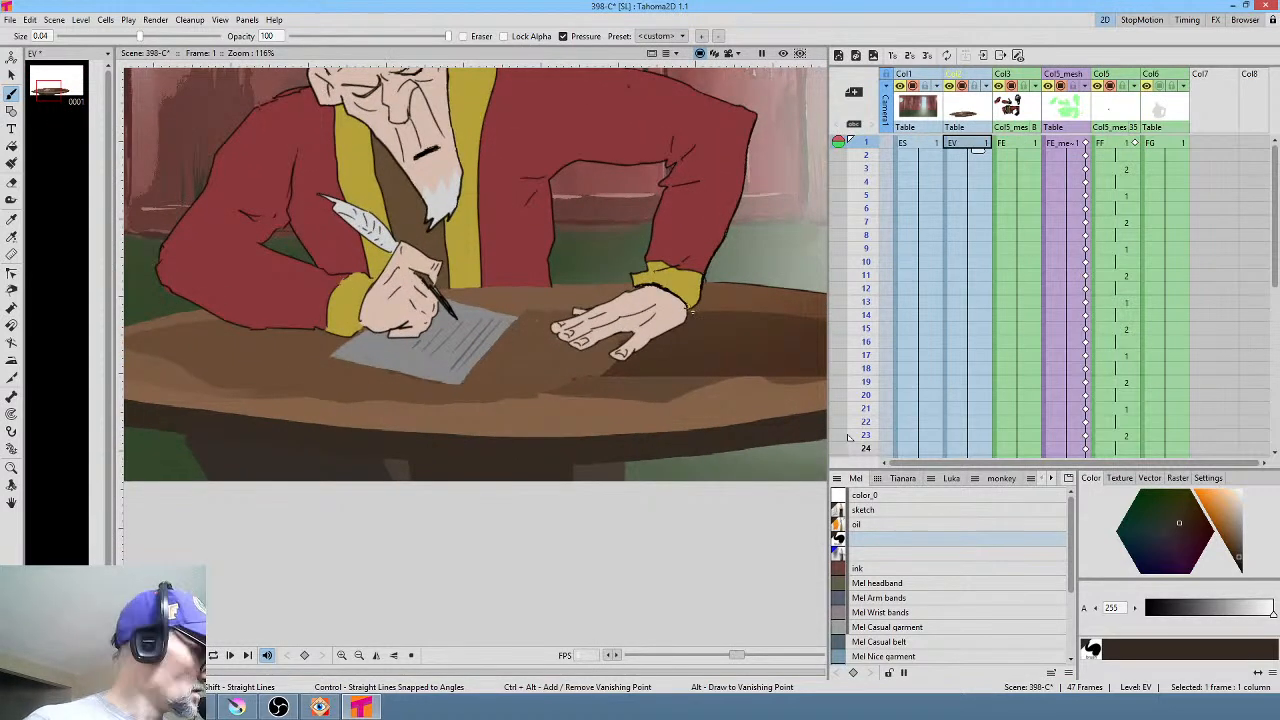
{"action": "key", "text": "r"}
{"action": "left_click", "coordinate": [708, 320]}
{"action": "key", "text": "b"}
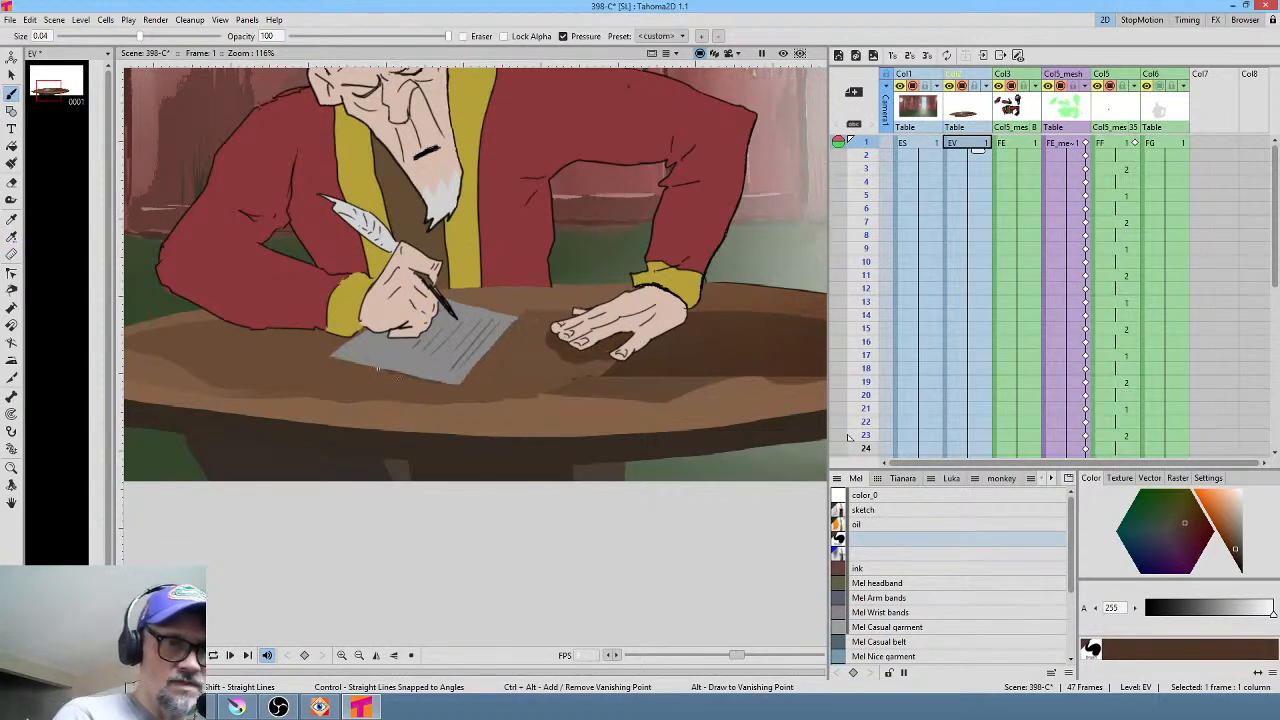
{"action": "left_click_drag", "start_coordinate": [355, 367], "coordinate": [460, 390]}
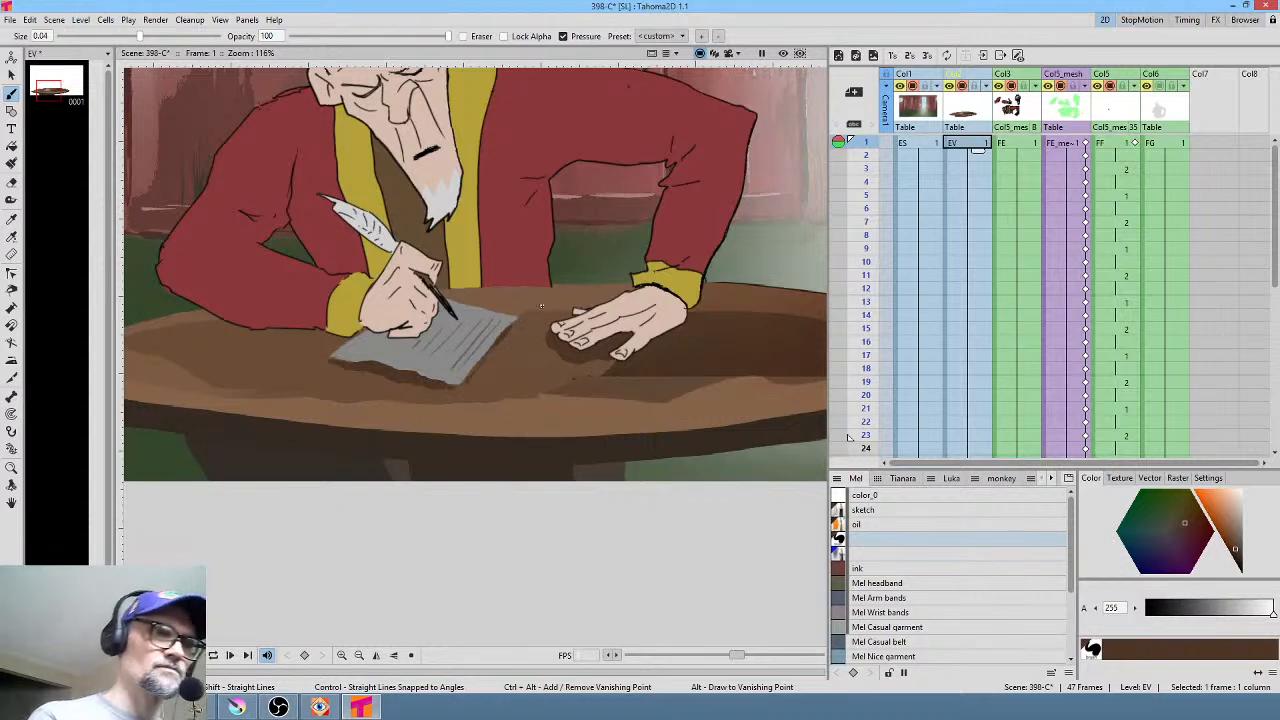
{"action": "left_click_drag", "start_coordinate": [330, 363], "coordinate": [316, 358]}
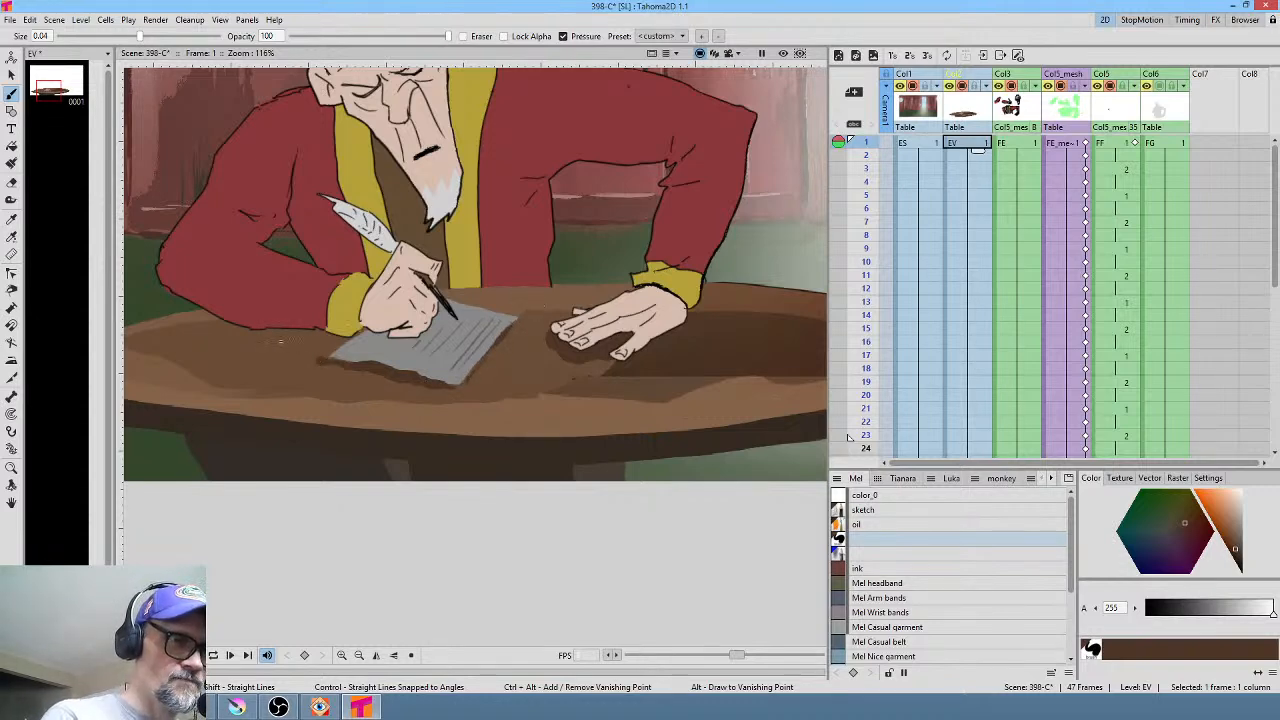
Paint a dark brown shadow beneath the writing arm's sleeve, redoing the stroke, and scrub to frame 6 to check it
{"action": "left_click_drag", "start_coordinate": [200, 326], "coordinate": [356, 334]}
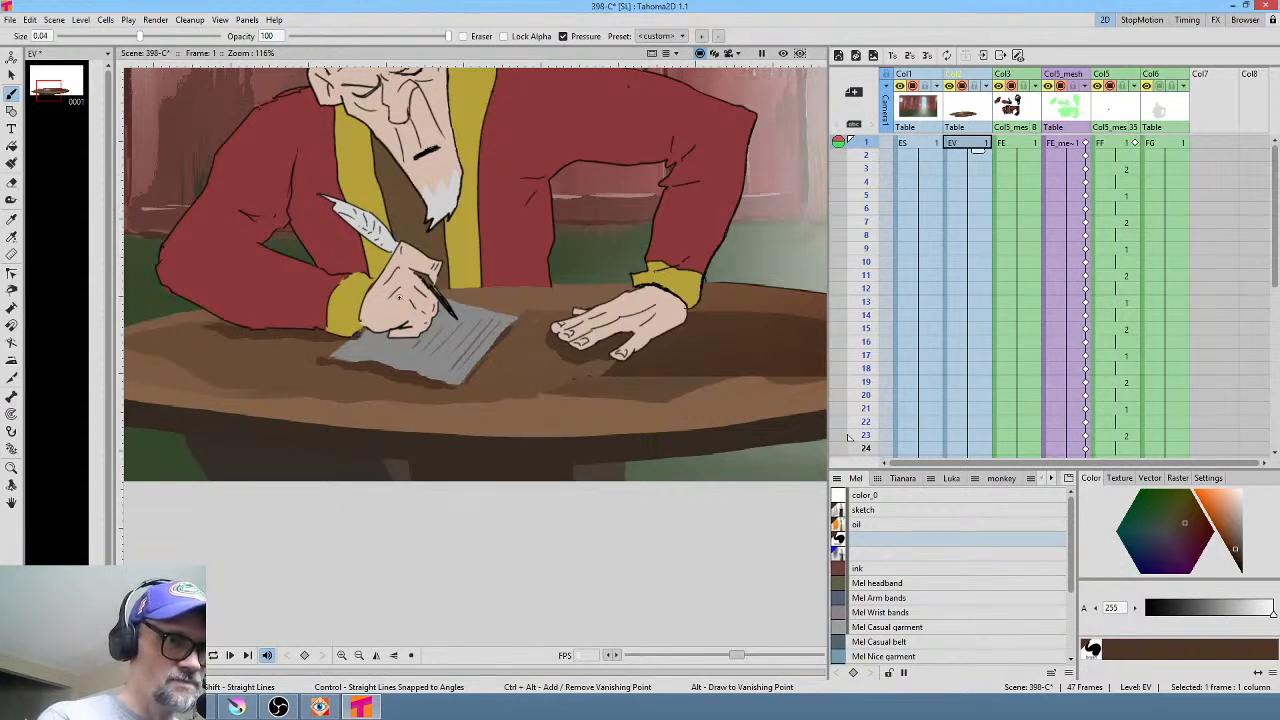
{"action": "key", "text": "ctrl+z"}
{"action": "mouse_move", "coordinate": [350, 336]}
{"action": "left_mouse_down"}
{"action": "mouse_move", "coordinate": [161, 338]}
{"action": "mouse_move", "coordinate": [225, 325]}
{"action": "mouse_move", "coordinate": [232, 301]}
{"action": "mouse_move", "coordinate": [172, 334]}
{"action": "mouse_move", "coordinate": [226, 311]}
{"action": "mouse_move", "coordinate": [242, 323]}
{"action": "mouse_move", "coordinate": [225, 335]}
{"action": "mouse_move", "coordinate": [312, 333]}
{"action": "mouse_move", "coordinate": [170, 336]}
{"action": "mouse_move", "coordinate": [211, 313]}
{"action": "mouse_move", "coordinate": [170, 338]}
{"action": "left_mouse_up"}
{"action": "mouse_move", "coordinate": [855, 170]}
{"action": "left_mouse_down"}
{"action": "mouse_move", "coordinate": [850, 258]}
{"action": "mouse_move", "coordinate": [848, 207]}
{"action": "left_mouse_up"}
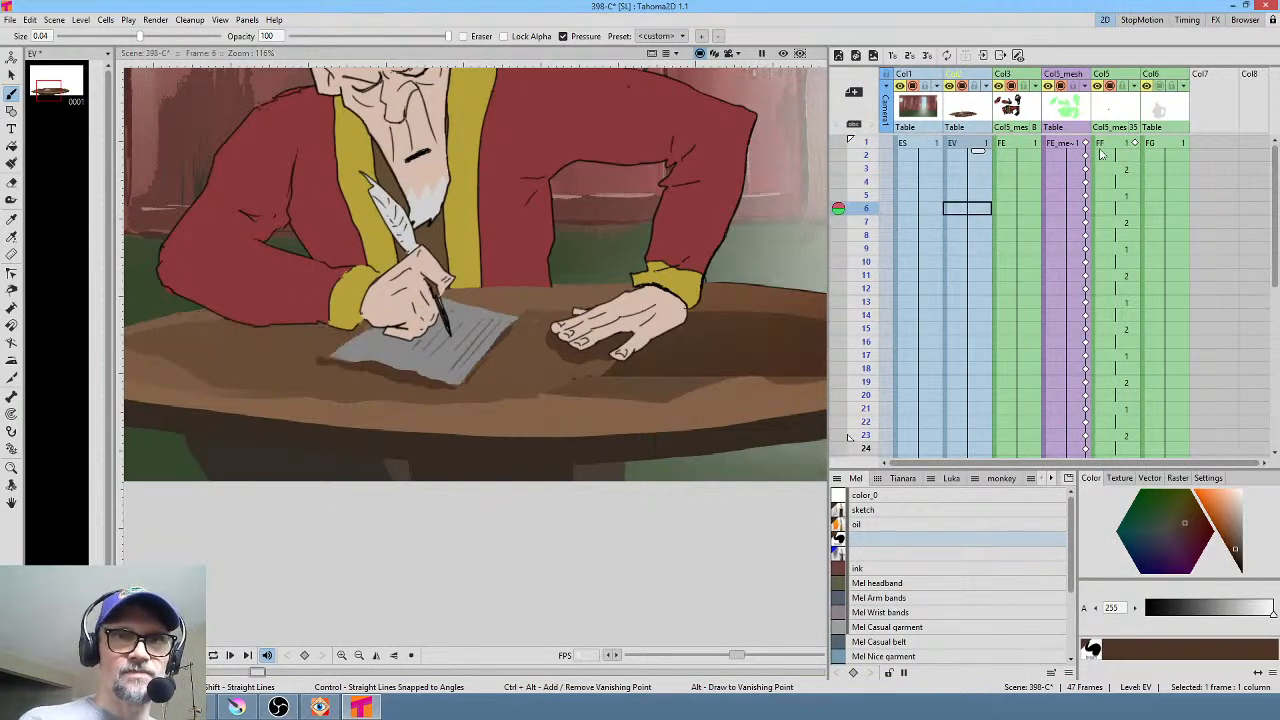
{"action": "scroll", "coordinate": [588, 365], "scroll_direction": "down", "scroll_amount": 2}
{"action": "mouse_move", "coordinate": [588, 365]}
{"action": "left_mouse_down"}
{"action": "mouse_move", "coordinate": [583, 387]}
{"action": "mouse_move", "coordinate": [526, 361]}
{"action": "mouse_move", "coordinate": [432, 439]}
{"action": "mouse_move", "coordinate": [480, 467]}
{"action": "left_mouse_up"}
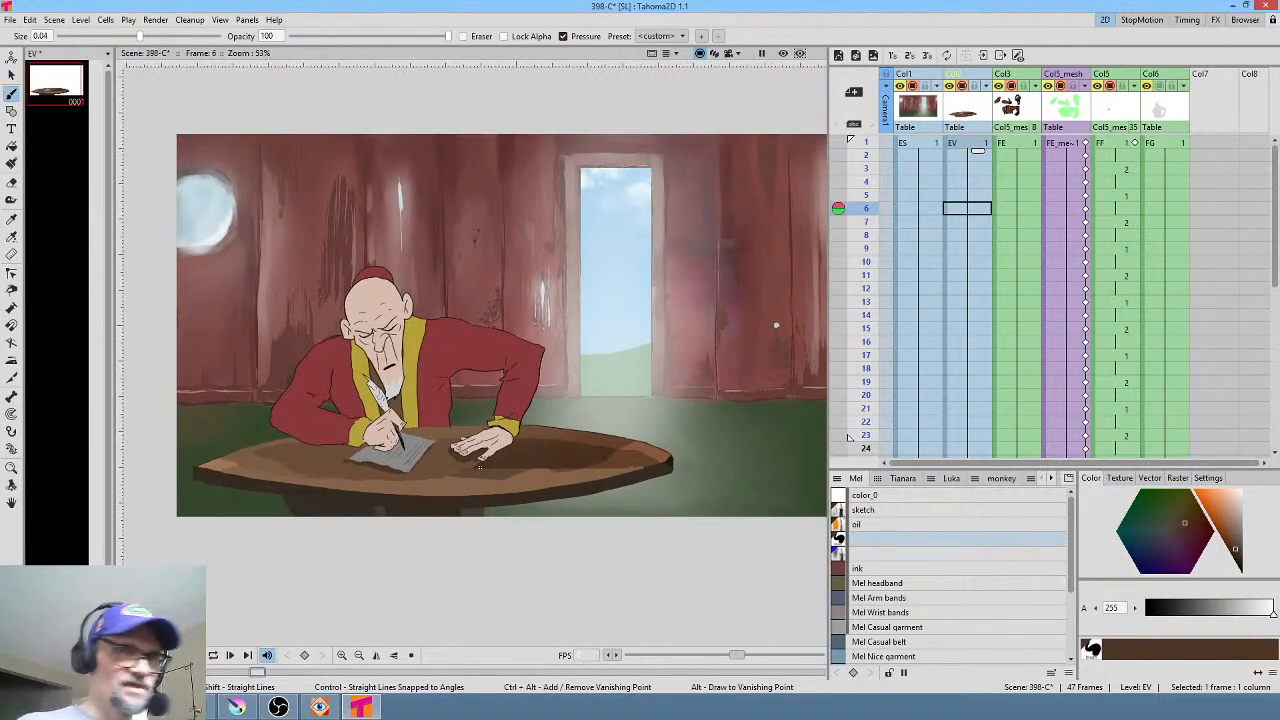
Try cycling the FE_mesh column's keyframes past its last key and scrub around frame 29 to check the motion
{"action": "left_click", "coordinate": [1152, 92]}
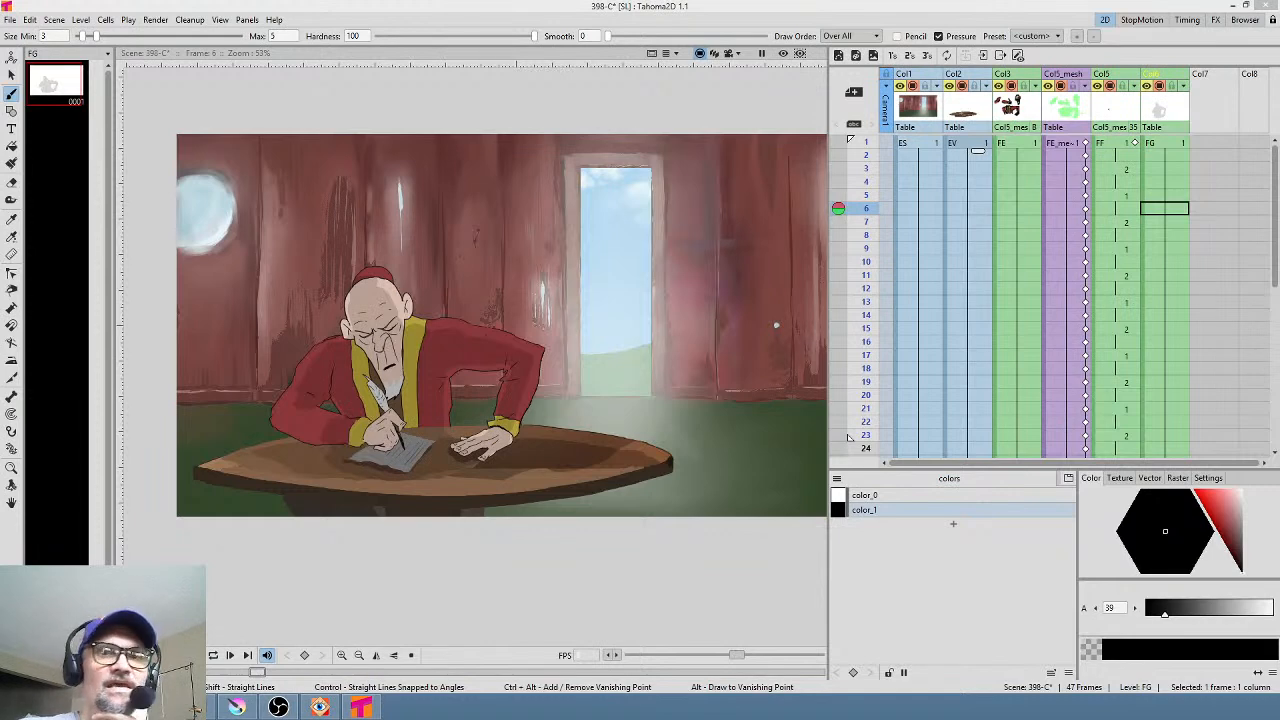
{"action": "left_click", "coordinate": [1066, 144]}
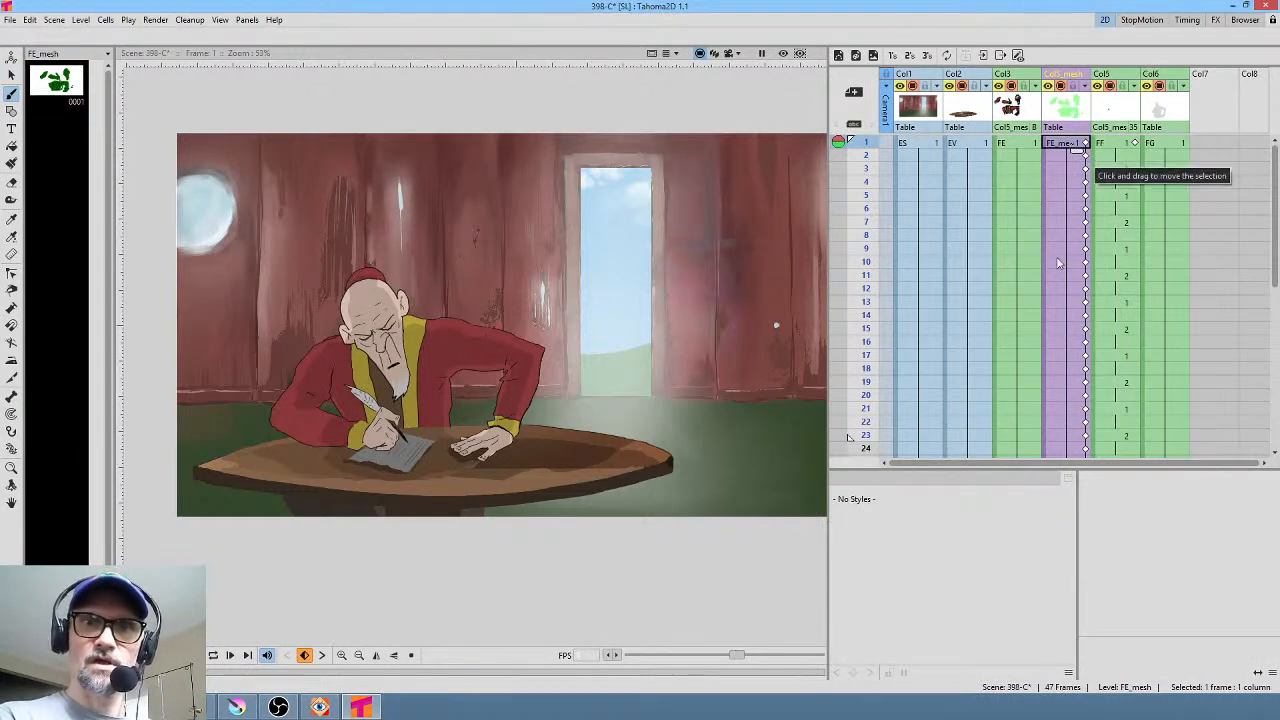
{"action": "scroll", "coordinate": [1047, 256], "scroll_direction": "down", "scroll_amount": 6}
{"action": "scroll", "coordinate": [1050, 256], "scroll_direction": "up", "scroll_amount": 2}
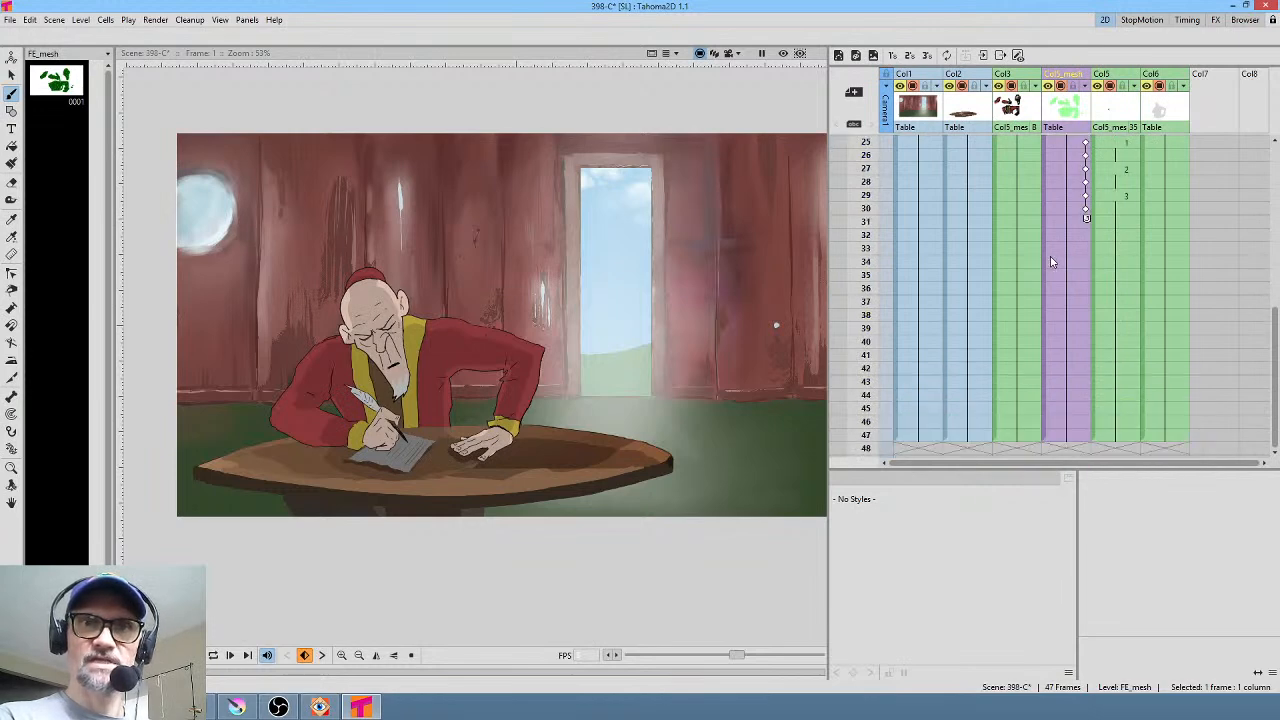
{"action": "left_click", "coordinate": [1088, 220]}
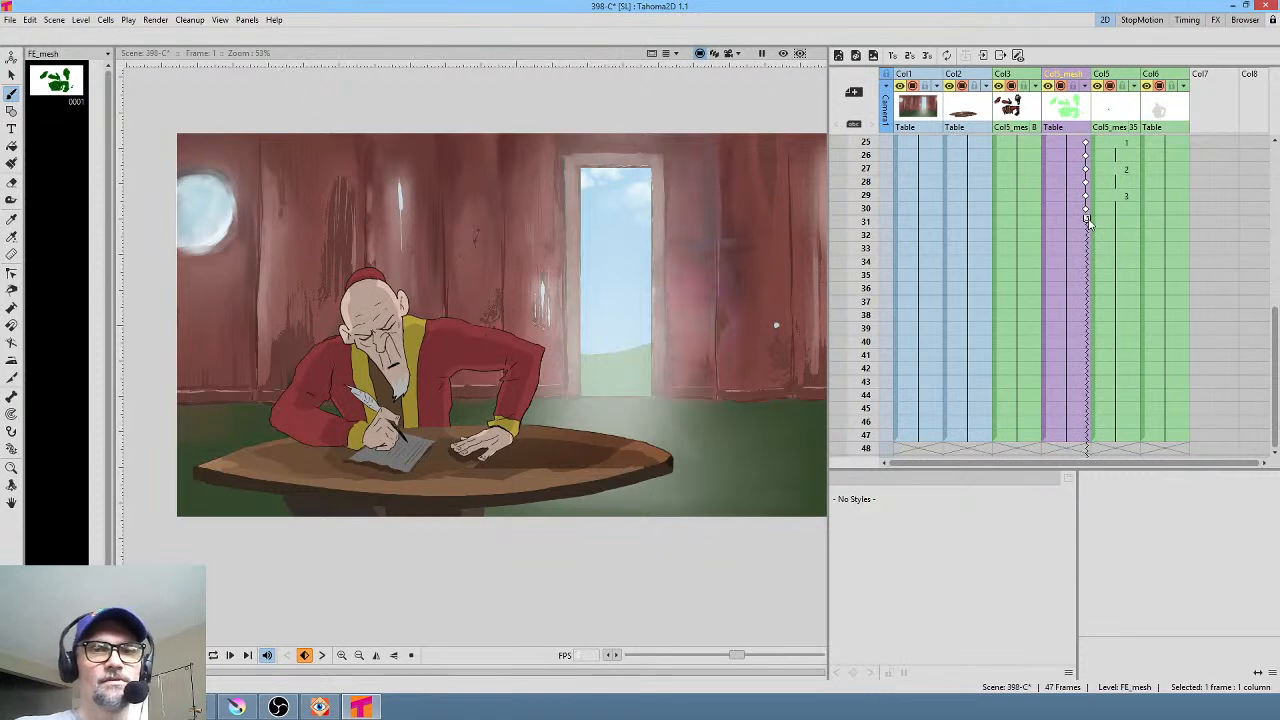
{"action": "left_click_drag", "start_coordinate": [866, 208], "coordinate": [931, 193]}
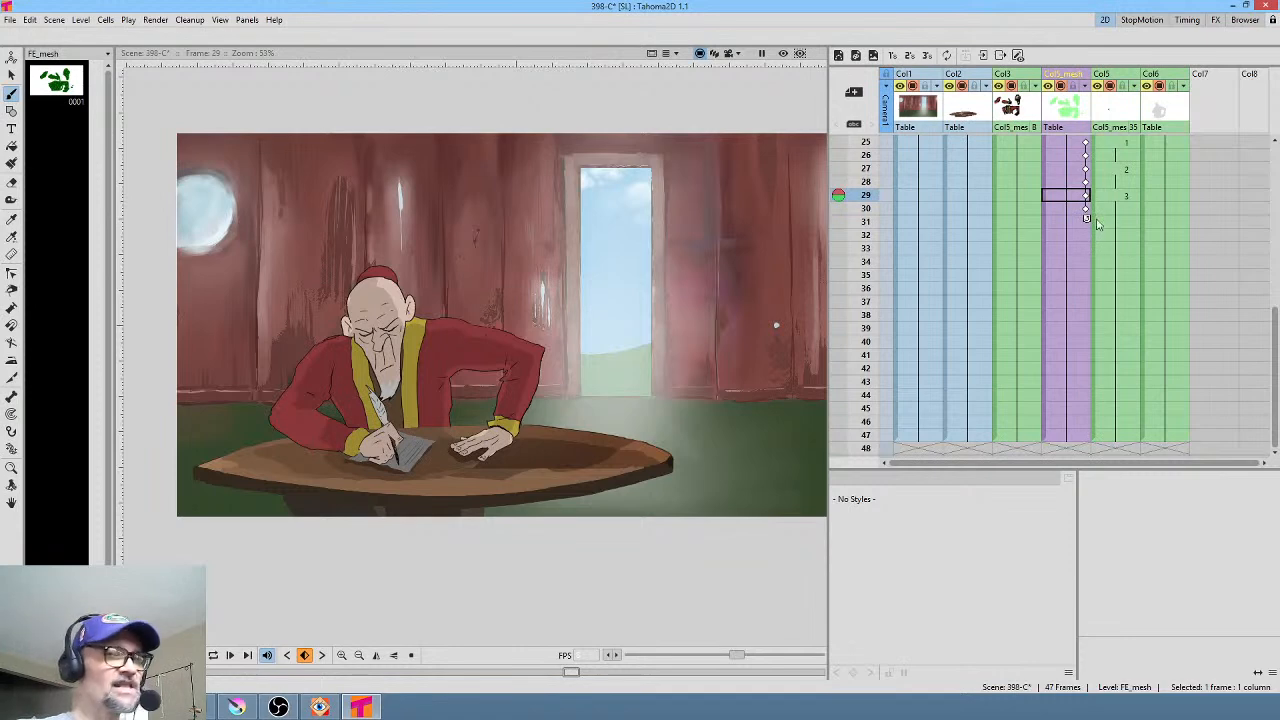
Examine the alternating drawings in the FF column and the mesh column's keyframes, scrubbing to frame 5 to check the motion
{"action": "scroll", "coordinate": [1092, 226], "scroll_direction": "up", "scroll_amount": 5}
{"action": "left_click", "coordinate": [1128, 144]}
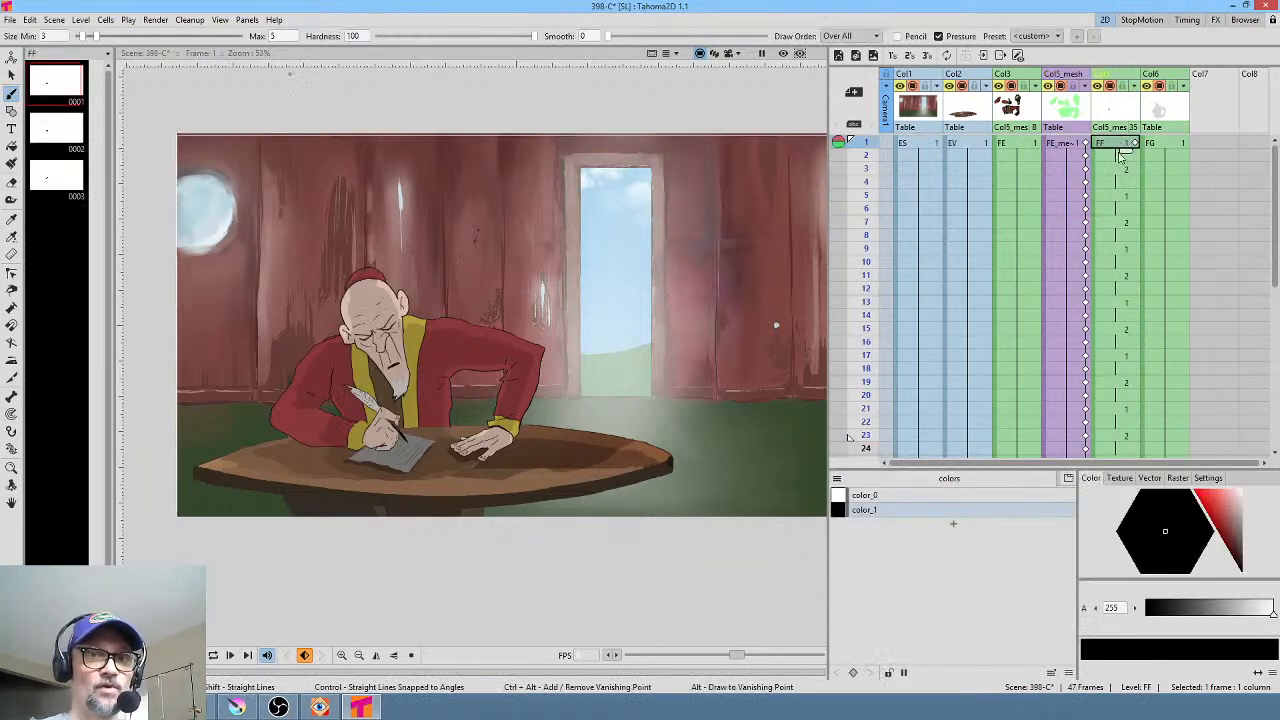
{"action": "left_click", "coordinate": [1126, 190], "text": "shift"}
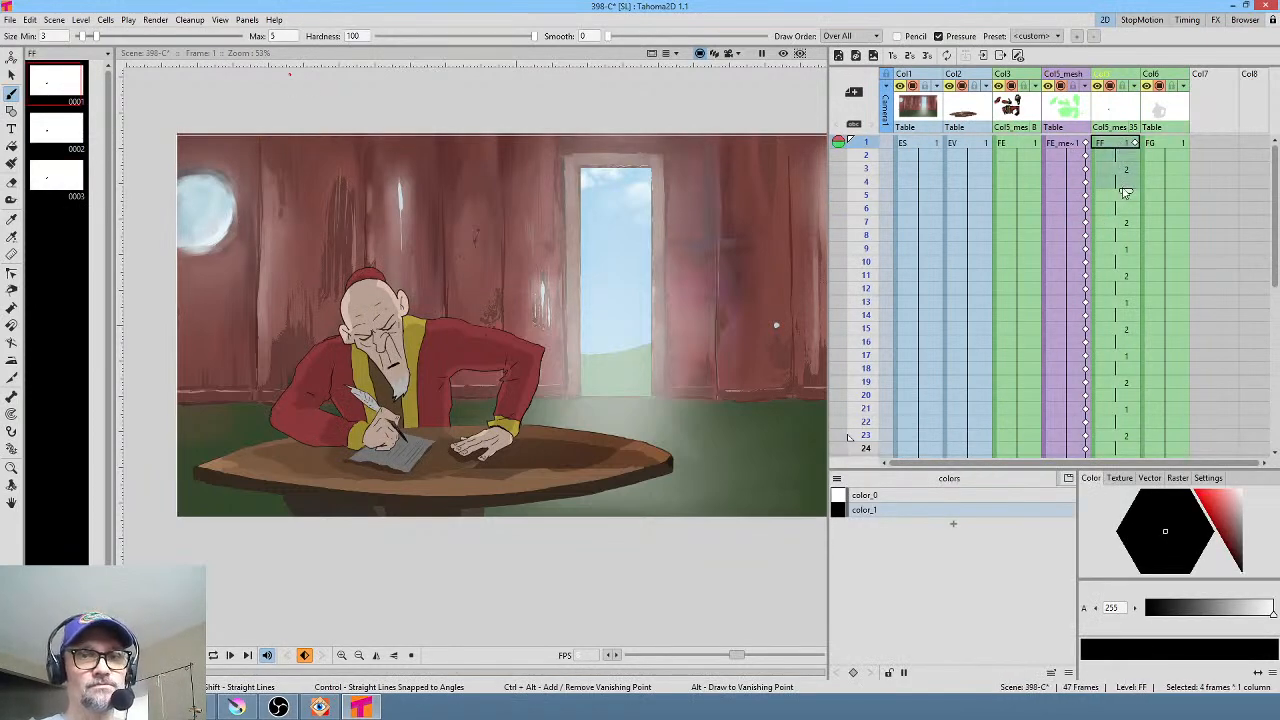
{"action": "scroll", "coordinate": [1126, 185], "scroll_direction": "down", "scroll_amount": 1}
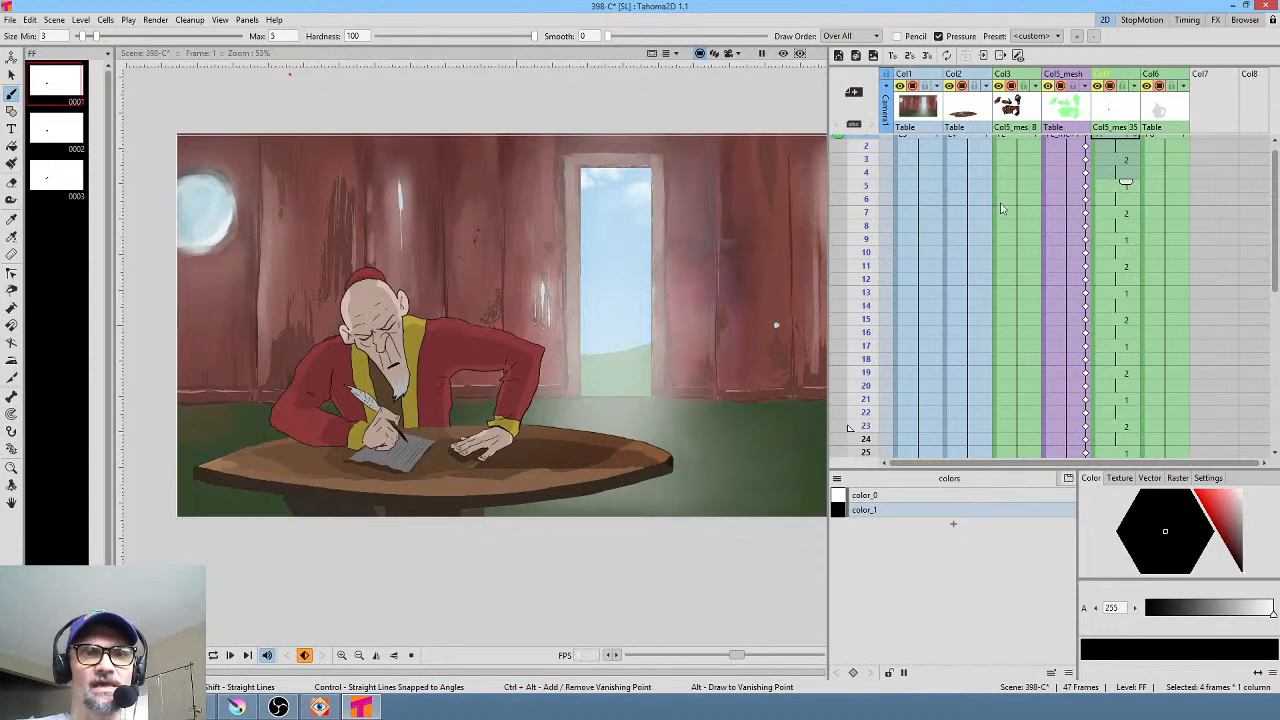
{"action": "left_click", "coordinate": [1082, 150]}
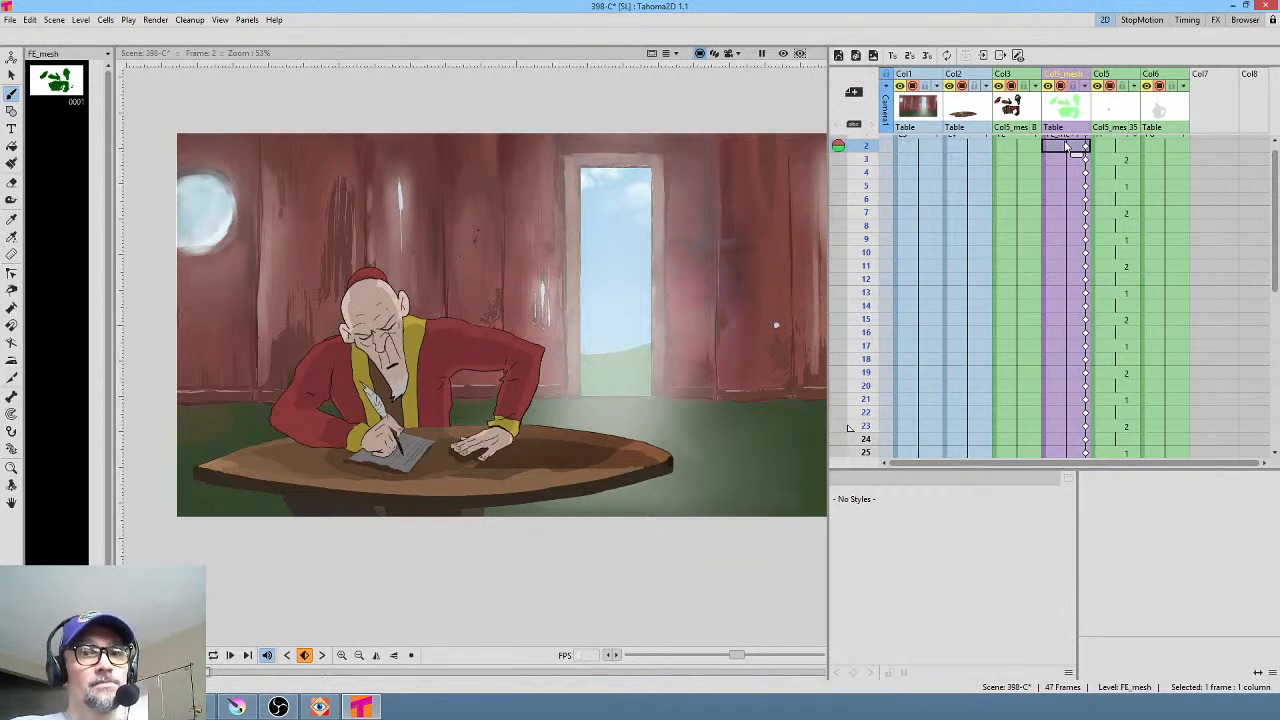
{"action": "mouse_move", "coordinate": [860, 158]}
{"action": "left_mouse_down"}
{"action": "mouse_move", "coordinate": [872, 362]}
{"action": "mouse_move", "coordinate": [926, 125]}
{"action": "mouse_move", "coordinate": [906, 300]}
{"action": "mouse_move", "coordinate": [919, 143]}
{"action": "mouse_move", "coordinate": [921, 198]}
{"action": "left_mouse_up"}
{"action": "scroll", "coordinate": [921, 198], "scroll_direction": "down", "scroll_amount": 6}
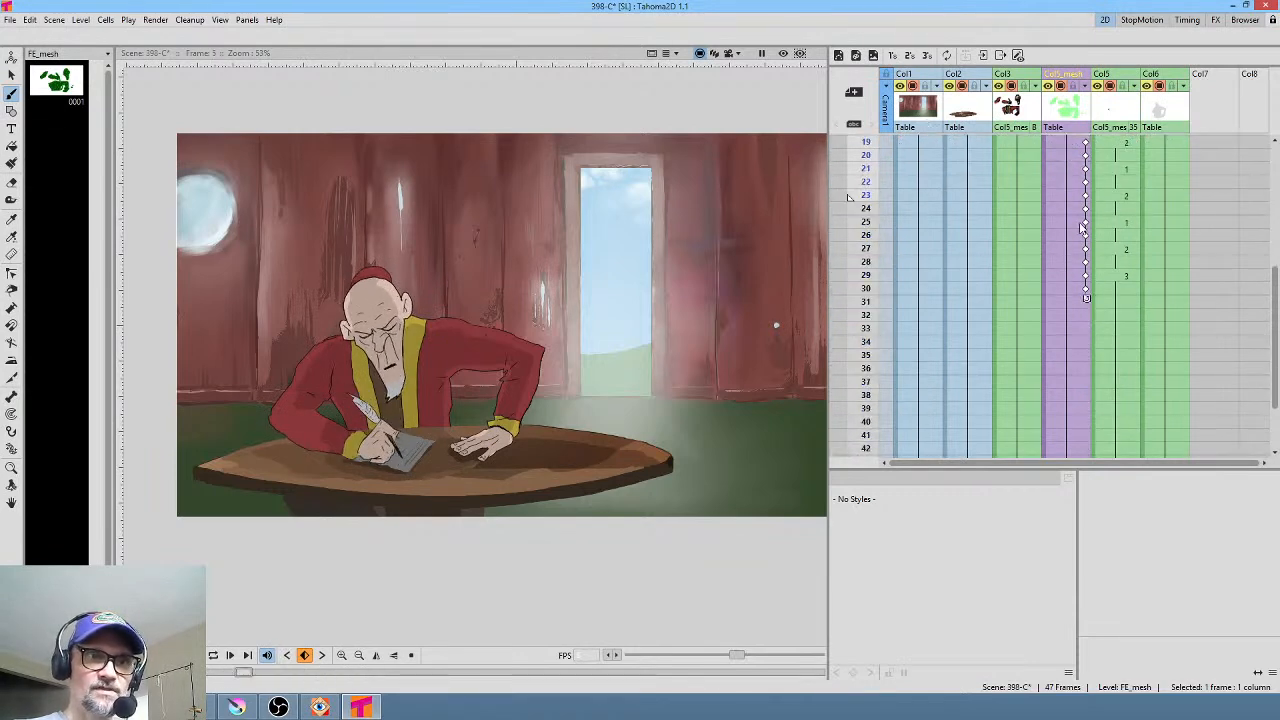
{"action": "scroll", "coordinate": [1060, 160], "scroll_direction": "up", "scroll_amount": 6}
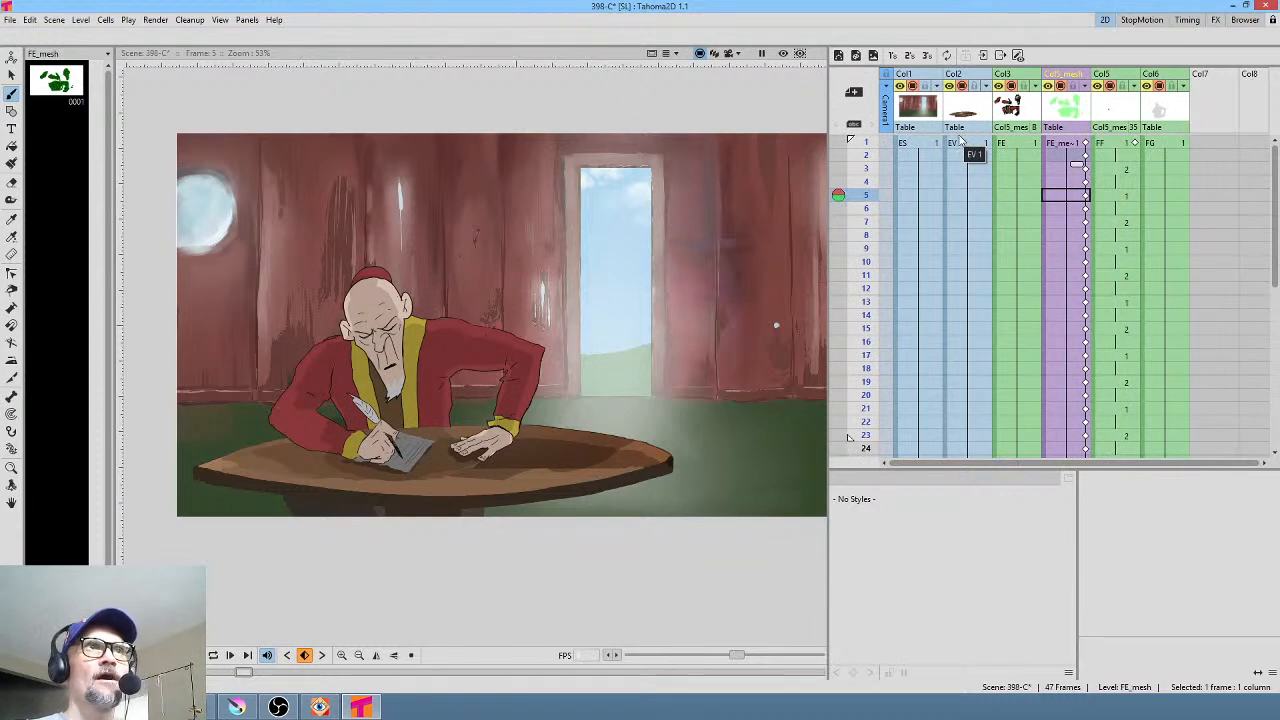
Draw a tiny mark outside the camera frame in the empty seventh column and extend its exposure through frame 47
{"action": "left_click", "coordinate": [1205, 148]}
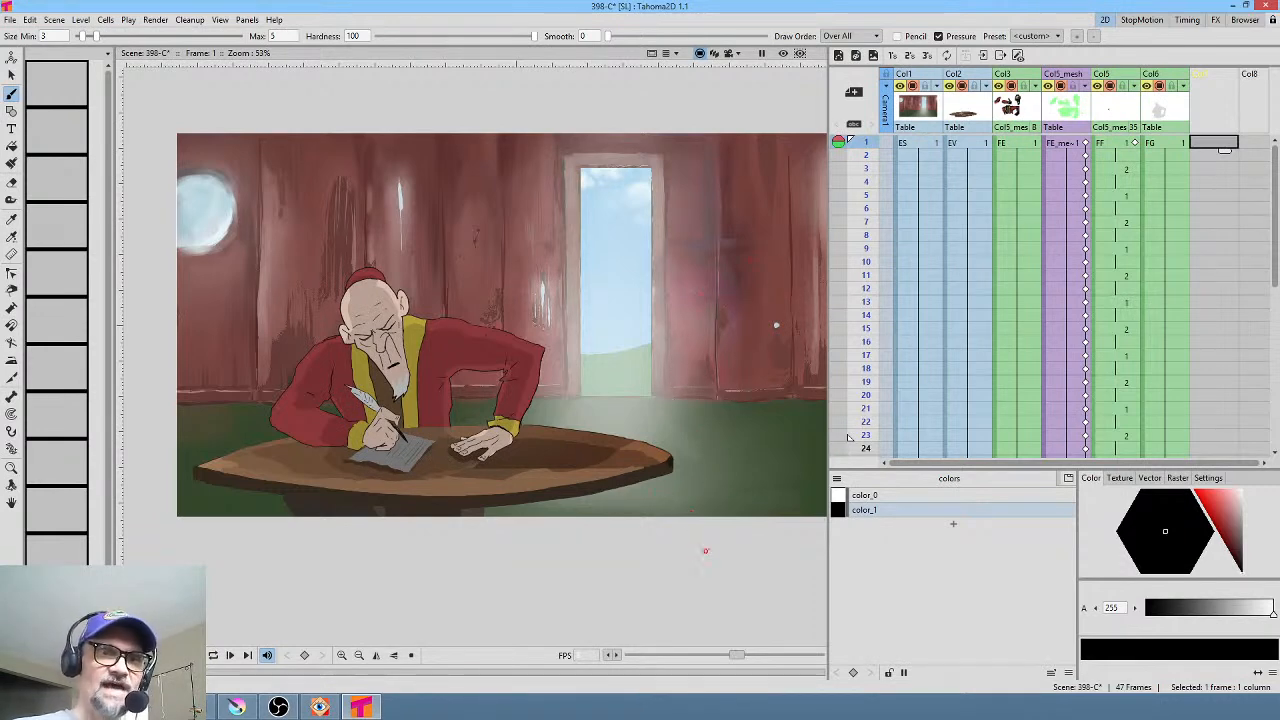
{"action": "left_click_drag", "start_coordinate": [703, 550], "coordinate": [712, 546]}
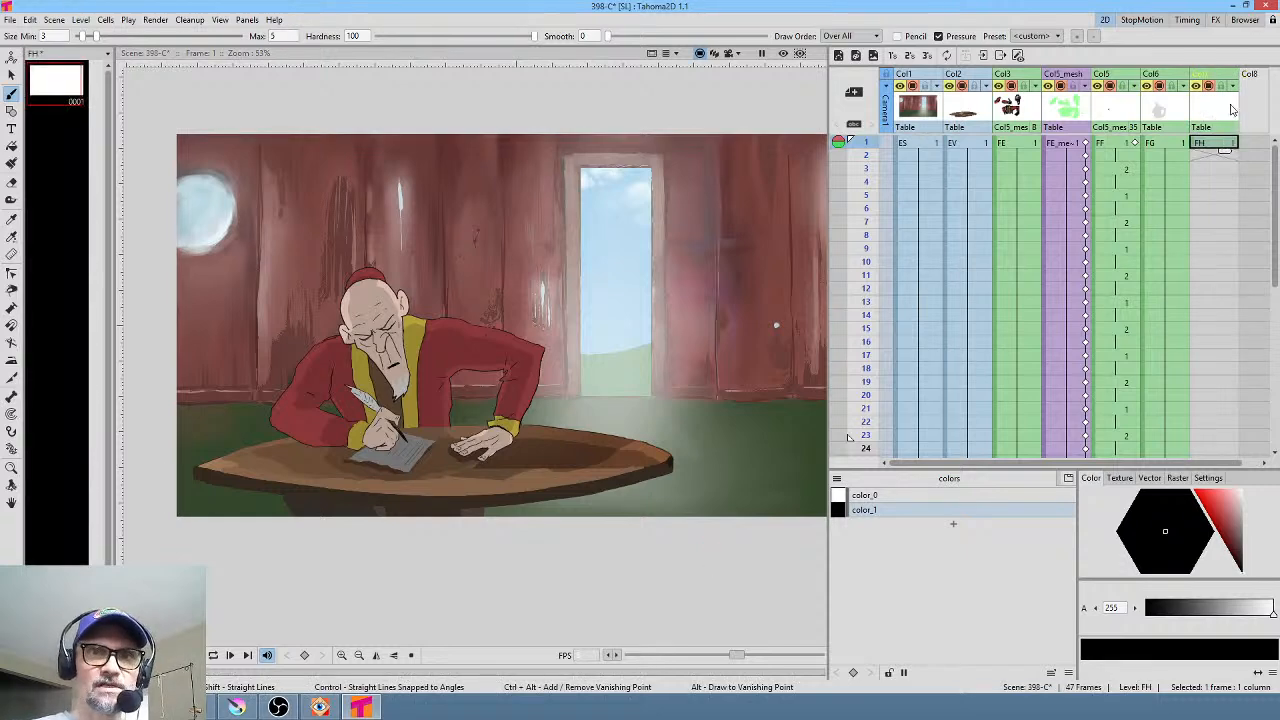
{"action": "left_click_drag", "start_coordinate": [1225, 155], "coordinate": [1225, 316]}
Display the stage schematic beside the artwork and rename the new seventh column as ctl
{"action": "key", "text": "s"}
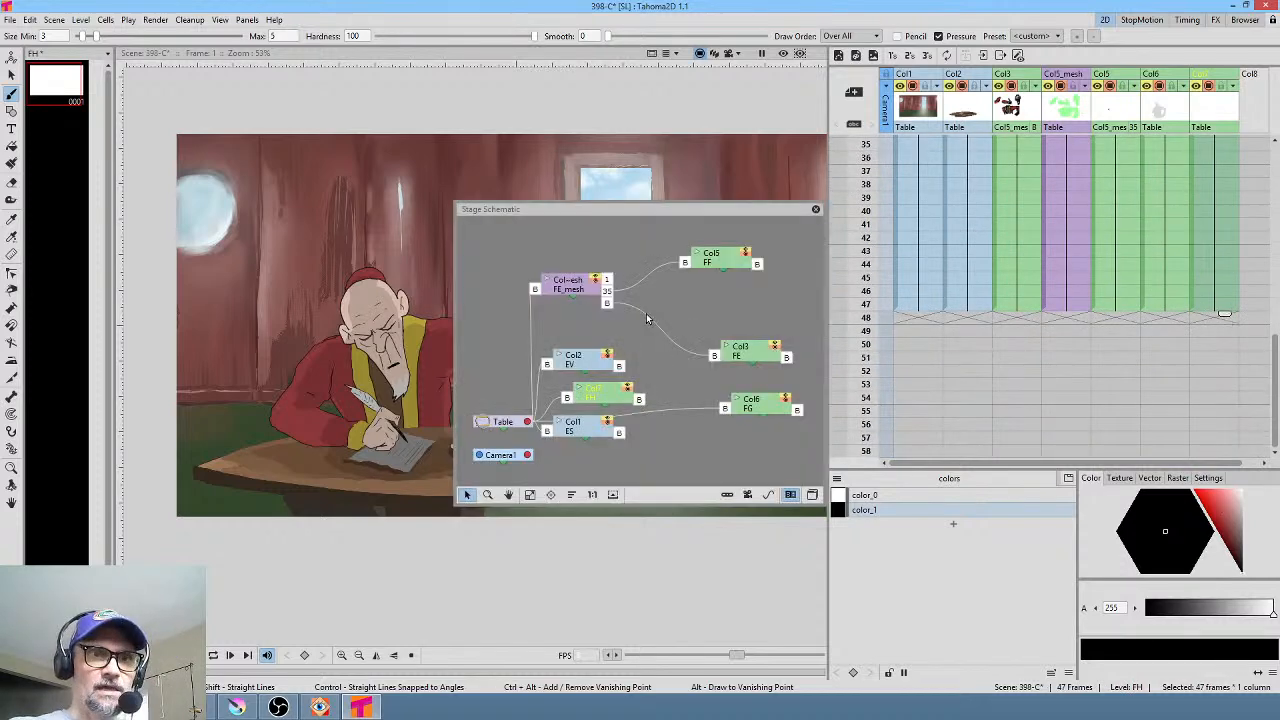
{"action": "left_click_drag", "start_coordinate": [663, 208], "coordinate": [581, 282]}
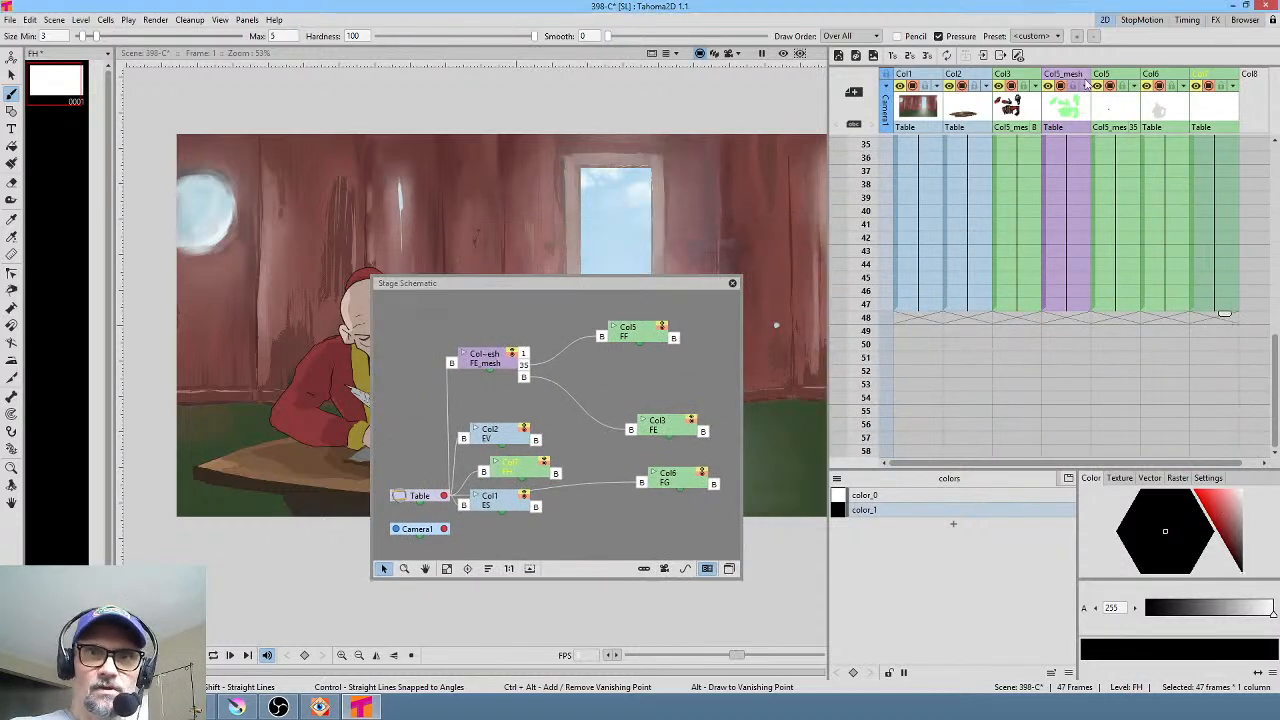
{"action": "double_click", "coordinate": [1218, 76]}
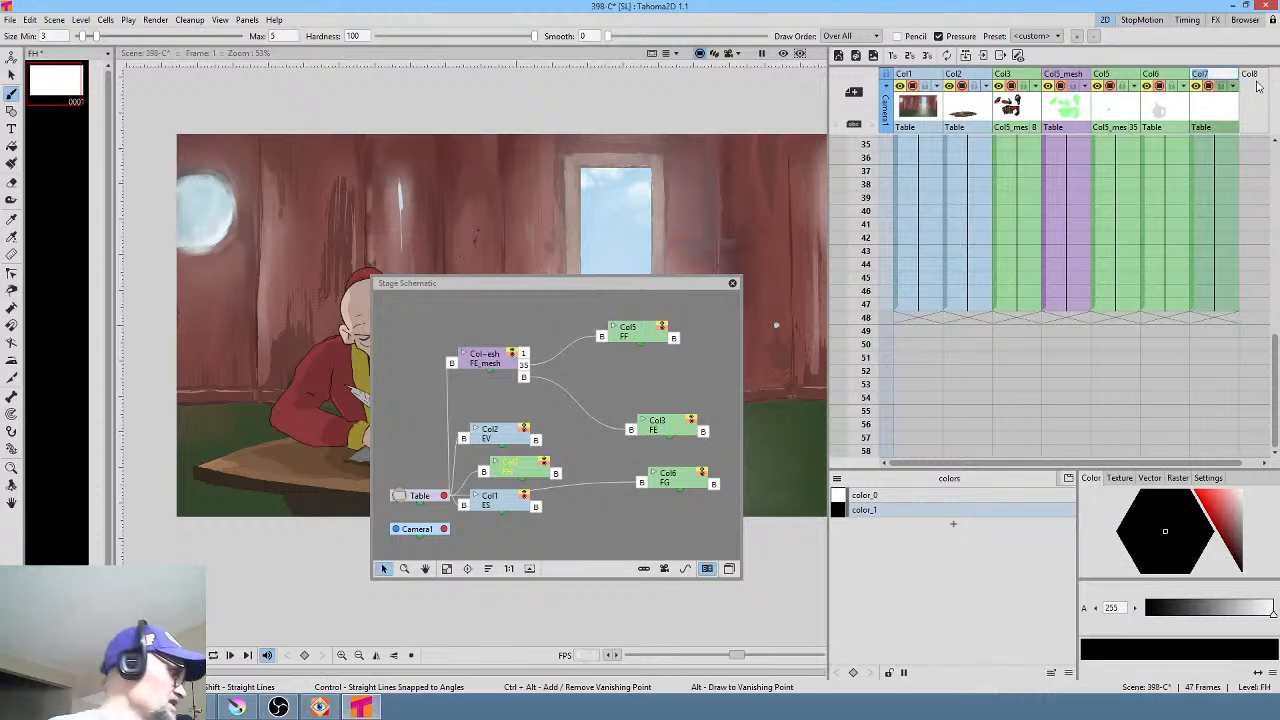
{"action": "type", "text": "ct"}
{"action": "key", "text": "Return"}
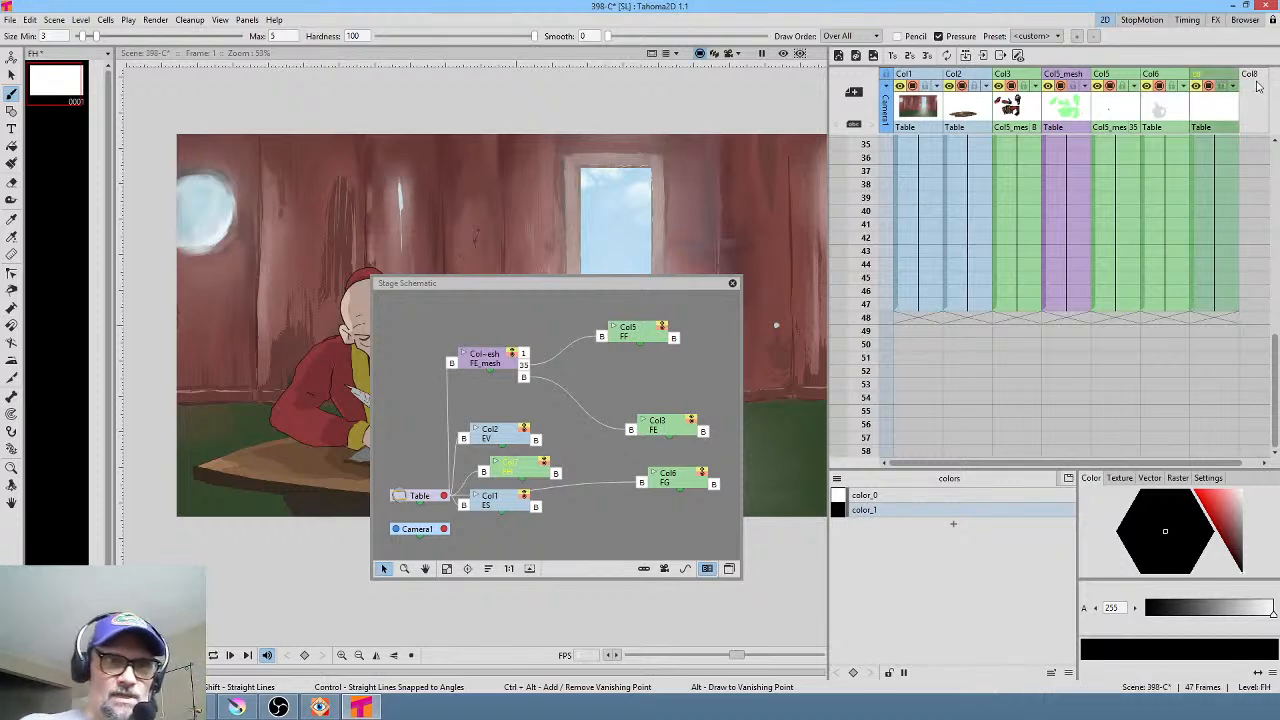
Parent the mesh column, Col6 and Col2 to the ctl column in the schematic, leaving the background Col1 linked to Table
{"action": "left_click_drag", "start_coordinate": [519, 471], "coordinate": [454, 325]}
{"action": "left_click_drag", "start_coordinate": [491, 365], "coordinate": [438, 334]}
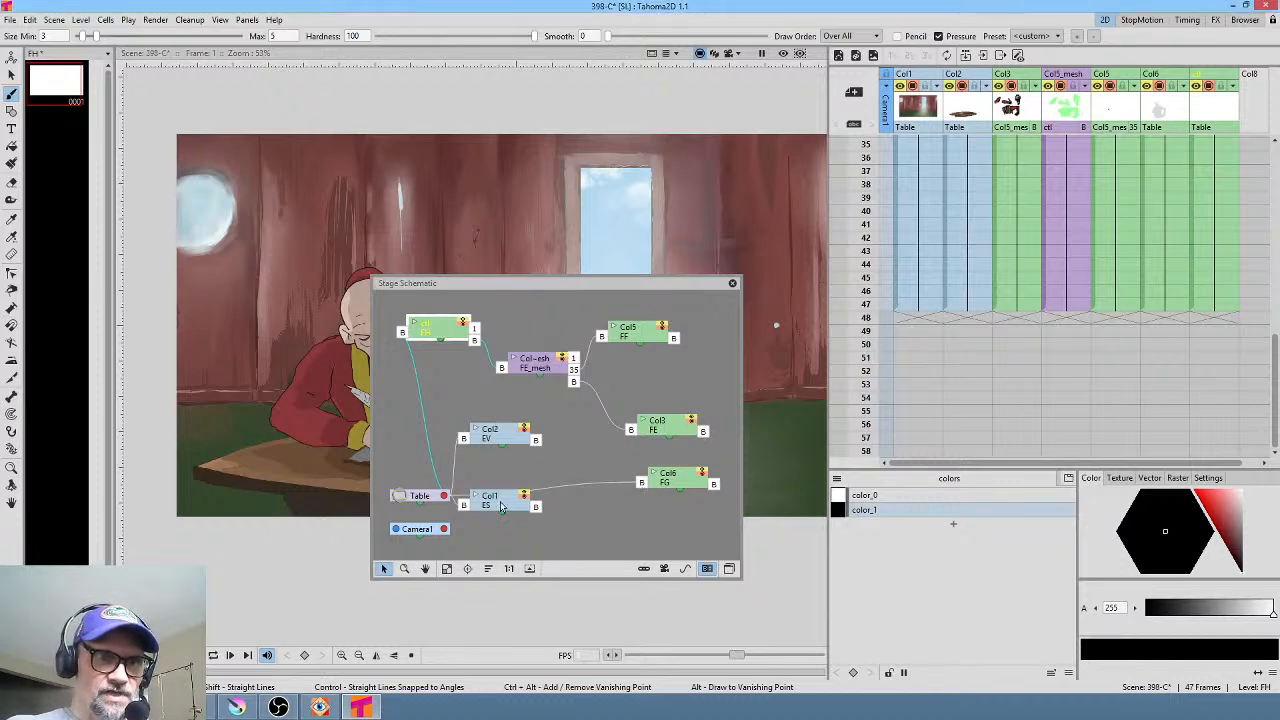
{"action": "left_click_drag", "start_coordinate": [500, 505], "coordinate": [535, 539]}
{"action": "left_click_drag", "start_coordinate": [640, 487], "coordinate": [535, 372]}
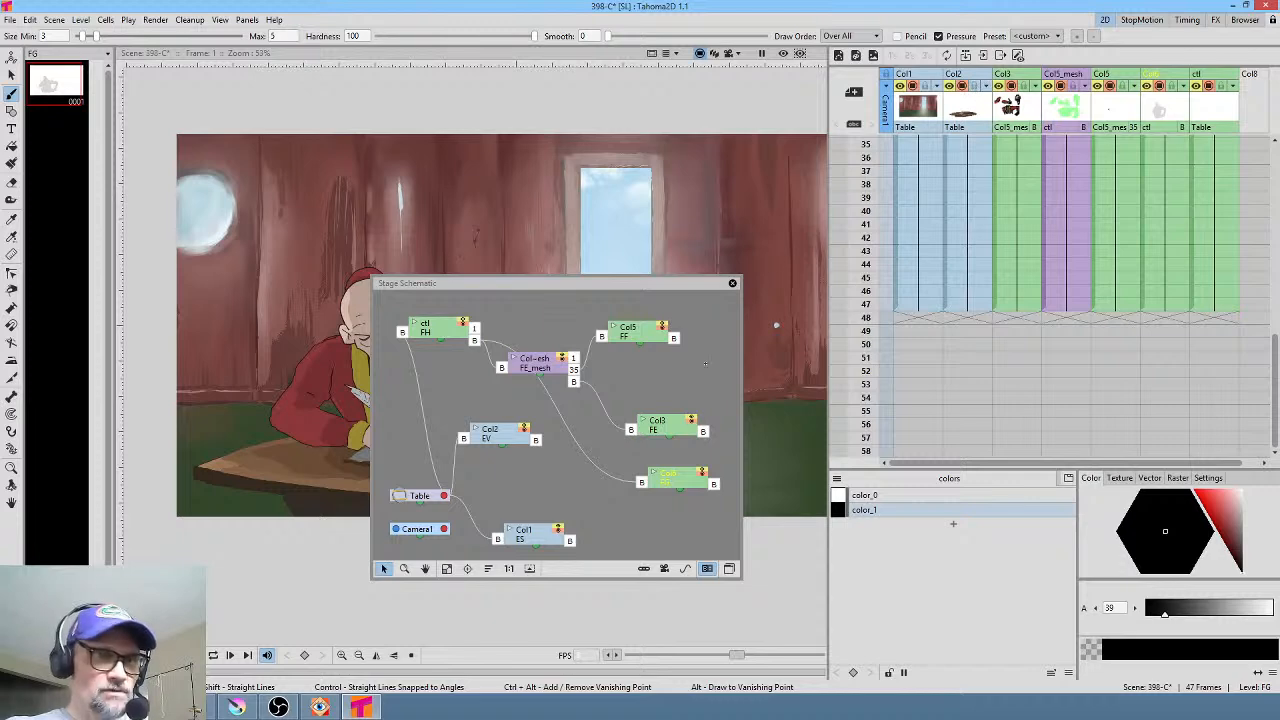
{"action": "left_click", "coordinate": [500, 443]}
{"action": "left_click_drag", "start_coordinate": [500, 443], "coordinate": [474, 341]}
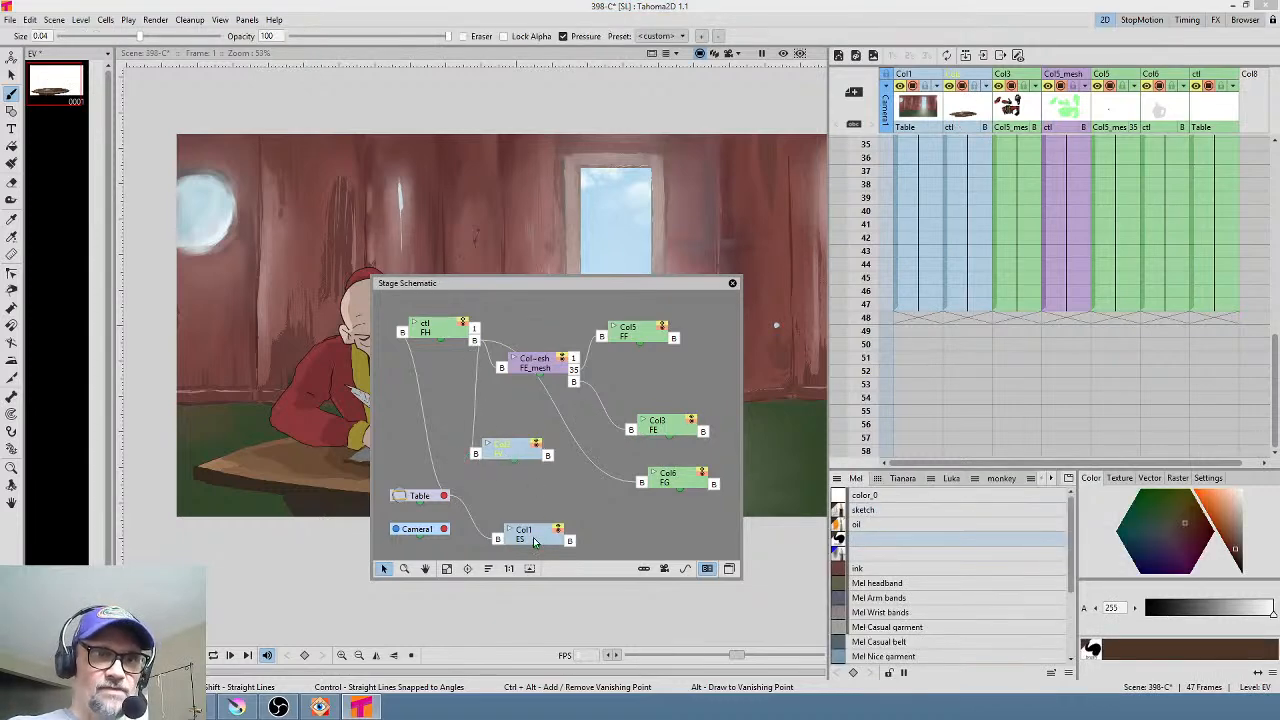
Rearrange the schematic nodes so ctl sits between Table and its child columns, select ctl's frame 1, and close the schematic
{"action": "left_click_drag", "start_coordinate": [533, 541], "coordinate": [561, 534]}
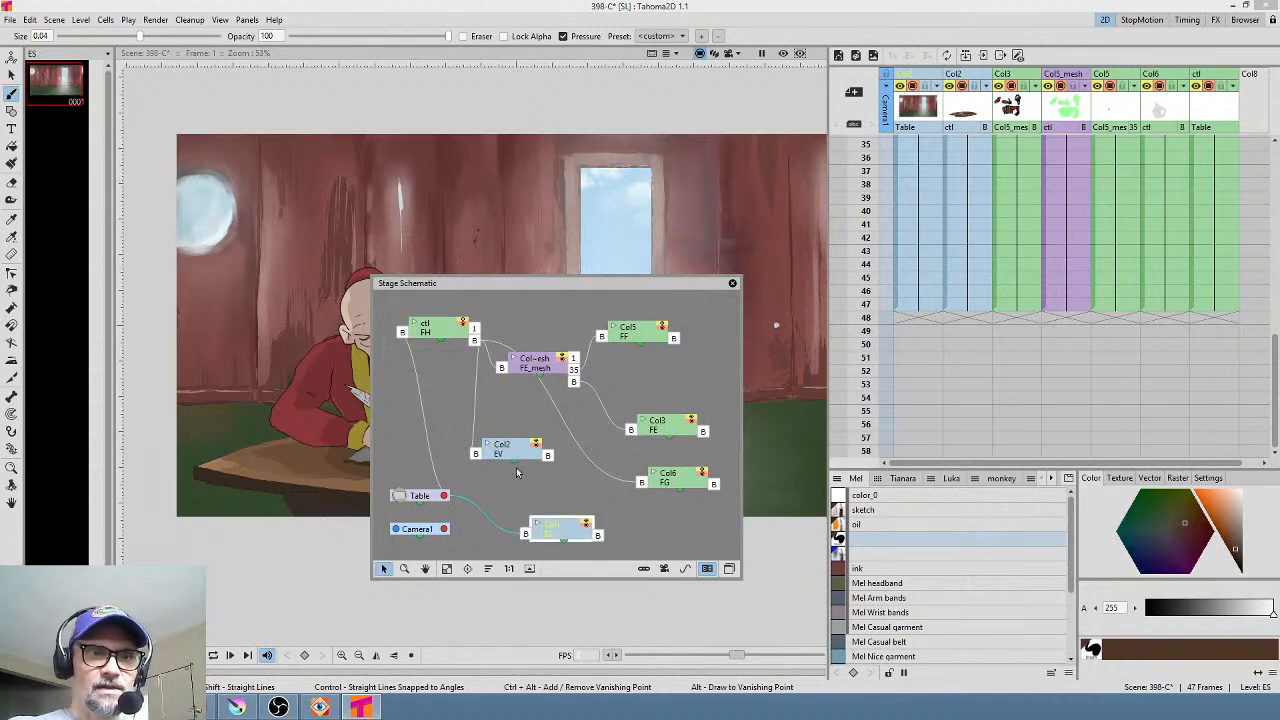
{"action": "left_click_drag", "start_coordinate": [517, 456], "coordinate": [684, 390]}
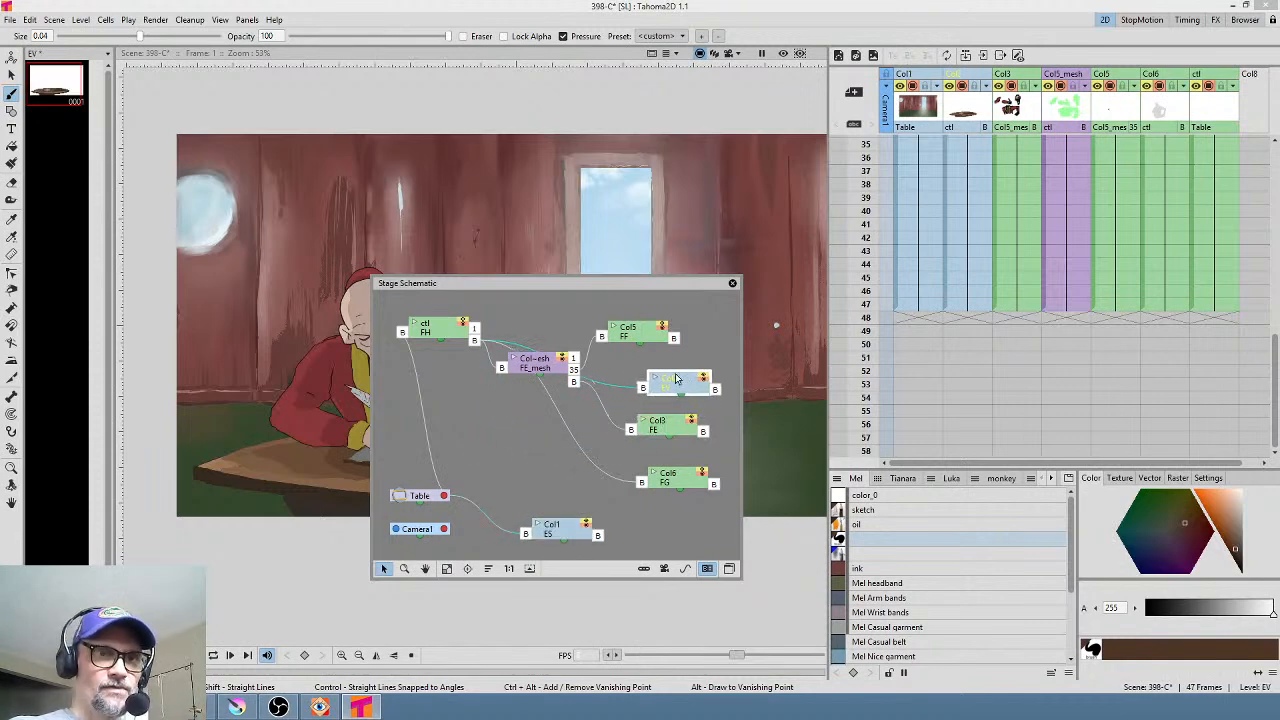
{"action": "left_click_drag", "start_coordinate": [630, 330], "coordinate": [670, 328]}
{"action": "left_click_drag", "start_coordinate": [543, 367], "coordinate": [563, 330]}
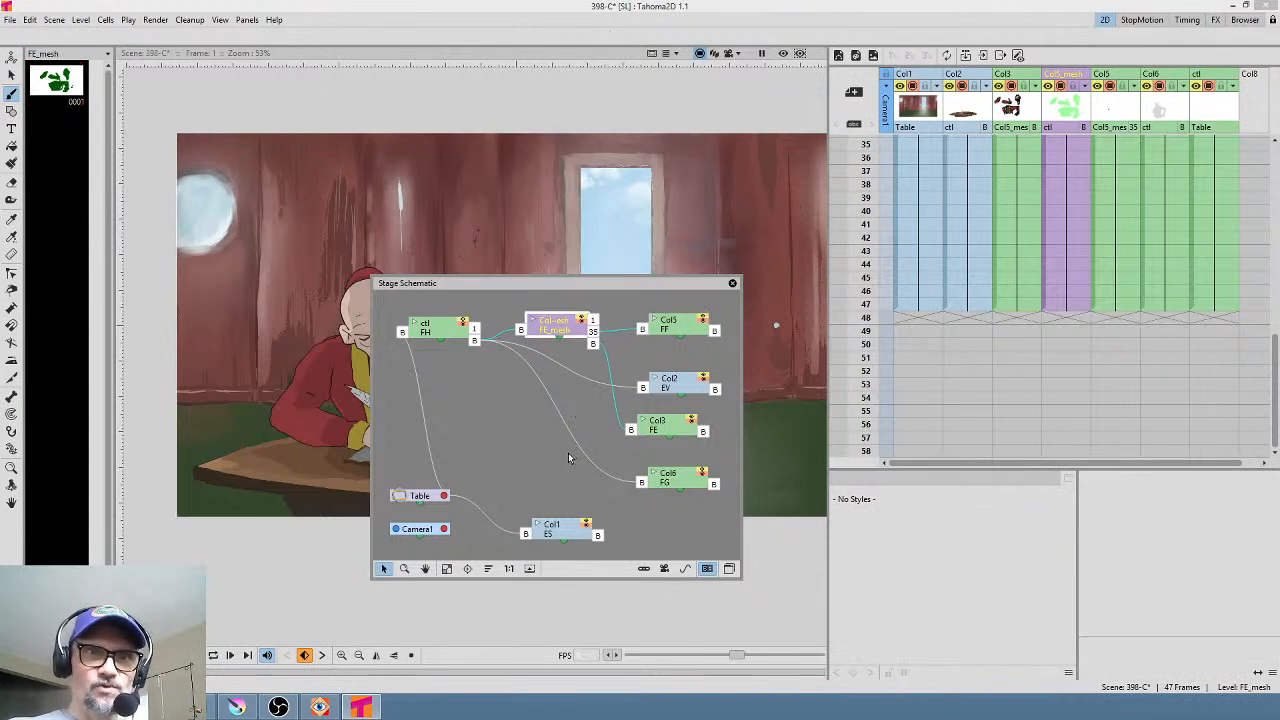
{"action": "left_click_drag", "start_coordinate": [463, 337], "coordinate": [490, 420]}
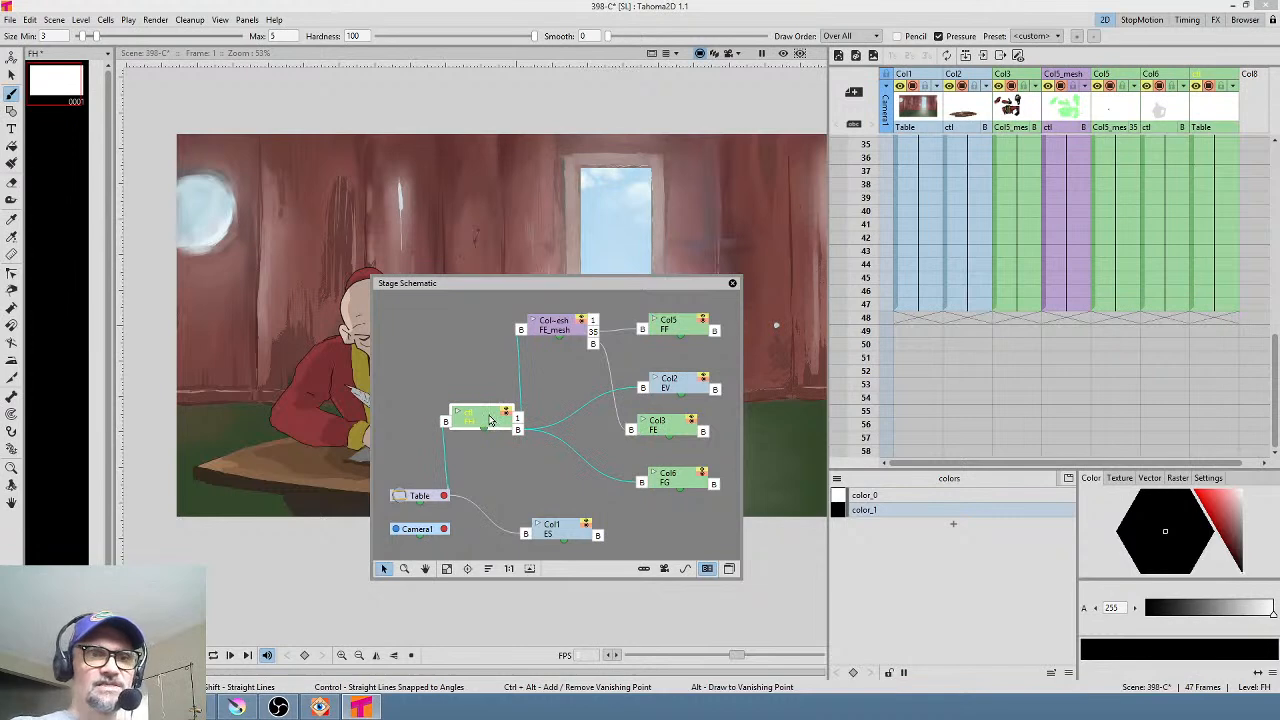
{"action": "scroll", "coordinate": [1240, 163], "scroll_direction": "up", "scroll_amount": 10}
{"action": "left_click", "coordinate": [1220, 143]}
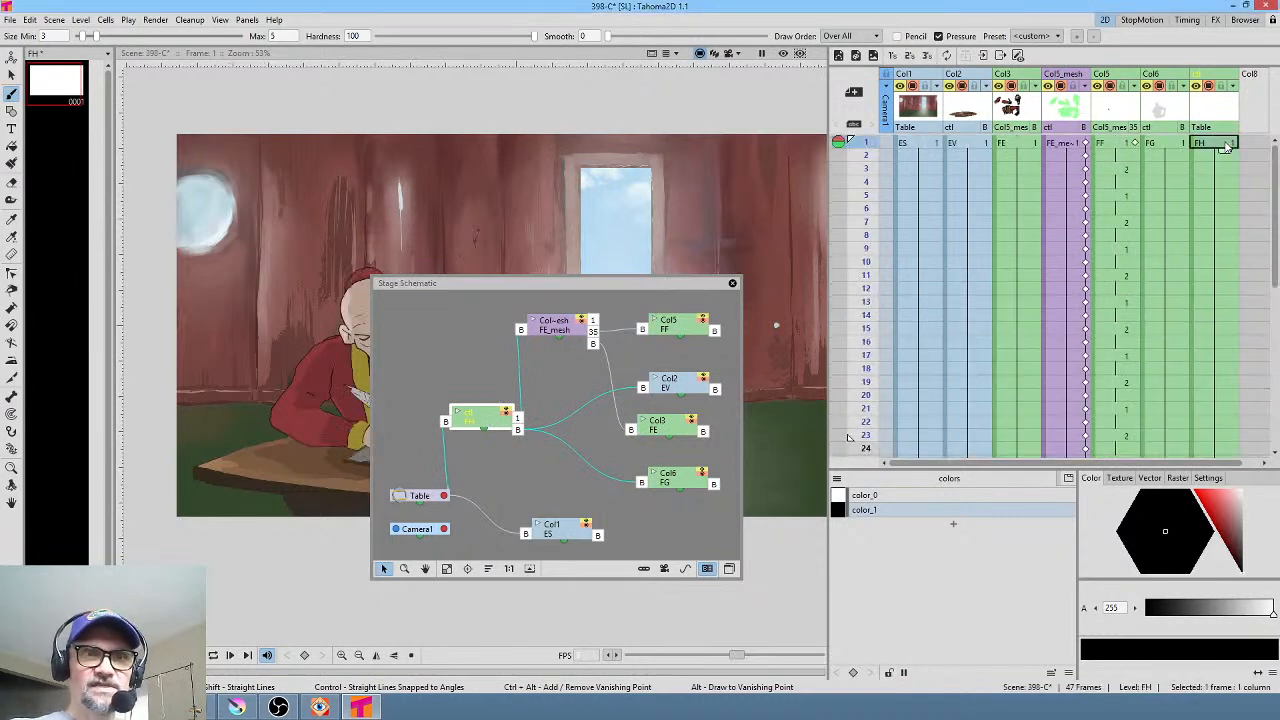
{"action": "left_click", "coordinate": [732, 283]}
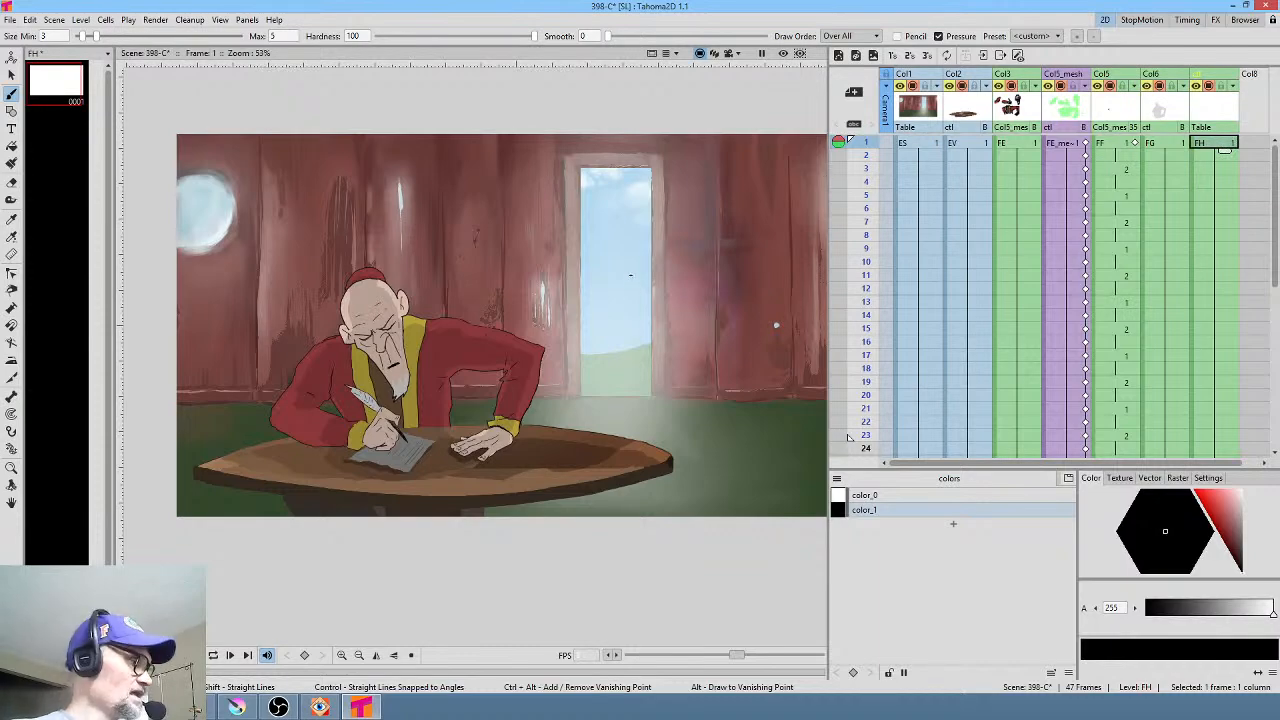
Shift the ctl column slightly right at frame 1 with the Animate tool and scale it globally to about 113.54%
{"action": "key", "text": "a"}
{"action": "mouse_move", "coordinate": [561, 346]}
{"action": "left_mouse_down"}
{"action": "mouse_move", "coordinate": [600, 330]}
{"action": "mouse_move", "coordinate": [591, 351]}
{"action": "mouse_move", "coordinate": [702, 276]}
{"action": "mouse_move", "coordinate": [780, 268]}
{"action": "mouse_move", "coordinate": [690, 275]}
{"action": "mouse_move", "coordinate": [579, 346]}
{"action": "left_mouse_up"}
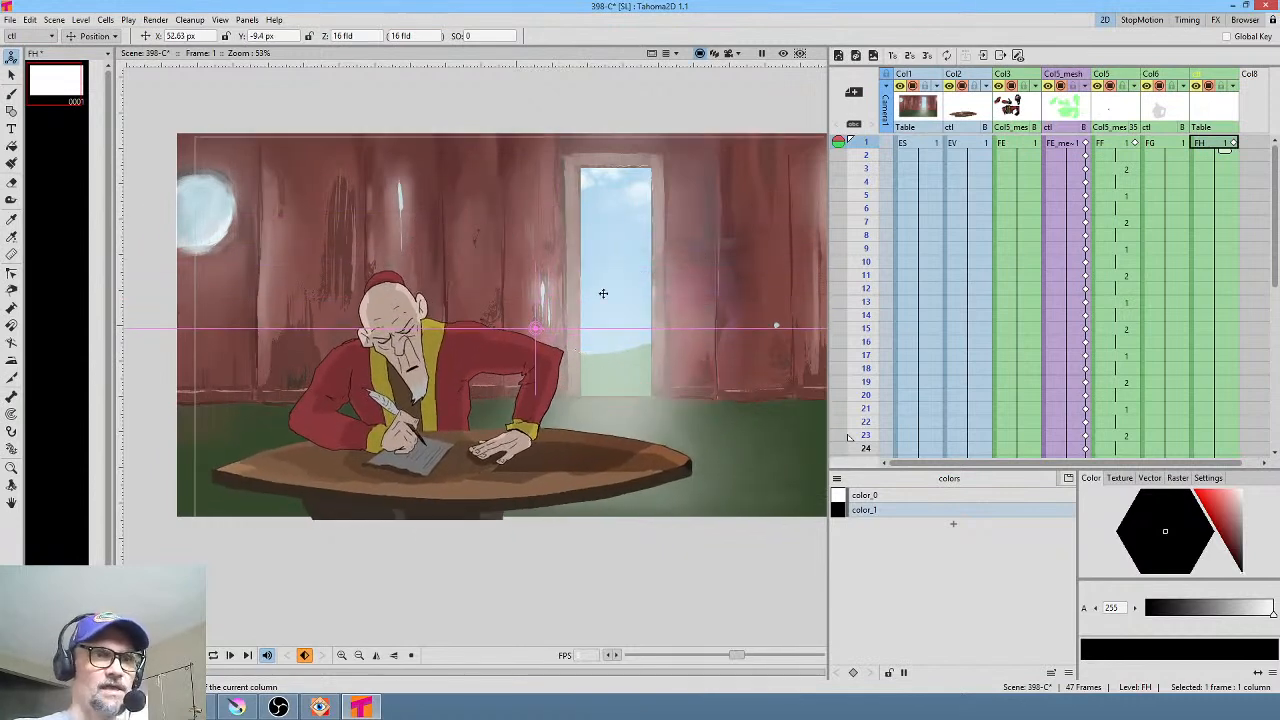
{"action": "left_click", "coordinate": [95, 36]}
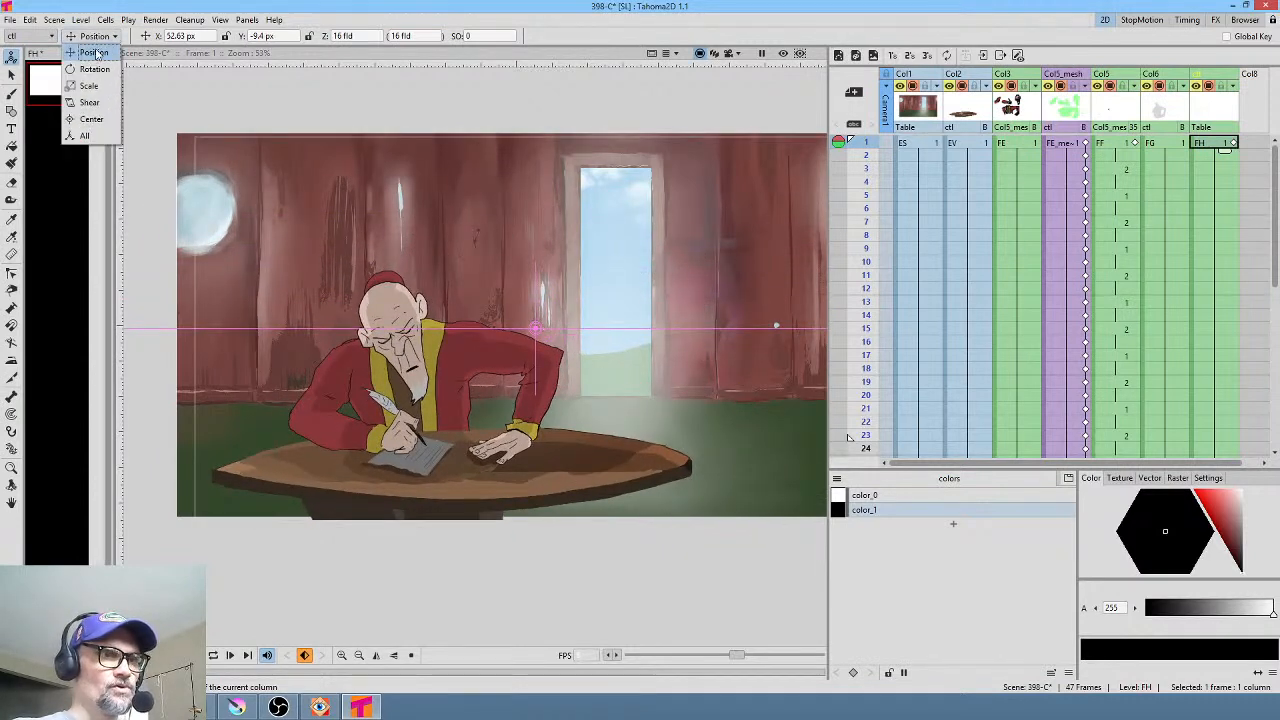
{"action": "left_click", "coordinate": [90, 85]}
{"action": "left_click_drag", "start_coordinate": [640, 313], "coordinate": [654, 307]}
Position the ctl column at about X 75.18 px, Y -13.16 px while previewing through the camera, and save the scene
{"action": "left_click", "coordinate": [95, 36]}
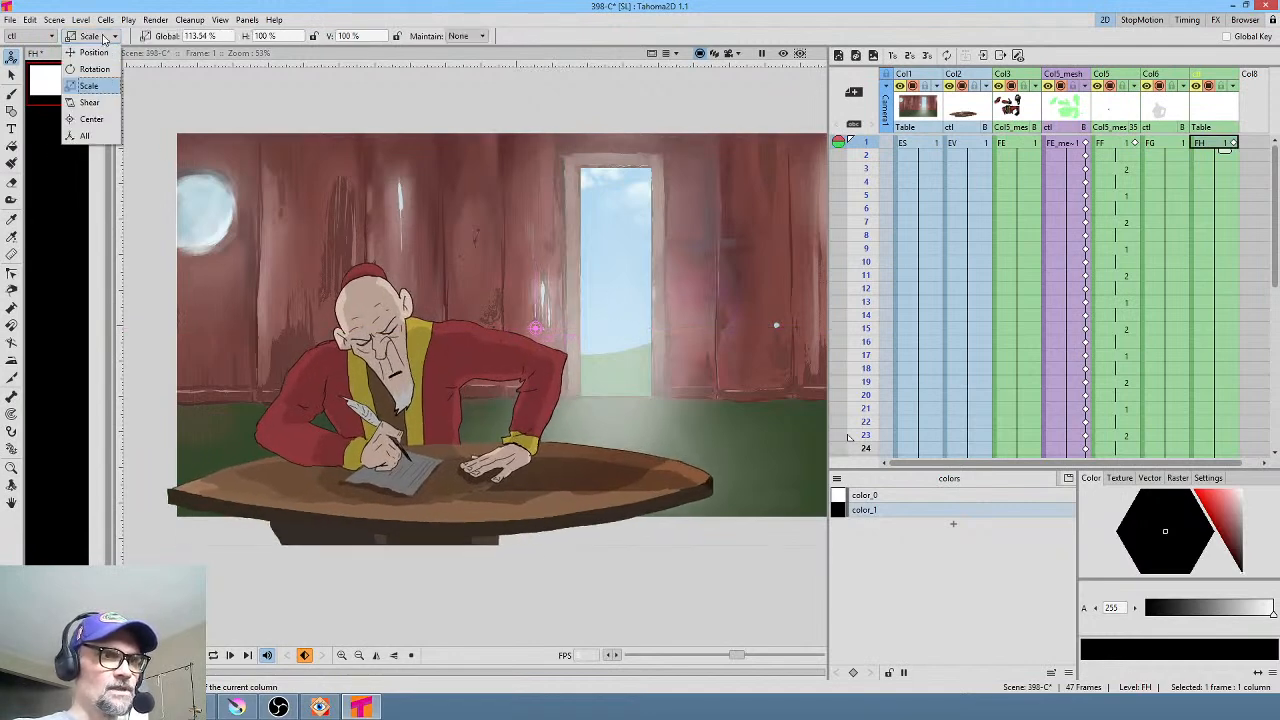
{"action": "left_click", "coordinate": [90, 51]}
{"action": "left_click_drag", "start_coordinate": [403, 295], "coordinate": [416, 292]}
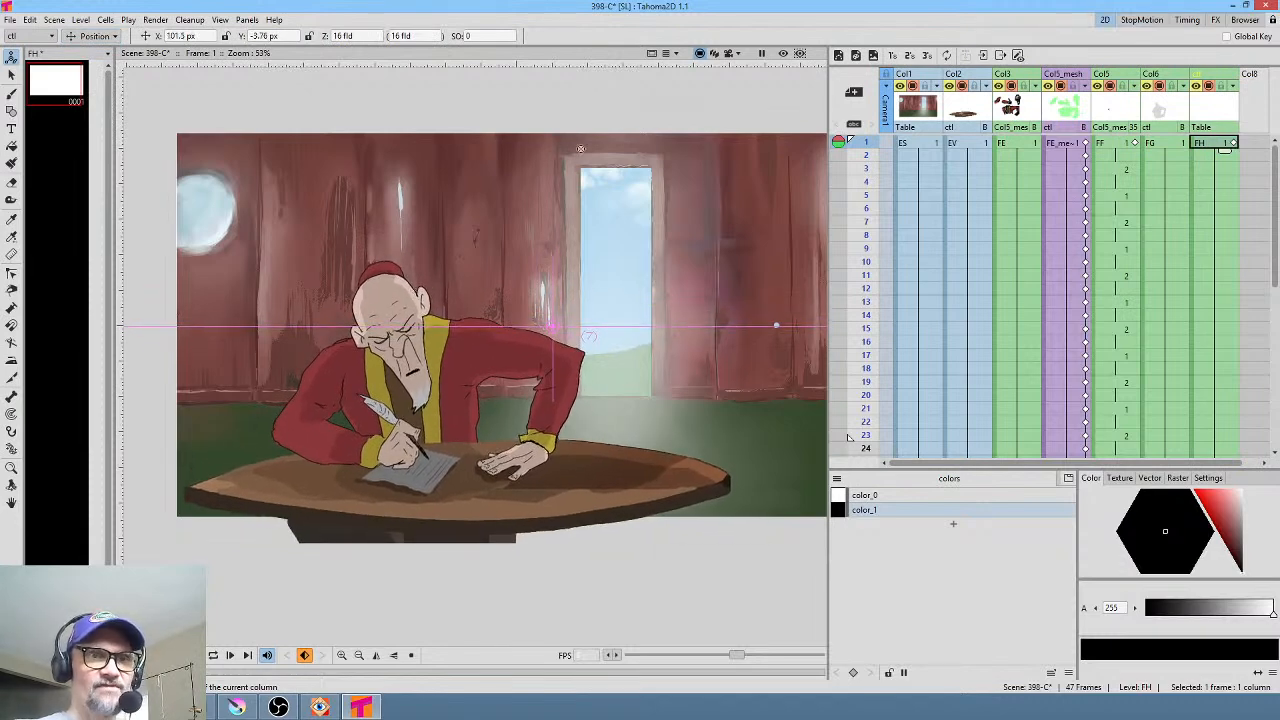
{"action": "left_click", "coordinate": [729, 53]}
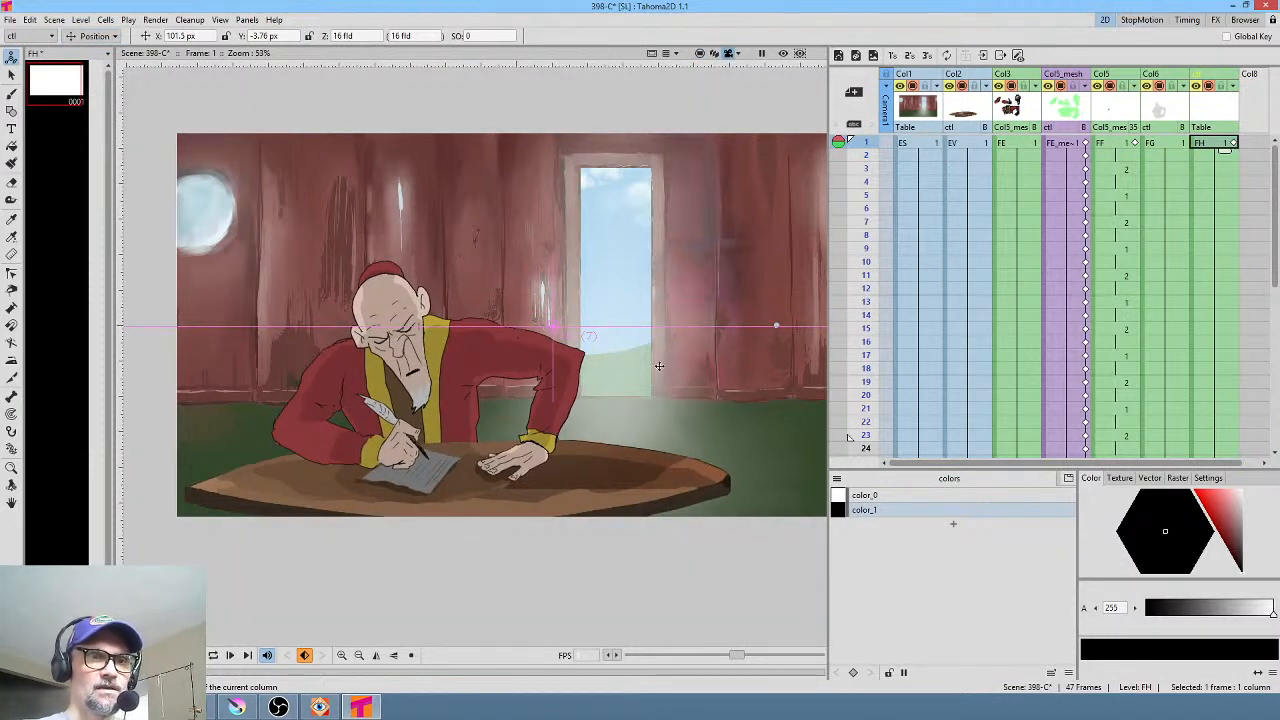
{"action": "left_click_drag", "start_coordinate": [511, 378], "coordinate": [501, 379]}
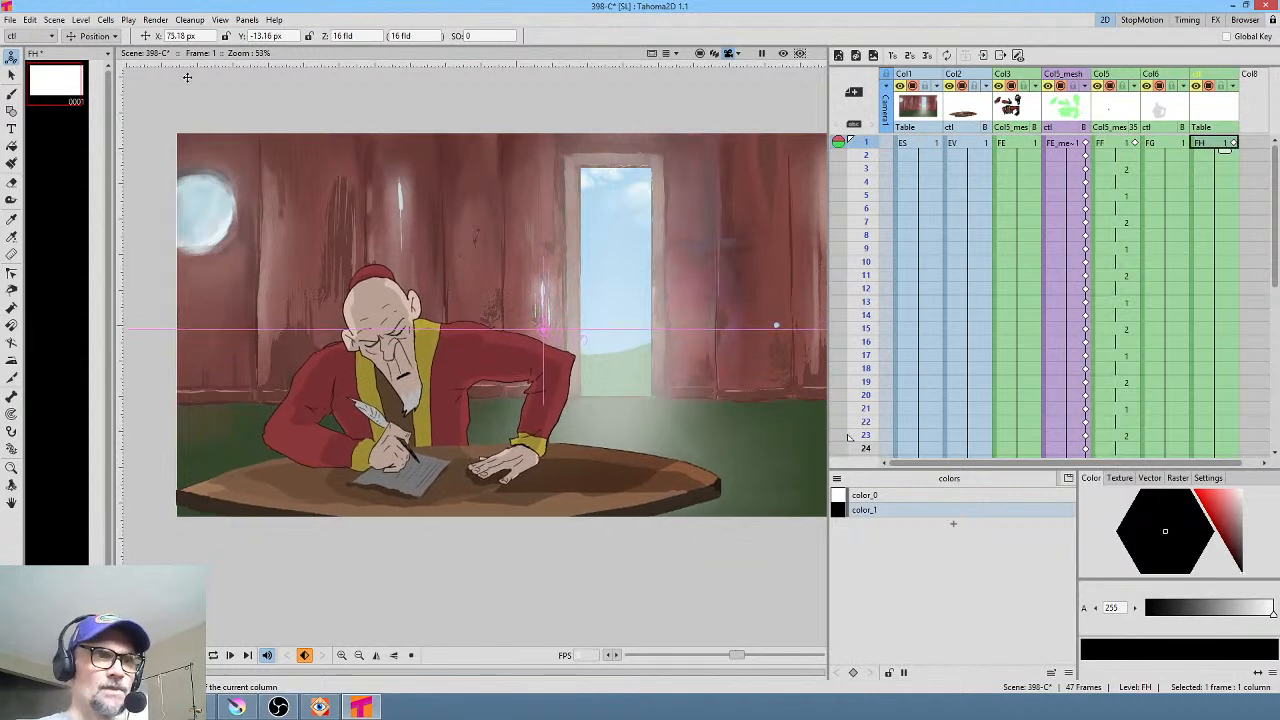
{"action": "left_click", "coordinate": [9, 20]}
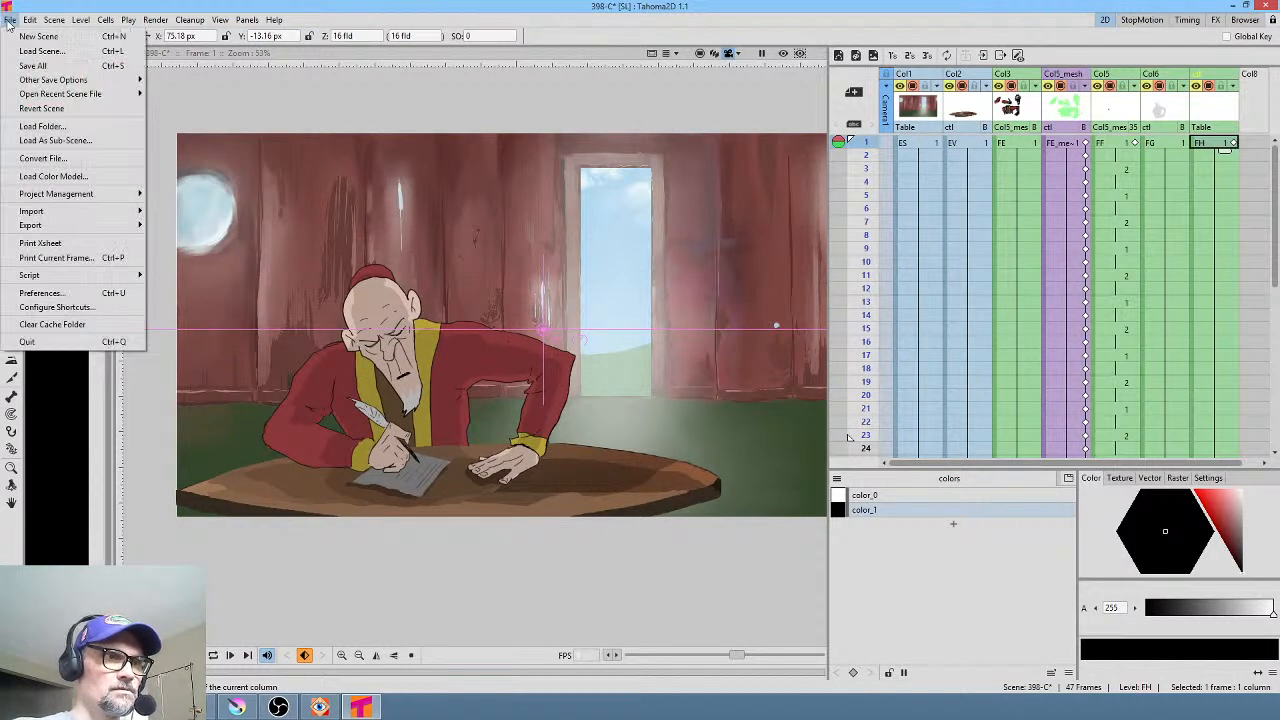
{"action": "left_click", "coordinate": [33, 65]}
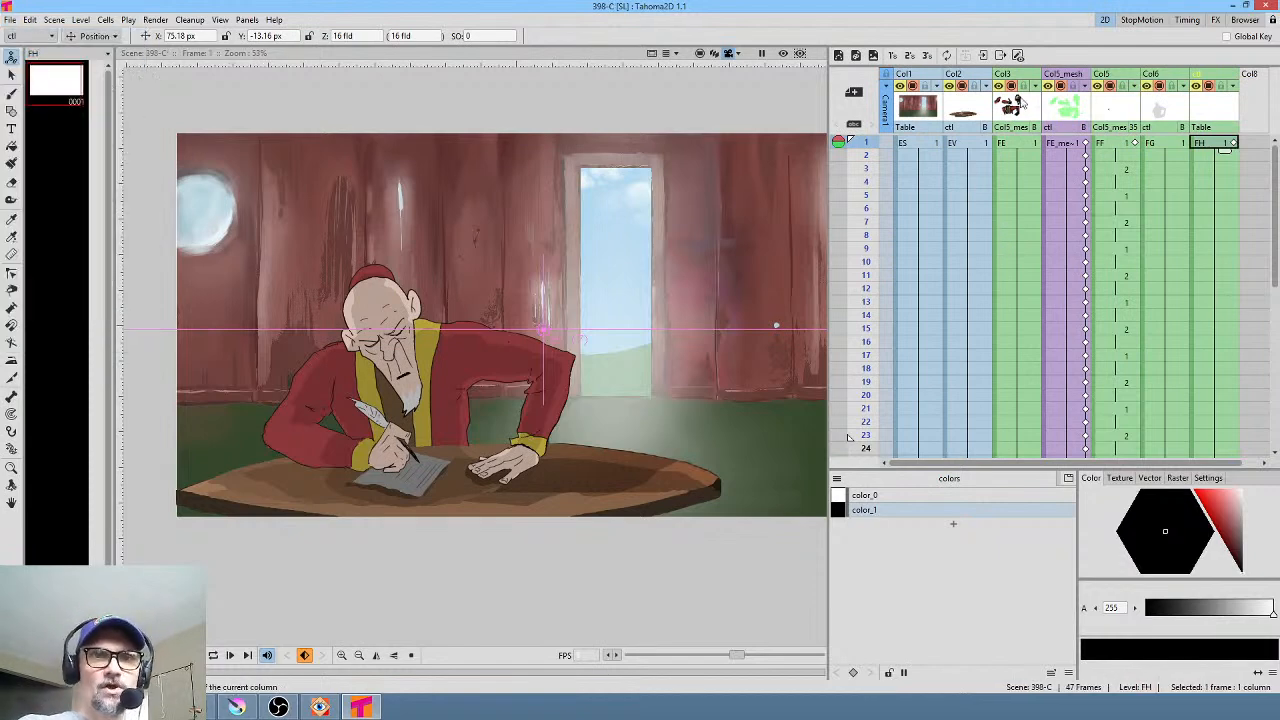
Collapse the columns from Col2 through ctl into a single sub-scene column
{"action": "left_click", "coordinate": [967, 104]}
{"action": "left_click", "coordinate": [1208, 115]}
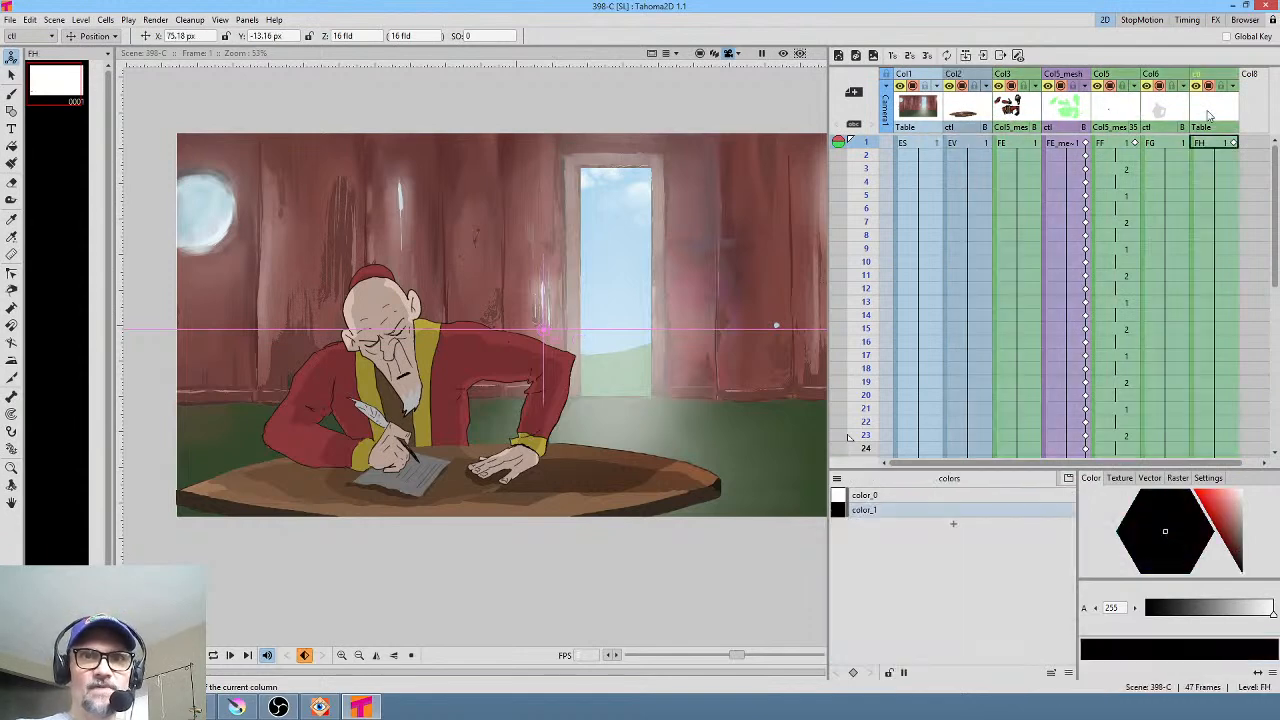
{"action": "key", "text": "alt+c"}
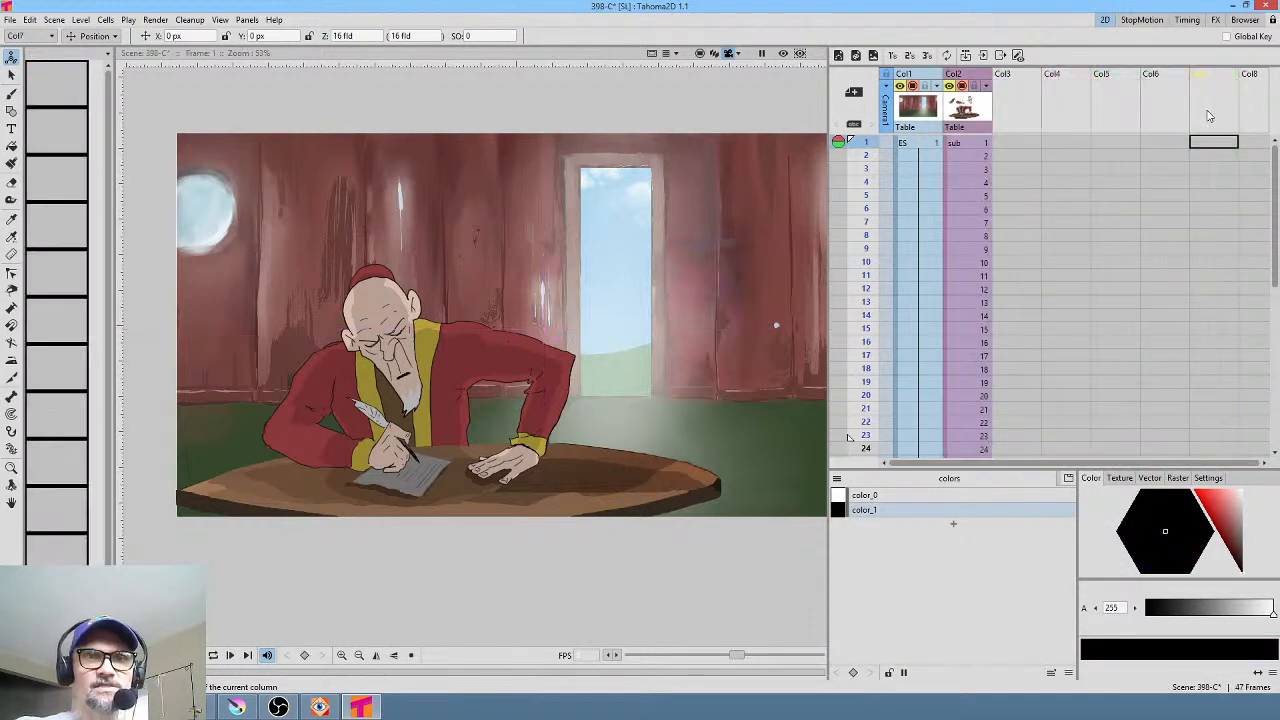
Select the collapsed sub-scene column, save the whole scene again, and select the column's first frame
{"action": "left_click", "coordinate": [968, 104]}
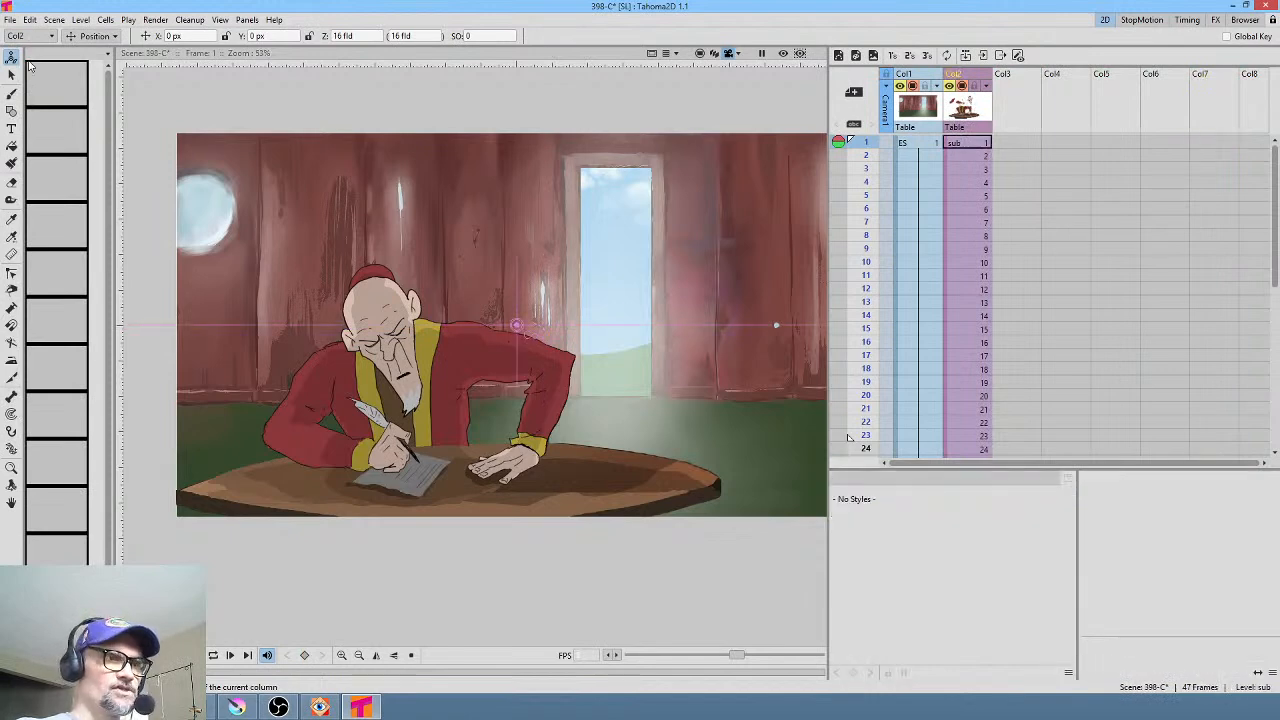
{"action": "left_click", "coordinate": [9, 19]}
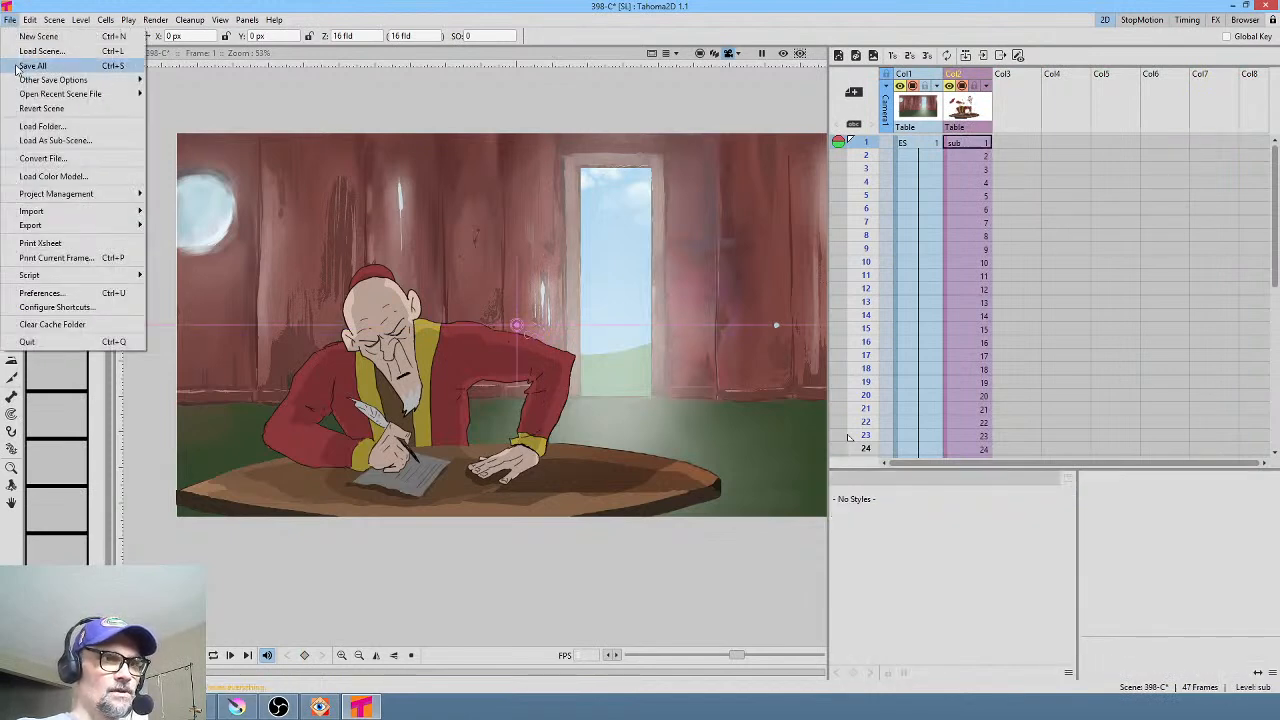
{"action": "left_click", "coordinate": [16, 66]}
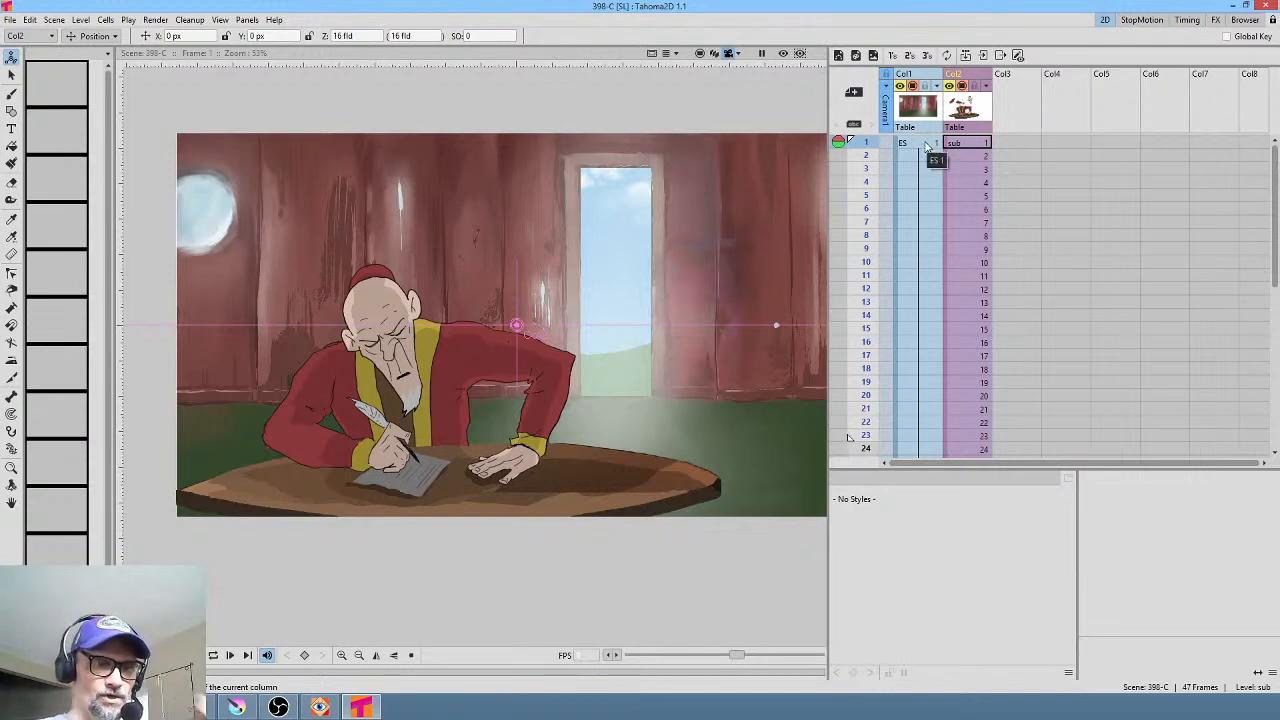
{"action": "left_click", "coordinate": [970, 146]}
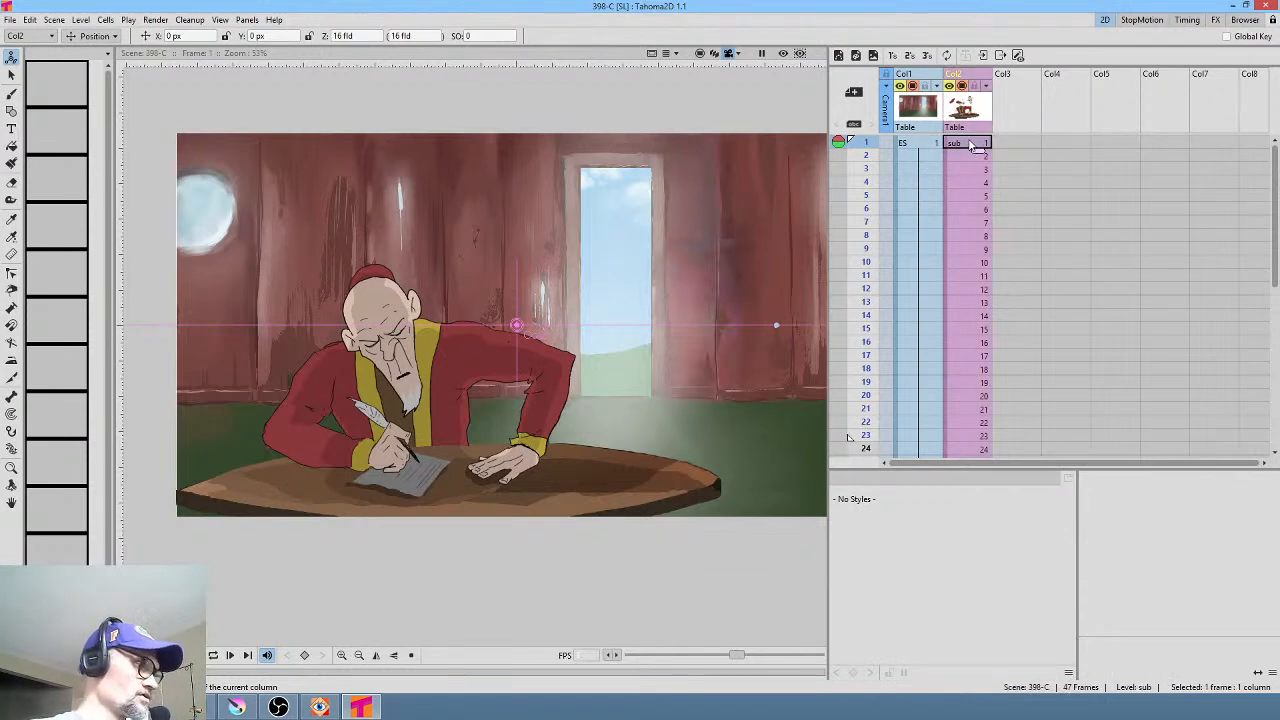
Open the collapsed sub-scene to check its columns, return to the main scene, and preview the writing animation up to frame 20
{"action": "double_click", "coordinate": [970, 146]}
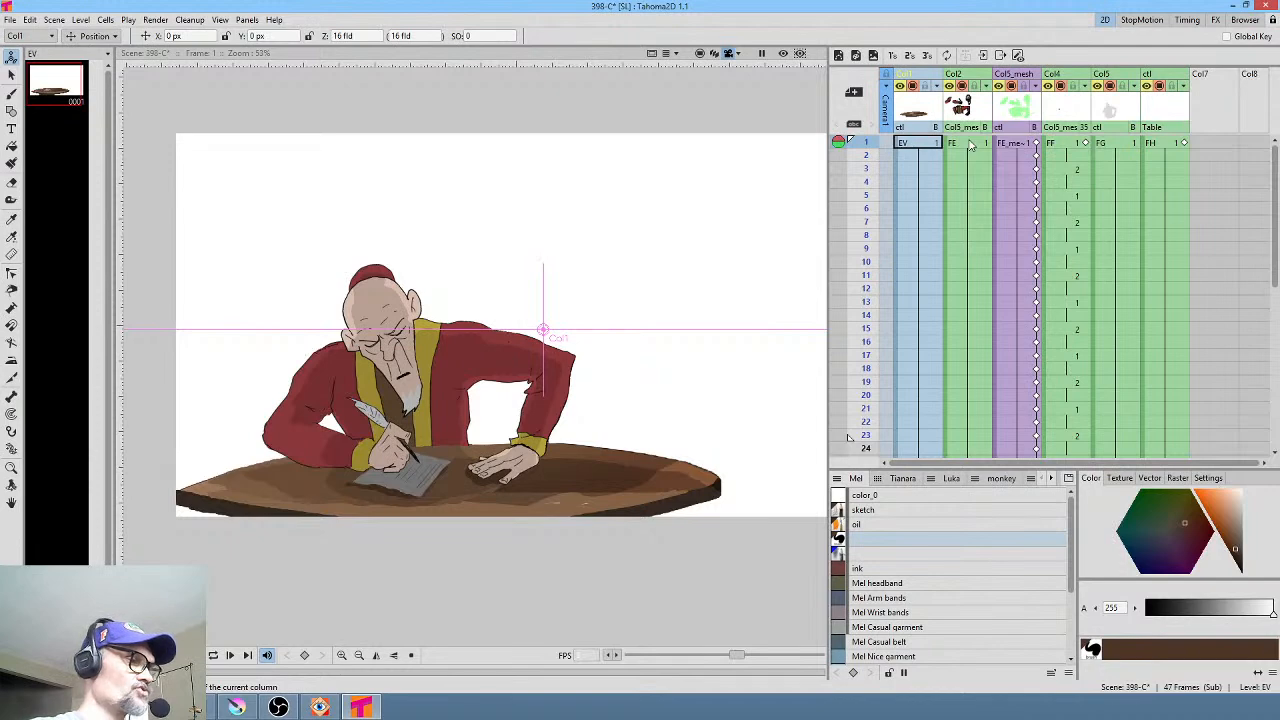
{"action": "key", "text": "Escape"}
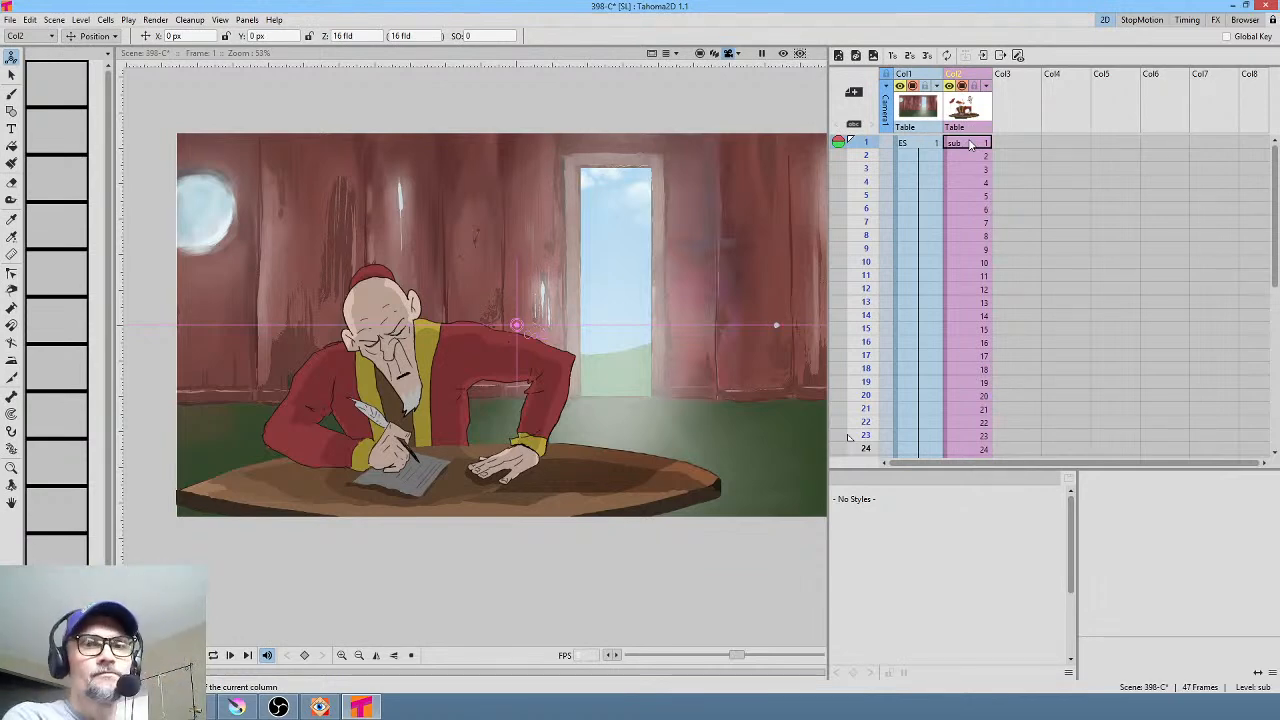
{"action": "mouse_move", "coordinate": [868, 147]}
{"action": "left_mouse_down"}
{"action": "mouse_move", "coordinate": [894, 298]}
{"action": "mouse_move", "coordinate": [870, 492]}
{"action": "mouse_move", "coordinate": [887, 125]}
{"action": "mouse_move", "coordinate": [900, 395]}
{"action": "mouse_move", "coordinate": [905, 160]}
{"action": "mouse_move", "coordinate": [903, 340]}
{"action": "mouse_move", "coordinate": [926, 147]}
{"action": "left_mouse_up"}
{"action": "left_click", "coordinate": [1003, 146]}
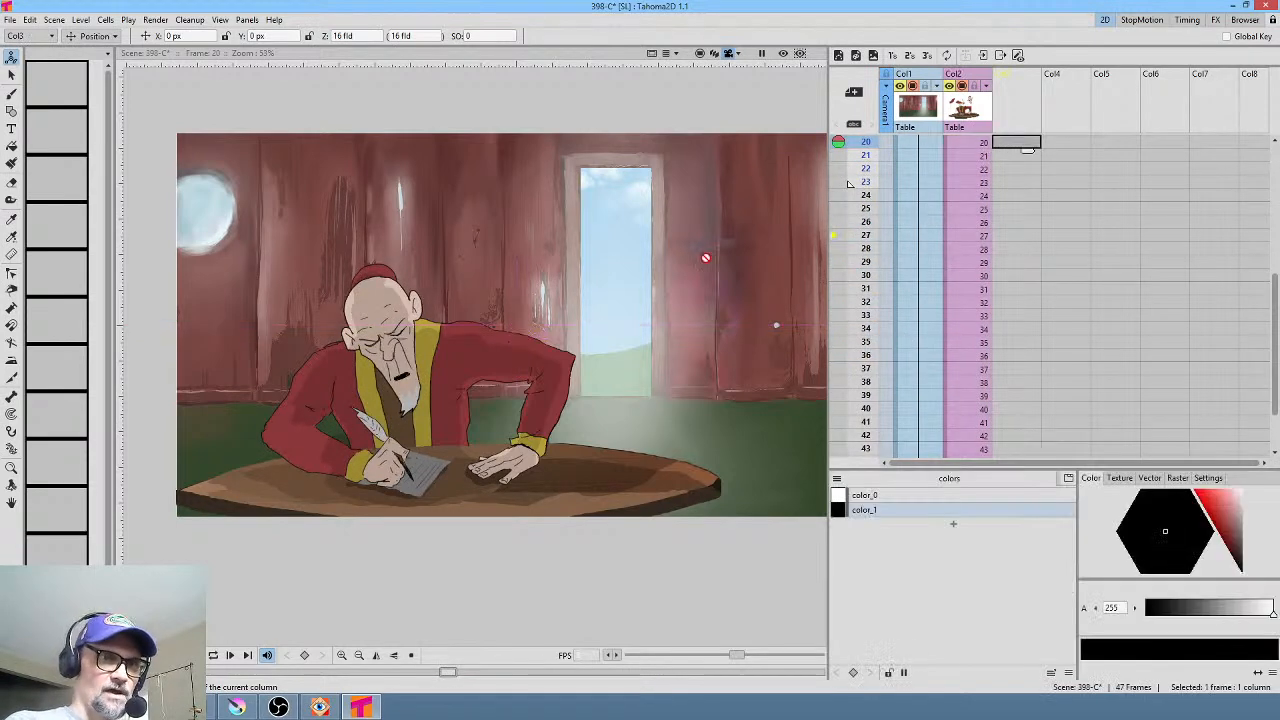
Go back to frame 1, select the first cell of the empty Col3 column, and save the whole scene
{"action": "scroll", "coordinate": [929, 139], "scroll_direction": "up", "scroll_amount": 5}
{"action": "left_click", "coordinate": [918, 117]}
{"action": "left_click", "coordinate": [1021, 145]}
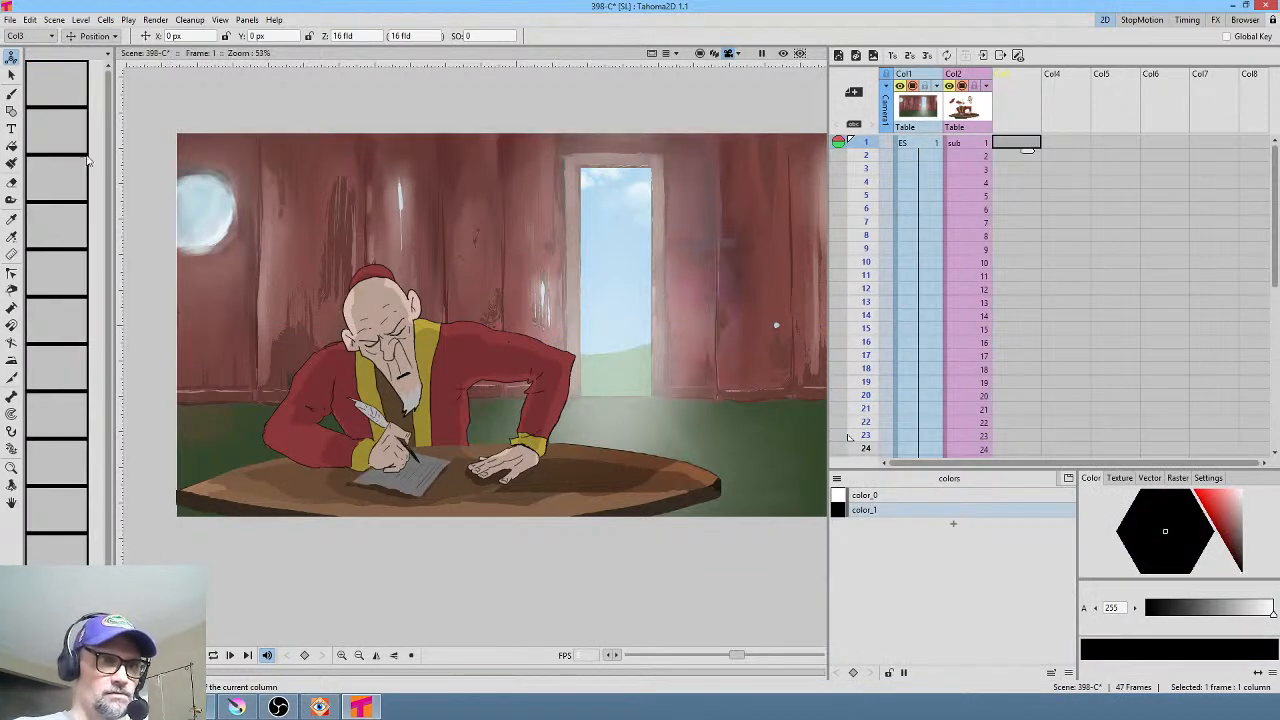
{"action": "left_click", "coordinate": [10, 20]}
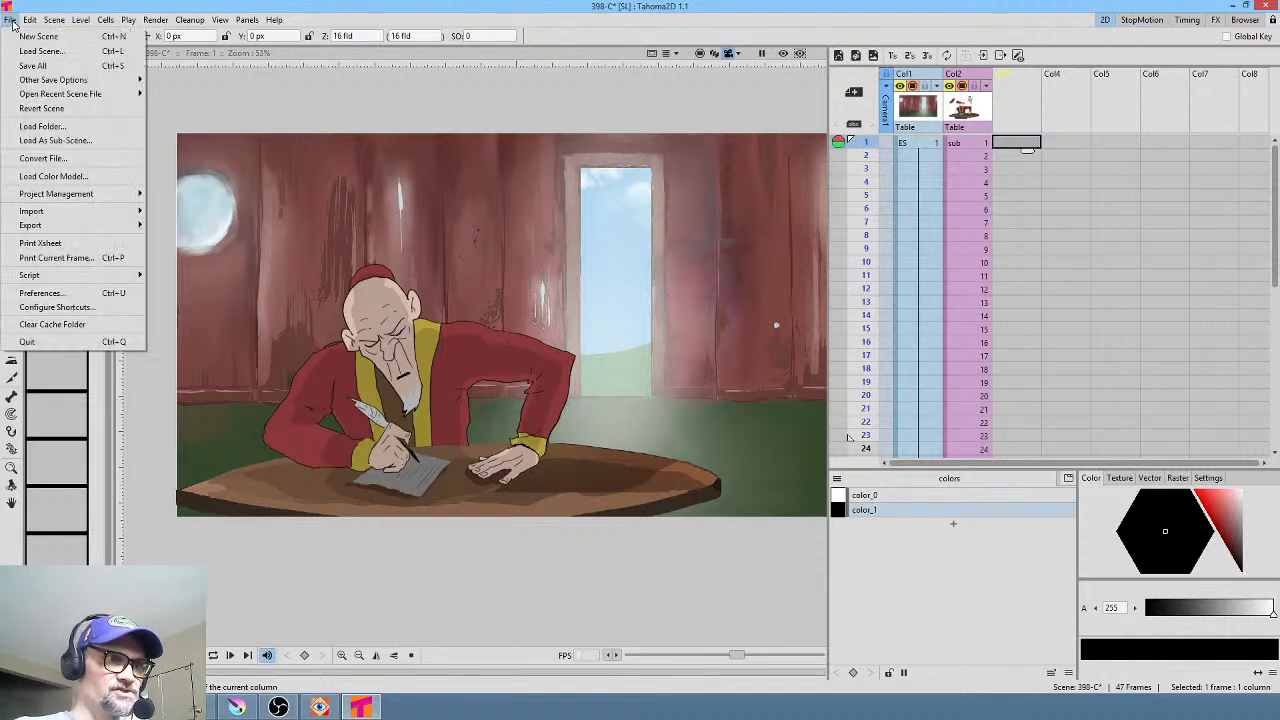
{"action": "left_click", "coordinate": [36, 66]}
Switch to Vegas Pro and mark the timeline range from 00:22:59:20 to 00:23:06:10 to check the preceding shots
{"action": "left_click", "coordinate": [214, 708]}
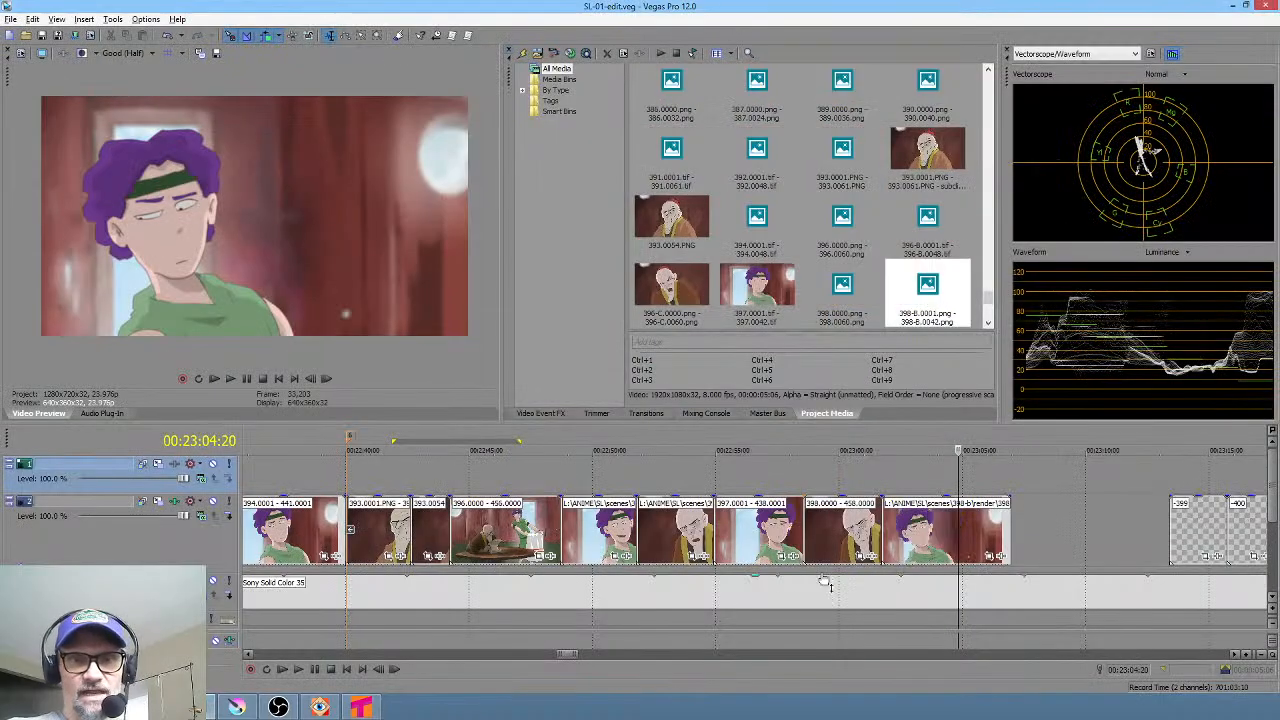
{"action": "left_click_drag", "start_coordinate": [840, 478], "coordinate": [996, 458]}
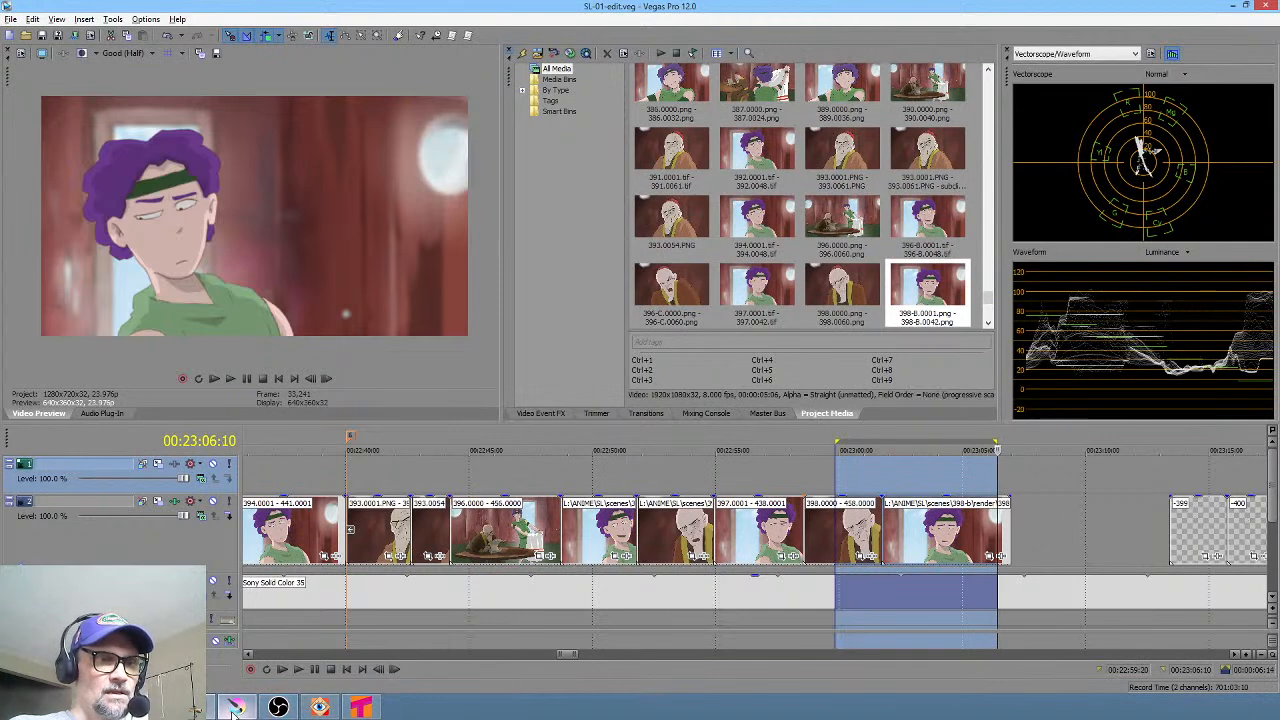
Switch to Krita and toggle each paint layer of -398-C.kra off and on to identify its artwork
{"action": "left_click", "coordinate": [361, 707]}
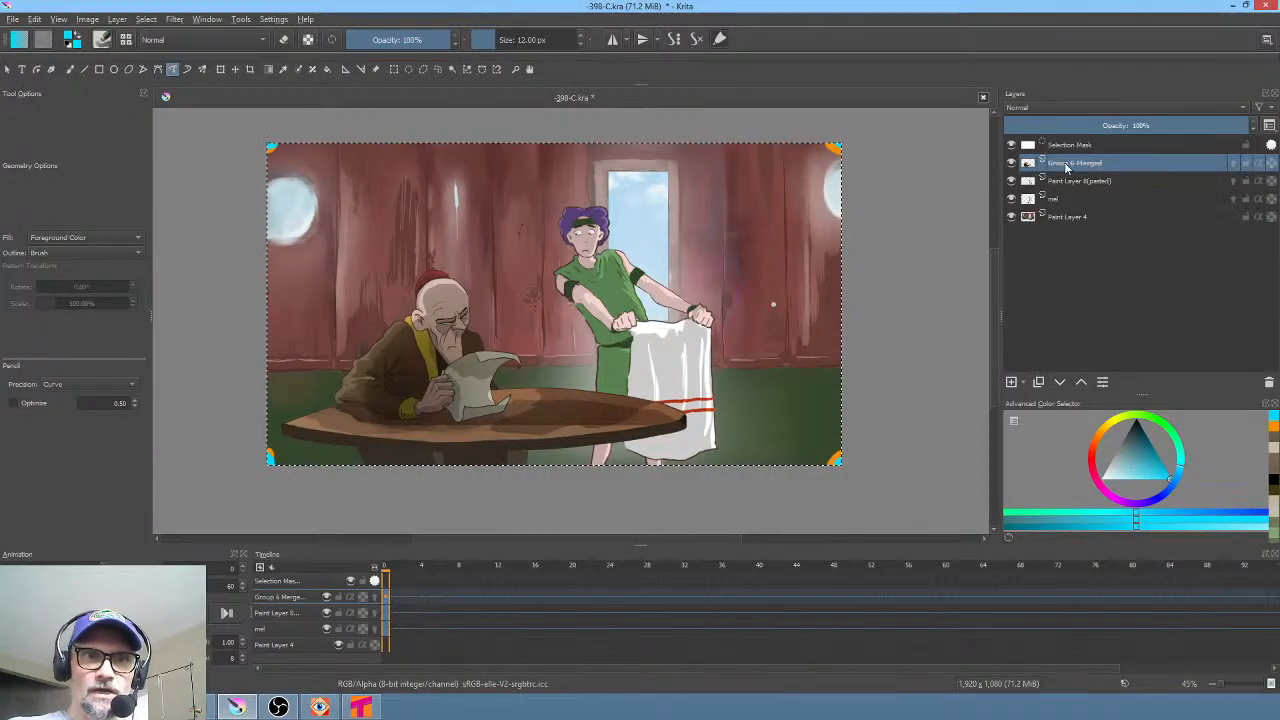
{"action": "left_click", "coordinate": [1012, 163]}
{"action": "left_click", "coordinate": [1012, 163]}
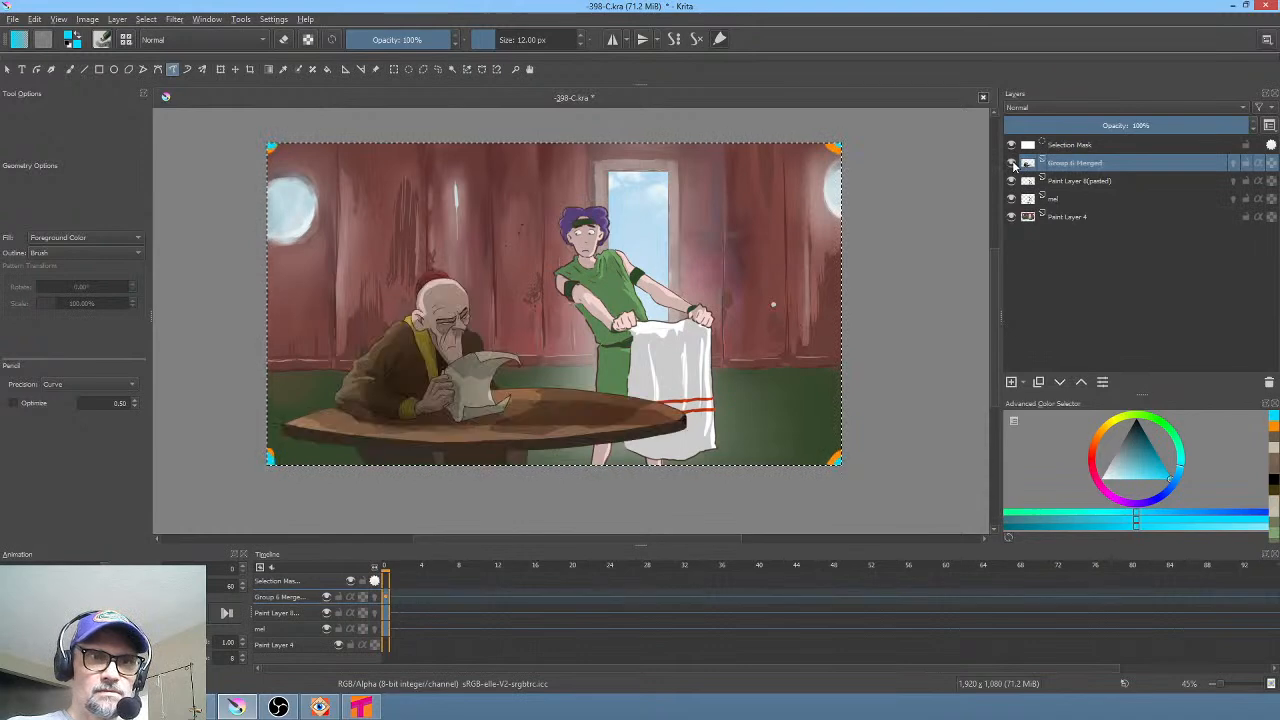
{"action": "left_click", "coordinate": [1012, 182]}
{"action": "left_click", "coordinate": [1012, 182]}
{"action": "left_click", "coordinate": [1010, 199]}
{"action": "left_click", "coordinate": [1010, 199]}
{"action": "left_click", "coordinate": [1012, 217]}
{"action": "left_click", "coordinate": [1012, 217]}
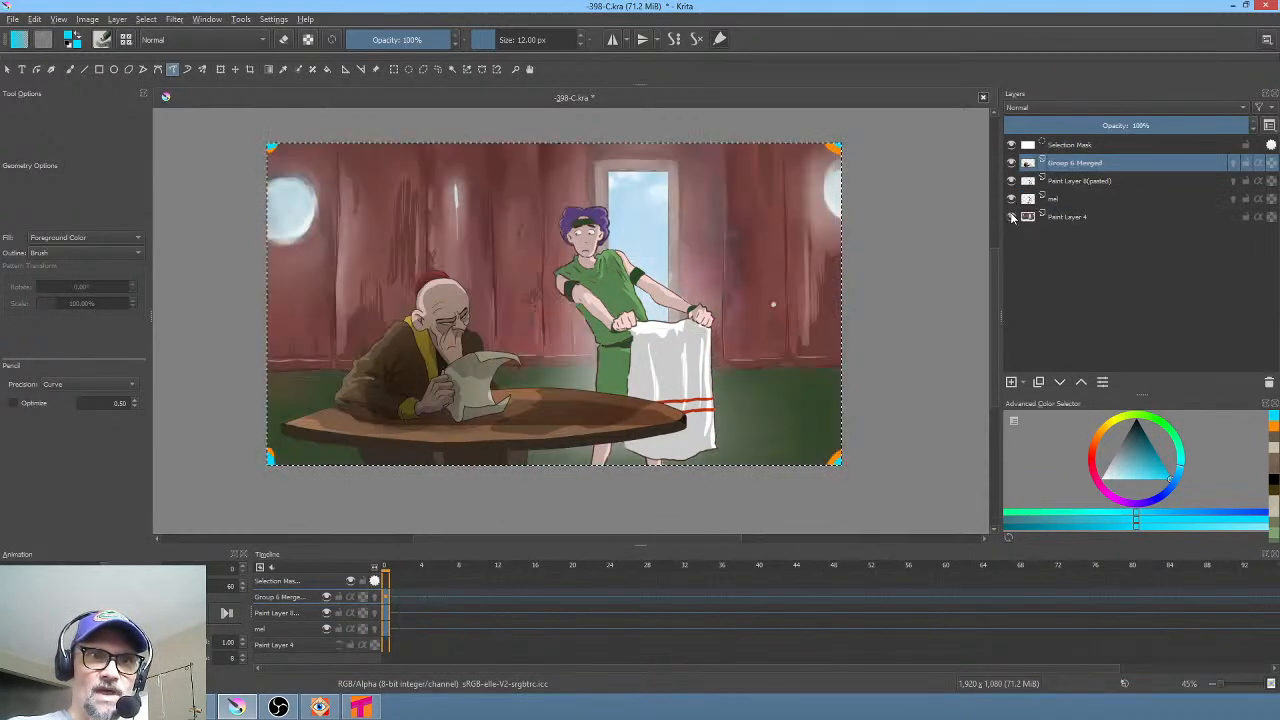
Recheck the selection mask and character layers by toggling their visibility, and hide the Paint Layer 4 background
{"action": "left_click", "coordinate": [1011, 145]}
{"action": "left_click", "coordinate": [1011, 145]}
{"action": "left_click", "coordinate": [1011, 163]}
{"action": "left_click", "coordinate": [1011, 163]}
{"action": "left_click", "coordinate": [1011, 181]}
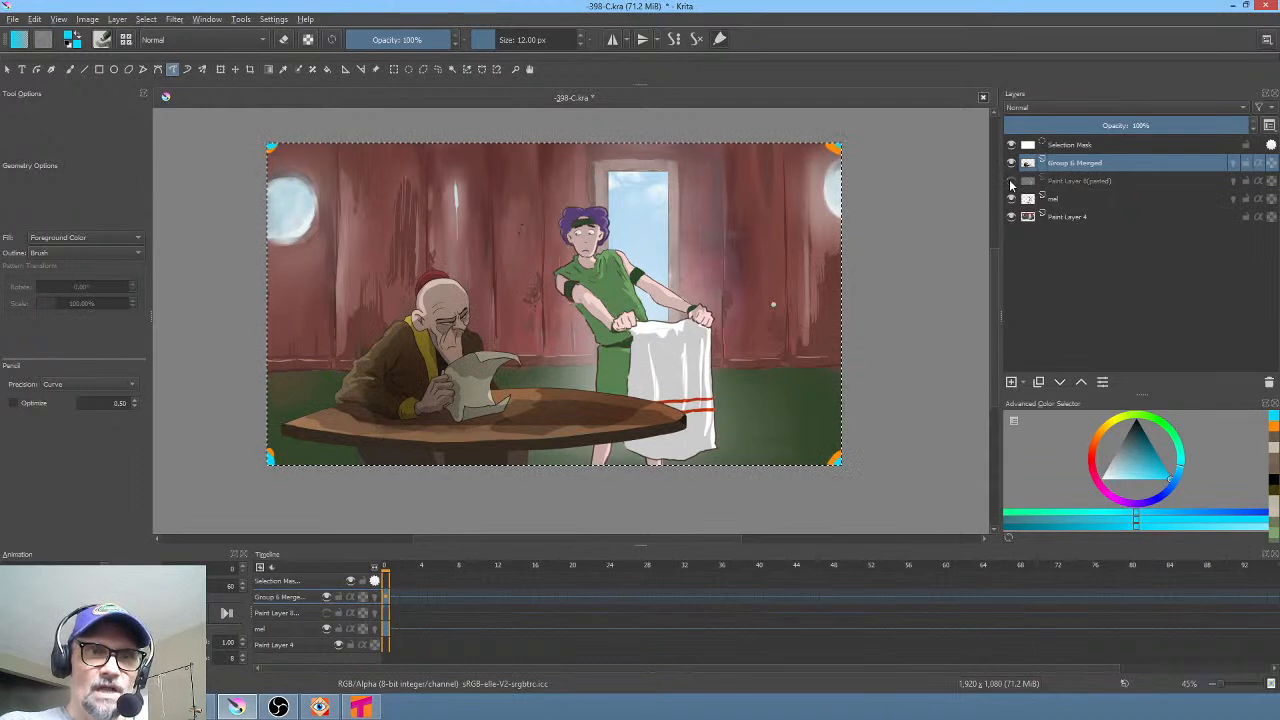
{"action": "left_click", "coordinate": [1011, 181]}
{"action": "left_click", "coordinate": [1011, 181]}
{"action": "left_click", "coordinate": [1011, 181]}
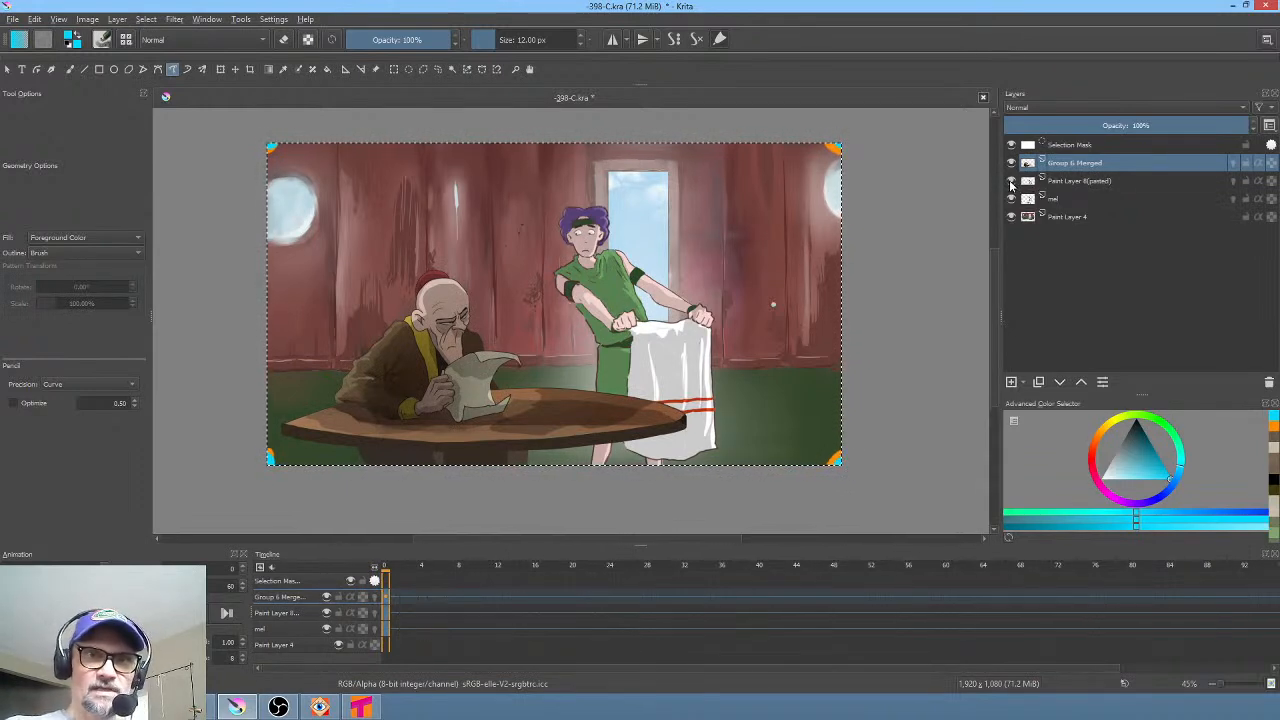
{"action": "left_click", "coordinate": [1011, 199]}
{"action": "left_click", "coordinate": [1011, 199]}
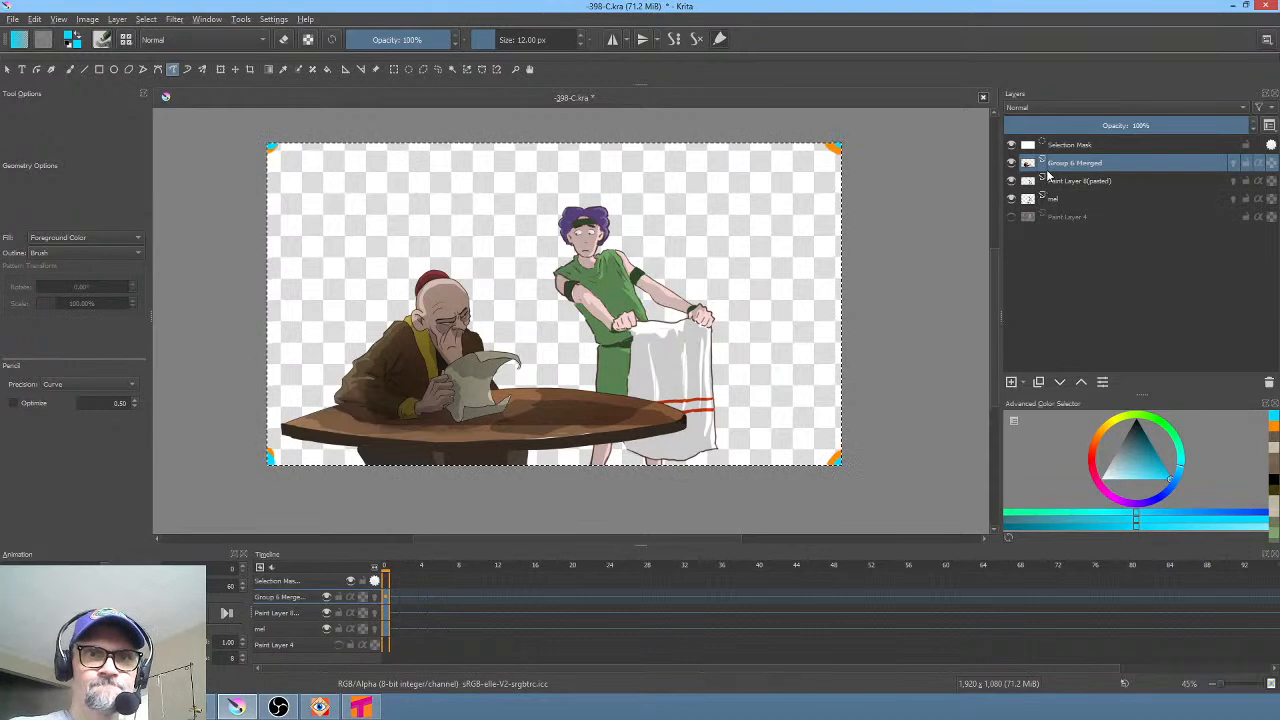
Hide the Group 6 Merged layer with the table and seated man, and compare the remaining layers by toggling them
{"action": "left_click", "coordinate": [1011, 163]}
{"action": "left_click", "coordinate": [1011, 163]}
{"action": "left_click", "coordinate": [1011, 163]}
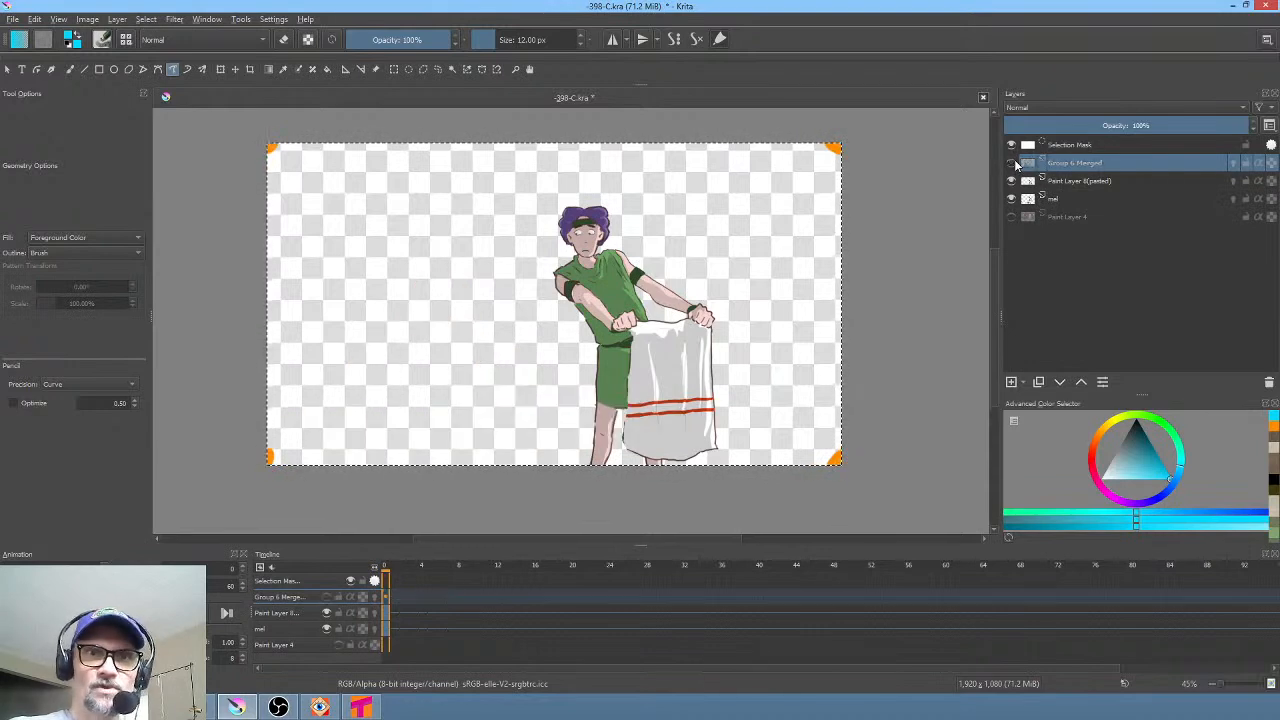
{"action": "left_click", "coordinate": [1011, 181]}
{"action": "left_click", "coordinate": [1011, 181]}
{"action": "left_click", "coordinate": [1011, 199]}
{"action": "left_click", "coordinate": [1011, 199]}
{"action": "left_click", "coordinate": [1012, 146]}
{"action": "left_click", "coordinate": [1012, 146]}
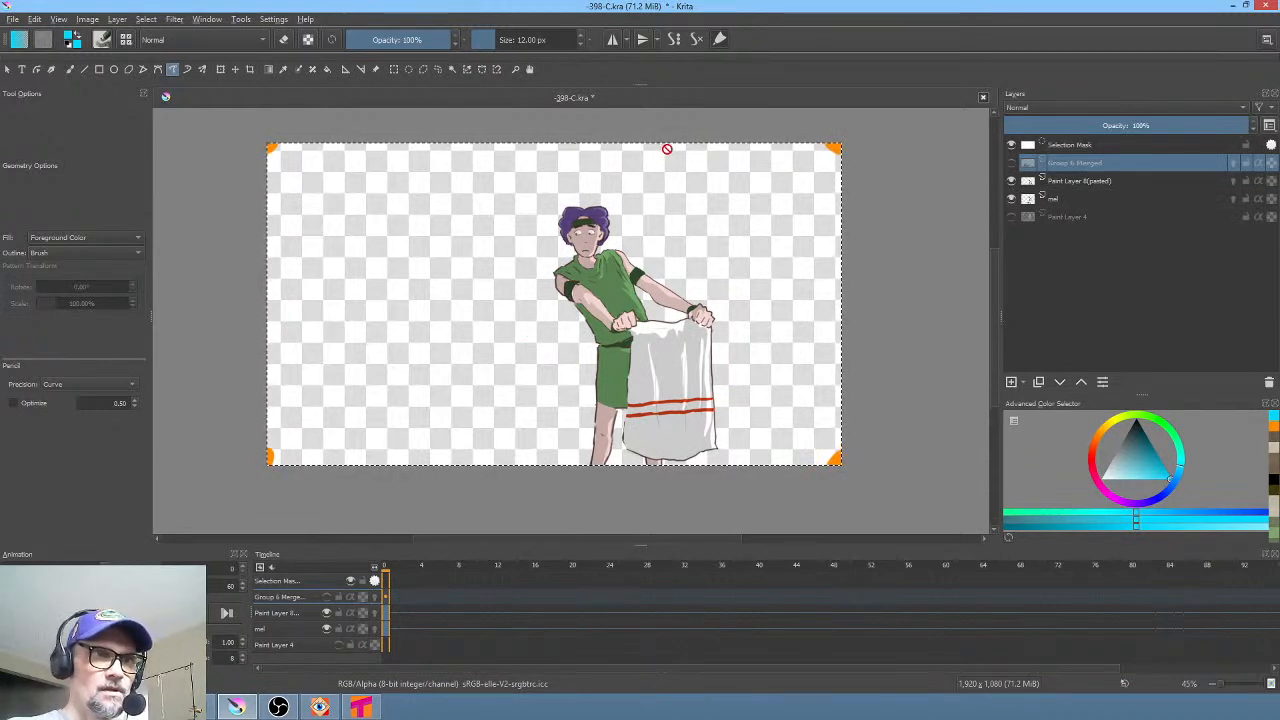
Select the Paint Layer 8(pasted) layer, hide the mel layer so only the standing character shows, and copy the artwork
{"action": "left_click", "coordinate": [1053, 183]}
{"action": "left_click", "coordinate": [1011, 181]}
{"action": "left_click", "coordinate": [1011, 199]}
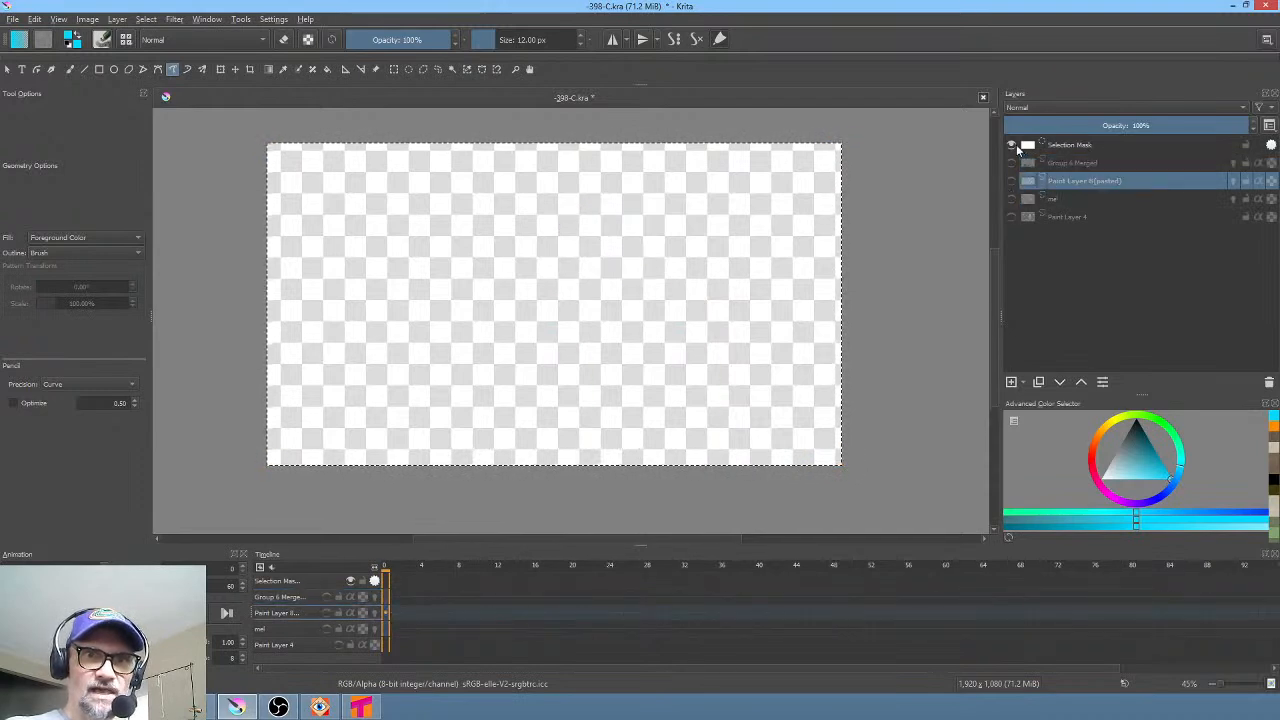
{"action": "left_click", "coordinate": [1011, 181]}
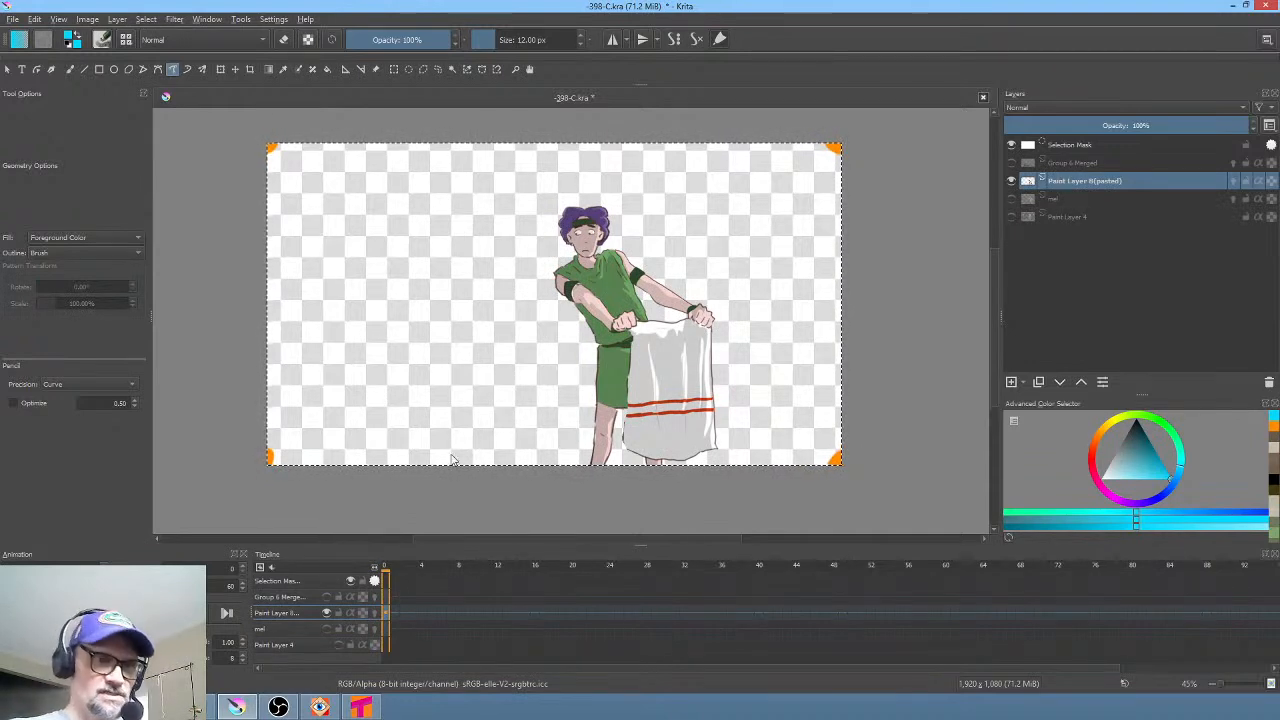
Switch to Tahoma2D, paste the standing character into Col3 at frame 1, and scale it globally to about 127.22%
{"action": "left_click", "coordinate": [361, 707]}
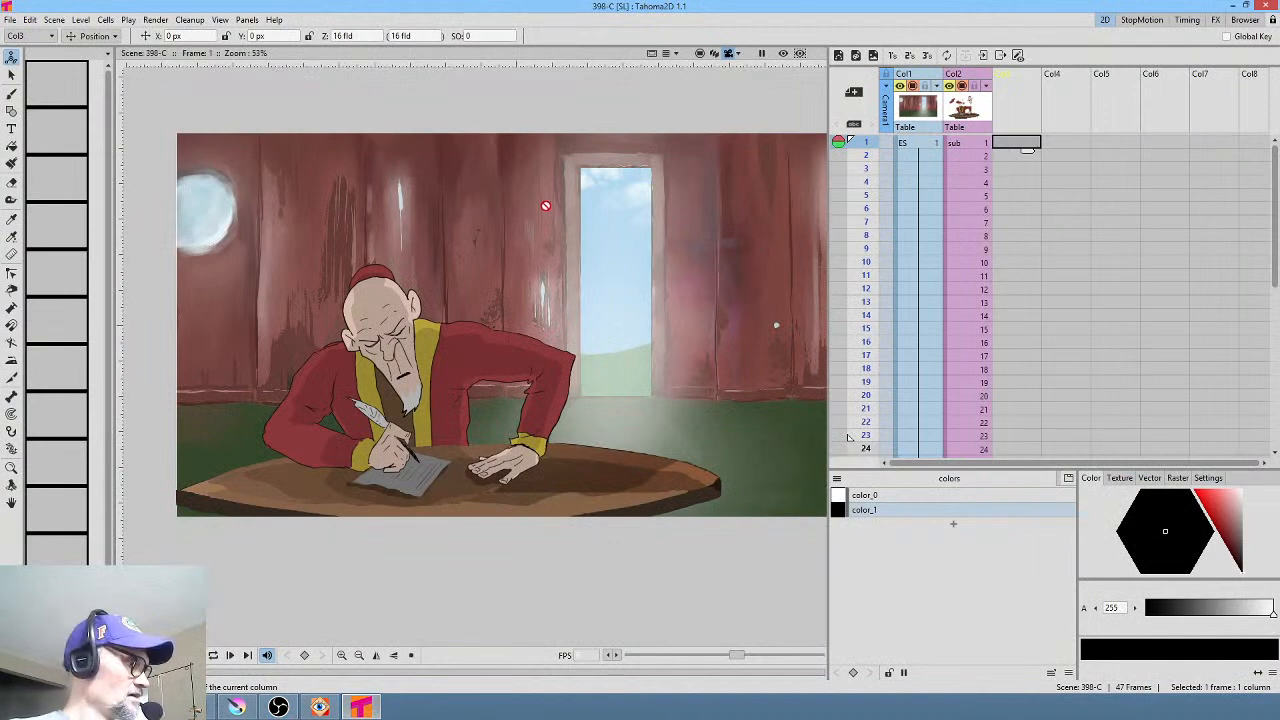
{"action": "key", "text": "ctrl+v"}
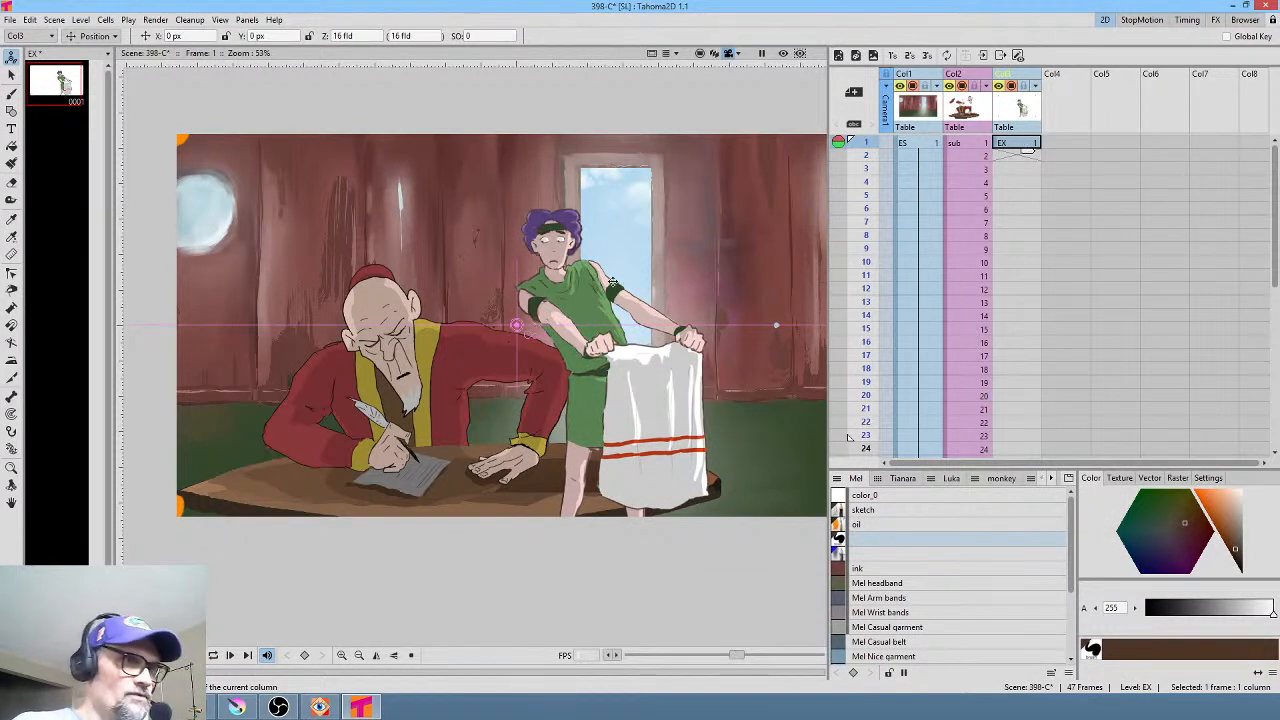
{"action": "left_click", "coordinate": [95, 35]}
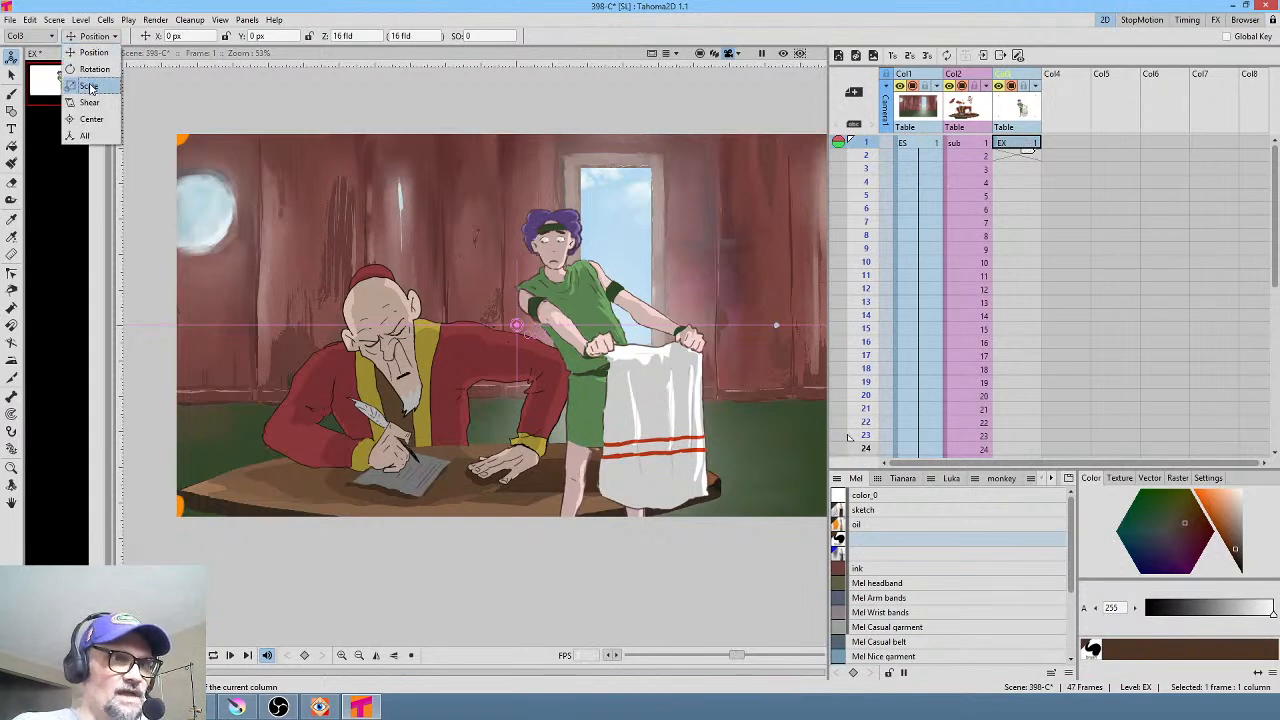
{"action": "left_click", "coordinate": [90, 82]}
{"action": "mouse_move", "coordinate": [657, 266]}
{"action": "left_mouse_down"}
{"action": "mouse_move", "coordinate": [728, 215]}
{"action": "mouse_move", "coordinate": [695, 239]}
{"action": "left_mouse_up"}
{"action": "mouse_move", "coordinate": [645, 425]}
{"action": "left_mouse_down"}
{"action": "mouse_move", "coordinate": [668, 385]}
{"action": "mouse_move", "coordinate": [638, 417]}
{"action": "mouse_move", "coordinate": [658, 420]}
{"action": "left_mouse_up"}
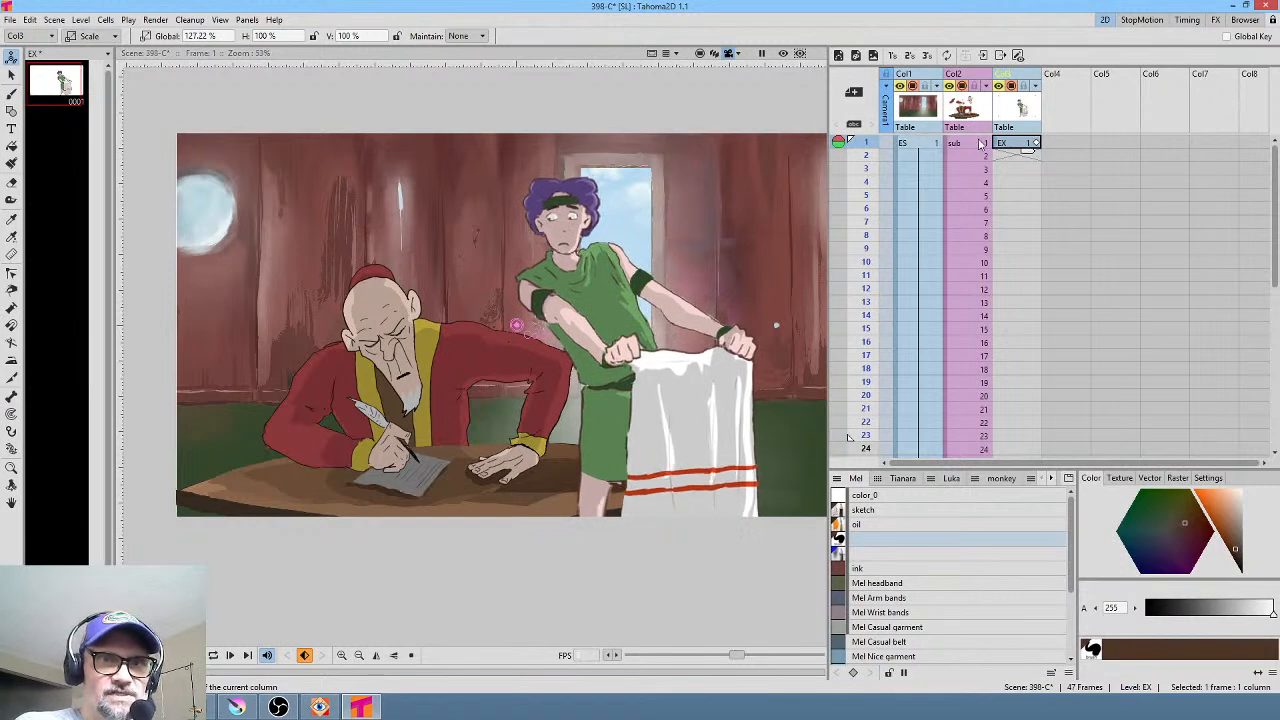
Open the sub-scene, delete its ctl control column, and return to the main scene
{"action": "left_click", "coordinate": [979, 145]}
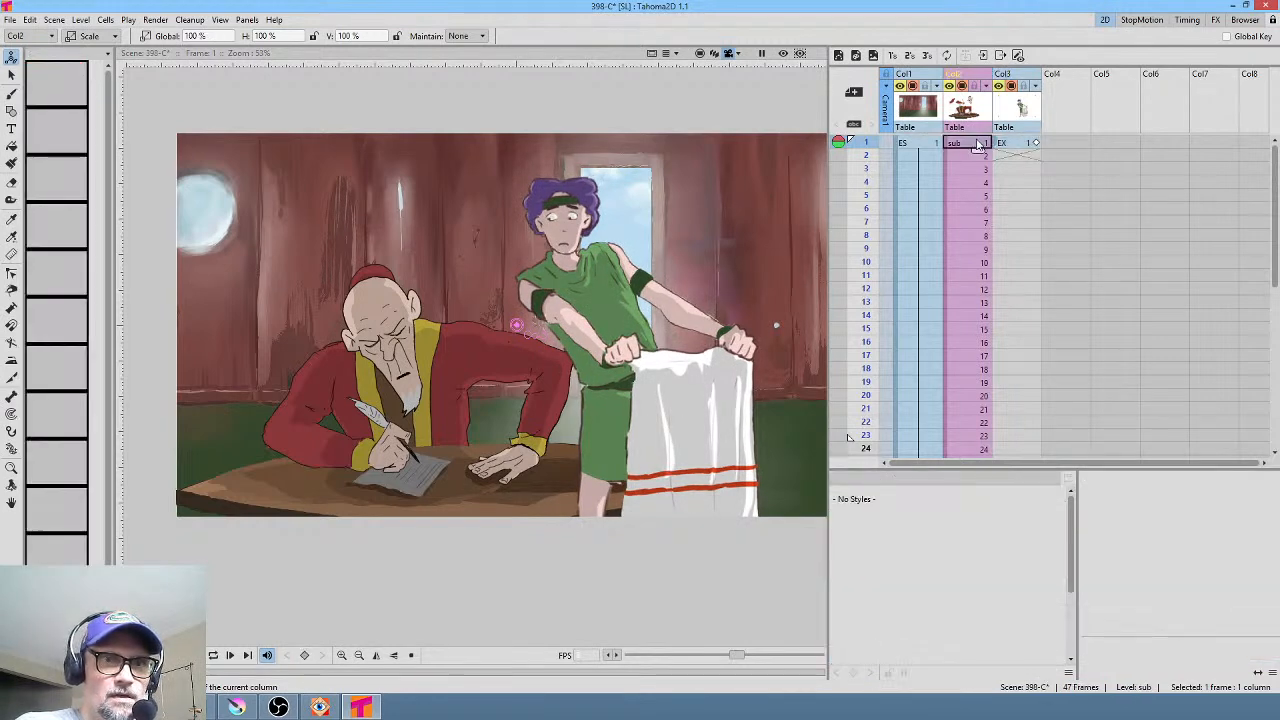
{"action": "left_click", "coordinate": [979, 145]}
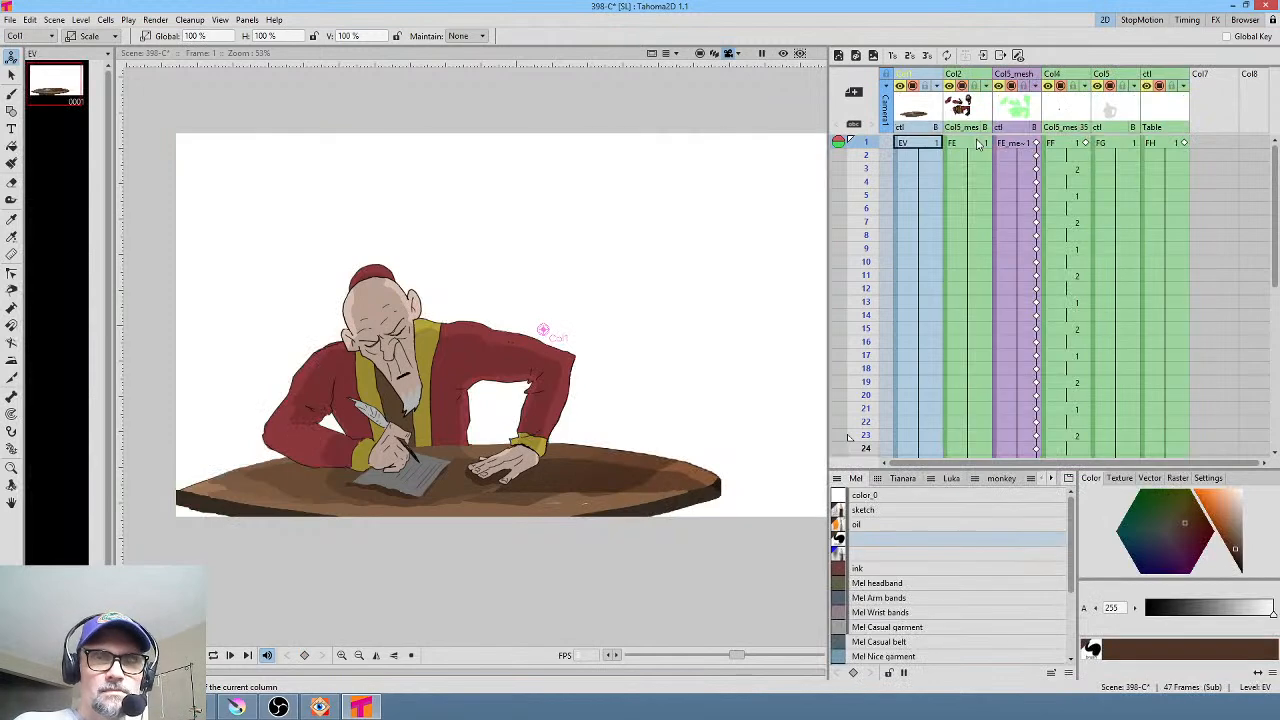
{"action": "left_click", "coordinate": [1166, 114]}
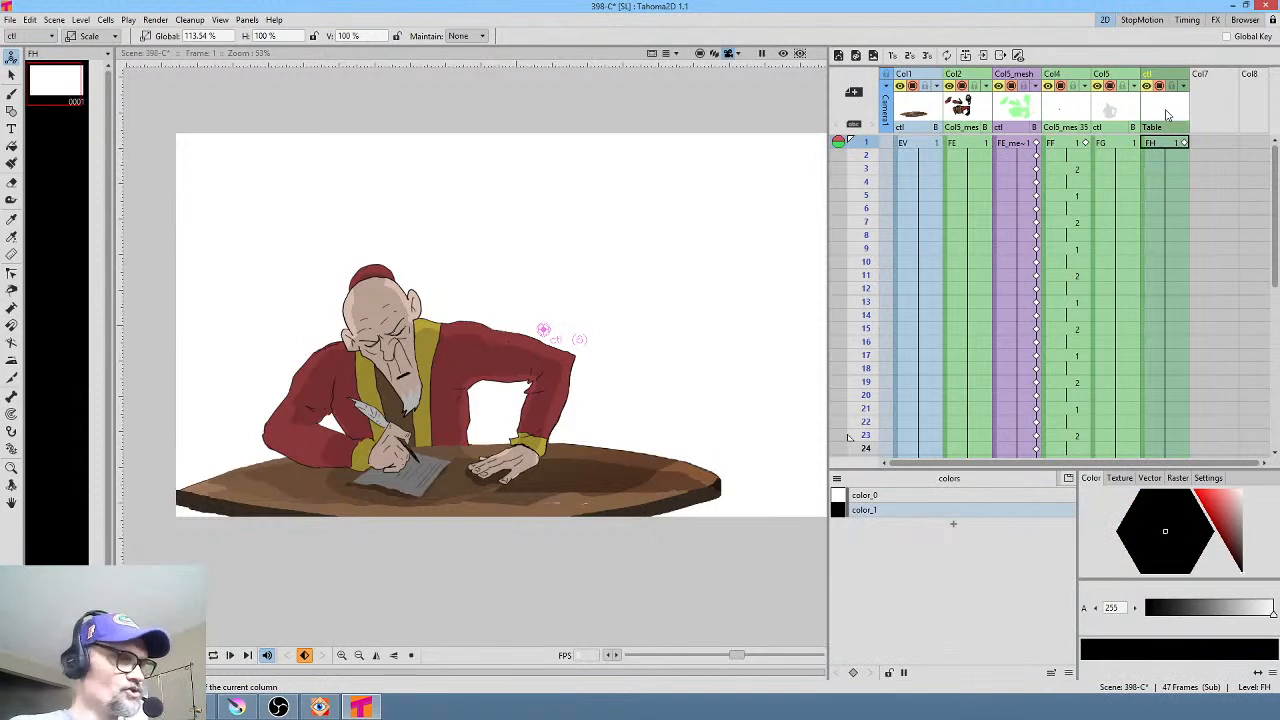
{"action": "key", "text": "Delete"}
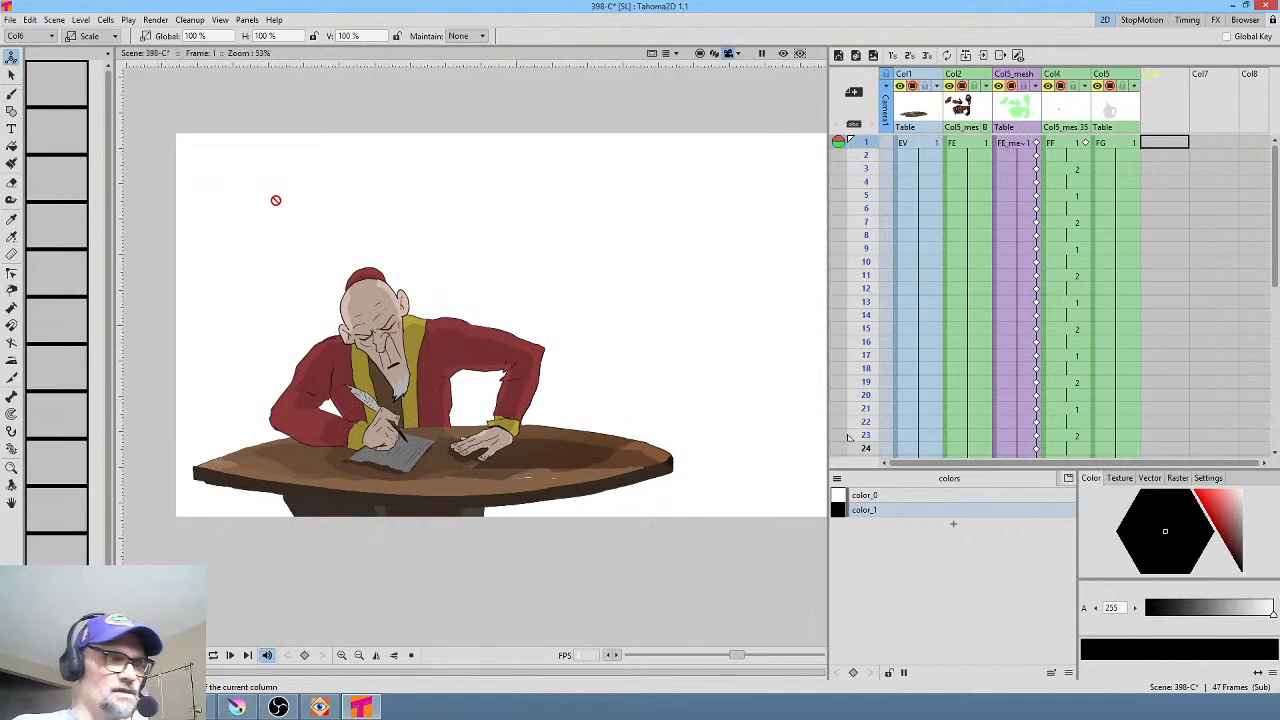
{"action": "key", "text": "ctrl+z"}
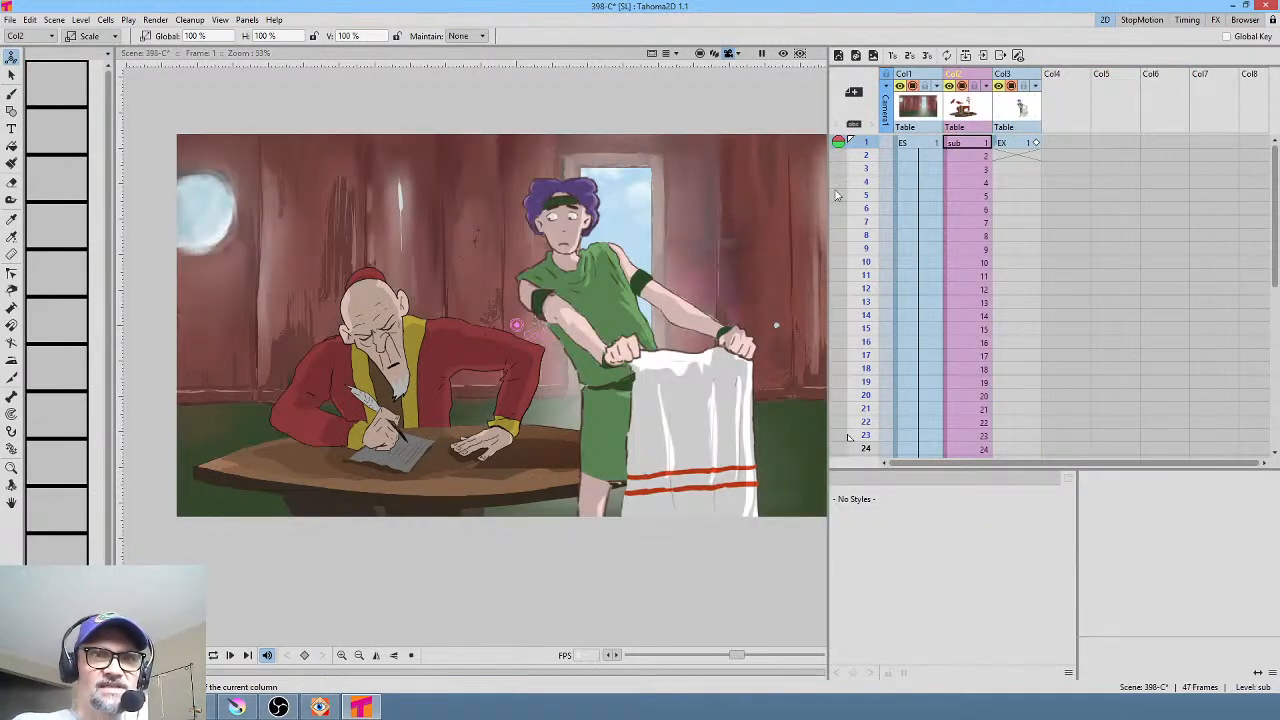
Scale the sub-scene column up slightly at frame 1 and position it at about X -9.4 px, Y -56.39 px
{"action": "left_click", "coordinate": [980, 143]}
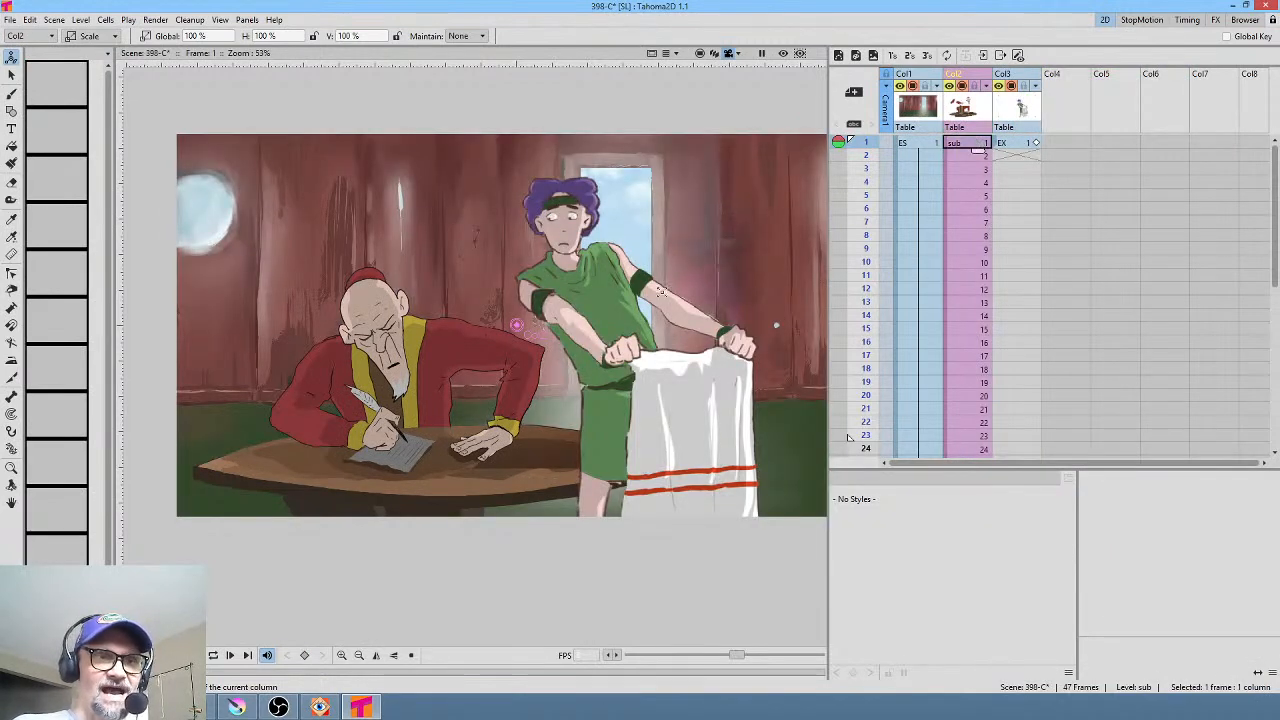
{"action": "left_click_drag", "start_coordinate": [486, 272], "coordinate": [502, 261]}
{"action": "left_click", "coordinate": [90, 36]}
{"action": "left_click", "coordinate": [88, 52]}
{"action": "left_click_drag", "start_coordinate": [481, 329], "coordinate": [477, 349]}
{"action": "left_click_drag", "start_coordinate": [871, 146], "coordinate": [853, 119]}
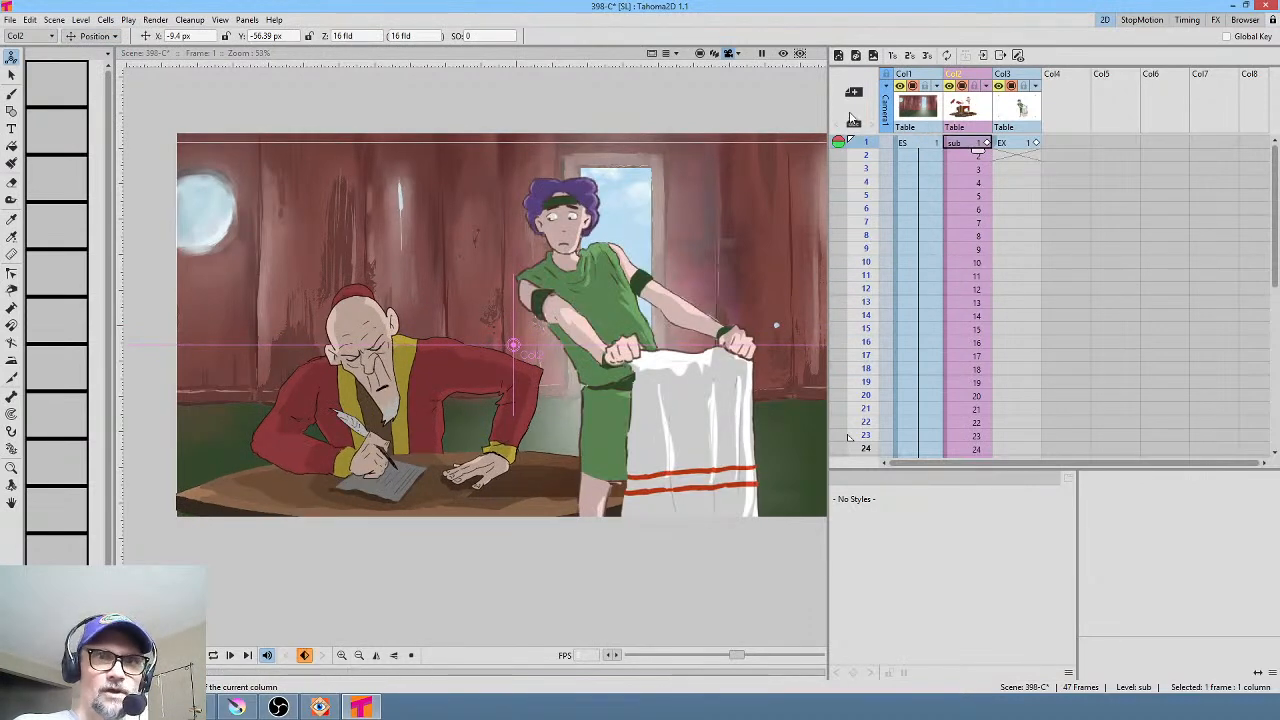
Extend the standing character's EX drawing to 47 frames and move its column before the sub-scene column so it sits behind the table
{"action": "left_click", "coordinate": [1033, 143]}
{"action": "left_click_drag", "start_coordinate": [1031, 158], "coordinate": [1010, 352]}
{"action": "scroll", "coordinate": [1096, 279], "scroll_direction": "up", "scroll_amount": 5}
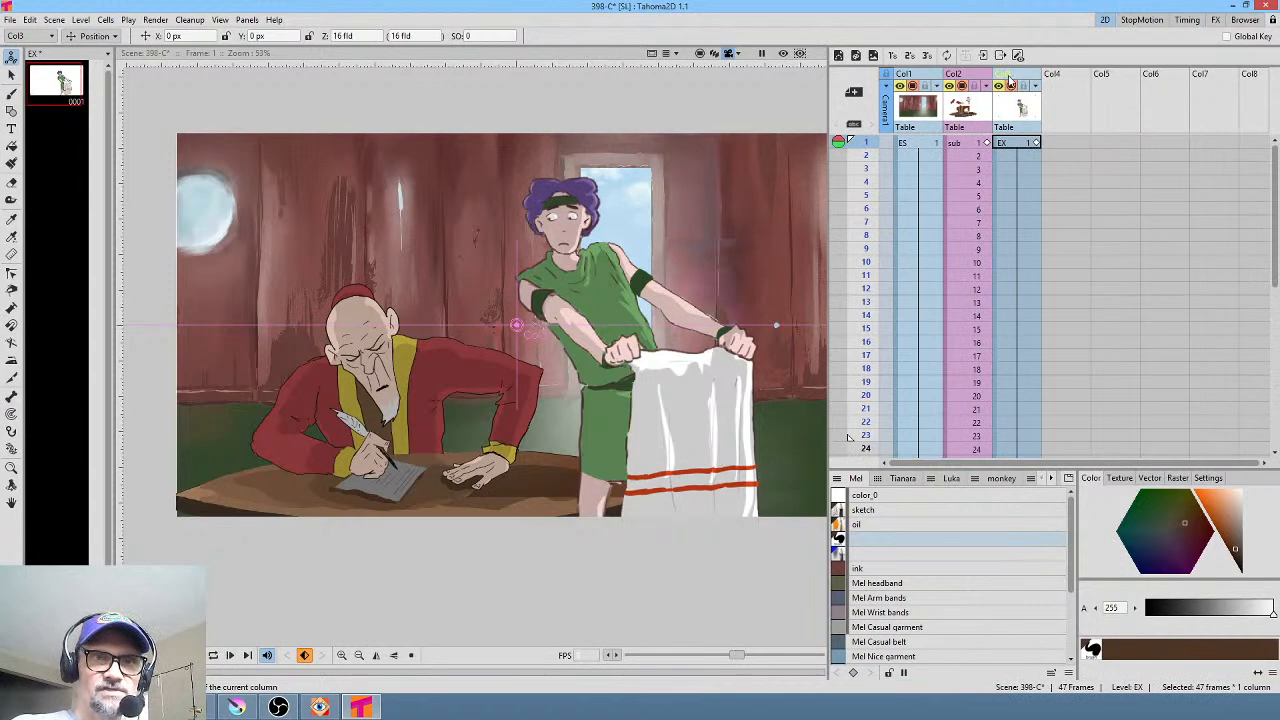
{"action": "left_click_drag", "start_coordinate": [1018, 76], "coordinate": [972, 82]}
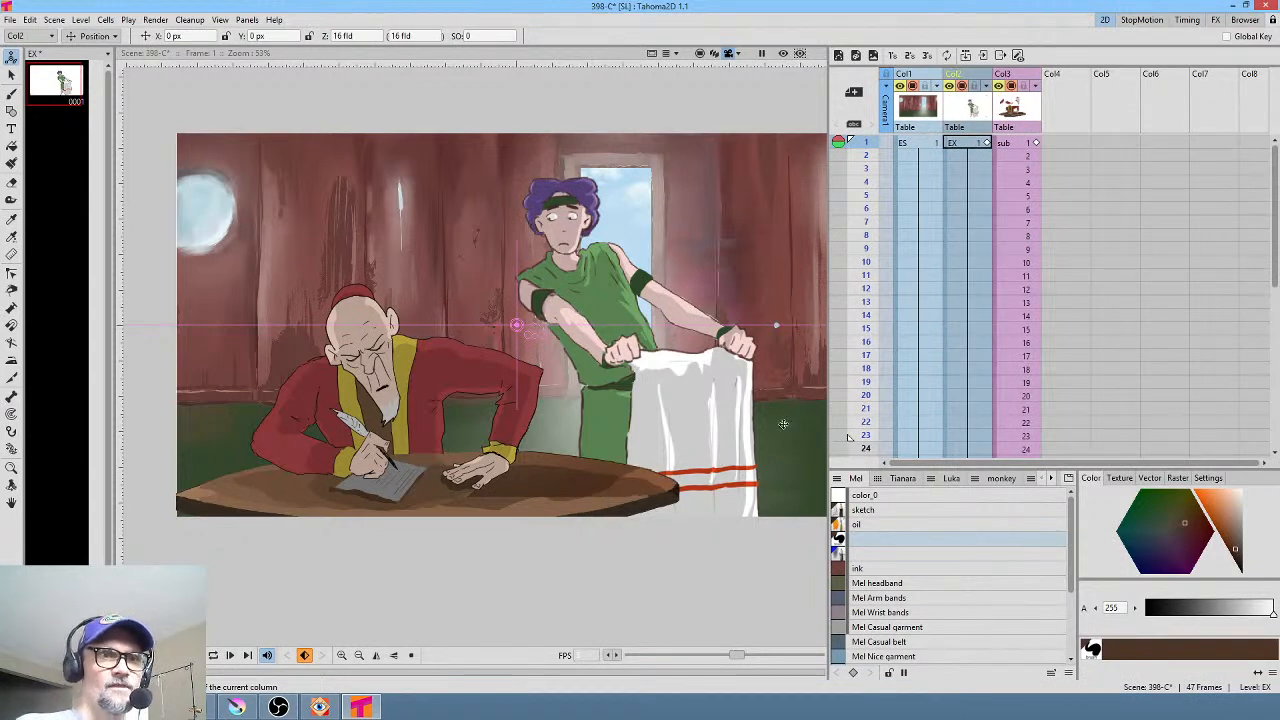
Switch to Vegas Pro, mark 00:23:03:07 to 00:23:06:07, and select the 398-B clip to examine the timing before the next shots
{"action": "left_click", "coordinate": [207, 708]}
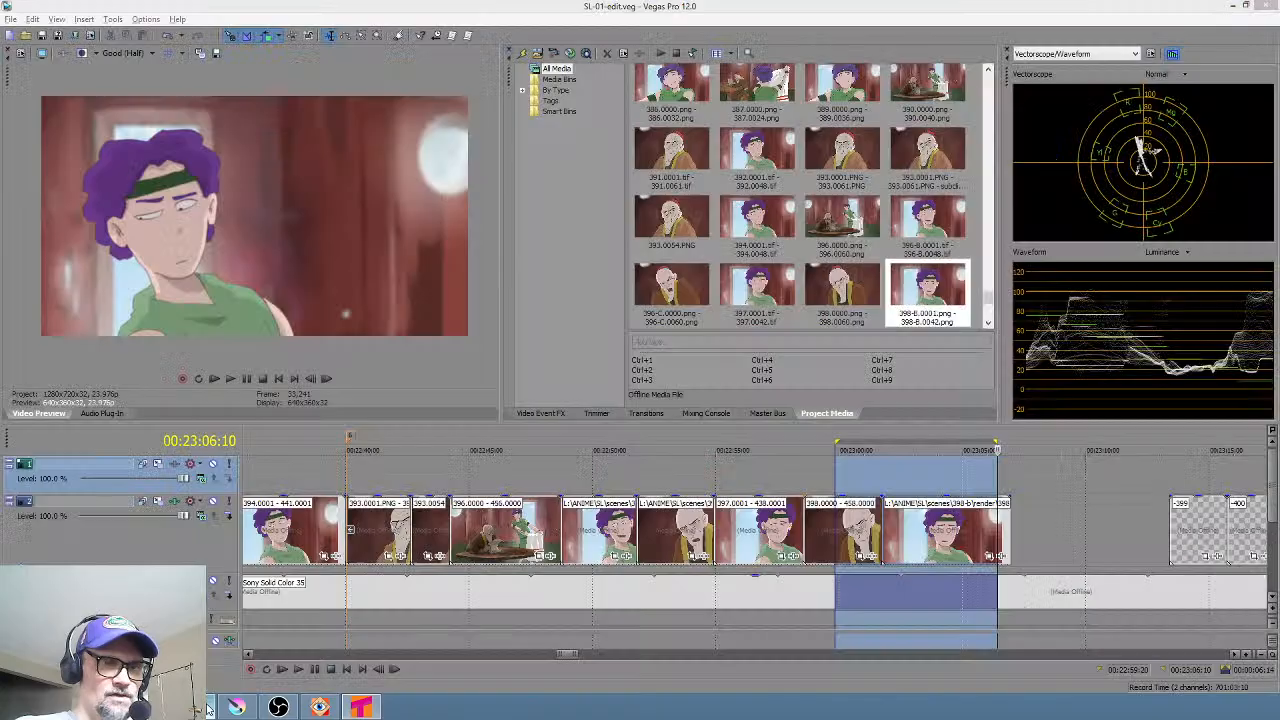
{"action": "left_click_drag", "start_coordinate": [922, 480], "coordinate": [994, 480]}
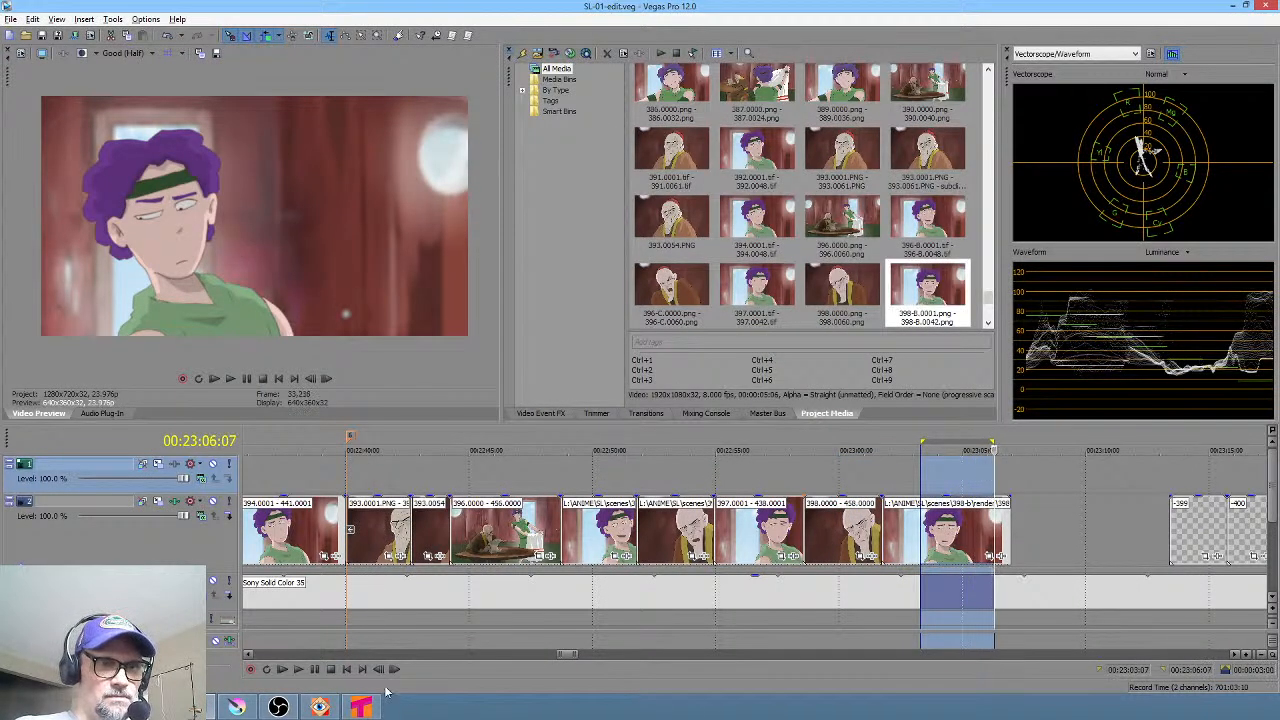
{"action": "left_click", "coordinate": [951, 532]}
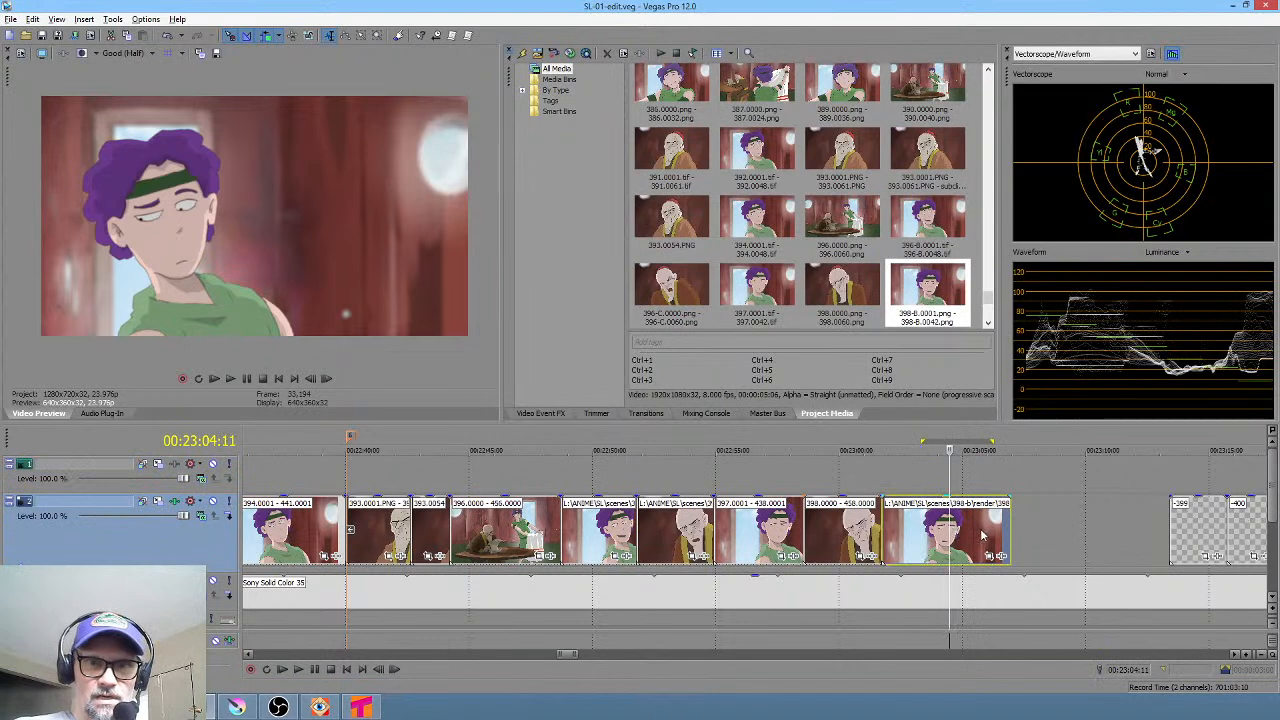
{"action": "scroll", "coordinate": [970, 514], "scroll_direction": "up", "scroll_amount": 4}
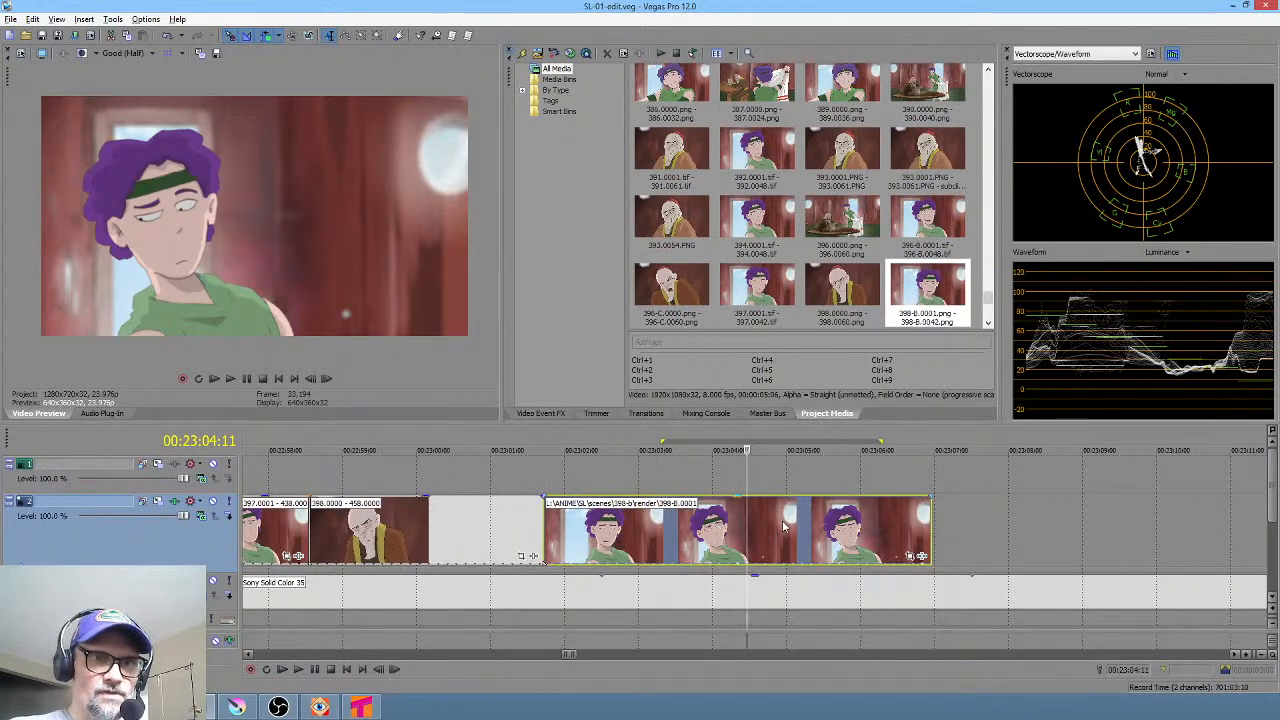
{"action": "scroll", "coordinate": [784, 527], "scroll_direction": "down", "scroll_amount": 8}
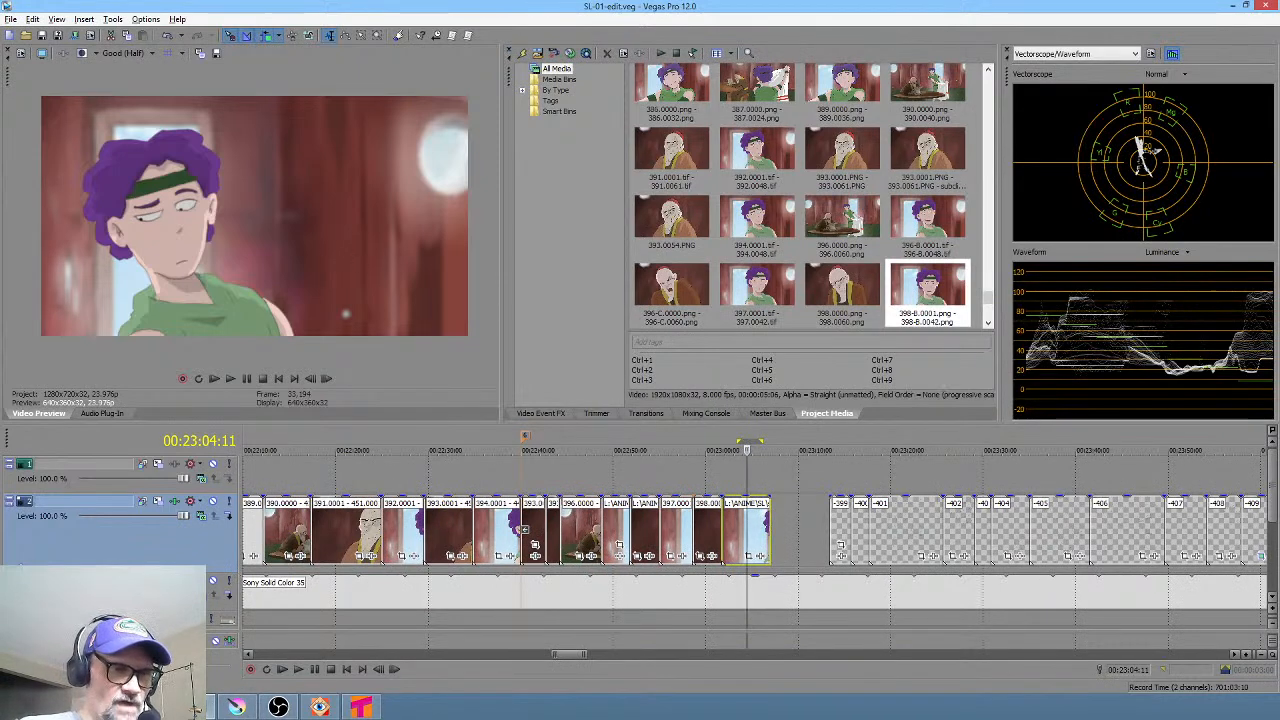
Switch to FastStone Image Viewer and look through the drawings in the L:\ANIME\SL\extras folder
{"action": "left_click", "coordinate": [320, 707]}
{"action": "left_click", "coordinate": [1264, 377]}
{"action": "scroll", "coordinate": [1254, 377], "scroll_direction": "down", "scroll_amount": 6}
{"action": "scroll", "coordinate": [1243, 376], "scroll_direction": "up", "scroll_amount": 8}
{"action": "scroll", "coordinate": [1238, 375], "scroll_direction": "up", "scroll_amount": 3}
{"action": "scroll", "coordinate": [1000, 395], "scroll_direction": "up", "scroll_amount": 4}
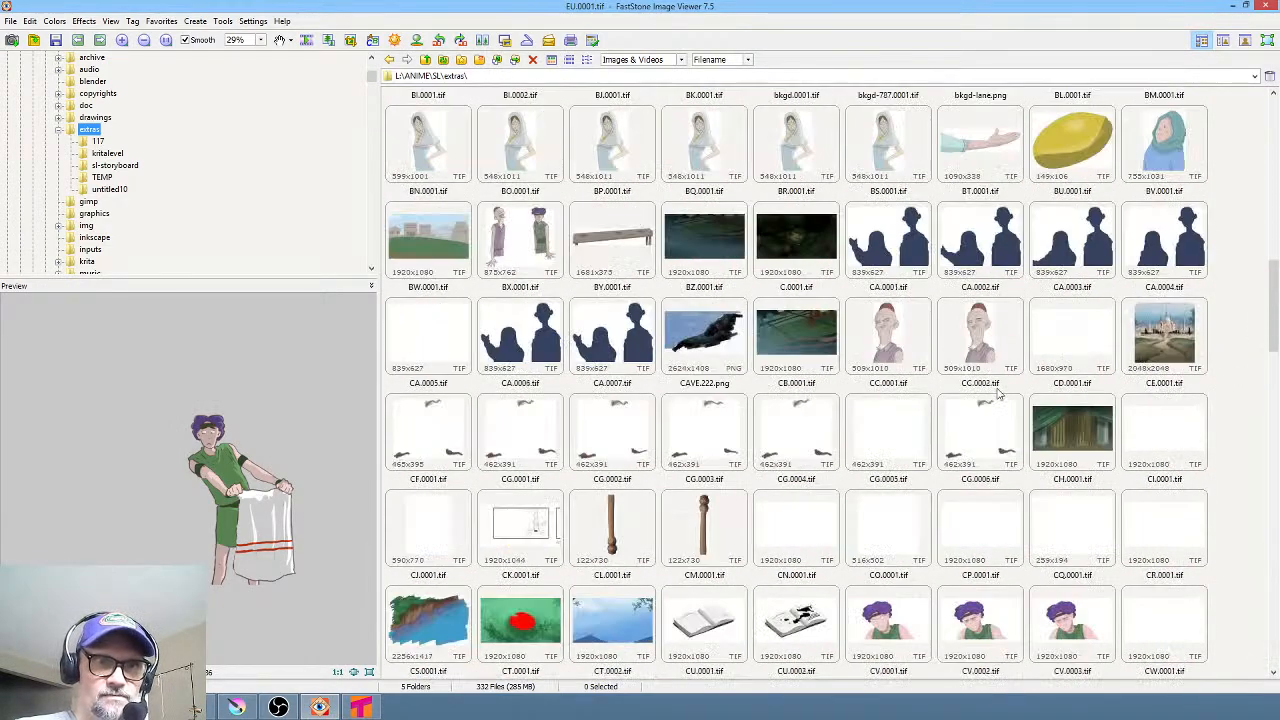
{"action": "scroll", "coordinate": [1000, 391], "scroll_direction": "up", "scroll_amount": 10}
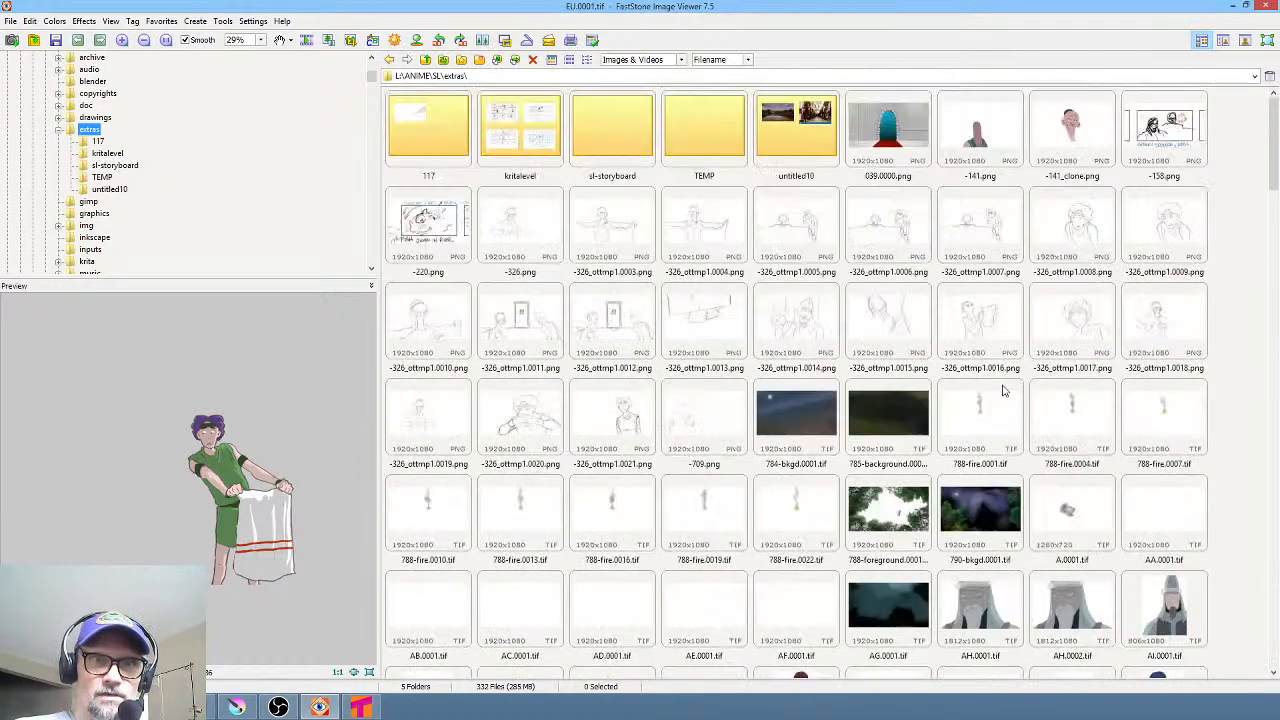
{"action": "scroll", "coordinate": [995, 388], "scroll_direction": "down", "scroll_amount": 10}
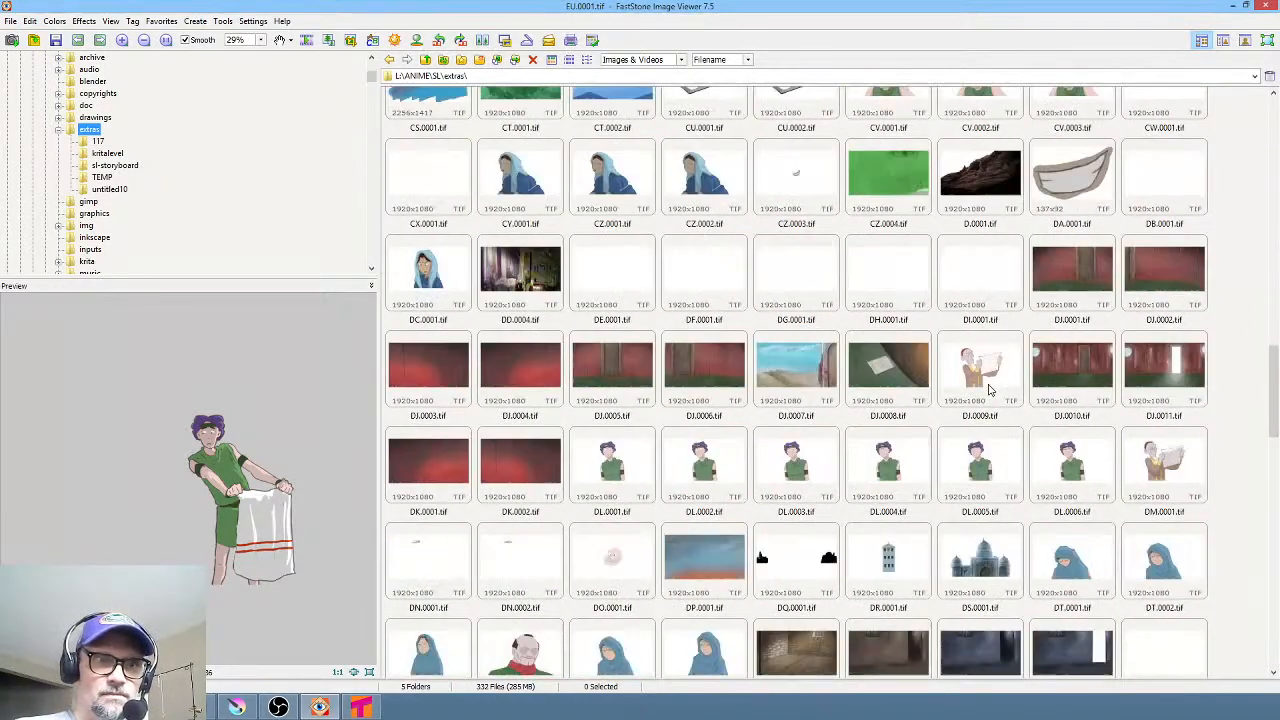
{"action": "scroll", "coordinate": [990, 390], "scroll_direction": "up", "scroll_amount": 1}
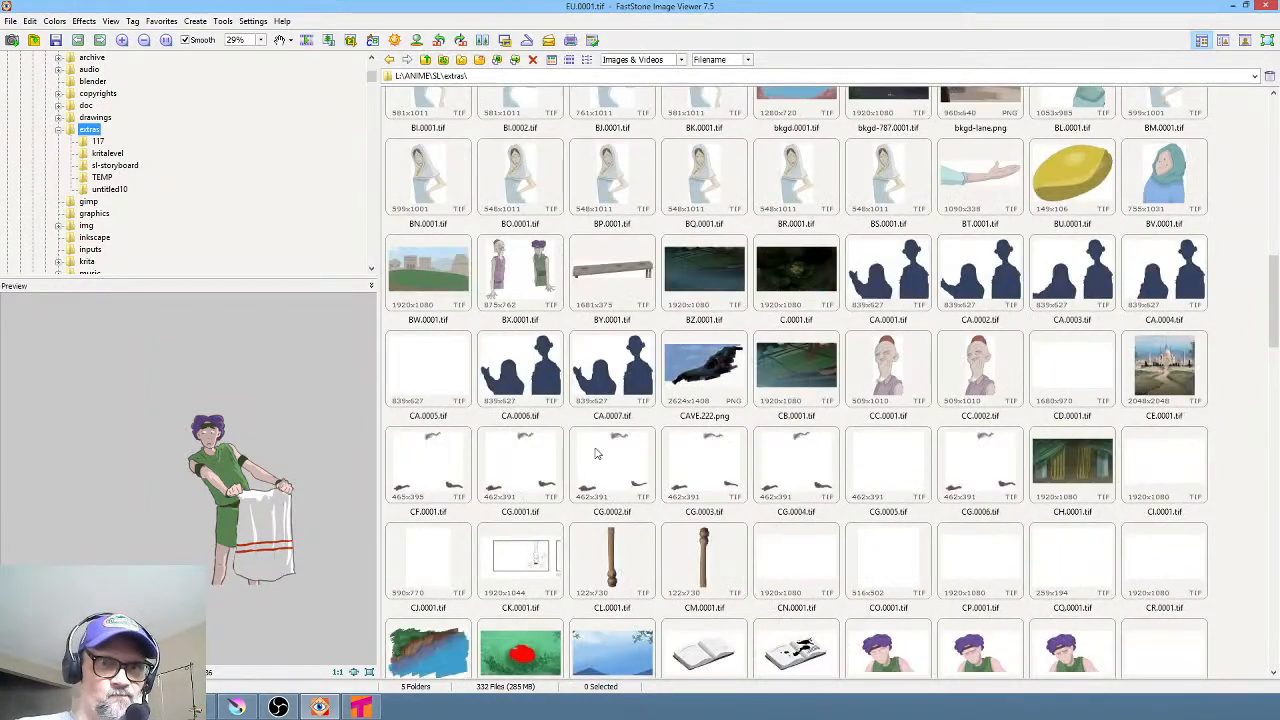
In Tahoma2D, open the standing character's EX drawing, cover his mouth with skin colour, and paint a short slanted mouth in dark purple
{"action": "left_click", "coordinate": [361, 707]}
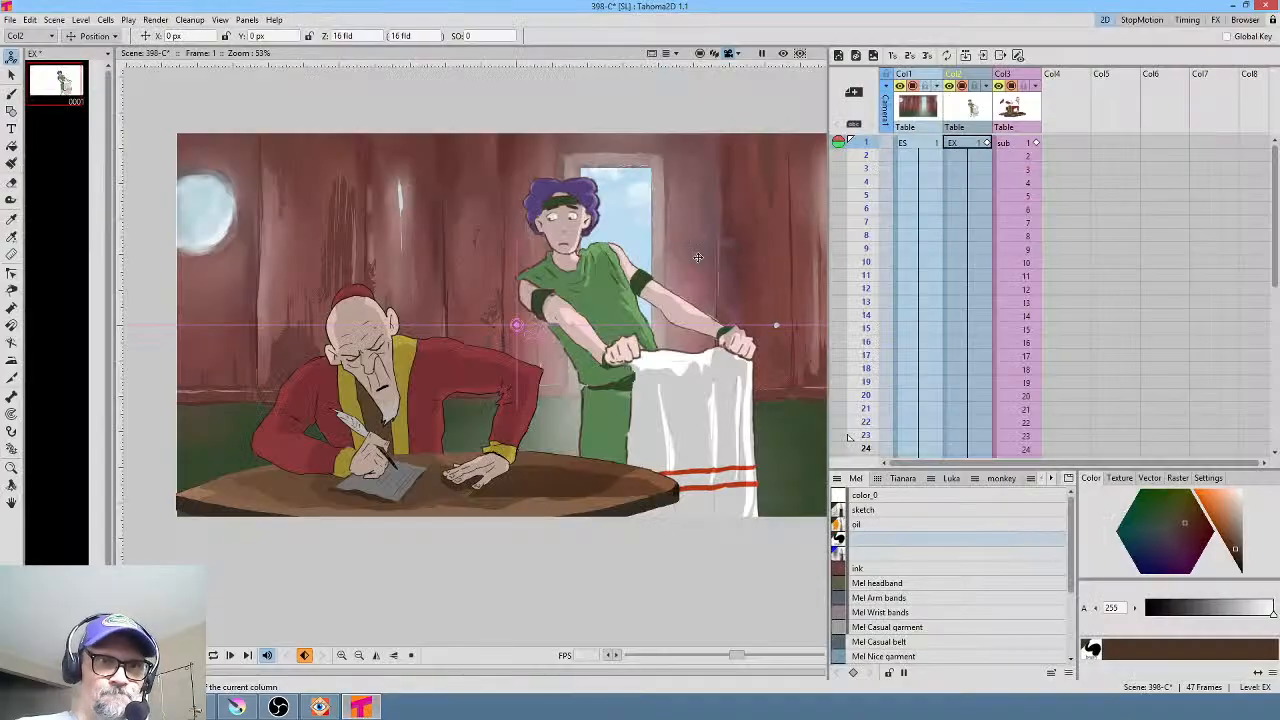
{"action": "left_click", "coordinate": [965, 143]}
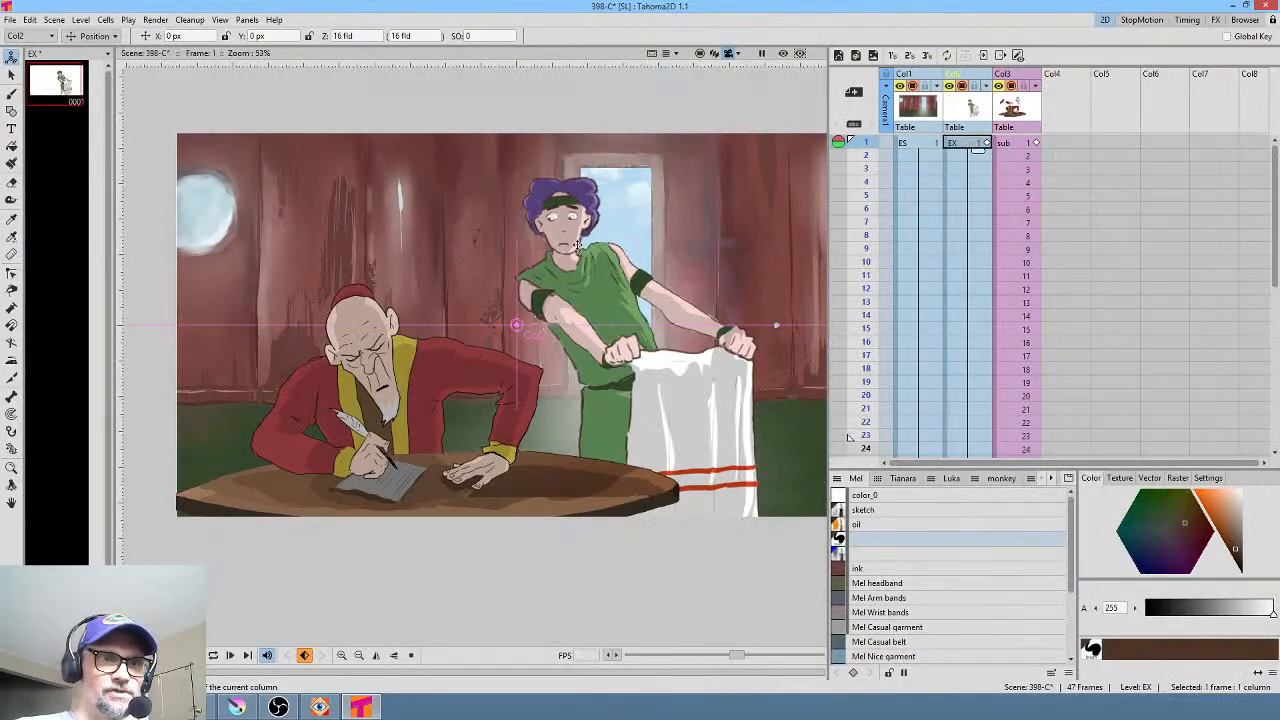
{"action": "left_click", "coordinate": [60, 87]}
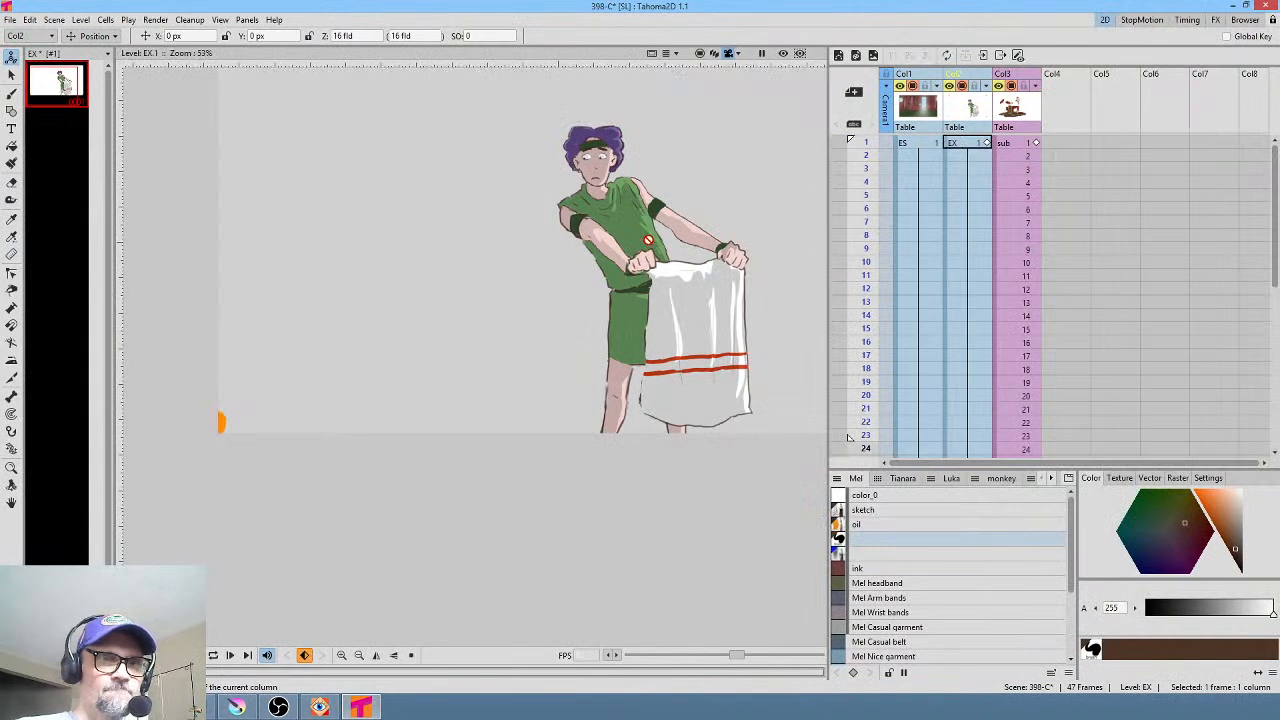
{"action": "scroll", "coordinate": [648, 240], "scroll_direction": "up", "scroll_amount": 6}
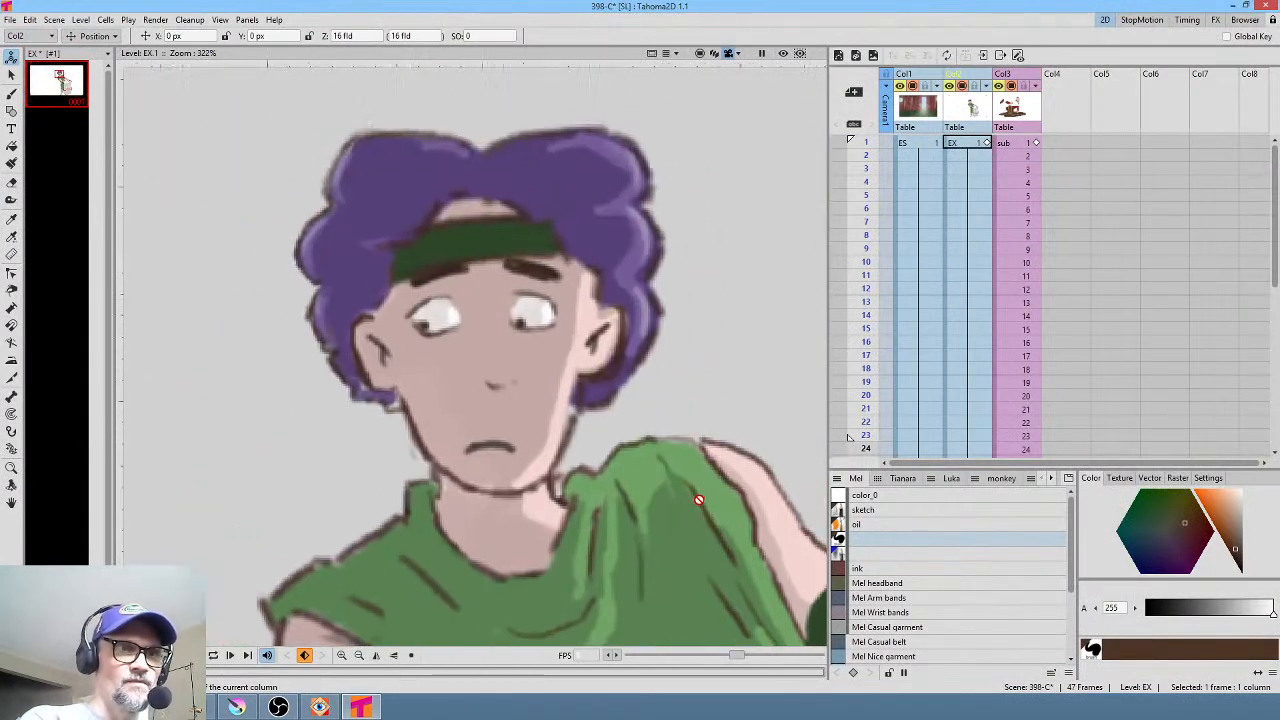
{"action": "left_click_drag", "start_coordinate": [699, 499], "coordinate": [638, 430]}
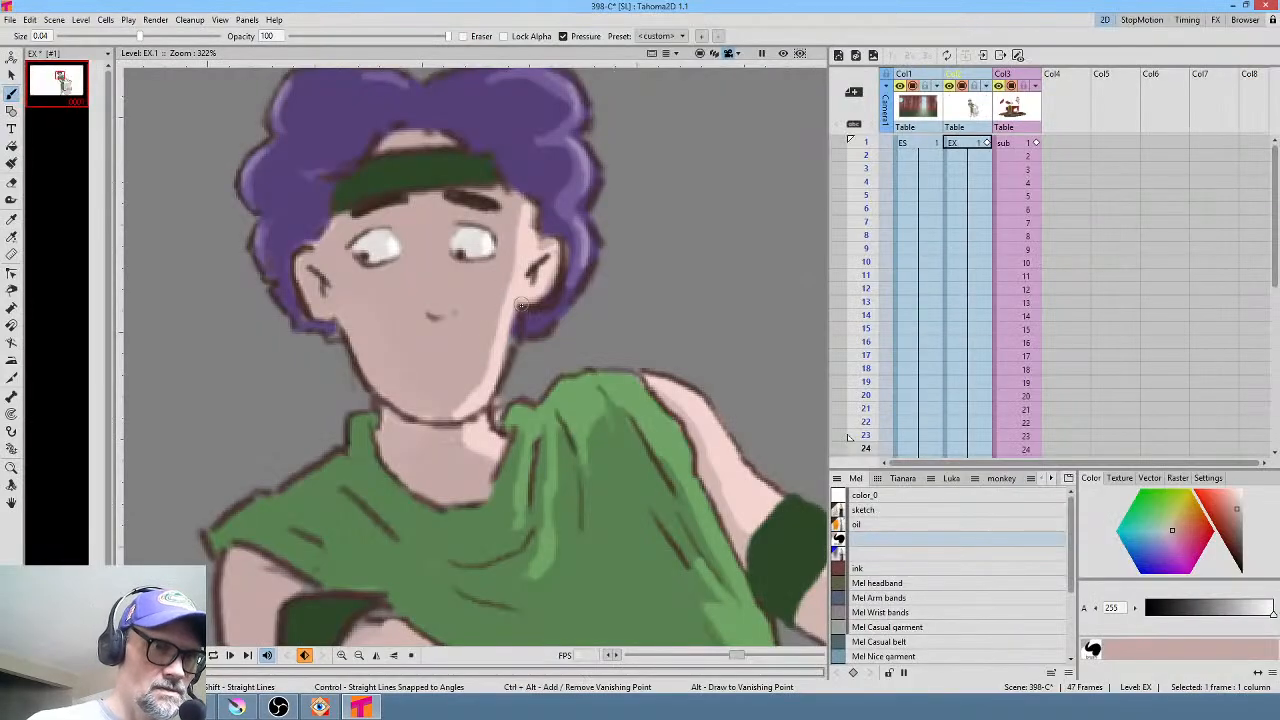
{"action": "key", "text": "r"}
{"action": "left_click", "coordinate": [518, 312]}
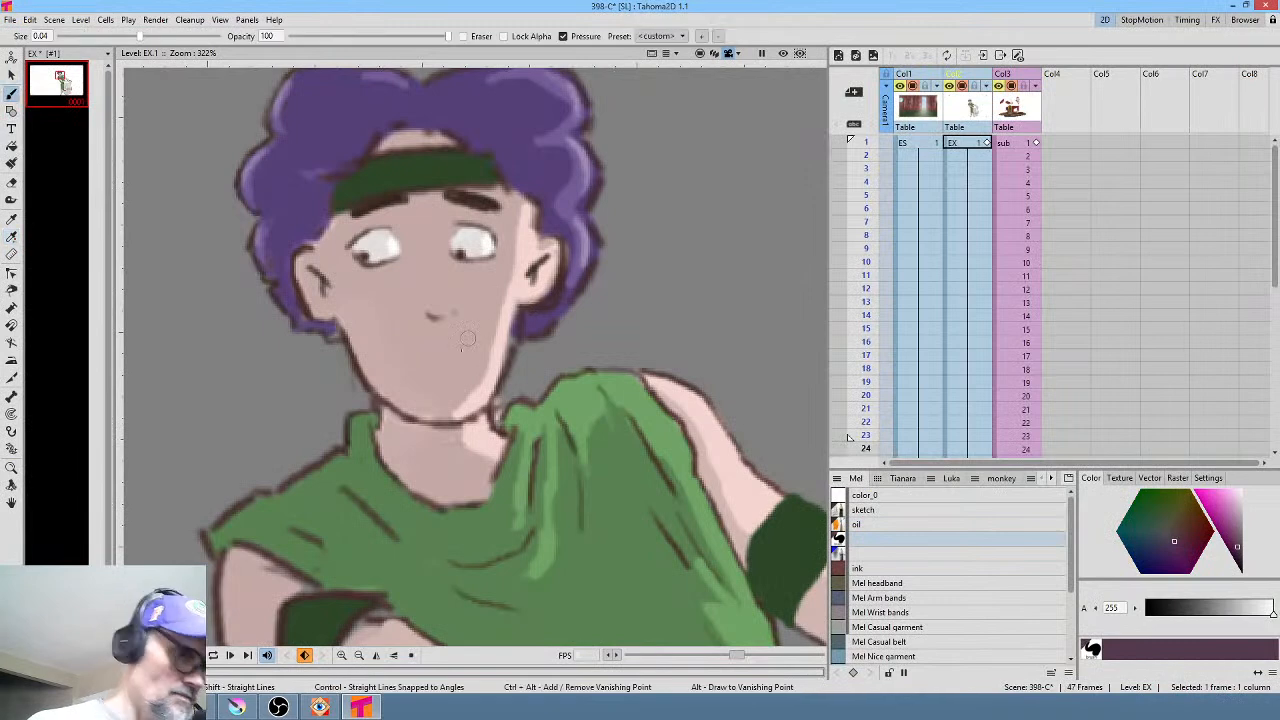
{"action": "left_click_drag", "start_coordinate": [460, 368], "coordinate": [427, 378]}
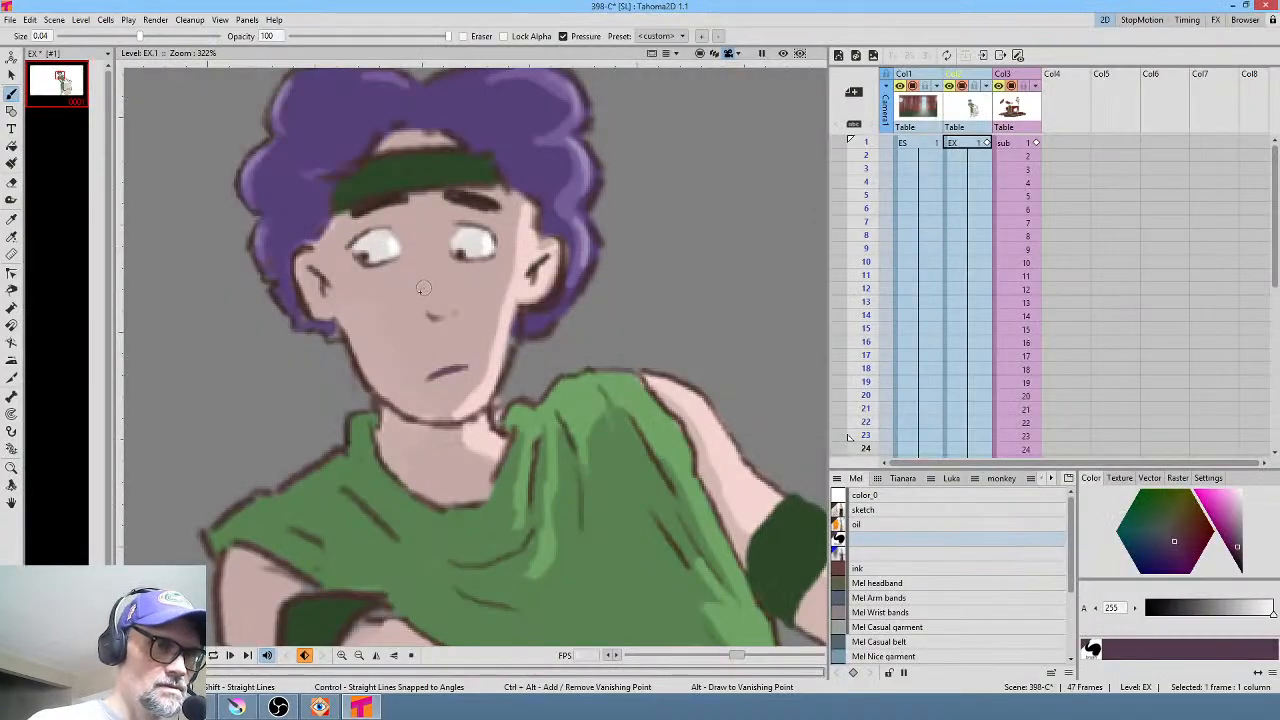
Sample the face's skin colour and paint over the lower edge of the standing character's left-hand eye to flatten it
{"action": "scroll", "coordinate": [424, 288], "scroll_direction": "up", "scroll_amount": 3}
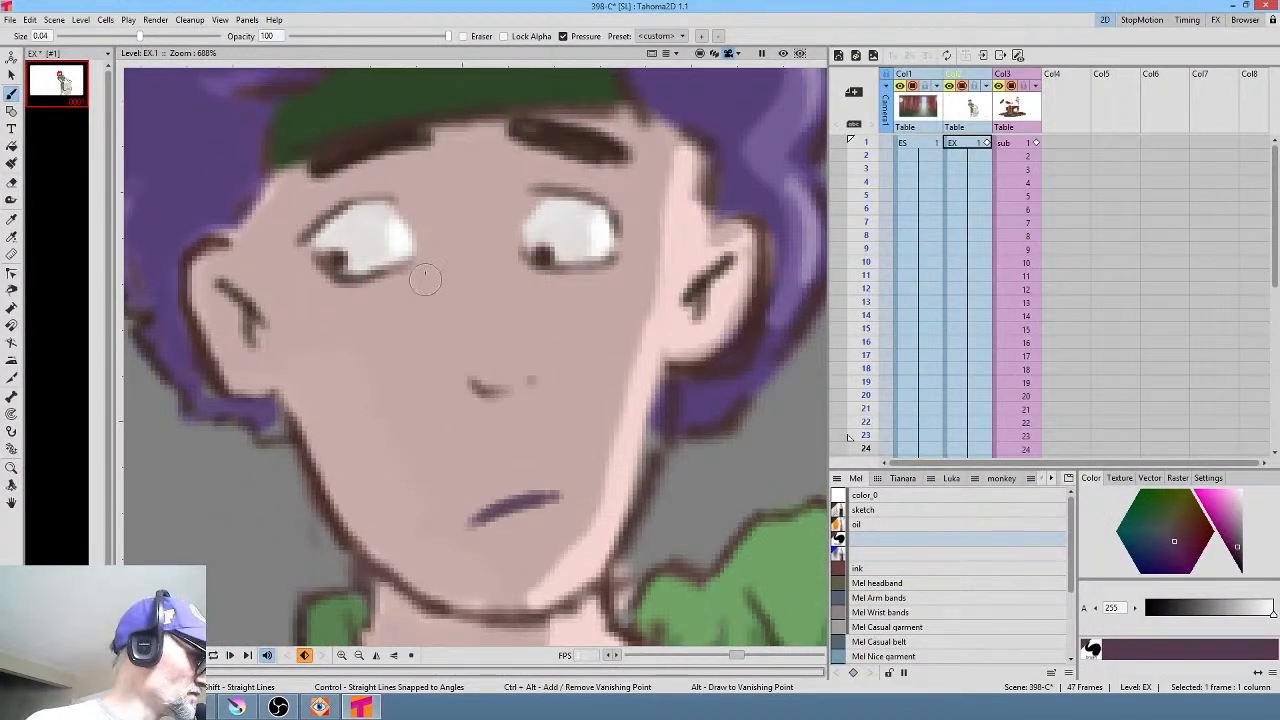
{"action": "key", "text": "r"}
{"action": "left_click", "coordinate": [434, 306]}
{"action": "key", "text": "f"}
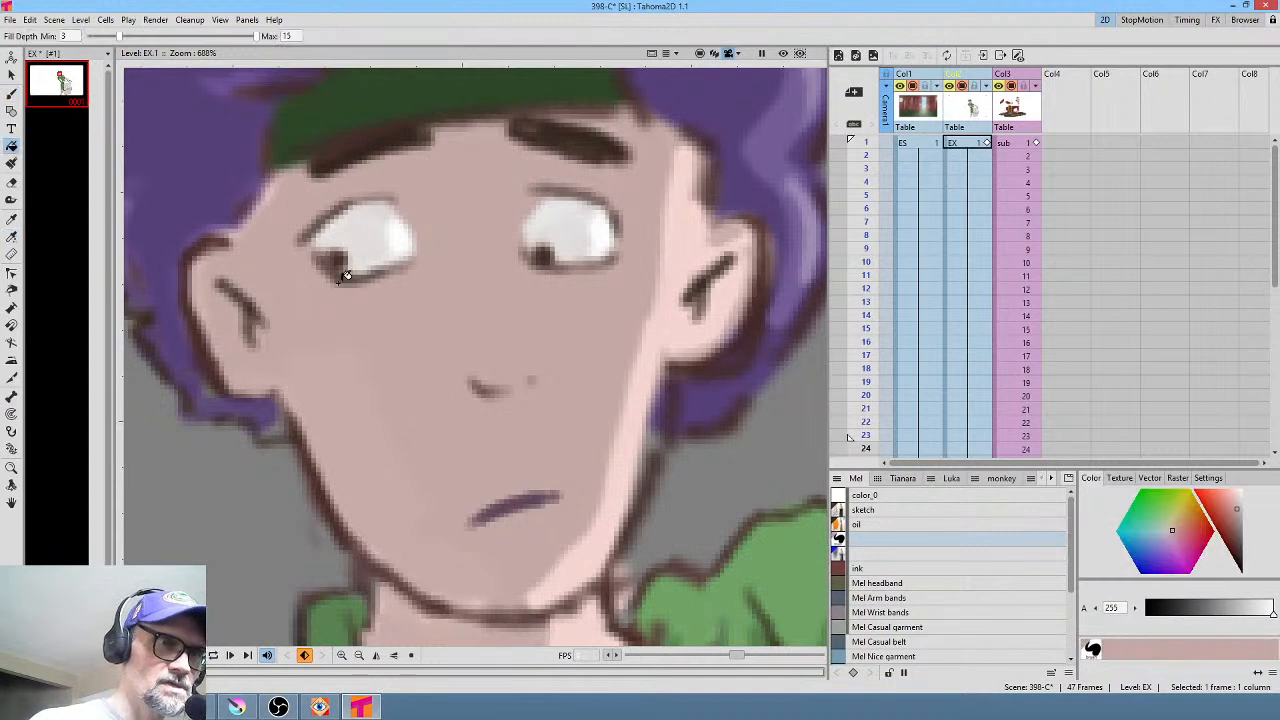
{"action": "left_click", "coordinate": [335, 270]}
{"action": "key", "text": "ctrl+z"}
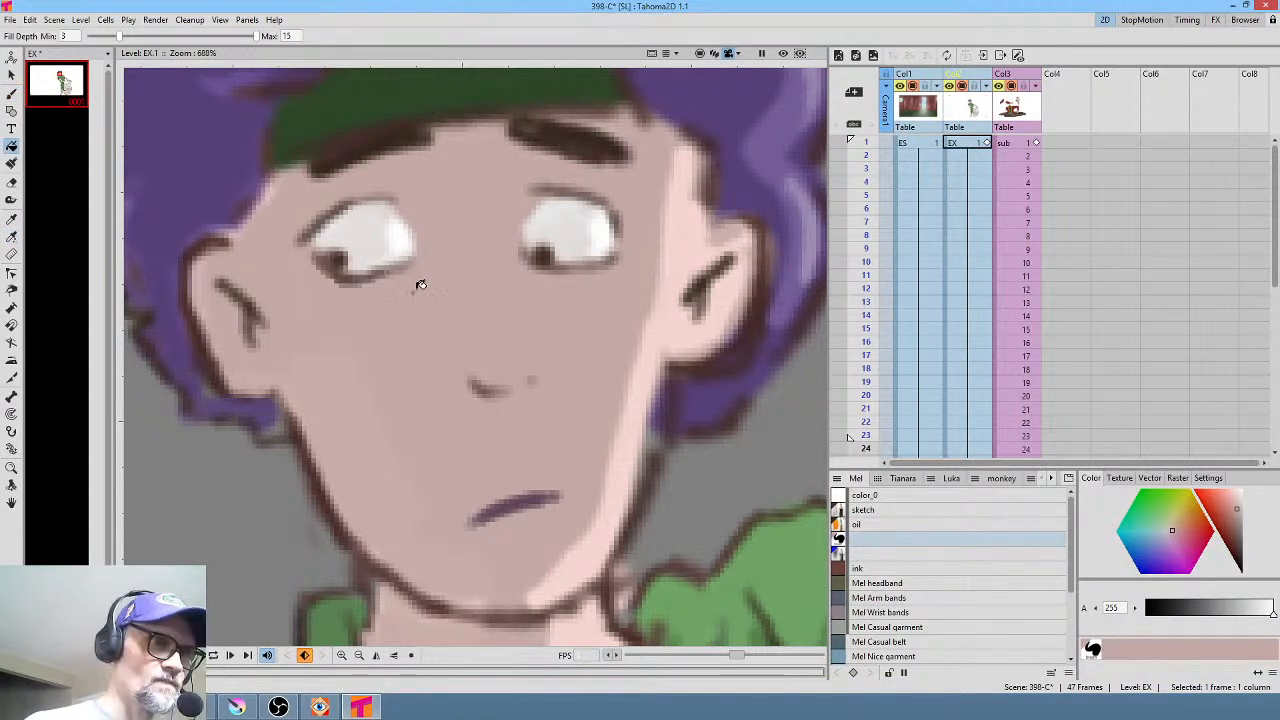
{"action": "key", "text": "b"}
{"action": "mouse_move", "coordinate": [322, 286]}
{"action": "left_mouse_down"}
{"action": "mouse_move", "coordinate": [383, 273]}
{"action": "mouse_move", "coordinate": [303, 271]}
{"action": "mouse_move", "coordinate": [385, 274]}
{"action": "mouse_move", "coordinate": [346, 280]}
{"action": "mouse_move", "coordinate": [434, 264]}
{"action": "left_mouse_up"}
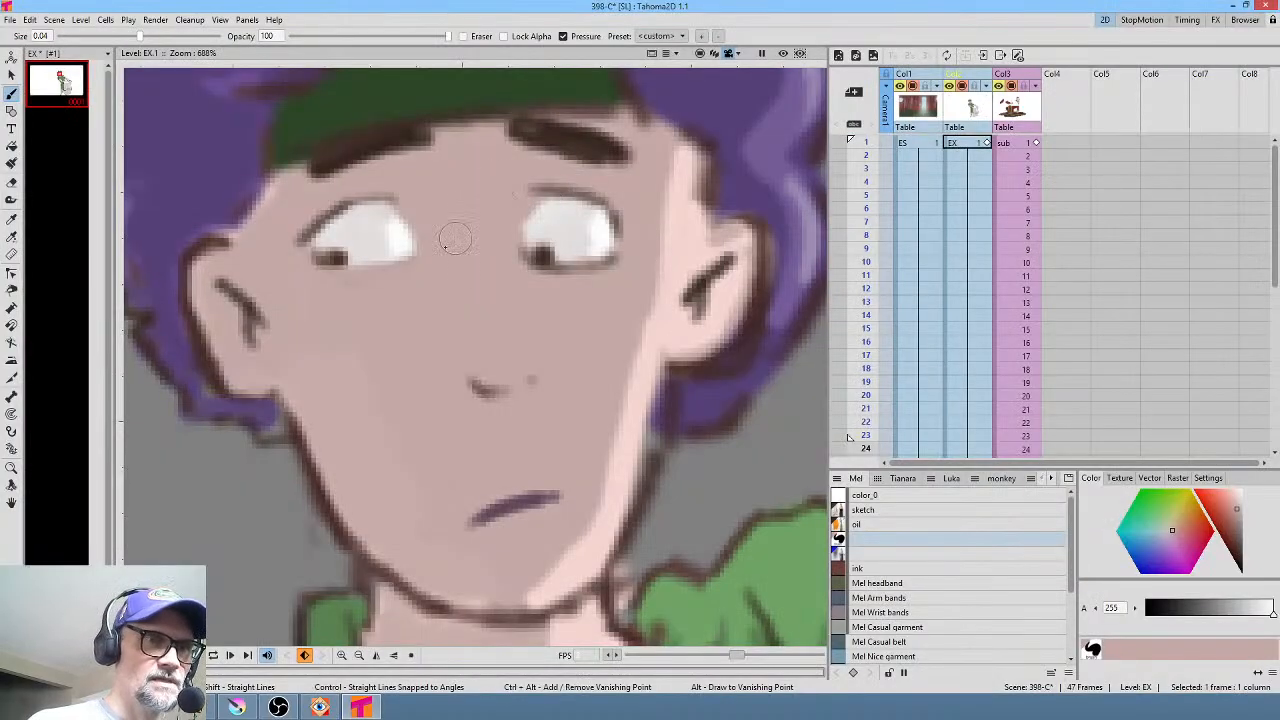
Sample the brown eyelid line colour and redraw the lower lid line of the left-hand eye
{"action": "left_click_drag", "start_coordinate": [455, 312], "coordinate": [489, 374]}
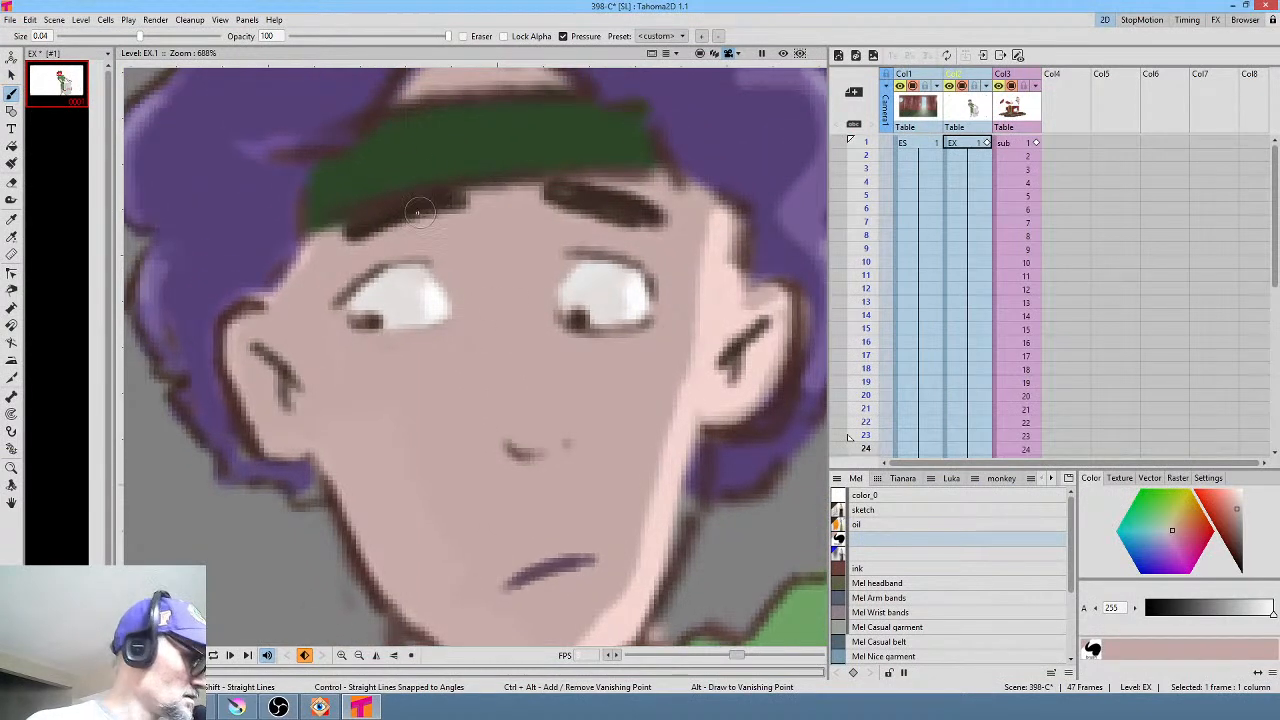
{"action": "key", "text": "r"}
{"action": "left_click", "coordinate": [370, 272]}
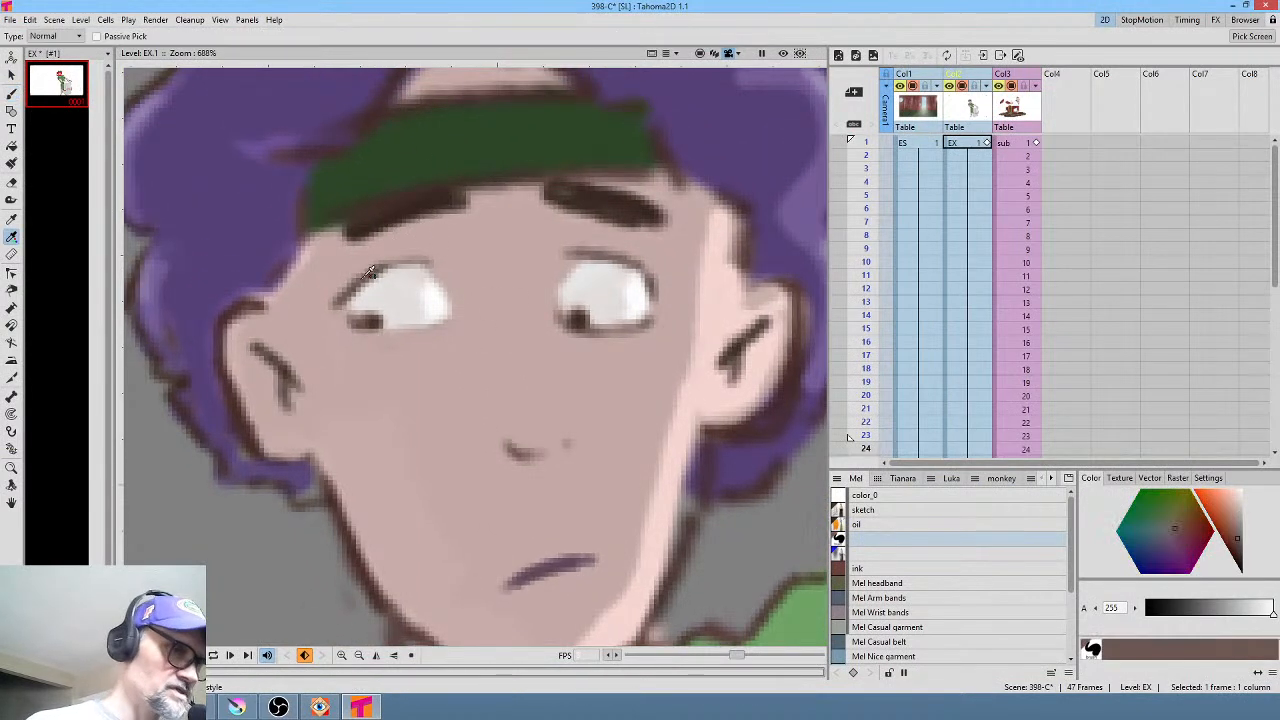
{"action": "key", "text": "b"}
{"action": "left_click_drag", "start_coordinate": [362, 336], "coordinate": [448, 322]}
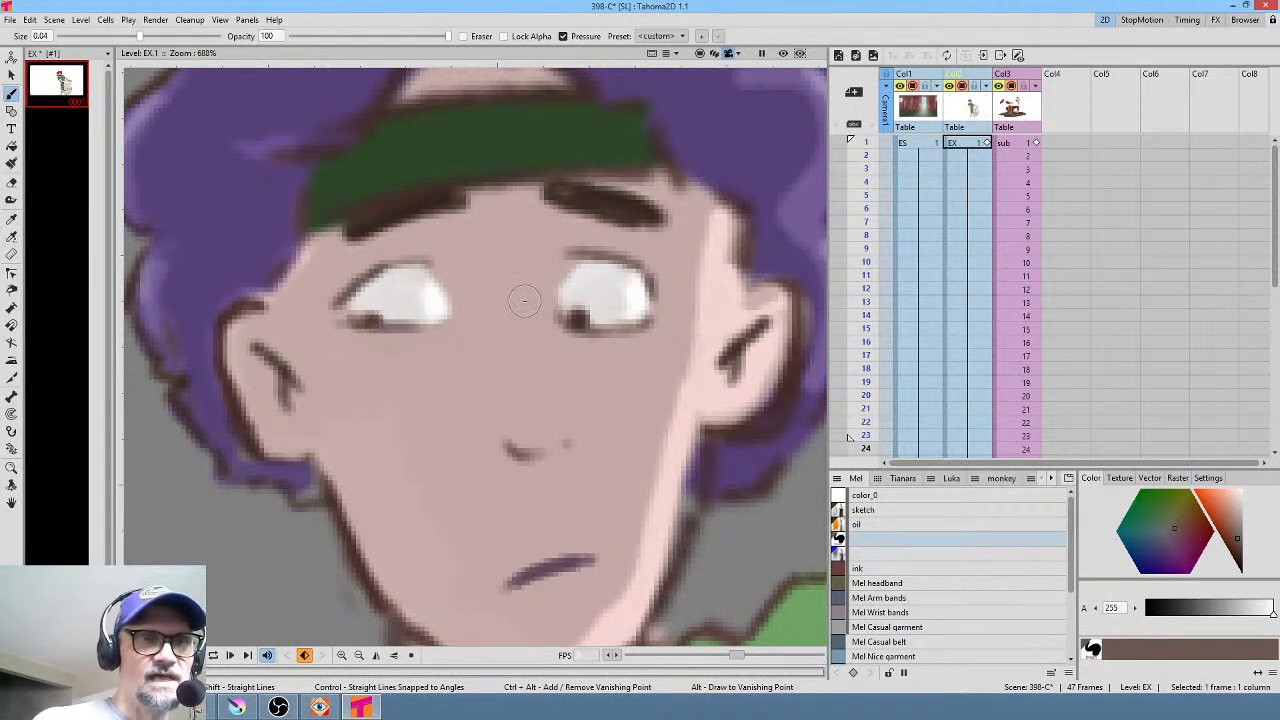
Set the brush size to 0 and paint a lower, flatter eyebrow above the left-hand eye using the existing eyebrow's dark brown
{"action": "left_click_drag", "start_coordinate": [346, 256], "coordinate": [455, 248]}
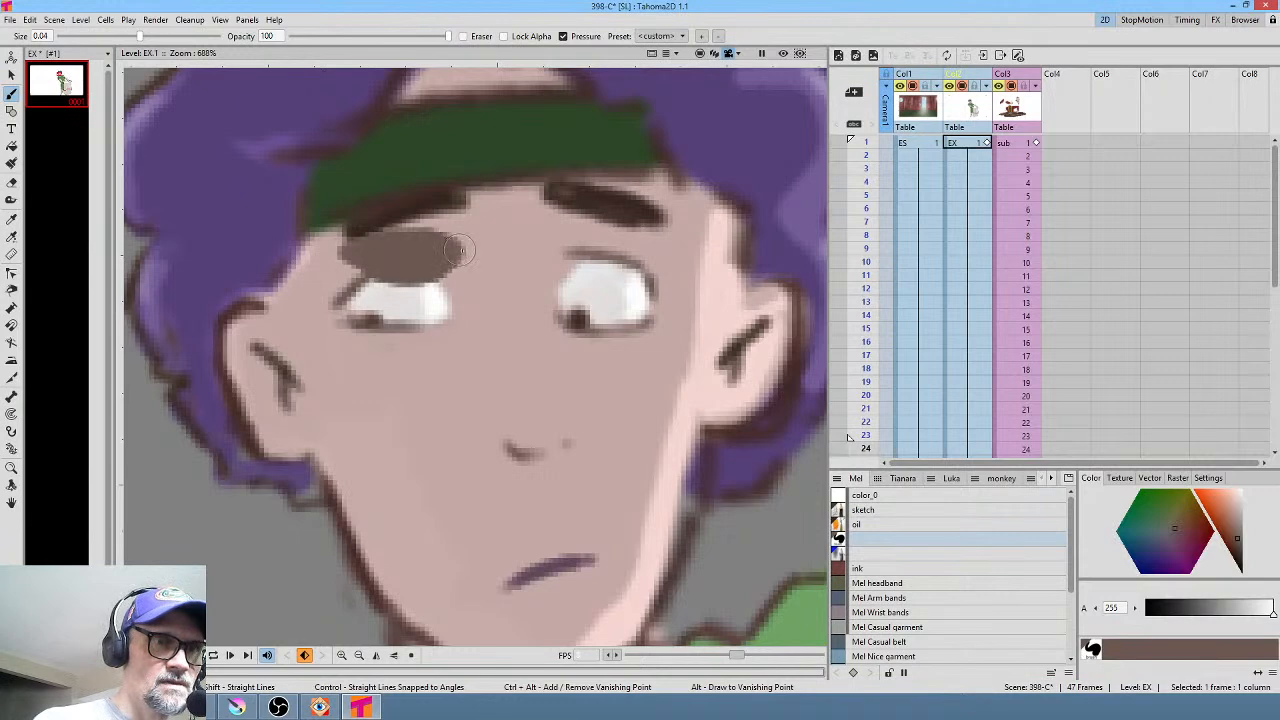
{"action": "key", "text": "ctrl+z"}
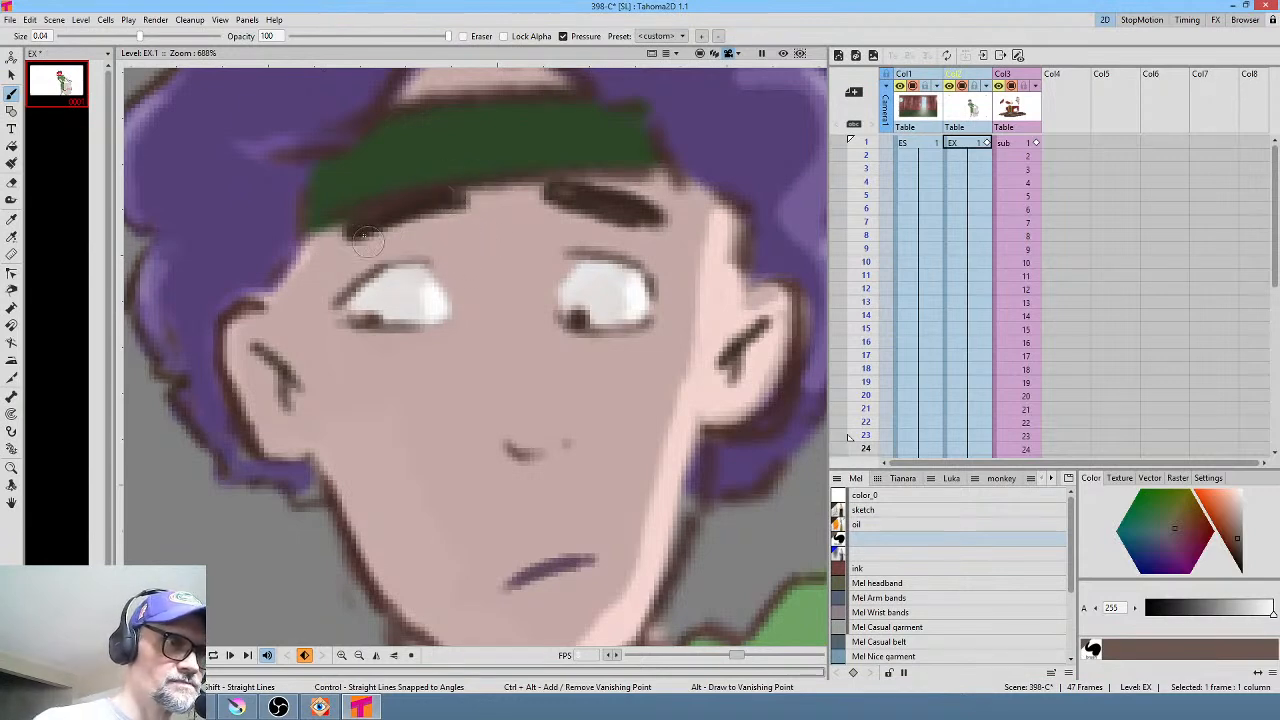
{"action": "left_click", "coordinate": [50, 36]}
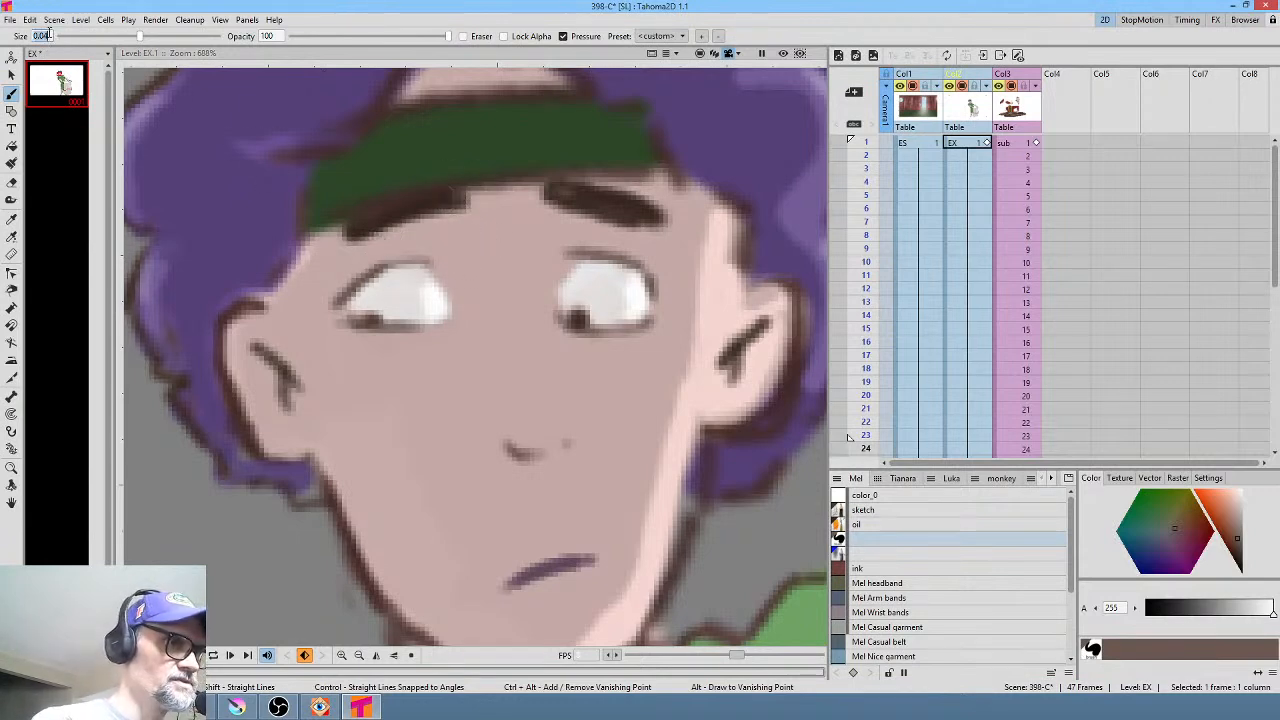
{"action": "type", "text": "0"}
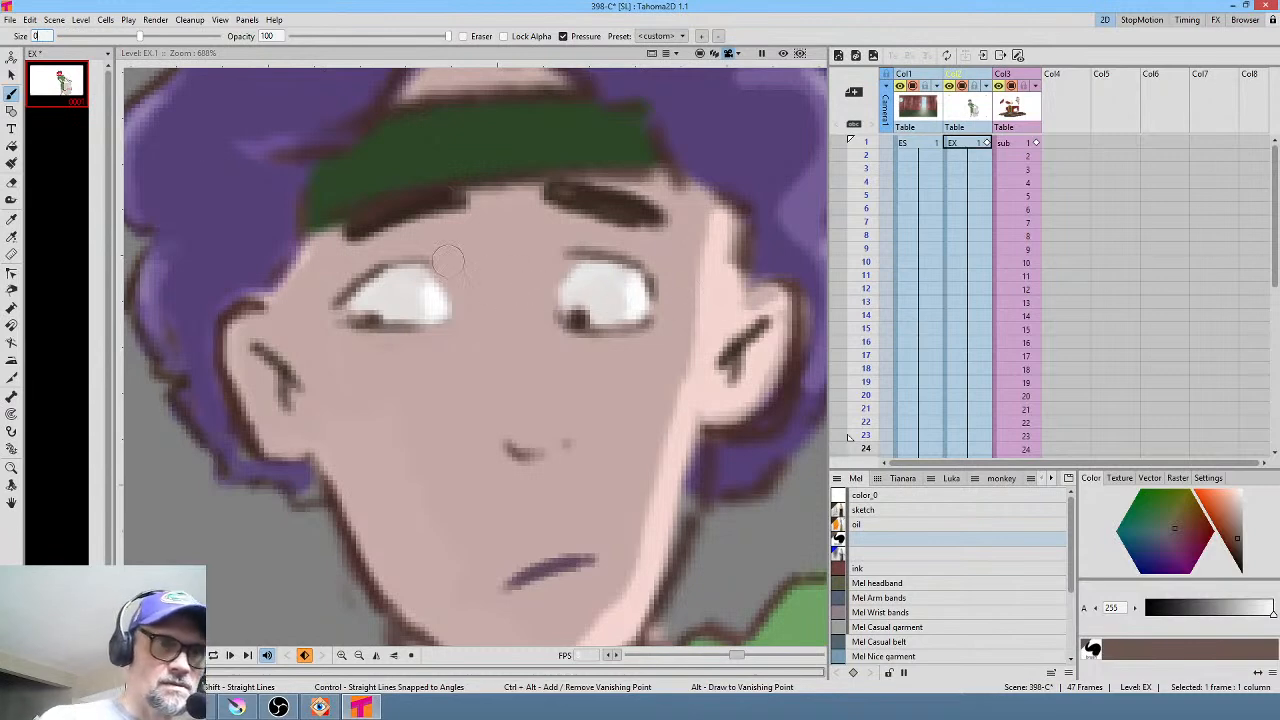
{"action": "mouse_move", "coordinate": [354, 252]}
{"action": "left_mouse_down"}
{"action": "mouse_move", "coordinate": [409, 250]}
{"action": "mouse_move", "coordinate": [377, 216]}
{"action": "mouse_move", "coordinate": [428, 248]}
{"action": "mouse_move", "coordinate": [367, 252]}
{"action": "mouse_move", "coordinate": [467, 246]}
{"action": "mouse_move", "coordinate": [434, 258]}
{"action": "mouse_move", "coordinate": [474, 244]}
{"action": "left_mouse_up"}
{"action": "key", "text": "r"}
{"action": "left_click", "coordinate": [384, 210]}
{"action": "key", "text": "b"}
{"action": "mouse_move", "coordinate": [359, 253]}
{"action": "left_mouse_down"}
{"action": "mouse_move", "coordinate": [435, 257]}
{"action": "mouse_move", "coordinate": [360, 247]}
{"action": "mouse_move", "coordinate": [486, 235]}
{"action": "left_mouse_up"}
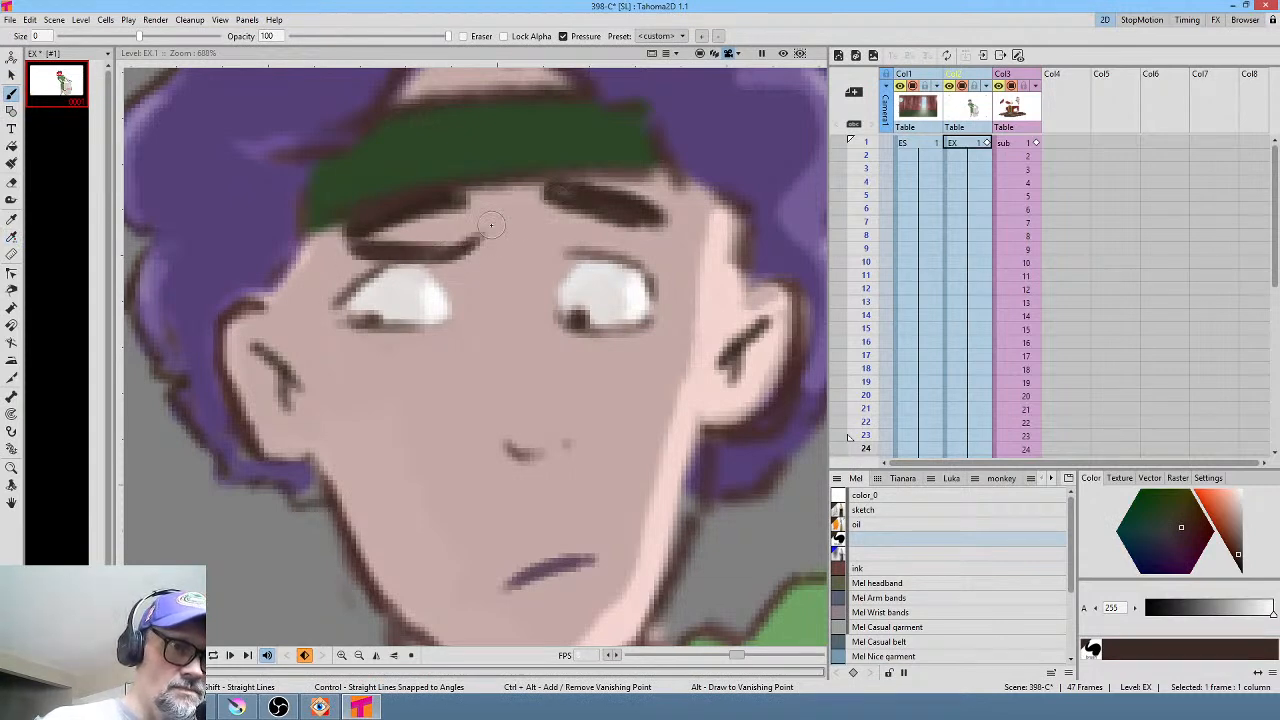
{"action": "left_click_drag", "start_coordinate": [376, 254], "coordinate": [475, 254]}
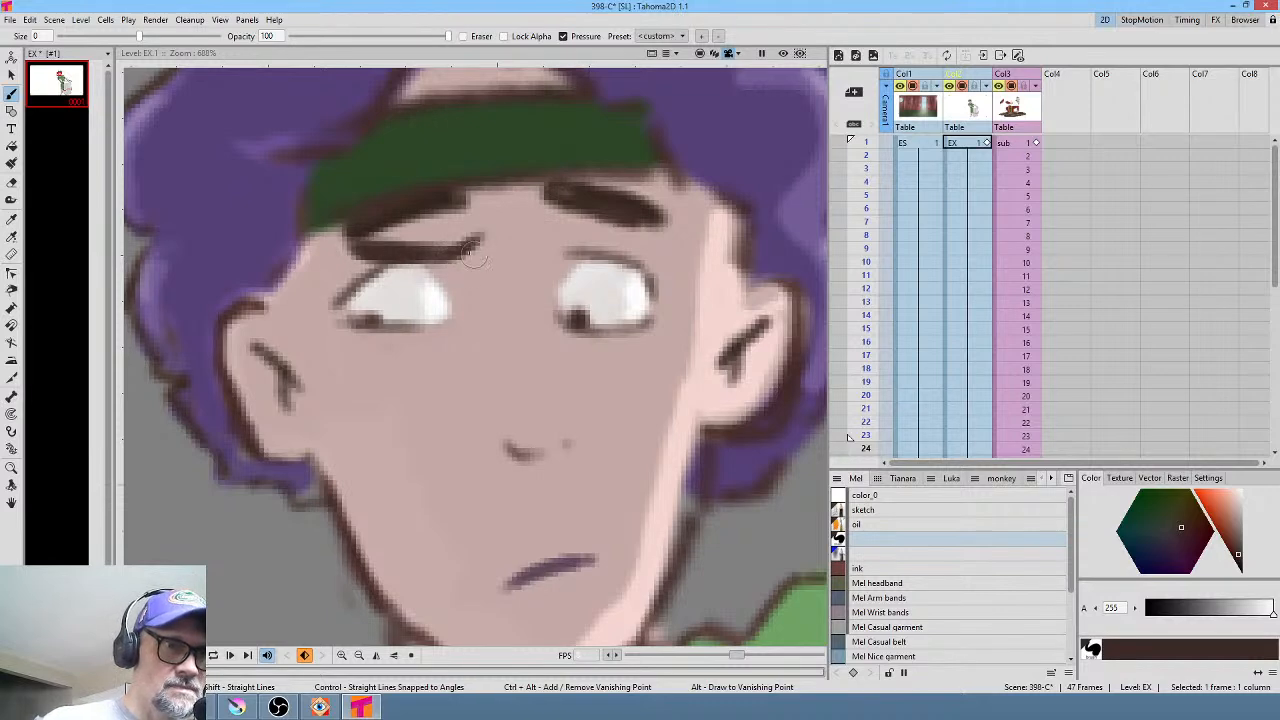
Cover the old left-hand eyebrow with sampled skin colour and return to the full scene at frame 1
{"action": "key", "text": "r"}
{"action": "left_click", "coordinate": [508, 200]}
{"action": "key", "text": "b"}
{"action": "mouse_move", "coordinate": [483, 194]}
{"action": "left_mouse_down"}
{"action": "mouse_move", "coordinate": [346, 233]}
{"action": "mouse_move", "coordinate": [408, 205]}
{"action": "mouse_move", "coordinate": [339, 236]}
{"action": "mouse_move", "coordinate": [438, 210]}
{"action": "left_mouse_up"}
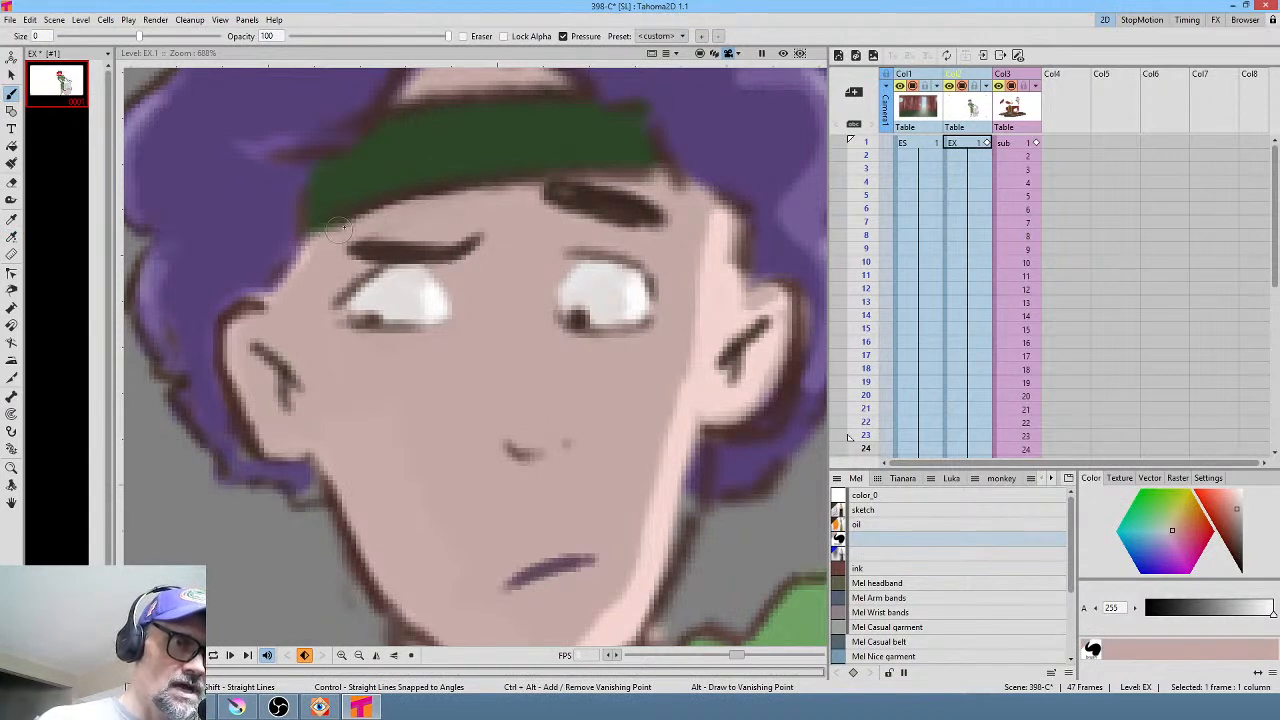
{"action": "left_click", "coordinate": [968, 145]}
{"action": "key", "text": "alt+0"}
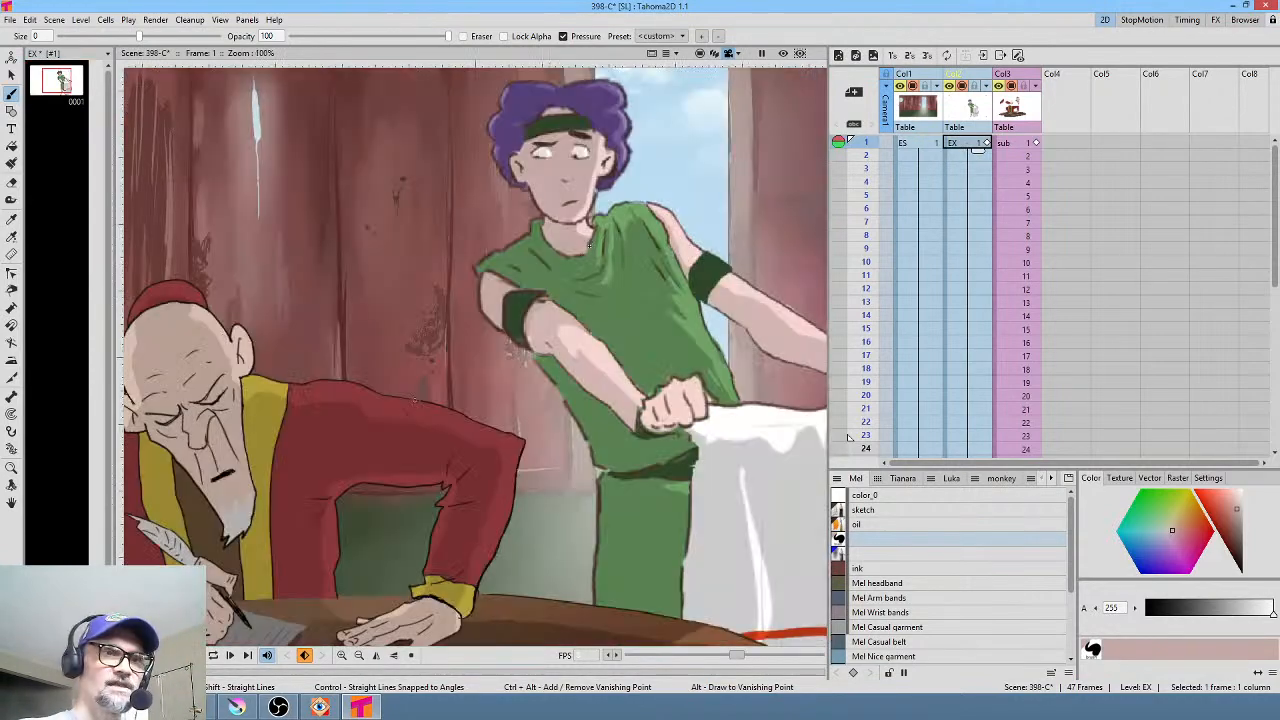
{"action": "key", "text": "minus"}
{"action": "key", "text": "minus"}
{"action": "key", "text": "minus"}
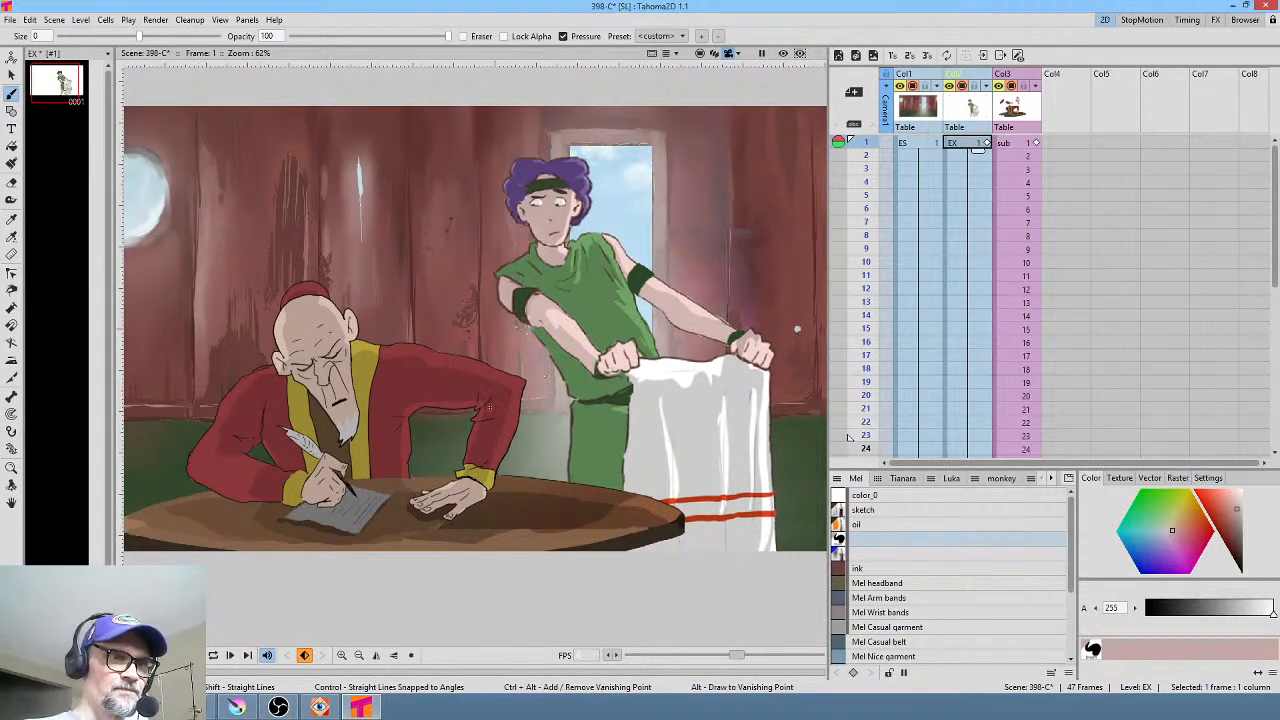
Scrub the composited scene from frame 1 to 14, check the Vegas Pro edit, and return to frame 1
{"action": "left_click", "coordinate": [910, 144]}
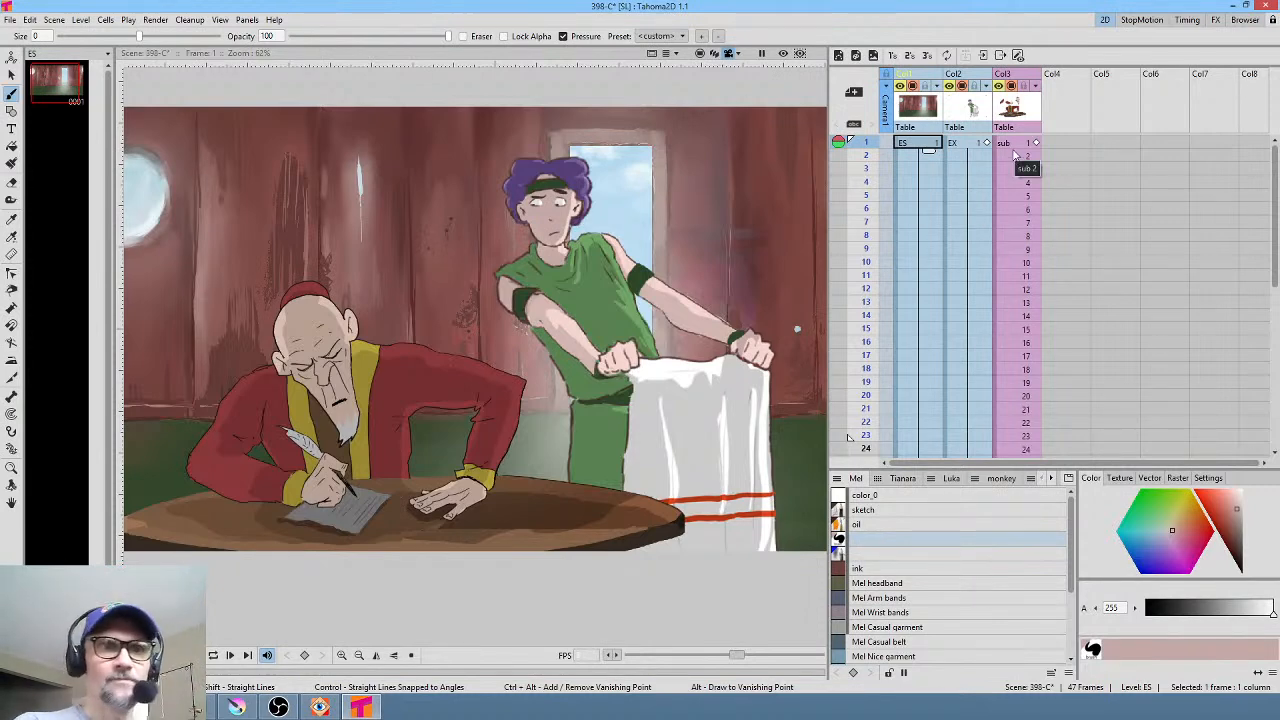
{"action": "left_click_drag", "start_coordinate": [861, 154], "coordinate": [863, 315]}
{"action": "scroll", "coordinate": [899, 318], "scroll_direction": "down", "scroll_amount": 2}
{"action": "scroll", "coordinate": [647, 300], "scroll_direction": "down", "scroll_amount": 3}
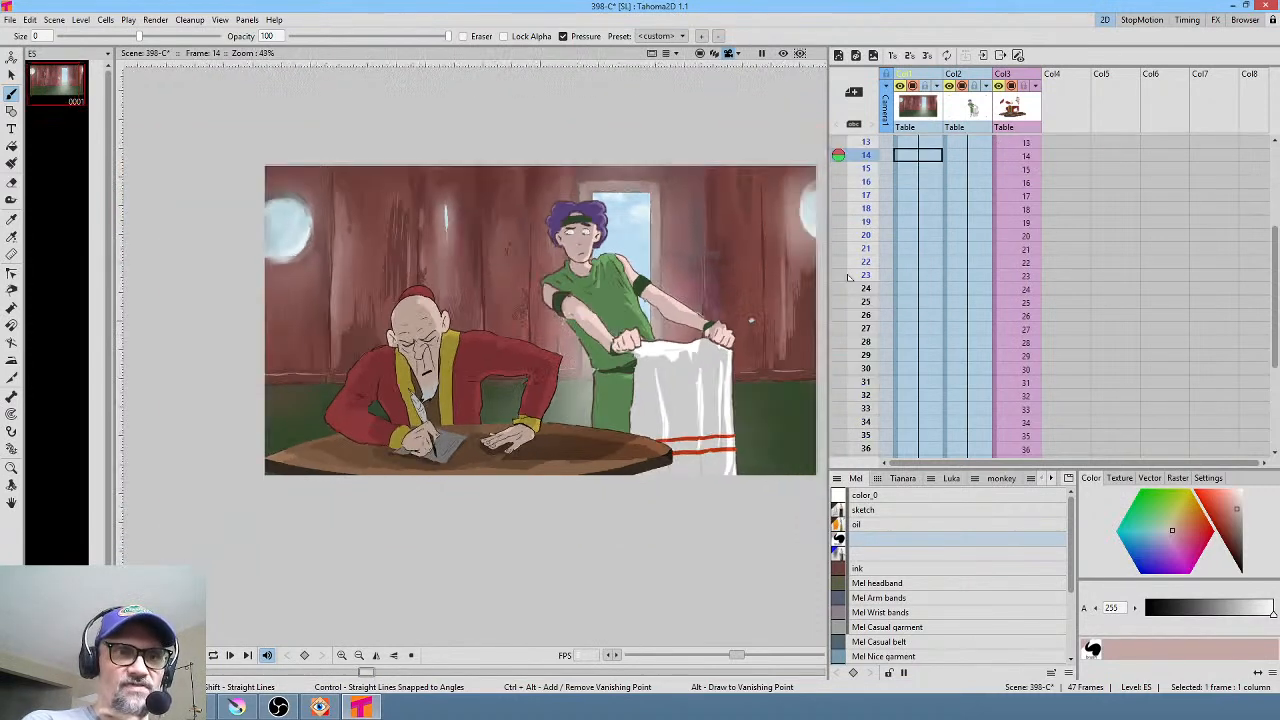
{"action": "left_click_drag", "start_coordinate": [650, 293], "coordinate": [609, 296]}
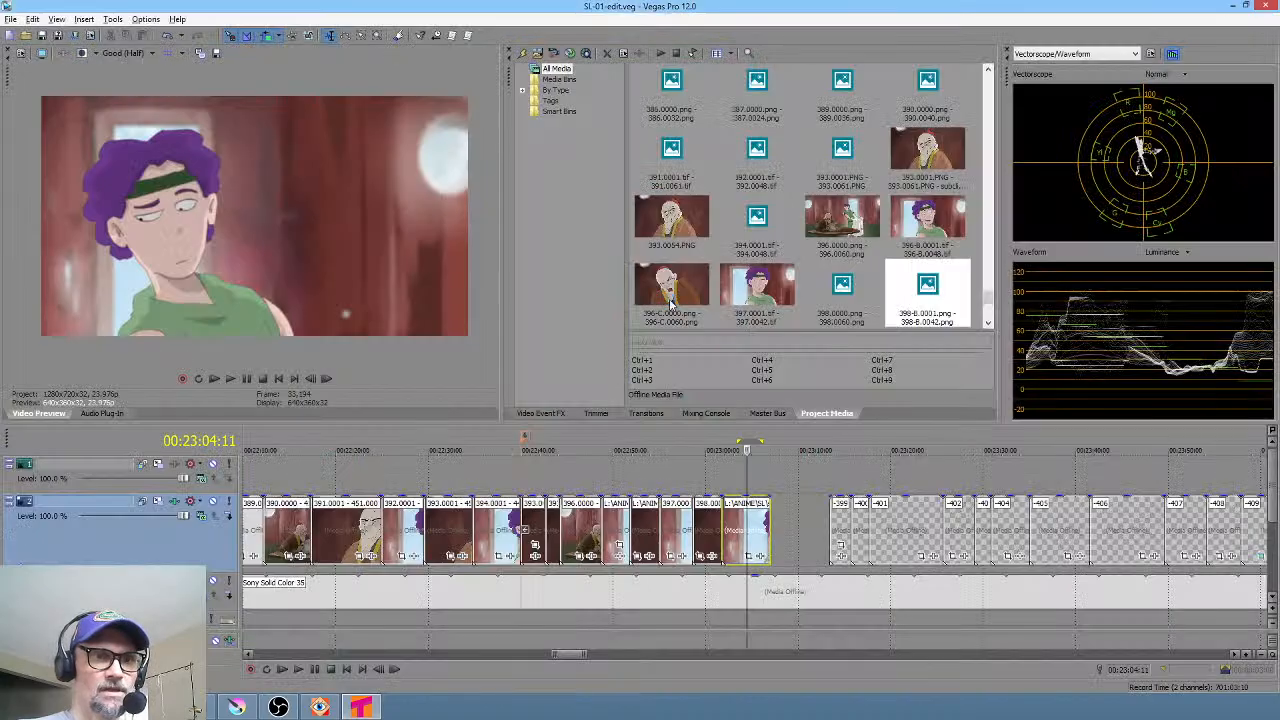
{"action": "left_click_drag", "start_coordinate": [588, 475], "coordinate": [760, 480]}
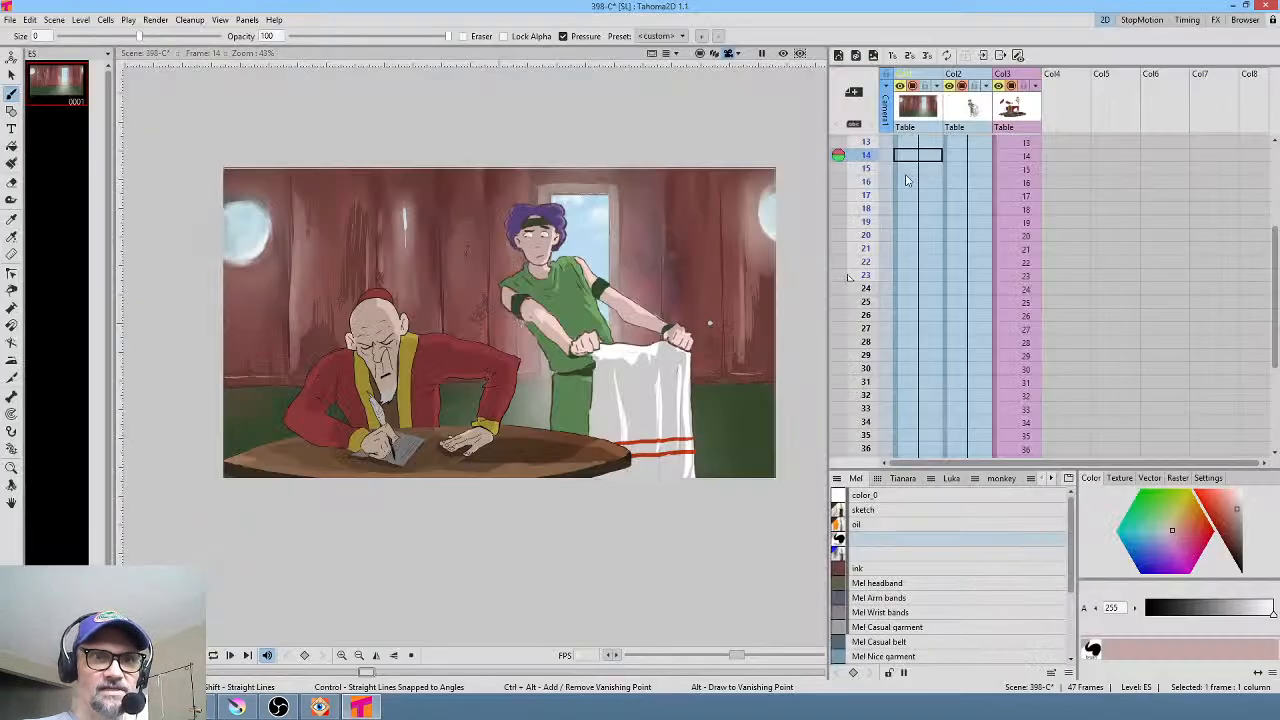
{"action": "scroll", "coordinate": [868, 155], "scroll_direction": "up", "scroll_amount": 5}
{"action": "mouse_move", "coordinate": [868, 155]}
{"action": "left_mouse_down"}
{"action": "mouse_move", "coordinate": [870, 369]}
{"action": "mouse_move", "coordinate": [866, 158]}
{"action": "mouse_move", "coordinate": [845, 141]}
{"action": "mouse_move", "coordinate": [845, 323]}
{"action": "mouse_move", "coordinate": [866, 141]}
{"action": "left_mouse_up"}
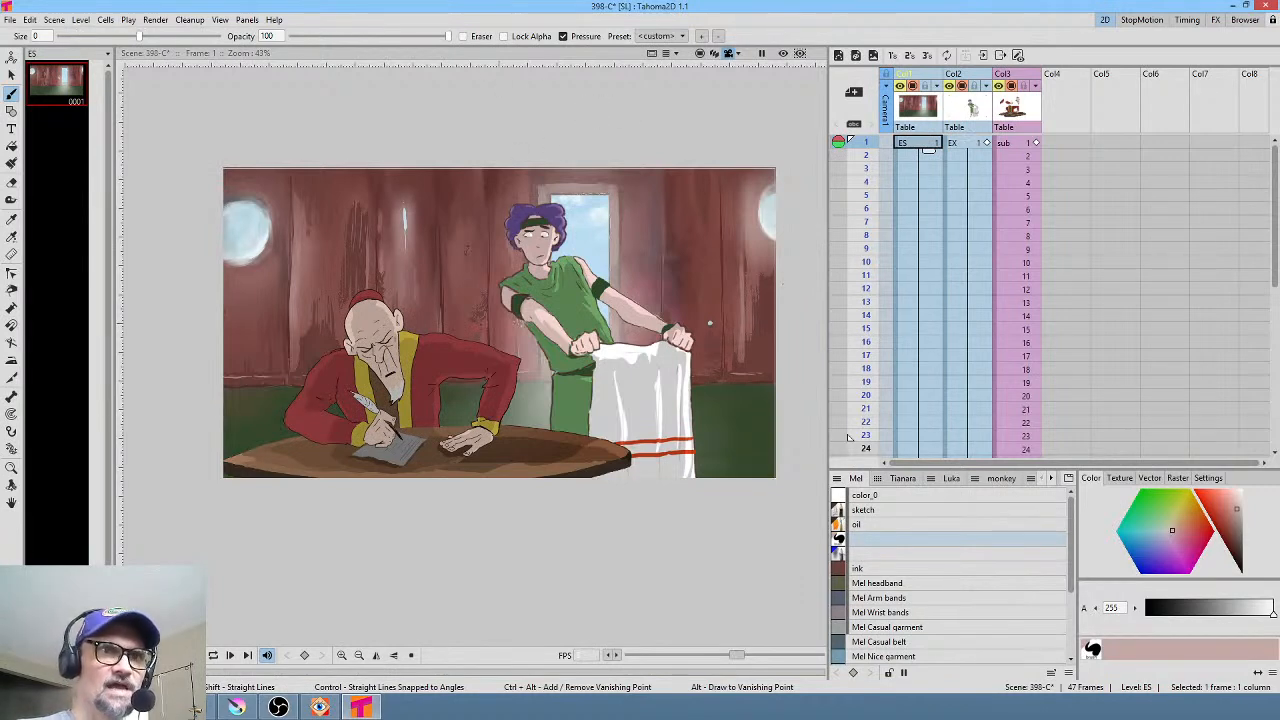
Save the whole scene and open its render output settings
{"action": "left_click", "coordinate": [12, 20]}
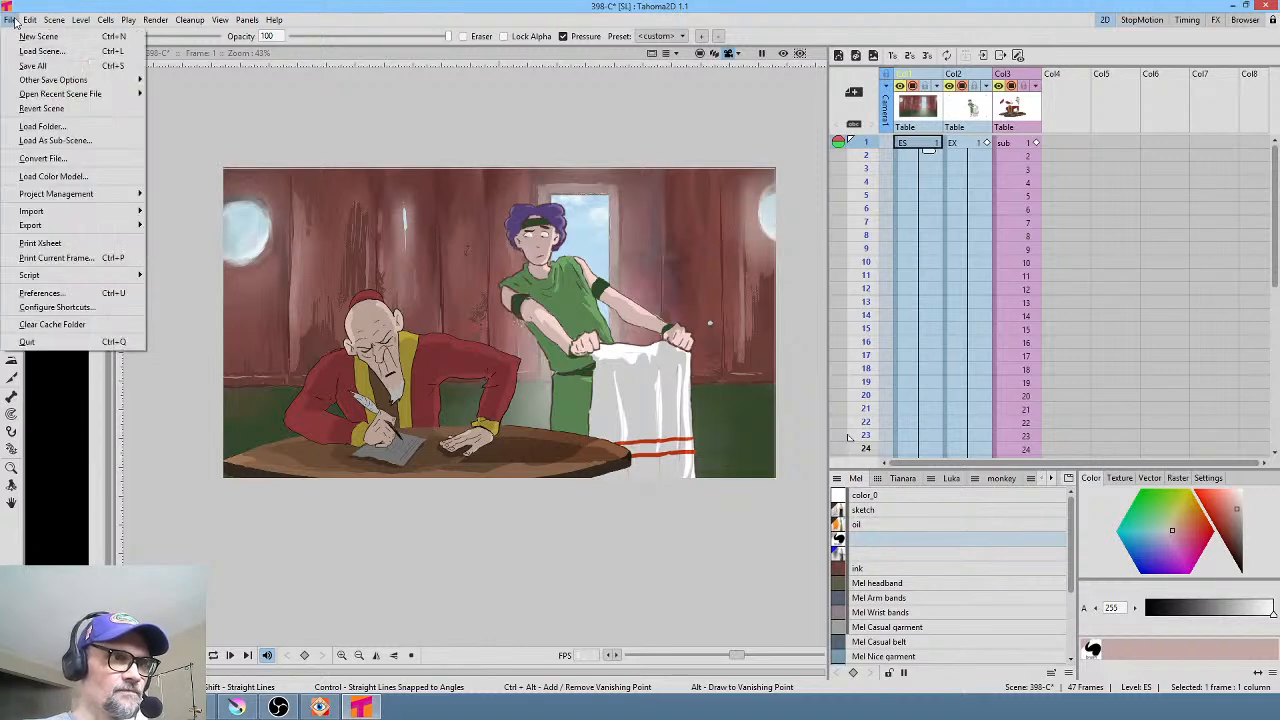
{"action": "left_click", "coordinate": [45, 71]}
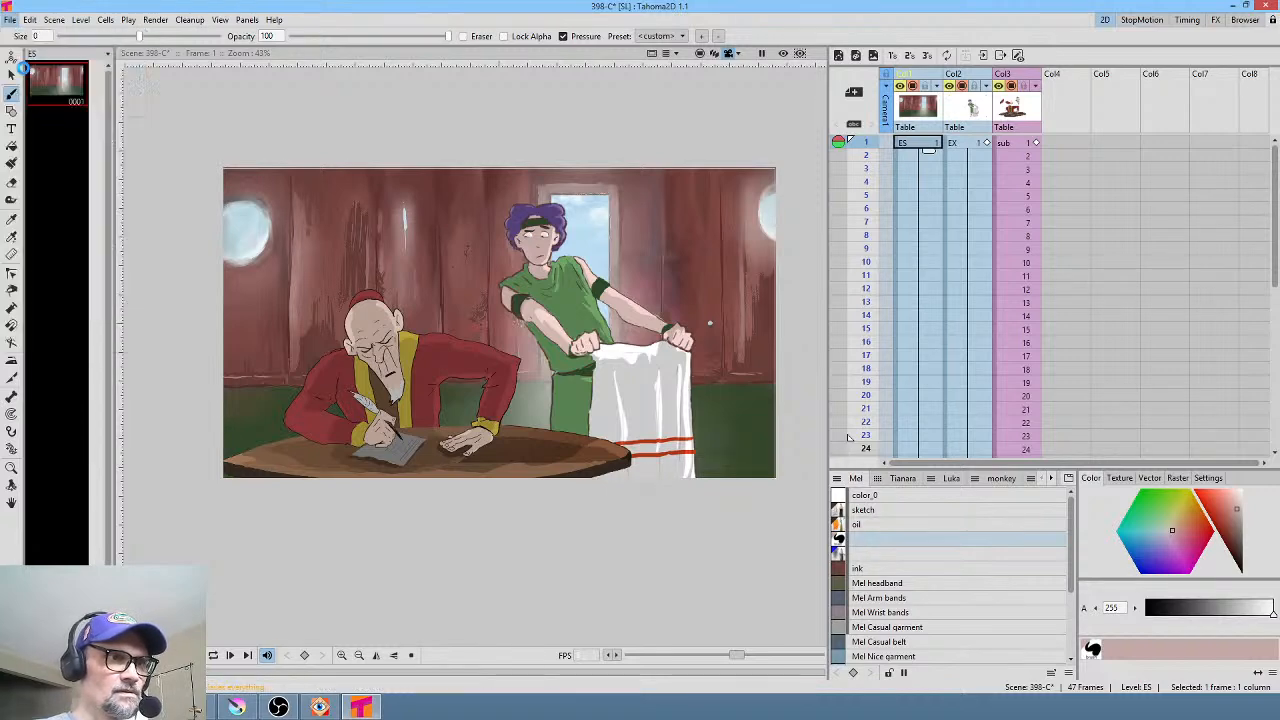
{"action": "left_click", "coordinate": [154, 21]}
{"action": "left_click", "coordinate": [168, 84]}
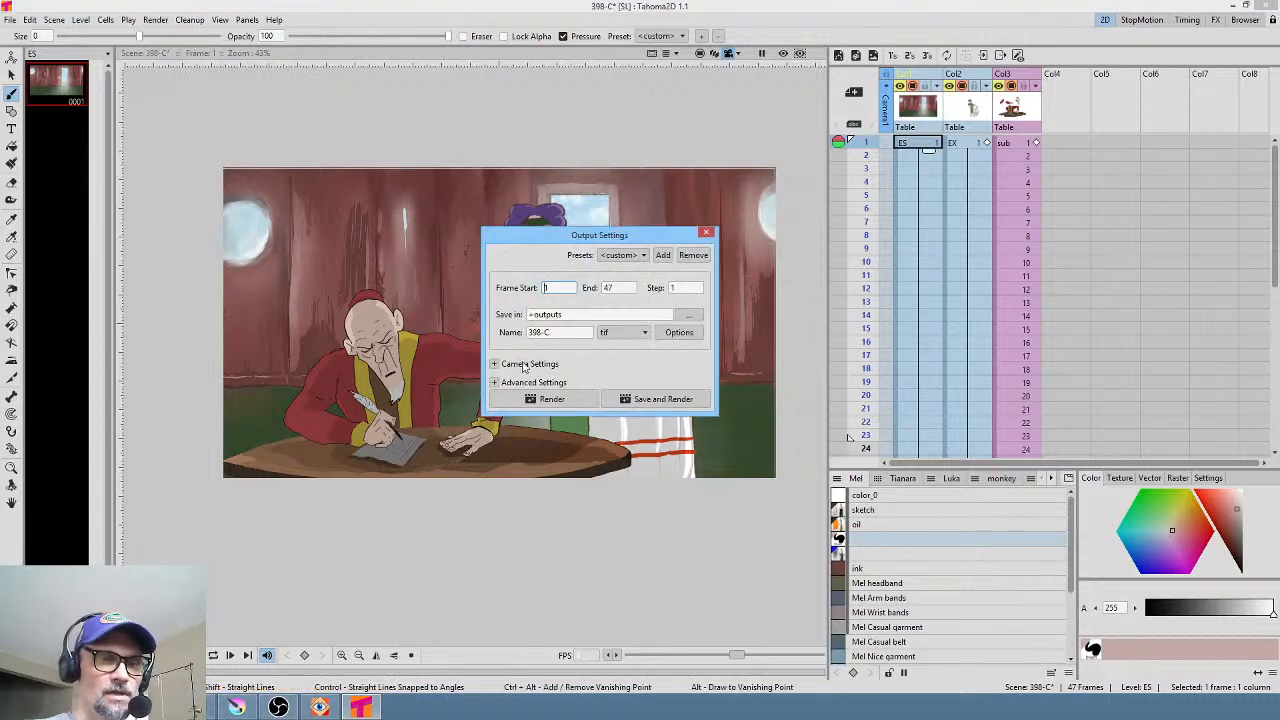
Switch to FastStone Image Viewer, go to the project's scenes folder and copy its path, L:\ANIME\SL\scenes
{"action": "left_click", "coordinate": [319, 707]}
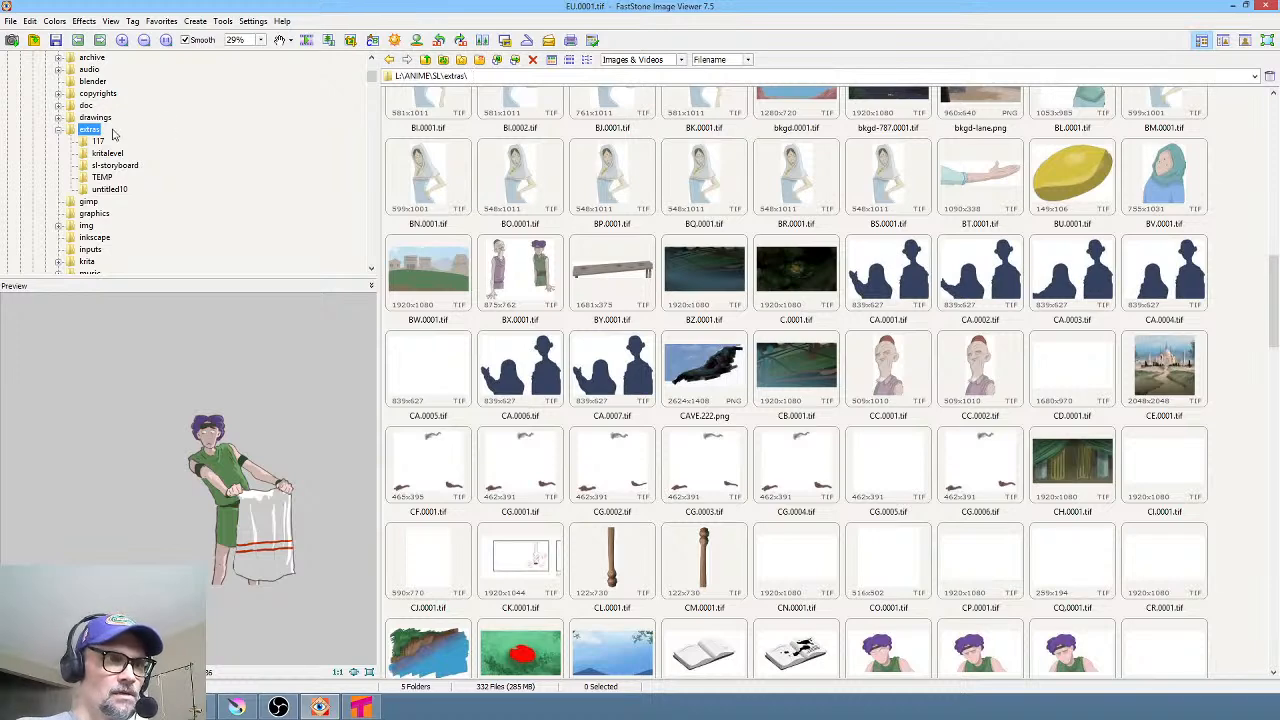
{"action": "scroll", "coordinate": [188, 161], "scroll_direction": "down", "scroll_amount": 5}
{"action": "left_click", "coordinate": [180, 176]}
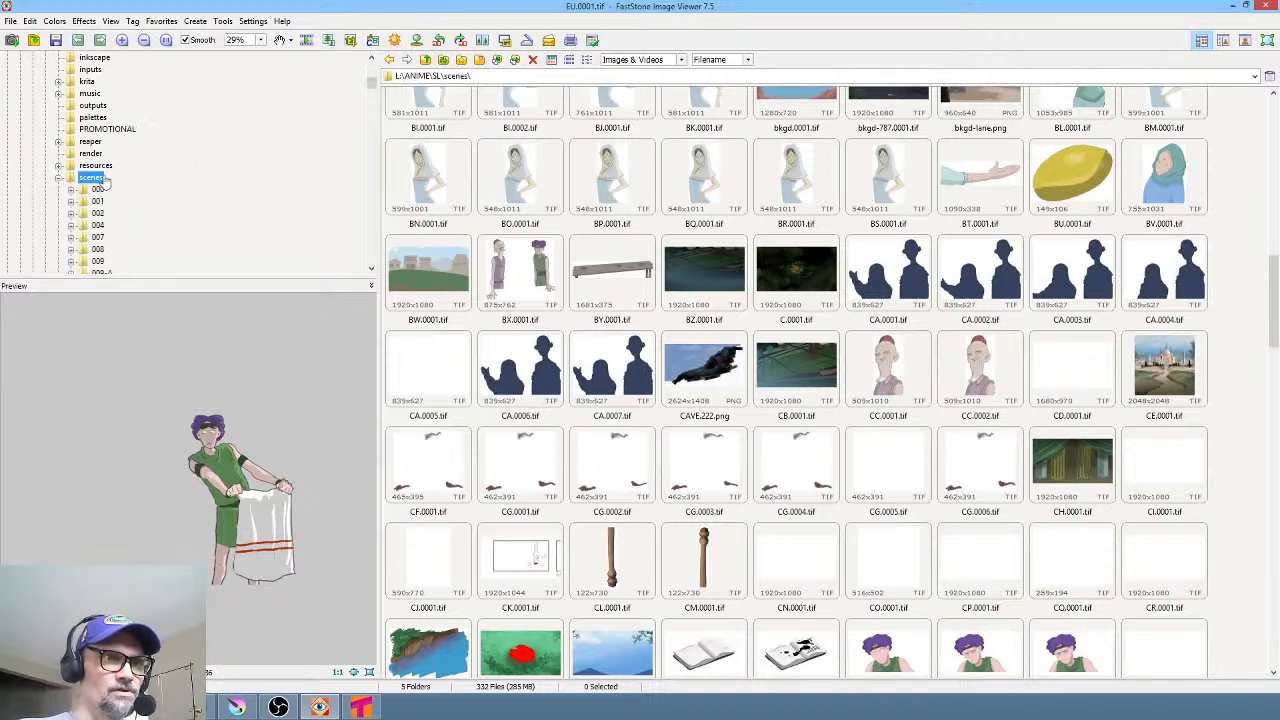
{"action": "left_click", "coordinate": [484, 77]}
{"action": "key", "text": "ctrl+c"}
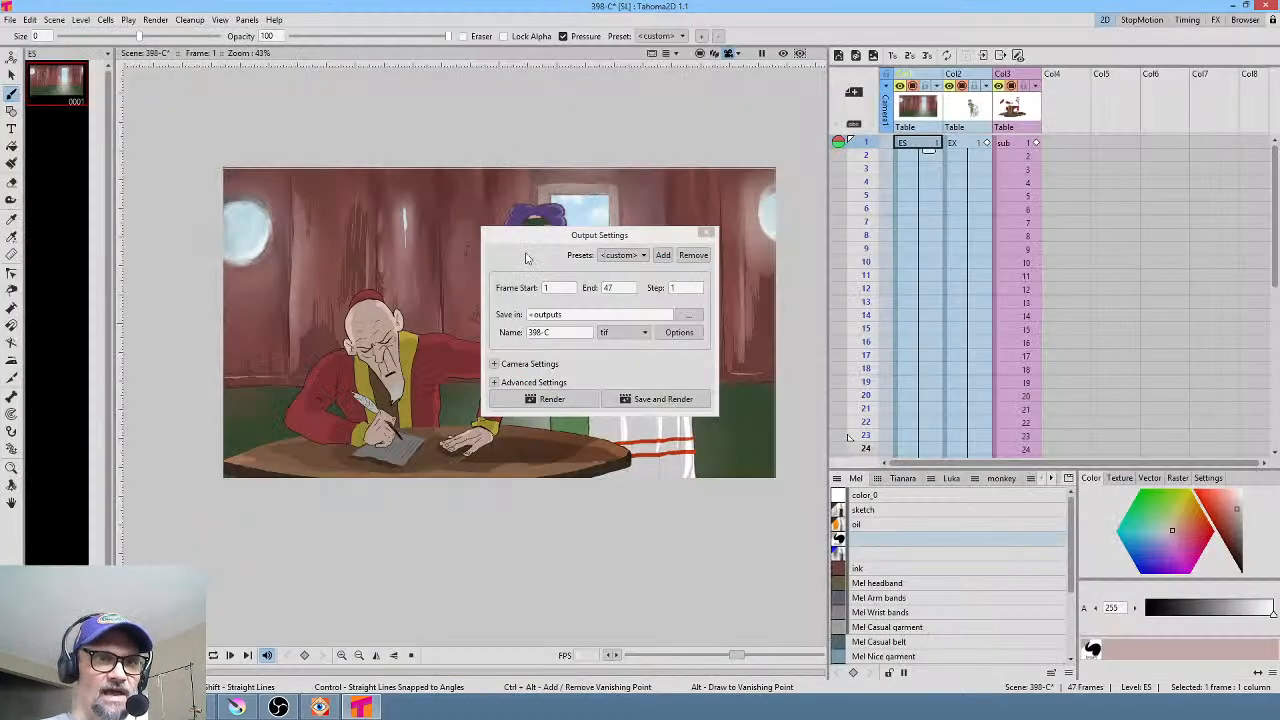
Set the render's save location to L:\ANIME\SL\scenes\398-c\render\ in Tahoma2D's output settings
{"action": "left_click_drag", "start_coordinate": [588, 317], "coordinate": [442, 305]}
{"action": "key", "text": "ctrl+v"}
{"action": "type", "text": "398"}
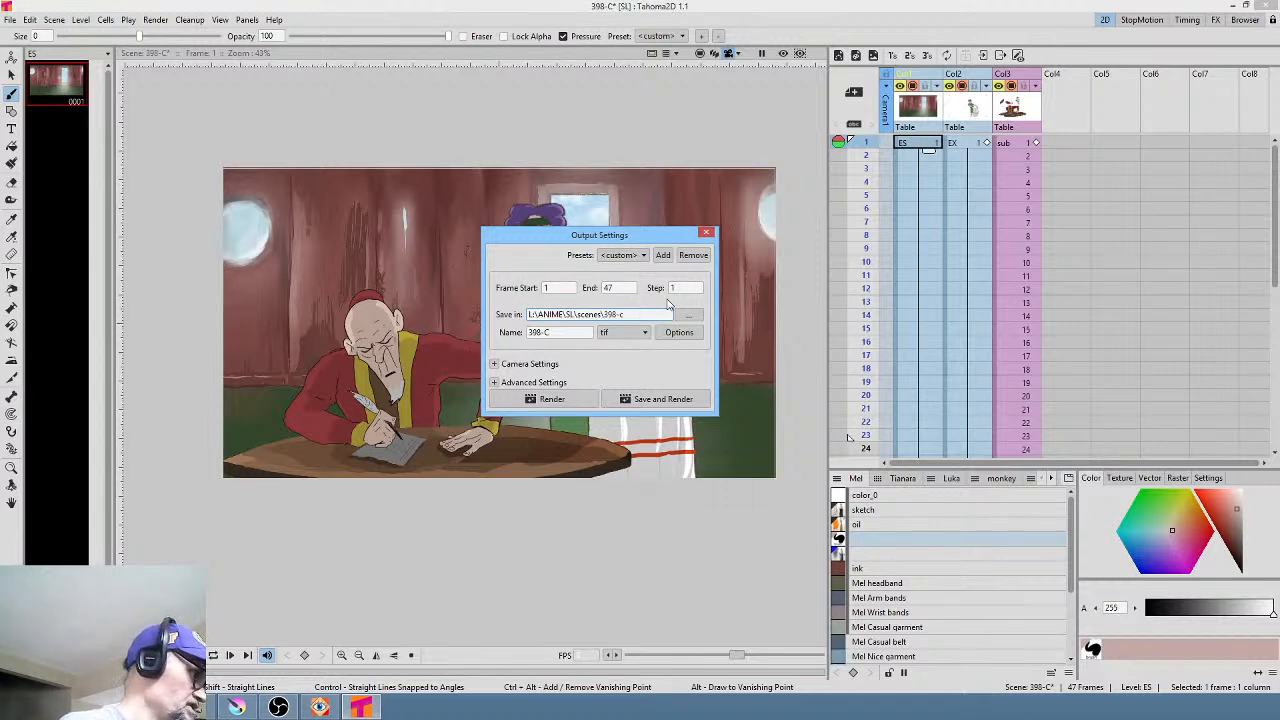
{"action": "type", "text": "-c\rende"}
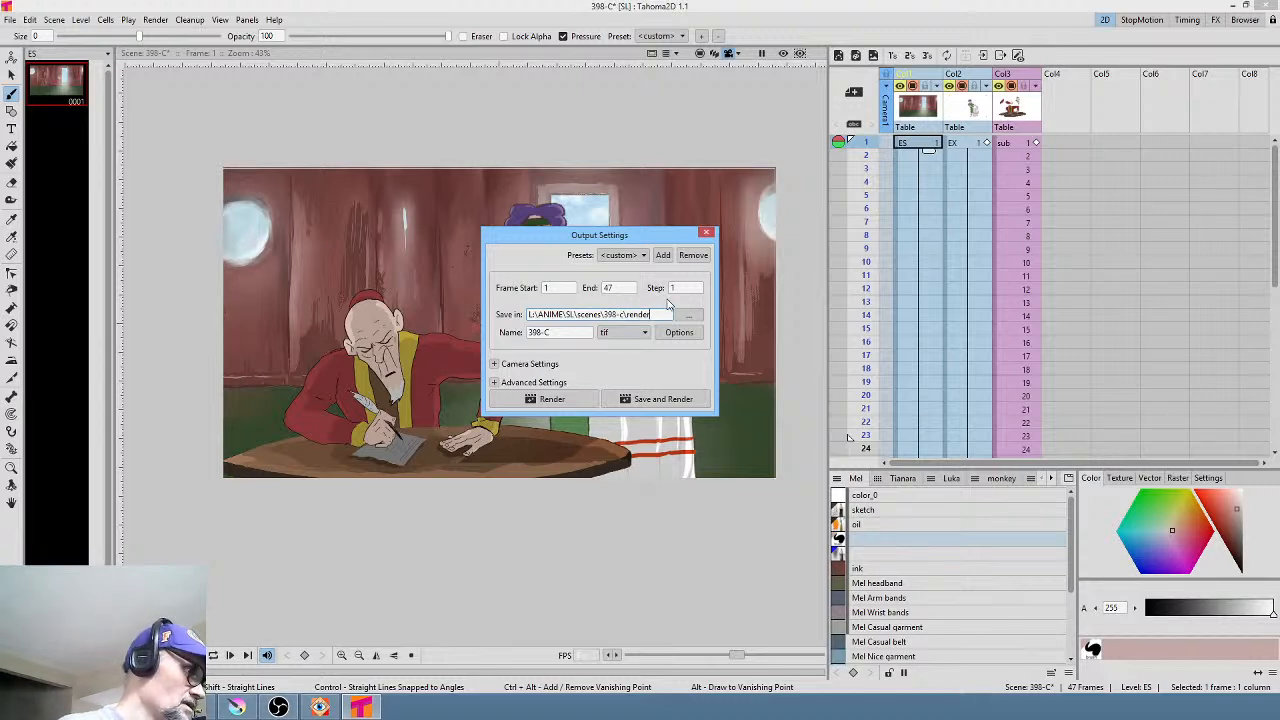
{"action": "type", "text": "r\\"}
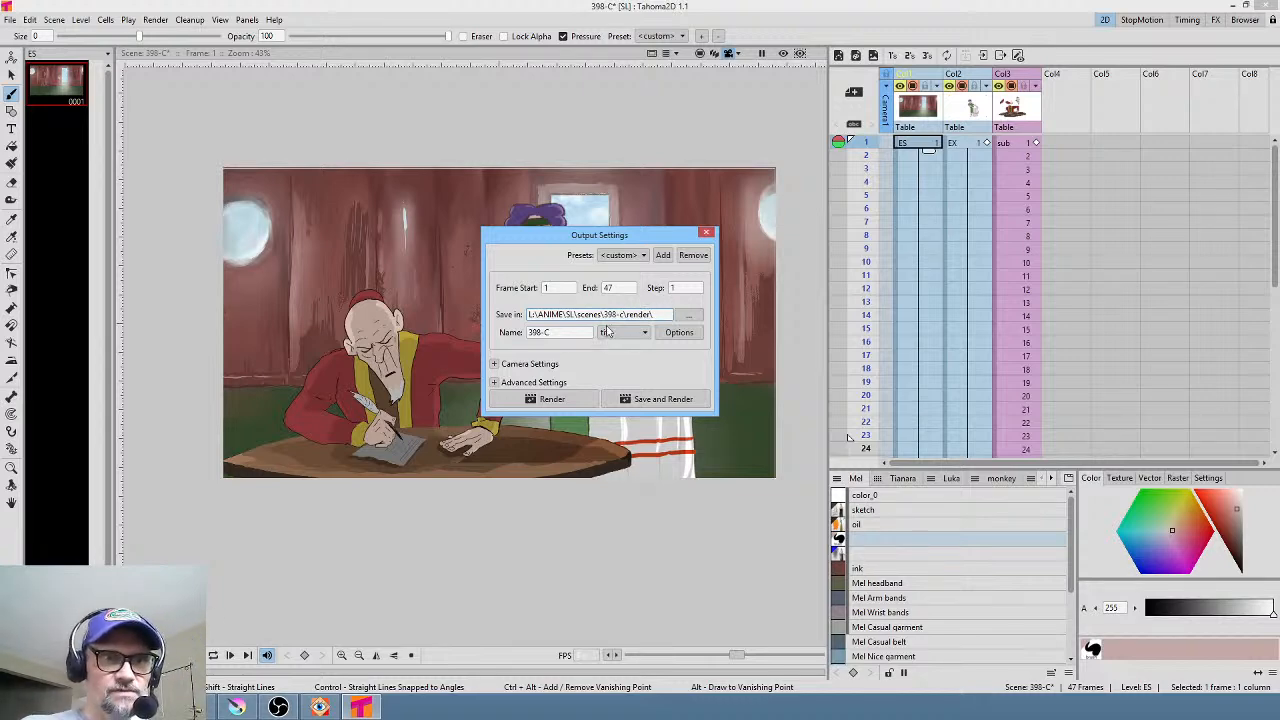
{"action": "left_click", "coordinate": [571, 333]}
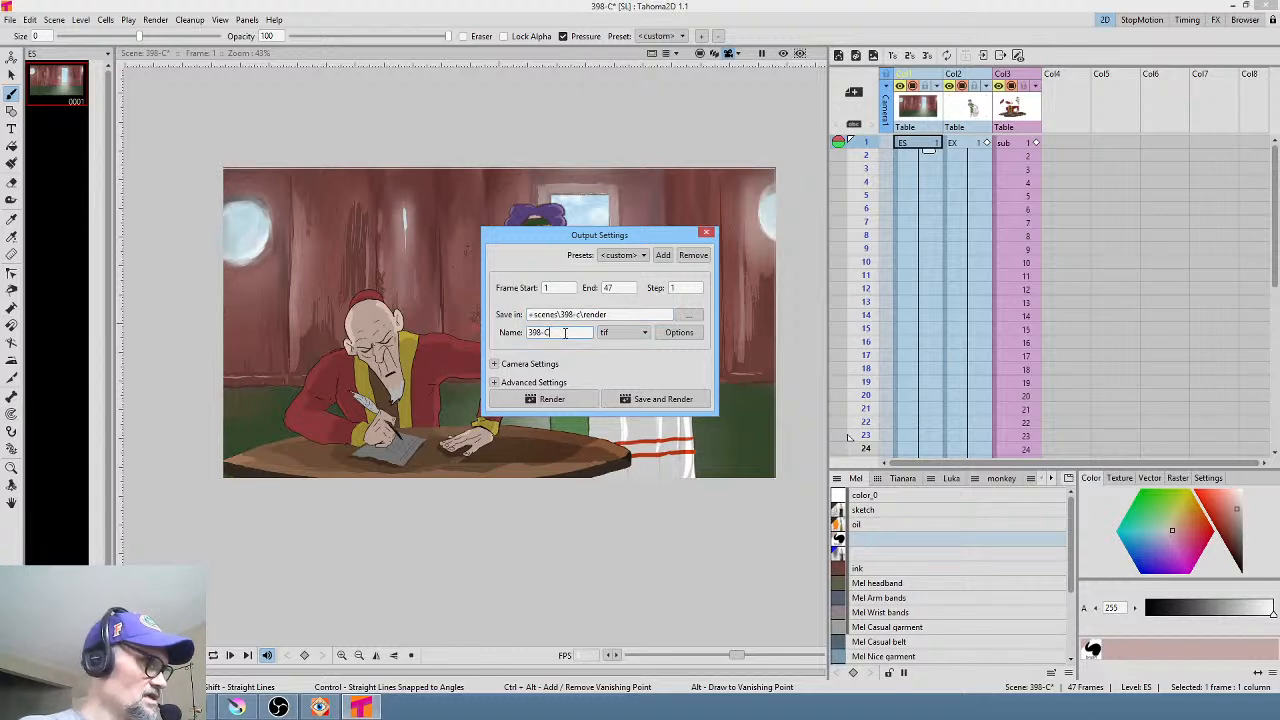
Change the output format to png, then save and render the scene
{"action": "left_click", "coordinate": [633, 333]}
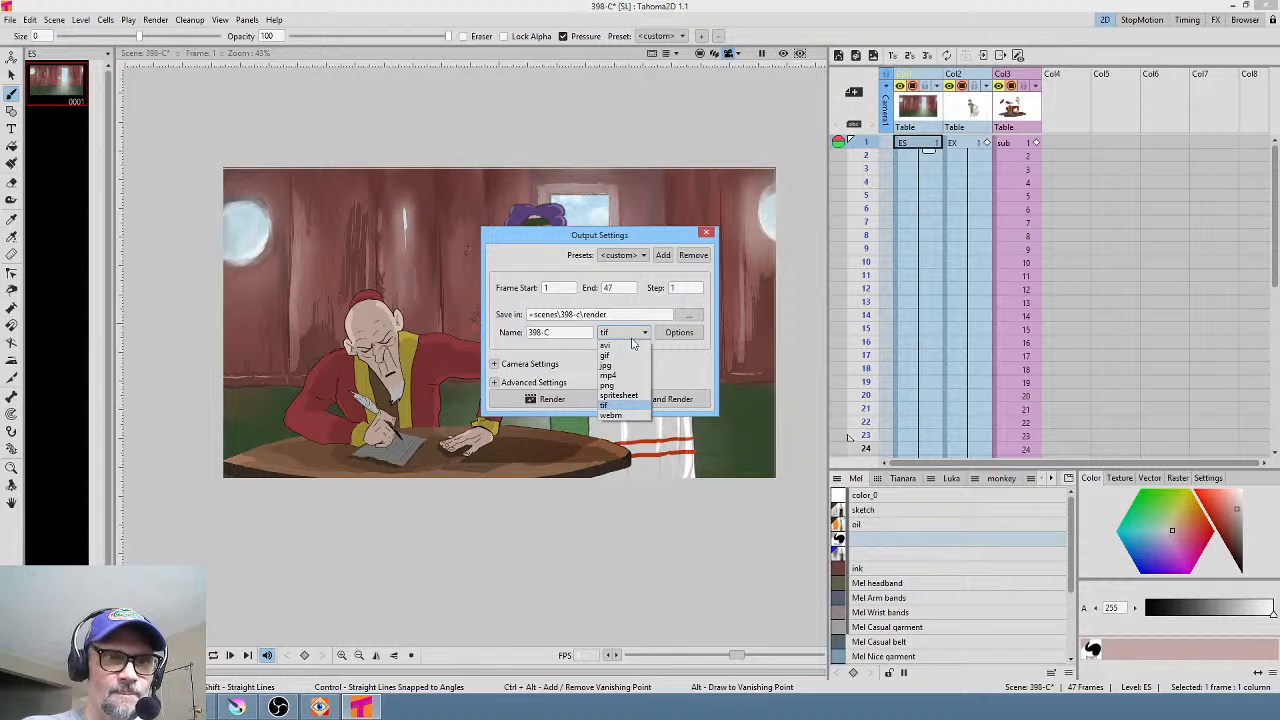
{"action": "left_click", "coordinate": [640, 386]}
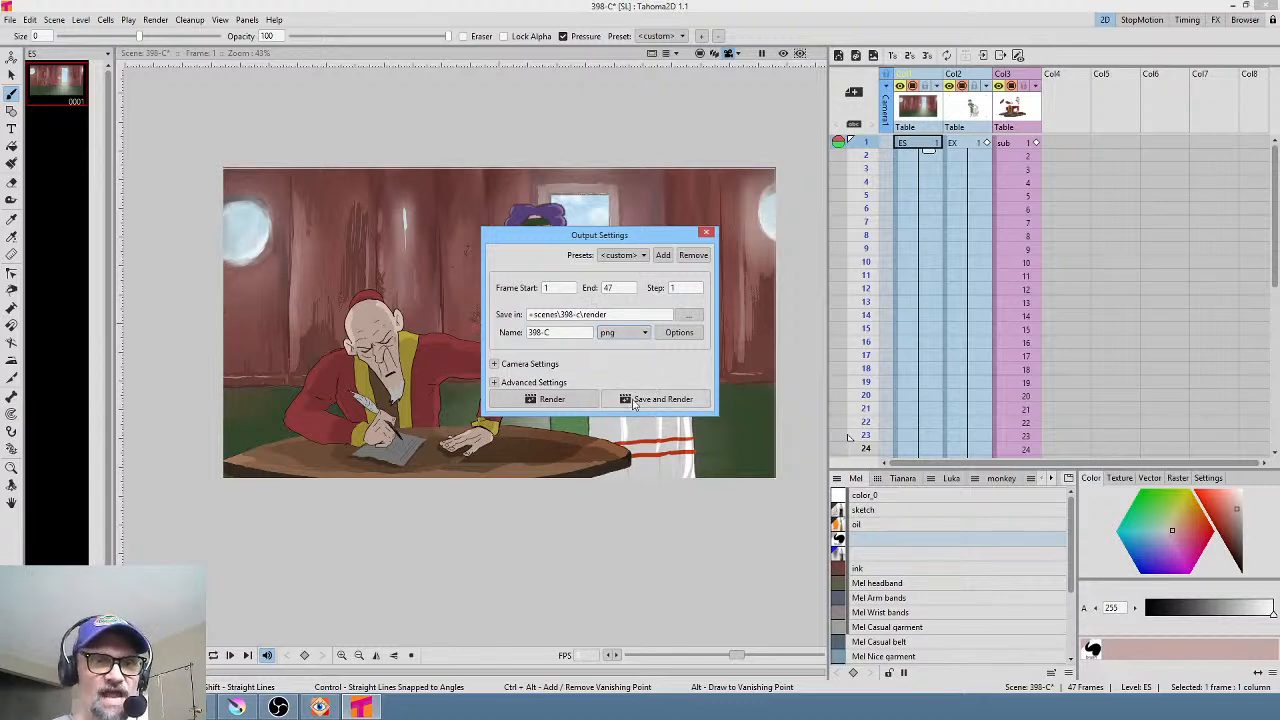
{"action": "left_click", "coordinate": [632, 399]}
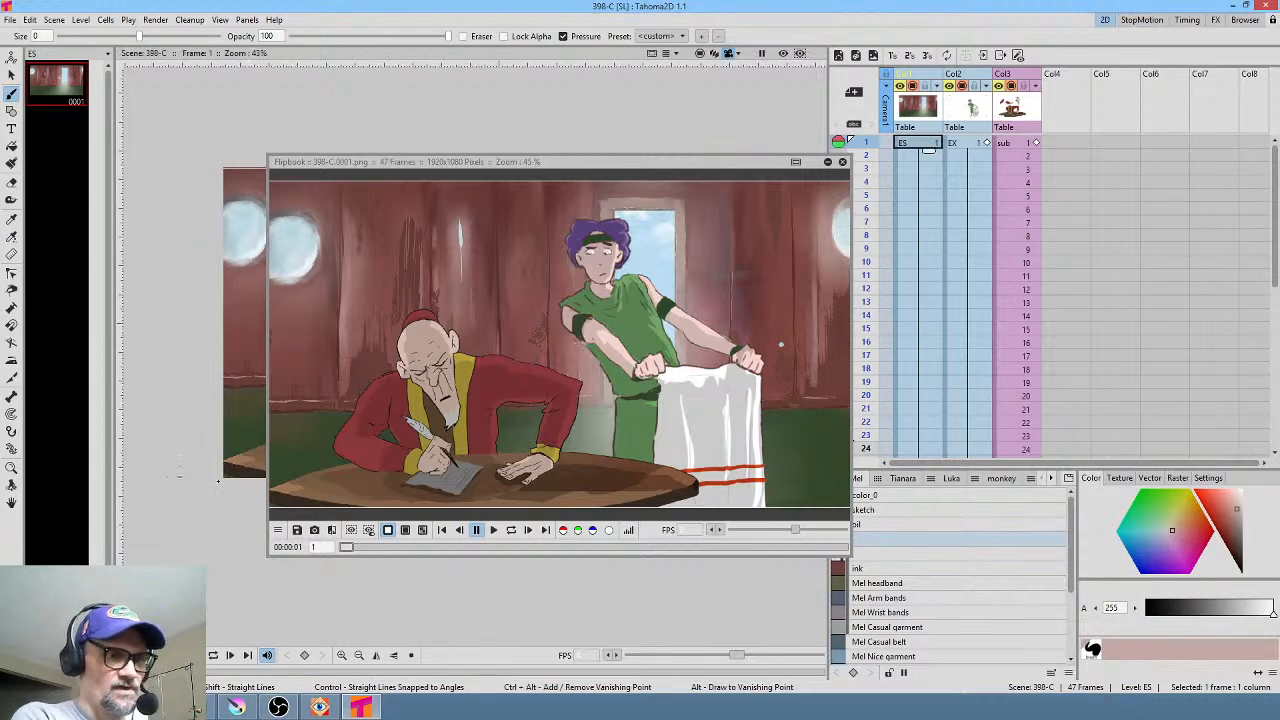
Switch to Vegas Pro, place the timeline cursor at the end of the last rendered clip and browse the scenes folder for media to import
{"action": "left_click", "coordinate": [215, 708]}
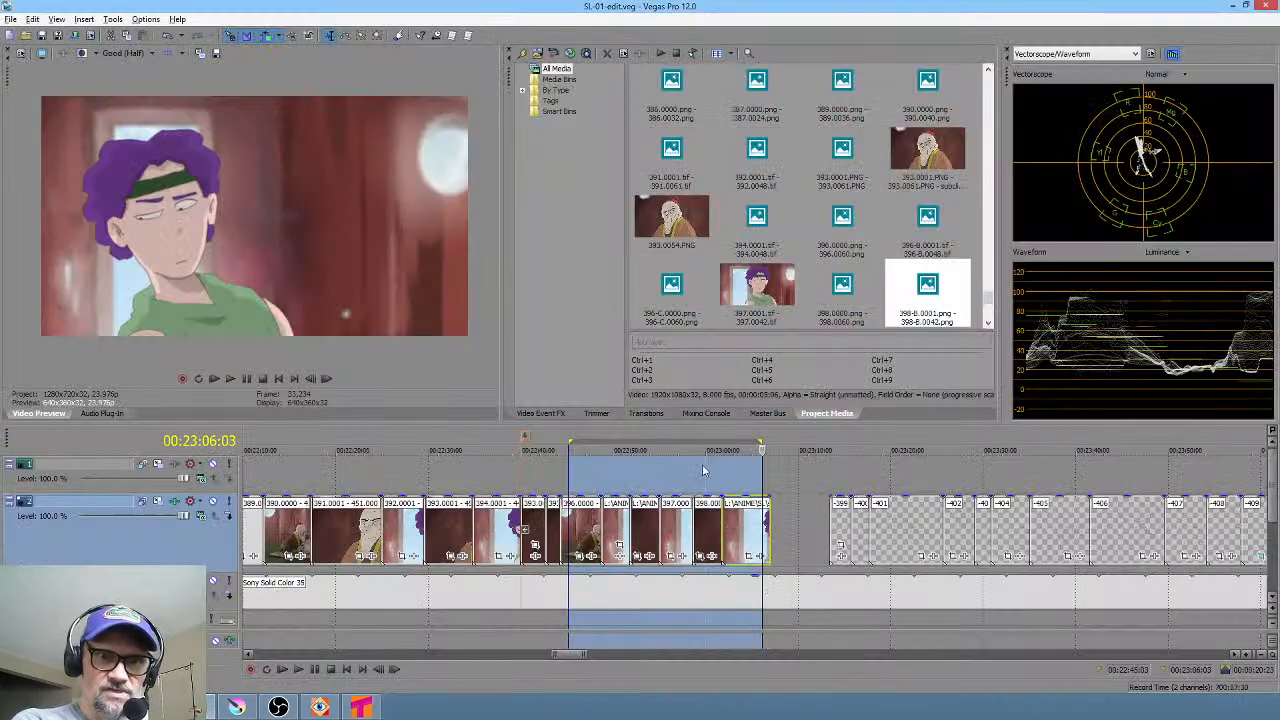
{"action": "left_click", "coordinate": [770, 538]}
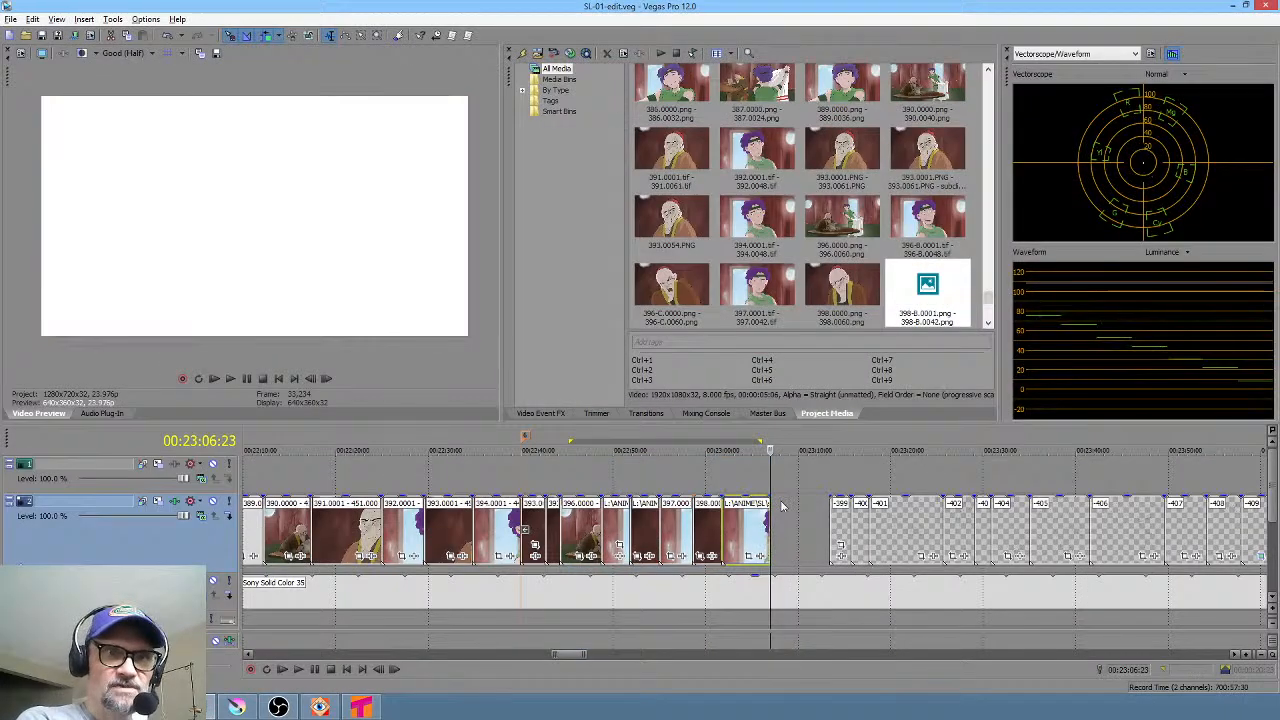
{"action": "left_click", "coordinate": [538, 55]}
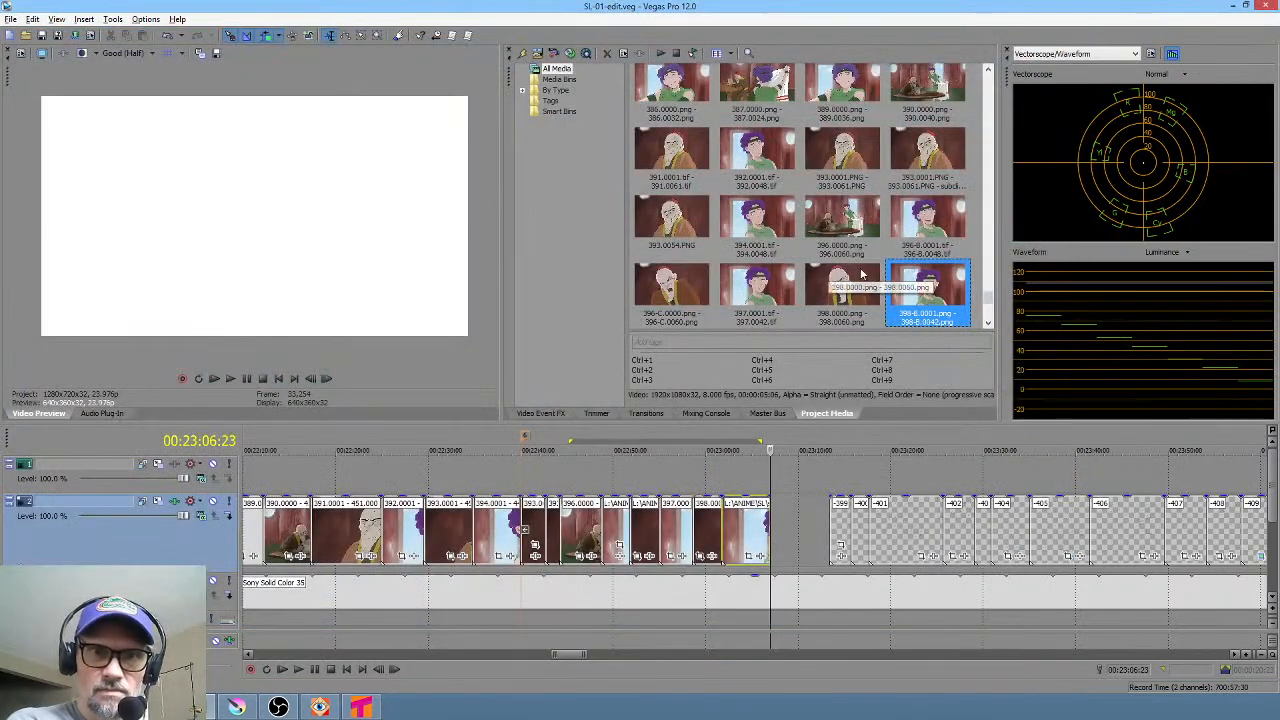
{"action": "left_click", "coordinate": [538, 55]}
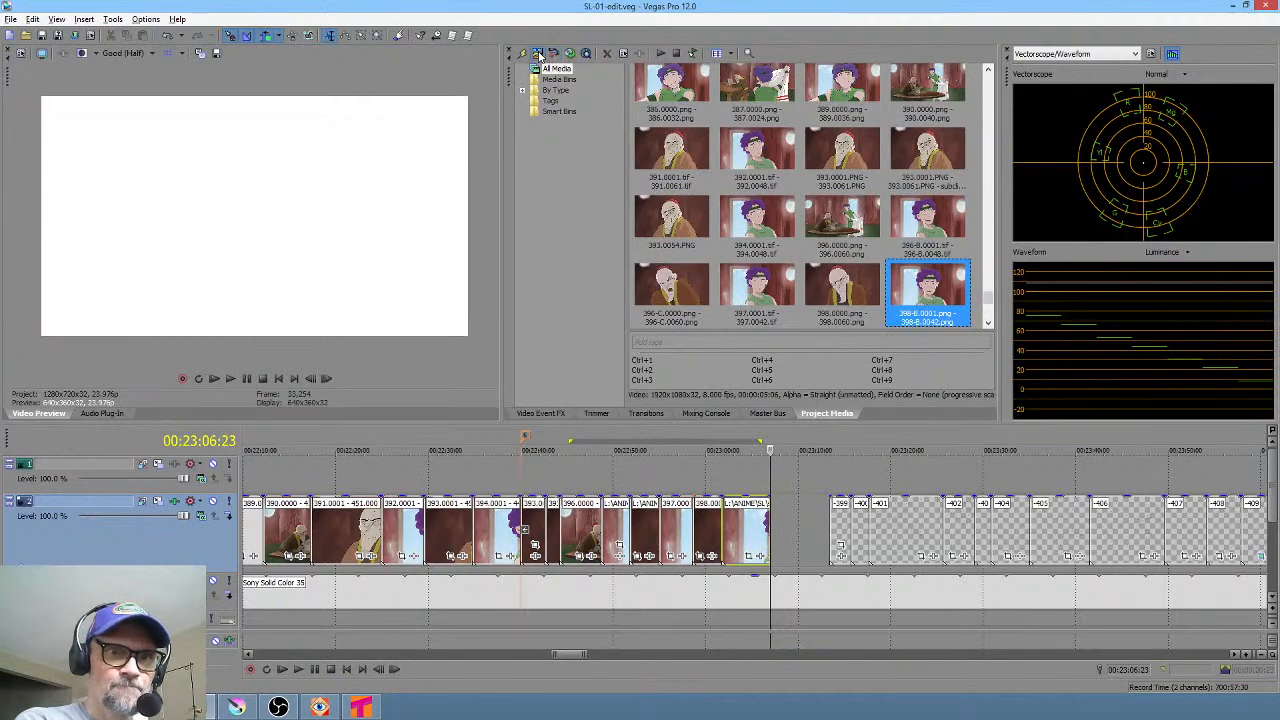
{"action": "left_click", "coordinate": [306, 55]}
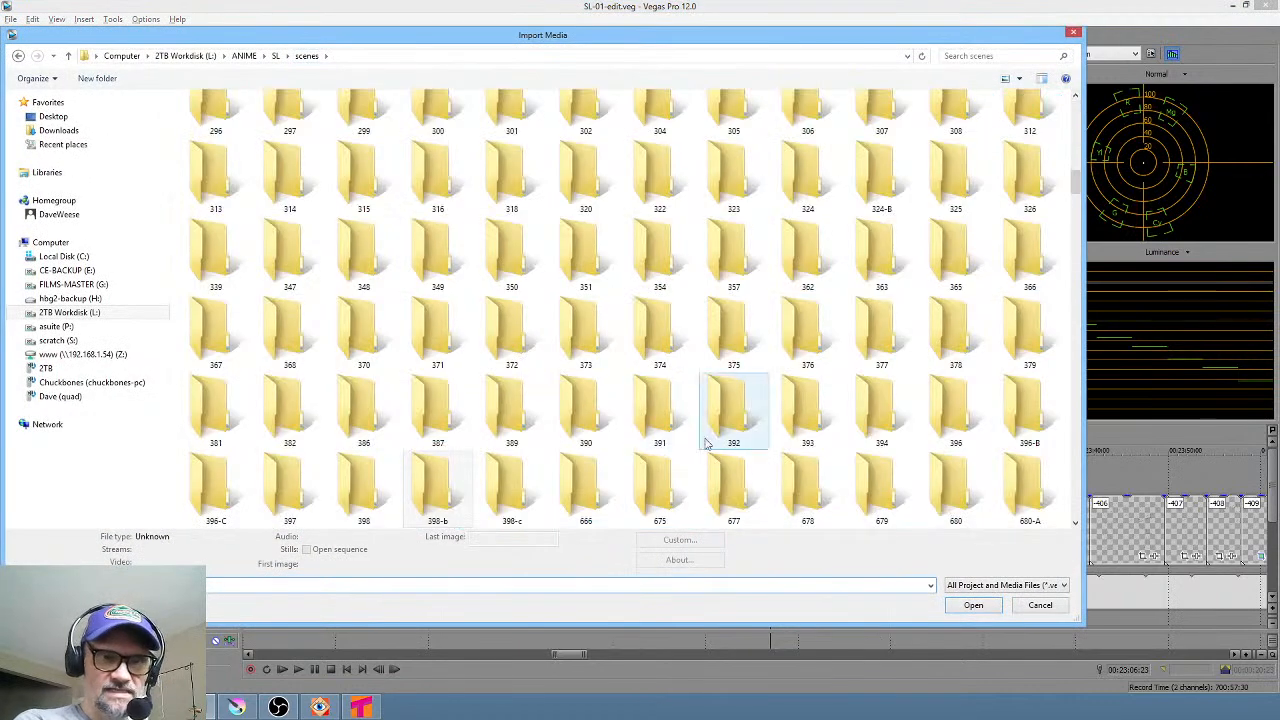
Try to import the 398-C PNG frames from 398-c\render as an image sequence at 8 frames per second
{"action": "double_click", "coordinate": [516, 462]}
{"action": "double_click", "coordinate": [222, 119]}
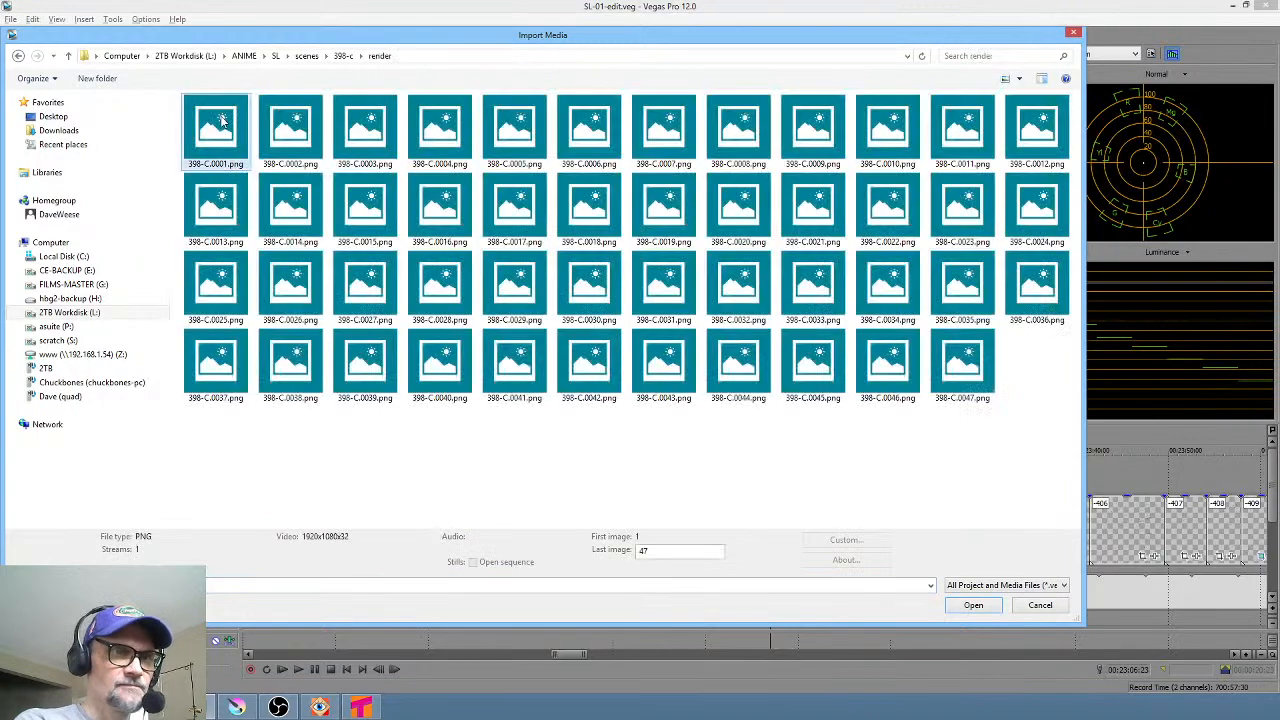
{"action": "left_click", "coordinate": [473, 562]}
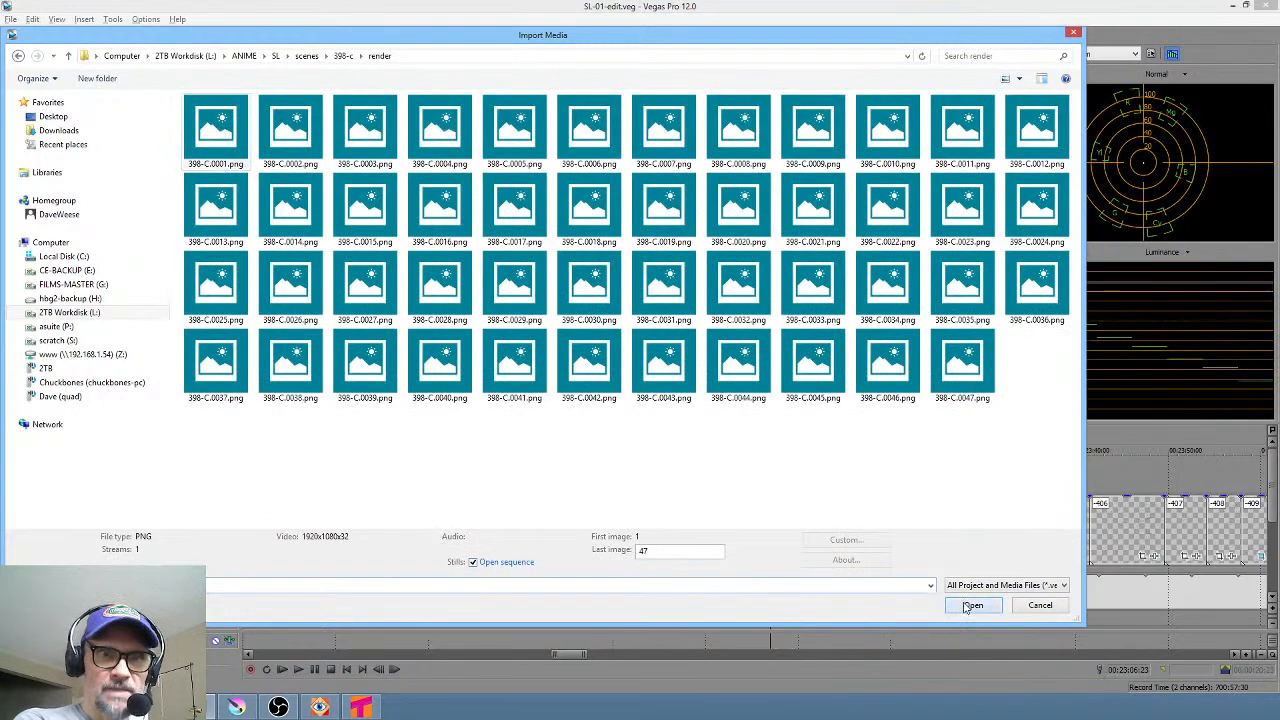
{"action": "left_click", "coordinate": [966, 607]}
{"action": "left_click", "coordinate": [699, 313]}
{"action": "type", "text": "8"}
{"action": "left_click", "coordinate": [686, 479]}
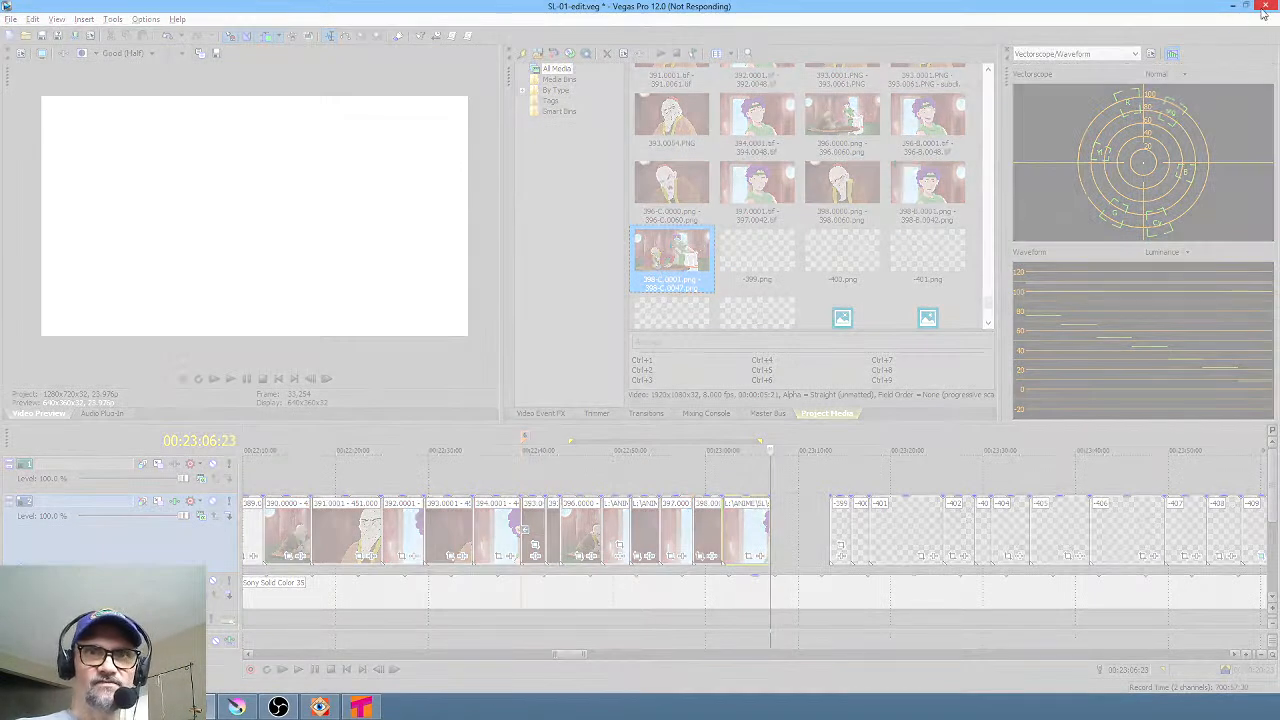
Force-close the unresponsive Vegas Pro and reopen the SL-01-edit.veg project
{"action": "left_click", "coordinate": [1267, 7]}
{"action": "left_click", "coordinate": [588, 361]}
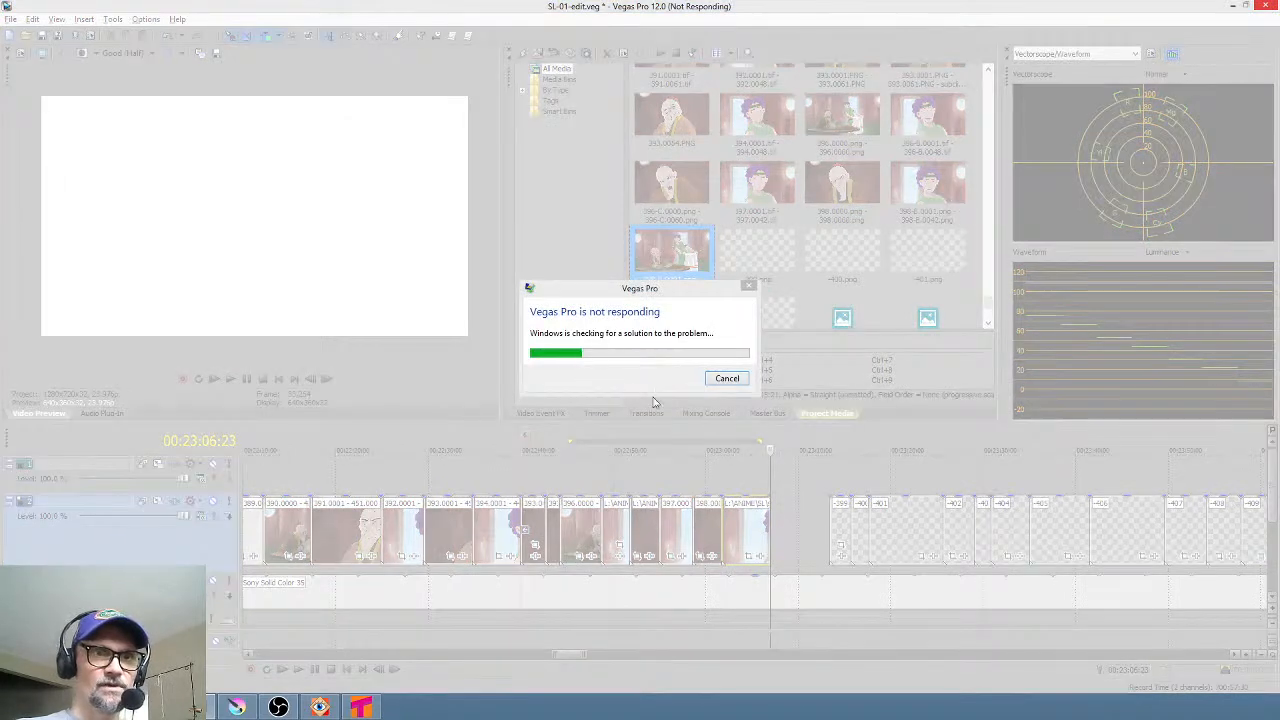
{"action": "left_click", "coordinate": [726, 379]}
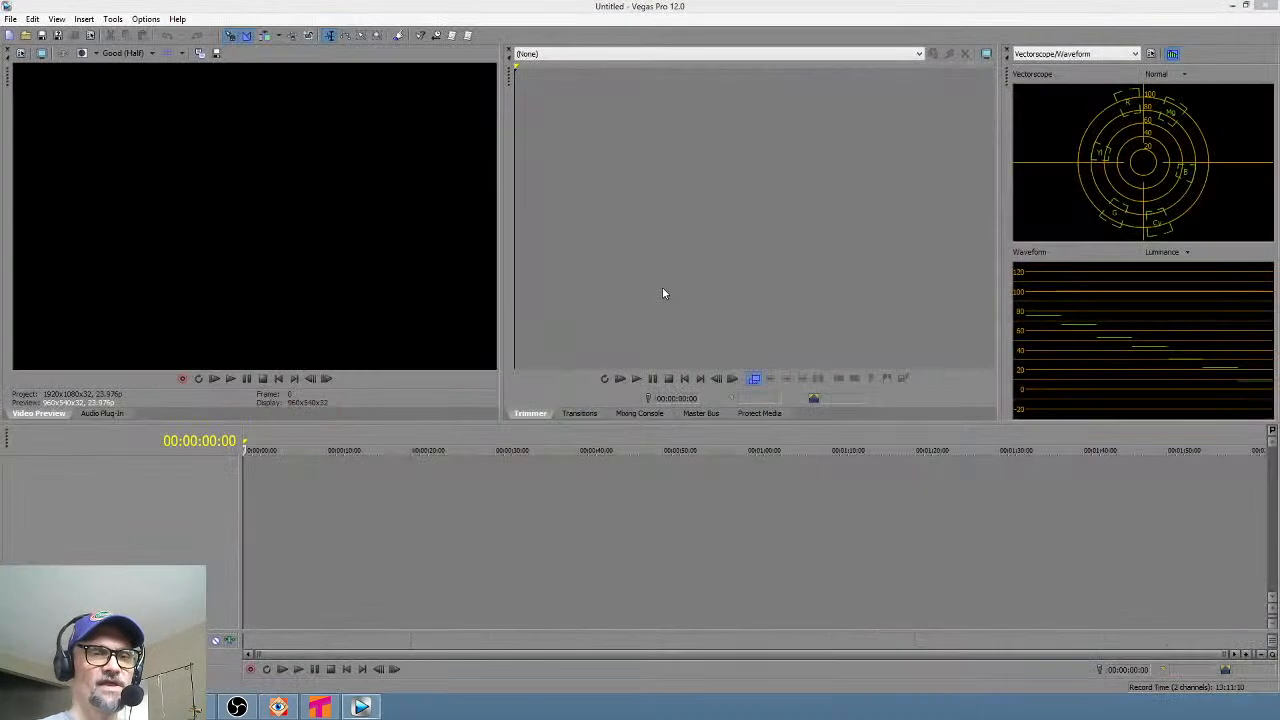
{"action": "left_click", "coordinate": [10, 20]}
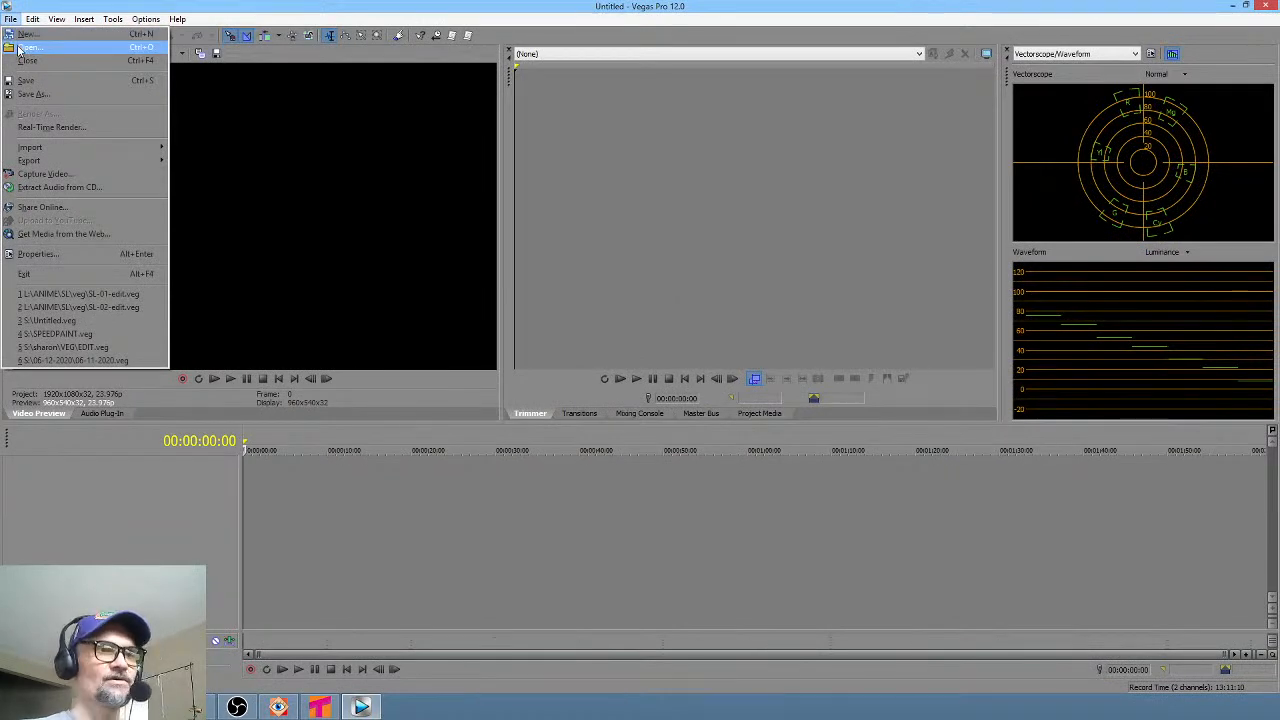
{"action": "left_click", "coordinate": [137, 297]}
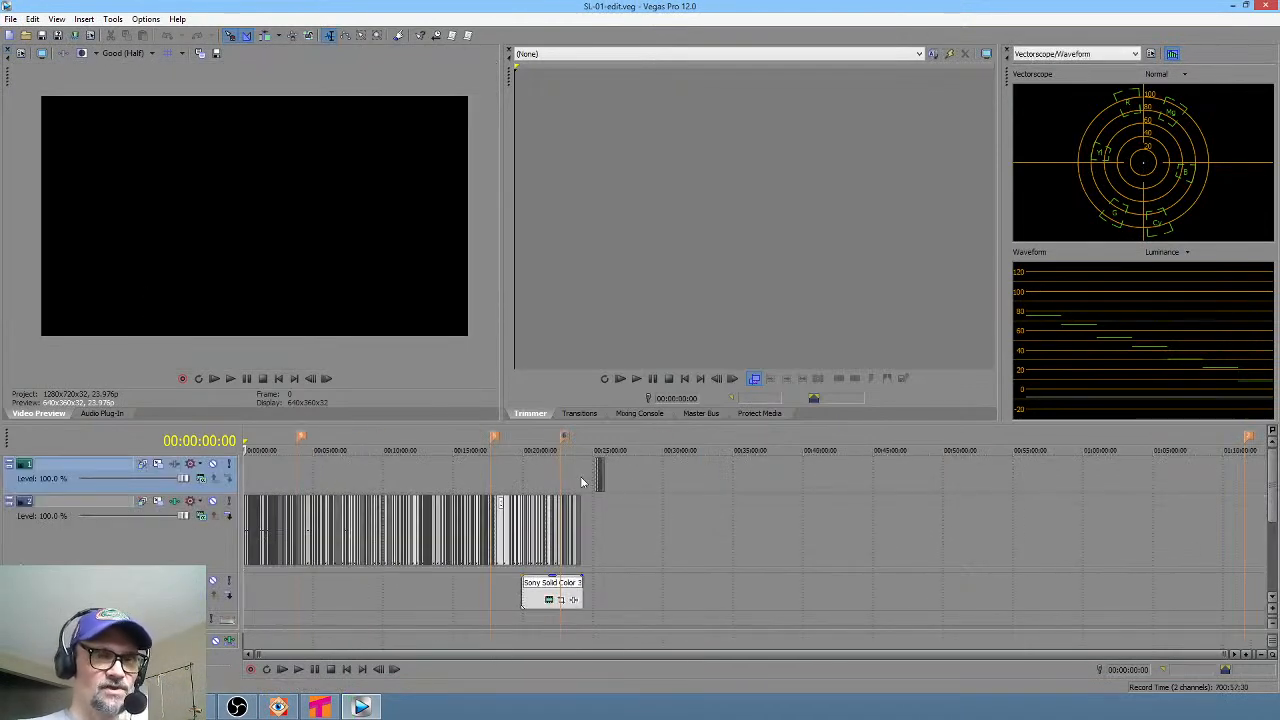
Find the last rendered clips on the timeline and place the cursor at the end of the final one, at 00:23:06:23
{"action": "left_click", "coordinate": [578, 473]}
{"action": "scroll", "coordinate": [578, 480], "scroll_direction": "up", "scroll_amount": 3}
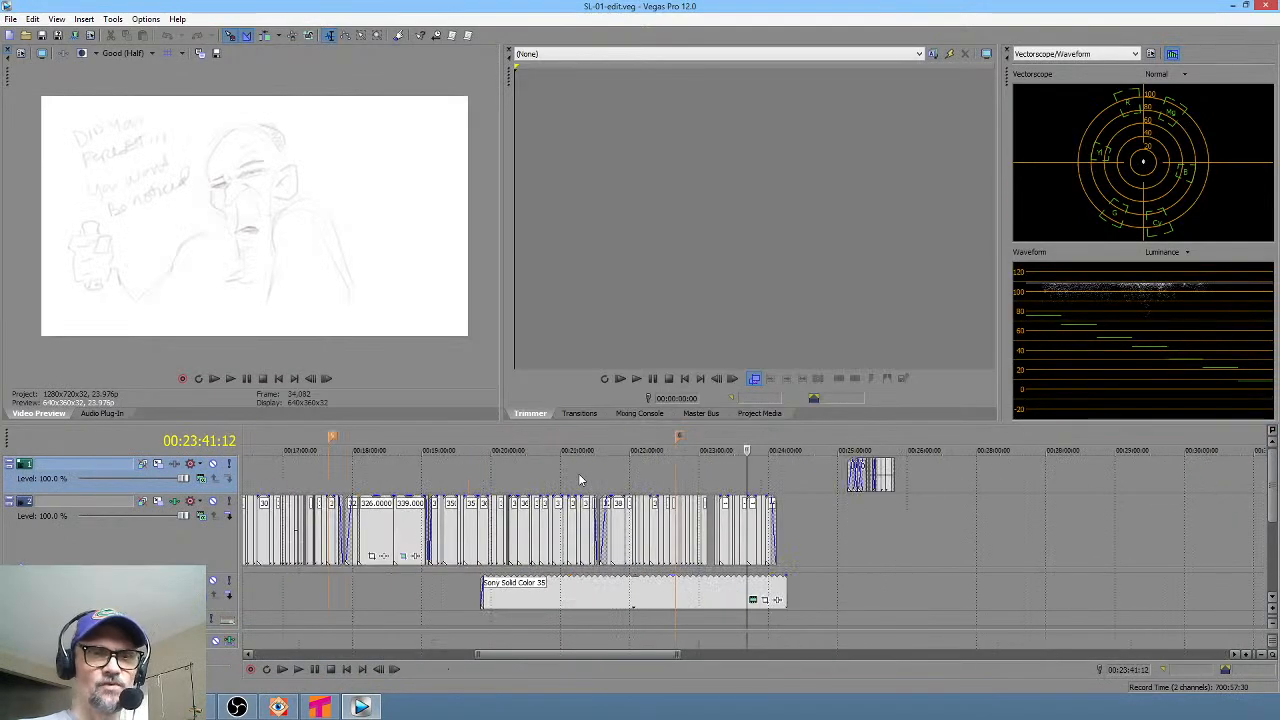
{"action": "left_click_drag", "start_coordinate": [607, 465], "coordinate": [658, 465]}
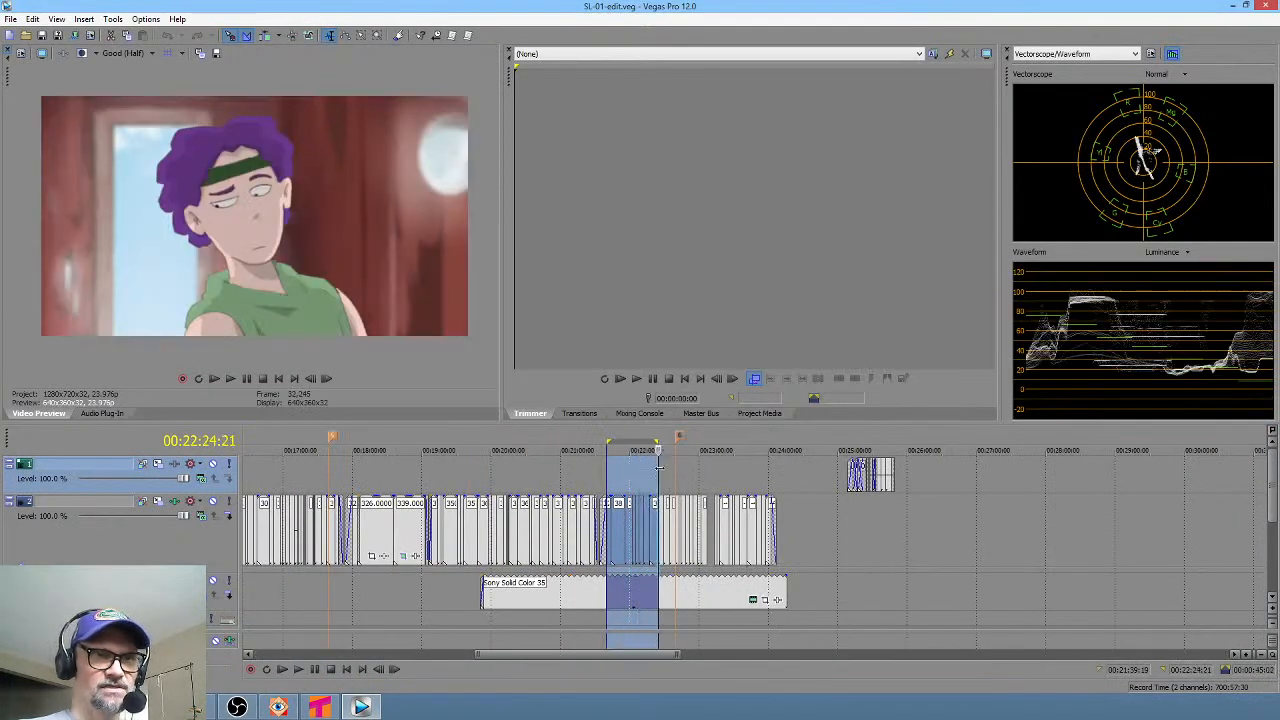
{"action": "scroll", "coordinate": [658, 465], "scroll_direction": "up", "scroll_amount": 5}
{"action": "left_click_drag", "start_coordinate": [770, 465], "coordinate": [1030, 470]}
{"action": "scroll", "coordinate": [889, 476], "scroll_direction": "right", "scroll_amount": 1}
{"action": "scroll", "coordinate": [889, 476], "scroll_direction": "right", "scroll_amount": 6}
{"action": "left_click_drag", "start_coordinate": [615, 466], "coordinate": [742, 478]}
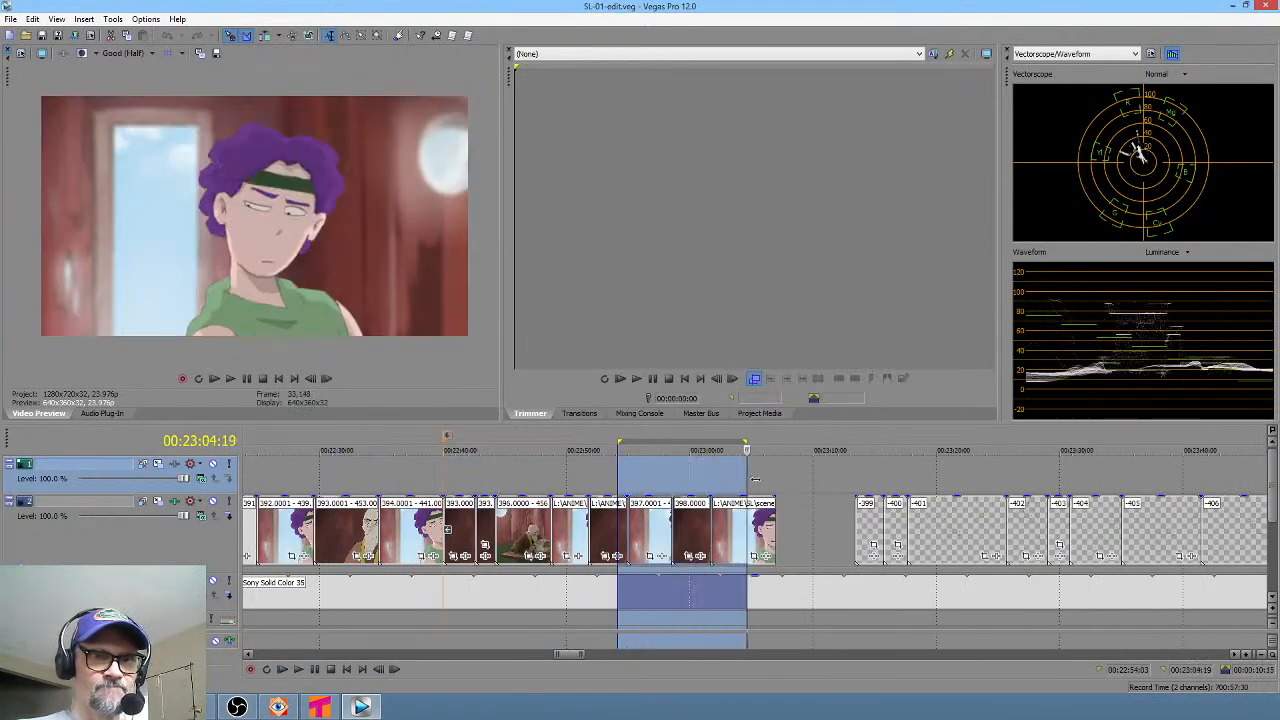
{"action": "left_click", "coordinate": [775, 530]}
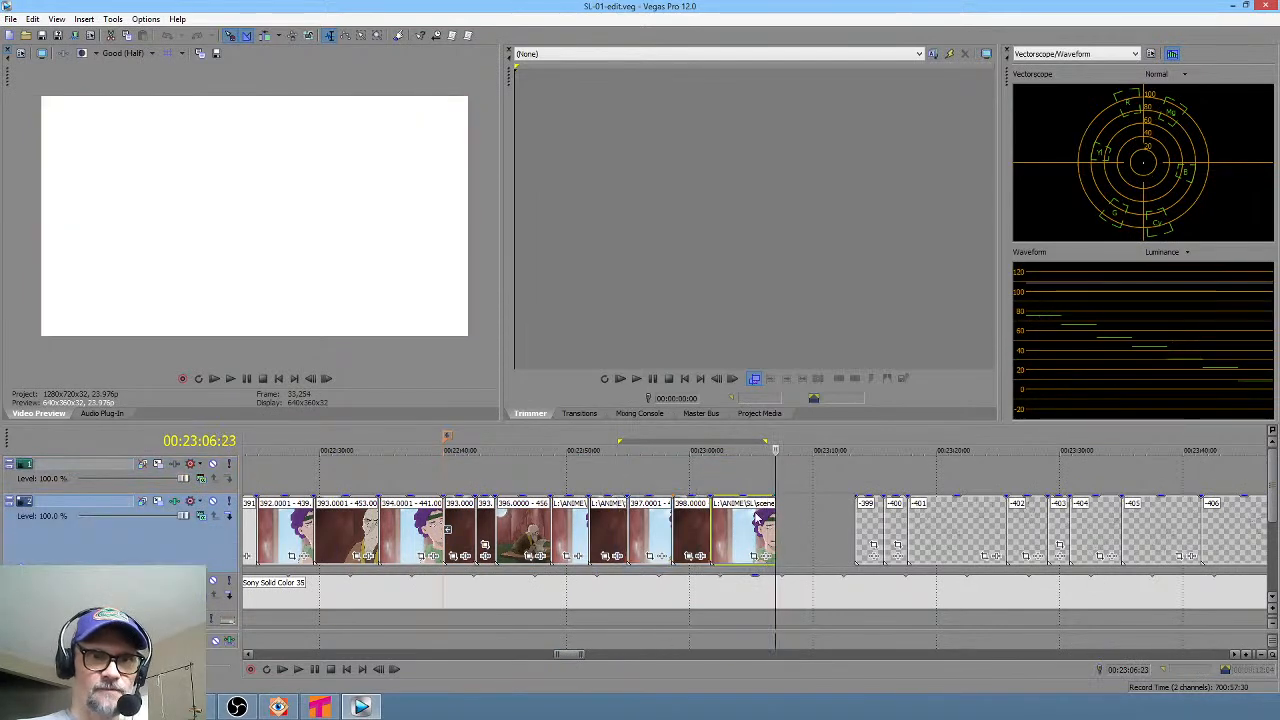
Locate the last rendered clip in the project media list and browse the scenes folder for media to import
{"action": "right_click", "coordinate": [752, 537]}
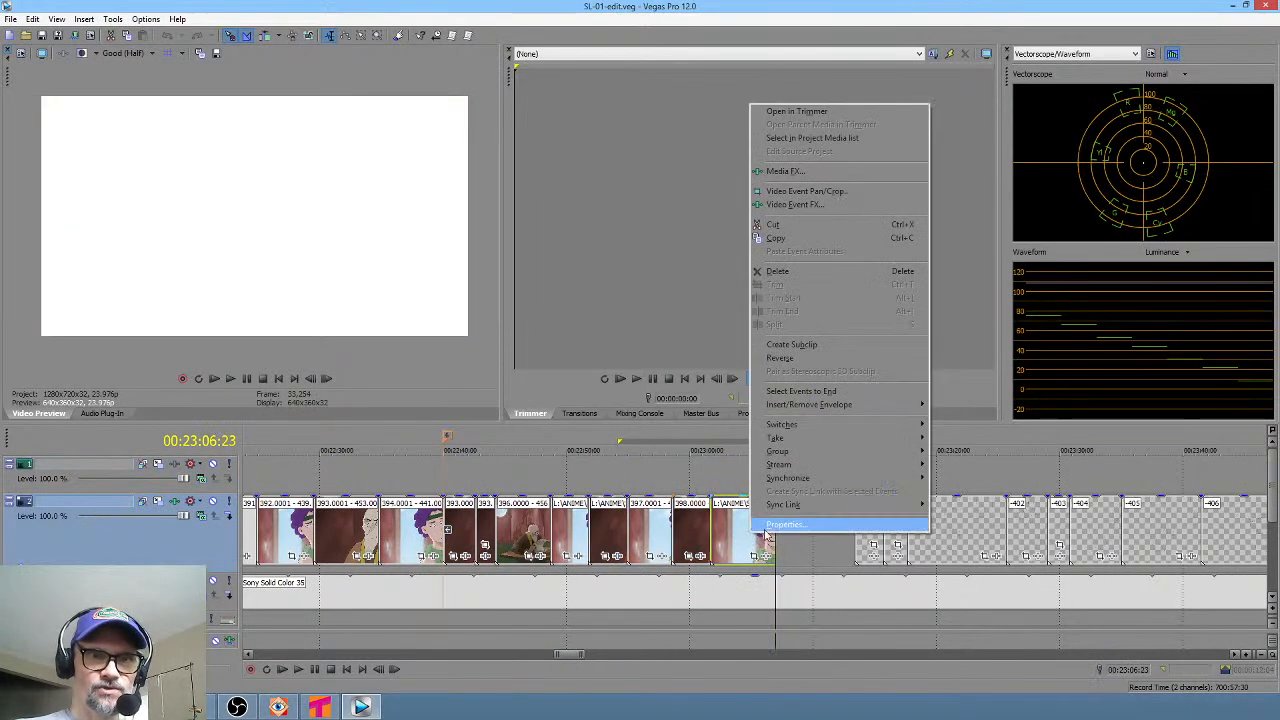
{"action": "left_click", "coordinate": [830, 143]}
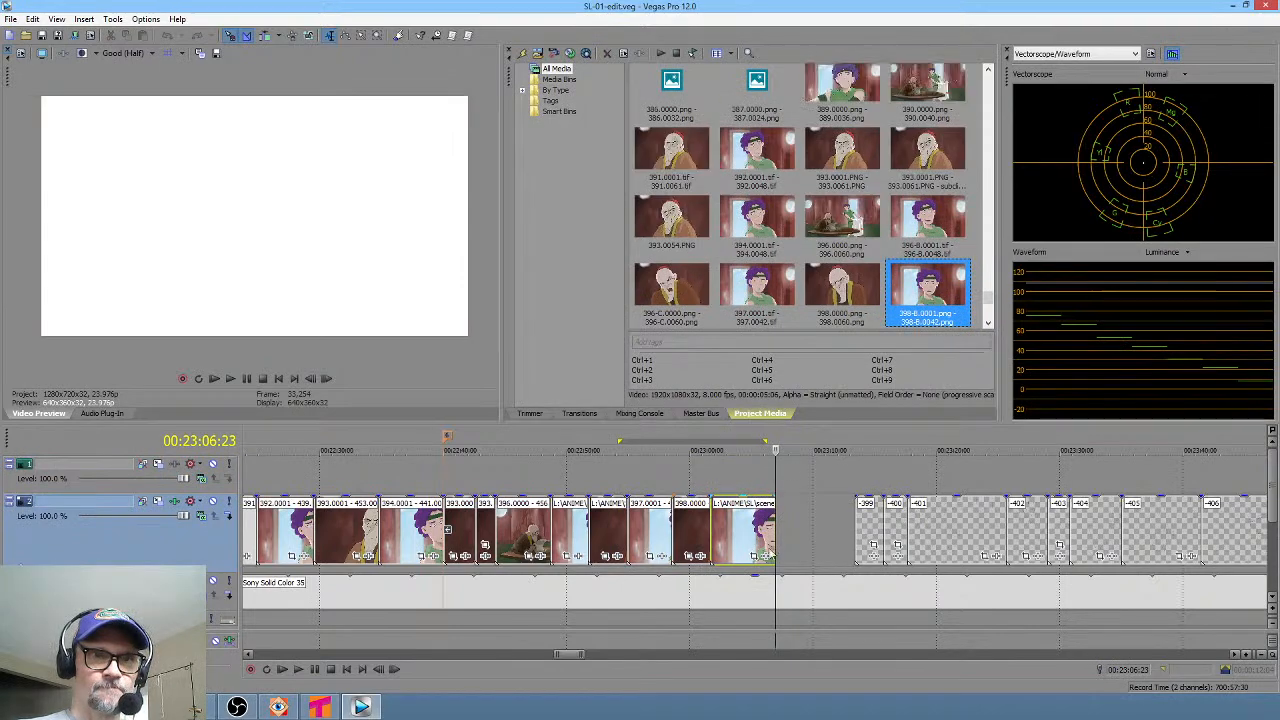
{"action": "left_click", "coordinate": [521, 53]}
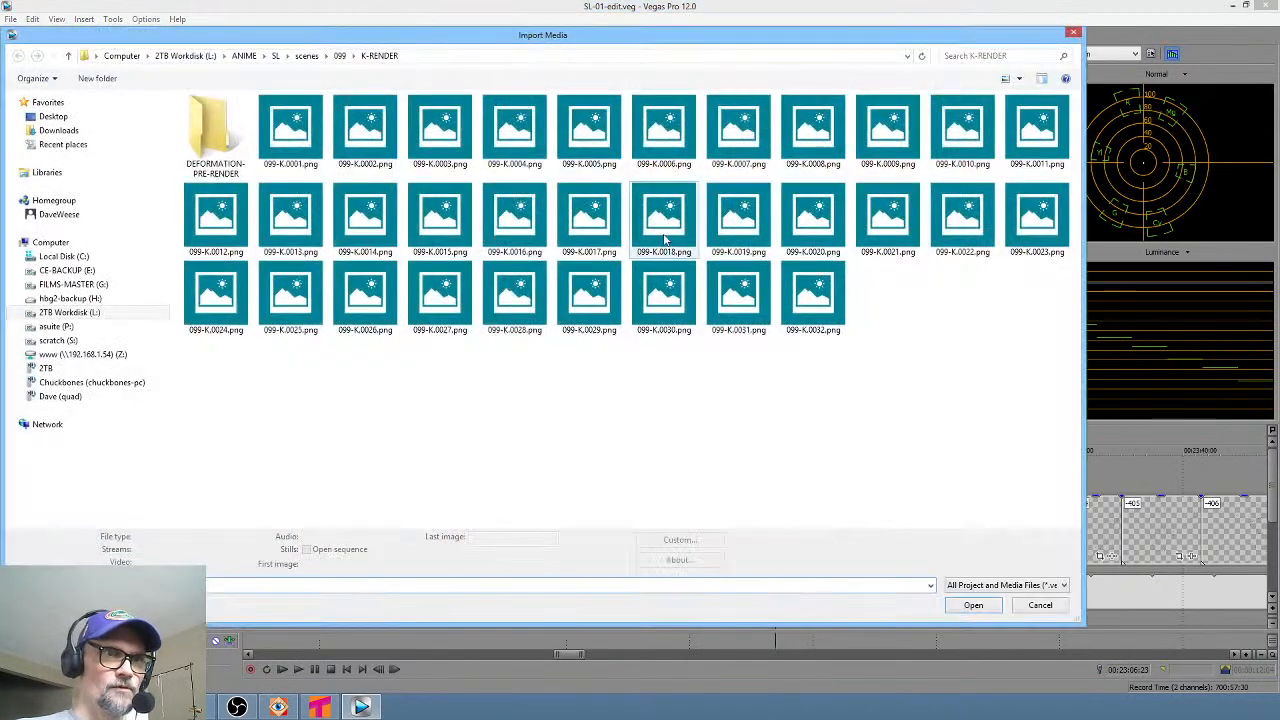
{"action": "left_click", "coordinate": [306, 55]}
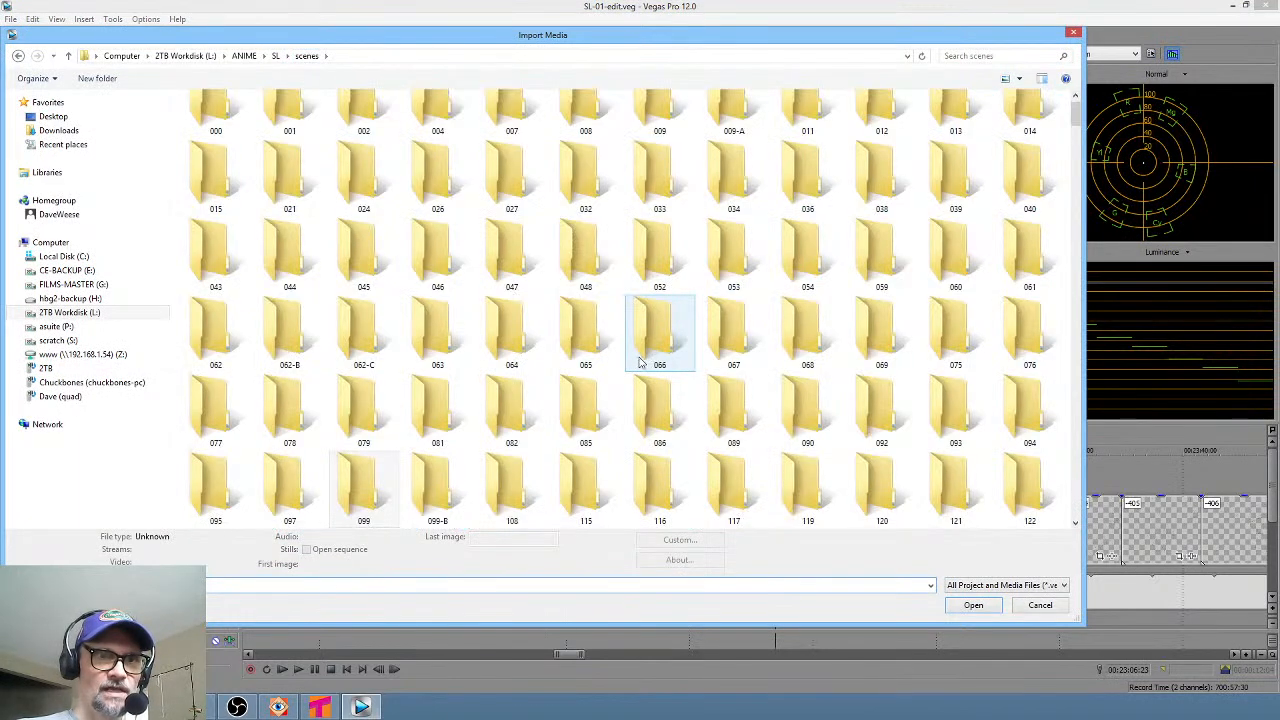
{"action": "scroll", "coordinate": [650, 360], "scroll_direction": "down", "scroll_amount": 15}
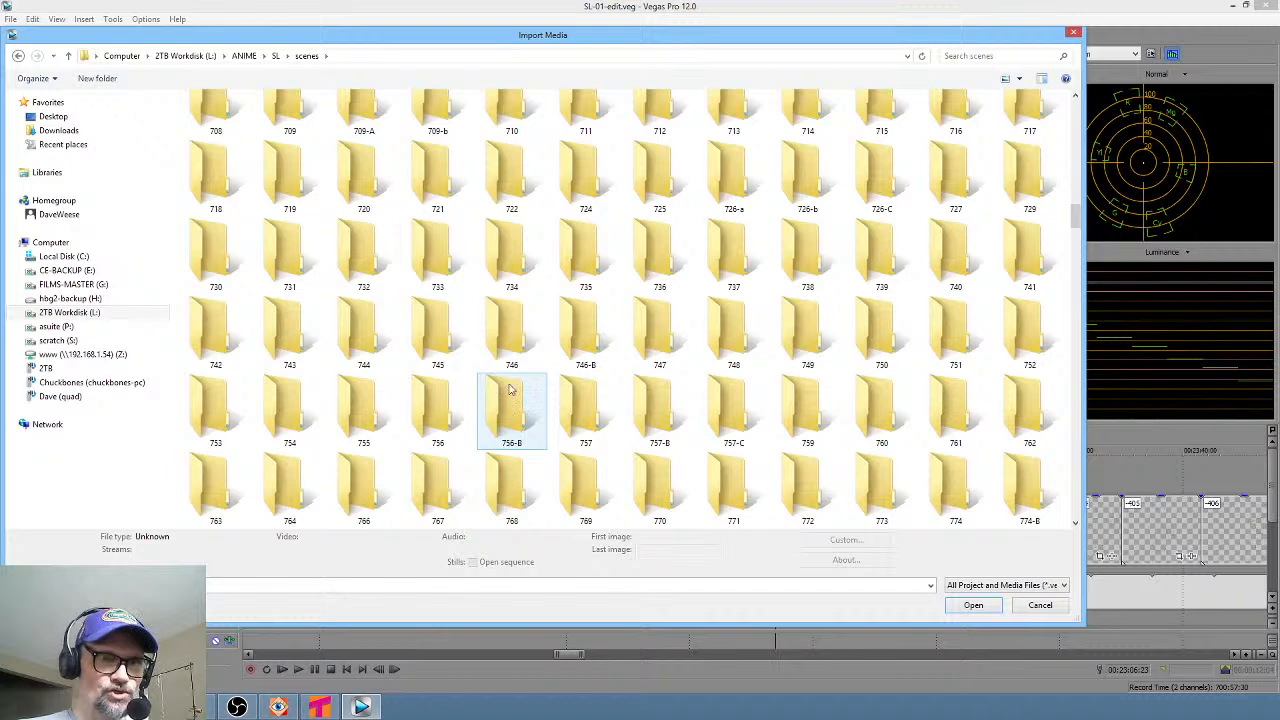
{"action": "scroll", "coordinate": [599, 311], "scroll_direction": "up", "scroll_amount": 10}
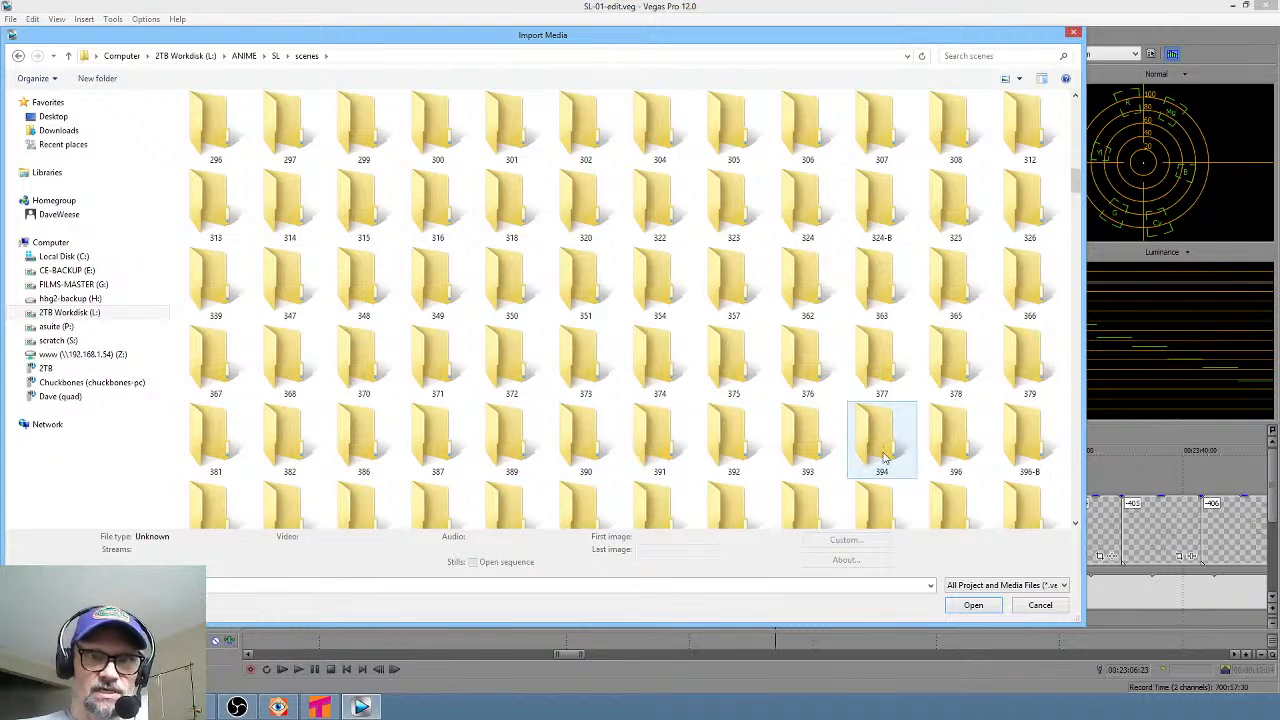
Try to import the 396-C PNG frames from 396-C\RENDER as an image sequence
{"action": "left_click", "coordinate": [215, 503]}
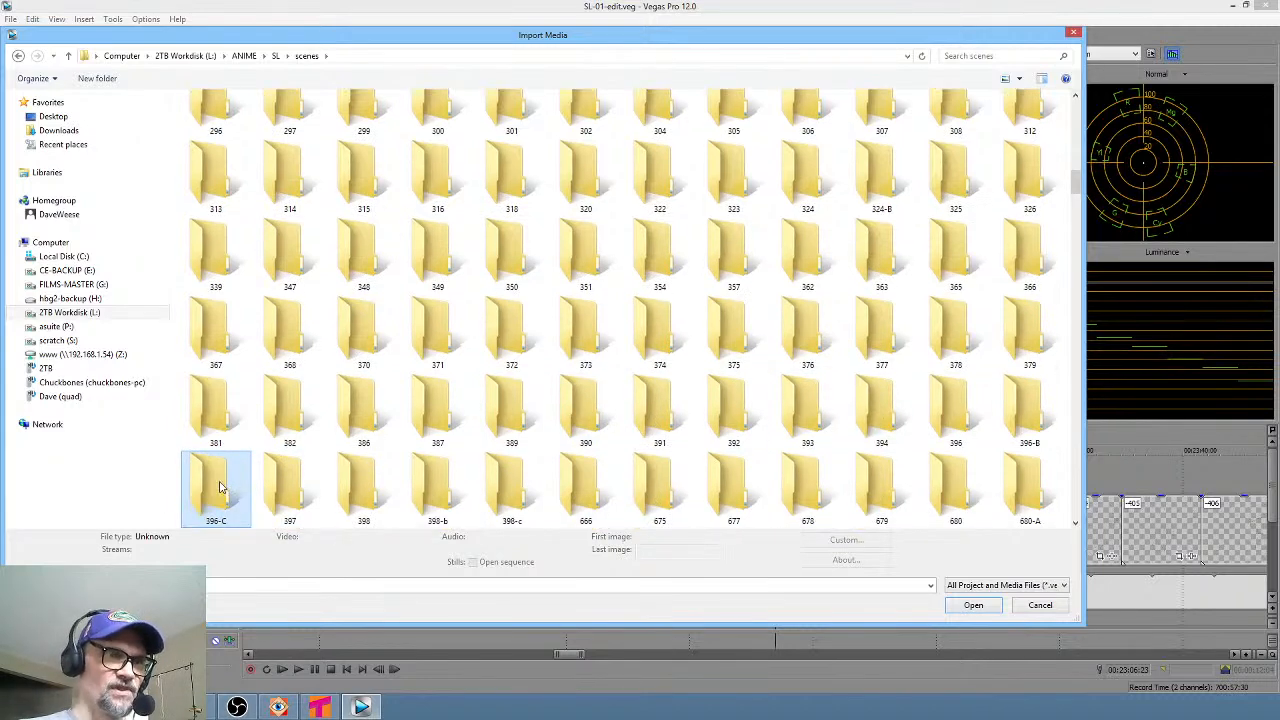
{"action": "double_click", "coordinate": [218, 487]}
{"action": "left_click", "coordinate": [222, 119]}
{"action": "left_click", "coordinate": [508, 563]}
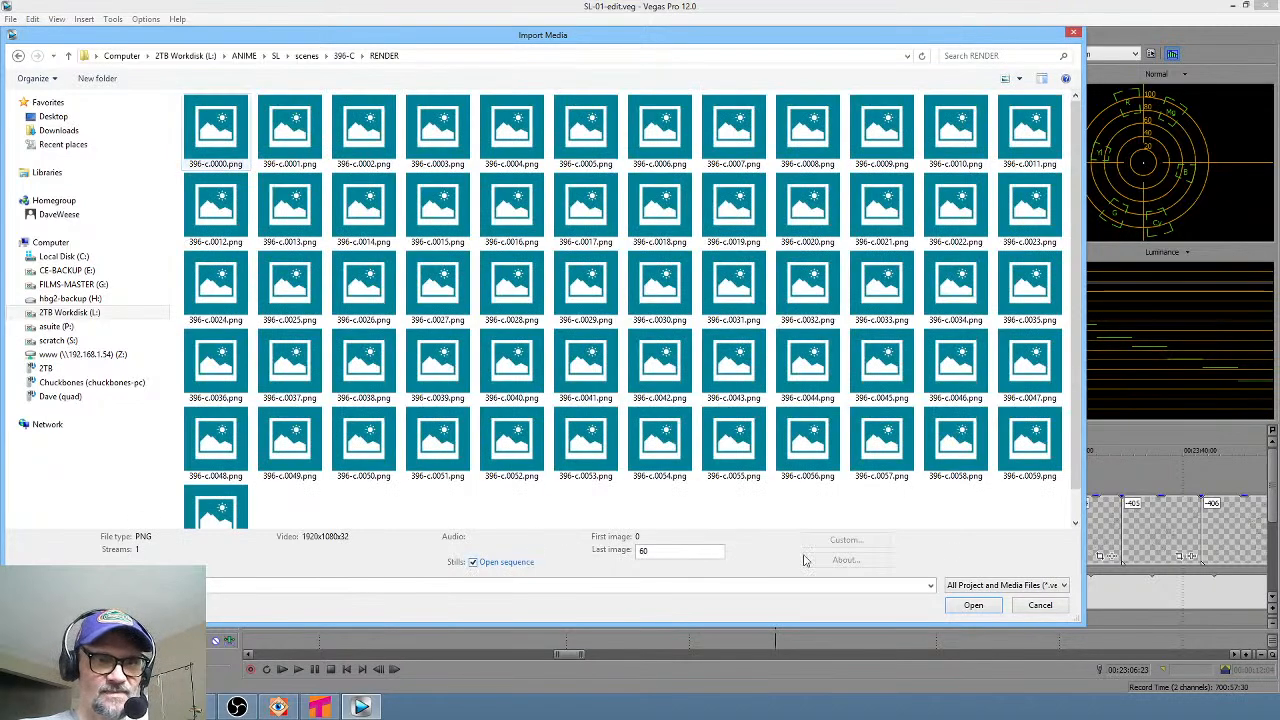
{"action": "left_click", "coordinate": [973, 606]}
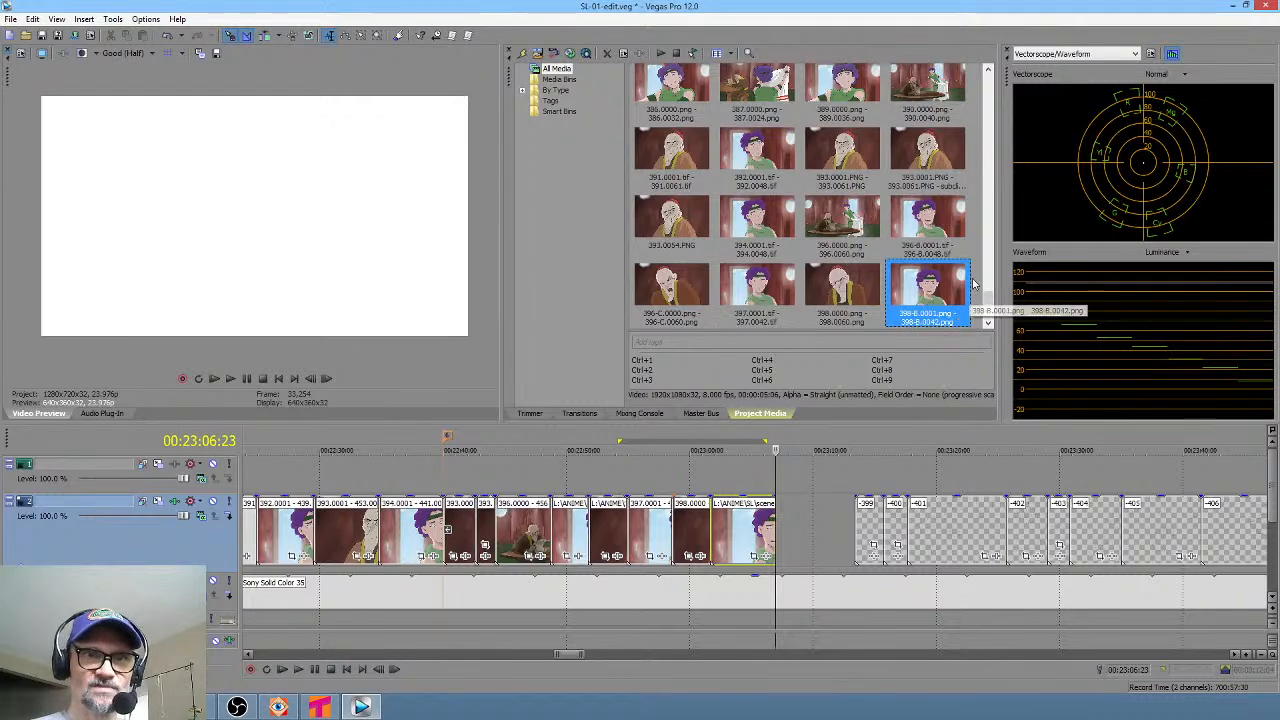
{"action": "scroll", "coordinate": [987, 302], "scroll_direction": "down", "scroll_amount": 1}
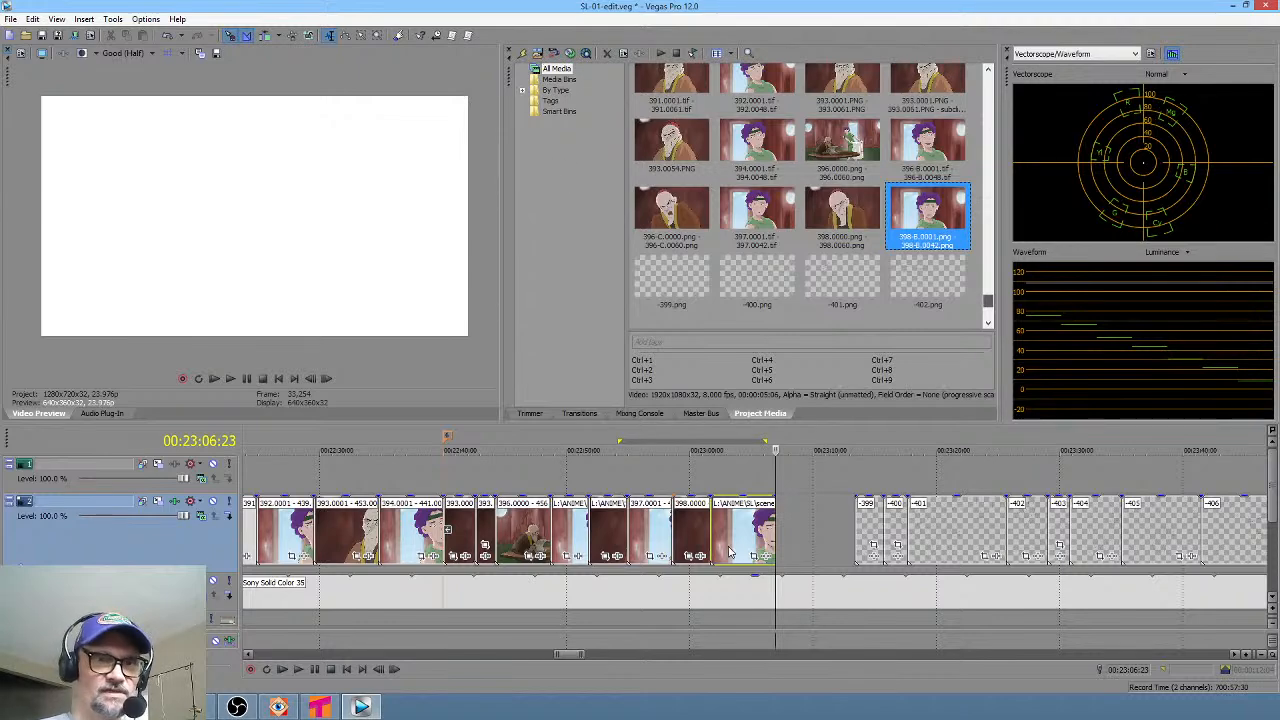
{"action": "left_click", "coordinate": [361, 708]}
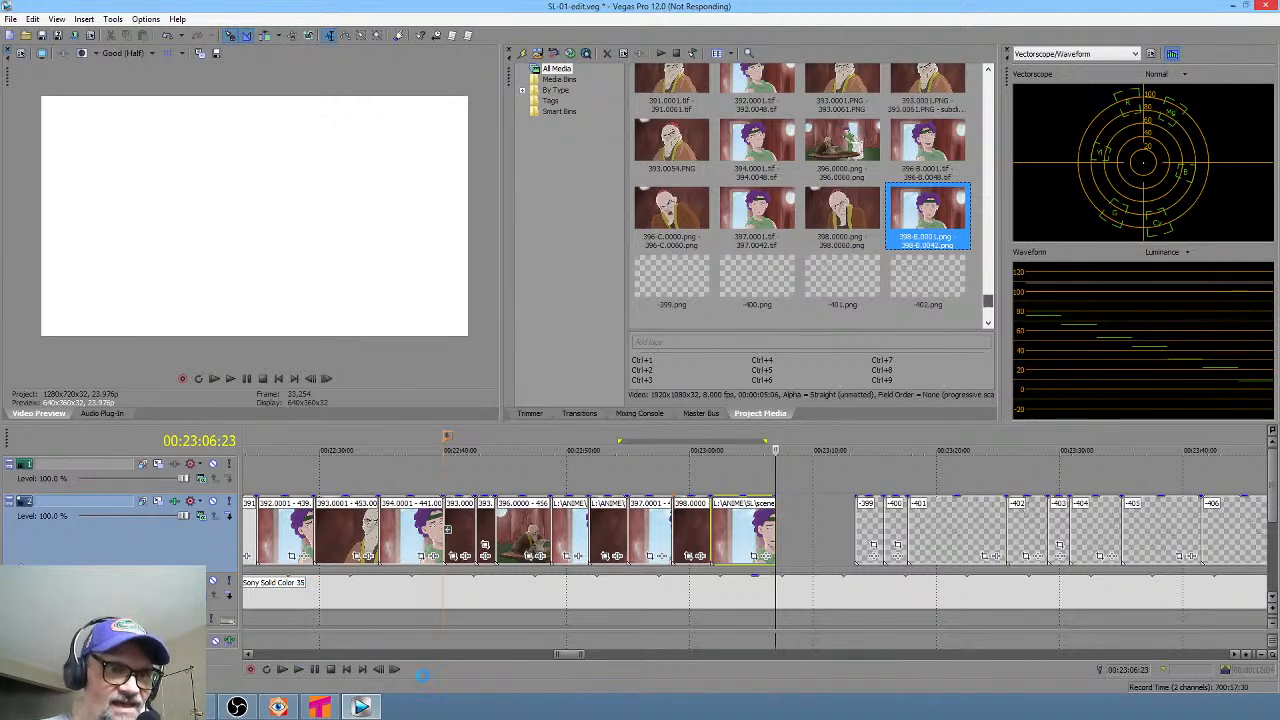
{"action": "left_click", "coordinate": [320, 707]}
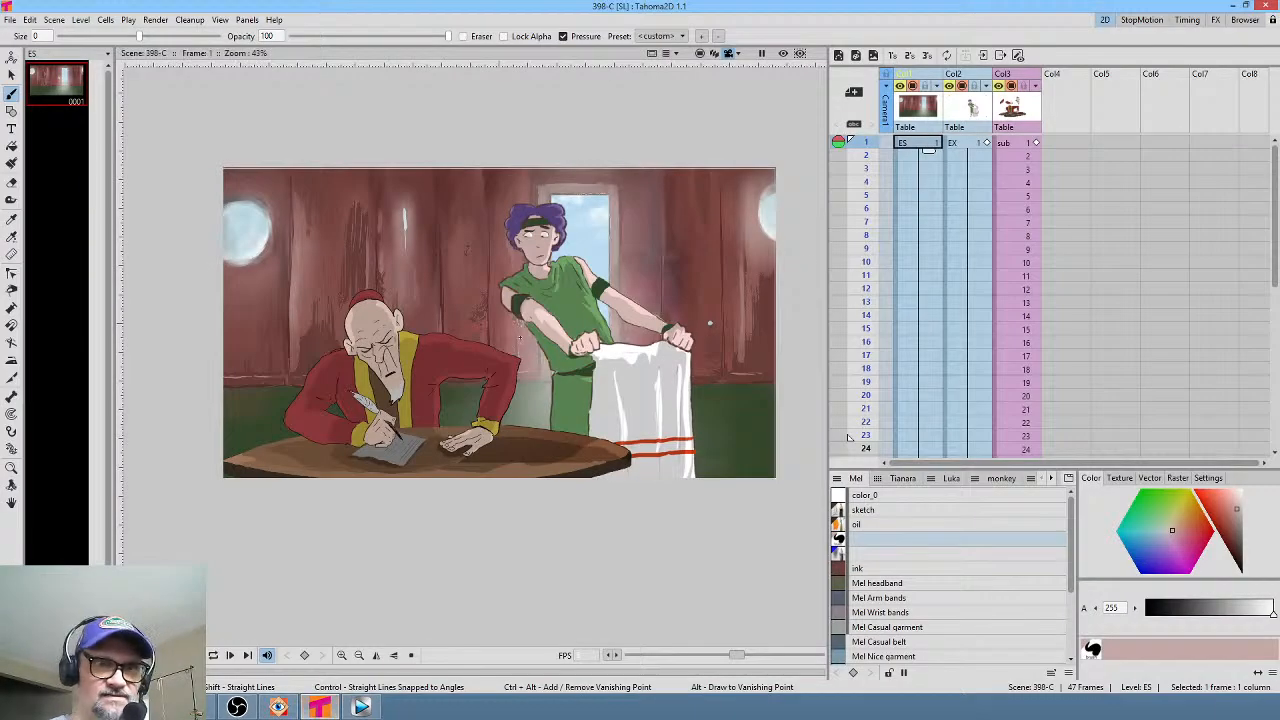
{"action": "mouse_move", "coordinate": [574, 333]}
{"action": "left_mouse_down"}
{"action": "mouse_move", "coordinate": [545, 310]}
{"action": "mouse_move", "coordinate": [577, 337]}
{"action": "left_mouse_up"}
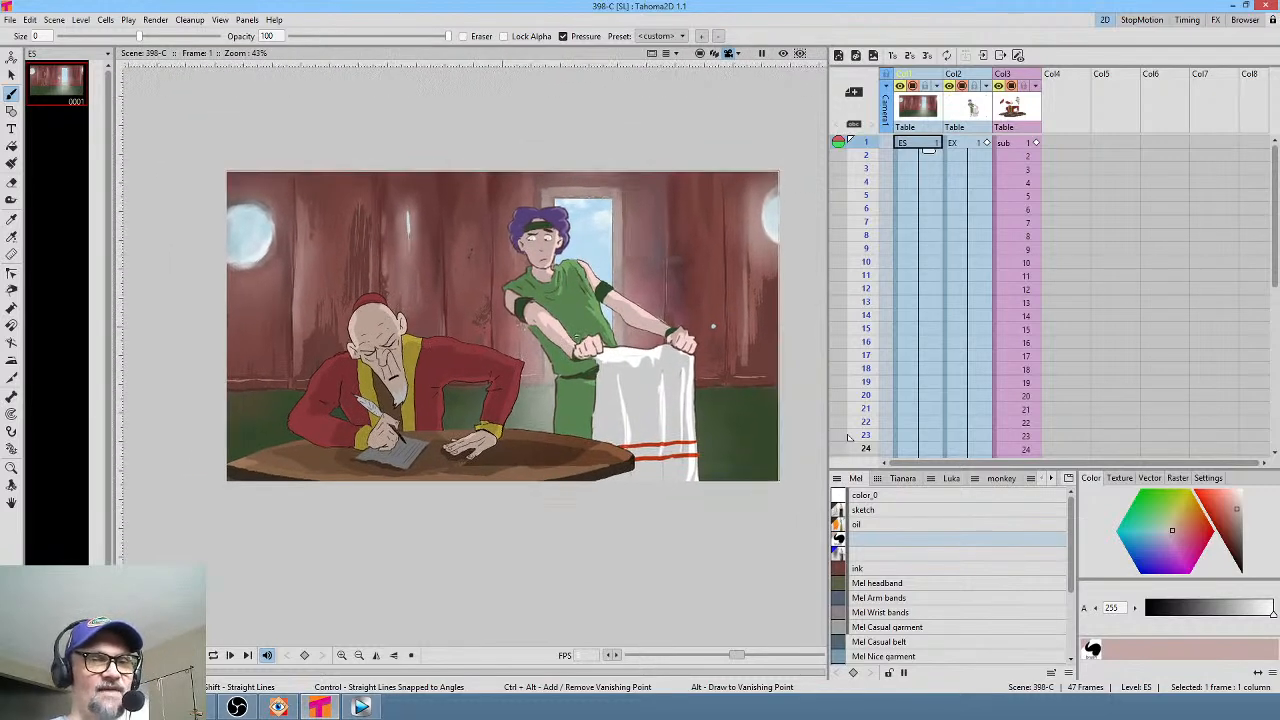
{"action": "scroll", "coordinate": [577, 337], "scroll_direction": "up", "scroll_amount": 1}
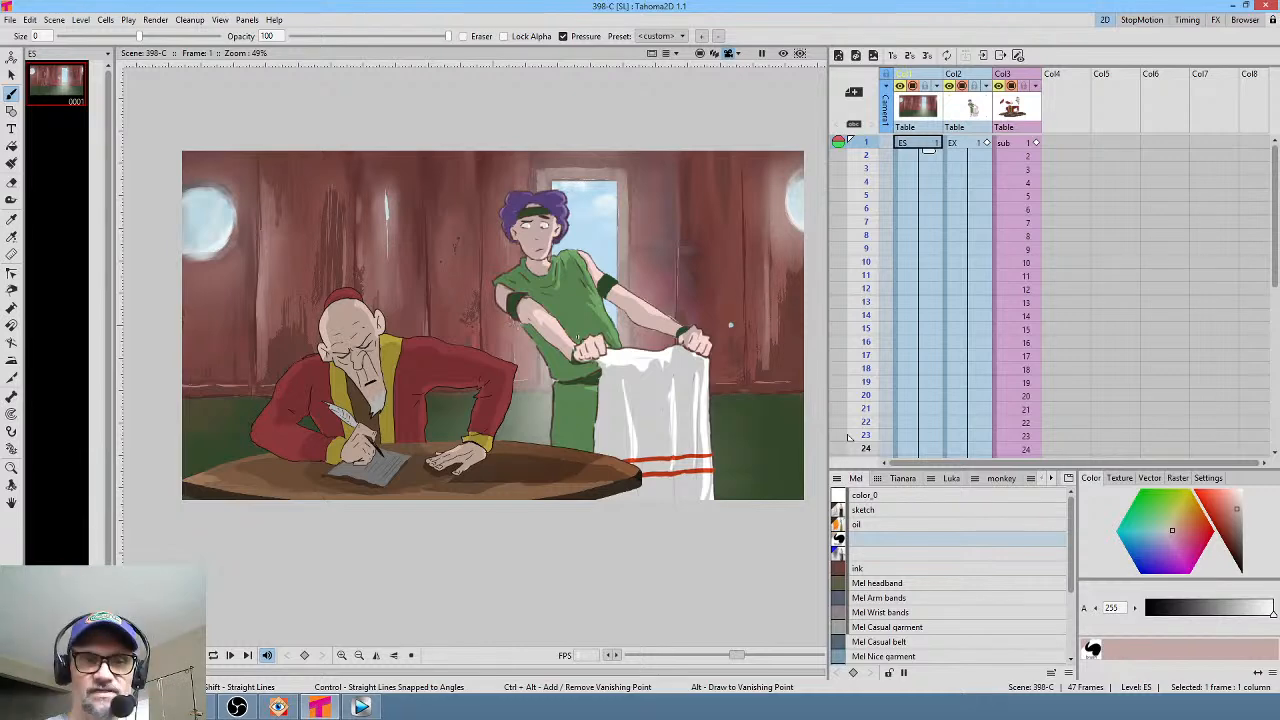
Force-close the frozen Vegas Pro window and load the SL-01-edit.veg project again
{"action": "left_click", "coordinate": [360, 707]}
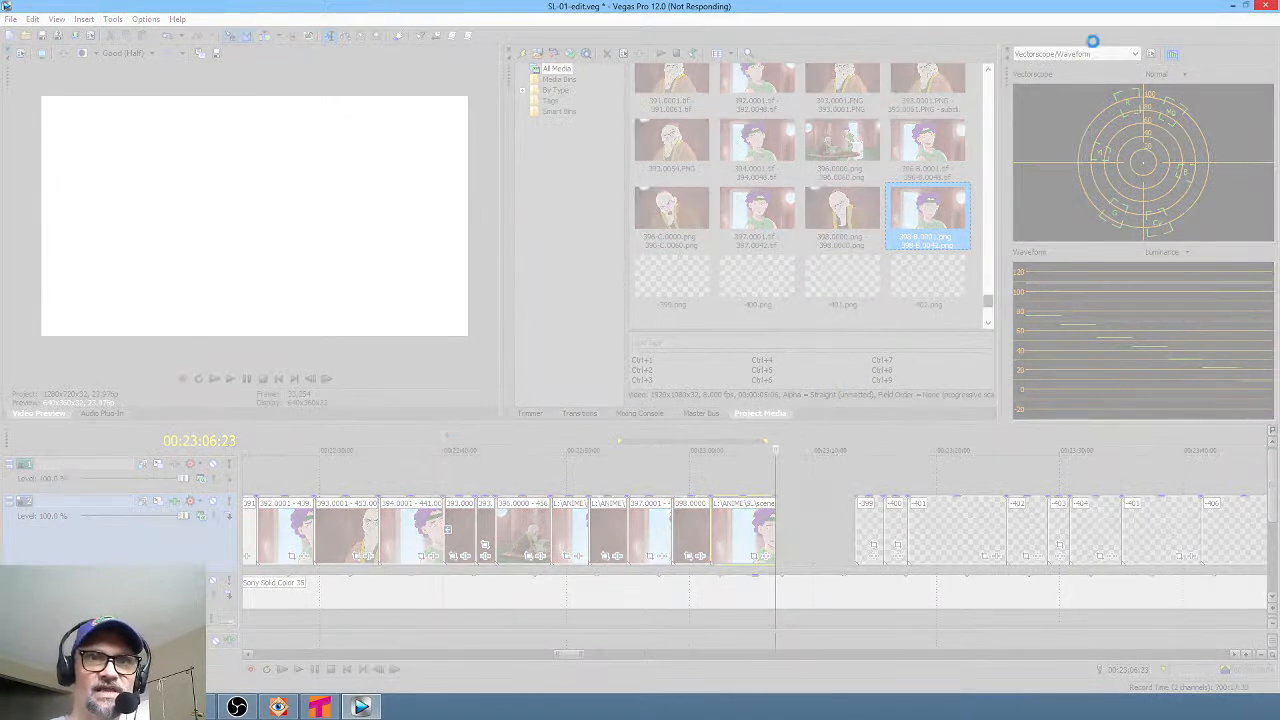
{"action": "left_click", "coordinate": [1260, 8]}
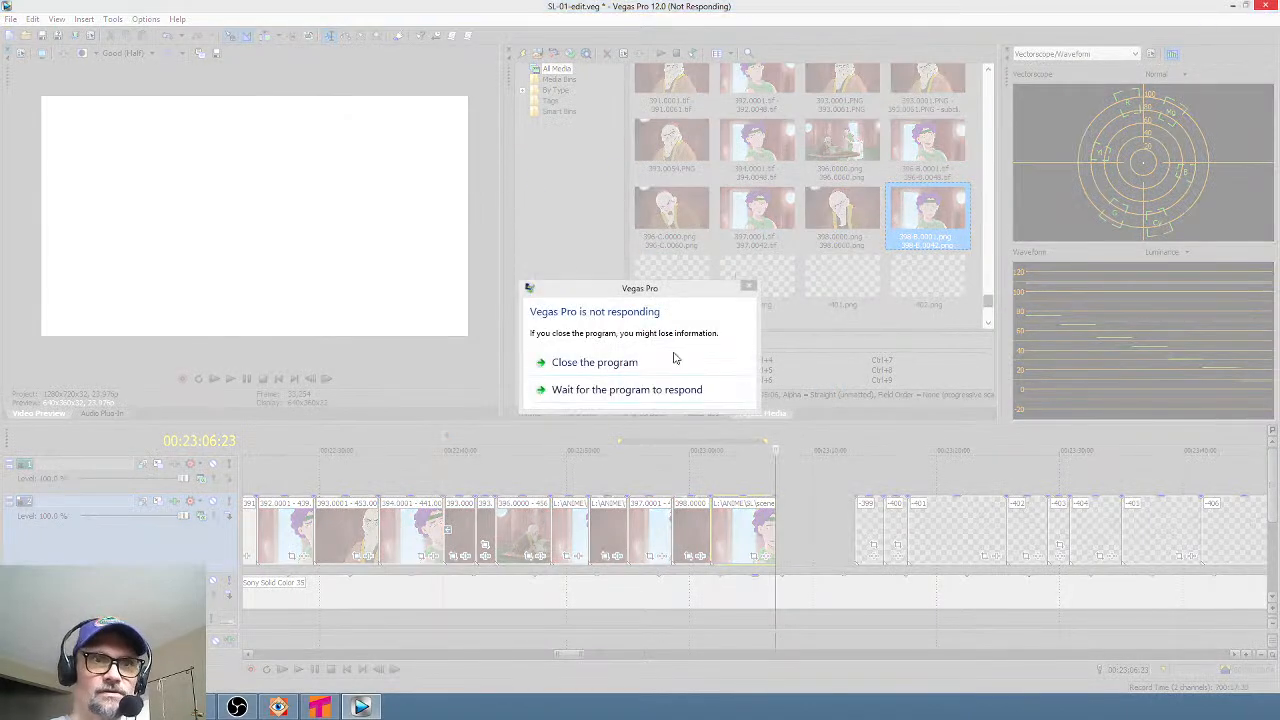
{"action": "left_click", "coordinate": [590, 363]}
{"action": "left_click", "coordinate": [727, 377]}
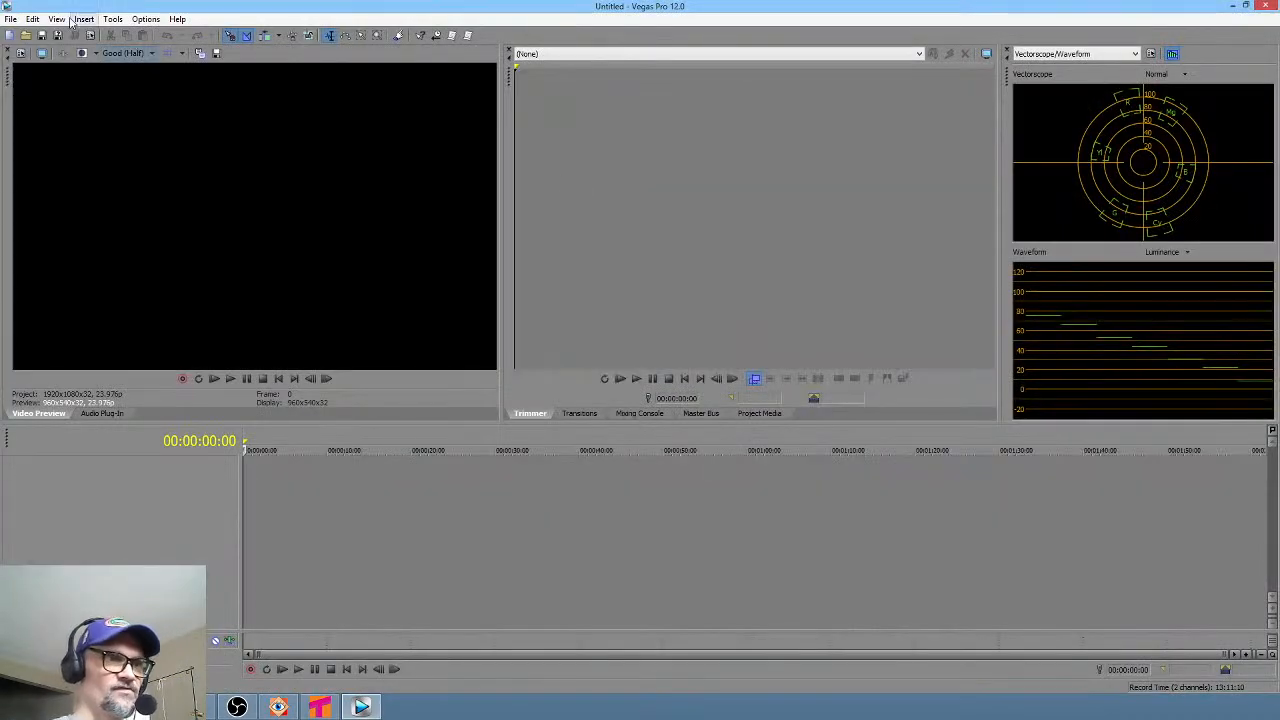
{"action": "left_click", "coordinate": [10, 19]}
{"action": "left_click", "coordinate": [76, 295]}
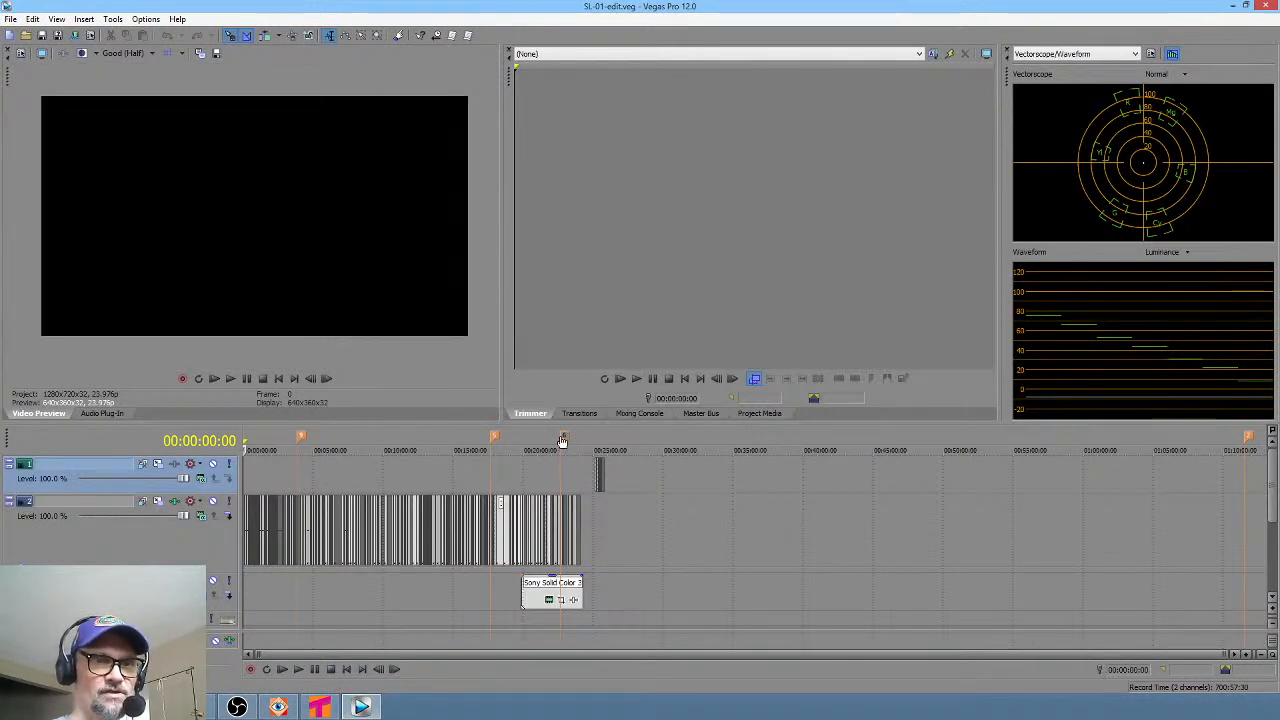
Place the timeline cursor at the end of the last rendered clip, at 00:23:06:23, and browse the project media list to its end
{"action": "scroll", "coordinate": [566, 471], "scroll_direction": "up", "scroll_amount": 10}
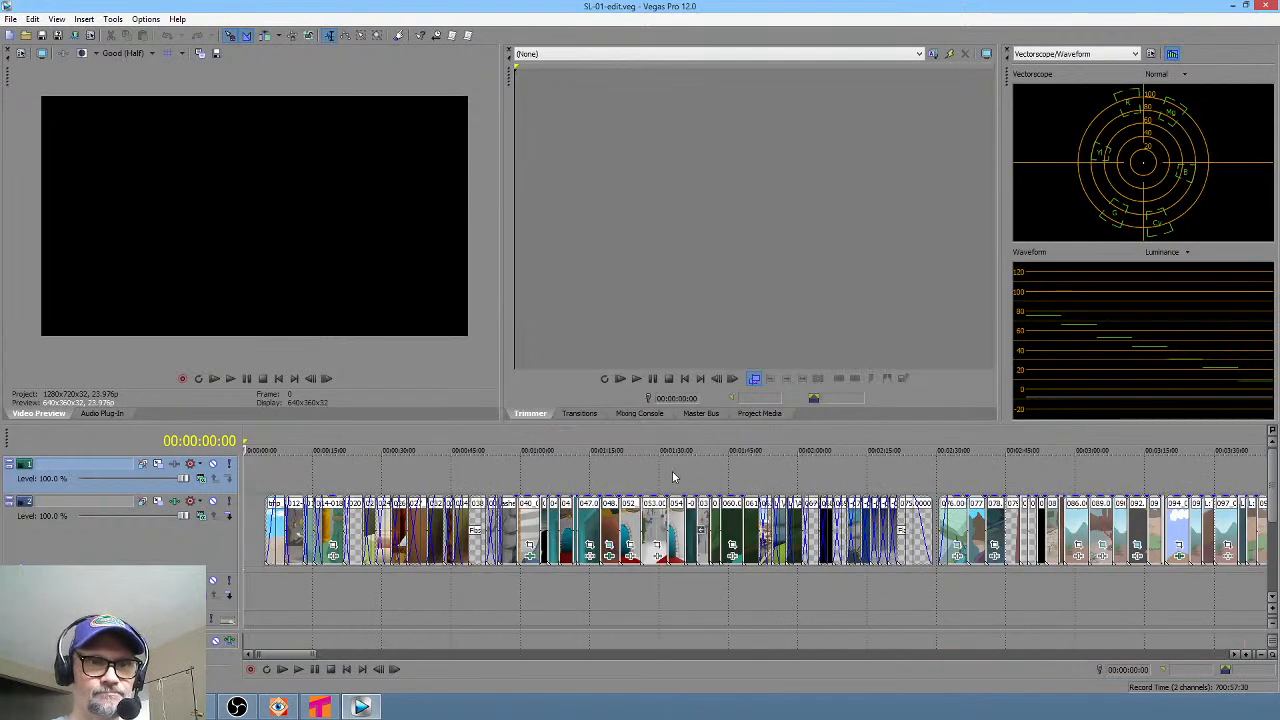
{"action": "scroll", "coordinate": [671, 476], "scroll_direction": "down", "scroll_amount": 8}
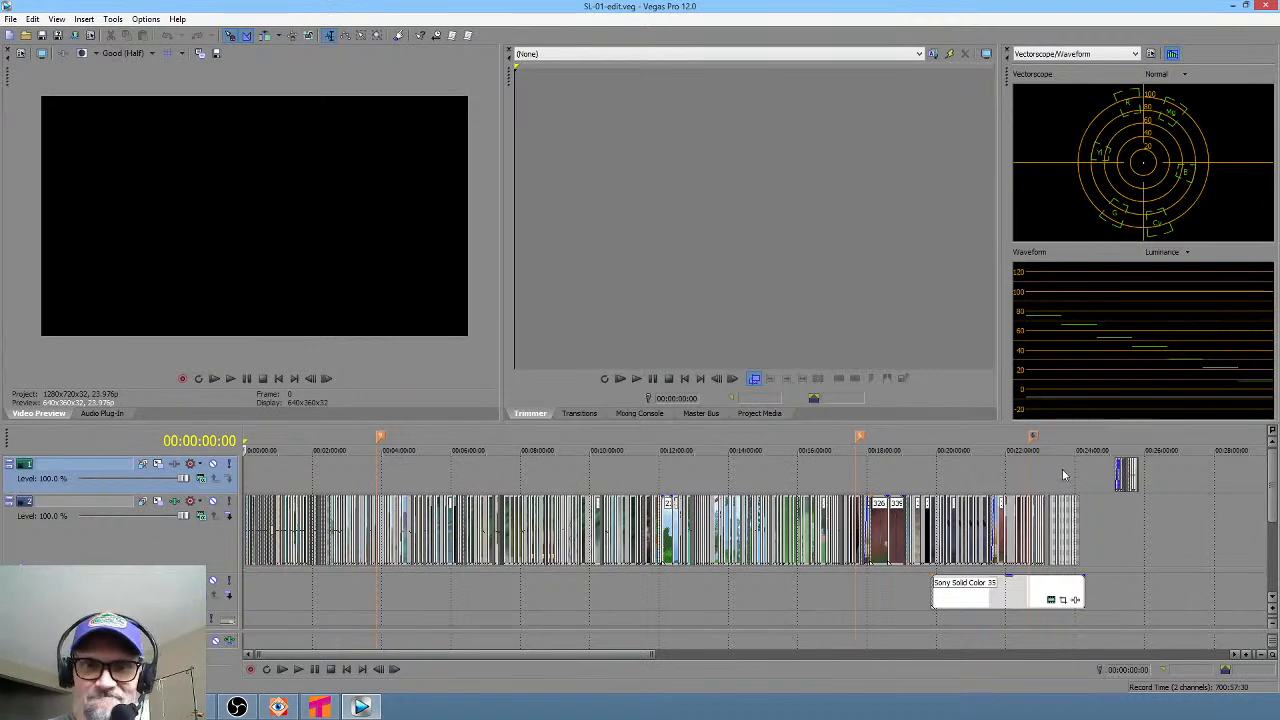
{"action": "left_click", "coordinate": [1036, 482]}
{"action": "scroll", "coordinate": [1036, 482], "scroll_direction": "up", "scroll_amount": 5}
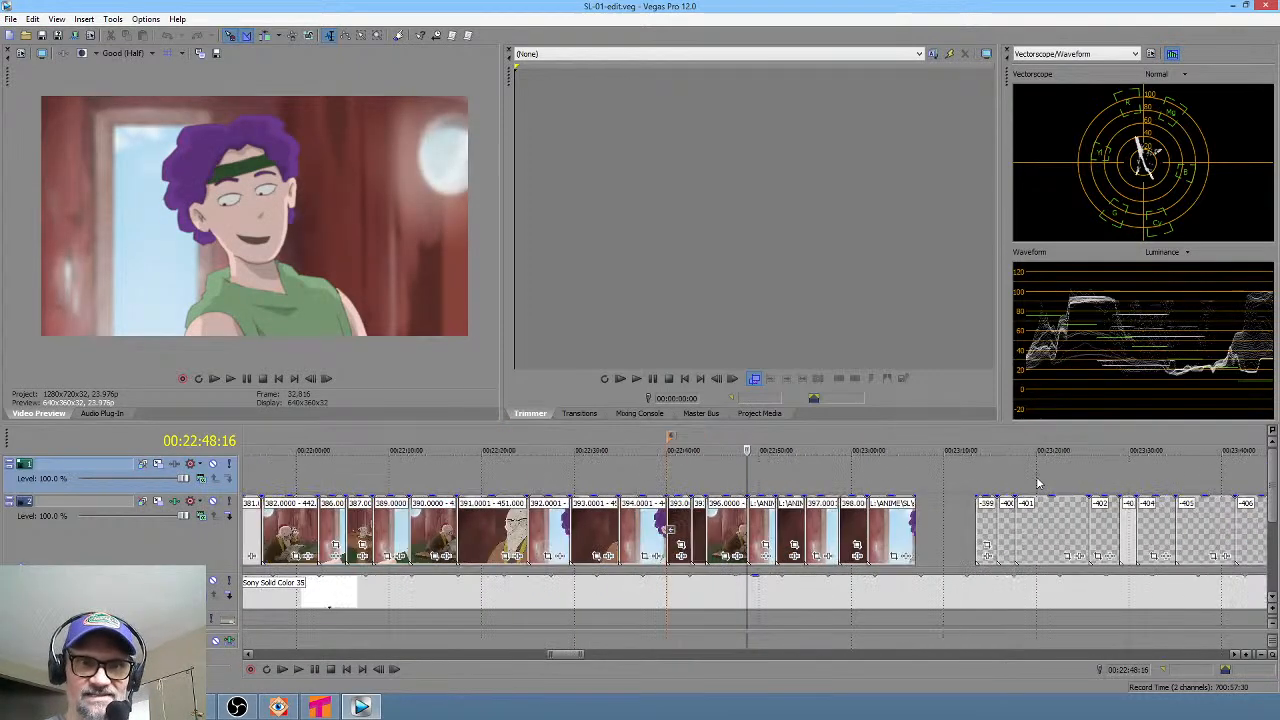
{"action": "left_click", "coordinate": [912, 528]}
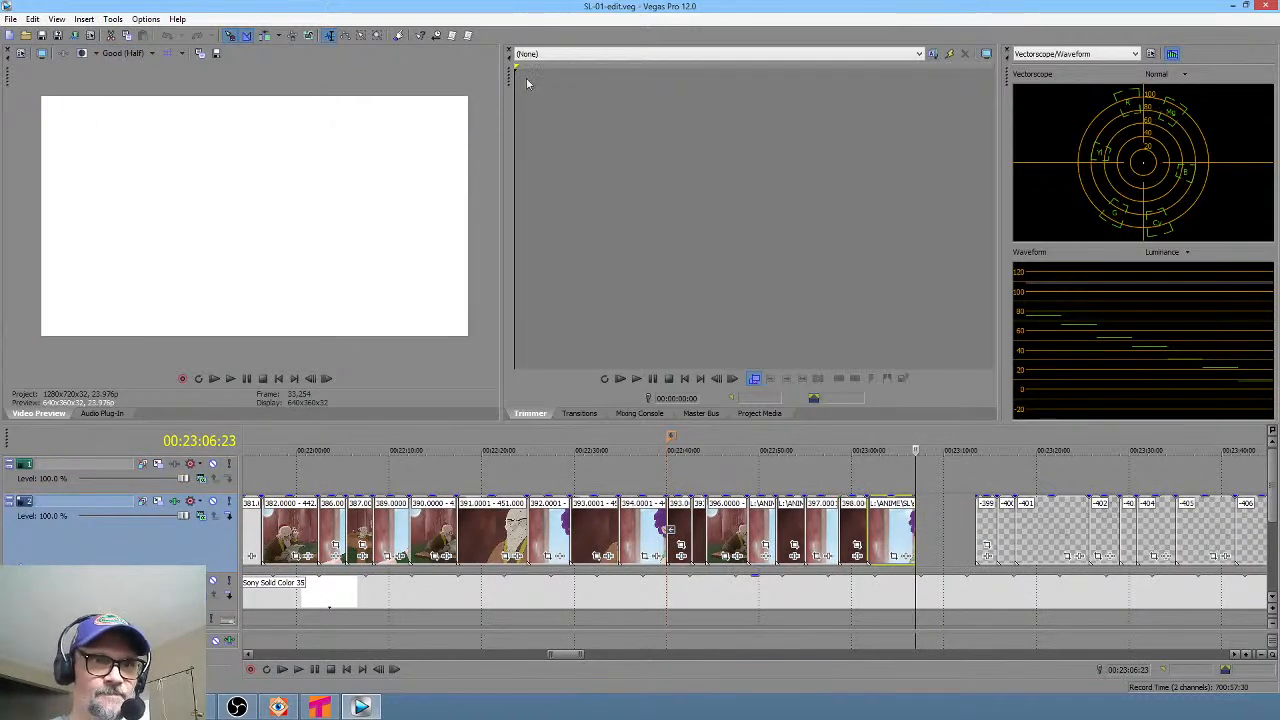
{"action": "left_click", "coordinate": [760, 413]}
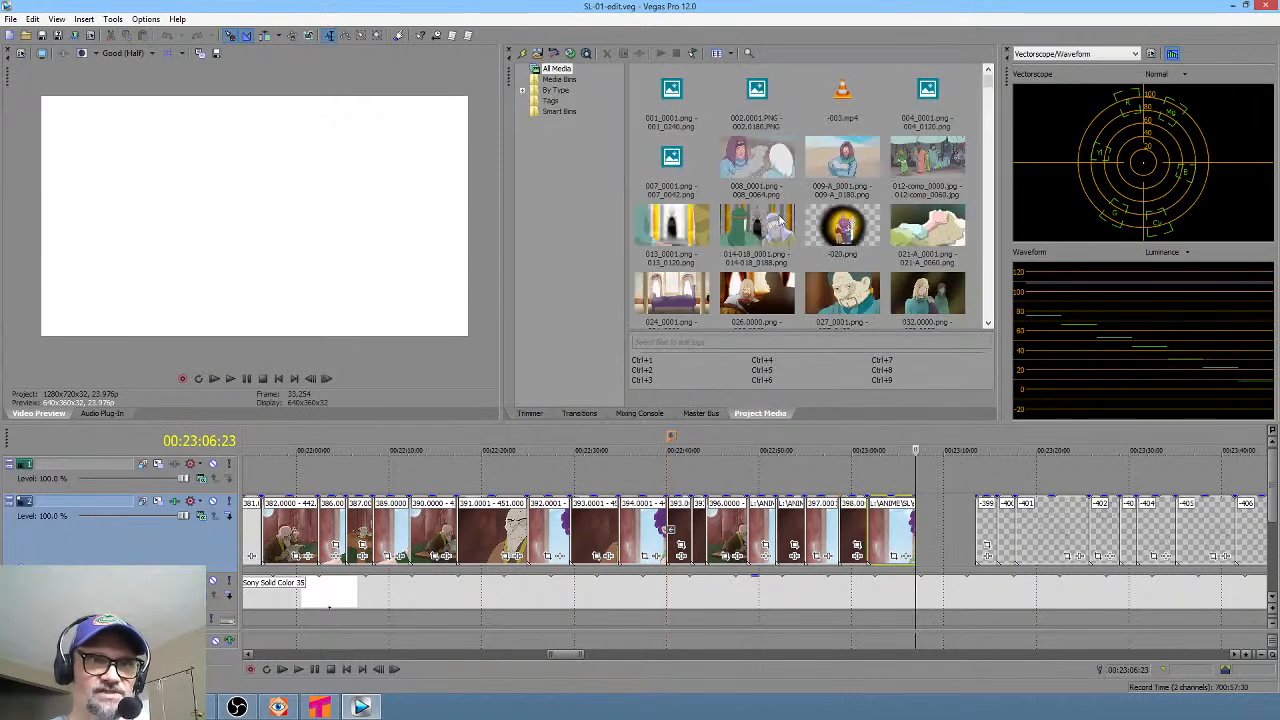
{"action": "scroll", "coordinate": [785, 172], "scroll_direction": "down", "scroll_amount": 2}
{"action": "scroll", "coordinate": [784, 166], "scroll_direction": "down", "scroll_amount": 20}
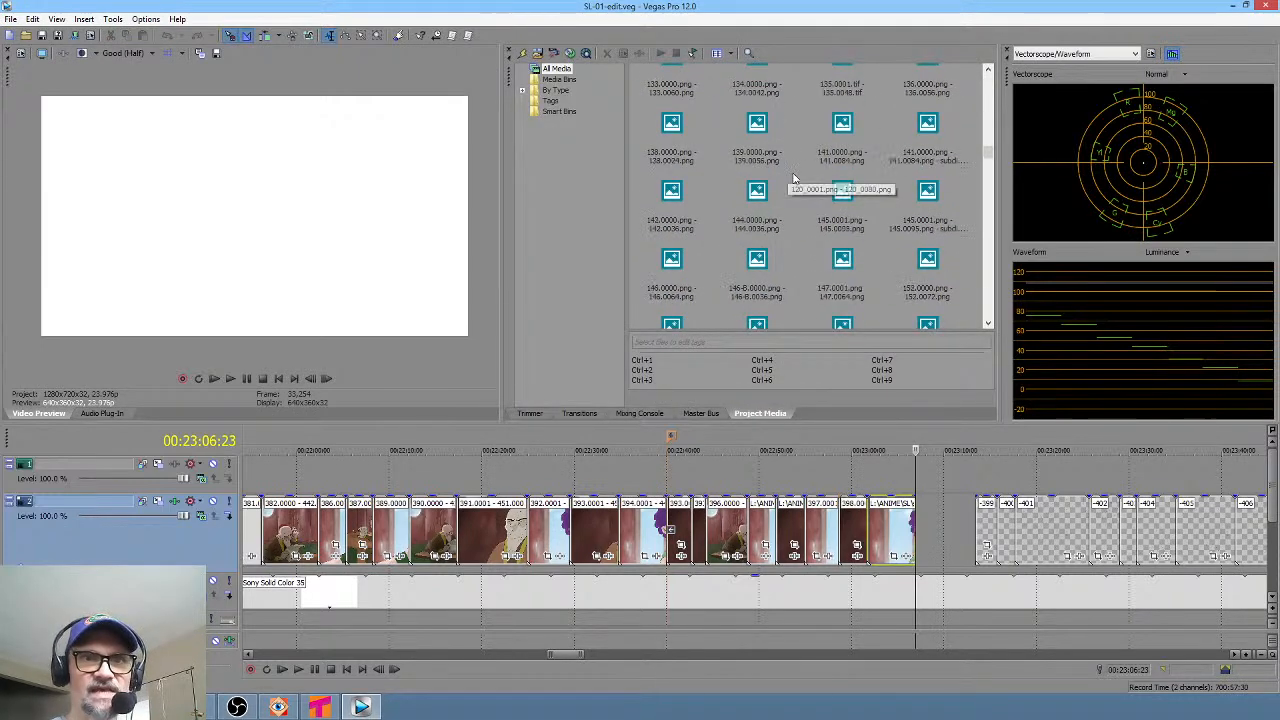
{"action": "scroll", "coordinate": [850, 200], "scroll_direction": "down", "scroll_amount": 3}
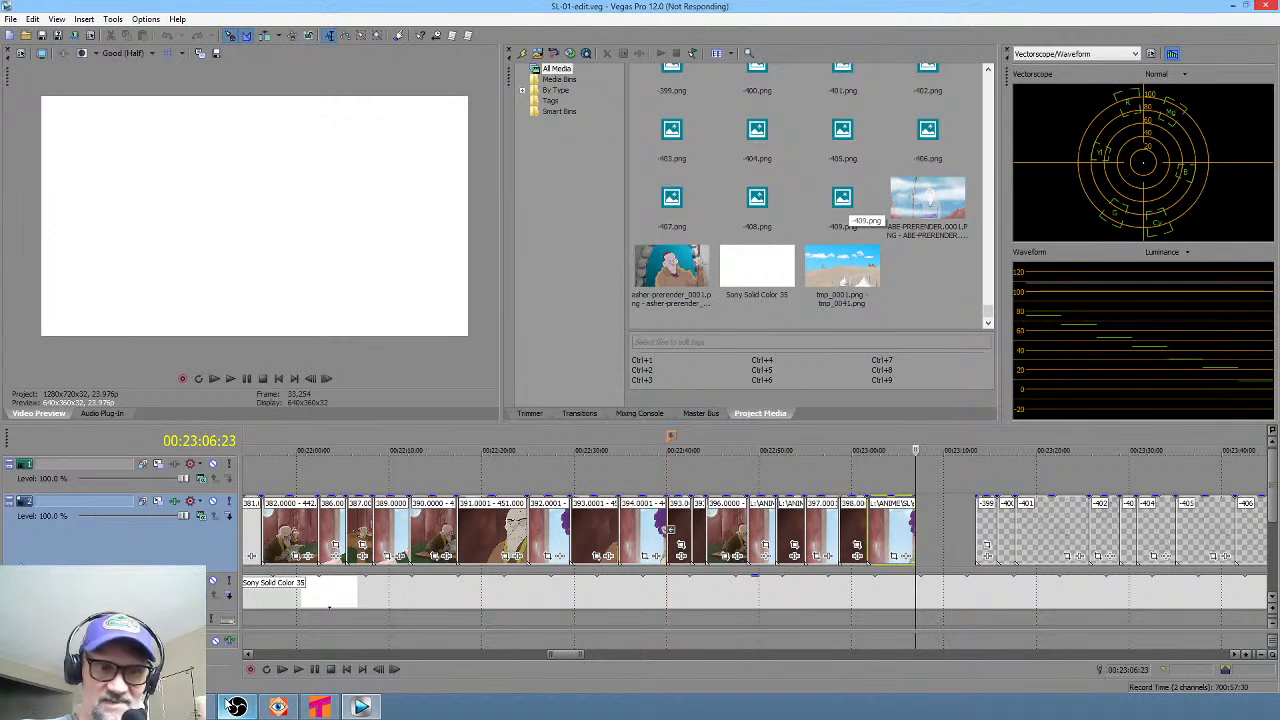
{"action": "mouse_move", "coordinate": [317, 706]}
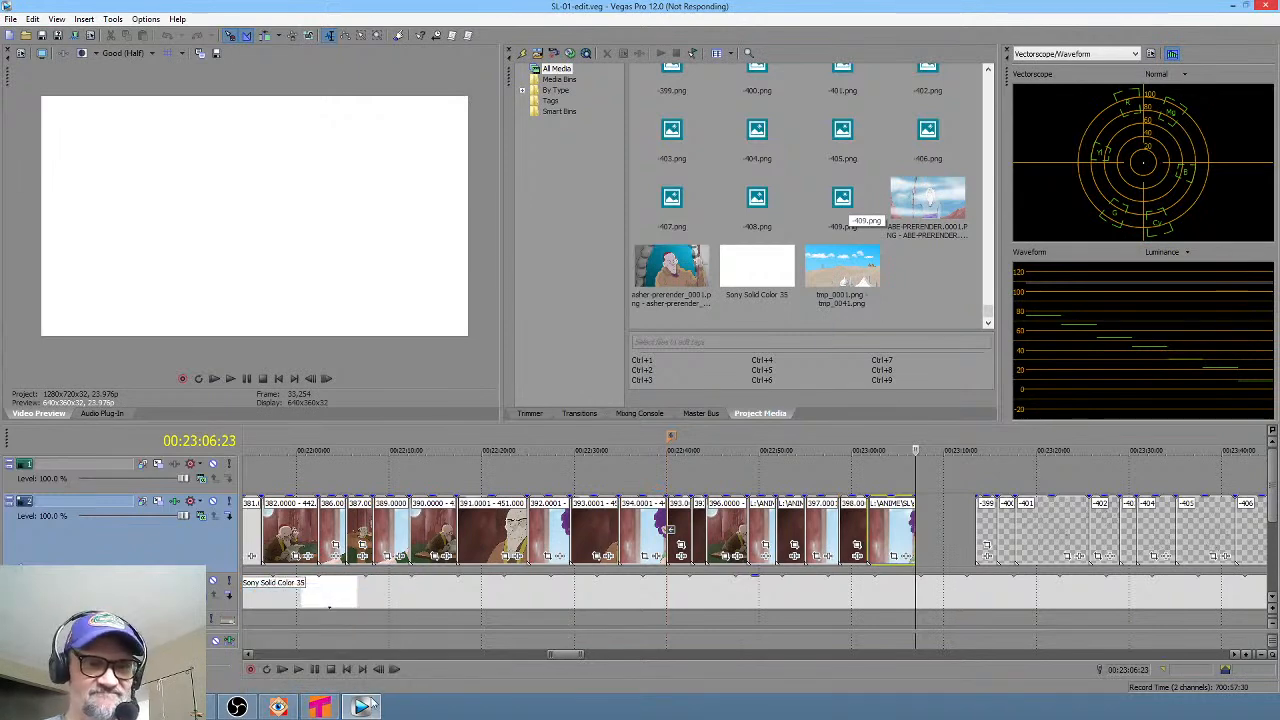
{"action": "left_click", "coordinate": [323, 707]}
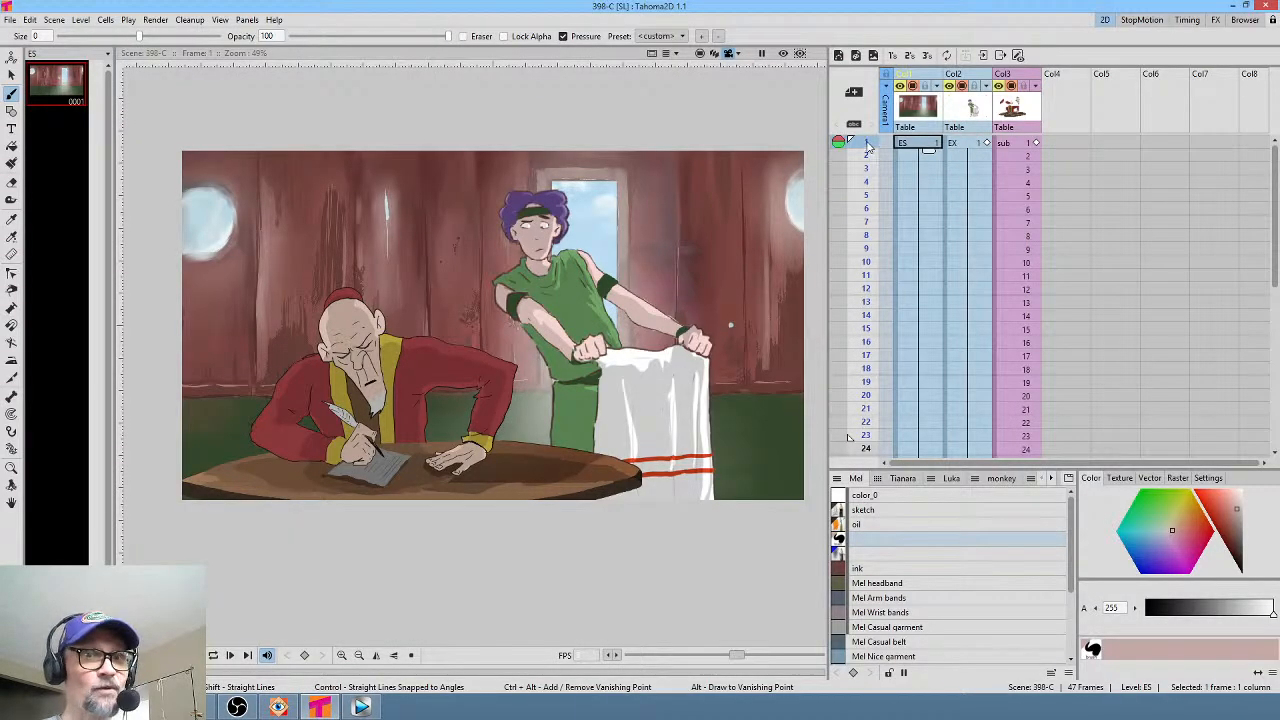
{"action": "left_click", "coordinate": [867, 181]}
{"action": "mouse_move", "coordinate": [870, 199]}
{"action": "left_mouse_down"}
{"action": "mouse_move", "coordinate": [868, 300]}
{"action": "mouse_move", "coordinate": [864, 150]}
{"action": "left_mouse_up"}
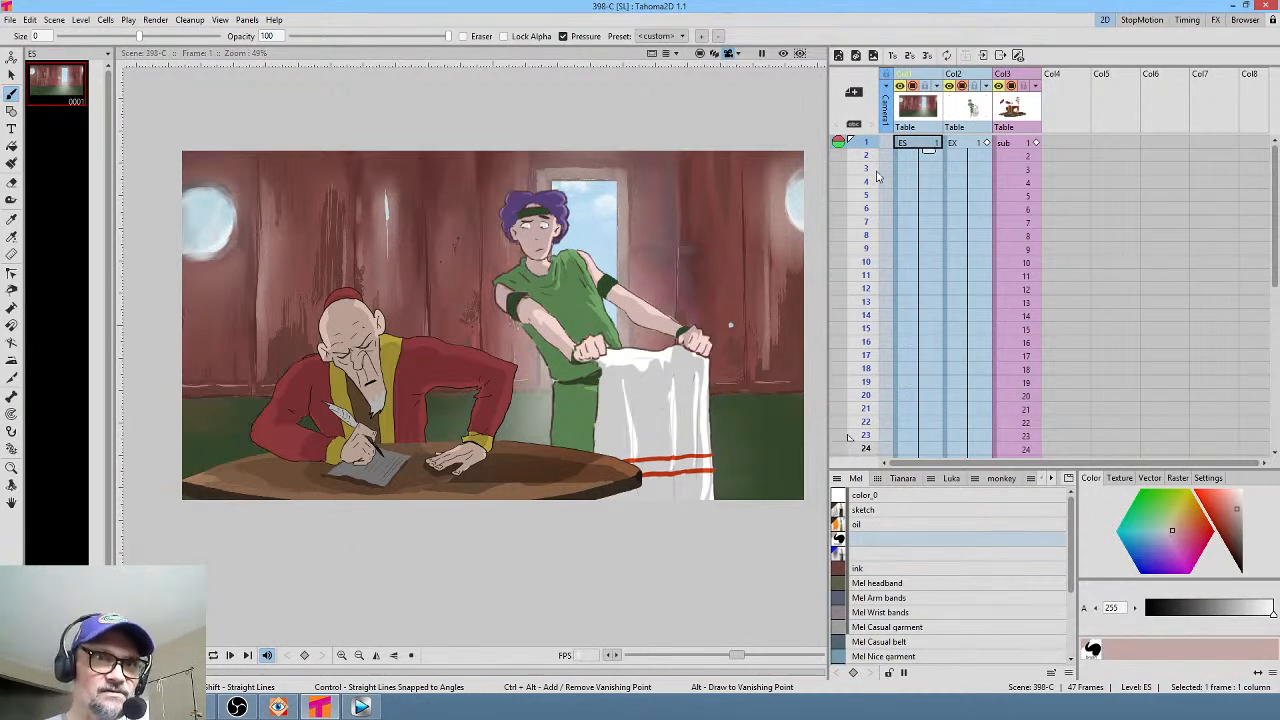
{"action": "left_click", "coordinate": [361, 707]}
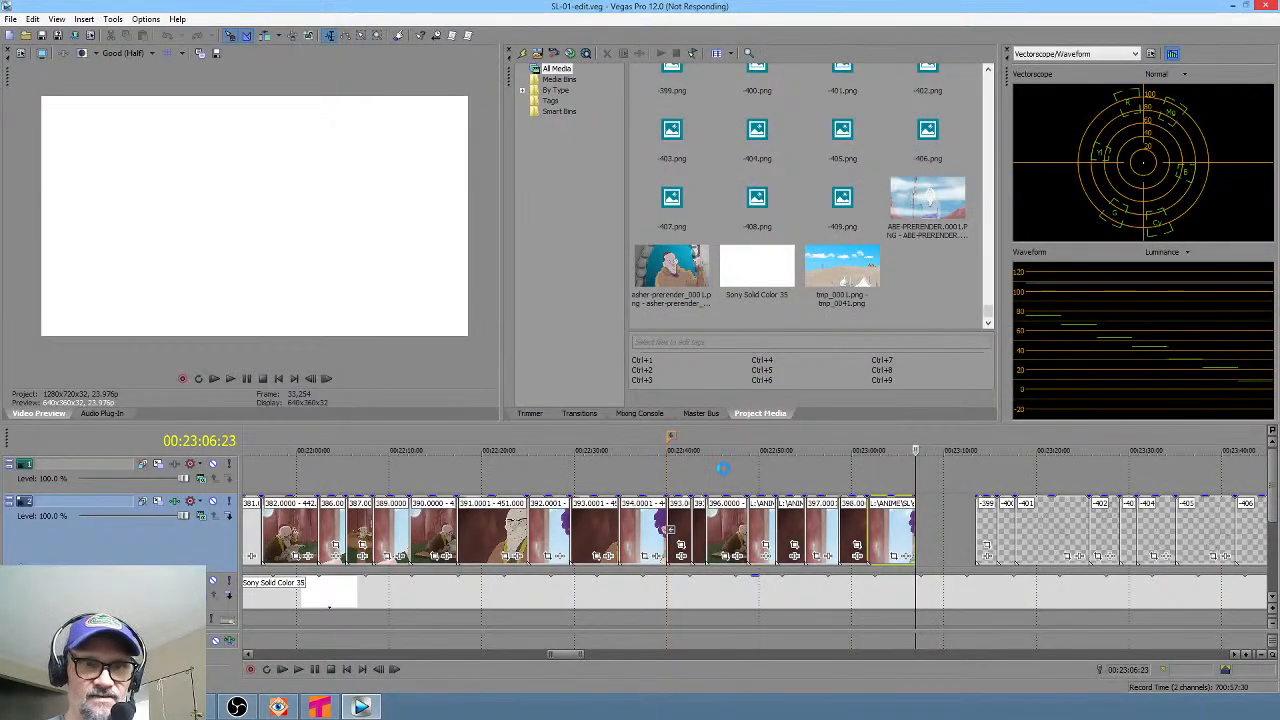
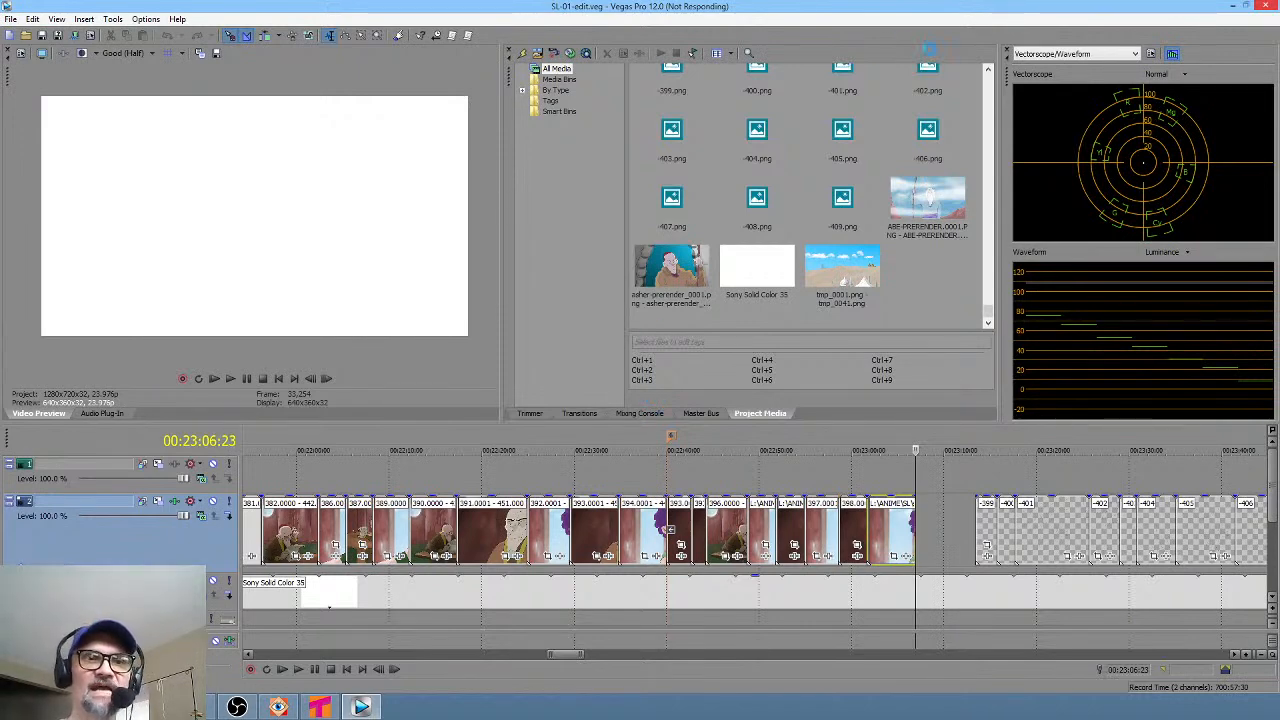
Force-close the unresponsive Vegas Pro and reopen the SL-01-edit.veg project
{"action": "left_click", "coordinate": [1265, 10]}
{"action": "left_click", "coordinate": [634, 364]}
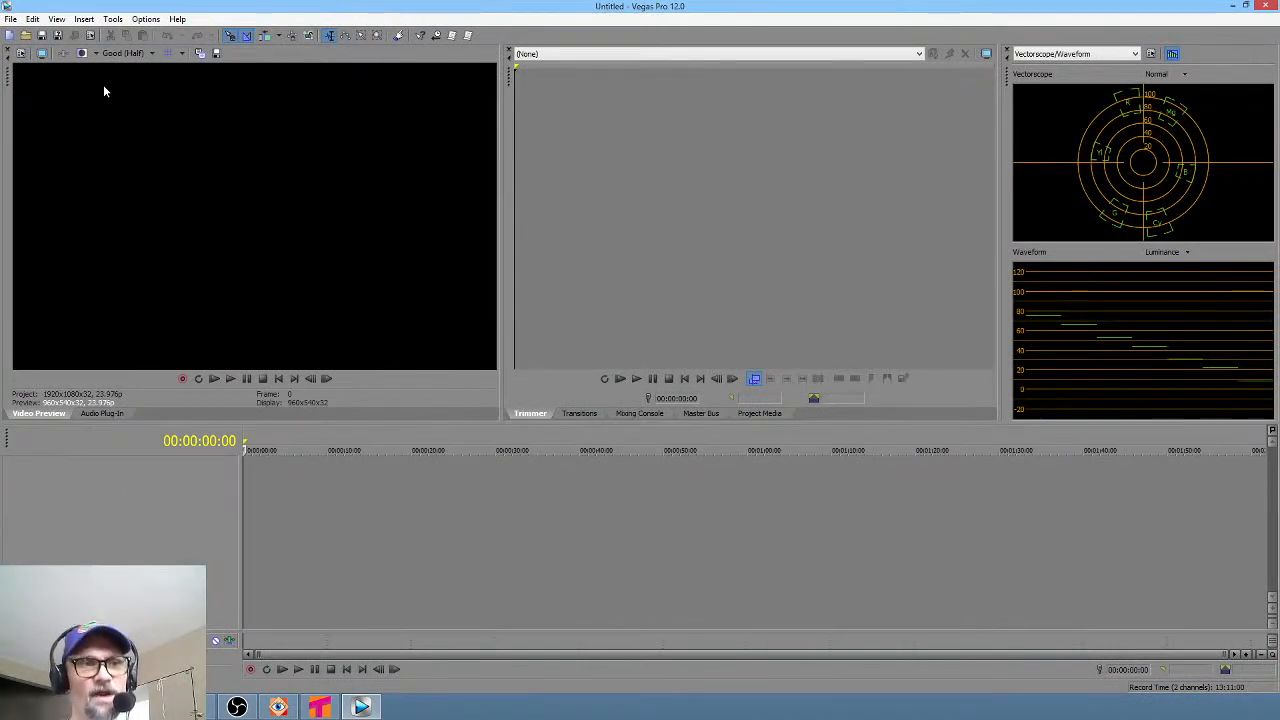
{"action": "left_click", "coordinate": [10, 19]}
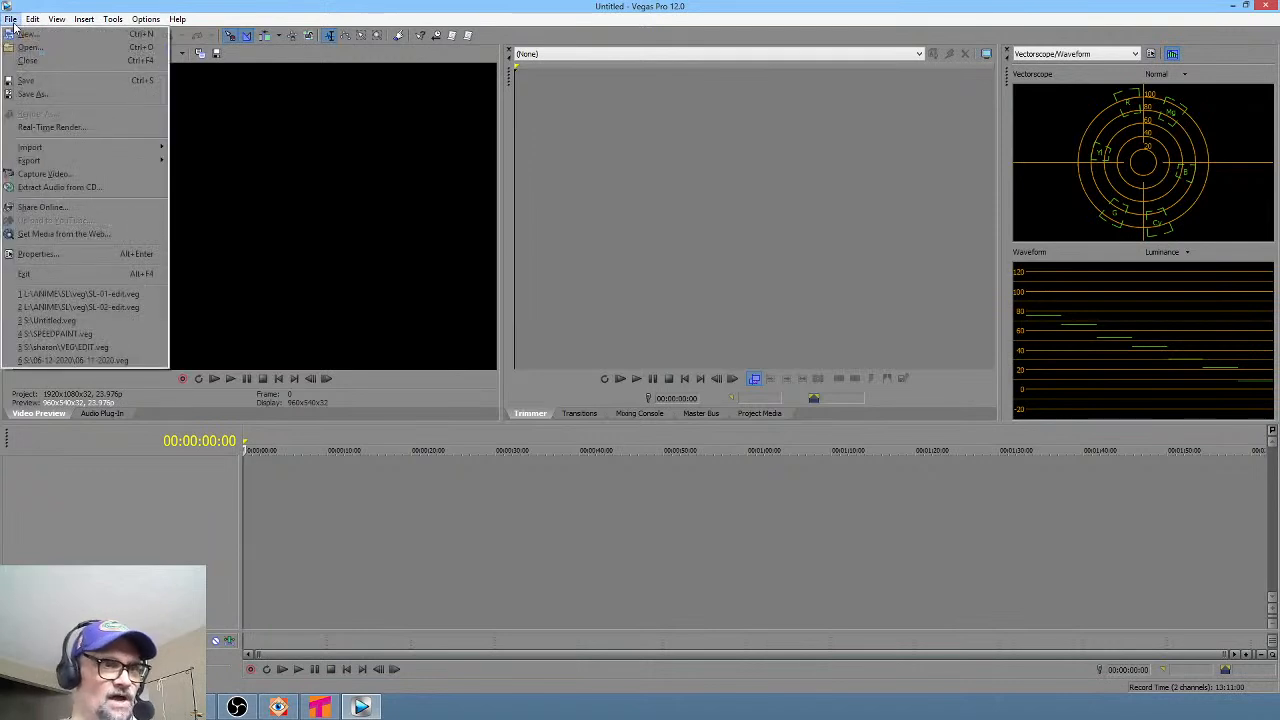
{"action": "left_click", "coordinate": [107, 295]}
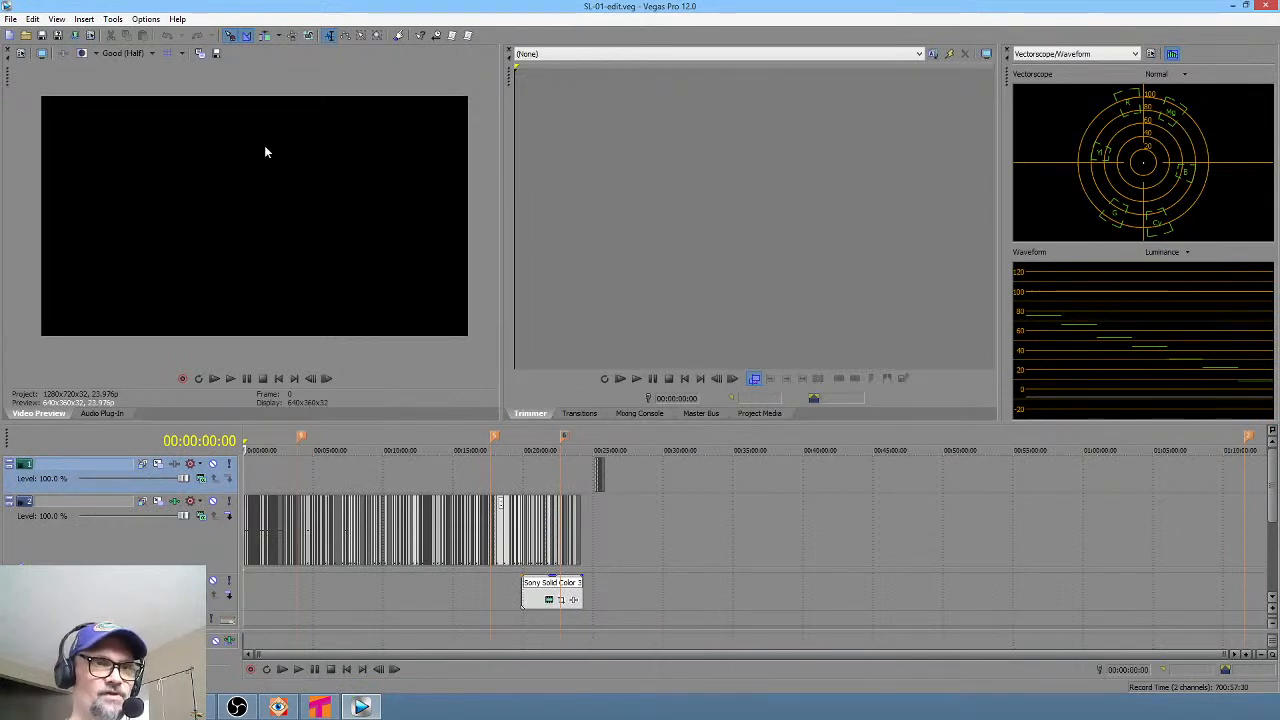
Clean the unused media out of the SL-01-edit project
{"action": "left_click", "coordinate": [116, 21]}
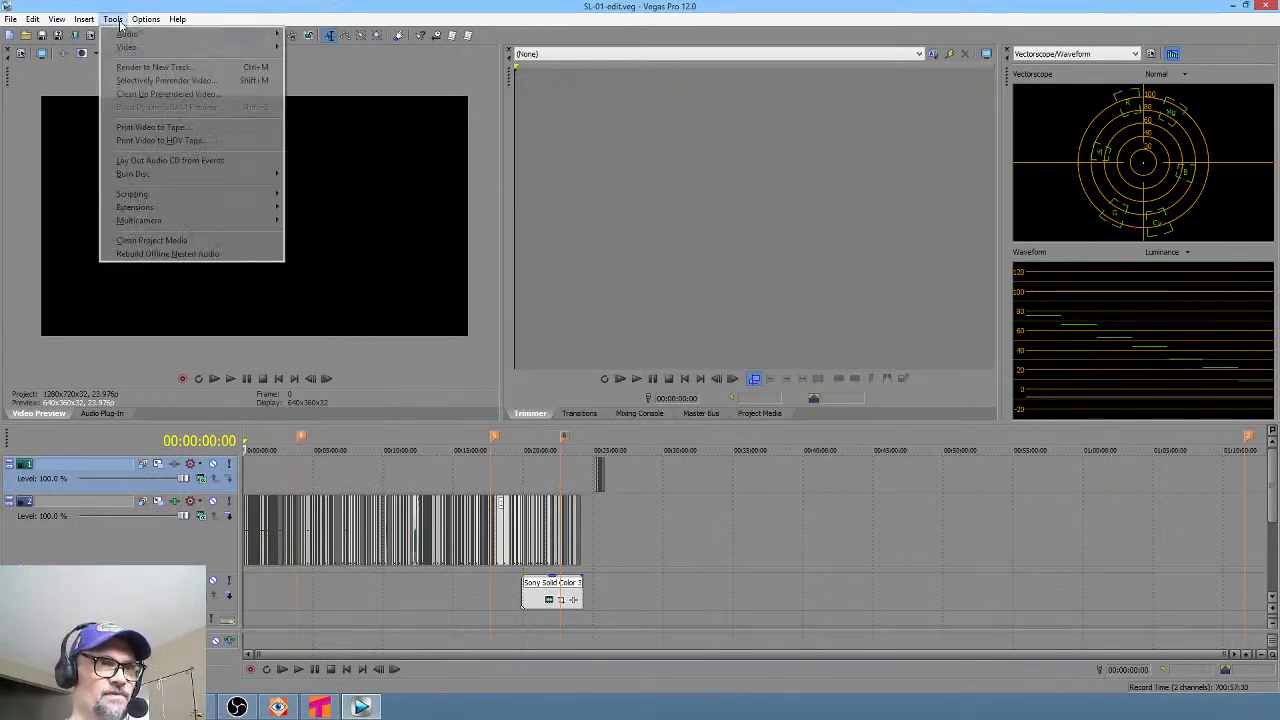
{"action": "left_click", "coordinate": [143, 242]}
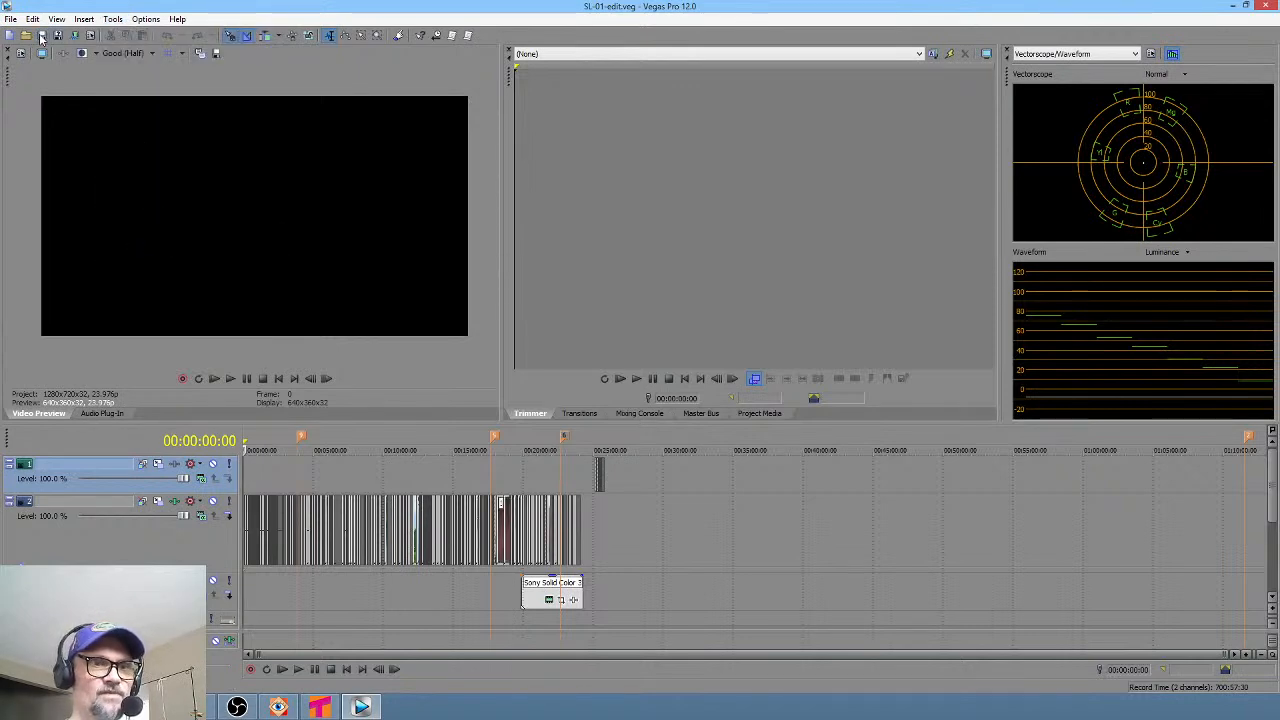
Examine the thumbnails in the project media list from the first shots through the 399 to 402 images
{"action": "left_click", "coordinate": [763, 414]}
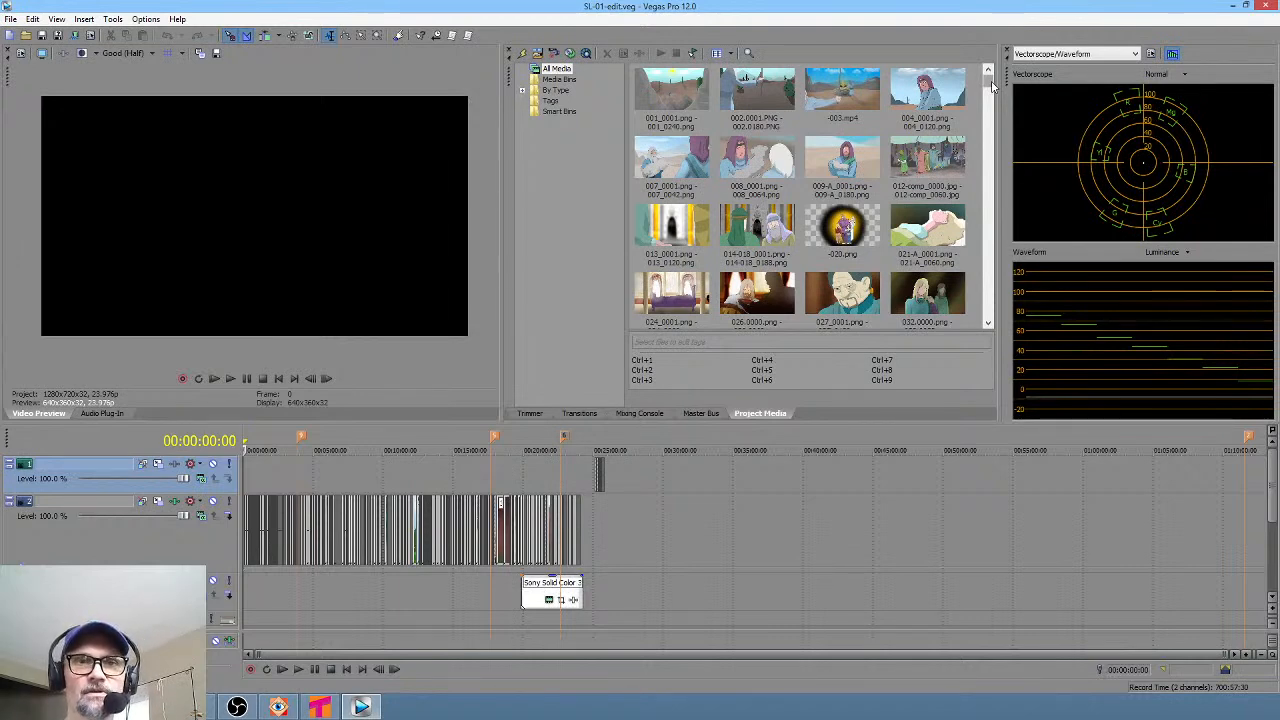
{"action": "scroll", "coordinate": [992, 87], "scroll_direction": "down", "scroll_amount": 1}
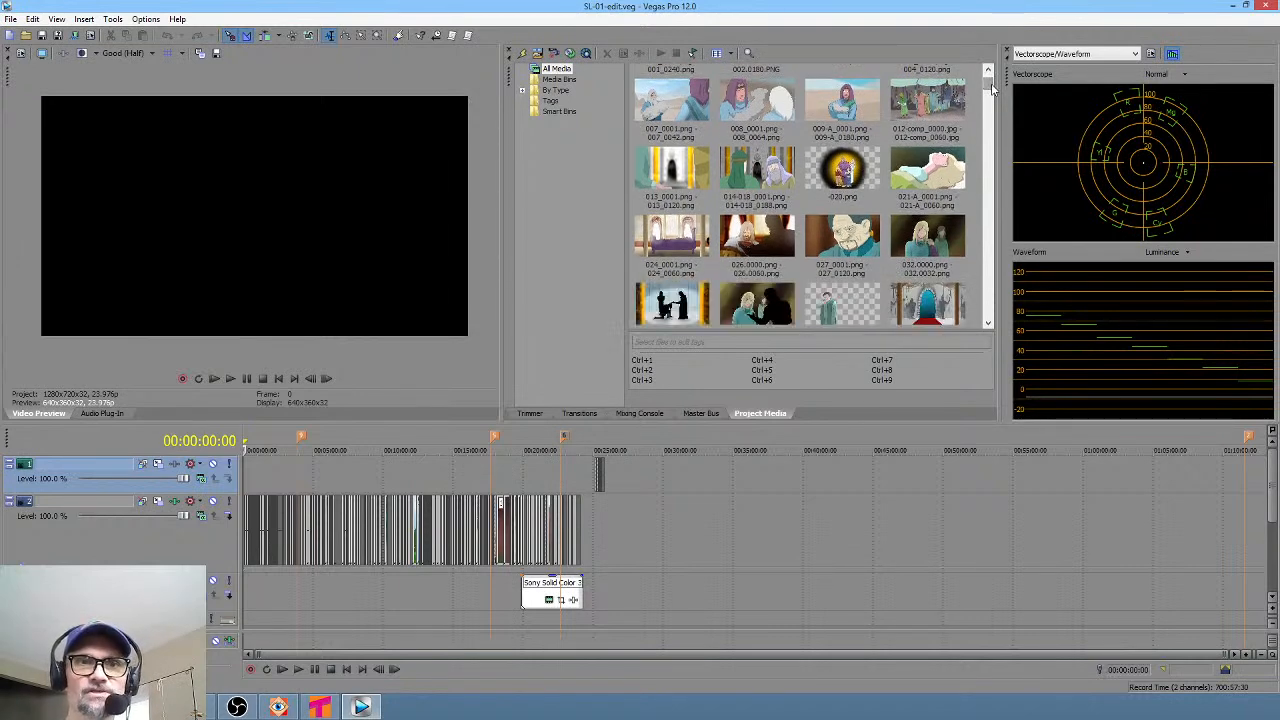
{"action": "scroll", "coordinate": [992, 87], "scroll_direction": "down", "scroll_amount": 1}
{"action": "scroll", "coordinate": [992, 88], "scroll_direction": "down", "scroll_amount": 1}
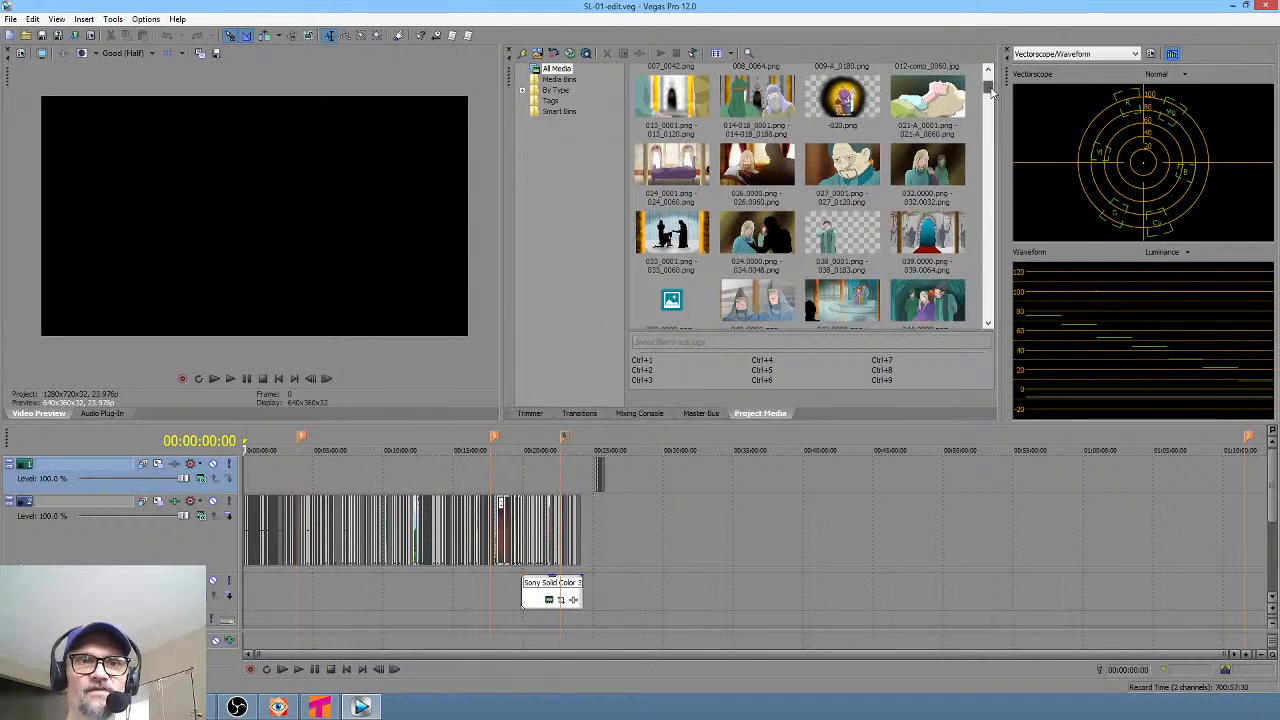
{"action": "scroll", "coordinate": [929, 158], "scroll_direction": "down", "scroll_amount": 1}
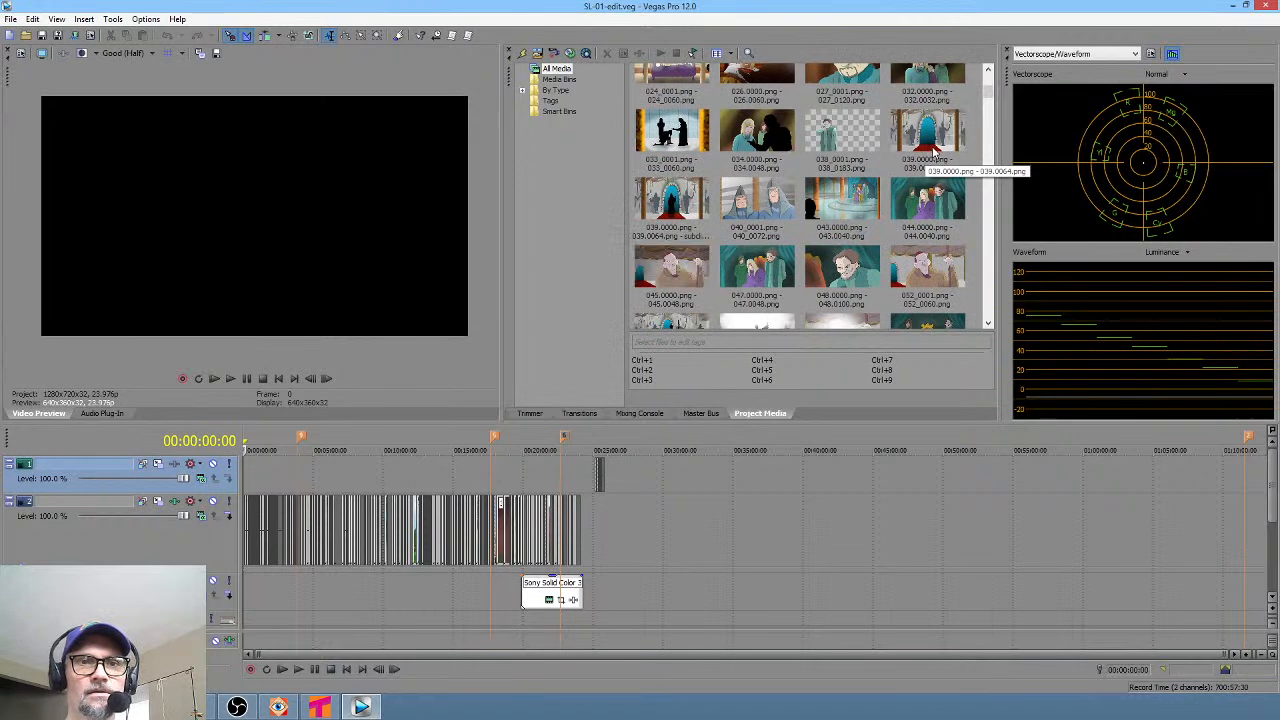
{"action": "scroll", "coordinate": [931, 158], "scroll_direction": "down", "scroll_amount": 2}
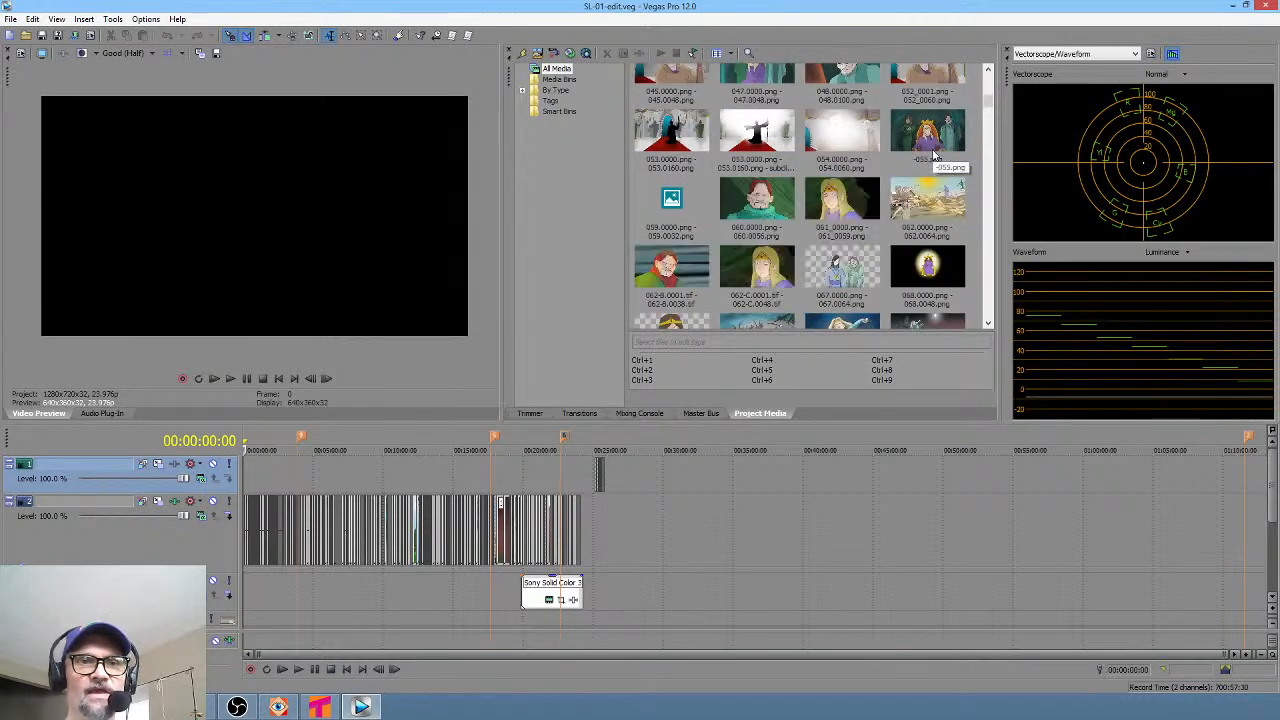
{"action": "scroll", "coordinate": [931, 158], "scroll_direction": "down", "scroll_amount": 2}
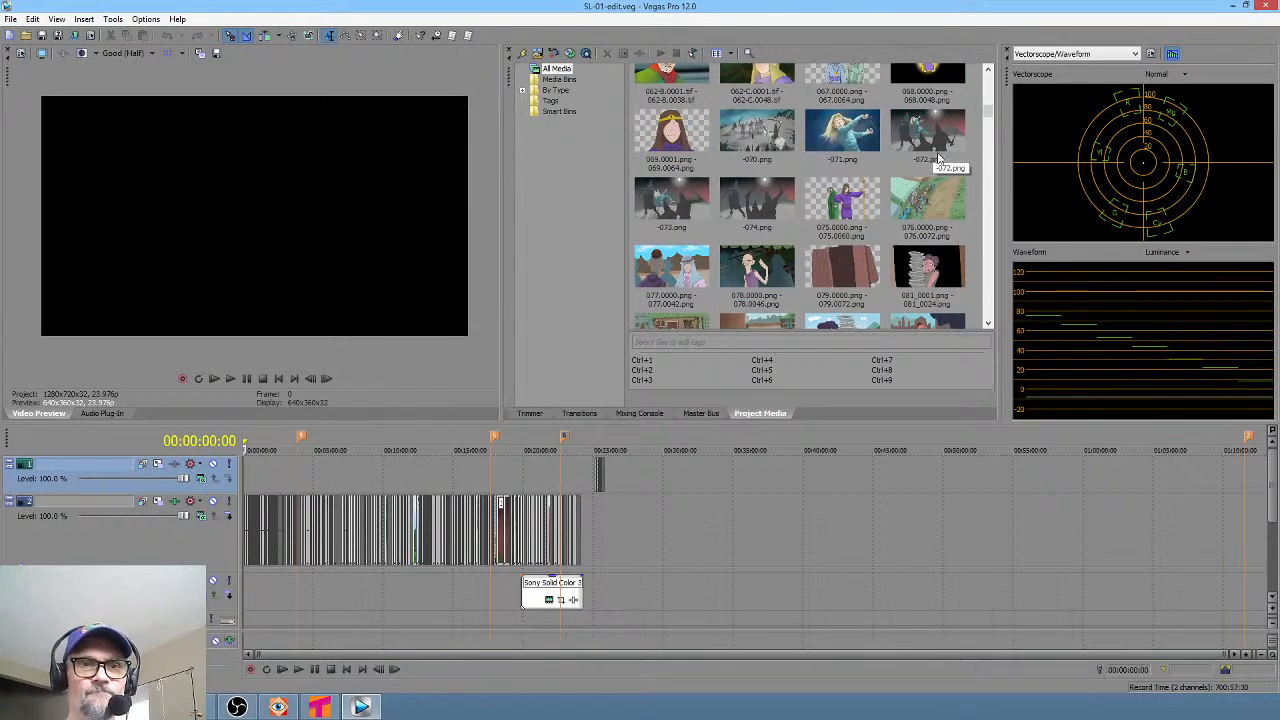
{"action": "scroll", "coordinate": [933, 158], "scroll_direction": "down", "scroll_amount": 2}
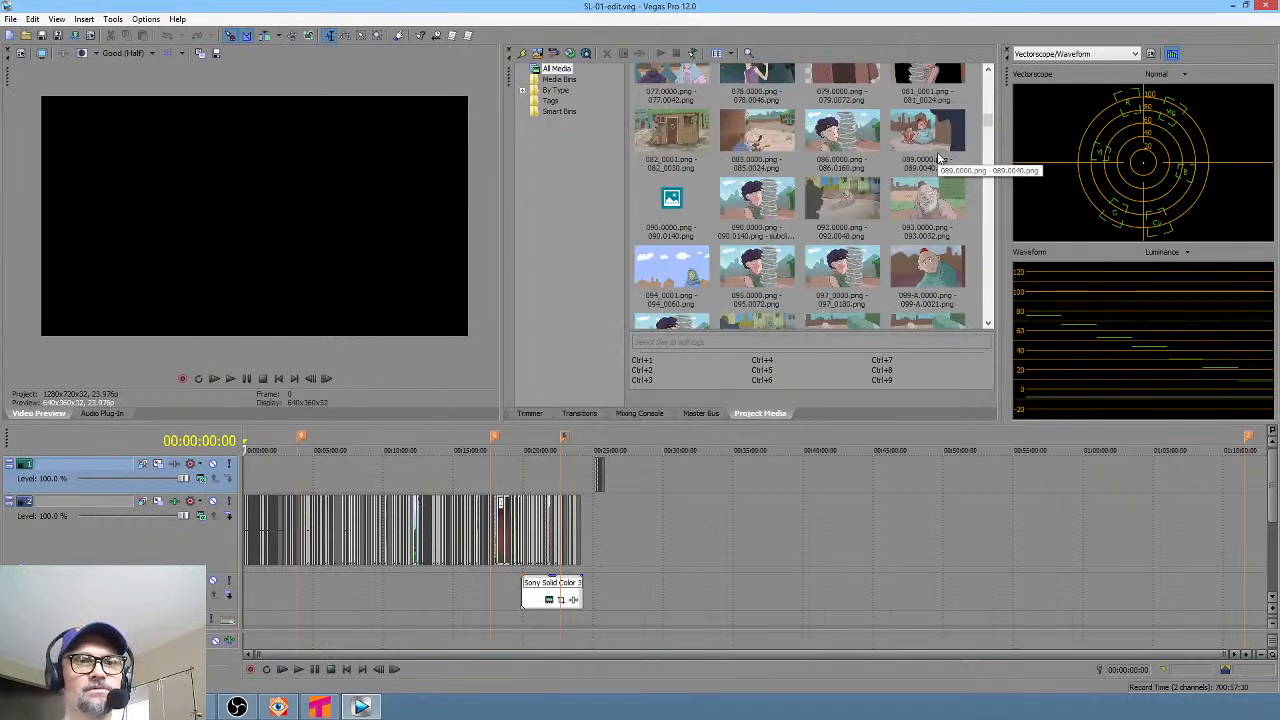
{"action": "scroll", "coordinate": [938, 160], "scroll_direction": "down", "scroll_amount": 3}
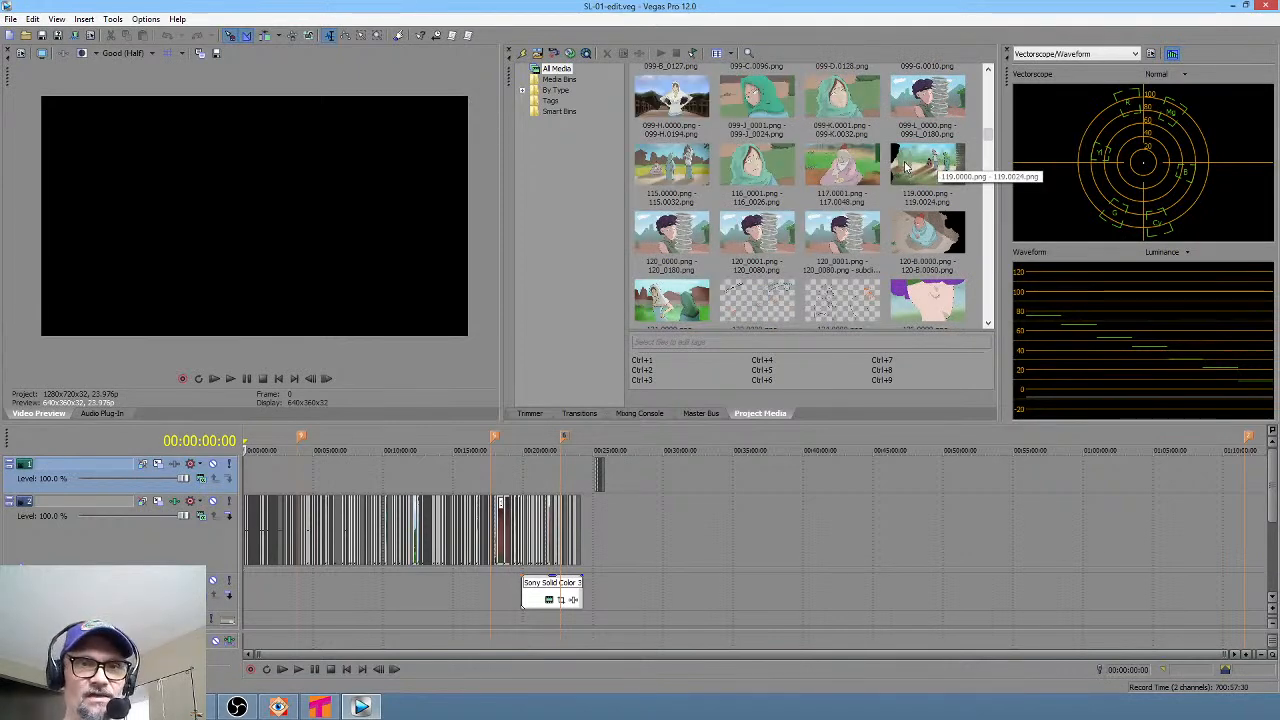
{"action": "scroll", "coordinate": [907, 170], "scroll_direction": "down", "scroll_amount": 3}
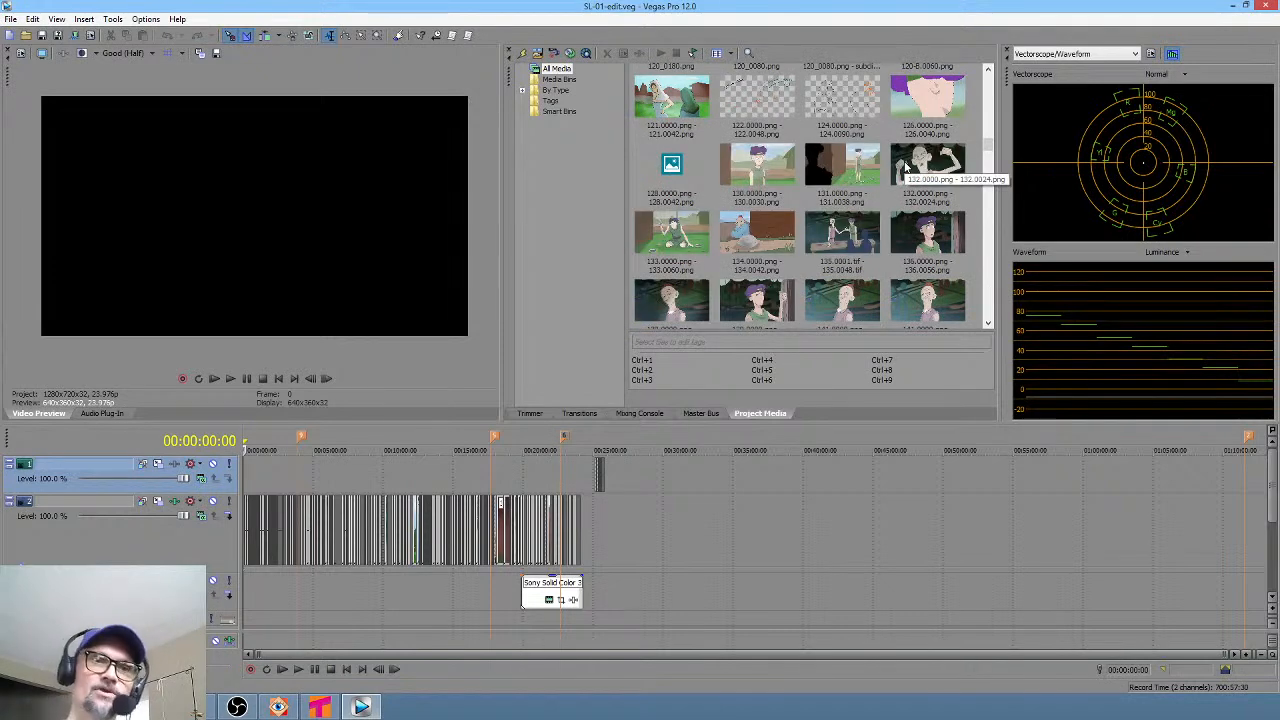
{"action": "scroll", "coordinate": [909, 188], "scroll_direction": "down", "scroll_amount": 2}
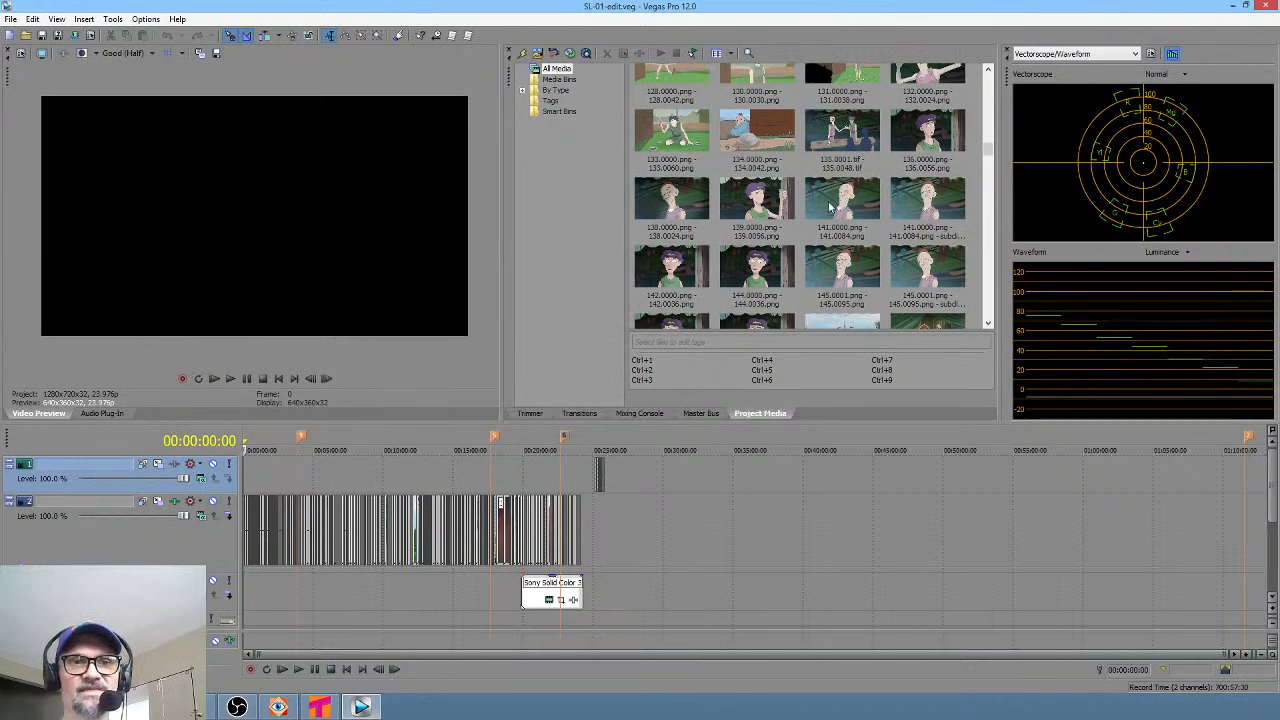
{"action": "scroll", "coordinate": [825, 212], "scroll_direction": "down", "scroll_amount": 3}
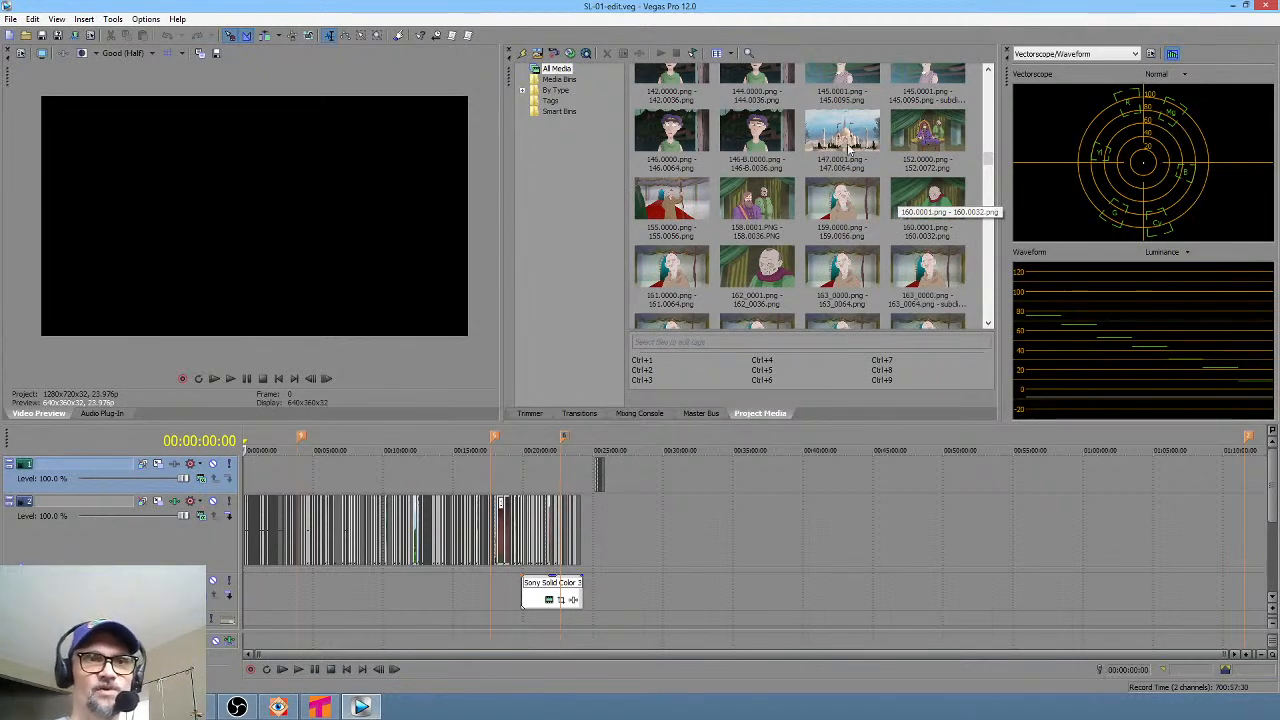
{"action": "scroll", "coordinate": [830, 208], "scroll_direction": "down", "scroll_amount": 1}
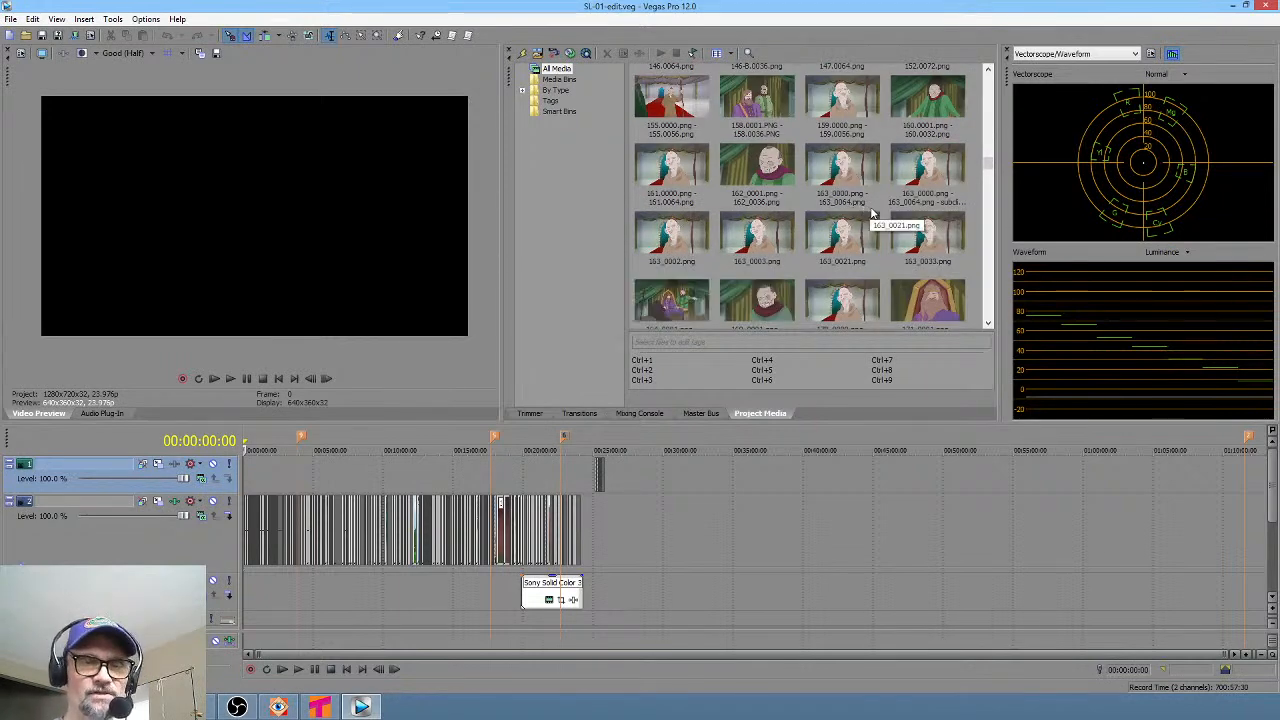
{"action": "scroll", "coordinate": [866, 208], "scroll_direction": "down", "scroll_amount": 3}
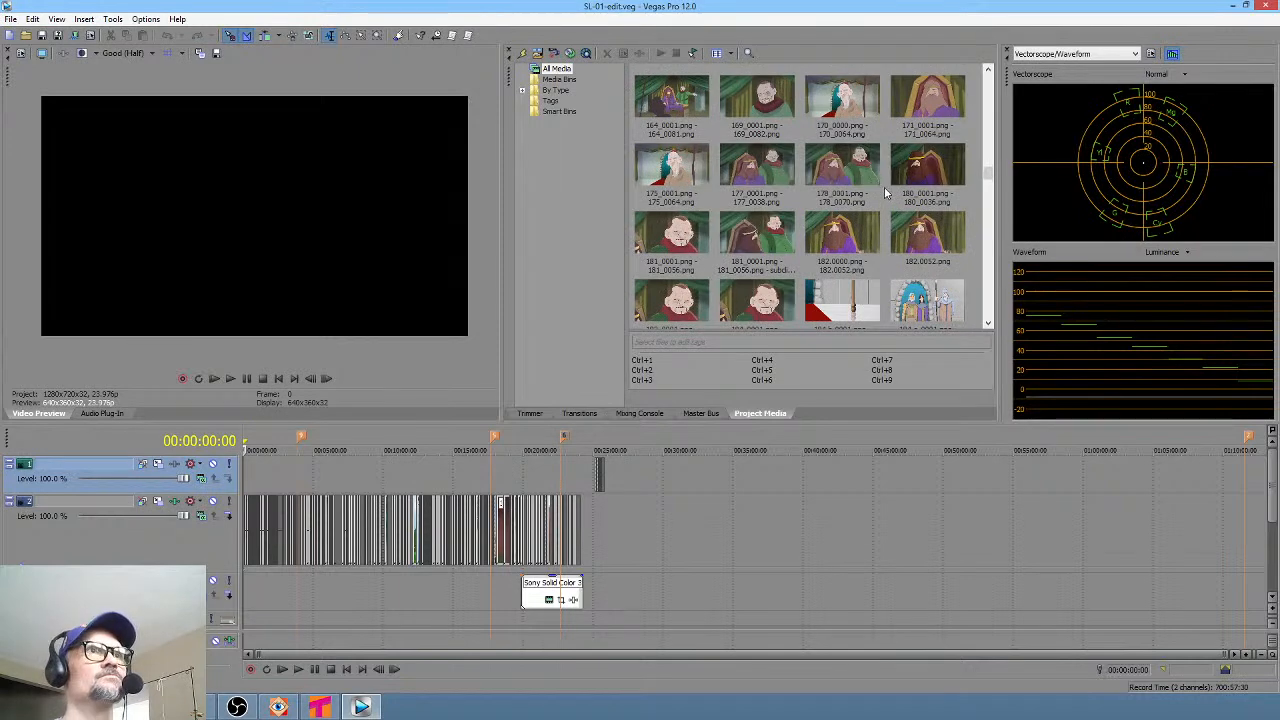
{"action": "scroll", "coordinate": [884, 193], "scroll_direction": "down", "scroll_amount": 1}
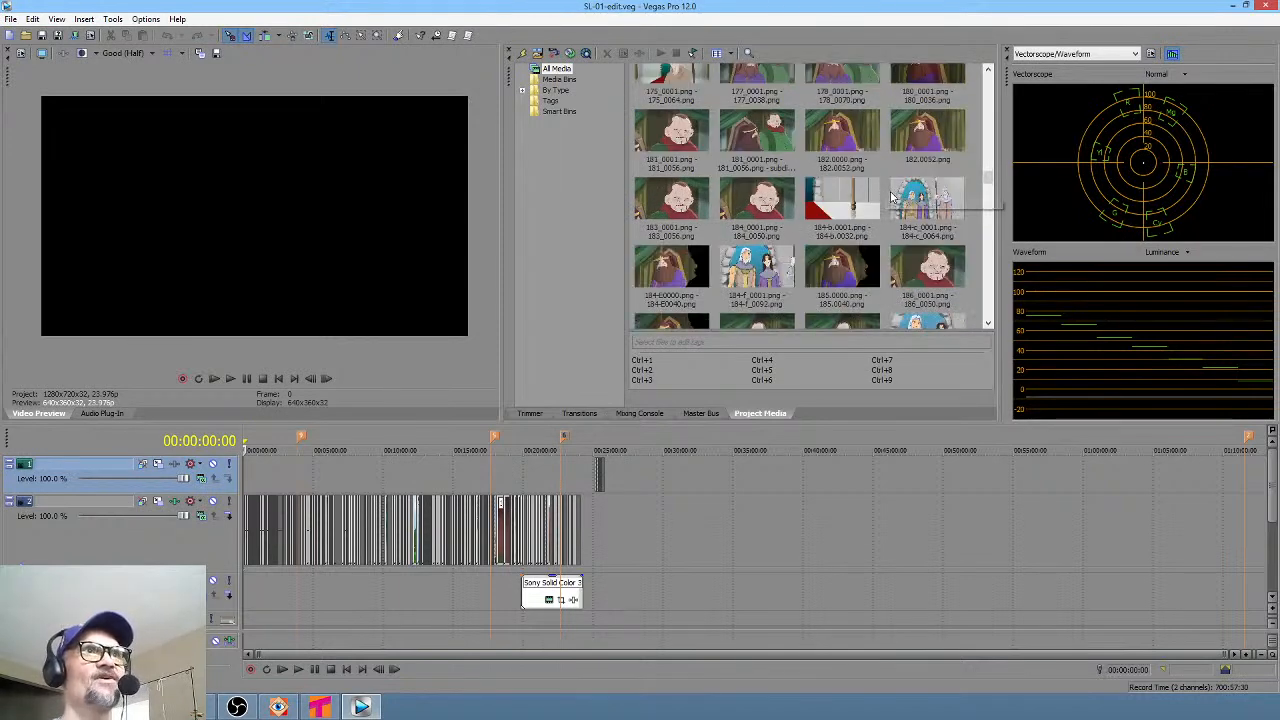
{"action": "scroll", "coordinate": [893, 195], "scroll_direction": "down", "scroll_amount": 2}
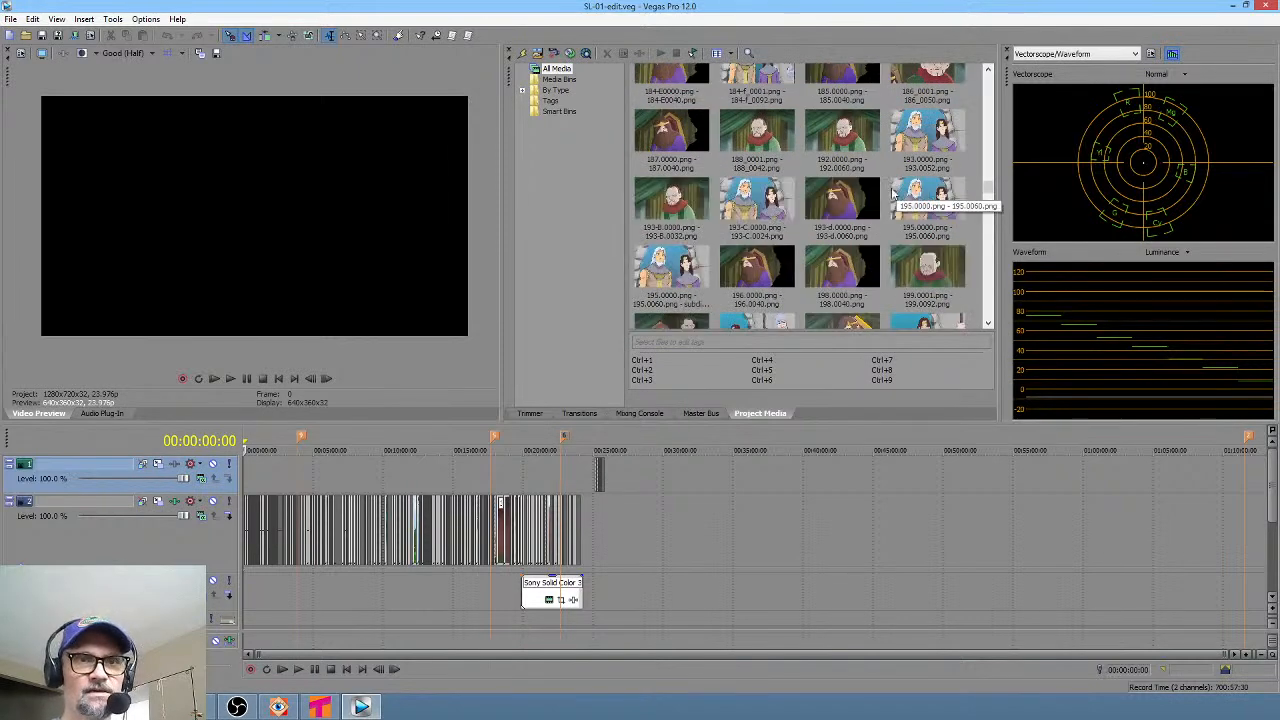
{"action": "scroll", "coordinate": [895, 195], "scroll_direction": "down", "scroll_amount": 1}
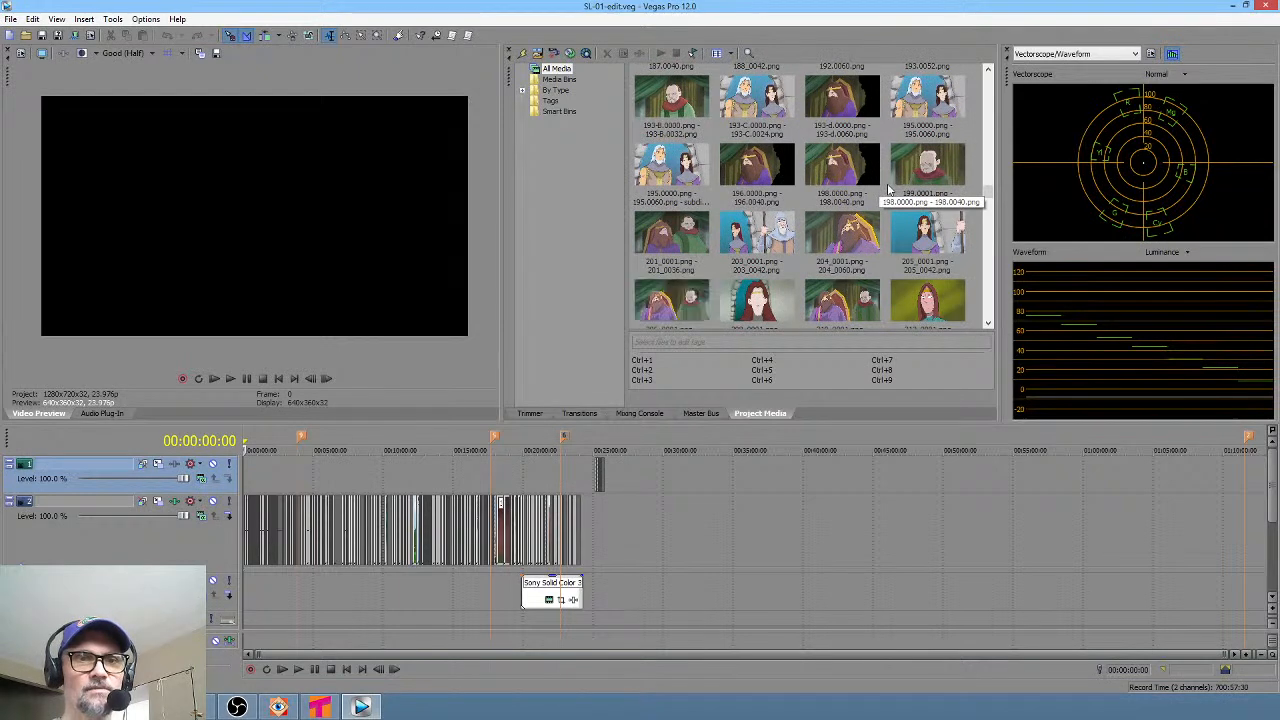
{"action": "scroll", "coordinate": [888, 190], "scroll_direction": "down", "scroll_amount": 1}
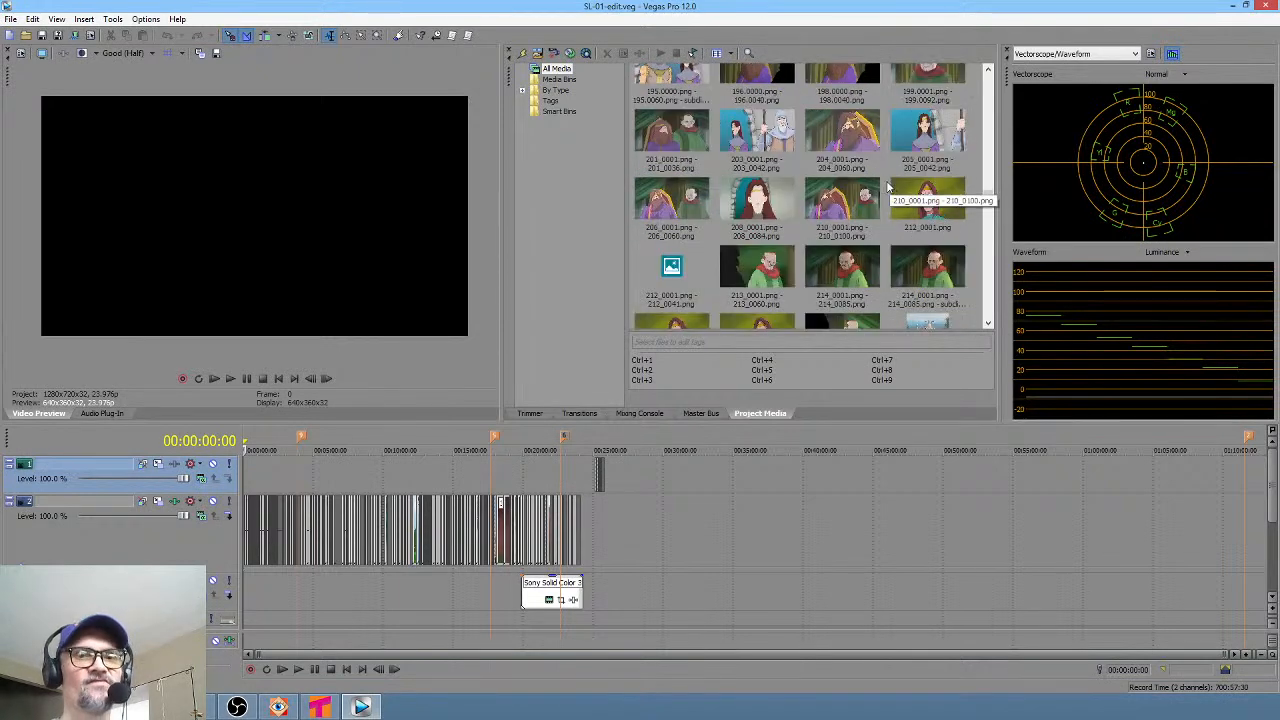
{"action": "scroll", "coordinate": [872, 170], "scroll_direction": "down", "scroll_amount": 1}
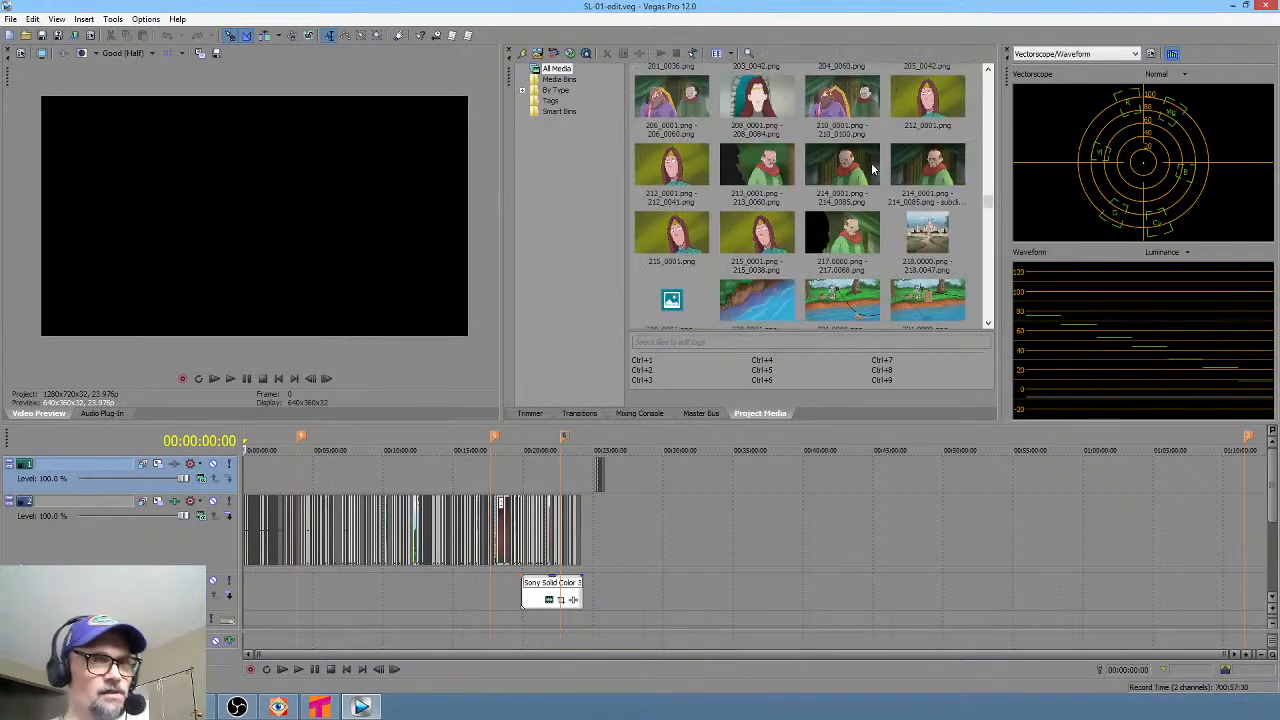
{"action": "scroll", "coordinate": [874, 190], "scroll_direction": "down", "scroll_amount": 1}
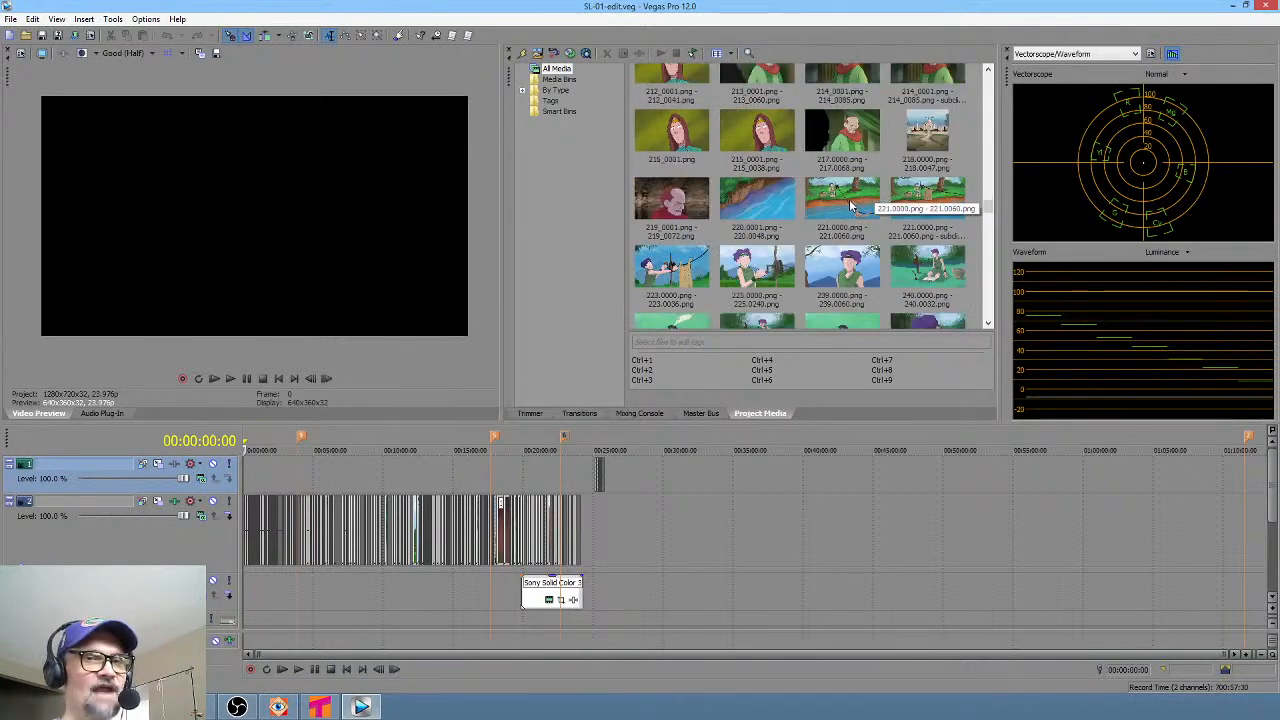
{"action": "scroll", "coordinate": [856, 205], "scroll_direction": "down", "scroll_amount": 1}
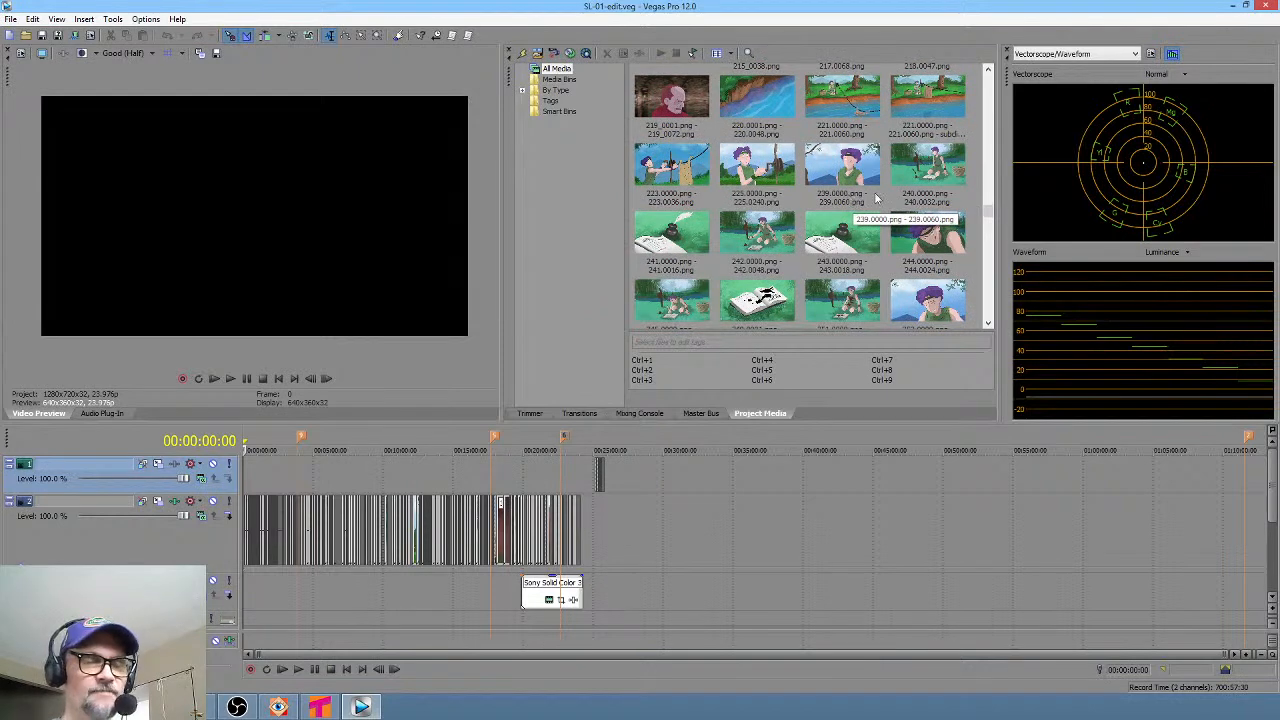
{"action": "scroll", "coordinate": [860, 200], "scroll_direction": "down", "scroll_amount": 2}
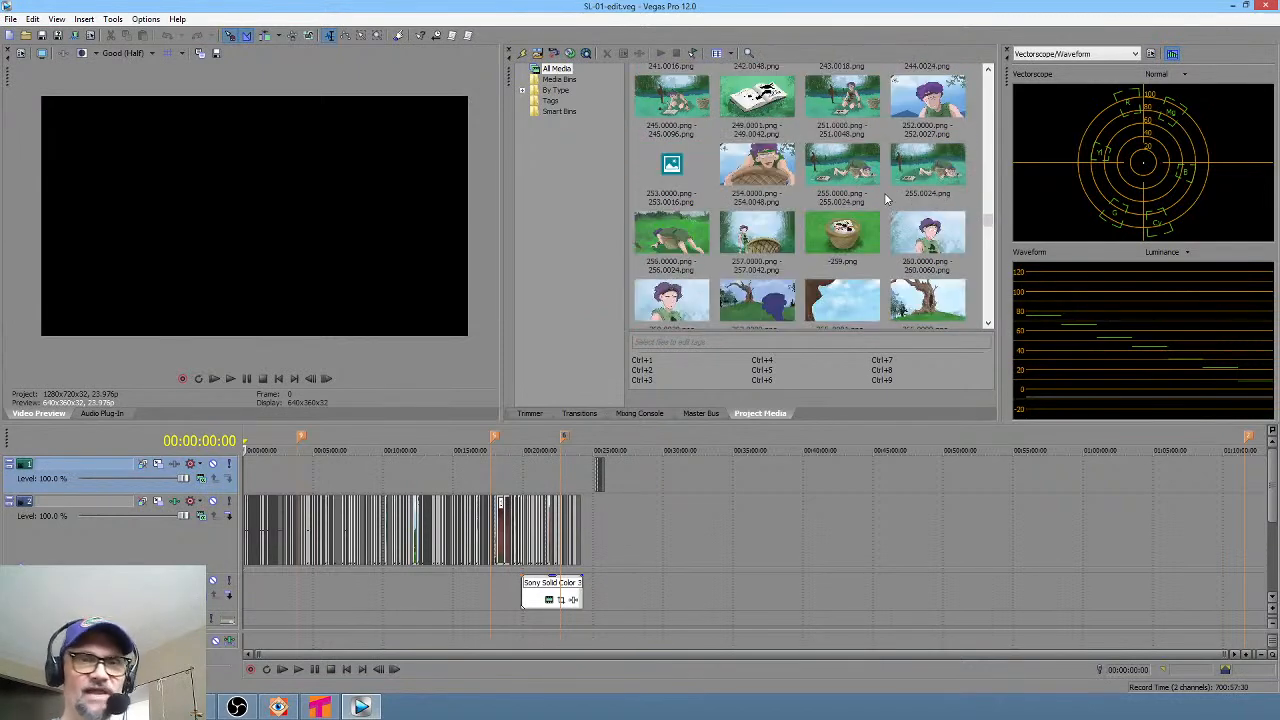
{"action": "scroll", "coordinate": [900, 190], "scroll_direction": "down", "scroll_amount": 2}
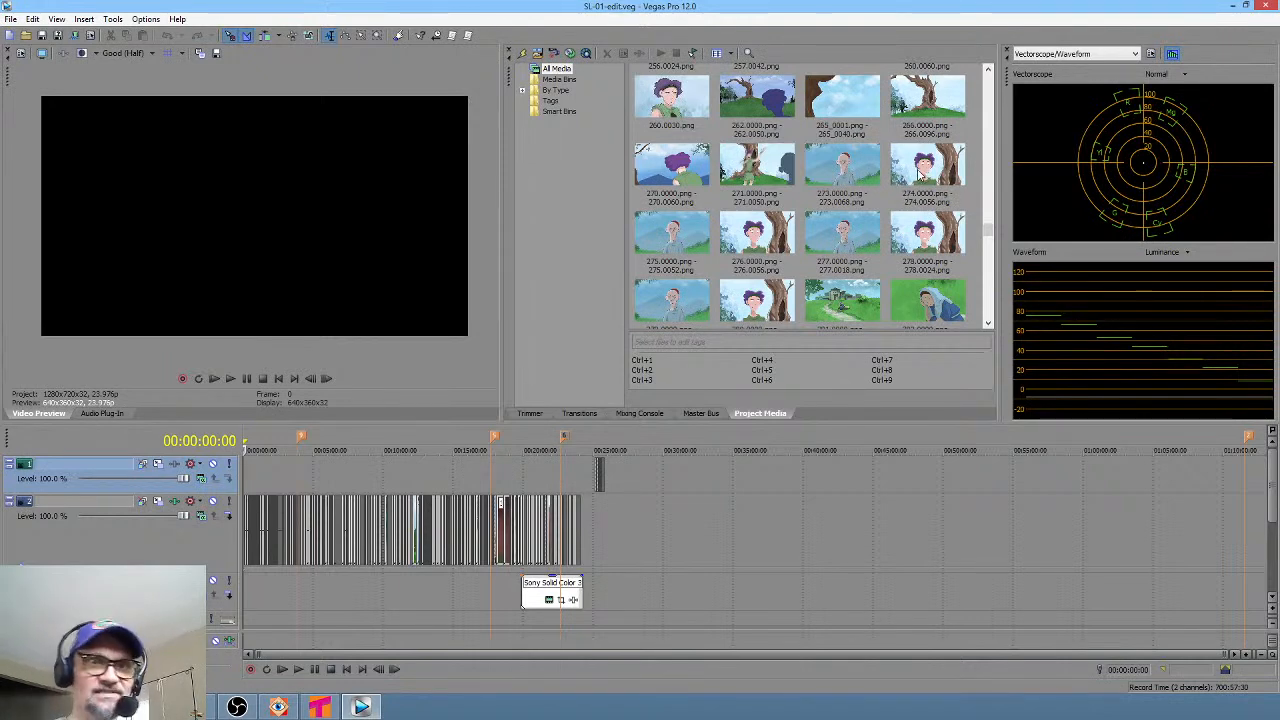
{"action": "scroll", "coordinate": [906, 203], "scroll_direction": "down", "scroll_amount": 1}
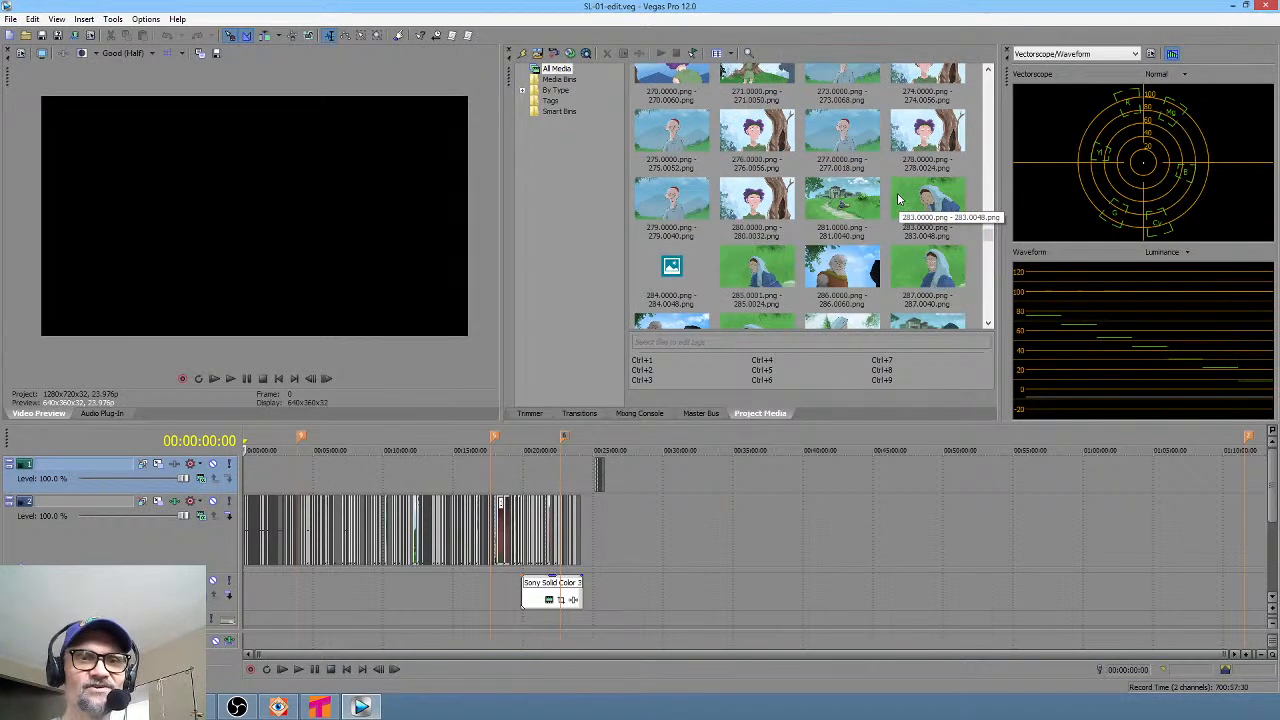
{"action": "scroll", "coordinate": [880, 195], "scroll_direction": "down", "scroll_amount": 2}
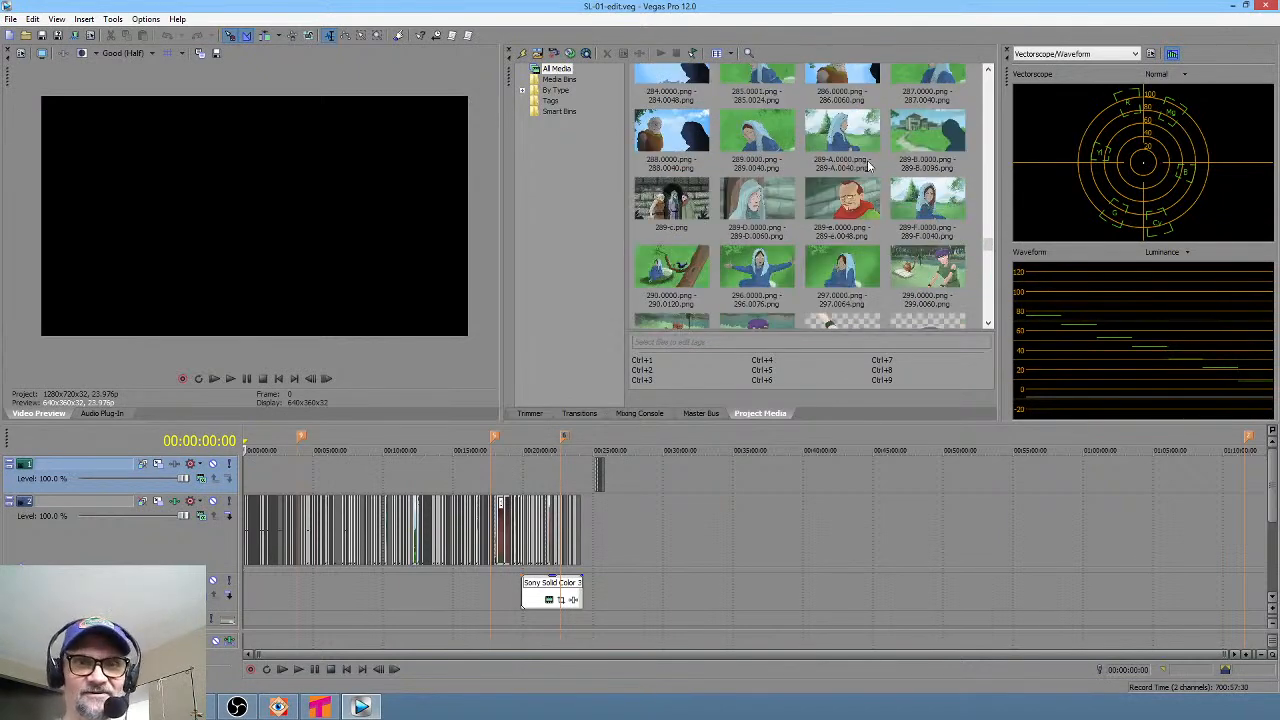
{"action": "scroll", "coordinate": [867, 167], "scroll_direction": "down", "scroll_amount": 1}
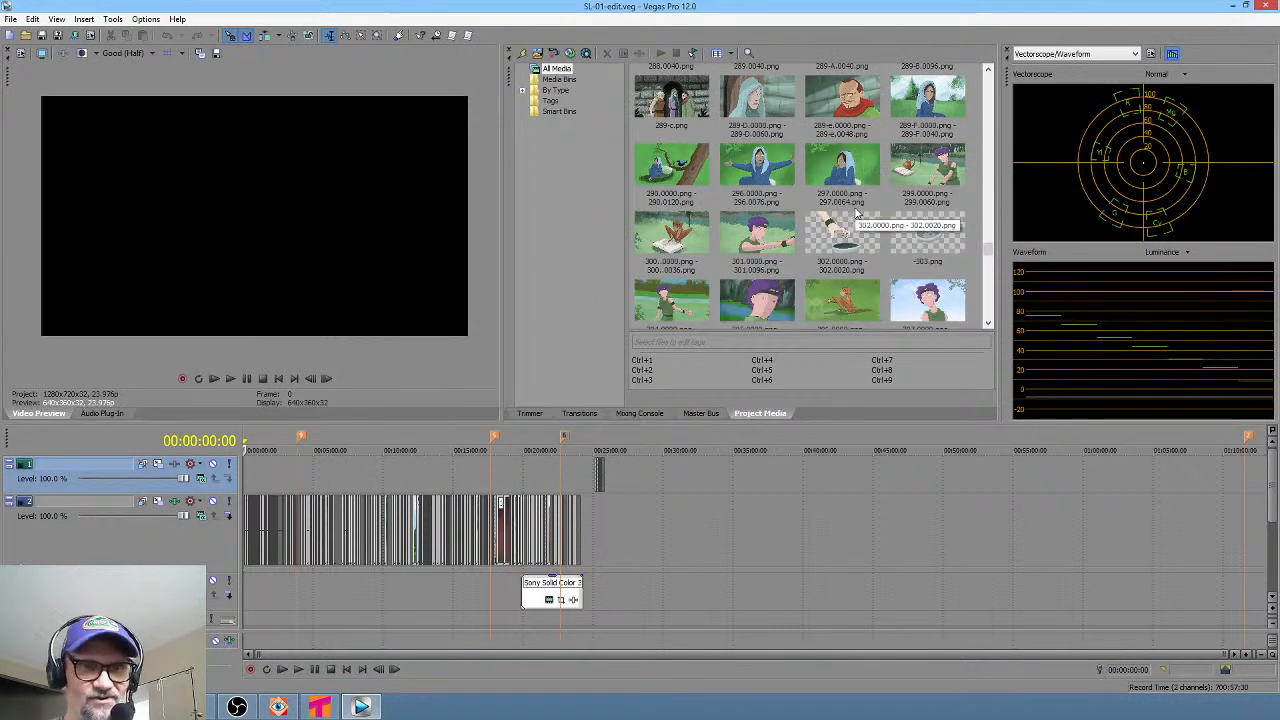
{"action": "scroll", "coordinate": [854, 214], "scroll_direction": "down", "scroll_amount": 2}
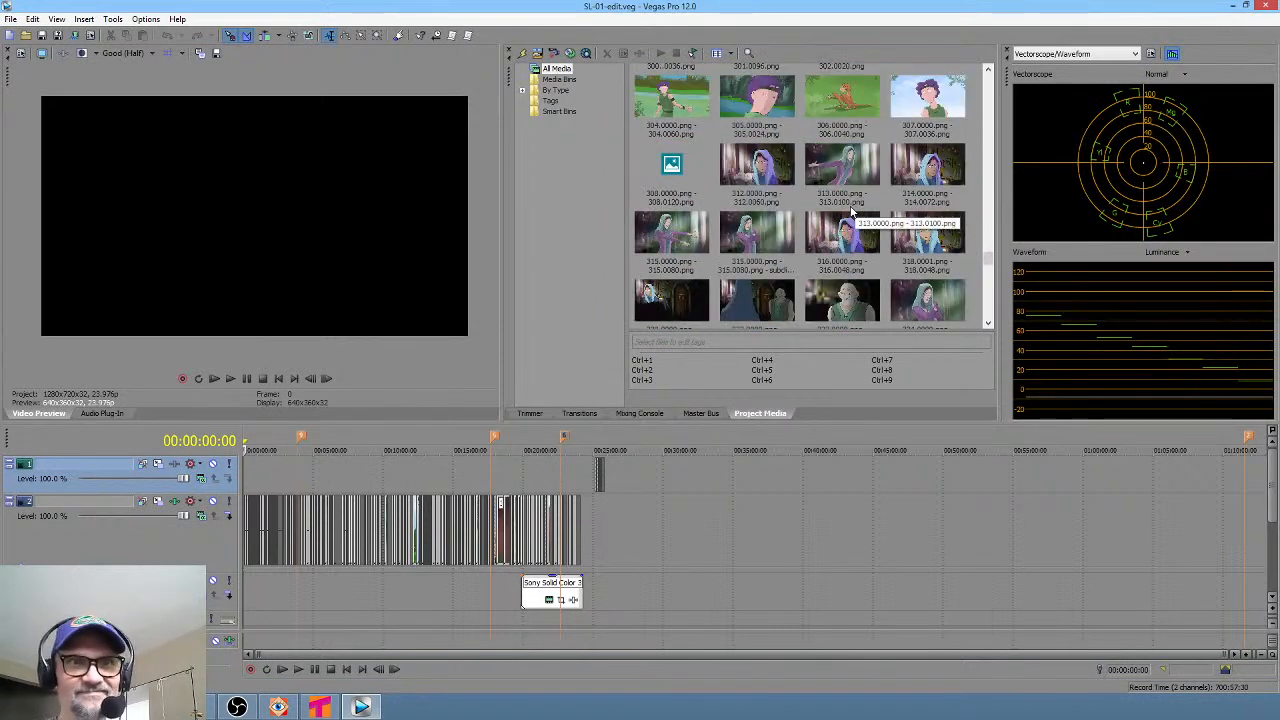
{"action": "scroll", "coordinate": [886, 184], "scroll_direction": "down", "scroll_amount": 3}
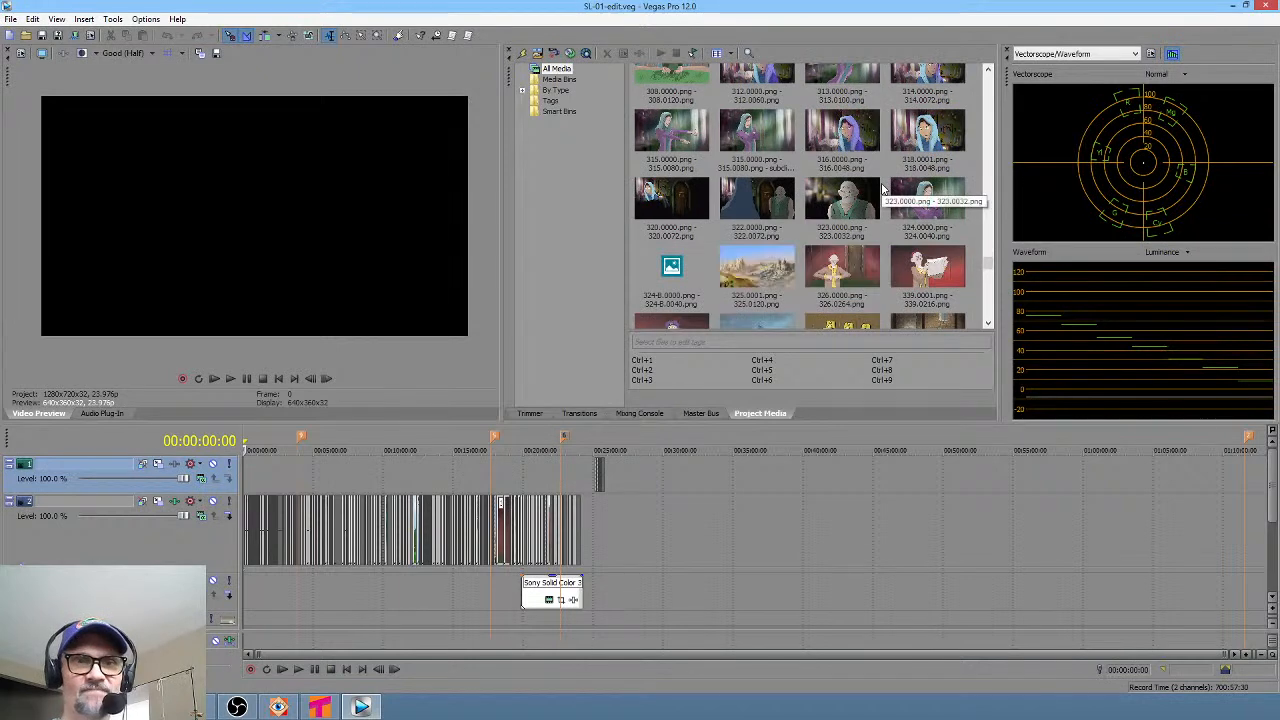
{"action": "scroll", "coordinate": [883, 186], "scroll_direction": "down", "scroll_amount": 3}
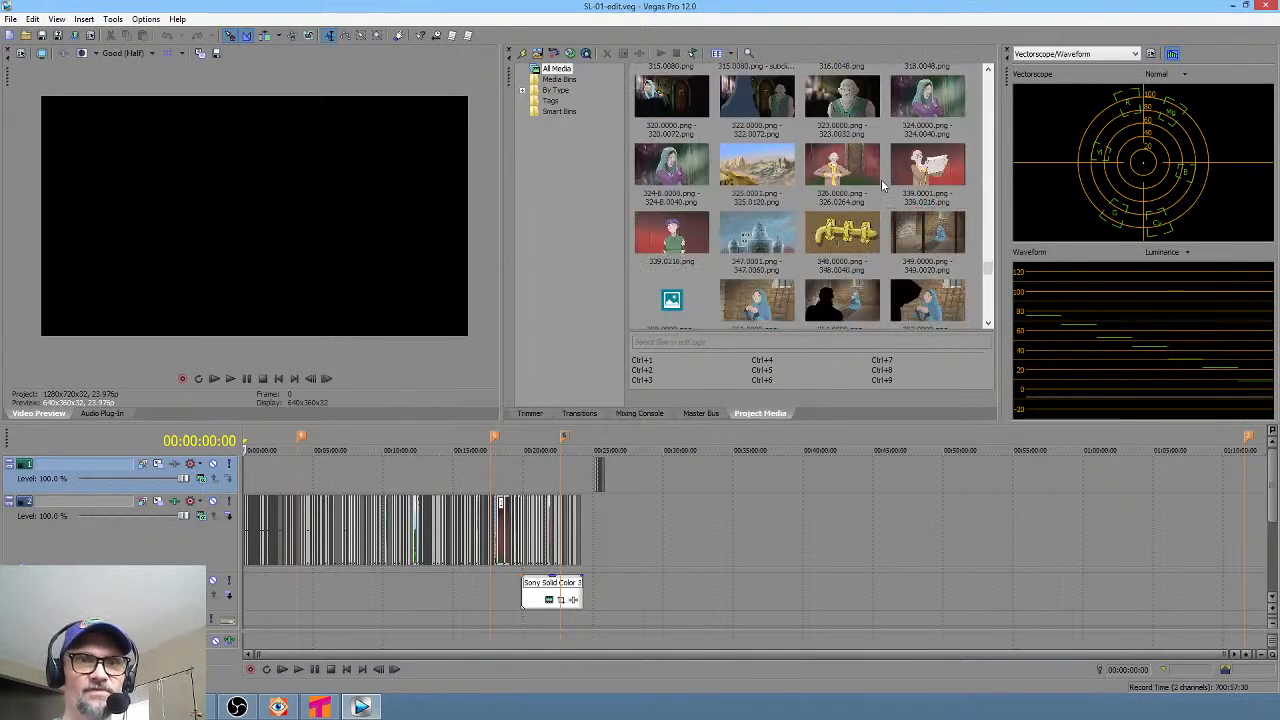
{"action": "scroll", "coordinate": [883, 186], "scroll_direction": "down", "scroll_amount": 3}
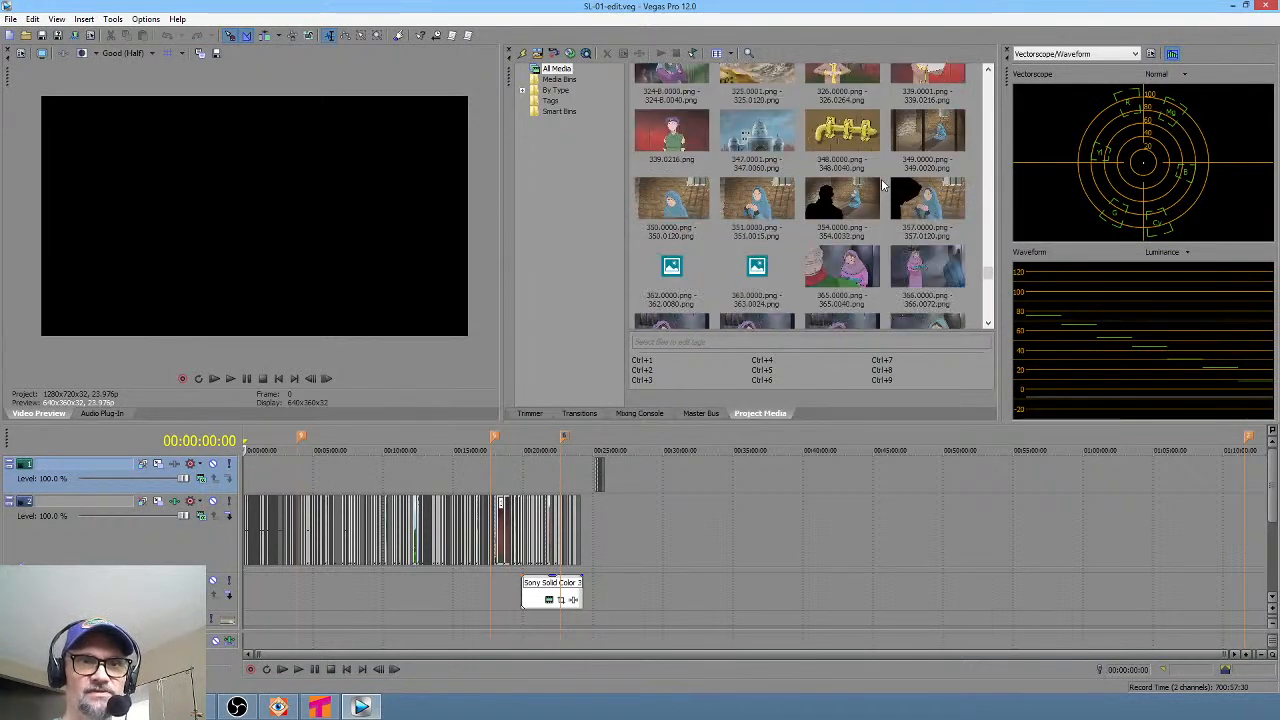
{"action": "scroll", "coordinate": [883, 186], "scroll_direction": "down", "scroll_amount": 5}
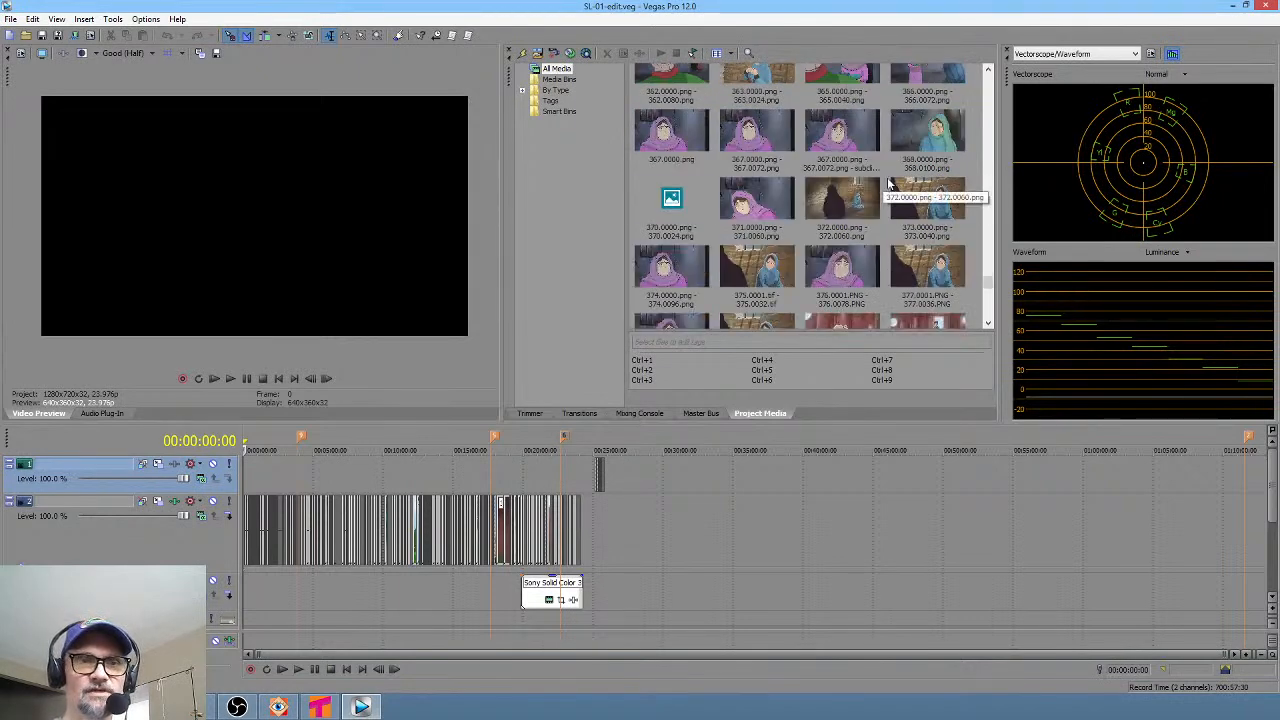
{"action": "scroll", "coordinate": [888, 183], "scroll_direction": "down", "scroll_amount": 5}
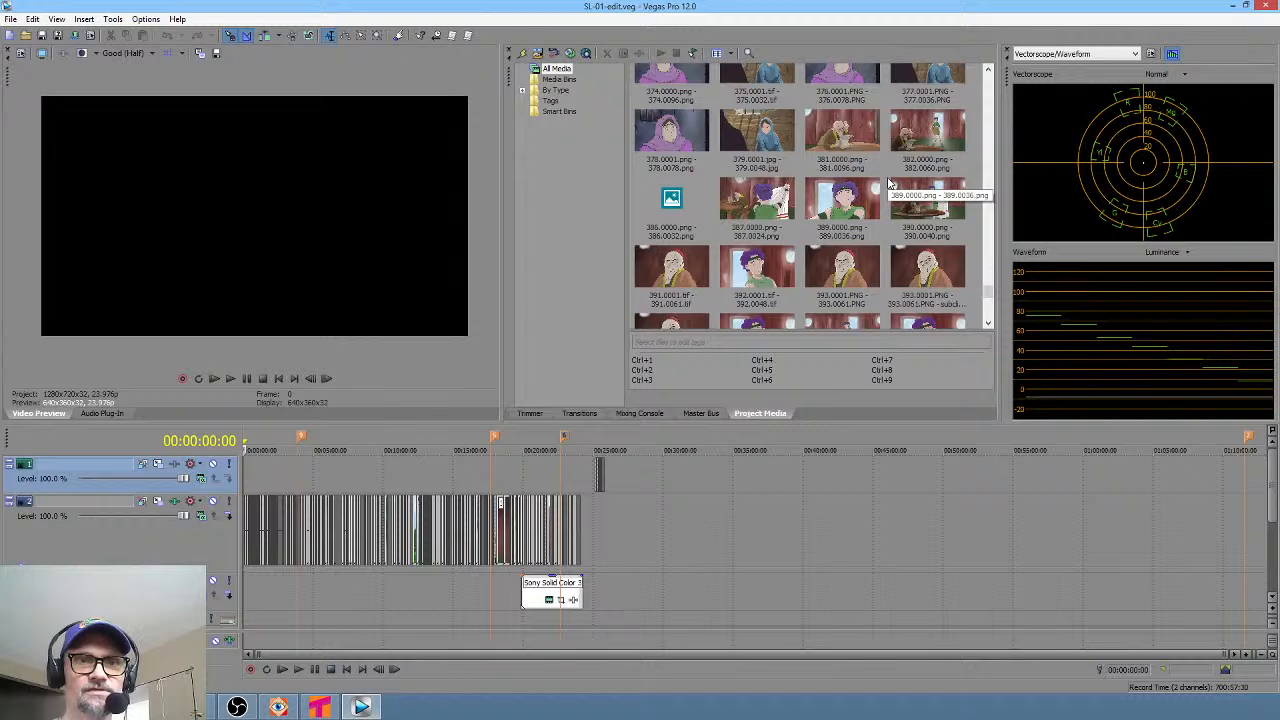
{"action": "scroll", "coordinate": [888, 183], "scroll_direction": "down", "scroll_amount": 5}
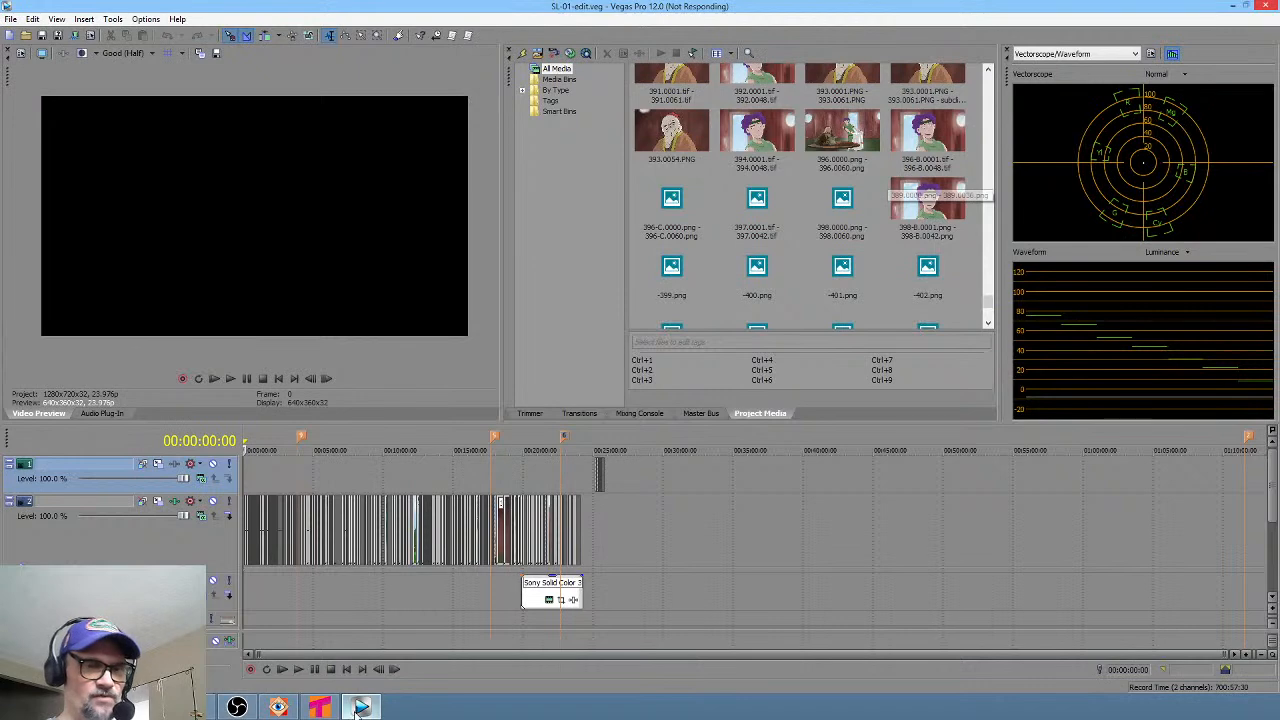
Switch to Tahoma2D, save the 398-C scene and close the program
{"action": "mouse_move", "coordinate": [358, 708]}
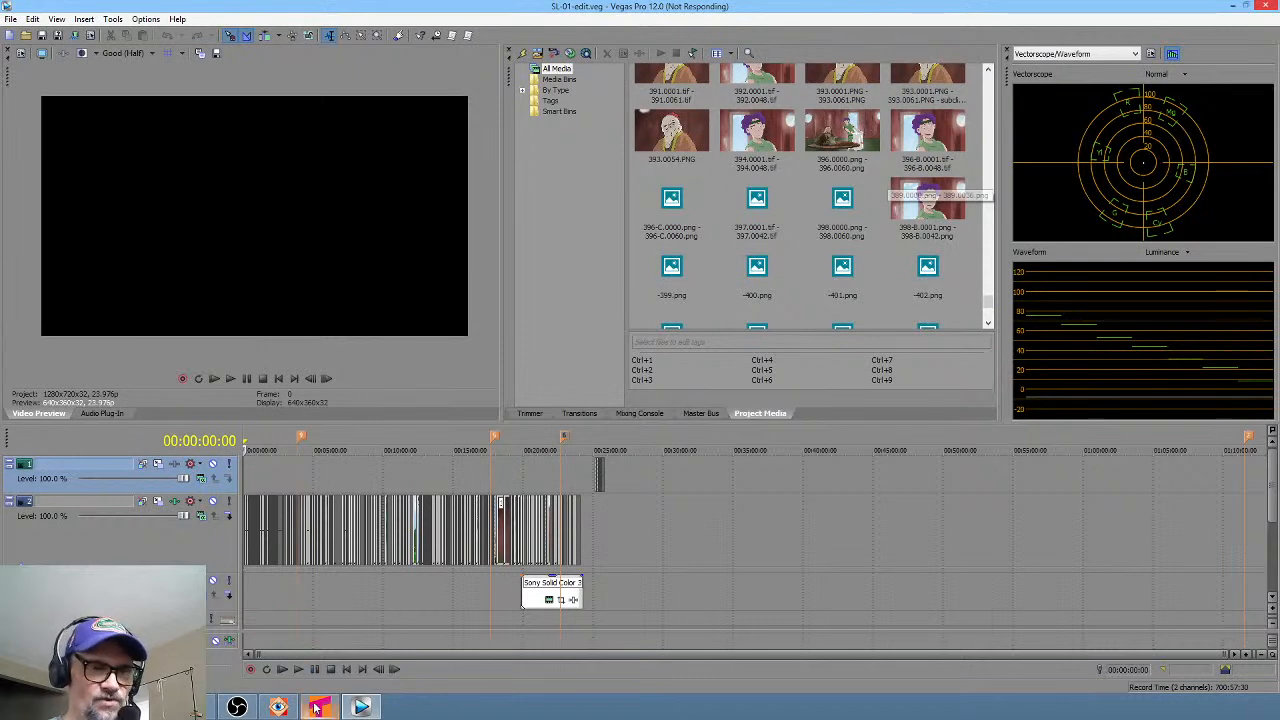
{"action": "mouse_move", "coordinate": [318, 709]}
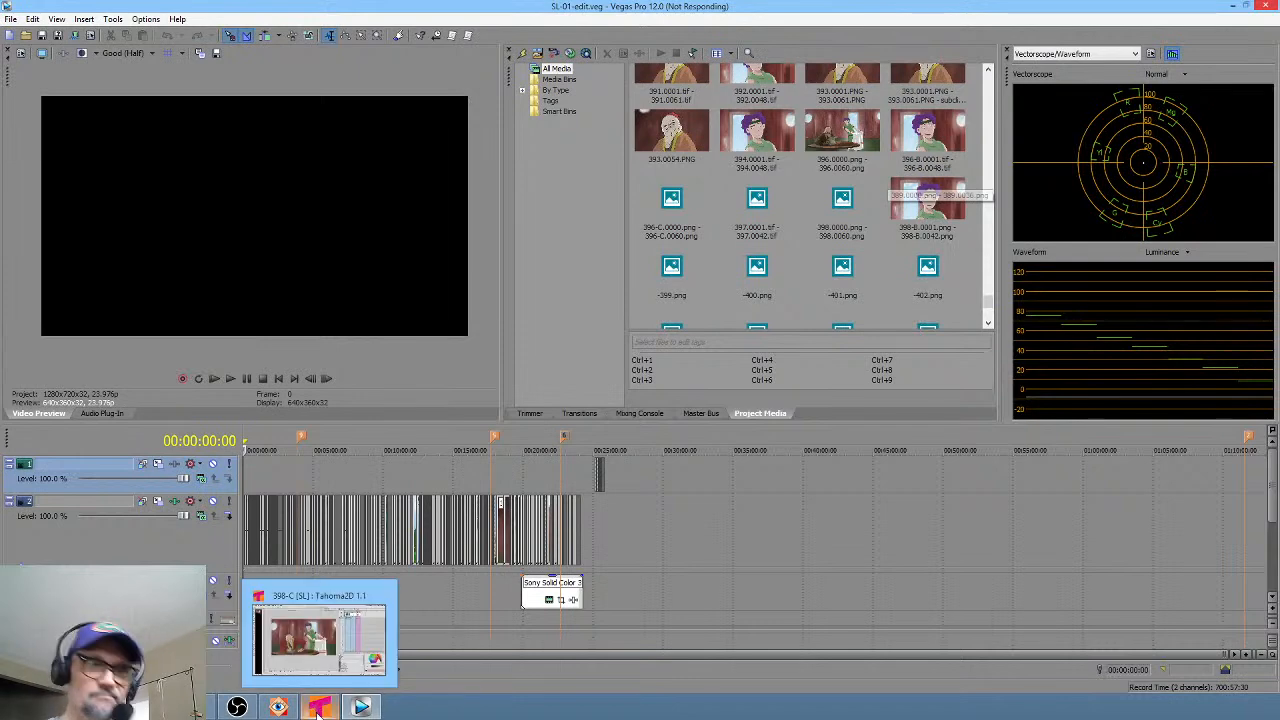
{"action": "mouse_move", "coordinate": [278, 709]}
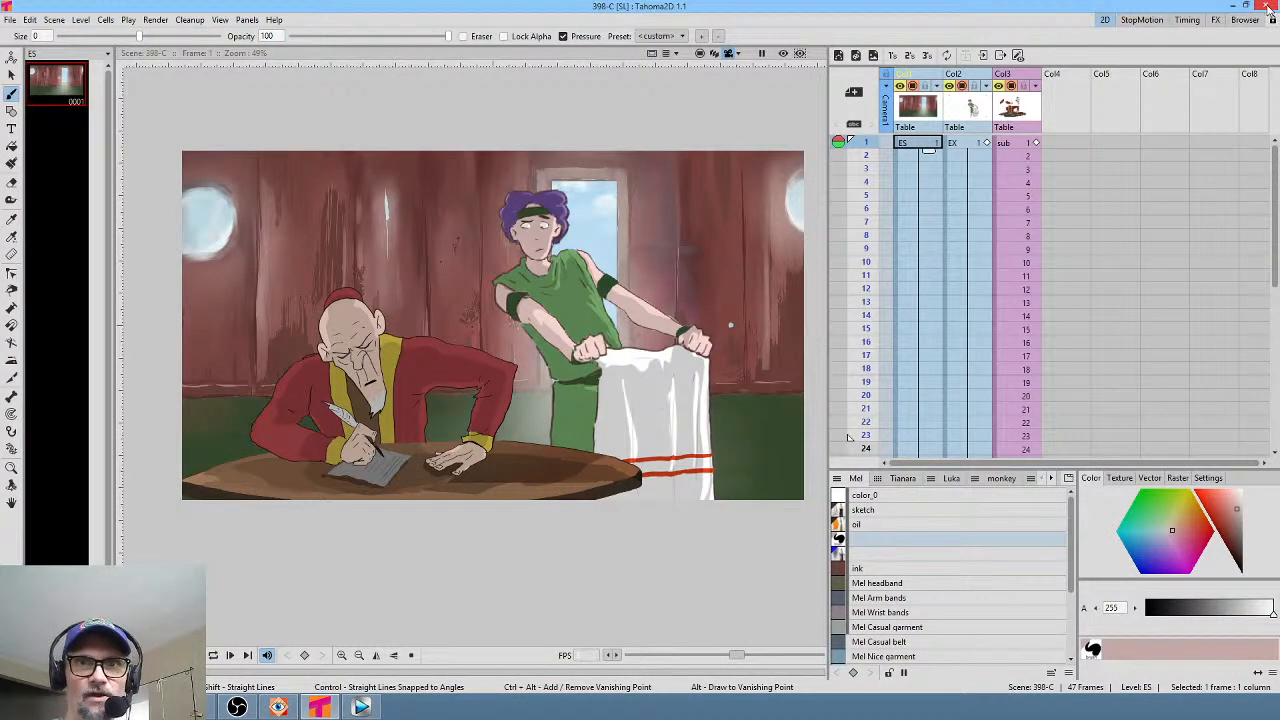
{"action": "left_click", "coordinate": [9, 19]}
{"action": "left_click", "coordinate": [33, 68]}
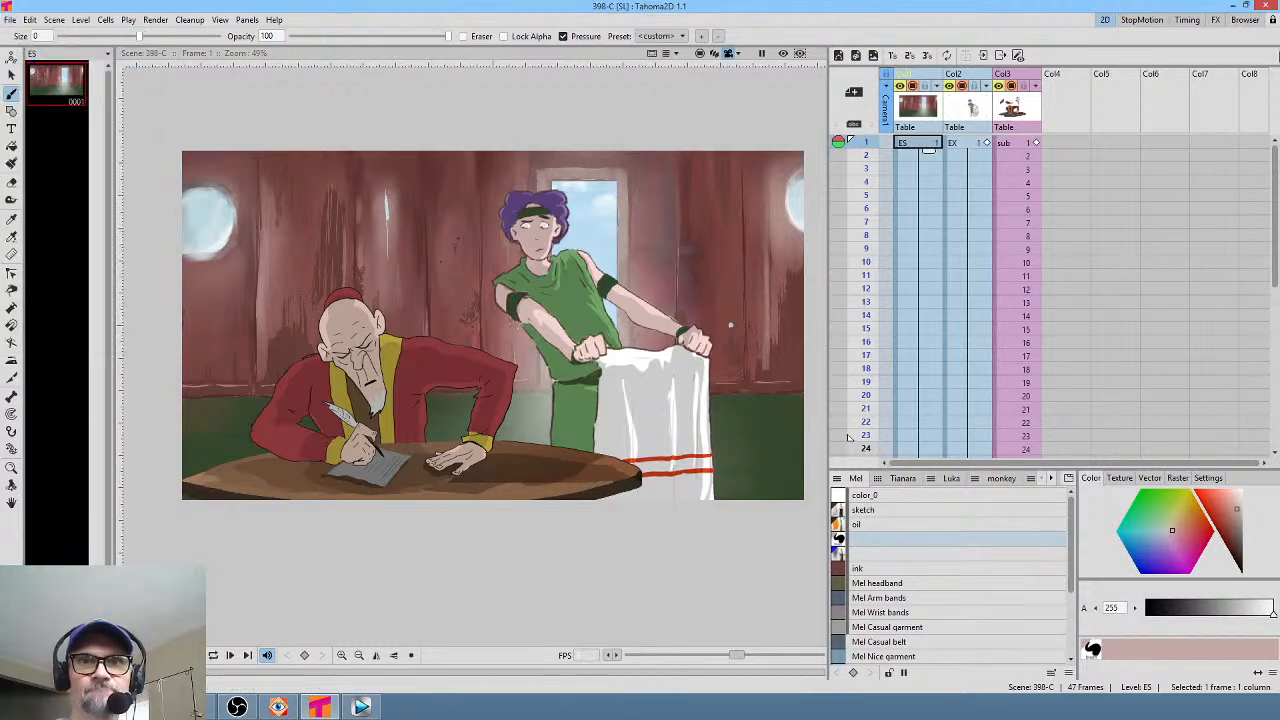
{"action": "left_click", "coordinate": [1268, 6]}
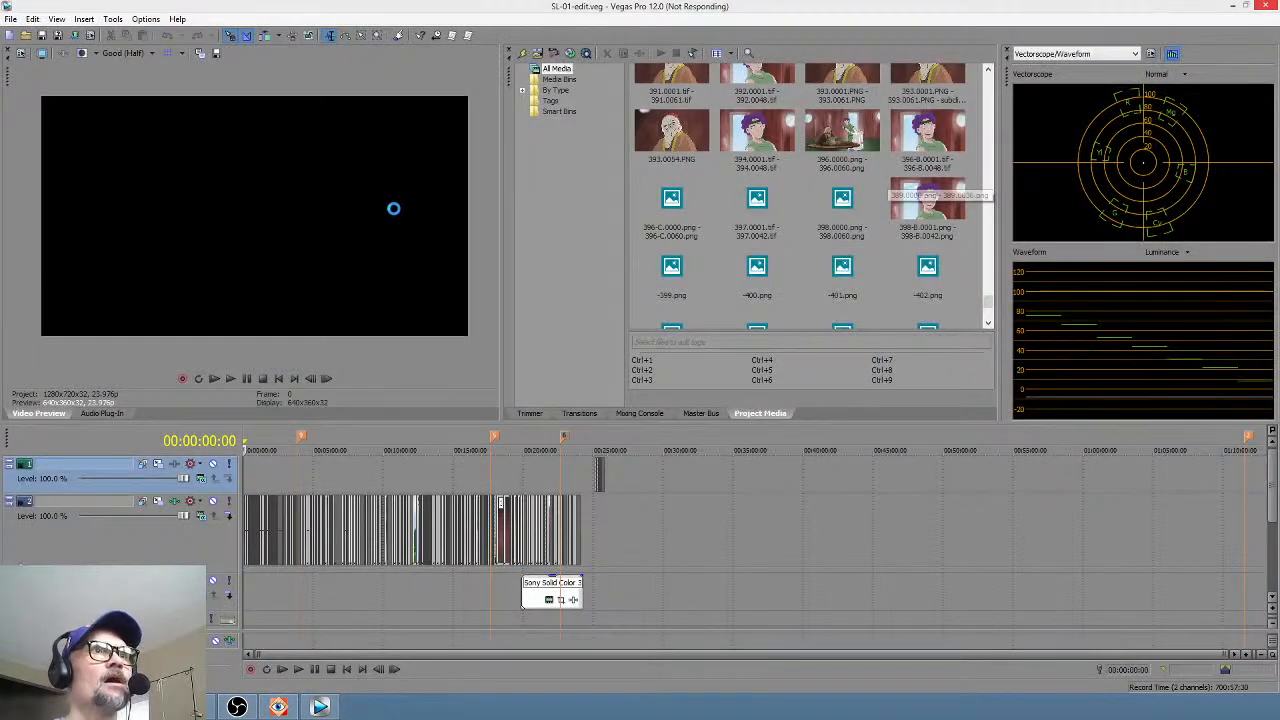